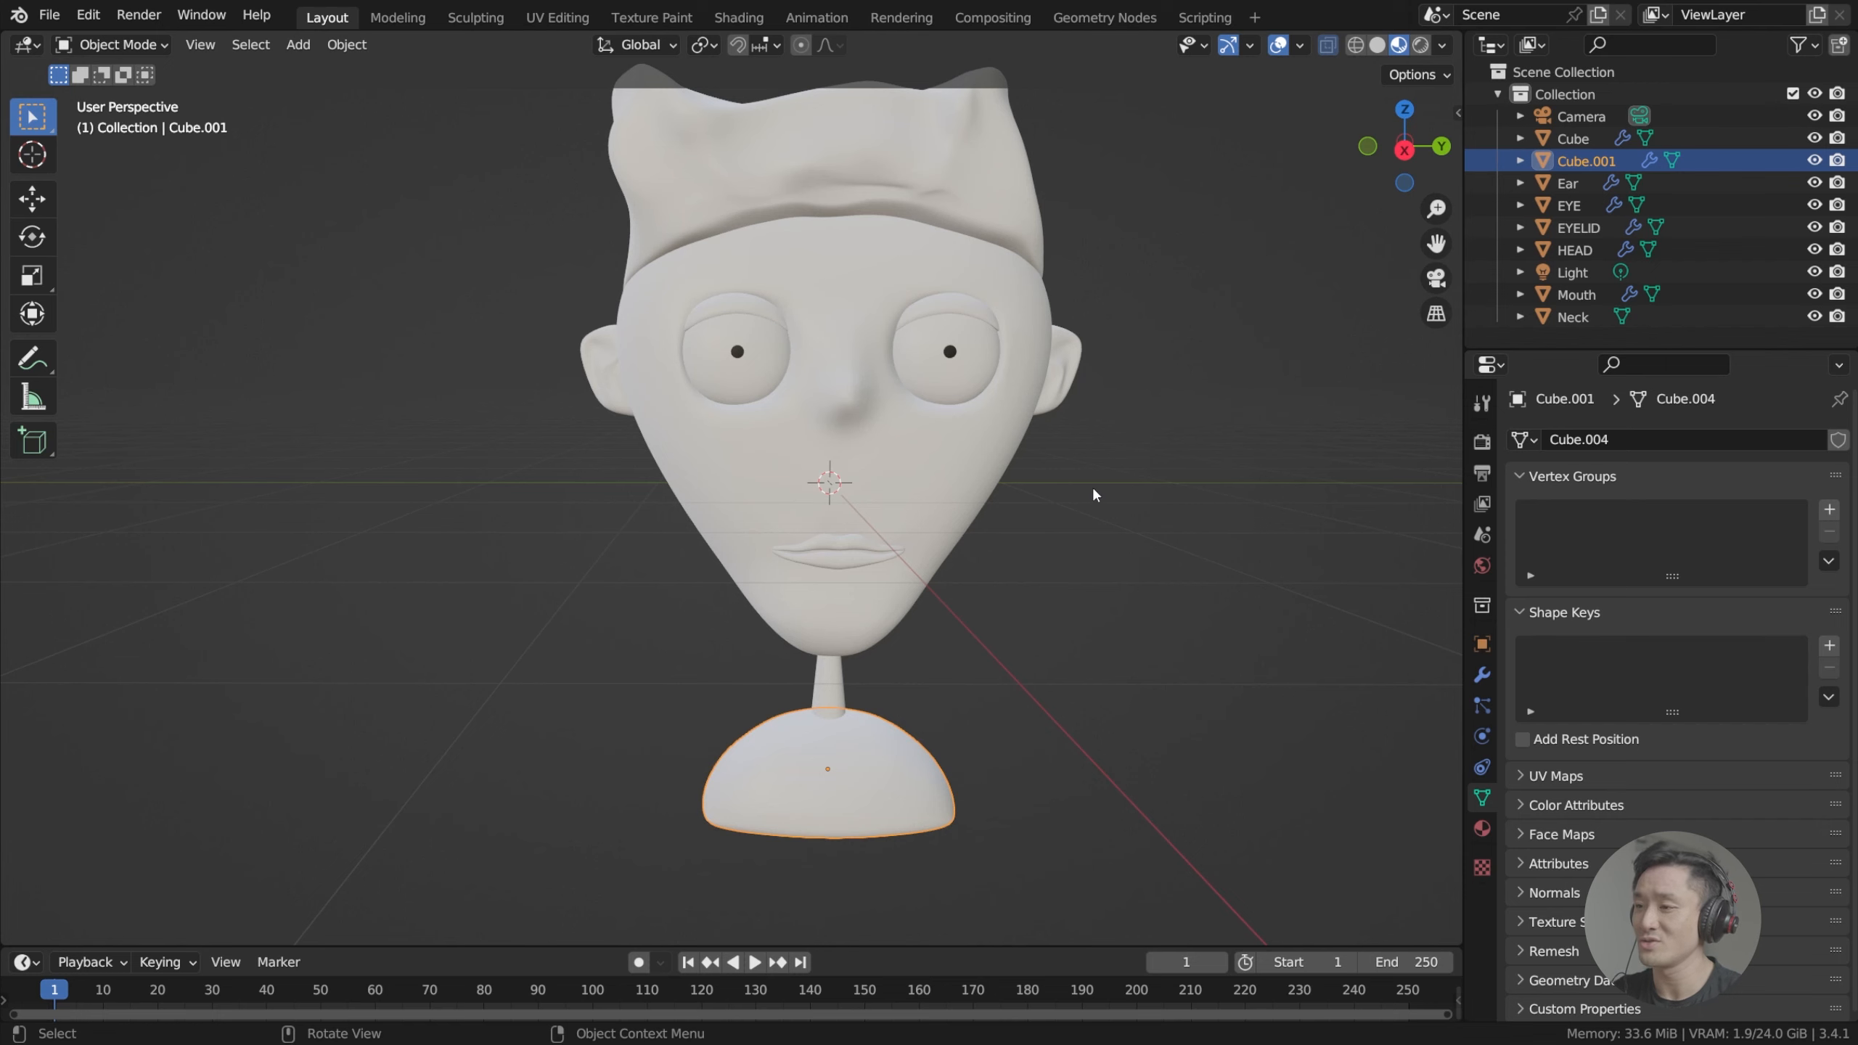
Switch the viewport from Material Preview to Solid shading to see through the character bust.
middle_click_drag(876, 641, 921, 602, "shift")
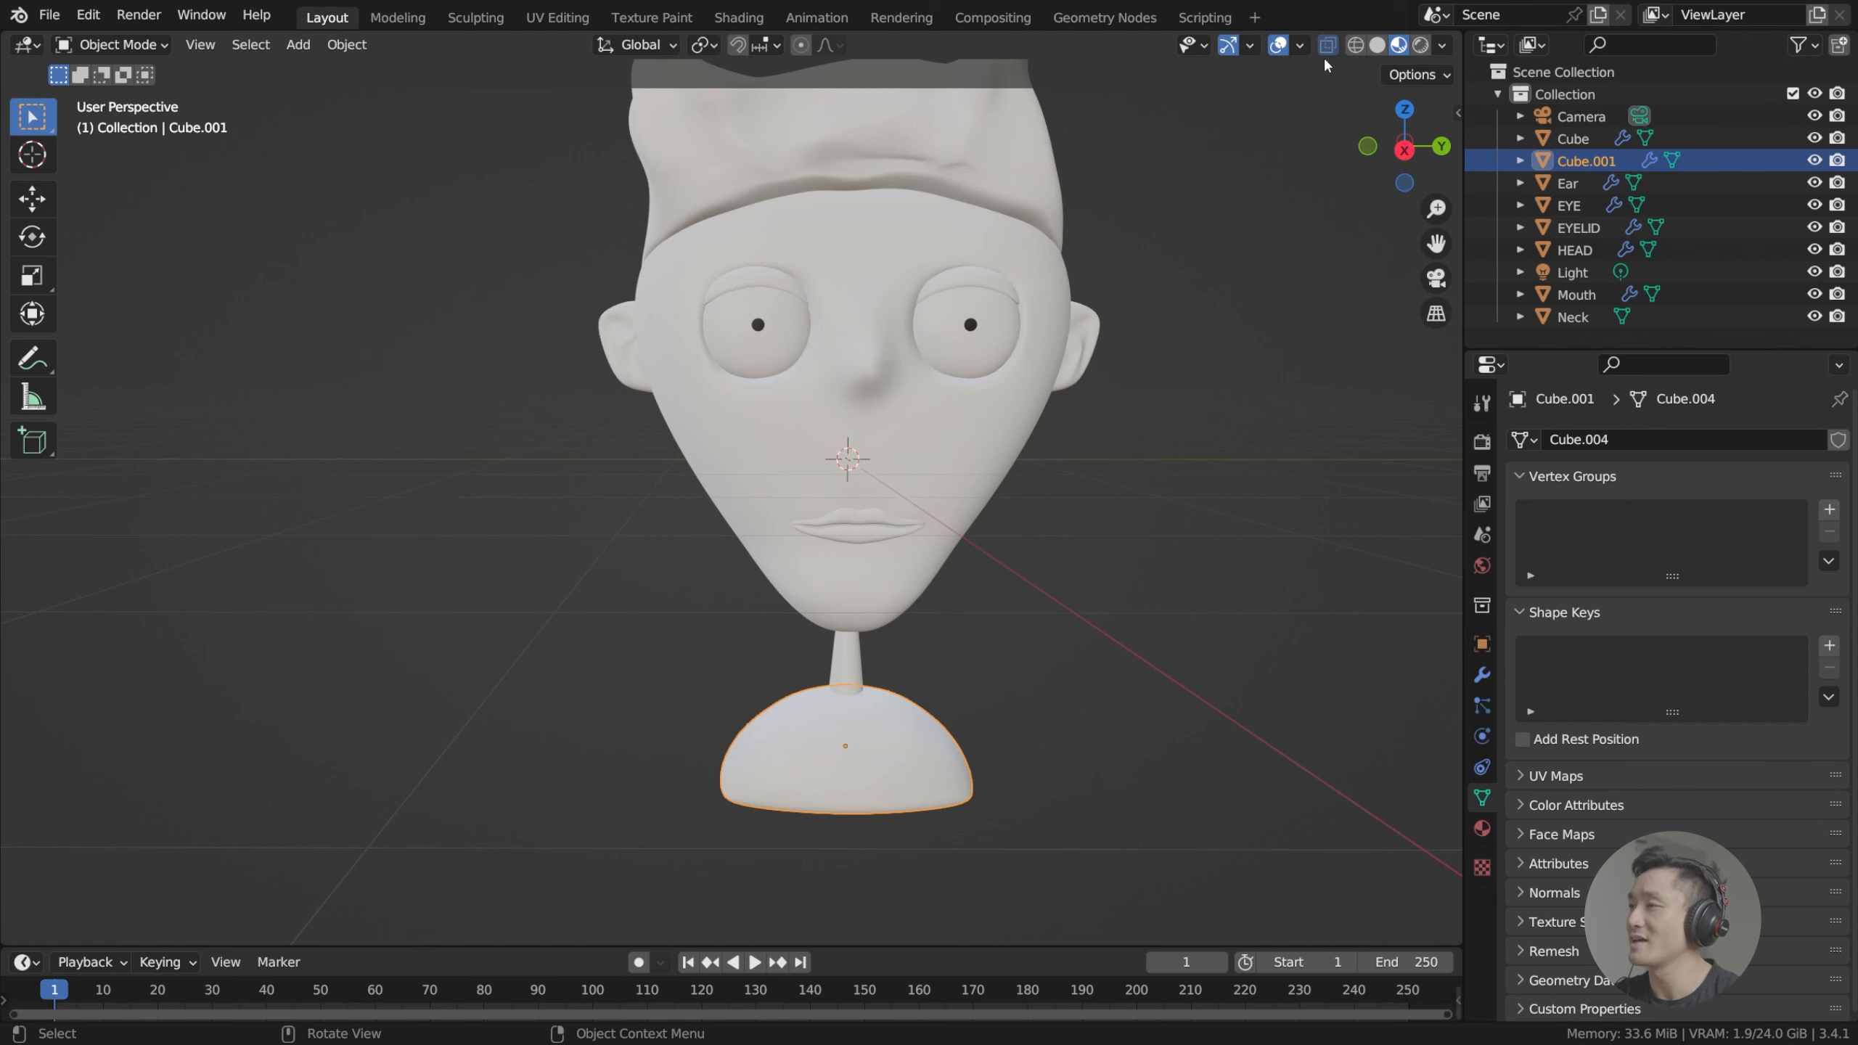
key("Tab")
key("Tab")
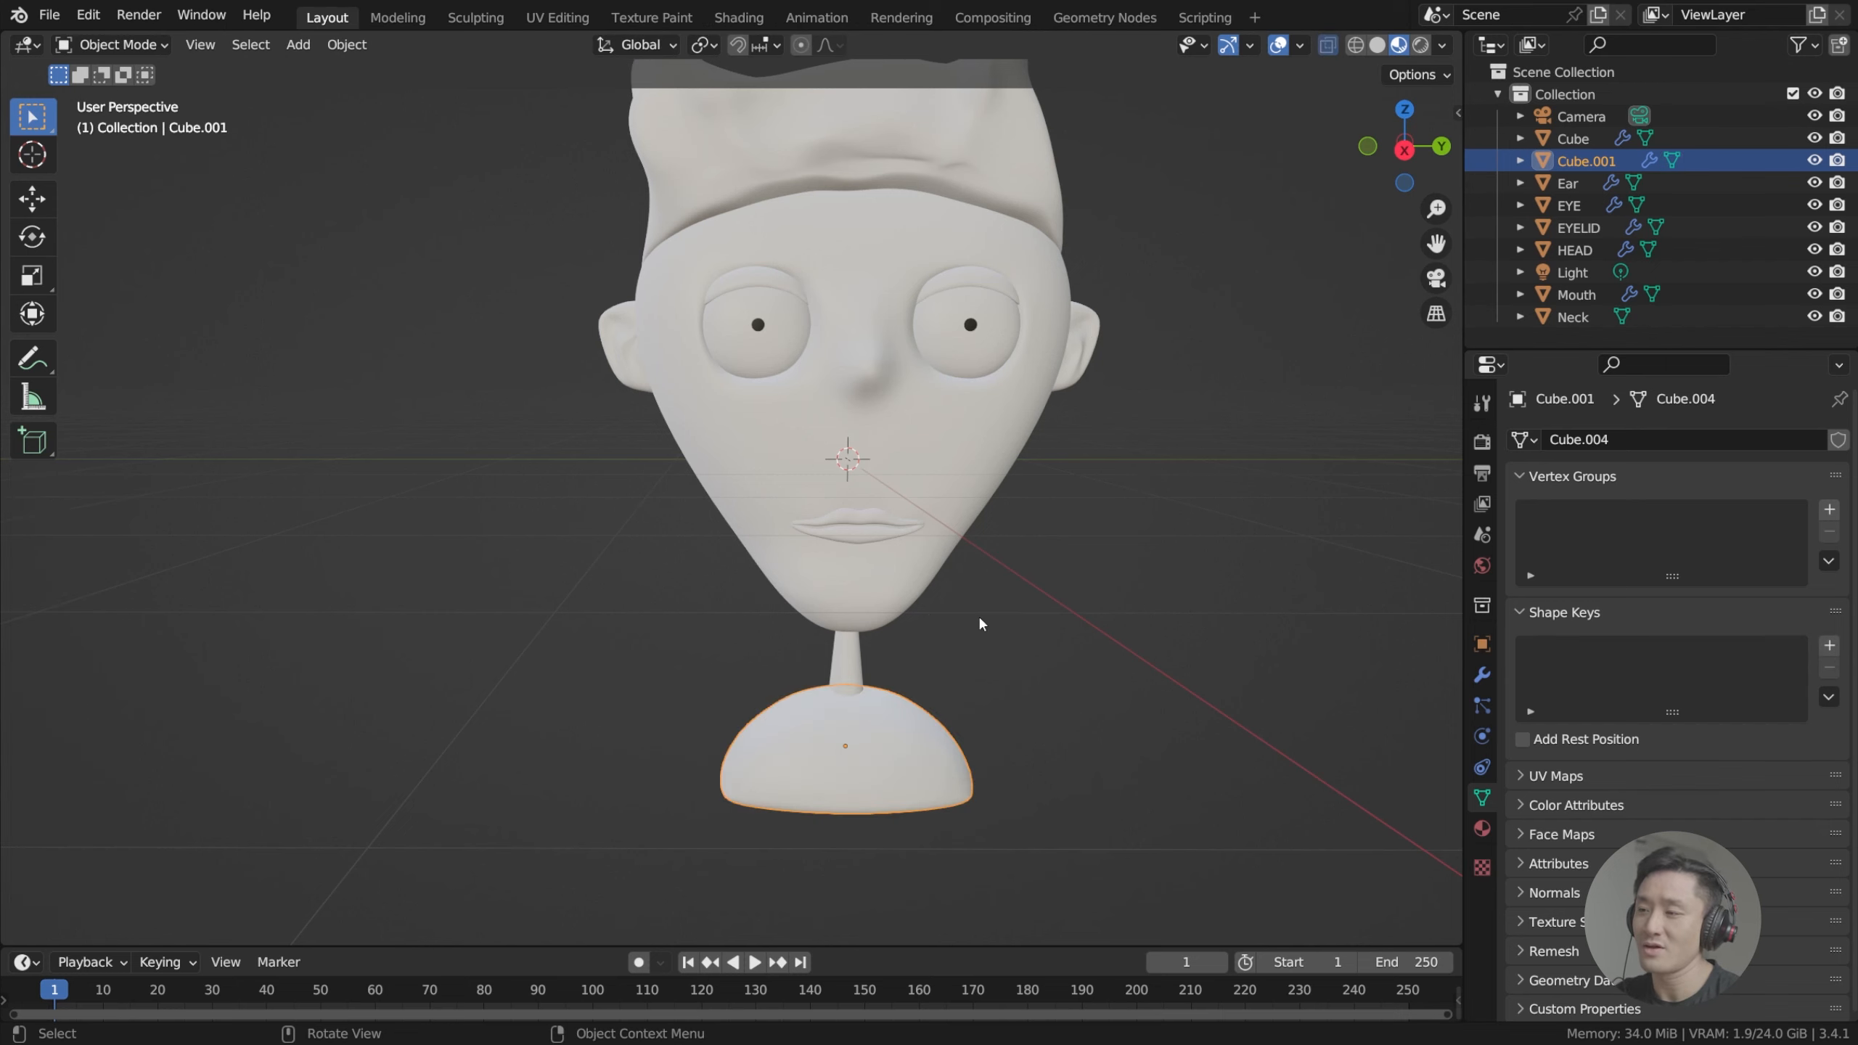
middle_click_drag(979, 622, 988, 571, "shift")
middle_click_drag(1165, 248, 1185, 304, "shift")
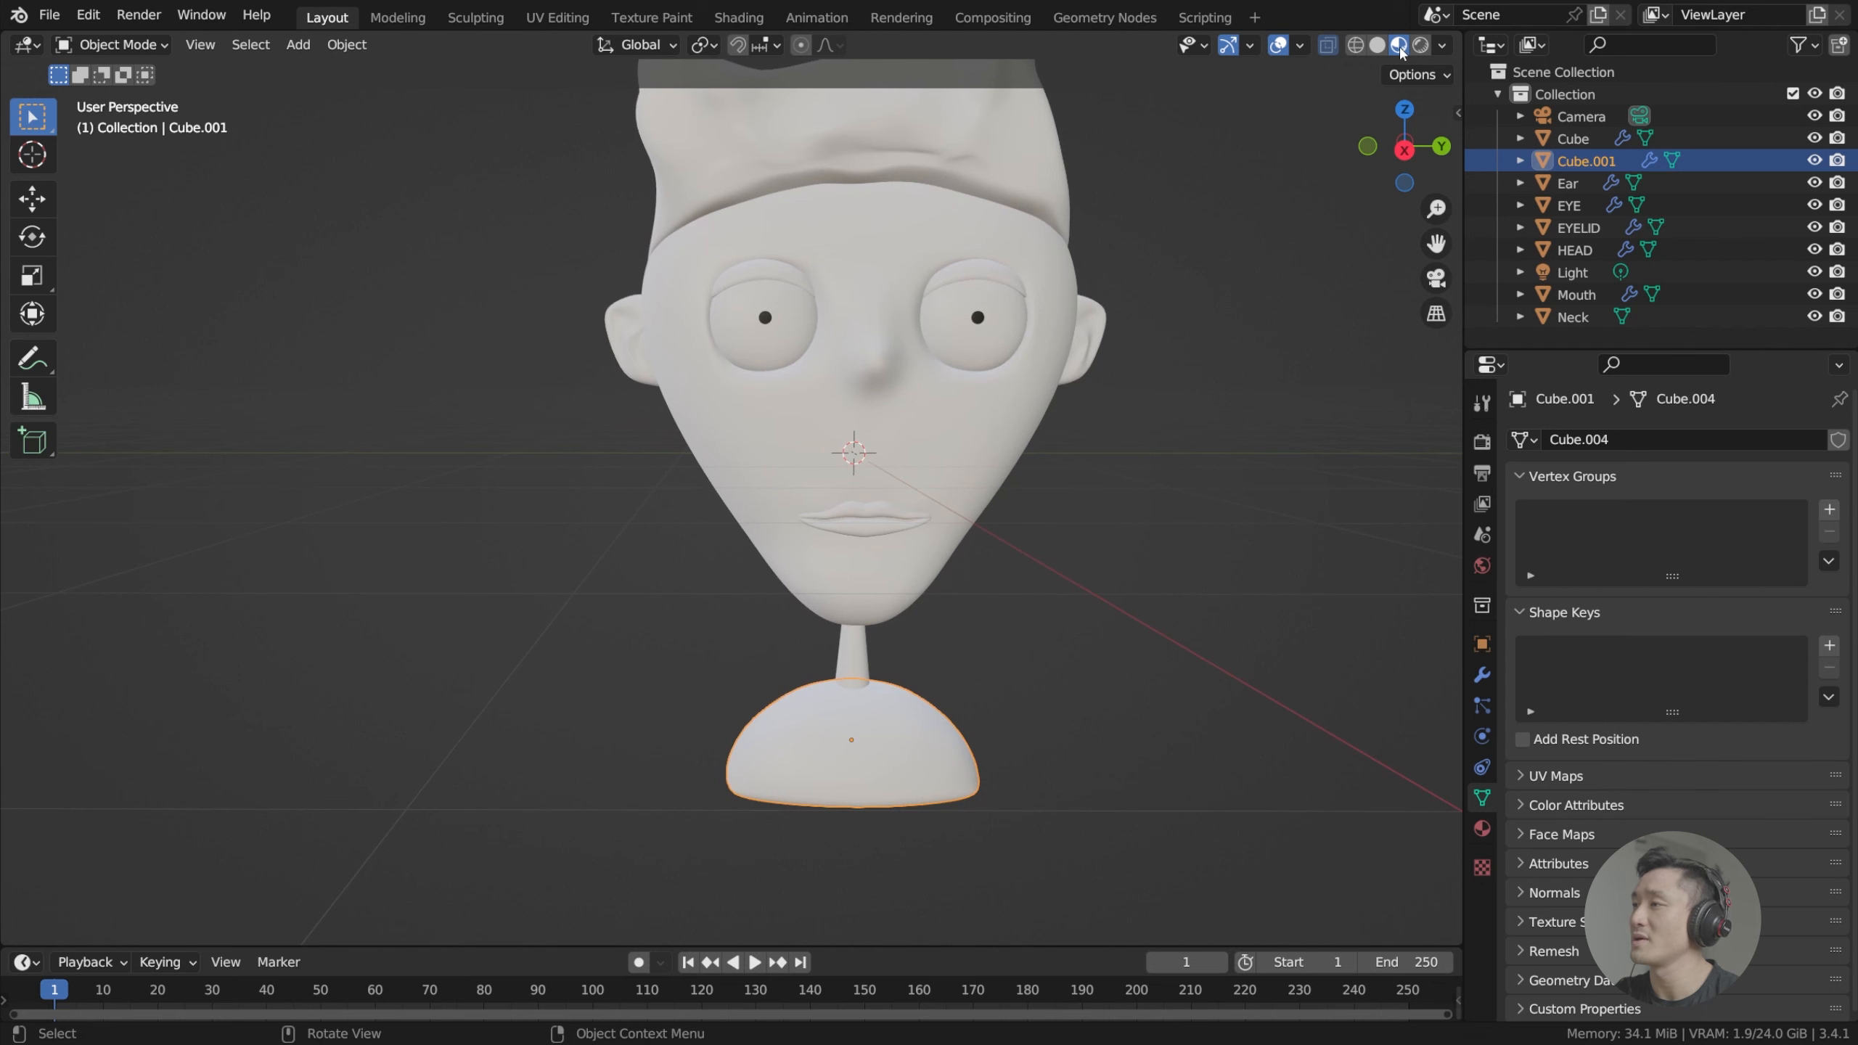
left_click(1379, 47)
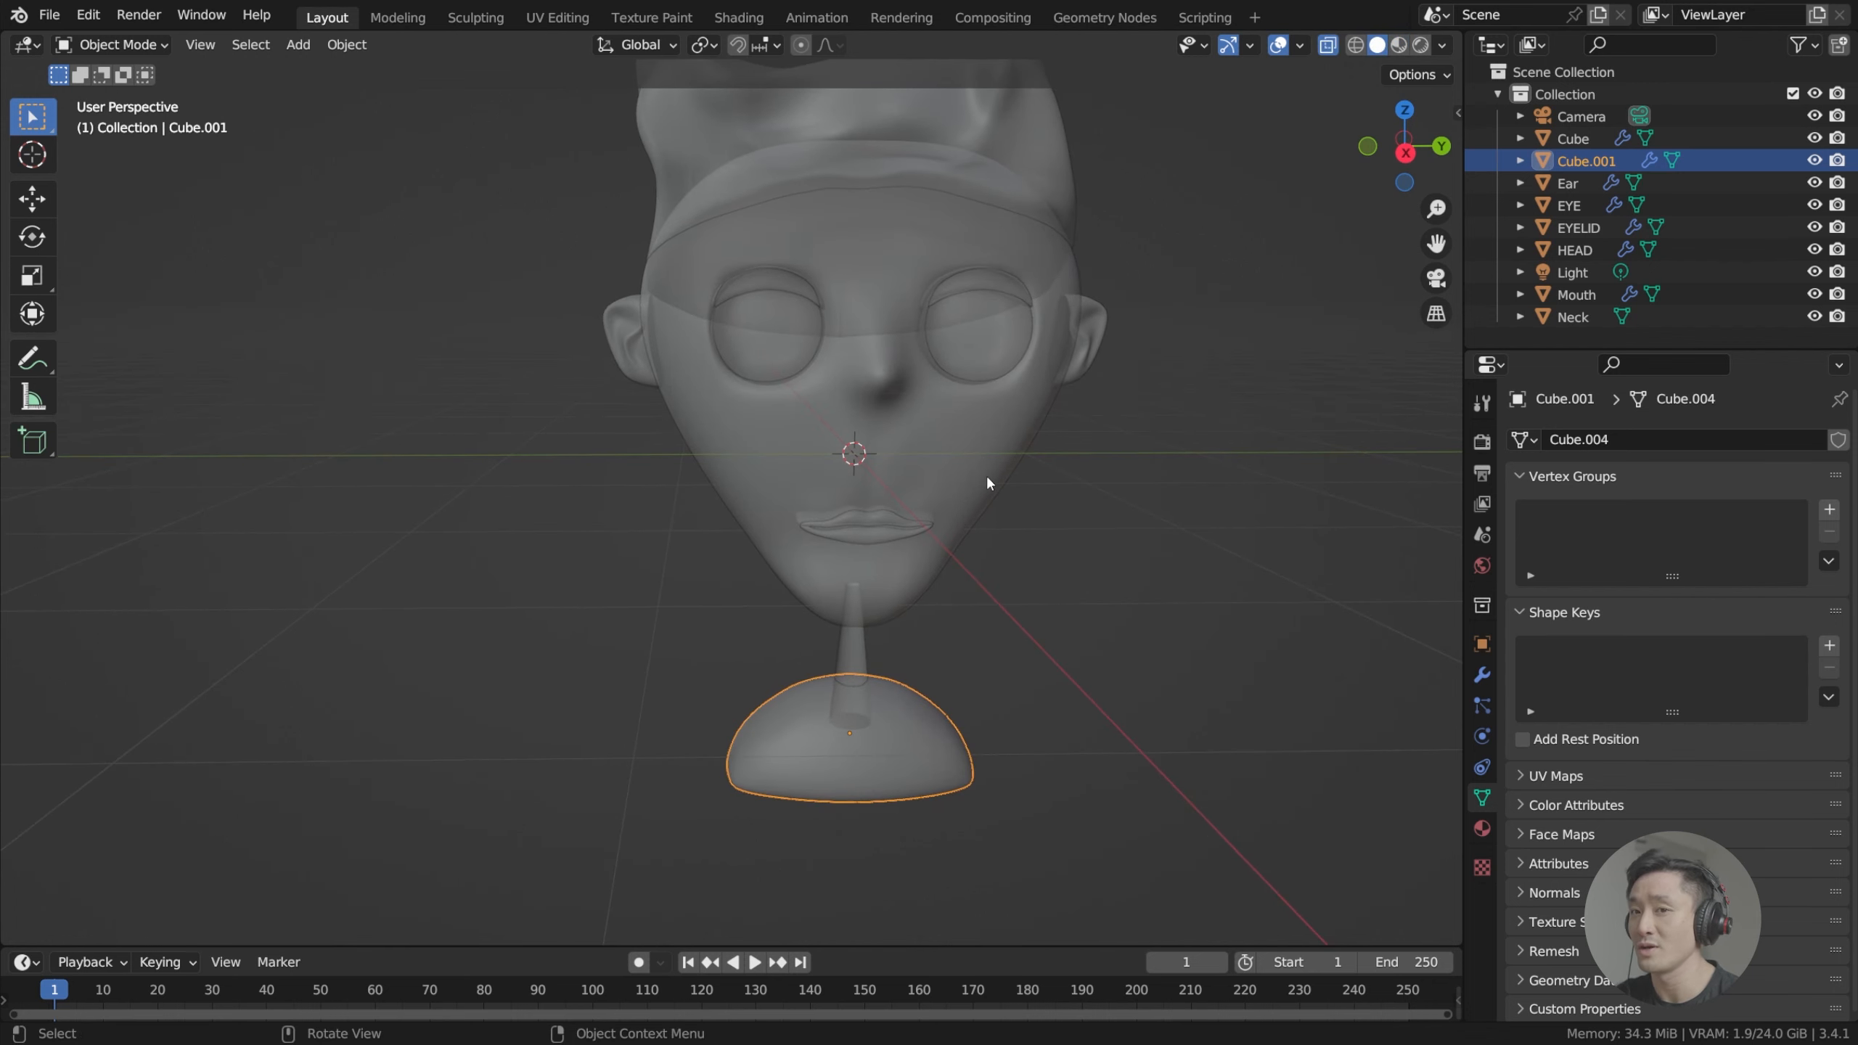
scroll(945, 546, "down", 1)
middle_click_drag(941, 543, 945, 559, "shift")
scroll(956, 655, "up", 3)
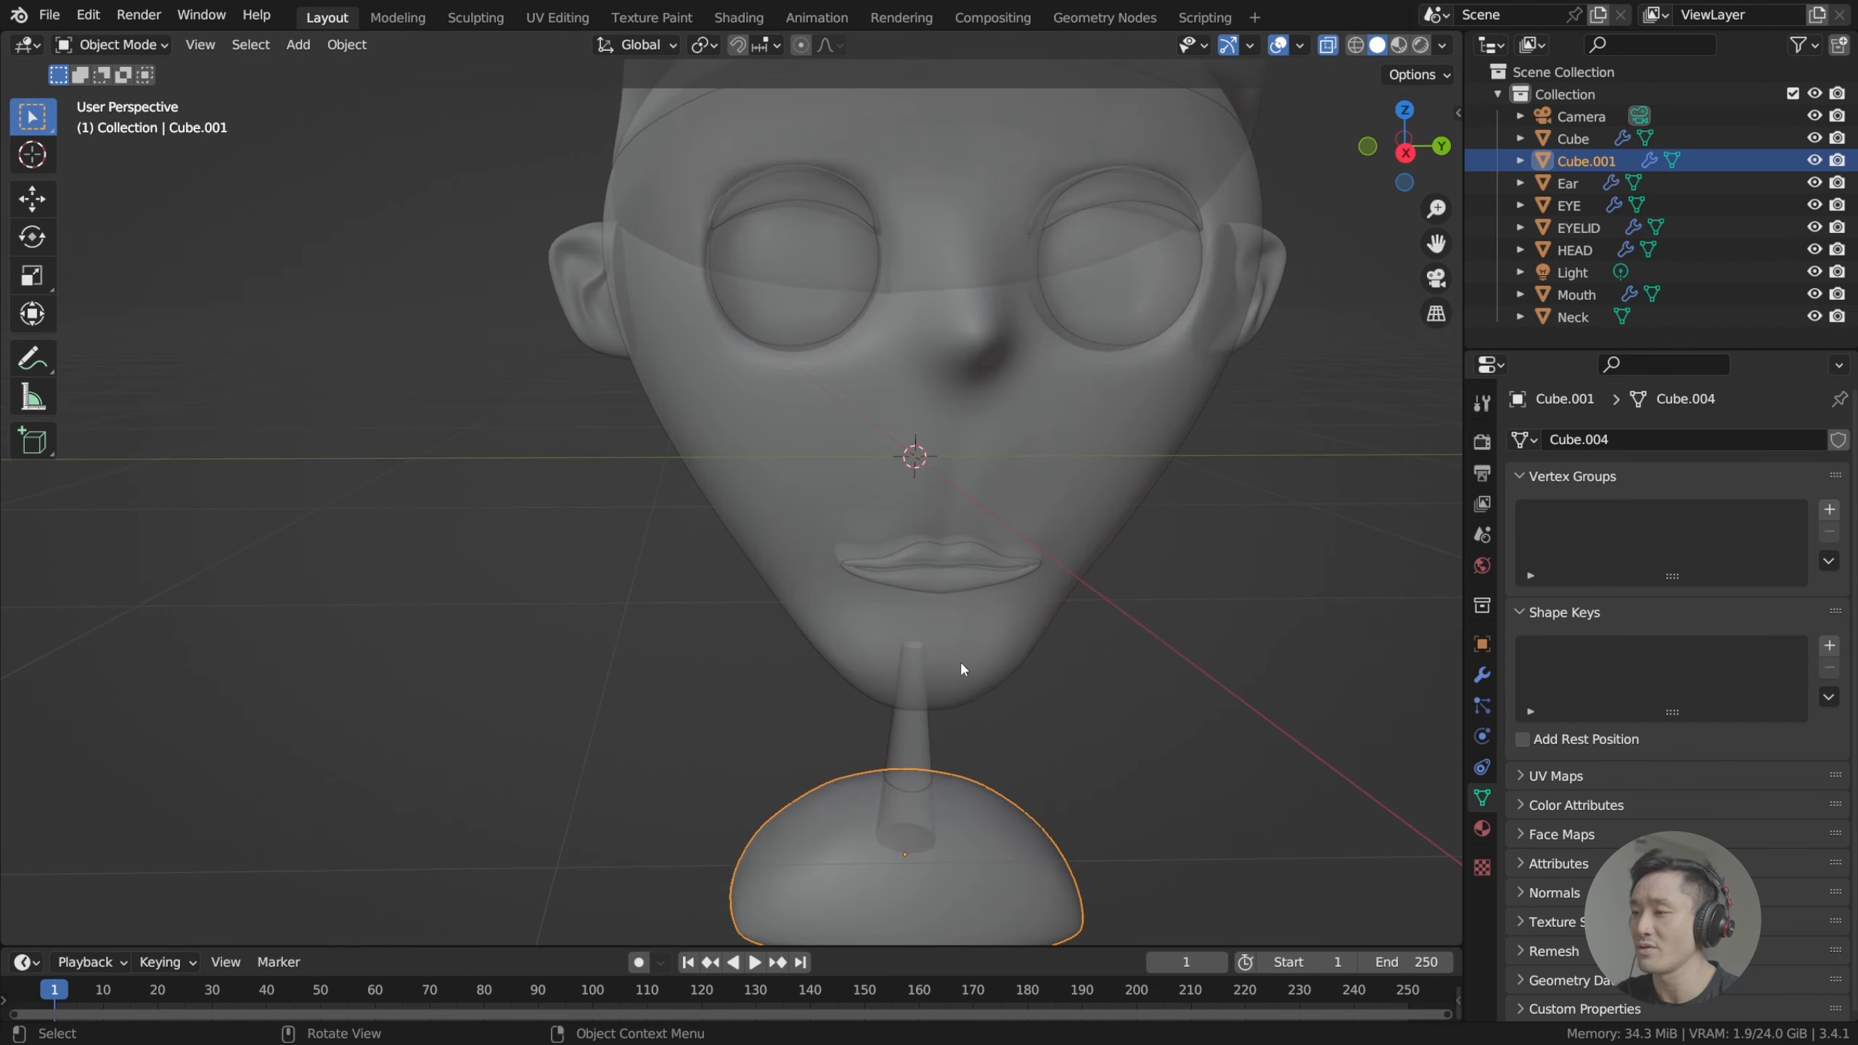
Examine how the neck fits between the head and the shoulder body, including the body's mesh in Edit Mode.
mouse_move(1015, 636)
middle_mouse_down("shift")
mouse_move(971, 580)
mouse_move(1036, 614)
mouse_move(1087, 593)
mouse_move(1008, 645)
mouse_move(1019, 612)
middle_mouse_up("shift")
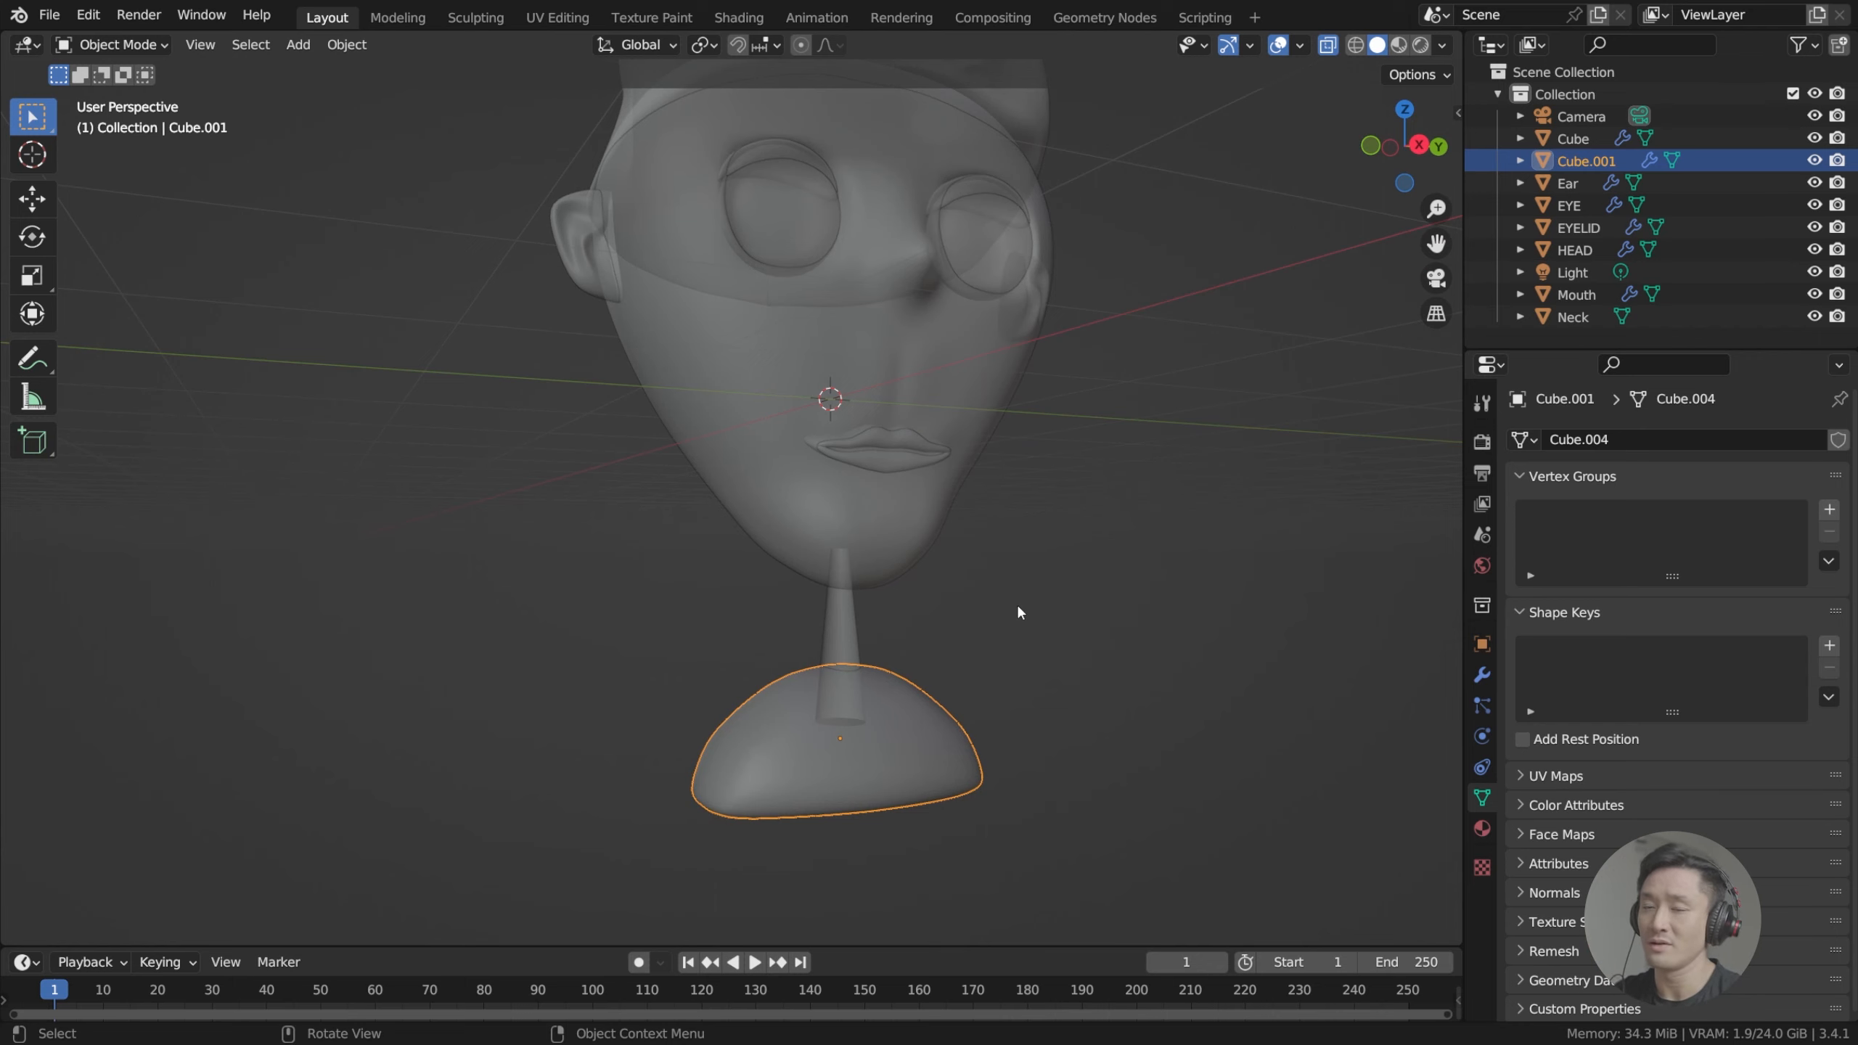
middle_click_drag(1019, 609, 1026, 649)
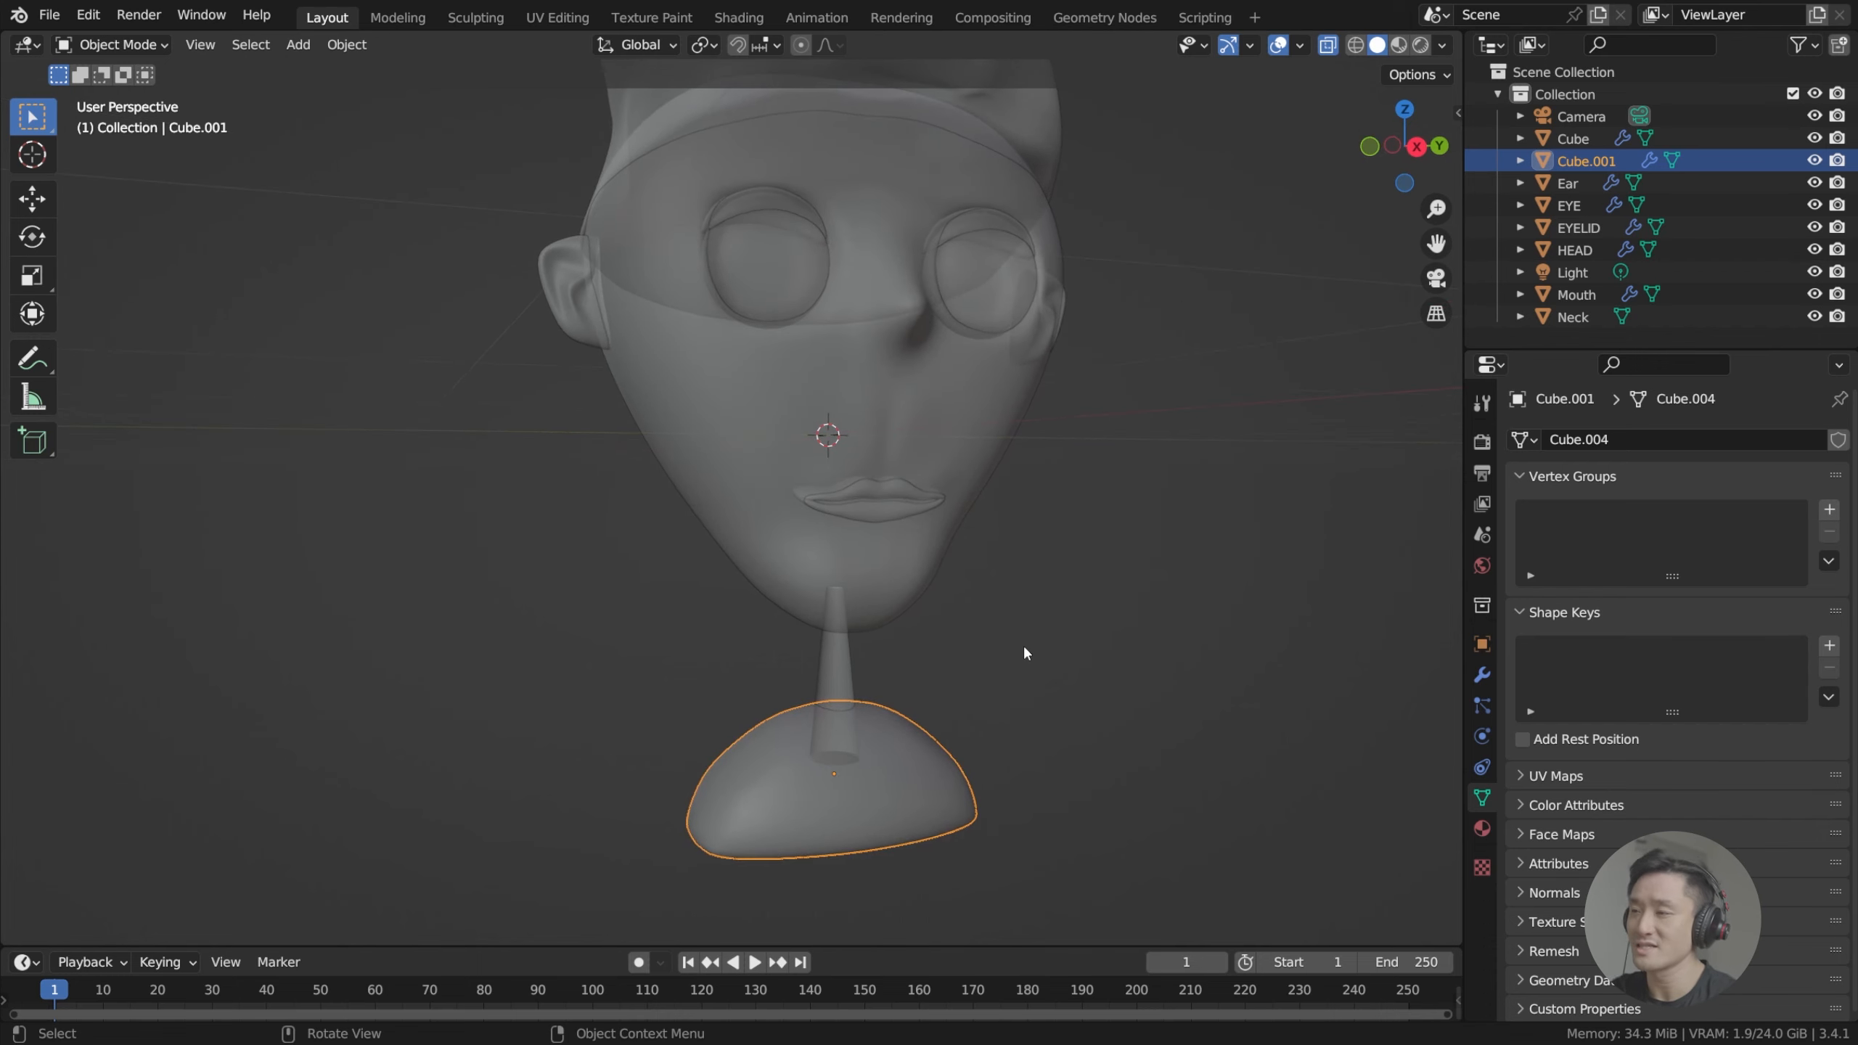
scroll(959, 705, "up", 2)
middle_click_drag(978, 717, 936, 570, "shift")
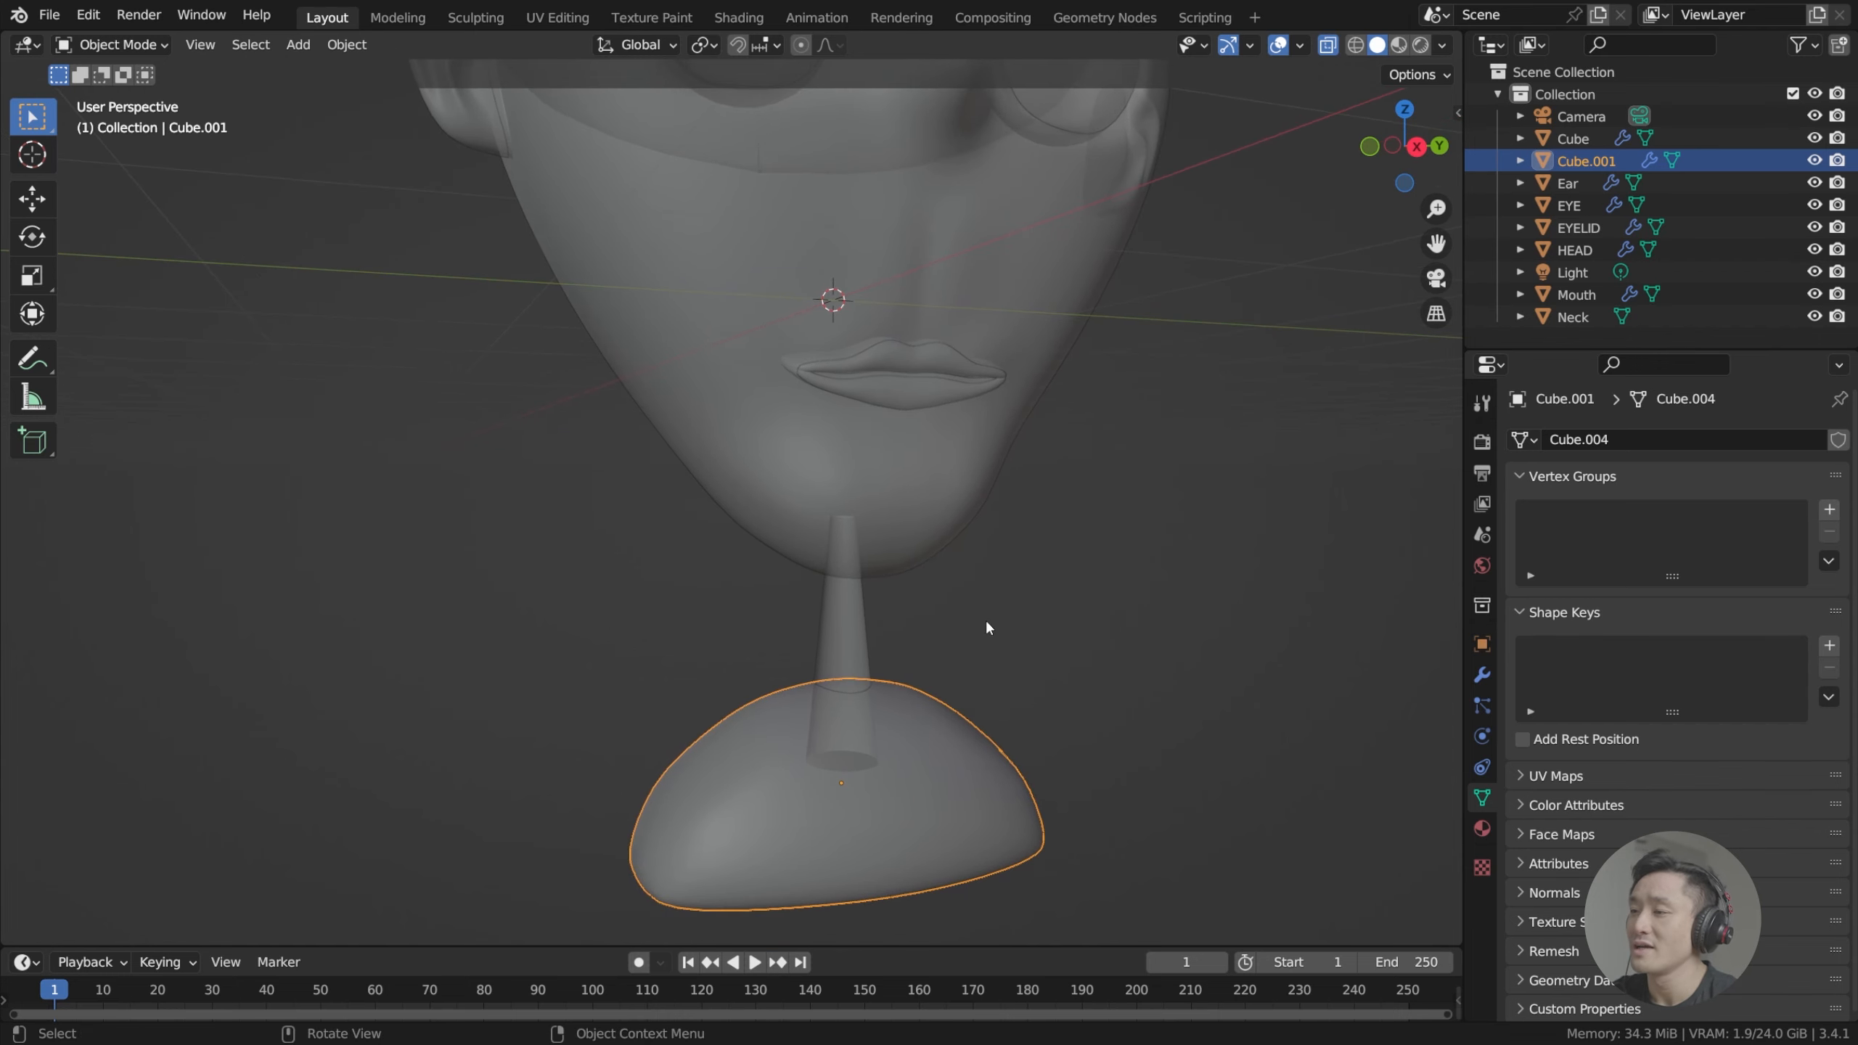
mouse_move(911, 687)
middle_mouse_down("shift")
mouse_move(933, 642)
mouse_move(874, 609)
mouse_move(868, 669)
mouse_move(954, 669)
mouse_move(939, 690)
mouse_move(895, 686)
middle_mouse_up("shift")
key("Tab")
key("Tab")
scroll(926, 538, "down", 1)
scroll(858, 654, "up", 1)
key("Tab")
key("Tab")
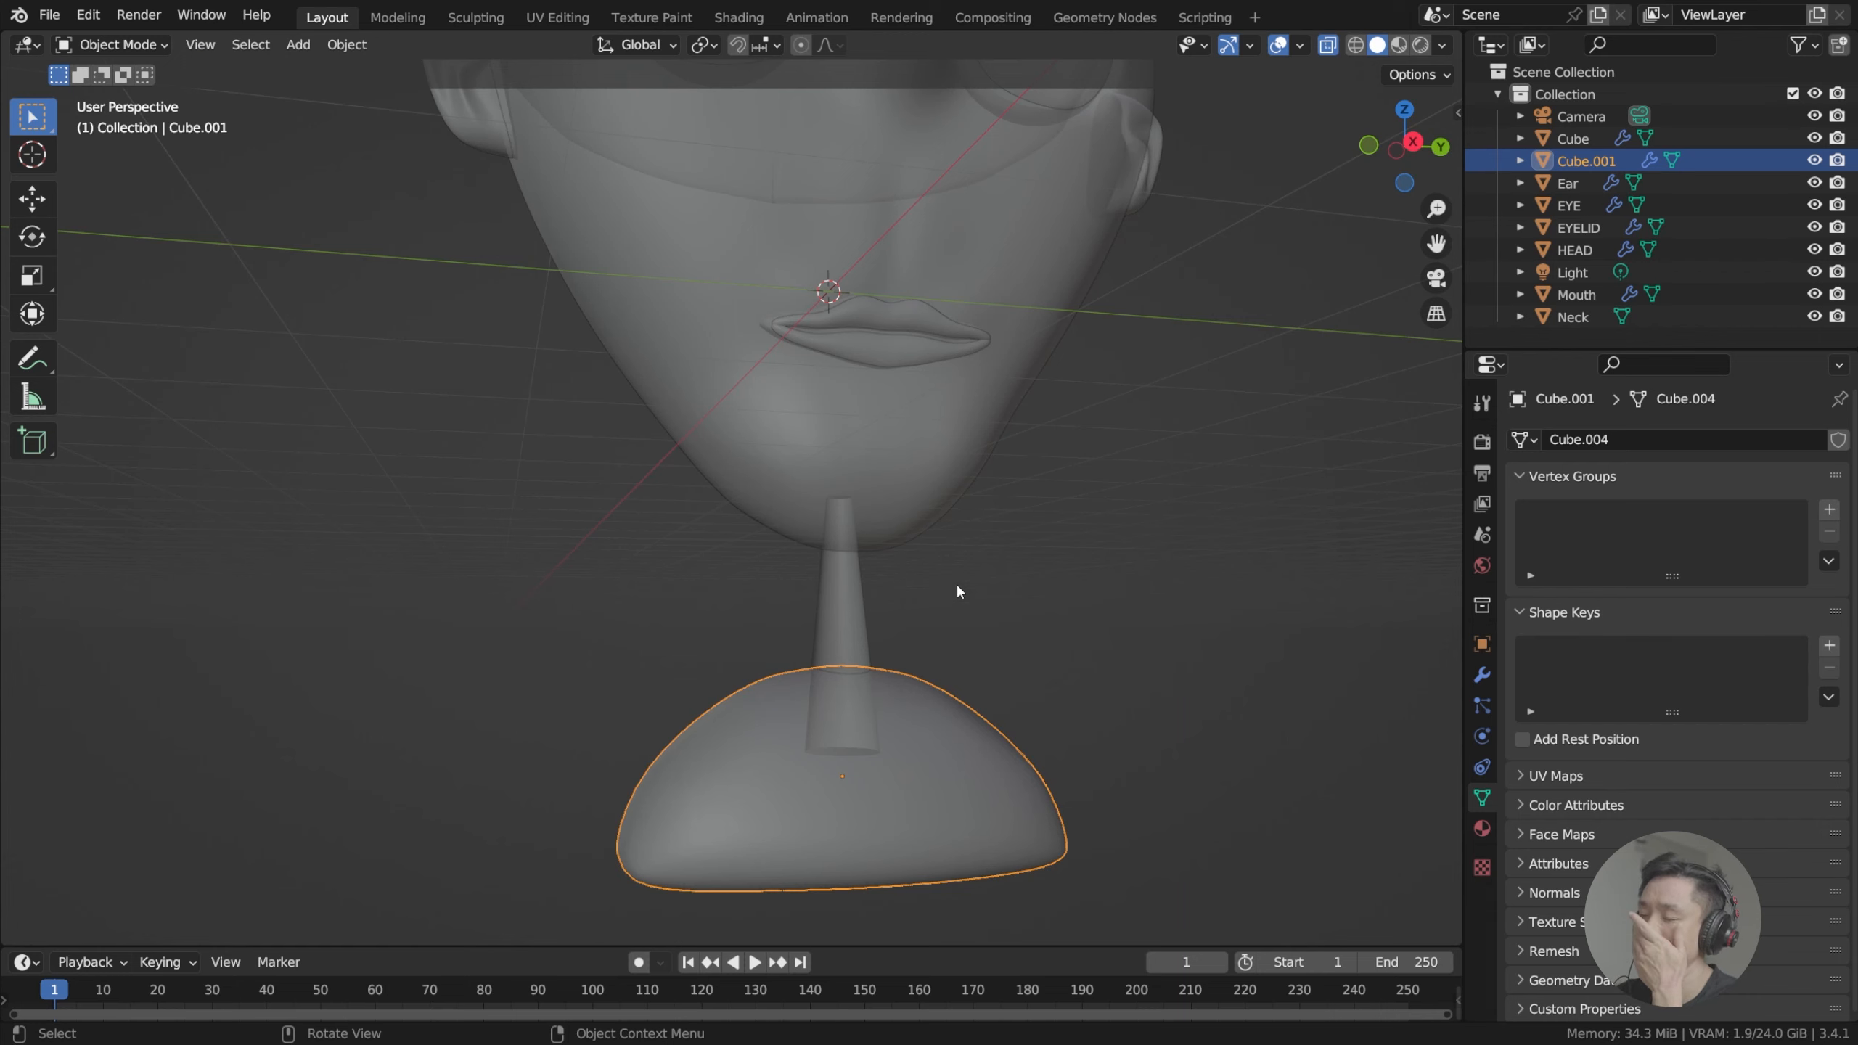
mouse_move(880, 696)
middle_mouse_down()
mouse_move(884, 651)
mouse_move(879, 668)
middle_mouse_up()
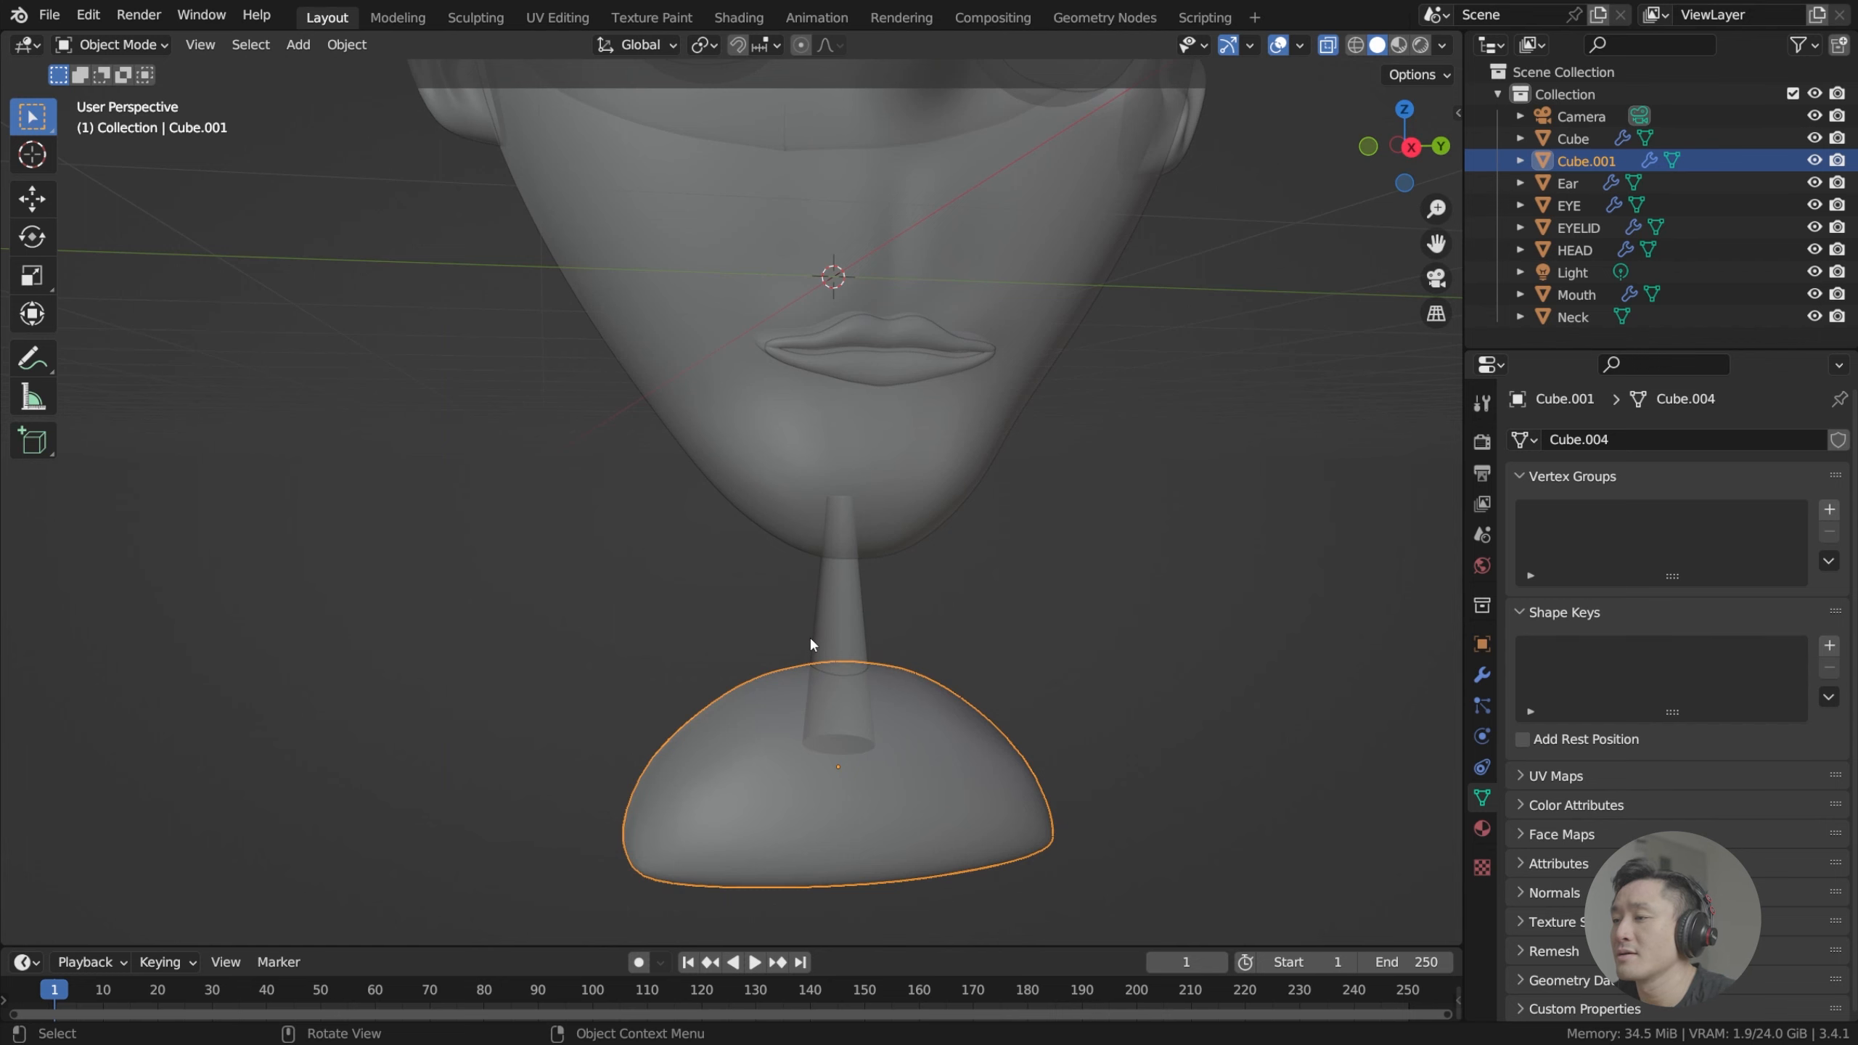
key("Tab")
middle_click_drag(829, 651, 874, 654)
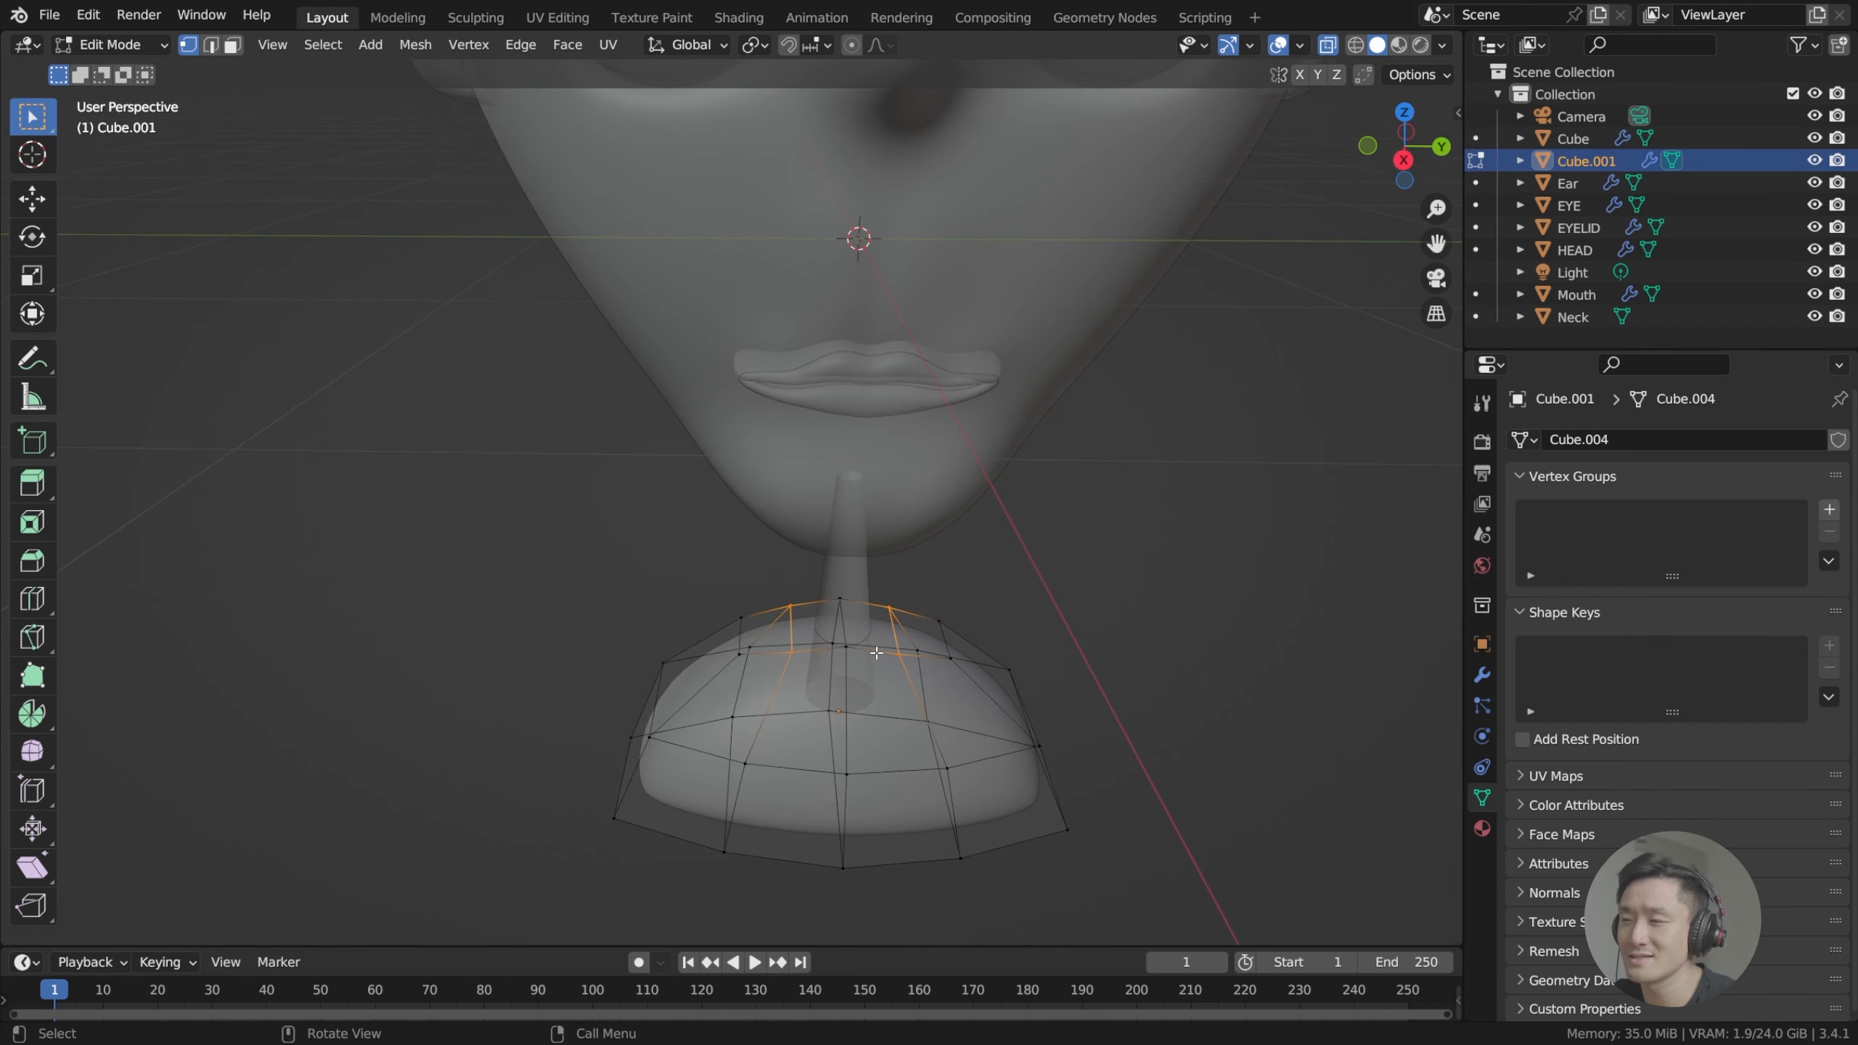
key("Tab")
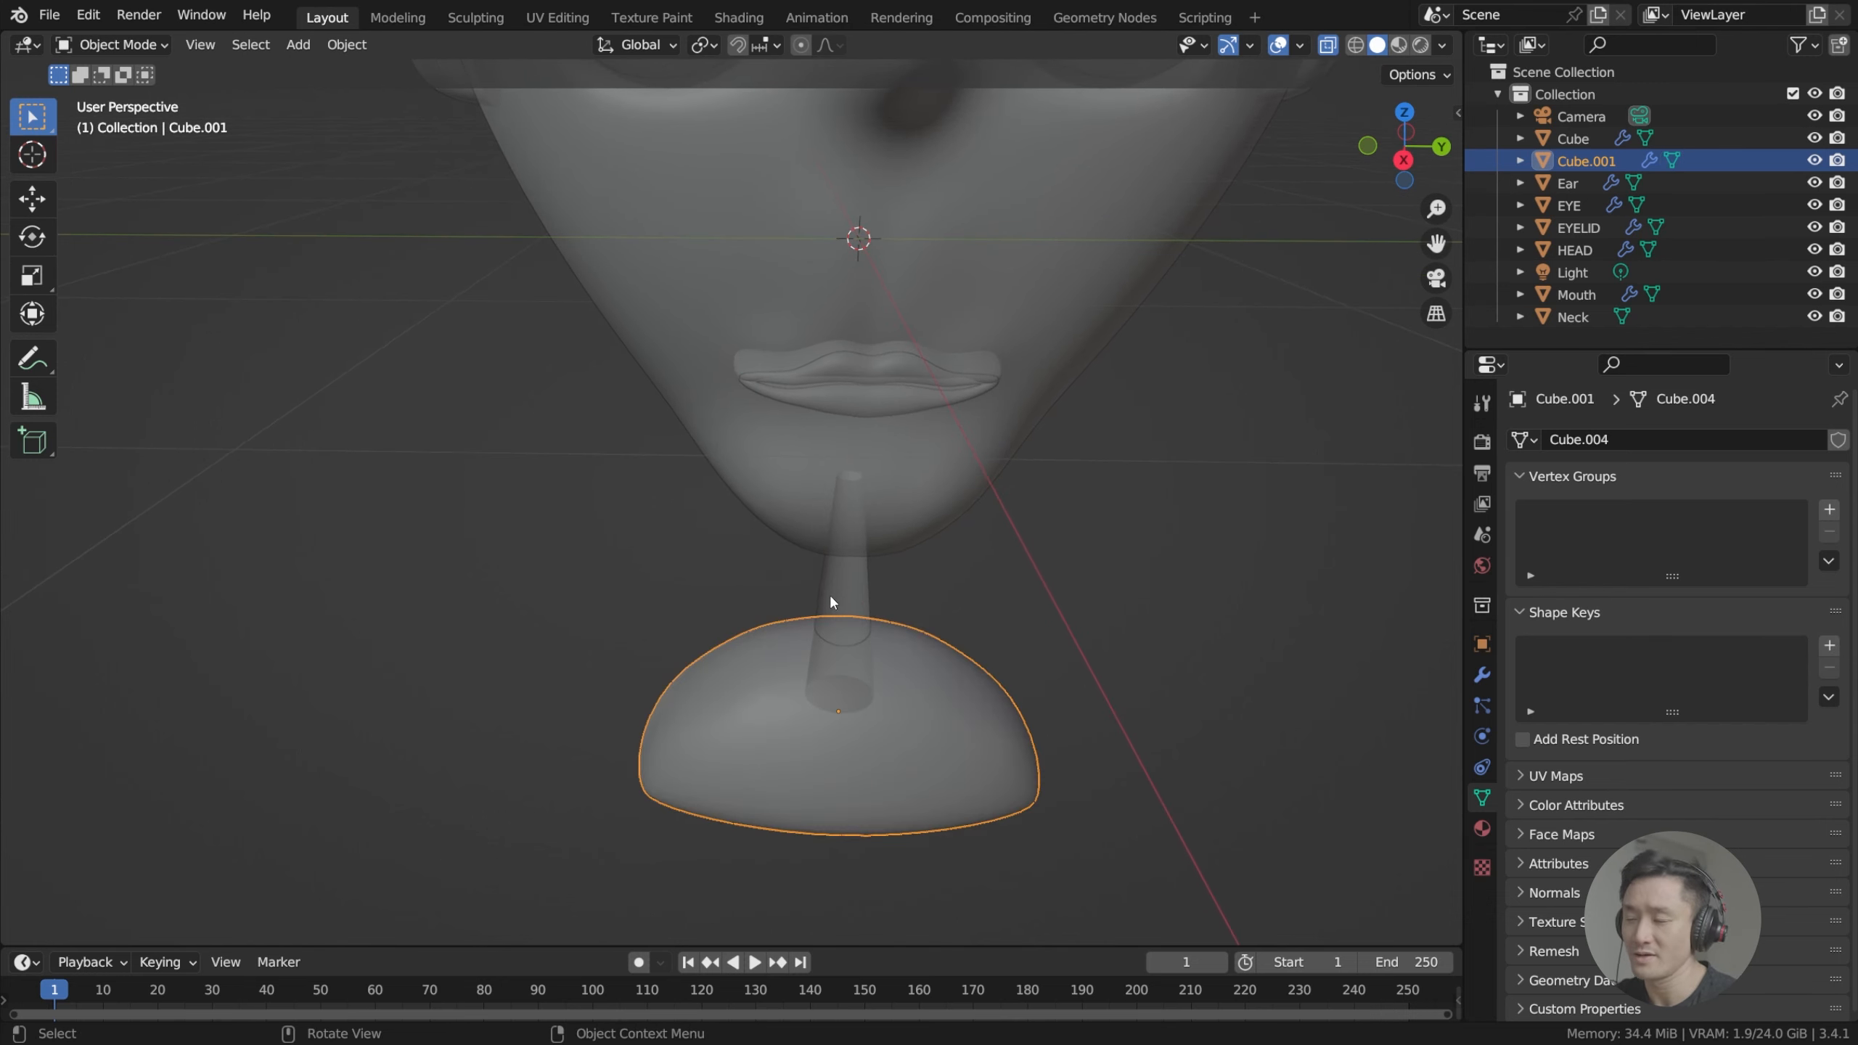
middle_click_drag(830, 596, 845, 592)
Deselect the shoulder body and create a new collection directly under the Scene Collection.
left_click(912, 579)
scroll(912, 579, "down", 2)
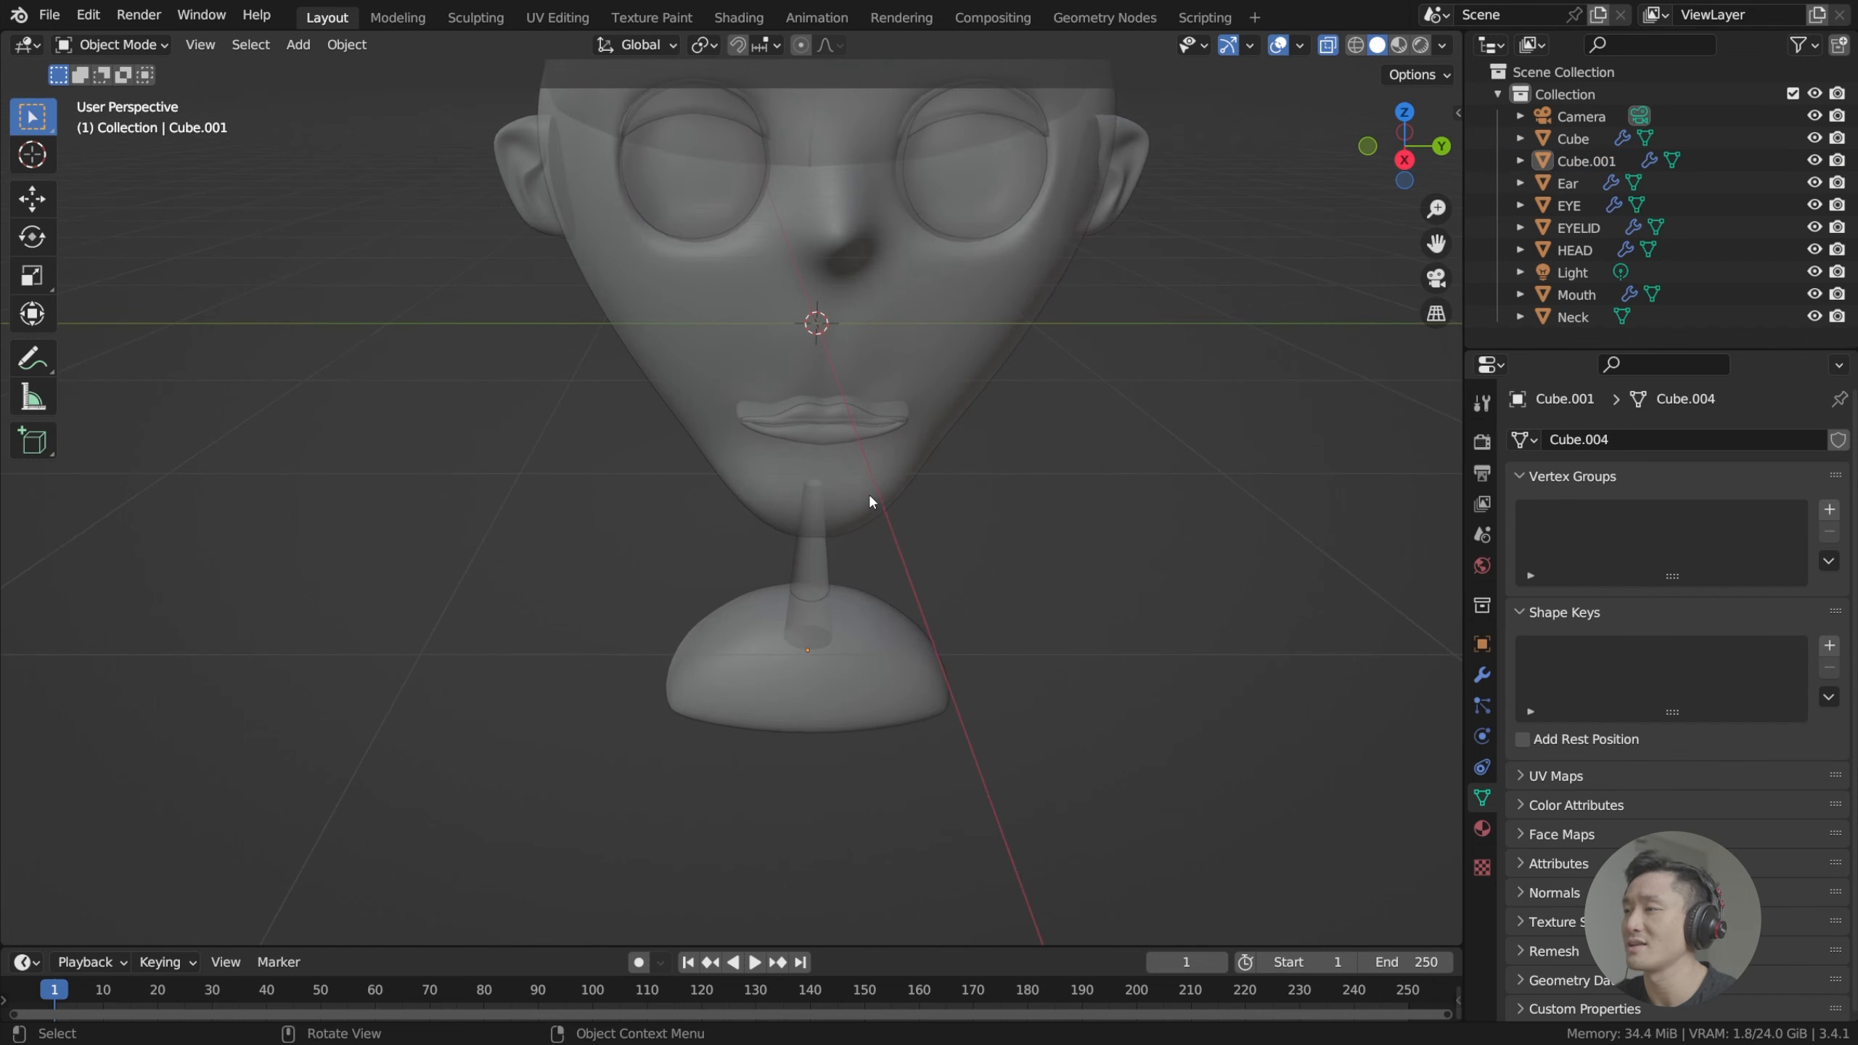
middle_click_drag(871, 500, 865, 535, "shift")
left_click(1590, 74)
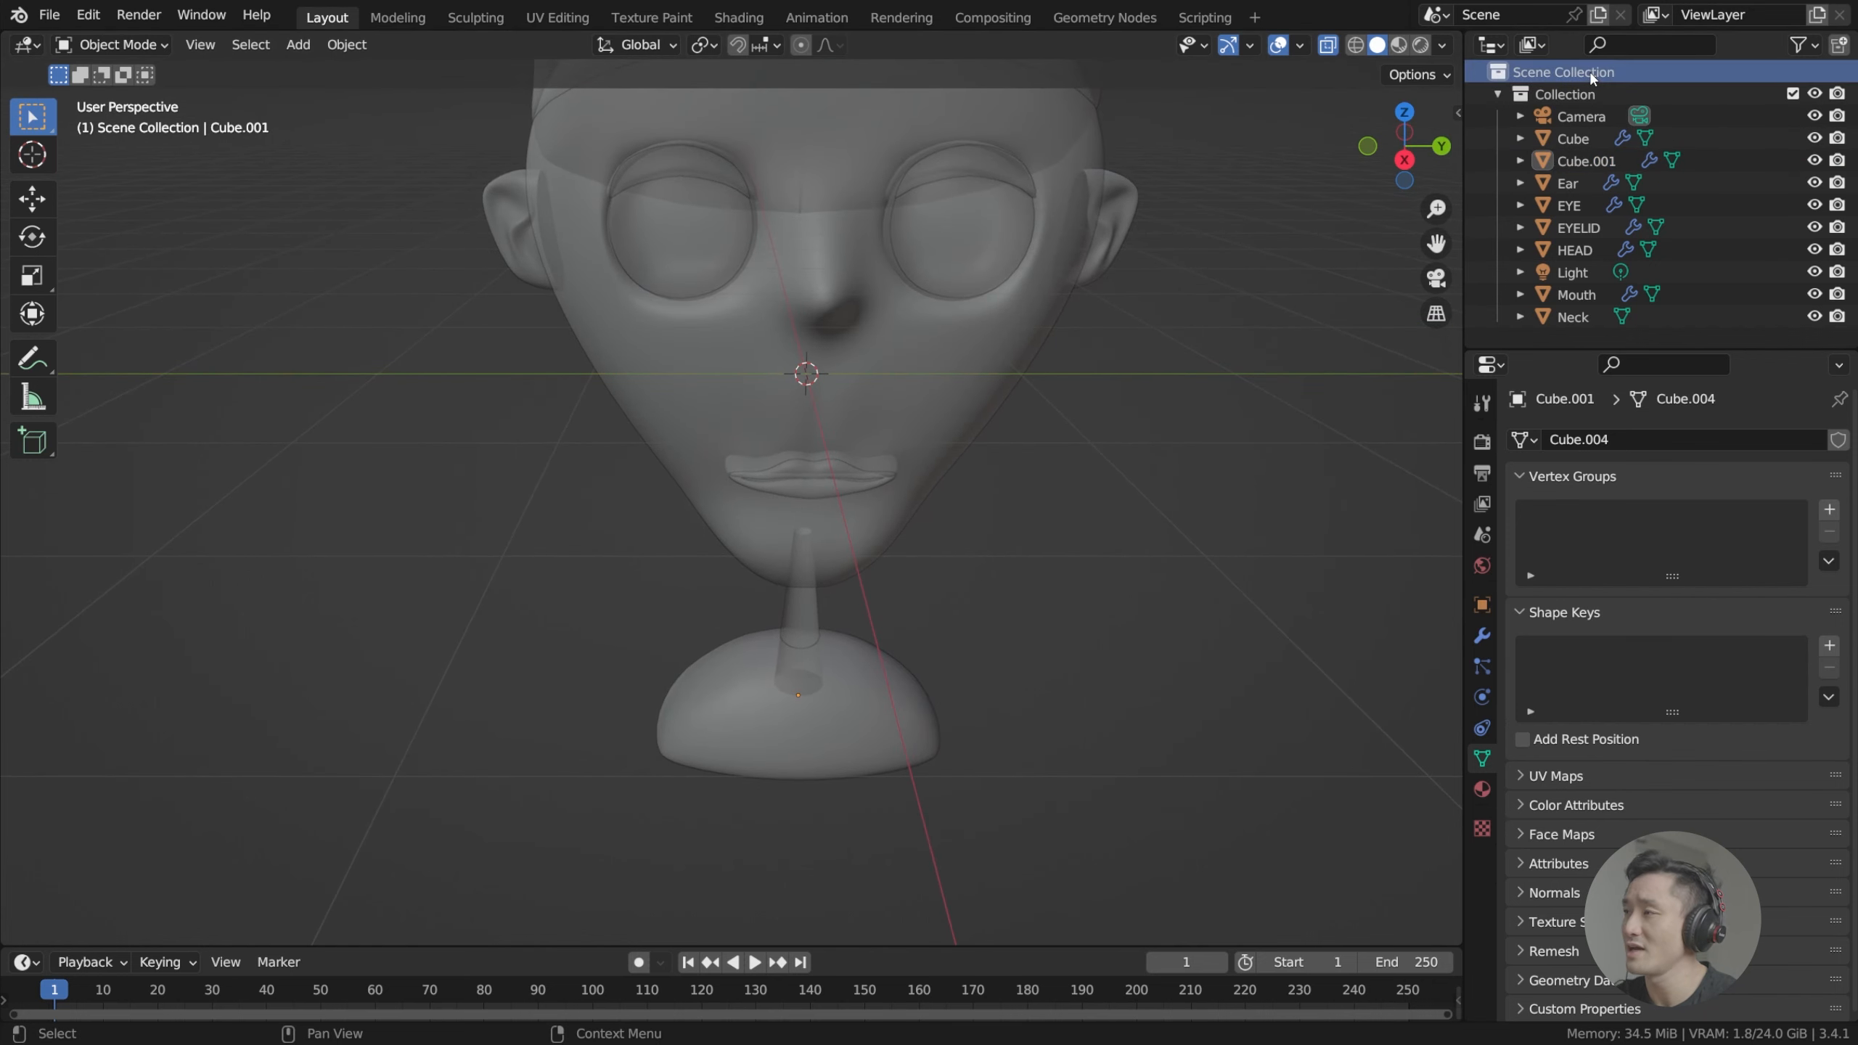
left_click(1838, 45)
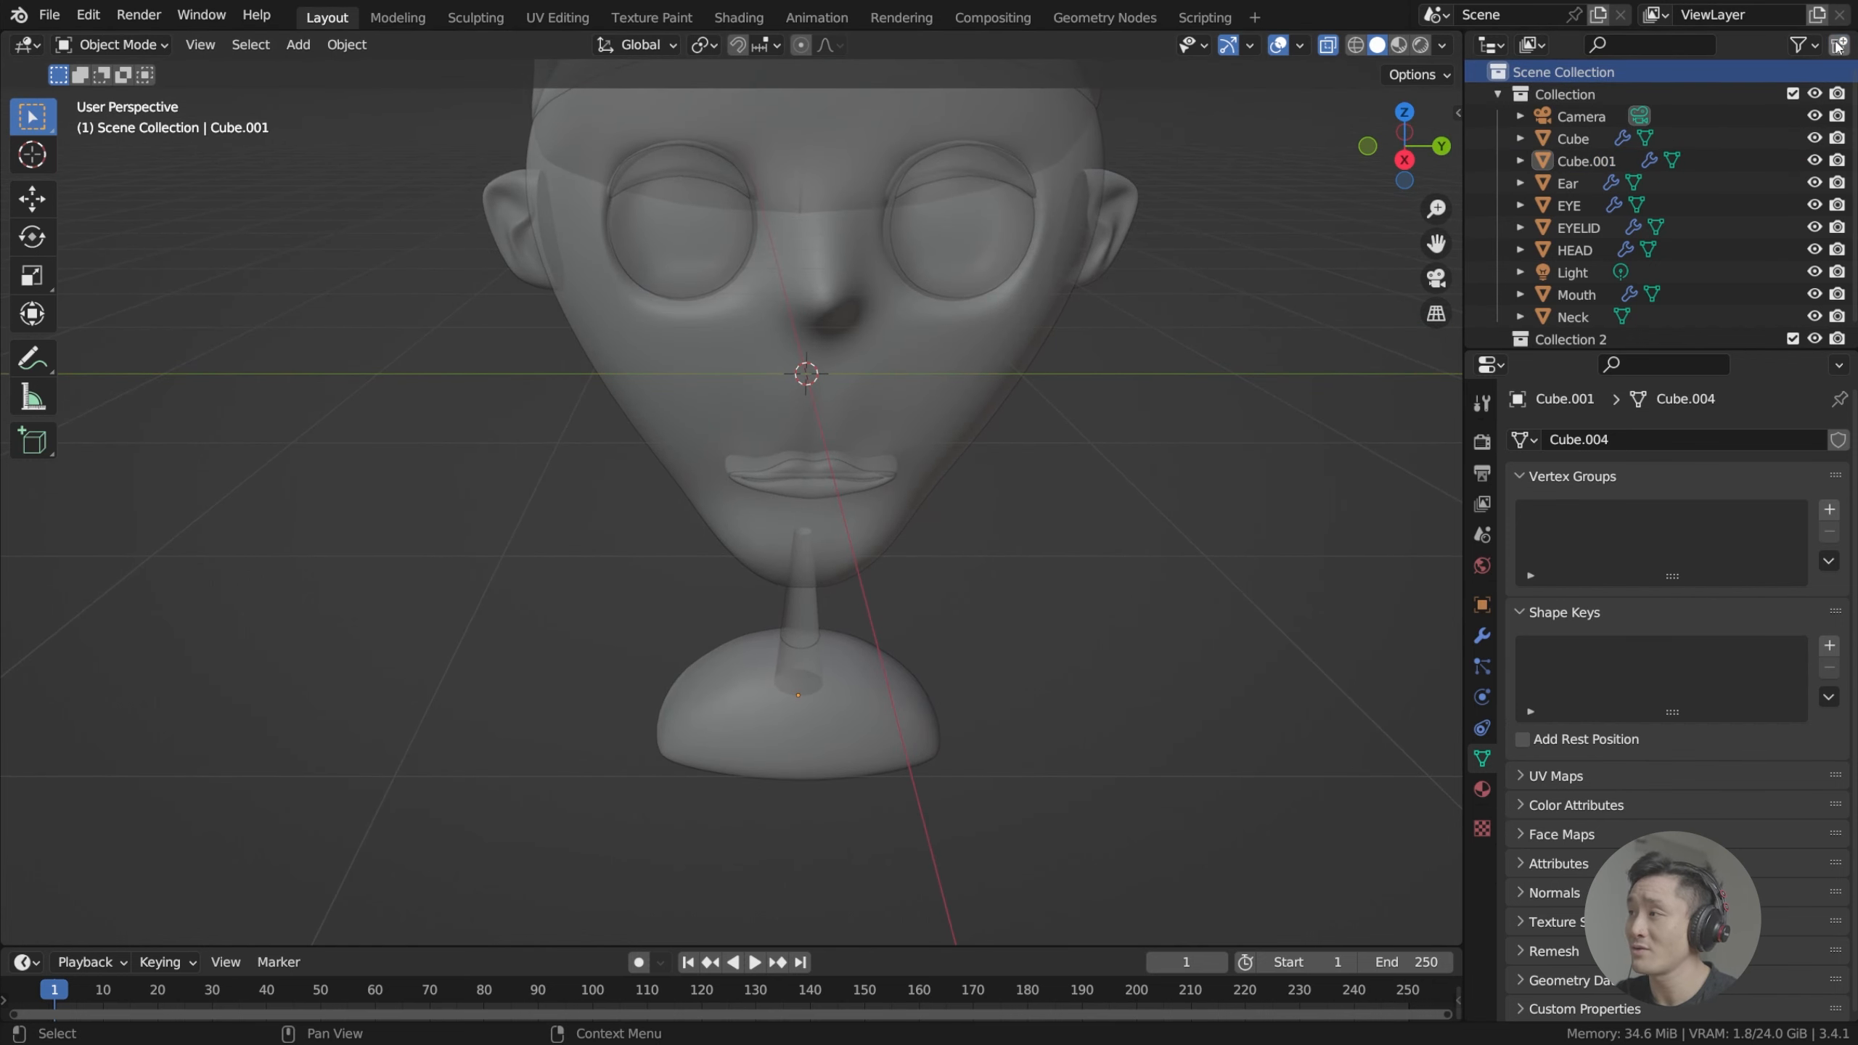
Rename the new collection as Attribute_Cloths and collapse the original collection holding the character parts.
double_click(1566, 330)
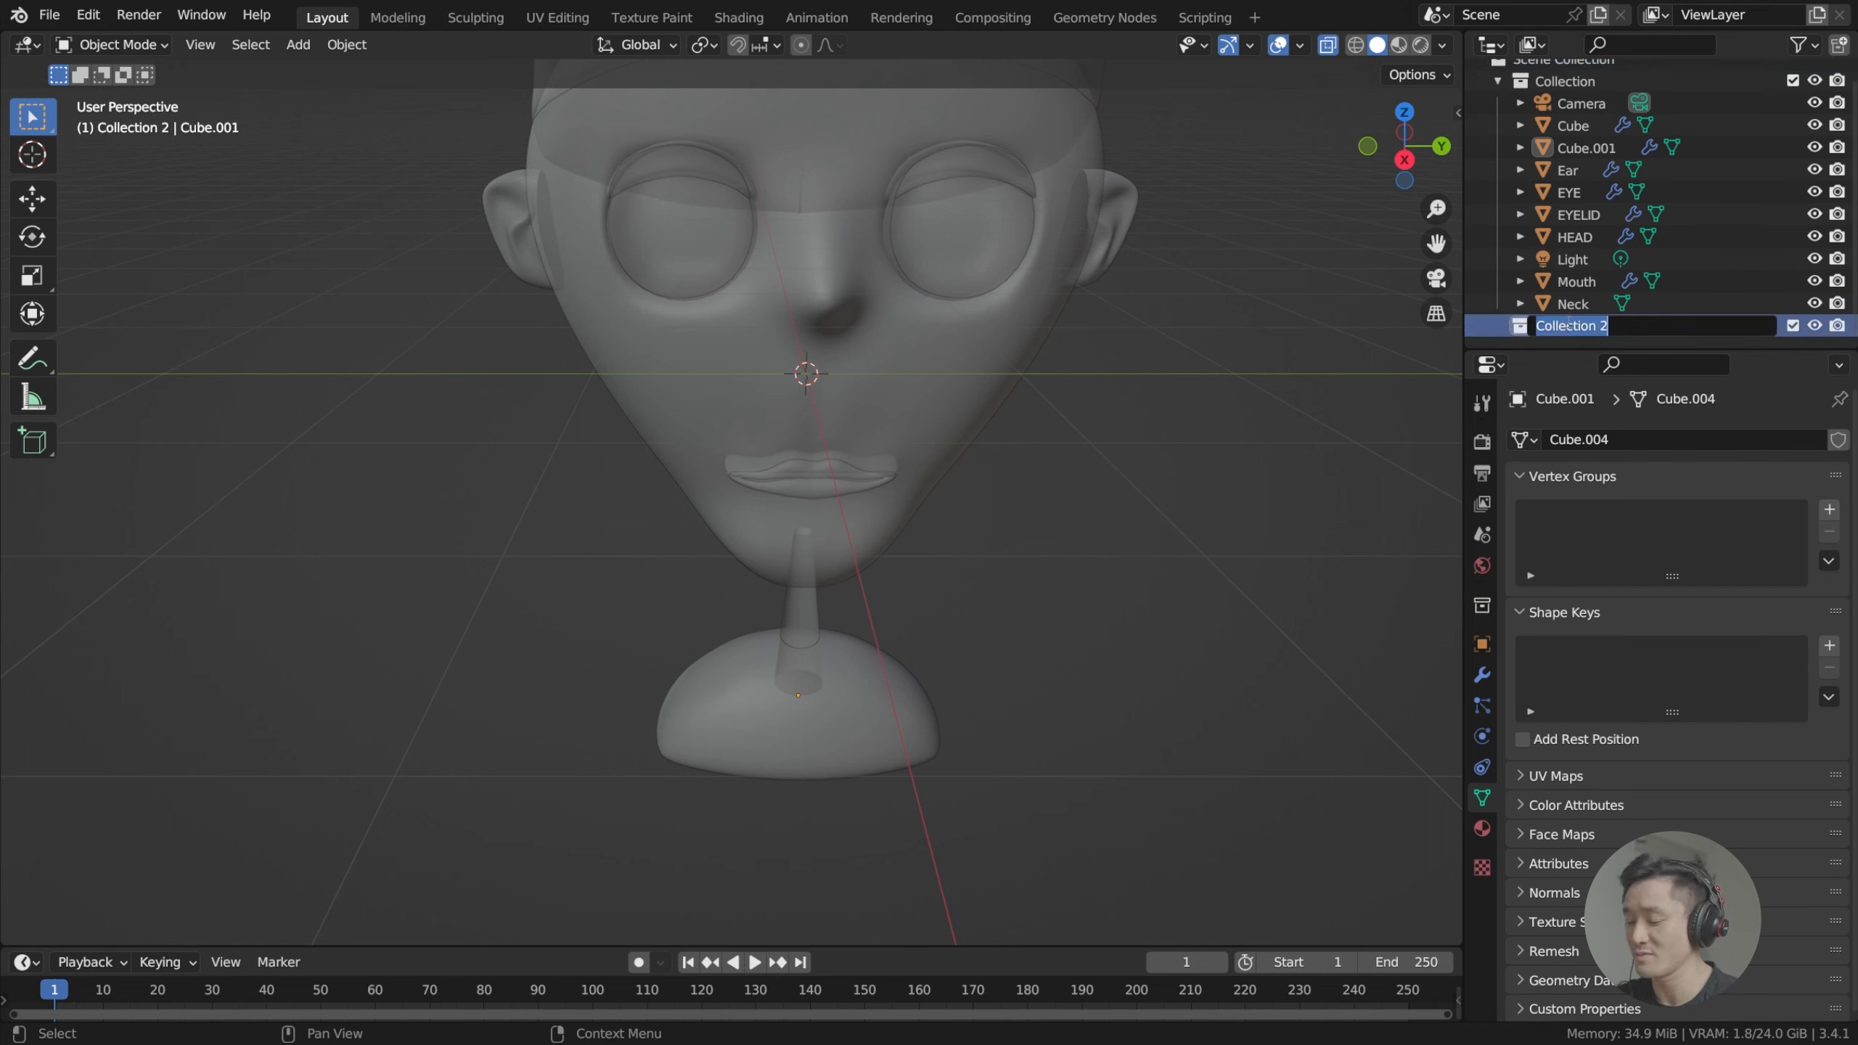
type("Atr")
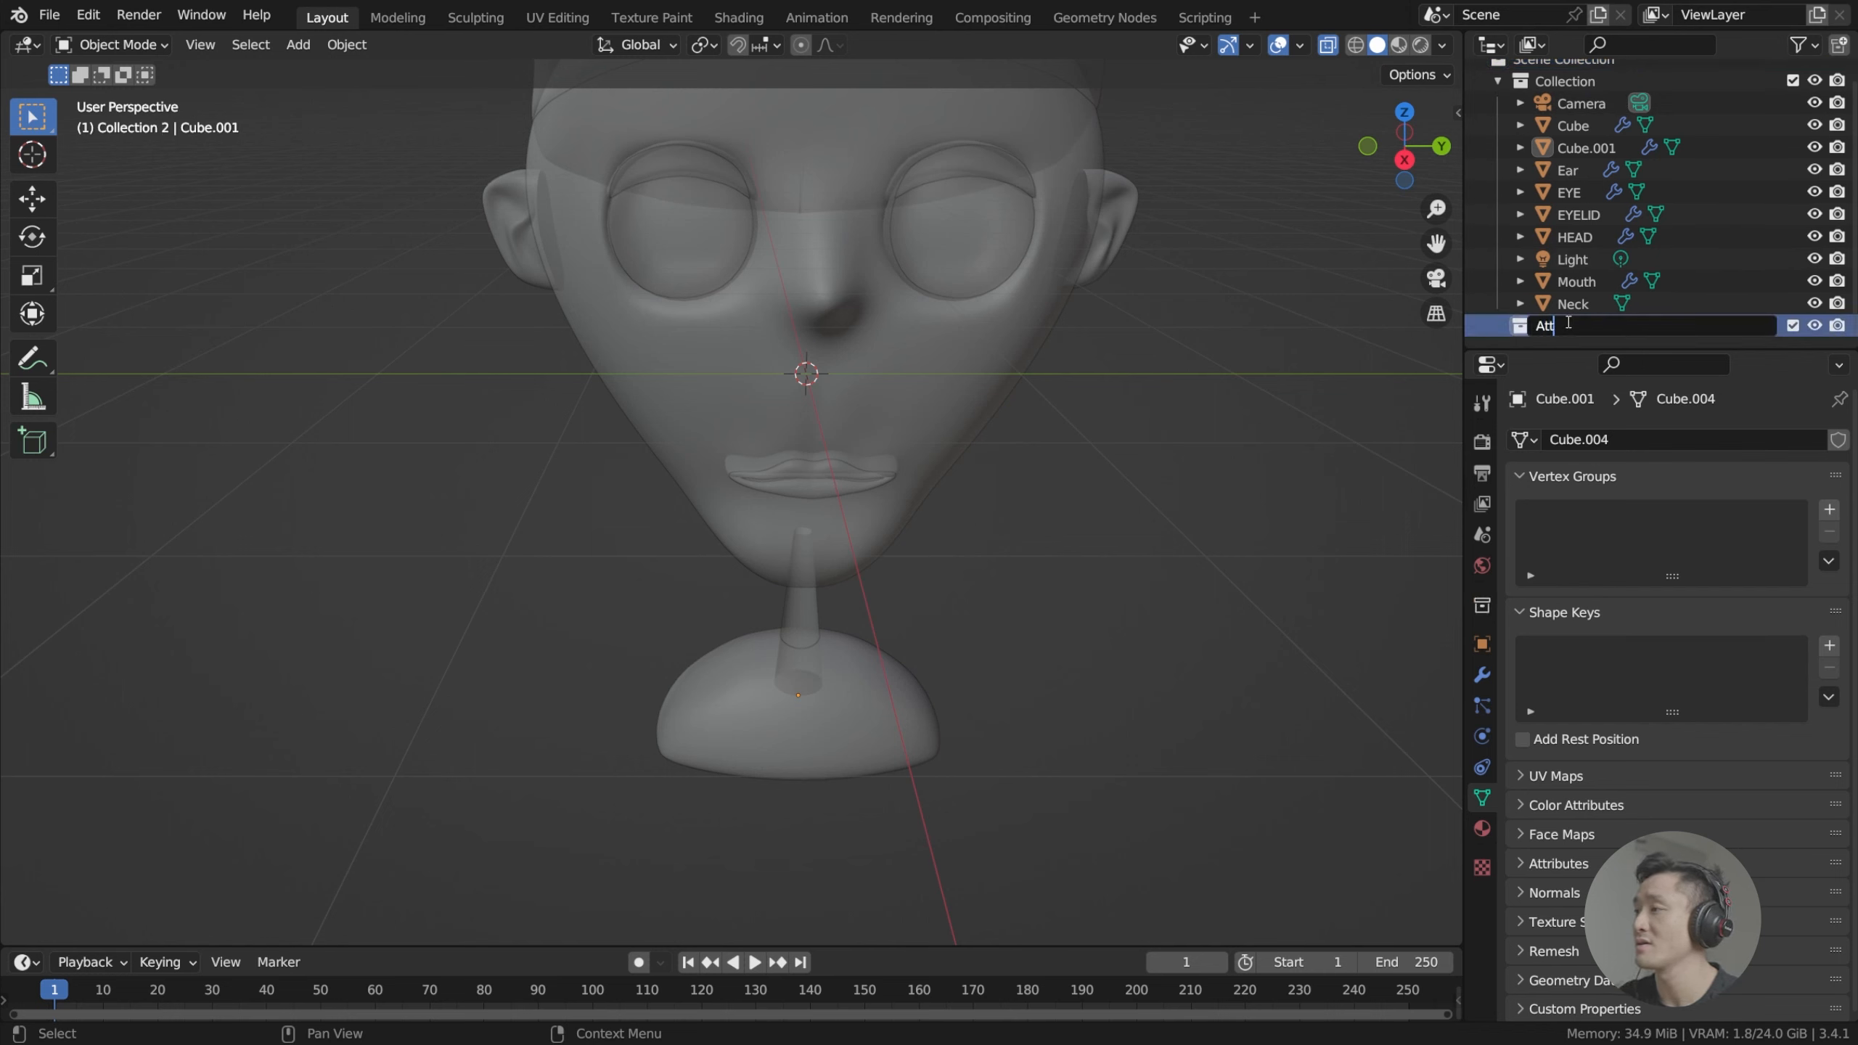
type("ribute")
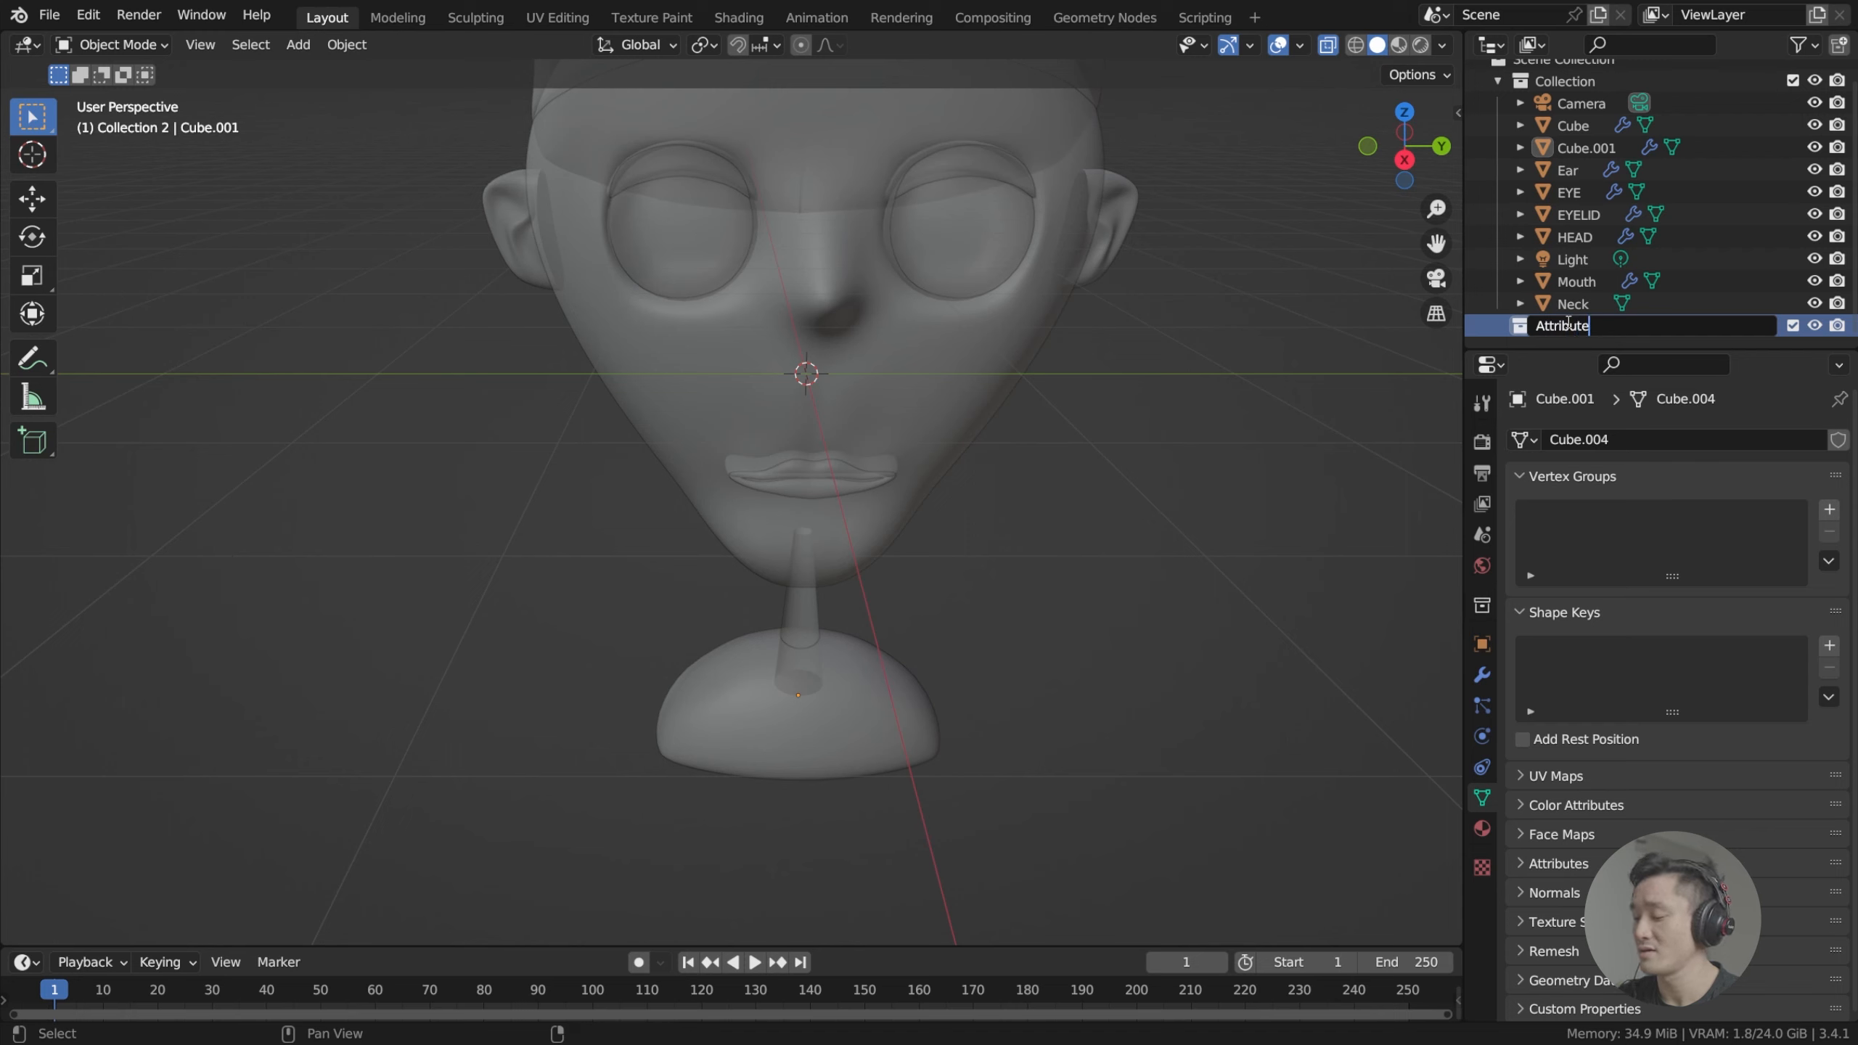
type("_Clo")
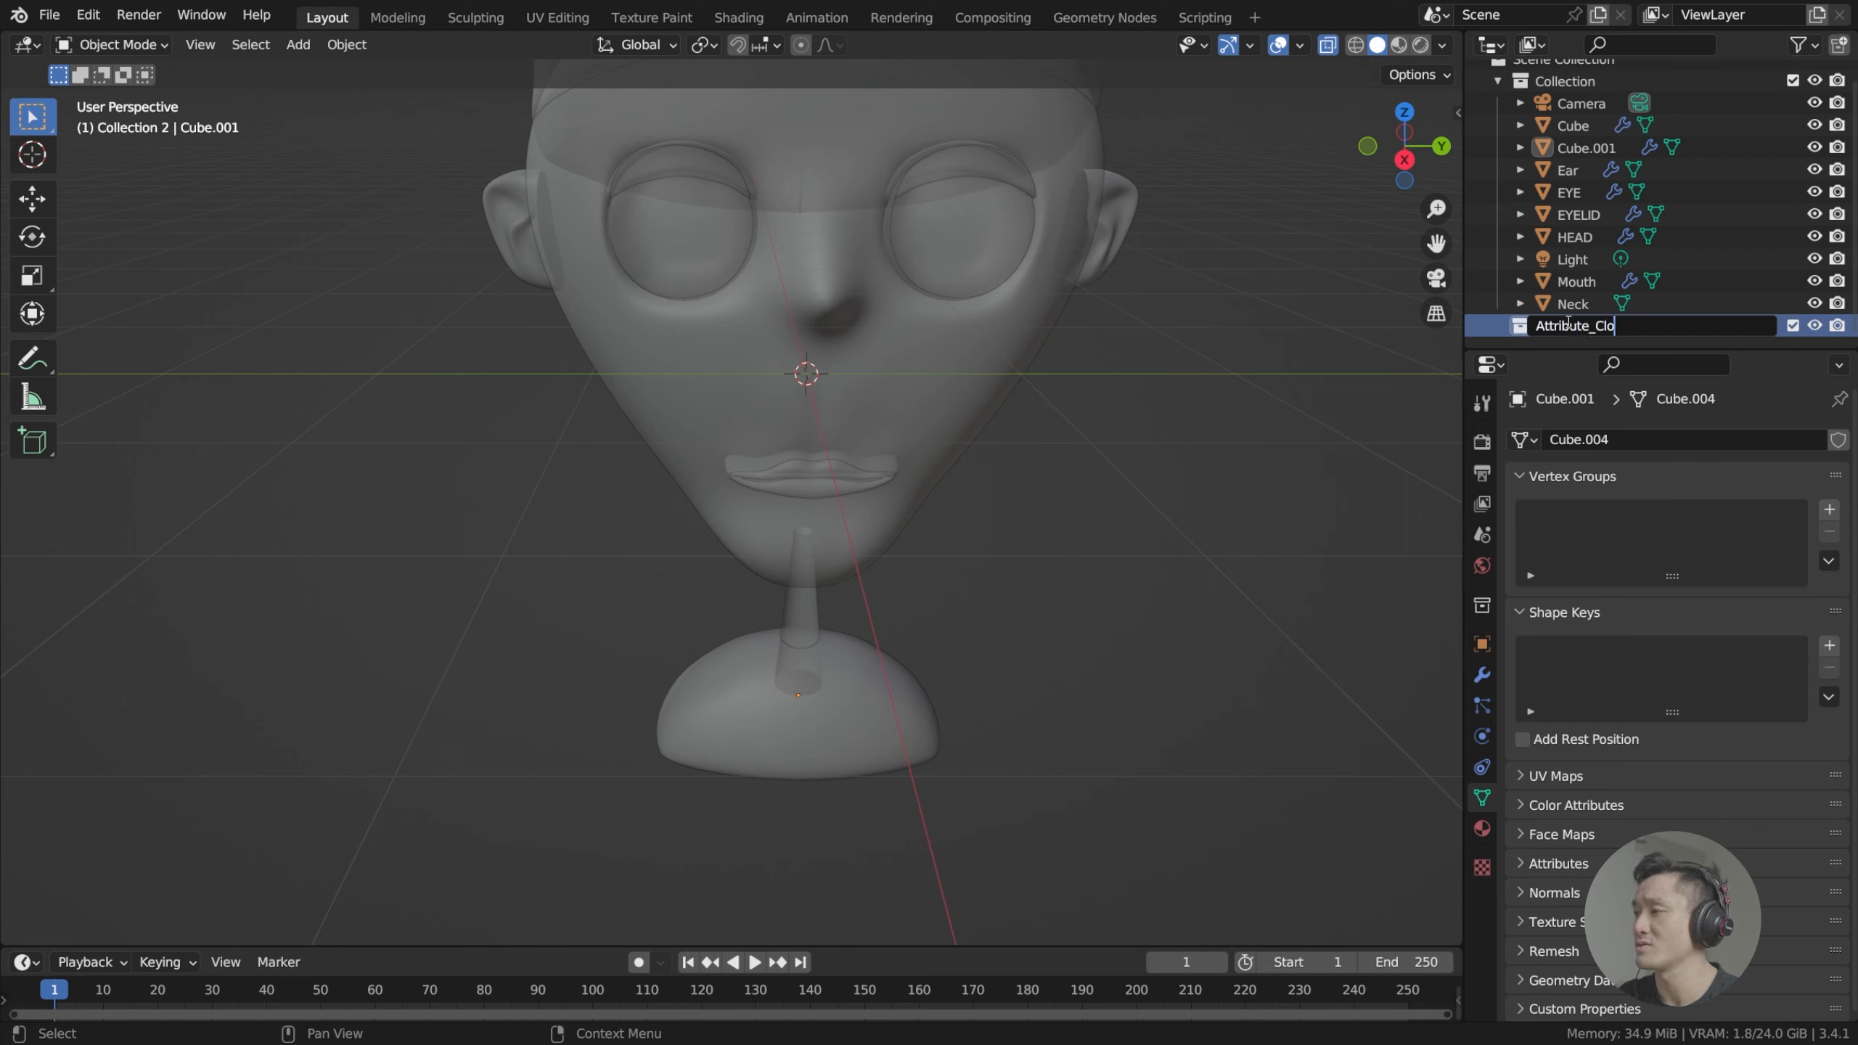
type("ths")
key("Return")
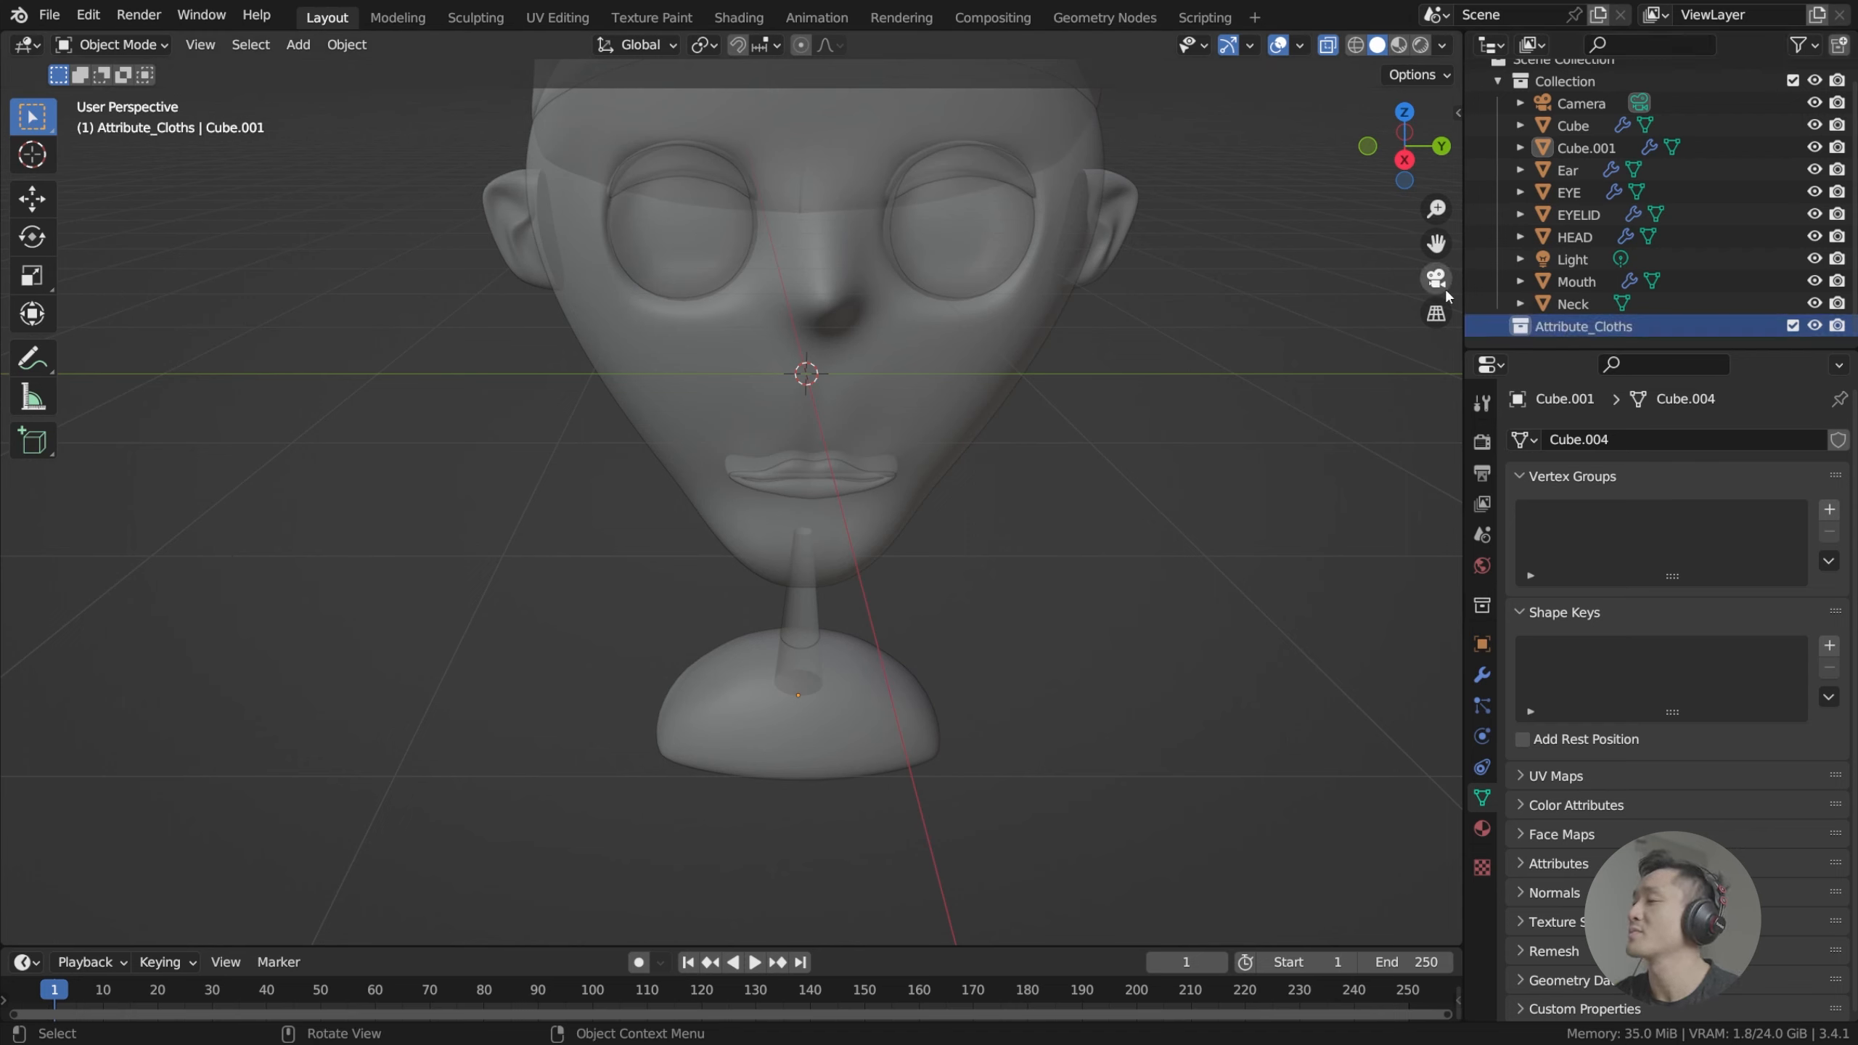
left_click(1496, 82)
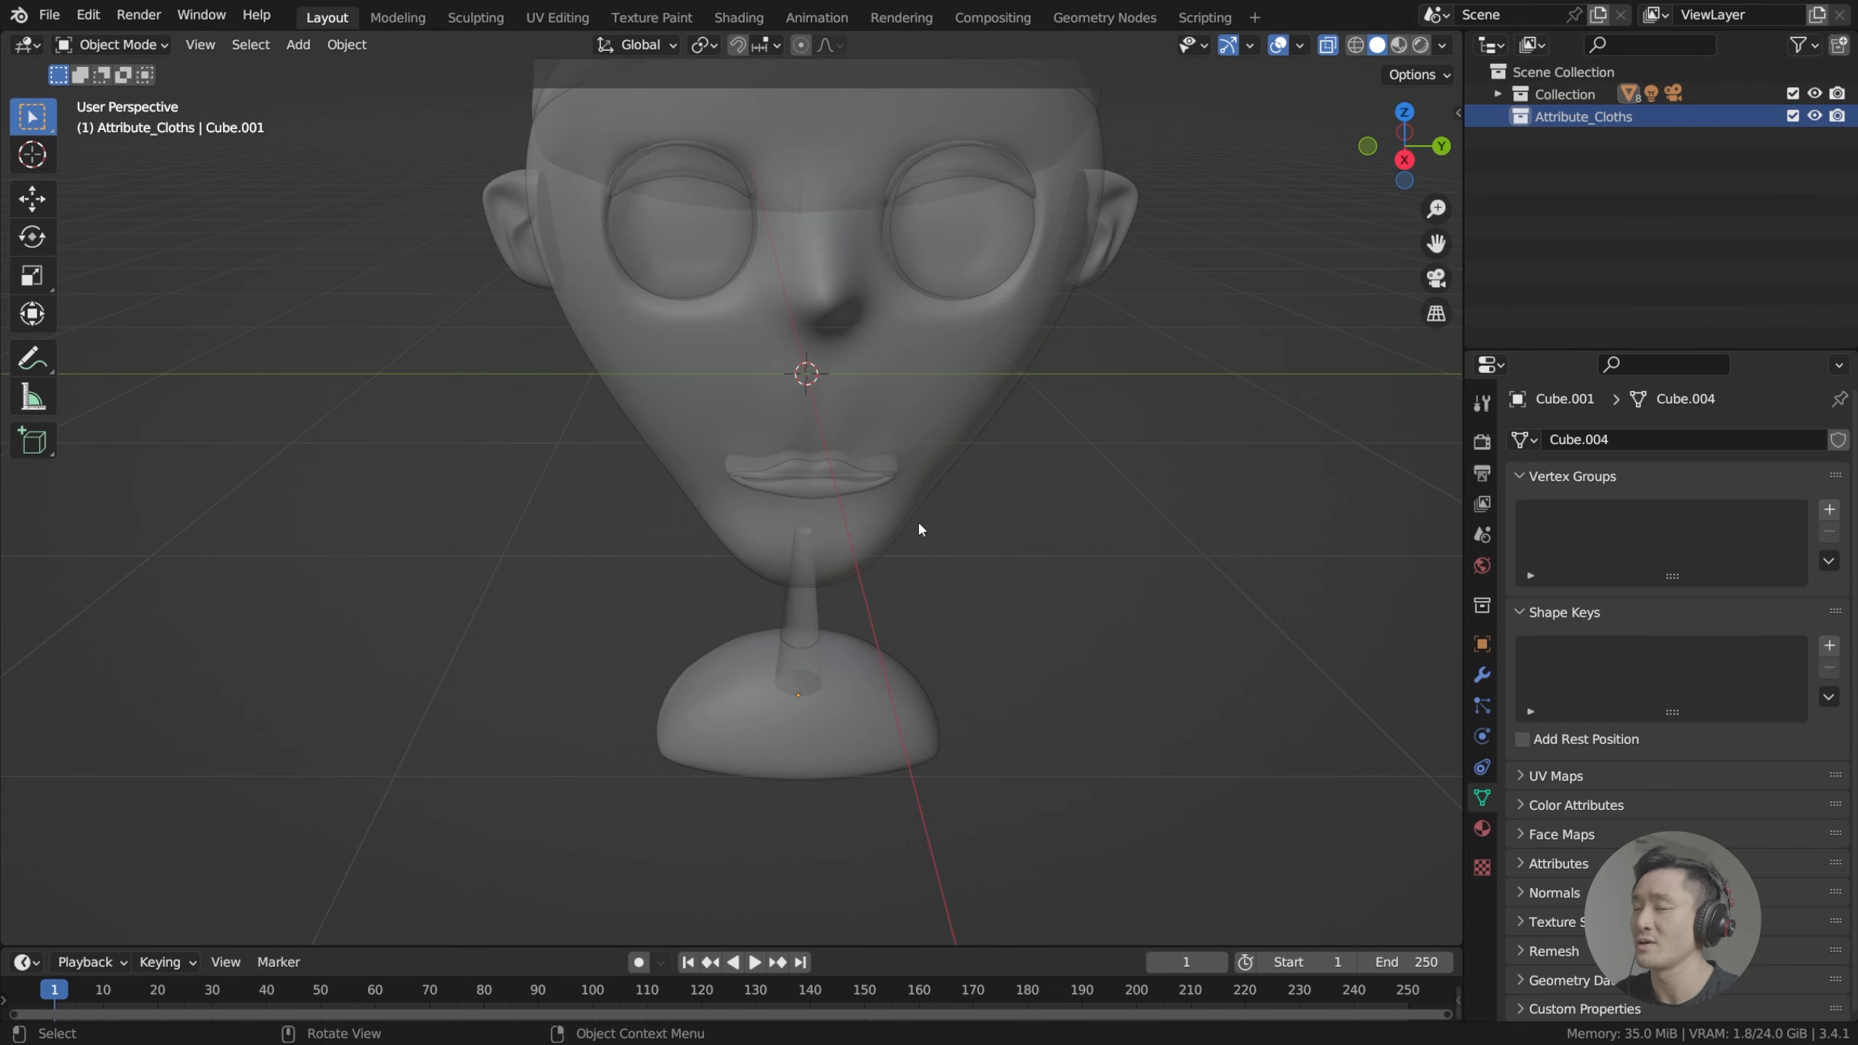
Add a mesh circle to the Attribute_Cloths collection.
middle_click_drag(932, 445, 938, 457, "shift")
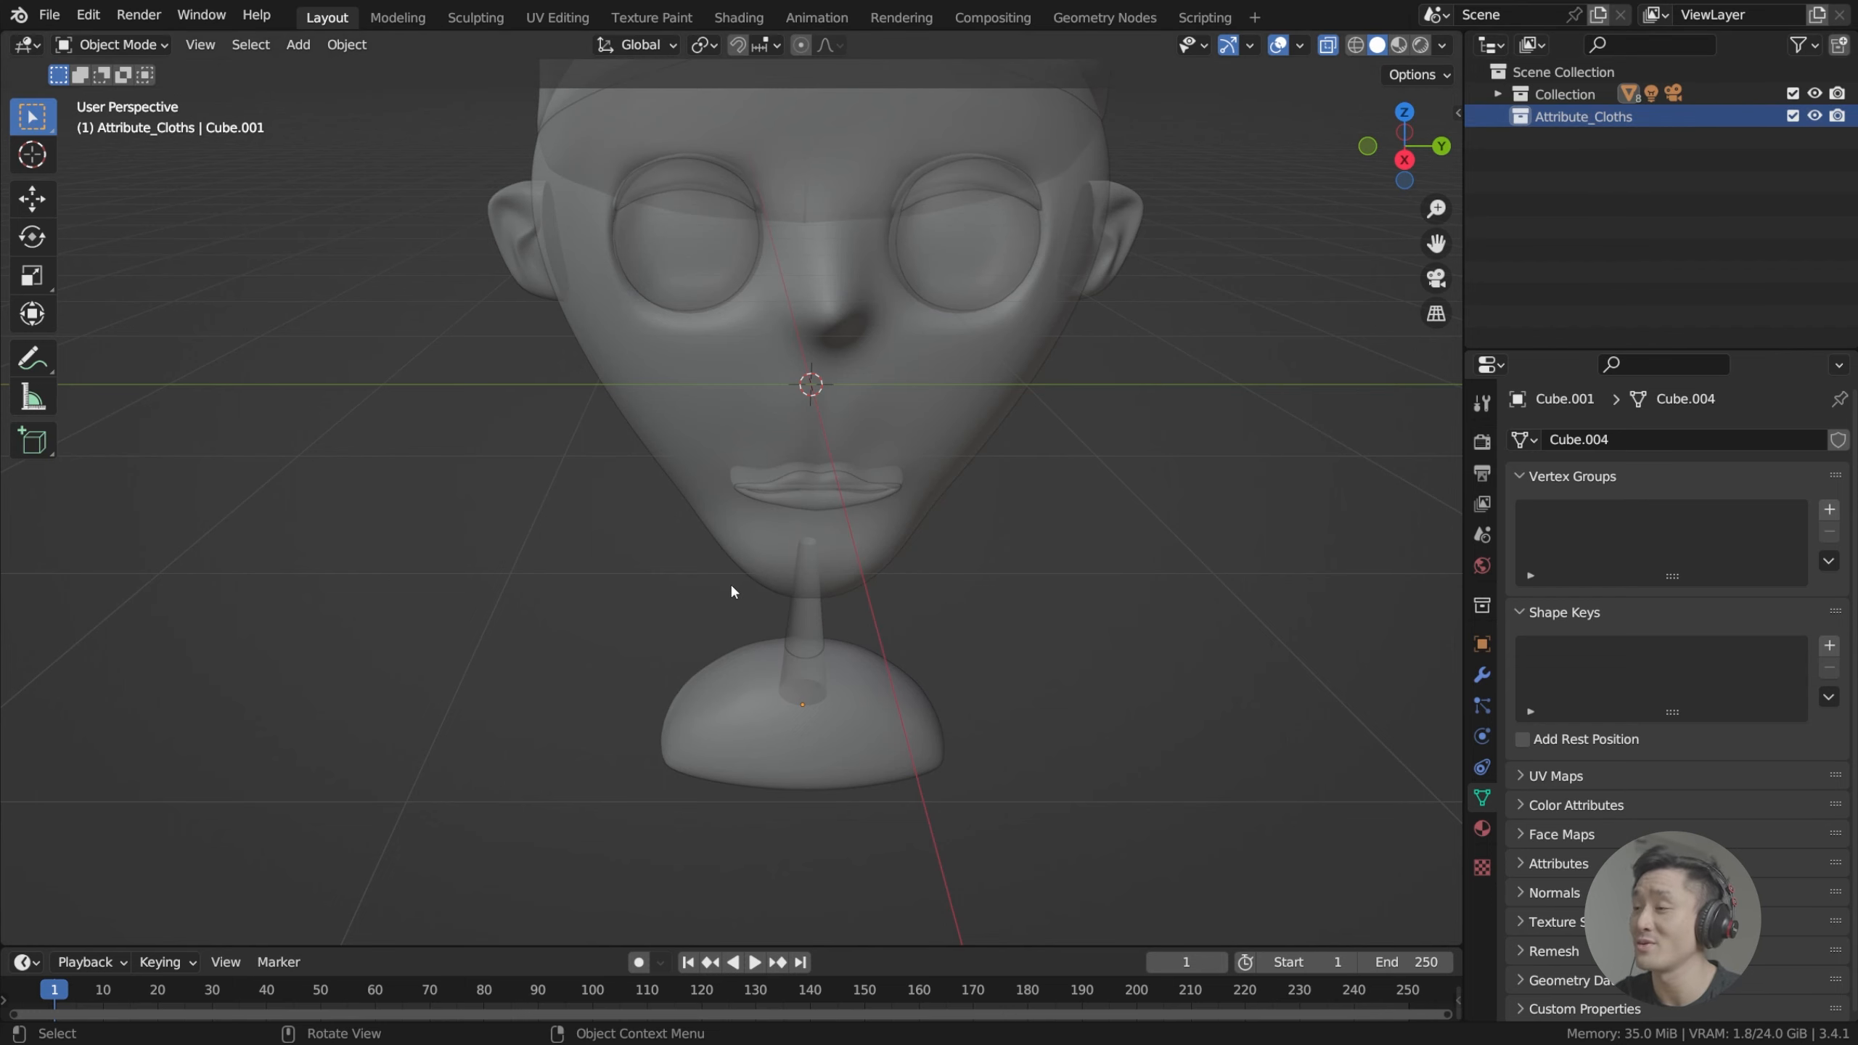
middle_click_drag(1017, 410, 880, 569)
key("shift+a")
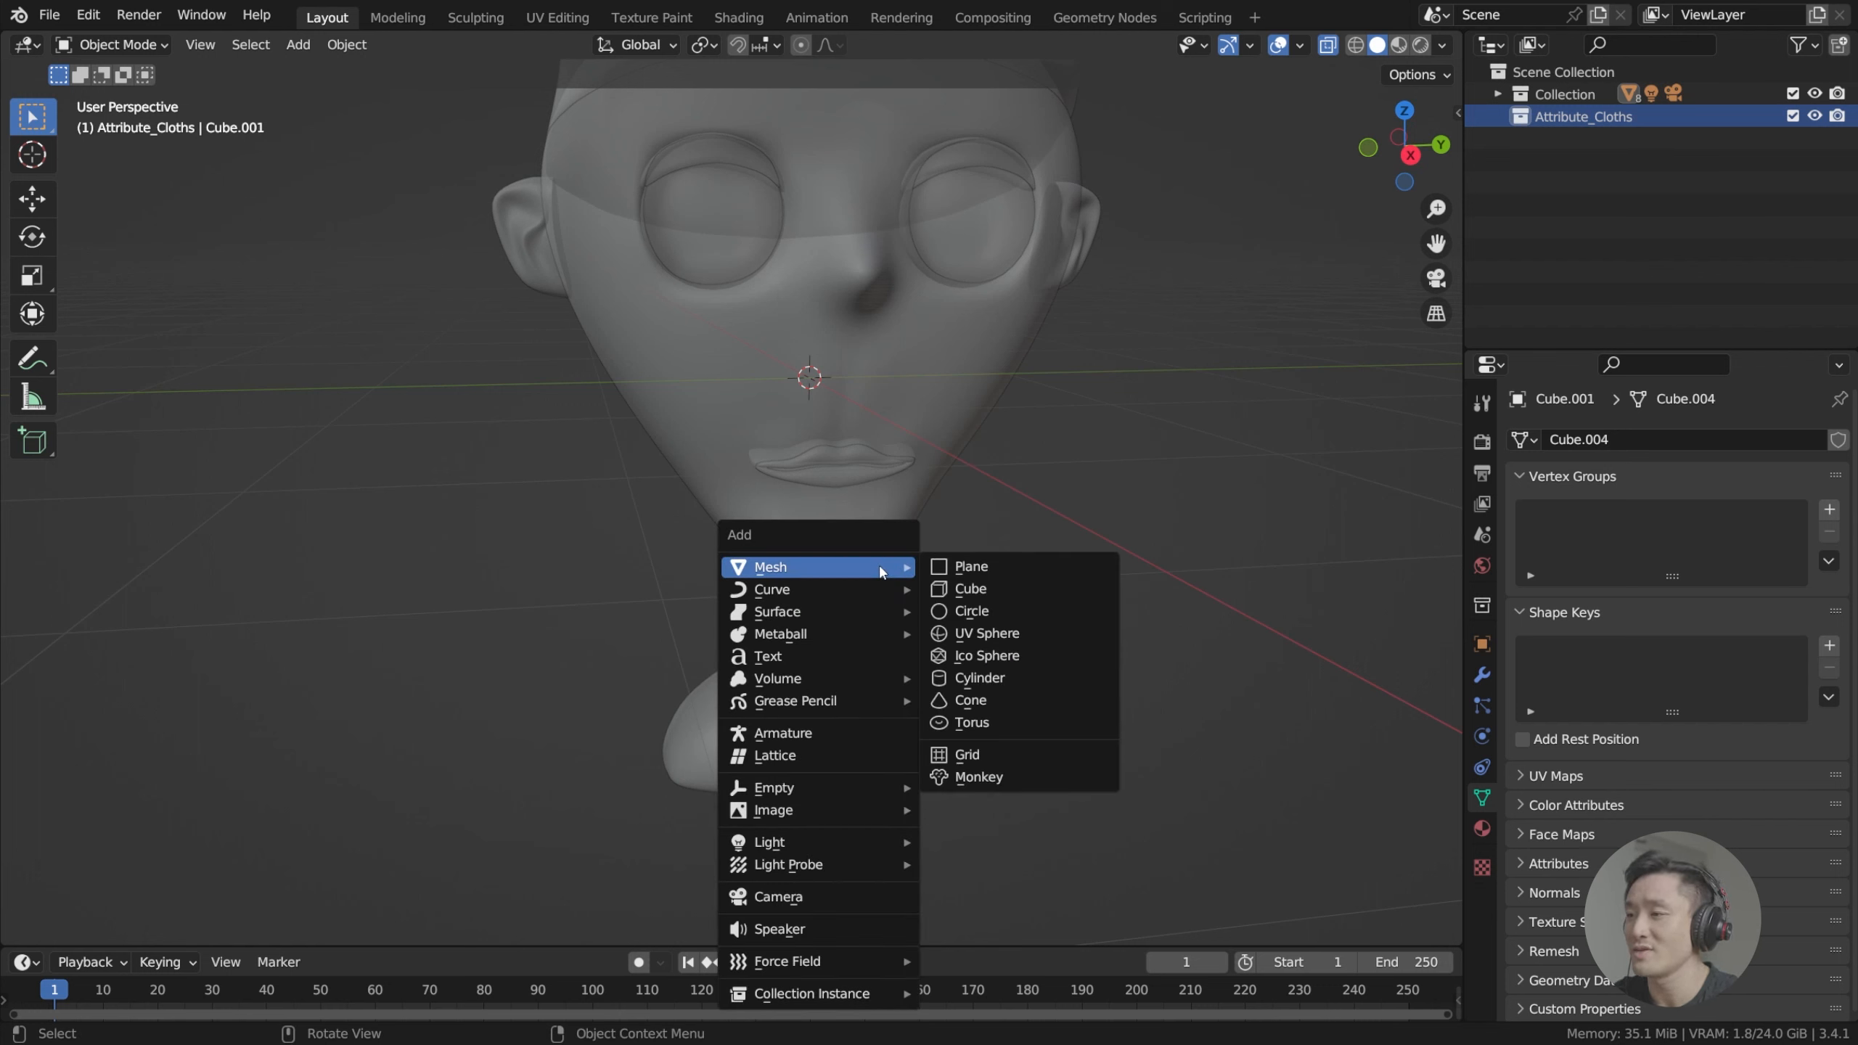
left_click(995, 610)
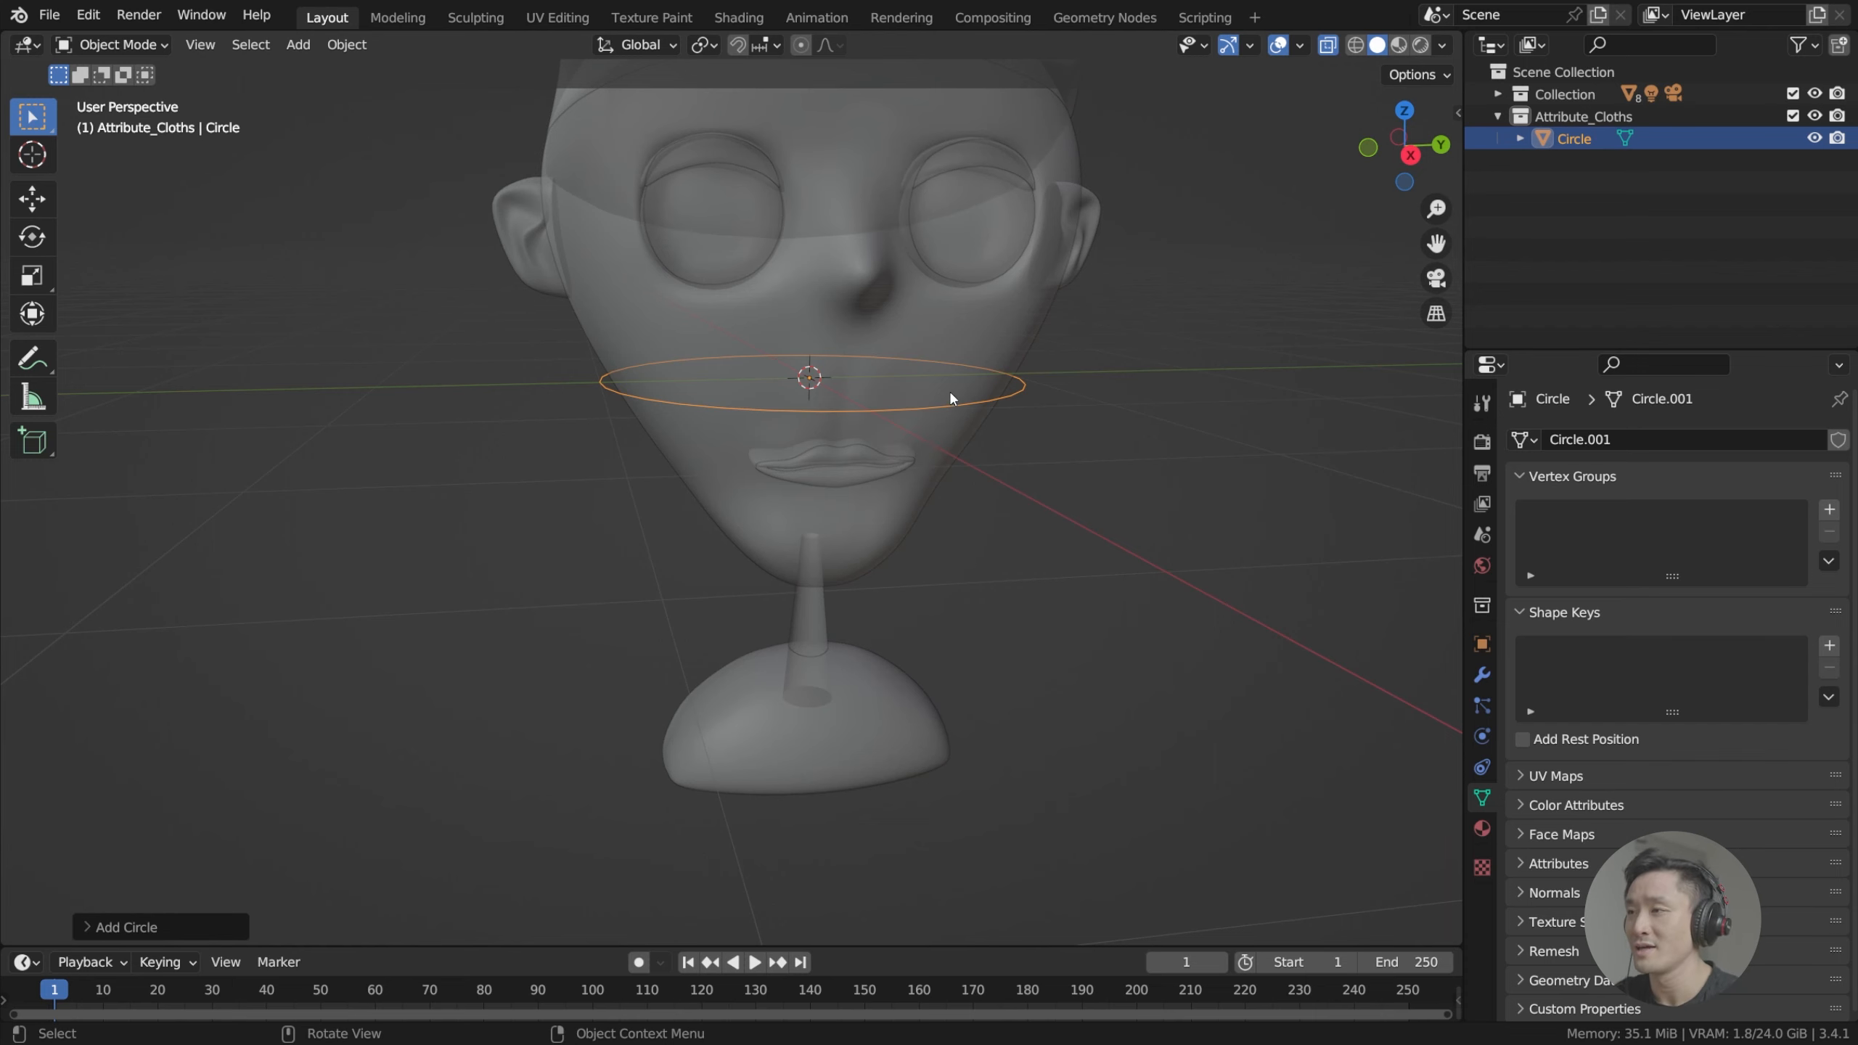
middle_click_drag(949, 395, 960, 431)
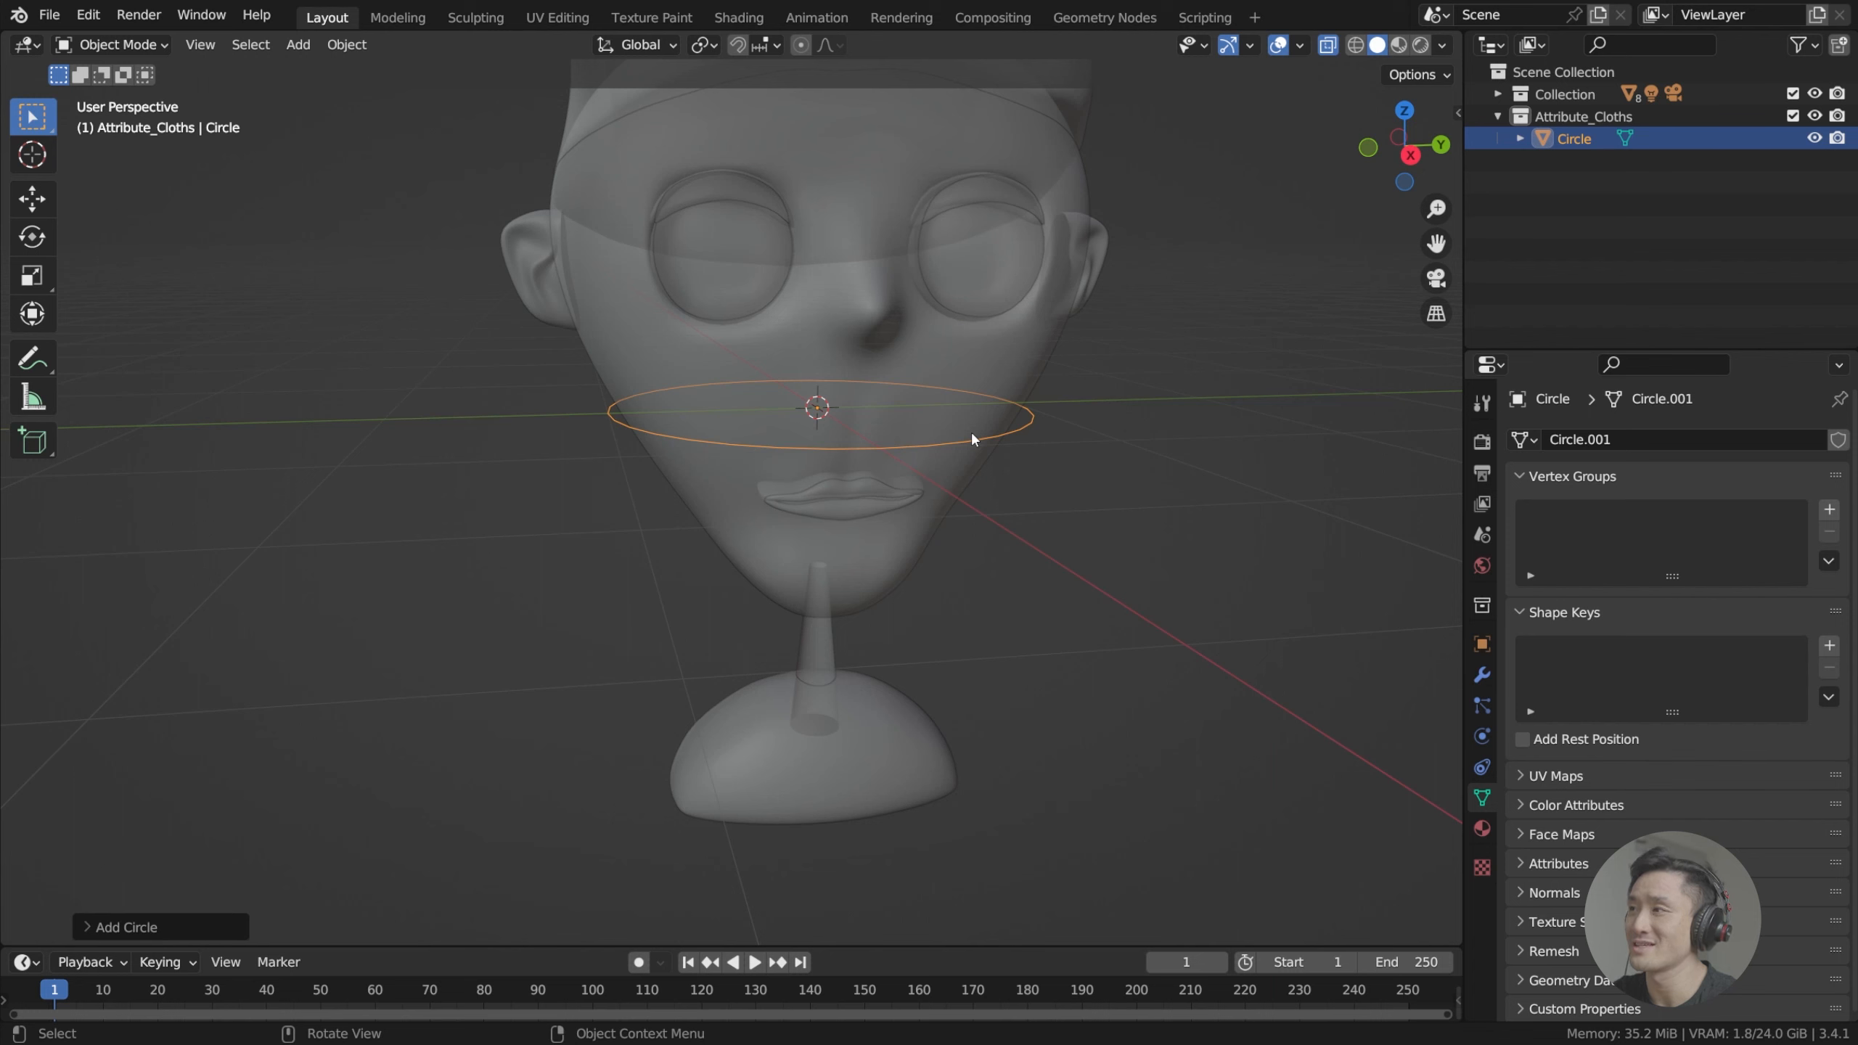
middle_click_drag(1098, 397, 1059, 417)
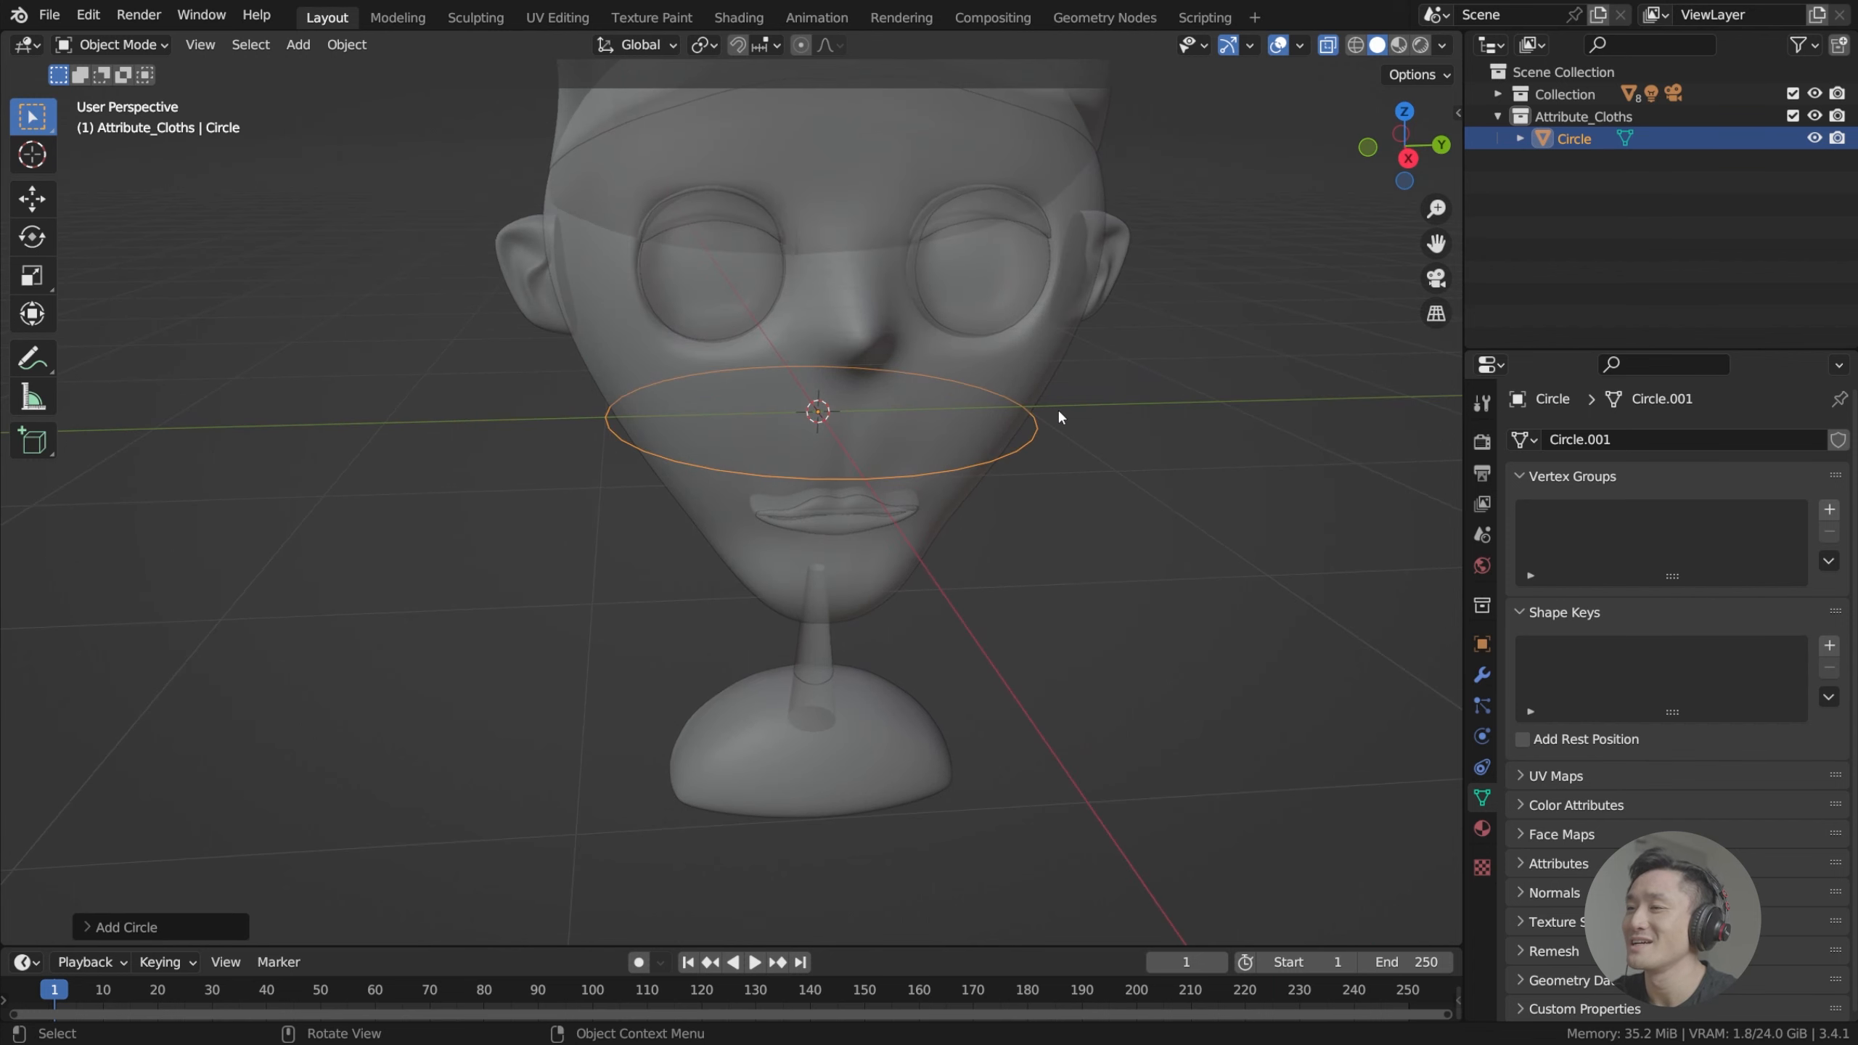
In the right orthographic view, move the circle down along the Z axis to the lower neck, just above the shoulders.
key("KP_3")
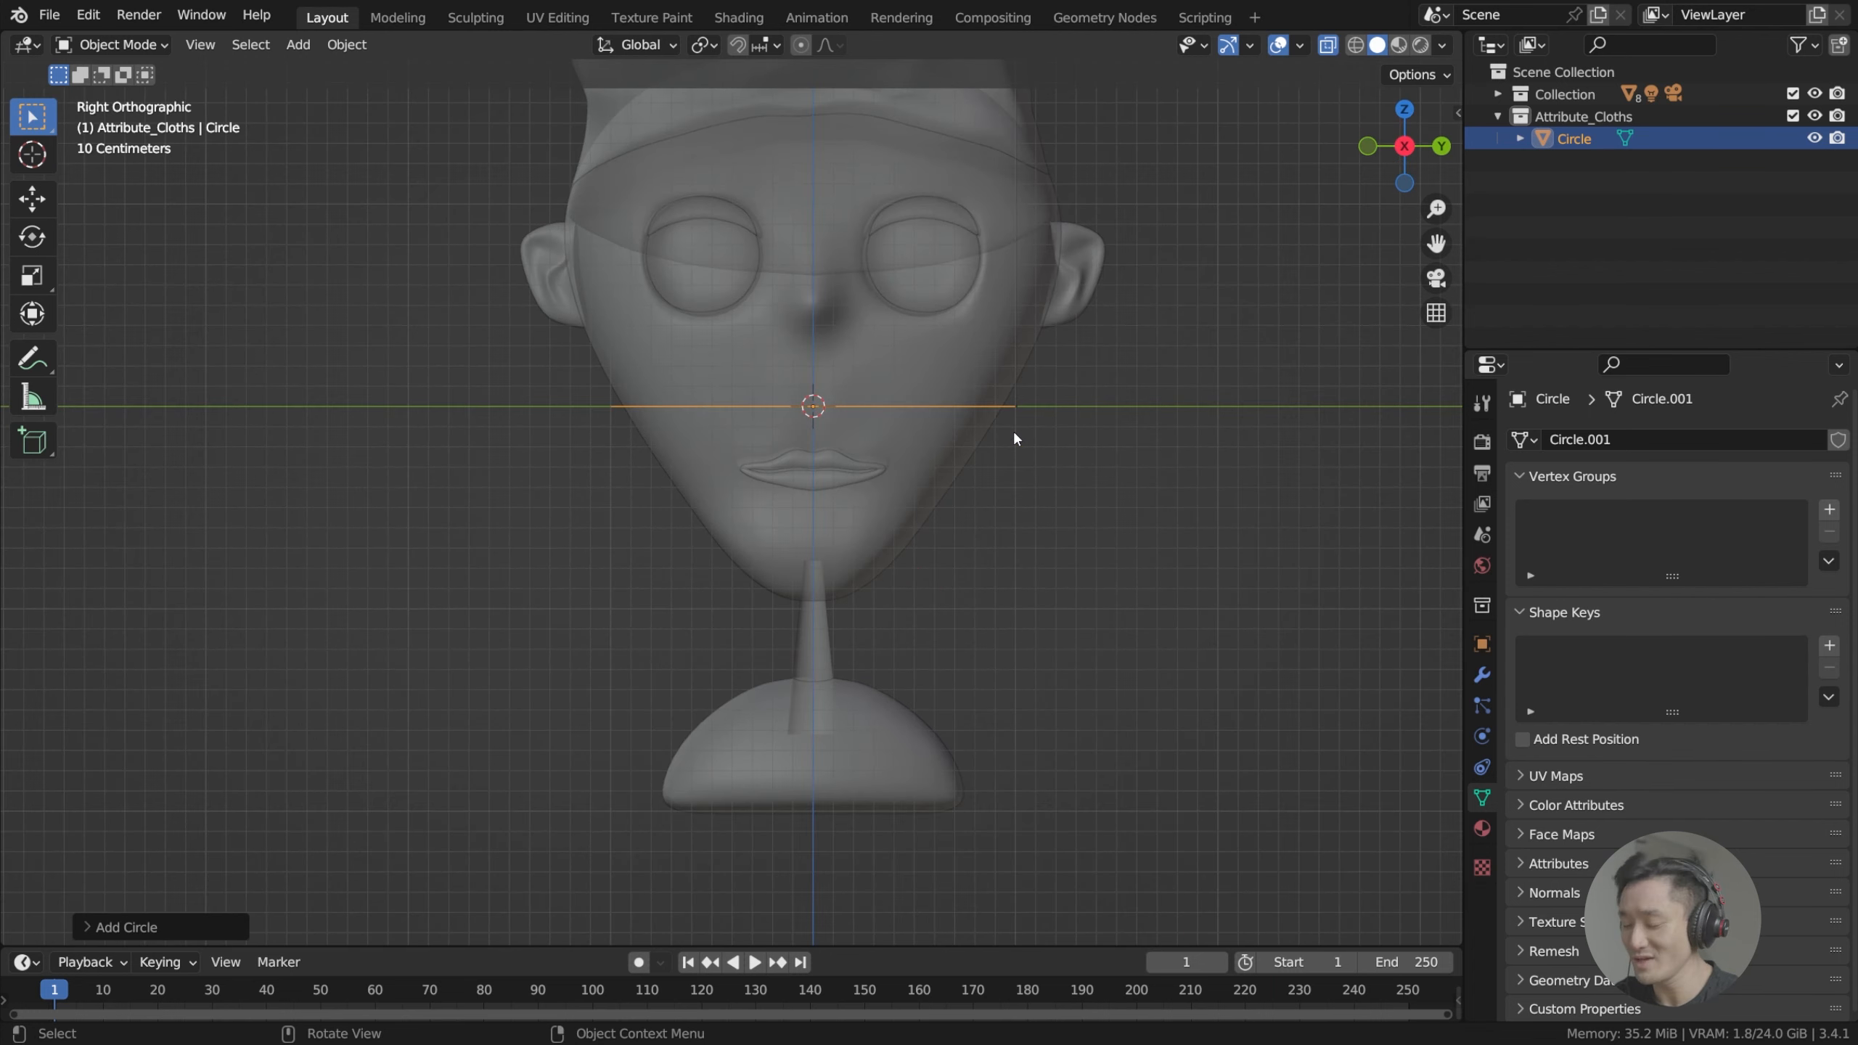
key("g")
key("z")
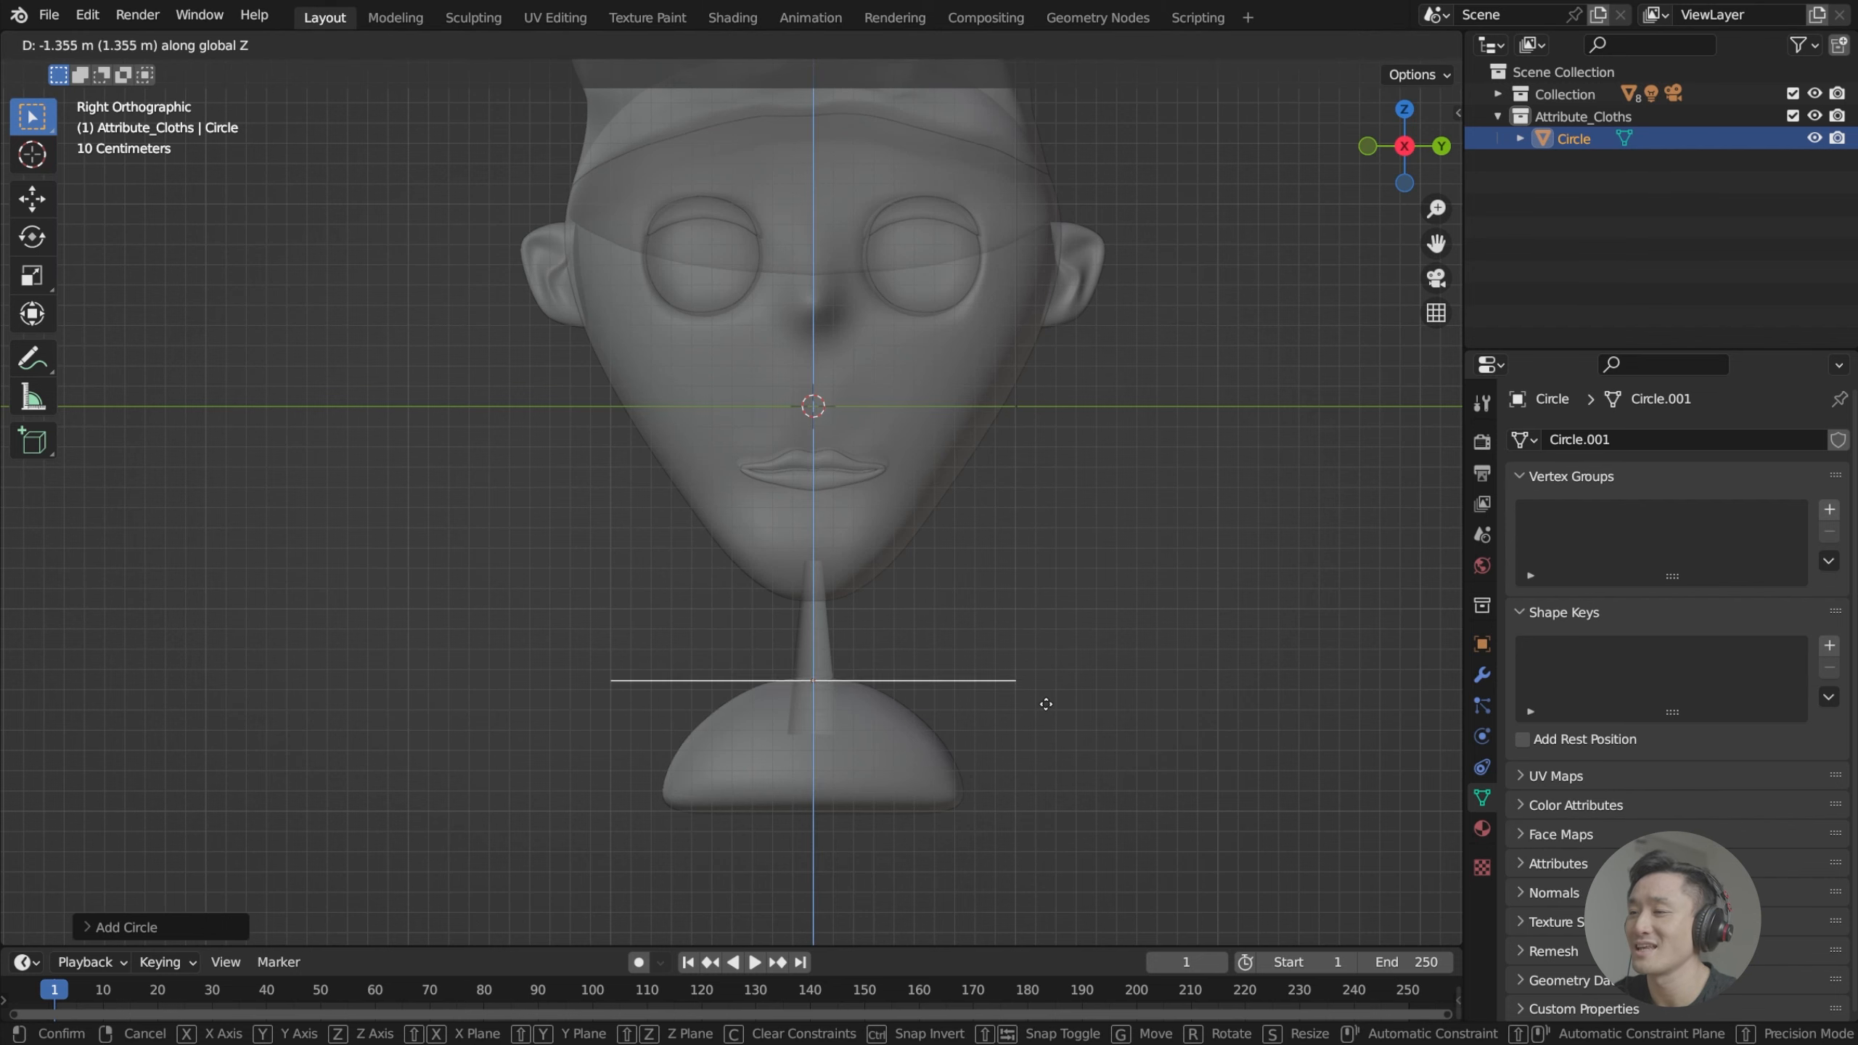
left_click(1045, 684)
middle_click_drag(1045, 684, 987, 677)
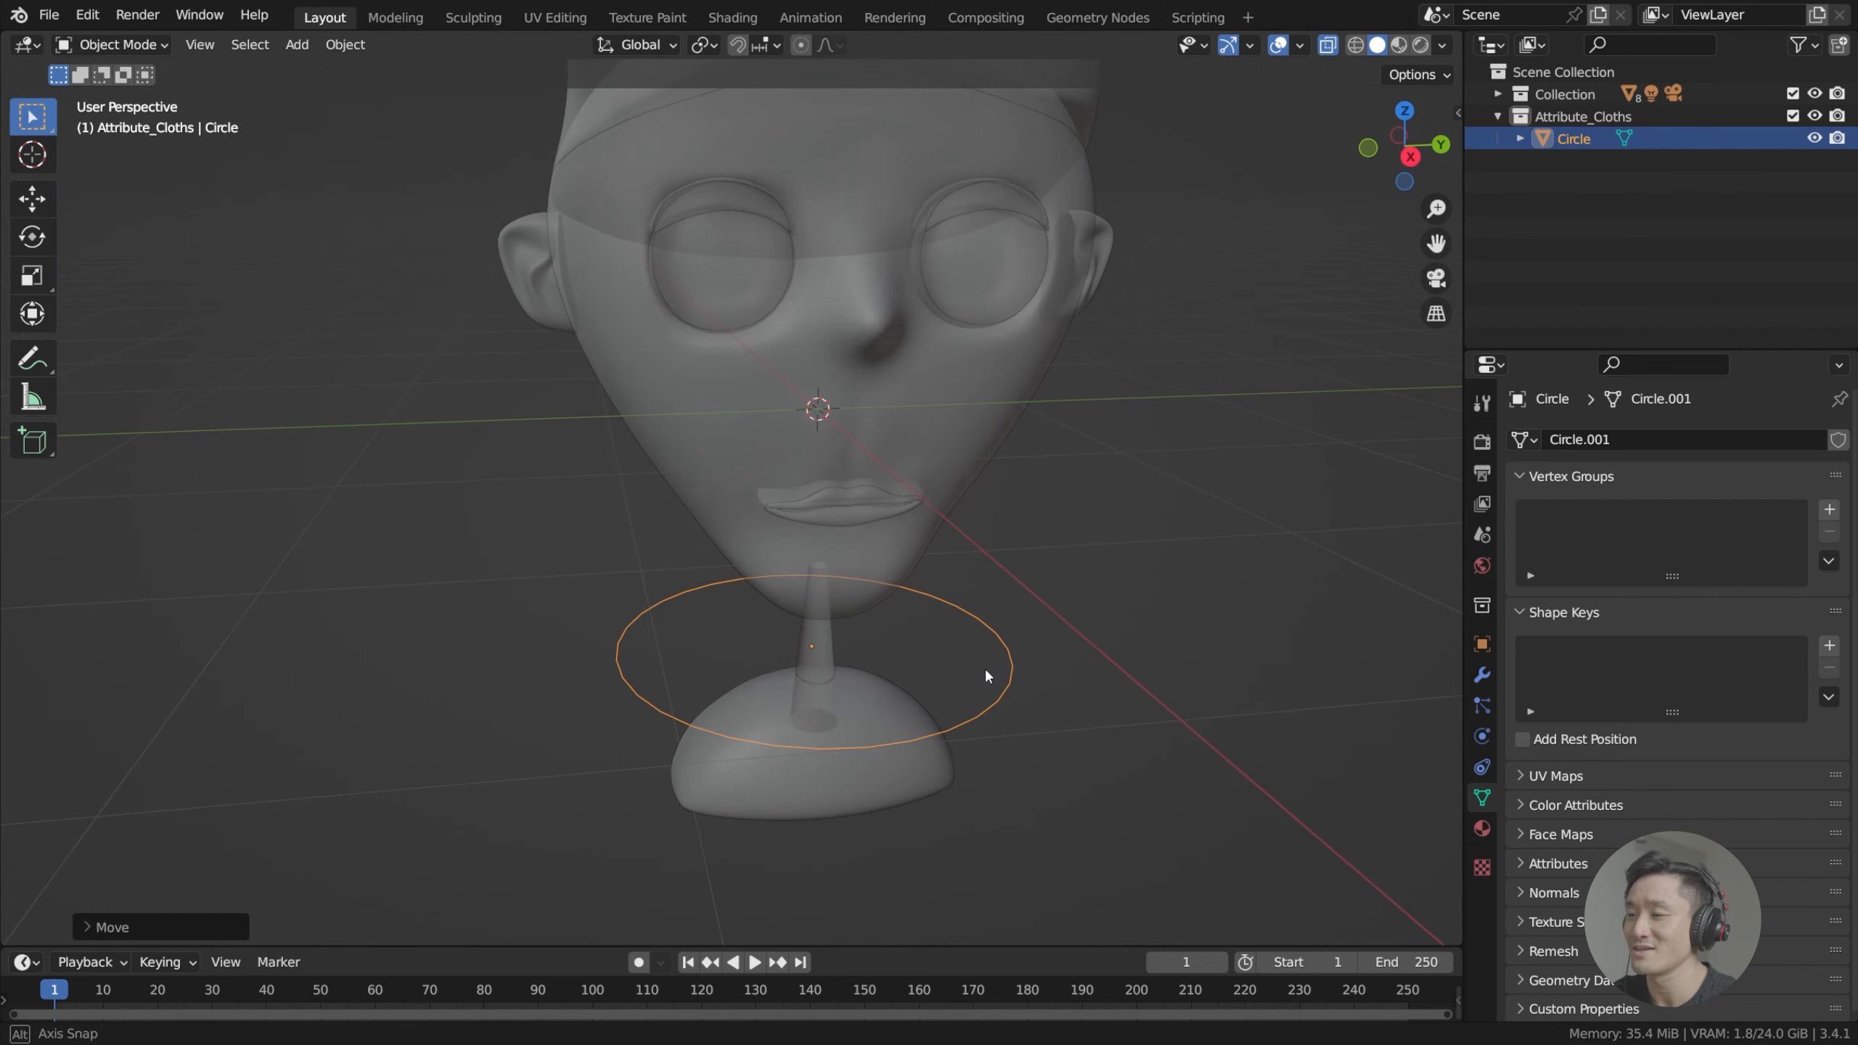
In Edit Mode, scale all of the circle's vertices down to a small ring around the neck.
key("Tab")
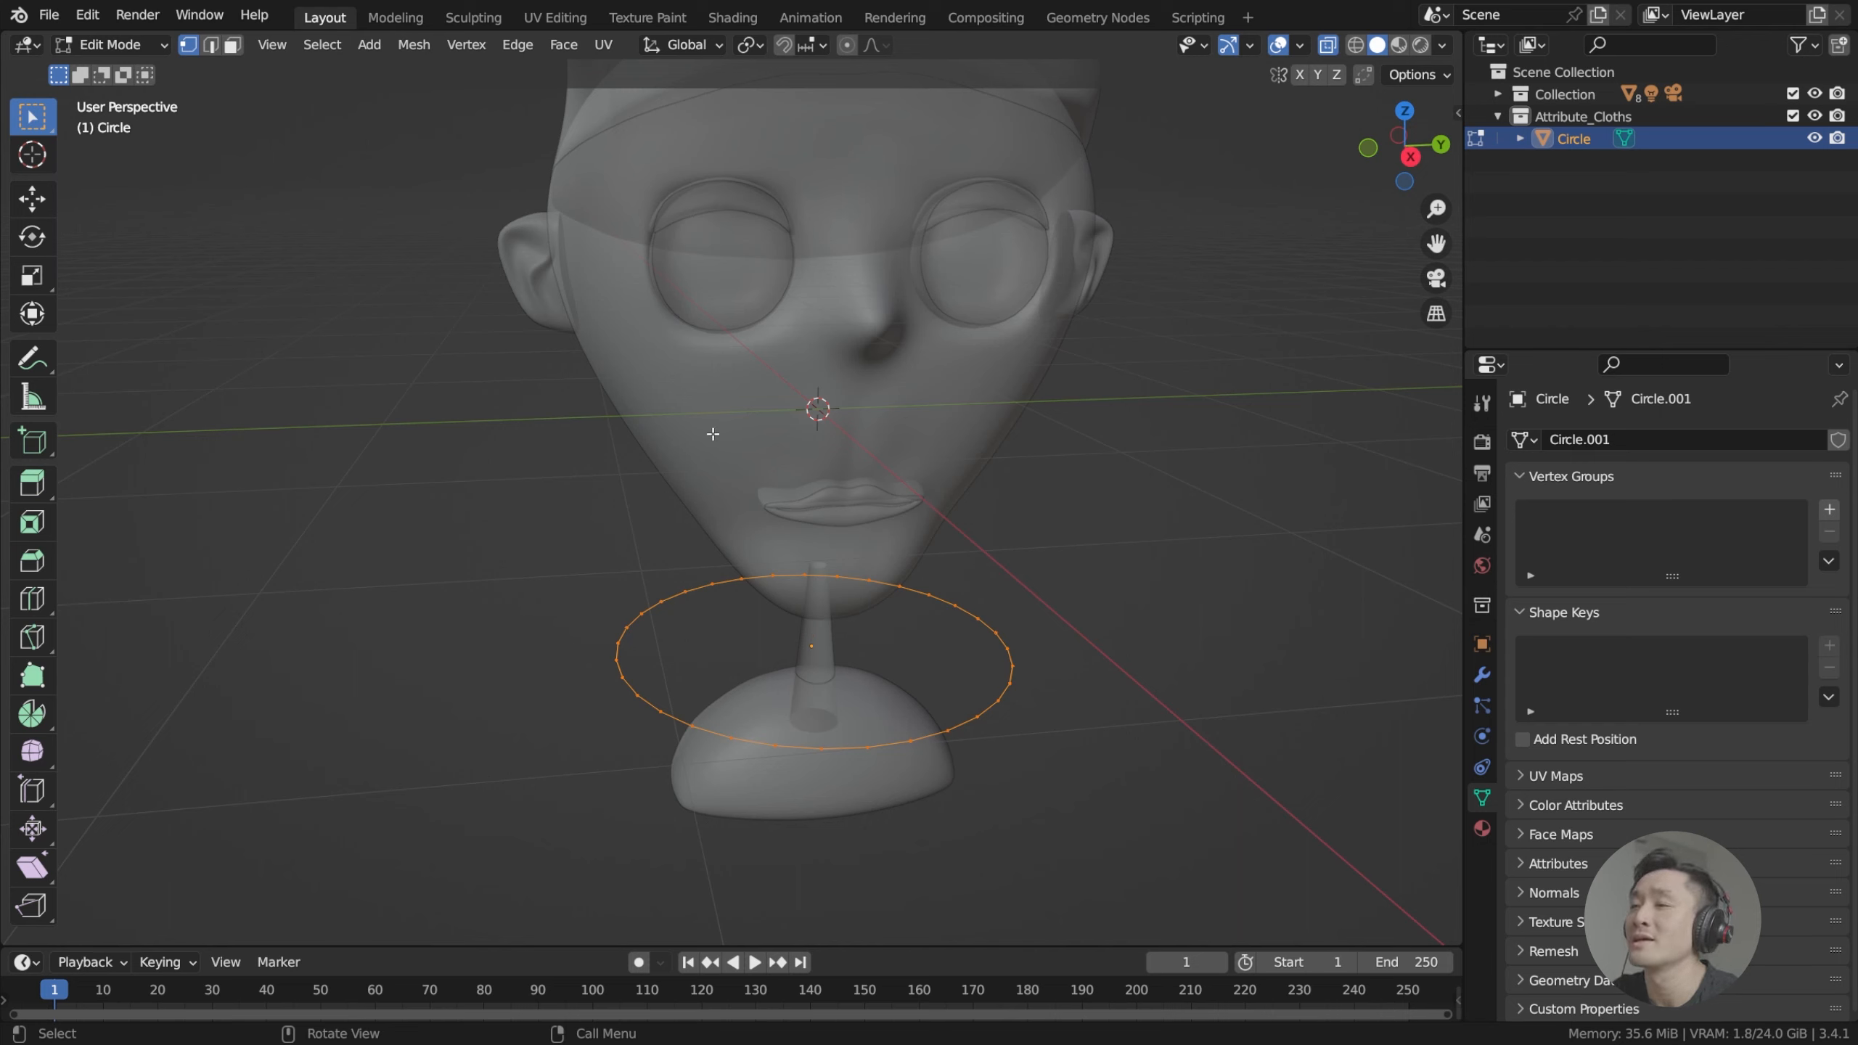
left_click(1148, 542)
key("a")
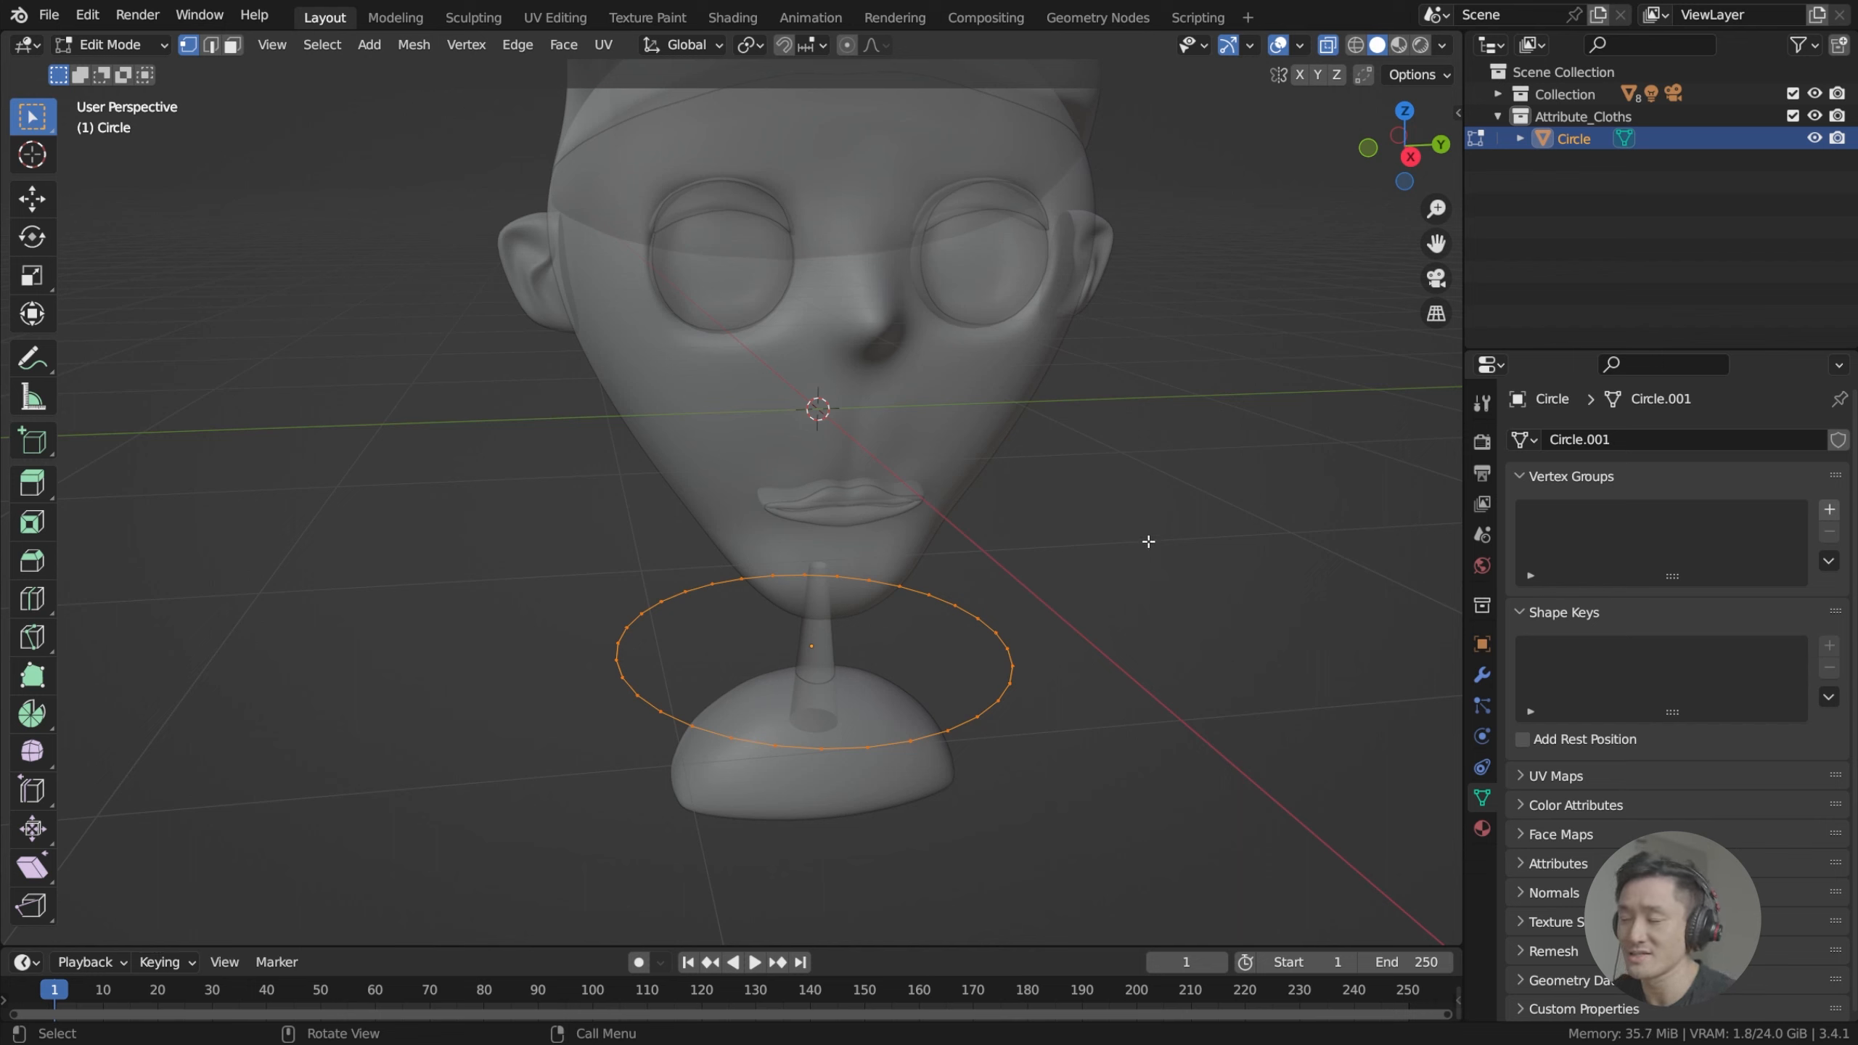
key("s")
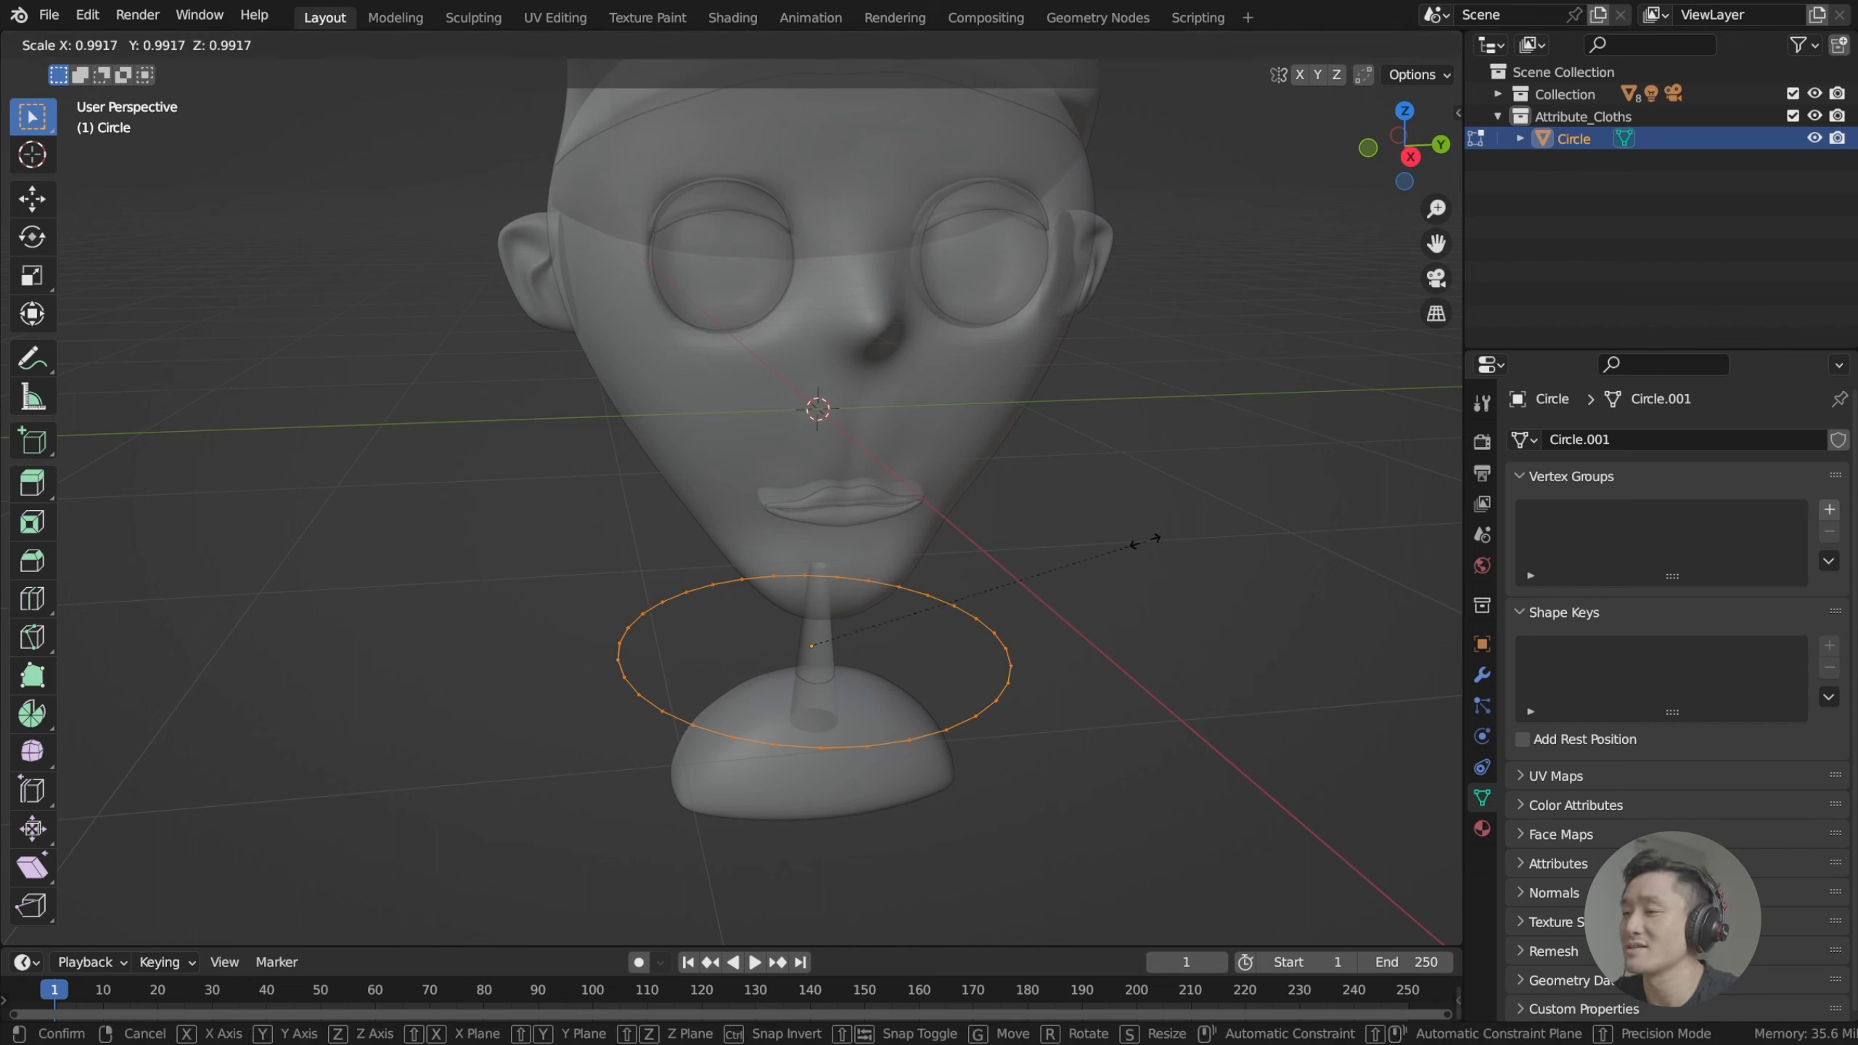
left_click(1140, 542)
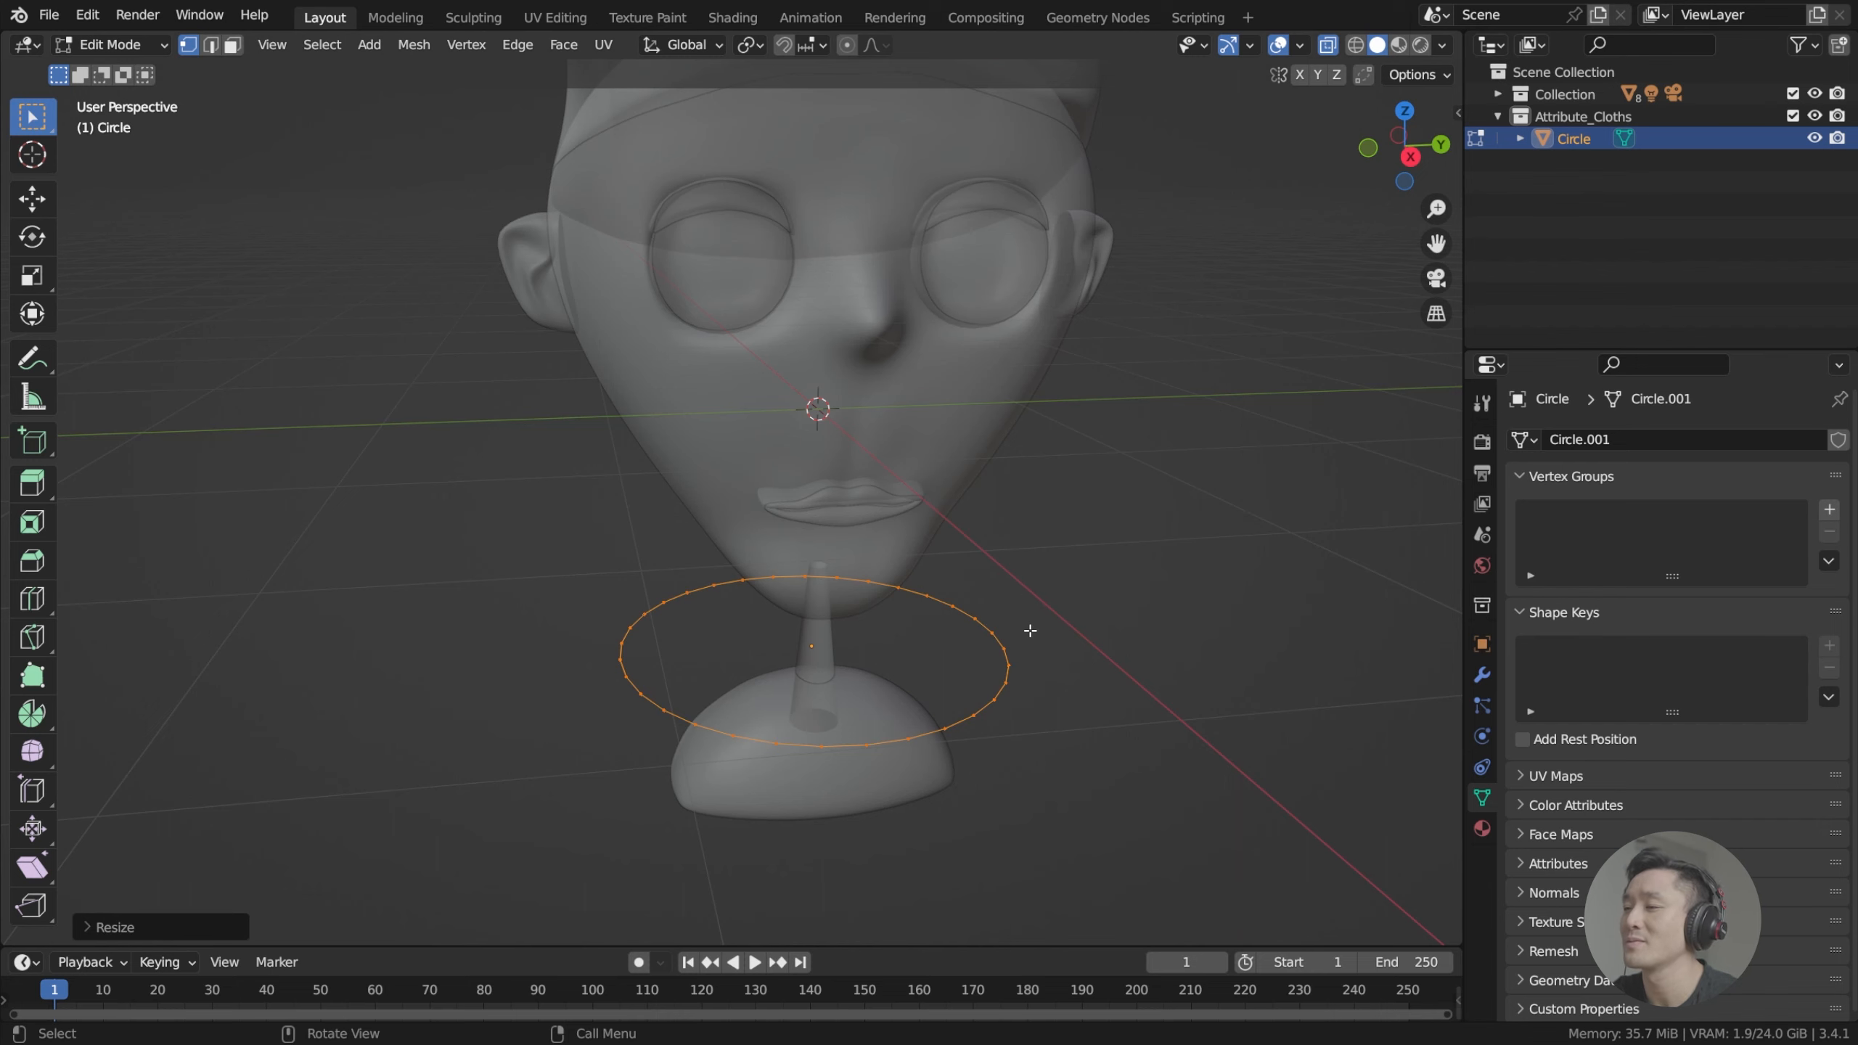
middle_click_drag(1028, 631, 1022, 619)
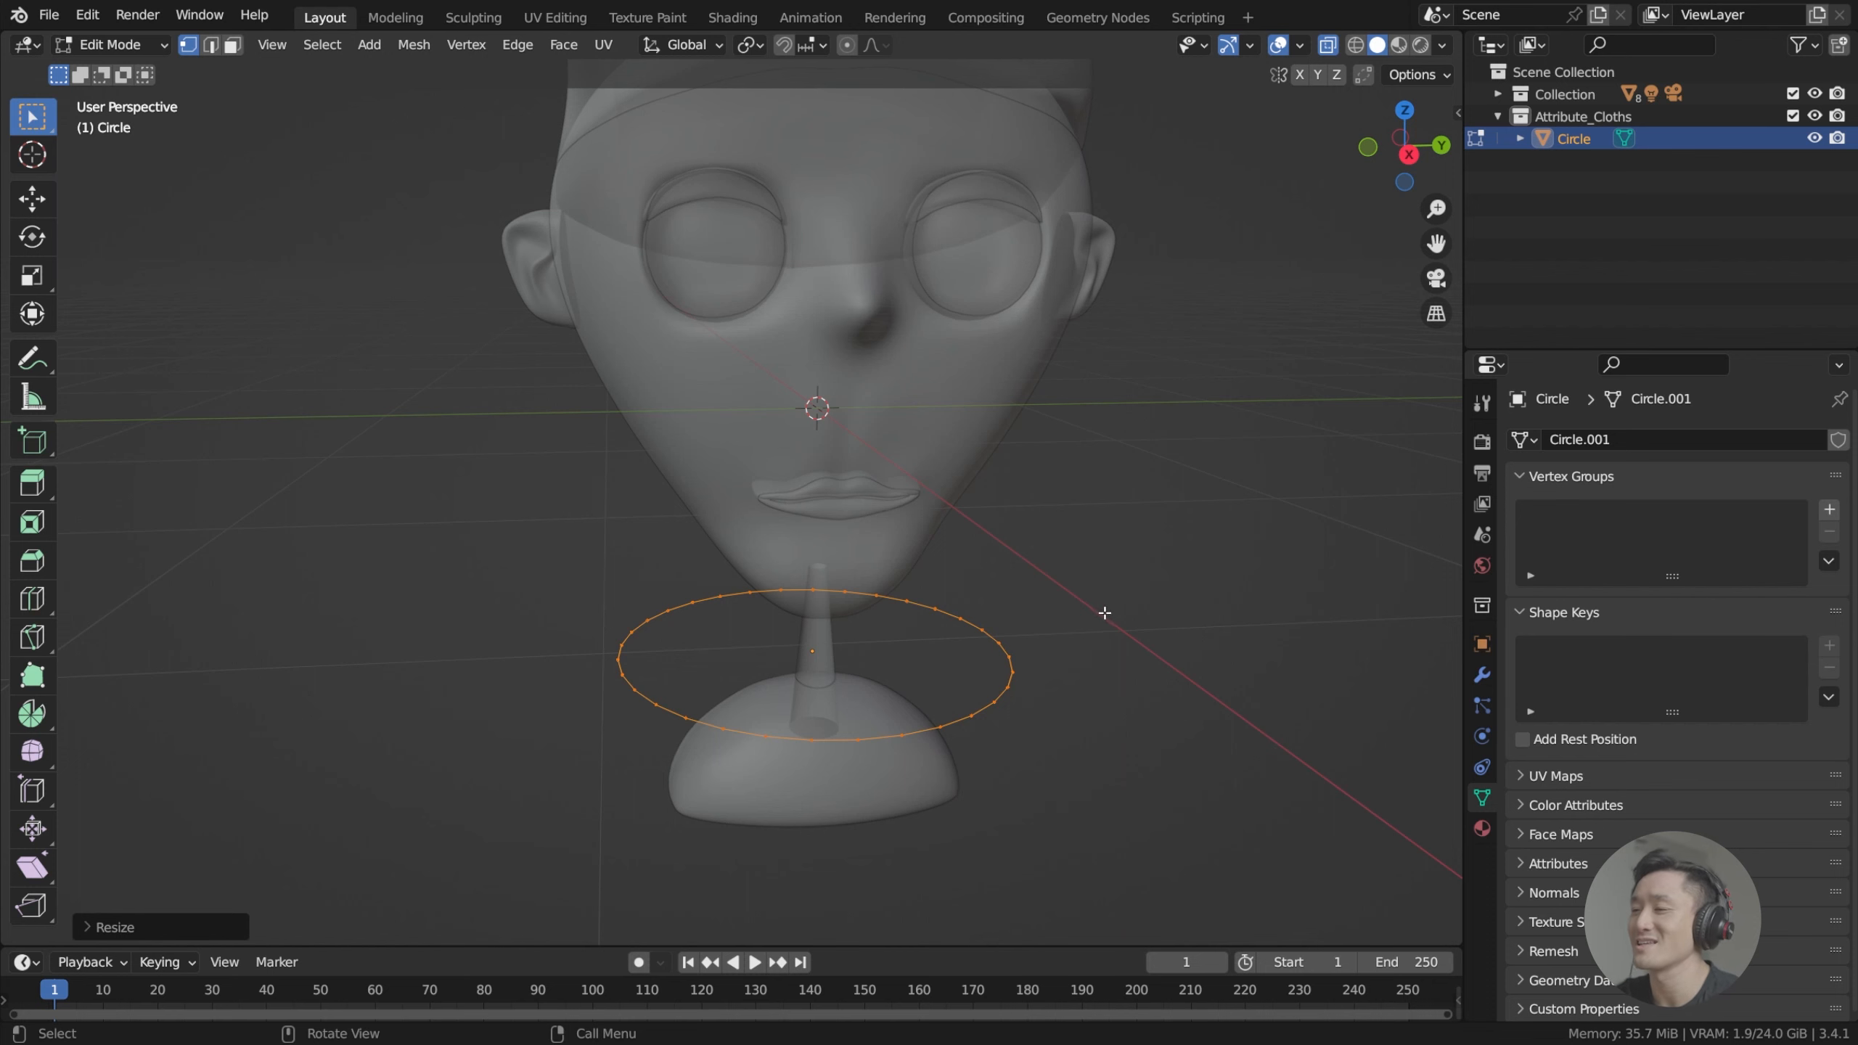
key("s")
left_click(878, 640)
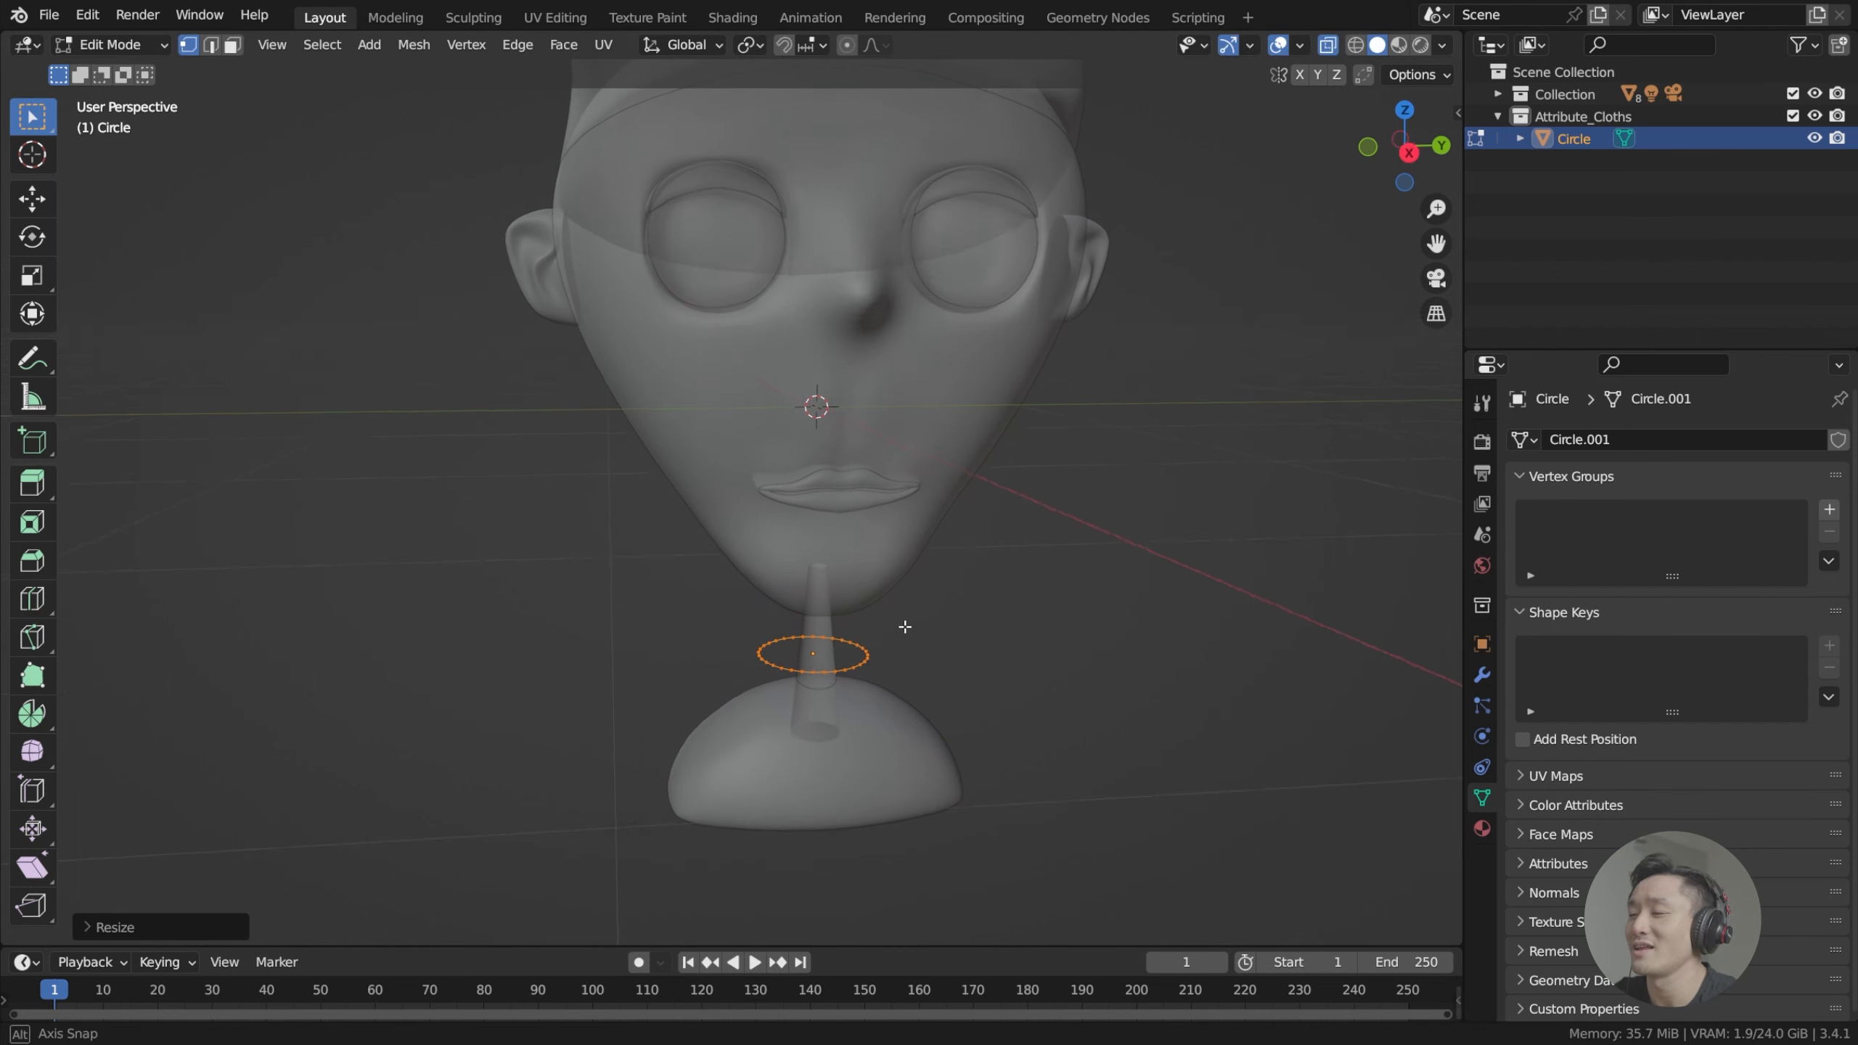
In the right orthographic view, box-select the positive-Y half of the circle with X-Ray on and delete its vertices.
middle_click_drag(905, 631, 841, 562)
key("KP_3")
scroll(861, 621, "up", 4)
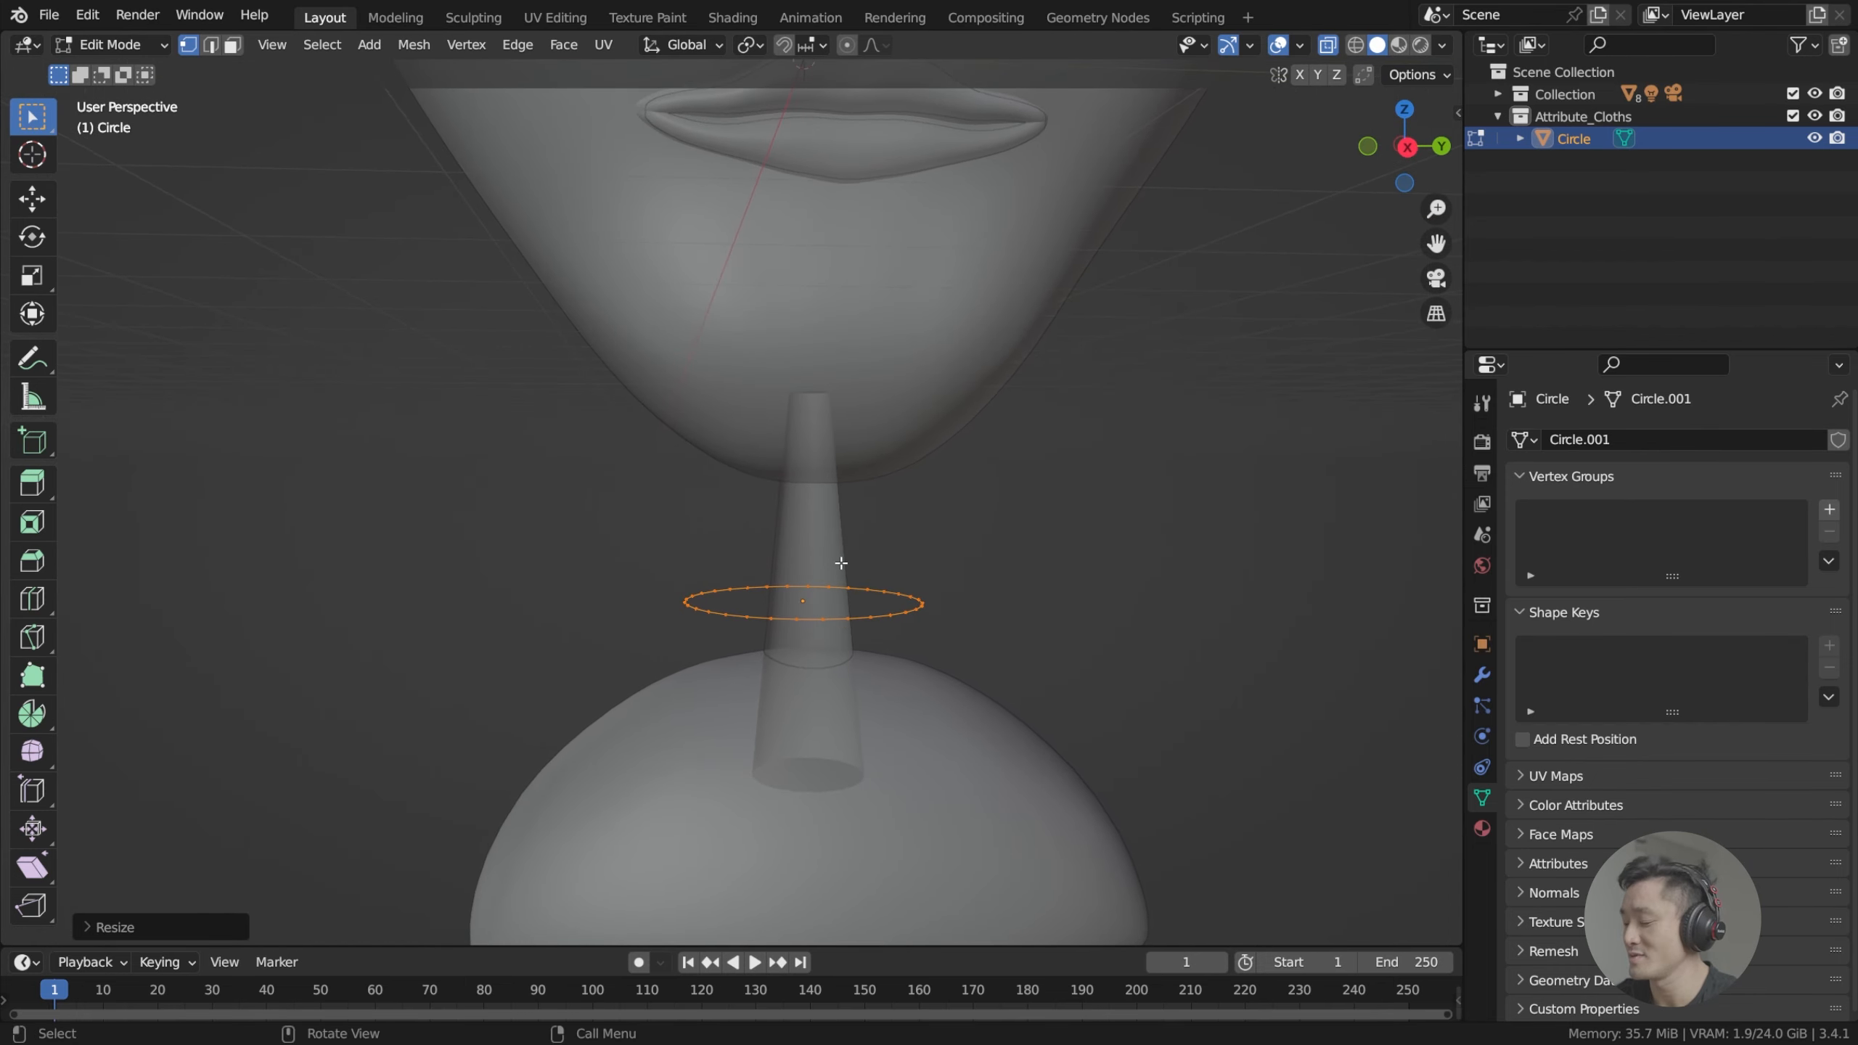
key("KP_3")
scroll(841, 563, "up", 2)
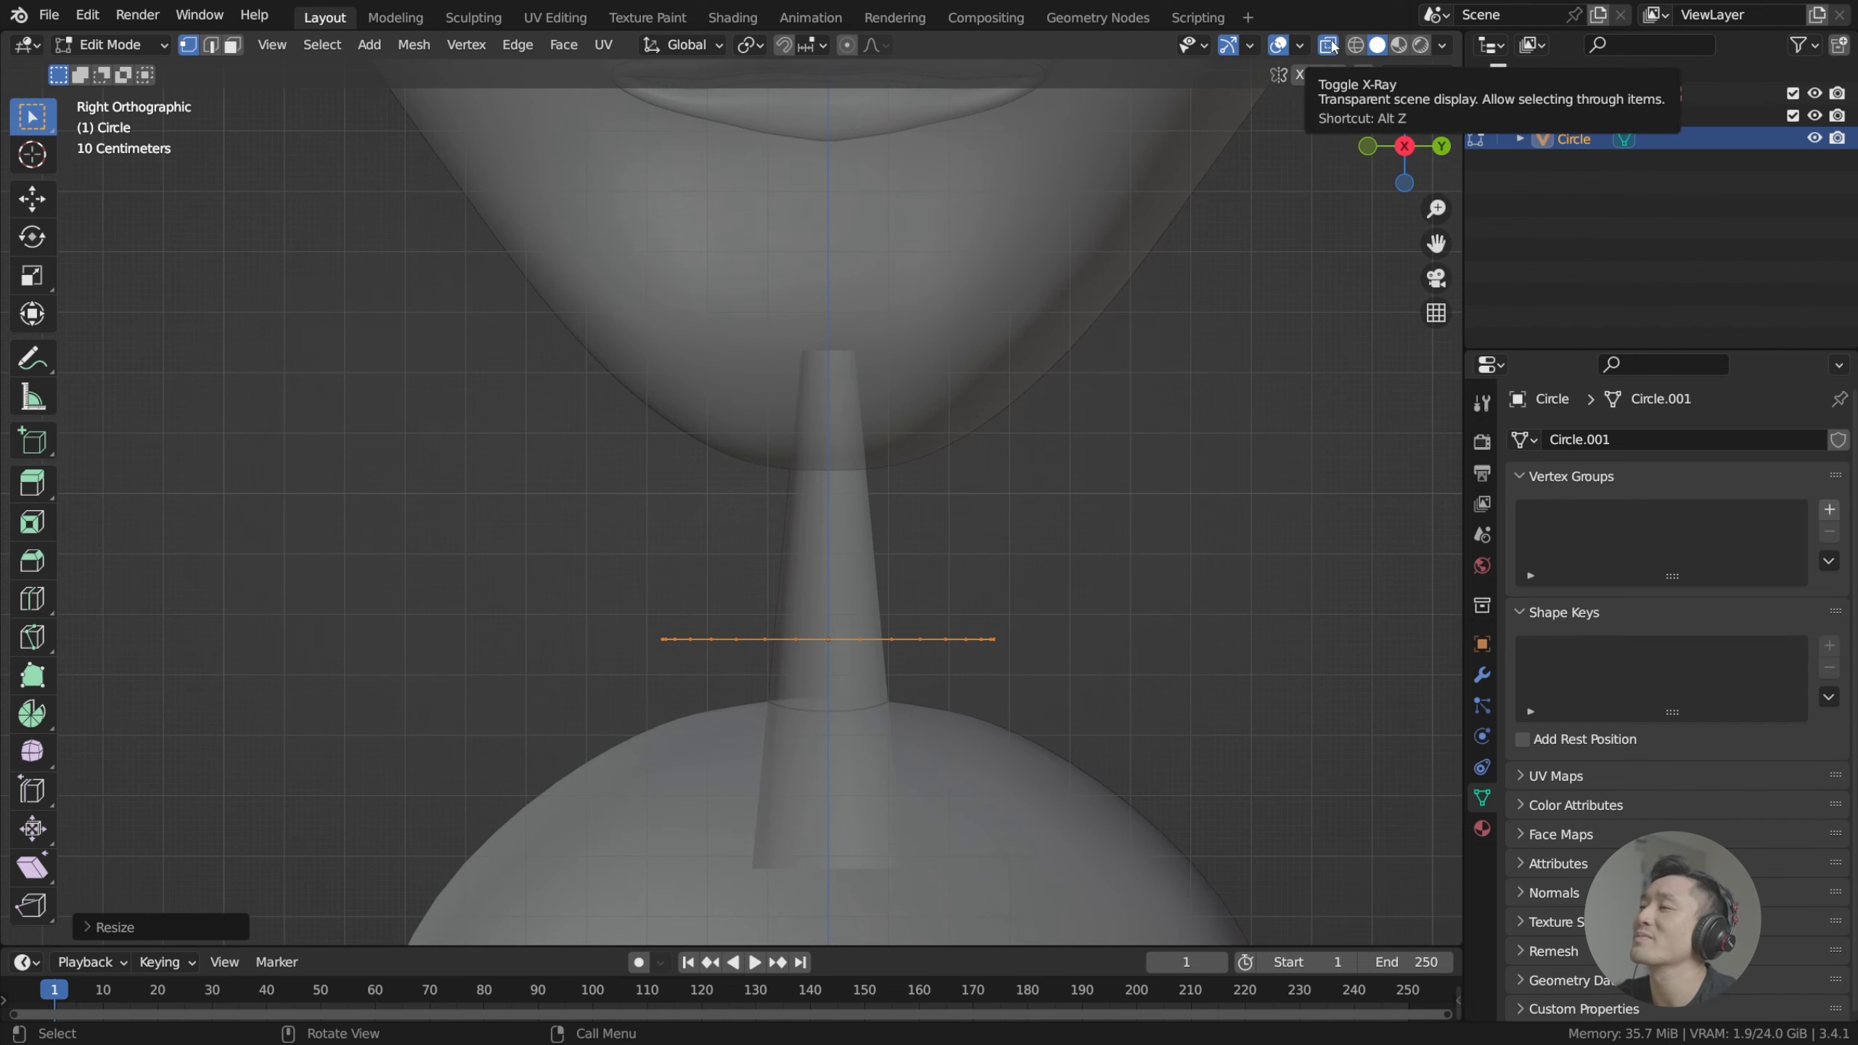
middle_click_drag(1105, 266, 1141, 207, "shift")
left_click_drag(1164, 680, 881, 511)
middle_click_drag(999, 465, 962, 494)
key("KP_1")
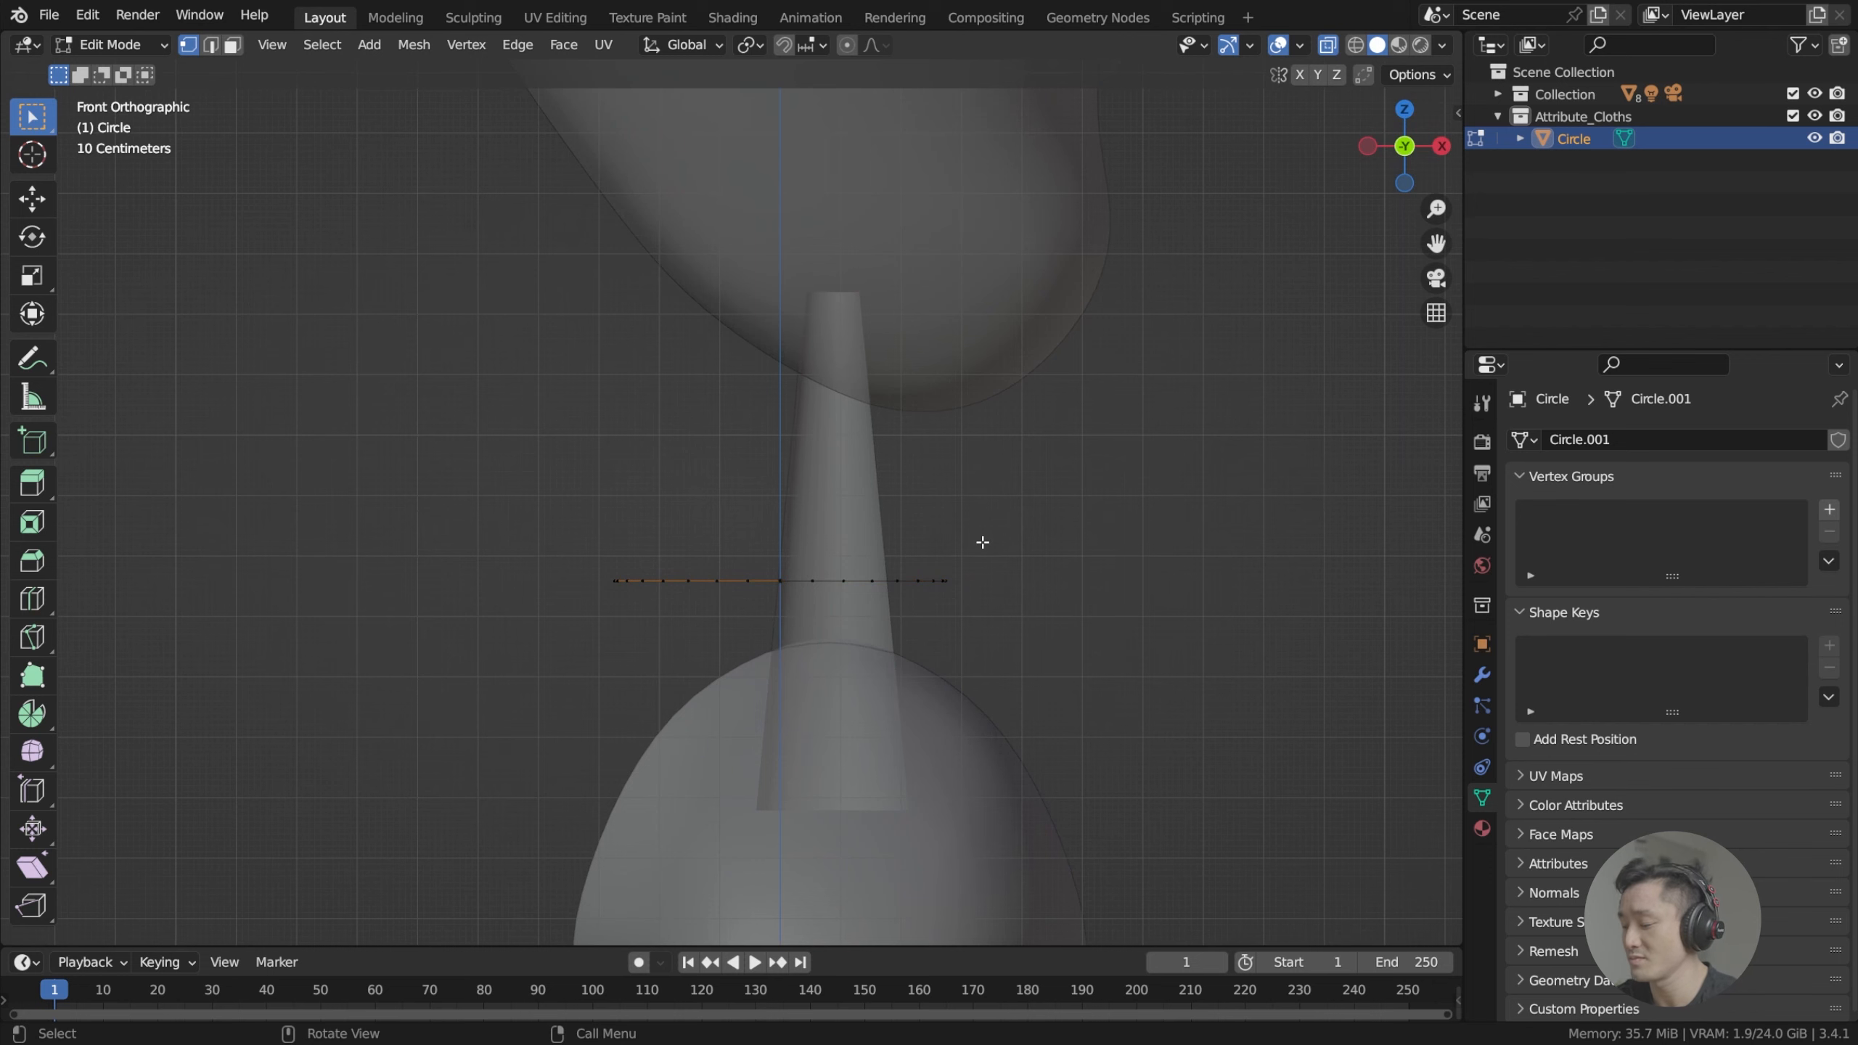
key("KP_3")
key("x")
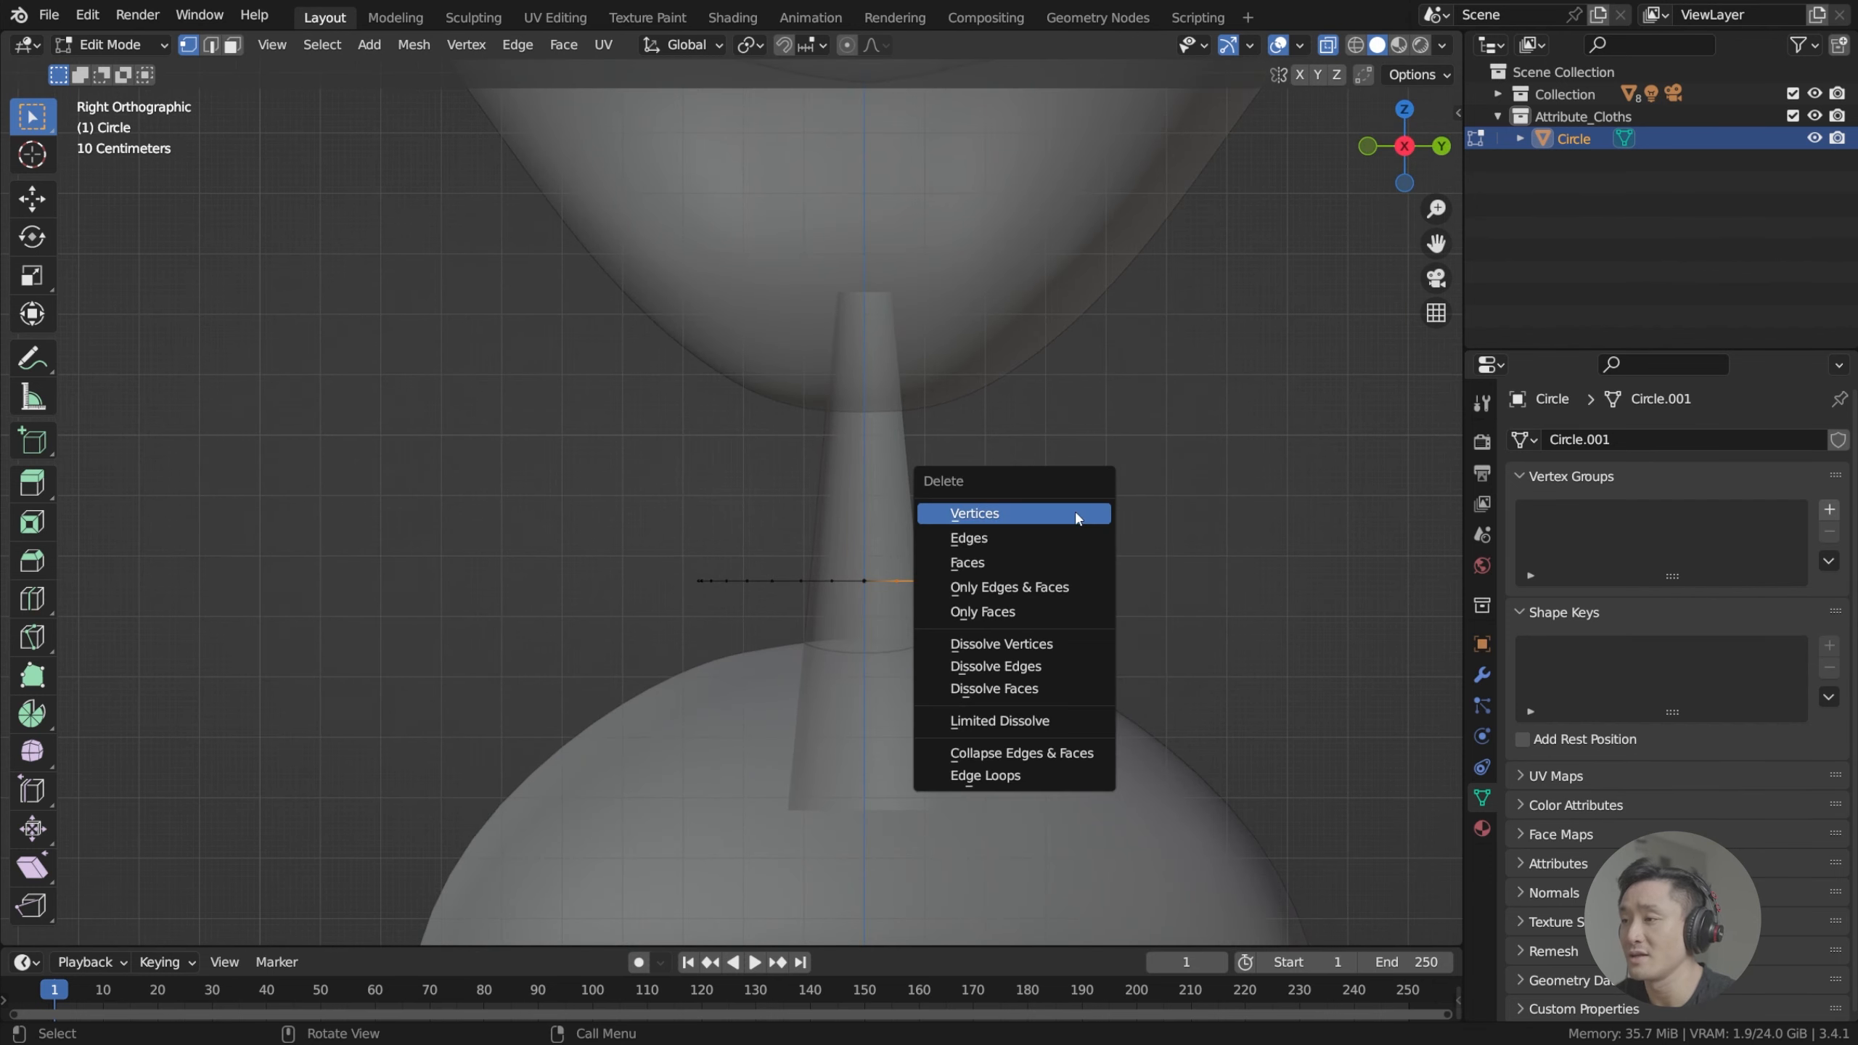
left_click(1075, 517)
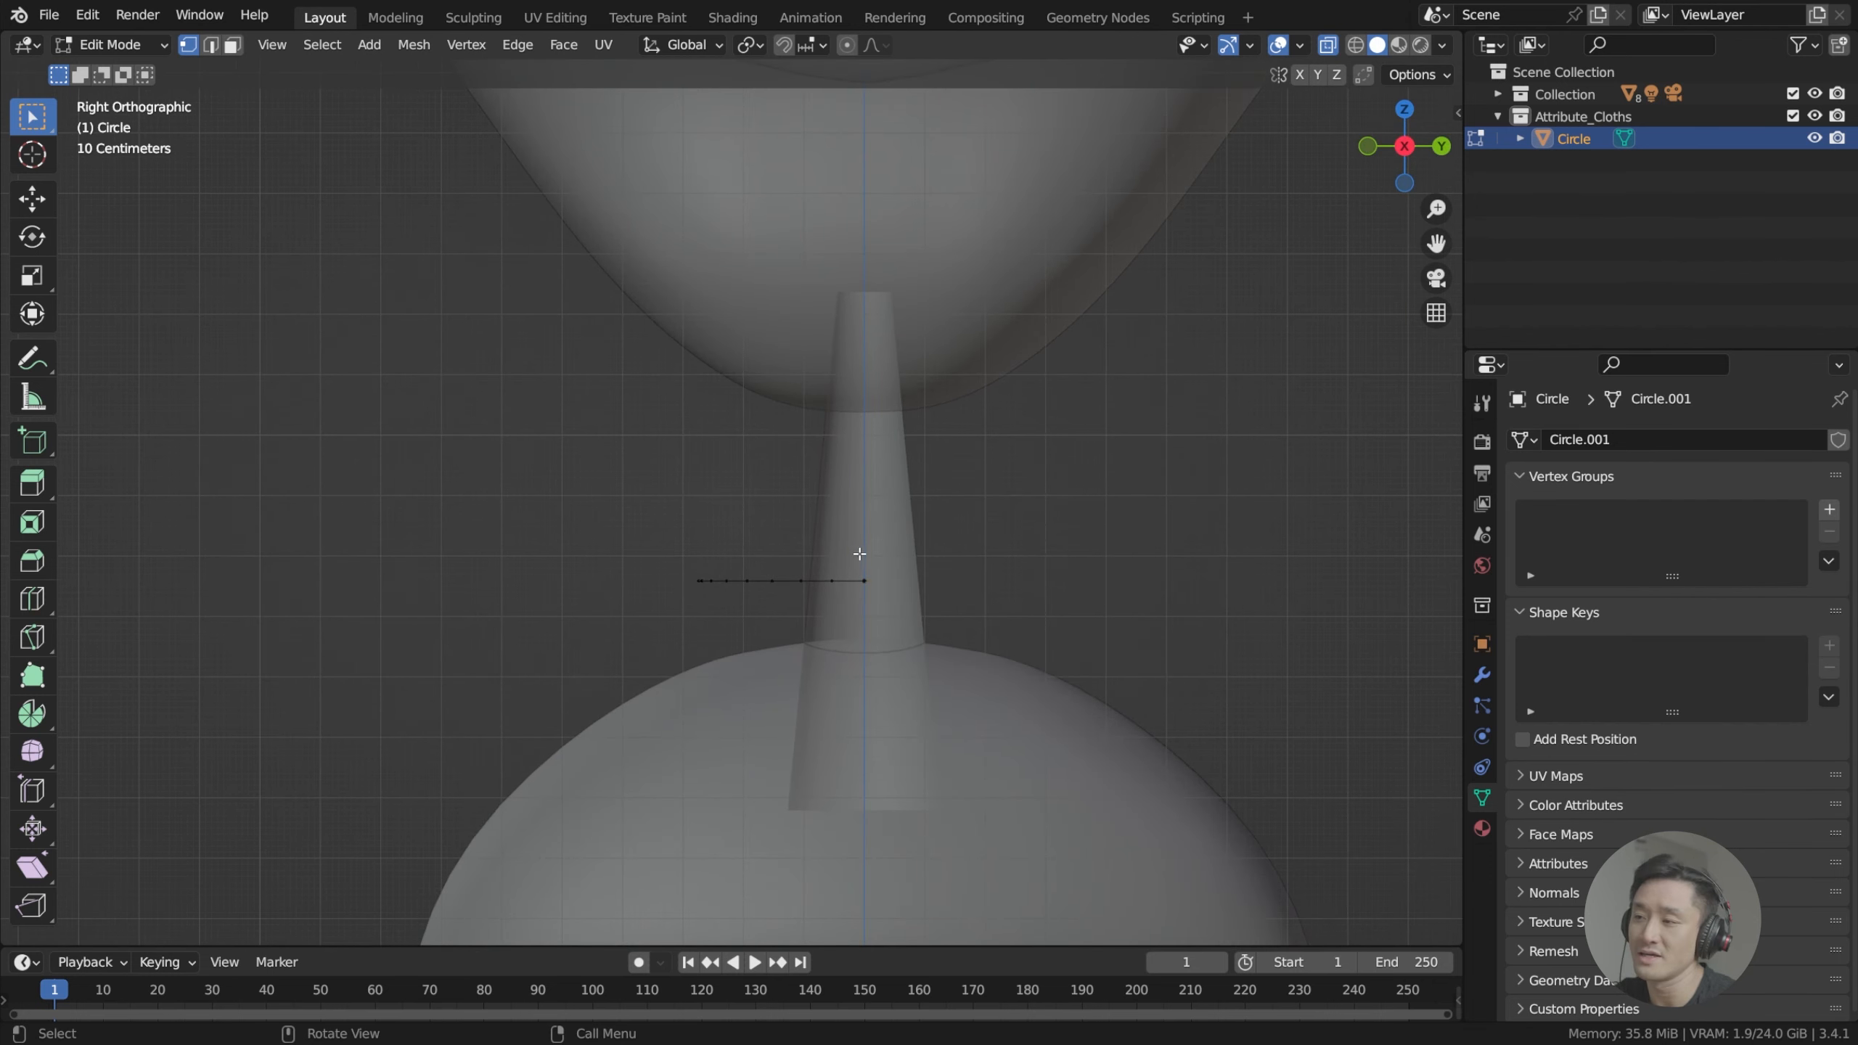
Add a Mirror modifier to the half circle with the Y axis enabled and the X axis disabled.
left_click(1481, 674)
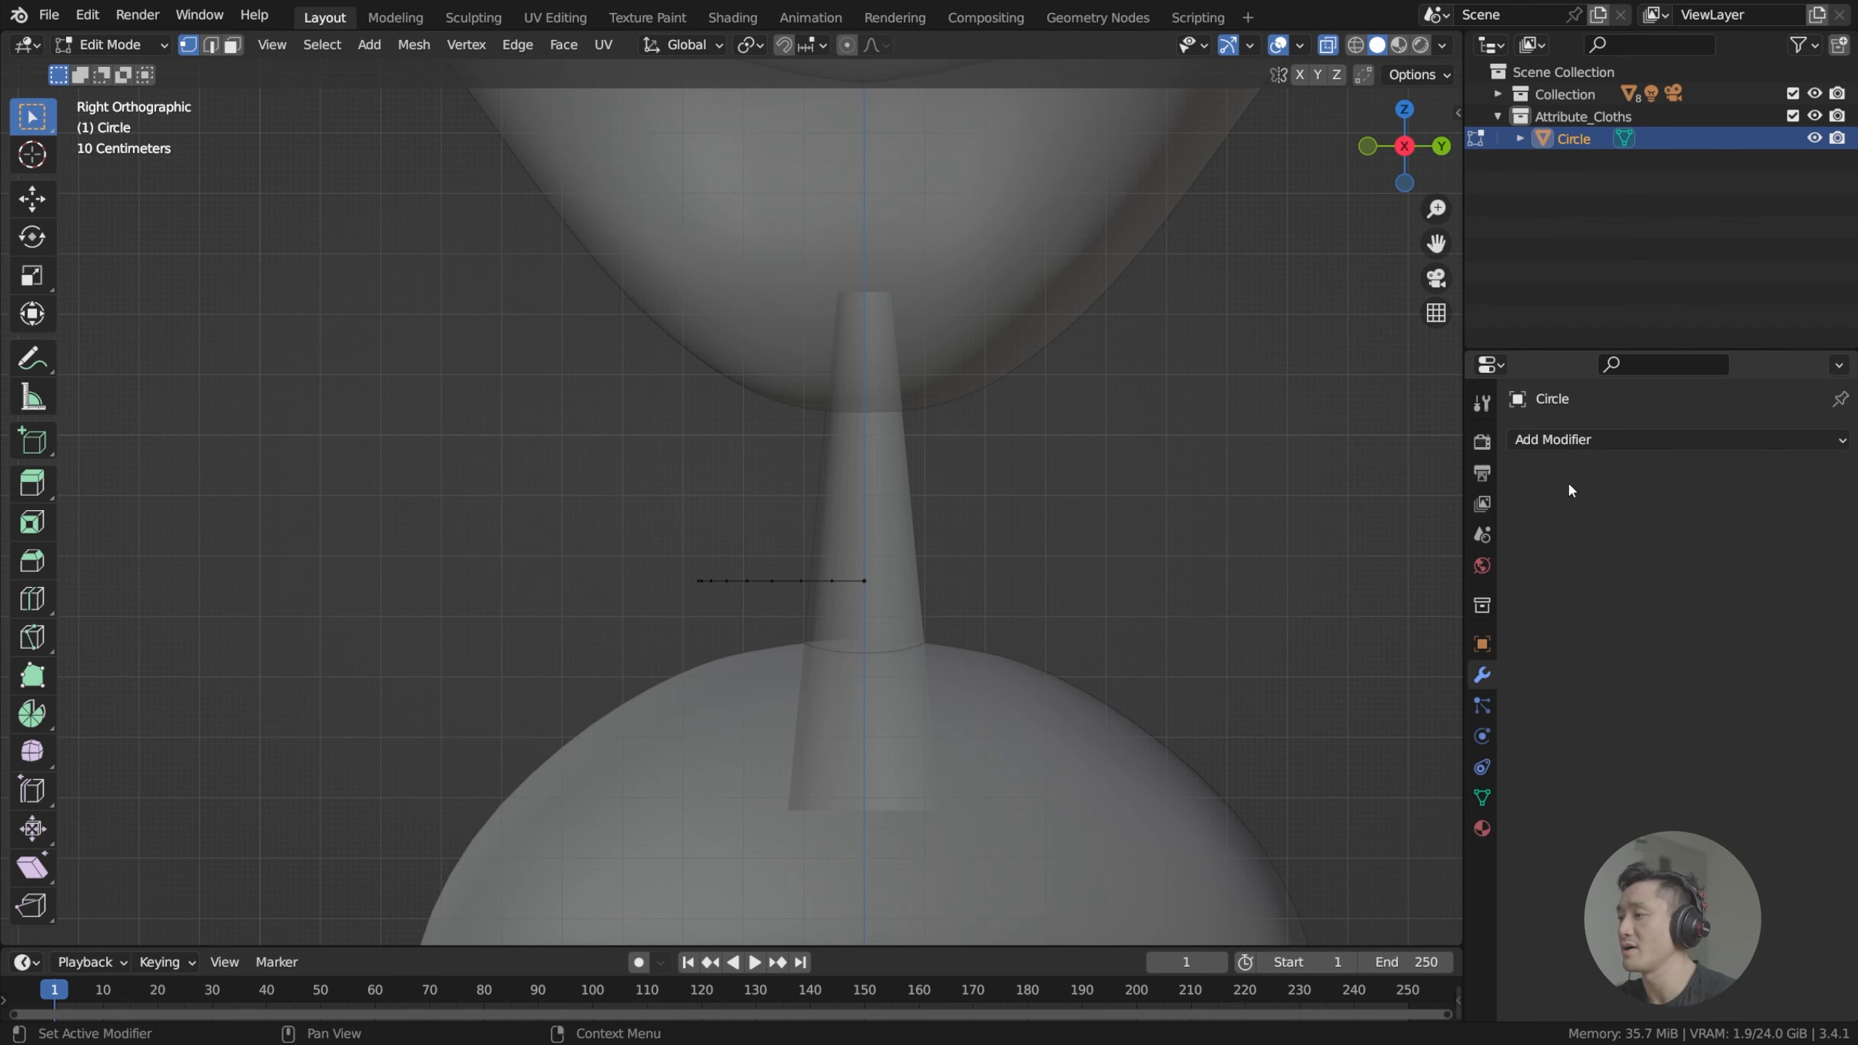
middle_click_drag(1169, 498, 1166, 518)
left_click(1622, 440)
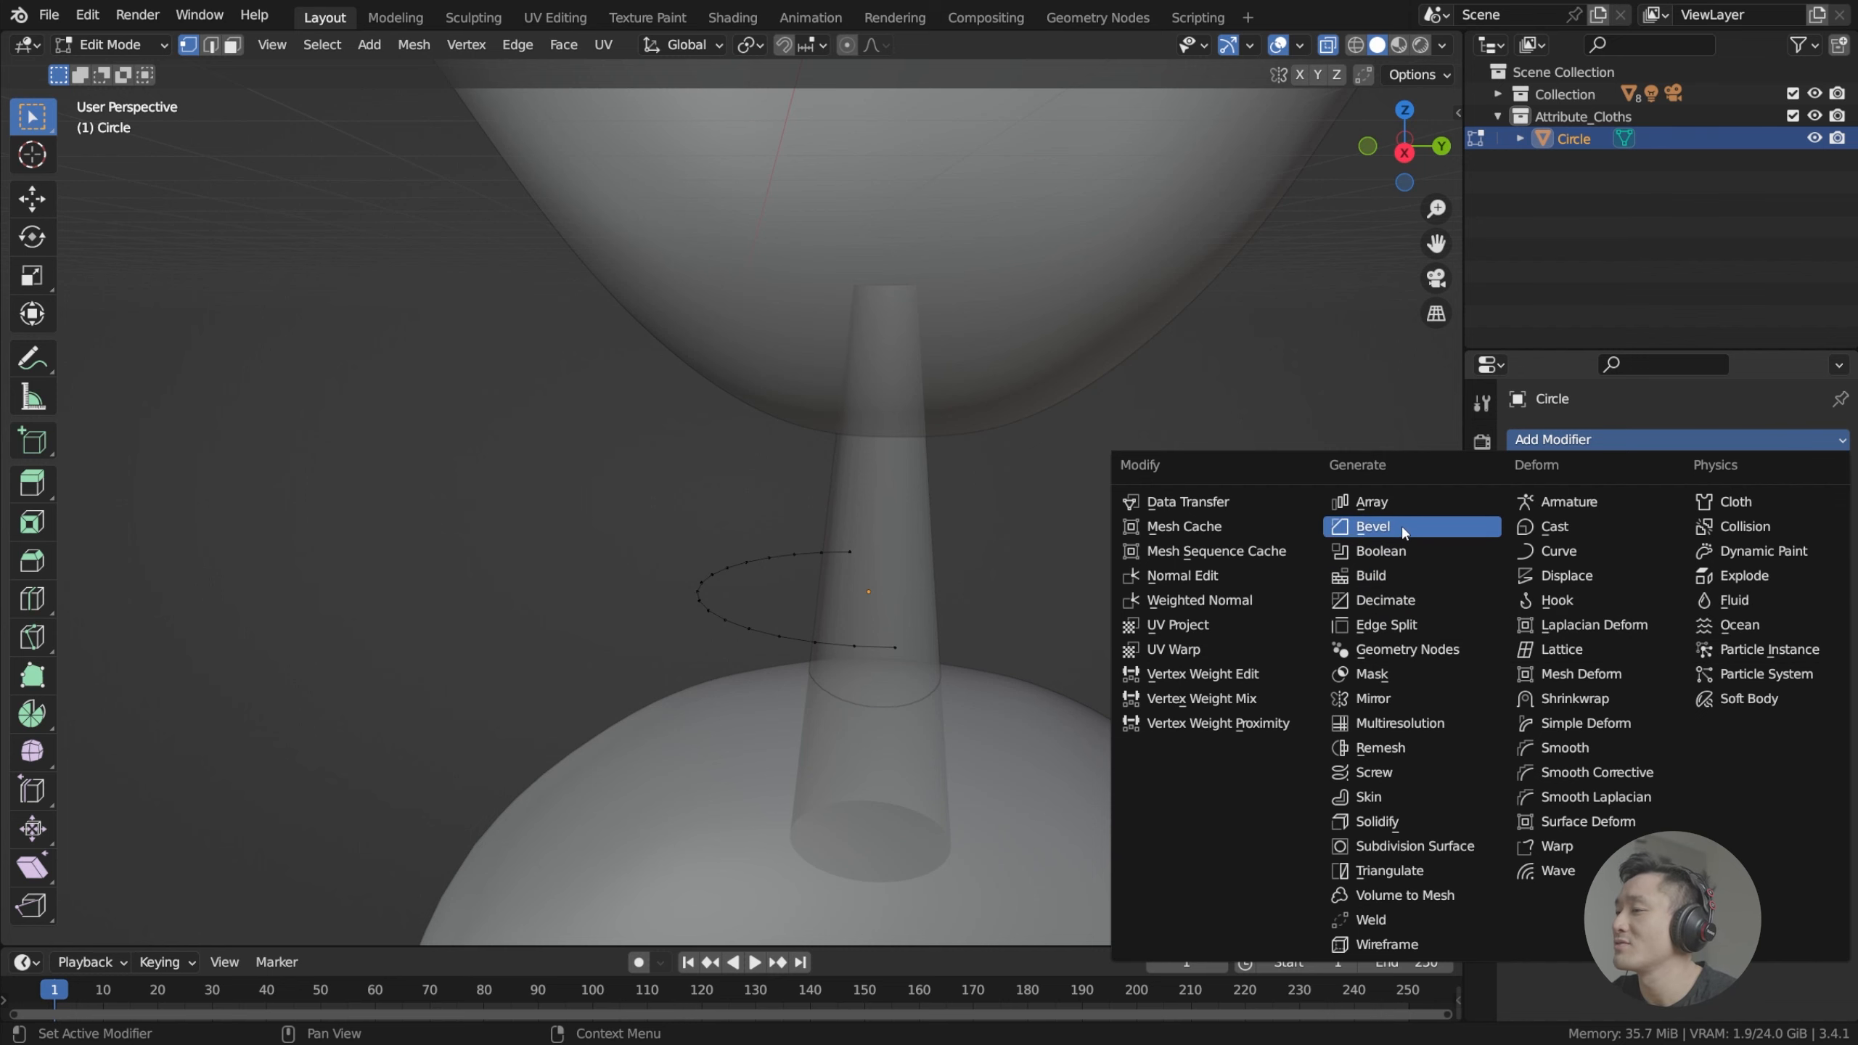
left_click(1374, 698)
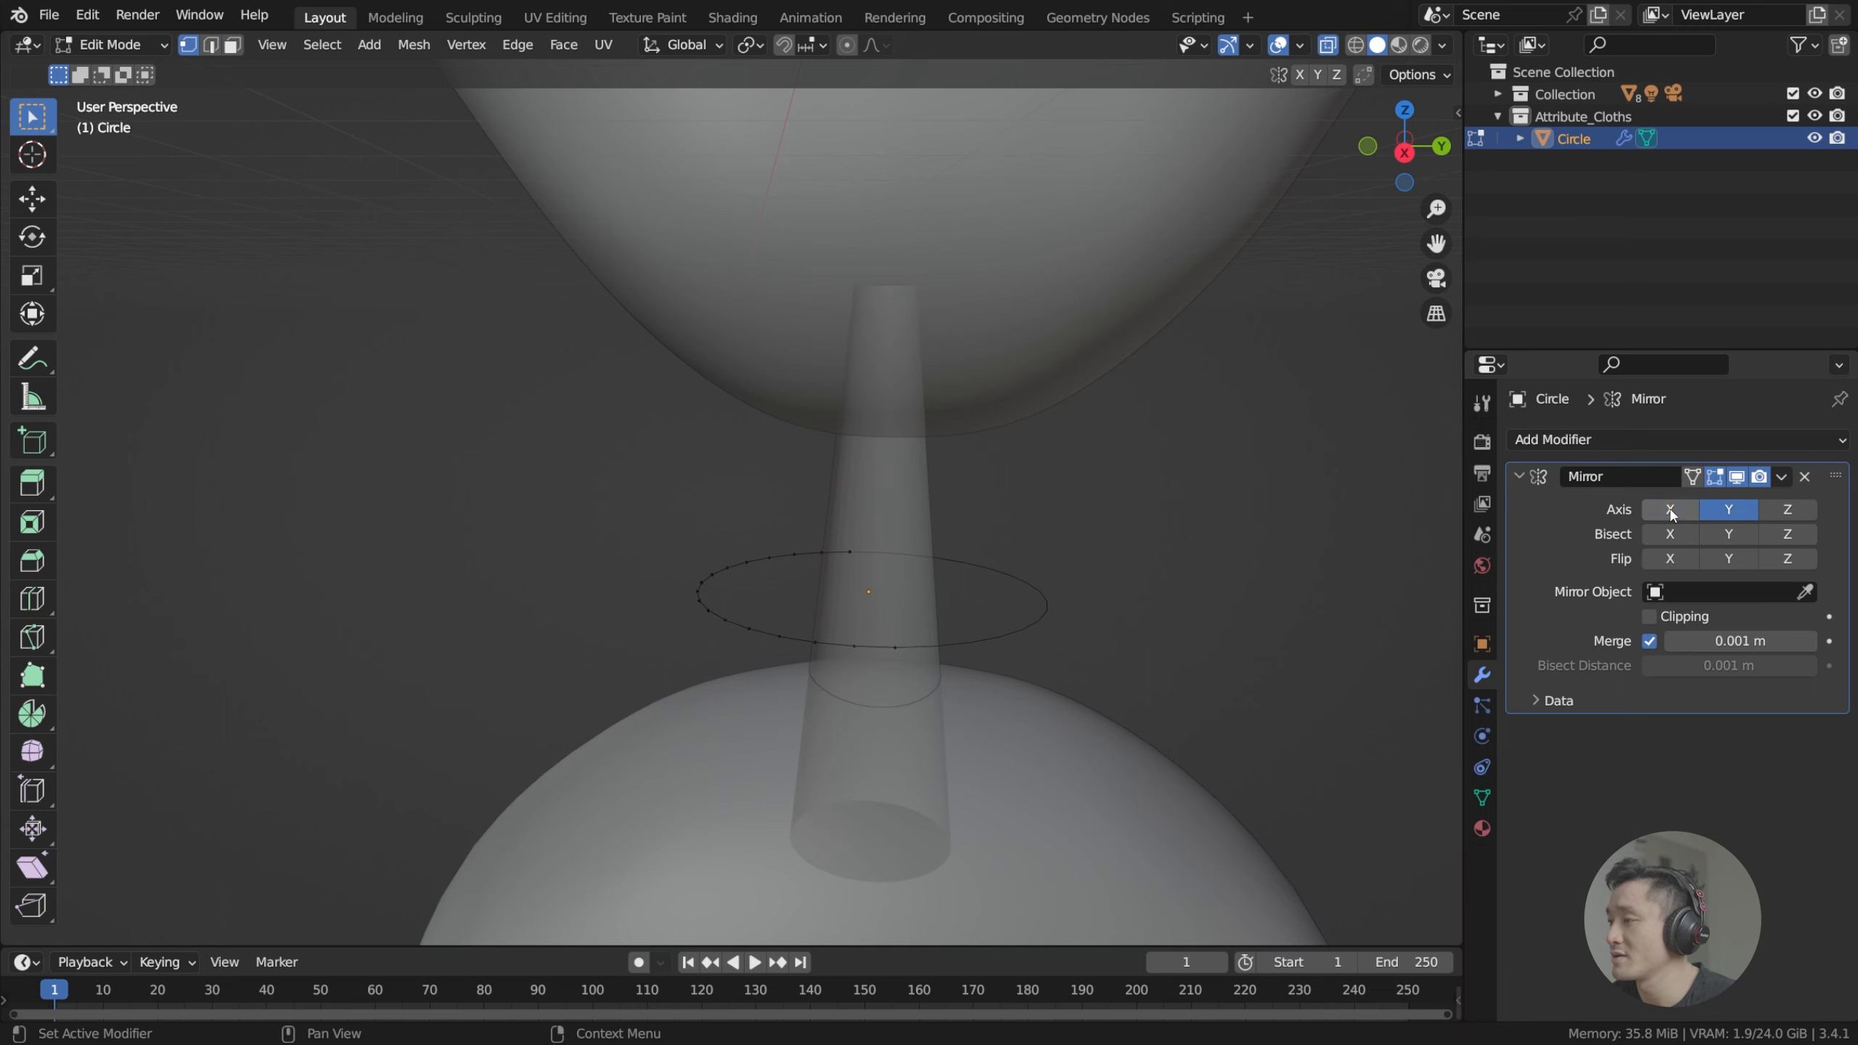
left_click(1676, 512)
middle_click_drag(1104, 556, 1048, 549)
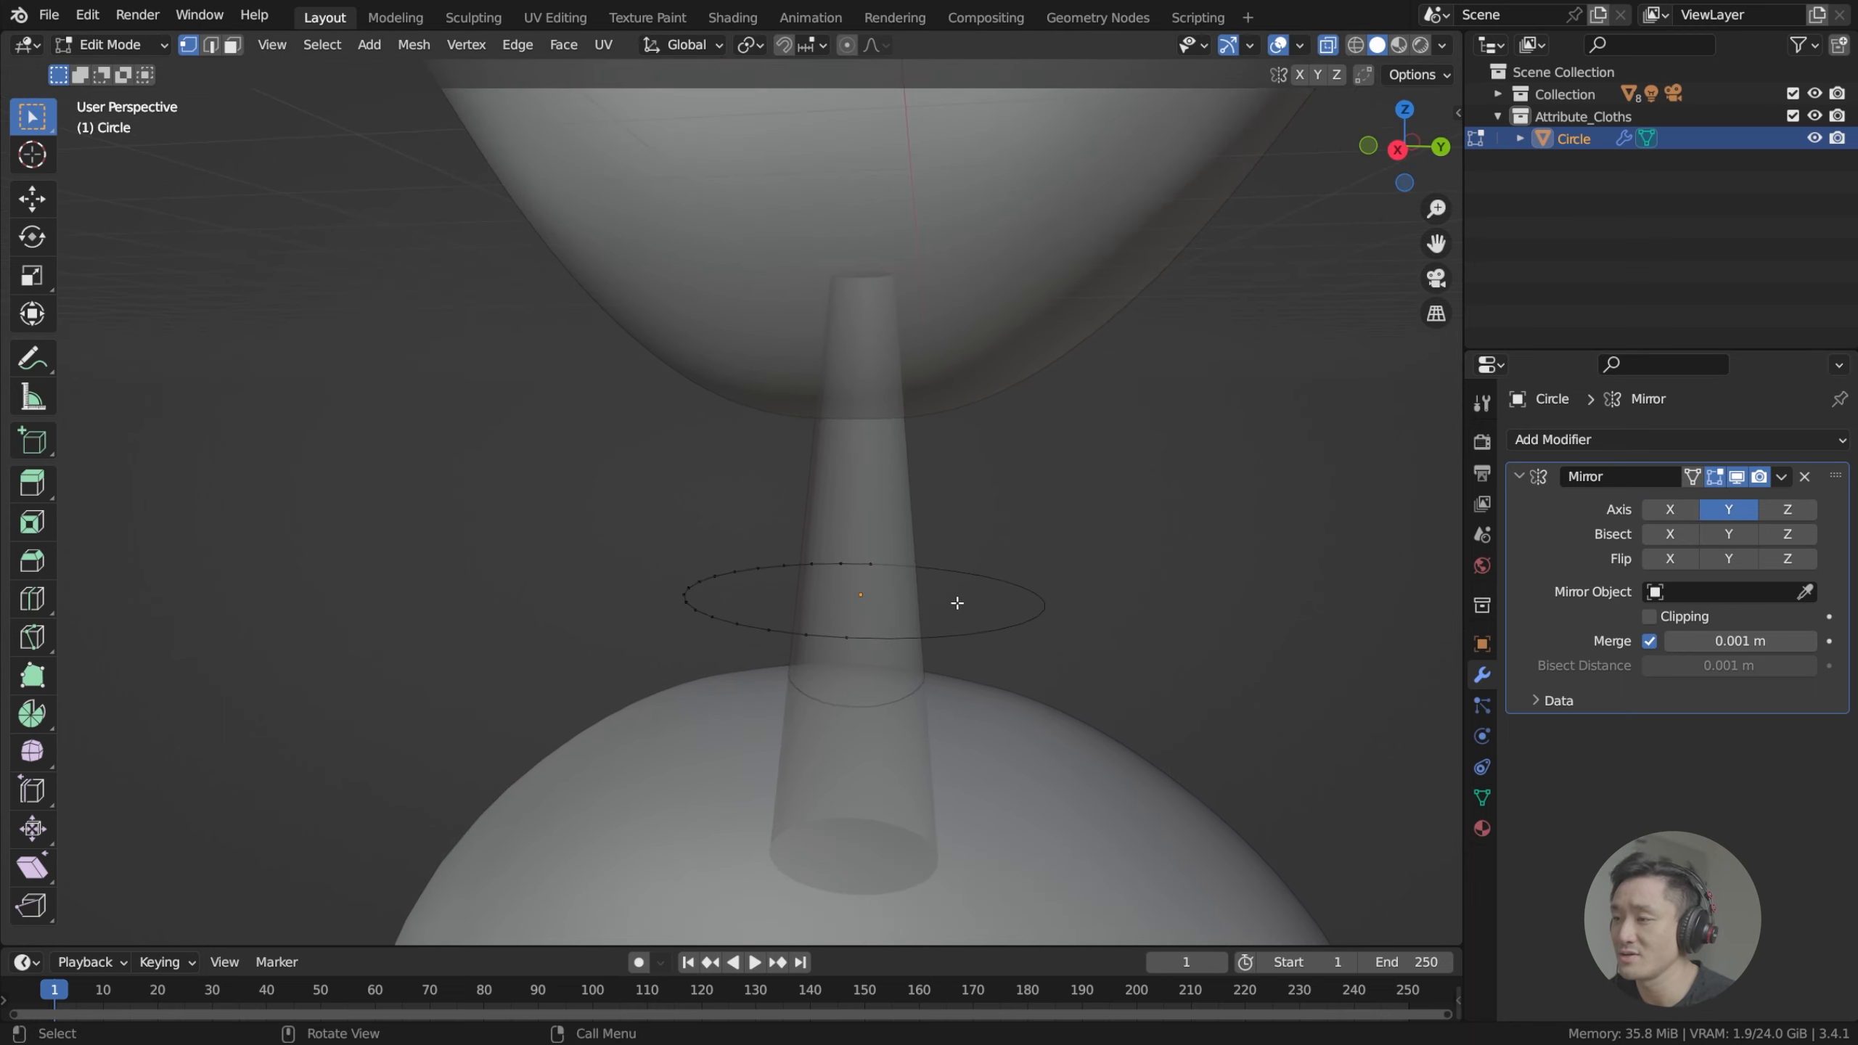
middle_click_drag(825, 643, 871, 622)
left_click(847, 667)
key("g")
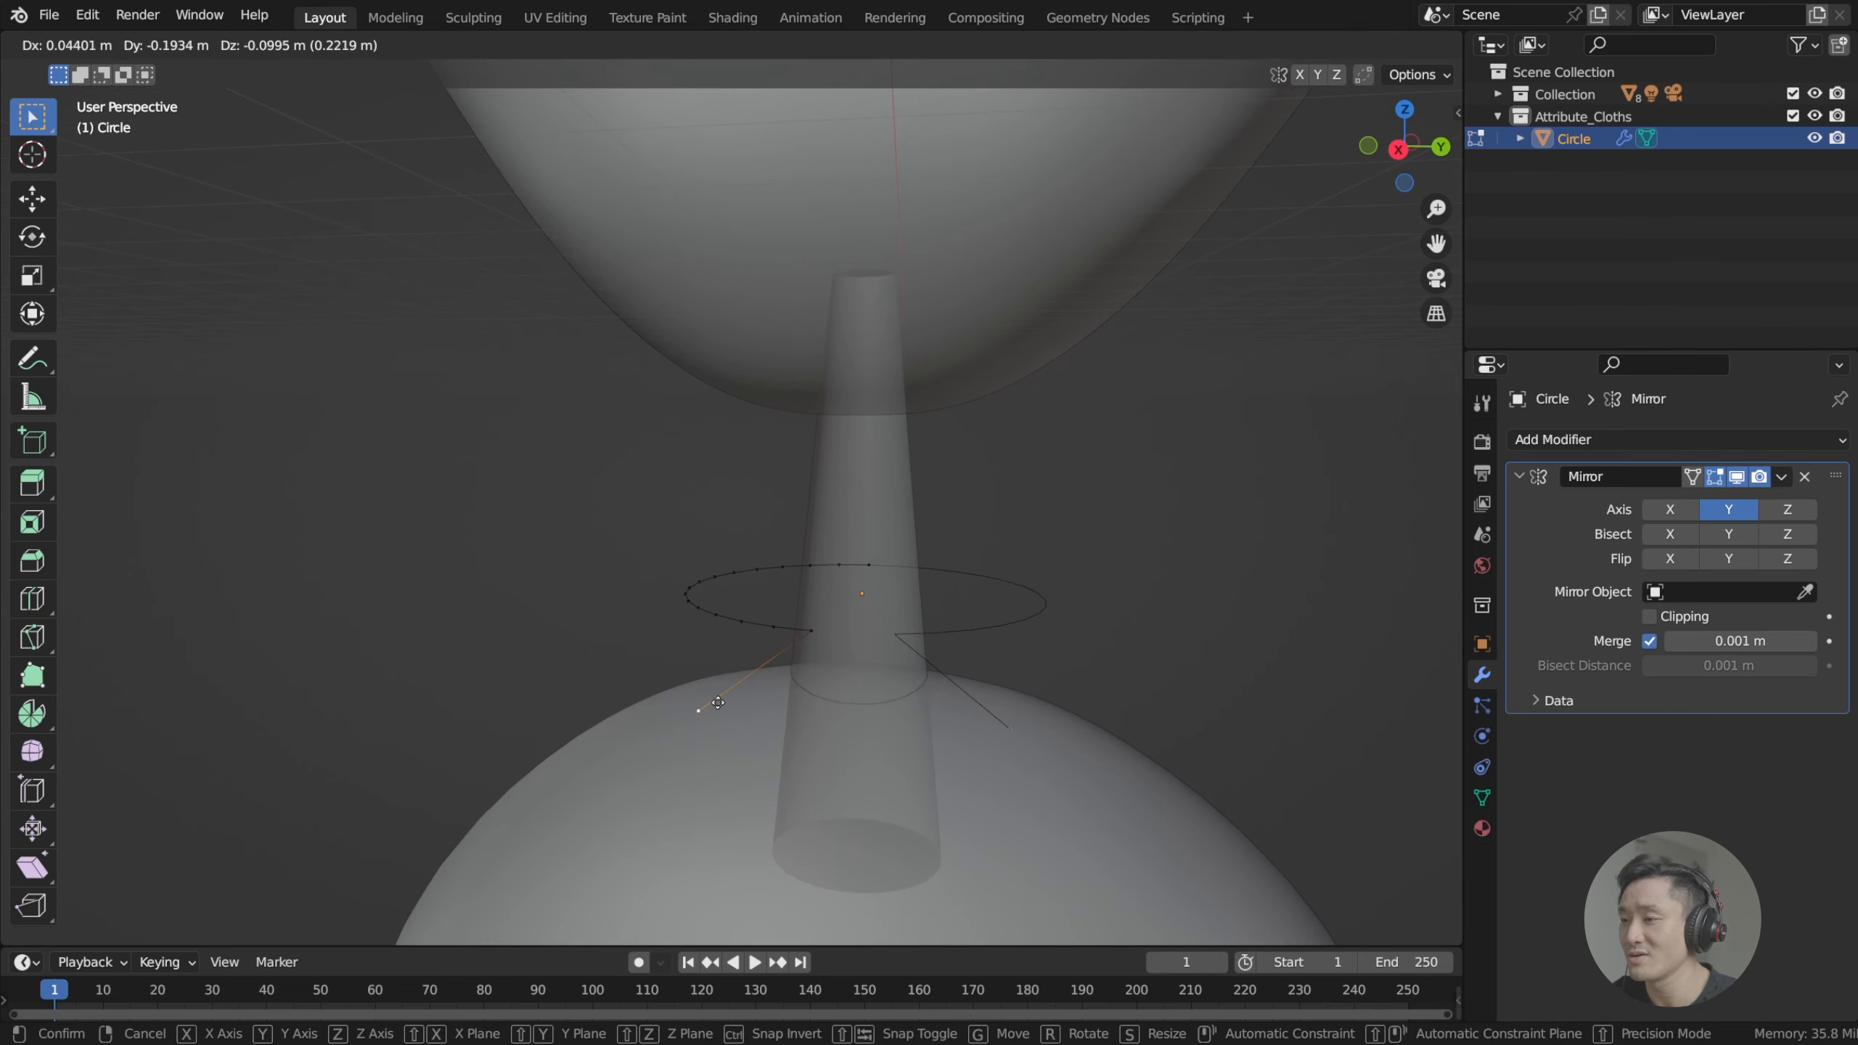
key("Escape")
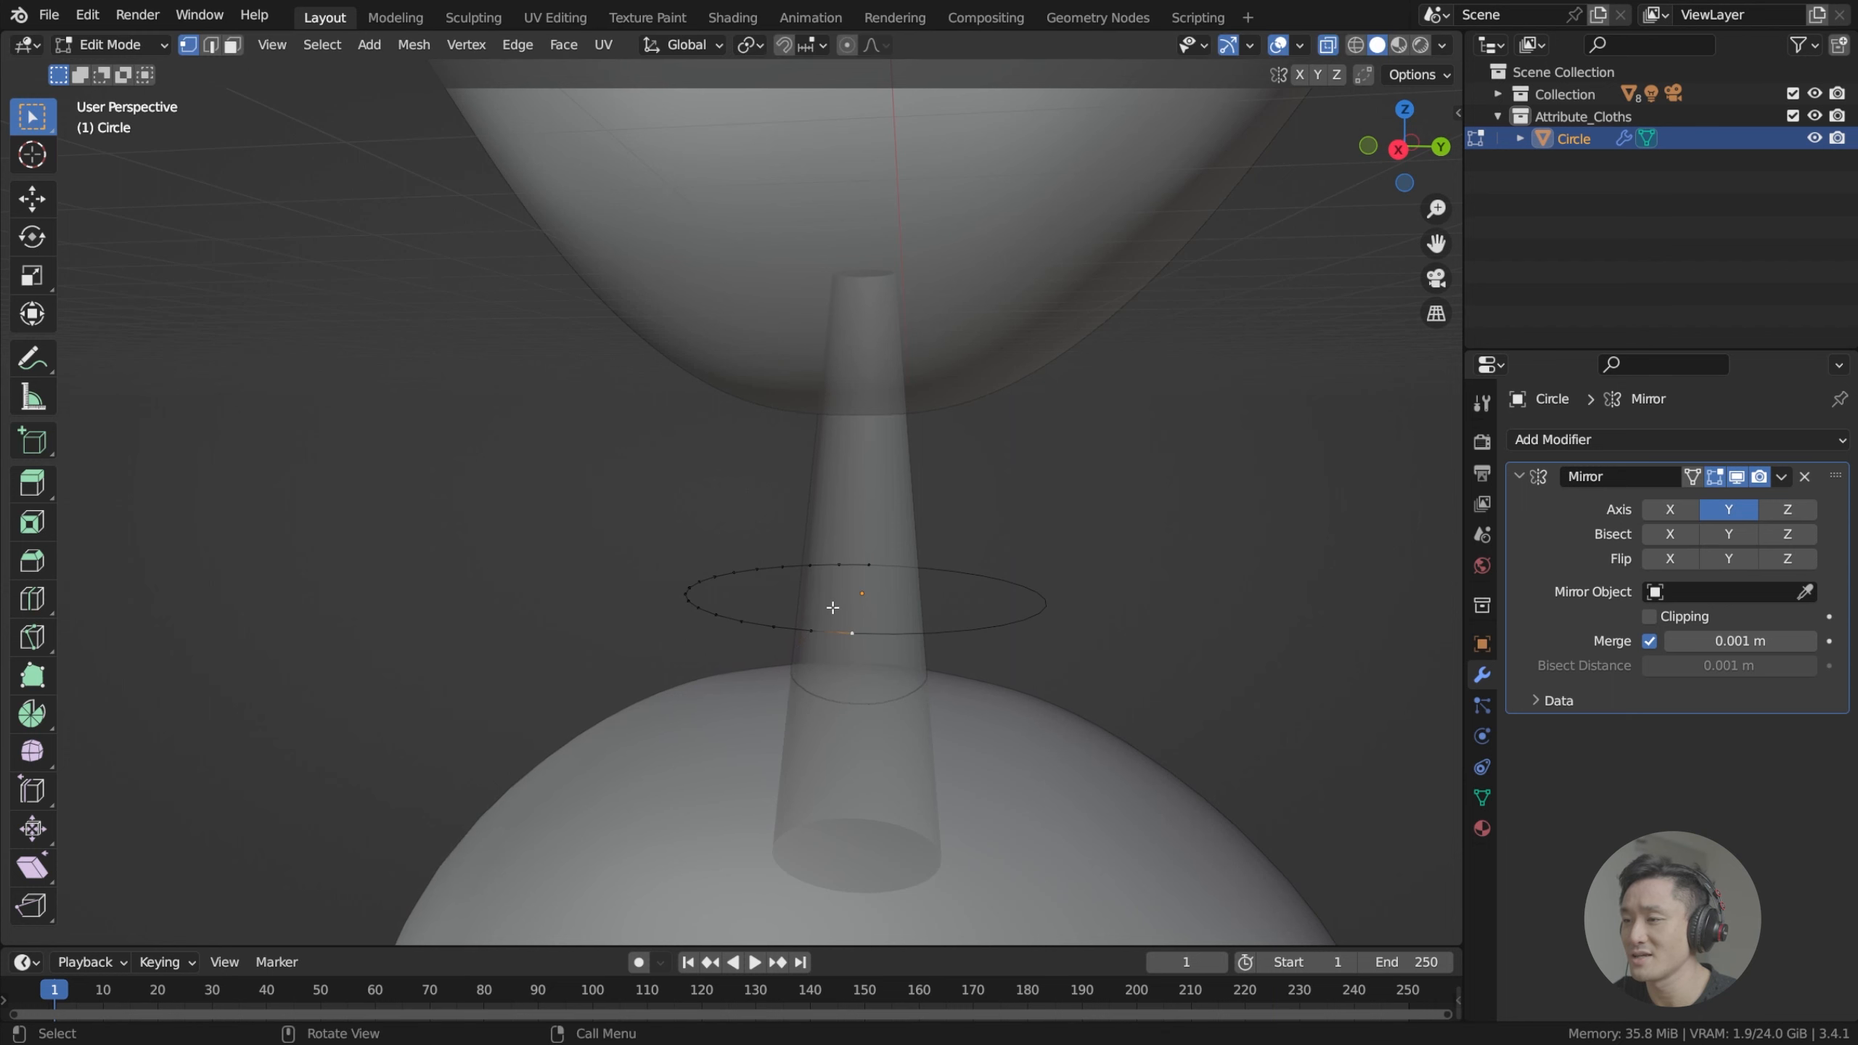
In the right orthographic view, deselect all of the half circle's vertices and turn off X-Ray.
middle_click_drag(834, 614, 849, 642)
key("KP_3")
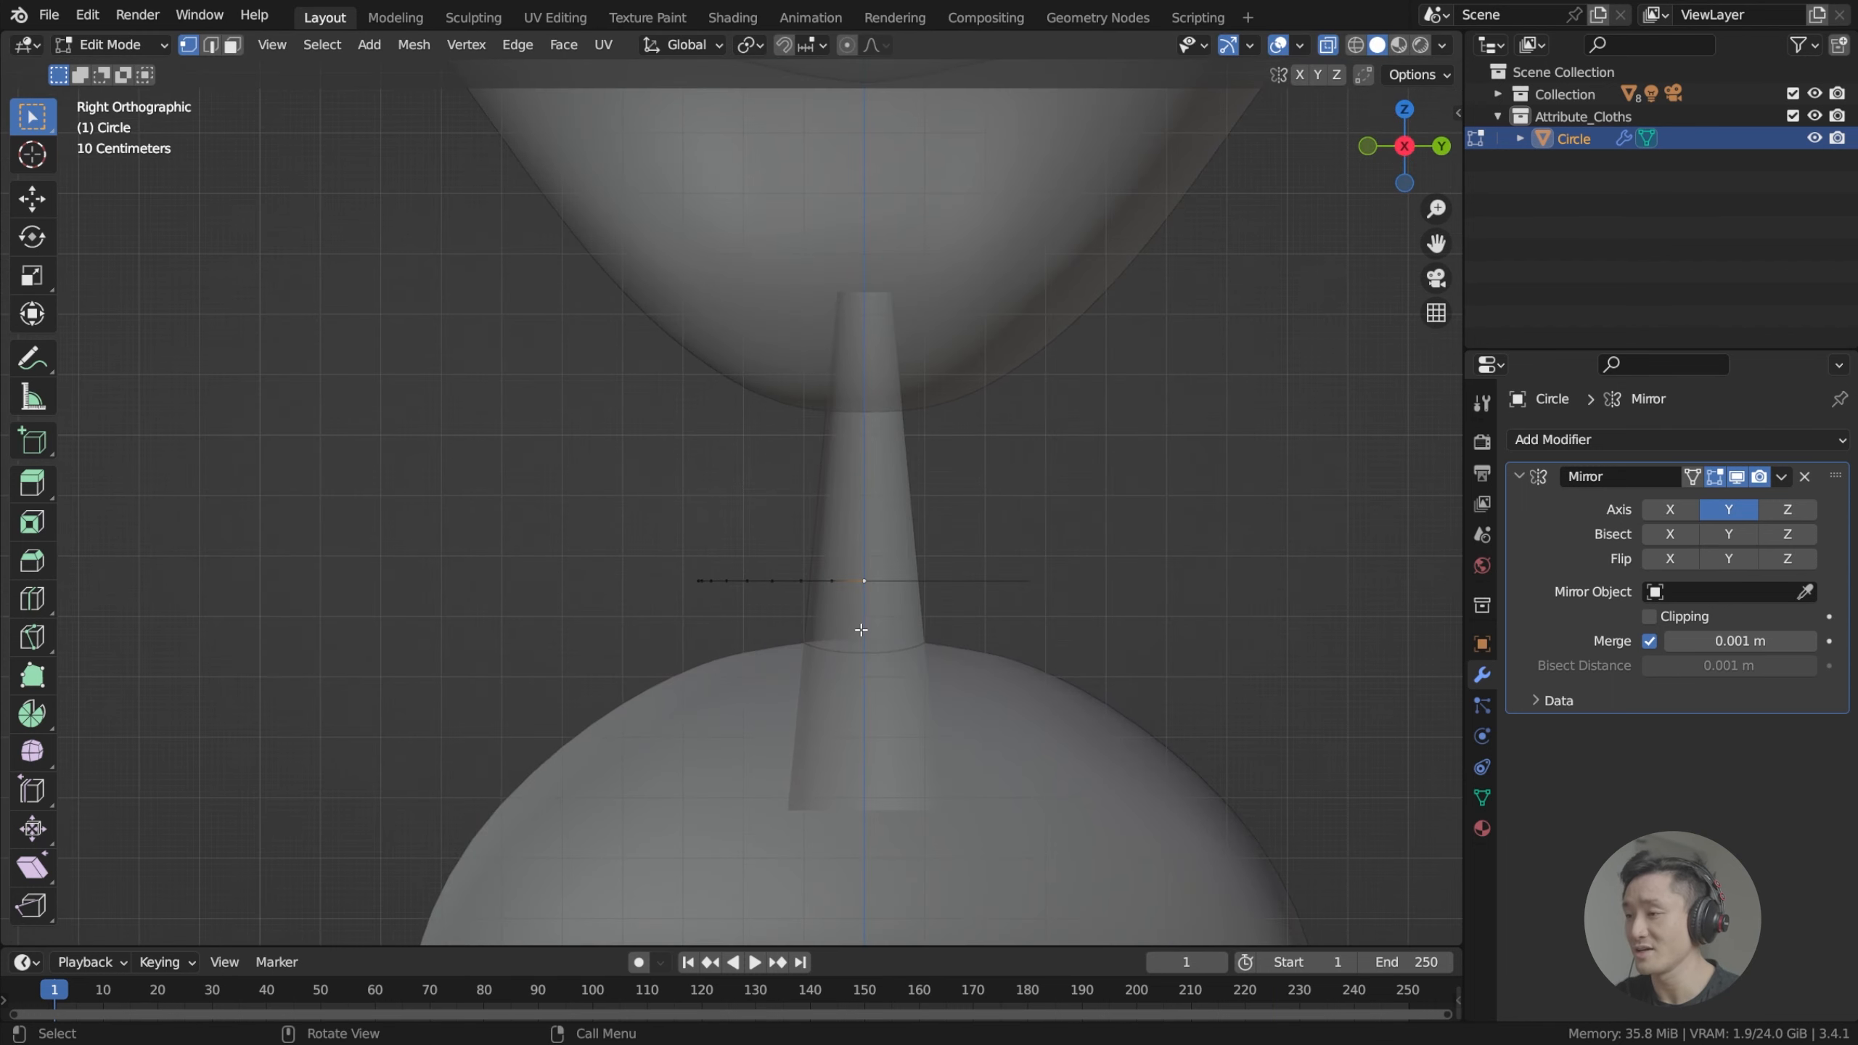
scroll(935, 630, "up", 1)
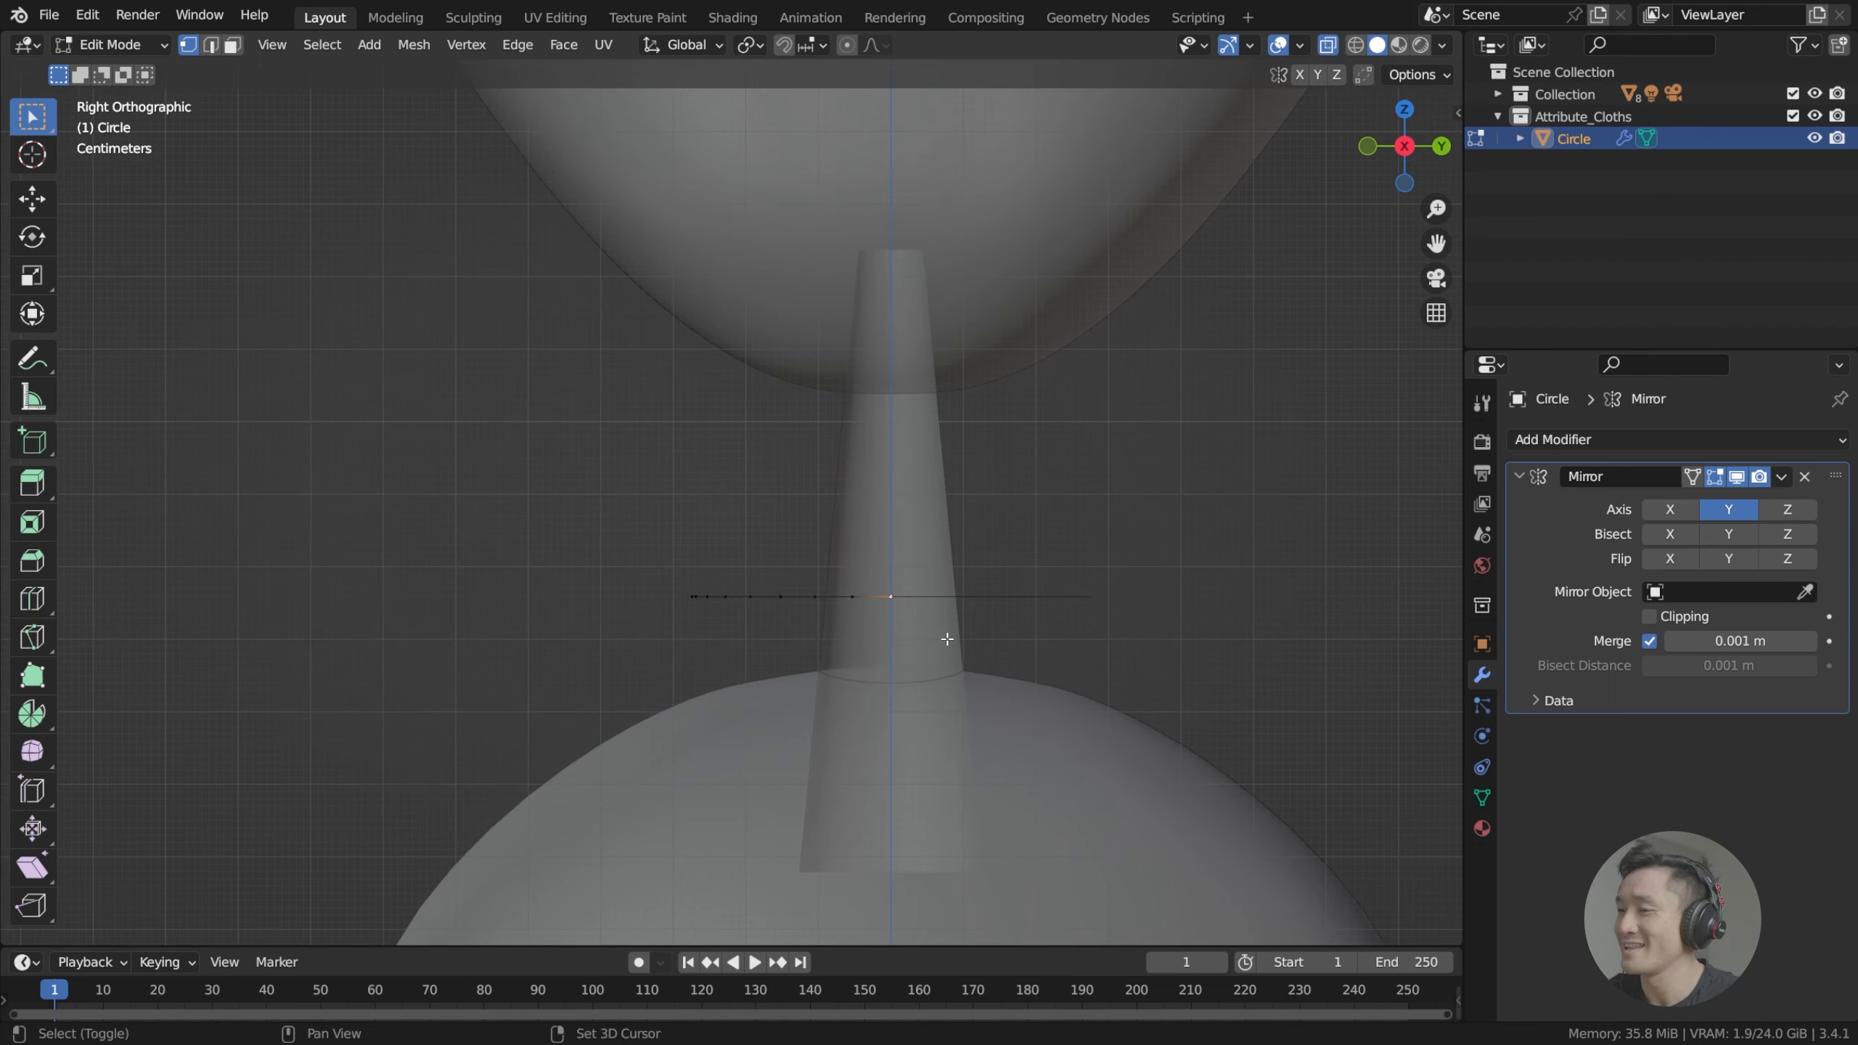
middle_click_drag(944, 636, 945, 592, "shift")
key("alt+a")
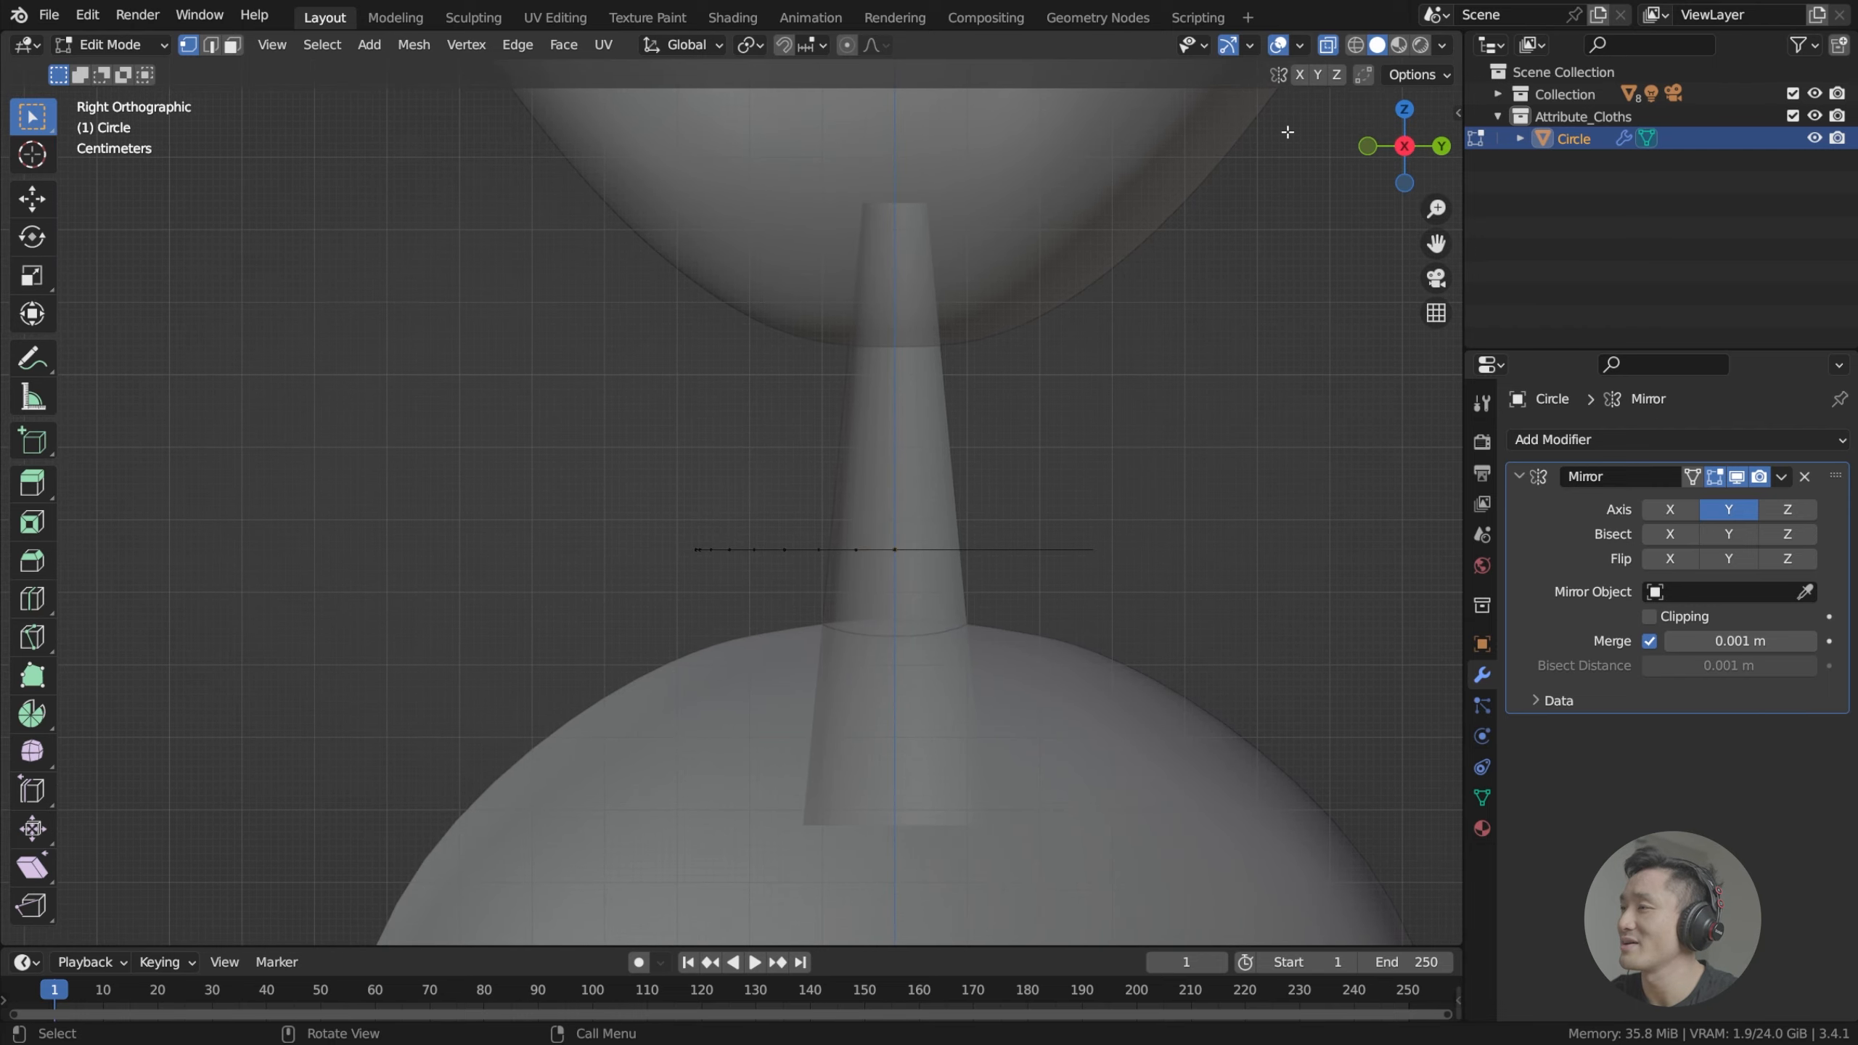
left_click(1327, 45)
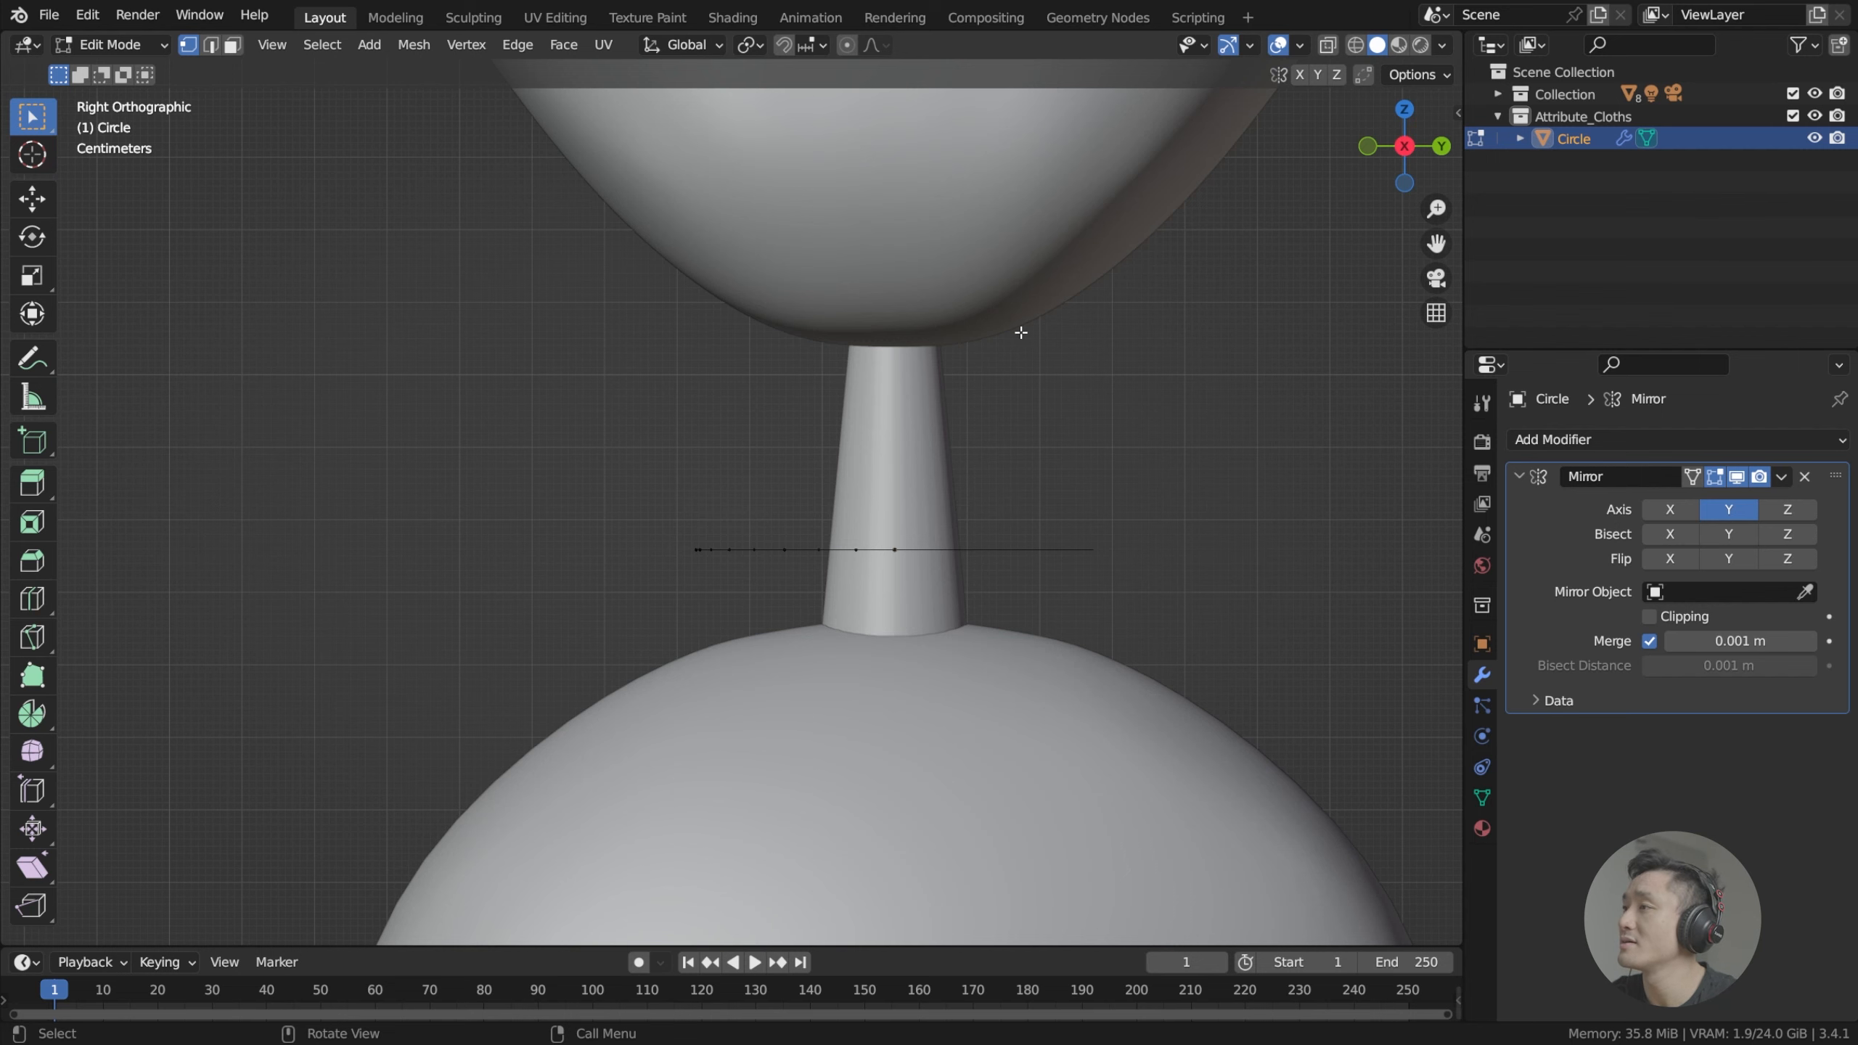
Try moving the half circle's end vertex down and away from the mirror line, then undo the move.
middle_click_drag(1016, 324, 992, 524)
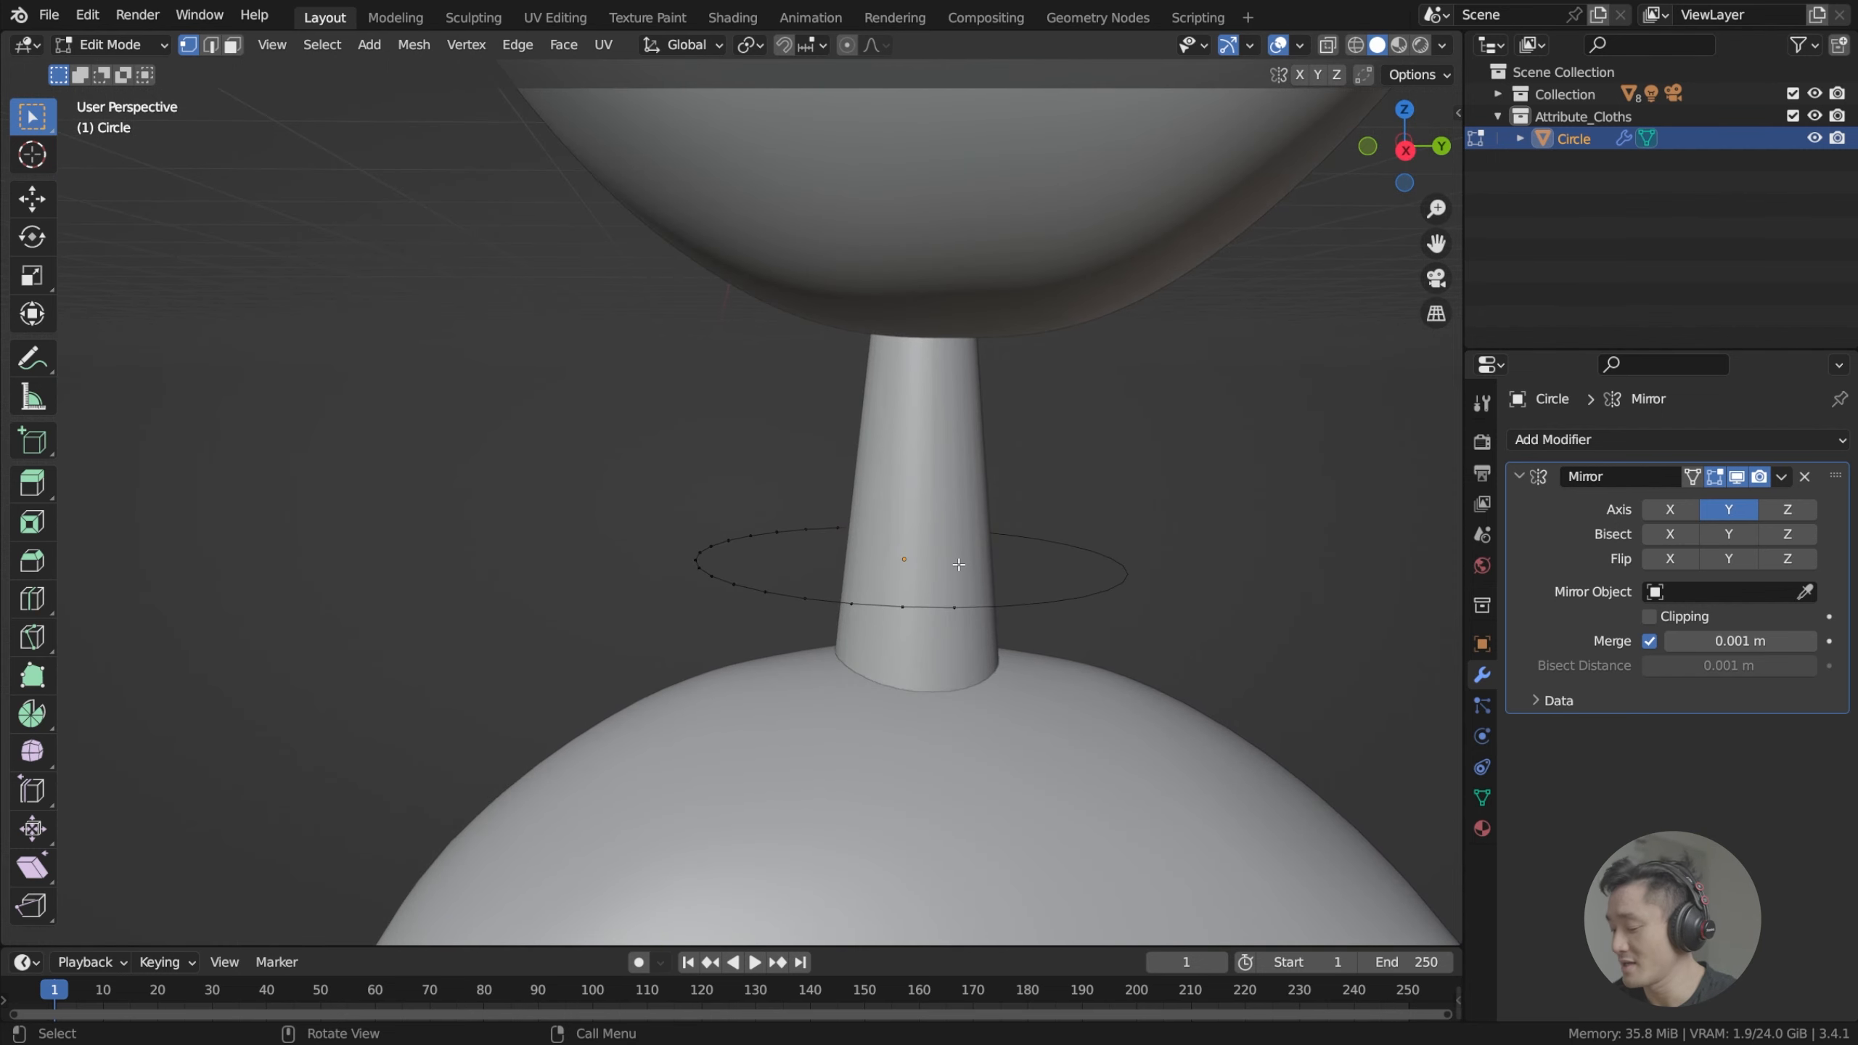
key("KP_3")
left_click(895, 513)
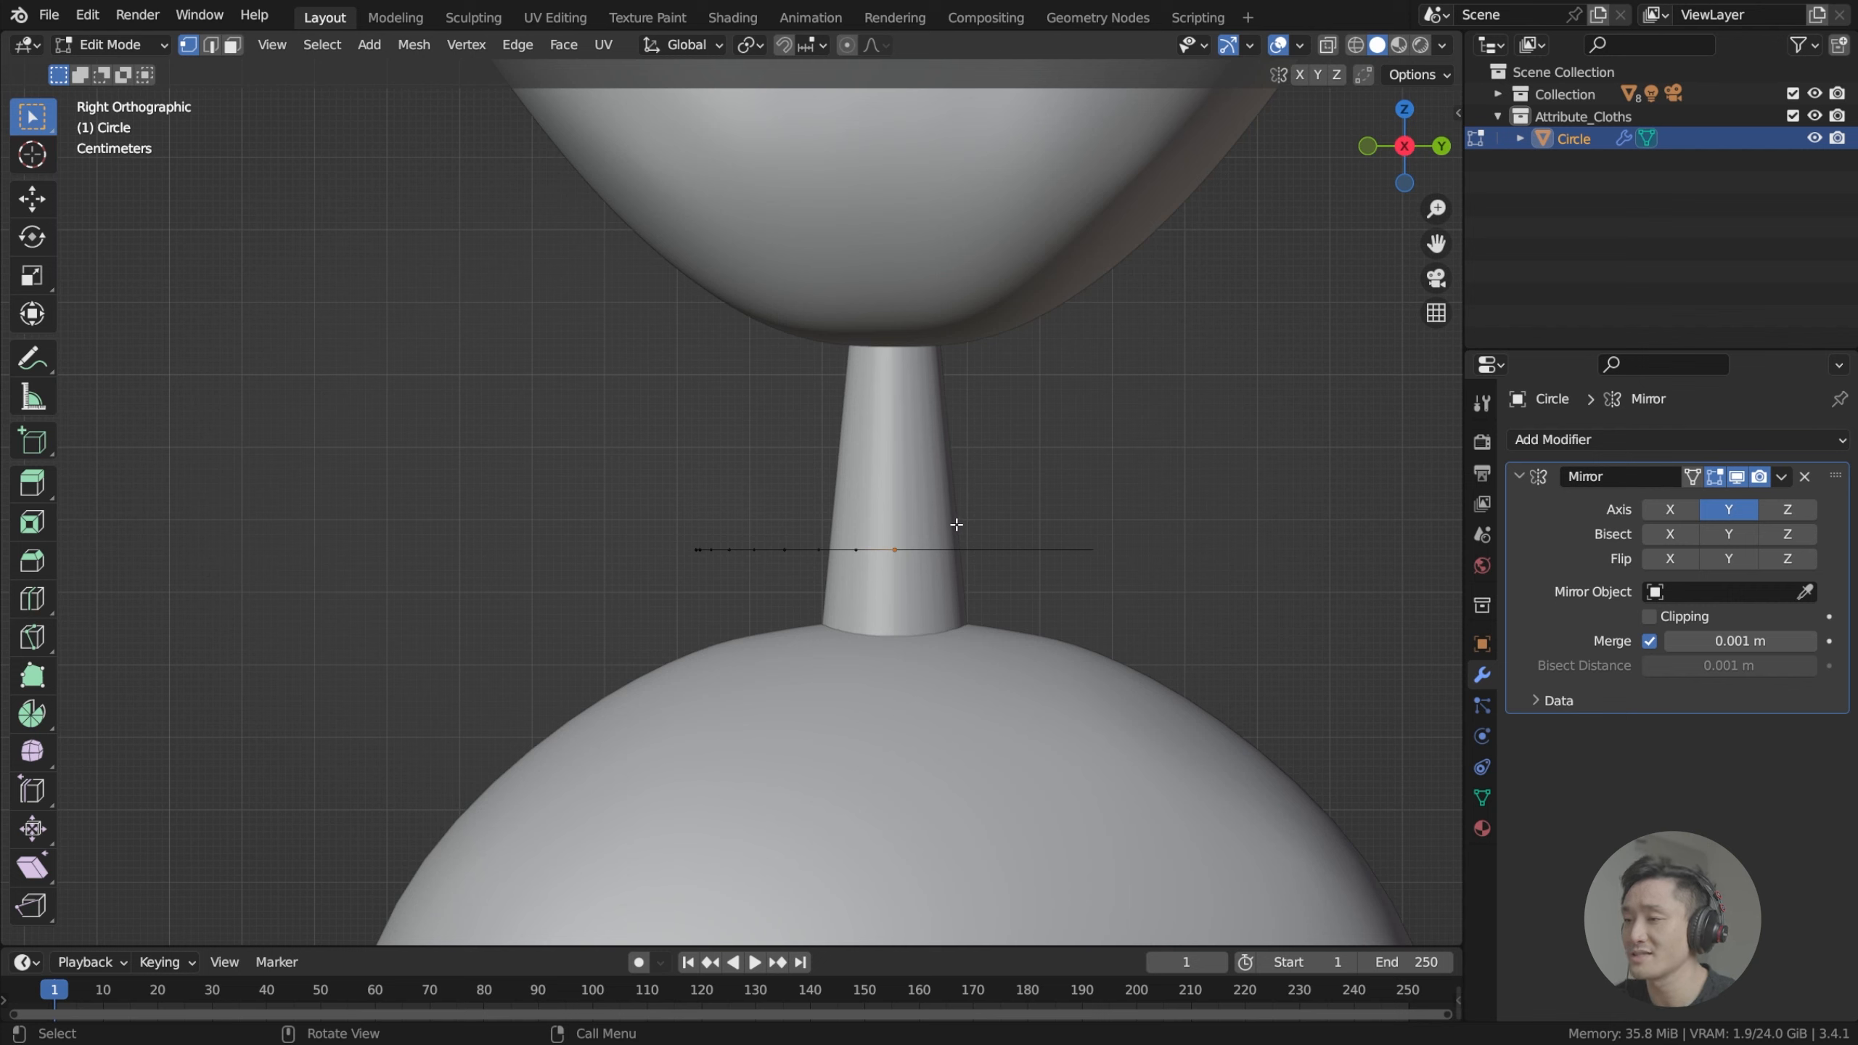
key("g")
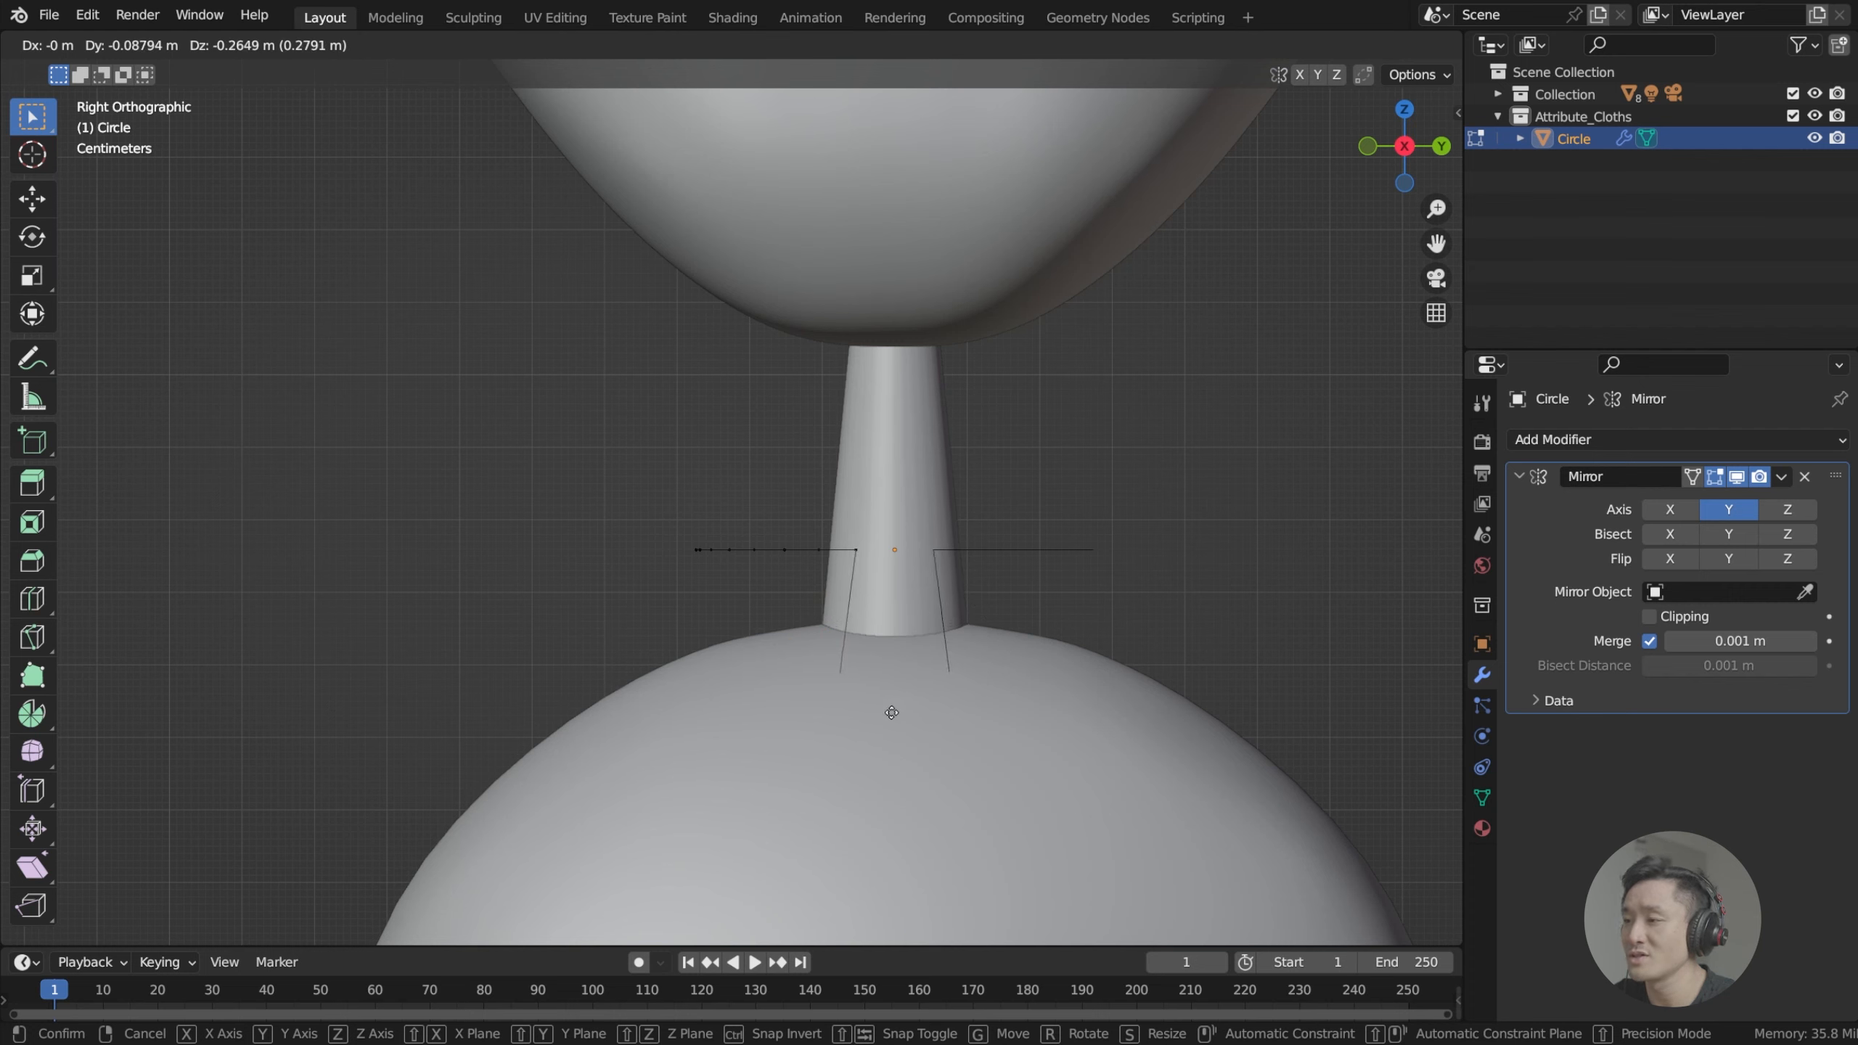
left_click(930, 599)
middle_click_drag(931, 599, 816, 574)
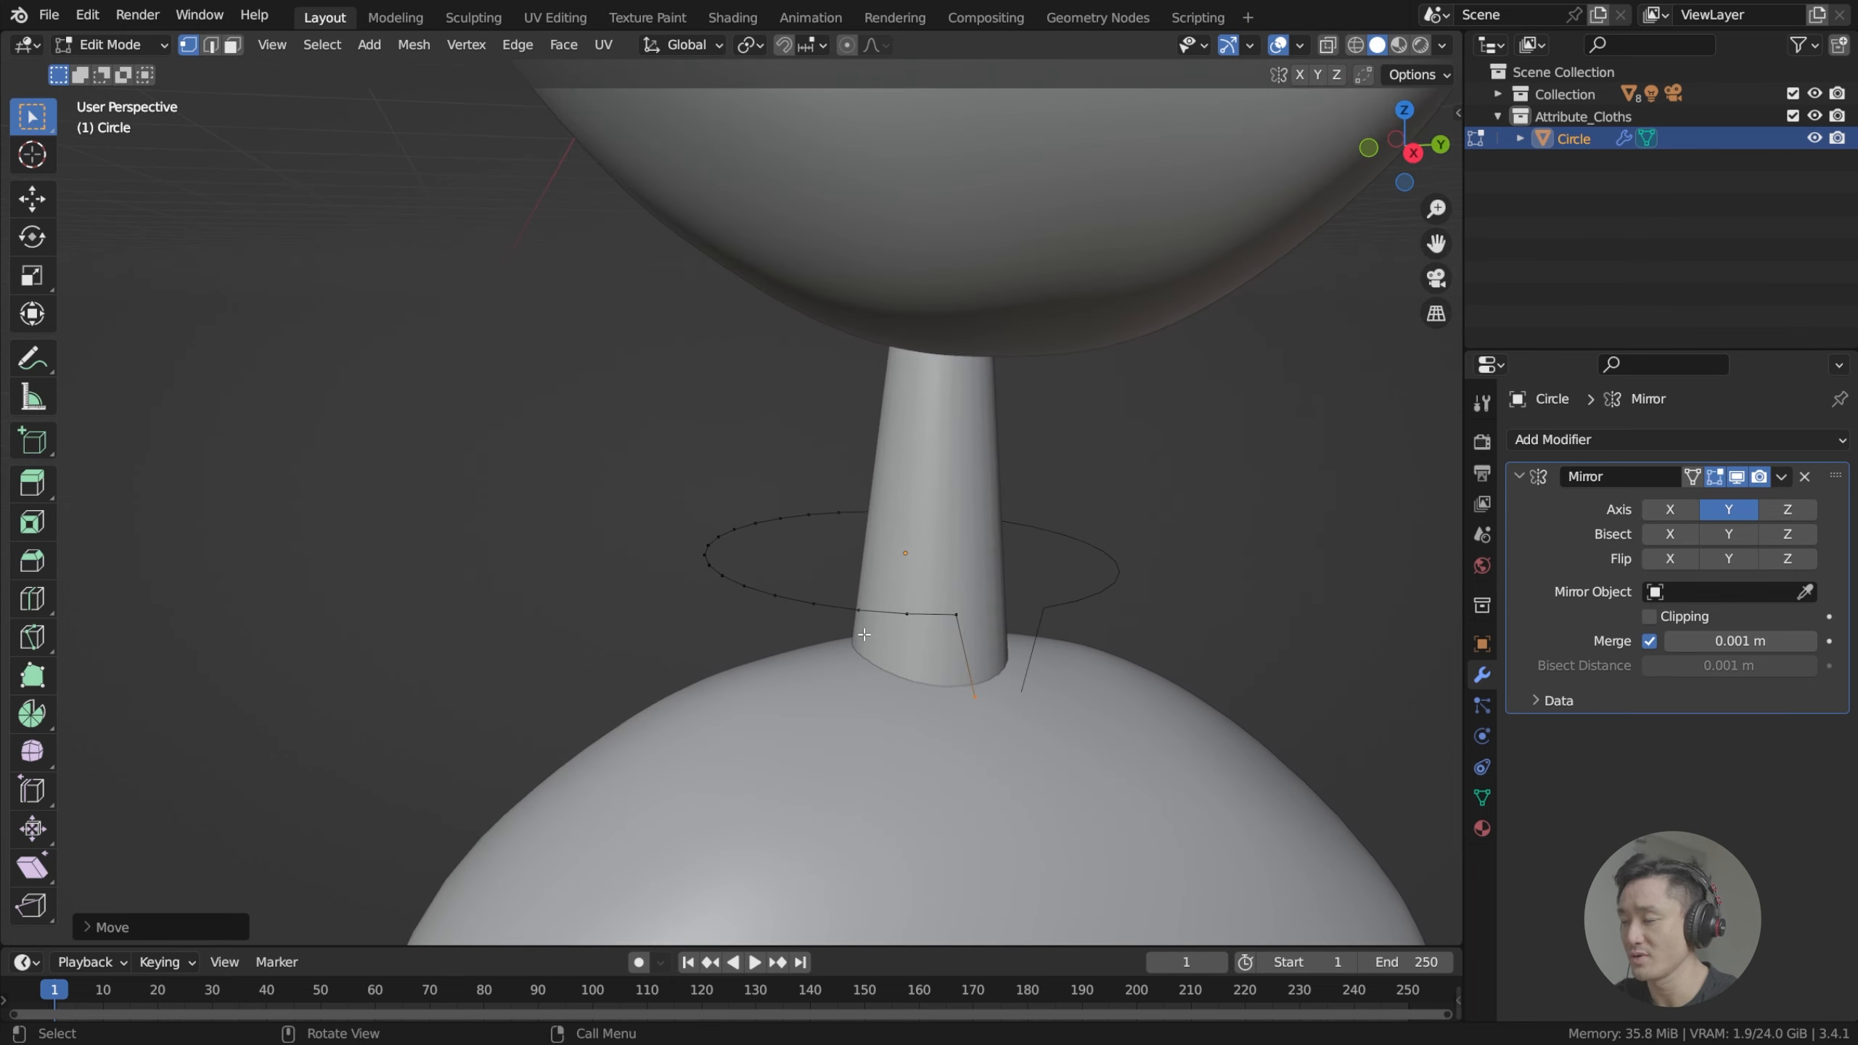
key("KP_3")
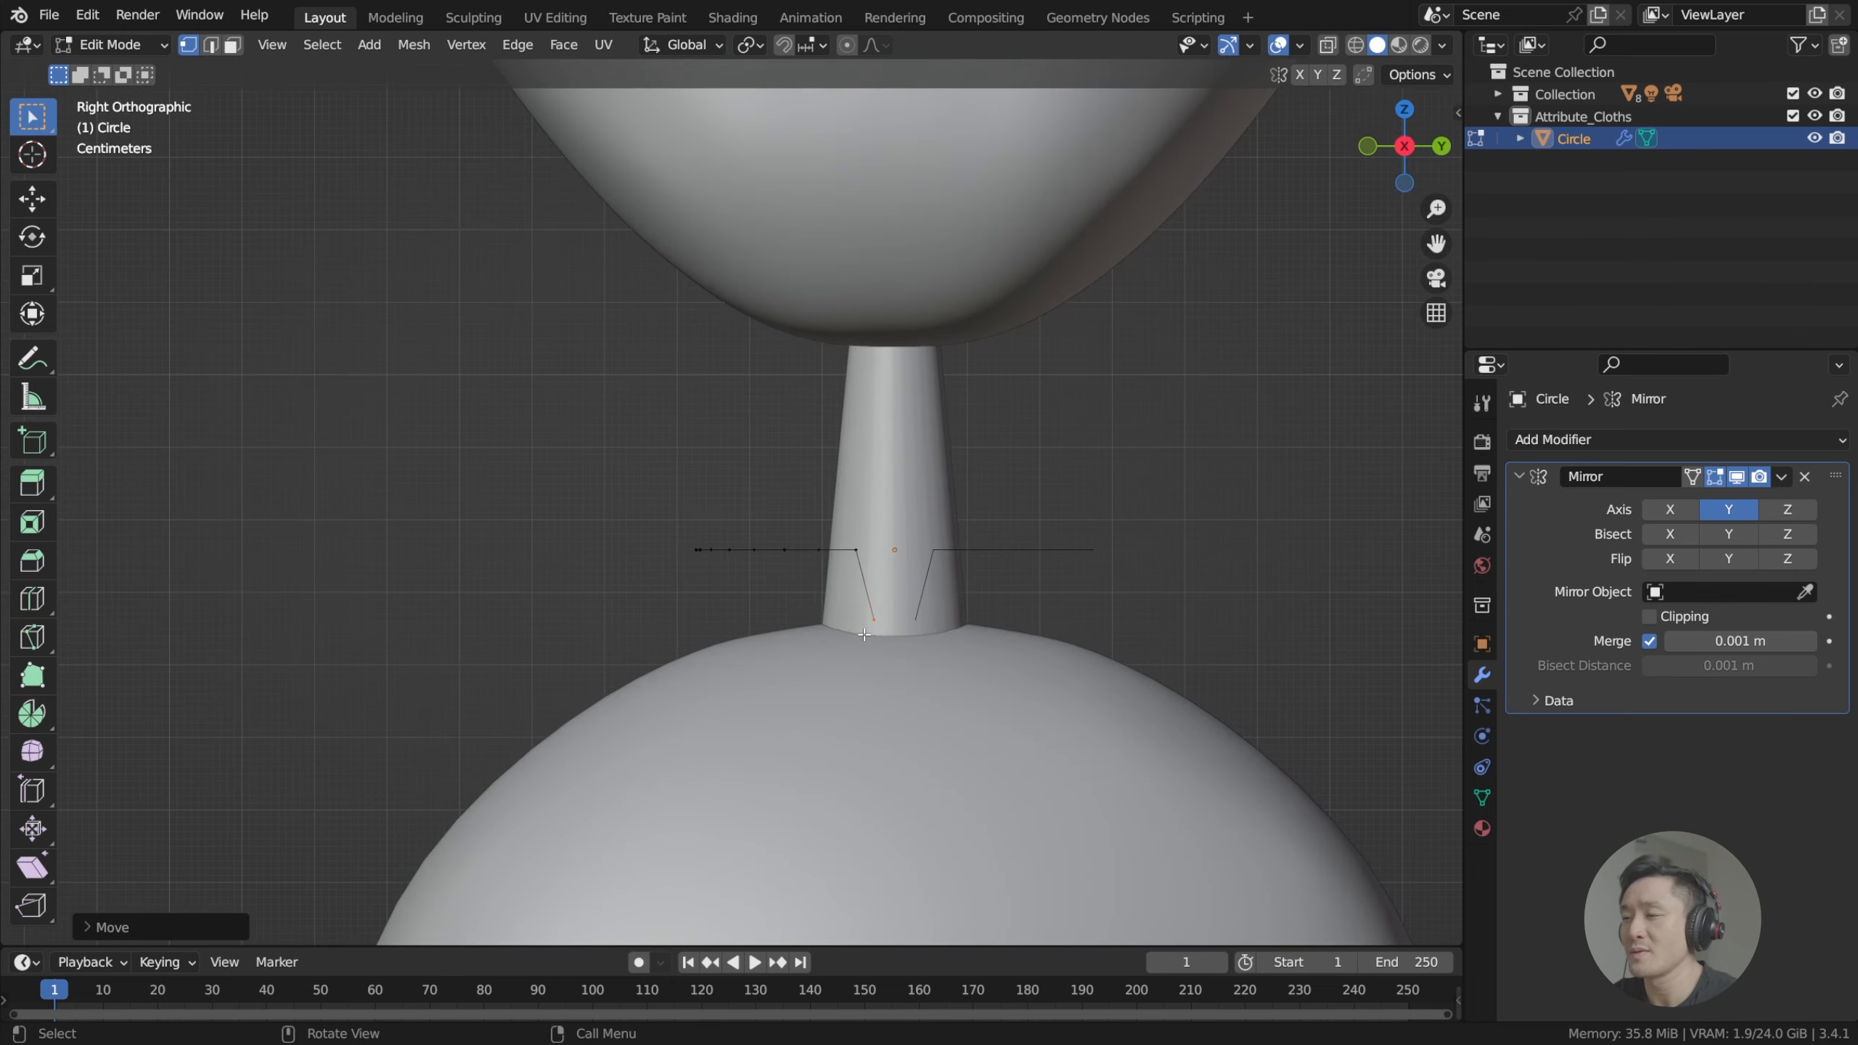
key("ctrl+z")
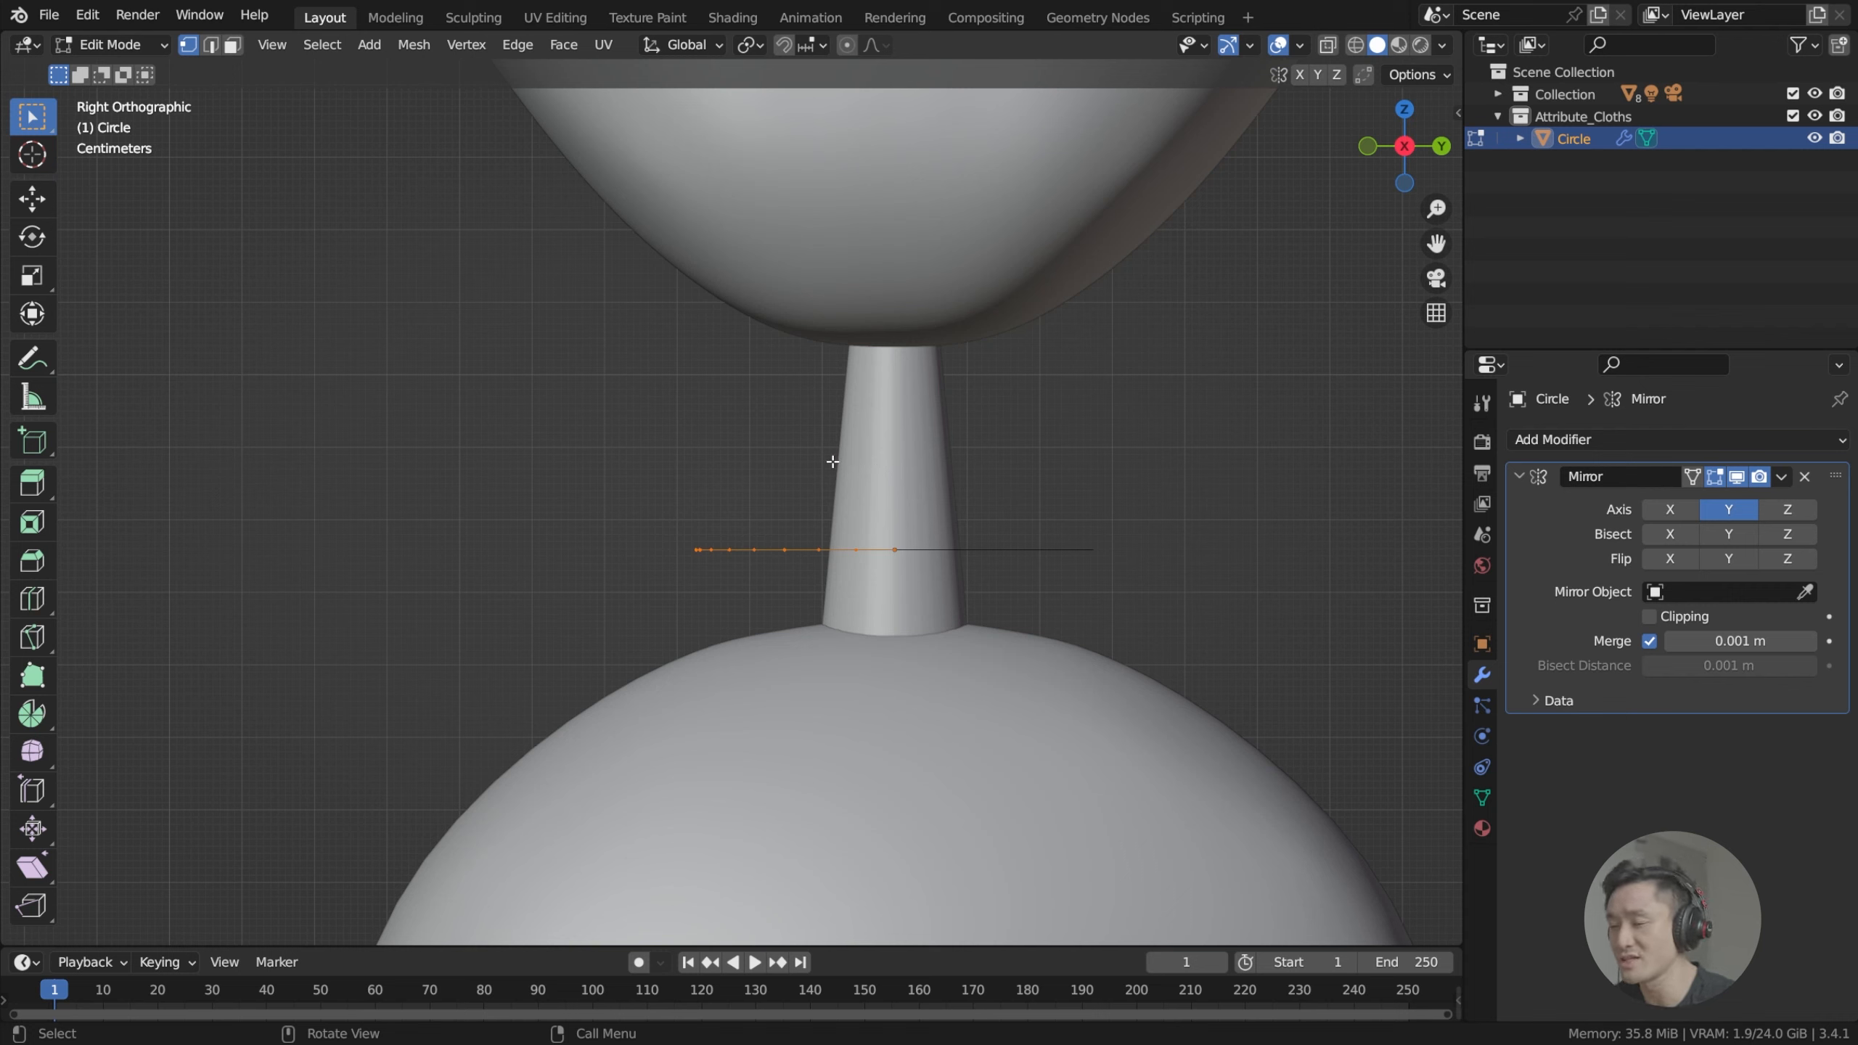
Extrude all of the half circle's vertices downward along the Z axis to form a short vertical band.
key("g")
key("z")
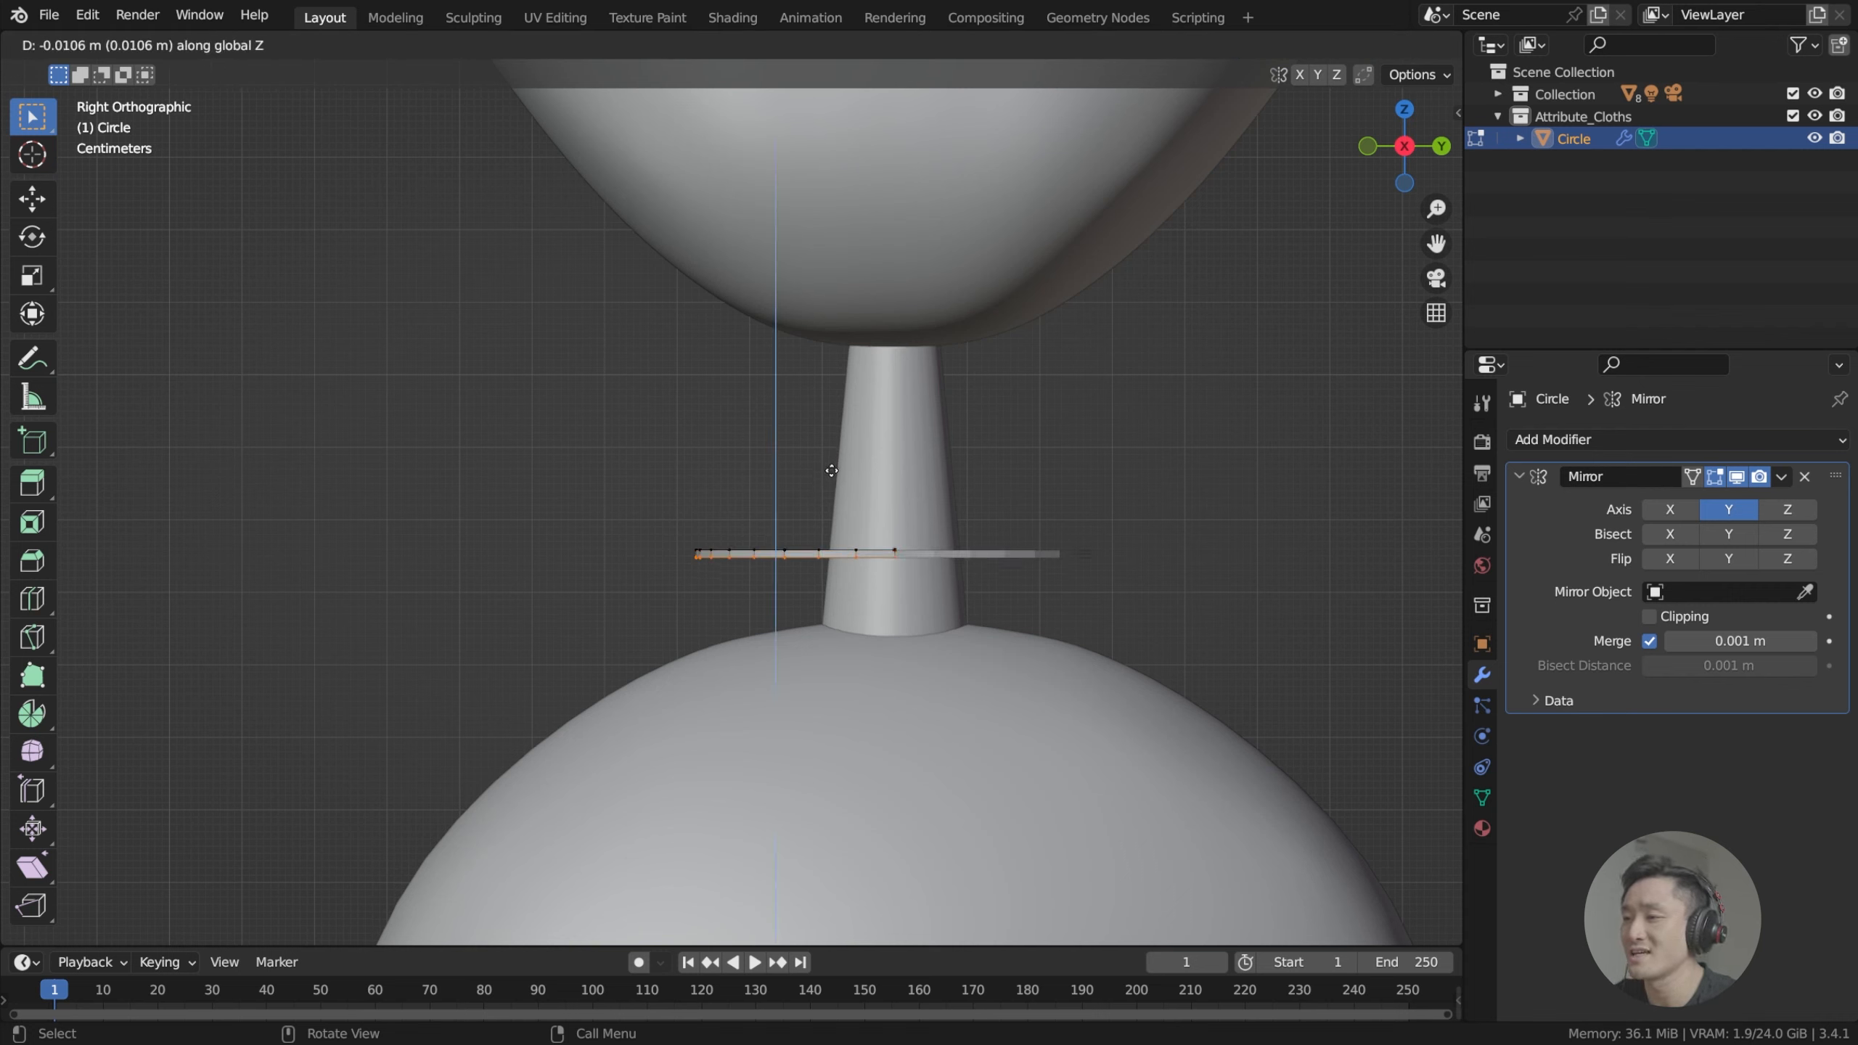
left_click(821, 548)
middle_click_drag(821, 548, 1011, 595)
In Object Mode and the front orthographic view, move the band sideways along X until it is centred on the neck.
key("Tab")
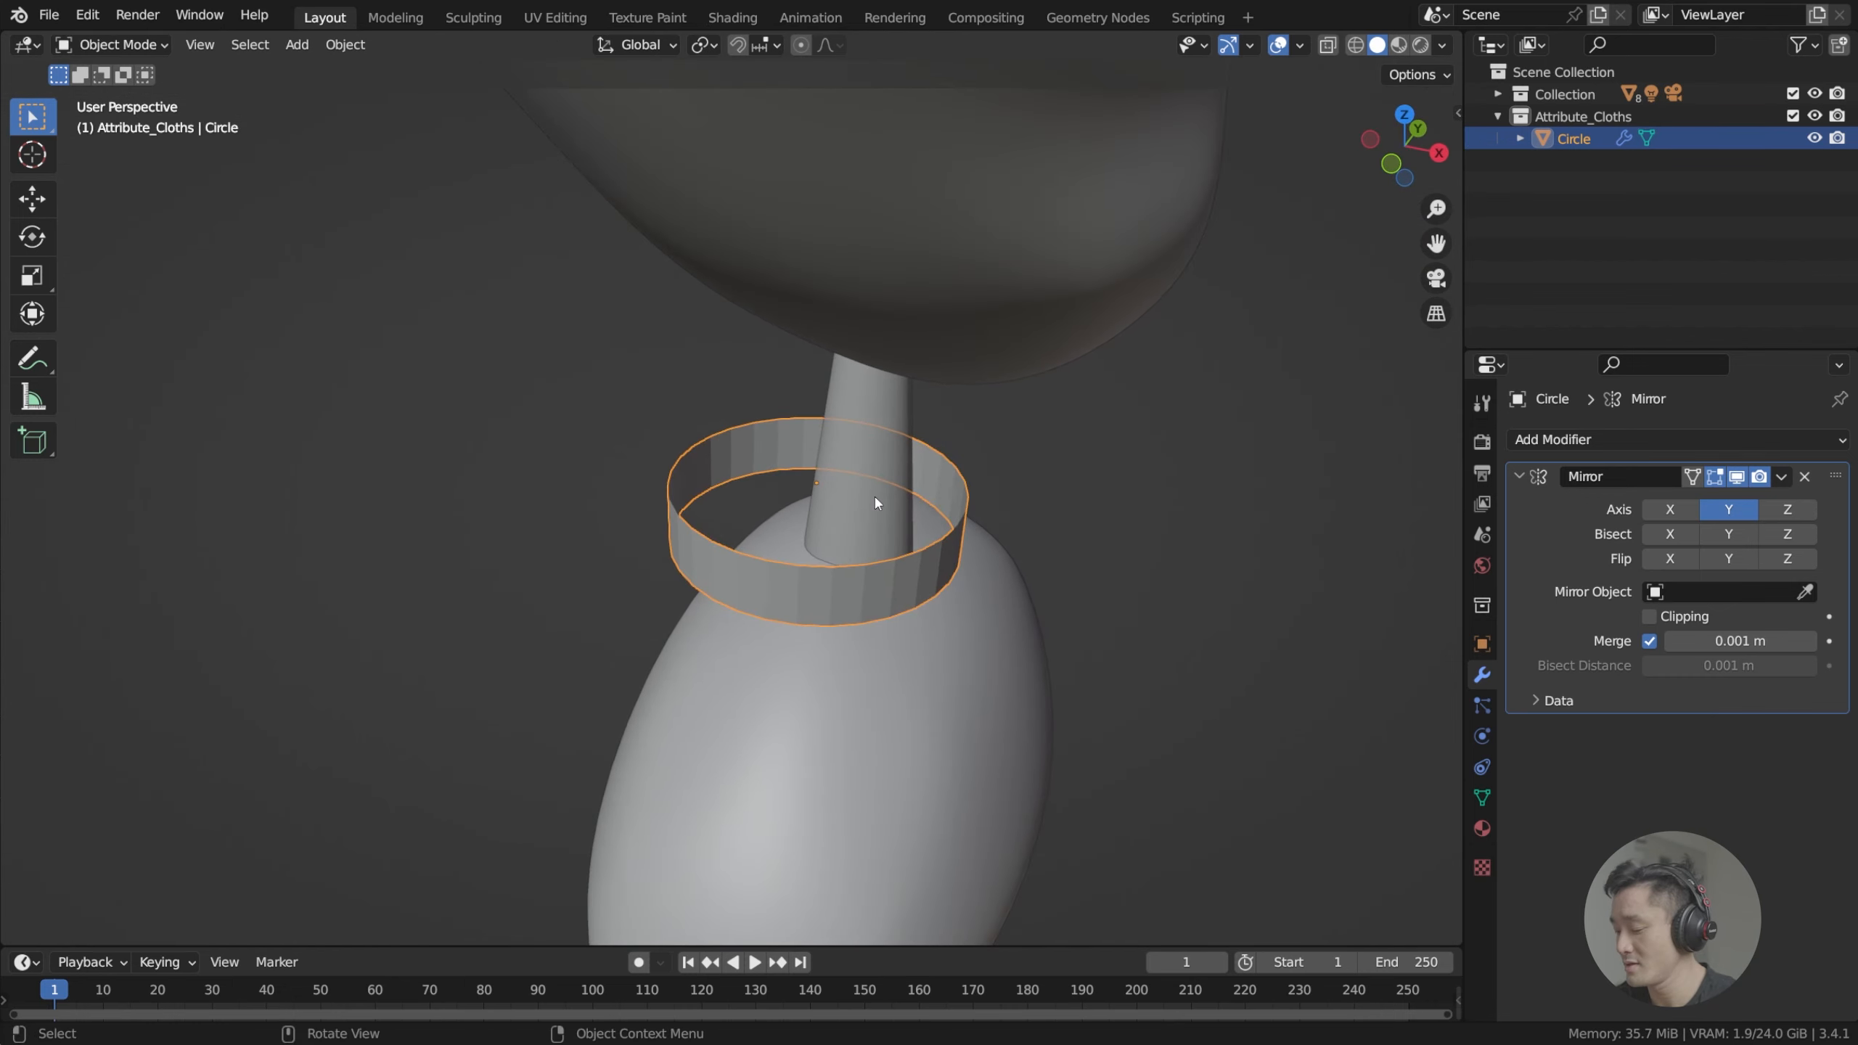
key("KP_1")
key("g")
key("z")
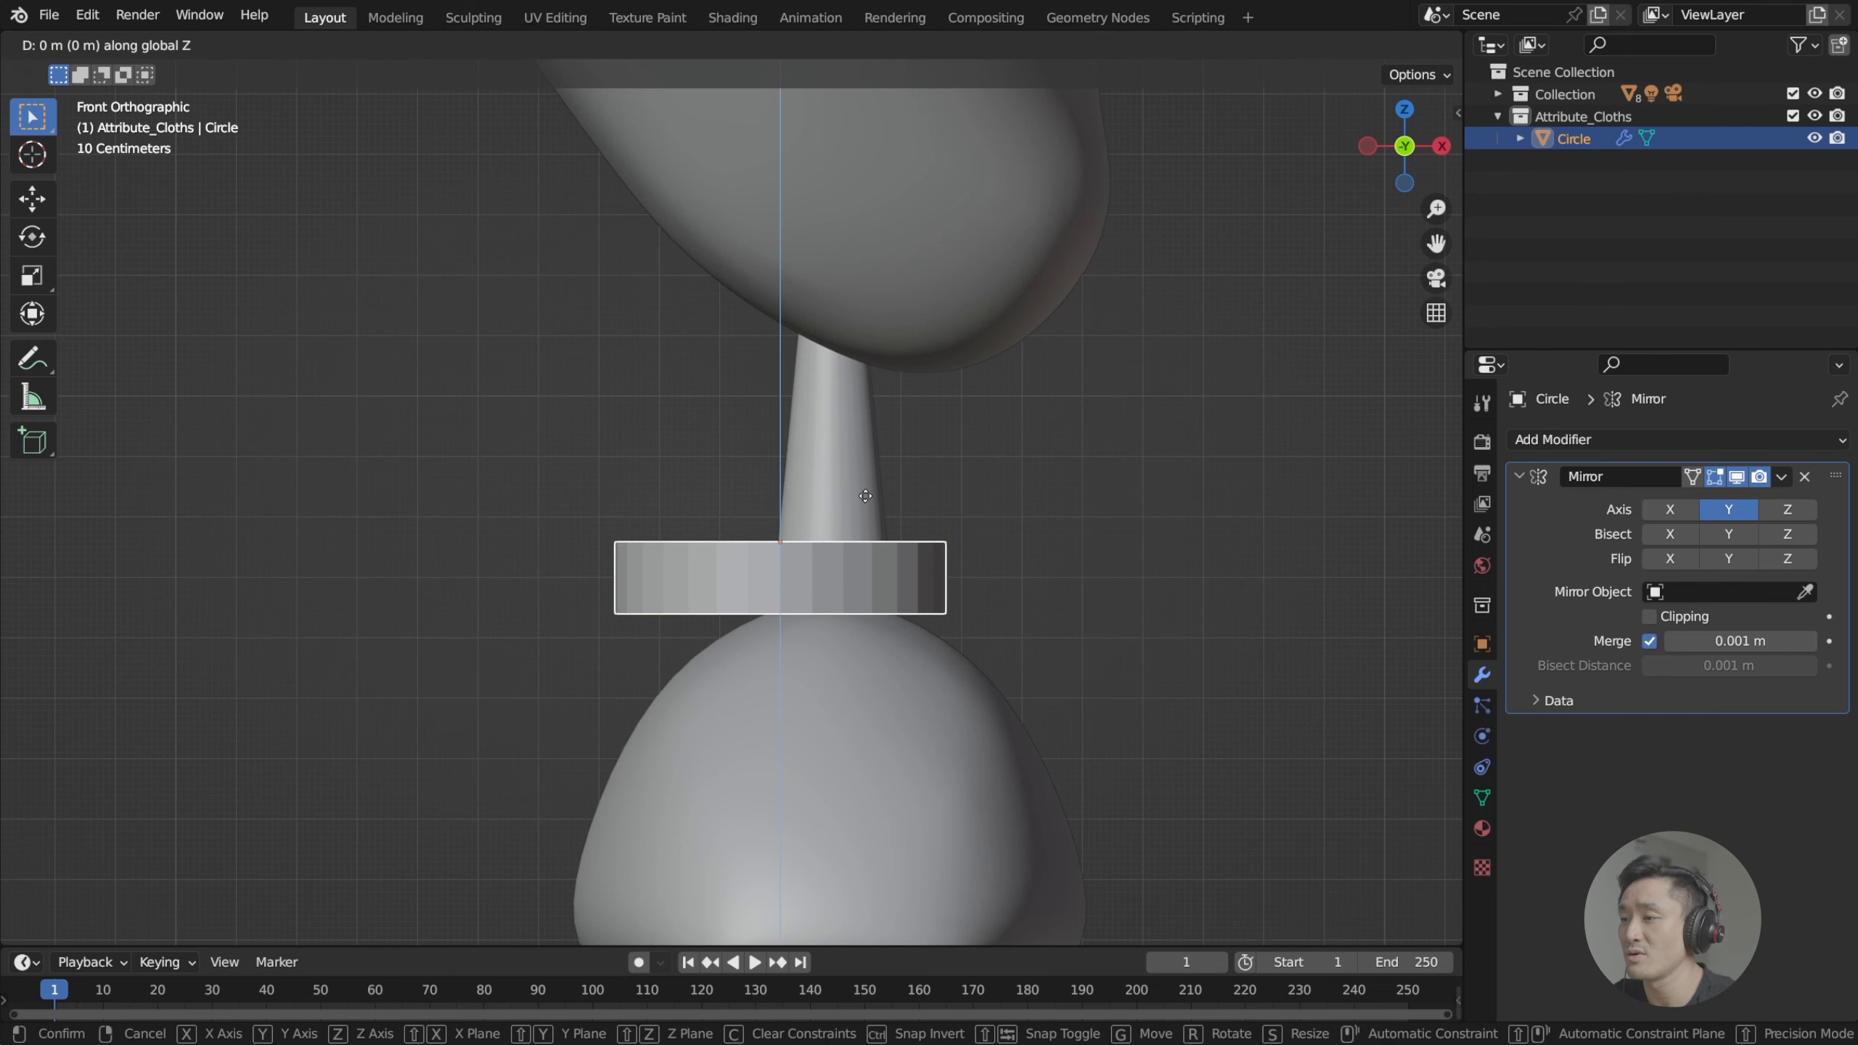
key("Escape")
key("g")
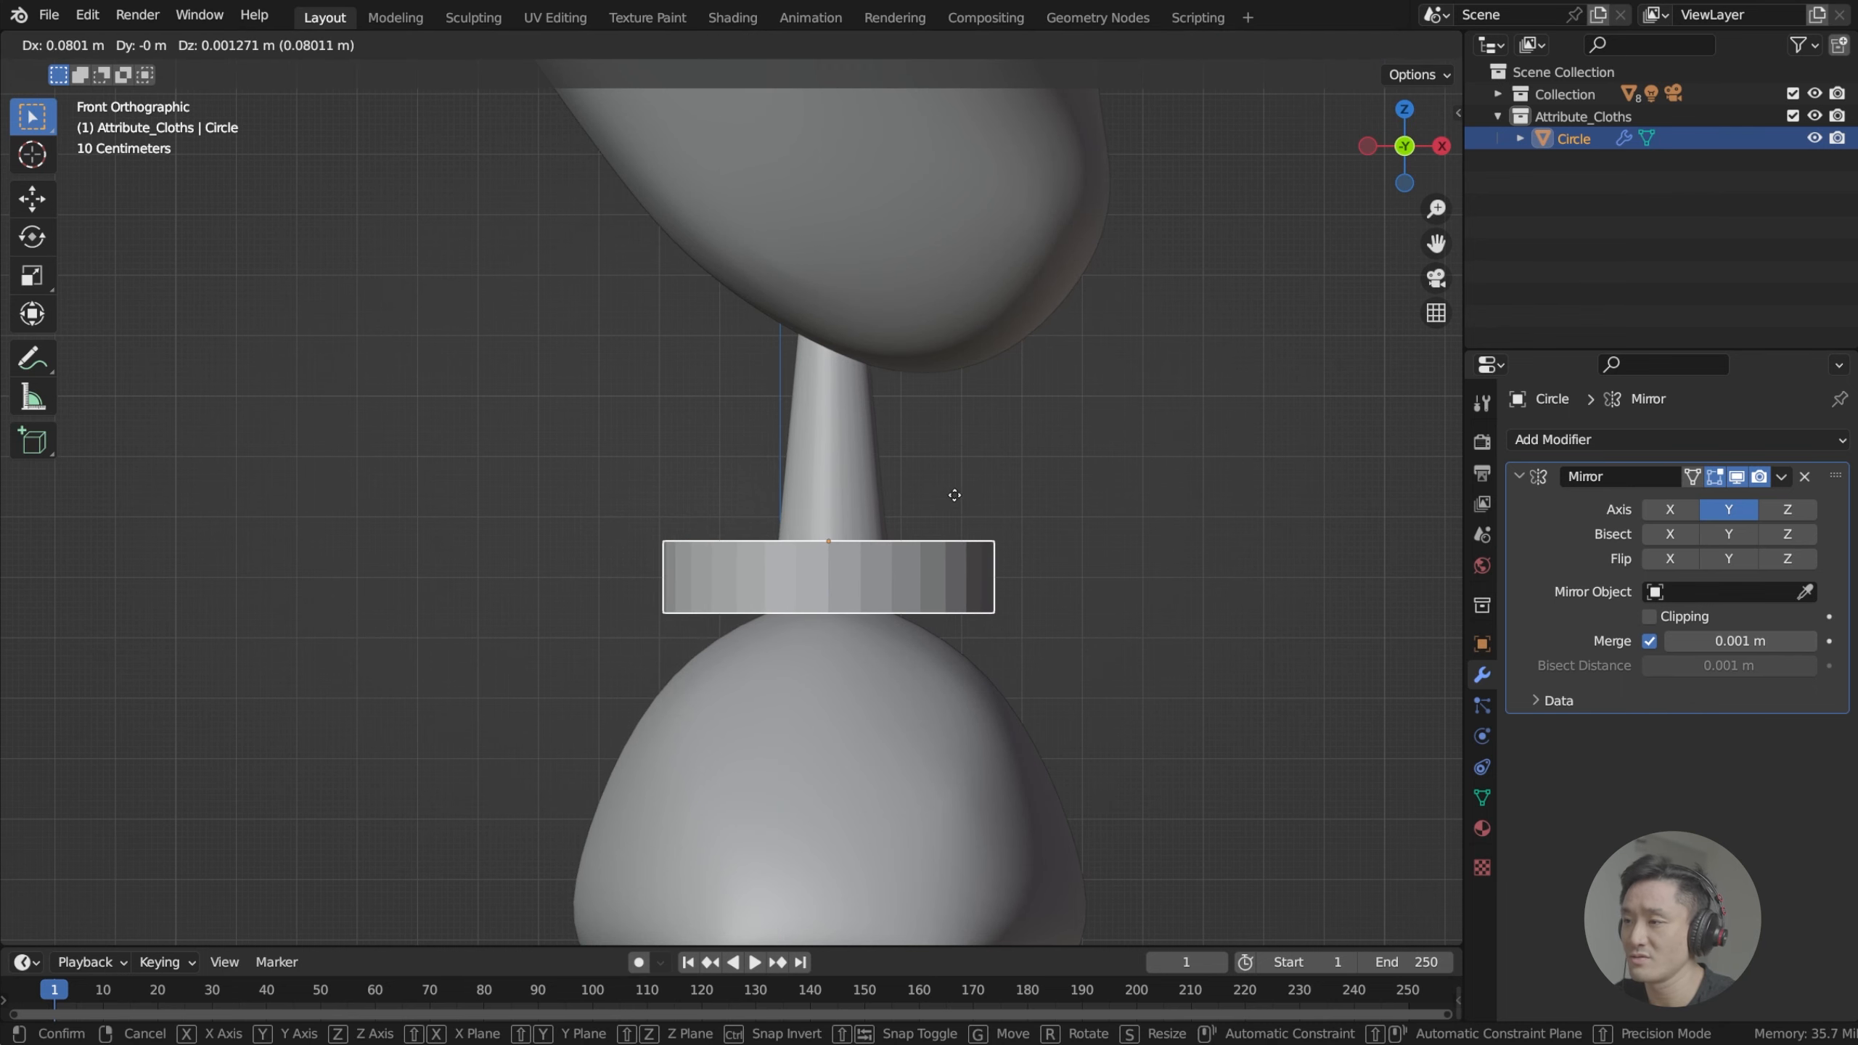
left_click(961, 483)
middle_click_drag(969, 467, 941, 540)
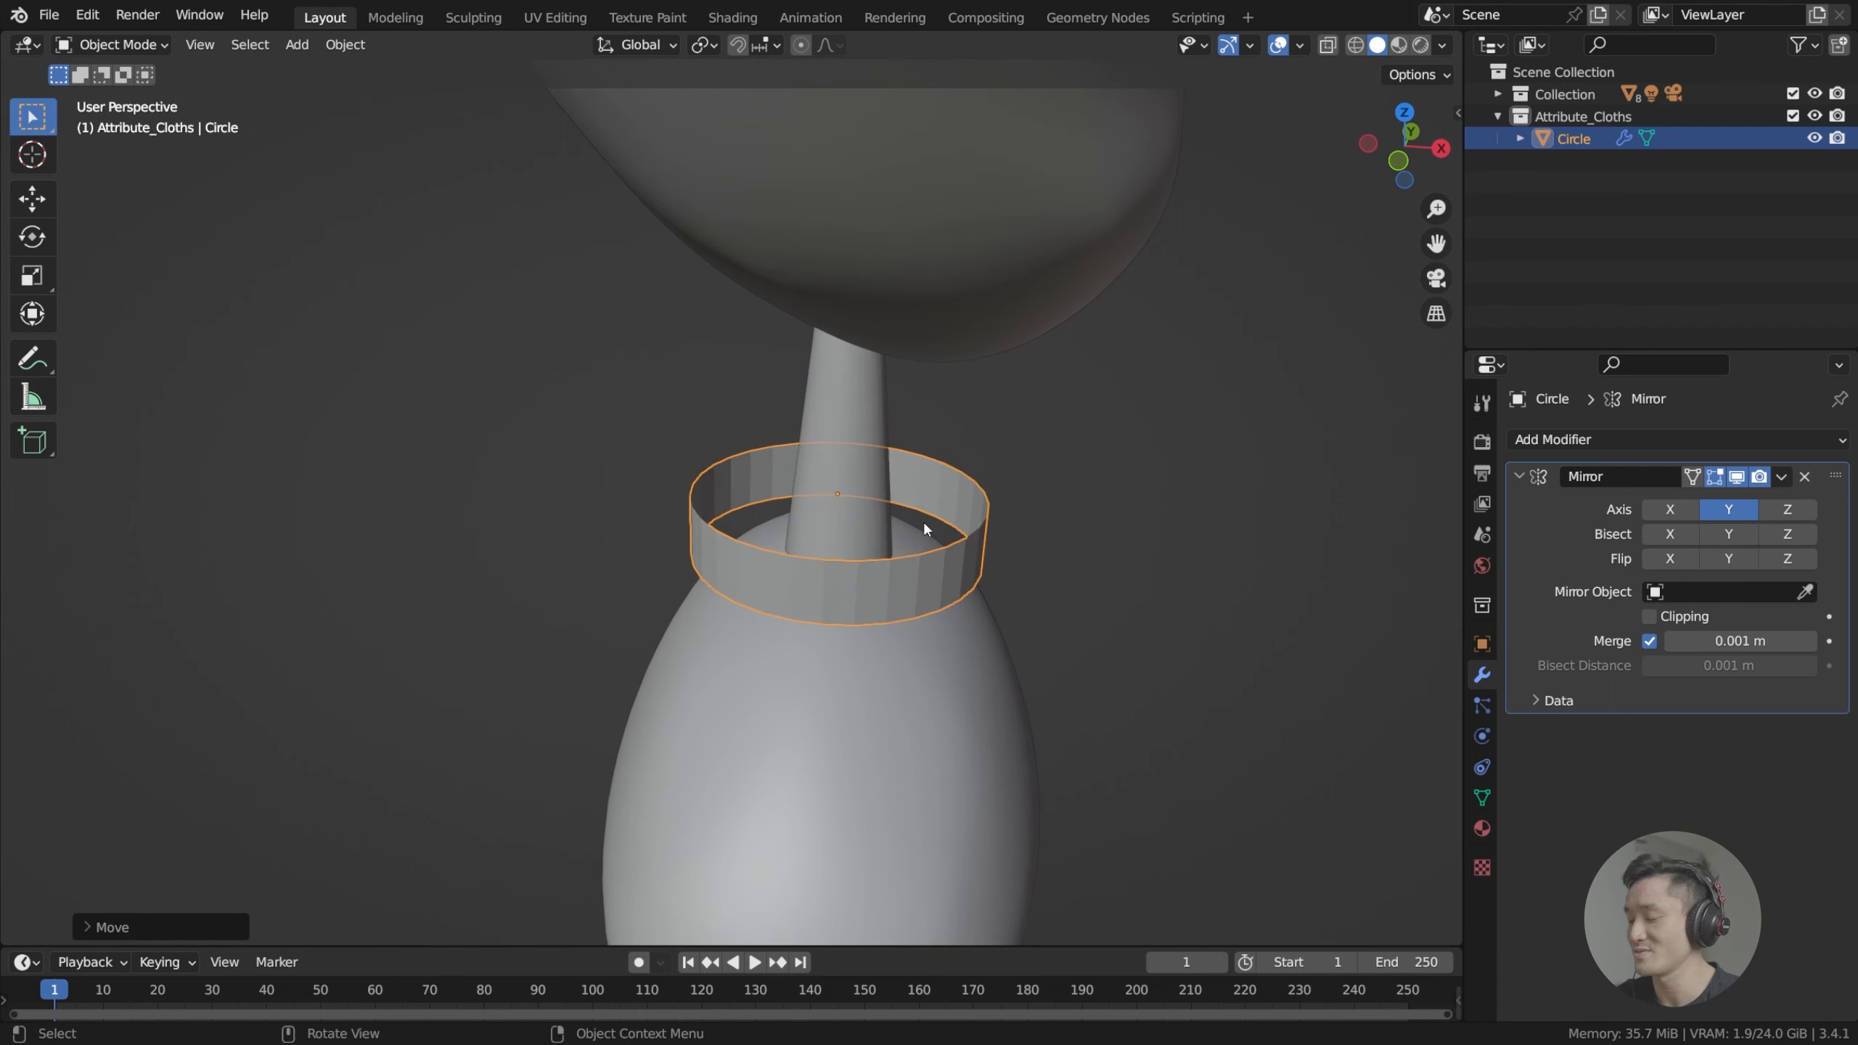
key("KP_1")
middle_click_drag(923, 520, 894, 549)
In Edit Mode, scale down all of the band's vertices so it sits closer around the neck.
key("Tab")
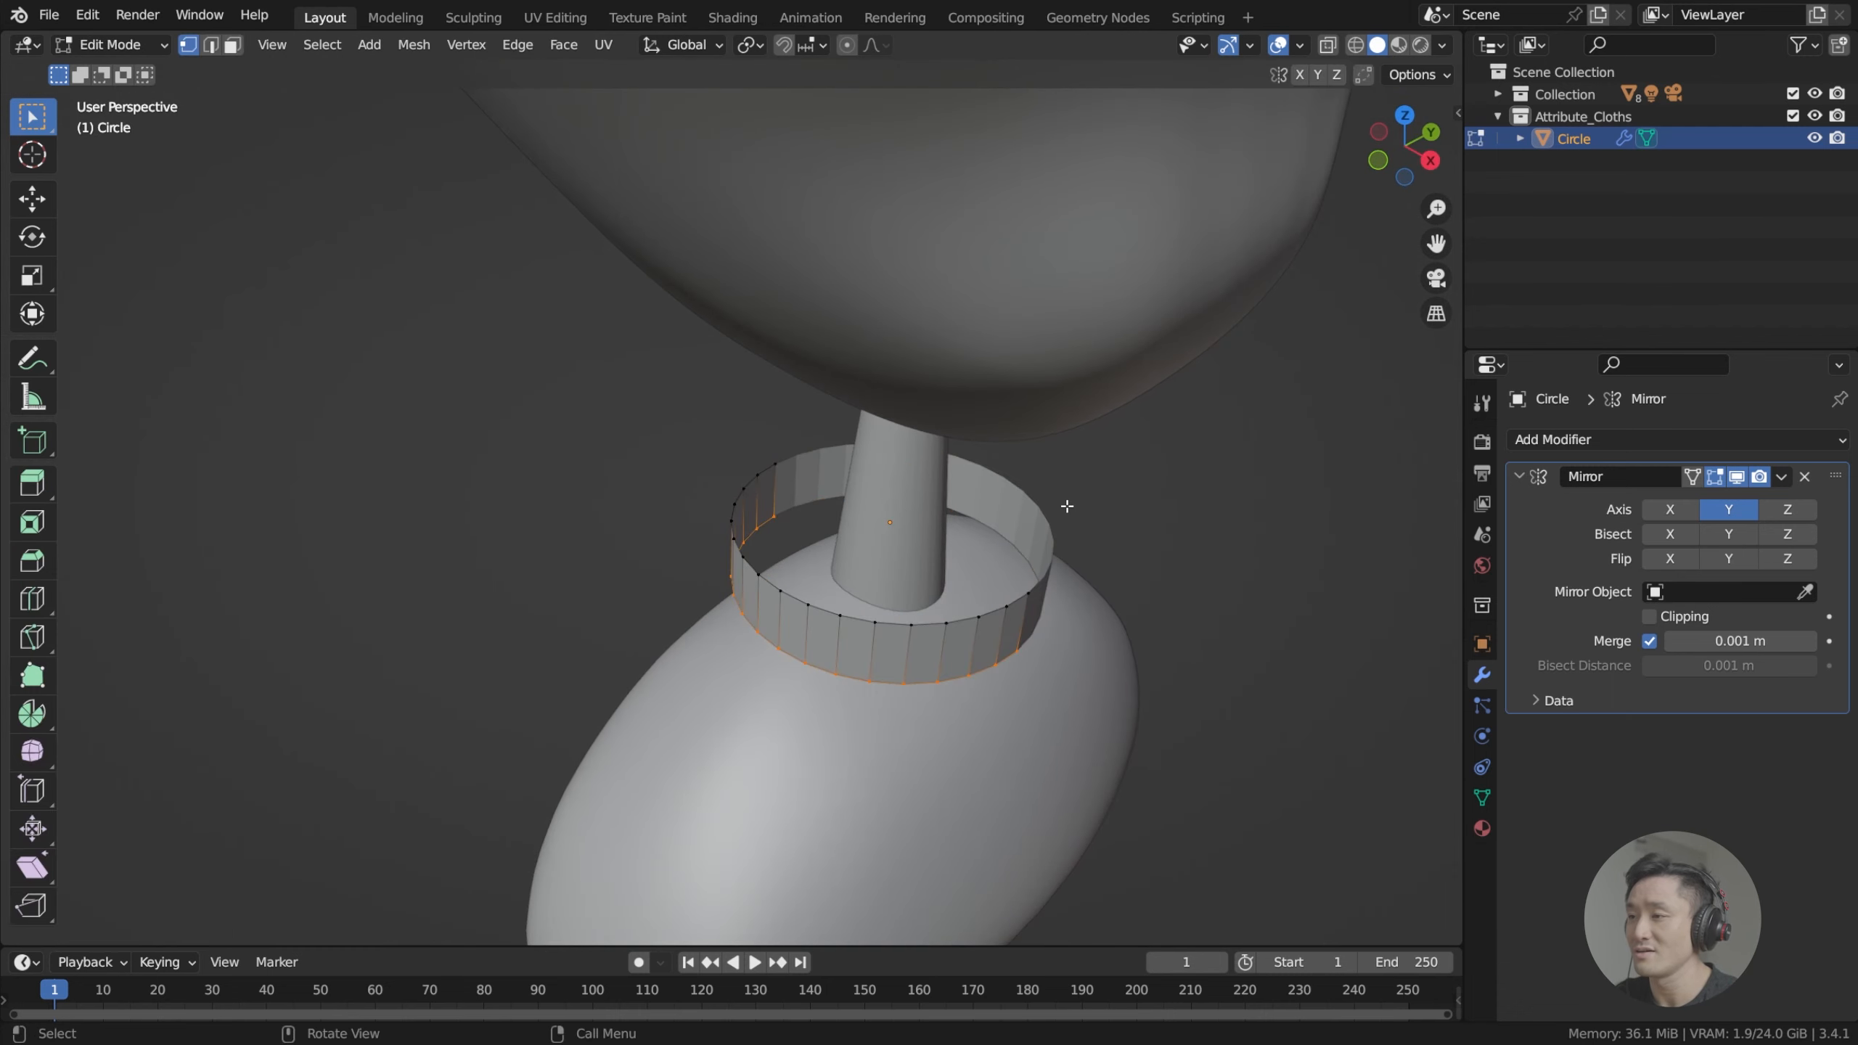
middle_click_drag(1070, 506, 1022, 446)
key("a")
key("s")
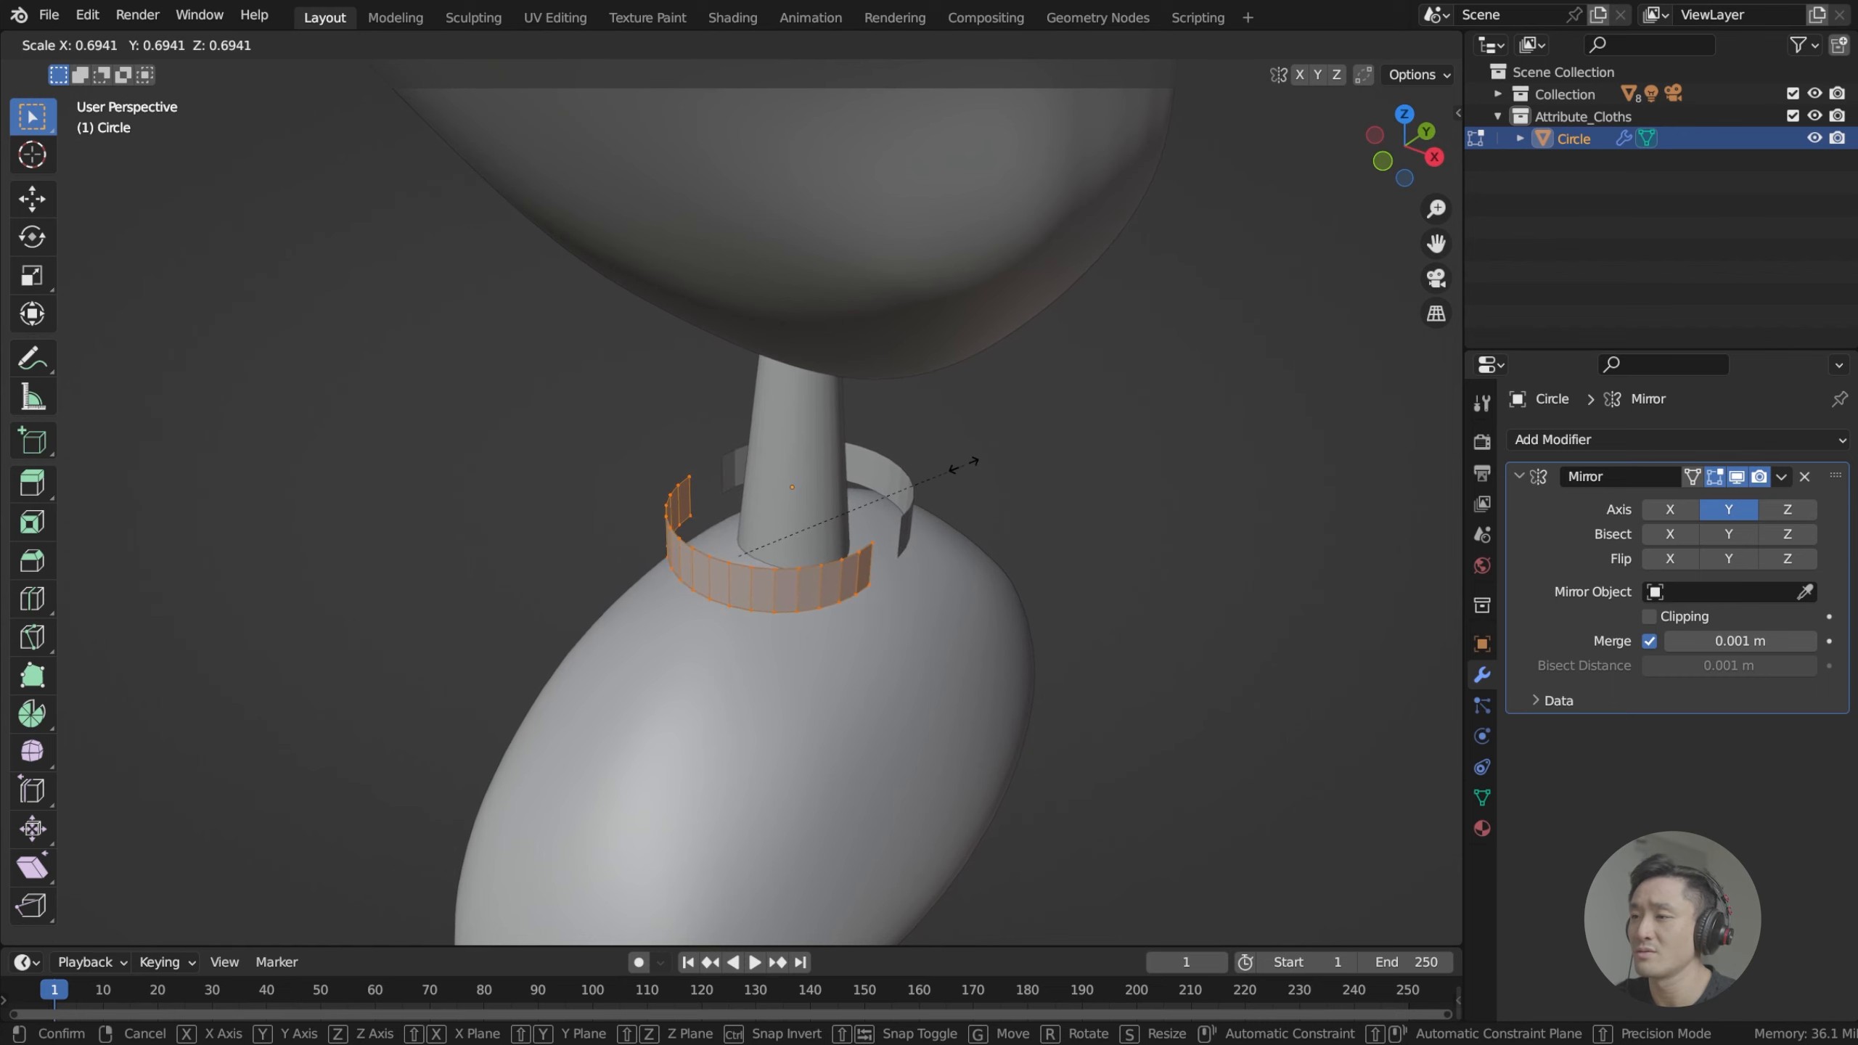
left_click(907, 490)
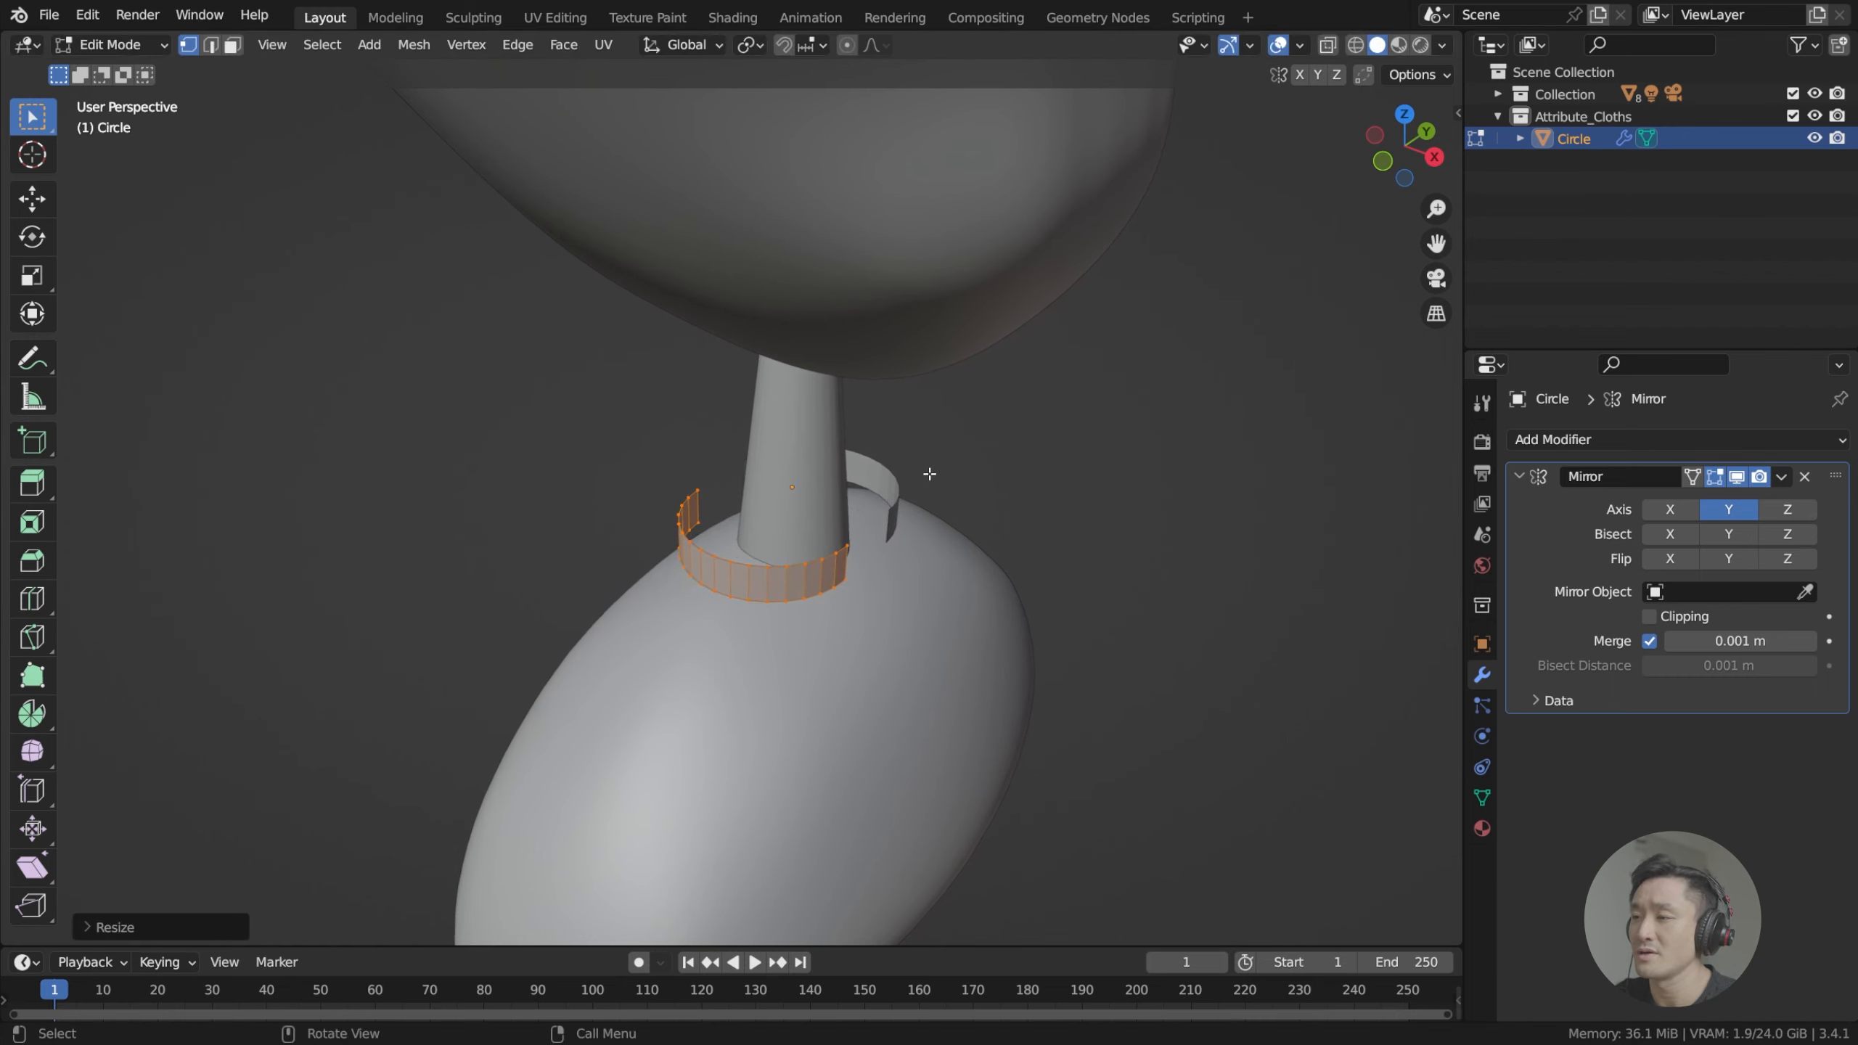
In Object Mode and the right orthographic view, move the band slightly up along the Z axis.
middle_click_drag(929, 472, 811, 441)
key("KP_3")
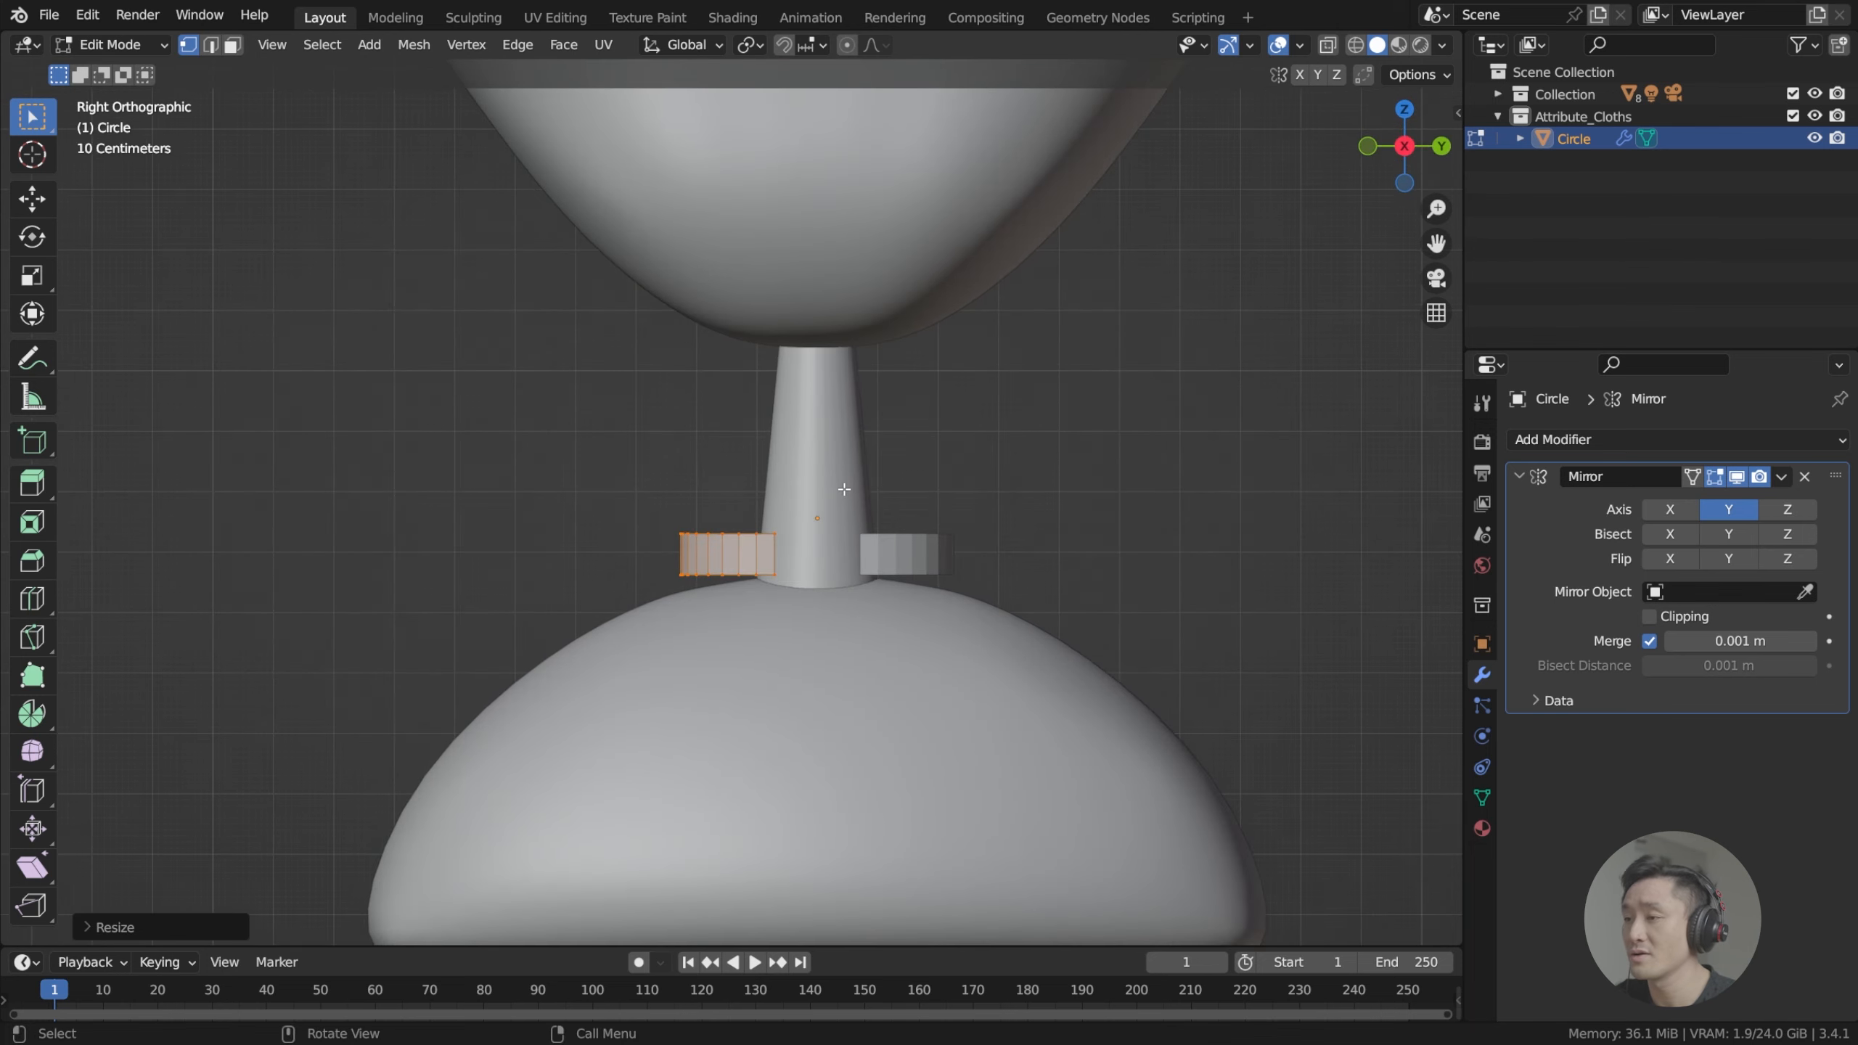
scroll(879, 512, "up", 4)
key("Tab")
key("g")
key("z")
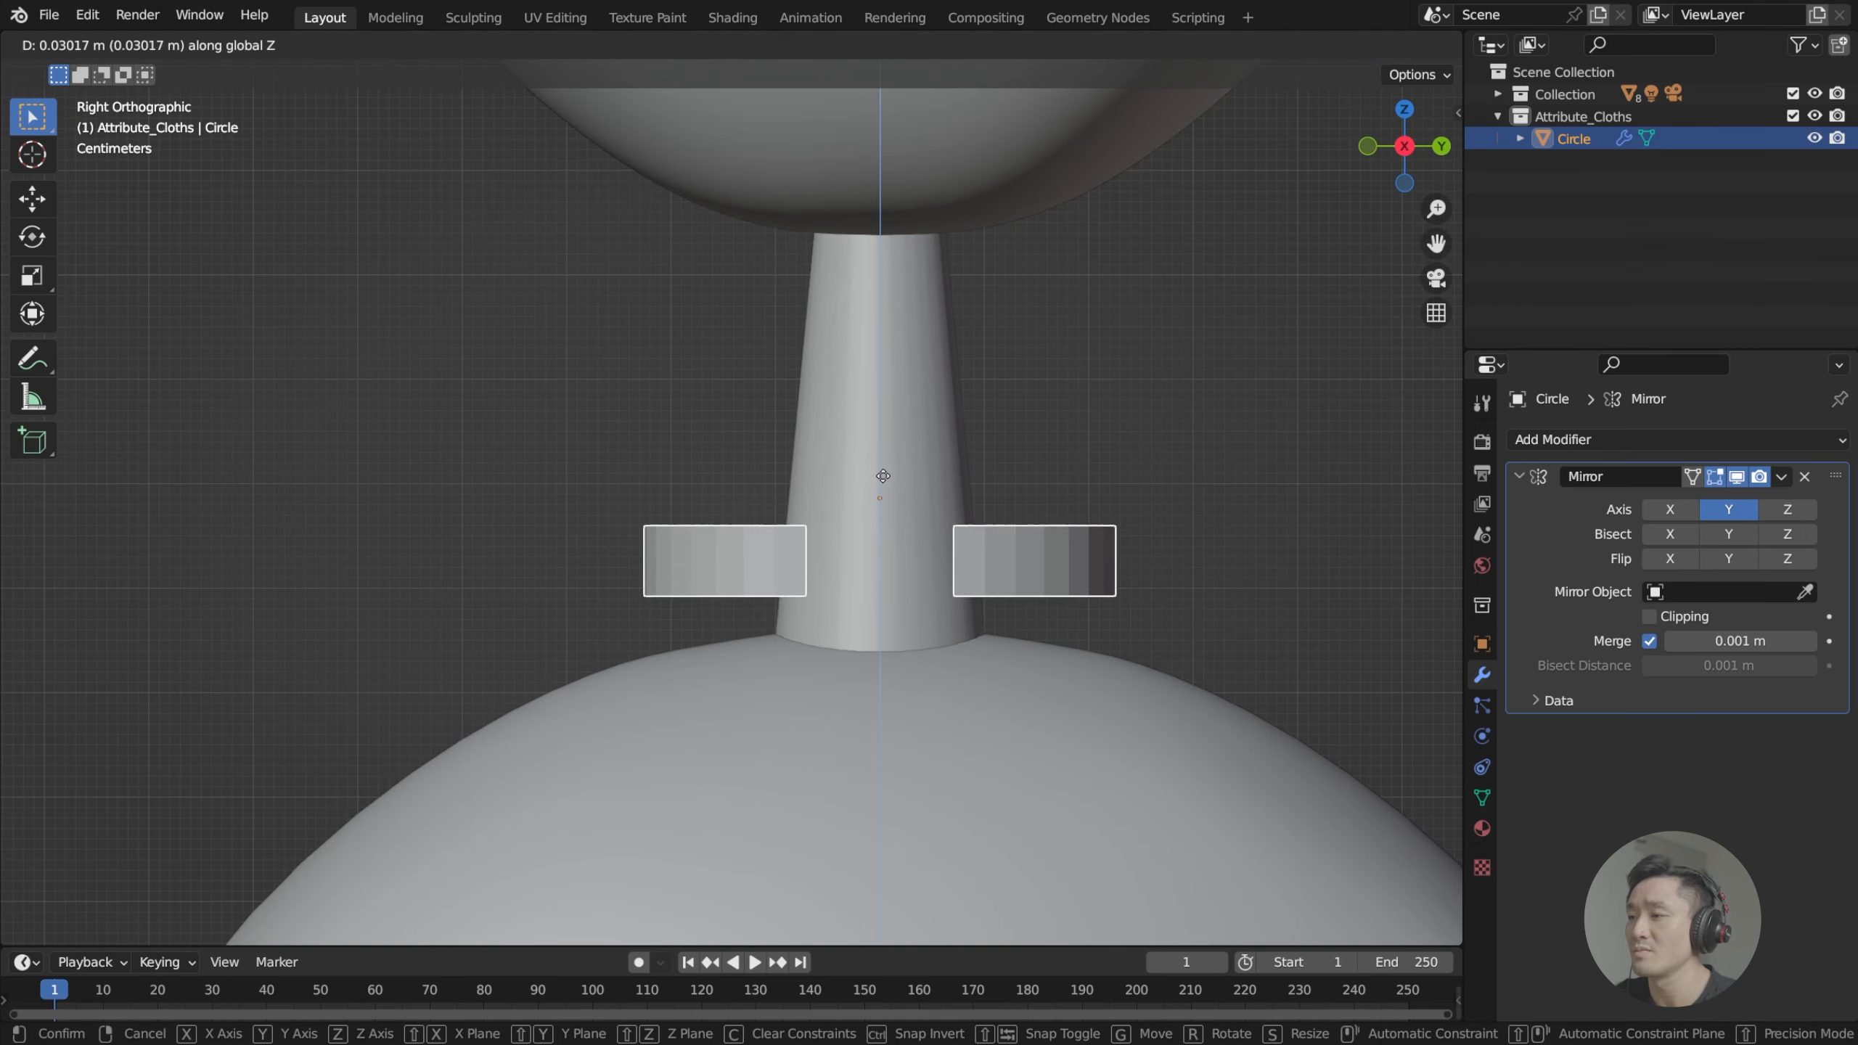
left_click(884, 454)
Return to Edit Mode and examine the band's open ends along the mirror line from several angles.
key("Tab")
middle_click_drag(884, 454, 1091, 550)
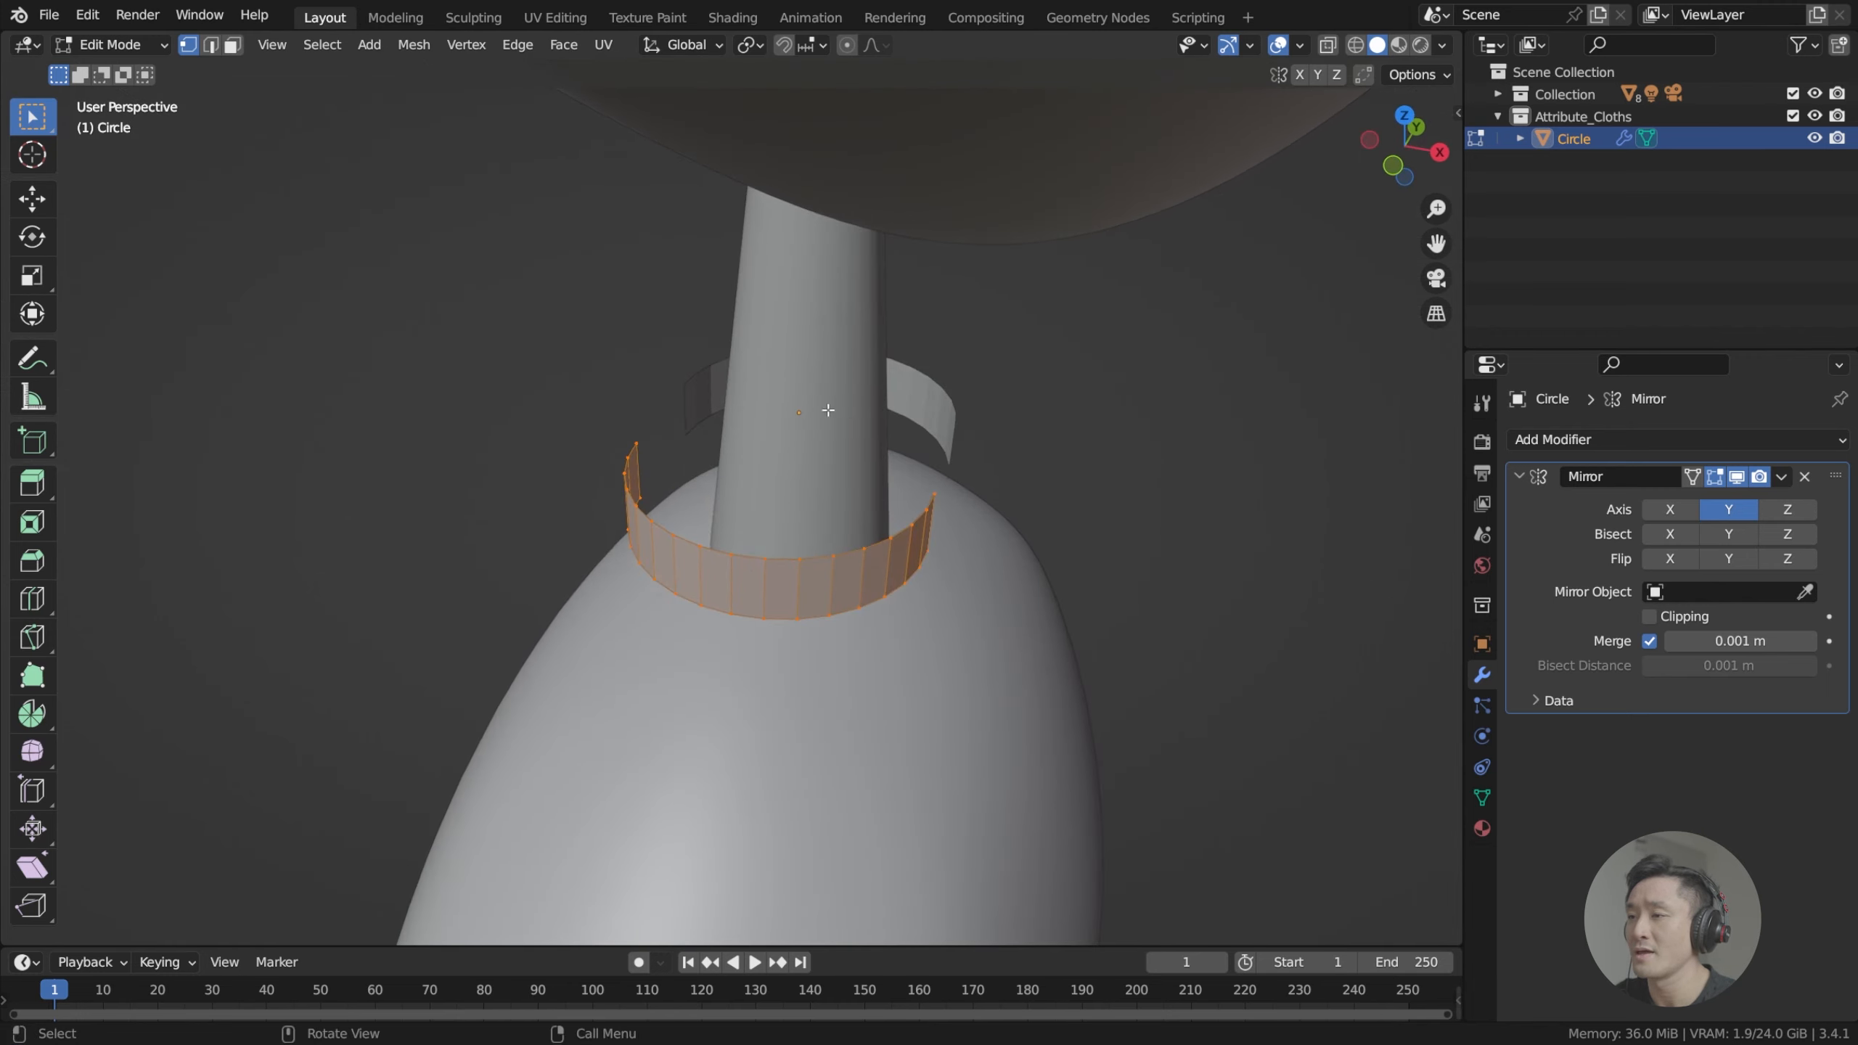
middle_click_drag(827, 410, 514, 604)
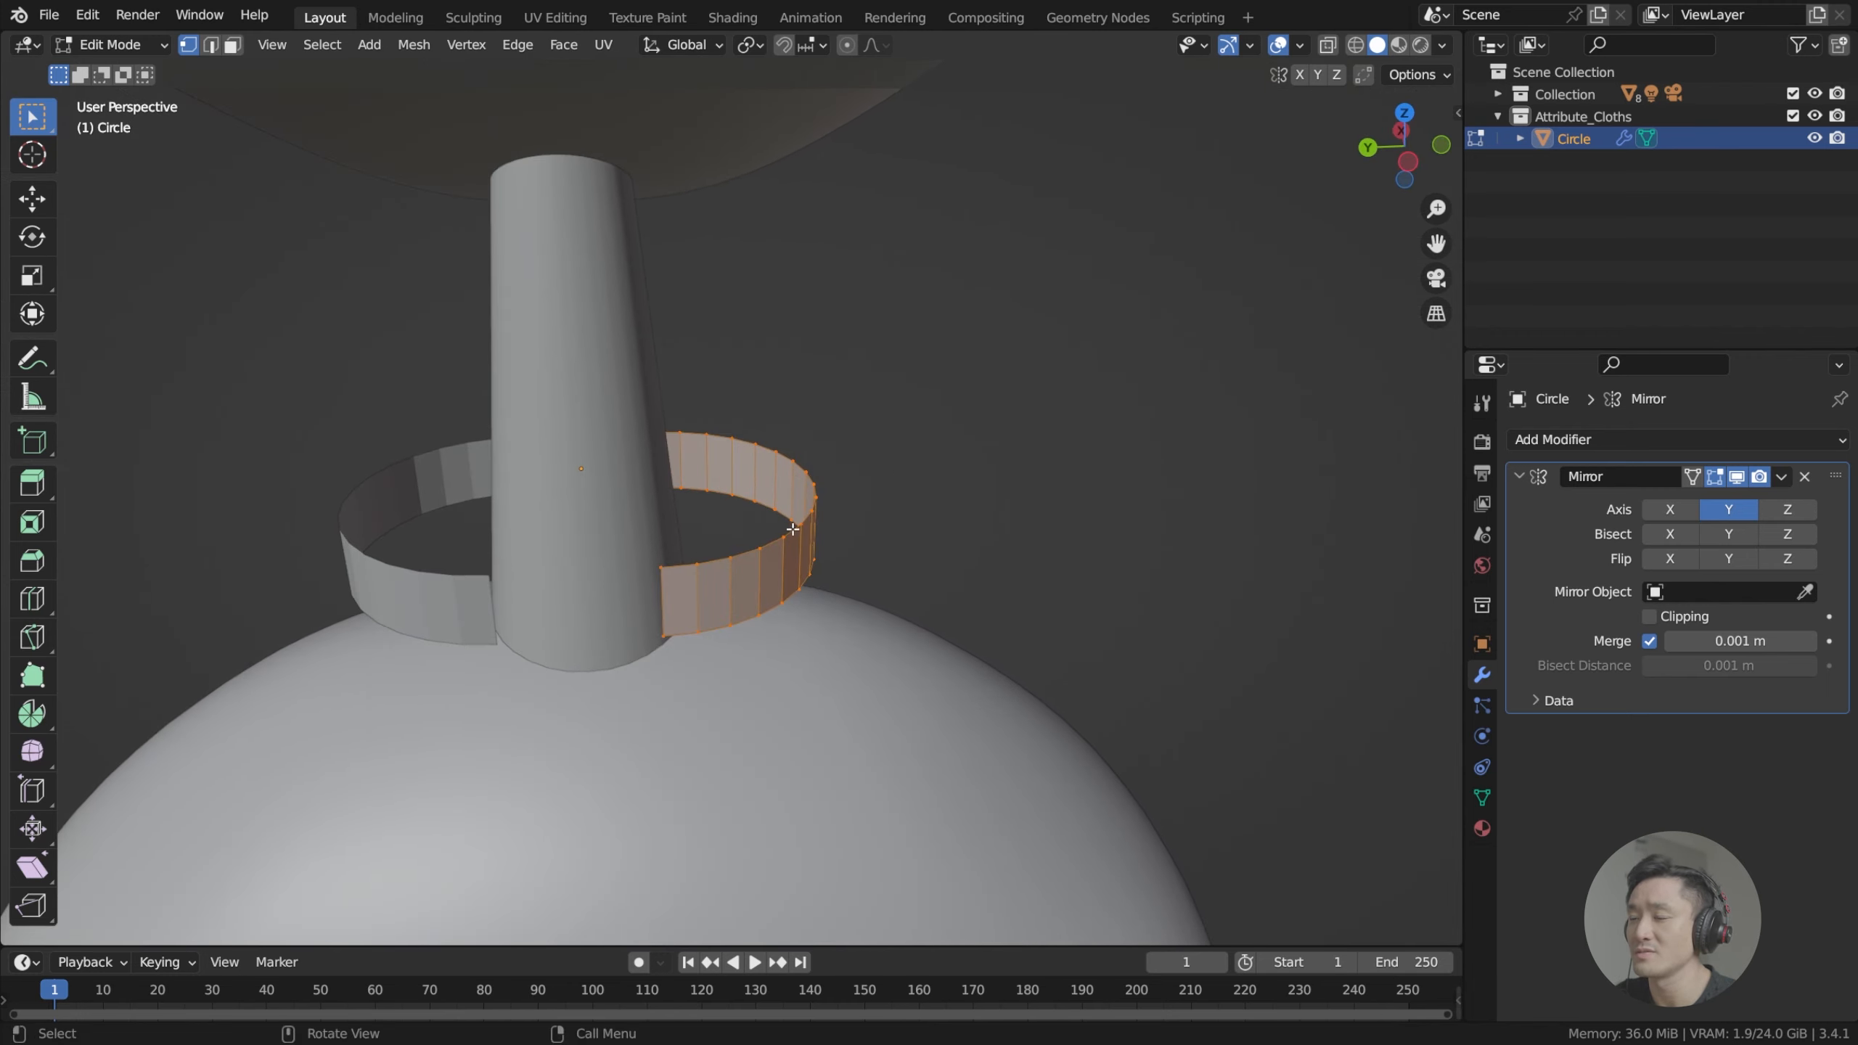
middle_click_drag(793, 528, 691, 511)
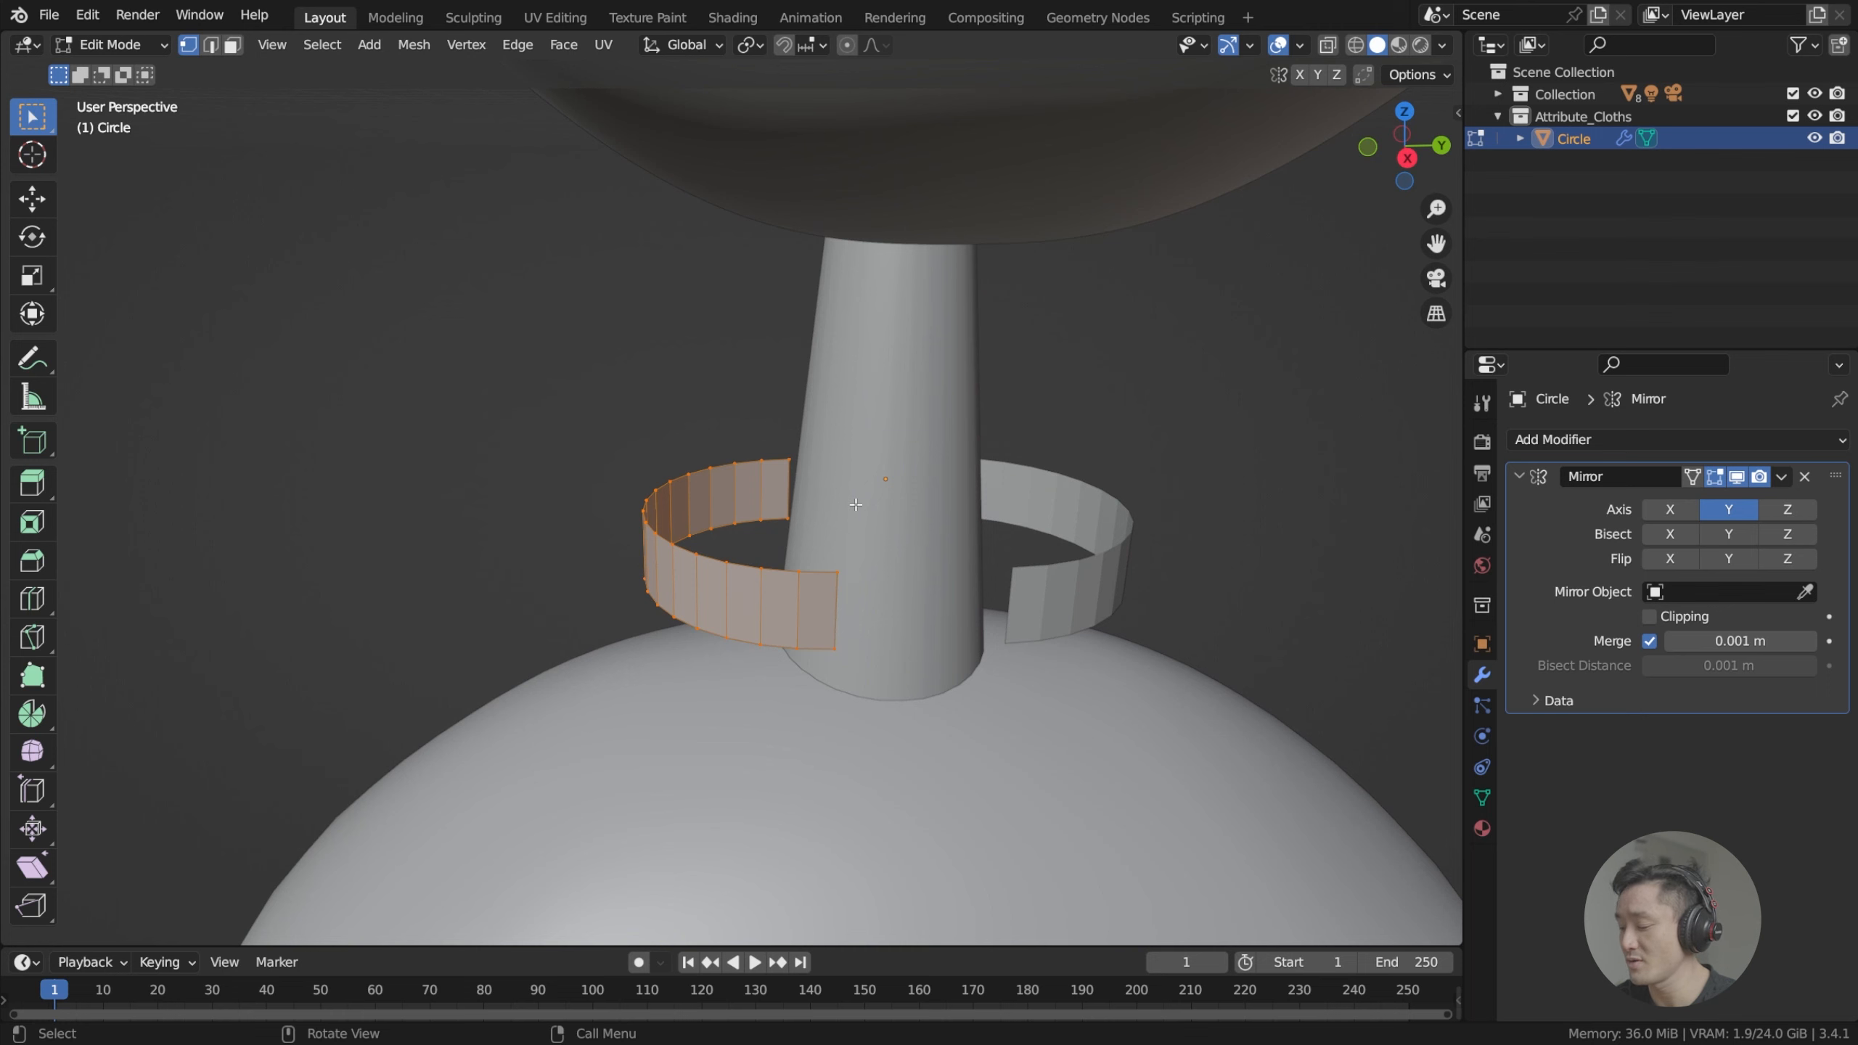
key("KP_3")
middle_click_drag(830, 457, 845, 525)
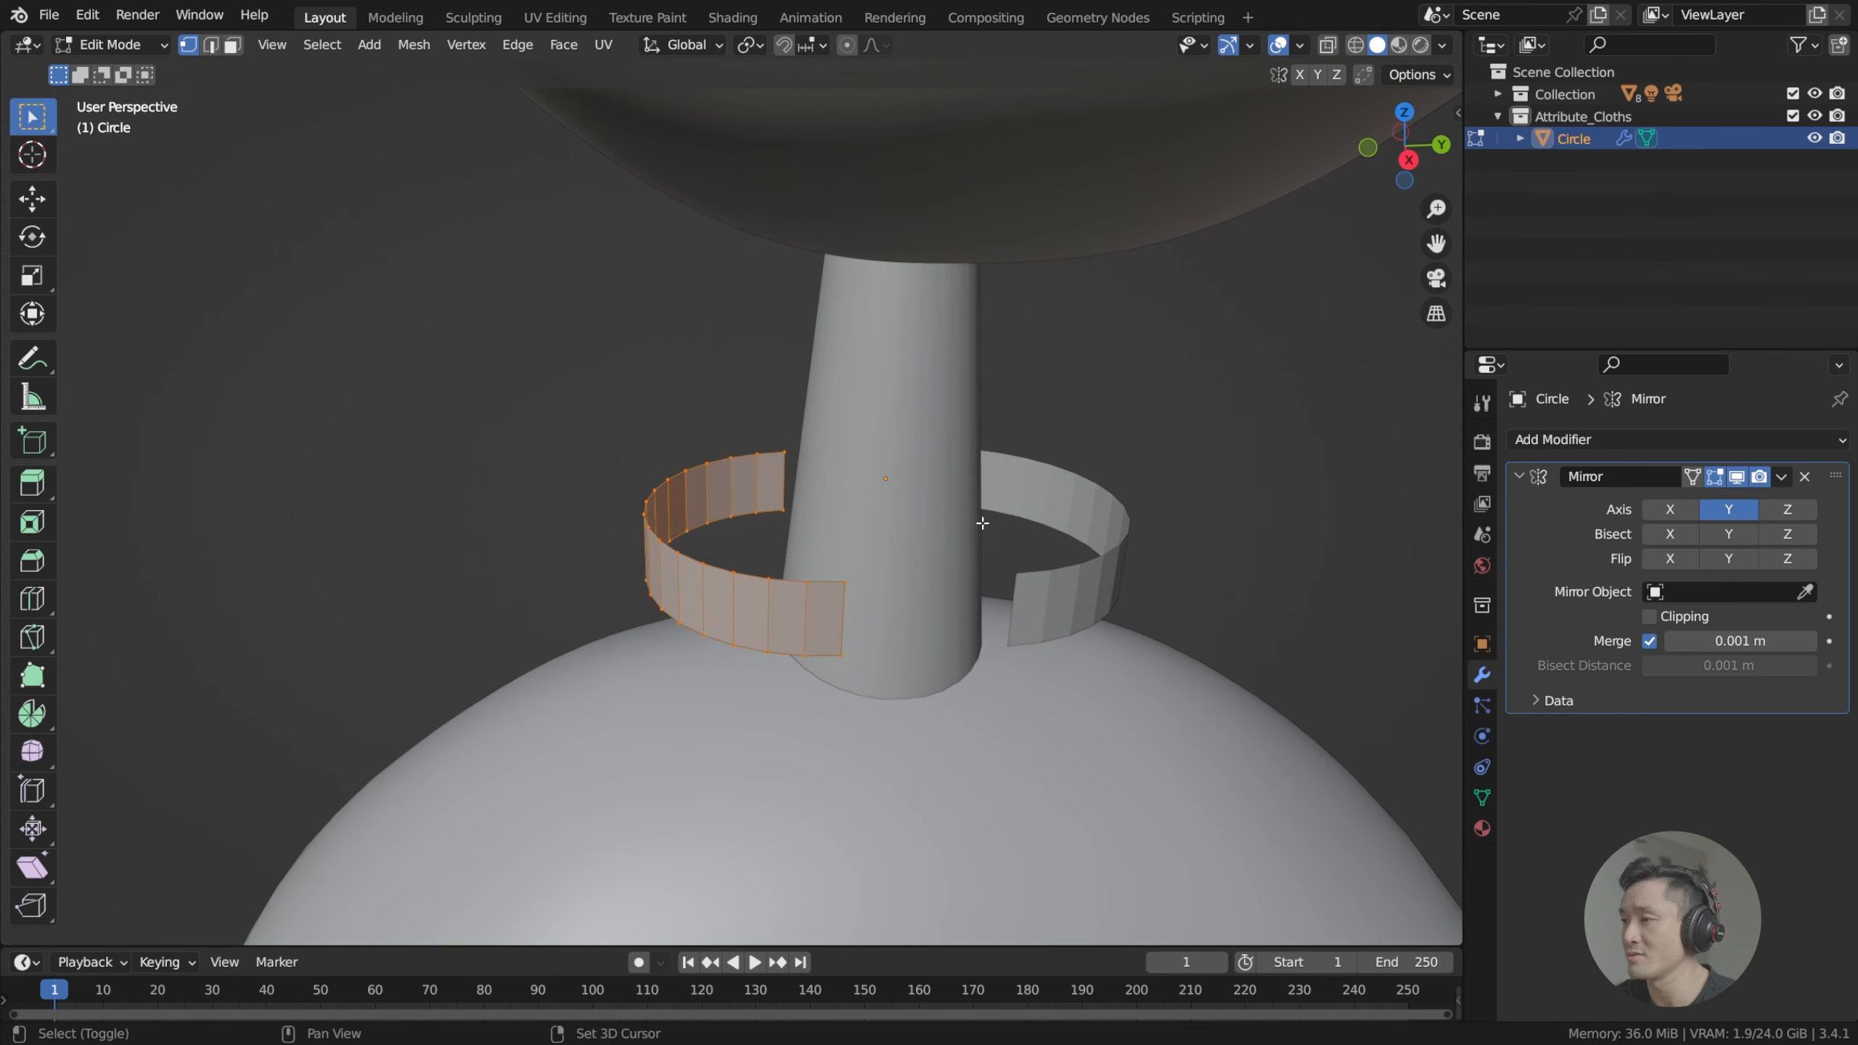
In the right orthographic view, move the selected half band along Y until its open ends meet the mirrored half.
scroll(922, 555, "up", 5)
scroll(933, 580, "down", 2)
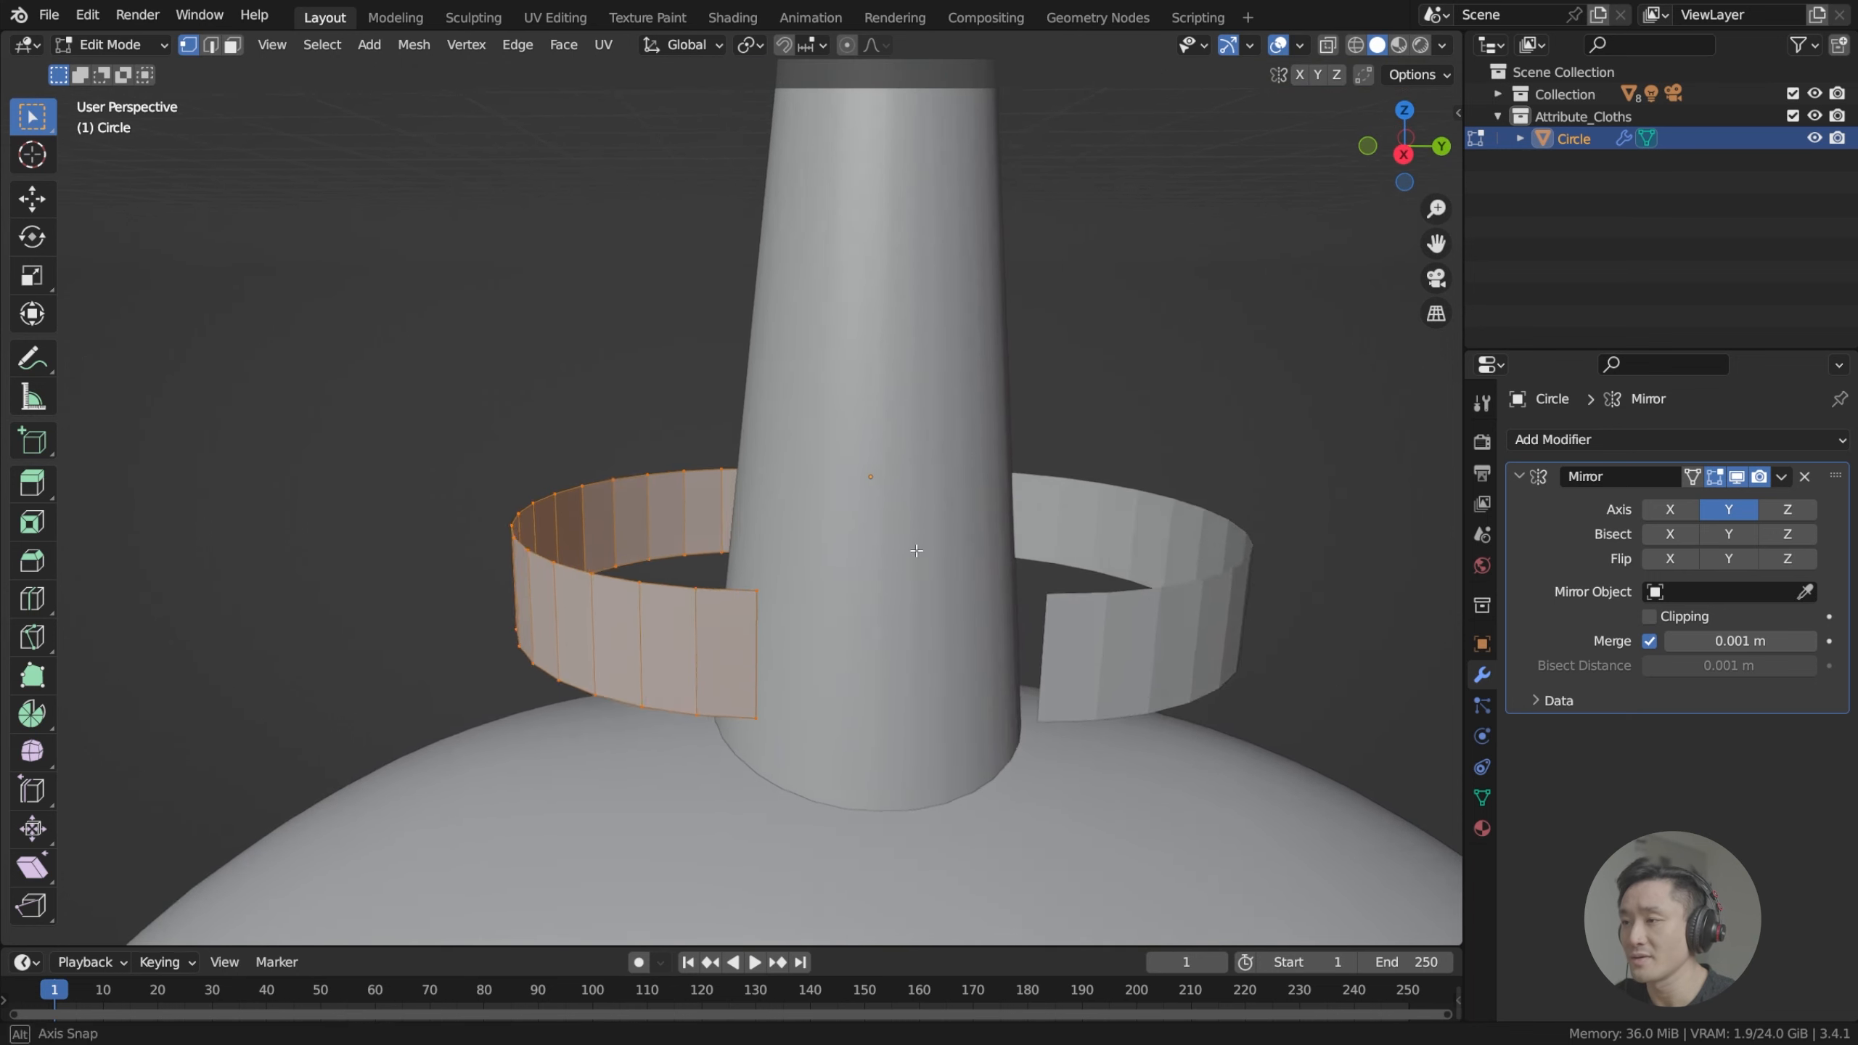
key("KP_3")
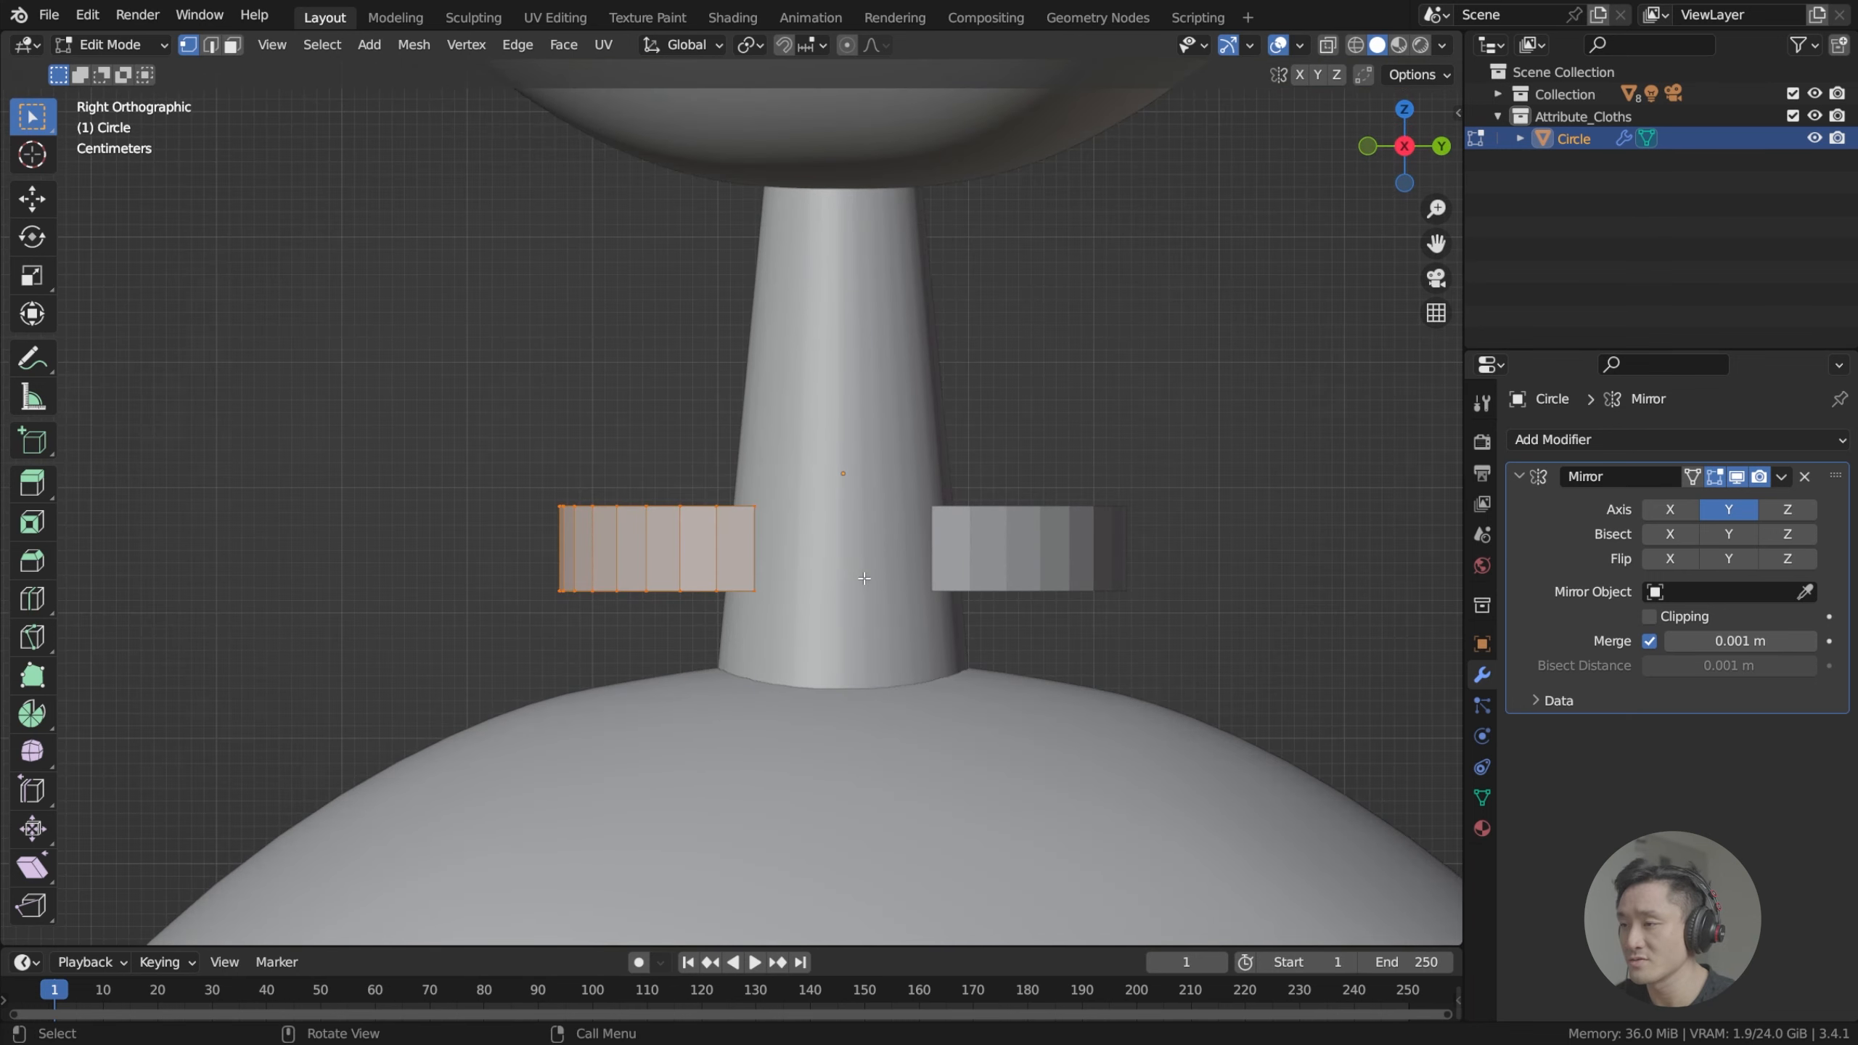
key("g")
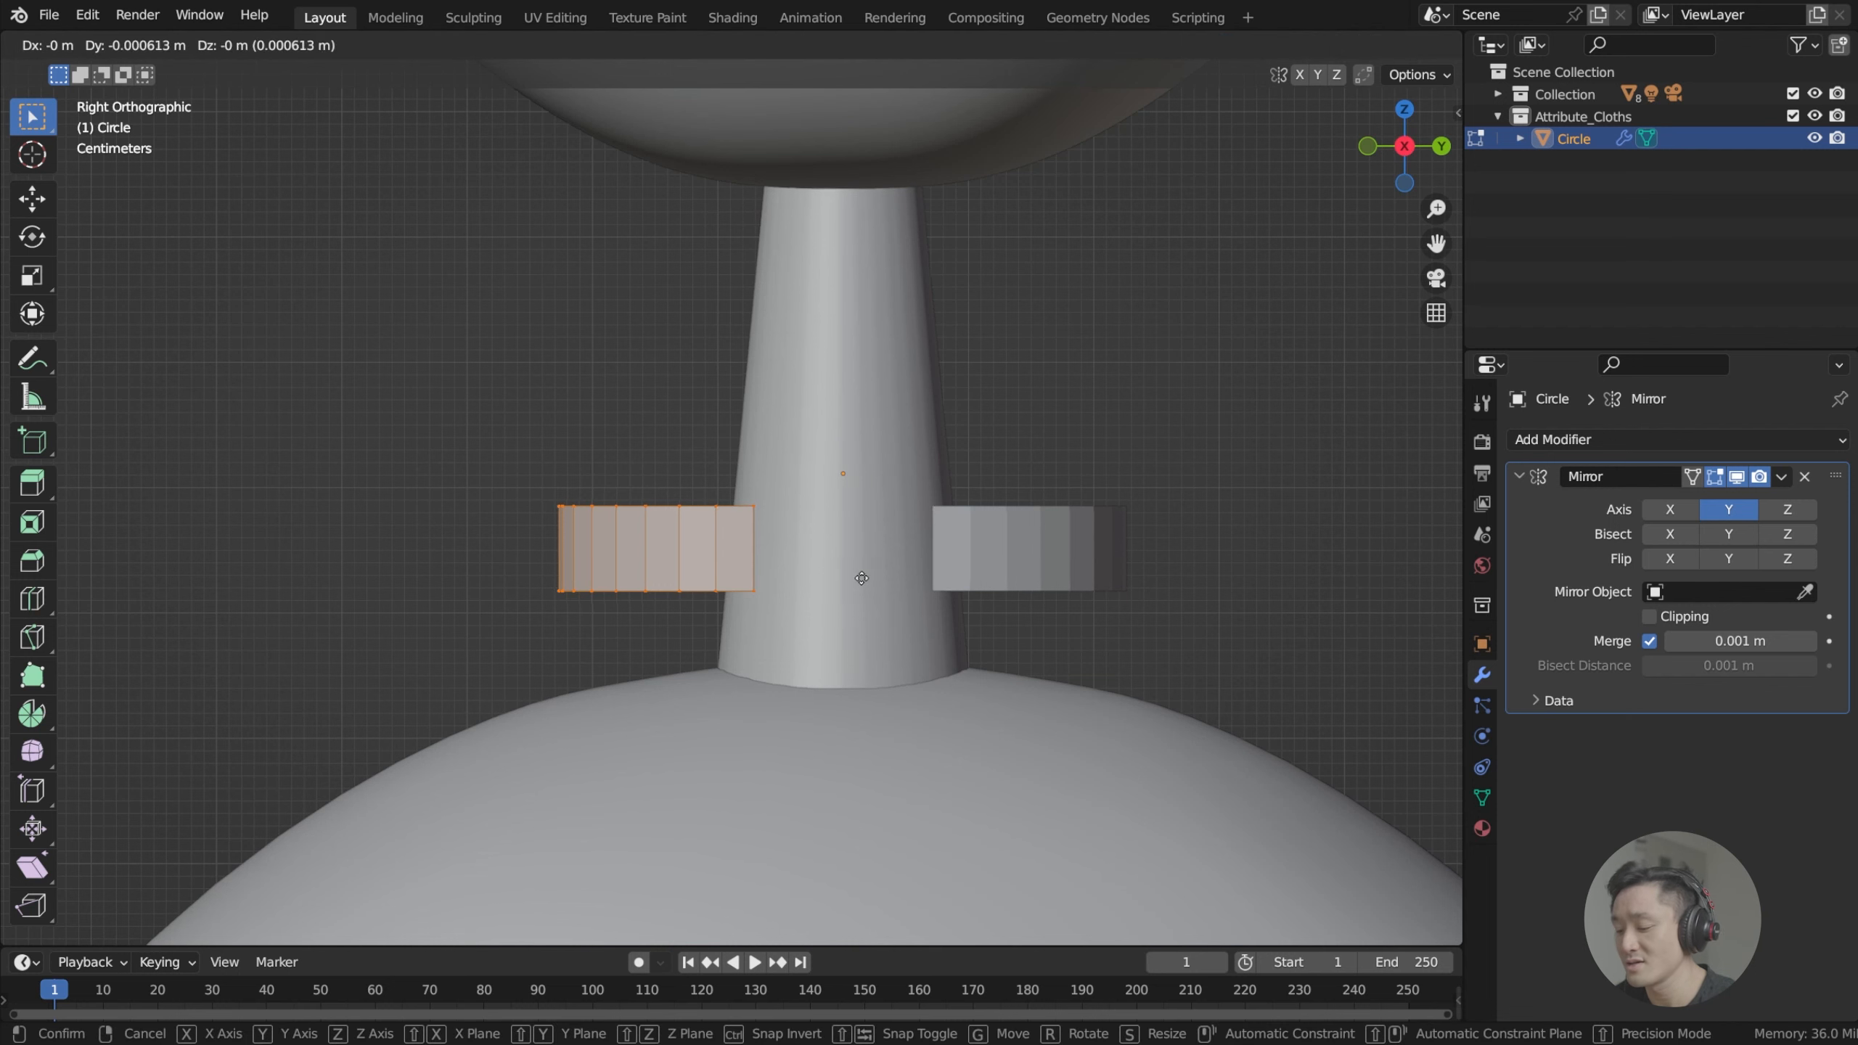
key("y")
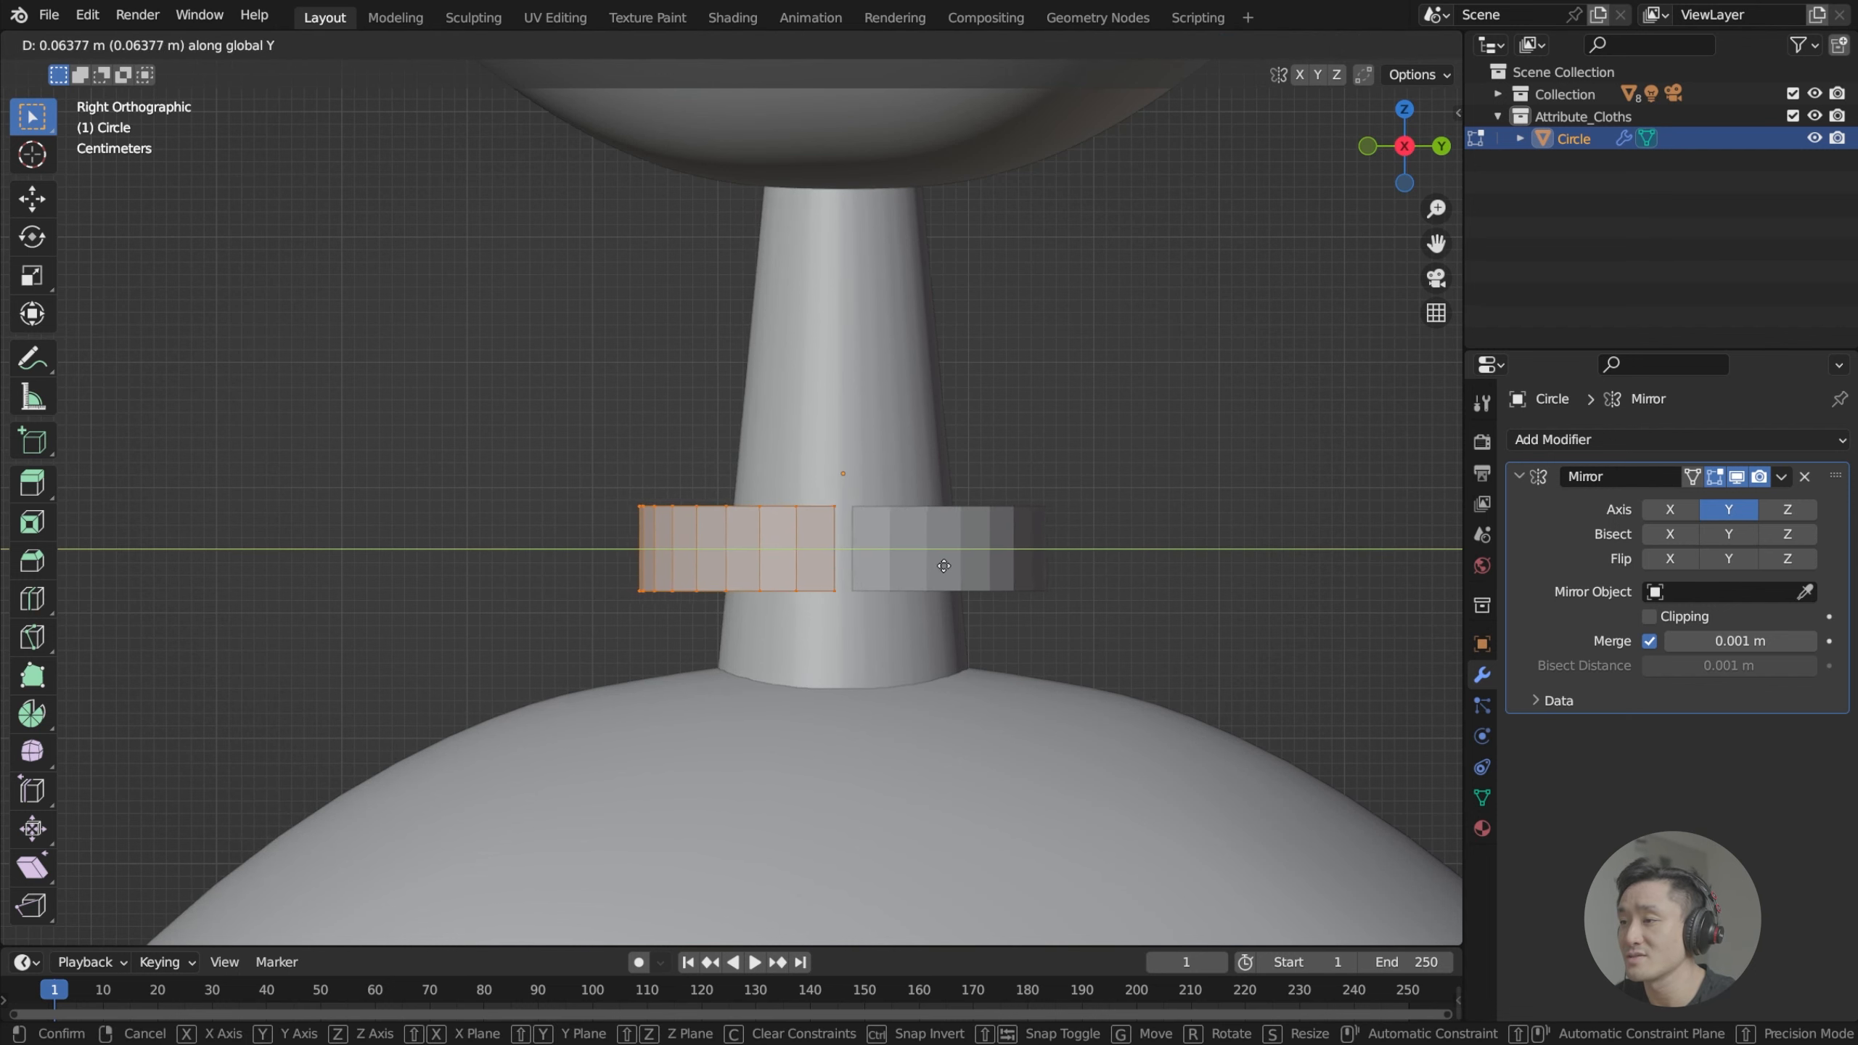
left_click(951, 563)
middle_click_drag(950, 563, 775, 548)
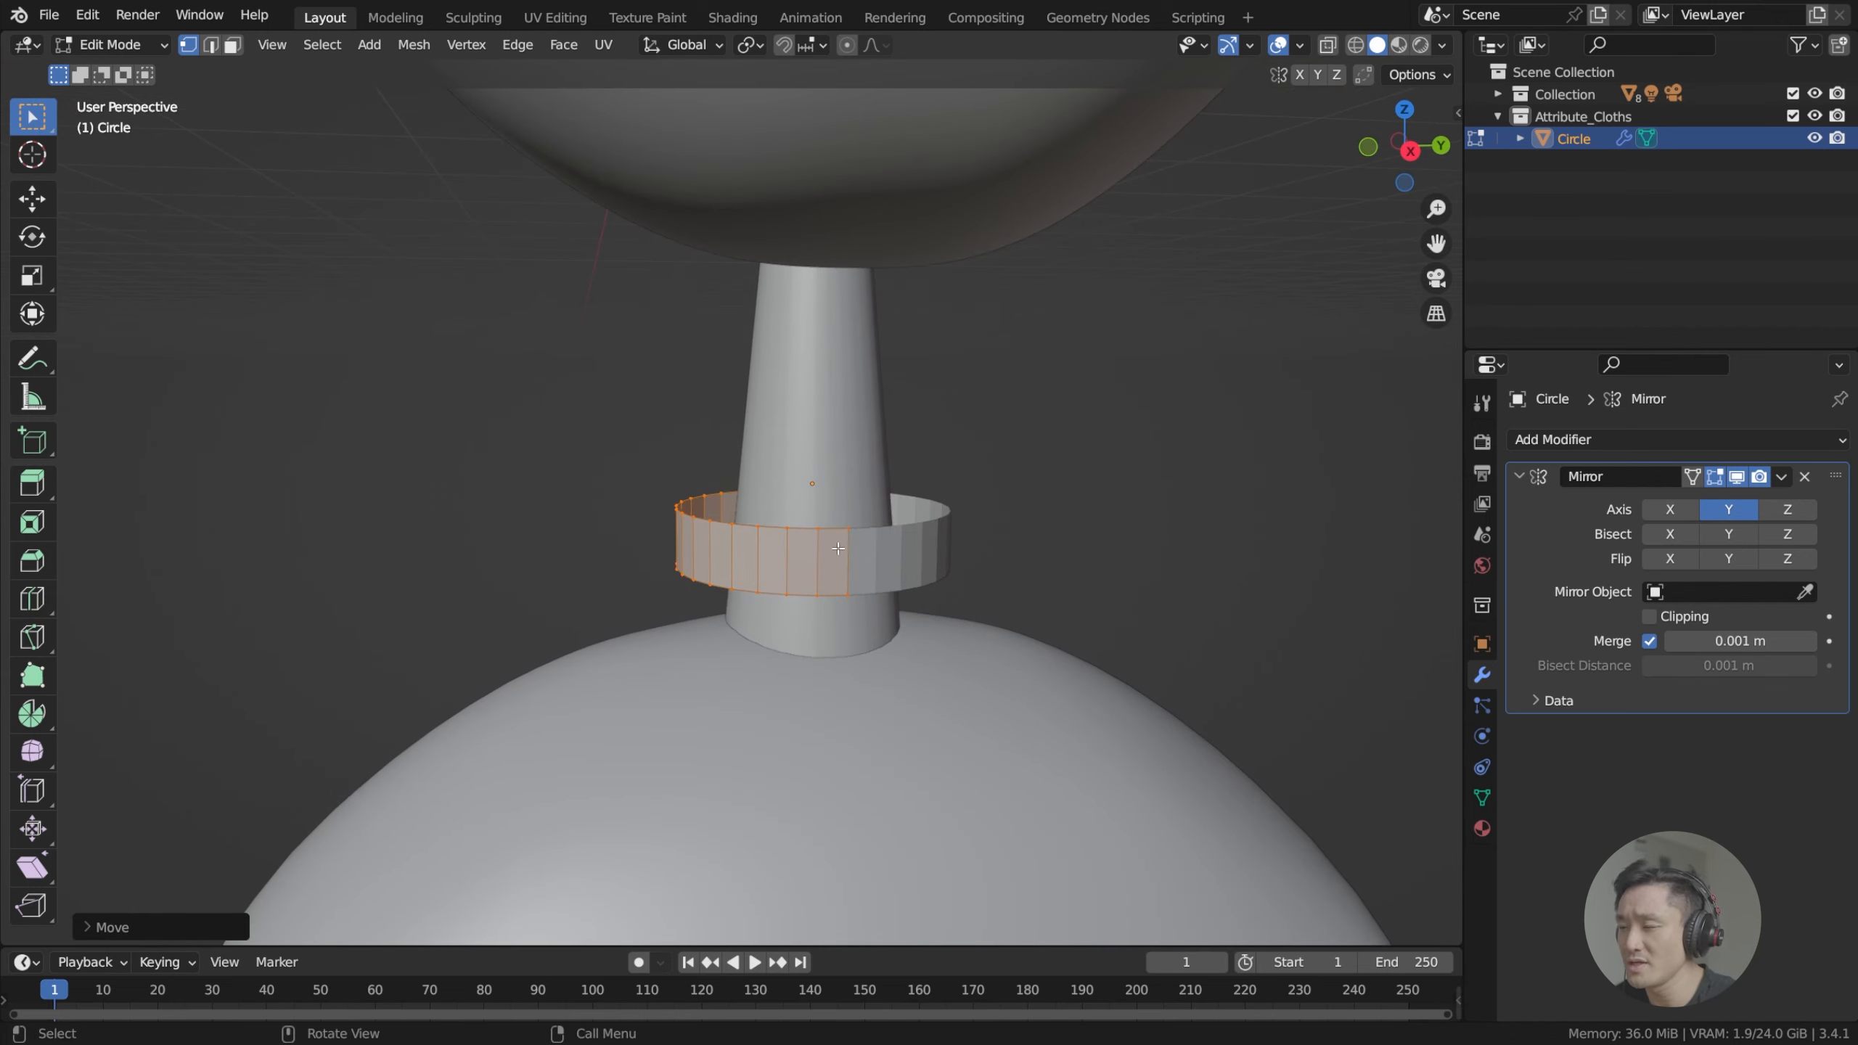
scroll(837, 548, "up", 2)
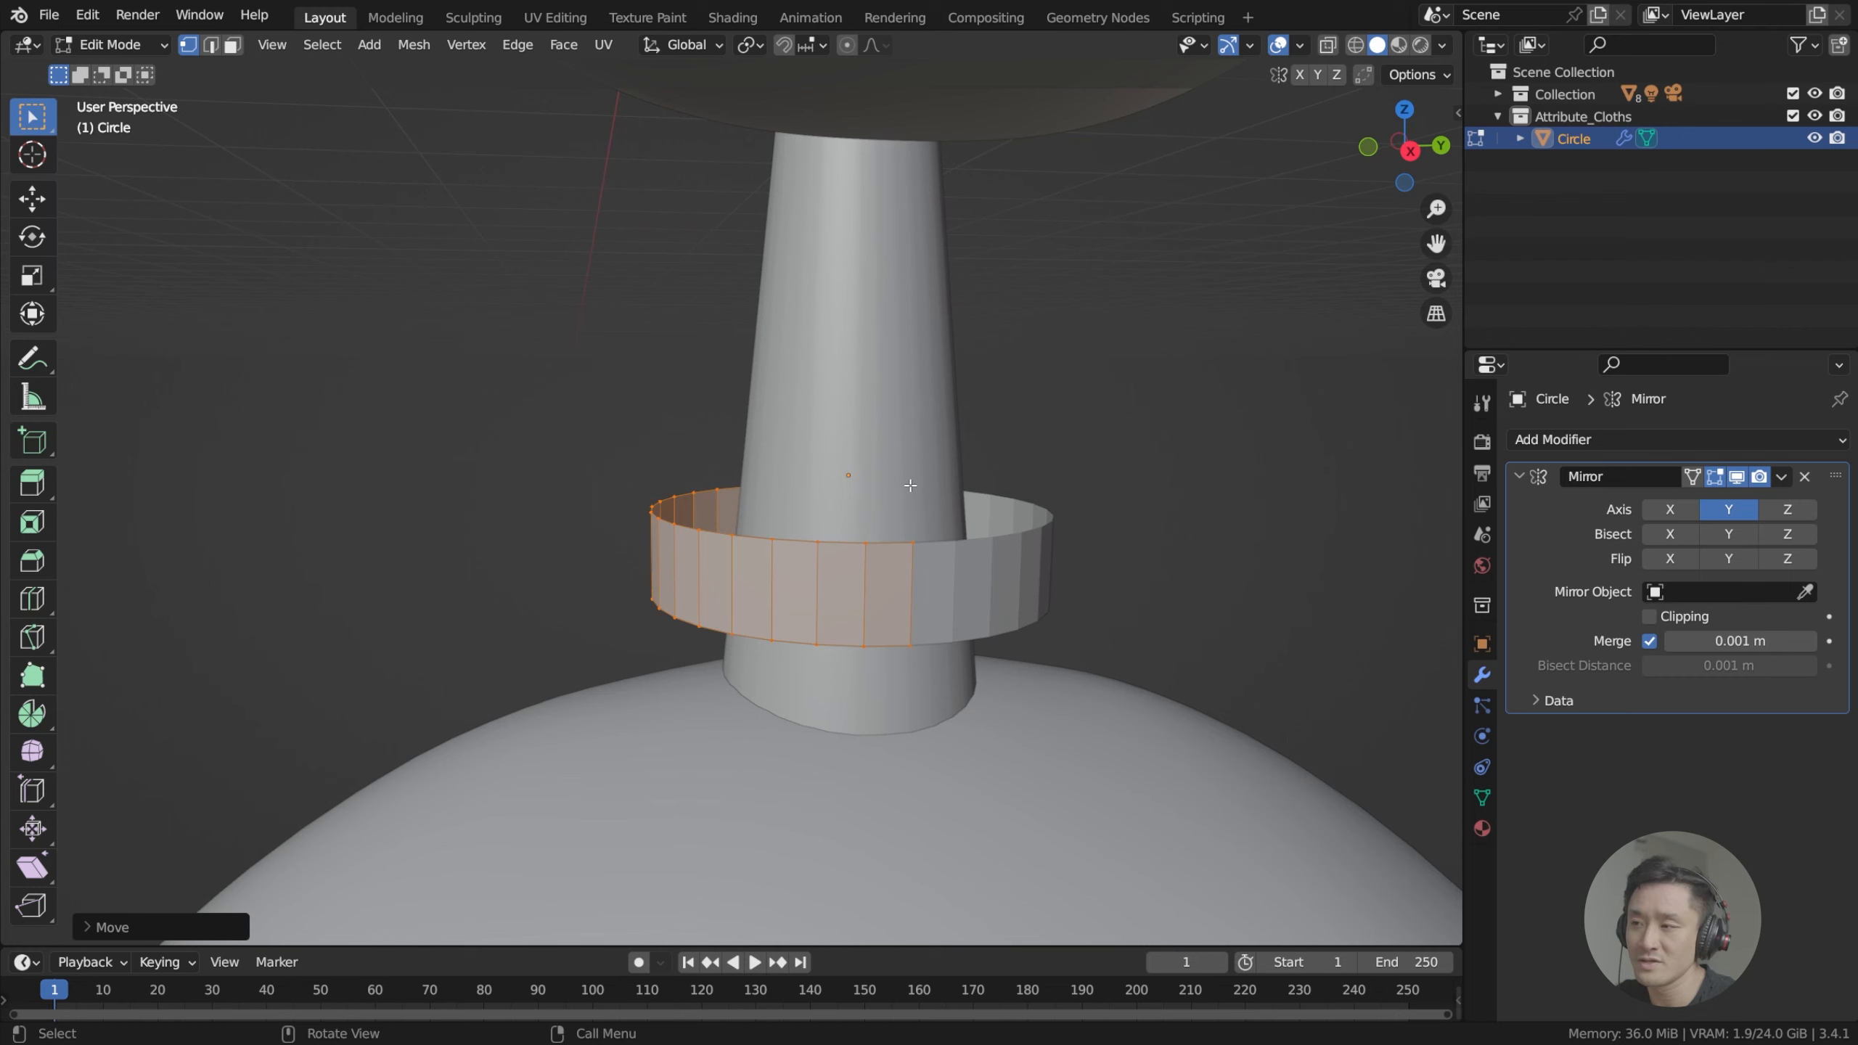
middle_click_drag(910, 486, 827, 514)
Try to extrude only the visible lower-edge vertices of the band downward along Z, and undo that extrusion.
key("alt+a")
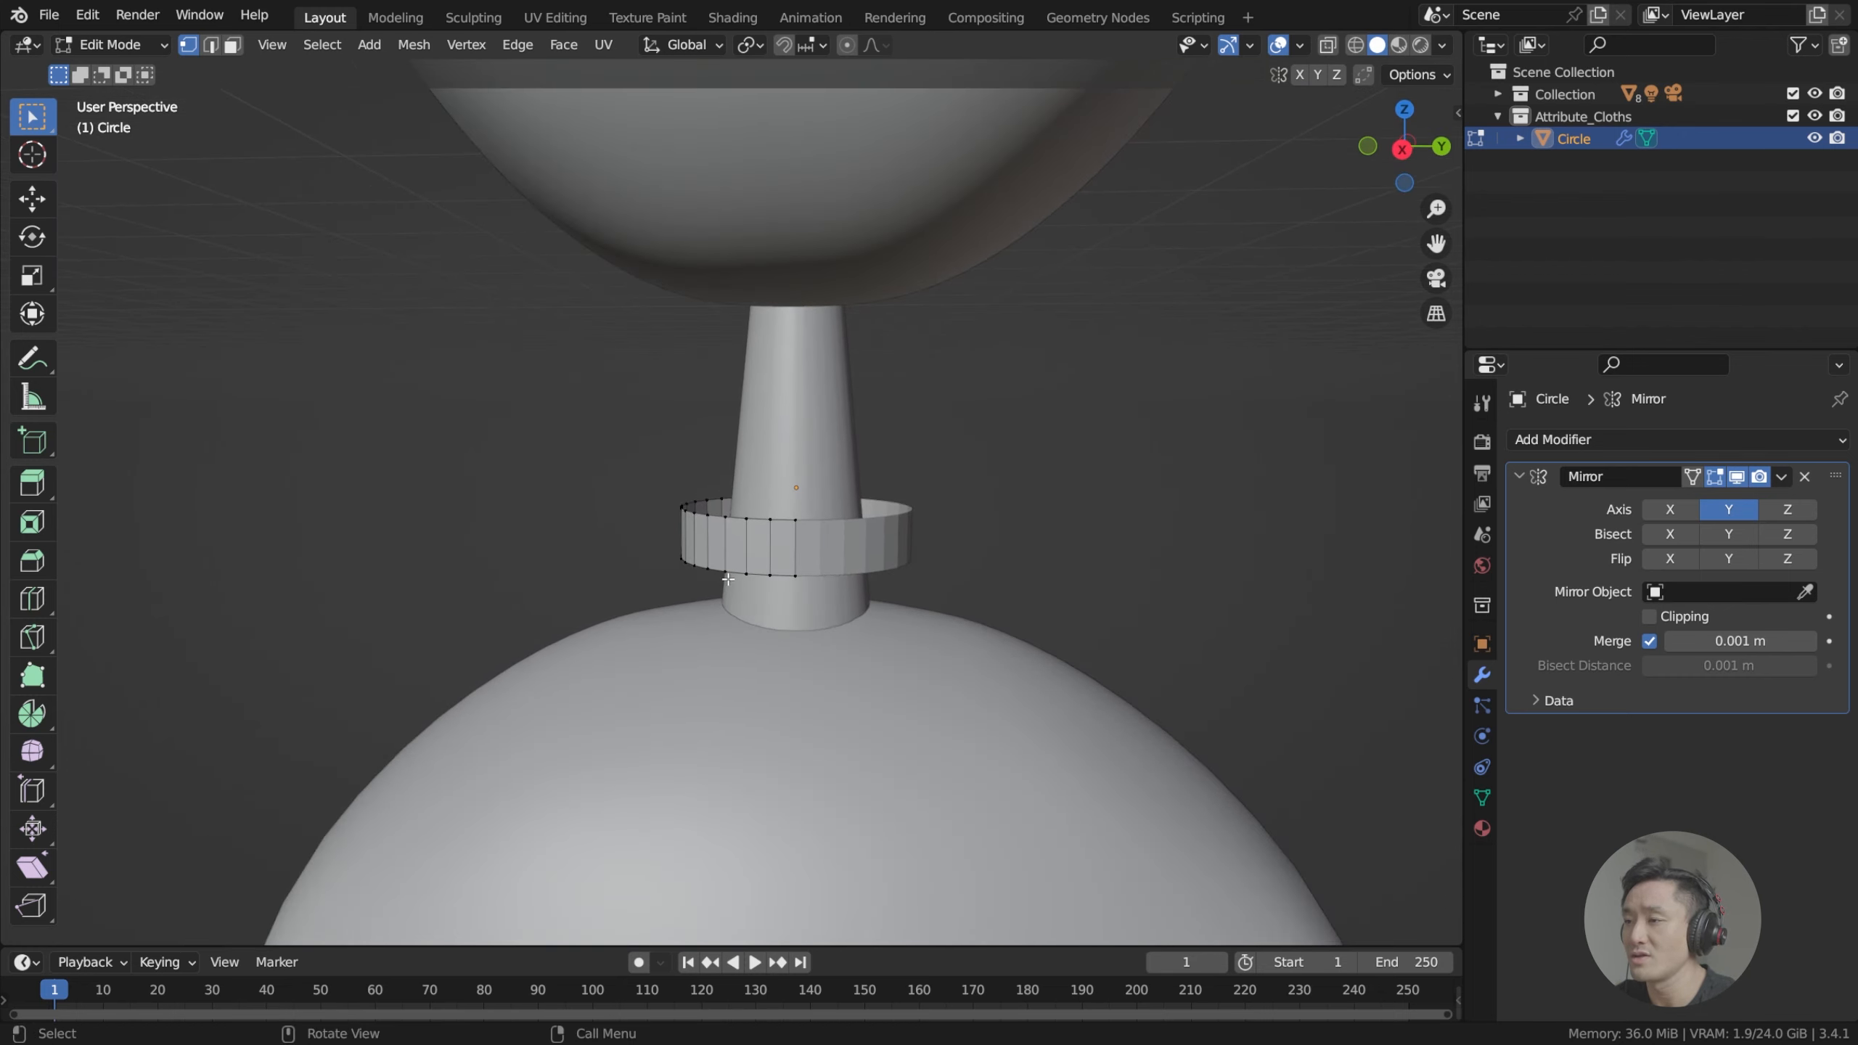
key("KP_3")
scroll(659, 618, "up", 3)
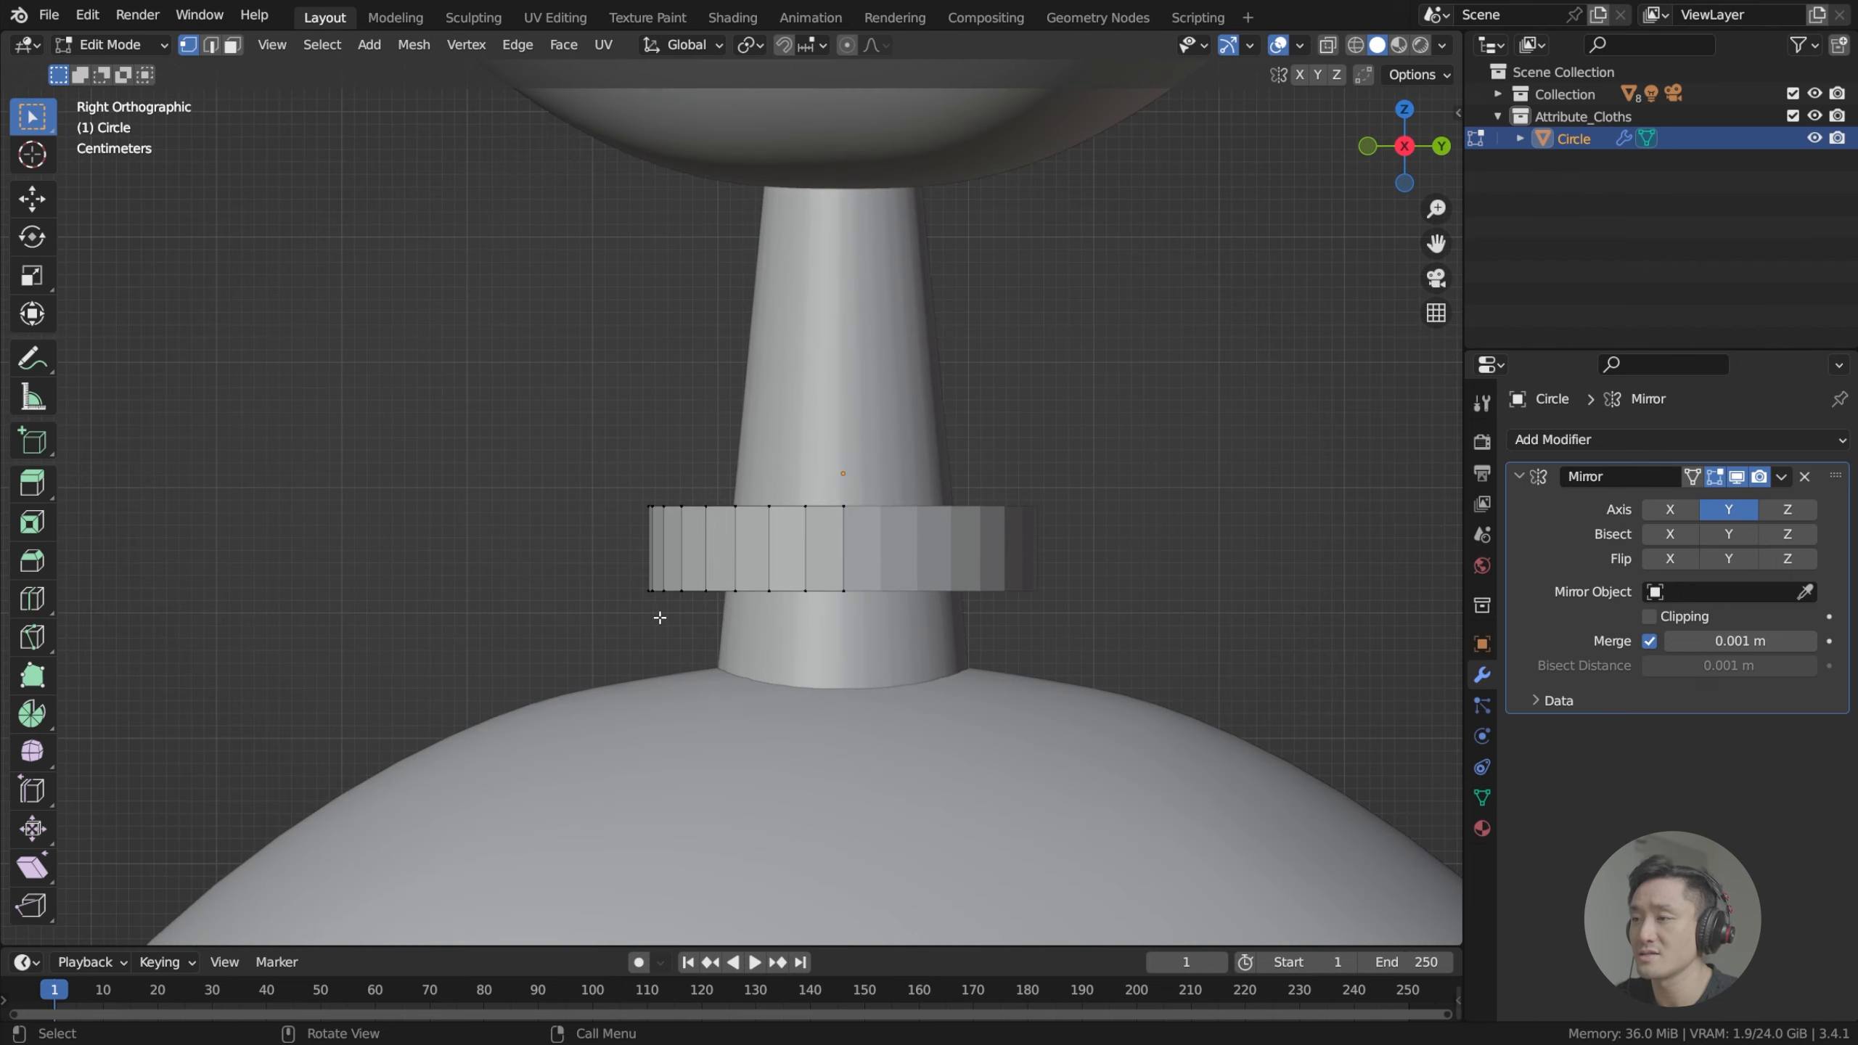
left_click_drag(584, 559, 896, 622)
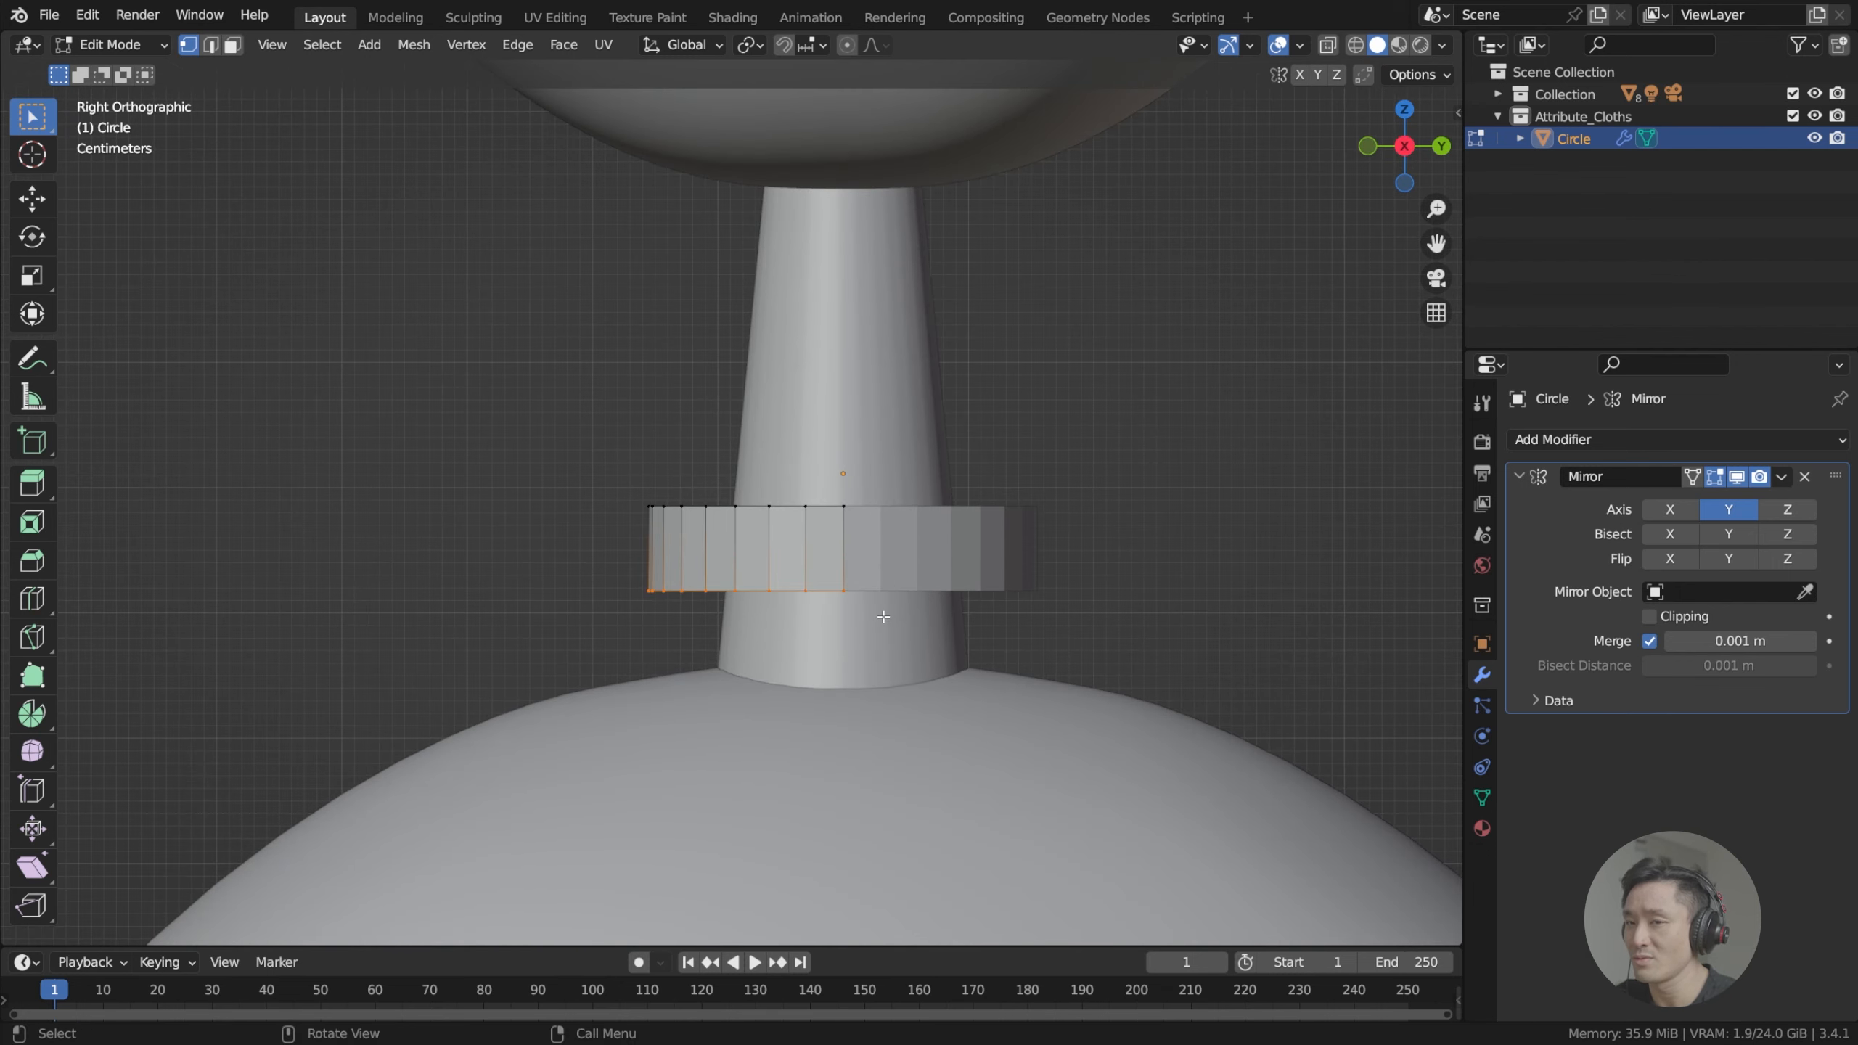
scroll(884, 617, "down", 3)
scroll(844, 535, "up", 3)
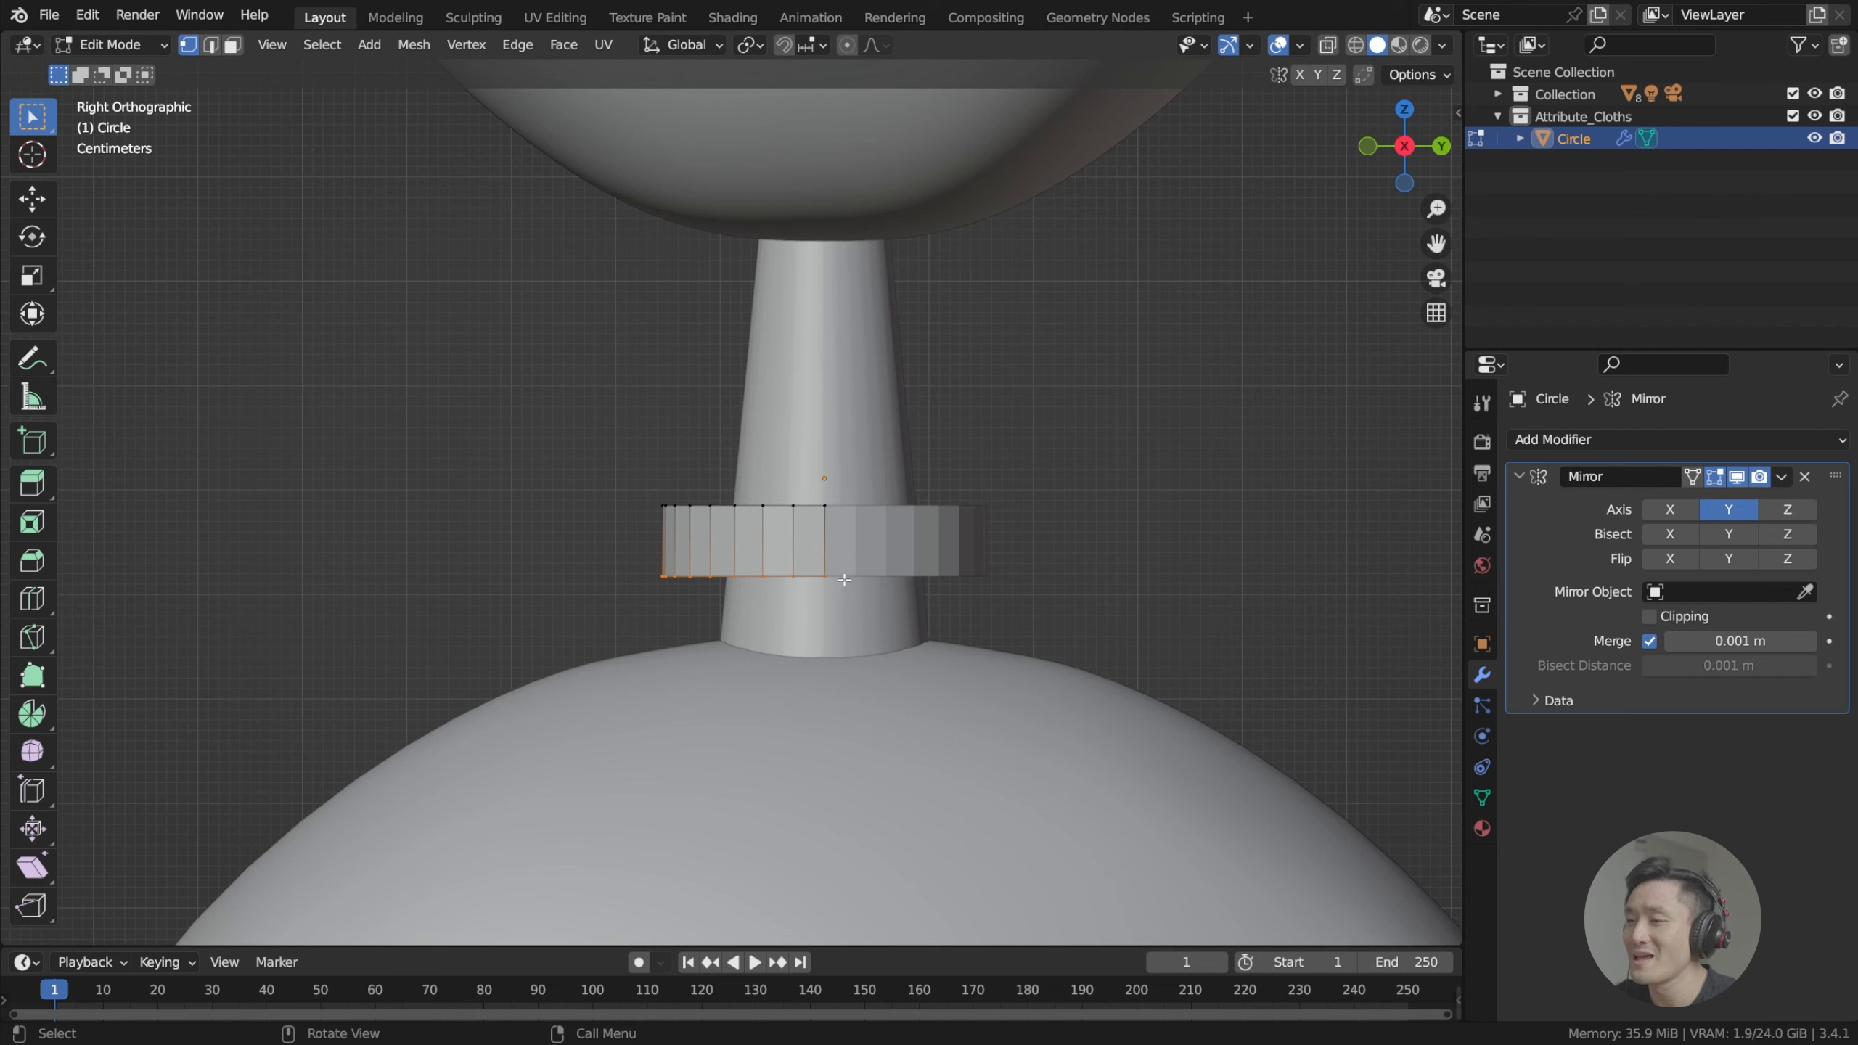
middle_click_drag(844, 580, 834, 616)
key("KP_3")
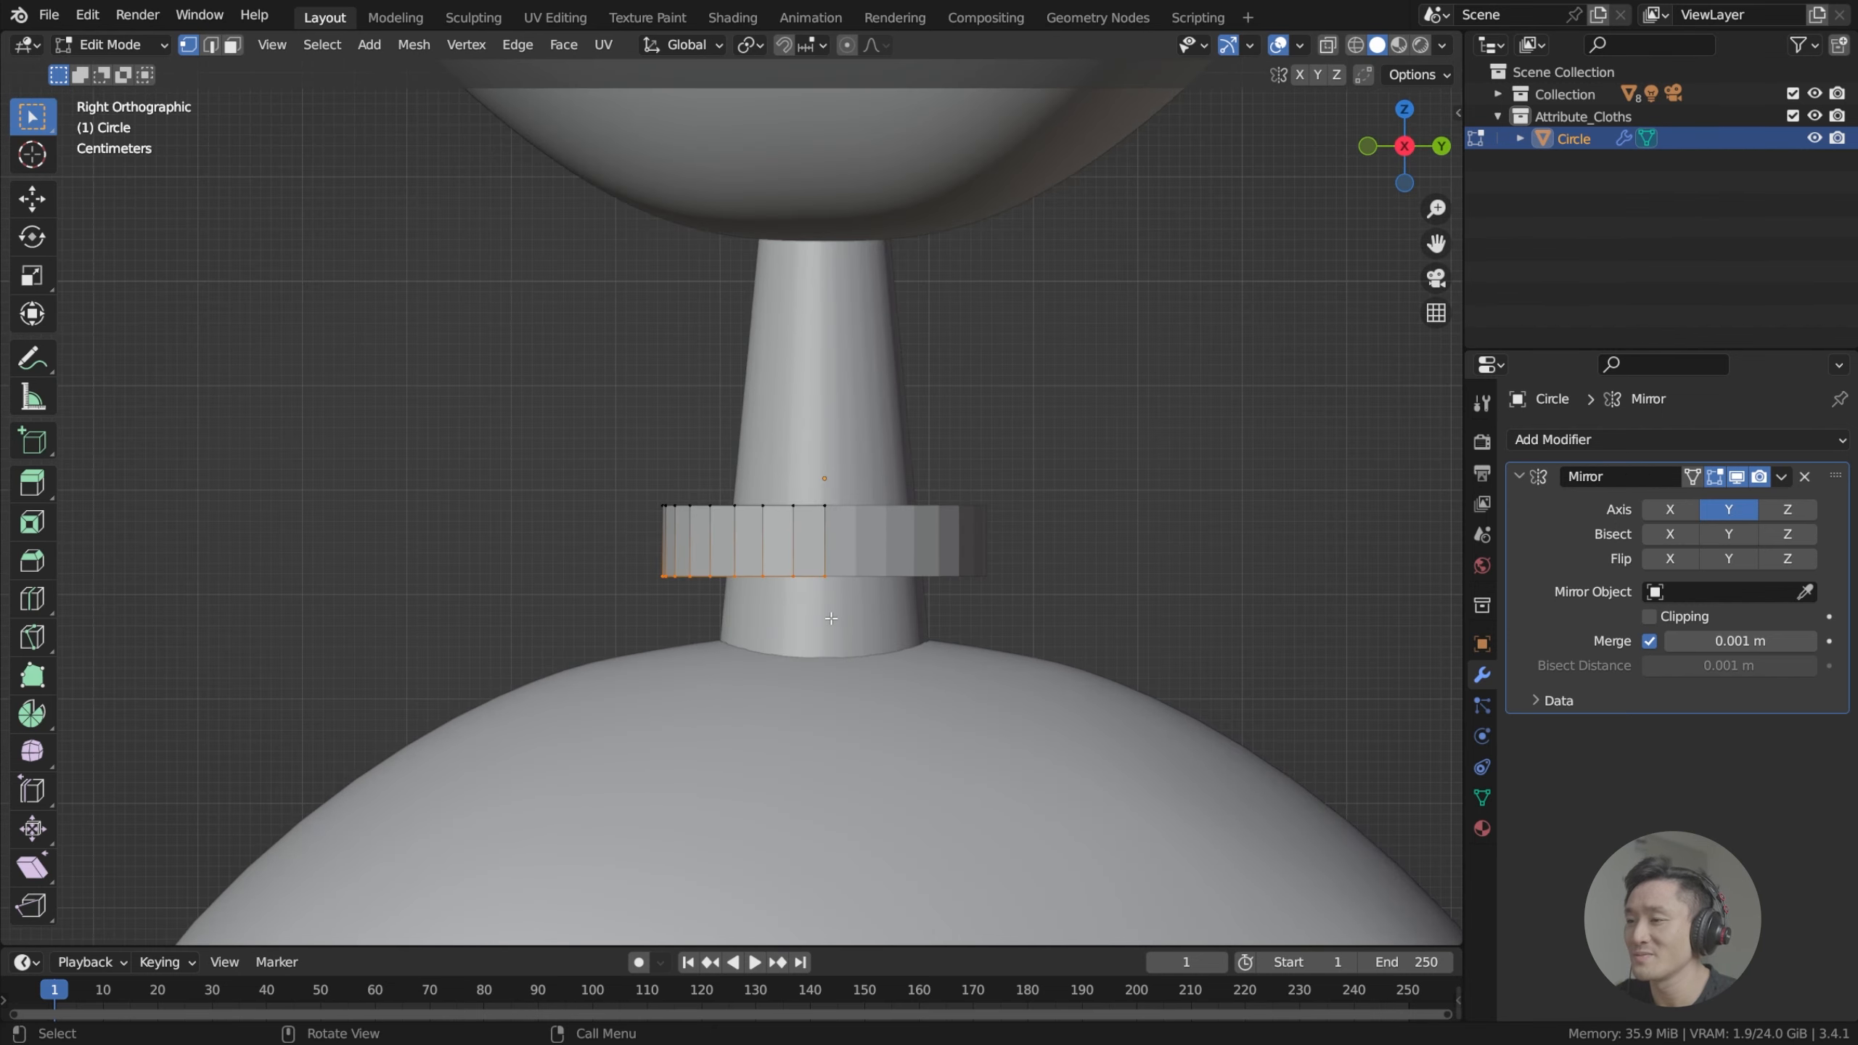
key("e")
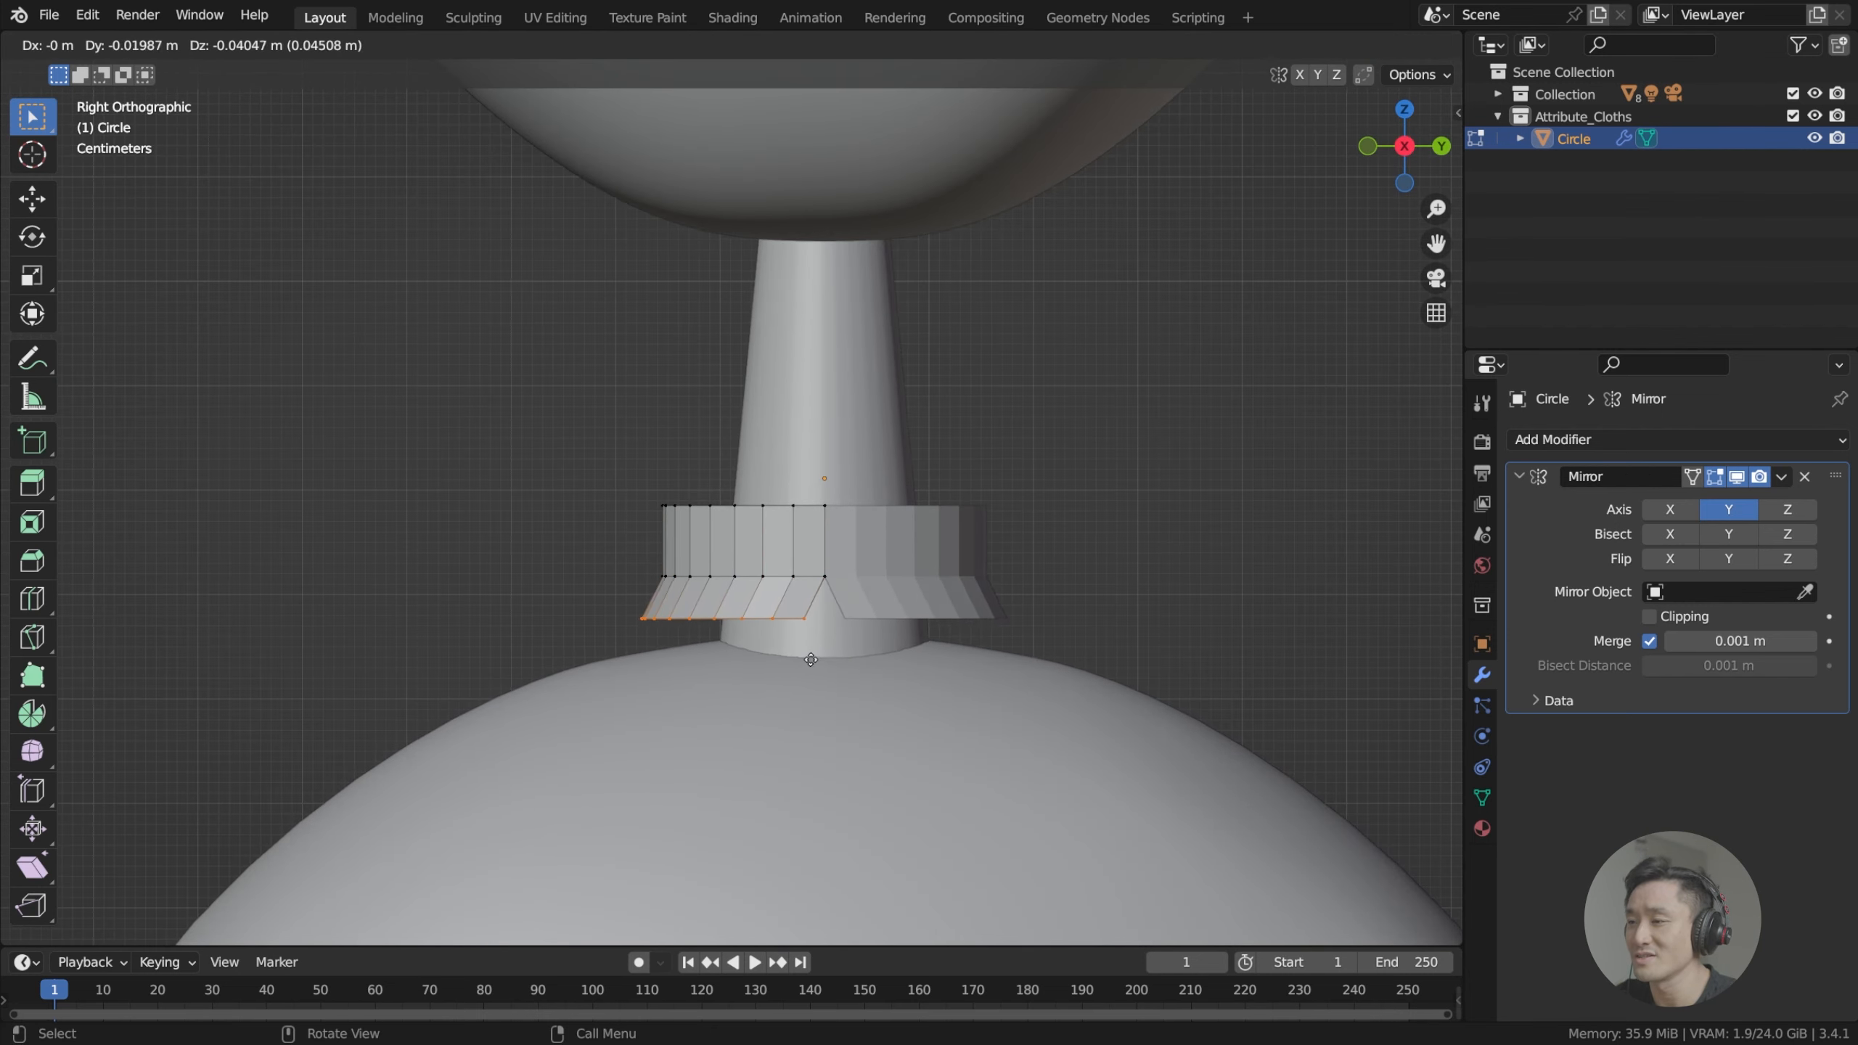
key("z")
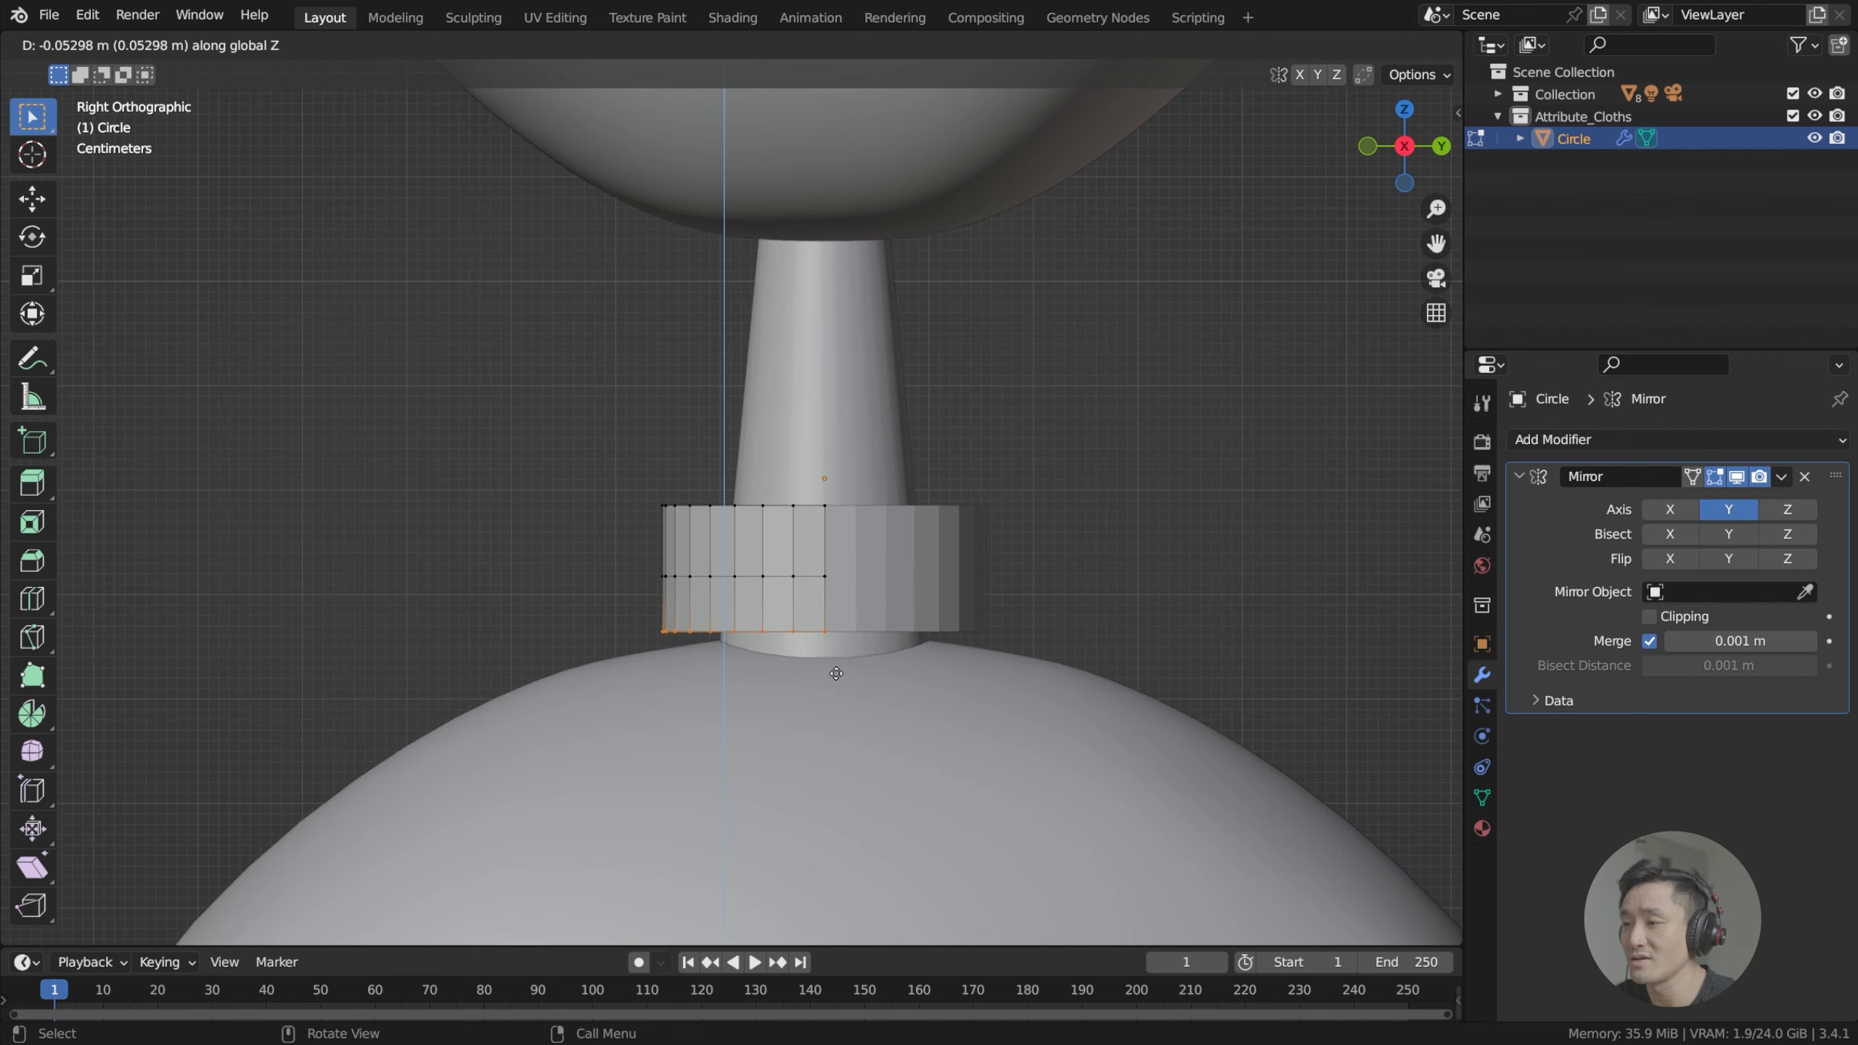
left_click(831, 712)
middle_click_drag(832, 712, 847, 582)
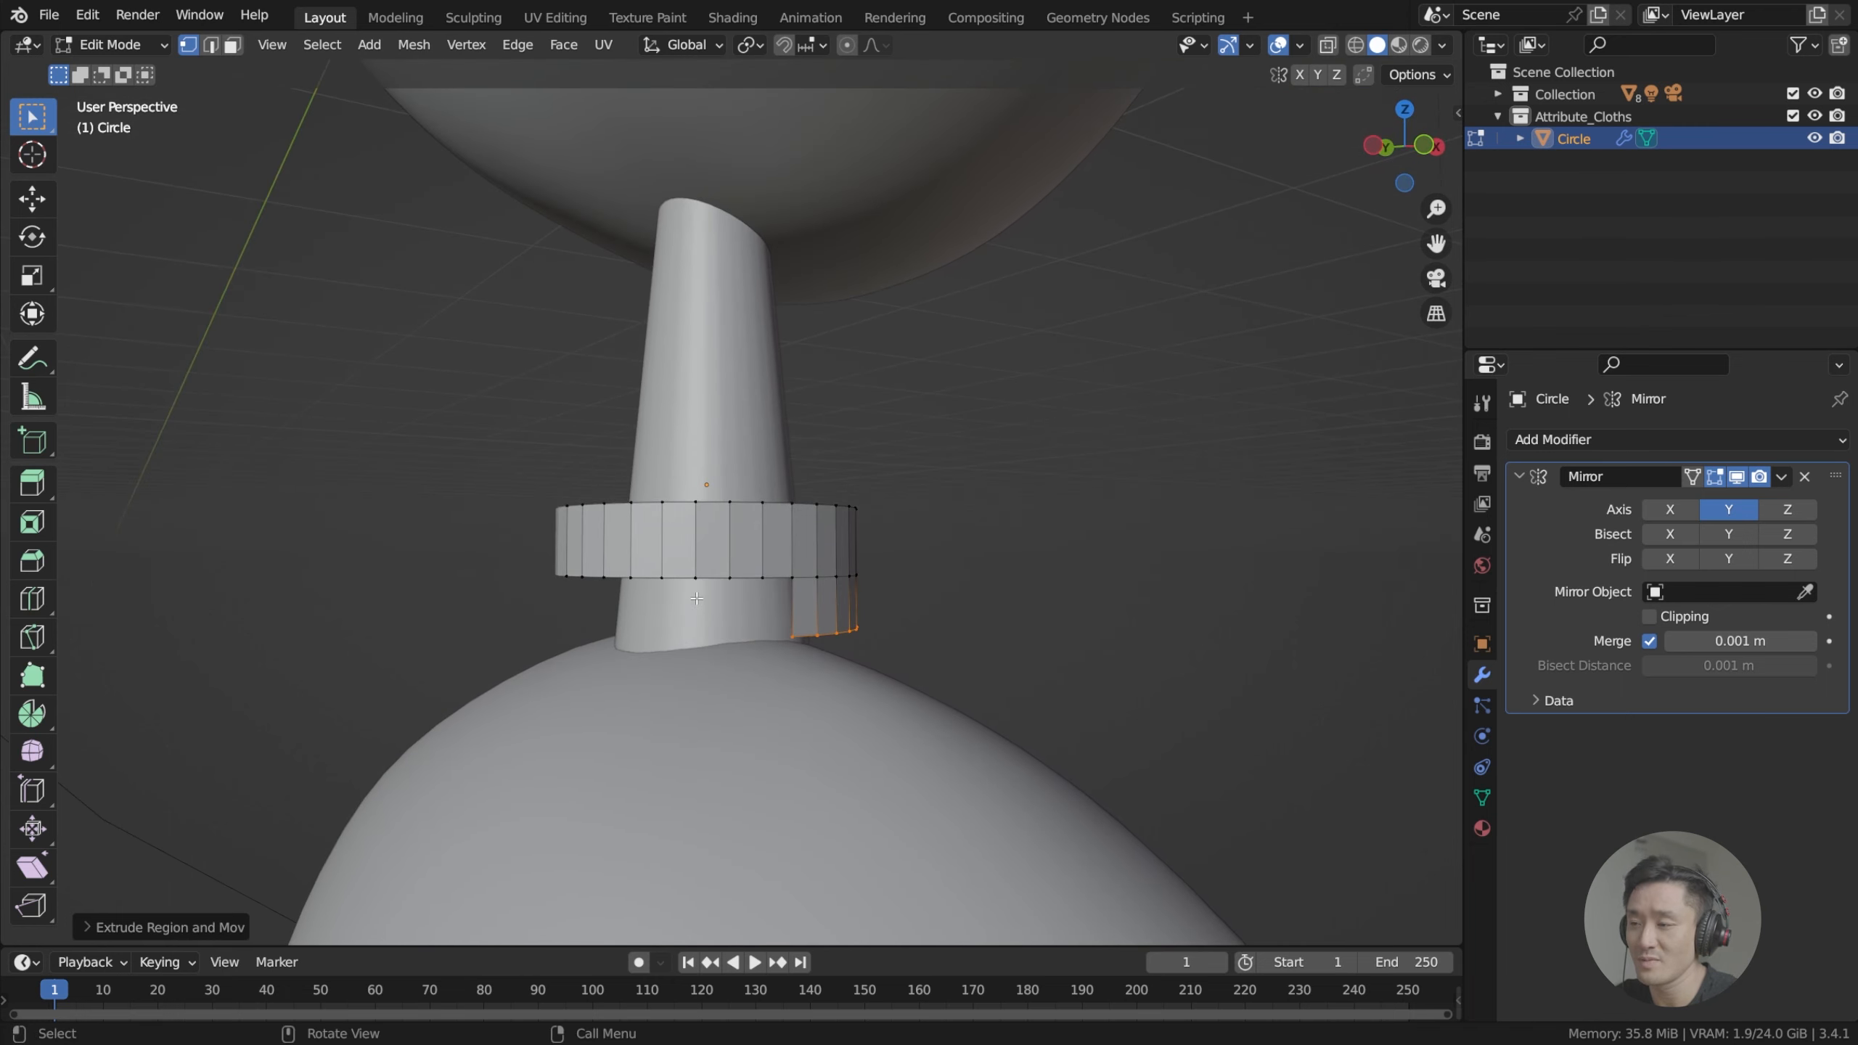
key("ctrl+z")
middle_click_drag(696, 598, 758, 549)
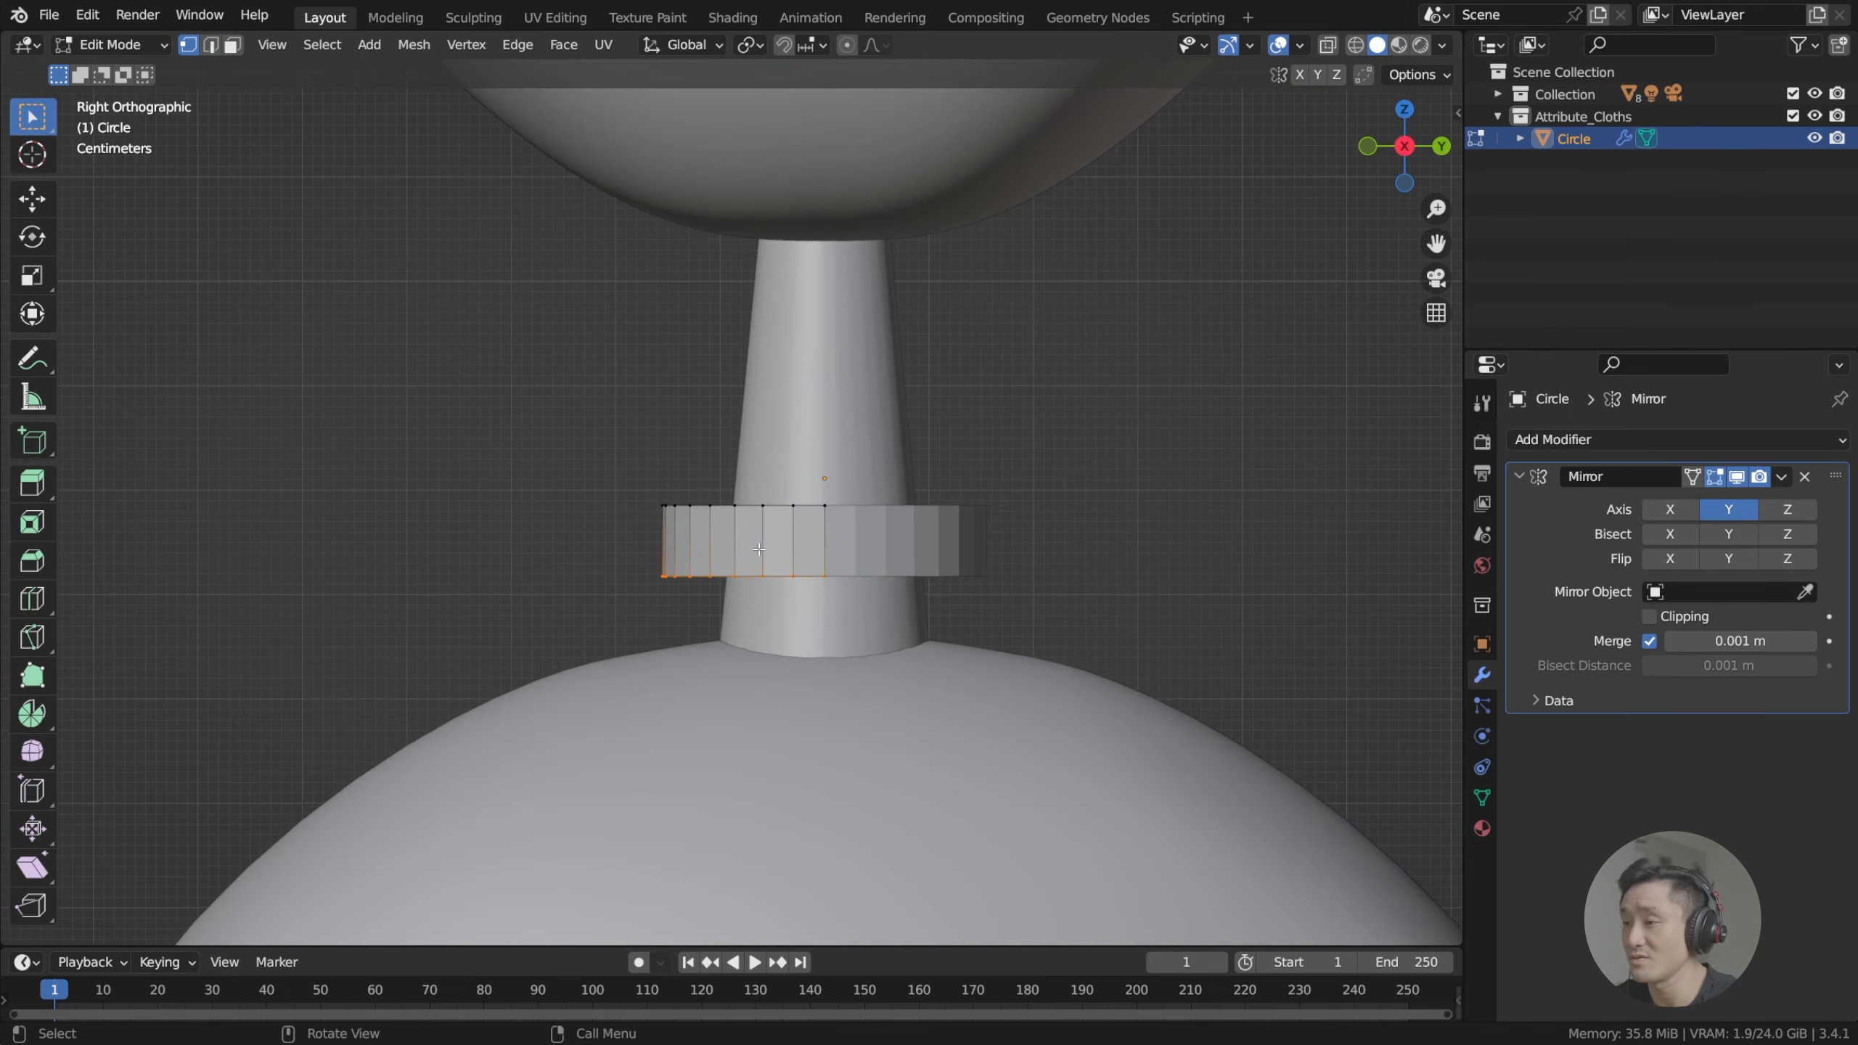
With X-ray on, select the band's entire lower edge, front and back, extrude it down about 0.055 m along Z, and turn X-ray off.
left_click(1328, 45)
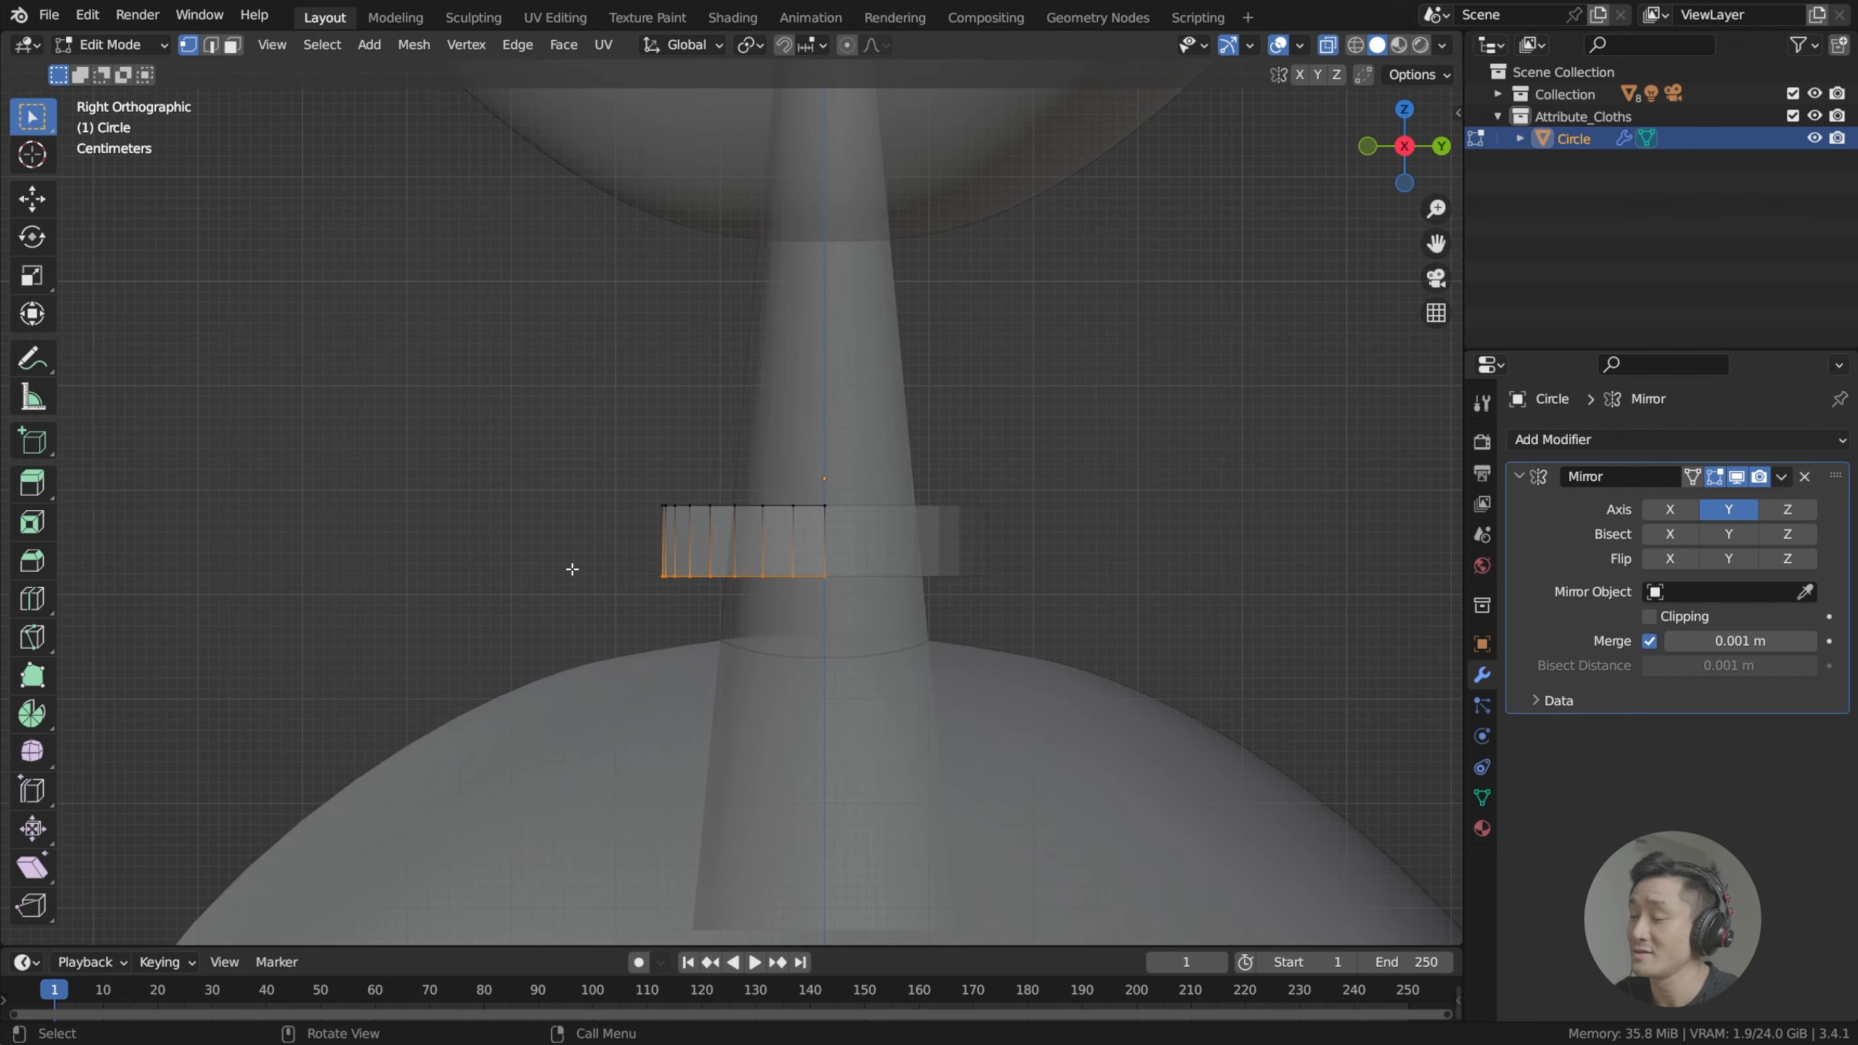
left_click_drag(570, 550, 850, 611)
middle_click_drag(872, 564, 888, 584)
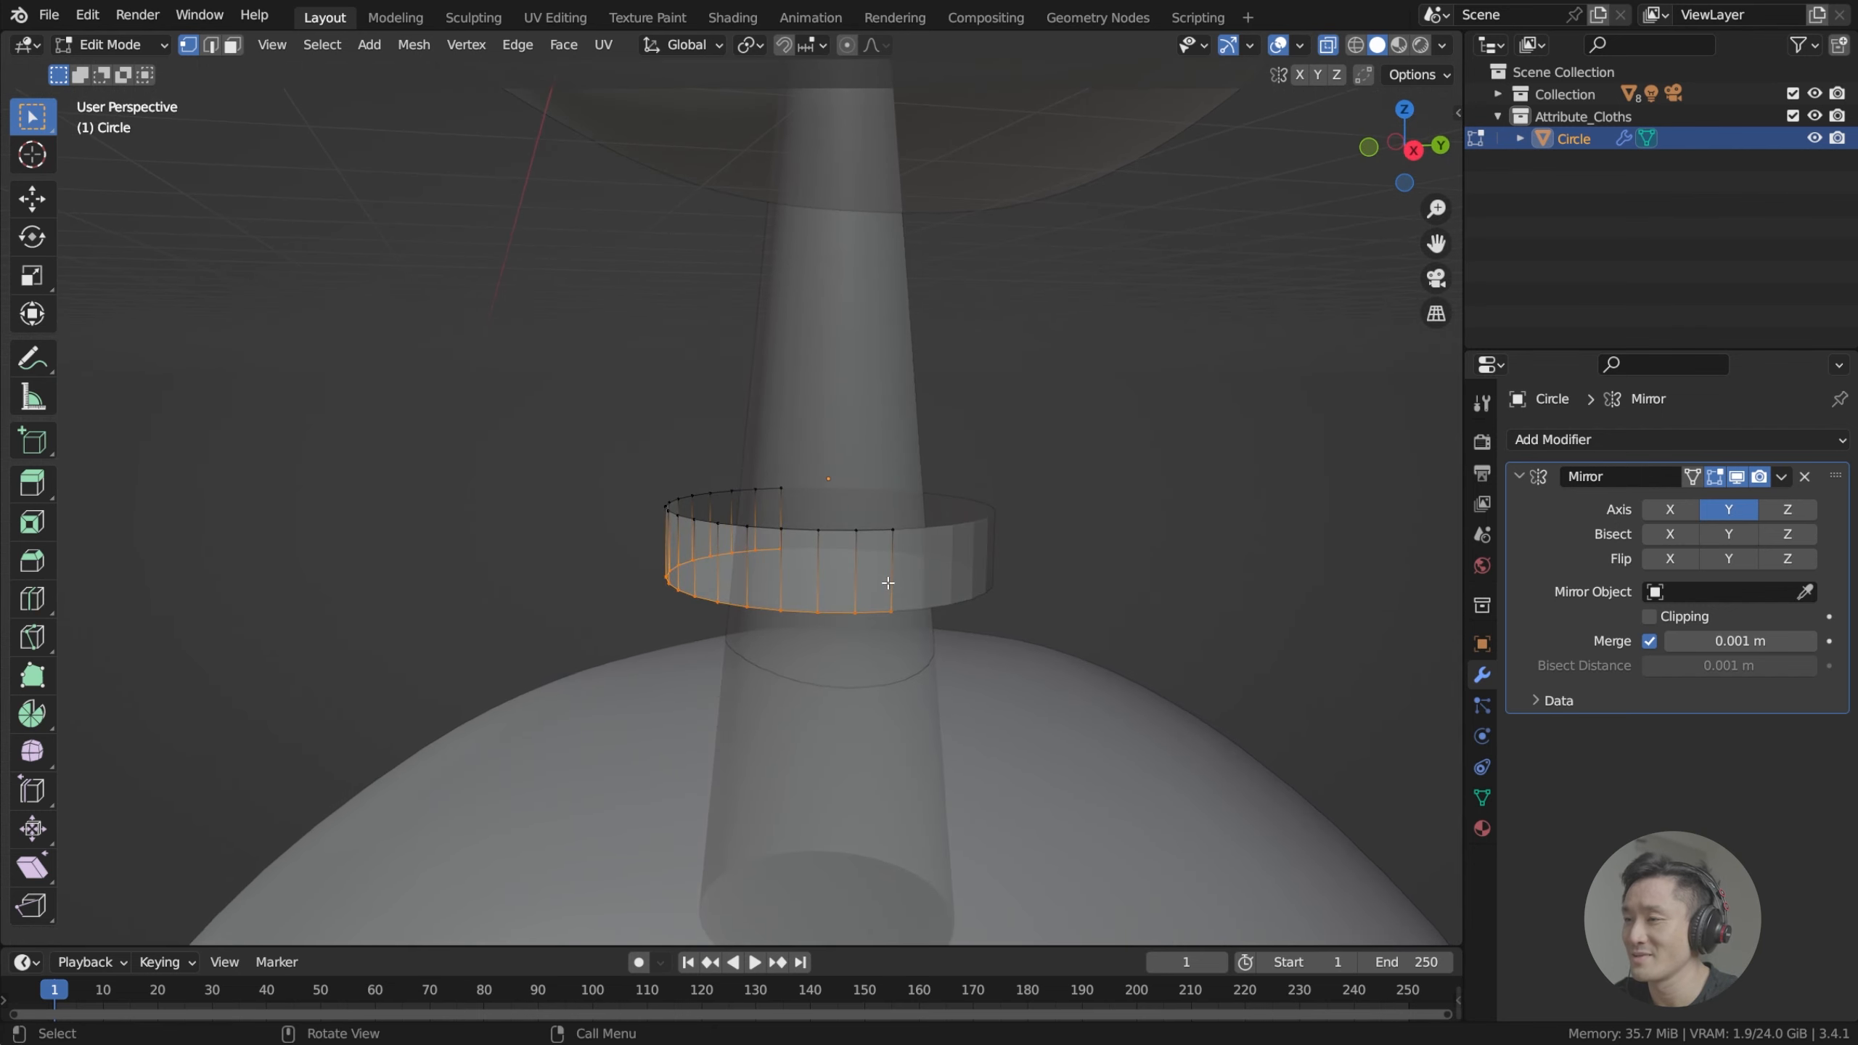
key("KP_3")
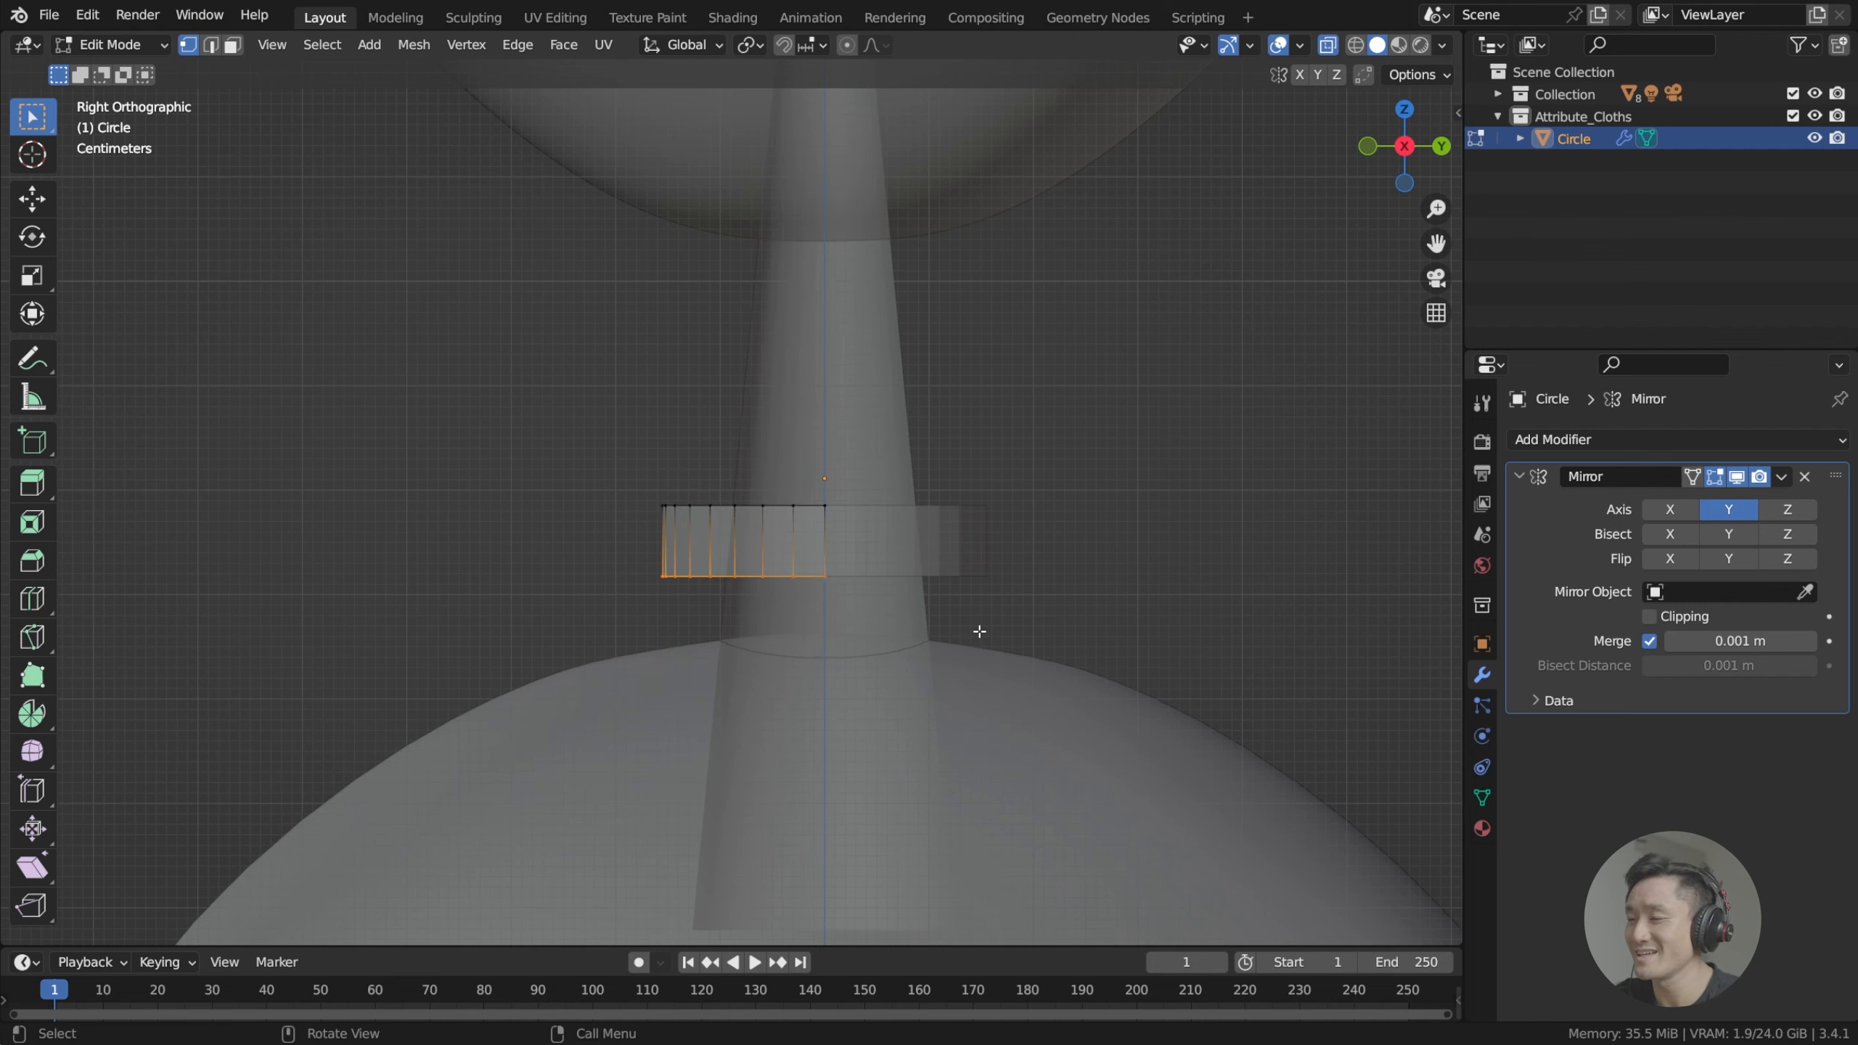
key("e")
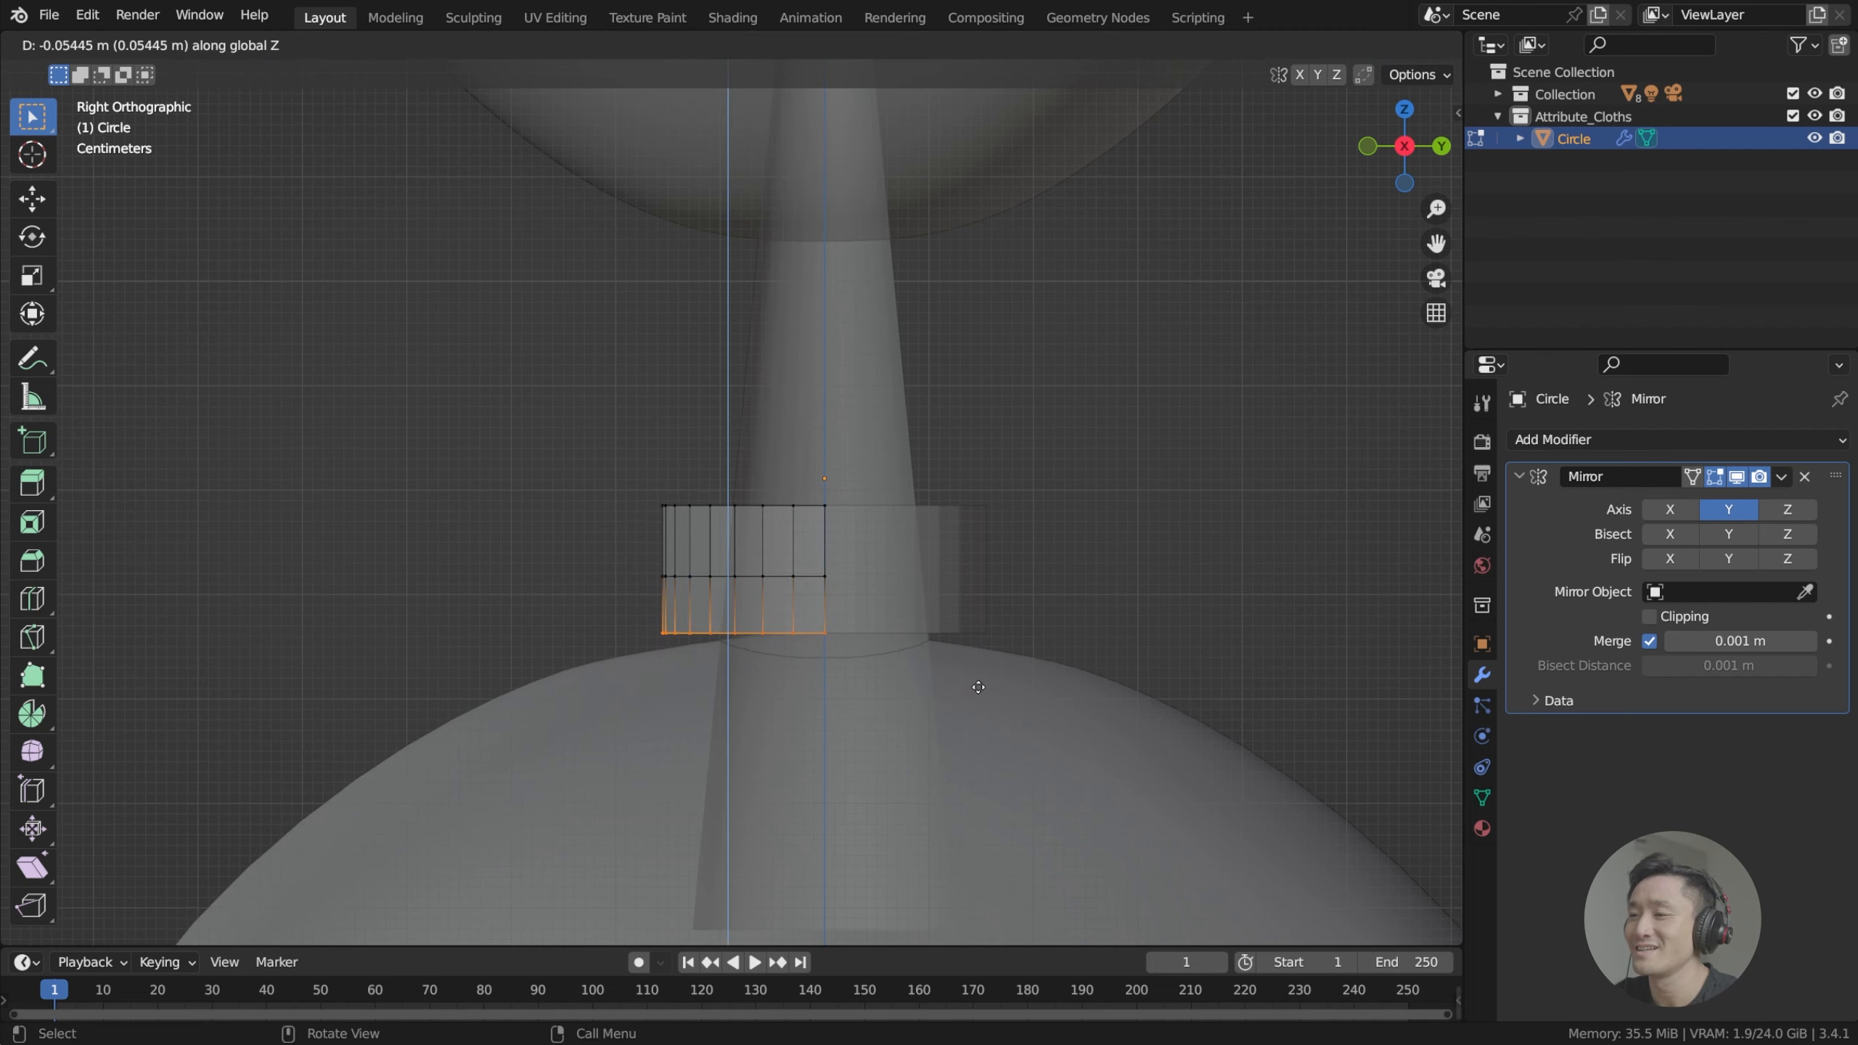
left_click(866, 600)
middle_click_drag(866, 600, 1004, 643)
middle_click_drag(1213, 361, 810, 564)
scroll(812, 558, "up", 2)
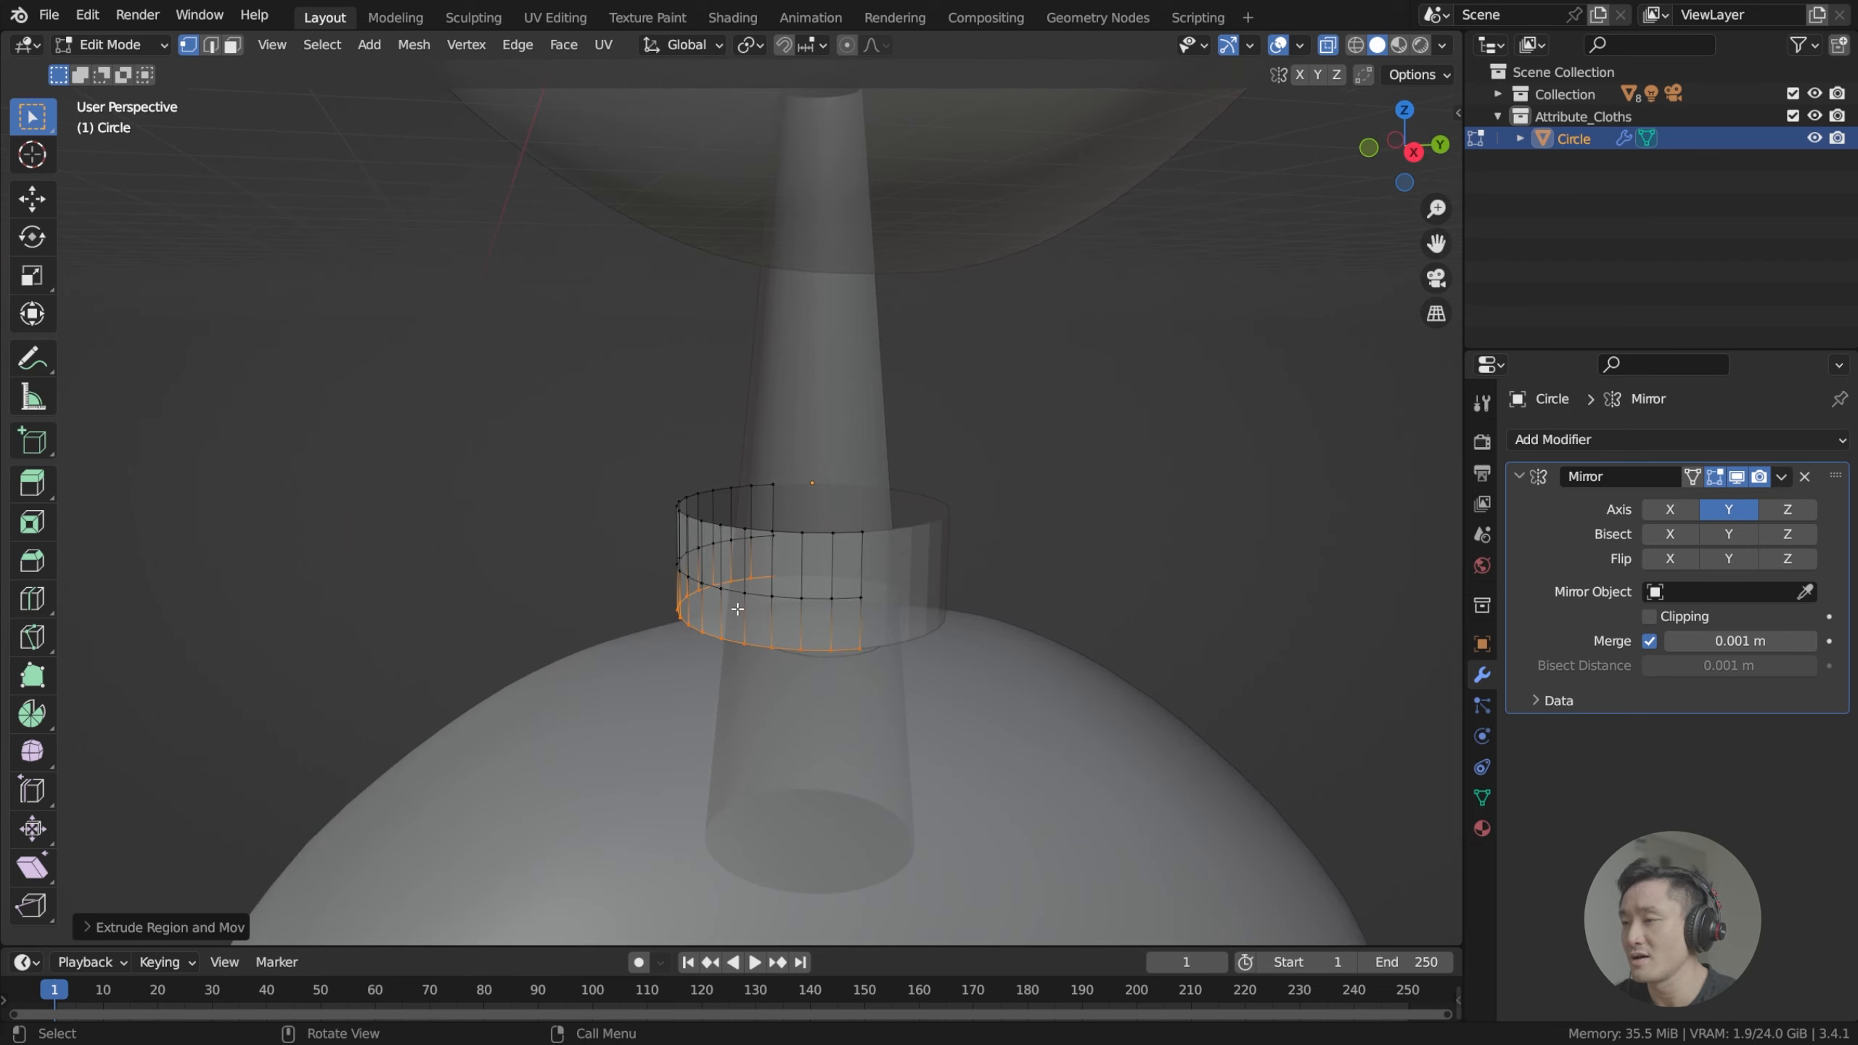
scroll(737, 609, "down", 2)
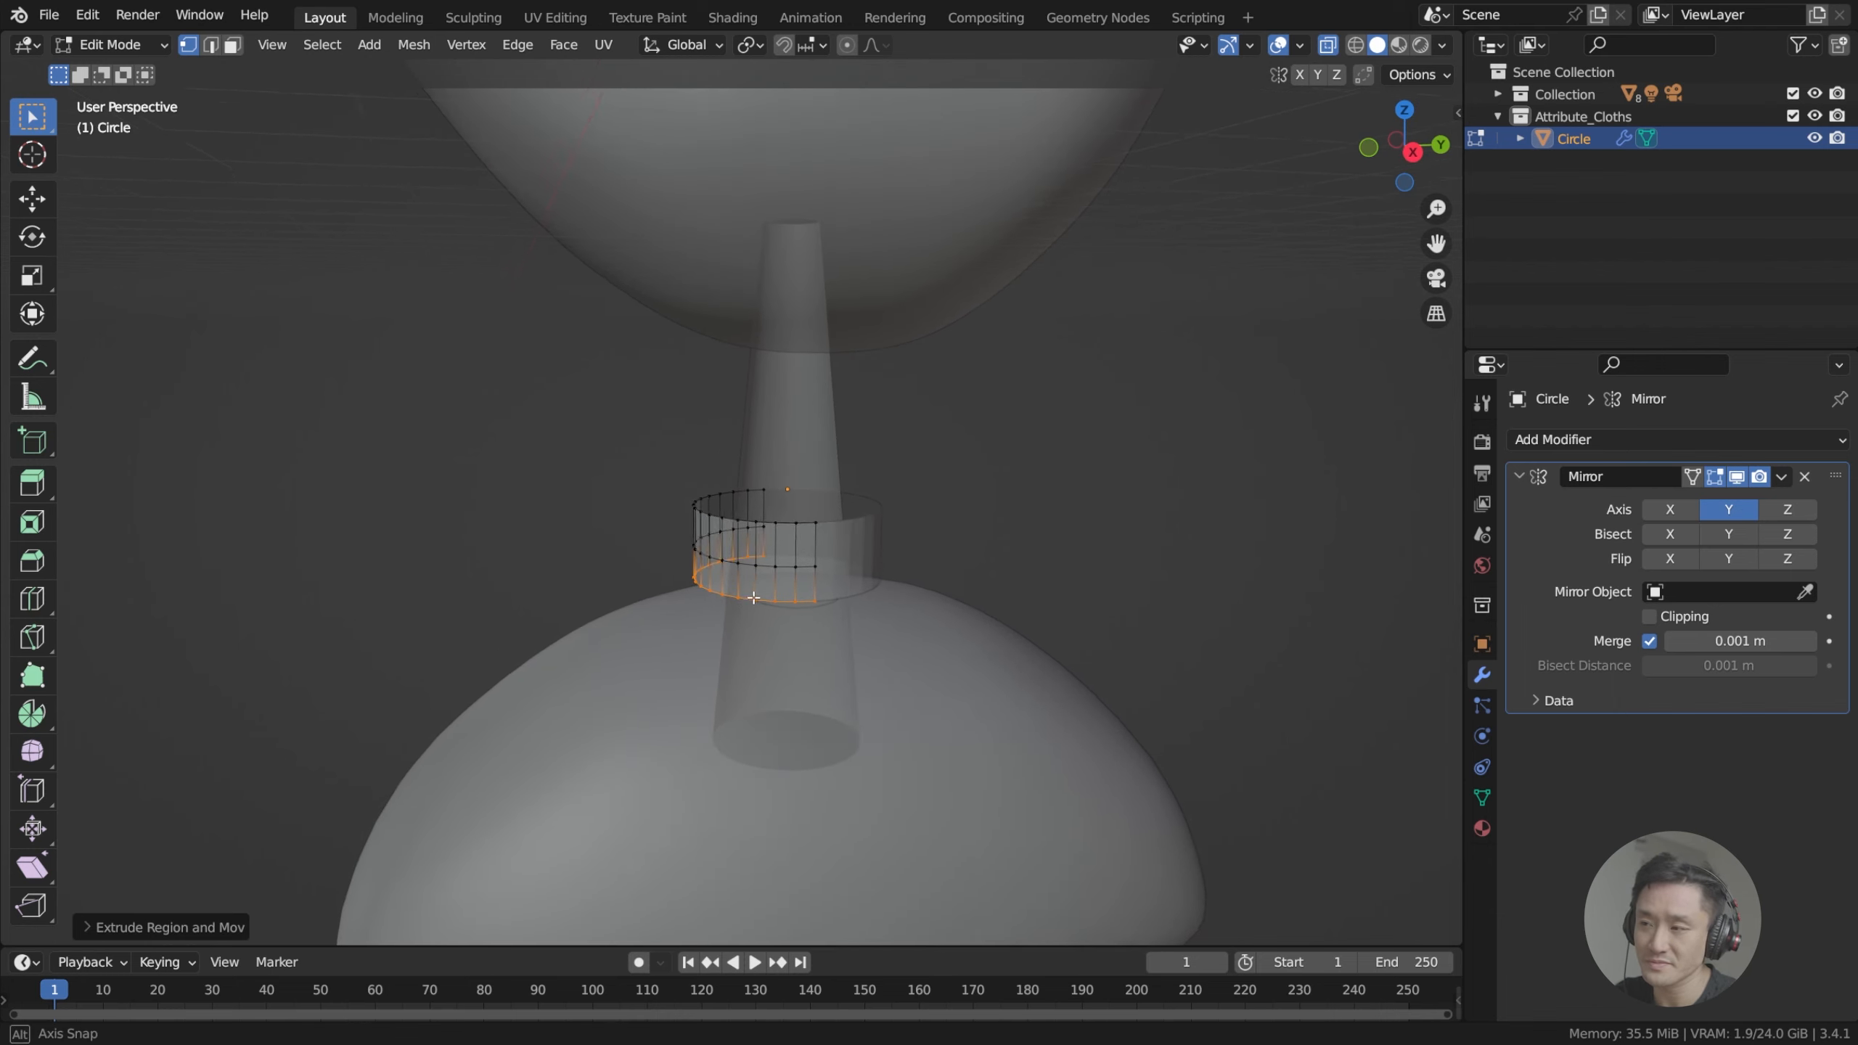
middle_click_drag(753, 597, 819, 569)
scroll(832, 569, "up", 3)
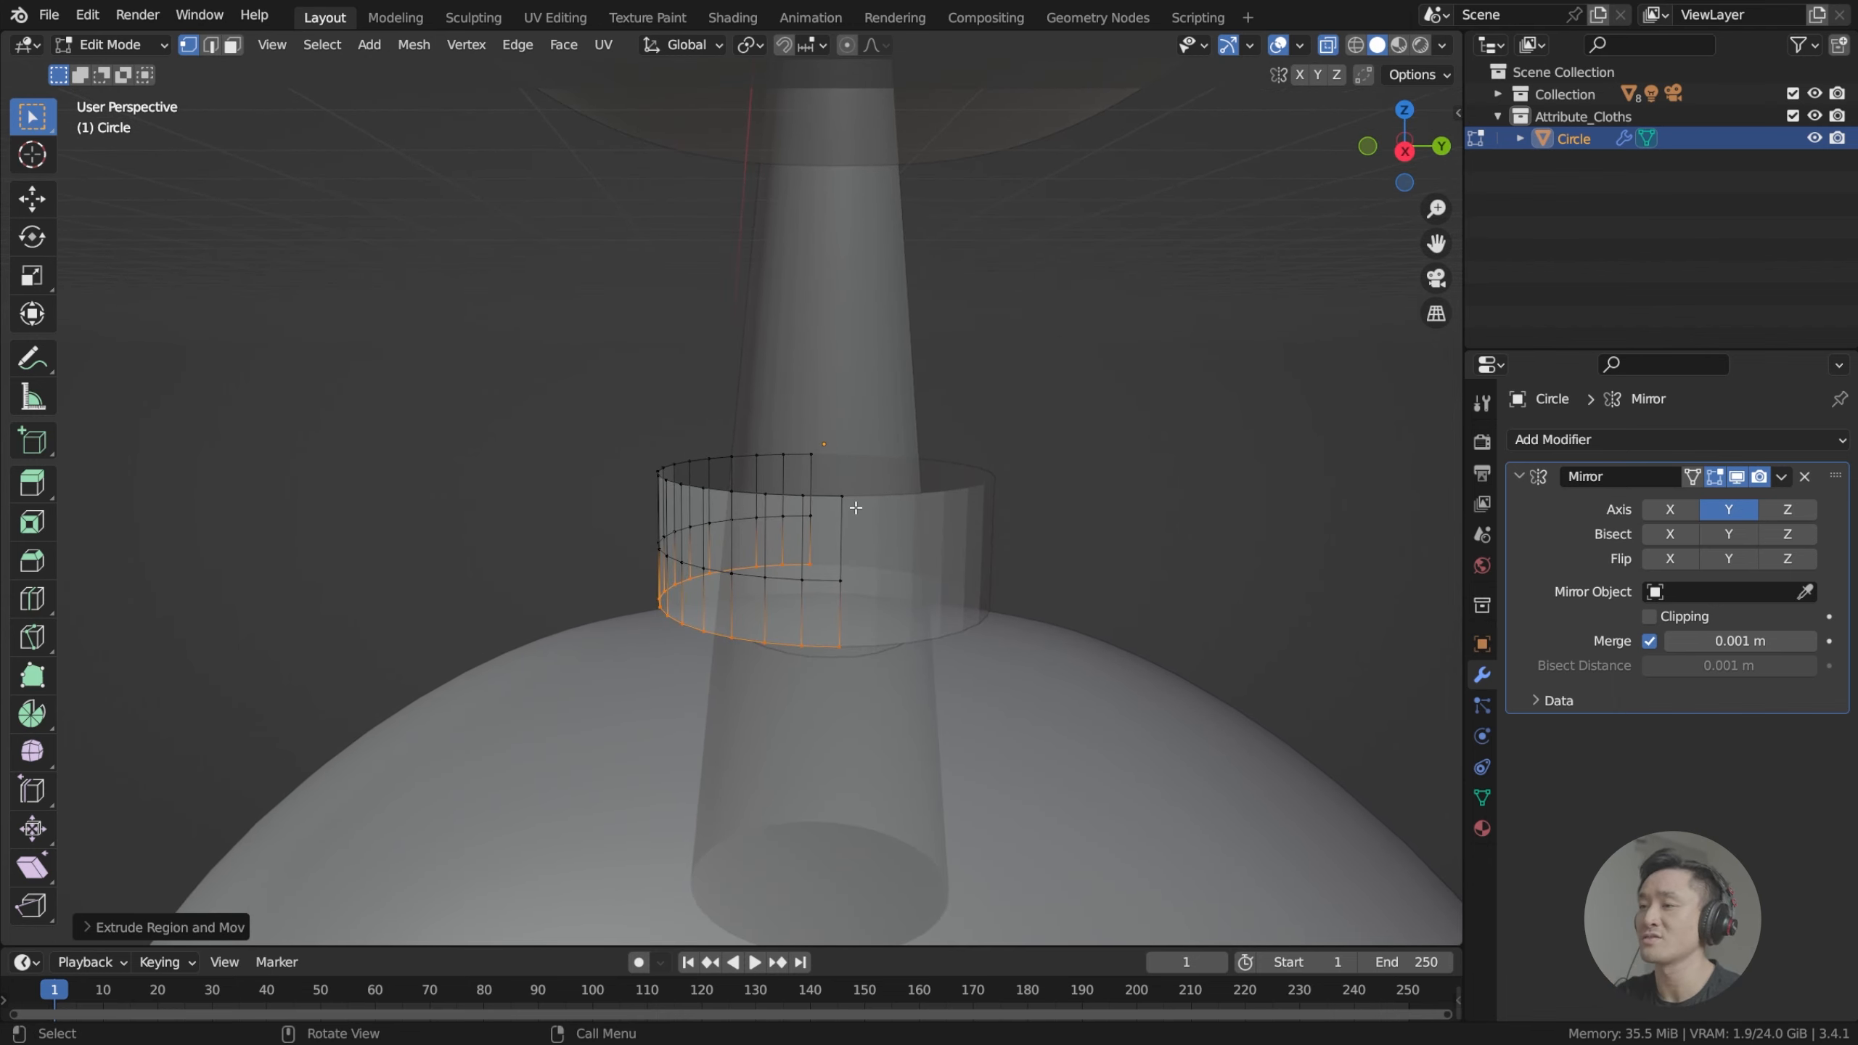
scroll(1003, 394, "up", 2)
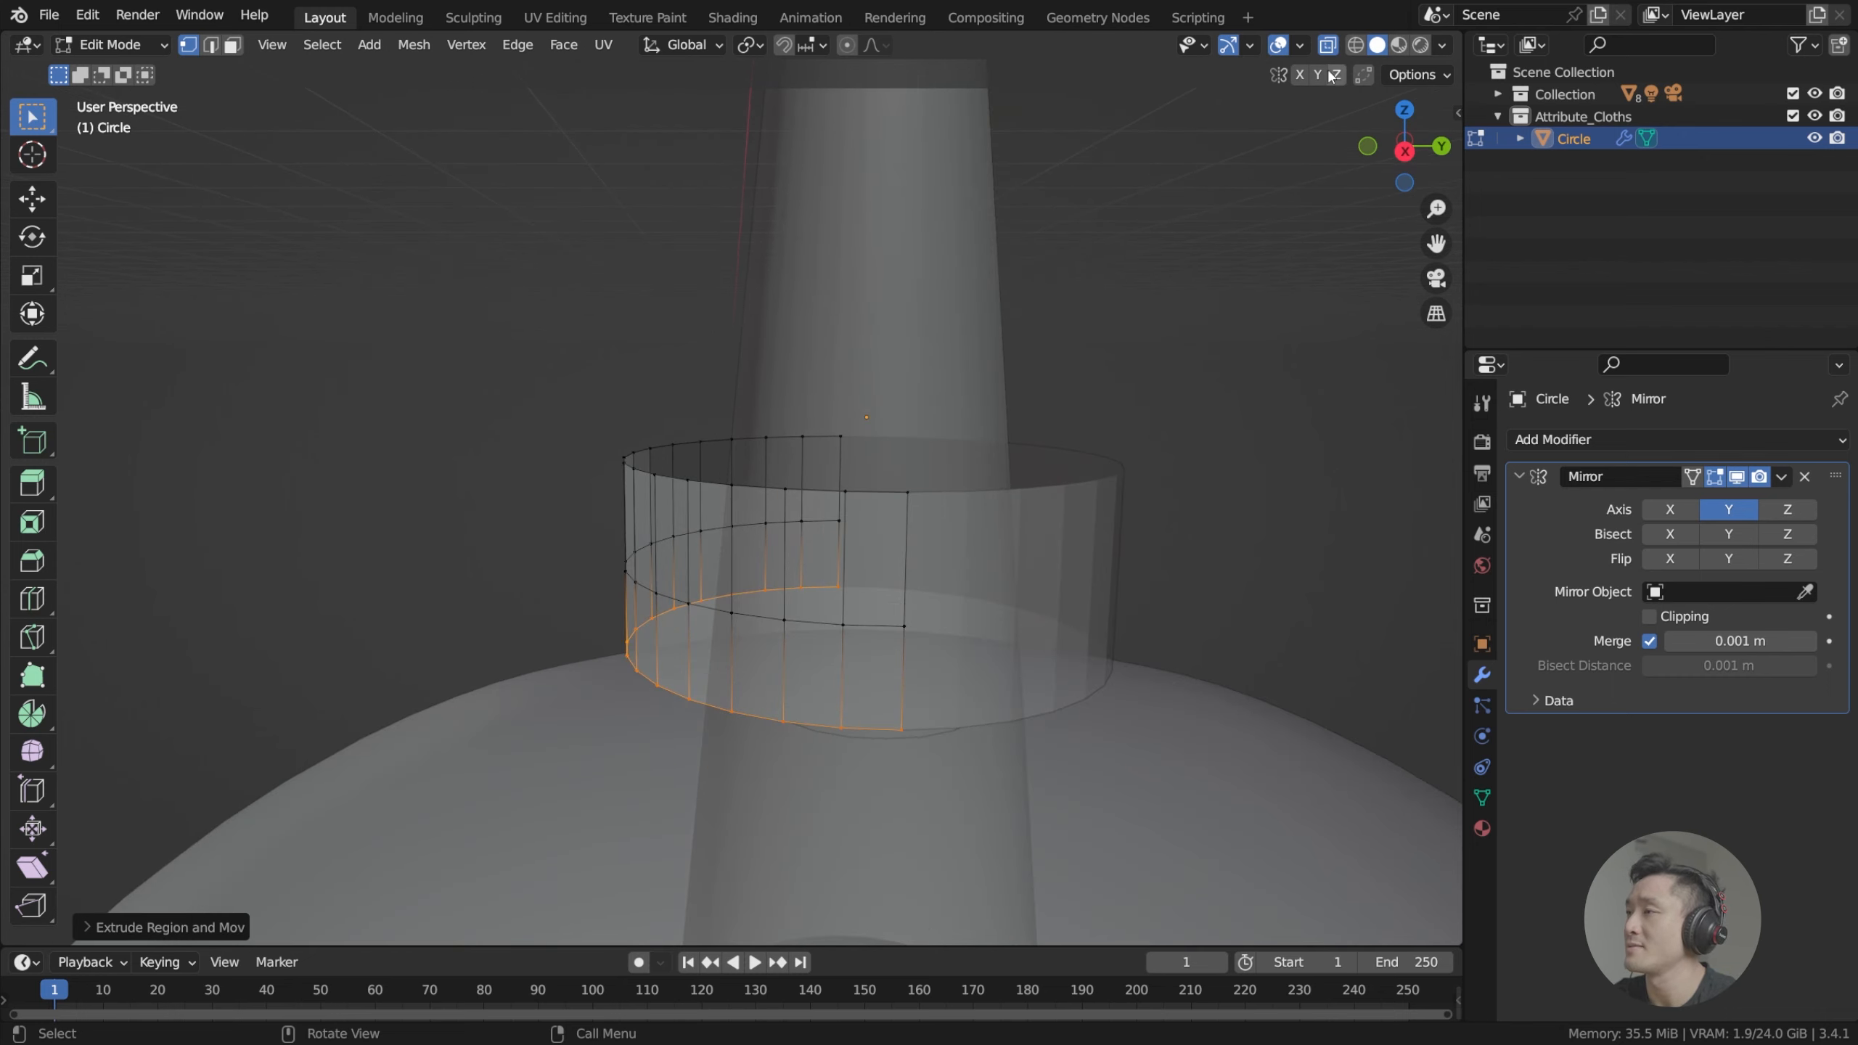
left_click(1327, 45)
mouse_move(1024, 608)
middle_mouse_down()
mouse_move(1055, 619)
mouse_move(991, 608)
middle_mouse_up()
left_click(950, 537)
middle_click_drag(967, 534, 940, 508)
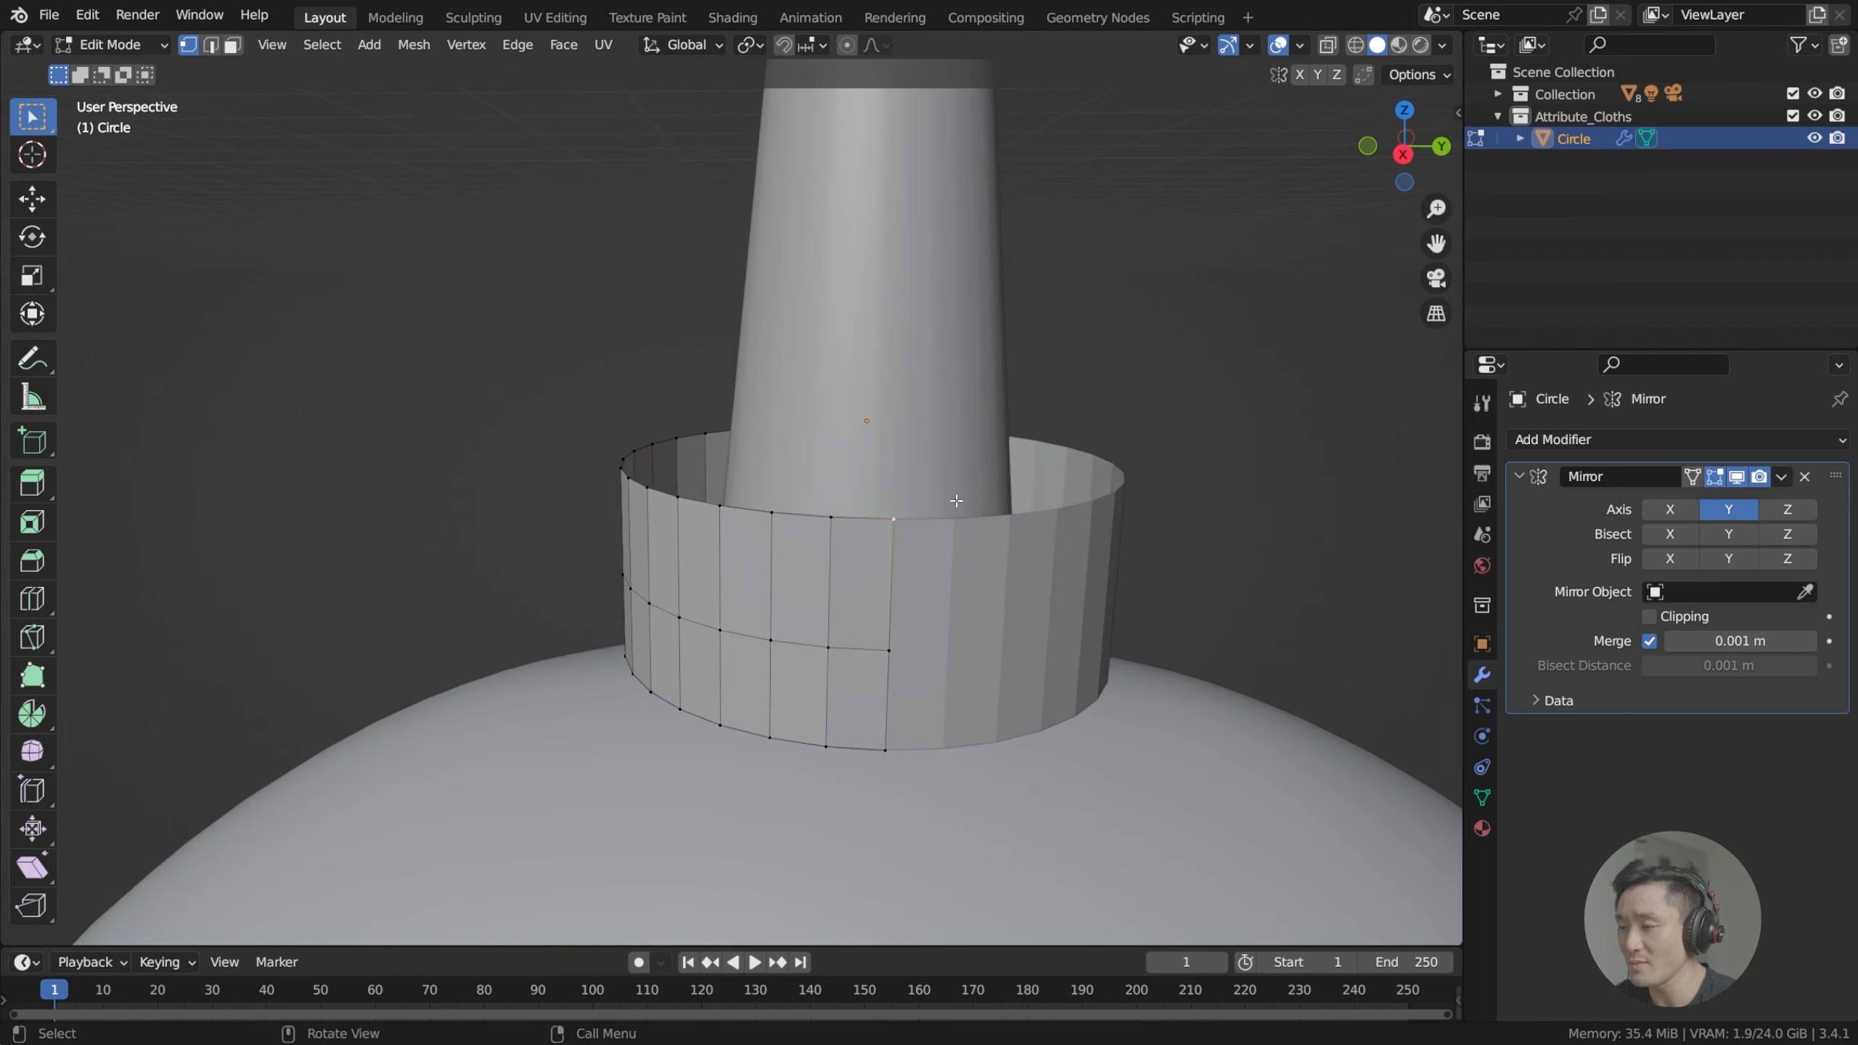
key("g")
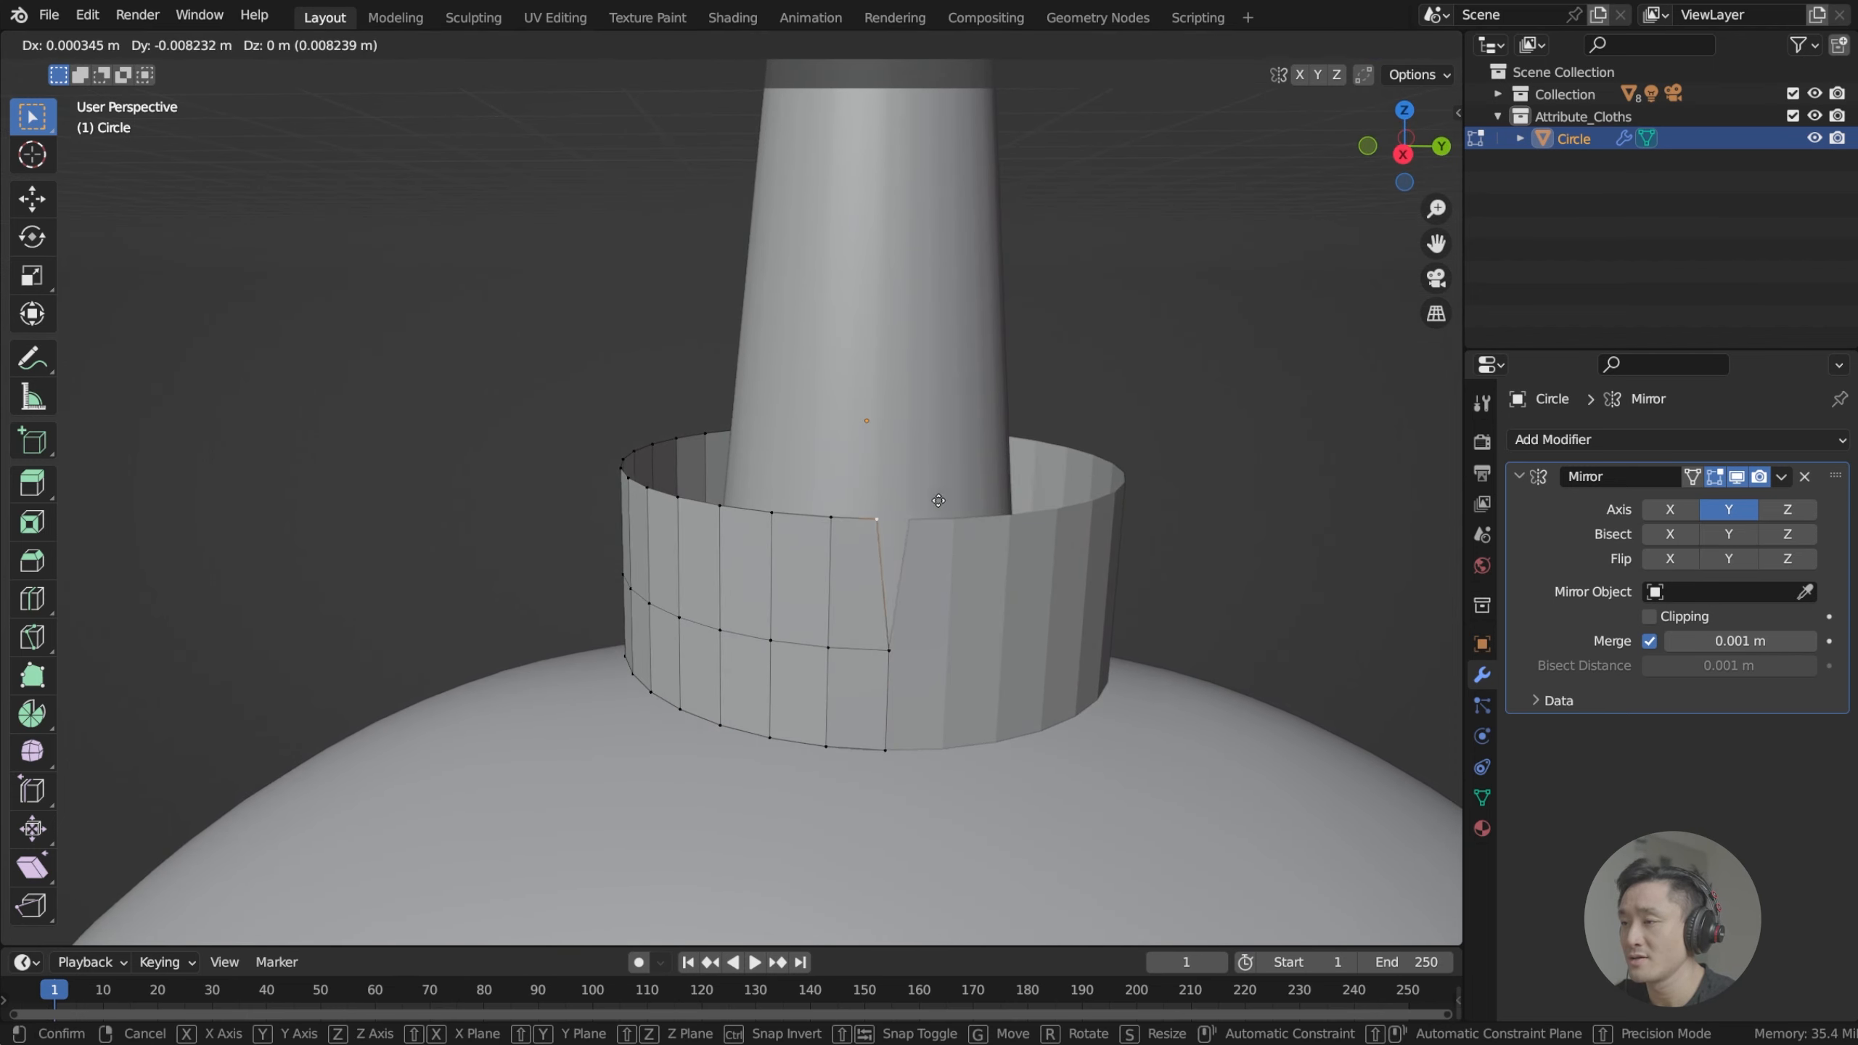
key("Escape")
In the right orthographic view, move the four vertices of the upper front face beside the mirror line about -0.018 m along Y.
key("KP_3")
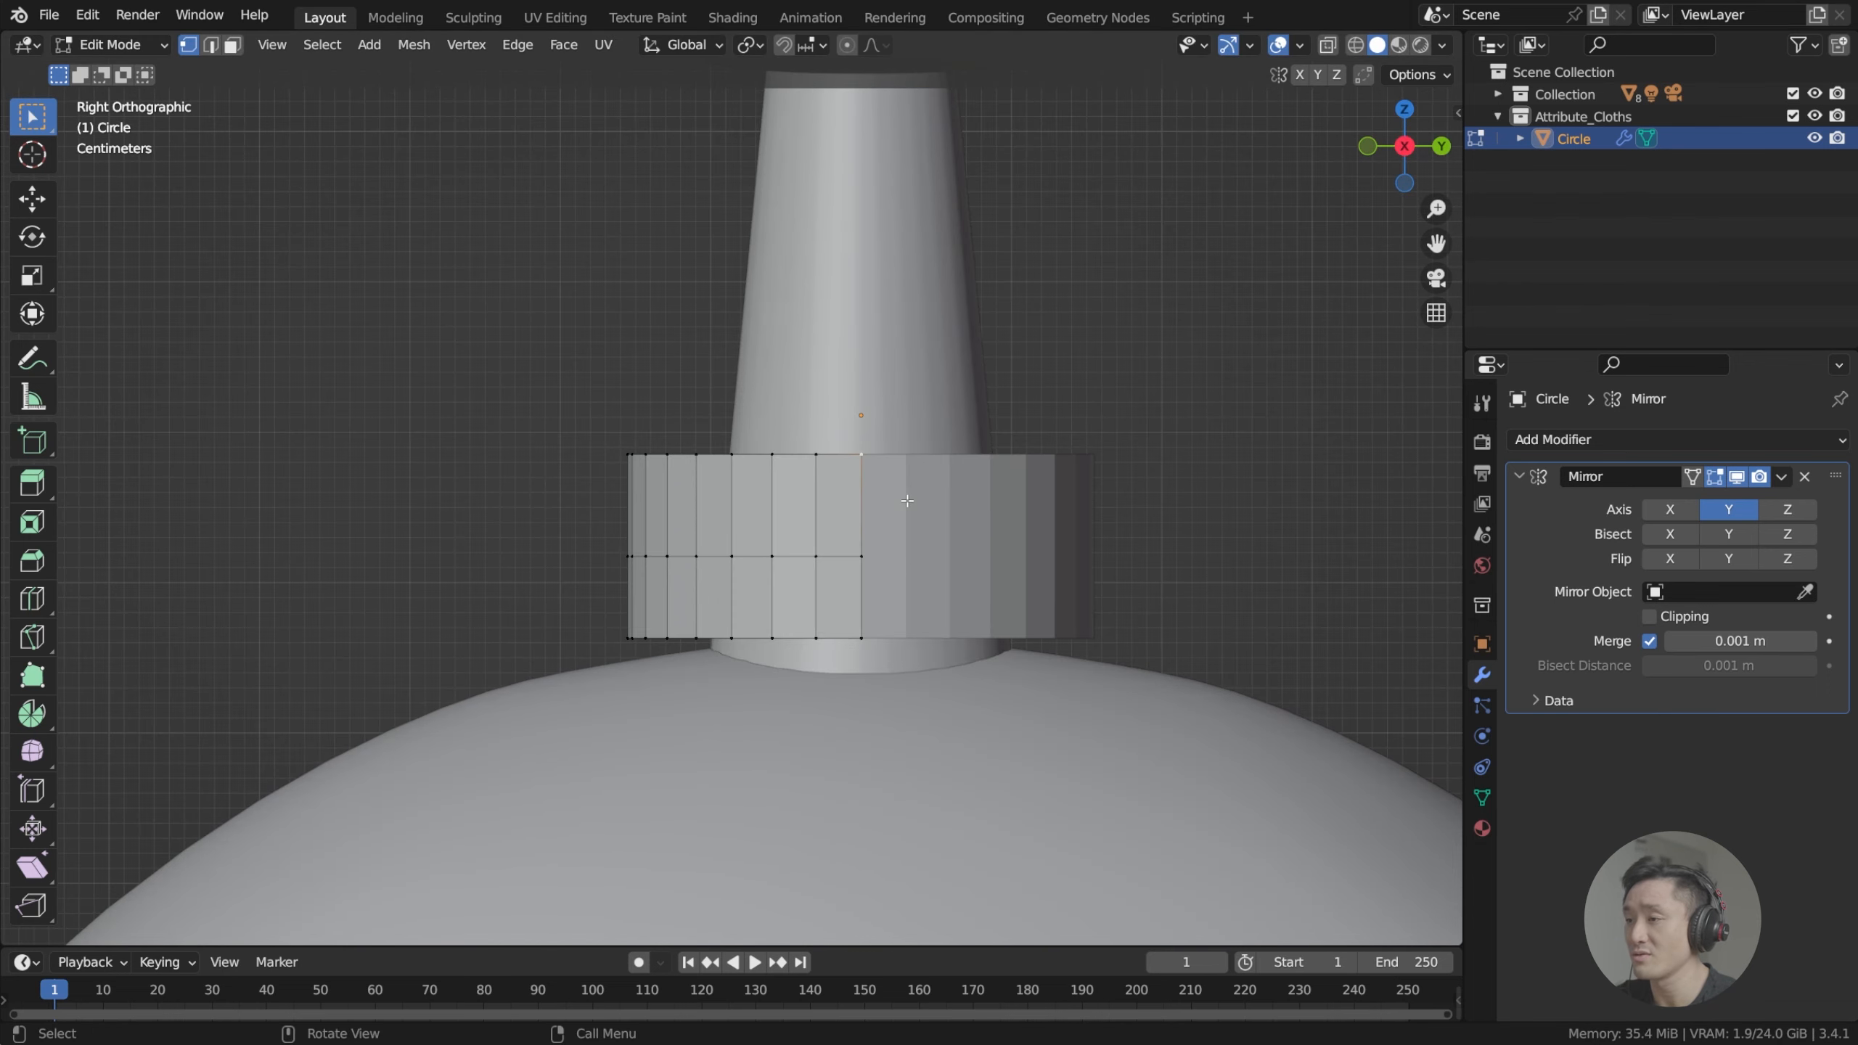
scroll(847, 444, "up", 2)
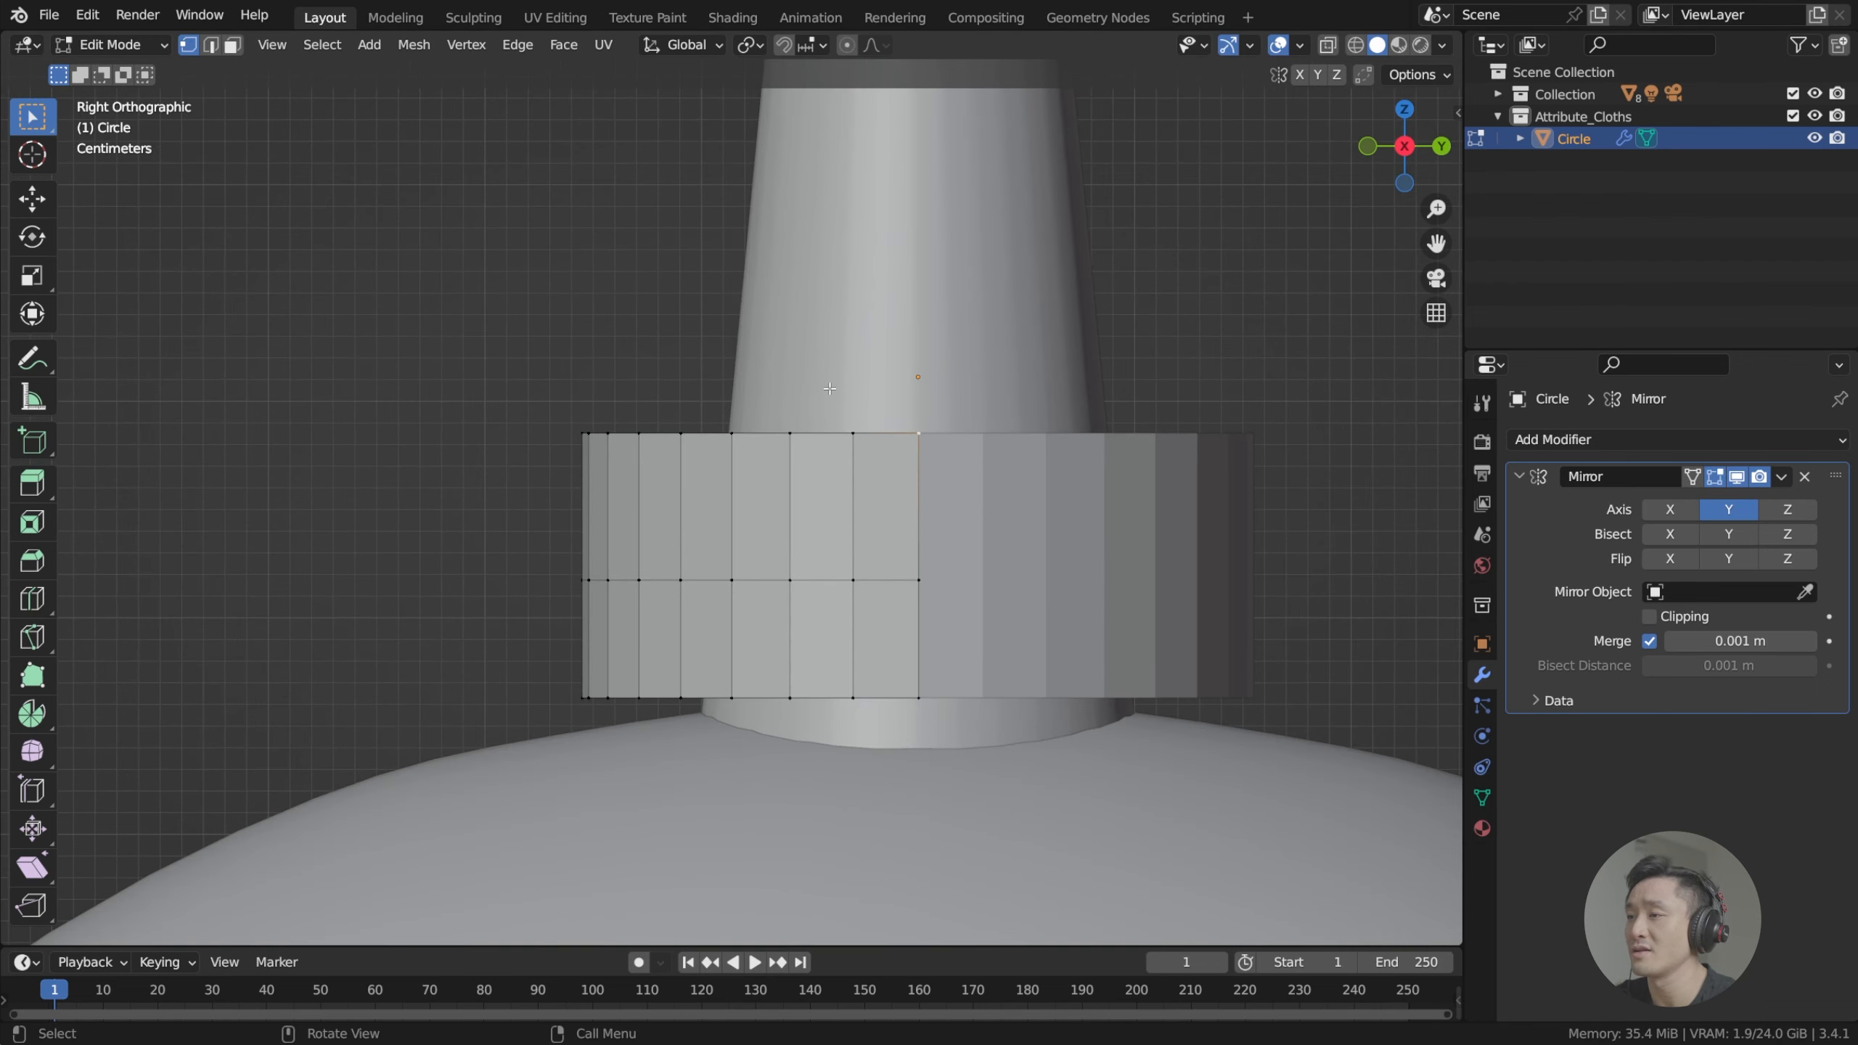
left_click_drag(820, 388, 976, 743)
left_click_drag(979, 399, 958, 412)
left_click_drag(850, 352, 995, 626)
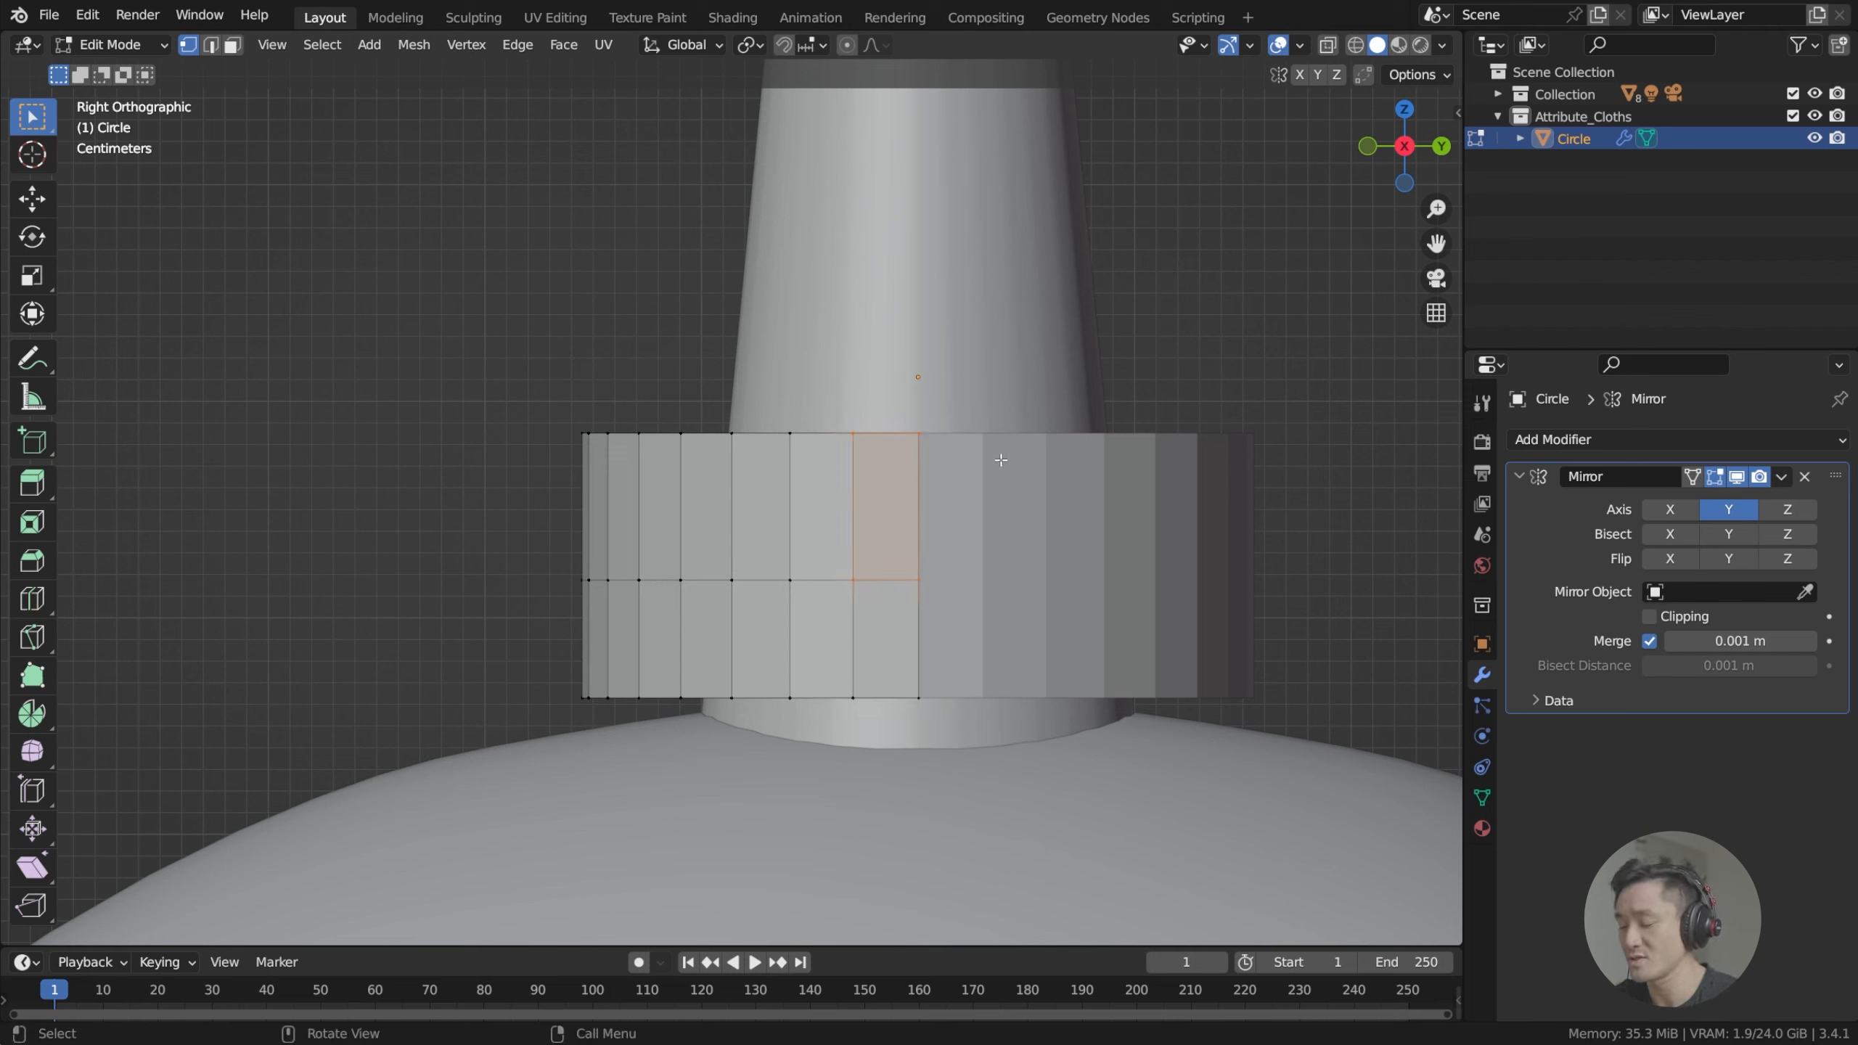
key("g")
key("z")
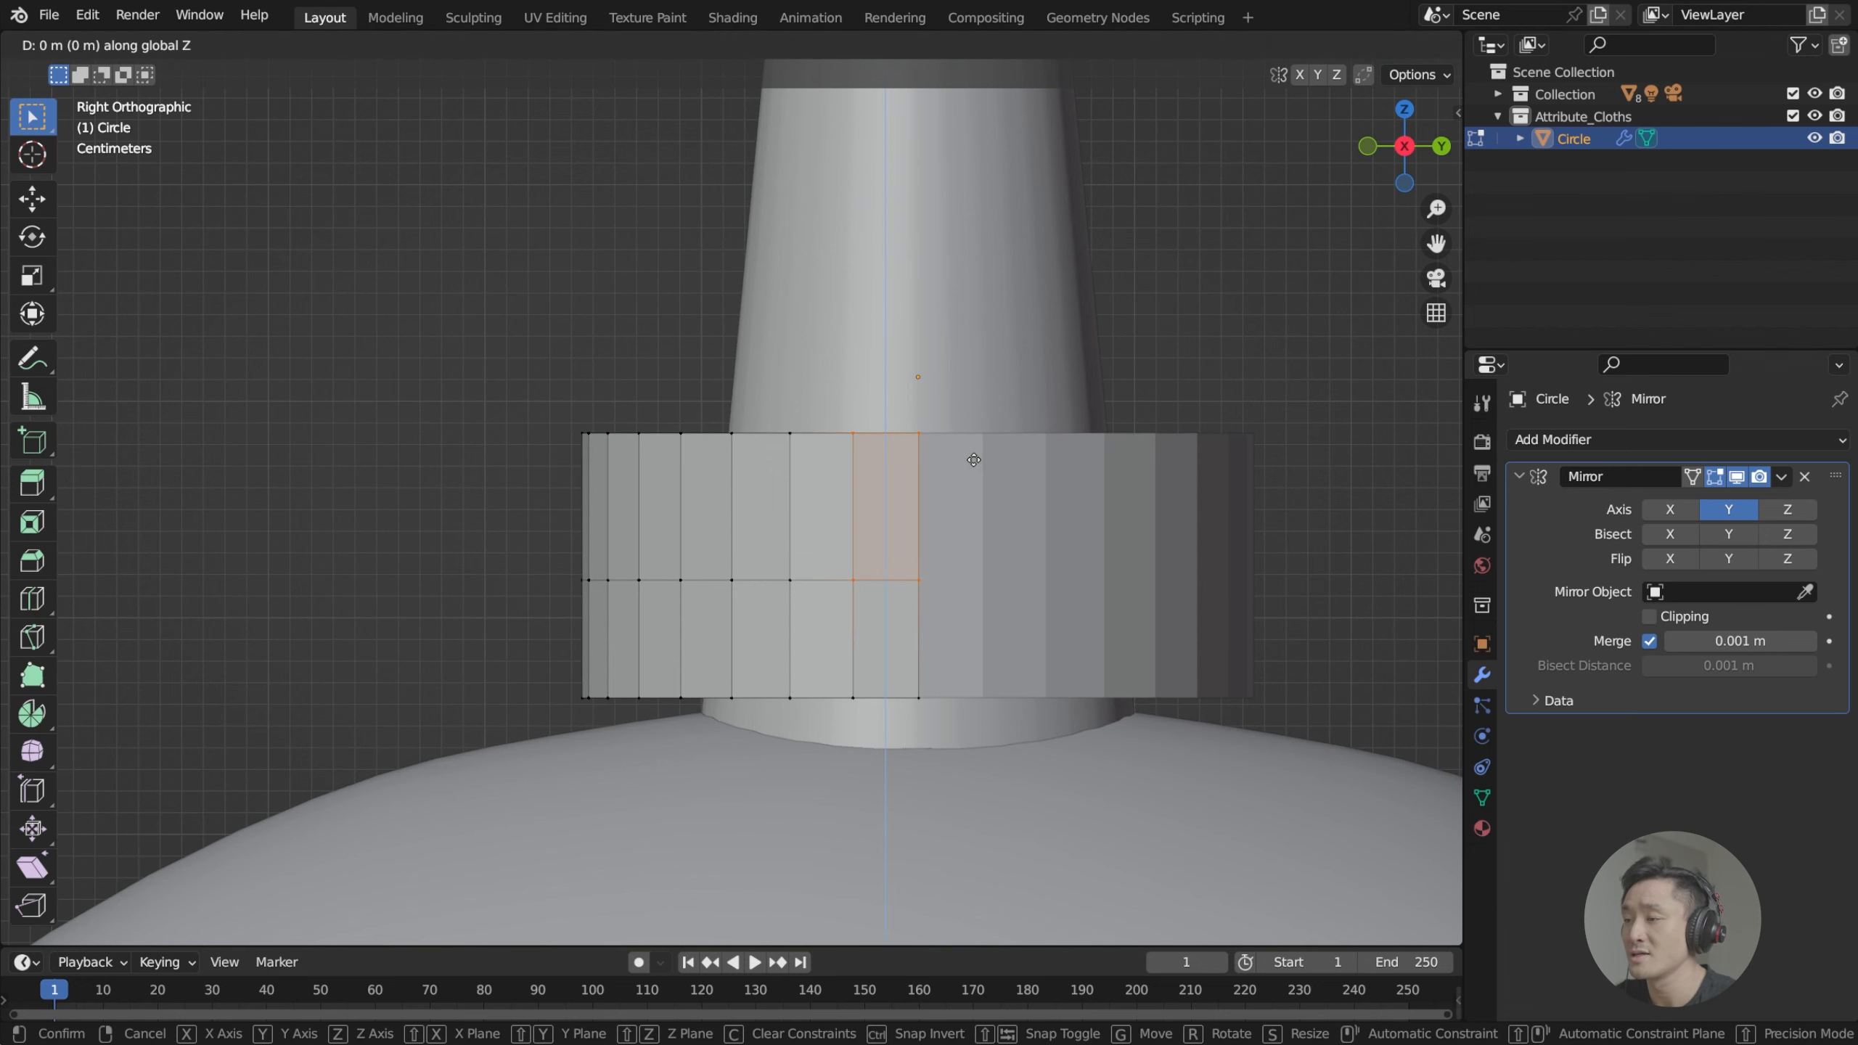
key("y")
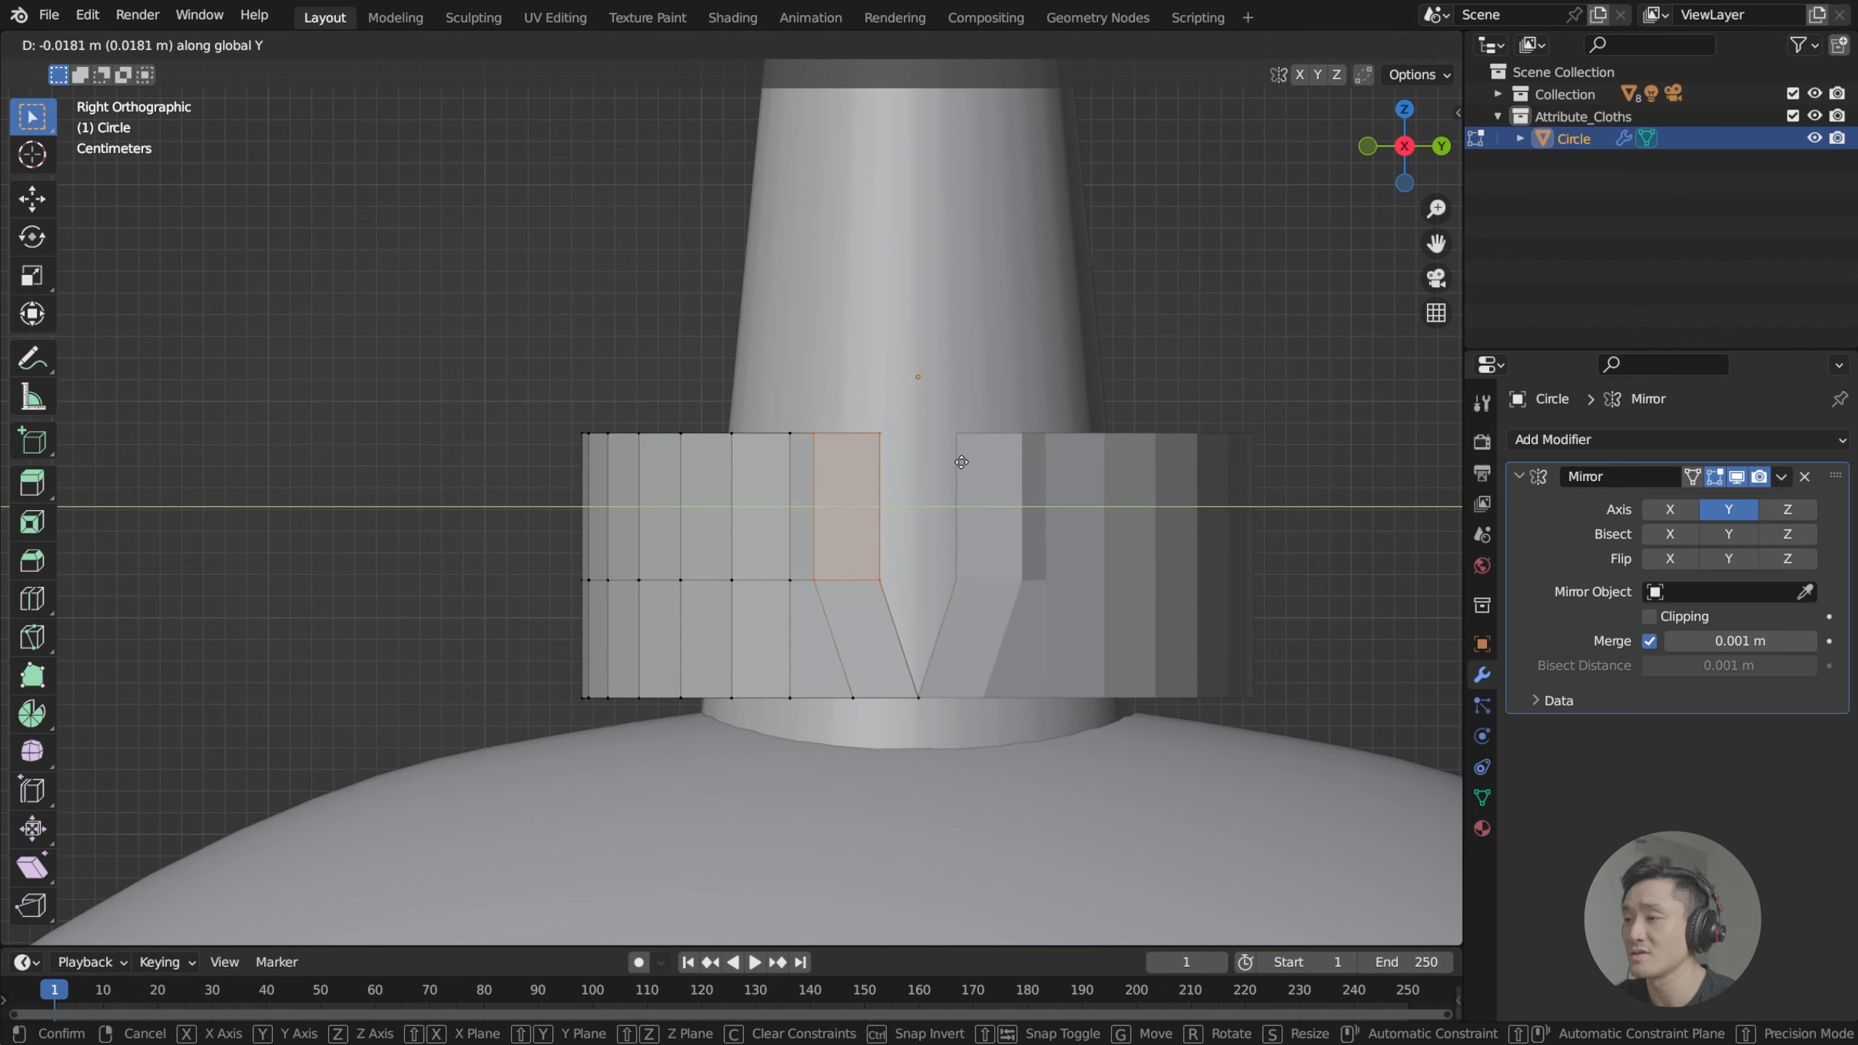
left_click(960, 461)
middle_click_drag(963, 433, 950, 516)
key("KP_3")
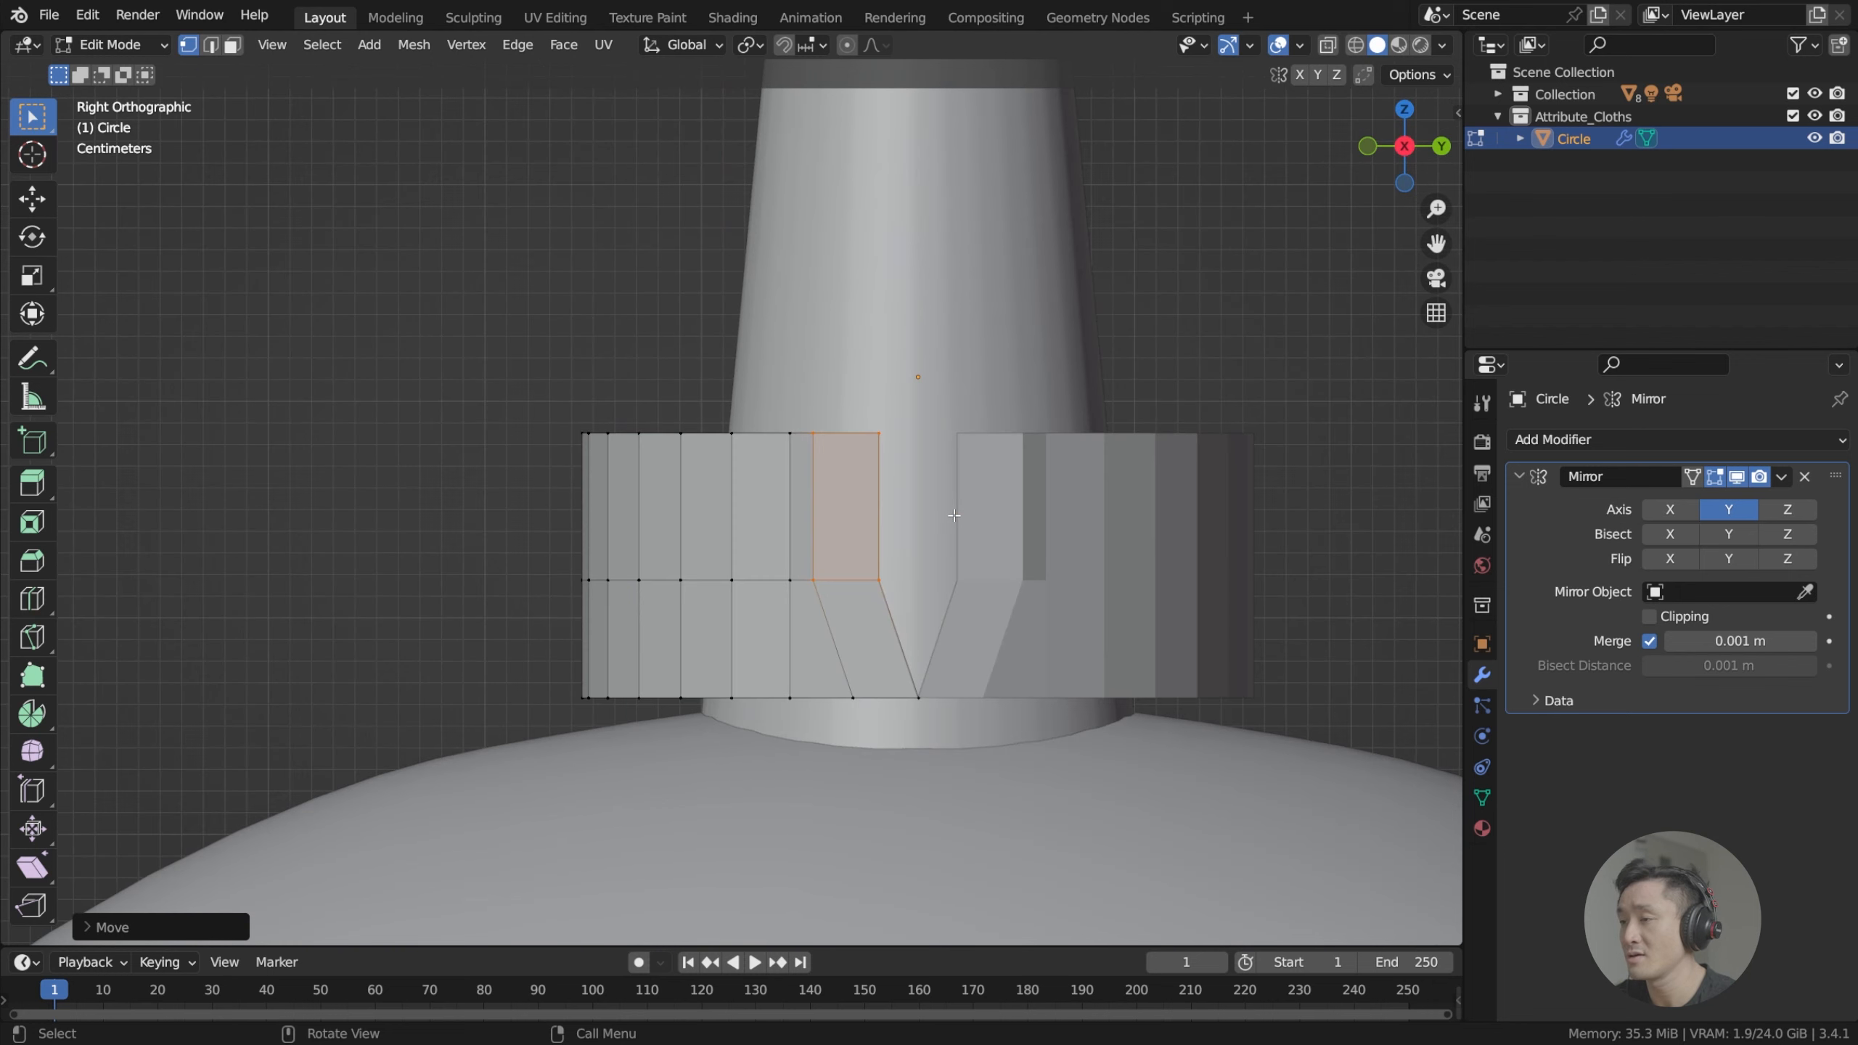
Move the top corner vertex of the collar's front opening about 0.015 m along Y, further away from the mirror line.
left_click(878, 433)
key("g")
key("z")
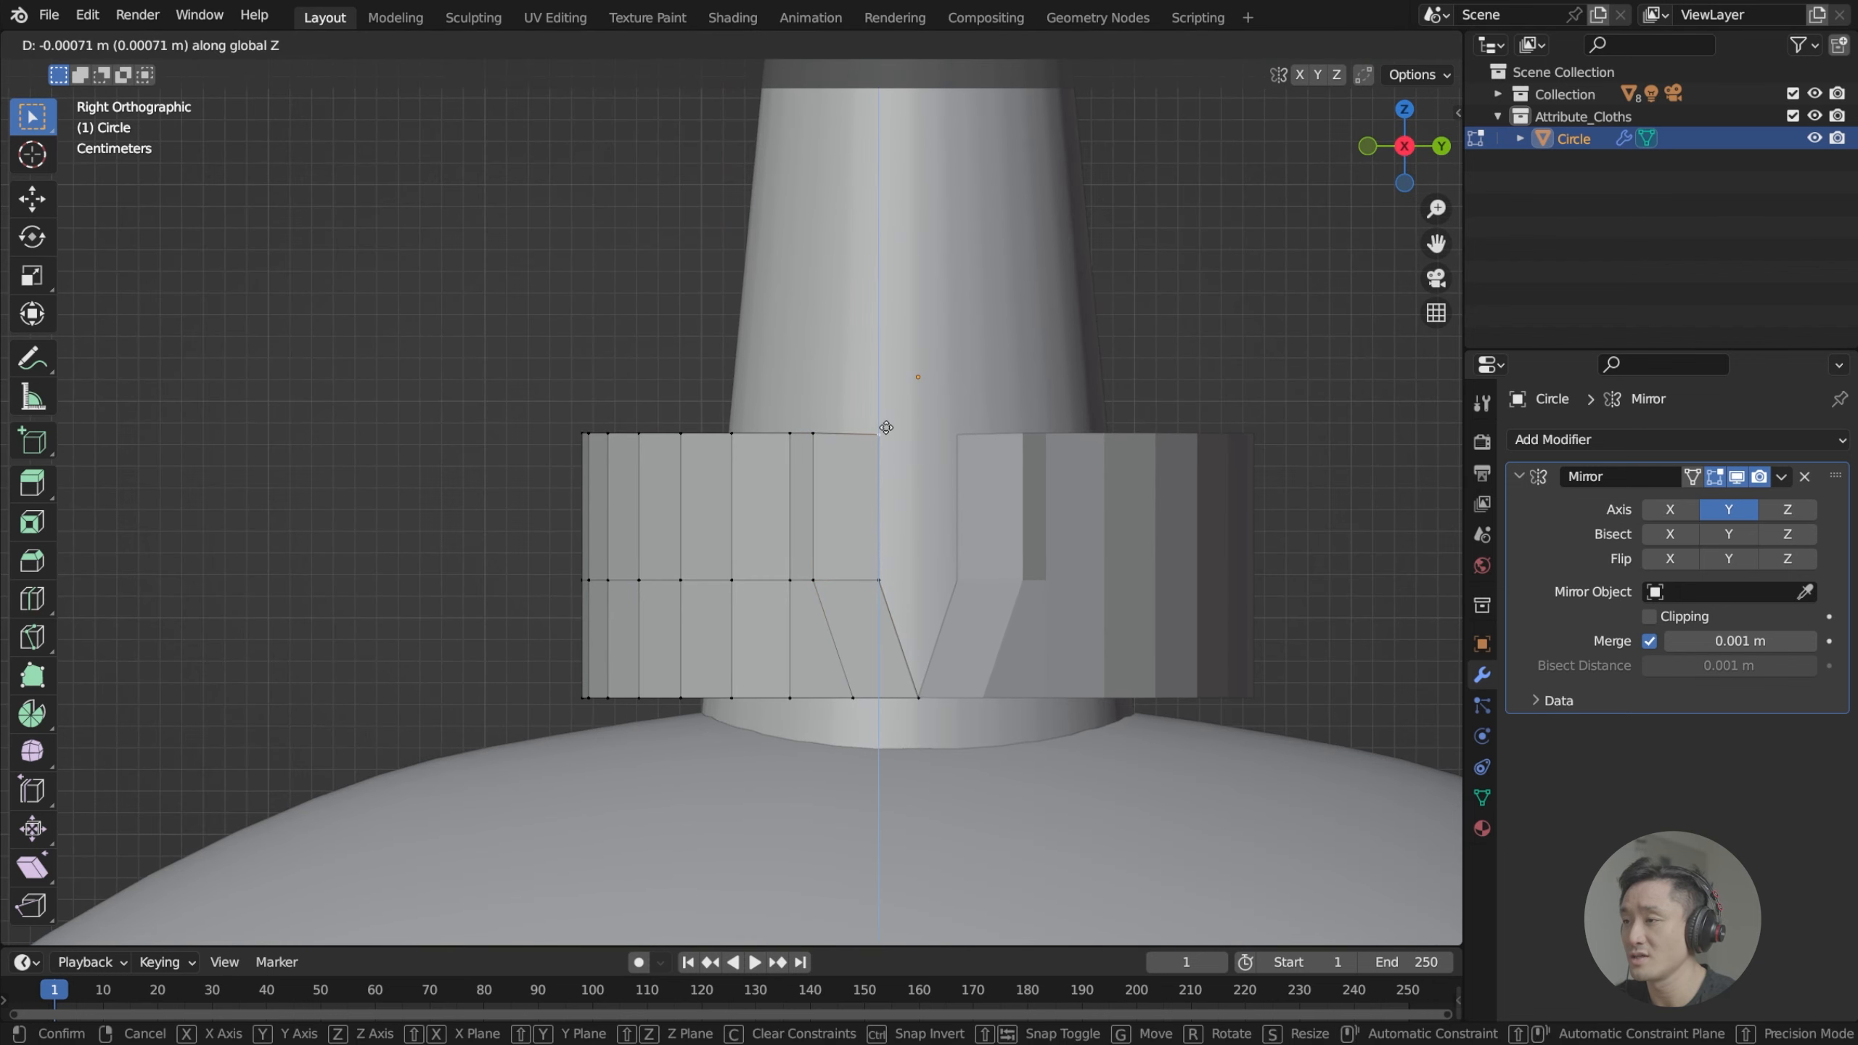
key("y")
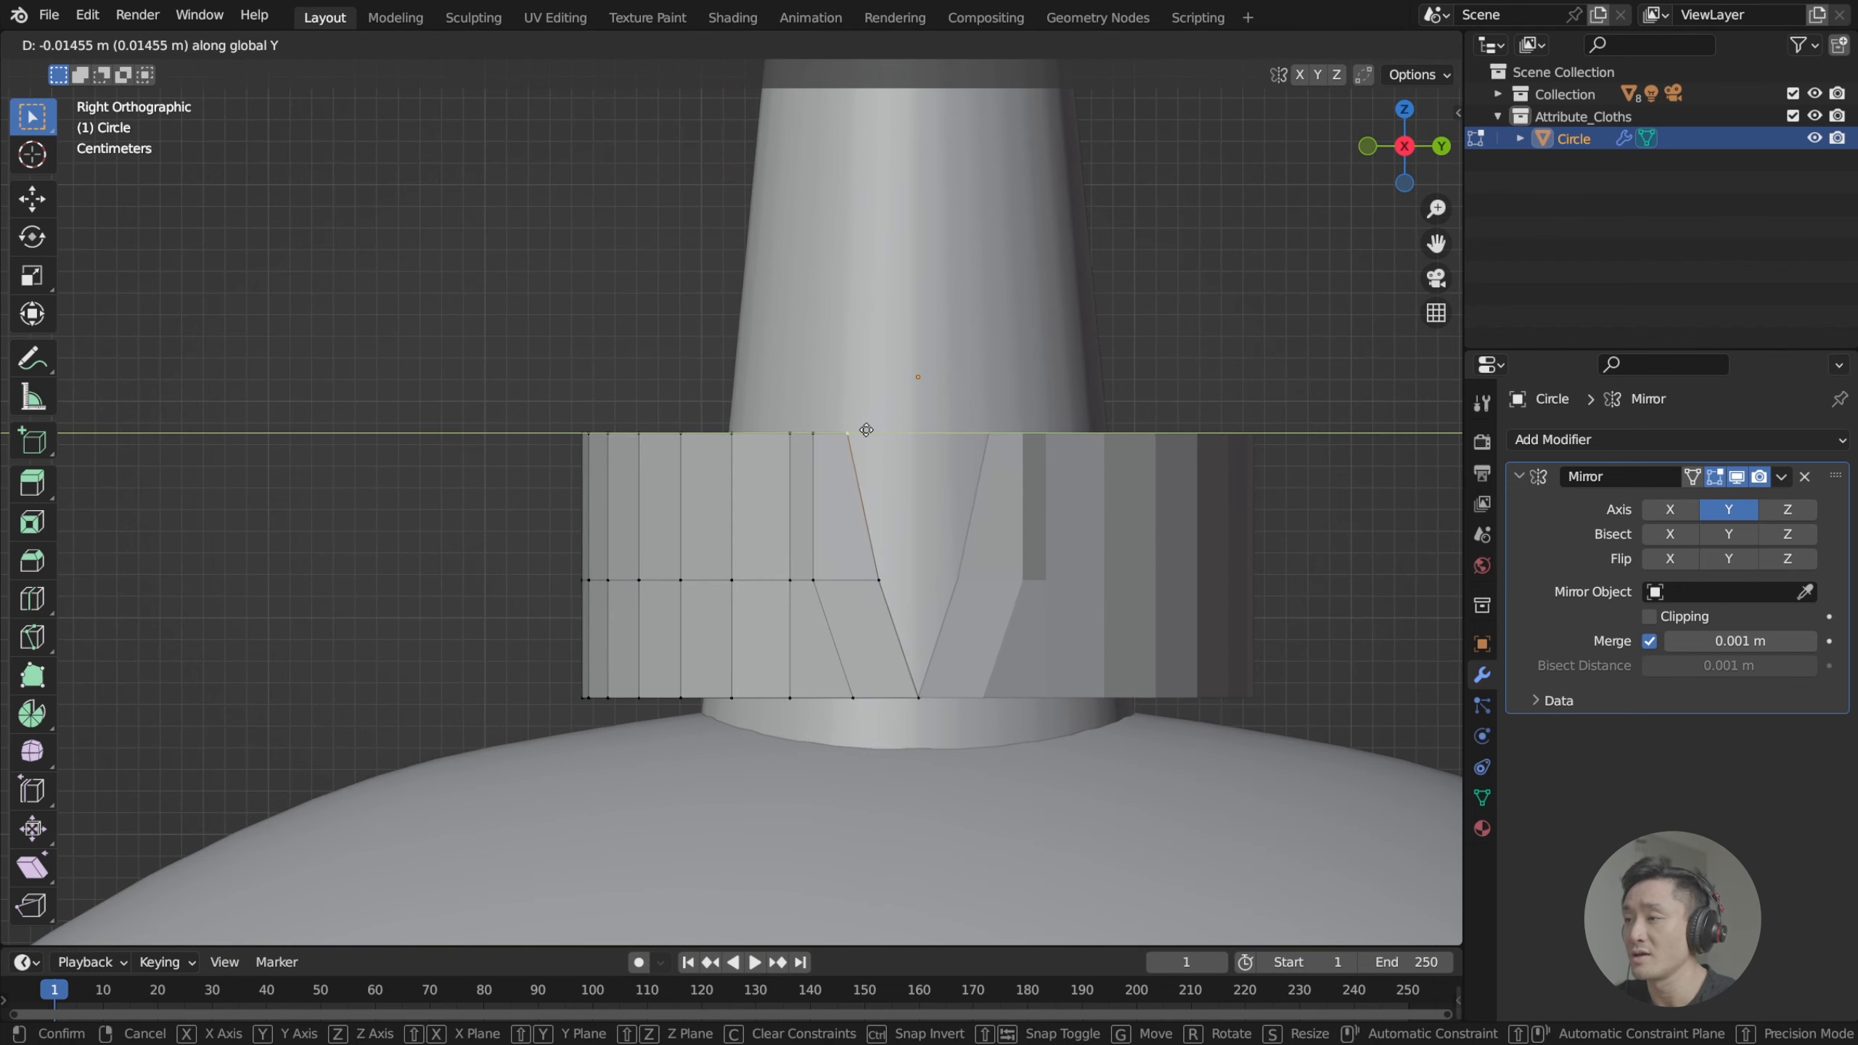
left_click(861, 430)
middle_click_drag(861, 429, 870, 464)
scroll(870, 464, "down", 4)
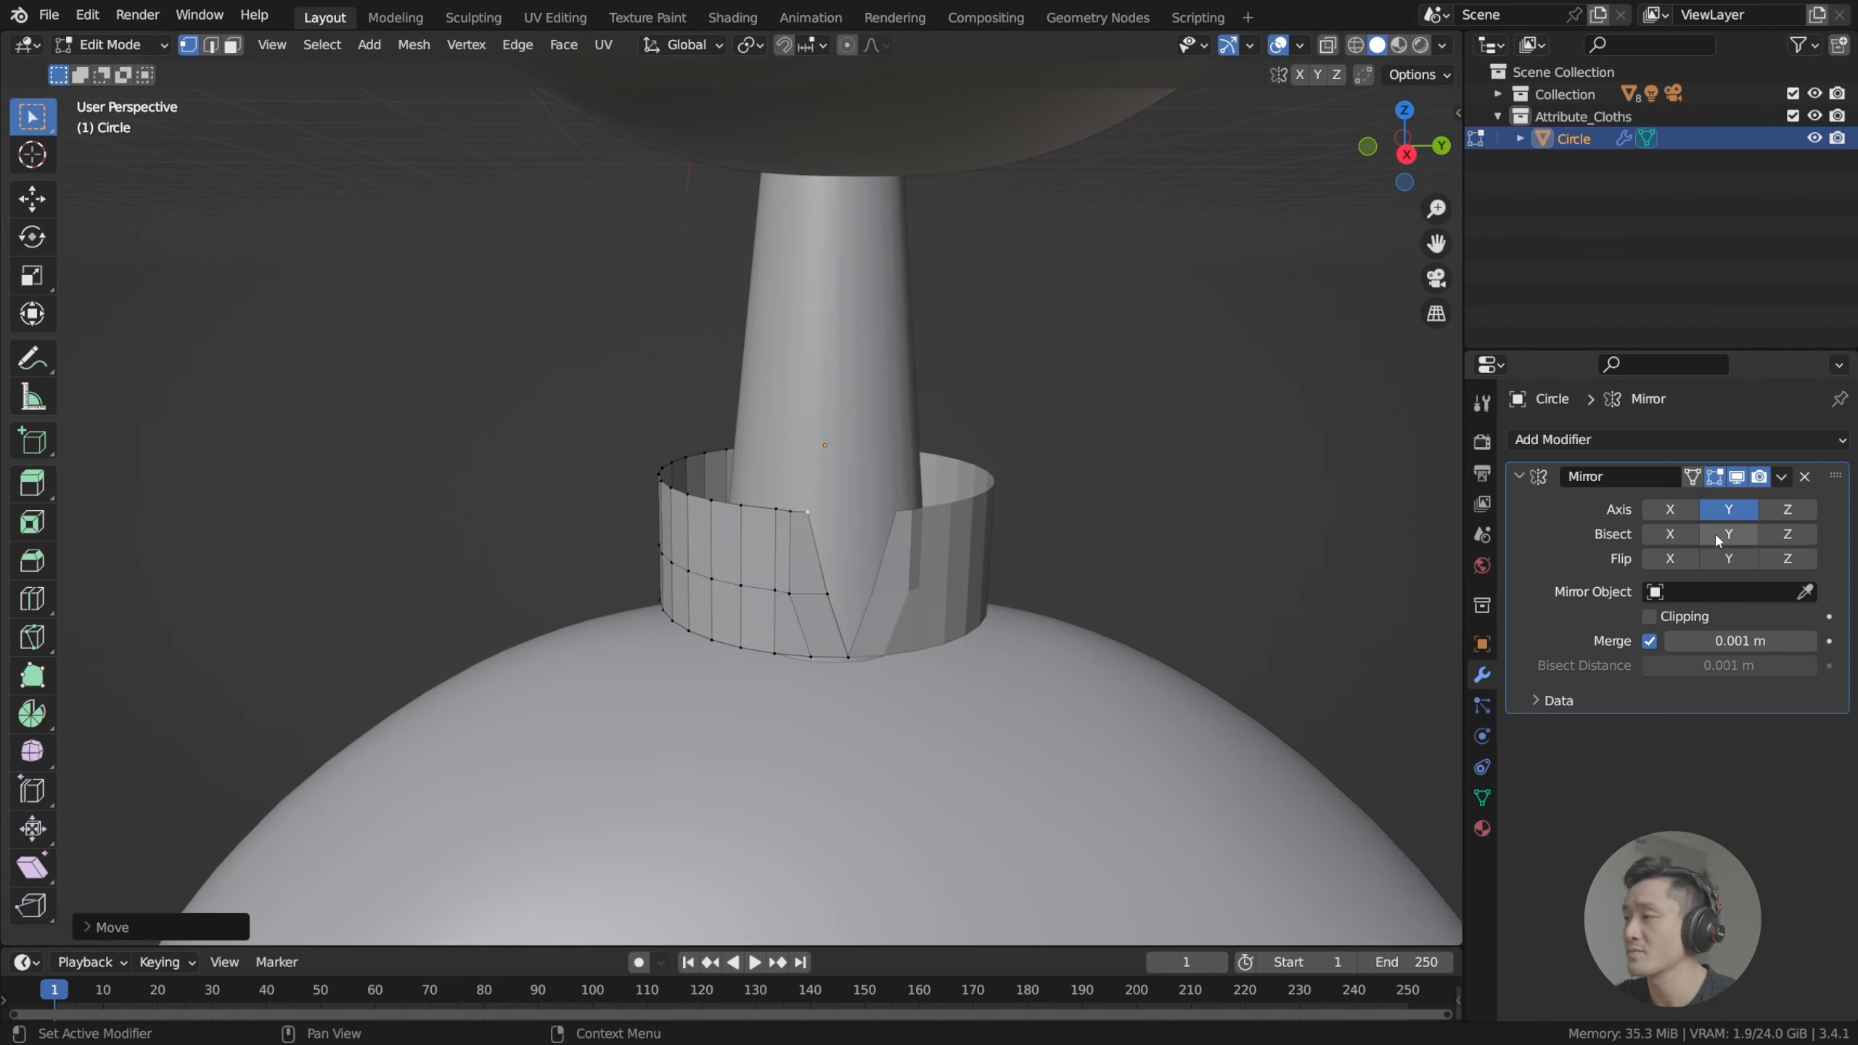
Return to Object Mode and apply Shade Smooth to the collar.
key("Tab")
middle_click_drag(973, 558, 929, 547)
right_click(963, 563)
left_click(964, 564)
right_click(930, 550)
left_click(943, 561)
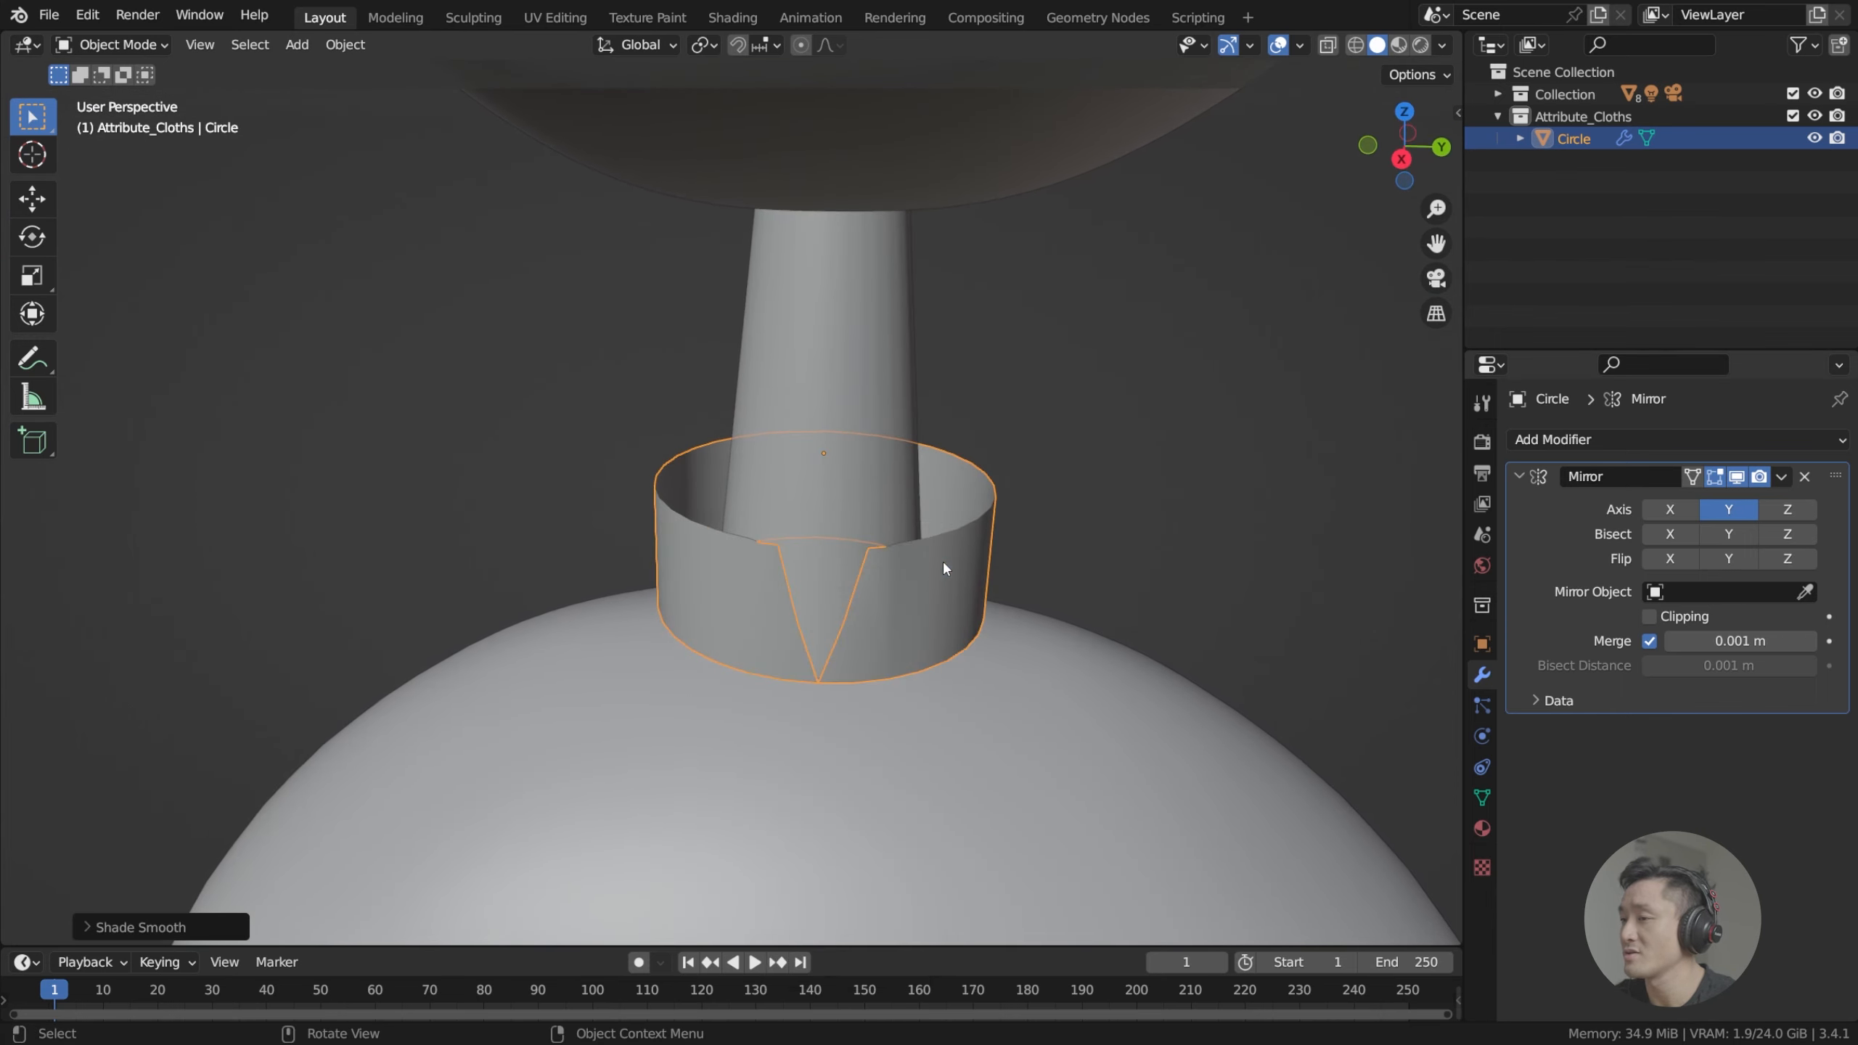
Try a Subdivision Surface modifier on the collar and inspect the shape of its front opening.
left_click(1519, 440)
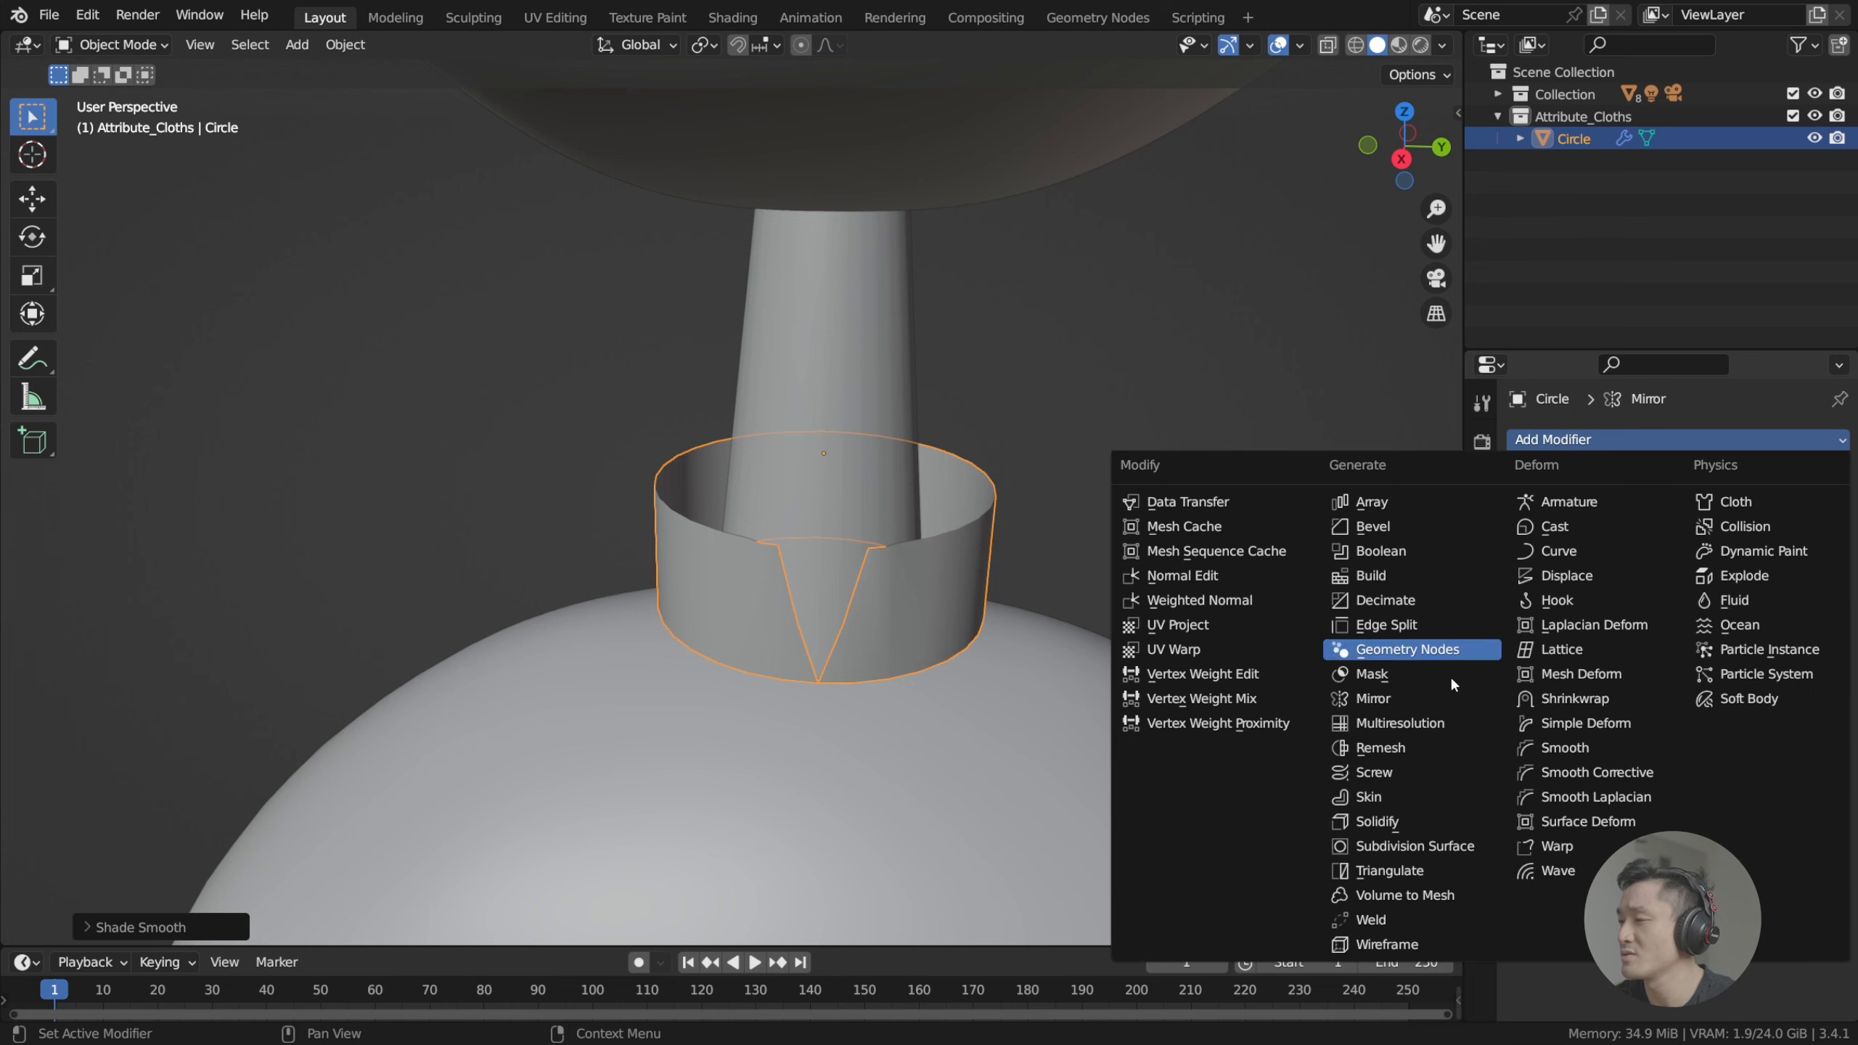
left_click(1430, 846)
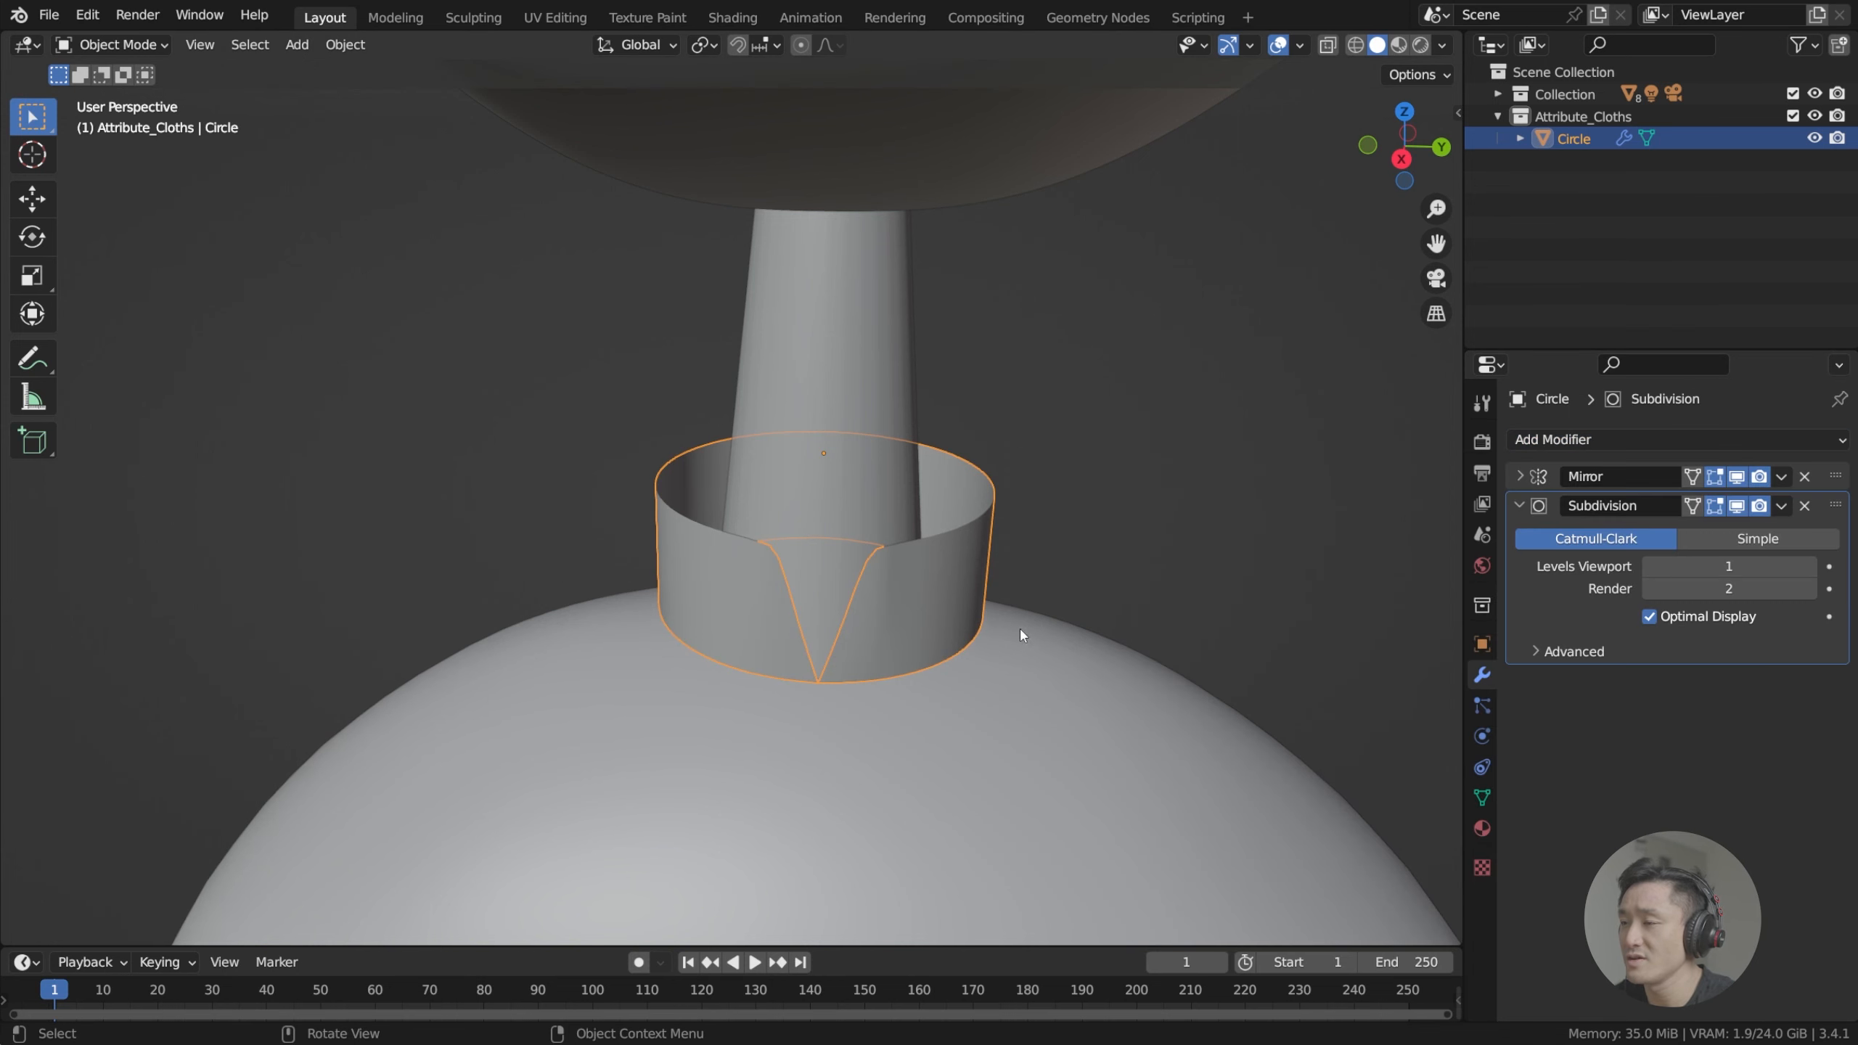
middle_click_drag(1019, 627, 964, 577)
scroll(966, 548, "up", 4)
scroll(926, 569, "down", 4)
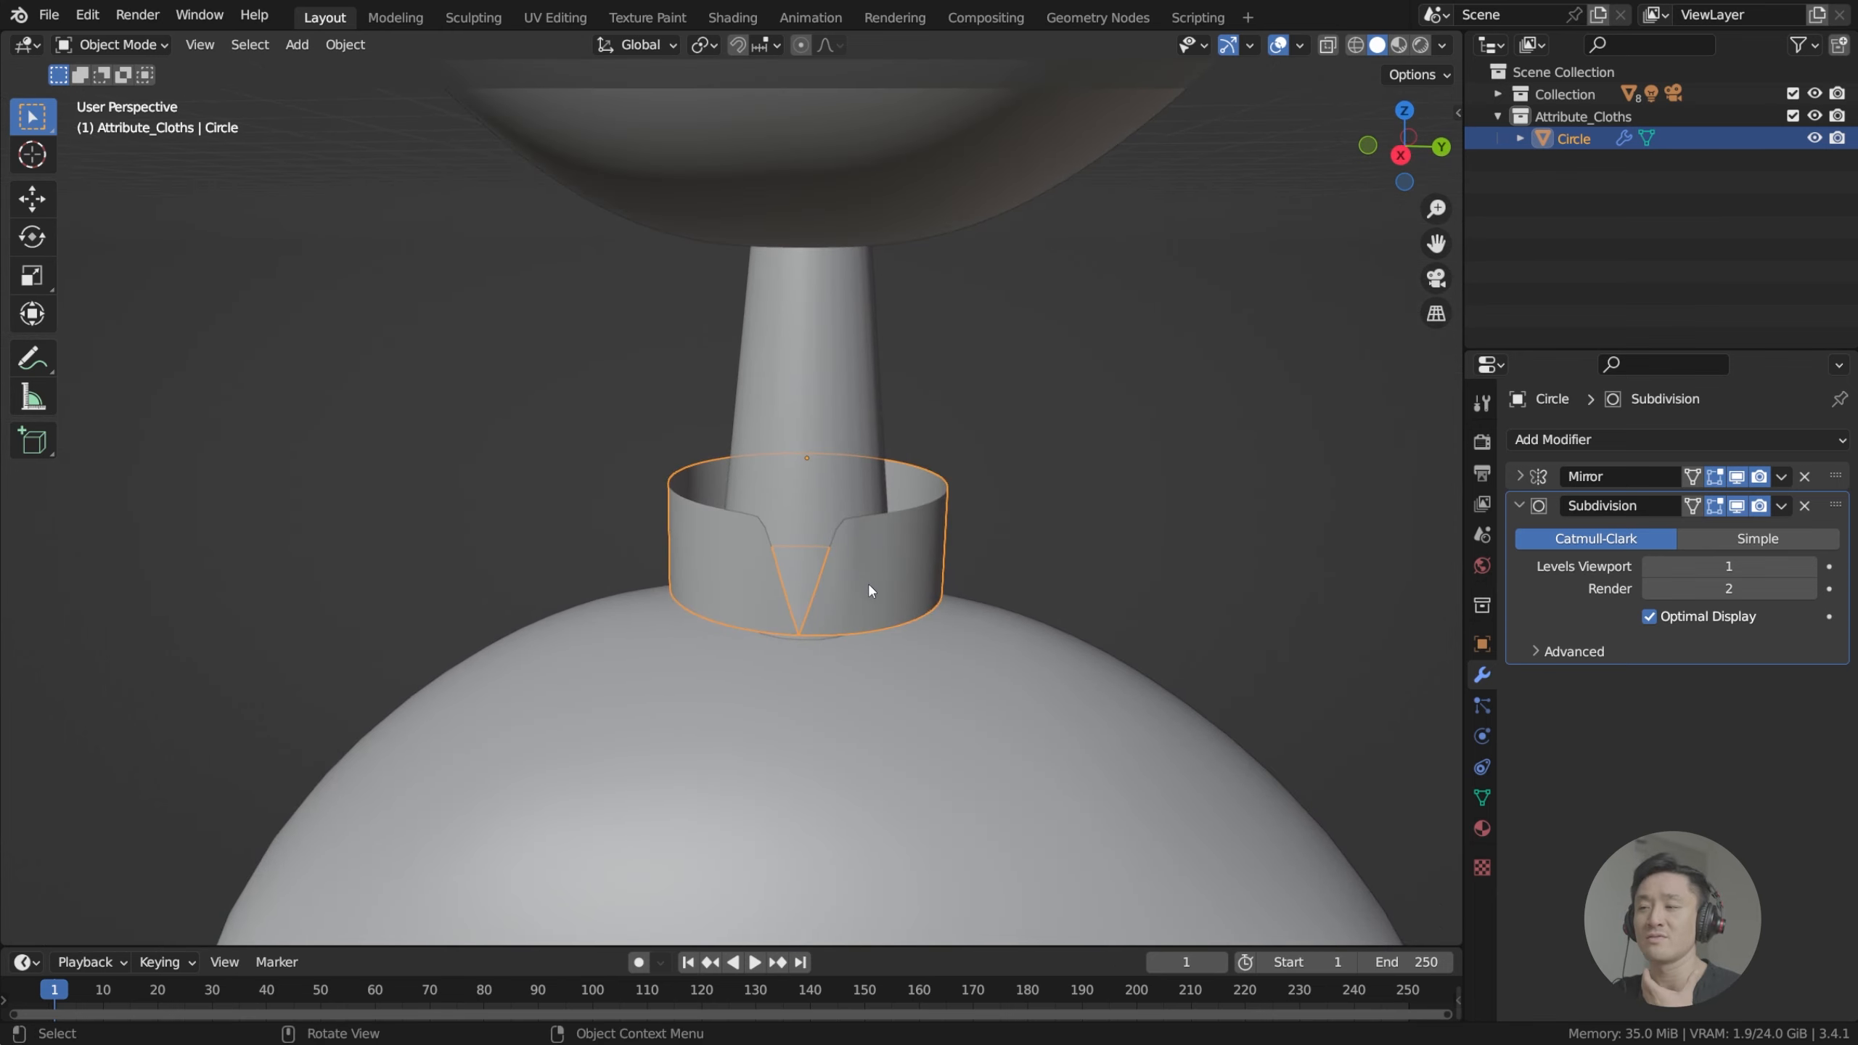
middle_click_drag(853, 585, 863, 551)
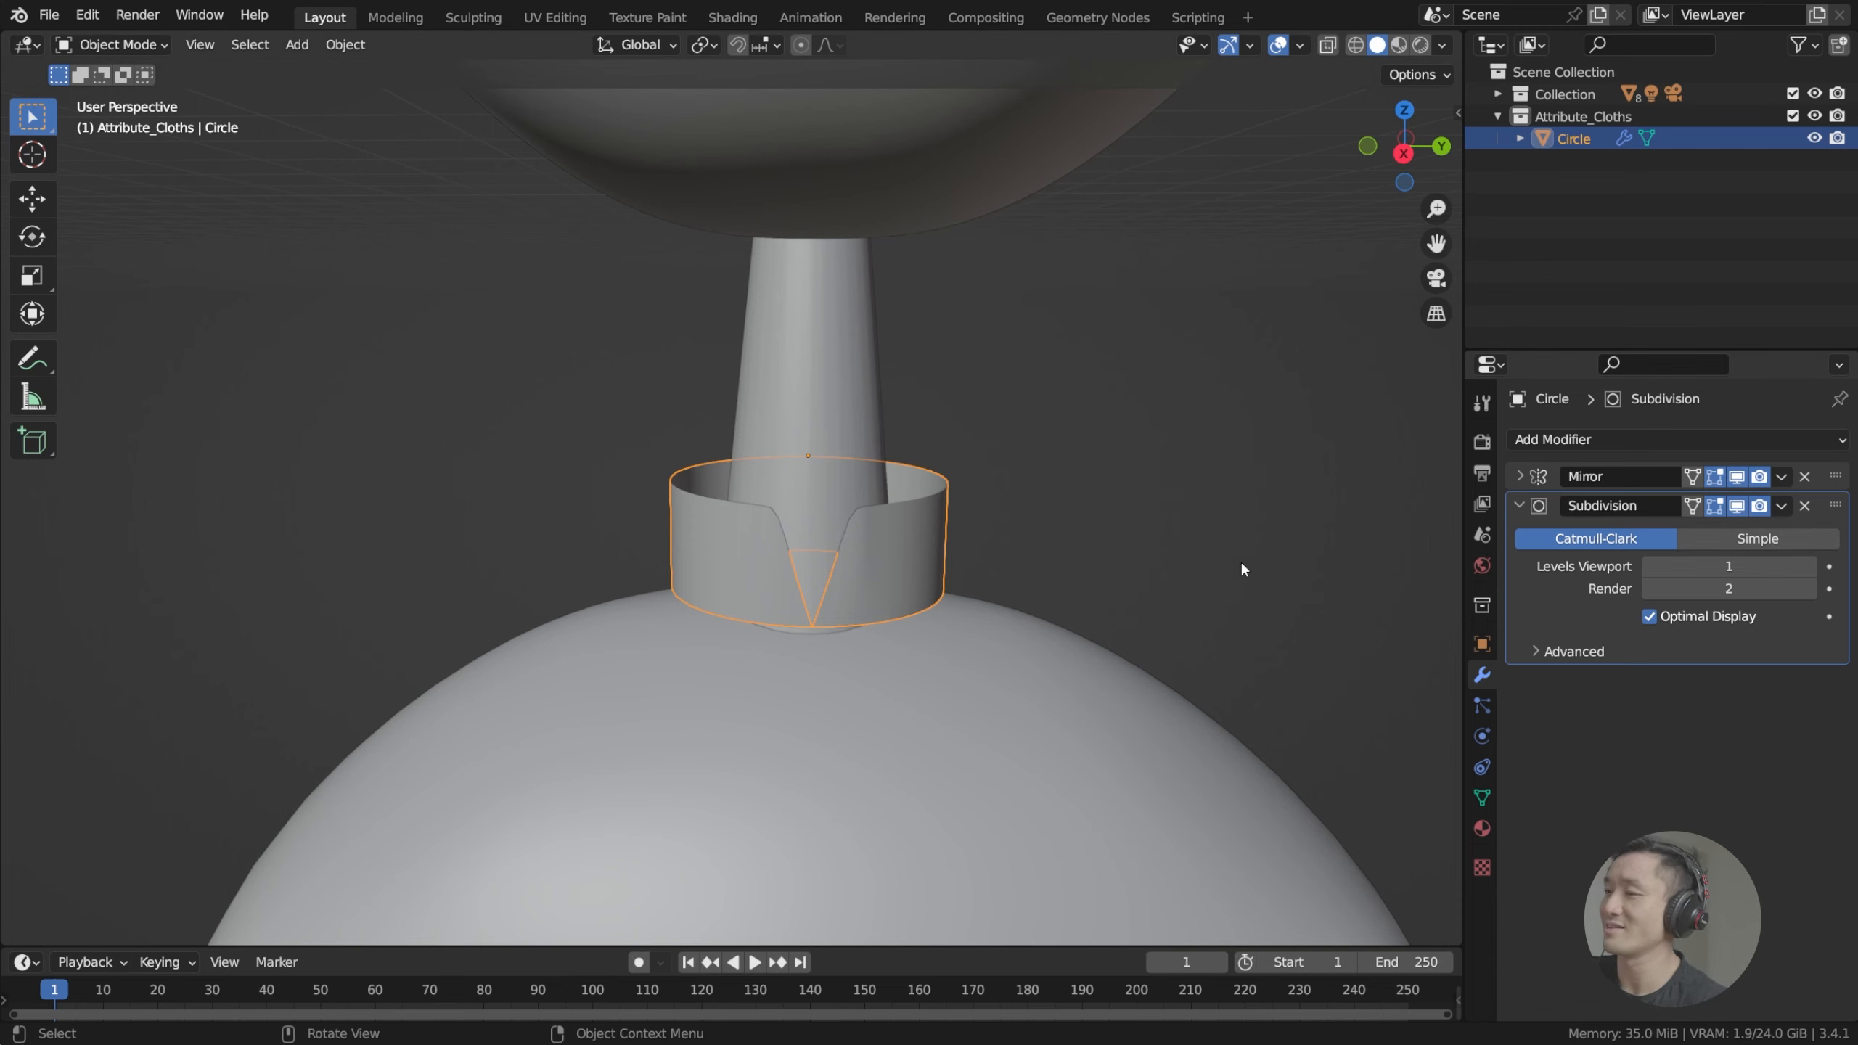
scroll(1030, 560, "up", 2)
middle_click_drag(1185, 562, 1052, 543)
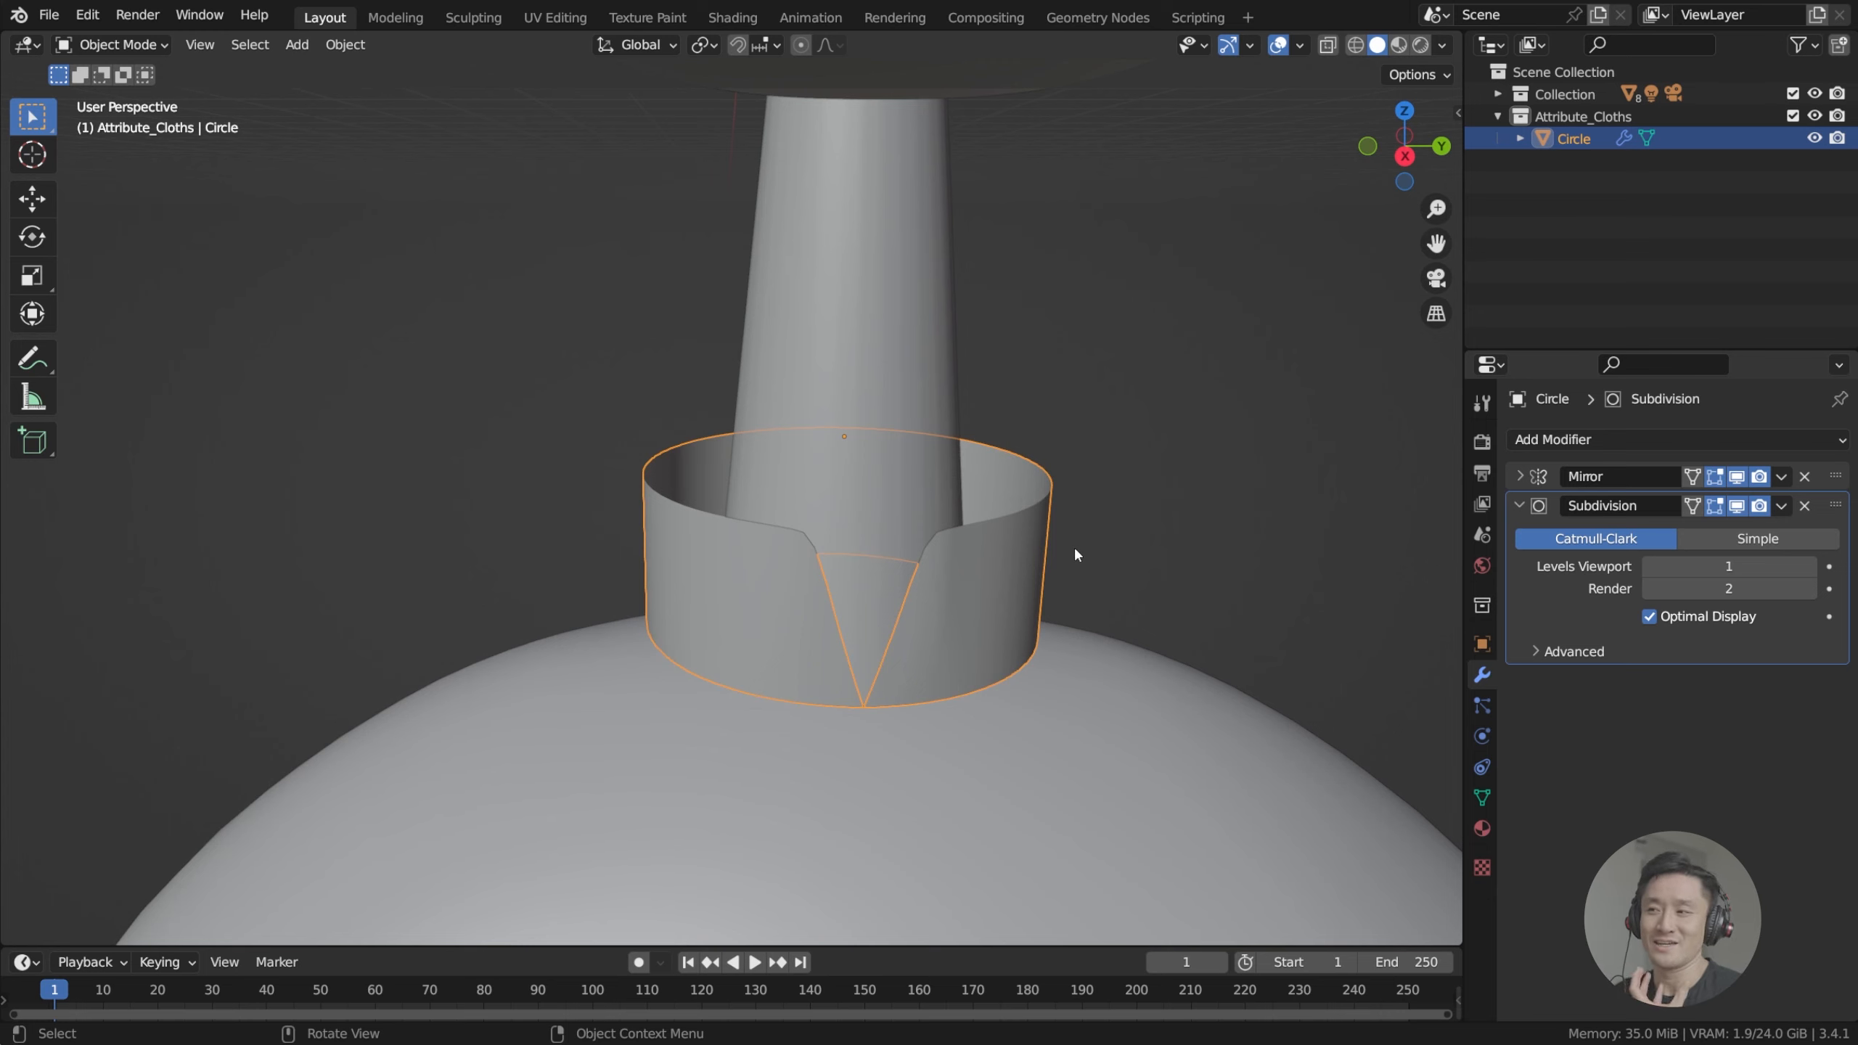
scroll(1074, 546, "down", 1)
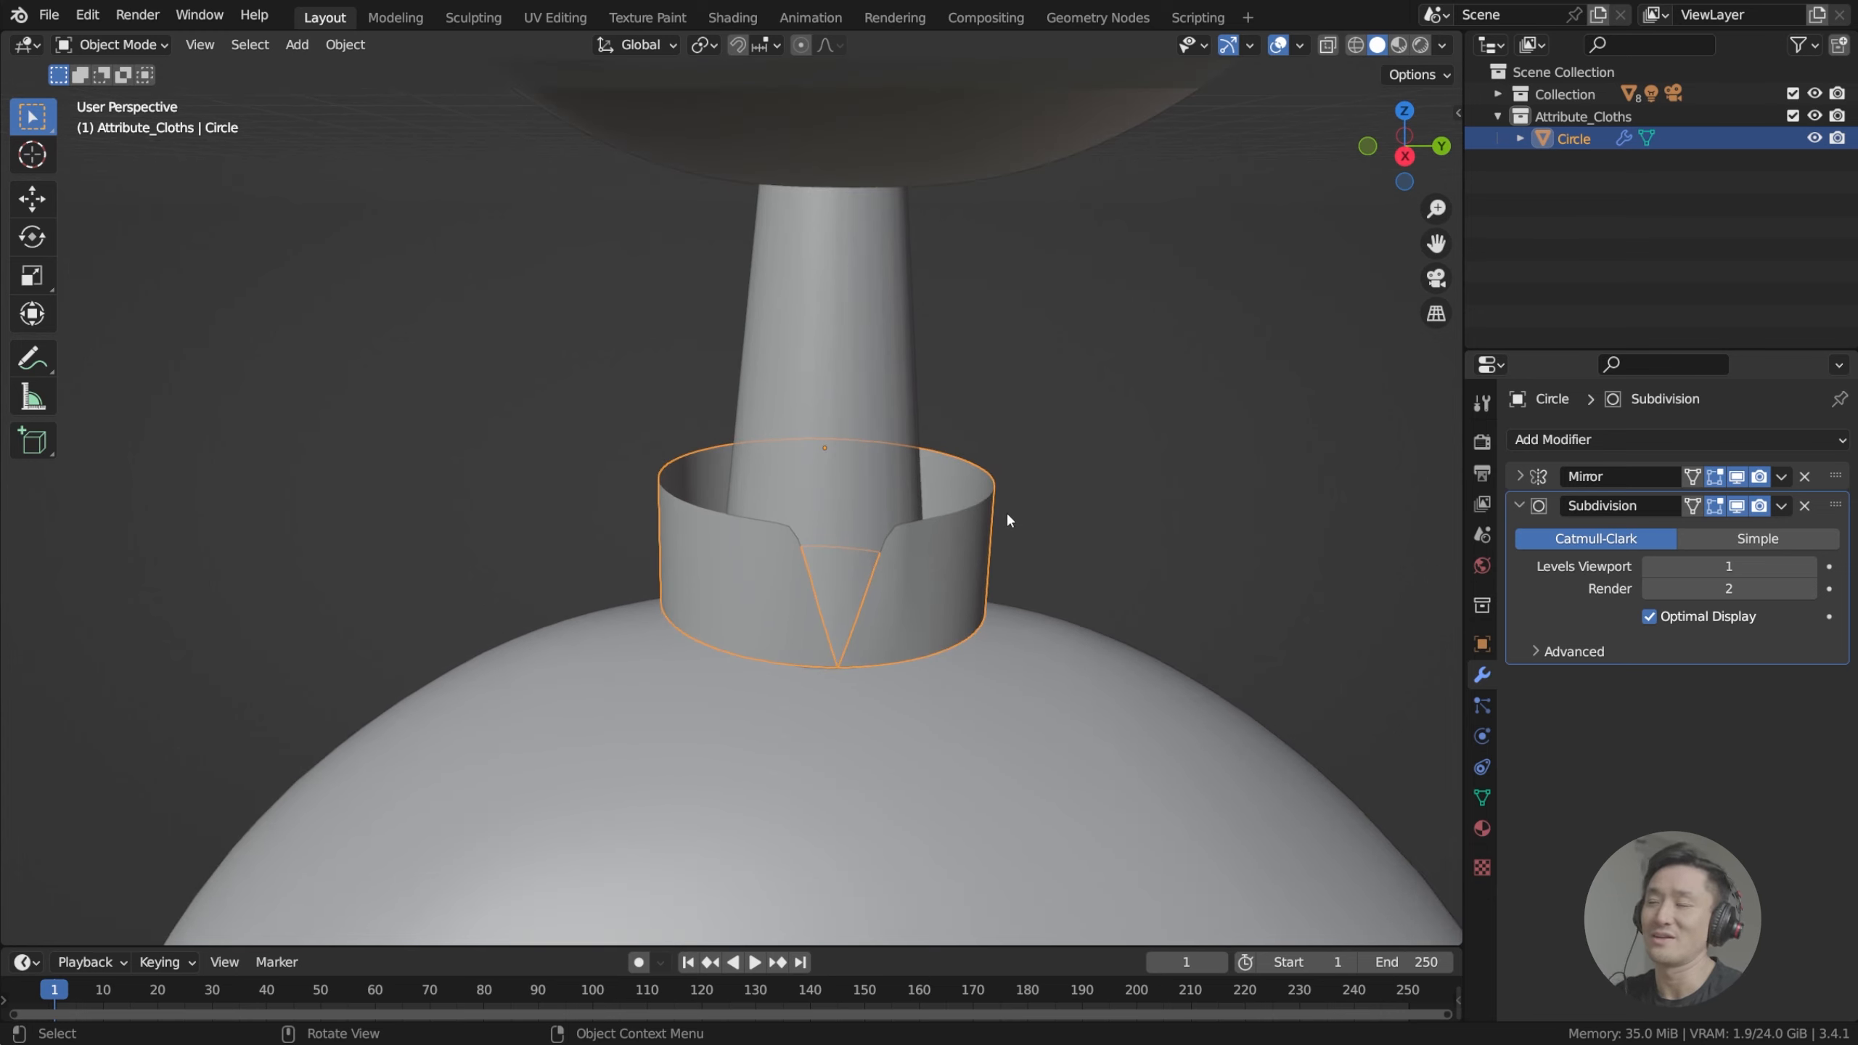
middle_click_drag(1001, 508, 953, 519)
Enter Edit Mode on the collar and remove its Subdivision modifier.
key("Tab")
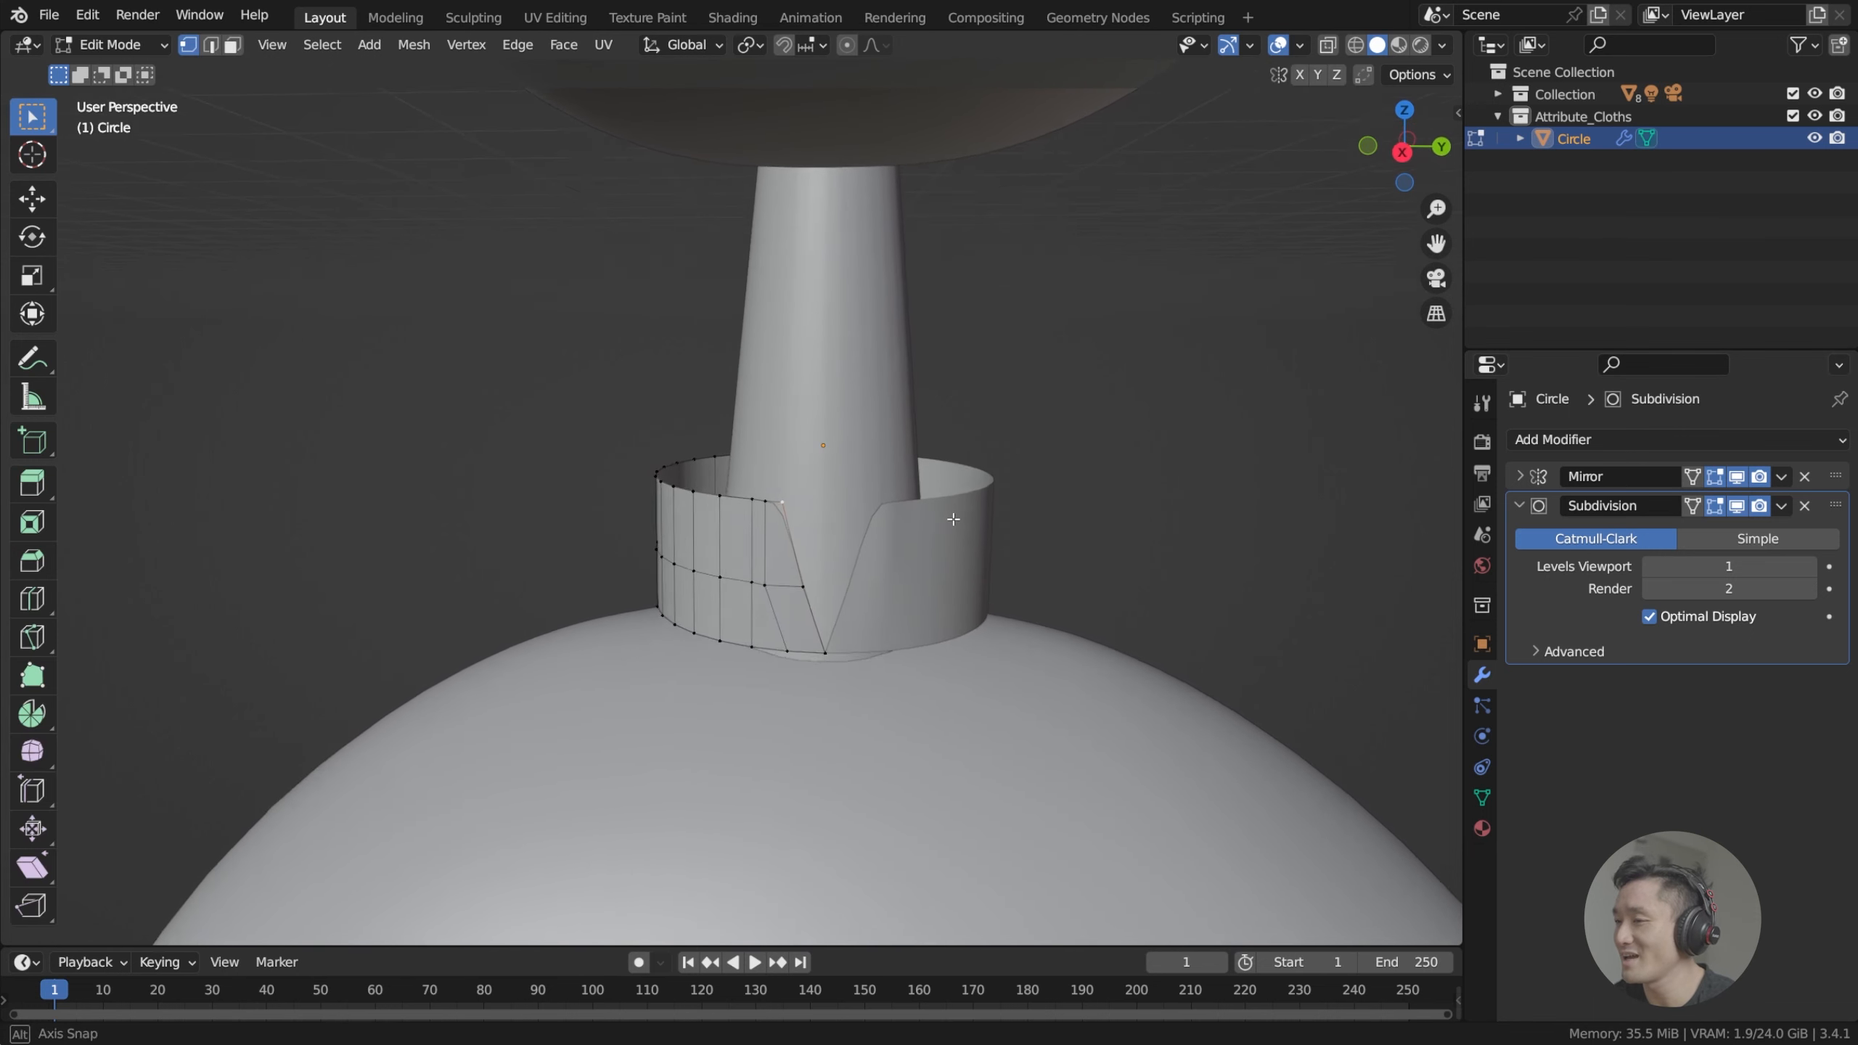
scroll(952, 519, "up", 2)
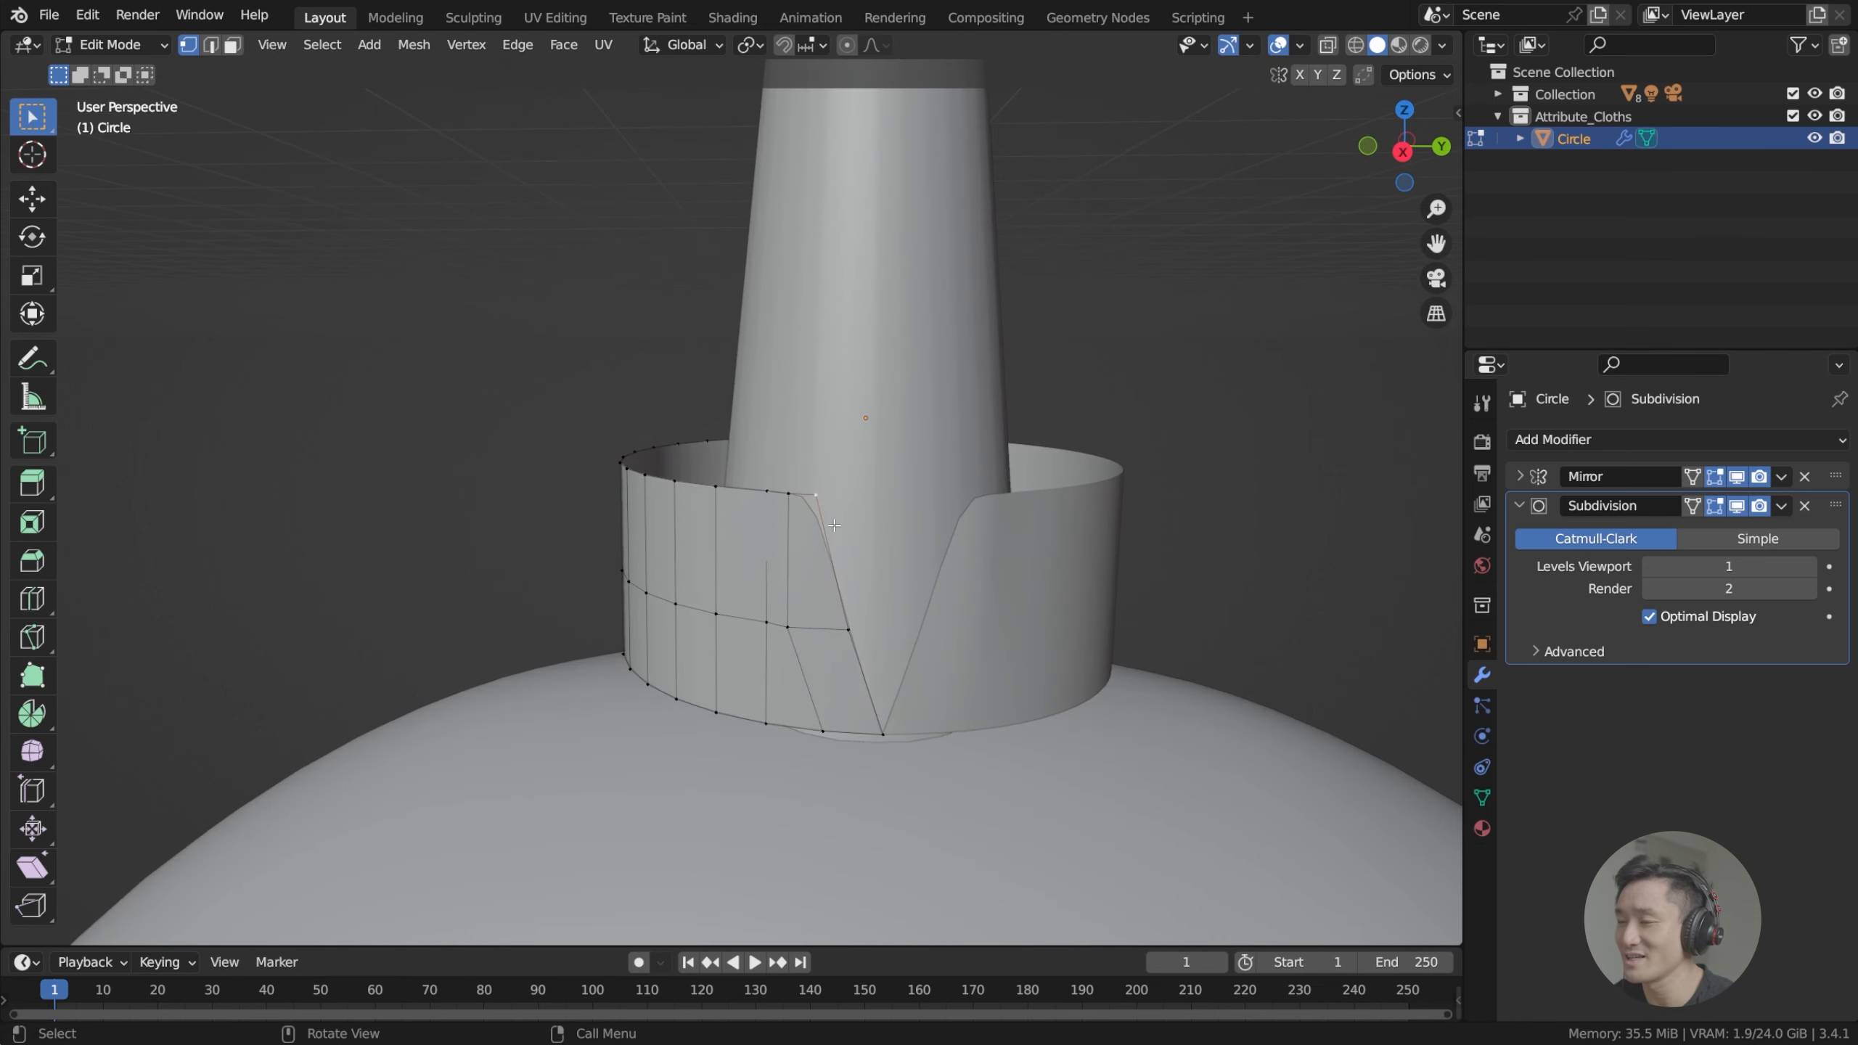
left_click(1803, 506)
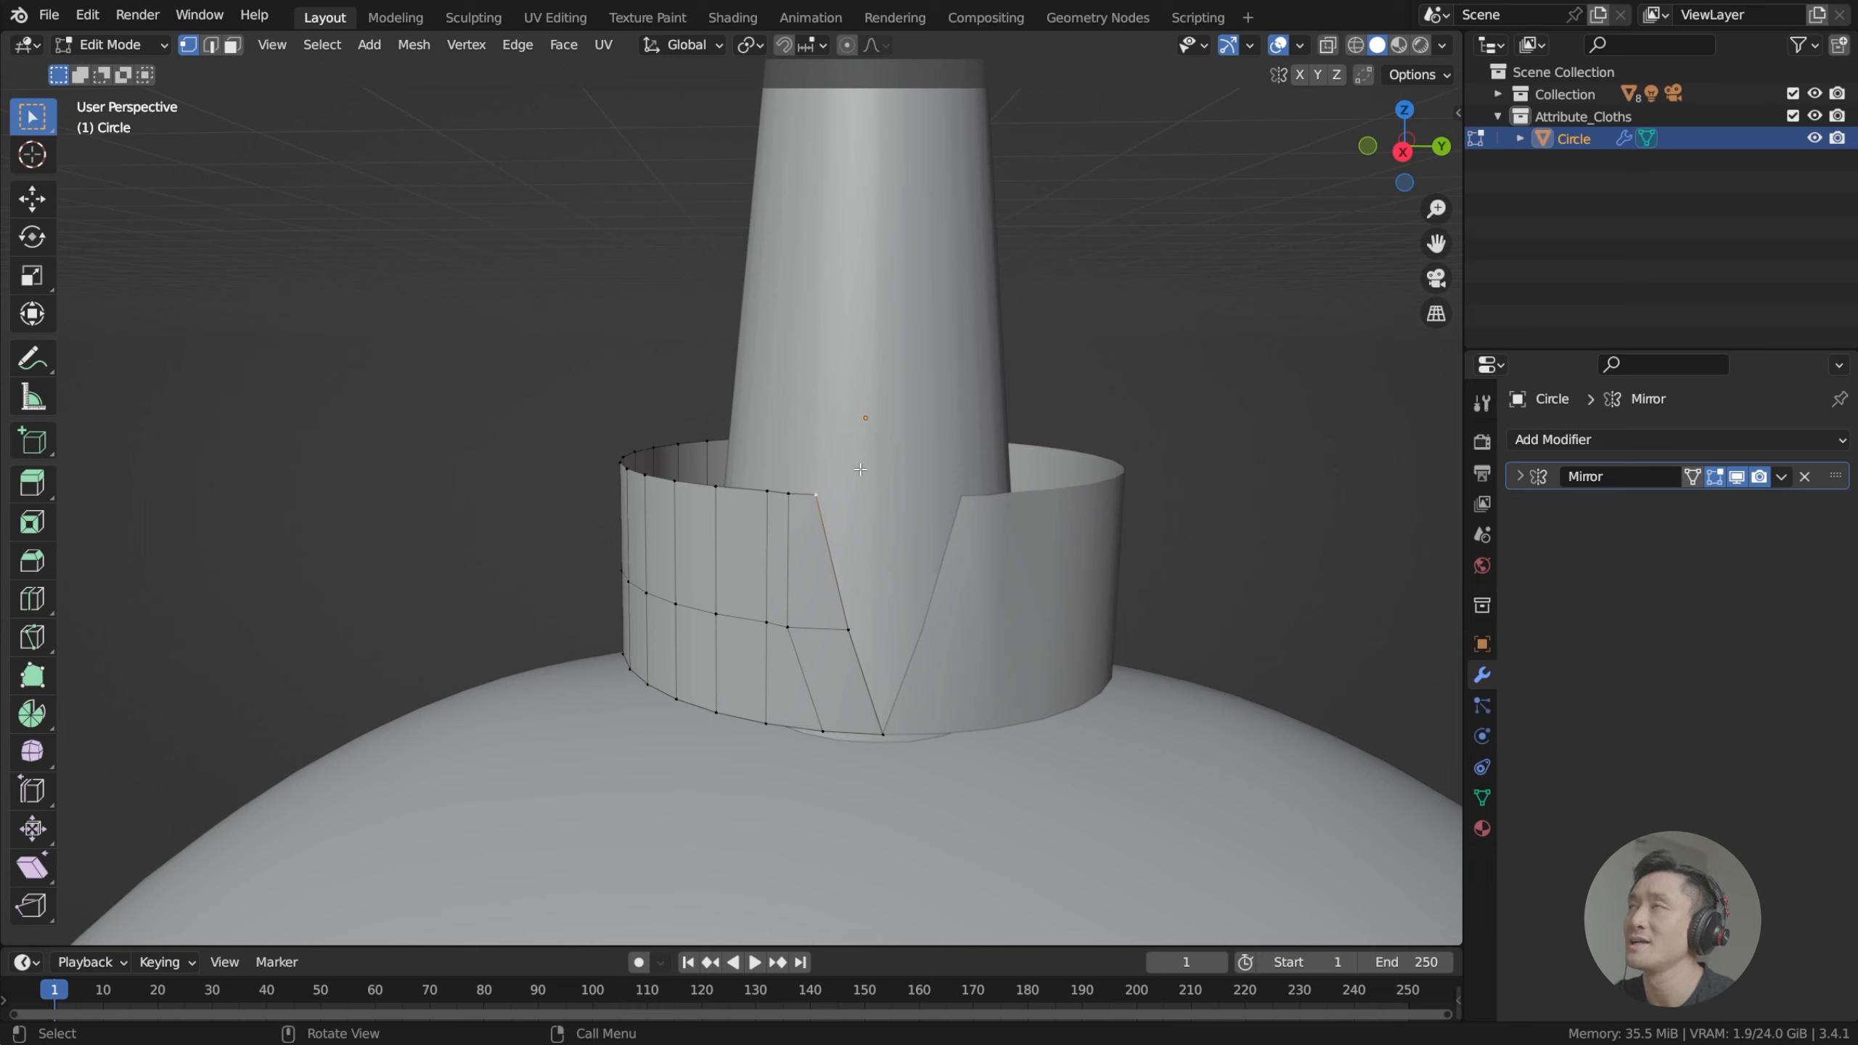
Select the collar's upper edge loop and try extruding its edges outward and downward, cancelling the move.
middle_click_drag(883, 473, 869, 525)
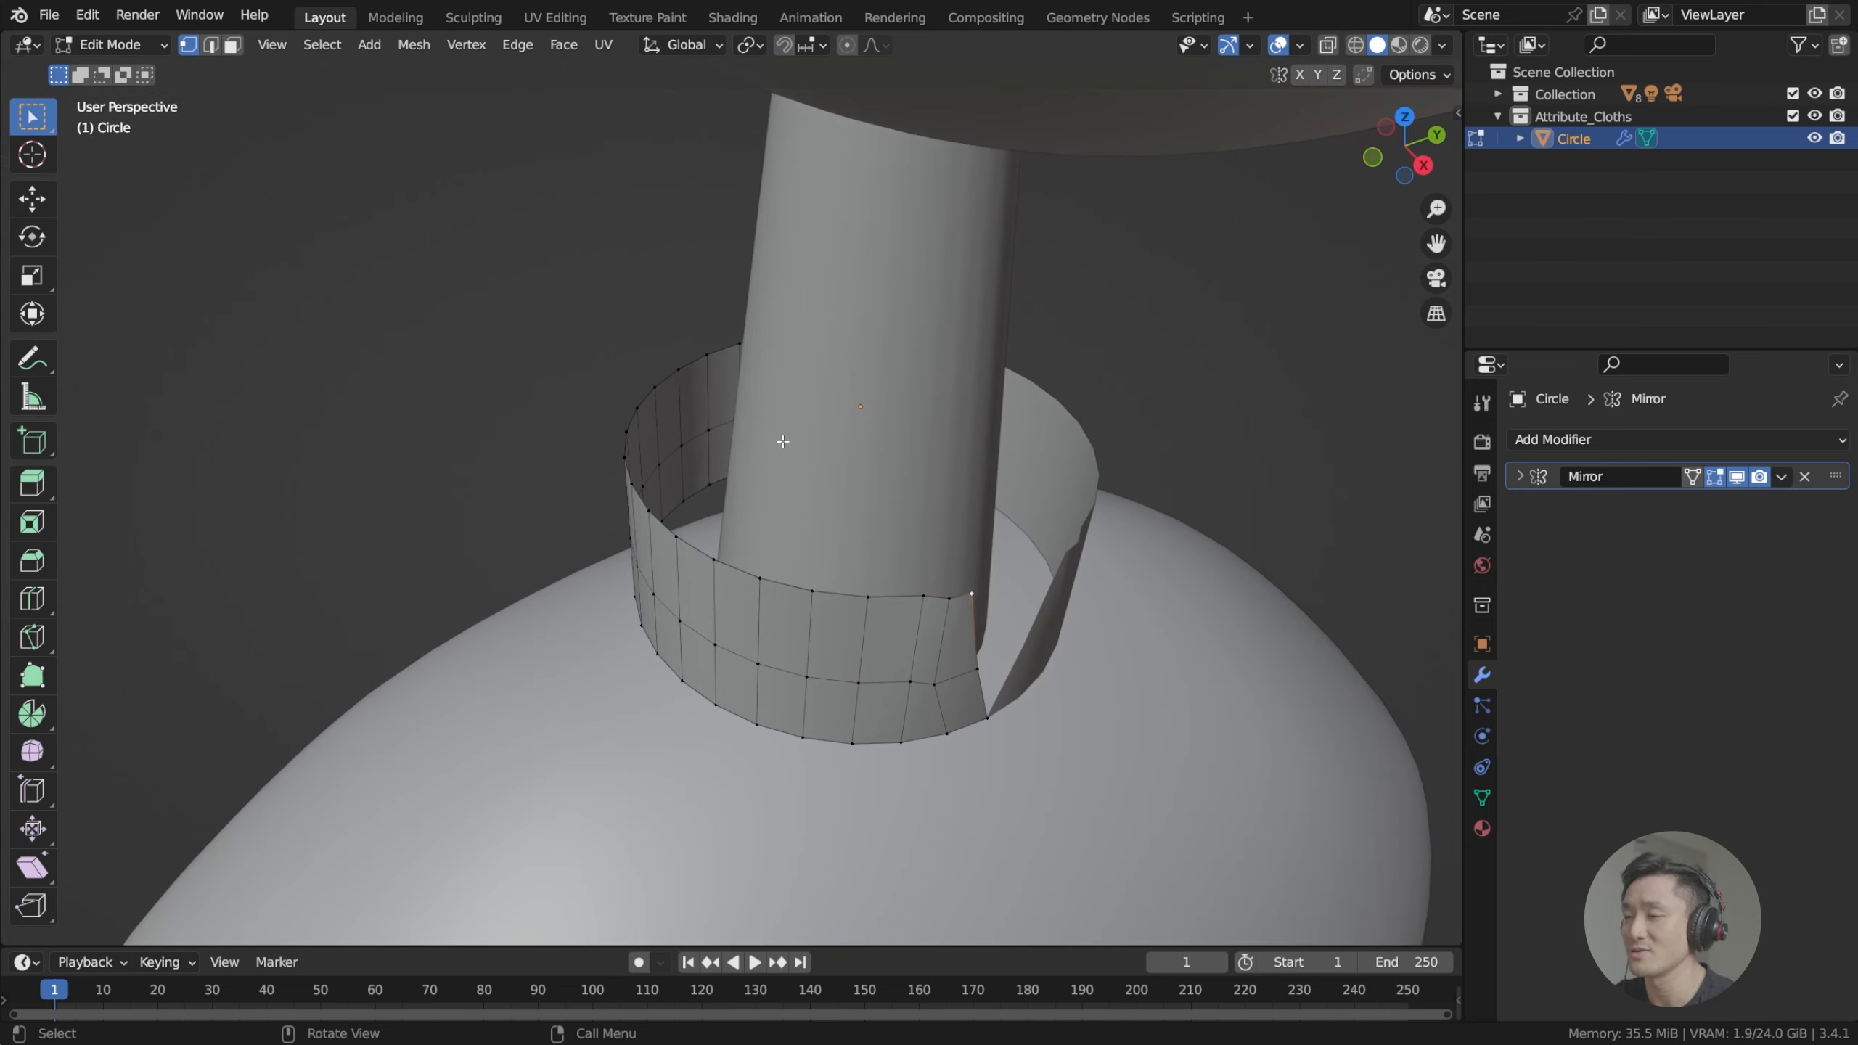
middle_click_drag(946, 616, 852, 569)
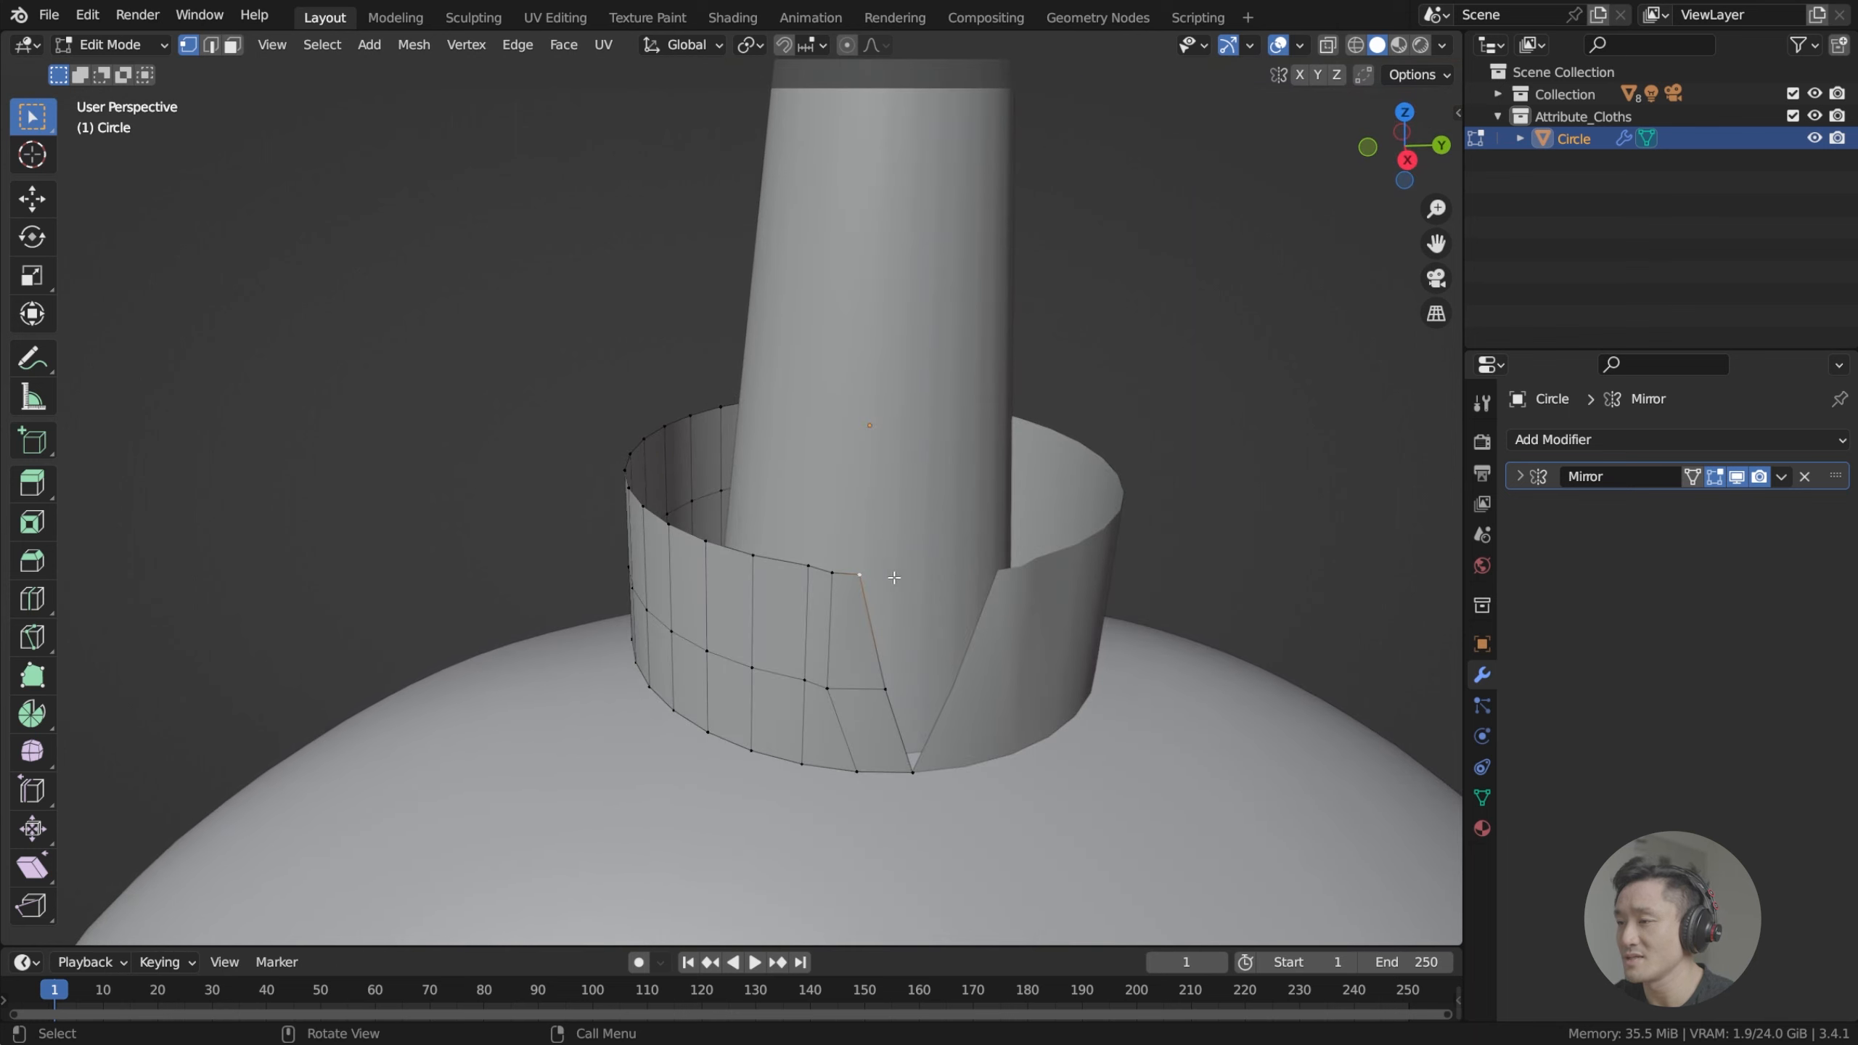
left_click(847, 574, "alt")
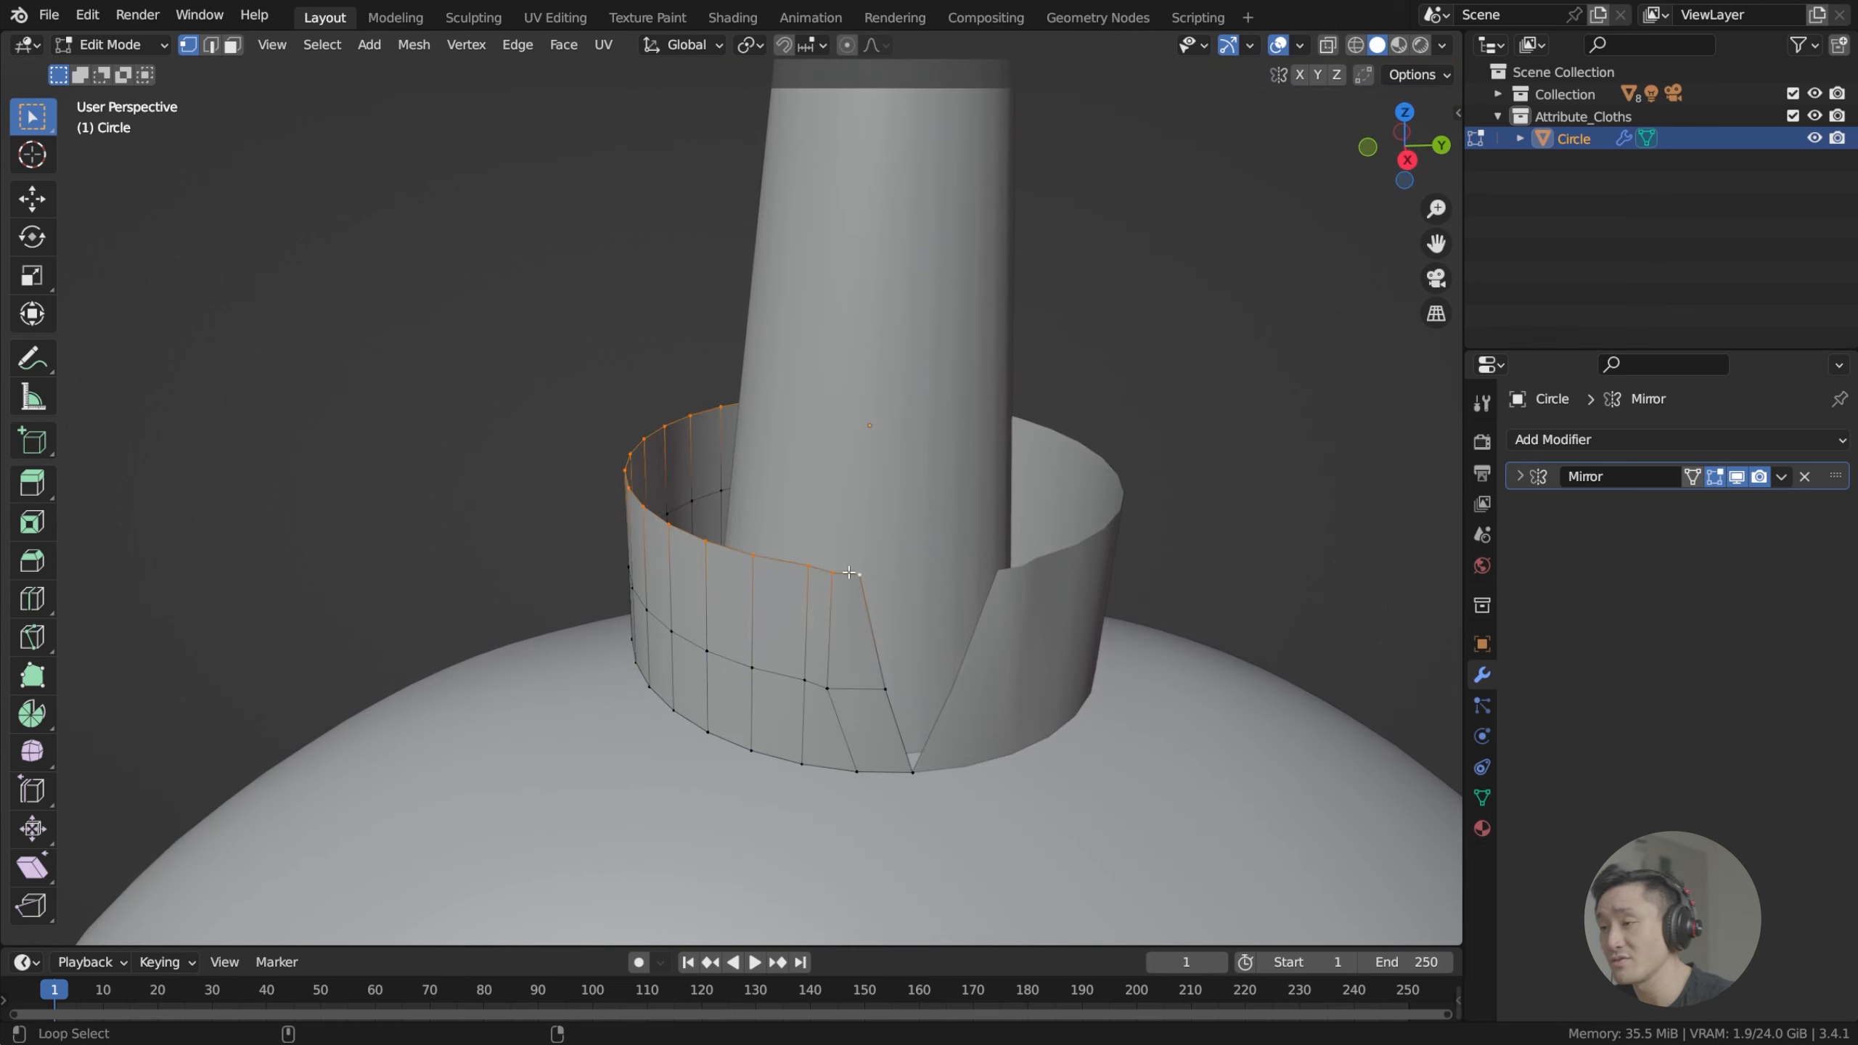
middle_click_drag(841, 567, 705, 373)
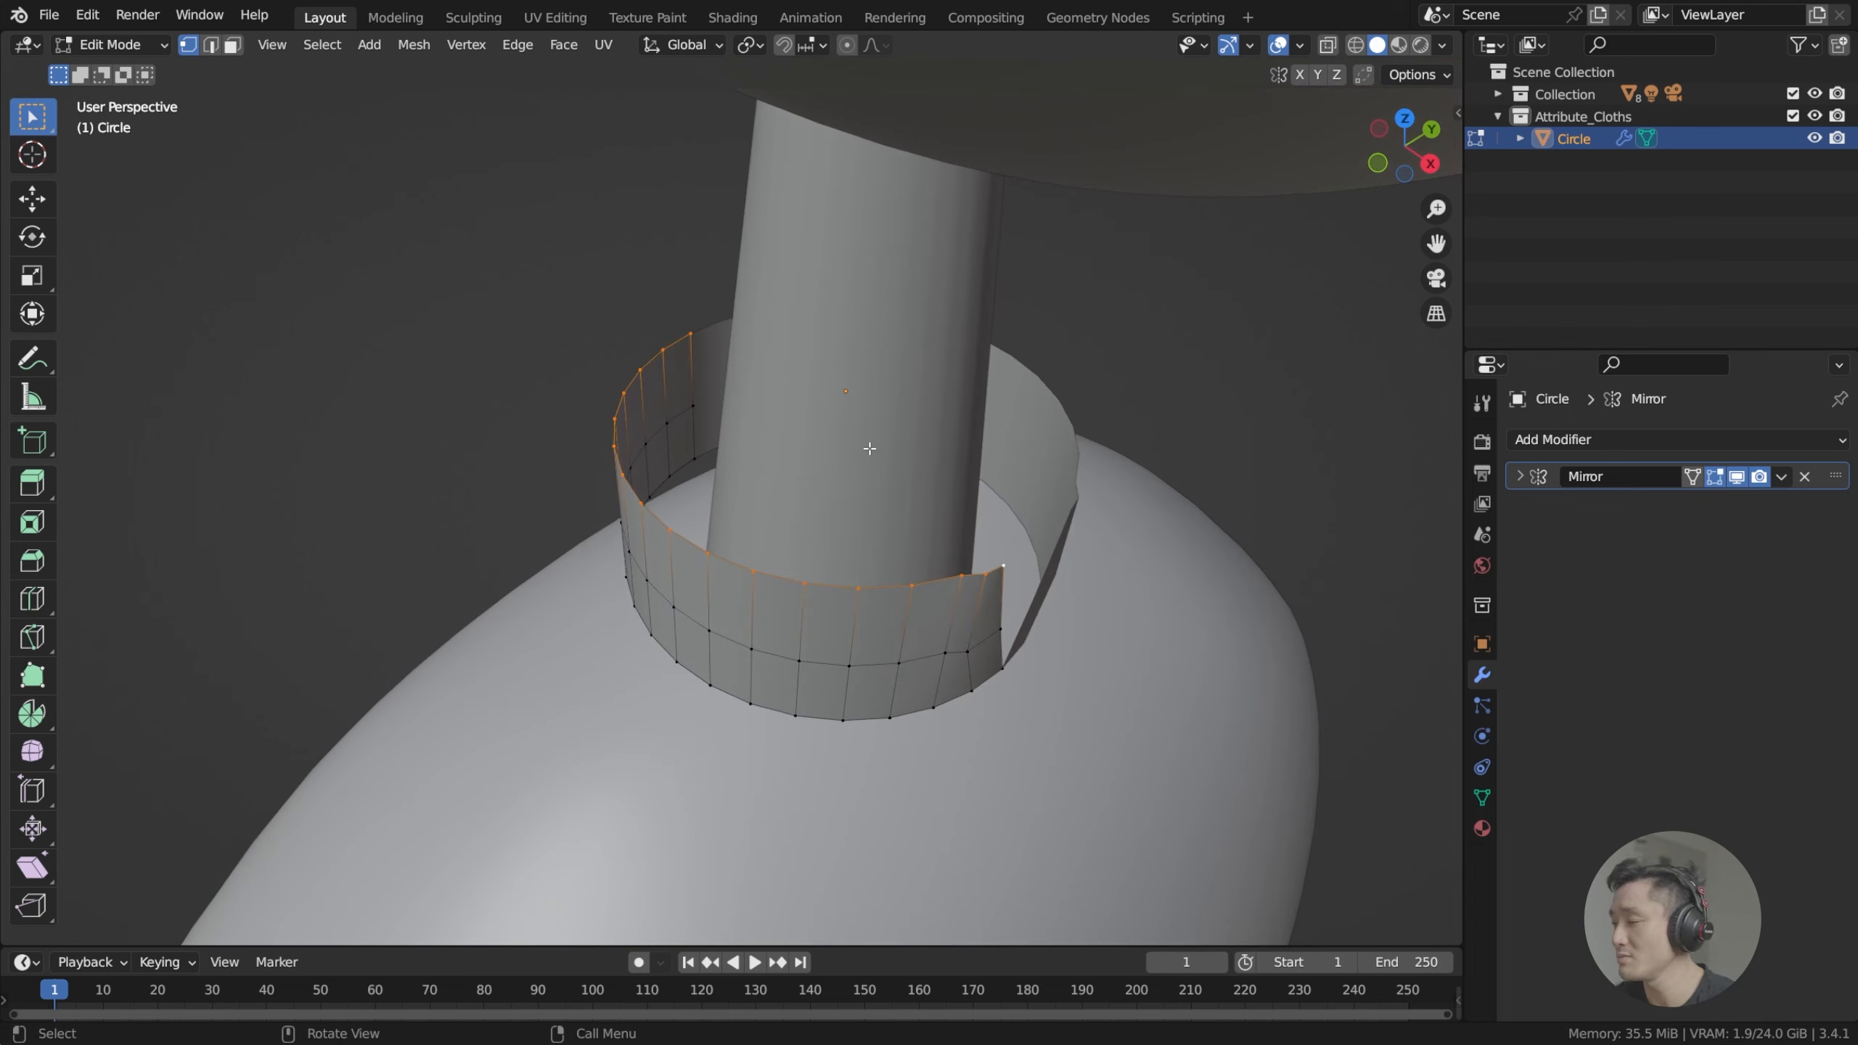
middle_click_drag(868, 448, 880, 495)
scroll(881, 483, "up", 1)
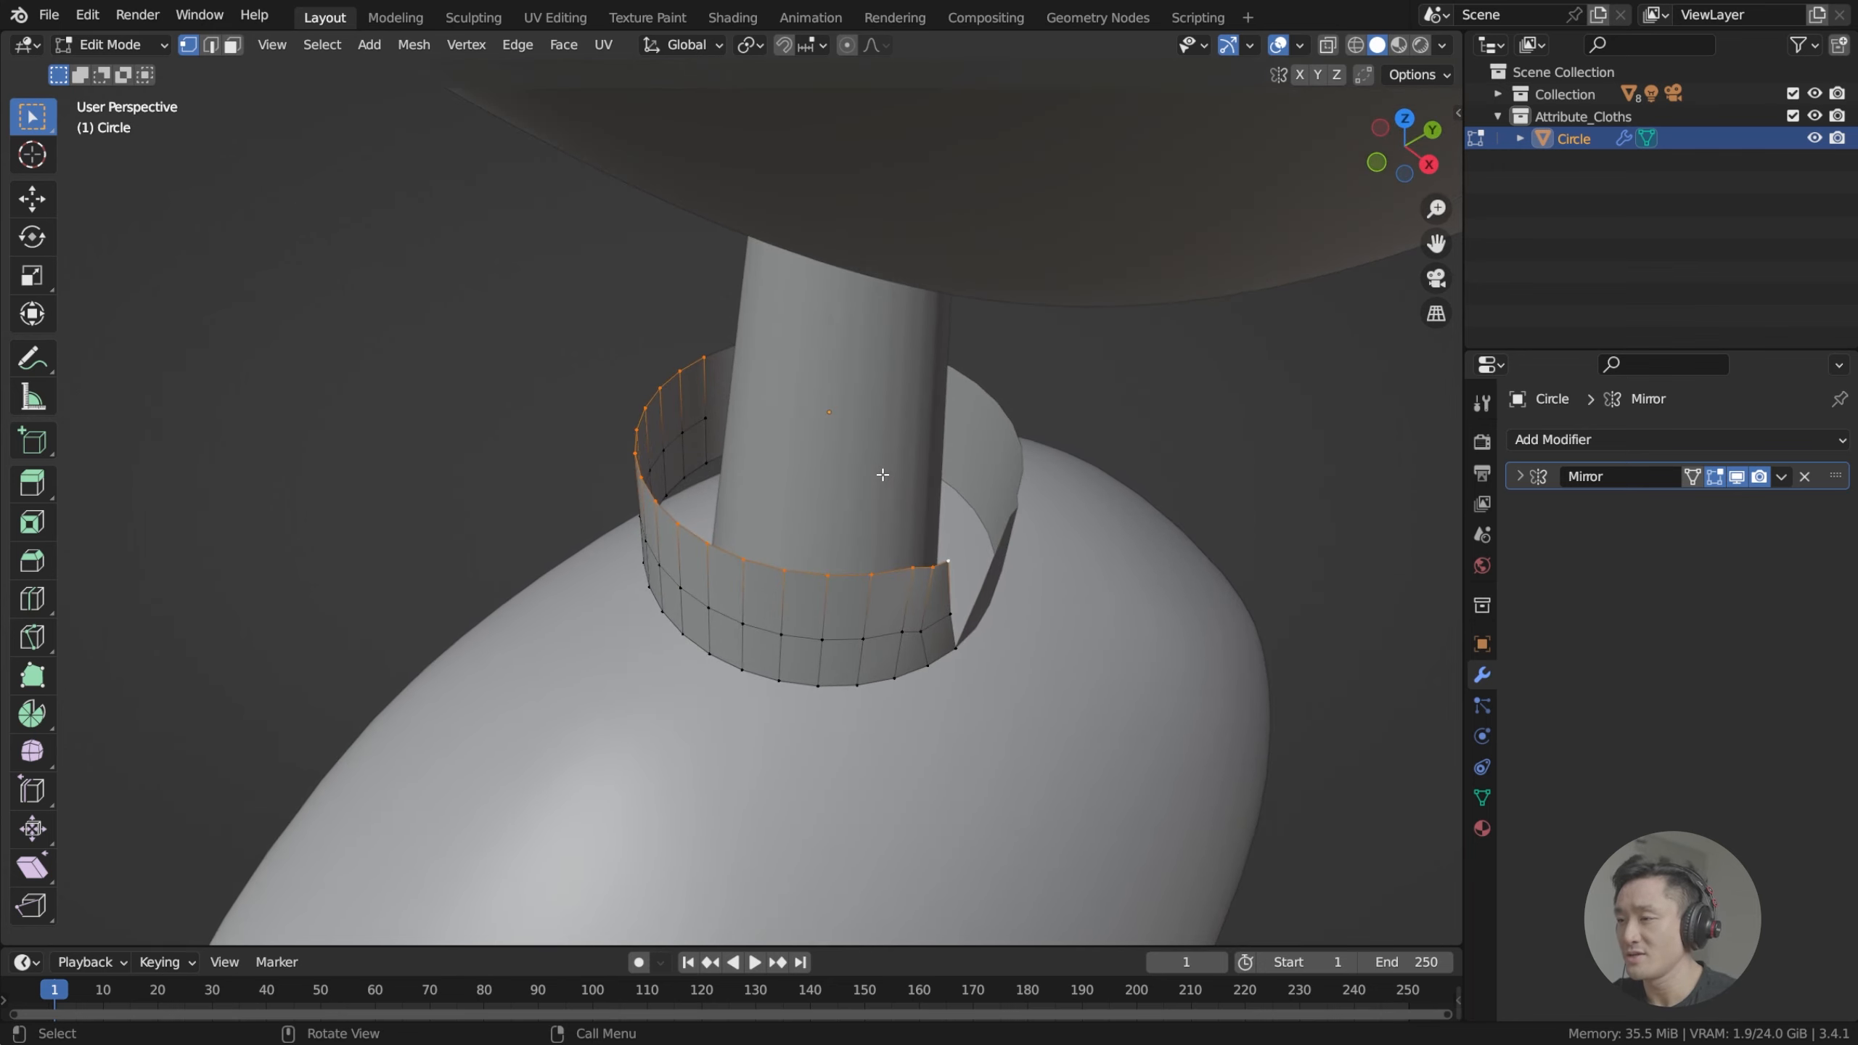
key("alt+e")
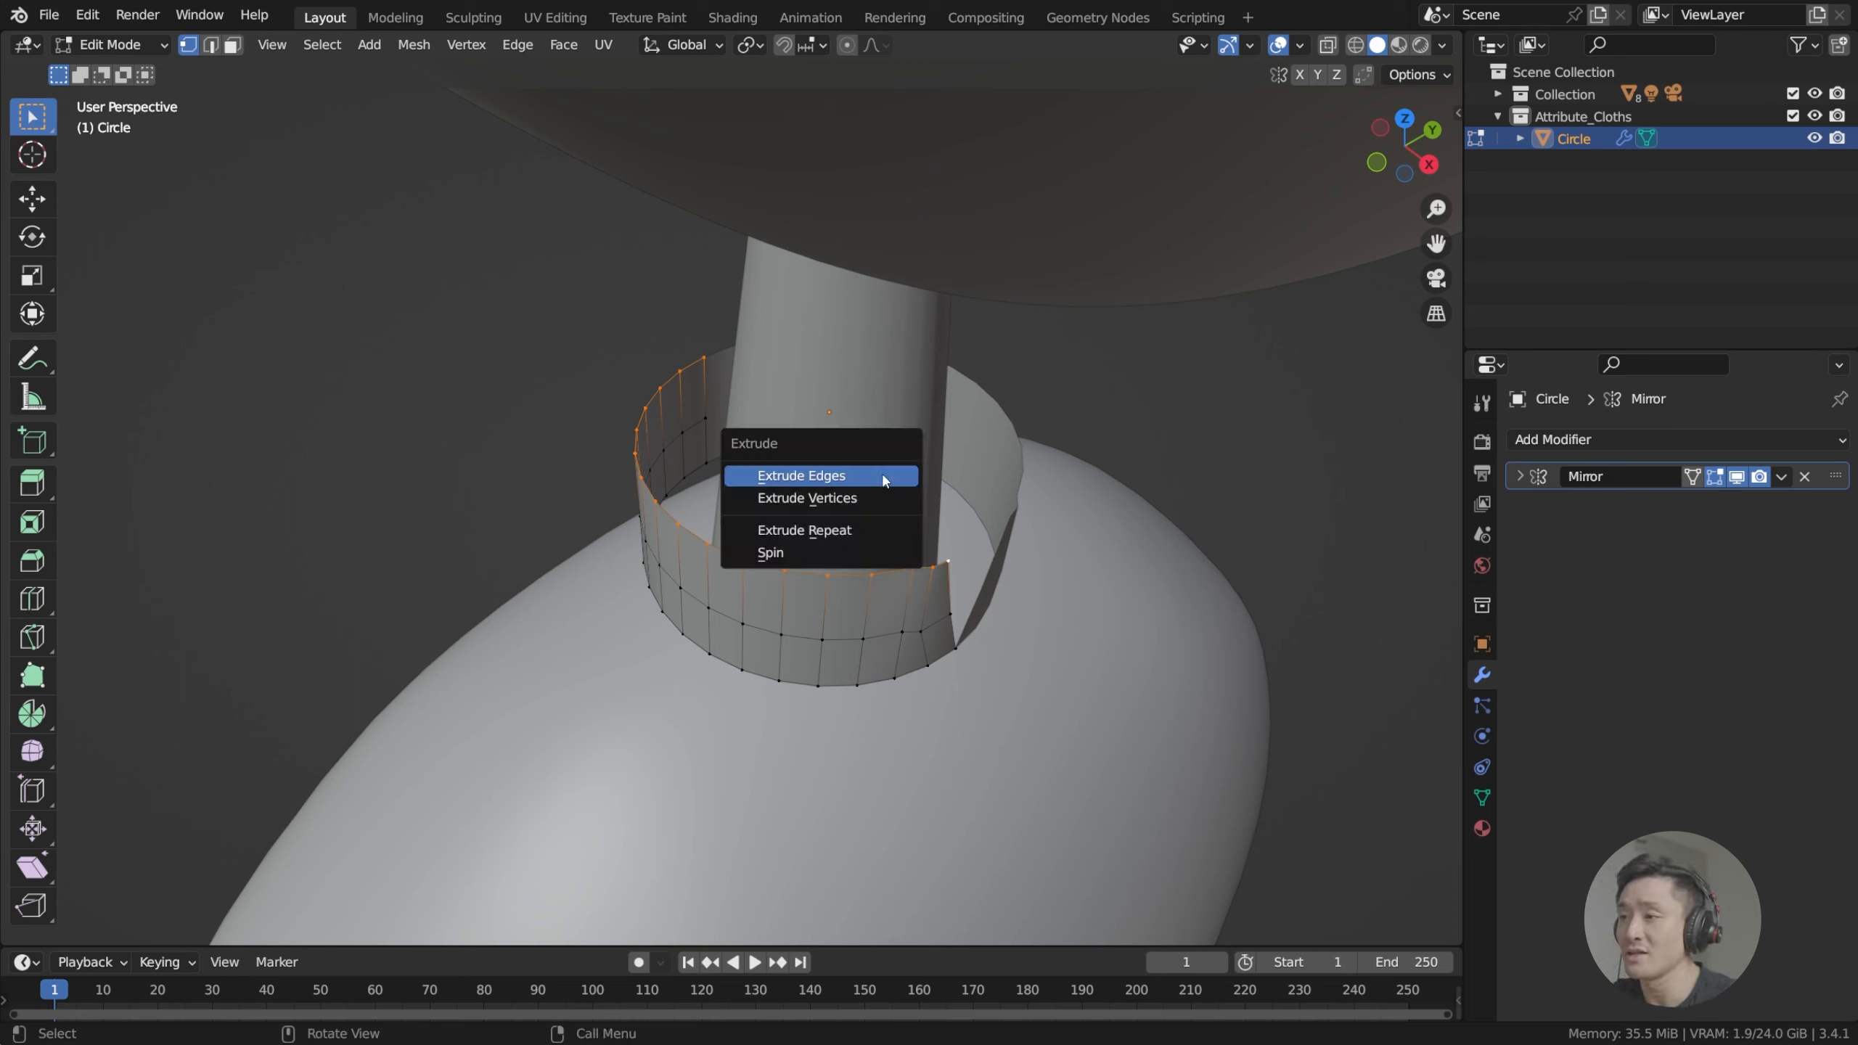
left_click(883, 476)
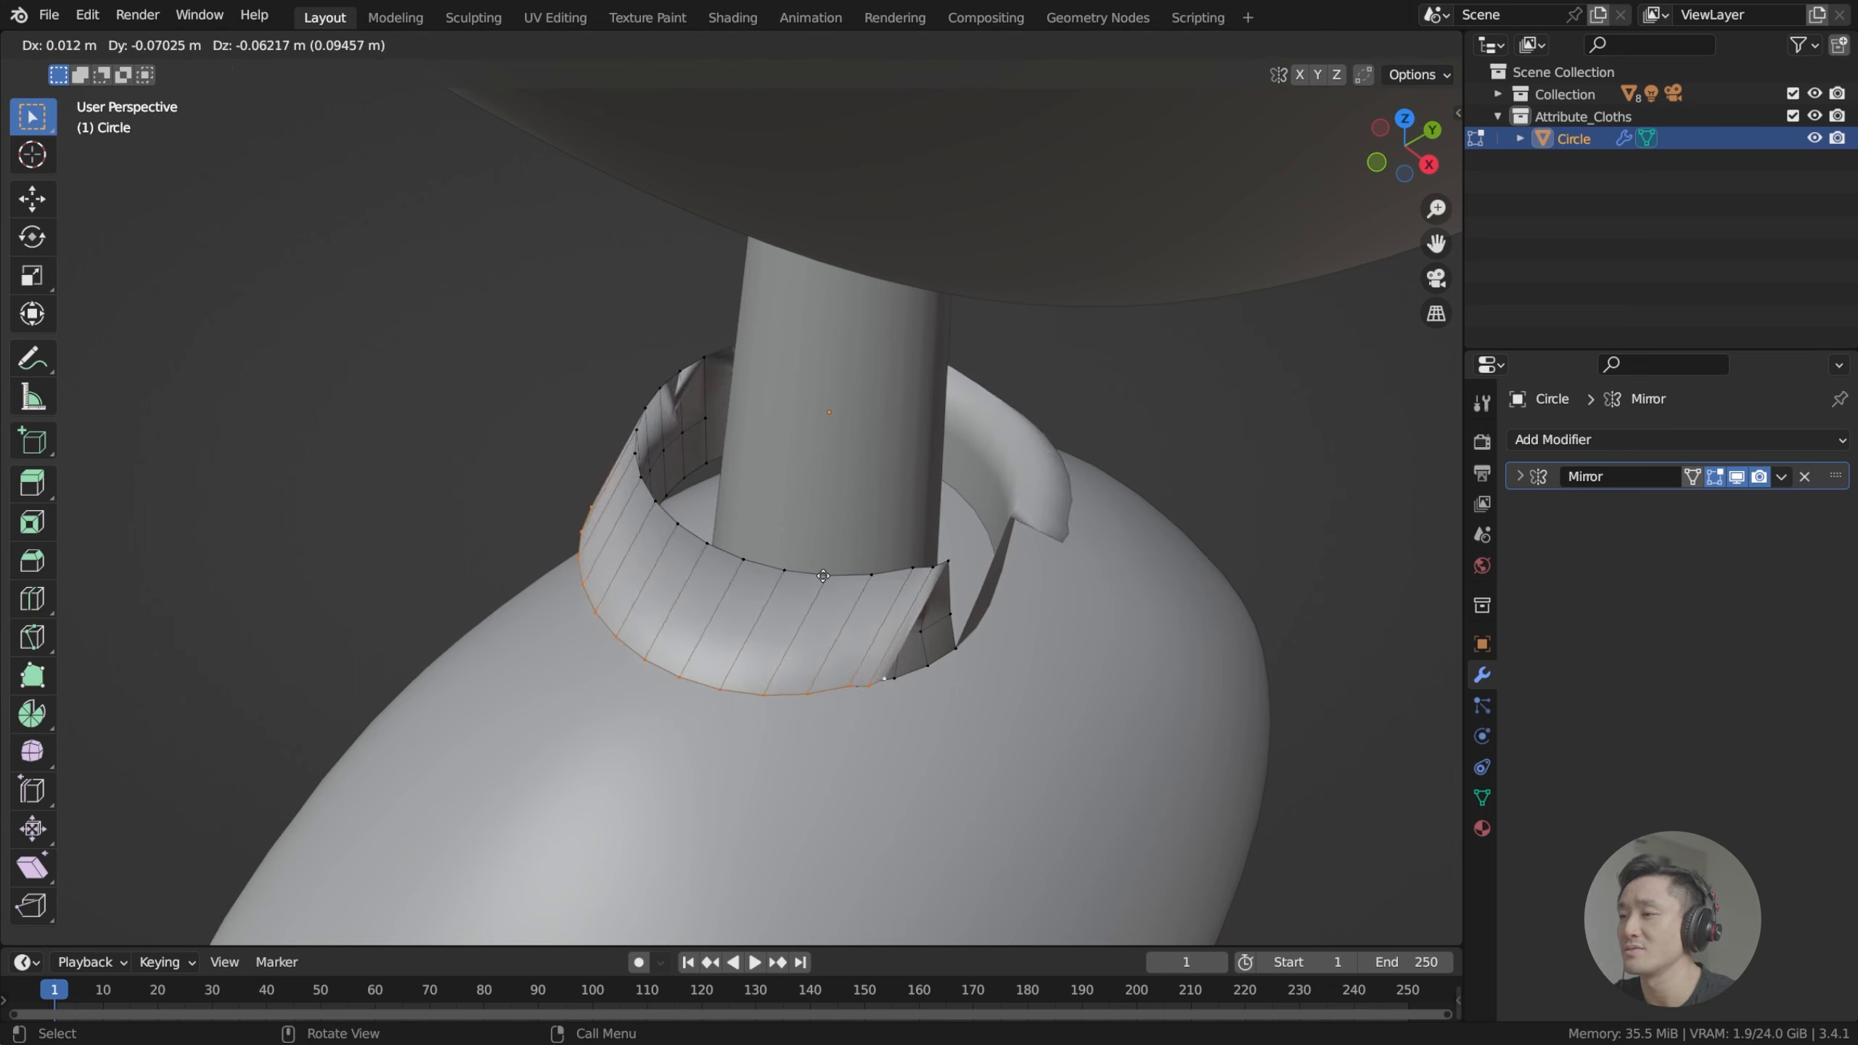
right_click(761, 548)
middle_click_drag(863, 472, 816, 444)
key("KP_7")
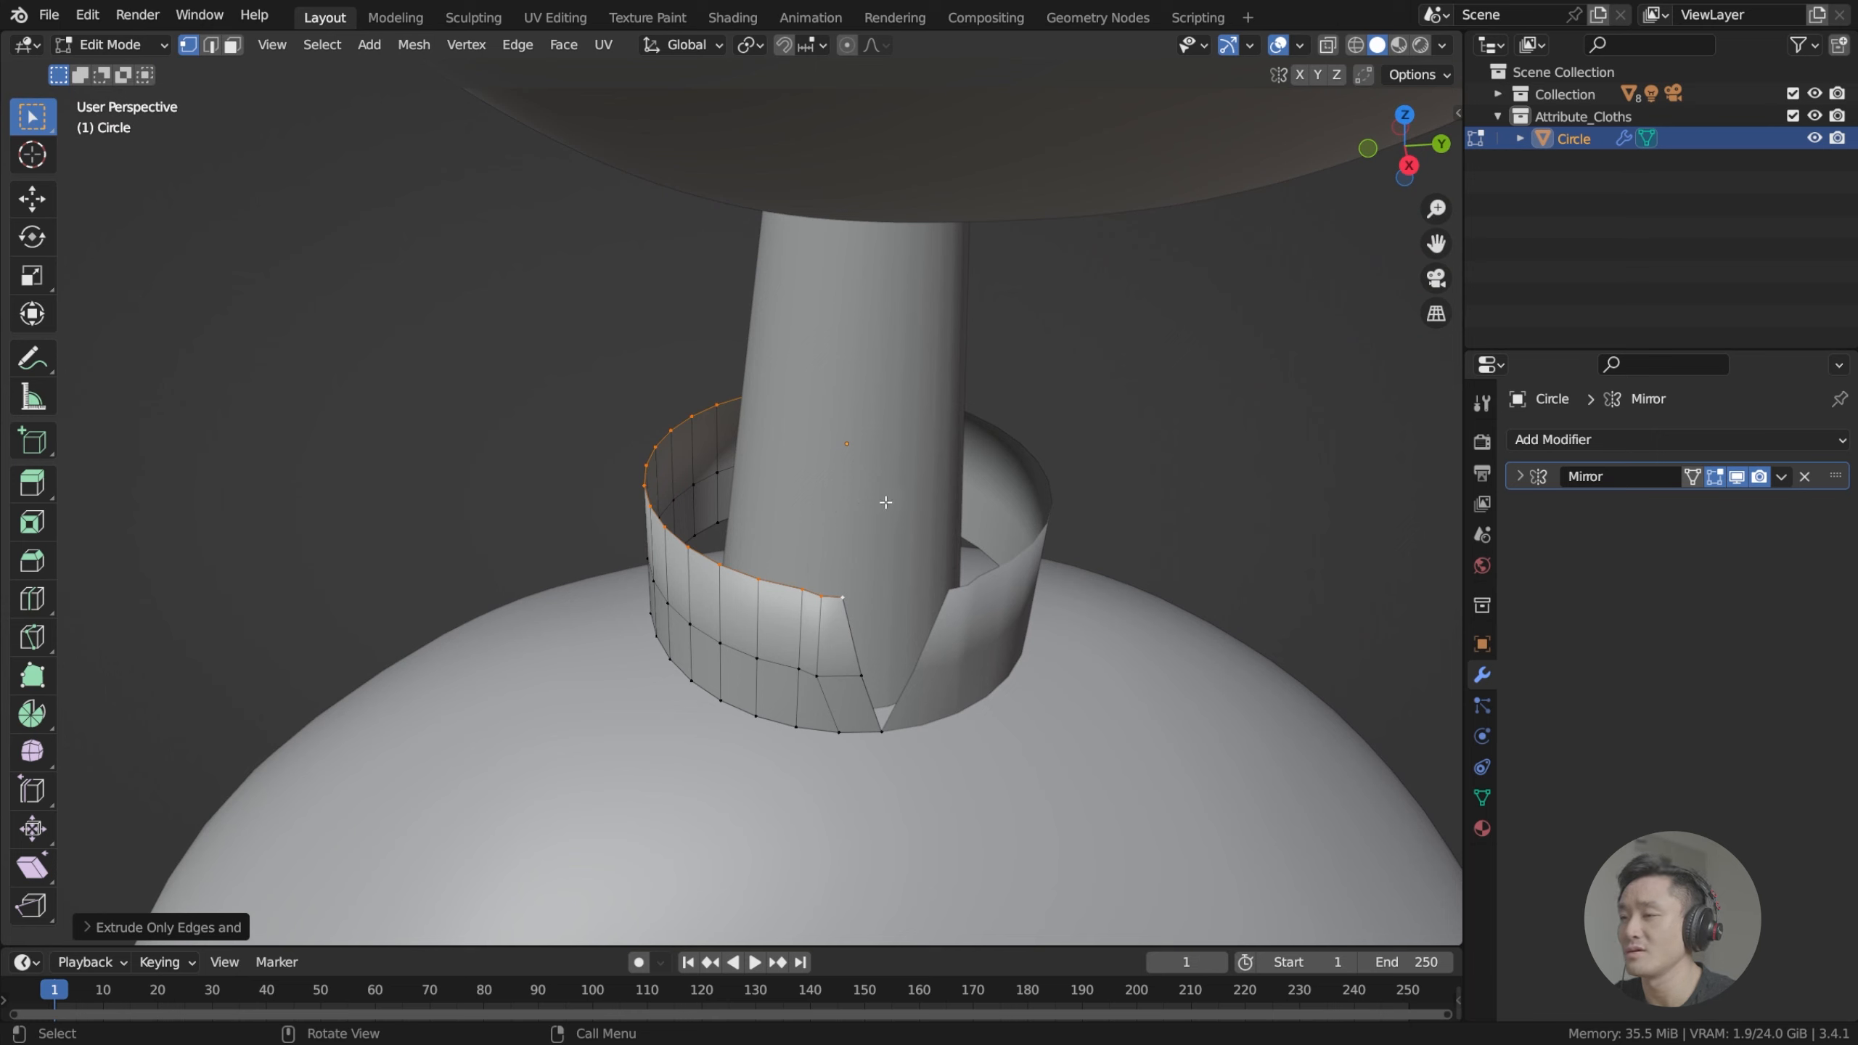
Try extruding the upper edge loop outward once more and undo the extrusion.
key("e")
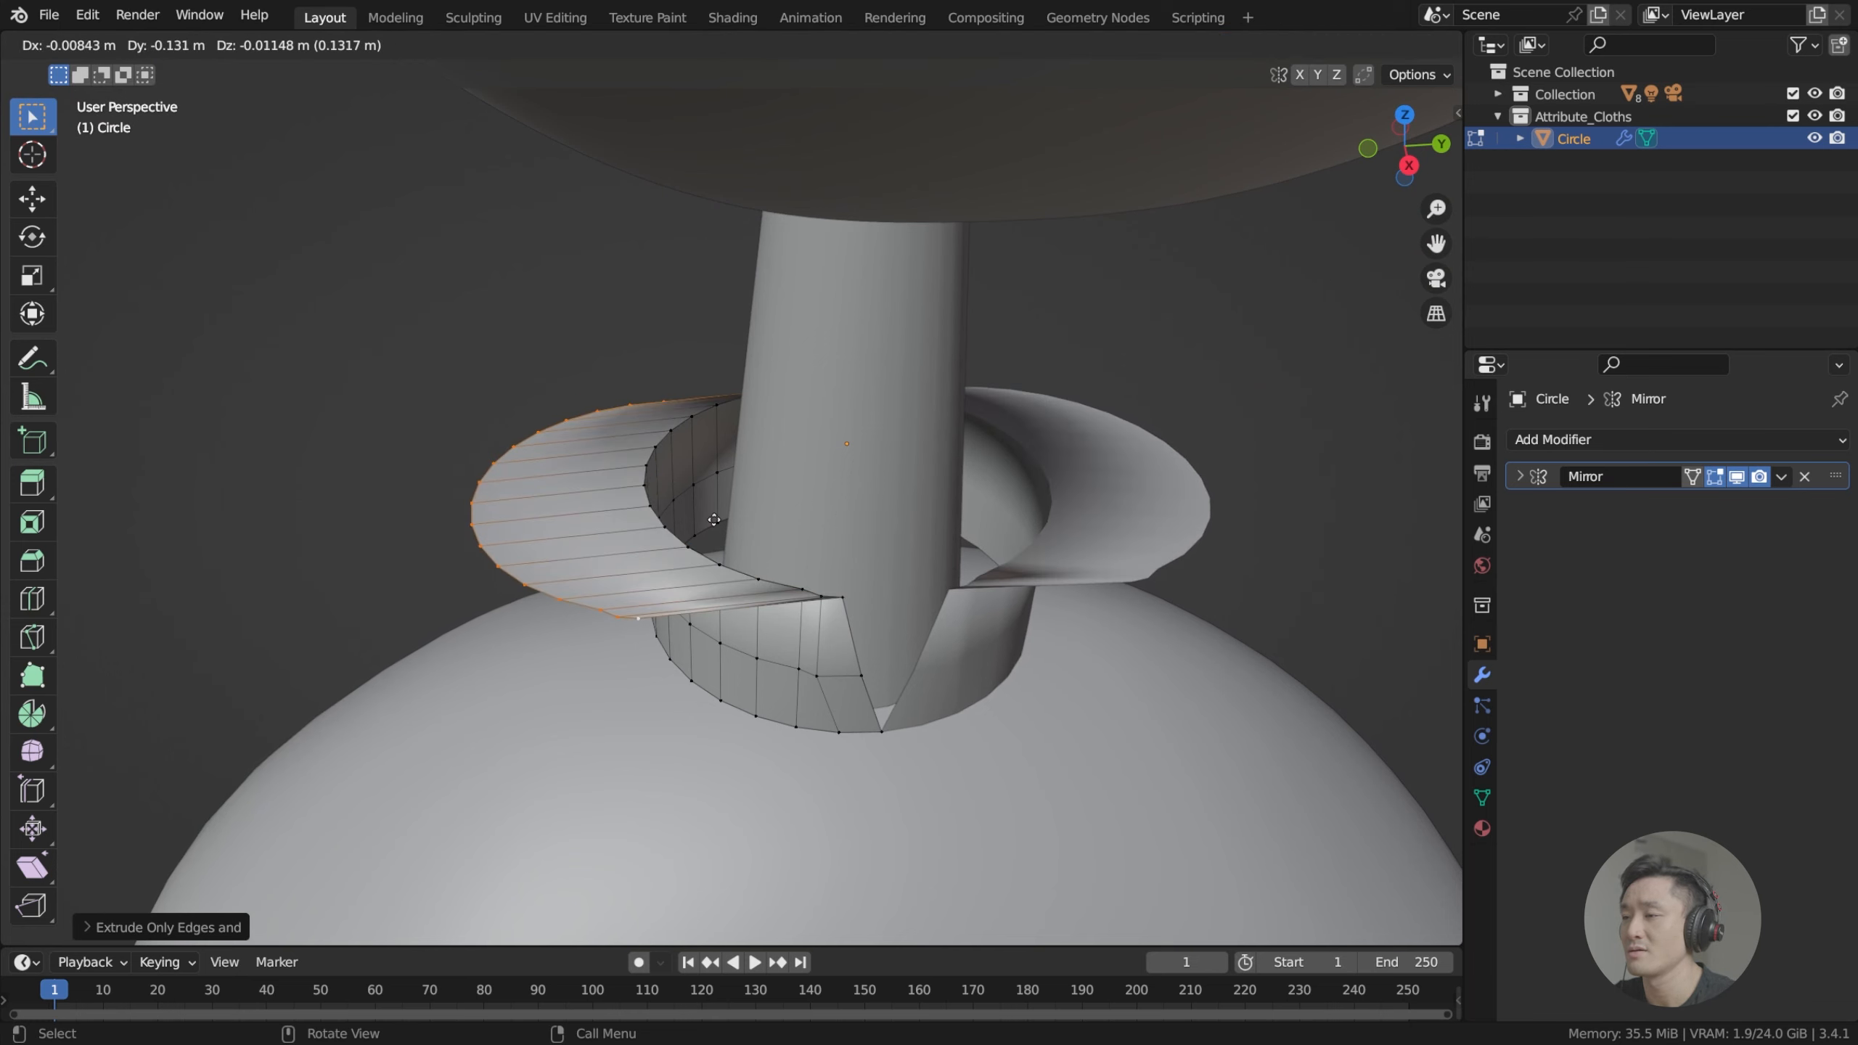
key("Escape")
key("ctrl+z")
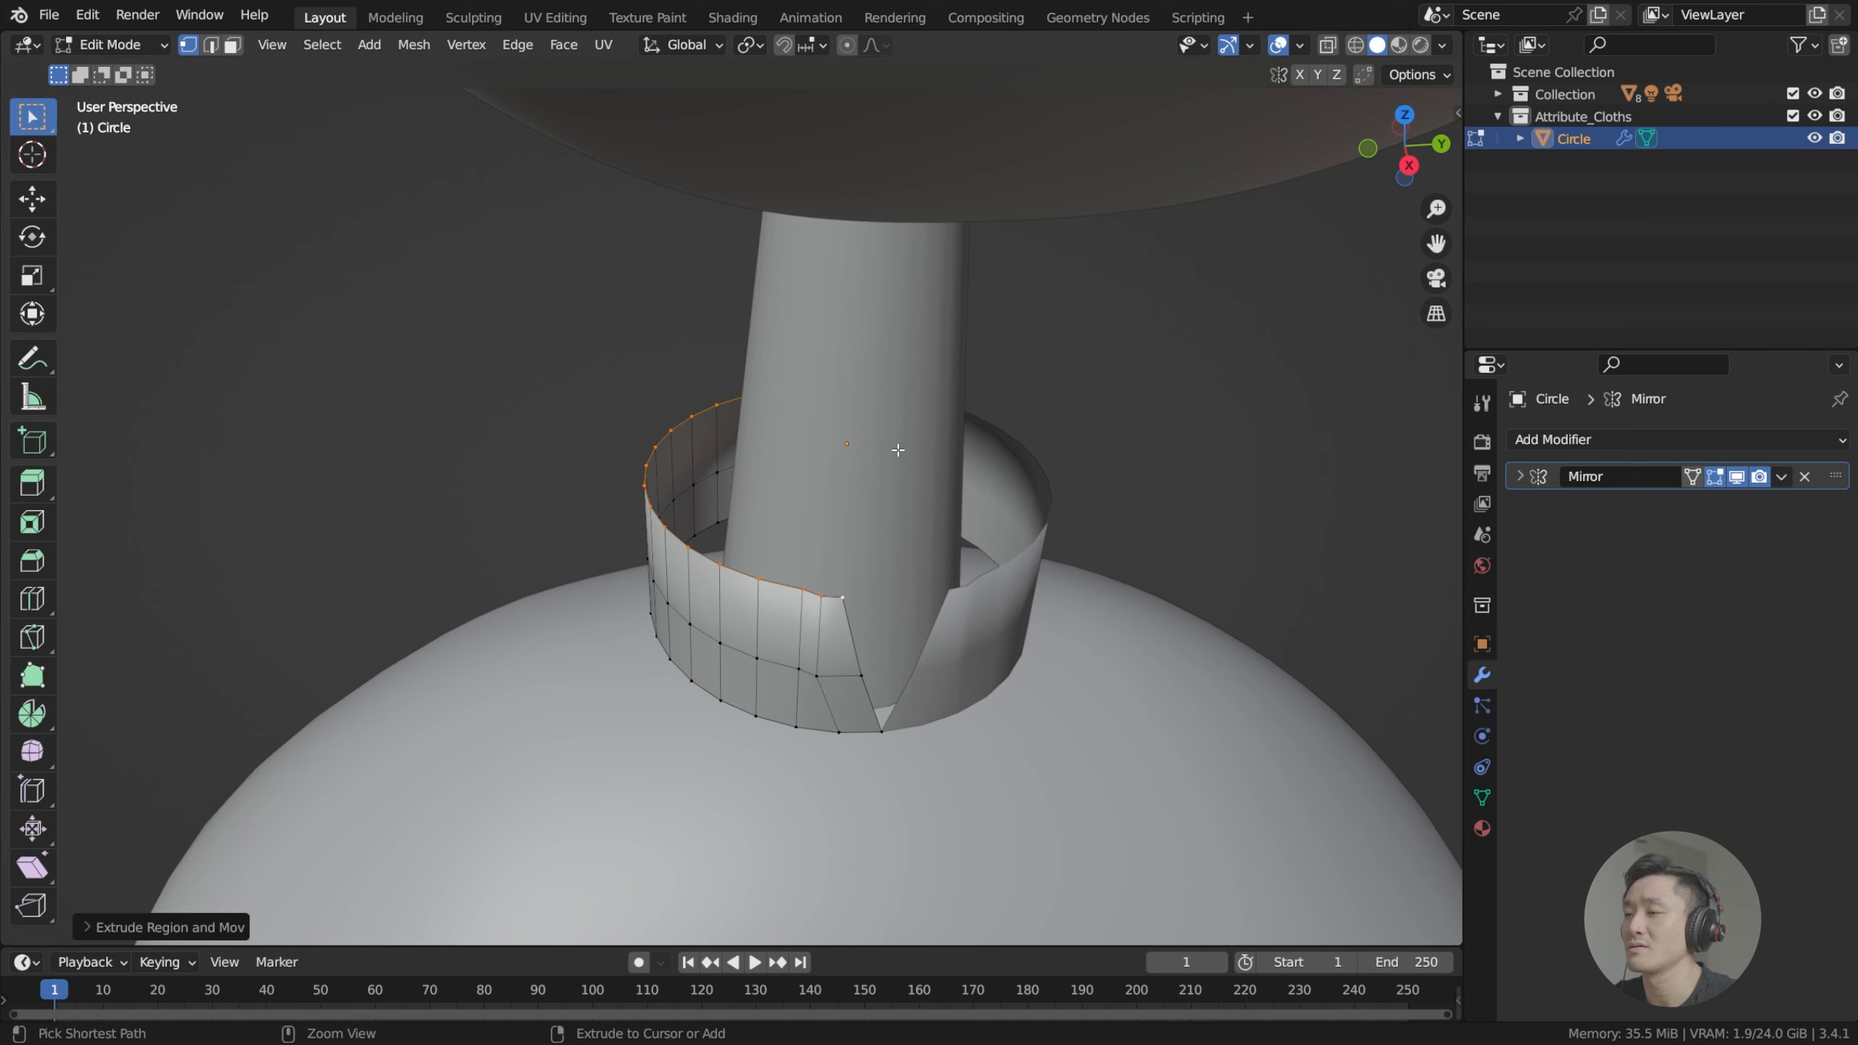
Remove the overlapping duplicate edge loop that the cancelled extrusion left on the collar's upper edge.
left_click(860, 504)
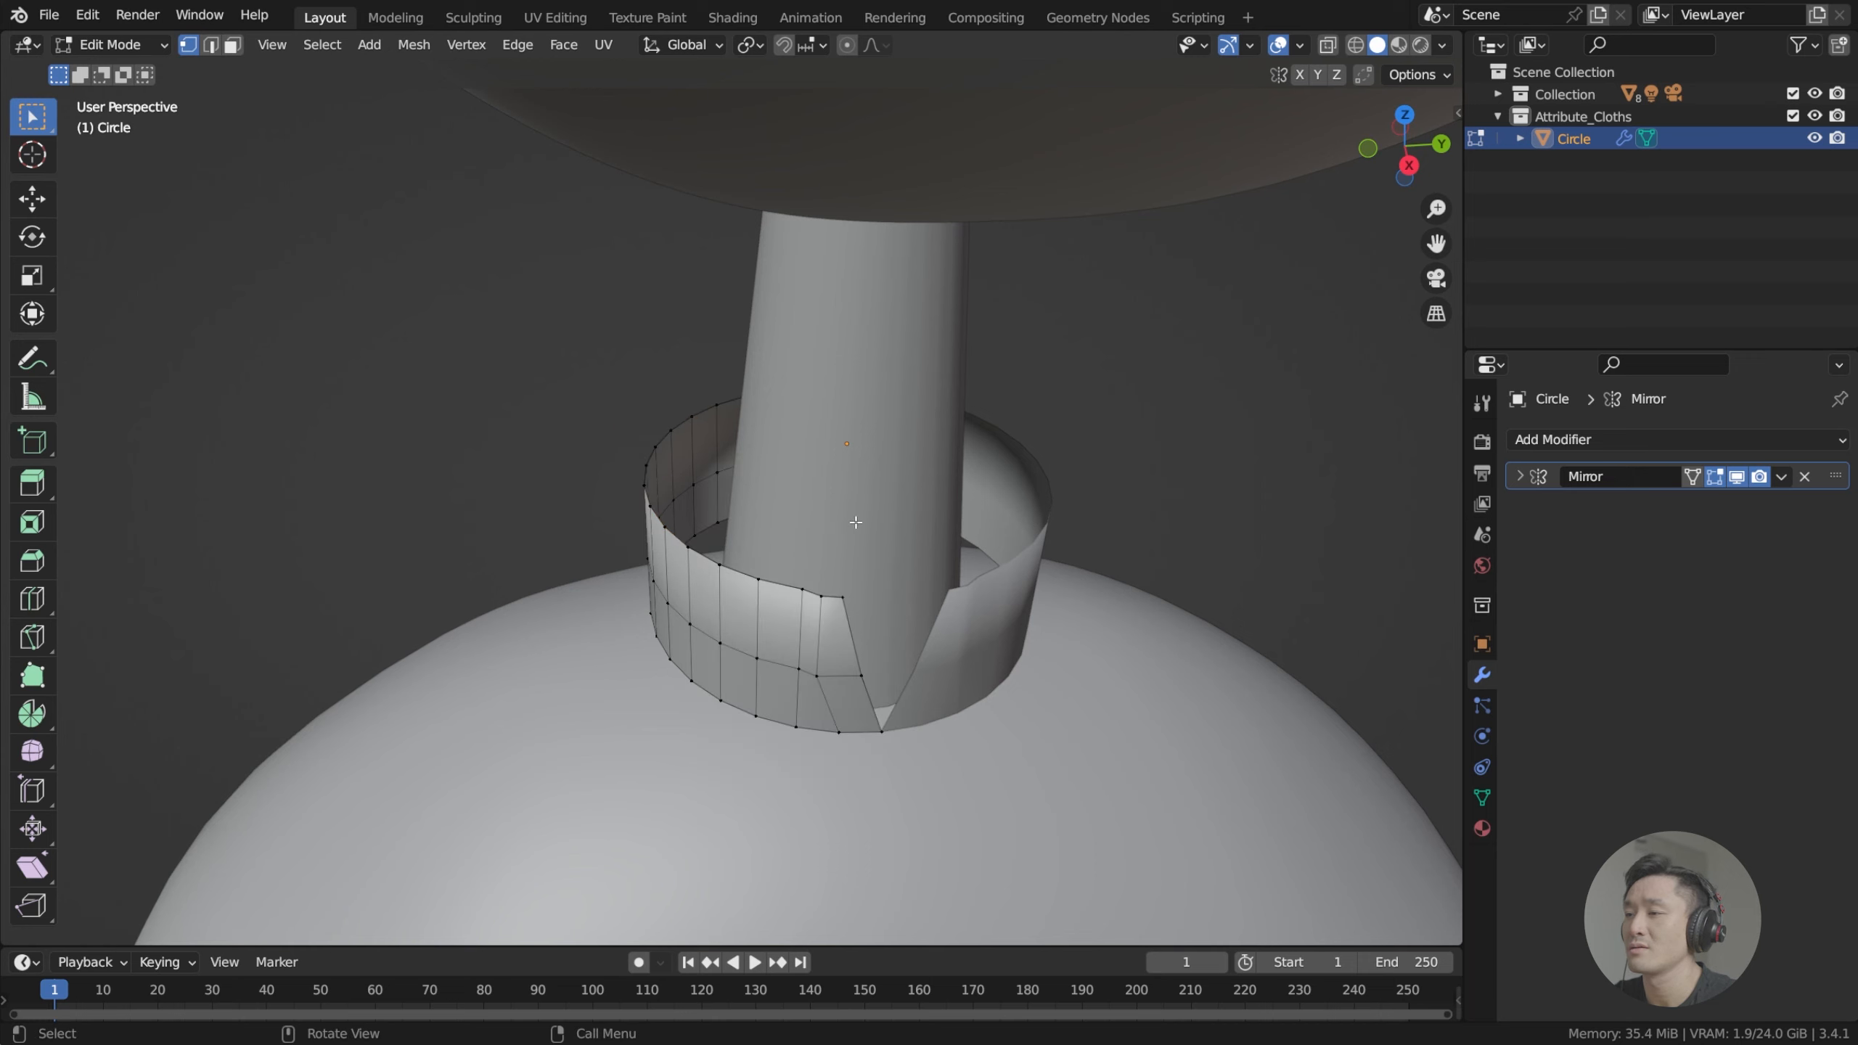
left_click(853, 554, "alt")
key("x")
left_click(853, 554)
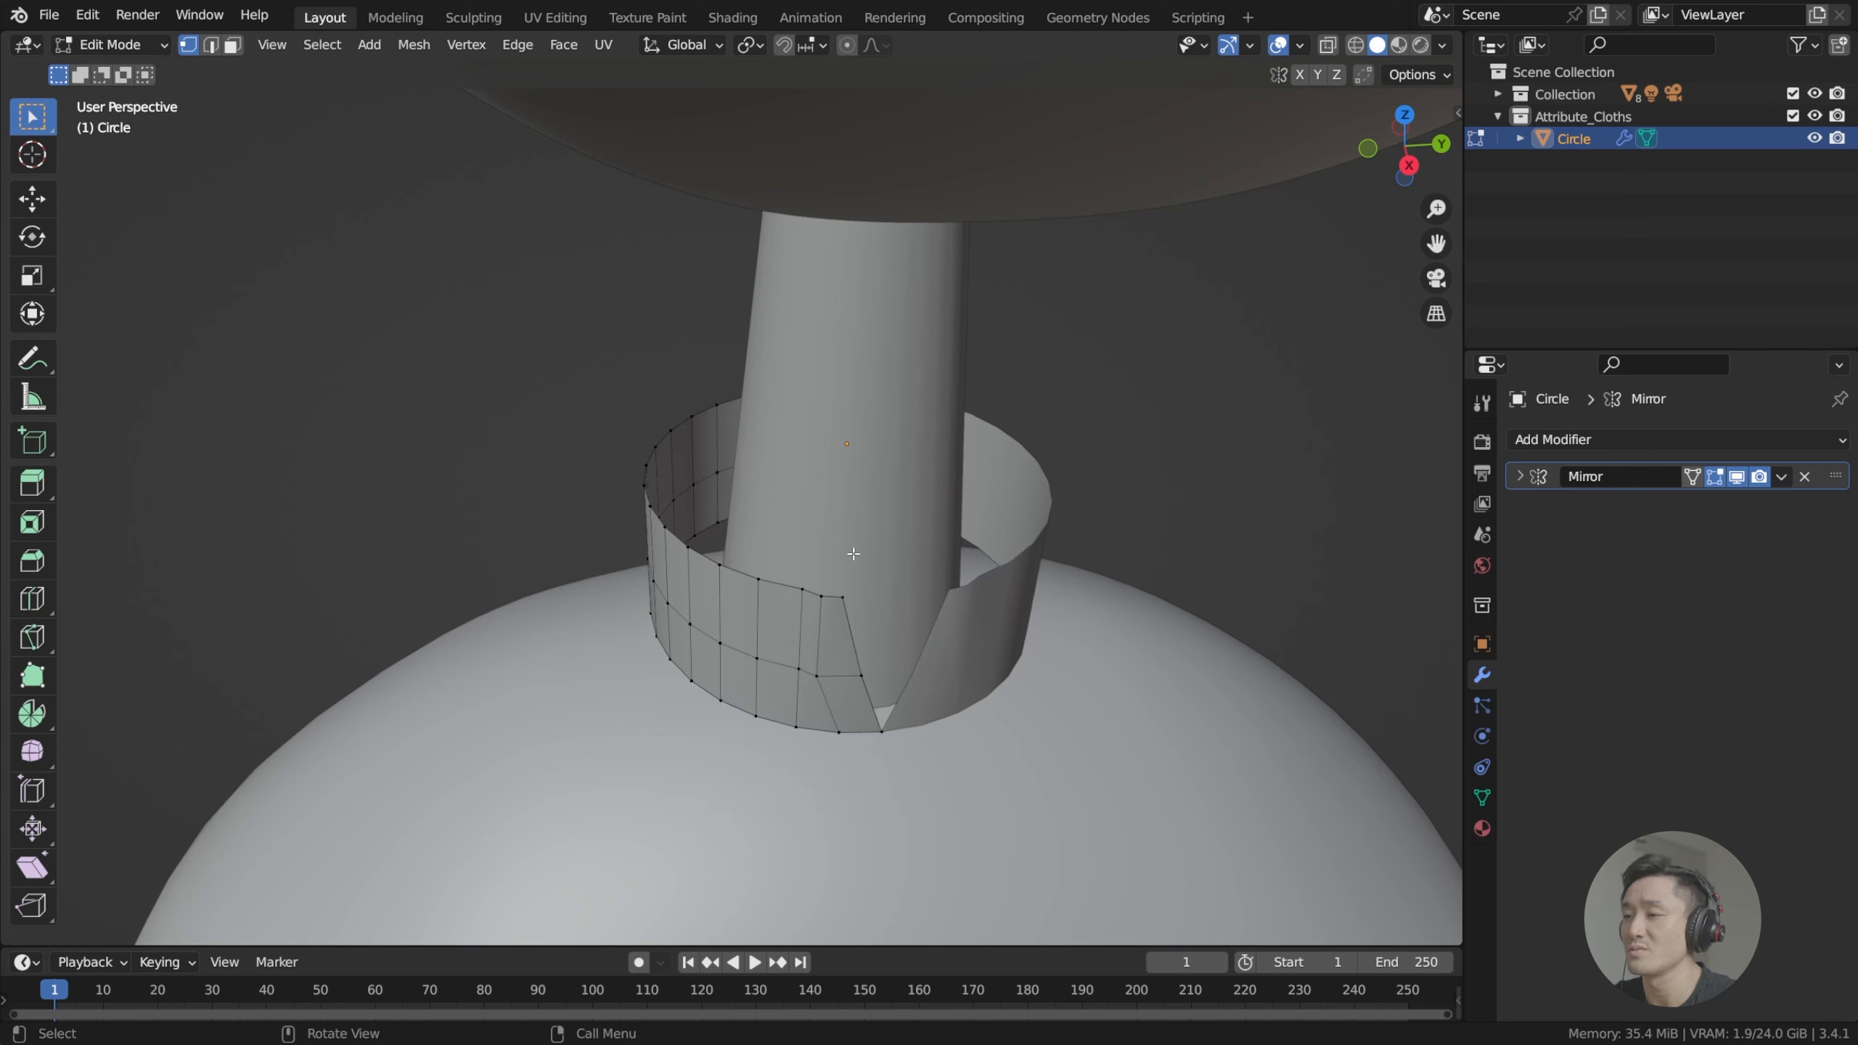
Delete the collar's upper row of vertices and undo the deletion.
scroll(842, 596, "up", 1)
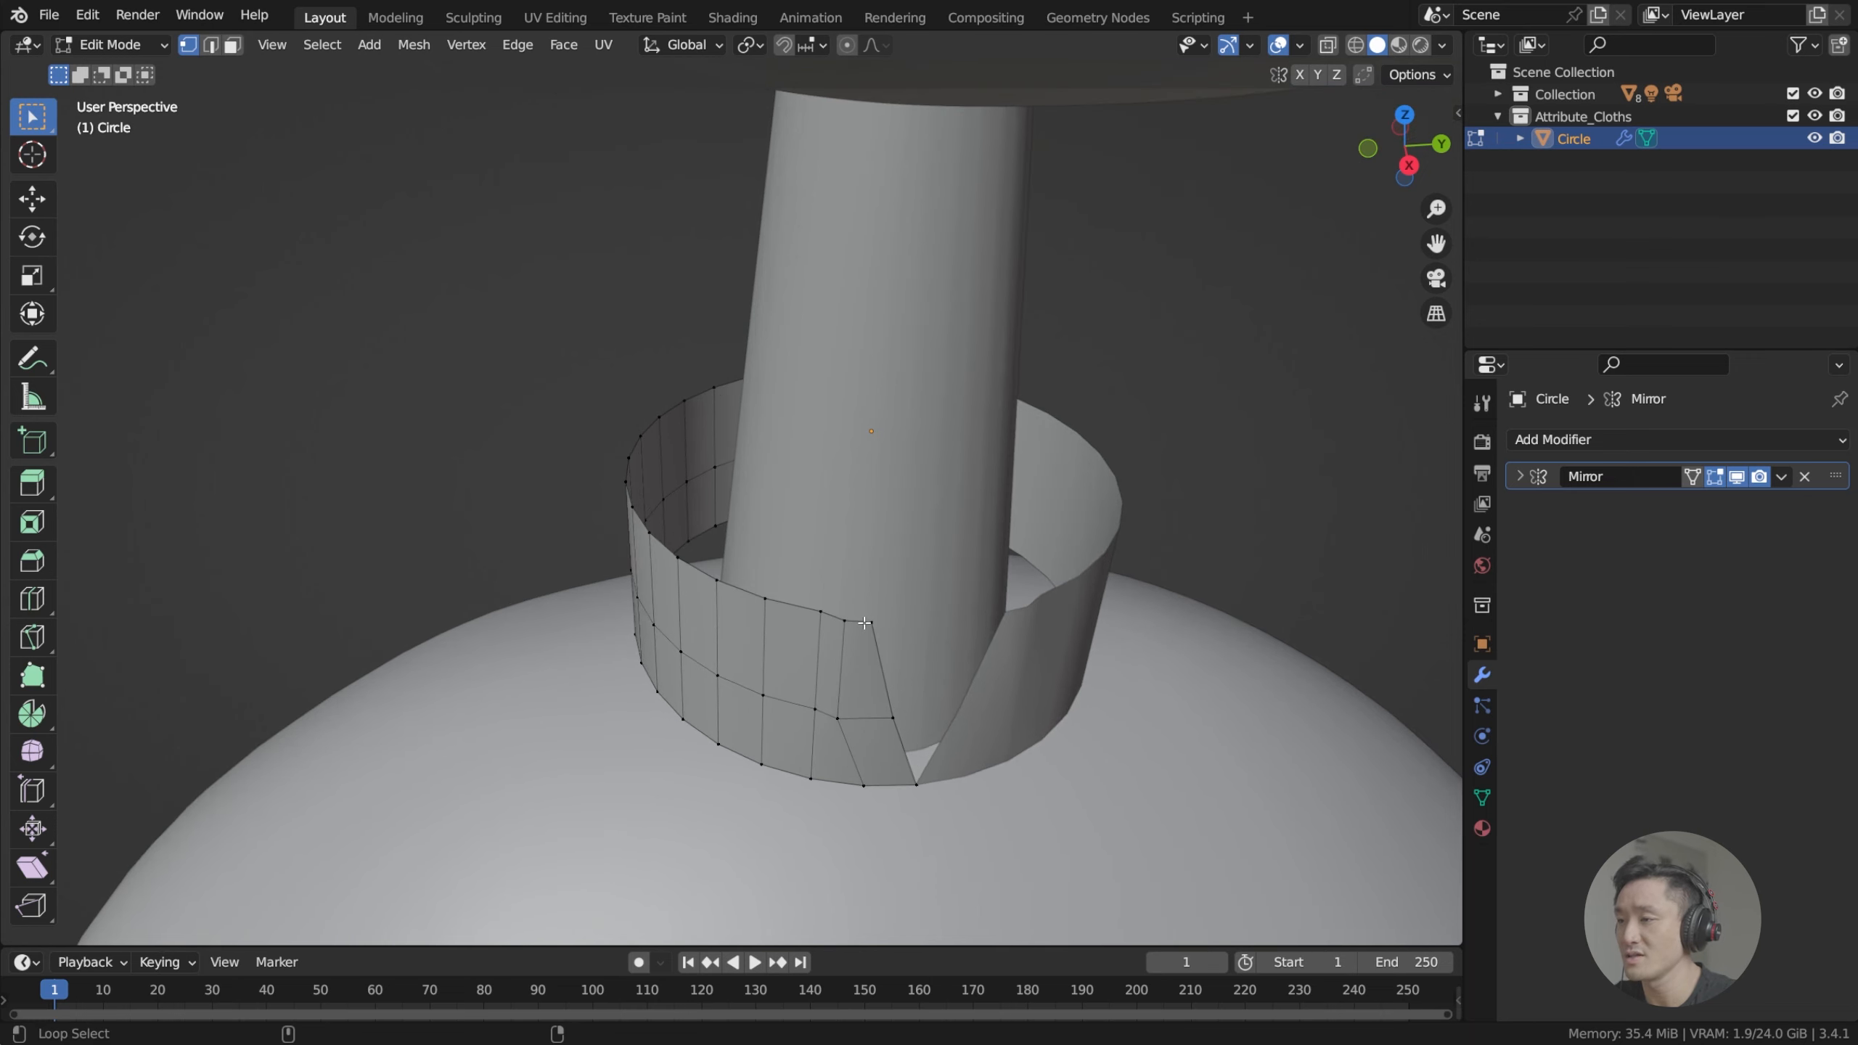
left_click(865, 614, "alt")
key("x")
left_click(870, 577)
middle_click_drag(870, 577, 842, 524)
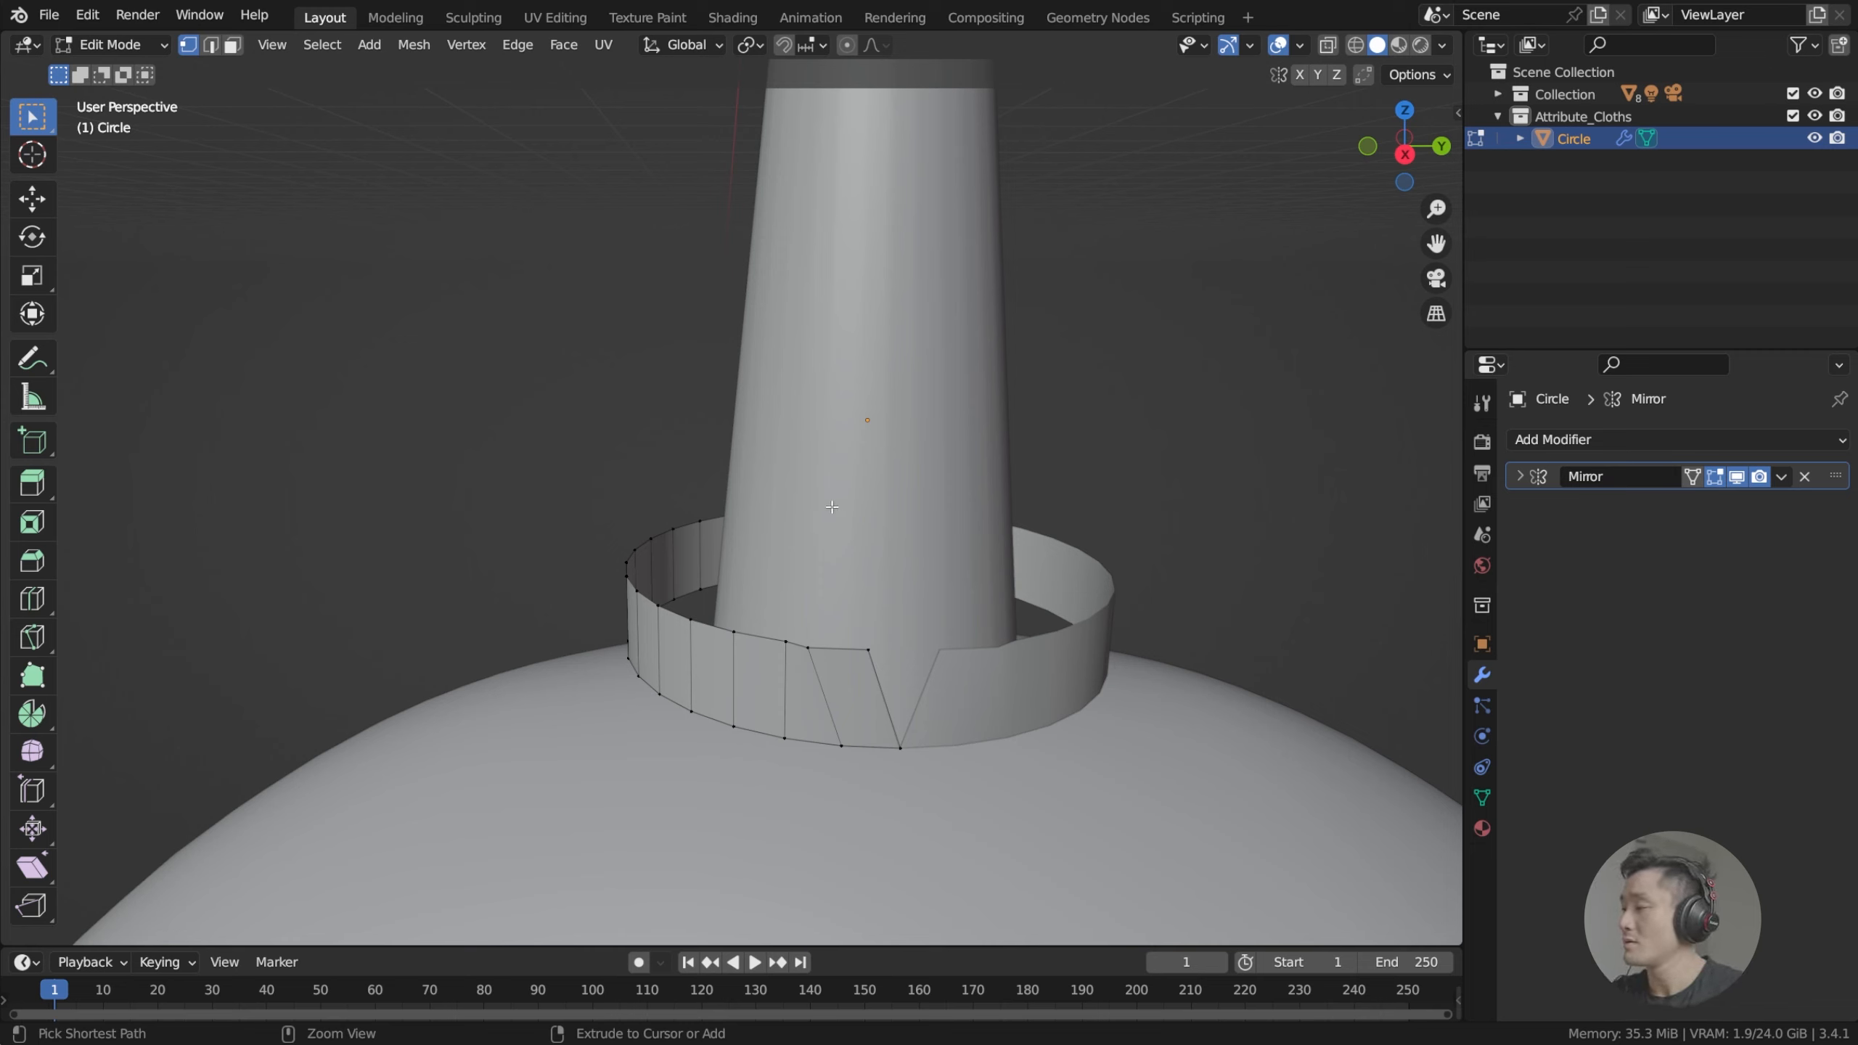
right_click(831, 506, "ctrl")
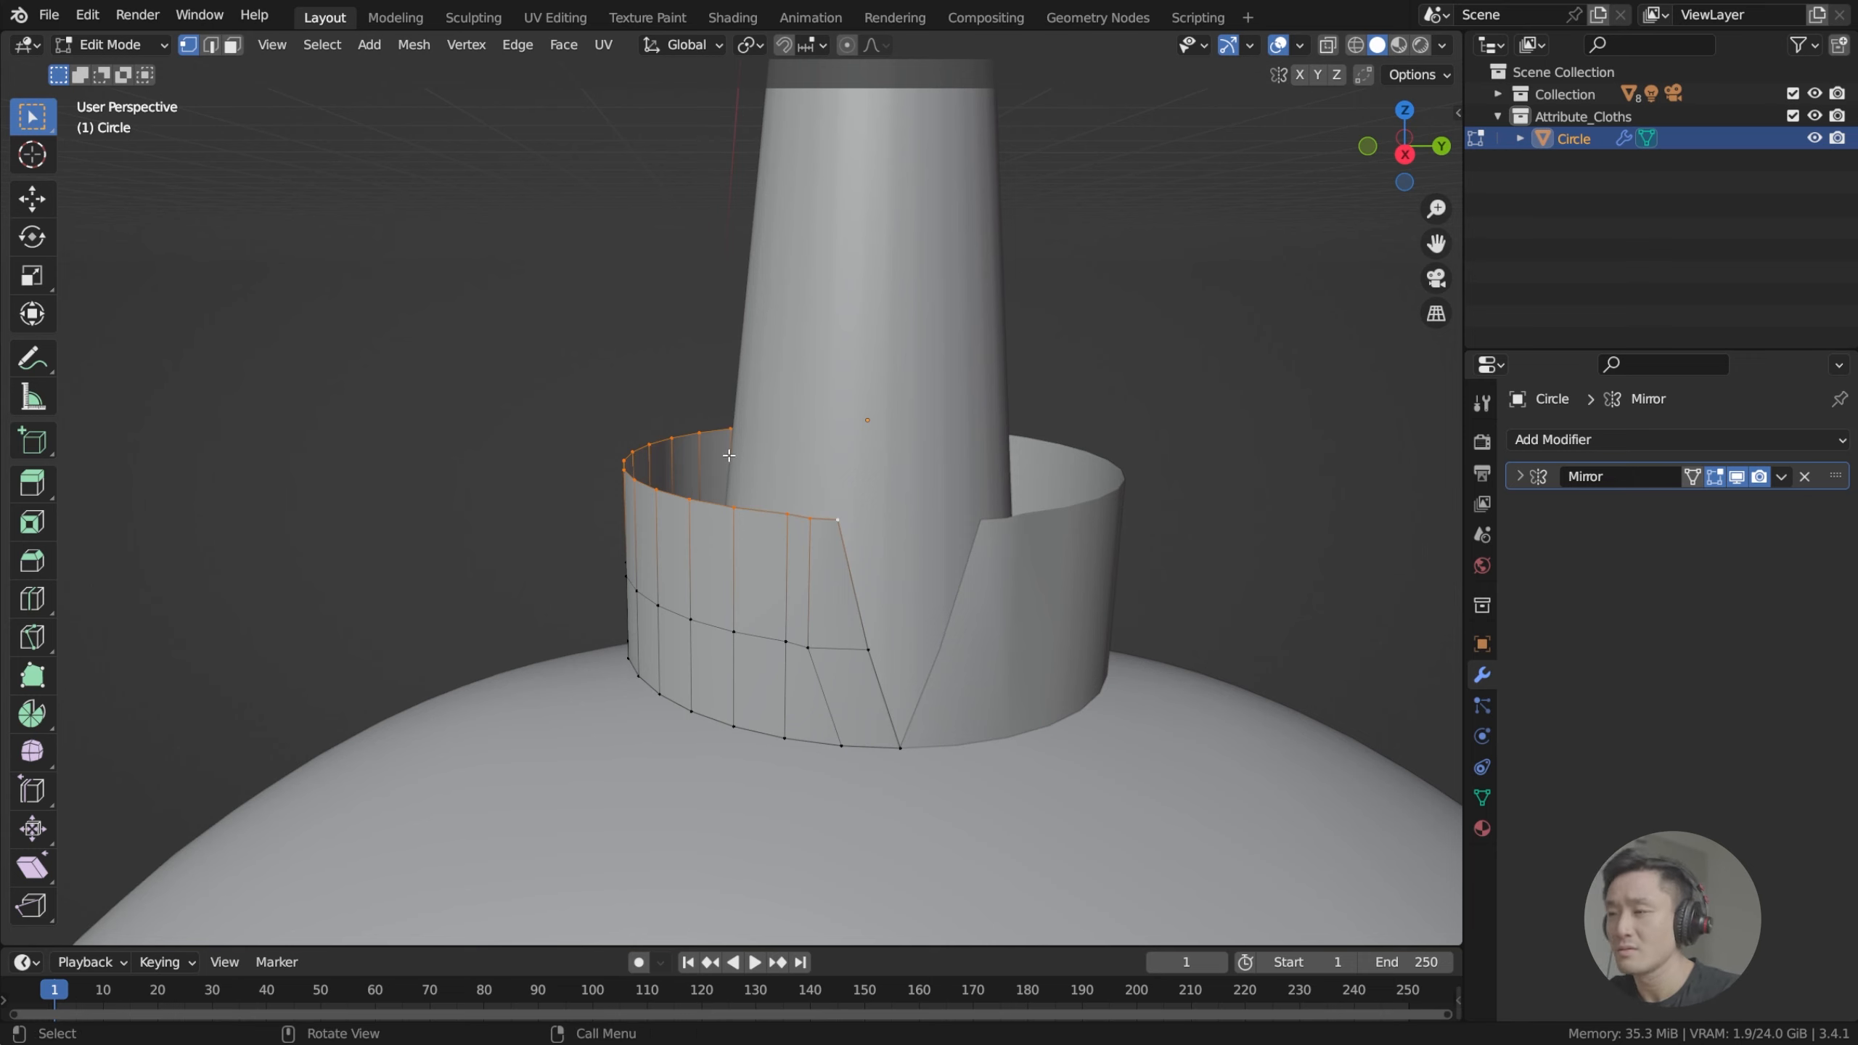
Select the collar's middle horizontal edge loop and, in the right orthographic view, move it up along Z to just below the upper edge.
middle_click_drag(772, 476, 900, 543)
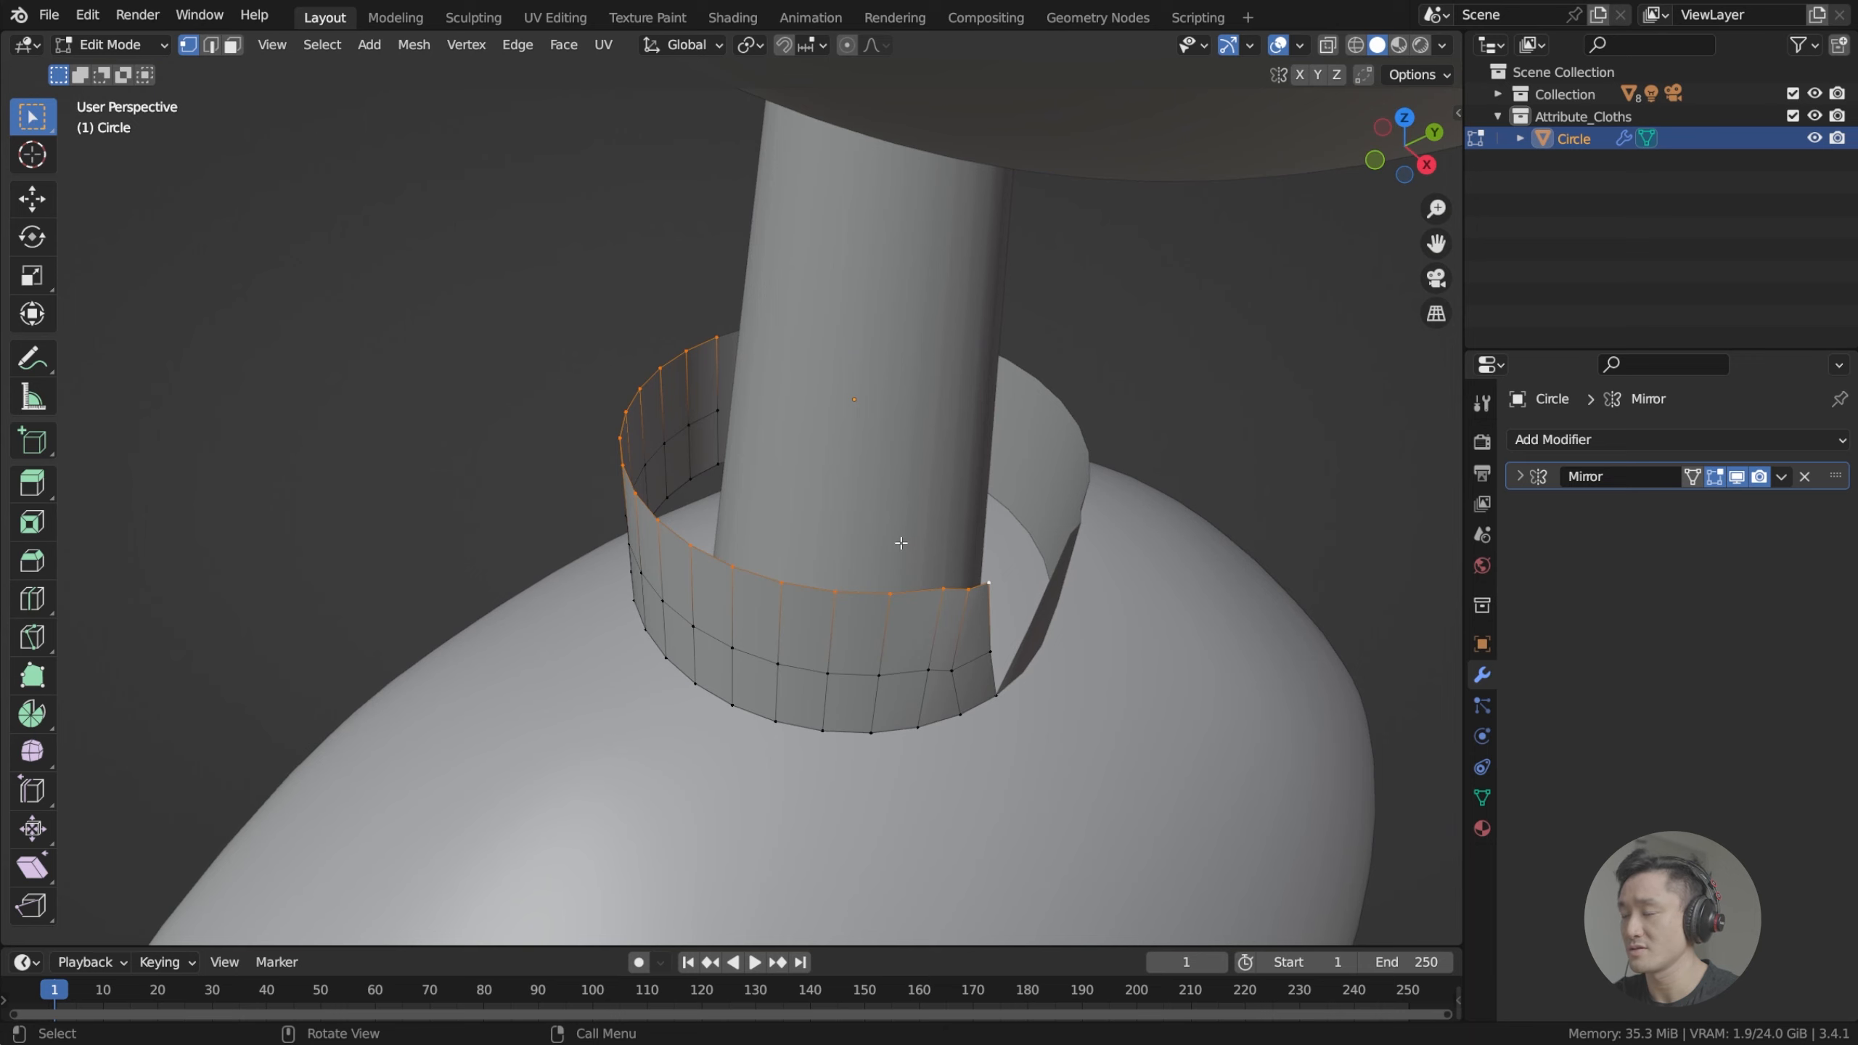
scroll(900, 543, "down", 1)
middle_click_drag(901, 541, 838, 510)
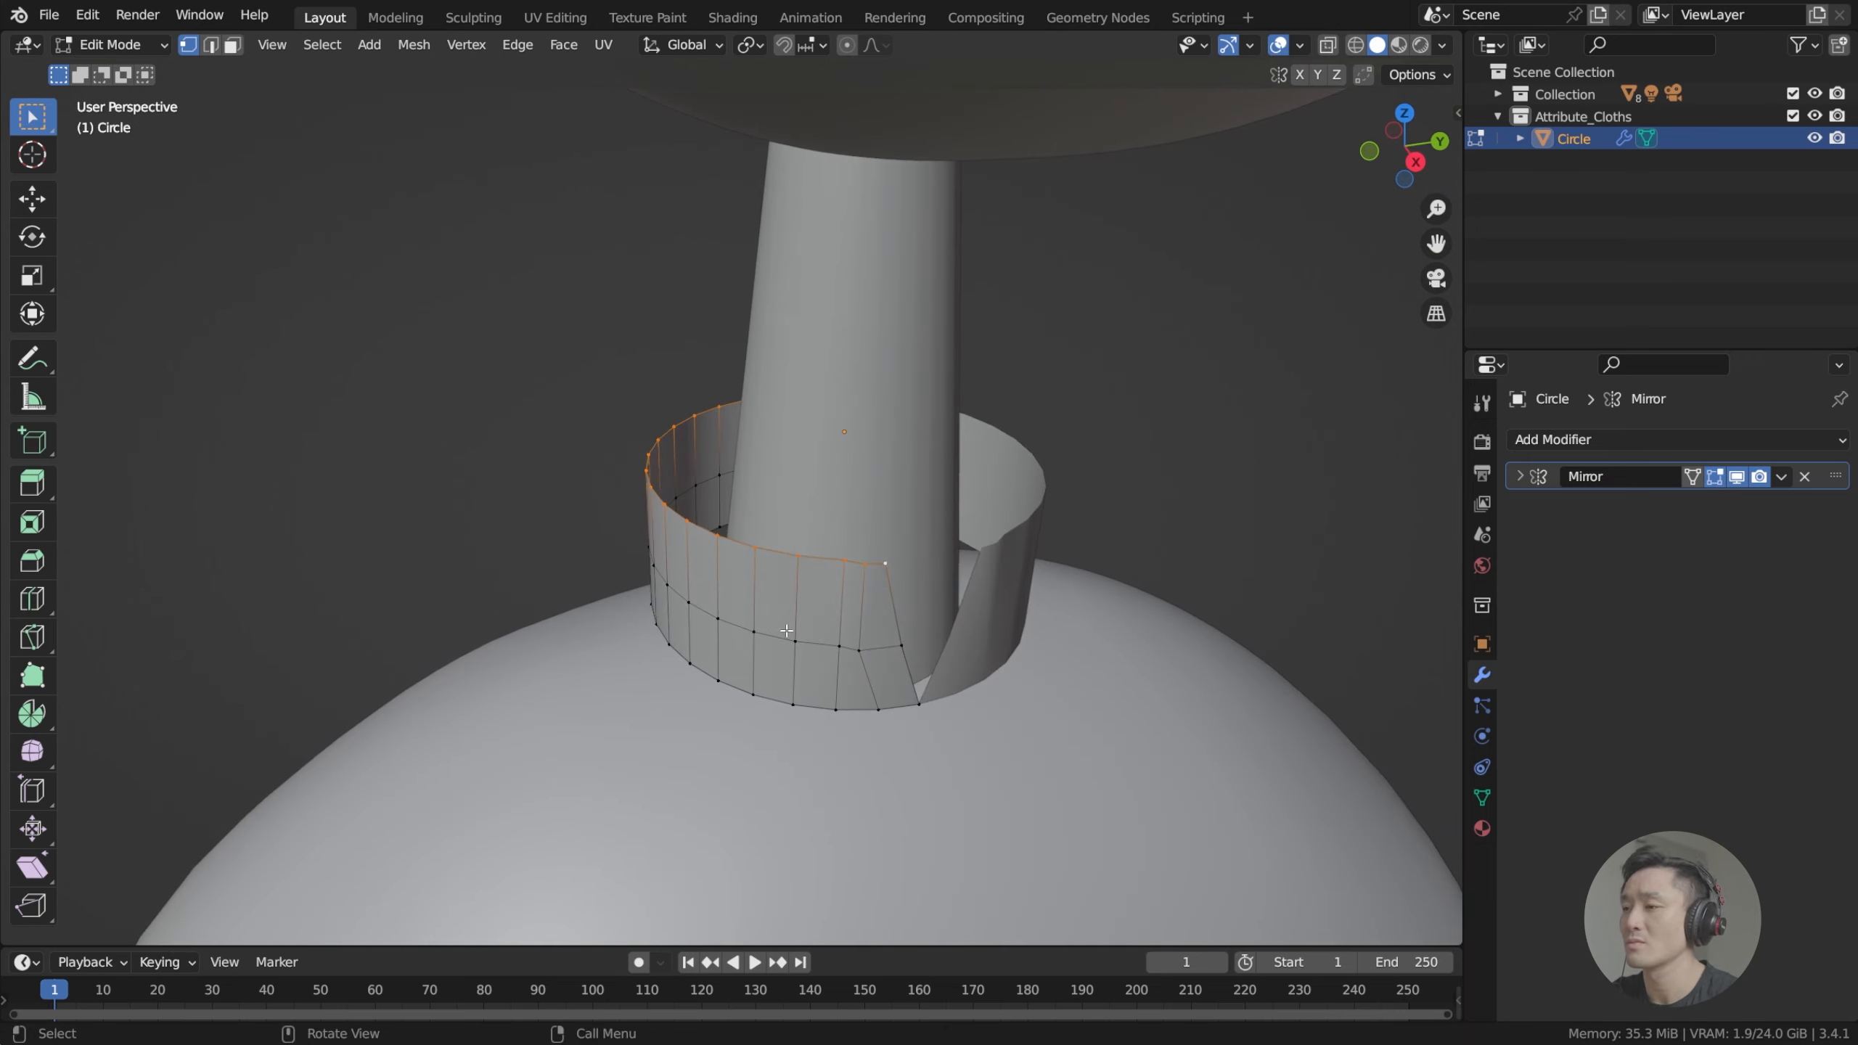
middle_click_drag(786, 630, 825, 583)
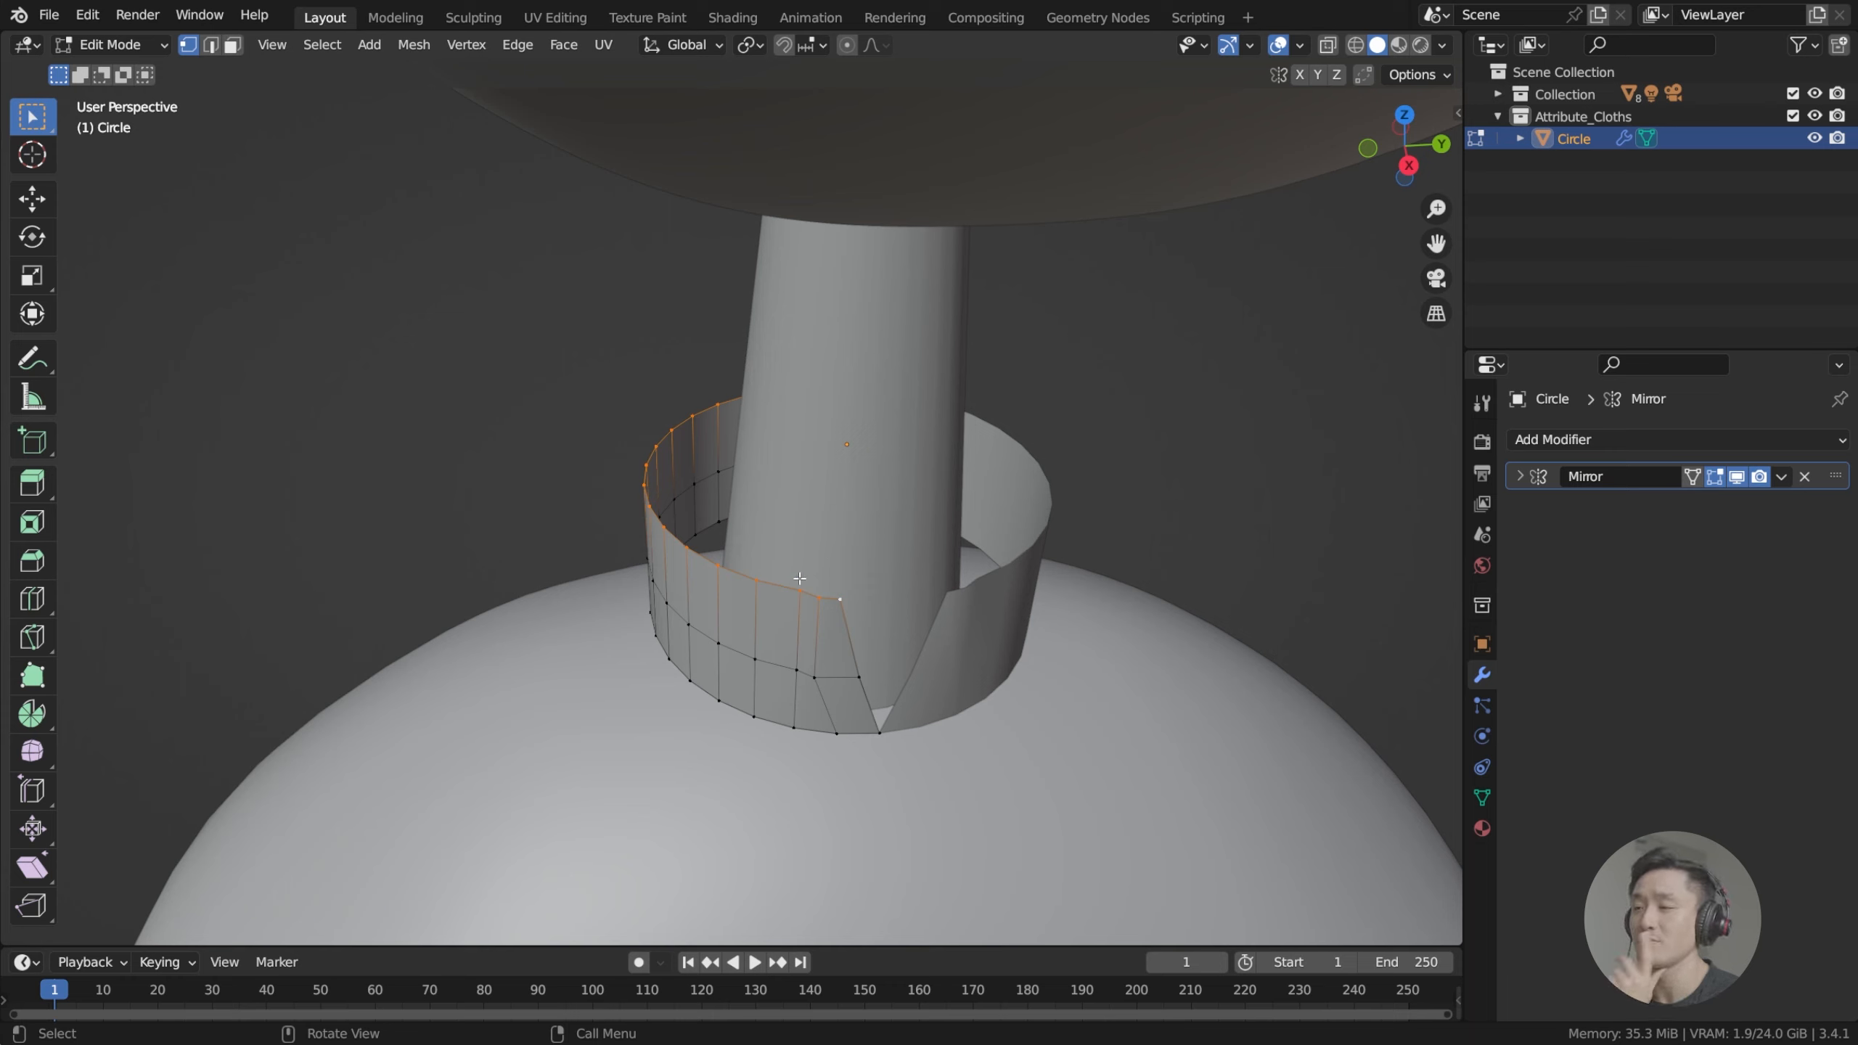
middle_click_drag(802, 568, 818, 523)
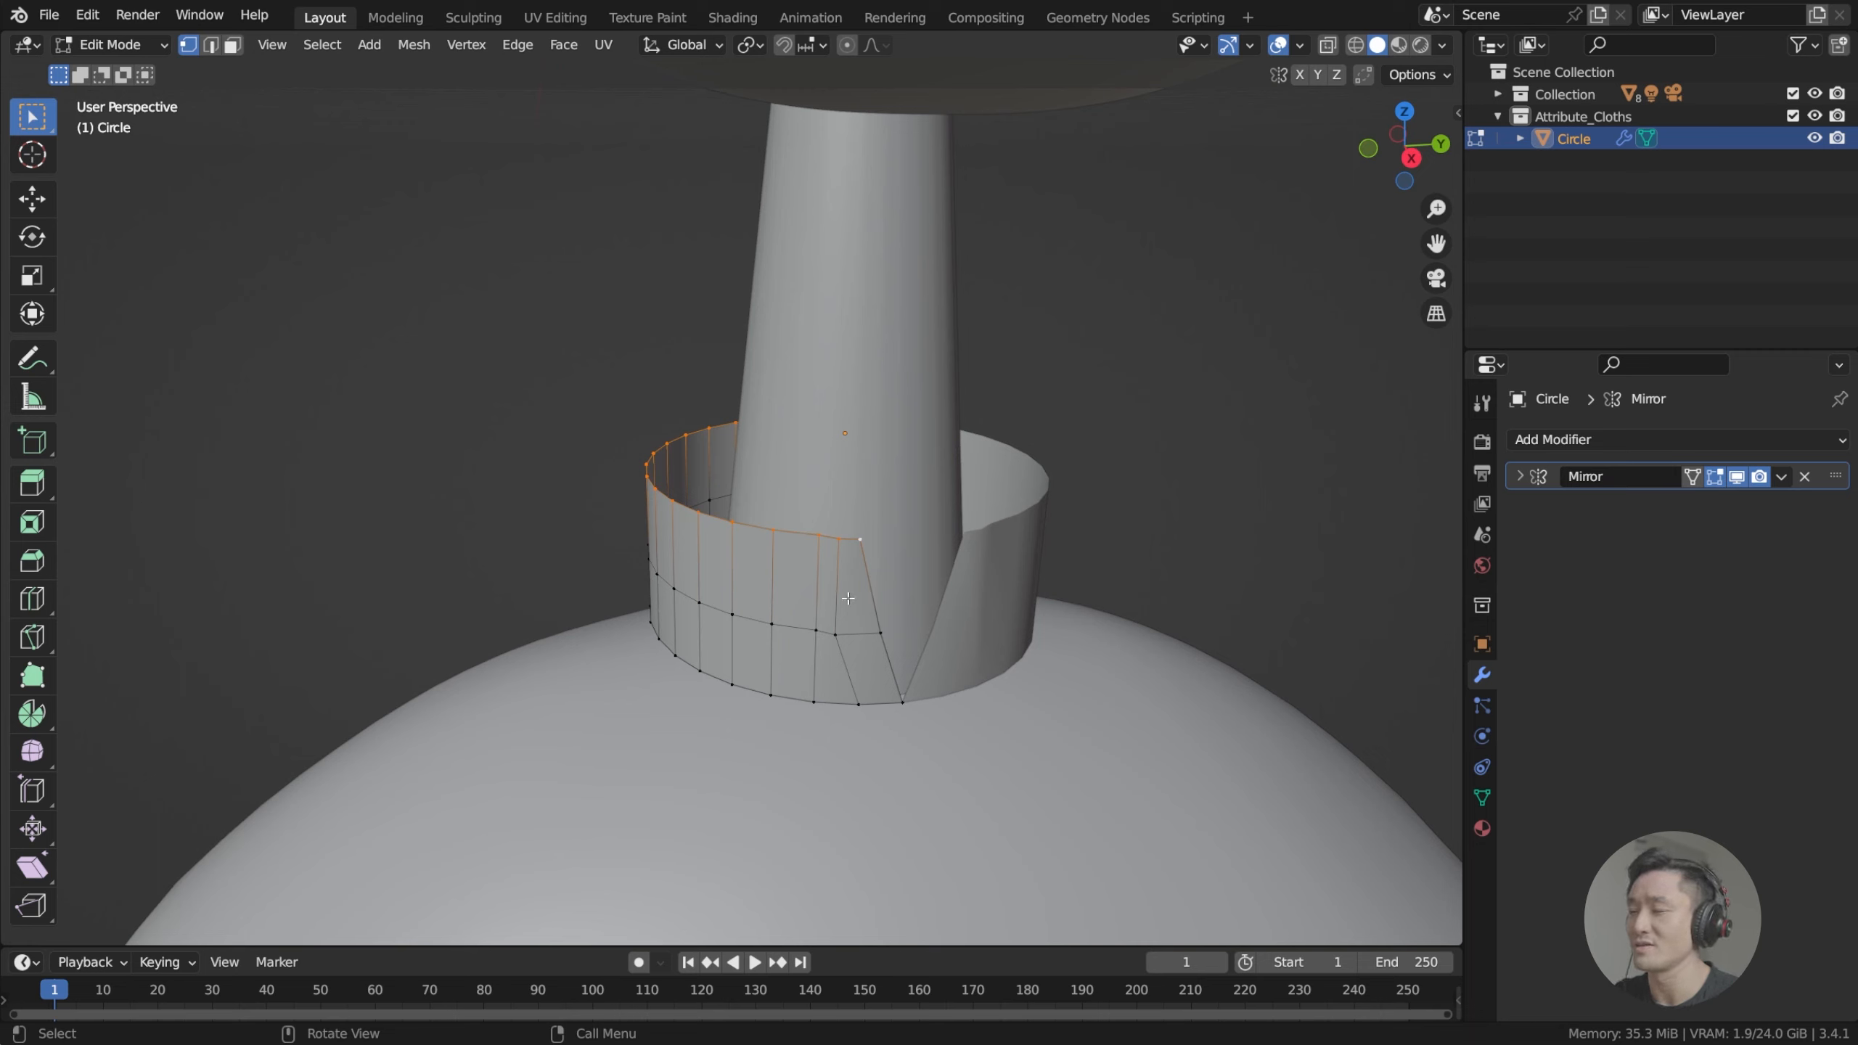
left_click(795, 623, "alt+shift")
left_click(863, 545)
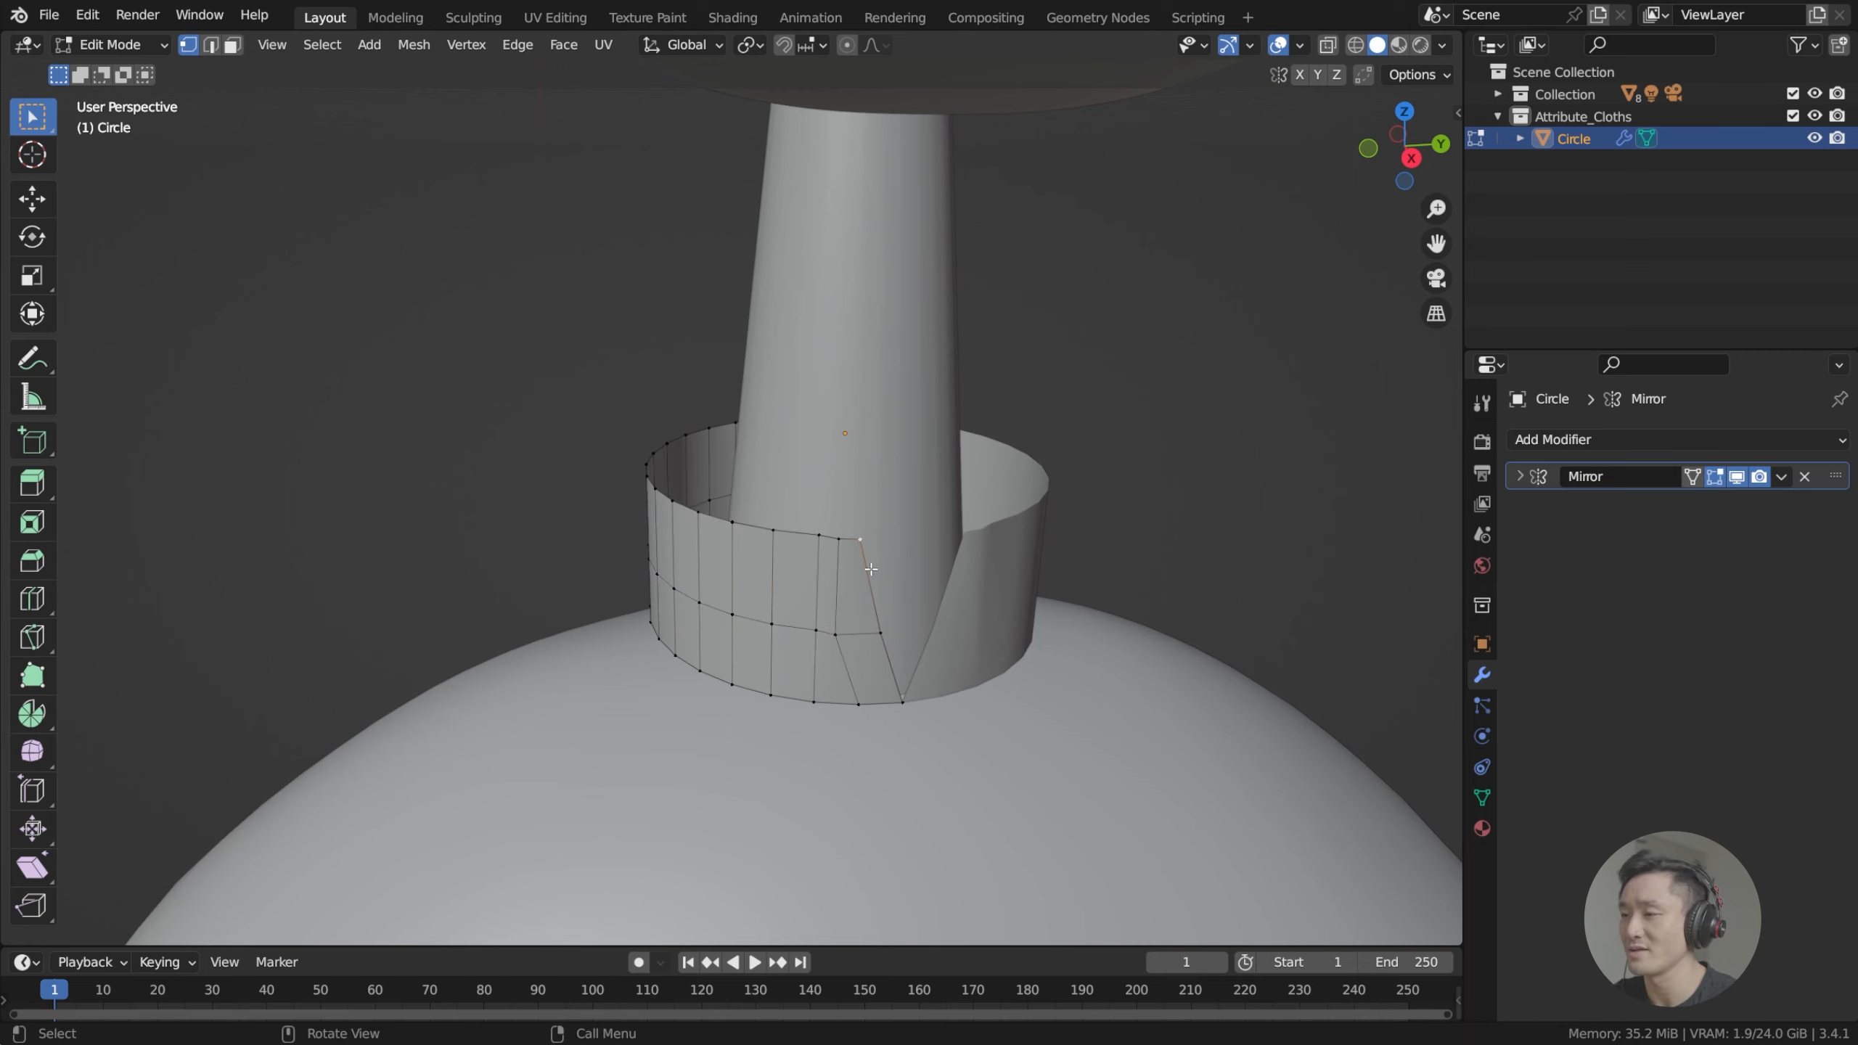
left_click(800, 622, "alt")
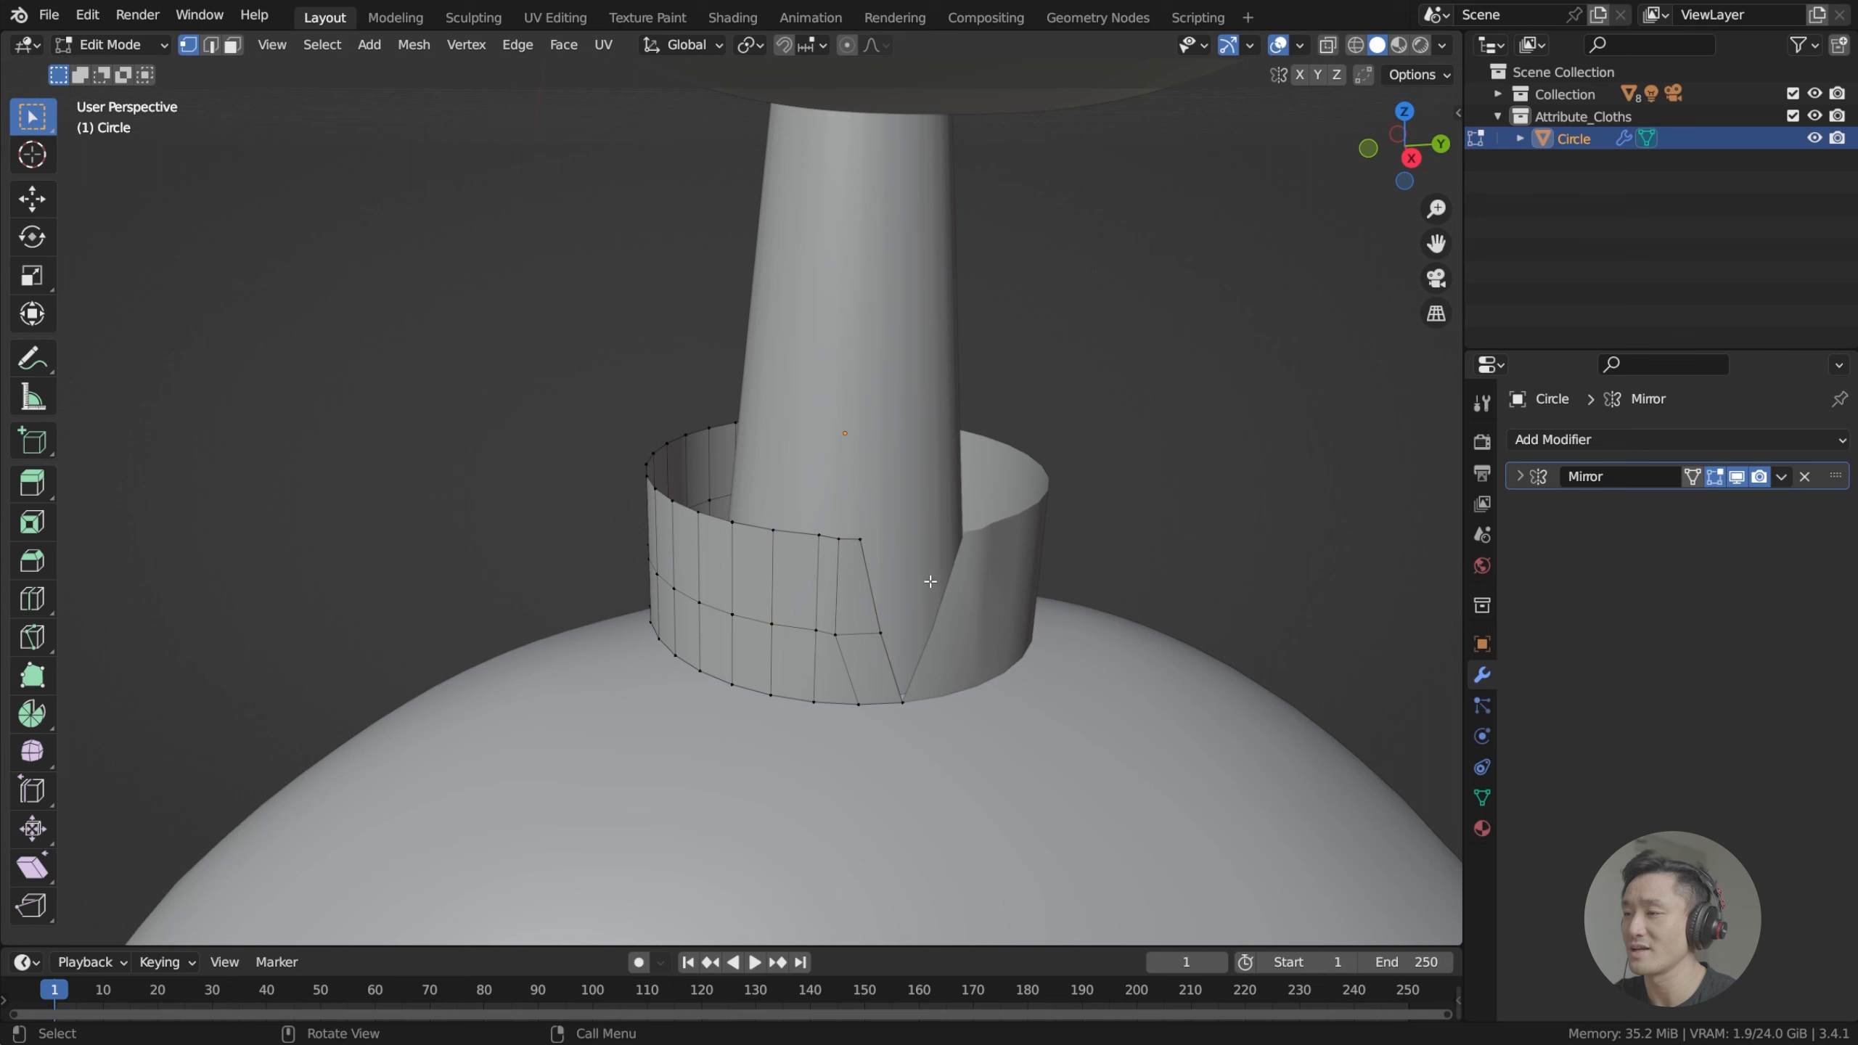
left_click(803, 628, "alt")
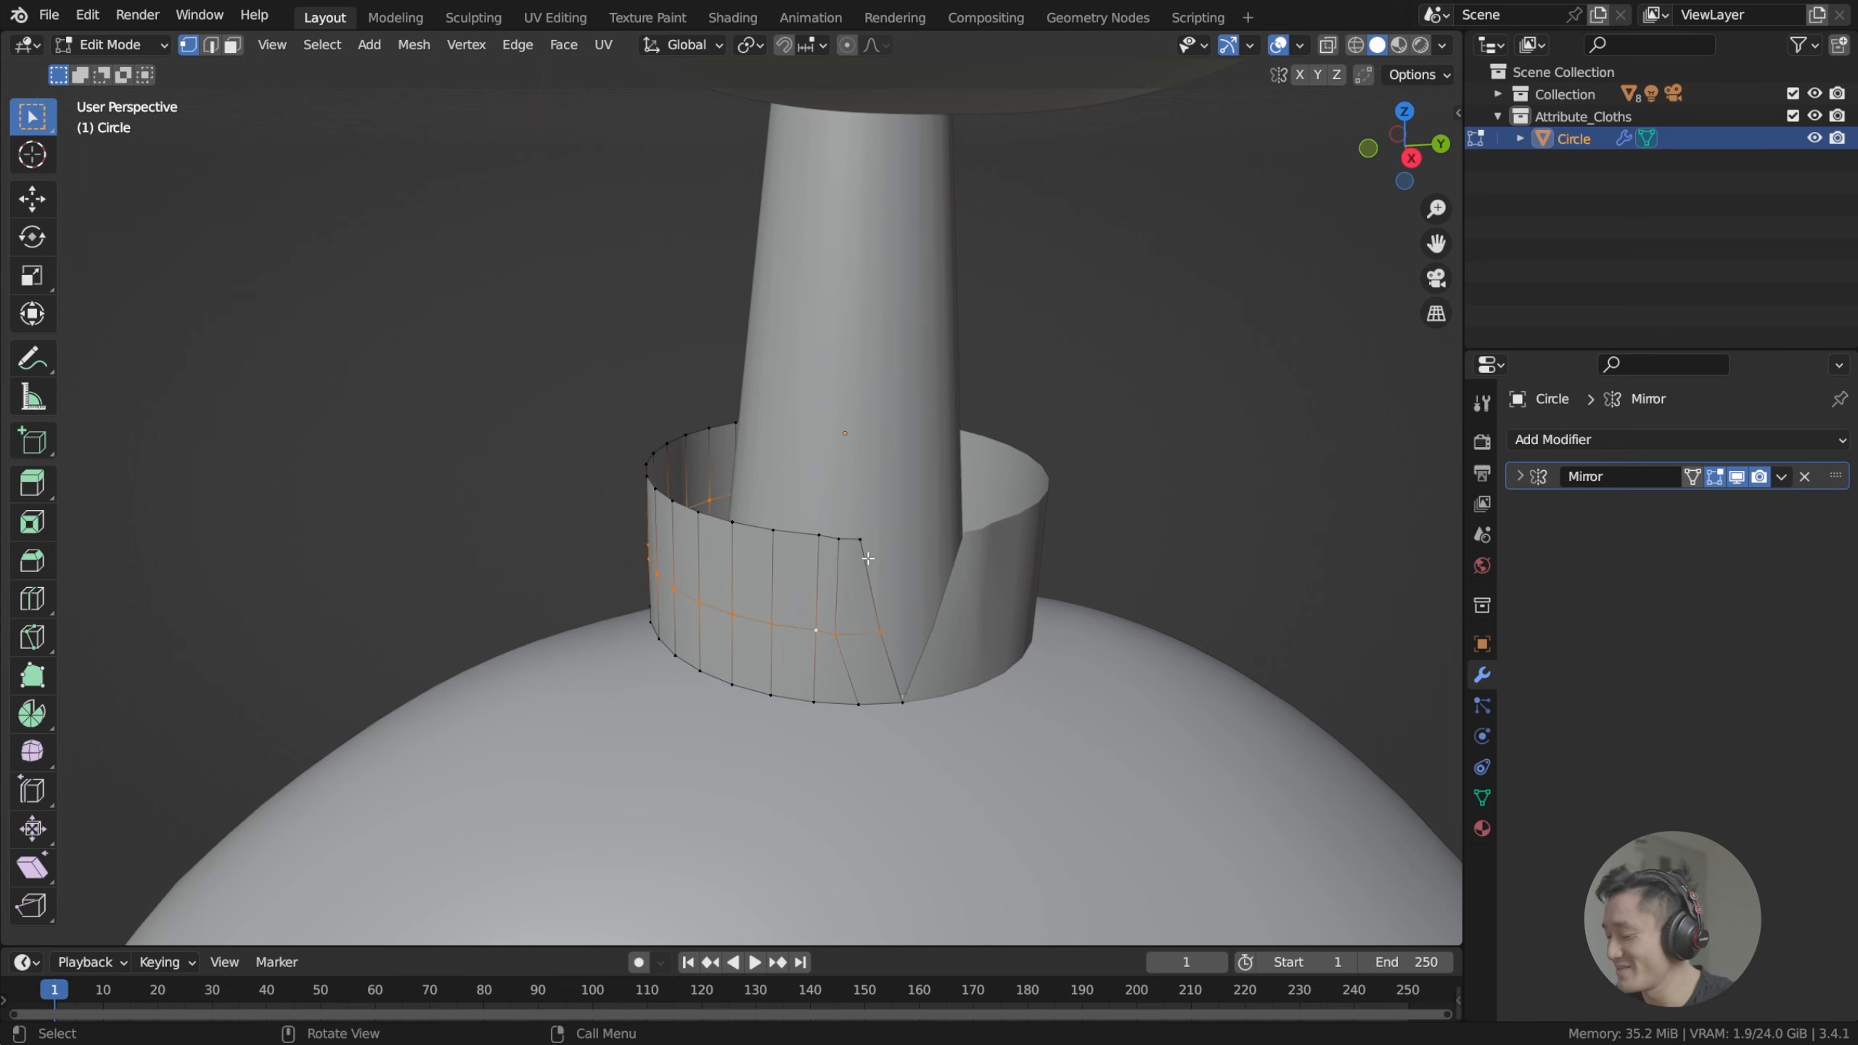
key("KP_3")
scroll(822, 560, "up", 2)
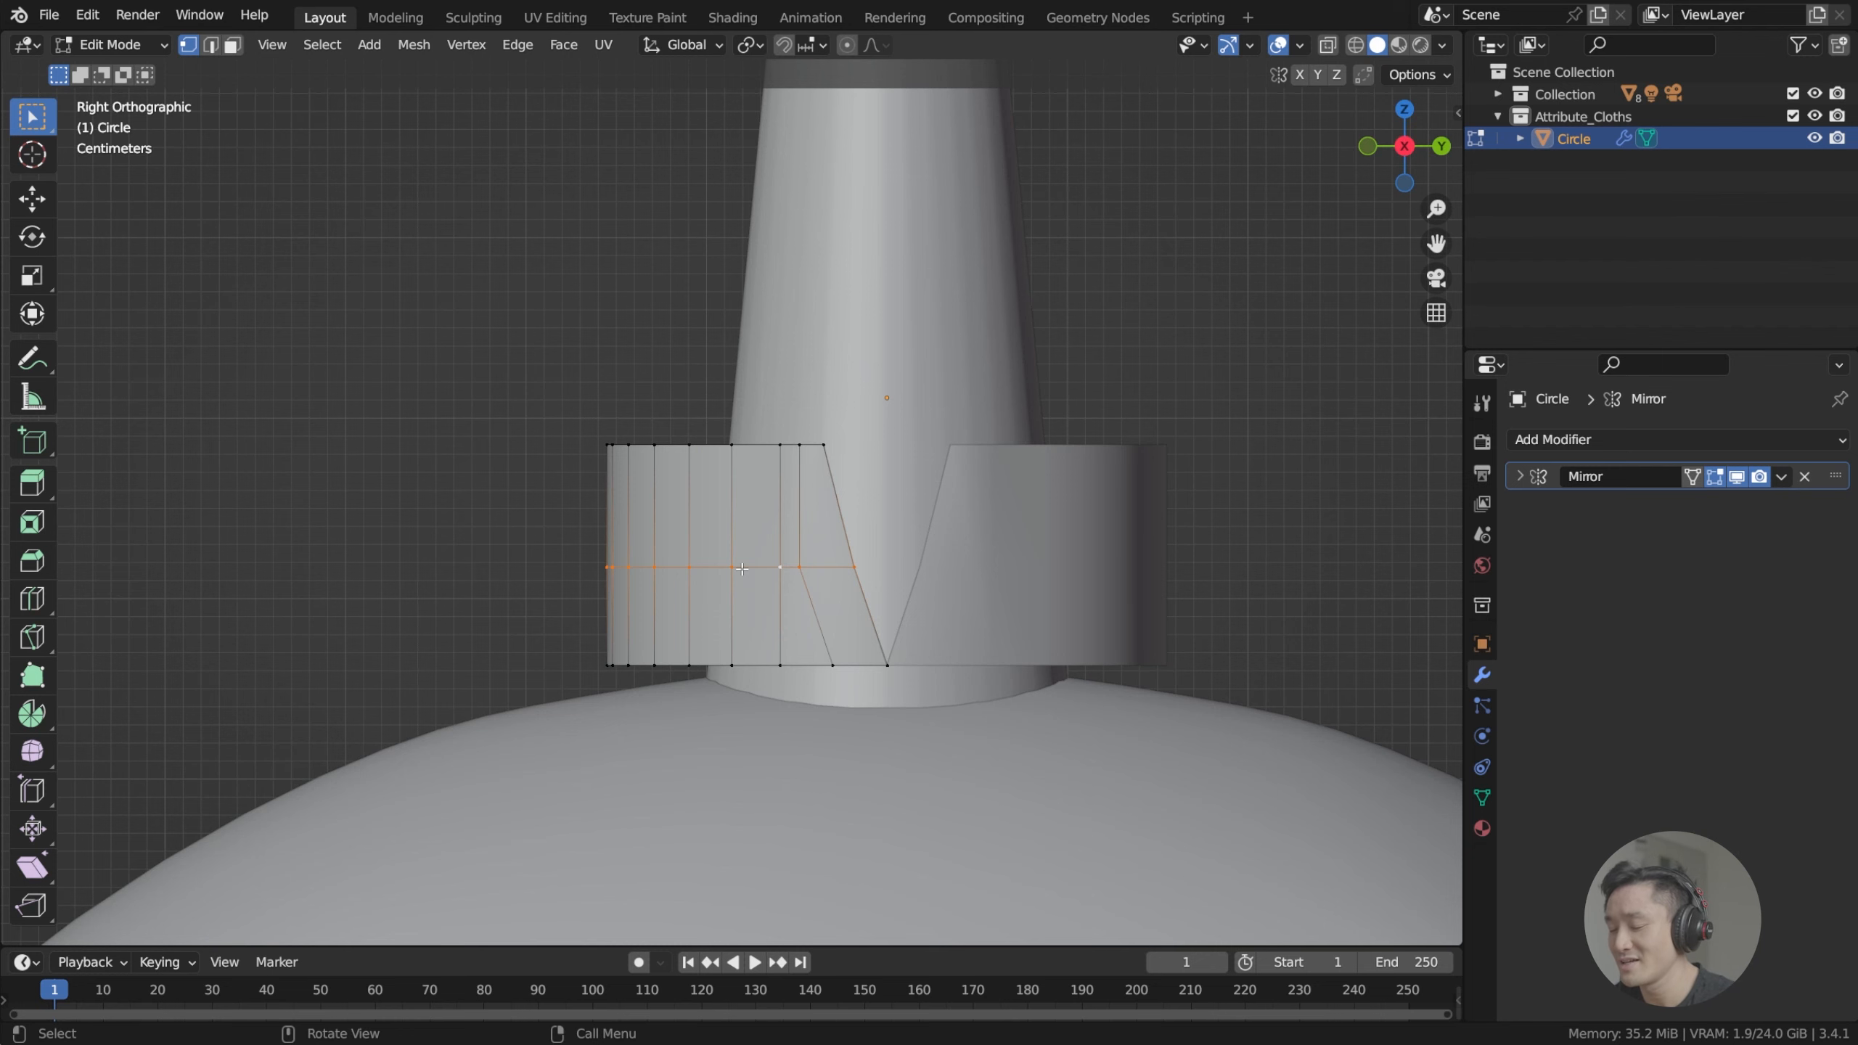
key("g")
key("z")
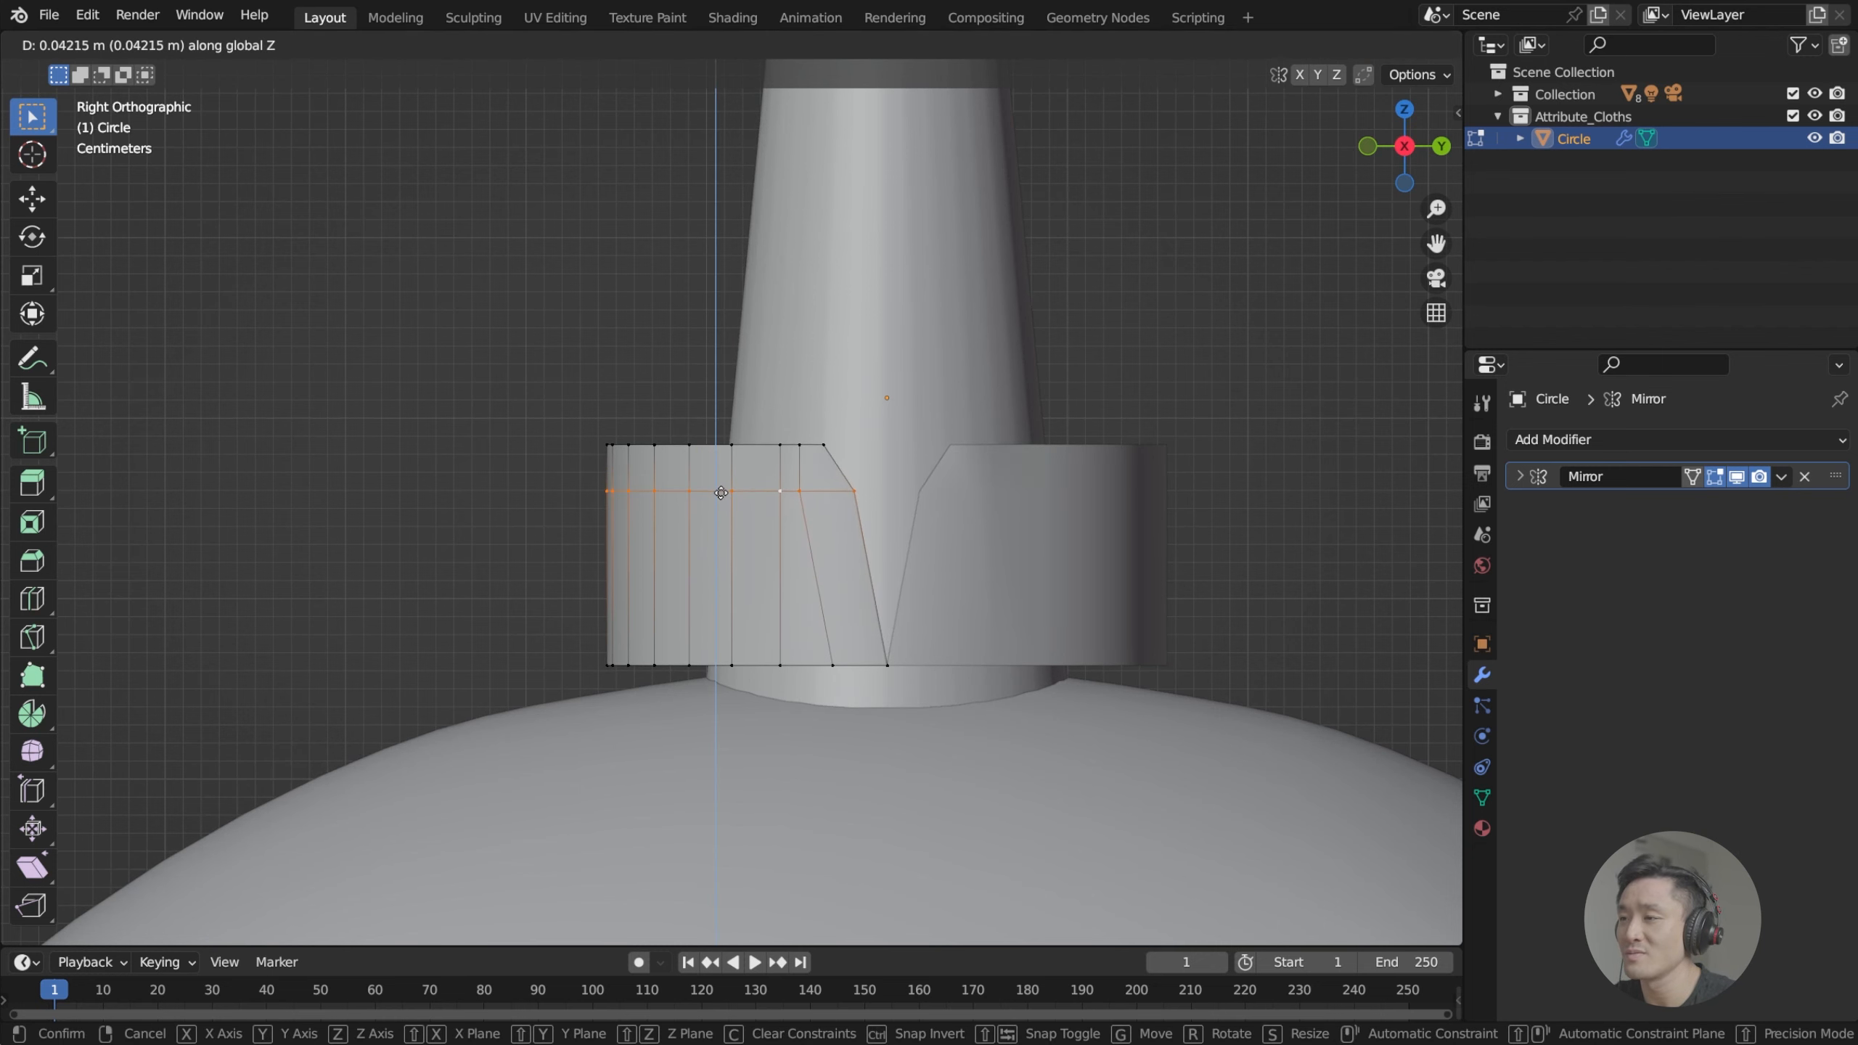
left_click(721, 460)
Scale the edge loop just below the collar's upper edge outward by about 1.2 to bulge the rim.
middle_click_drag(721, 459, 945, 496)
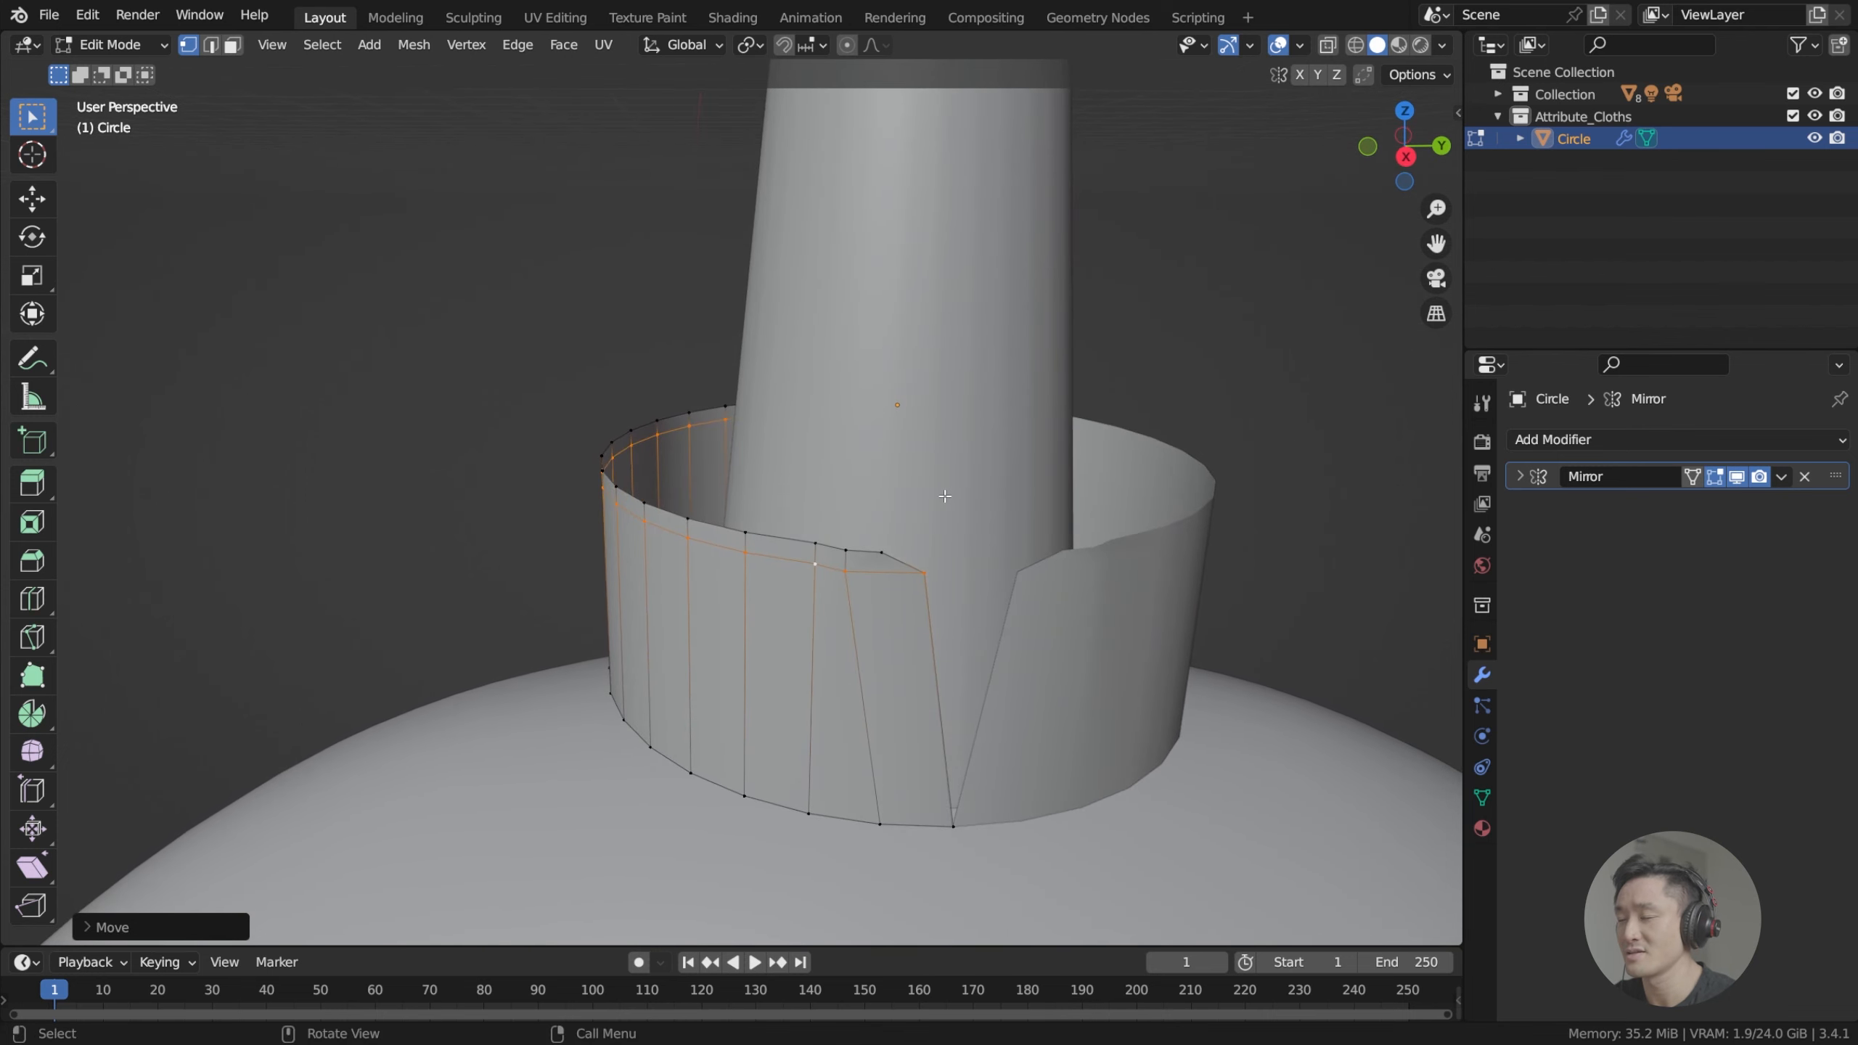
key("s")
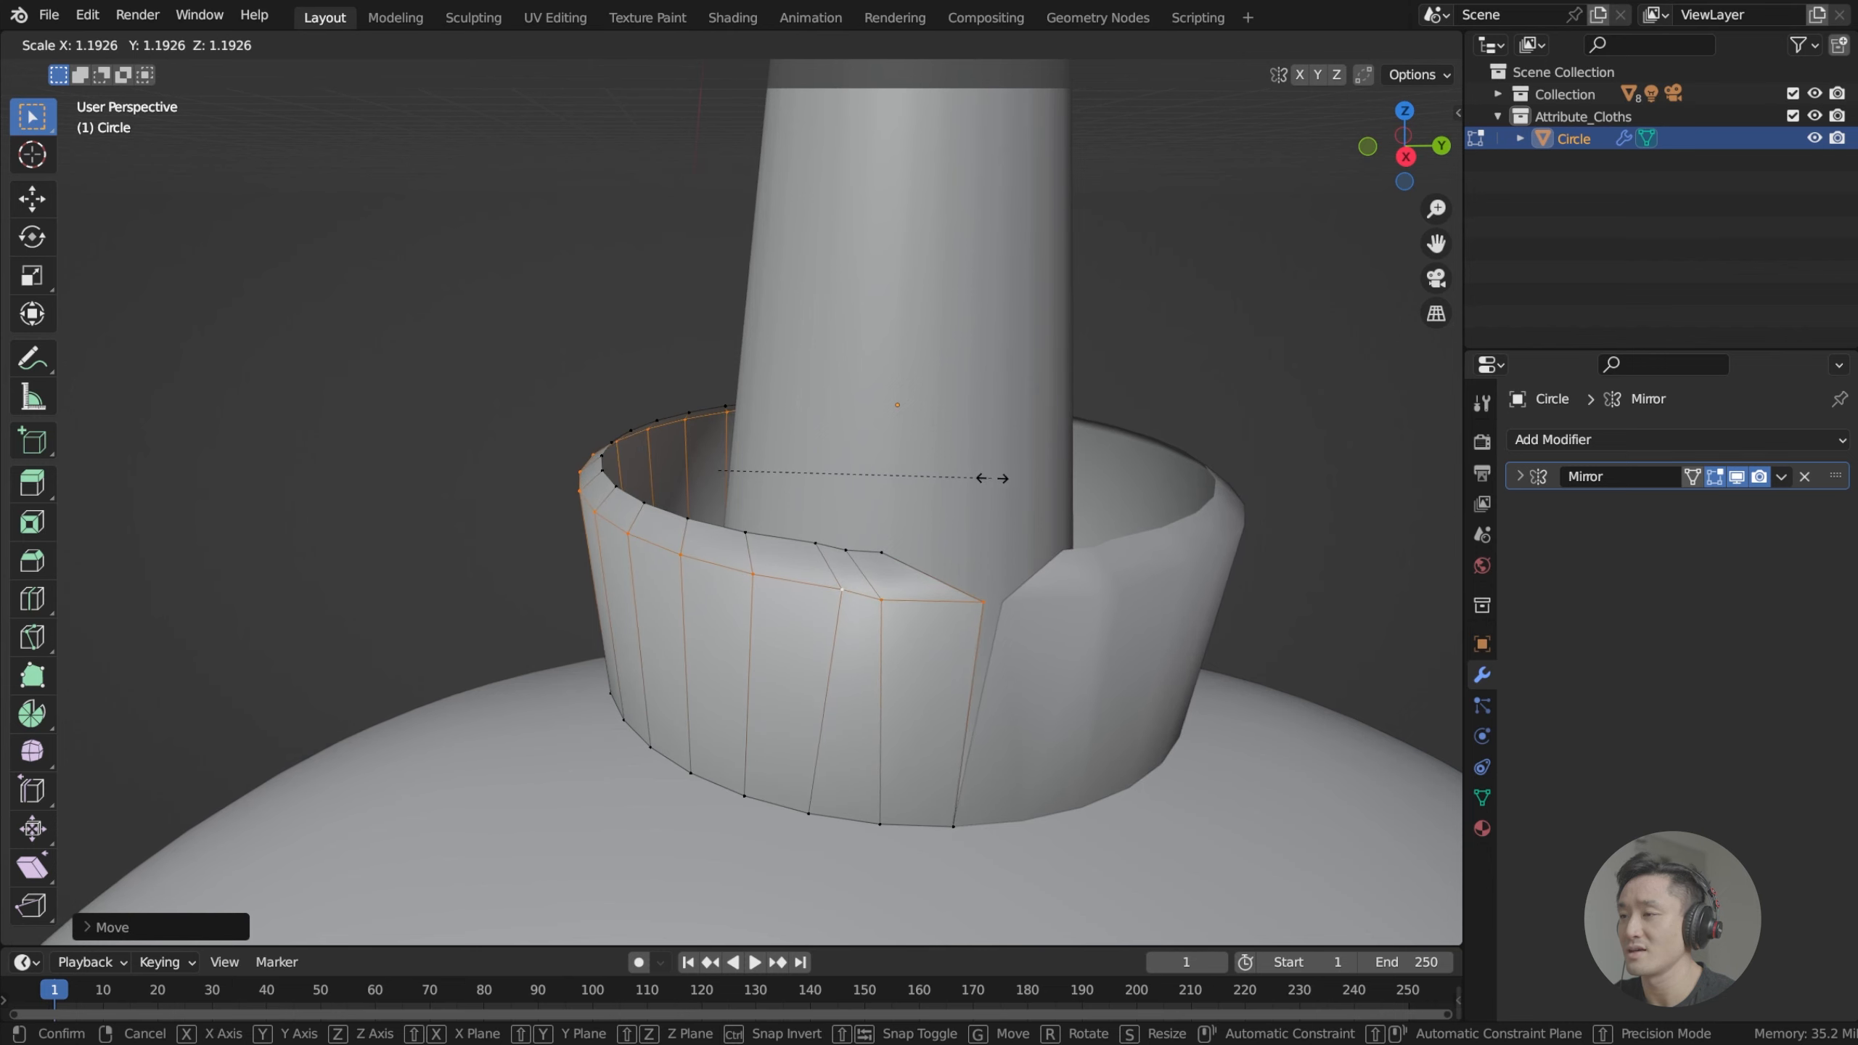
left_click(984, 477)
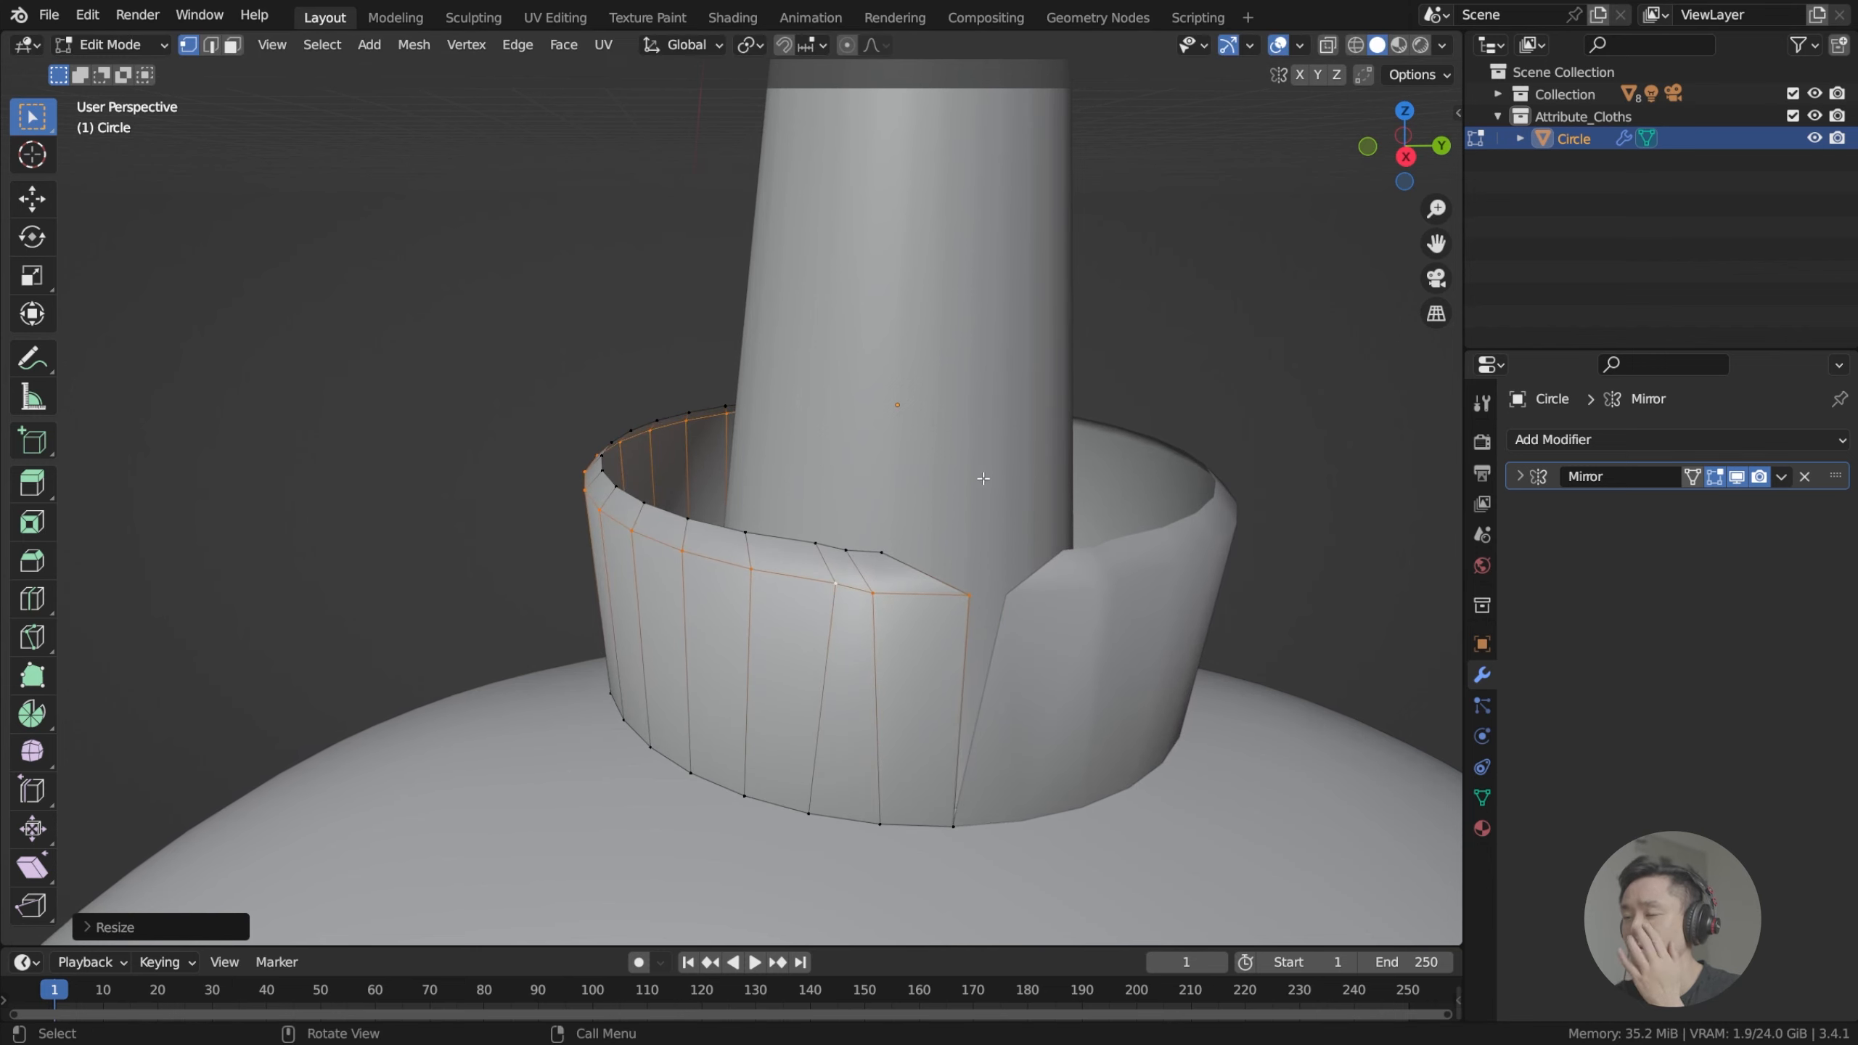
Select the collar's upper edge loop on its own.
middle_click_drag(983, 477, 786, 630)
left_click(803, 637, "alt+shift")
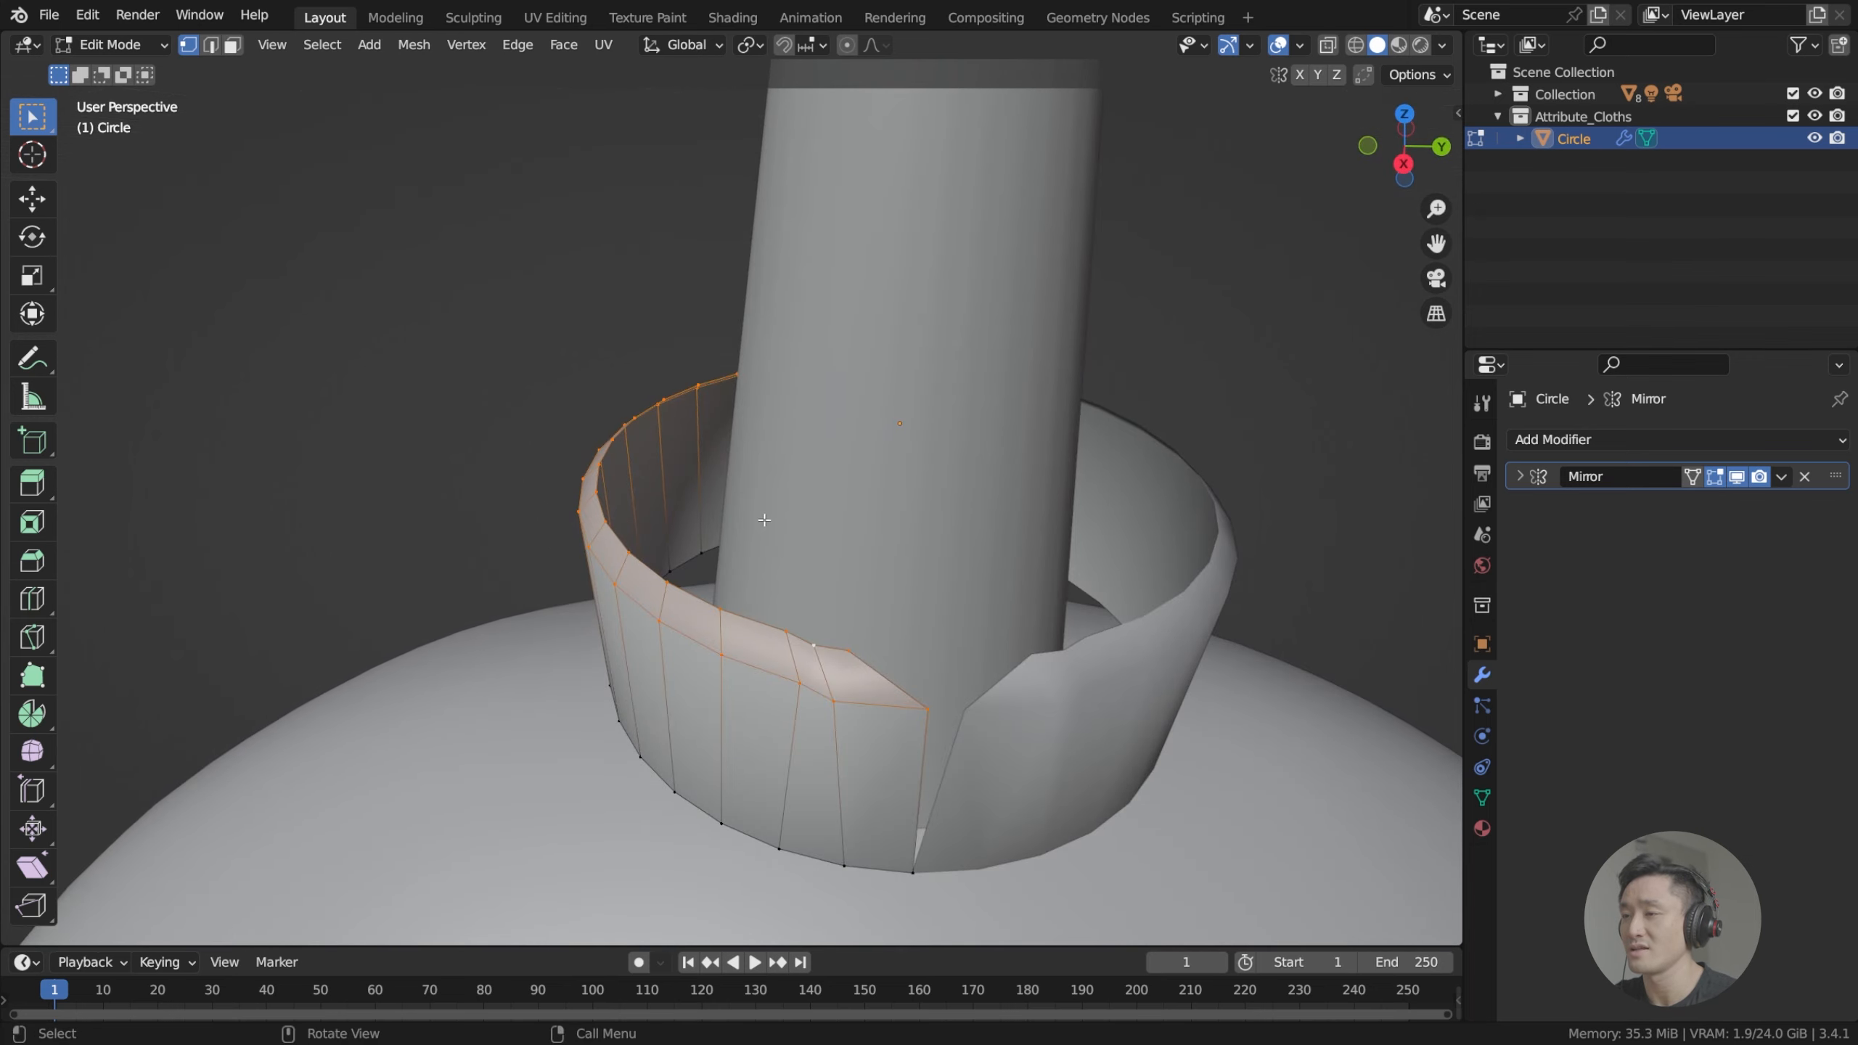
middle_click_drag(762, 518, 858, 519)
left_click(859, 519)
left_click(994, 581, "alt")
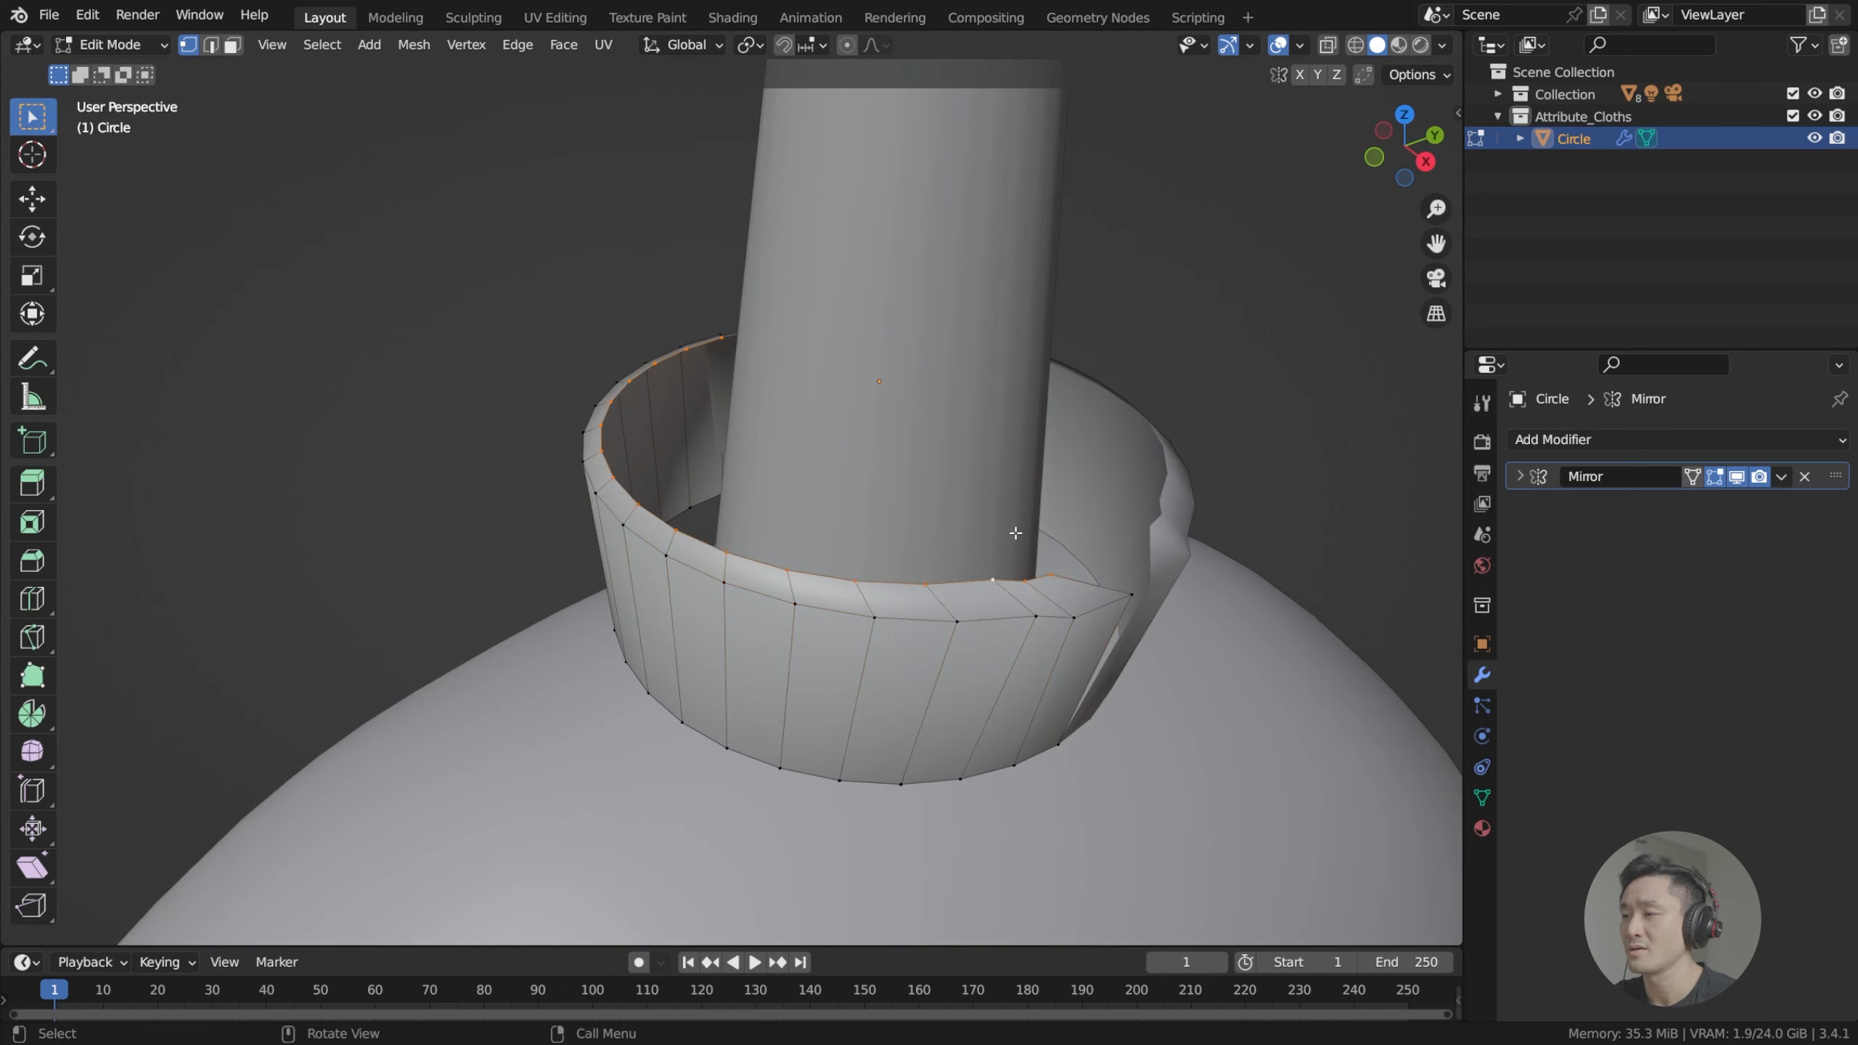
middle_click_drag(993, 580, 904, 575)
scroll(777, 540, "down", 3)
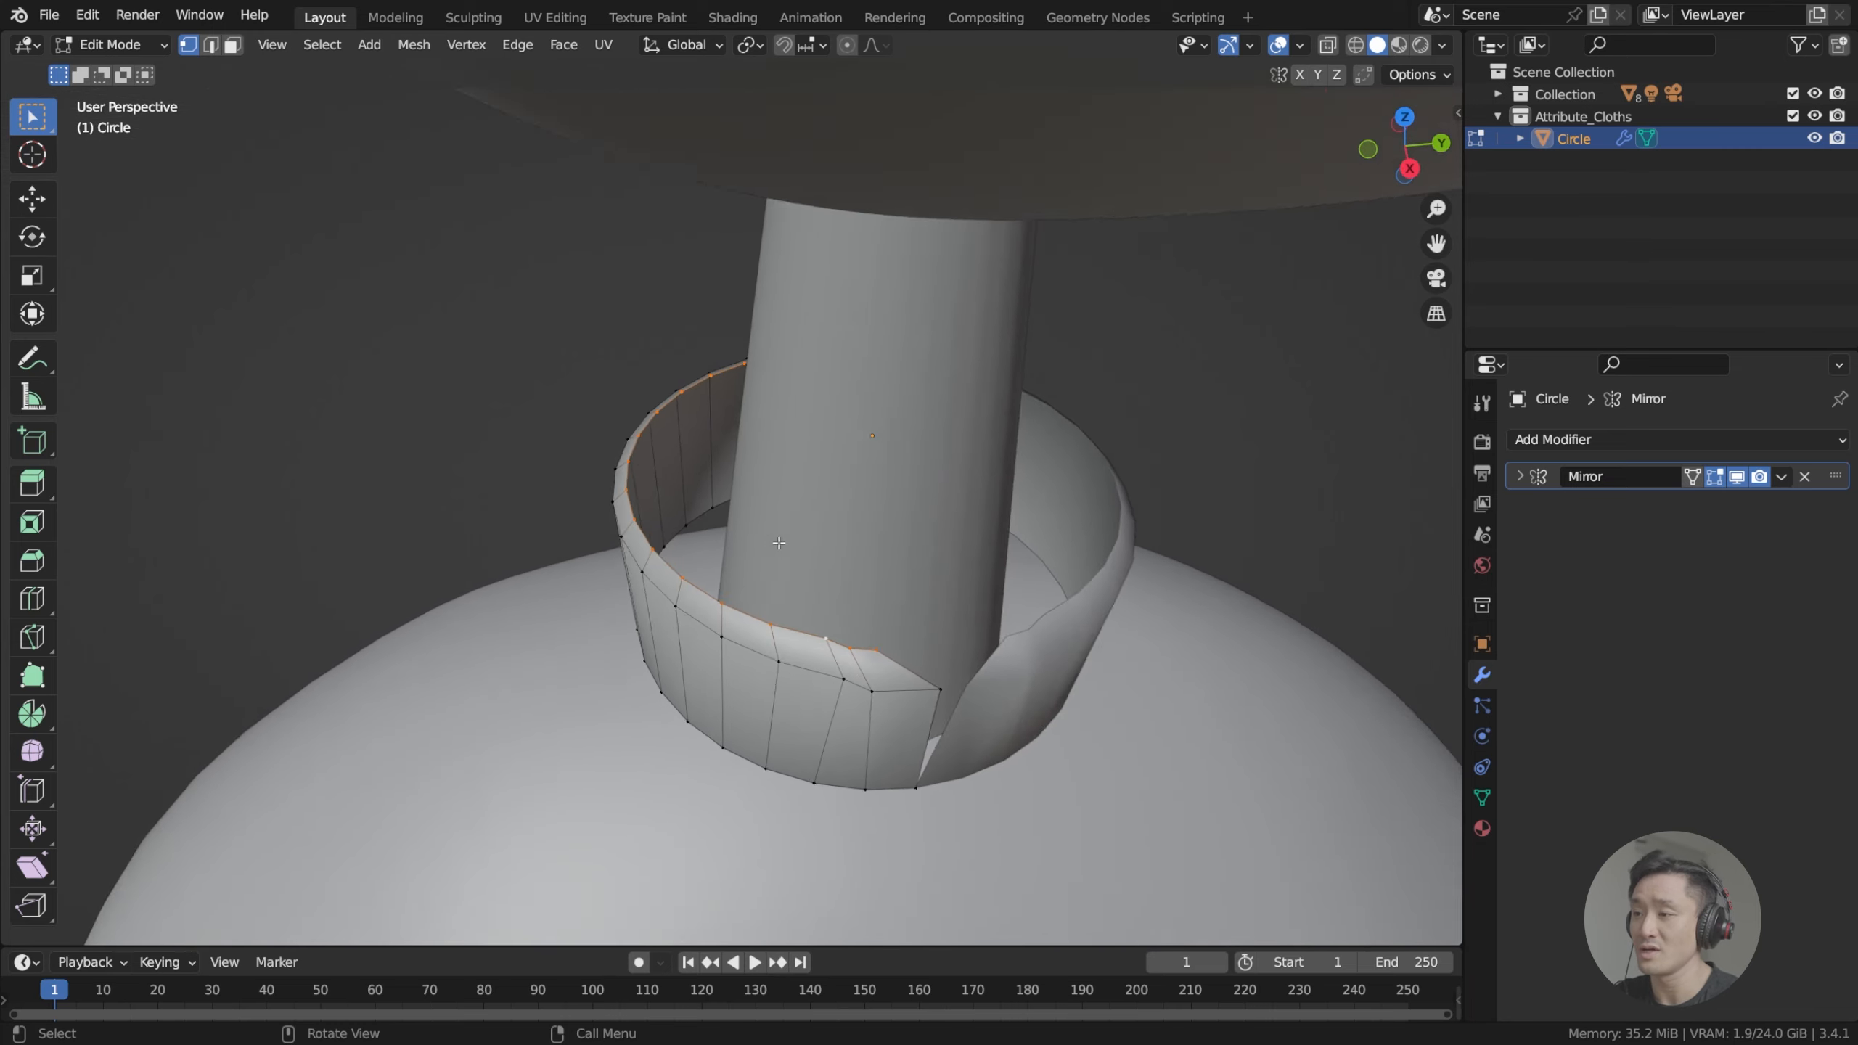
scroll(785, 670, "up", 3)
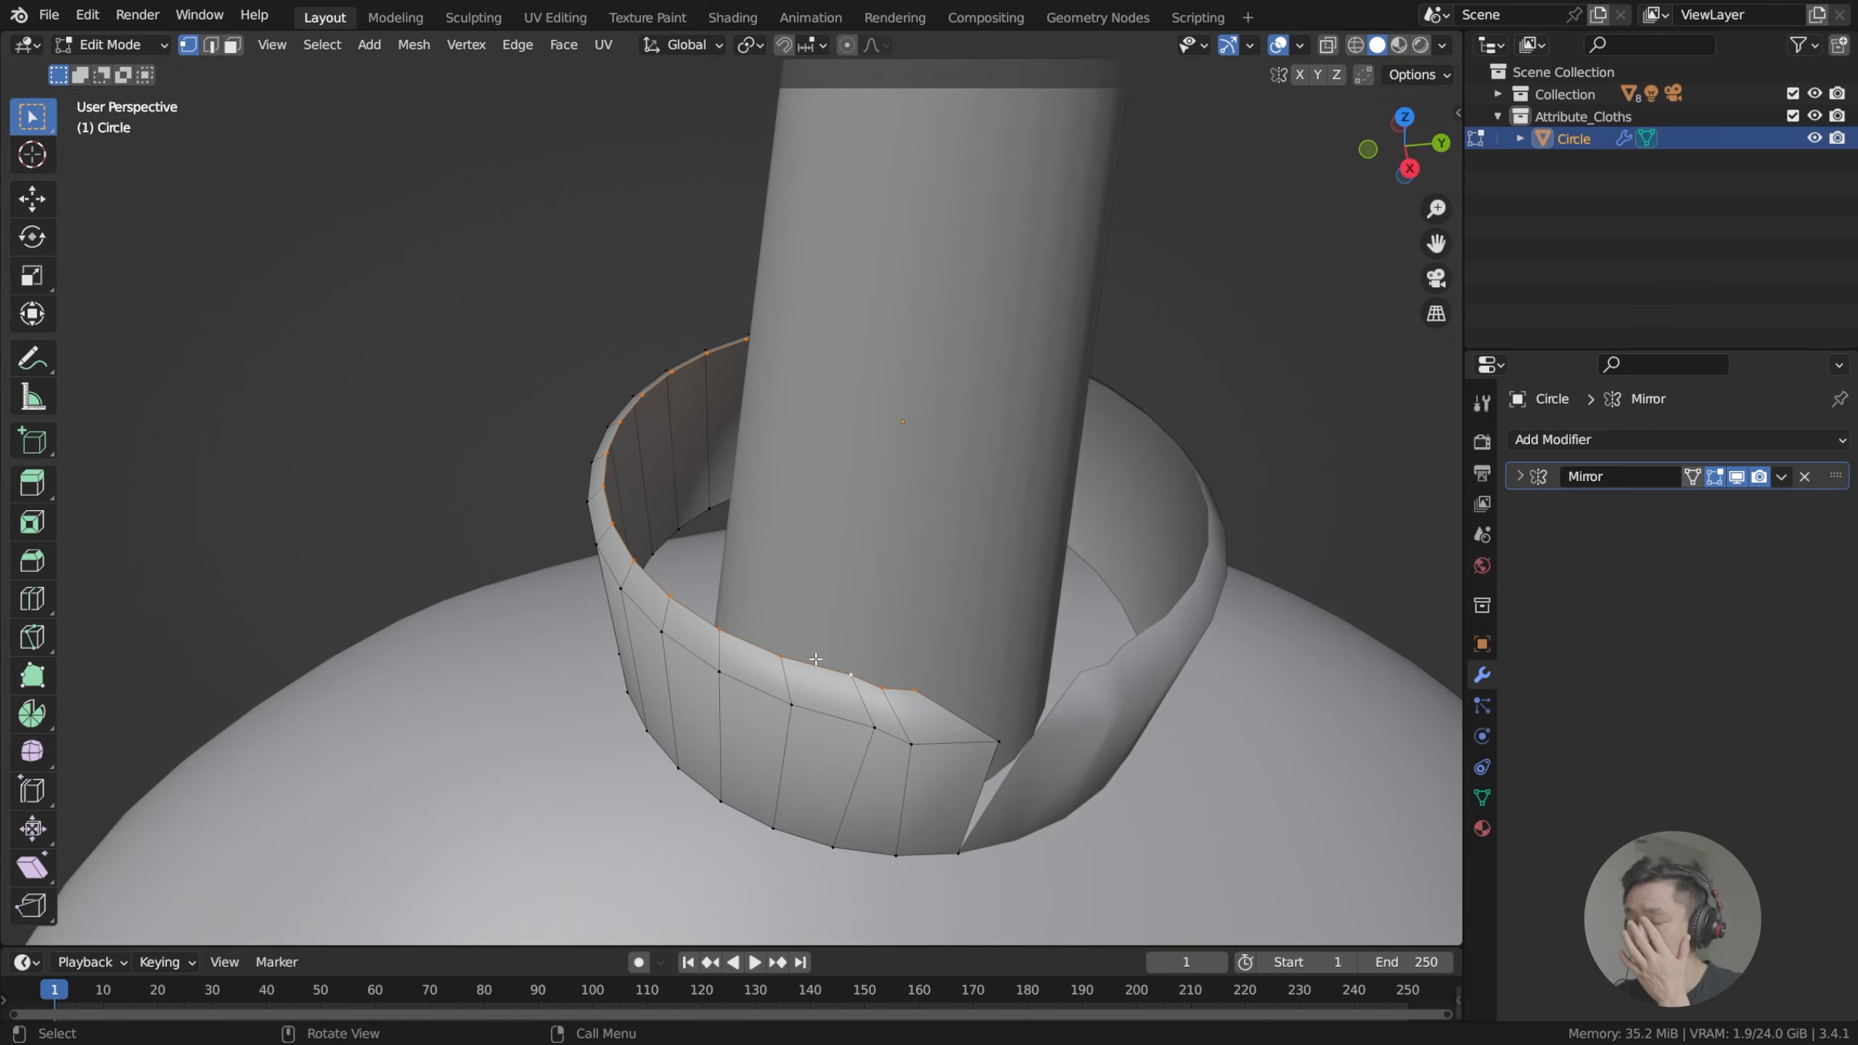
middle_click_drag(818, 660, 835, 488)
scroll(826, 494, "down", 3)
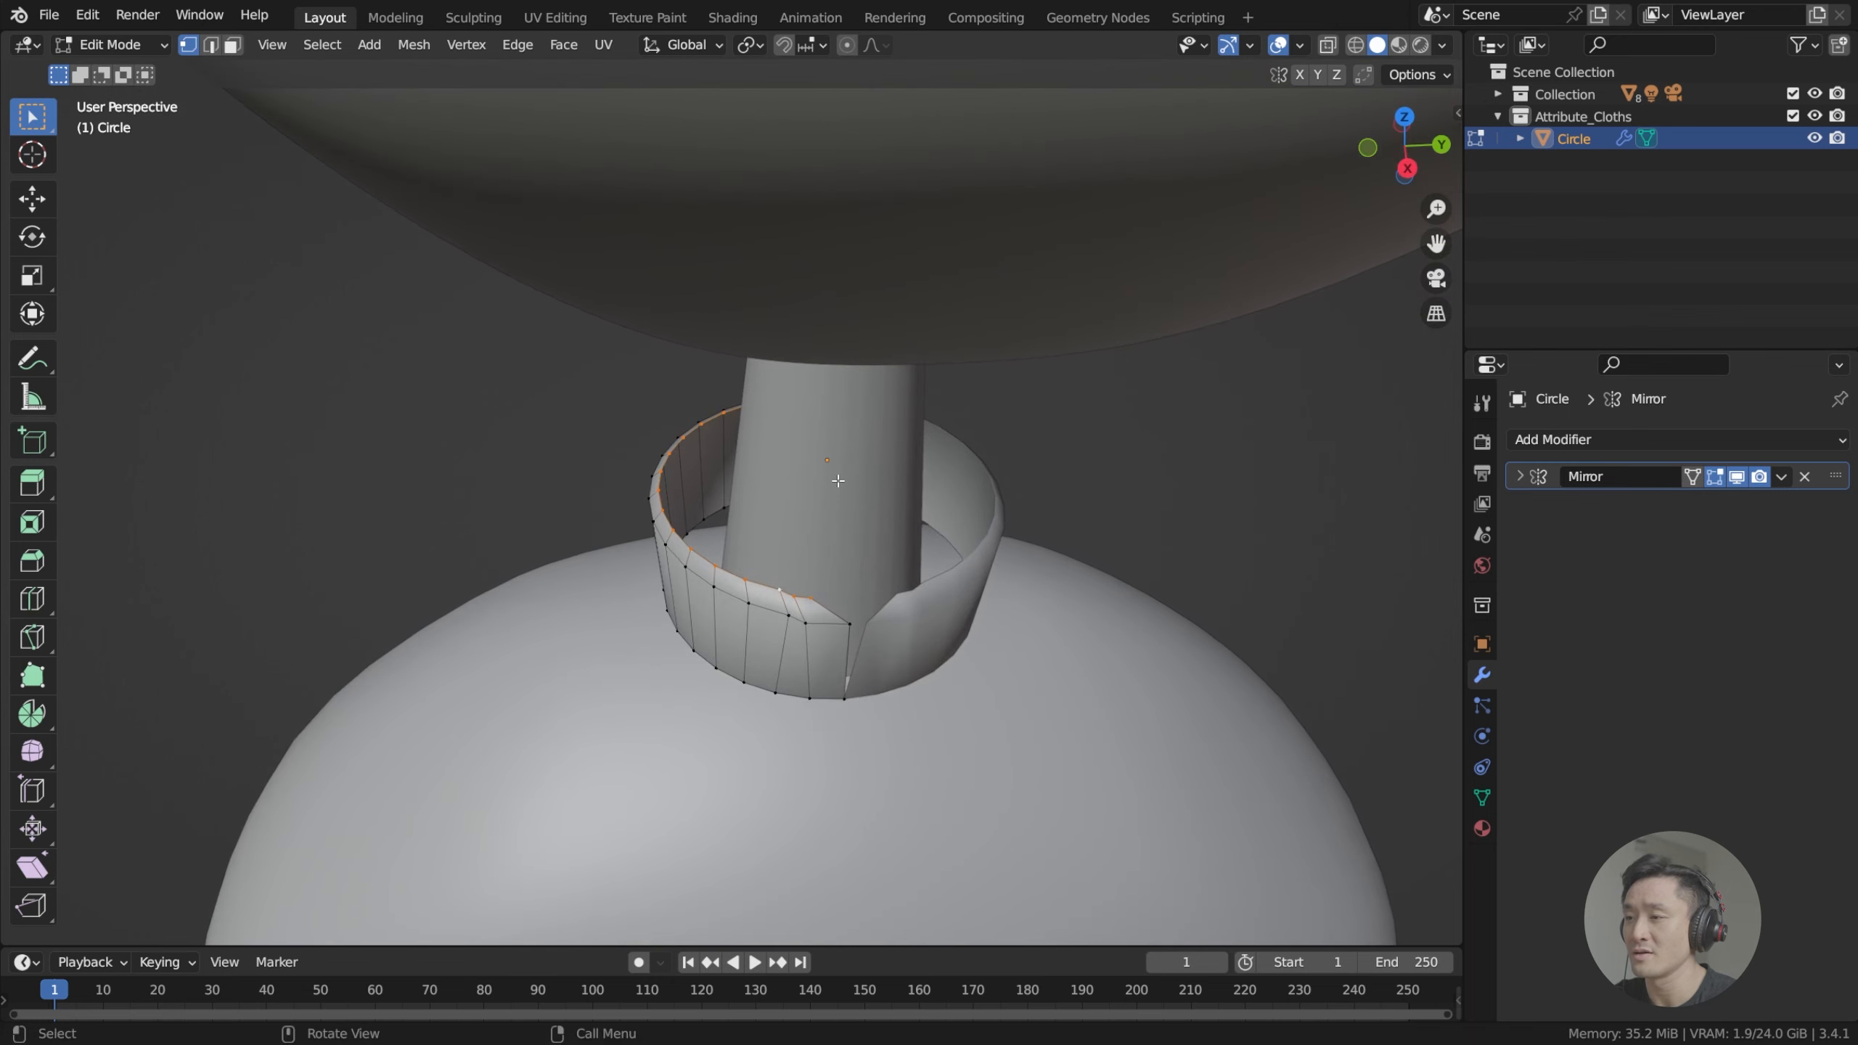
Extrude the upper edge loop in place and scale the new loop outward along global Y by about 1.7.
key("g")
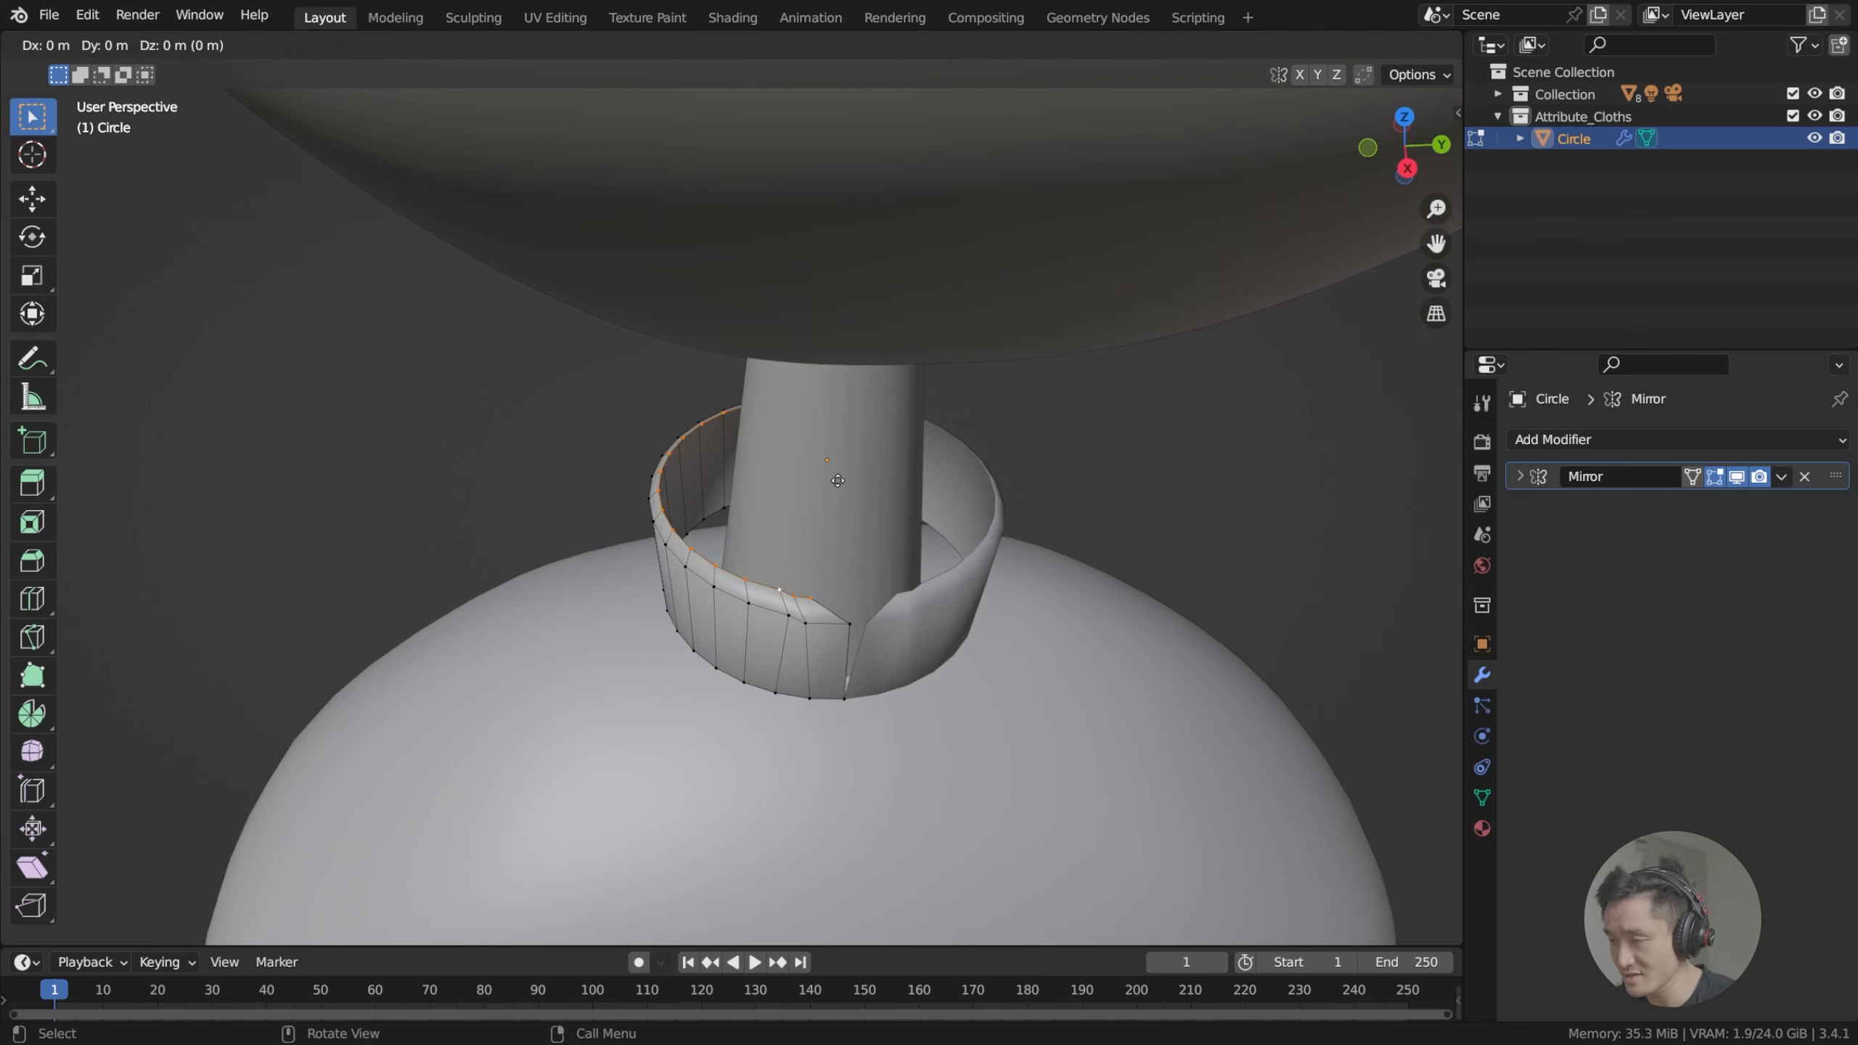
right_click(838, 481)
scroll(809, 599, "up", 2)
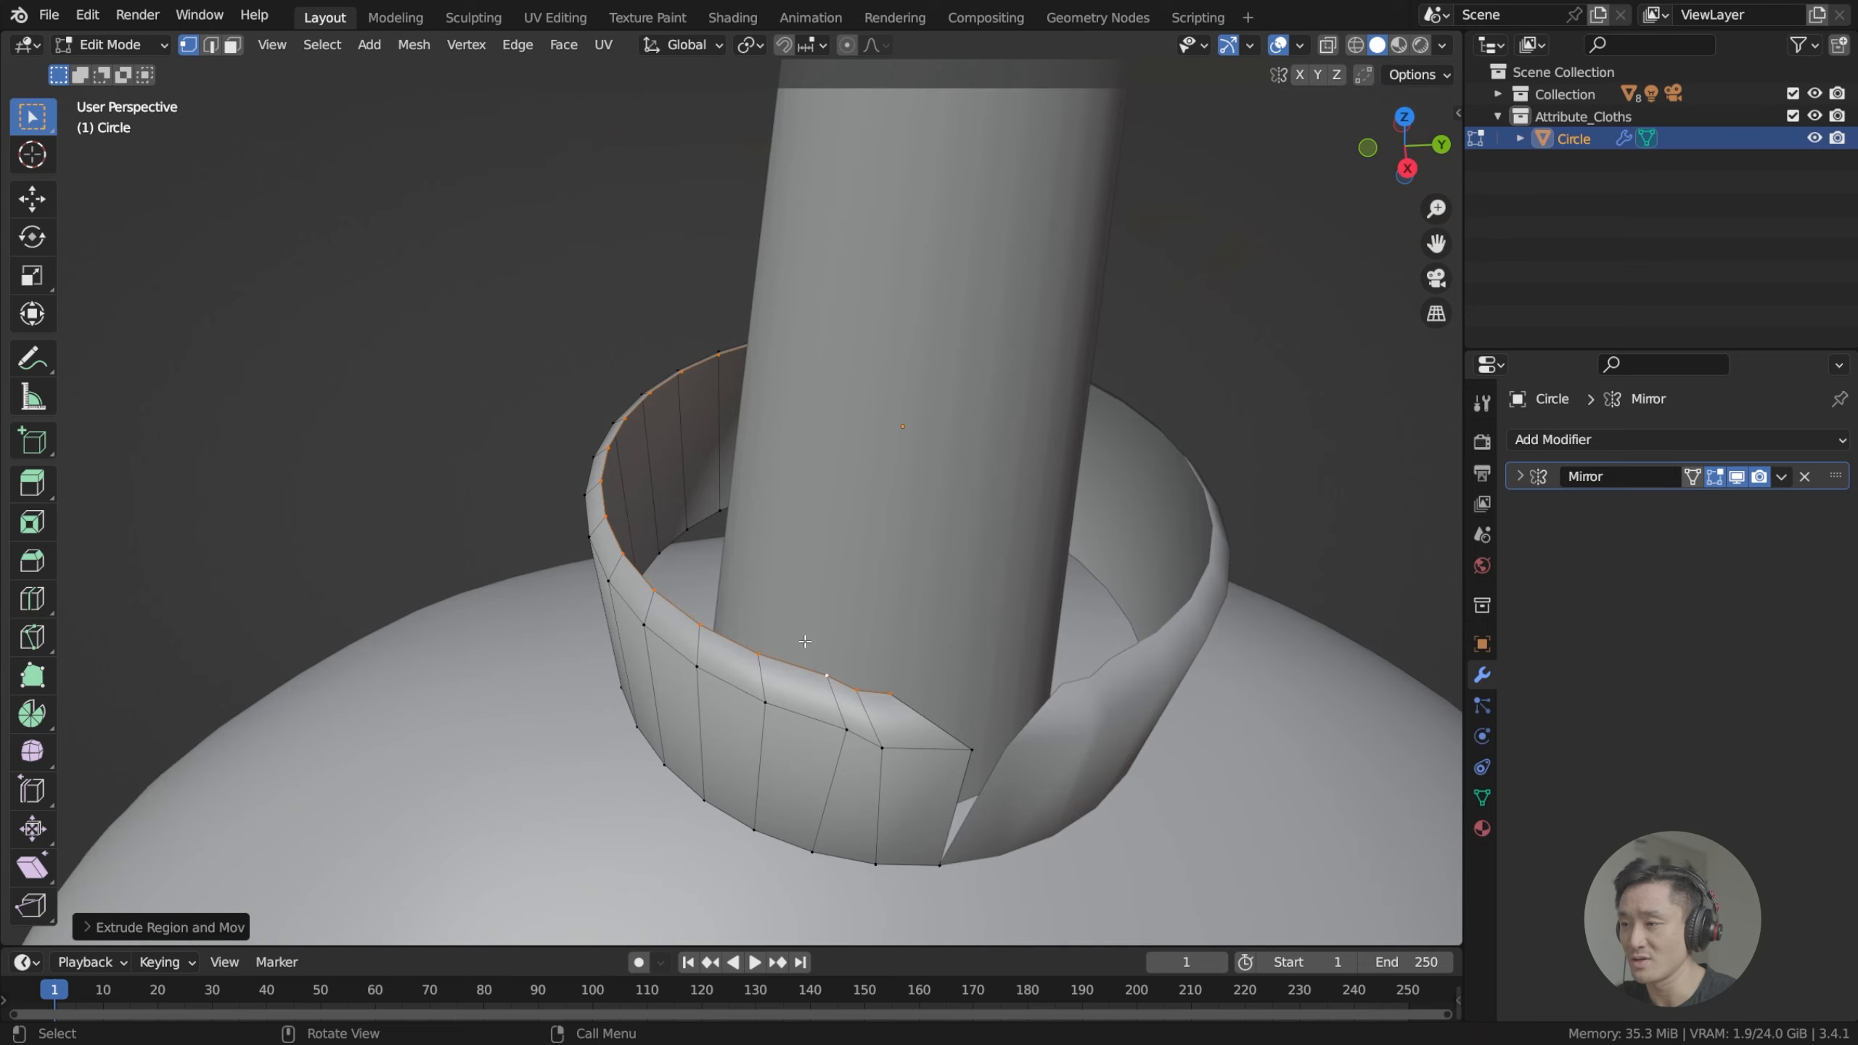
scroll(1102, 521, "down", 2)
key("s")
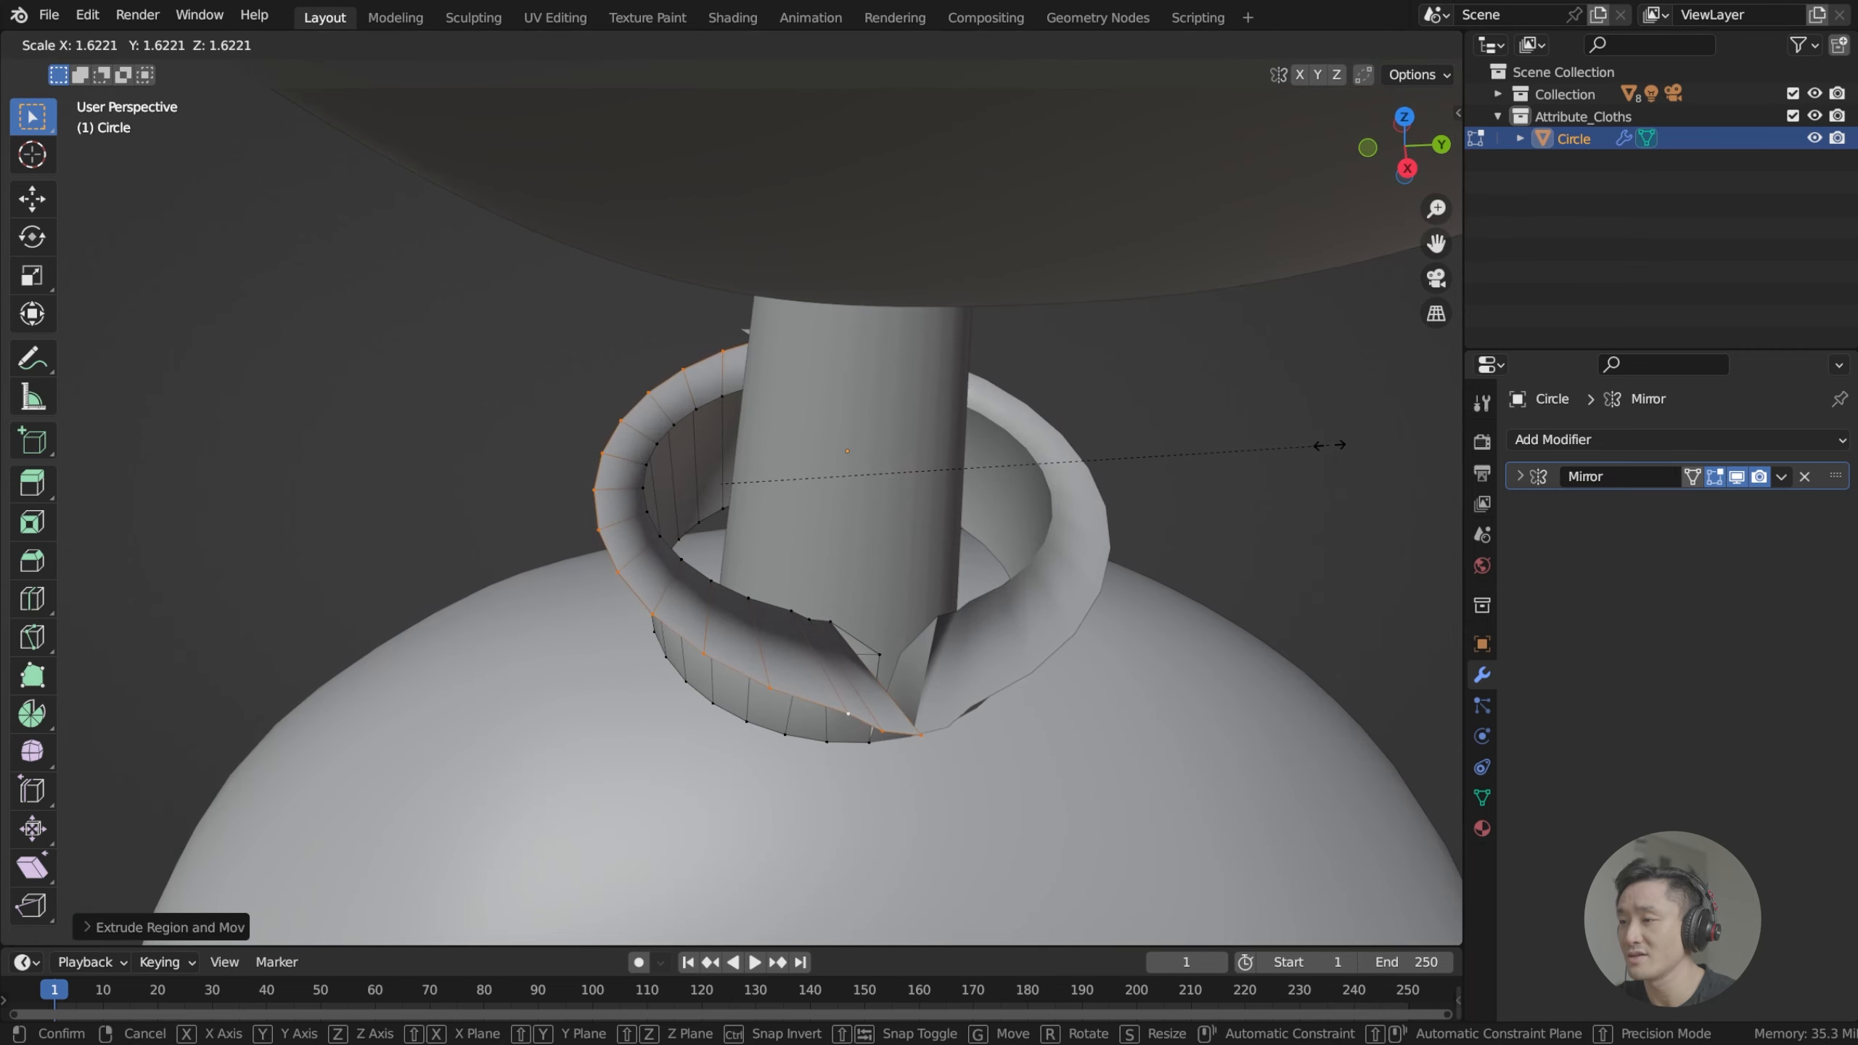
key("y")
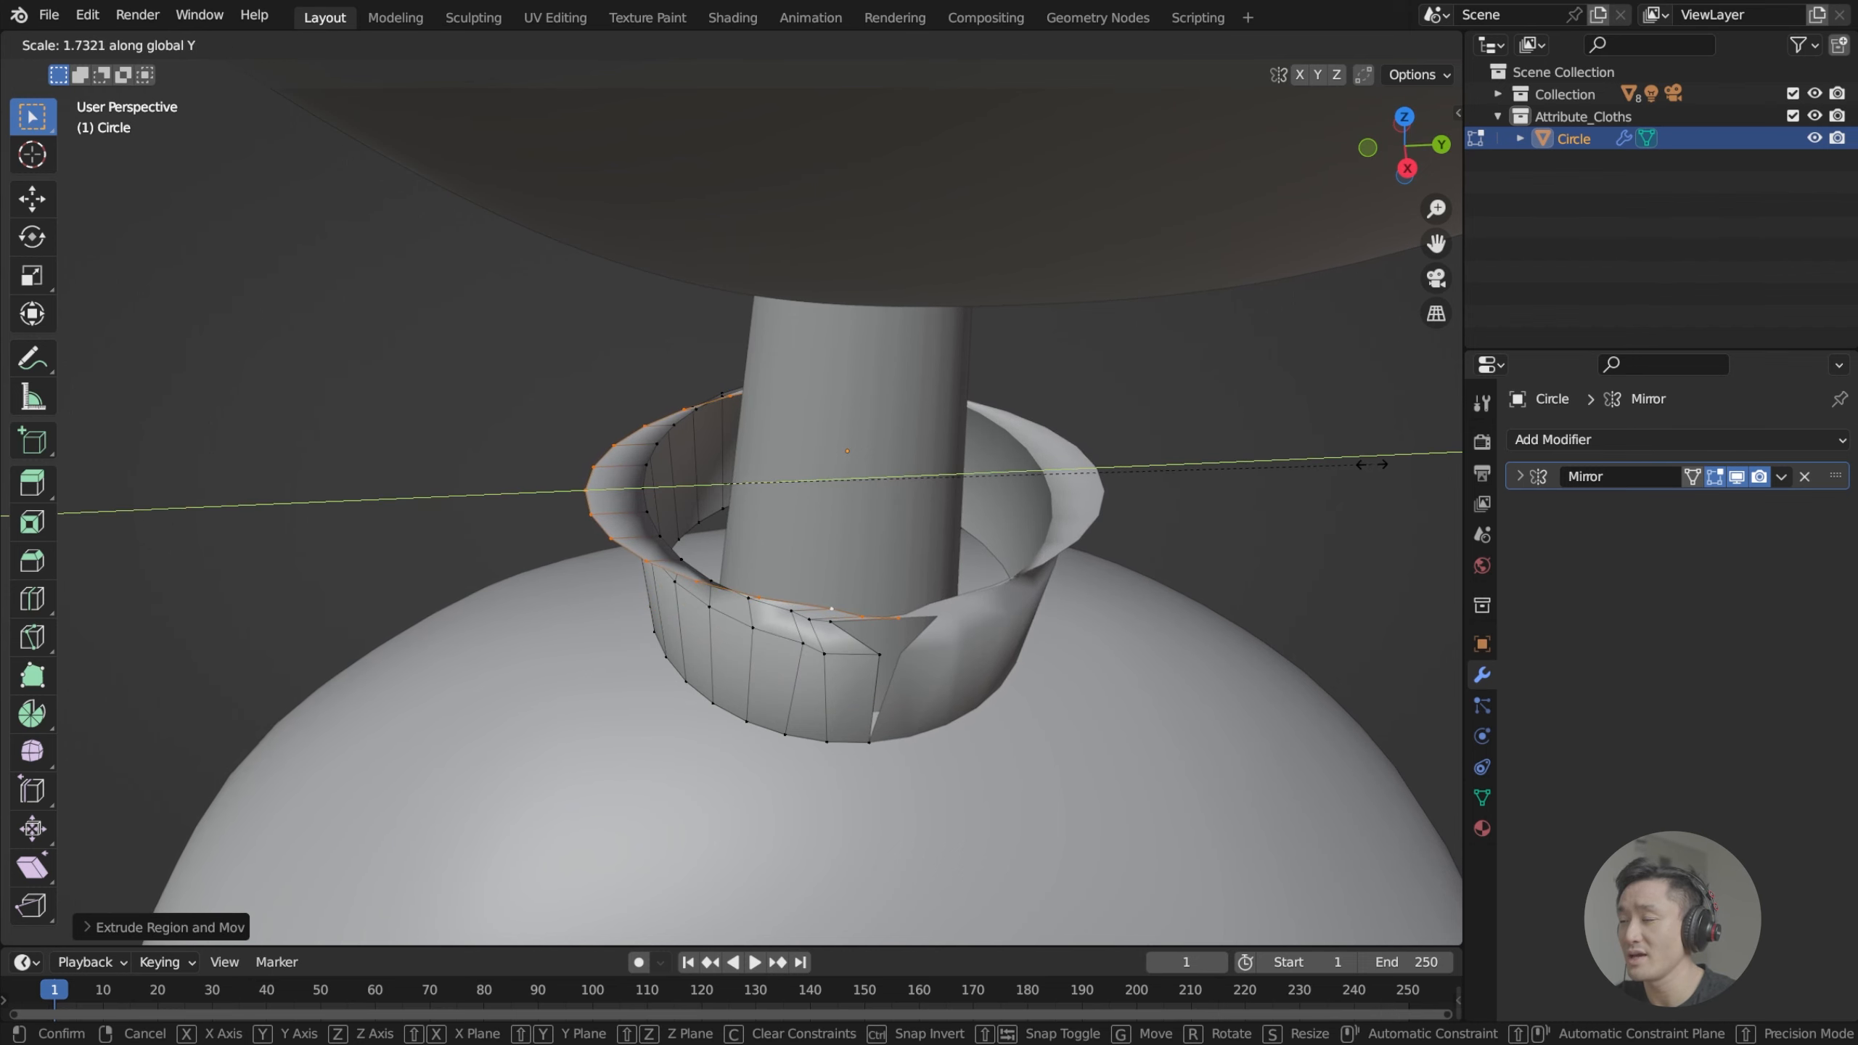
left_click(1344, 465)
Scale the extruded rim loop outward along global X by about 1.24.
middle_click_drag(1344, 465, 1209, 503)
middle_click_drag(1125, 455, 1028, 428)
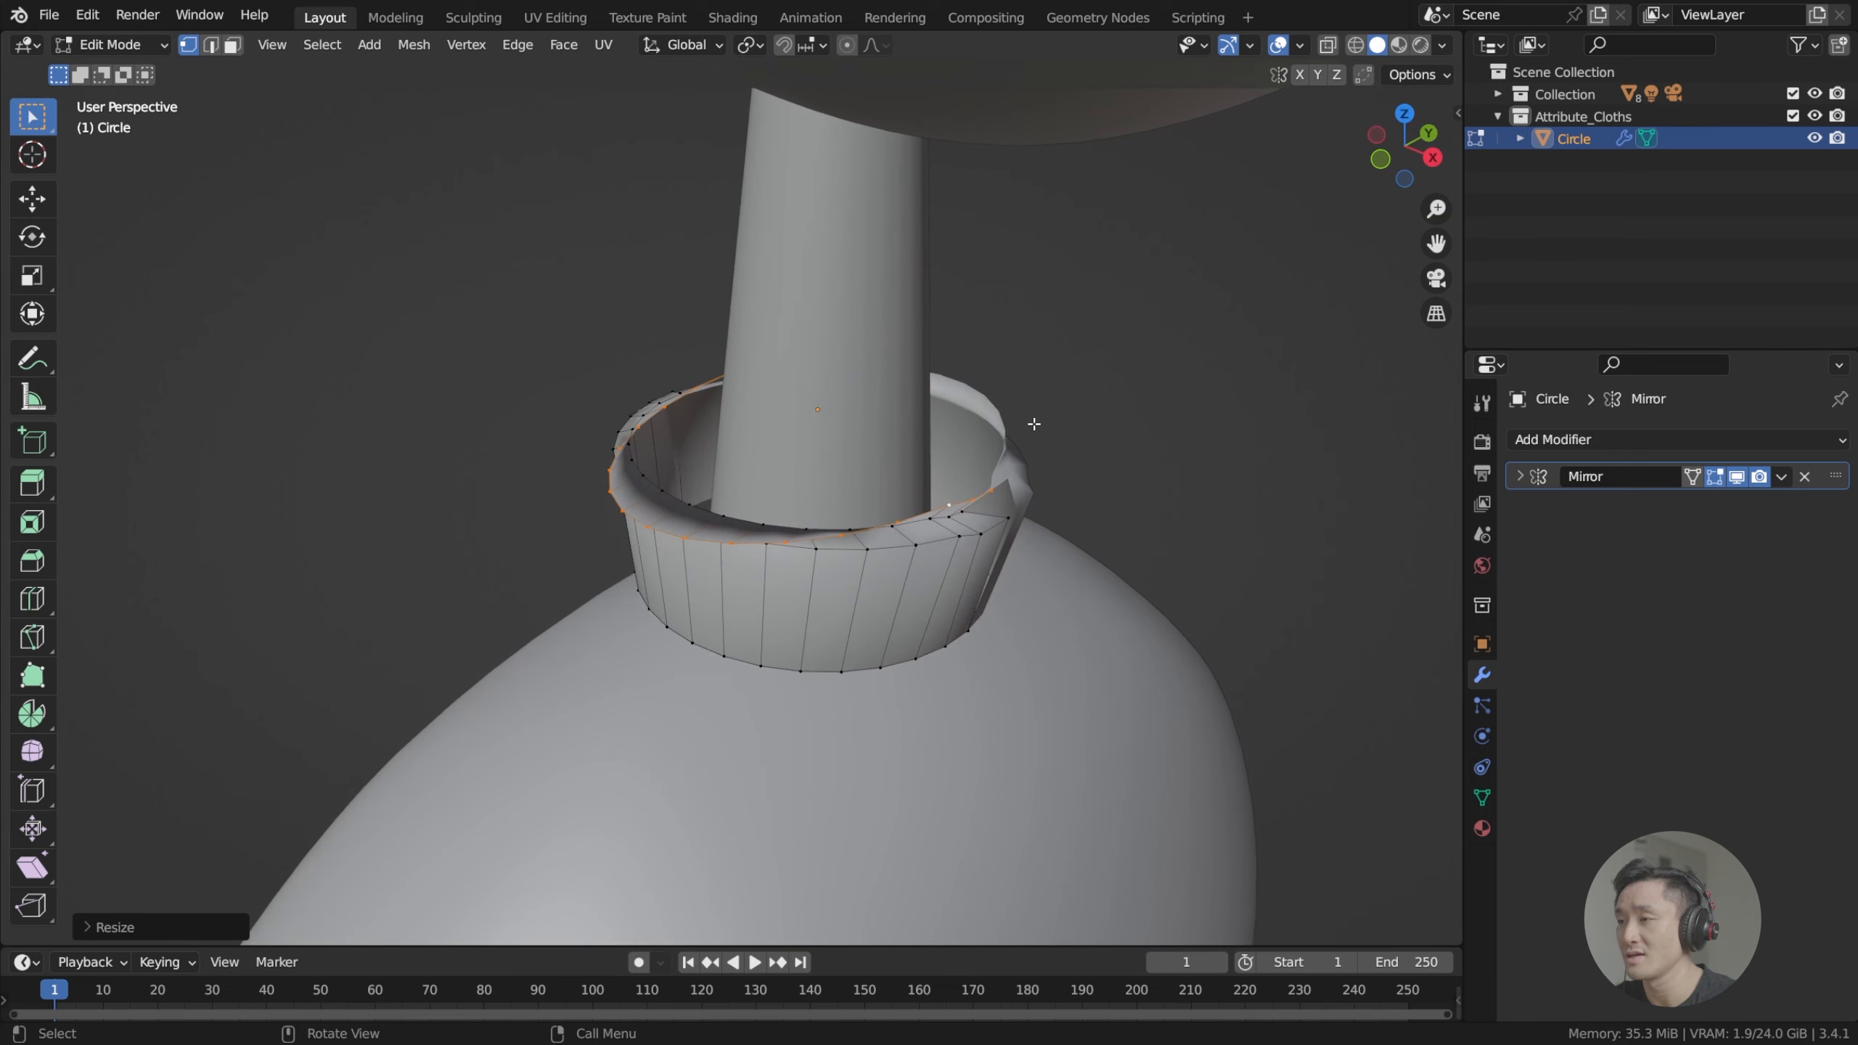
key("s")
key("x")
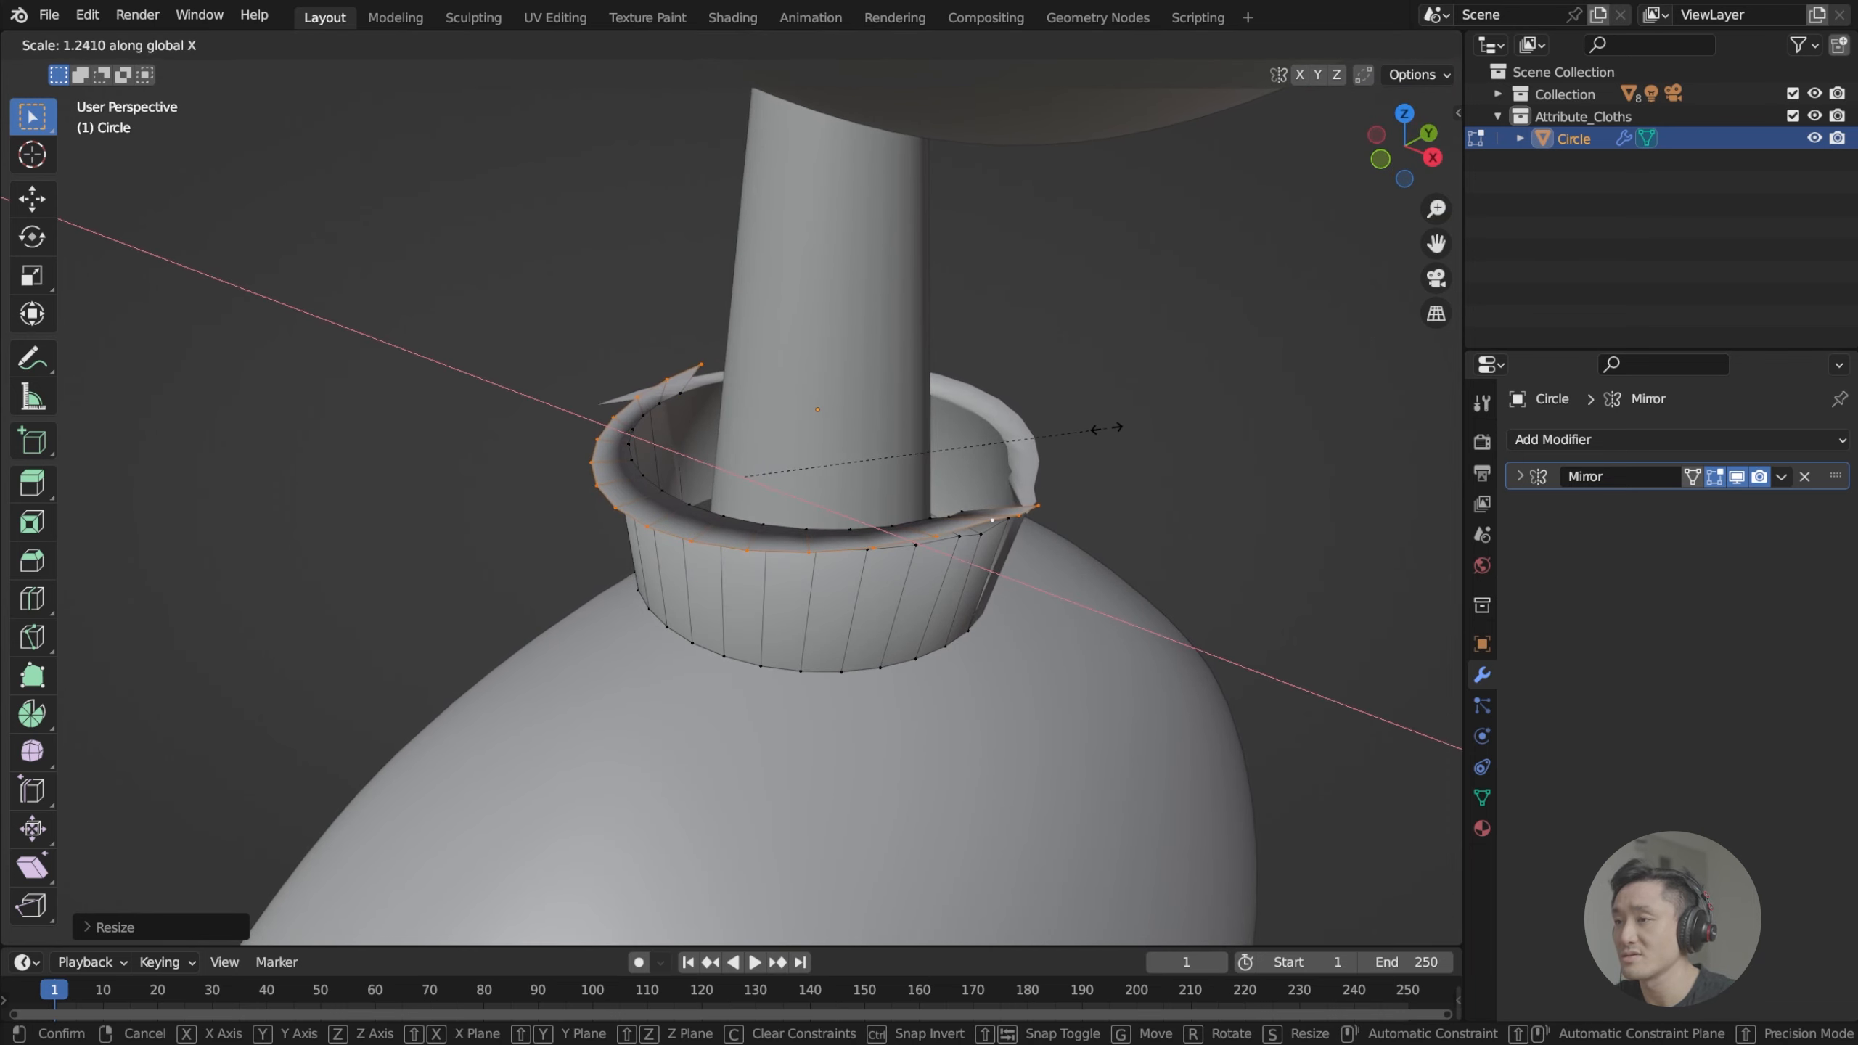
left_click(1111, 432)
Move the flared rim's two overlapping front vertices back toward their own side of the collar opening.
middle_click_drag(1111, 432, 664, 596)
scroll(718, 631, "up", 3)
left_click(554, 746)
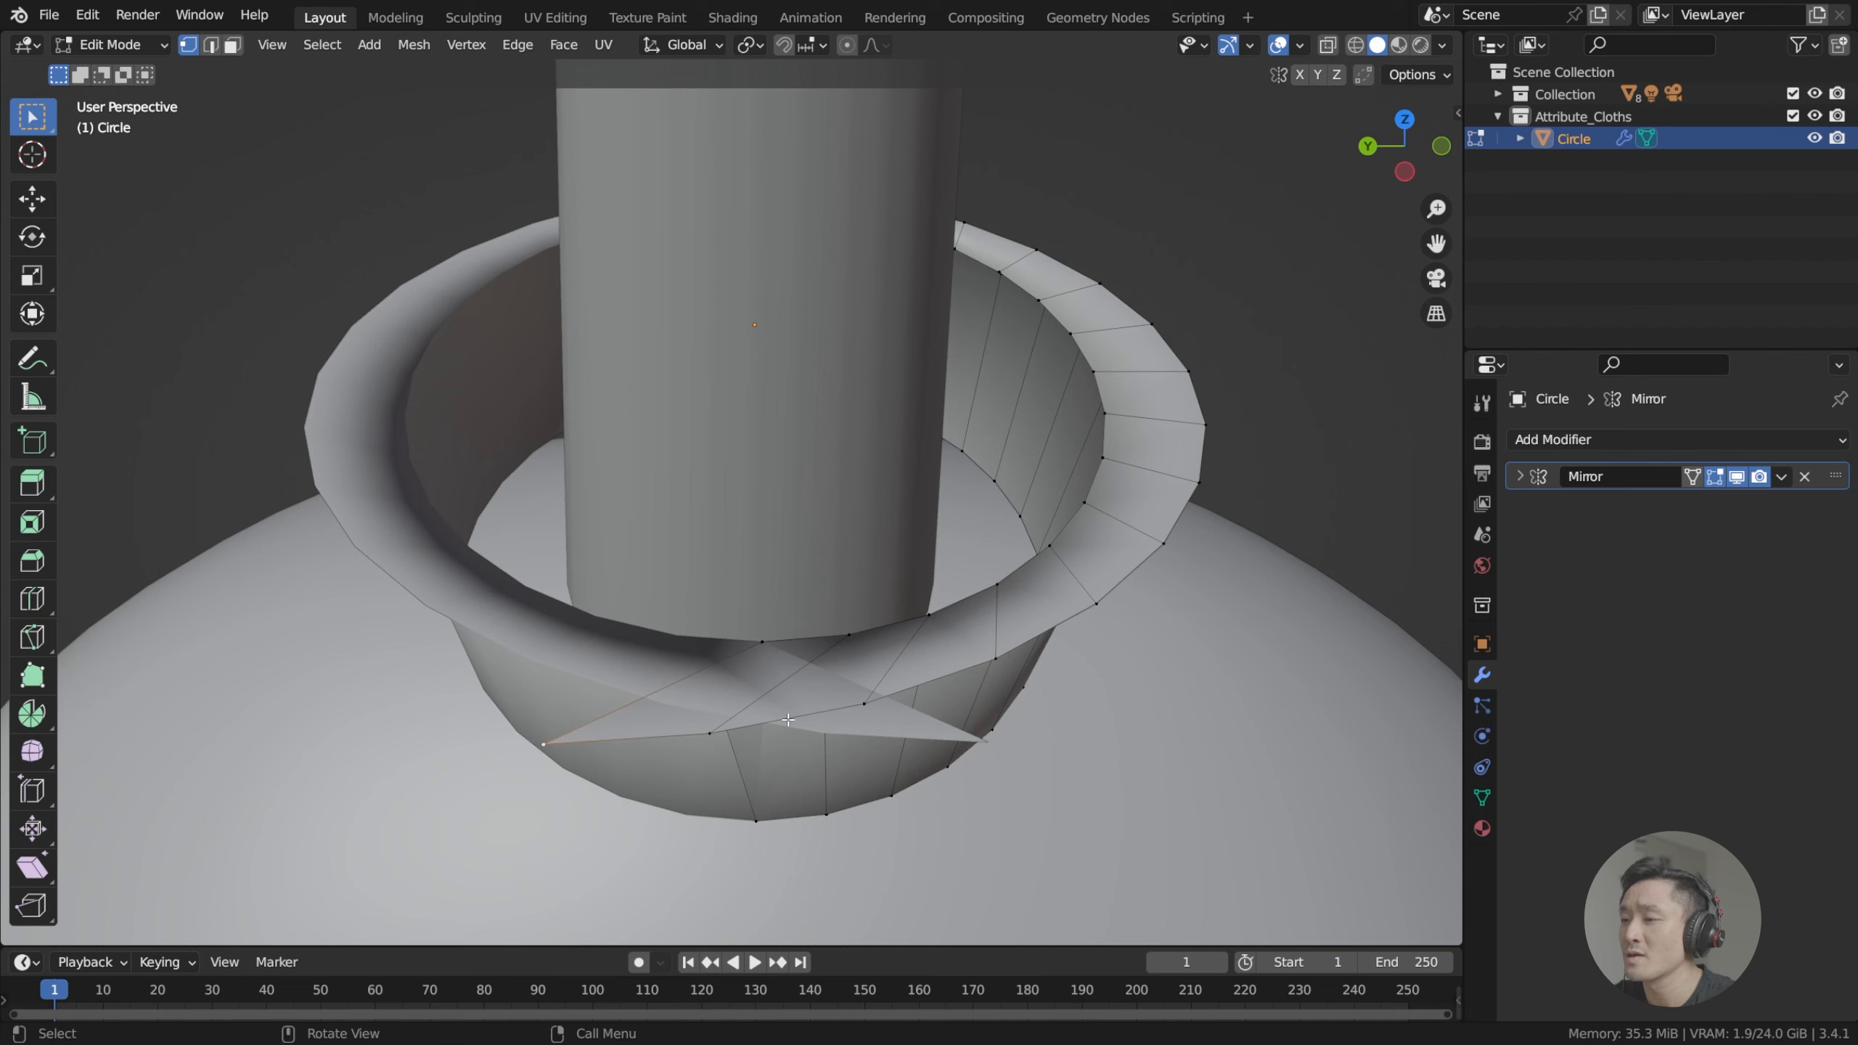
key("g")
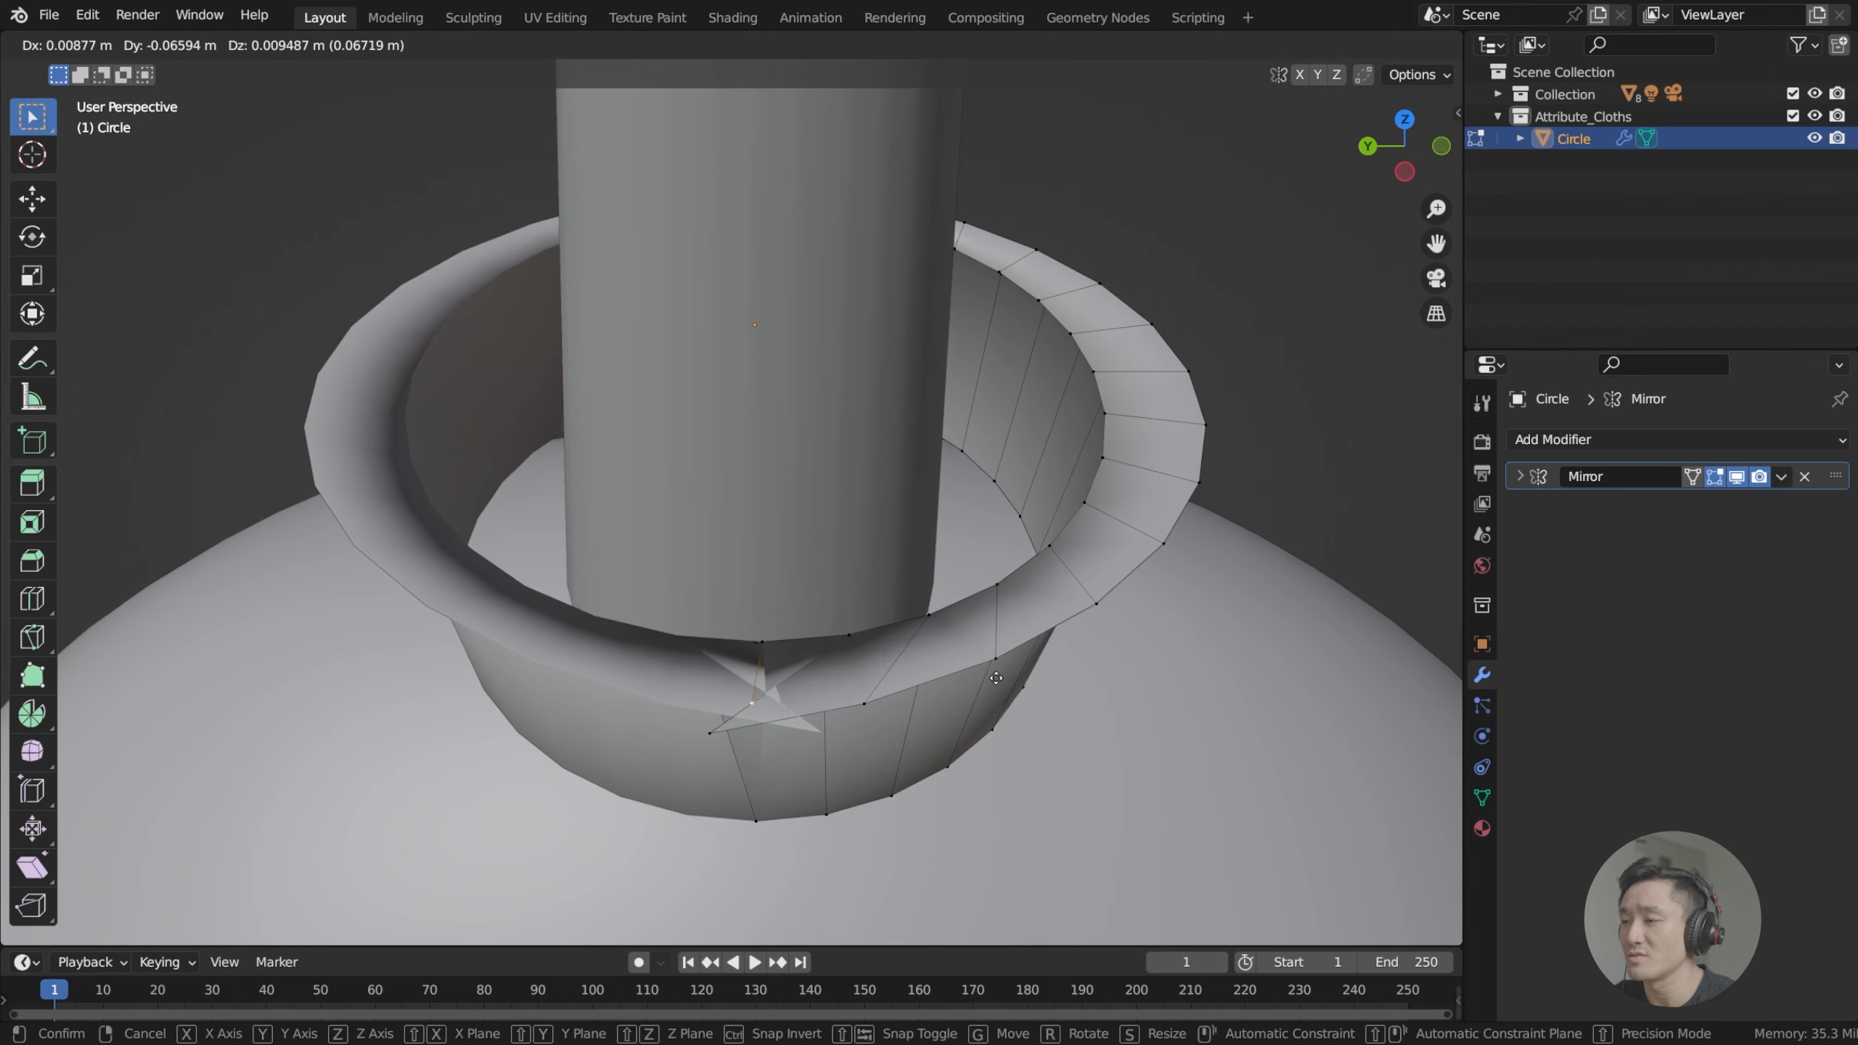
left_click(716, 733)
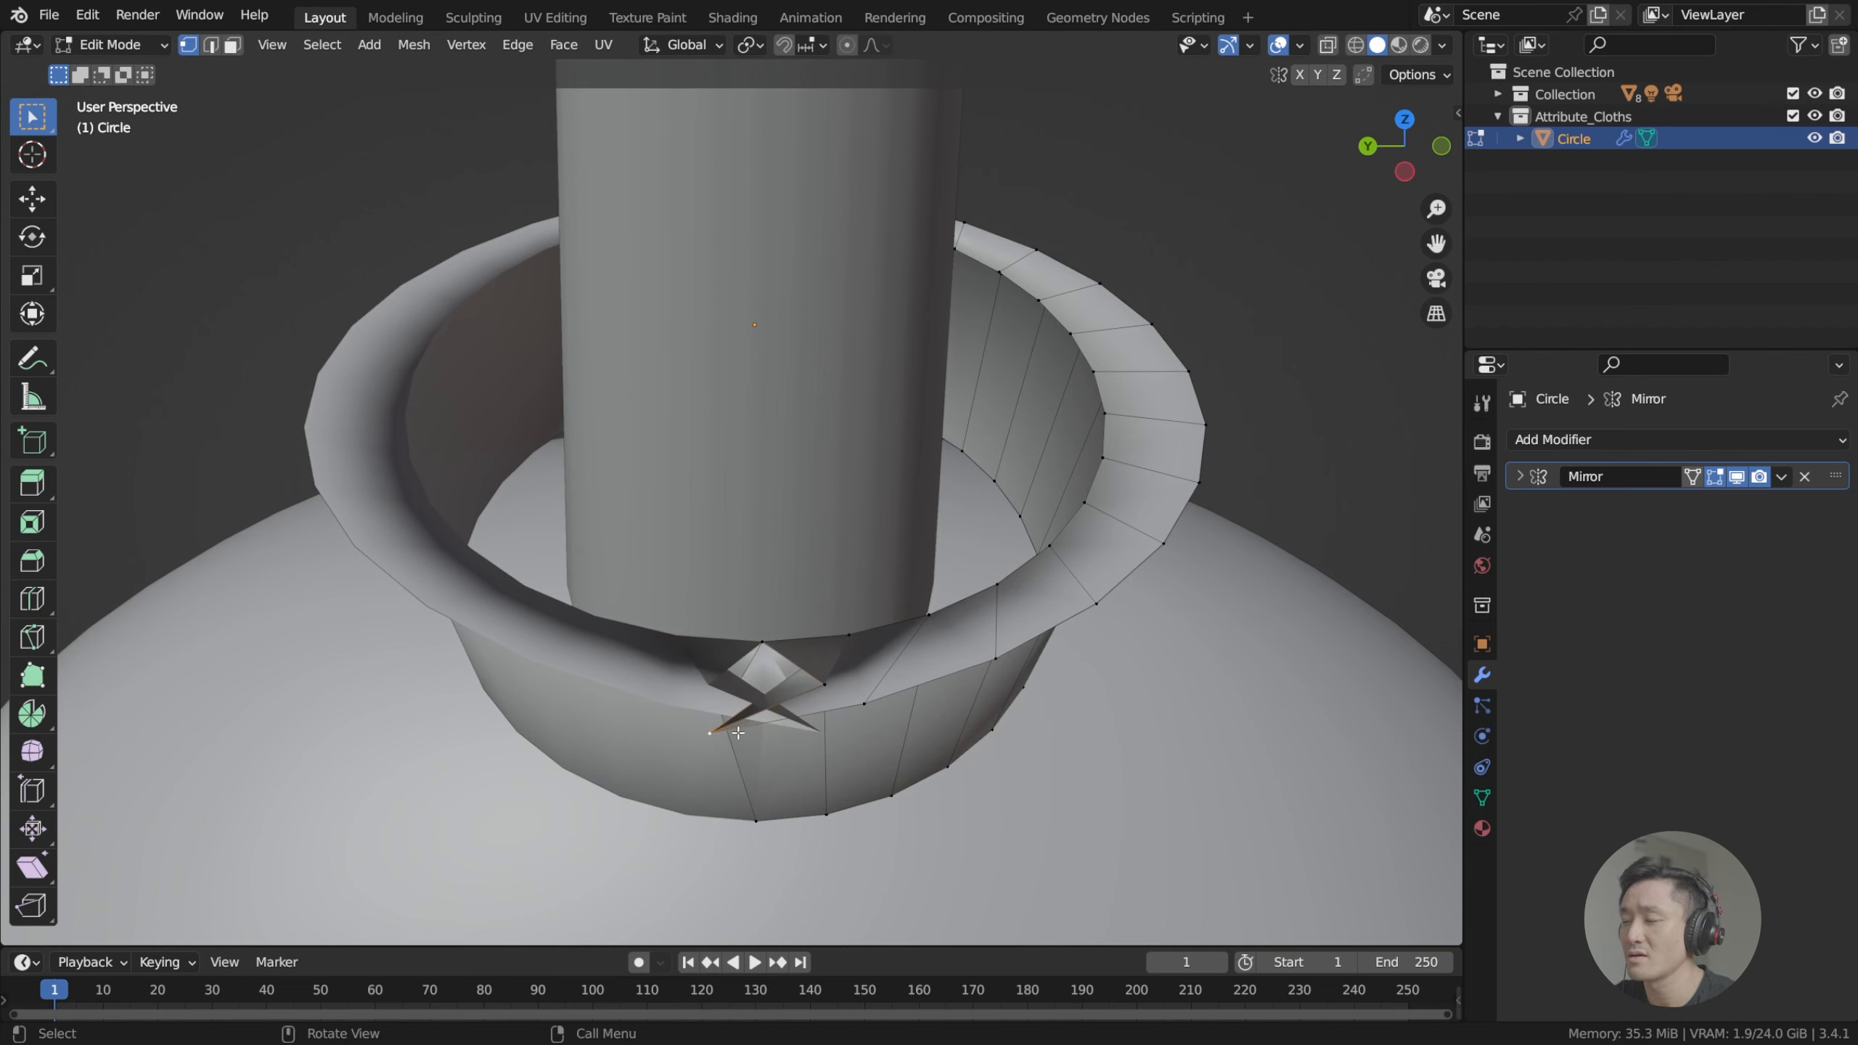
key("g")
left_click(841, 709)
middle_click_drag(841, 702, 547, 452)
Undo the front vertex moves, the rim's extrusion and scaling, and the middle edge loop's upward move.
key("ctrl+z")
key("ctrl+z")
key("ctrl+z")
key("ctrl+z")
key("ctrl+z")
key("ctrl+z")
key("ctrl+z")
key("ctrl+z")
middle_click_drag(797, 482, 711, 489)
key("ctrl+z")
key("ctrl+z")
key("ctrl+z")
key("ctrl+z")
scroll(720, 480, "down", 1)
key("ctrl+z")
Select the upper edge loop of the restored straight collar.
left_click(1038, 350)
scroll(1039, 349, "down", 3)
scroll(607, 502, "up", 2)
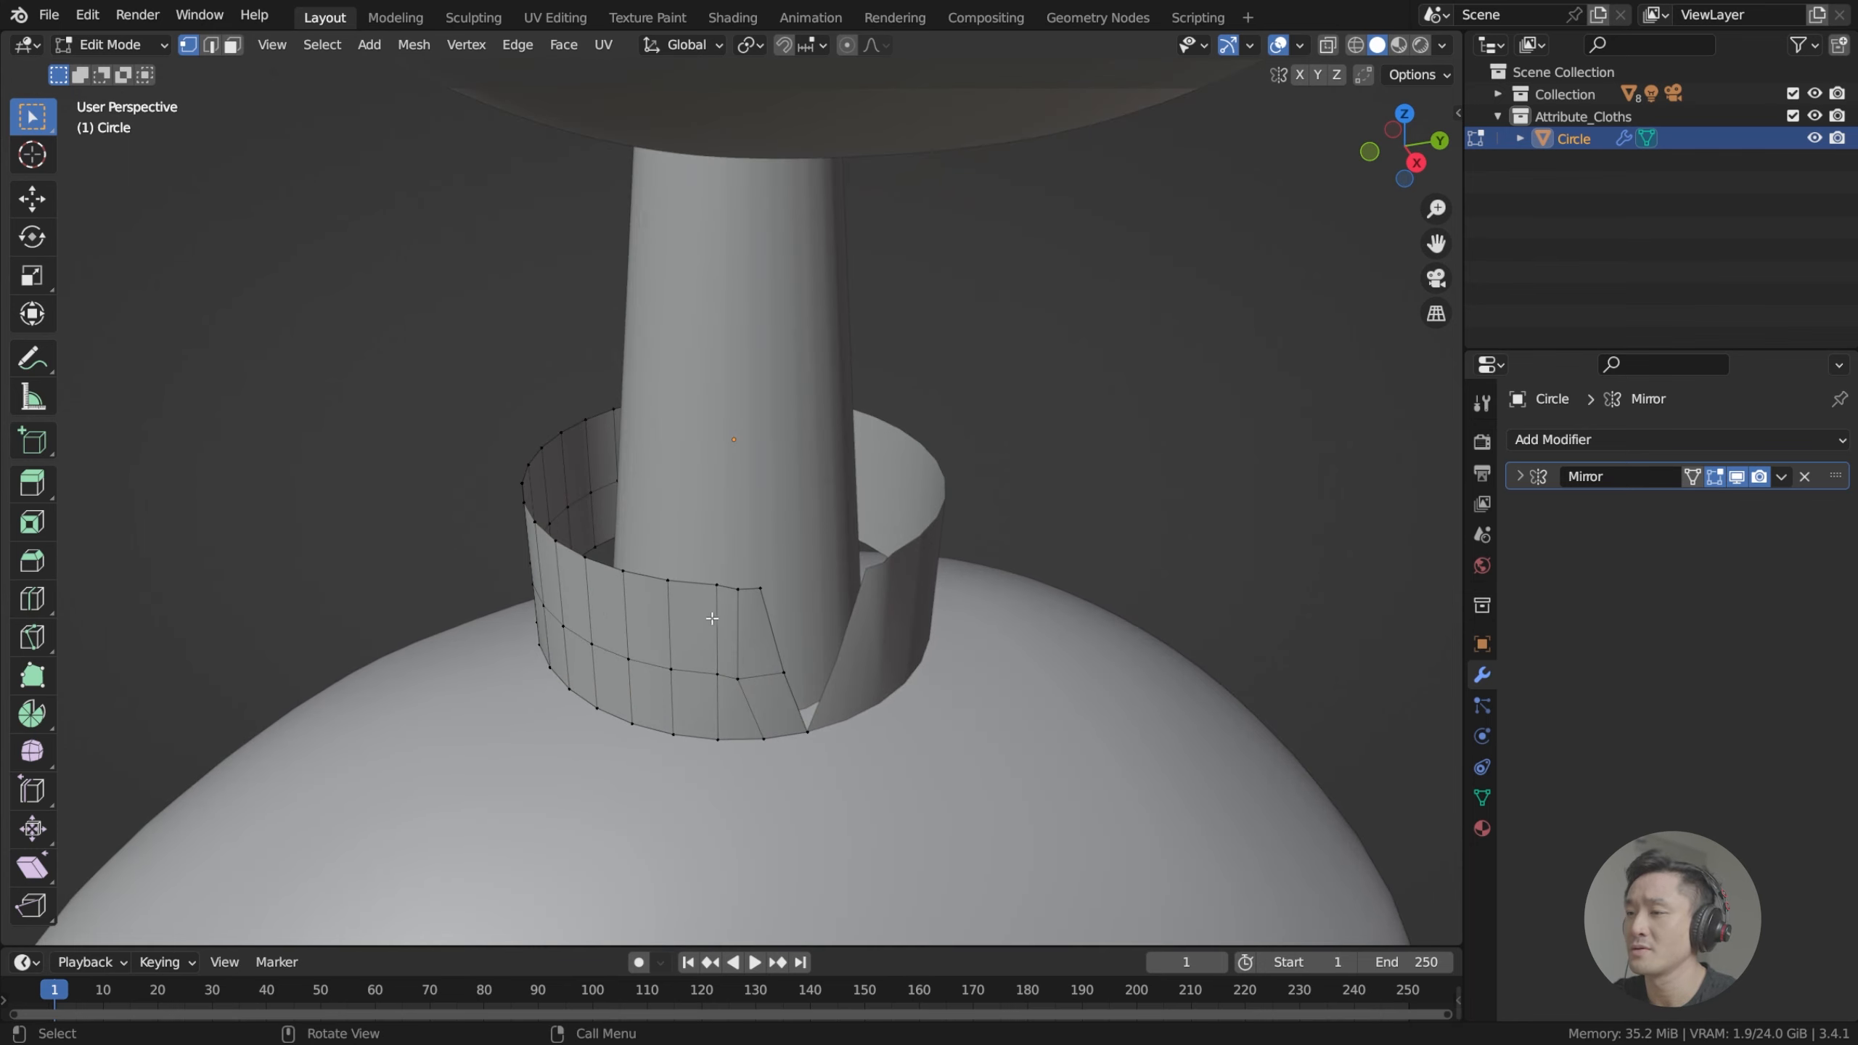
middle_click_drag(680, 612, 659, 586)
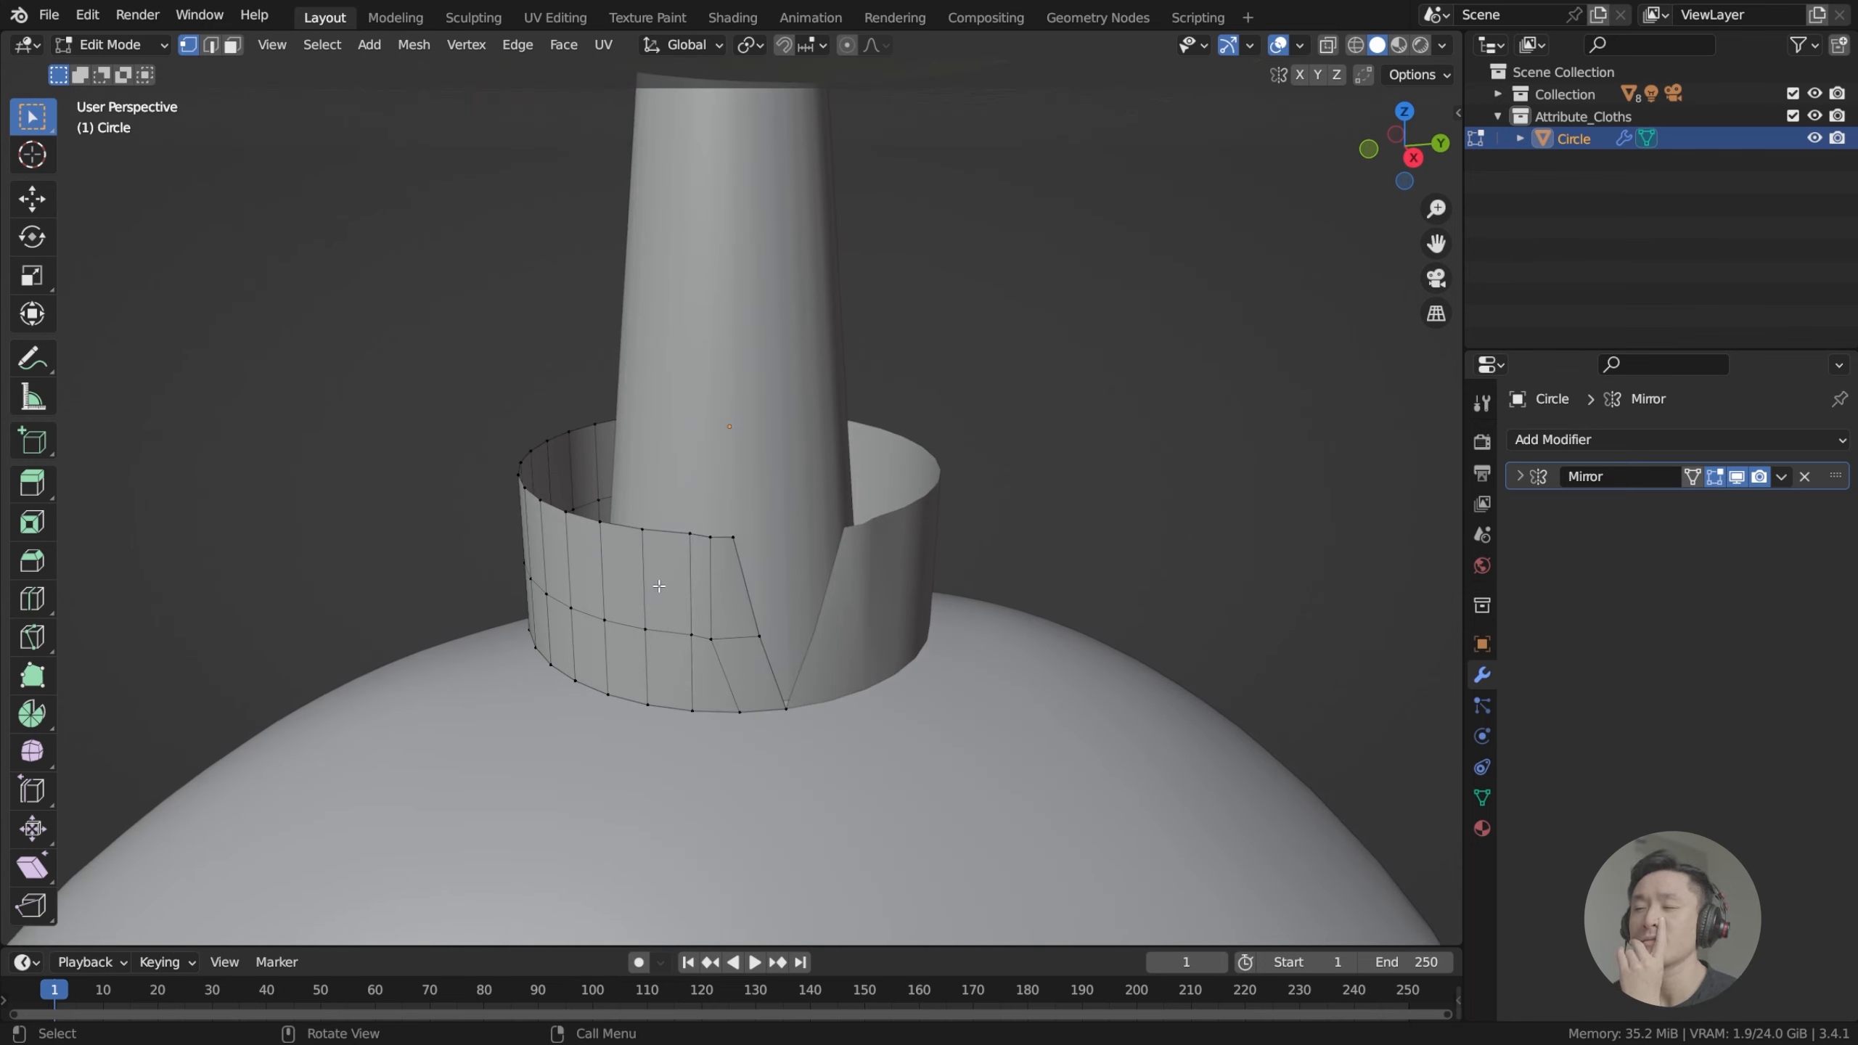
left_click(676, 626, "alt")
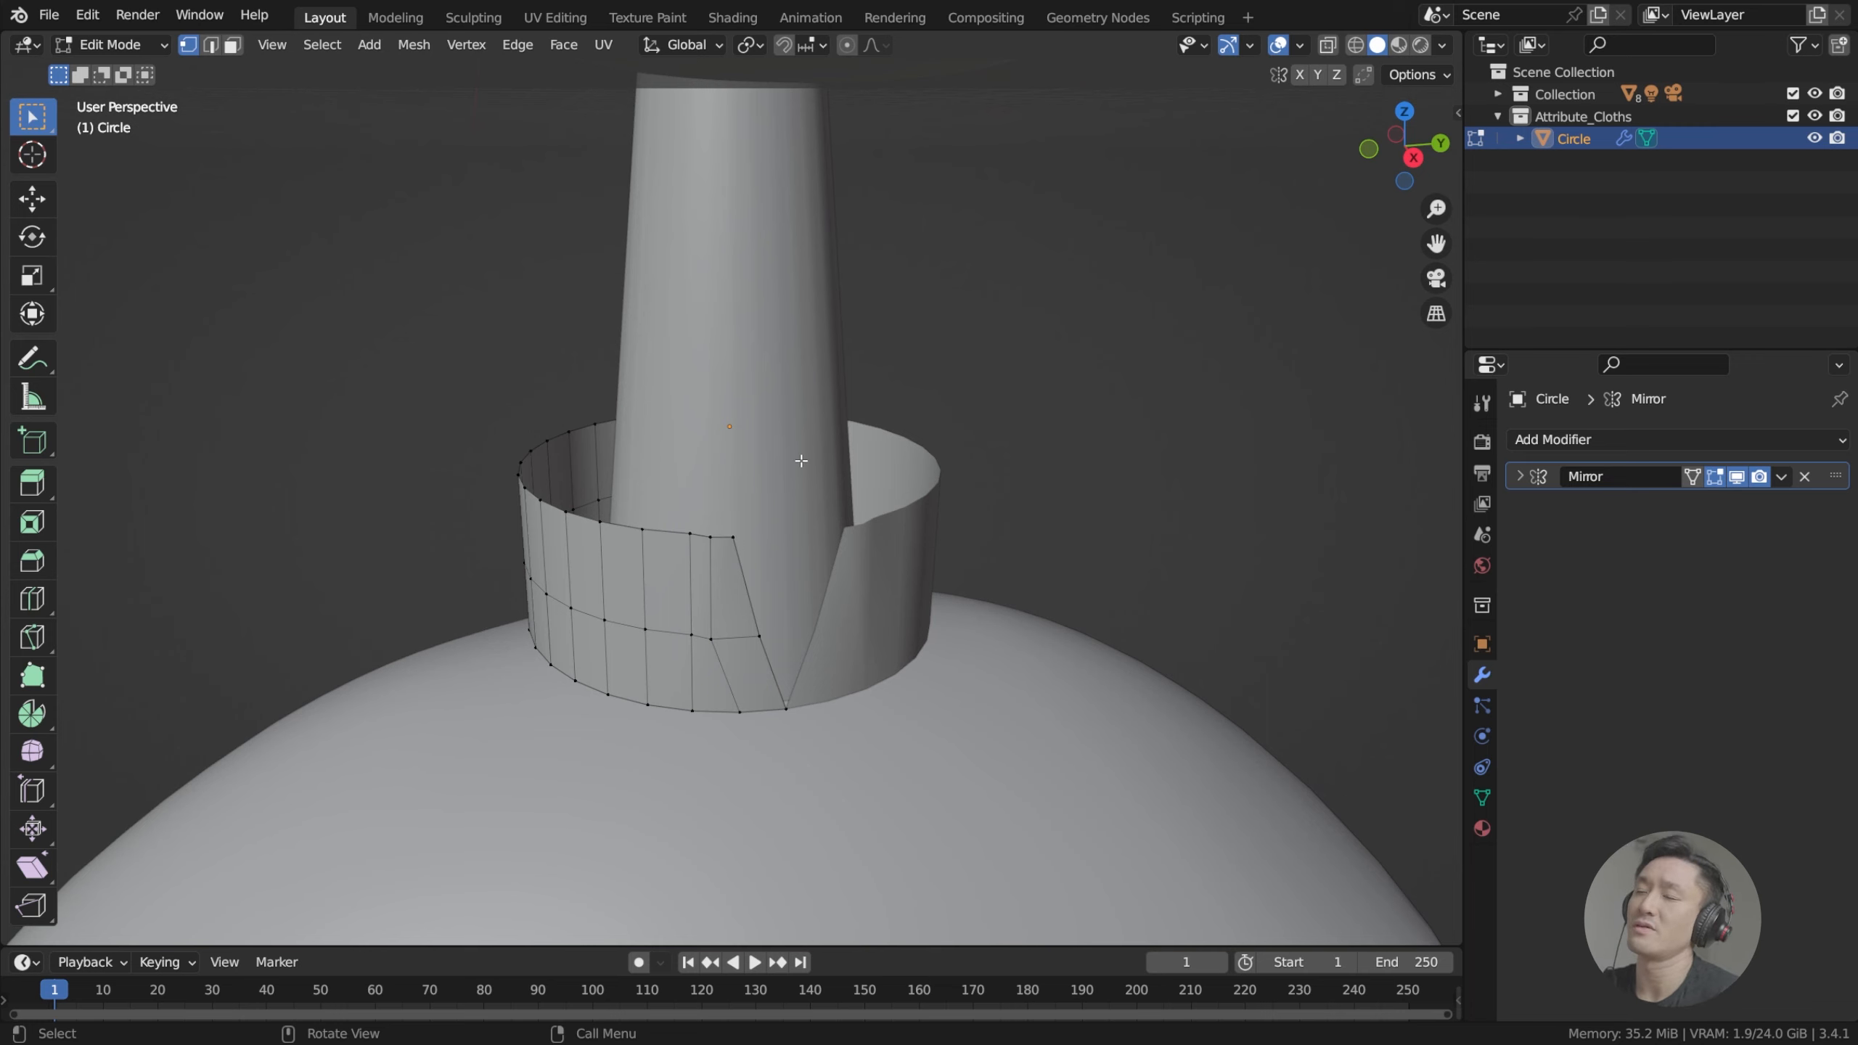
middle_click_drag(727, 642, 765, 466)
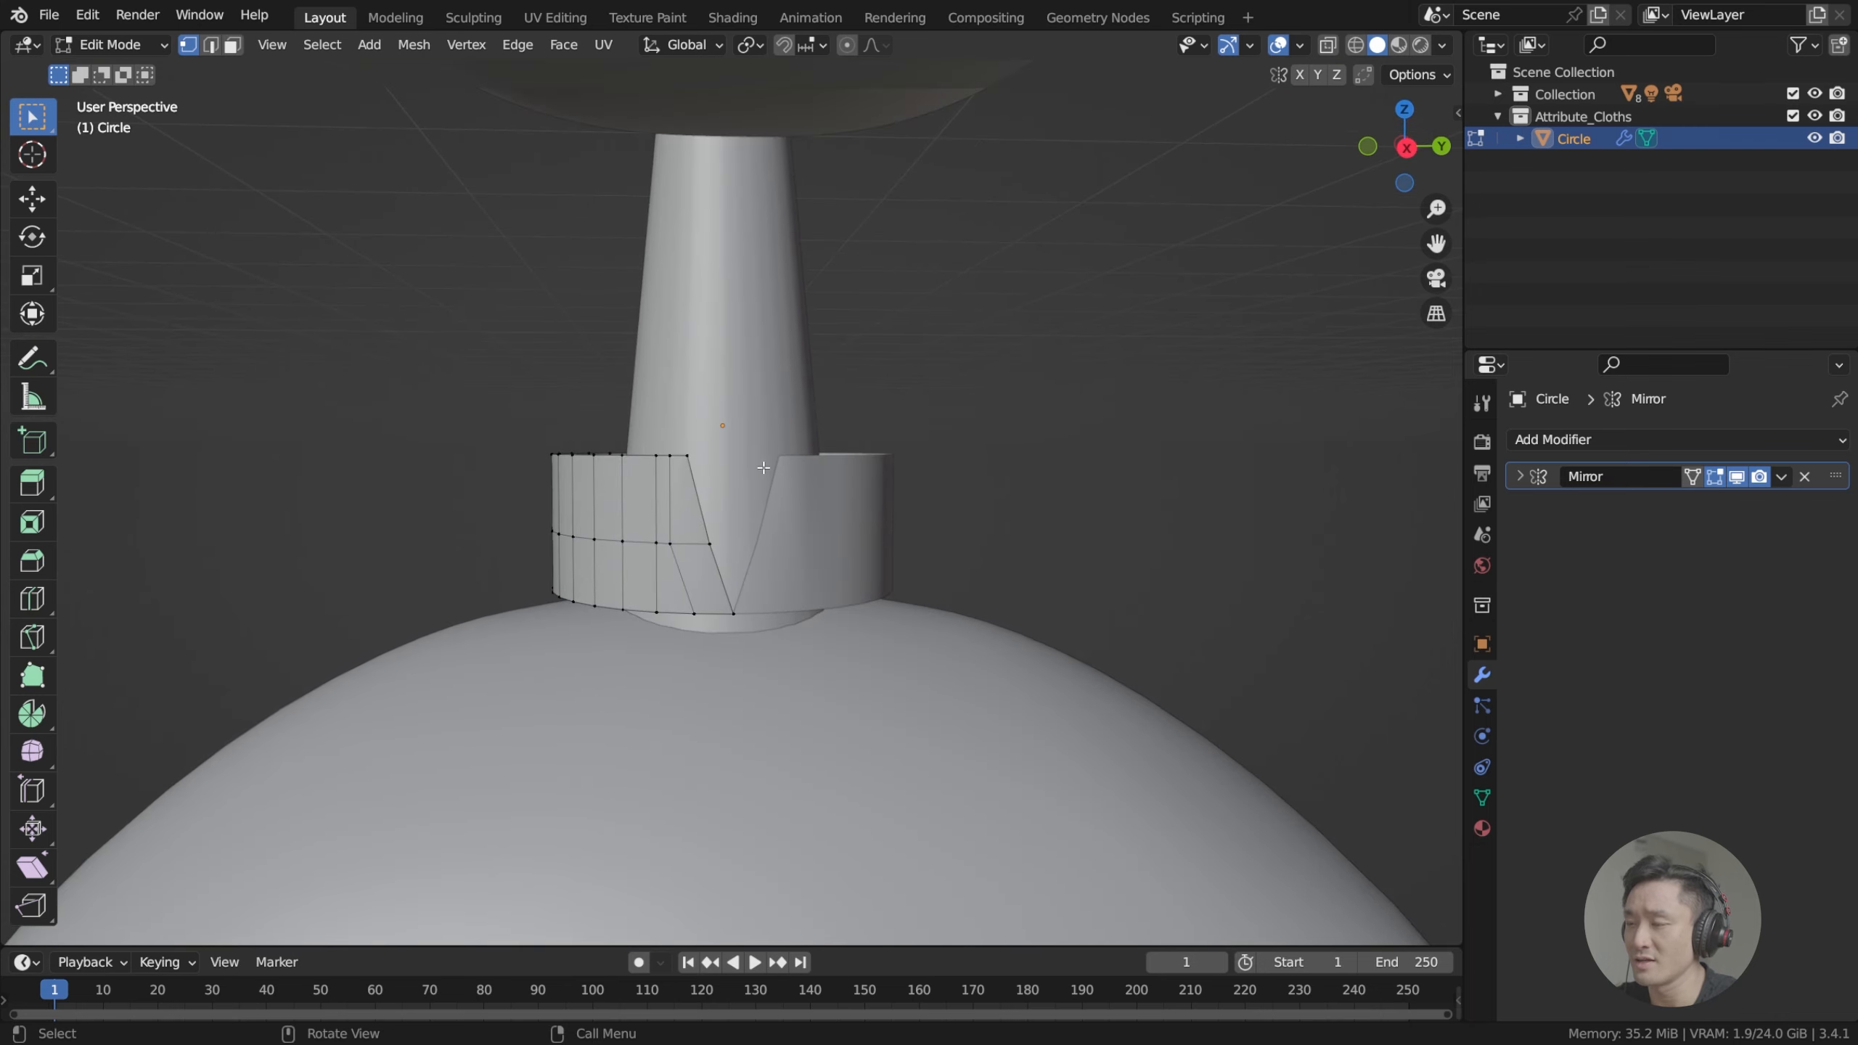
scroll(728, 475, "up", 1)
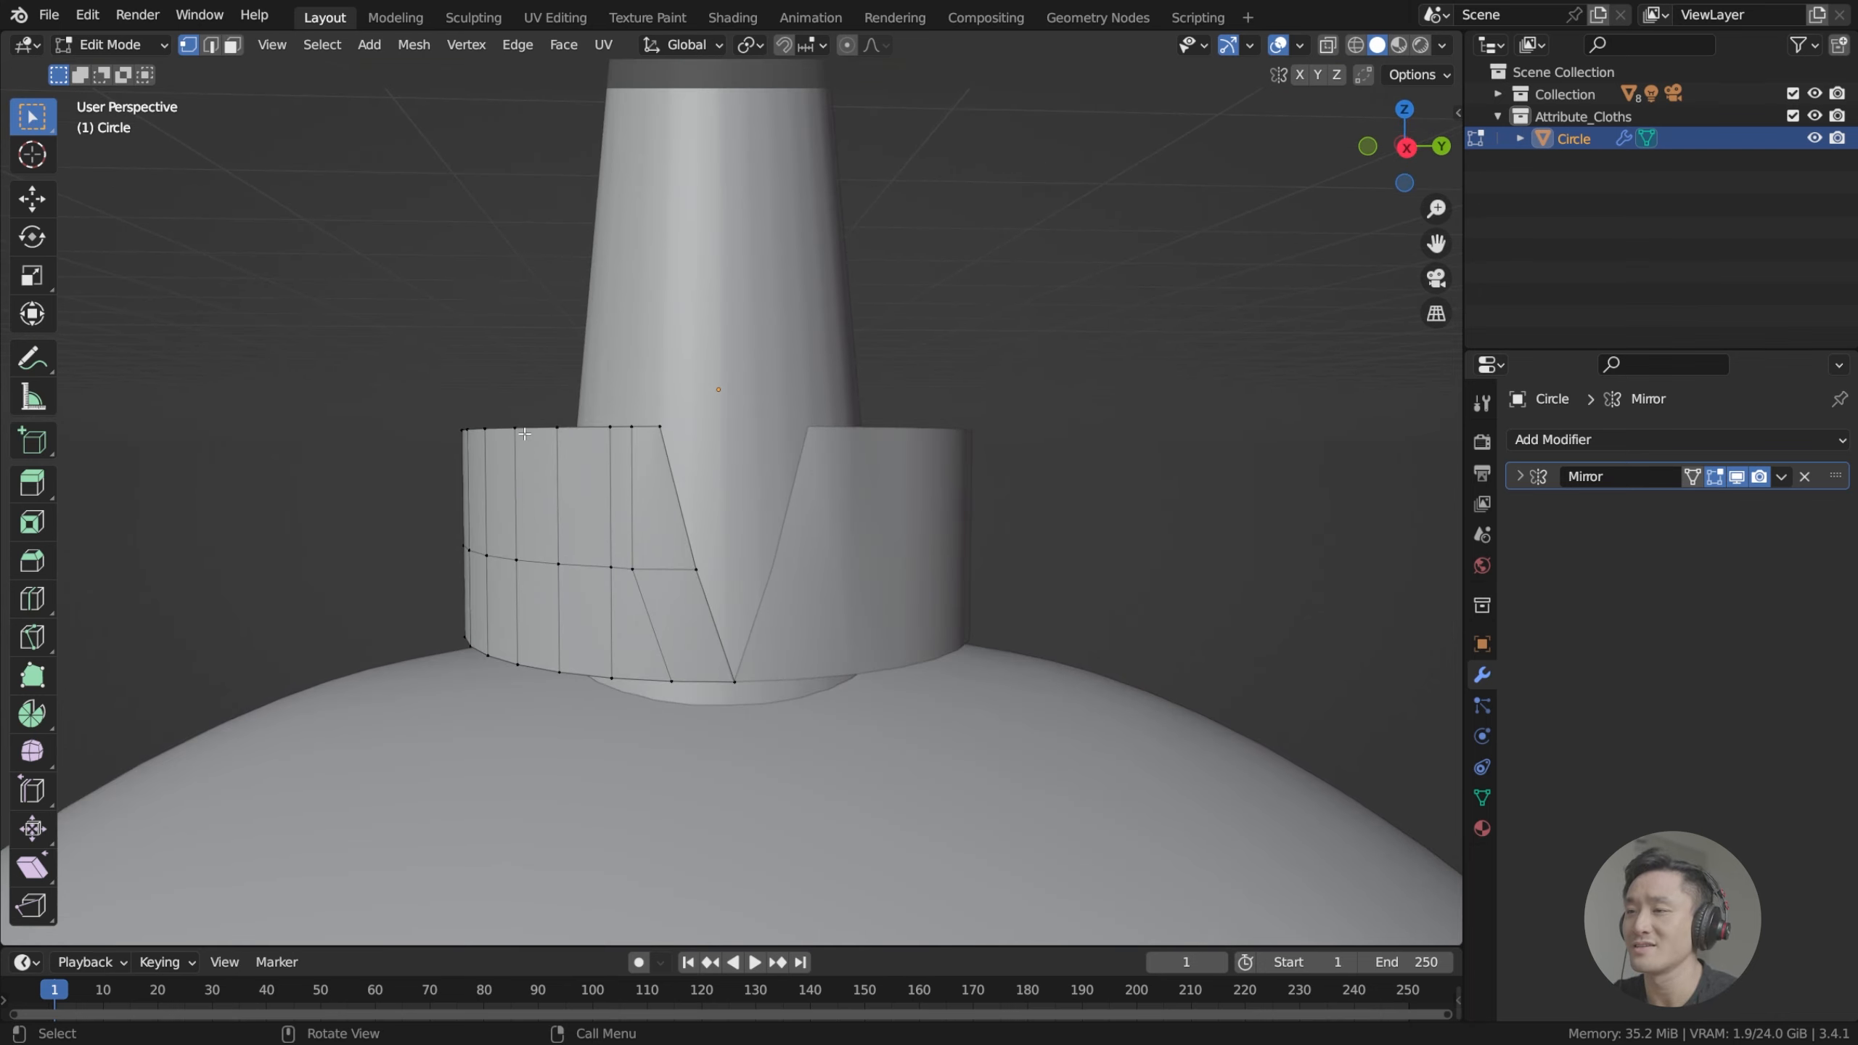
middle_click_drag(524, 433, 635, 544)
left_click(817, 670, "alt")
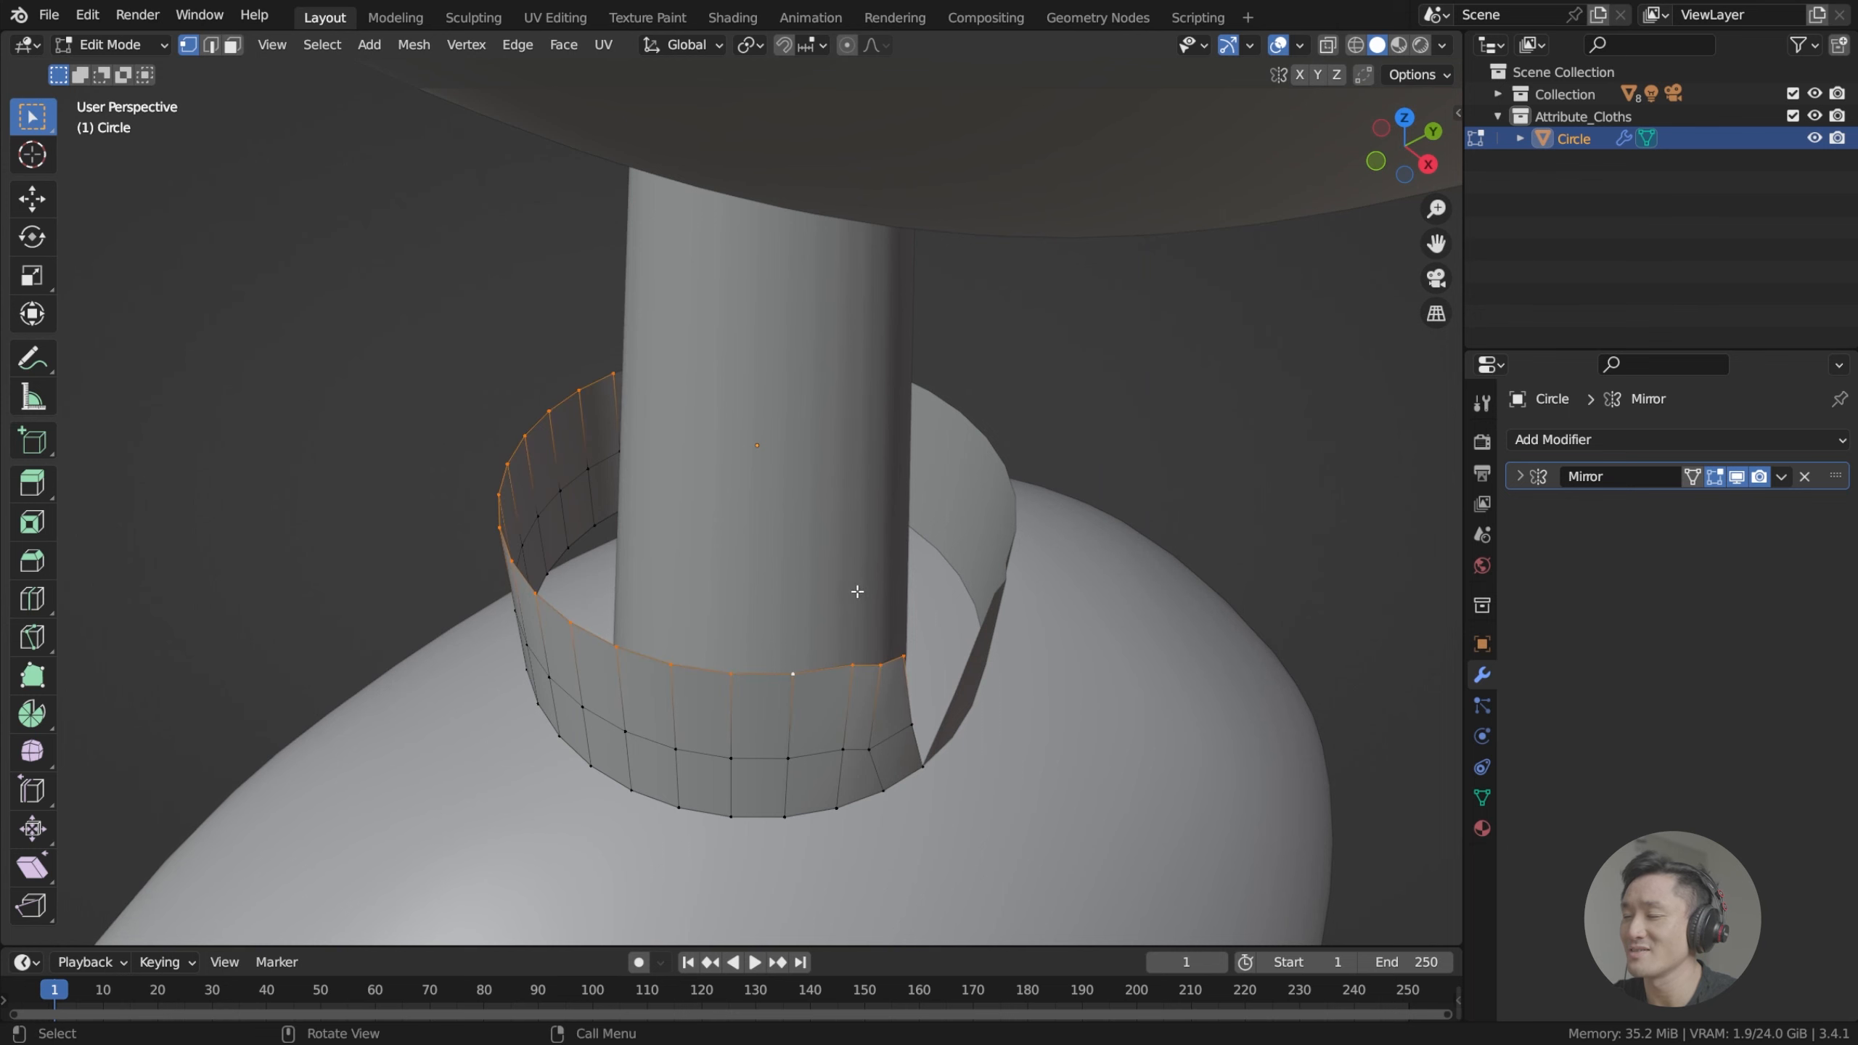
In the right orthographic view, extrude the upper edge loop straight up along Z by about 0.02 m.
middle_click_drag(857, 591, 724, 506)
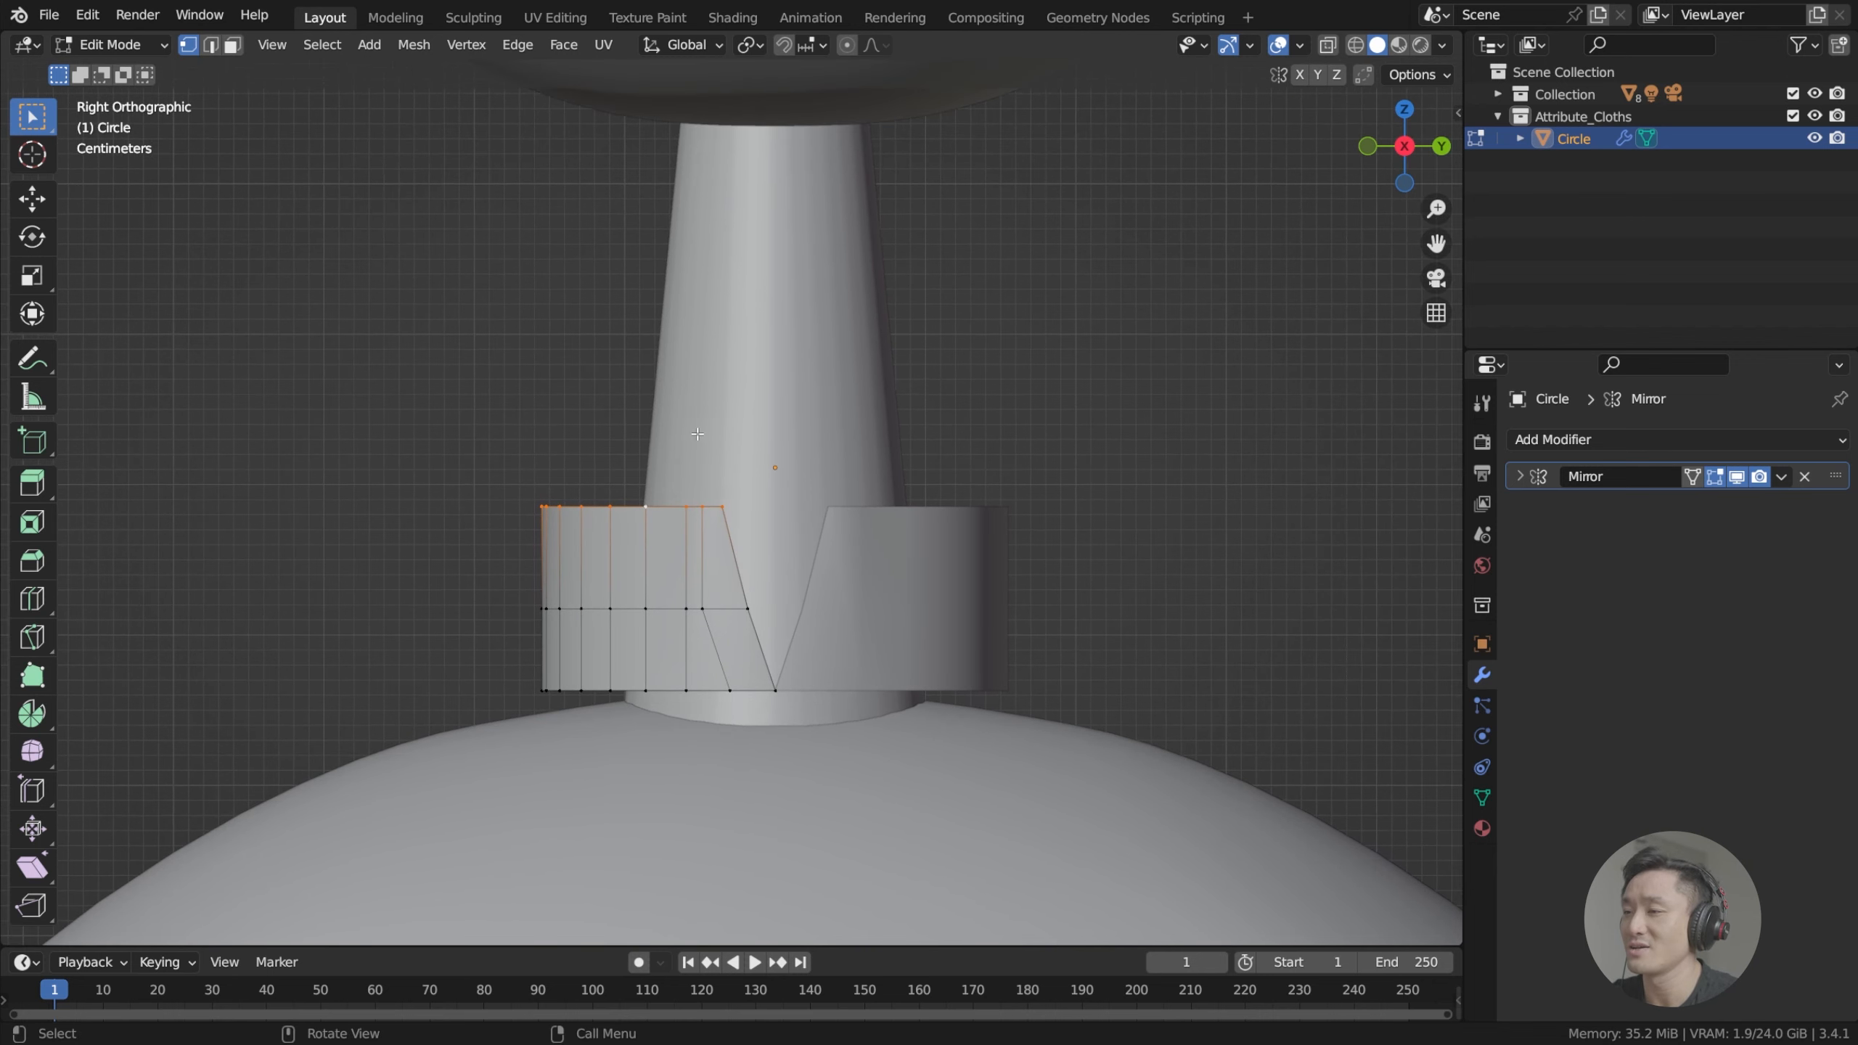
key("g")
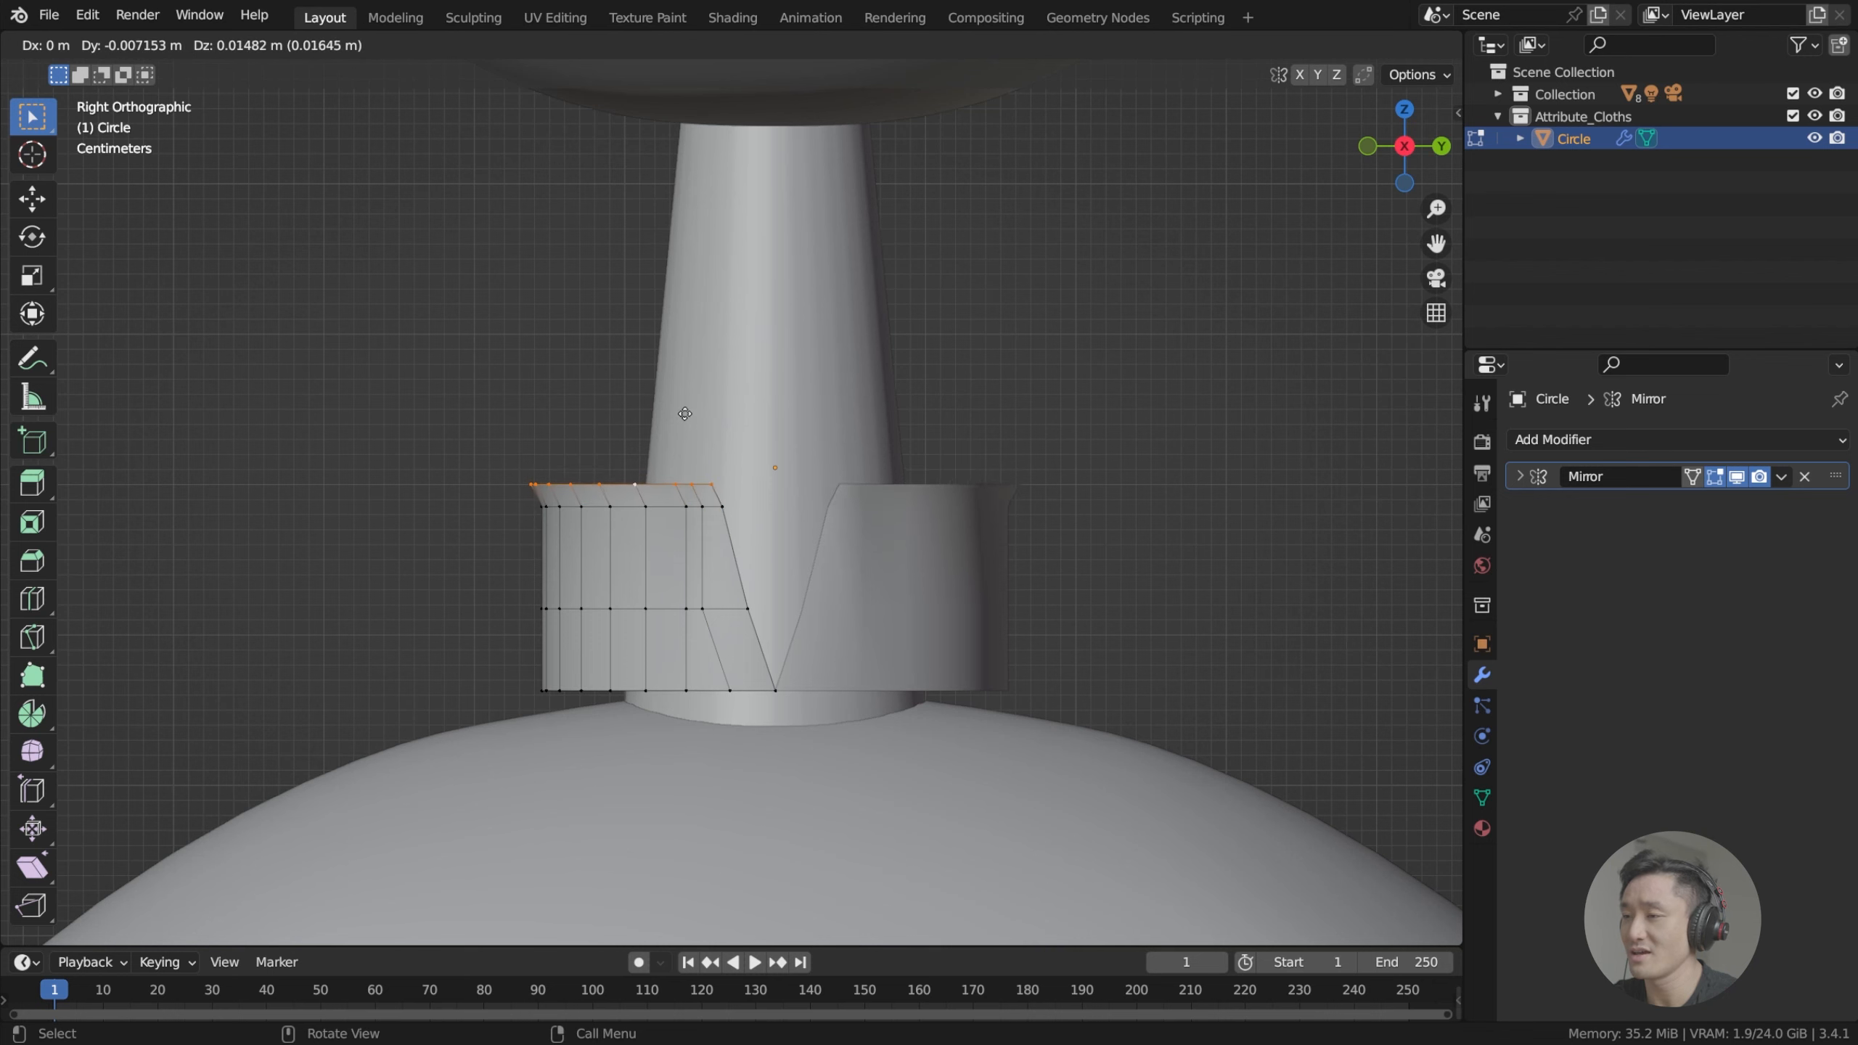
key("y")
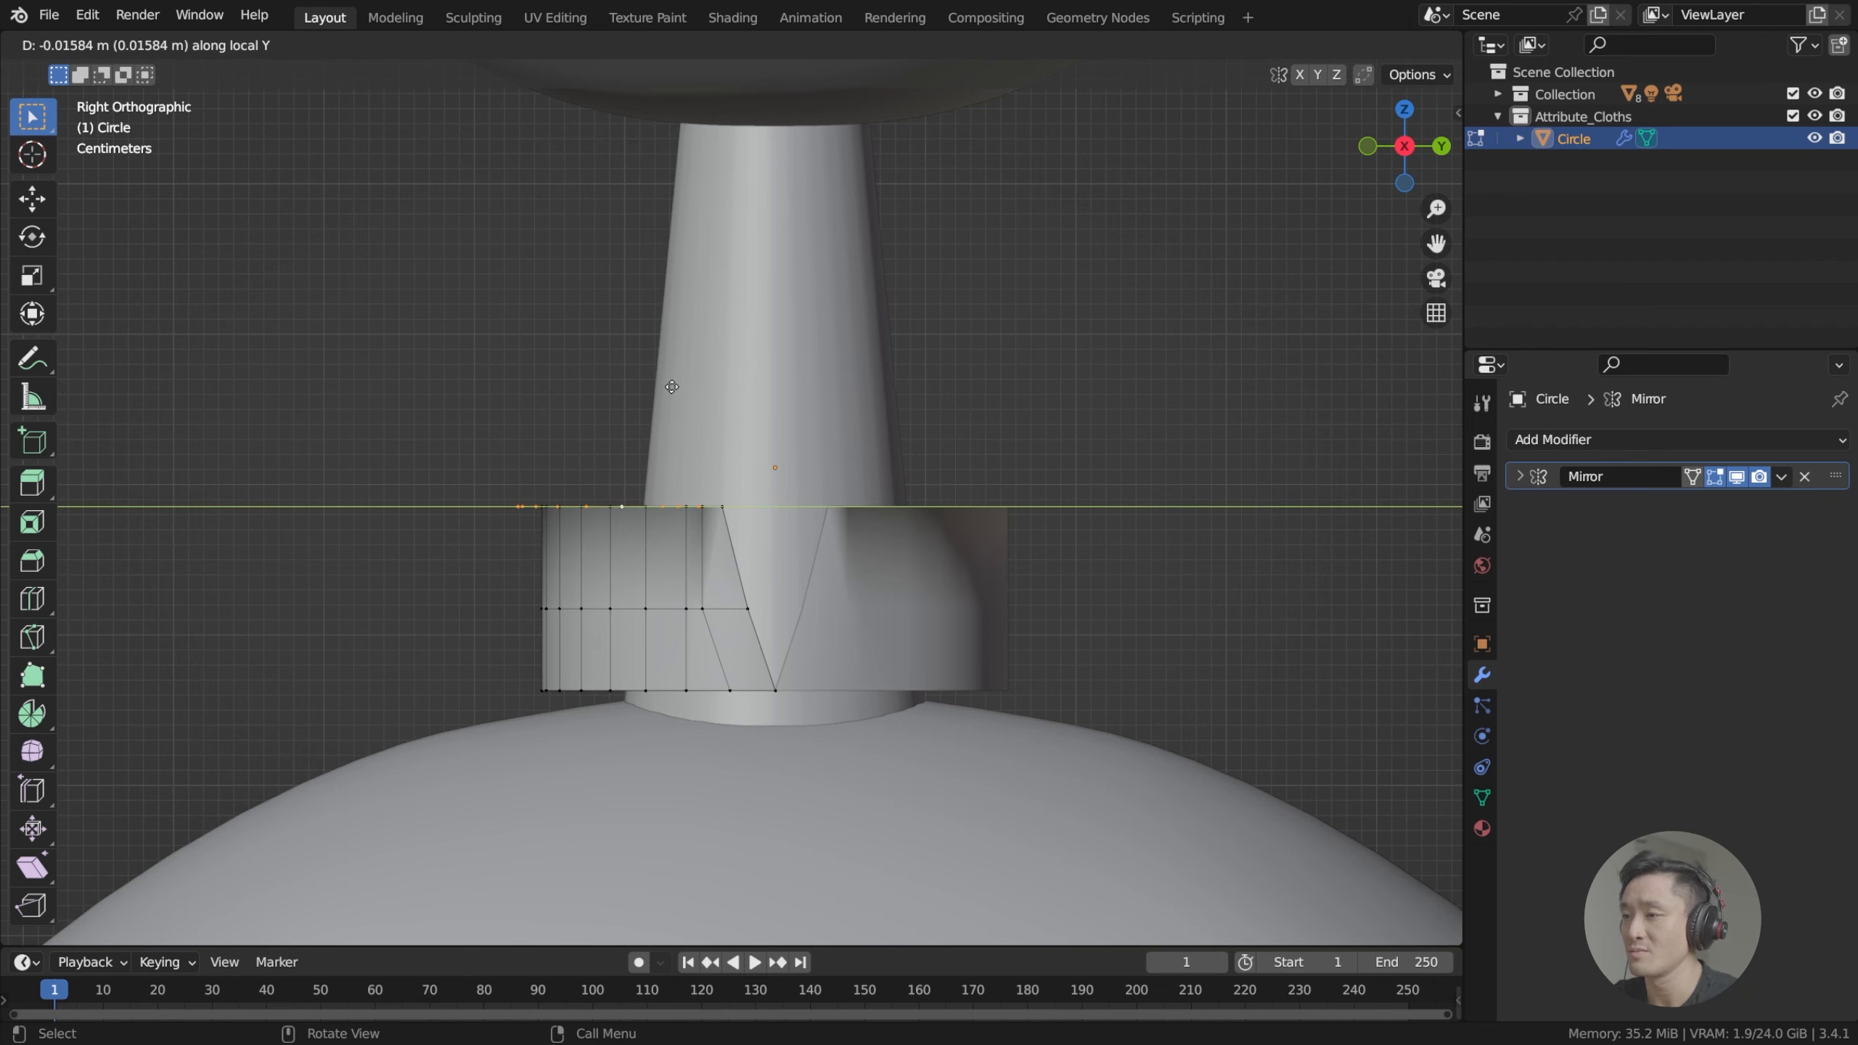
key("z")
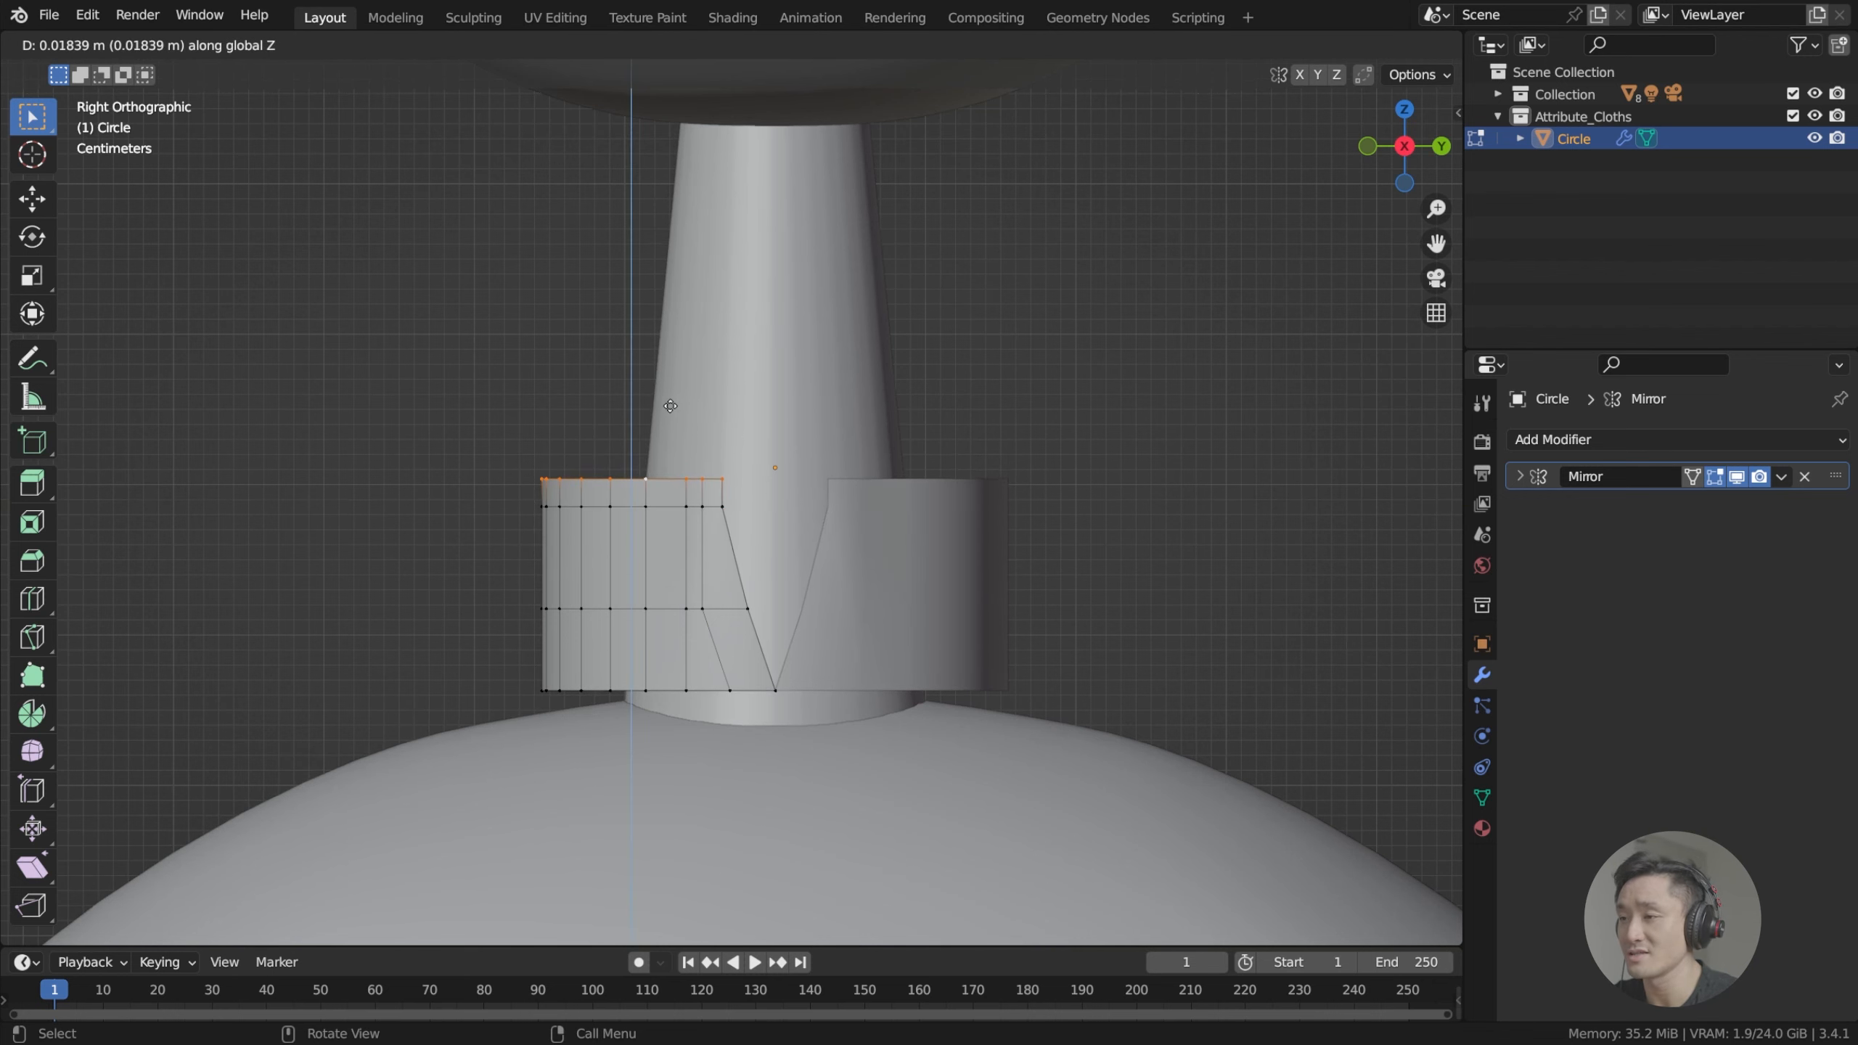
left_click(666, 415)
middle_click_drag(652, 372, 678, 454)
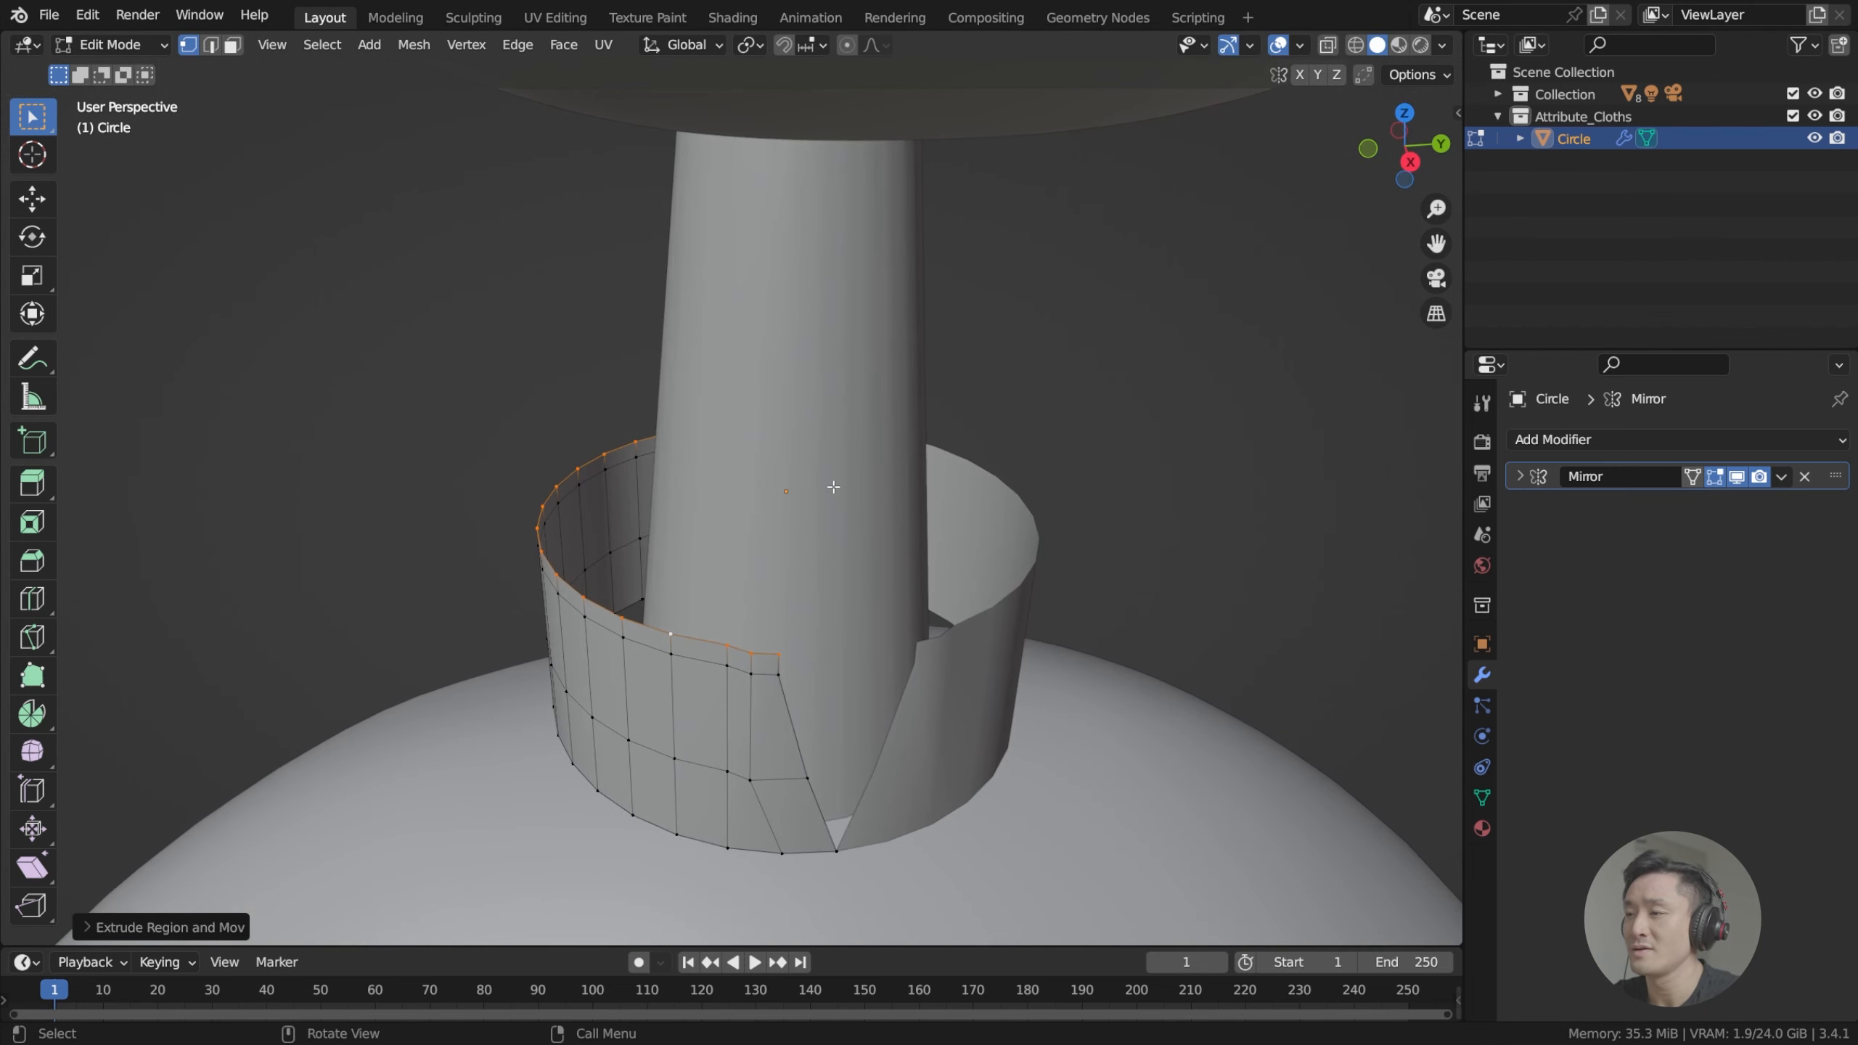
middle_click_drag(833, 487, 775, 512)
key("s")
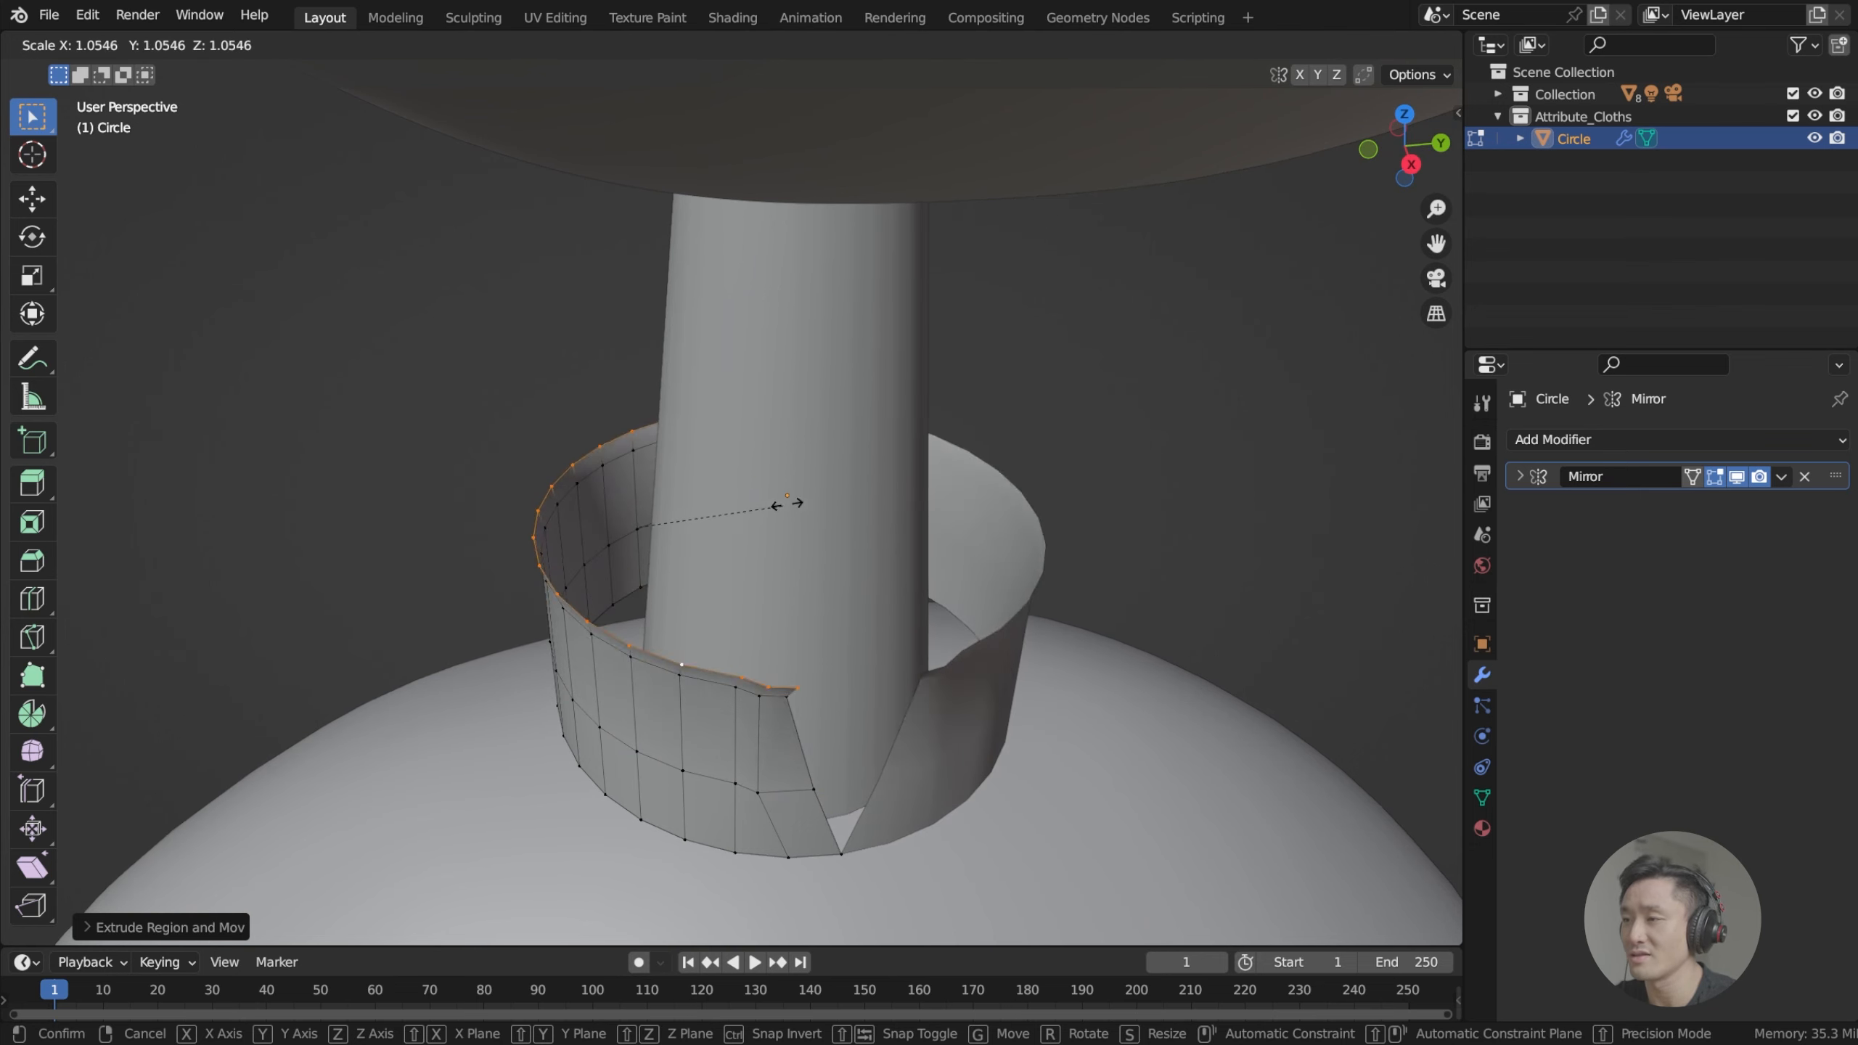
right_click(834, 488)
Move the extruded top loop outward along global Y by about 0.04 m to flare the collar's rim.
middle_click_drag(833, 526, 843, 572)
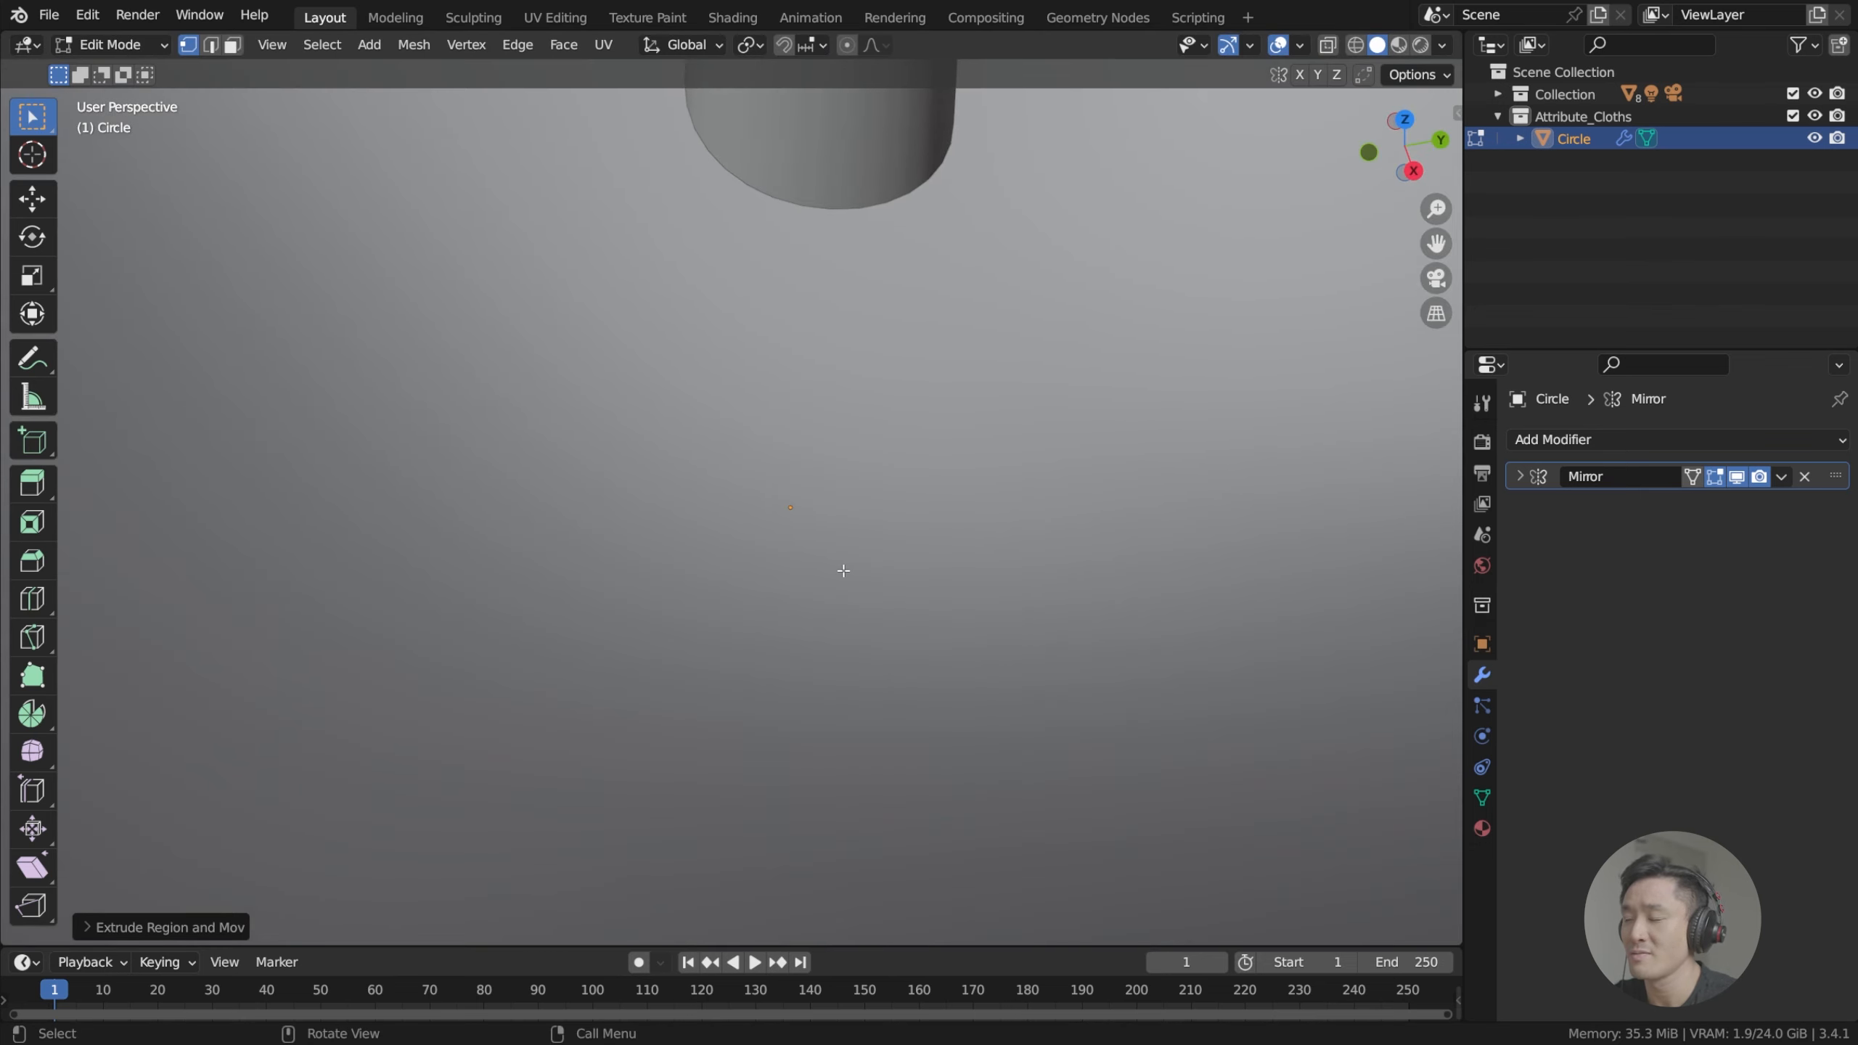
scroll(801, 592, "down", 6)
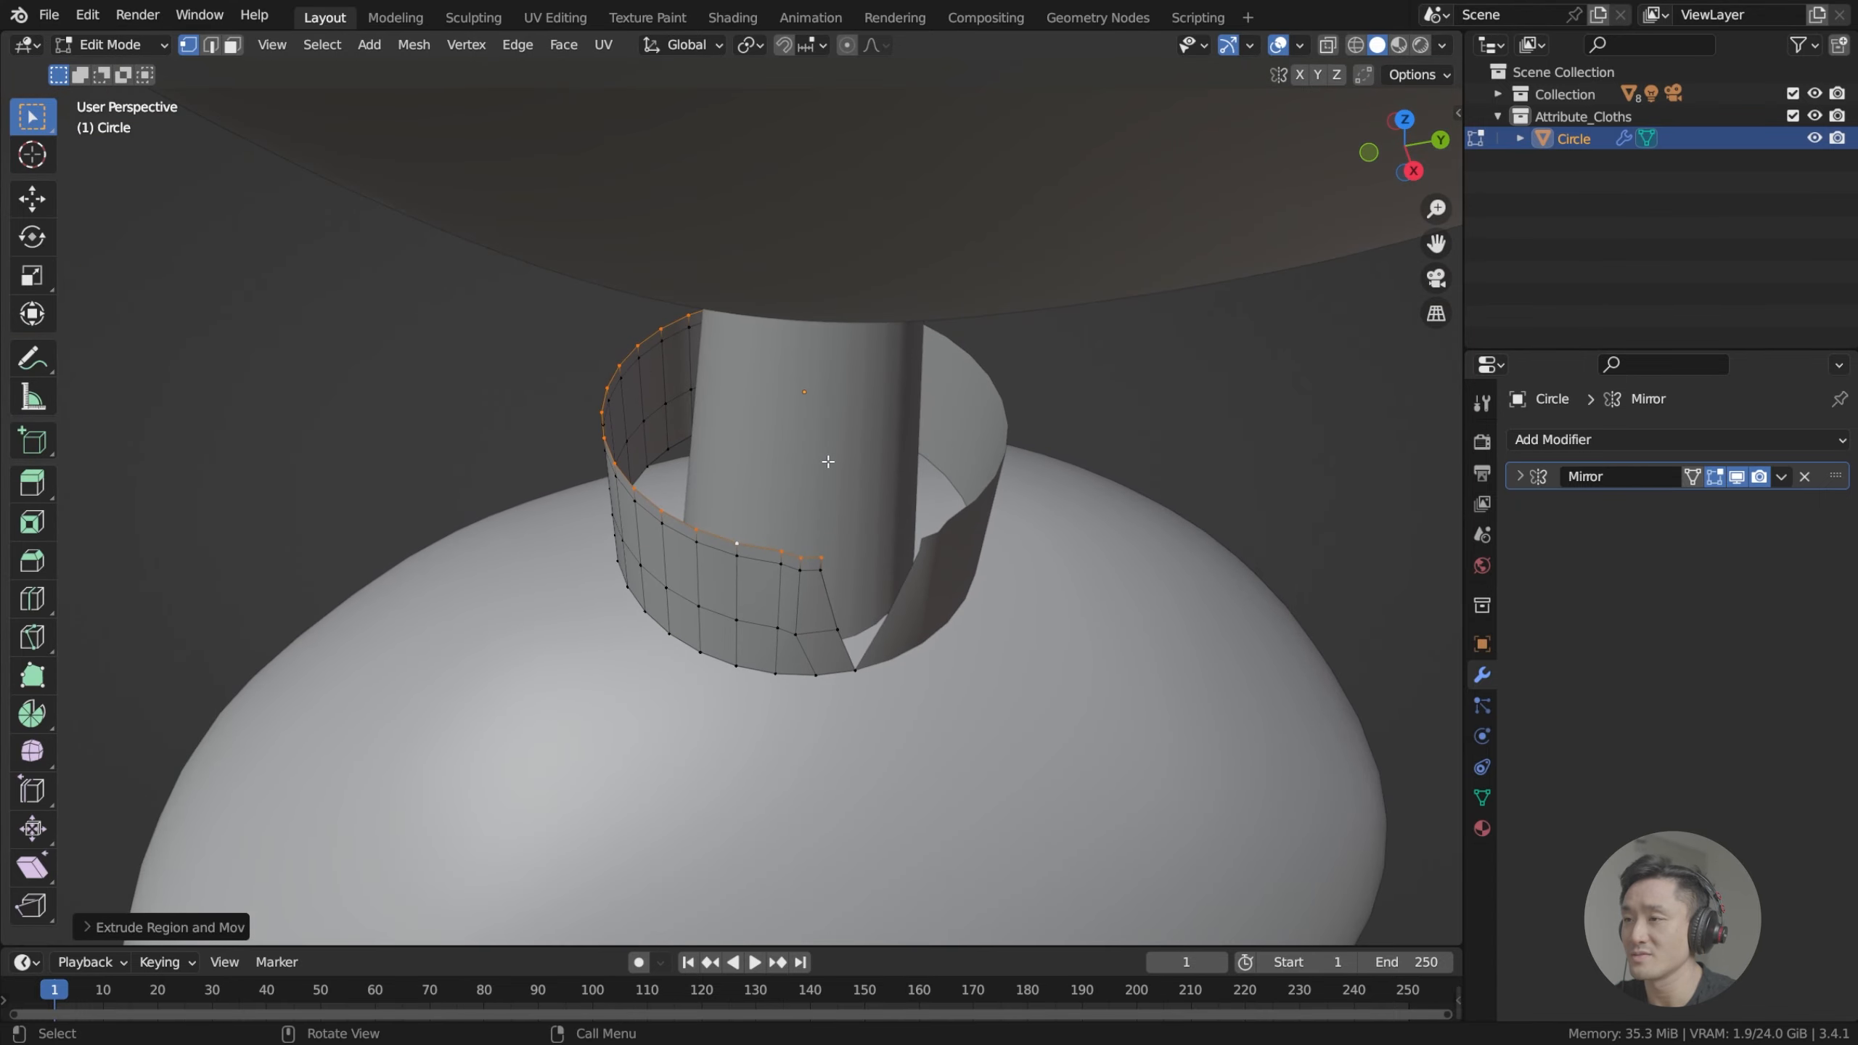
middle_click_drag(828, 452, 834, 424)
key("g")
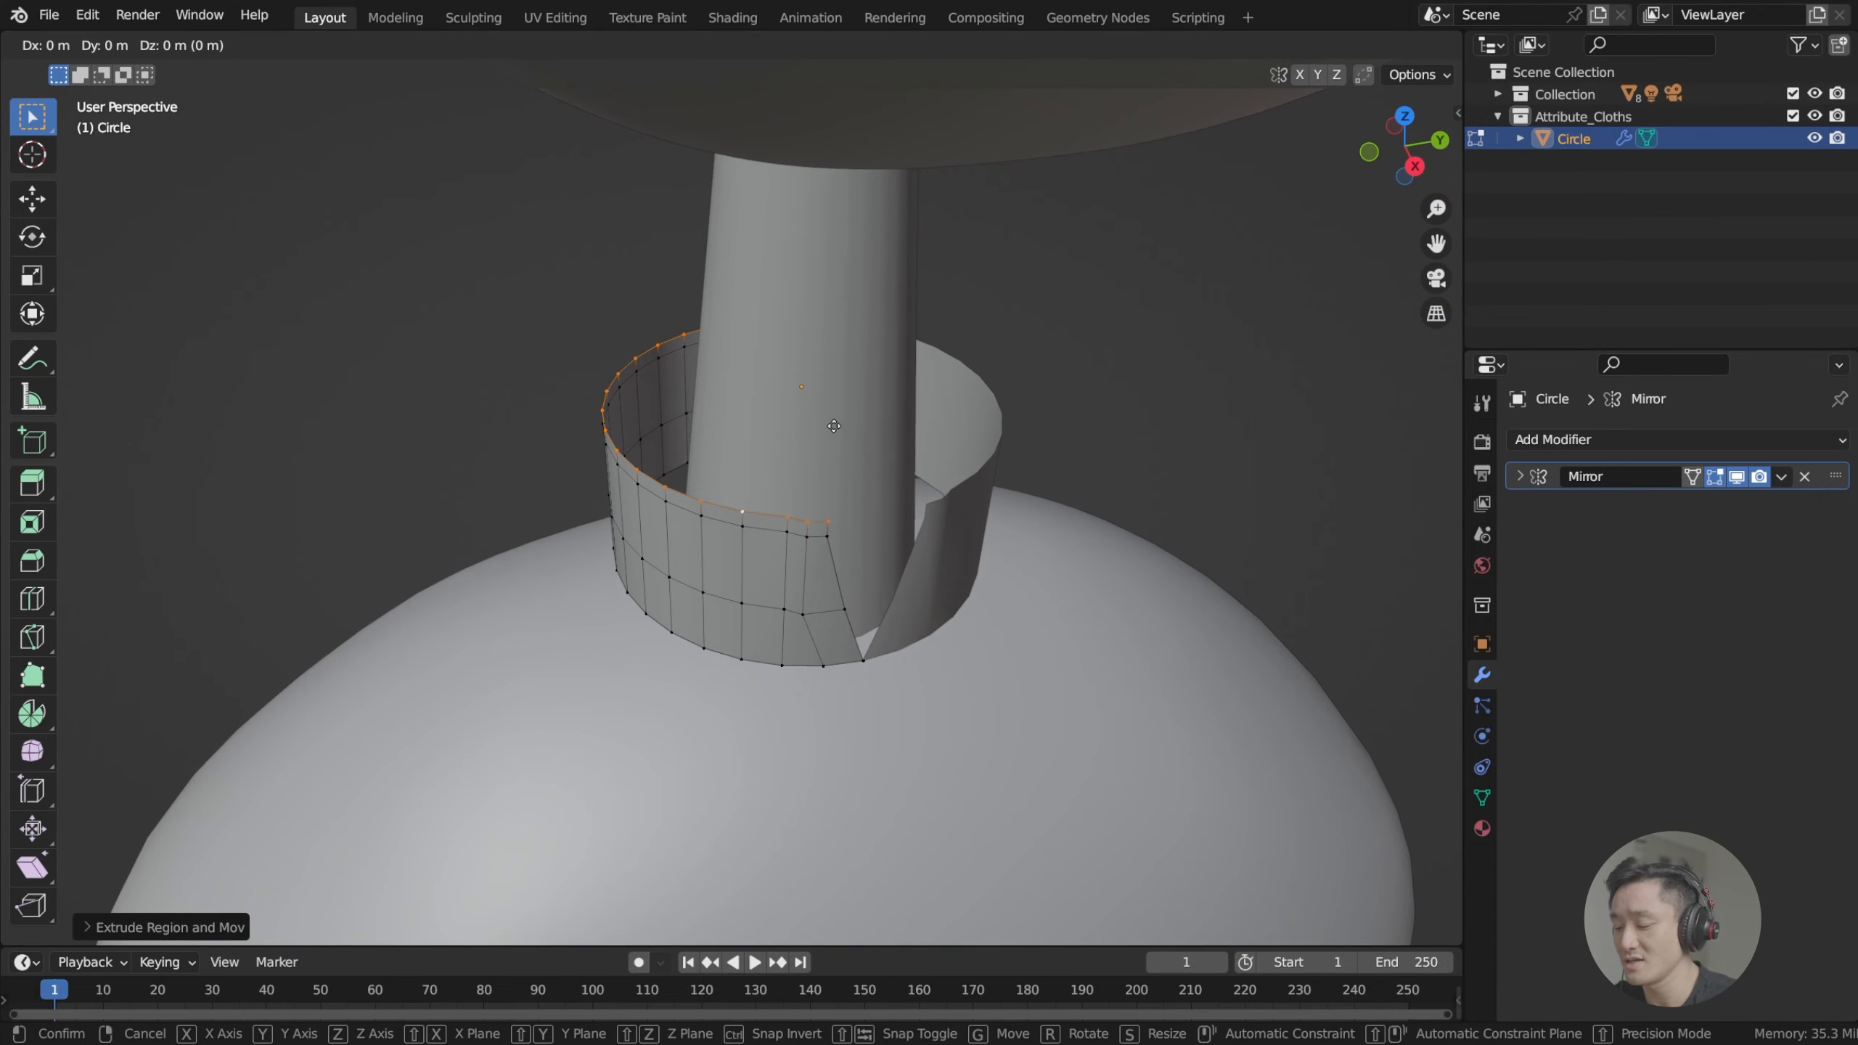
key("z")
key("y")
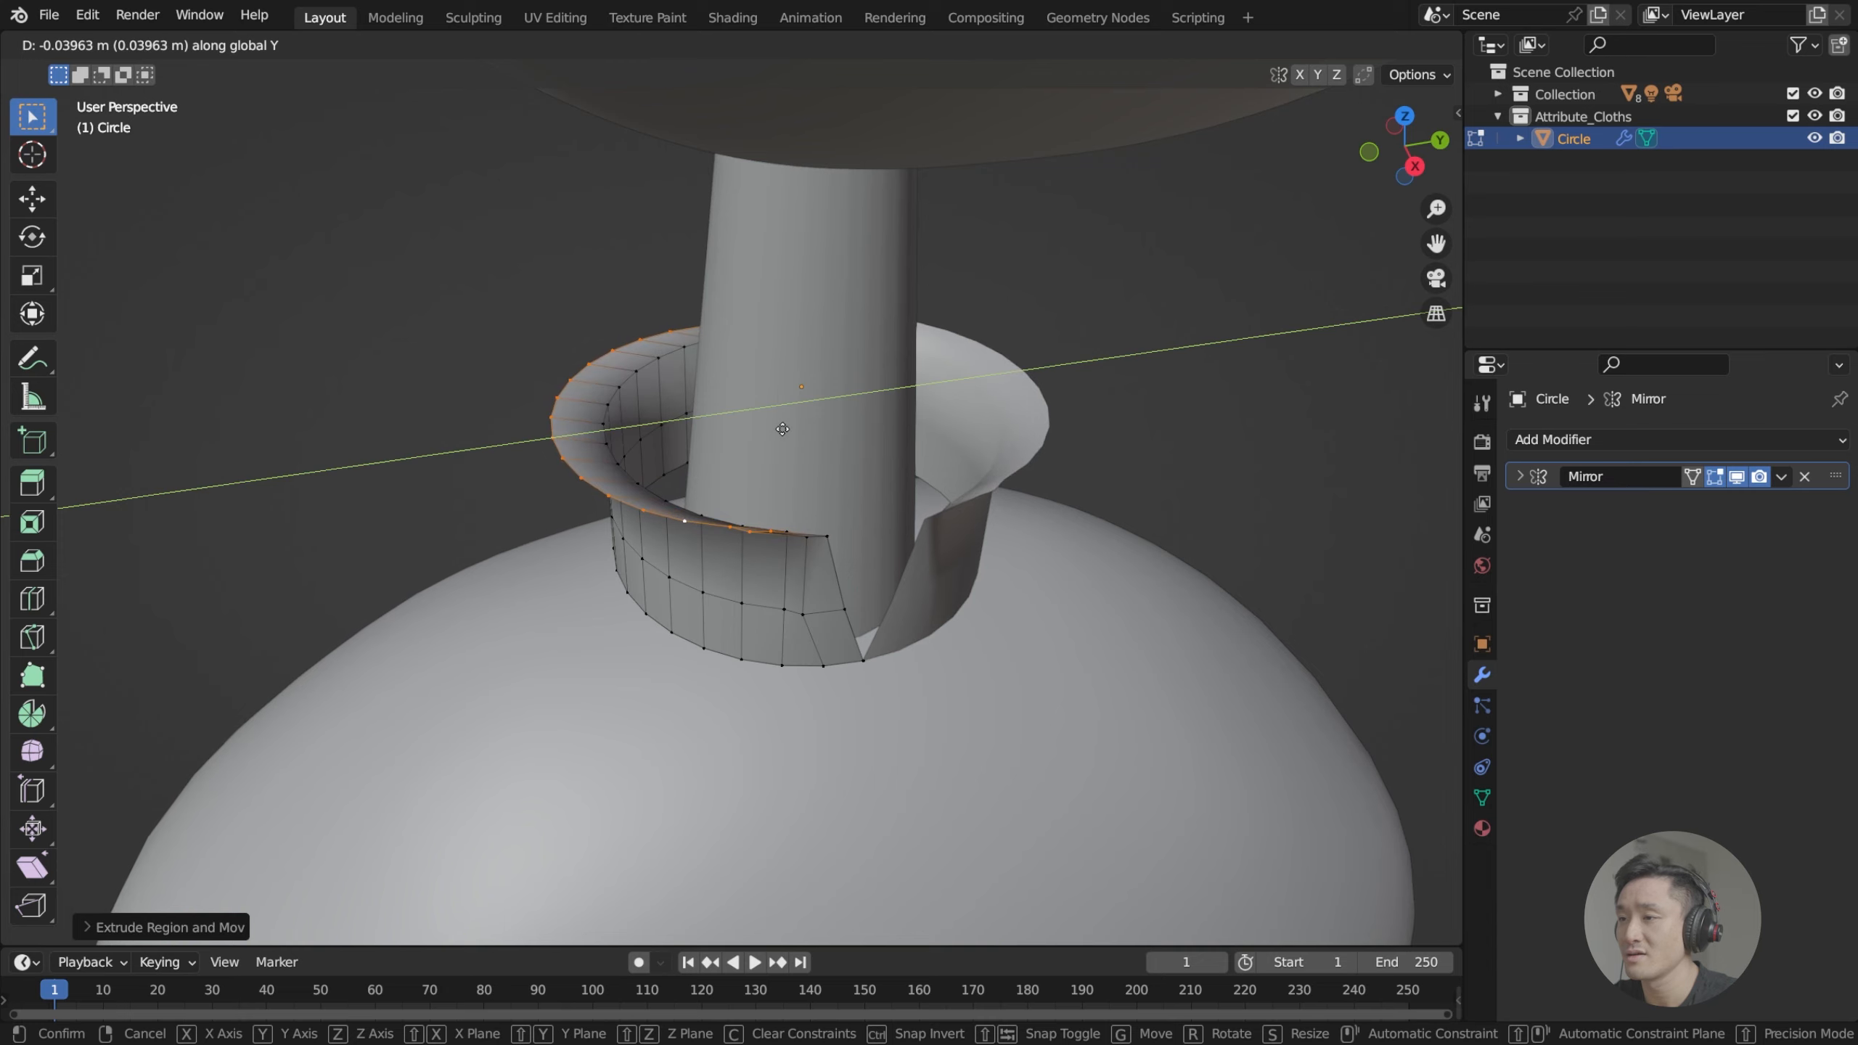
left_click(766, 431)
Deselect the rim and examine the flared collar's front opening up close.
middle_click_drag(767, 431, 681, 445)
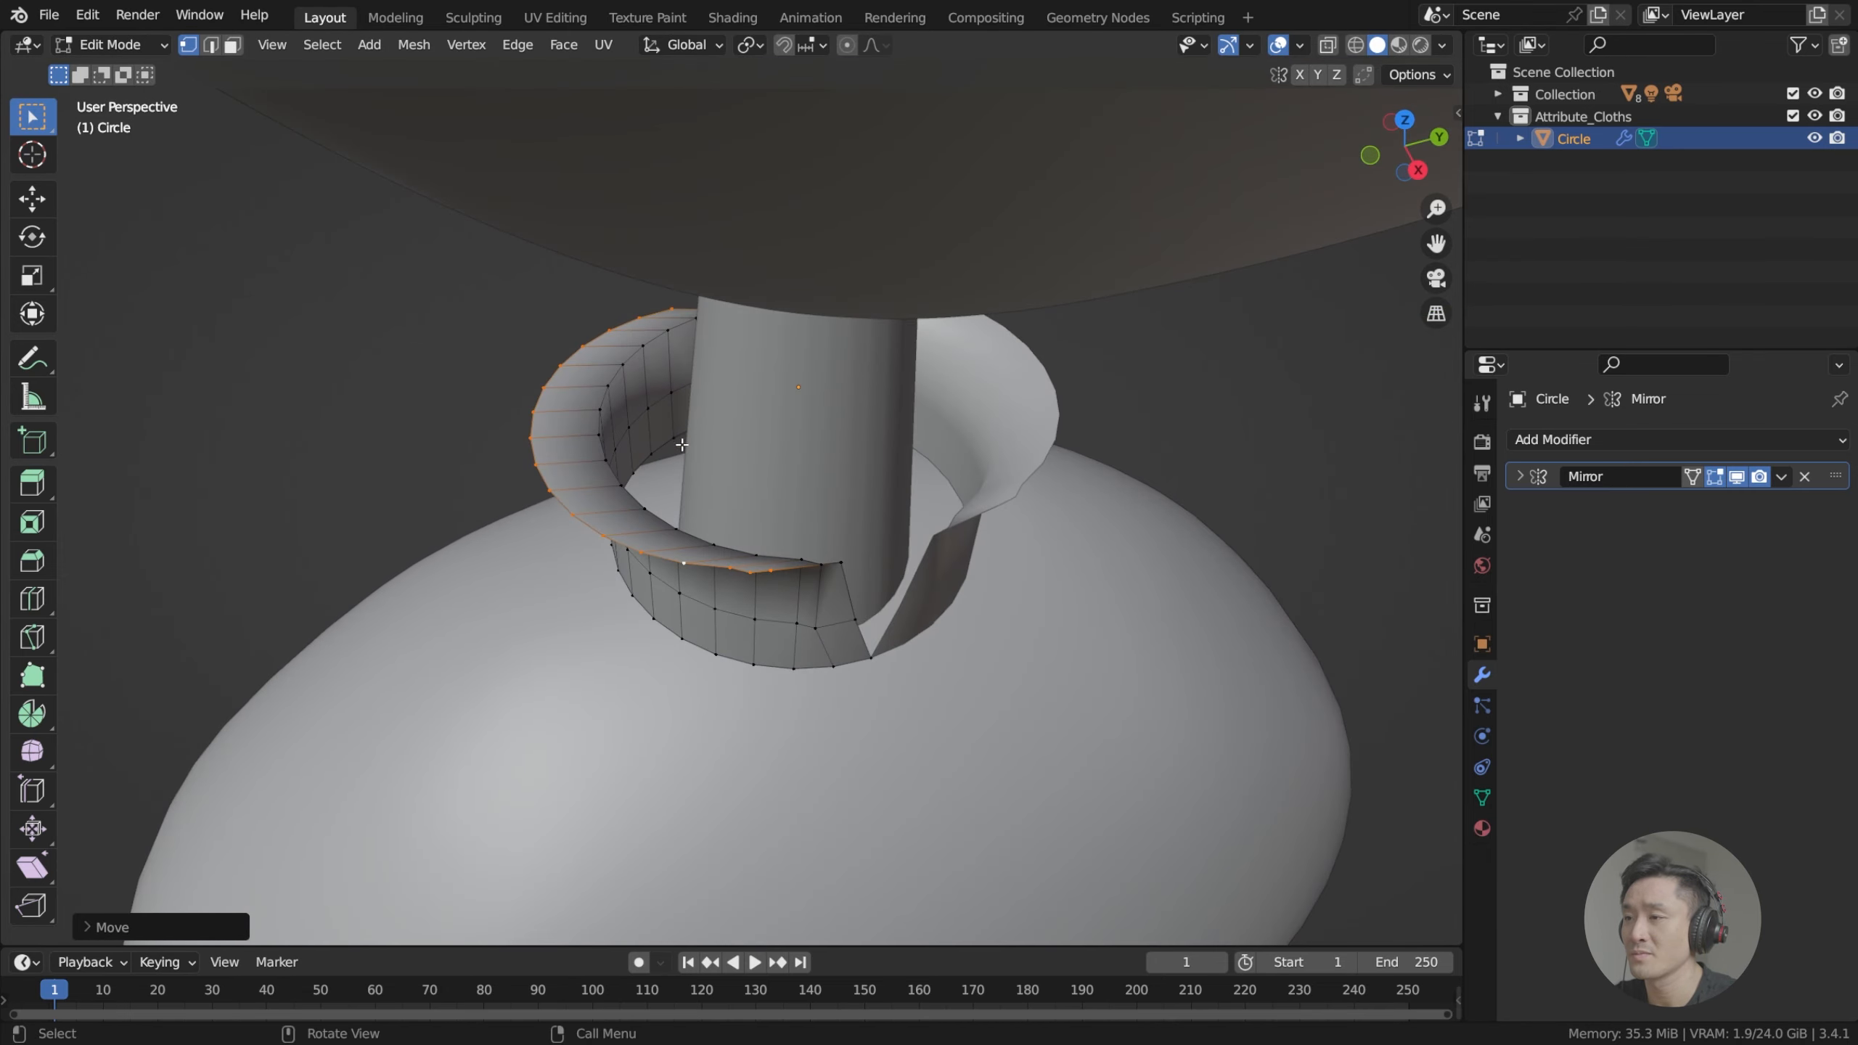
middle_click_drag(783, 622, 758, 704)
key("alt+a")
scroll(726, 645, "up", 3)
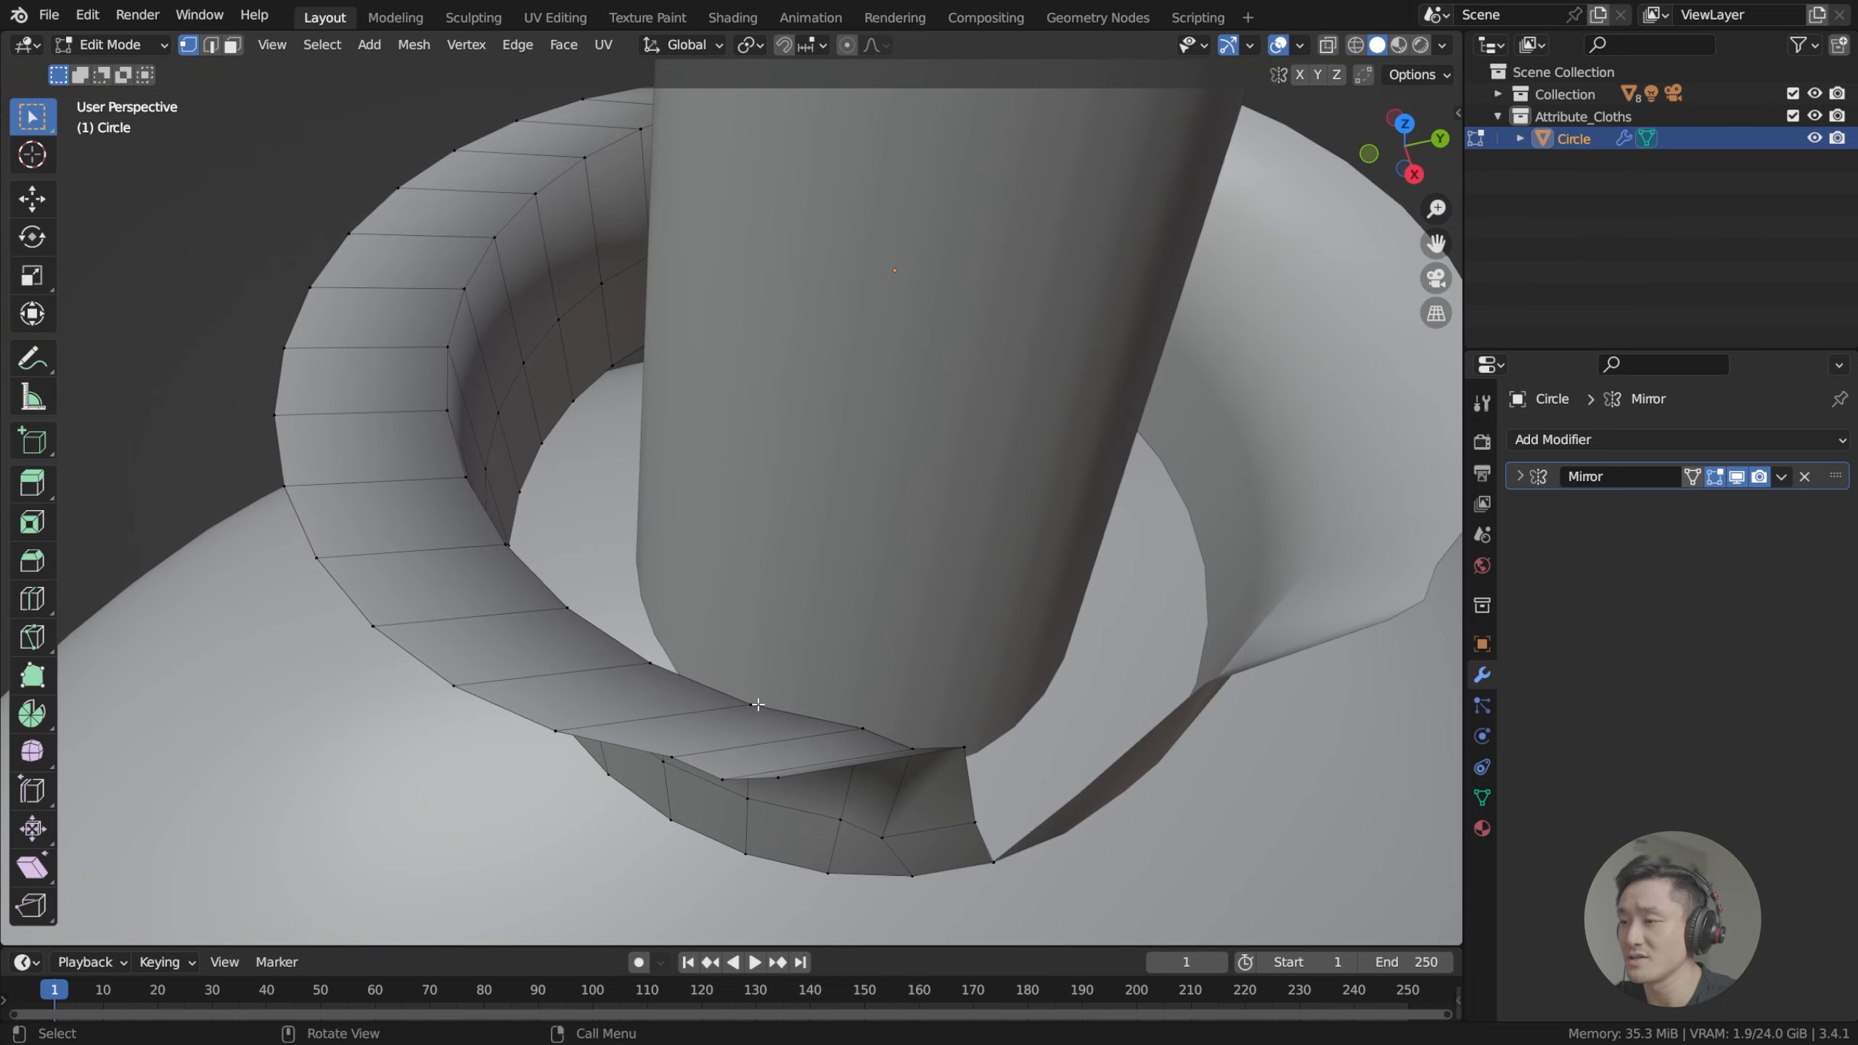
In the see-through top orthographic view, move the rim's front corner vertex slightly outward beside the V opening.
left_click(782, 778)
middle_click_drag(786, 776, 781, 580)
key("KP_7")
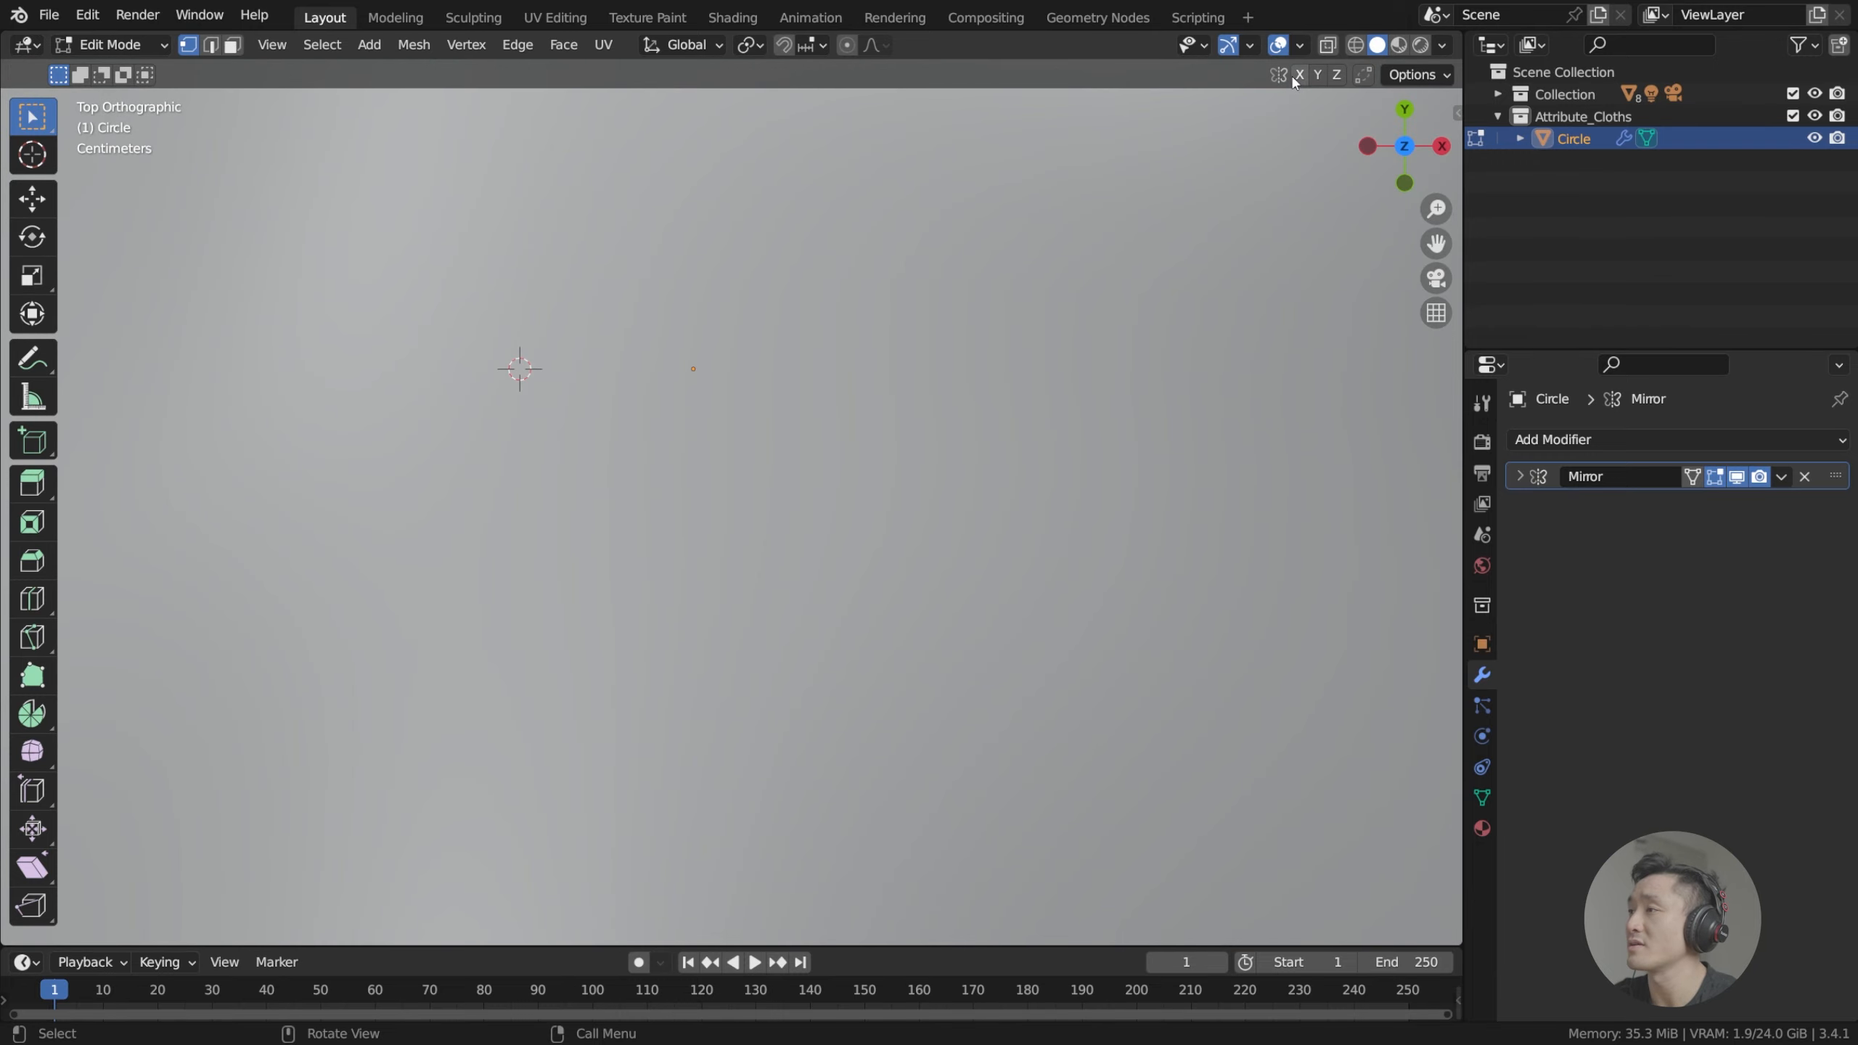
left_click(1353, 46)
left_click(1330, 46)
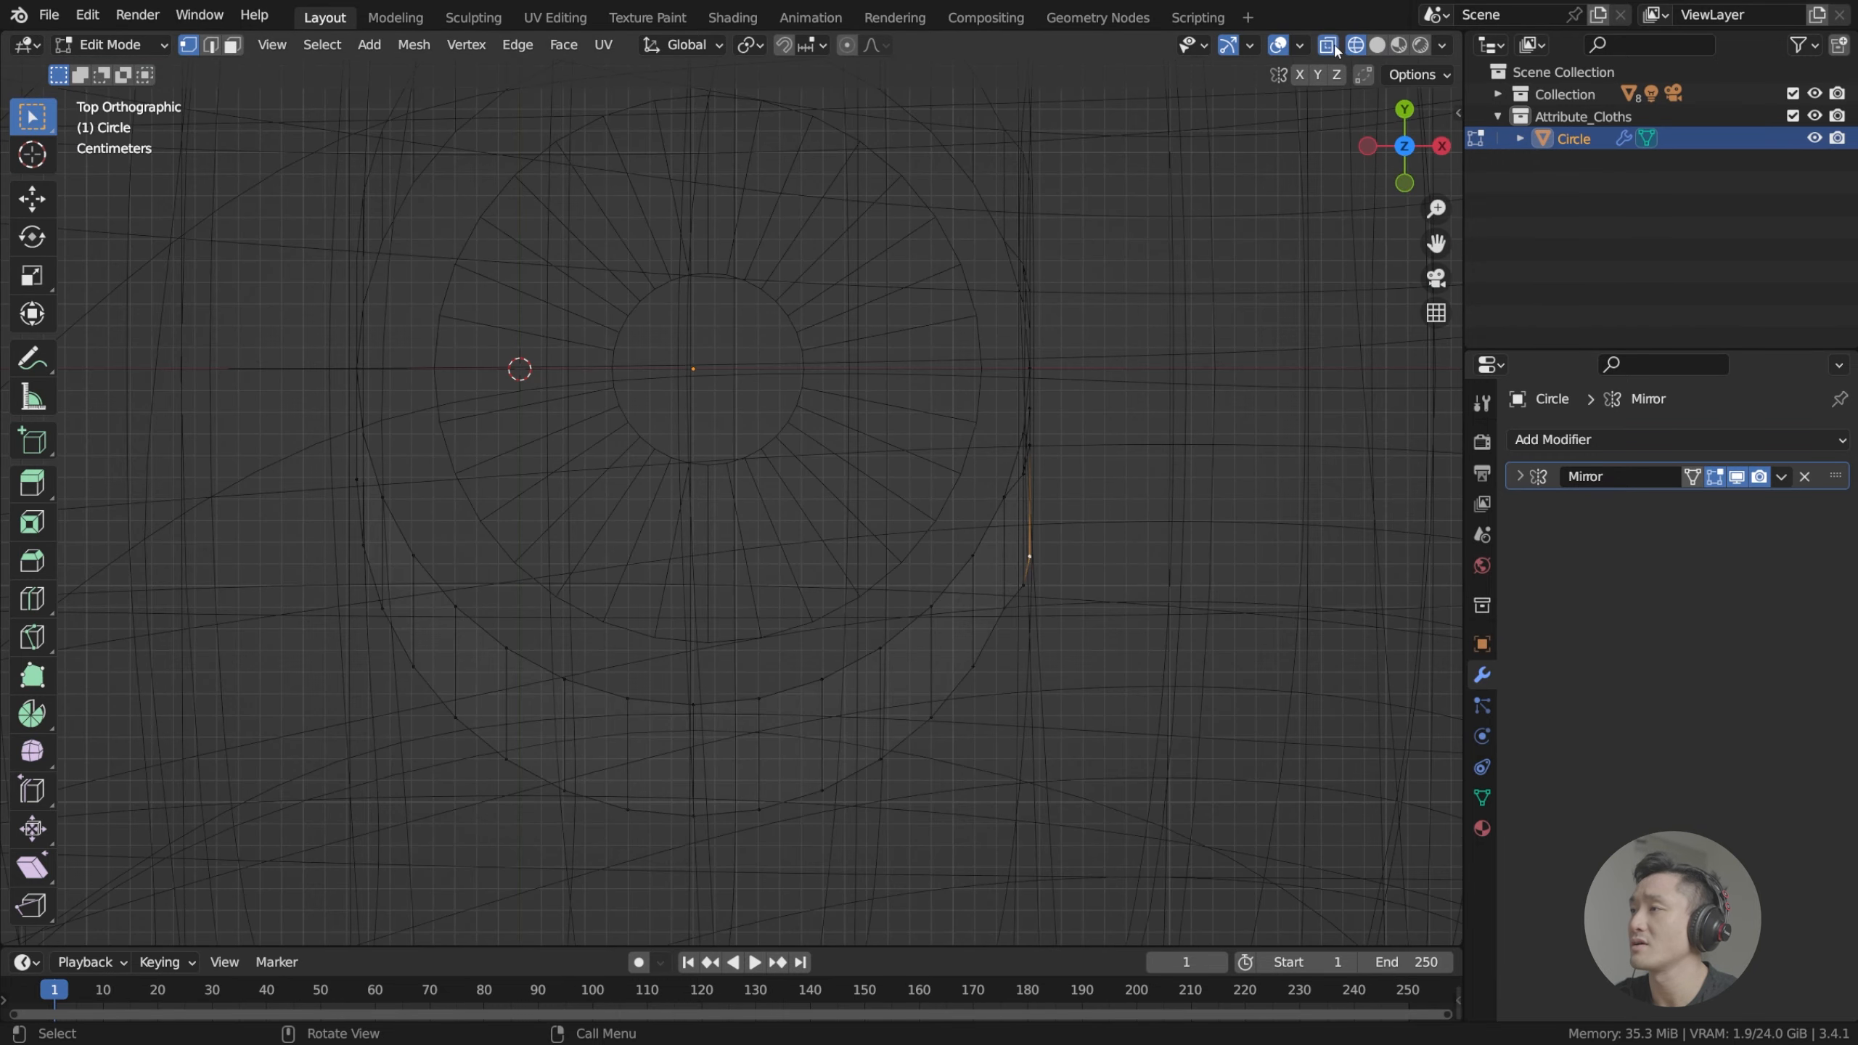
left_click(1377, 46)
scroll(1262, 134, "down", 8)
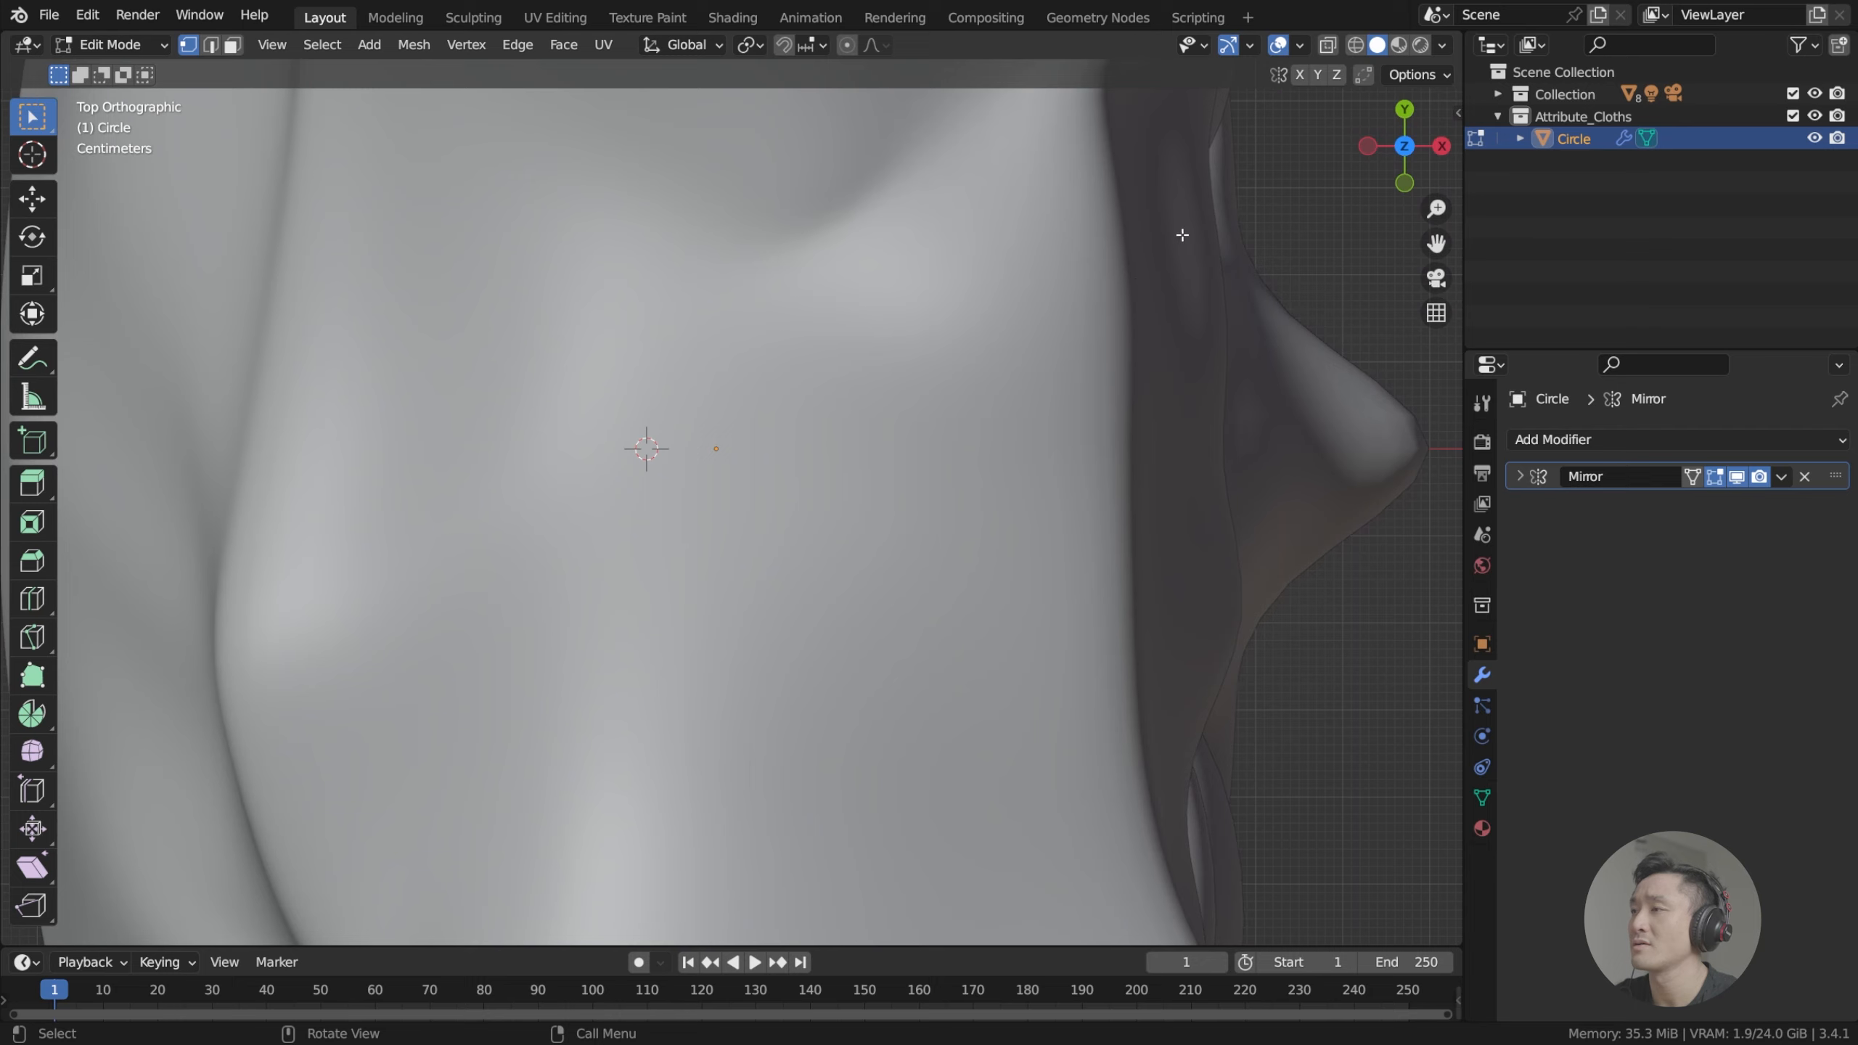
scroll(979, 432, "up", 6)
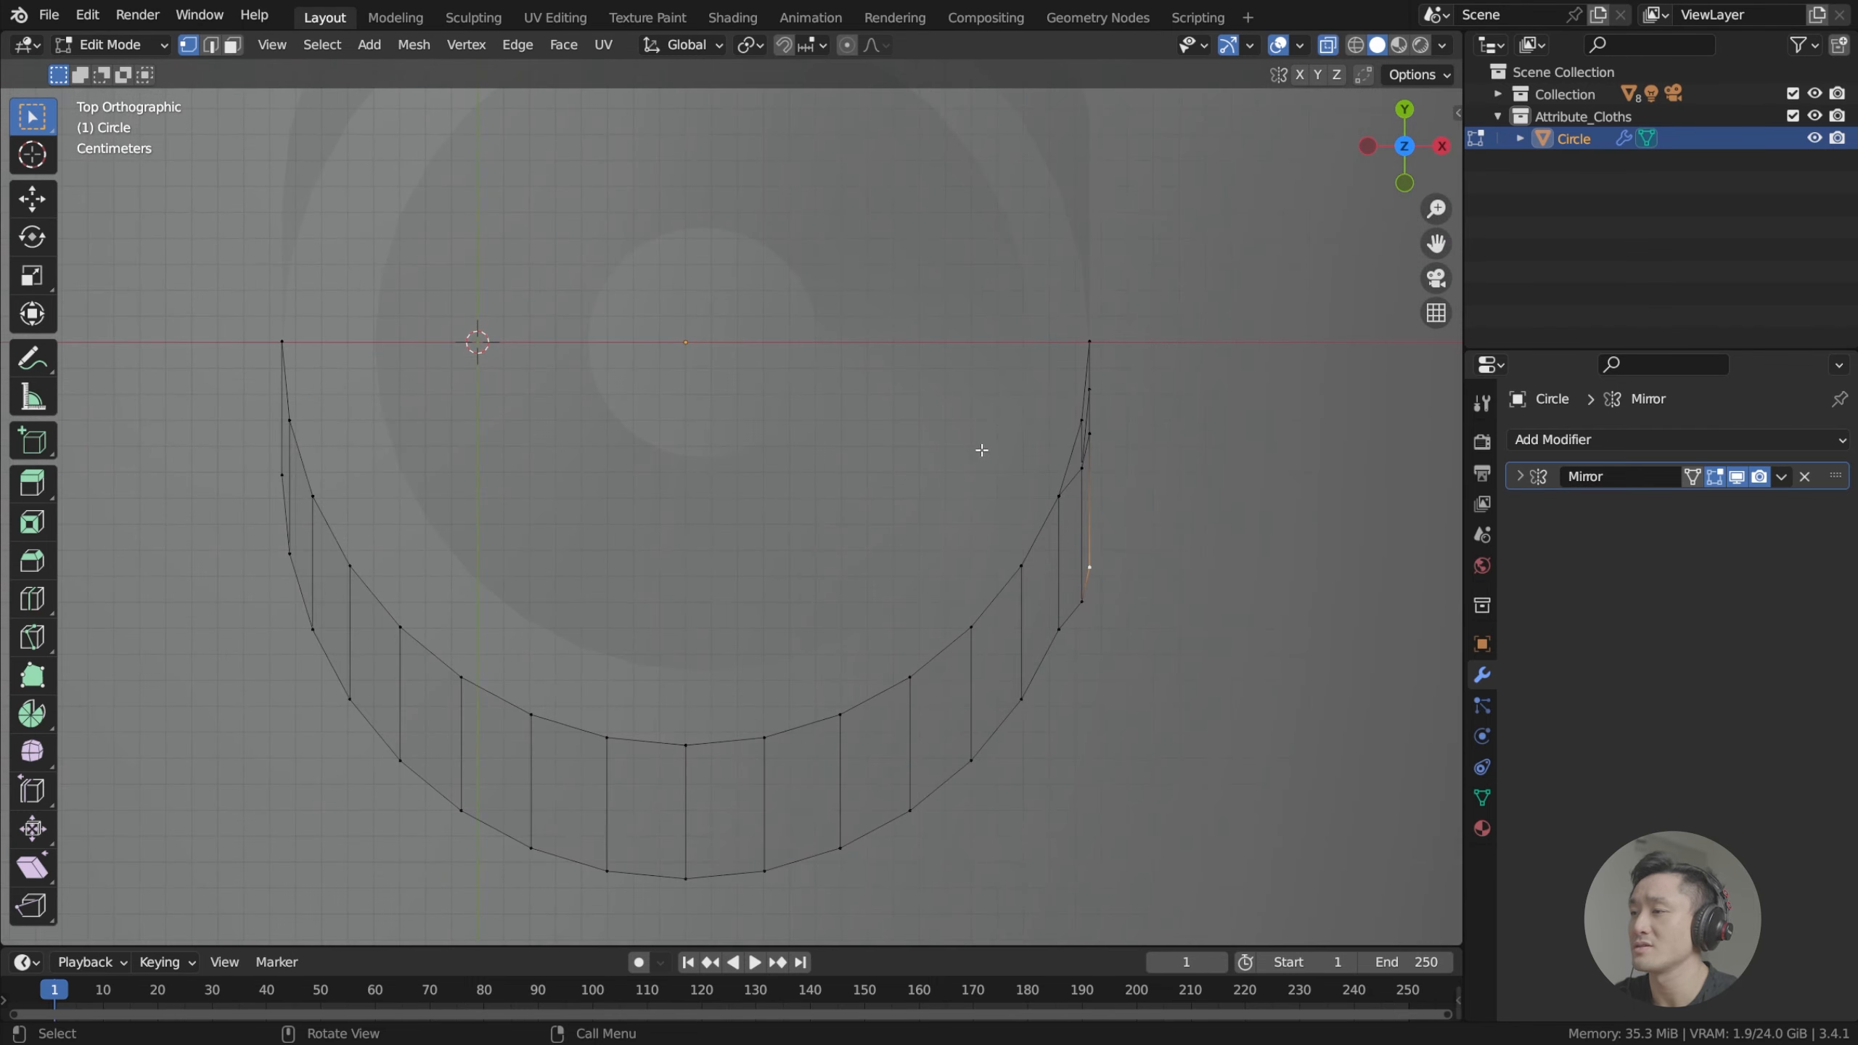
key("g")
left_click(1071, 541)
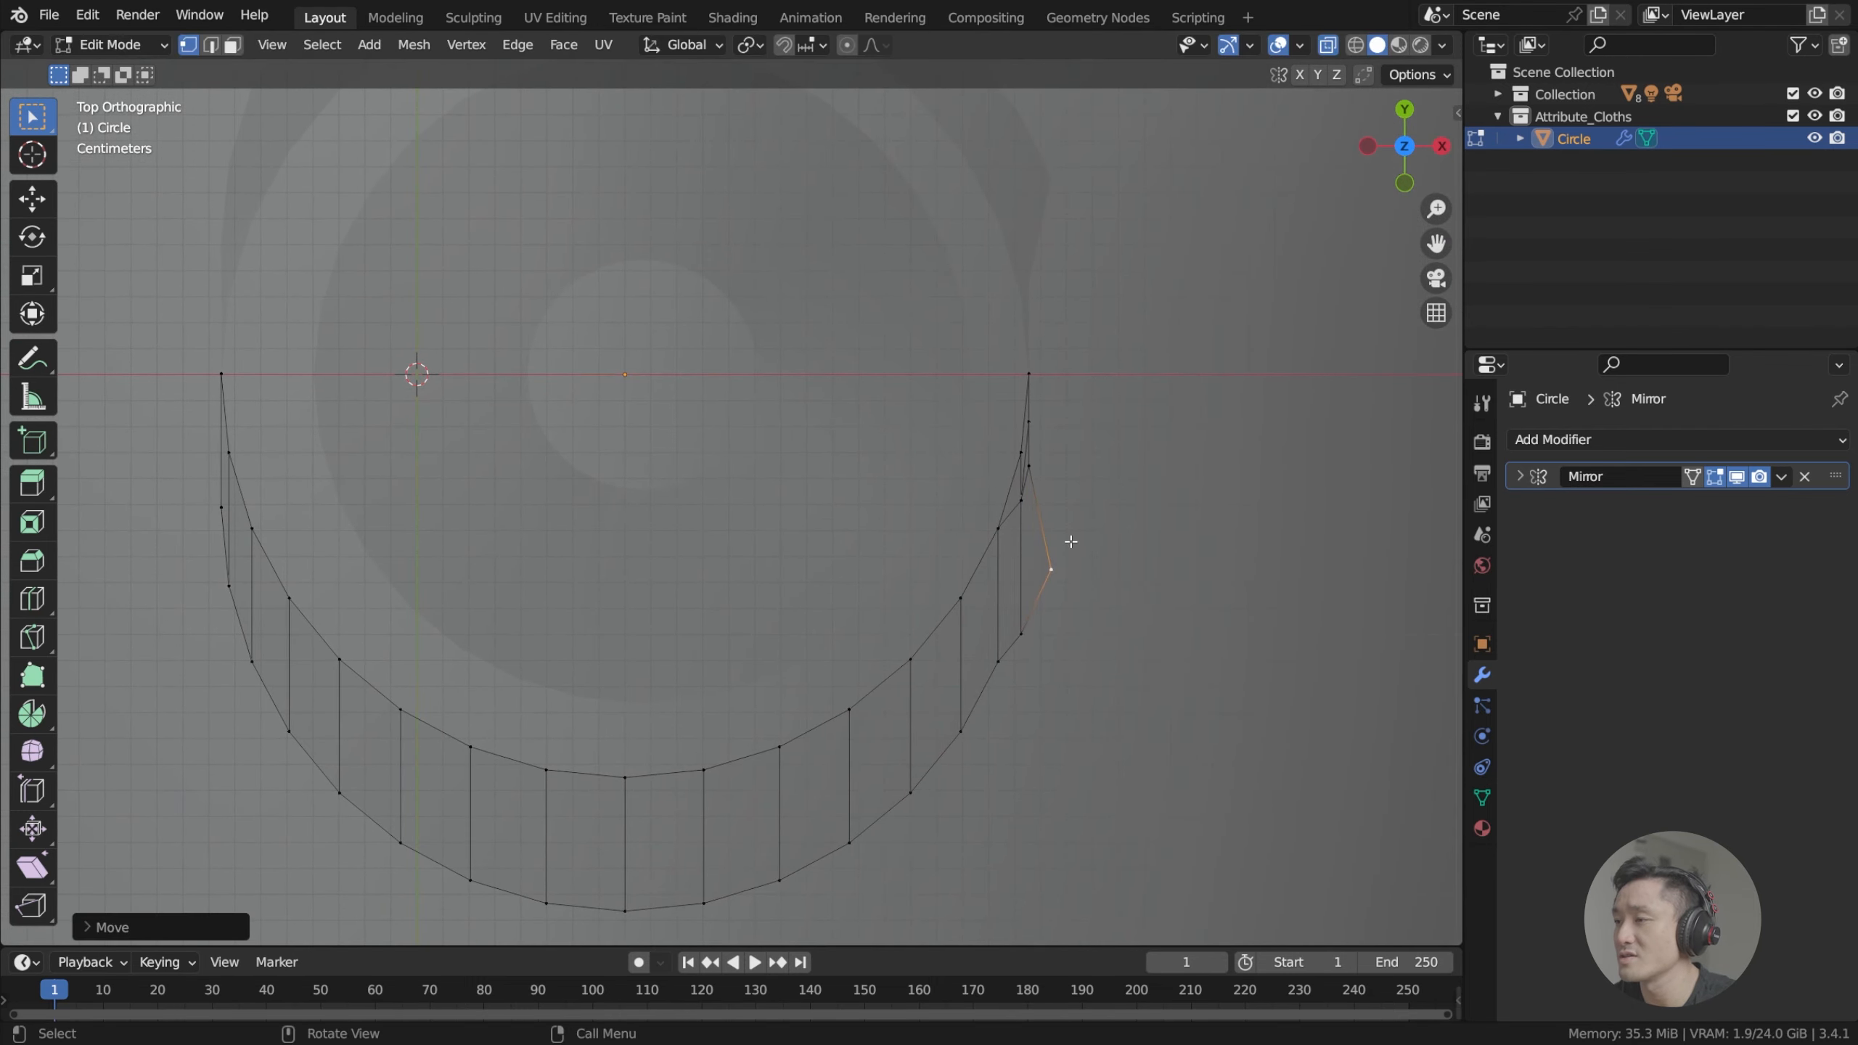
Move the upper and middle vertices of the V opening's edge forward and outward in the top view.
left_click(1029, 462)
key("g")
left_click(1060, 453)
key("g")
left_click(1080, 403)
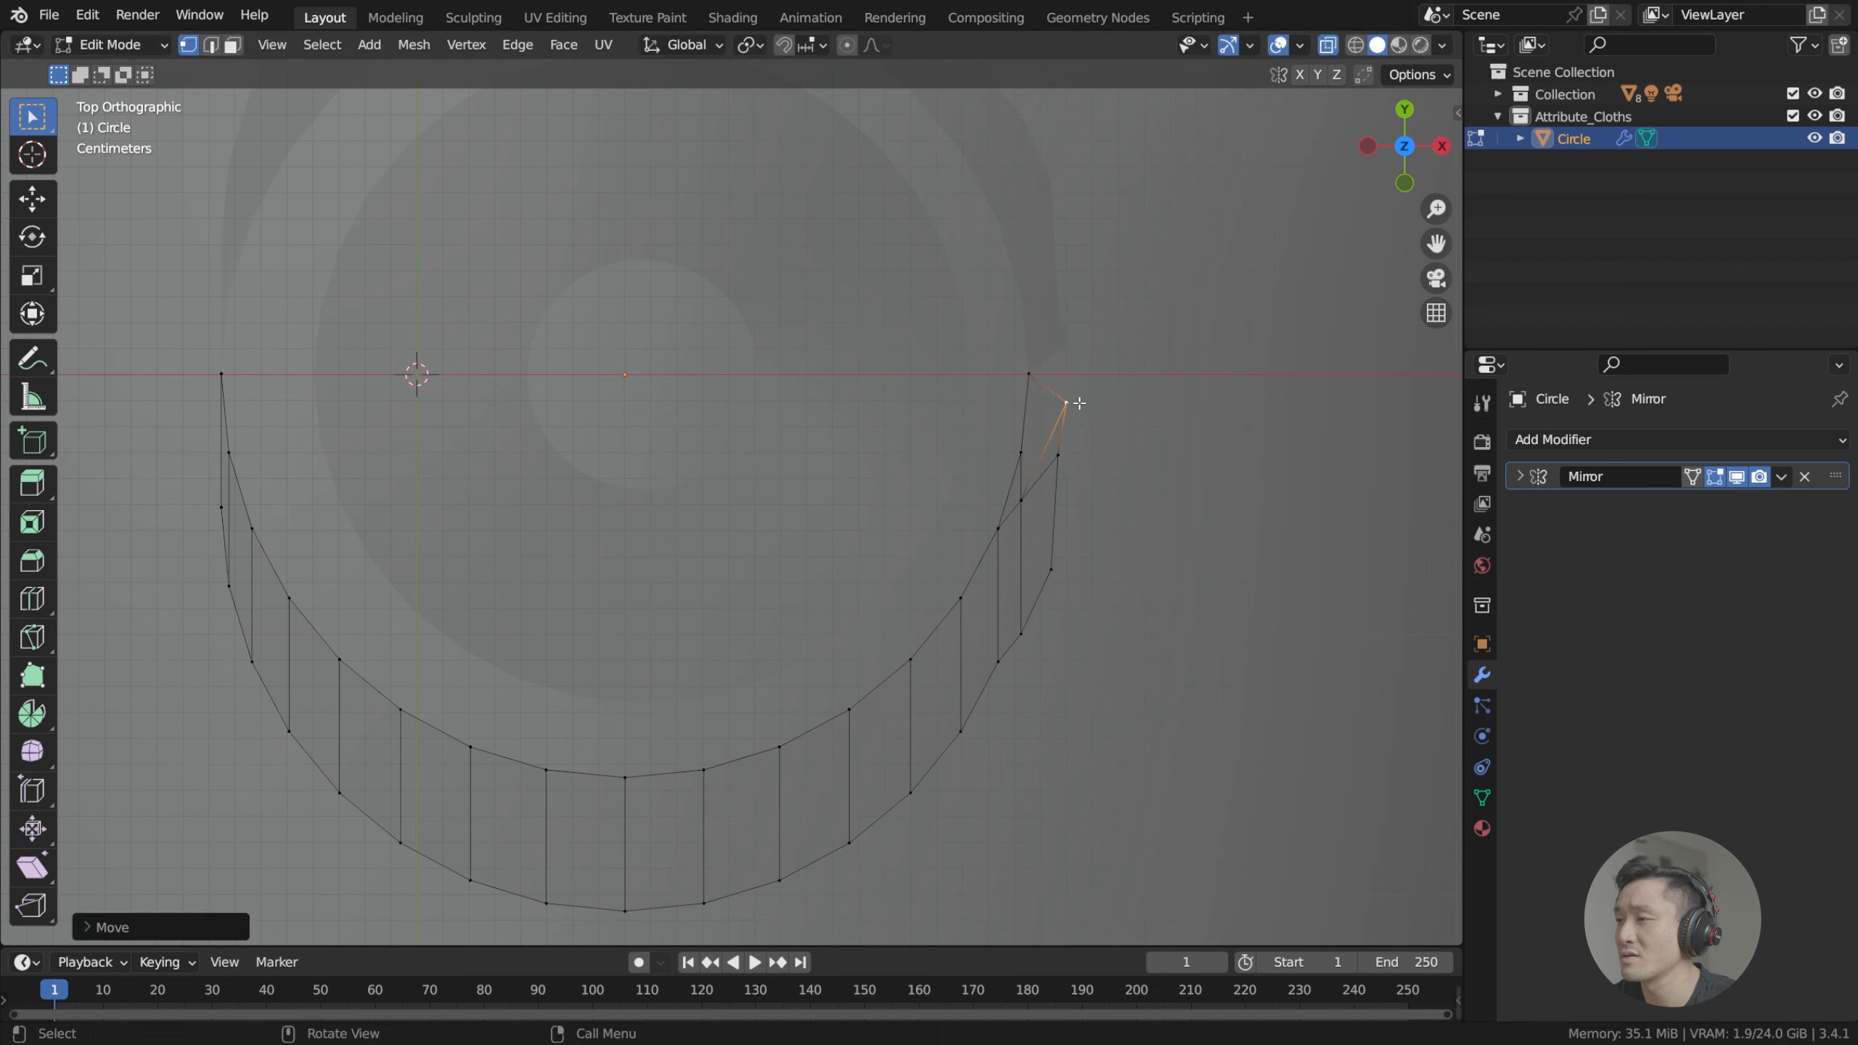
left_click(1062, 461)
key("g")
left_click(1090, 459)
Move the two stacked collar wall vertices beside the V opening forward to follow the reshaped edge.
left_click(1020, 502)
key("g")
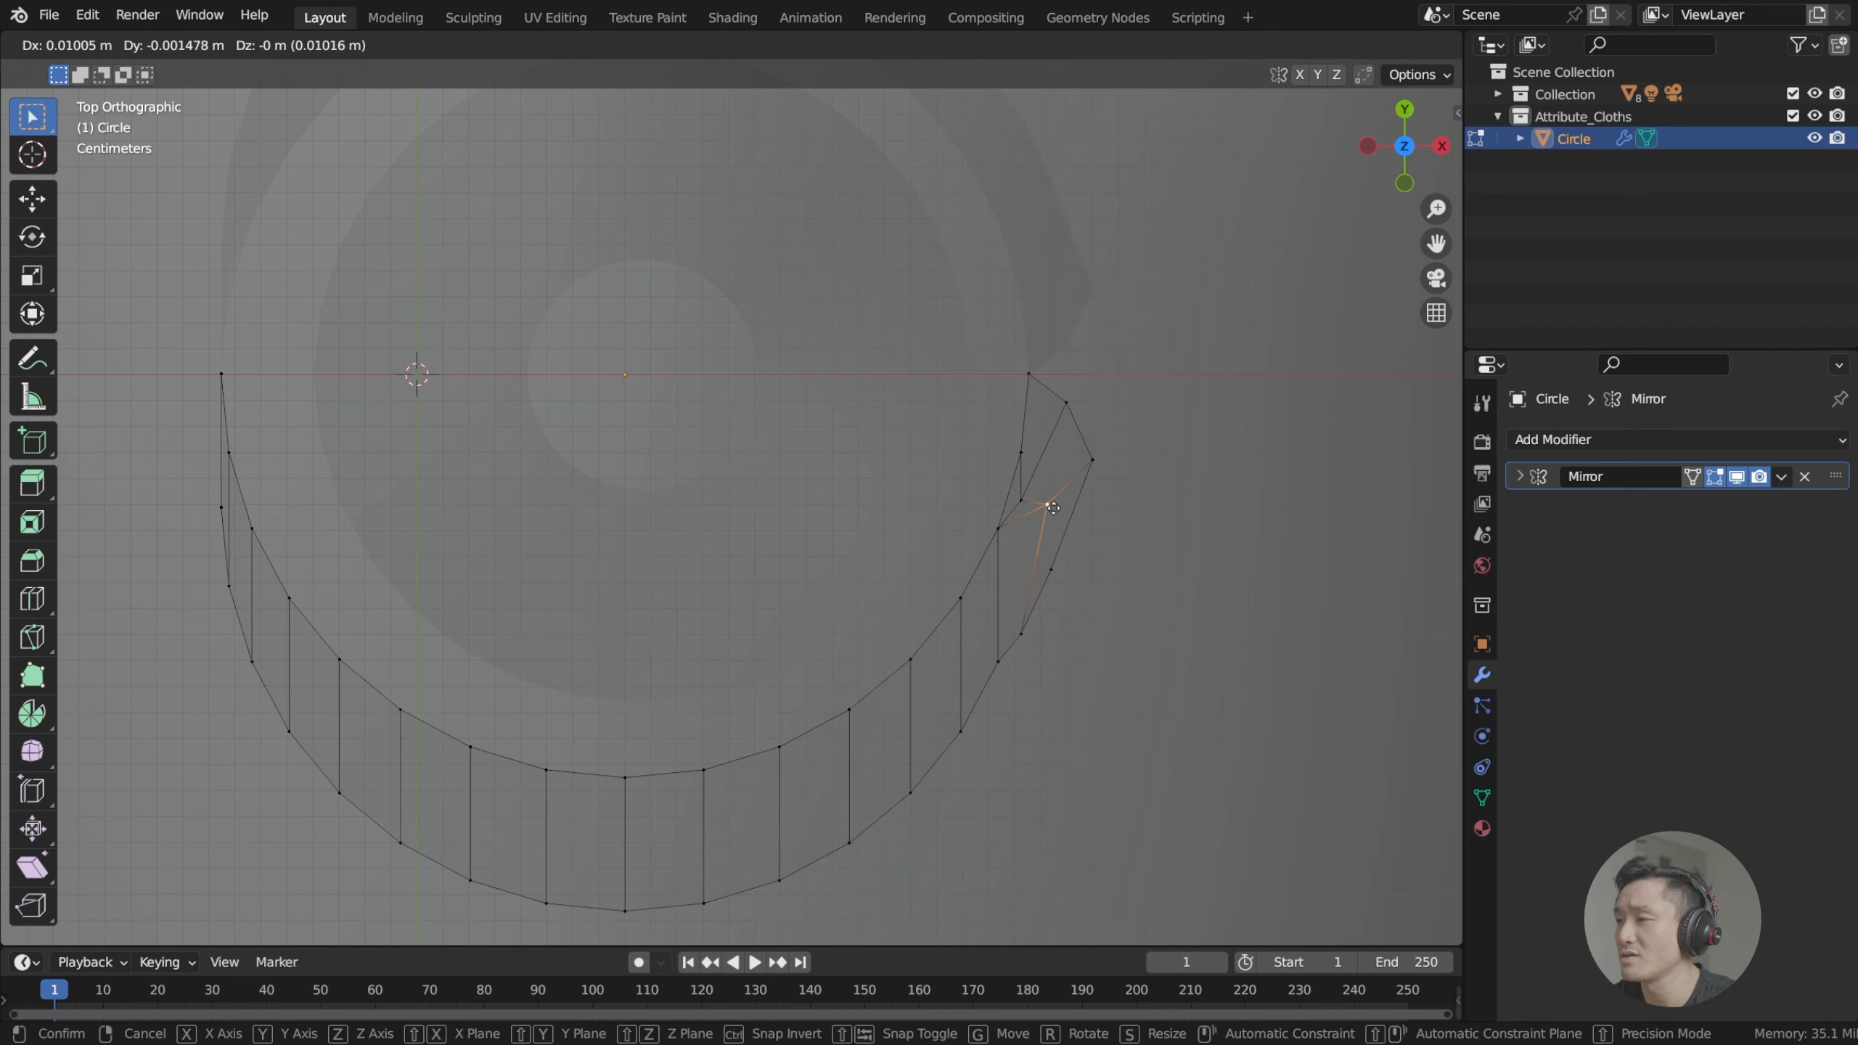
left_click(1037, 506)
key("g")
left_click(1023, 499)
key("g")
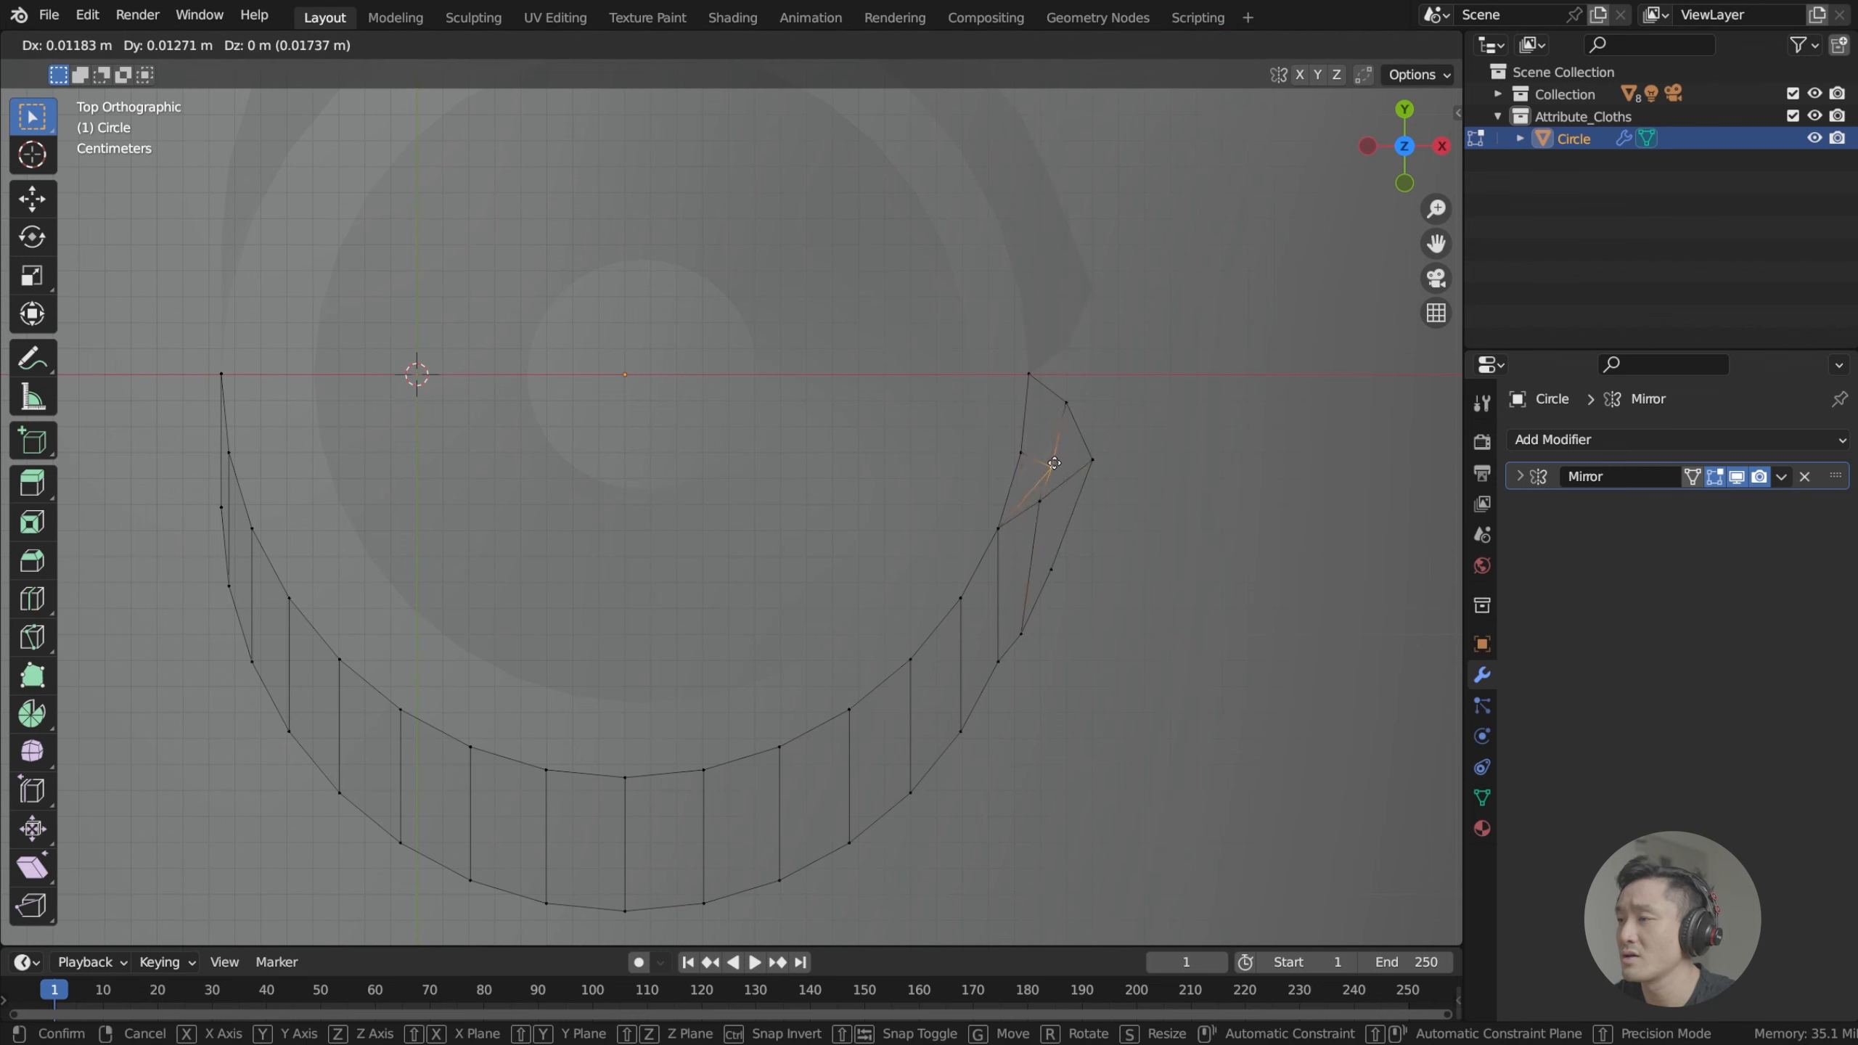
left_click(1057, 469)
Examine the reshaped collar on the bust from the front, with see-through display turned off.
middle_click_drag(1057, 468, 678, 246)
key("KP_0")
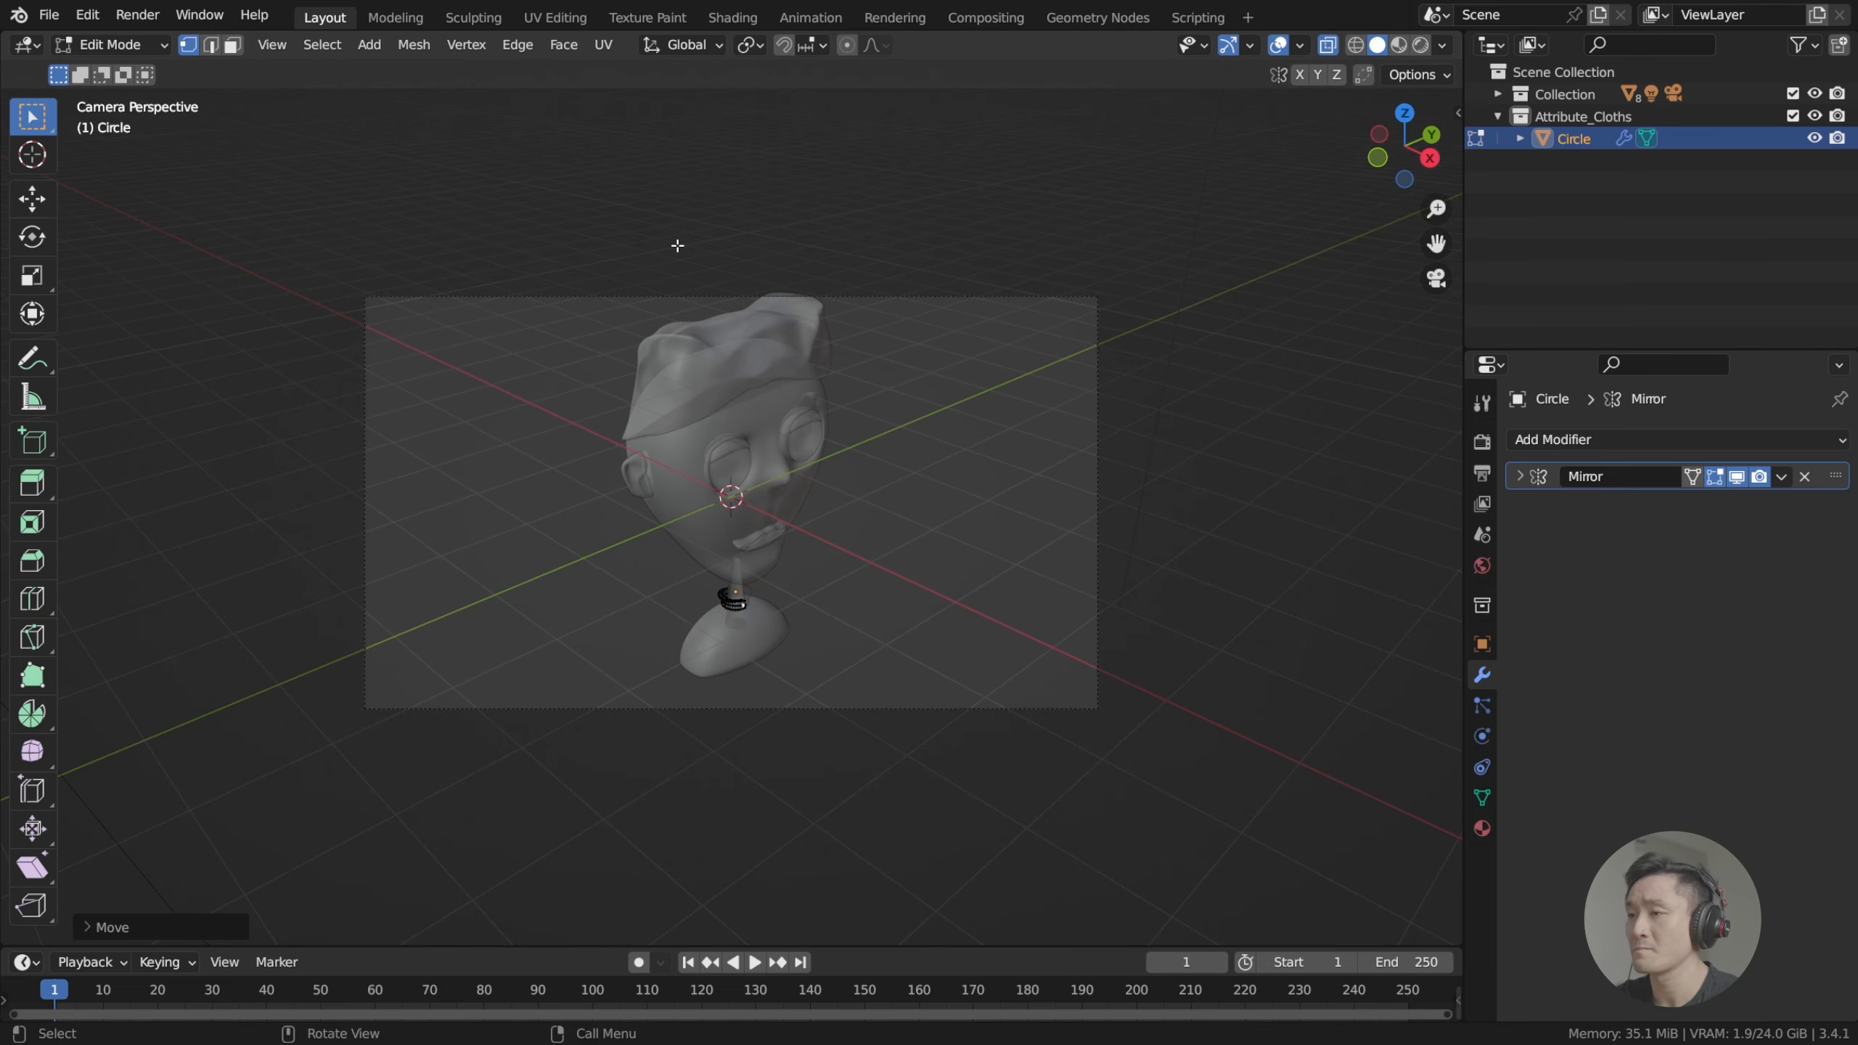
scroll(756, 628, "up", 7)
middle_click_drag(819, 670, 788, 560)
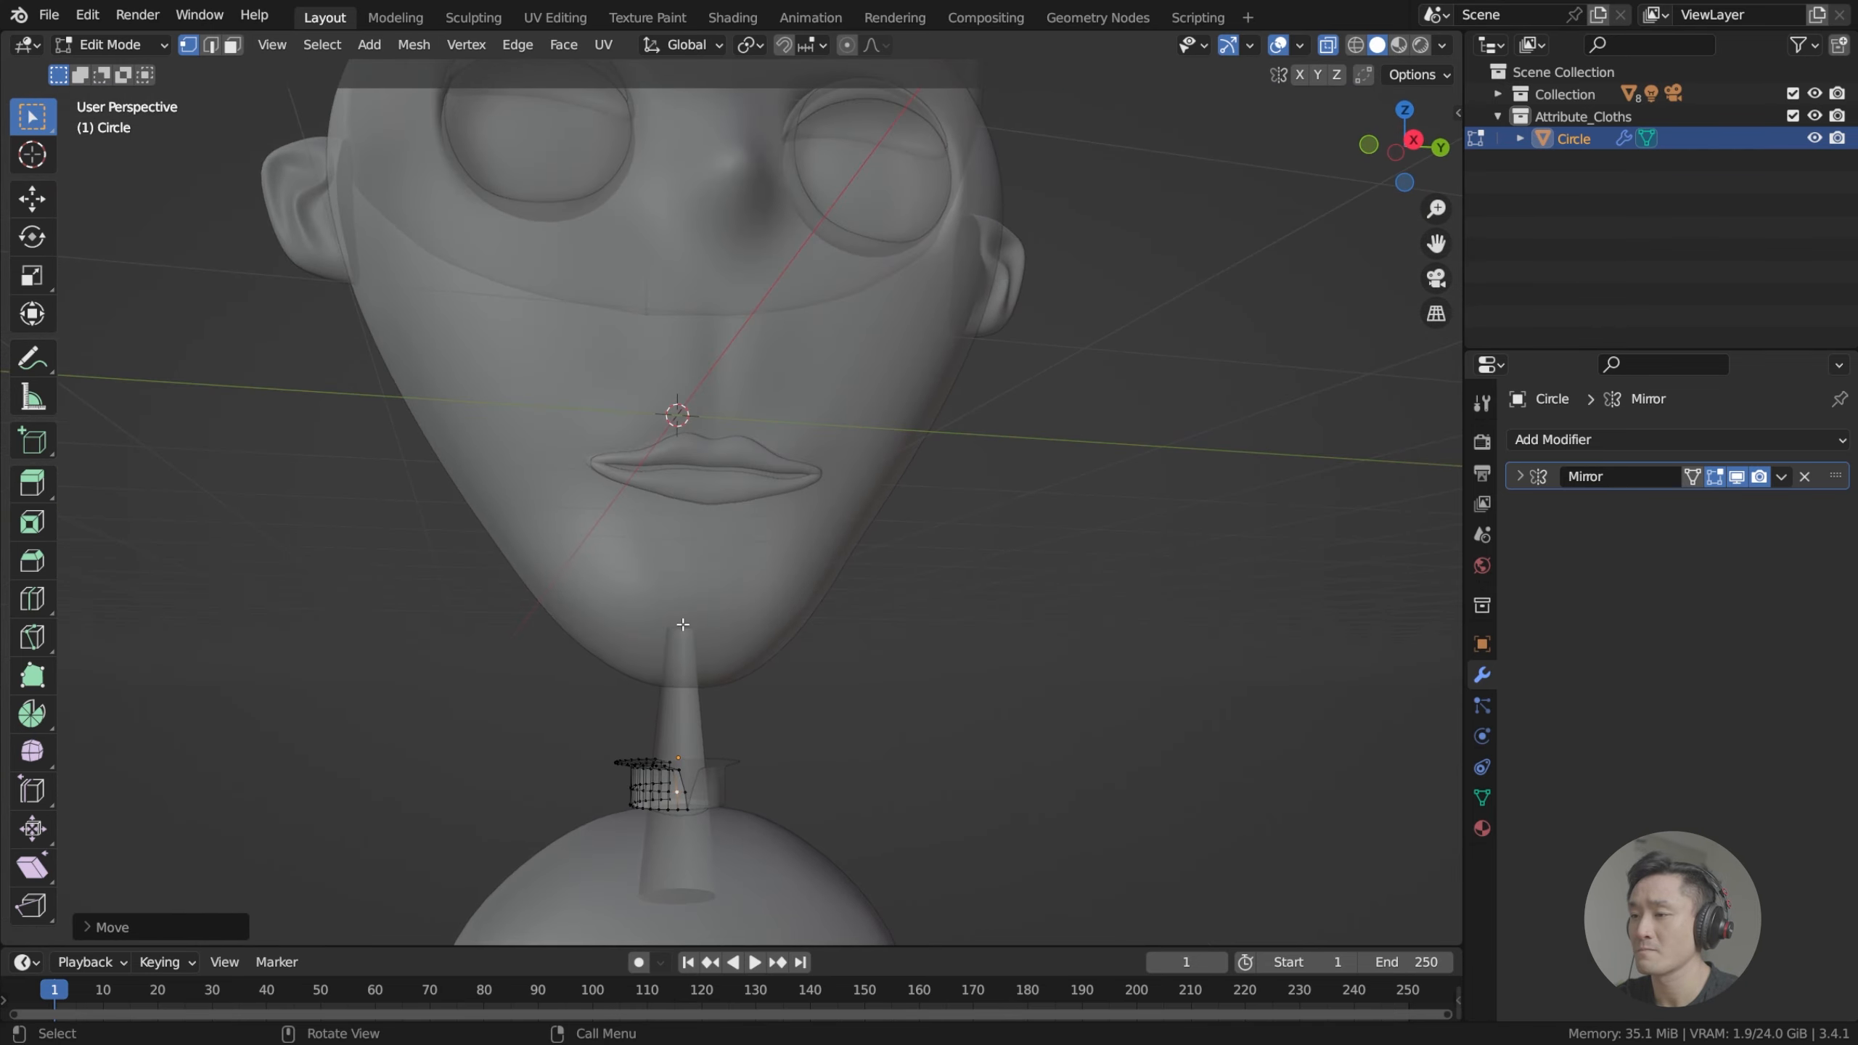
middle_click_drag(680, 659, 812, 593, "shift")
middle_click_drag(794, 621, 917, 468)
scroll(913, 586, "up", 5)
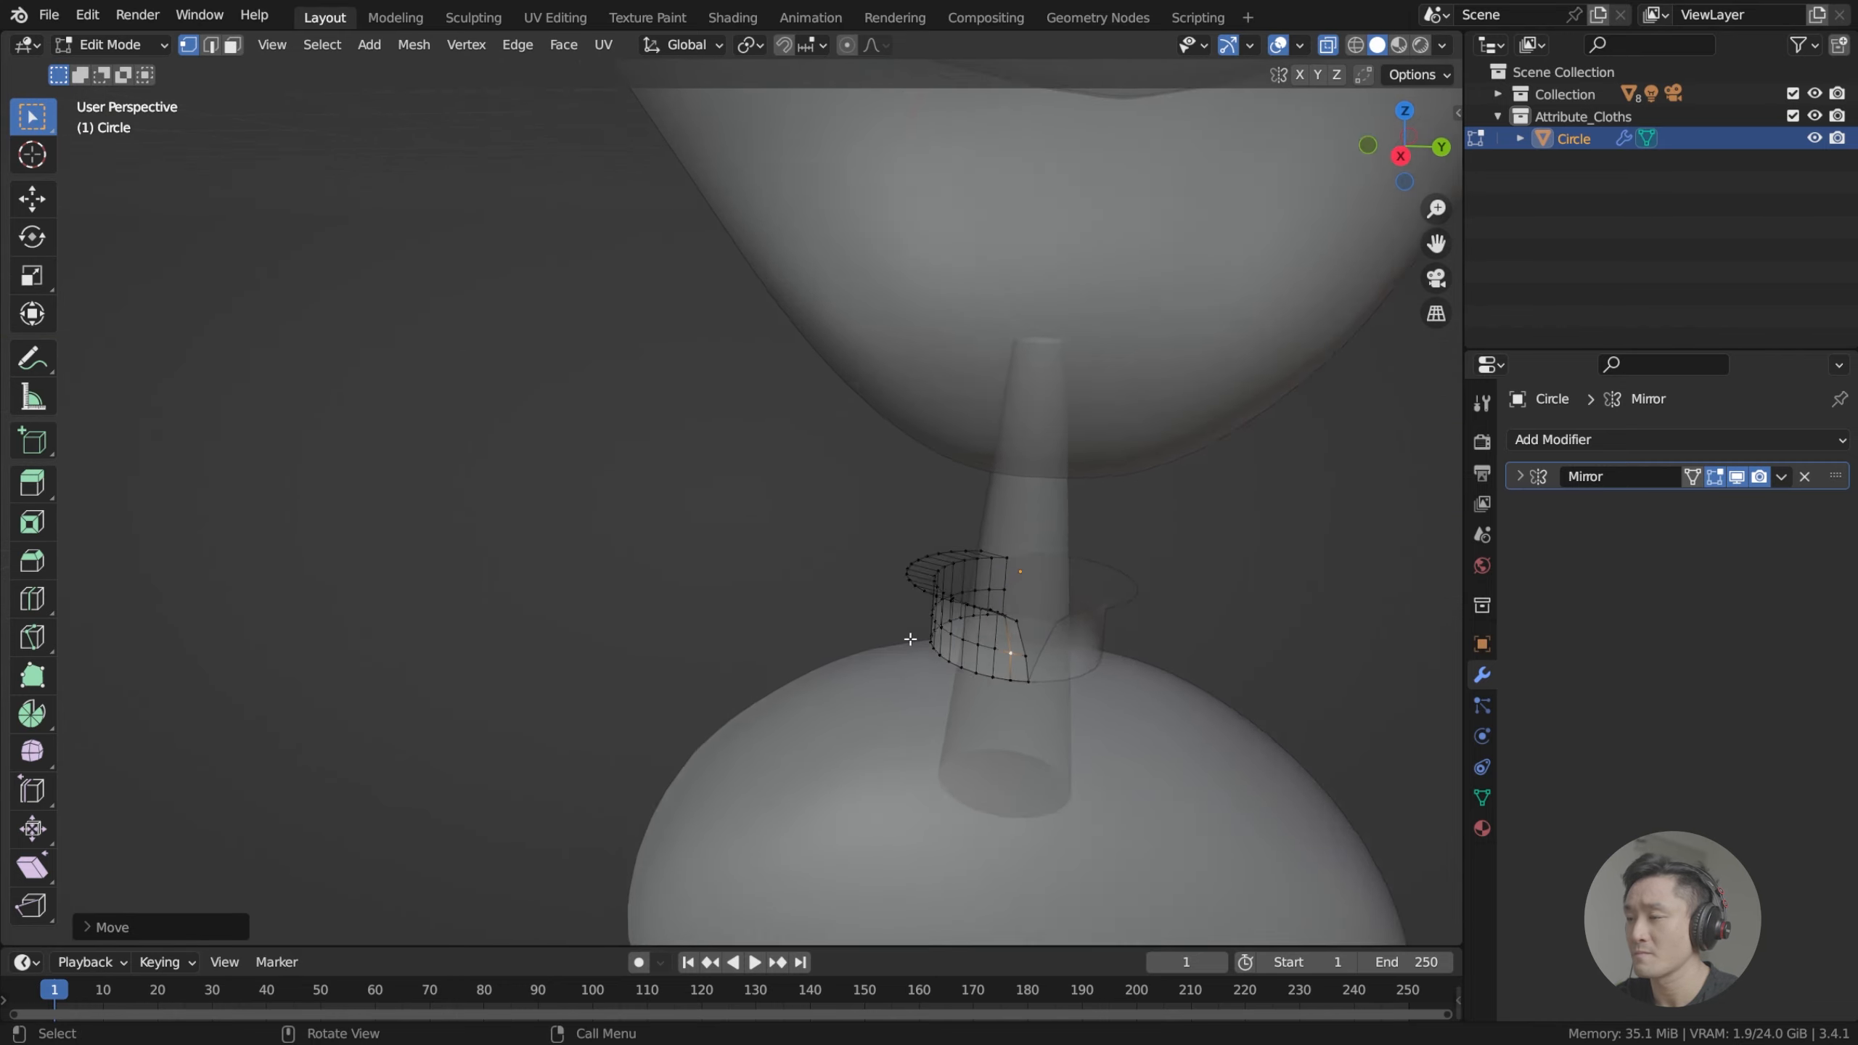
middle_click_drag(995, 593, 706, 548, "shift")
scroll(691, 542, "up", 6)
scroll(706, 548, "down", 4)
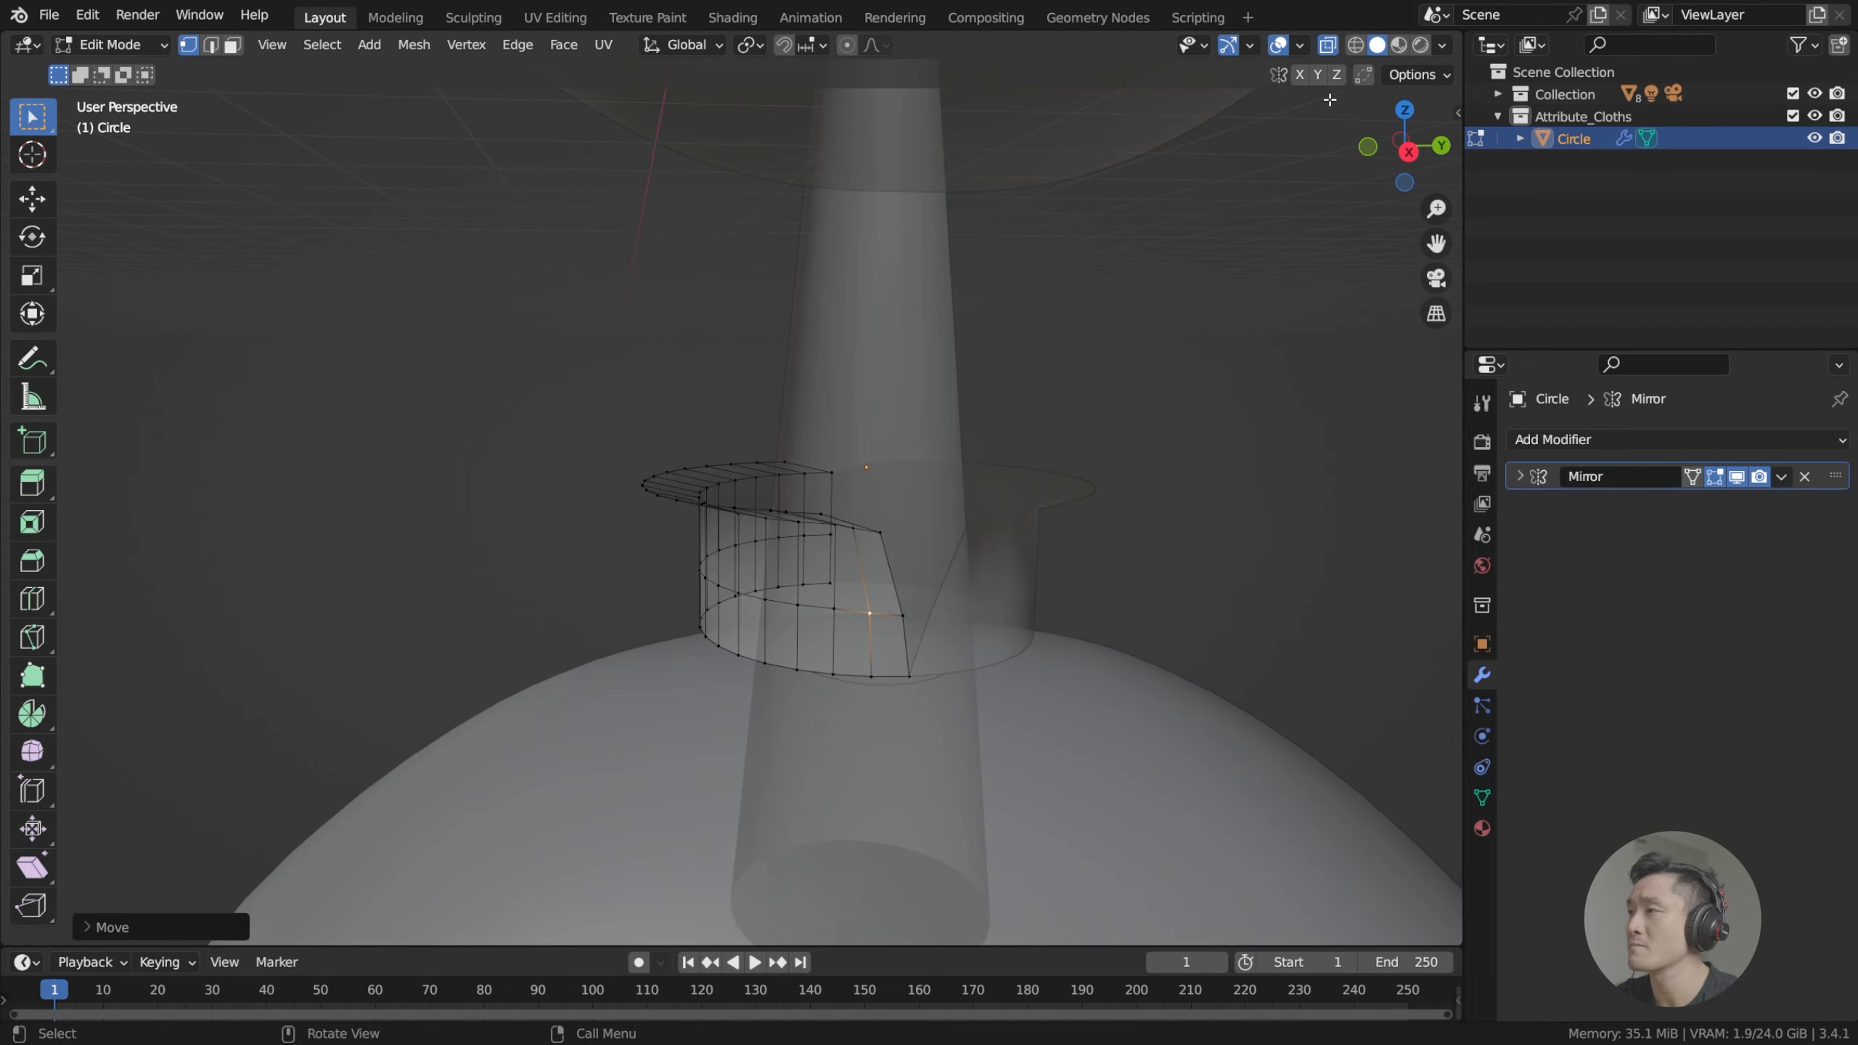
left_click(1330, 49)
middle_click_drag(880, 582, 865, 613)
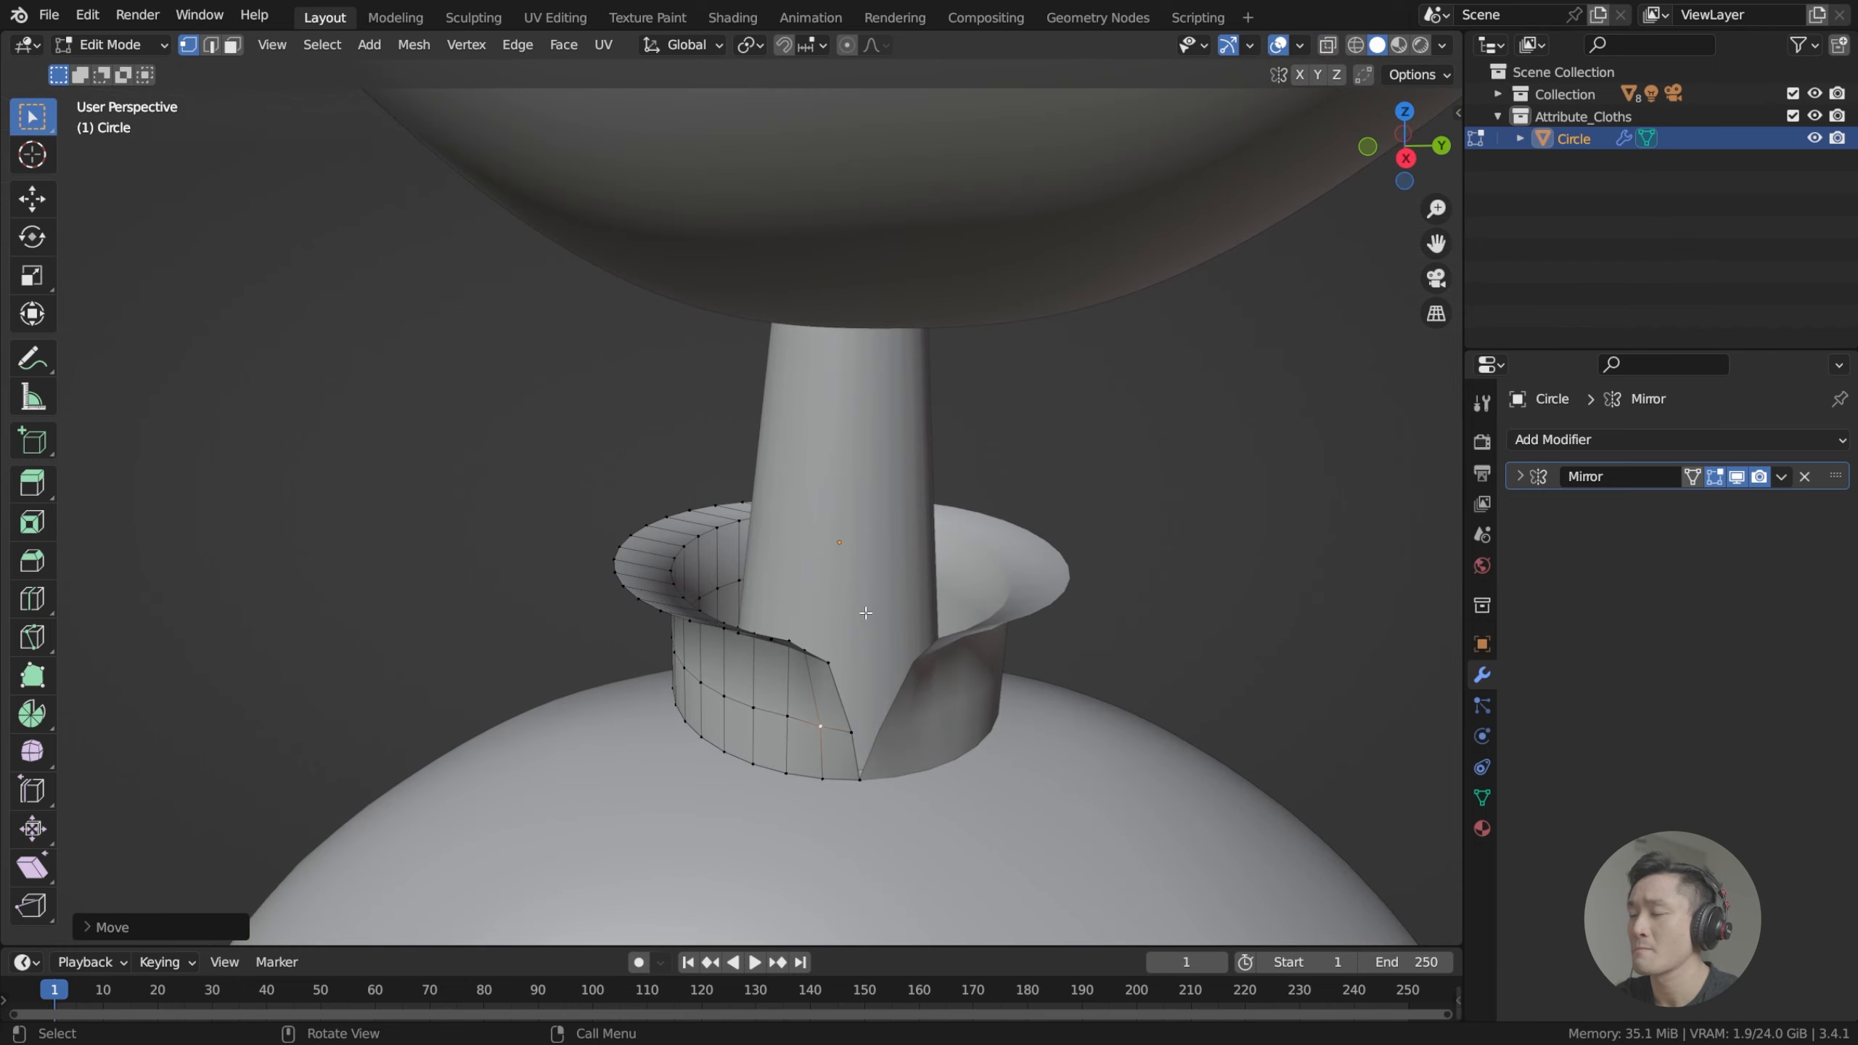
Inspect the collar's front opening up close, briefly hiding the bust collection to view the collar alone.
middle_click_drag(814, 553, 772, 421)
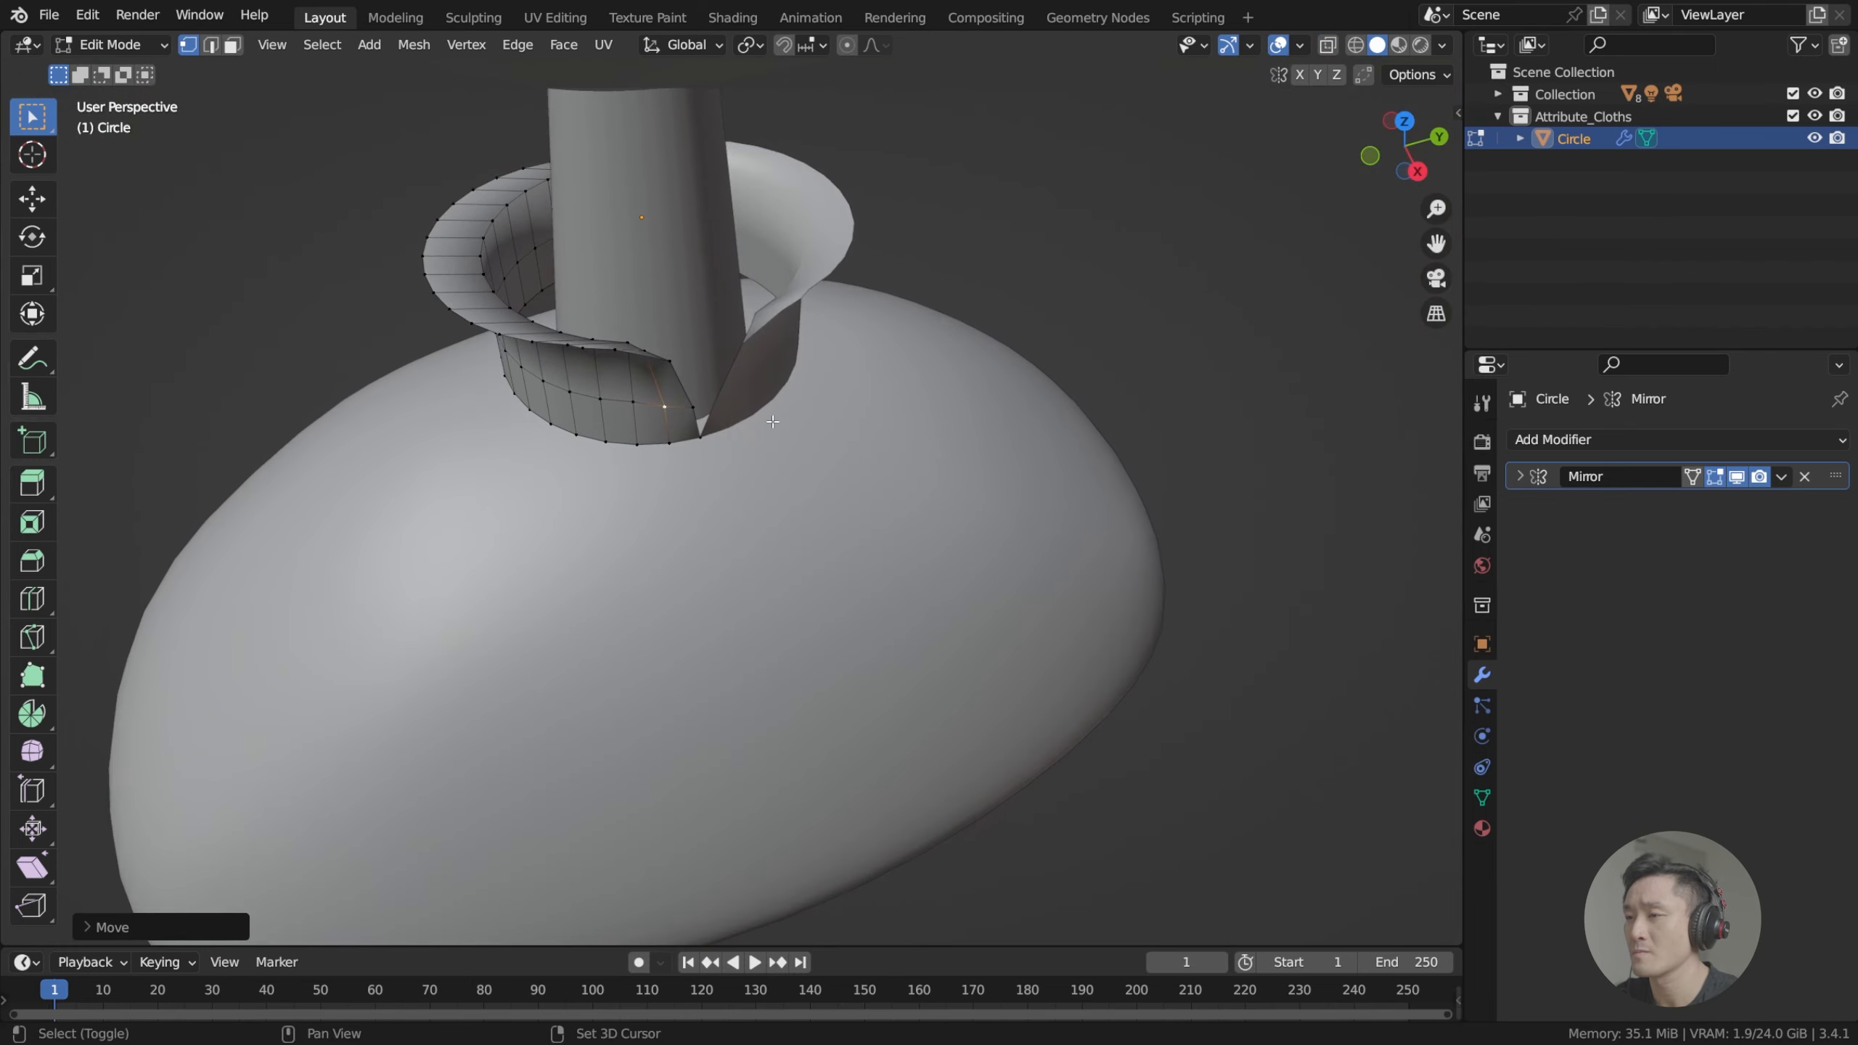
middle_click_drag(801, 302, 841, 336)
scroll(840, 336, "up", 5)
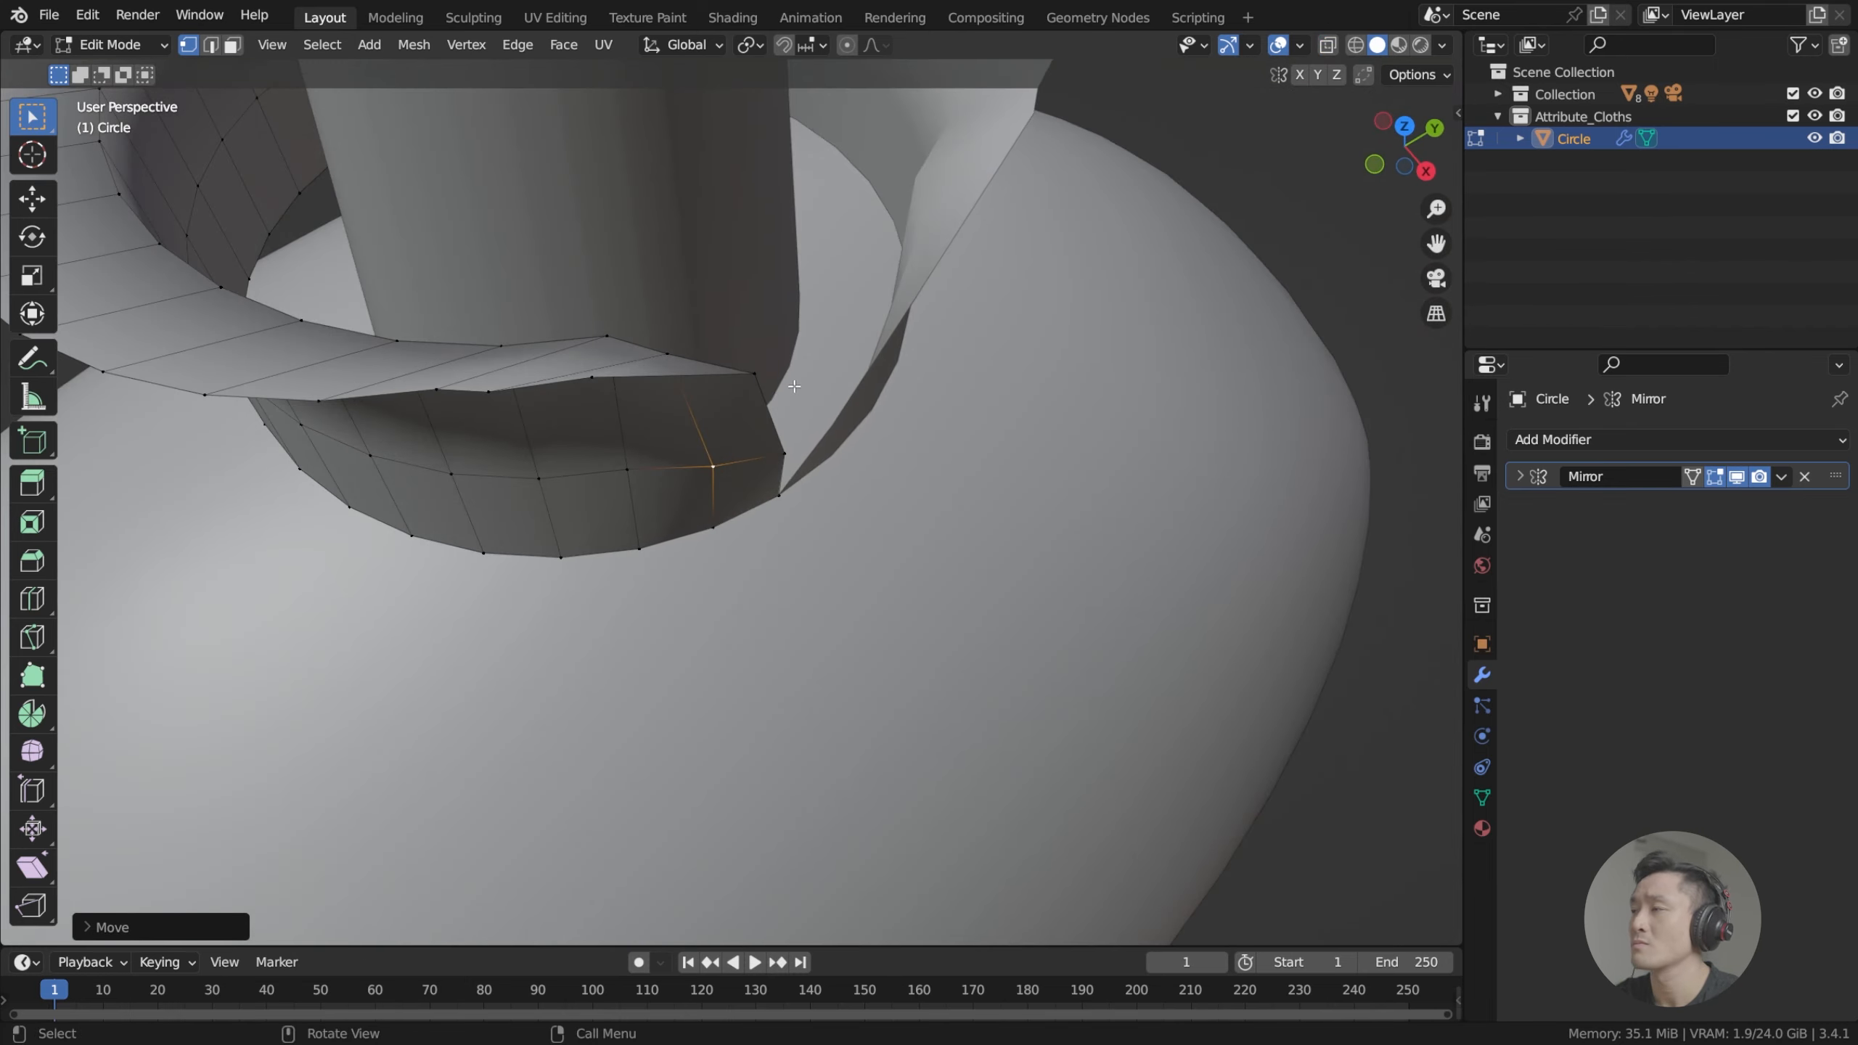
scroll(794, 387, "down", 5)
left_click(1817, 94)
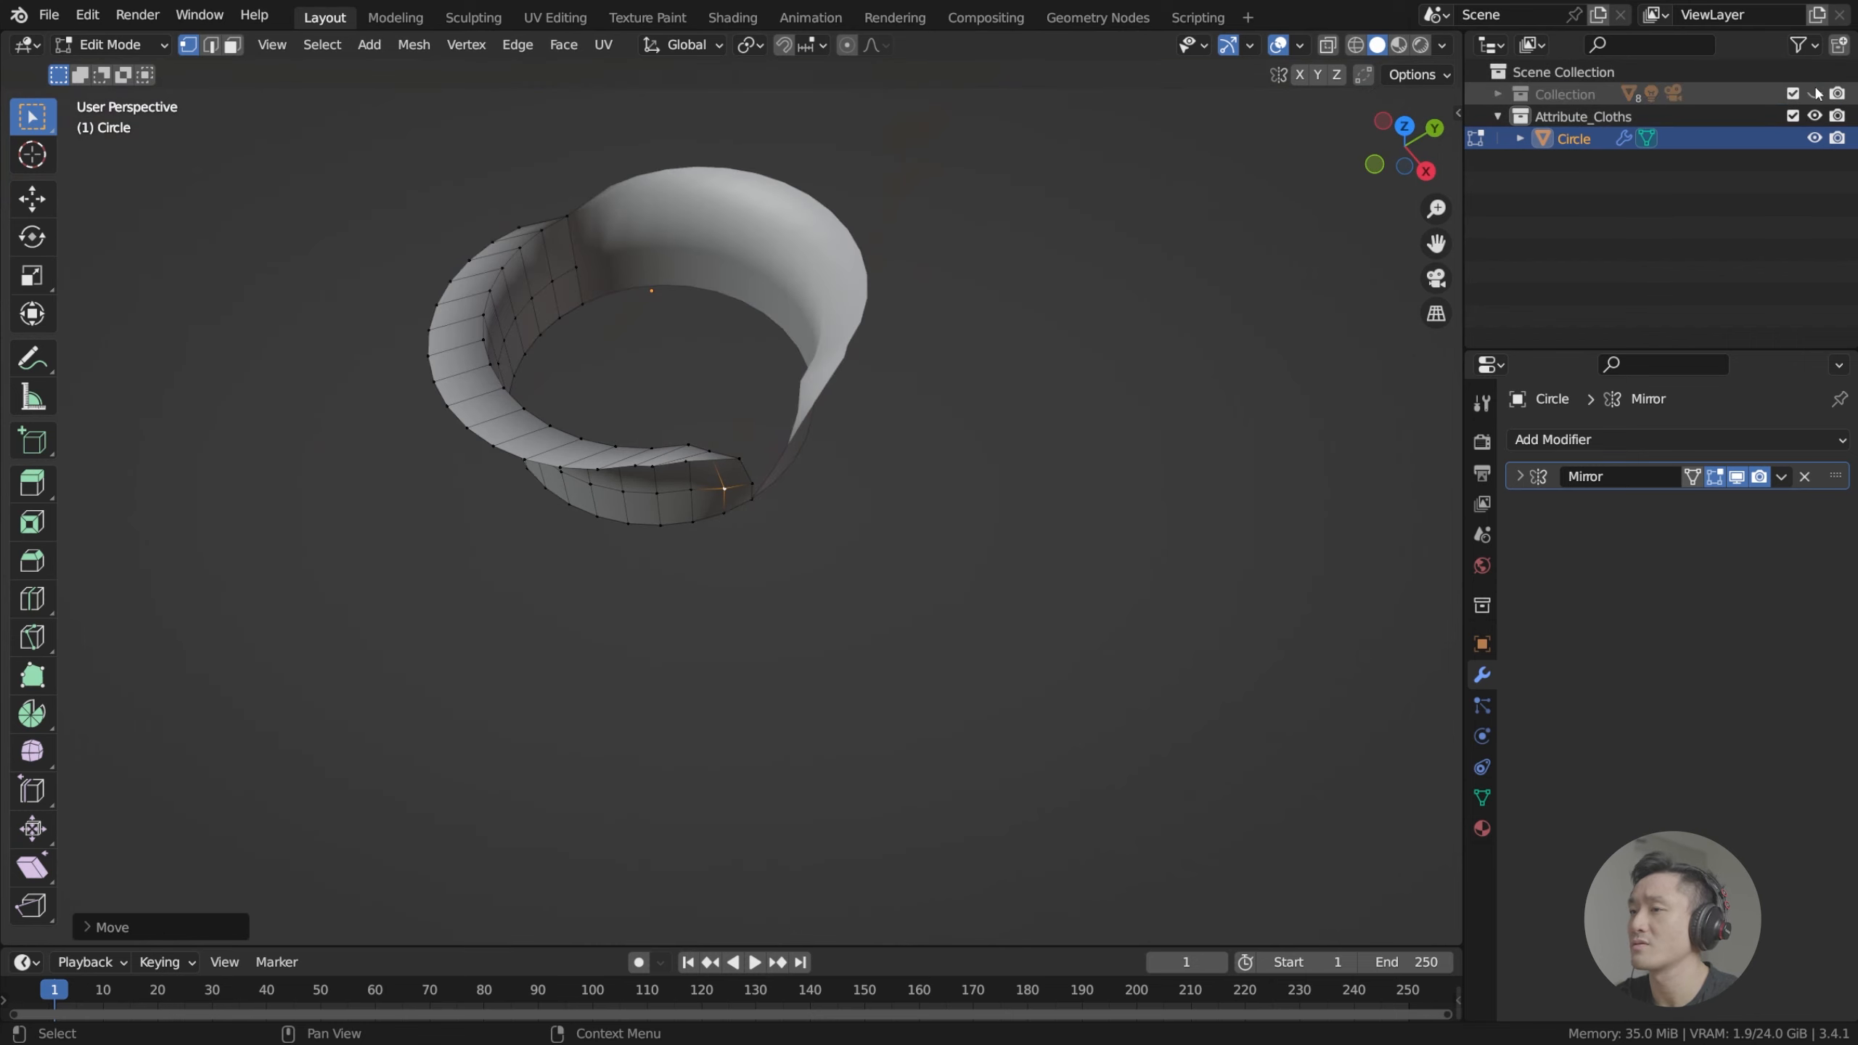
left_click(1816, 93)
middle_click_drag(658, 330, 925, 541)
scroll(570, 260, "up", 3)
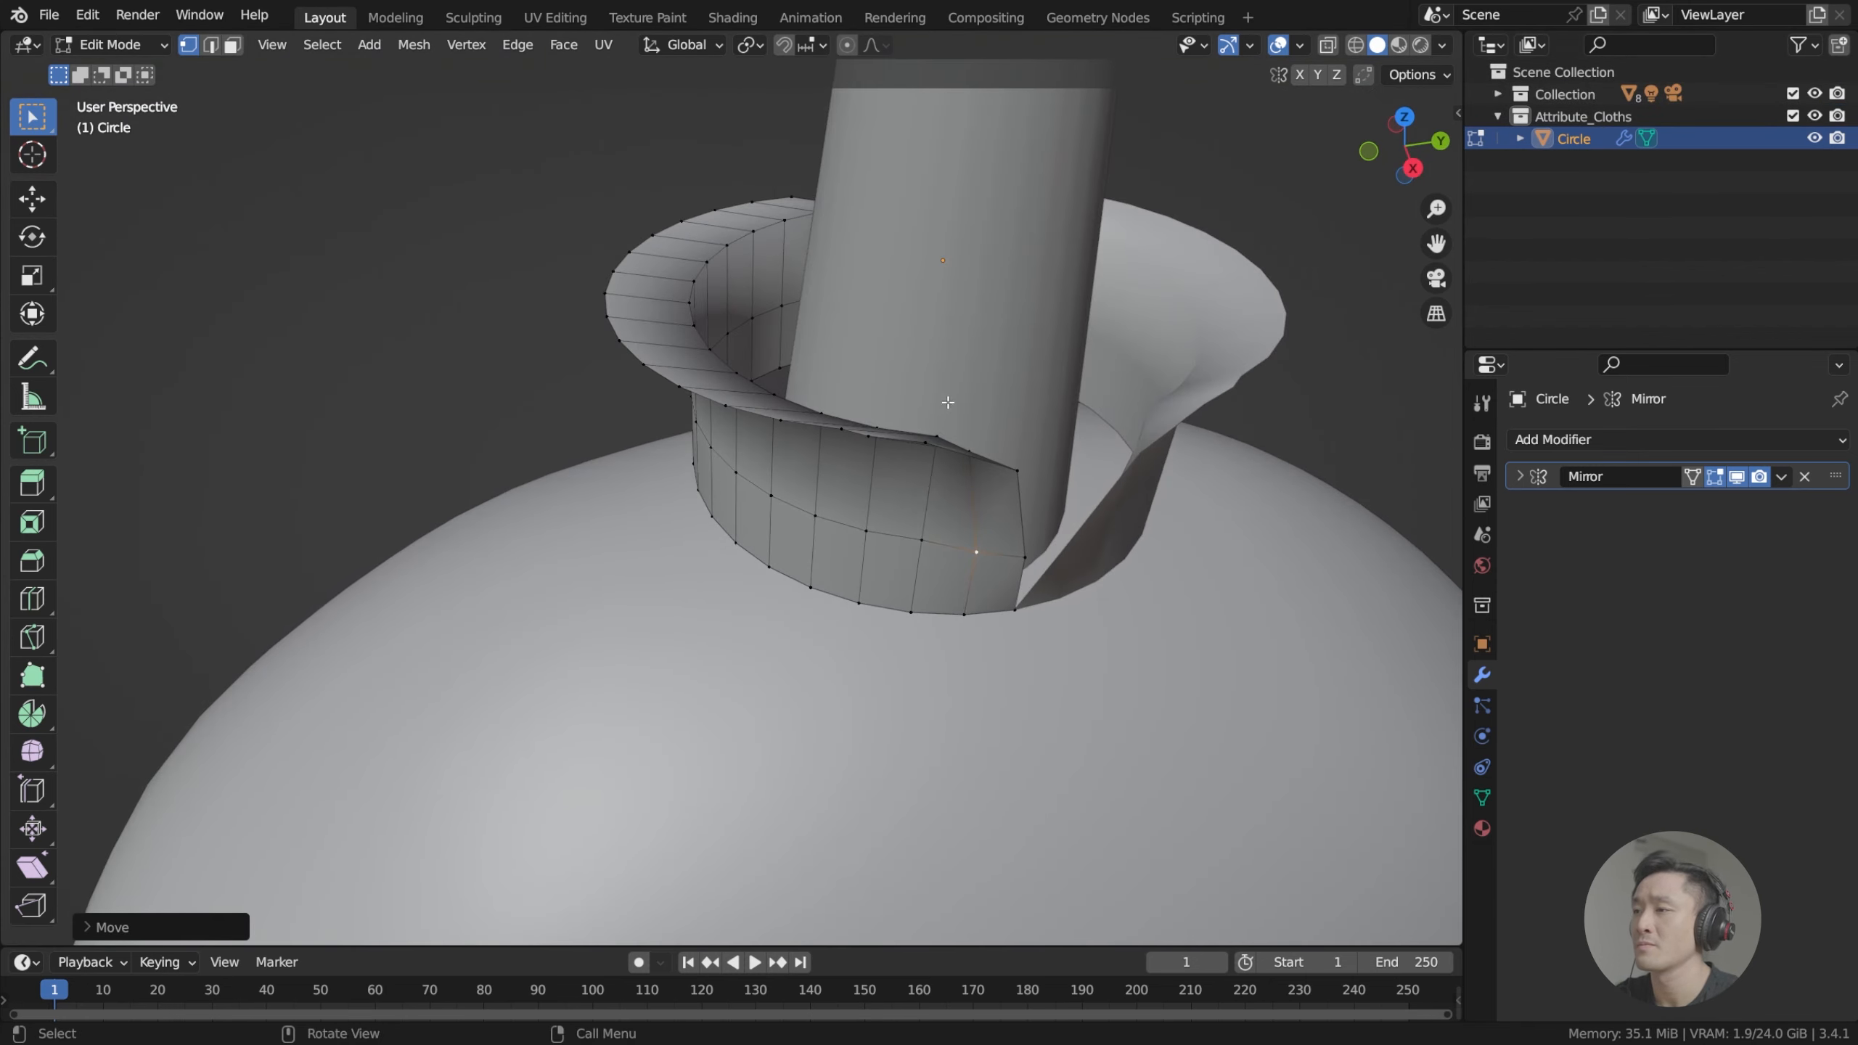
middle_click_drag(946, 403, 819, 431)
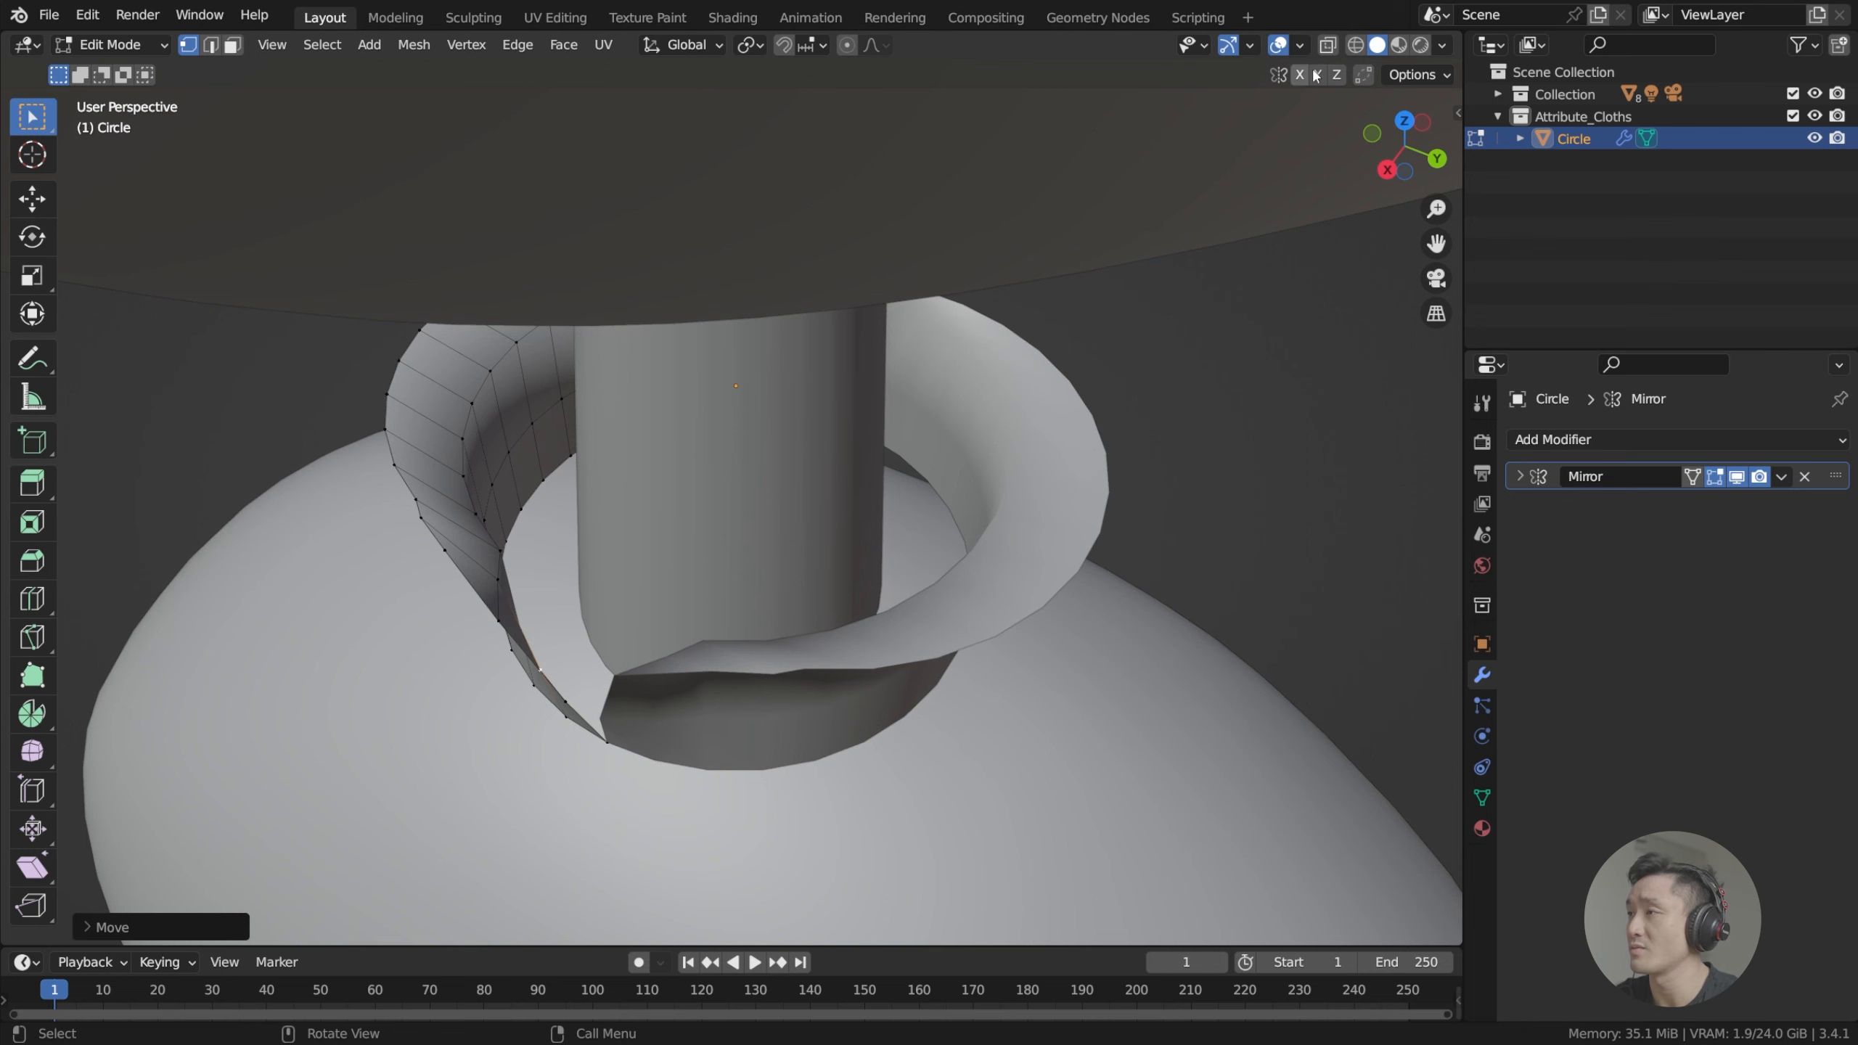
Return to the see-through top view and move the middle vertex of the V opening's edge further forward.
left_click(1329, 46)
key("KP_7")
middle_click_drag(1128, 394, 951, 412, "shift")
left_click(997, 497)
scroll(999, 496, "up", 4)
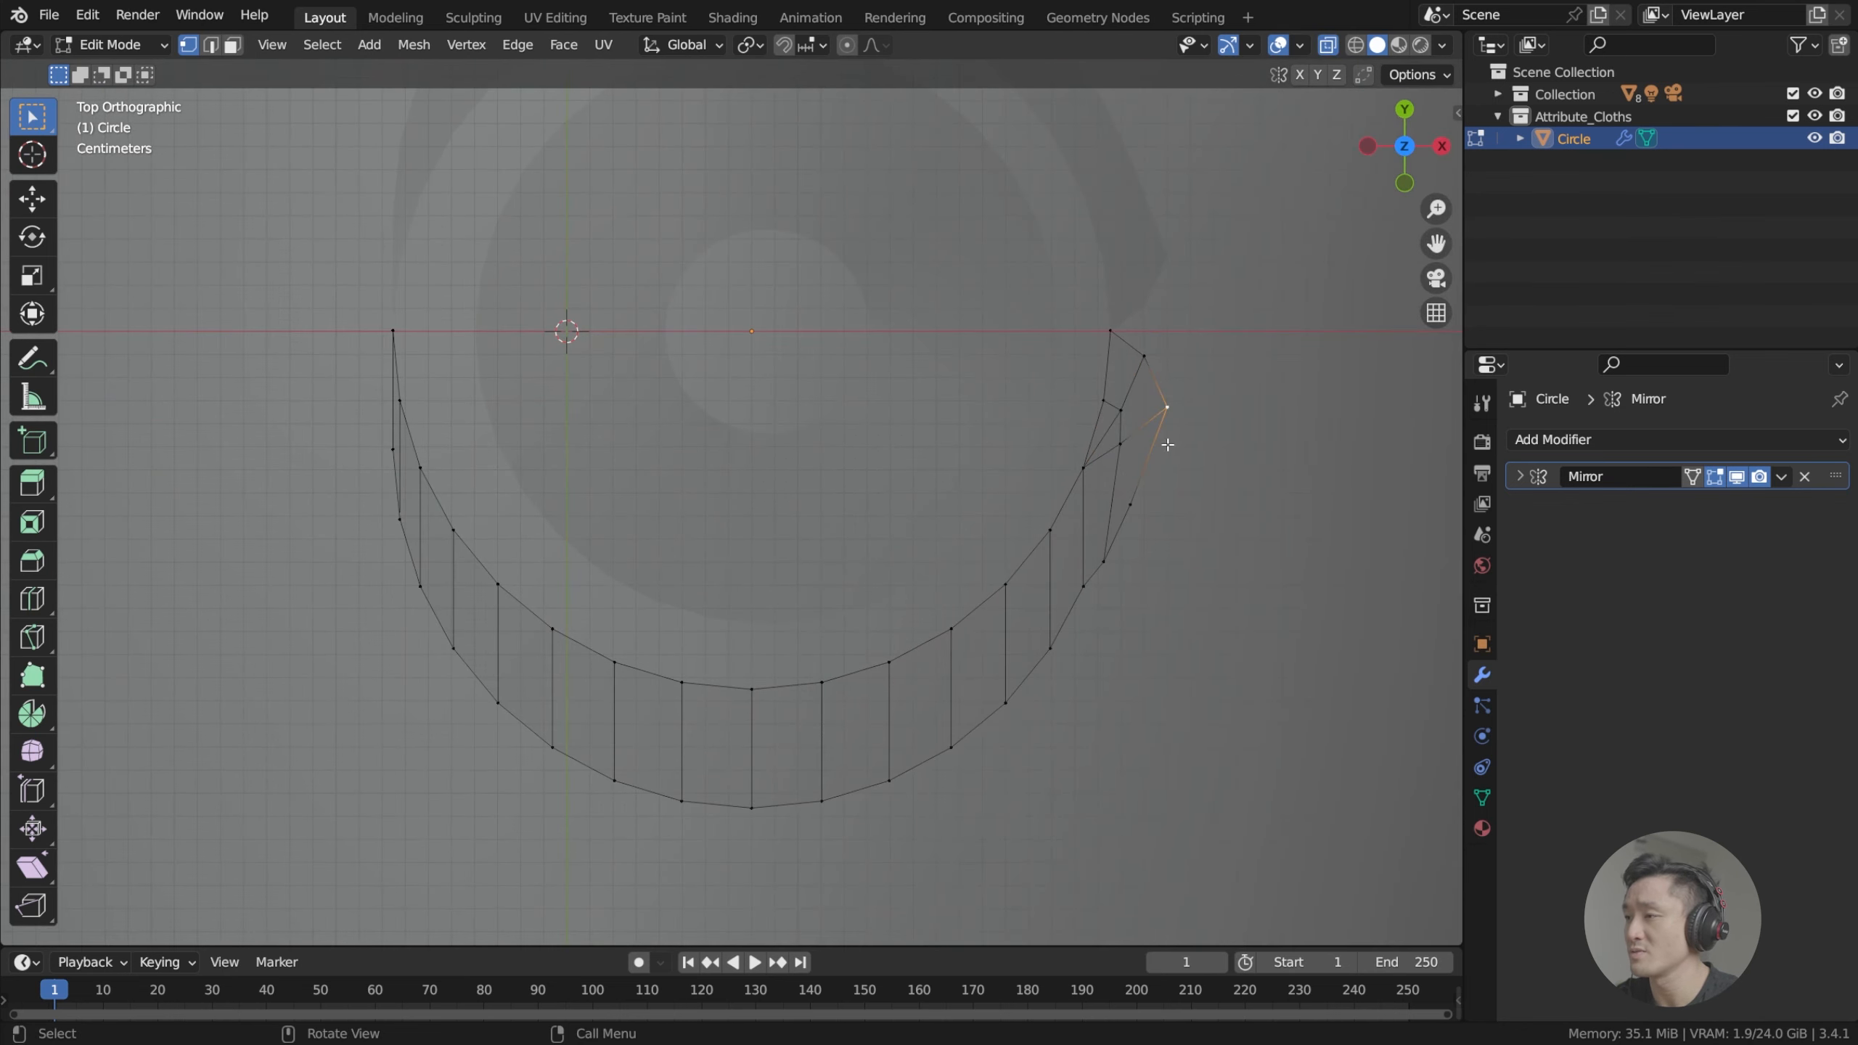
middle_click_drag(1167, 444, 1032, 452, "shift")
key("g")
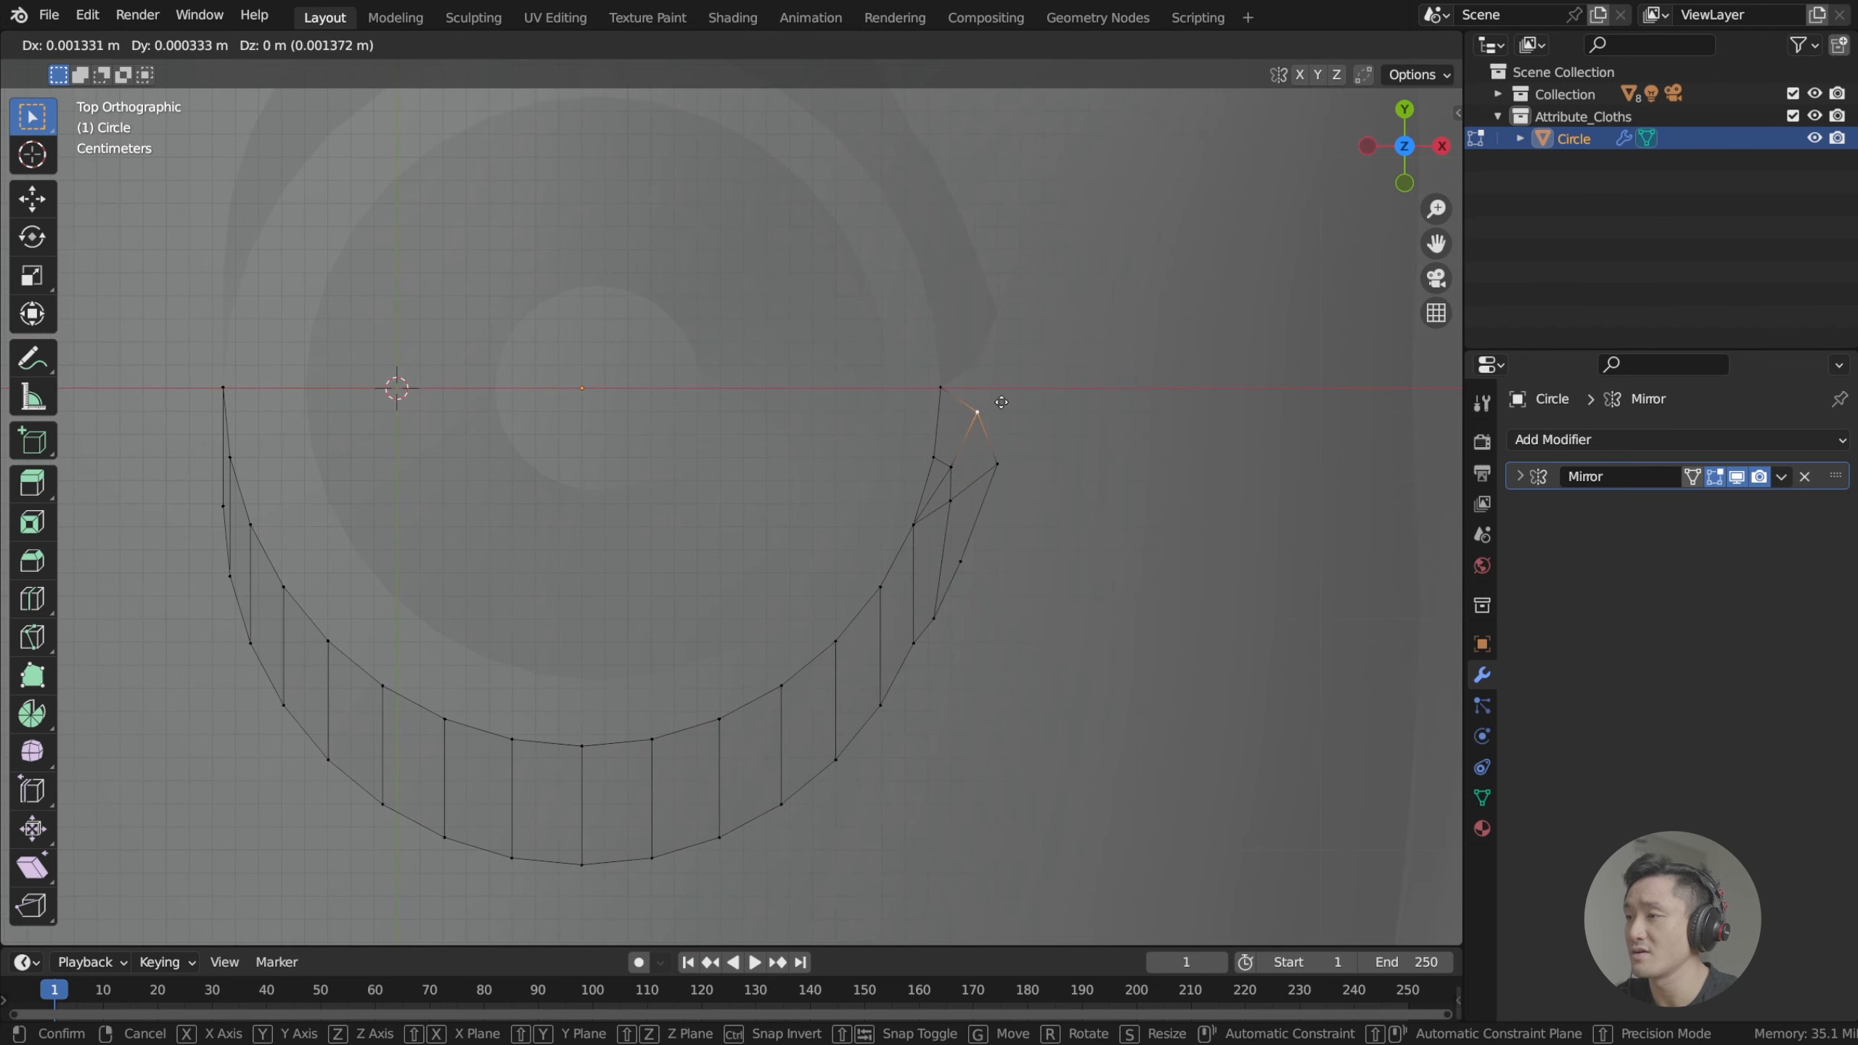
left_click(1018, 403)
Nudge the V opening's upper edge vertex and the rim's front corner vertex slightly in the top view.
left_click(999, 462)
key("g")
left_click(1000, 466)
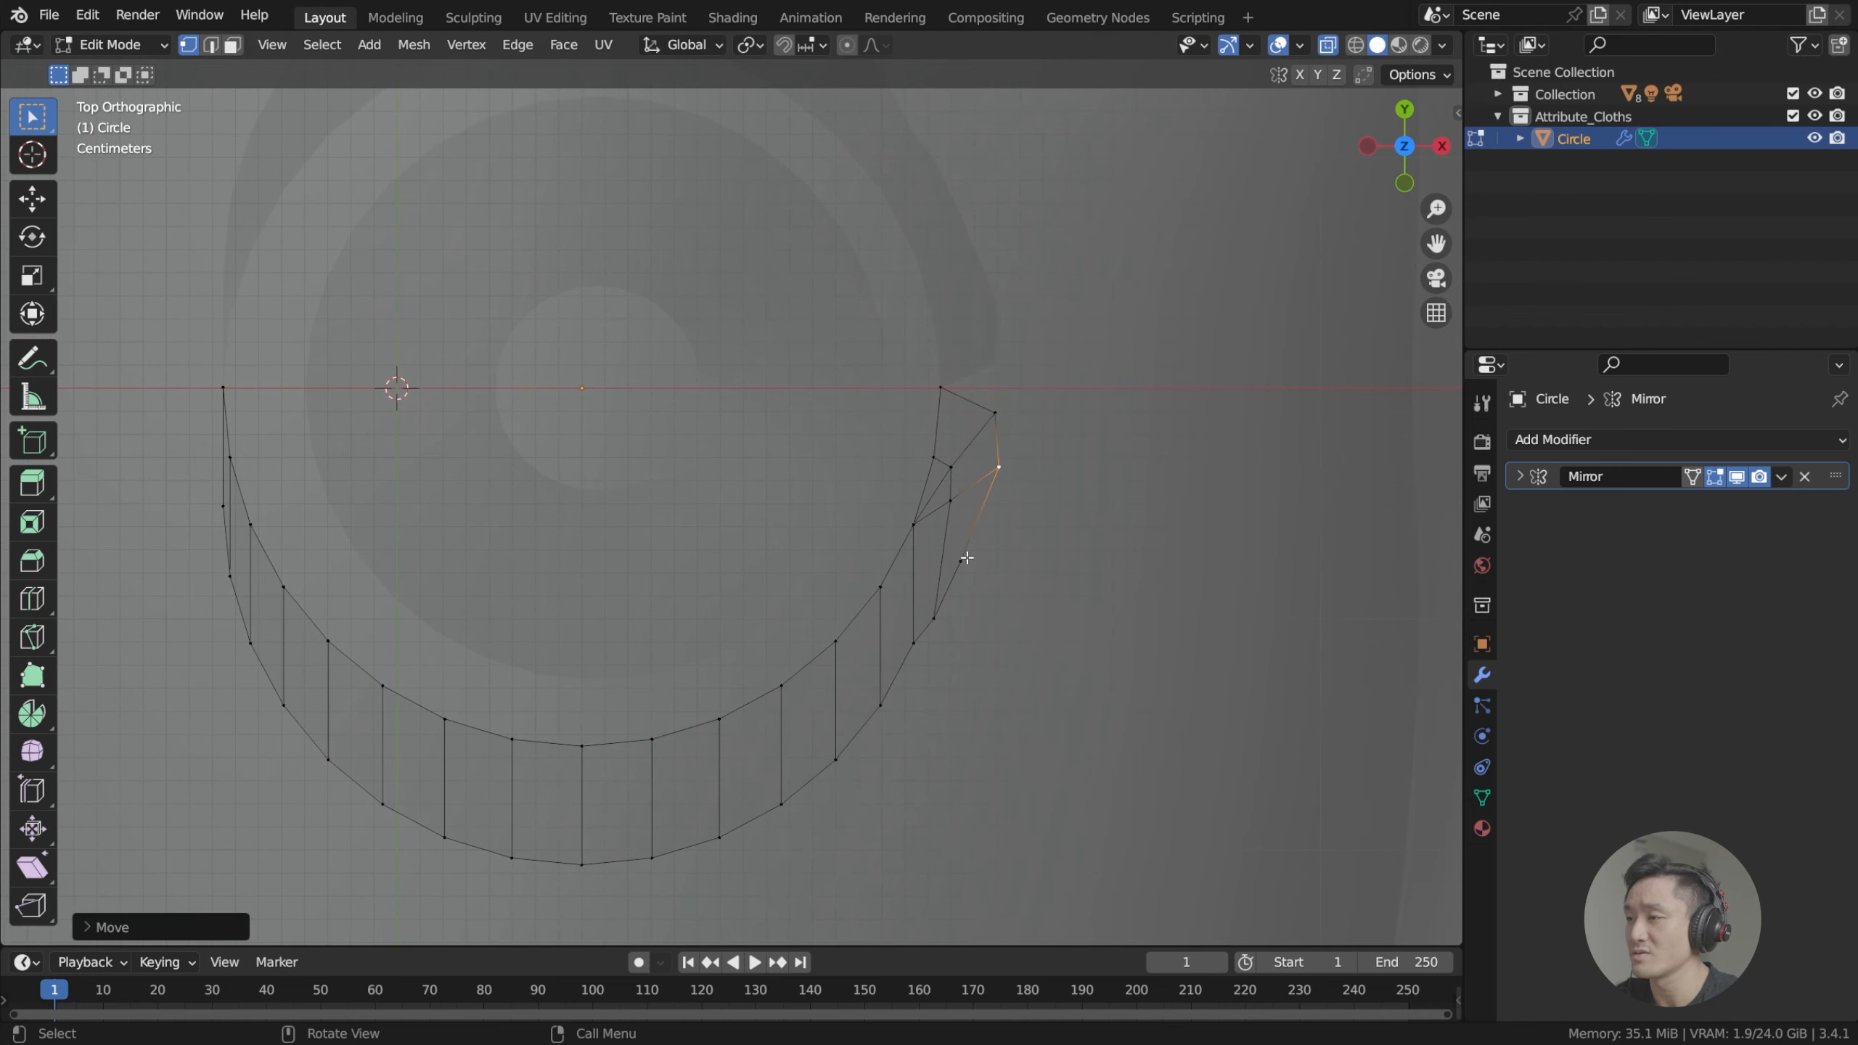
left_click(960, 572)
key("g")
left_click(965, 570)
left_click(949, 496)
middle_click_drag(949, 495, 846, 439)
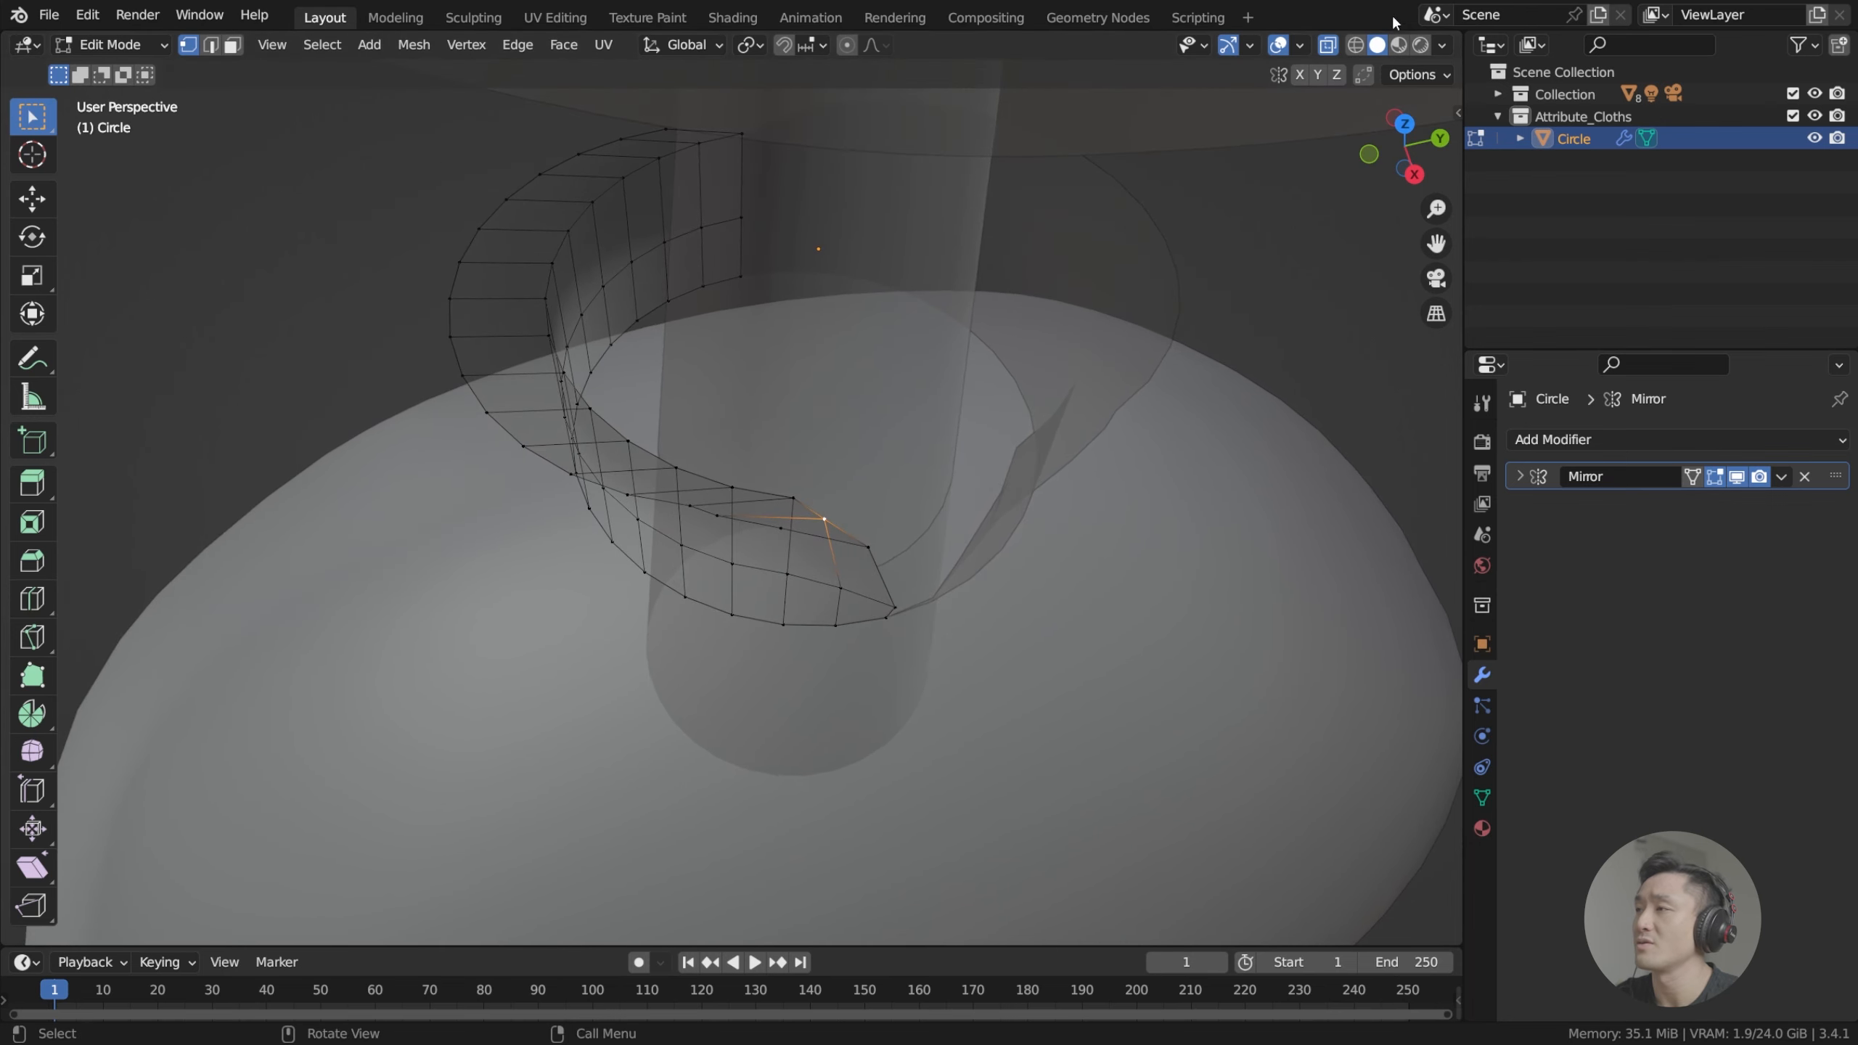
Turn off see-through display and move the rim's front vertex and the opening's upper corner vertex forward along global X.
left_click(1327, 46)
mouse_move(921, 302)
middle_mouse_down()
mouse_move(751, 407)
mouse_move(829, 390)
mouse_move(852, 411)
mouse_move(765, 492)
middle_mouse_up()
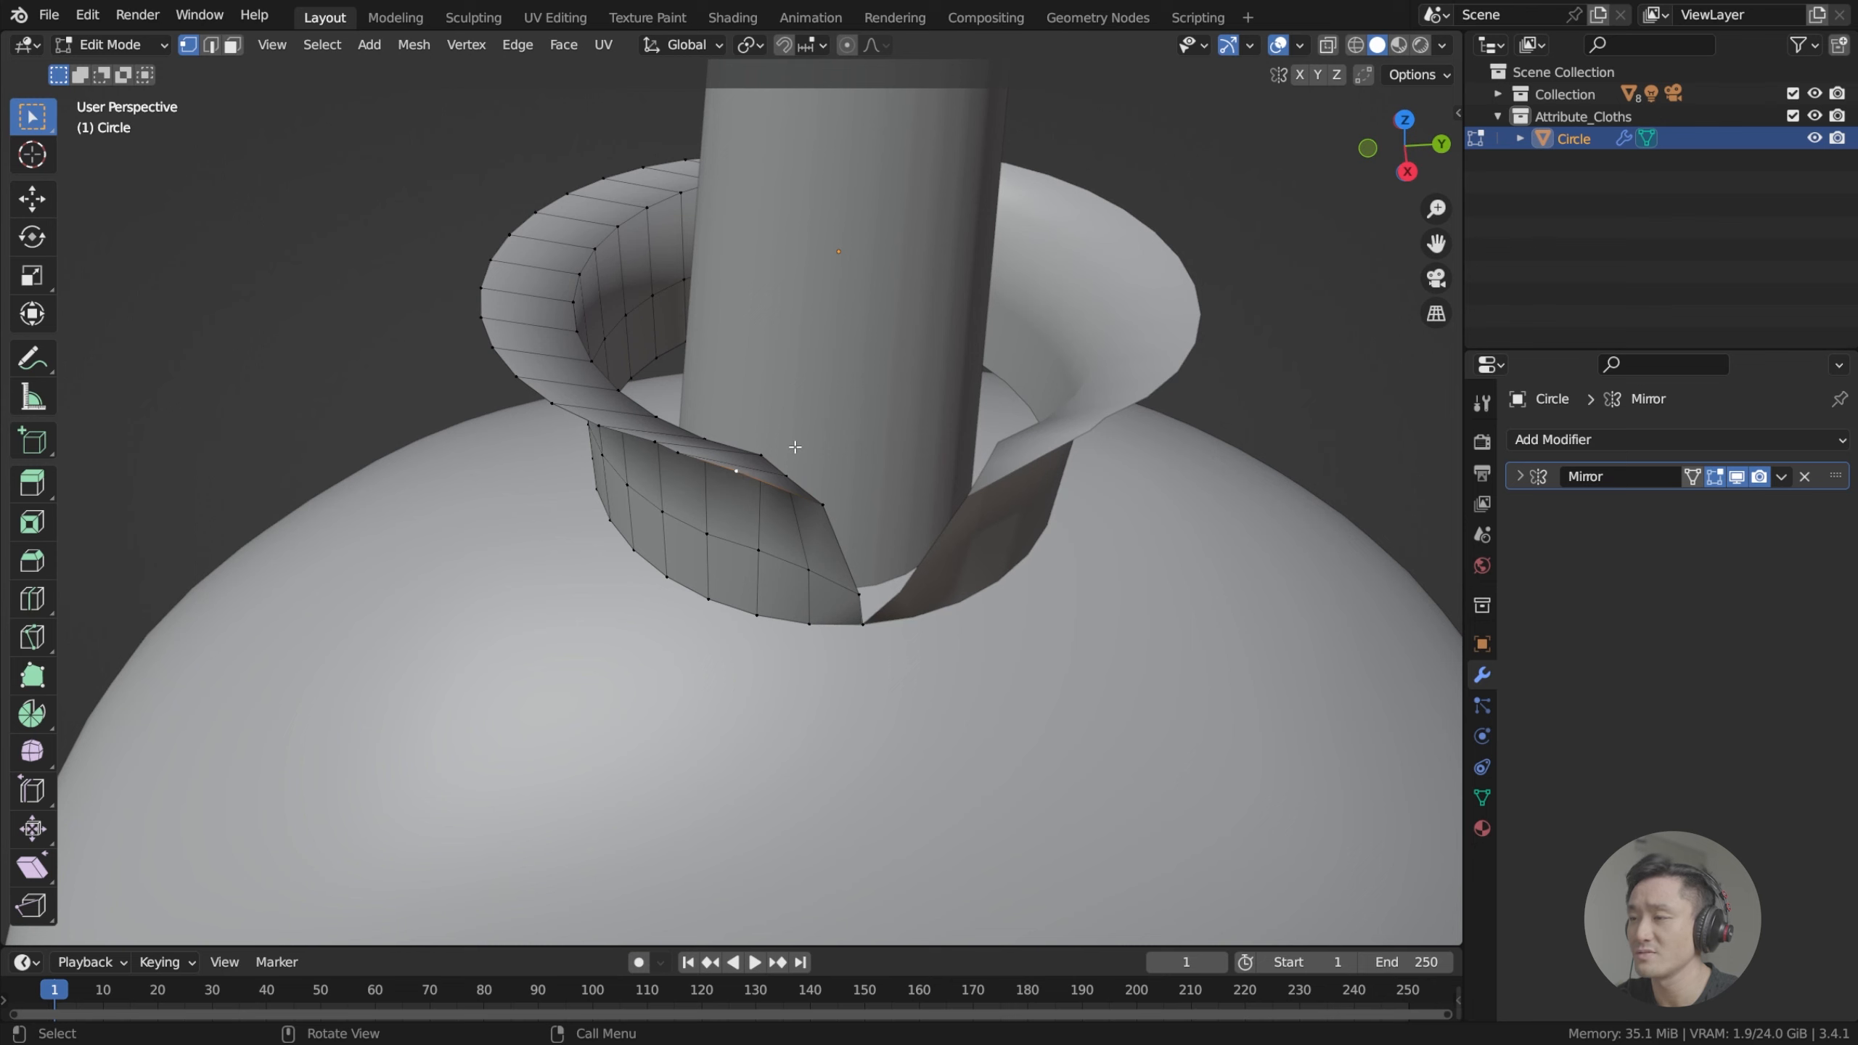
key("g")
key("x")
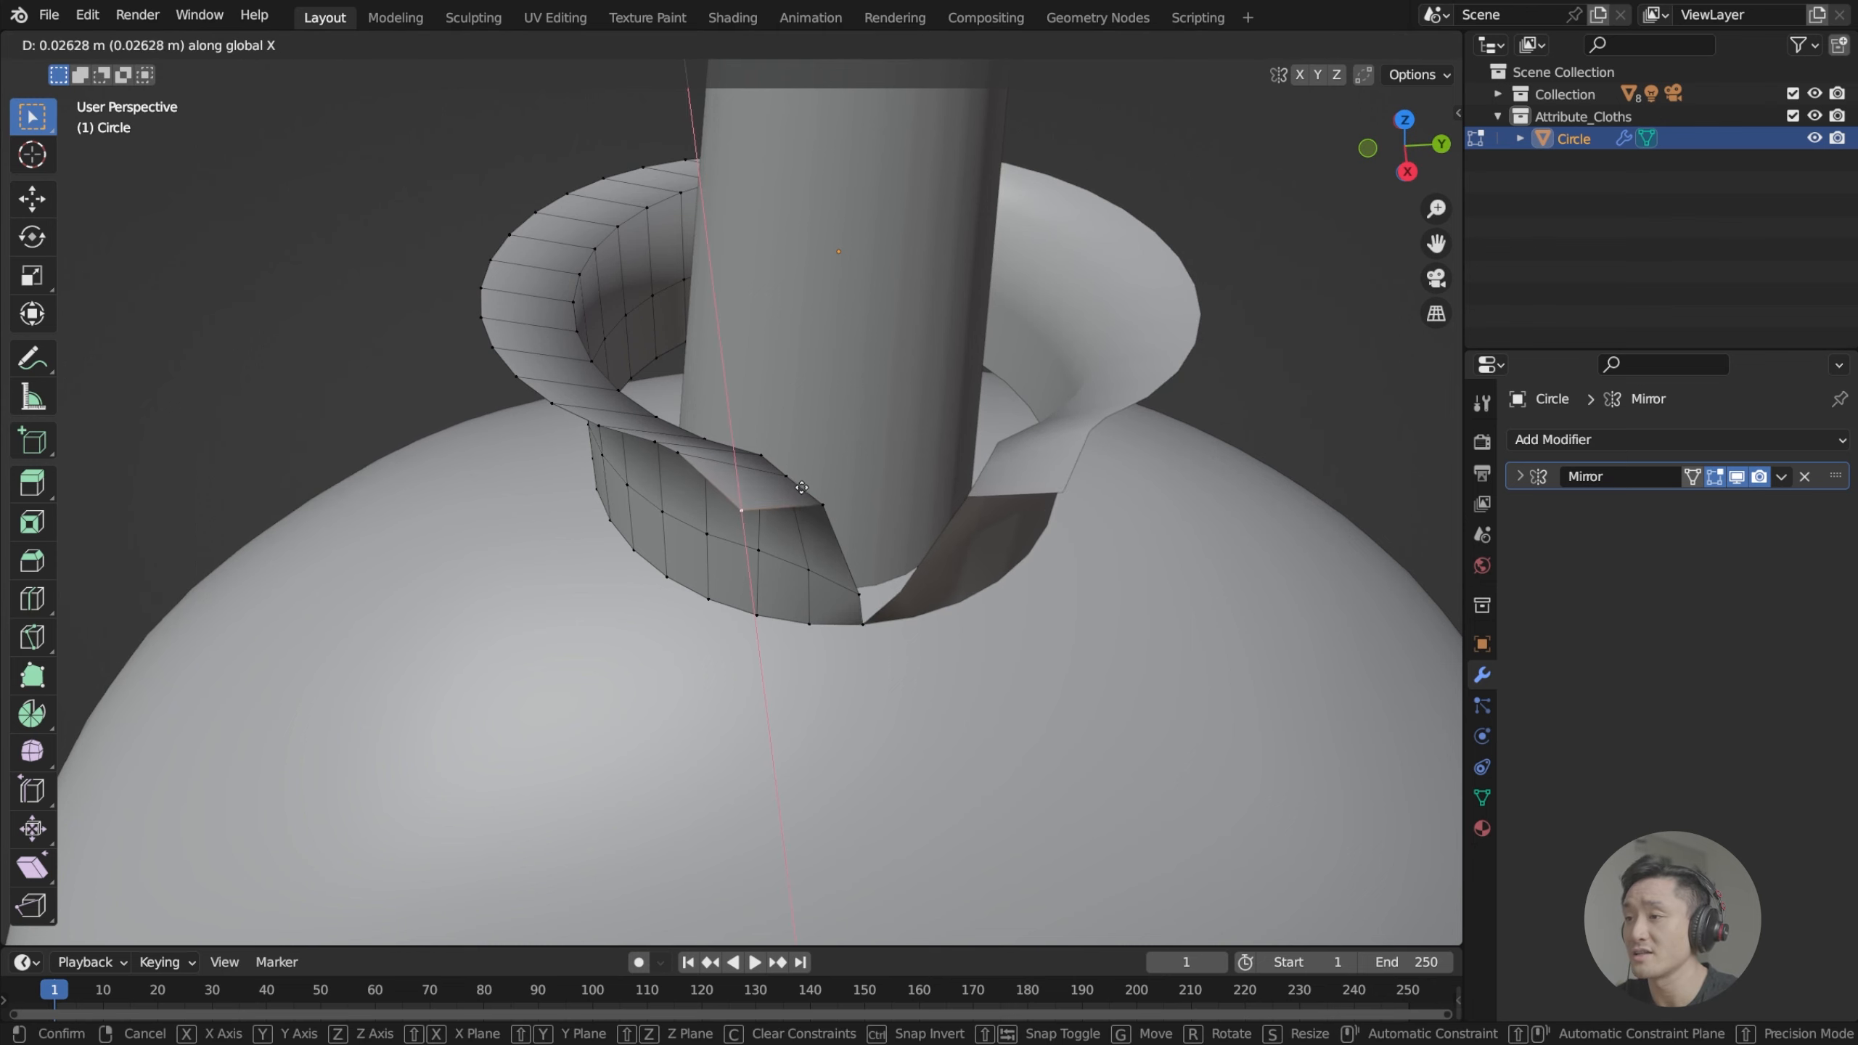
left_click(801, 500)
left_click(817, 503)
key("g")
key("x")
left_click(828, 543)
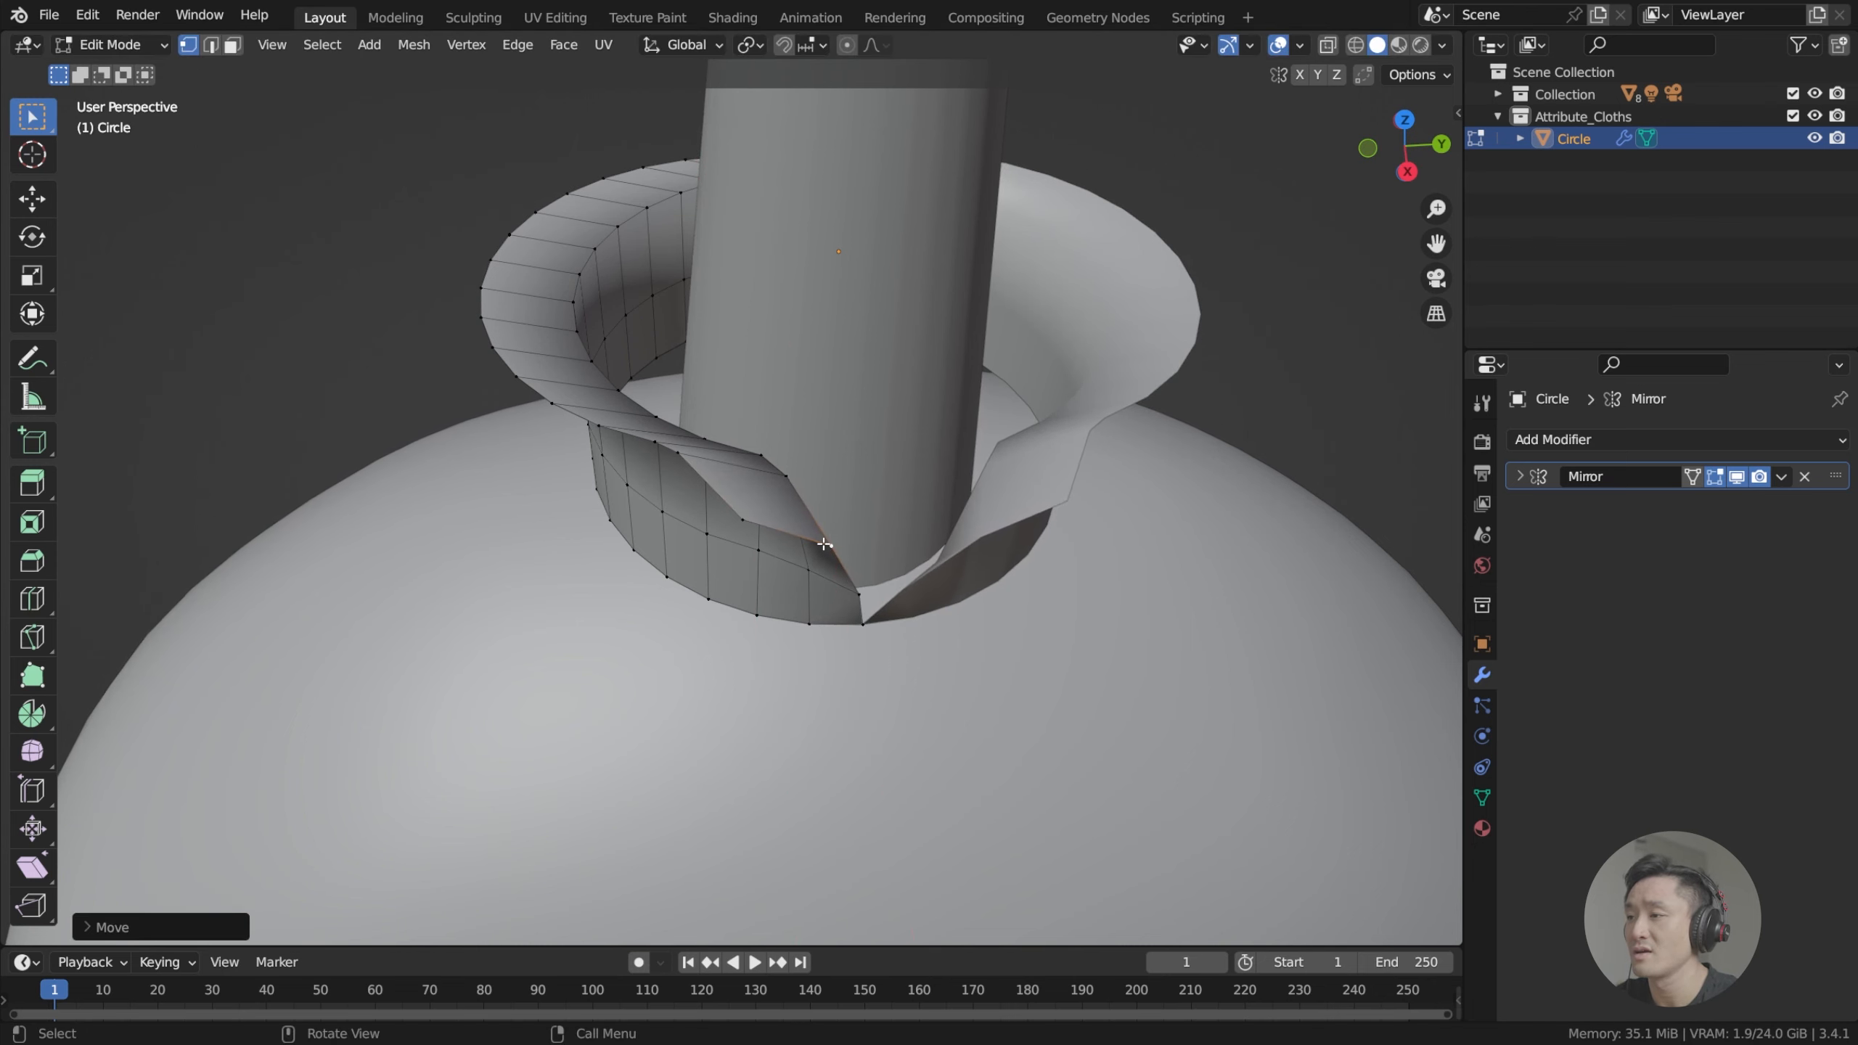
middle_click_drag(829, 542, 861, 512)
left_click(734, 433)
key("g")
key("x")
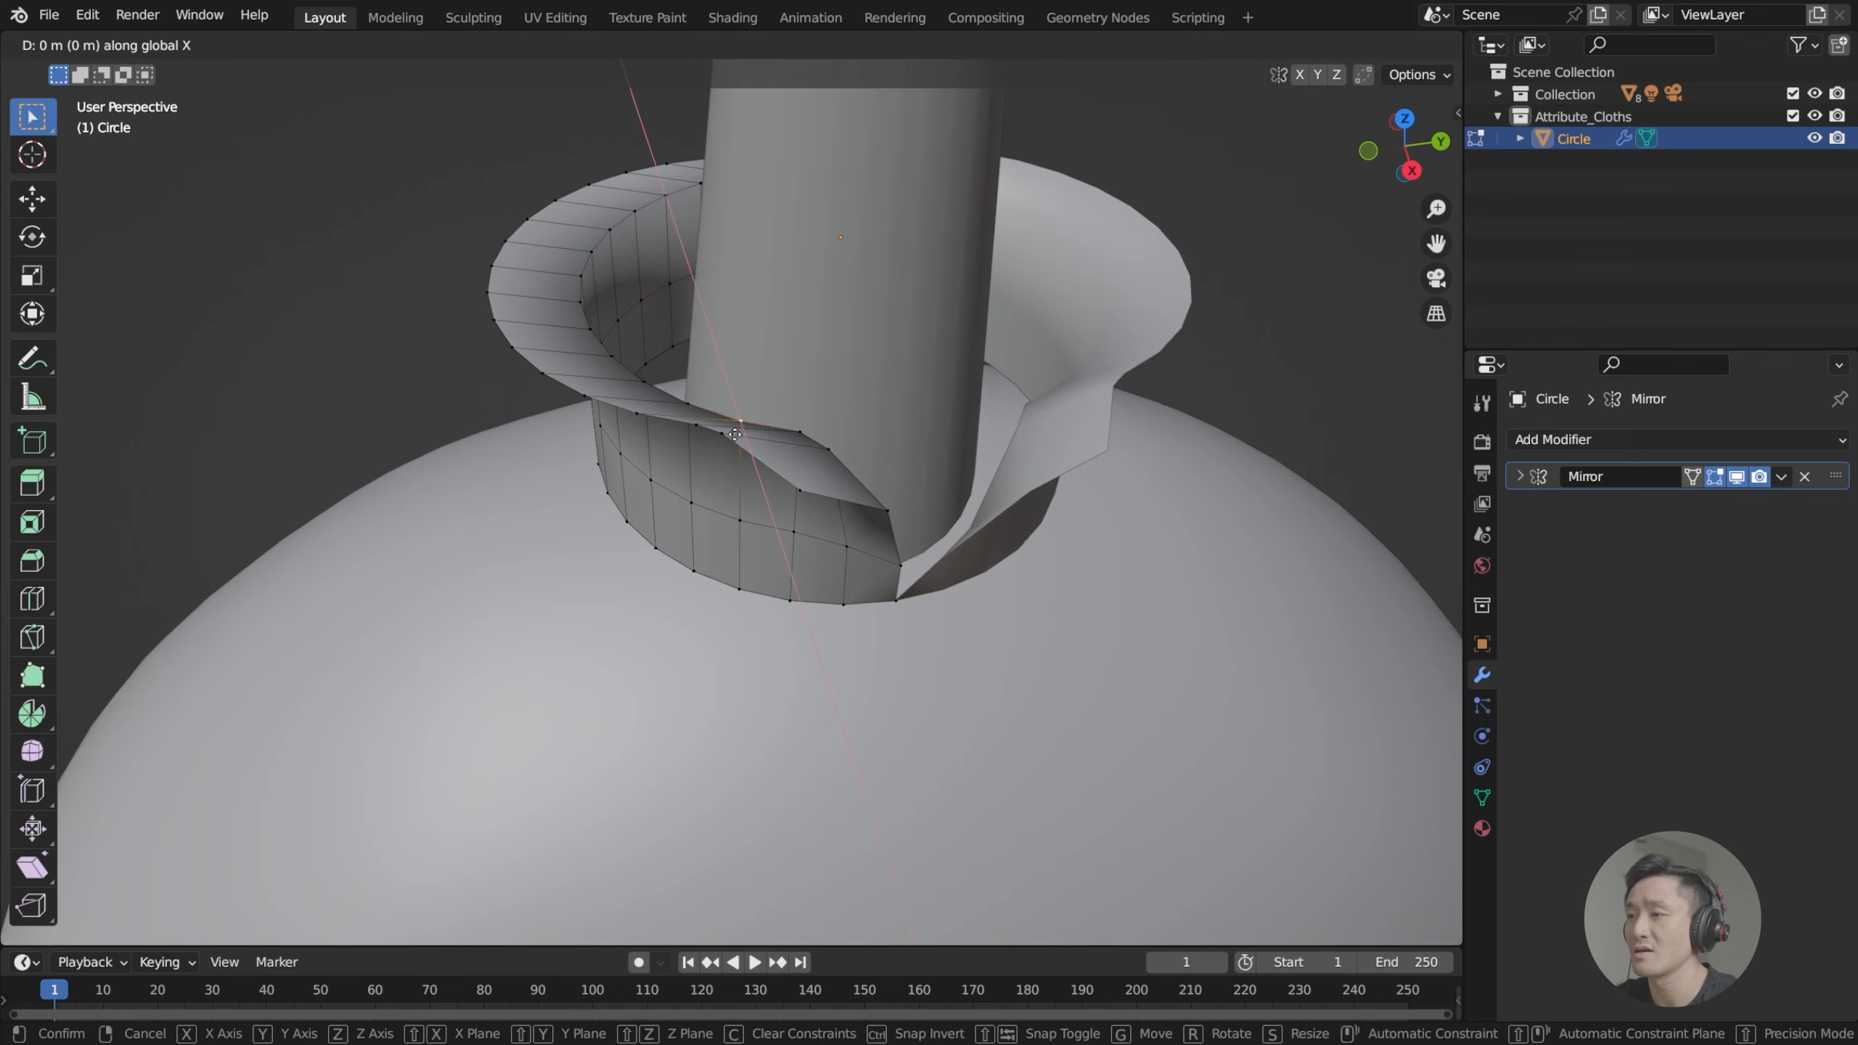
right_click(734, 435)
Move the next two outer rim vertices behind the front corner forward along global X to smooth the rim.
left_click(720, 436)
key("g")
key("x")
left_click(729, 467)
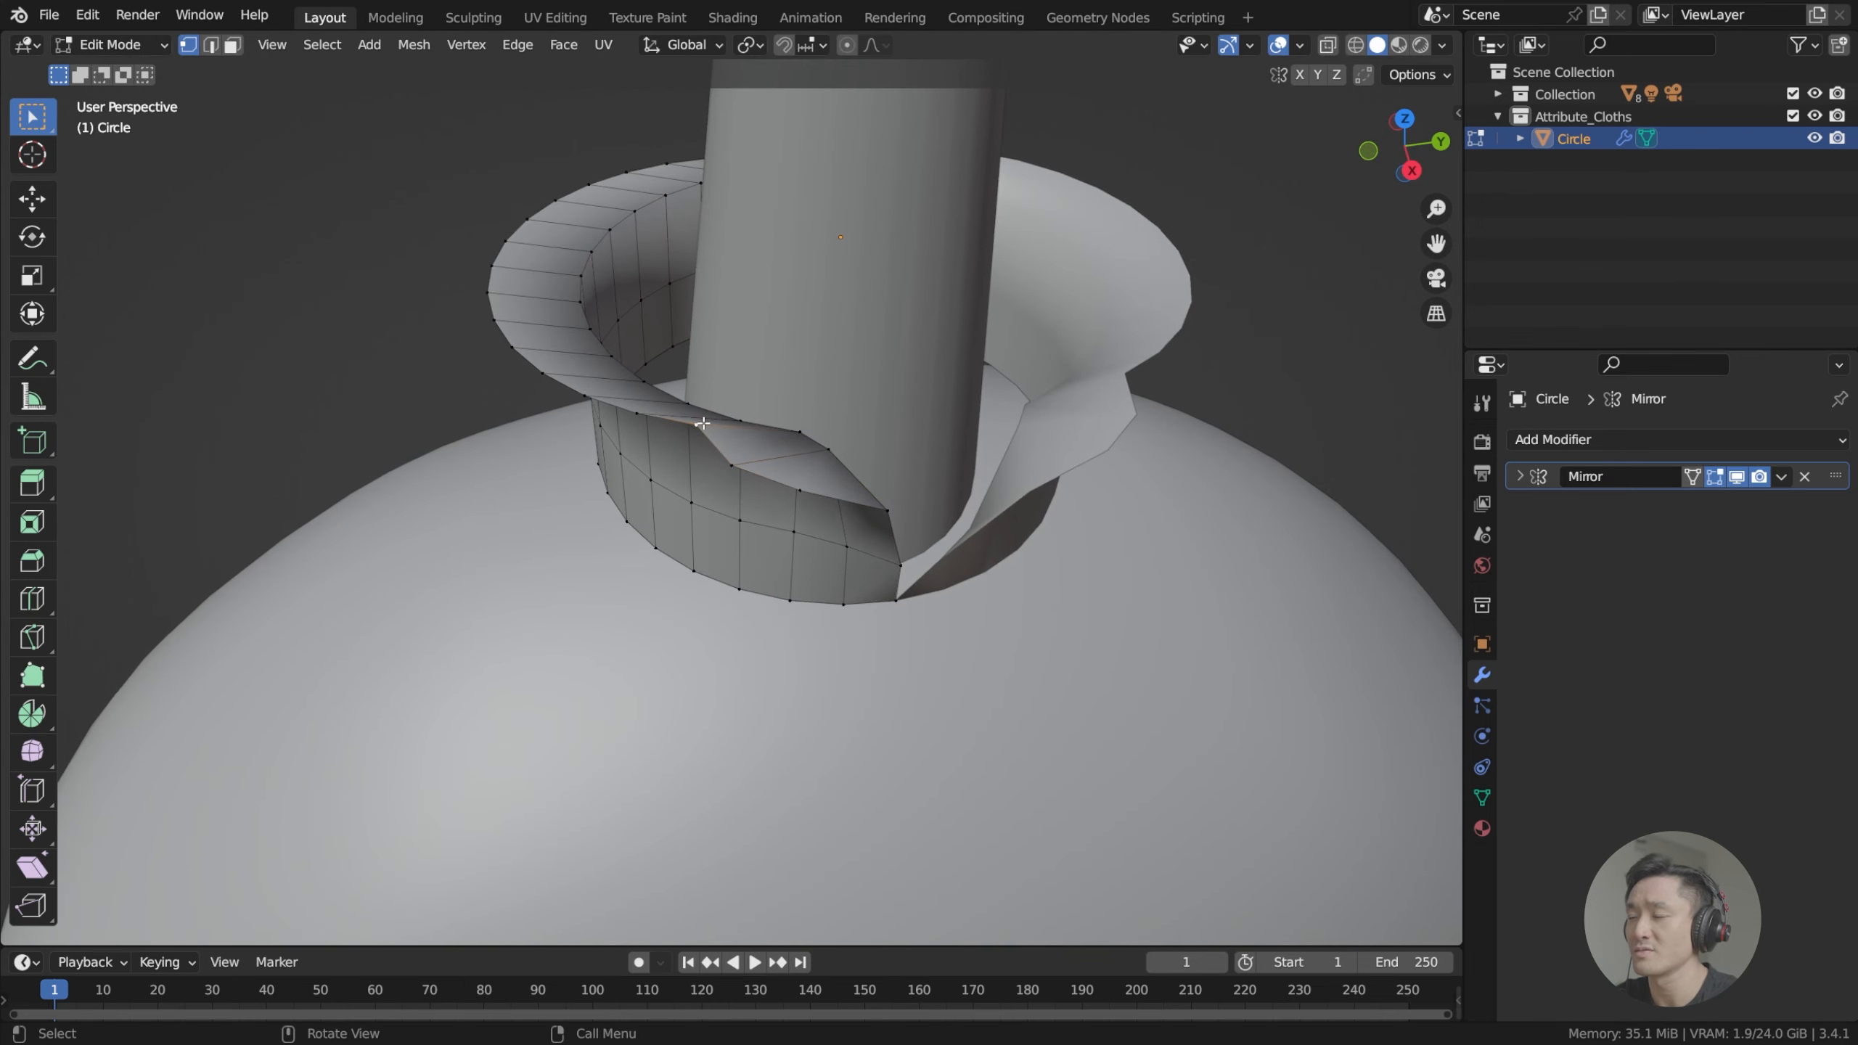
key("g")
key("x")
left_click(711, 457)
Move two more outer rim vertices further round the side forward along global X, by about 0.013 m and 0.004 m.
left_click(639, 412)
key("g")
key("x")
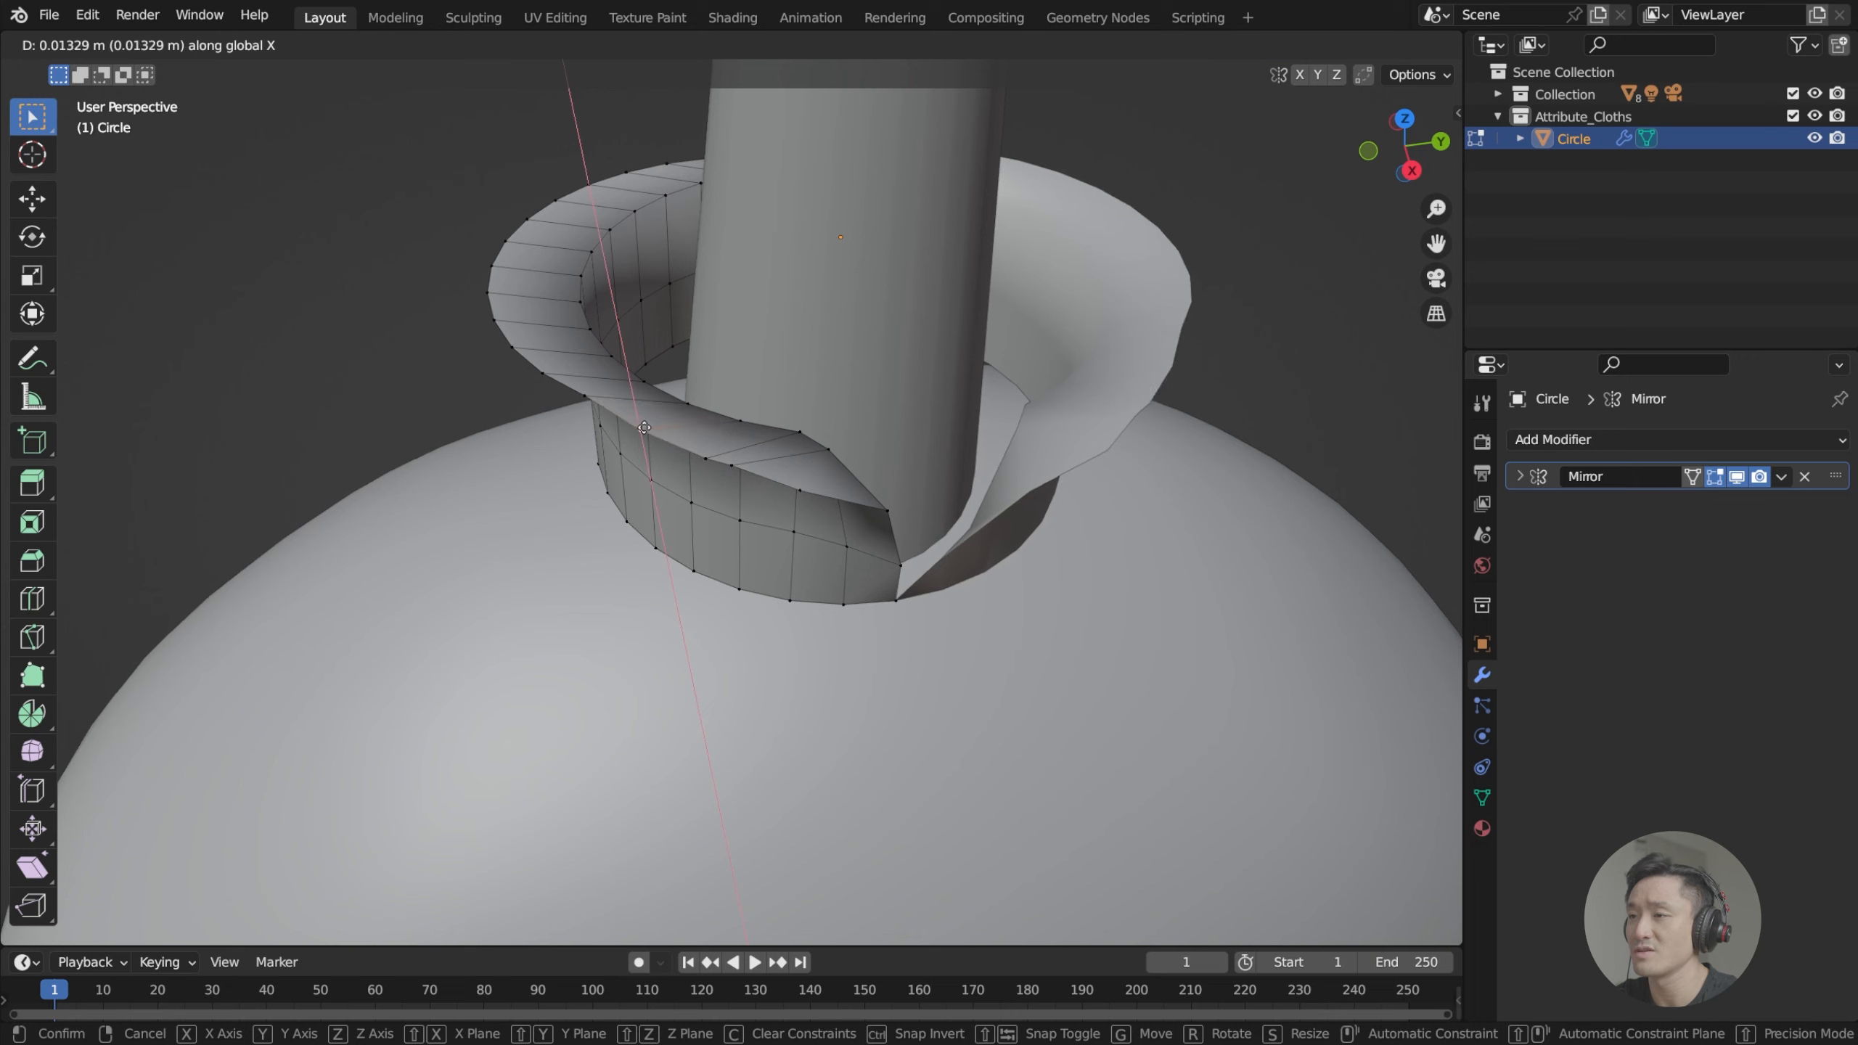
left_click(644, 427)
middle_click_drag(644, 428, 683, 410)
left_click(526, 361)
key("g")
key("x")
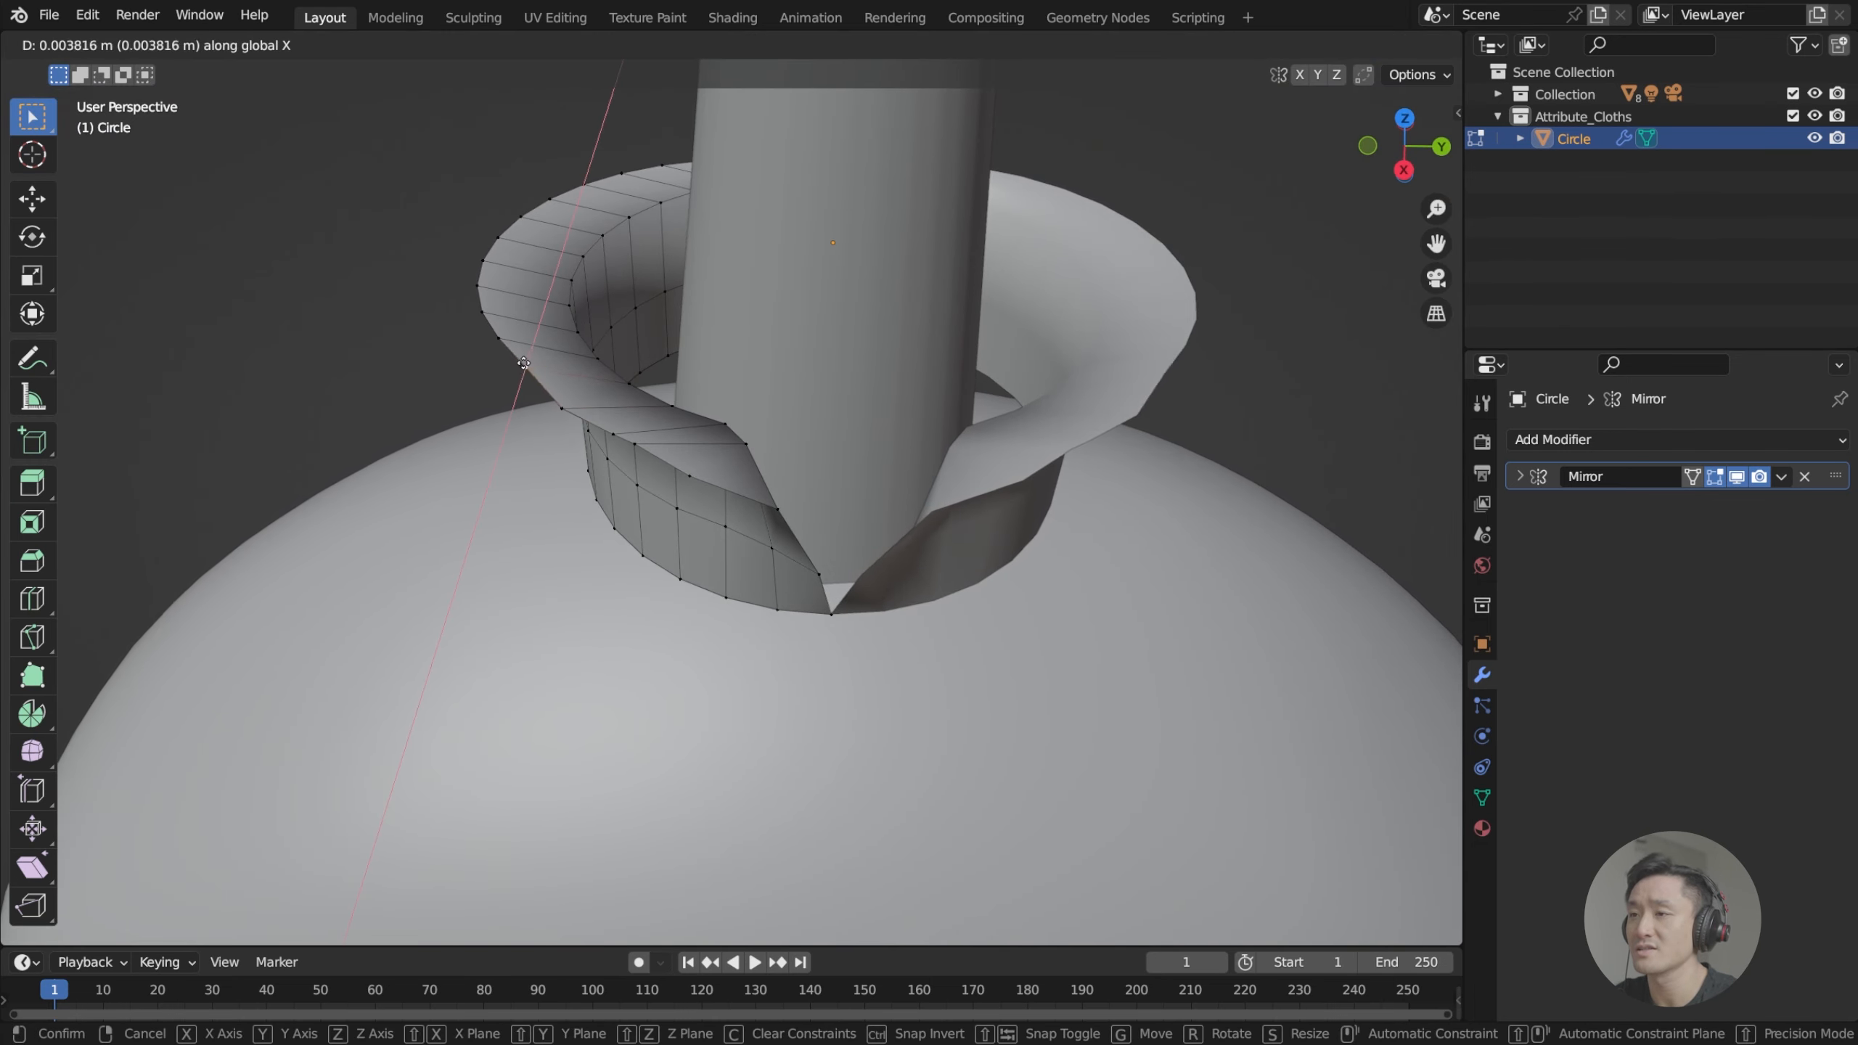
left_click(524, 367)
In the left view, move the rim's rear edge vertex about 0.051 m along global Y onto the mirror centre line.
middle_click_drag(524, 368, 756, 459)
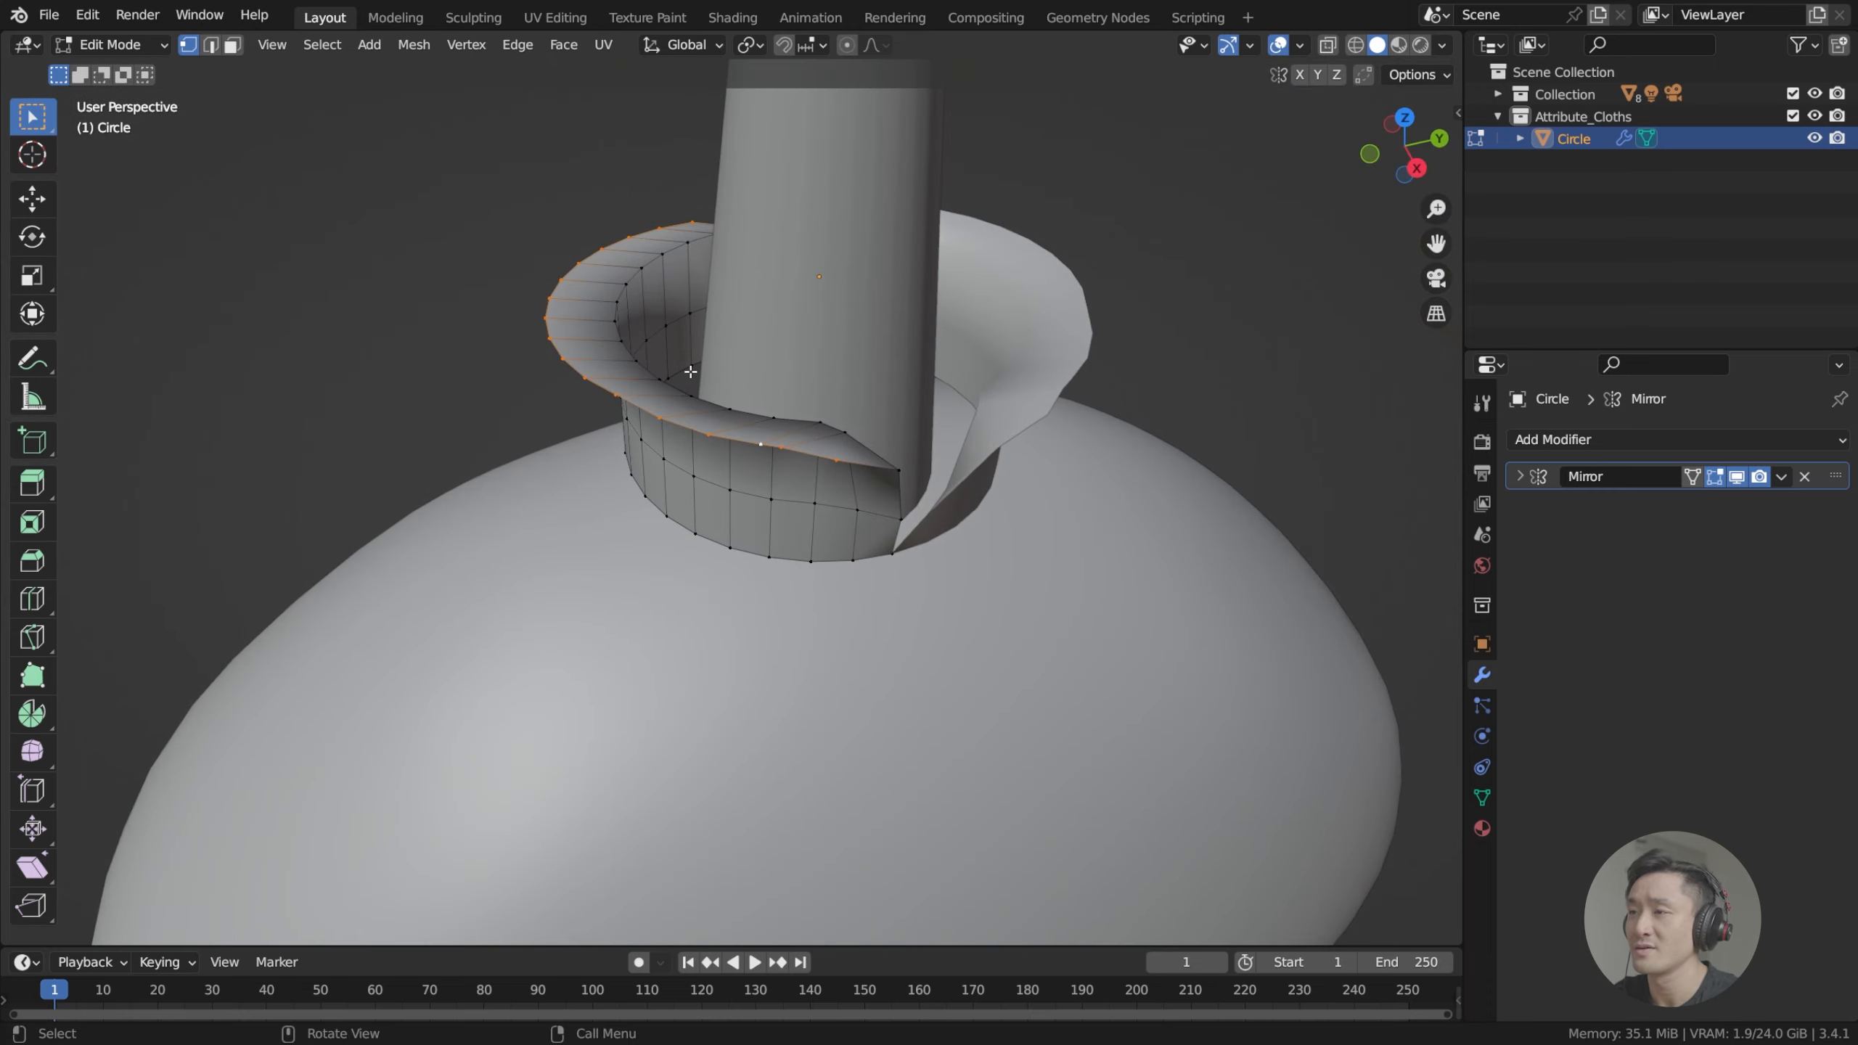
middle_click_drag(692, 287, 785, 367)
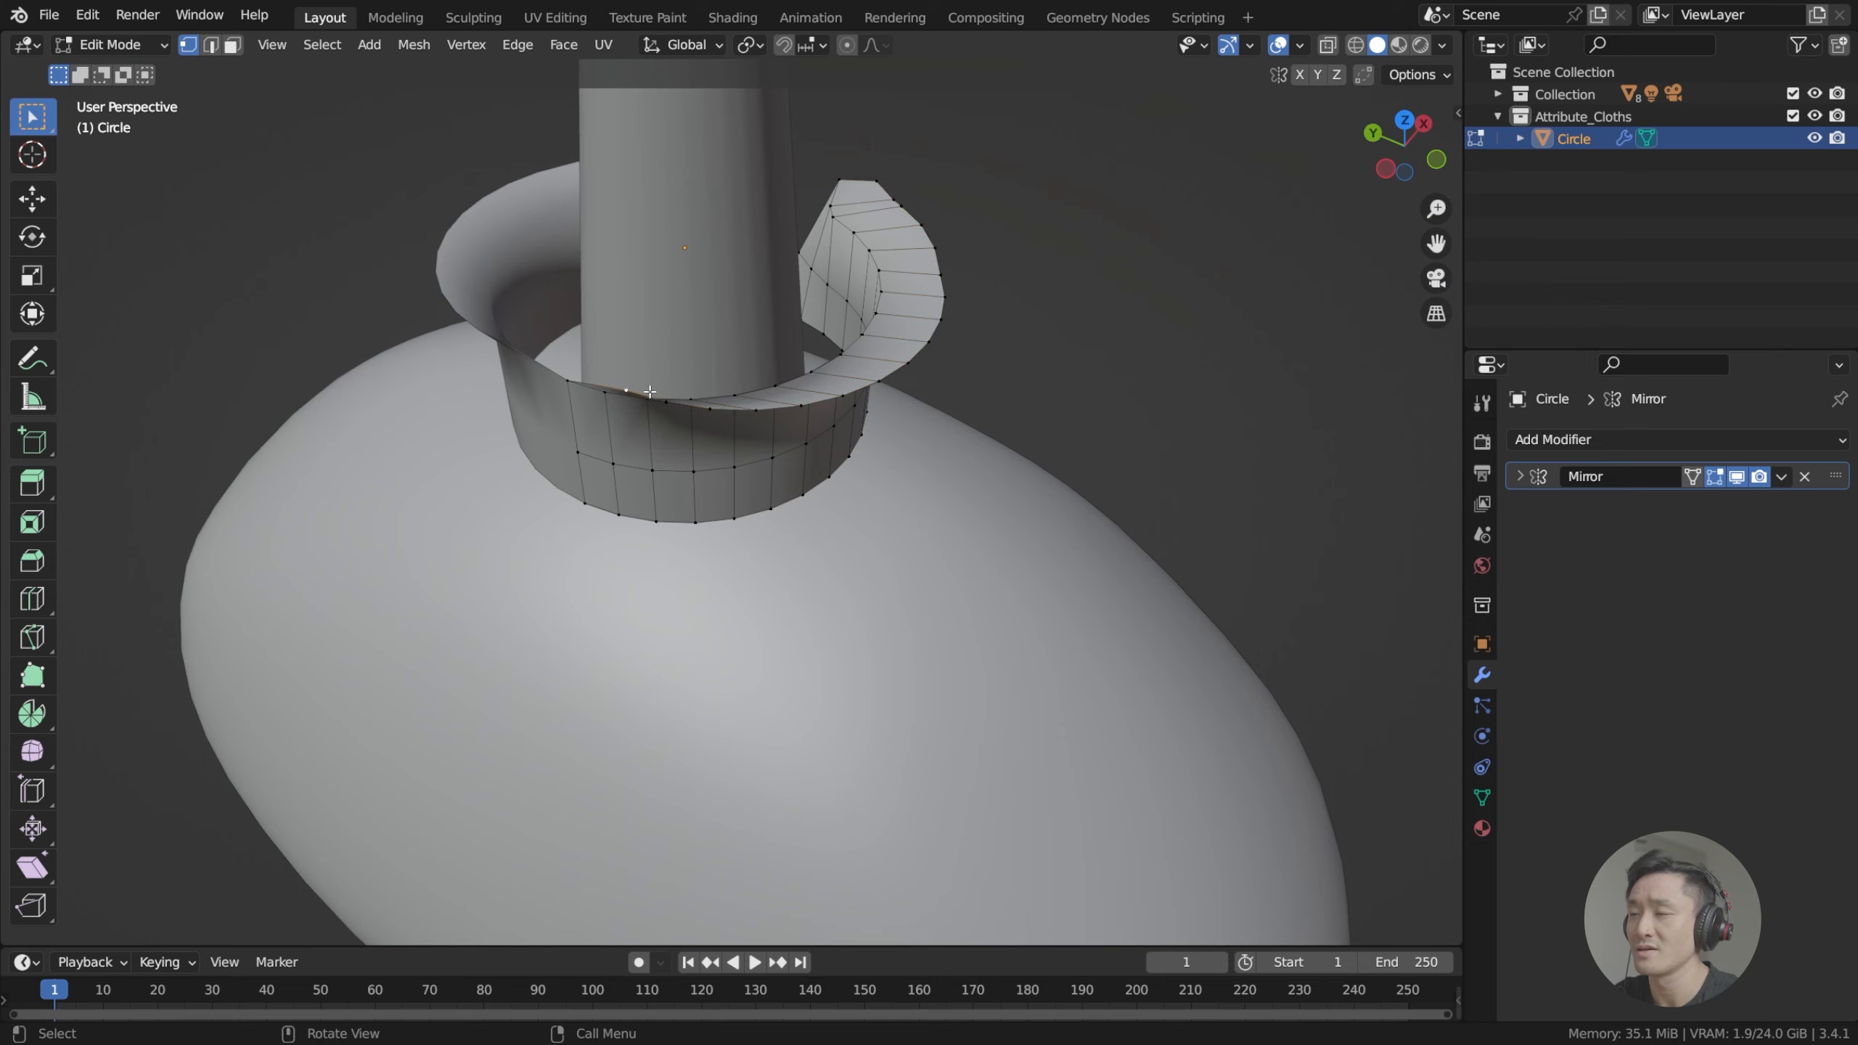
middle_click_drag(650, 392, 800, 415)
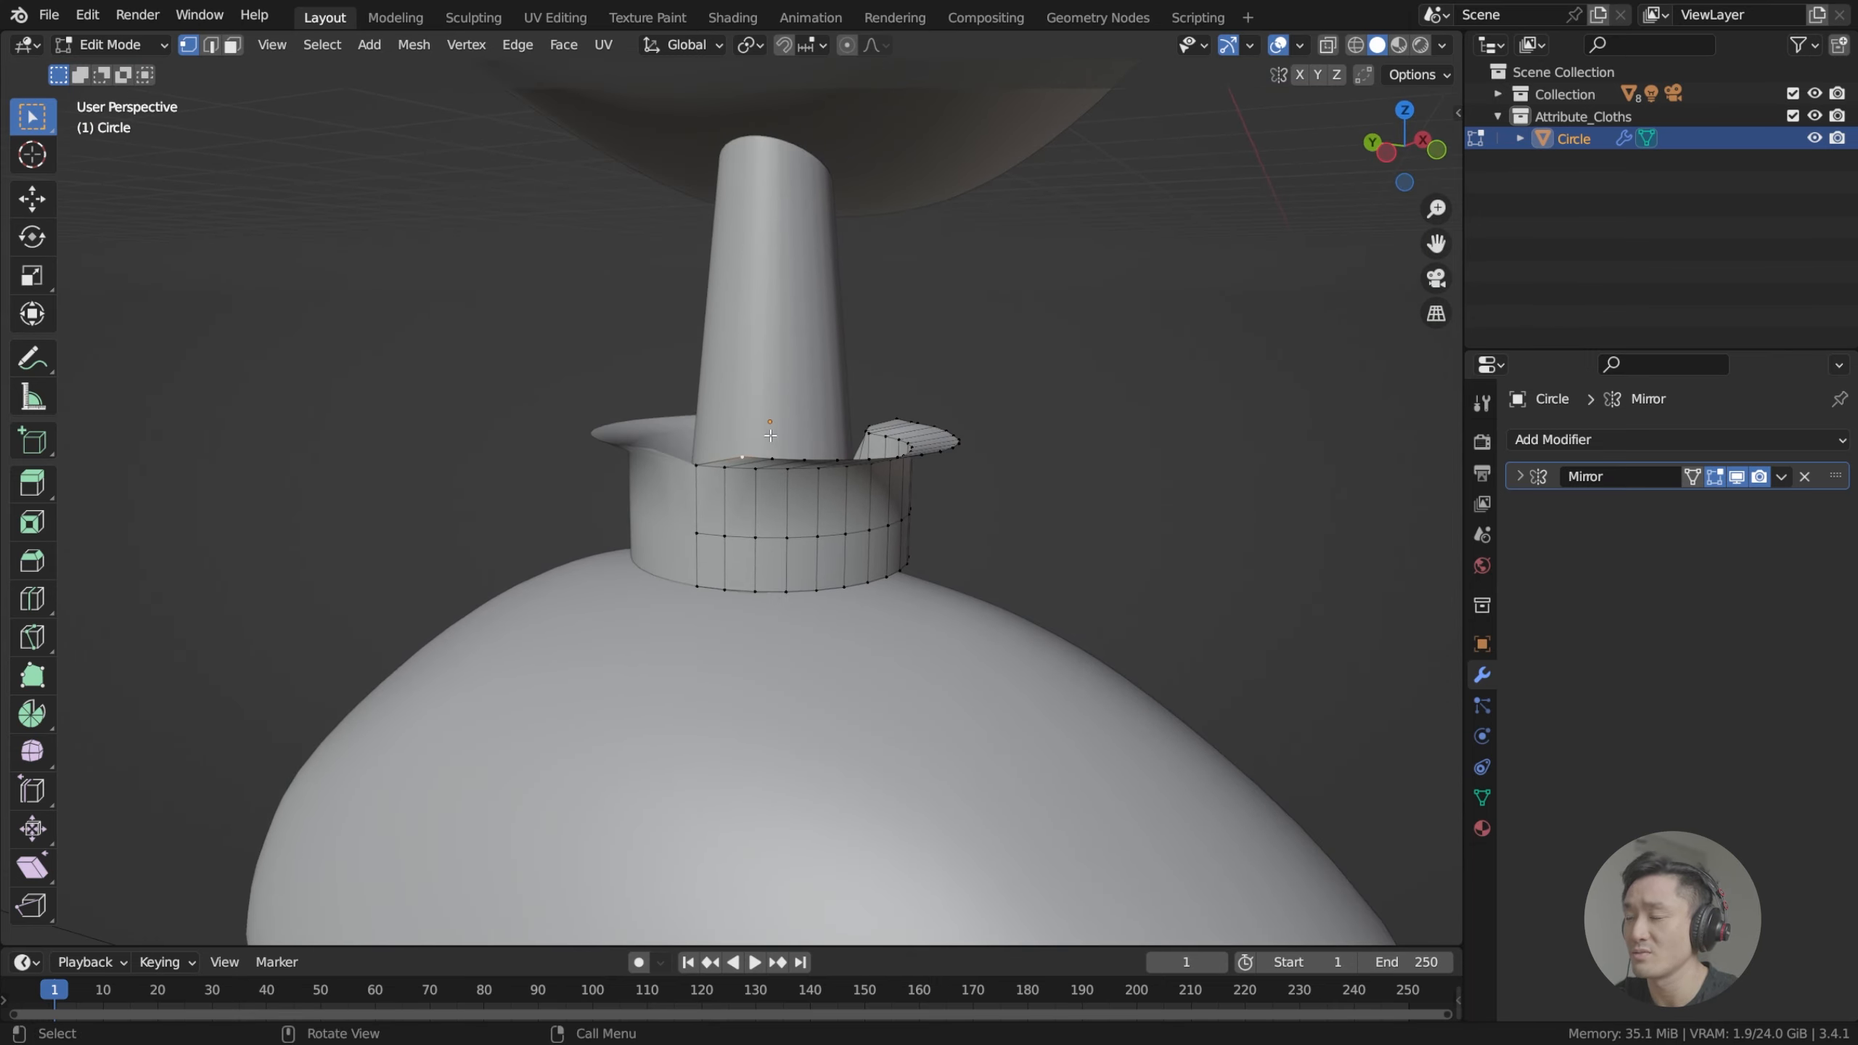
key("KP_1")
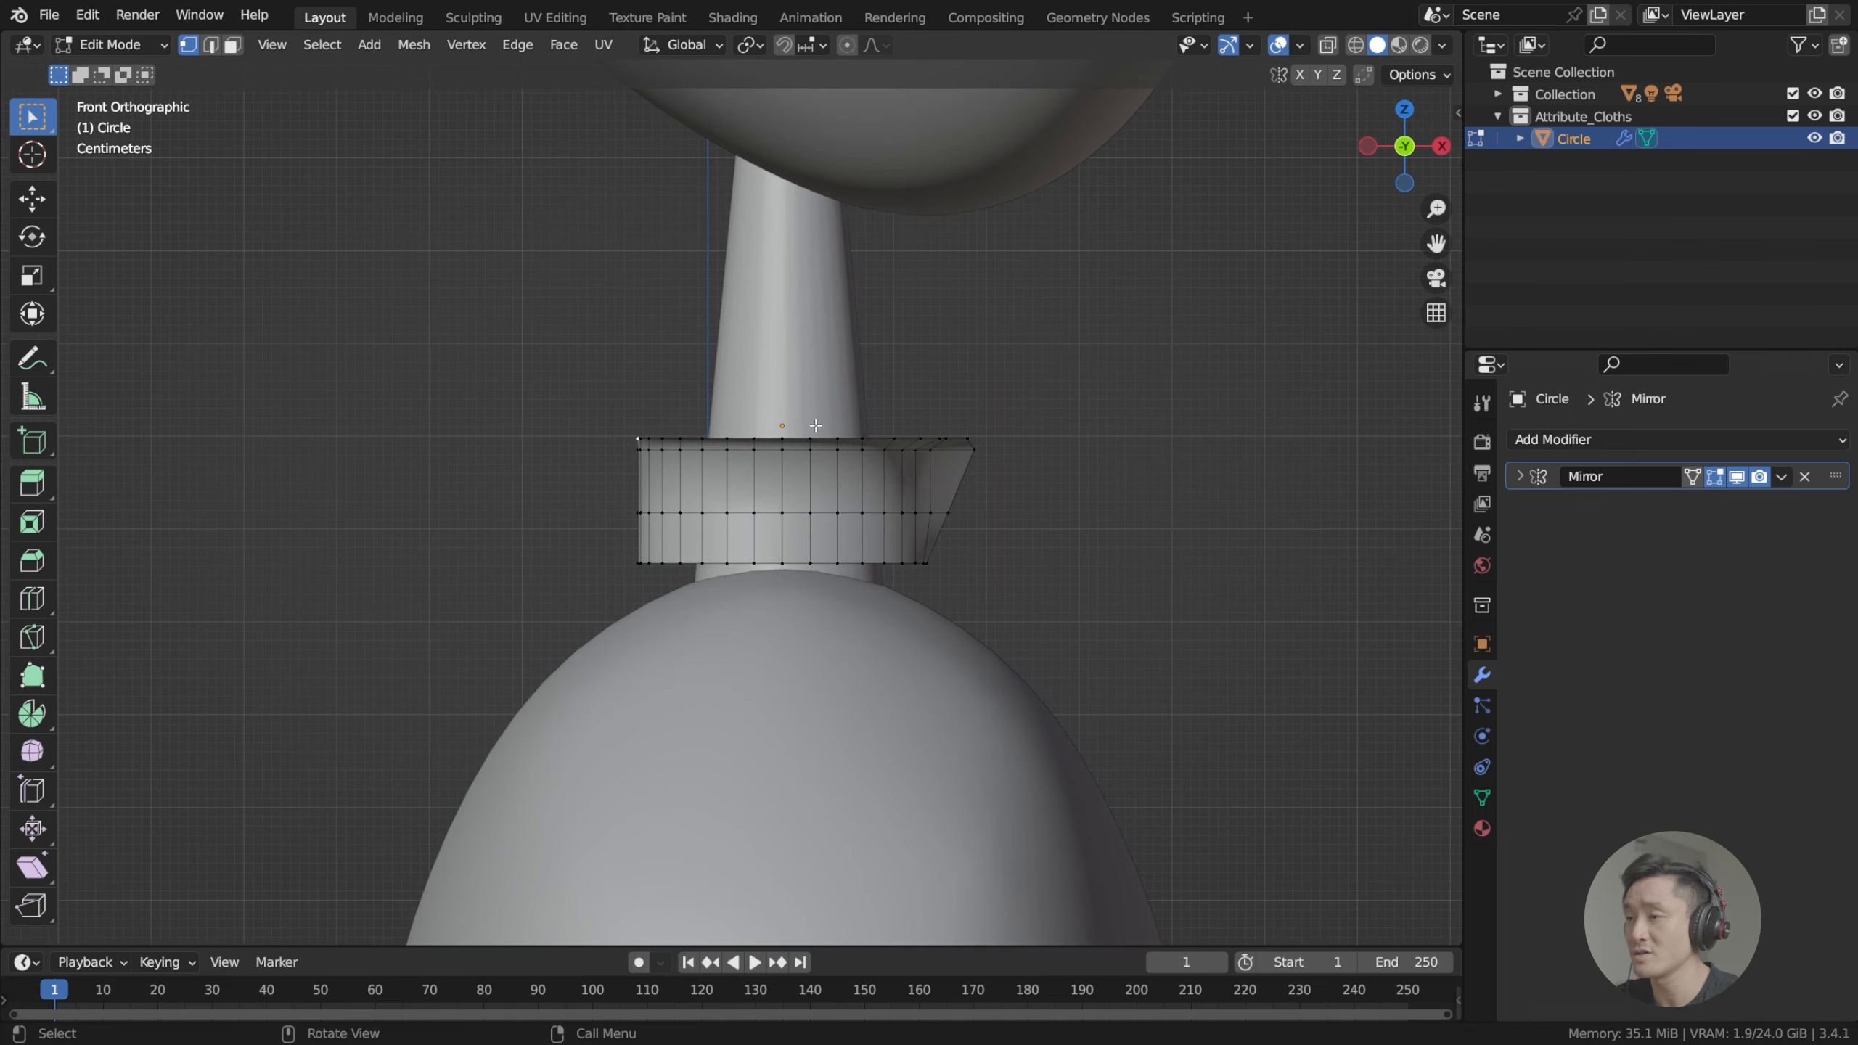
key("ctrl+KP_1")
key("ctrl+KP_3")
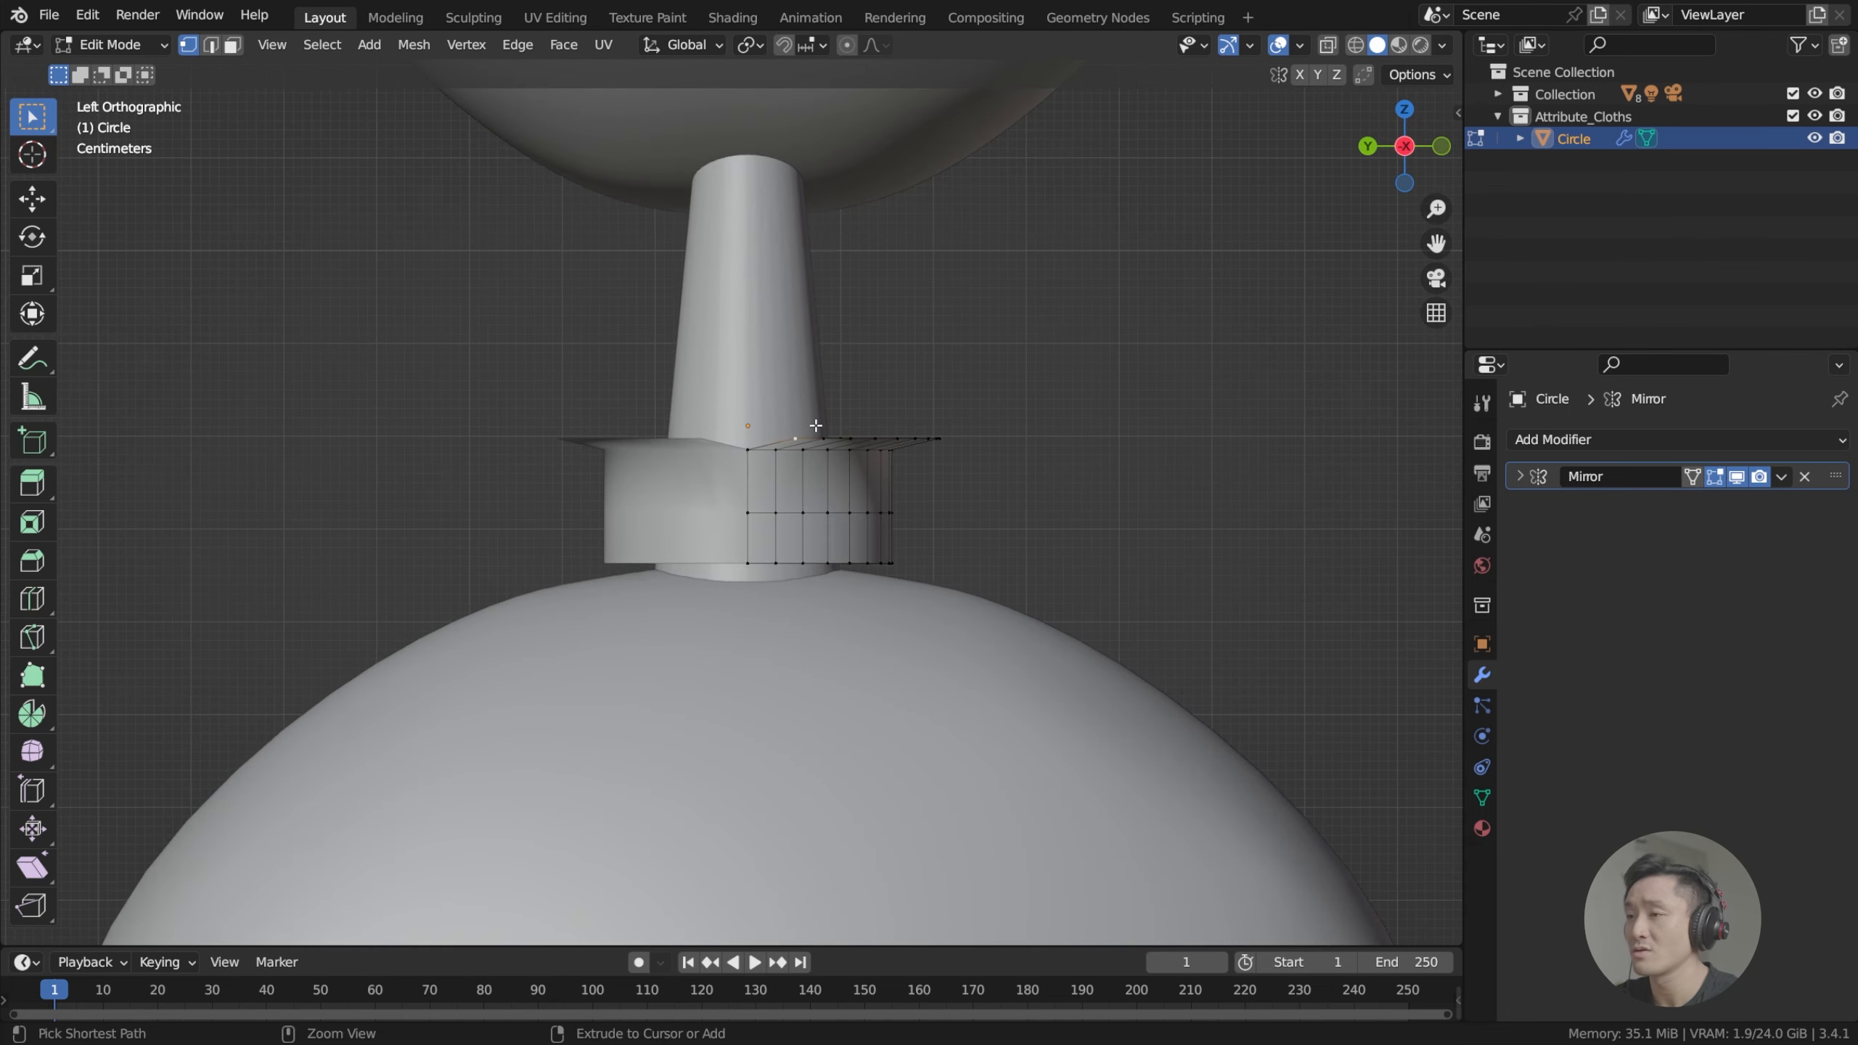
scroll(816, 425, "up", 5)
key("g")
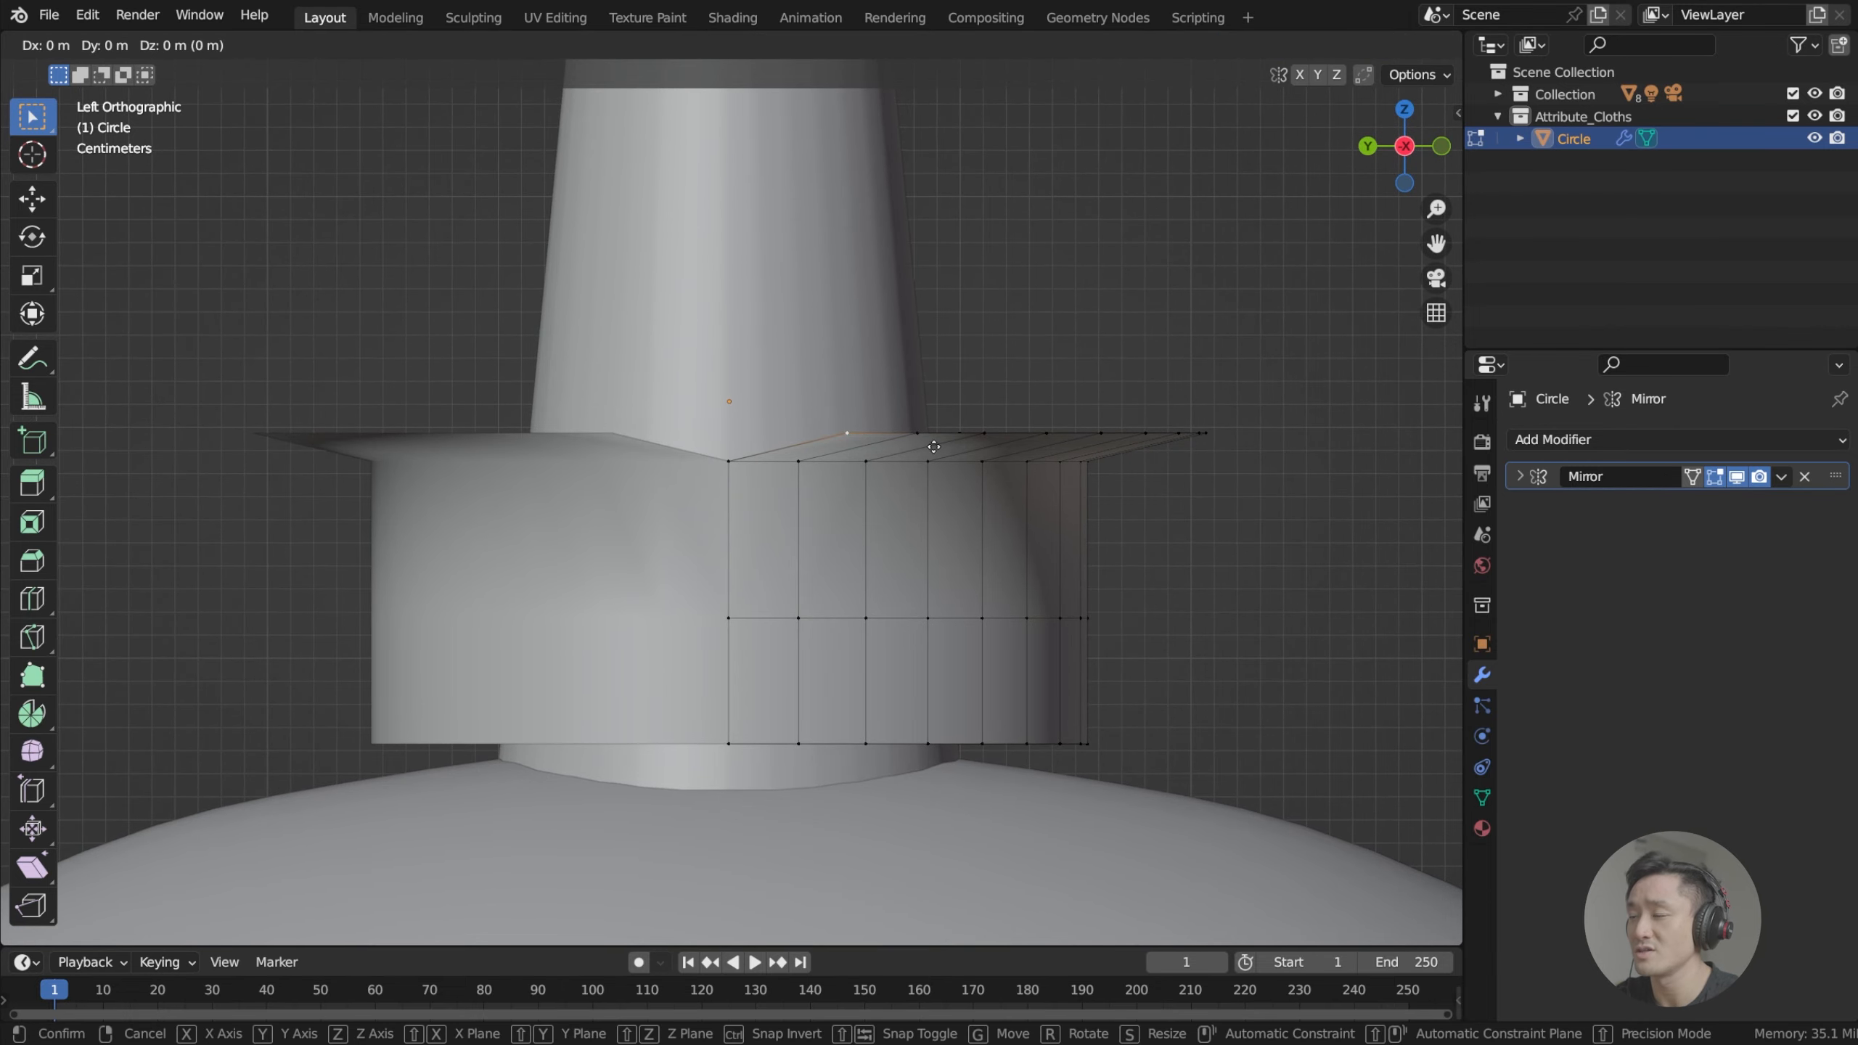
key("x")
key("z")
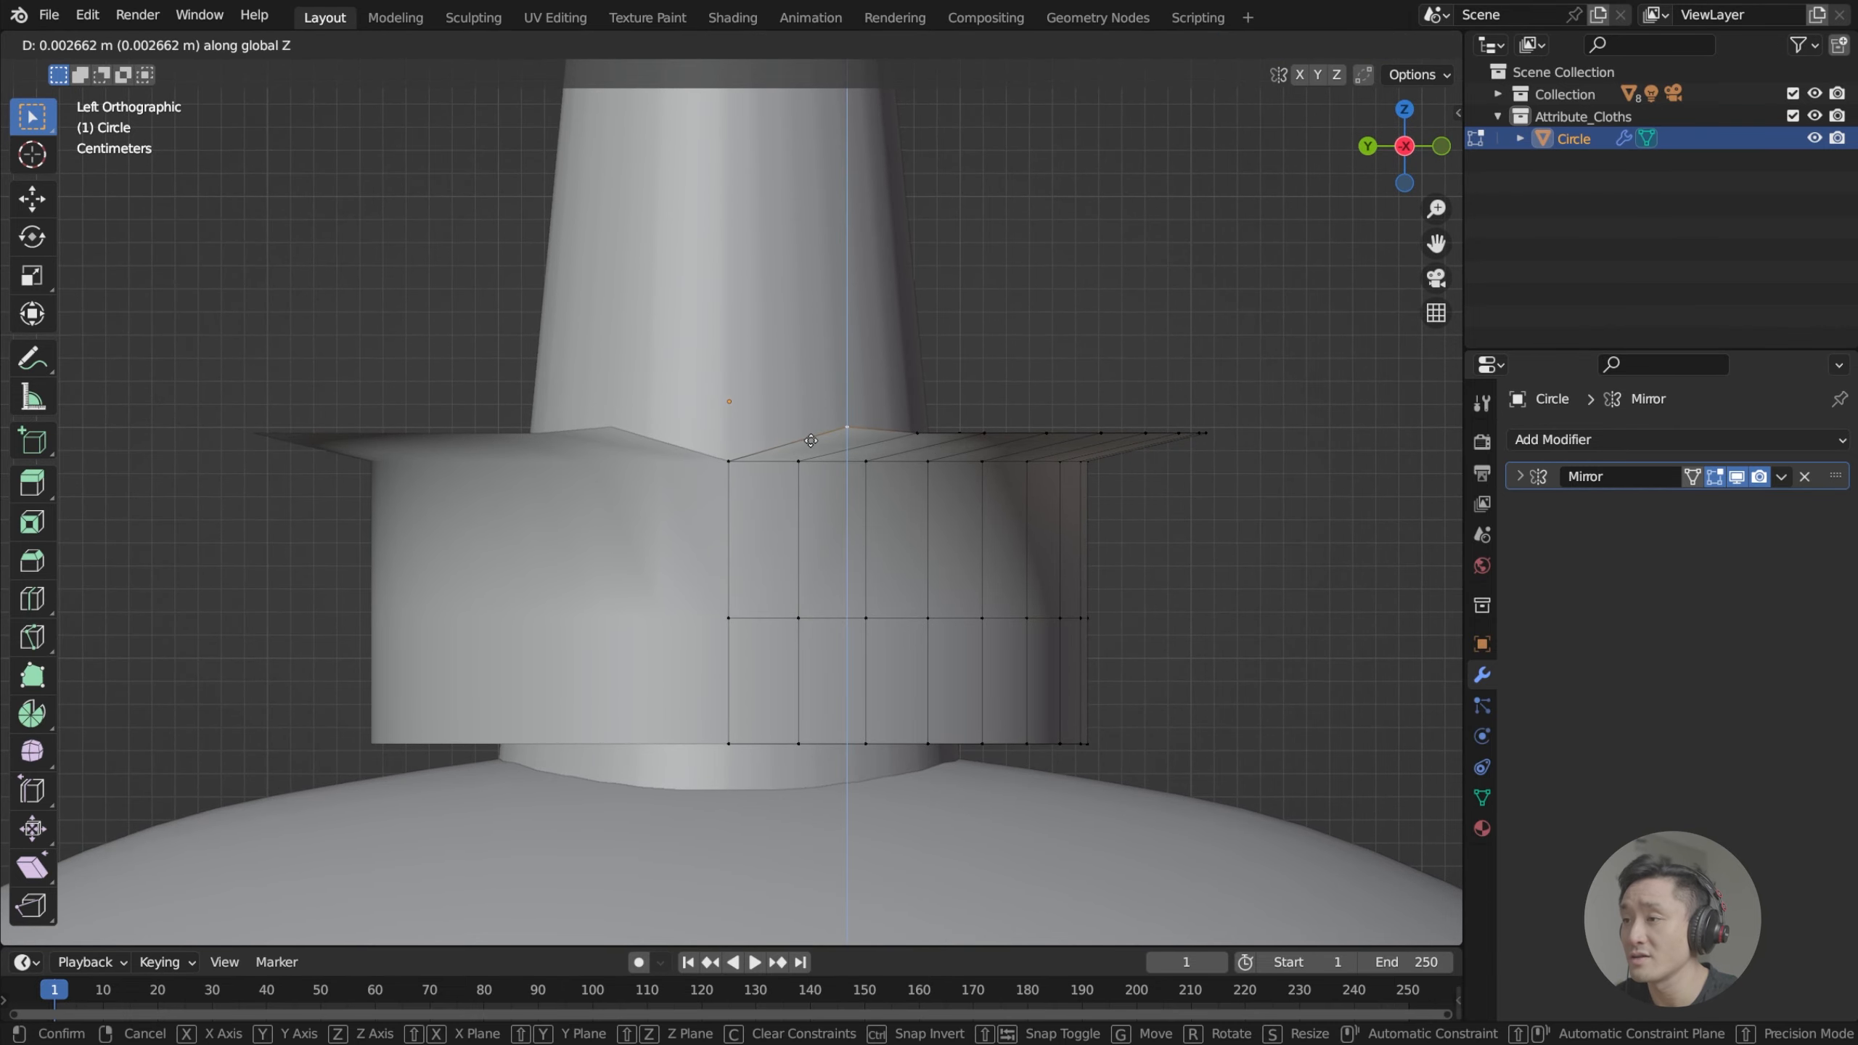
key("y")
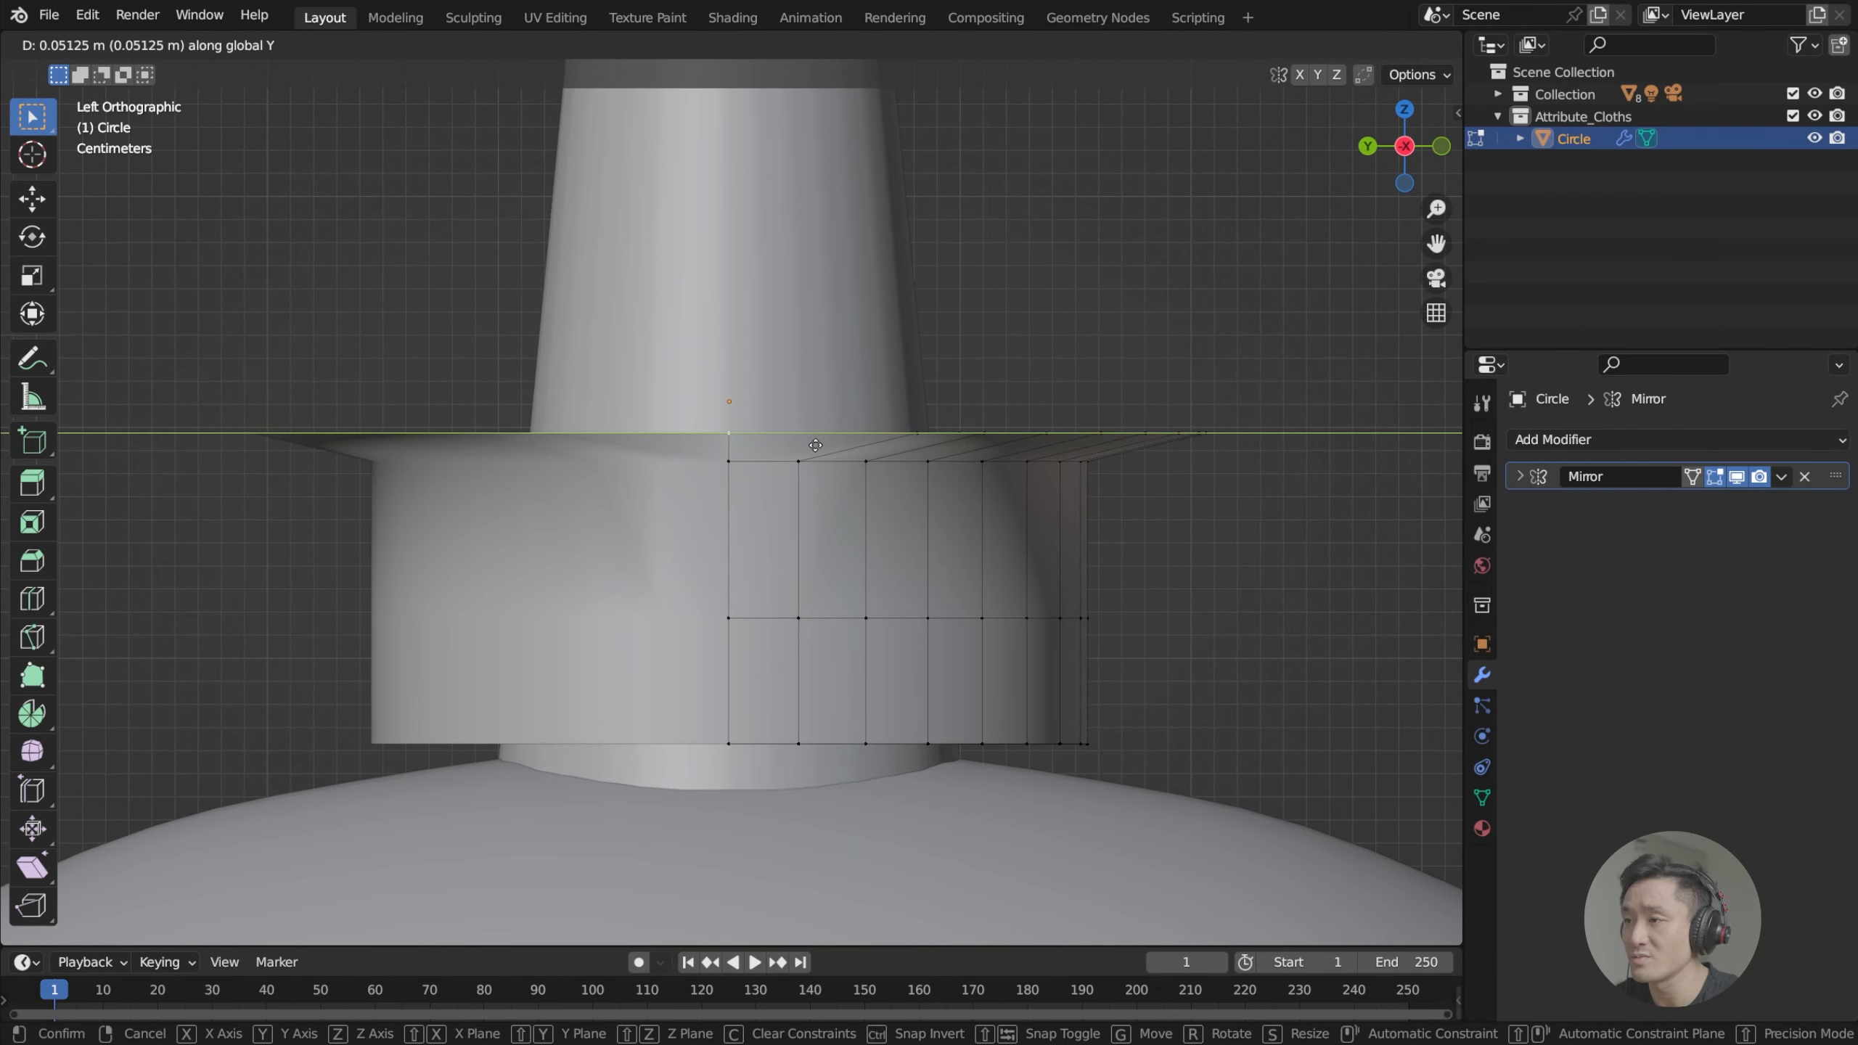
left_click(815, 445)
Move the rim's rear centre vertex backward along global X by about 0.02 m.
middle_click_drag(915, 431, 551, 541)
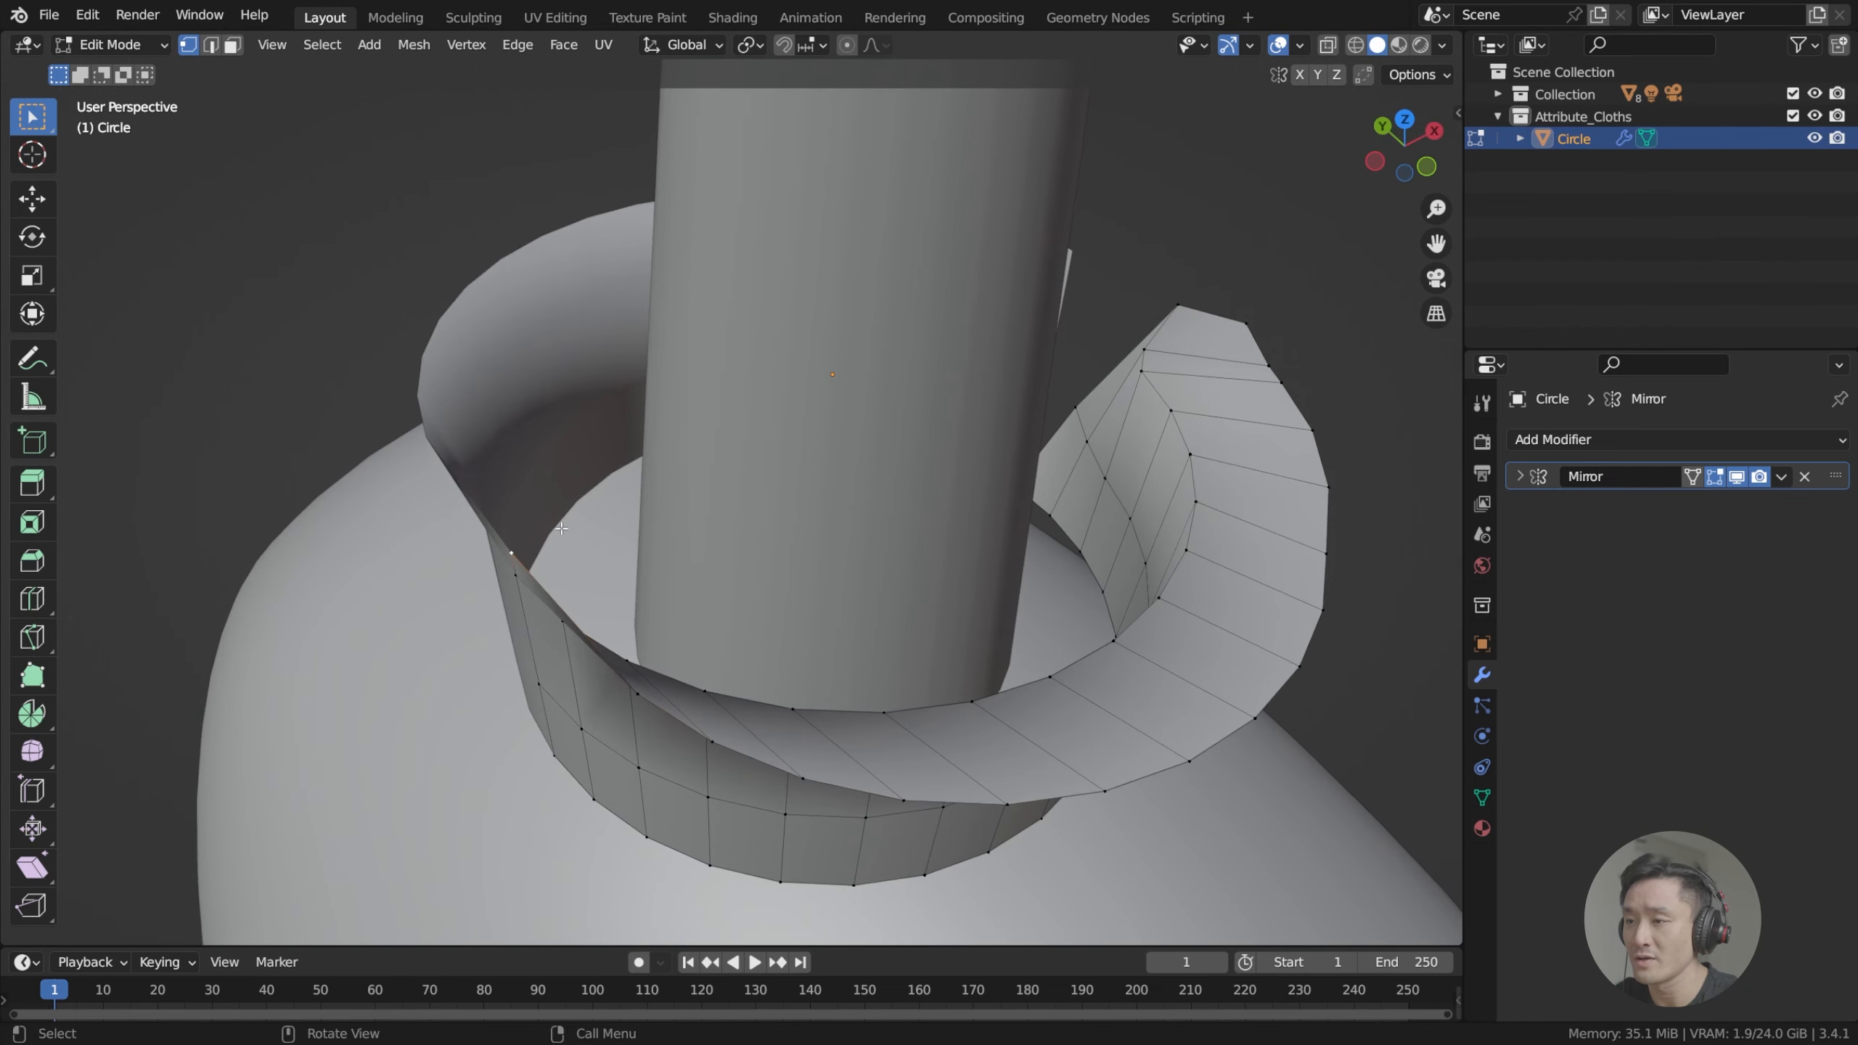
middle_click_drag(632, 479, 840, 455)
key("g")
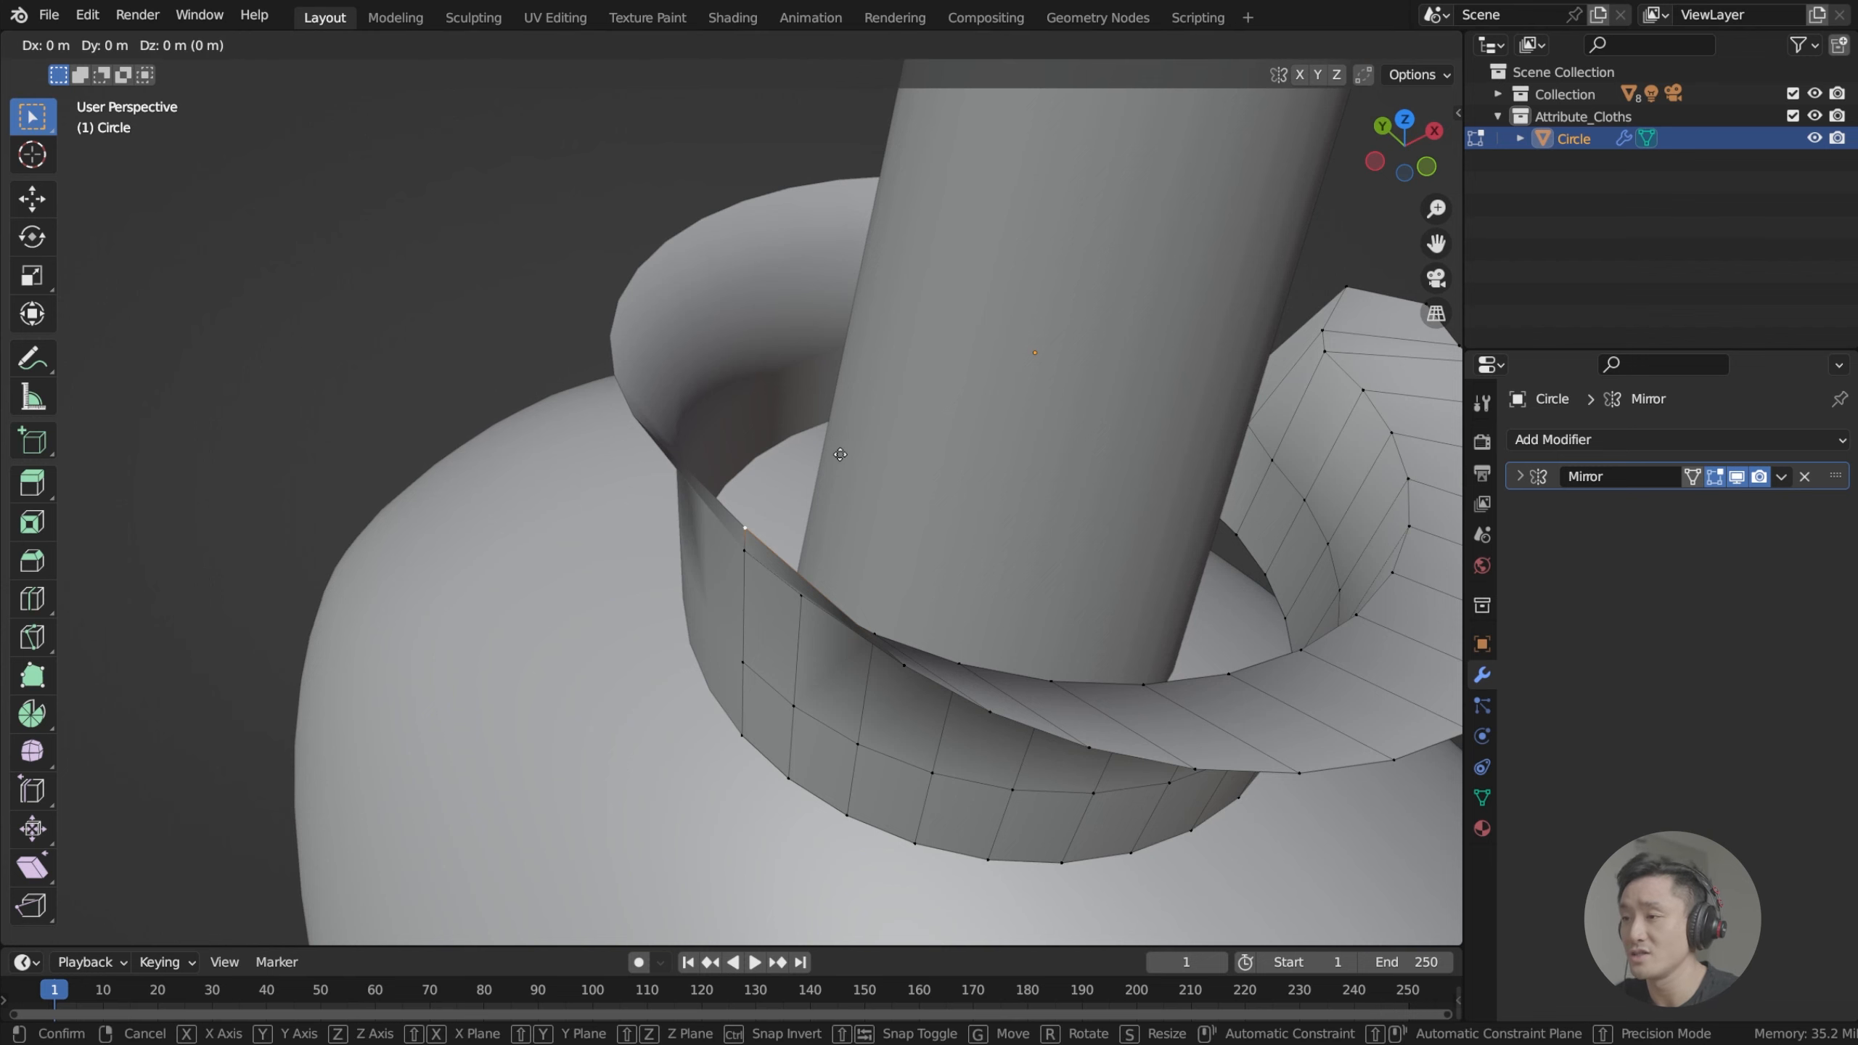
key("x")
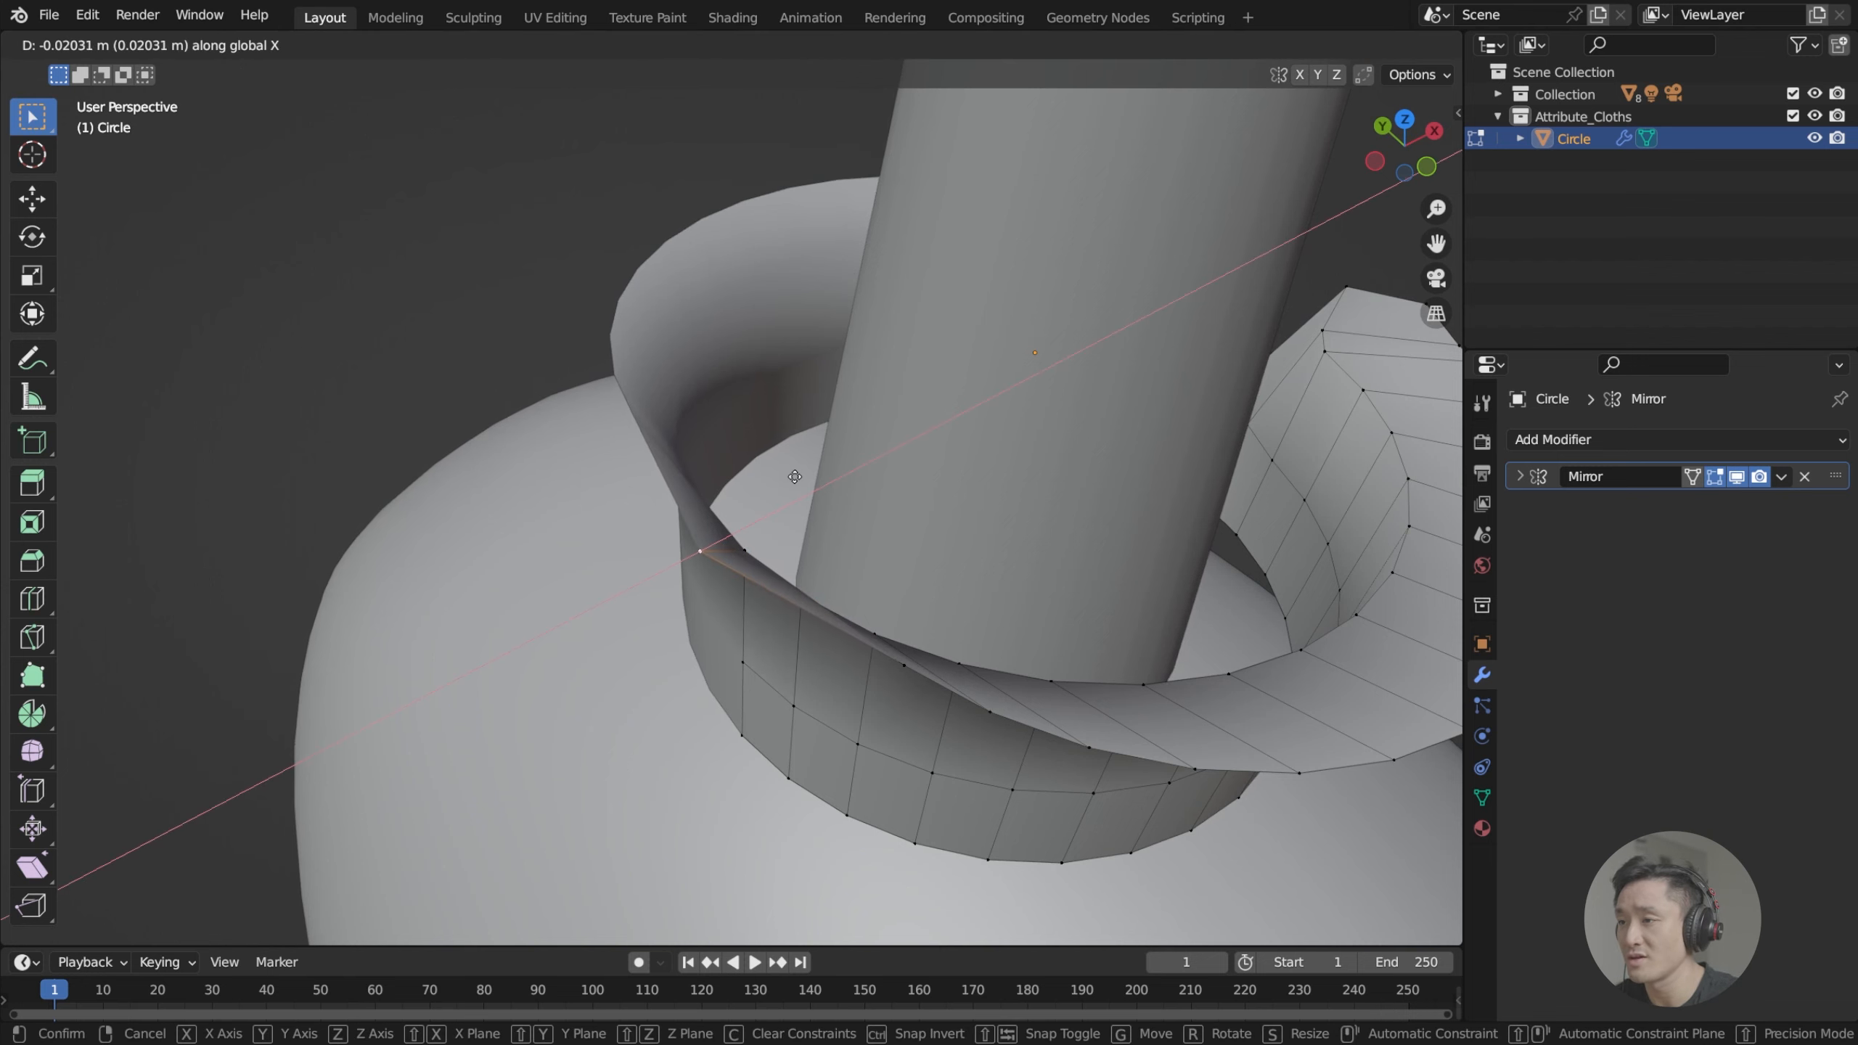
left_click(789, 477)
middle_click_drag(789, 478, 808, 424)
middle_click_drag(848, 532, 720, 578)
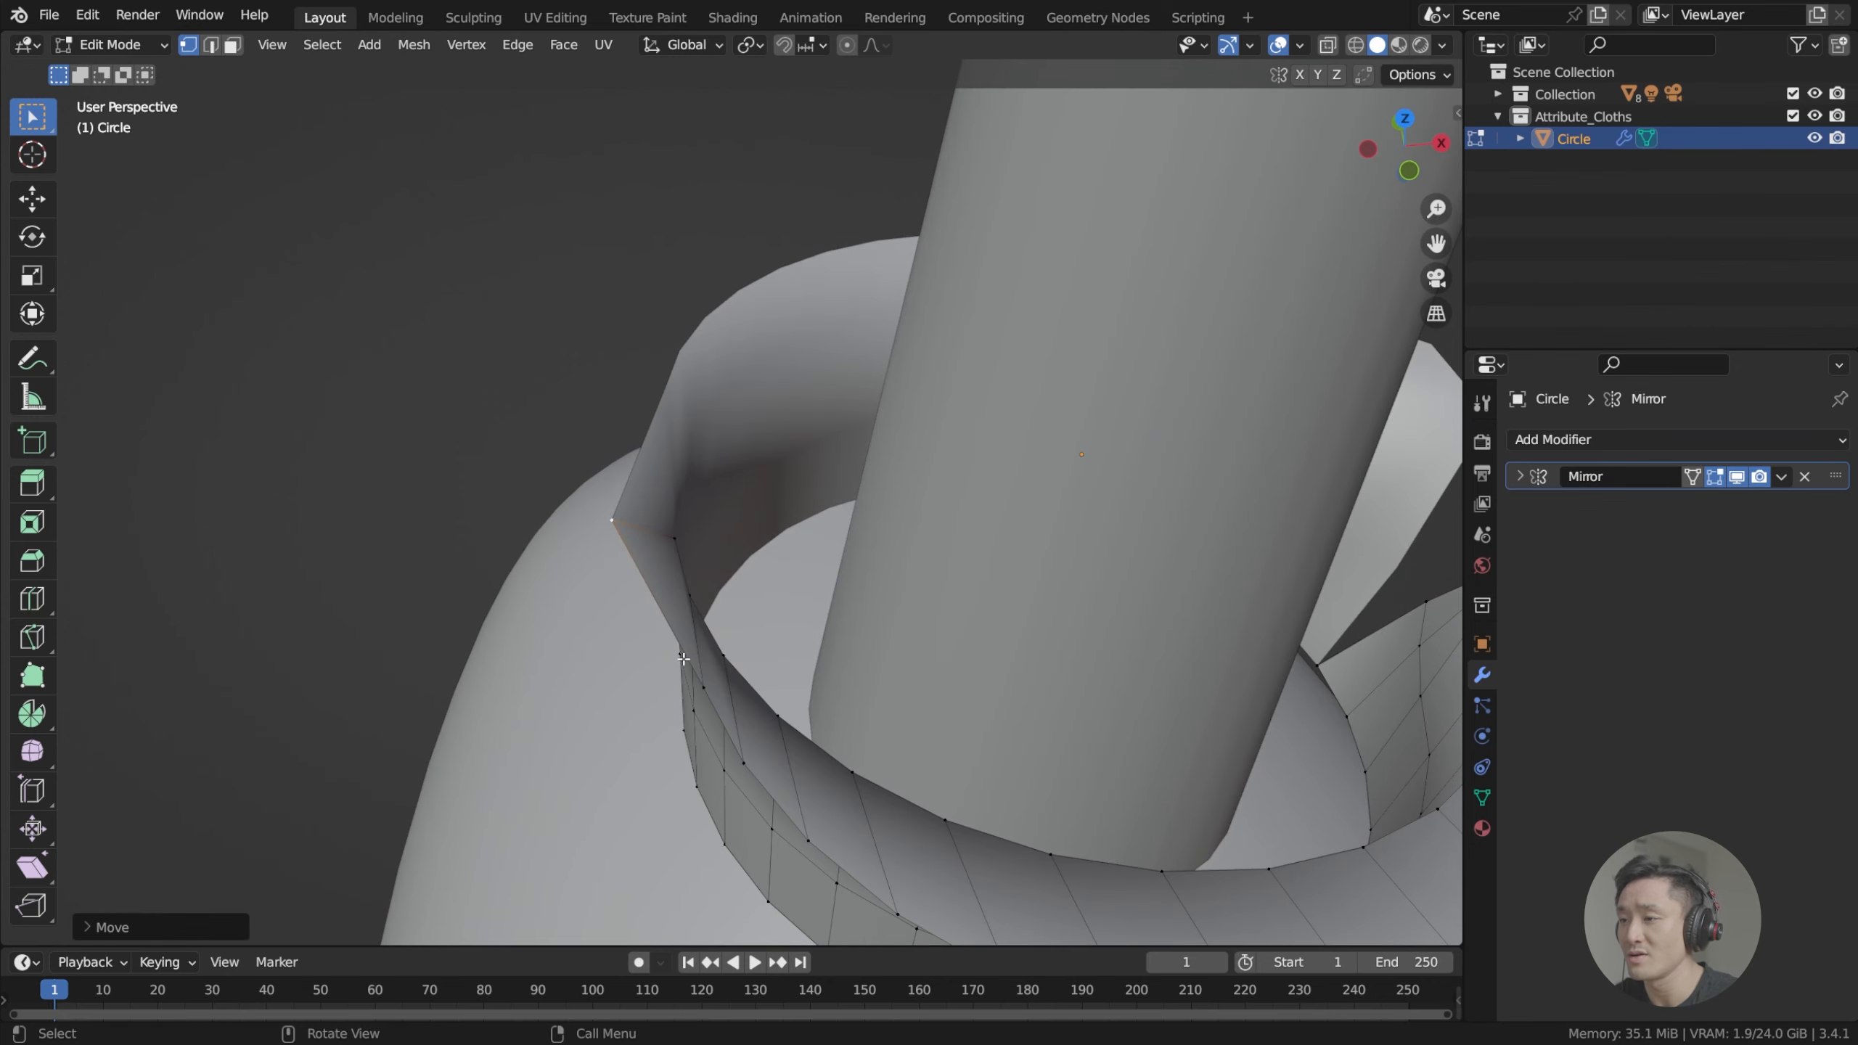
left_click(699, 681, "shift")
key("g")
key("x")
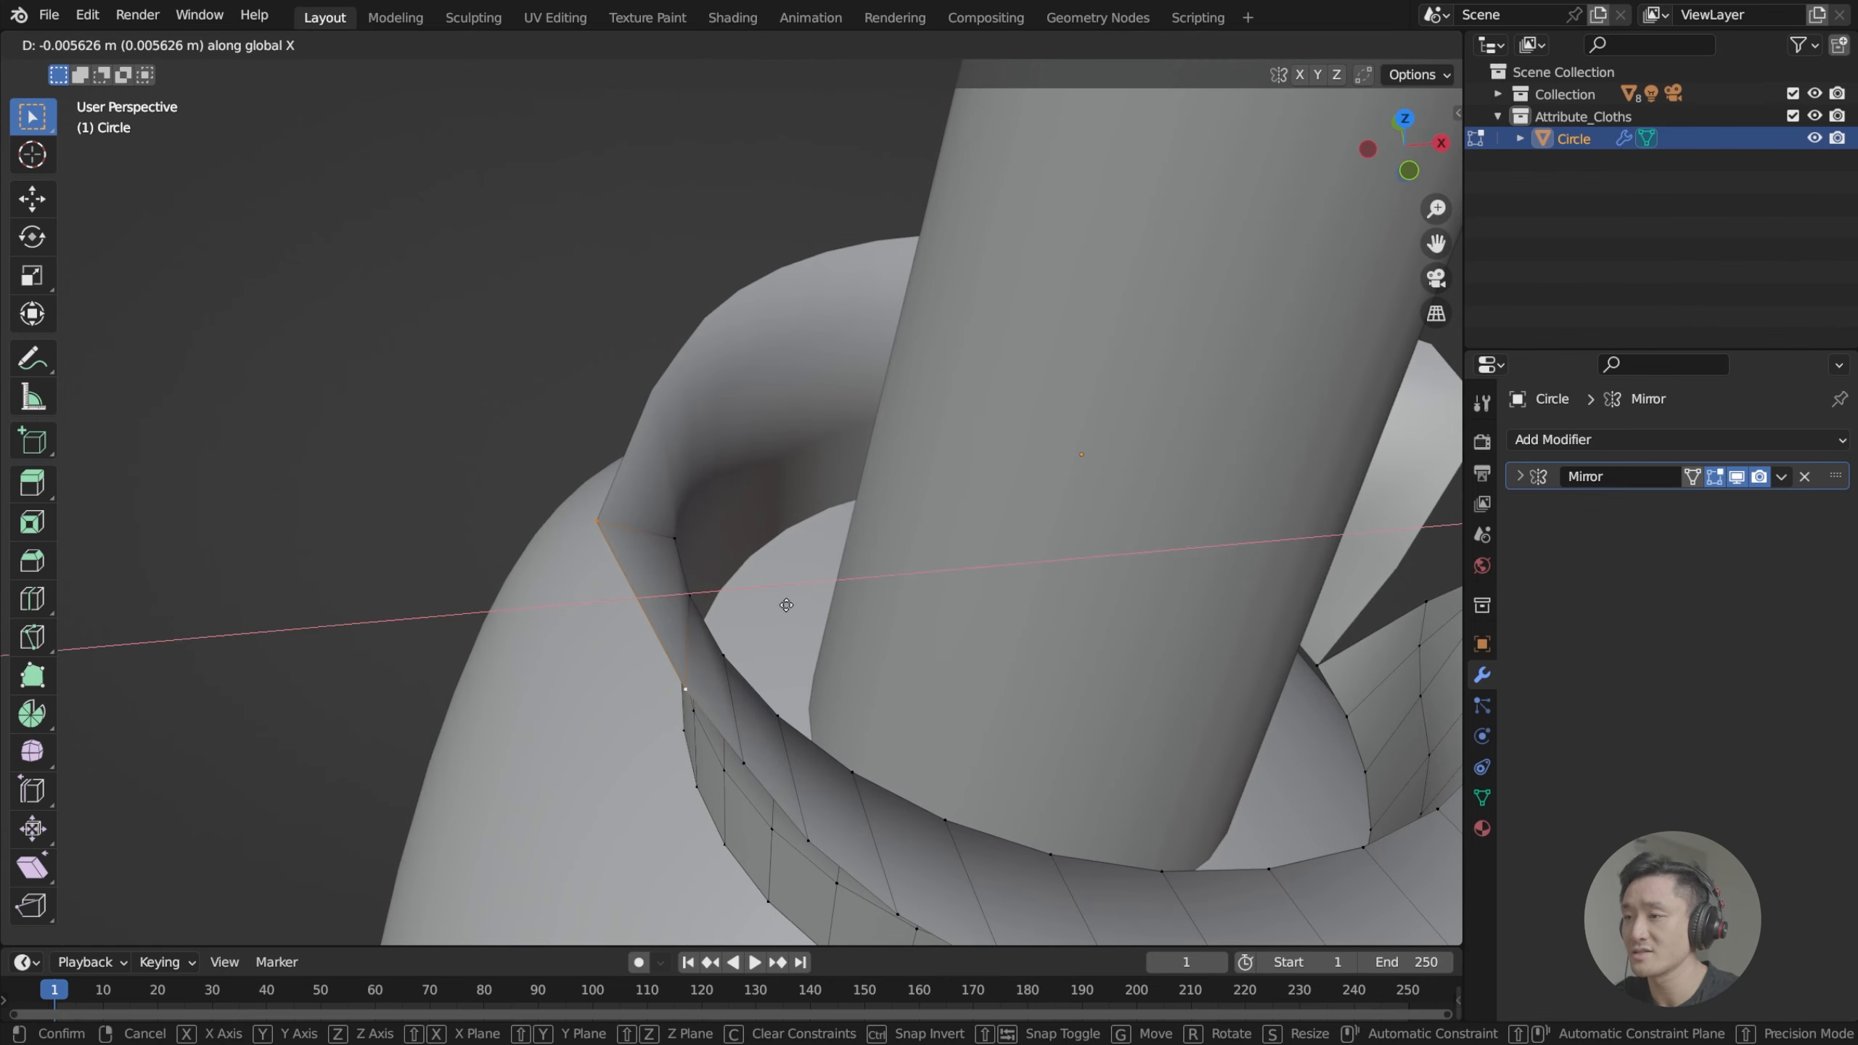
right_click(786, 606)
Move the two outer rim vertices next to the rear centre backward along global X, the first by about 0.007 m.
left_click(785, 608)
key("g")
key("x")
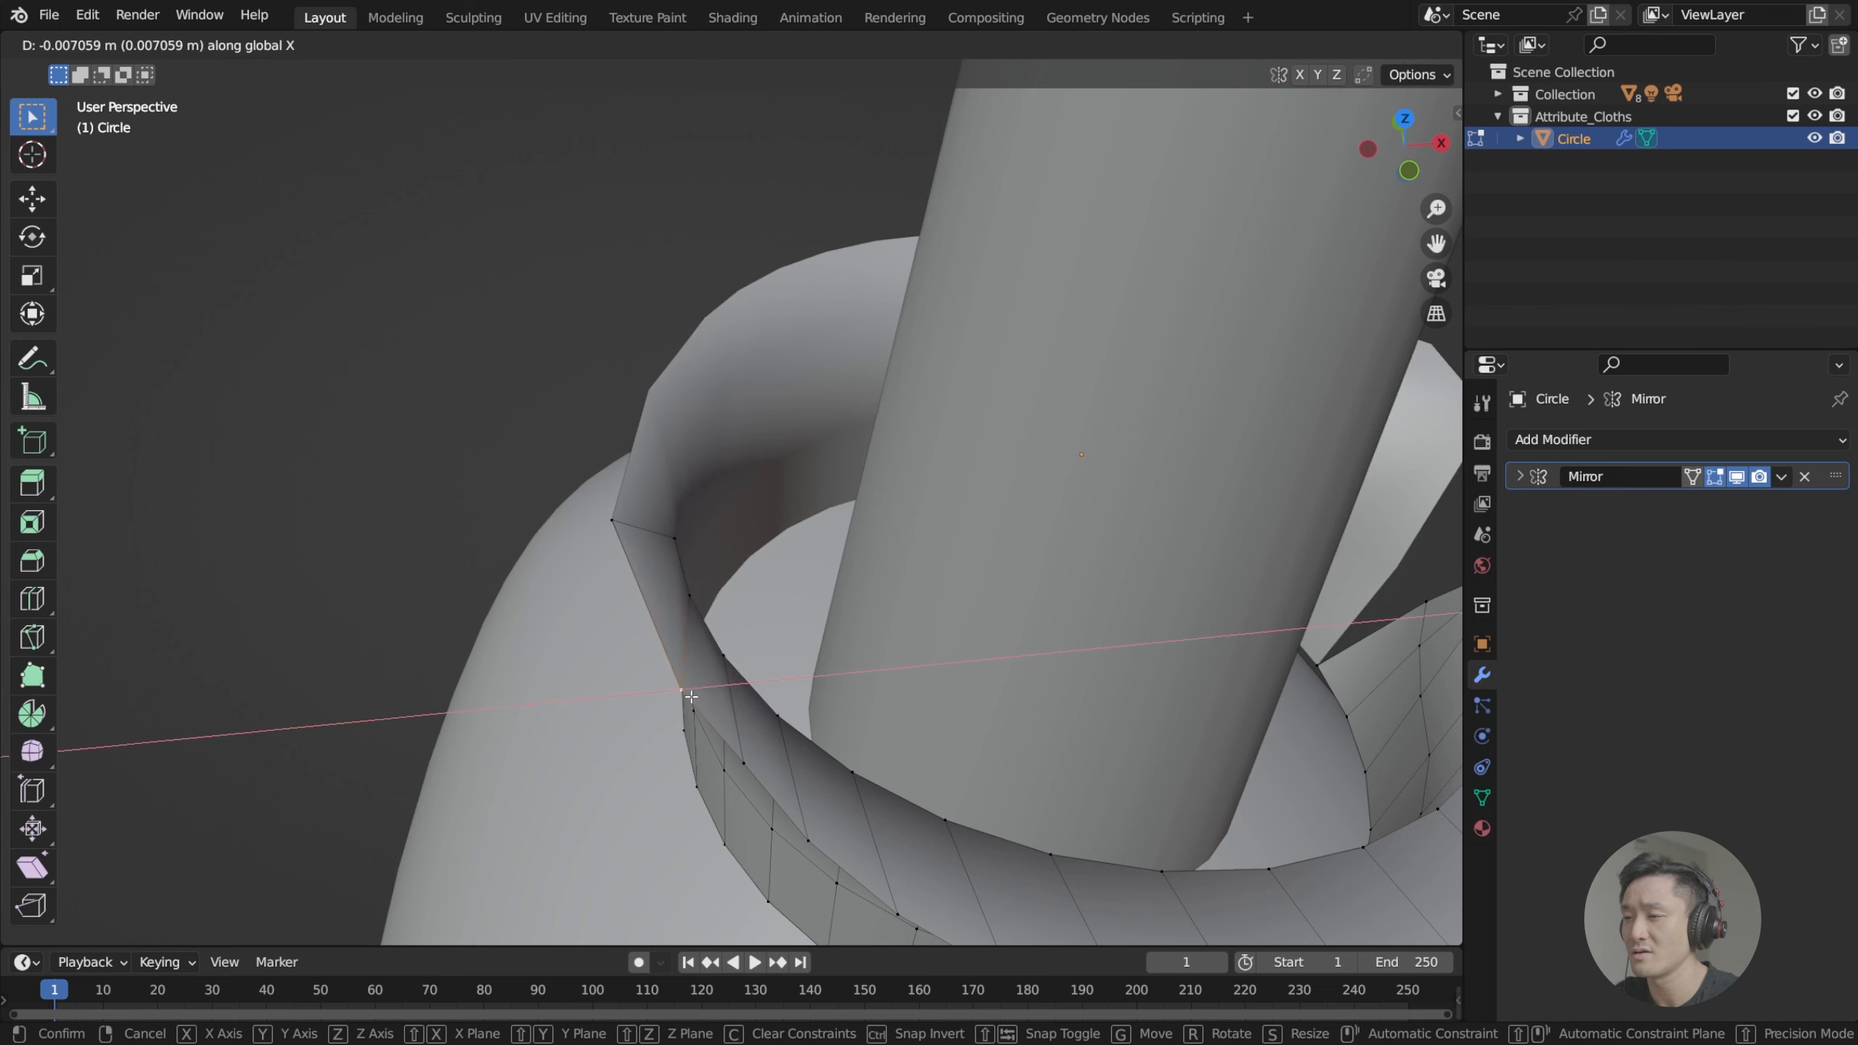
left_click(690, 697)
left_click(742, 761)
key("g")
key("x")
left_click(735, 758)
scroll(850, 618, "down", 5)
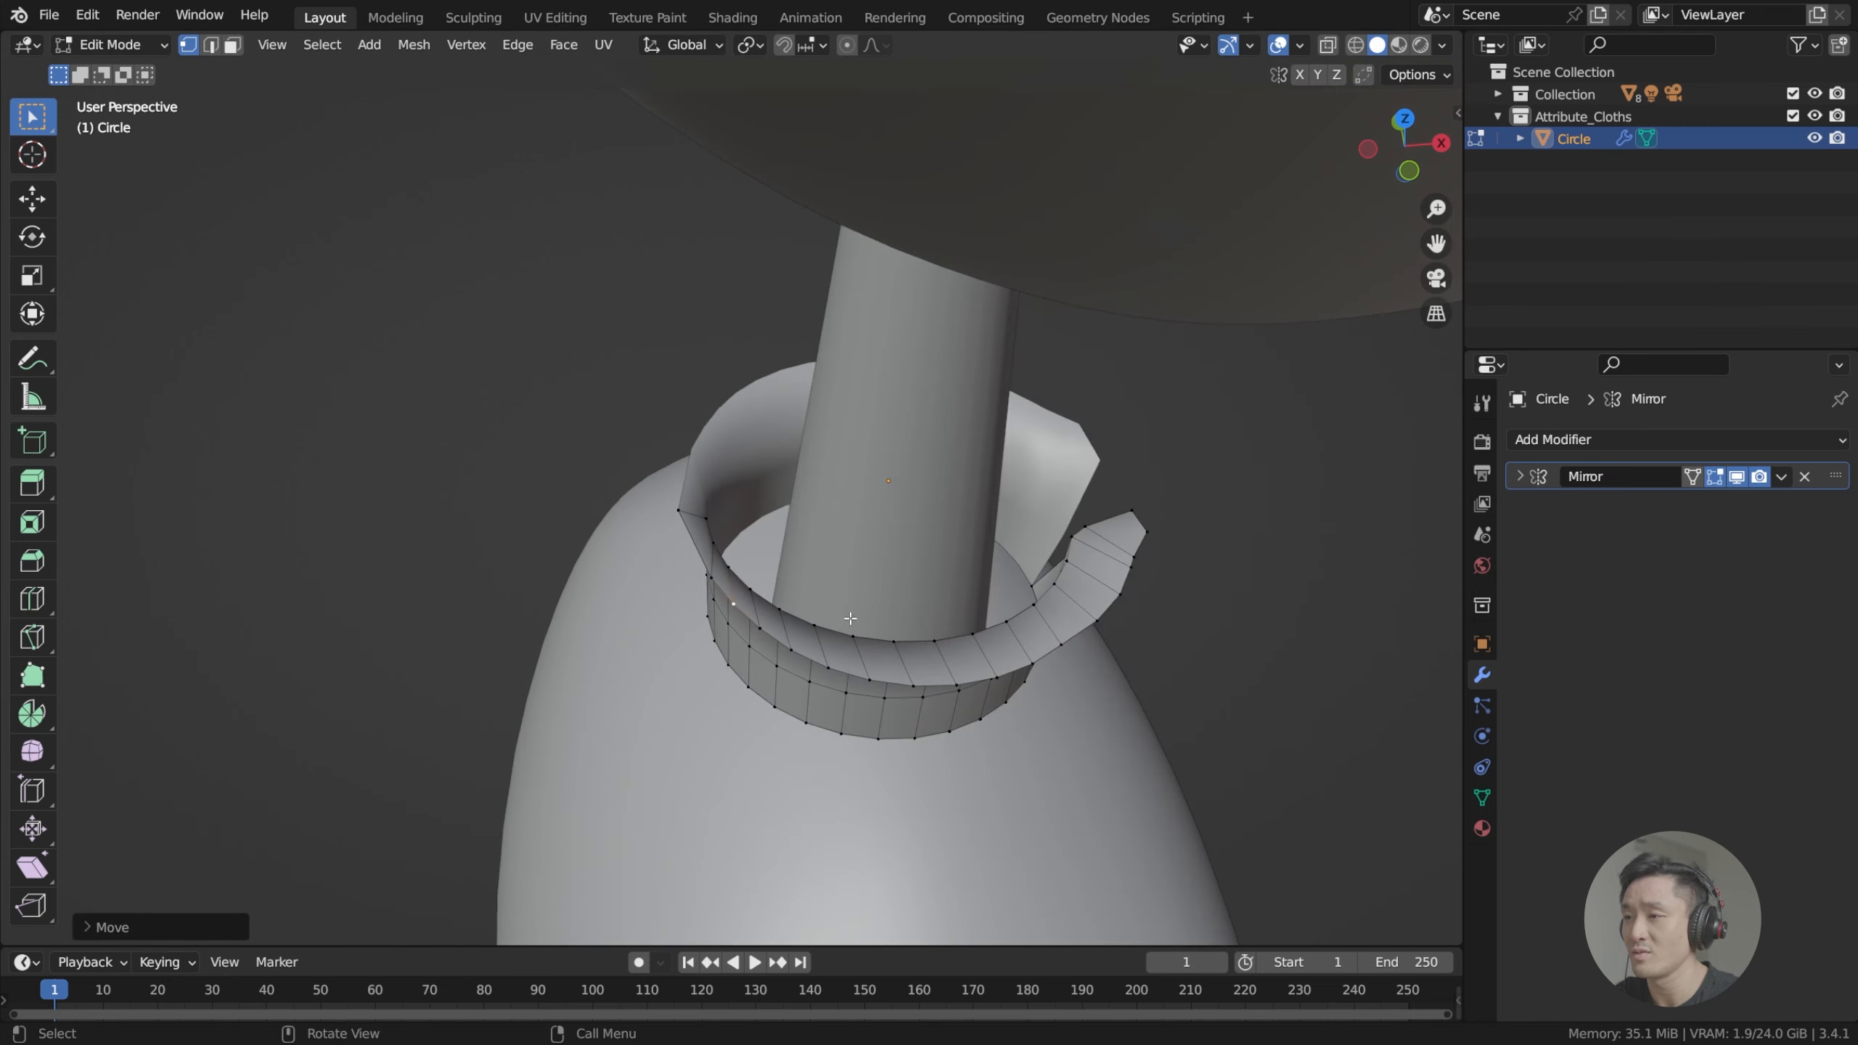
Try to move the rim's rear centre vertex slightly forward along global X.
middle_click_drag(850, 619, 876, 602)
left_click(692, 507)
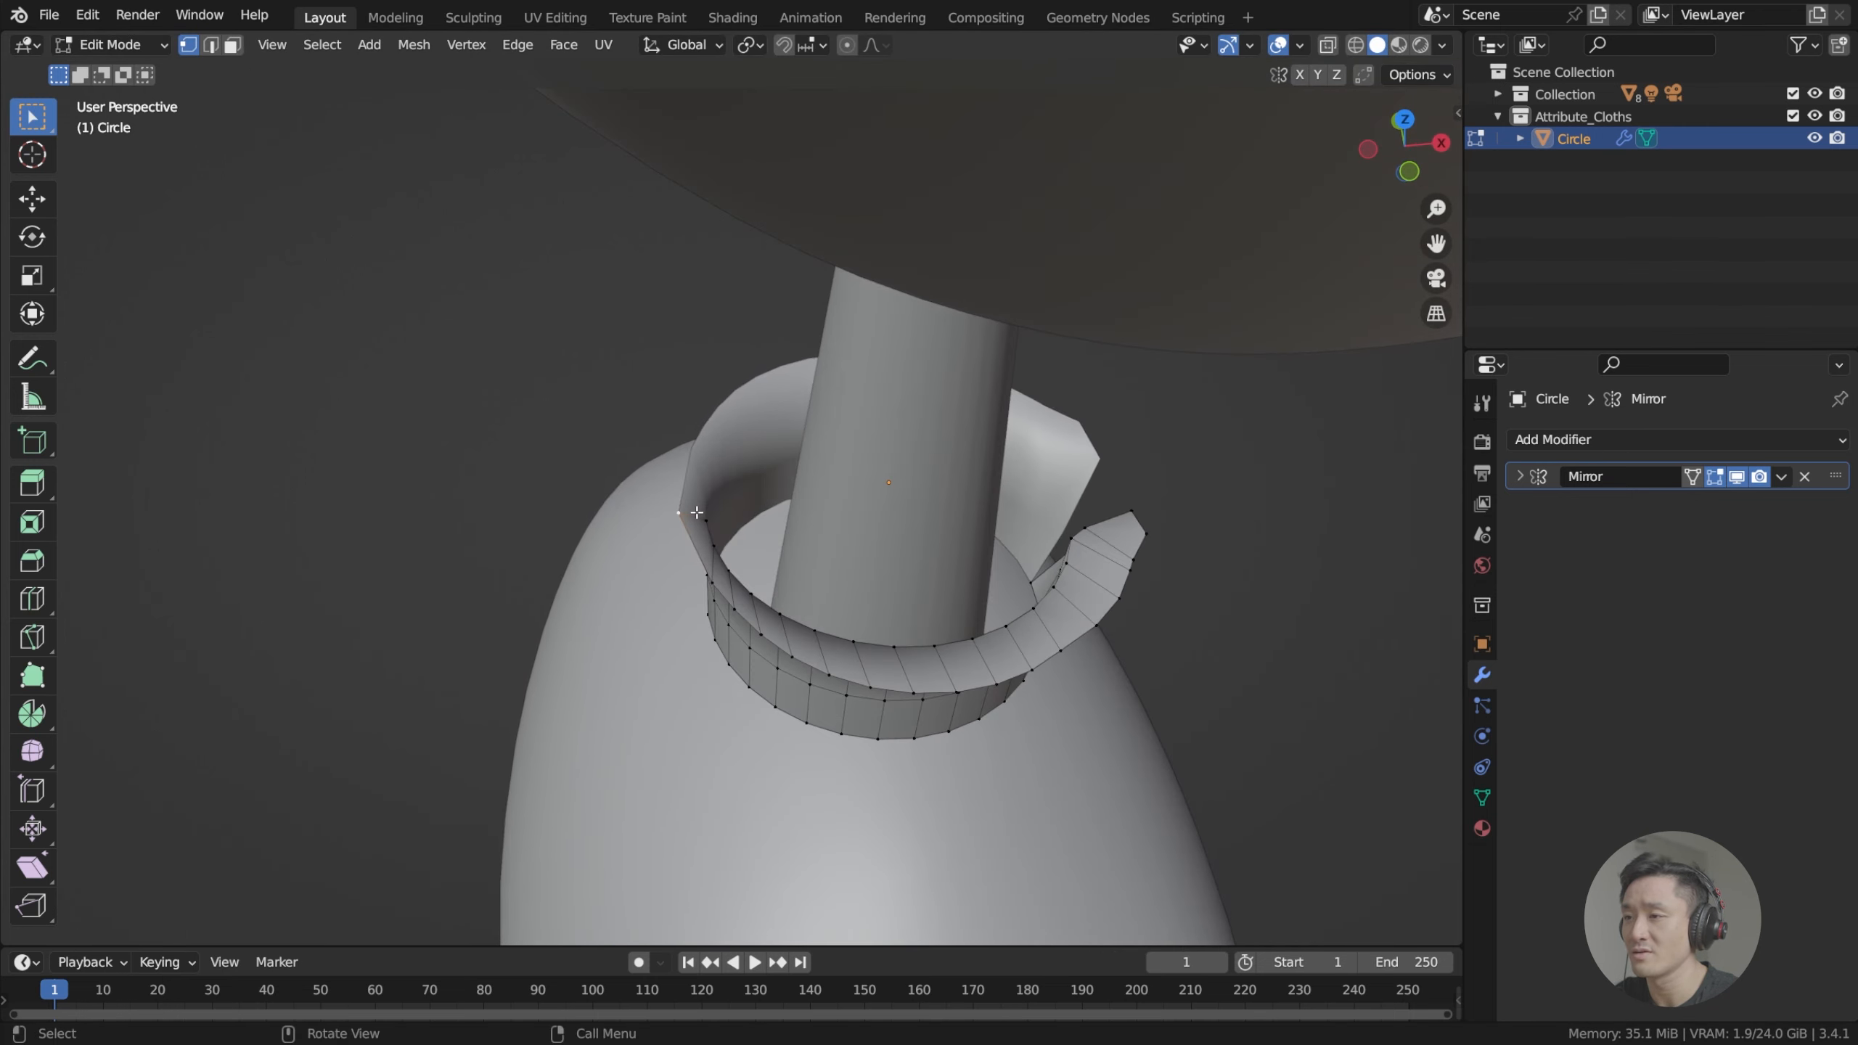
scroll(694, 508, "up", 3)
key("g")
key("x")
left_click(712, 507)
Undo the last move of the rim's rear centre vertex.
middle_click_drag(711, 508, 859, 559)
scroll(740, 613, "up", 7)
scroll(740, 613, "down", 3)
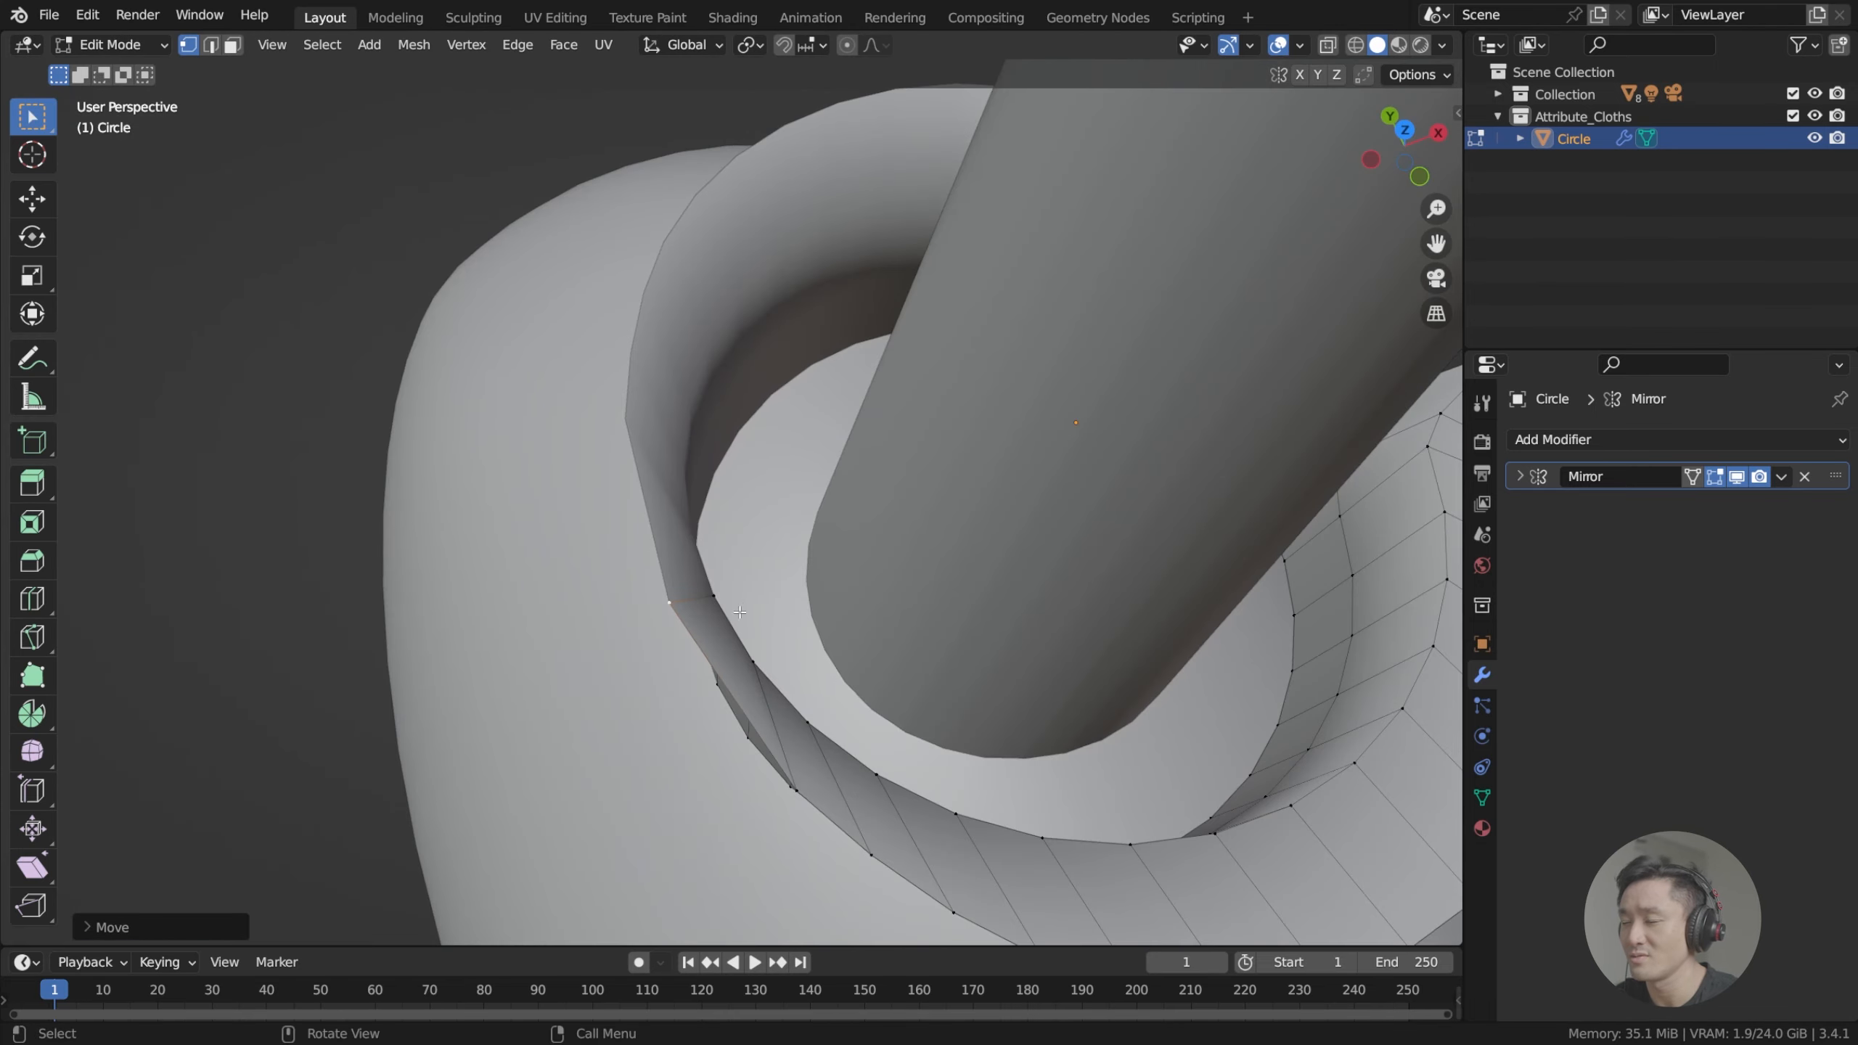
key("g")
key("x")
right_click(730, 609)
key("ctrl+z")
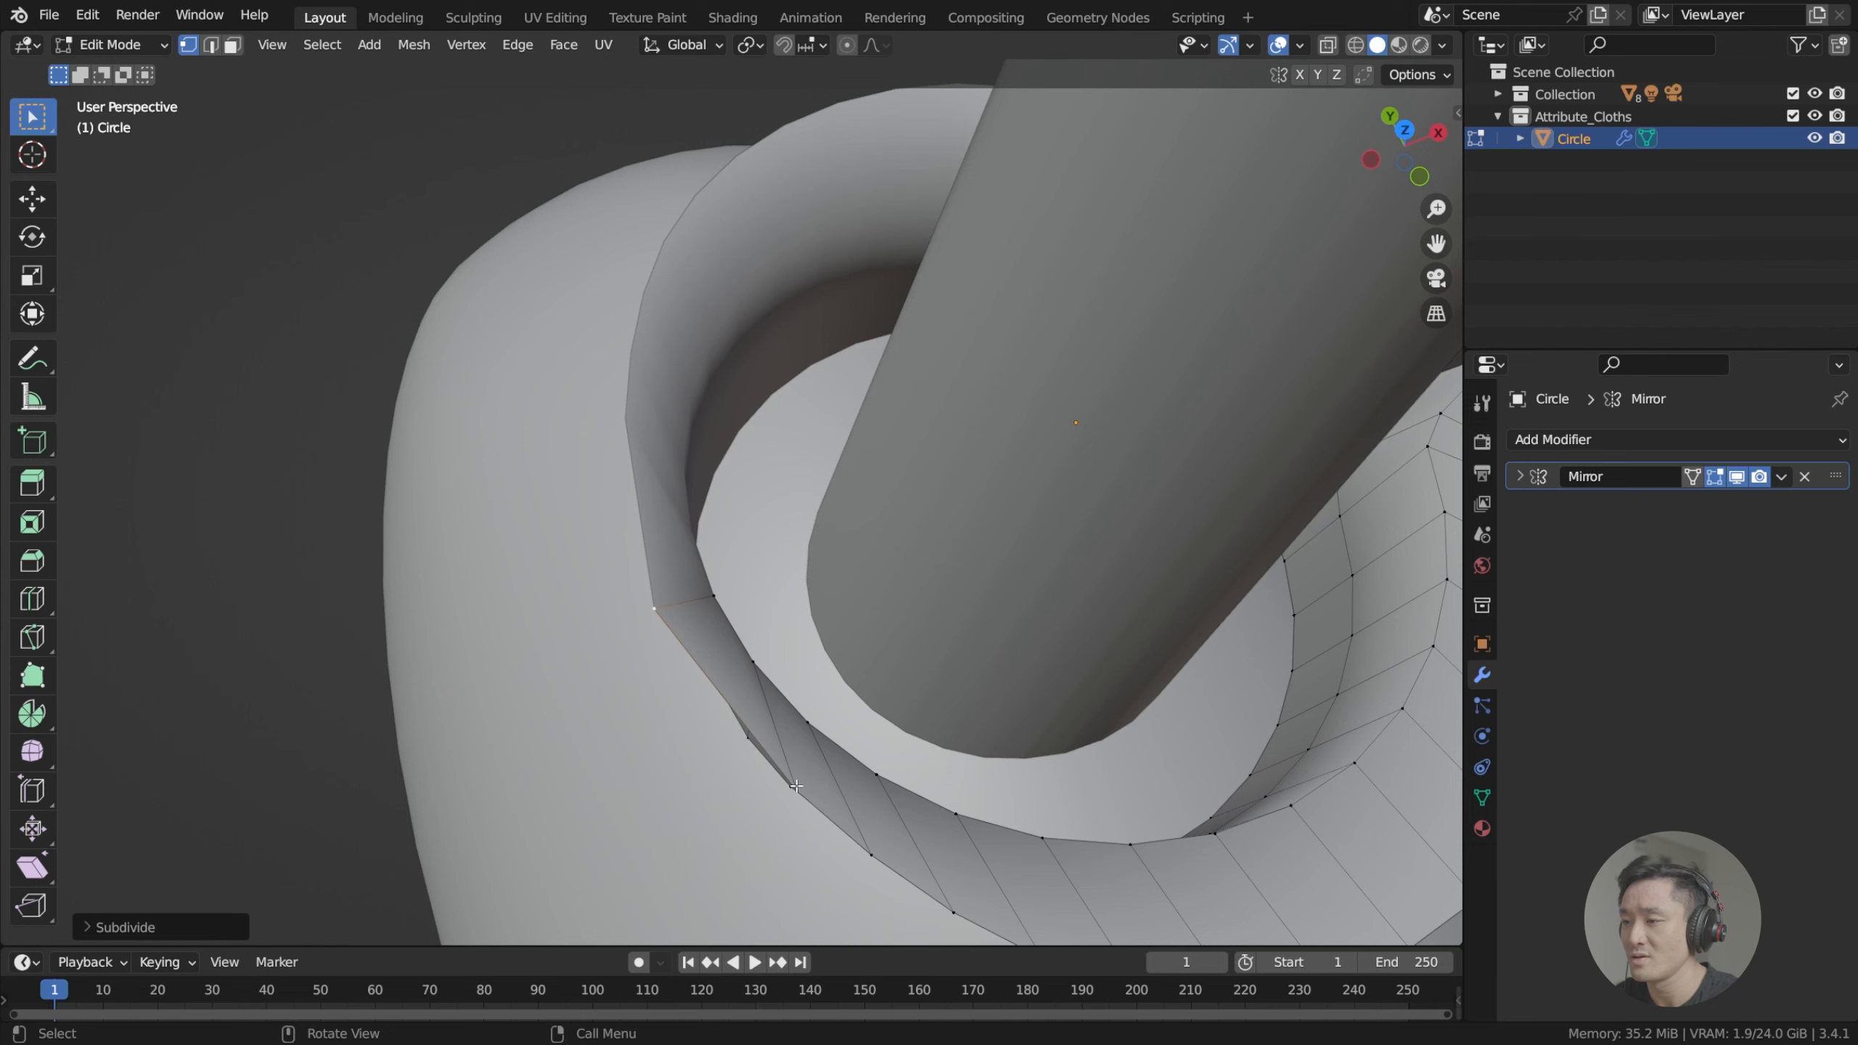
Move two more outer rim vertices near the rear slightly backward along global X to round the rim.
left_click(796, 786)
key("g")
key("x")
left_click(789, 790)
key("x")
key("Escape")
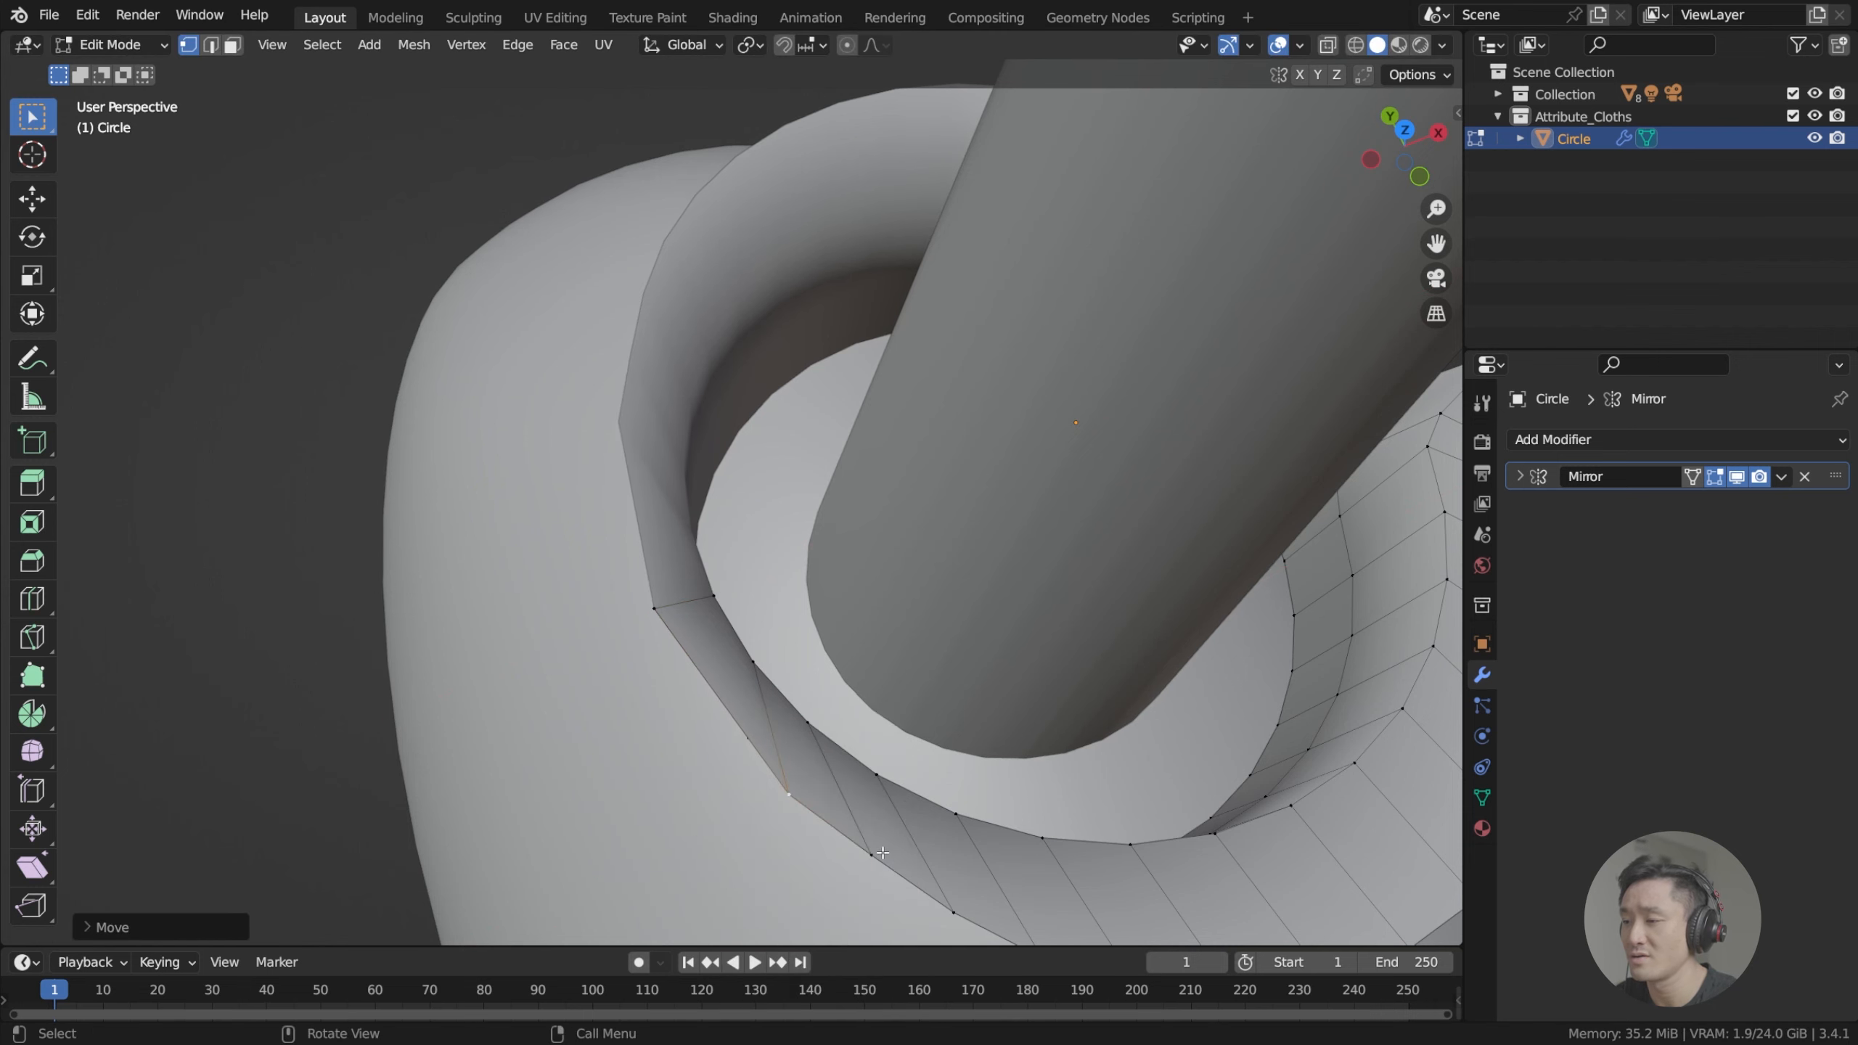
left_click(882, 853)
key("g")
key("x")
left_click(866, 856)
Select the whole outer rim edge loop and raise it vertically in the right view to lift the collar's flare.
middle_click_drag(971, 695, 449, 480)
scroll(657, 488, "down", 5)
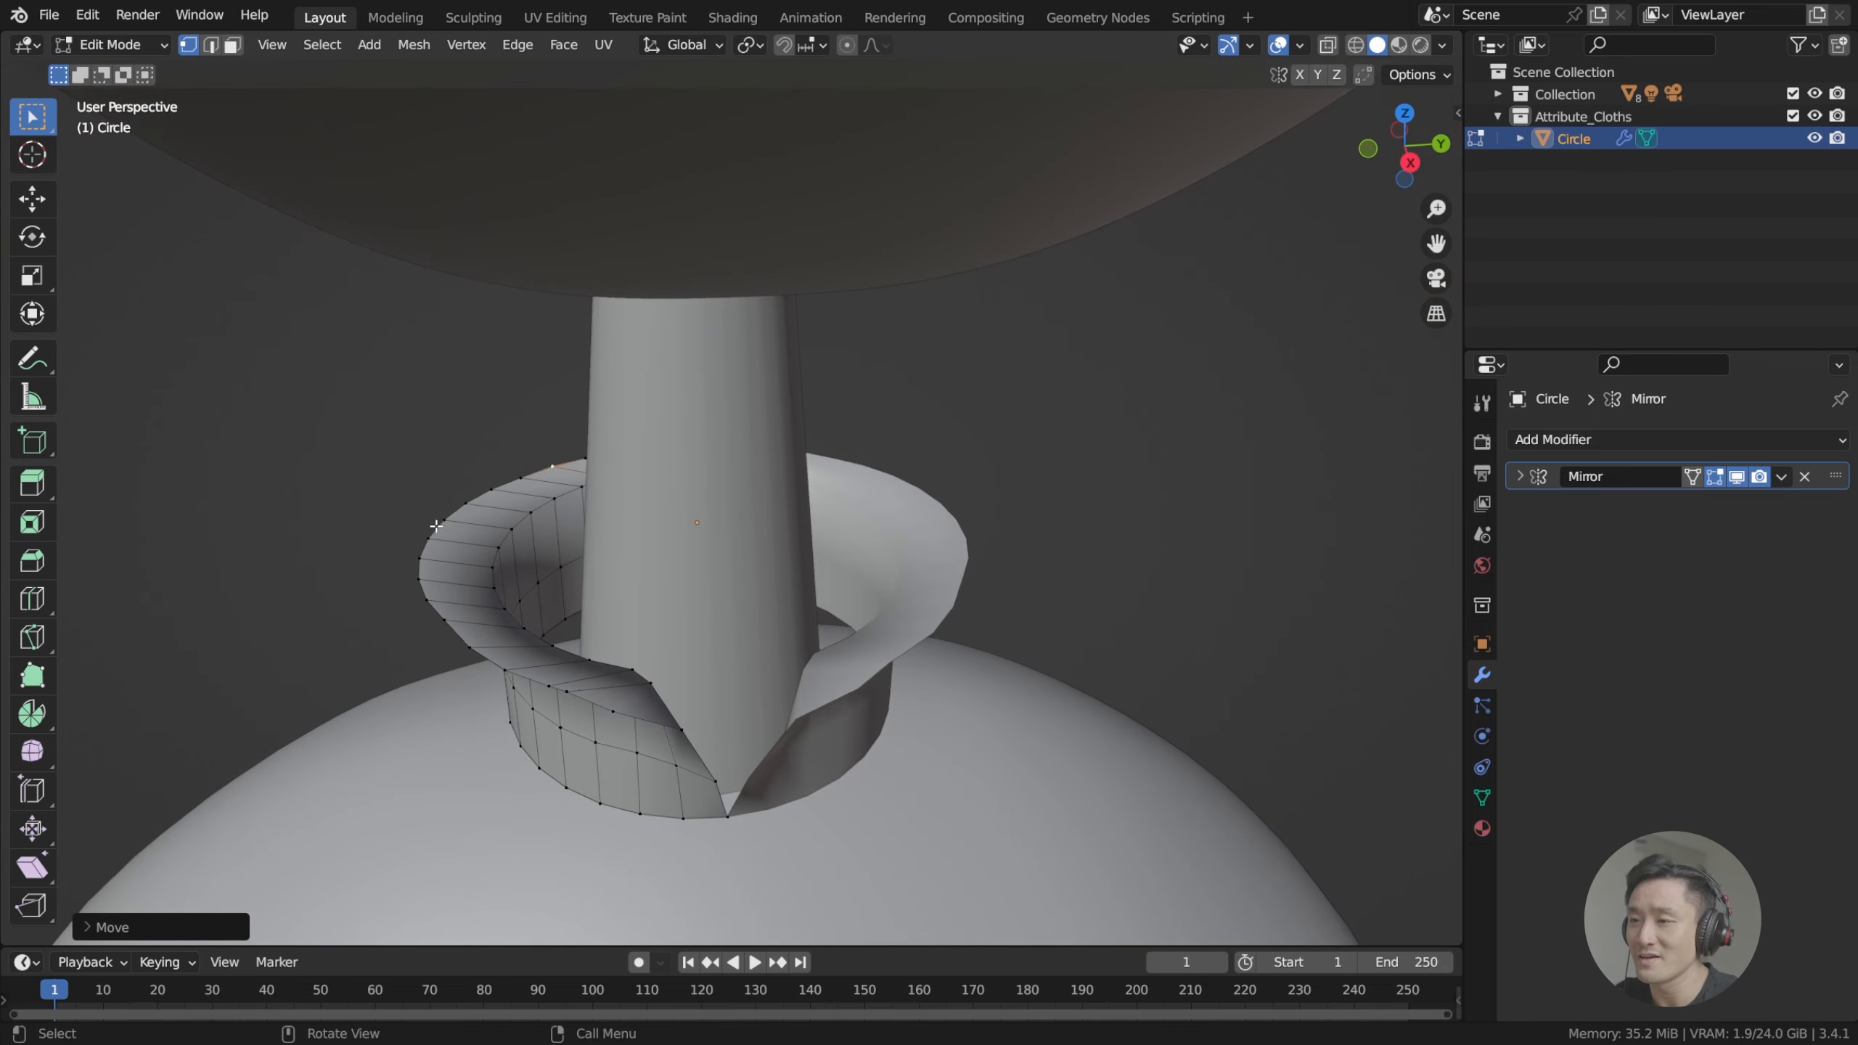
left_click(448, 549, "alt")
middle_click_drag(448, 549, 505, 427)
key("g")
key("x")
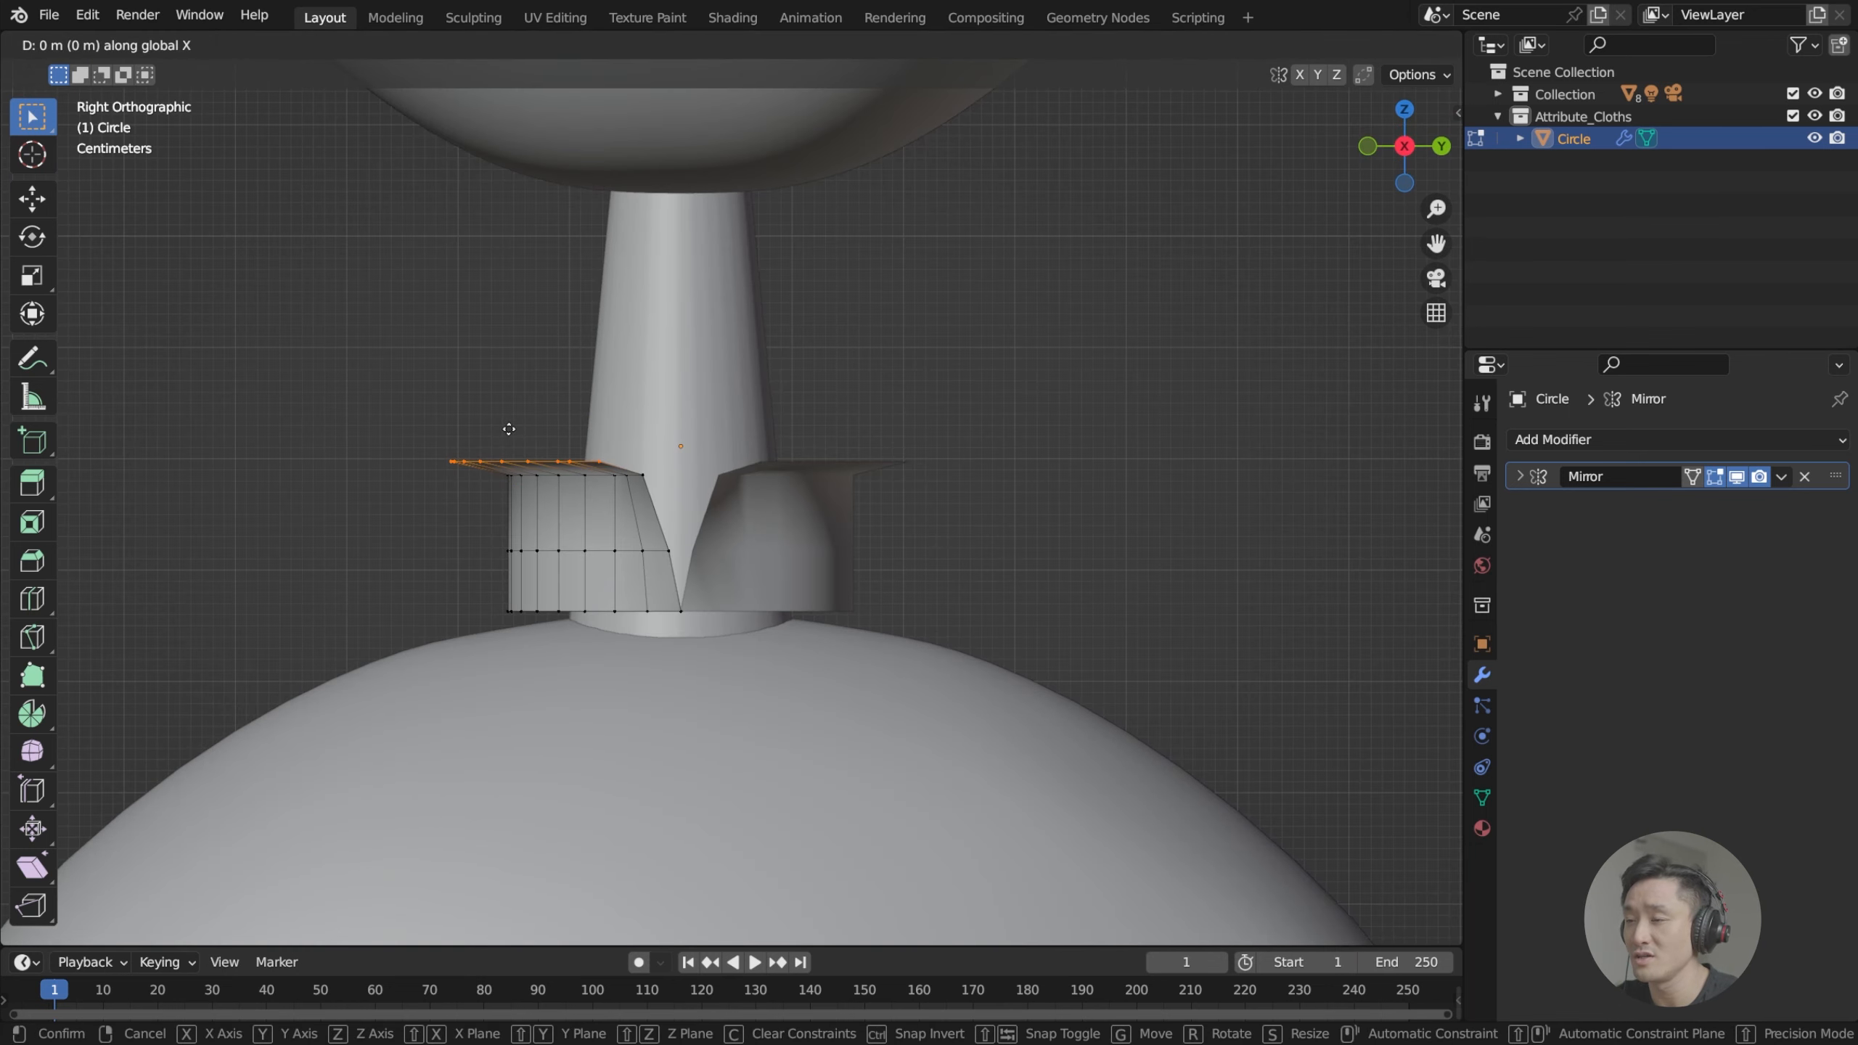
left_click(512, 374)
middle_click_drag(512, 374, 725, 447)
right_click(700, 447)
scroll(672, 390, "down", 7)
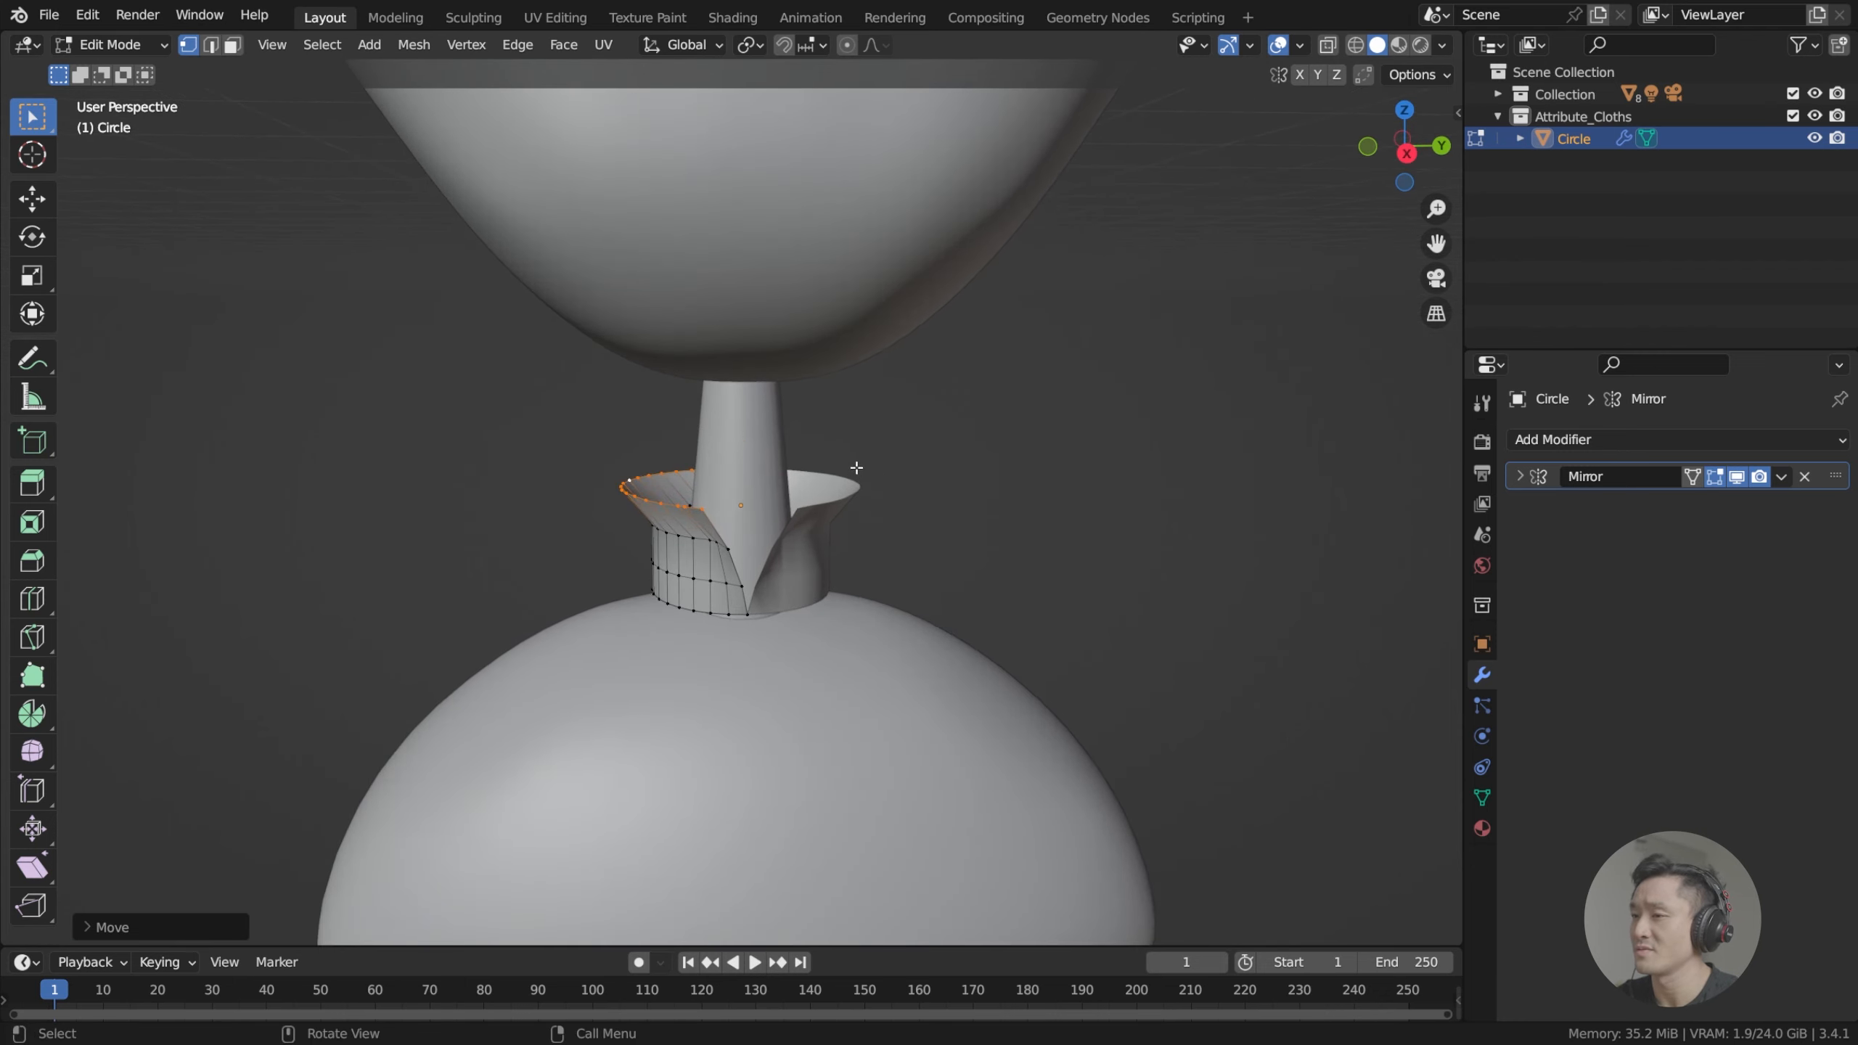
Add a Subdivision Surface modifier to the collar below the Mirror modifier and inspect the smoothed shape.
scroll(856, 468, "up", 3)
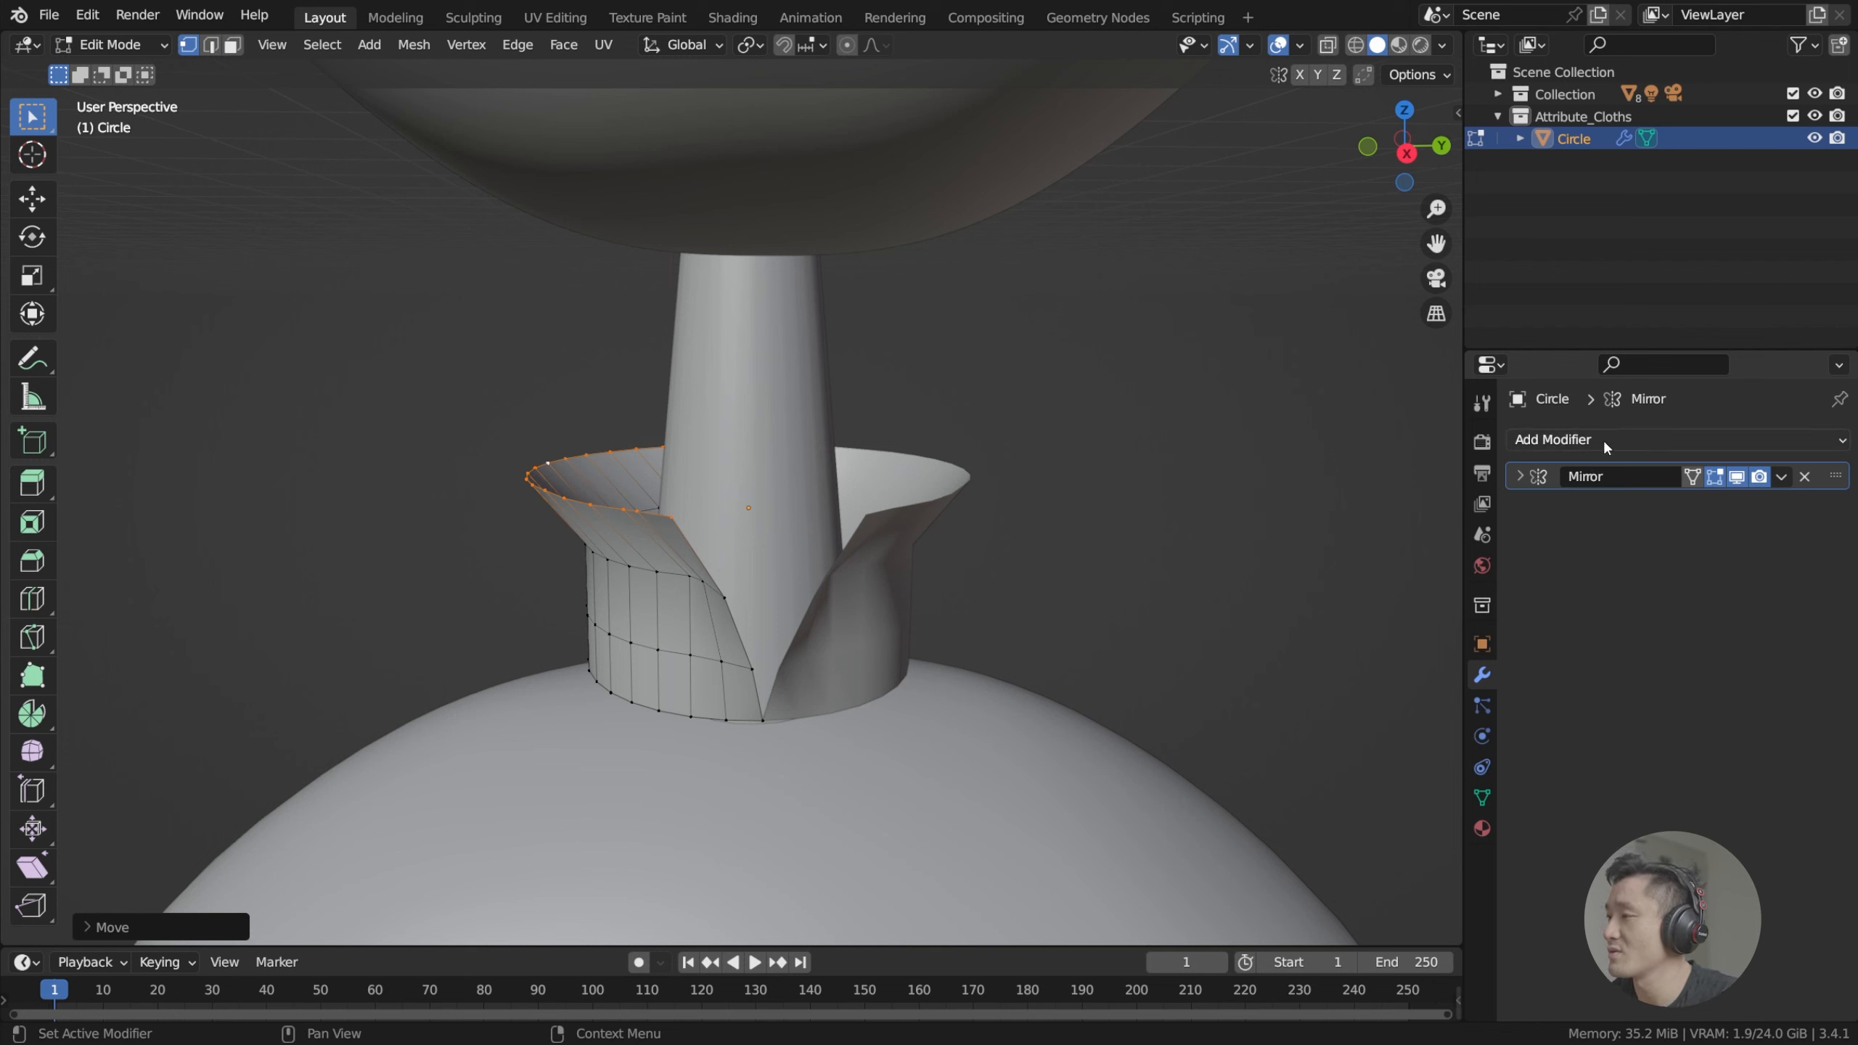
left_click(1543, 444)
left_click(1543, 443)
left_click(1545, 442)
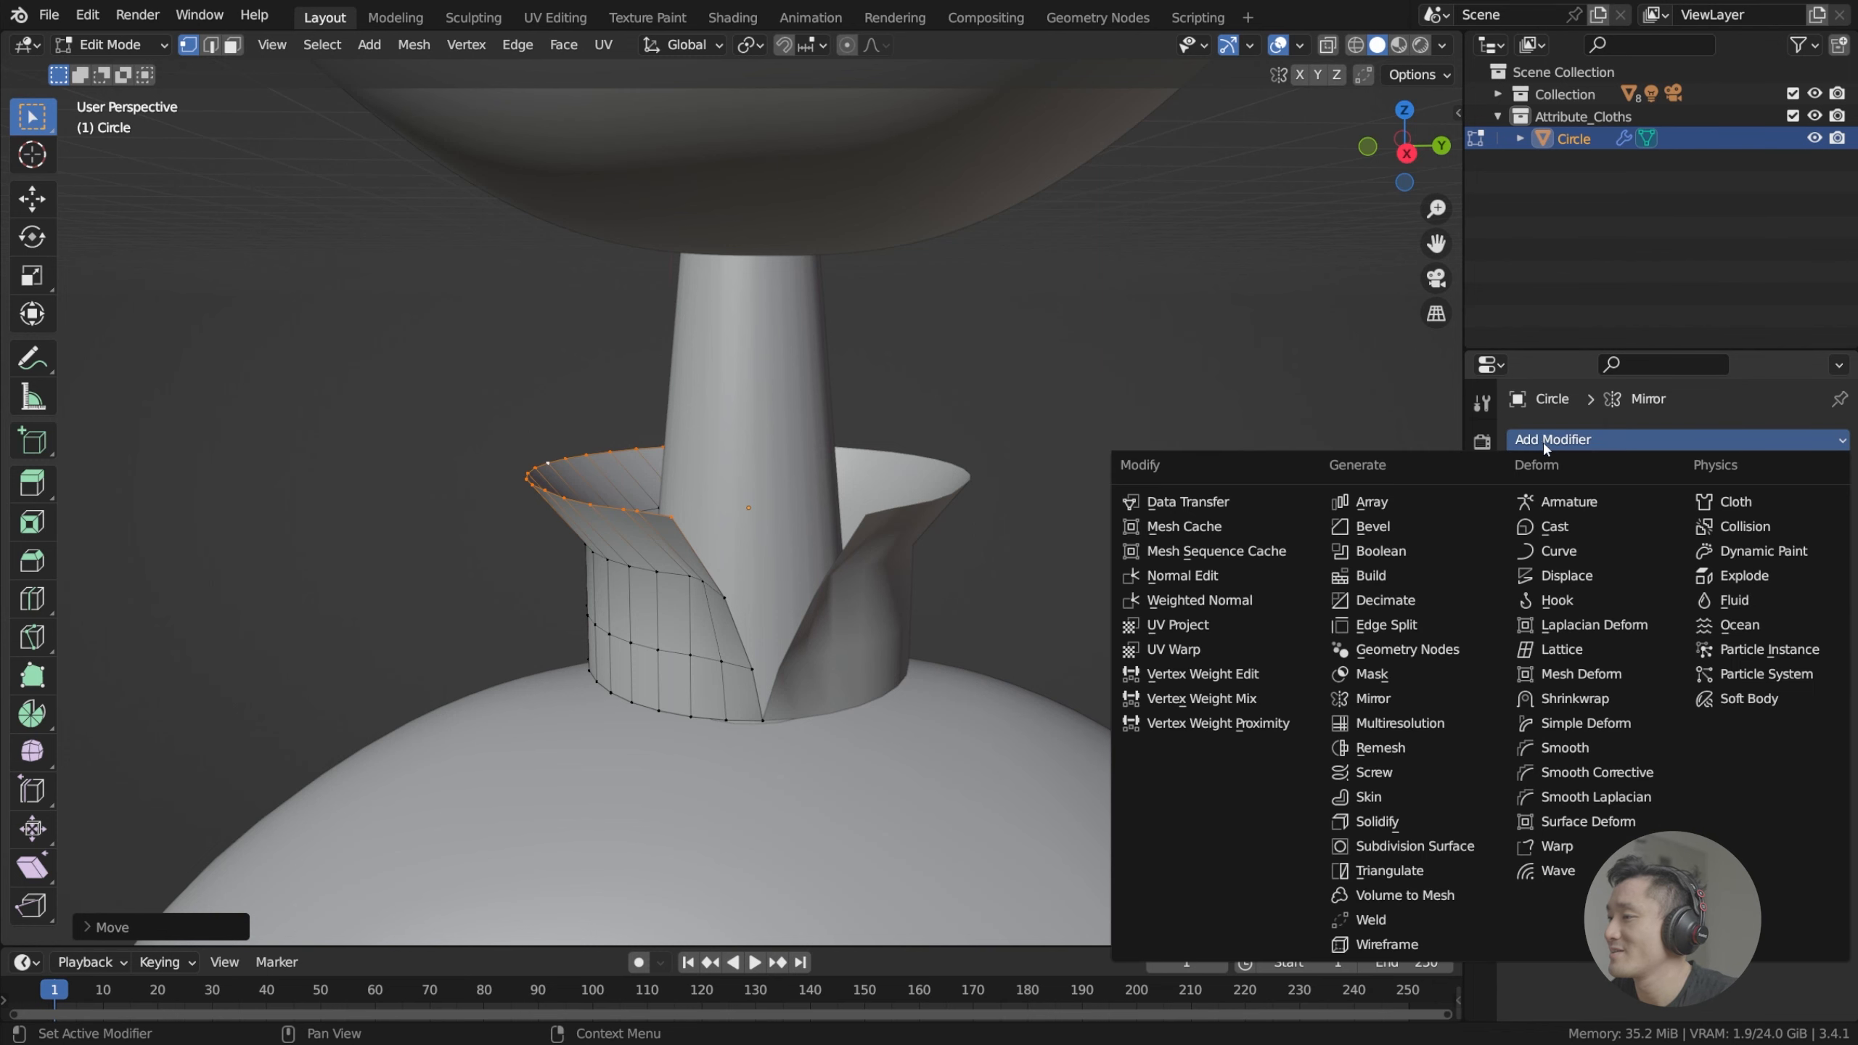
left_click(1426, 848)
mouse_move(907, 563)
middle_mouse_down()
mouse_move(904, 513)
mouse_move(1061, 519)
mouse_move(925, 514)
mouse_move(741, 581)
mouse_move(914, 543)
middle_mouse_up()
scroll(854, 547, "down", 4)
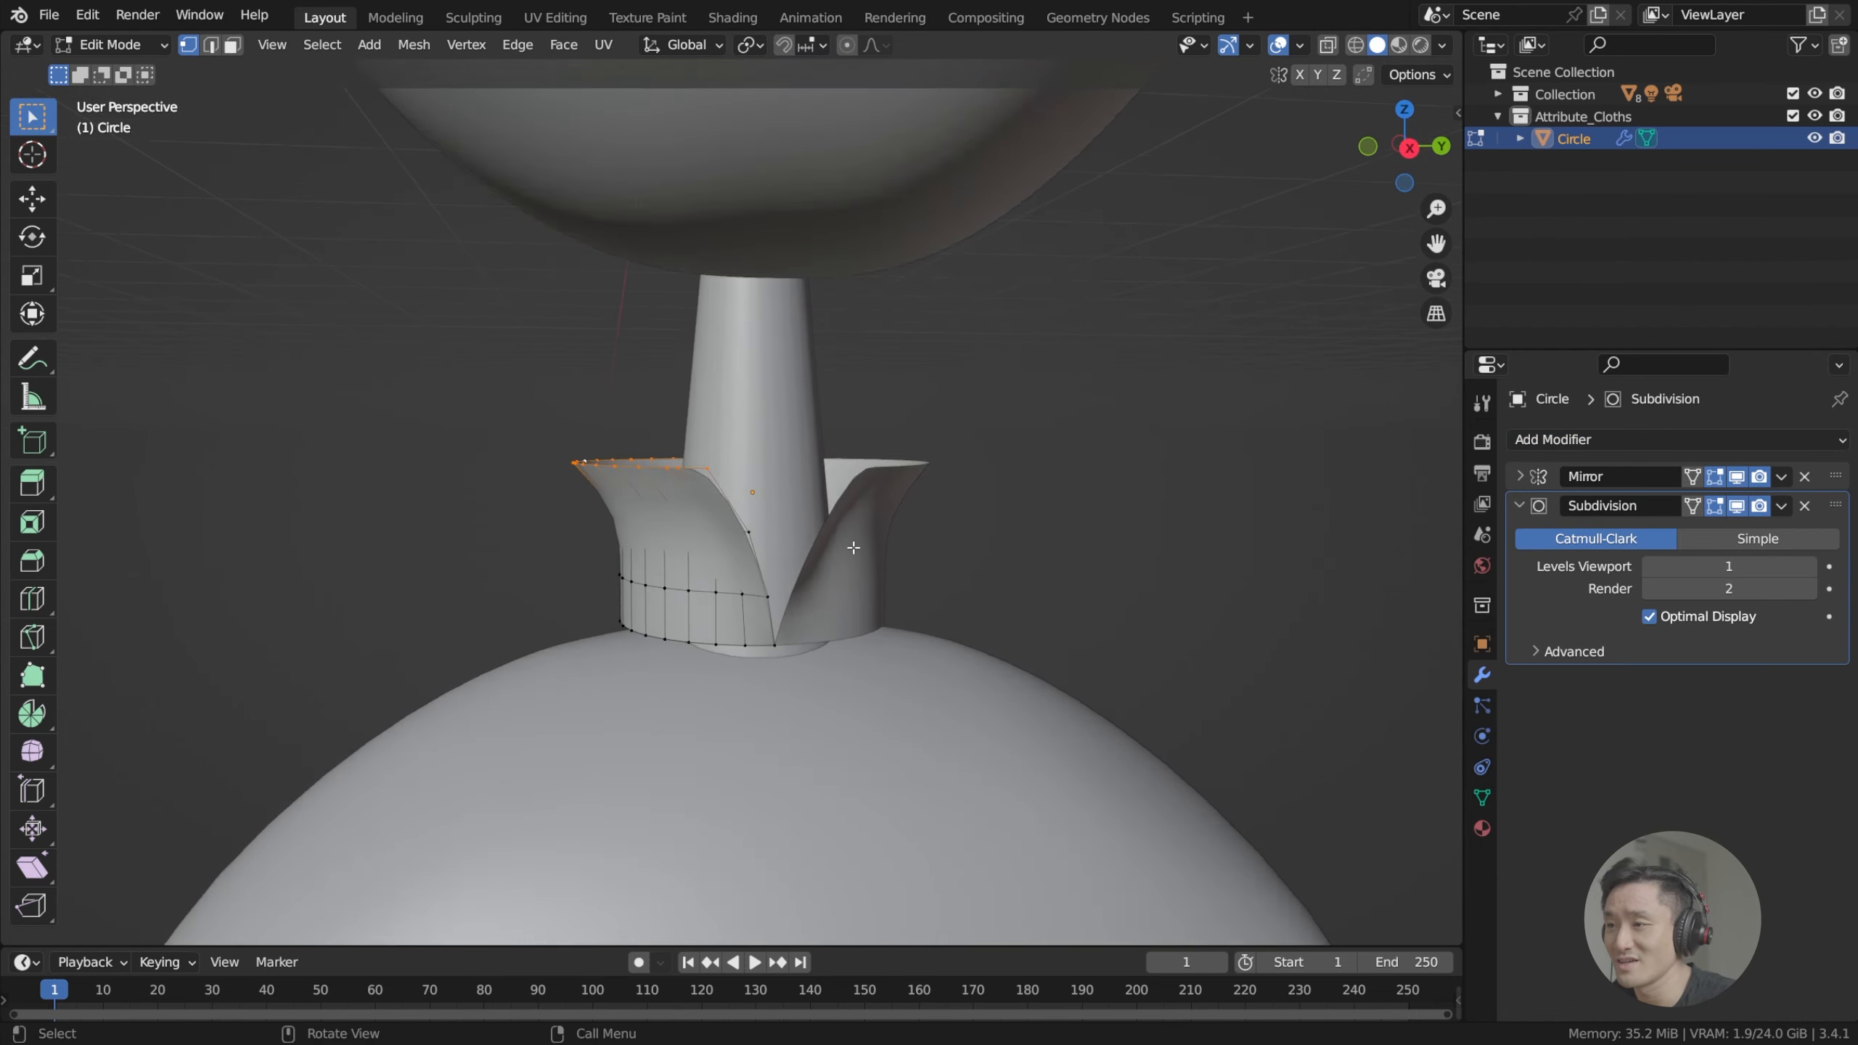
scroll(760, 560, "up", 4)
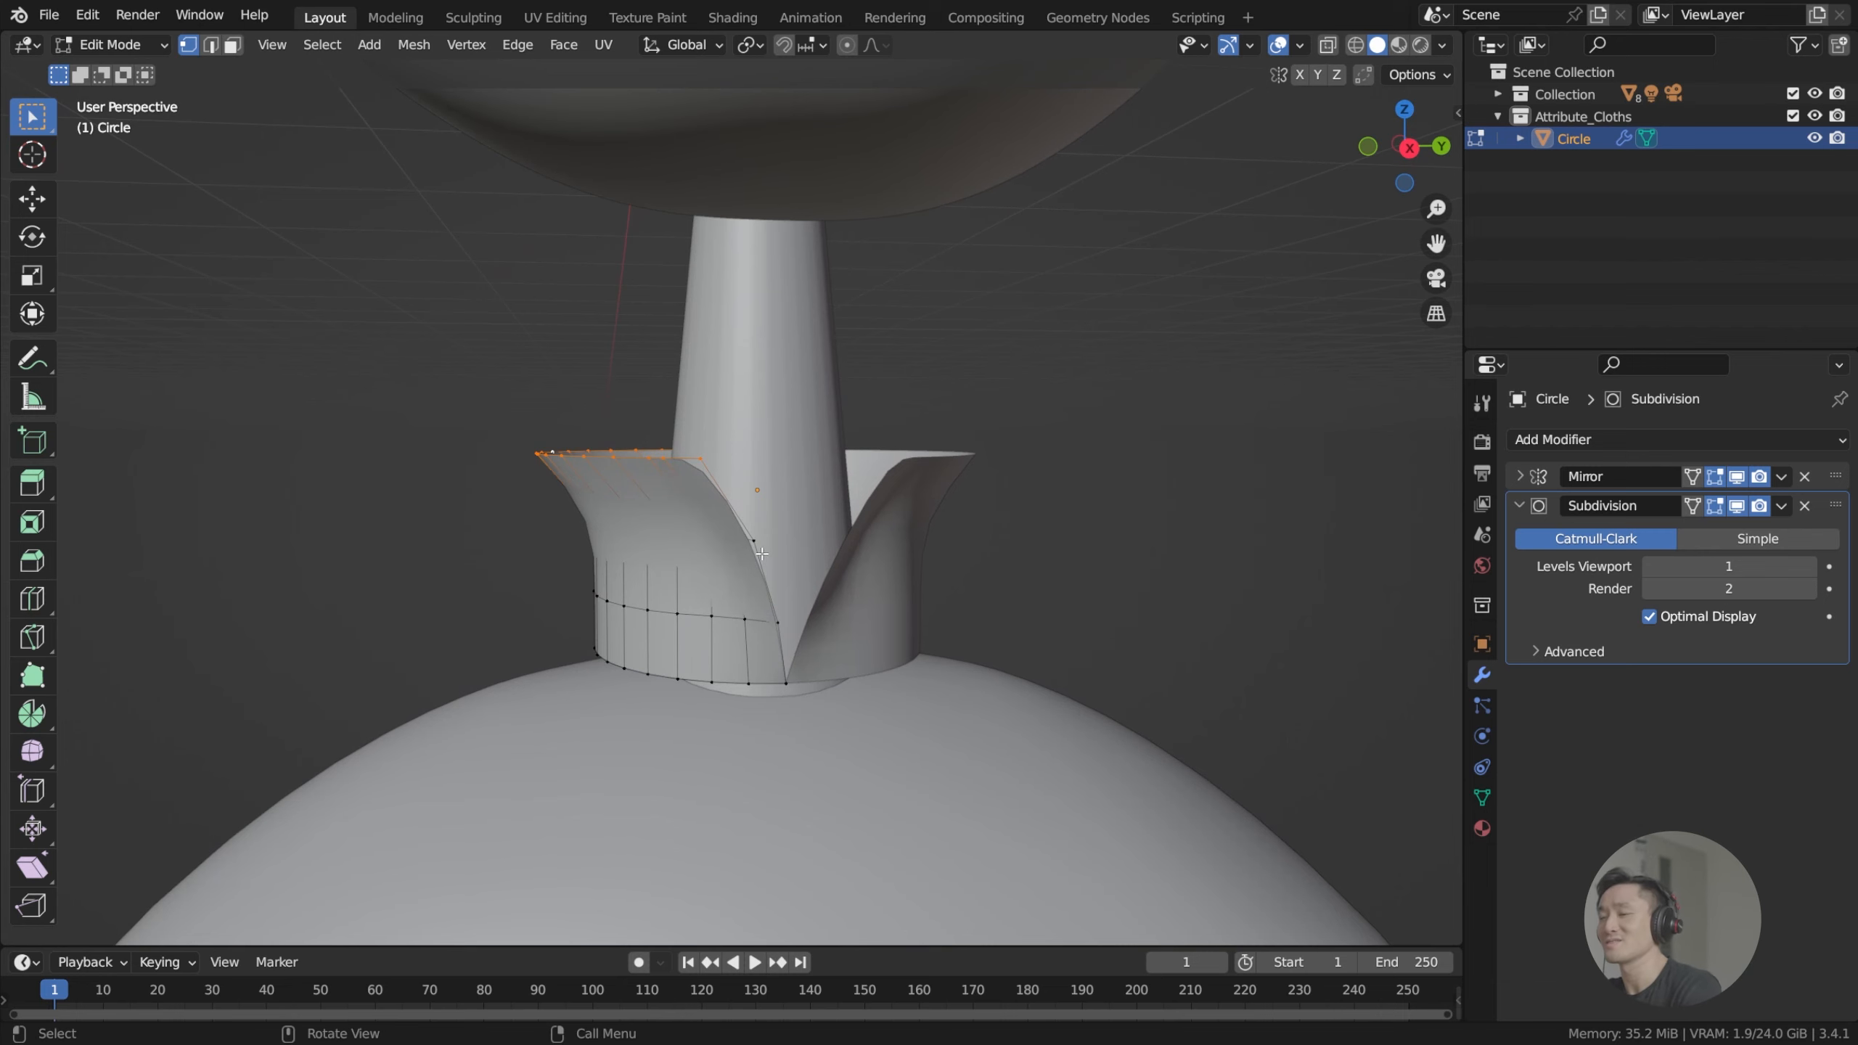
scroll(751, 540, "down", 3)
scroll(745, 553, "up", 1)
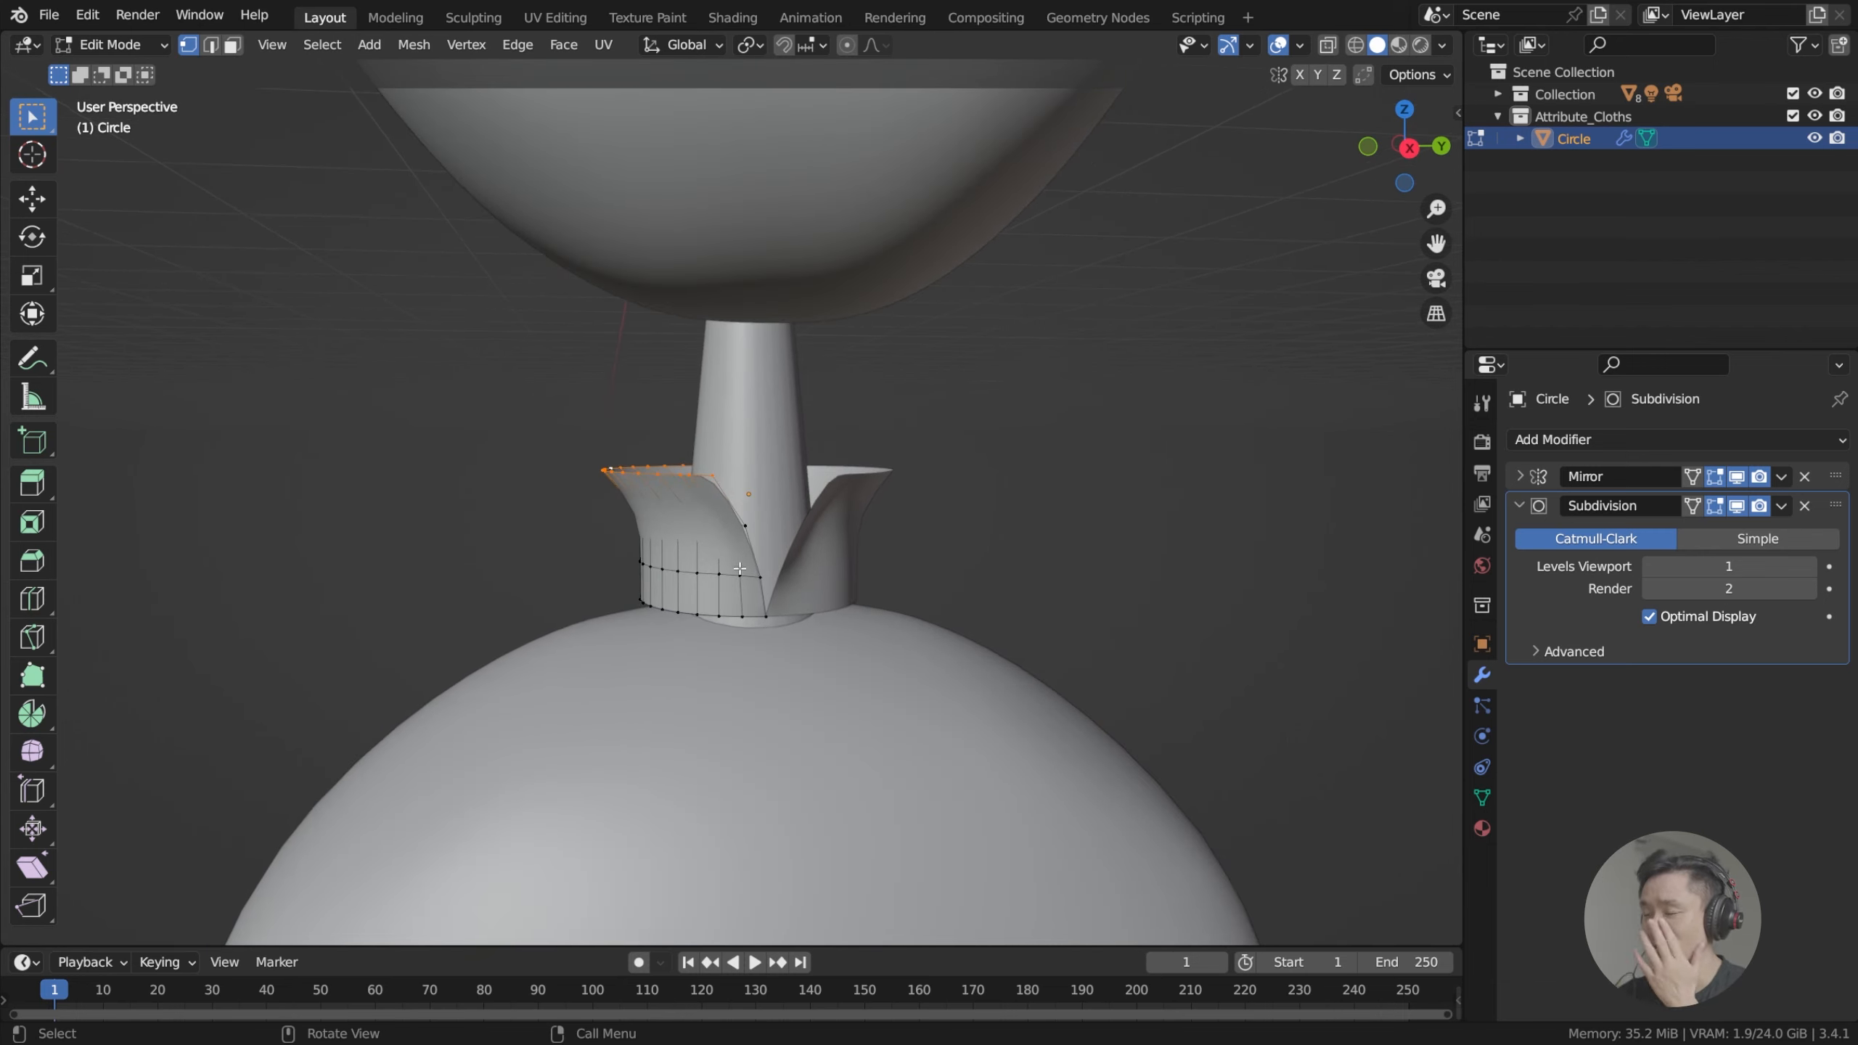
scroll(740, 568, "up", 3)
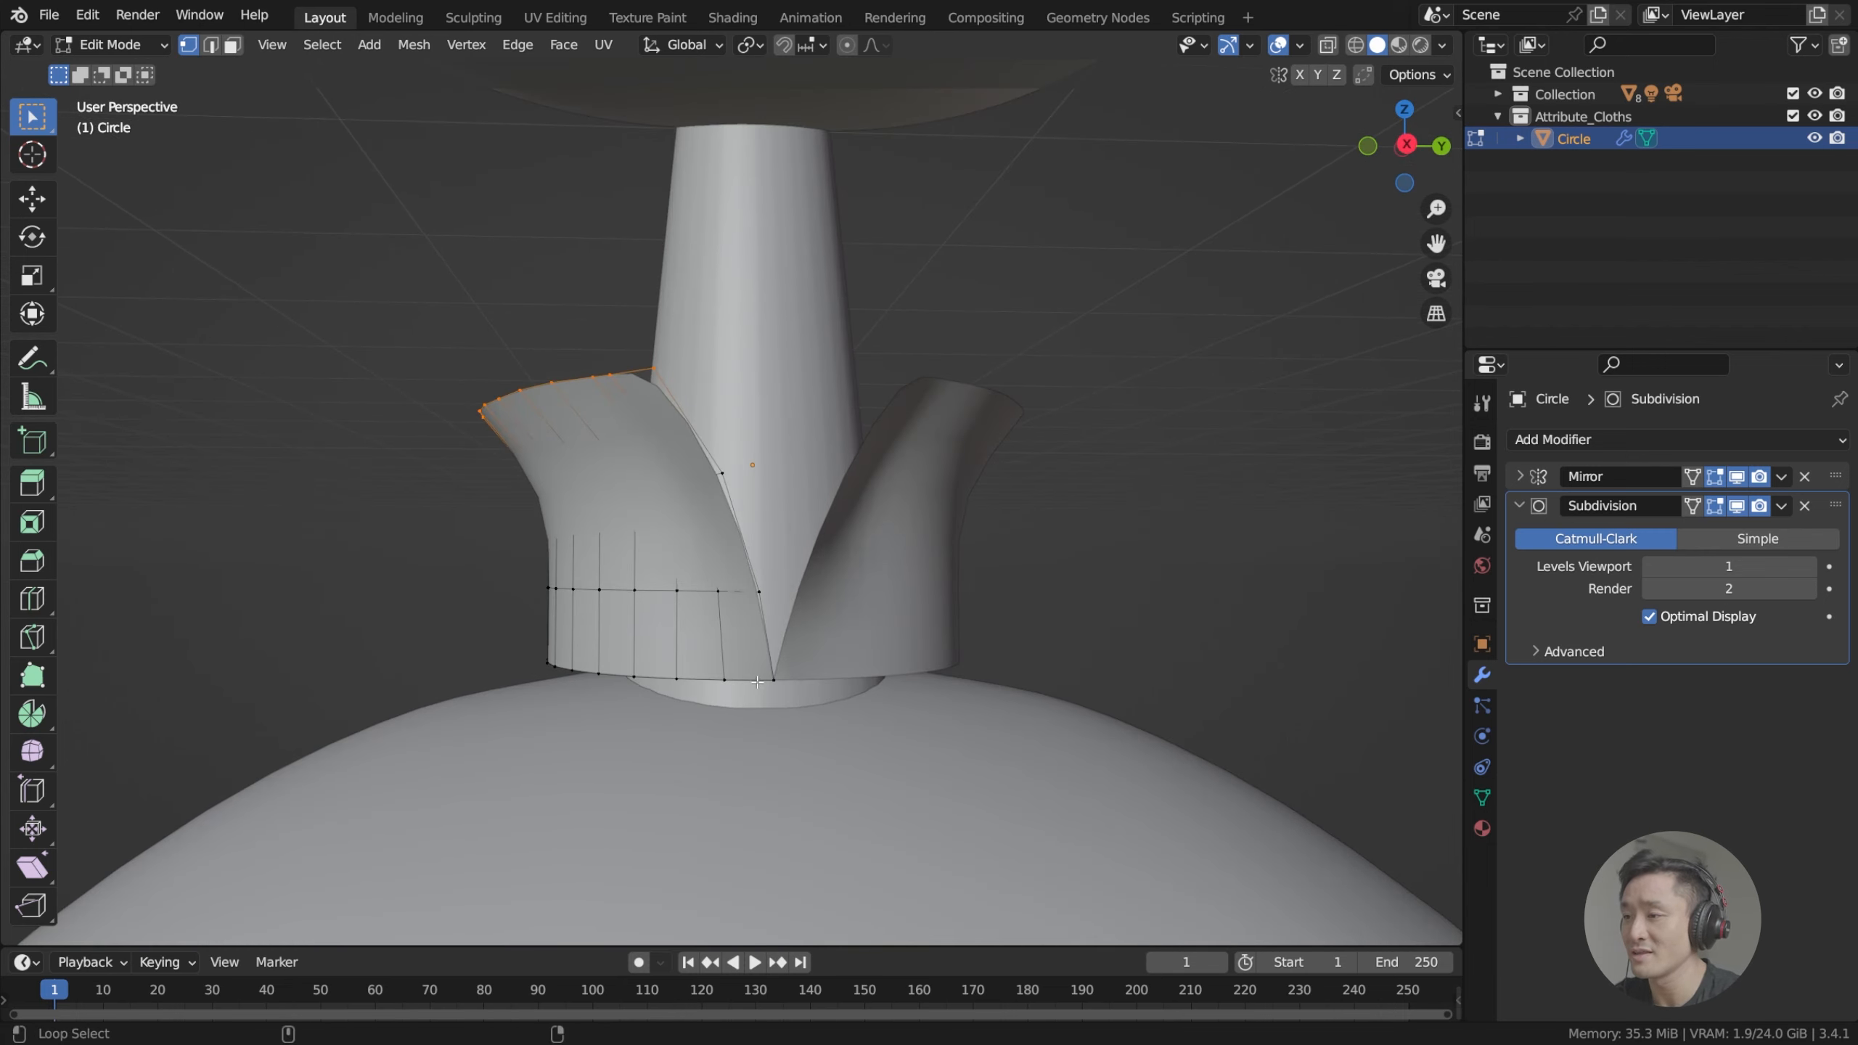
mouse_move(755, 649)
middle_mouse_down()
mouse_move(746, 621)
mouse_move(739, 695)
mouse_move(761, 674)
mouse_move(754, 638)
middle_mouse_up()
left_click(919, 584)
key("KP_3")
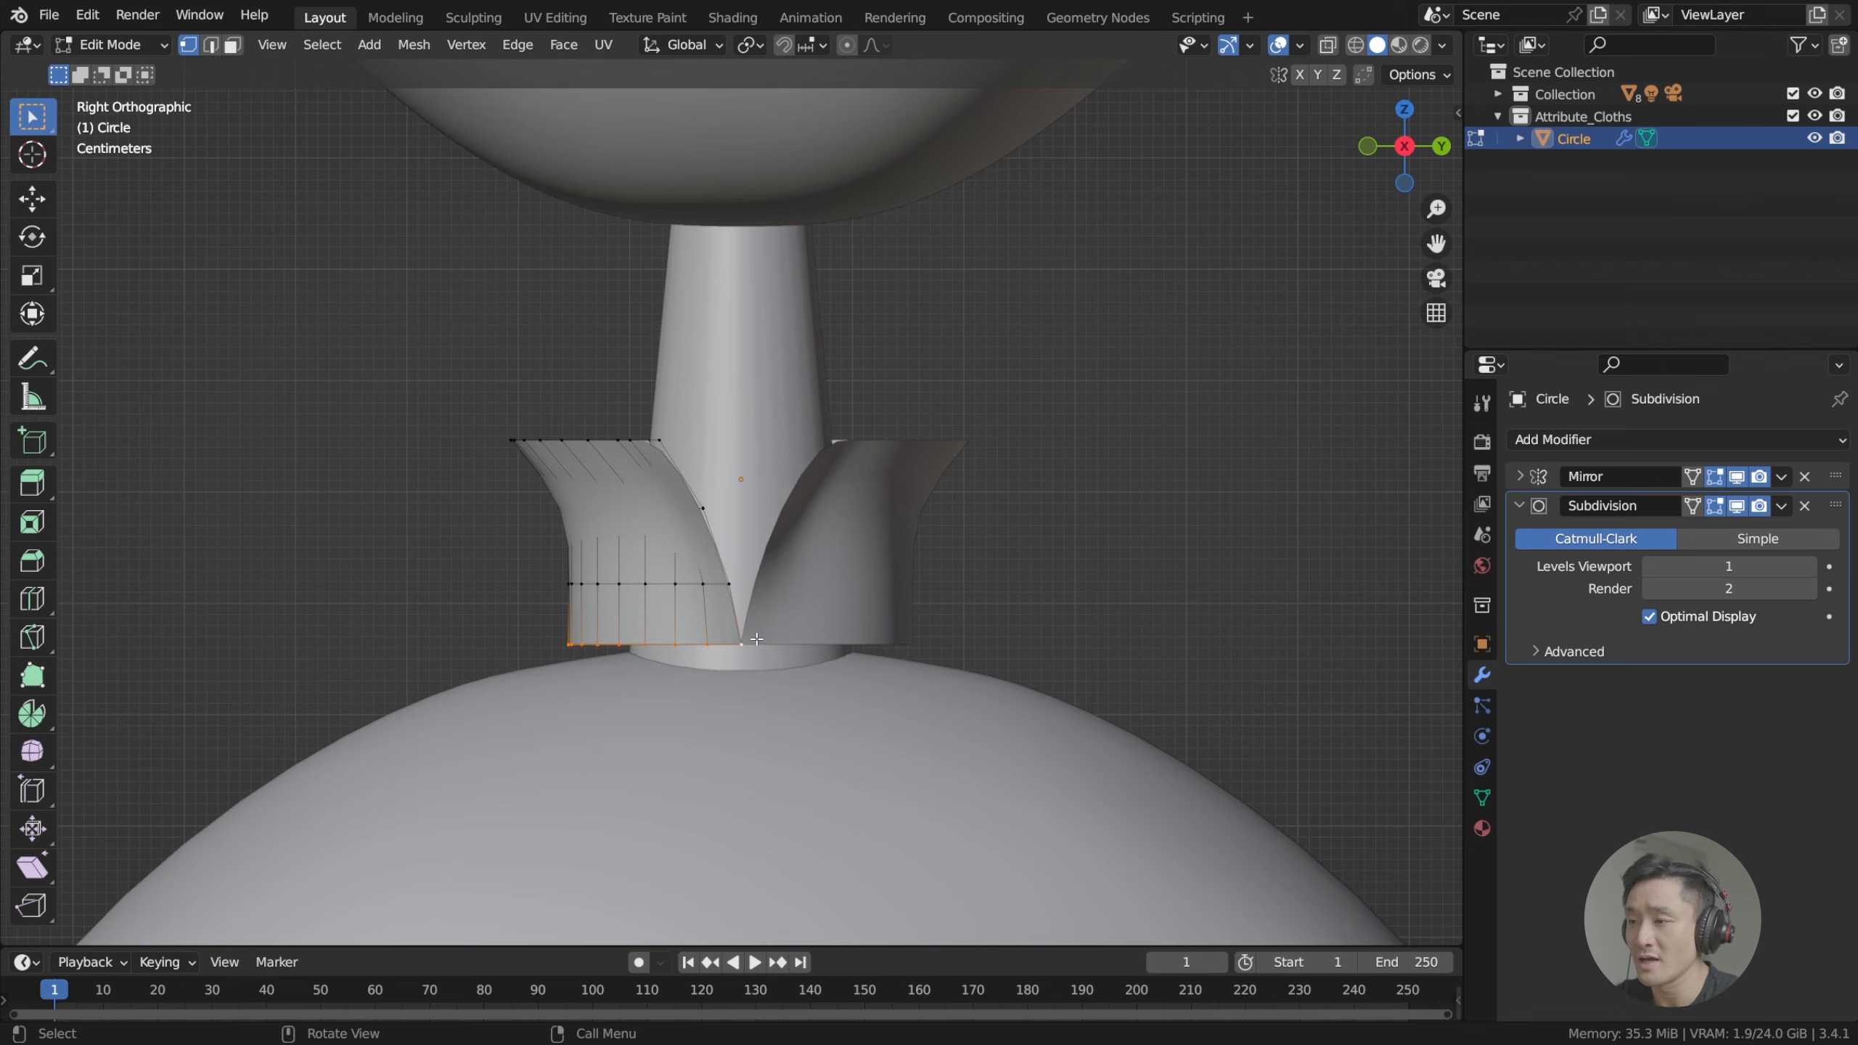
scroll(756, 638, "up", 2)
key("s")
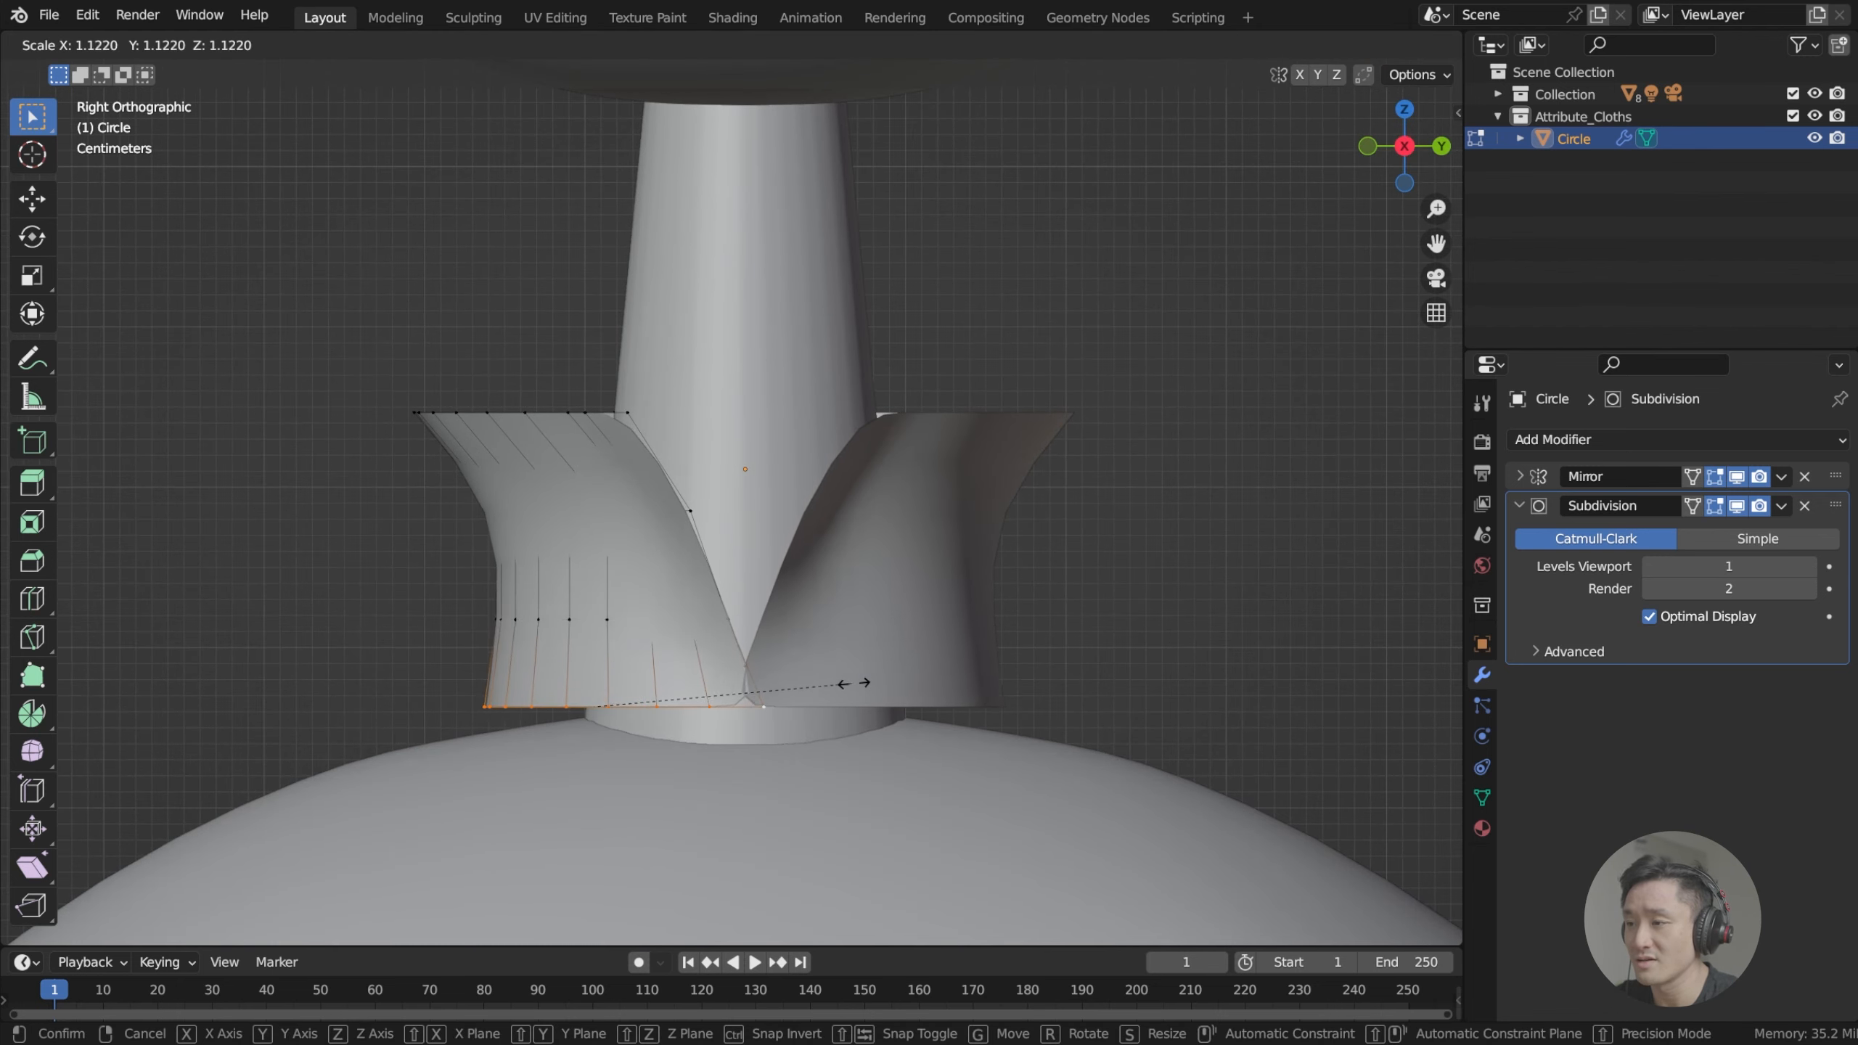
right_click(788, 688)
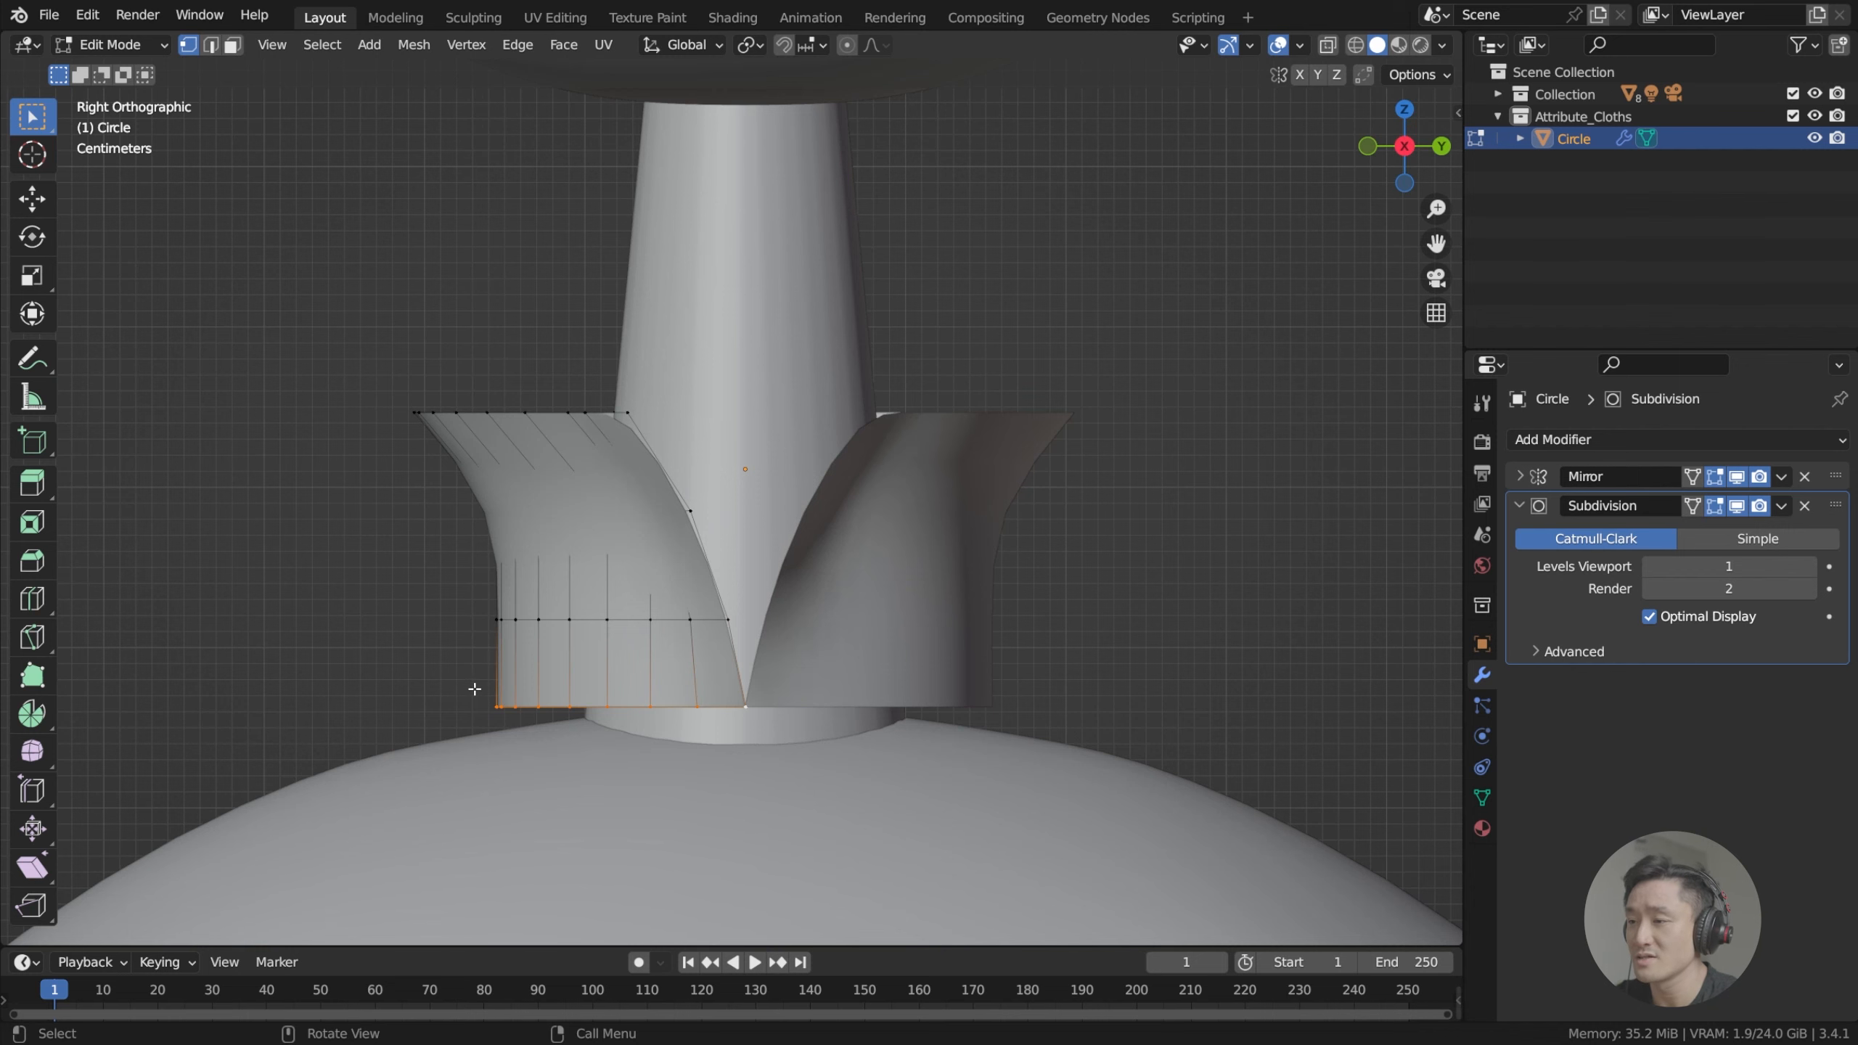
With see-through display on, select the collar's bottom vertices except the centre-line ones and scale them down to taper the base.
middle_click_drag(474, 688, 529, 659, "shift")
left_click(1327, 45)
left_click(721, 752)
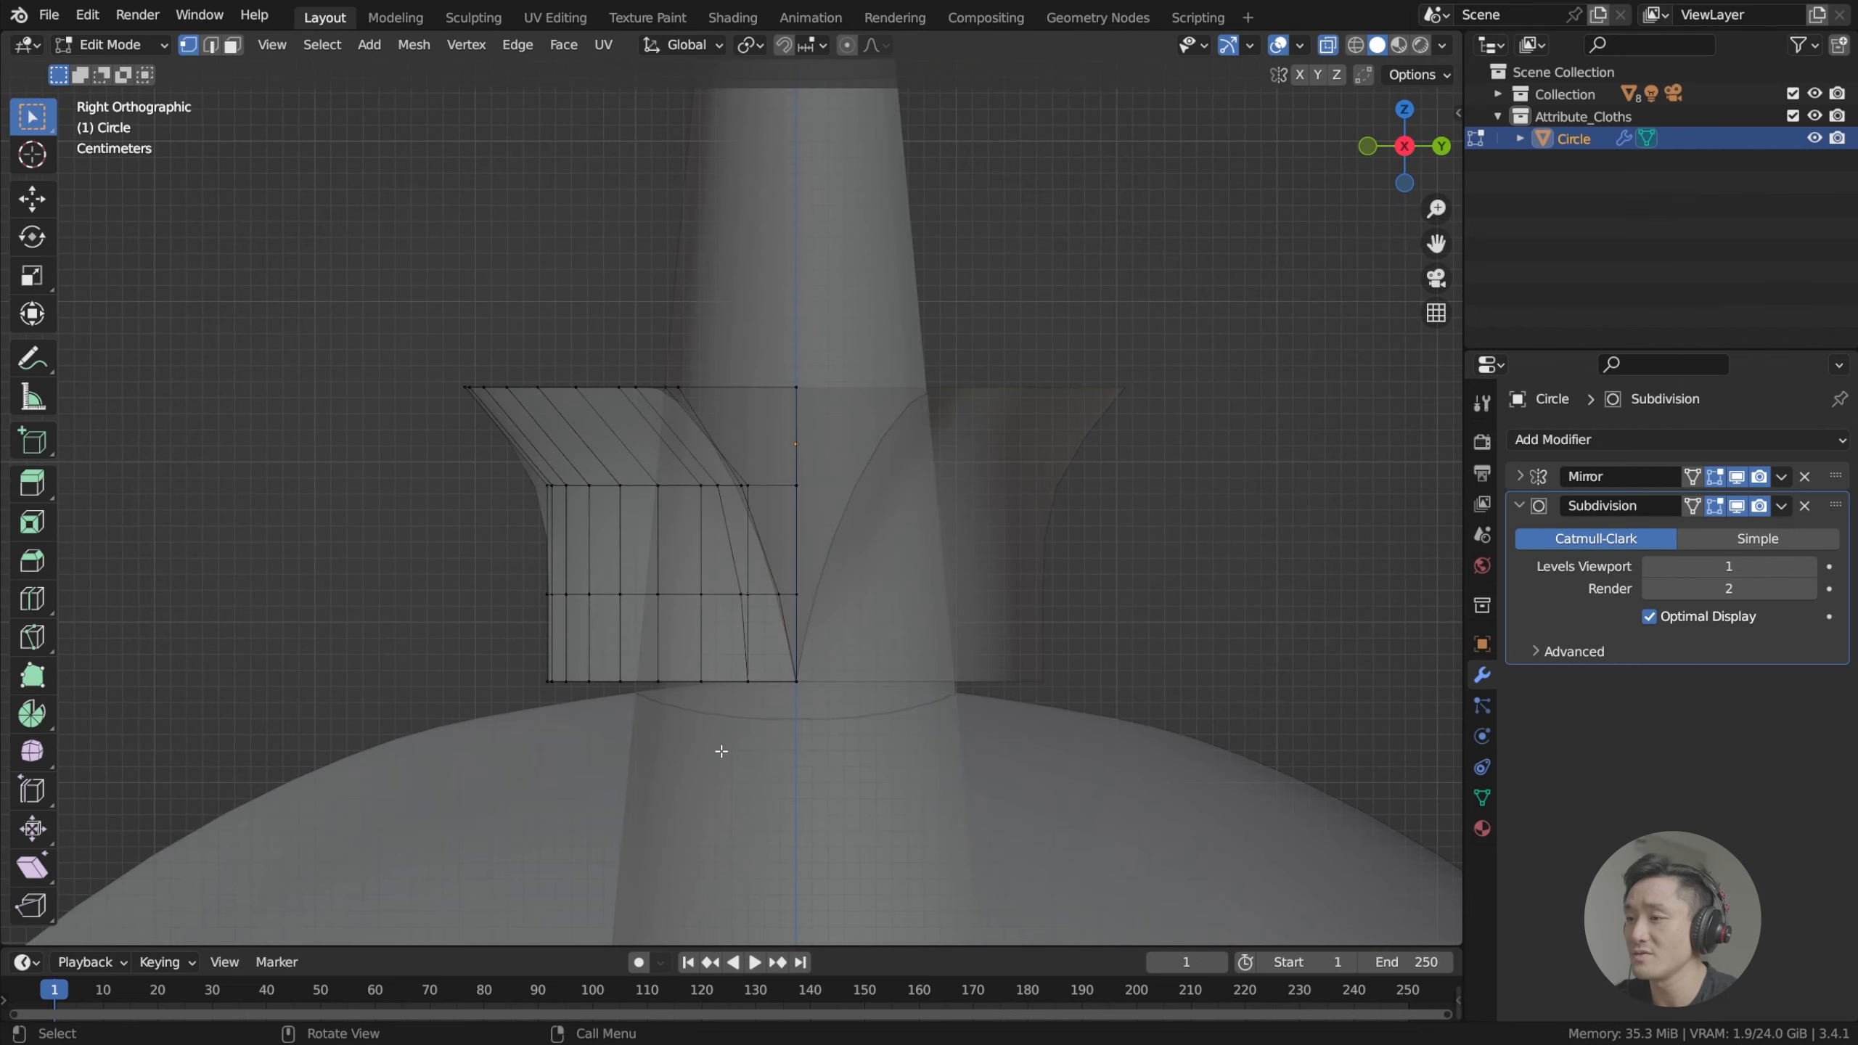
left_click_drag(508, 654, 781, 723)
scroll(780, 723, "up", 2)
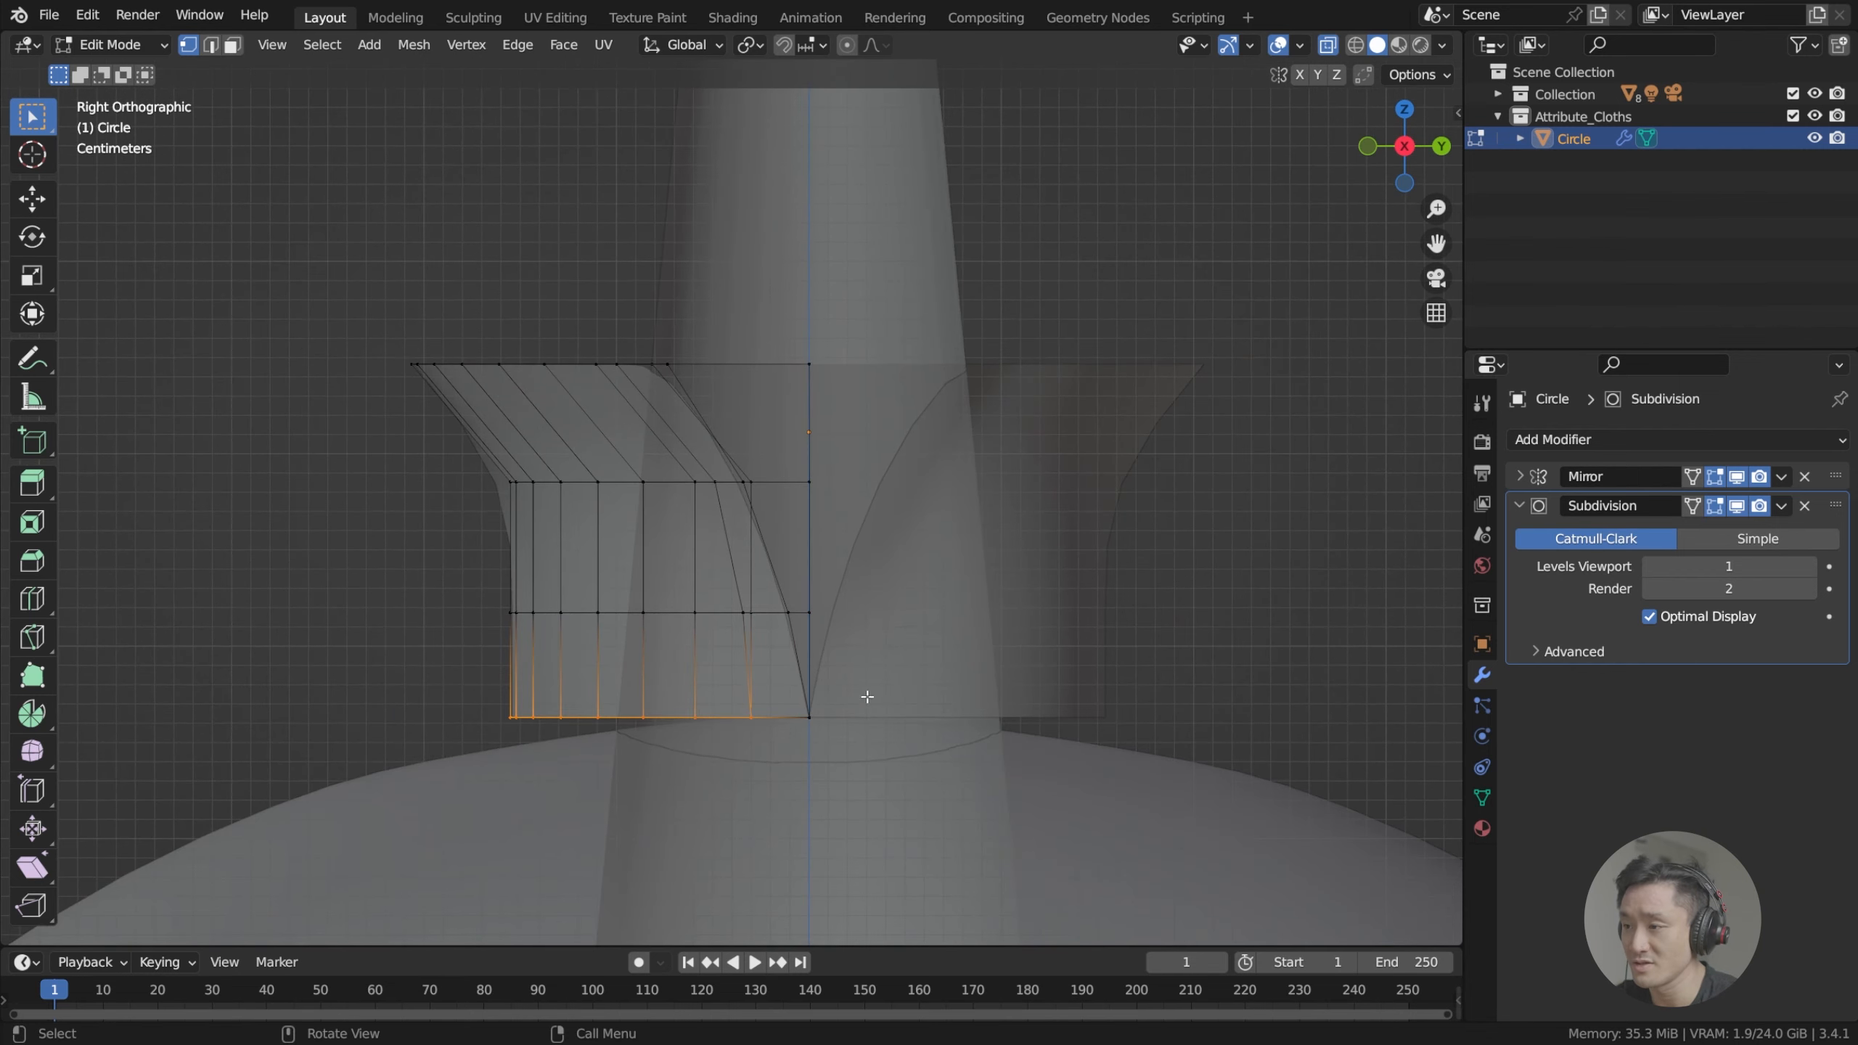
key("s")
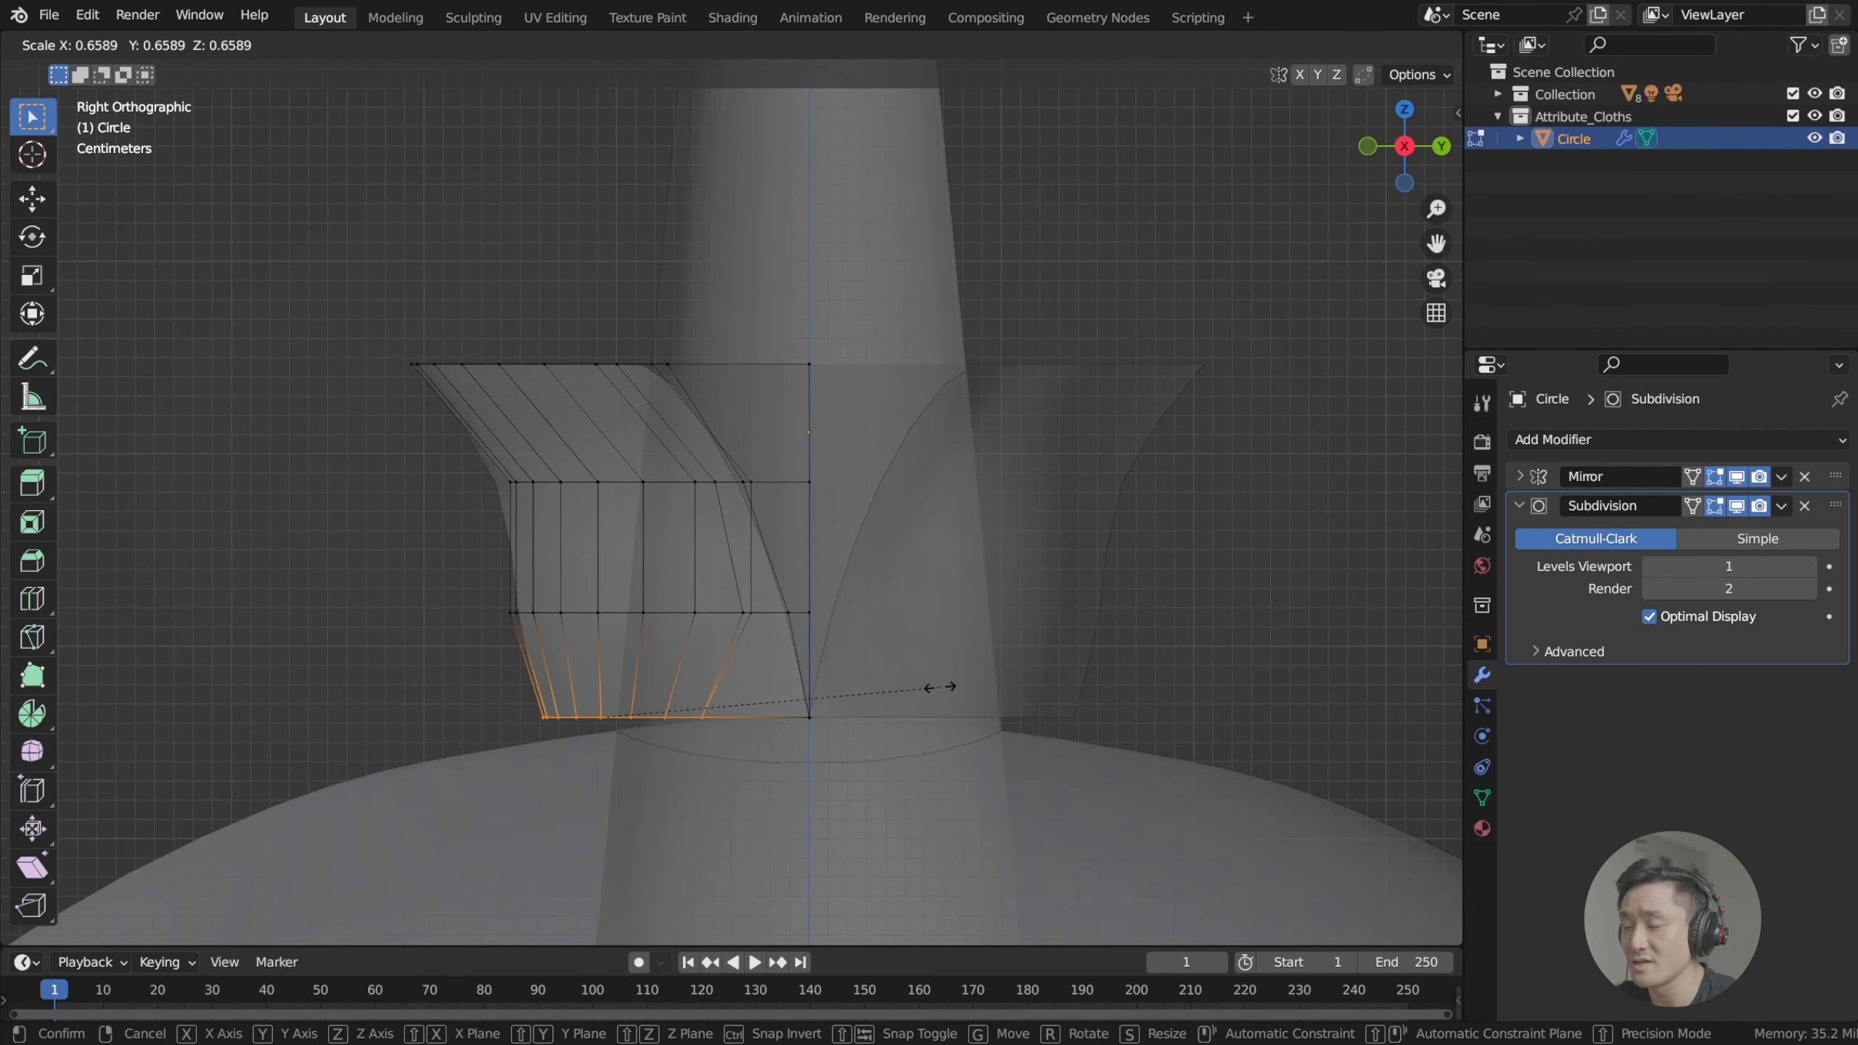
left_click(963, 683)
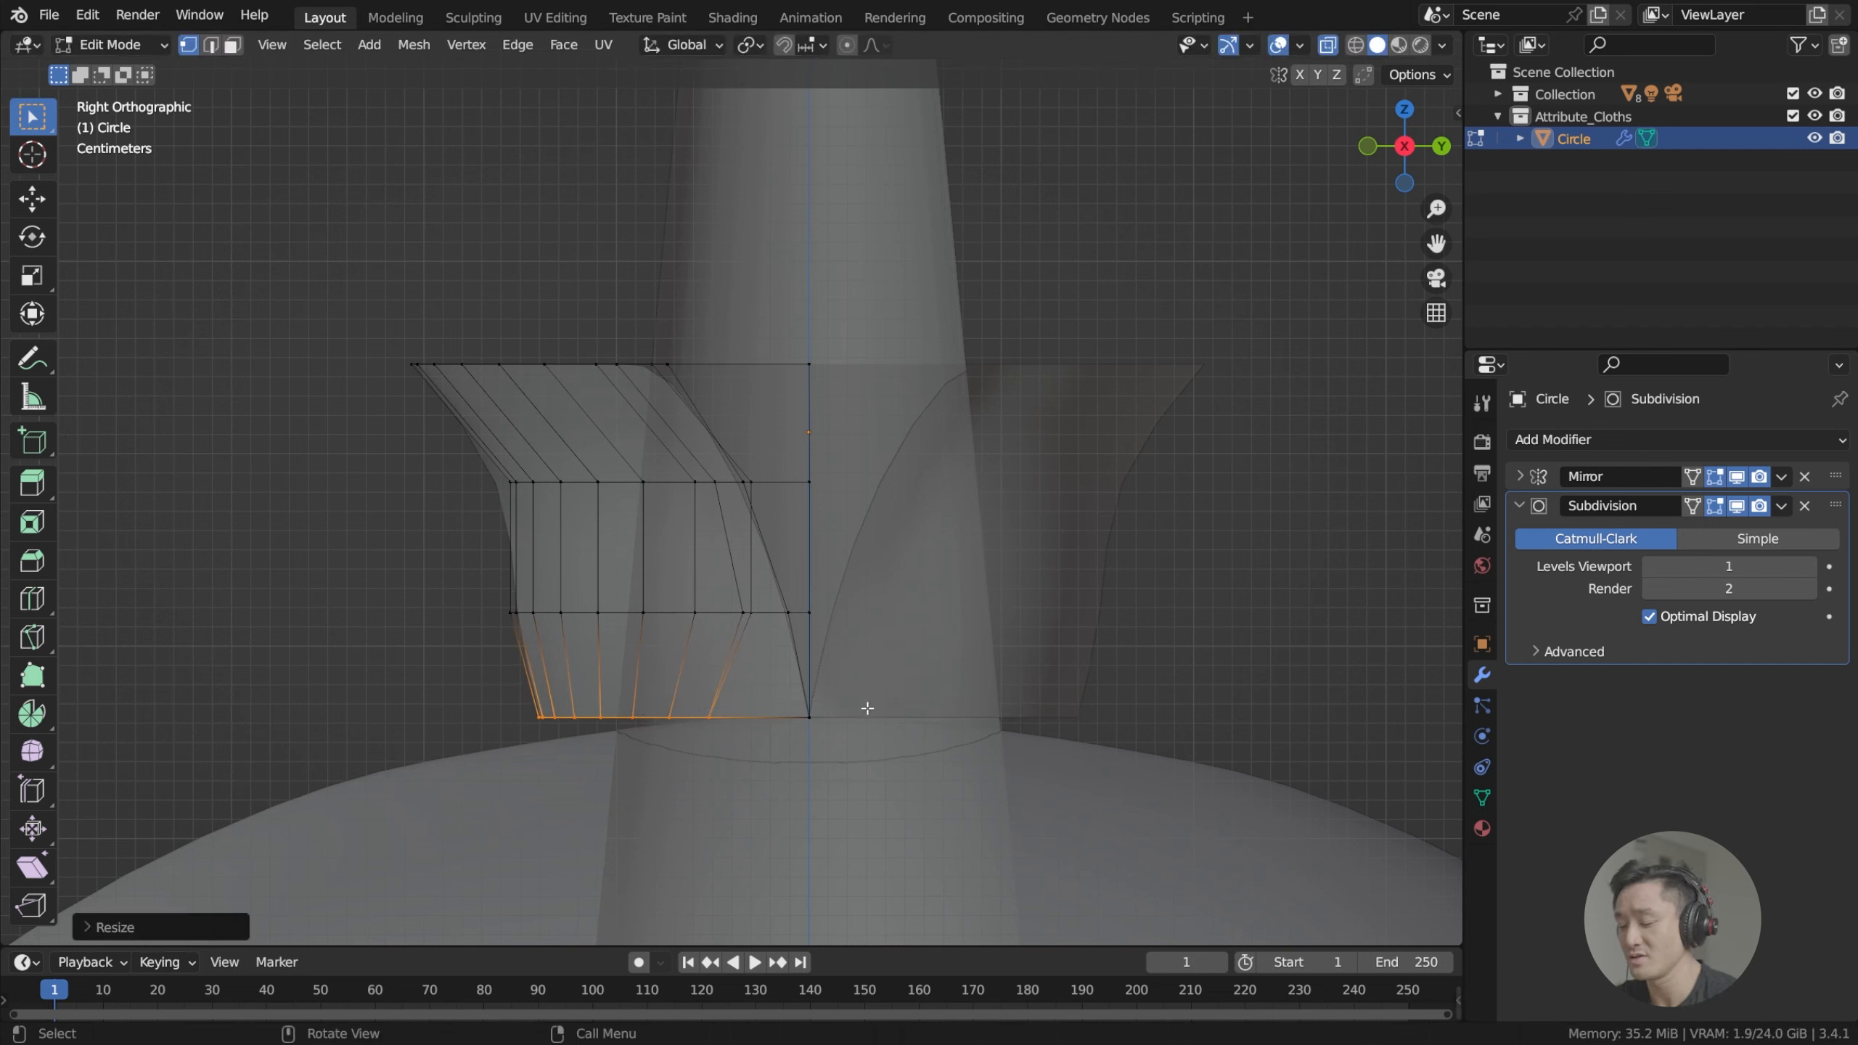
Move the collar's selected bottom vertices inward along global Y to narrow the front of the base further.
key("g")
key("y")
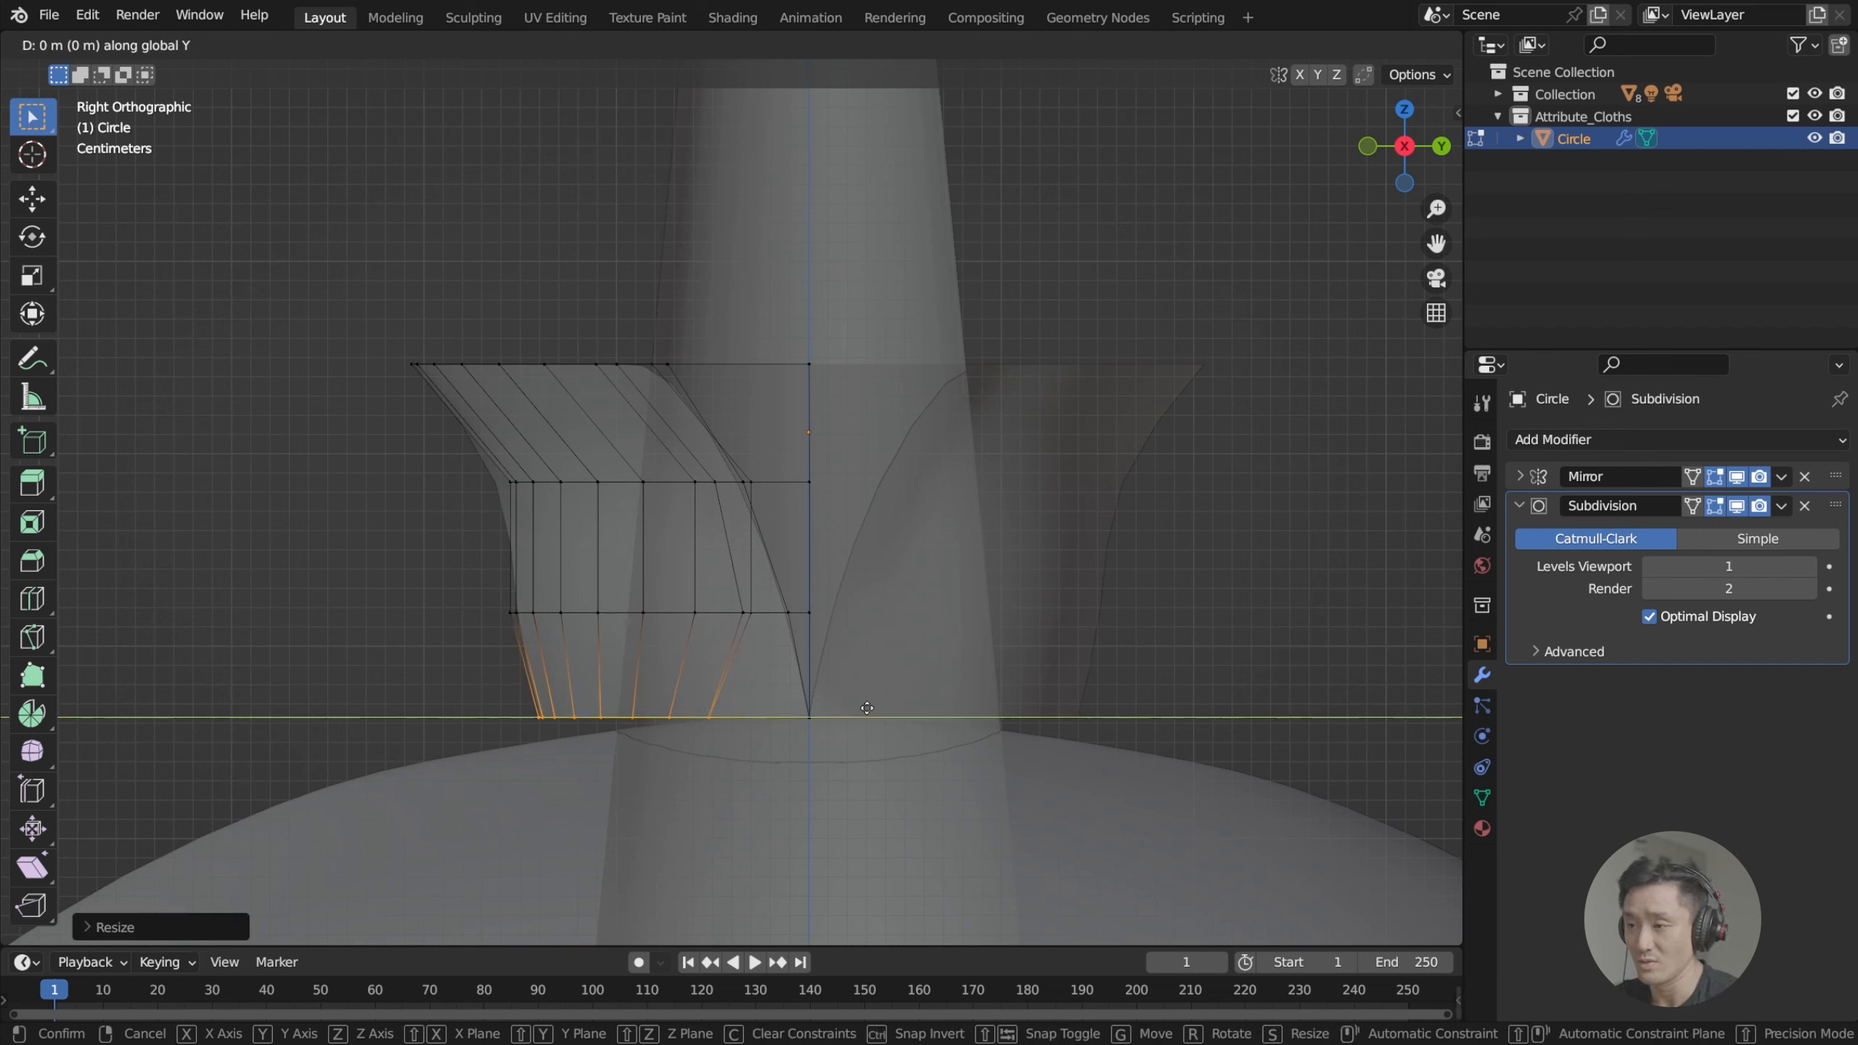
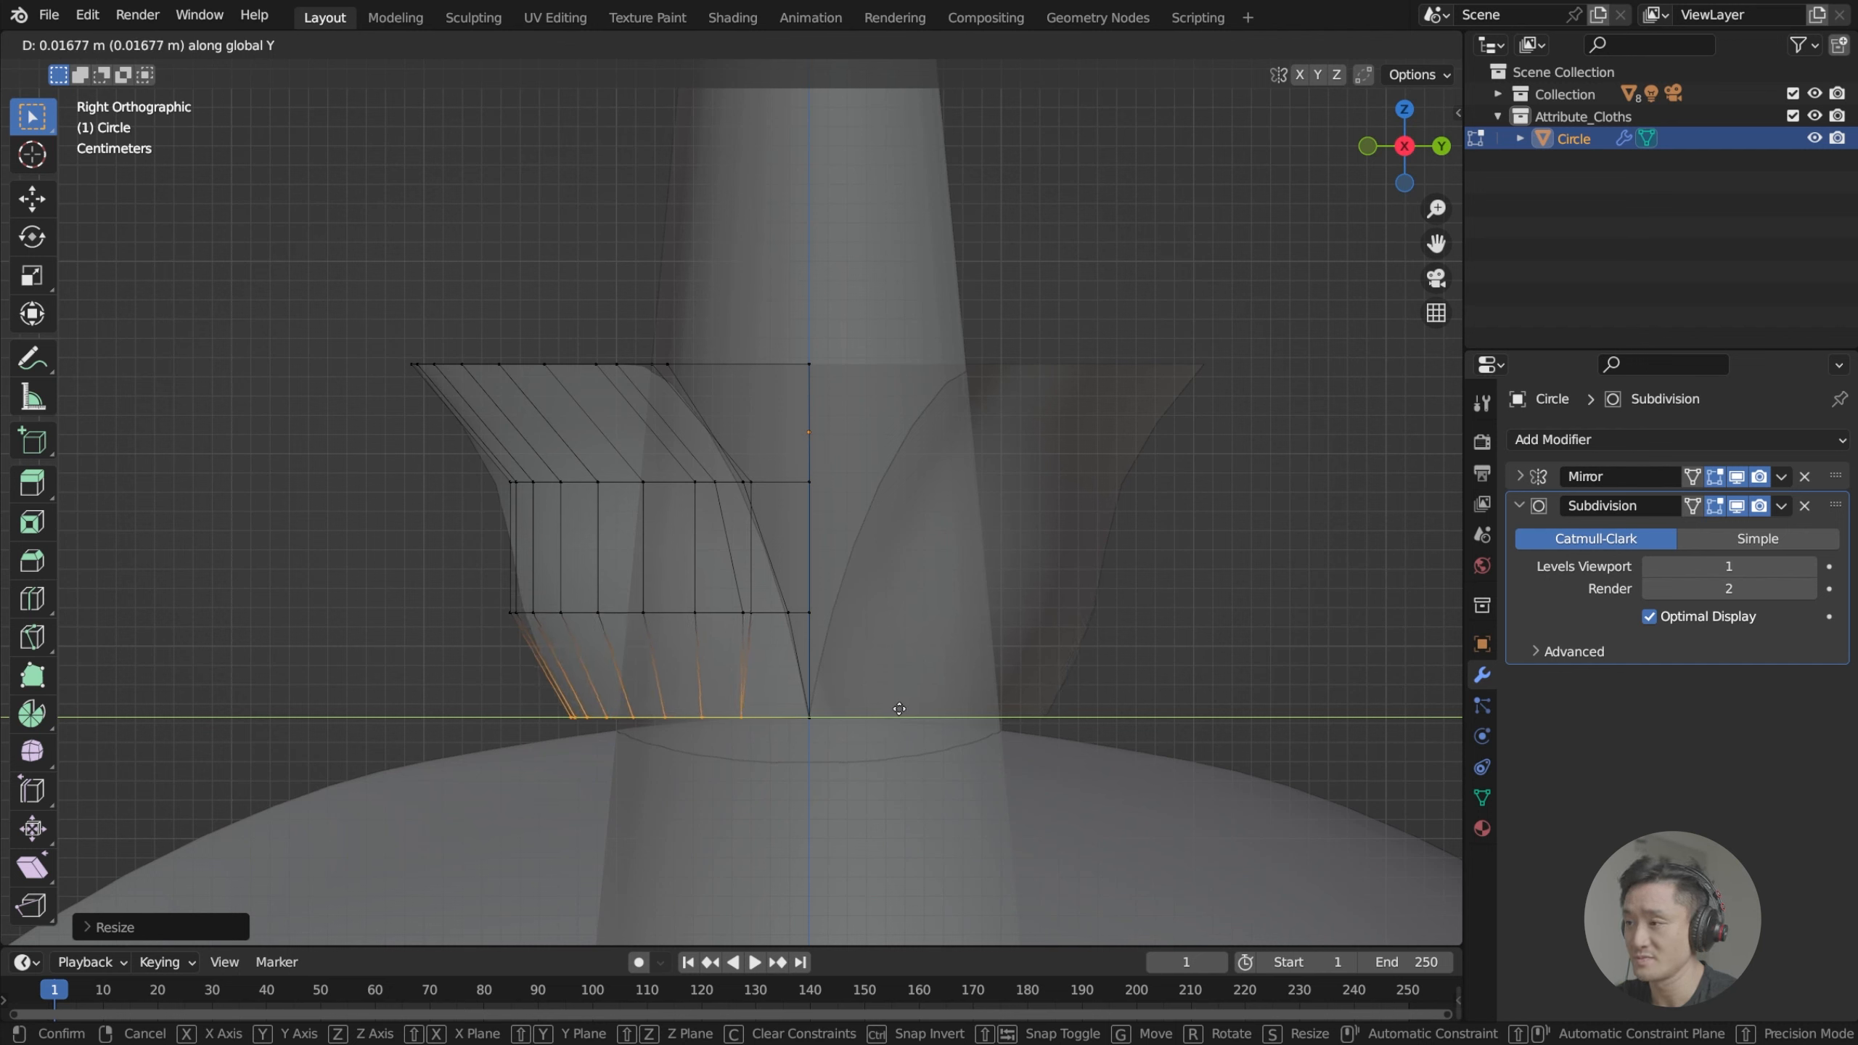
left_click(915, 708)
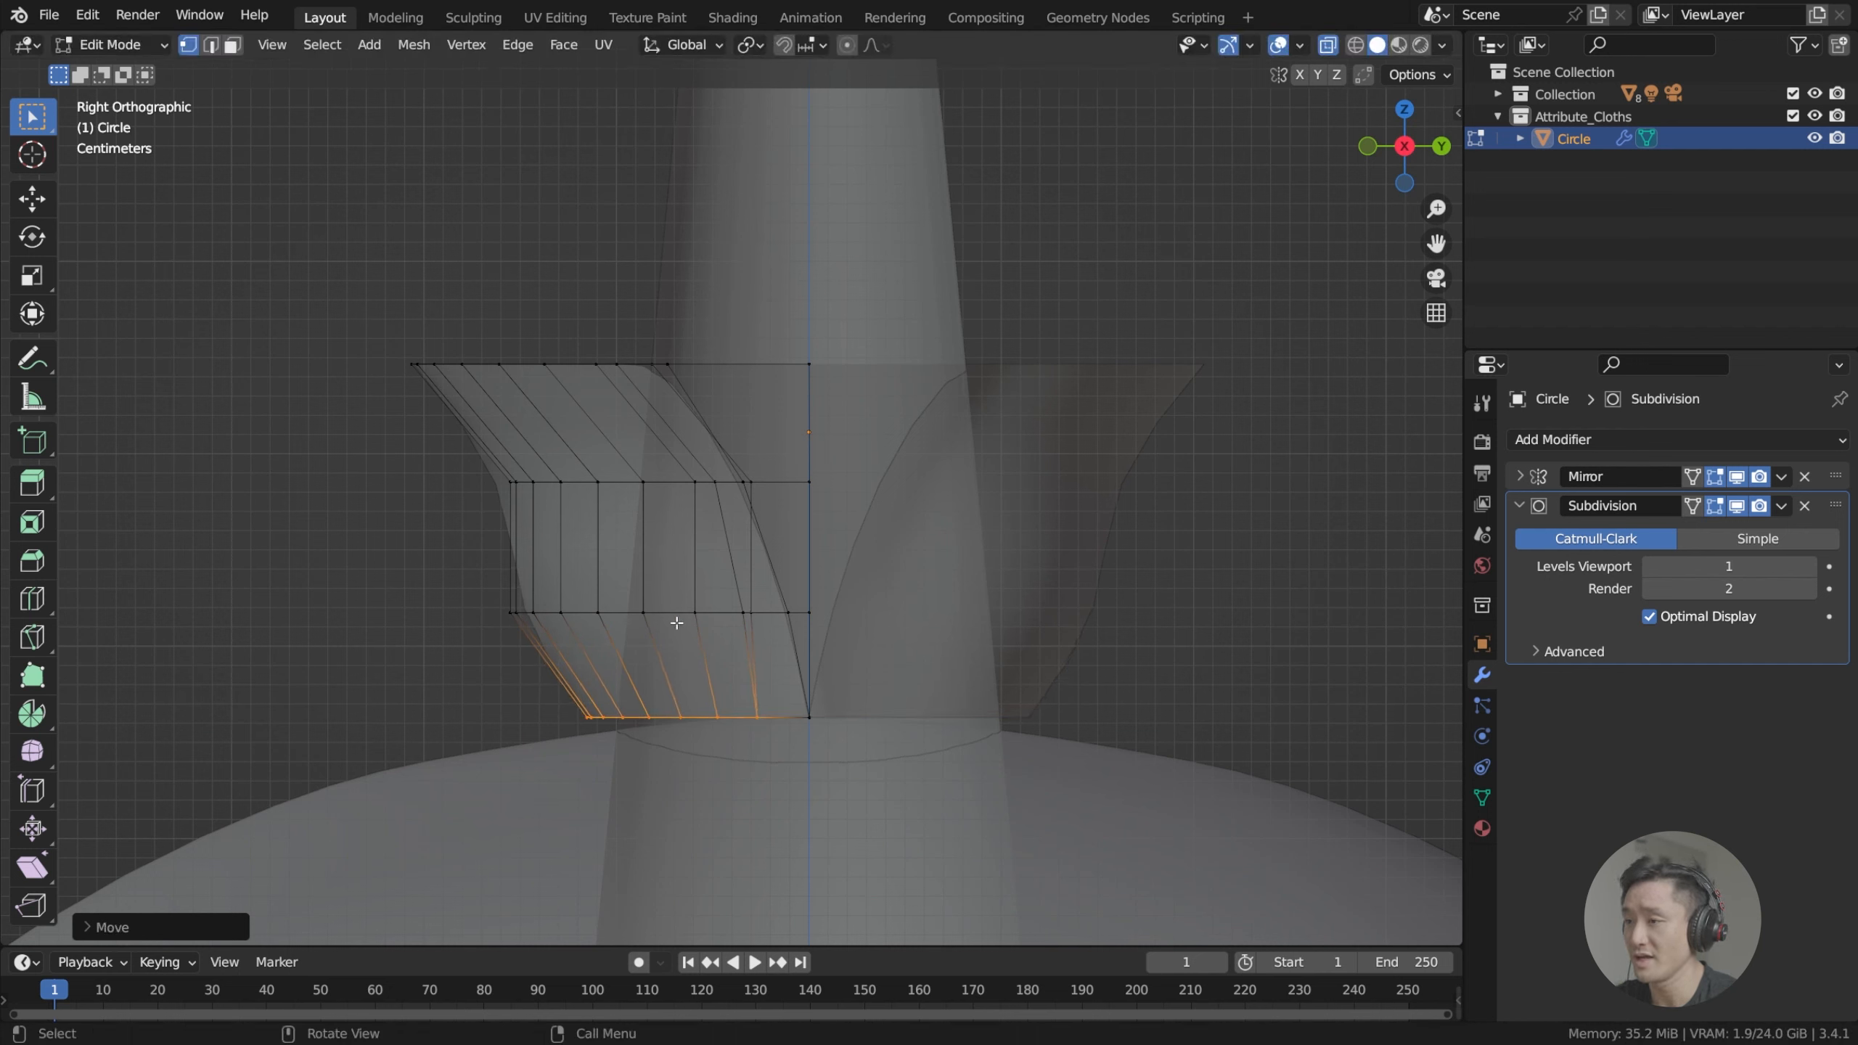
Select the vertex row just above the collar's base, except the centre-line ones, and shift it slightly inward along global Y.
left_click_drag(438, 597, 766, 632)
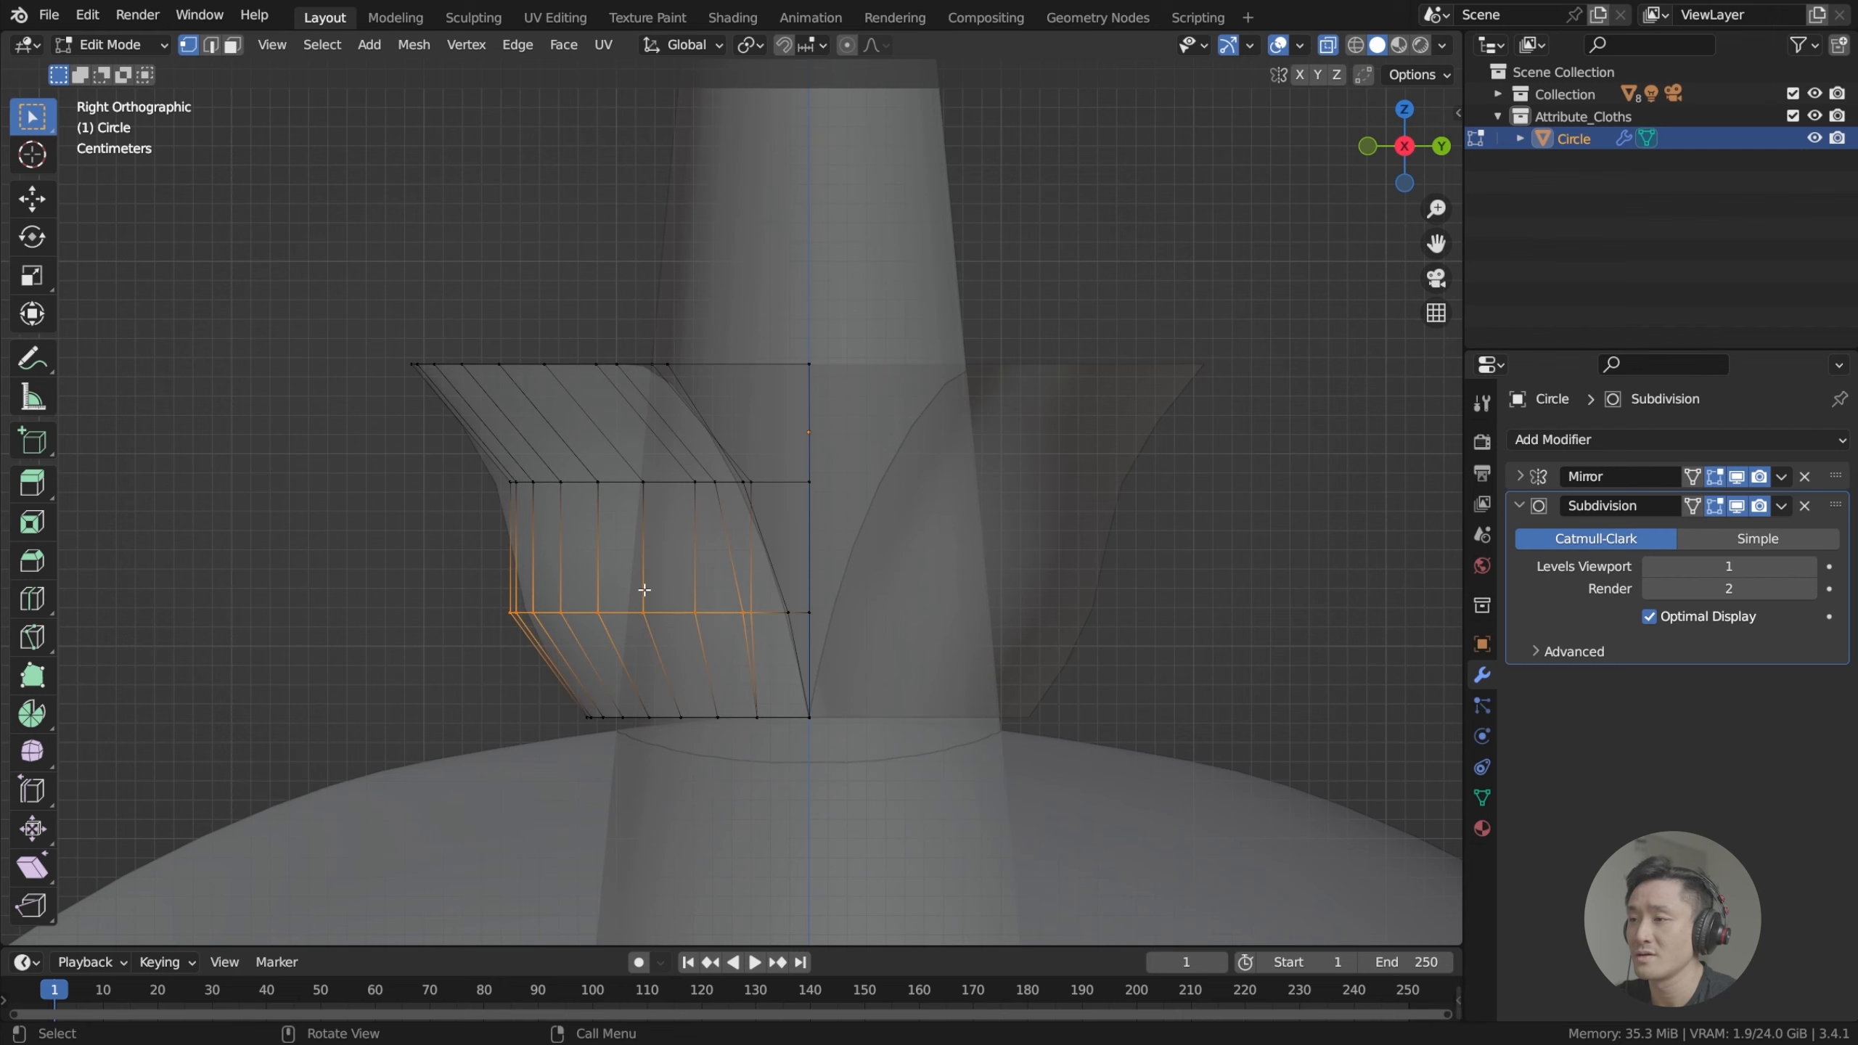
mouse_move(645, 590)
middle_mouse_down()
mouse_move(685, 582)
mouse_move(644, 588)
middle_mouse_up()
key("KP_3")
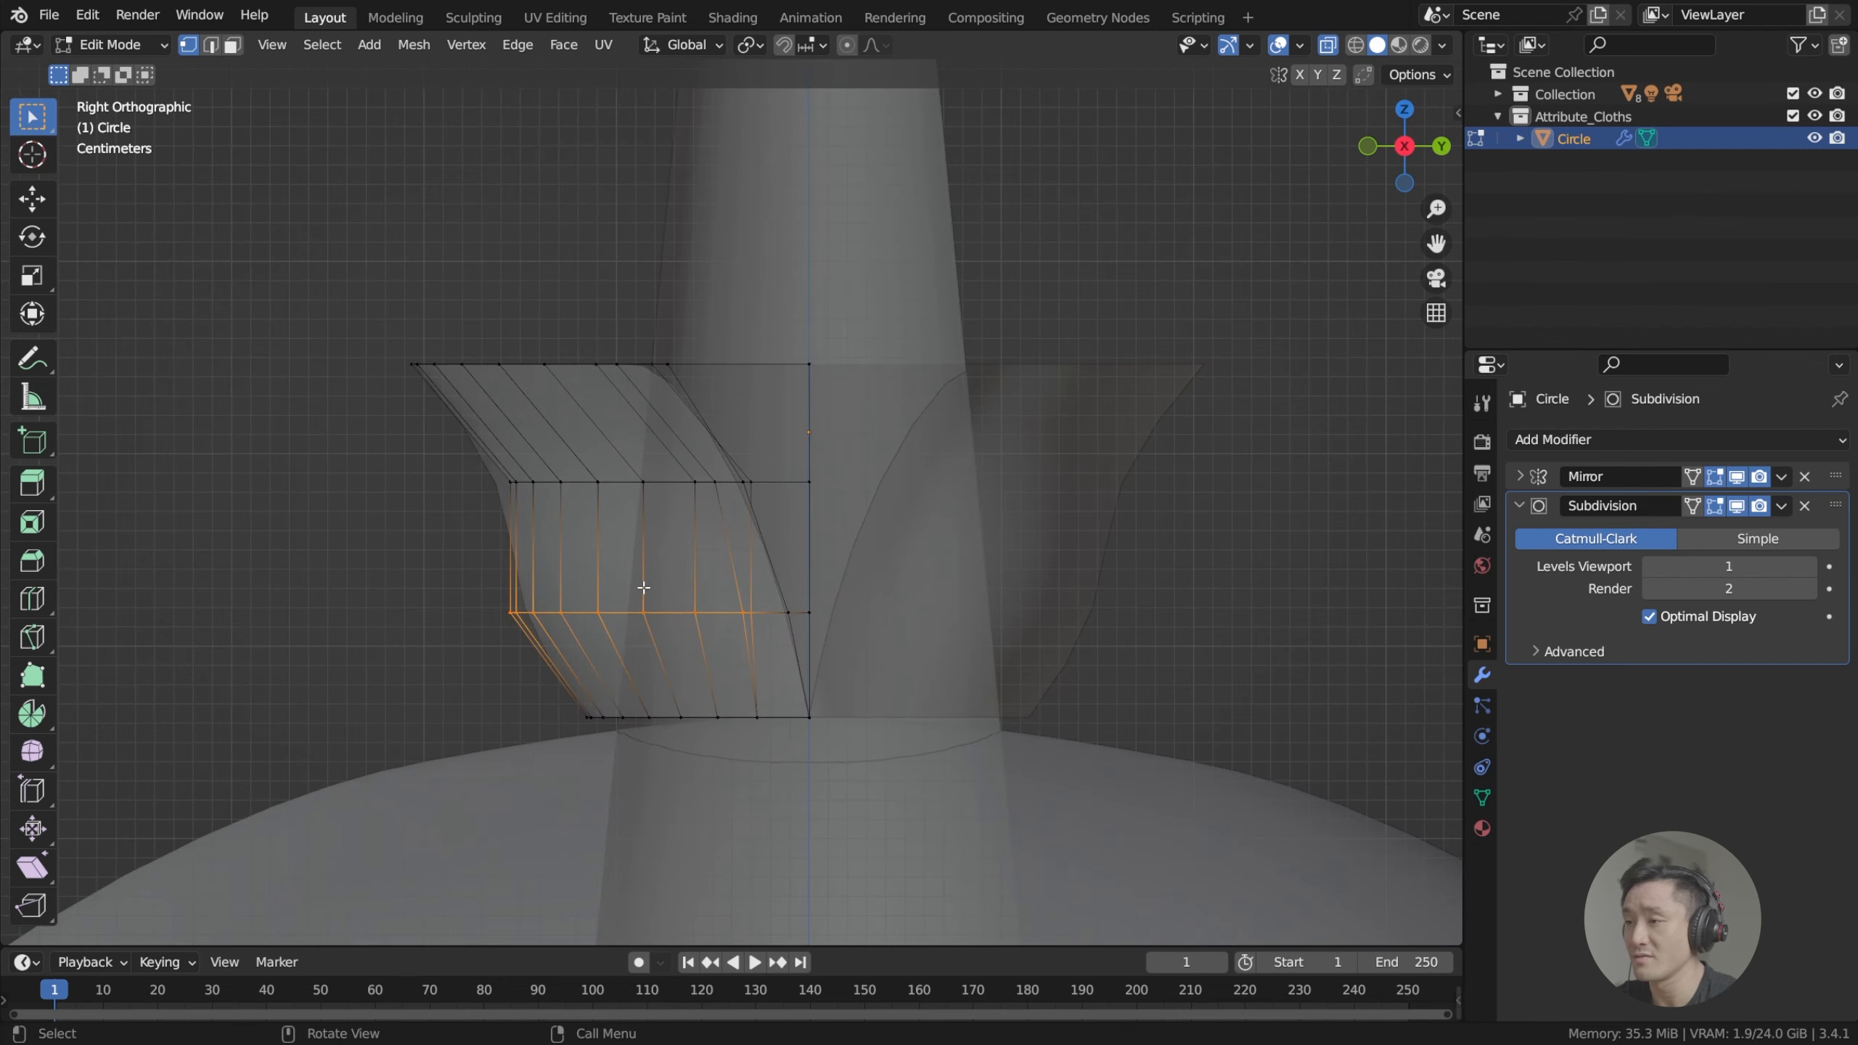
scroll(832, 623, "up", 2)
key("g")
key("y")
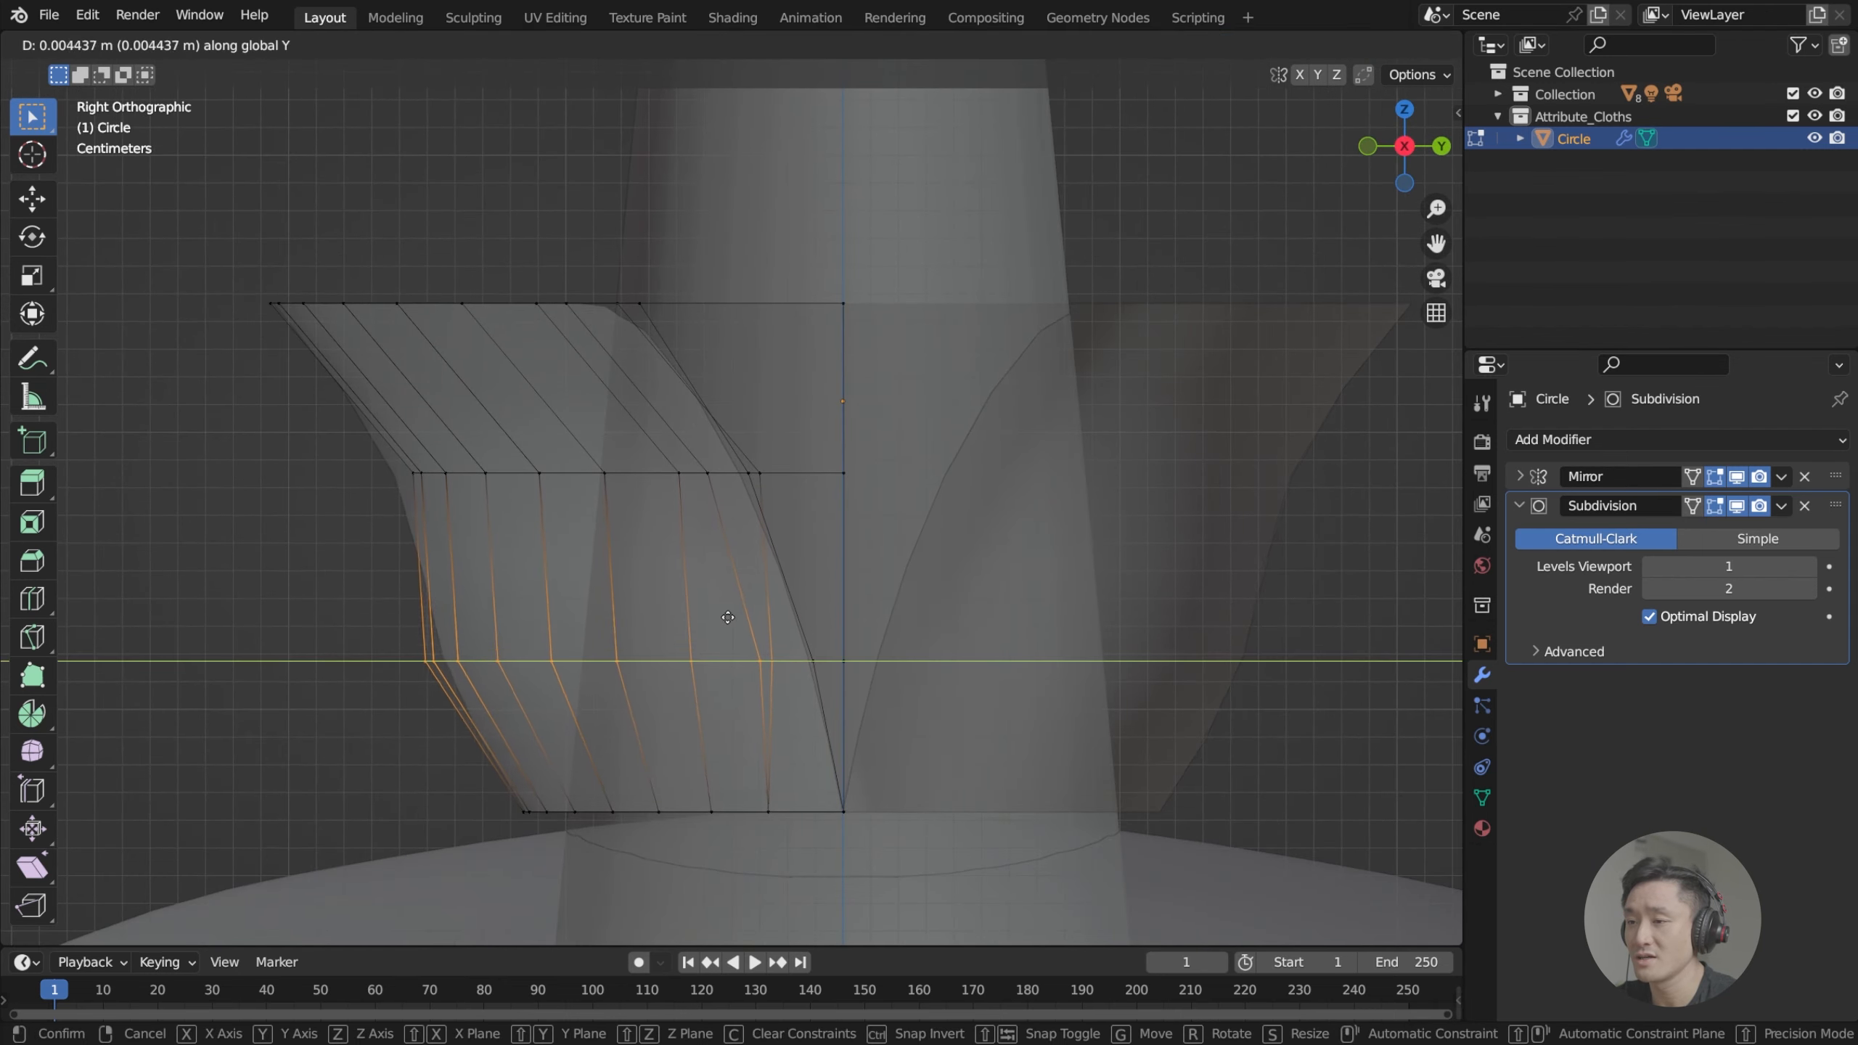
left_click(736, 616)
scroll(738, 614, "down", 4)
key("Tab")
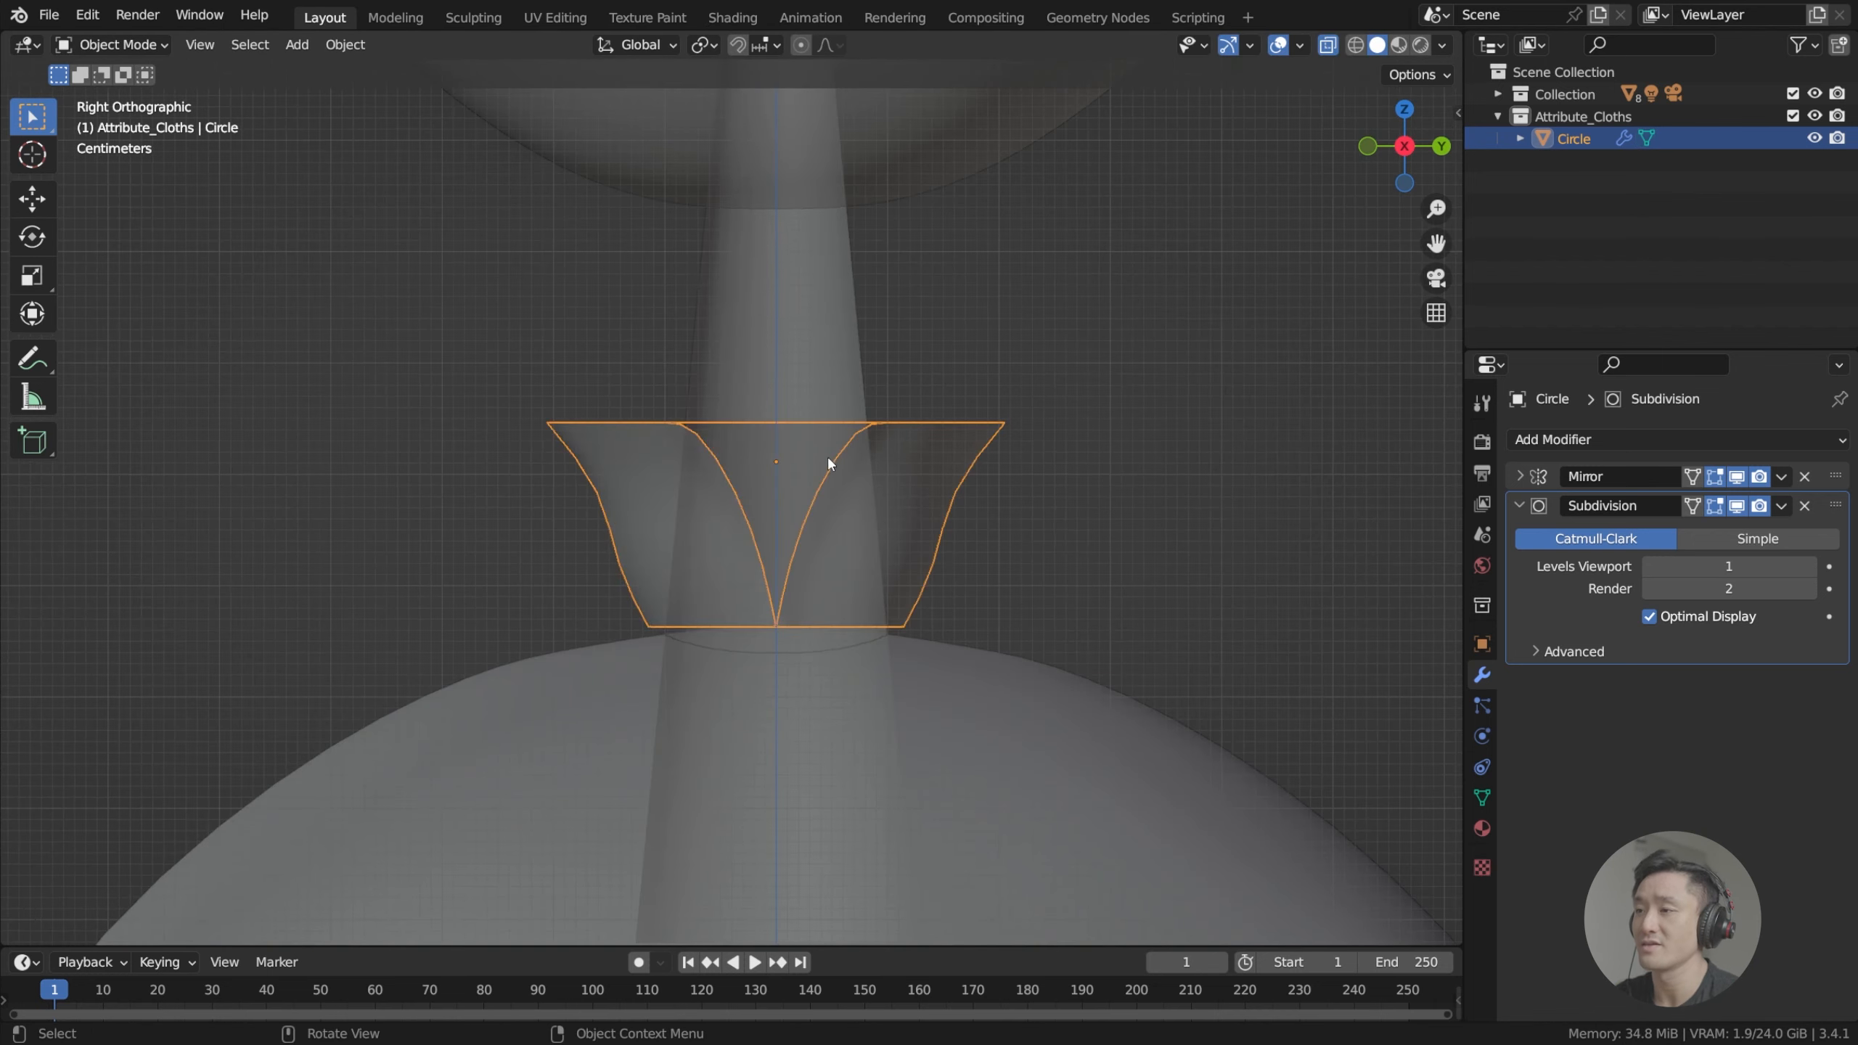
Turn off see-through display and inspect the smoothed collar around the neck from several angles.
scroll(807, 458, "down", 2)
key("Tab")
scroll(860, 500, "up", 1)
key("Tab")
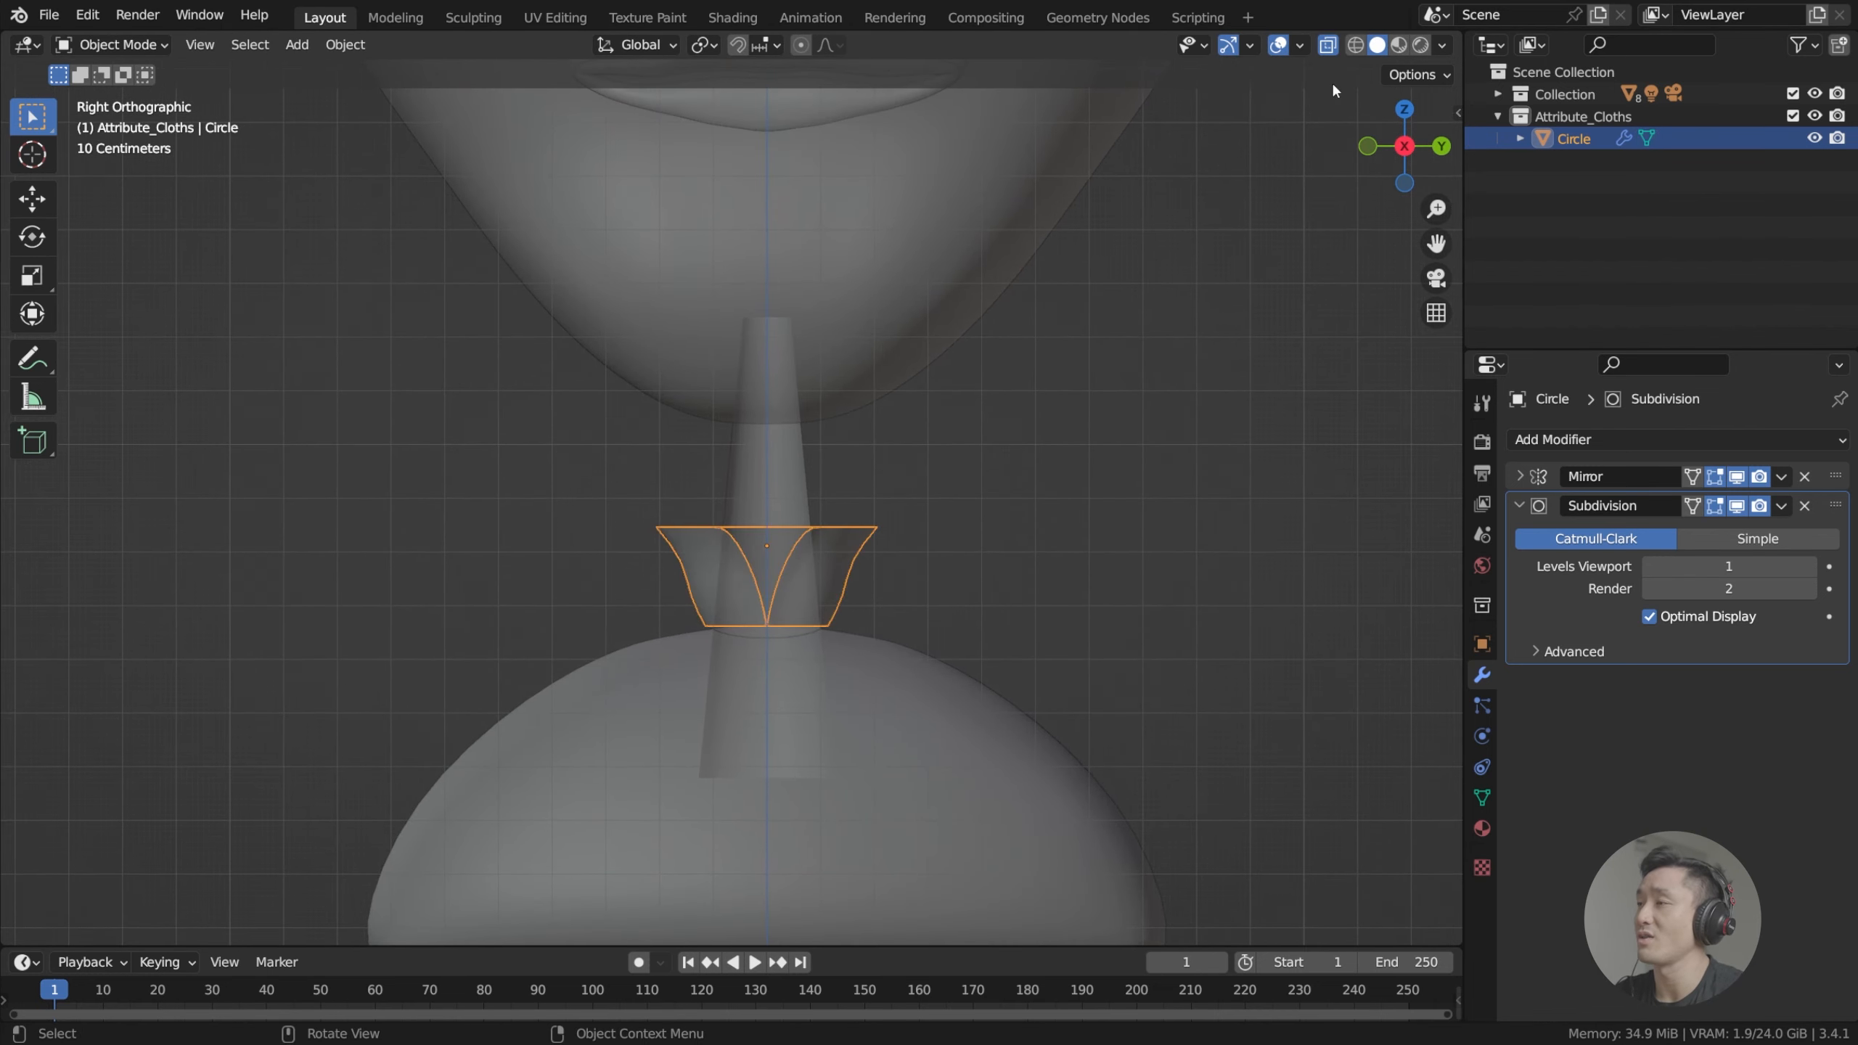
left_click(1328, 46)
middle_click_drag(1044, 446, 905, 569)
left_click(862, 646)
scroll(917, 578, "down", 4)
middle_click_drag(804, 516, 731, 545)
scroll(775, 547, "up", 4)
left_click(732, 547)
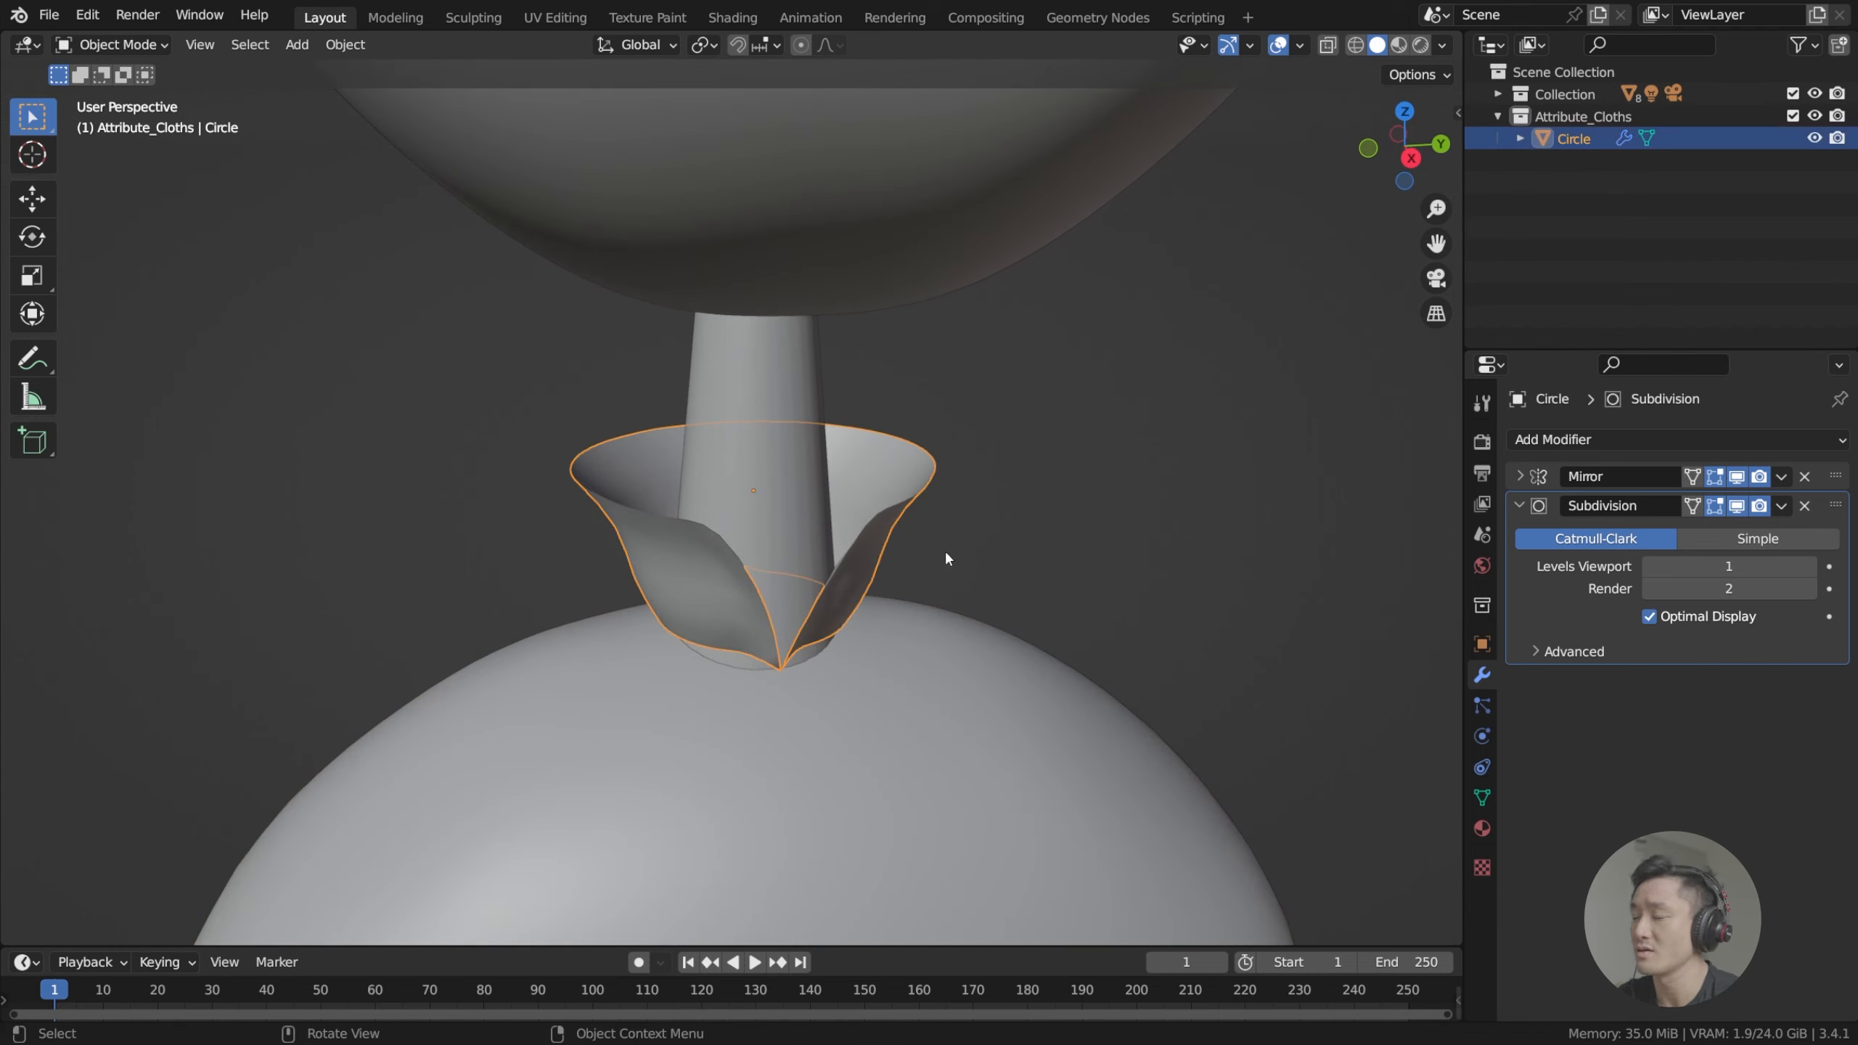
Duplicate the dome-shaped body object in place without moving the copy.
left_click(885, 666)
scroll(954, 578, "down", 4)
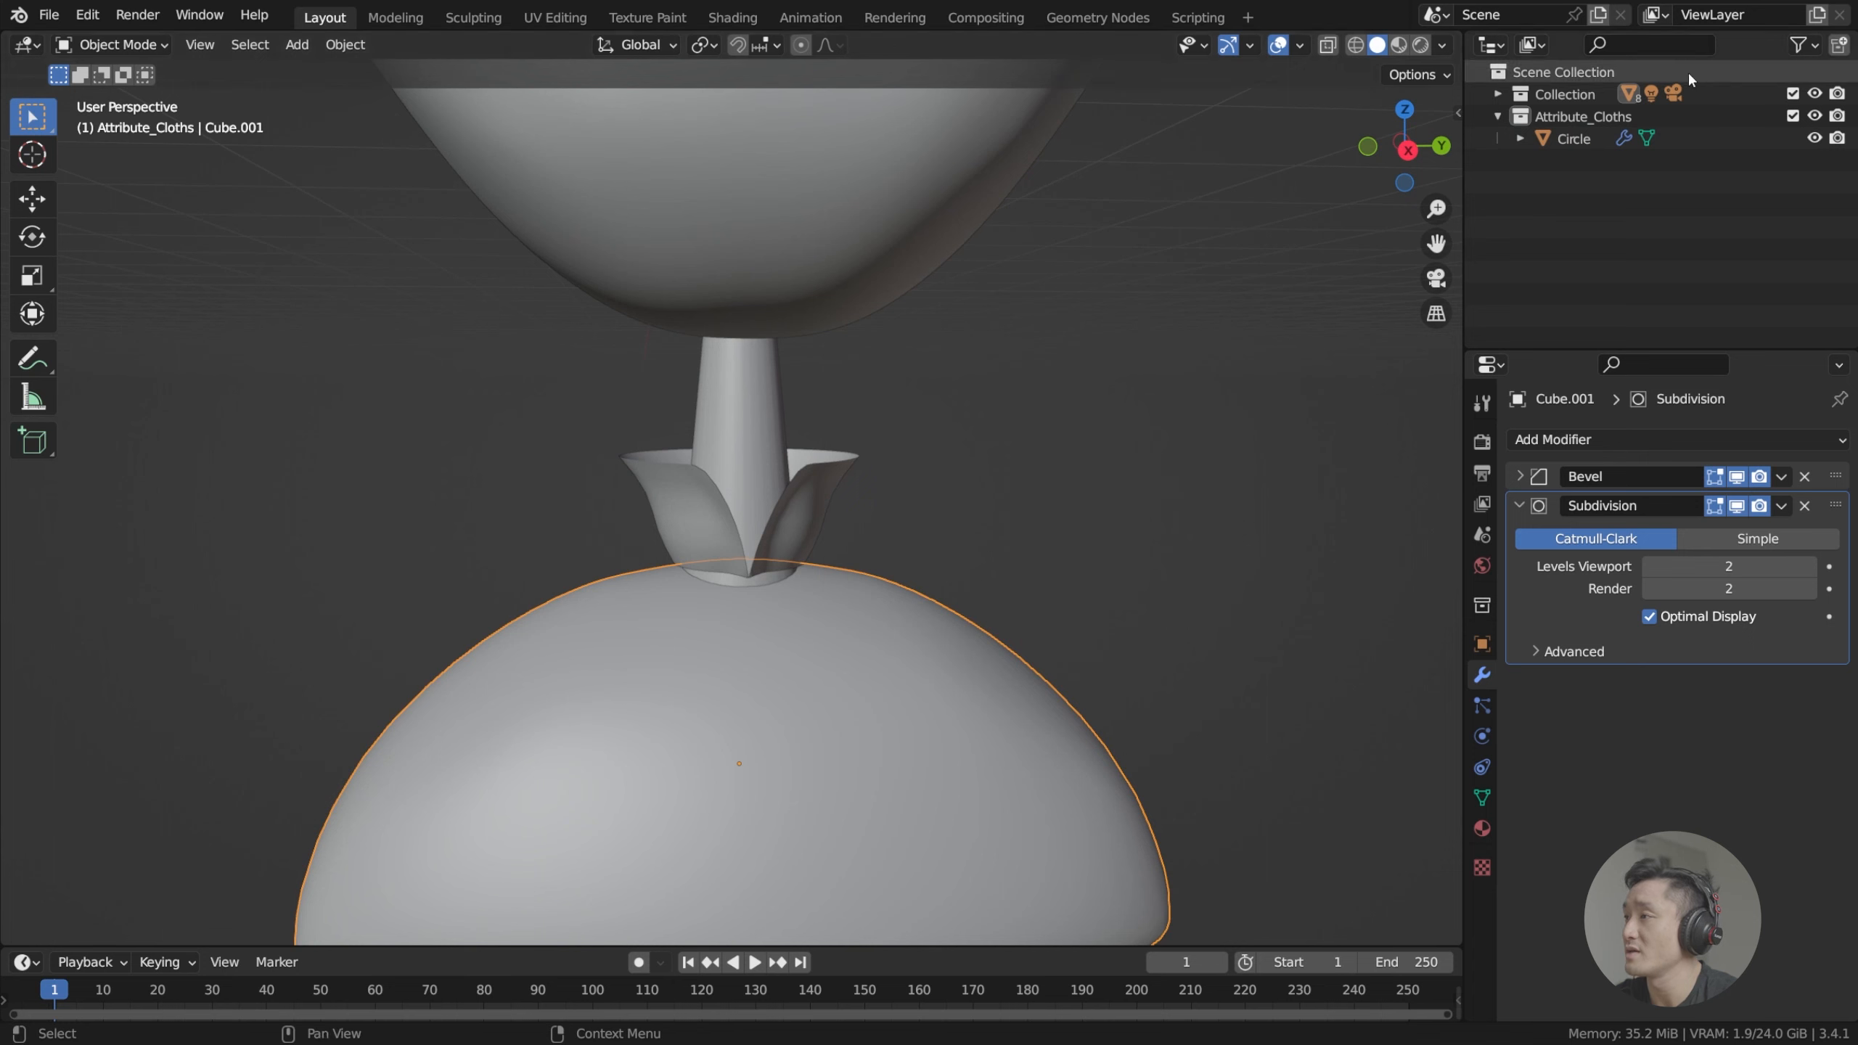
scroll(987, 498, "down", 2)
scroll(987, 503, "down", 1)
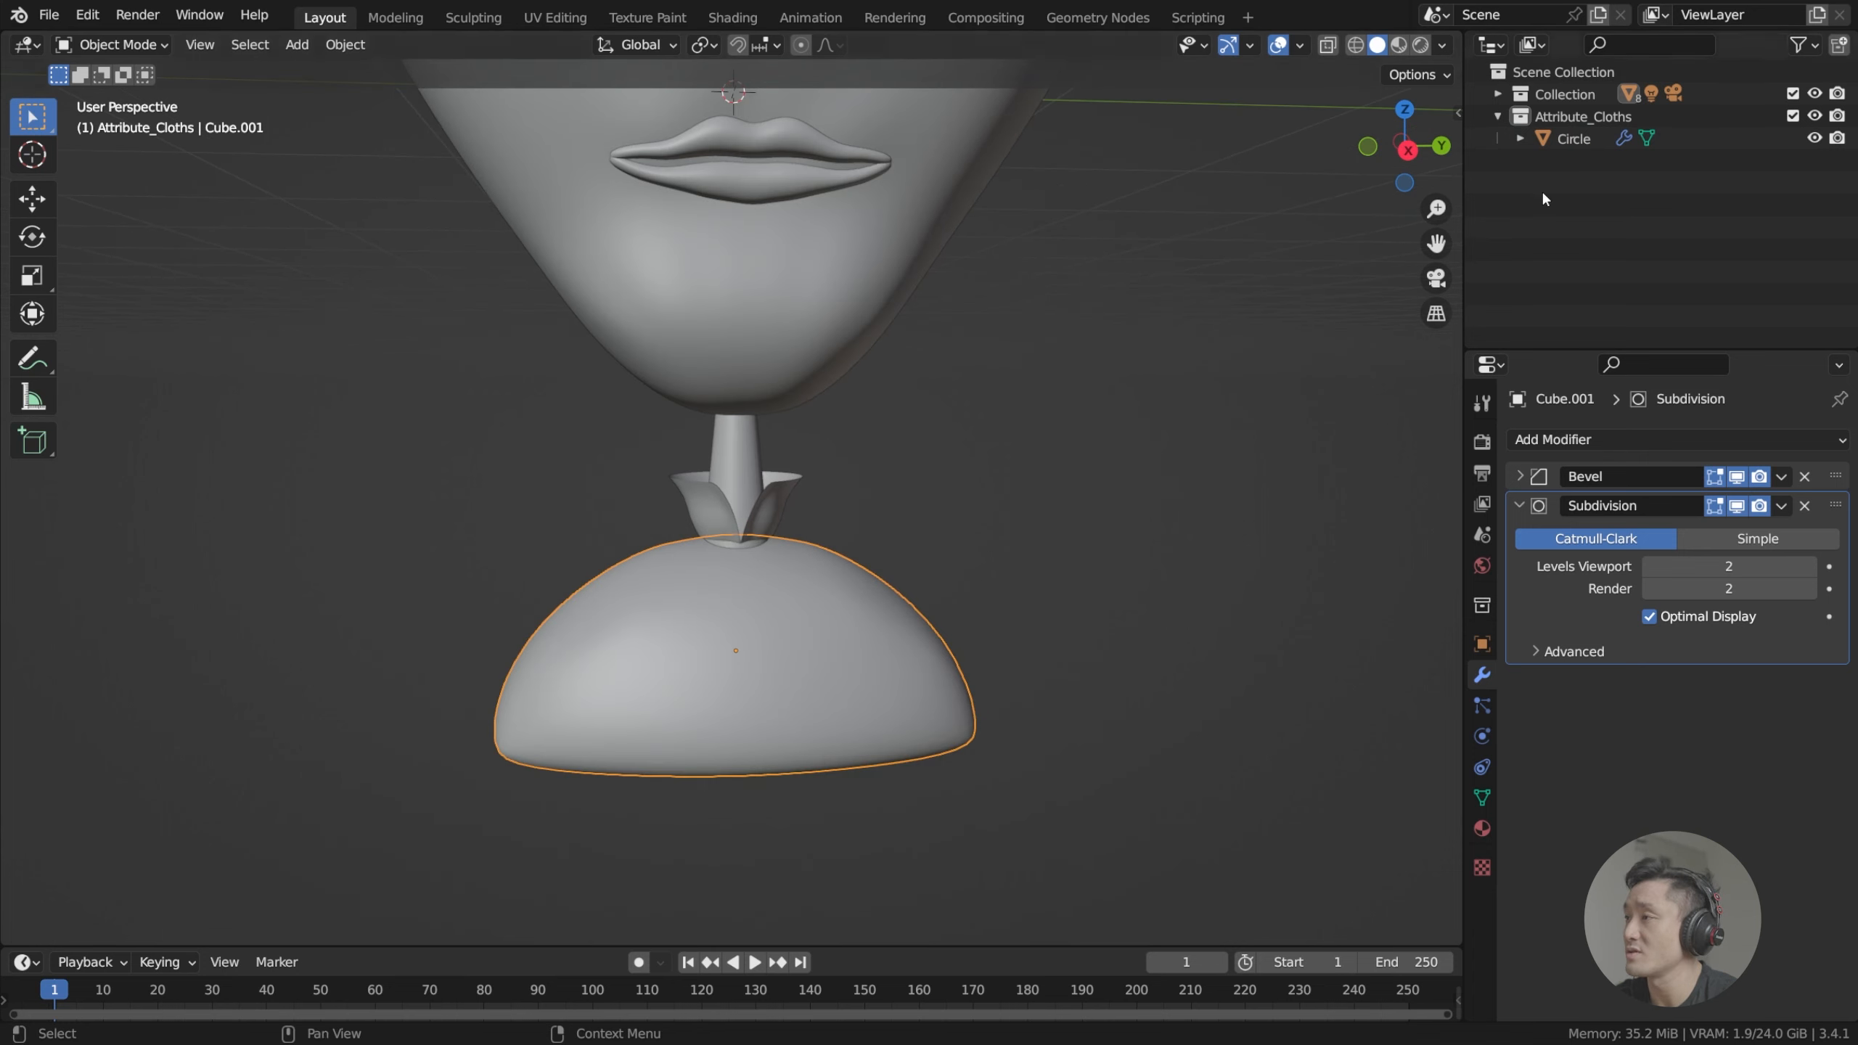
key("shift+d")
right_click(959, 519)
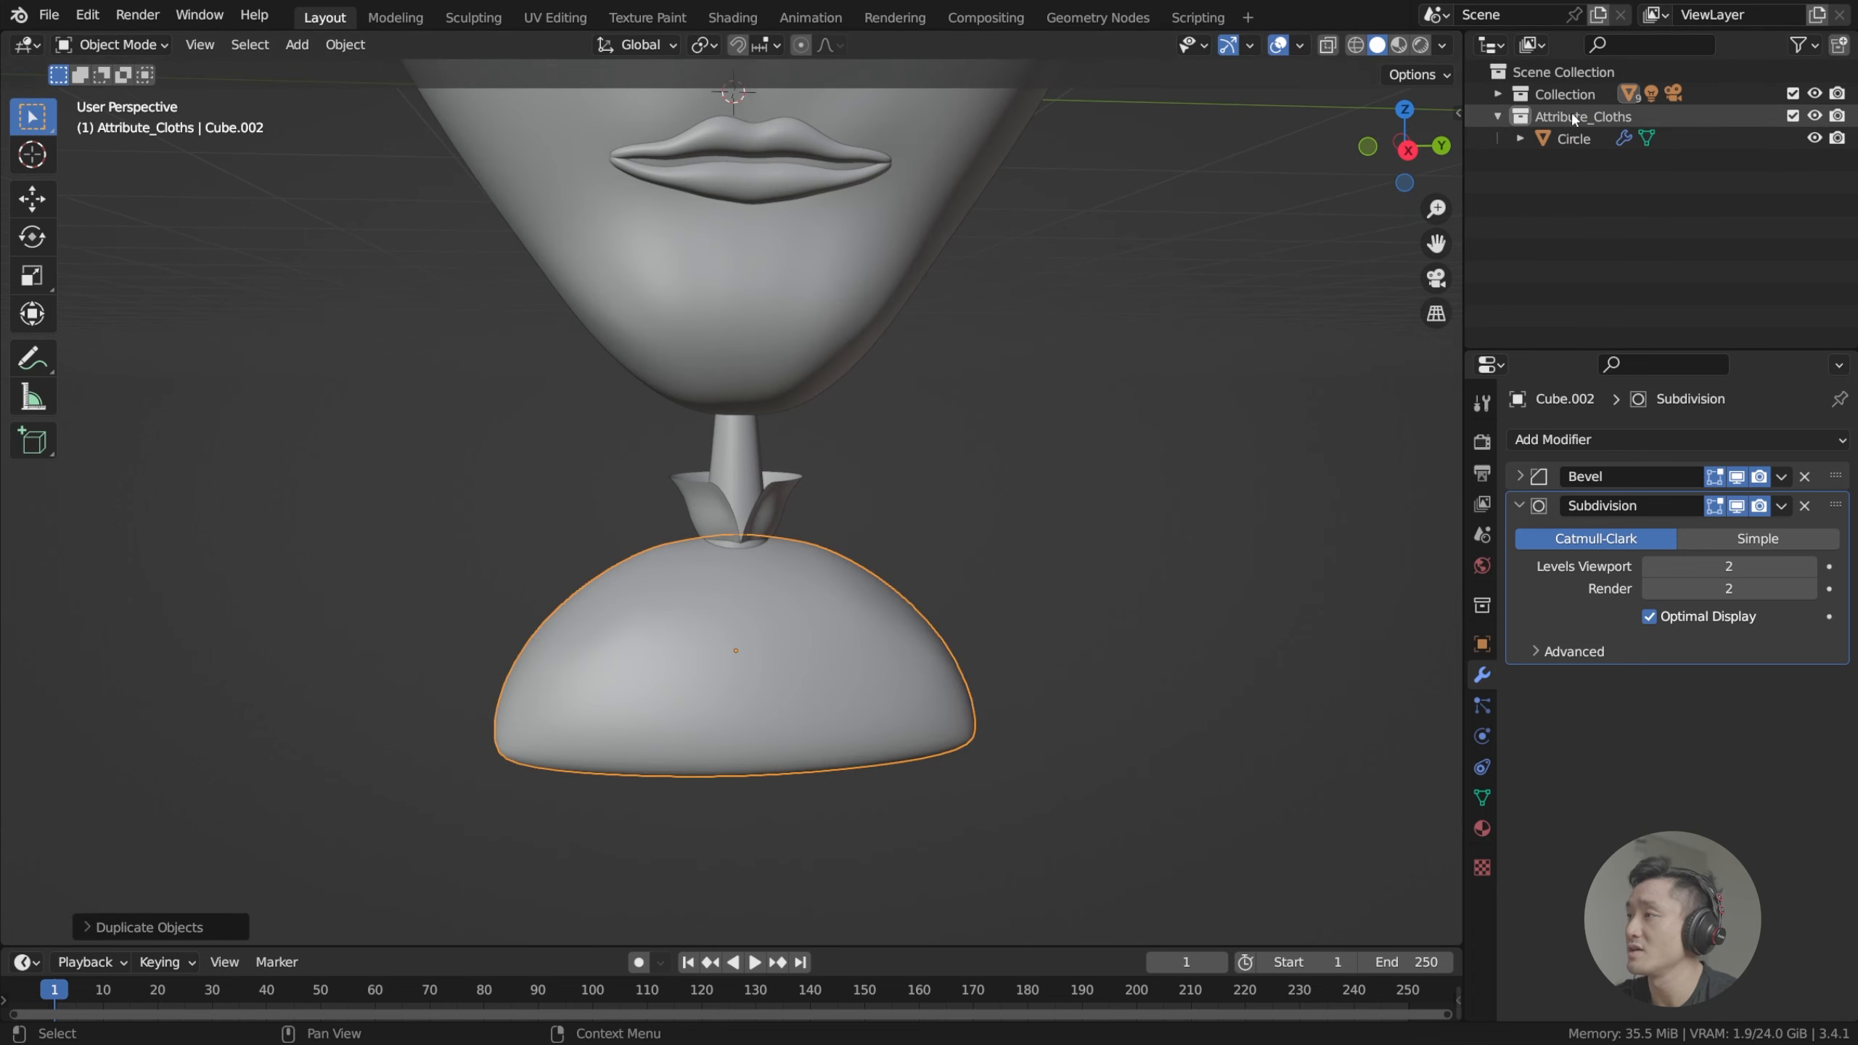
Rename the duplicated body SHIRT, place it in the Attribute_Cloths collection and keep it selected.
left_click(1499, 94)
double_click(1583, 183)
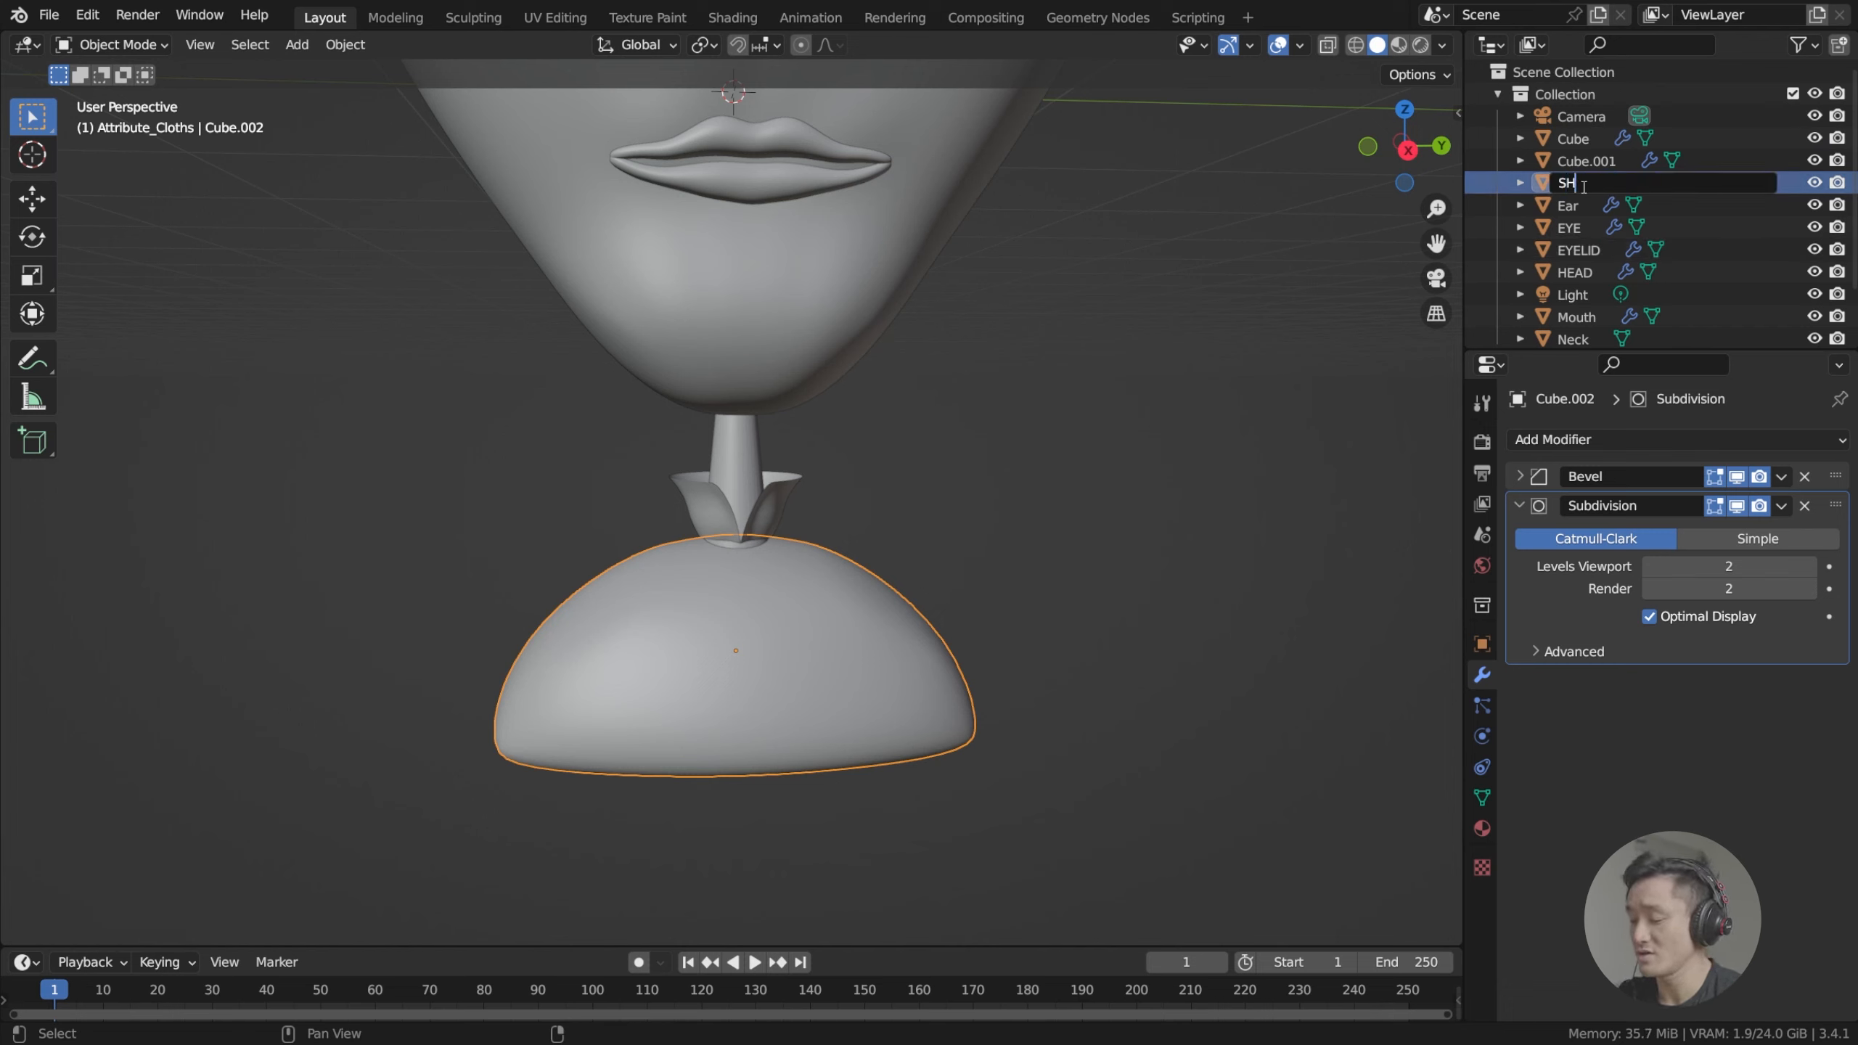
key("Return")
scroll(1580, 285, "down", 3)
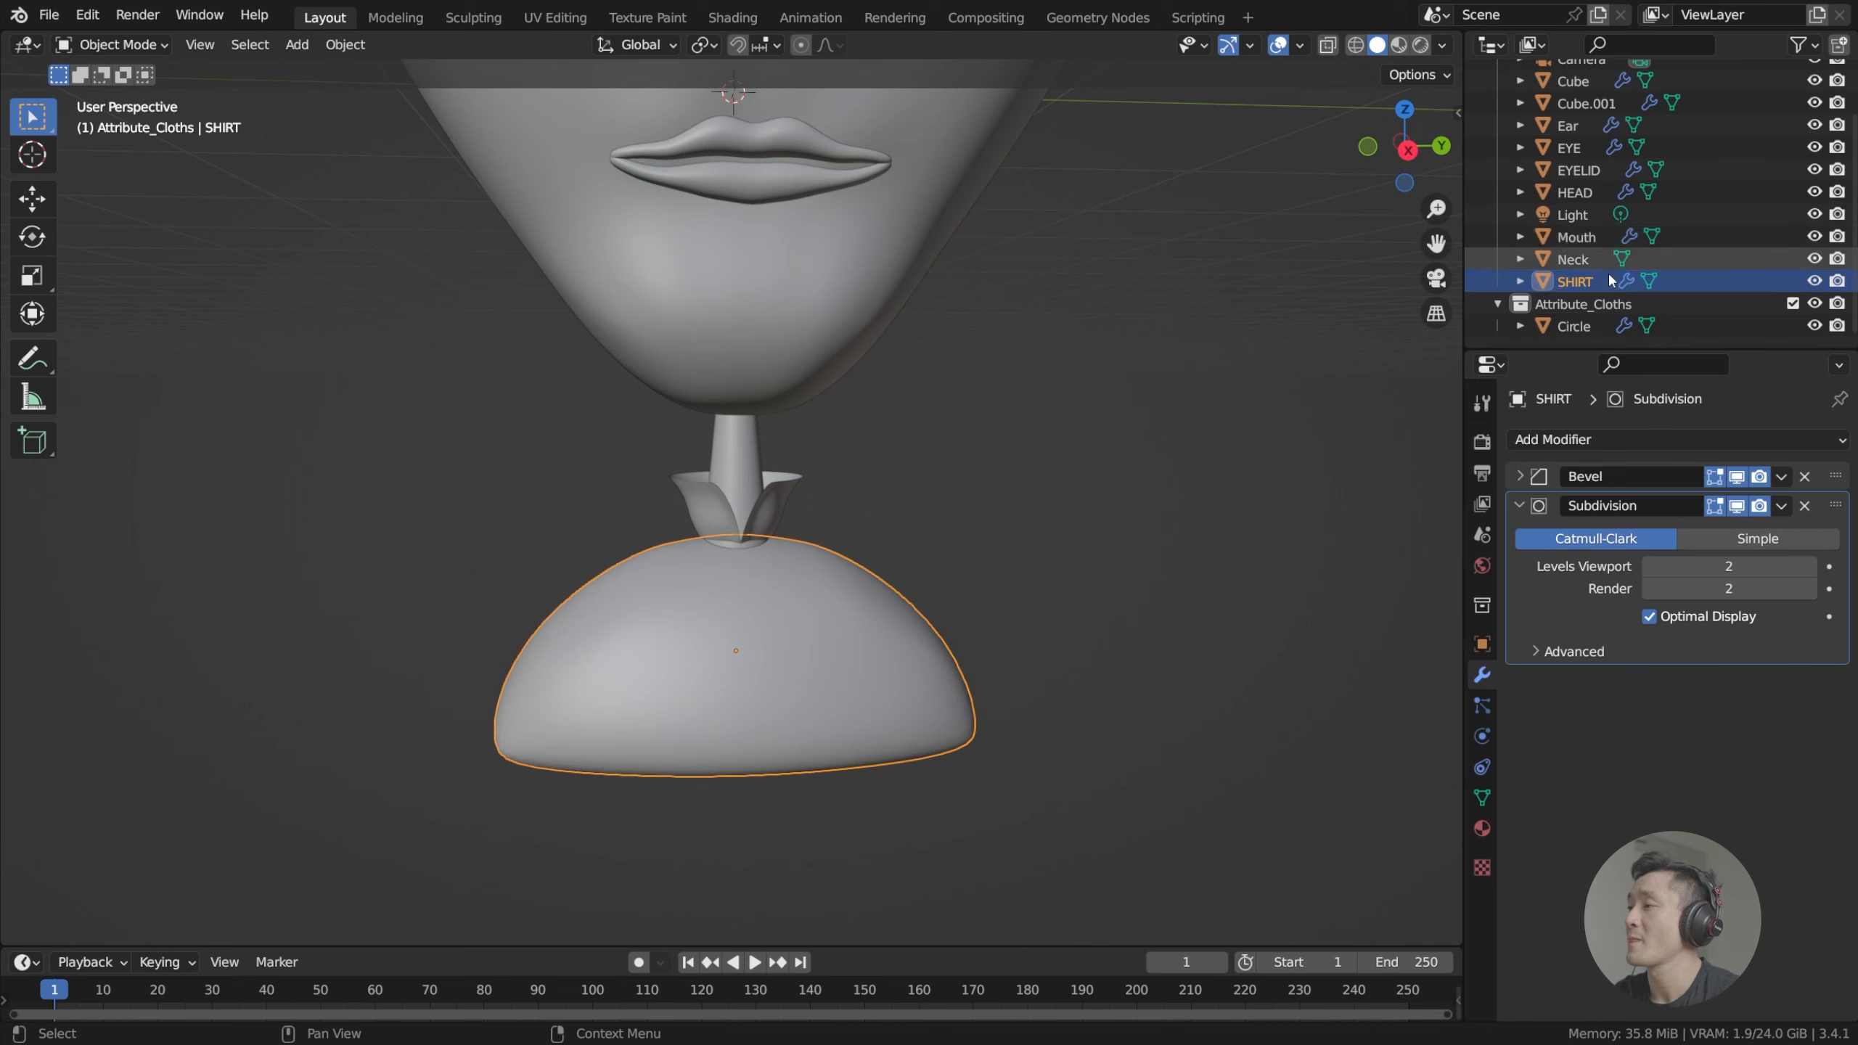
left_click_drag(1576, 282, 1577, 312)
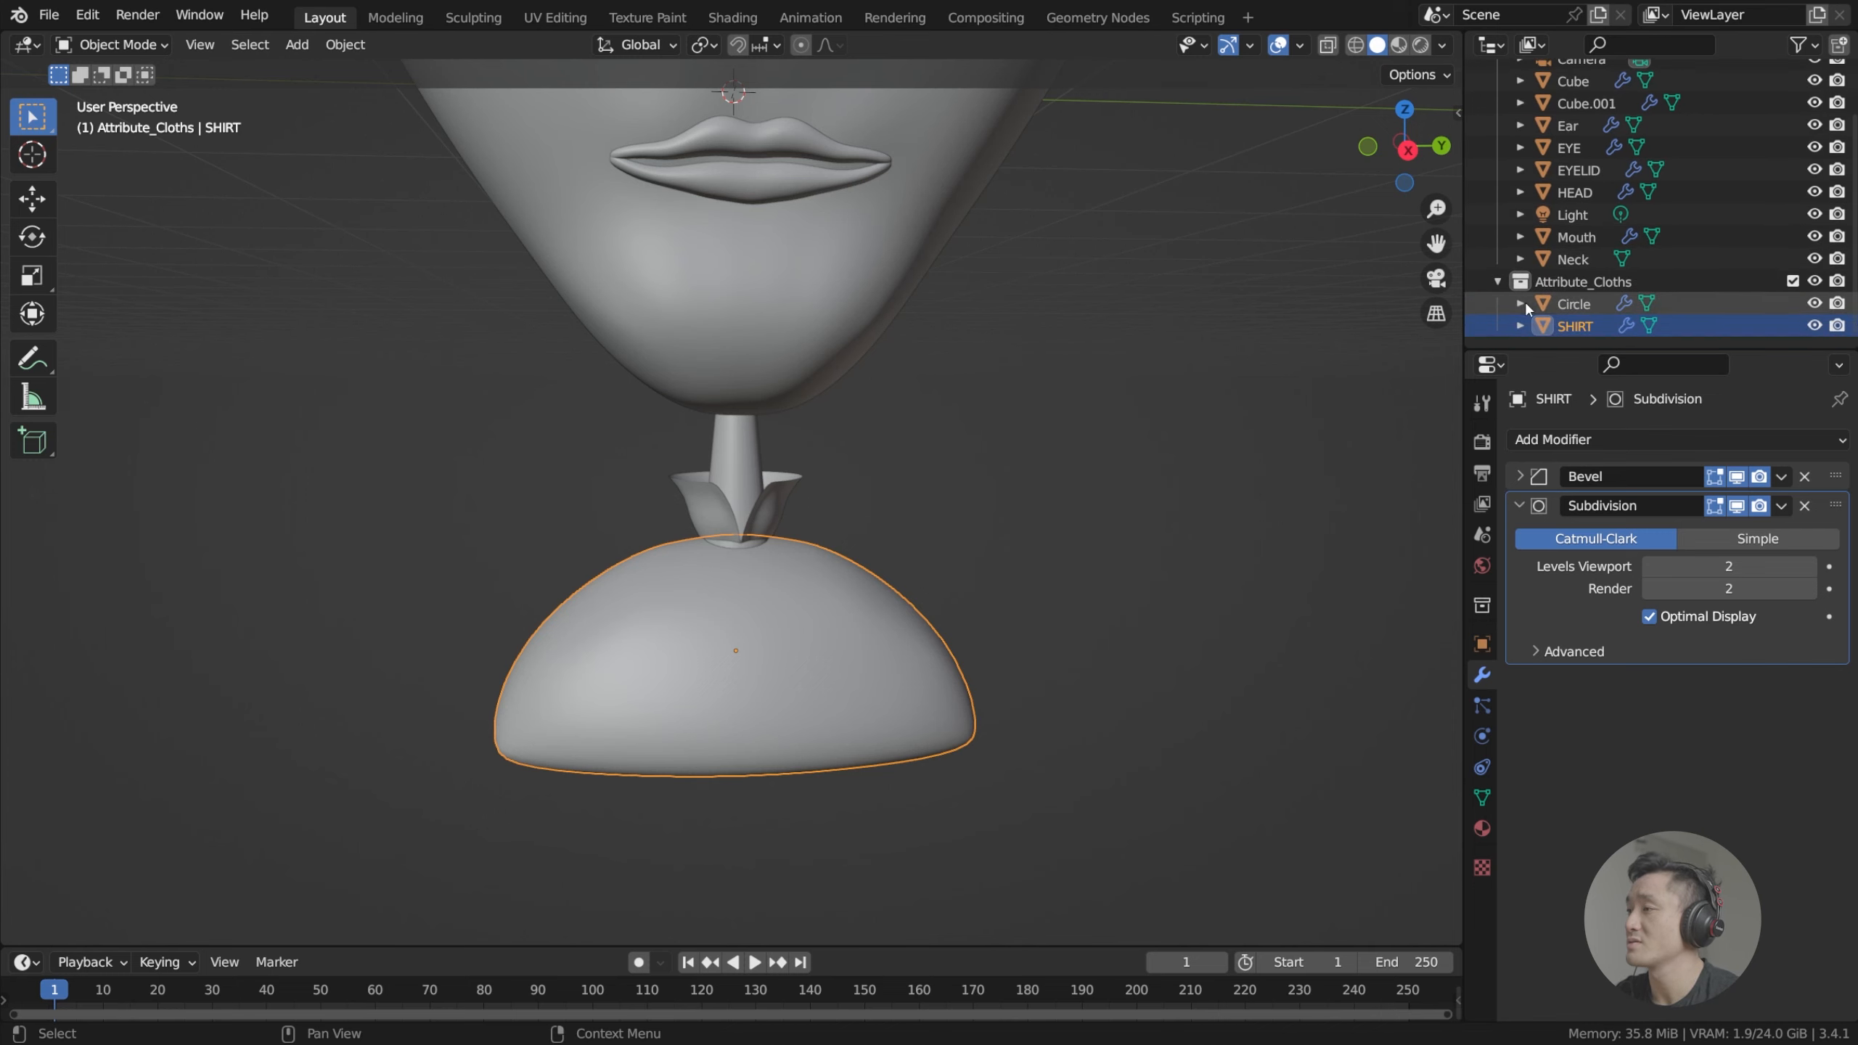
left_click(875, 477)
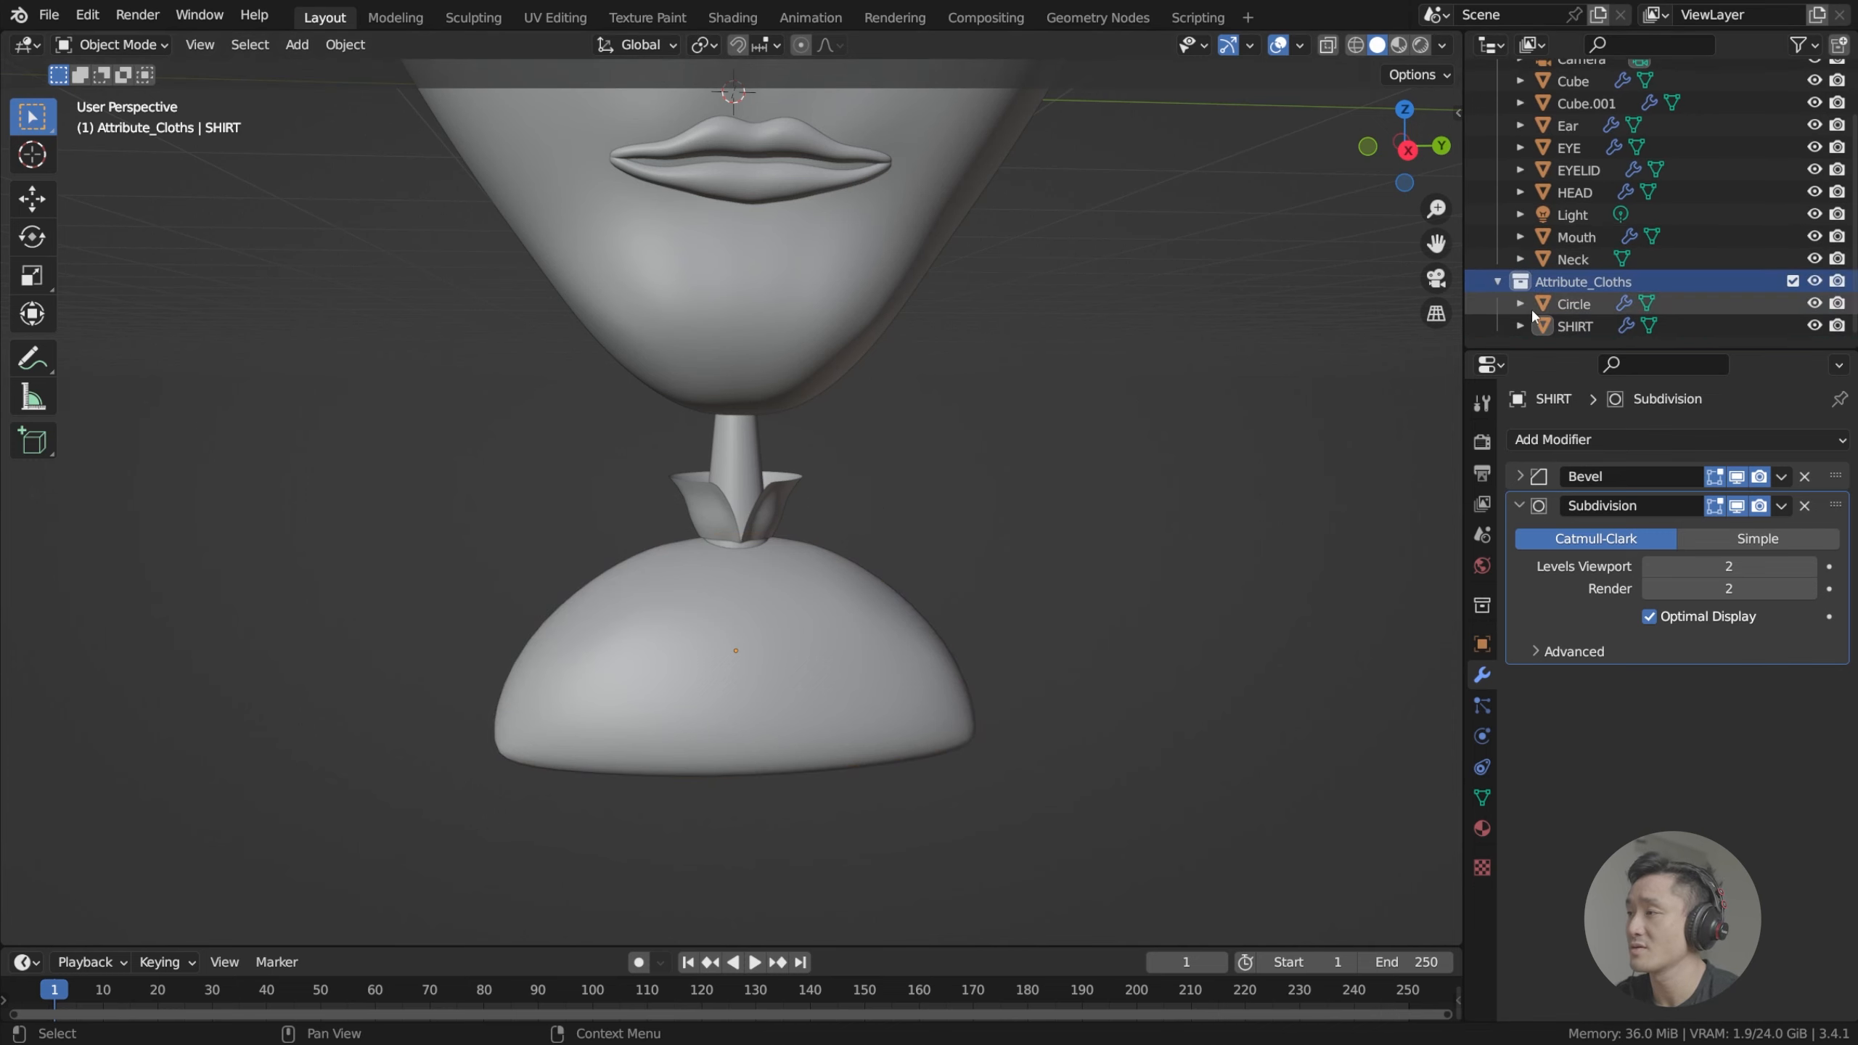
left_click(1565, 325)
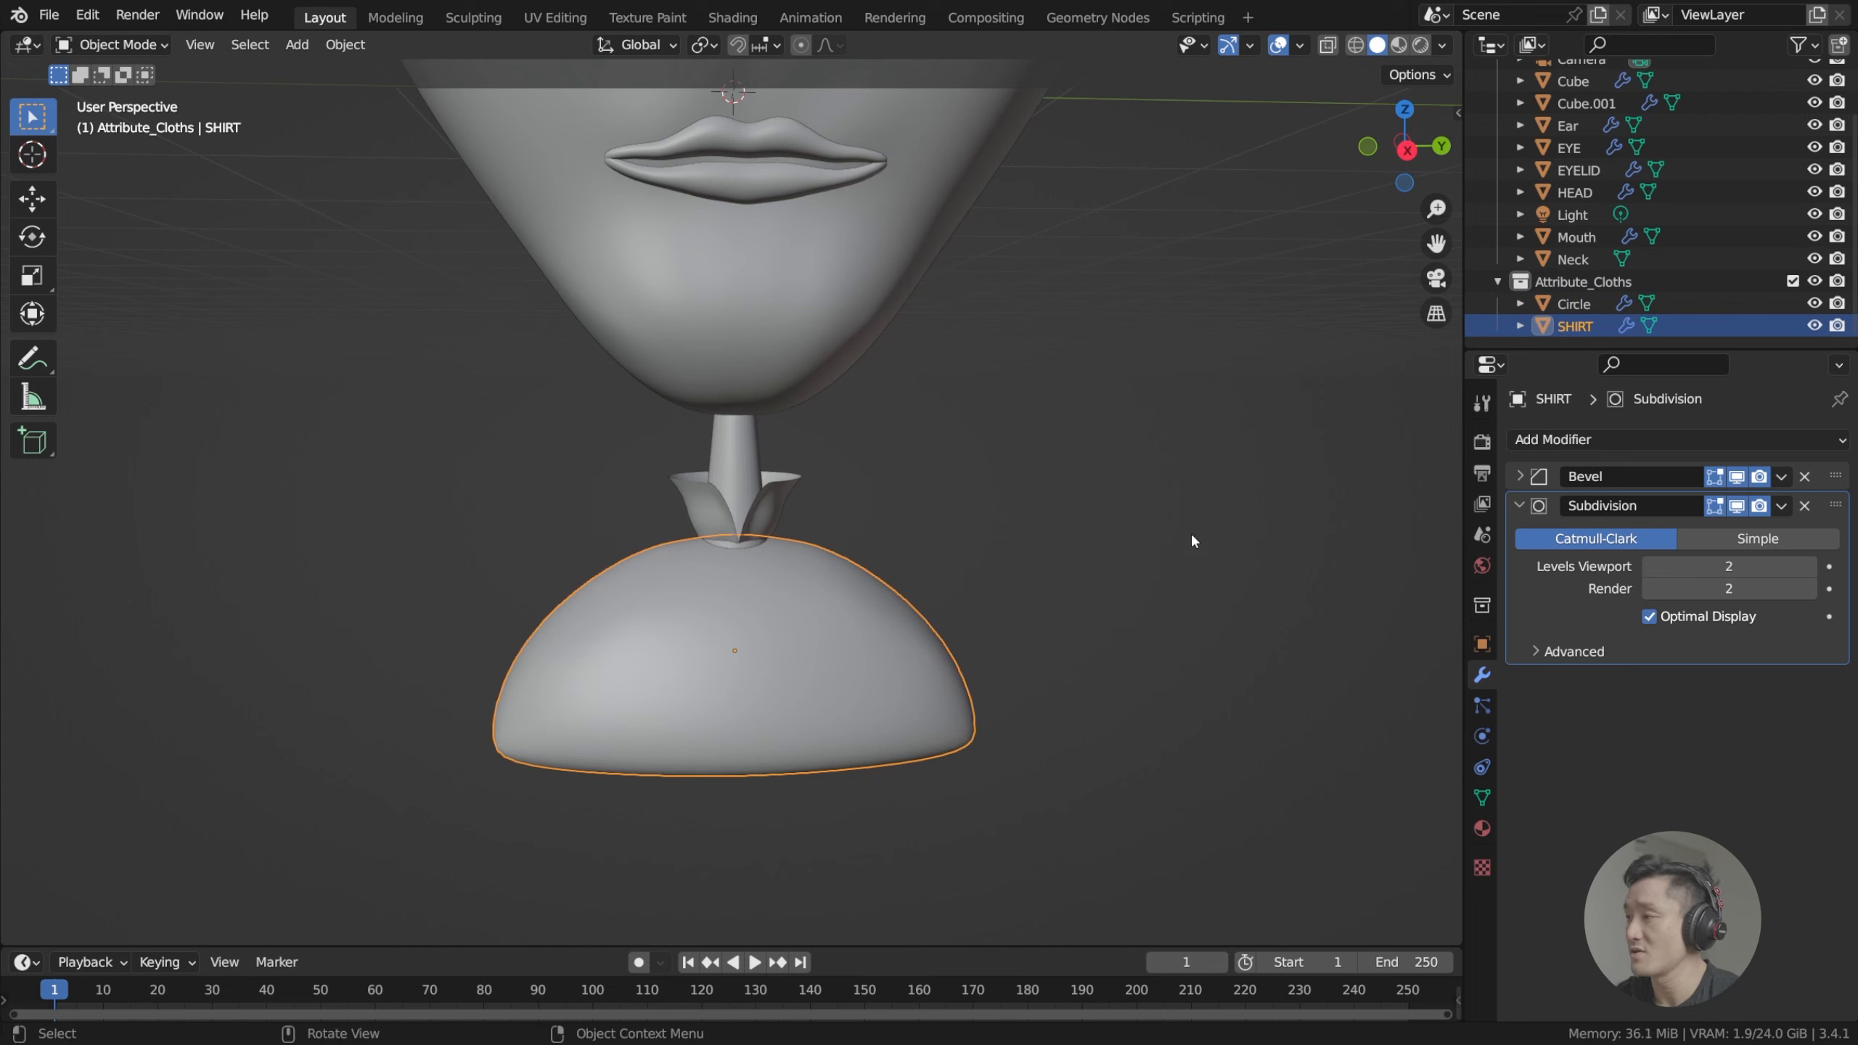
key("g")
key("y")
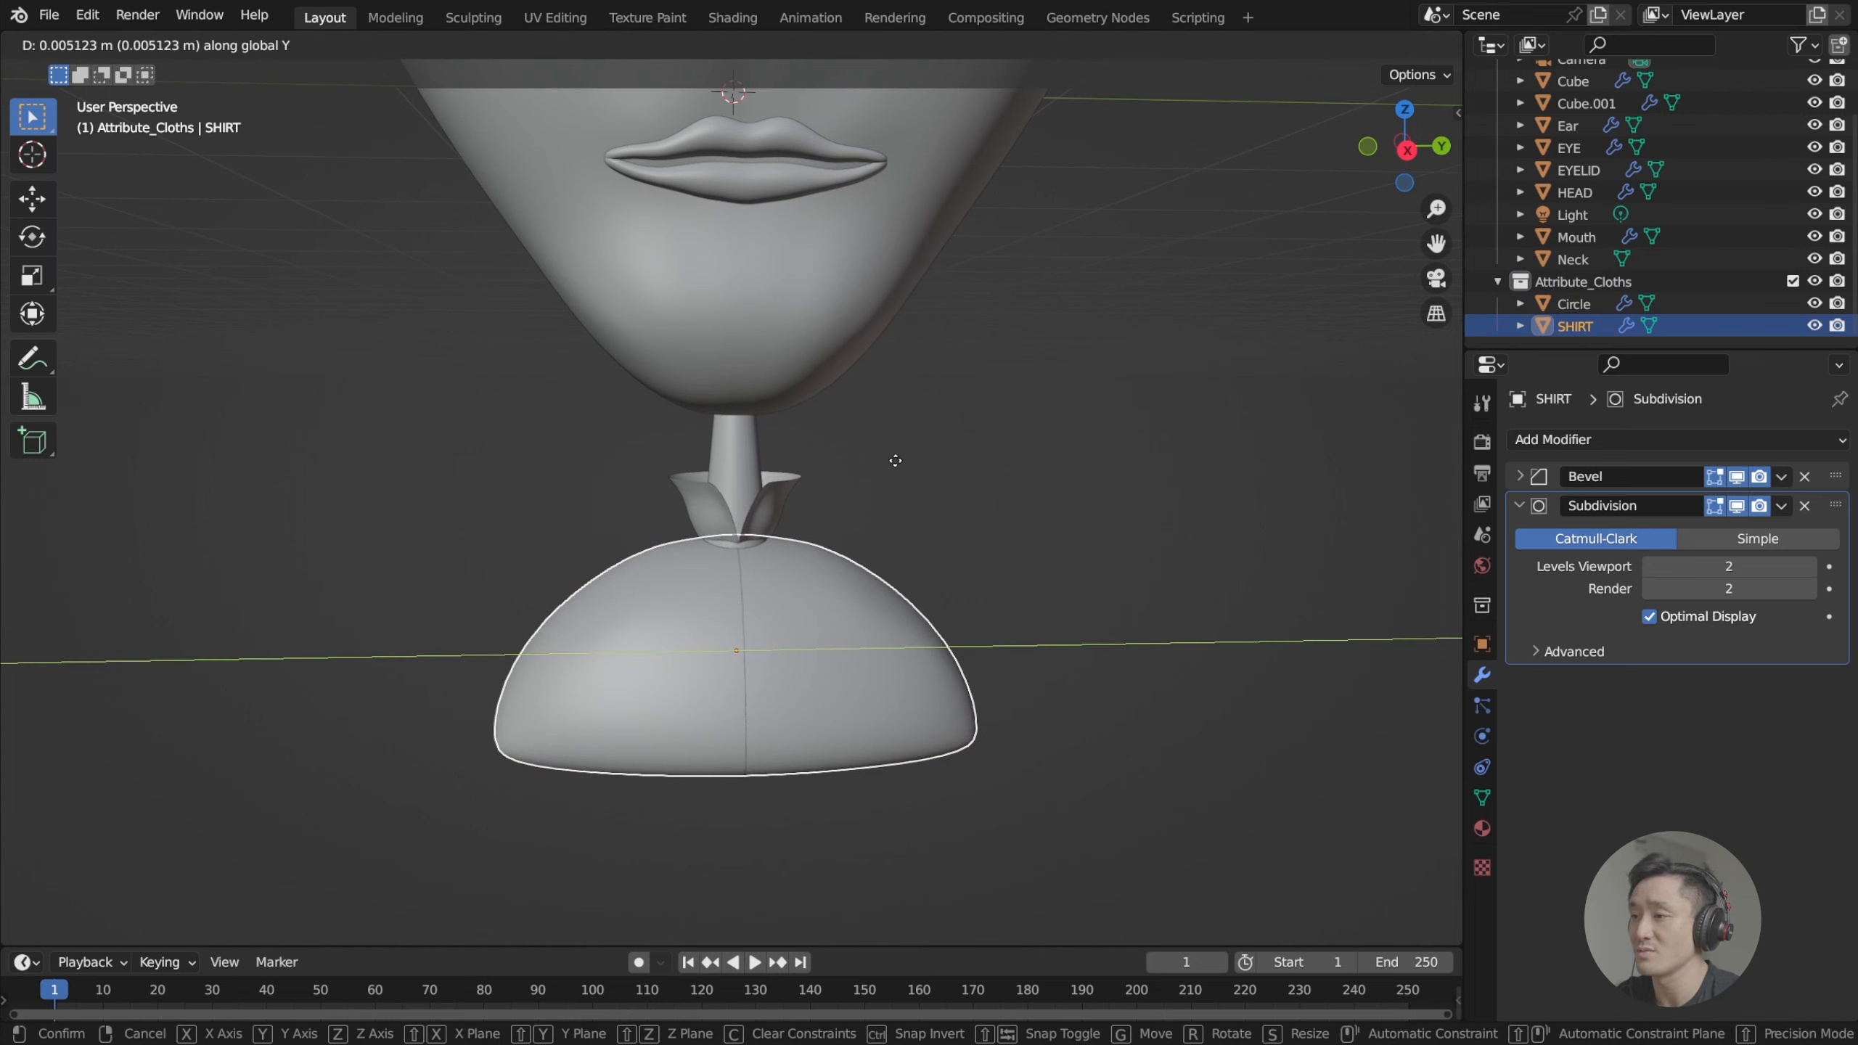
right_click(890, 452)
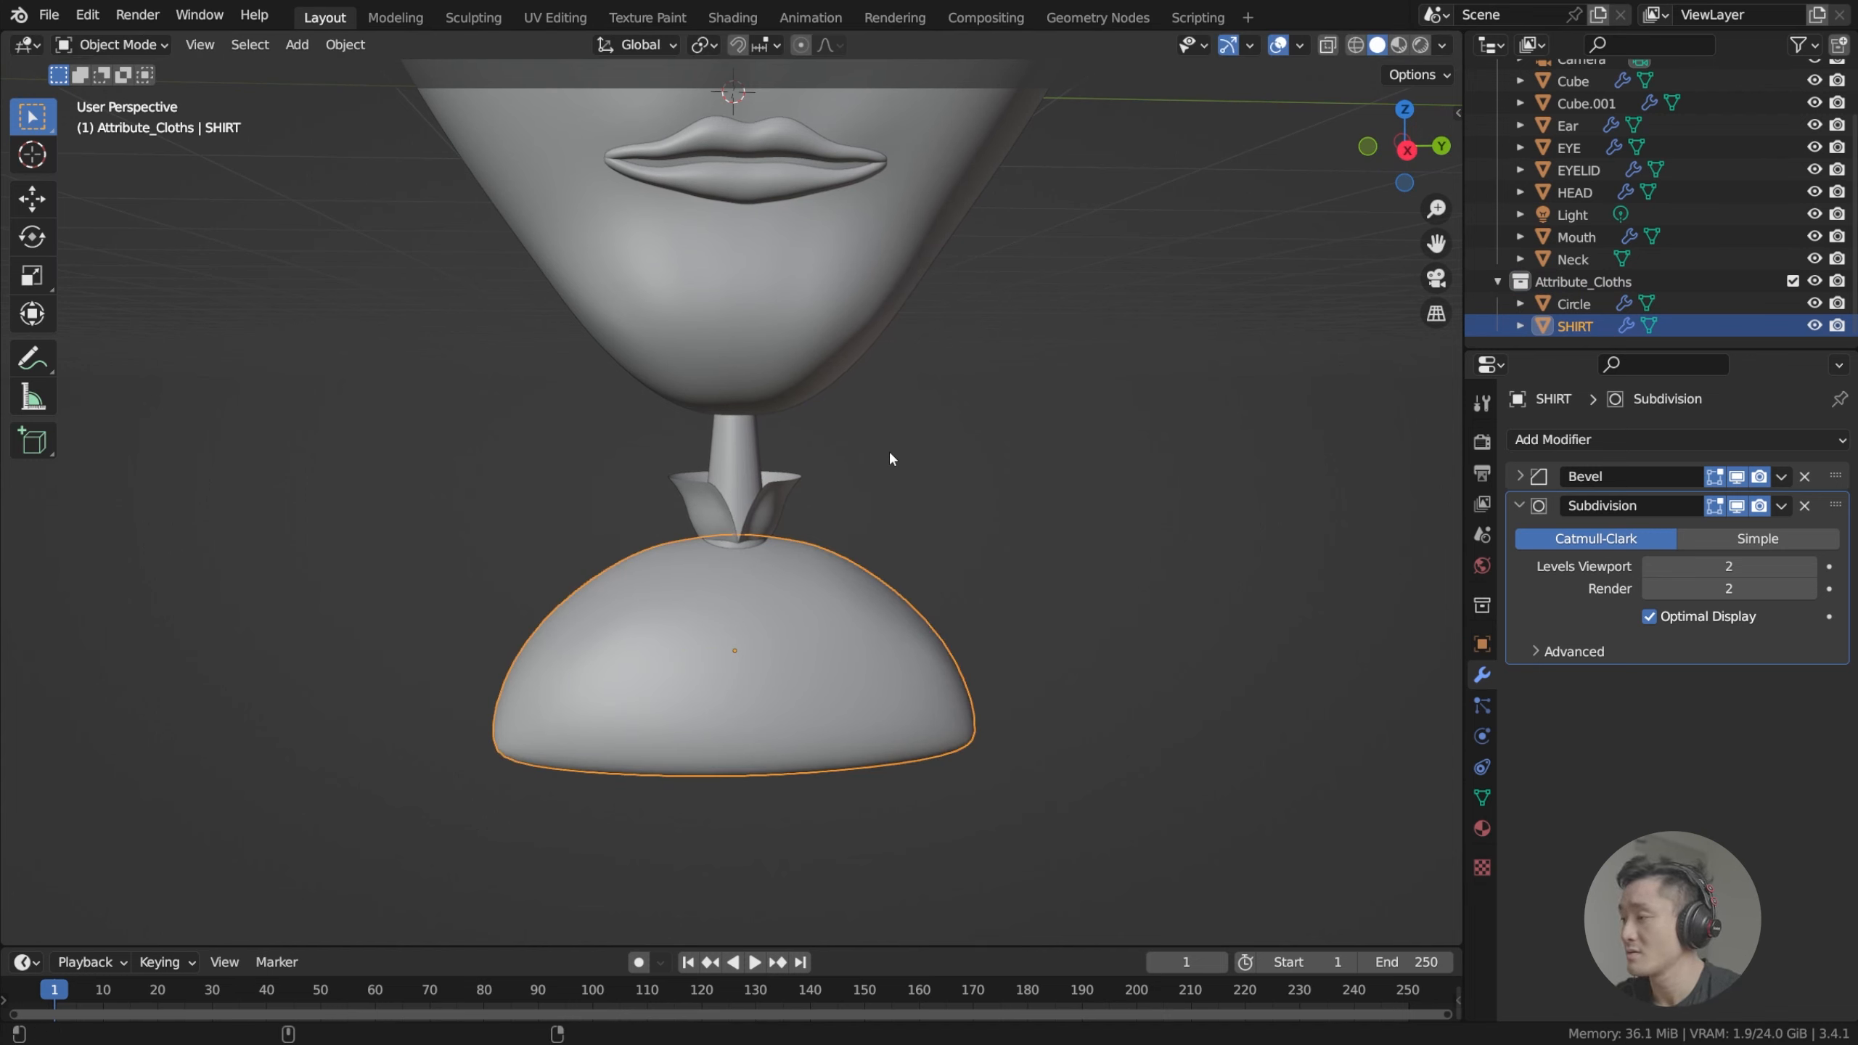
Raise the SHIRT object about 0.039 m along global Z above the original body.
key("g")
key("z")
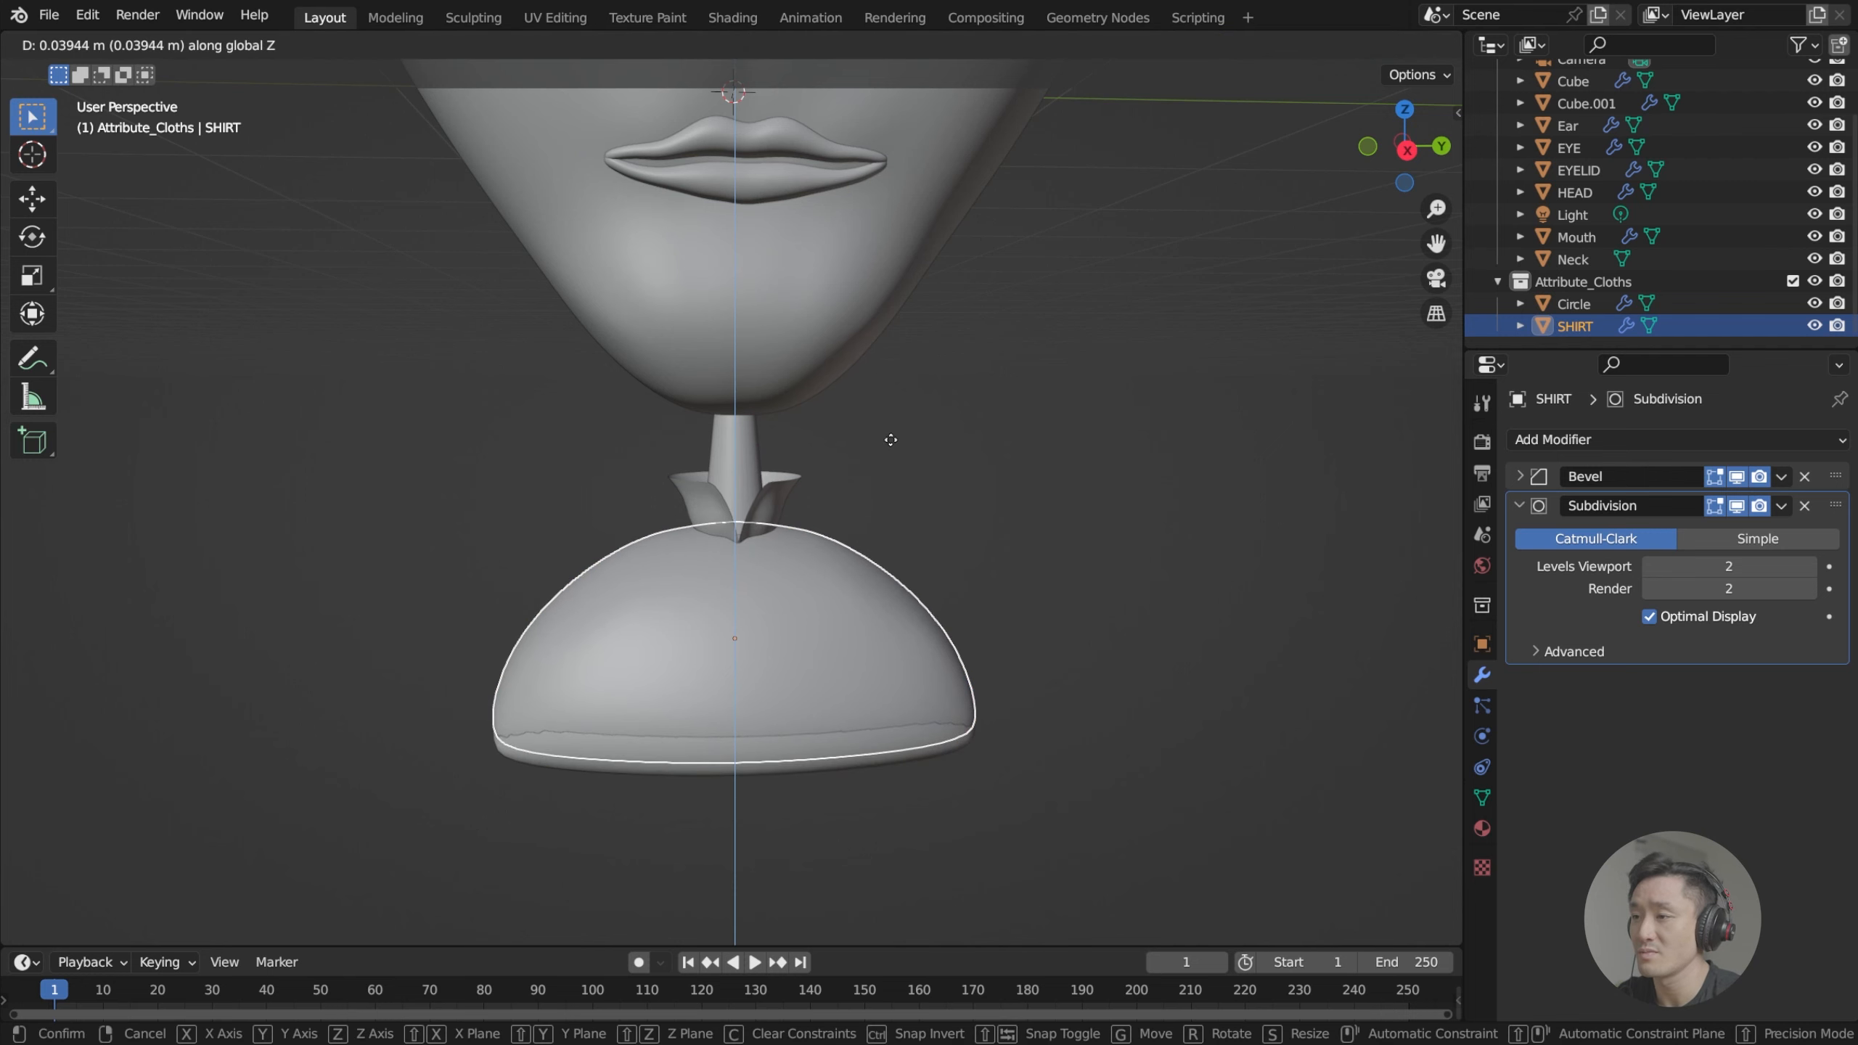
left_click(890, 441)
middle_click_drag(890, 440, 848, 585)
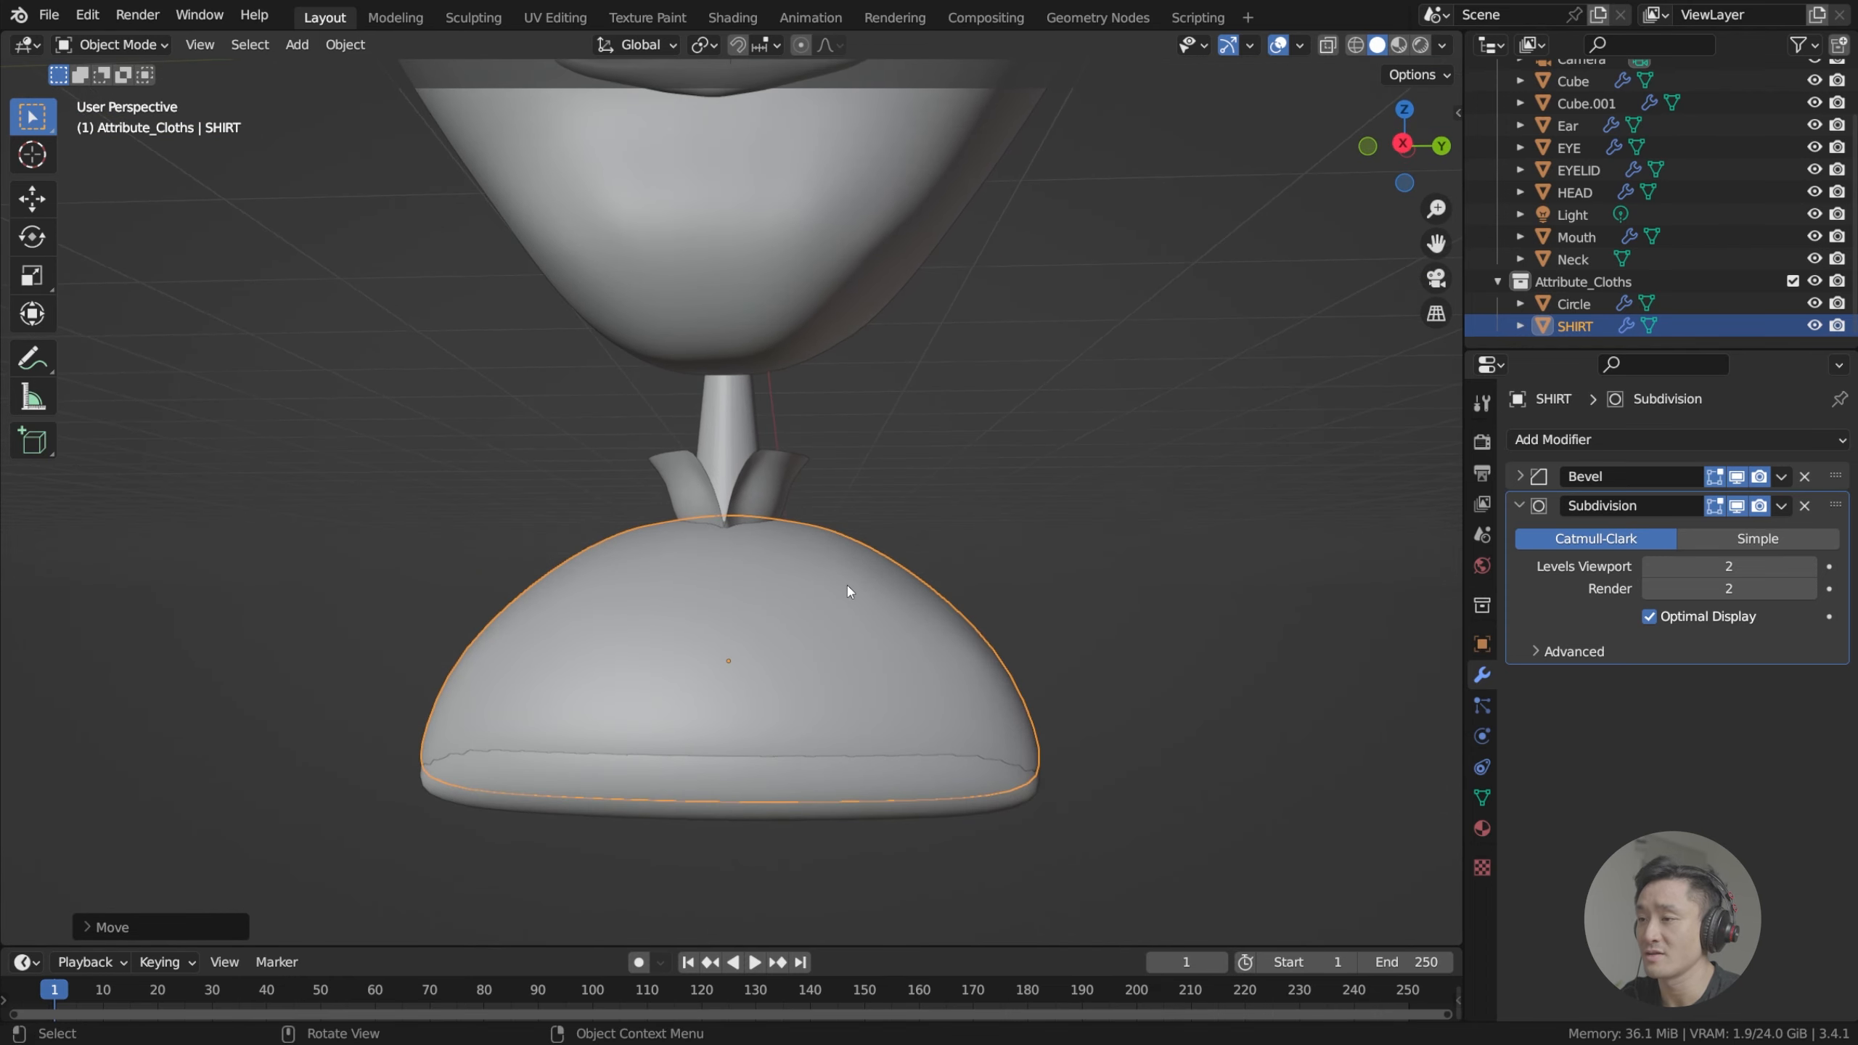
Apply the Bevel modifier and the Subdivision modifier on SHIRT, then check the resulting mesh.
key("Tab")
key("Tab")
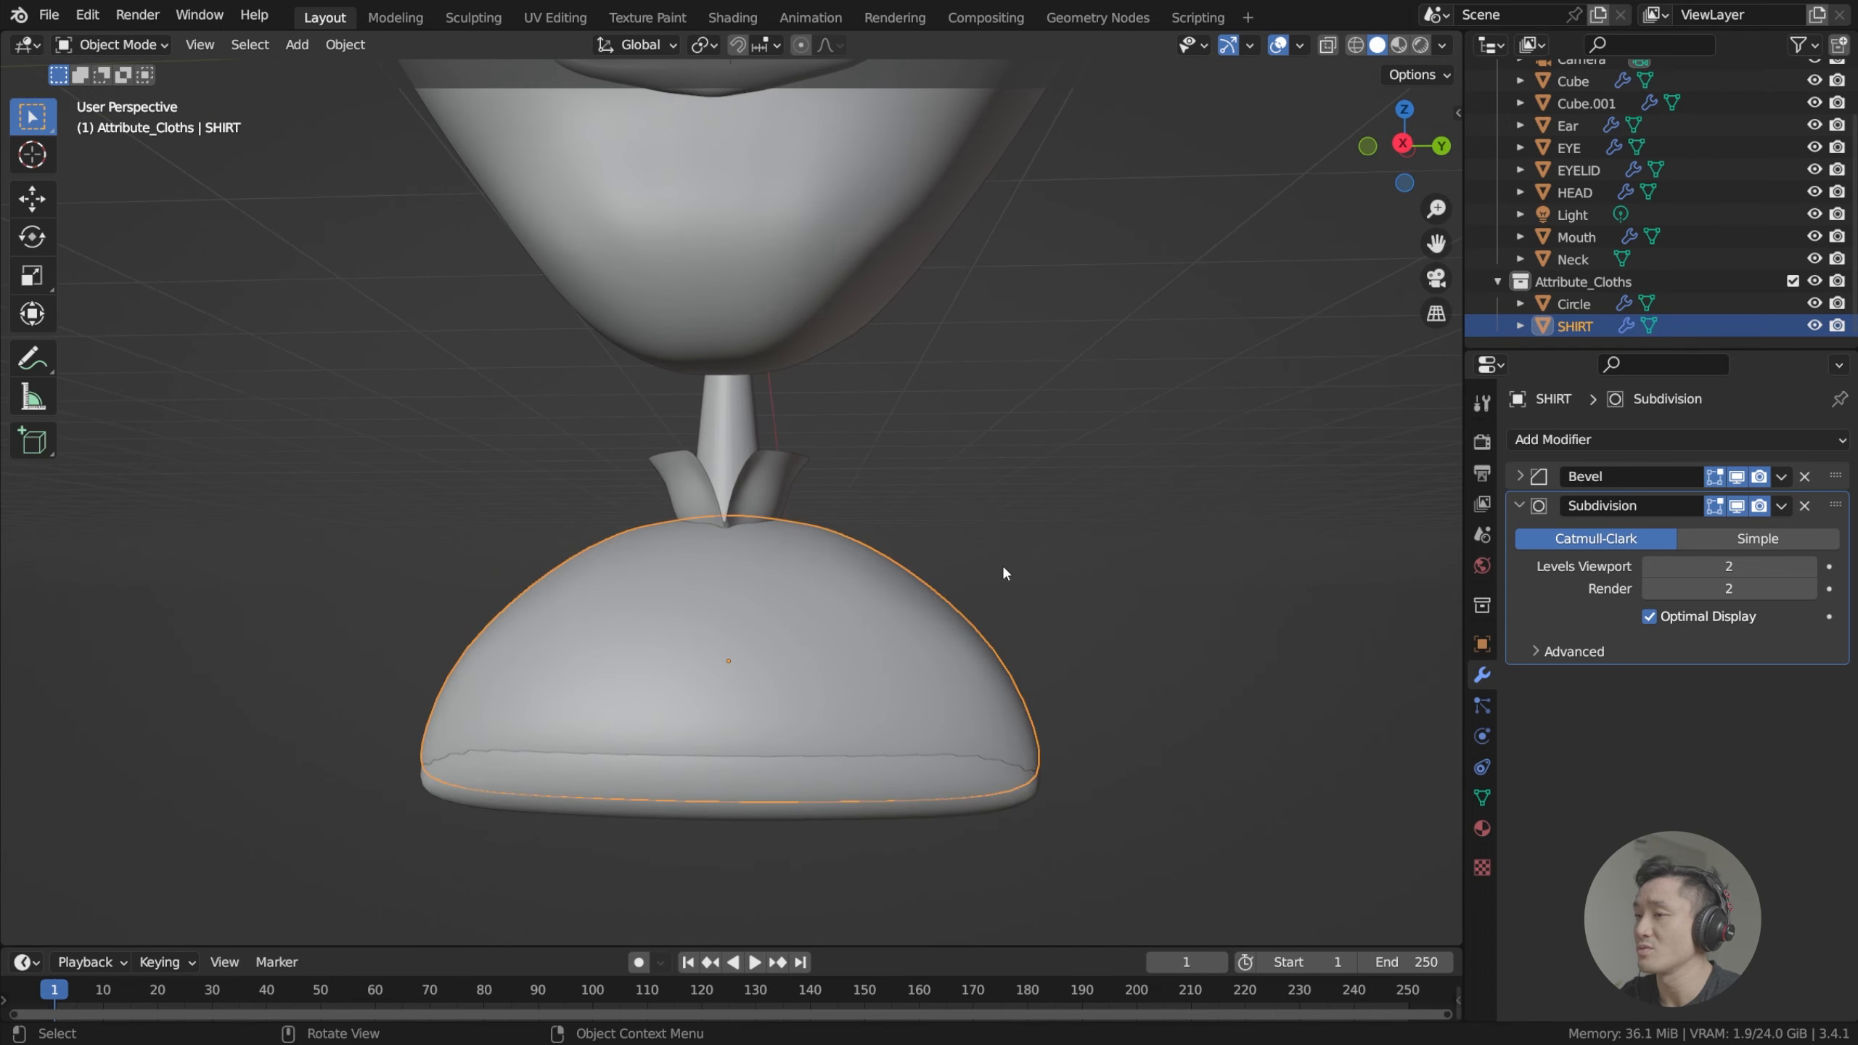
key("Tab")
key("Tab")
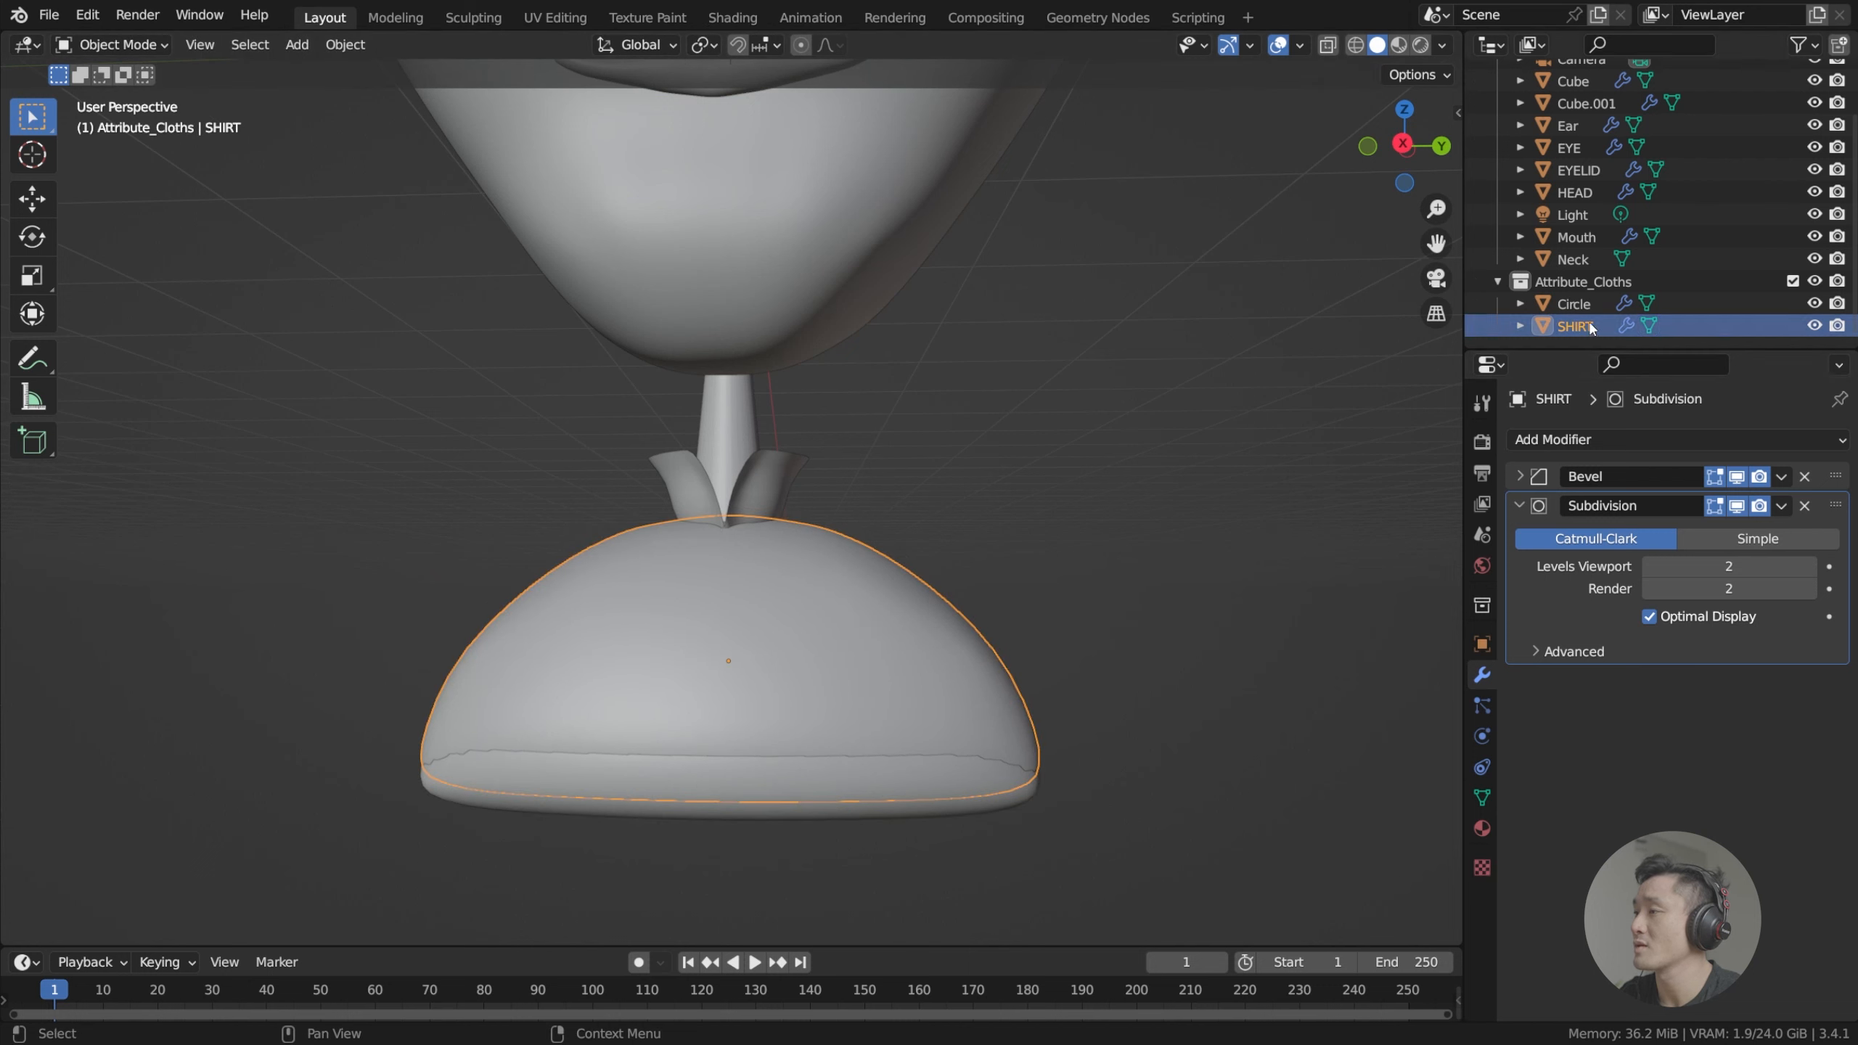
left_click(1519, 506)
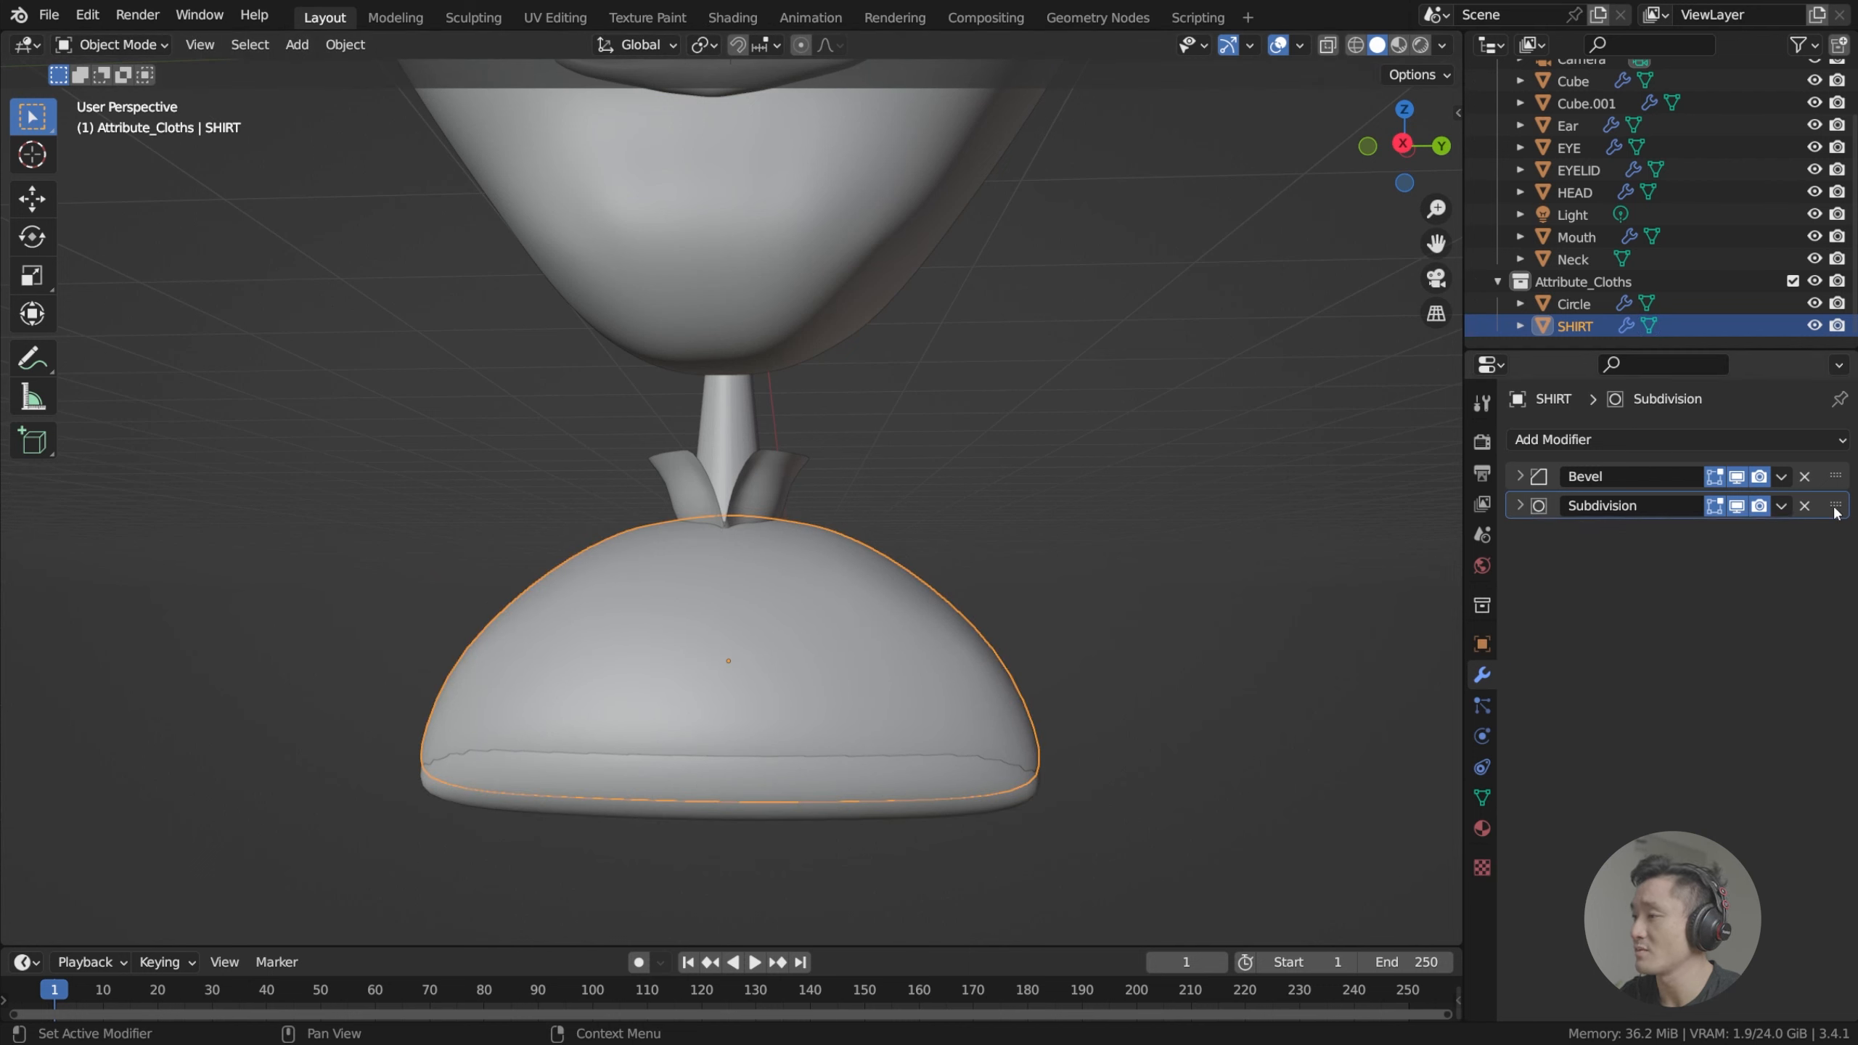
left_click(1781, 476)
left_click(1746, 497)
left_click(1781, 477)
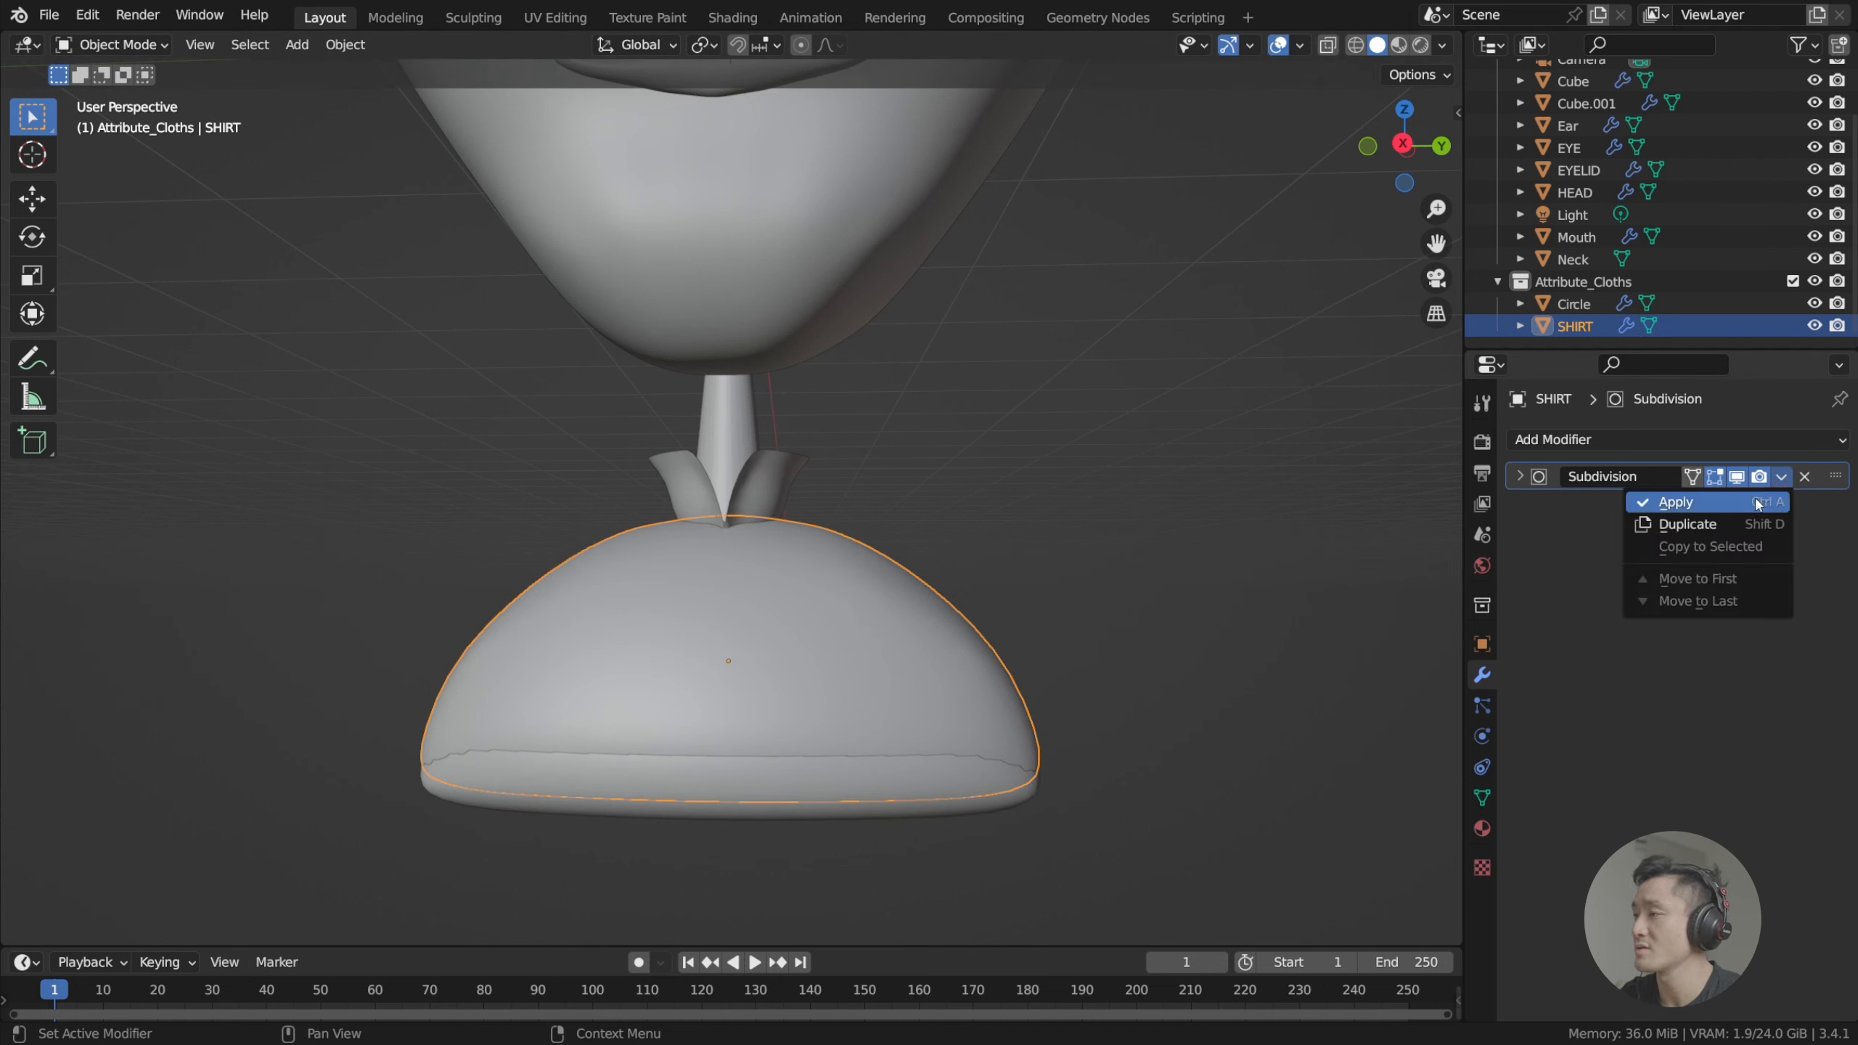
left_click(1756, 504)
key("Tab")
mouse_move(799, 636)
middle_mouse_down()
mouse_move(936, 602)
mouse_move(804, 663)
middle_mouse_up()
key("Tab")
scroll(888, 602, "down", 1)
scroll(919, 568, "up", 2)
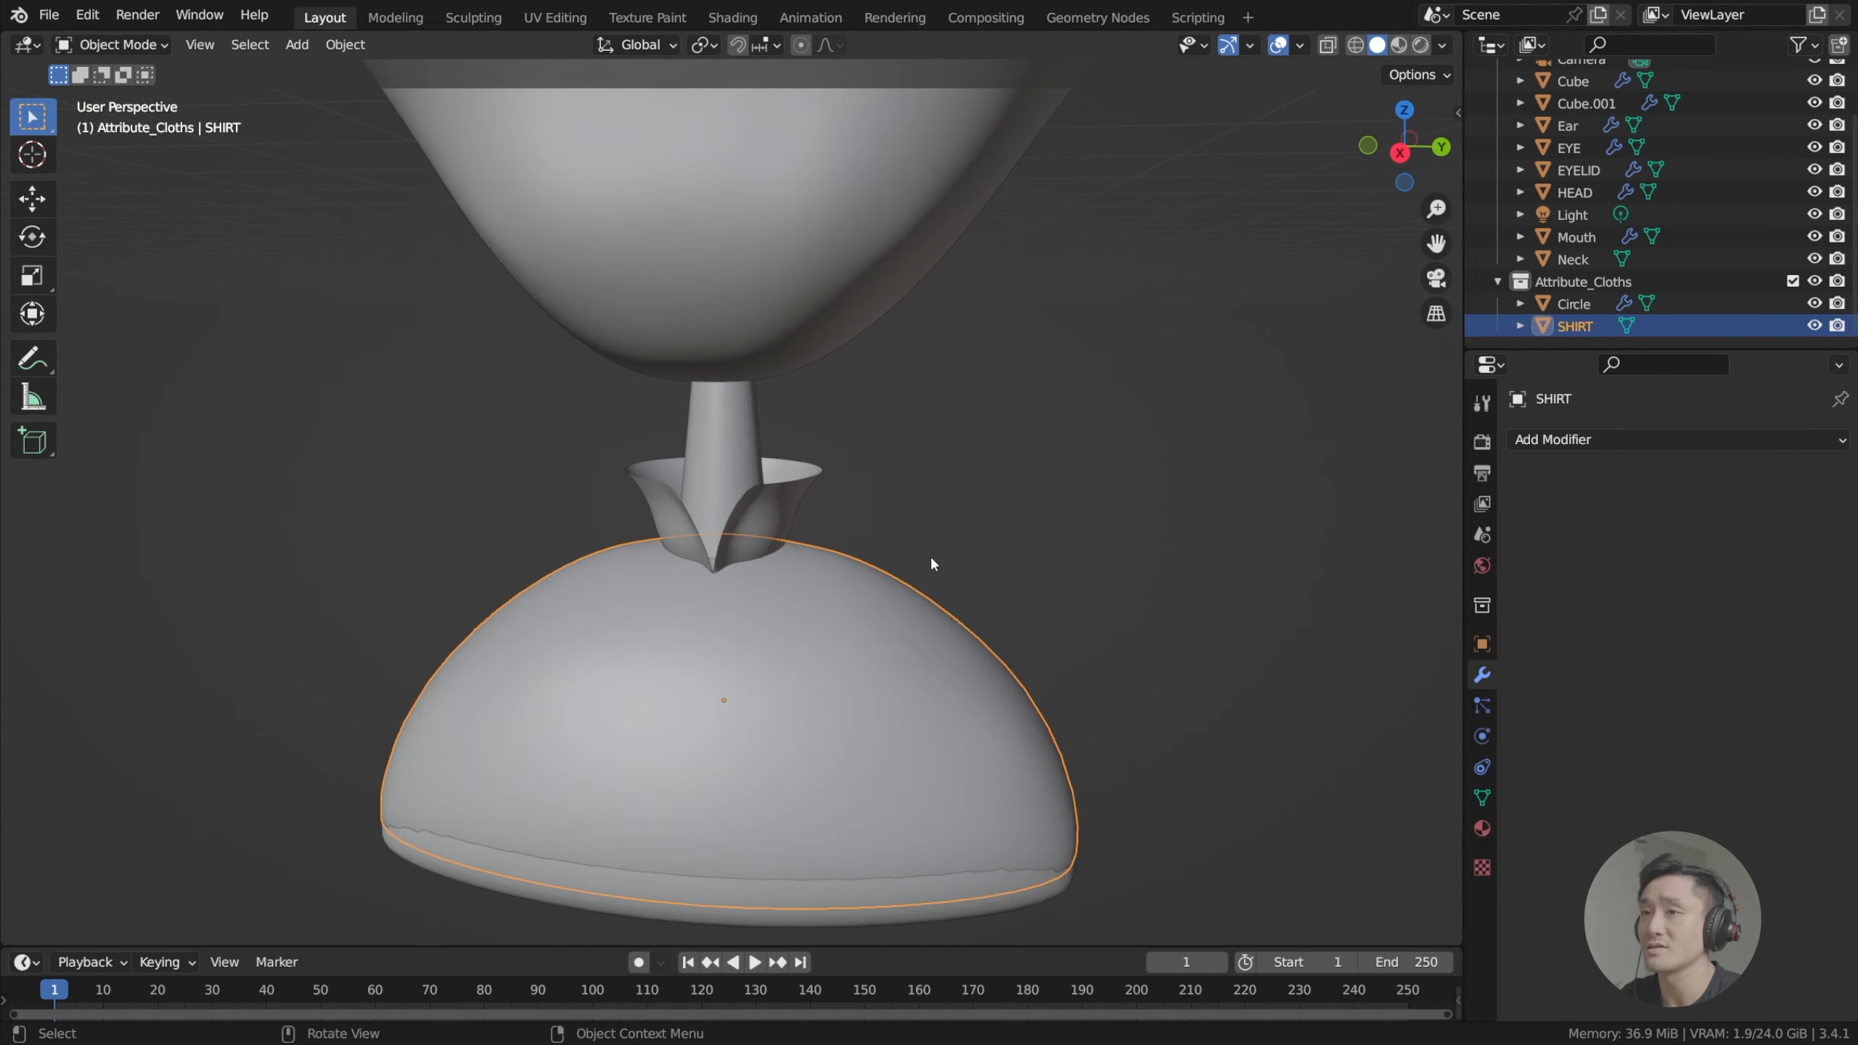
Scale the entire SHIRT mesh up uniformly to about 1.07 so it covers the body, and inspect the fit.
key("Tab")
middle_click_drag(970, 531, 993, 513)
key("a")
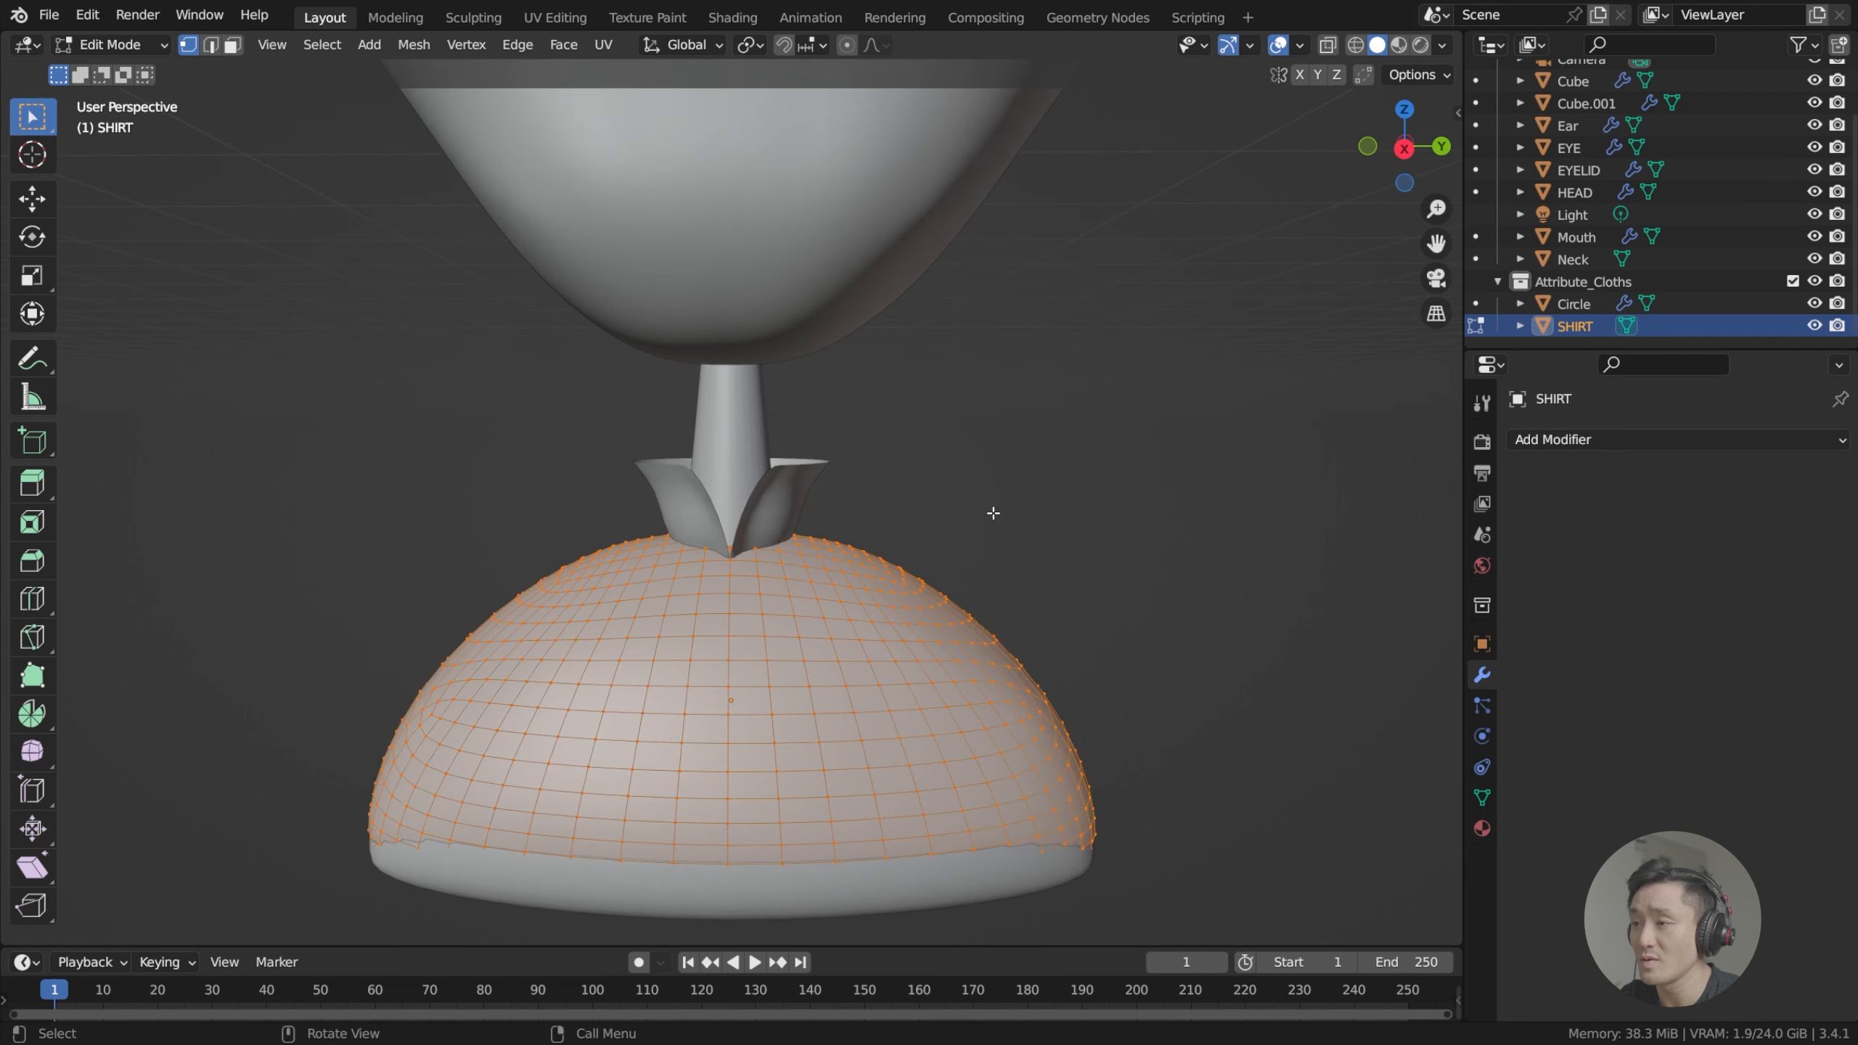
key("s")
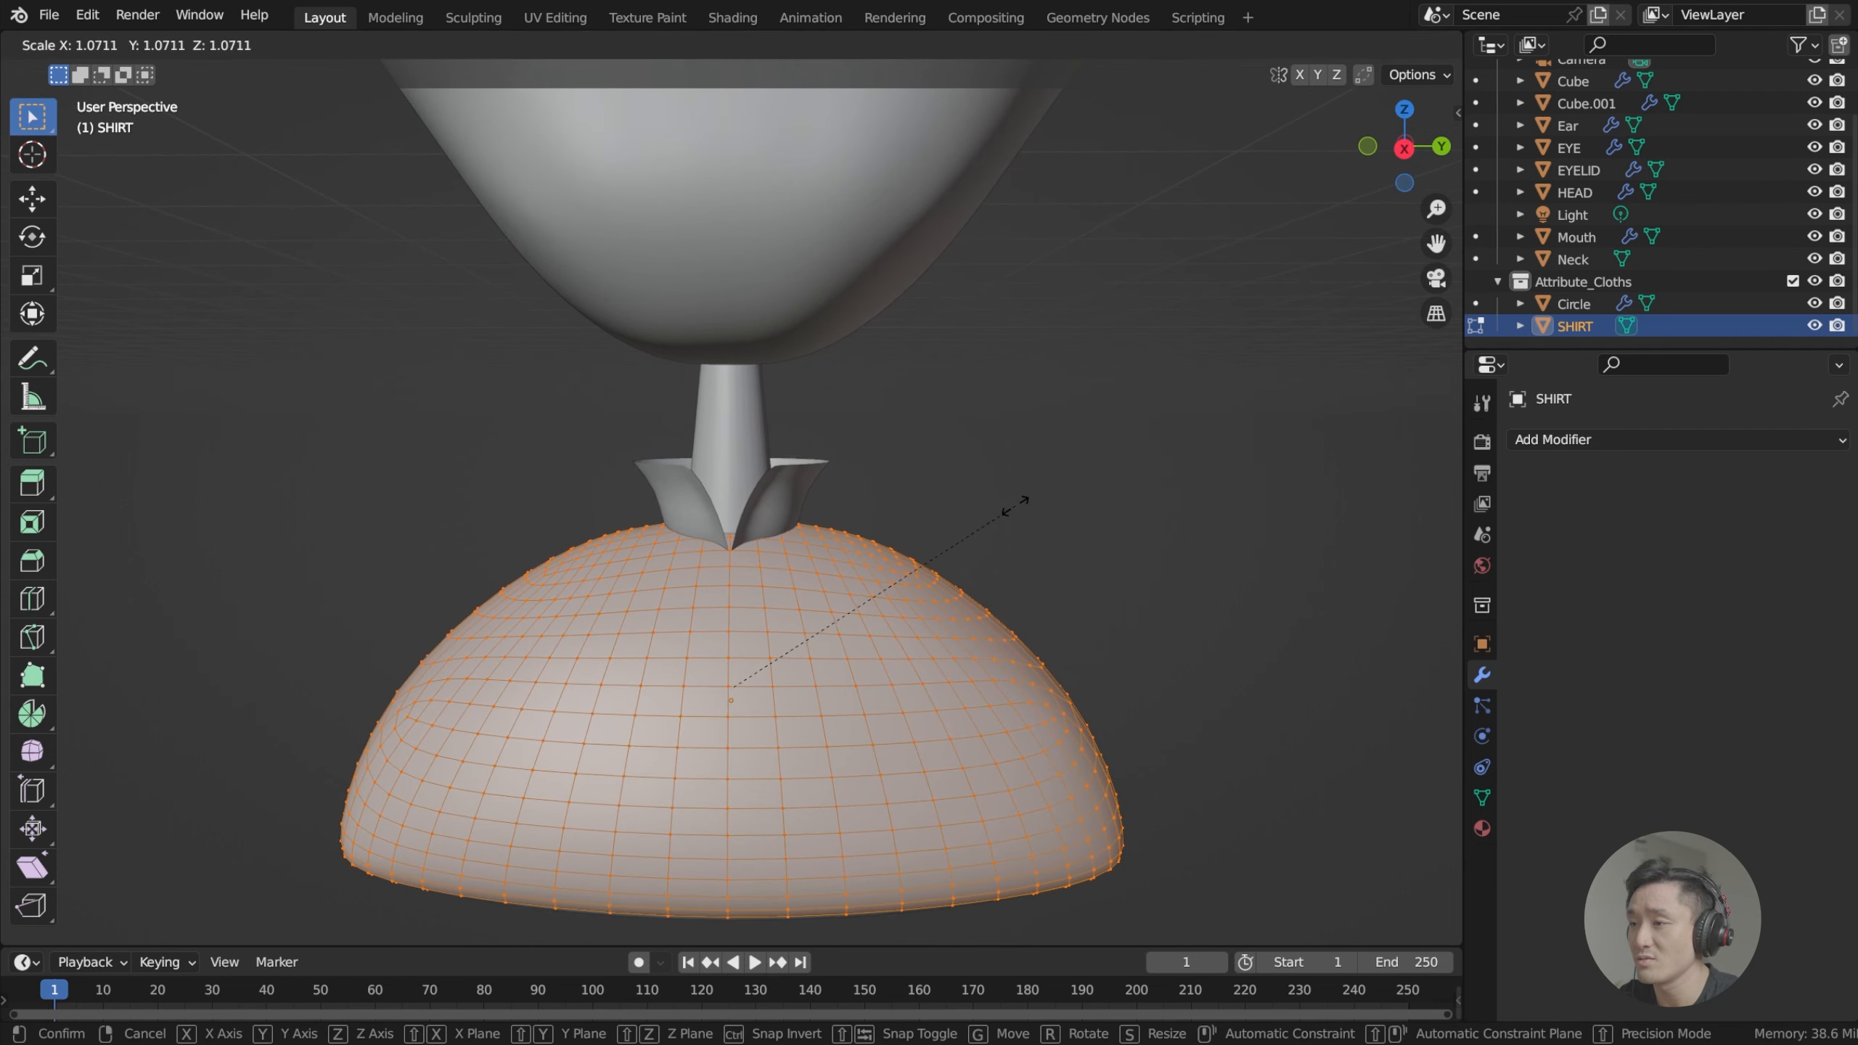
left_click(1013, 498)
middle_click_drag(1013, 498, 827, 586)
key("Tab")
scroll(857, 532, "up", 3)
key("Tab")
key("Tab")
scroll(827, 587, "up", 3)
scroll(889, 628, "down", 2)
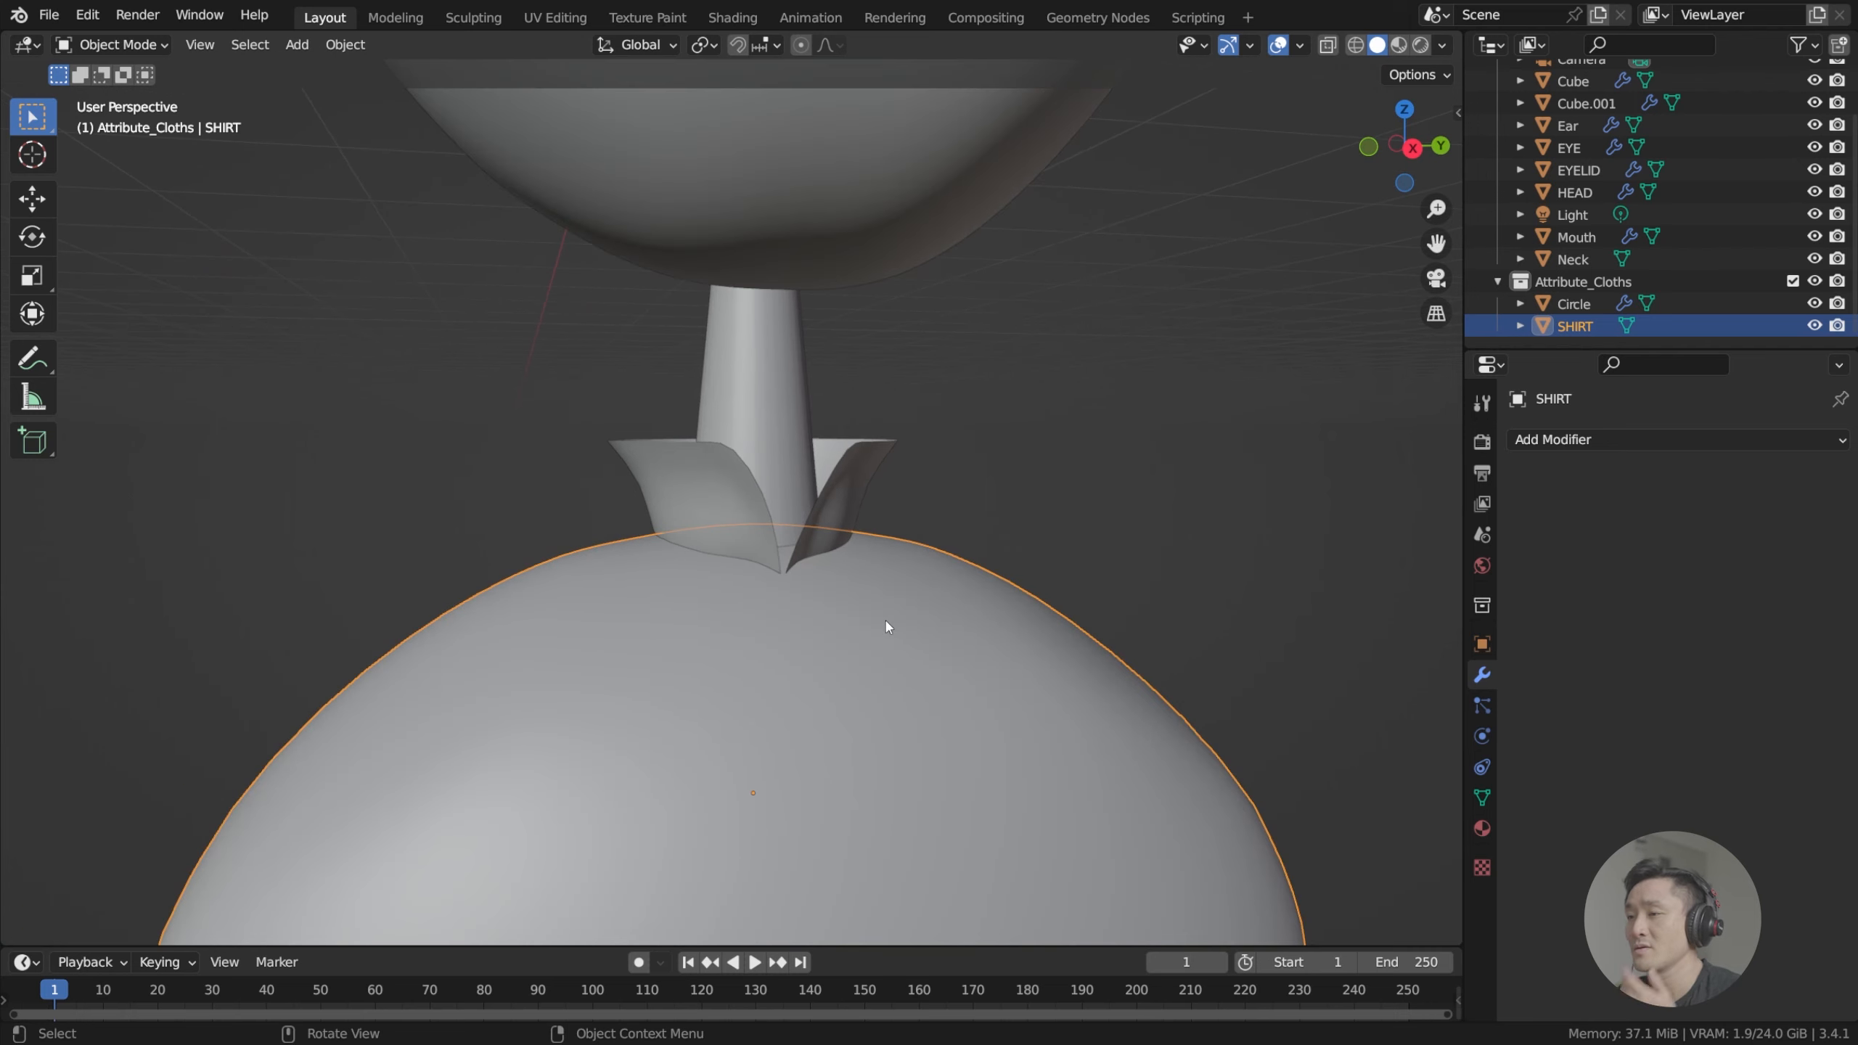
Lower the whole SHIRT mesh about 0.03 m along global Z so the collar's base meets its top.
middle_click_drag(886, 621, 820, 599)
key("Tab")
scroll(820, 599, "up", 4)
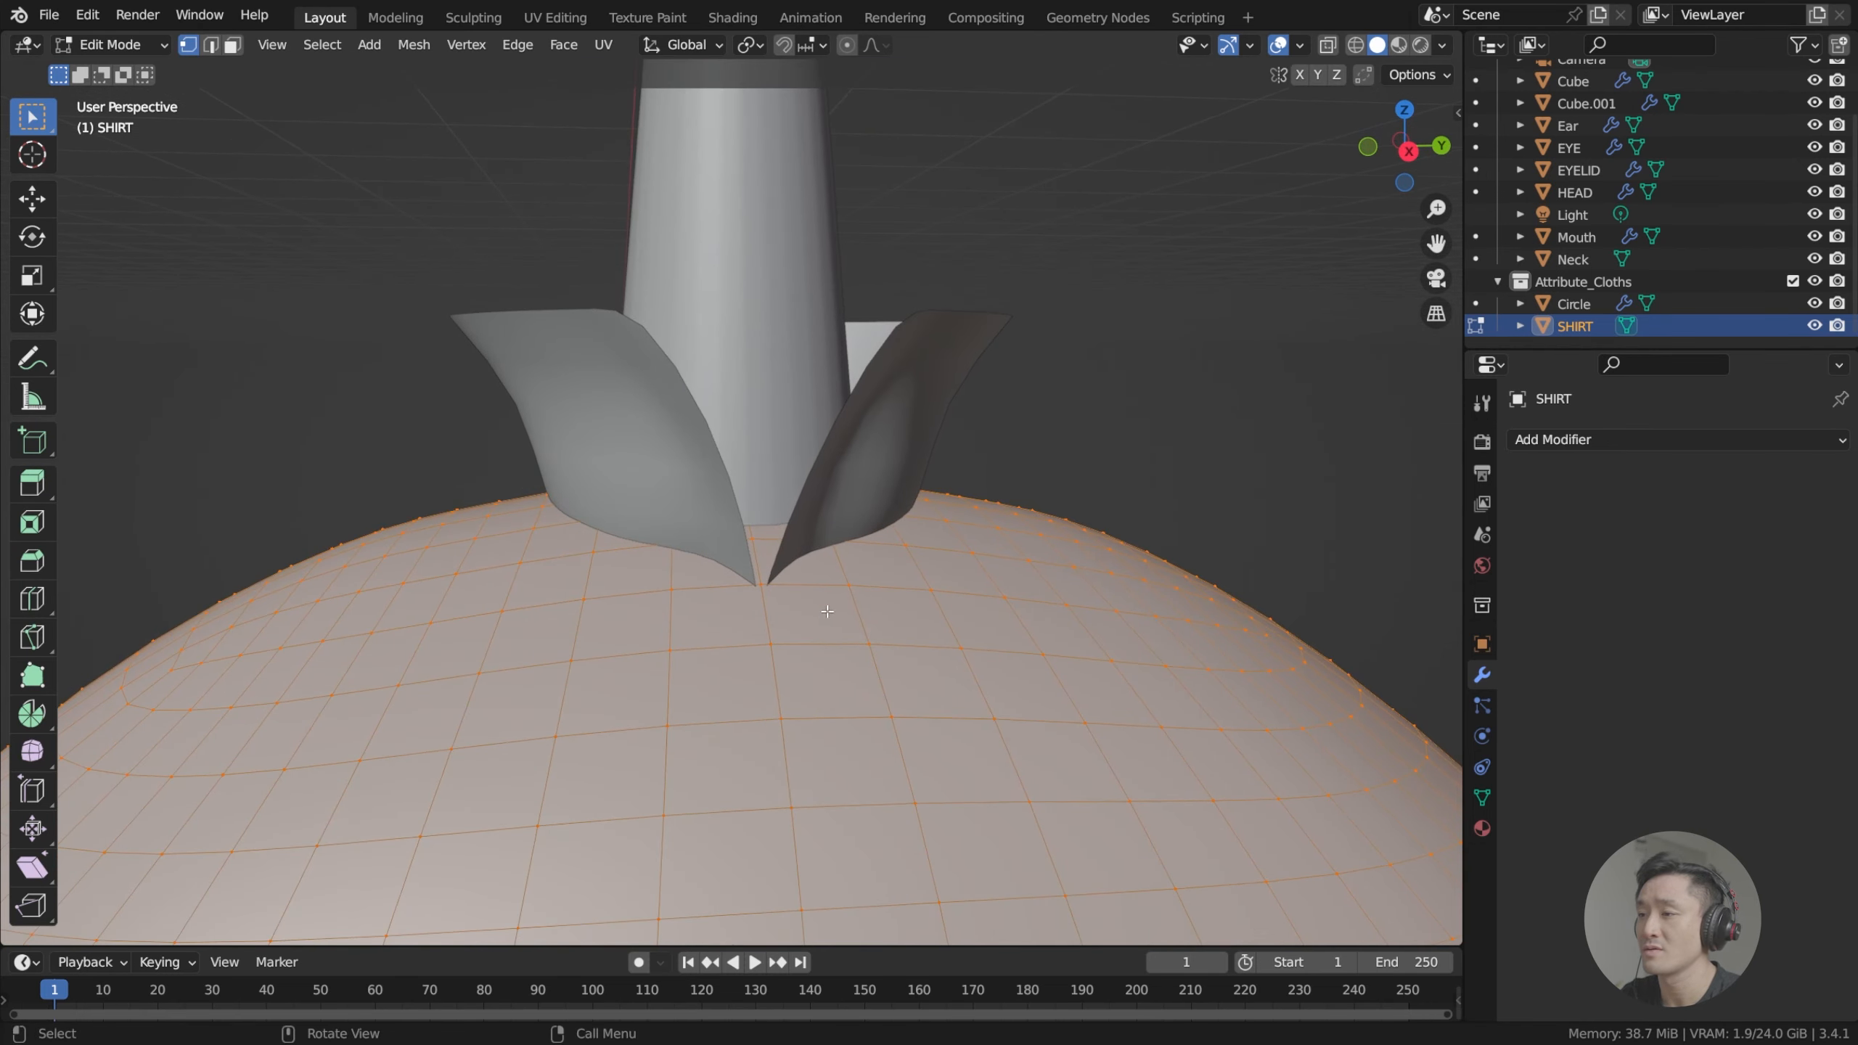
key("g")
key("z")
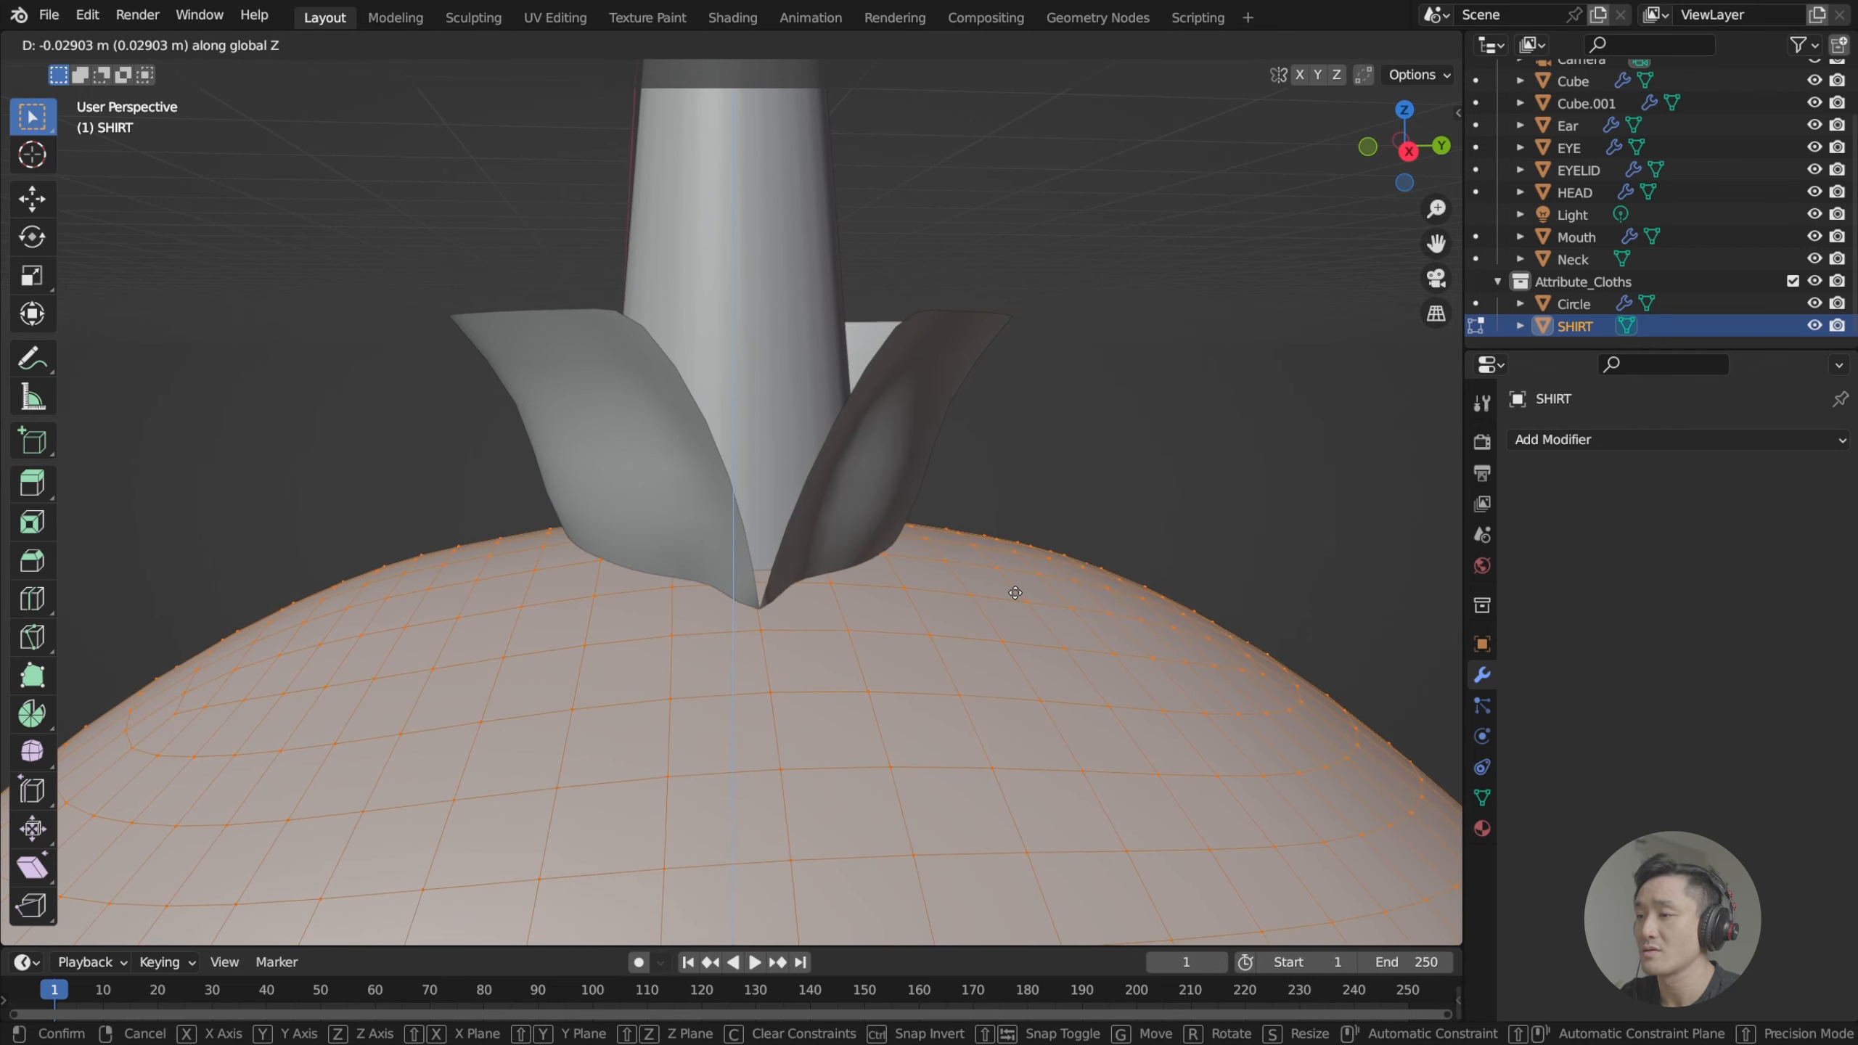
left_click(1016, 586)
scroll(1024, 563, "down", 5)
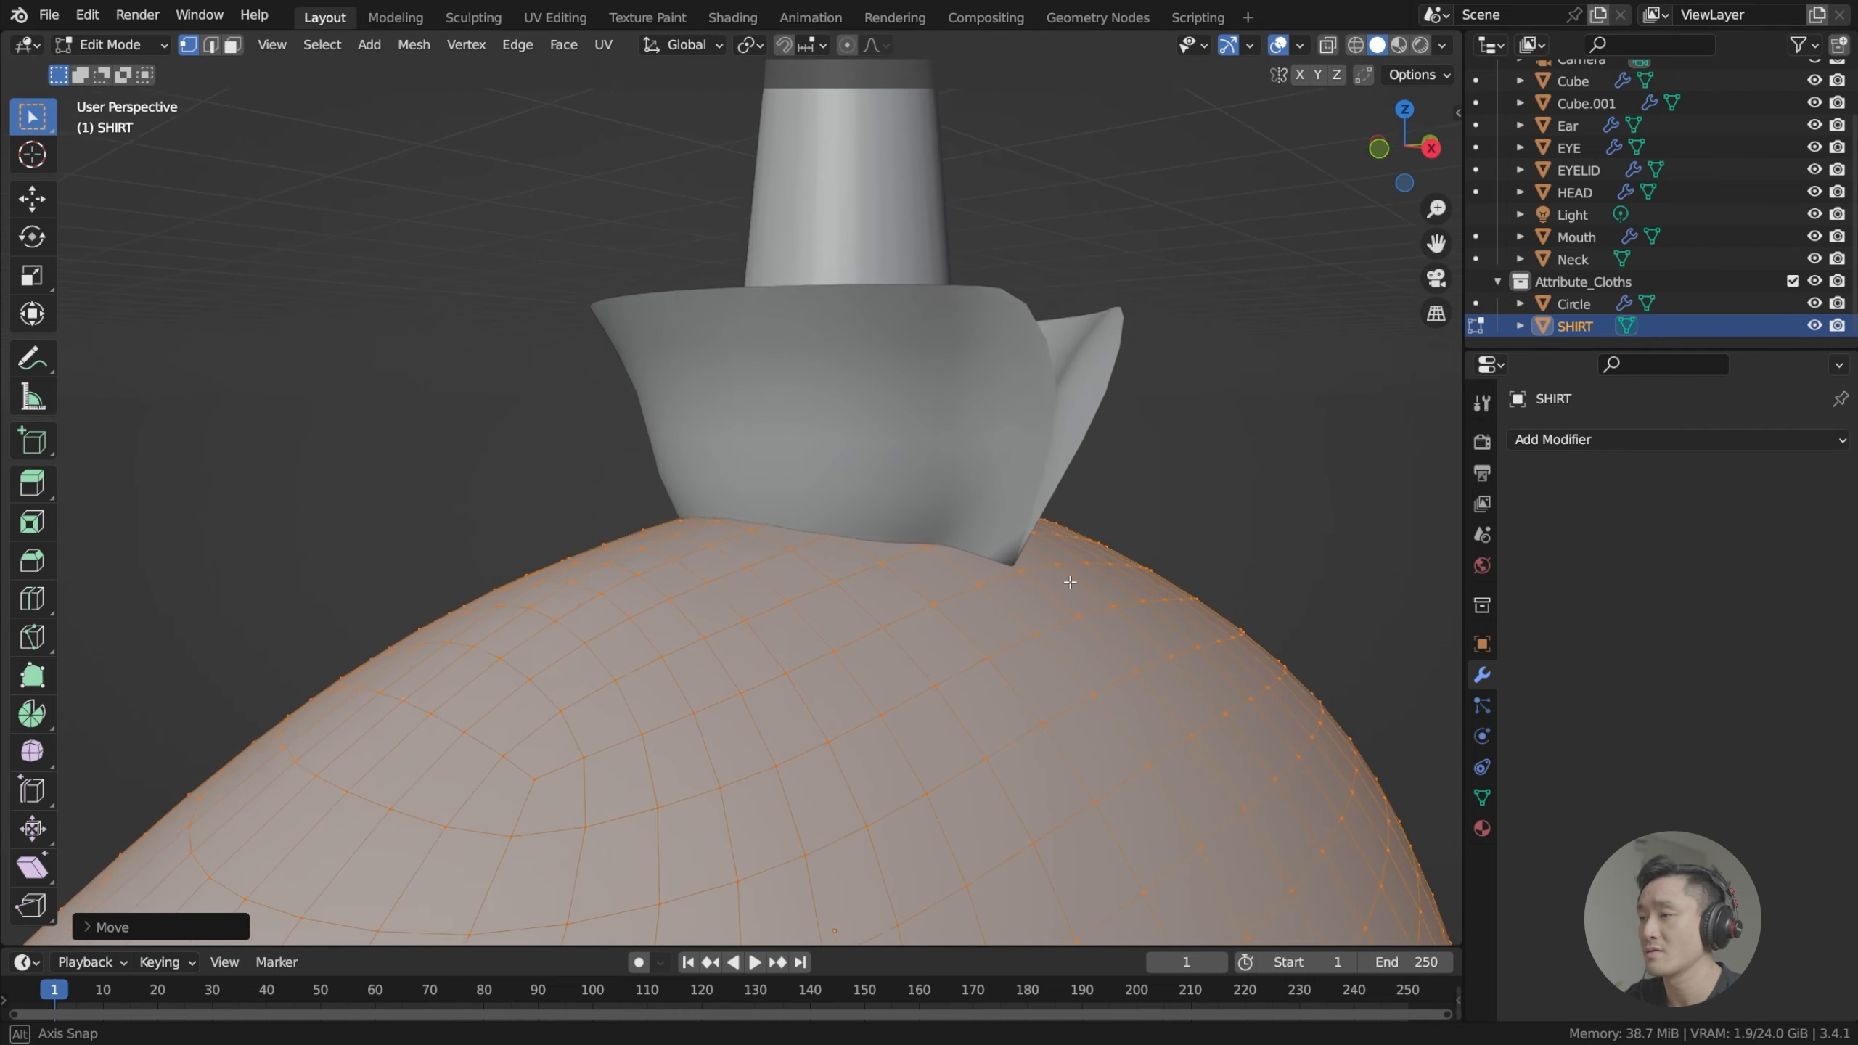
Leave mesh editing and examine from several angles how the shirt's top meets the collar.
key("Tab")
left_click(1010, 480)
scroll(1011, 480, "down", 4)
middle_click_drag(1011, 487, 926, 472)
scroll(841, 547, "up", 4)
middle_click_drag(874, 588, 782, 564)
left_click(779, 573)
key("Tab")
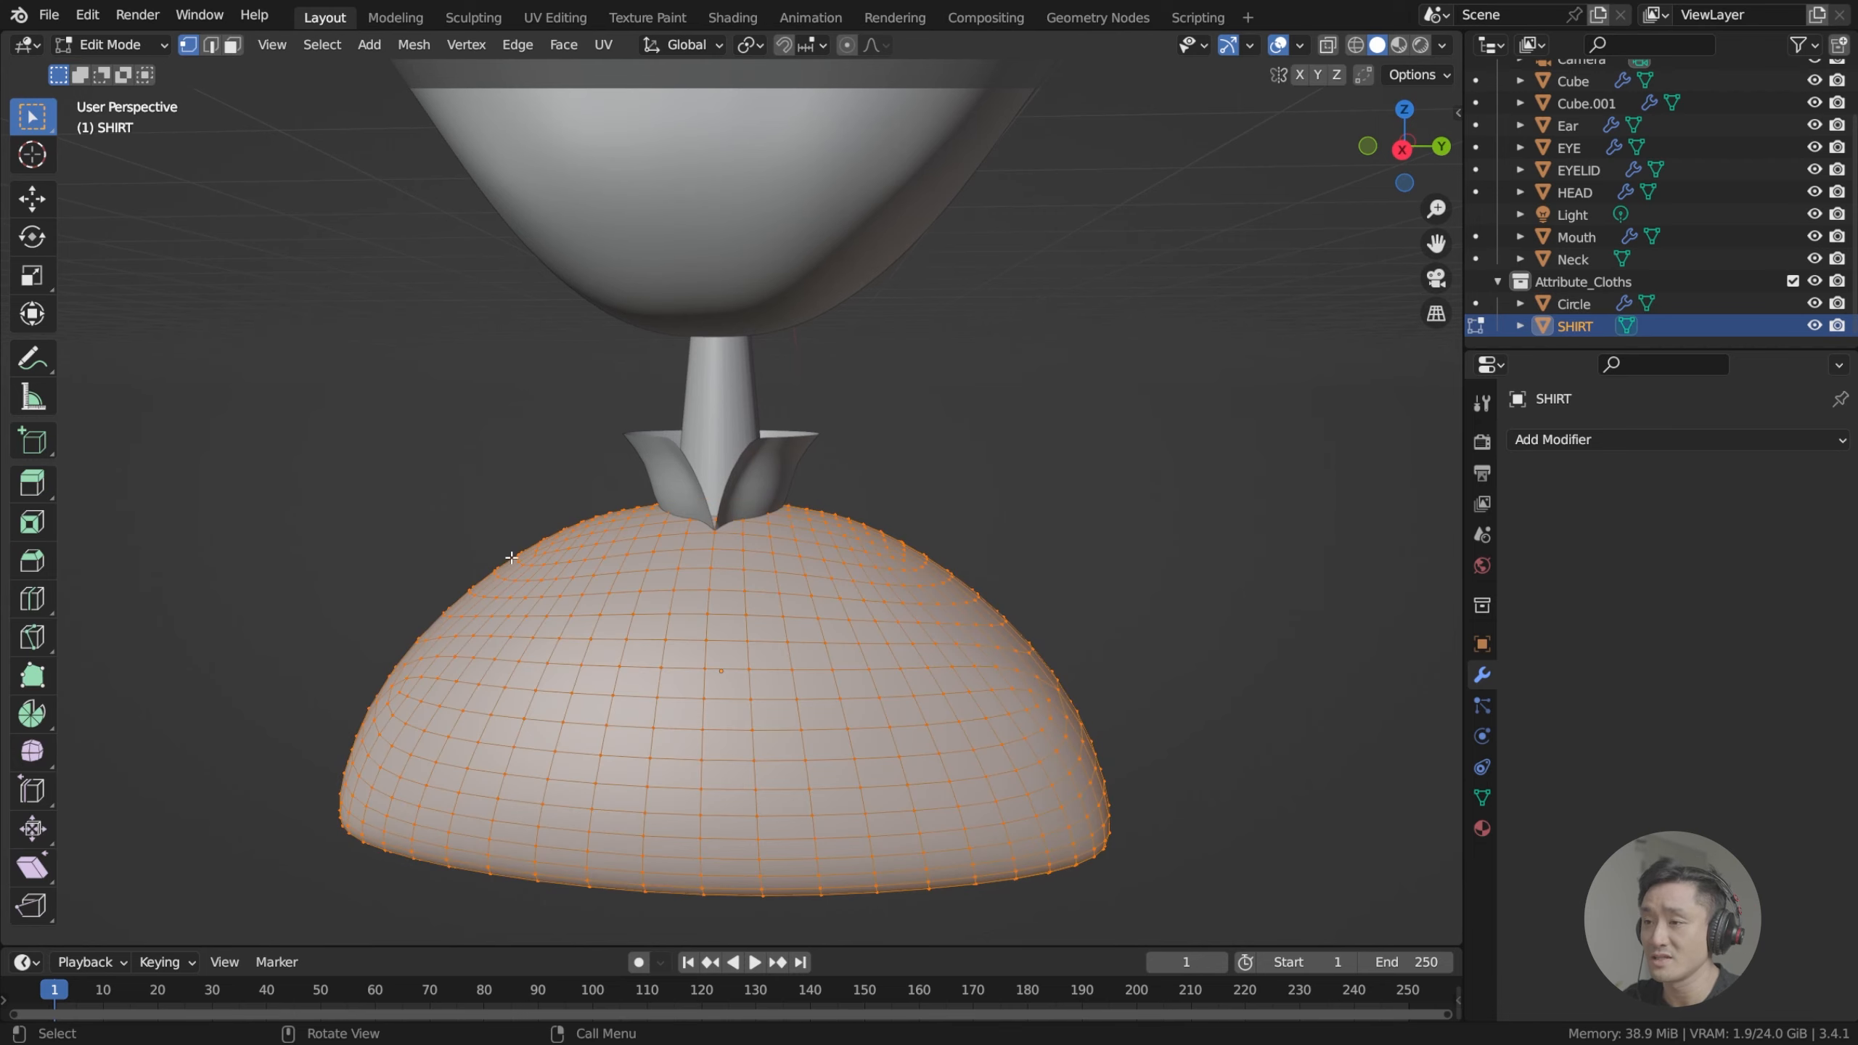
middle_click_drag(573, 534, 416, 606)
scroll(571, 590, "up", 3)
left_click_drag(470, 552, 568, 630)
key("g")
right_click(536, 600)
middle_click_drag(600, 584, 566, 568)
key("Tab")
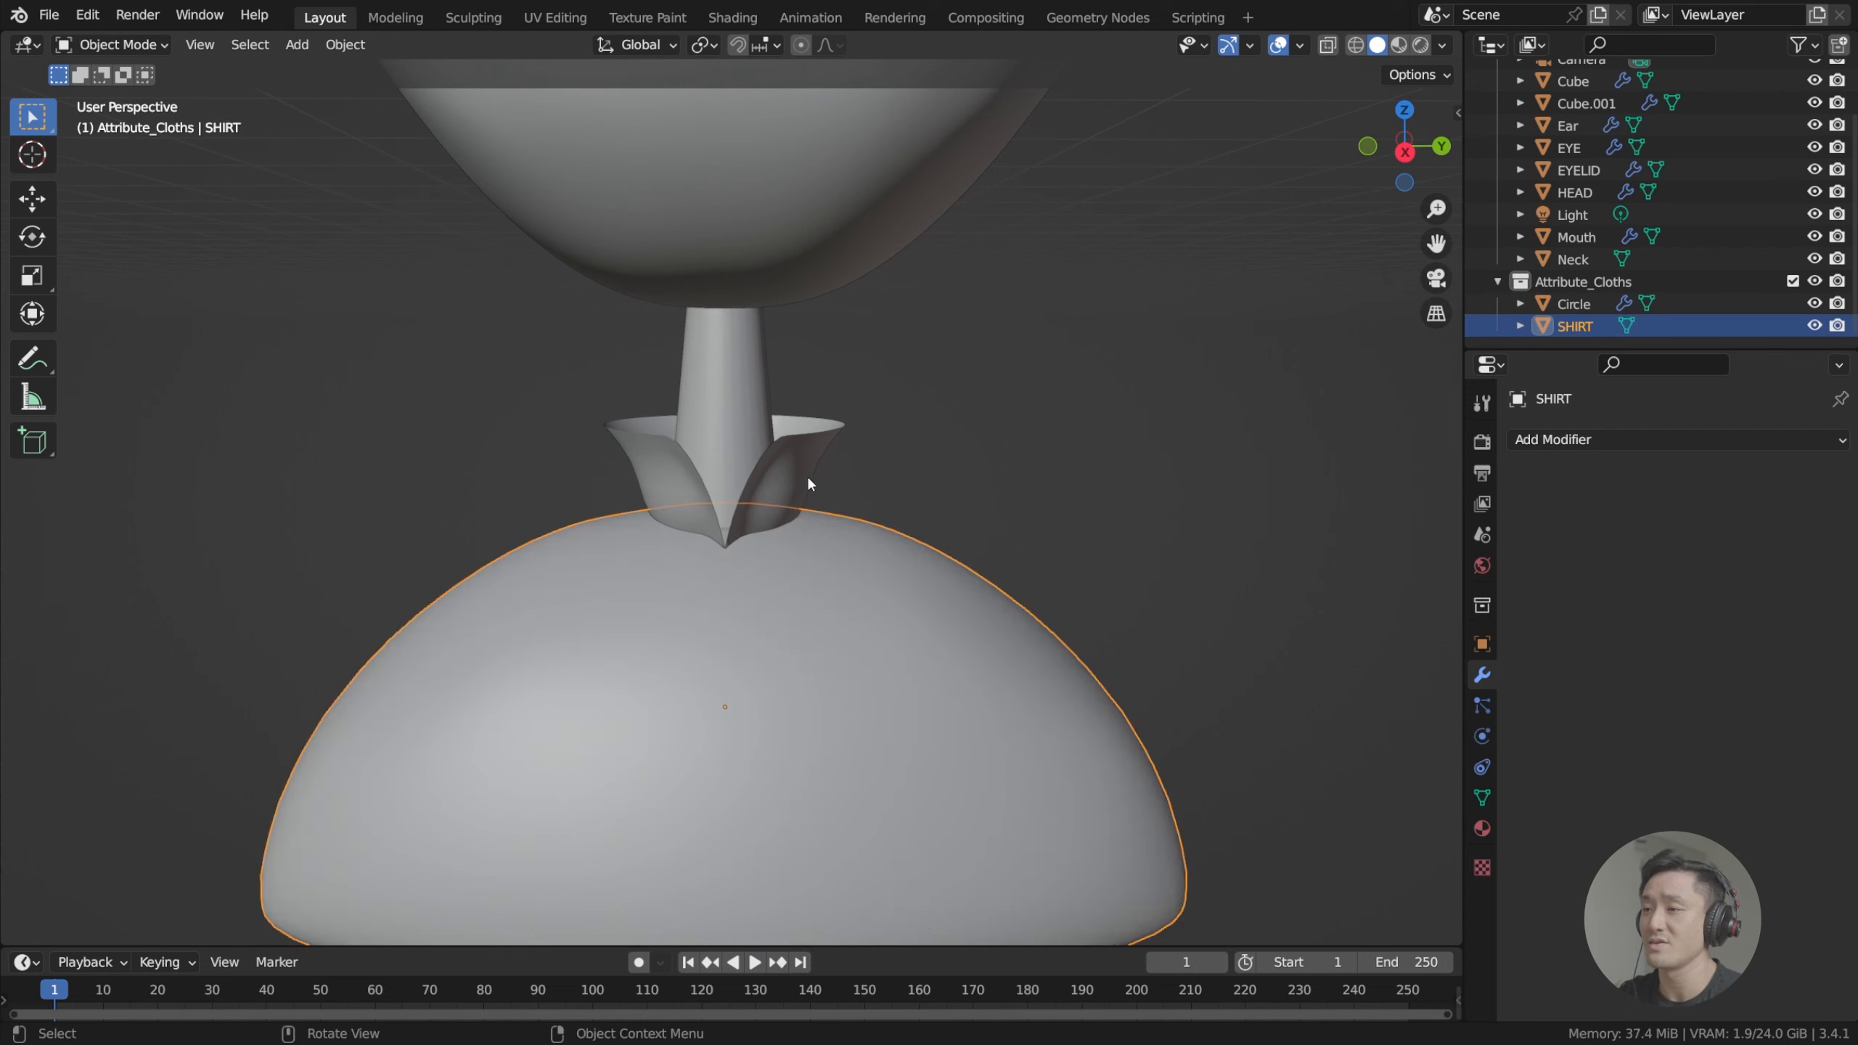
Deselect everything and save the project file.
scroll(951, 387, "down", 2)
left_click(955, 387)
key("ctrl+s")
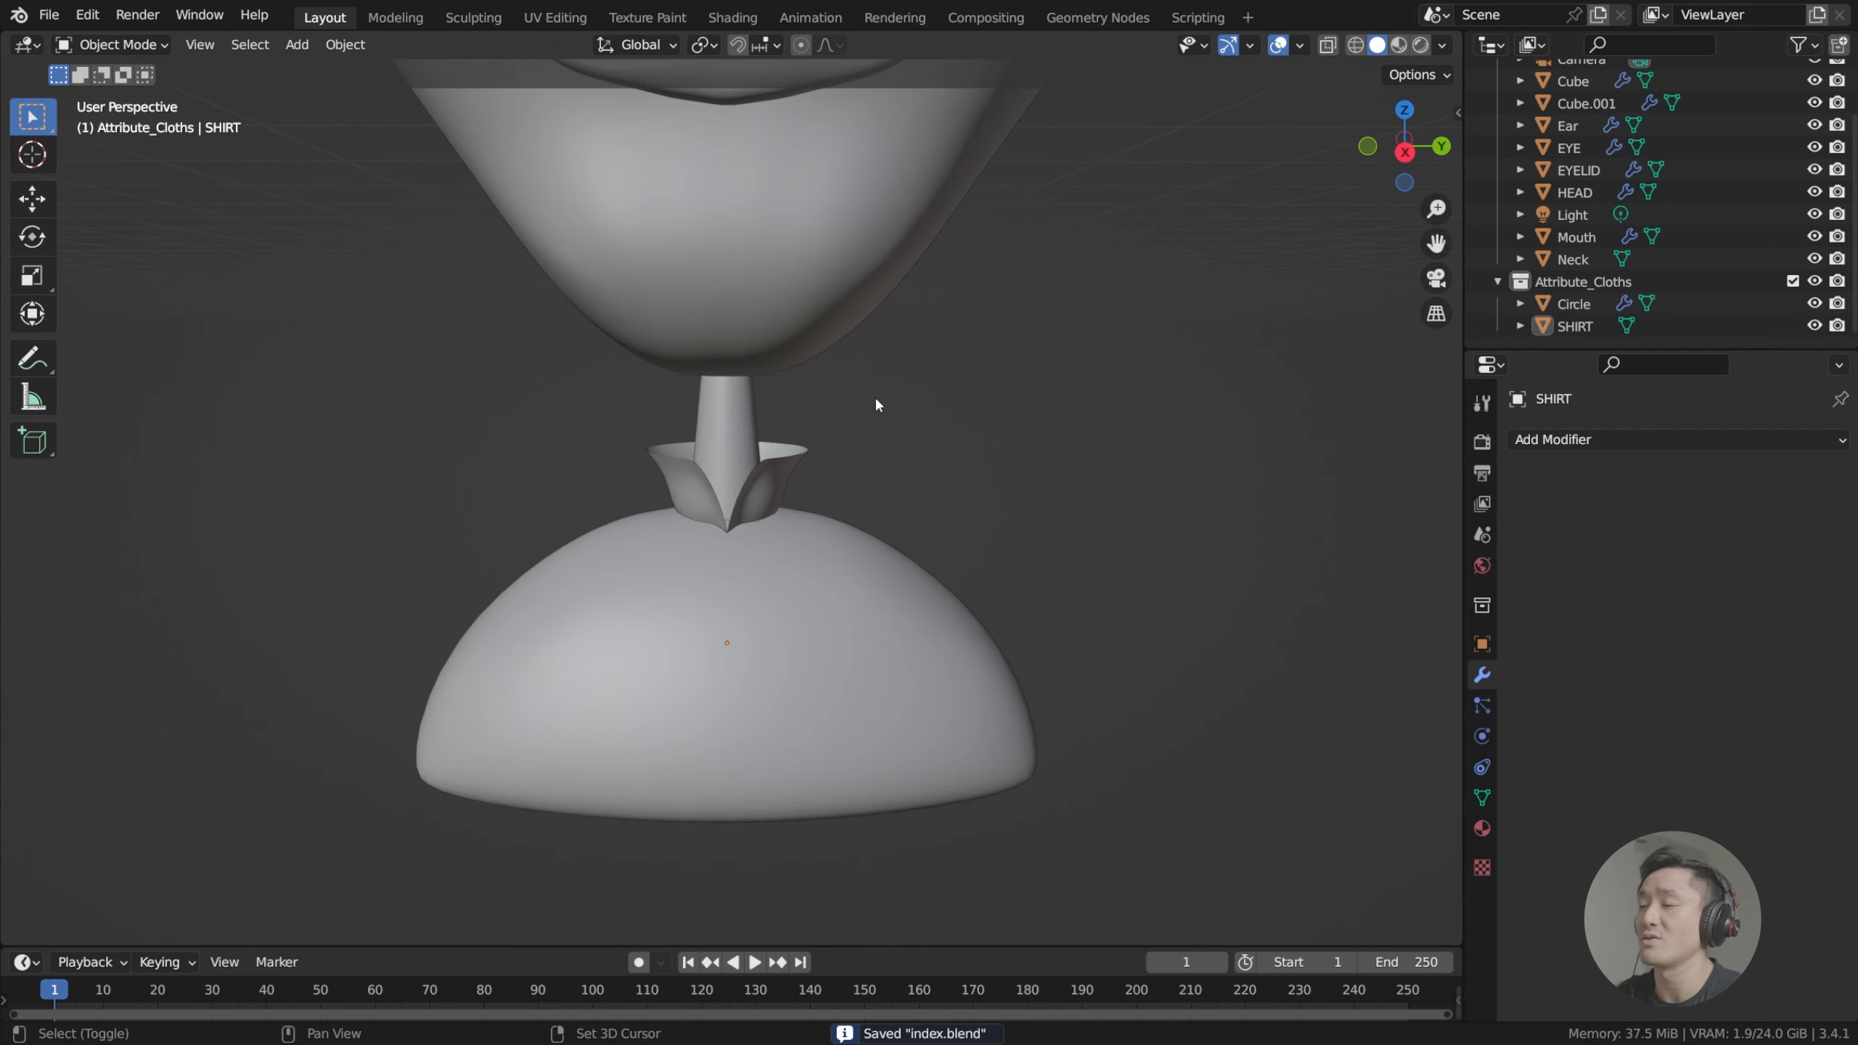
Add a Solidify modifier to the V-front collar below its Subdivision modifier and view the thickened edge up close.
middle_click_drag(873, 403, 939, 494, "shift")
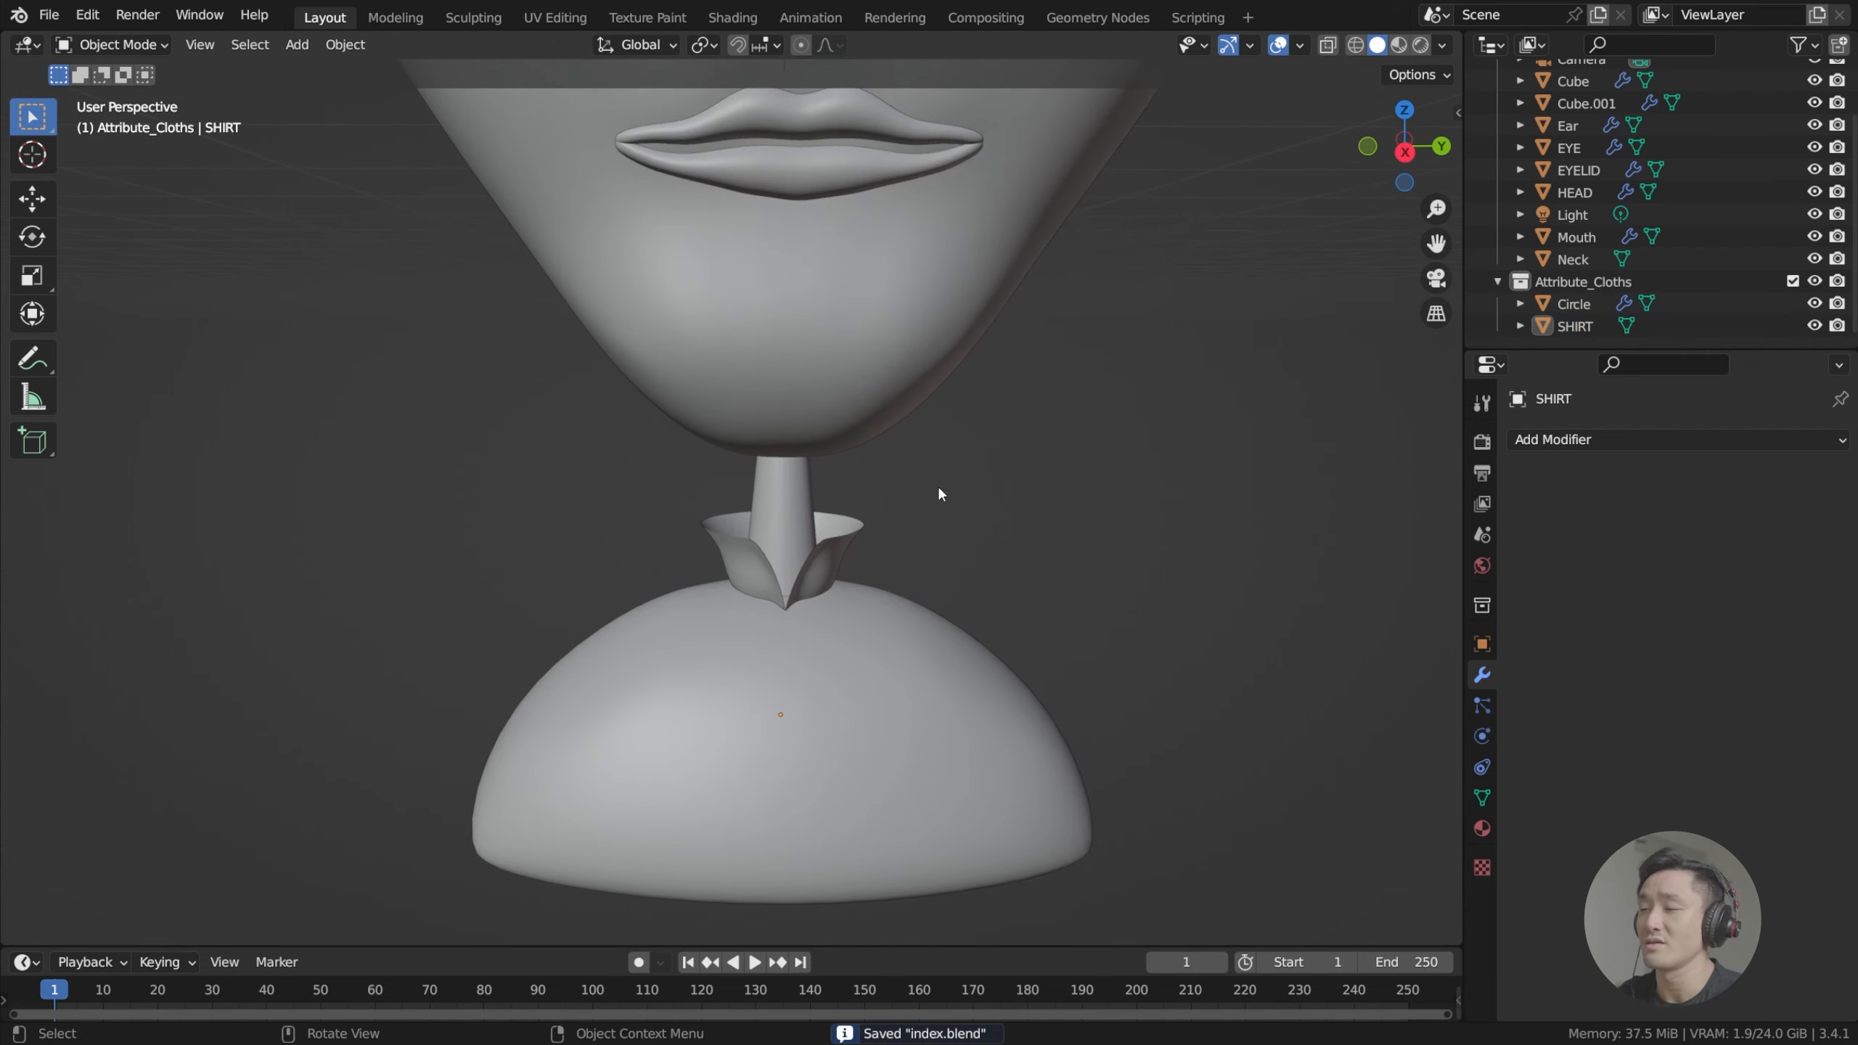
left_click(842, 547)
middle_click_drag(842, 547, 1071, 521)
left_click(1520, 505)
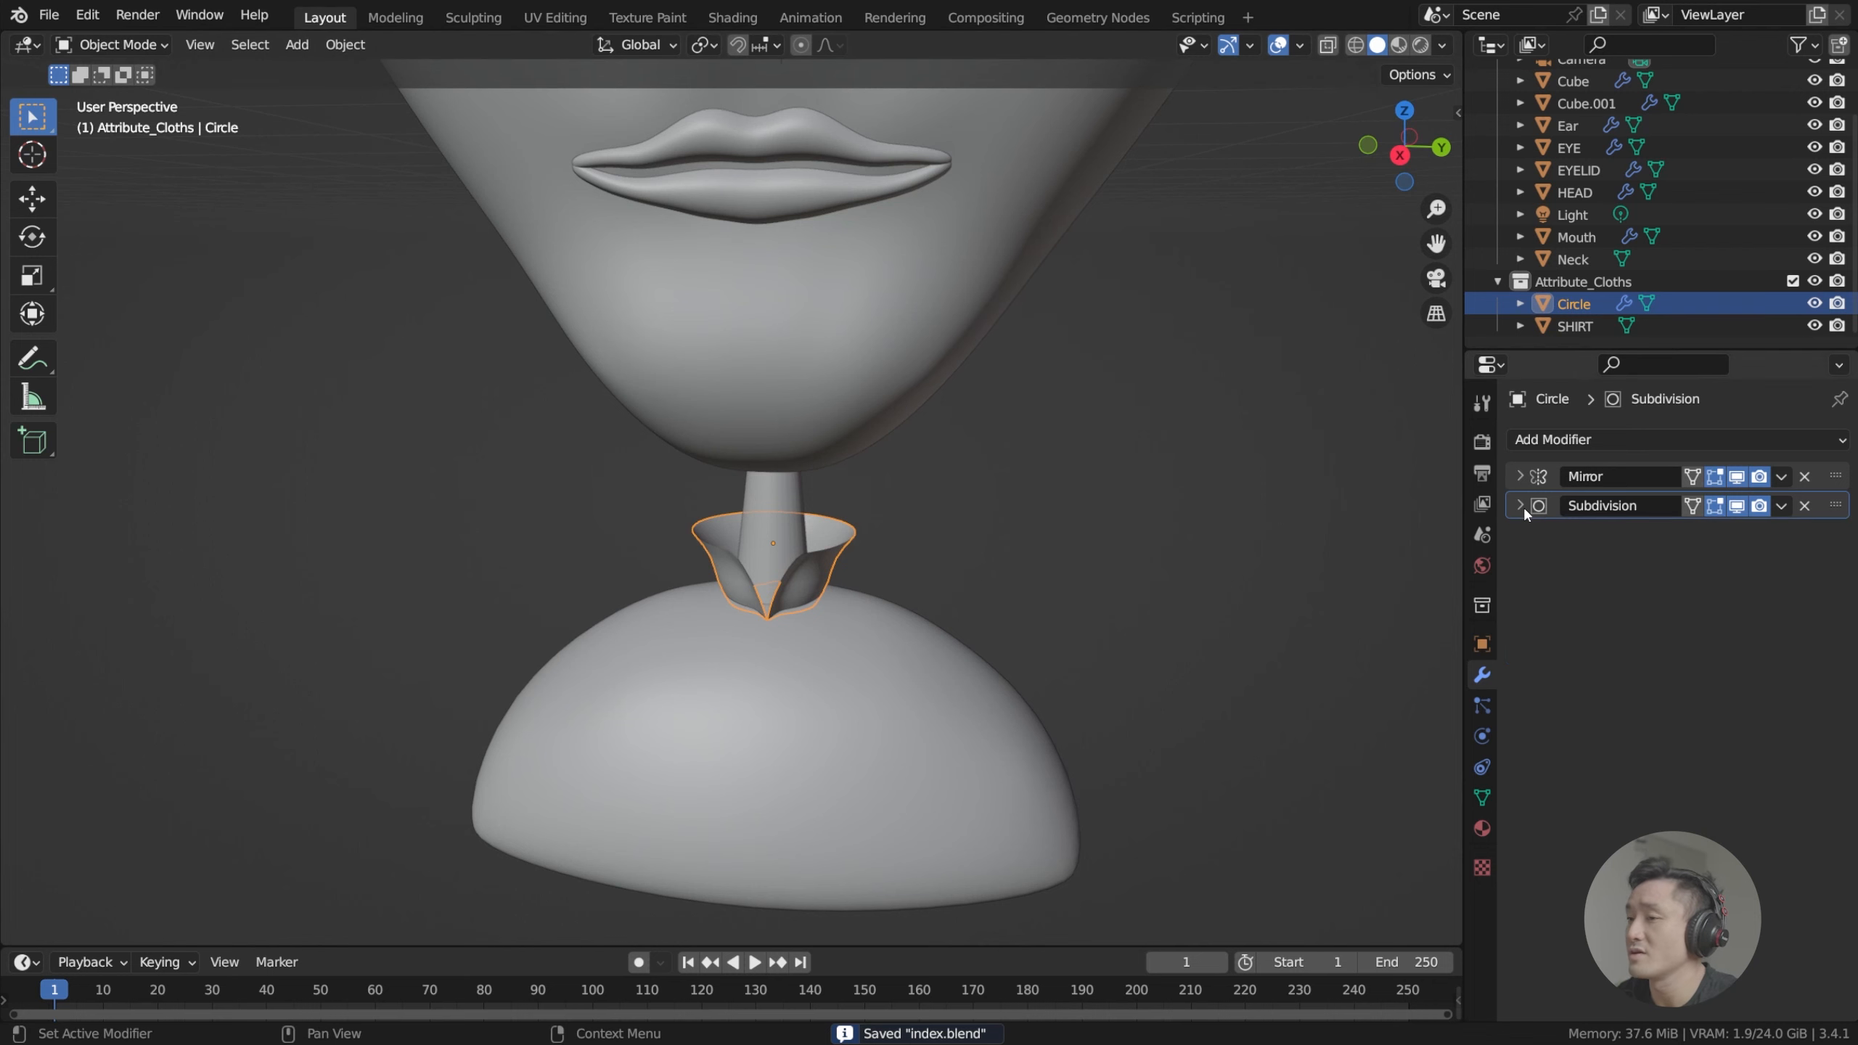
left_click(1623, 437)
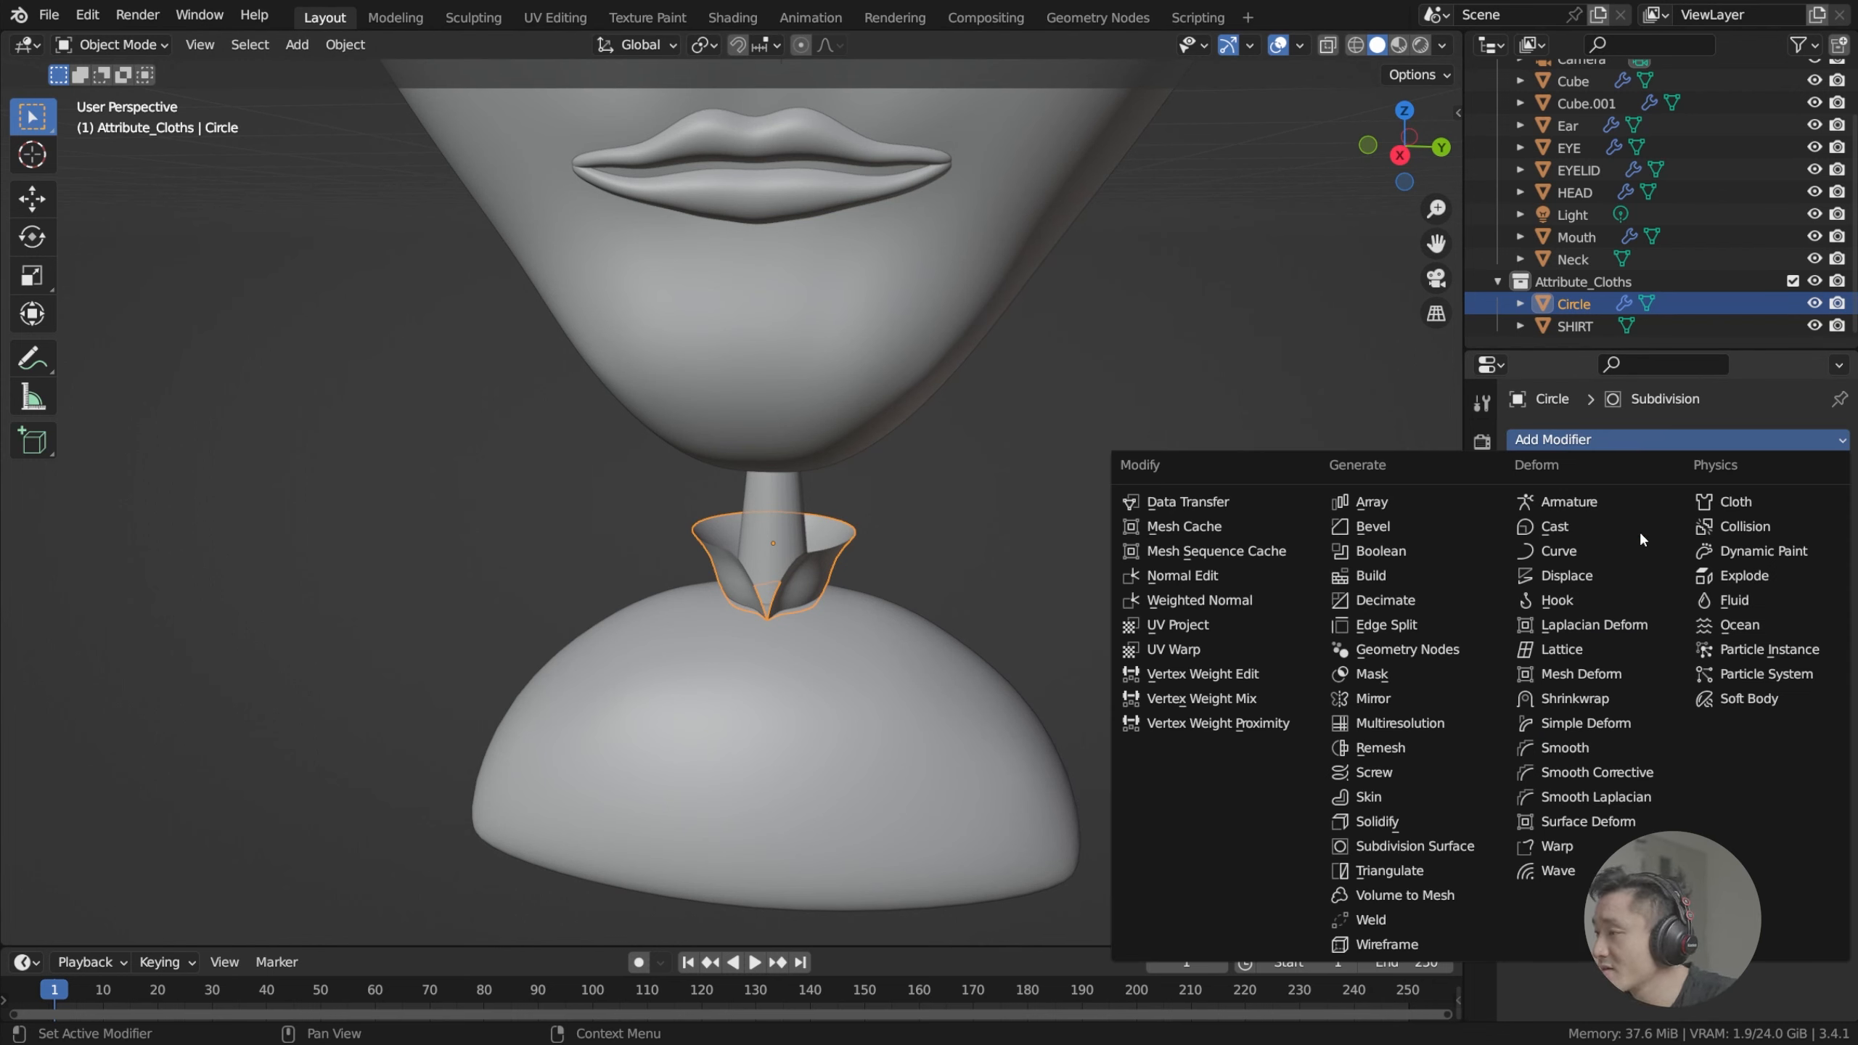
left_click(1375, 820)
scroll(1042, 636, "up", 7)
mouse_move(941, 636)
middle_mouse_down()
mouse_move(805, 606)
mouse_move(954, 619)
middle_mouse_up()
scroll(946, 614, "down", 4)
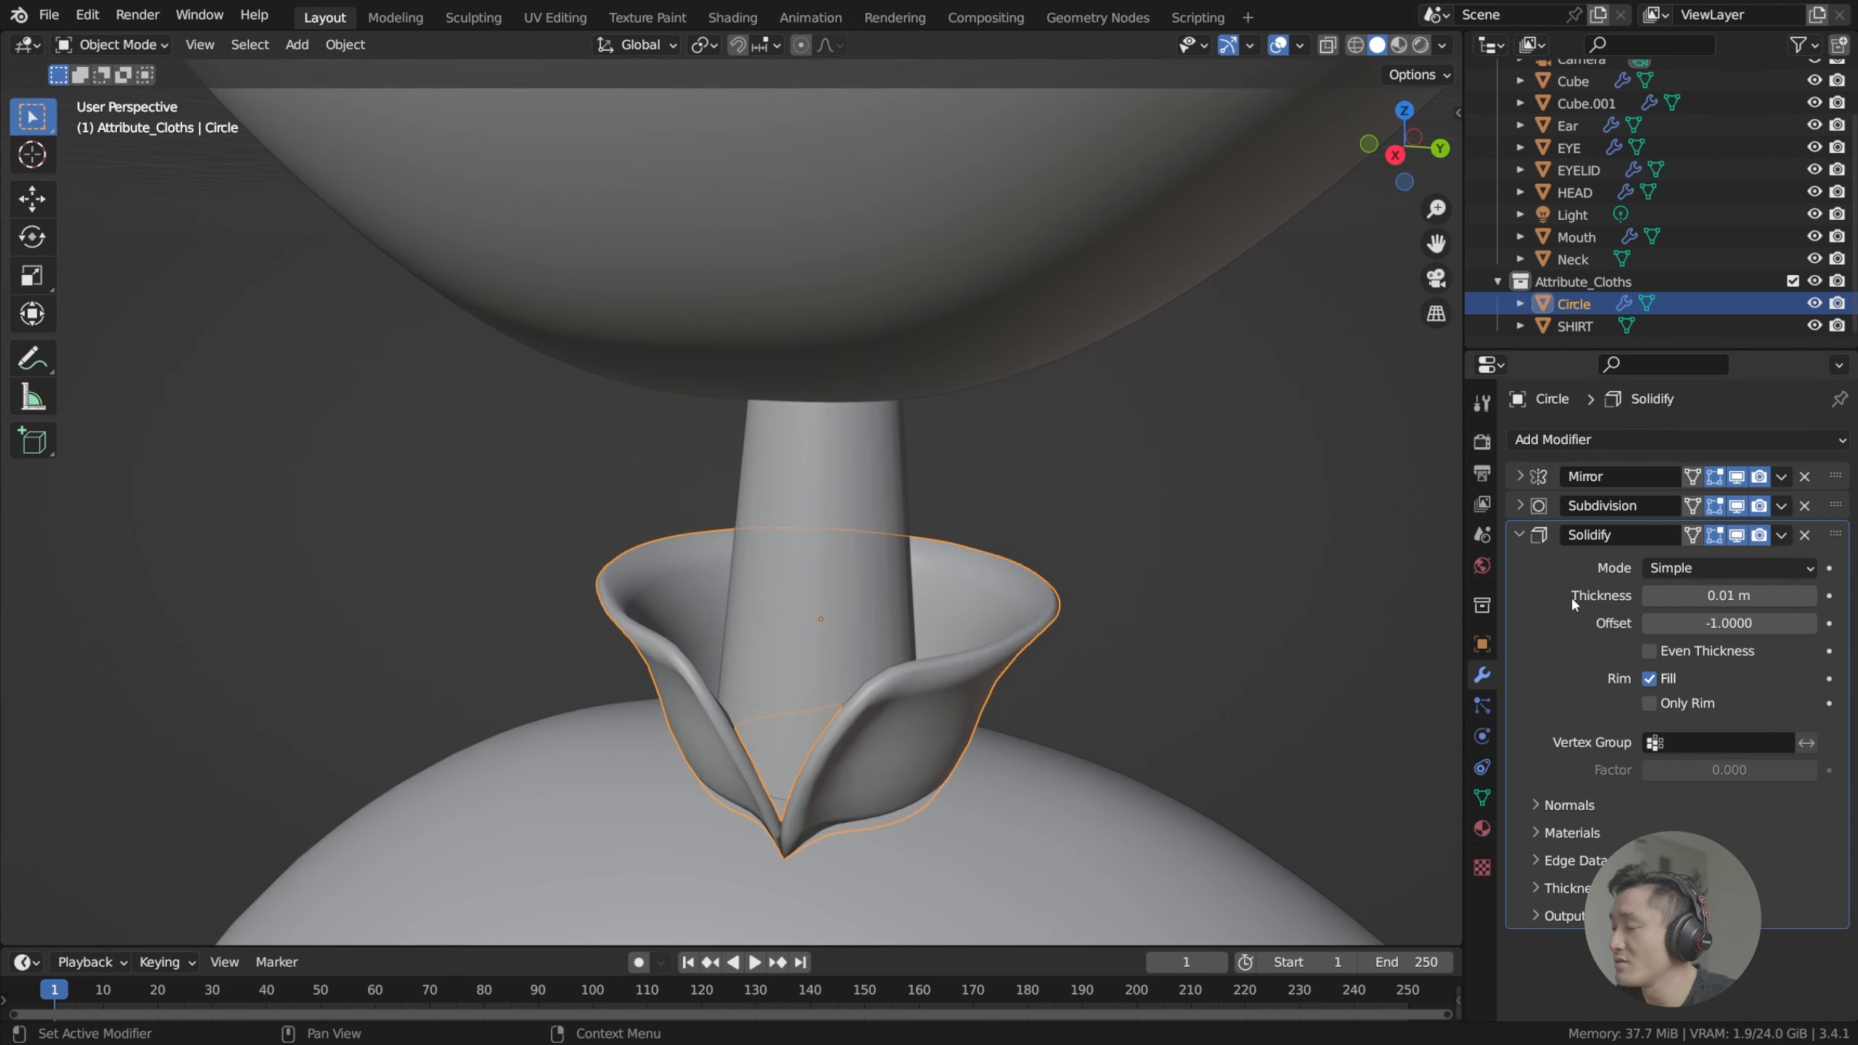
Set the collar's Solidify thickness to 0.005 m and collapse the modifier's settings.
middle_click_drag(834, 640, 955, 594)
scroll(913, 722, "up", 8)
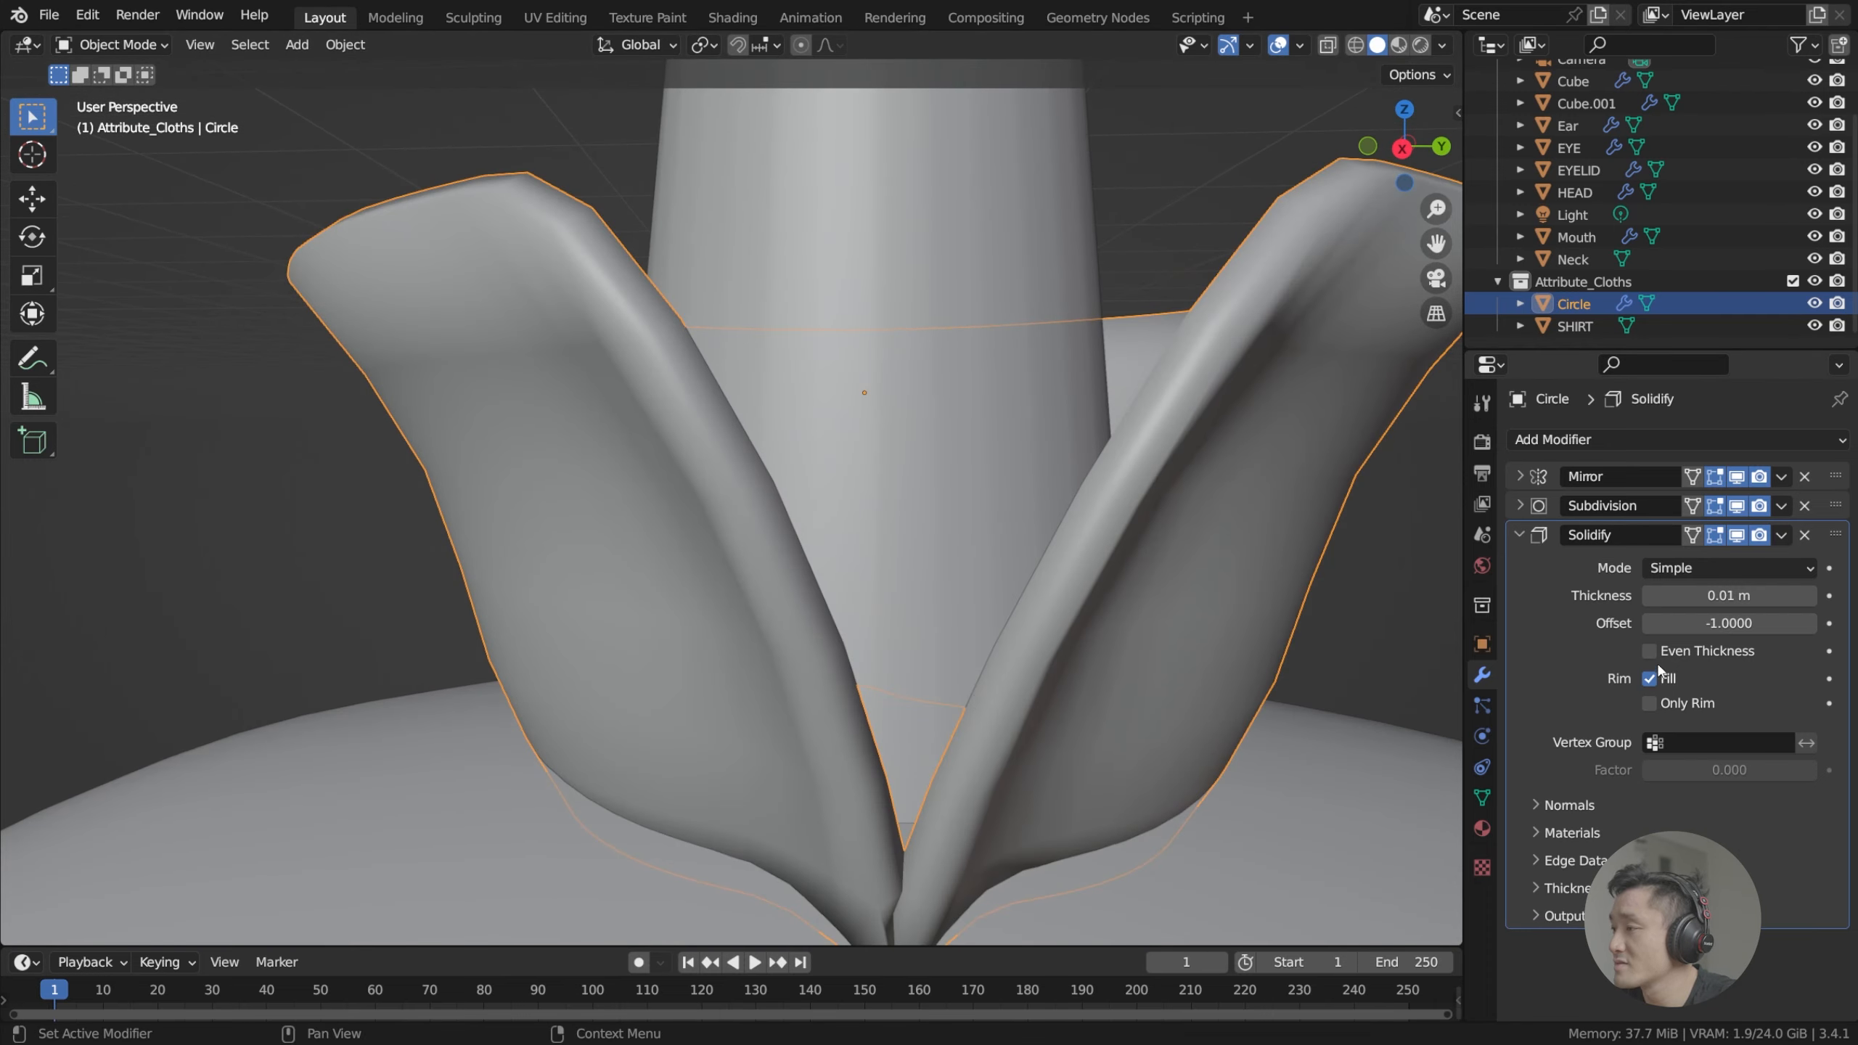
scroll(1353, 696, "down", 5)
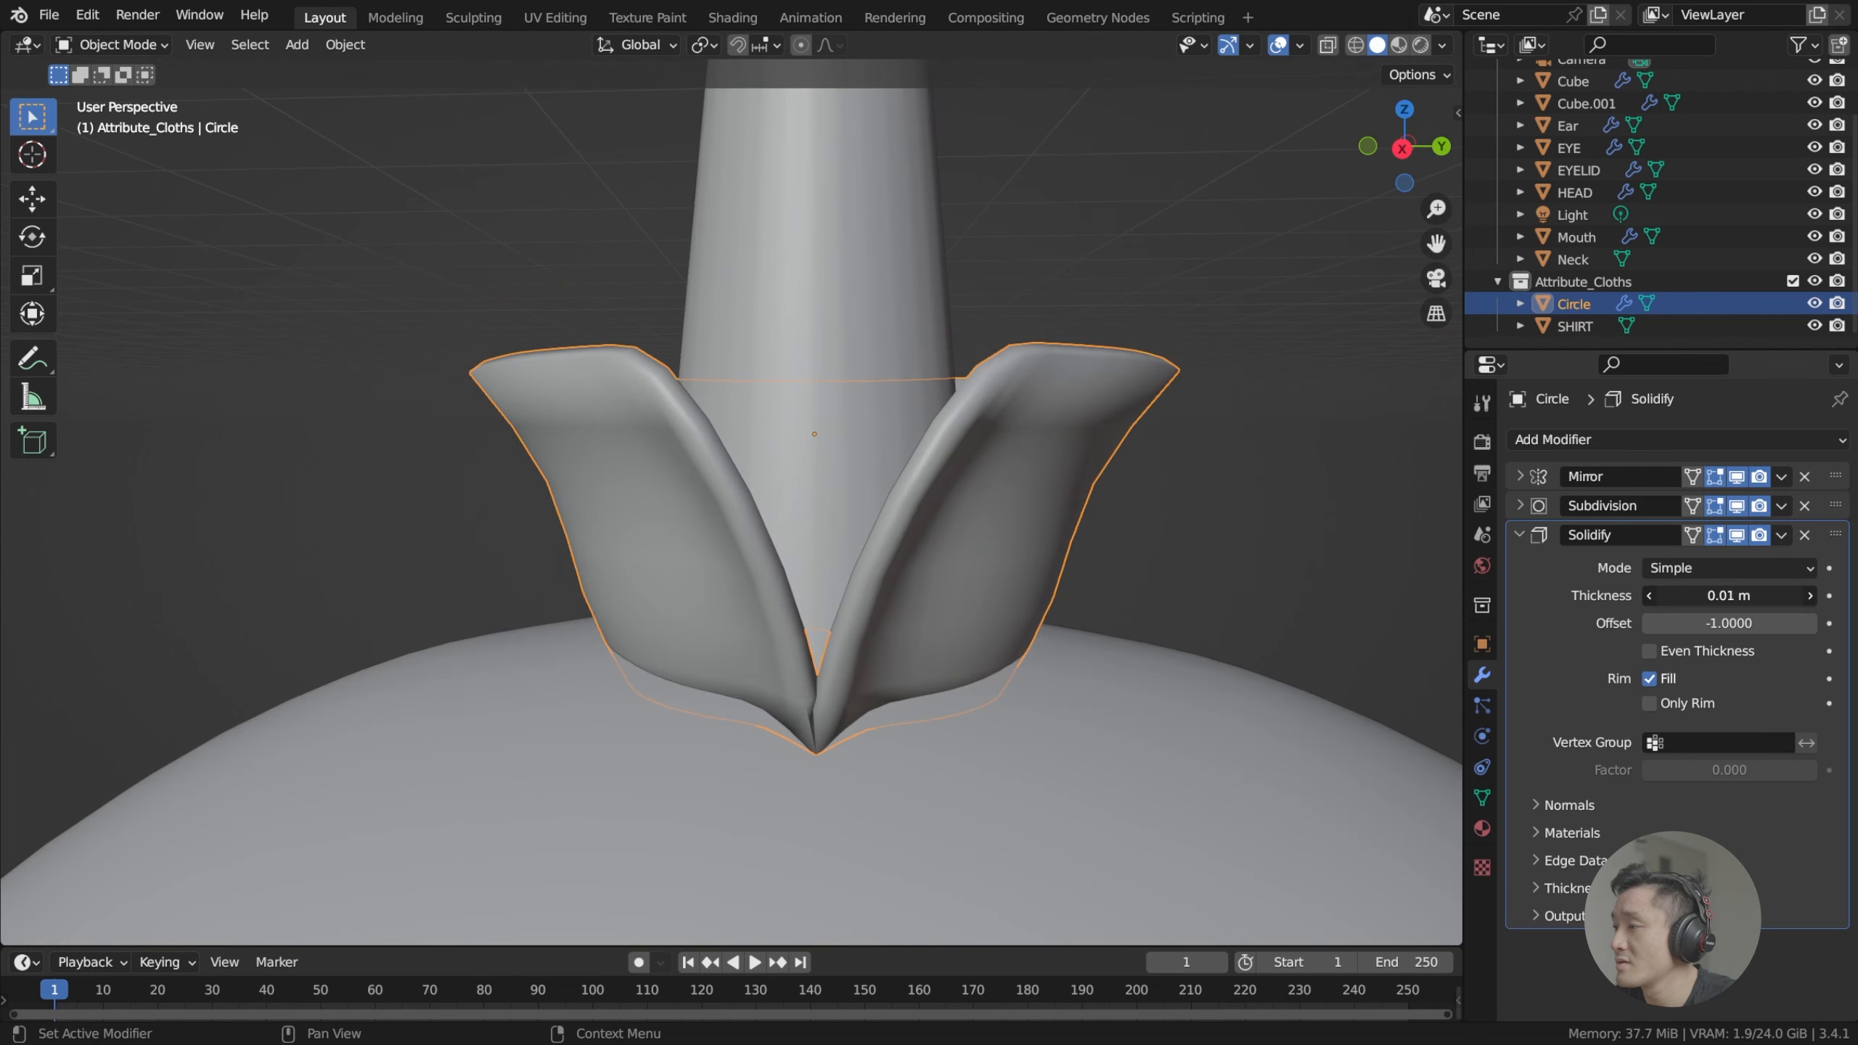
mouse_move(1713, 596)
left_mouse_down()
mouse_move(1770, 597)
mouse_move(1698, 596)
mouse_move(1698, 617)
left_mouse_up()
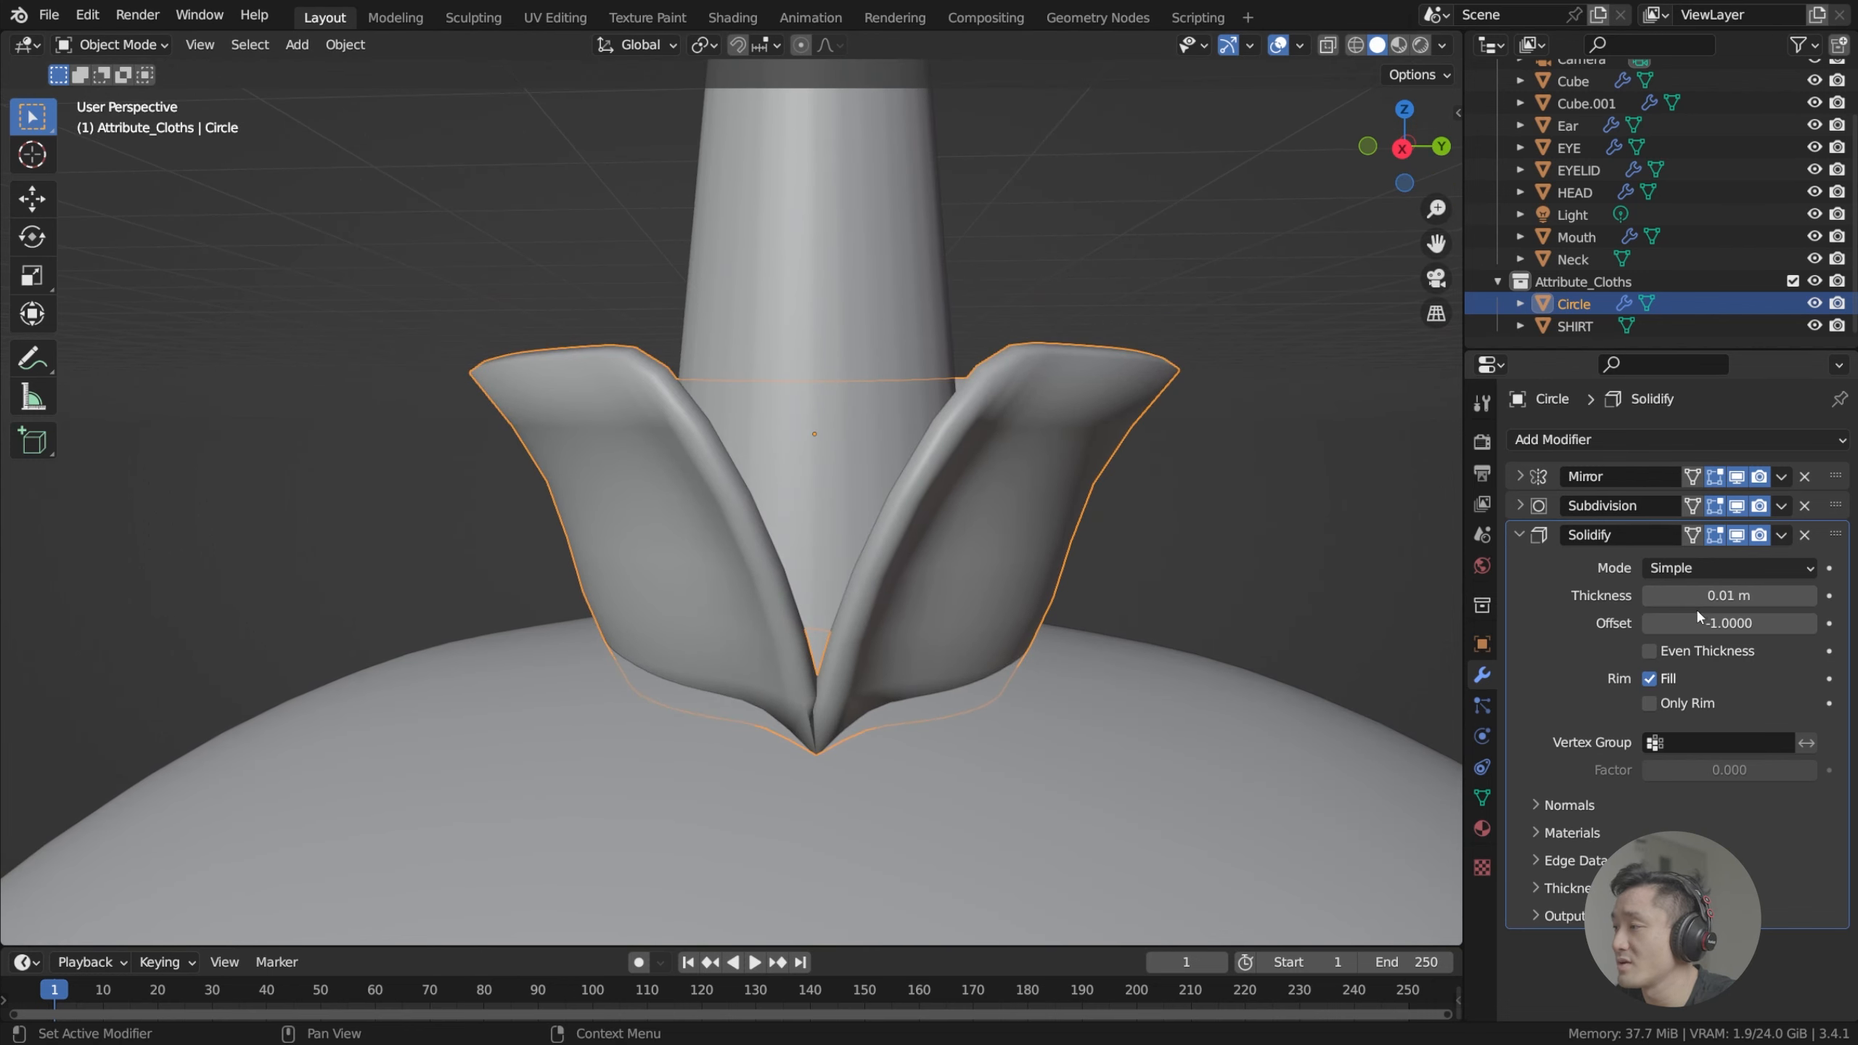
left_click(1650, 596)
left_click(1732, 598)
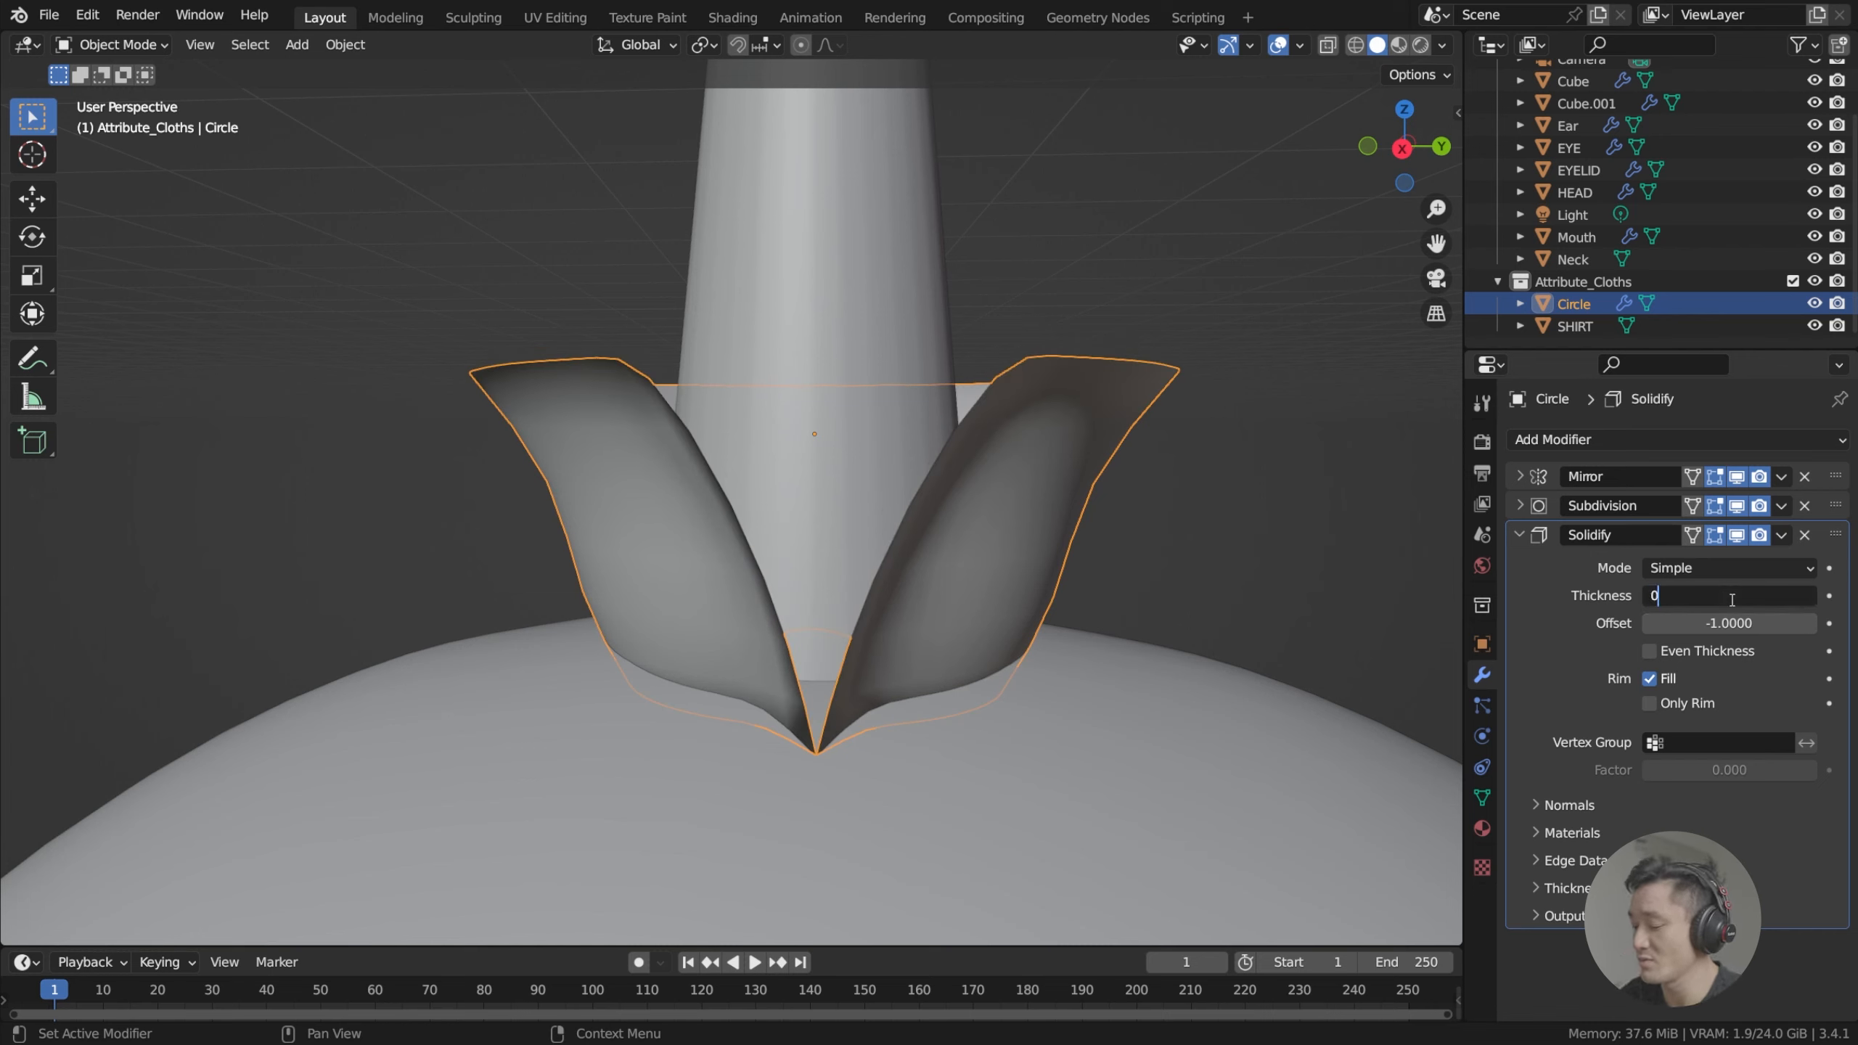
key("Return")
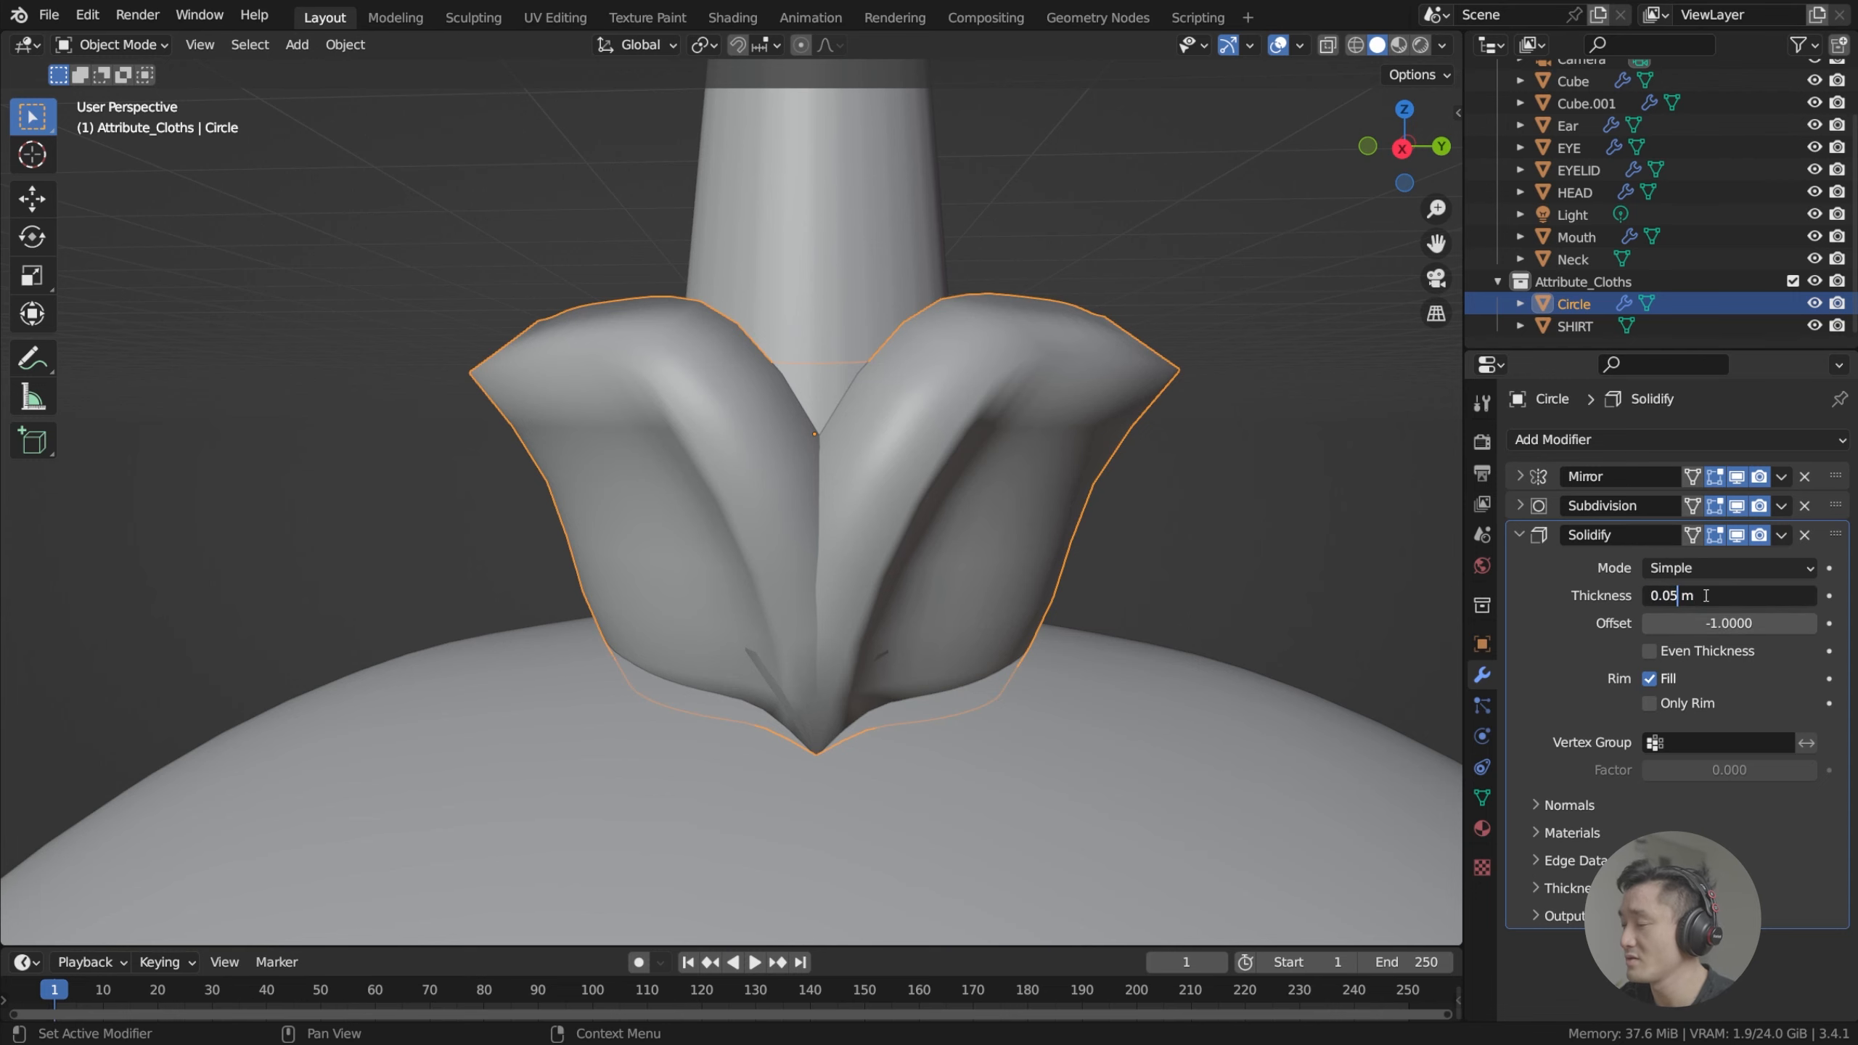
key("Return")
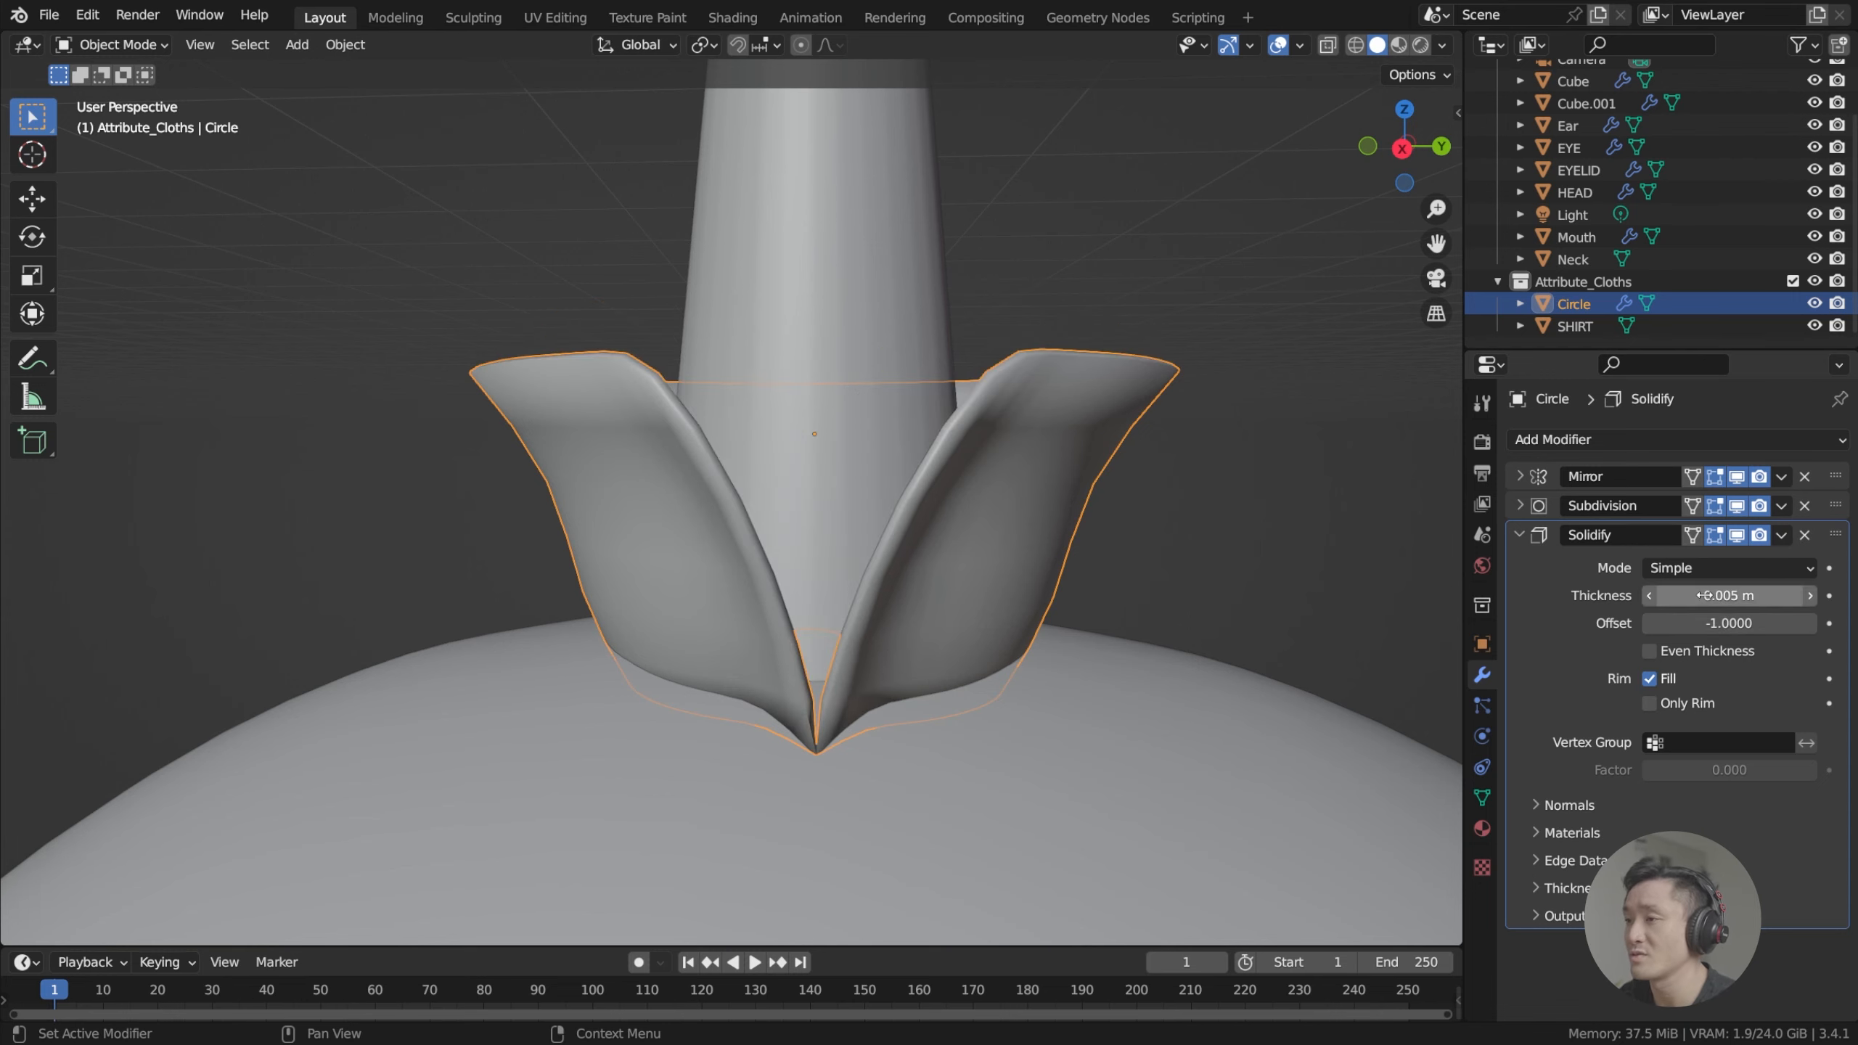
middle_click_drag(1100, 434, 1119, 475)
left_click(1521, 534)
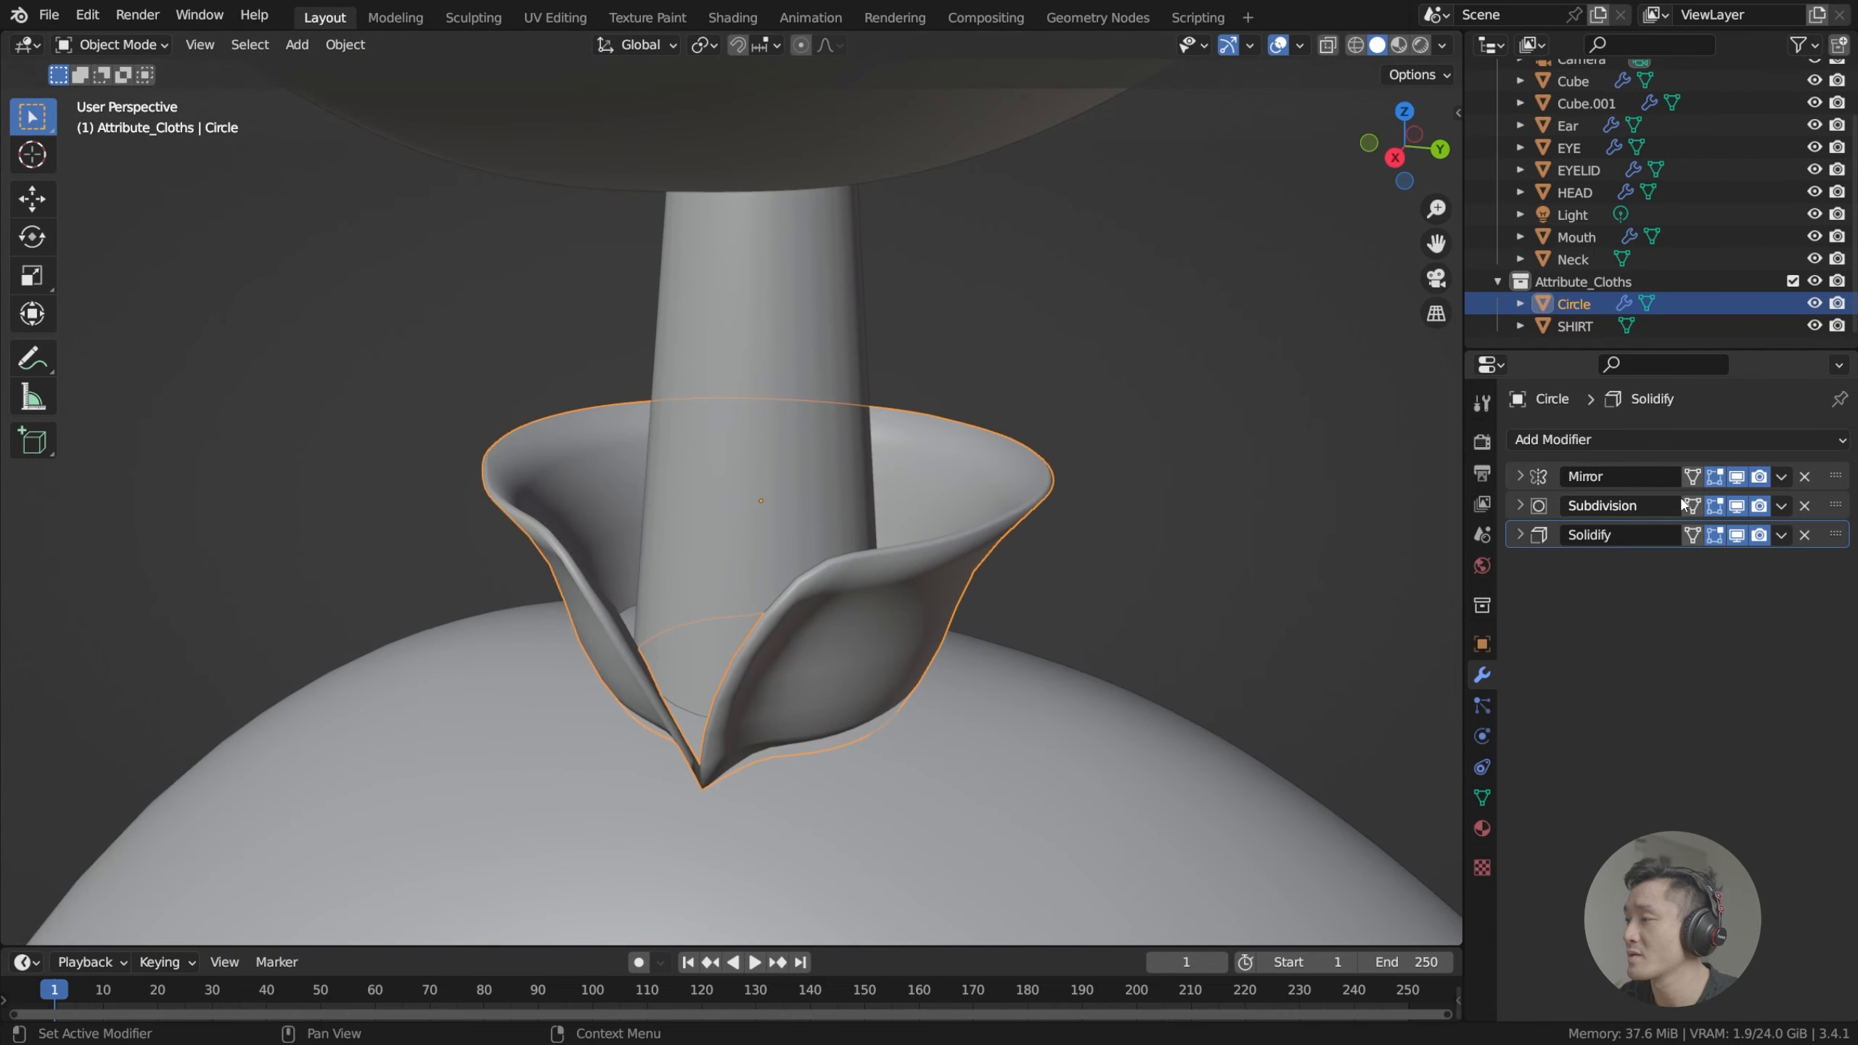
Expand the collar's Subdivision settings, hide the SHIRT object and open the collar mesh for editing.
left_click(1518, 505)
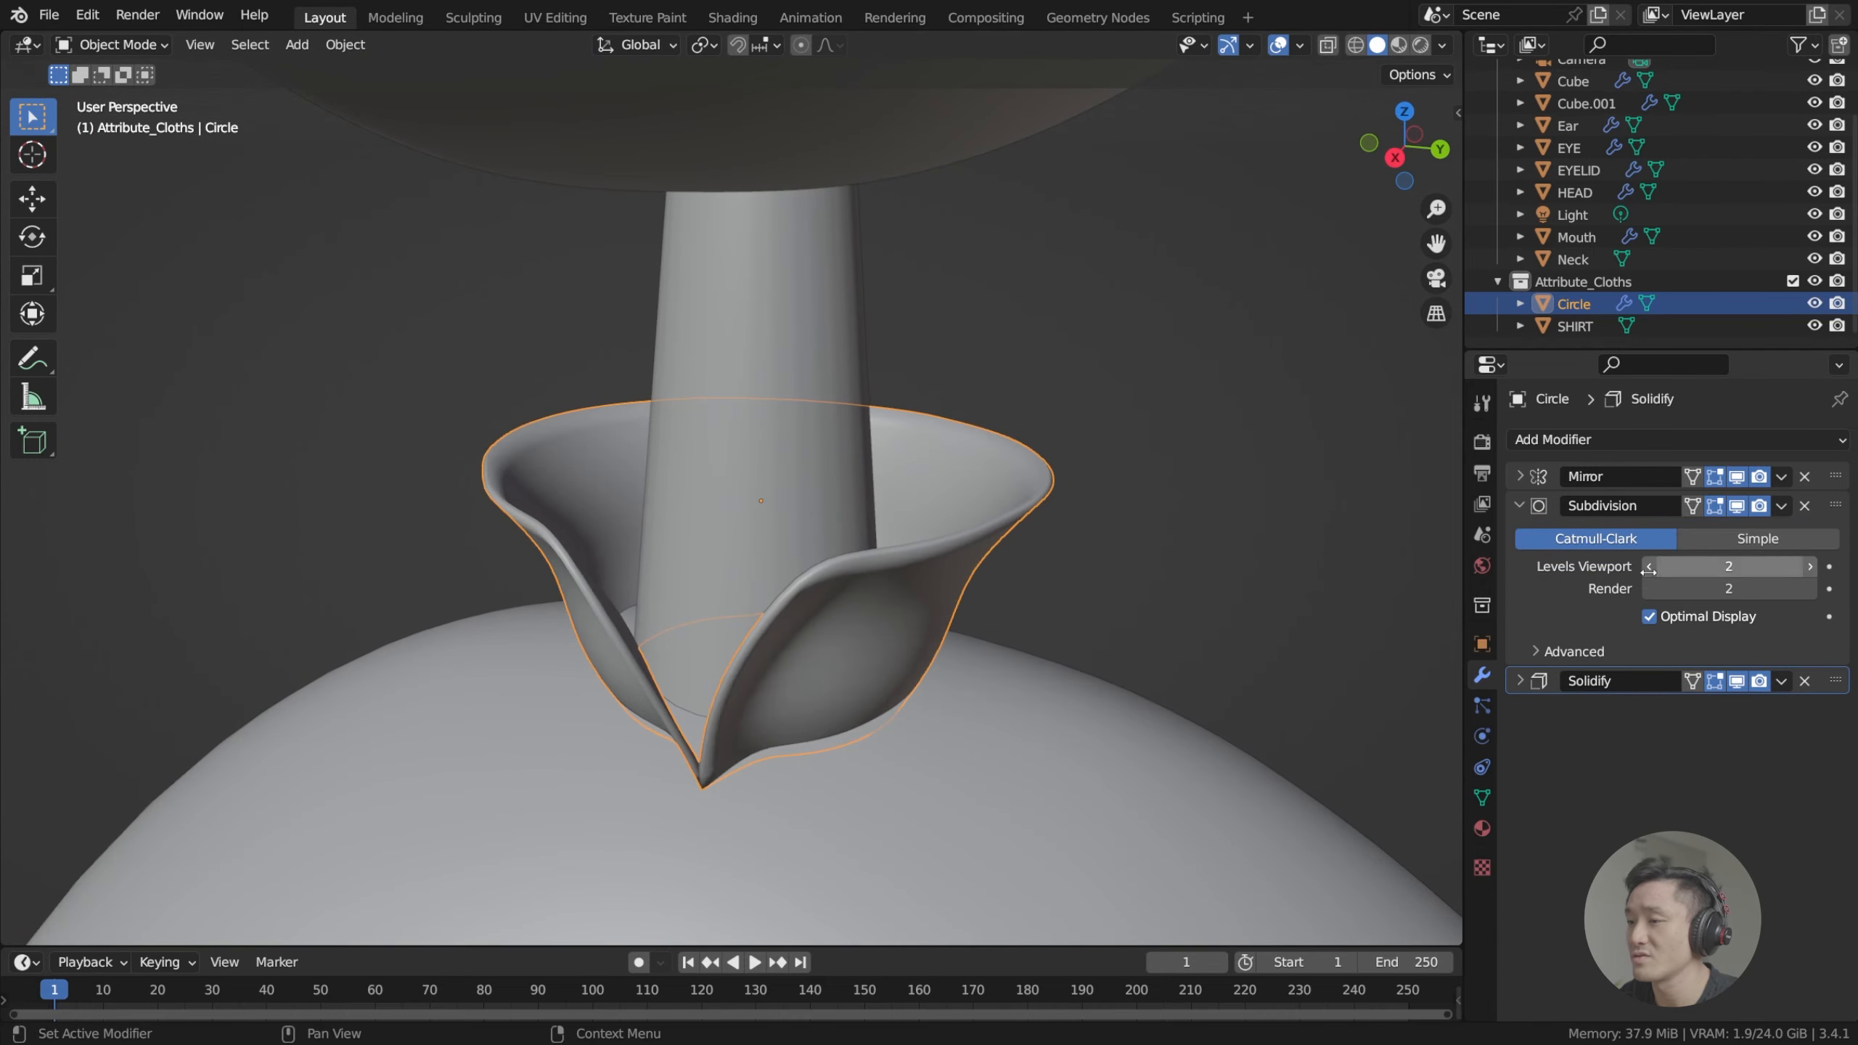
scroll(1172, 490, "down", 3)
middle_click_drag(1174, 488, 878, 581)
scroll(879, 581, "up", 2)
key("Tab")
scroll(796, 588, "up", 3)
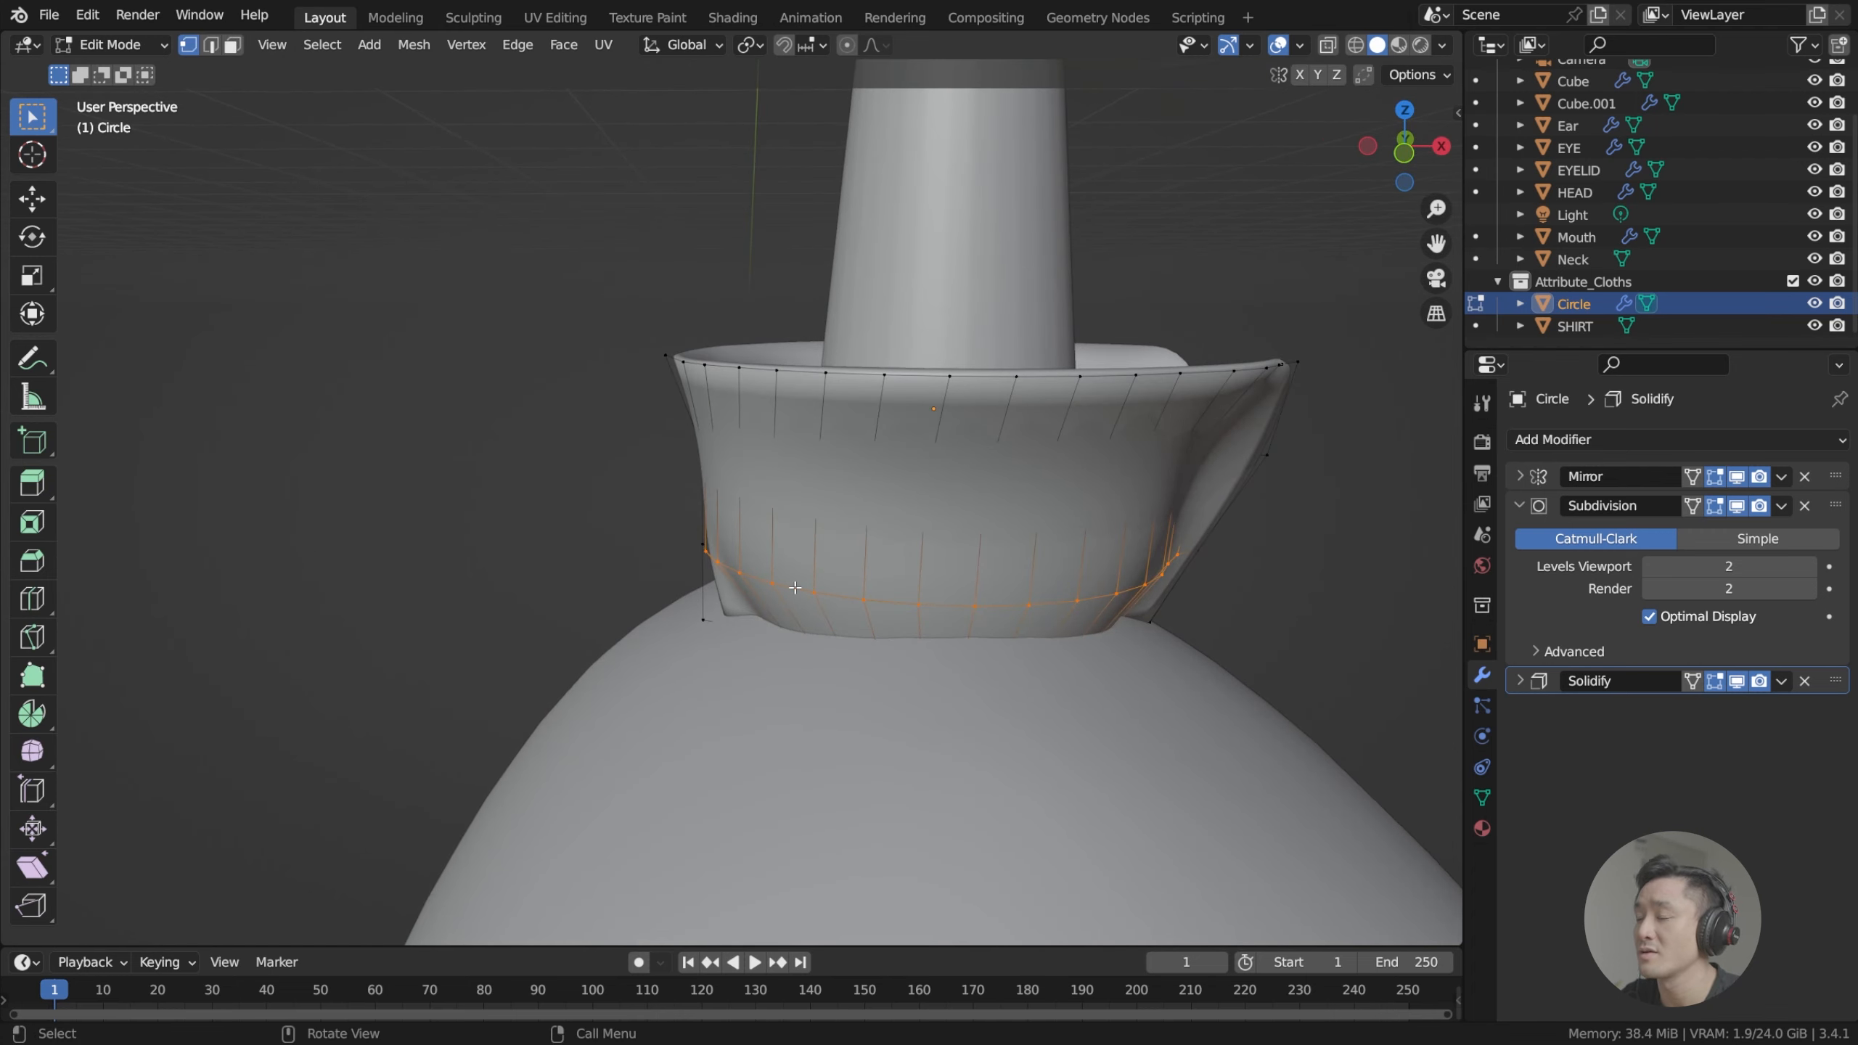
key("Tab")
left_click(941, 738)
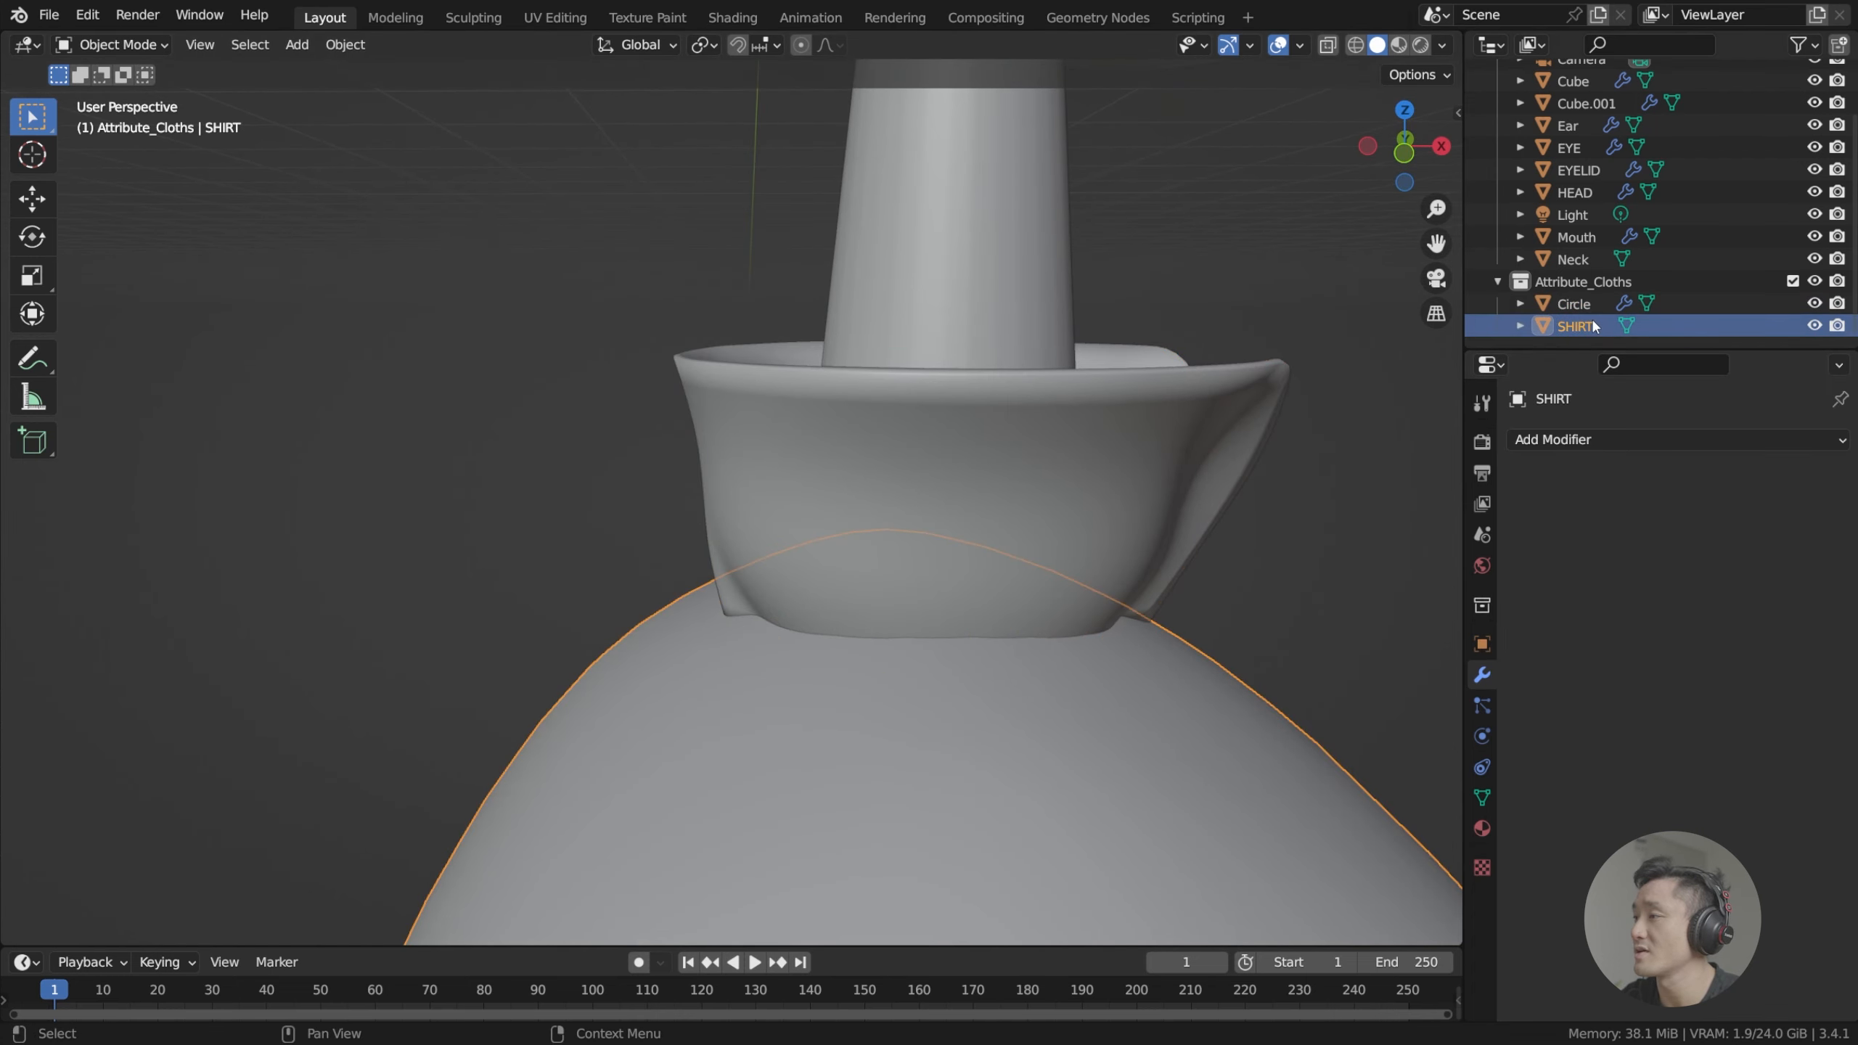
left_click(1814, 325)
left_click(732, 619)
key("Tab")
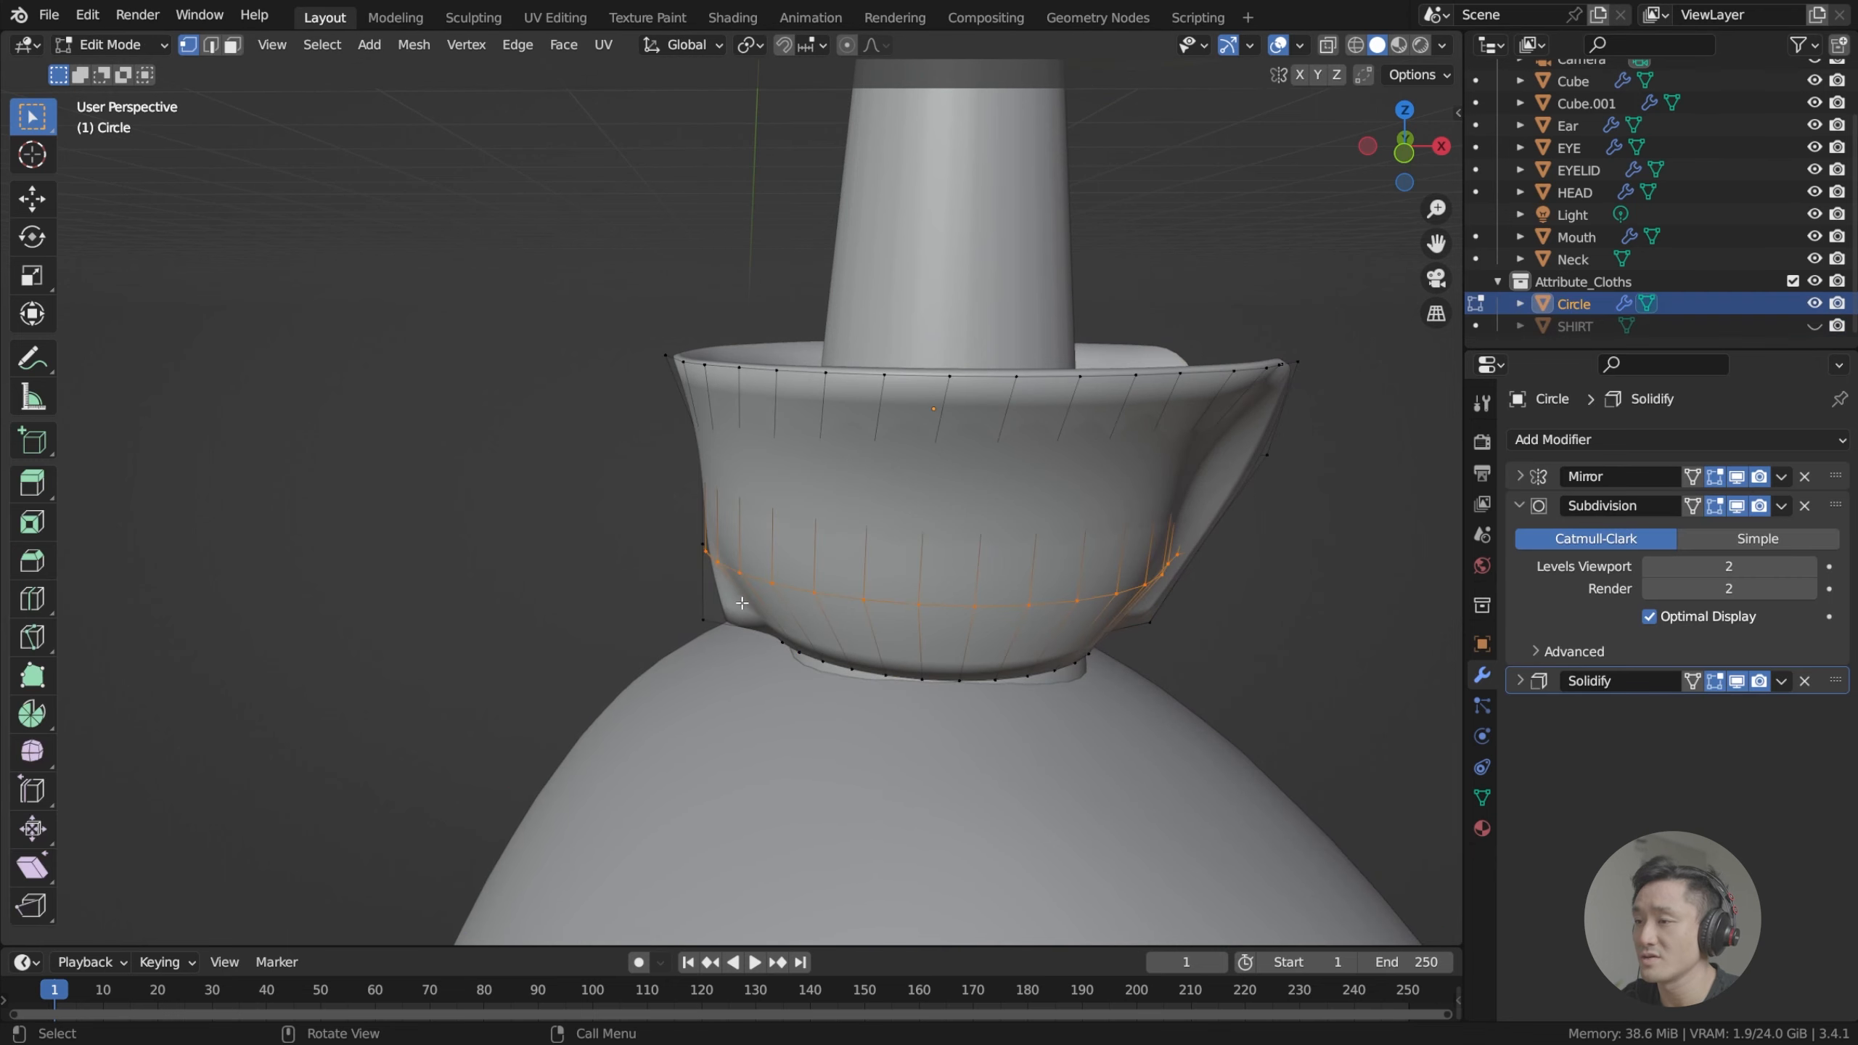
In front orthographic view, move the collar's rear lower corner vertex about 0.04 m inward along global X.
key("KP_1")
scroll(706, 615, "up", 3)
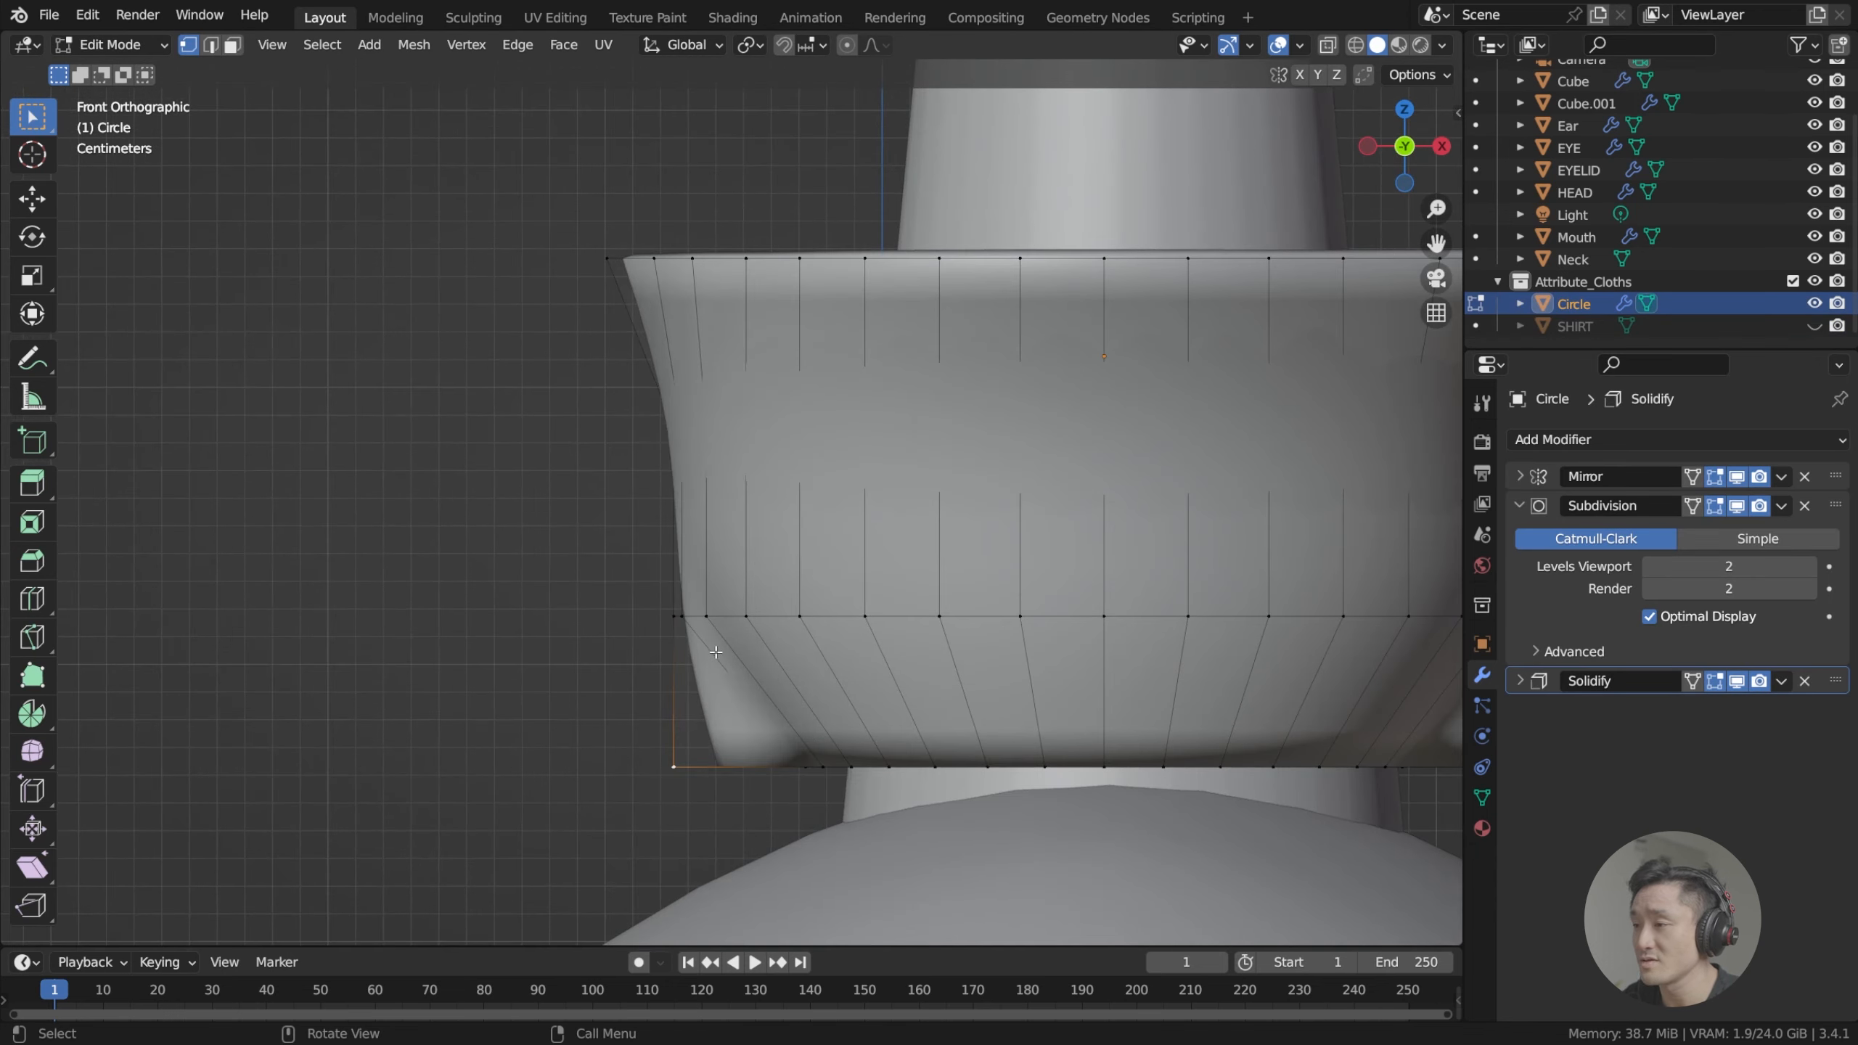
key("g")
key("x")
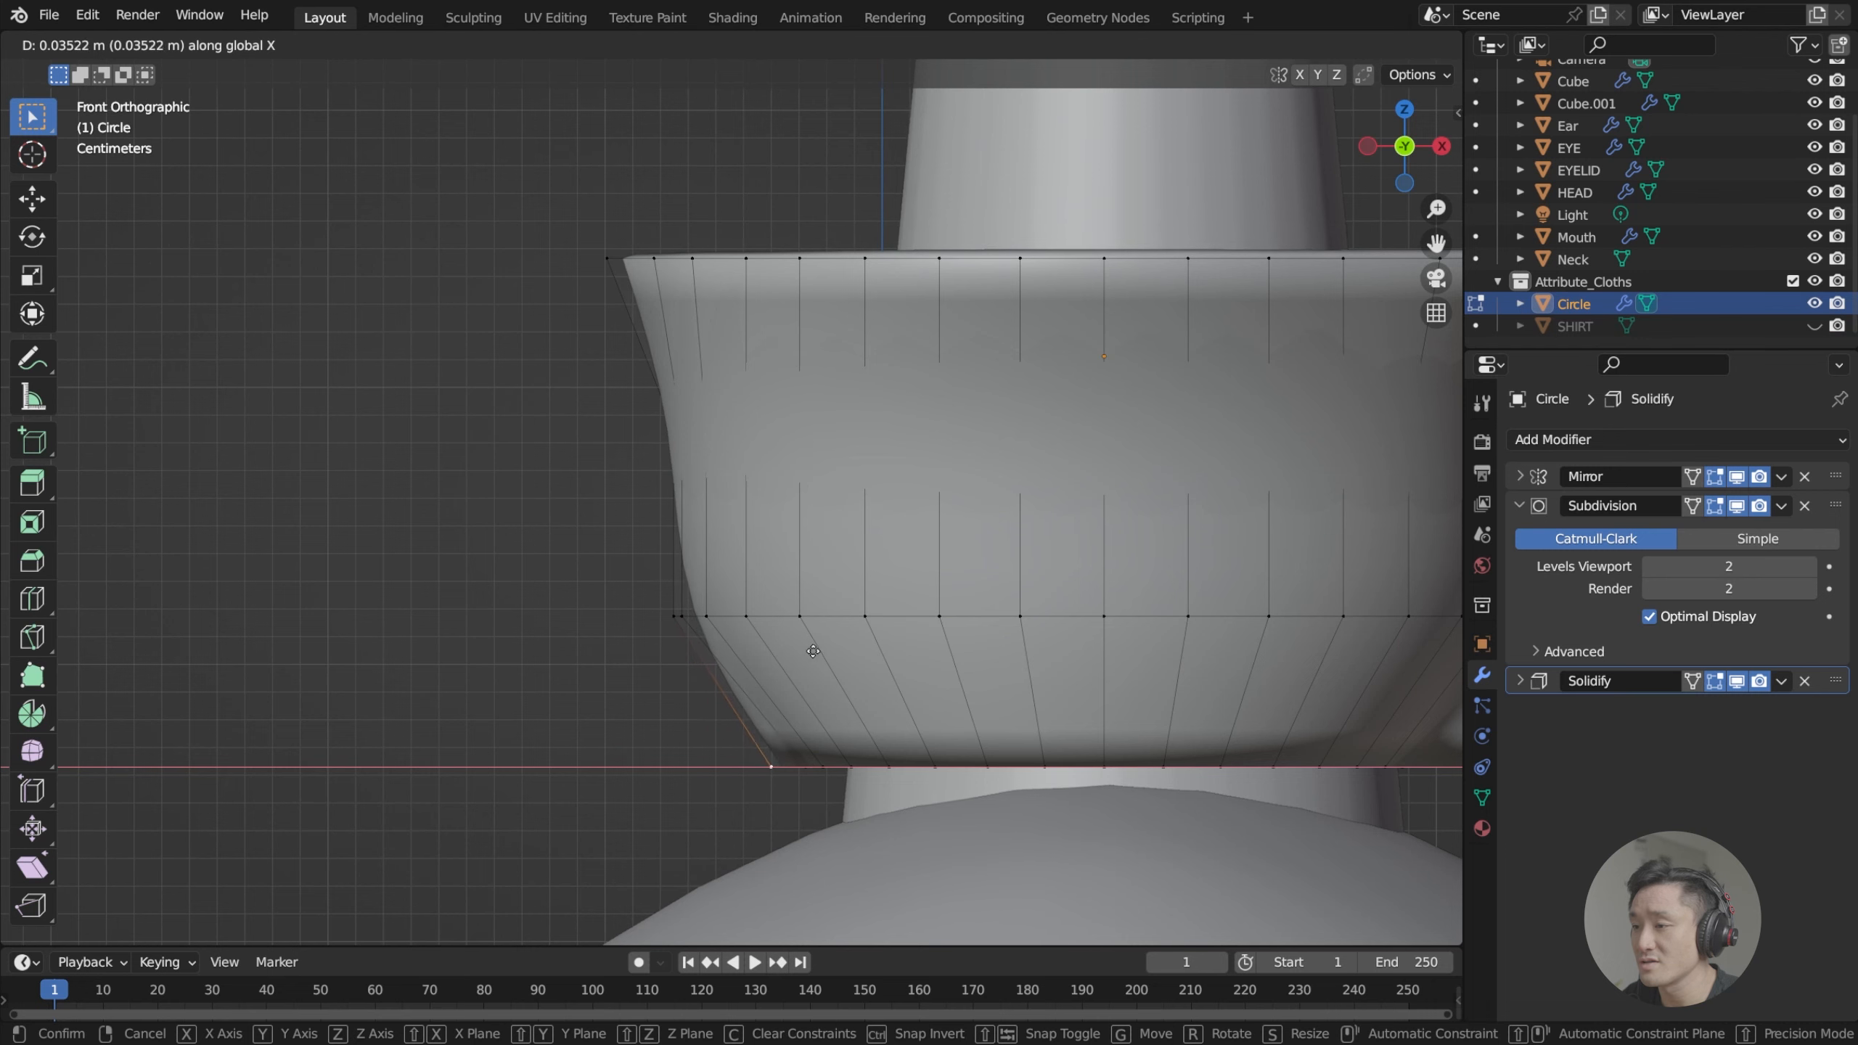
left_click(832, 650)
scroll(912, 644, "down", 3)
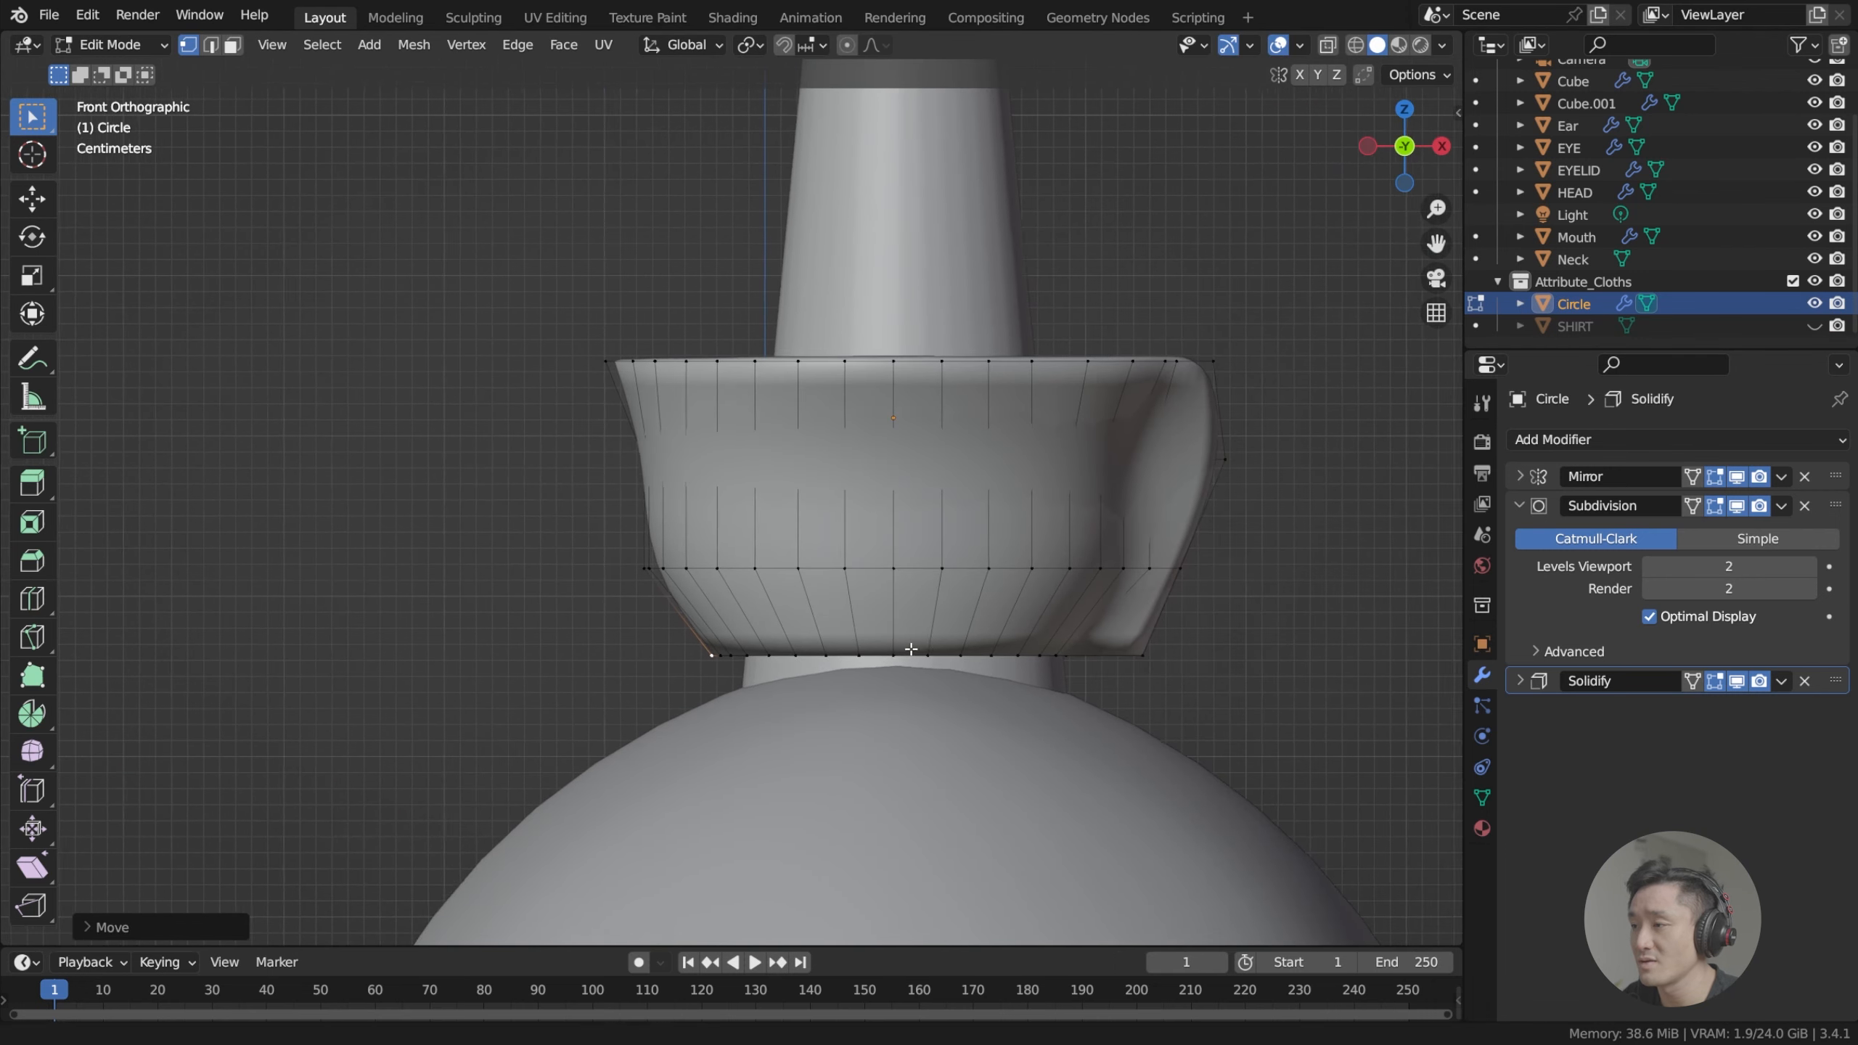
Move the collar's front lower corner vertex slightly inward along global X.
key("g")
key("x")
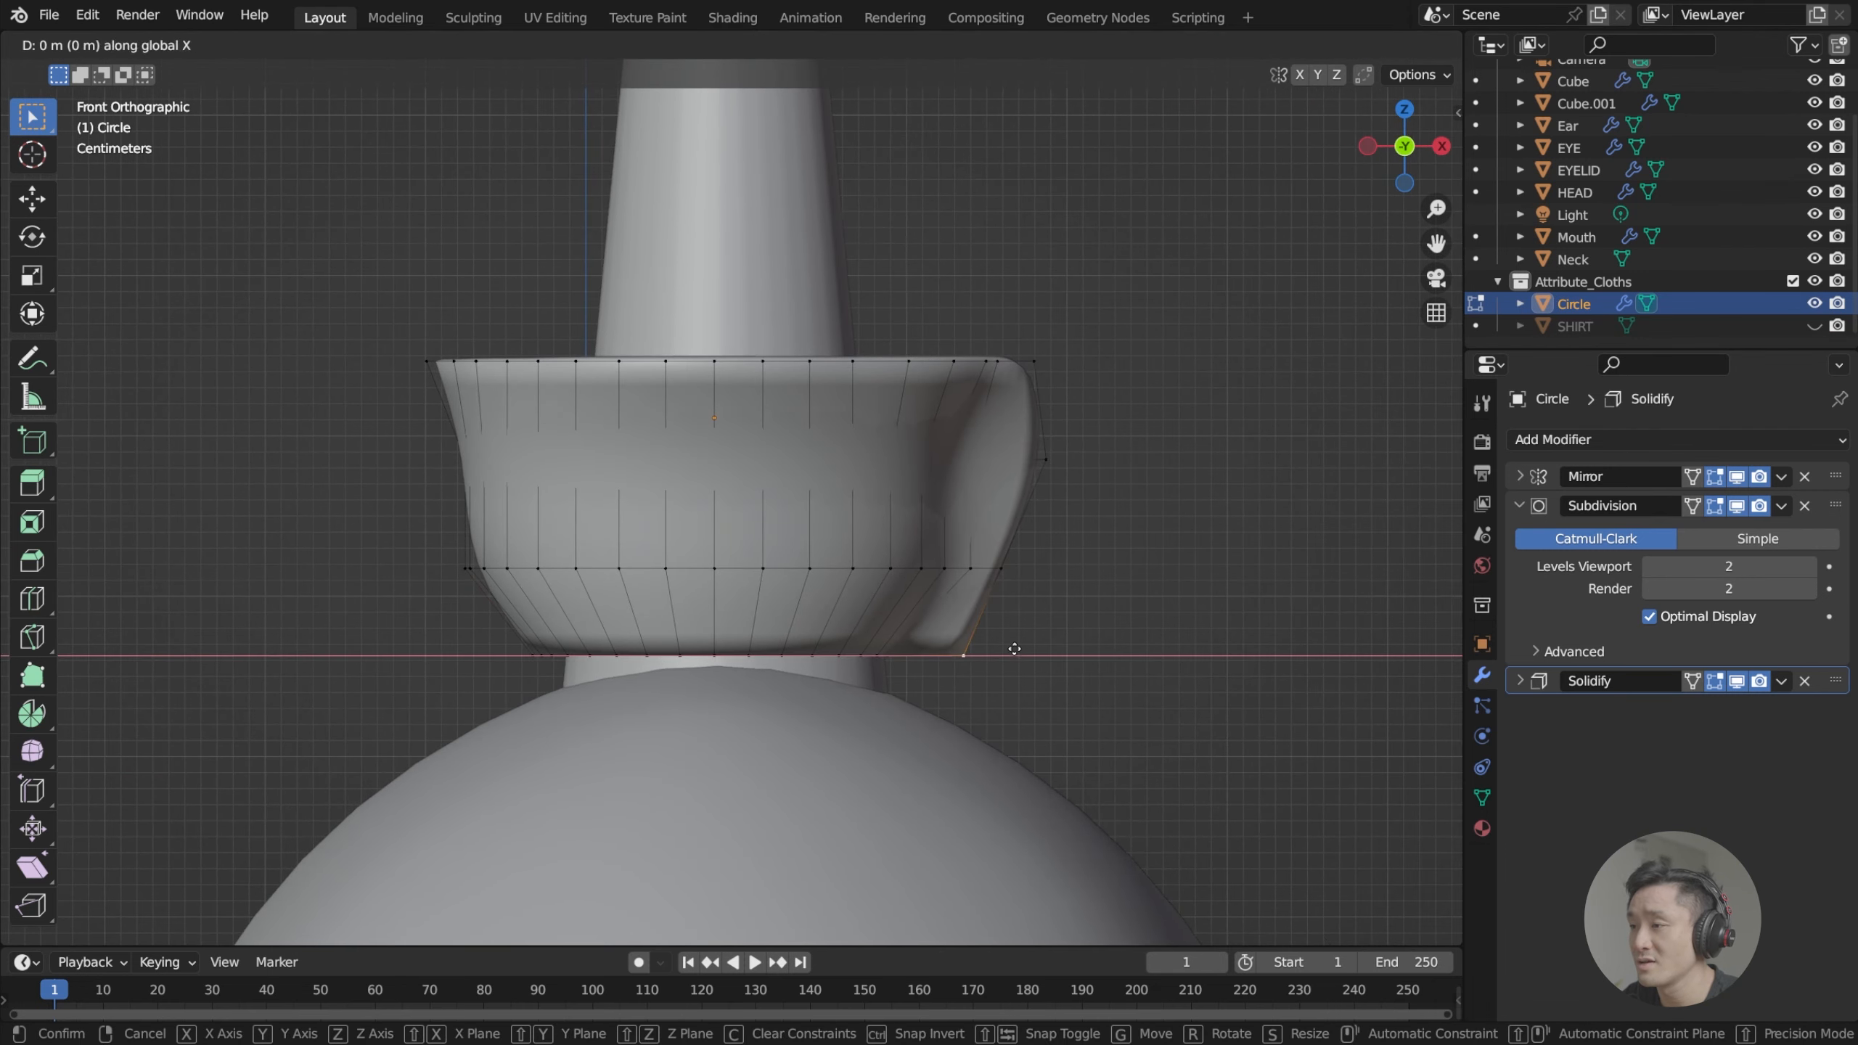
left_click(972, 657)
Try to extrude the collar's bottom edge loop slightly downward along global Z.
middle_click_drag(1071, 527, 825, 605)
scroll(713, 562, "up", 2)
middle_click_drag(711, 561, 711, 560)
middle_click_drag(820, 540, 686, 547)
left_click(781, 554, "alt")
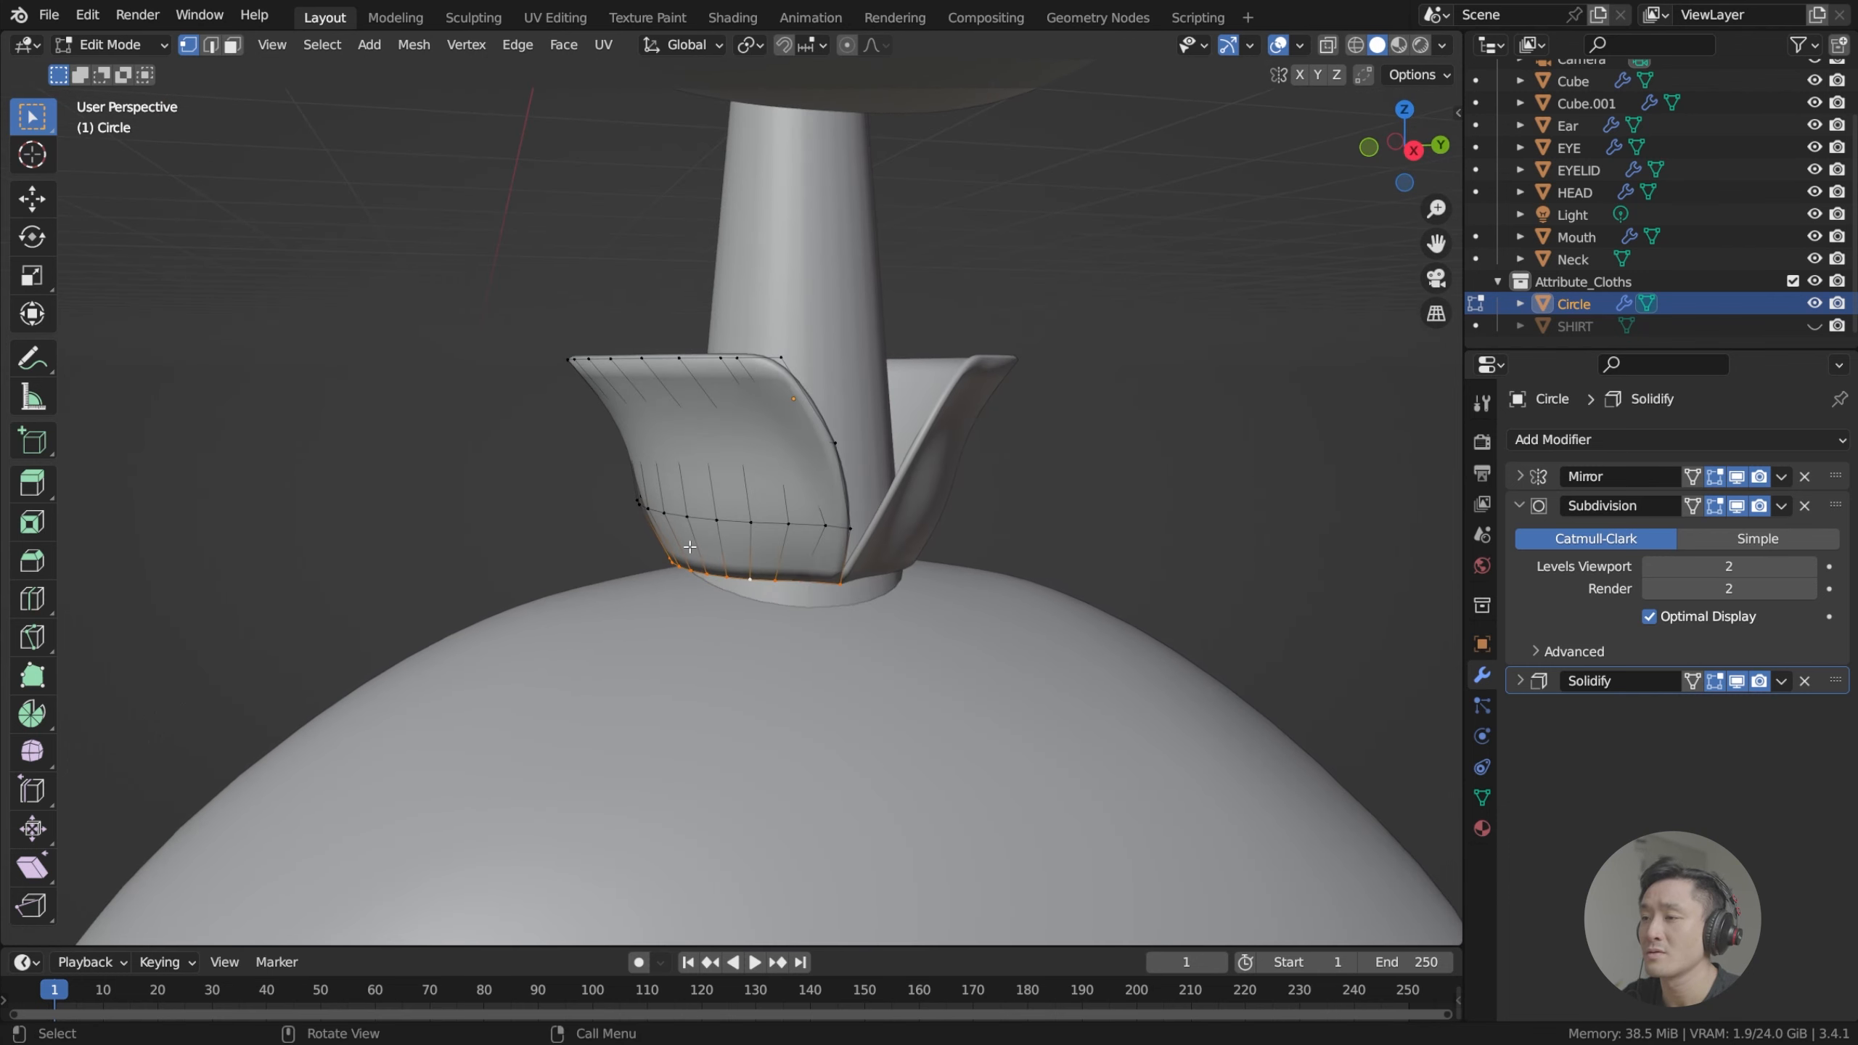
middle_click_drag(830, 590, 757, 565)
scroll(807, 595, "up", 2)
key("e")
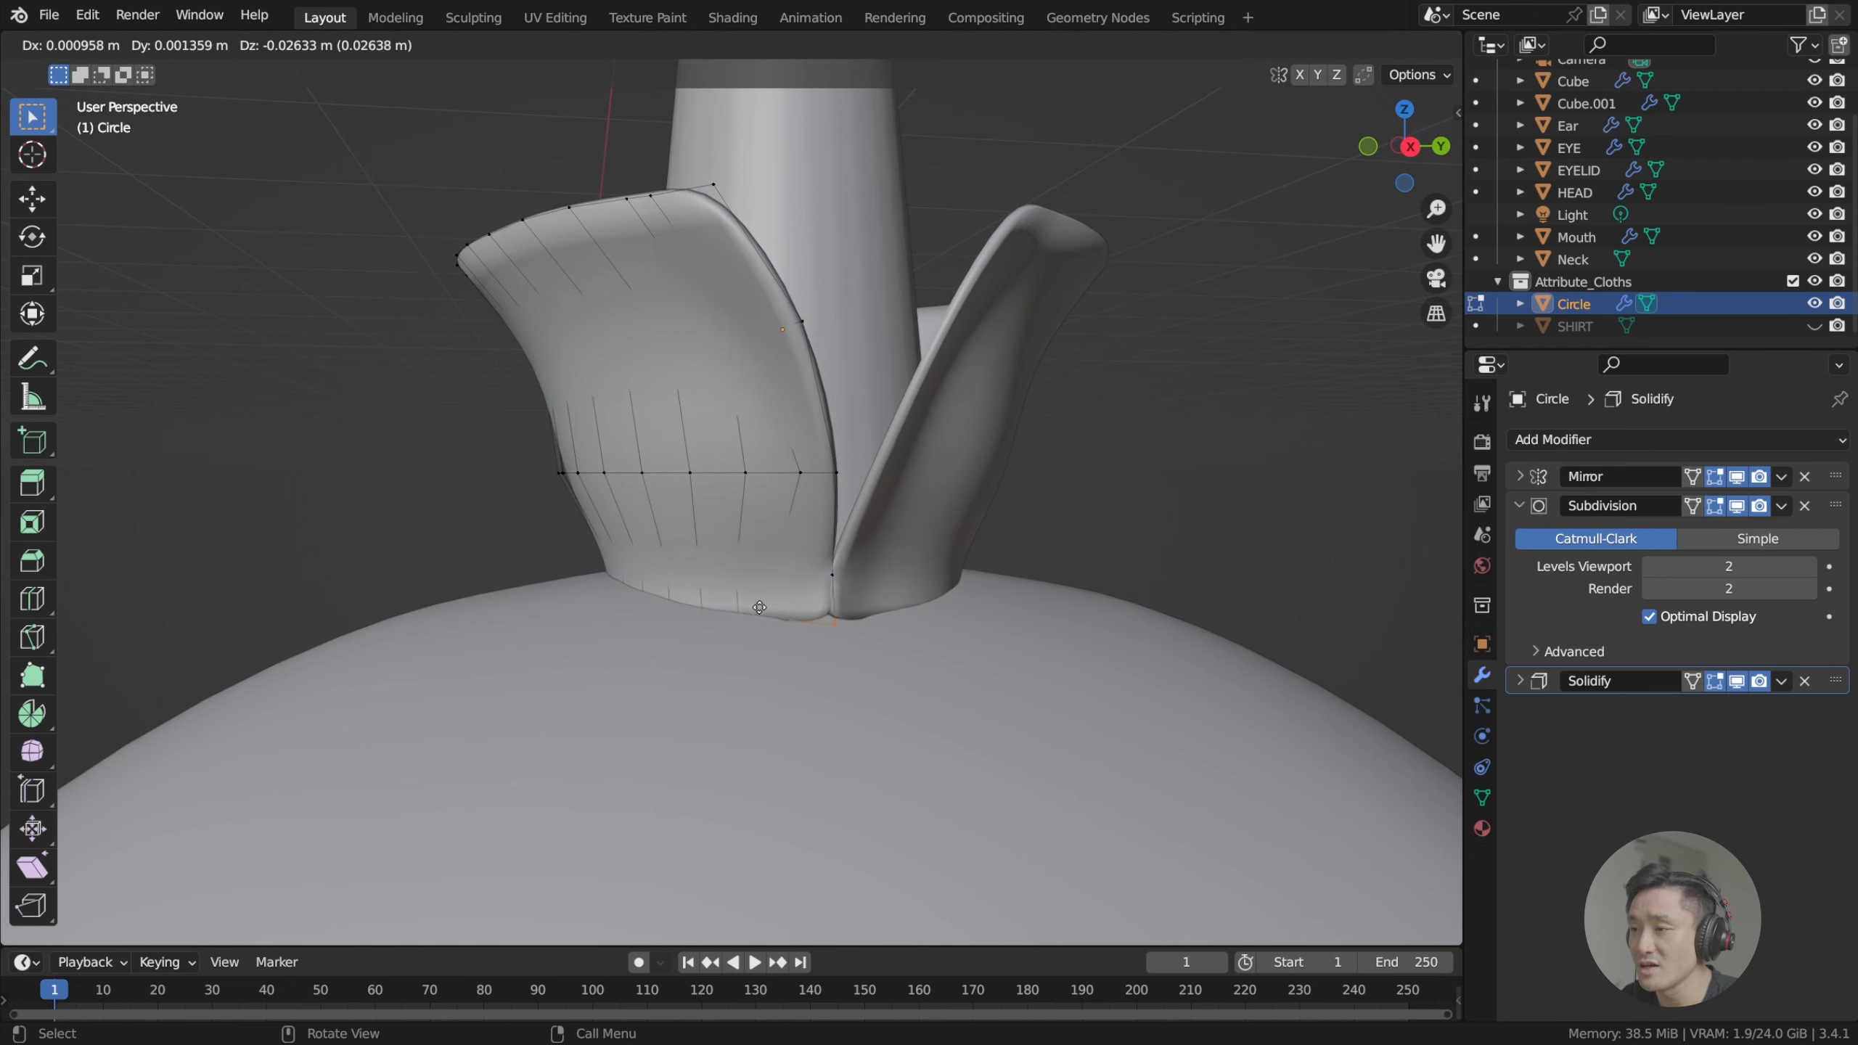
key("z")
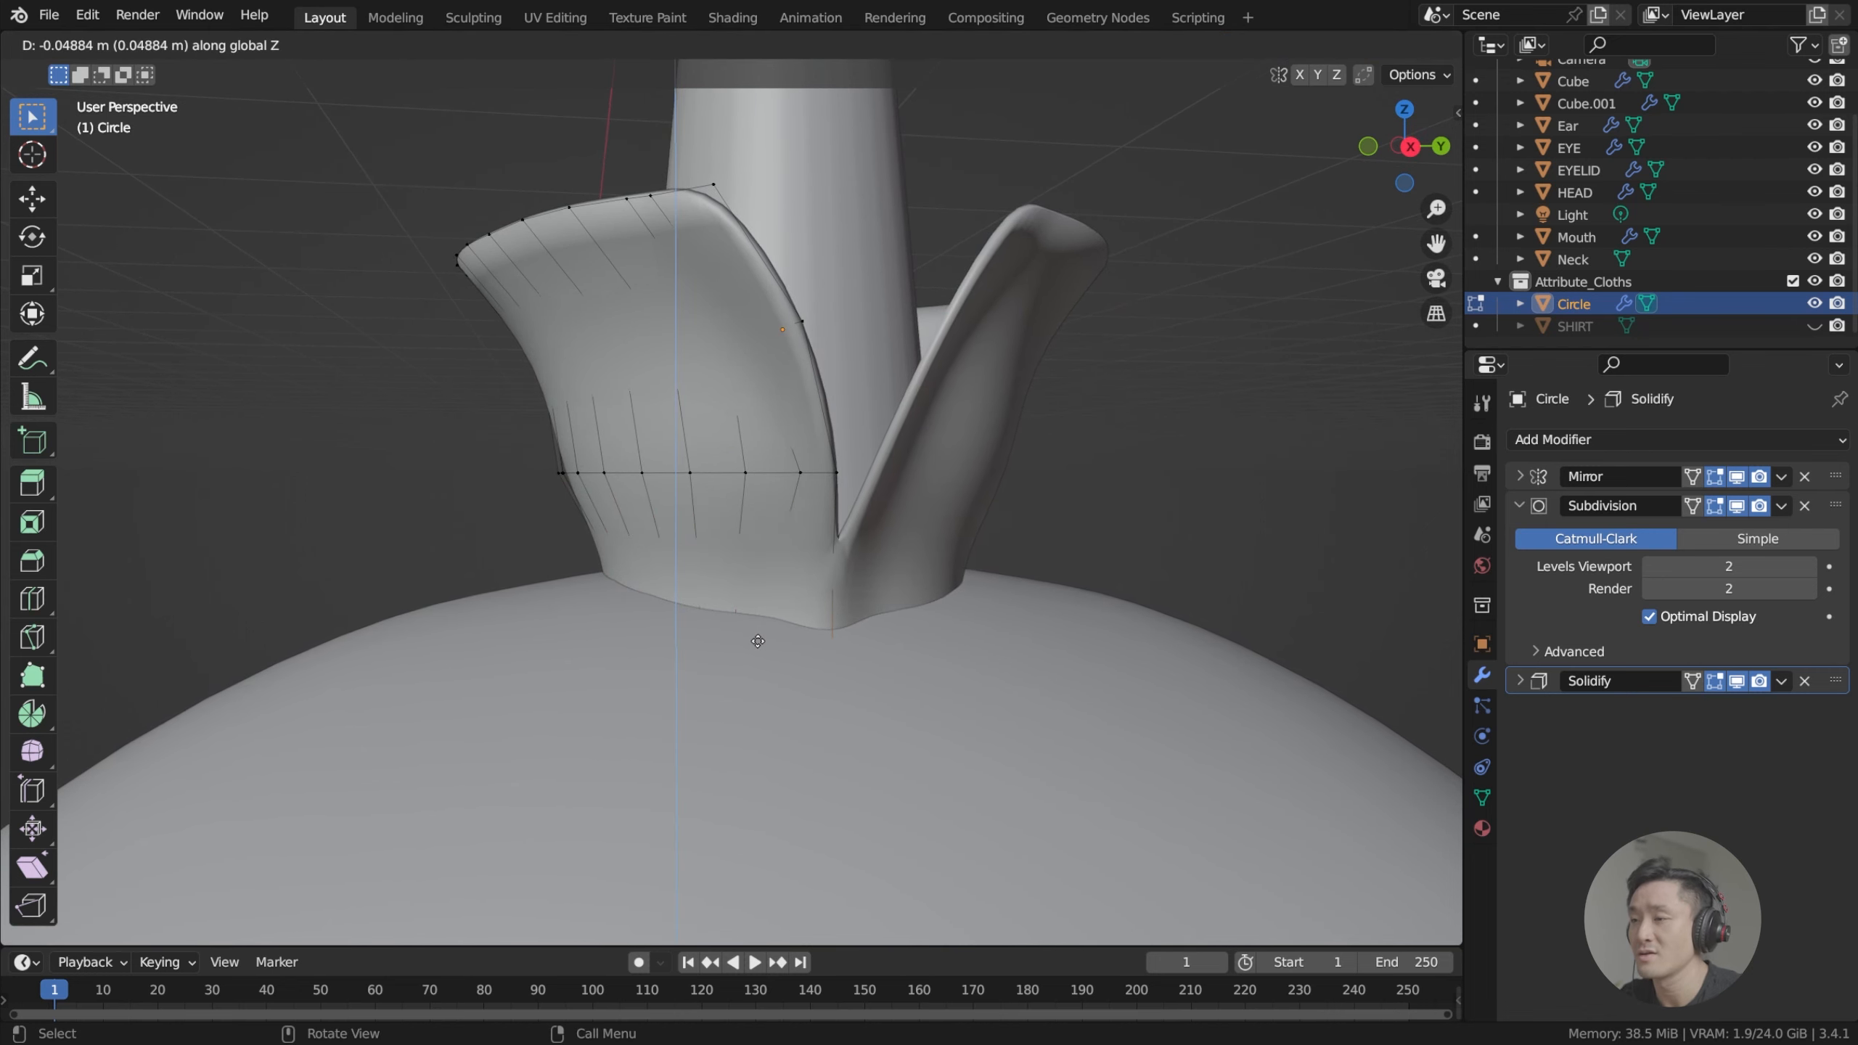
left_click(742, 595)
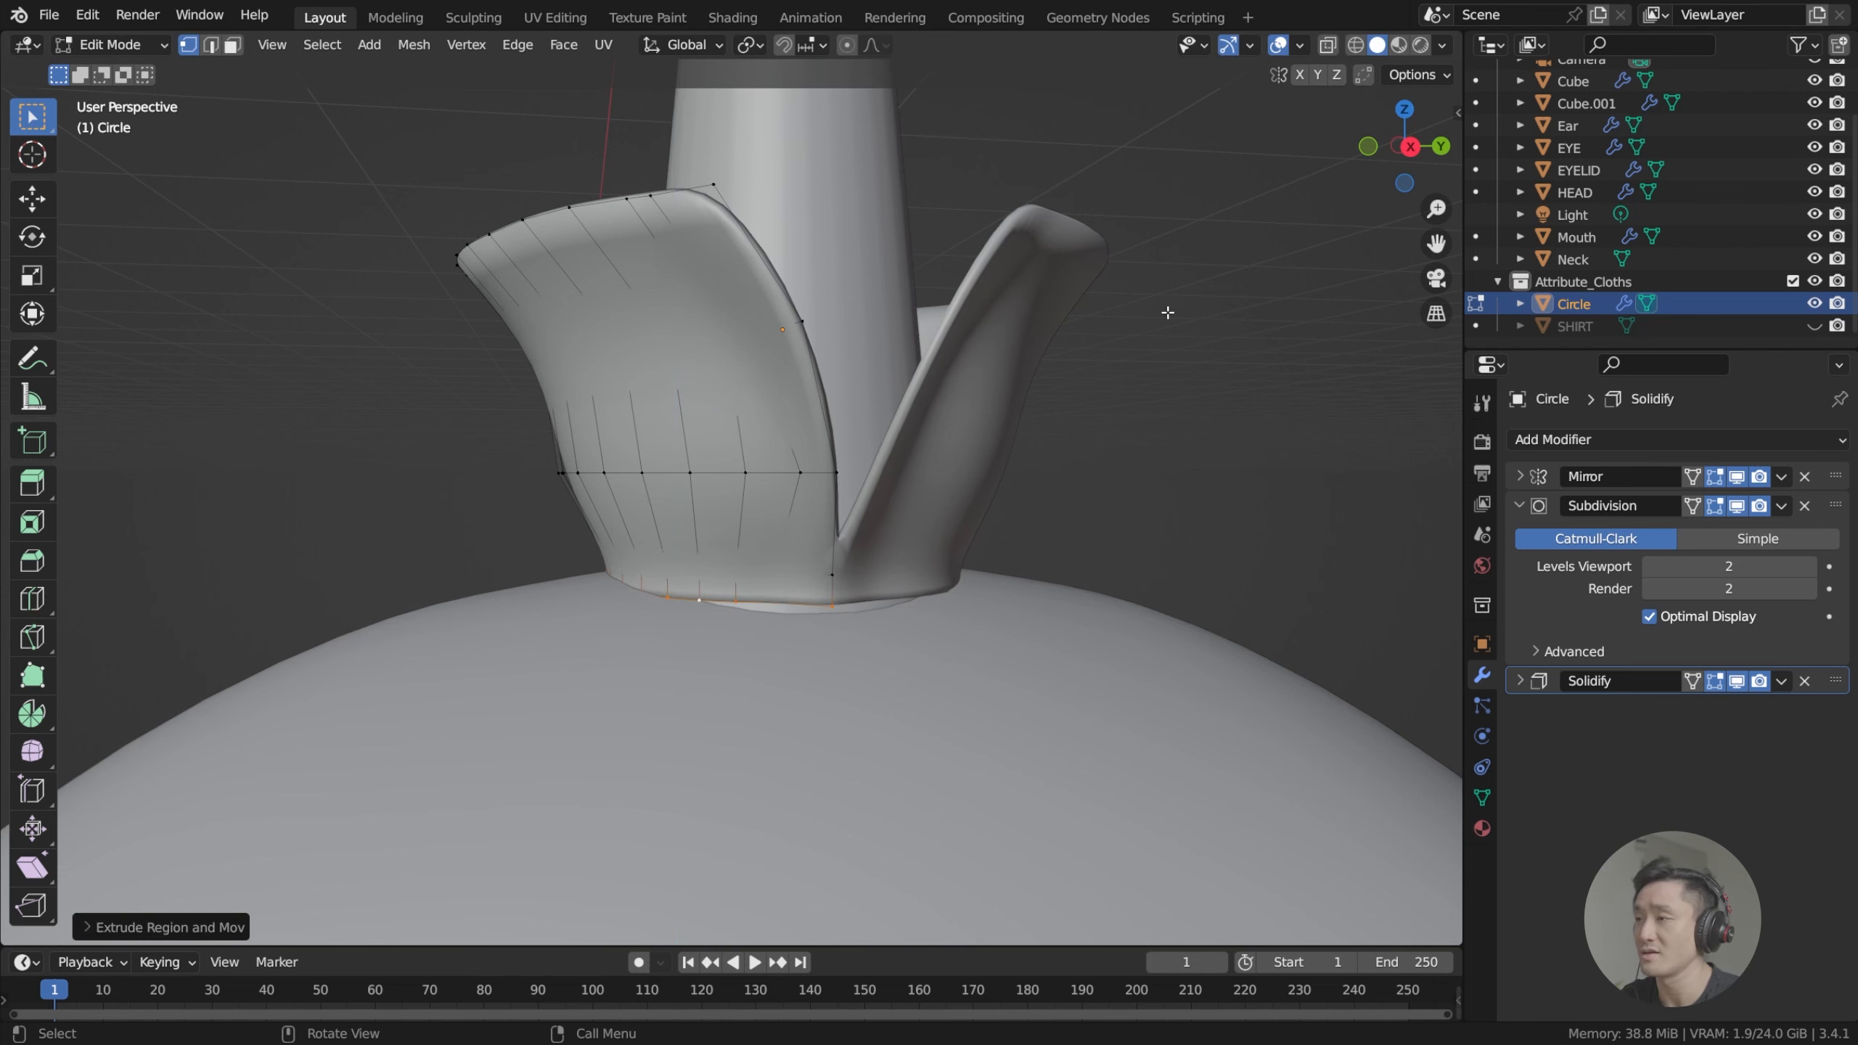
Try to flare the extruded bottom loop outward by scaling it uniformly to more than twice its size, and inspect the front.
scroll(1168, 313, "down", 4)
key("s")
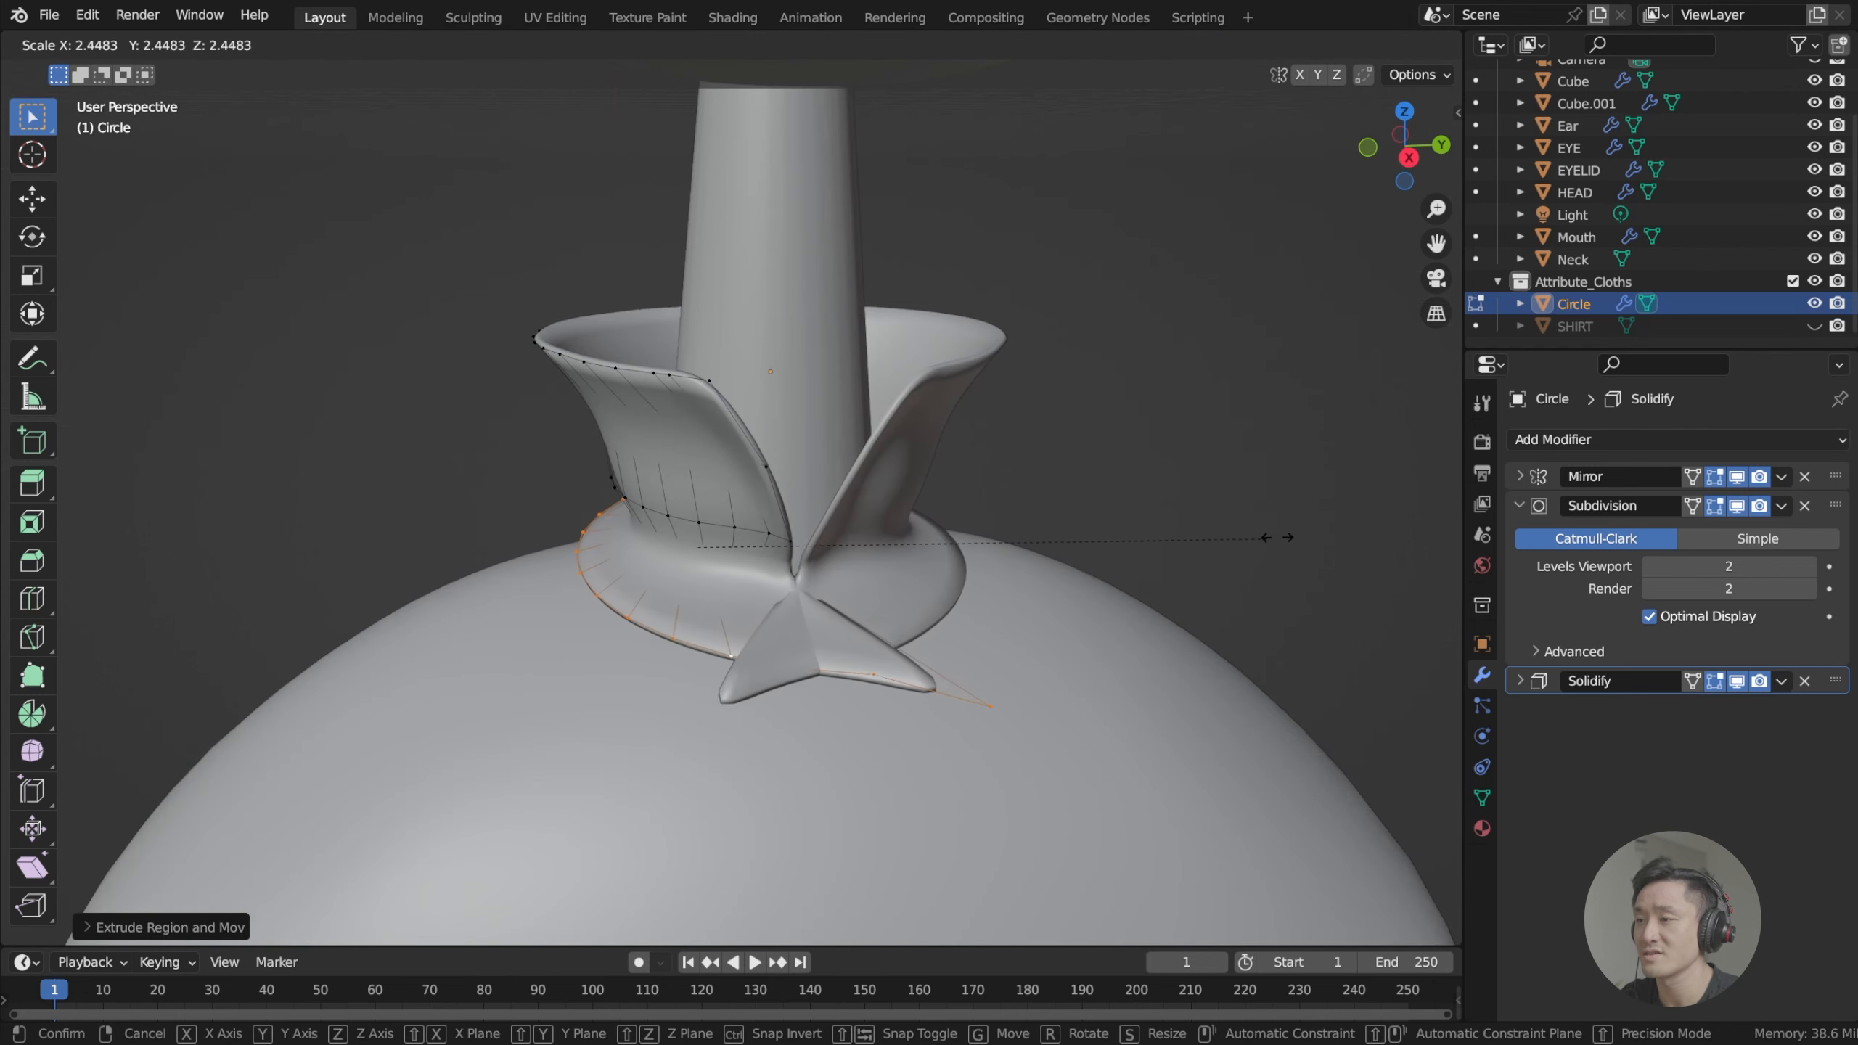
left_click(1239, 531)
middle_click_drag(1240, 531, 861, 554)
scroll(677, 589, "up", 2)
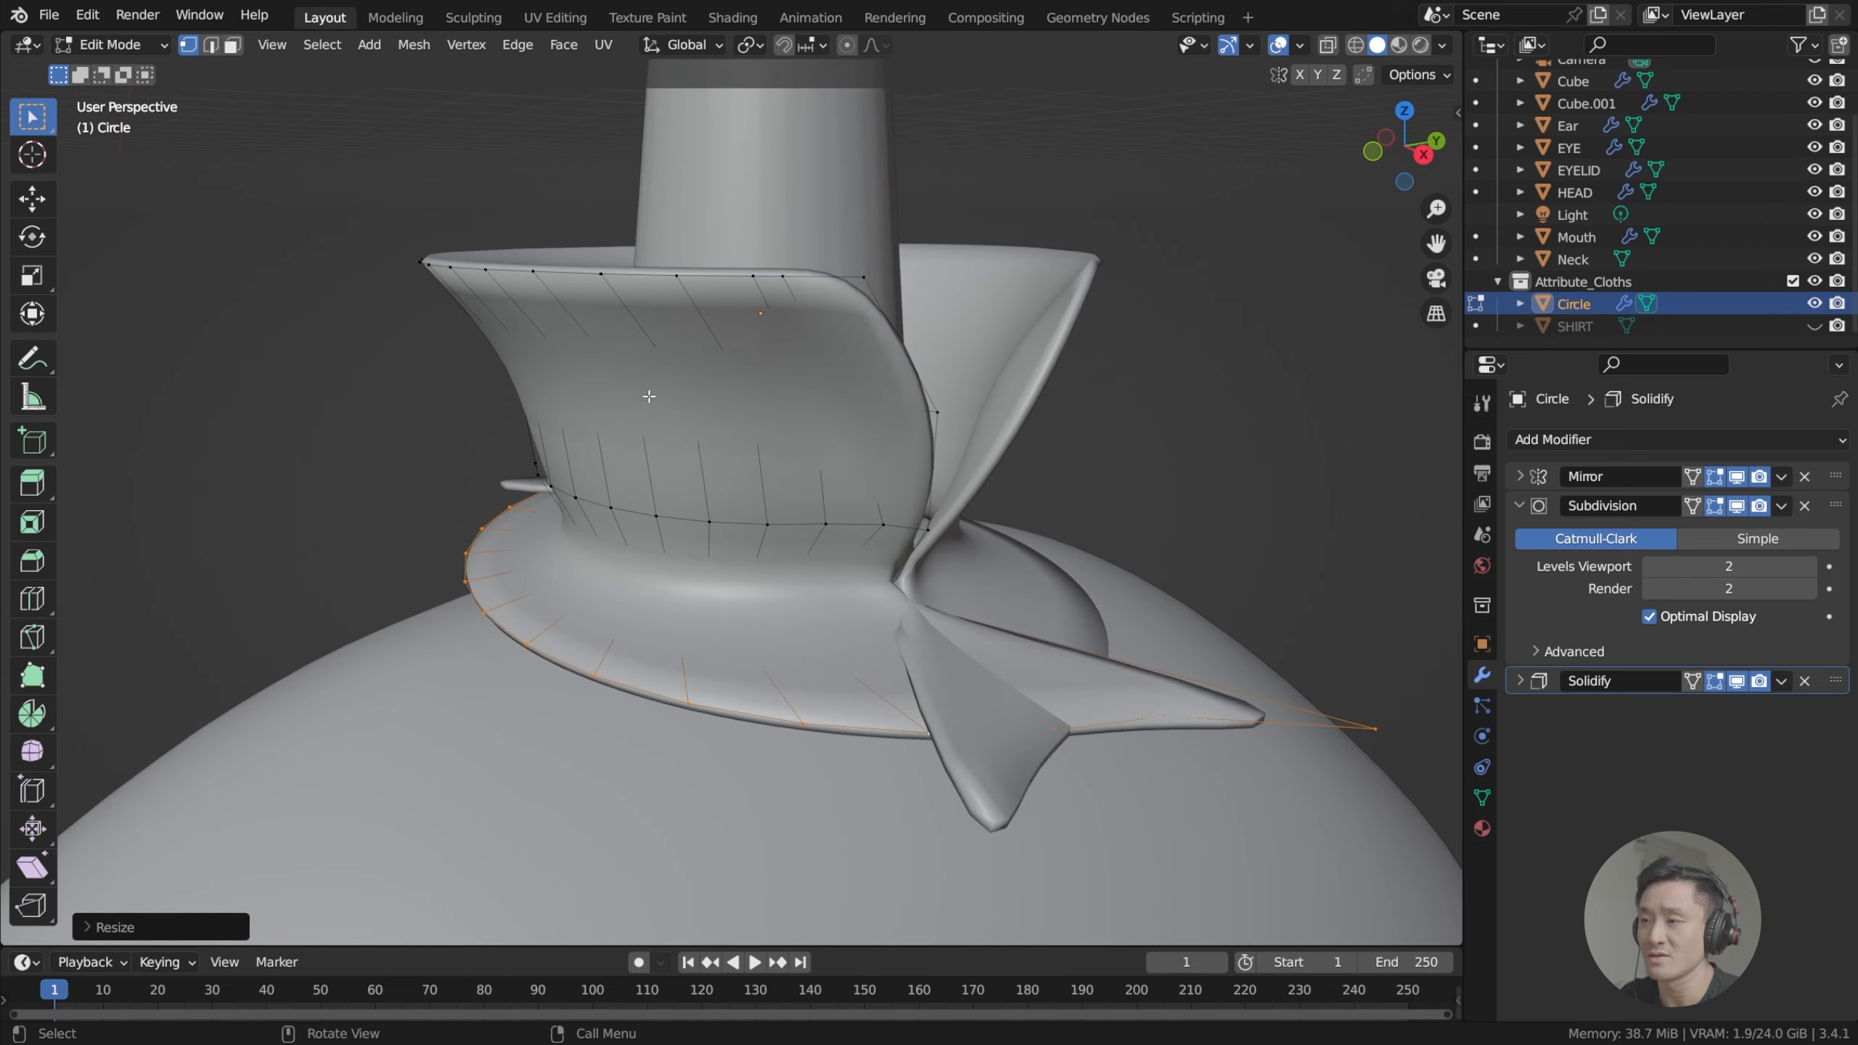
scroll(802, 444, "down", 3)
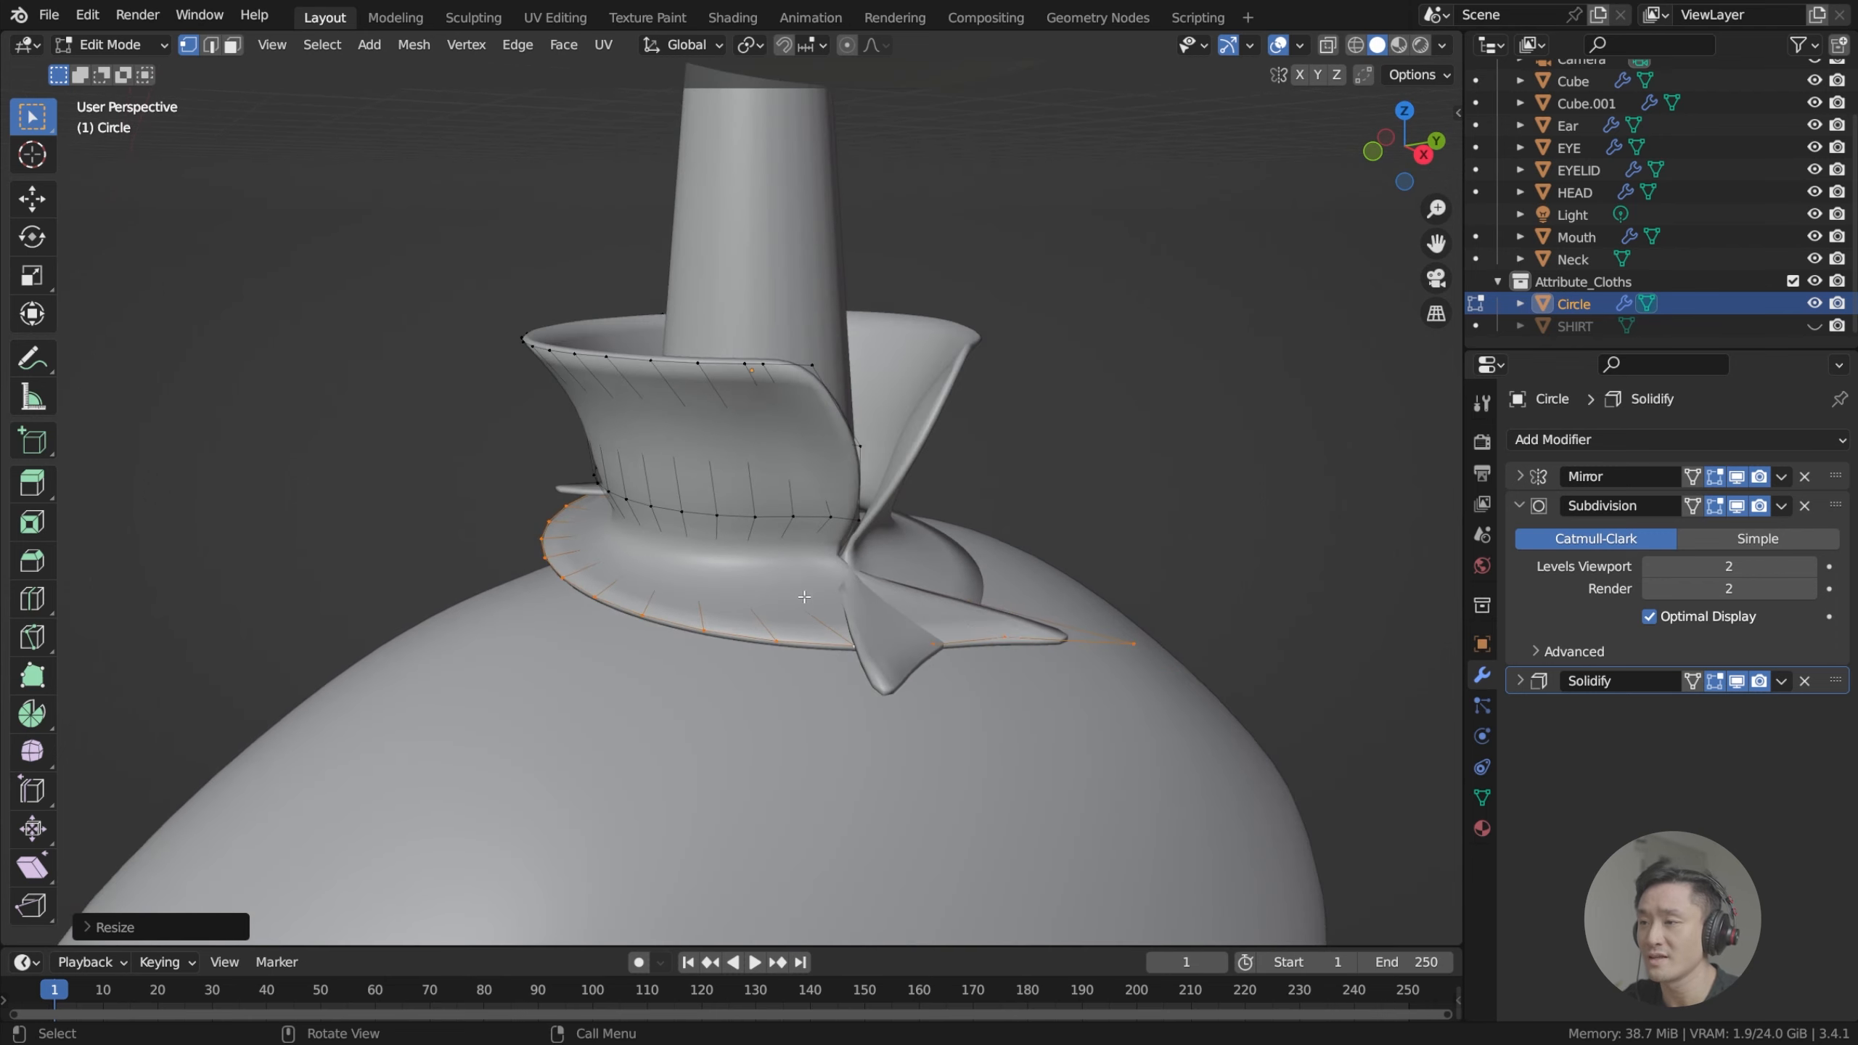
middle_click_drag(803, 444, 812, 604)
scroll(761, 617, "up", 2)
middle_click_drag(1151, 636, 1090, 631)
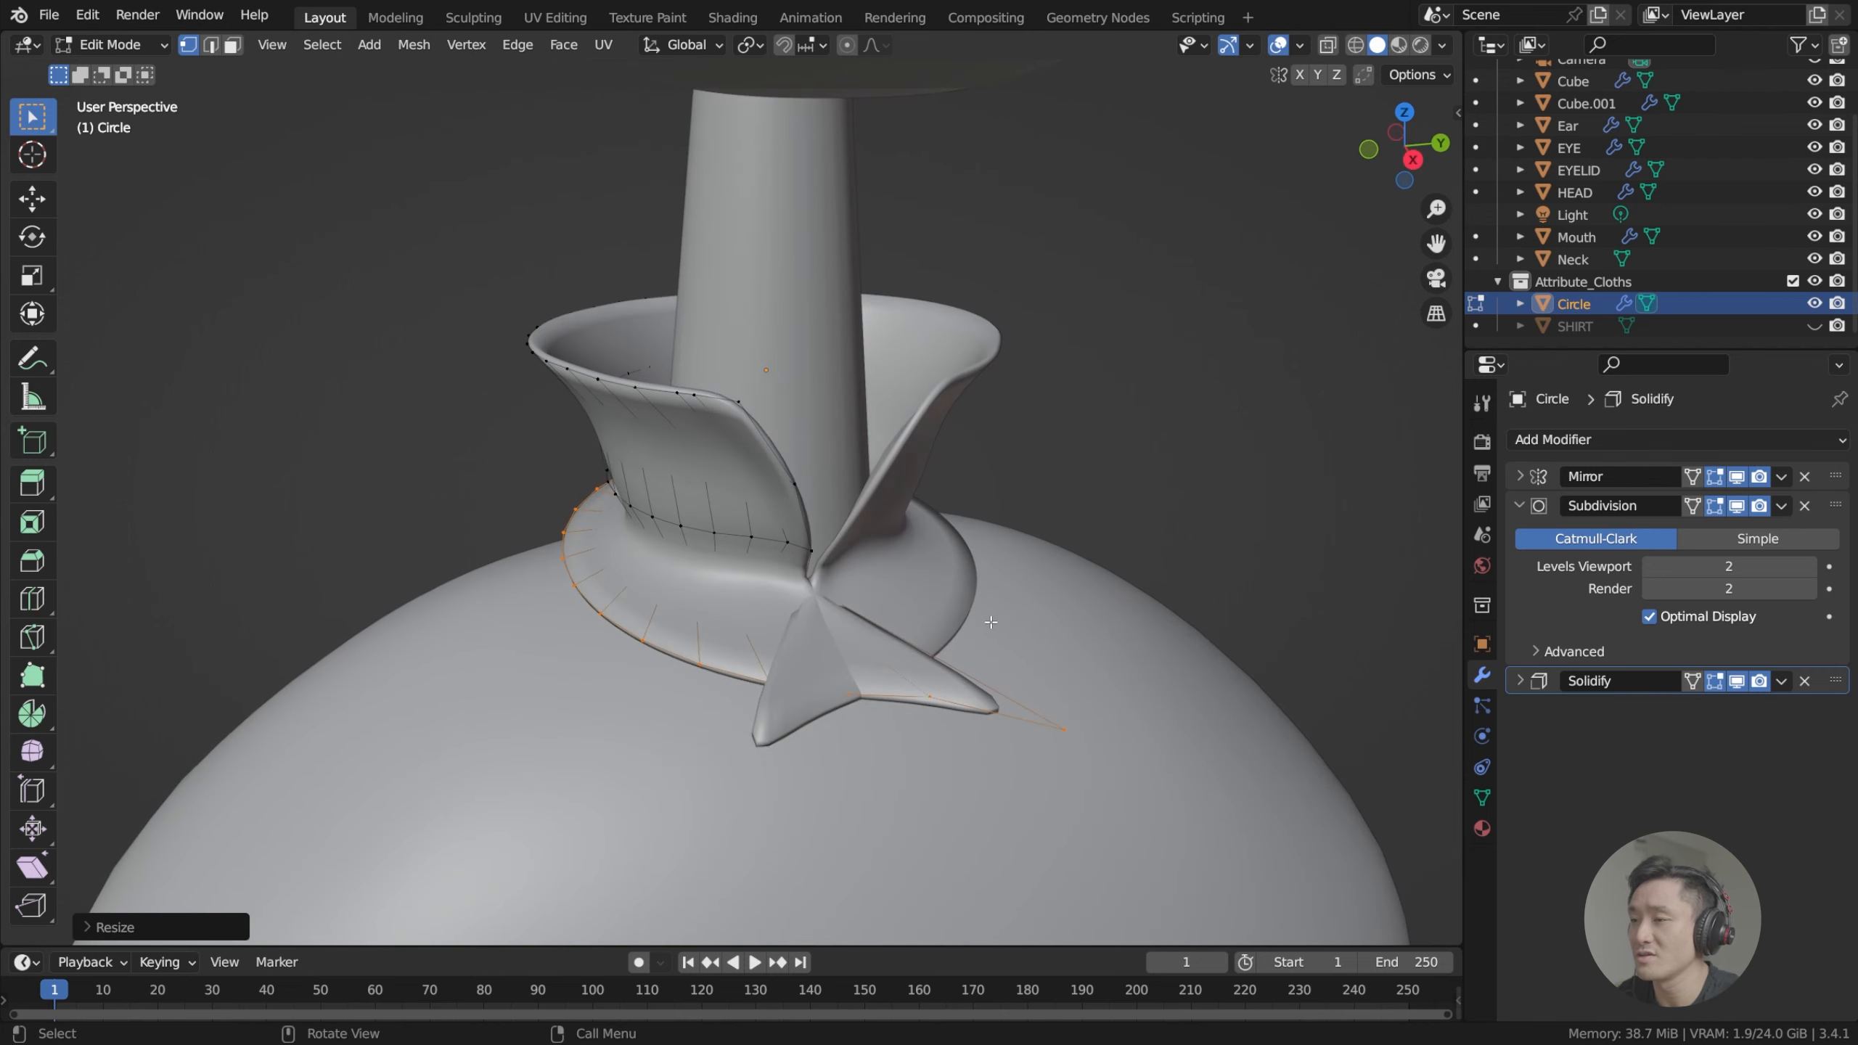
scroll(794, 696, "up", 4)
scroll(794, 695, "down", 4)
middle_click_drag(794, 696, 776, 692)
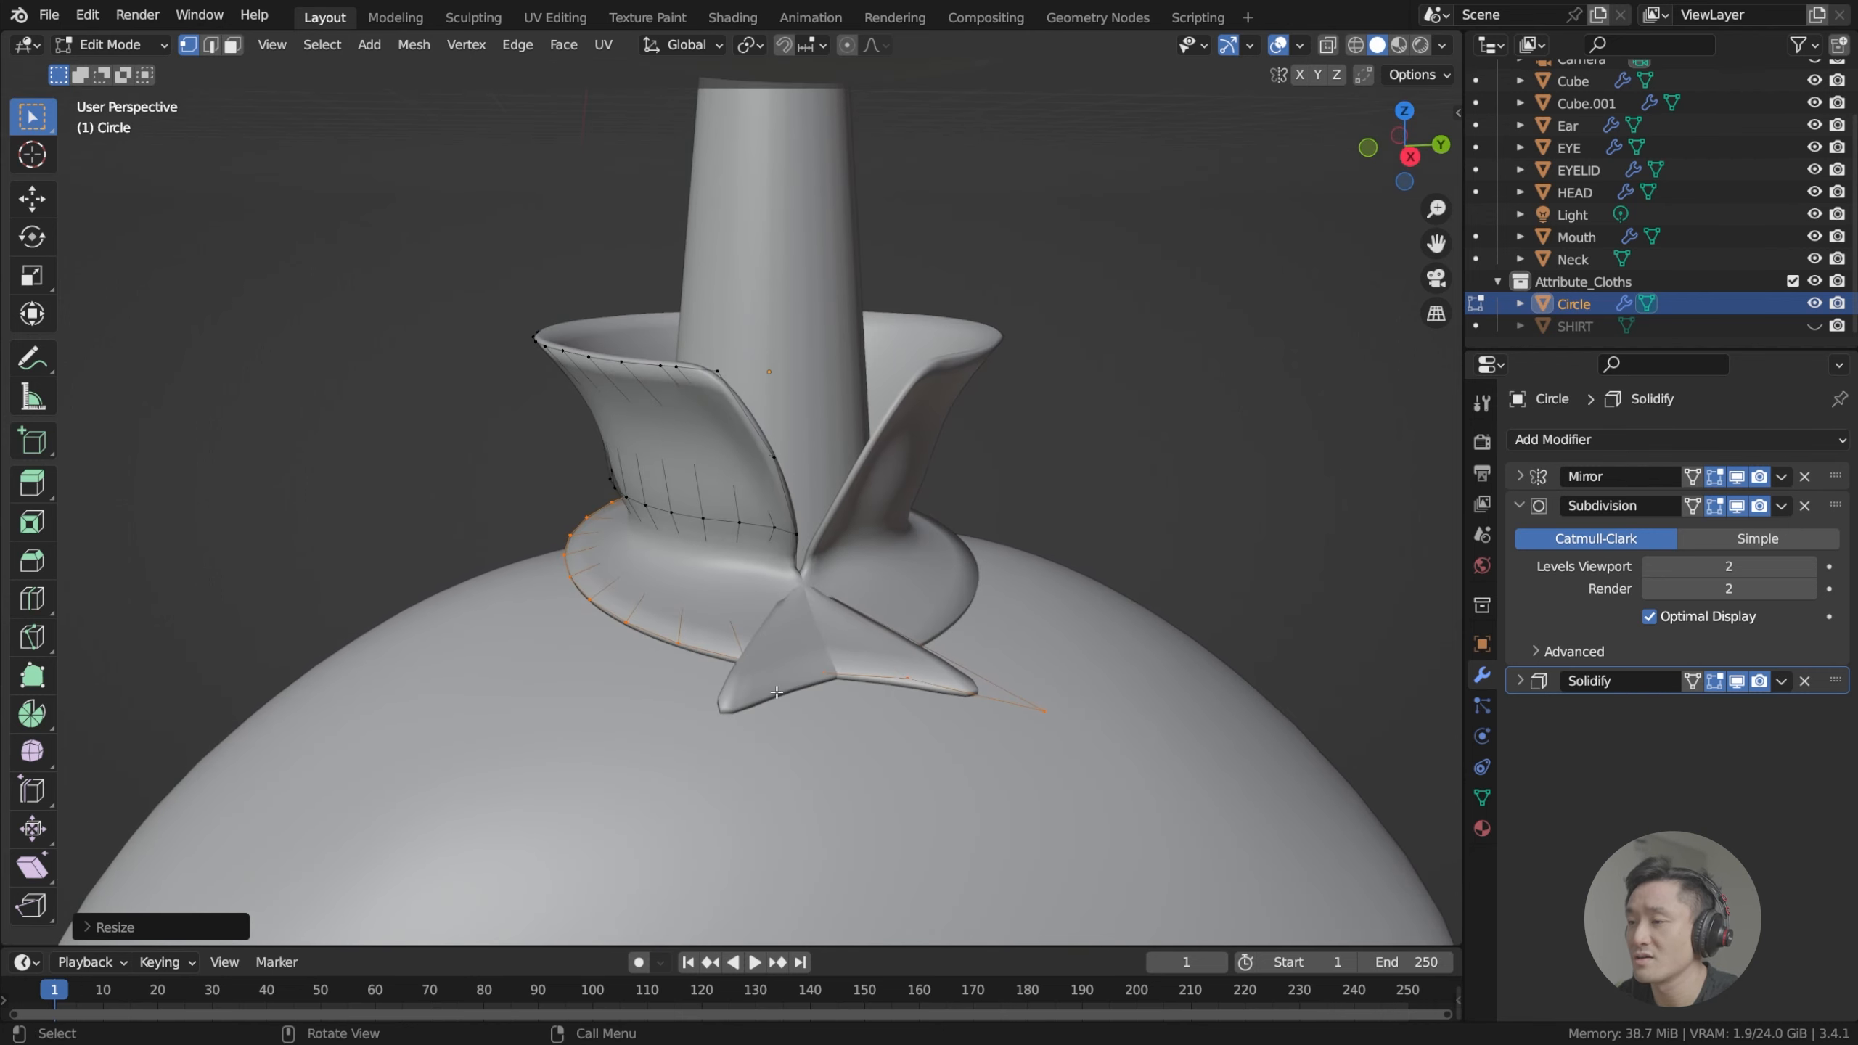
Try to remove the overlap at the flared base's front tip by deleting its two outermost vertices.
left_click(1021, 708)
middle_click_drag(1022, 708, 826, 815)
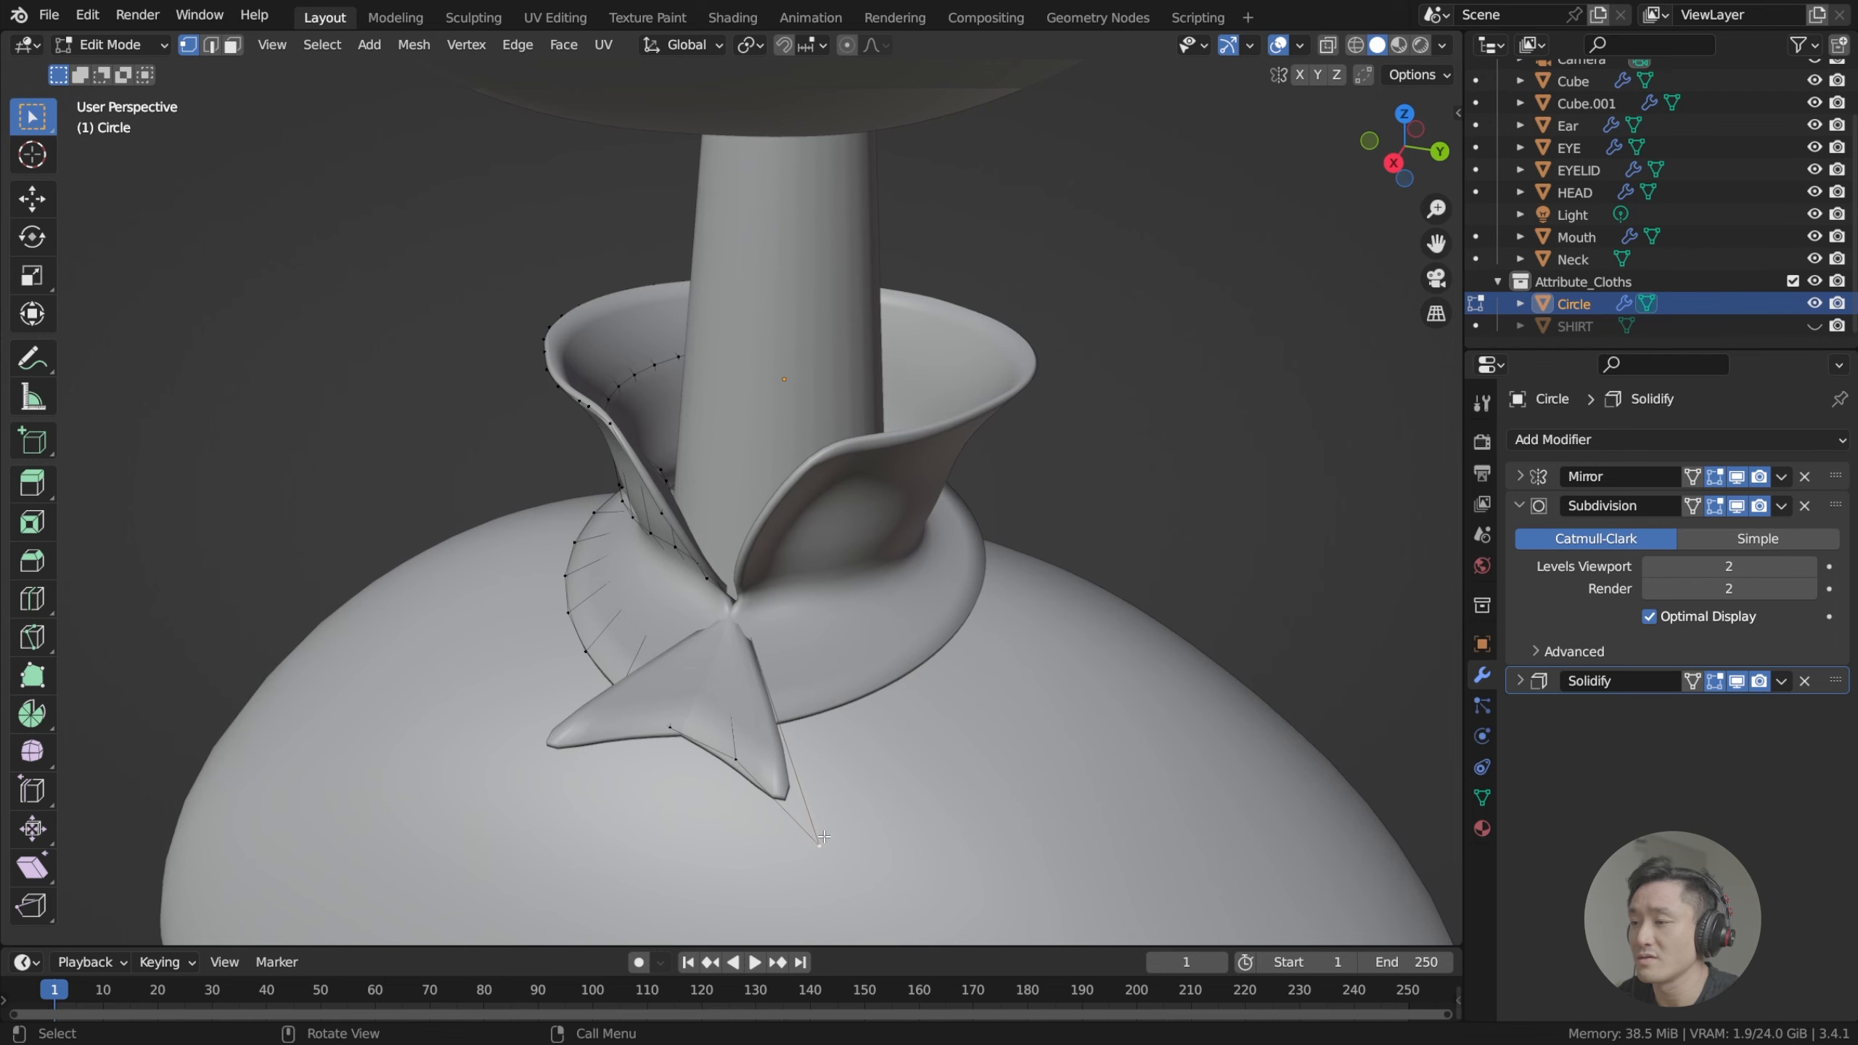
key("x")
left_click(817, 761)
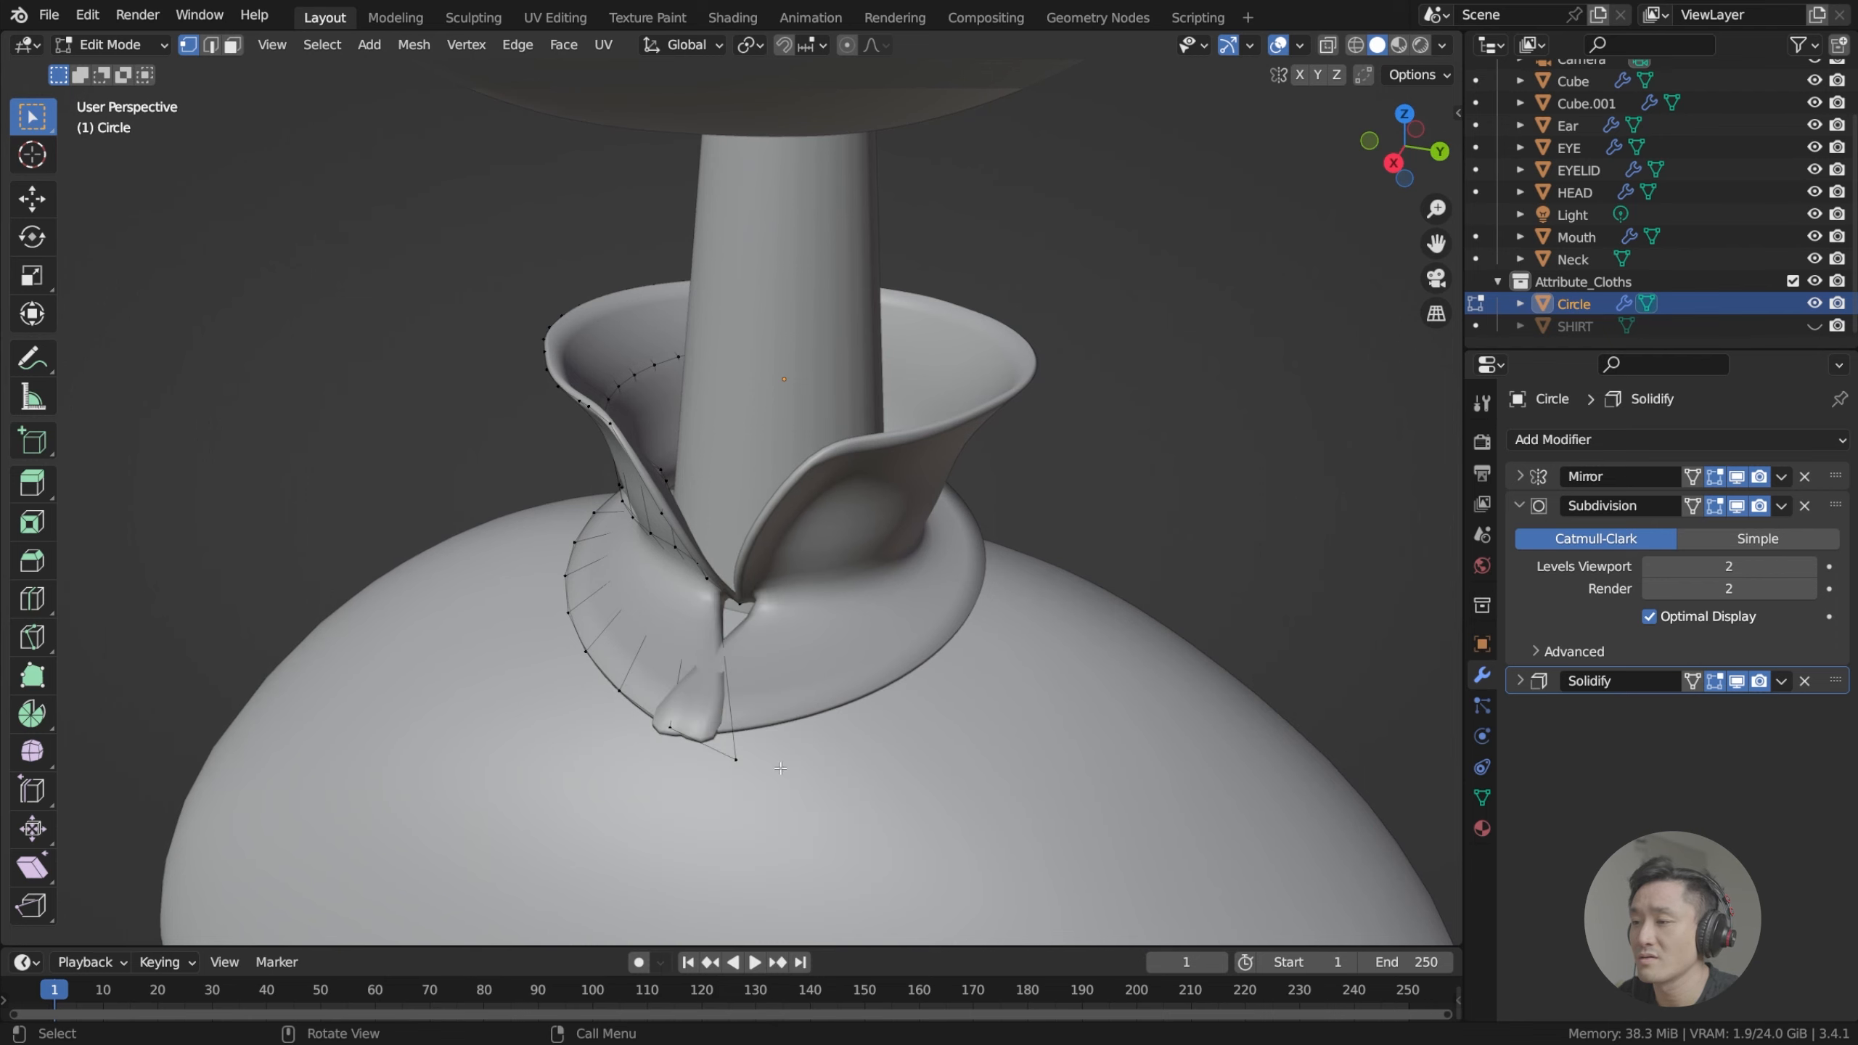
key("x")
left_click(726, 754)
scroll(732, 659, "up", 4)
middle_click_drag(731, 659, 773, 595)
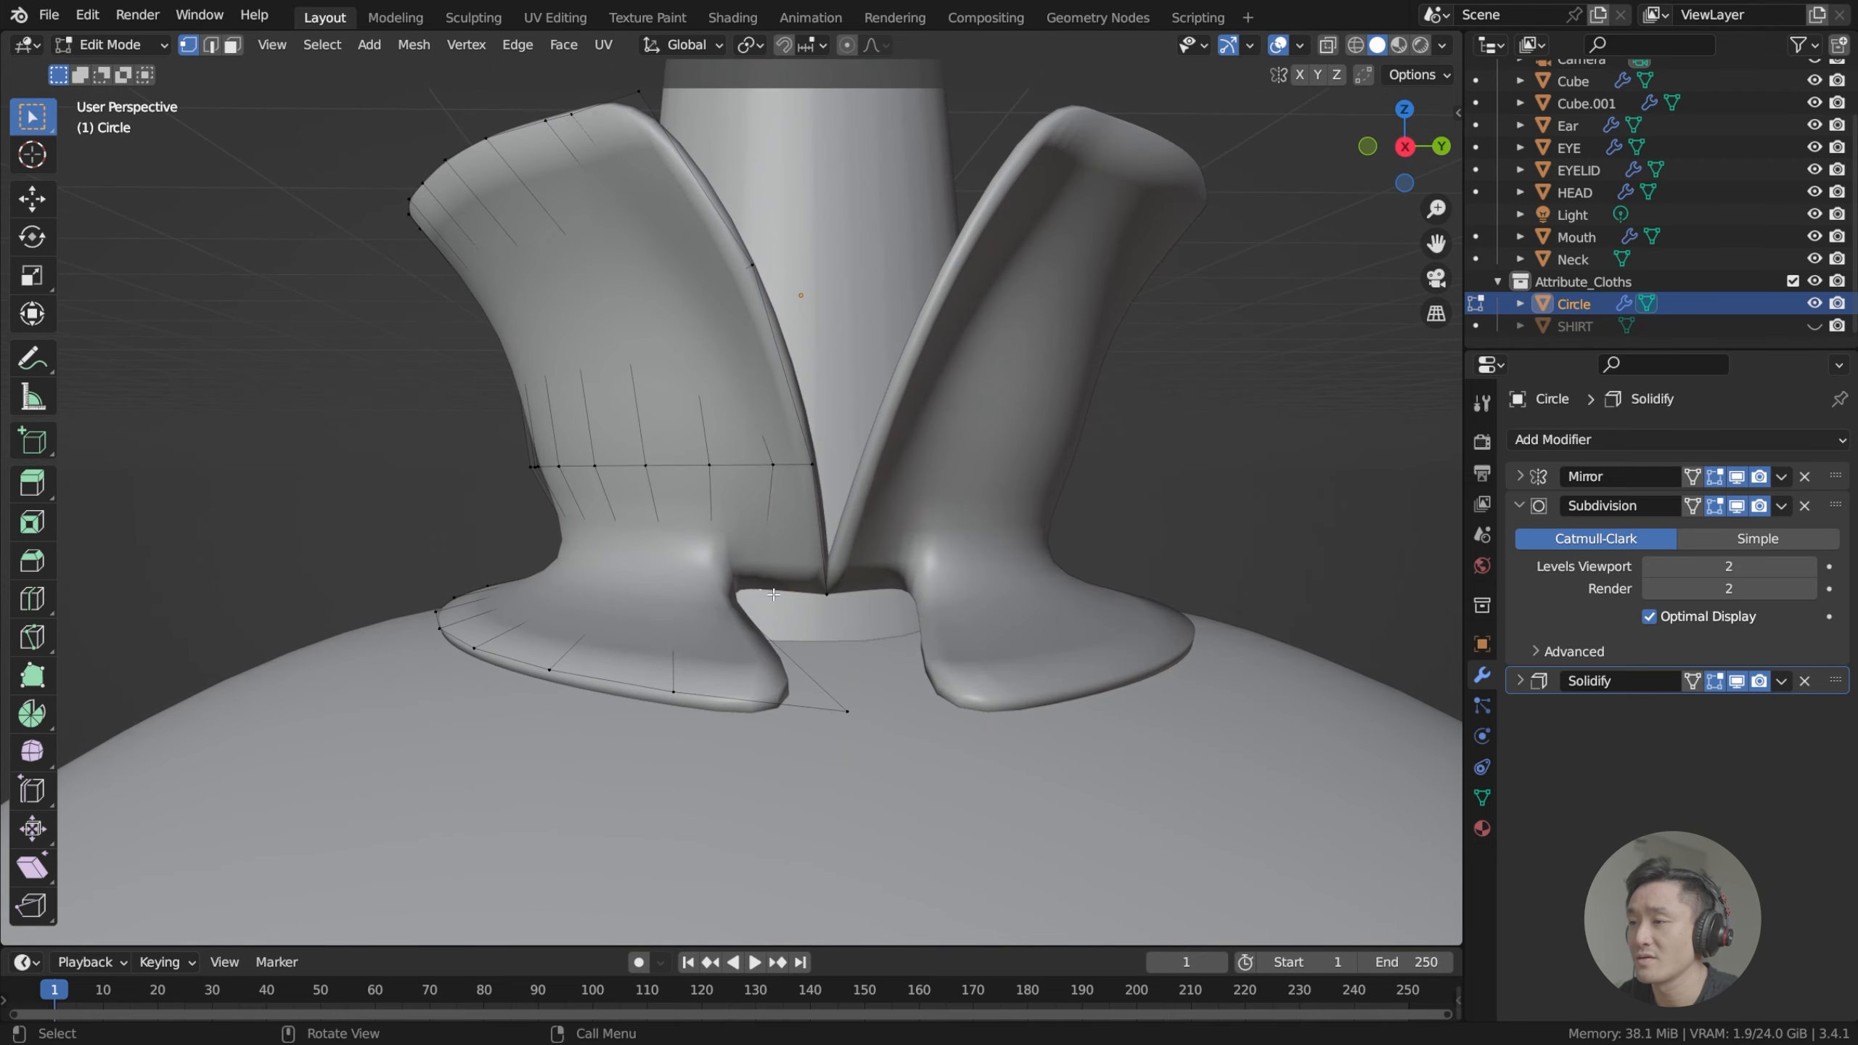
Undo the vertex deletions, the flare scaling and the extrusion of the collar's bottom loop.
key("ctrl+z")
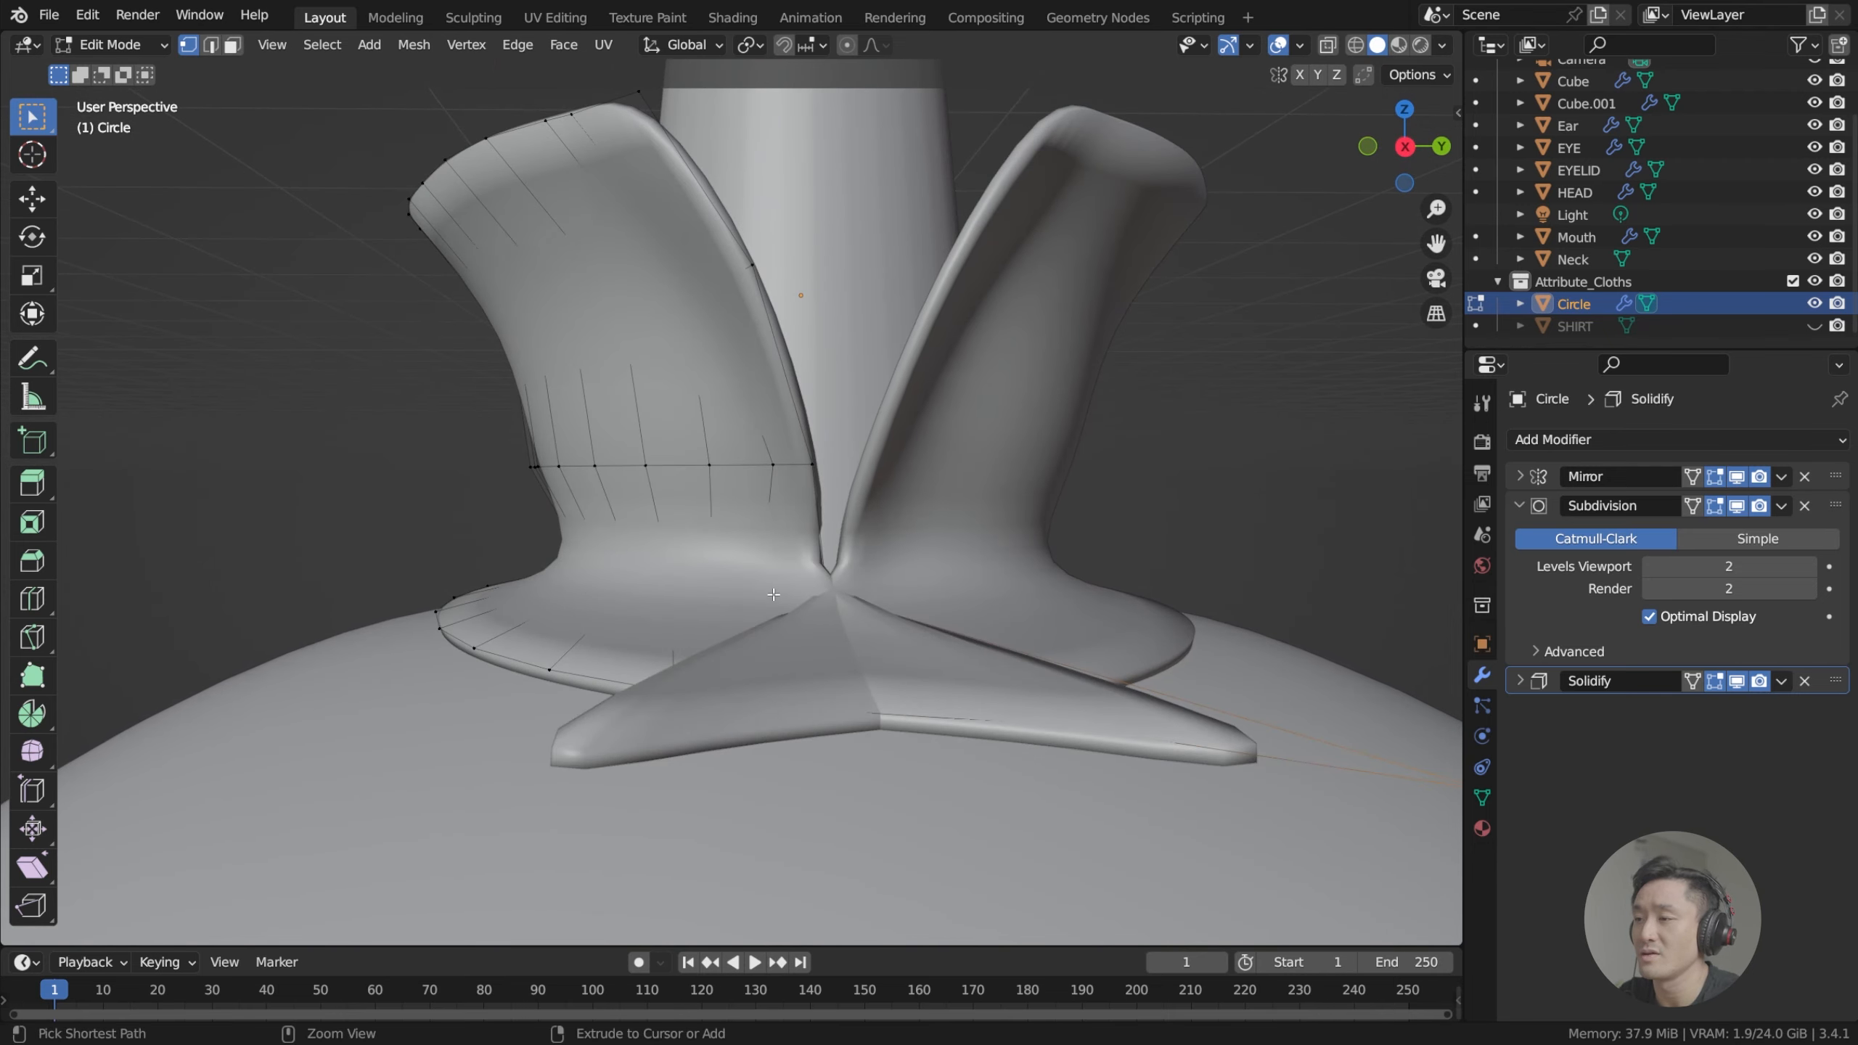
scroll(773, 594, "down", 5)
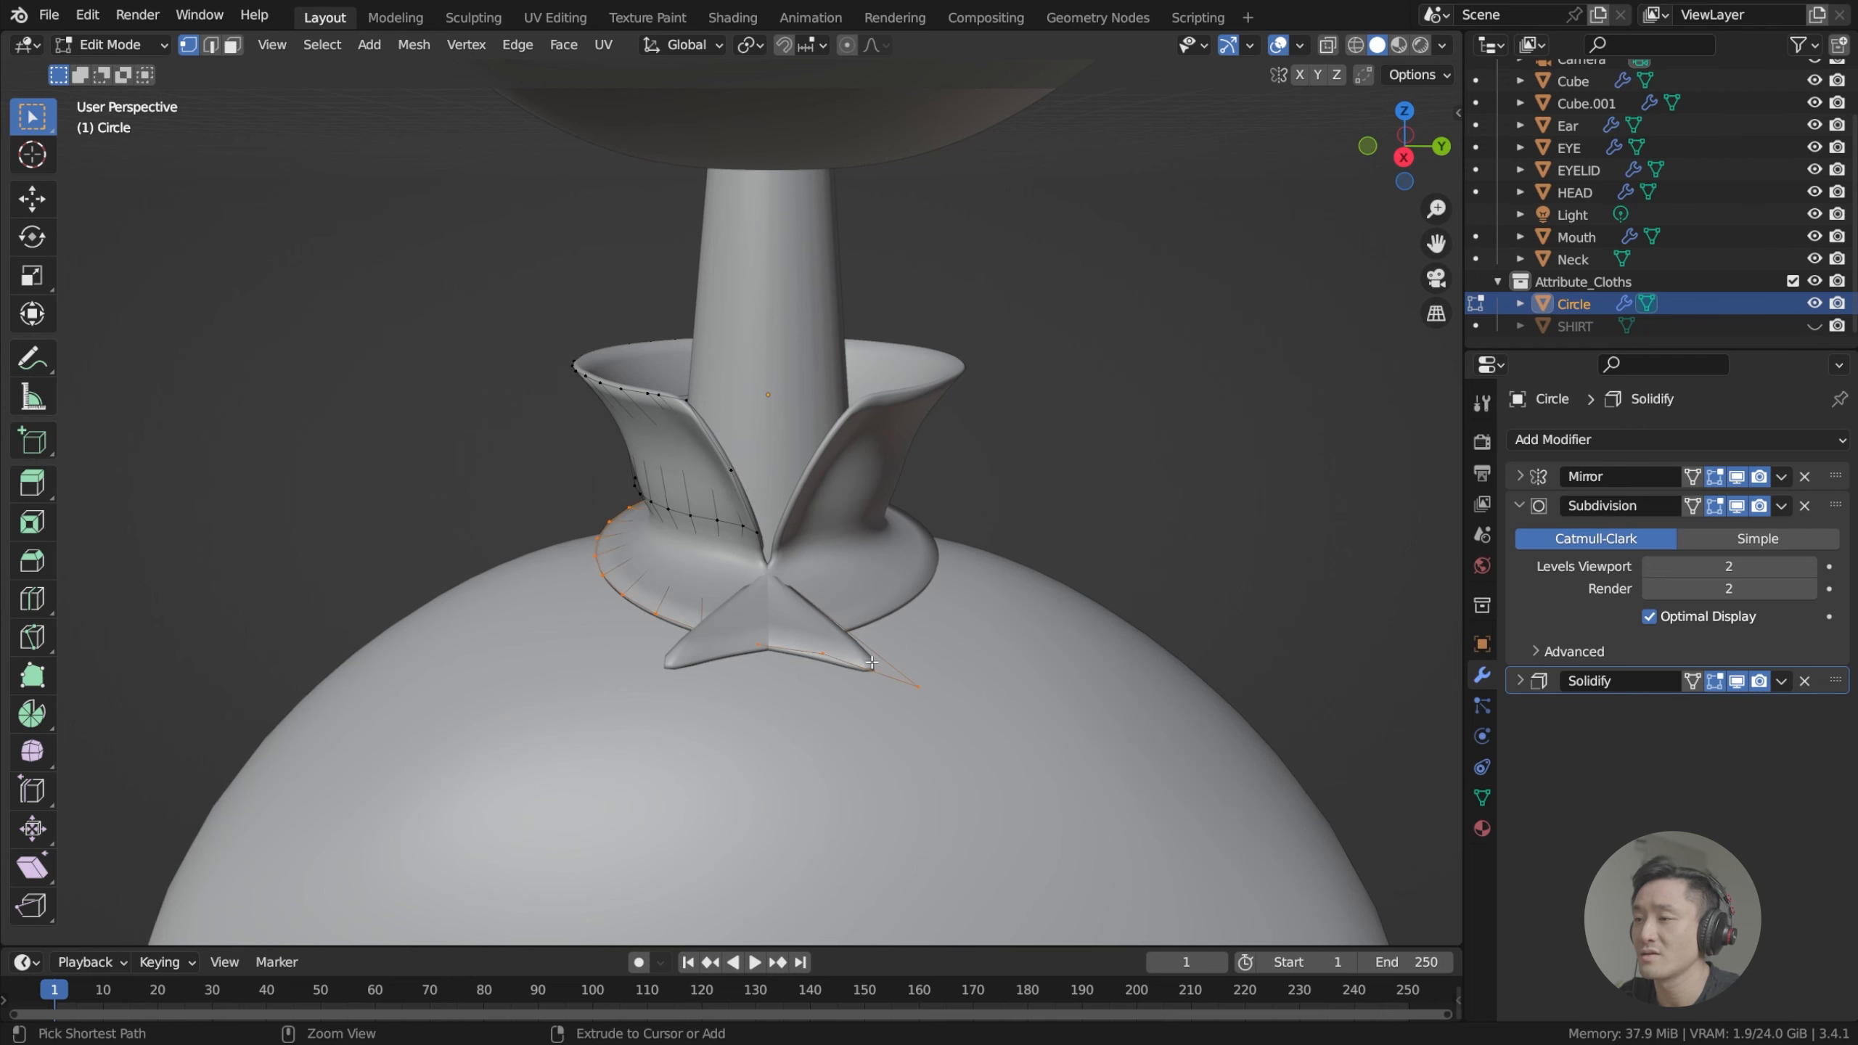
key("ctrl+z")
scroll(779, 583, "up", 4)
scroll(779, 583, "down", 4)
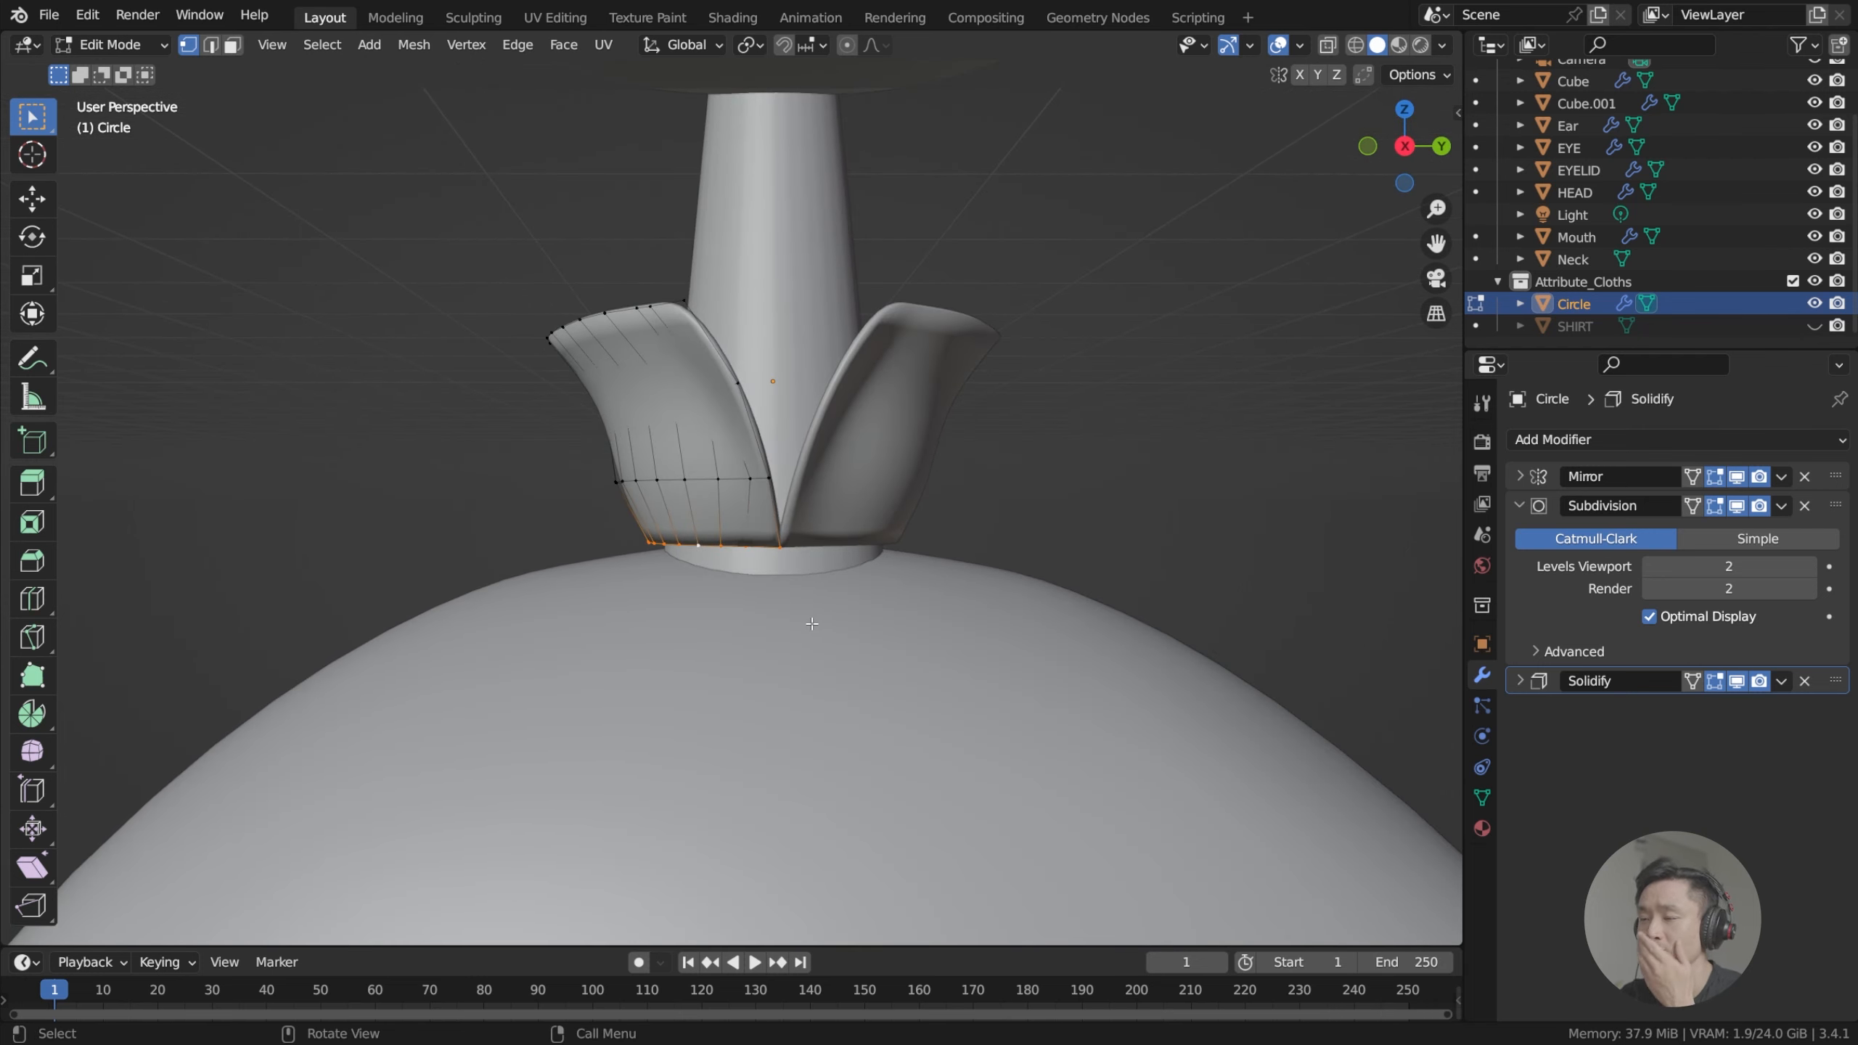
Show the SHIRT object again, check how the collar sits on it and leave mesh editing.
left_click(1815, 326)
scroll(899, 529, "down", 3)
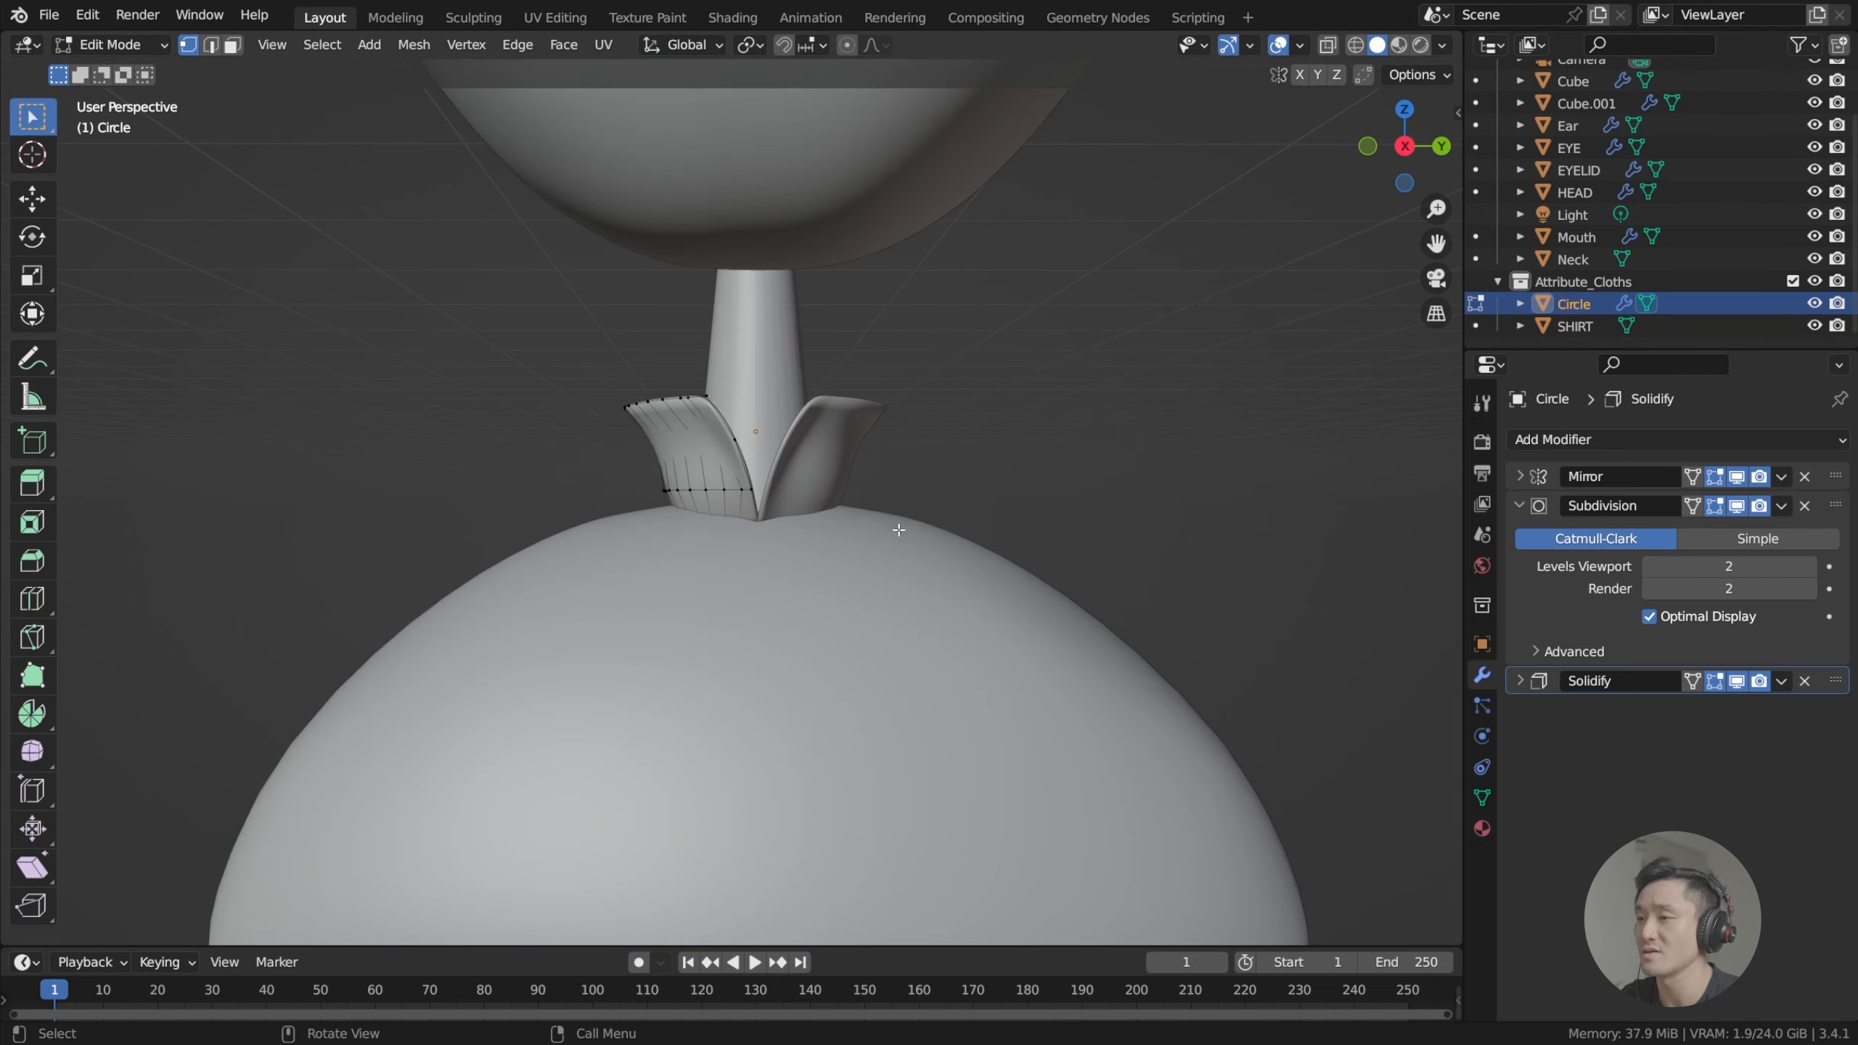
middle_click_drag(899, 520, 909, 579)
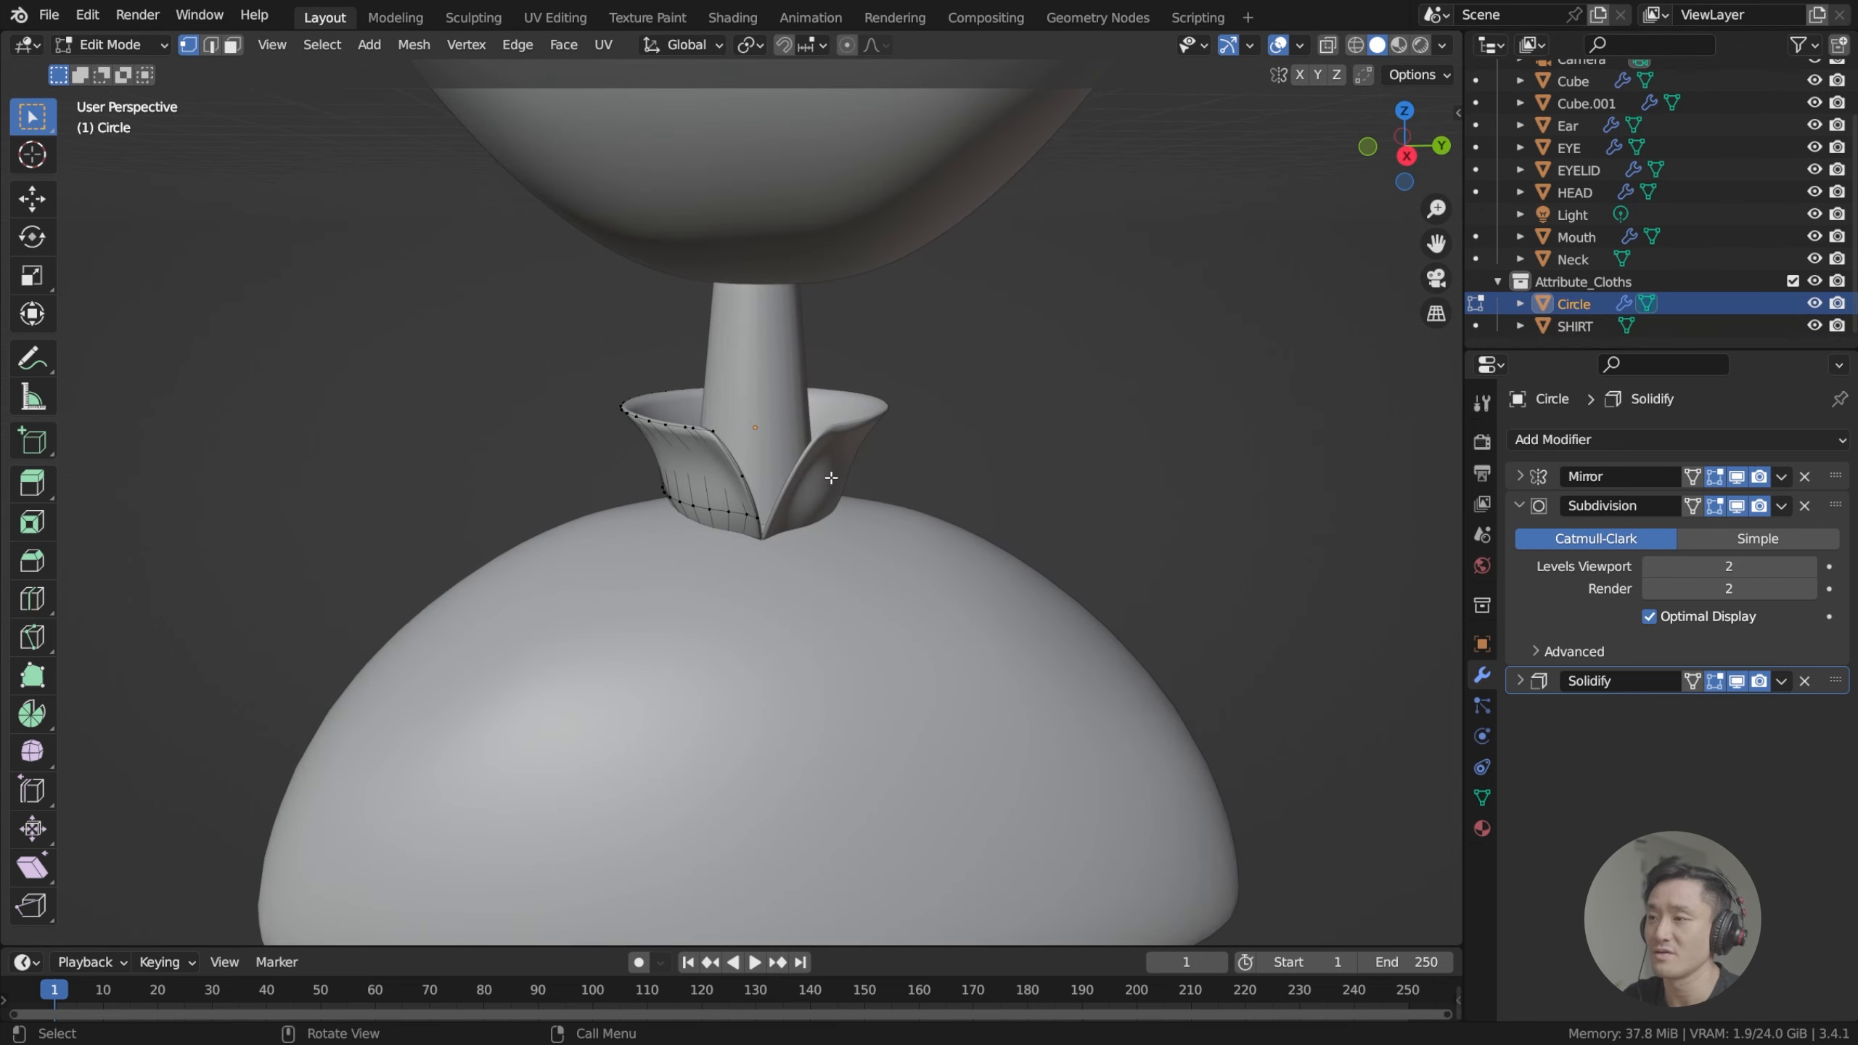
scroll(873, 593, "up", 2)
key("Tab")
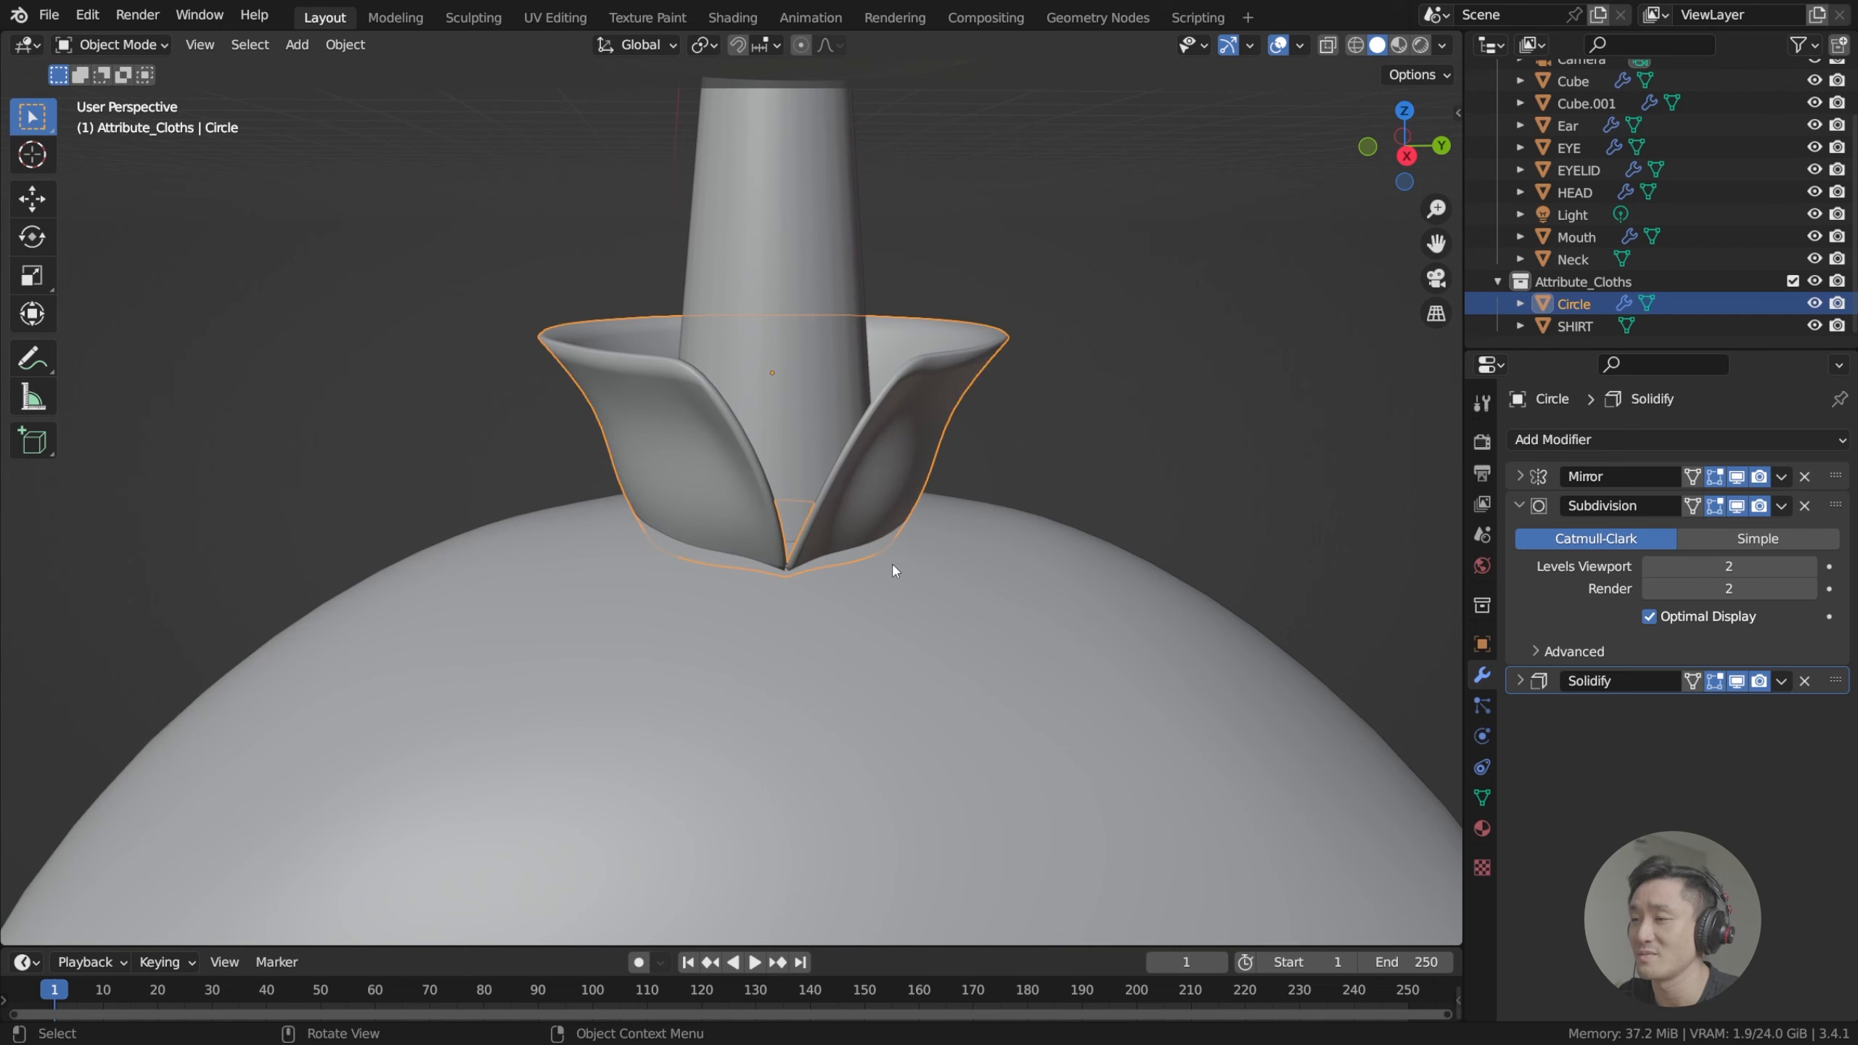
Save the project file and inspect the collar's front point and side against the shirt.
scroll(901, 560, "down", 2)
key("ctrl+s")
scroll(848, 571, "up", 5)
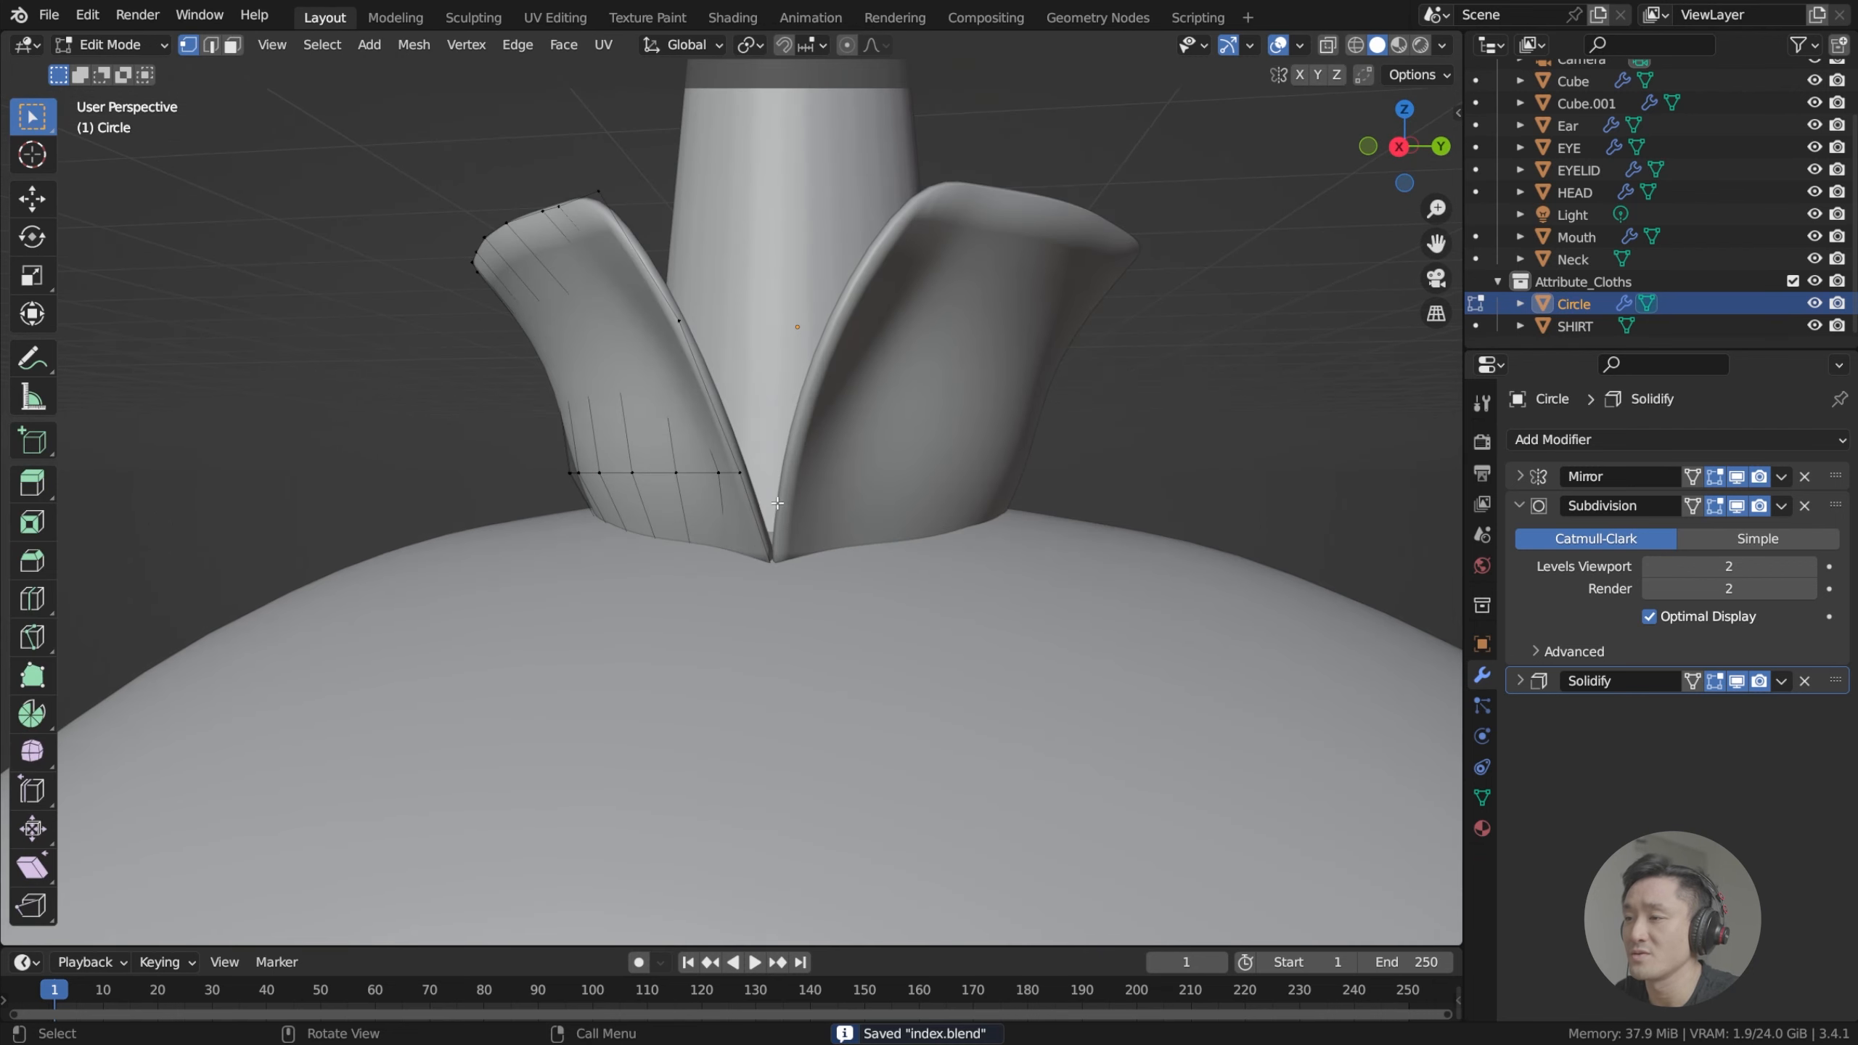
scroll(851, 575, "down", 4)
middle_click_drag(828, 506, 946, 546)
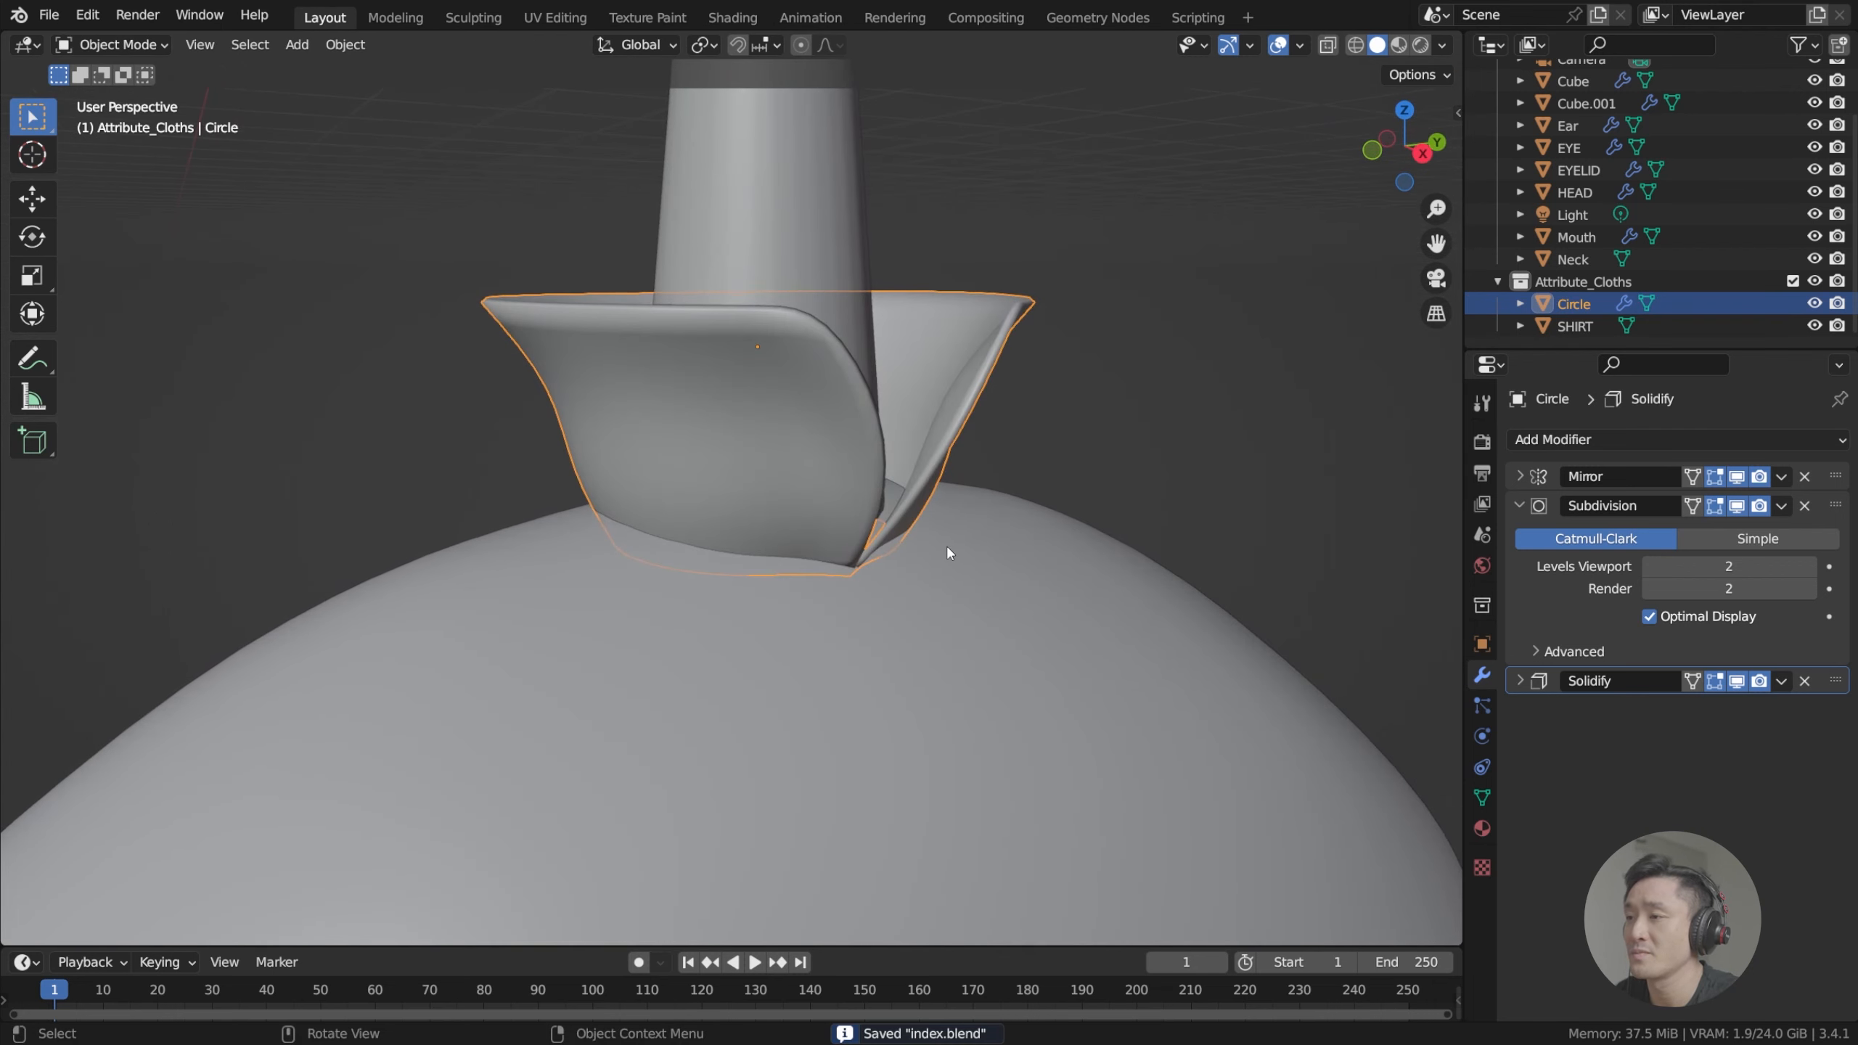
Deselect the shirt collar so nothing is selected, and save the file.
scroll(950, 541, "down", 3)
left_click(979, 508)
scroll(971, 464, "down", 3)
middle_click_drag(972, 468, 970, 448)
left_click(981, 445)
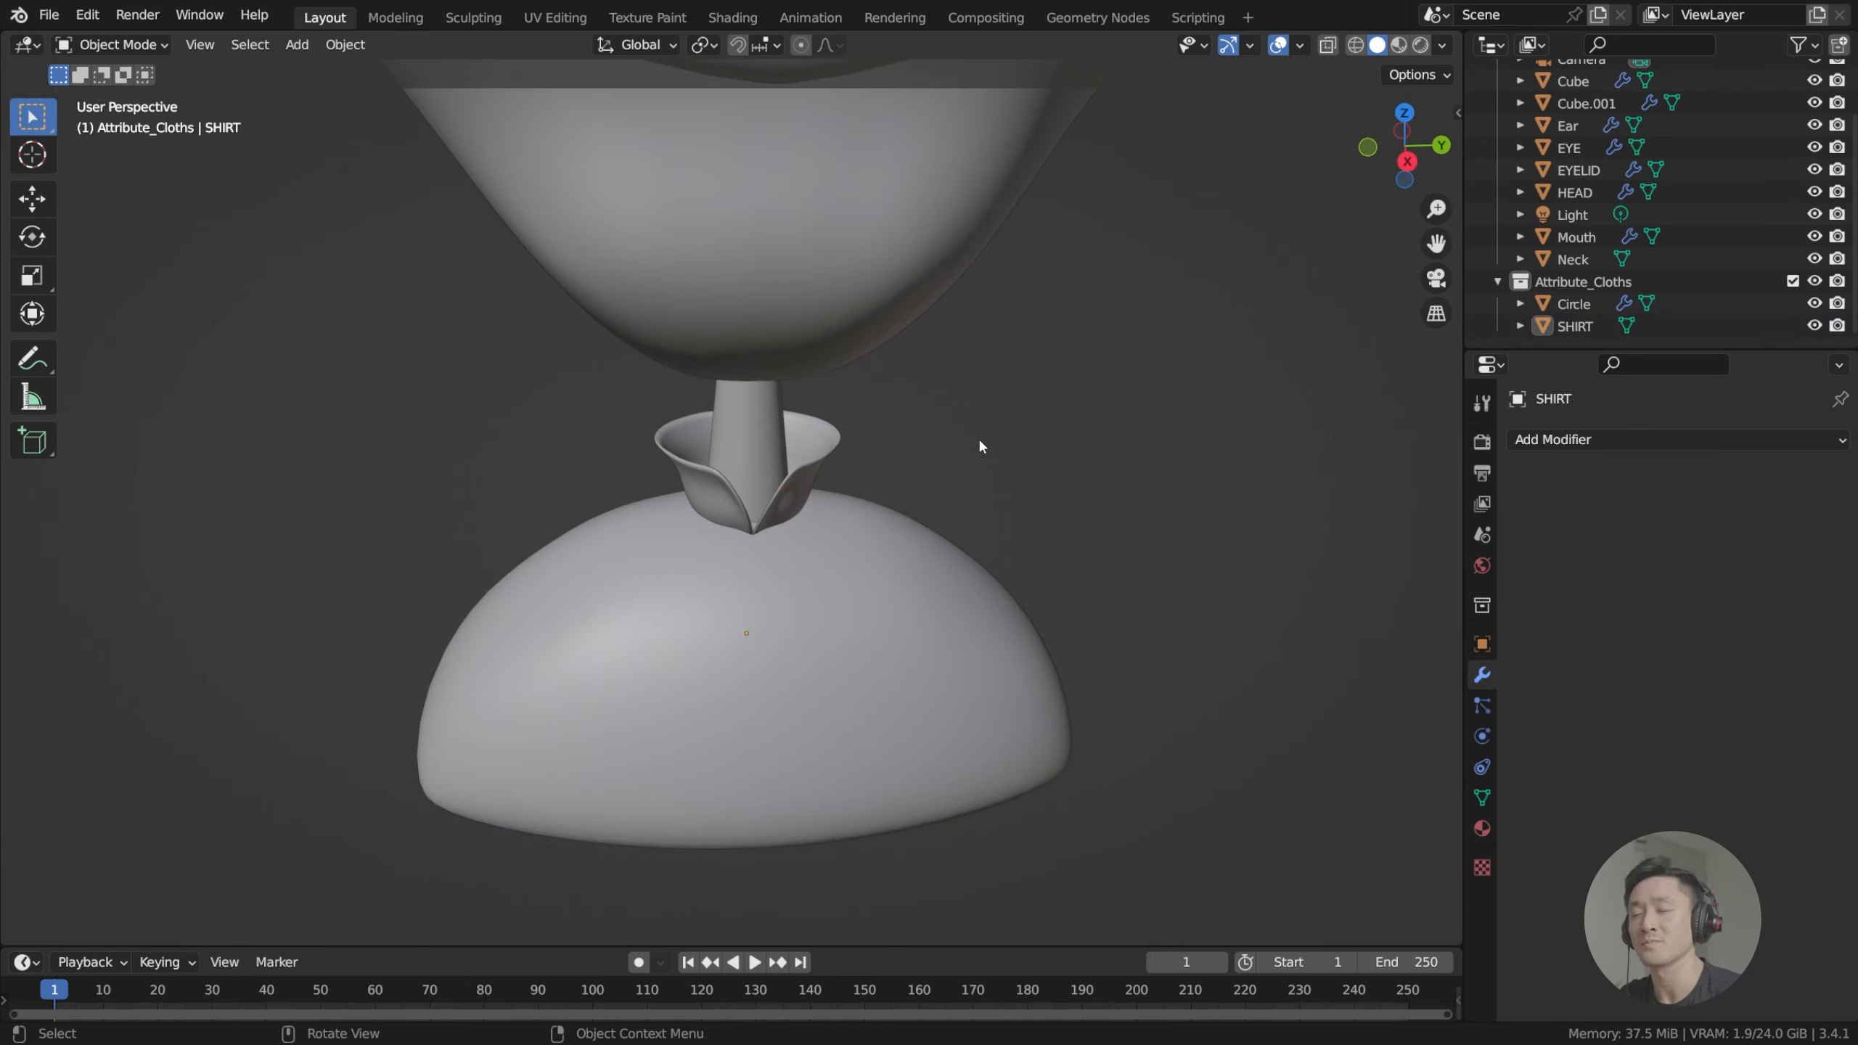
key("ctrl+s")
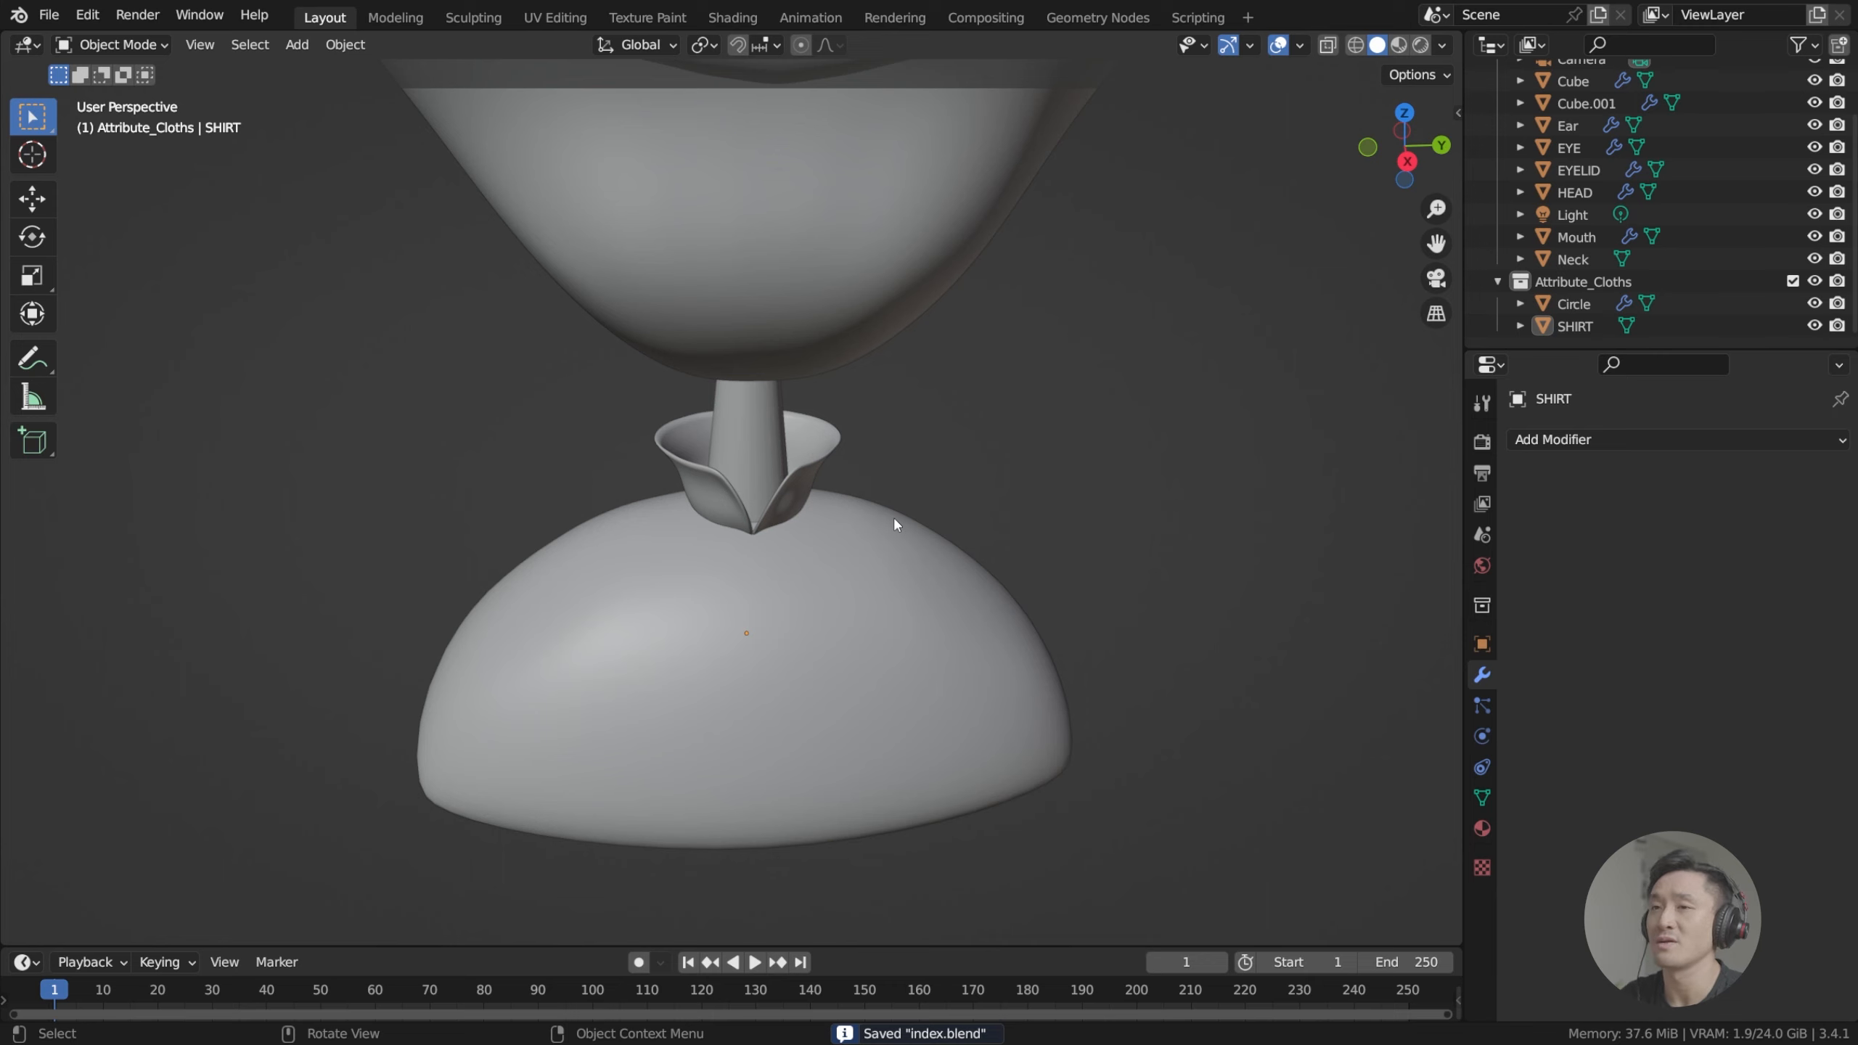
Add a plane mesh to the Attribute_Cloths collection.
middle_click_drag(920, 487, 926, 514, "shift")
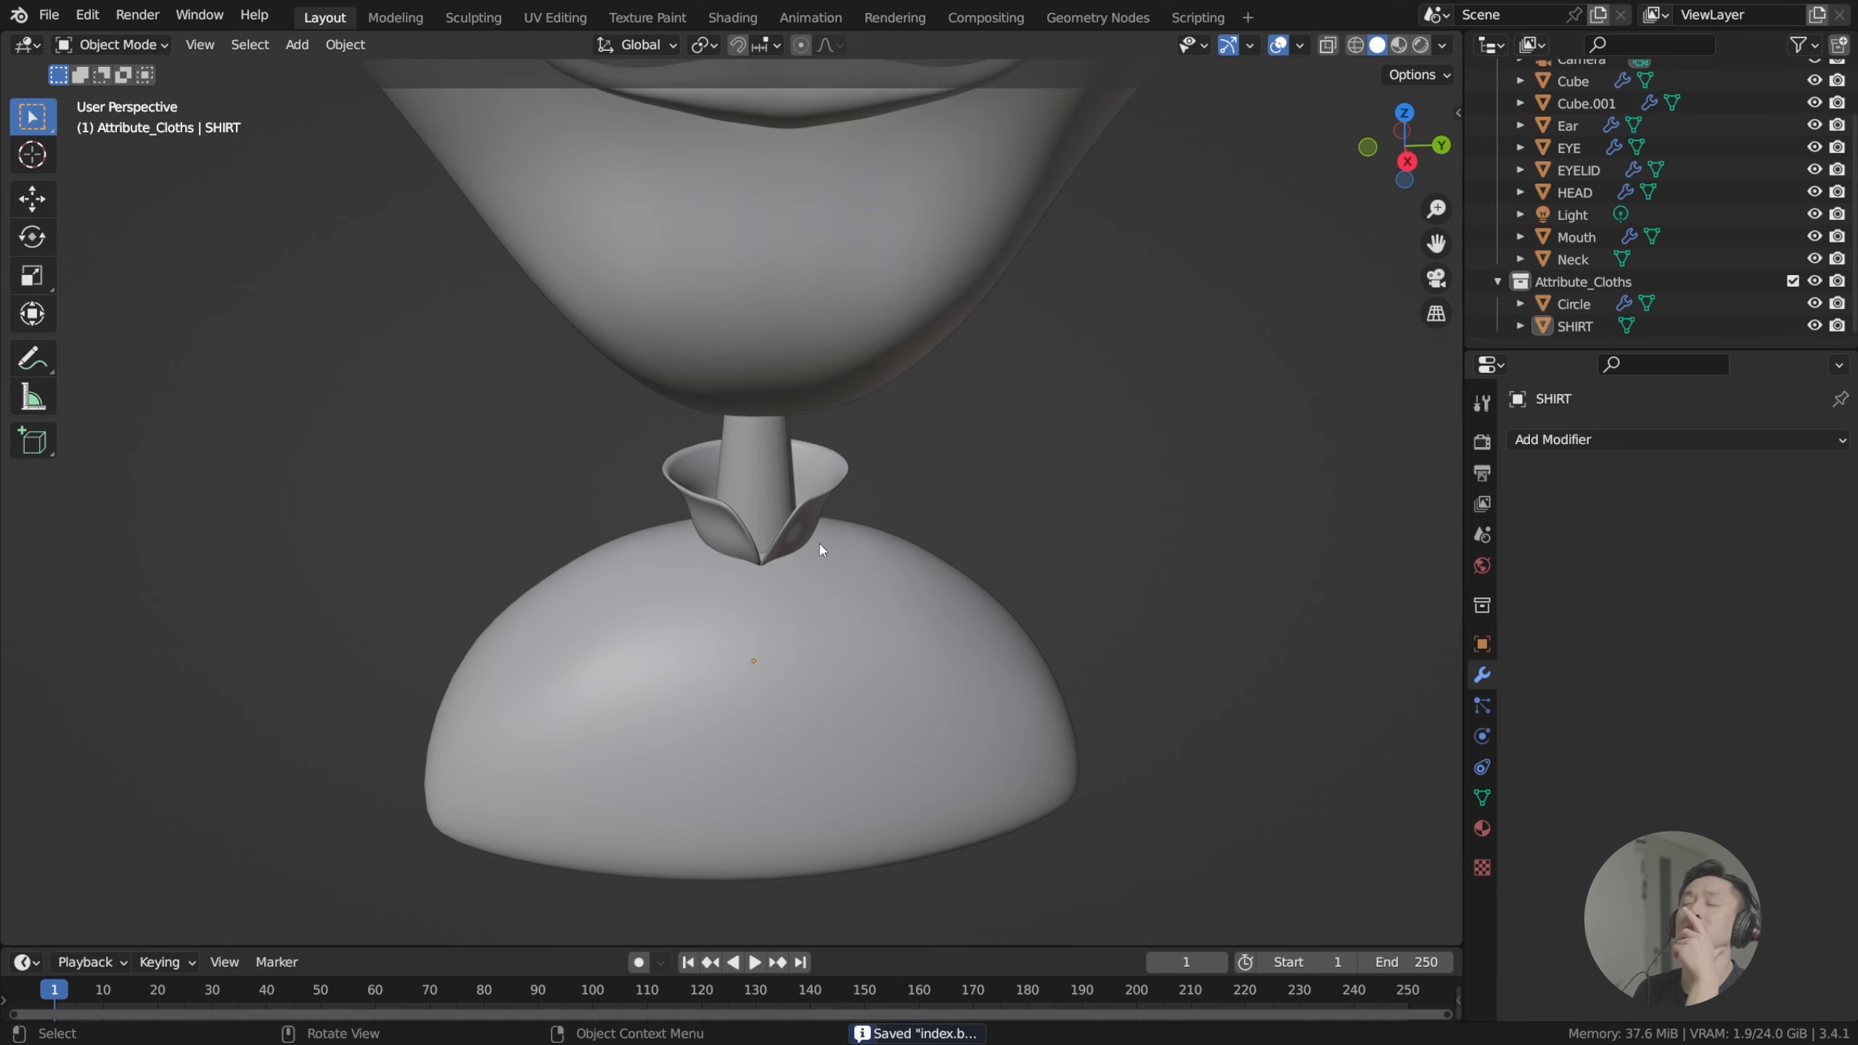
scroll(818, 543, "down", 4)
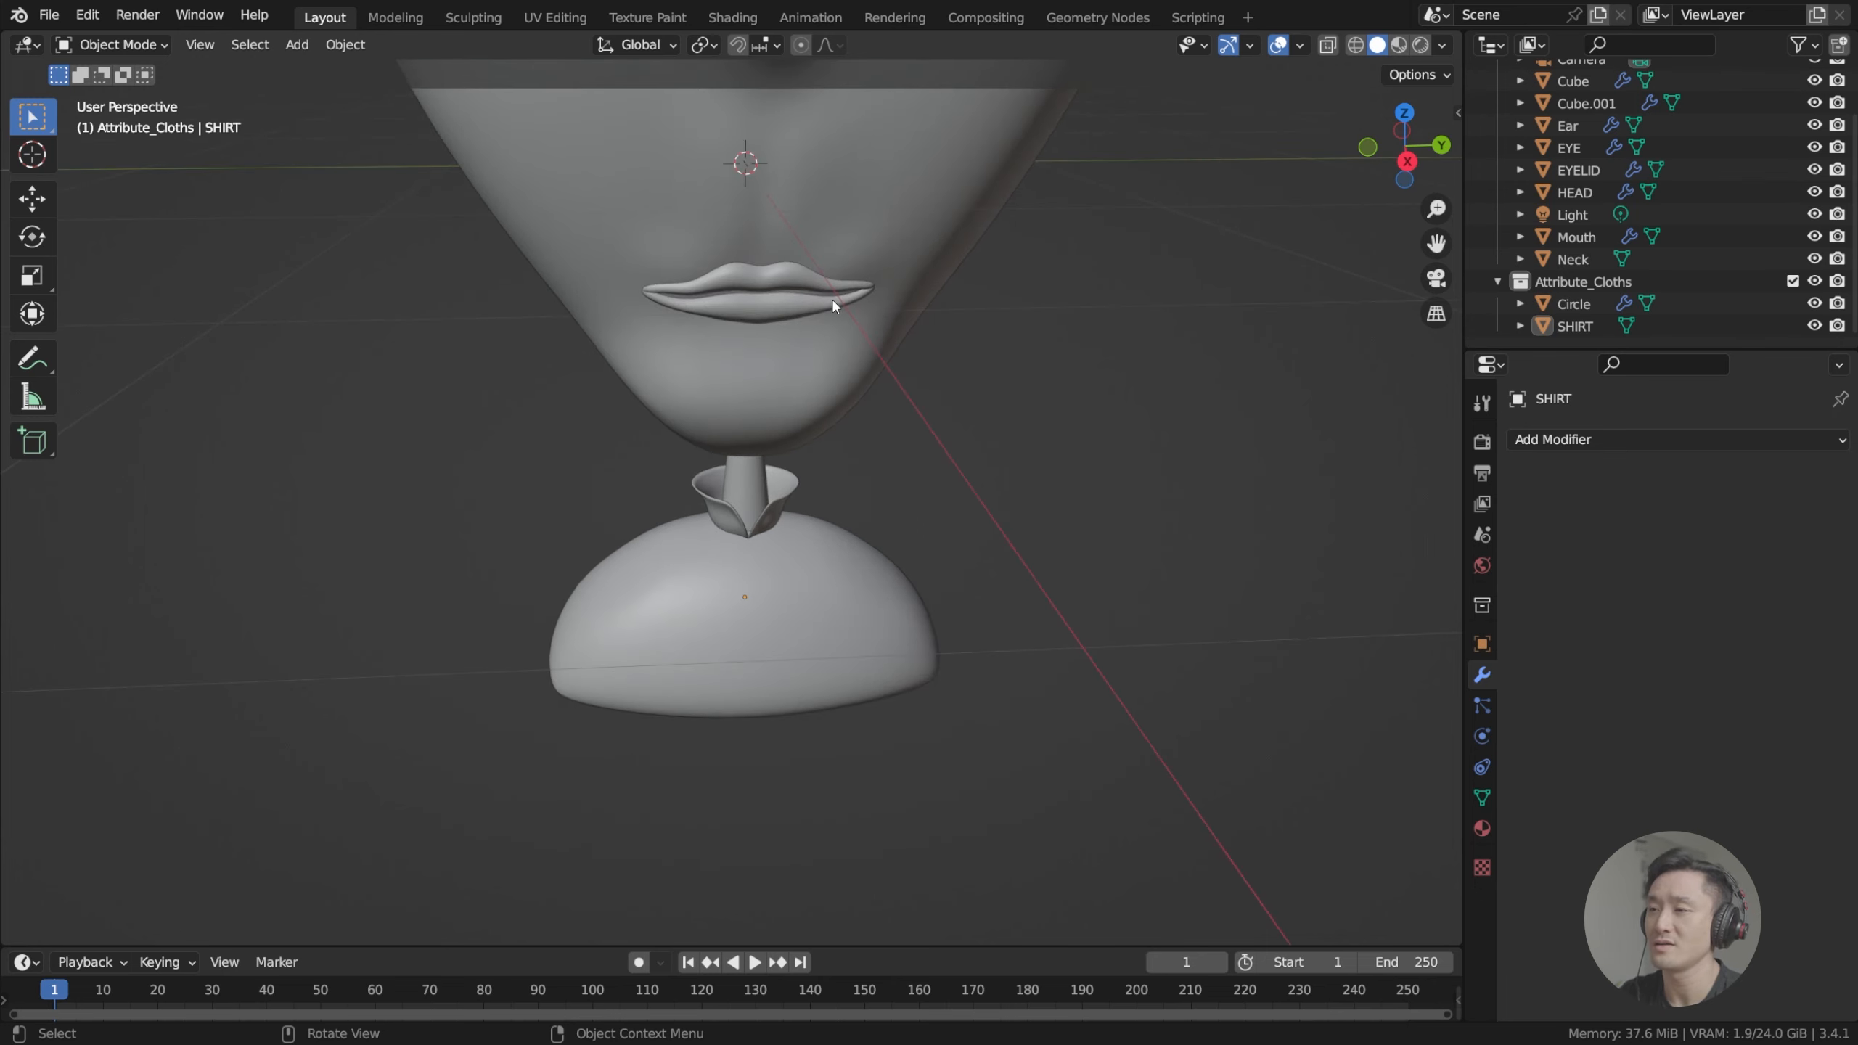
scroll(889, 489, "up", 3)
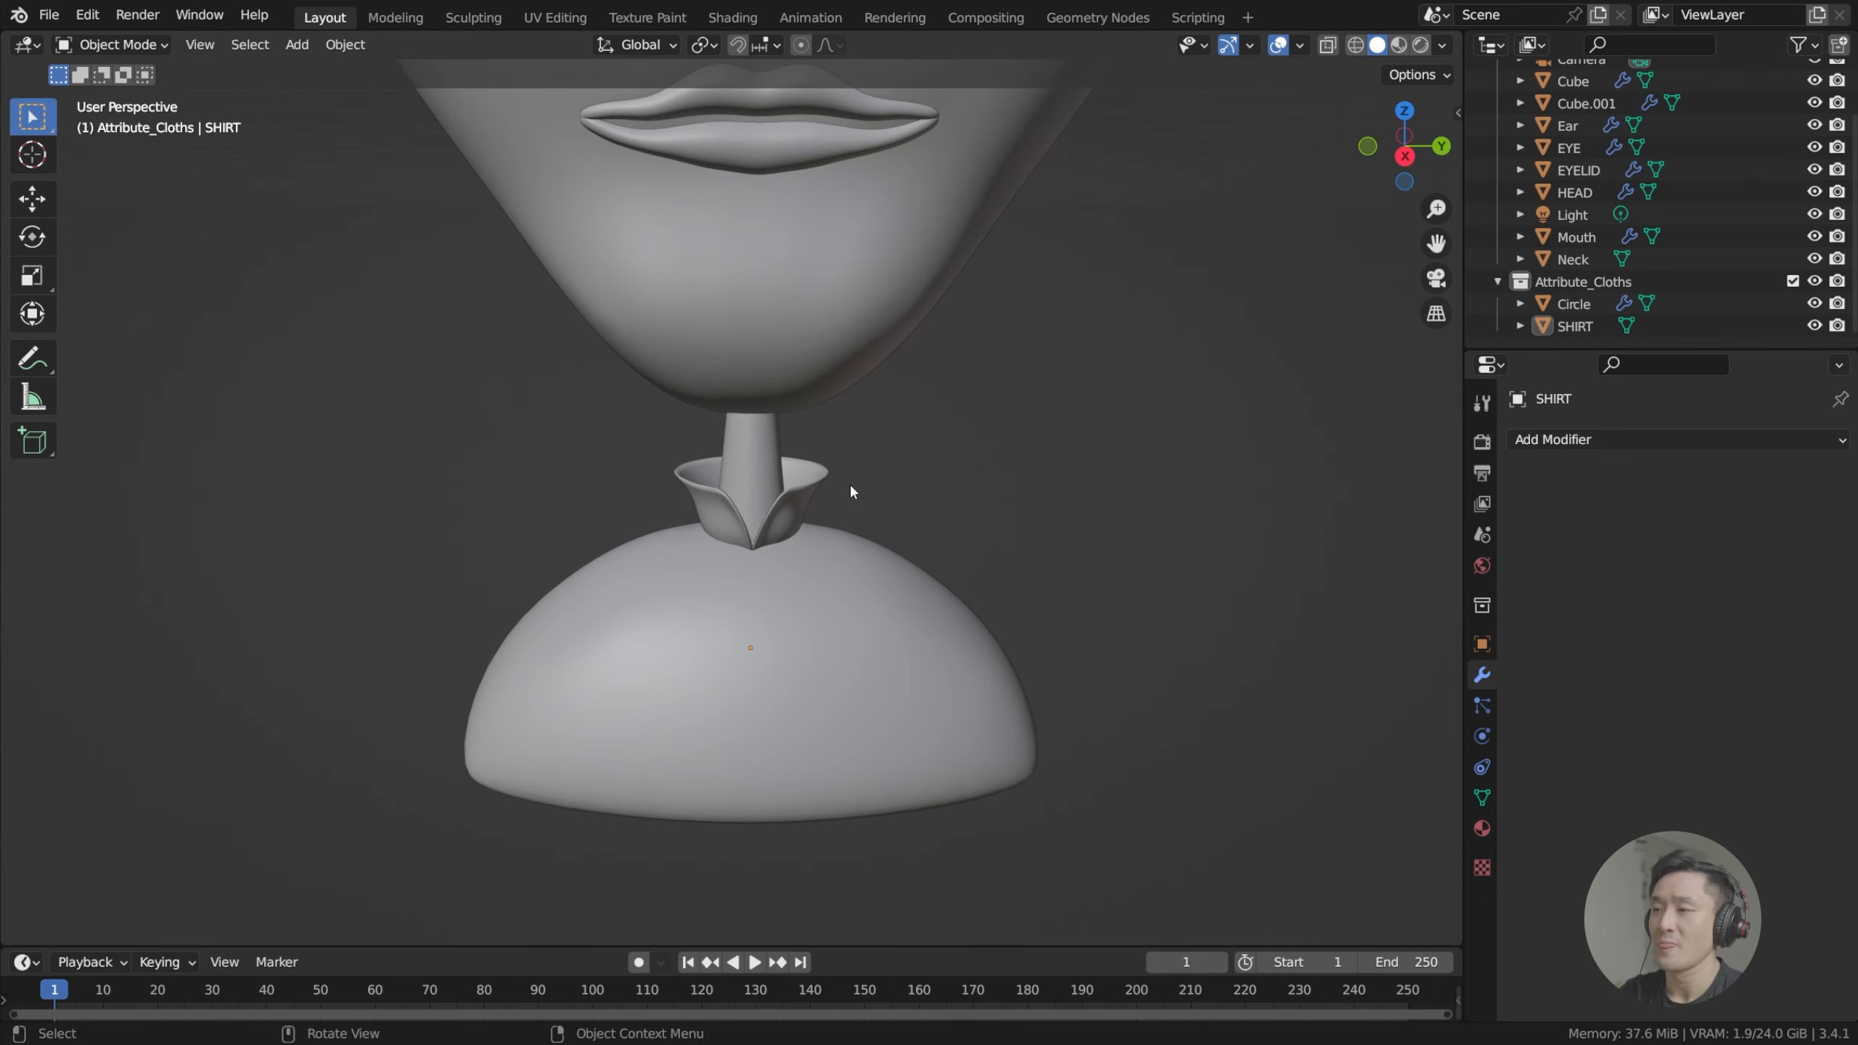
key("shift+a")
mouse_move(851, 484)
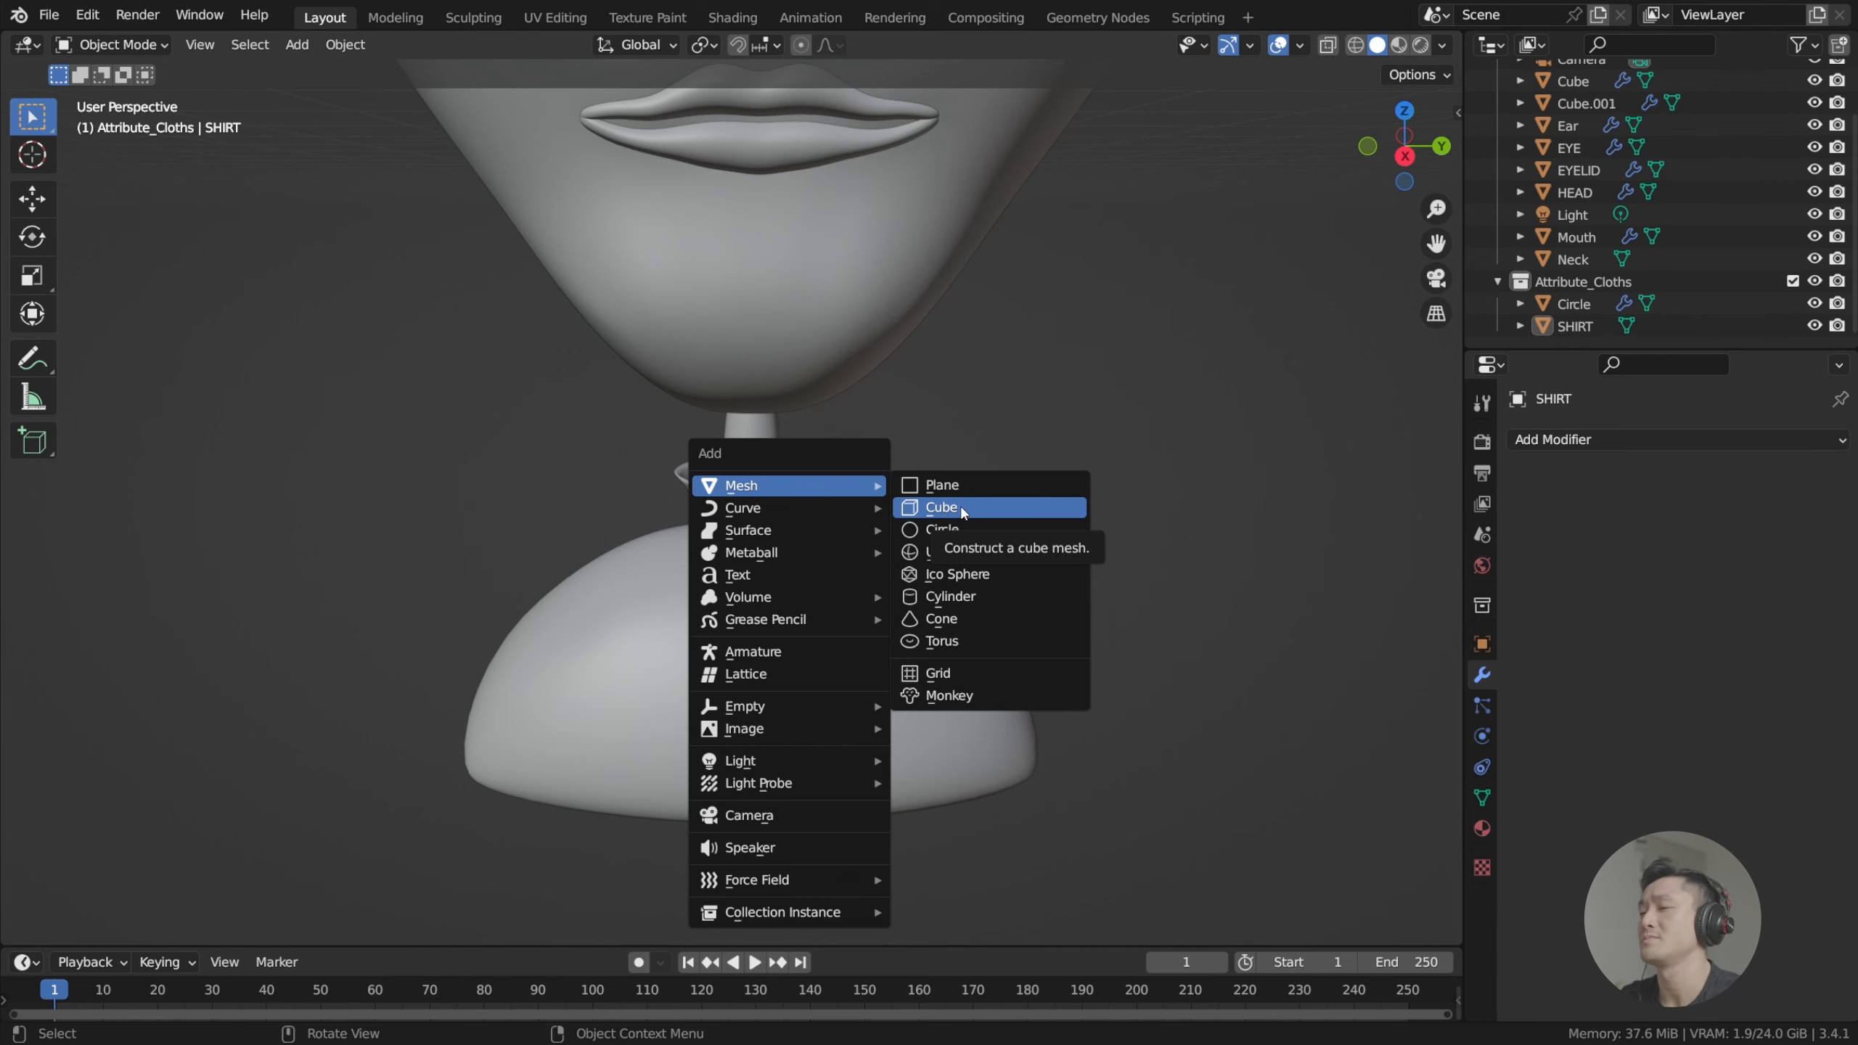
left_click(958, 485)
scroll(958, 484, "down", 8)
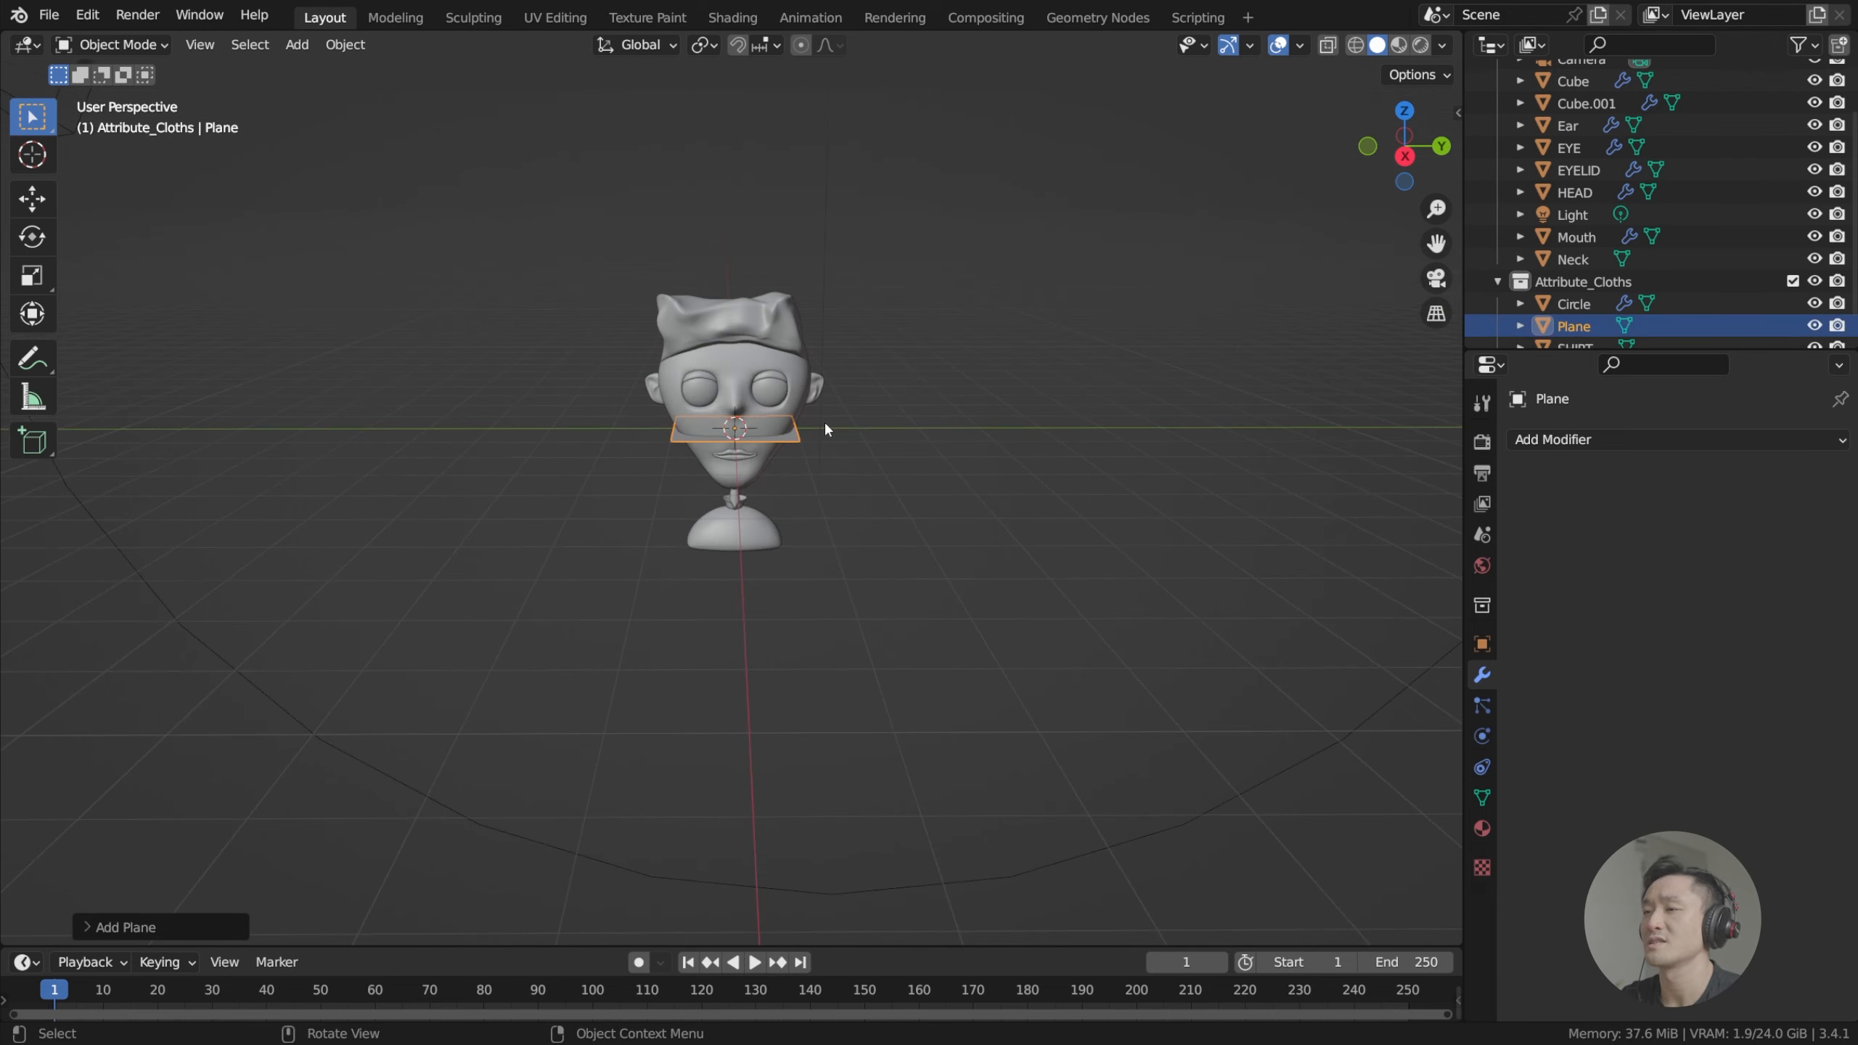
Lower the new plane along Z from the face to the height of the collar.
scroll(826, 419, "up", 5)
scroll(889, 410, "up", 1, "shift")
key("KP_3")
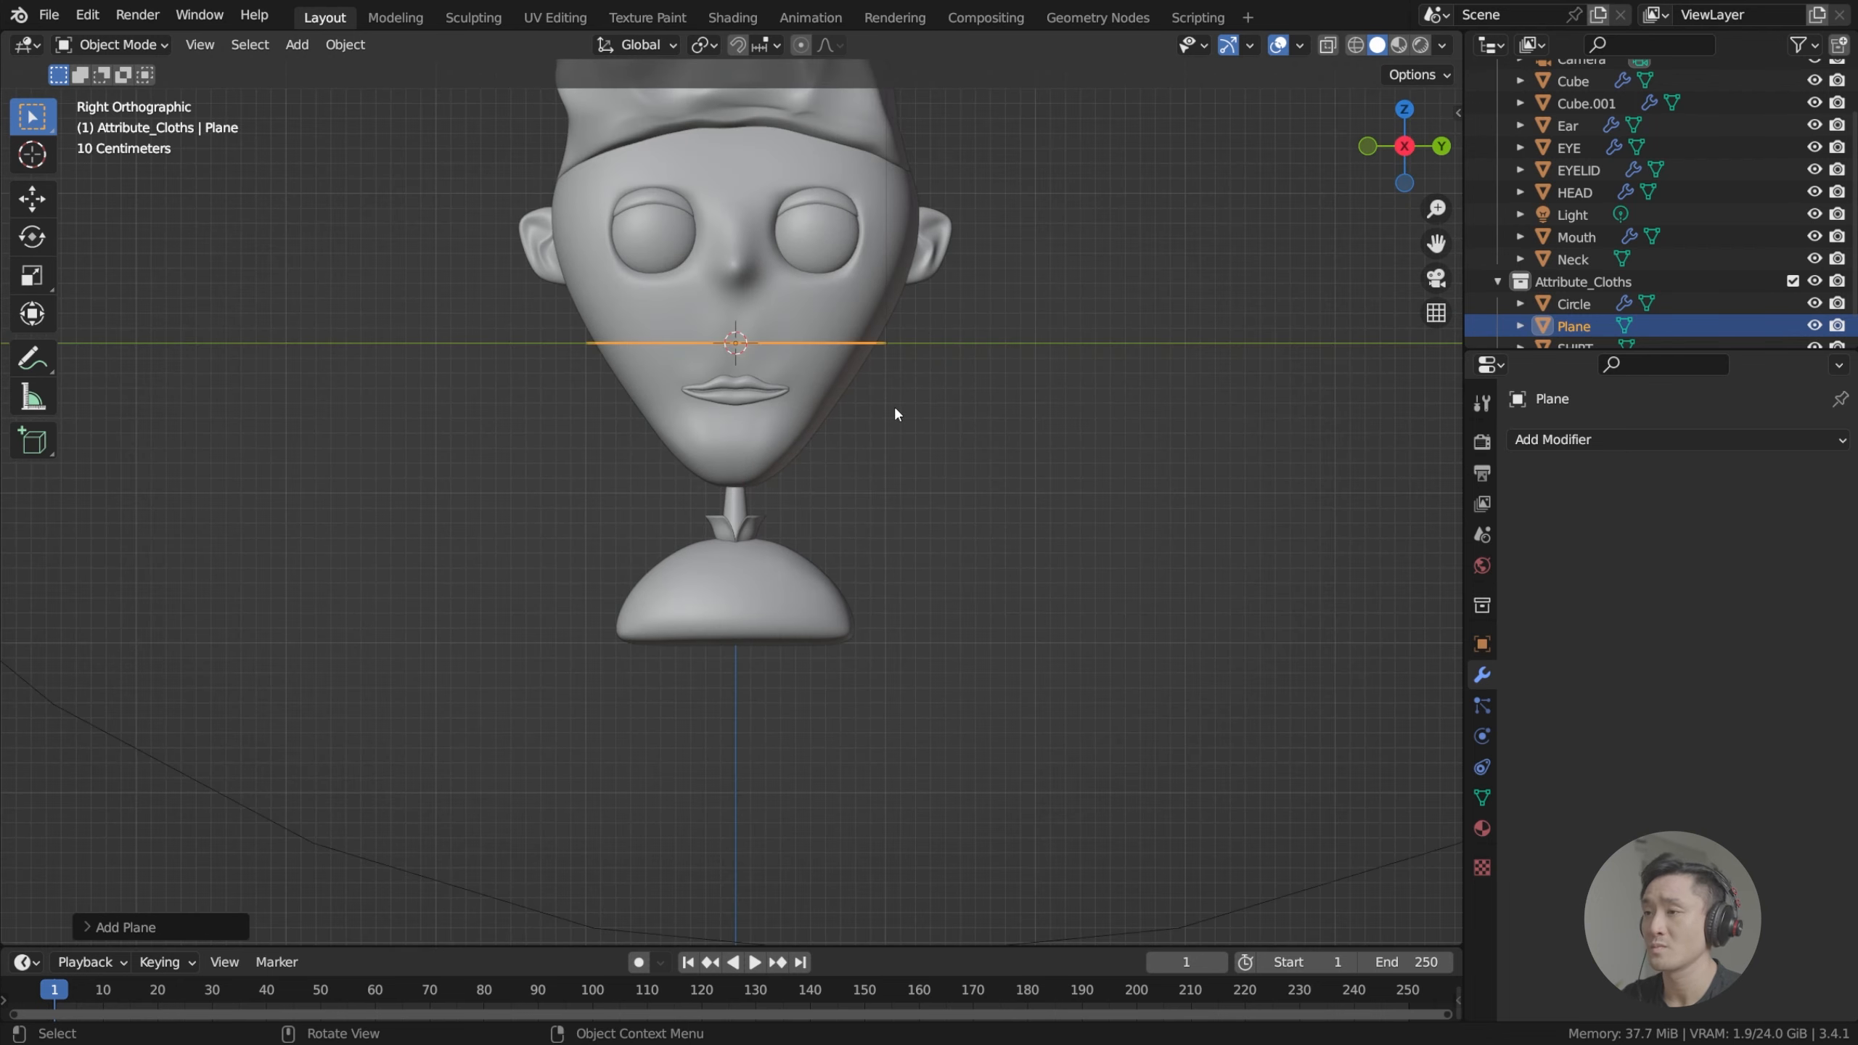
scroll(896, 410, "up", 3)
key("g")
key("x")
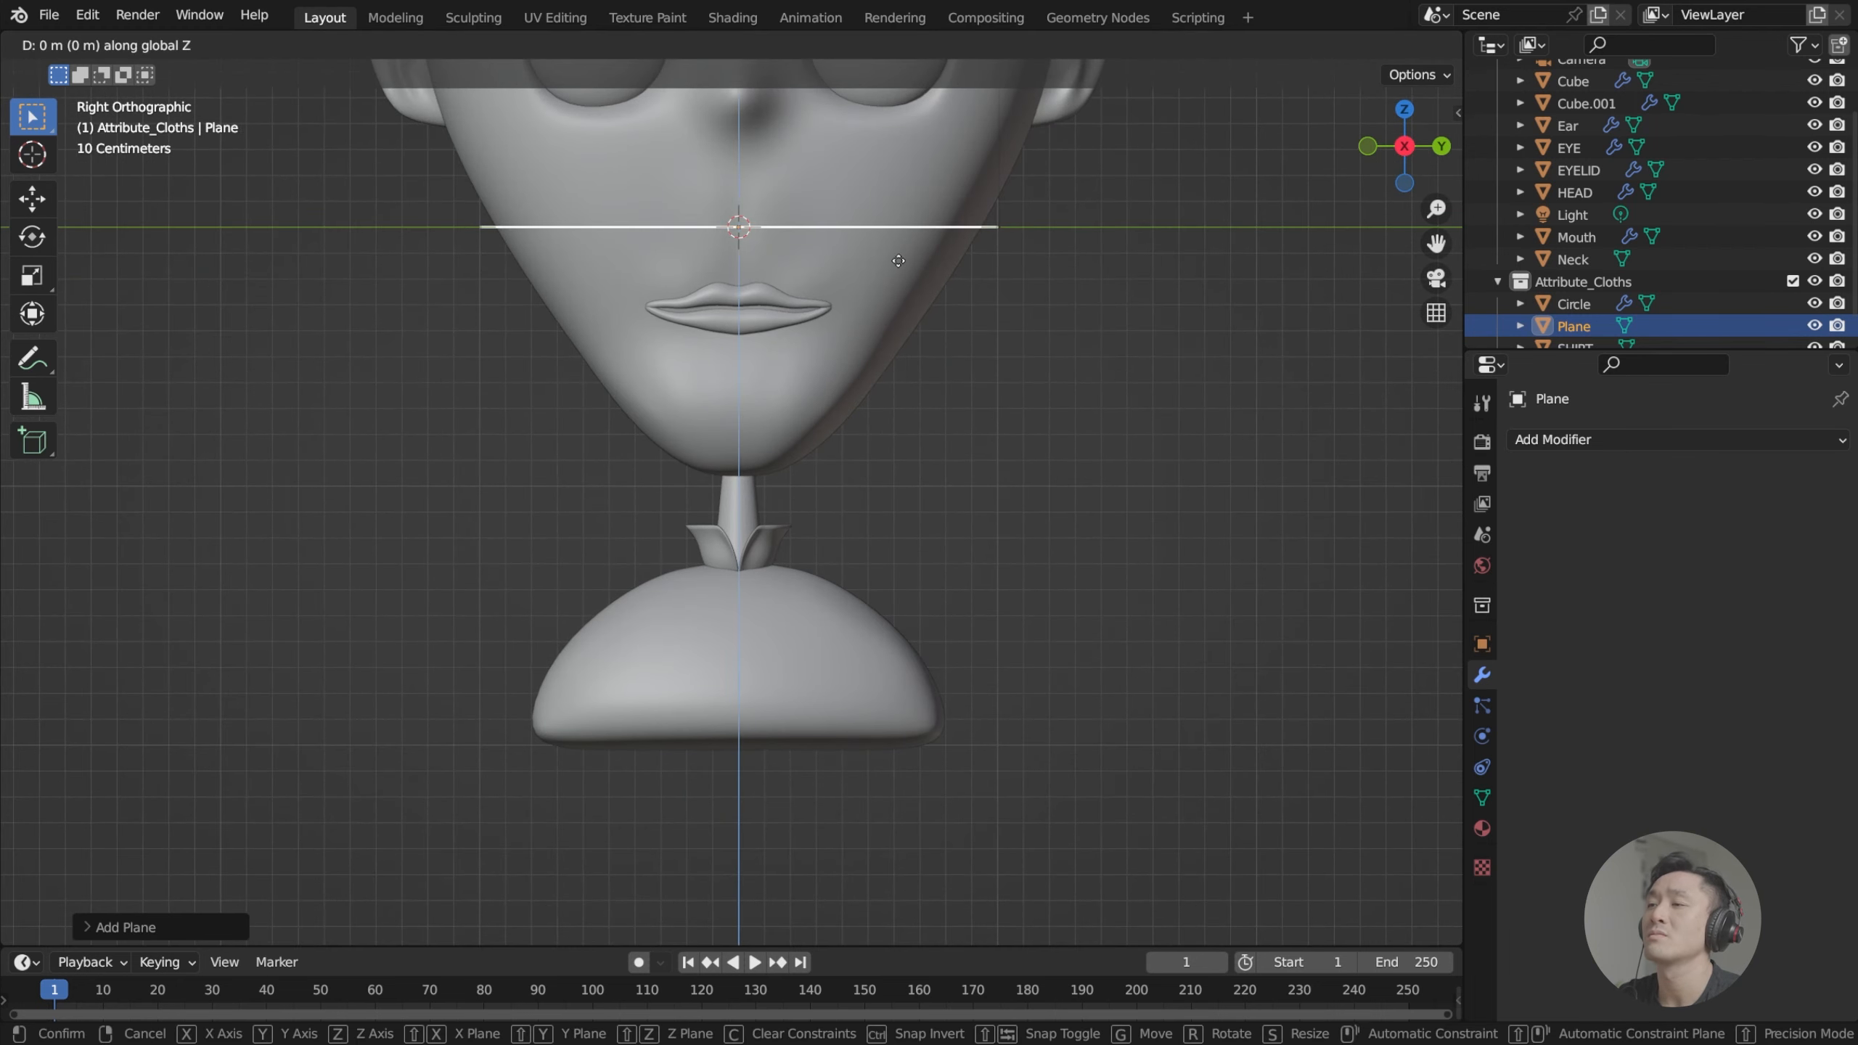
right_click(897, 264)
key("g")
key("z")
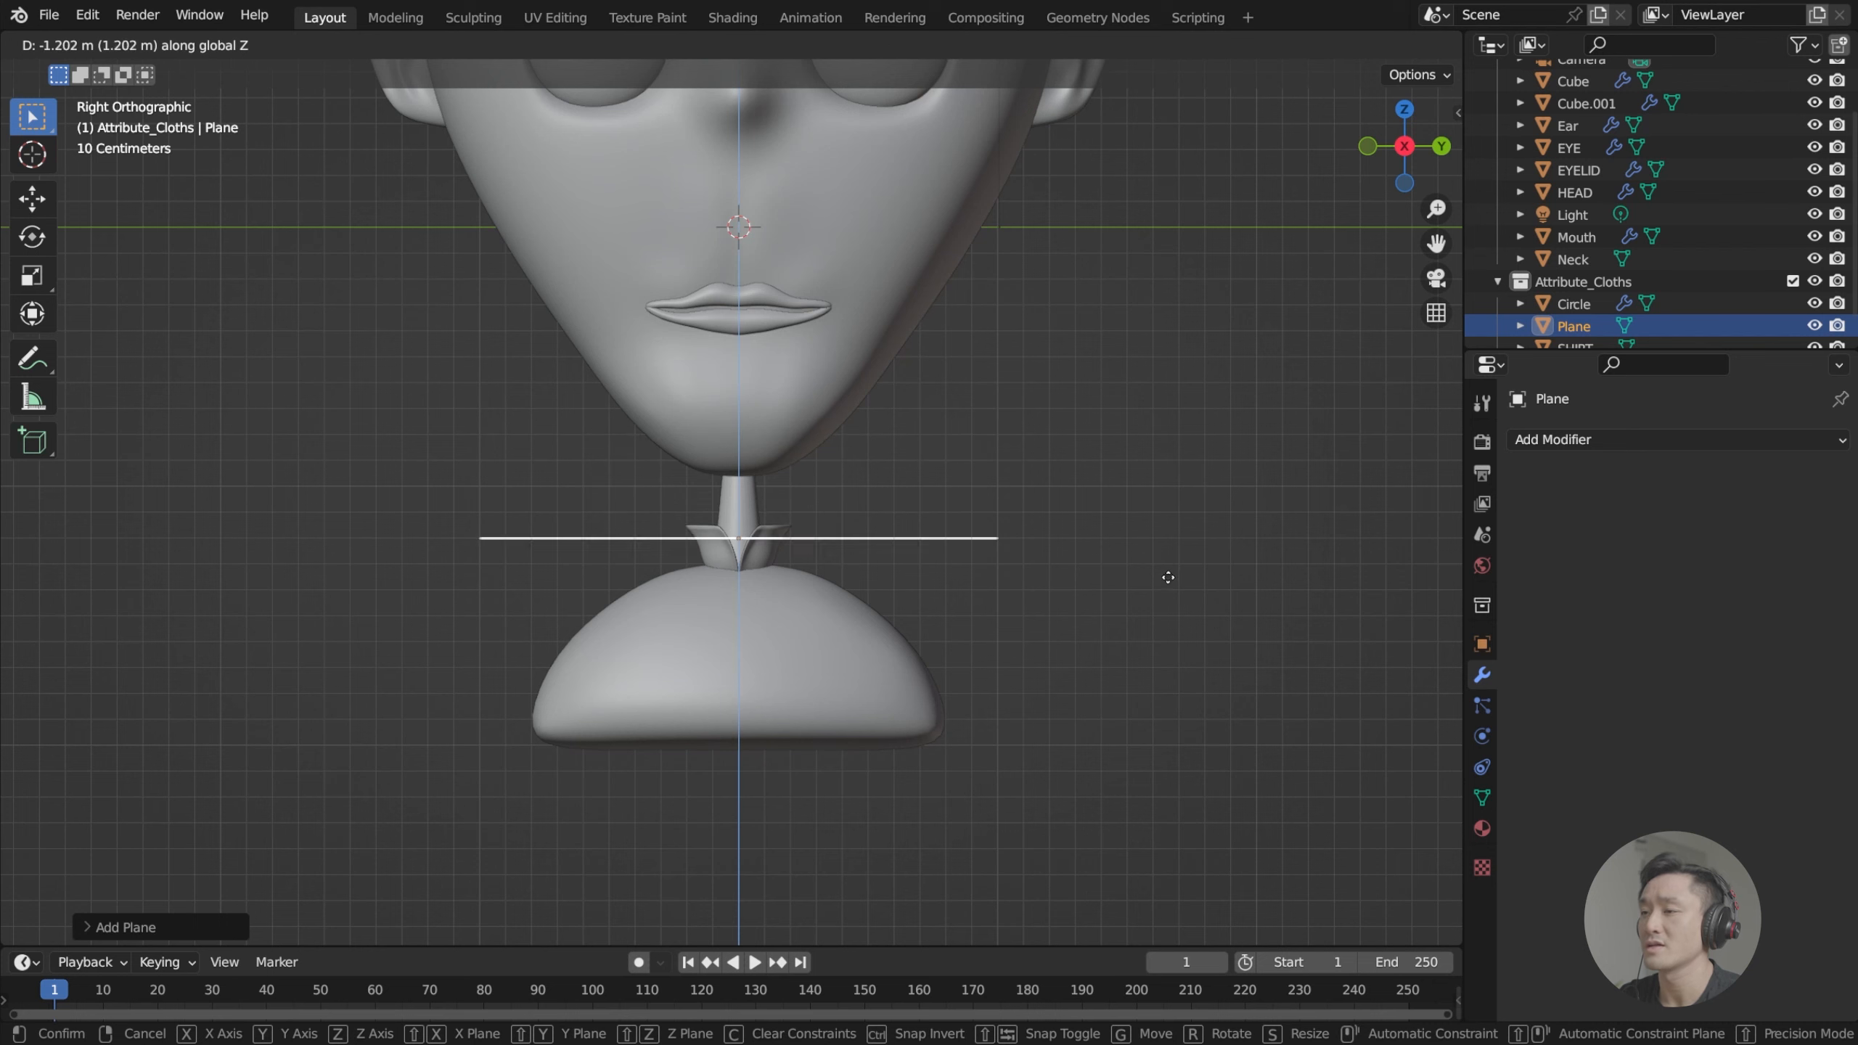
left_click(1165, 580)
Shift the plane about 0.07 m along X in the front view to centre it on the collar.
middle_click_drag(898, 480, 884, 581)
key("KP_1")
key("KP_1")
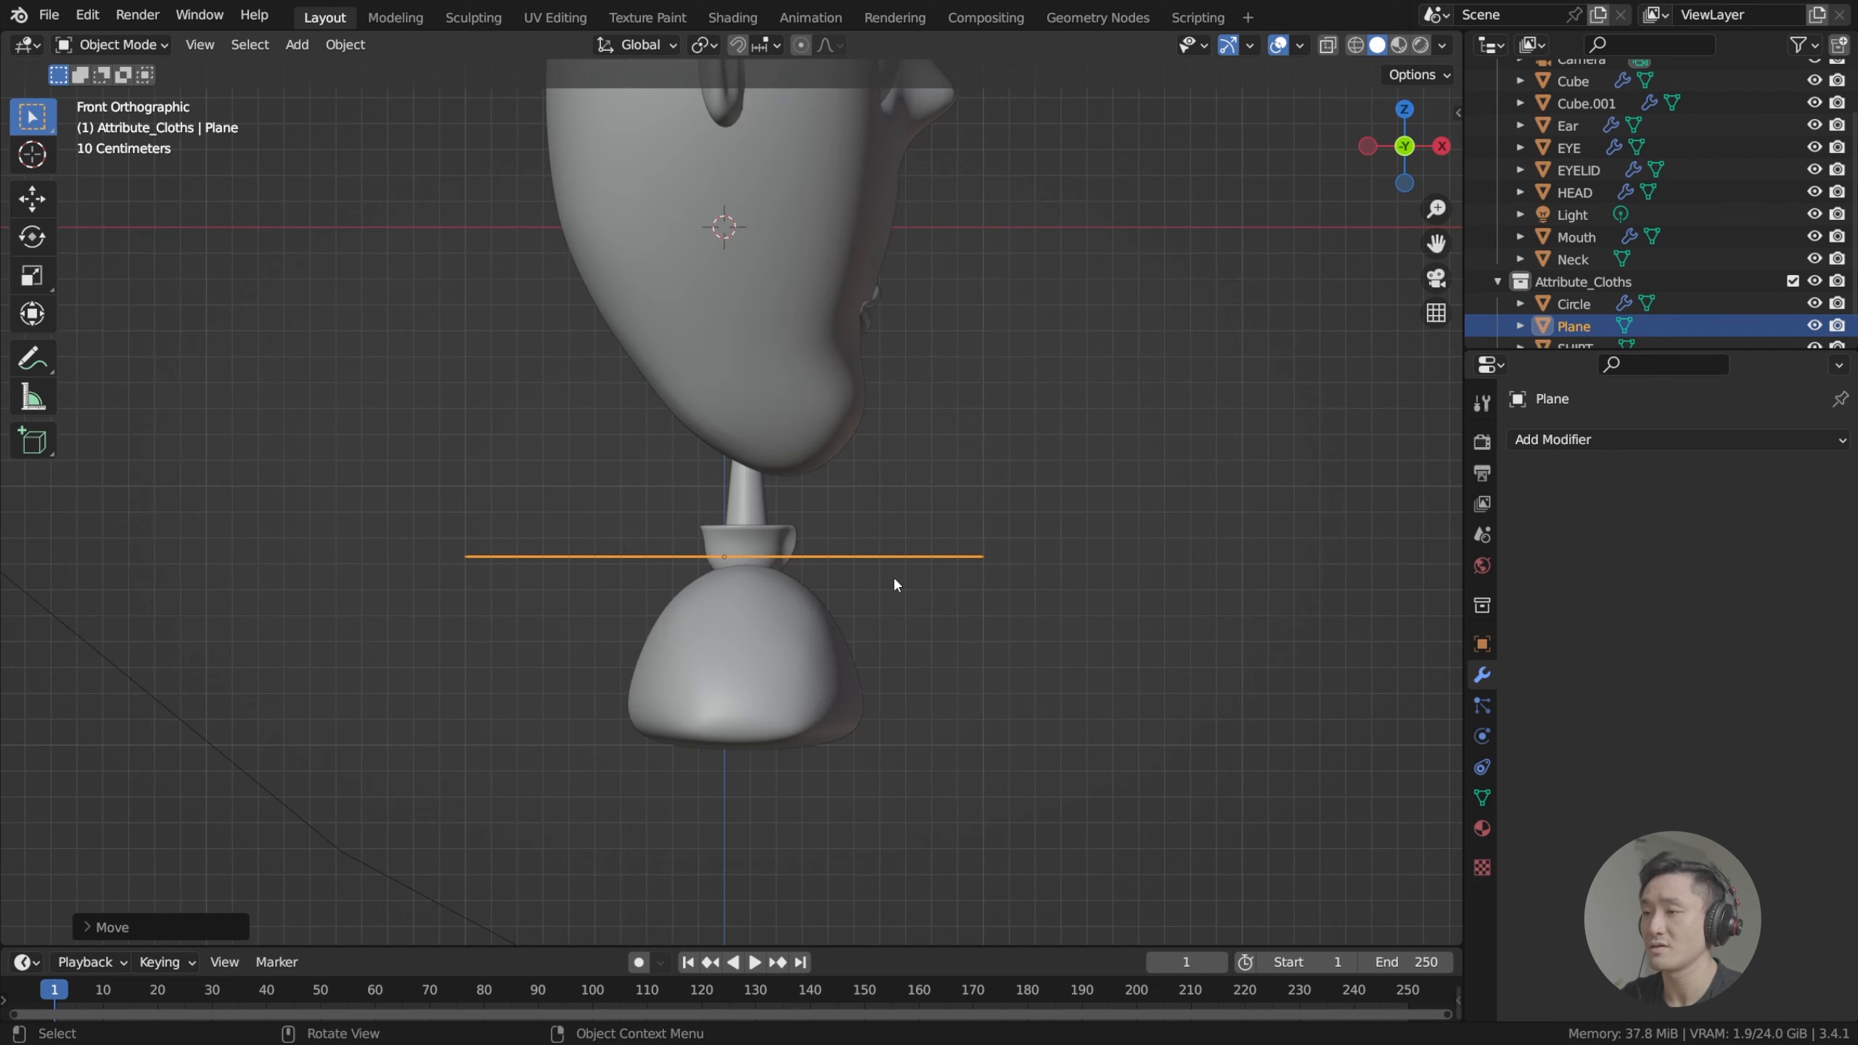
key("Tab")
scroll(895, 584, "up", 2)
key("Tab")
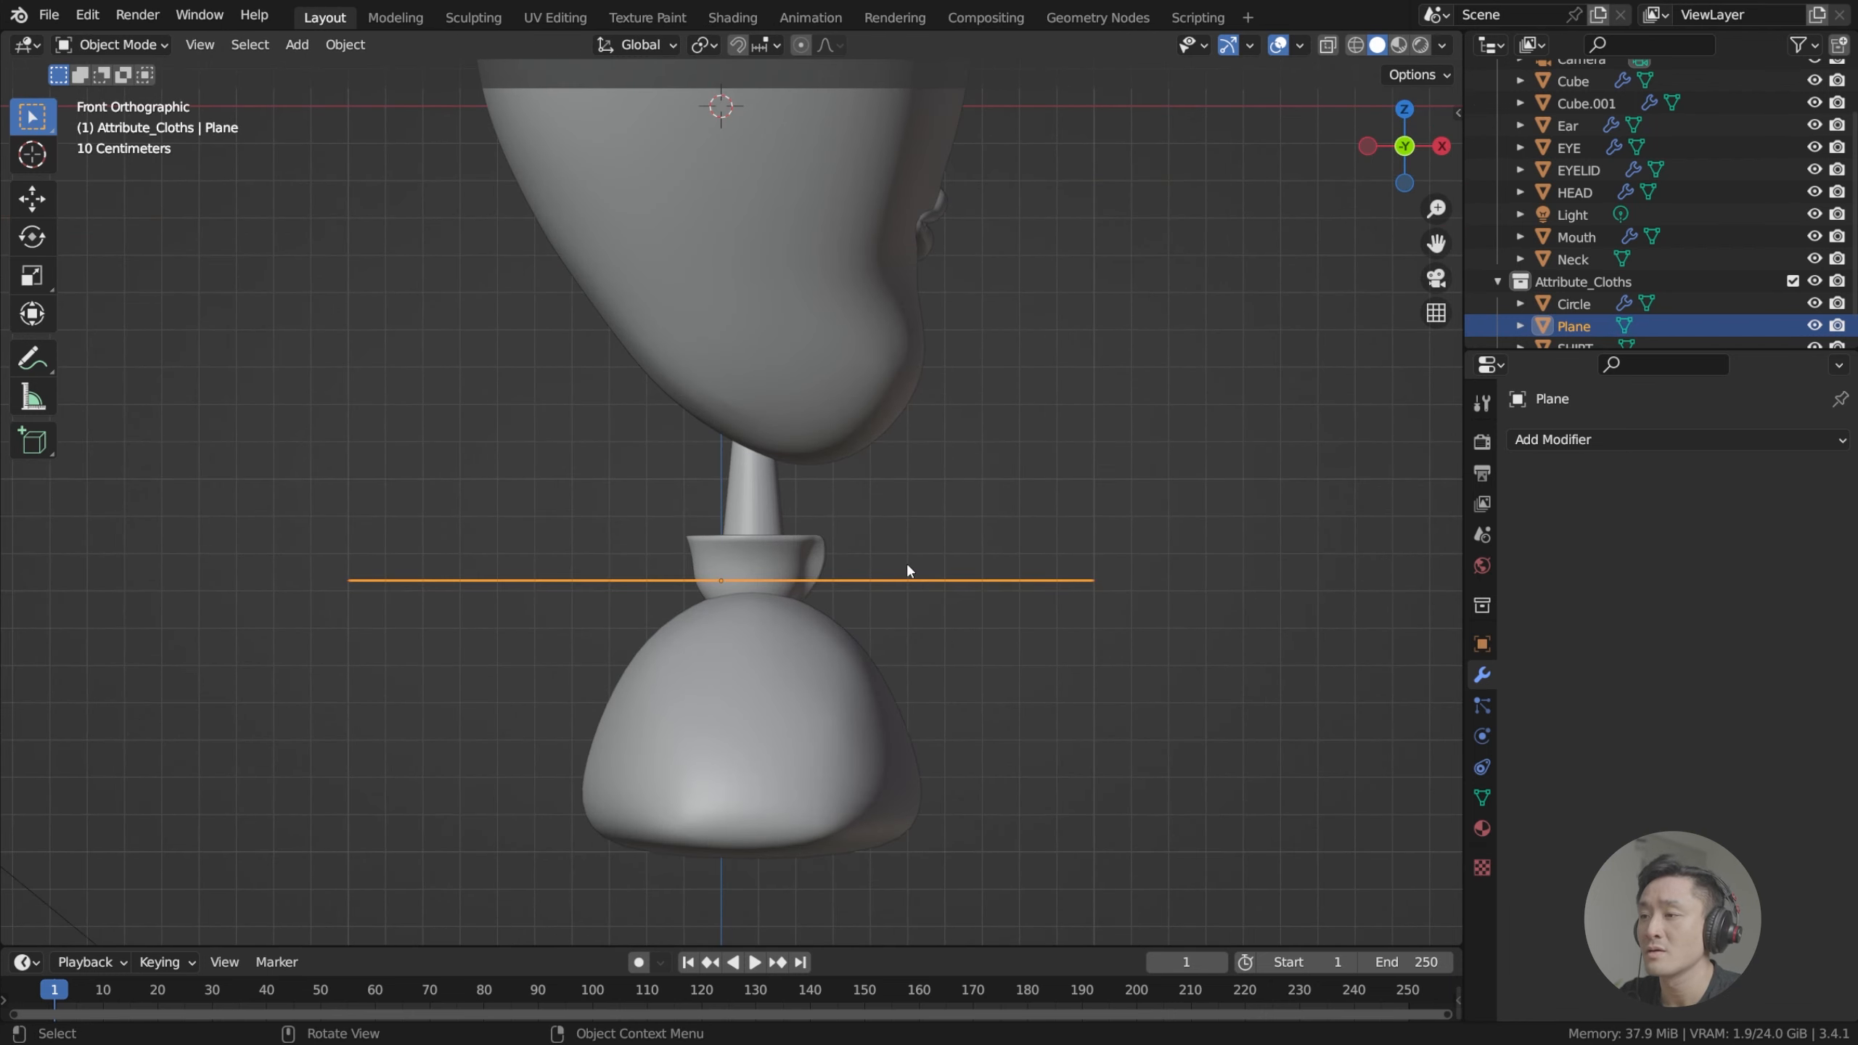
key("g")
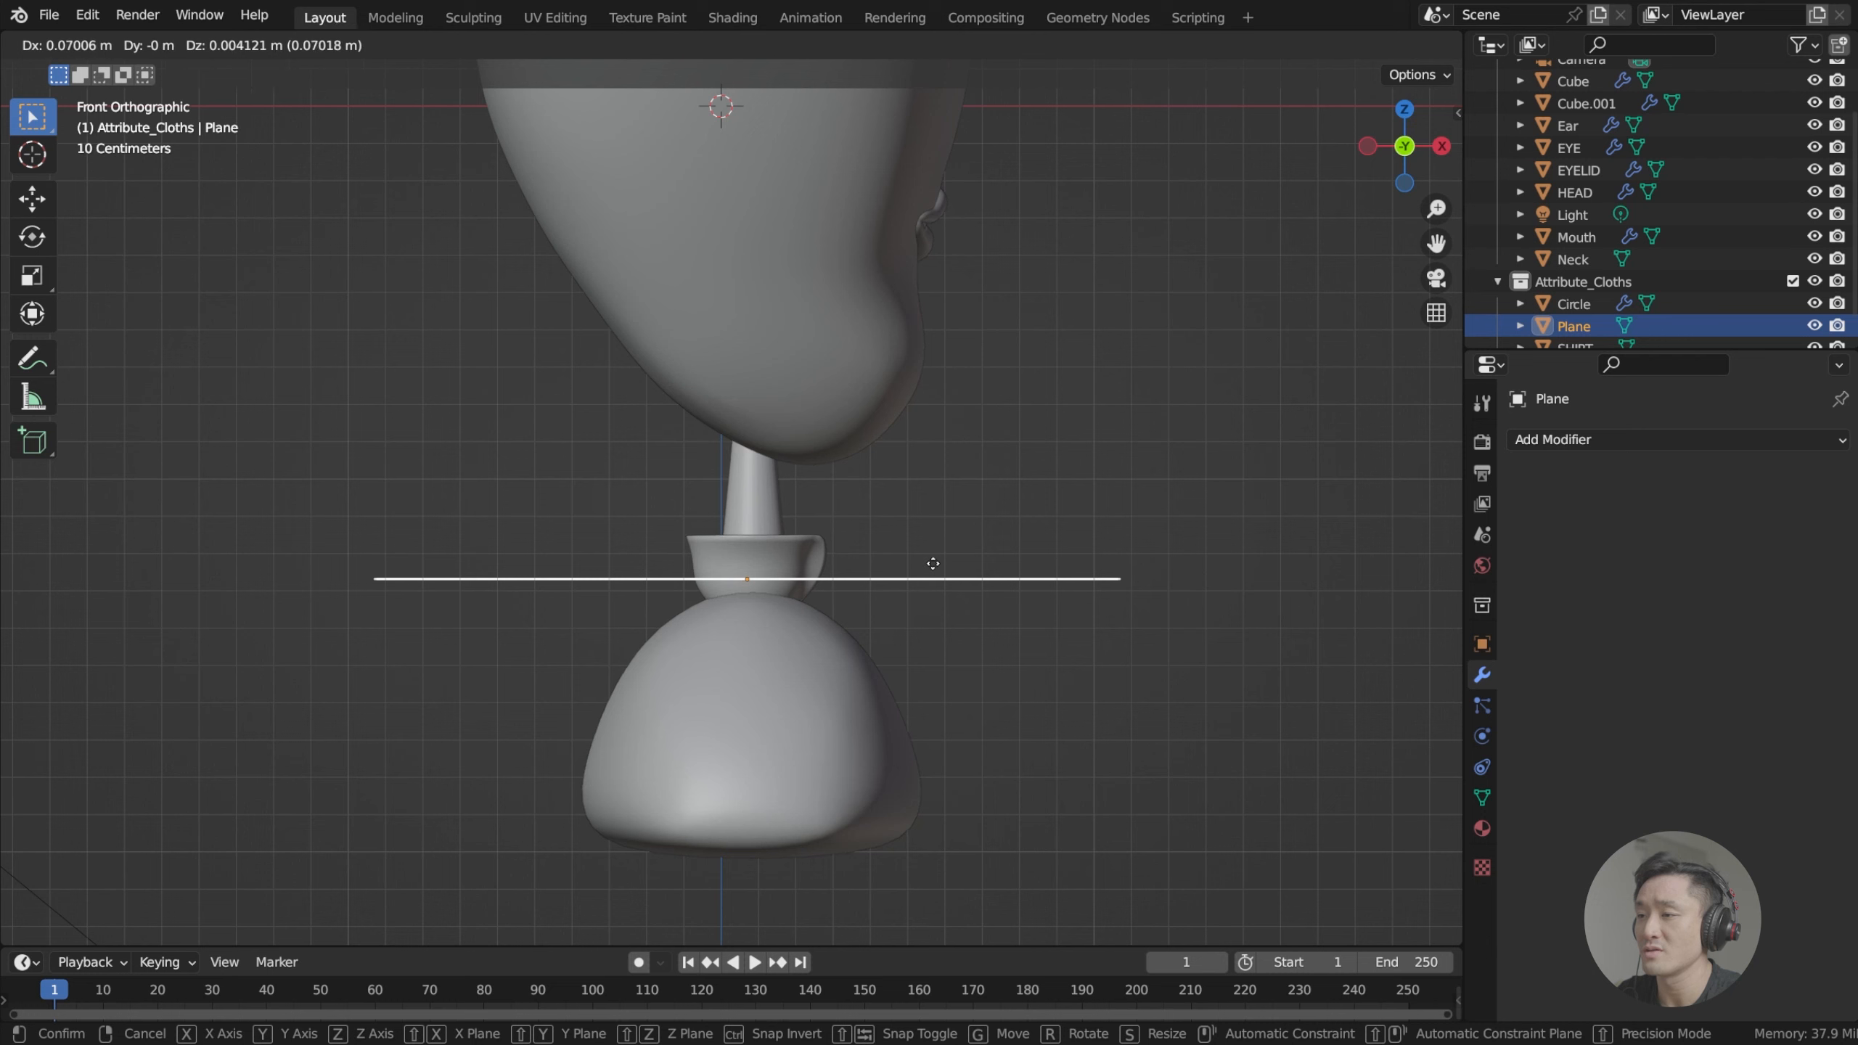
left_click(935, 566)
Scale the plane's mesh down along X in Edit Mode into a narrow strip about as deep as the collar.
key("Tab")
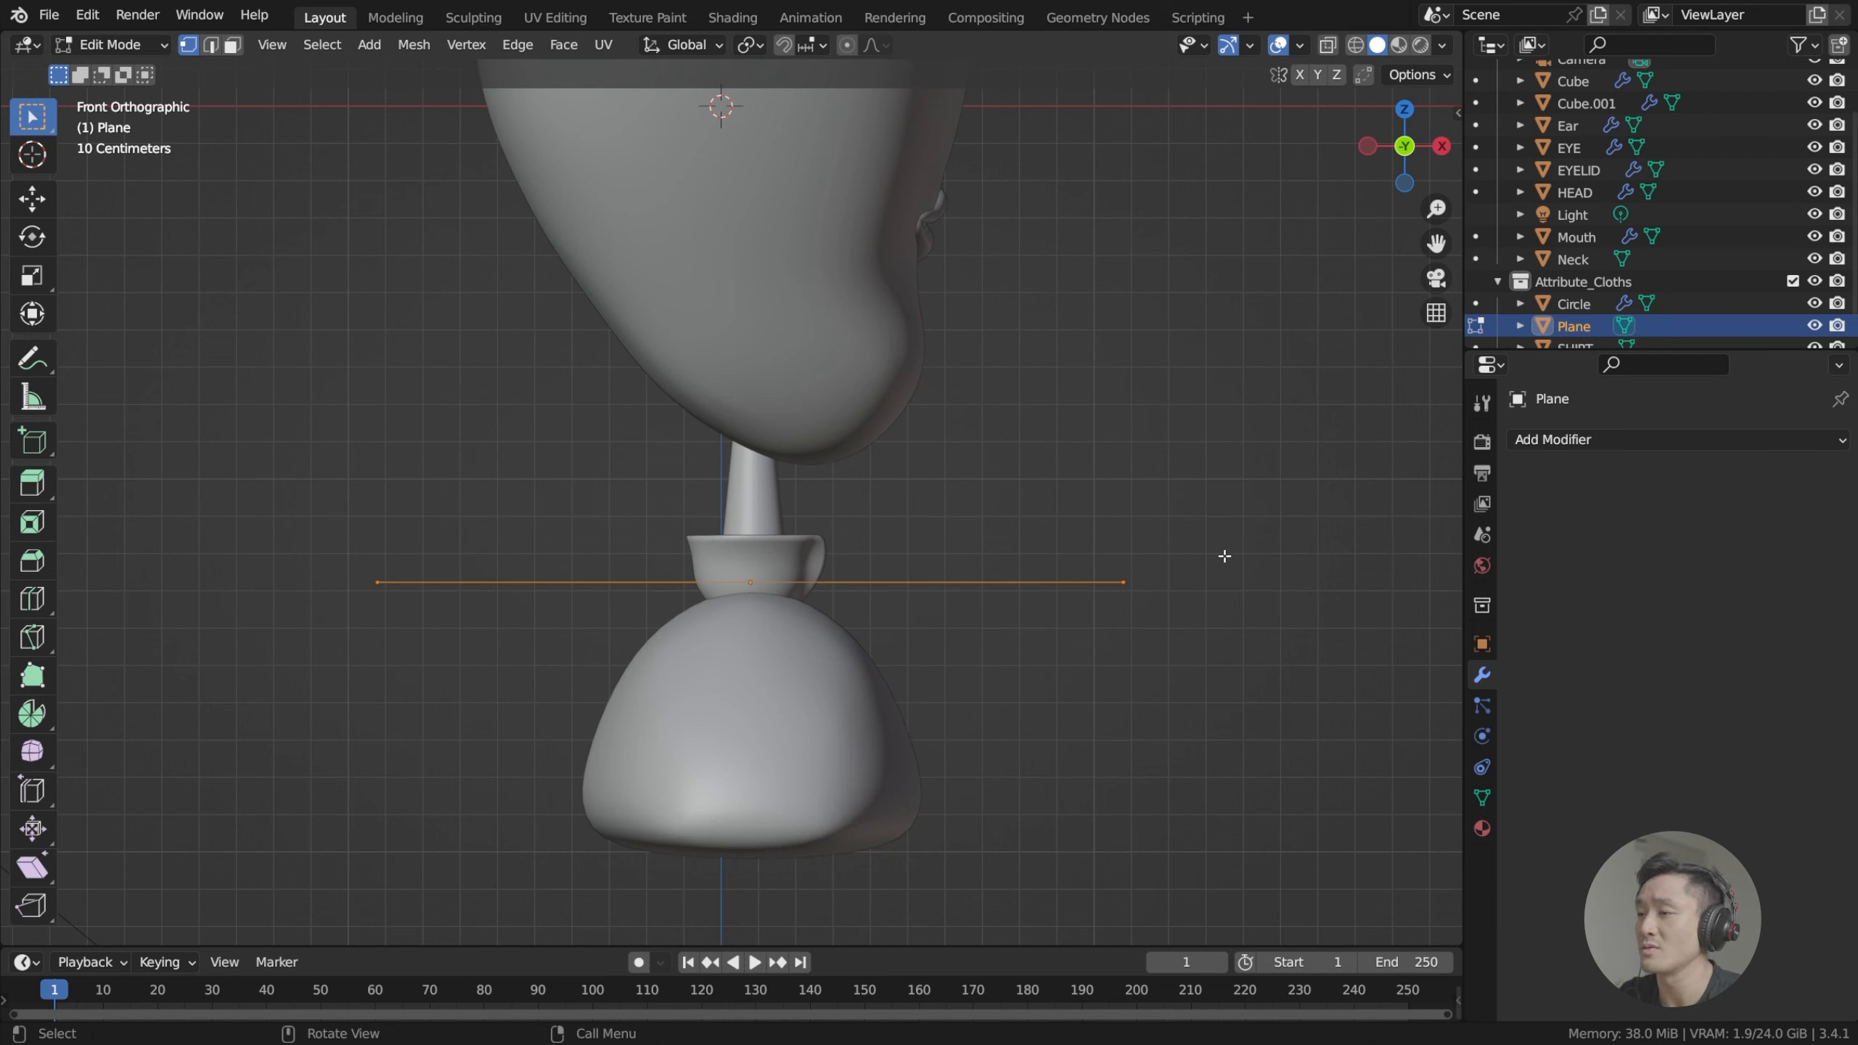
key("s")
key("x")
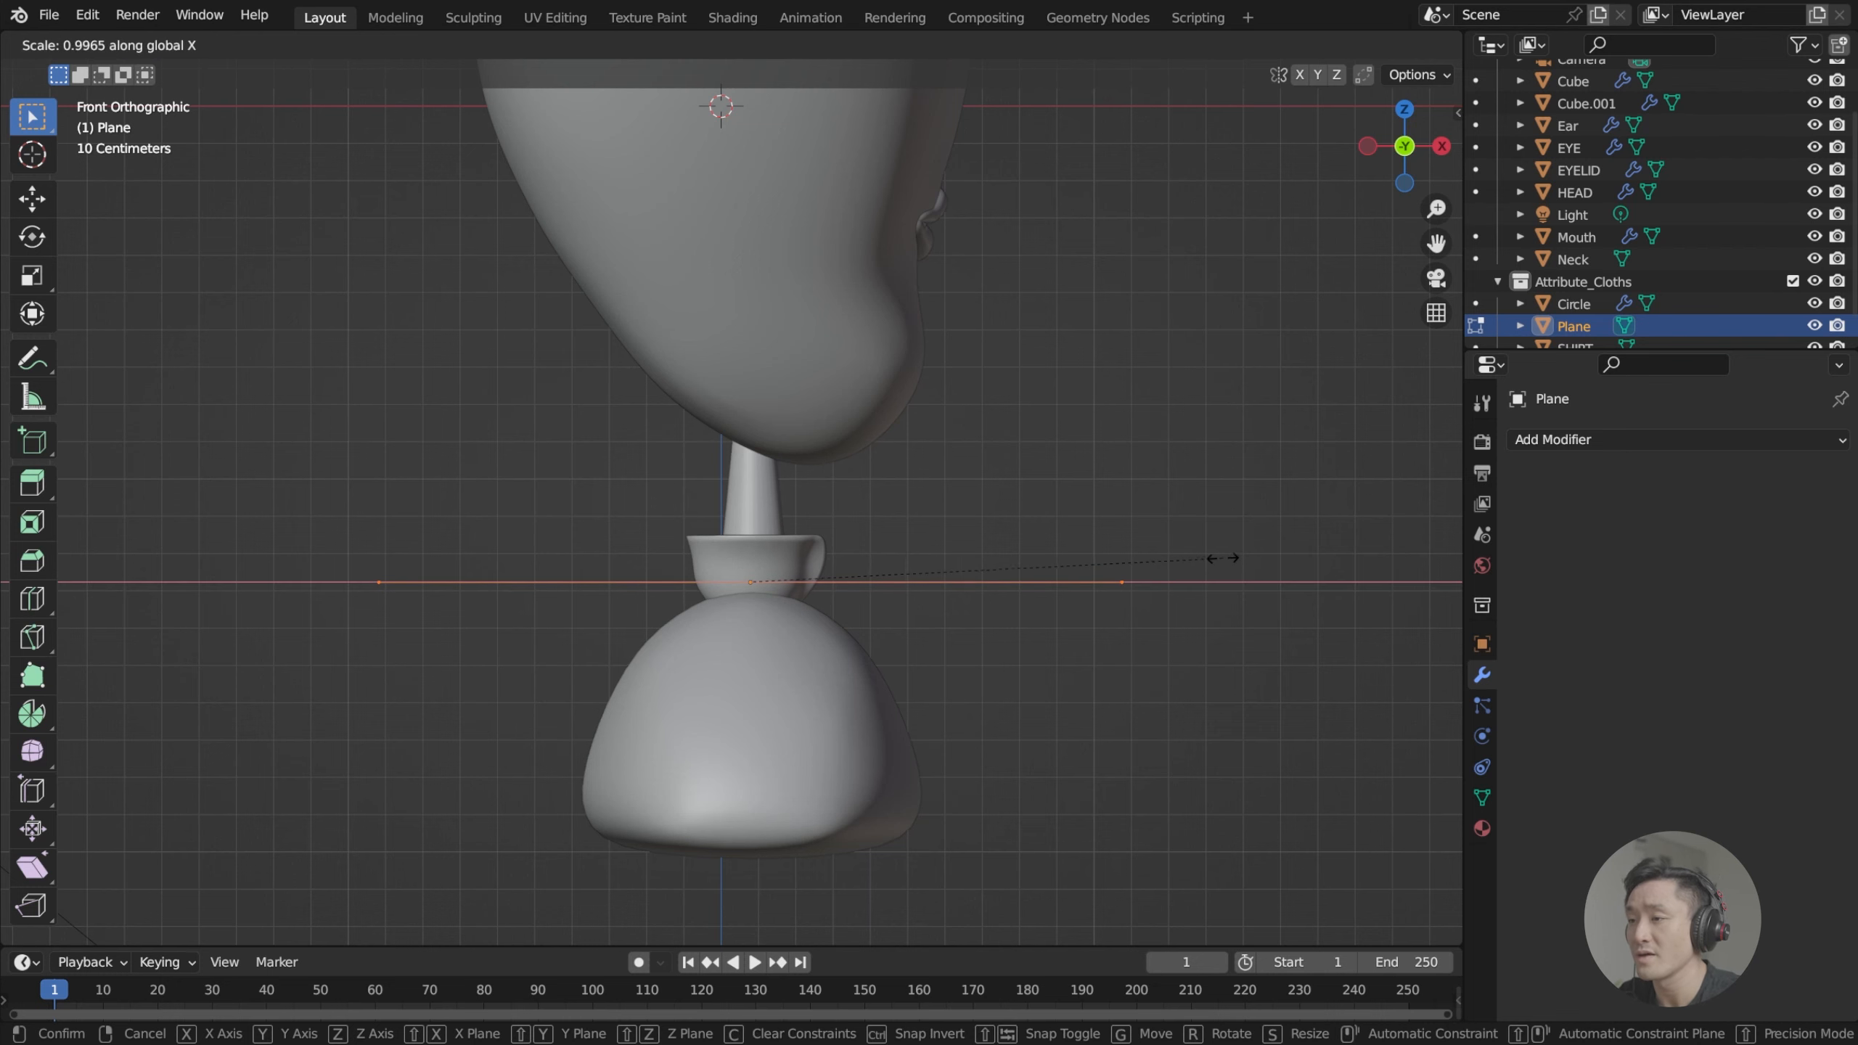
left_click(861, 616)
middle_click_drag(862, 617, 653, 638)
Scale the strip down slightly along Y so it spans a little more than the shoulders.
key("KP_3")
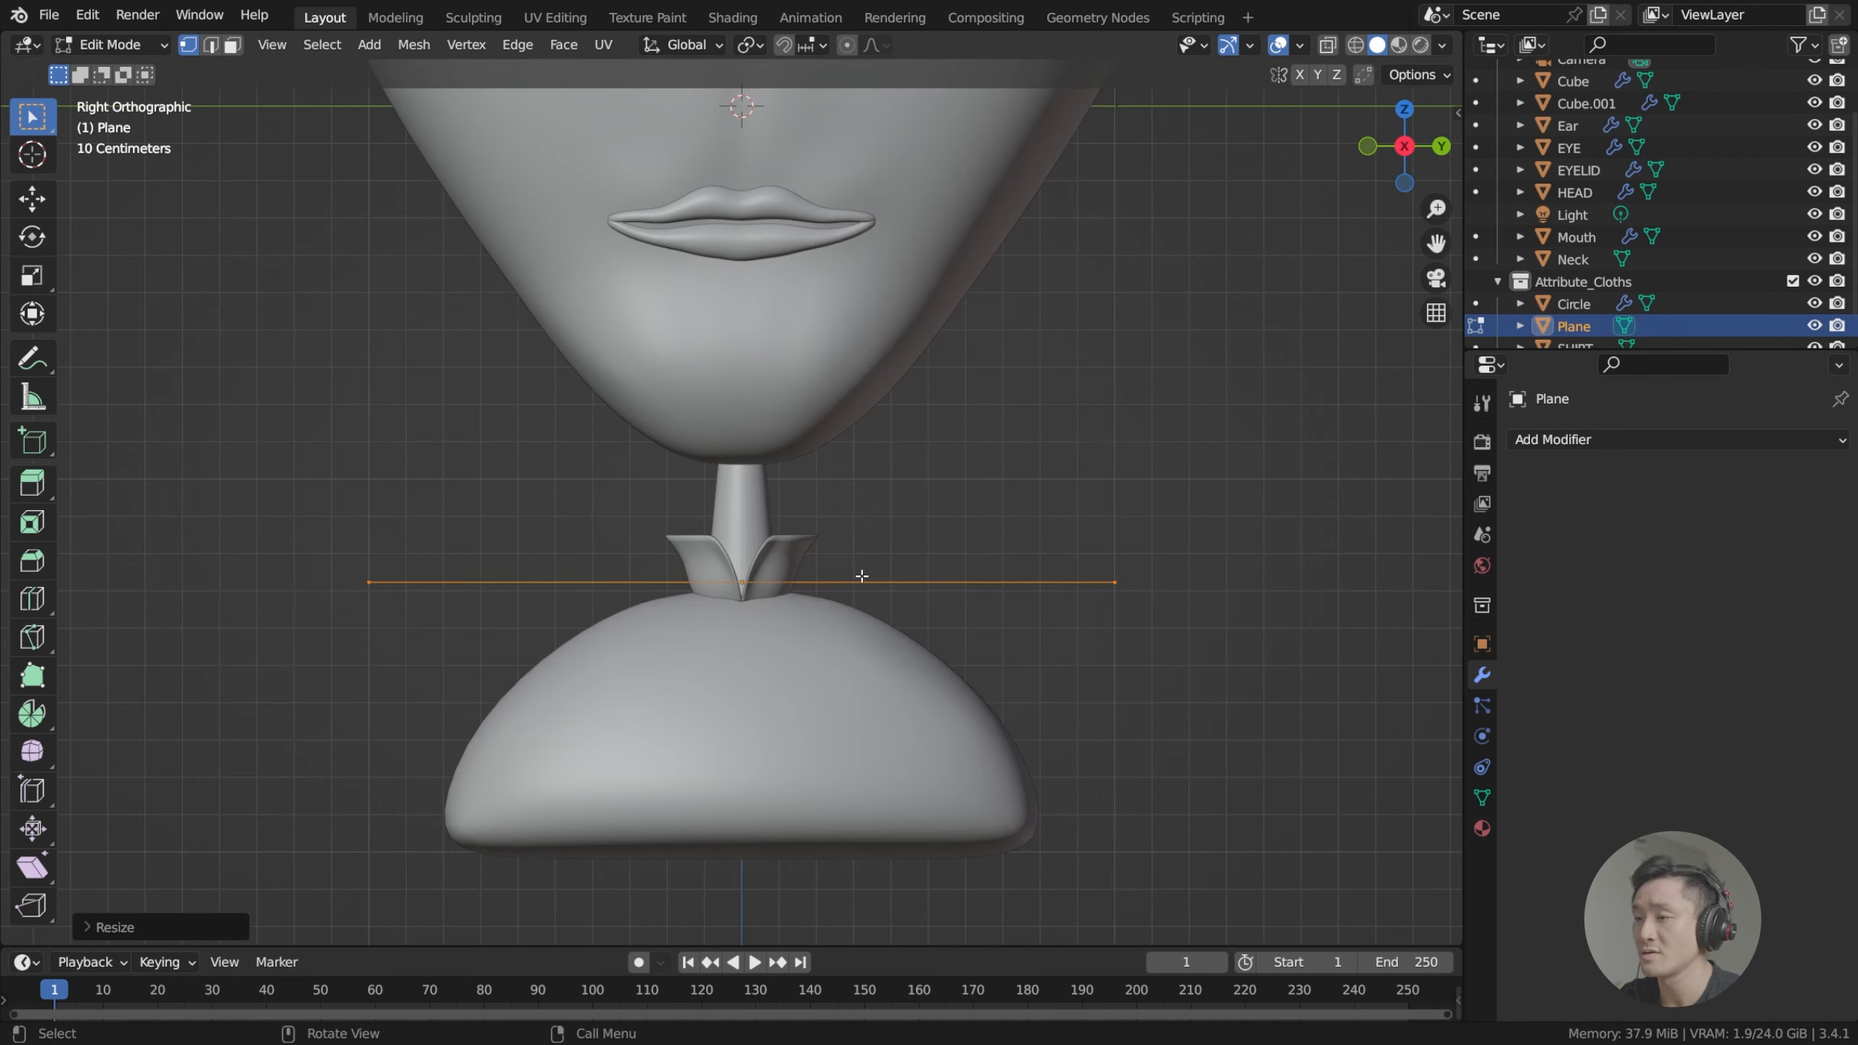
middle_click_drag(1180, 578, 1201, 575, "shift")
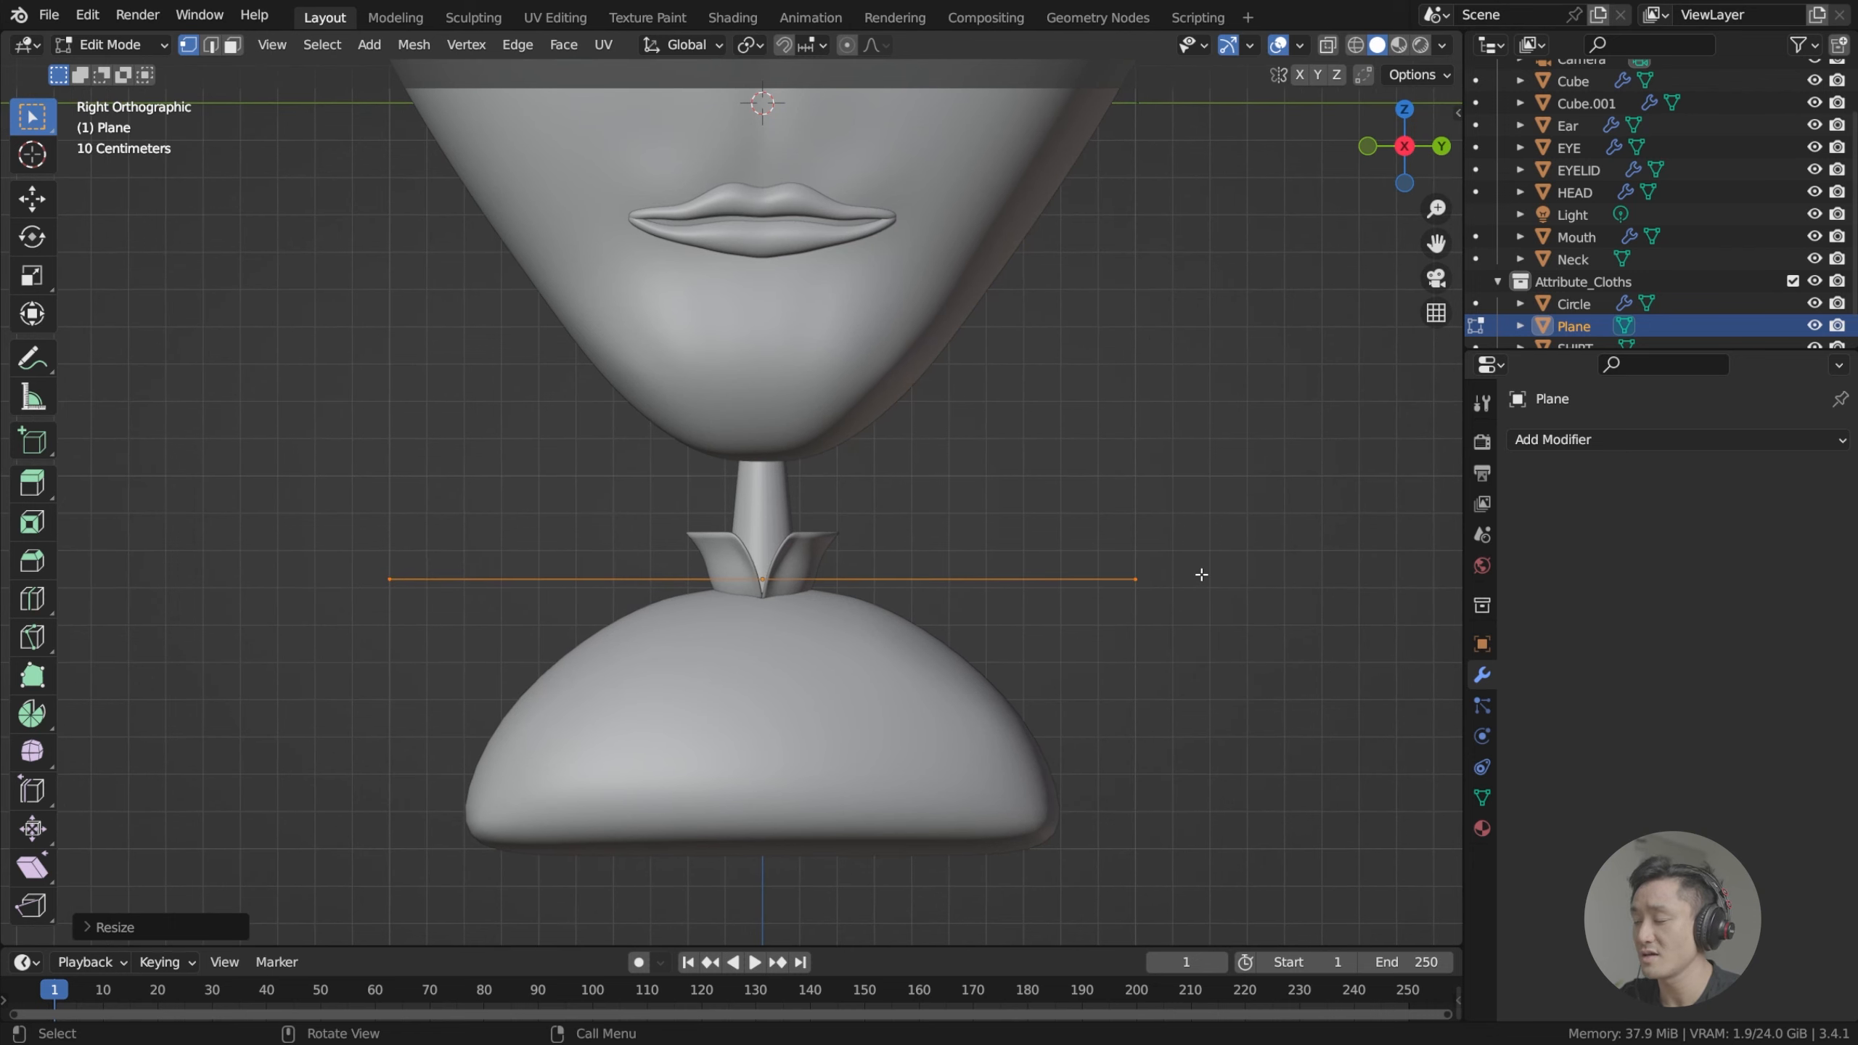
key("s")
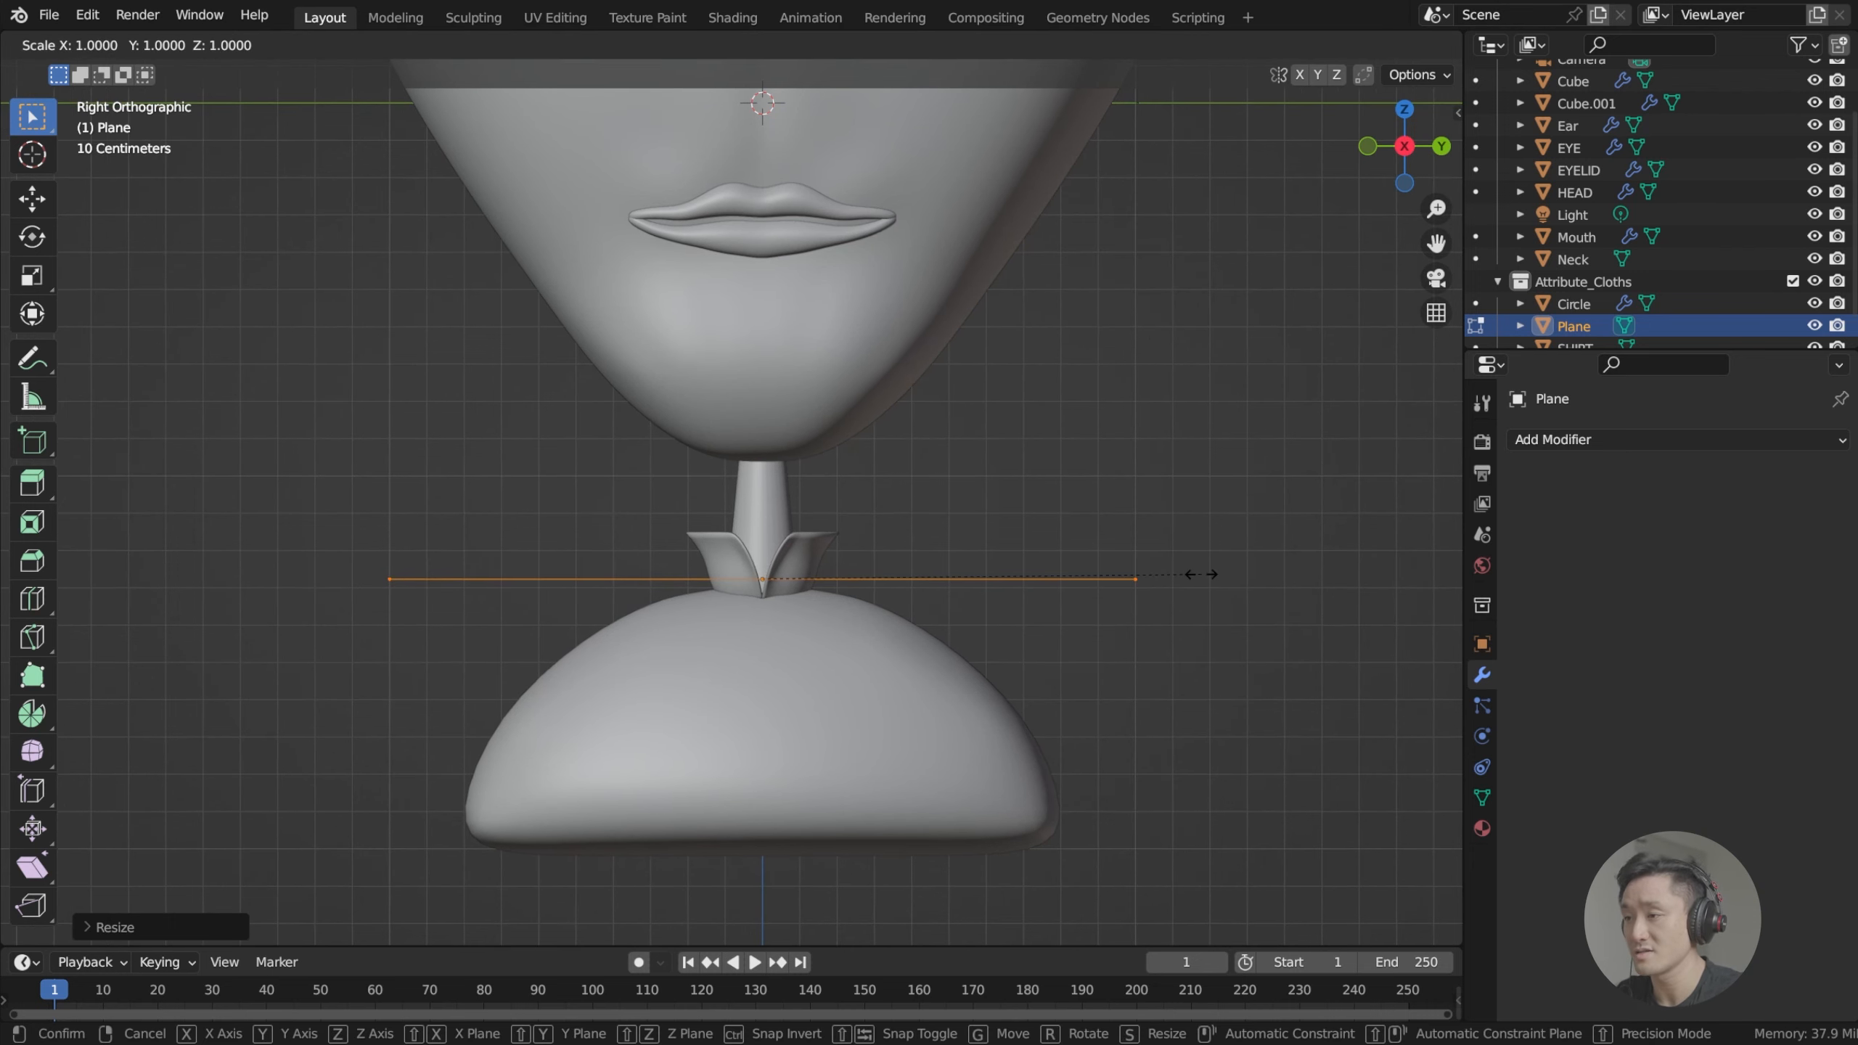
key("y")
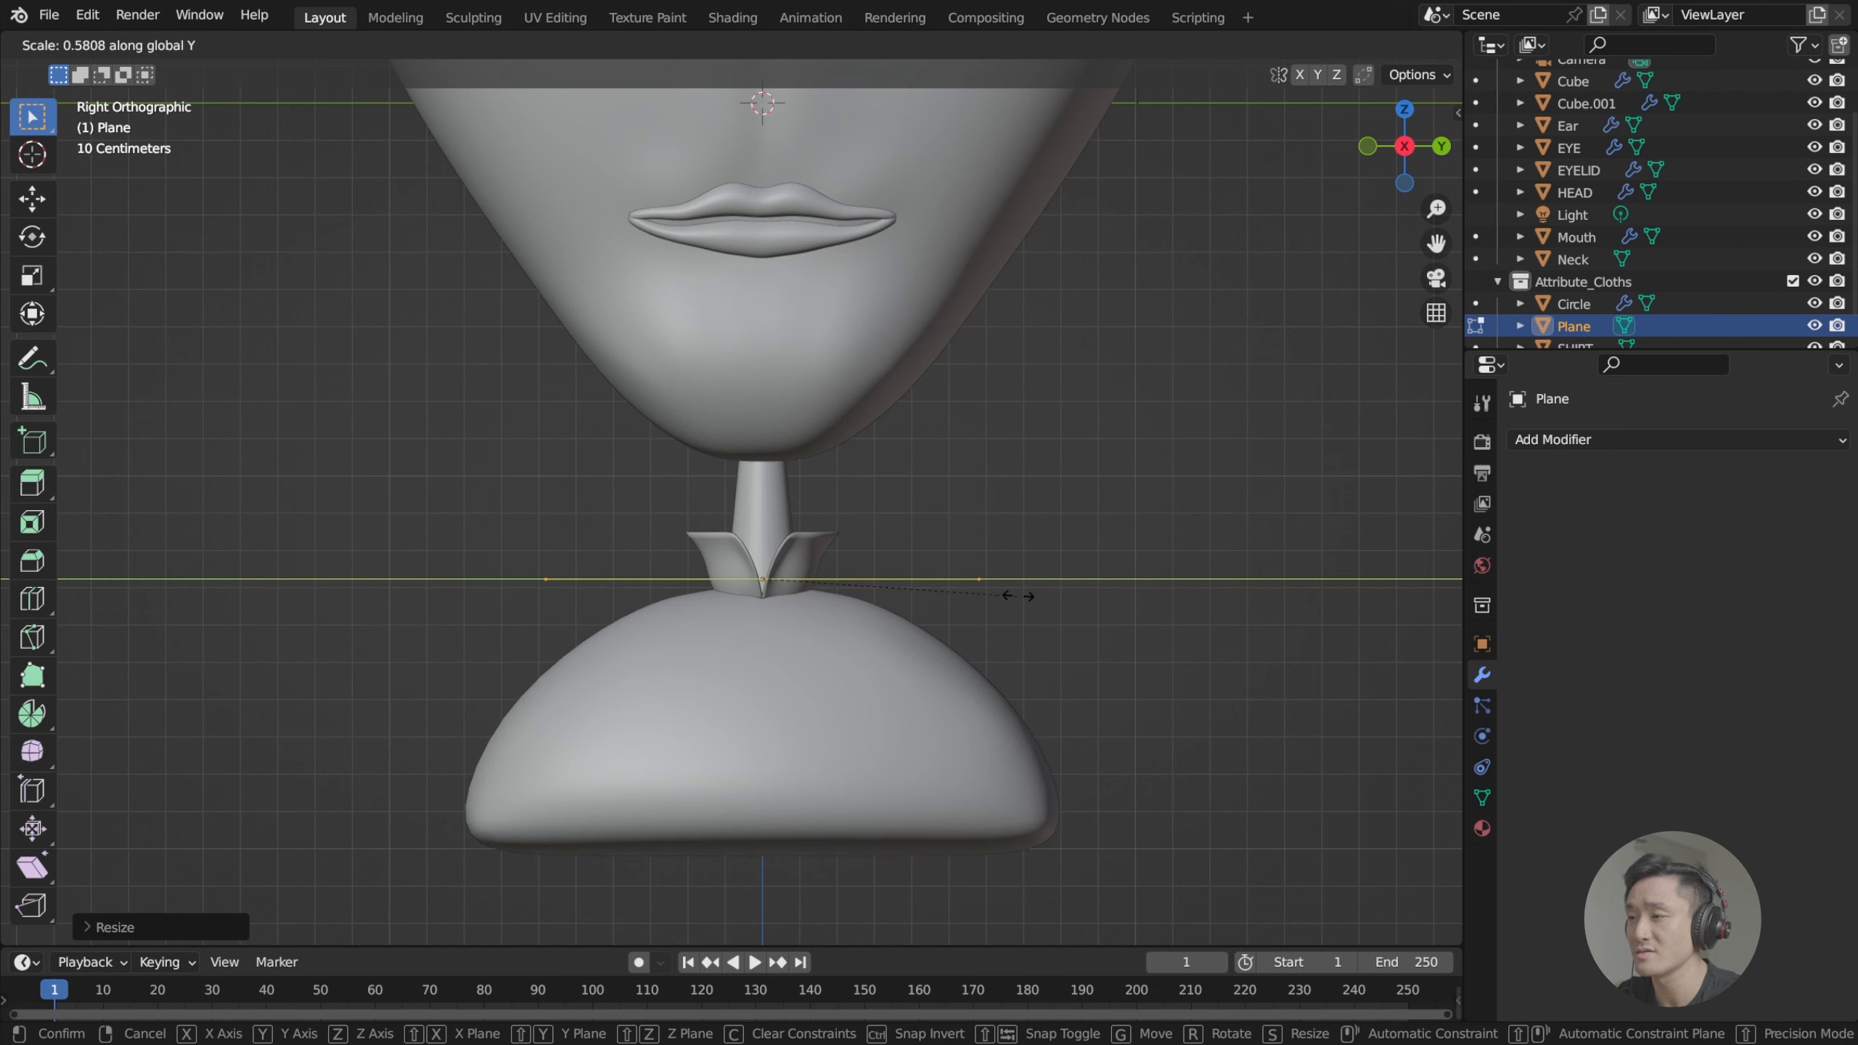
left_click(1139, 581)
middle_click_drag(1111, 573, 799, 627)
middle_click_drag(571, 609, 736, 549)
key("KP_3")
scroll(875, 591, "up", 2)
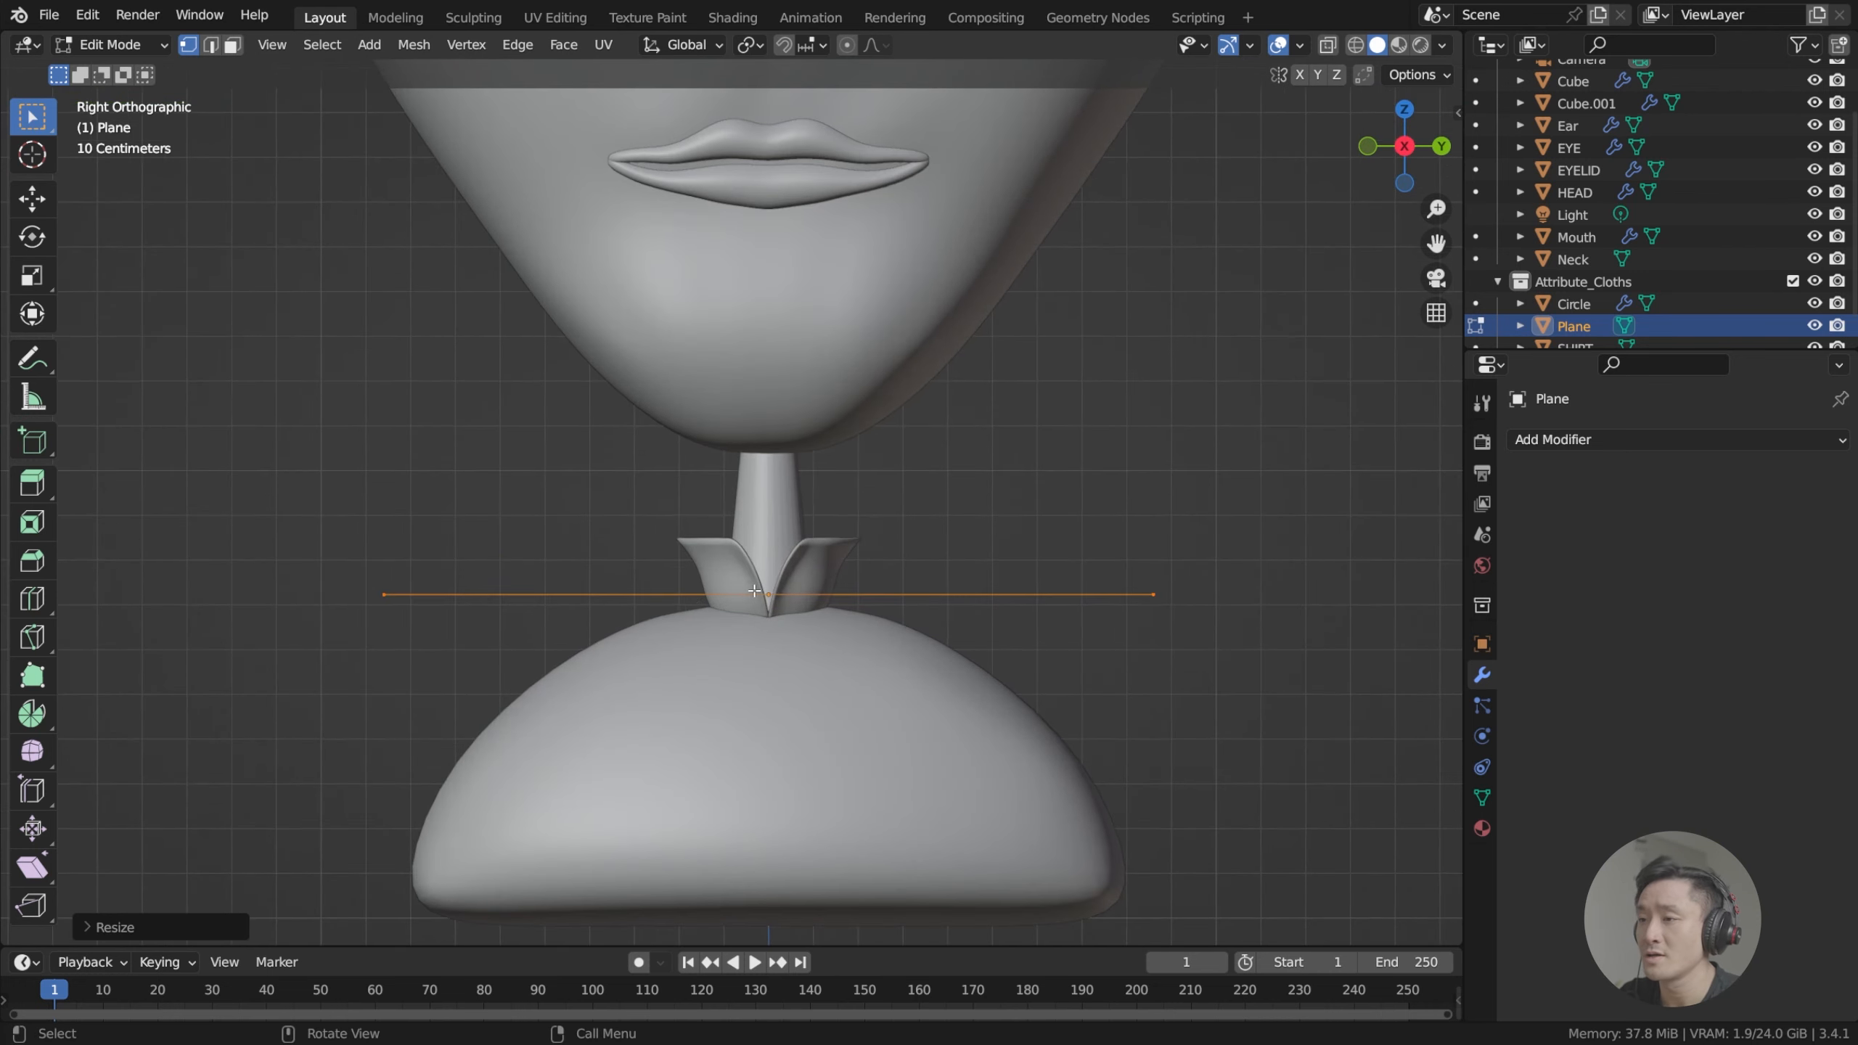
Add a centred loop cut across the strip and delete the end vertices of its positive-Y half.
middle_click_drag(622, 609, 616, 640)
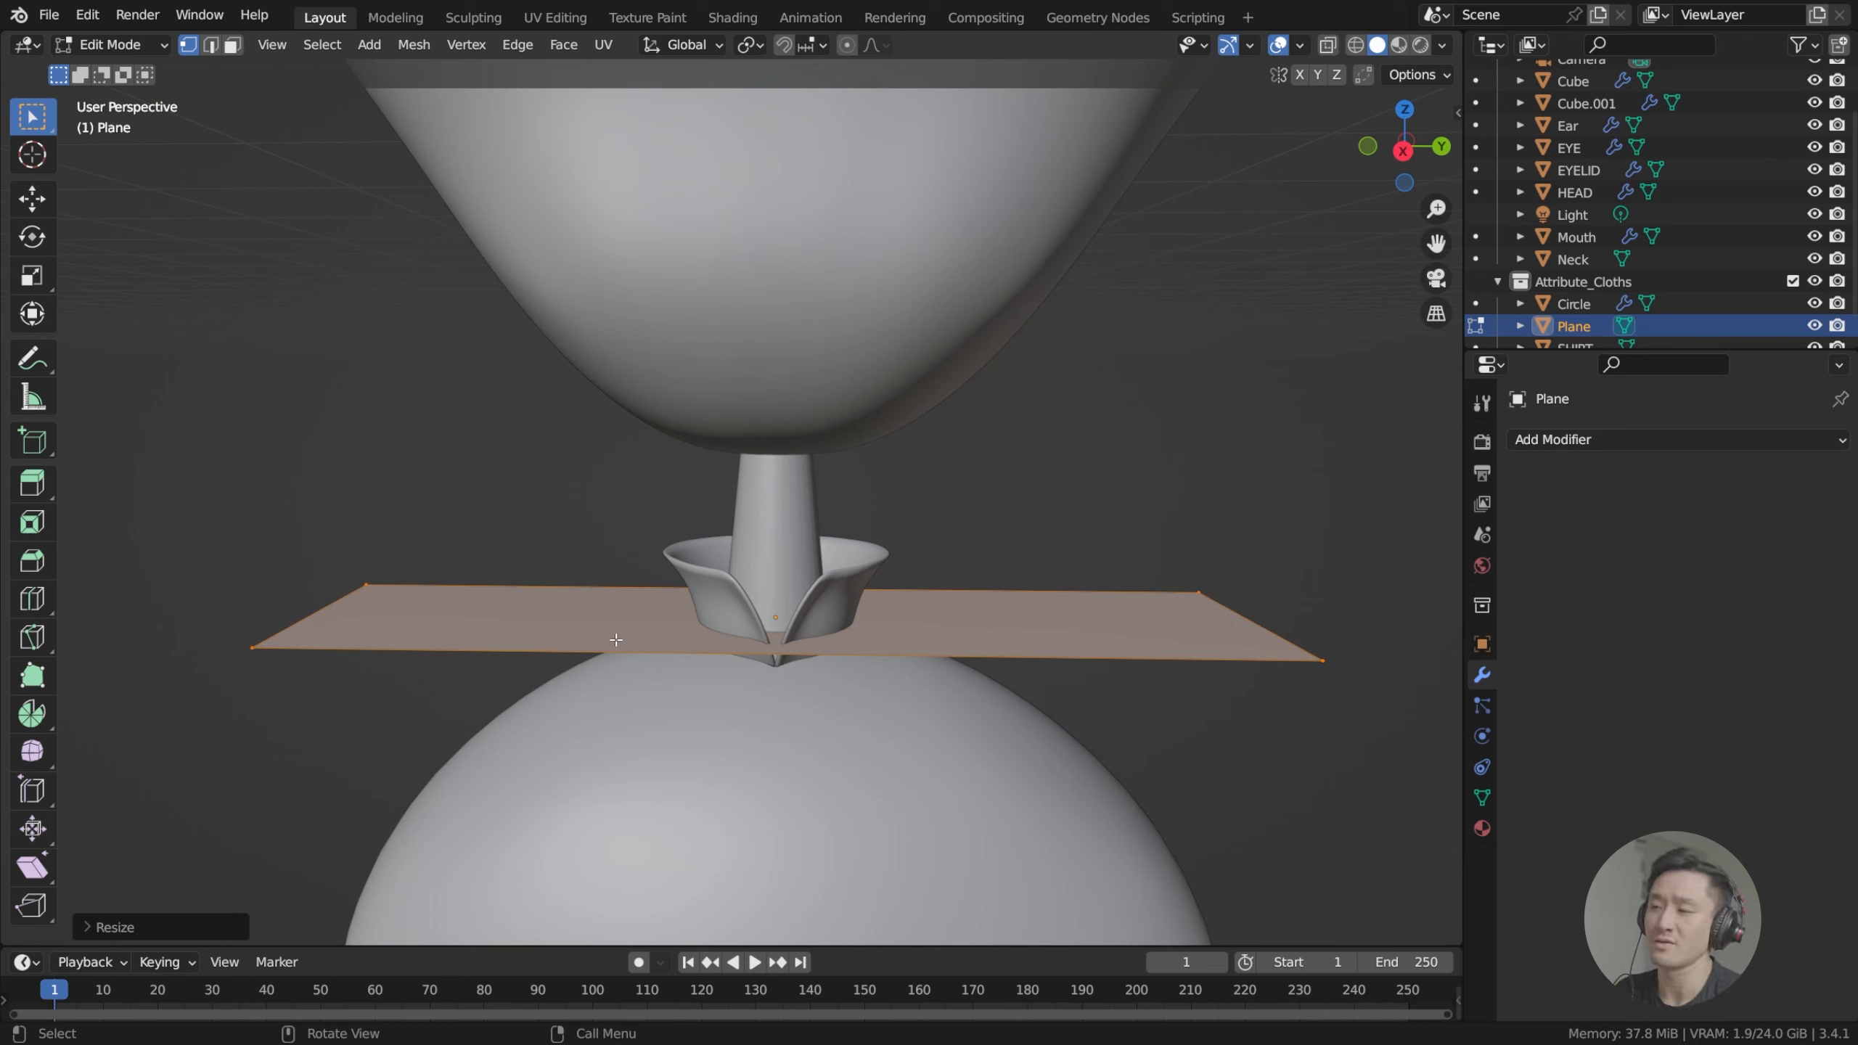
key("ctrl+r")
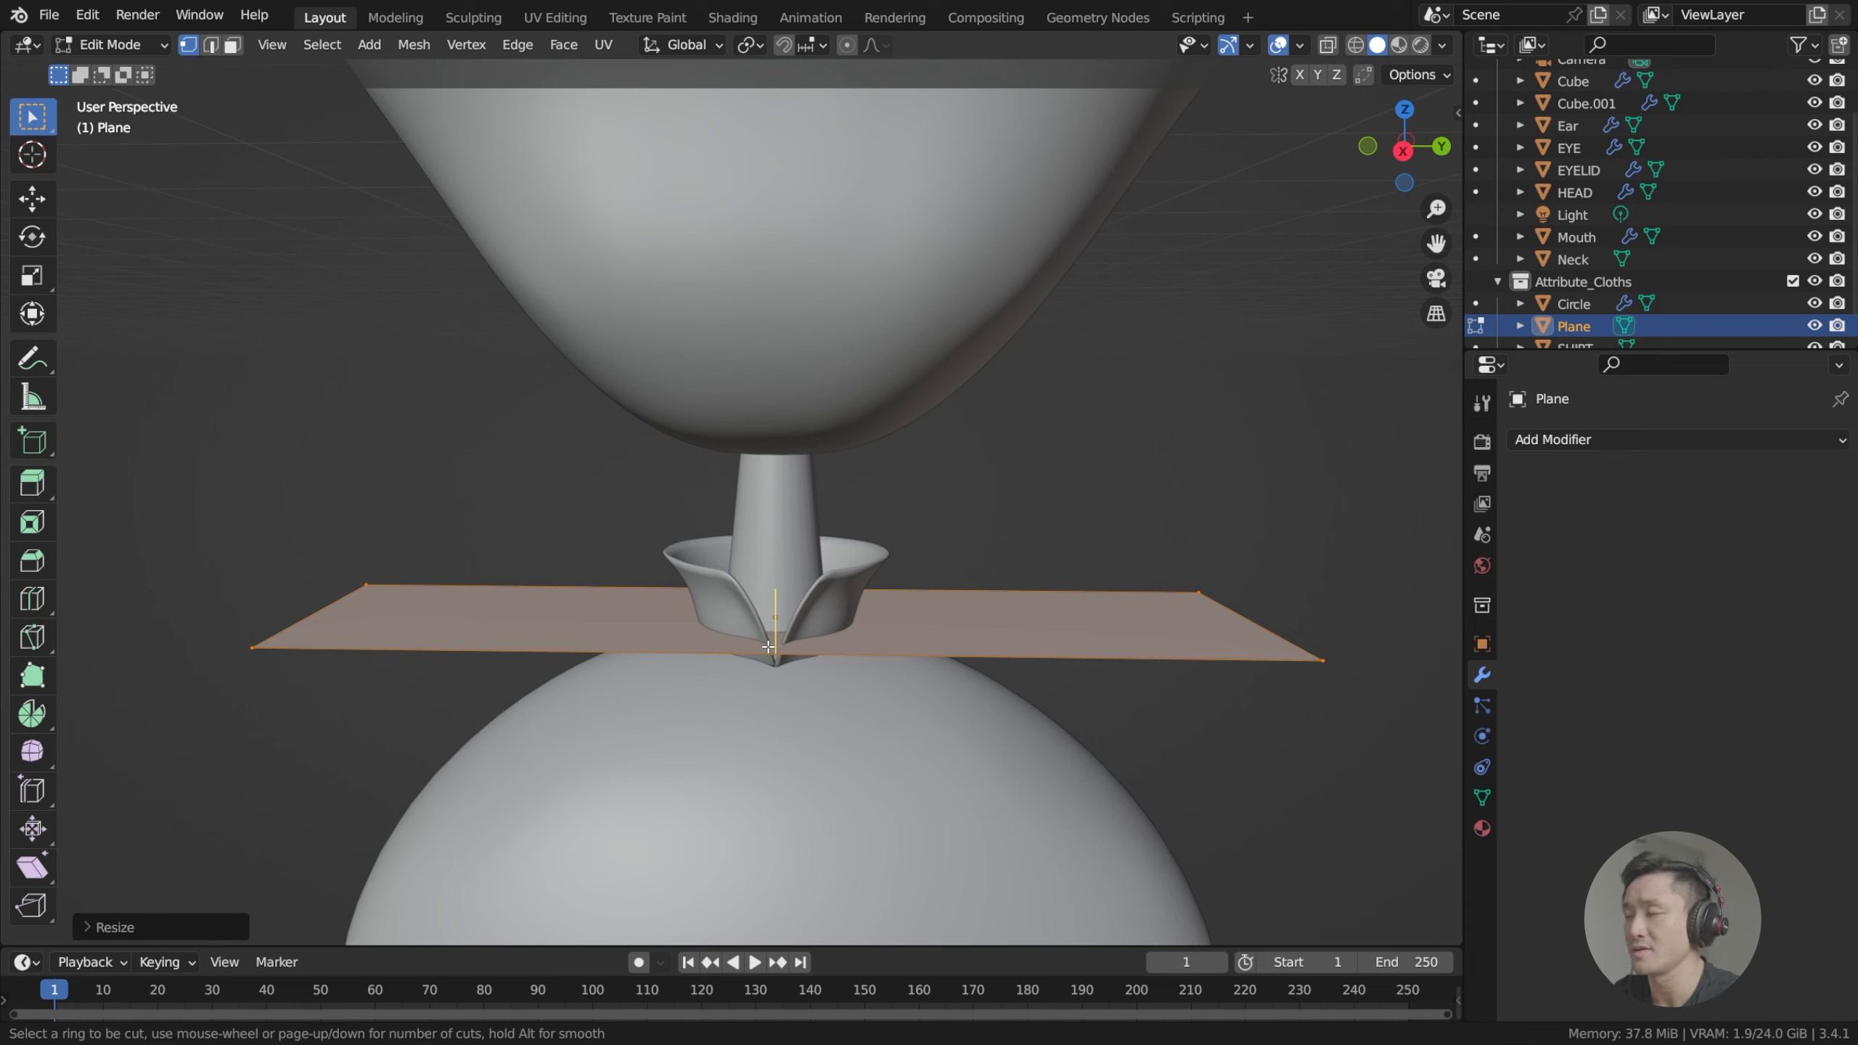
left_click(768, 646)
right_click(768, 646)
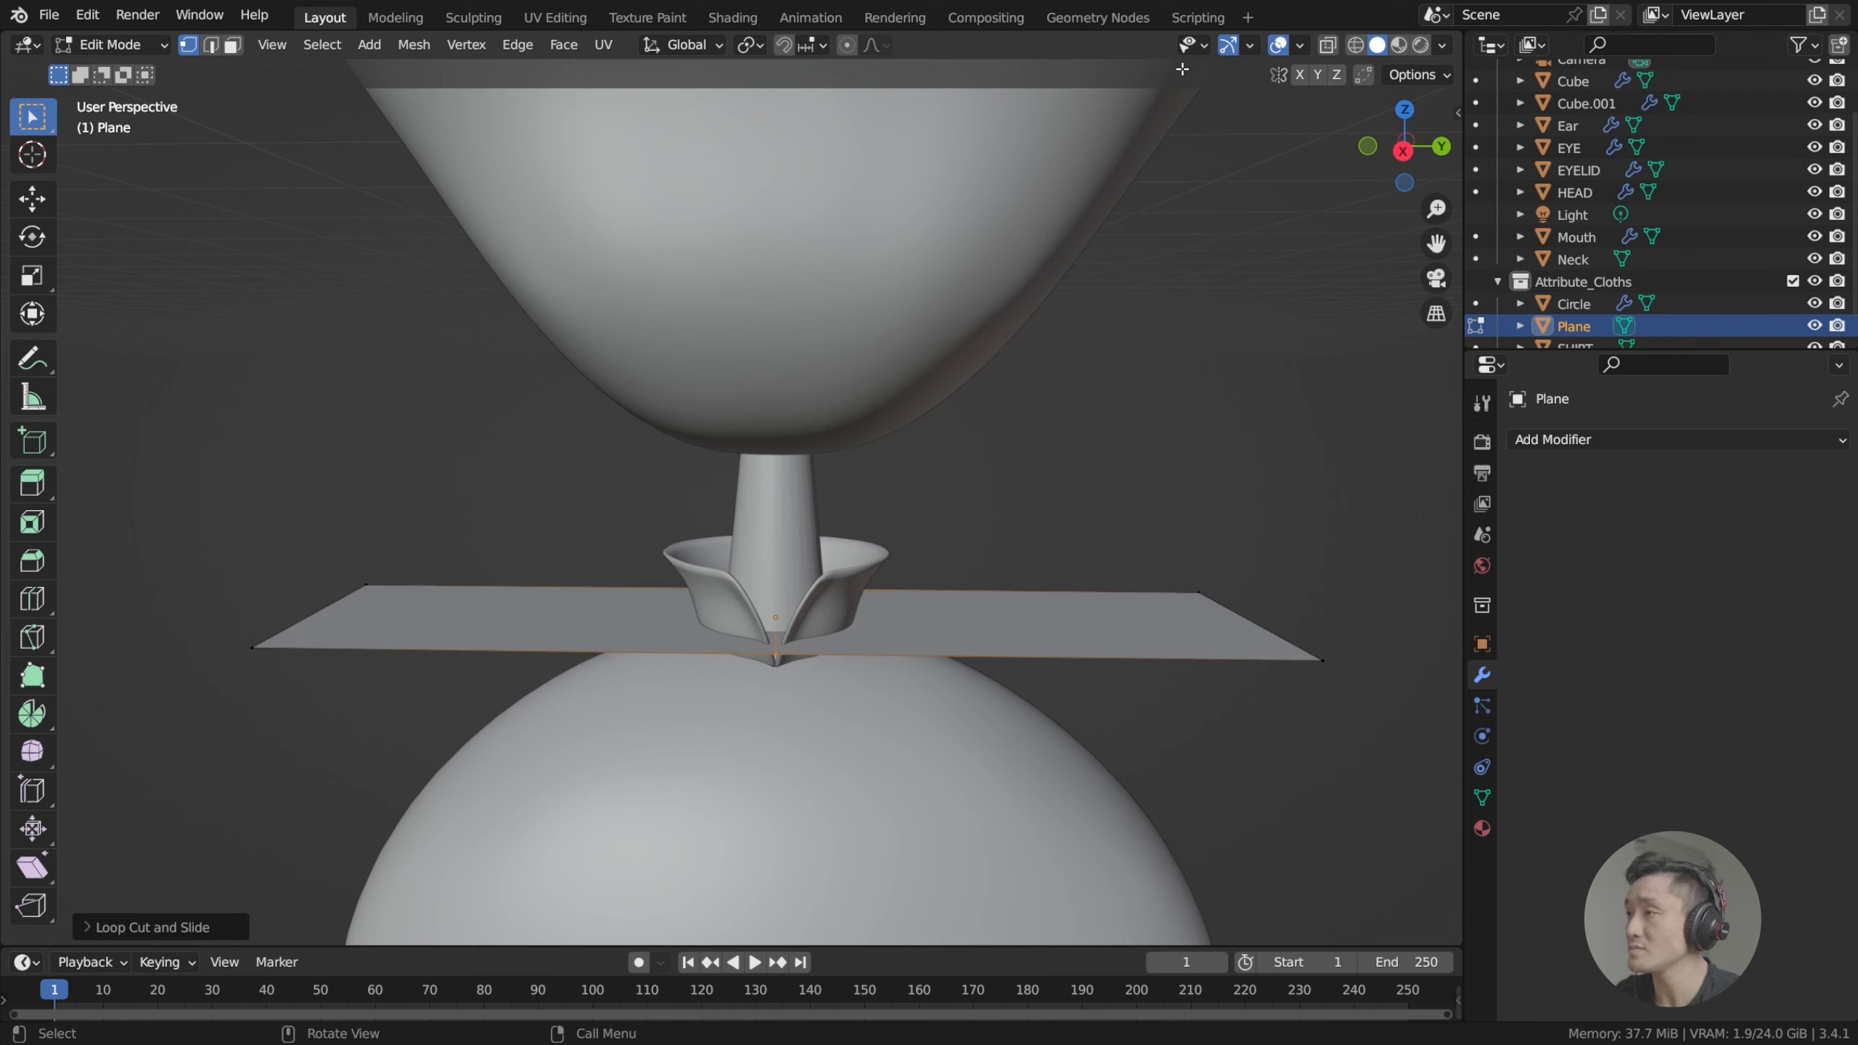
left_click(1202, 594)
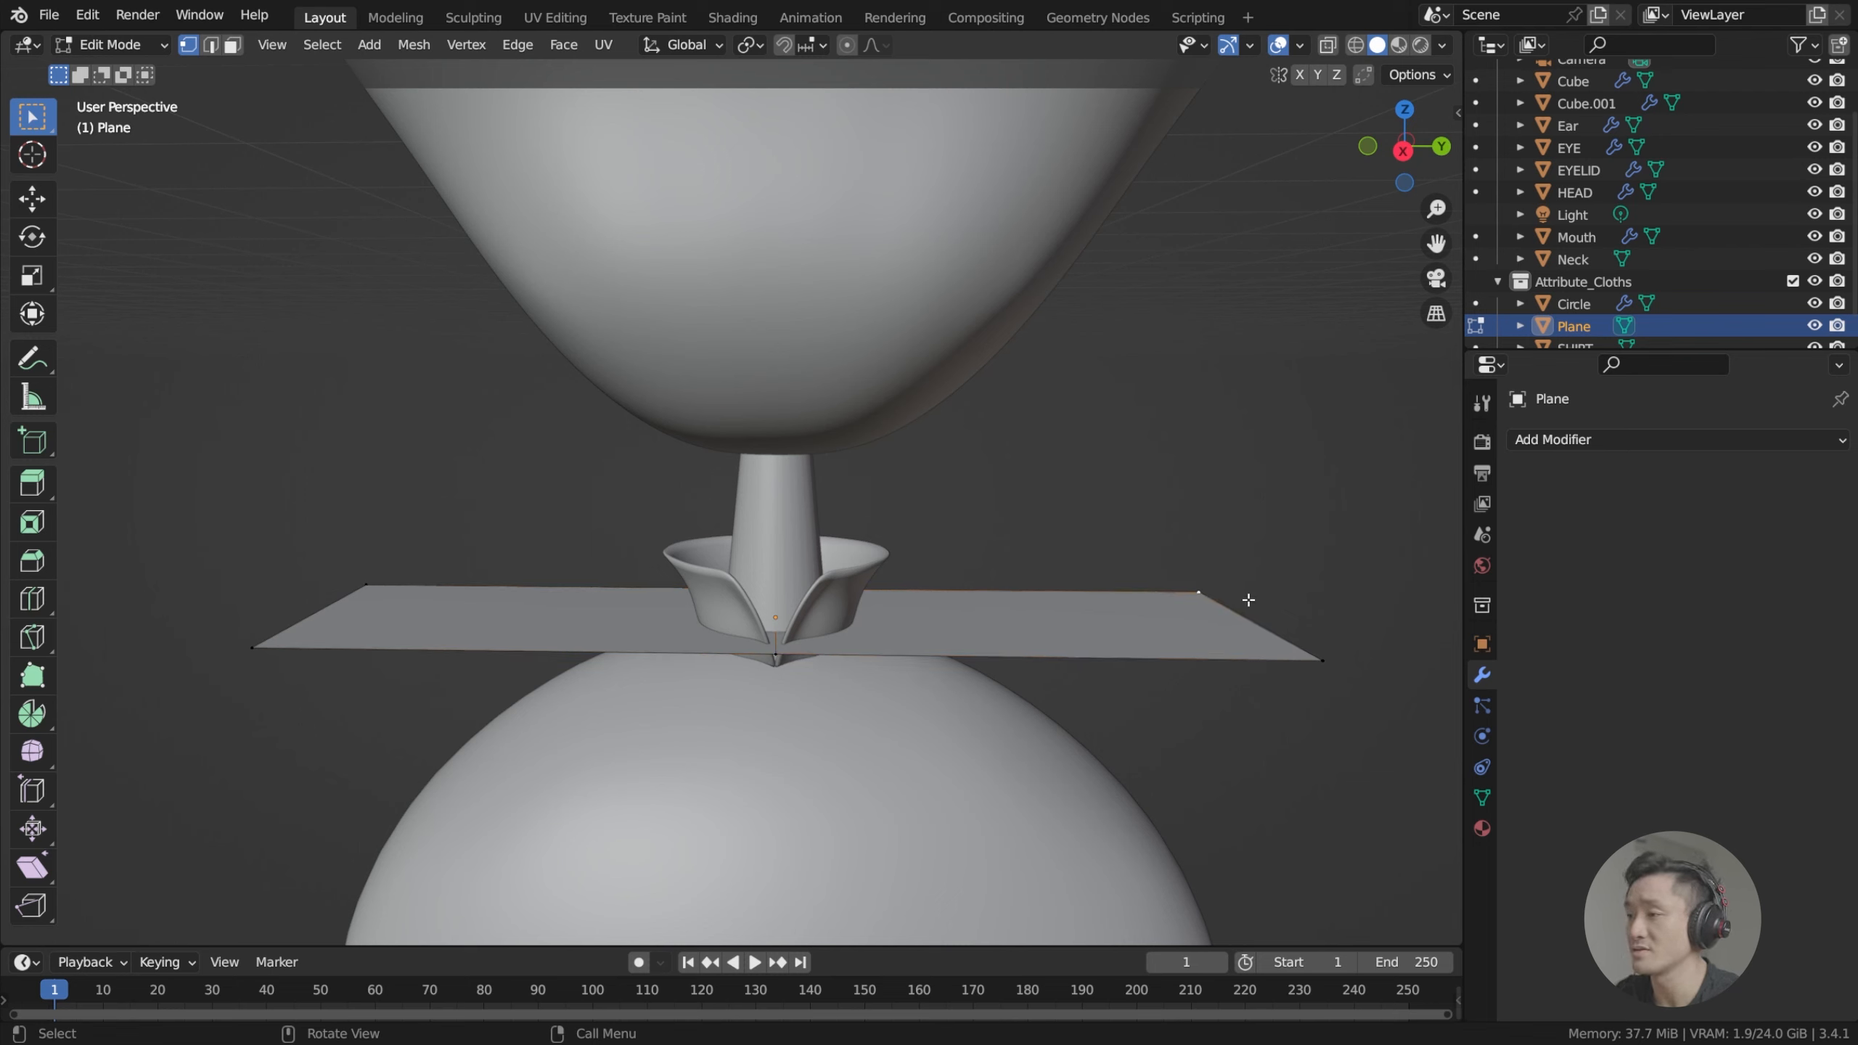
left_click(1323, 667, "shift")
key("x")
left_click(1299, 572)
Add a Mirror modifier to the half strip, mirroring on the Y axis instead of X.
left_click(1577, 439)
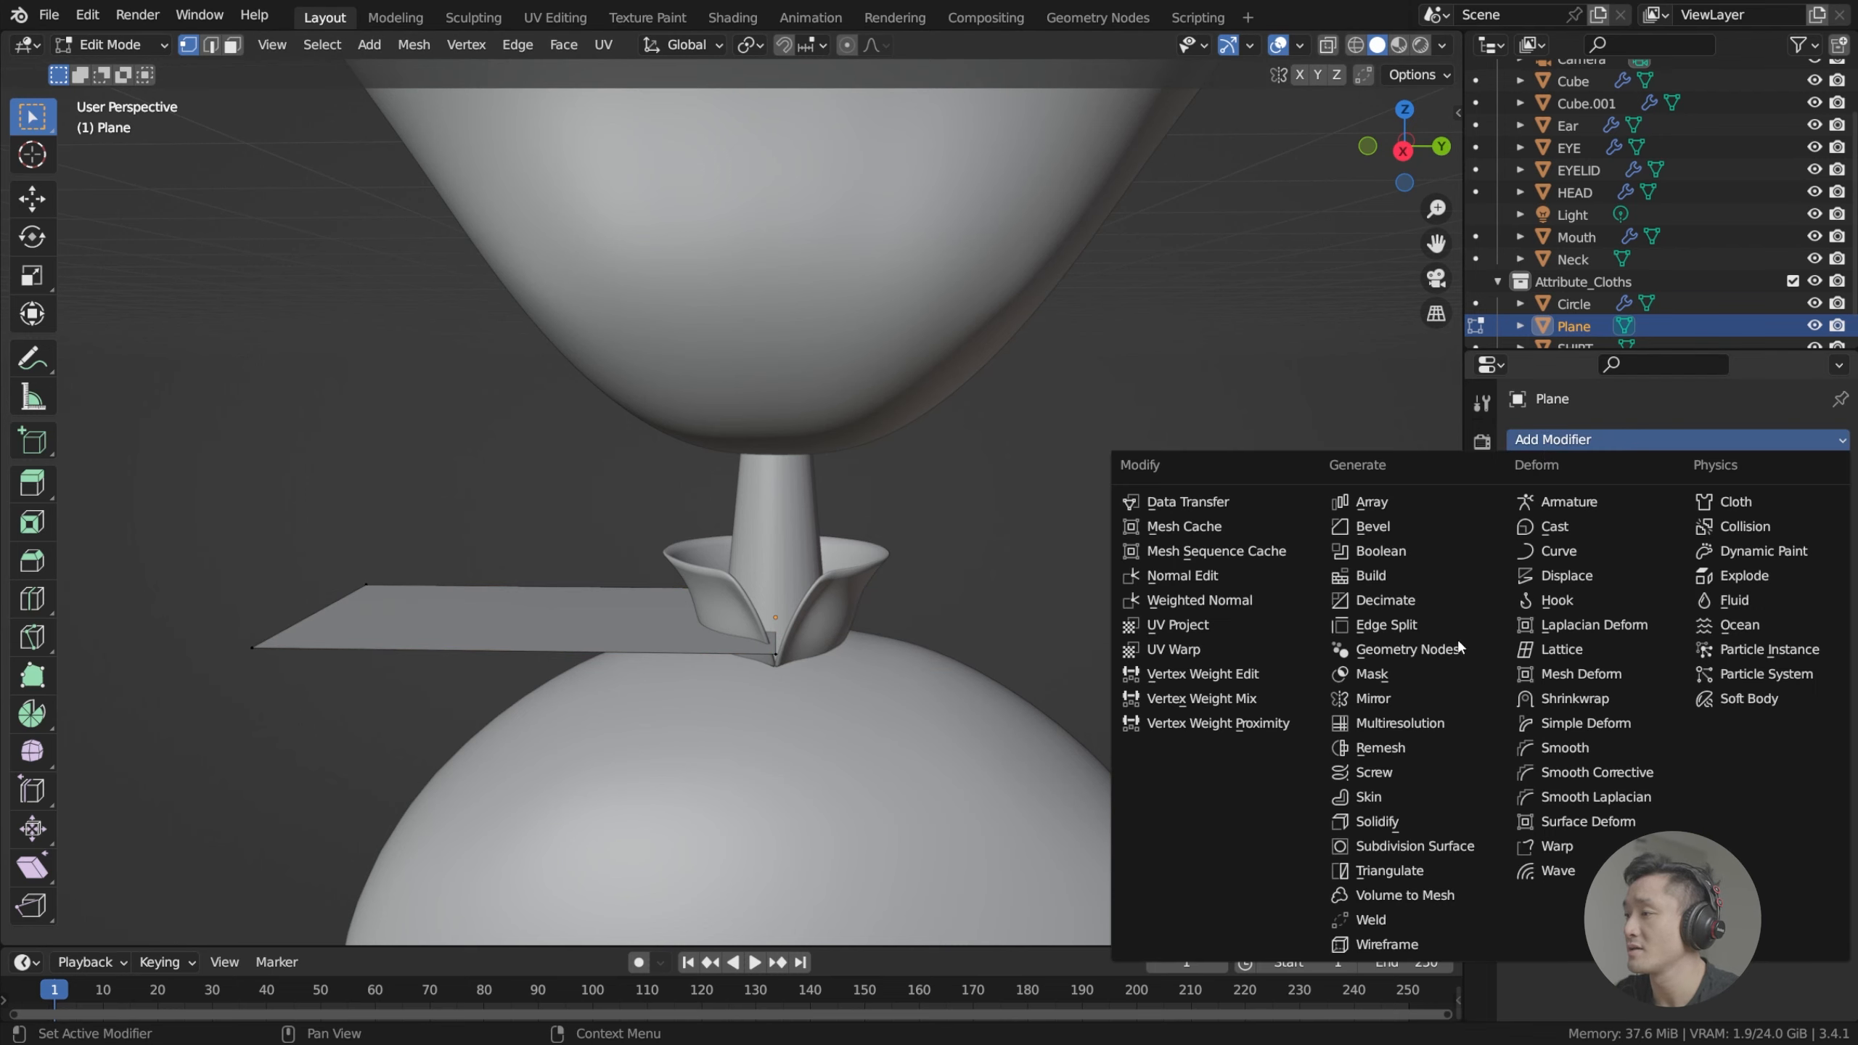
left_click(1375, 698)
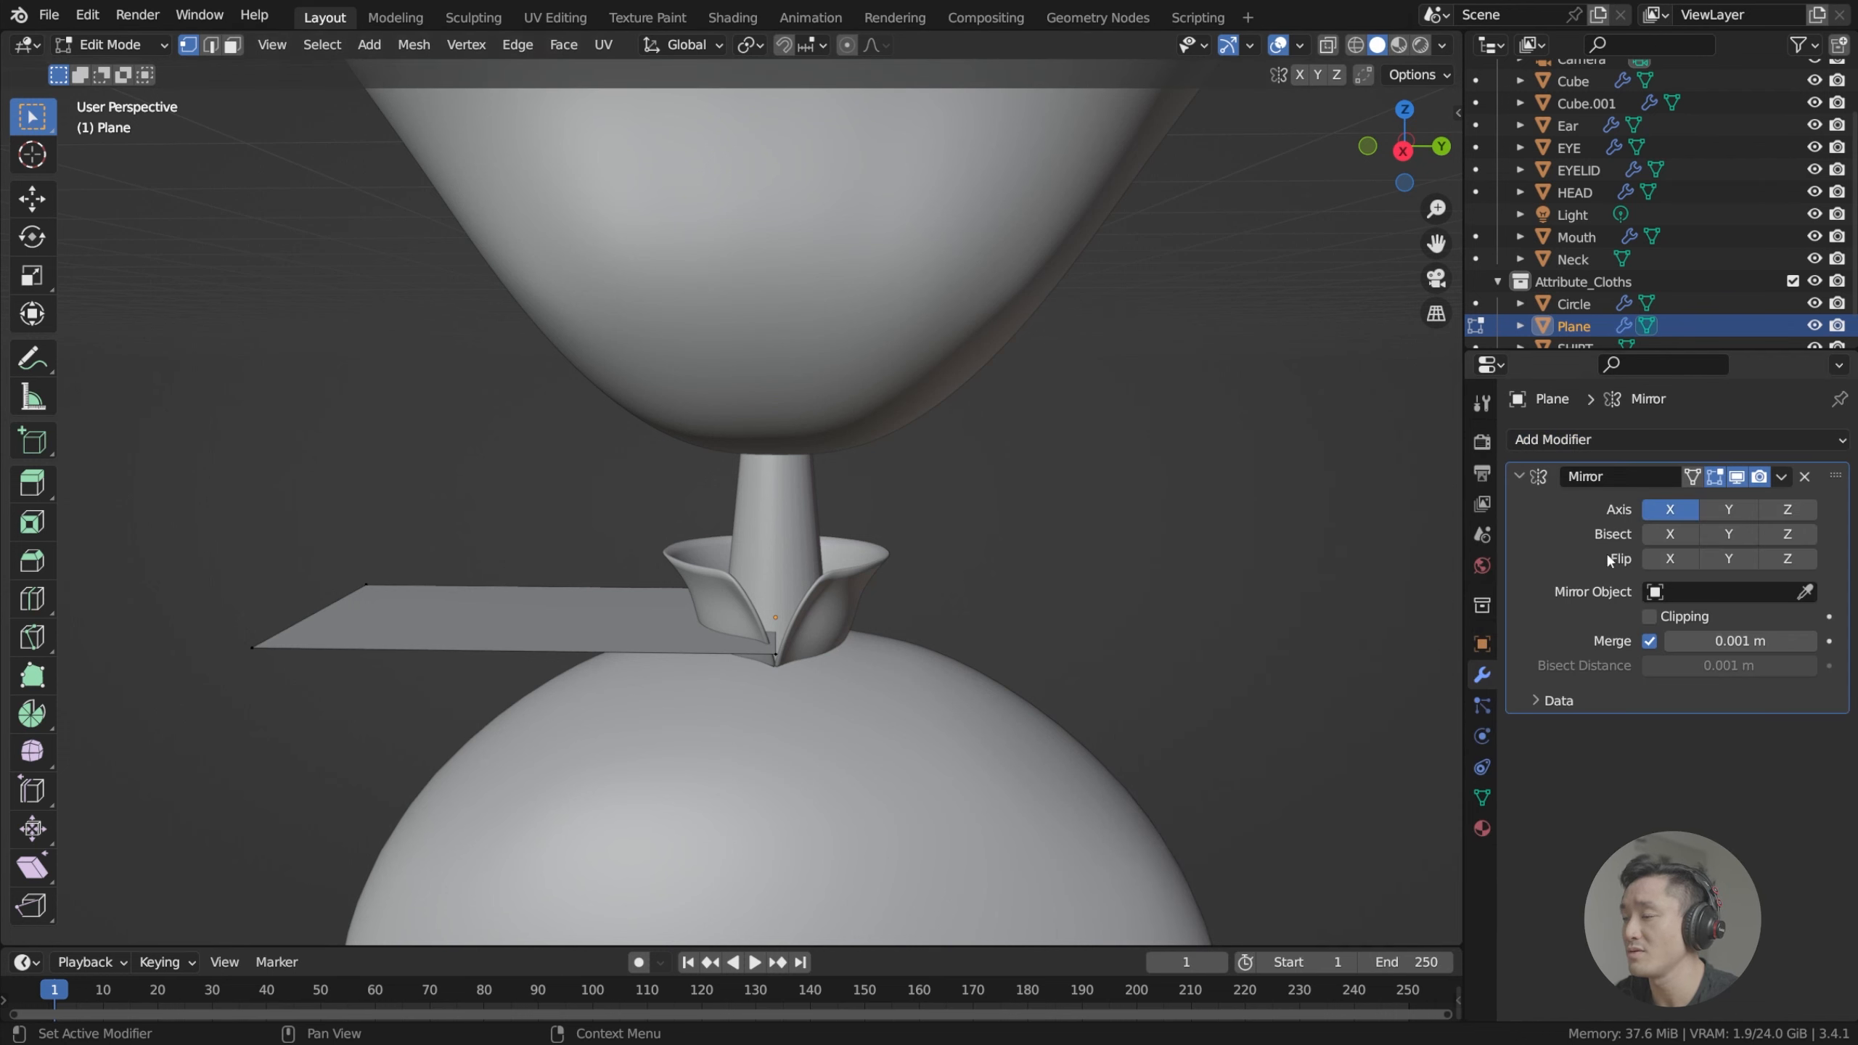
left_click(1727, 516)
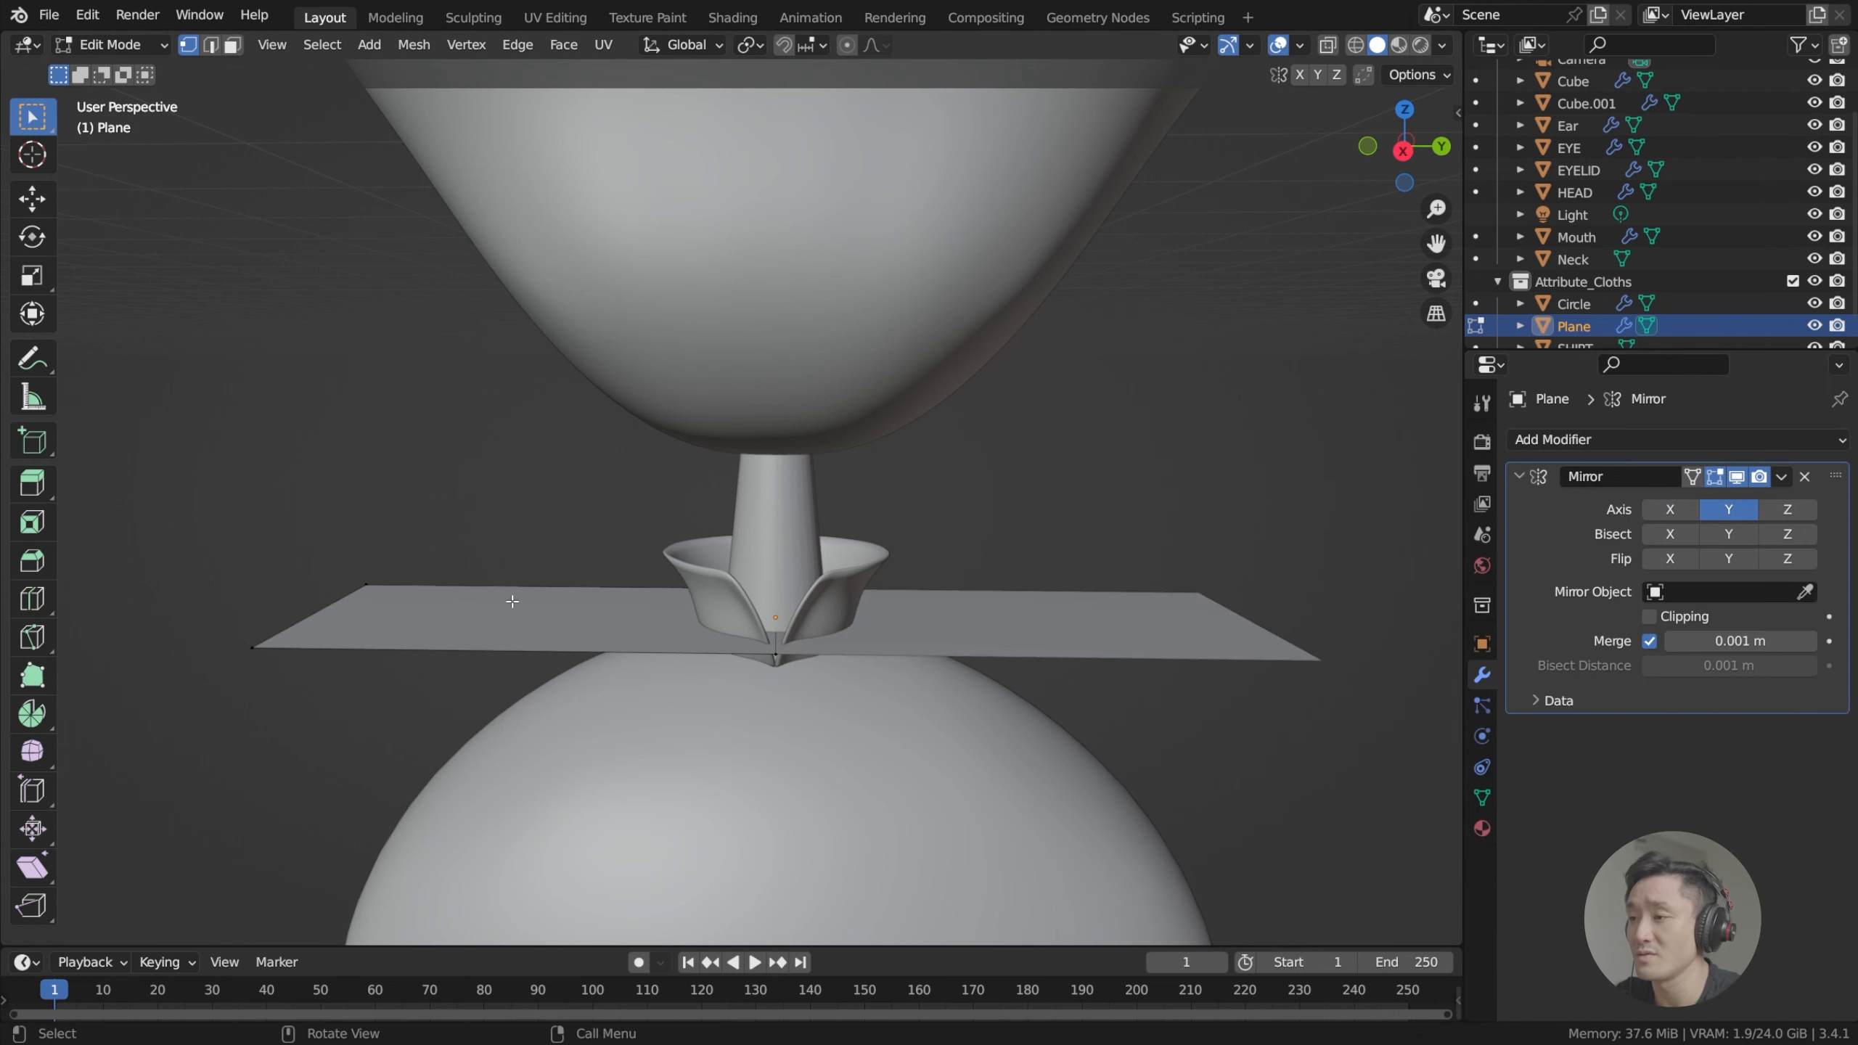
Add a centred loop cut across the remaining half of the strip.
middle_click_drag(717, 656, 797, 659, "shift")
key("ctrl+r")
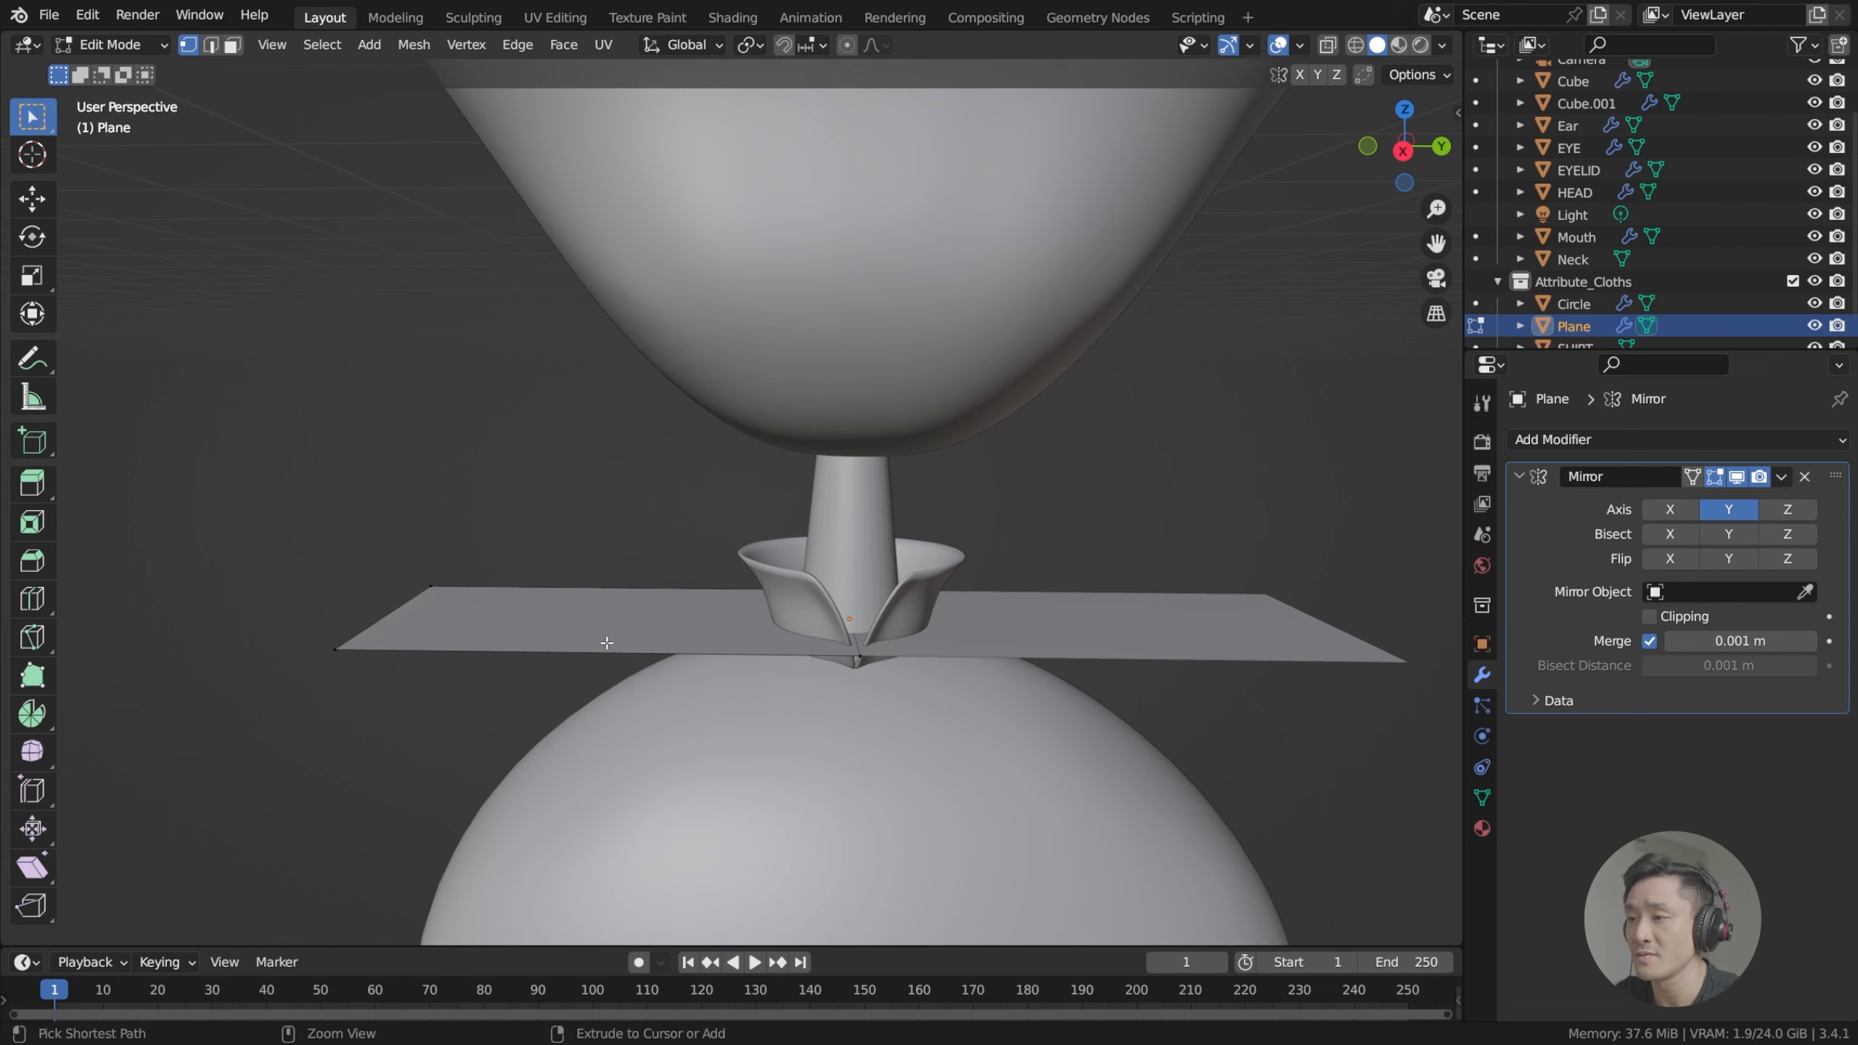
left_click(609, 640)
right_click(527, 631)
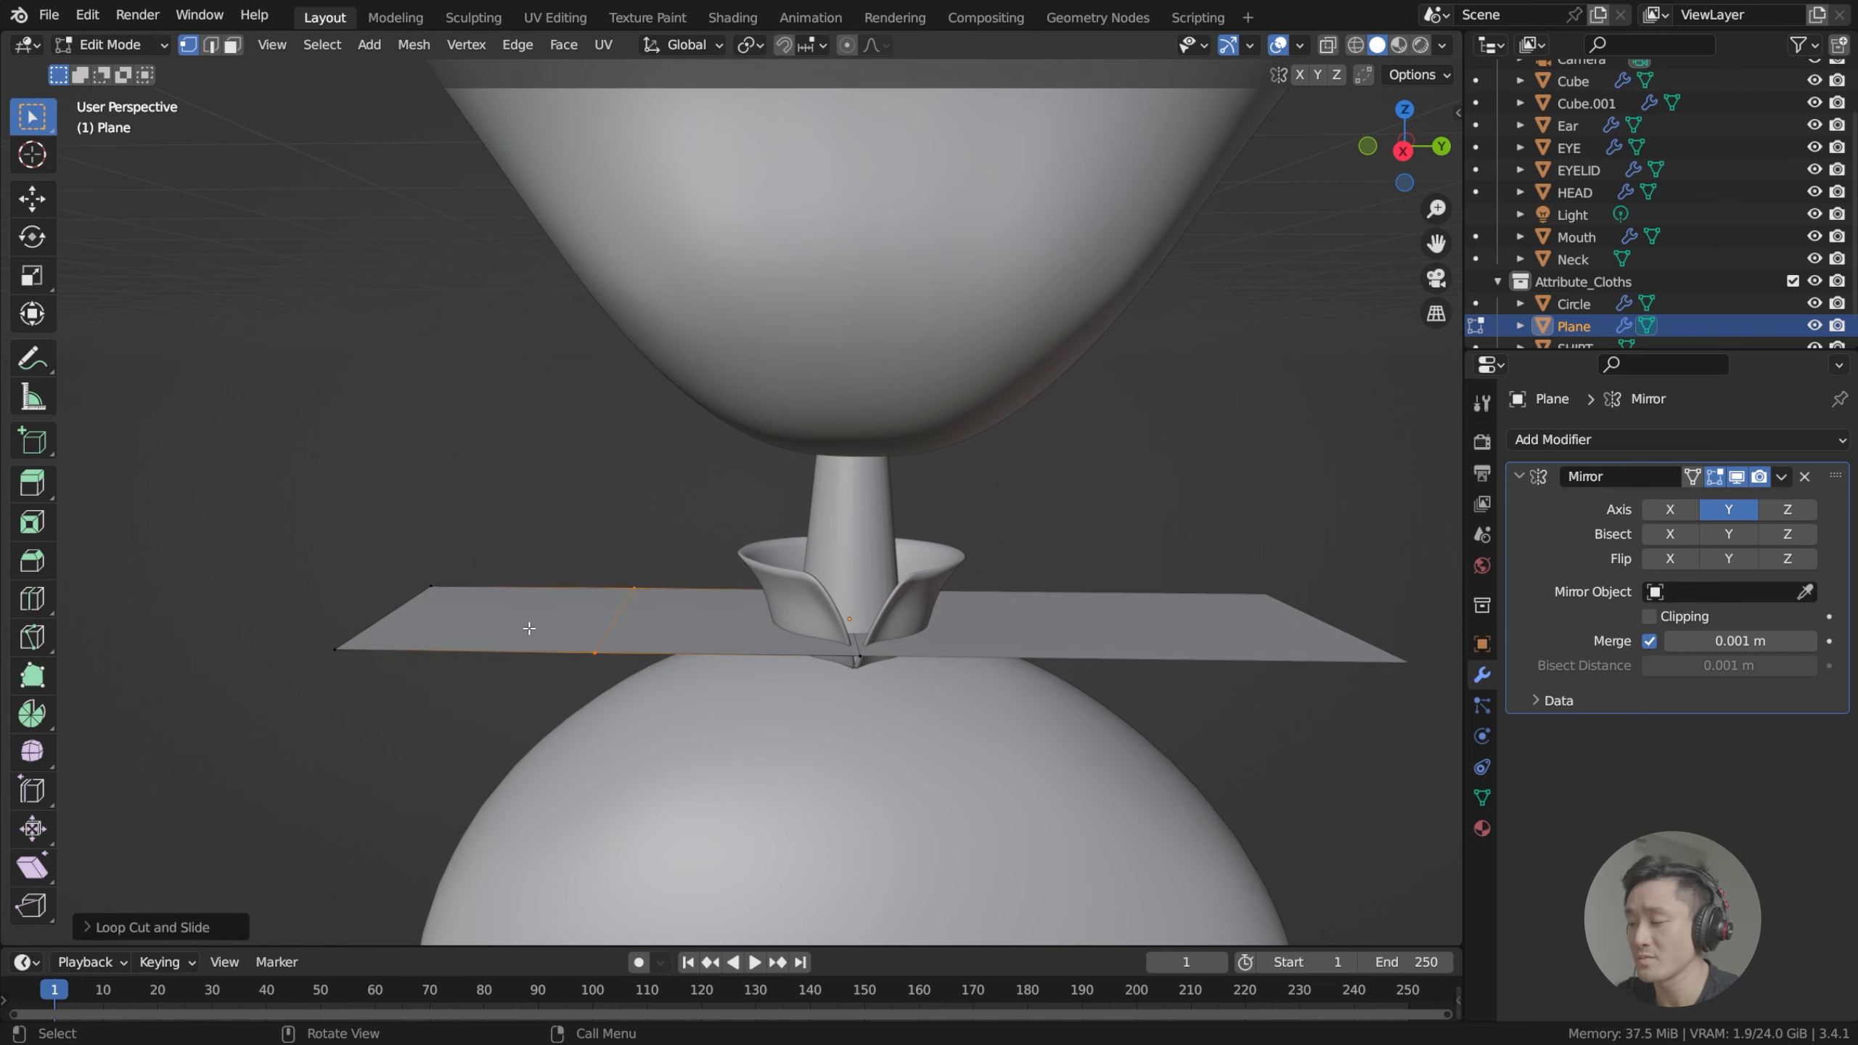
Lower the strip's outer end edge by about 0.34 m along Z, with X-ray turned on.
key("KP_1")
key("KP_3")
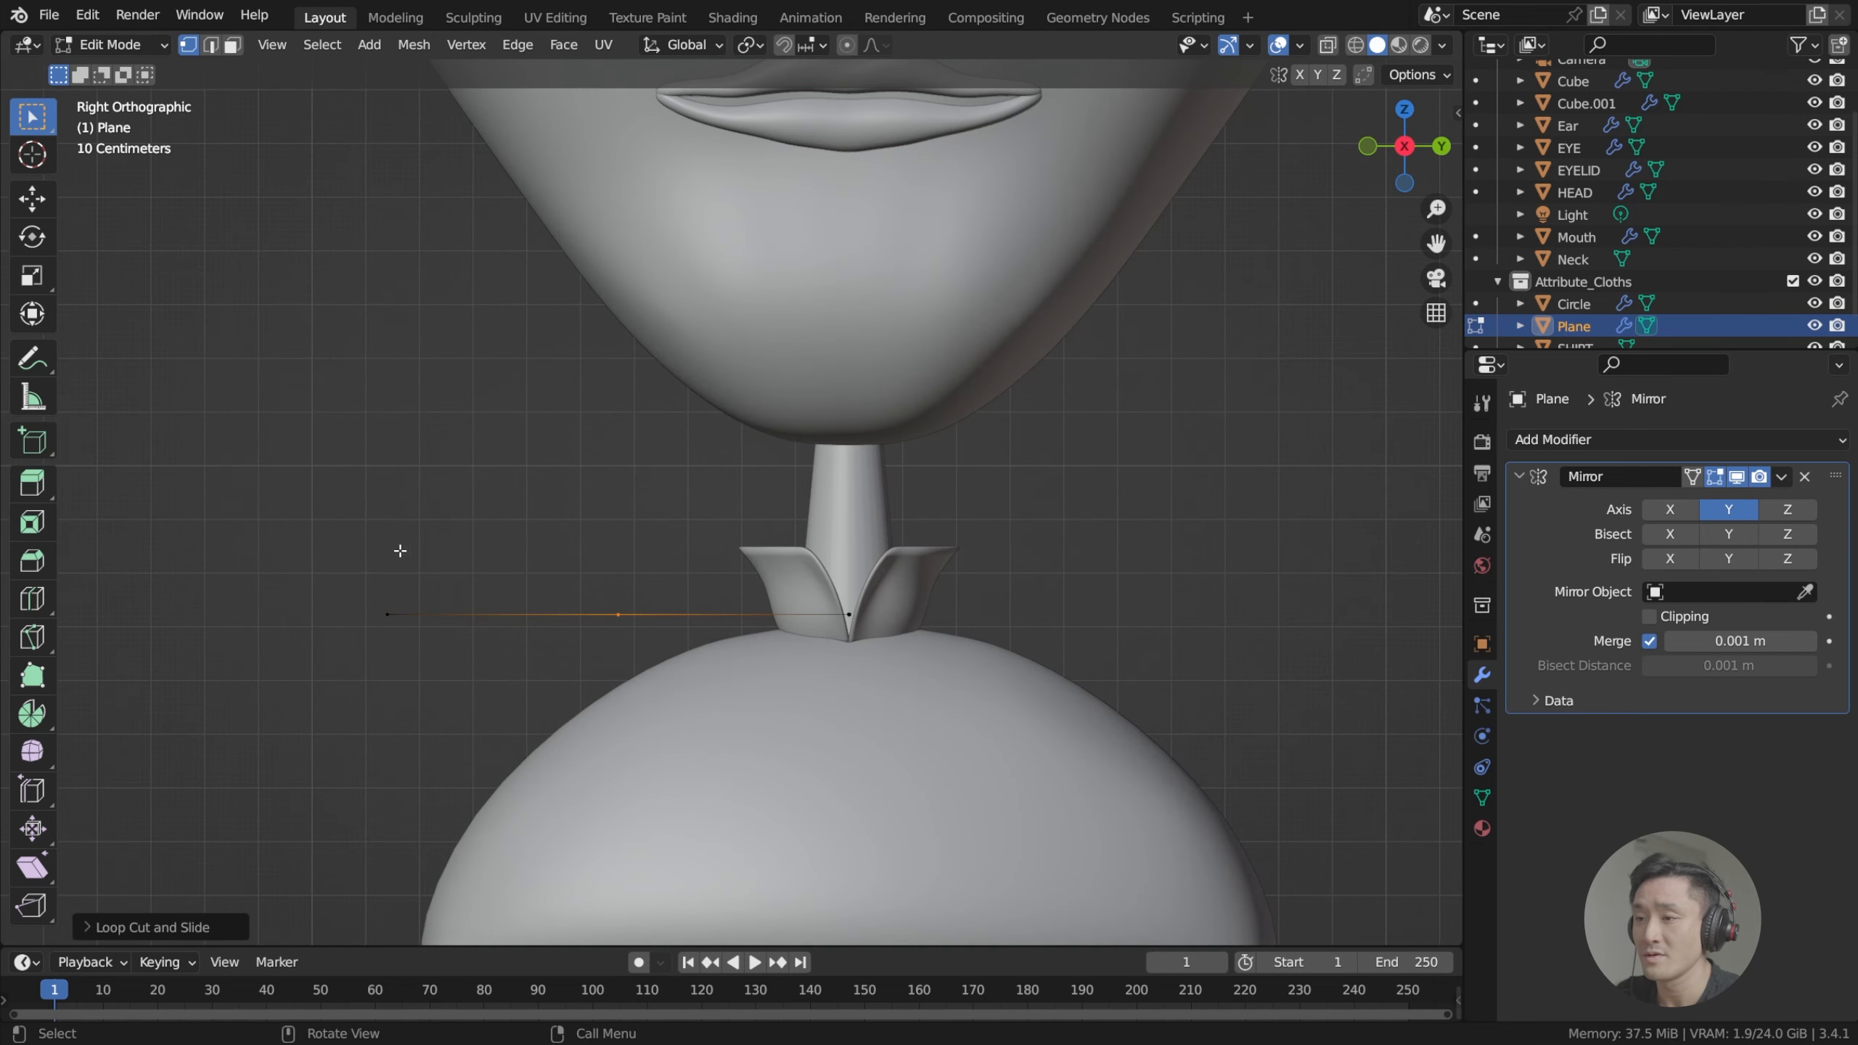
left_click(387, 614)
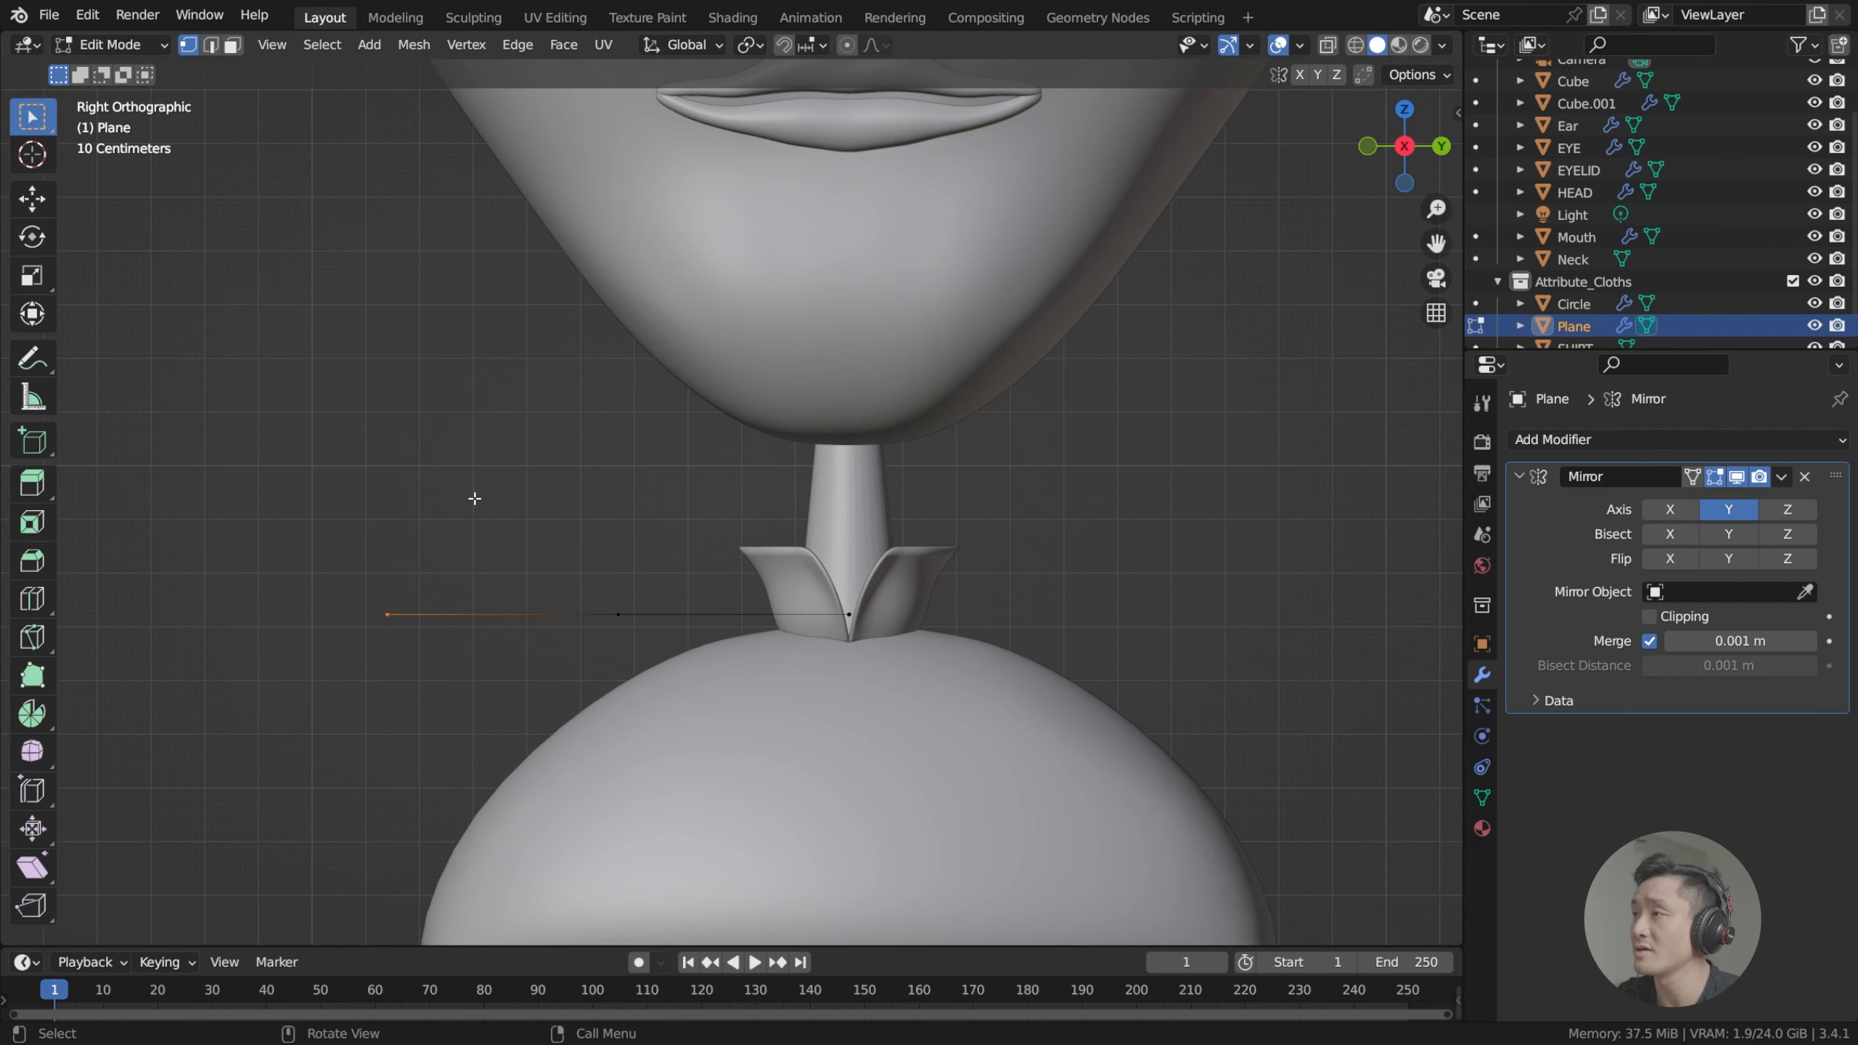
middle_click_drag(553, 507, 613, 469, "shift")
left_click(1328, 45)
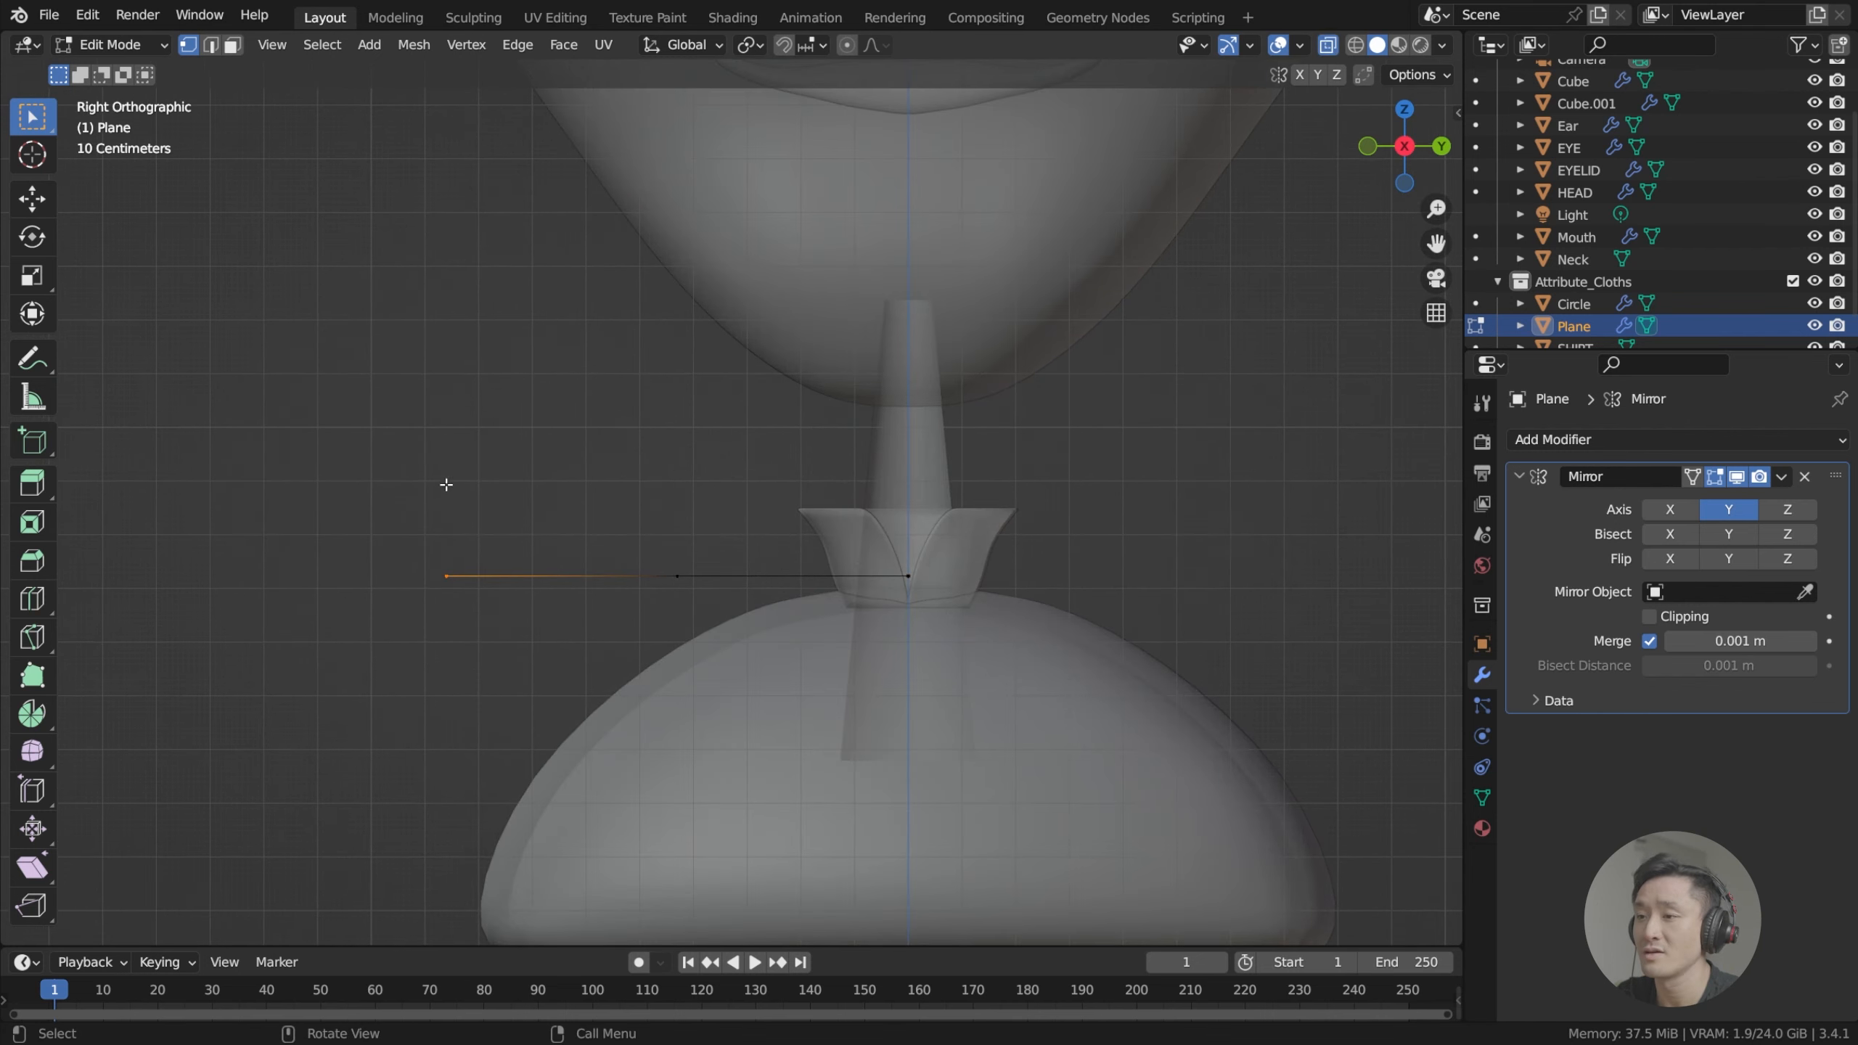
middle_click_drag(486, 508, 497, 518)
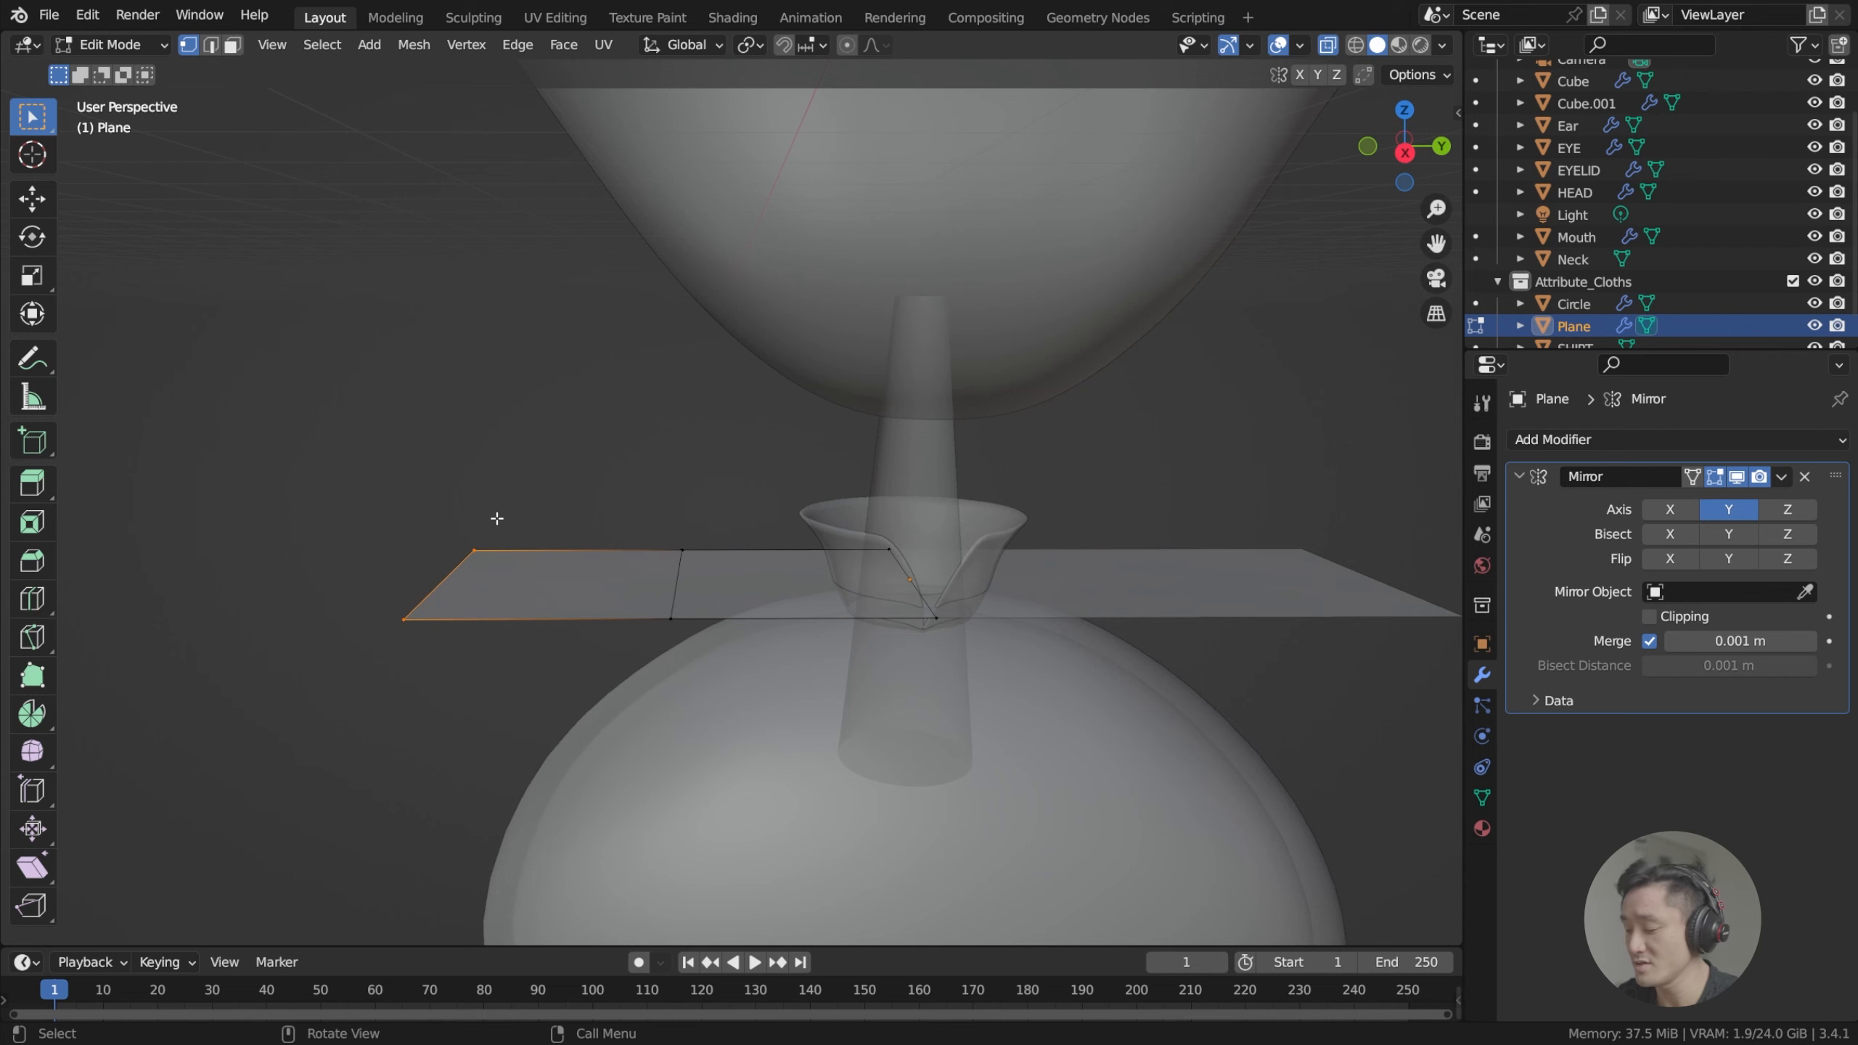
key("KP_1")
key("g")
key("KP_3")
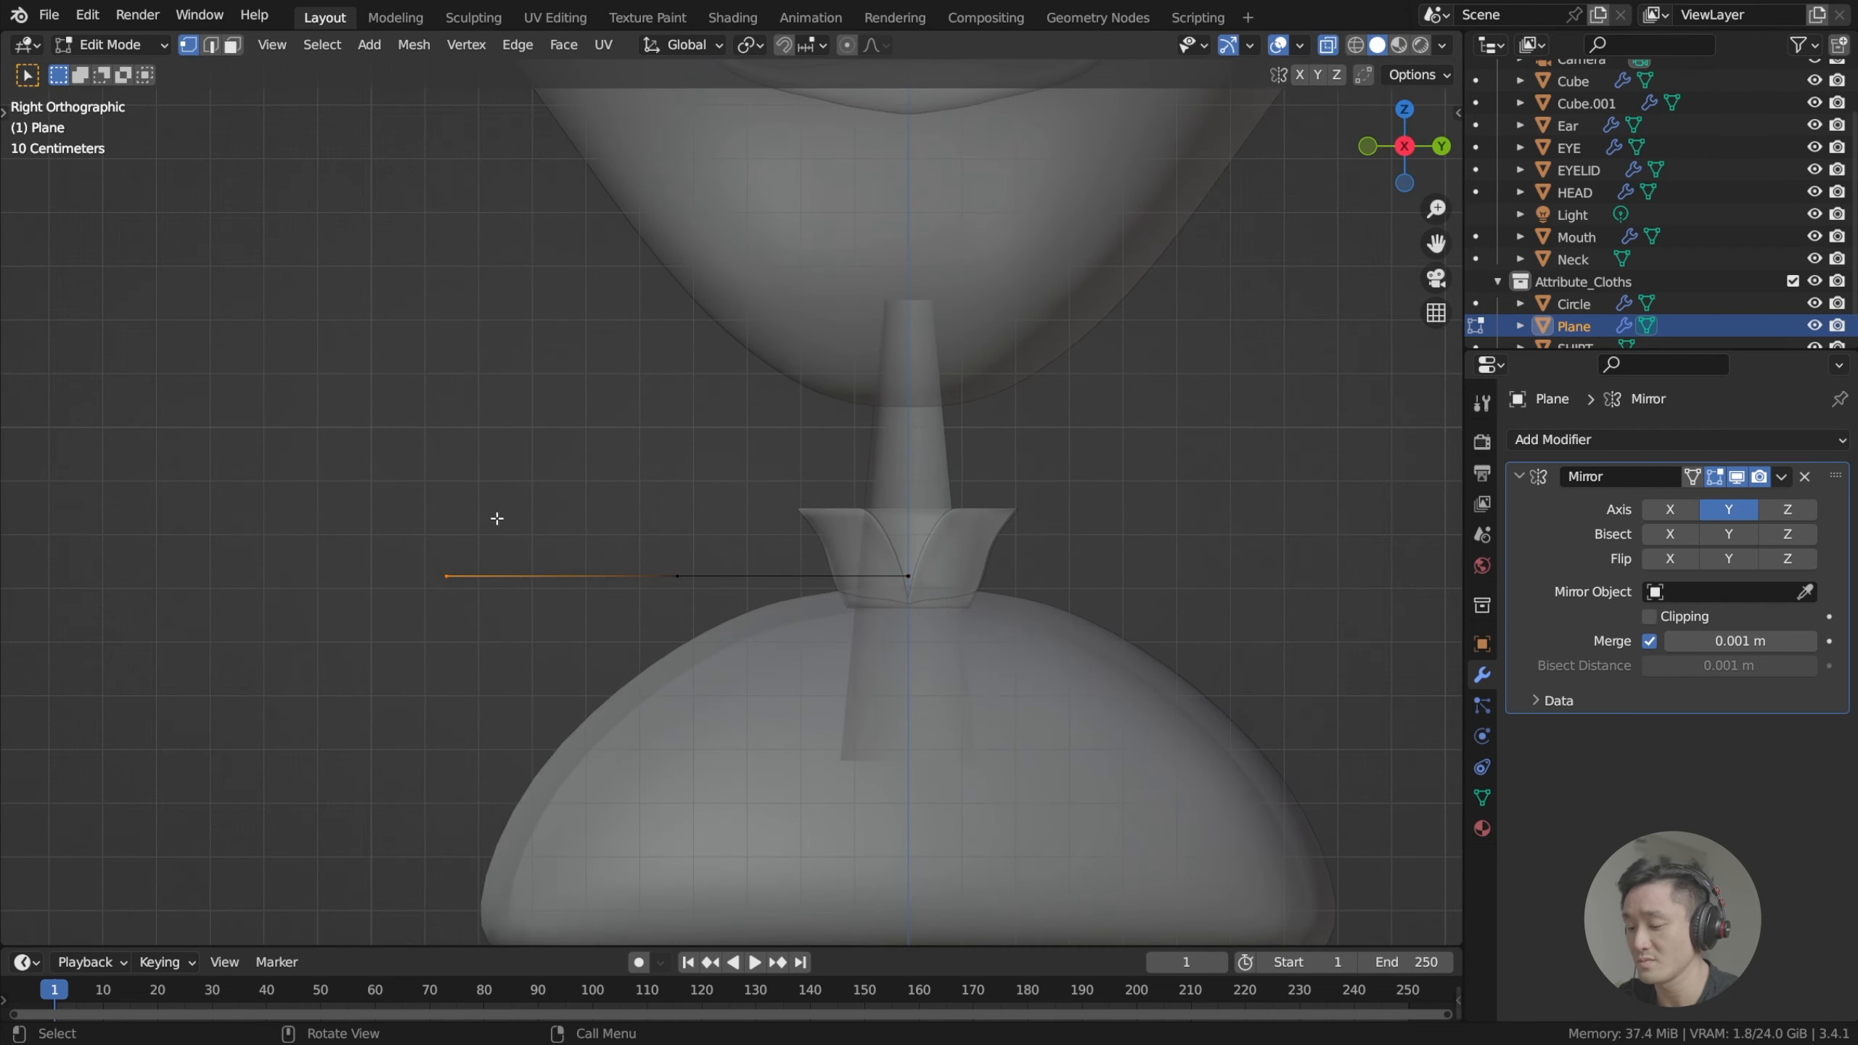
key("t")
key("z")
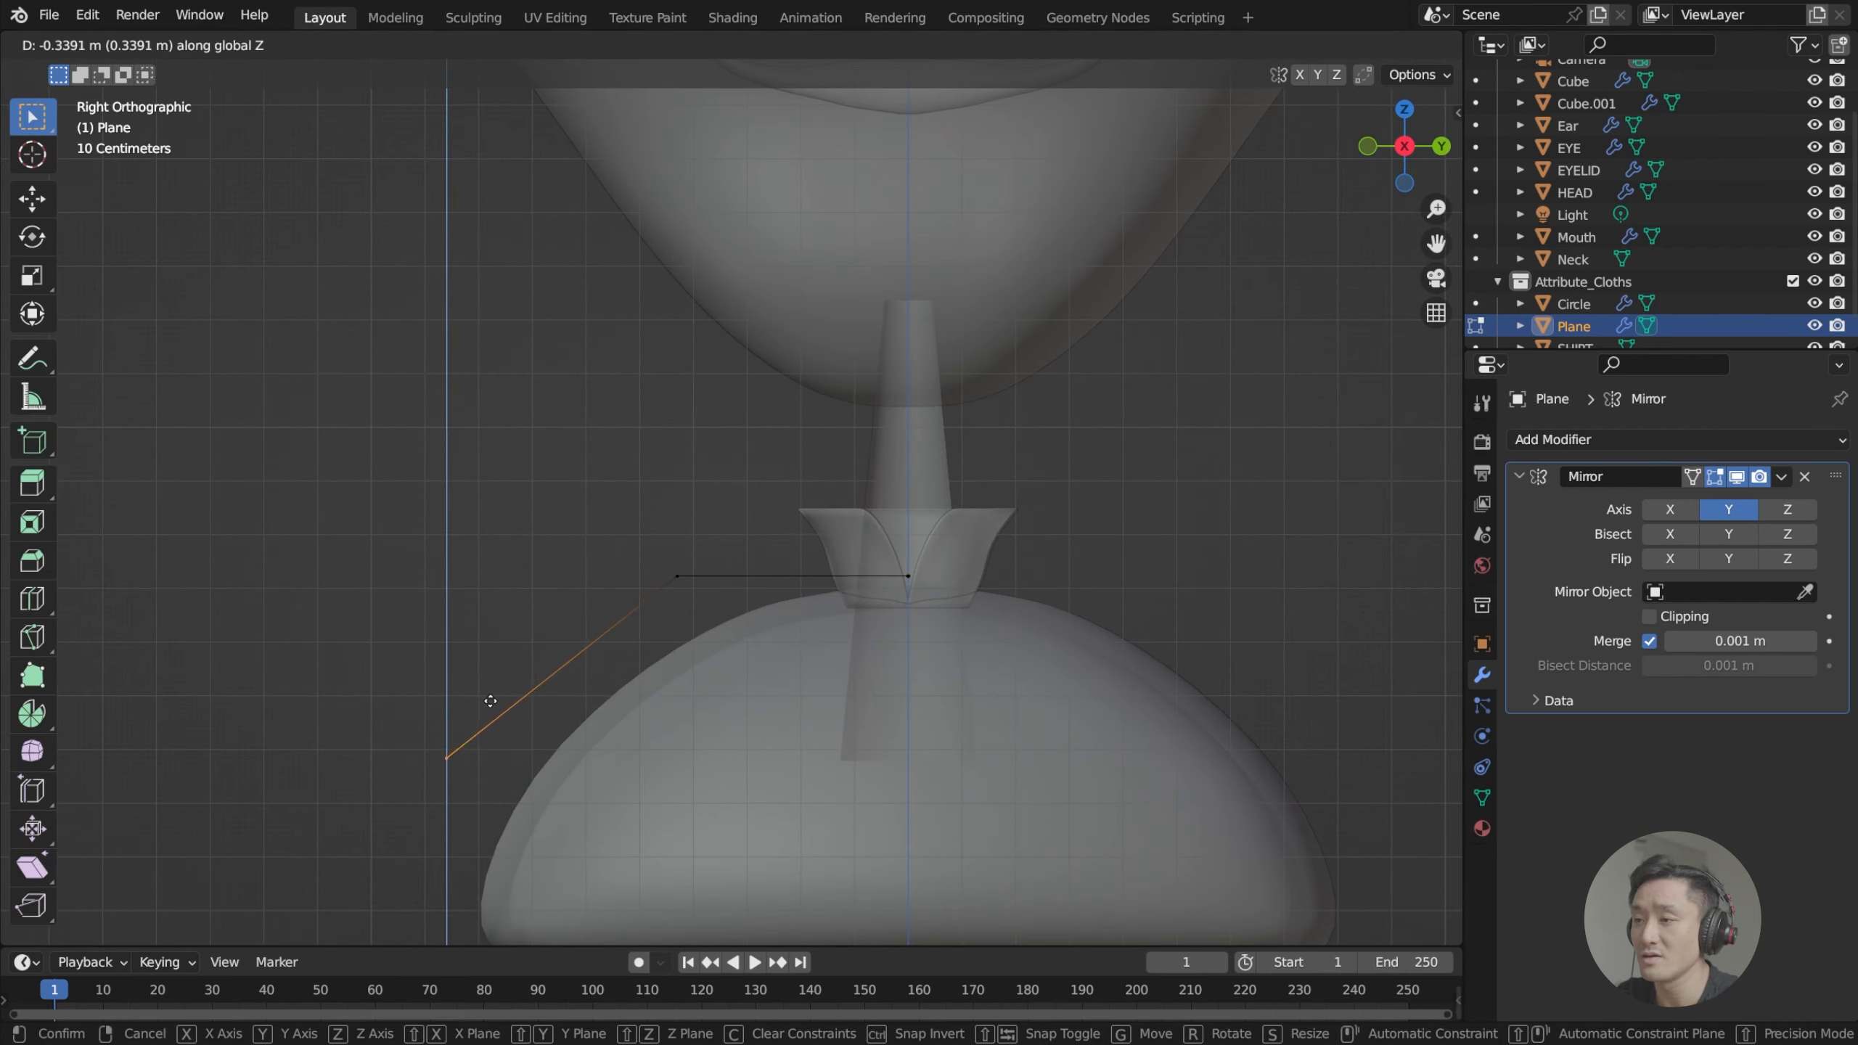
left_click(497, 698)
middle_click_drag(497, 699, 468, 589)
scroll(510, 589, "down", 2)
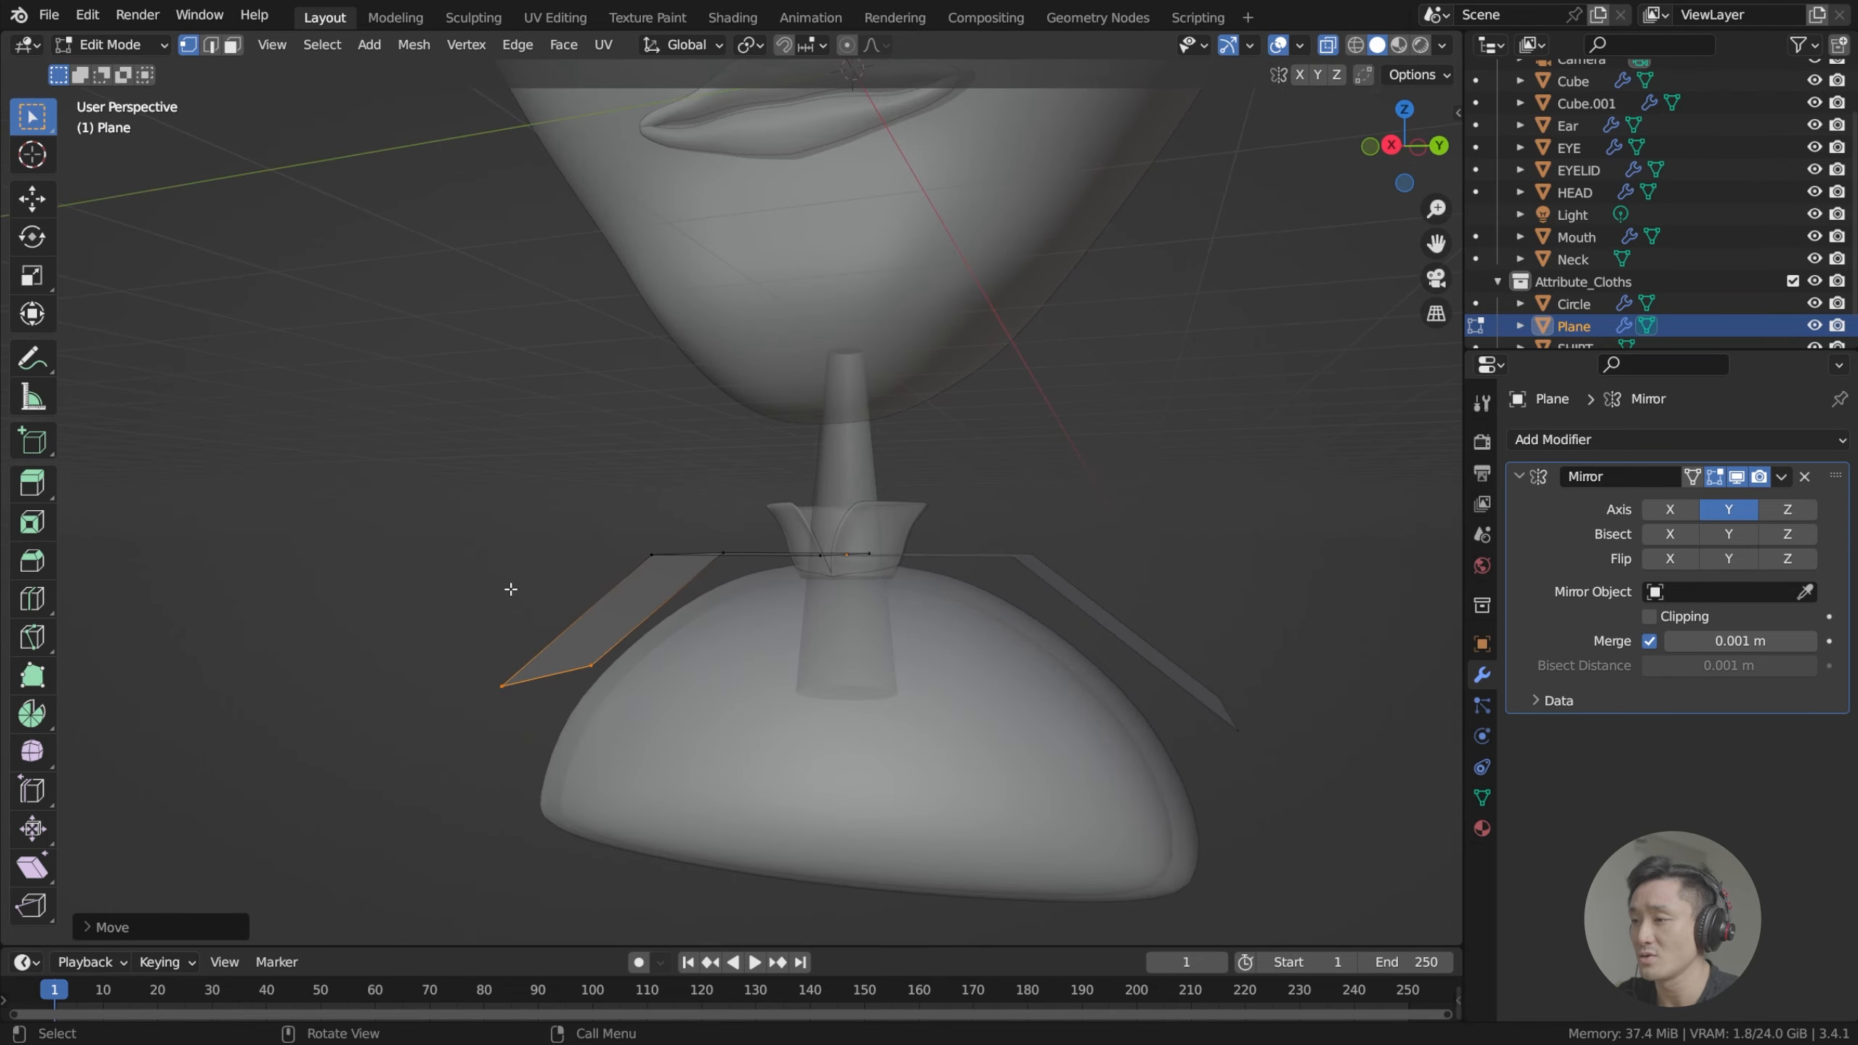
Move the strip's outer end edge about 0.1 m inward toward the shirt, and lower the middle edge about 0.05 m onto the shoulder.
key("KP_1")
key("KP_3")
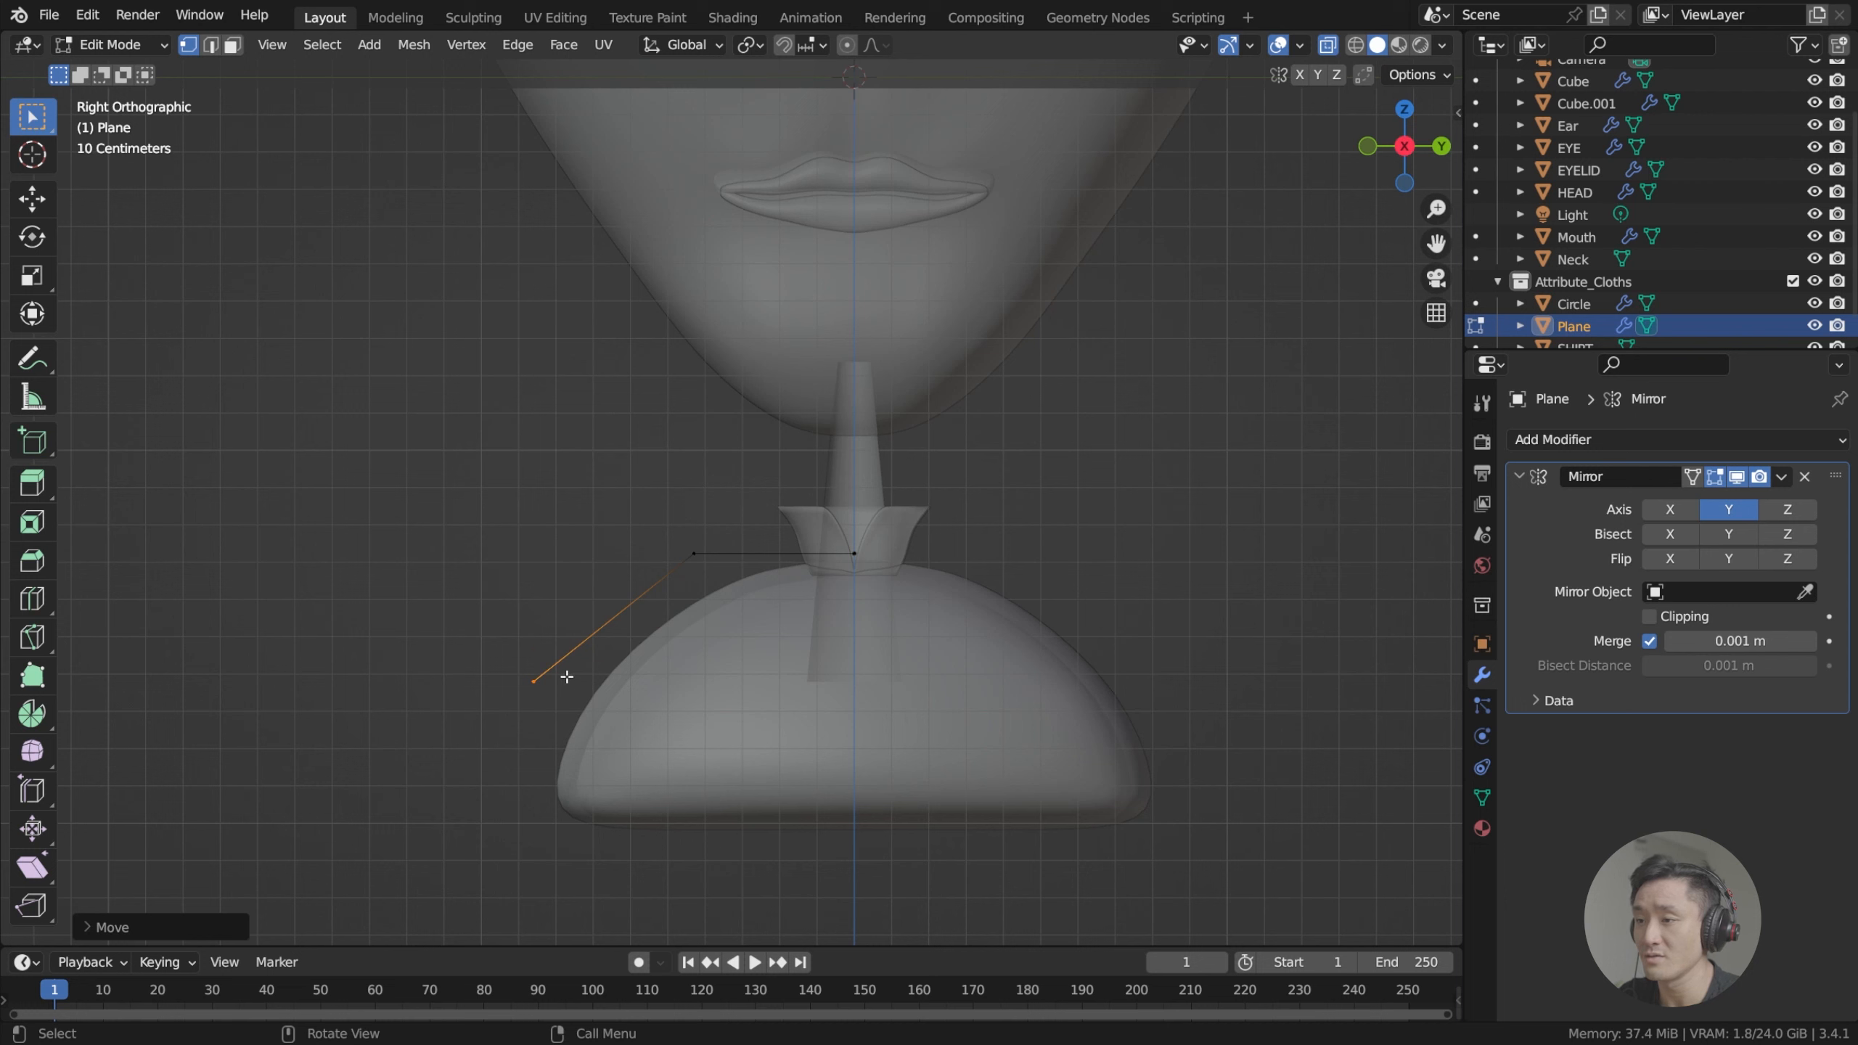
key("g")
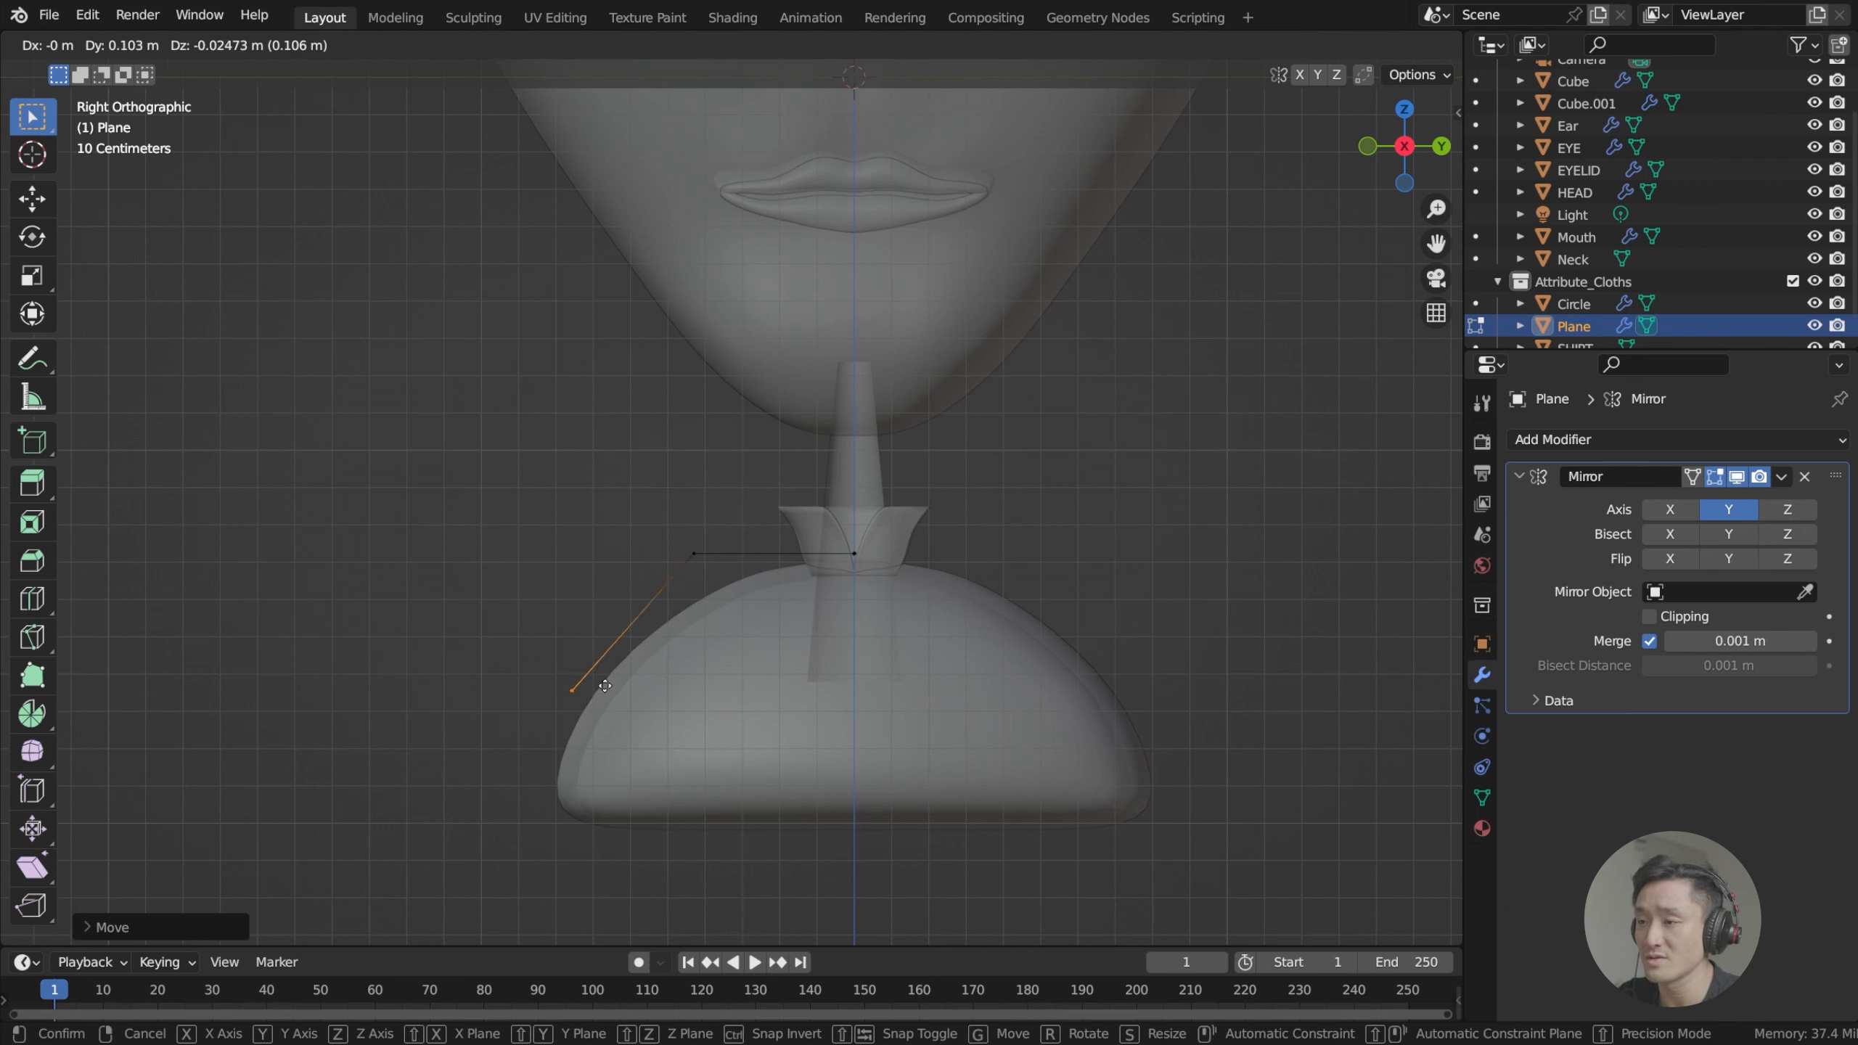
left_click(605, 686)
left_click(714, 574)
key("g")
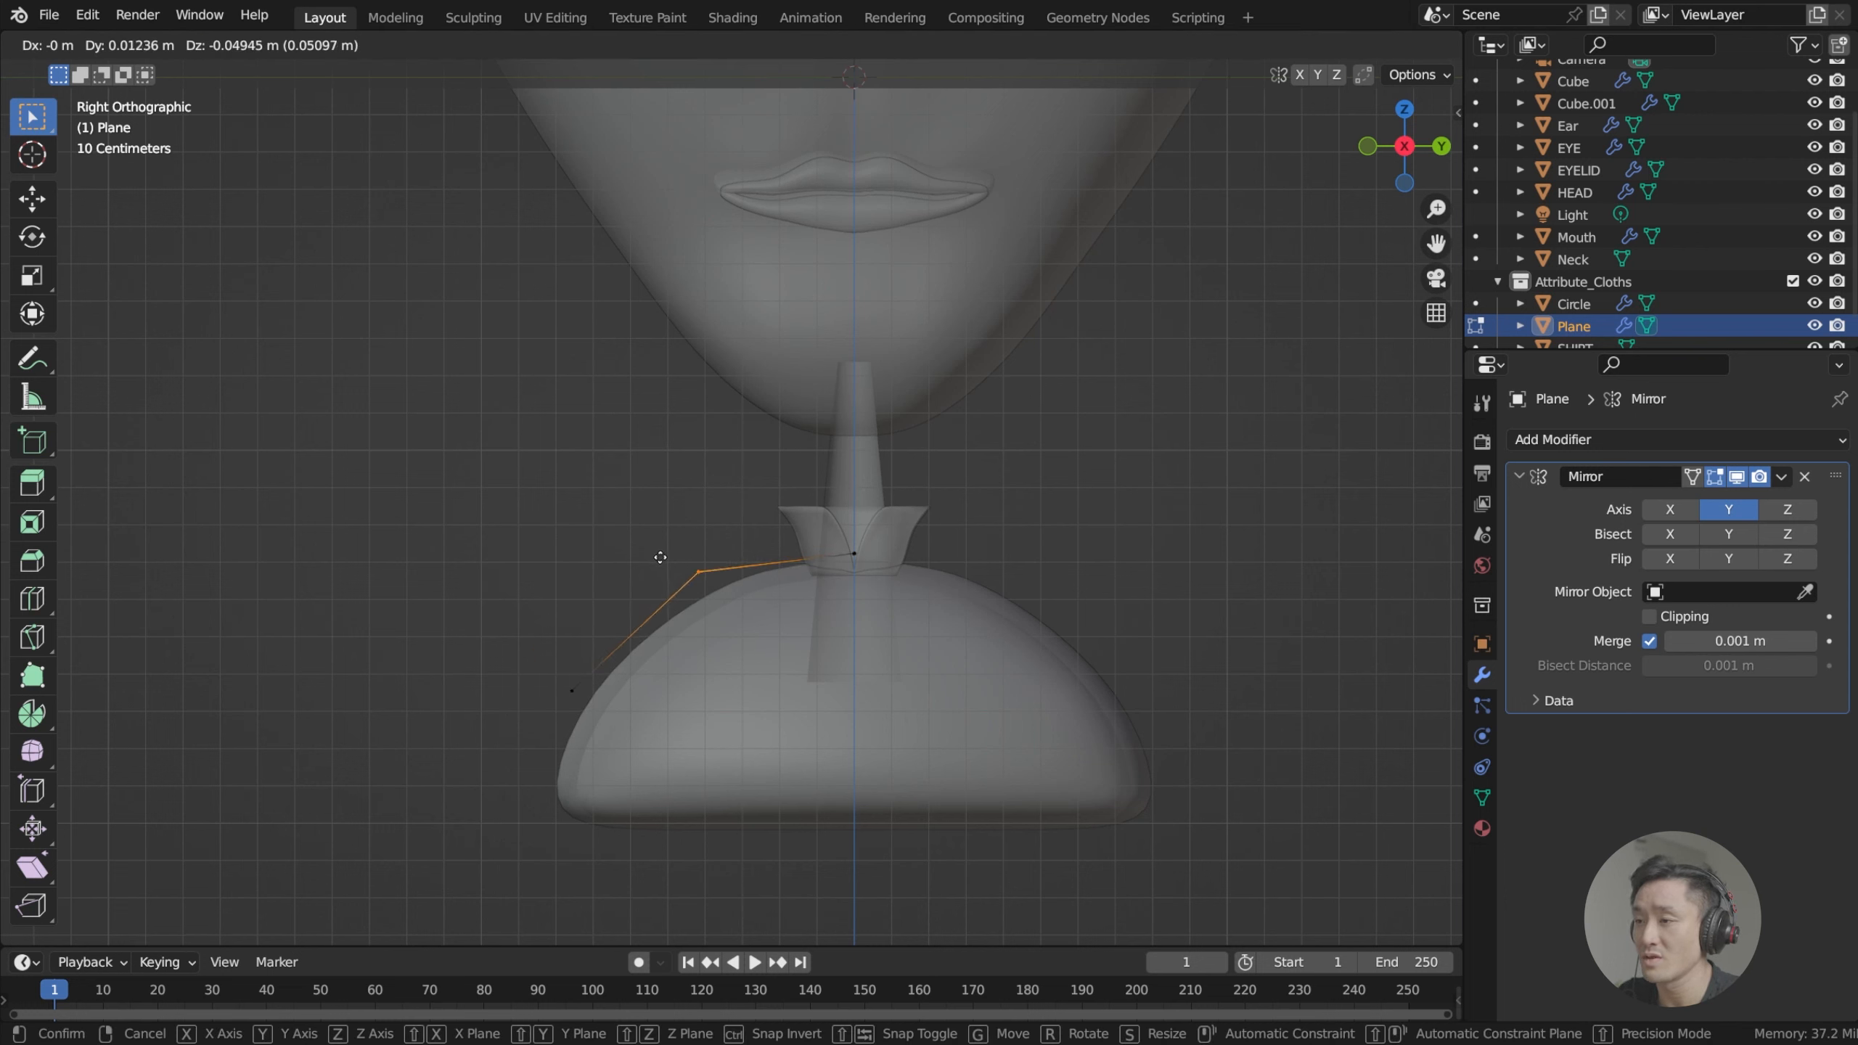
left_click(591, 641)
Extrude the strip's outer end edge down the side of the shirt and nudge the new edge to about the shirt's bottom.
left_click(578, 717)
key("e")
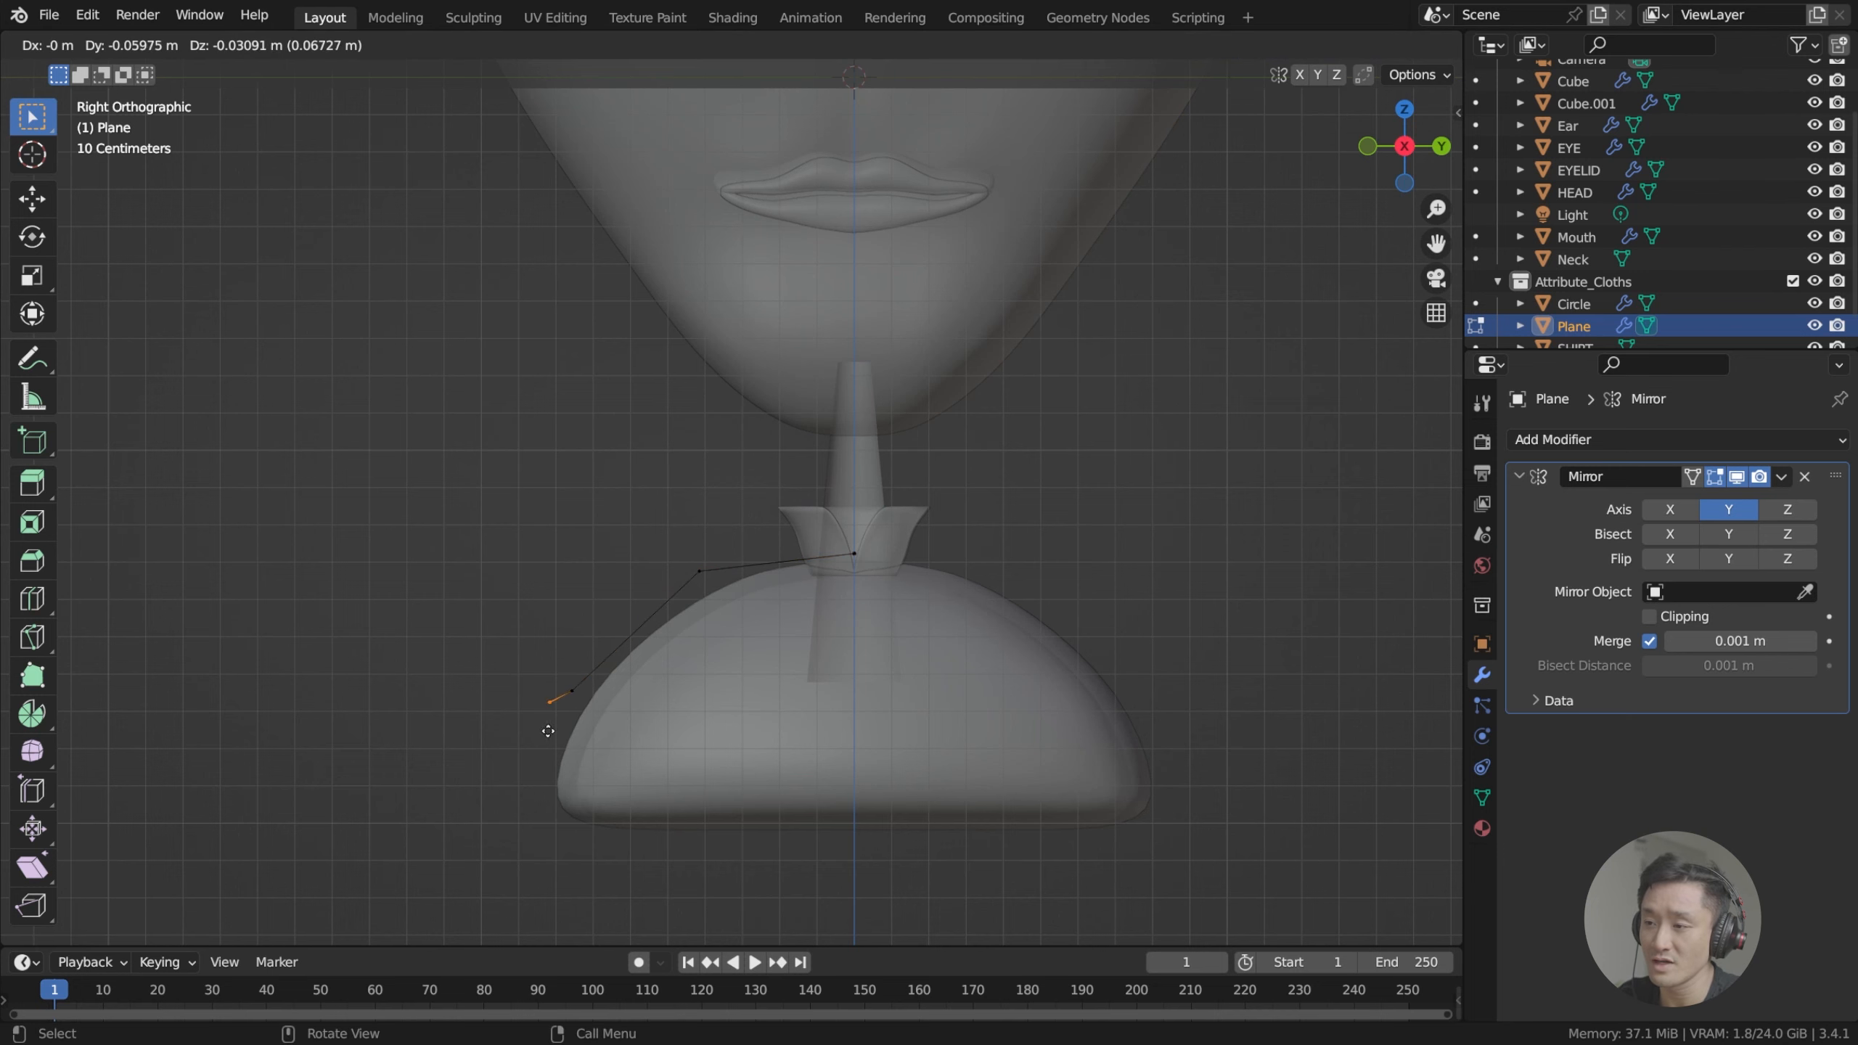
left_click(540, 810)
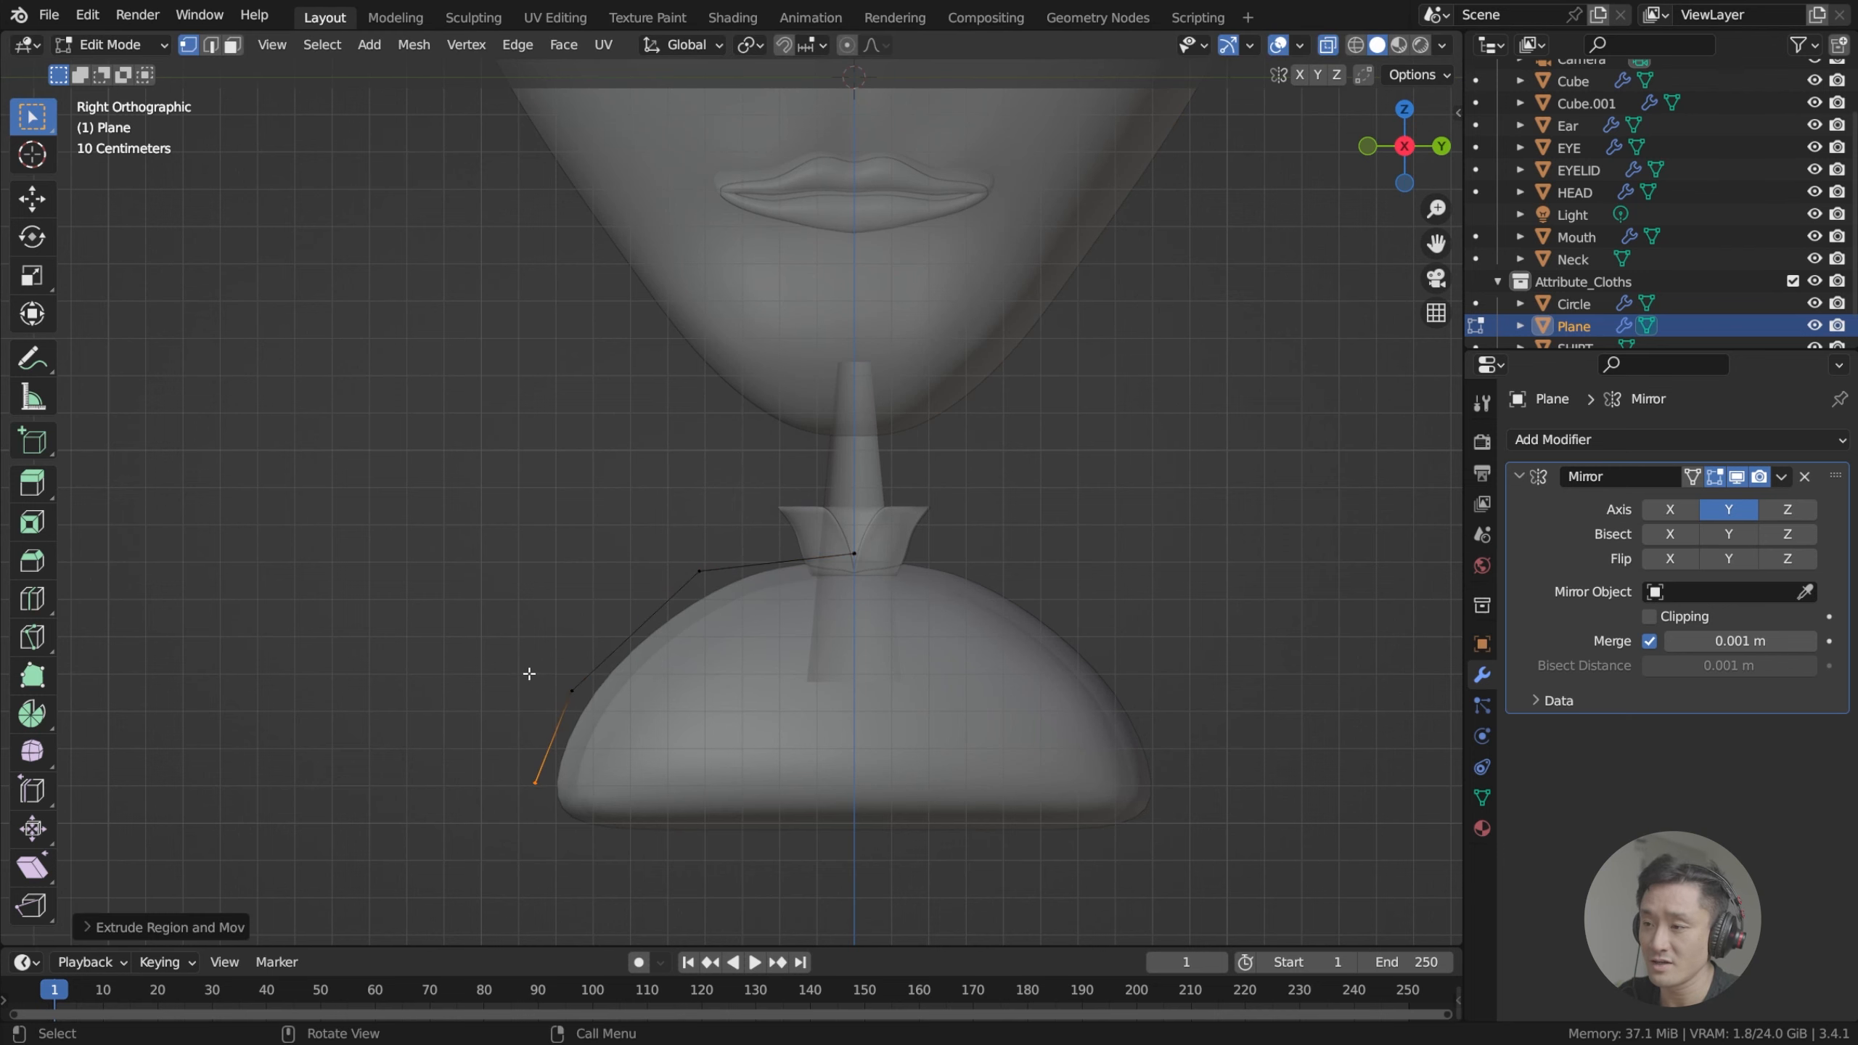
middle_click_drag(564, 759, 592, 709, "shift")
key("g")
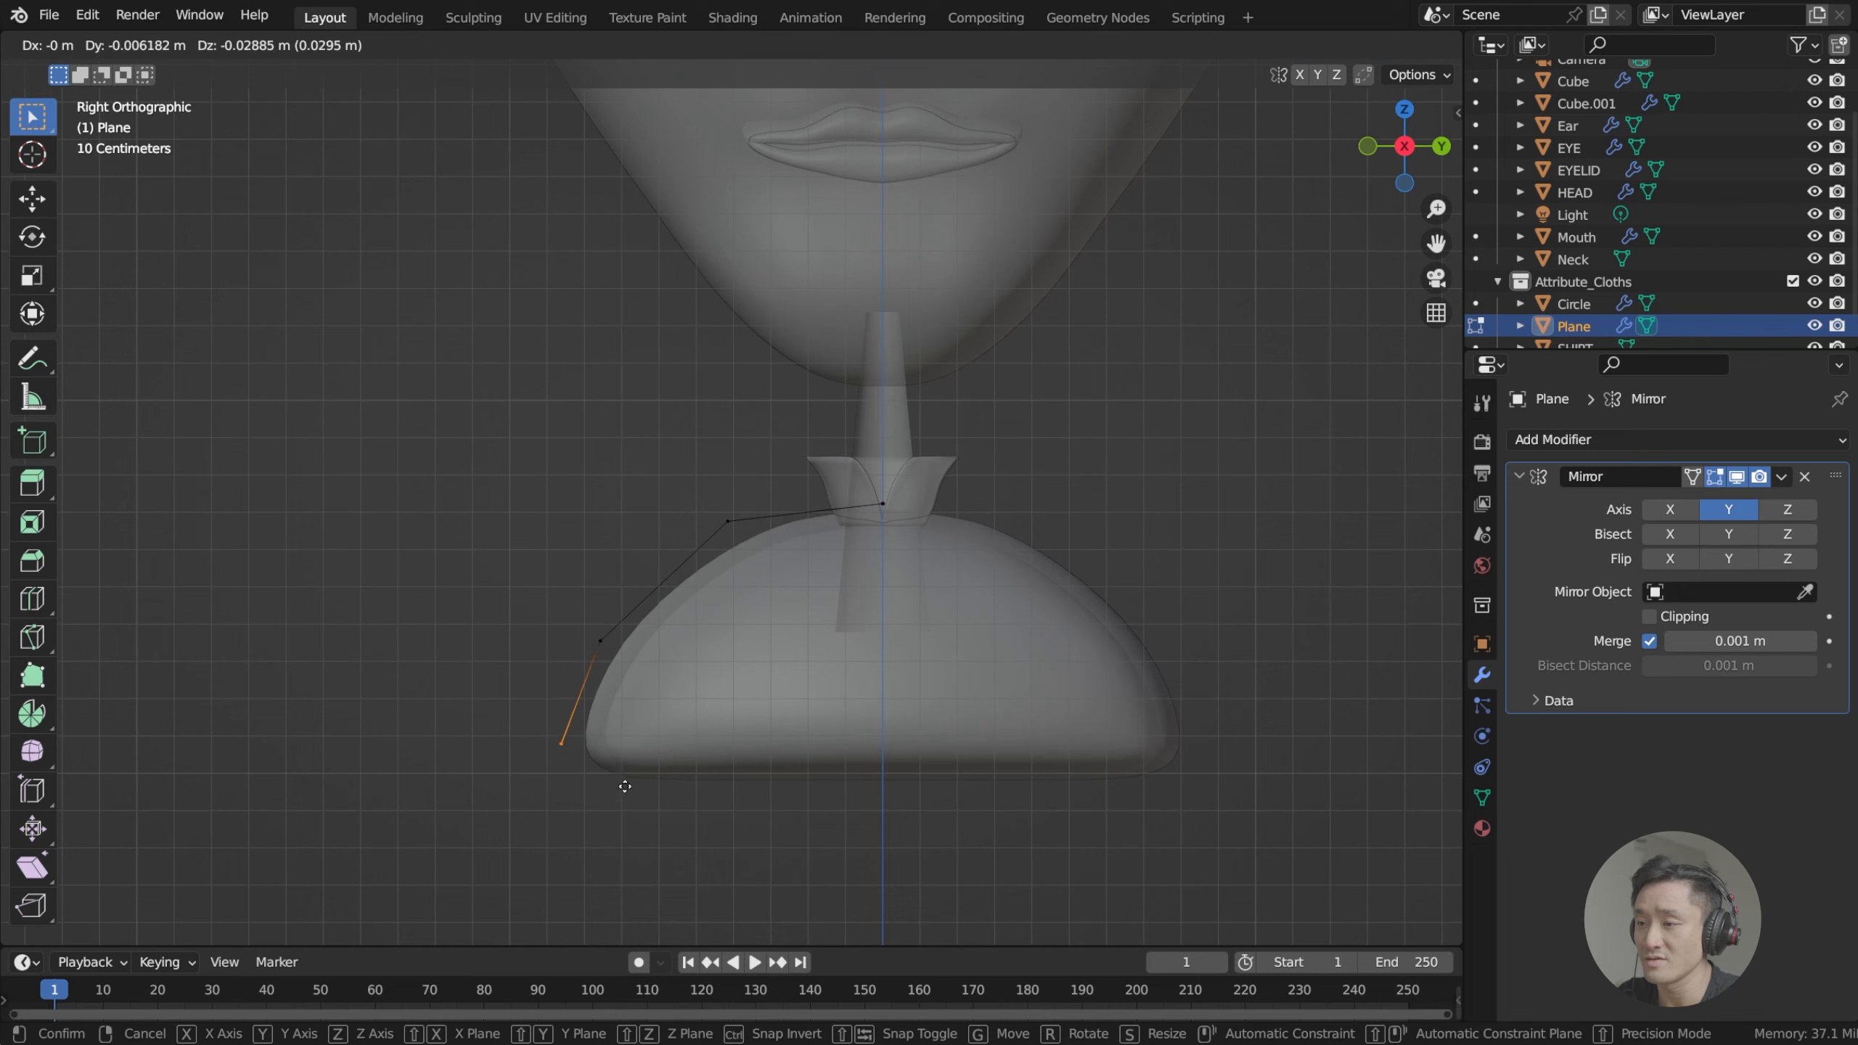
left_click(622, 802)
Add a Bevel modifier to the strip below the Mirror modifier.
middle_click_drag(623, 803, 758, 558)
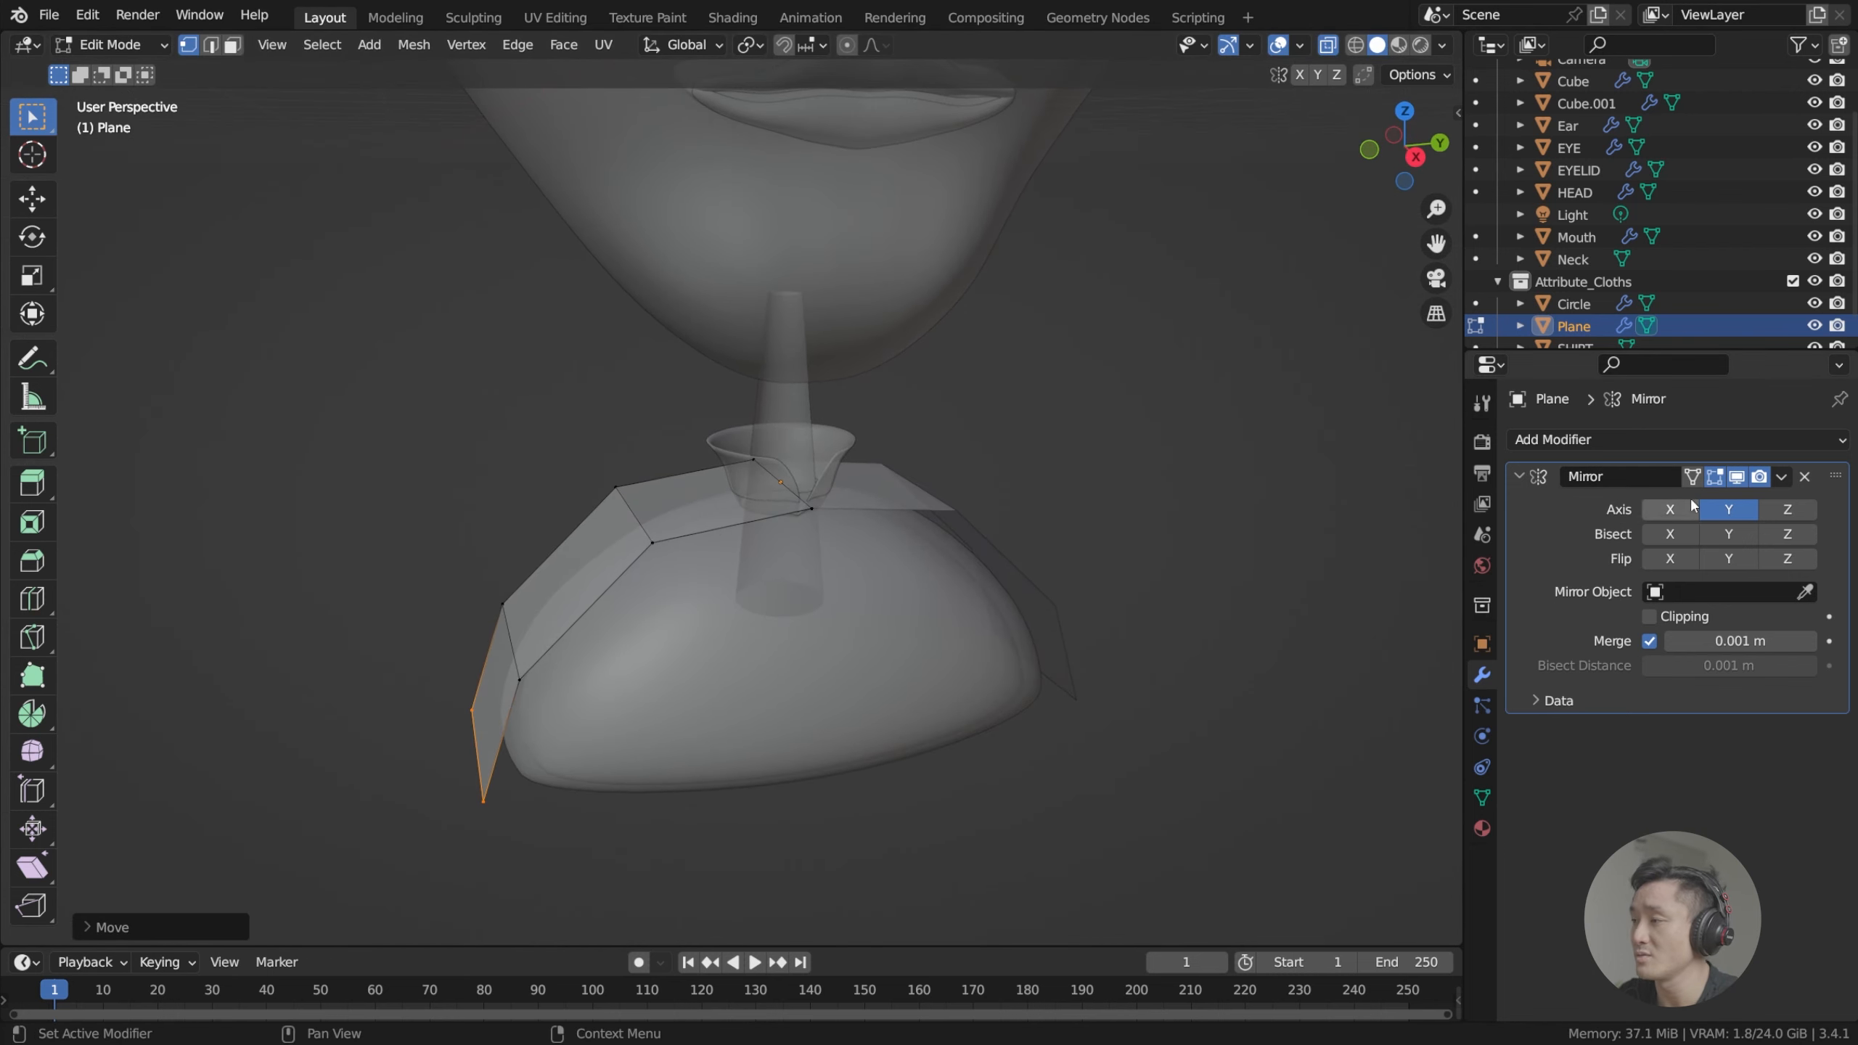
left_click(1576, 480)
left_click(1551, 439)
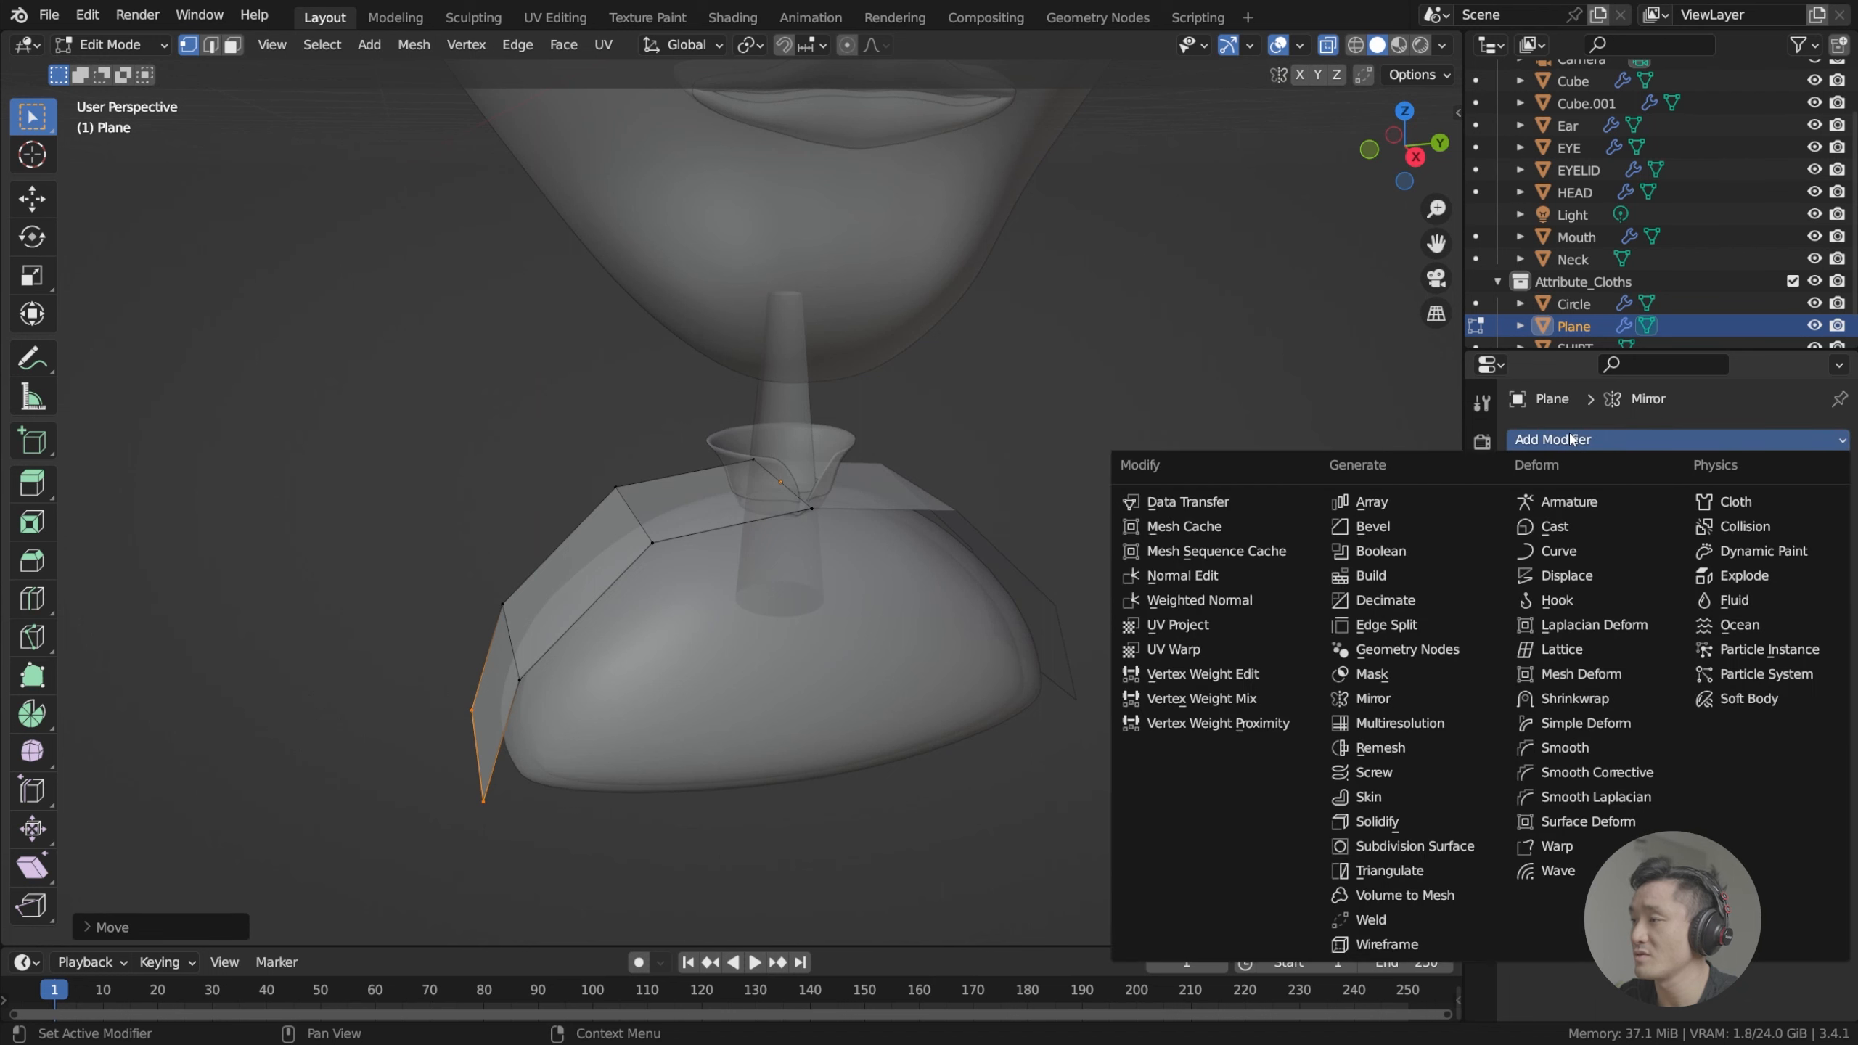
left_click(1456, 522)
scroll(940, 515, "up", 4)
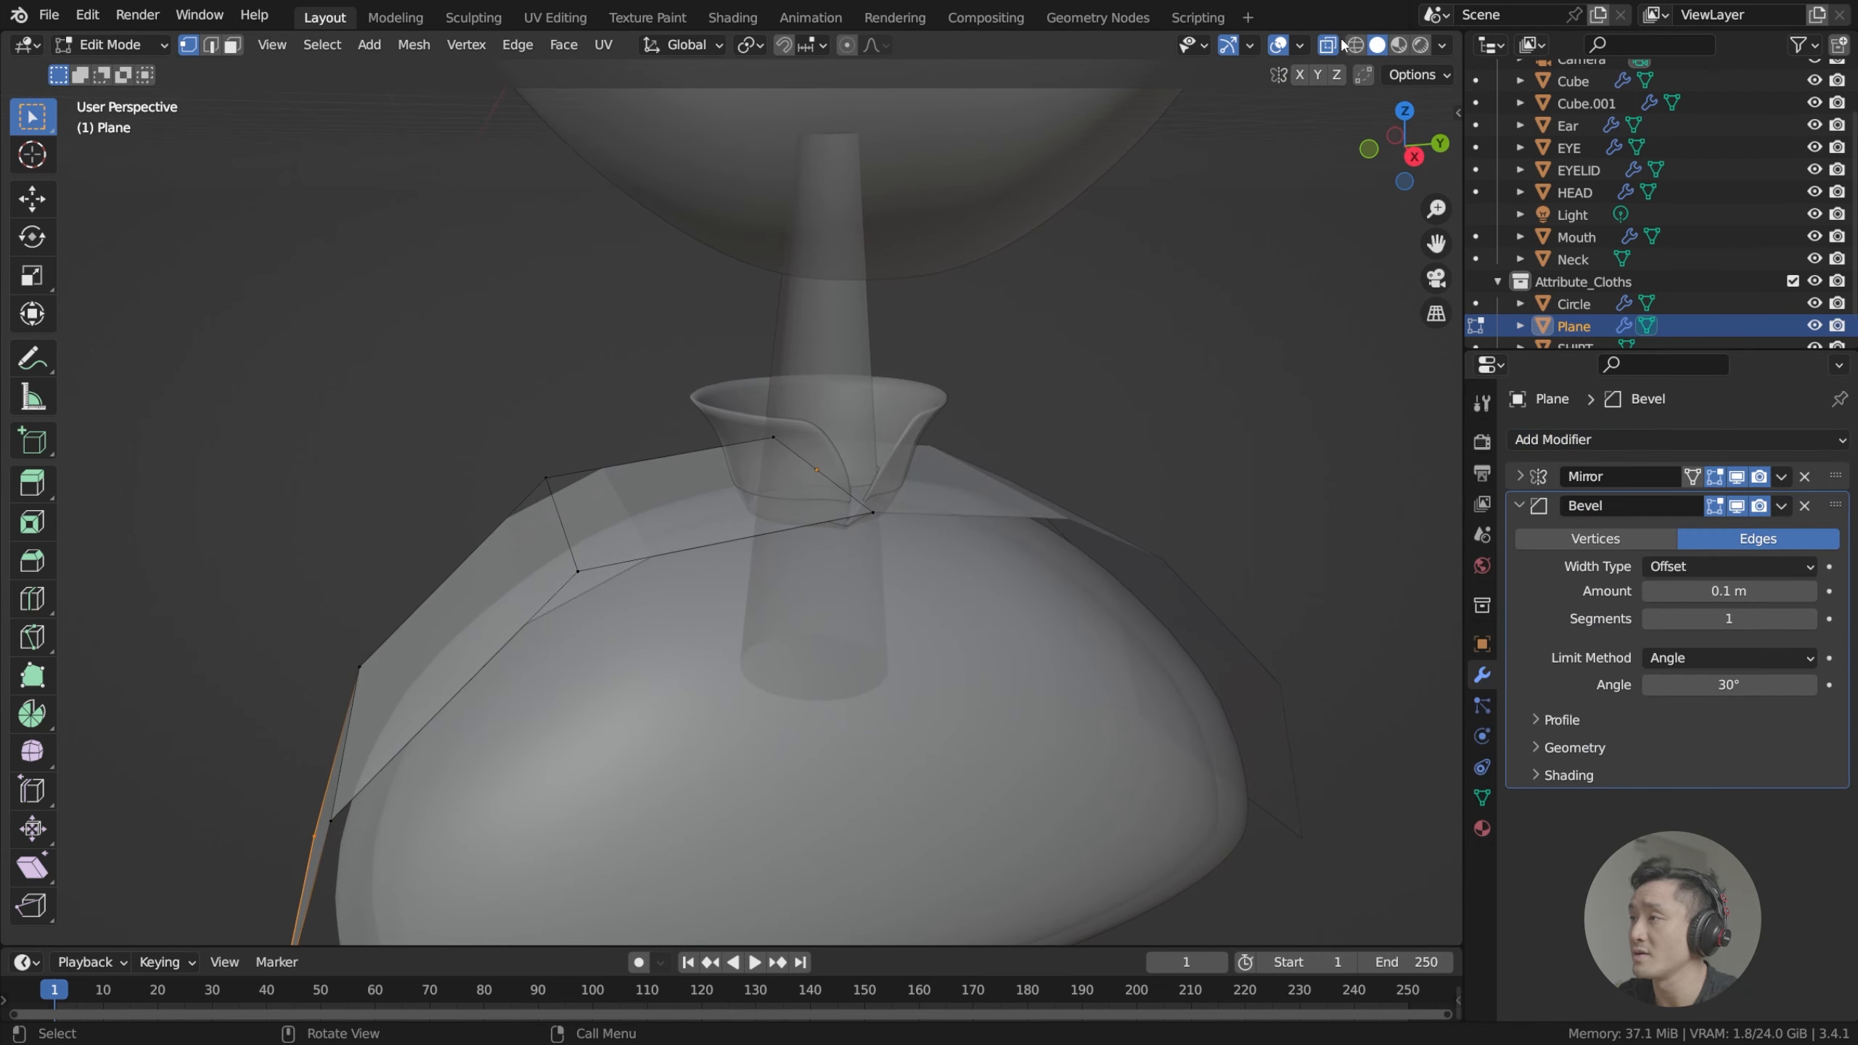
Turn off X-ray and extrude the strip's front edge loop forward over the shirt.
left_click(1327, 45)
middle_click_drag(1021, 398, 796, 484)
scroll(777, 518, "up", 2)
key("KP_7")
left_click(835, 539, "alt")
scroll(836, 538, "down", 3)
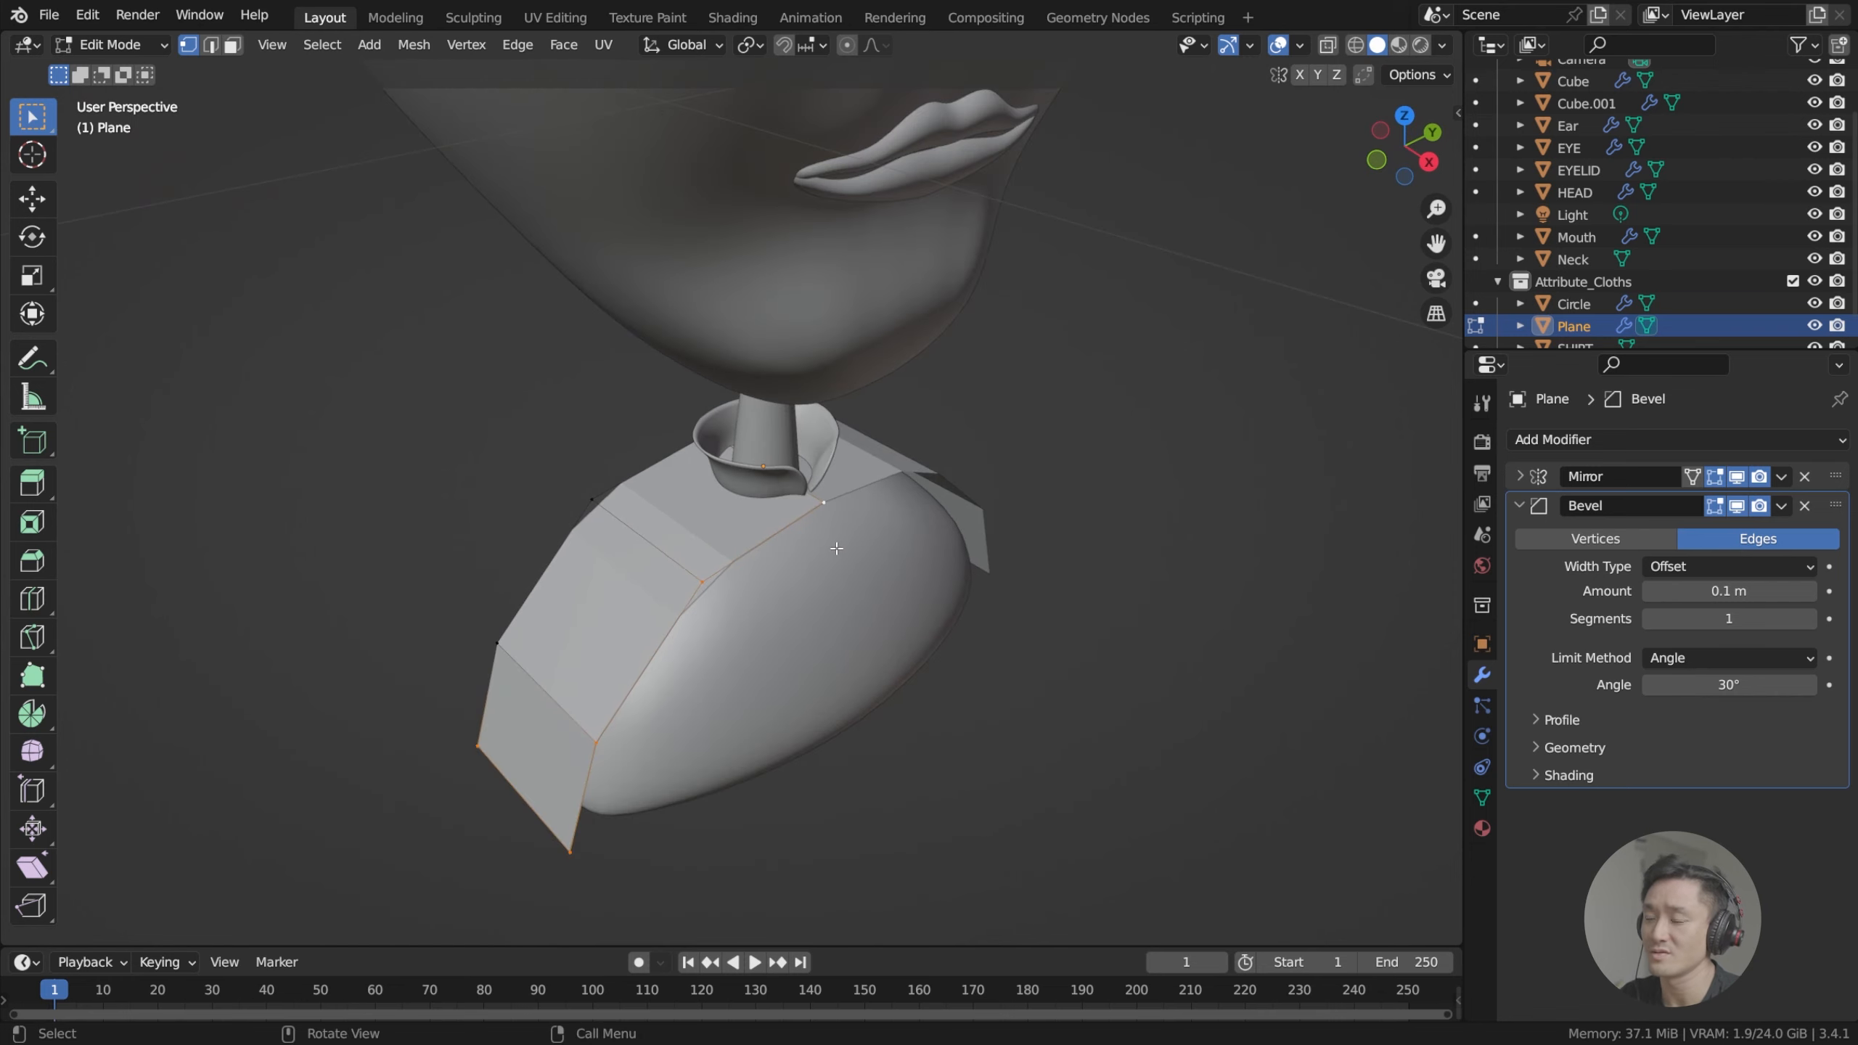
key("alt+a")
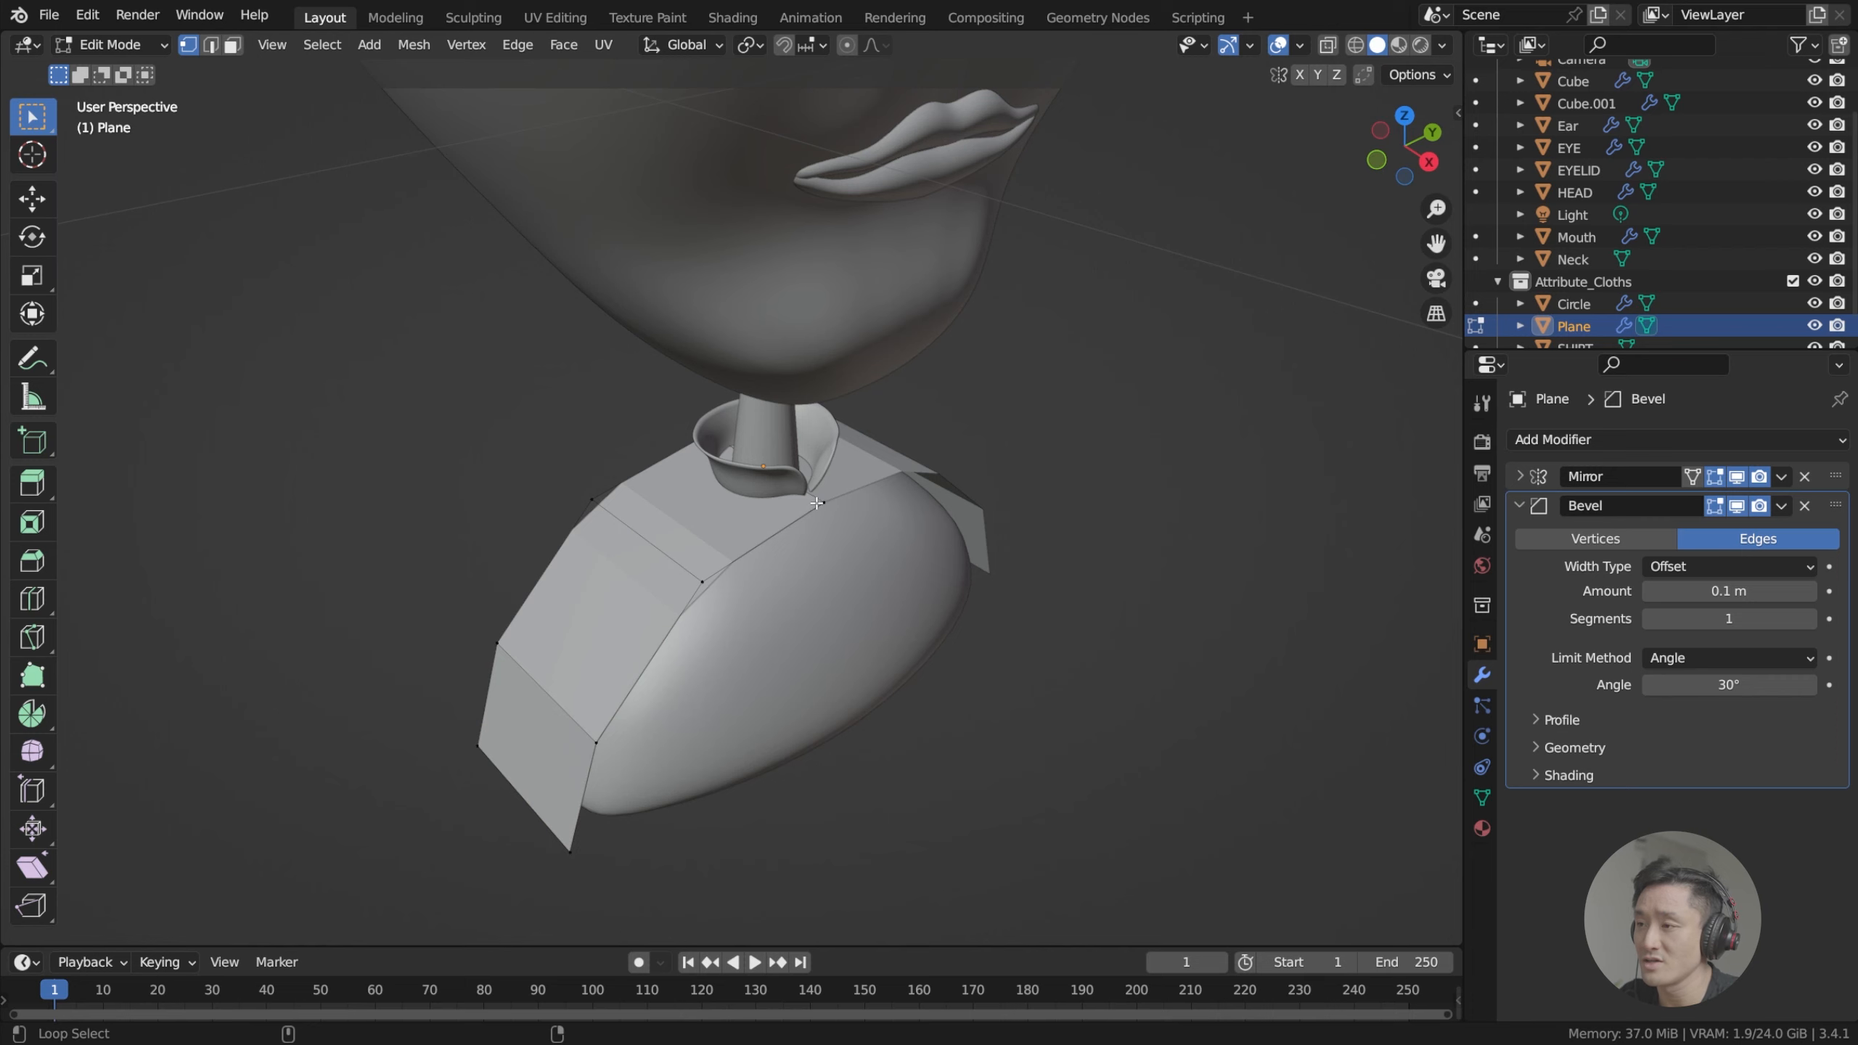
scroll(706, 581, "up", 2)
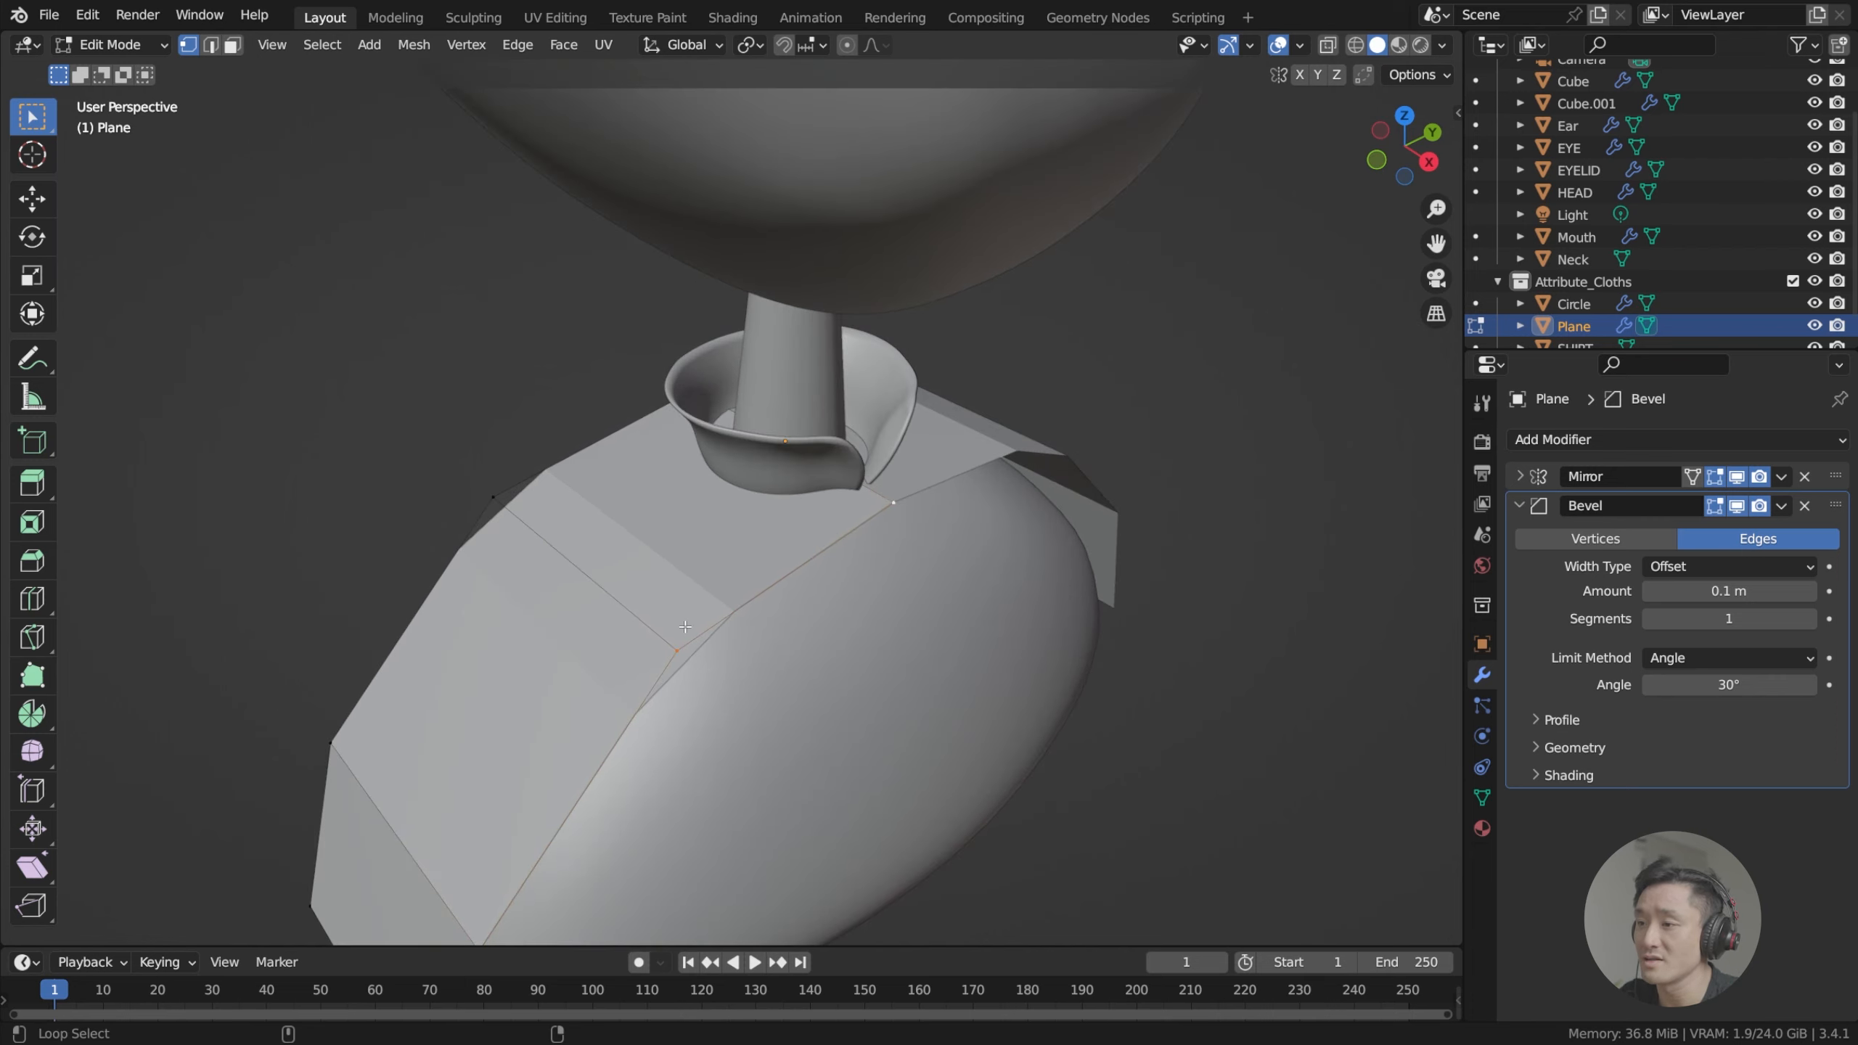
scroll(684, 627, "down", 4)
middle_click_drag(647, 634, 901, 607)
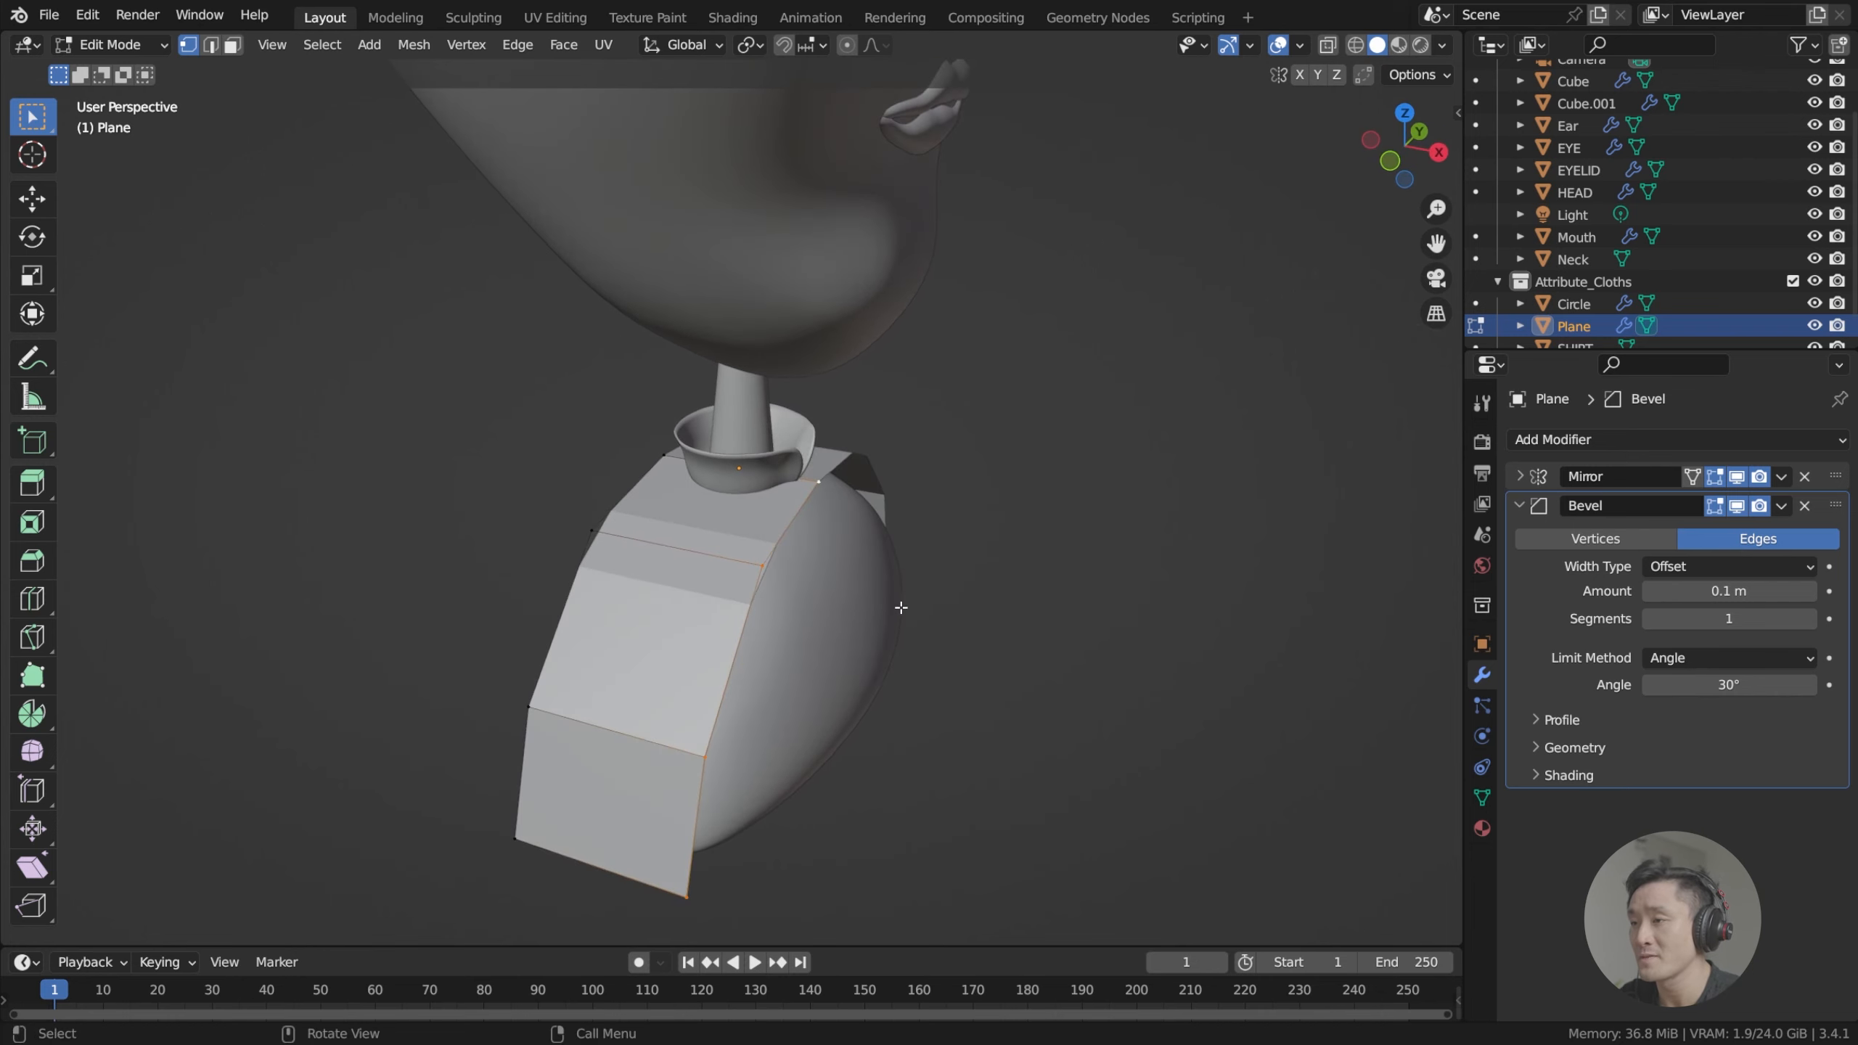
key("e")
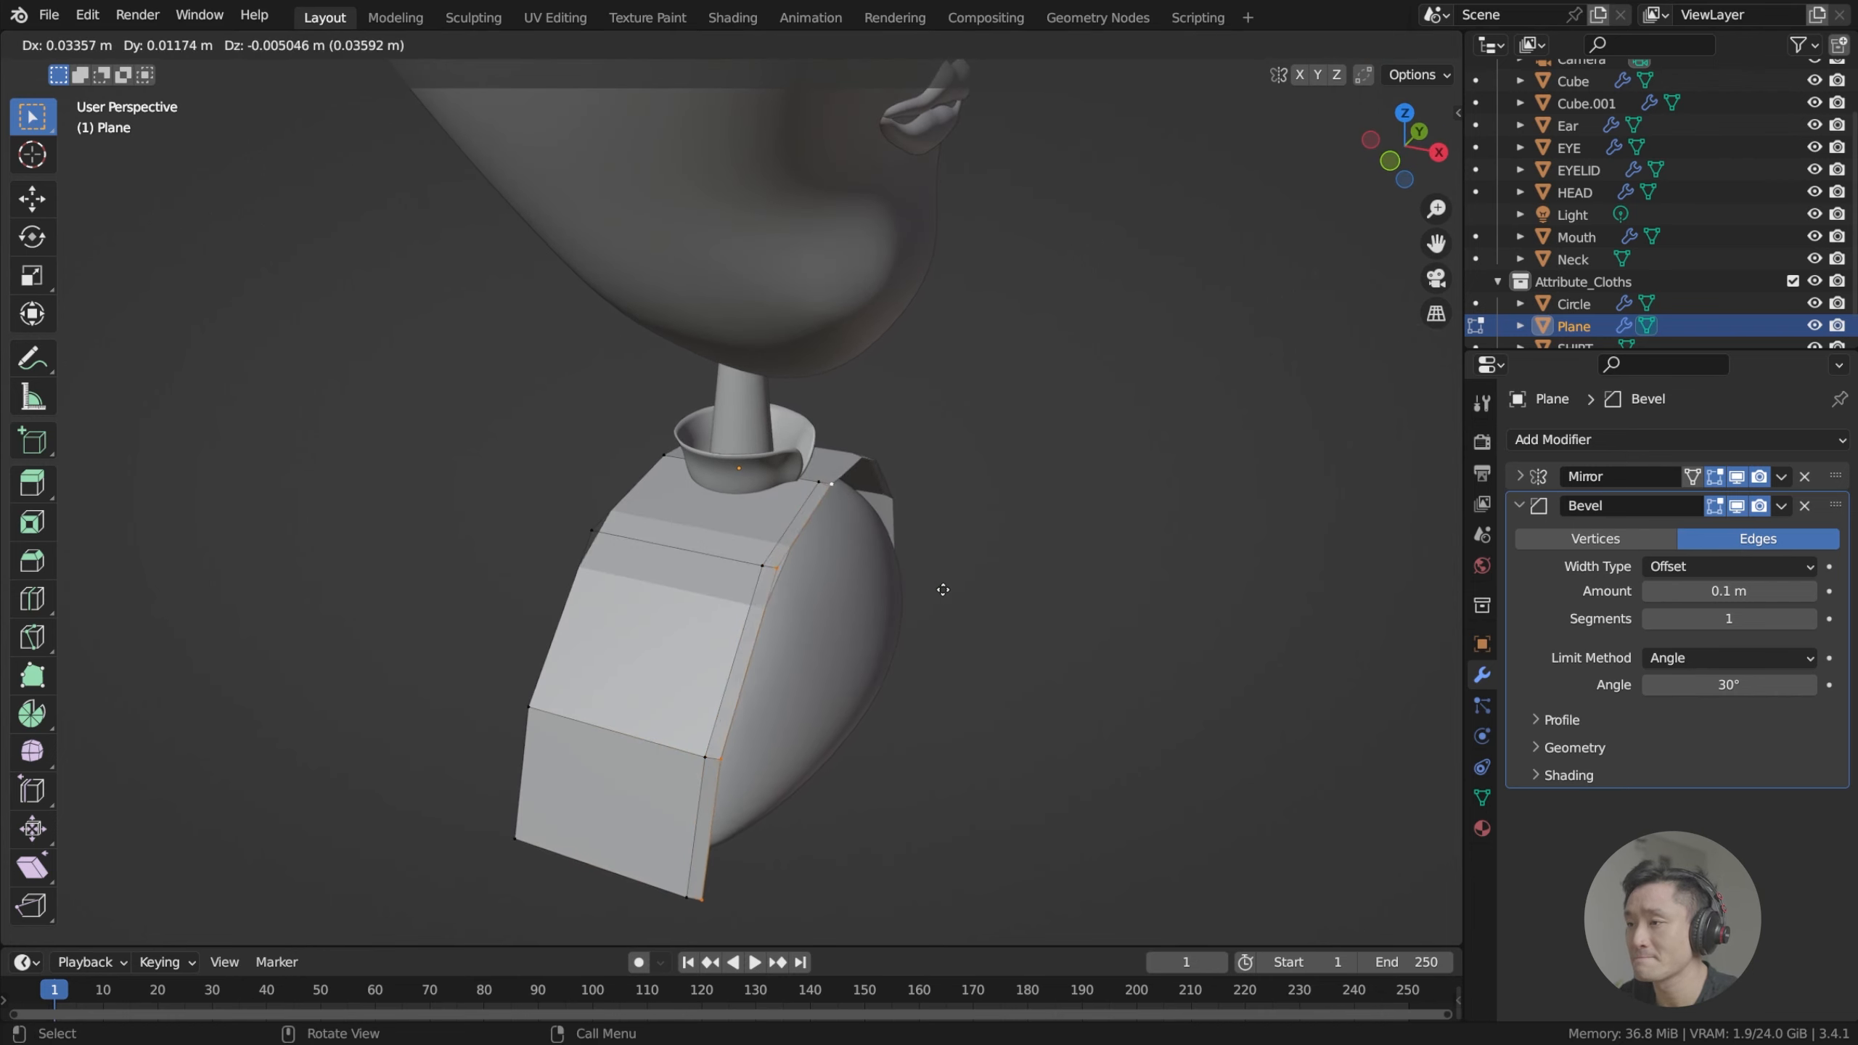
key("x")
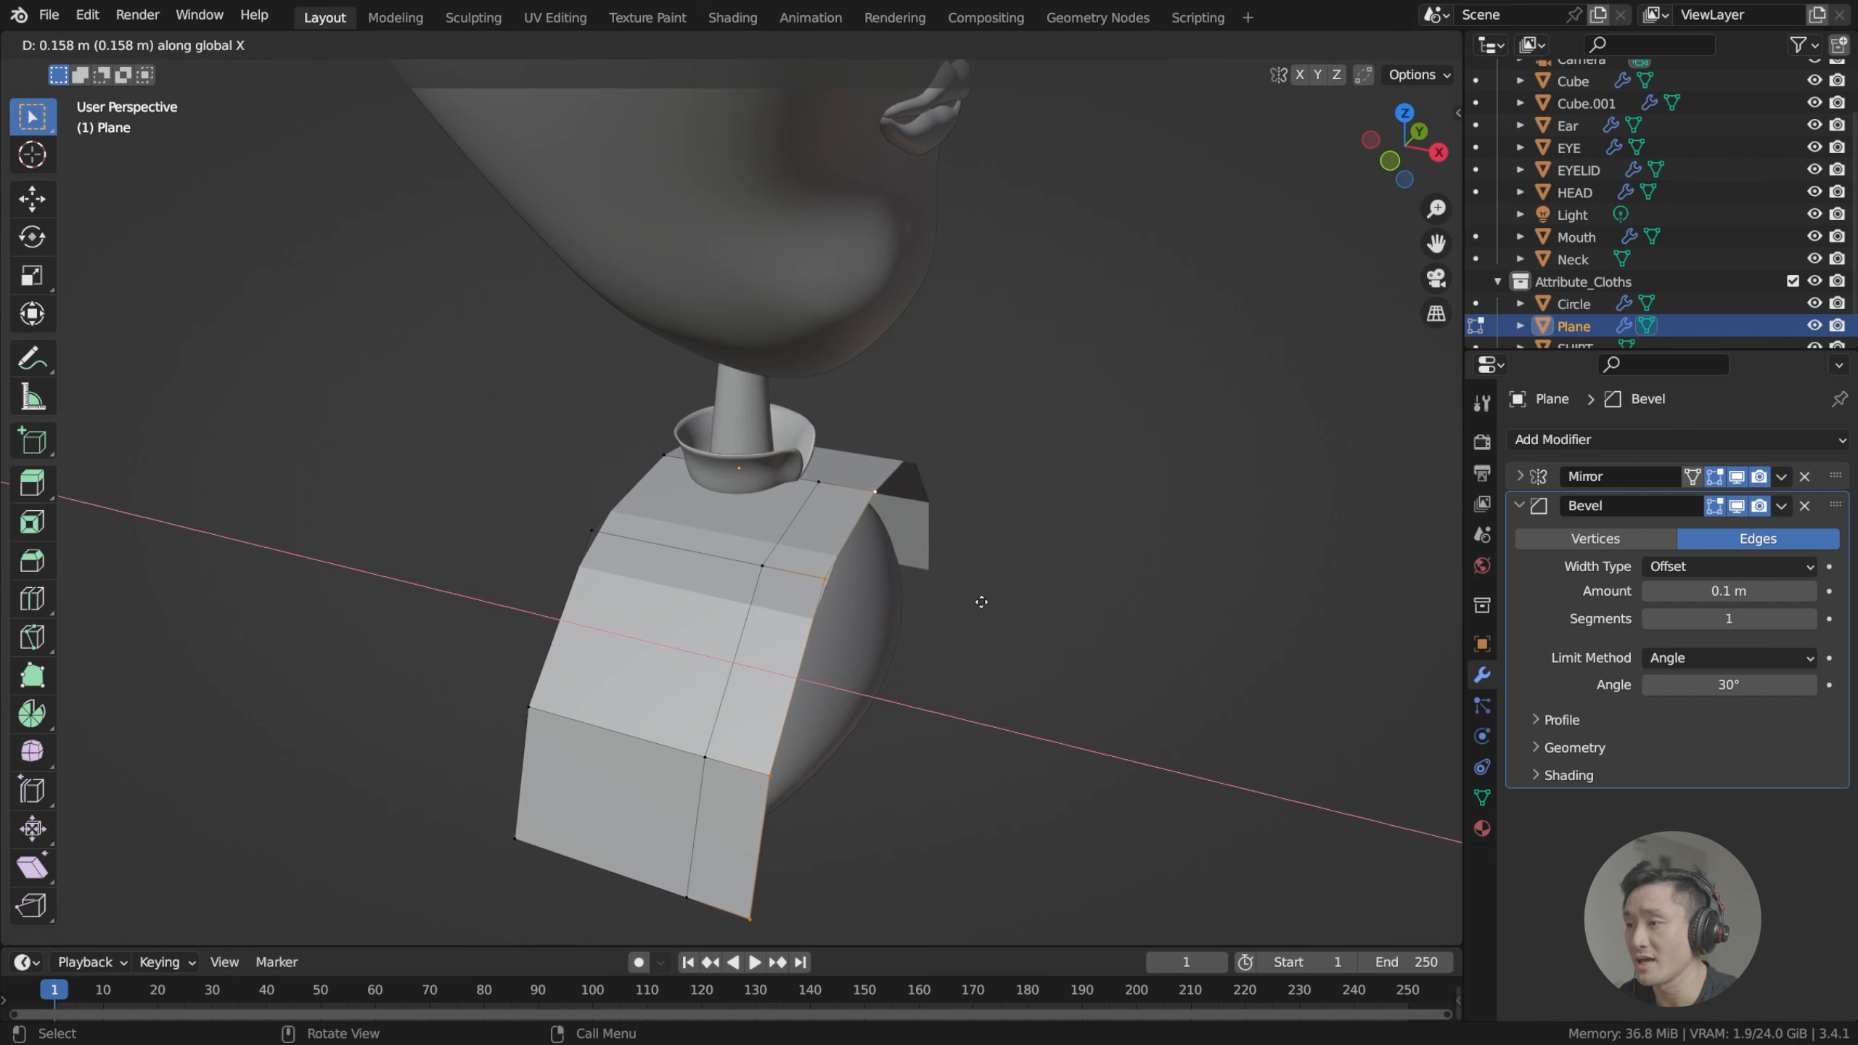
right_click(1039, 615)
Scale the extruded front edge loop down uniformly to about 0.48.
mouse_move(1028, 614)
middle_mouse_down()
mouse_move(1045, 597)
mouse_move(1039, 619)
mouse_move(1042, 475)
mouse_move(1037, 613)
middle_mouse_up()
key("s")
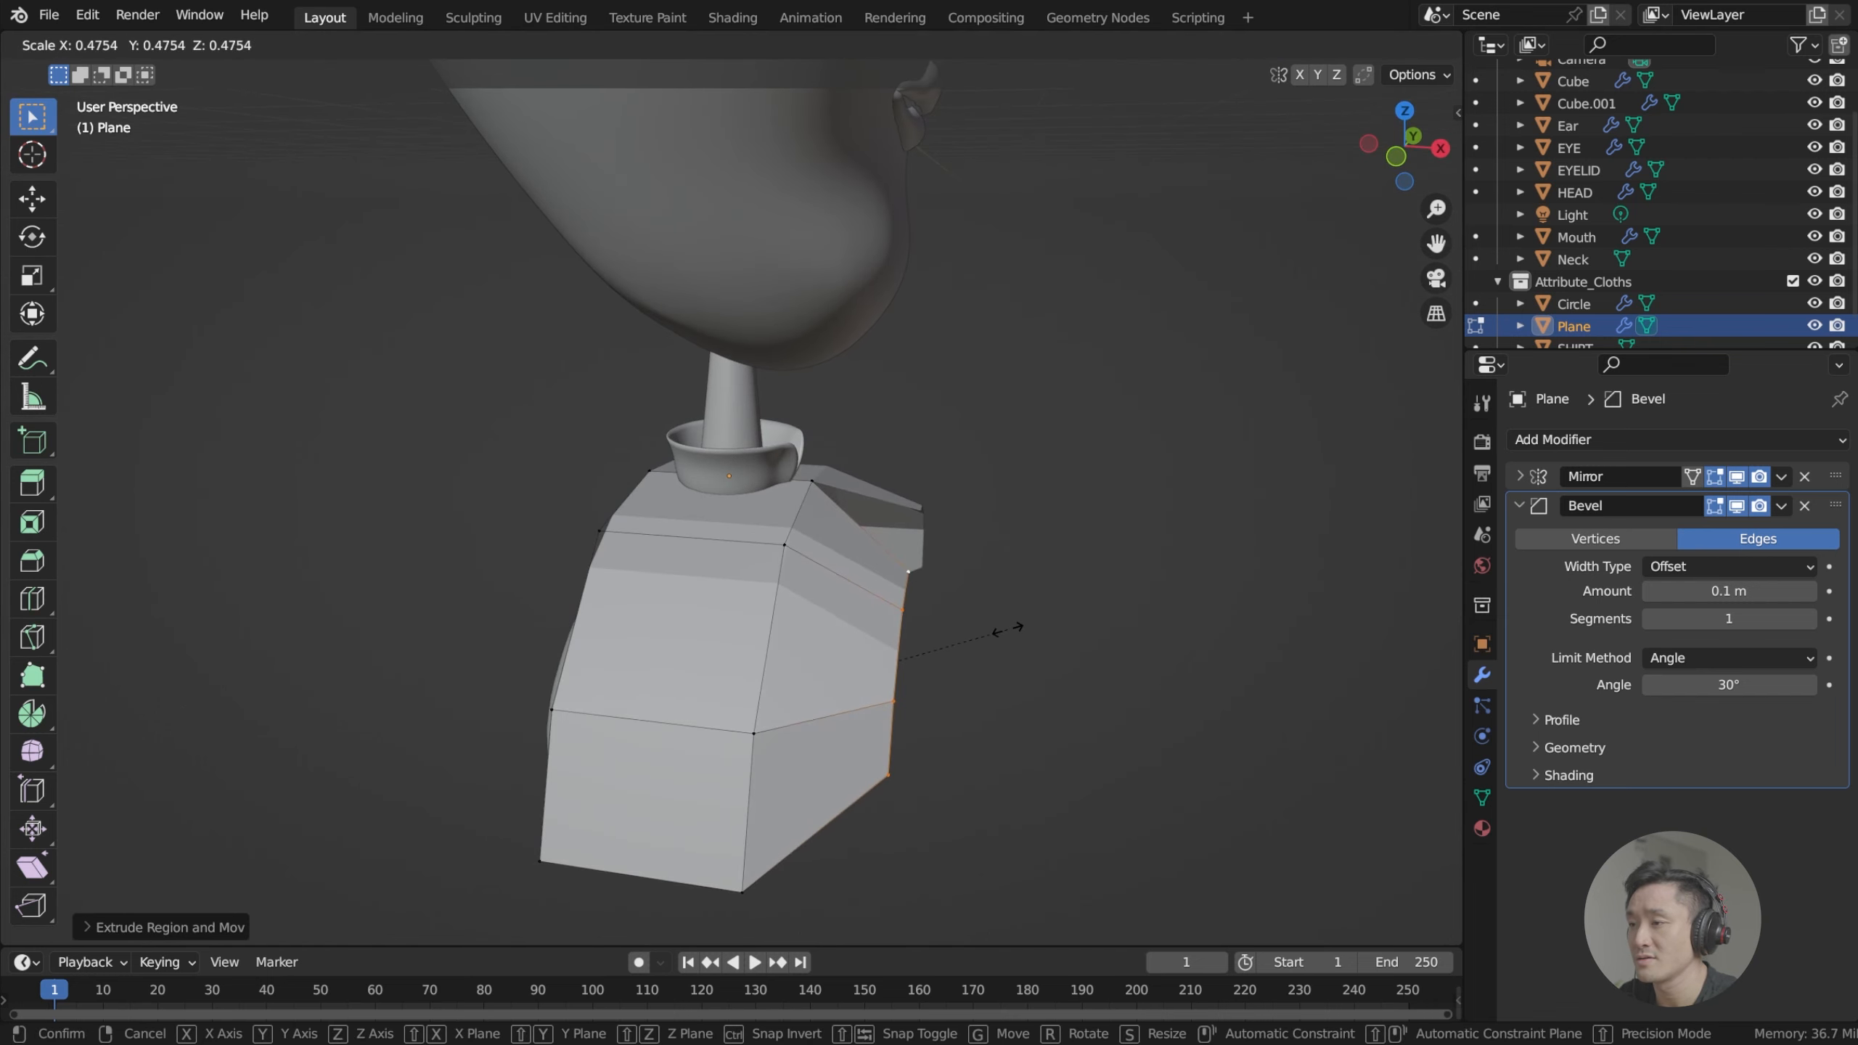
left_click(1008, 629)
Move the strip's inner centre-line edge about 0.21 m outward along Y, opening a gap between the mirrored halves around the collar.
middle_click_drag(1004, 631, 775, 625)
left_click(757, 627)
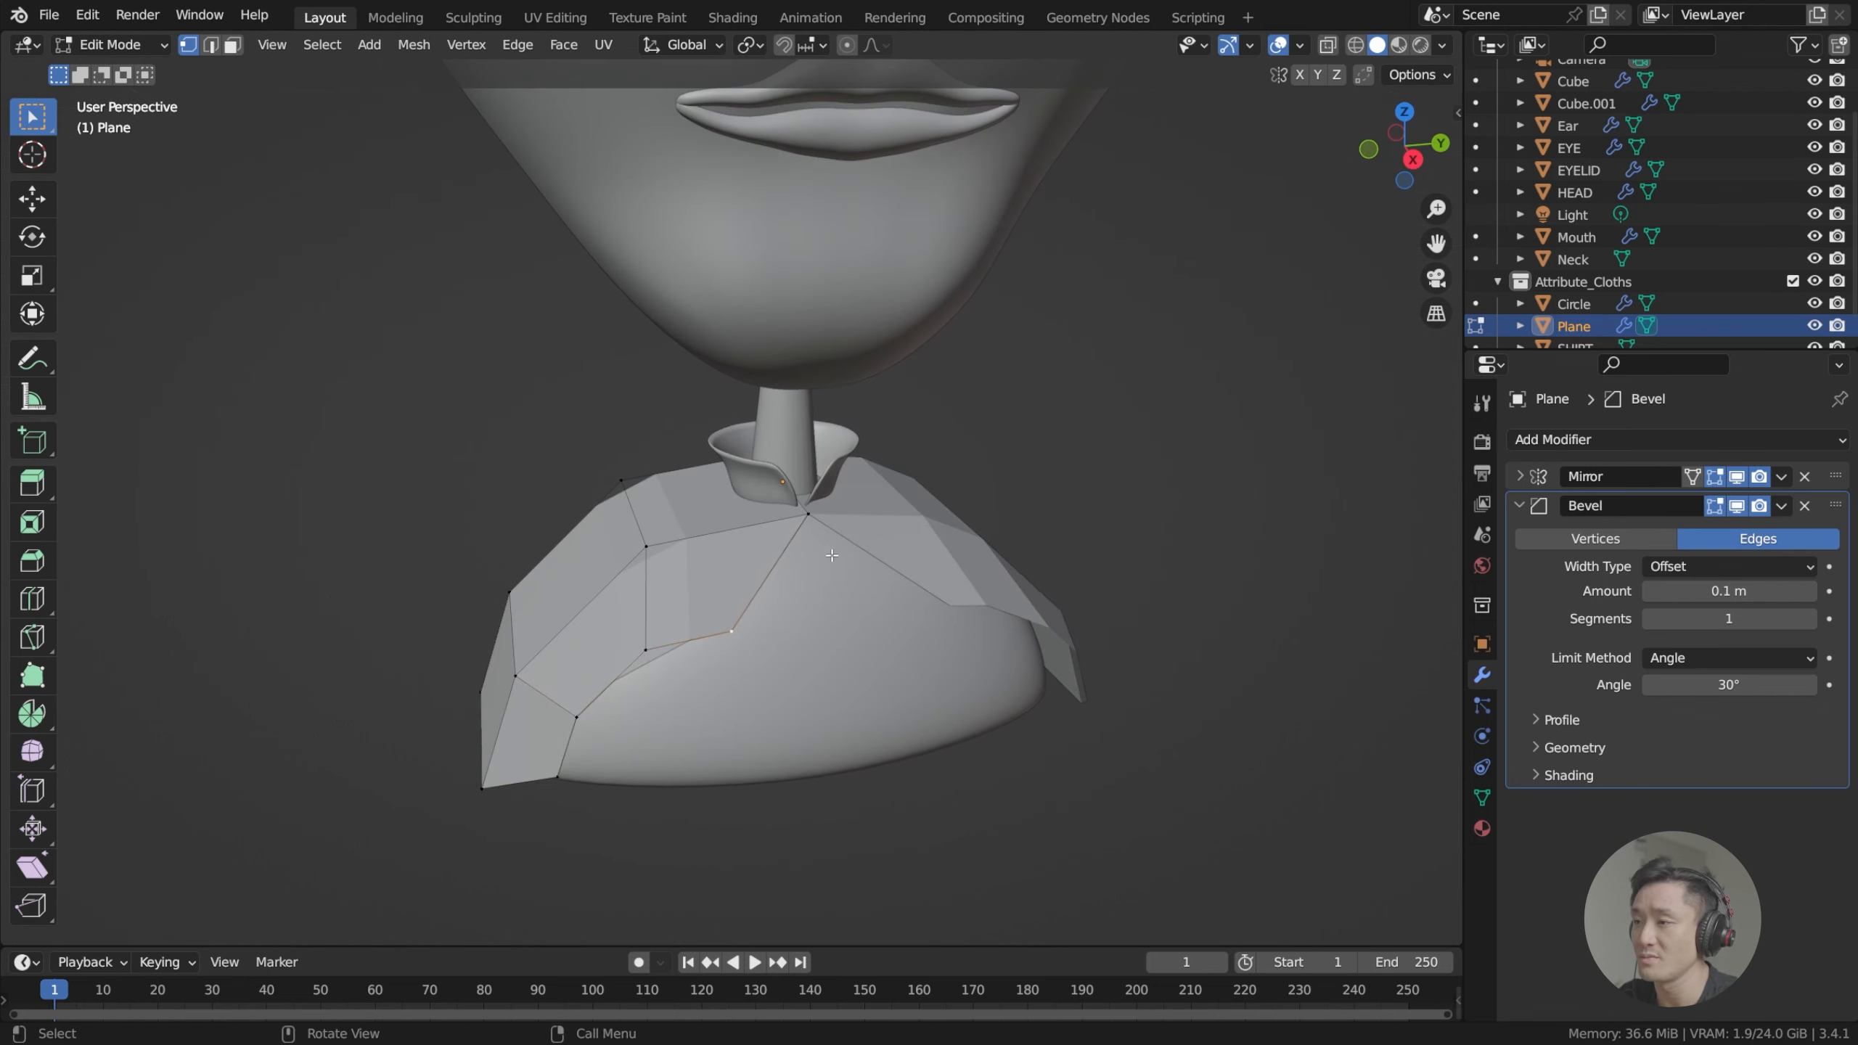
scroll(831, 555, "up", 3)
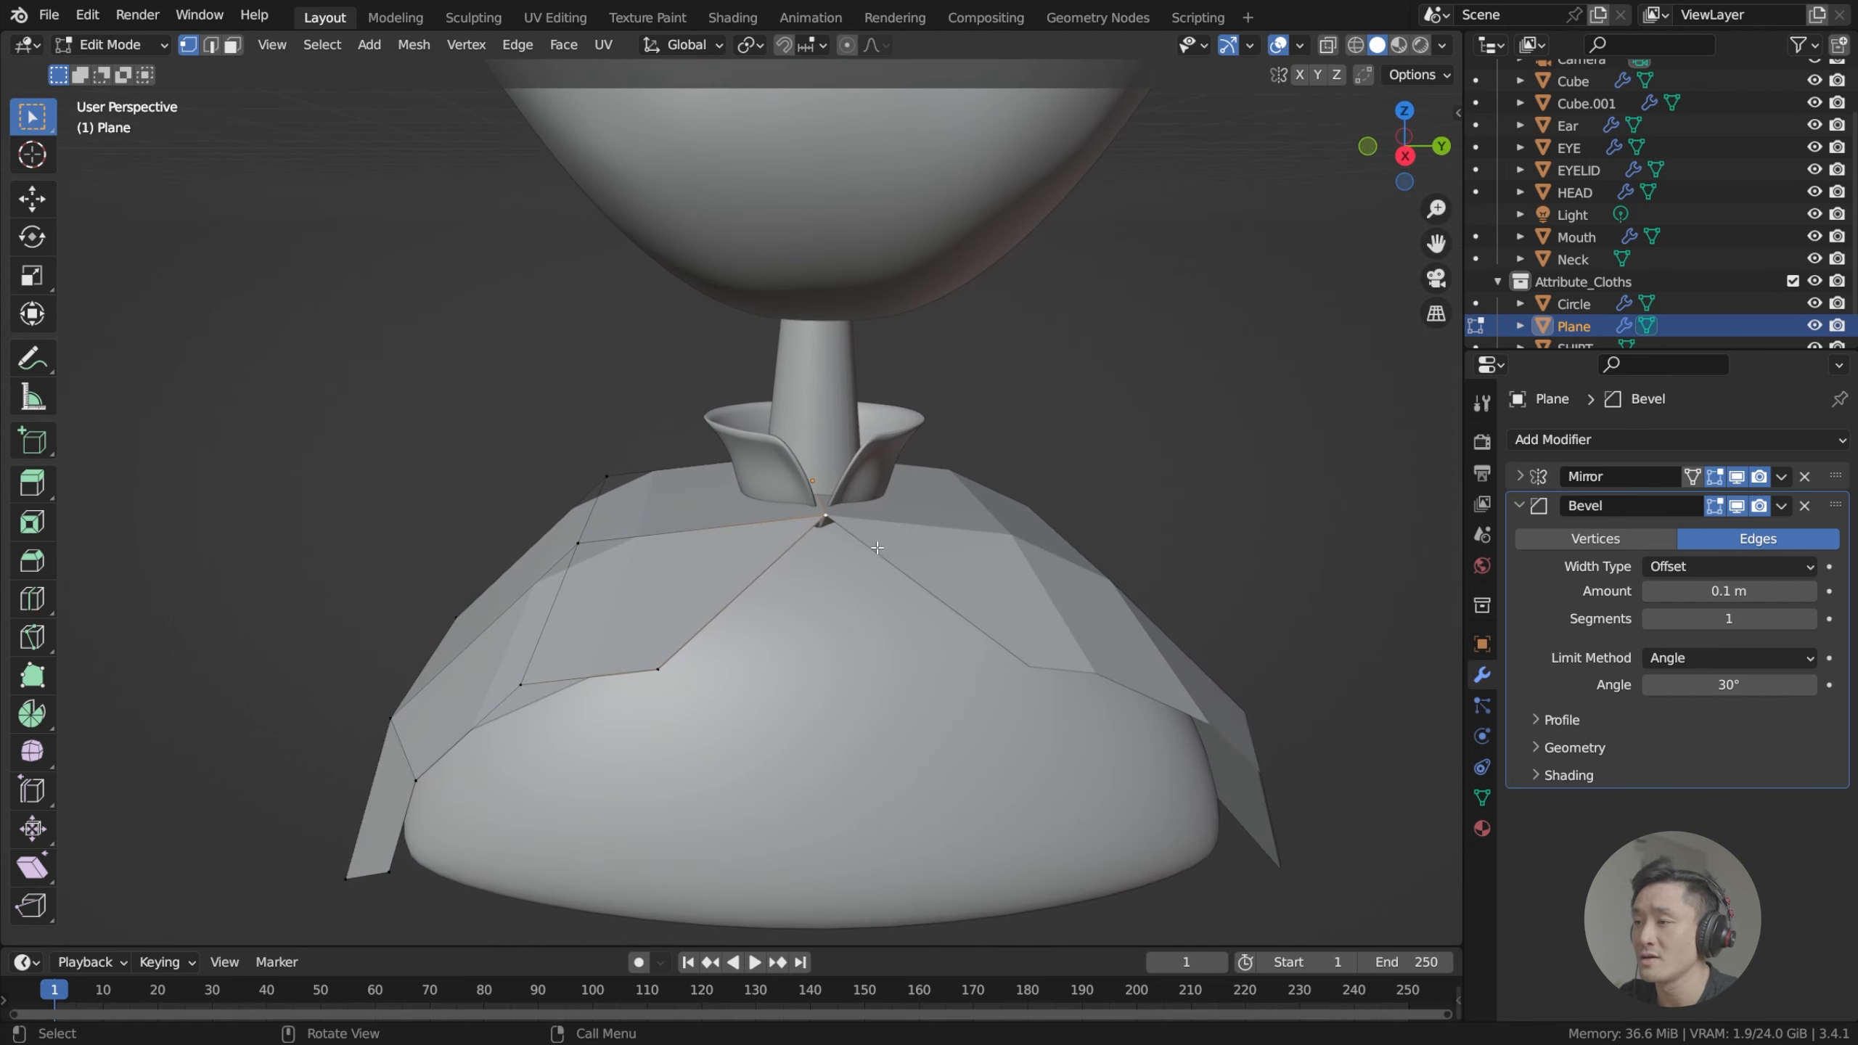
middle_click_drag(876, 547, 879, 560)
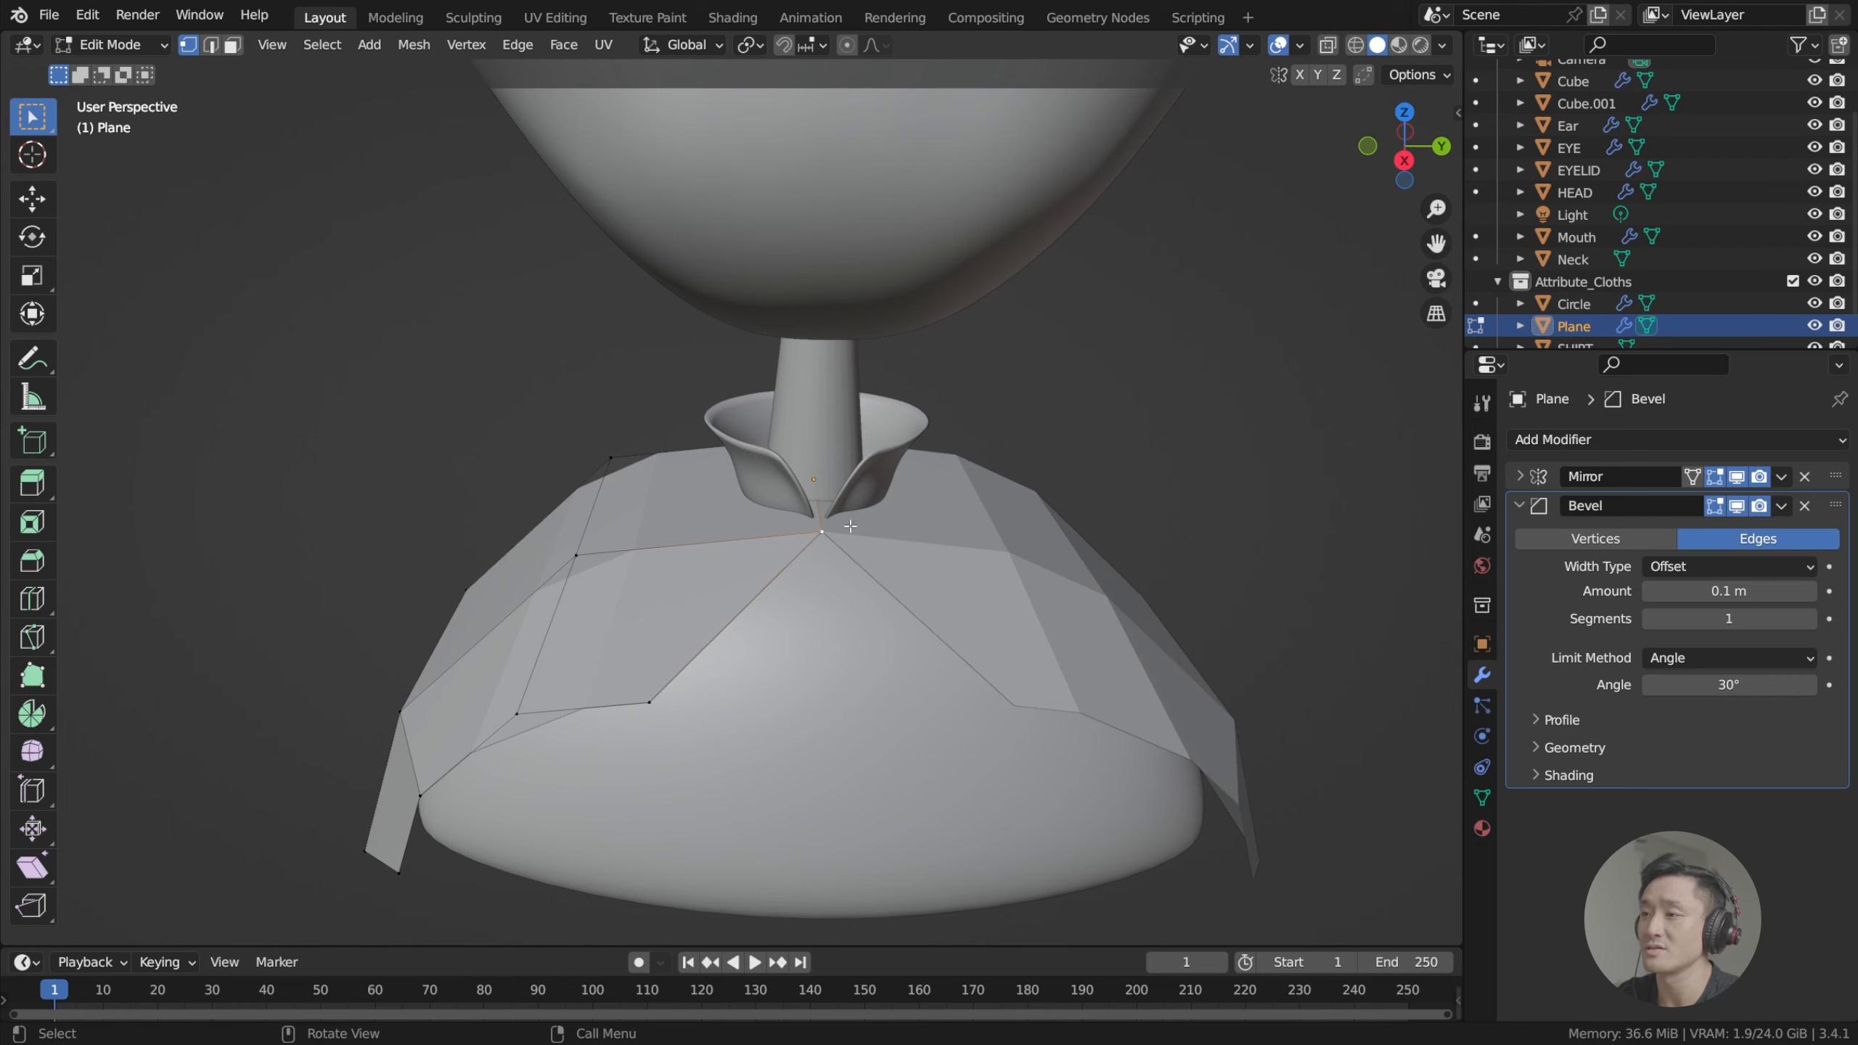
middle_click_drag(914, 453, 1009, 455)
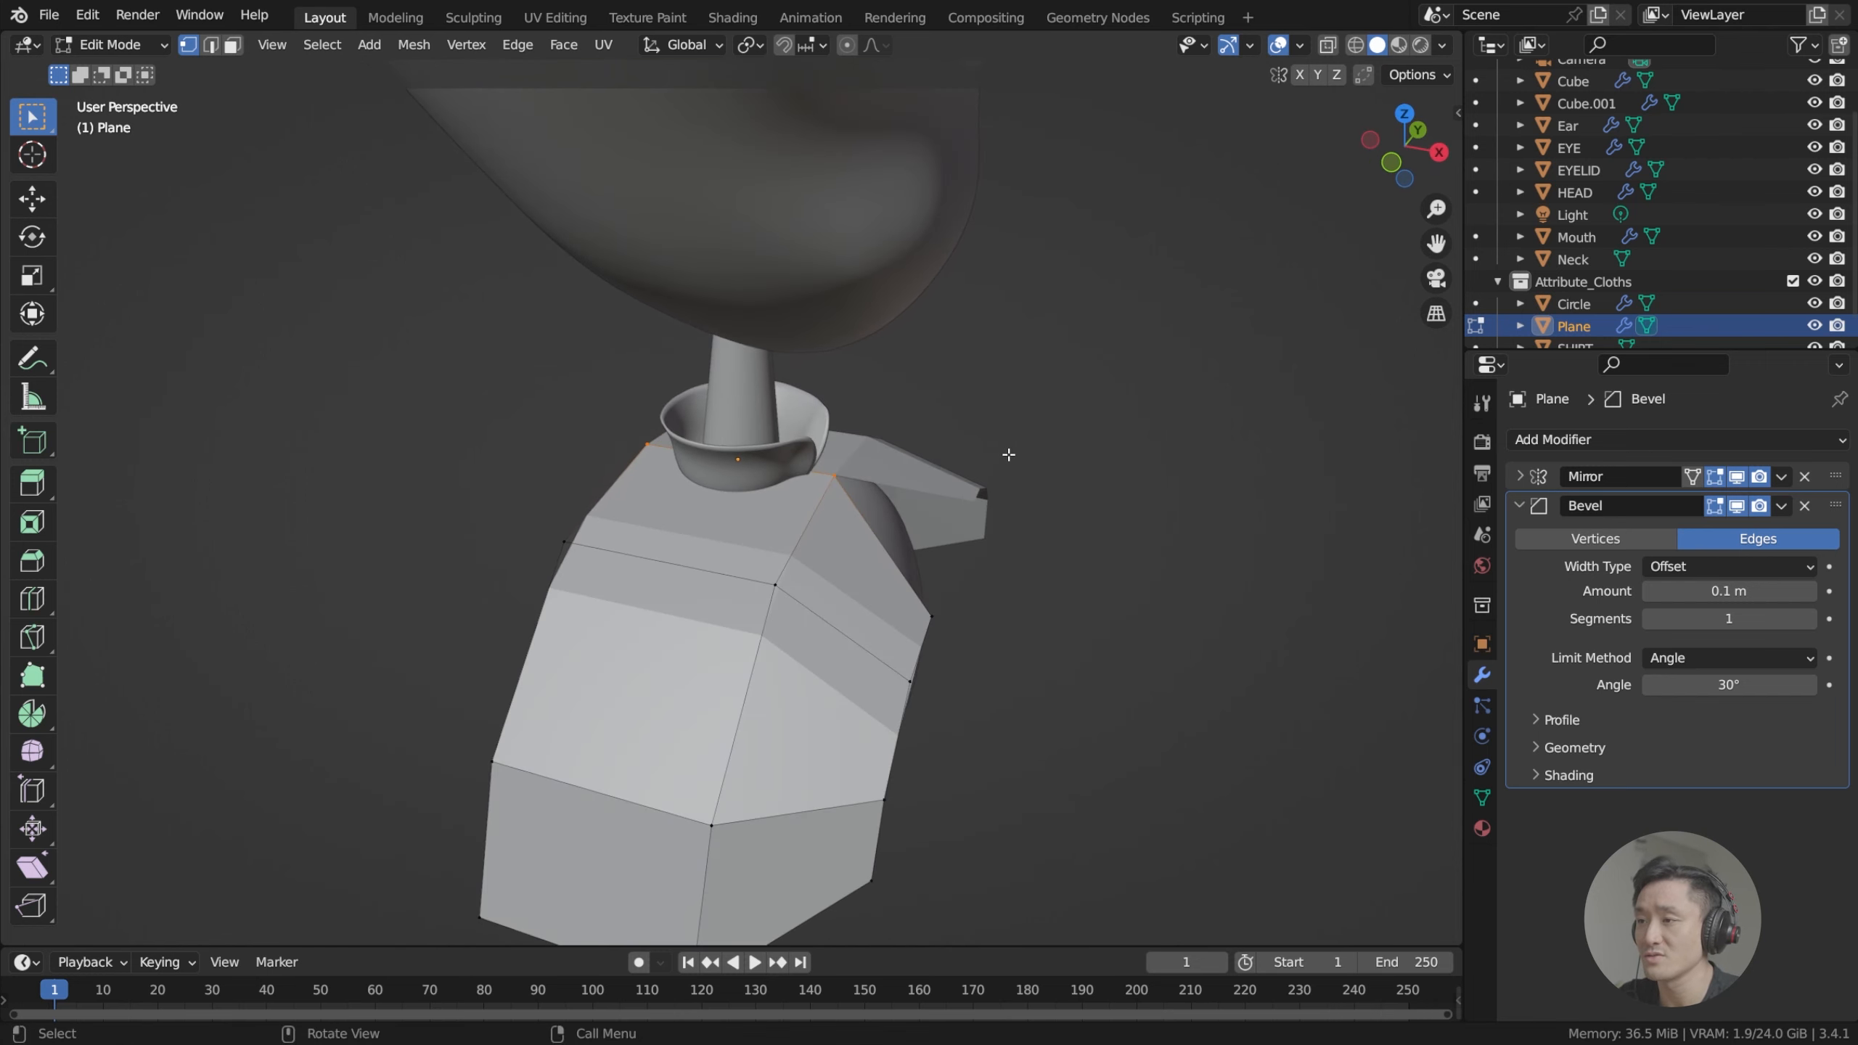
key("g")
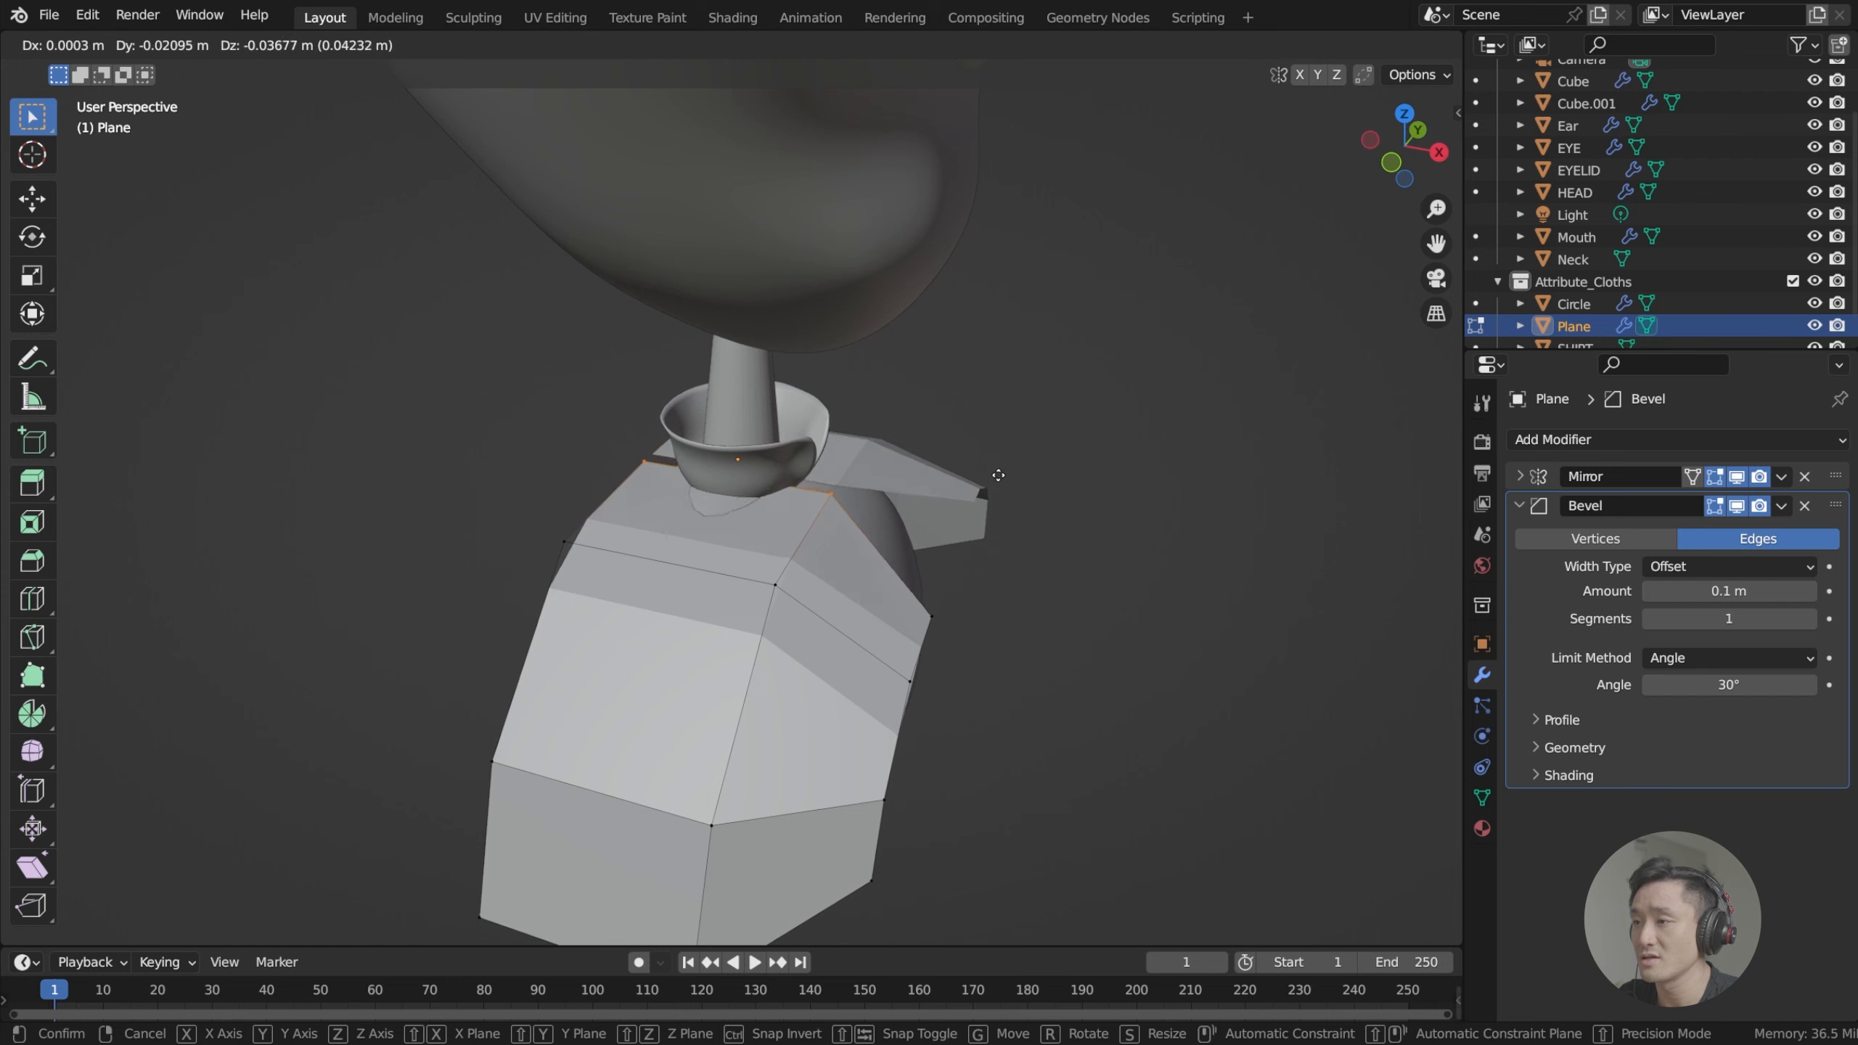
key("Escape")
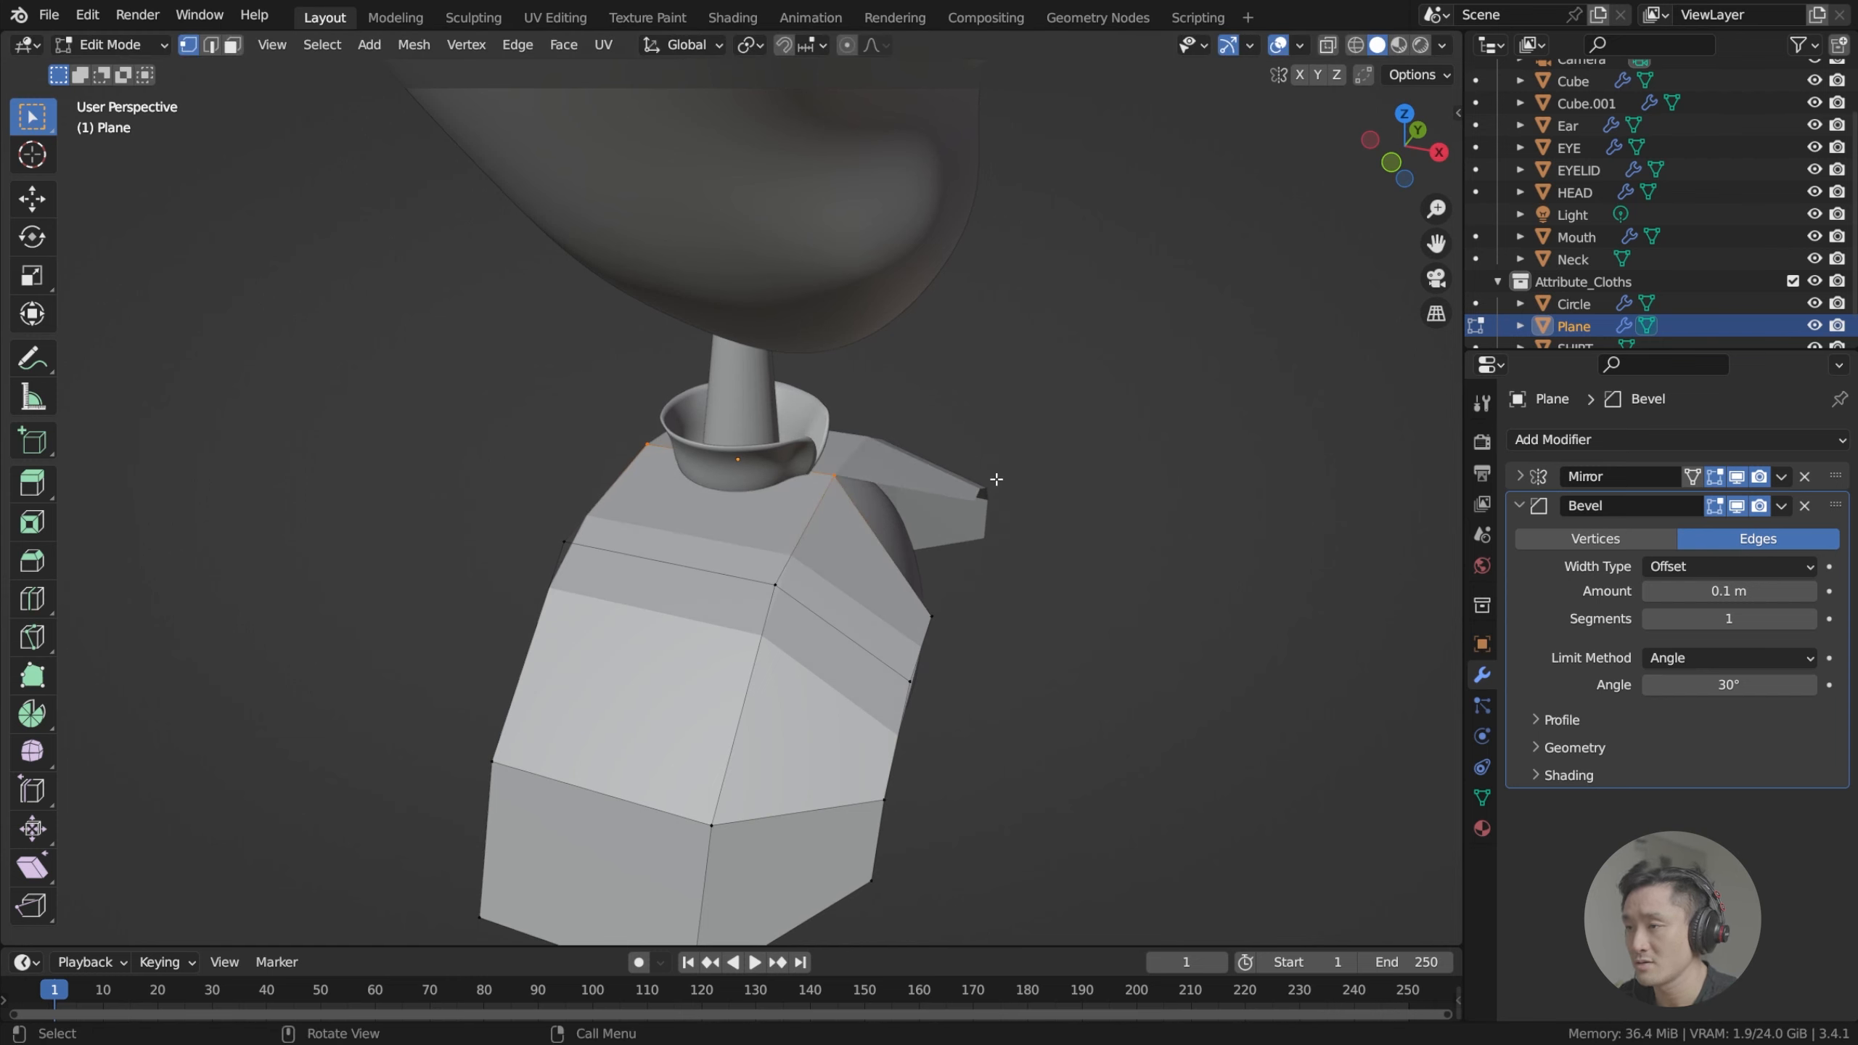
key("g")
key("y")
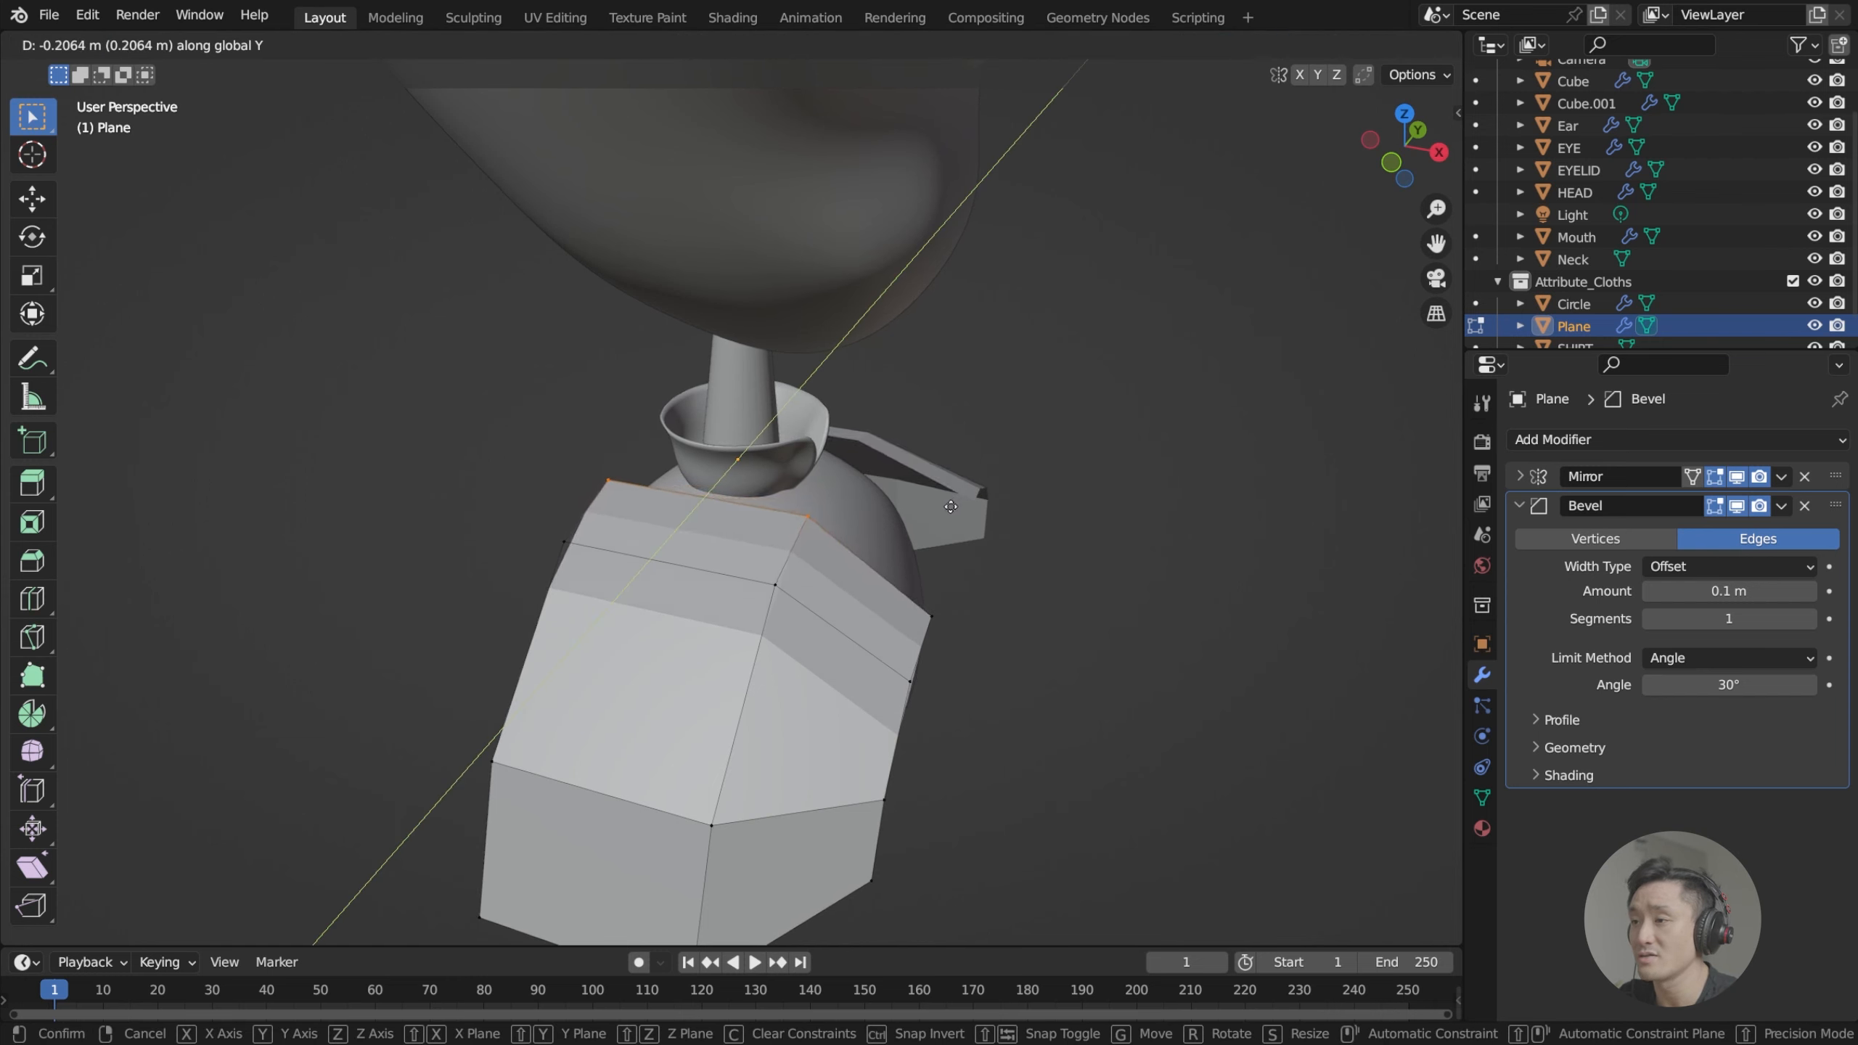
left_click(950, 506)
middle_click_drag(867, 472, 704, 496)
scroll(704, 496, "up", 3)
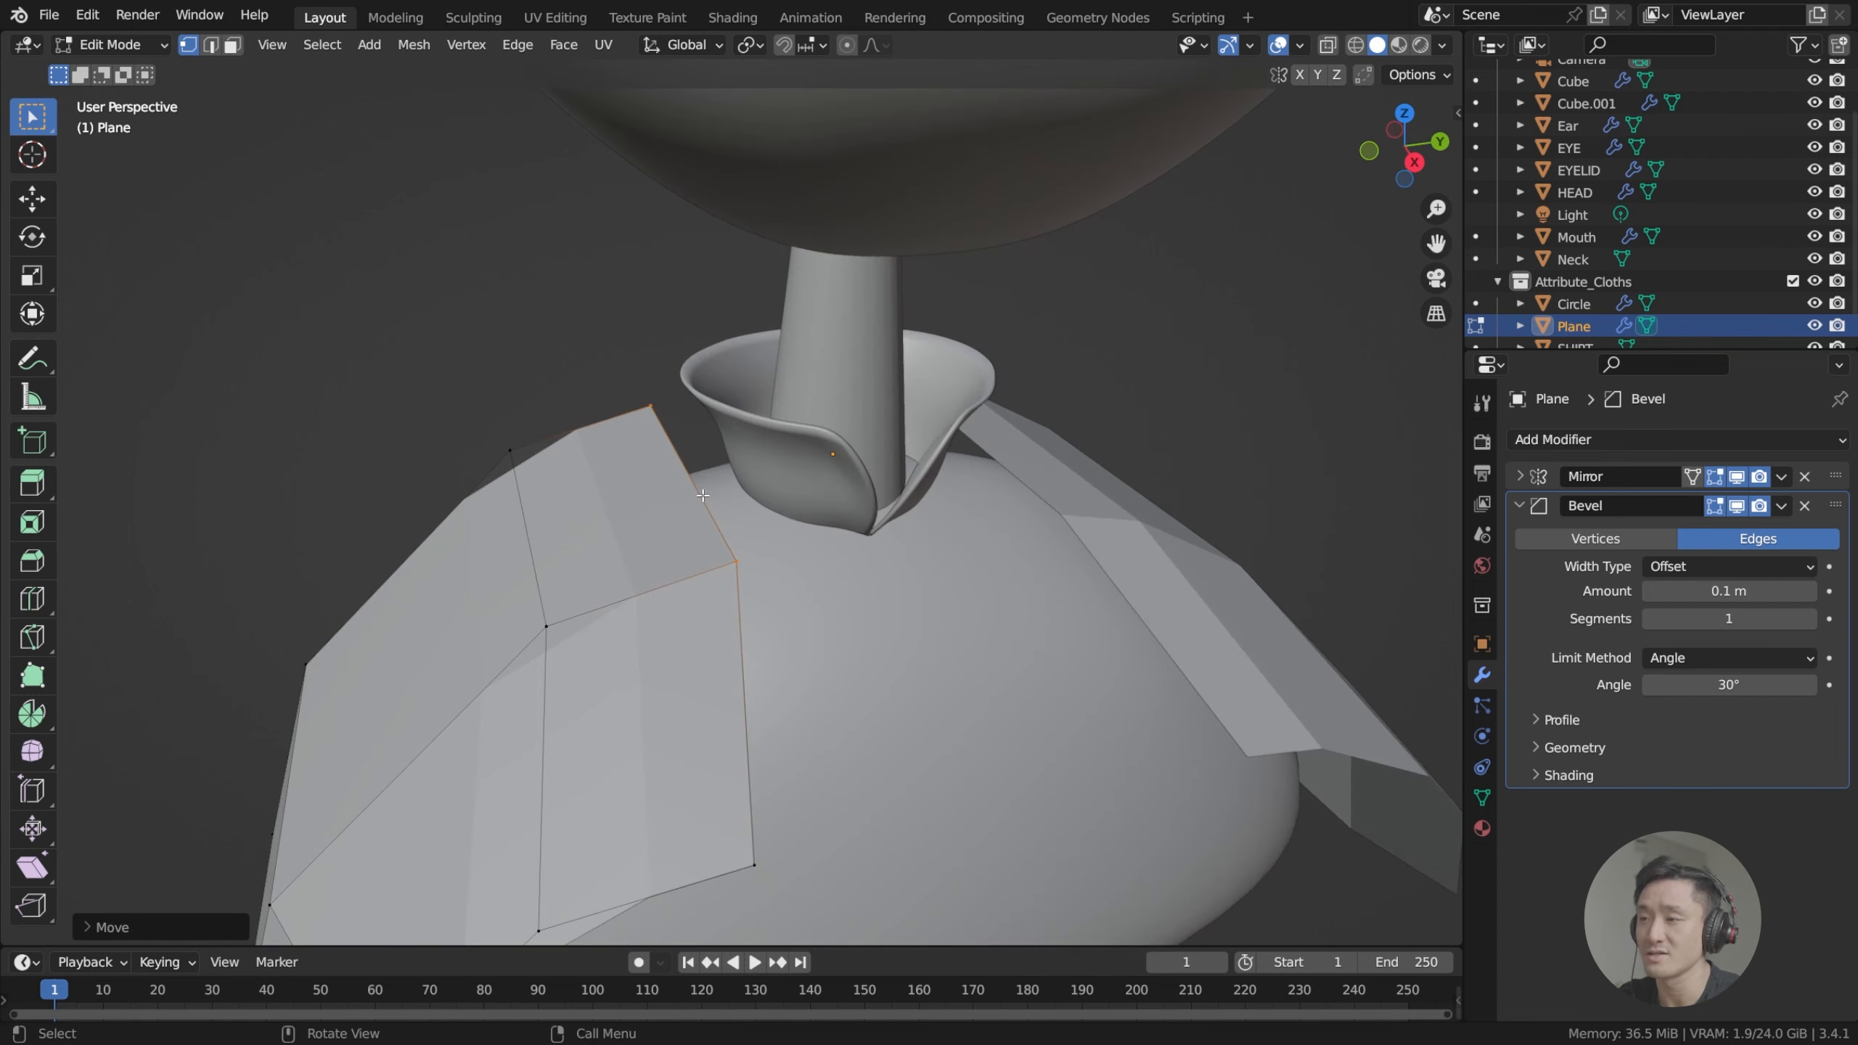
Move the inner corner vertex of the strip's front edge inward and slightly down, to just short of the centre line below the collar.
scroll(678, 617, "down", 6)
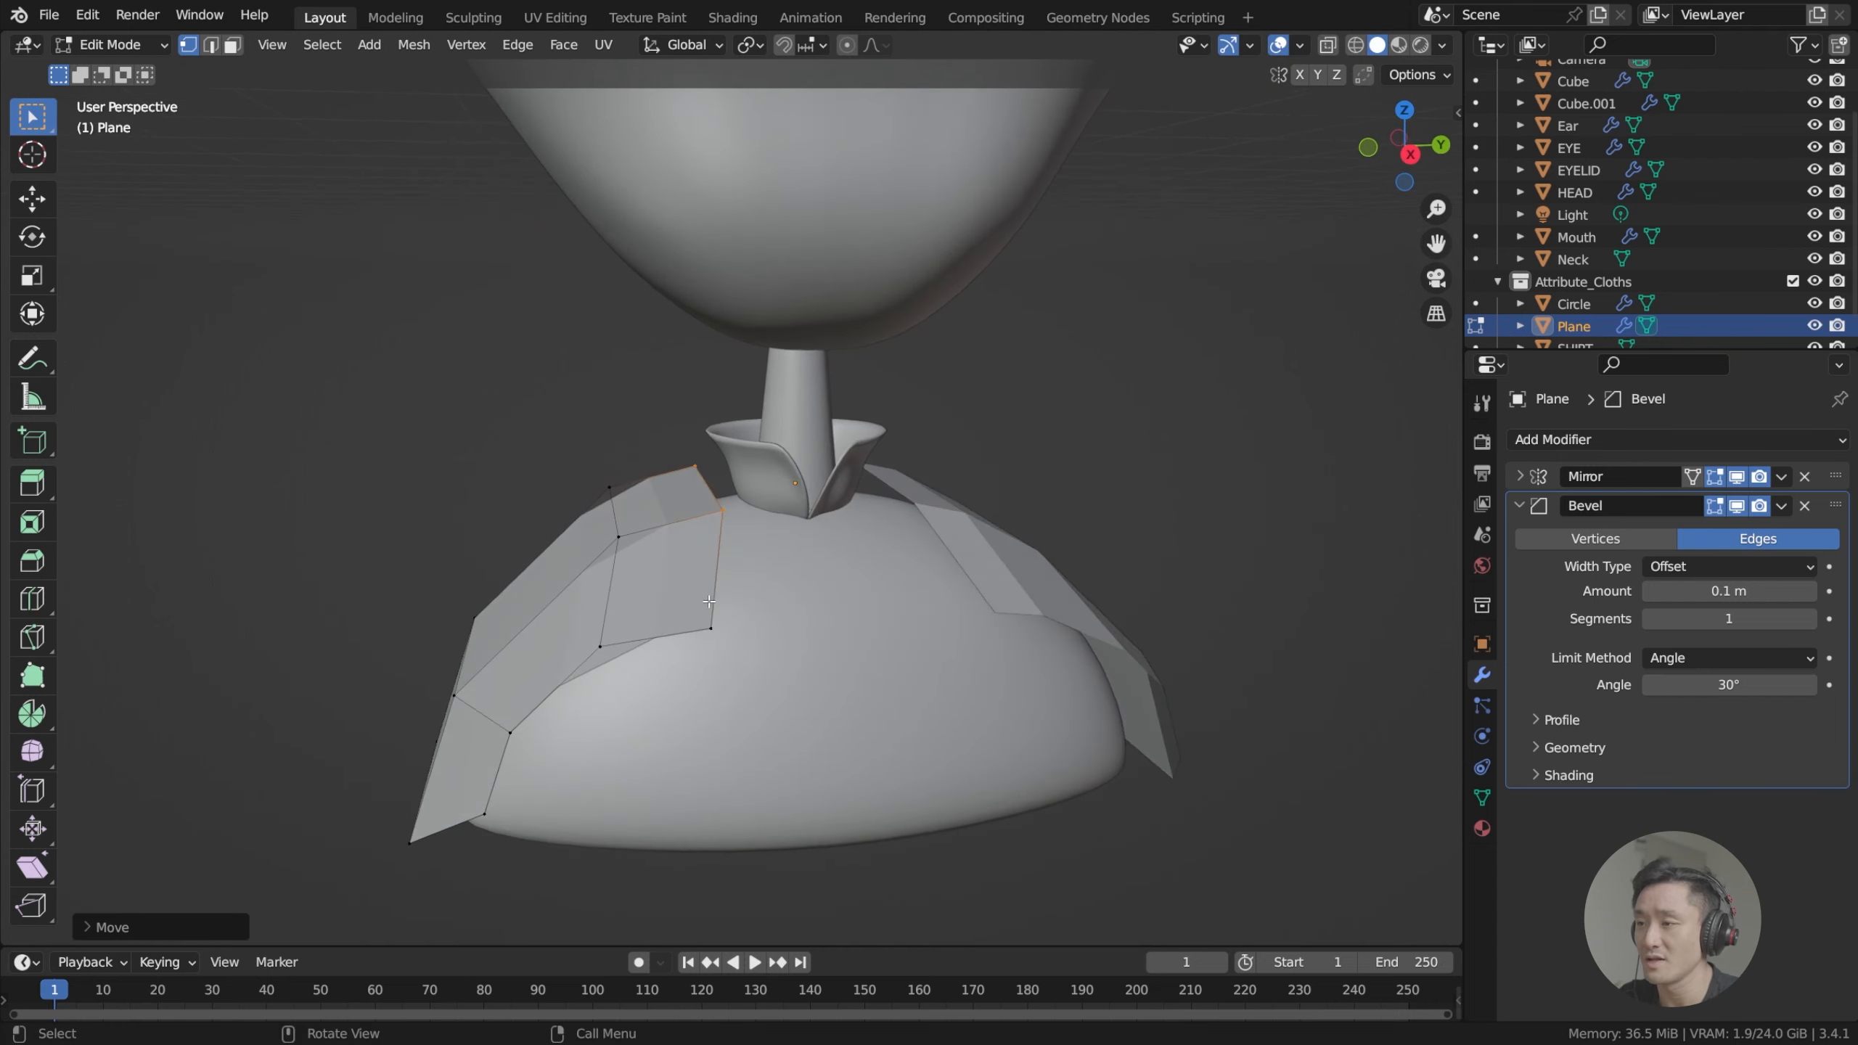
middle_click_drag(678, 617, 717, 608)
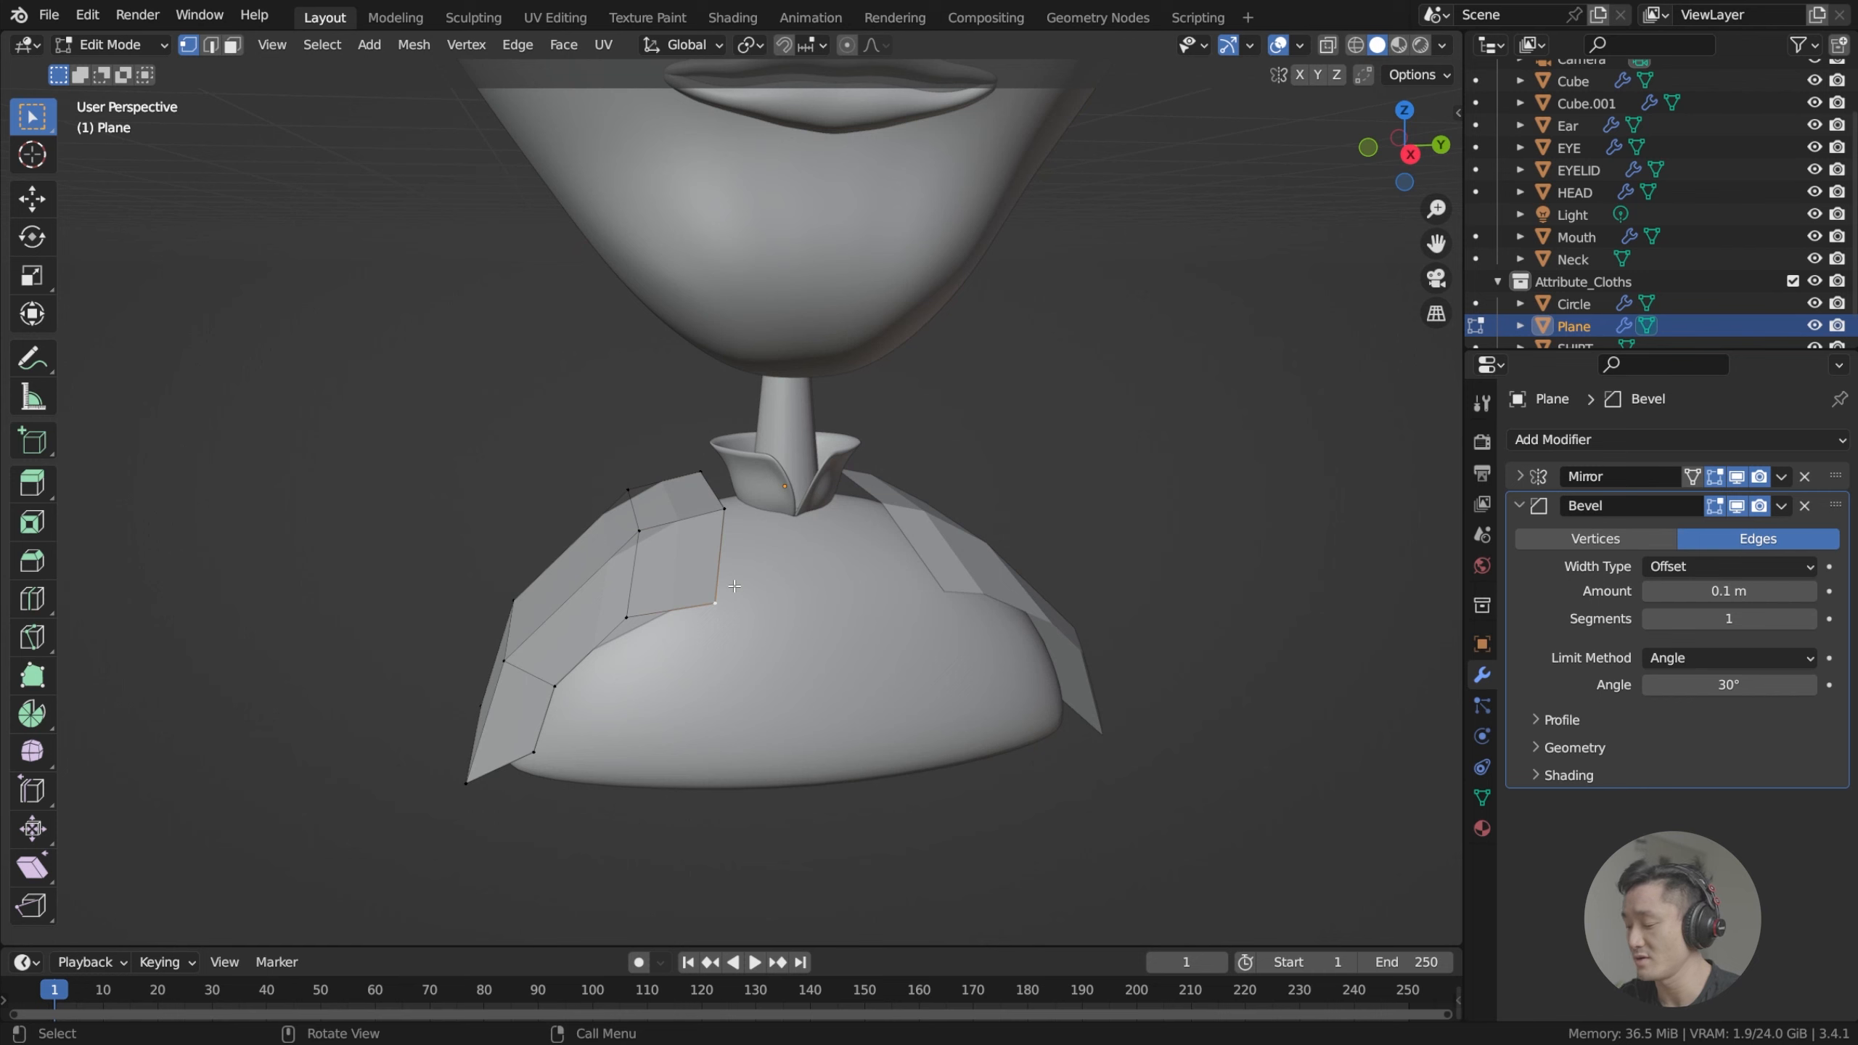
key("KP_3")
middle_click_drag(741, 554, 746, 616)
key("g")
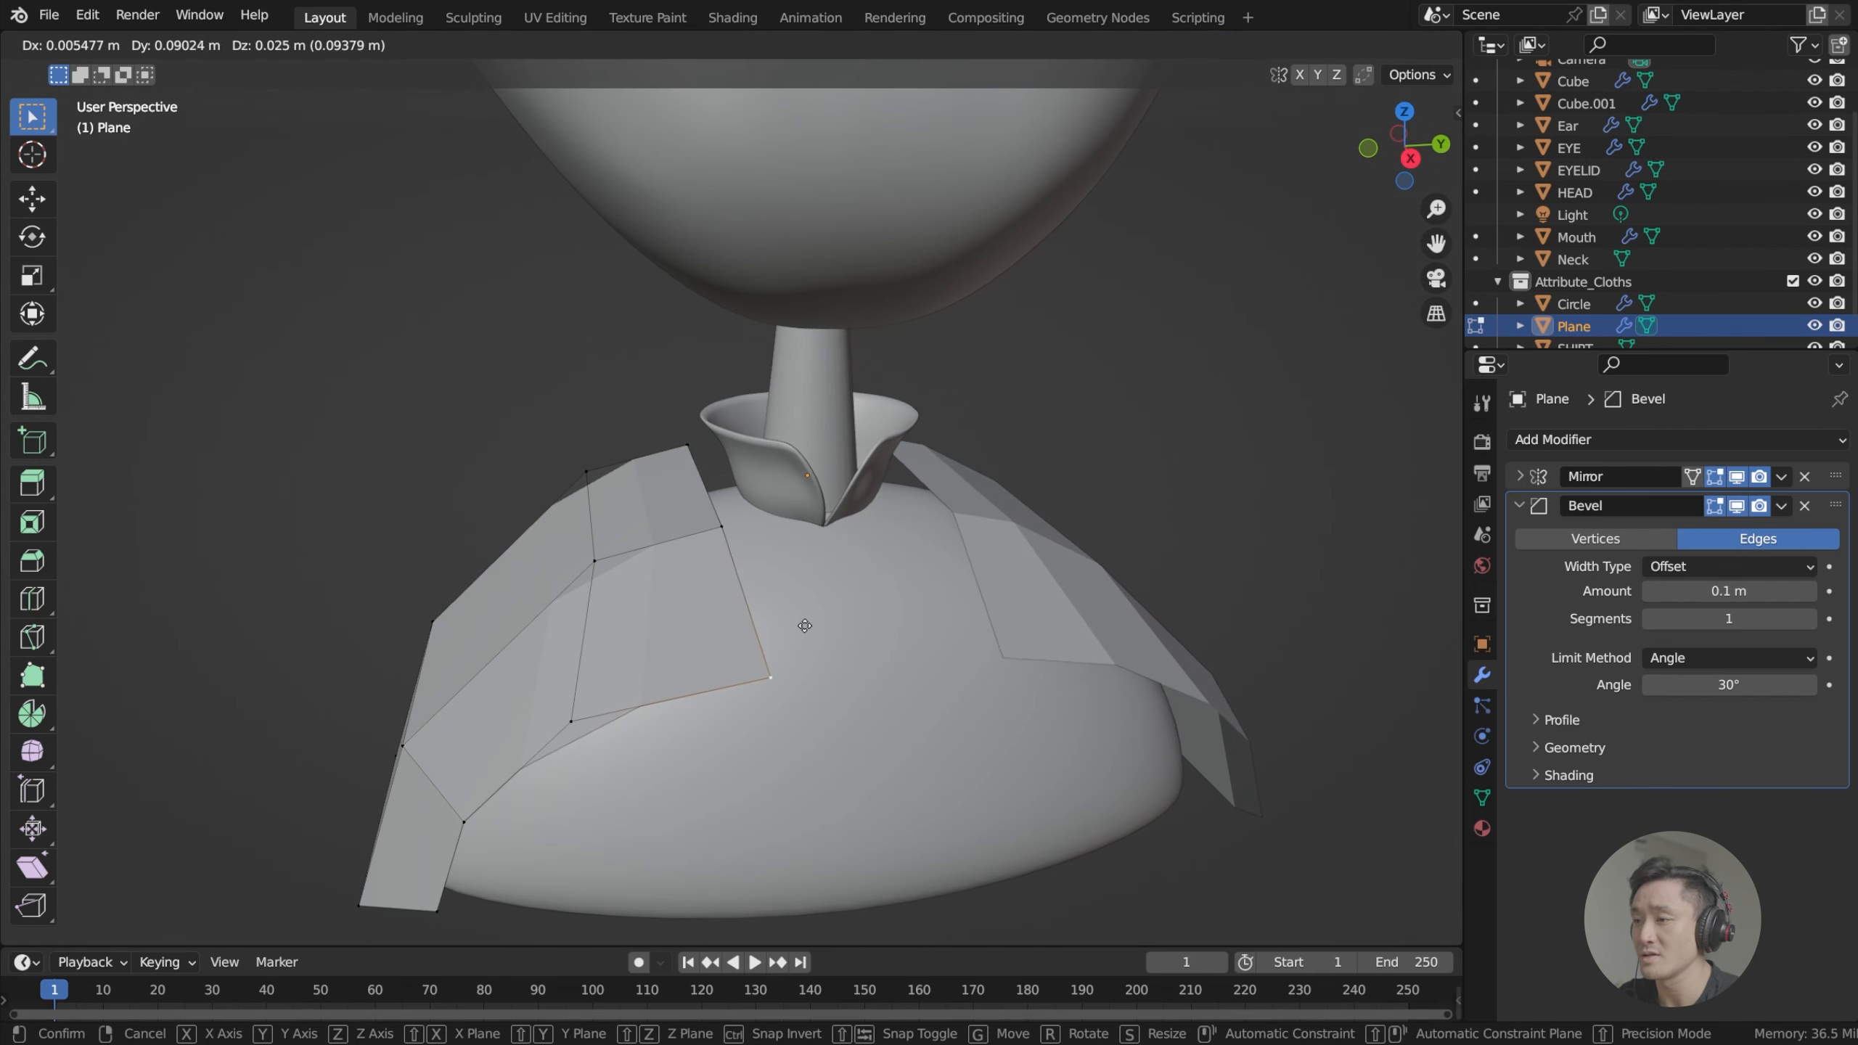
right_click(828, 589)
key("KP_3")
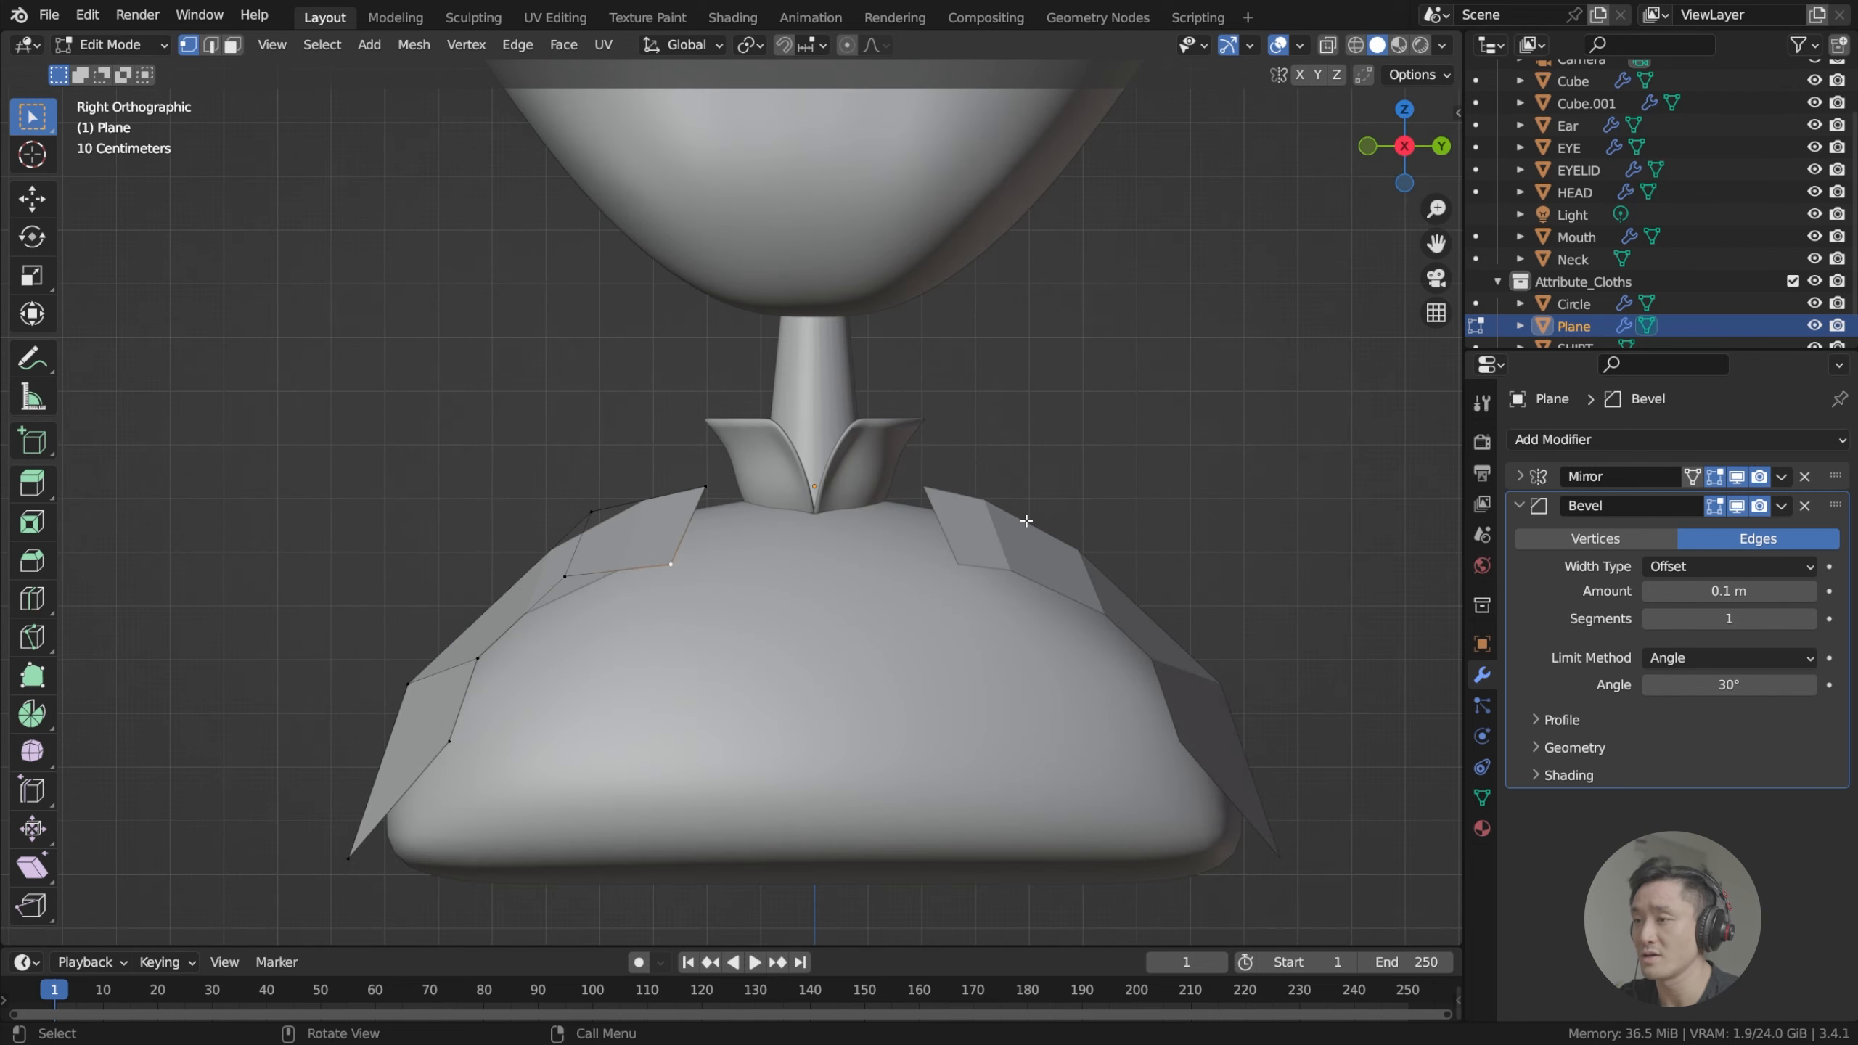
key("g")
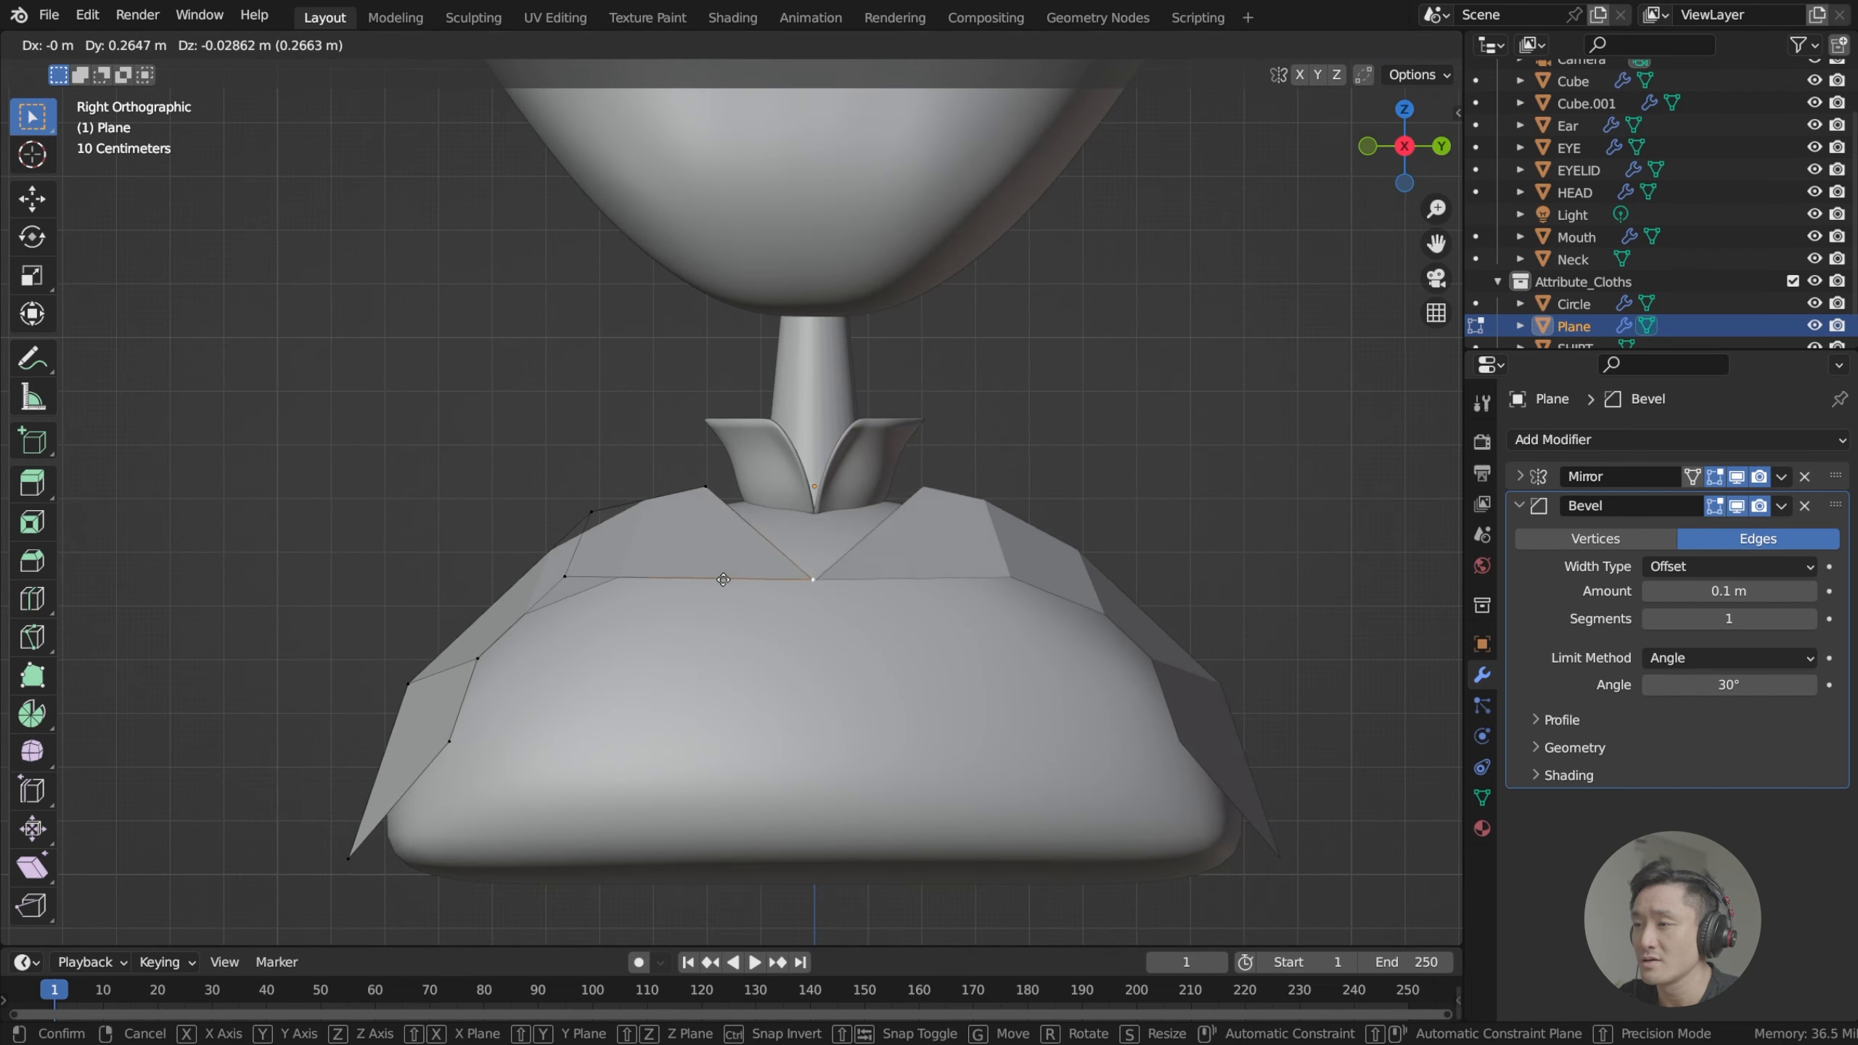
left_click(665, 583)
middle_click_drag(666, 583, 710, 636)
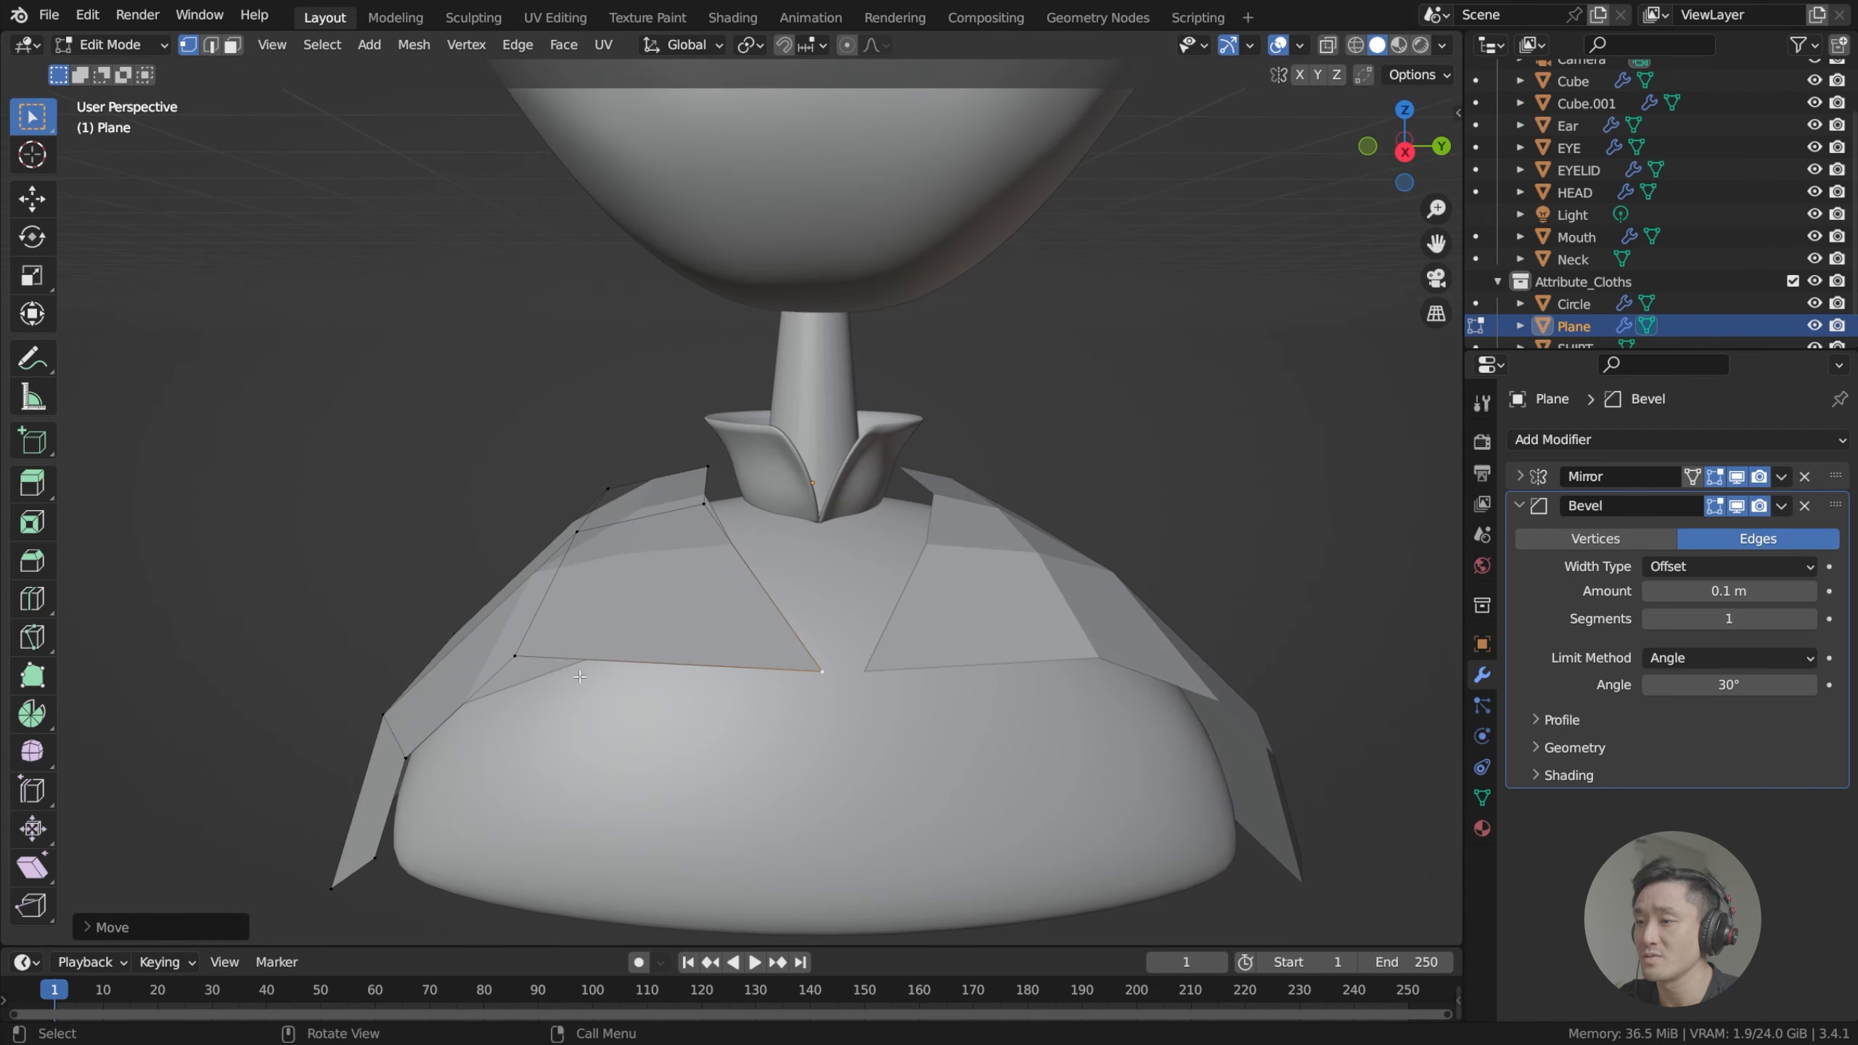
Move the front edge's two middle vertices inward and down over the chest, the upper one about 0.09 m in and 0.05 m down.
key("KP_3")
left_click(573, 583)
key("g")
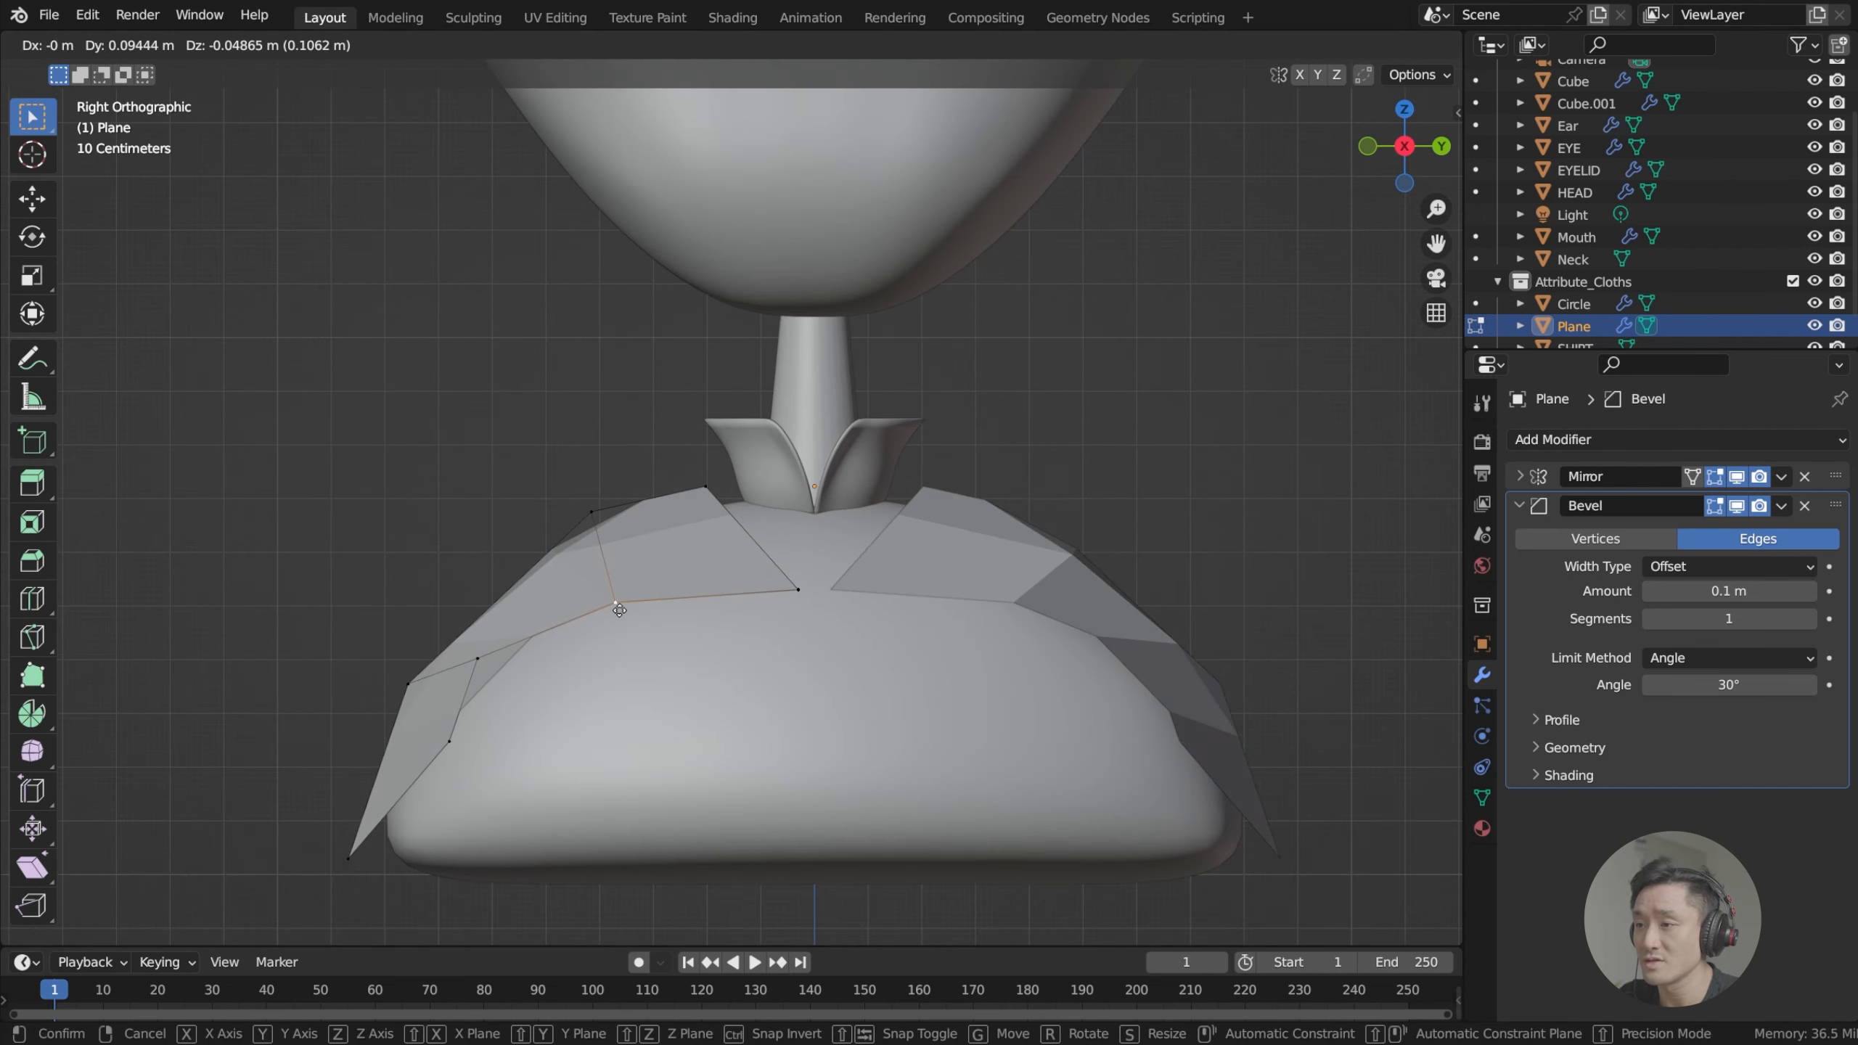
left_click(623, 609)
left_click(494, 661)
key("g")
left_click(528, 680)
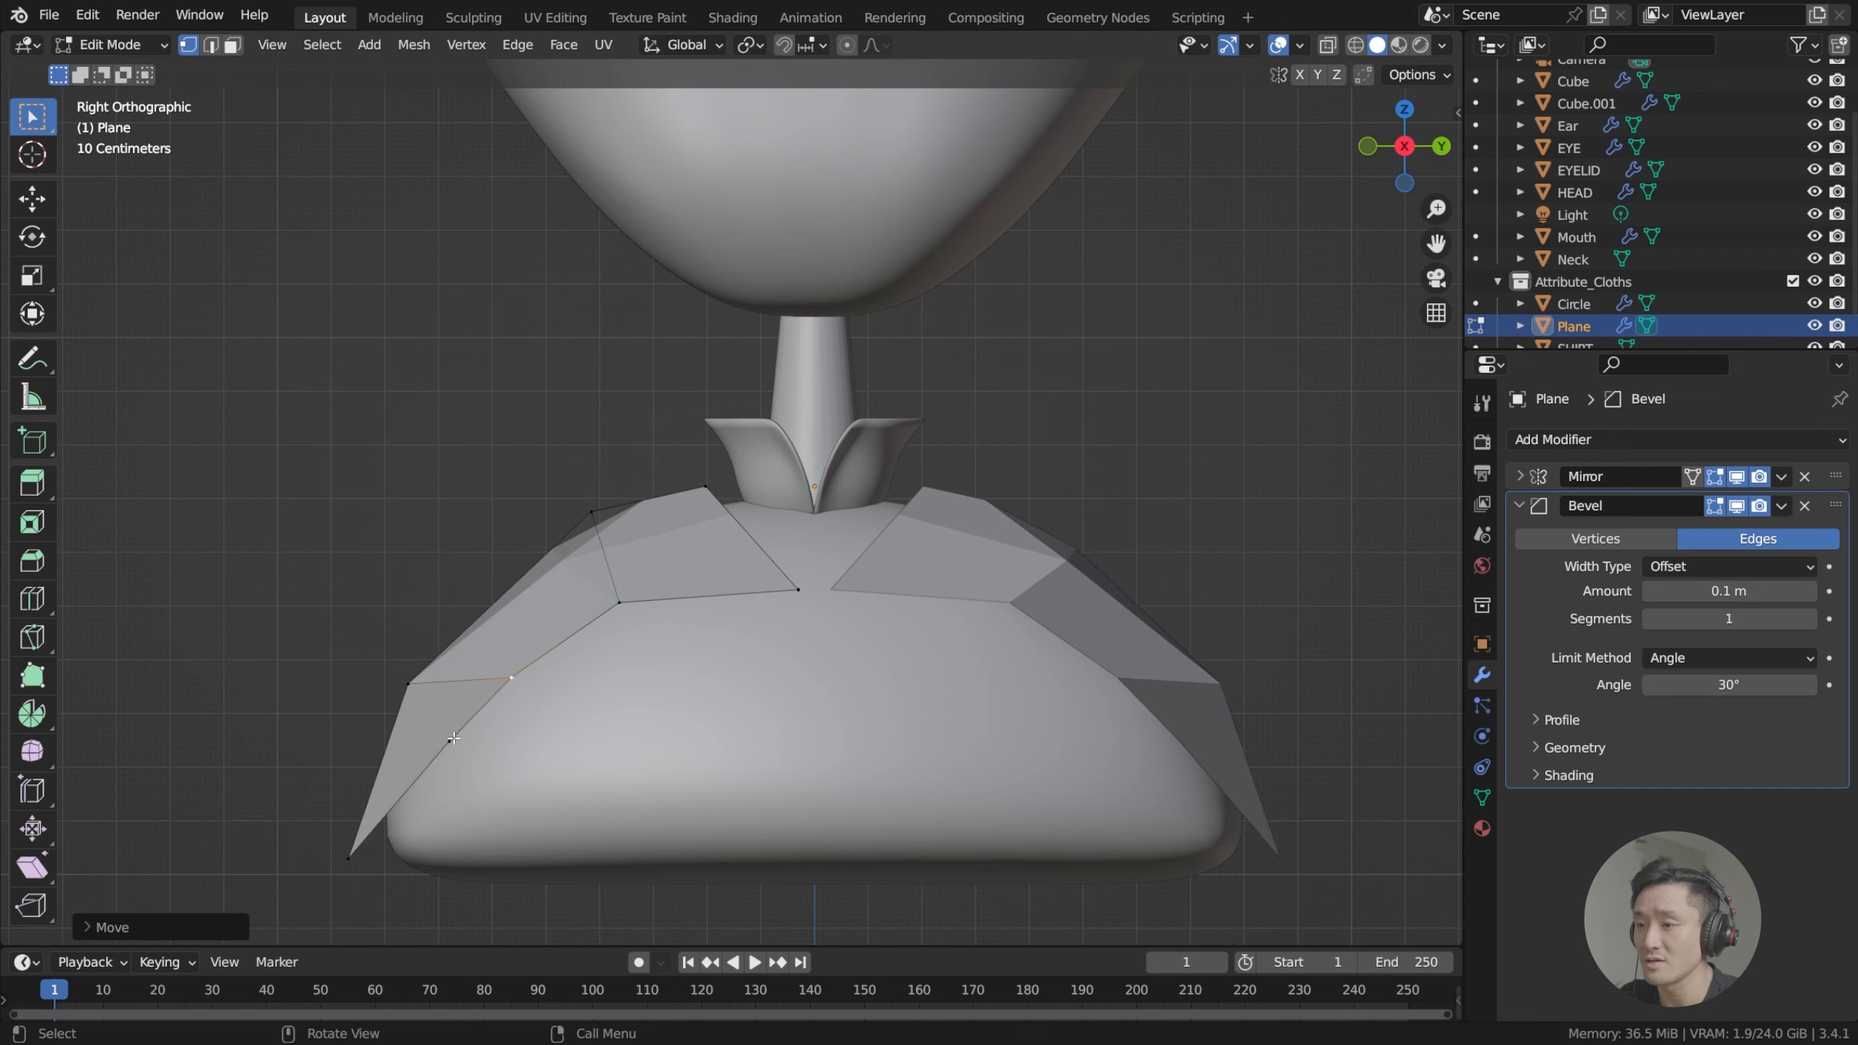
Move the front edge's outermost vertex about 0.05 m inward and 0.22 m down to the shirt's hem.
left_click(454, 742)
key("g")
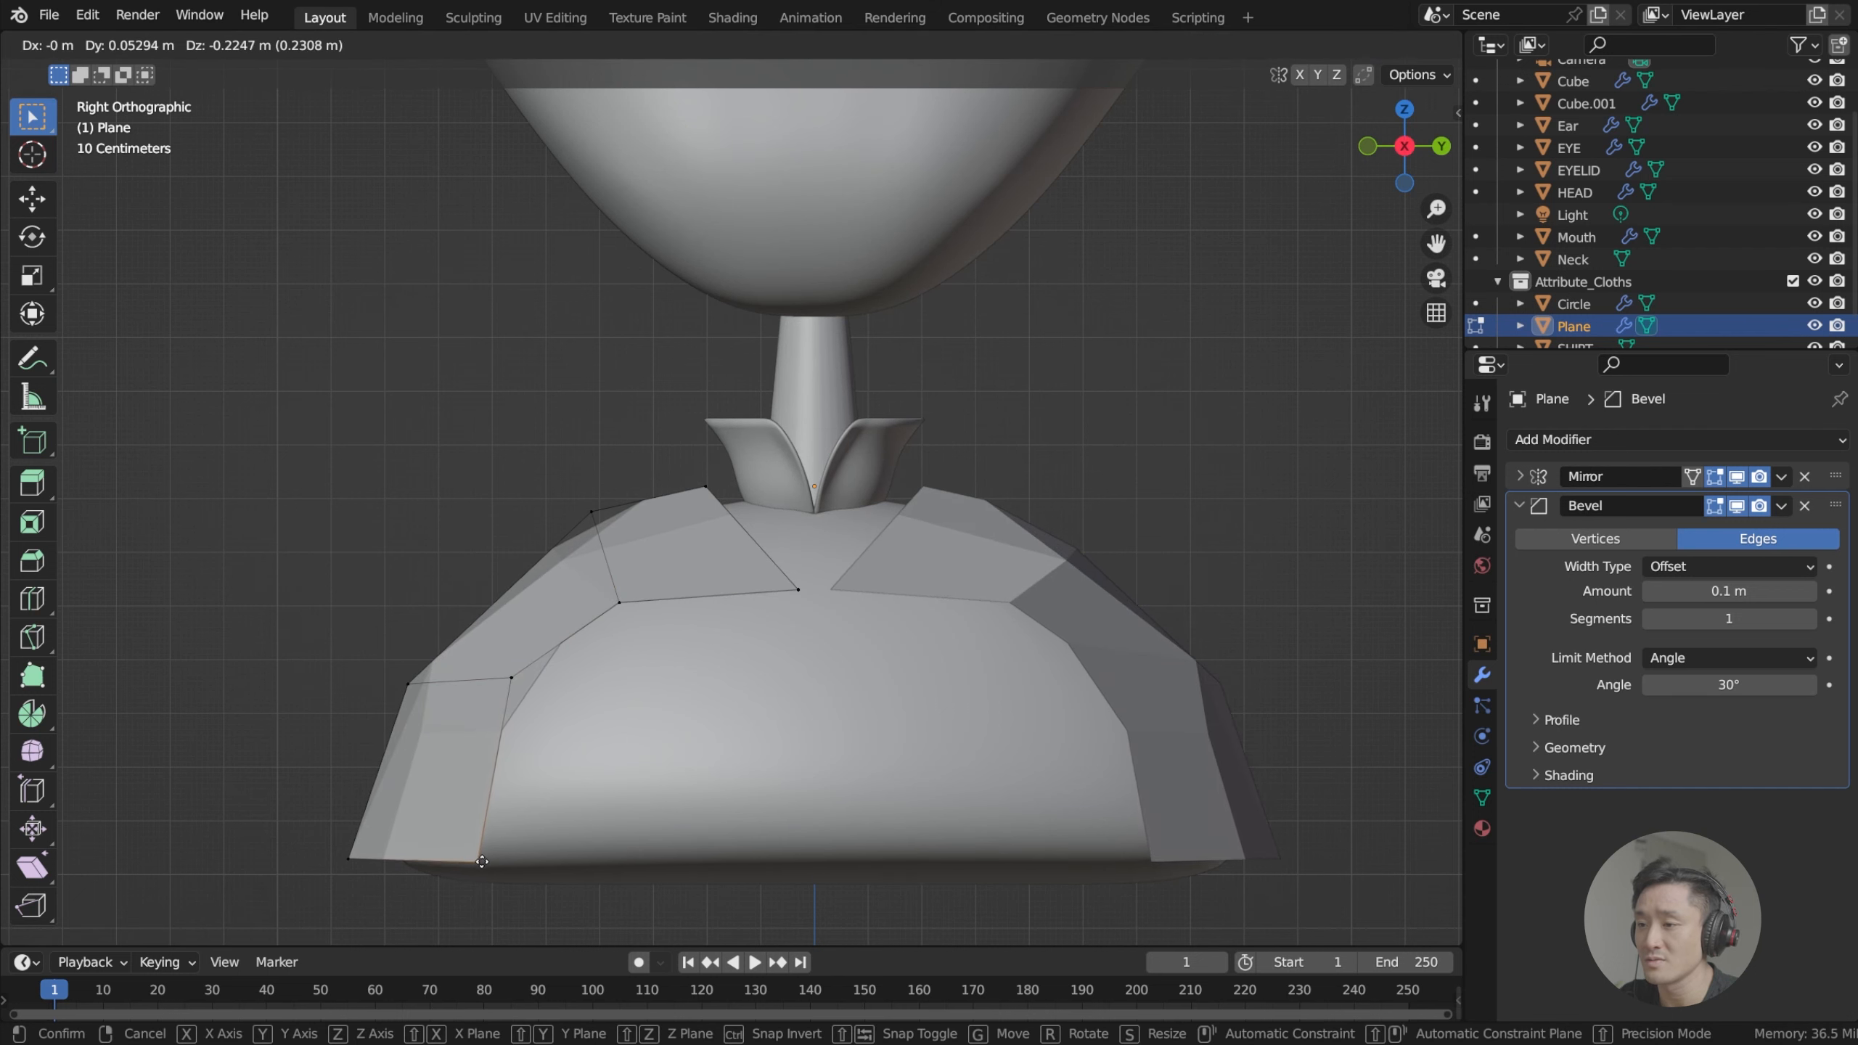
left_click(482, 862)
Using X-ray in front view, move all of the strip's front edge vertices back along X toward the shirt, with X-ray off again at the end.
middle_click_drag(482, 862, 691, 708)
key("KP_3")
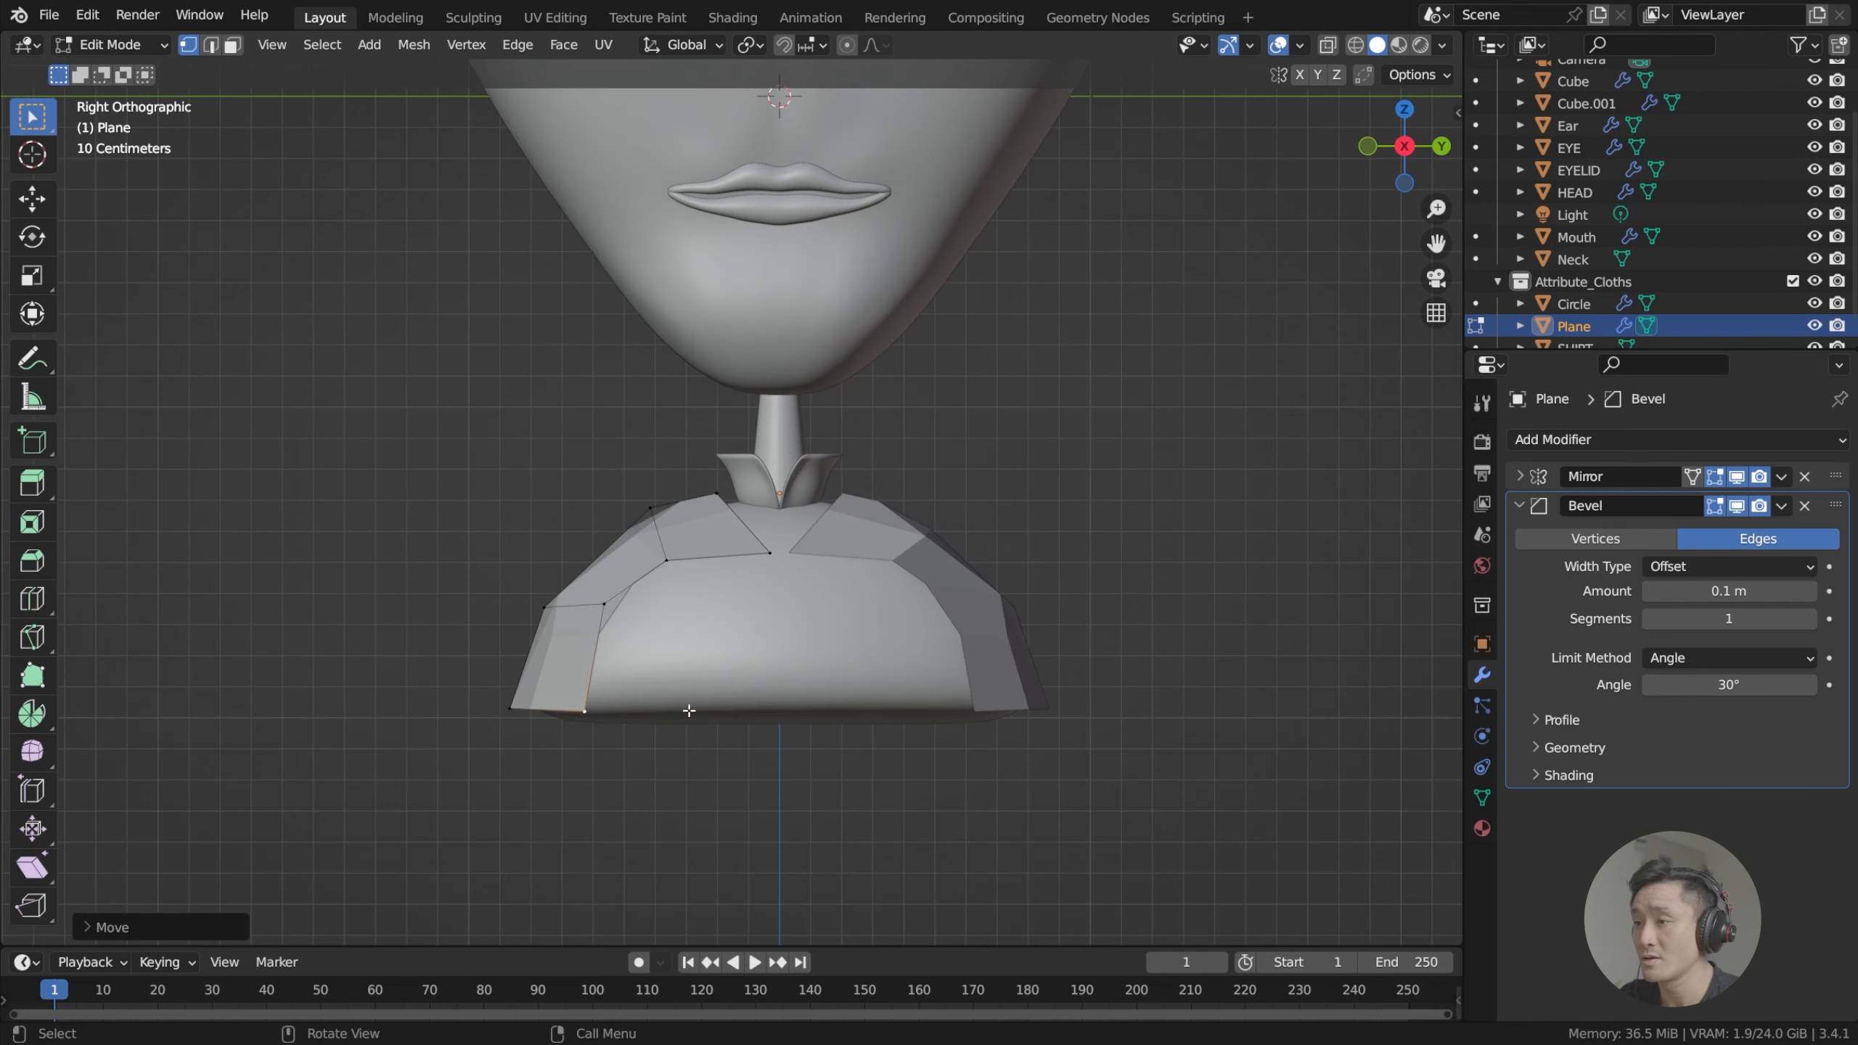
scroll(653, 643, "up", 2)
key("KP_1")
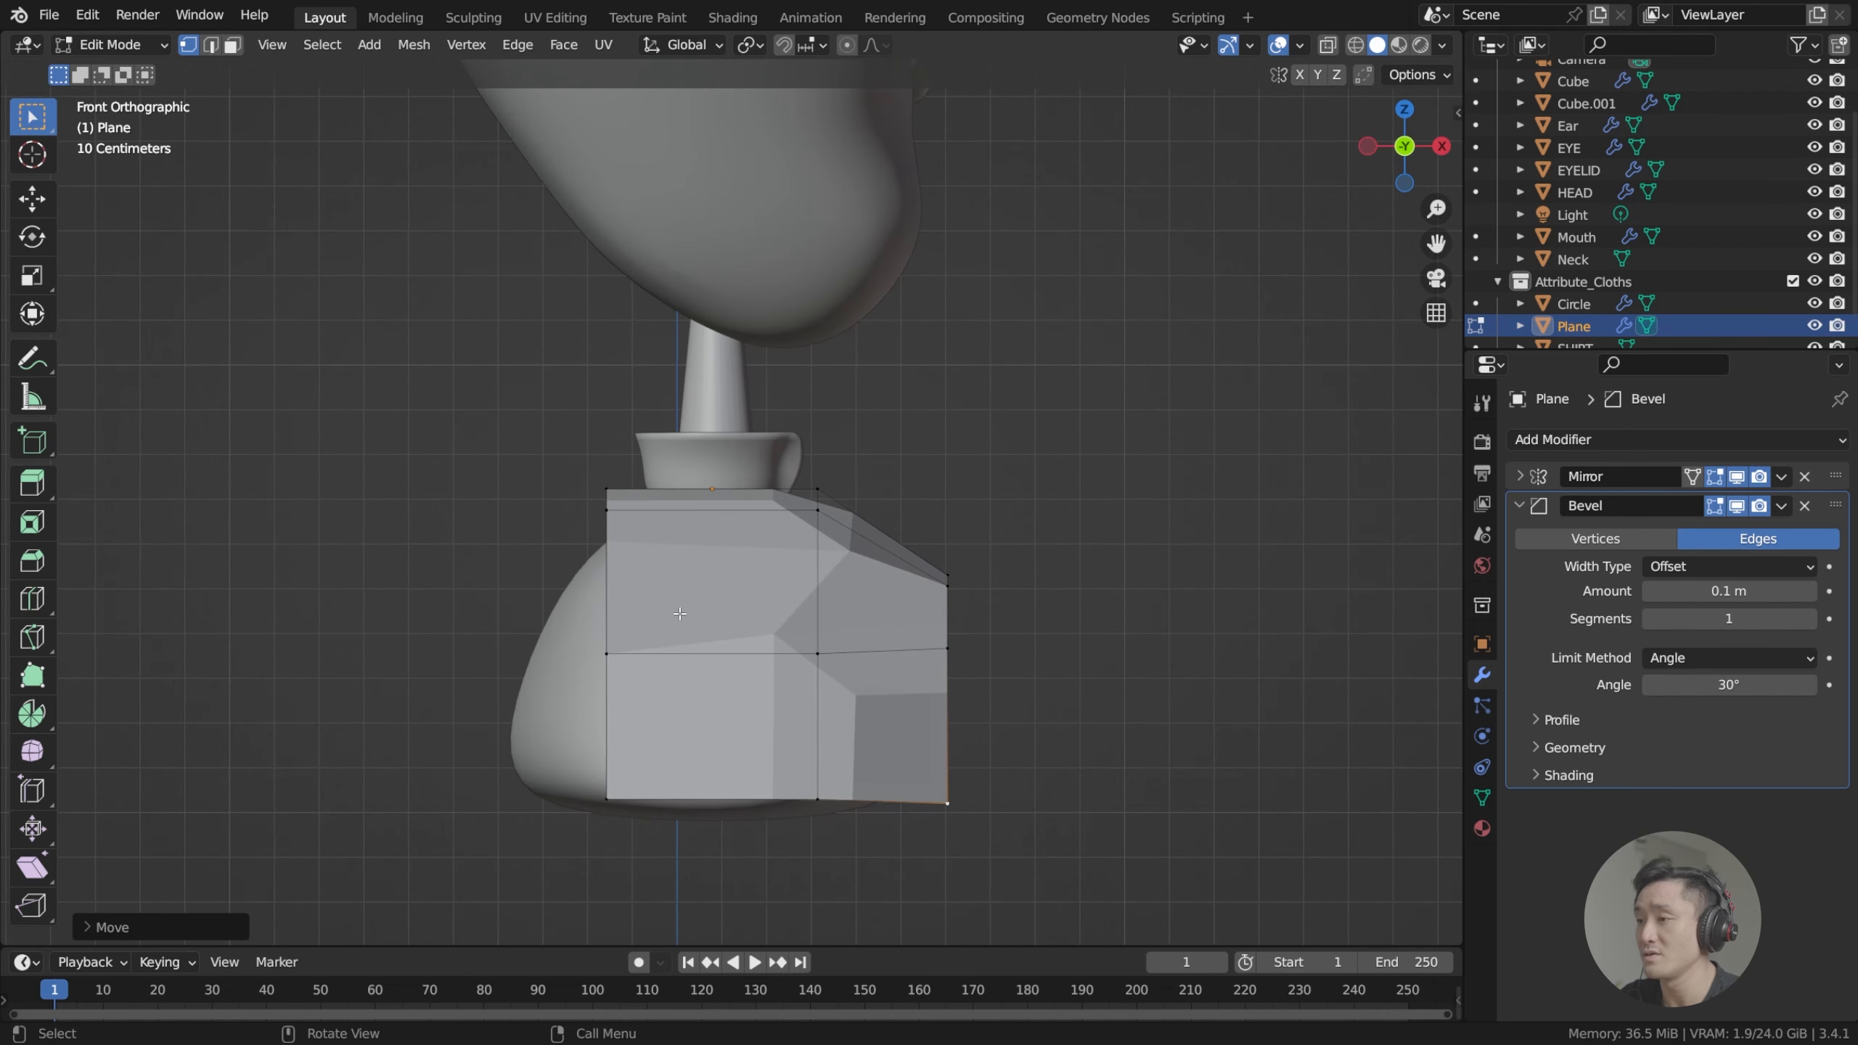
left_click(1326, 46)
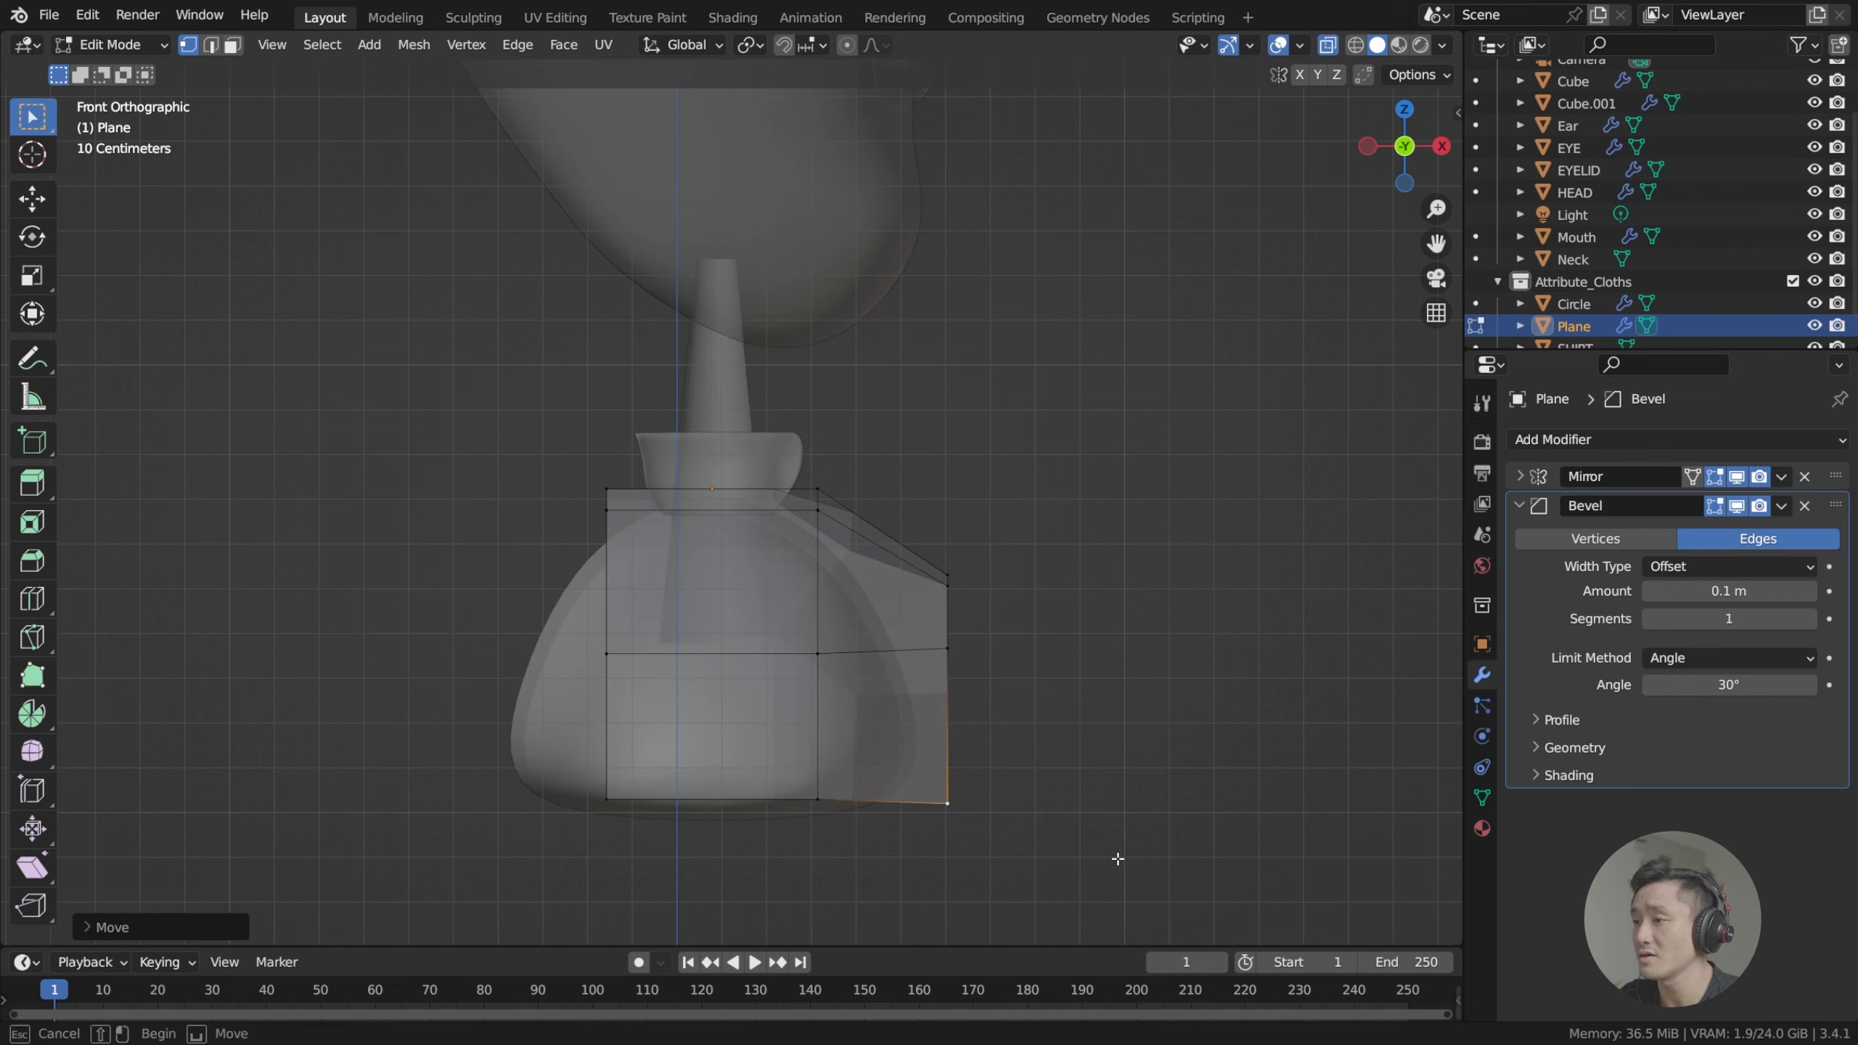
left_click_drag(1123, 873, 870, 502)
key("g")
key("x")
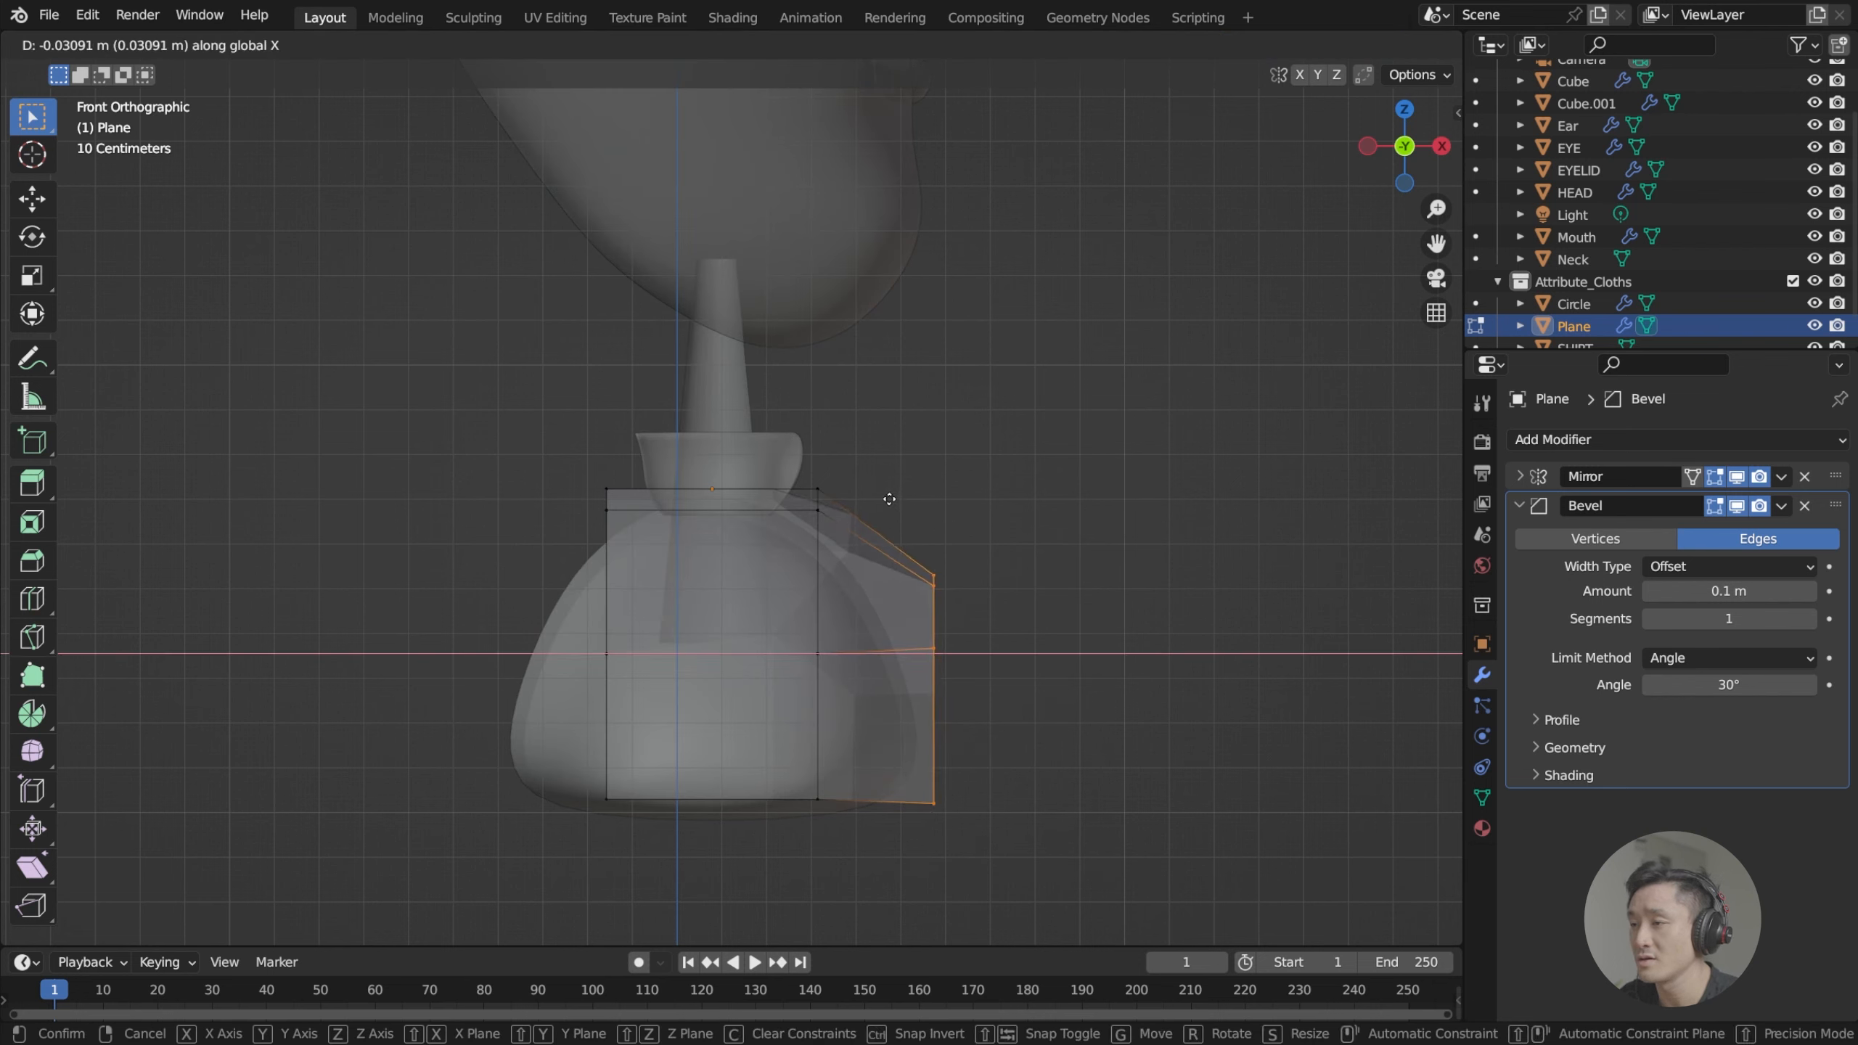
left_click(847, 497)
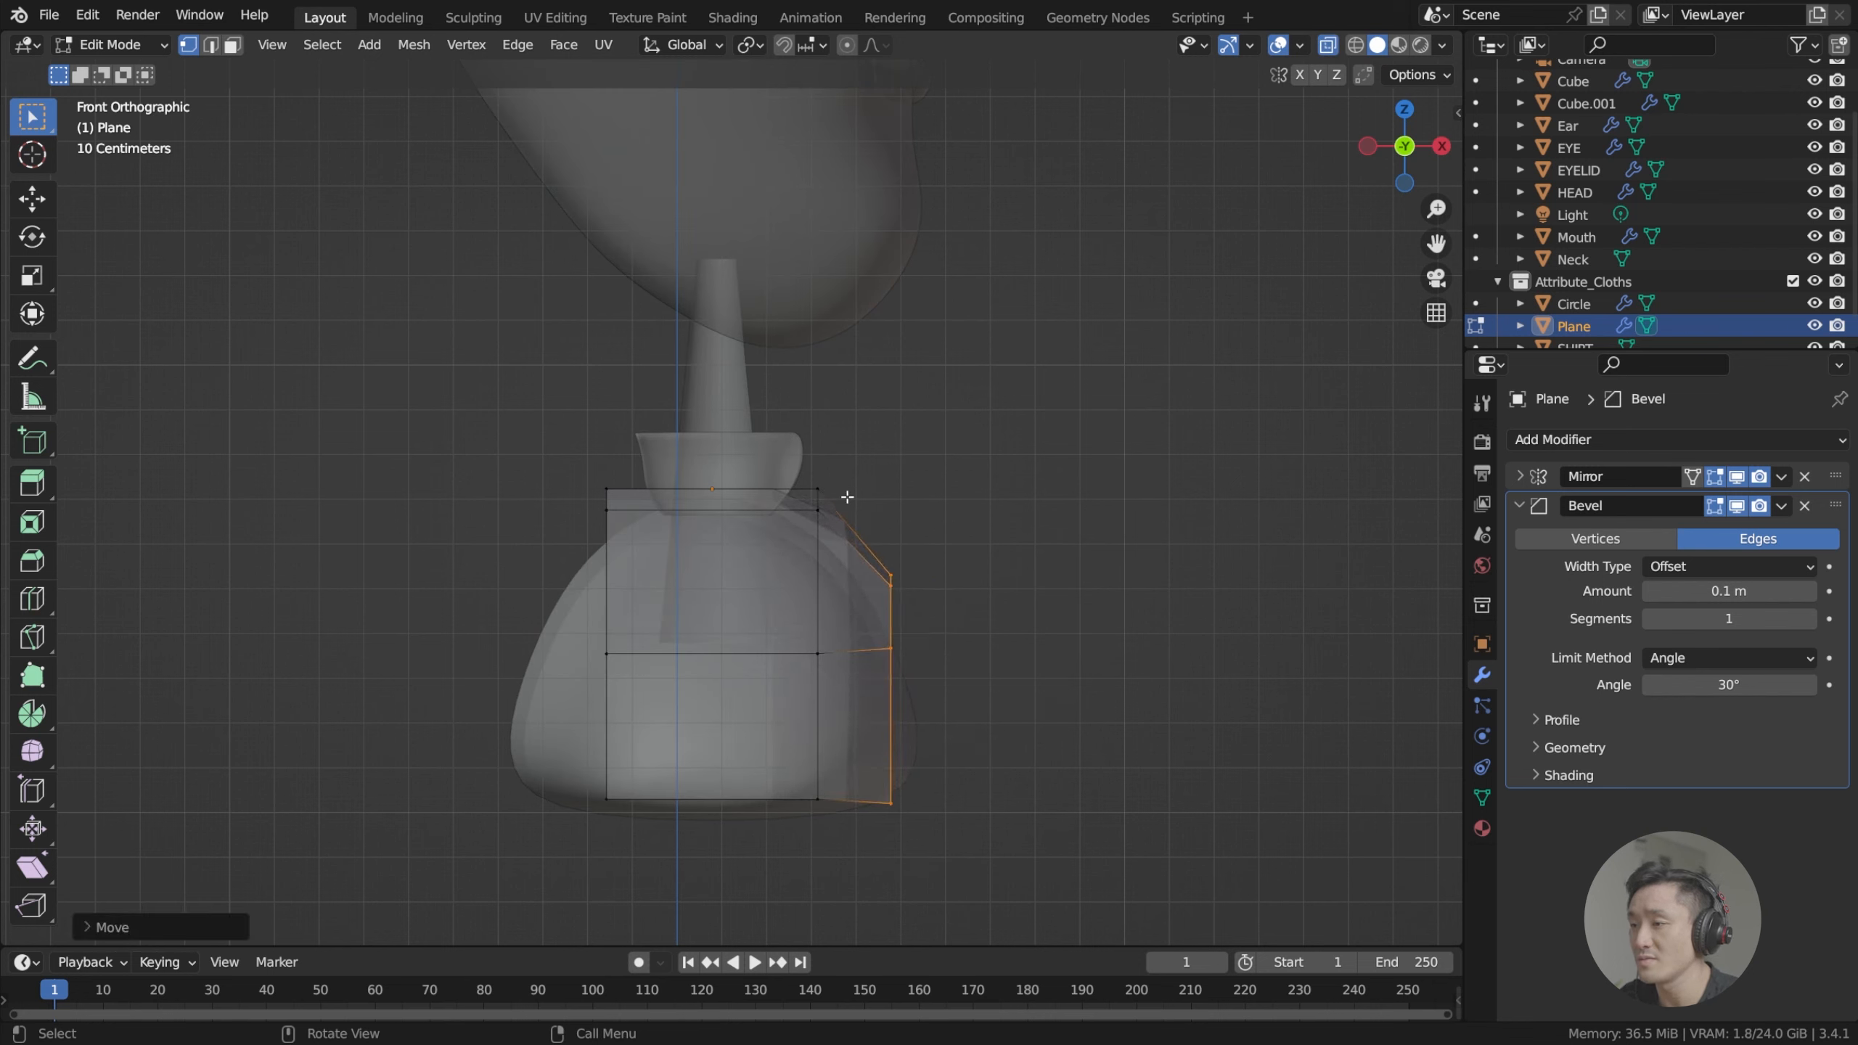
middle_click_drag(848, 498, 1177, 229)
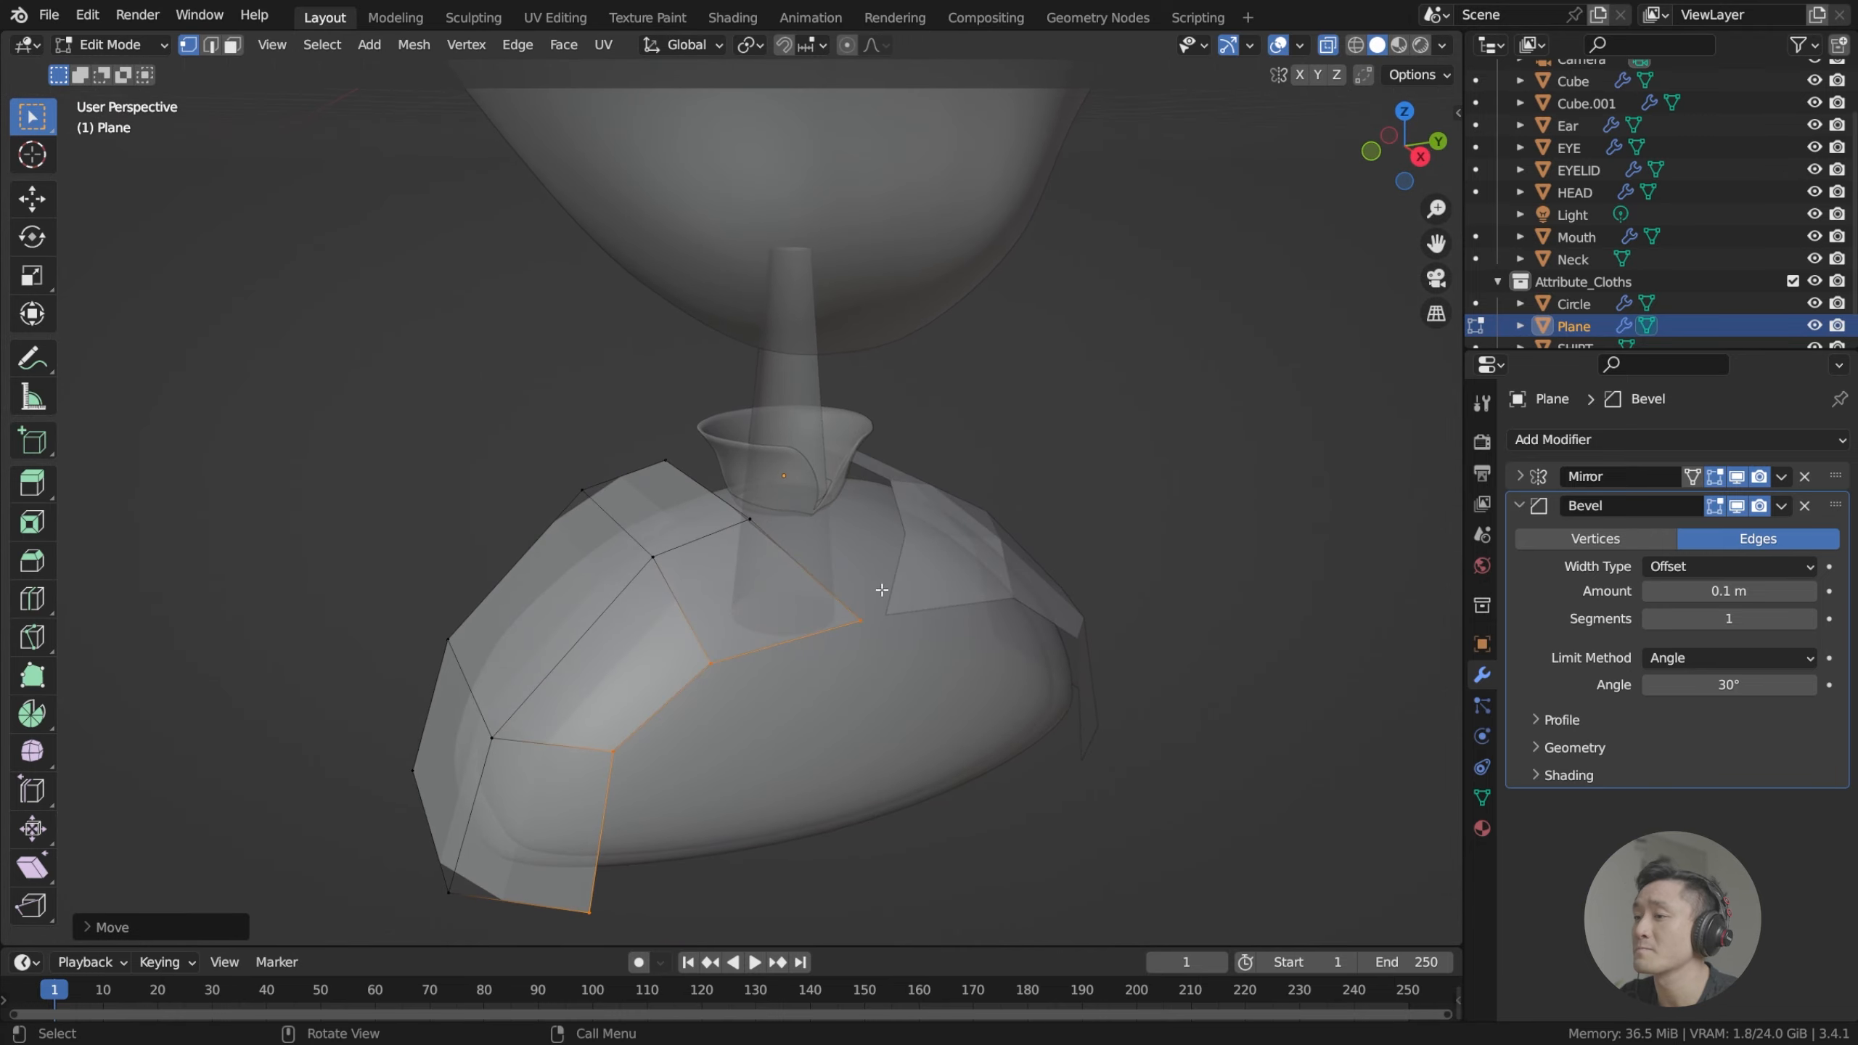
middle_click_drag(1052, 445, 902, 548)
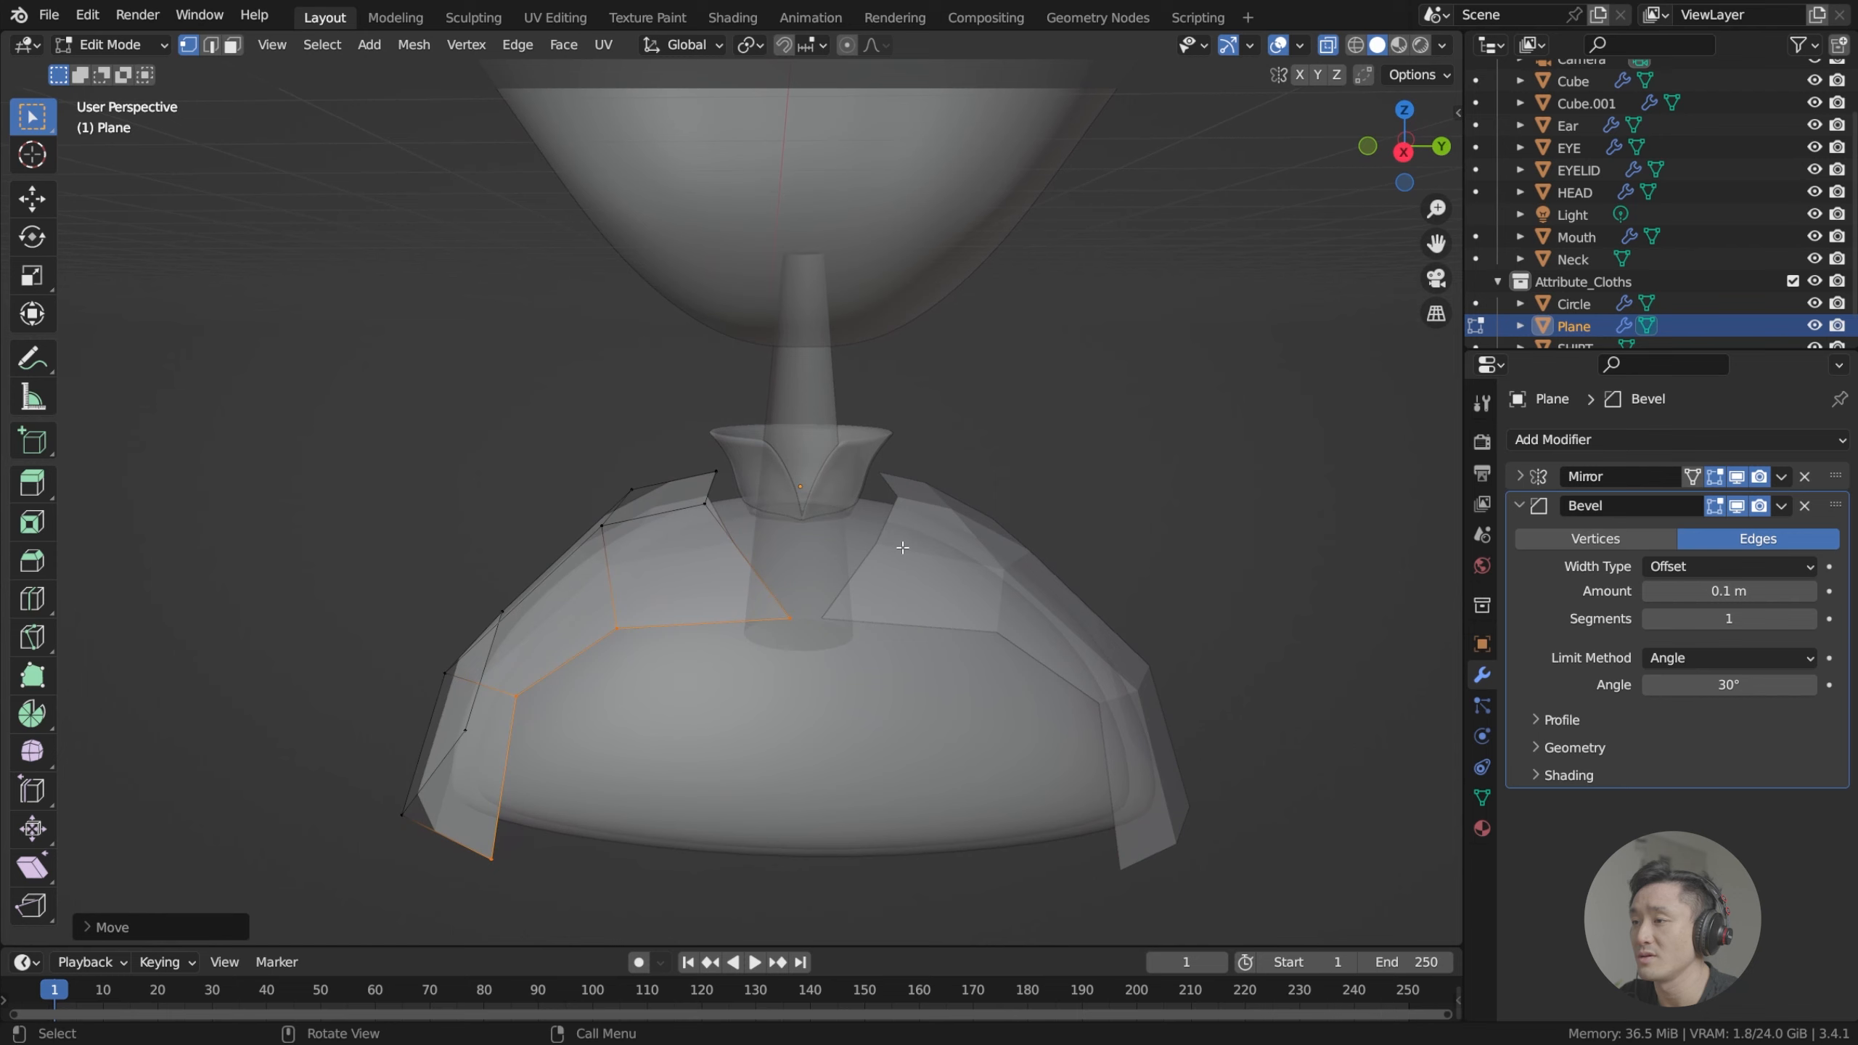
left_click(1322, 45)
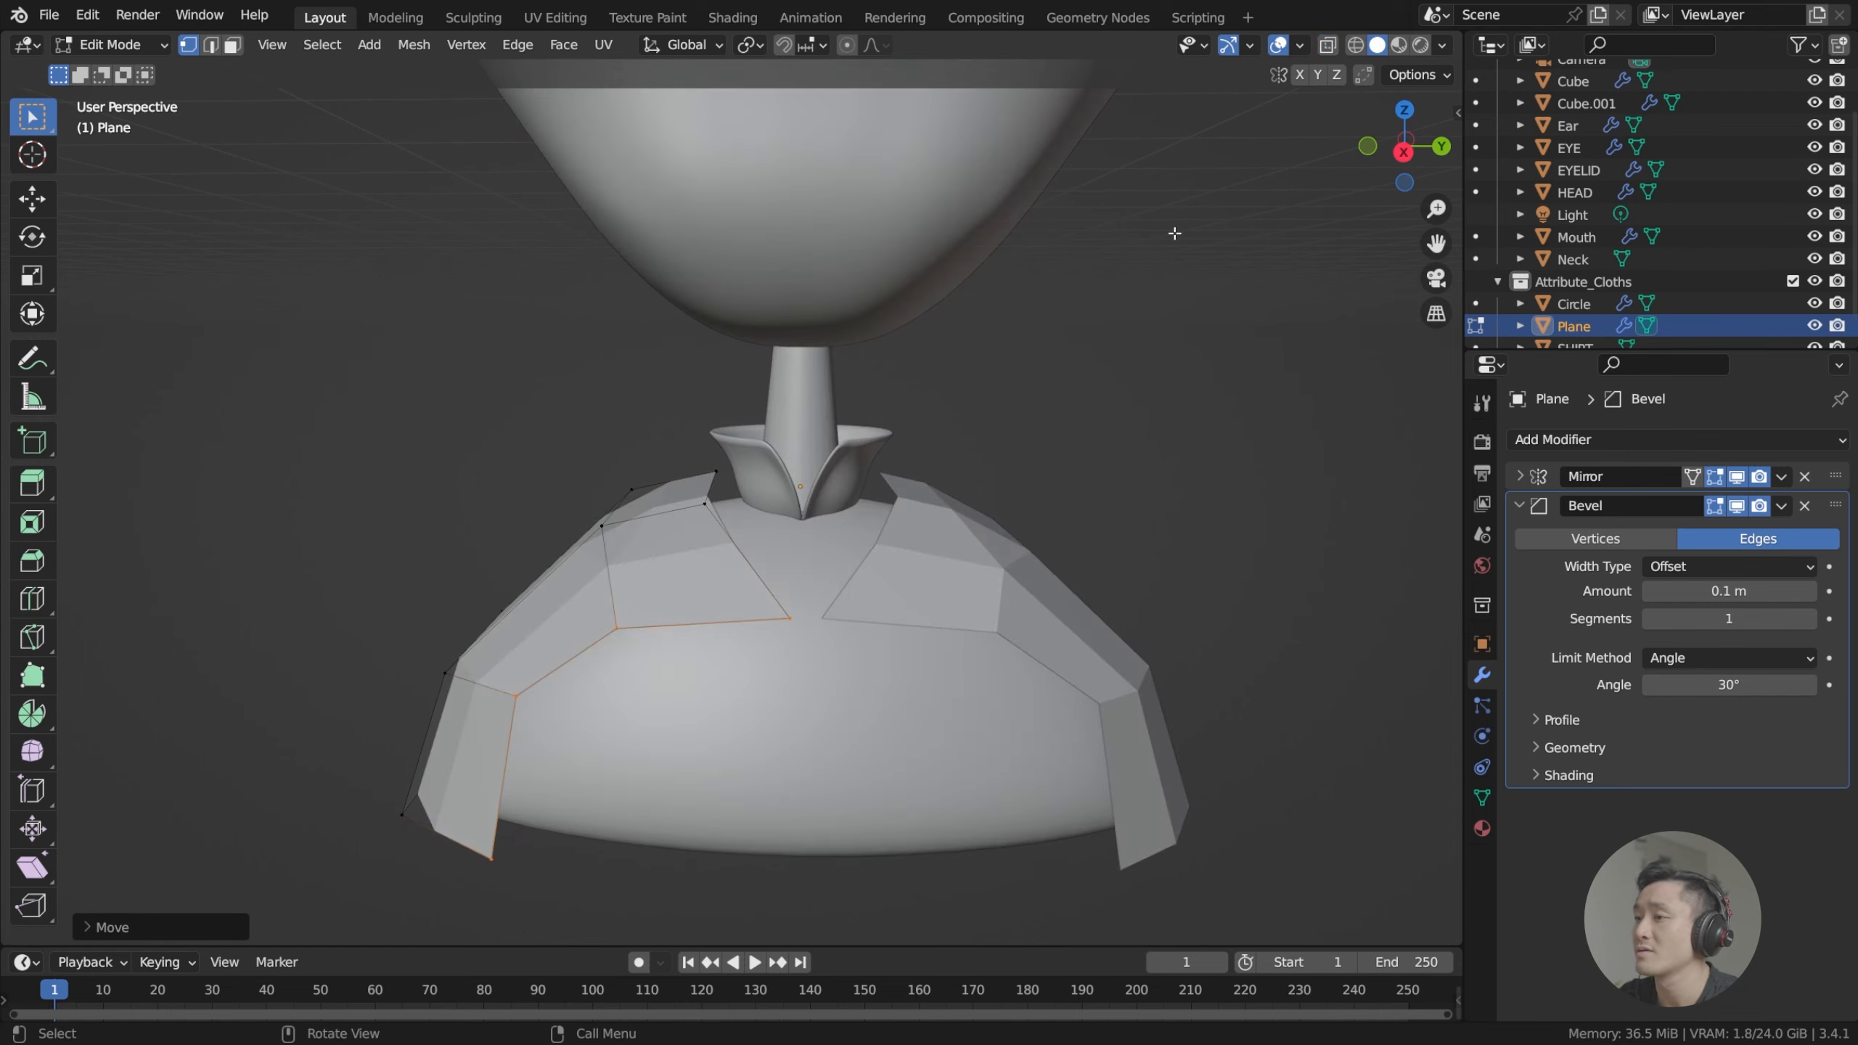
Try smoothing the shoulder pieces with two Subdivision Surface modifiers below the Bevel, and remove both modifiers.
left_click(1520, 505)
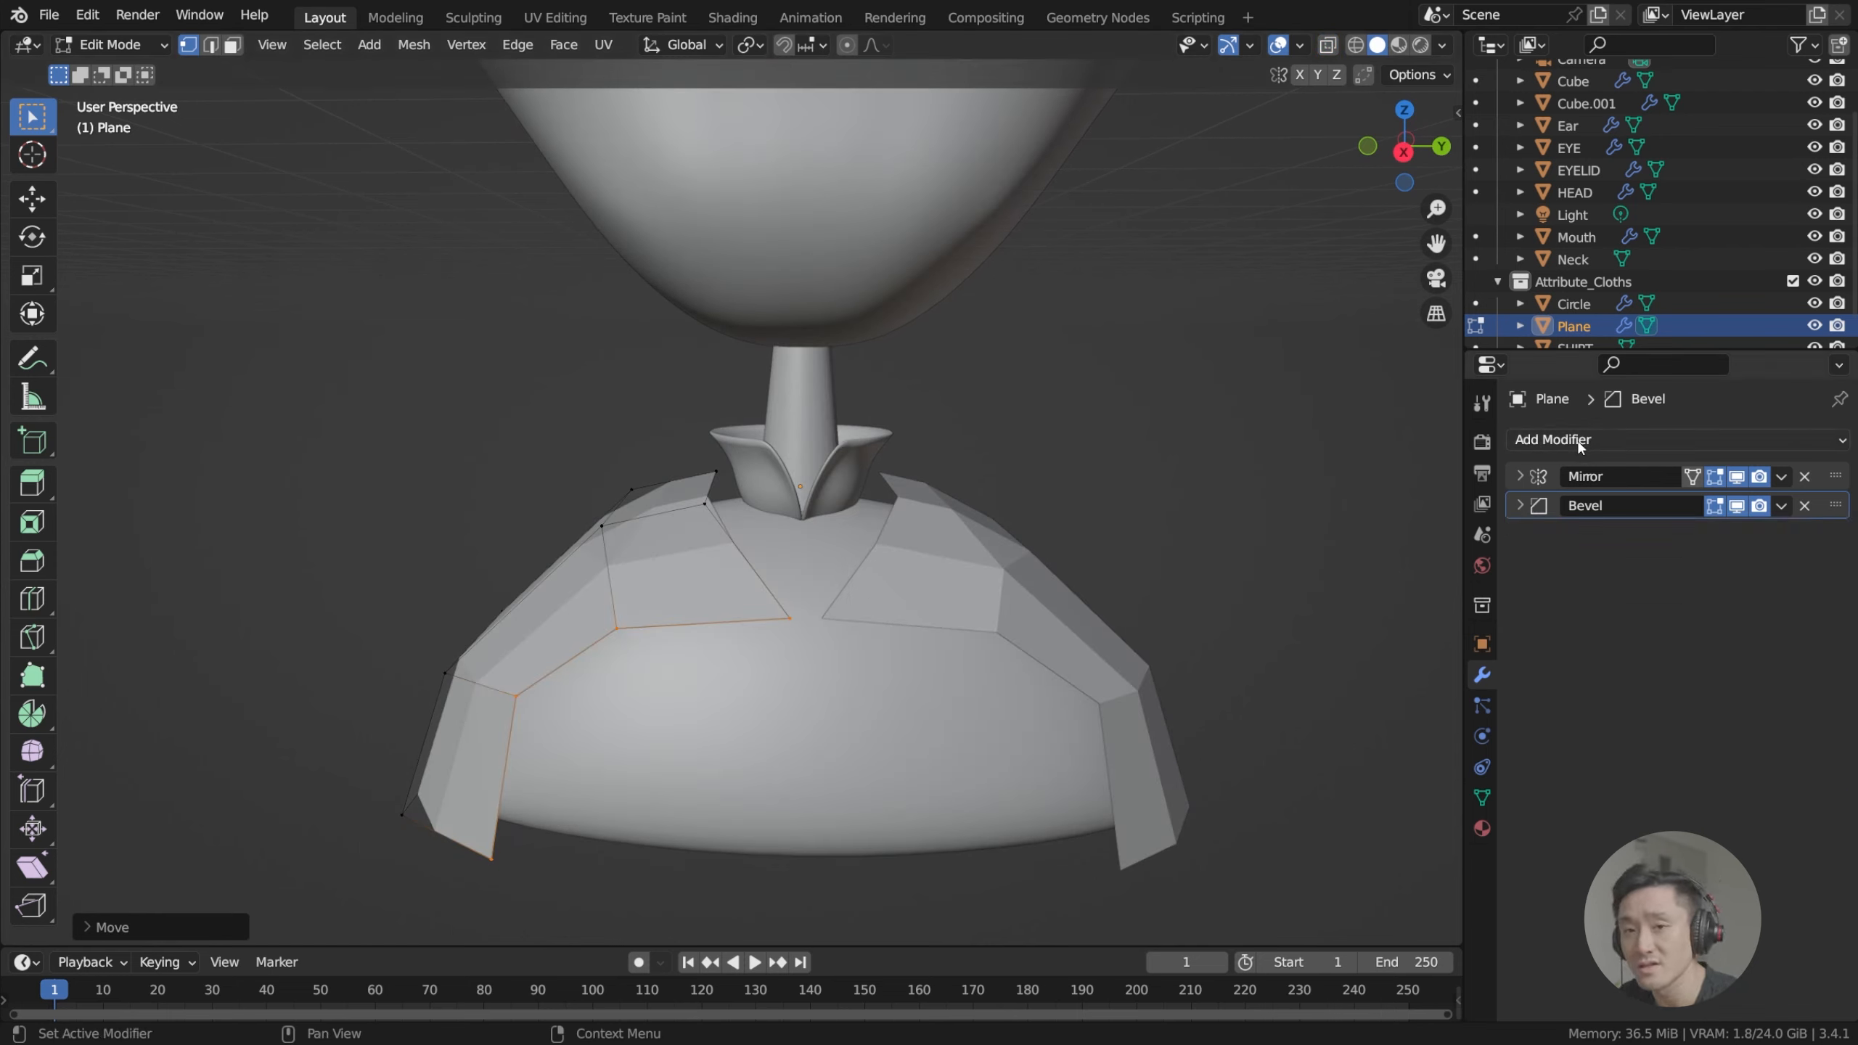
left_click(1580, 439)
left_click(1379, 819)
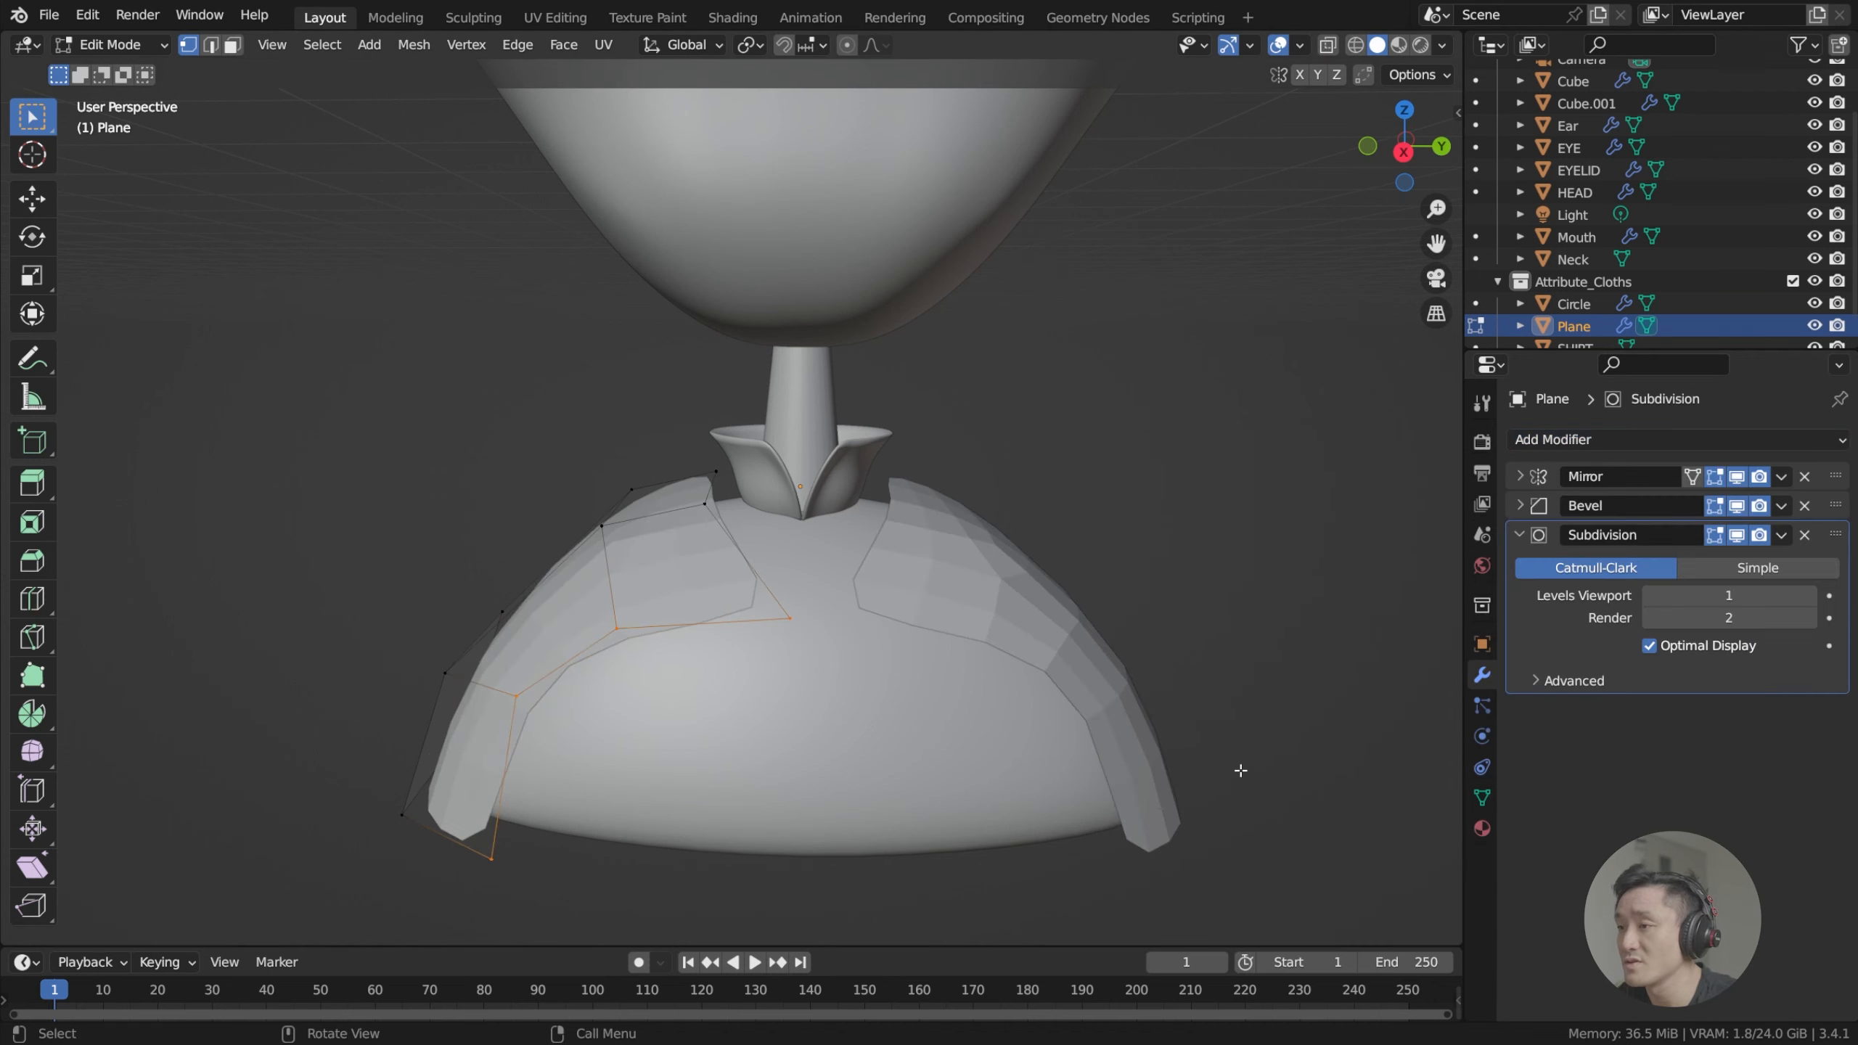
middle_click_drag(1240, 770, 767, 591)
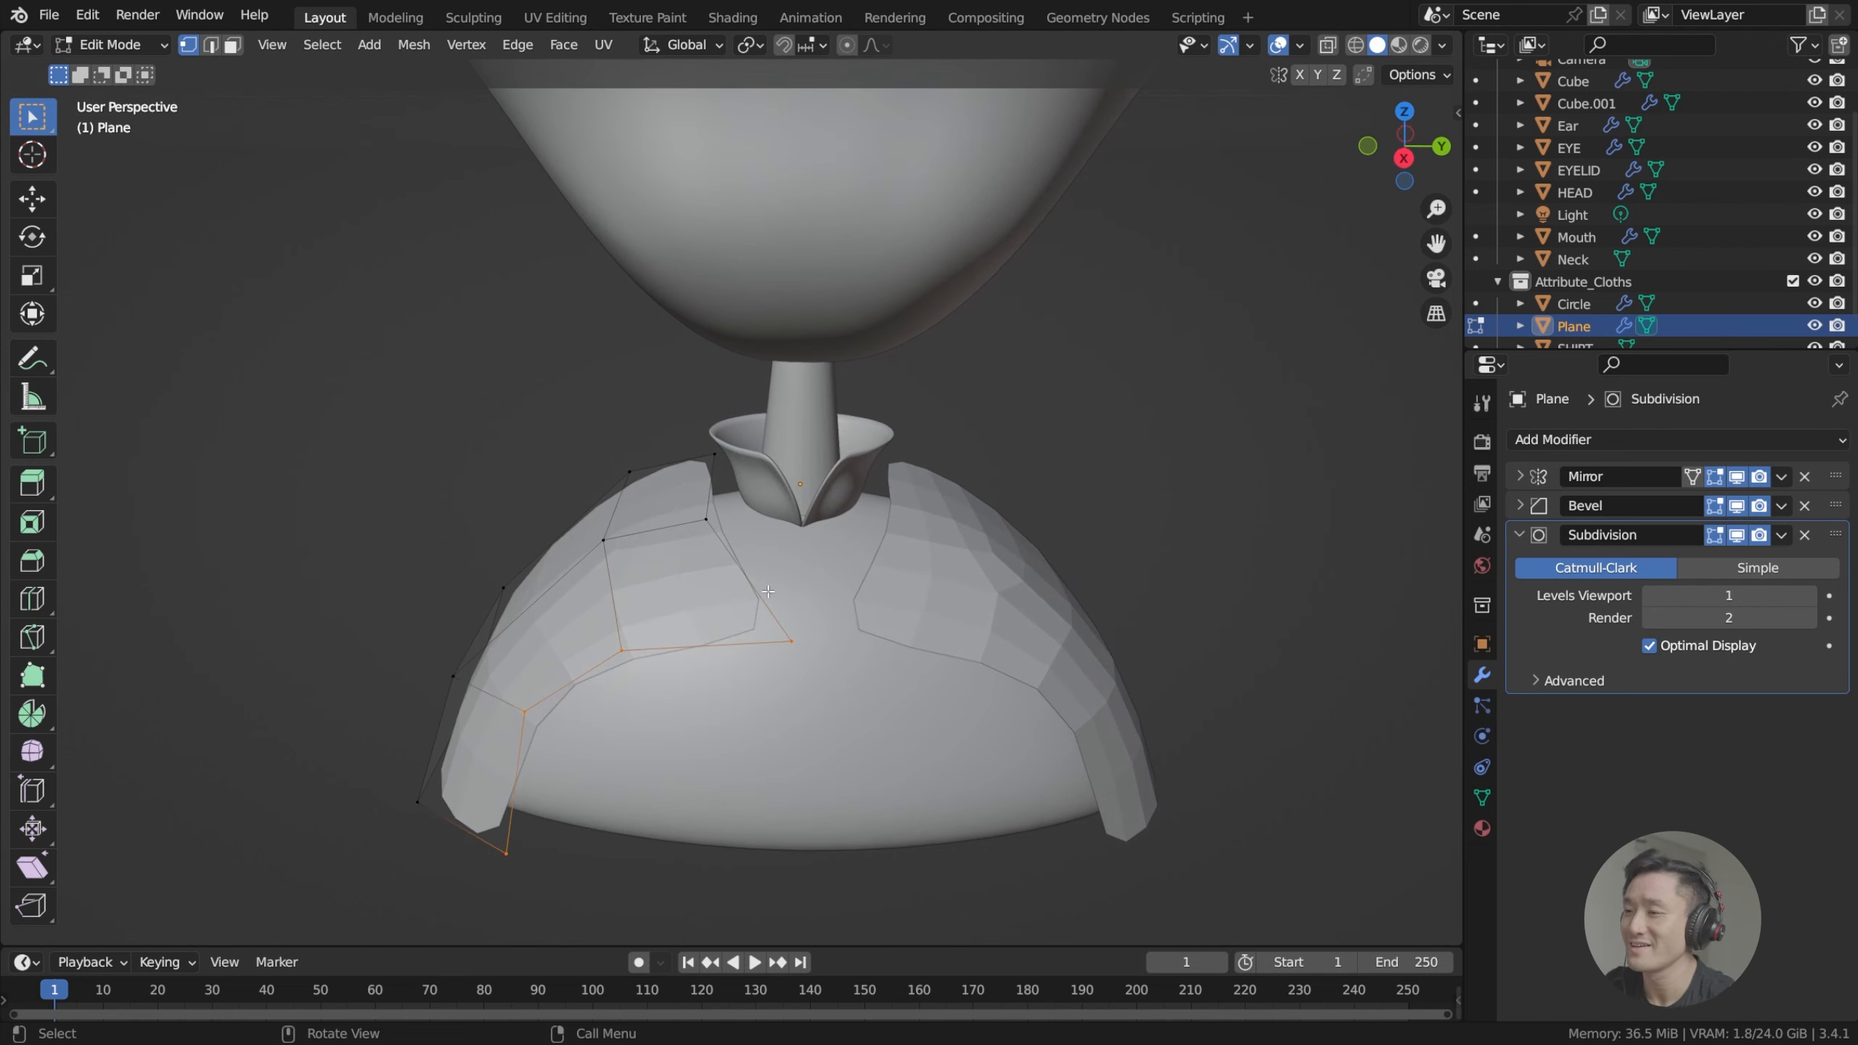
scroll(815, 540, "up", 3)
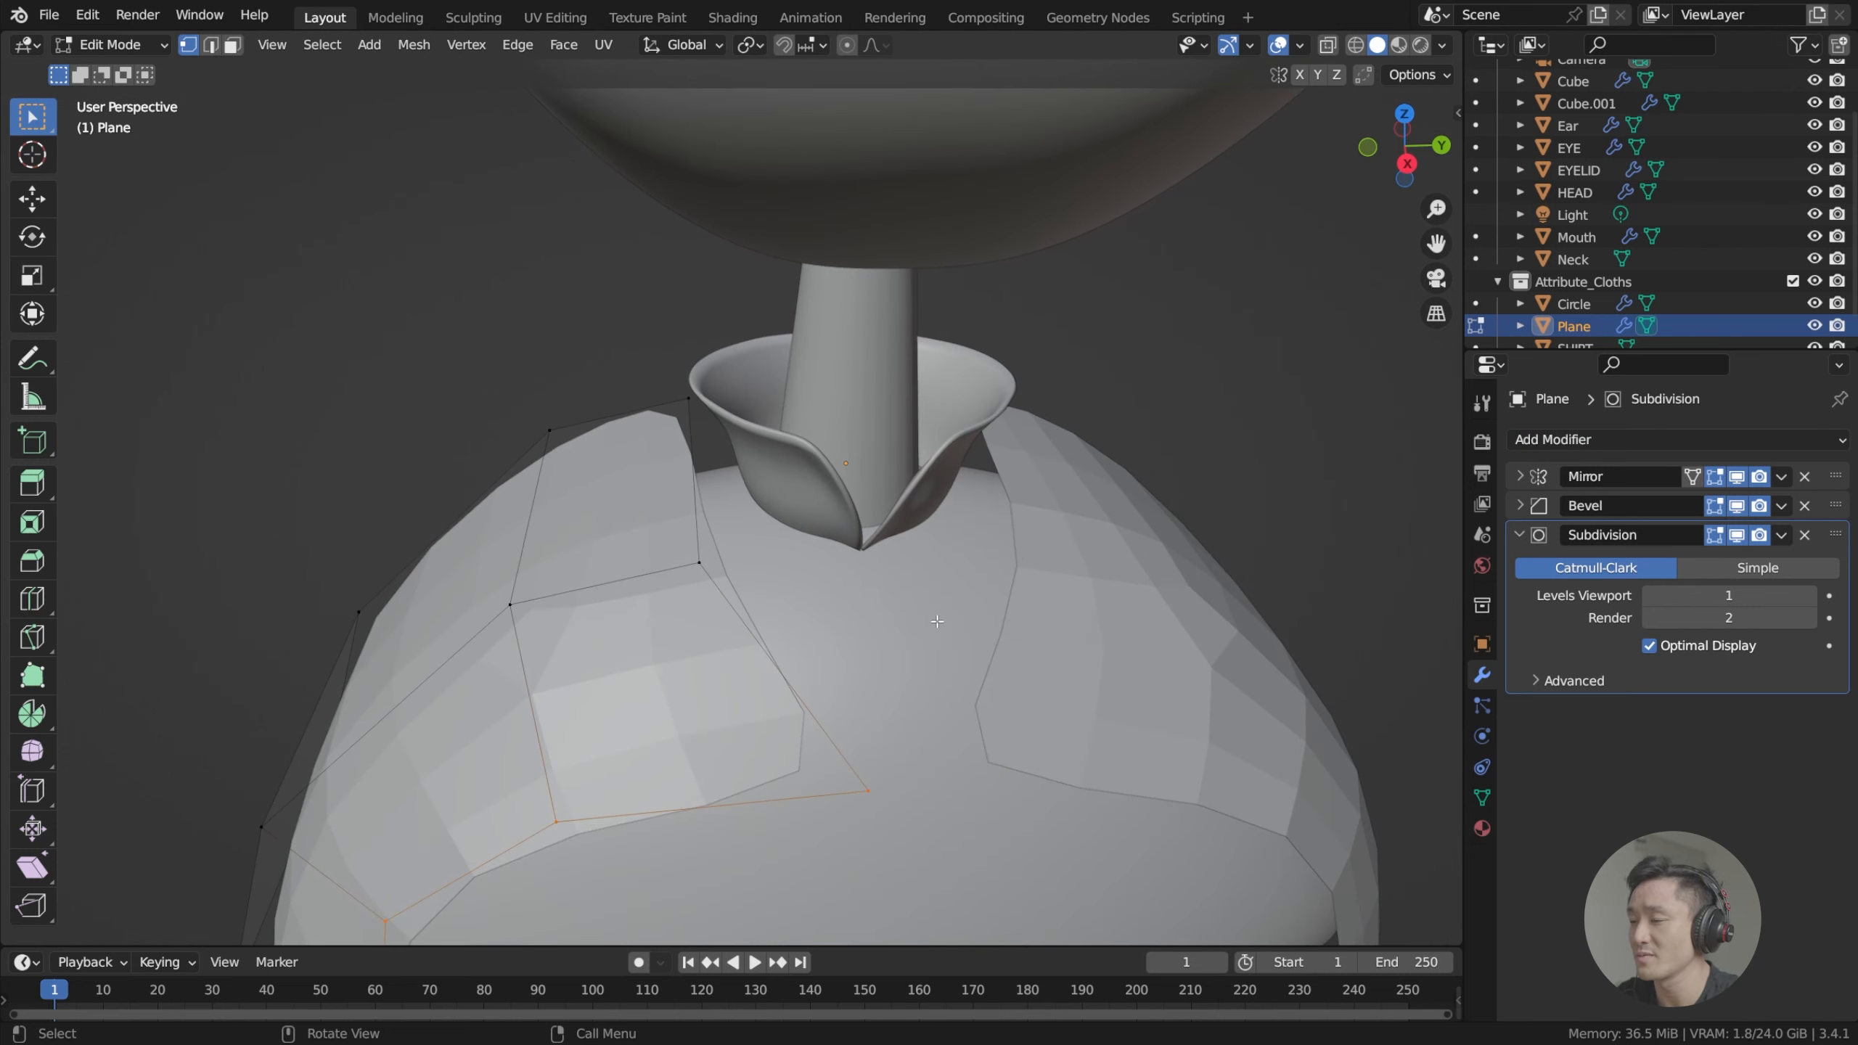
scroll(937, 621, "down", 3)
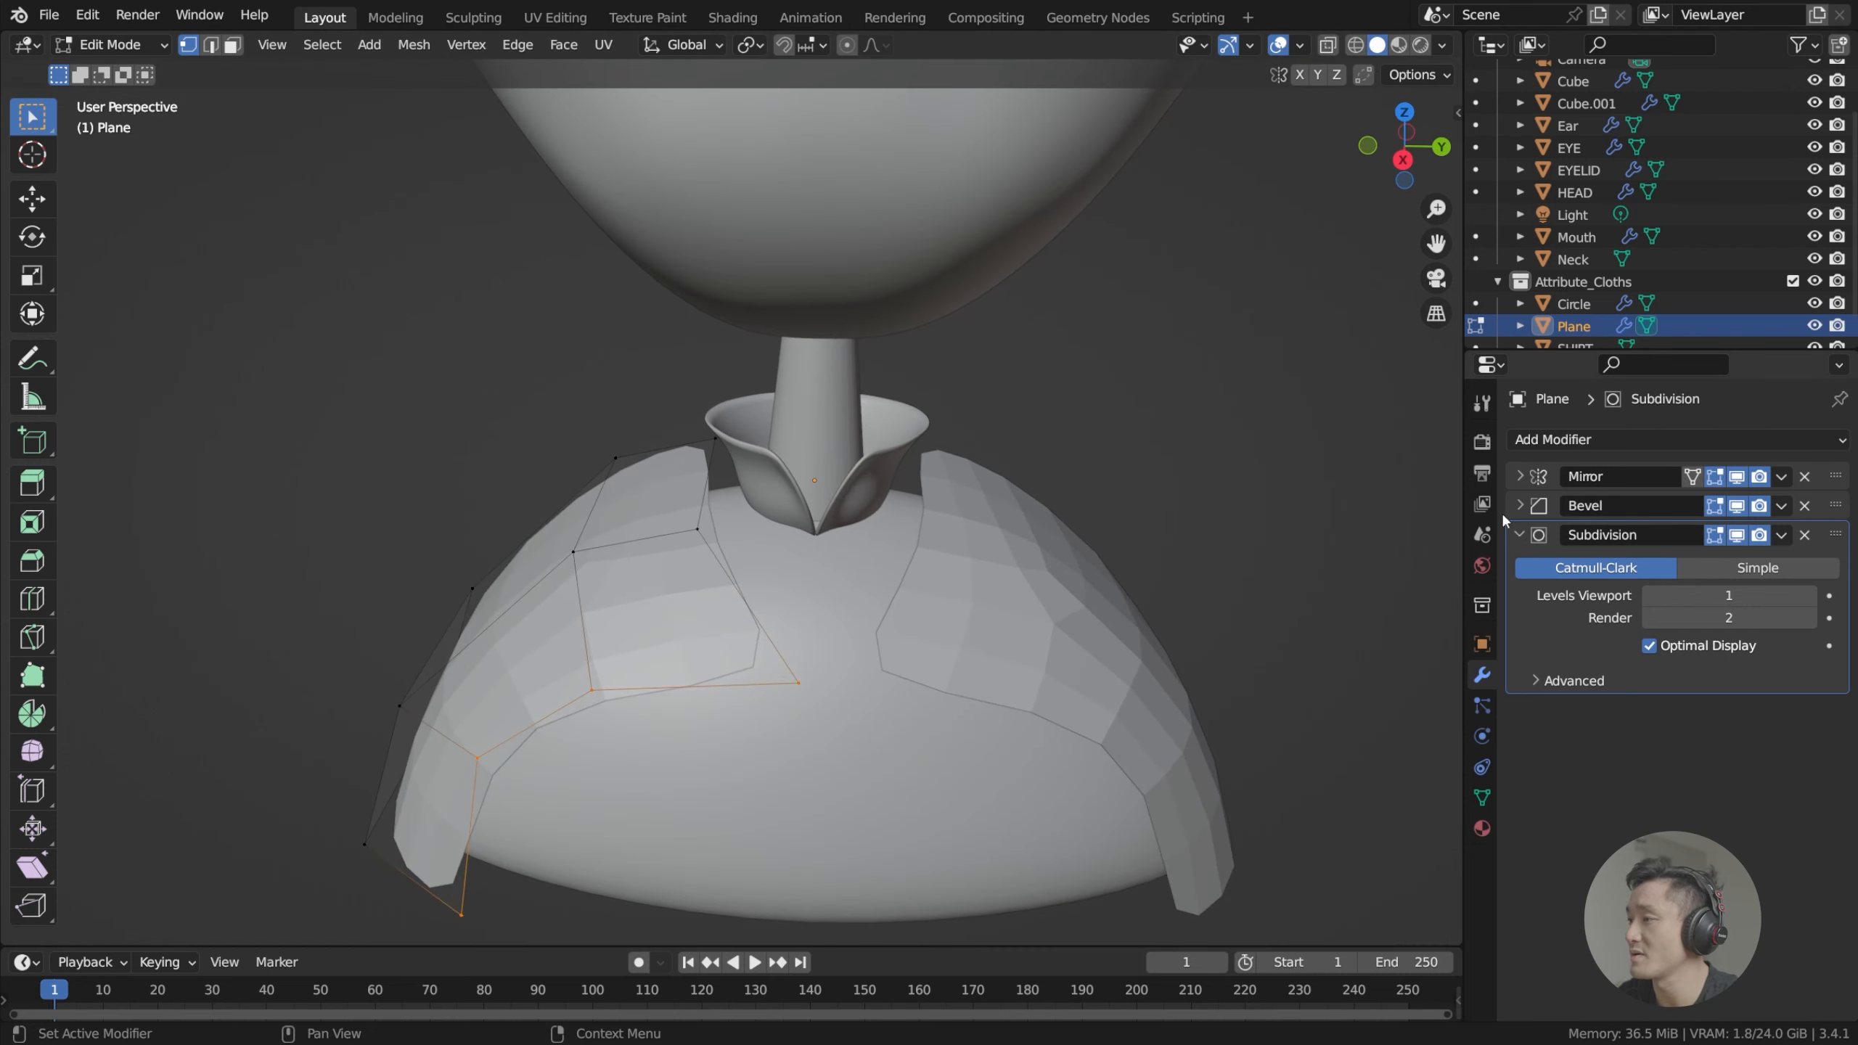
left_click(1519, 534)
left_click(1569, 443)
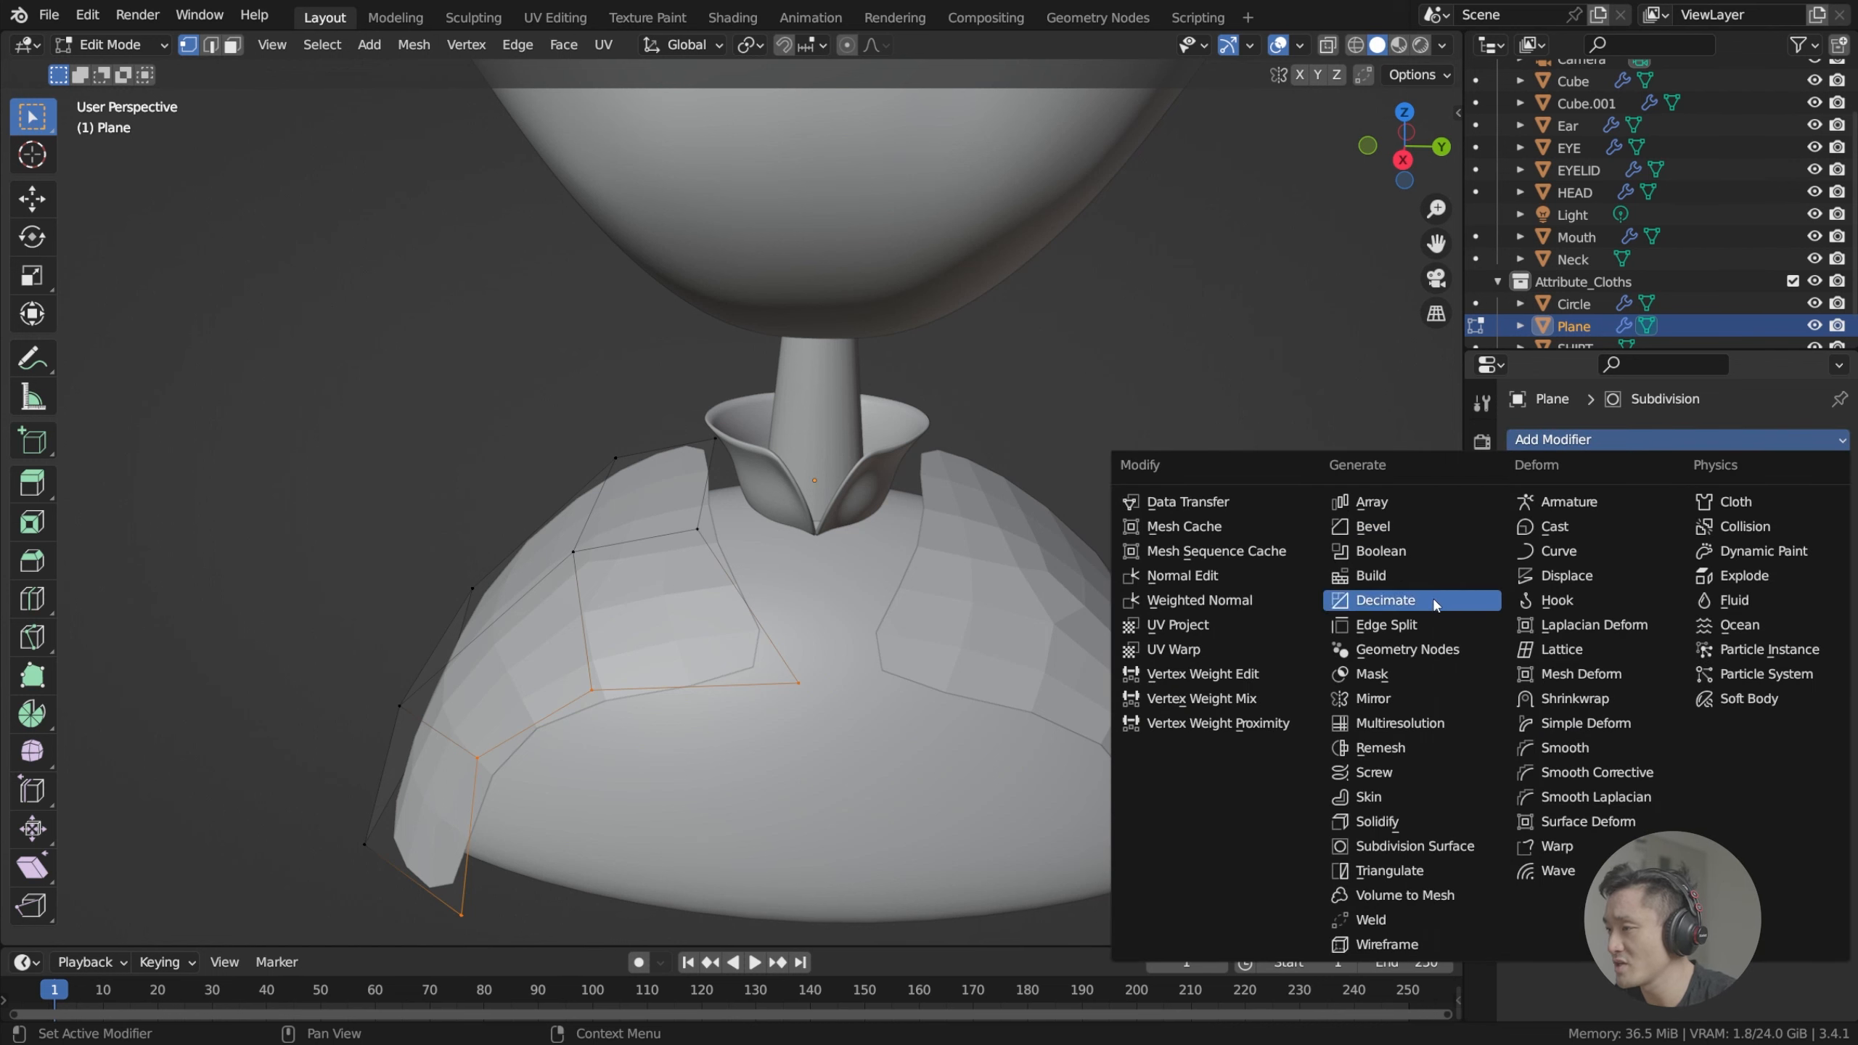
left_click(1398, 847)
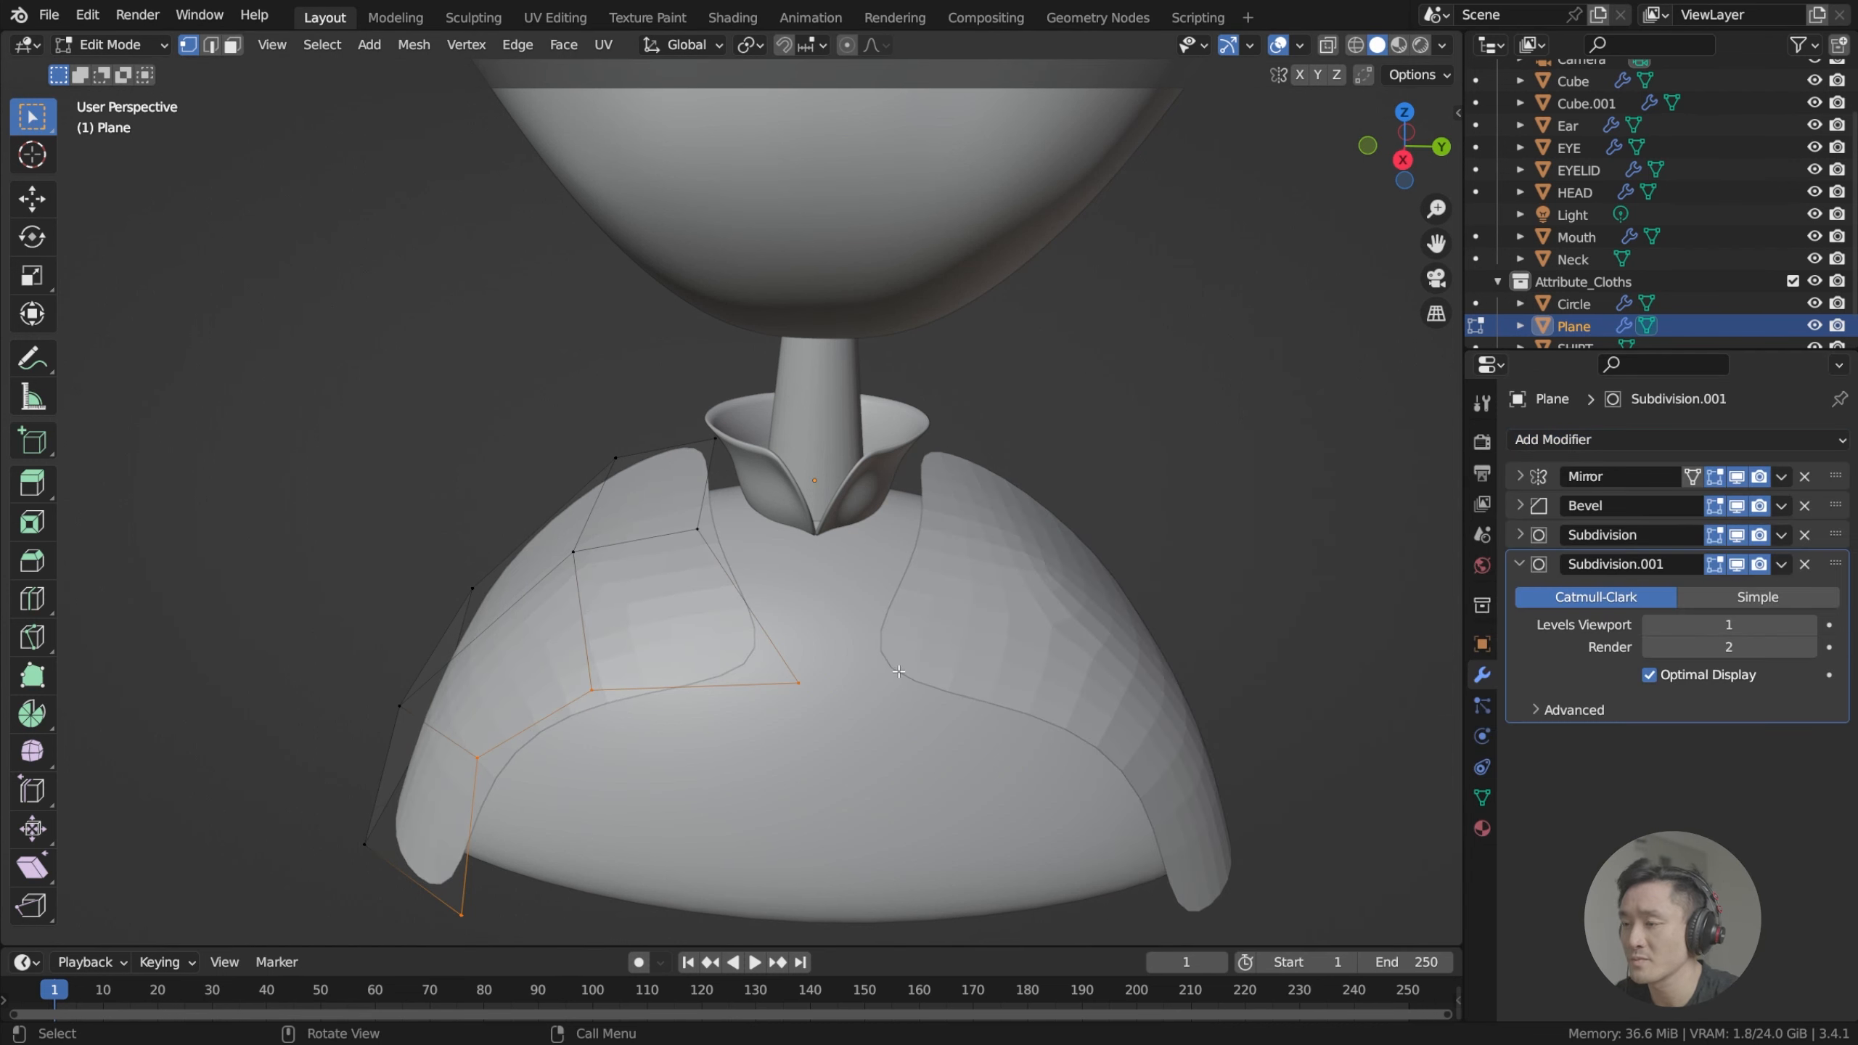
left_click(1804, 563)
left_click(1804, 534)
Extrude the strip's front edge loop in place and scale the new edge loop down.
middle_click_drag(861, 658, 814, 613)
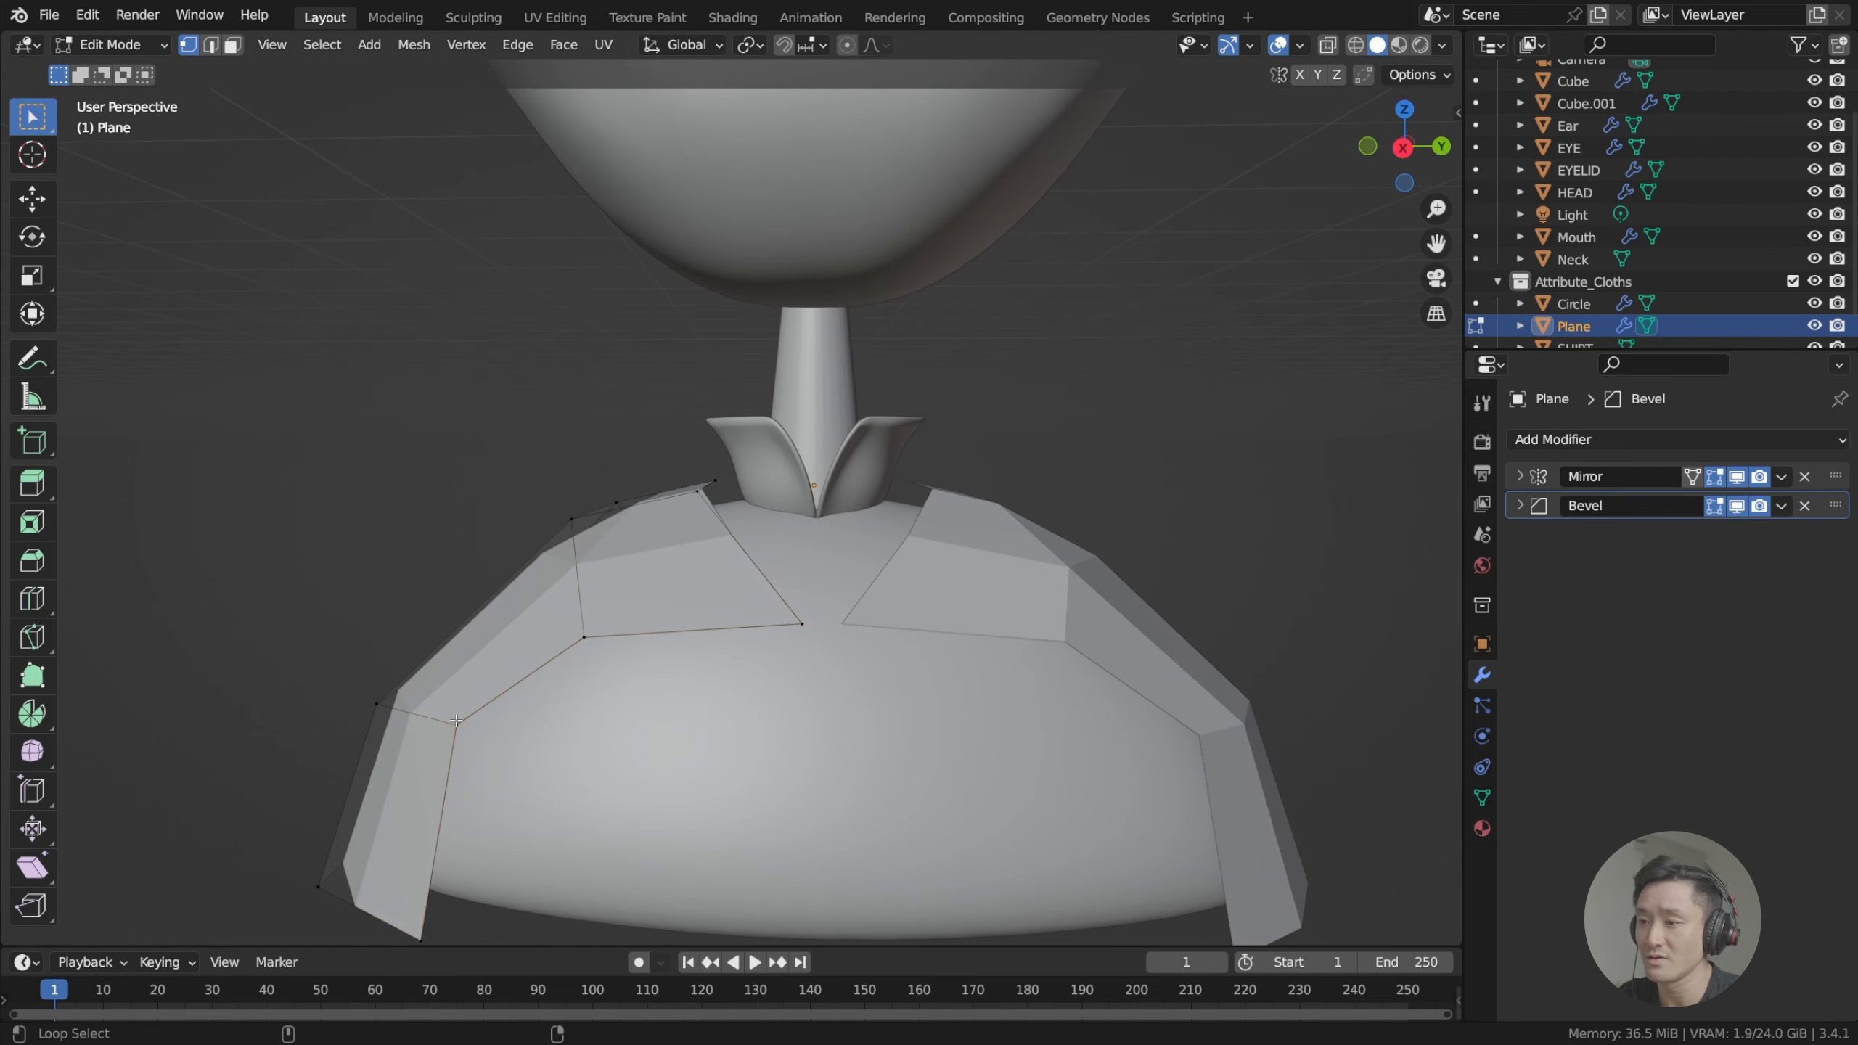
scroll(729, 632, "down", 3)
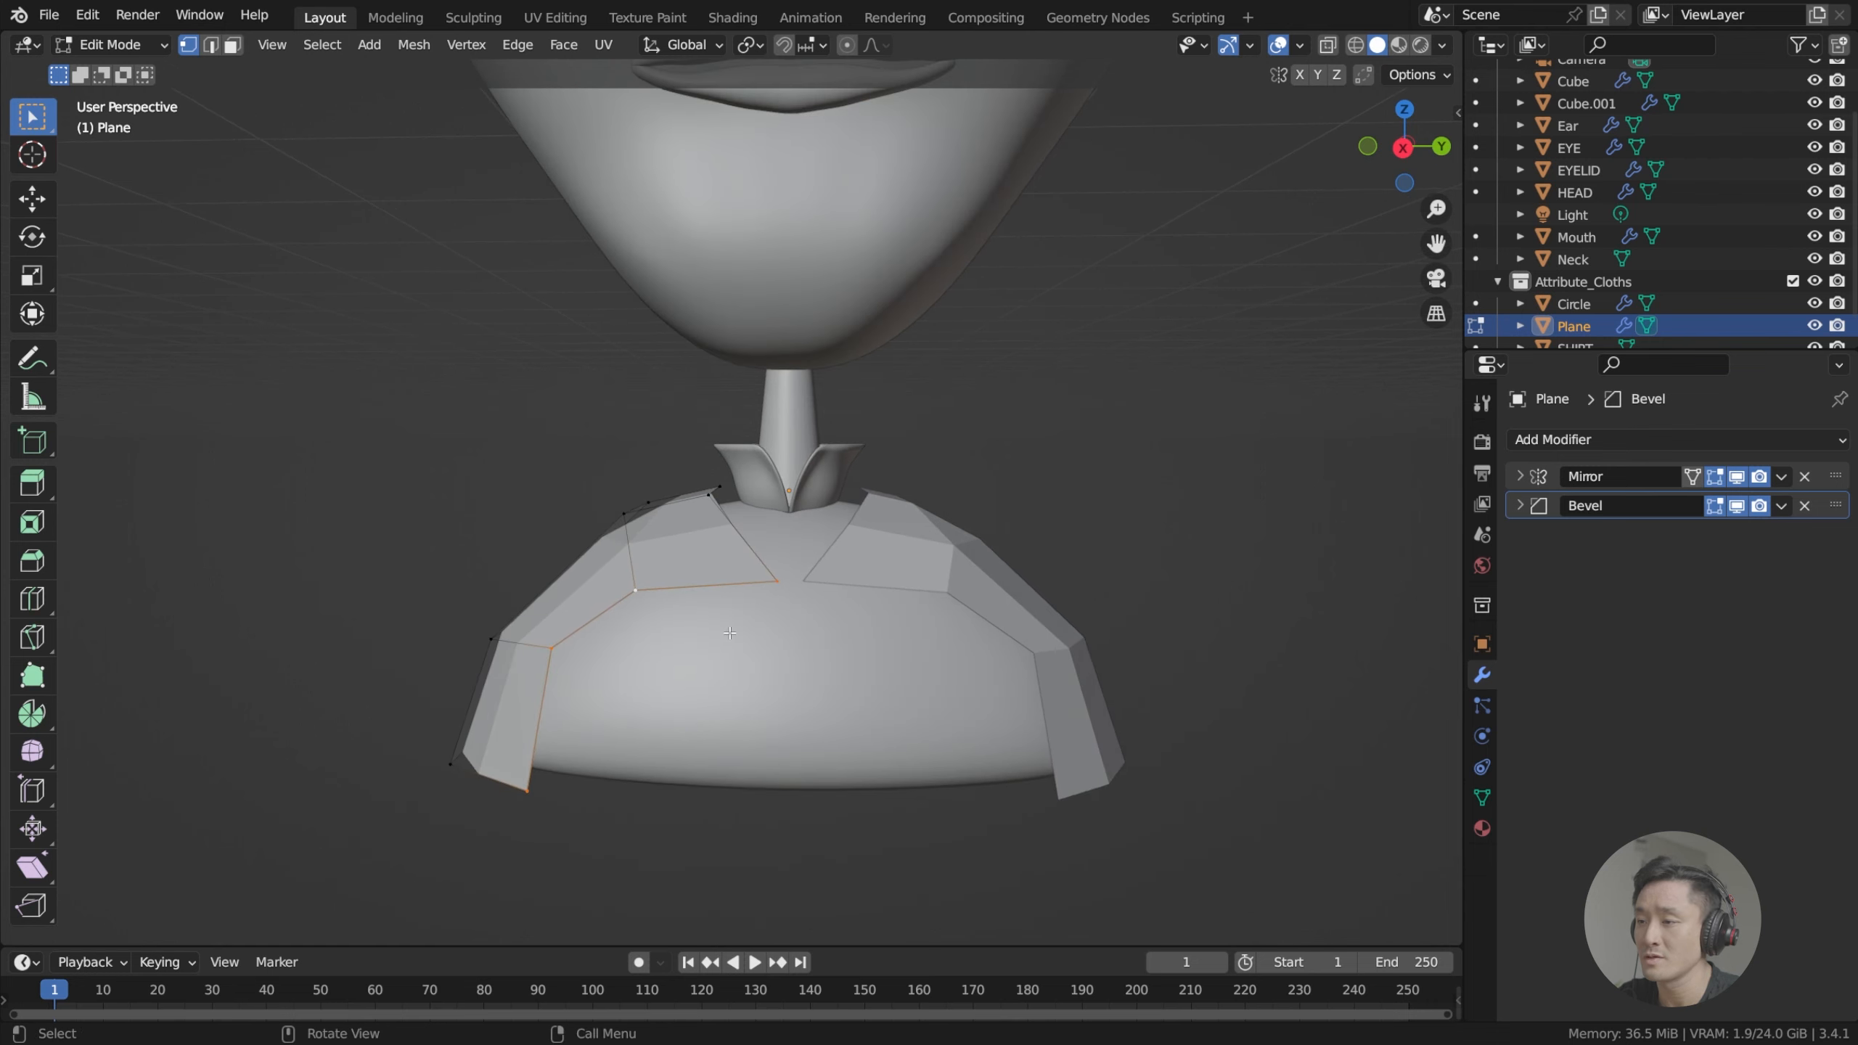
key("e")
right_click(715, 667)
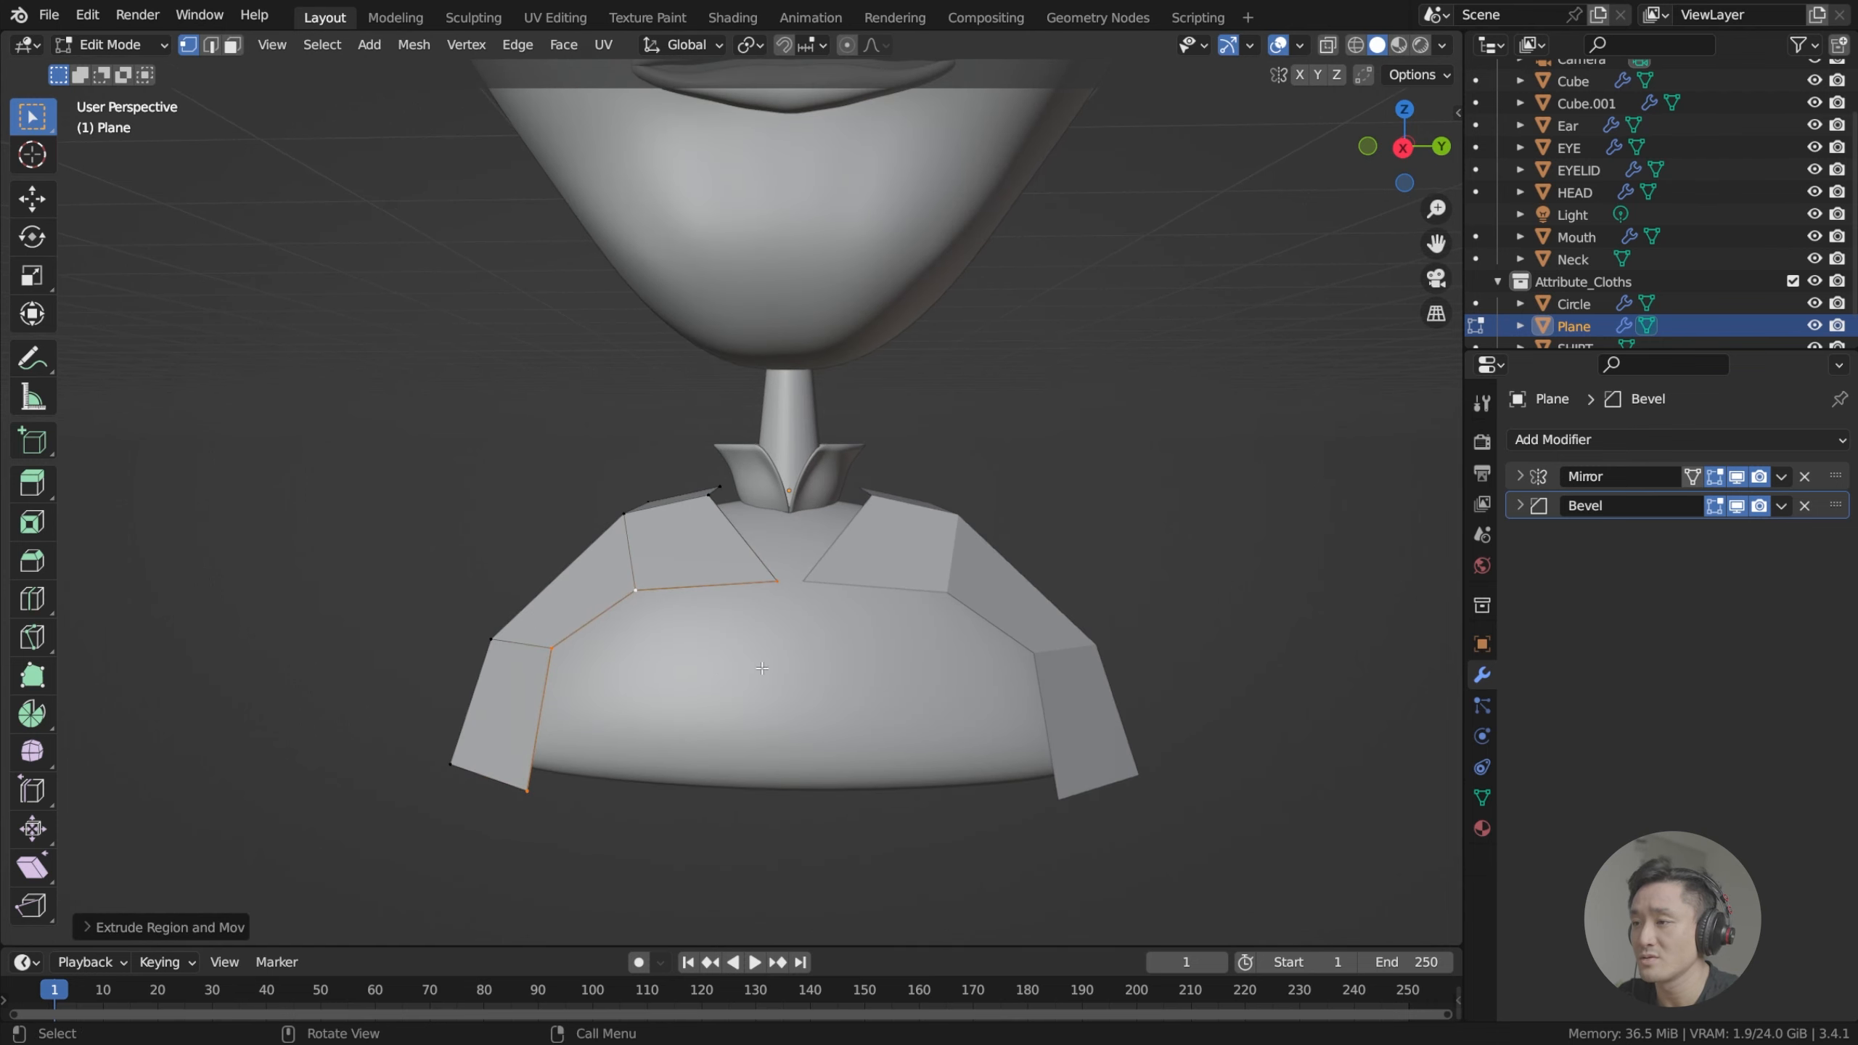
scroll(727, 657, "up", 2)
key("s")
left_click(812, 741)
Move the extruded edge loop about 0.31 m inward along Y and 0.24 m down, and shift it forward along X past the shirt front.
key("KP_3")
key("g")
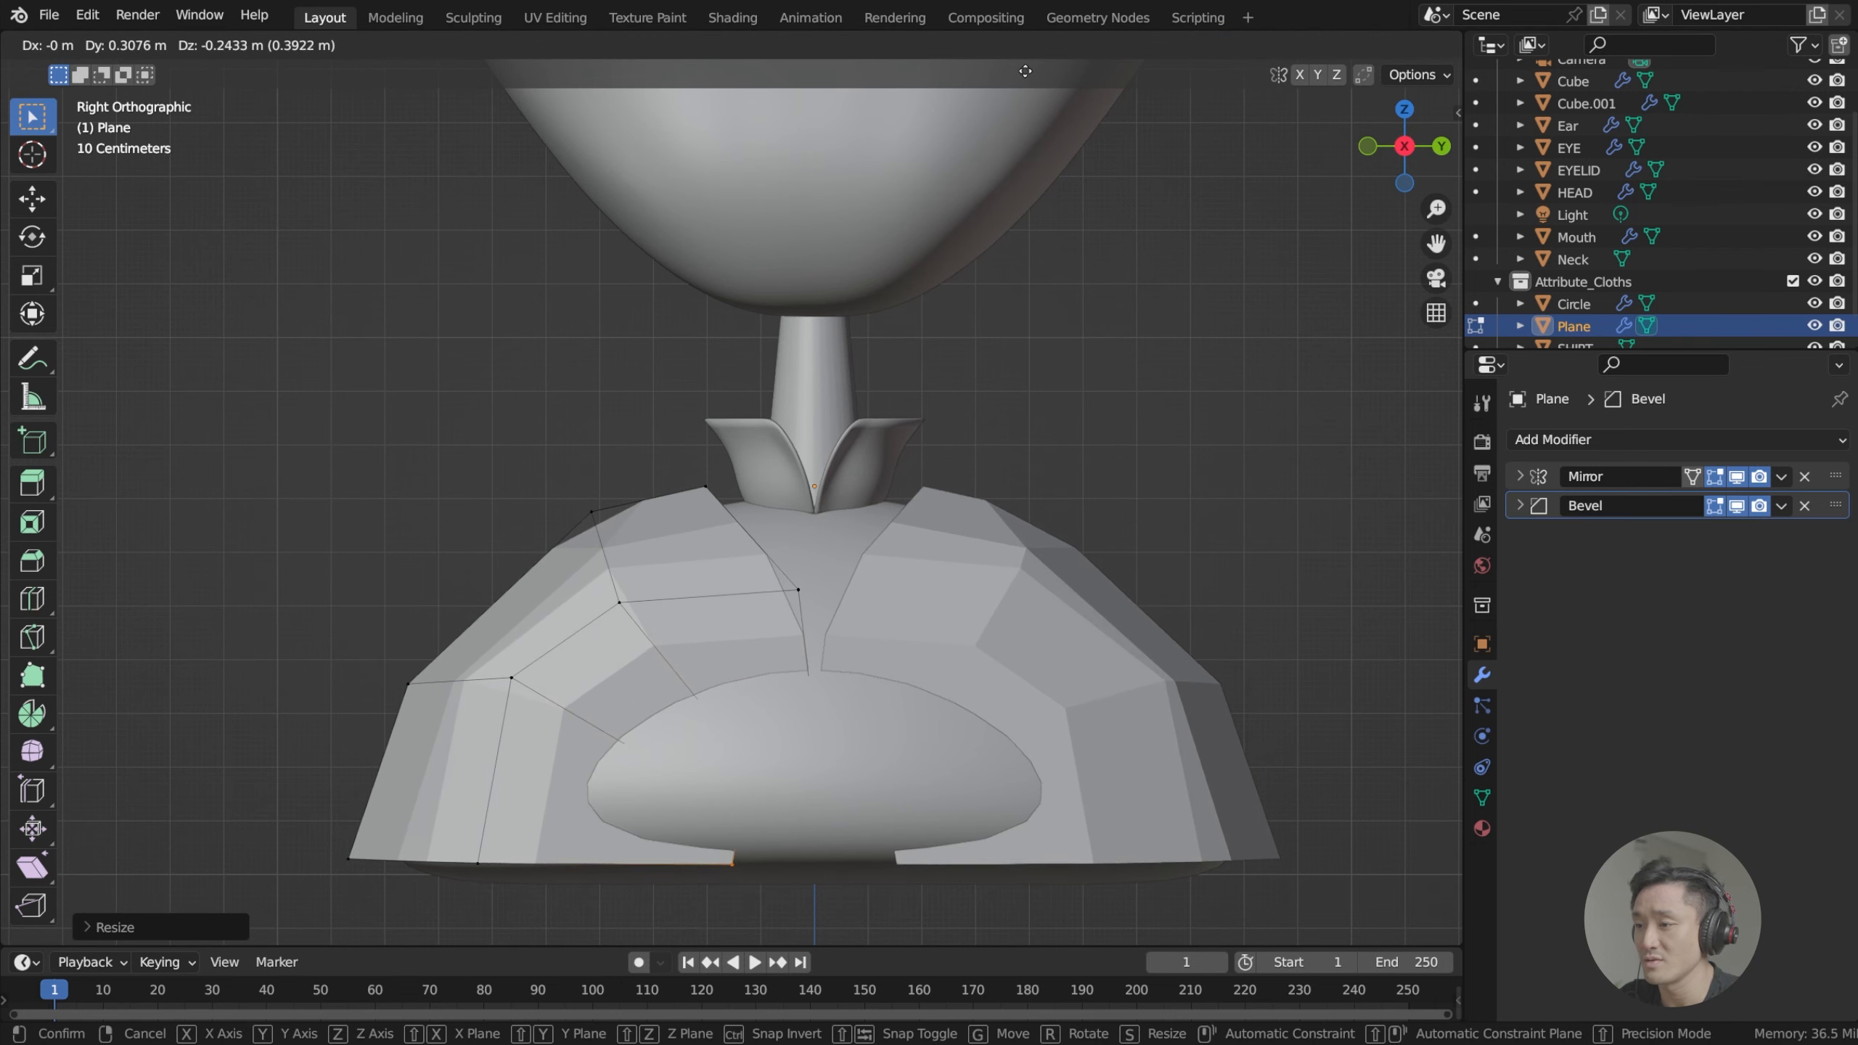
left_click(1026, 74)
key("KP_1")
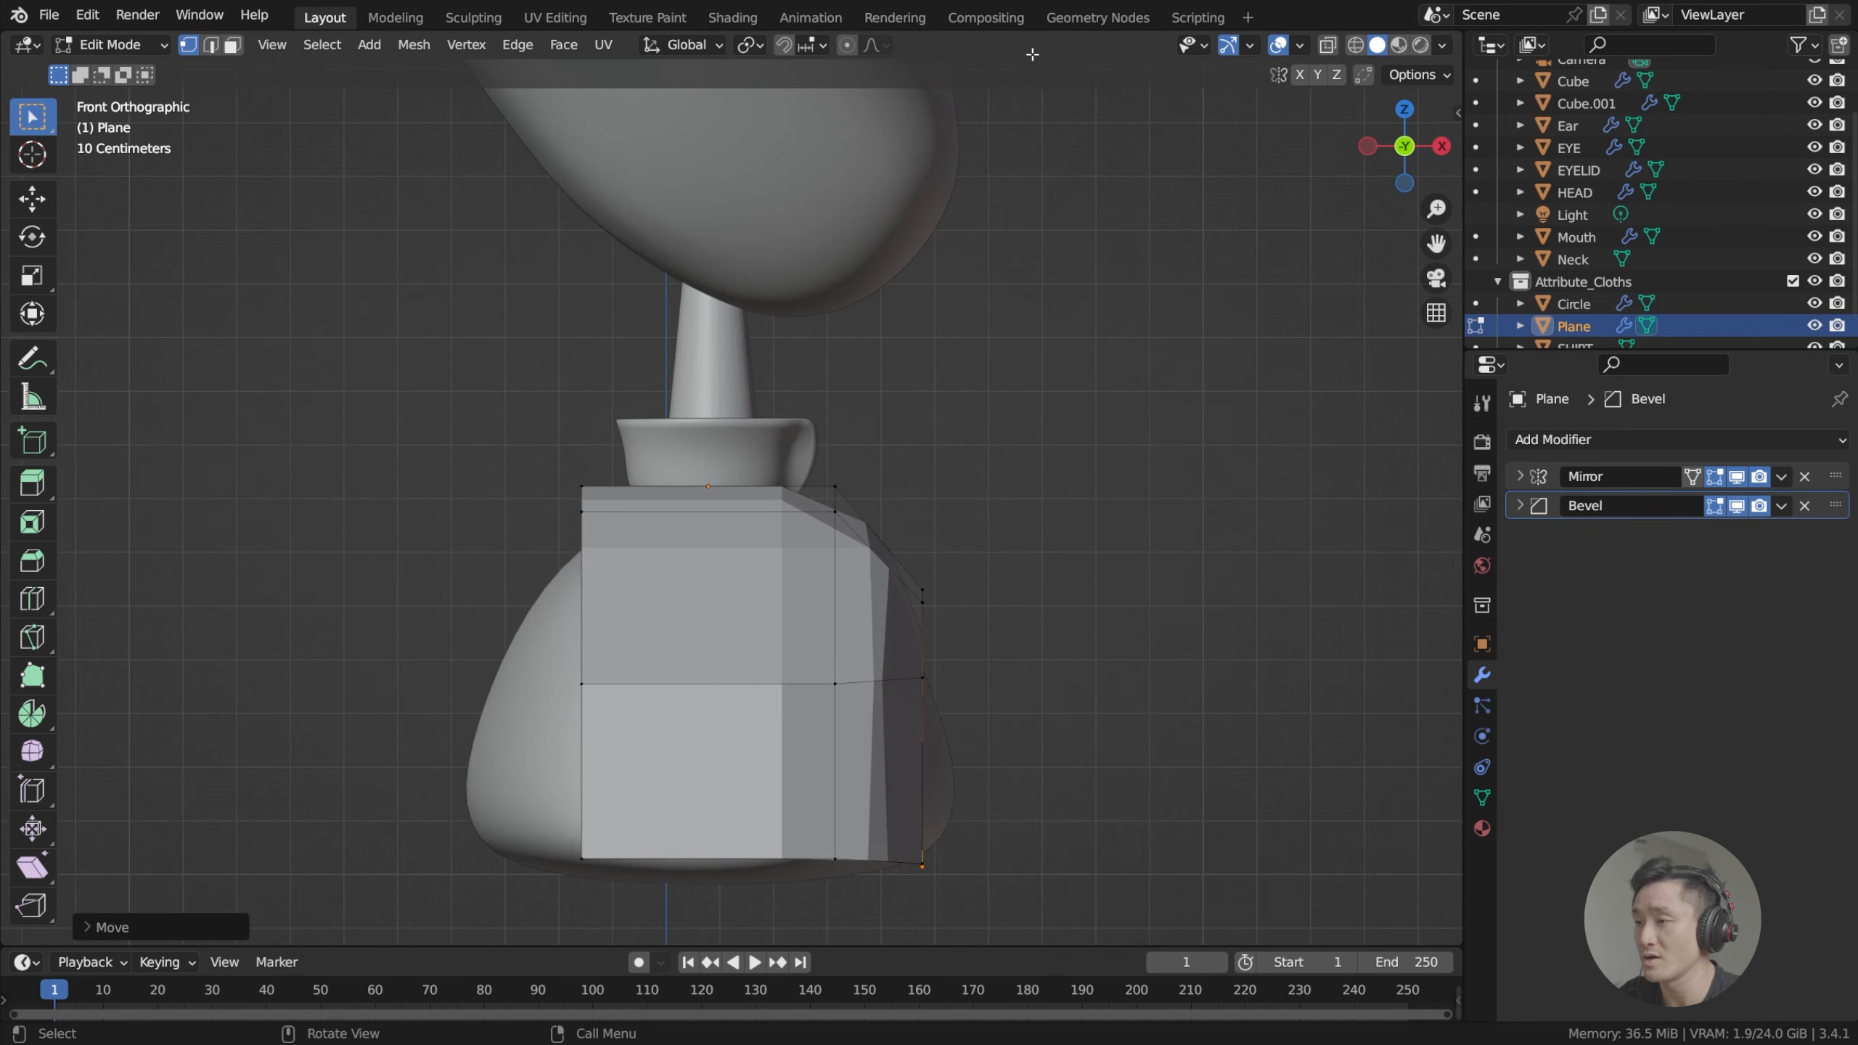
key("g")
key("x")
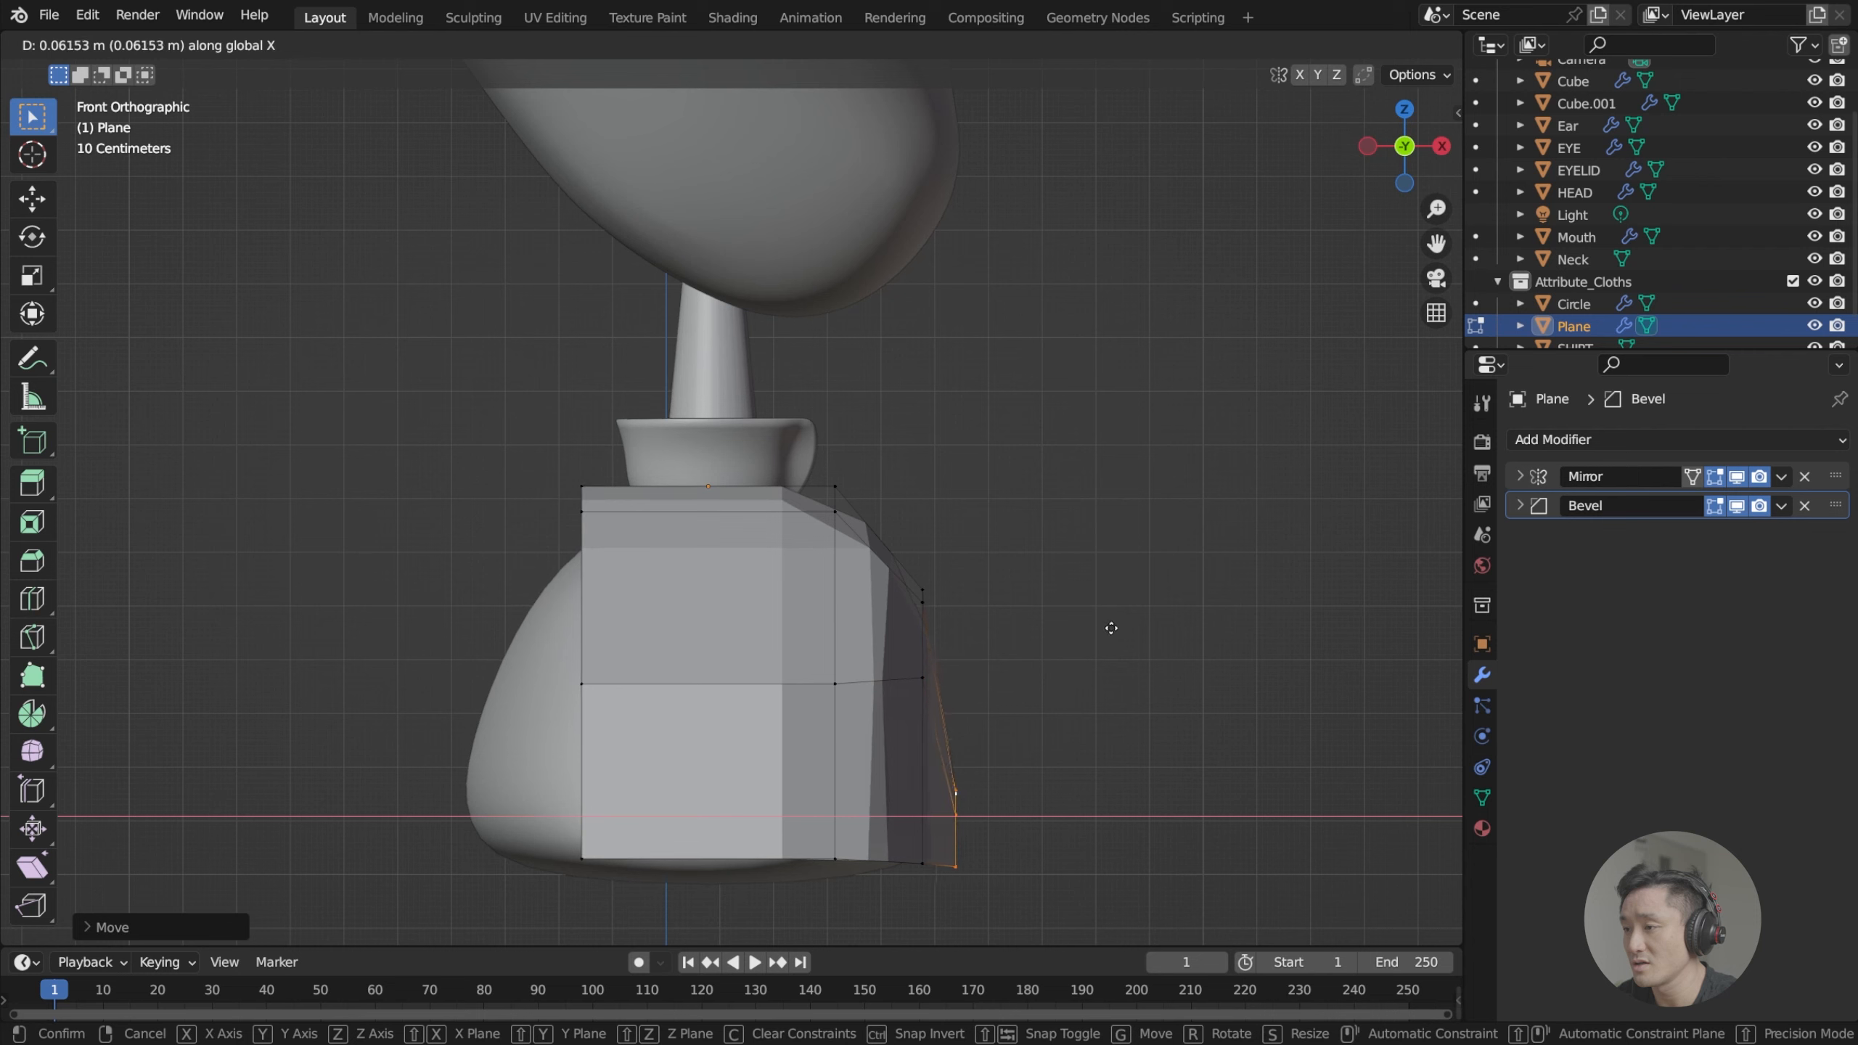
left_click(1136, 629)
Move the extruded edge loop away from the centre line so the mirrored halves stop overlapping at the lower chest.
middle_click_drag(1136, 628, 887, 658)
middle_click_drag(827, 749, 774, 679)
scroll(774, 679, "up", 4)
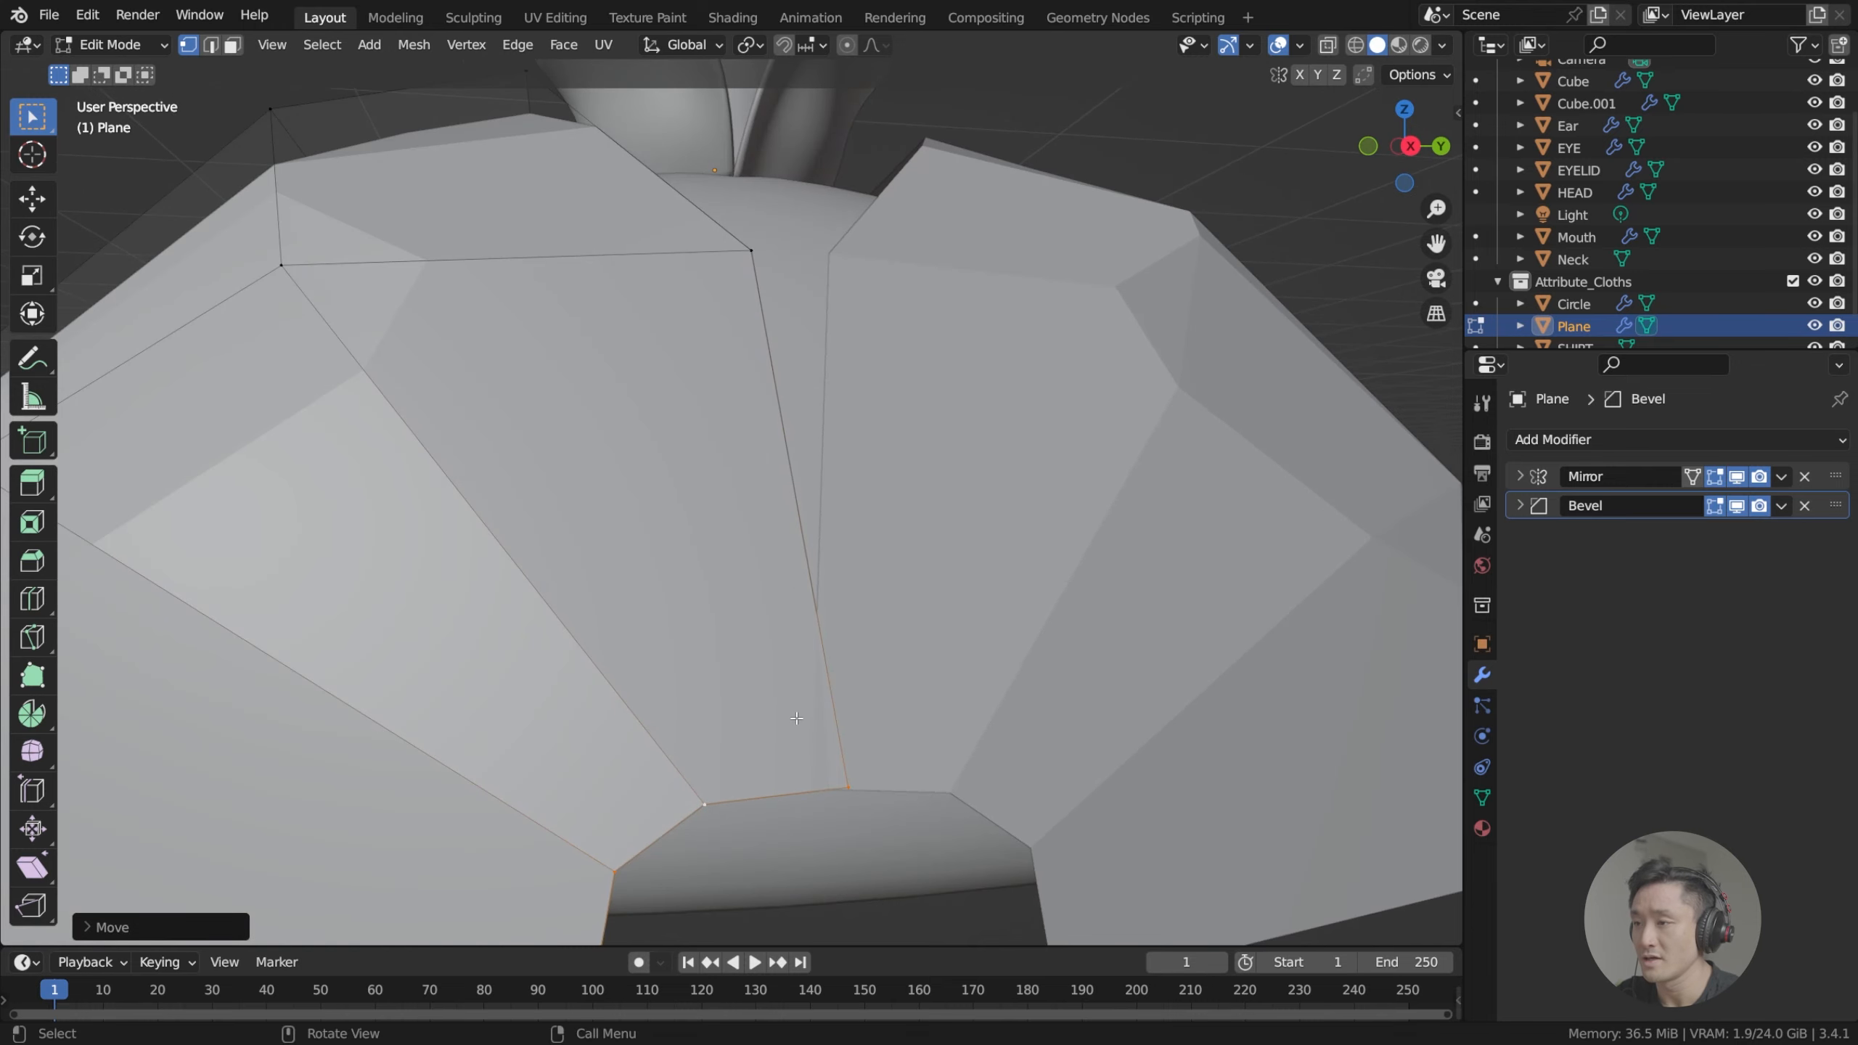
scroll(795, 601, "down", 2)
key("g")
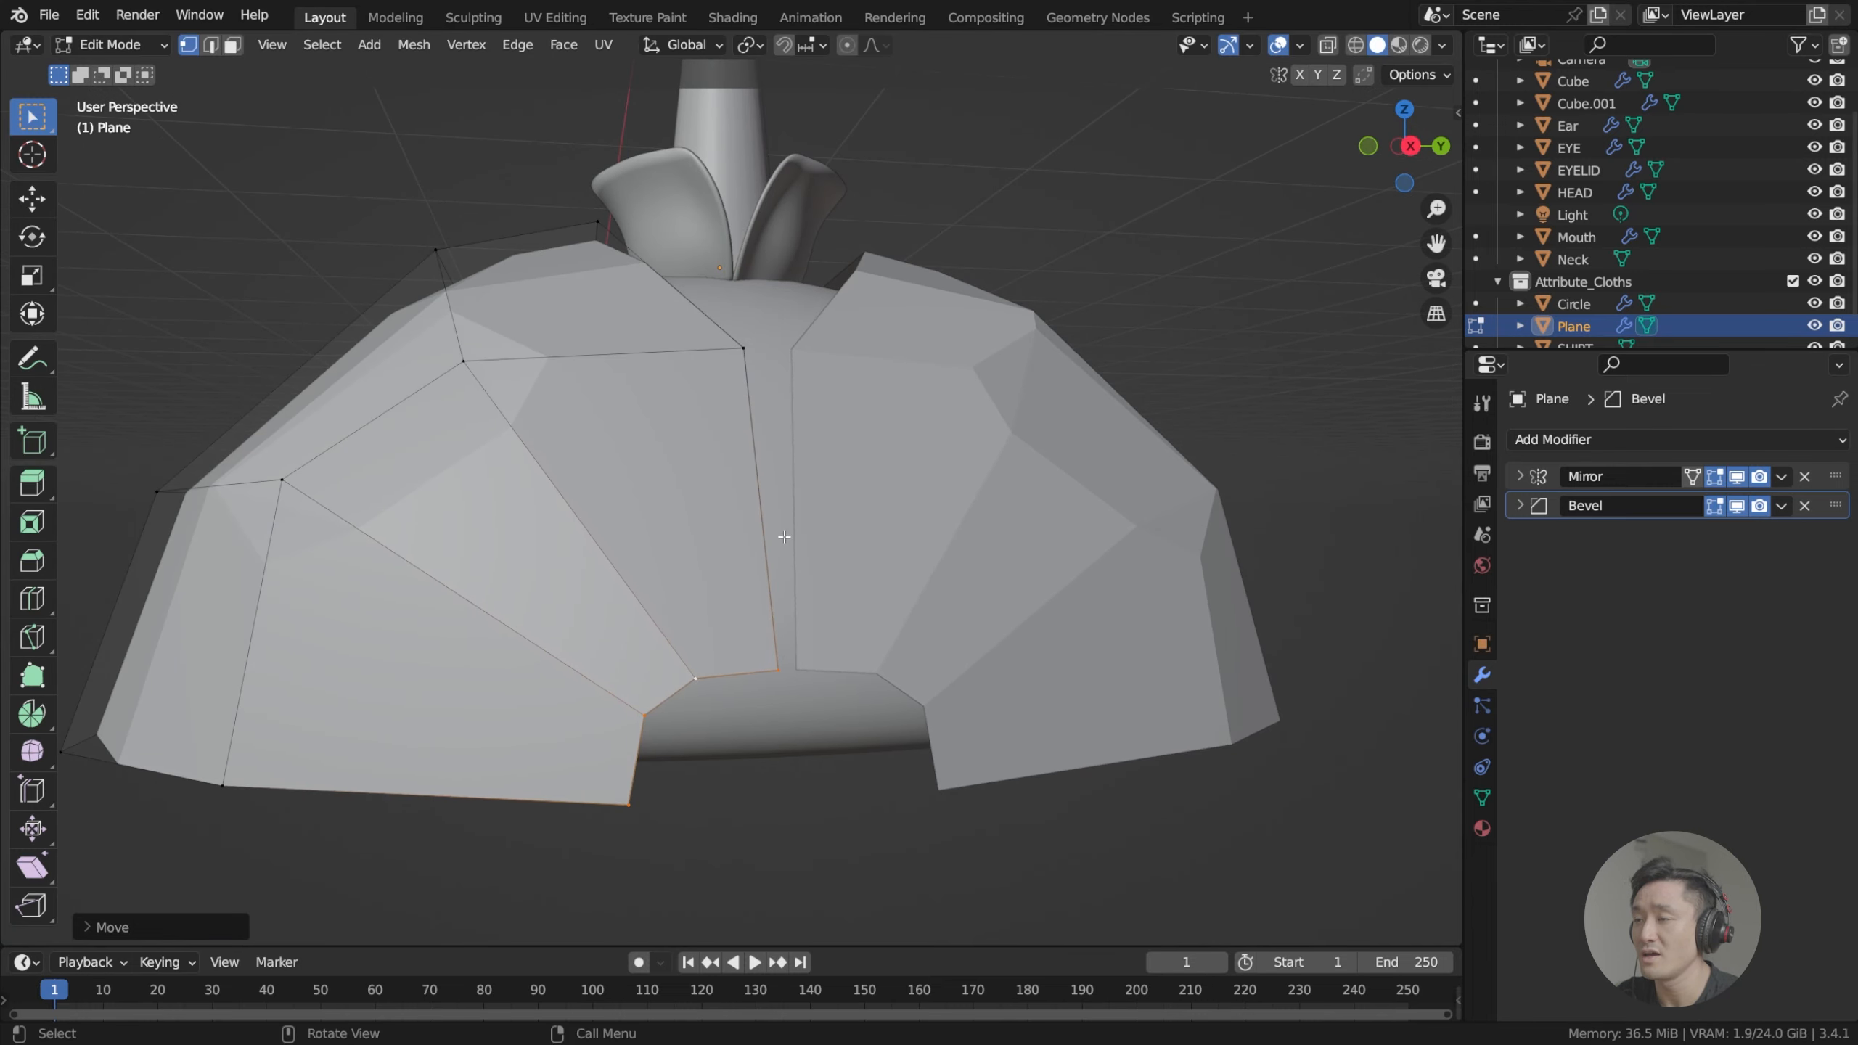
left_click(784, 554)
Move the chest-height vertex of the front opening outward along Y and slightly down in the right view, opening a V below the collar.
left_click(754, 360)
key("KP_3")
key("g")
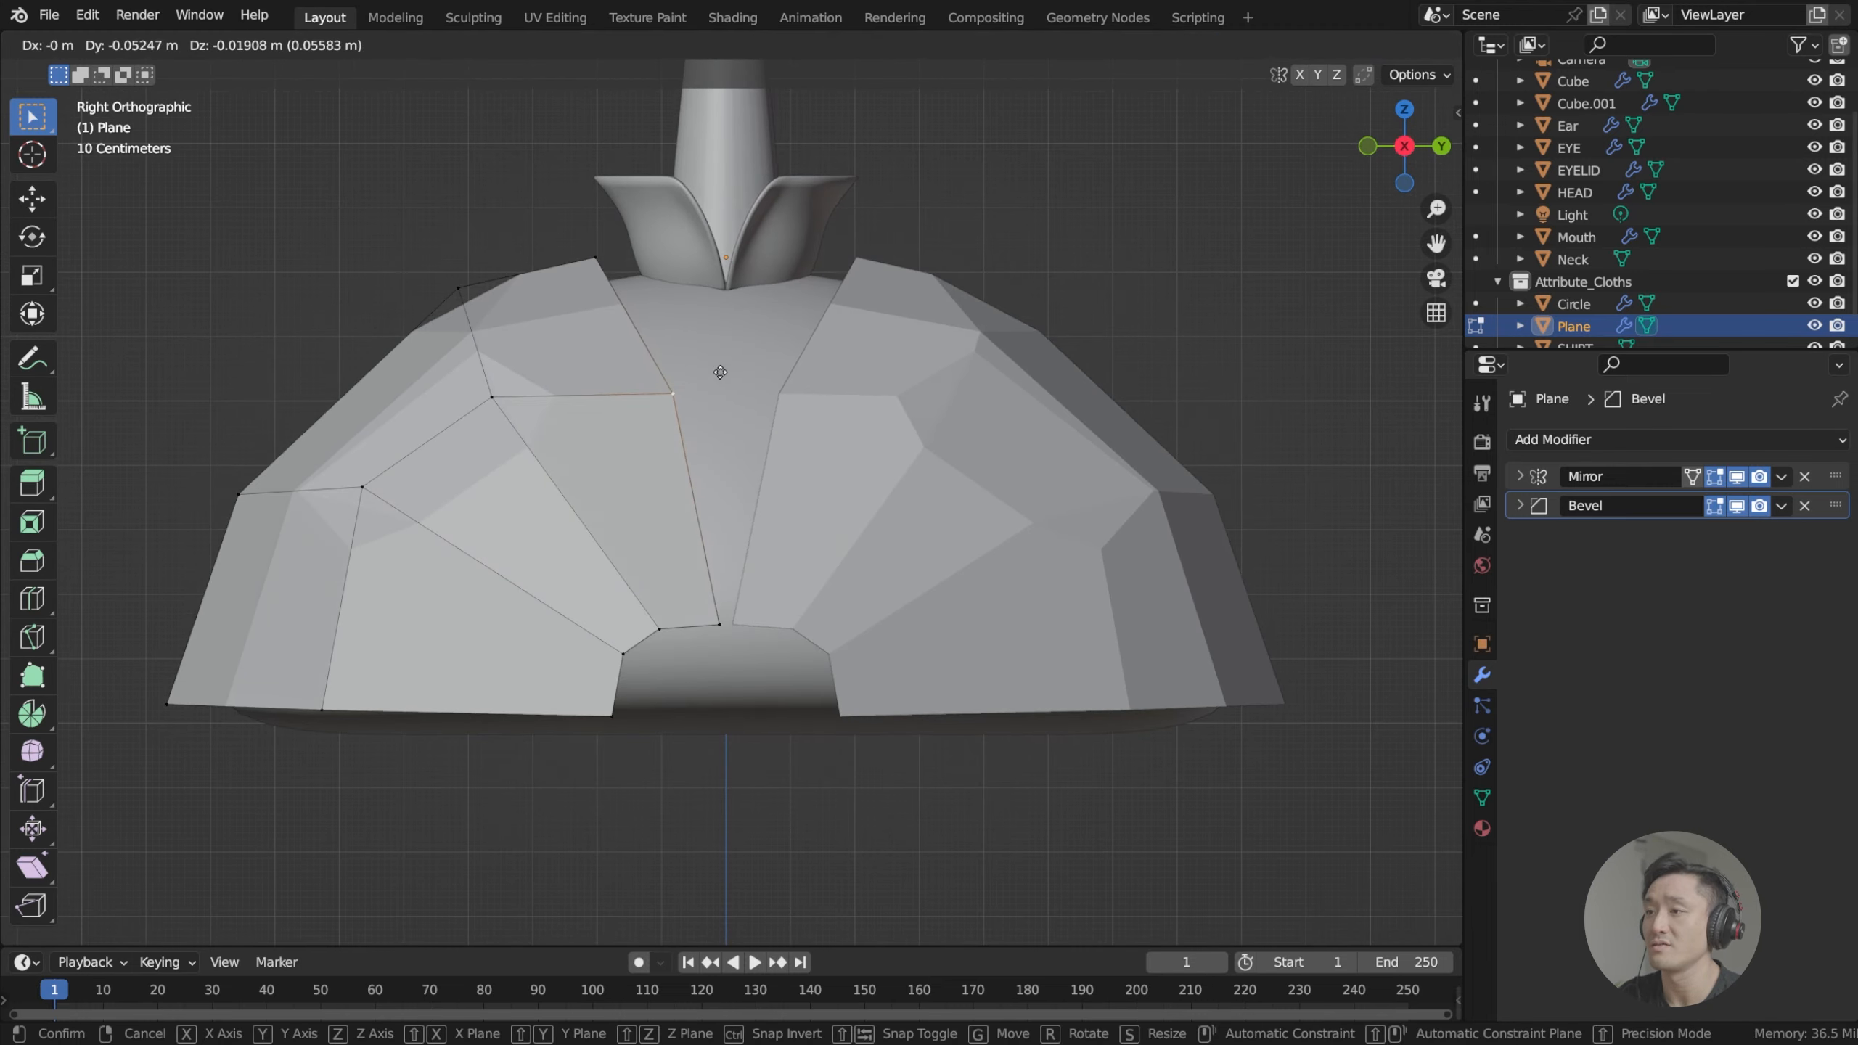
left_click(720, 364)
scroll(719, 365, "up", 2)
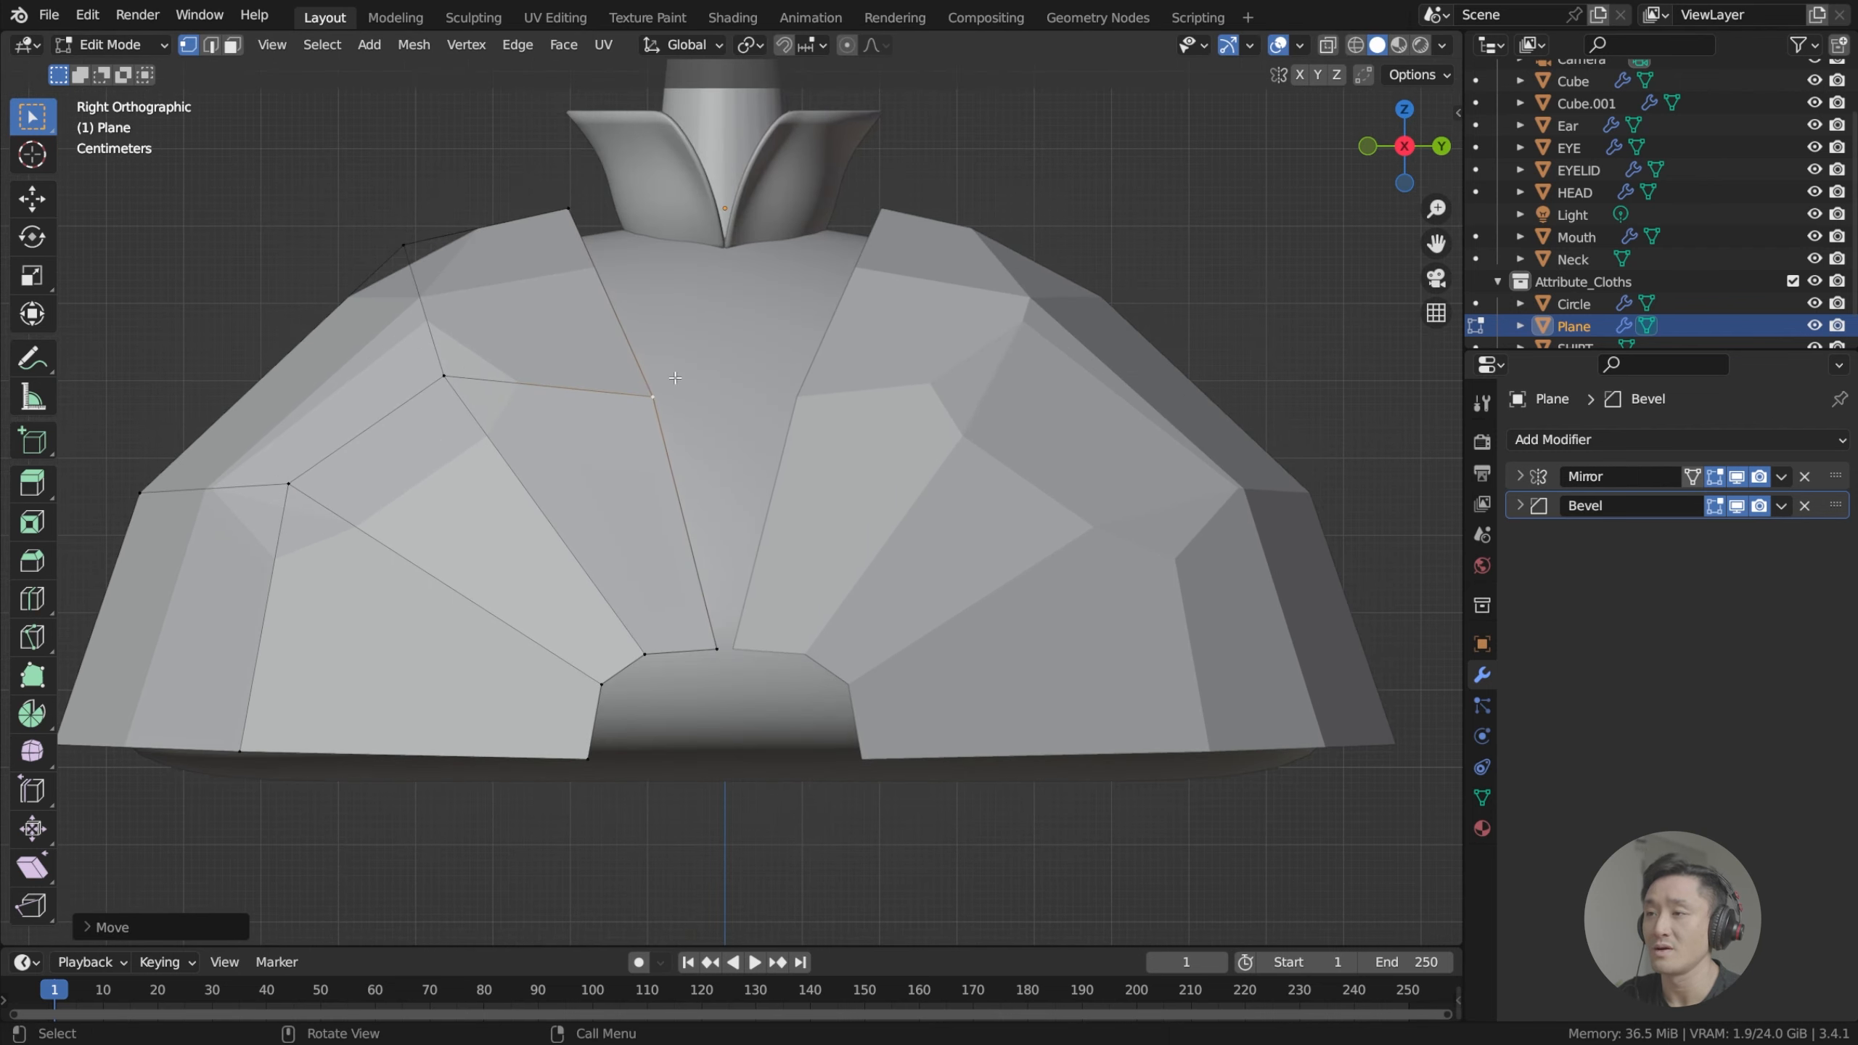
key("g")
left_click(675, 448)
Move the two vertices where the strip meets the extruded front faces inward along Y and down, the lower one about 0.1 m inward.
left_click(445, 375)
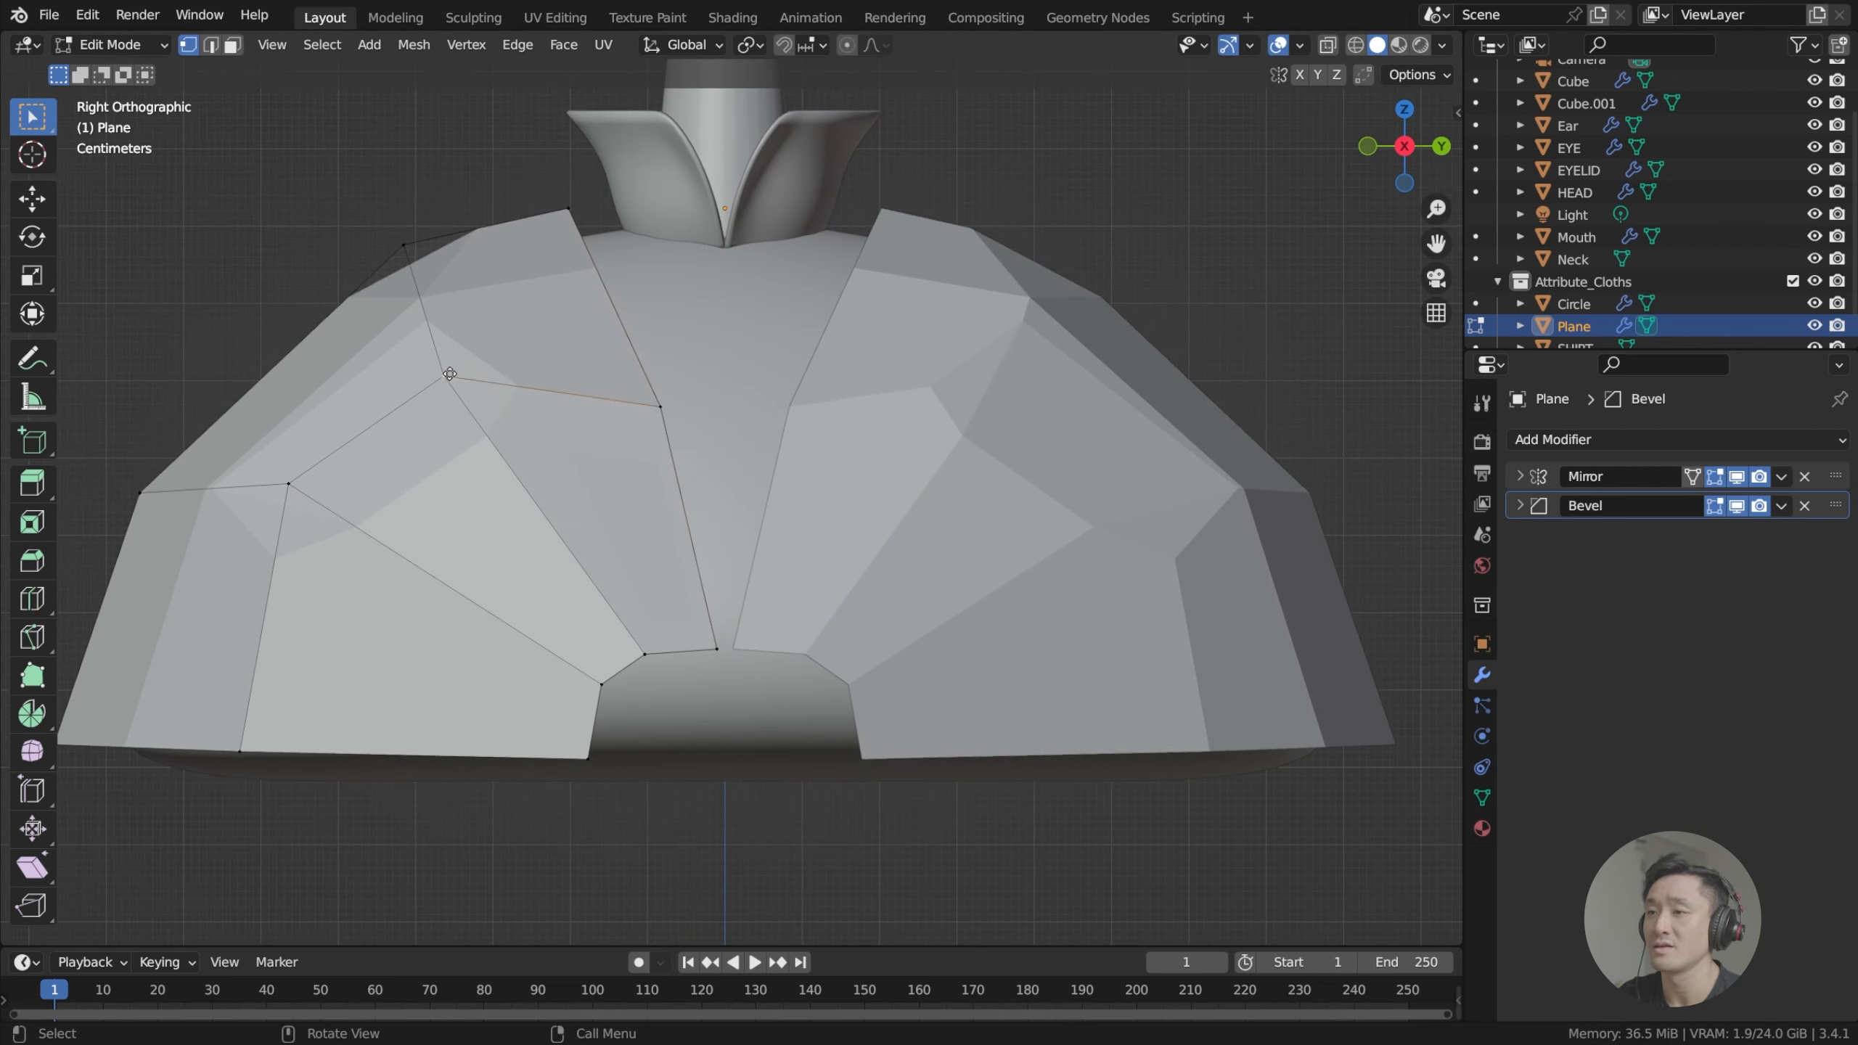
key("g")
left_click(494, 417)
left_click(288, 484)
key("g")
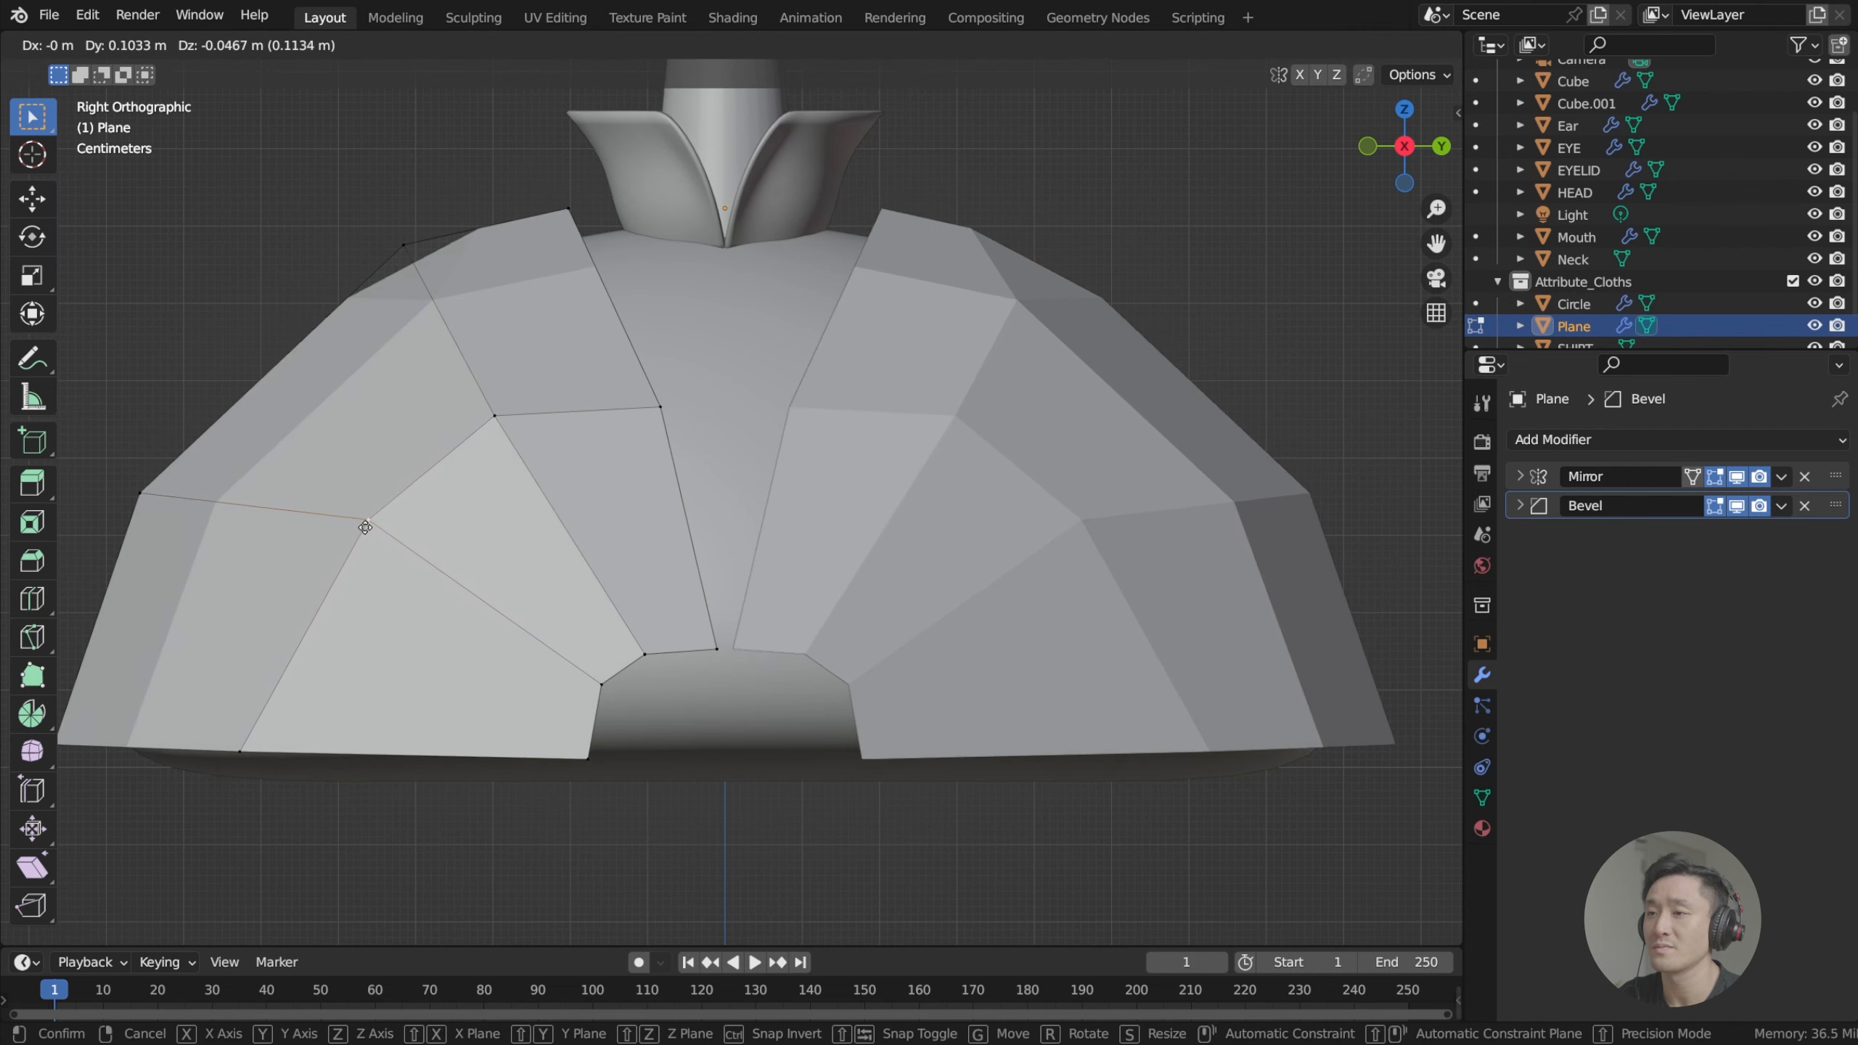
left_click(352, 527)
Move the three inner vertices at the lower front cut-out down to hem level and toward the centre line to close the gap.
left_click(614, 688)
key("g")
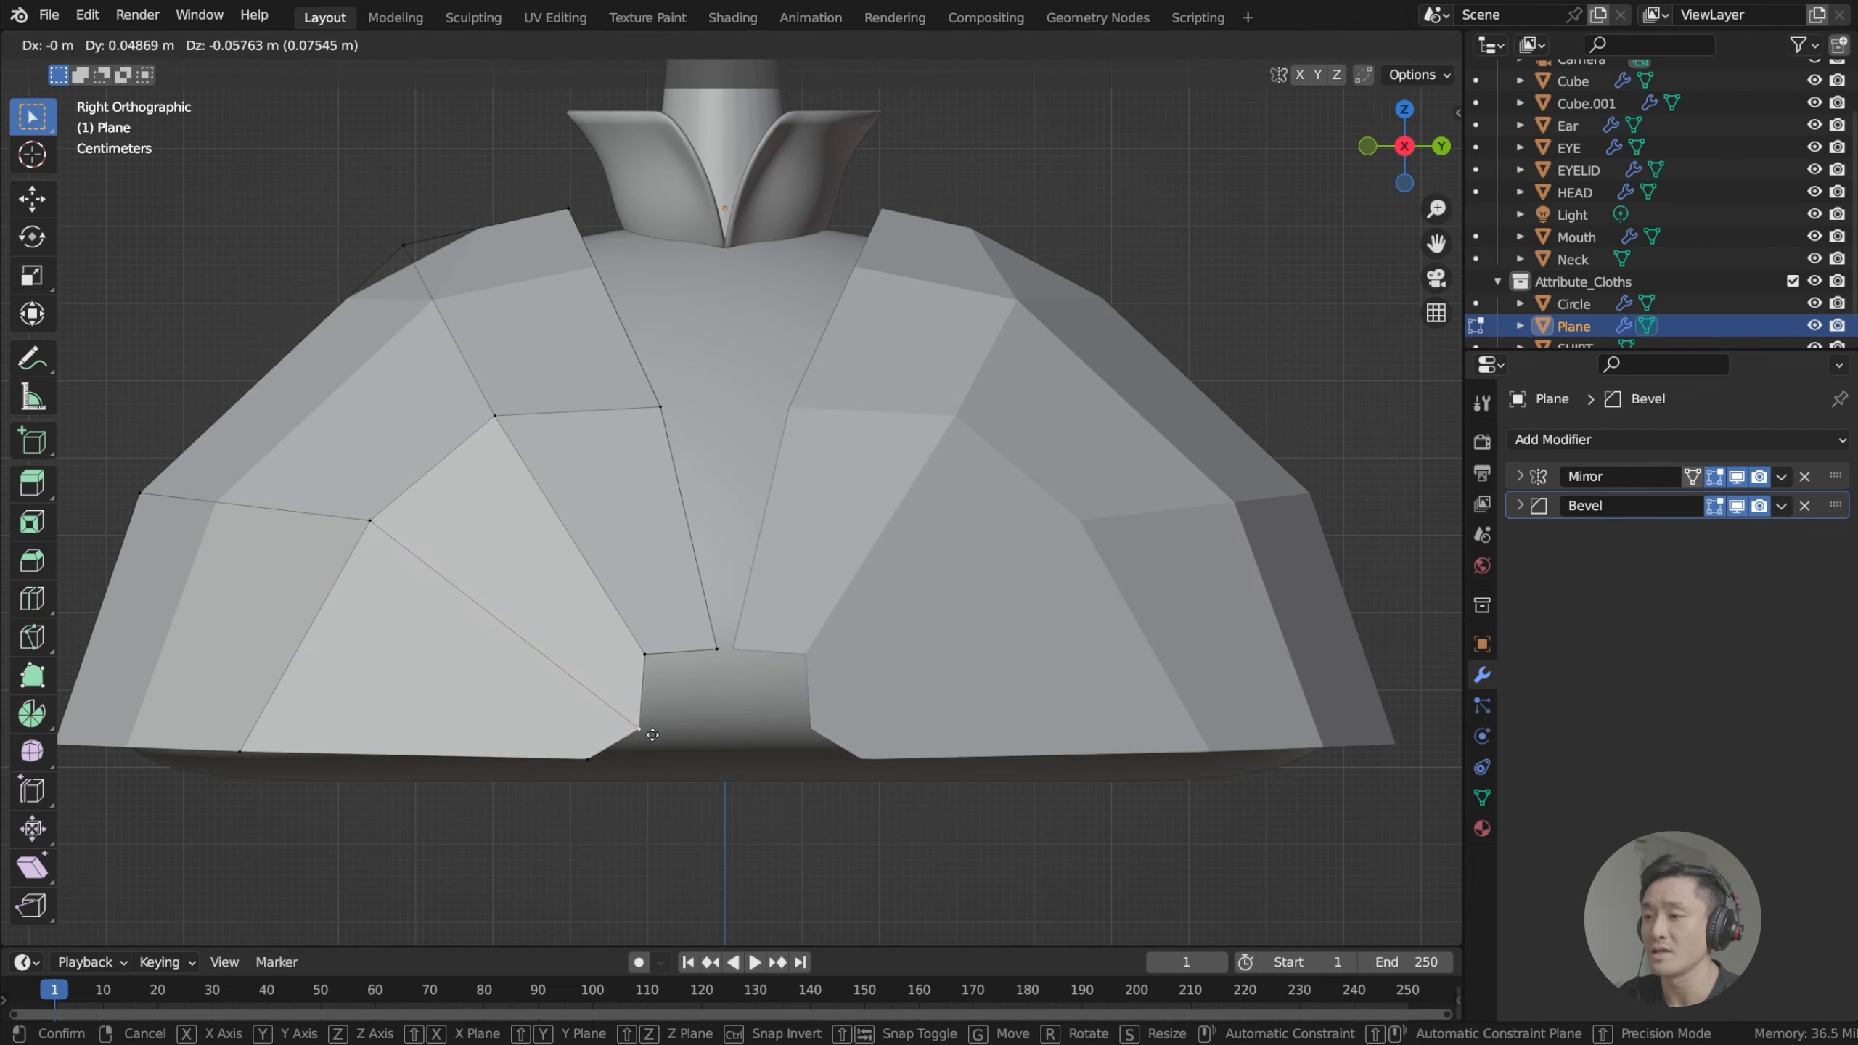
left_click(665, 764)
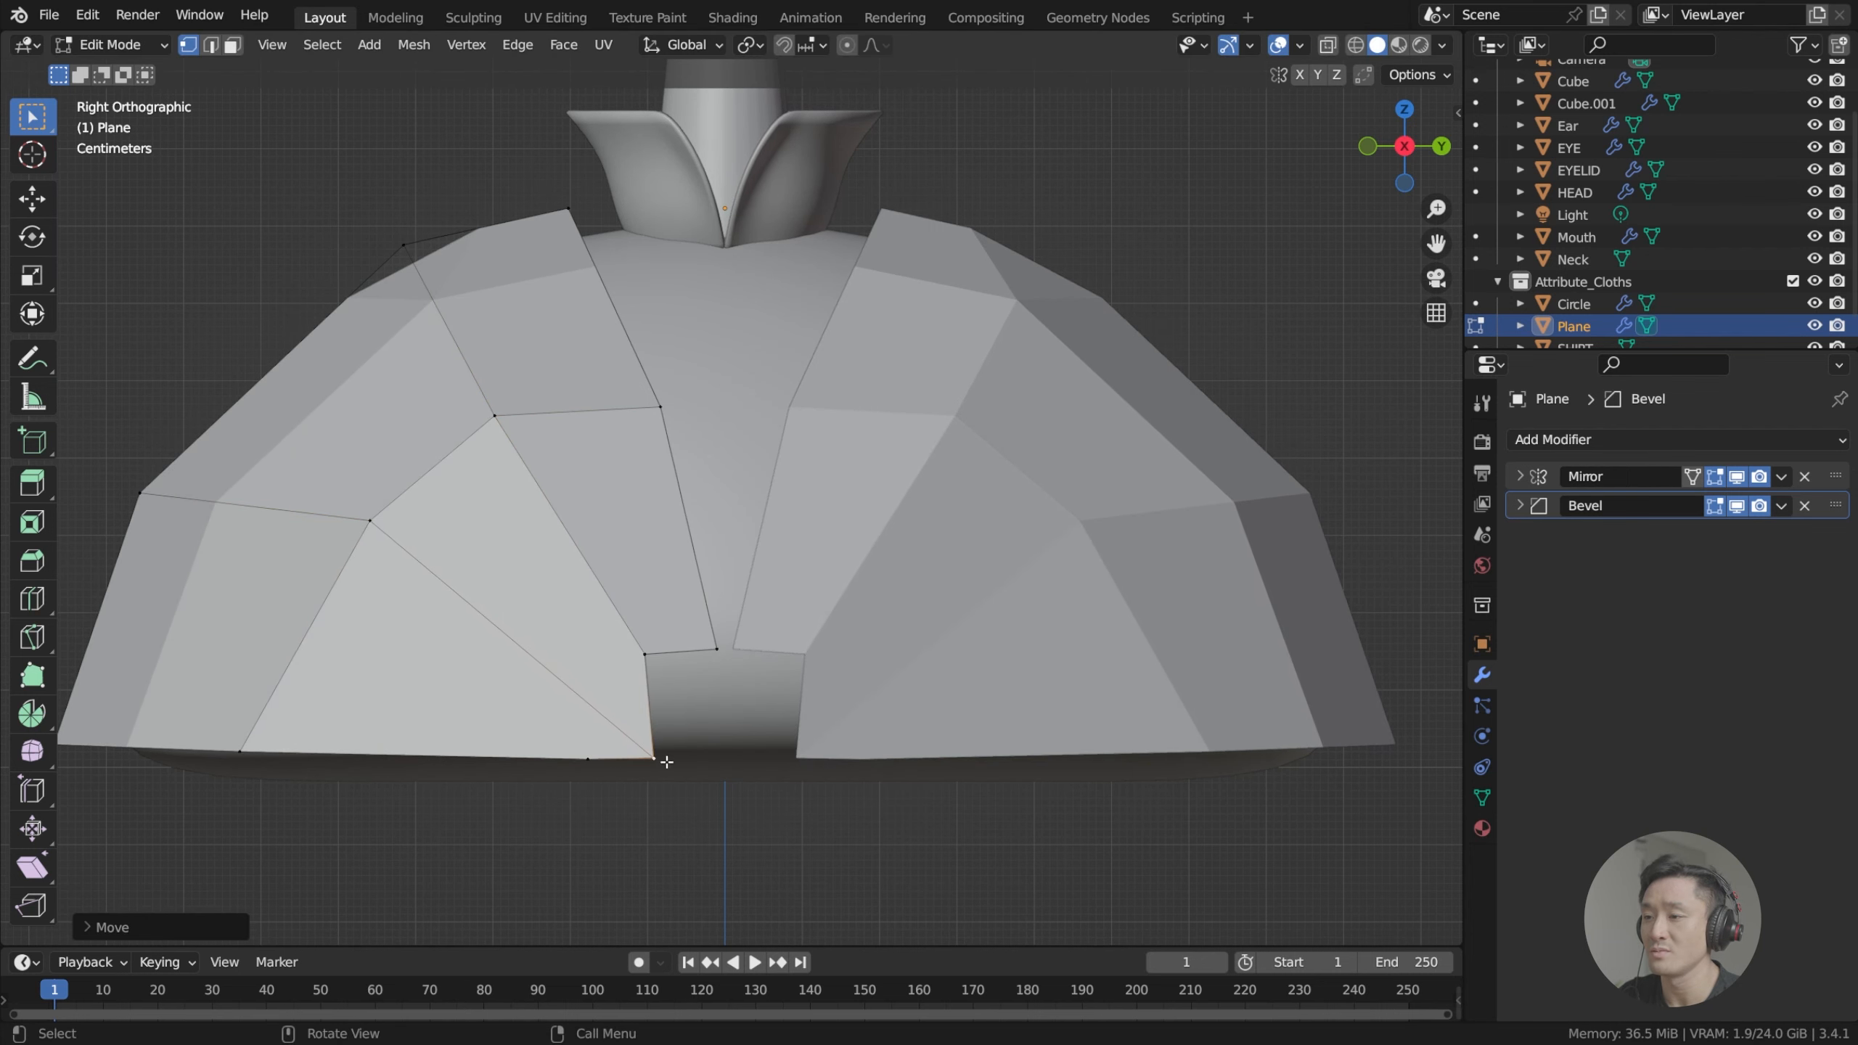
left_click(641, 657)
key("g")
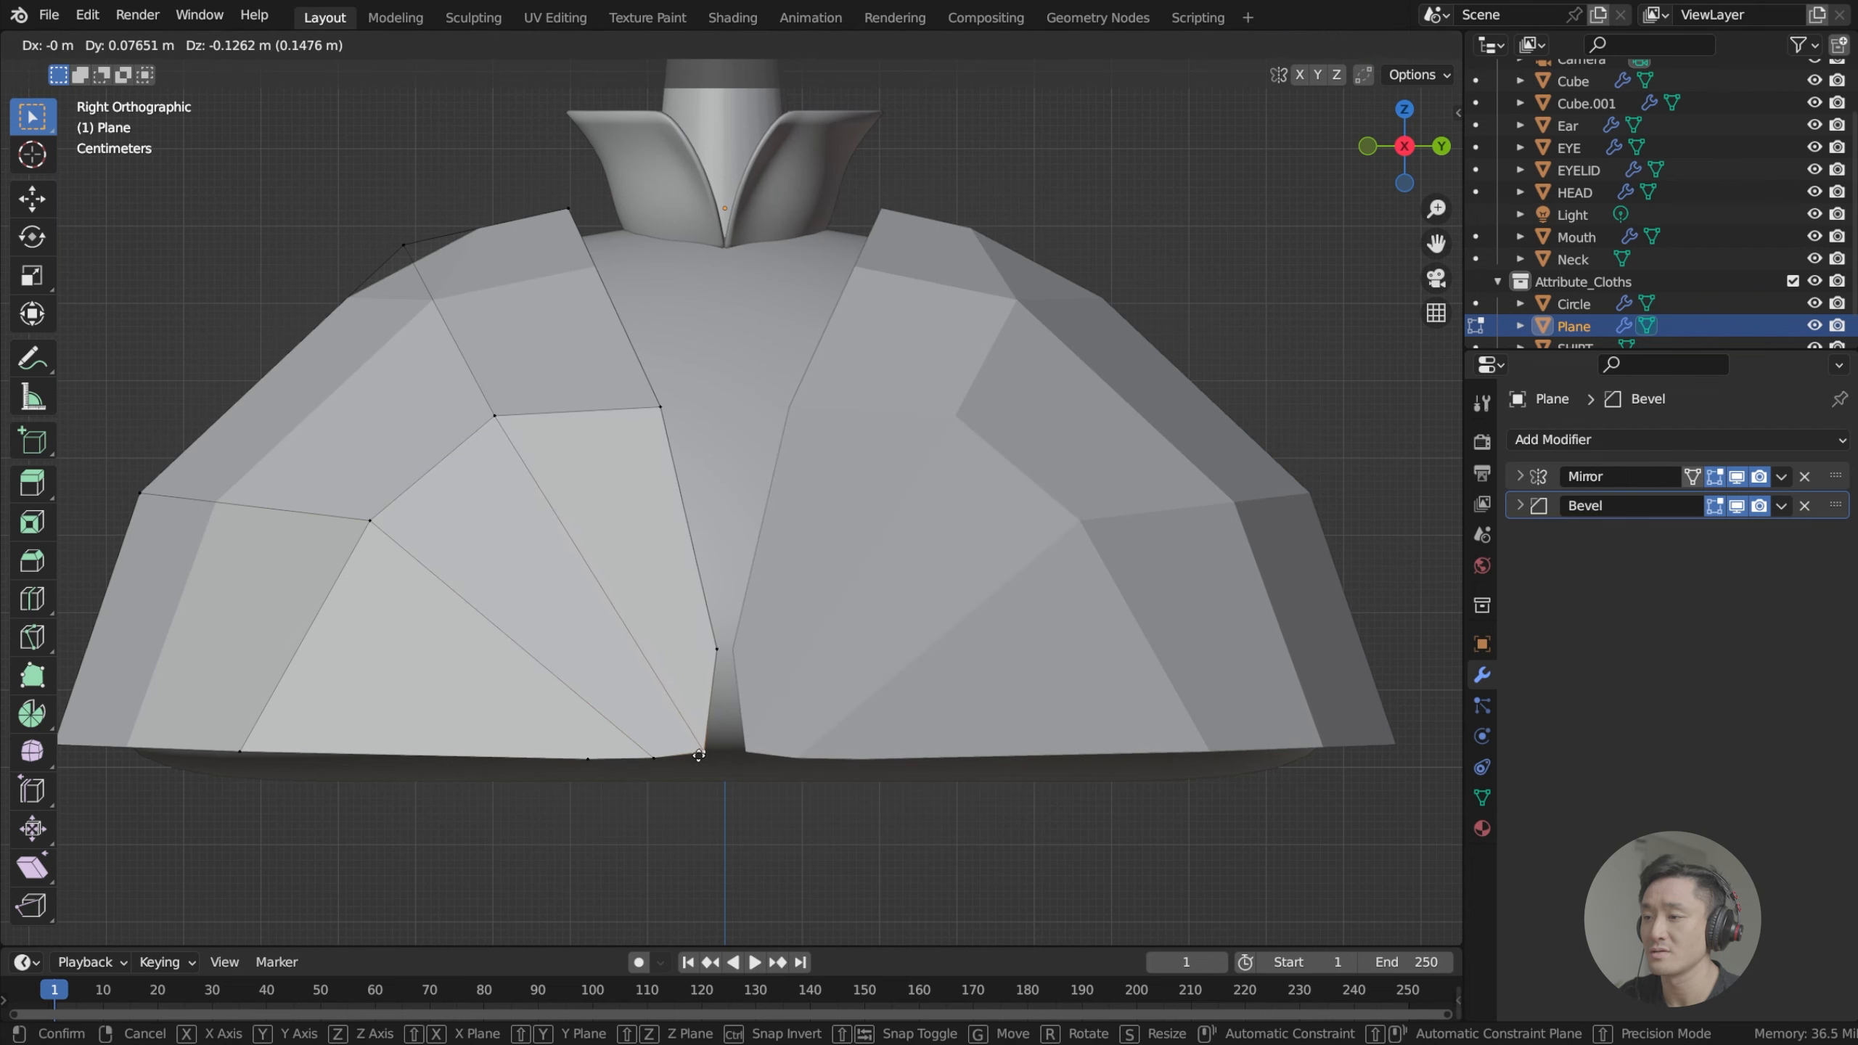
left_click(699, 750)
left_click(712, 650)
key("g")
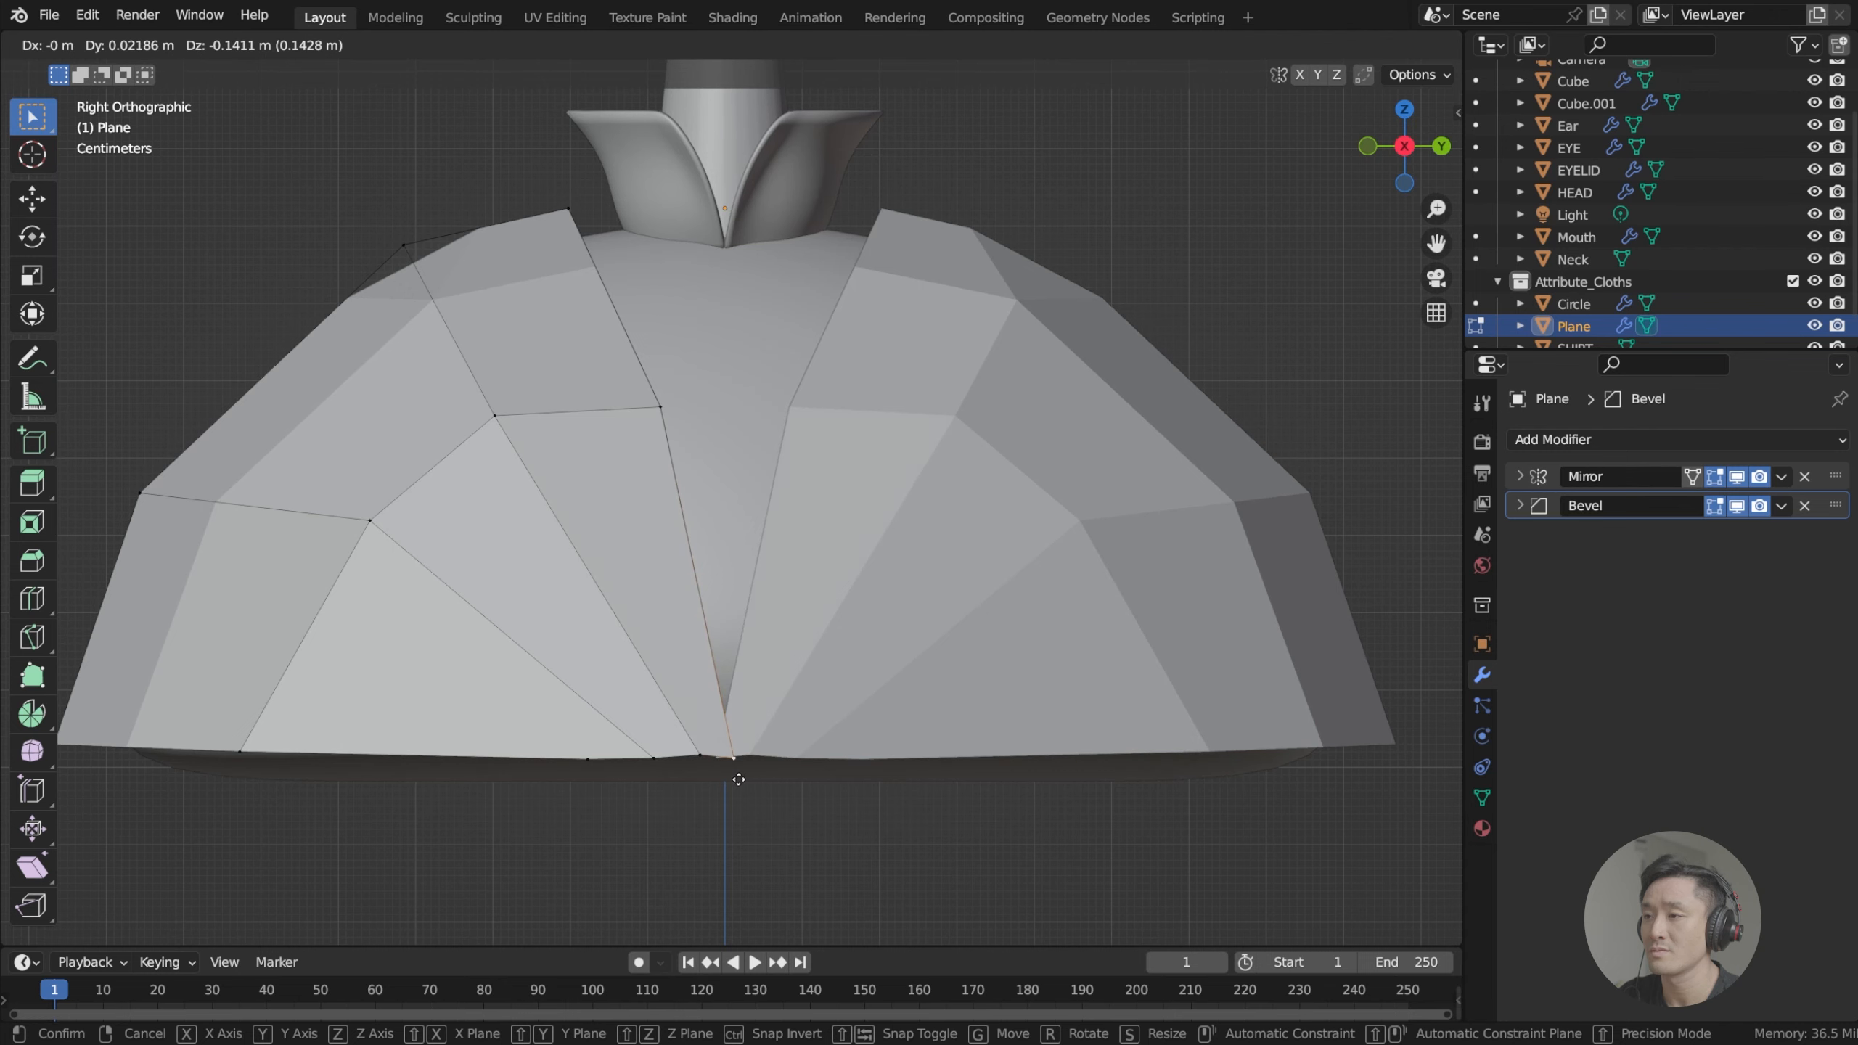
left_click(739, 779)
Nudge the chest-height vertex of the front opening about 0.02 m outward along Y in the right view.
scroll(738, 780, "down", 2)
middle_click_drag(739, 779, 614, 463)
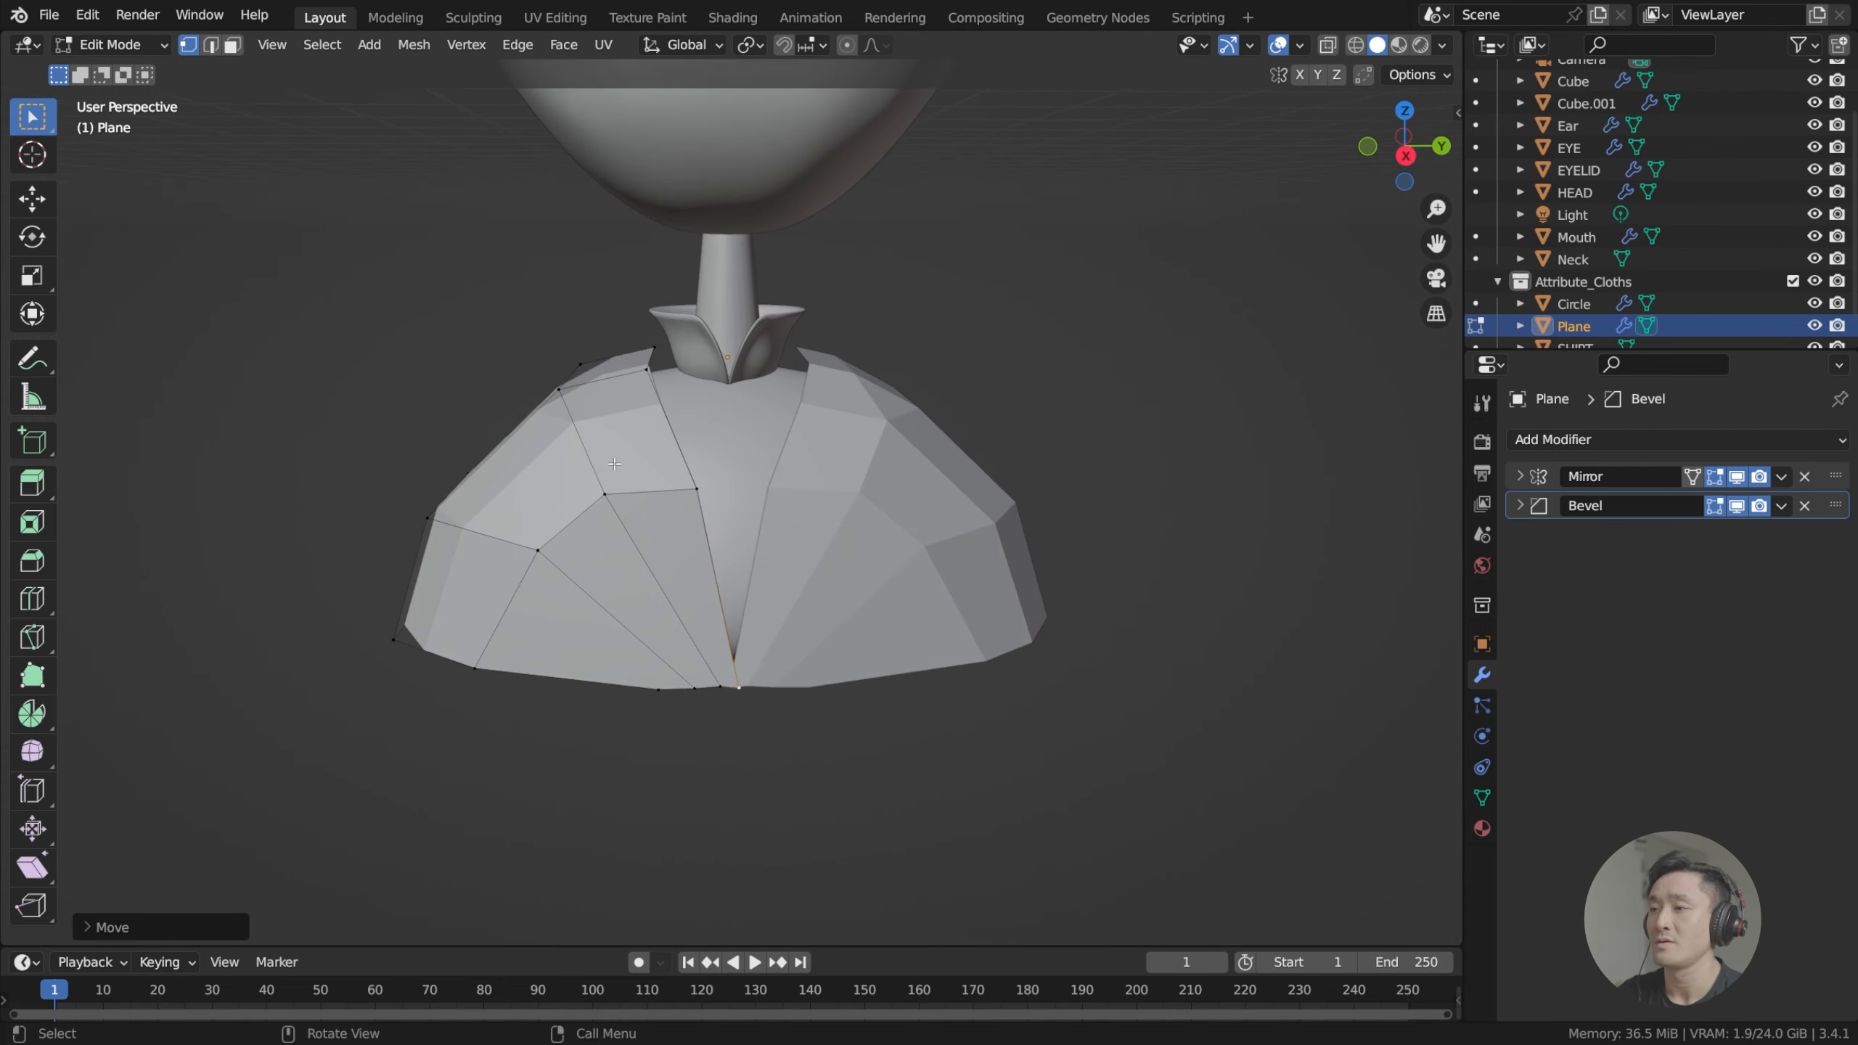
key("KP_3")
scroll(786, 500, "up", 3)
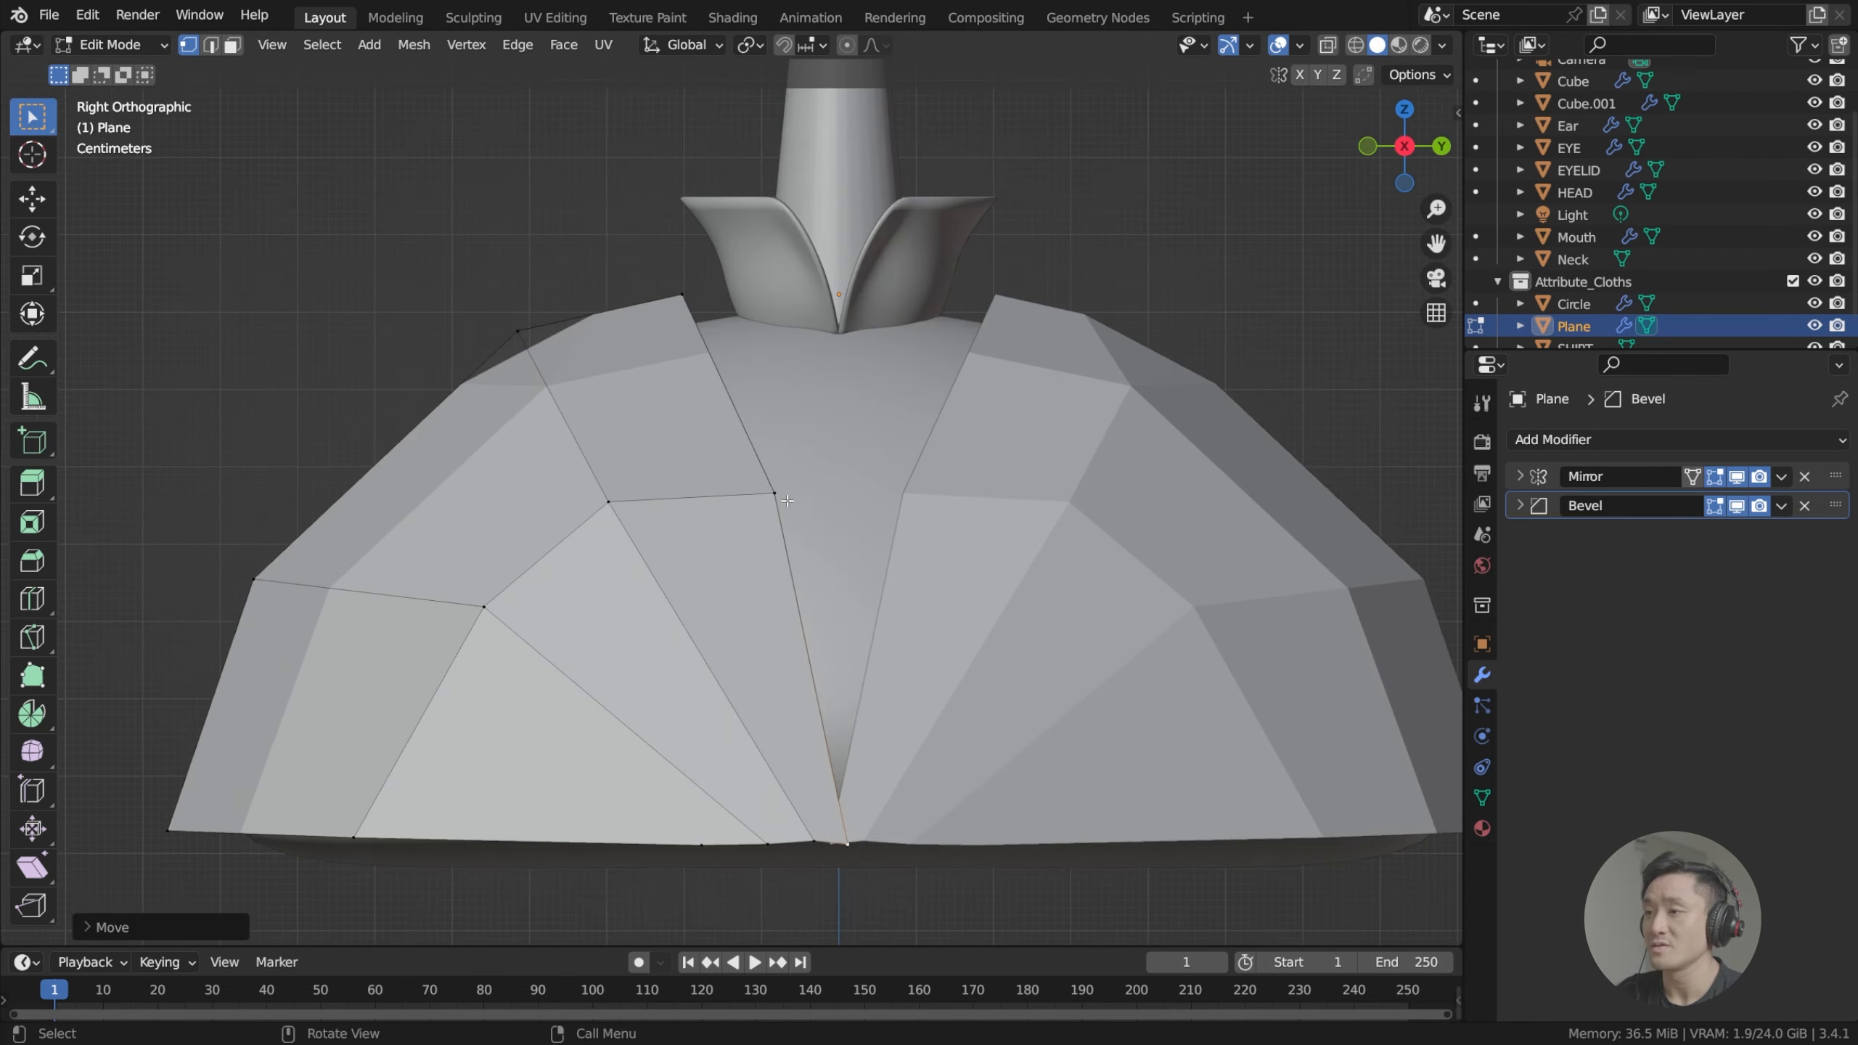
key("g")
right_click(781, 488)
left_click(781, 487)
key("g")
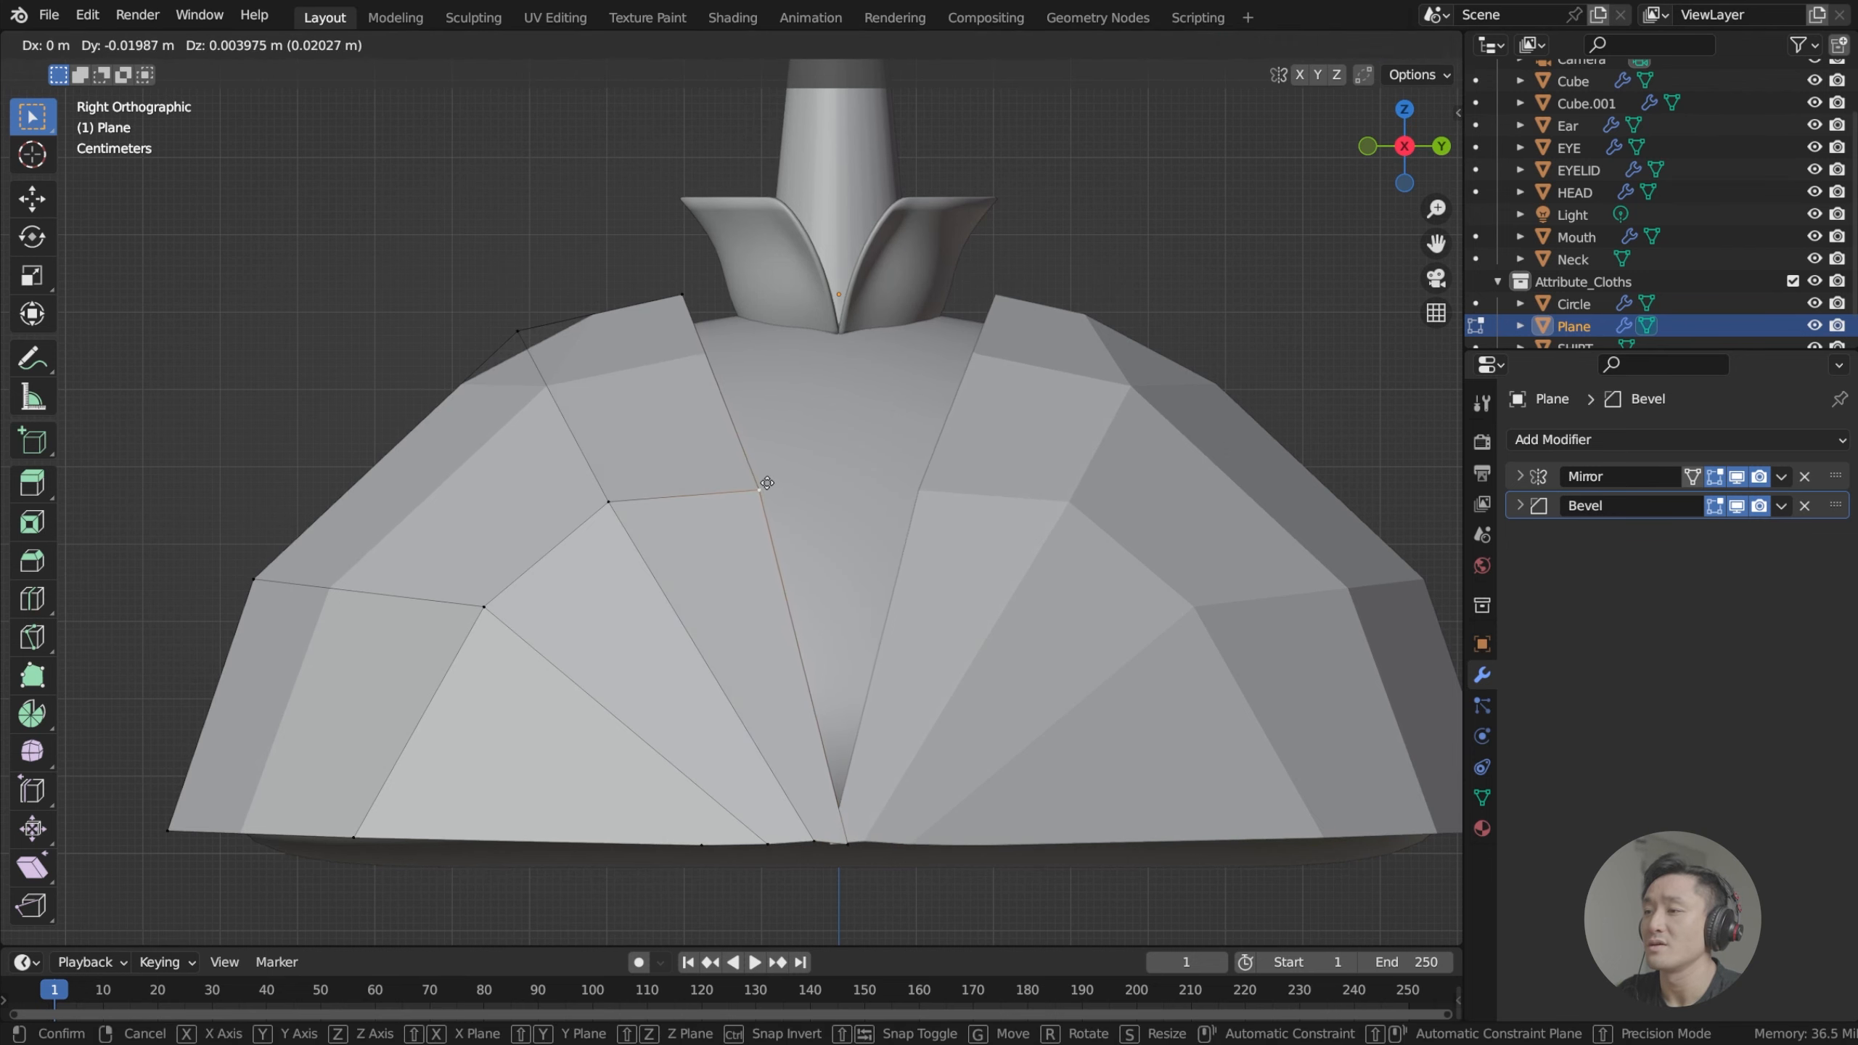
left_click(766, 483)
Check the Mirror modifier's settings, and set the Bevel modifier to an amount of 0.13 m with 12 segments.
middle_click_drag(767, 483, 786, 469)
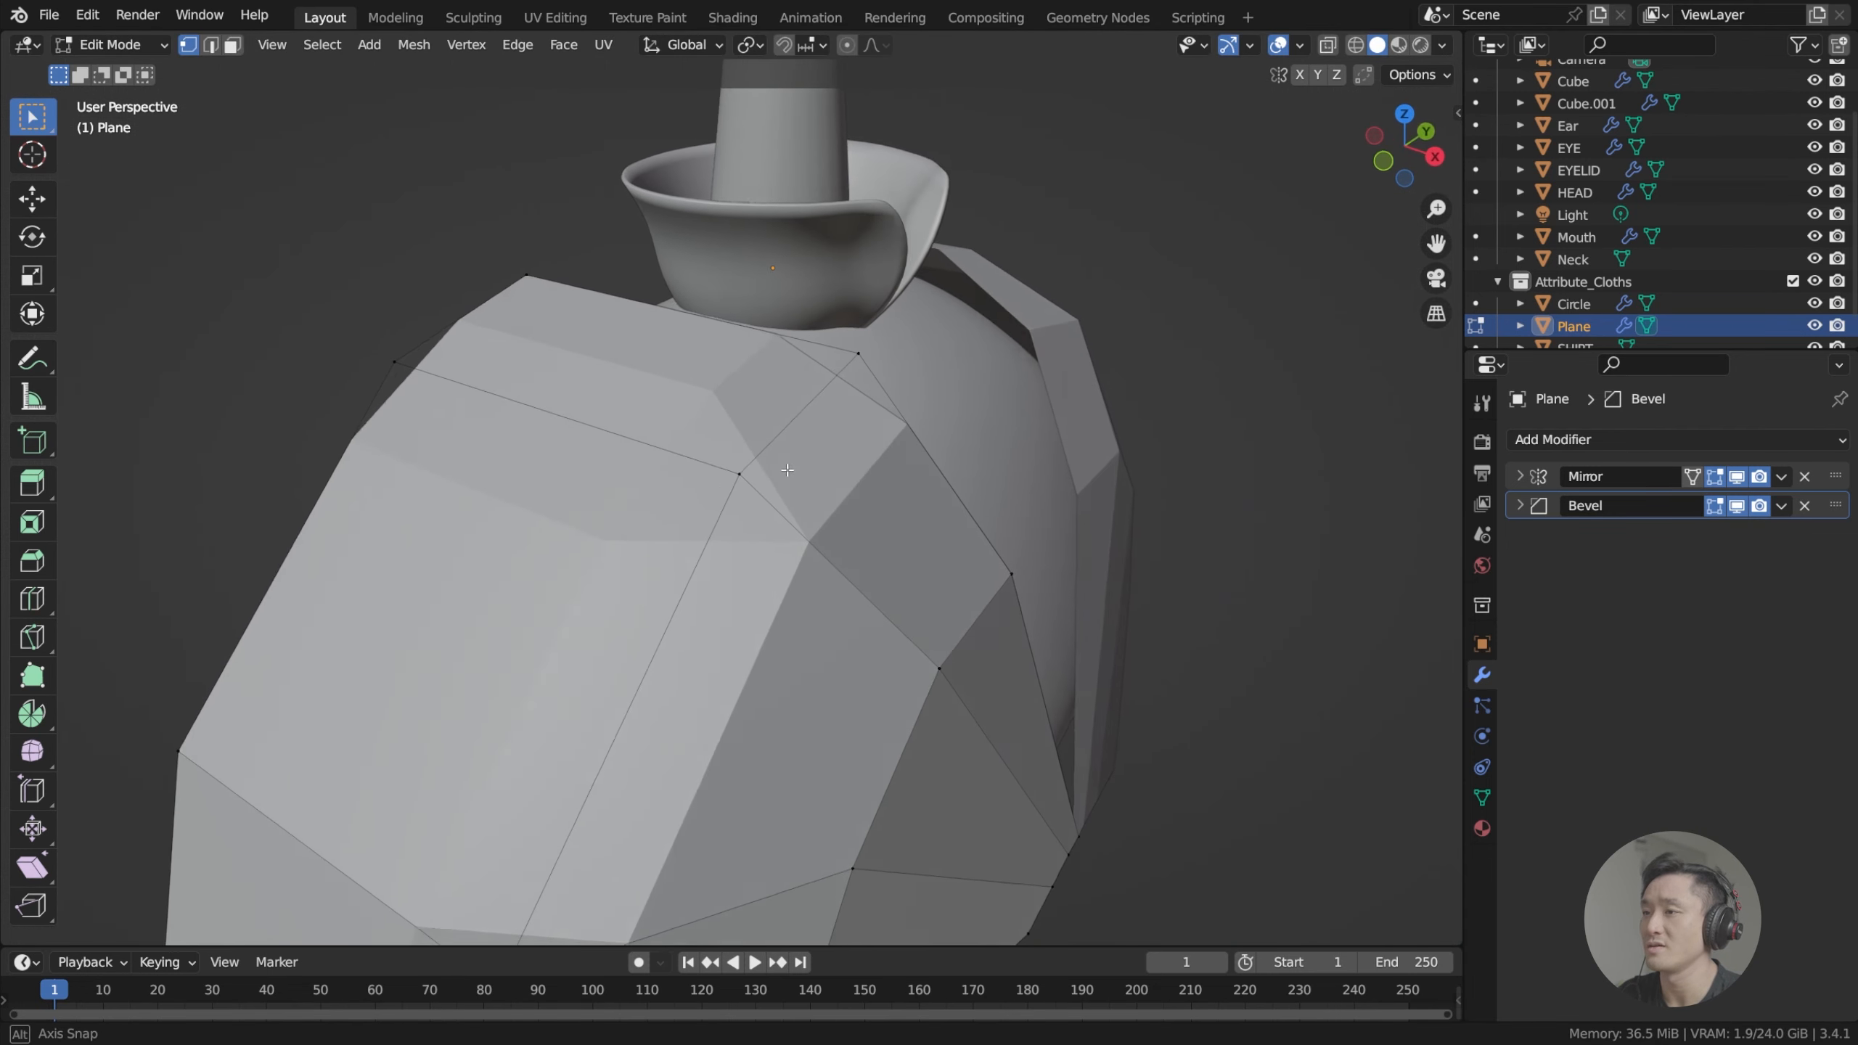
scroll(787, 469, "down", 2)
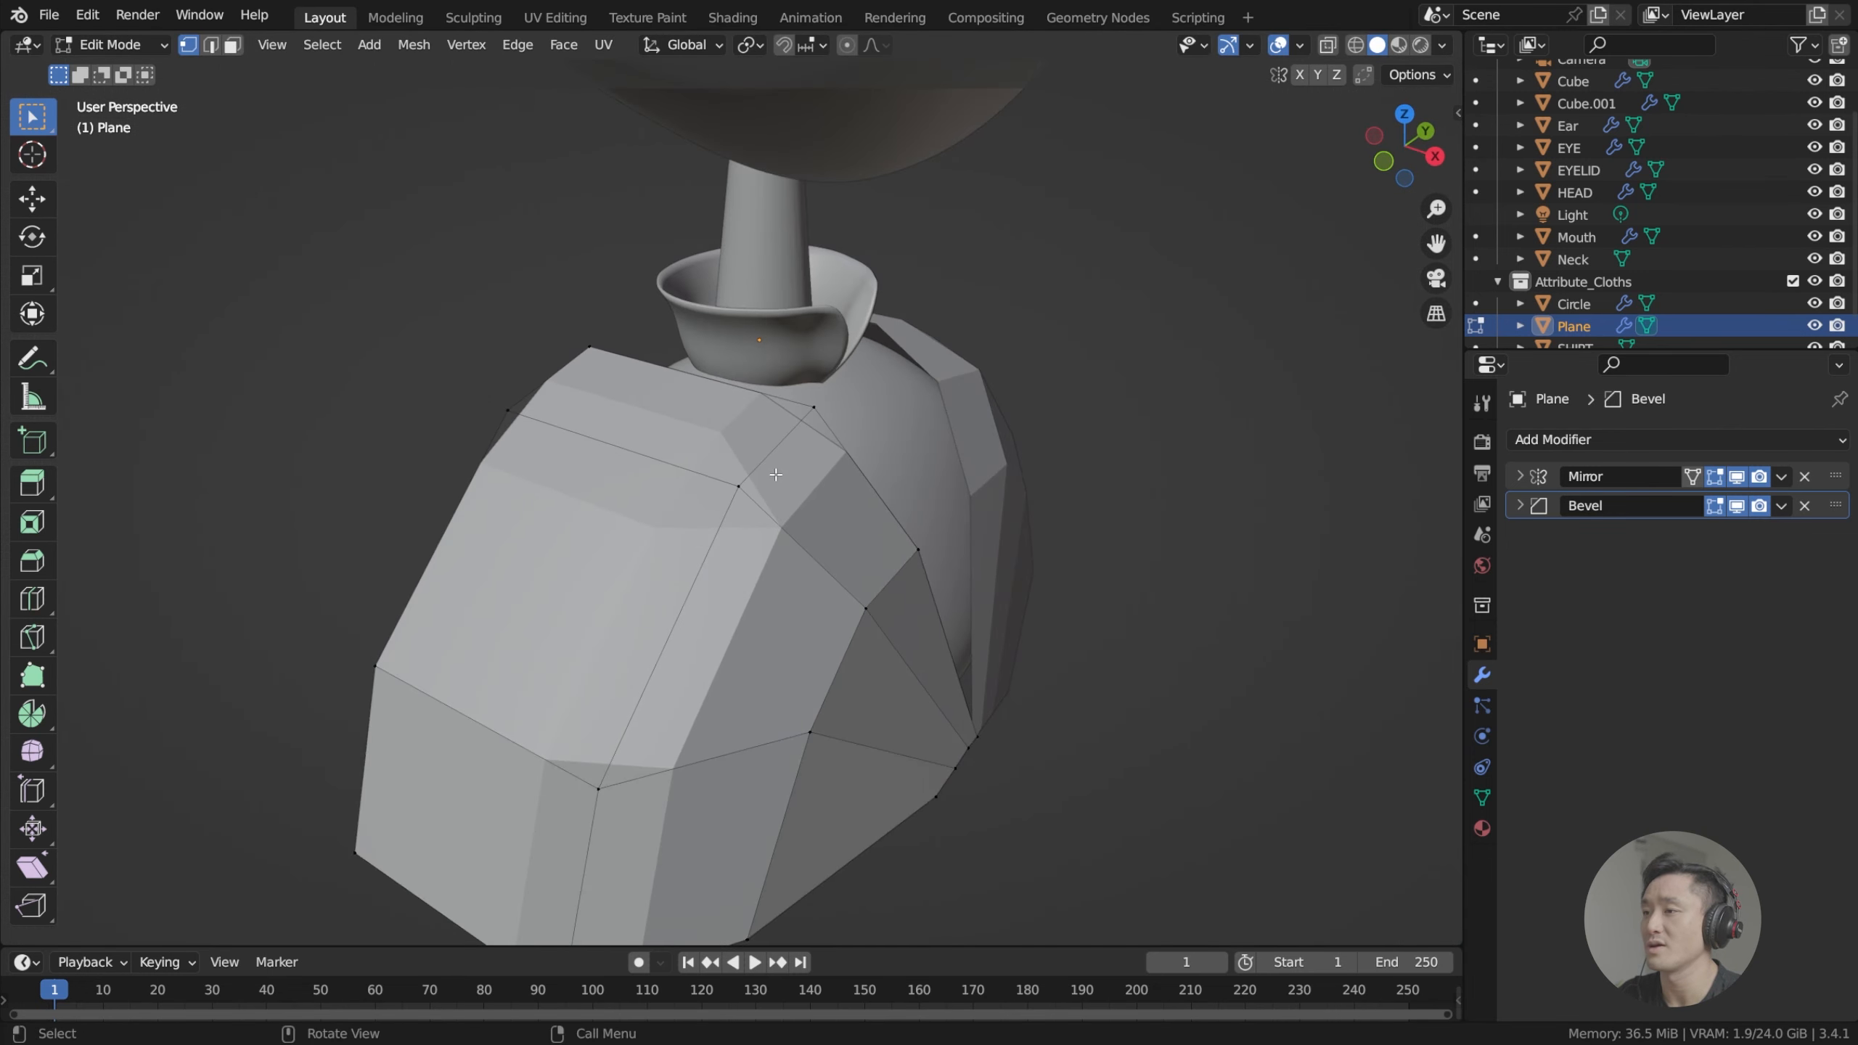
left_click(1518, 476)
left_click(1729, 508)
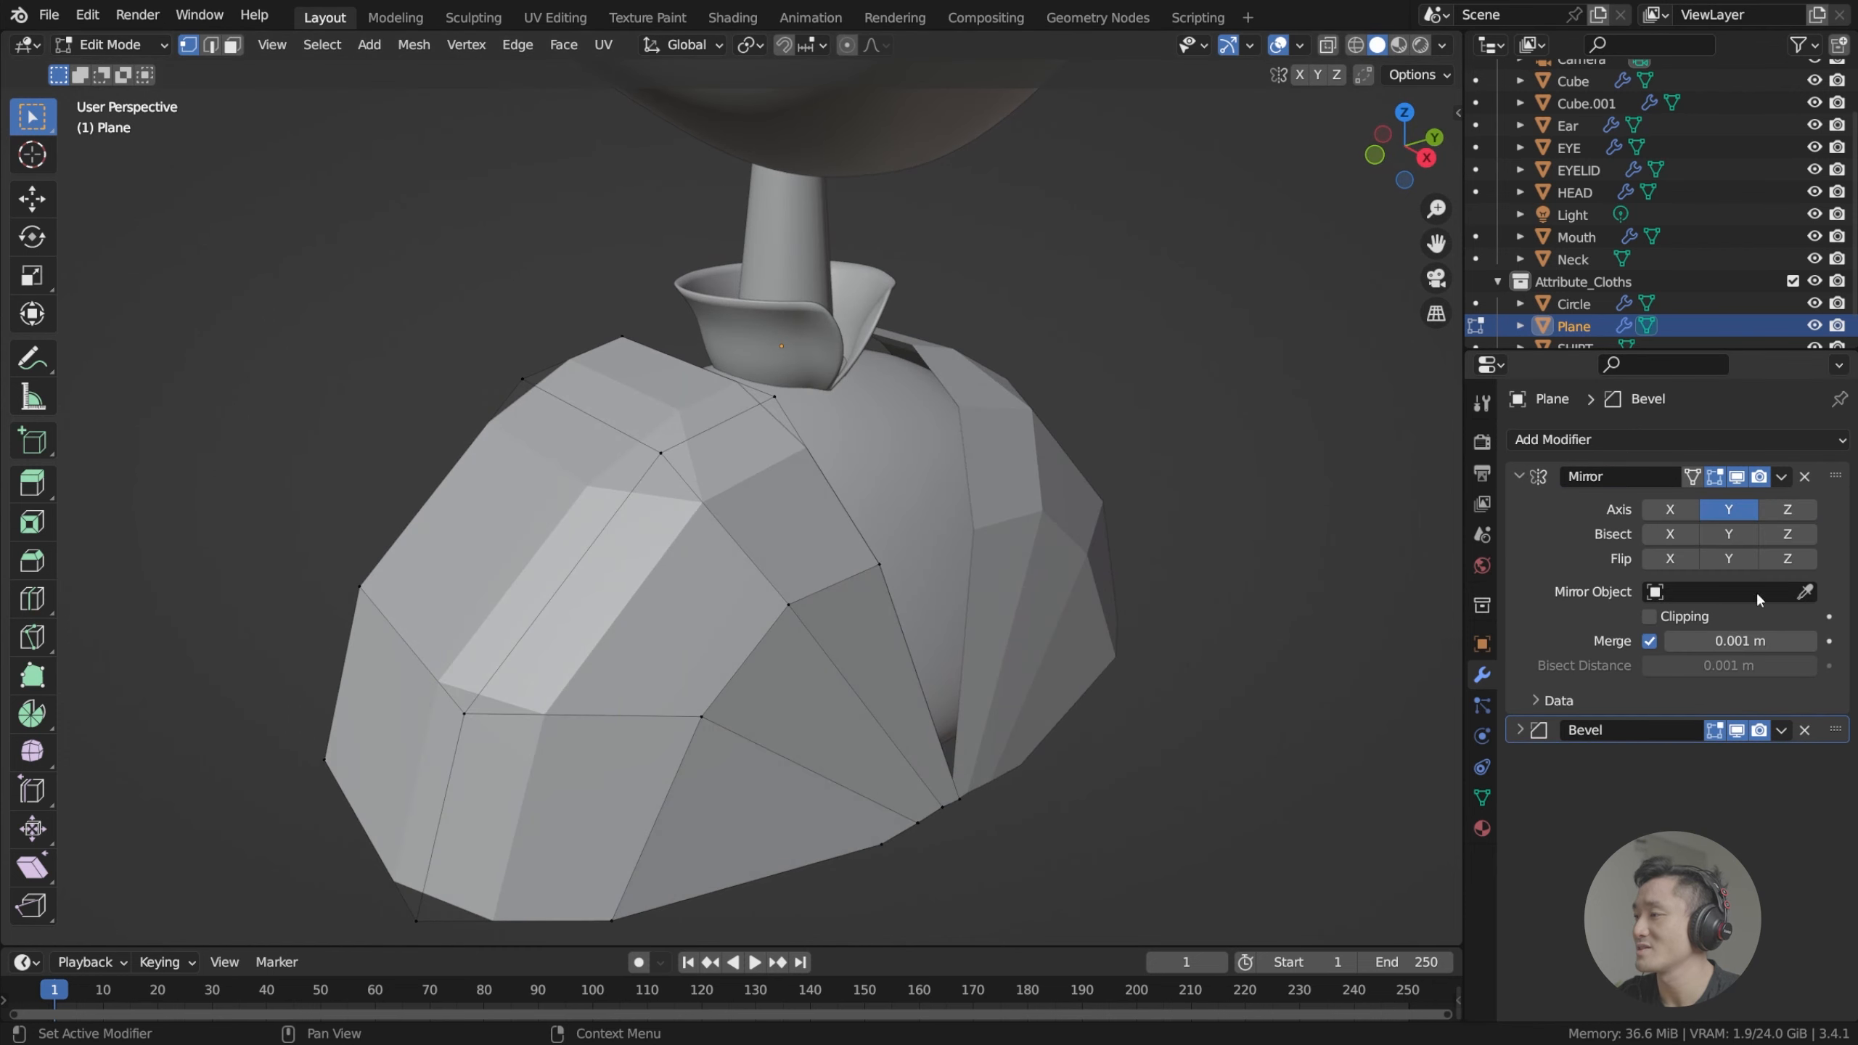
left_click(1521, 481)
left_click(1520, 507)
mouse_move(1733, 594)
left_mouse_down()
mouse_move(1785, 593)
mouse_move(1741, 594)
mouse_move(1755, 619)
left_mouse_up()
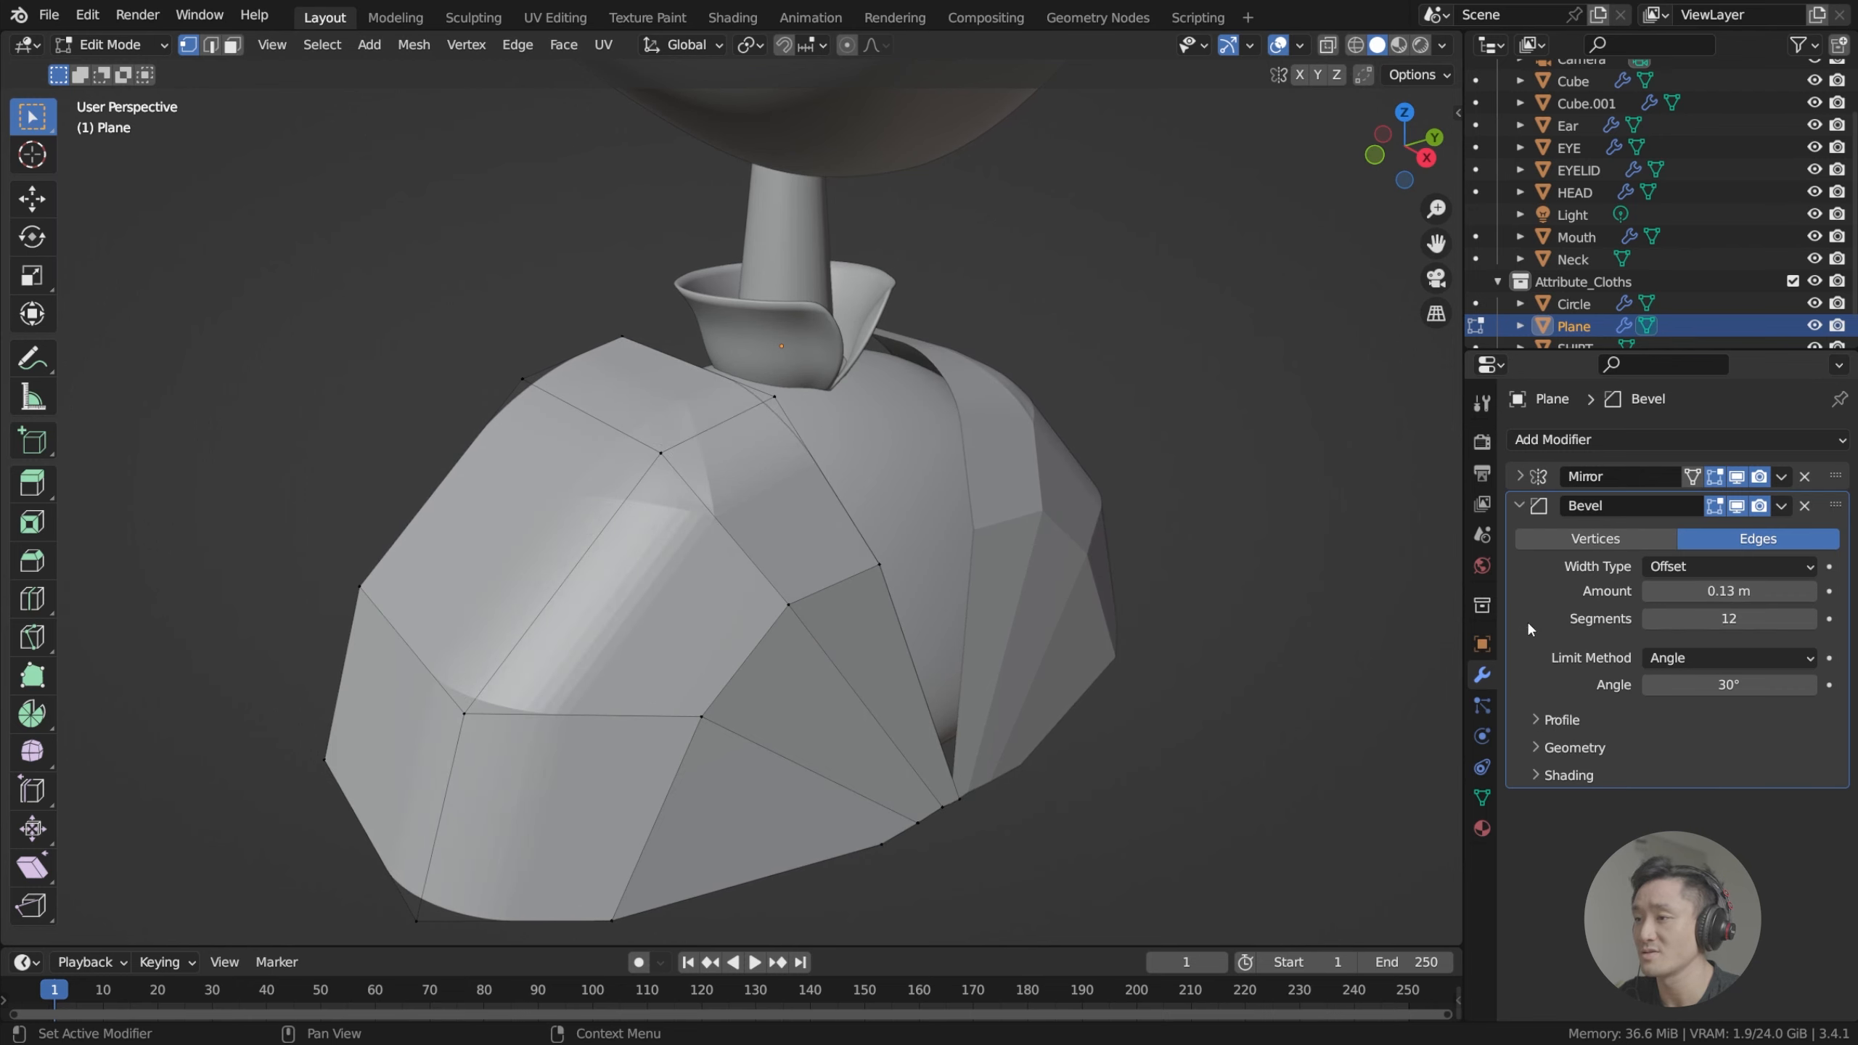
Add a Subdivision Surface modifier below the Bevel, inspect the smoothed jacket in and out of Edit Mode, and save the file.
middle_click_drag(732, 534, 804, 534)
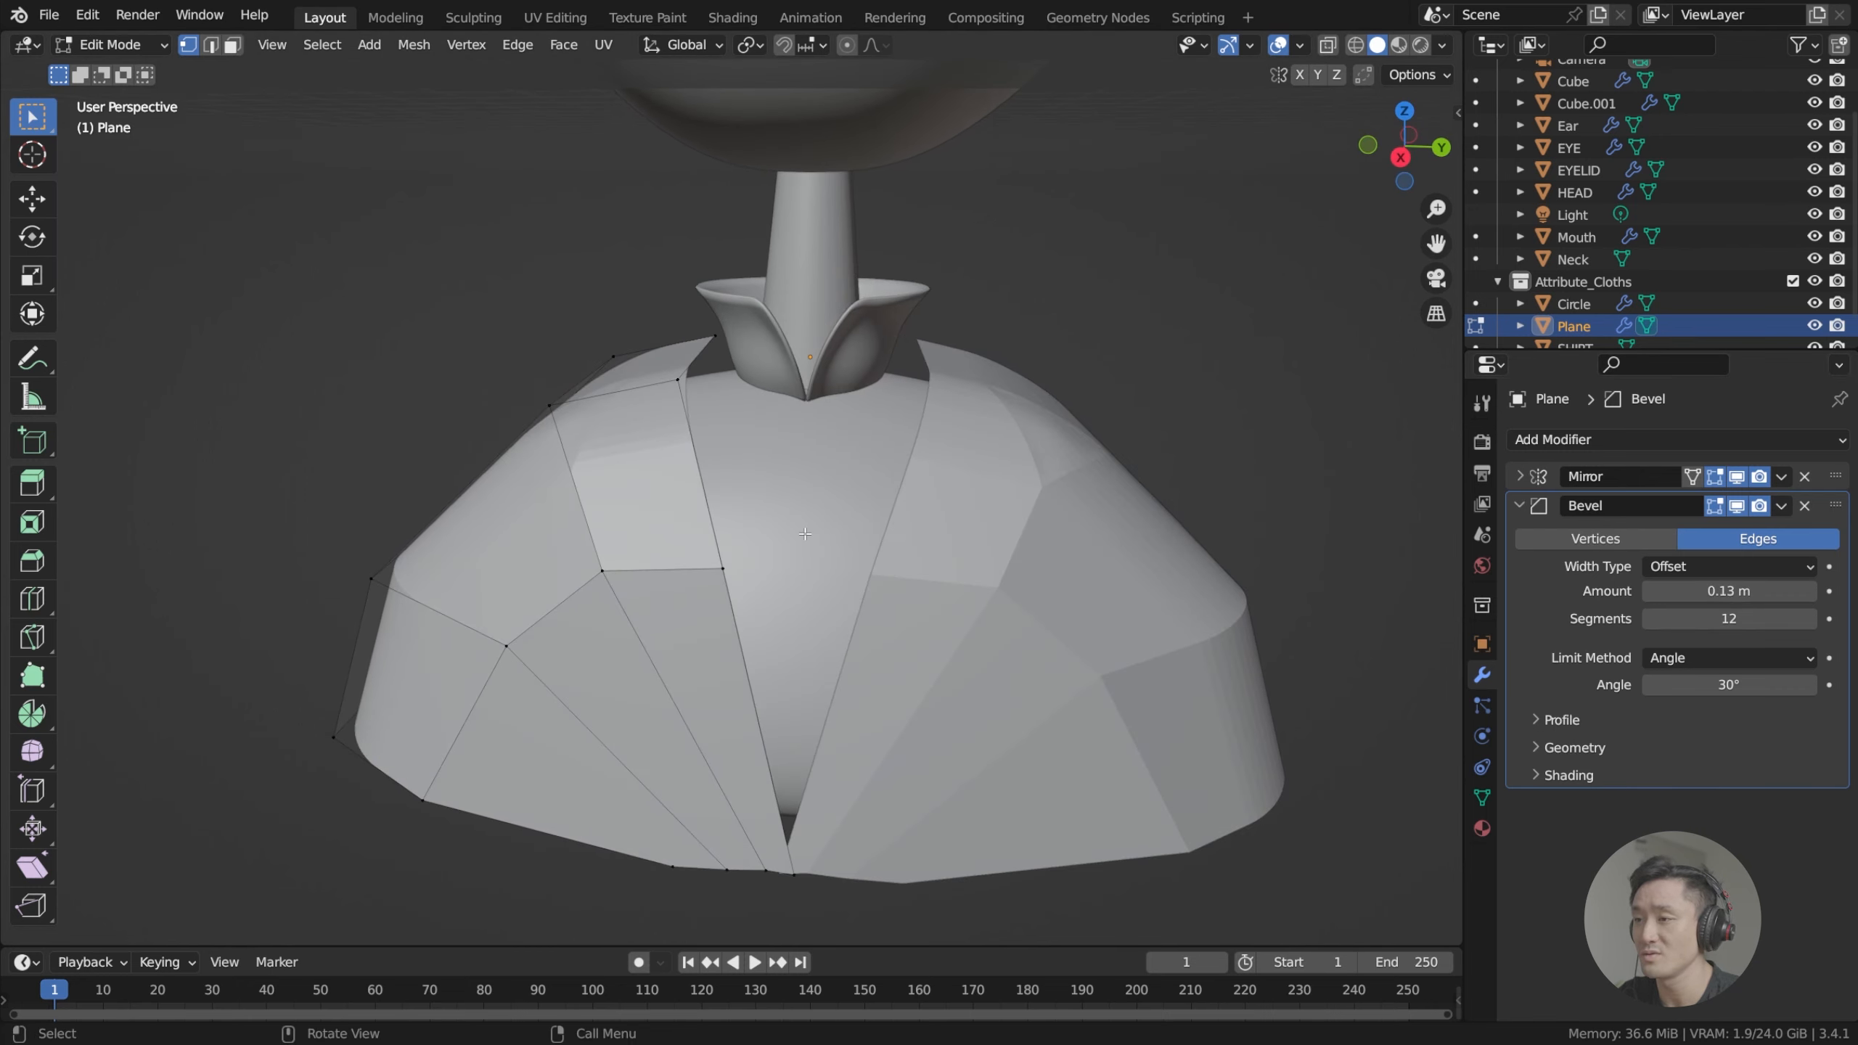
left_click(1571, 443)
left_click(1368, 848)
middle_click_drag(1280, 586, 861, 447)
scroll(878, 528, "down", 1)
key("Tab")
scroll(851, 524, "down", 1)
key("Tab")
scroll(938, 505, "up", 6)
key("ctrl+s")
scroll(860, 684, "down", 3)
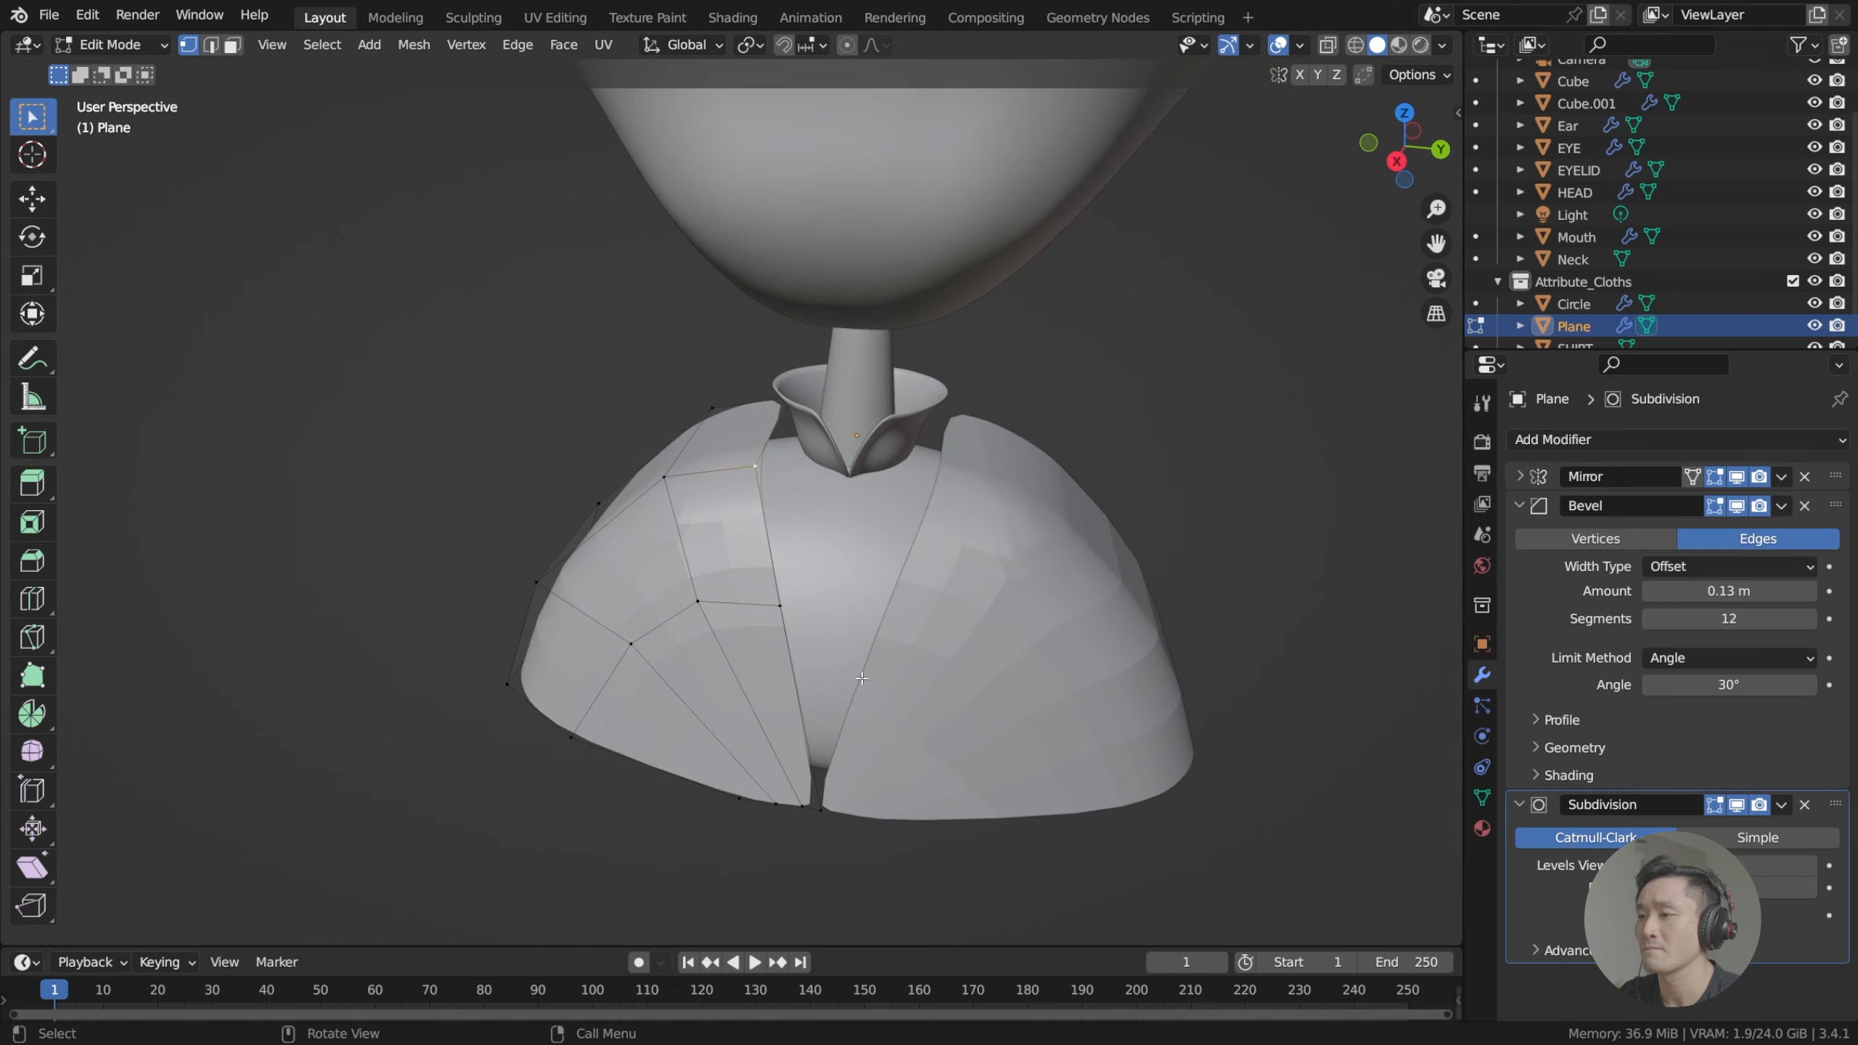
Disable the Bevel modifier in the viewport and render so that only Mirror and Subdivision shape the jacket.
middle_click_drag(776, 513, 823, 489)
left_click(1537, 507)
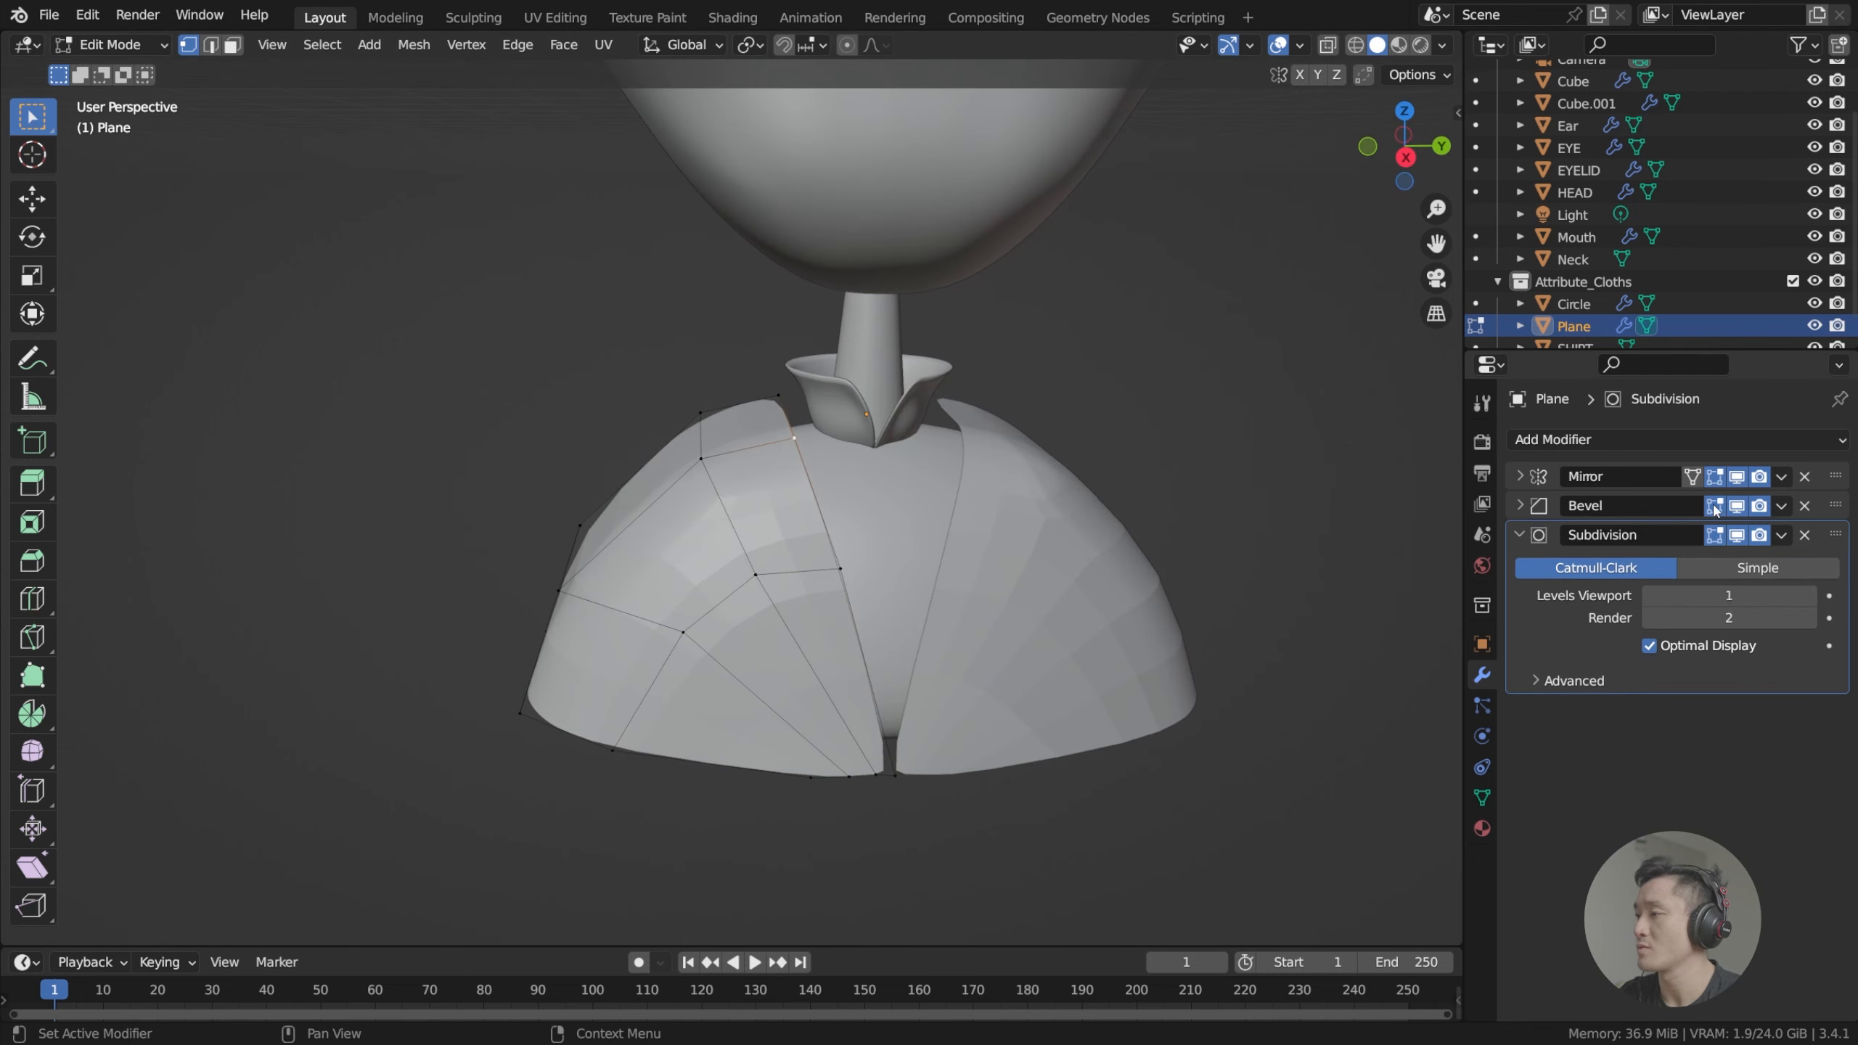
left_click(1738, 509)
scroll(1042, 527, "up", 2)
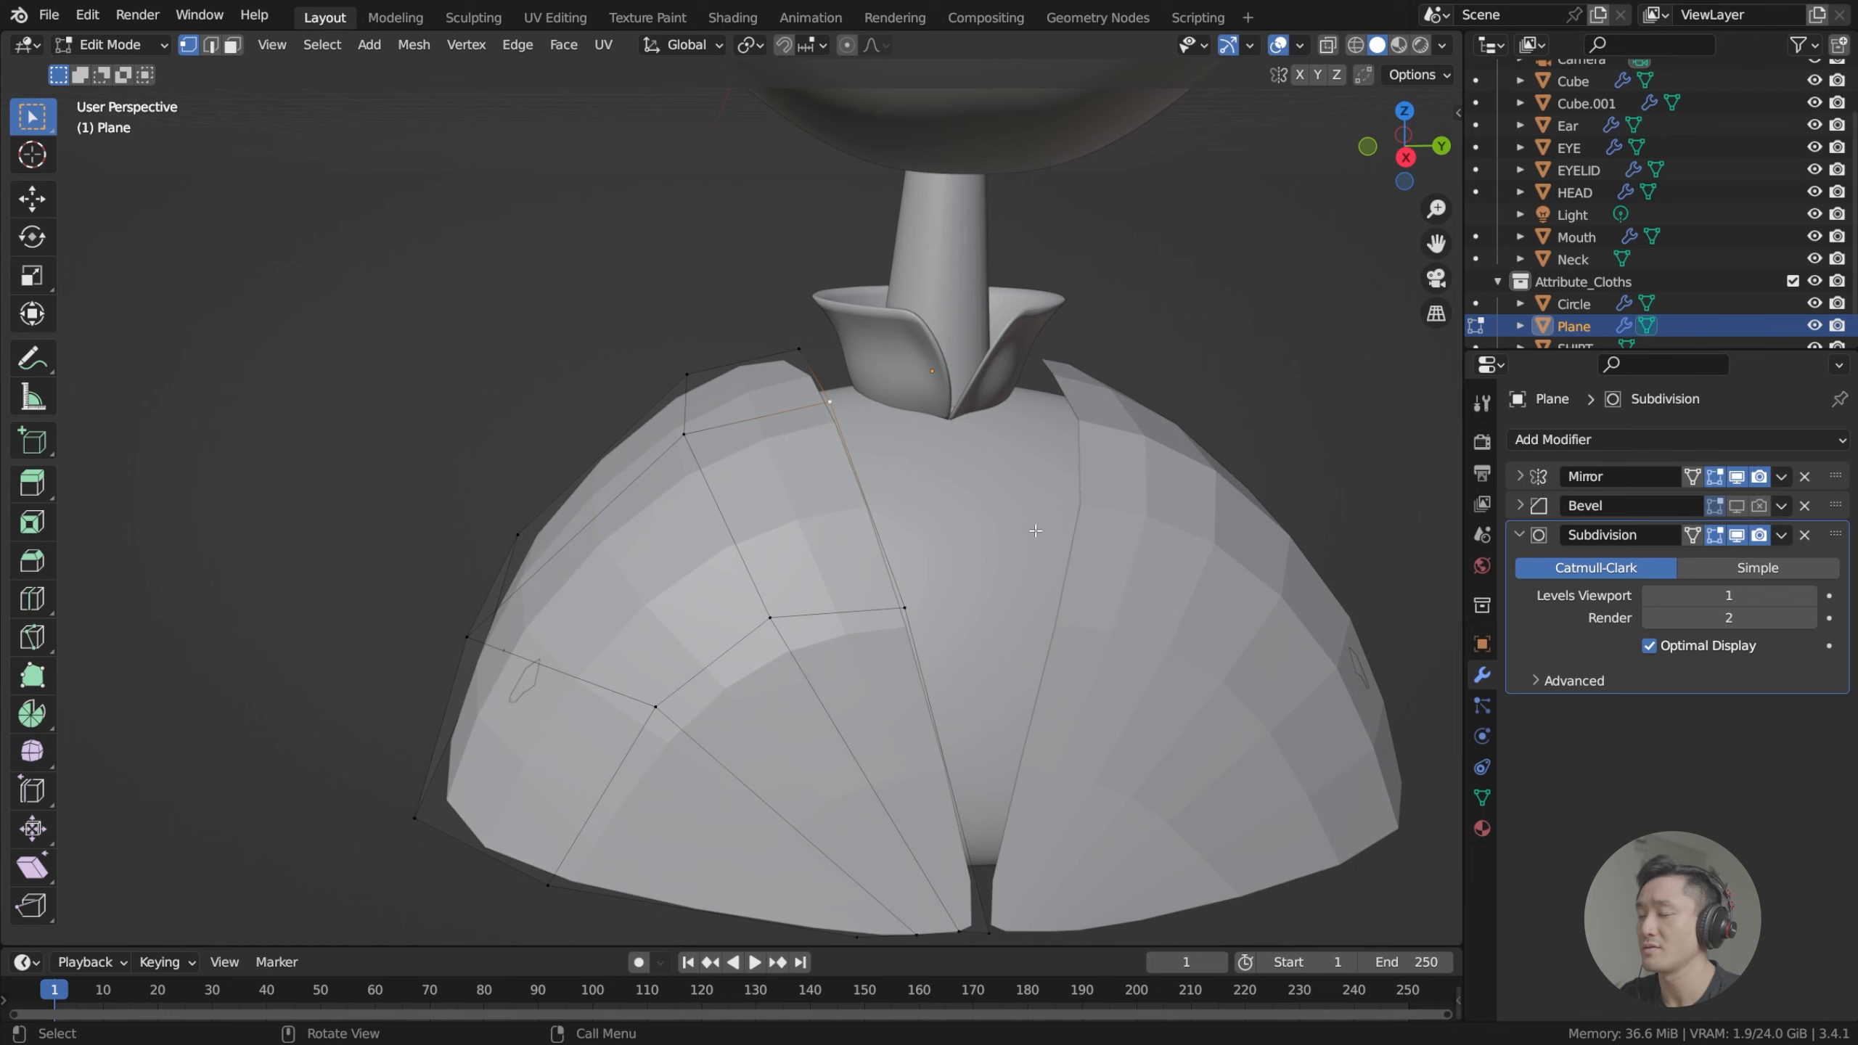
scroll(1042, 527, "down", 2)
middle_click_drag(940, 523, 989, 520)
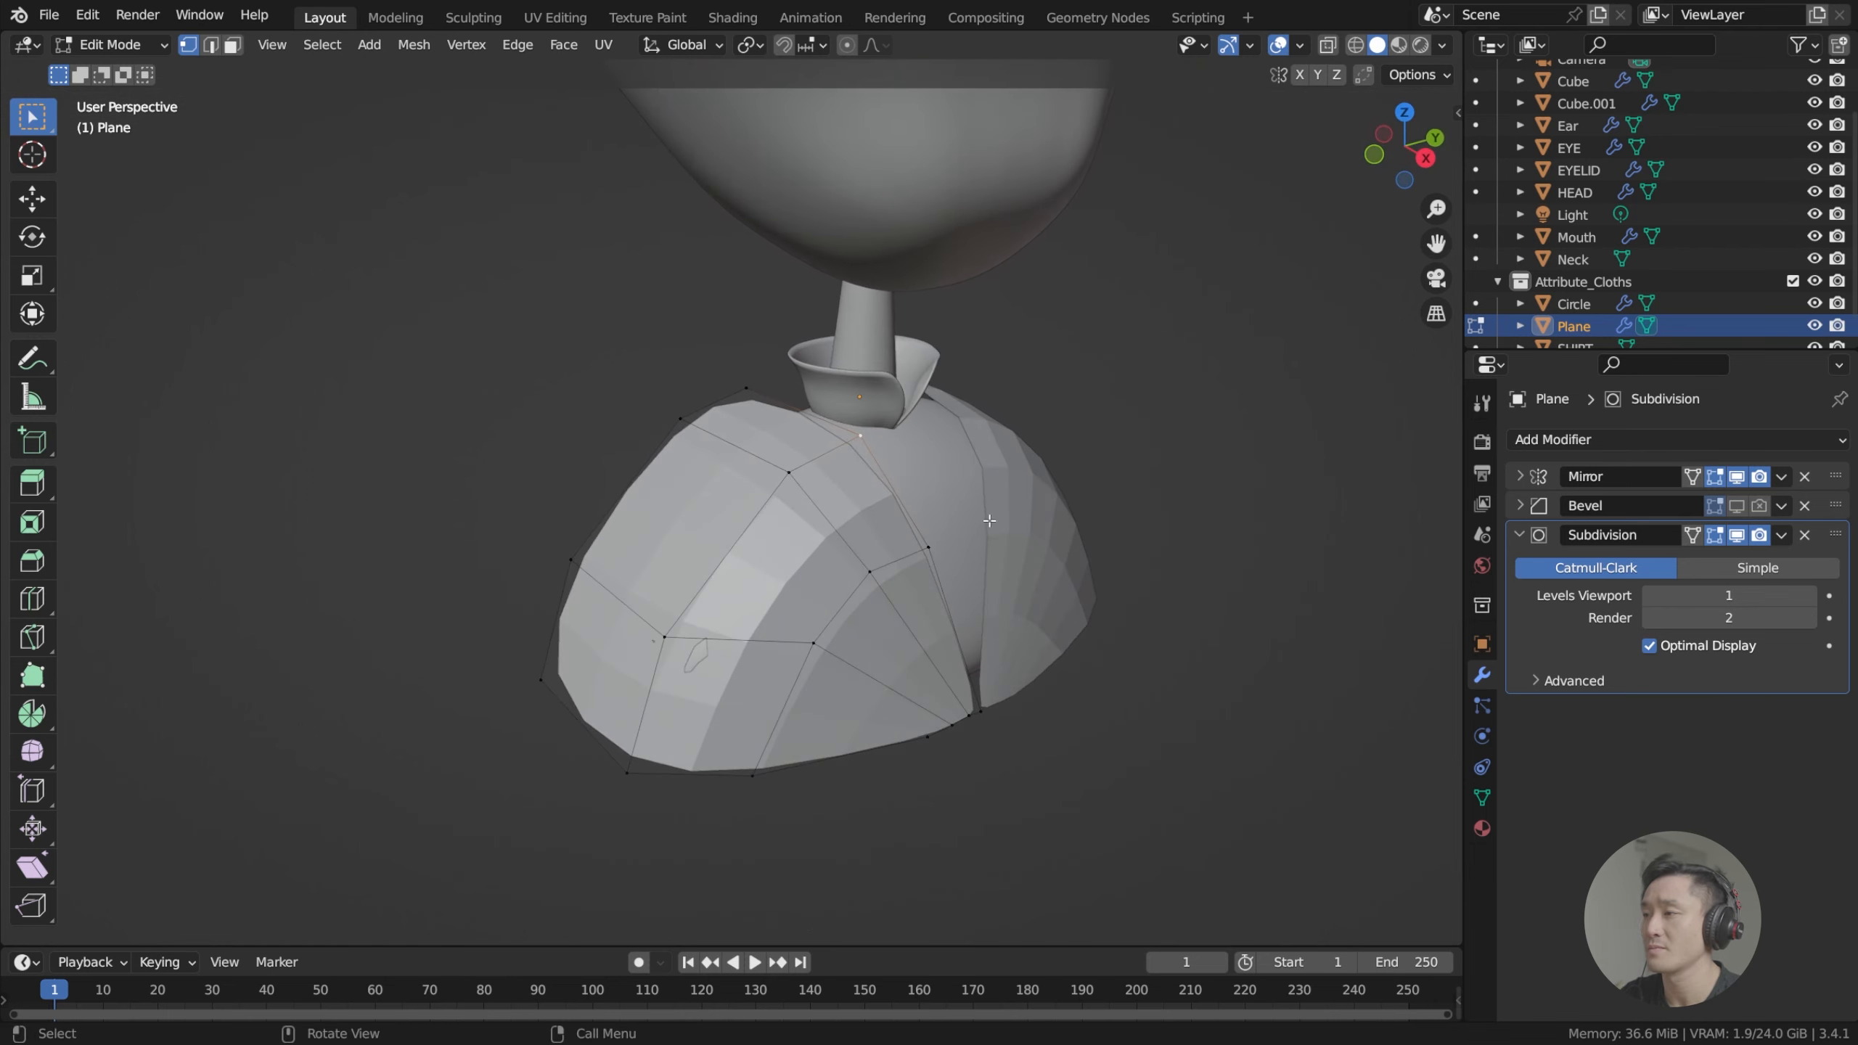
scroll(850, 527, "up", 2)
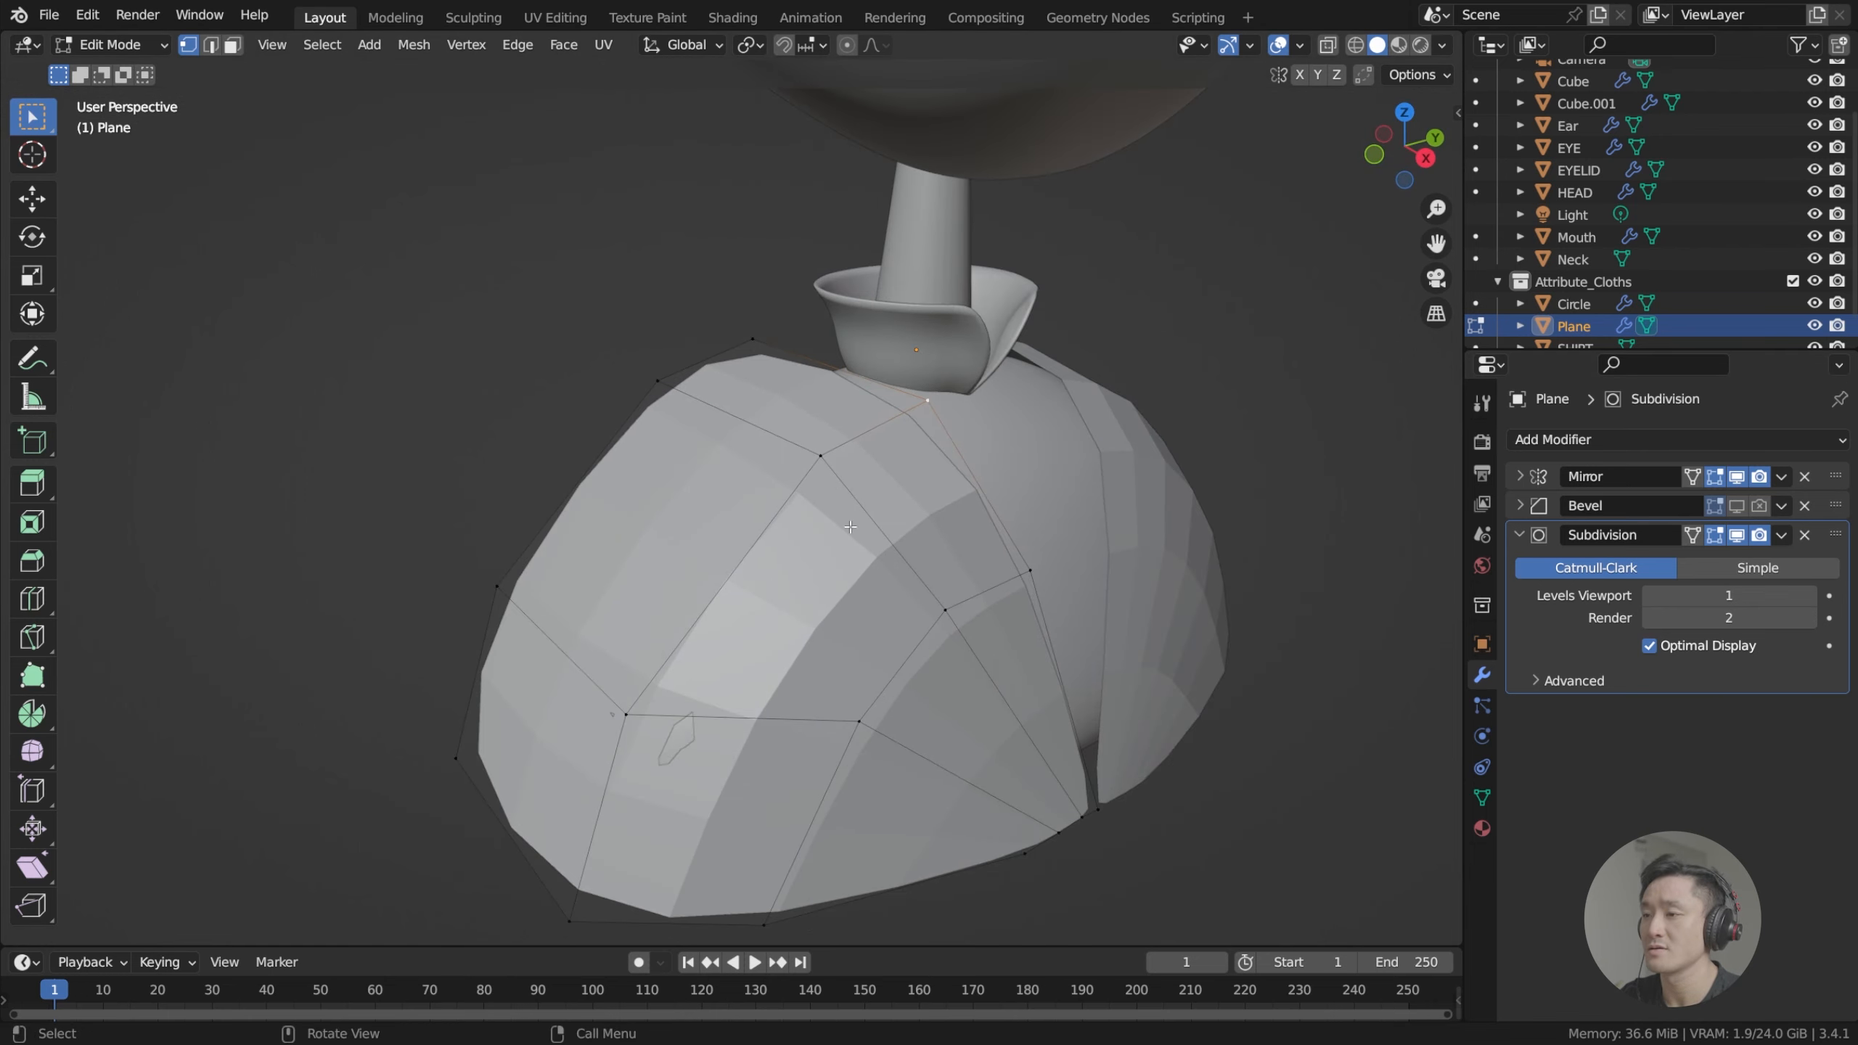
Select the strip's whole front column of vertices through the mesh with X-ray in the front view and shift it slightly forward along X.
middle_click_drag(755, 643, 892, 650)
key("g")
left_click(903, 650)
key("KP_1")
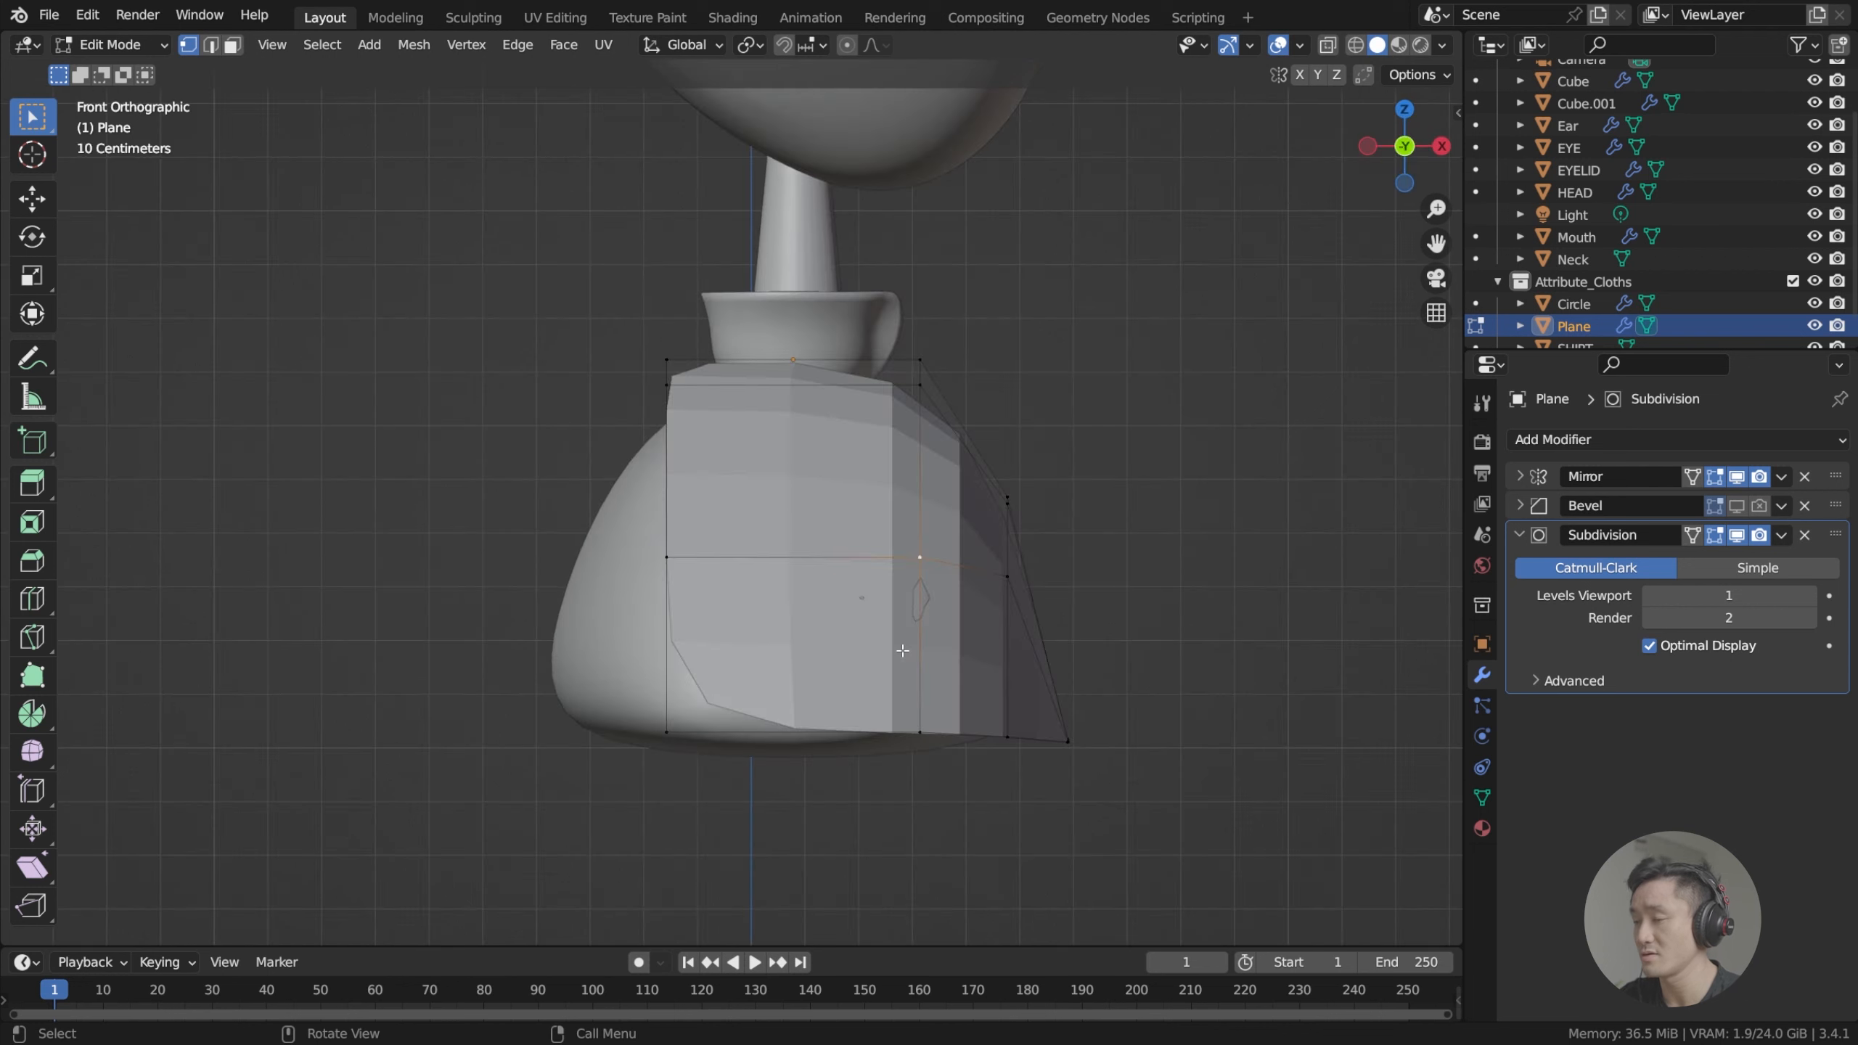
left_click(1331, 47)
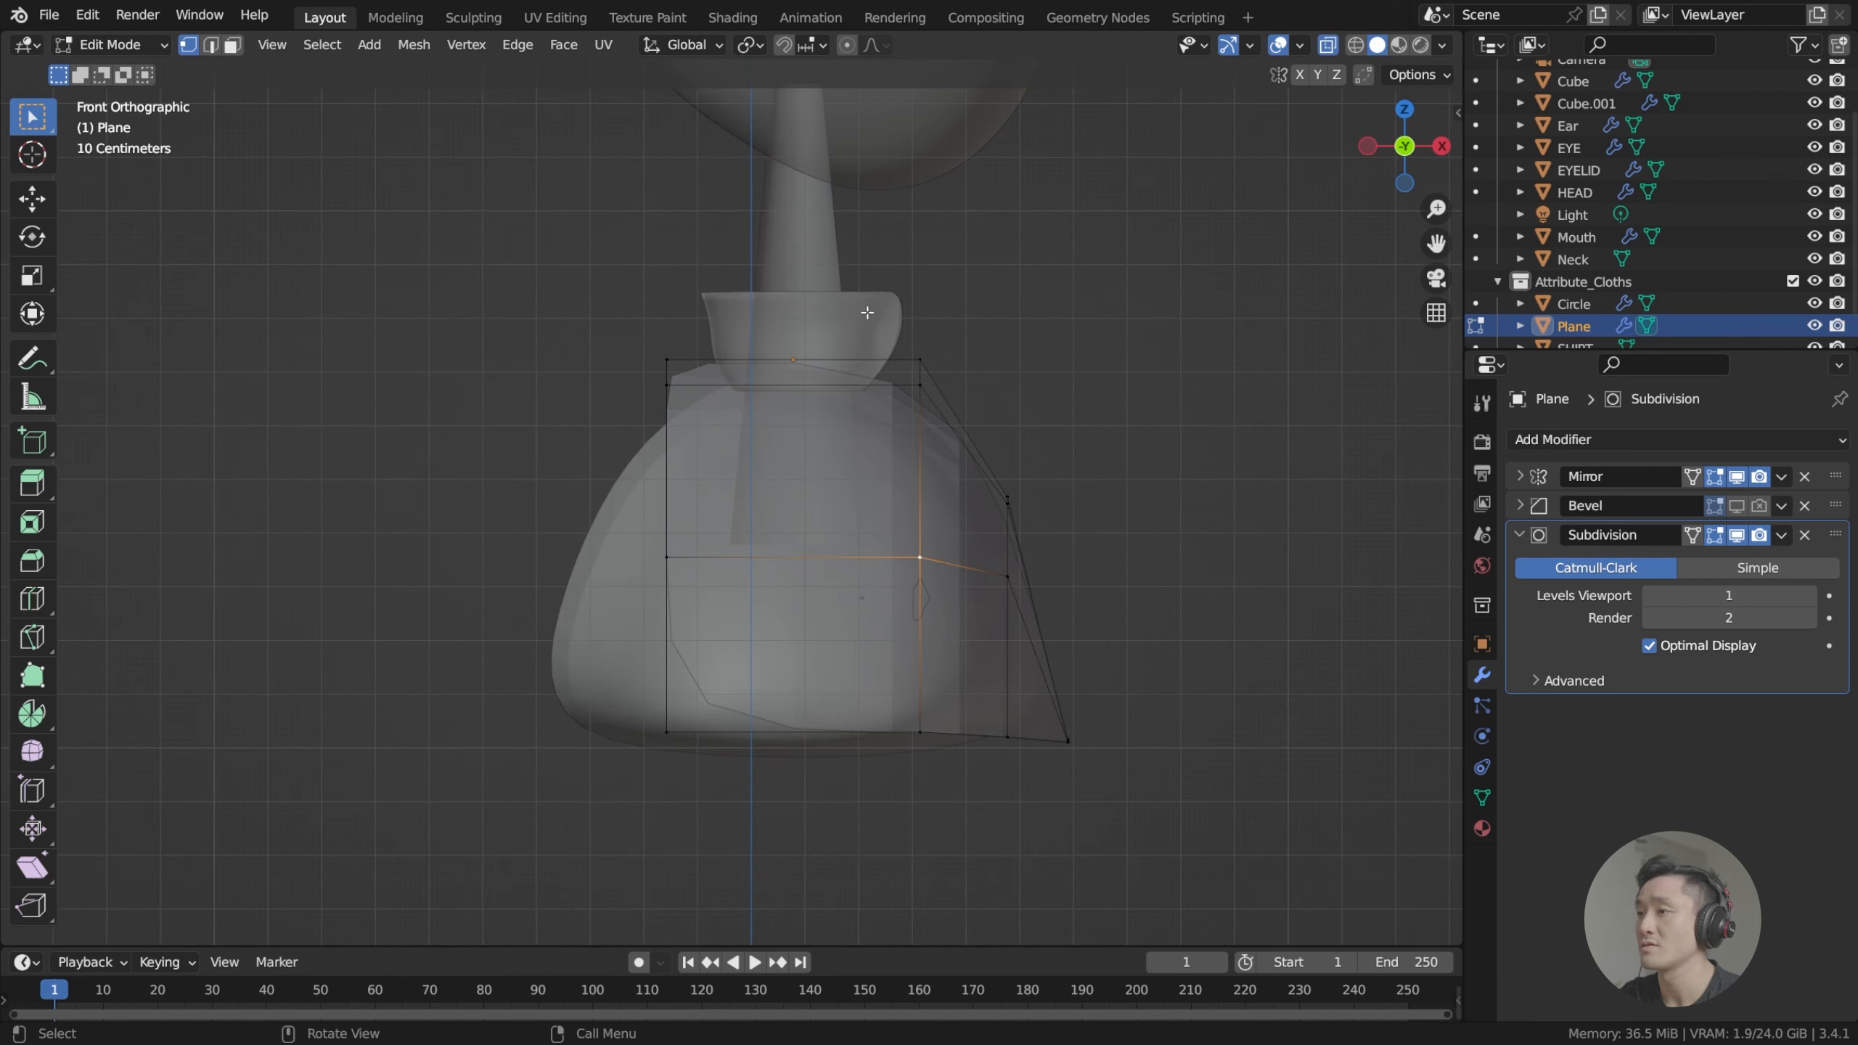
left_click_drag(908, 303, 998, 803)
key("g")
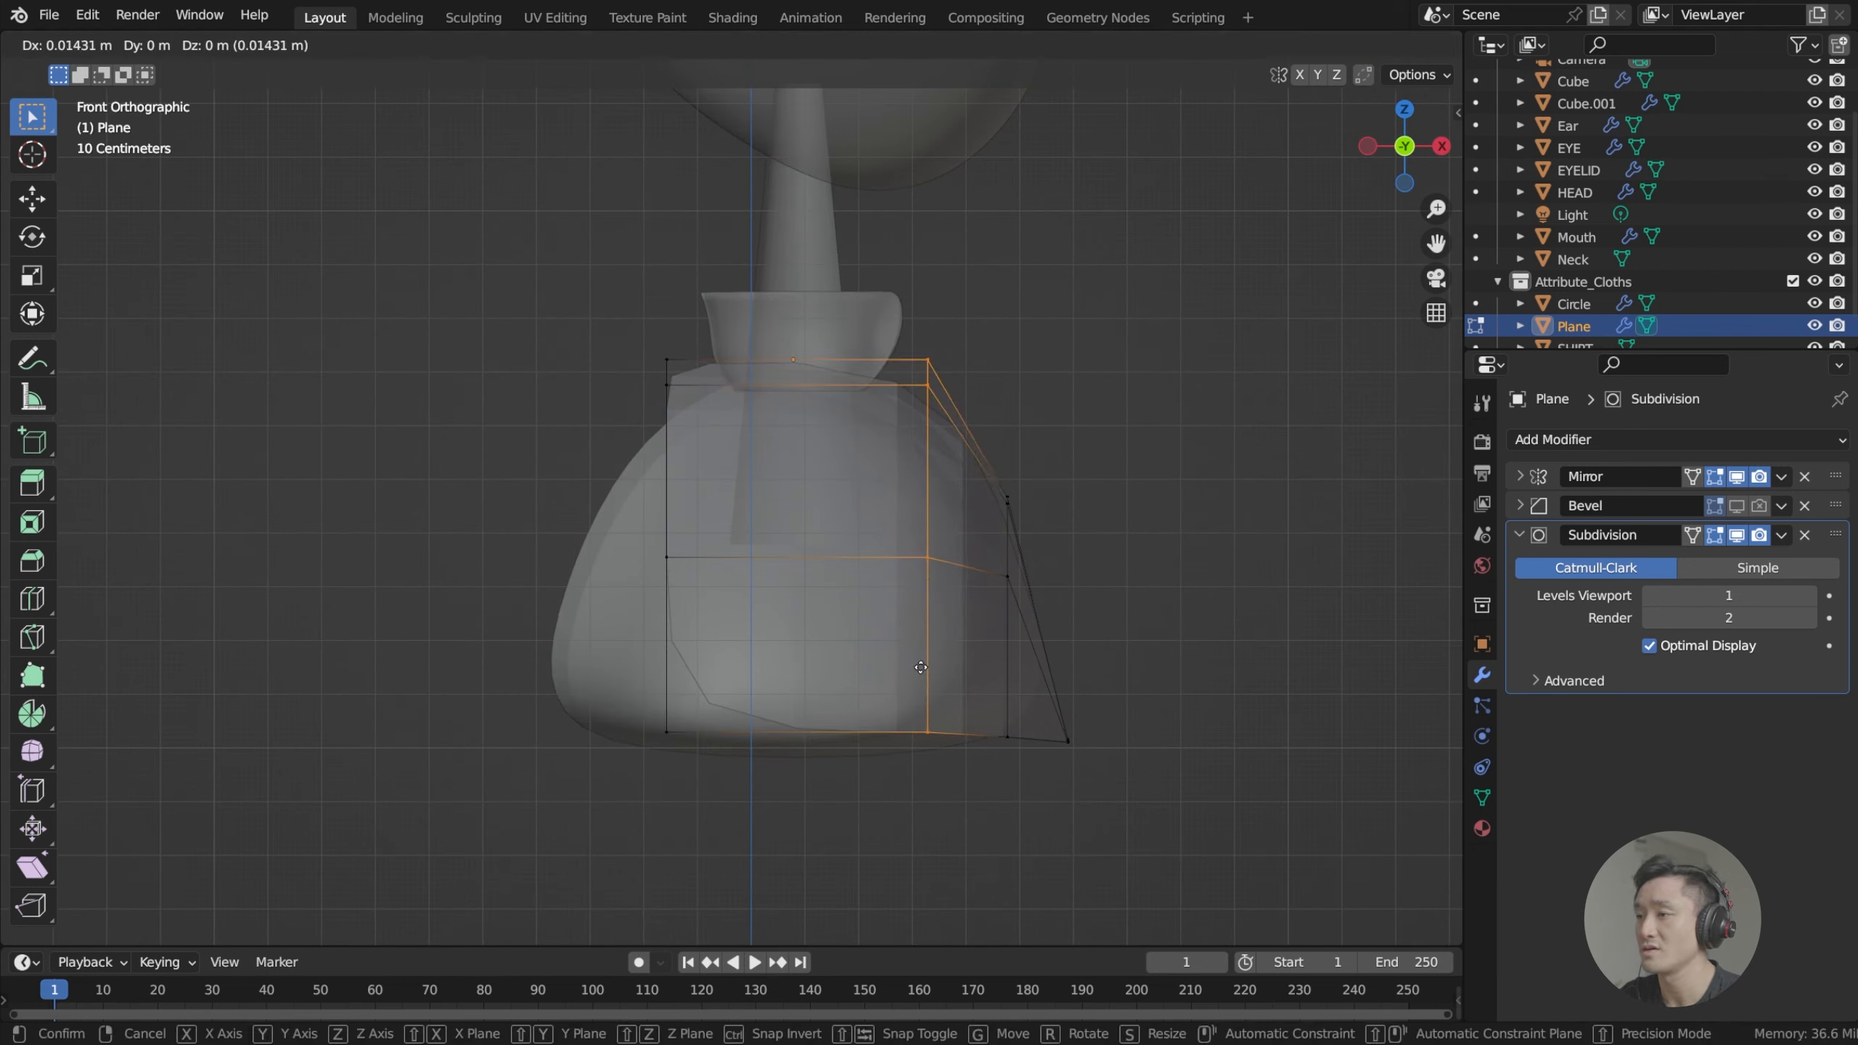
left_click(925, 667)
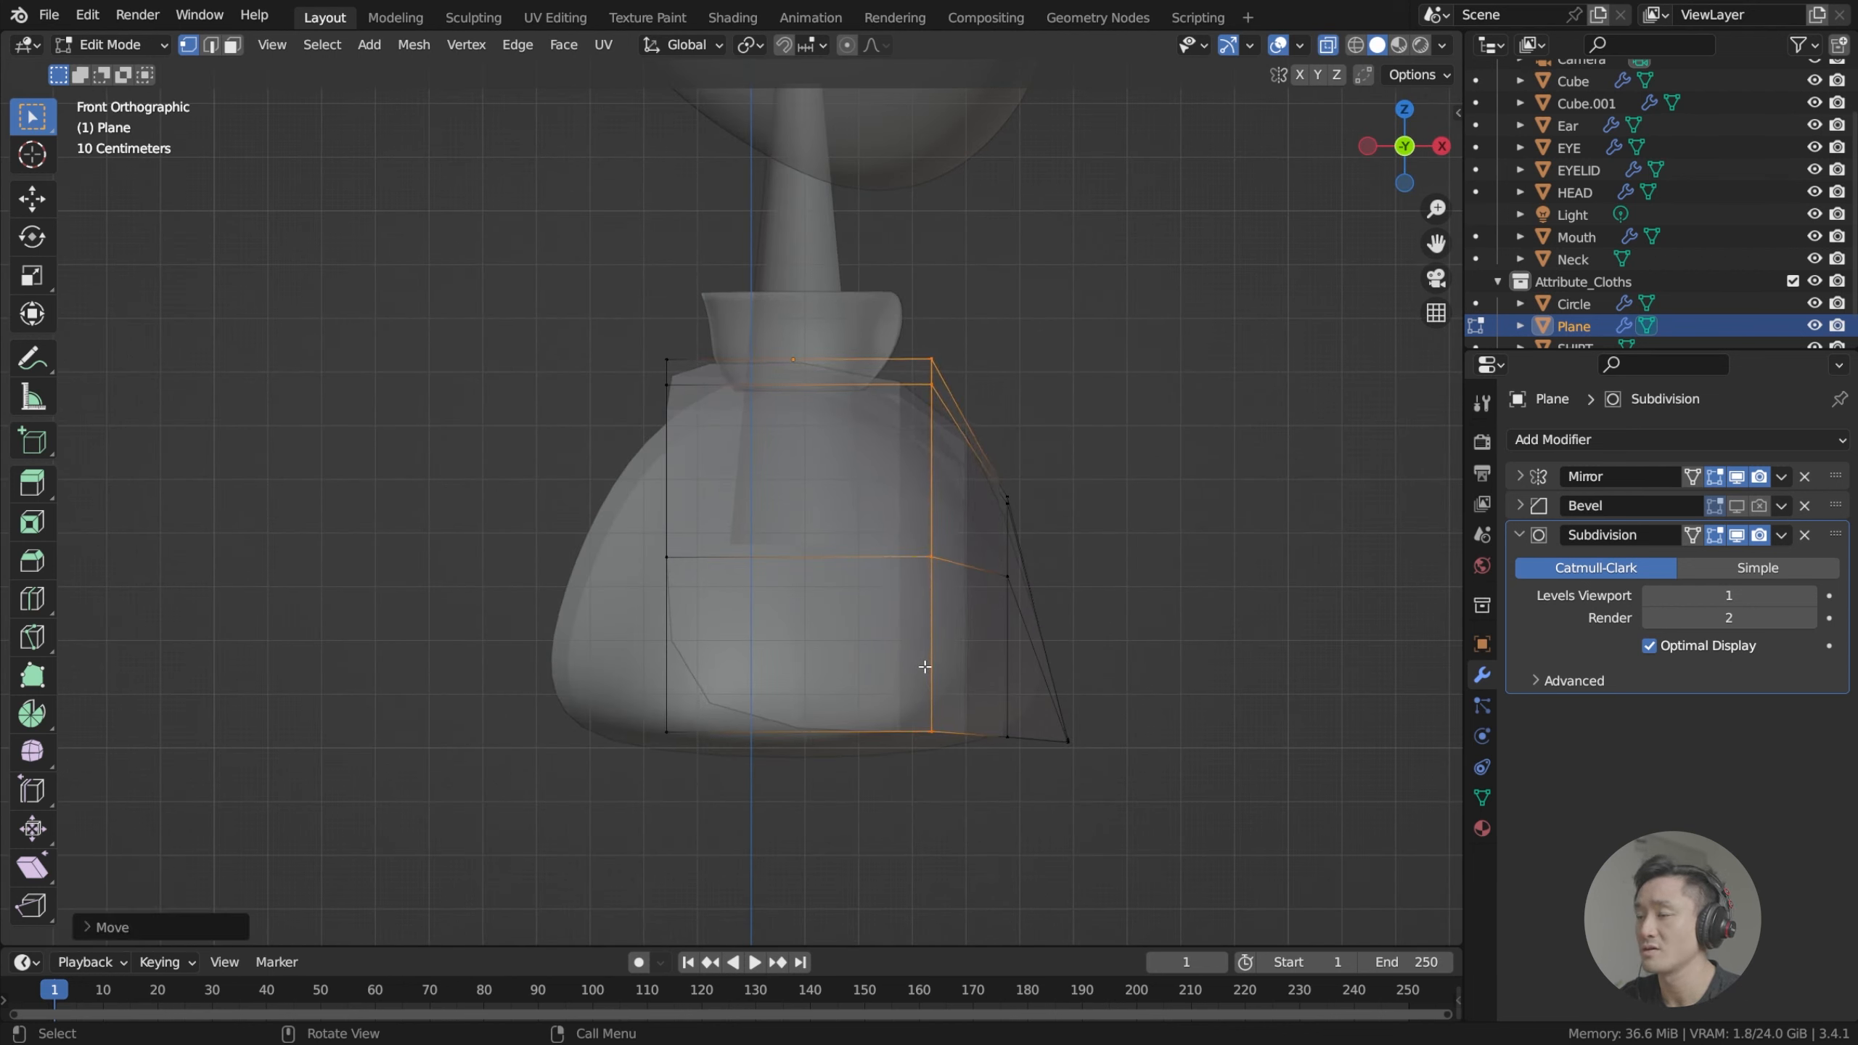
left_click(1330, 44)
Add a centred loop cut running lengthwise down the middle of the shoulder strip.
middle_click_drag(1115, 347, 896, 426)
middle_click_drag(706, 333, 1132, 560, "shift")
scroll(972, 516, "down", 4)
middle_click_drag(981, 556, 1140, 585)
middle_click_drag(814, 489, 893, 586, "shift")
scroll(822, 550, "up", 3)
middle_click_drag(1017, 563, 877, 579)
middle_click_drag(1034, 659, 786, 521, "shift")
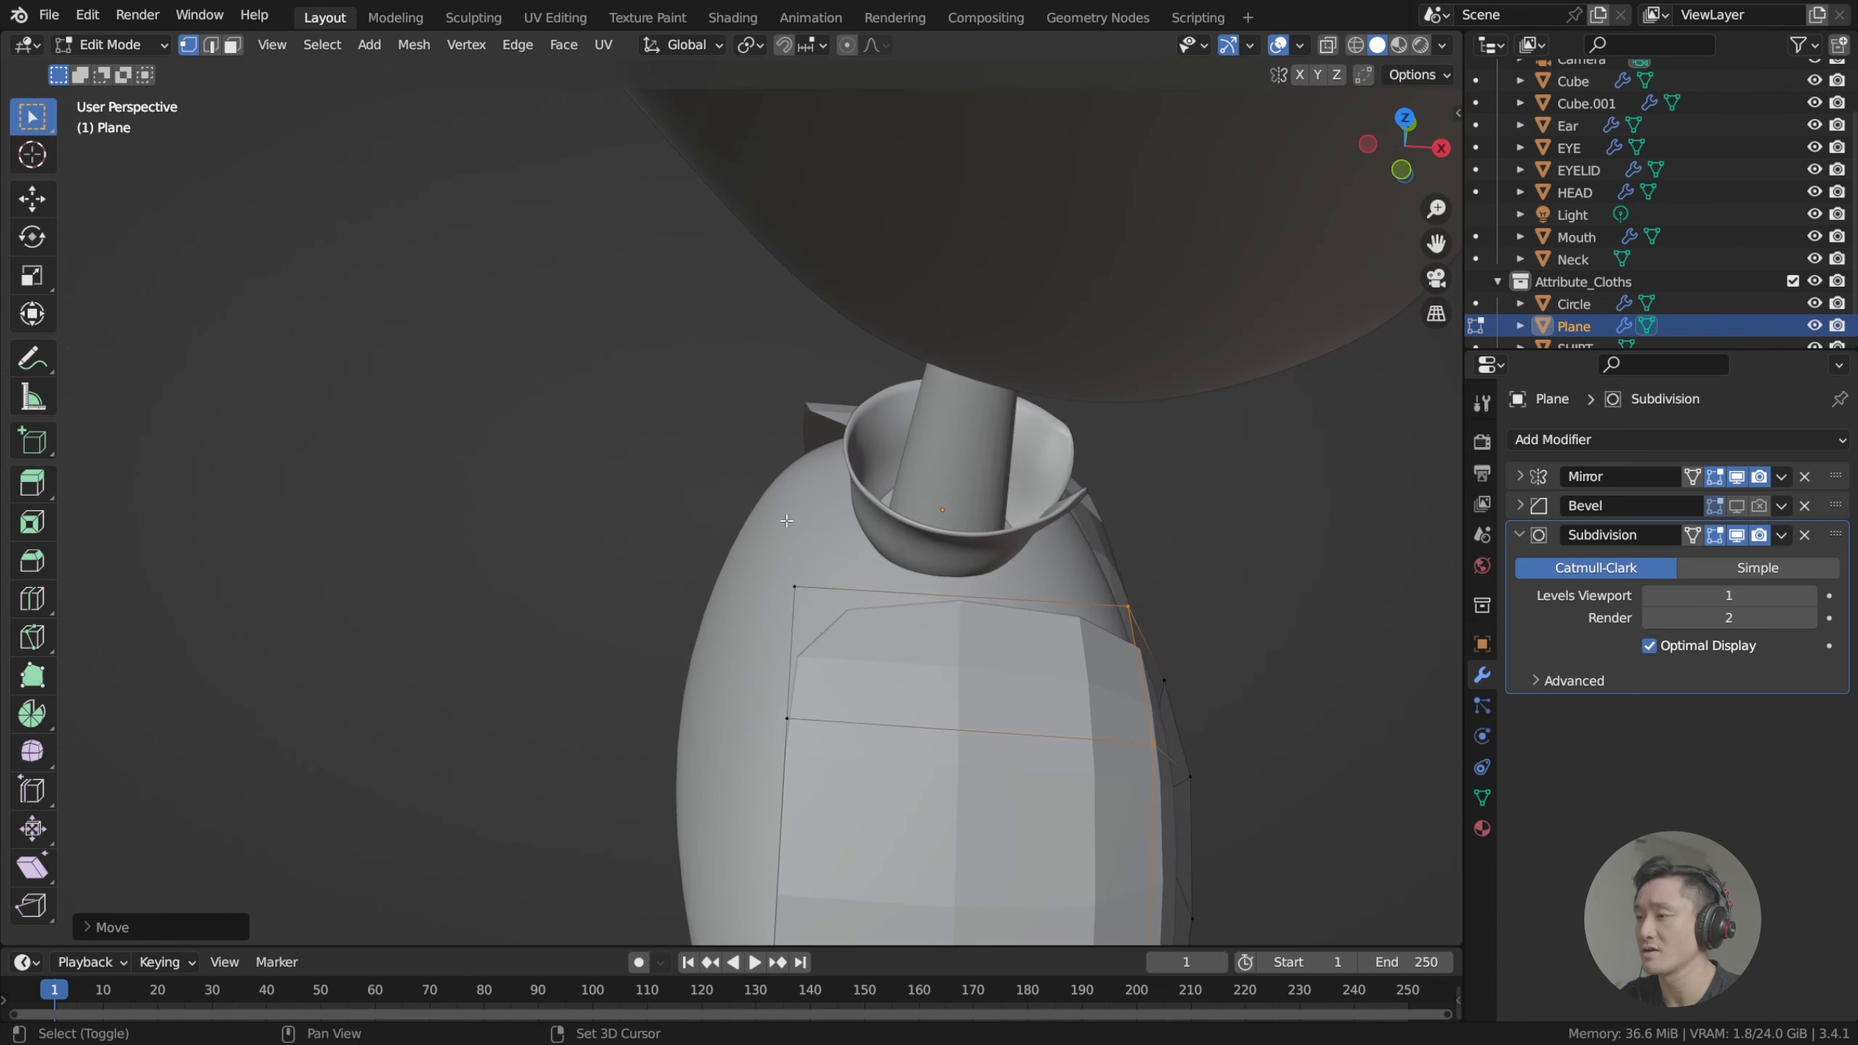
key("ctrl+r")
middle_click_drag(934, 607, 823, 521)
left_click(917, 600)
right_click(917, 600)
Add one more centred lengthwise loop cut in each half of the shoulder strip, dividing it into four columns.
scroll(907, 582, "up", 2)
key("ctrl+r")
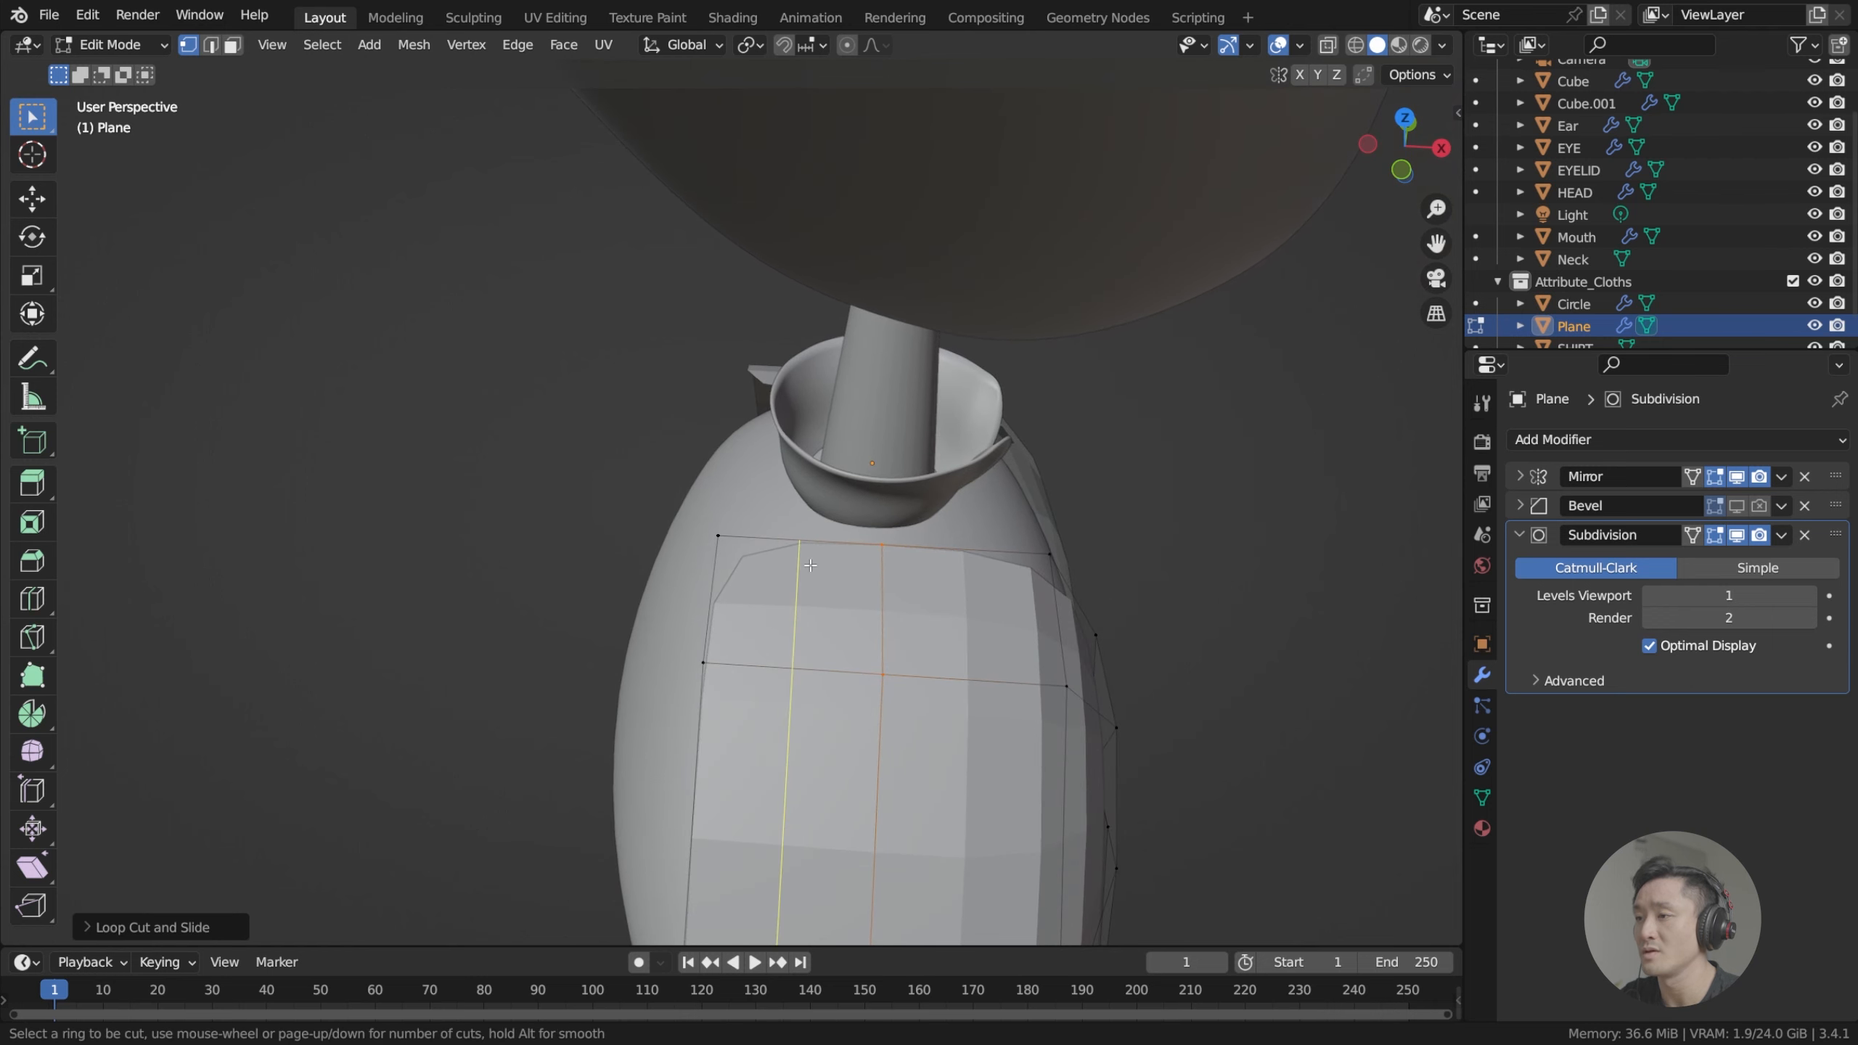
left_click(811, 563)
right_click(811, 565)
key("ctrl+r")
left_click(995, 568)
right_click(996, 568)
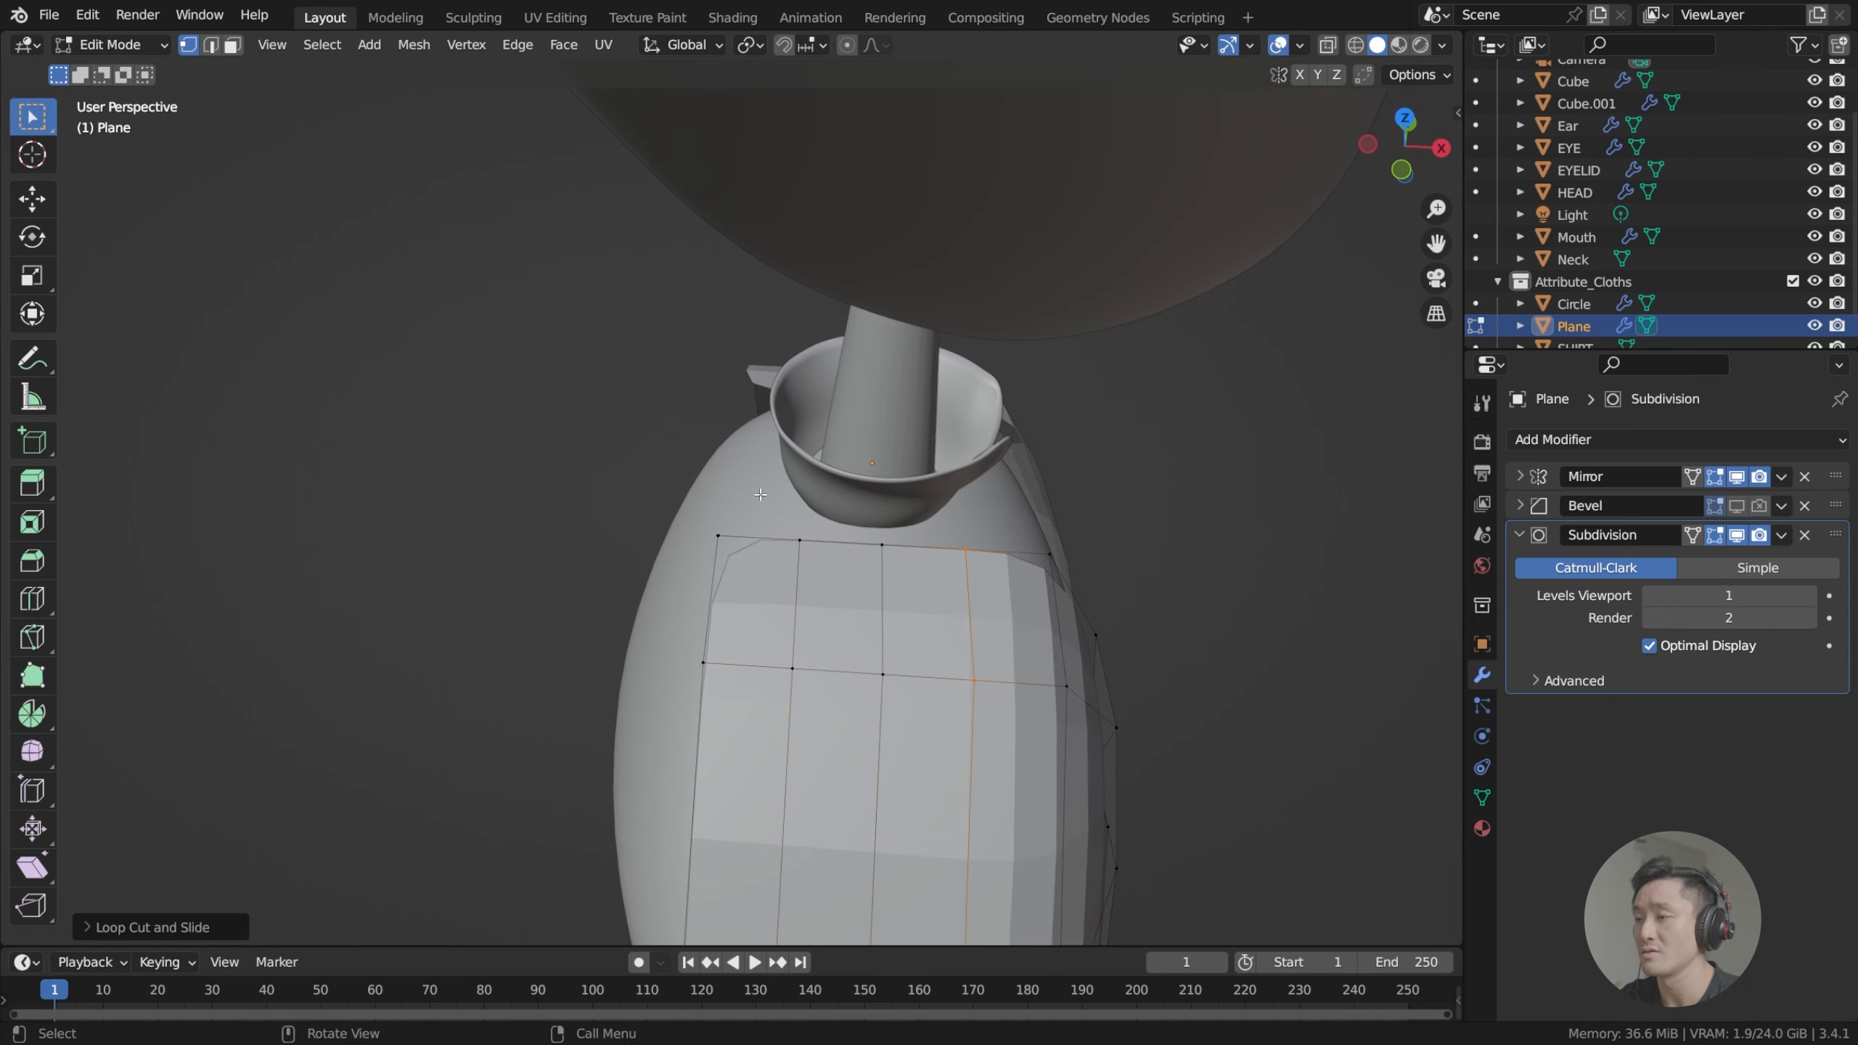
Select the rearmost edge segment on the collar side of the shoulder strip.
middle_click_drag(996, 568, 873, 576)
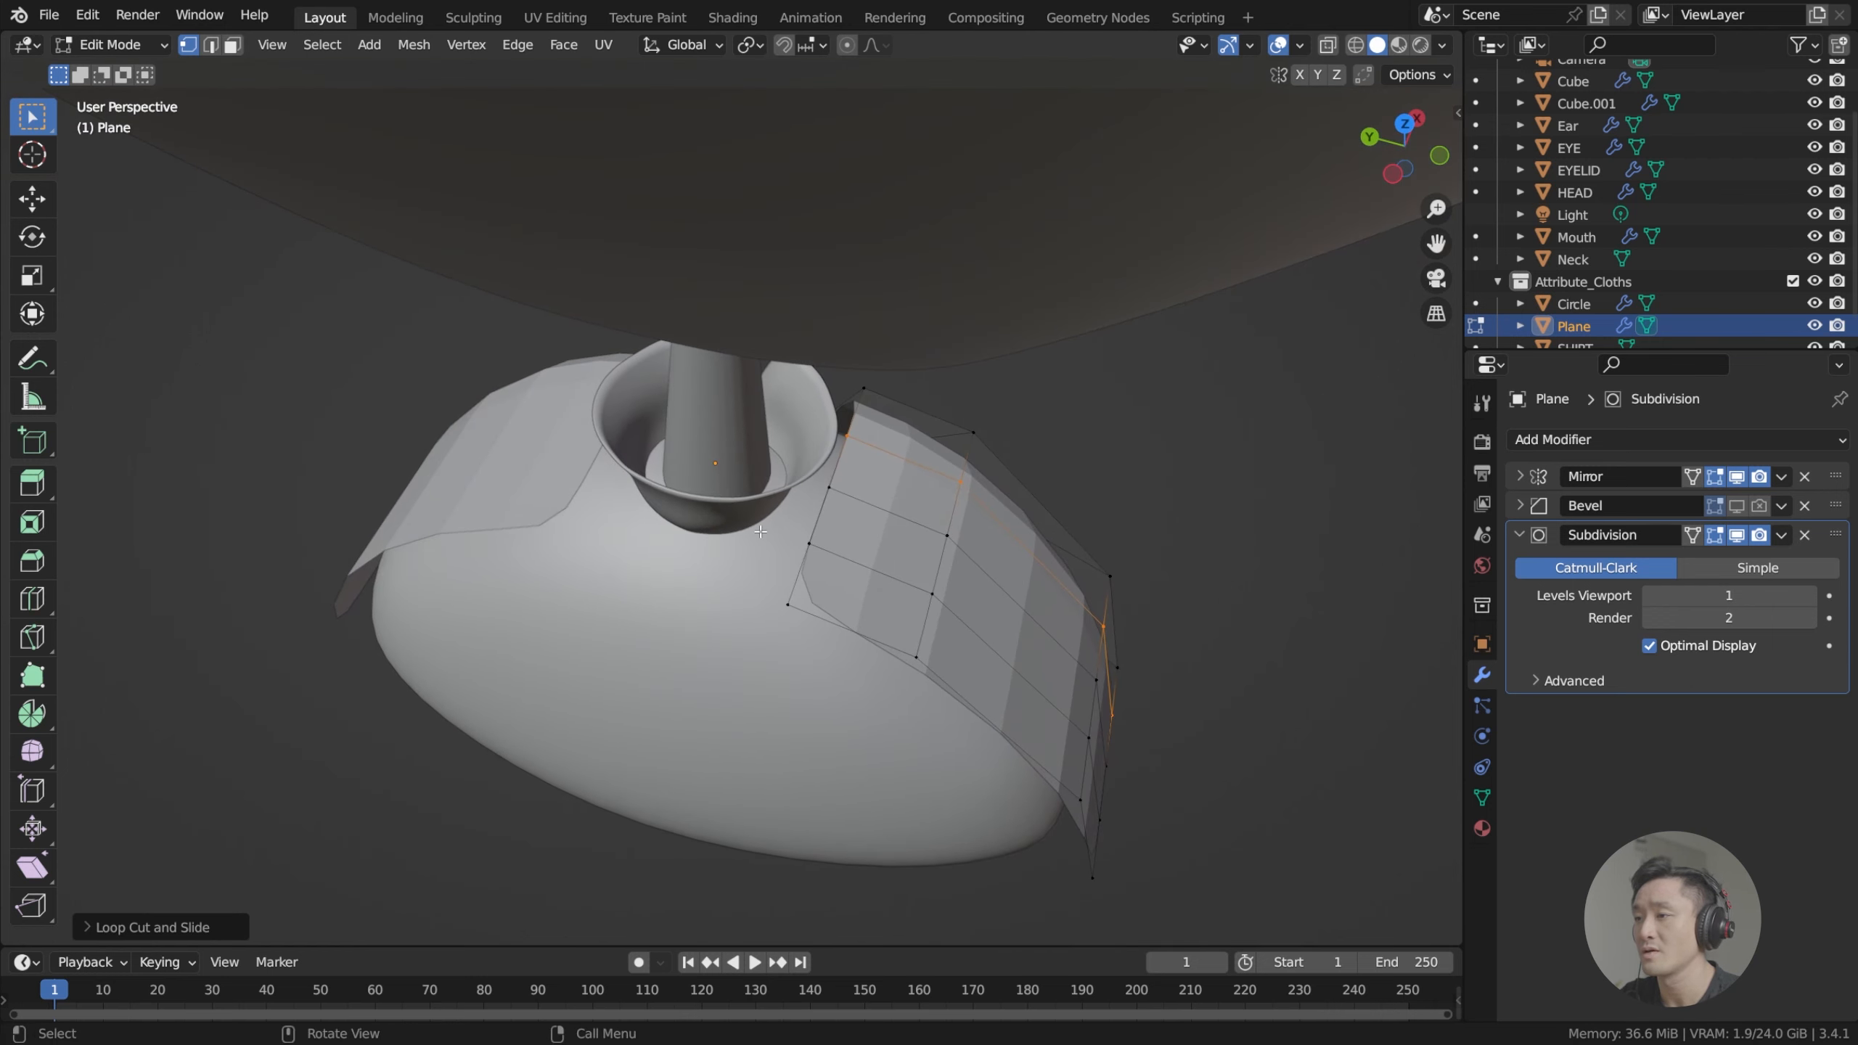
left_click_drag(760, 531, 820, 635)
scroll(834, 604, "up", 2)
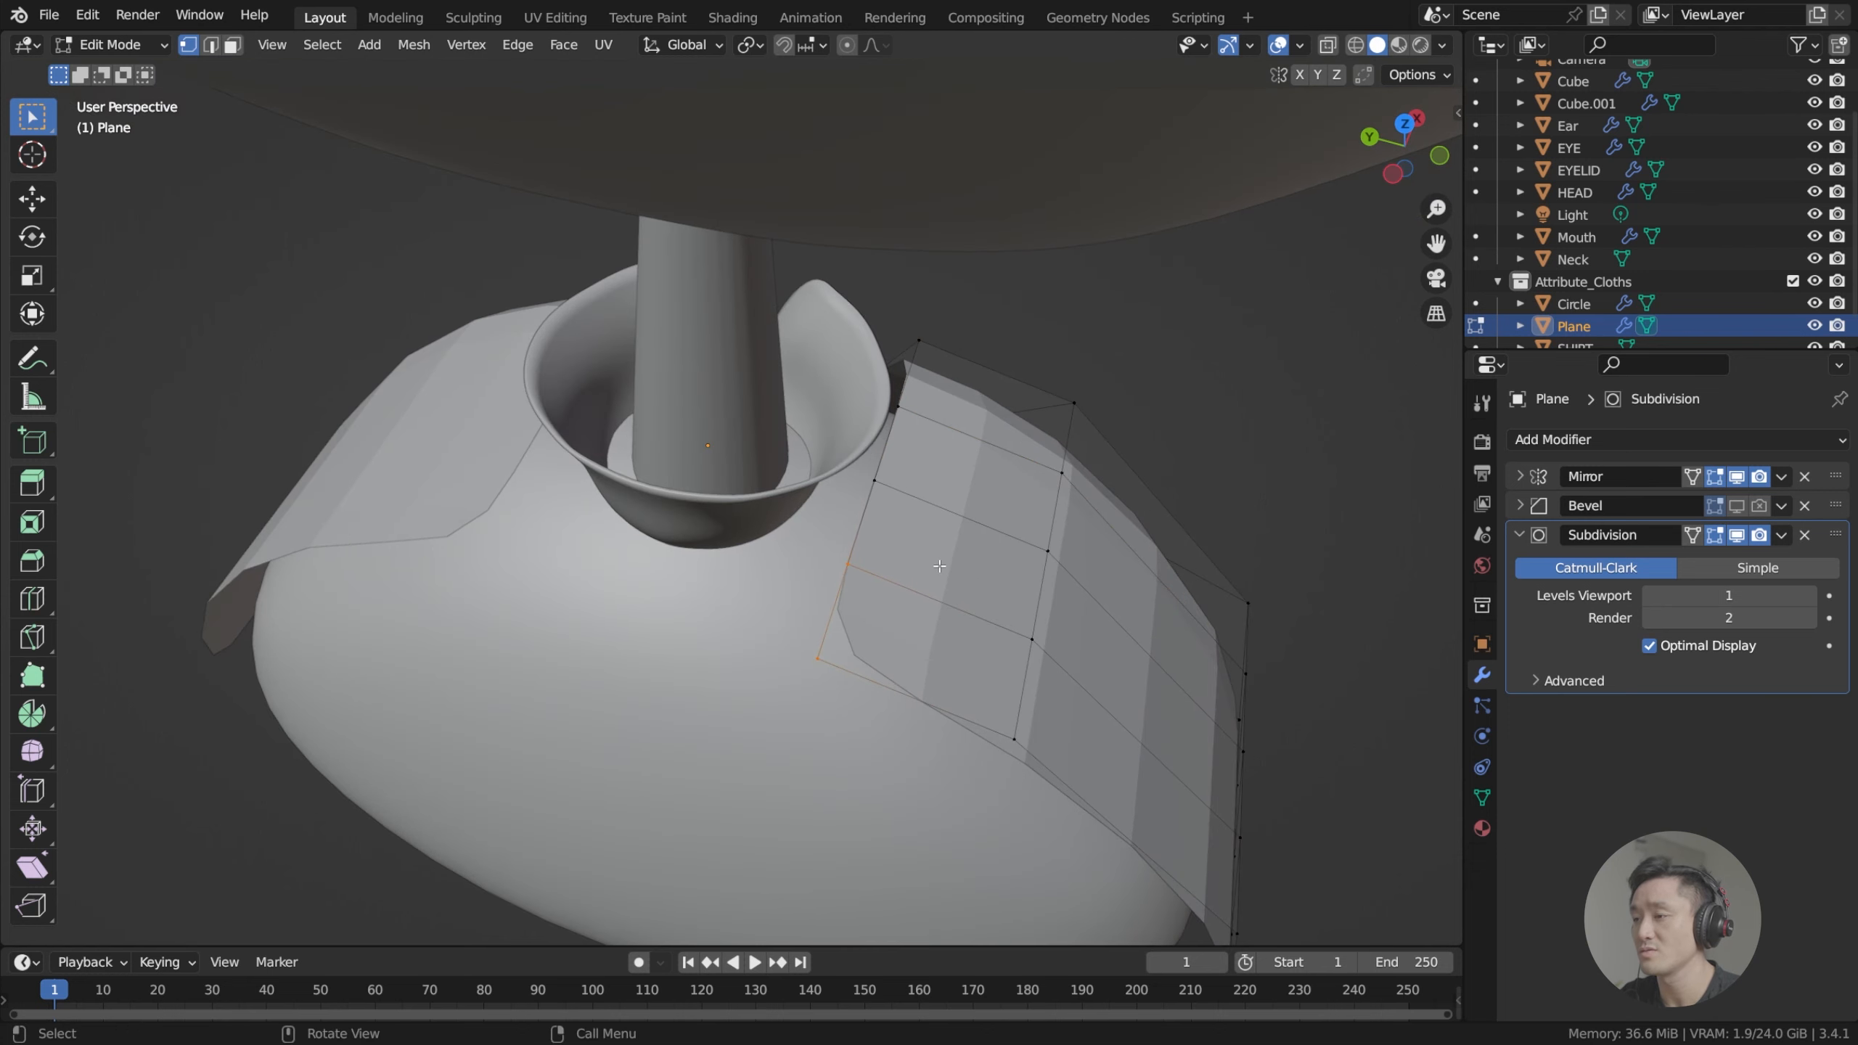
key("KP_1")
middle_click_drag(939, 566, 1290, 655)
key("g")
key("x")
right_click(1006, 702)
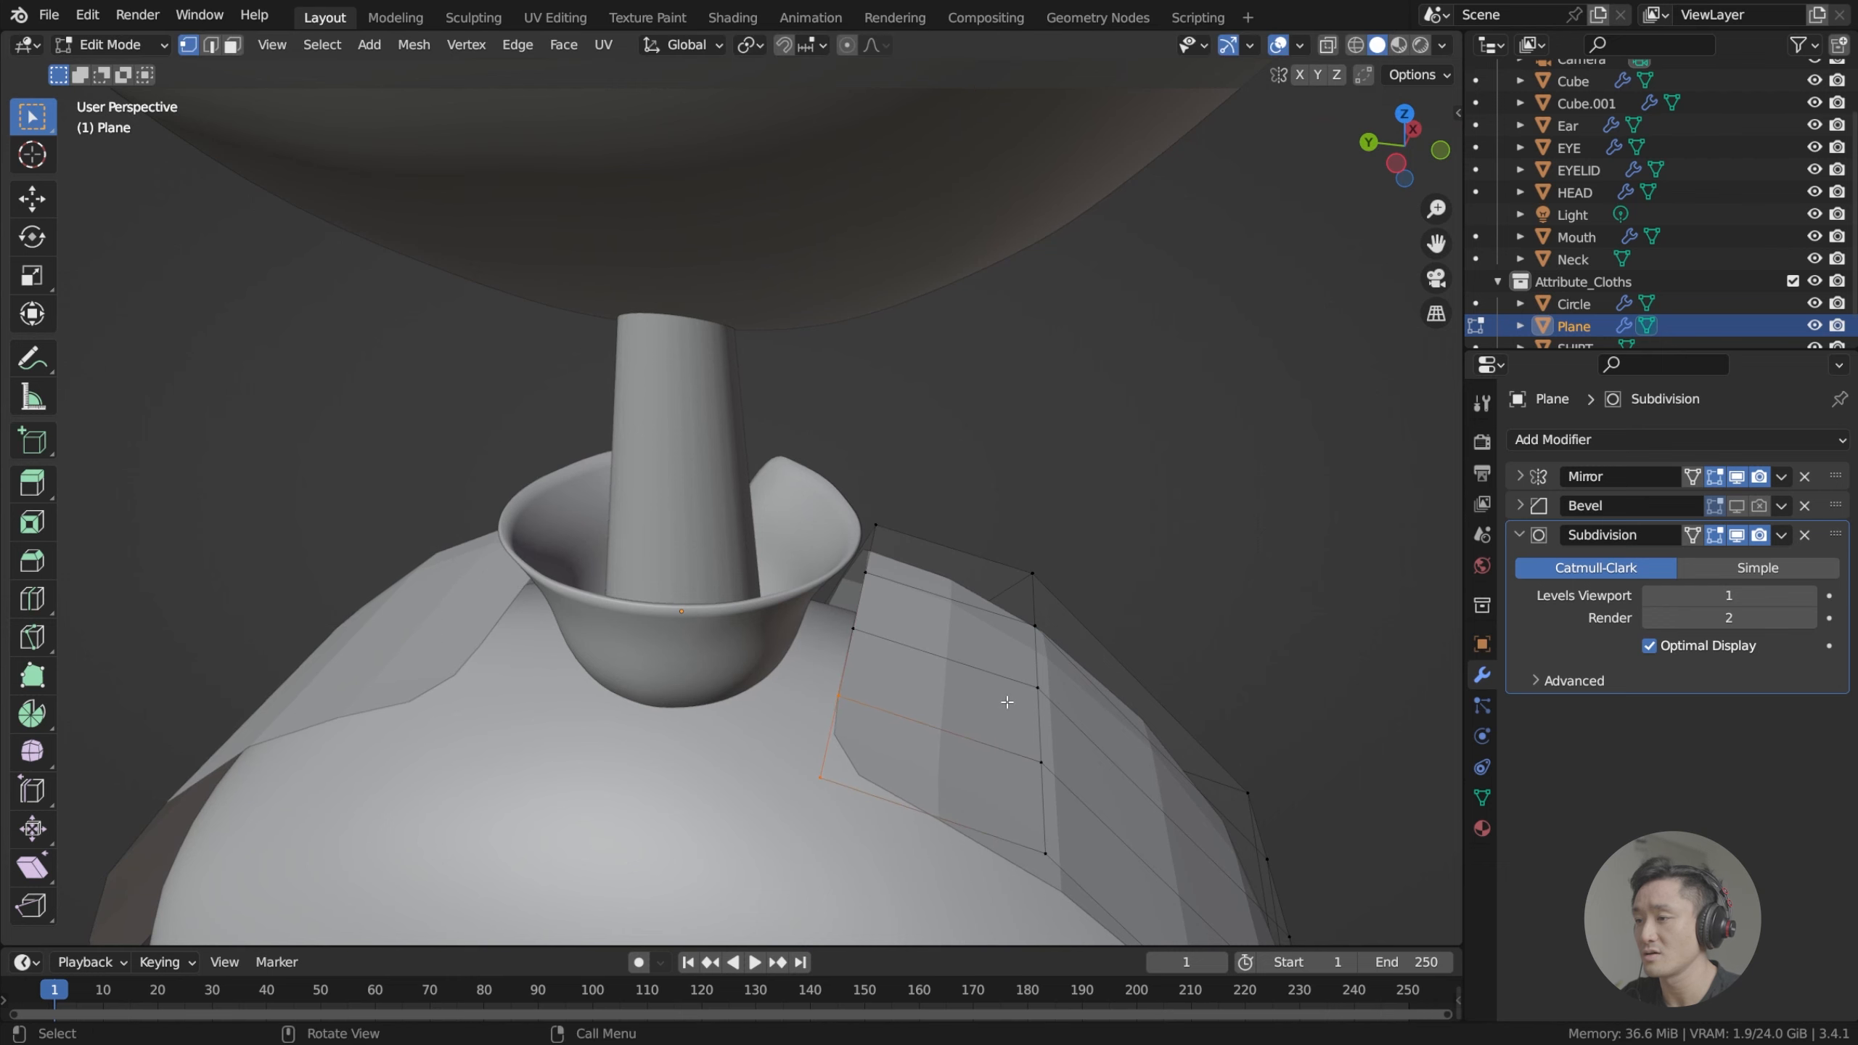
key("g")
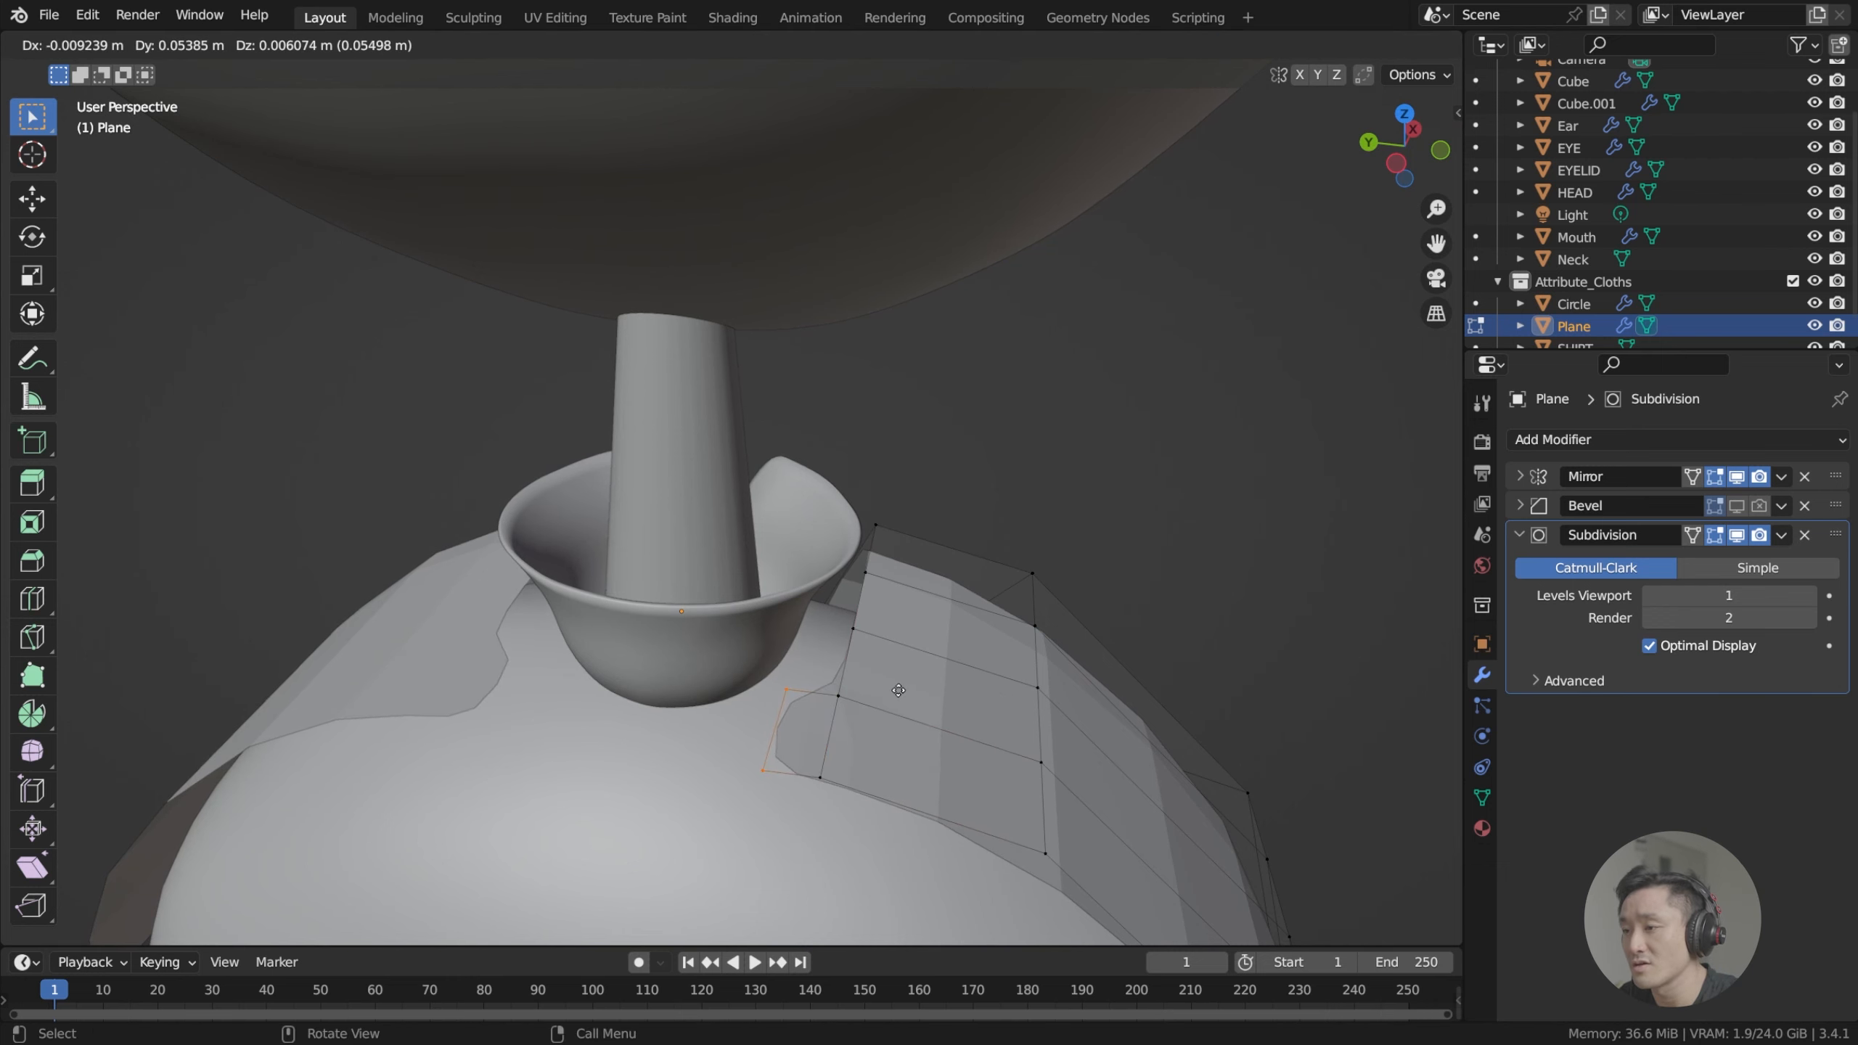
key("1")
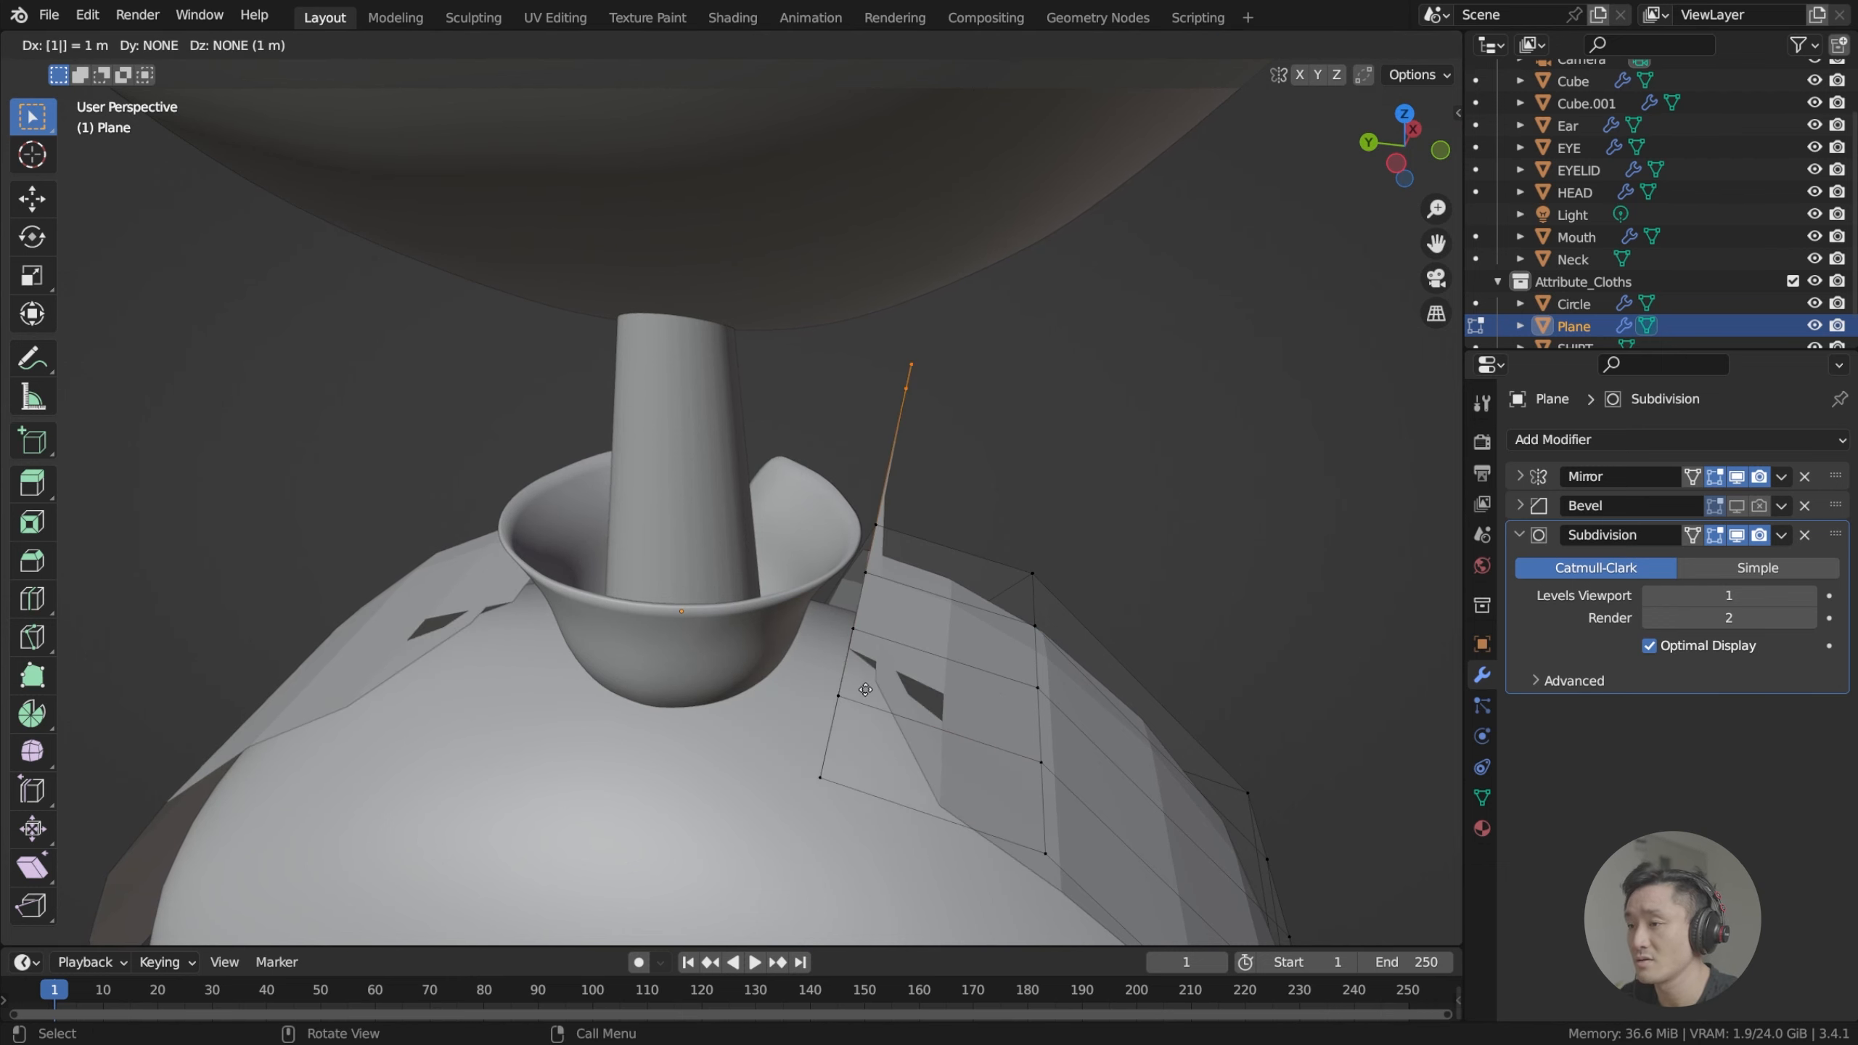
key("y")
key("Escape")
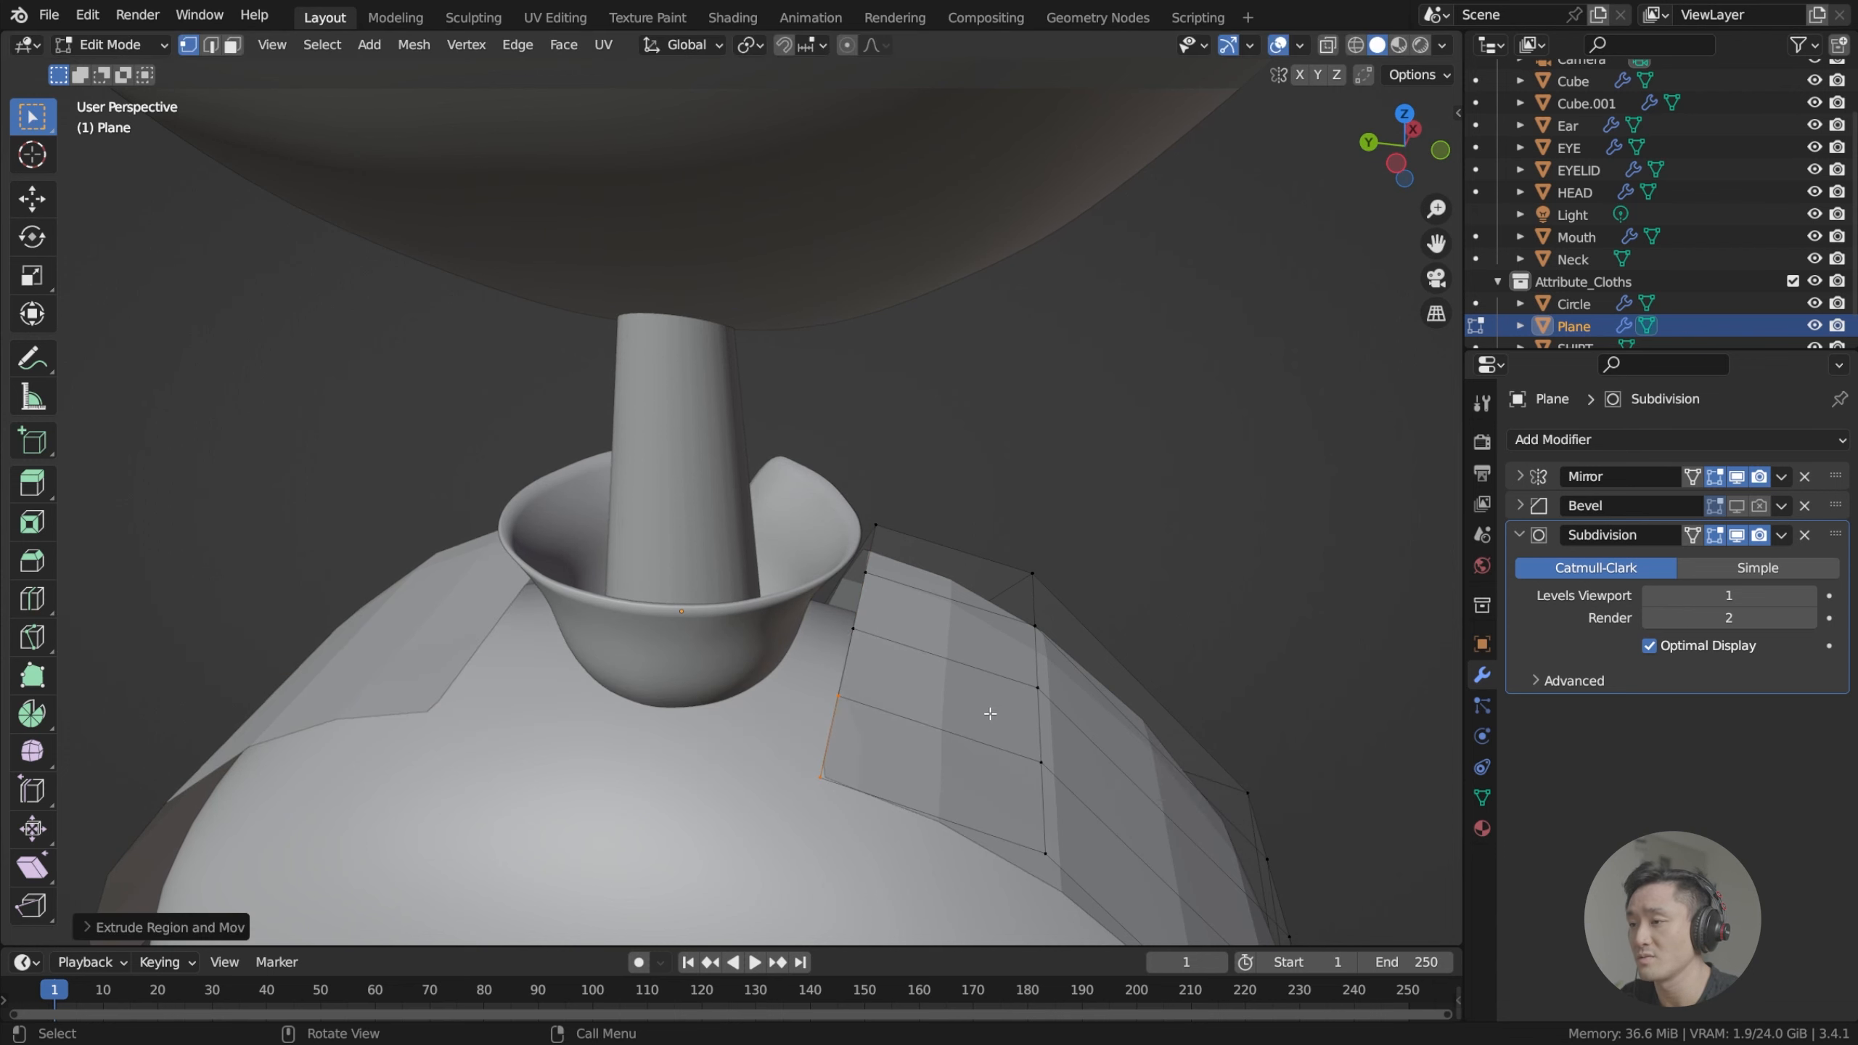
Extrude the selected rear edge of the shoulder strip inward along Y, toward the back of the collar.
key("e")
key("y")
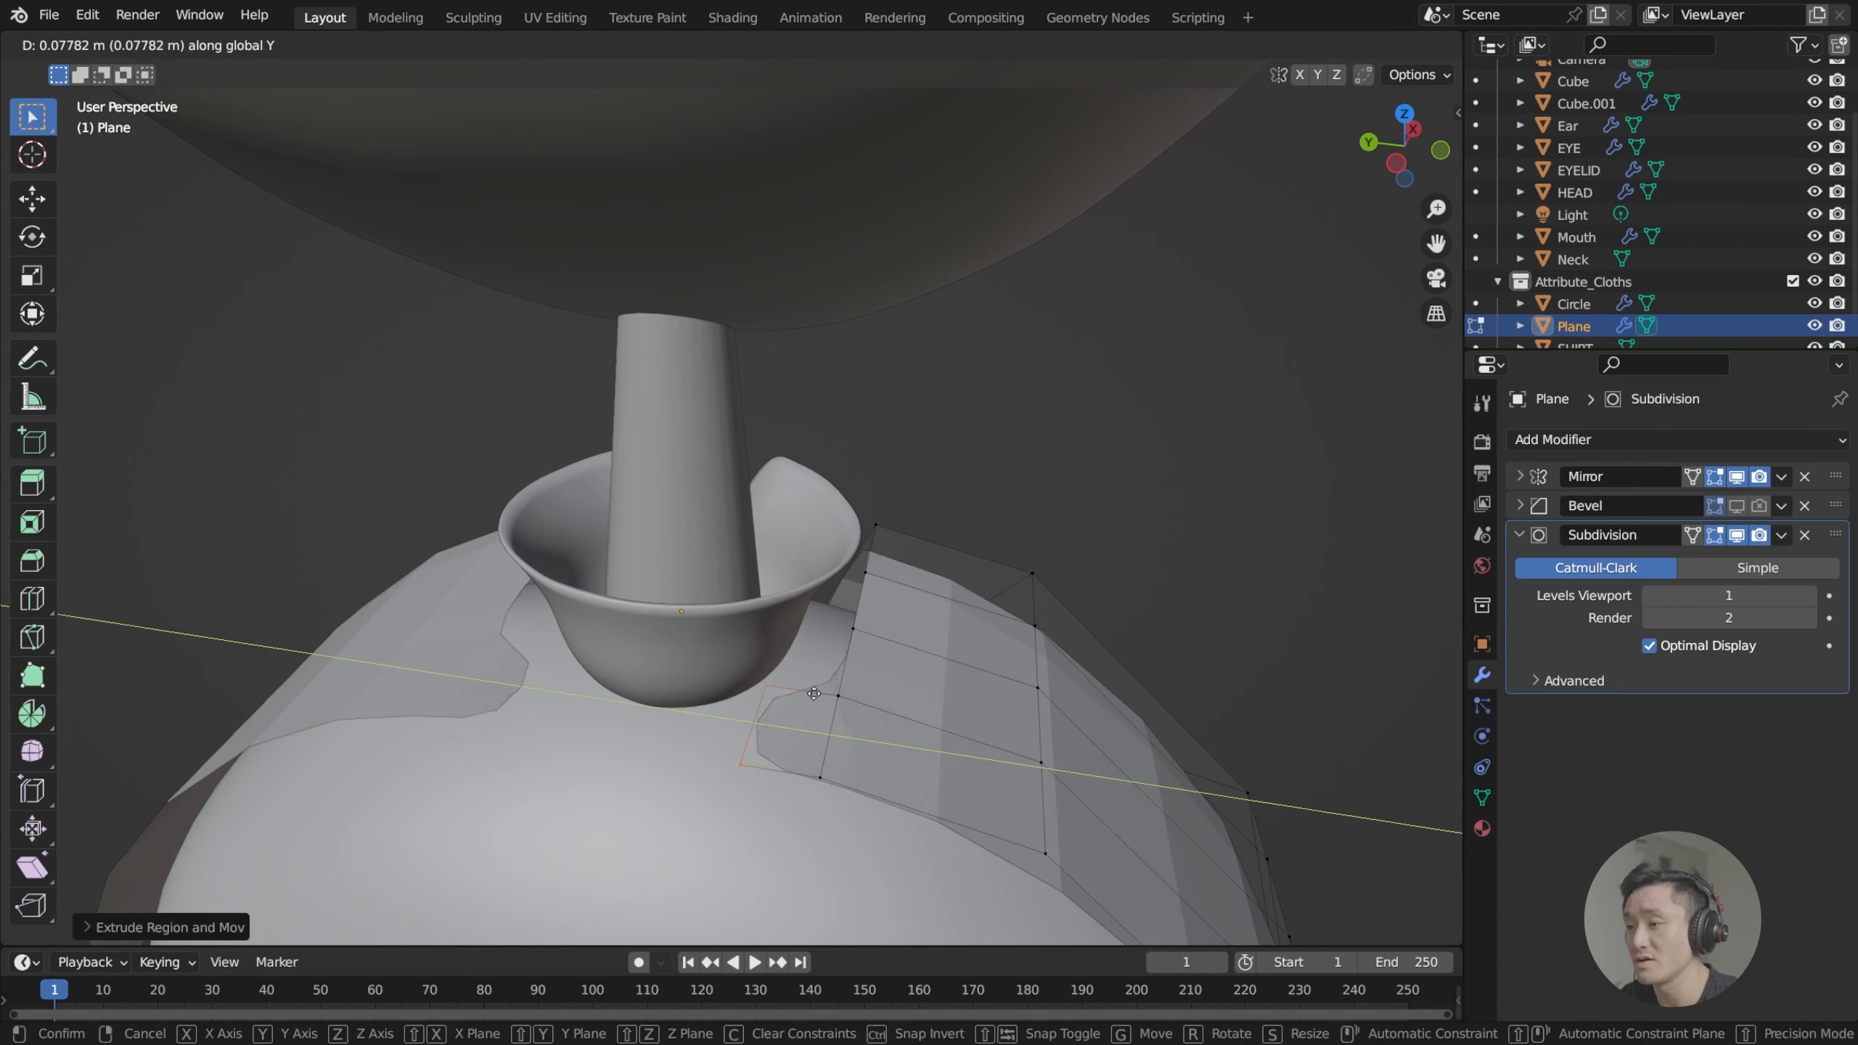
left_click(774, 693)
Select the strip's frontmost collar-side edge segment and extrude it about 0.12 m inward along Y, below the collar's front.
middle_click_drag(774, 693, 540, 591)
scroll(489, 663, "down", 3)
left_click_drag(540, 592, 657, 693)
middle_click_drag(641, 644, 603, 625)
scroll(559, 610, "down", 4)
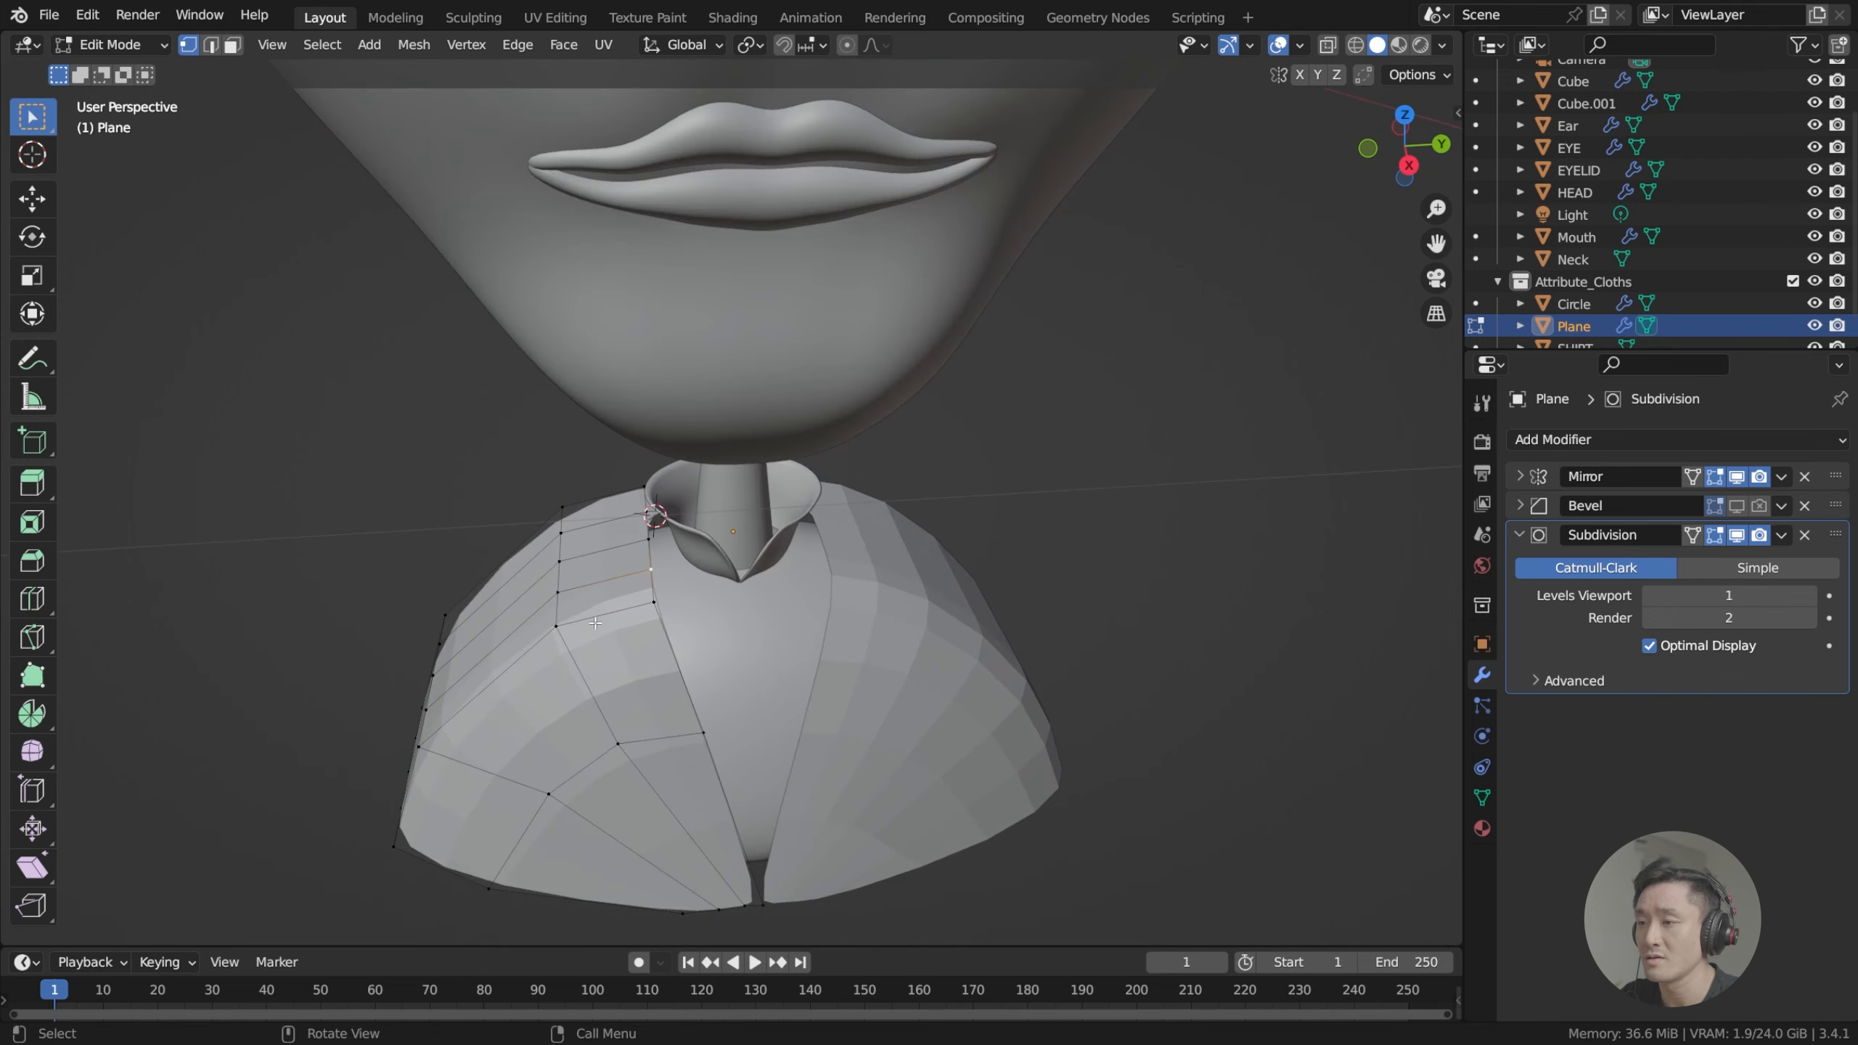
scroll(691, 656, "up", 4)
scroll(542, 576, "up", 1)
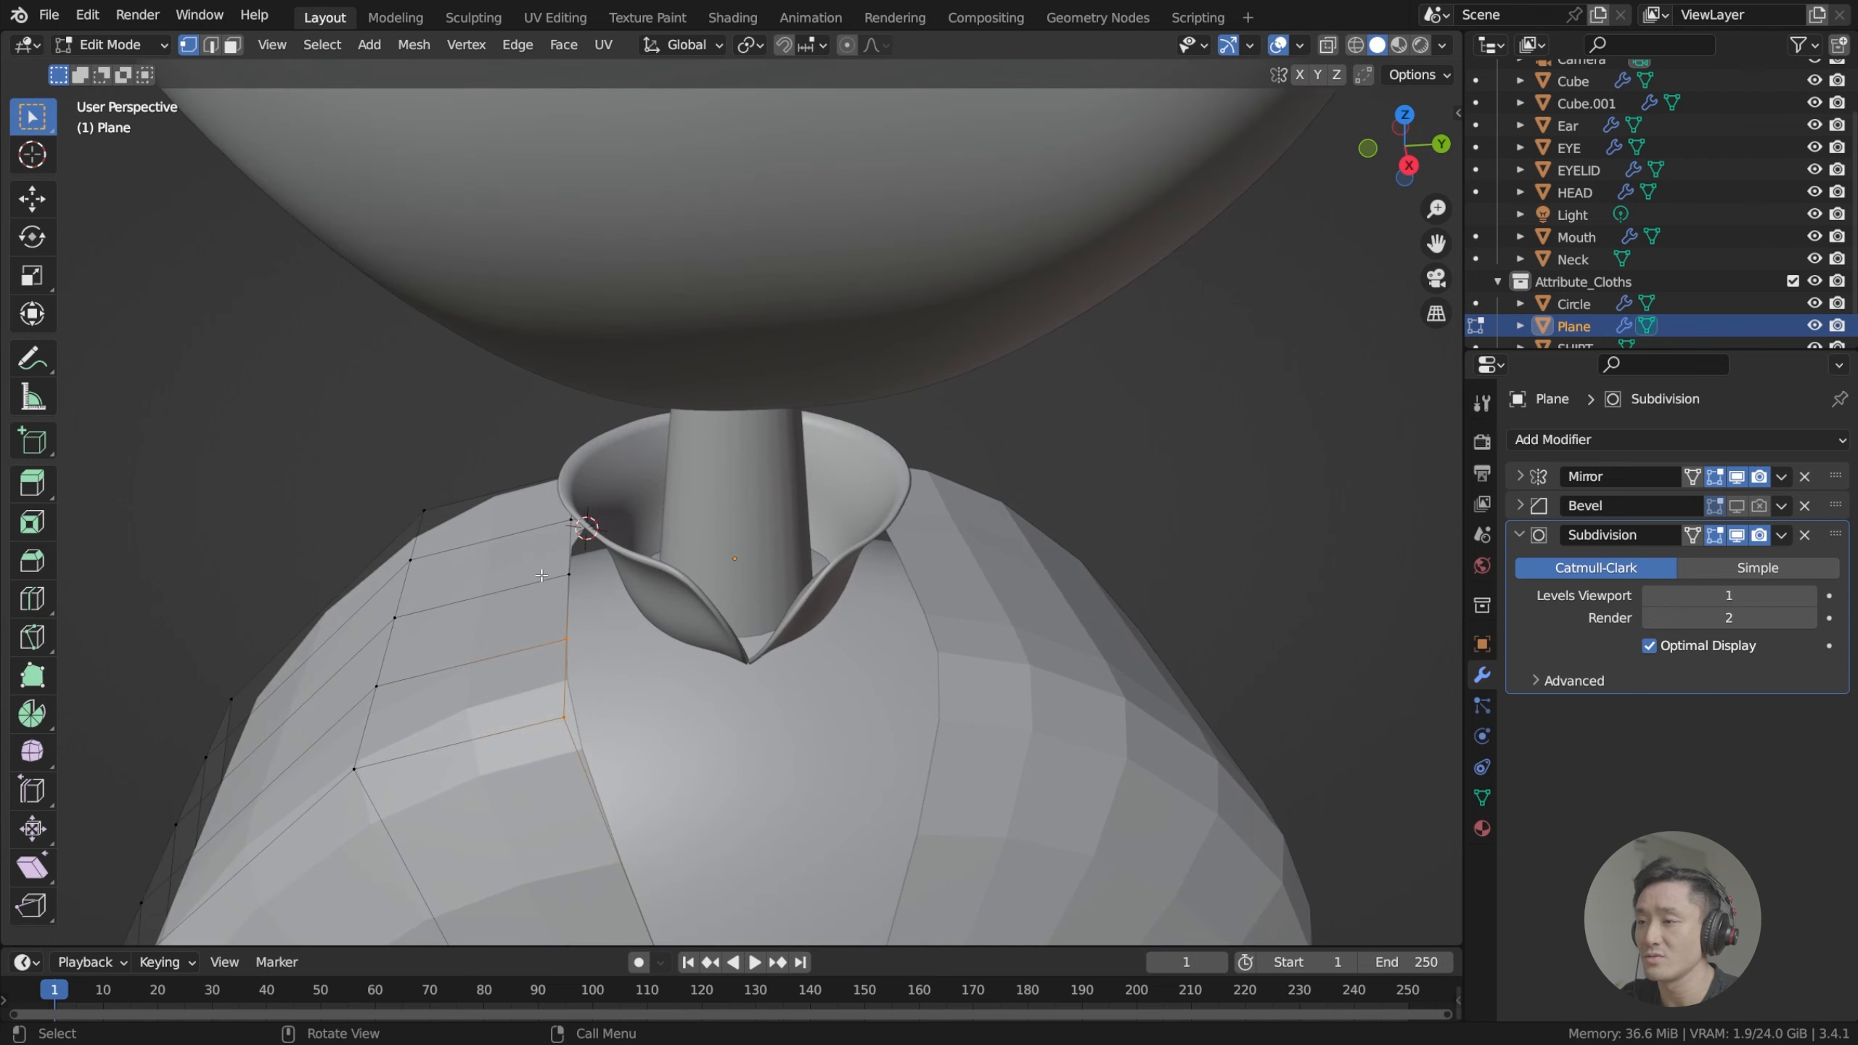
middle_click_drag(621, 656, 658, 644)
key("g")
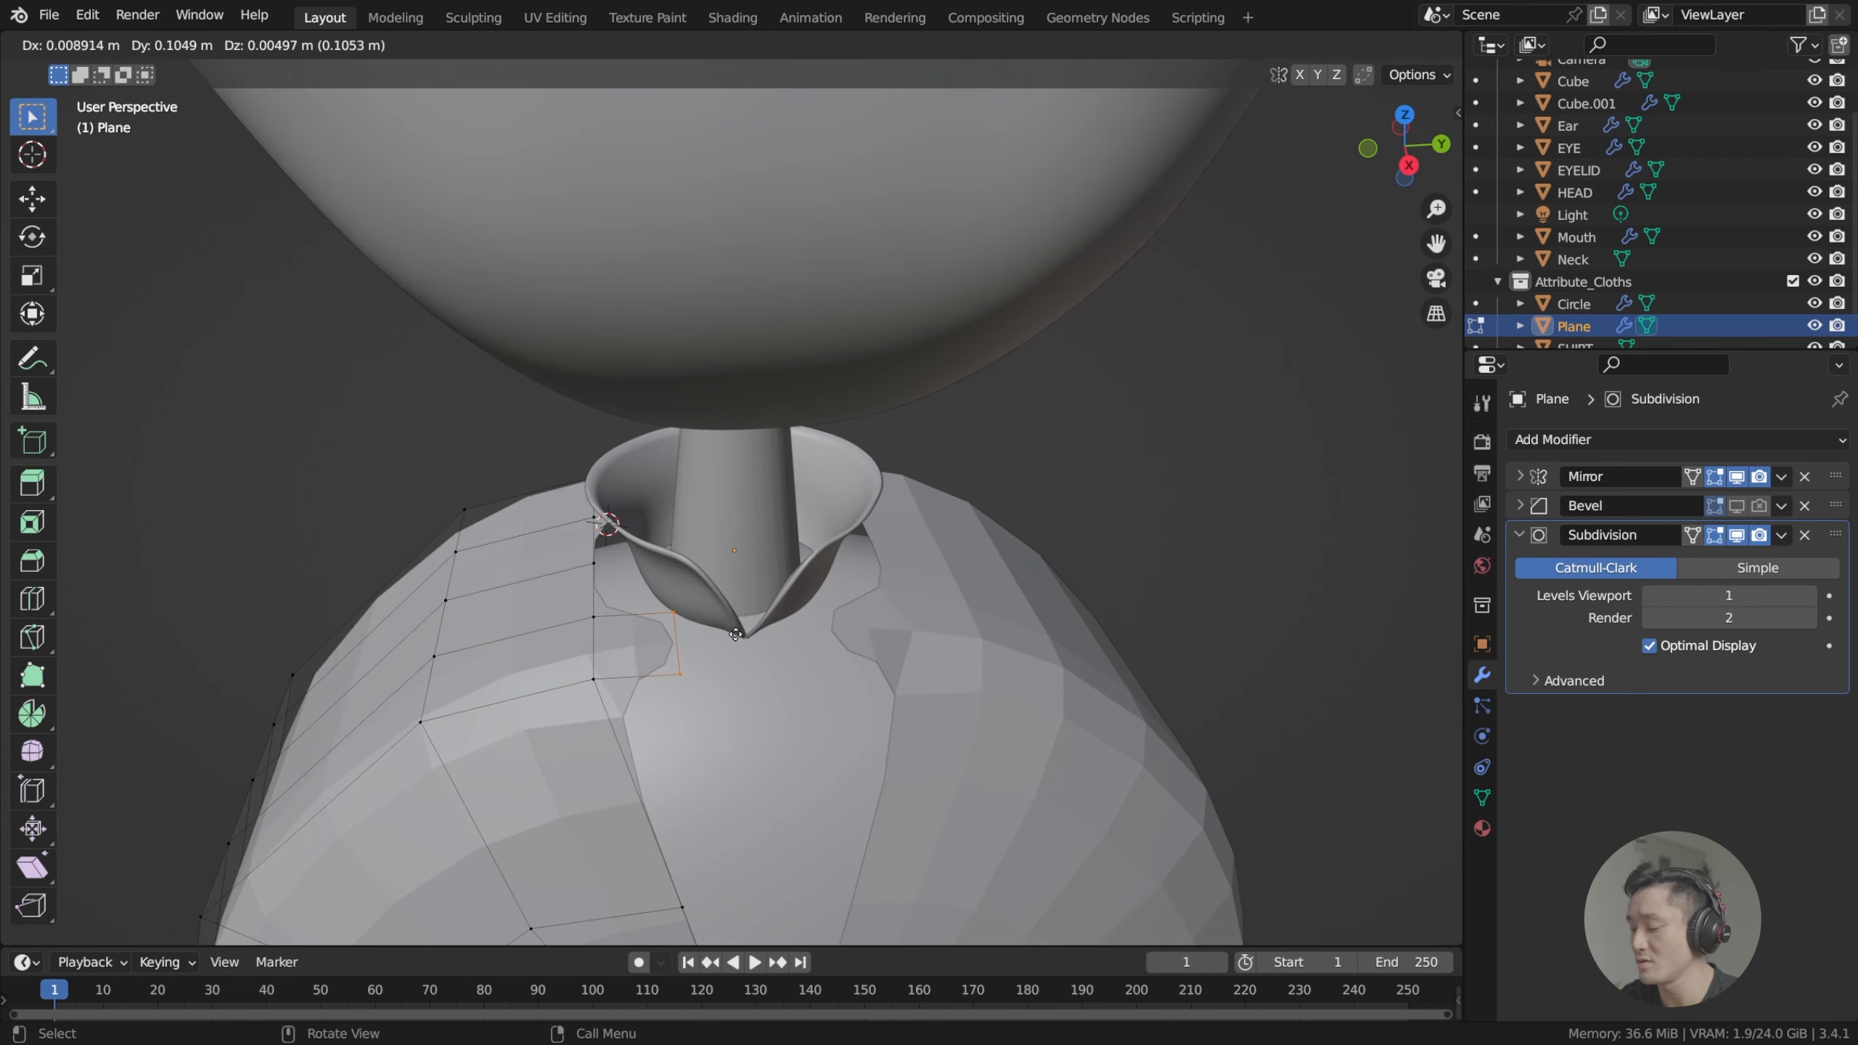
type("1")
key("Escape")
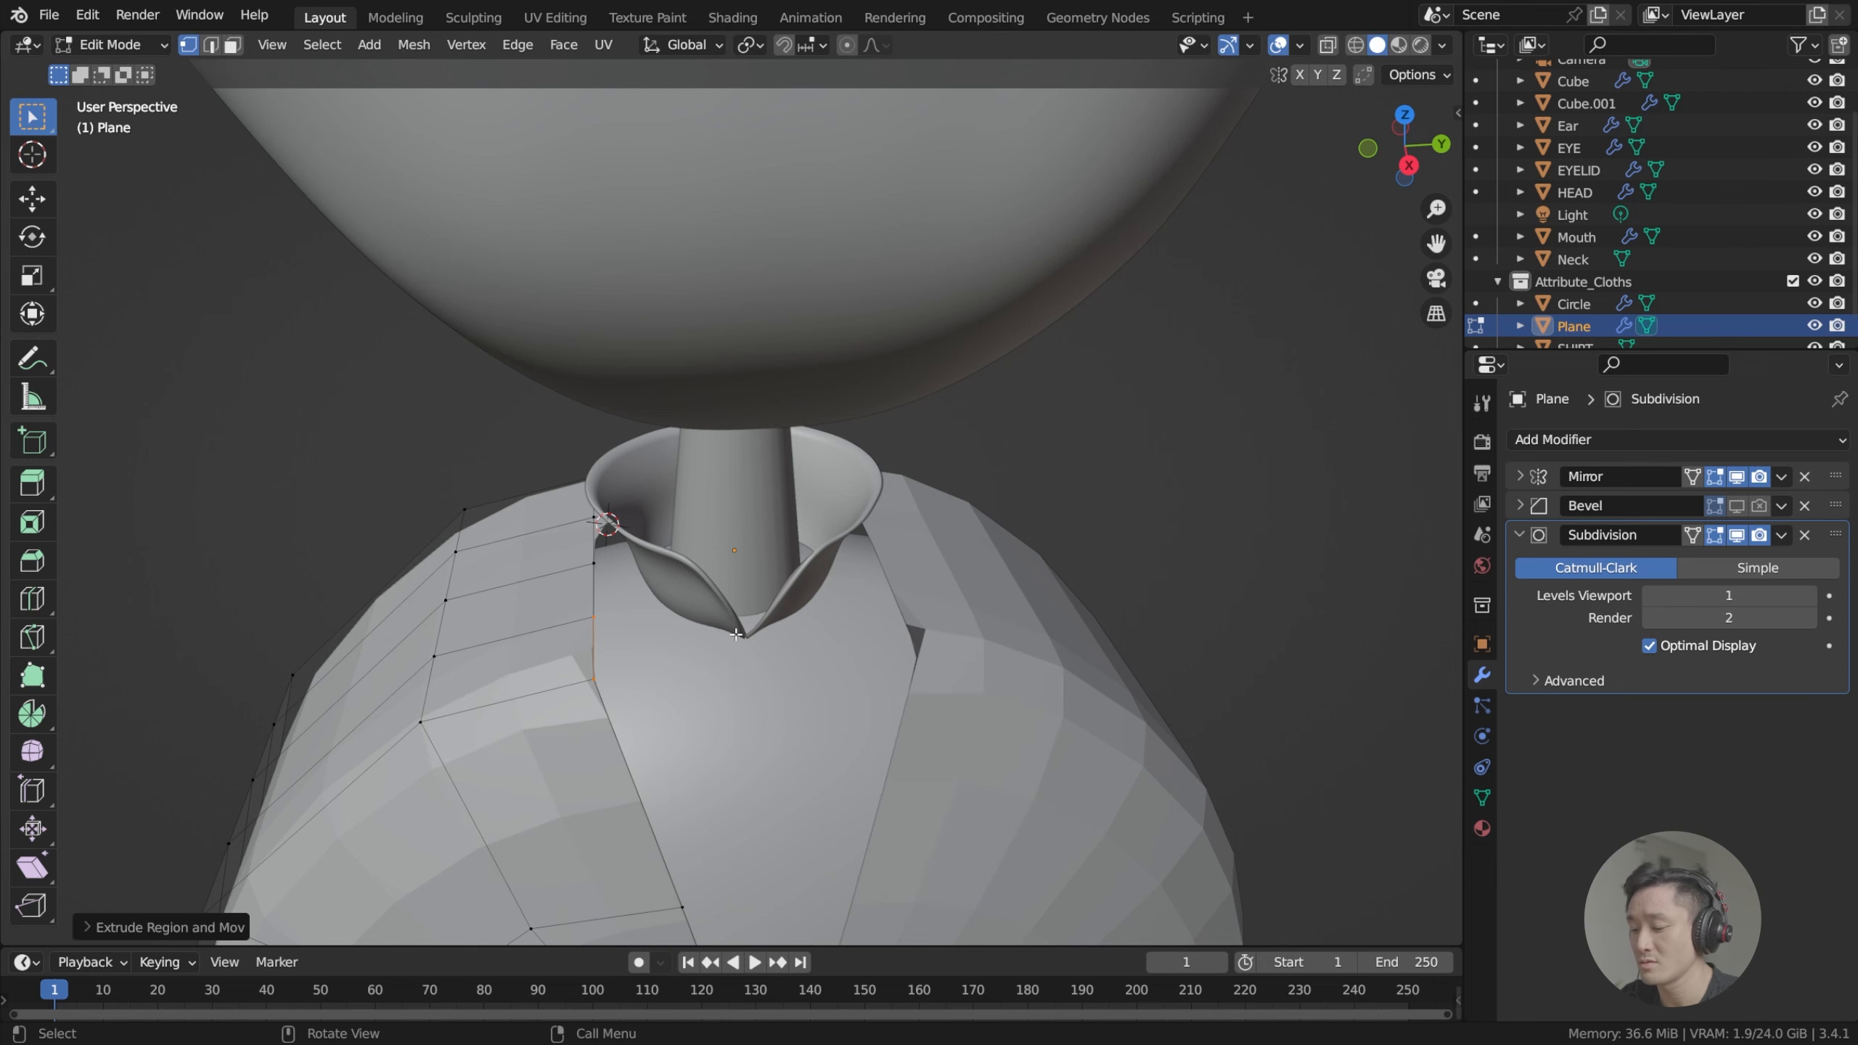
key("g")
key("y")
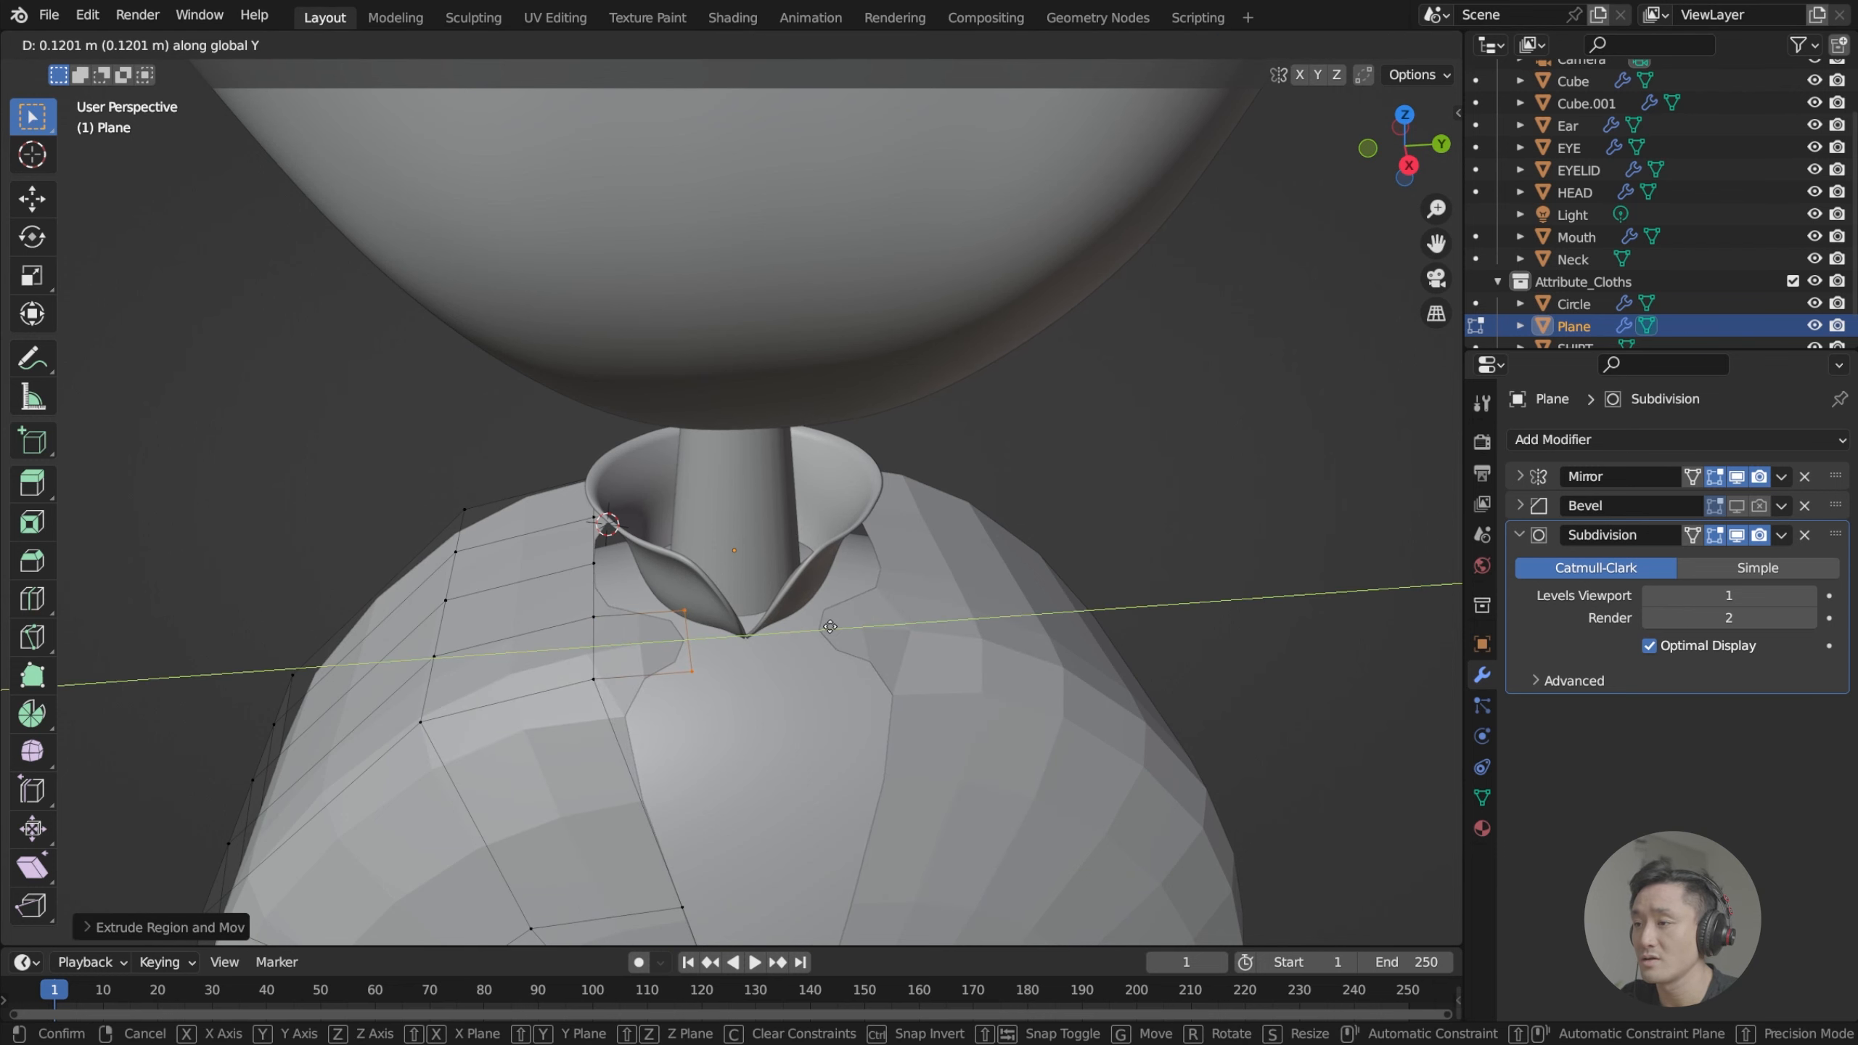
left_click(830, 627)
Select the middle vertex on the jacket's front opening edge and save the file.
middle_click_drag(827, 627, 746, 487, "shift")
scroll(596, 607, "down", 2)
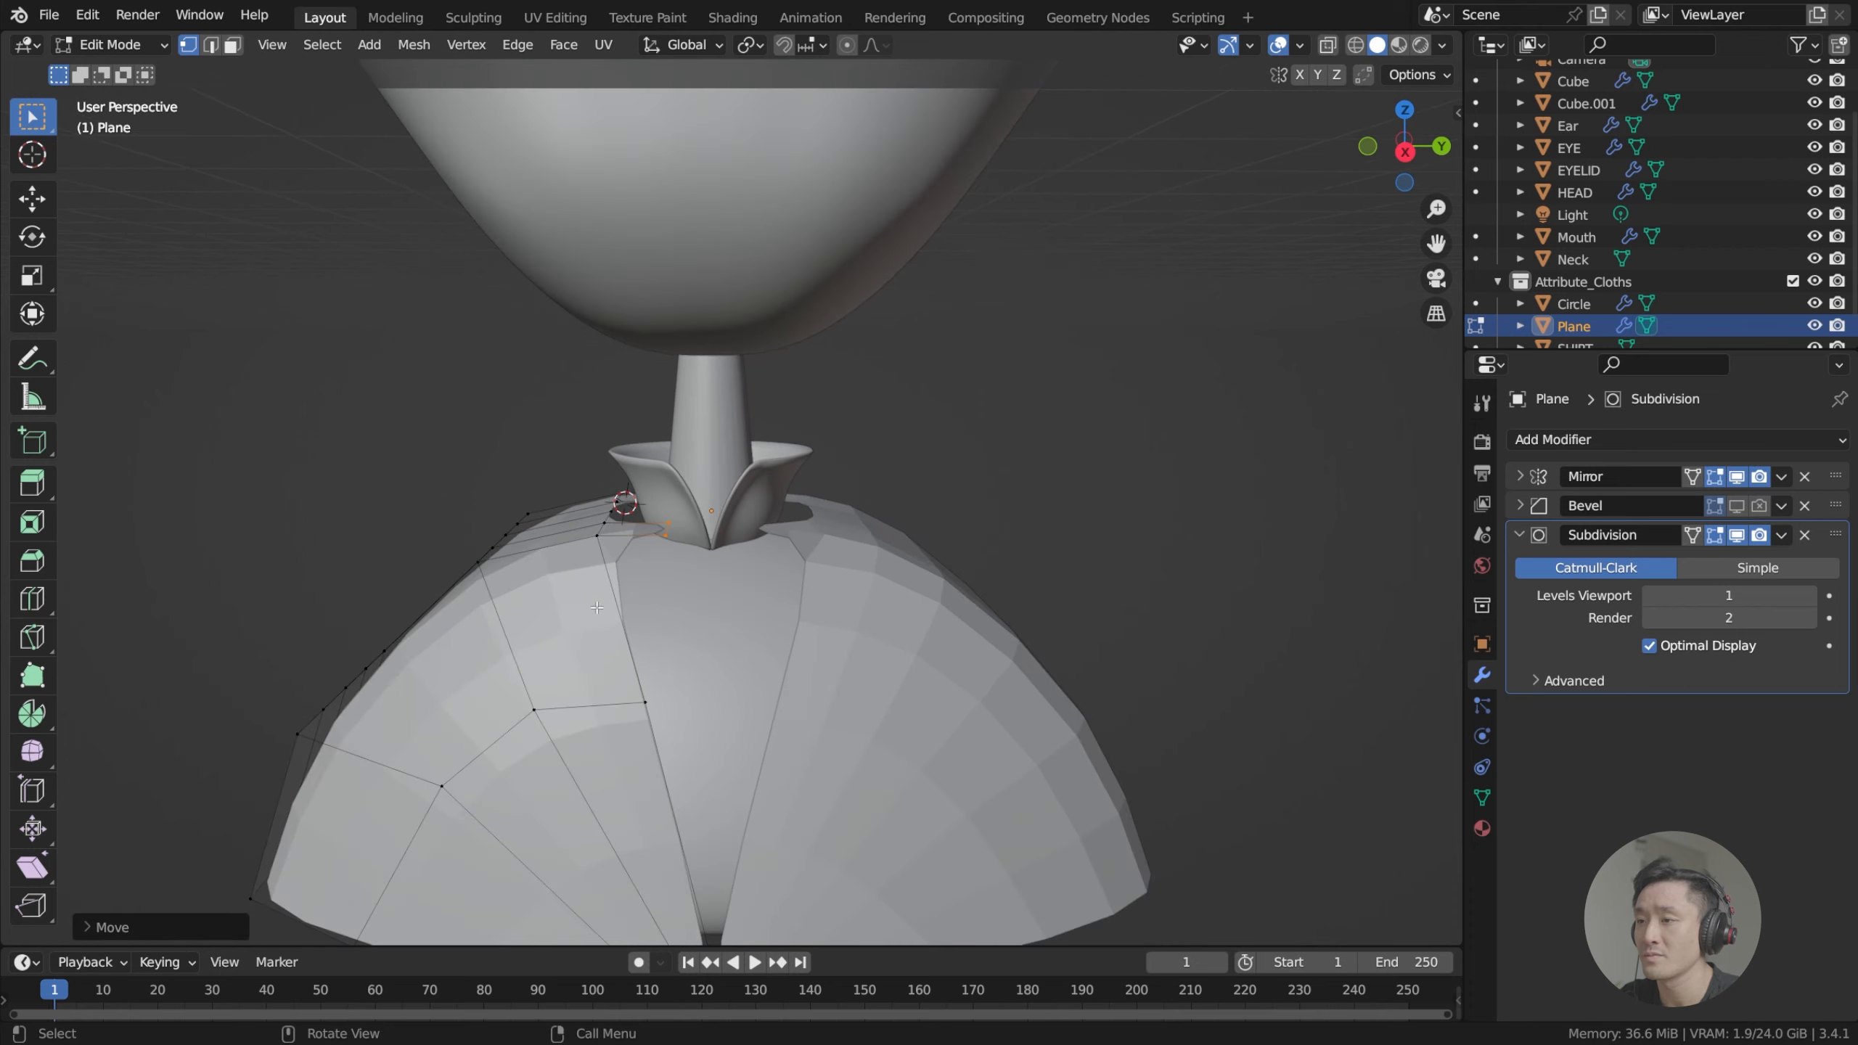
left_click(650, 689)
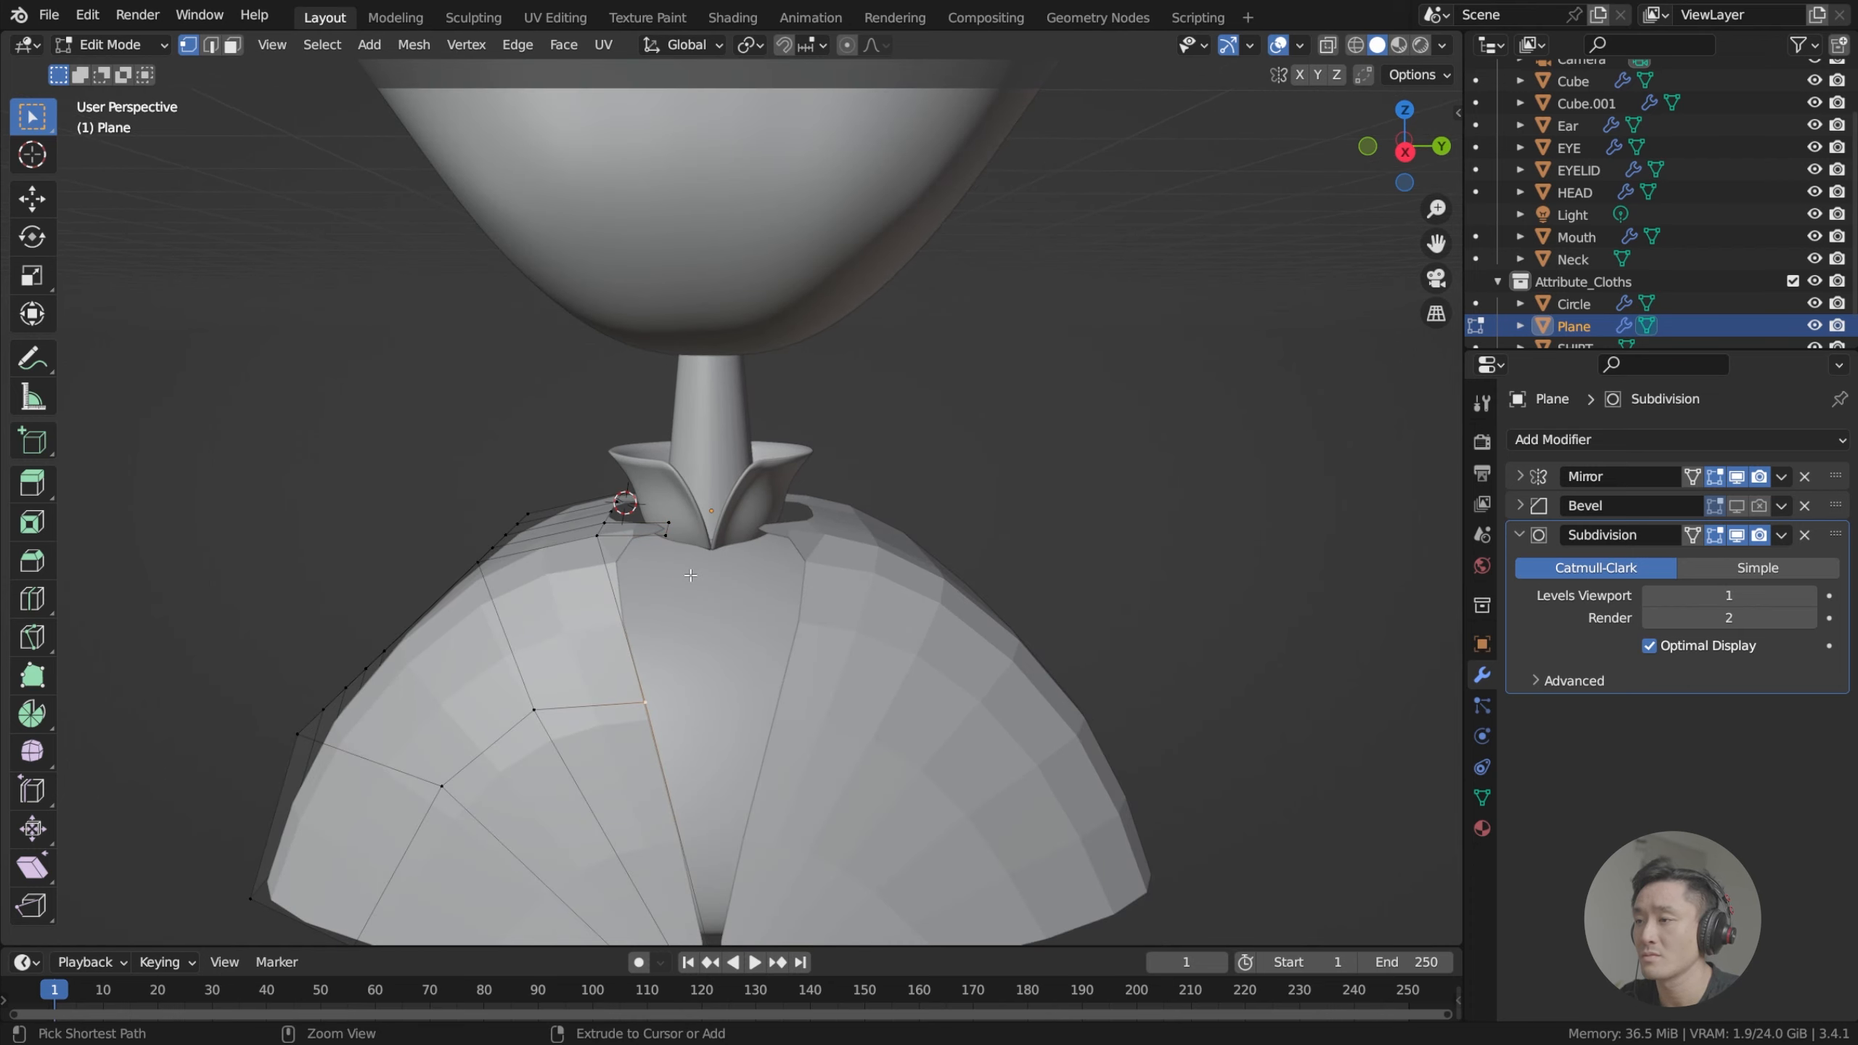
key("ctrl+s")
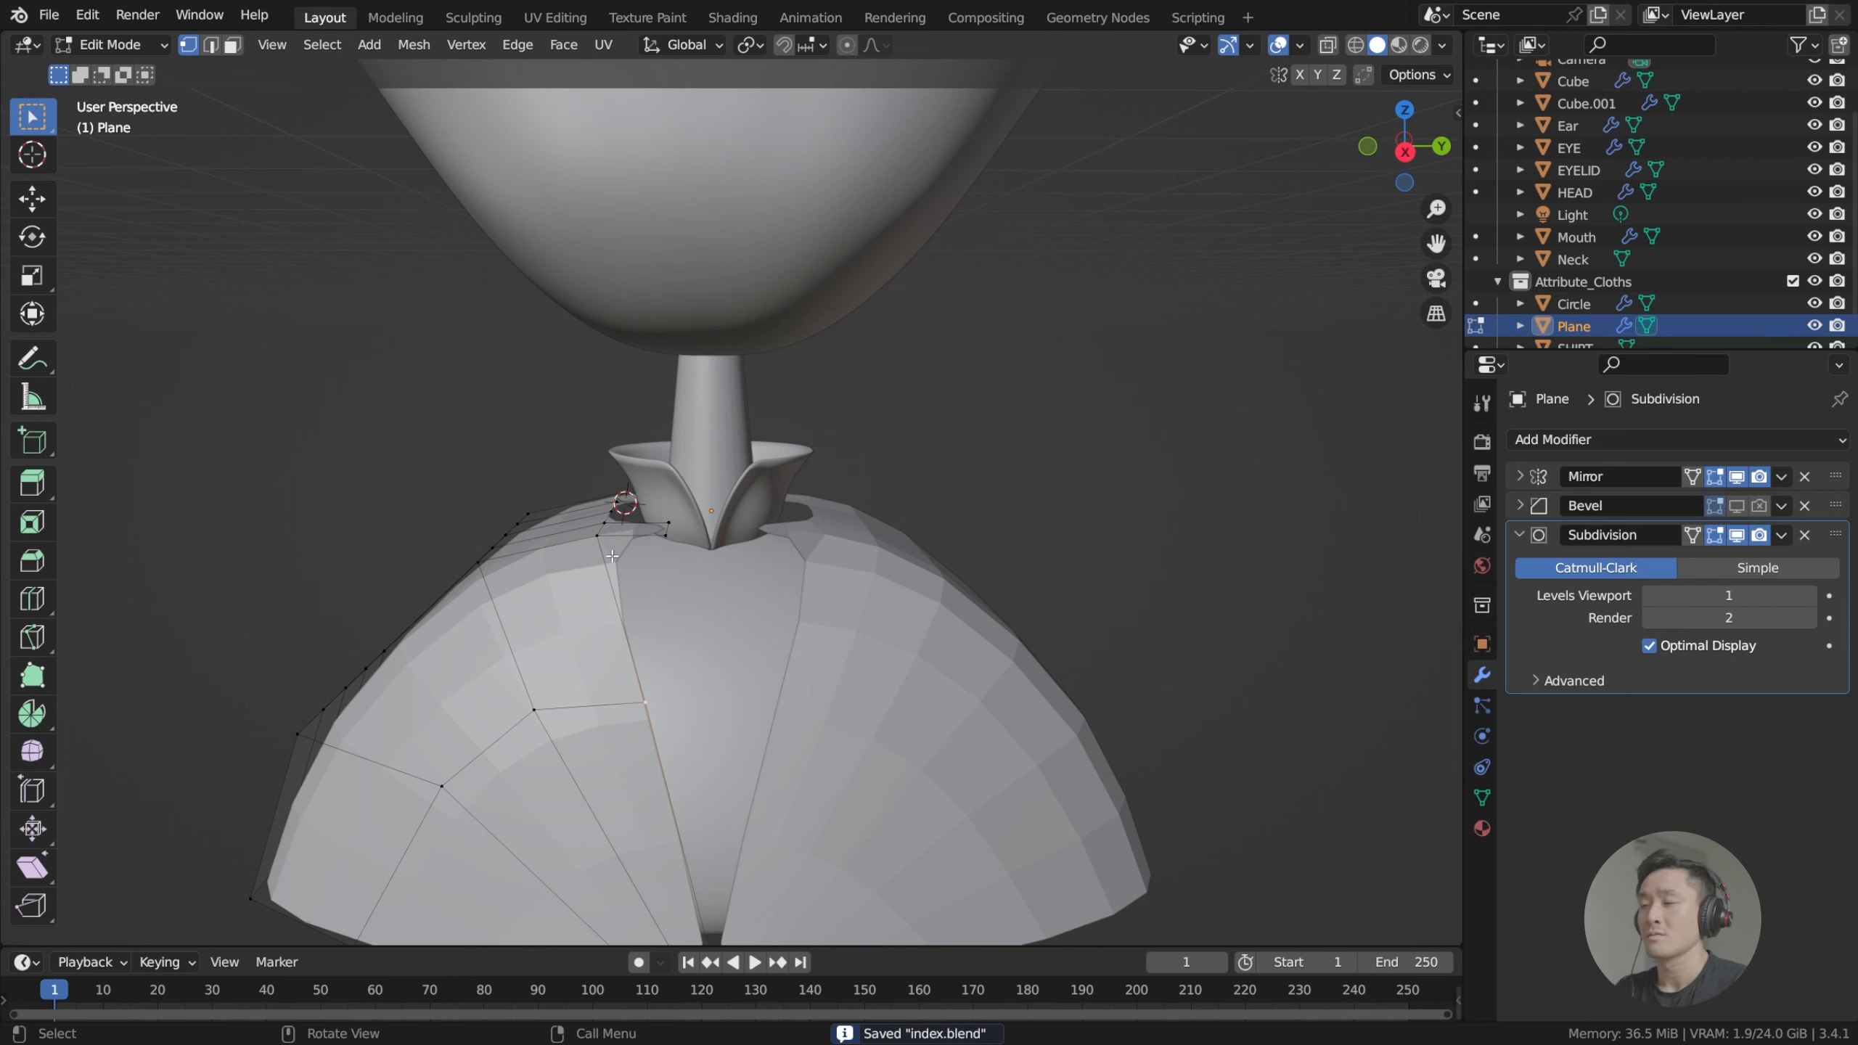
In the right view, select the row of vertices where the shoulder bends outward and try moving it further out.
middle_click_drag(613, 556, 787, 492)
scroll(692, 541, "down", 3)
scroll(622, 545, "up", 2)
middle_click_drag(554, 562, 644, 589)
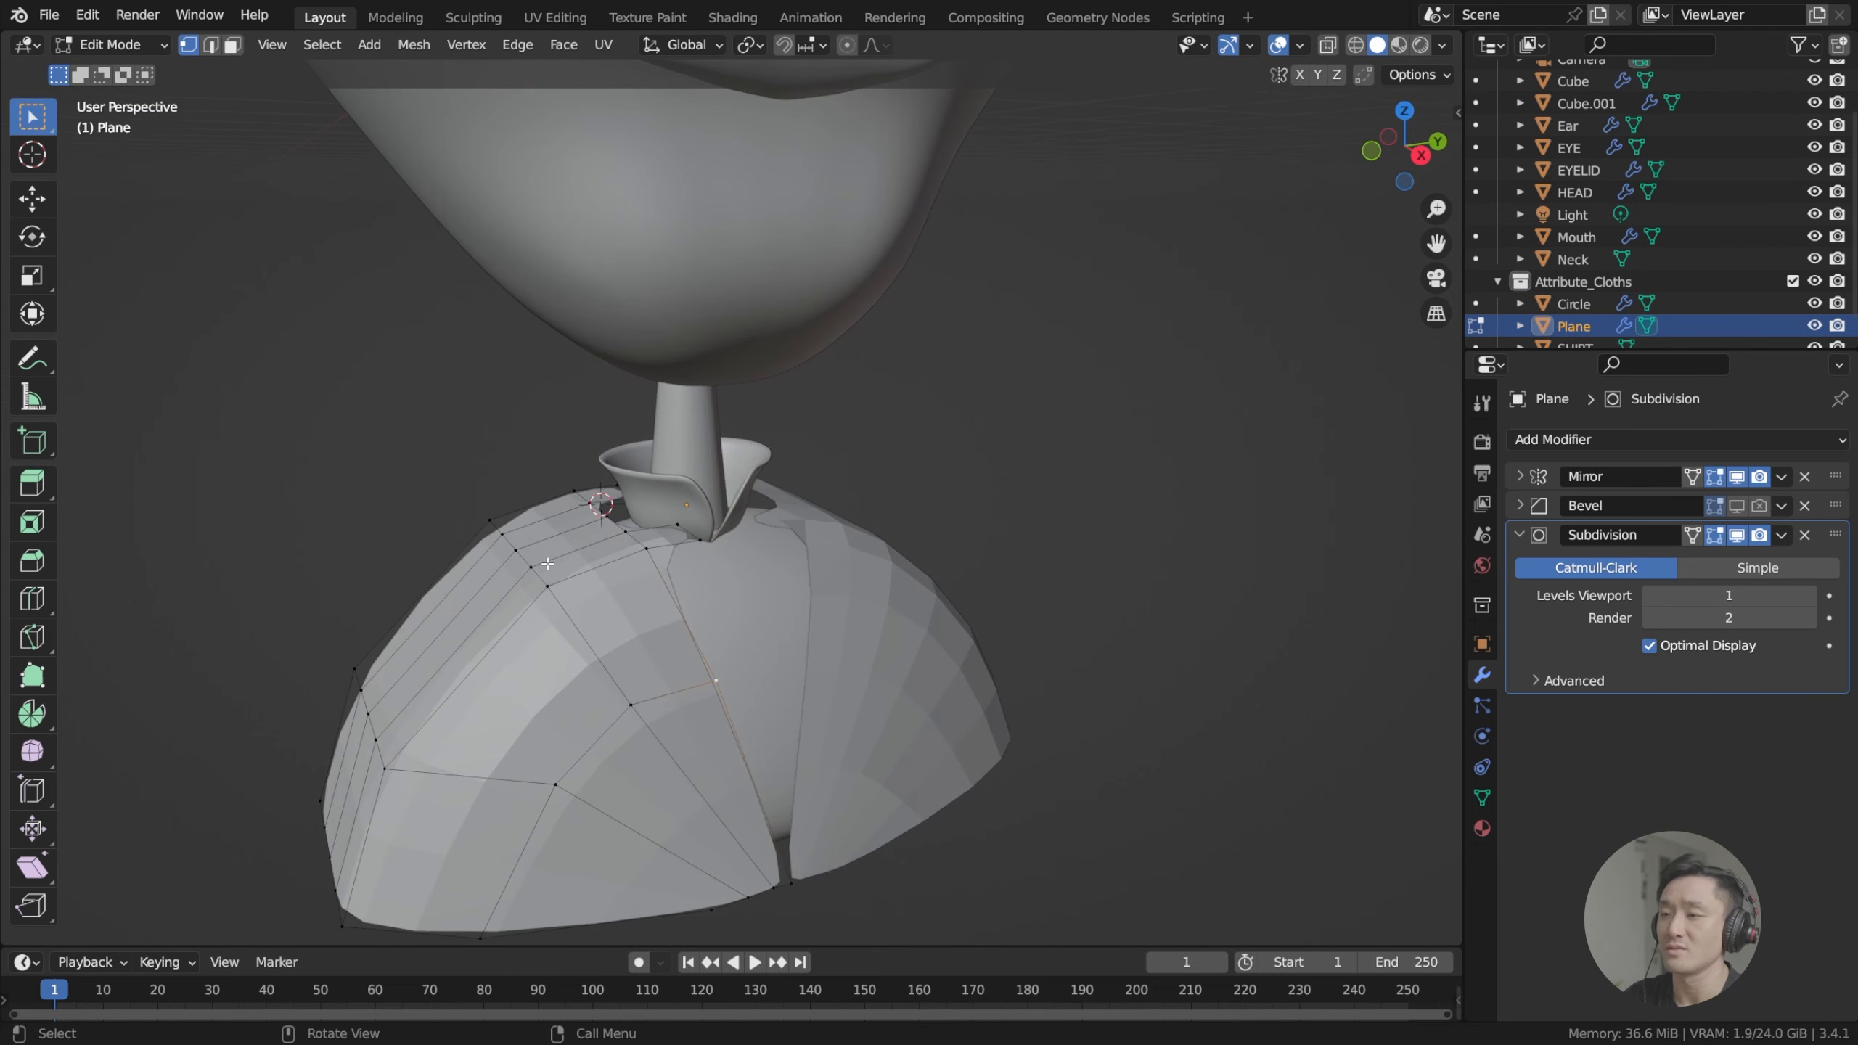
key("KP_1")
key("KP_3")
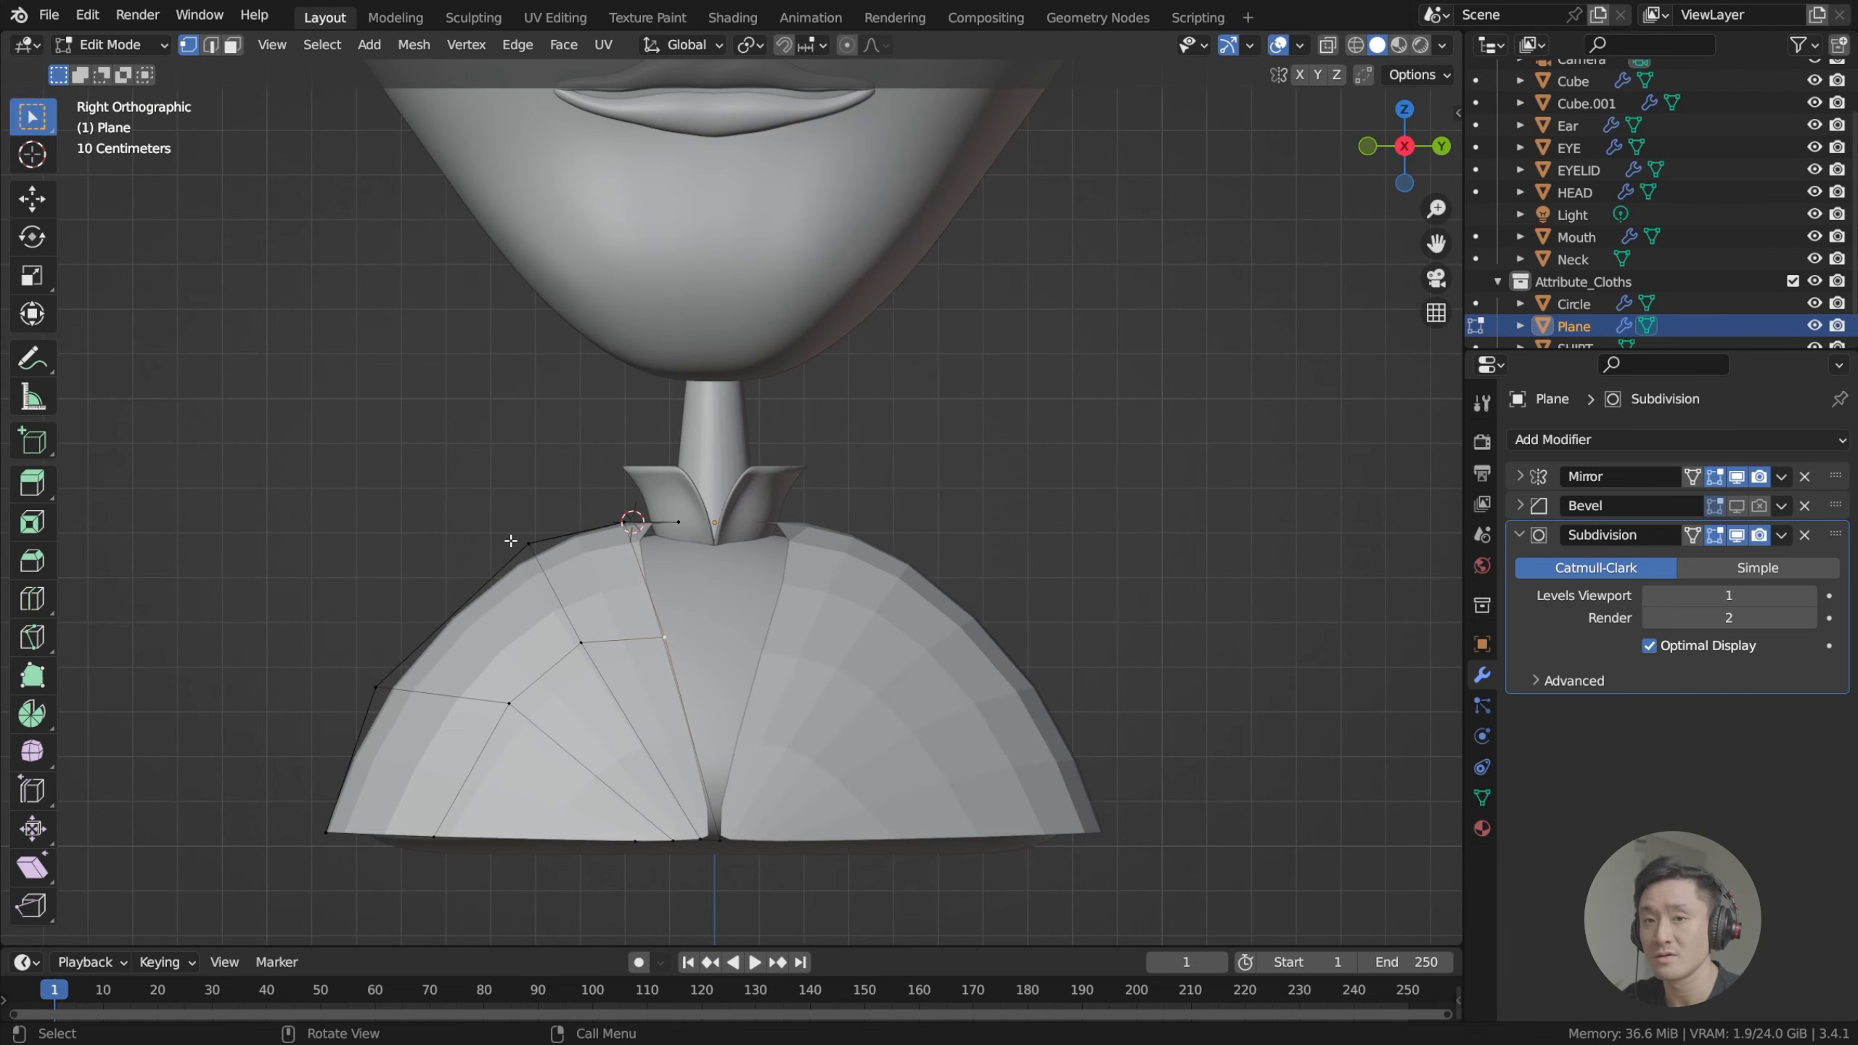
scroll(418, 506, "up", 3)
left_click_drag(372, 489, 478, 605)
key("g")
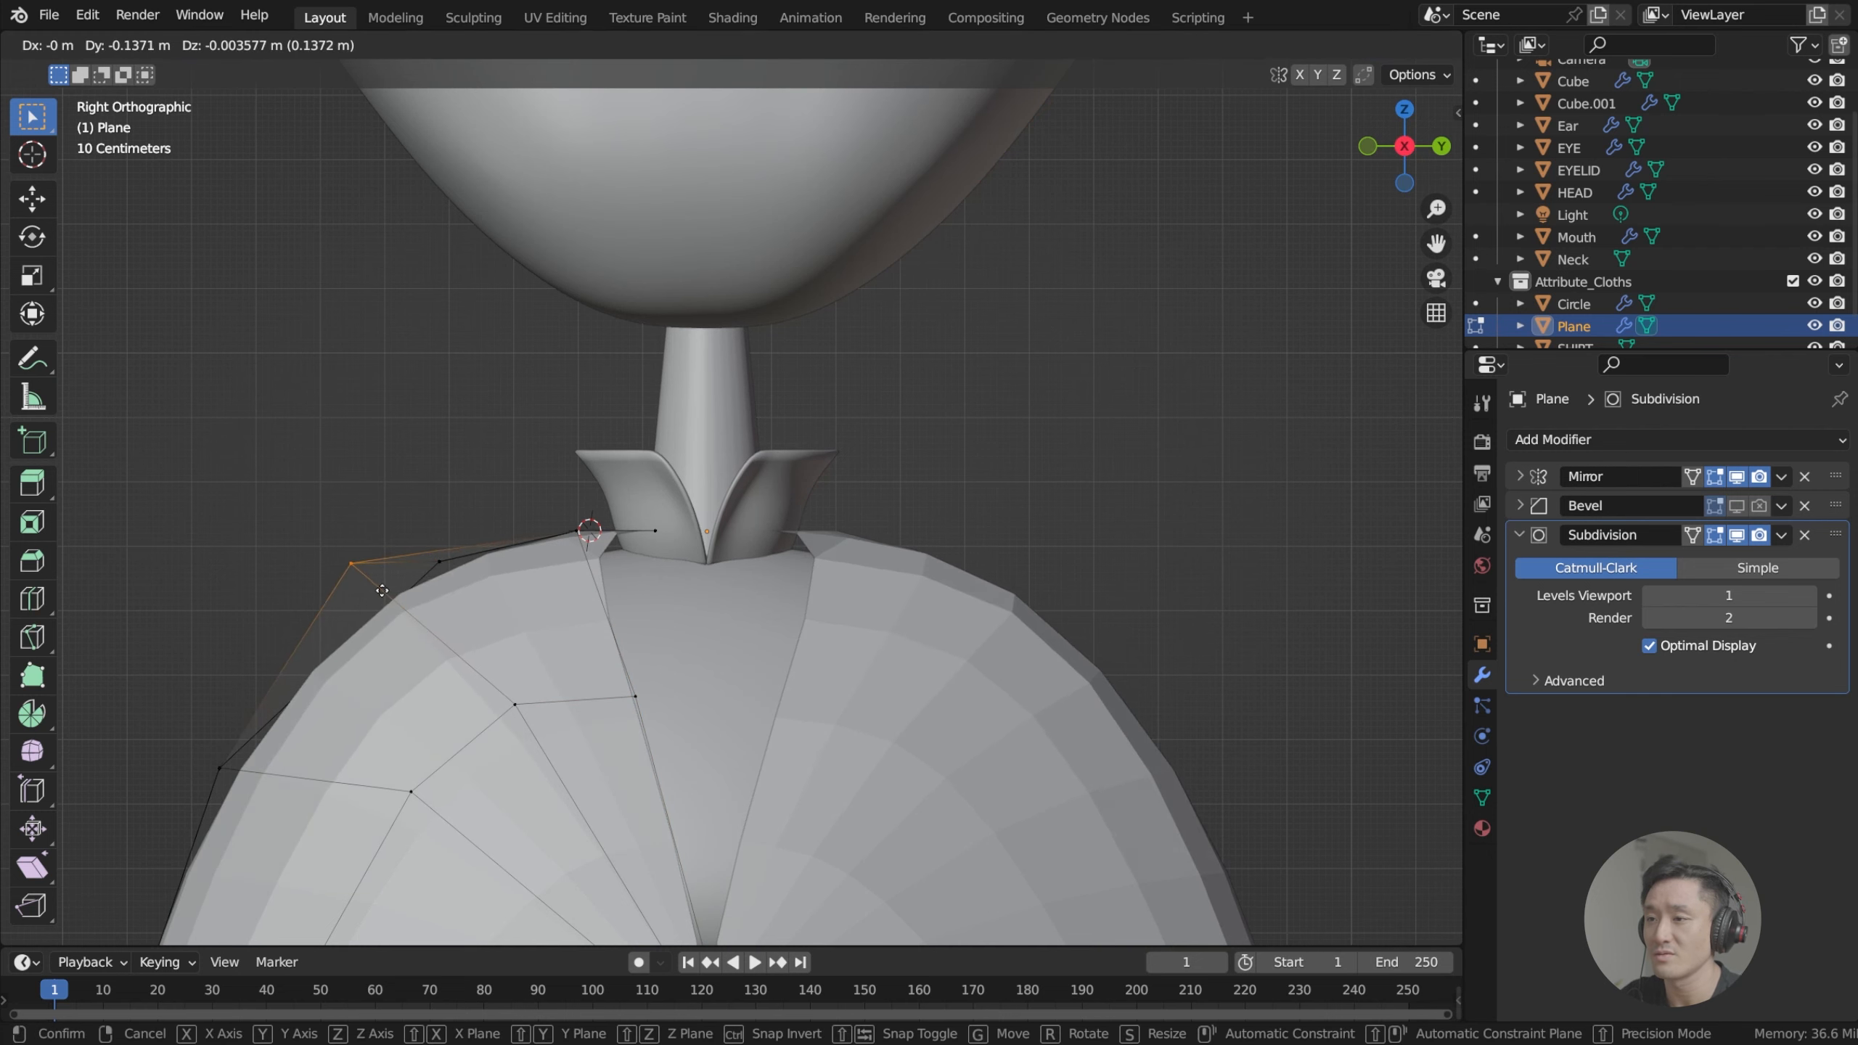
right_click(387, 607)
With X-ray on, move the selected shoulder row about 0.4 m outward and slightly up to square off the shoulder.
left_click(1327, 45)
middle_click_drag(475, 547, 600, 516, "shift")
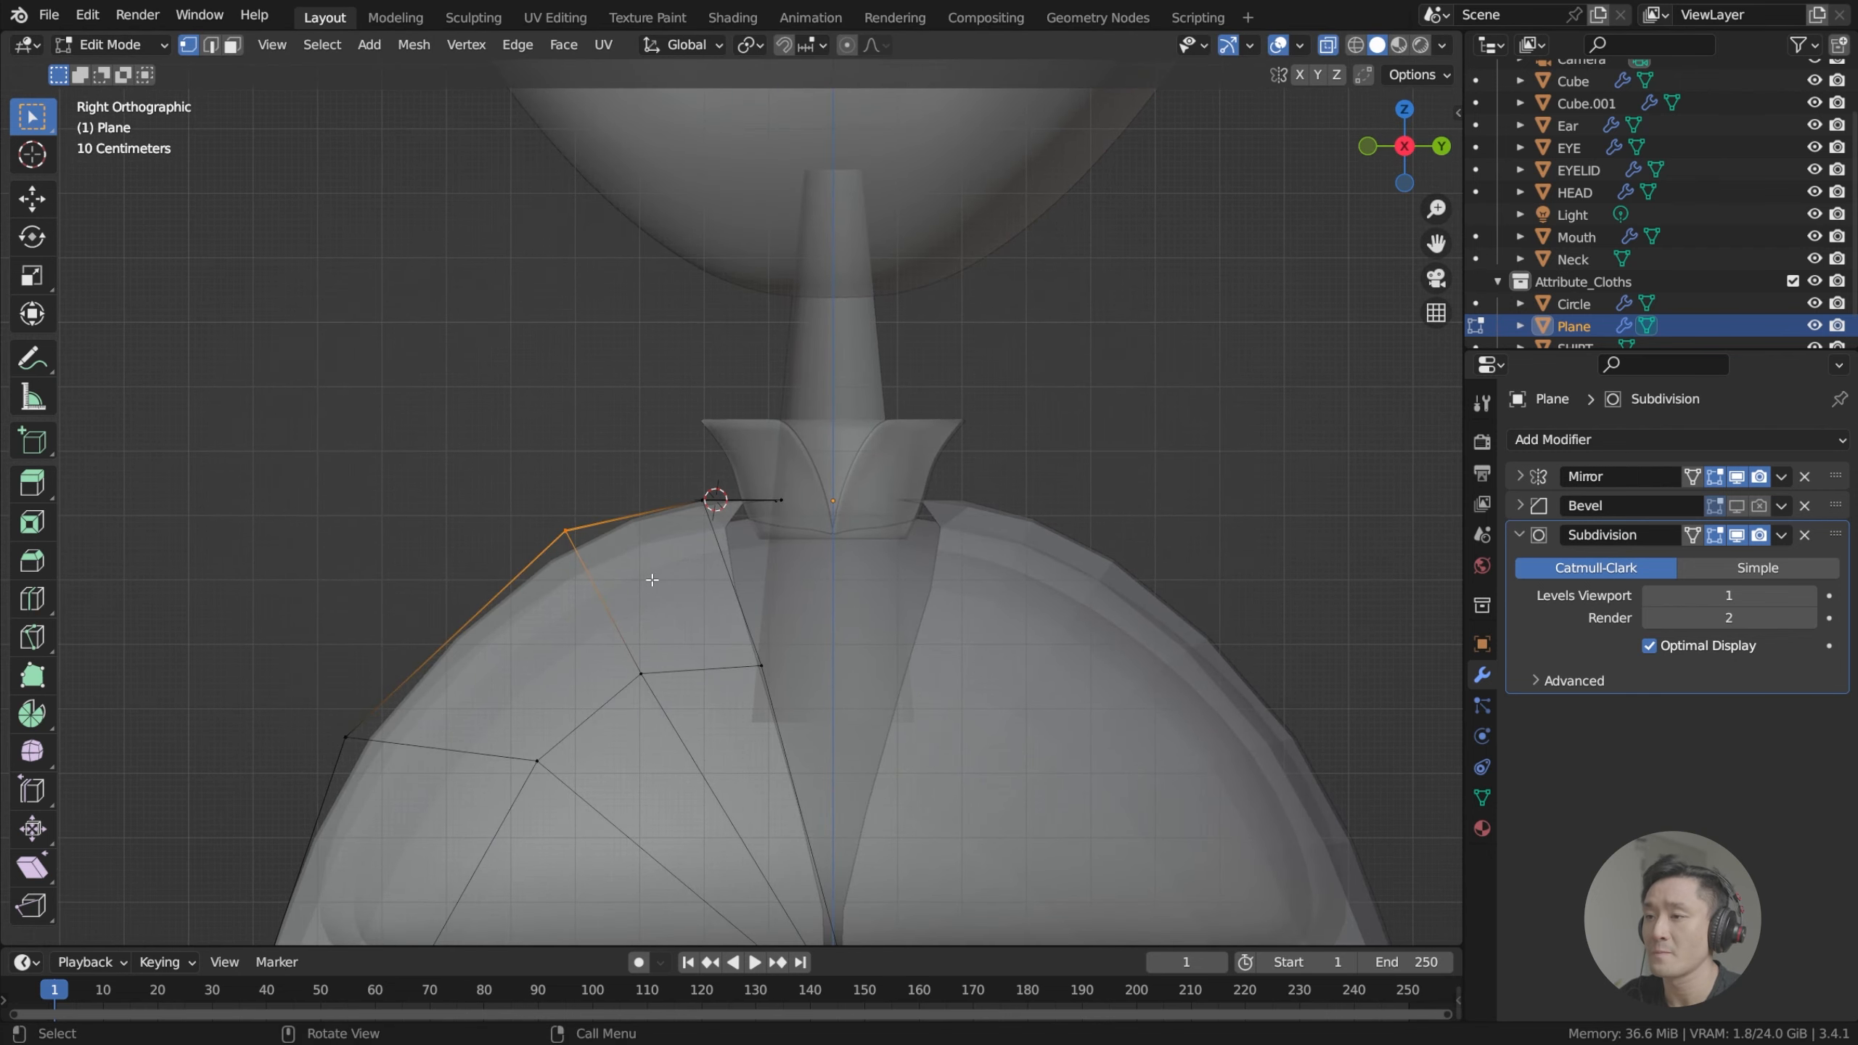
key("g")
key("z")
right_click(541, 582)
key("g")
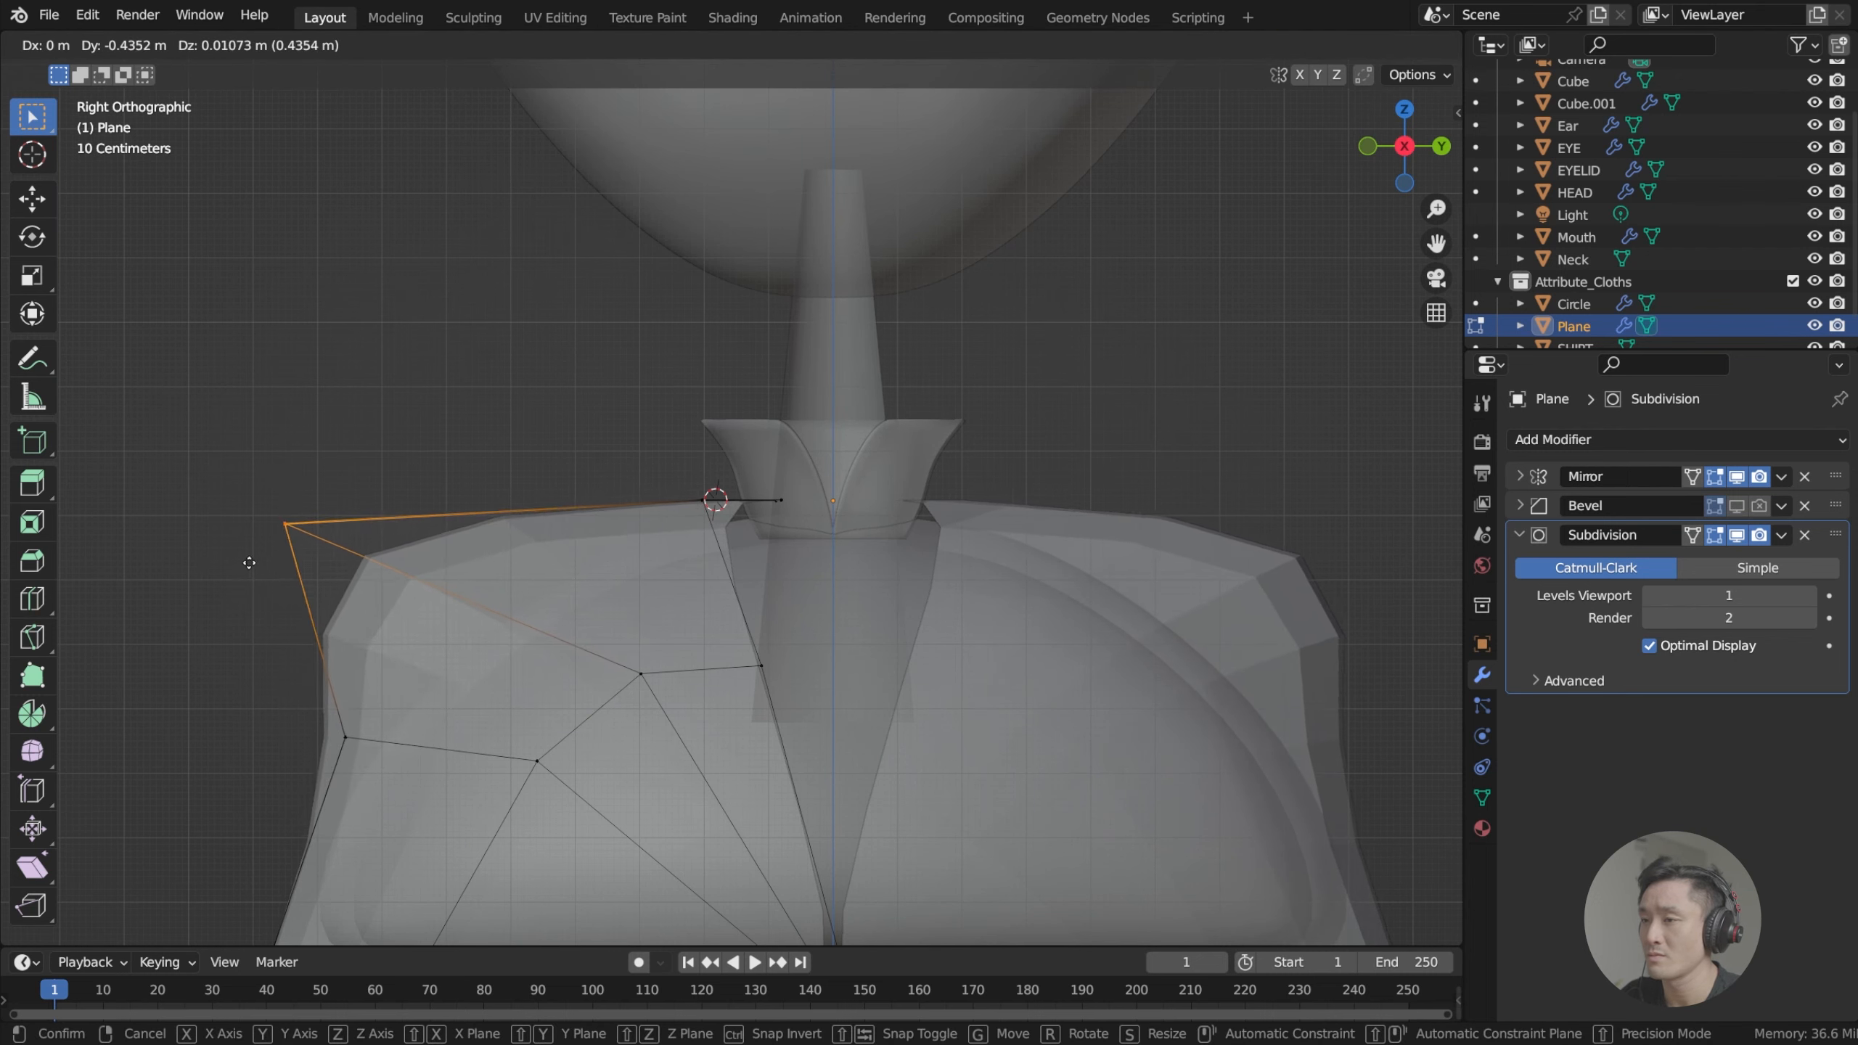
left_click(269, 515)
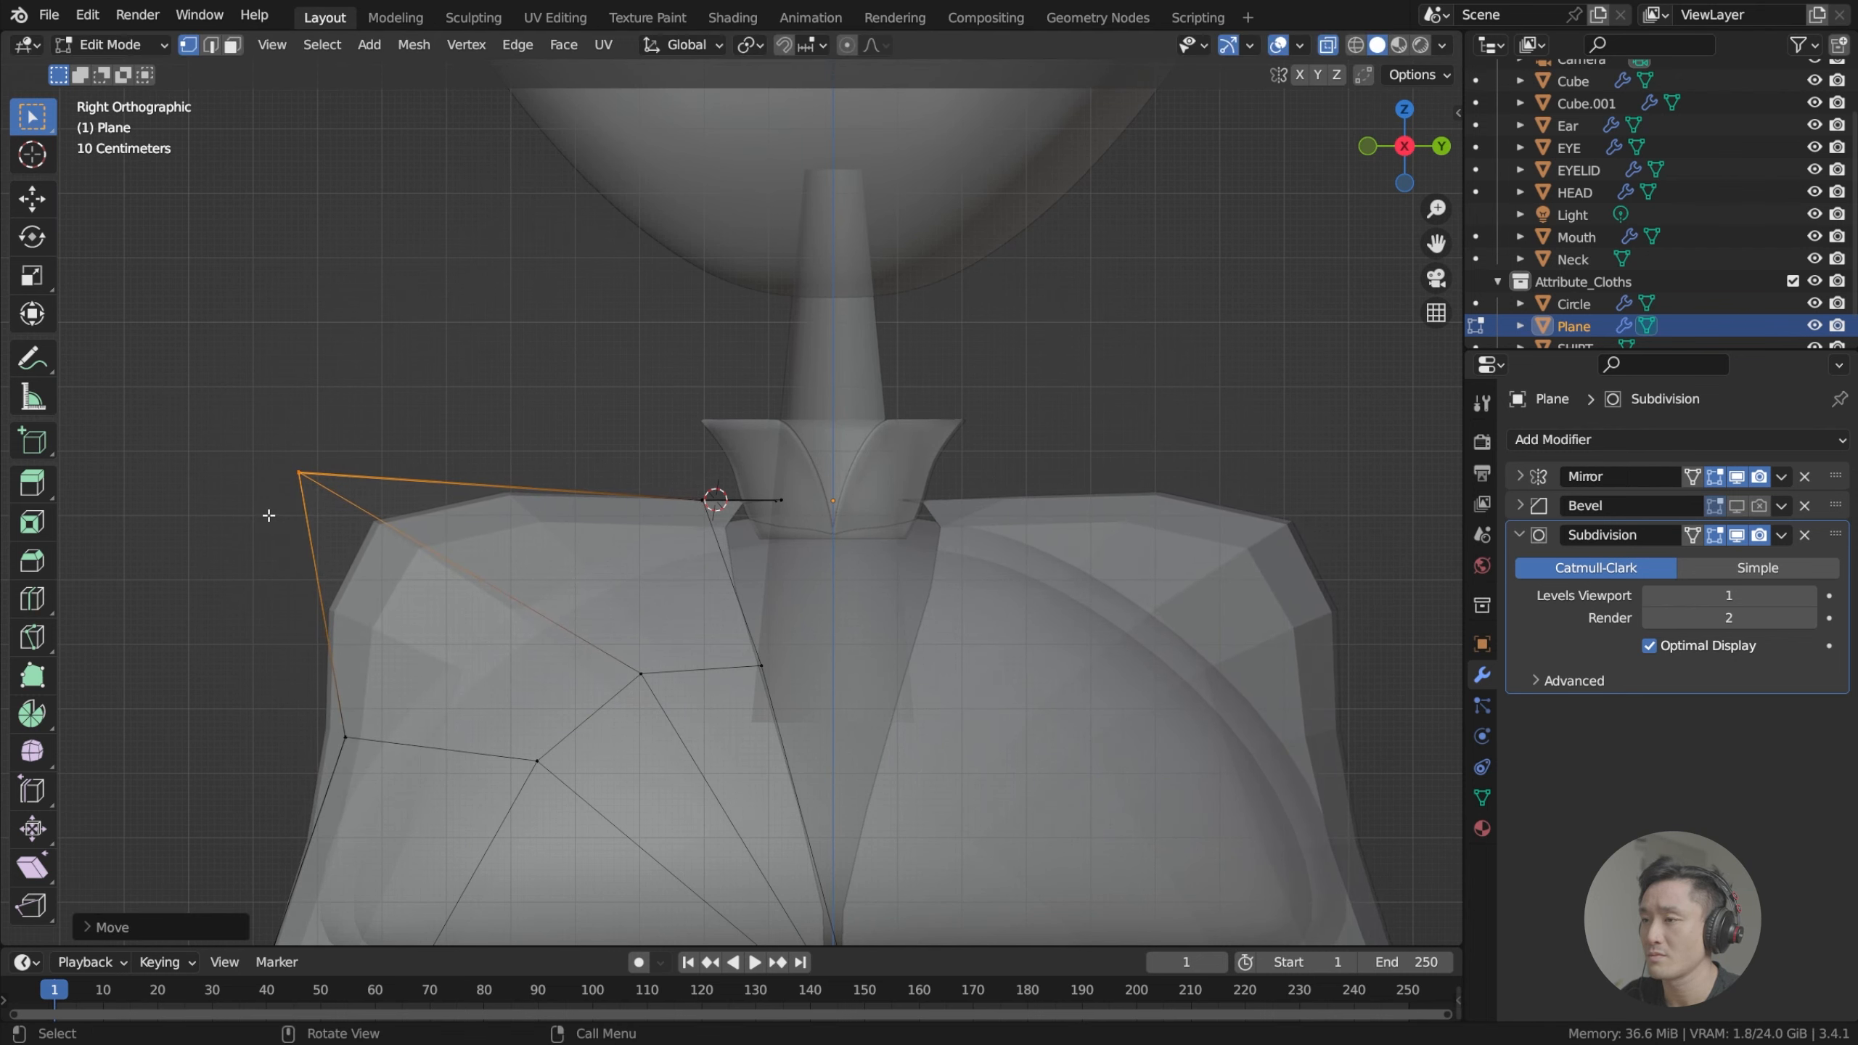
Scale the raised shoulder row down to roughly half its size in the front view.
middle_click_drag(268, 515, 802, 522)
key("Tab")
scroll(527, 579, "down", 3)
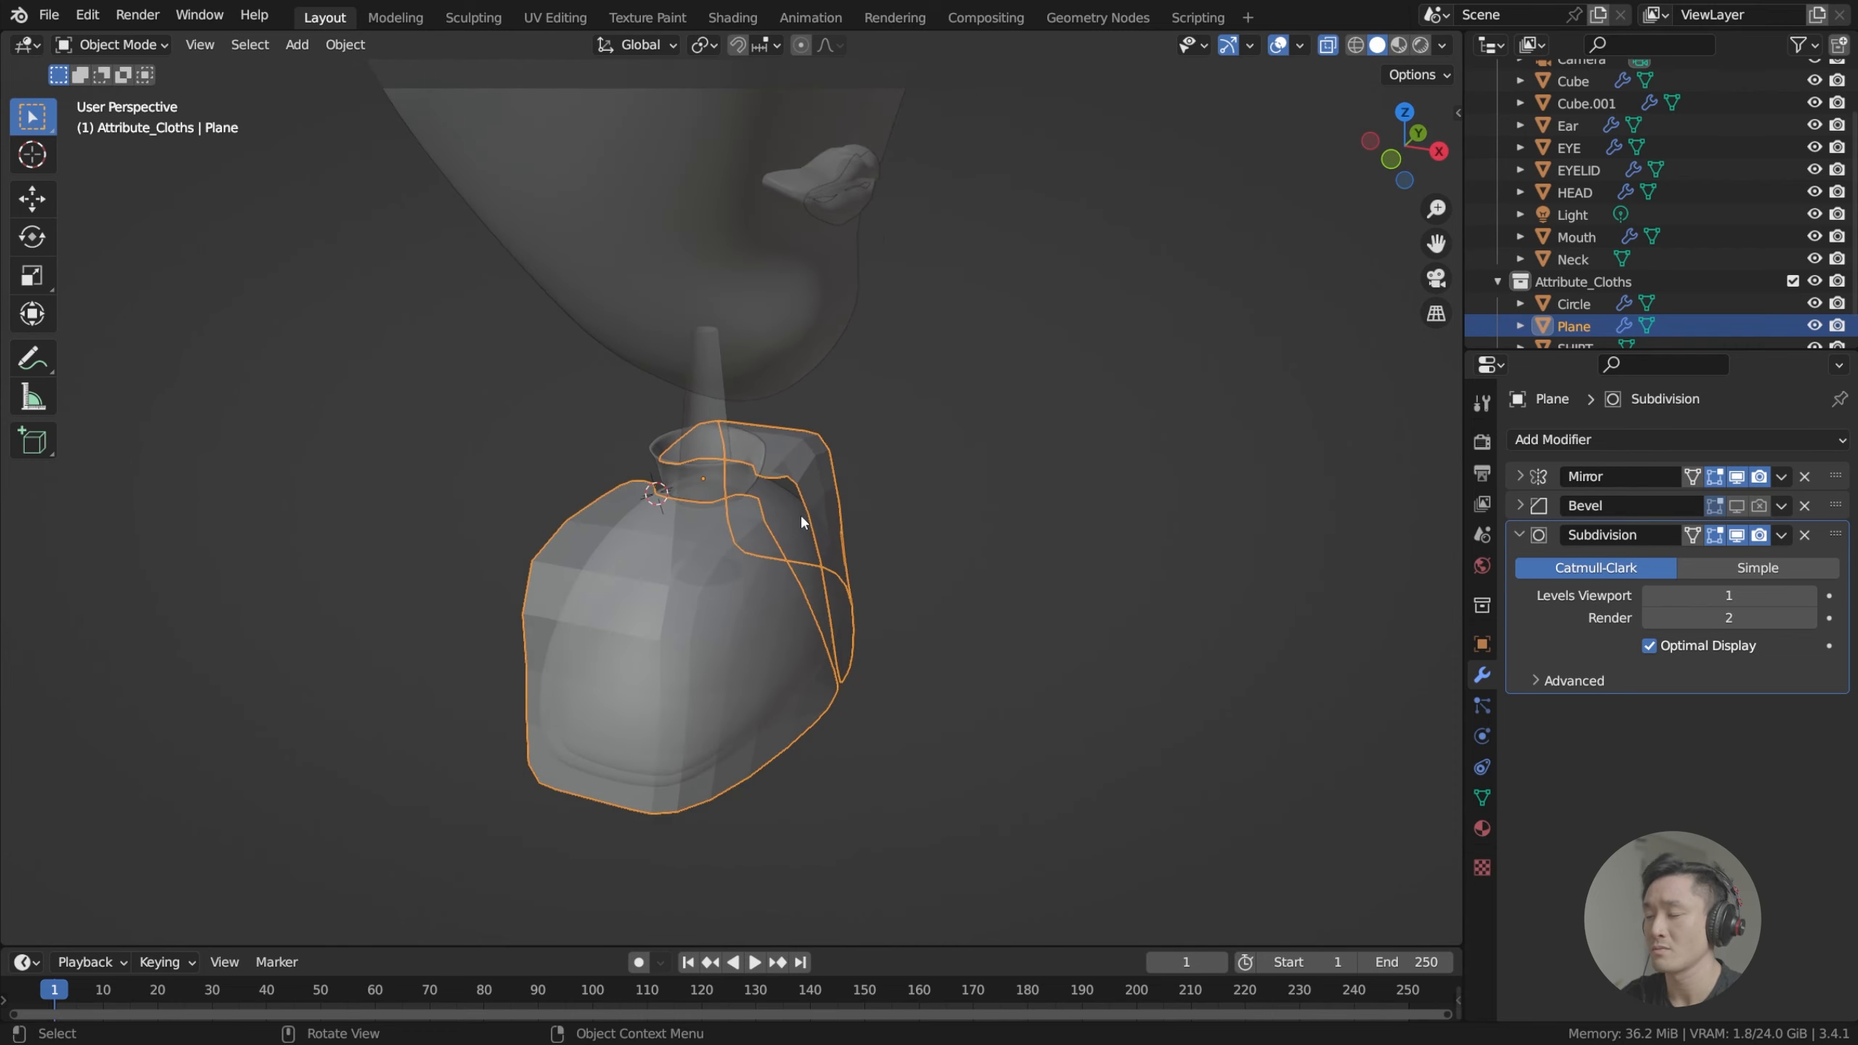
key("Tab")
key("KP_1")
key("s")
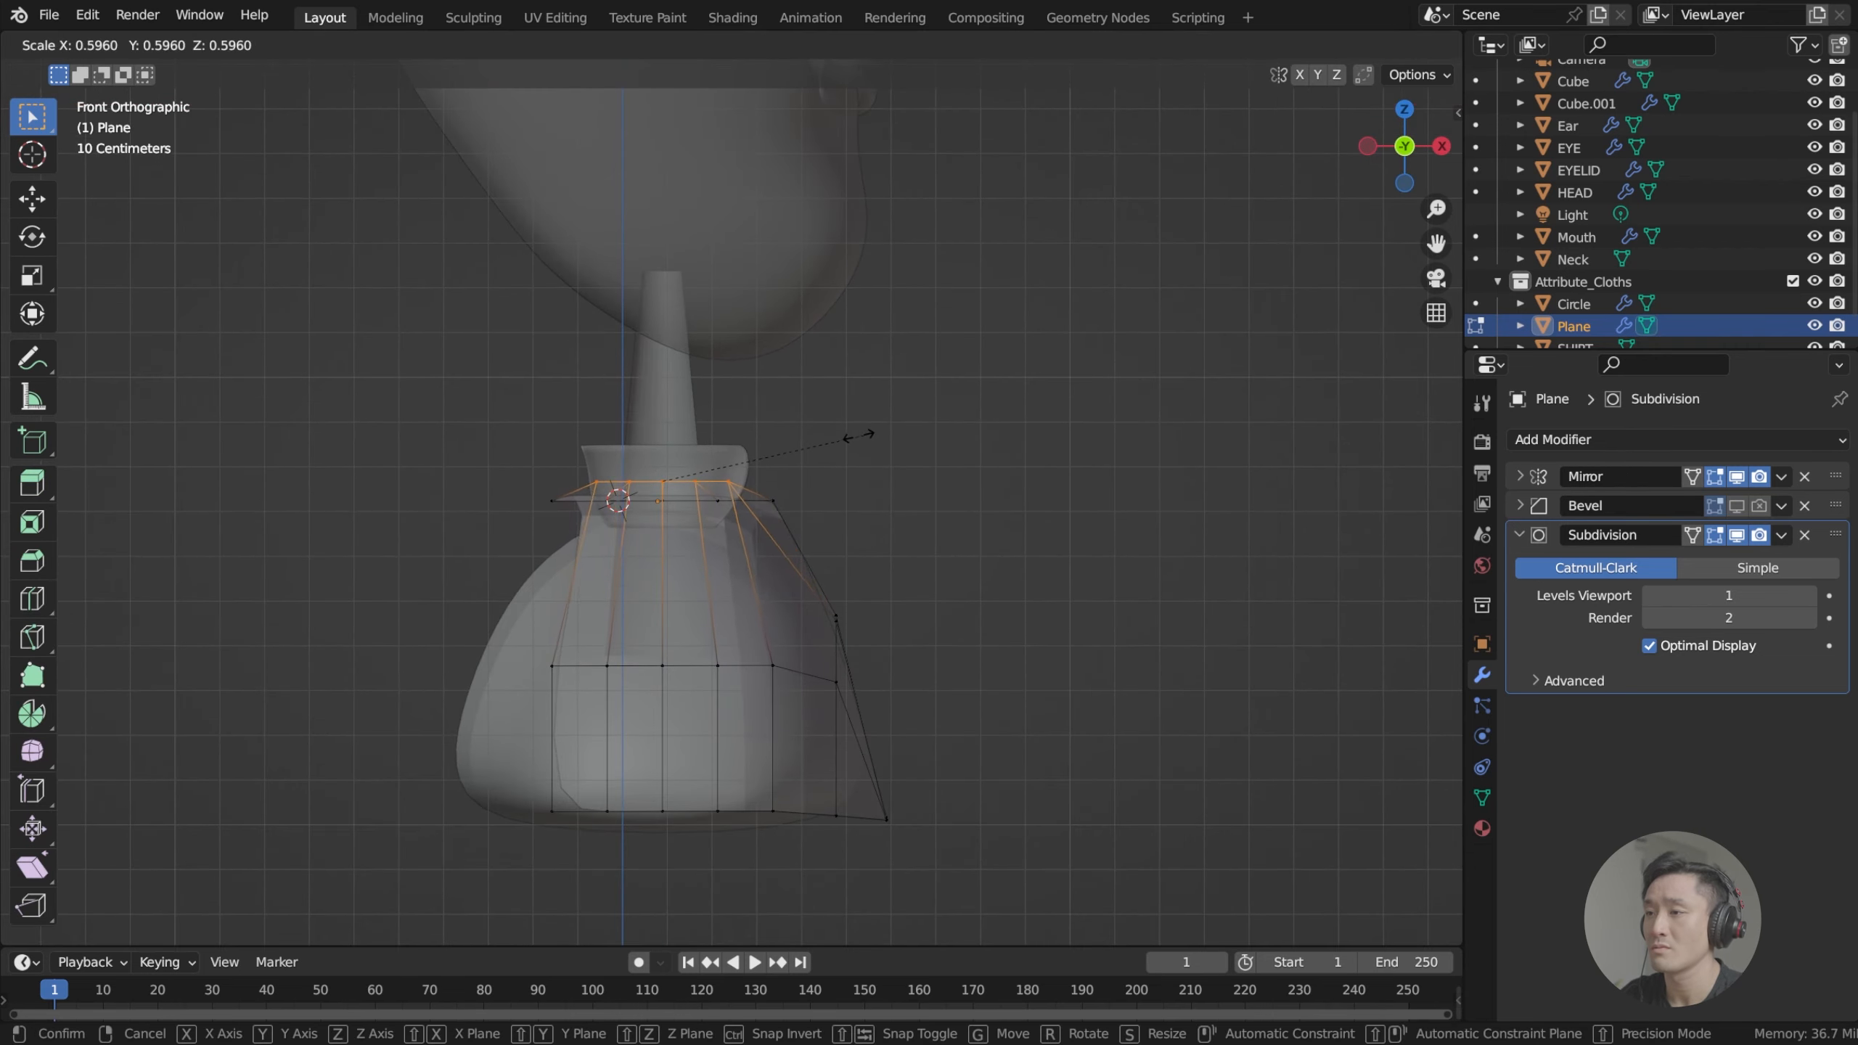
left_click(817, 444)
Return to Object Mode and turn off the X-ray display.
middle_click_drag(817, 444, 609, 482)
key("Tab")
scroll(599, 485, "down", 3)
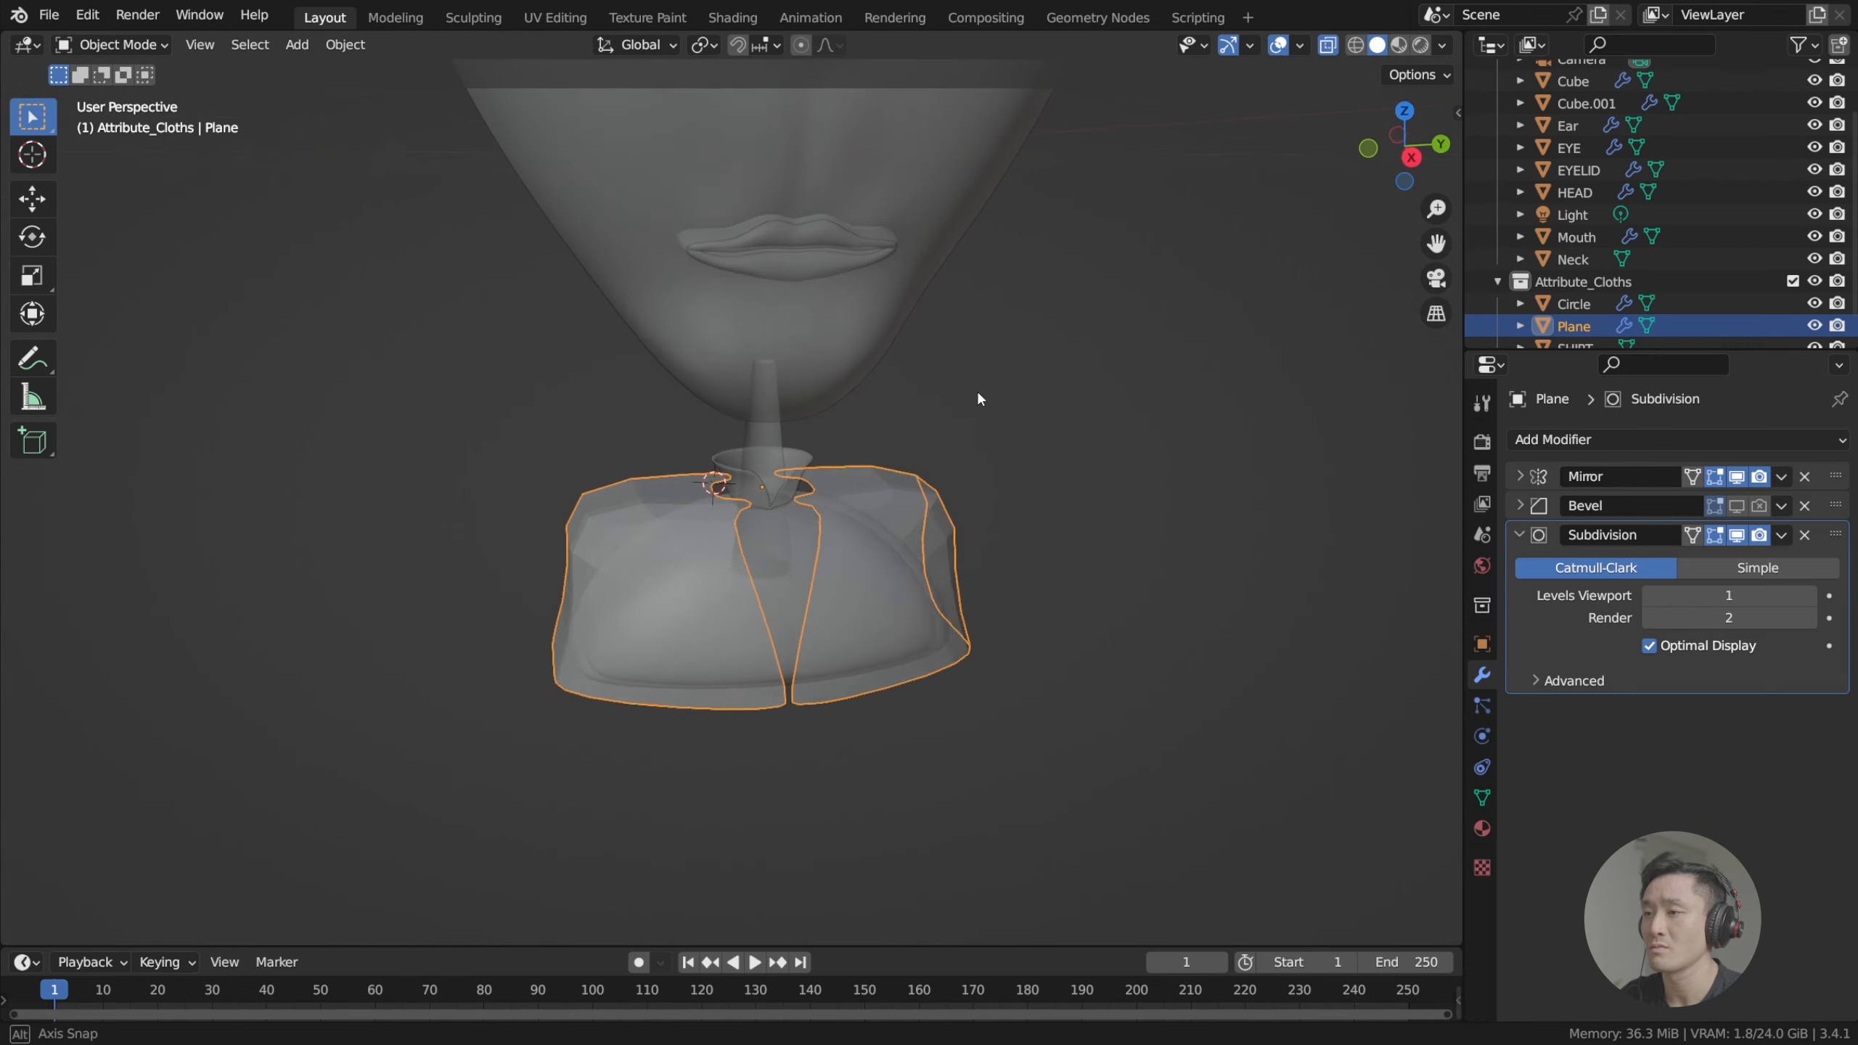
middle_click_drag(979, 398, 999, 360)
left_click(1331, 45)
scroll(1035, 424, "up", 3)
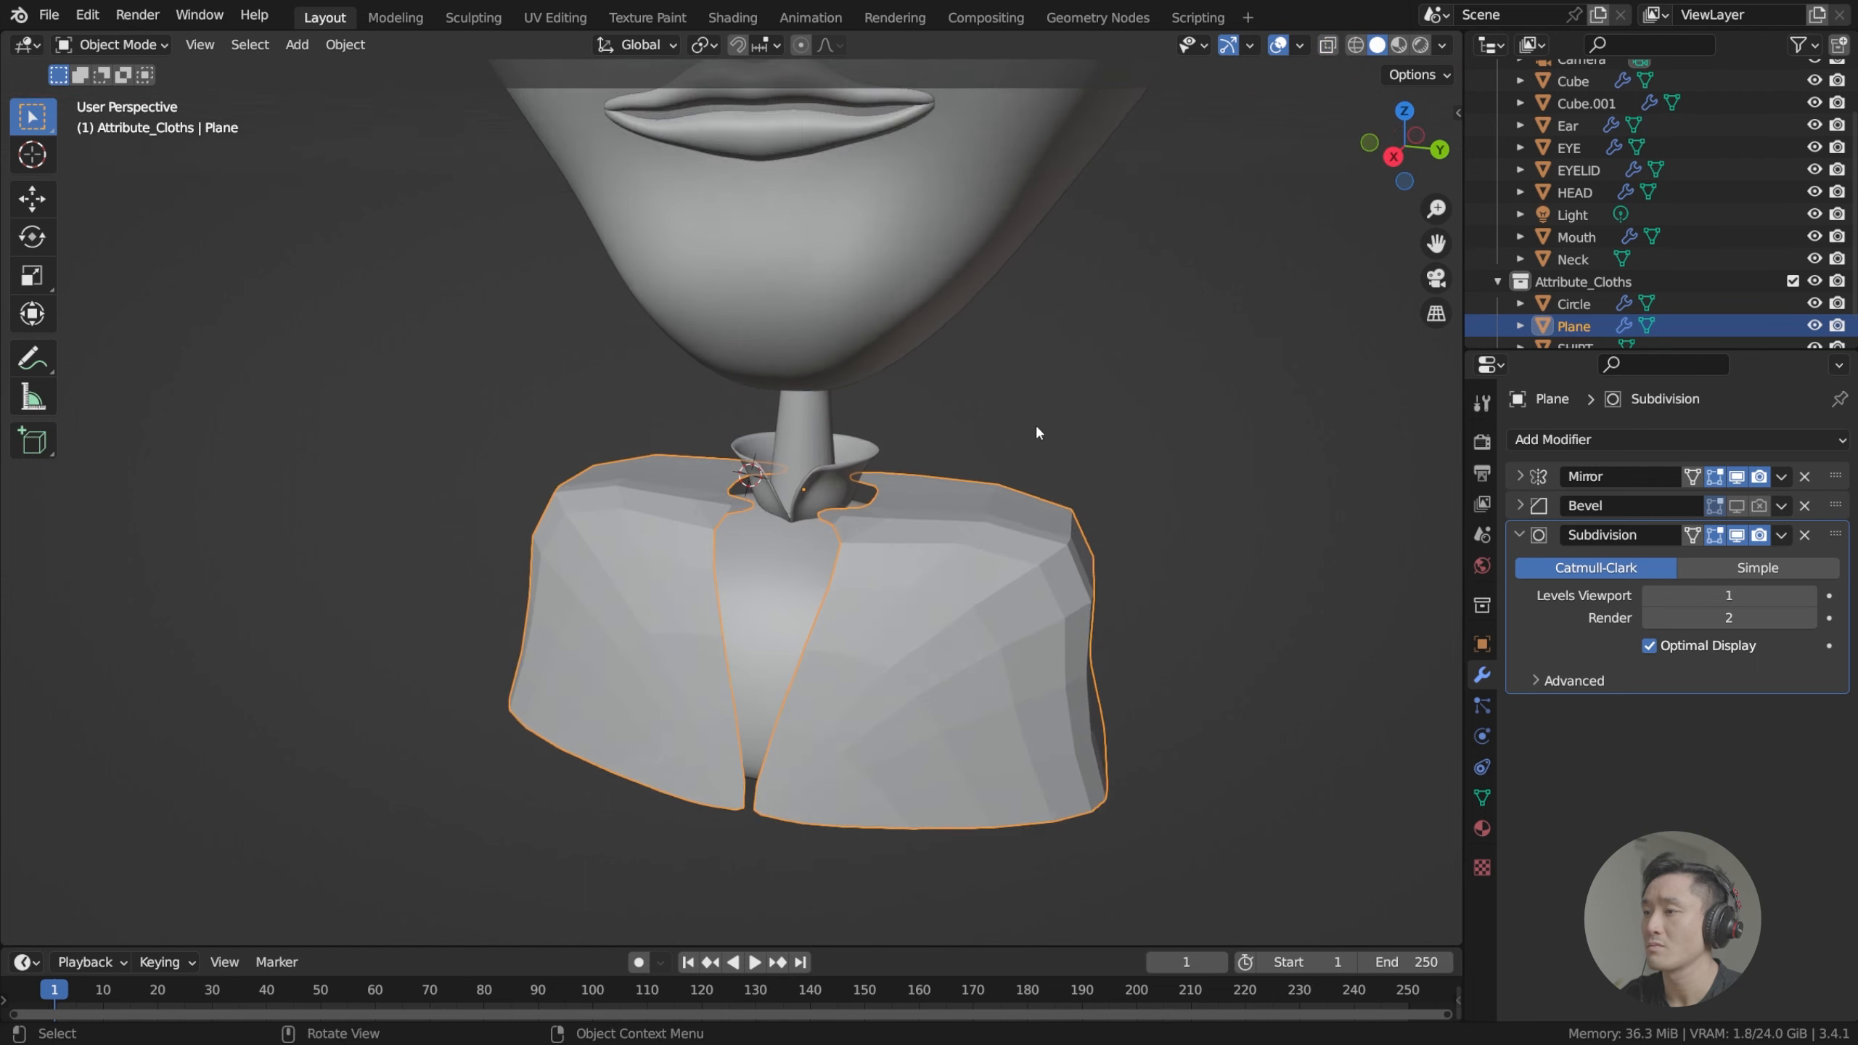
Examine the jacket's squared shoulders, front opening and collar area from several angles.
middle_click_drag(1030, 422, 1093, 379)
scroll(1086, 382, "down", 7)
middle_click_drag(913, 436, 884, 477)
scroll(772, 586, "up", 6)
scroll(598, 683, "down", 4)
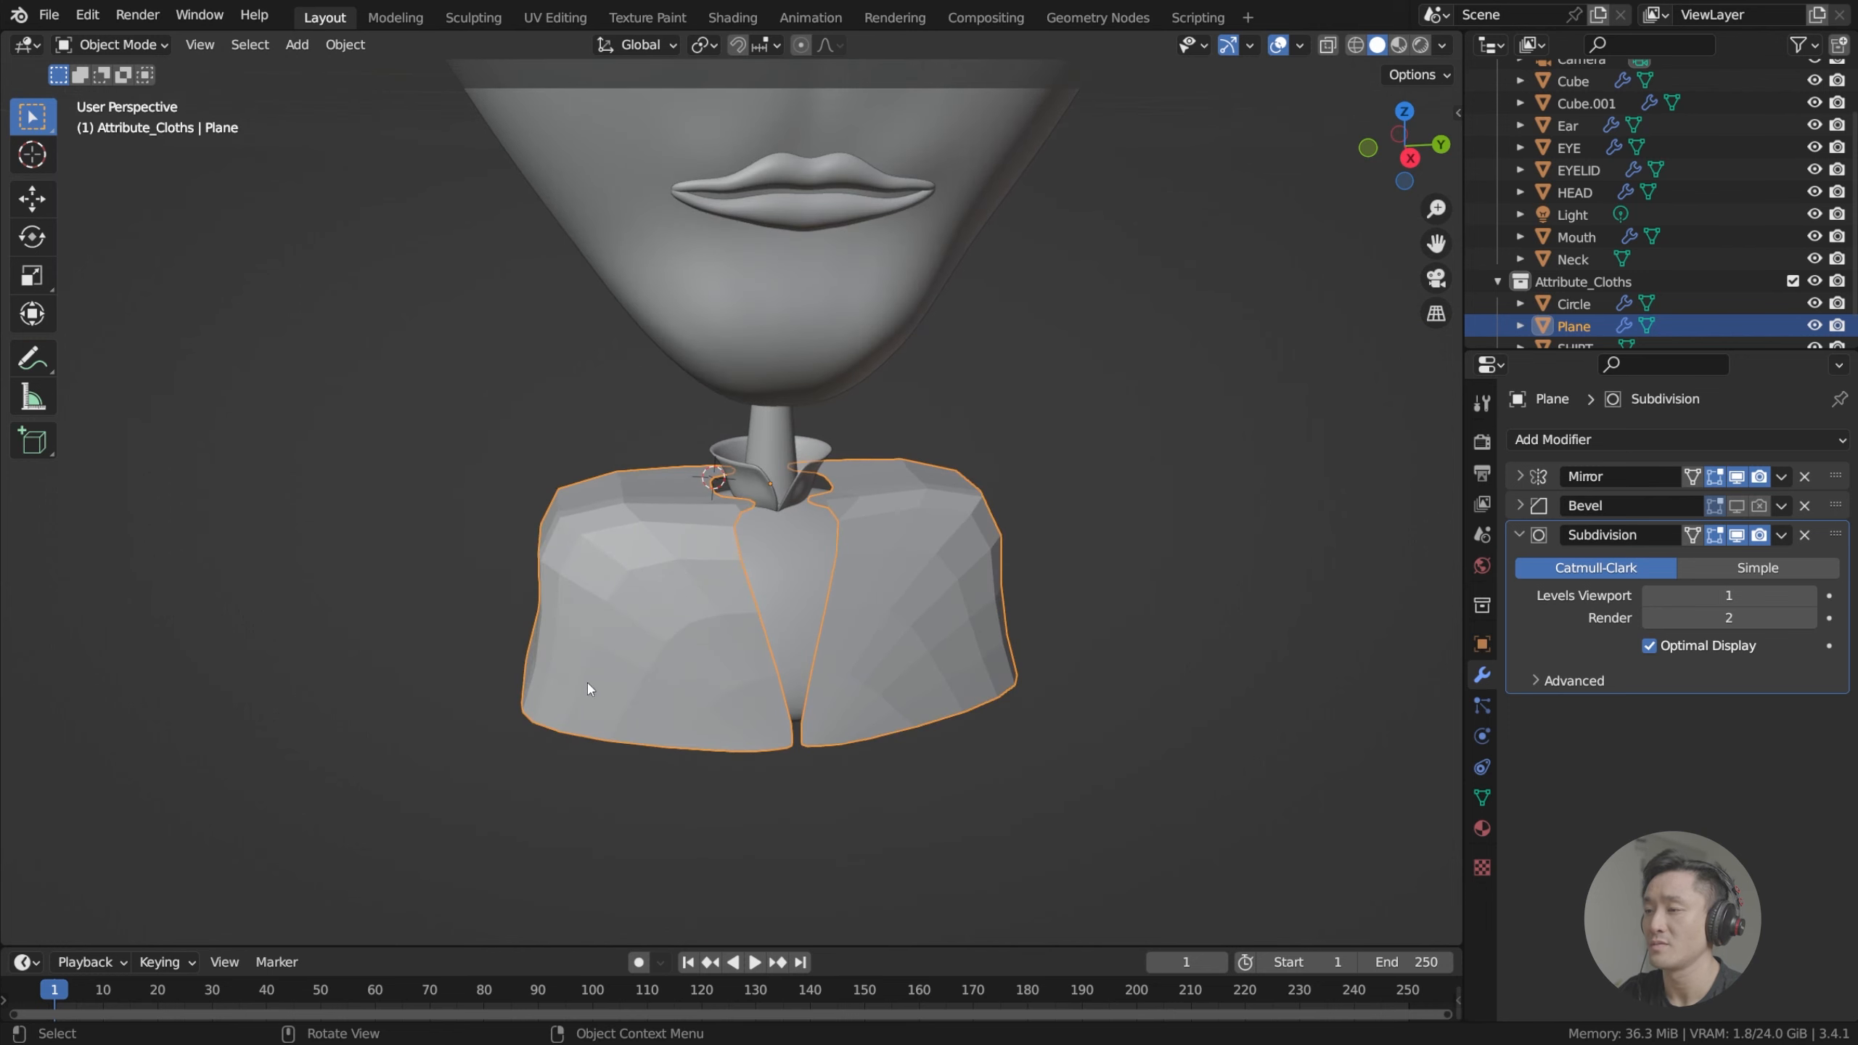
middle_click_drag(587, 683, 534, 614)
key("Tab")
key("Tab")
scroll(732, 541, "up", 3)
middle_click_drag(762, 516, 469, 554)
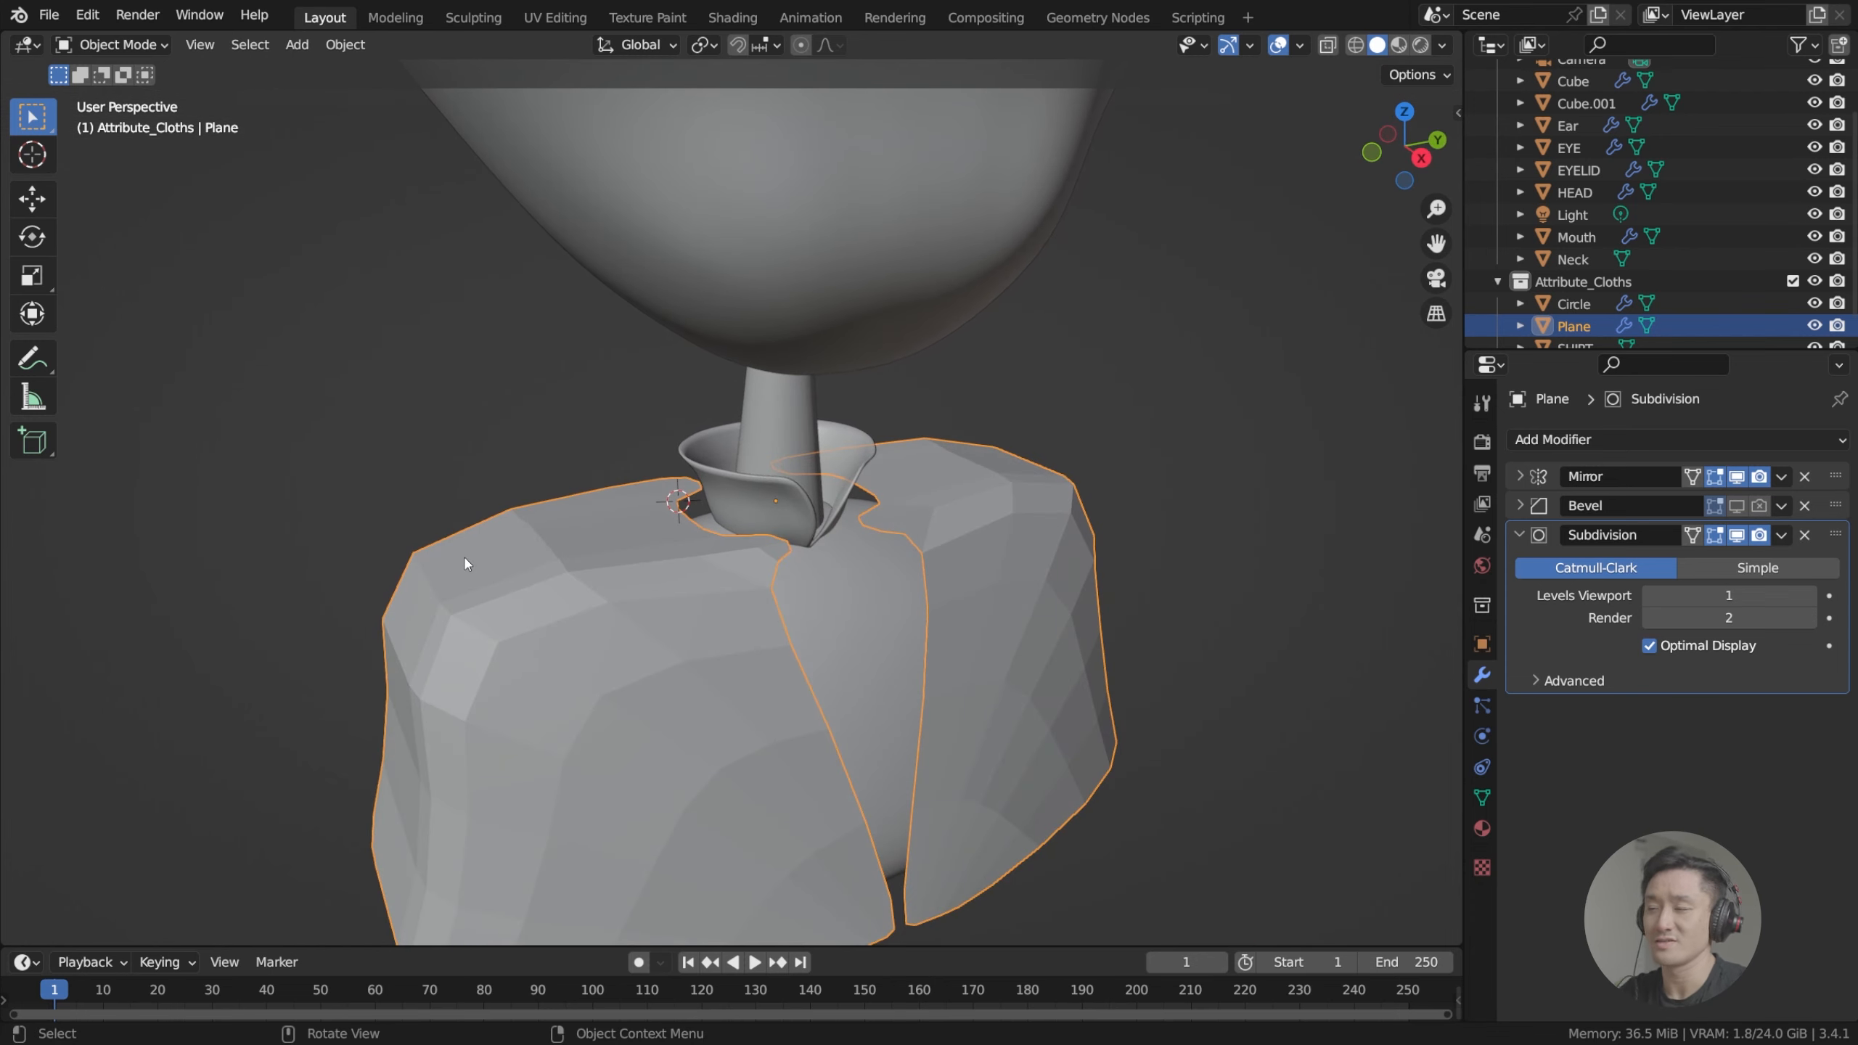
middle_click_drag(683, 473, 835, 575)
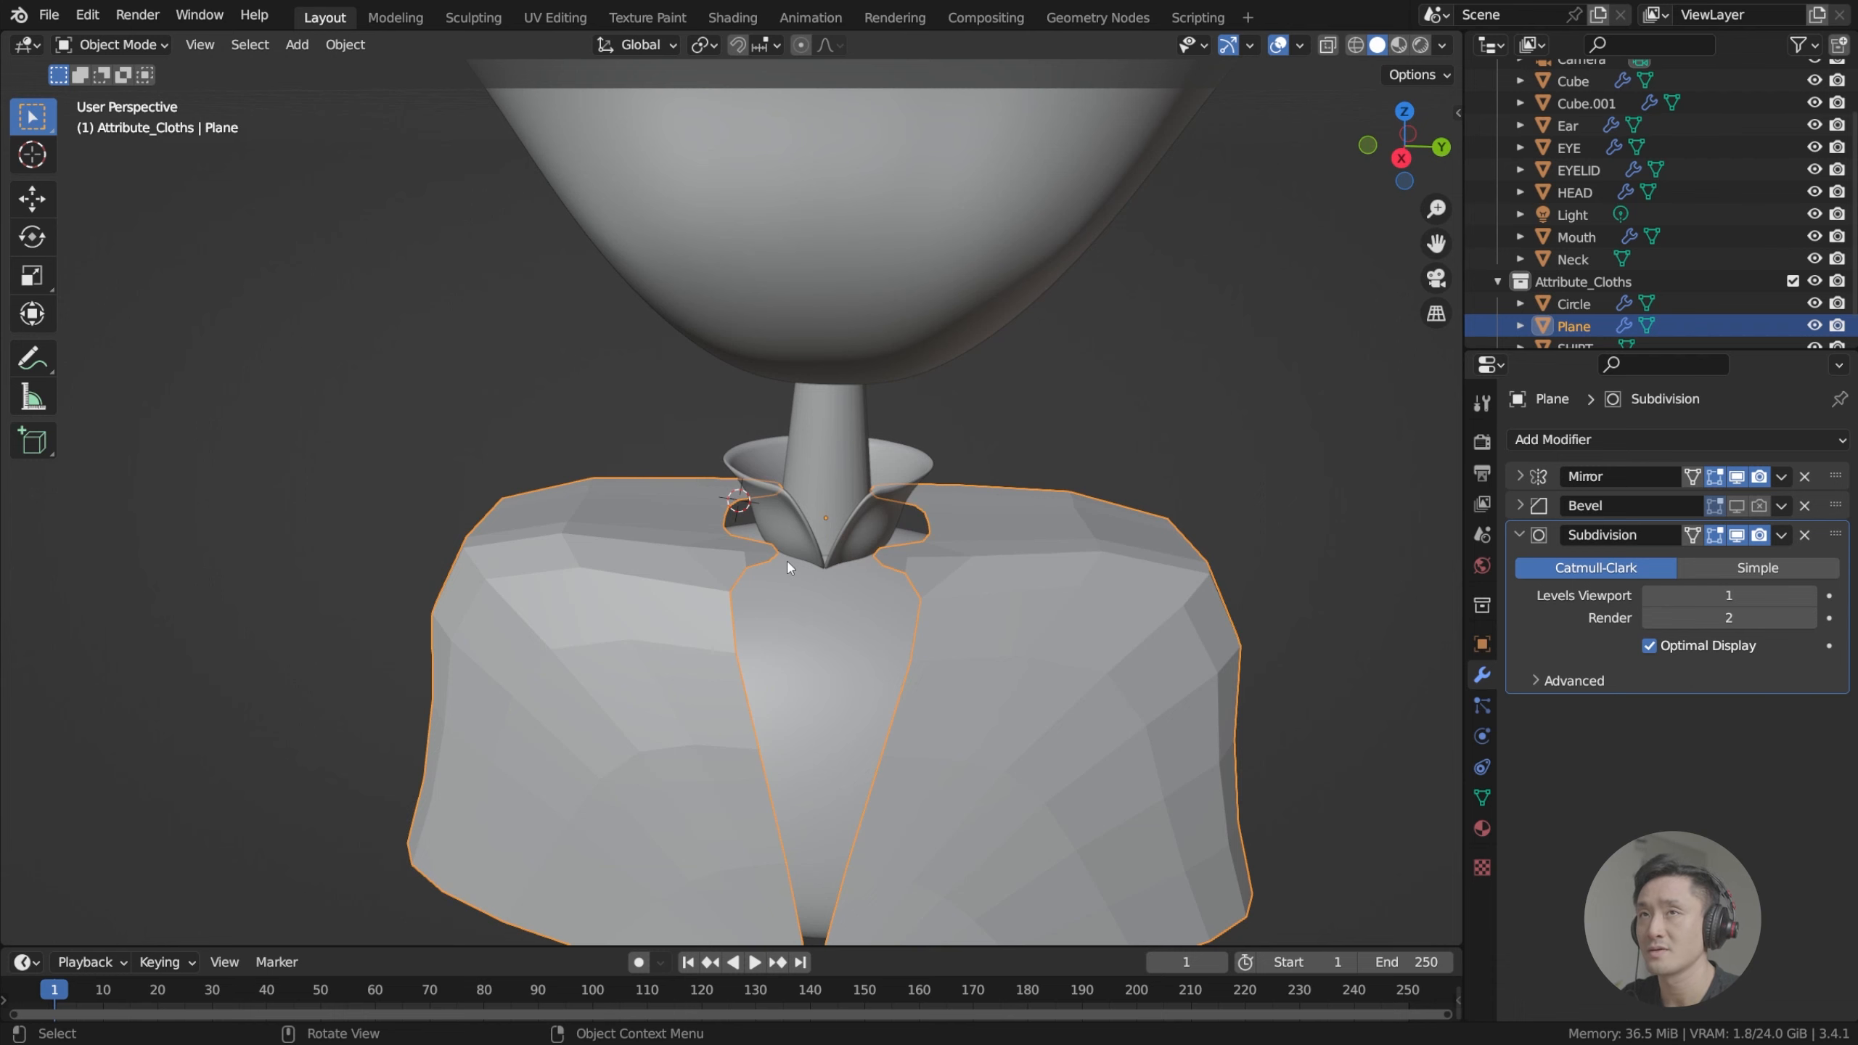
middle_click_drag(794, 571, 769, 536)
In Edit Mode, select the inner corner vertex of the front collar extension and inspect the neckline around it.
key("Tab")
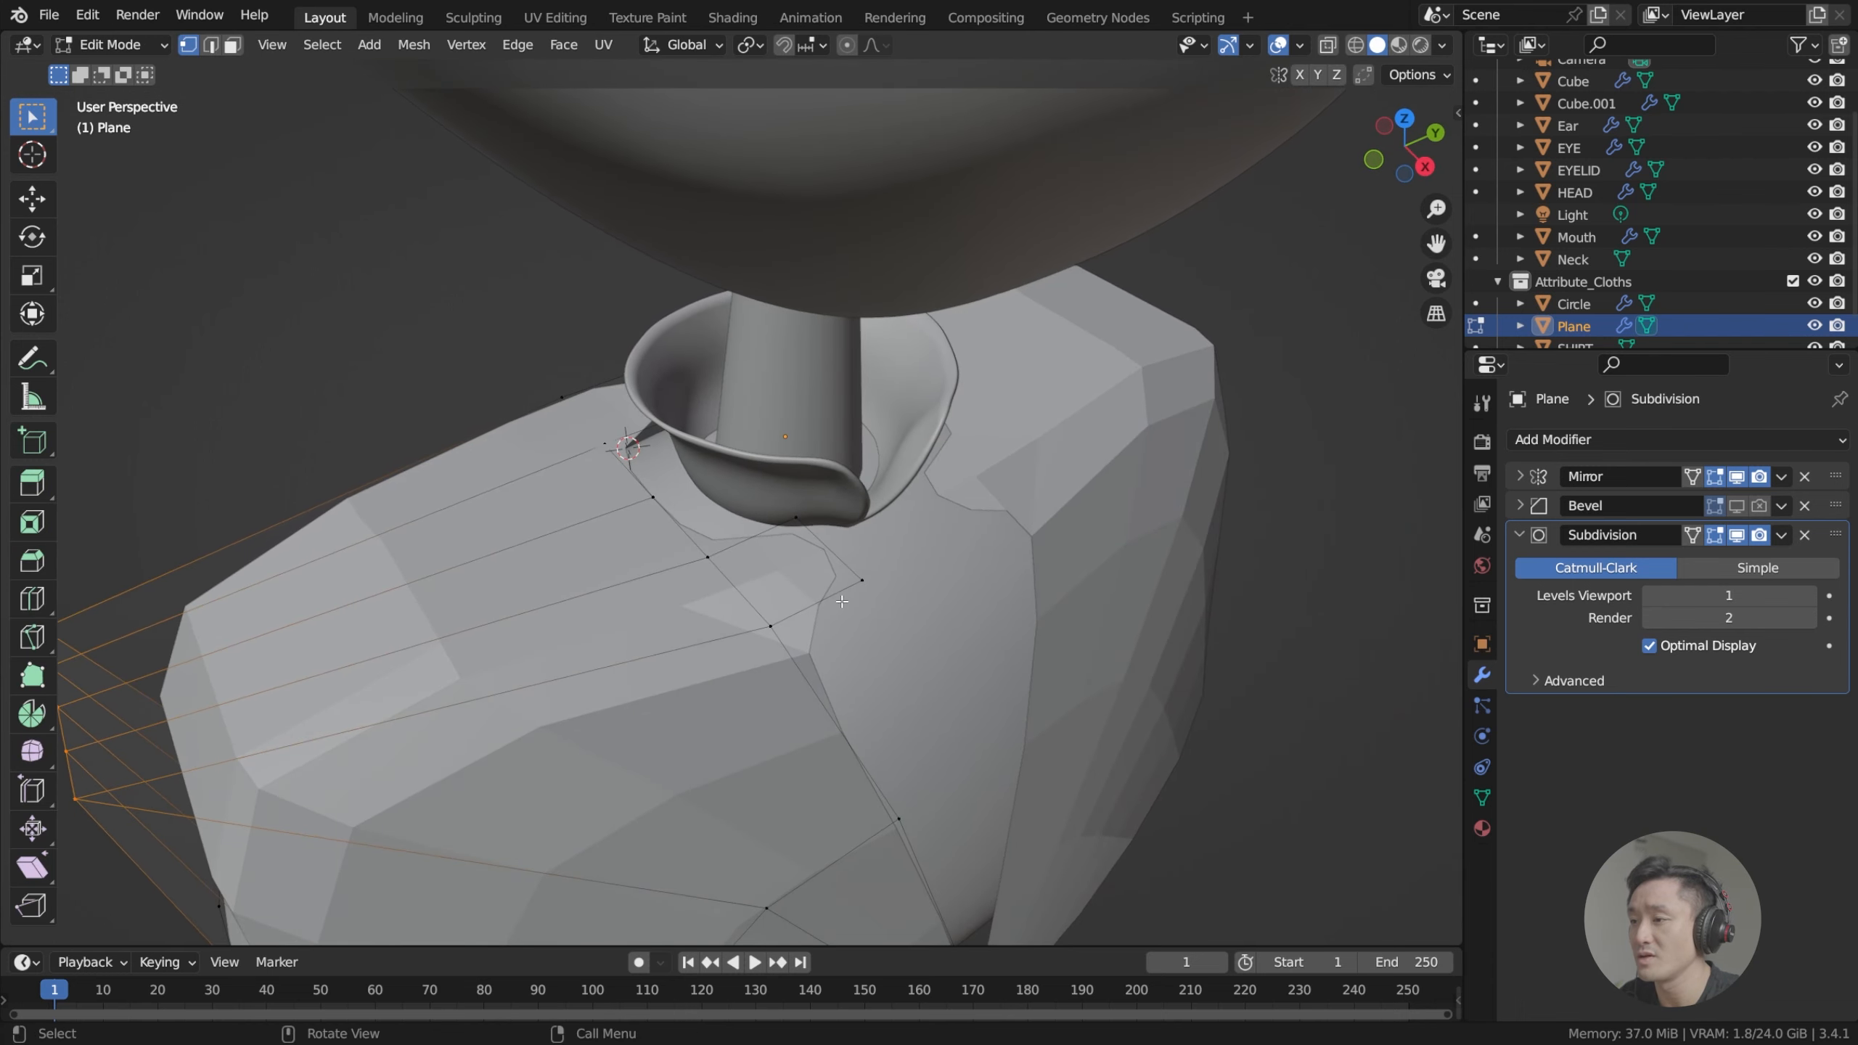
middle_click_drag(842, 601, 810, 619)
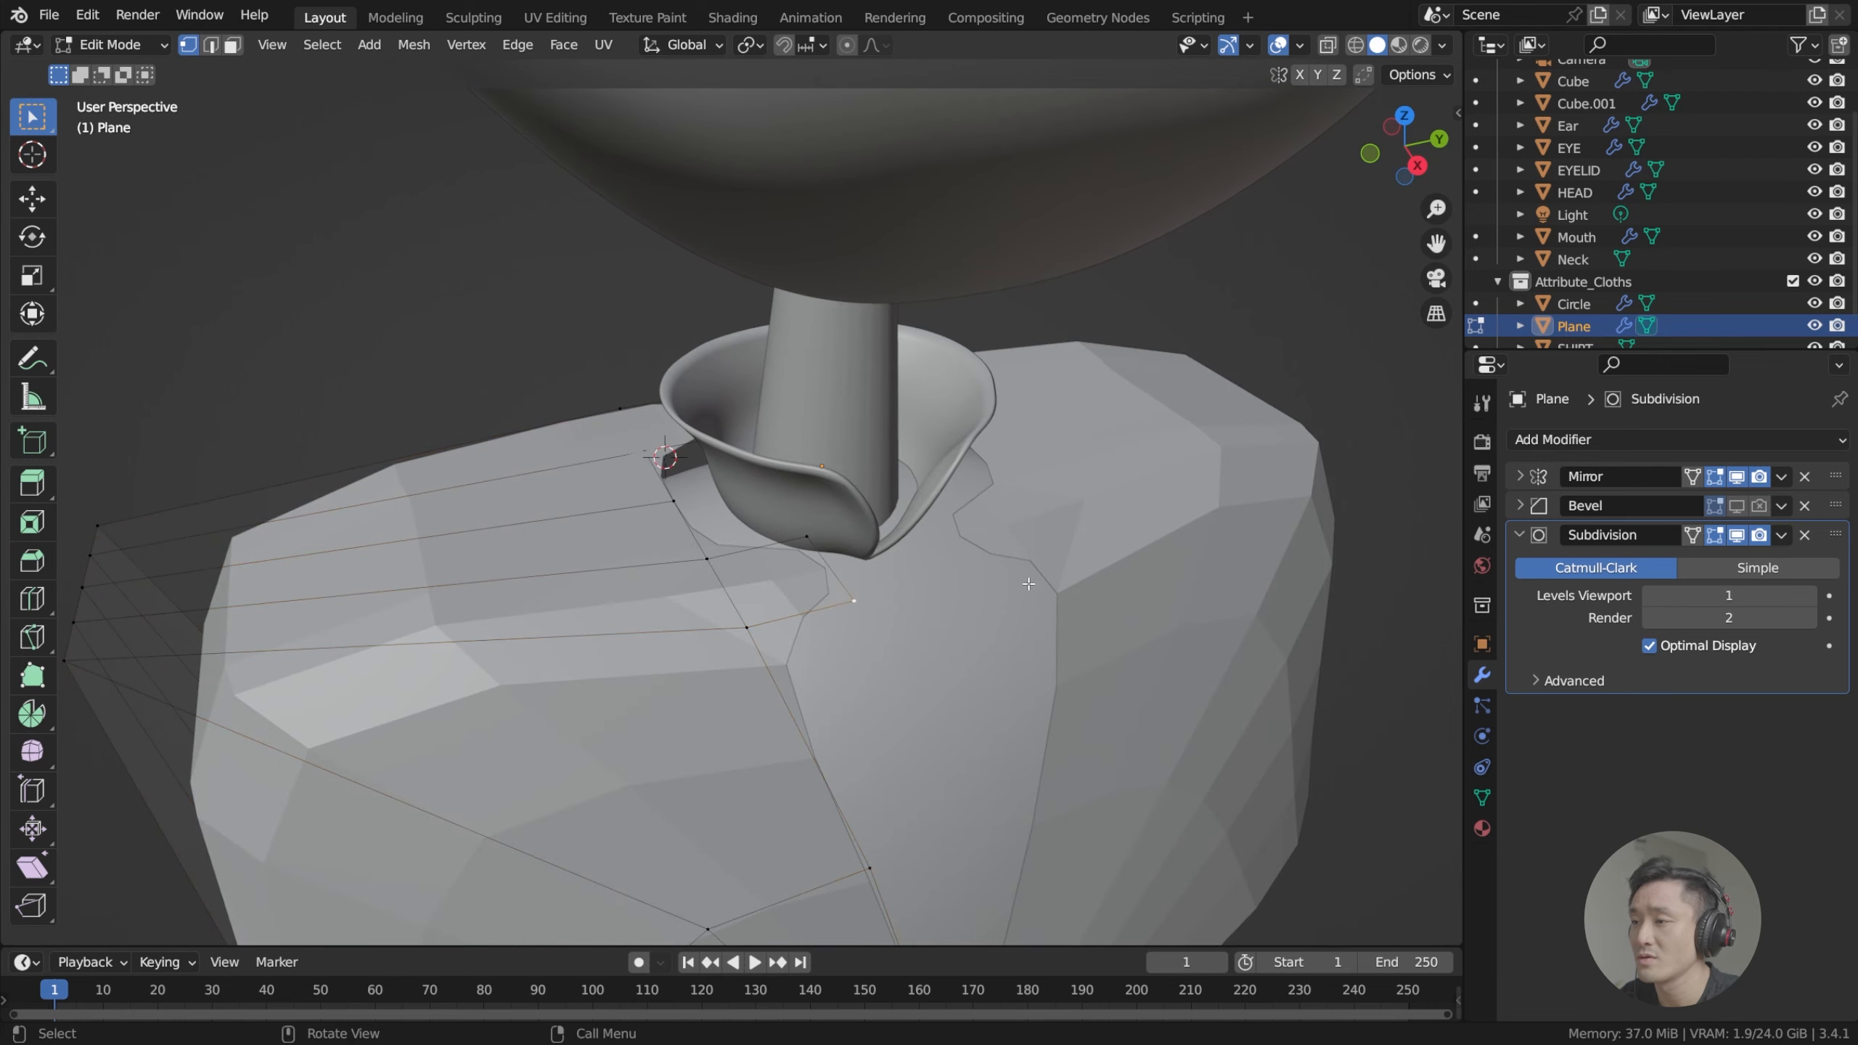
scroll(791, 571, "down", 3)
scroll(800, 585, "up", 3)
mouse_move(801, 585)
middle_mouse_down()
mouse_move(803, 614)
mouse_move(757, 532)
mouse_move(786, 570)
middle_mouse_up()
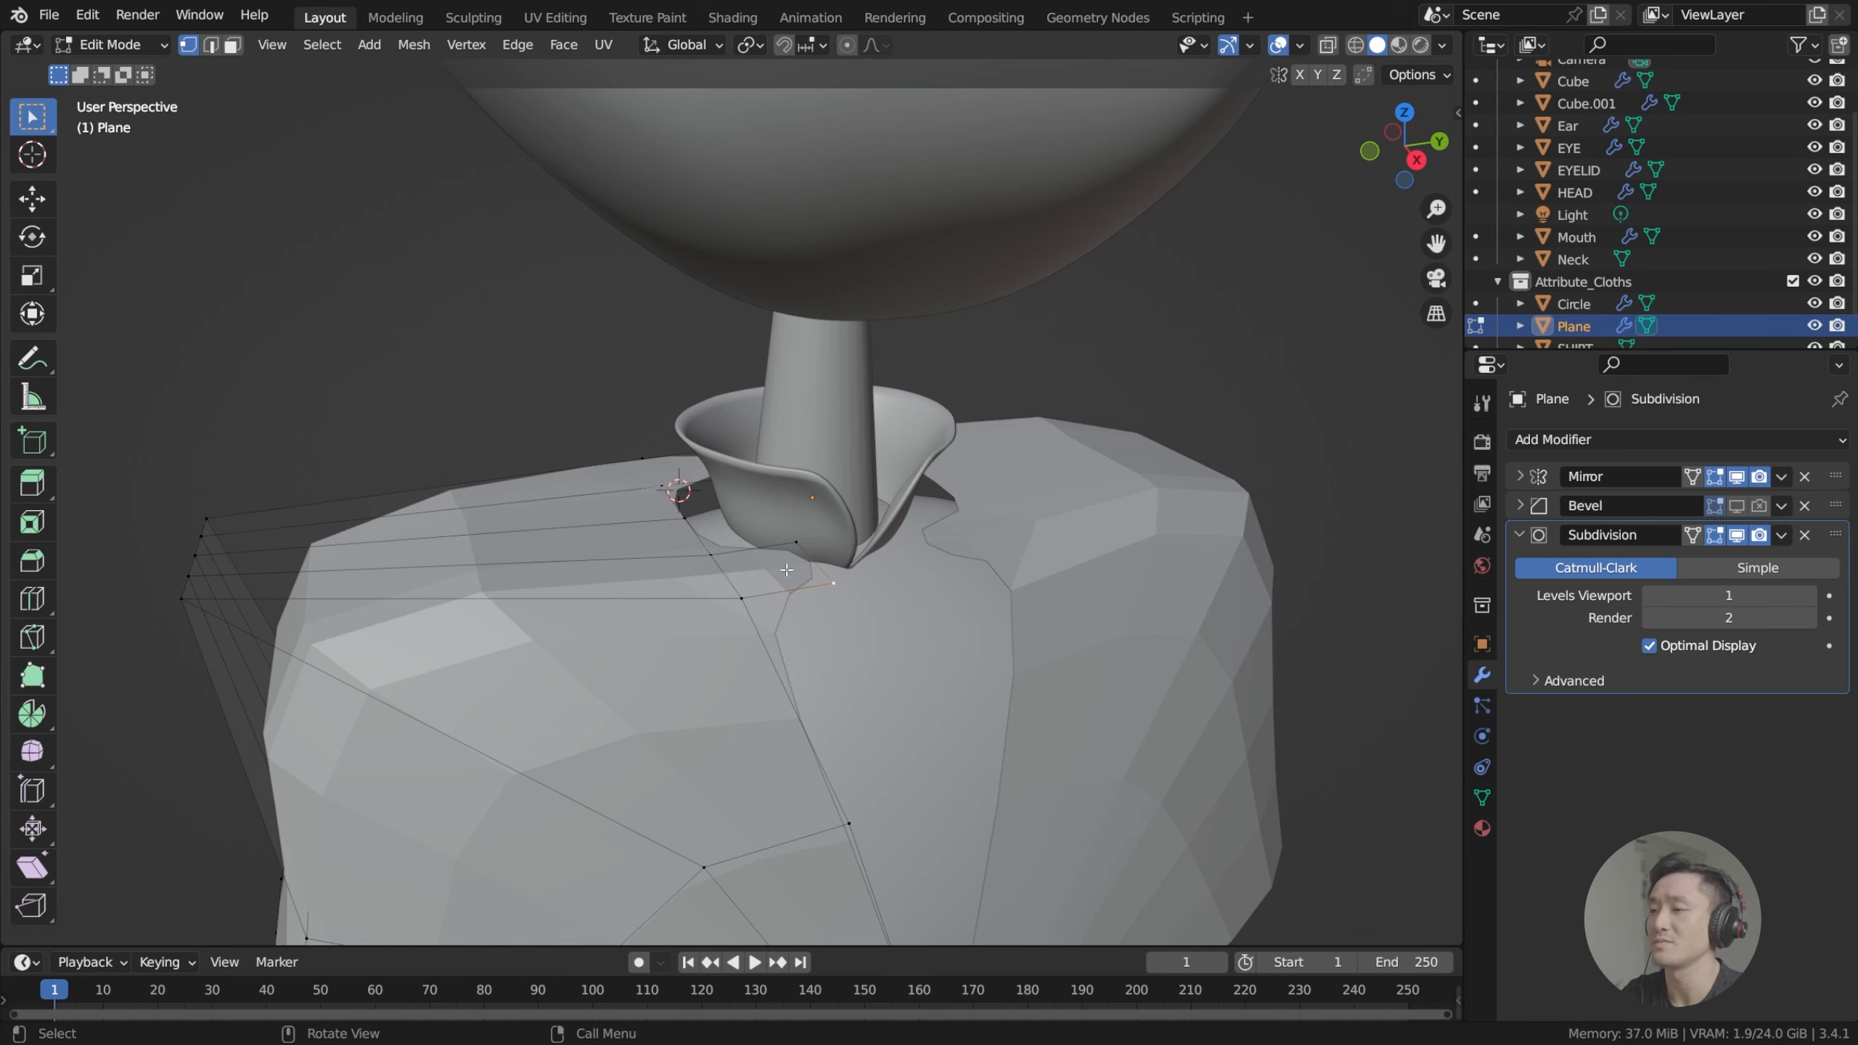
scroll(786, 570, "down", 4)
mouse_move(786, 570)
middle_mouse_down()
mouse_move(879, 553)
mouse_move(831, 594)
mouse_move(819, 580)
middle_mouse_up()
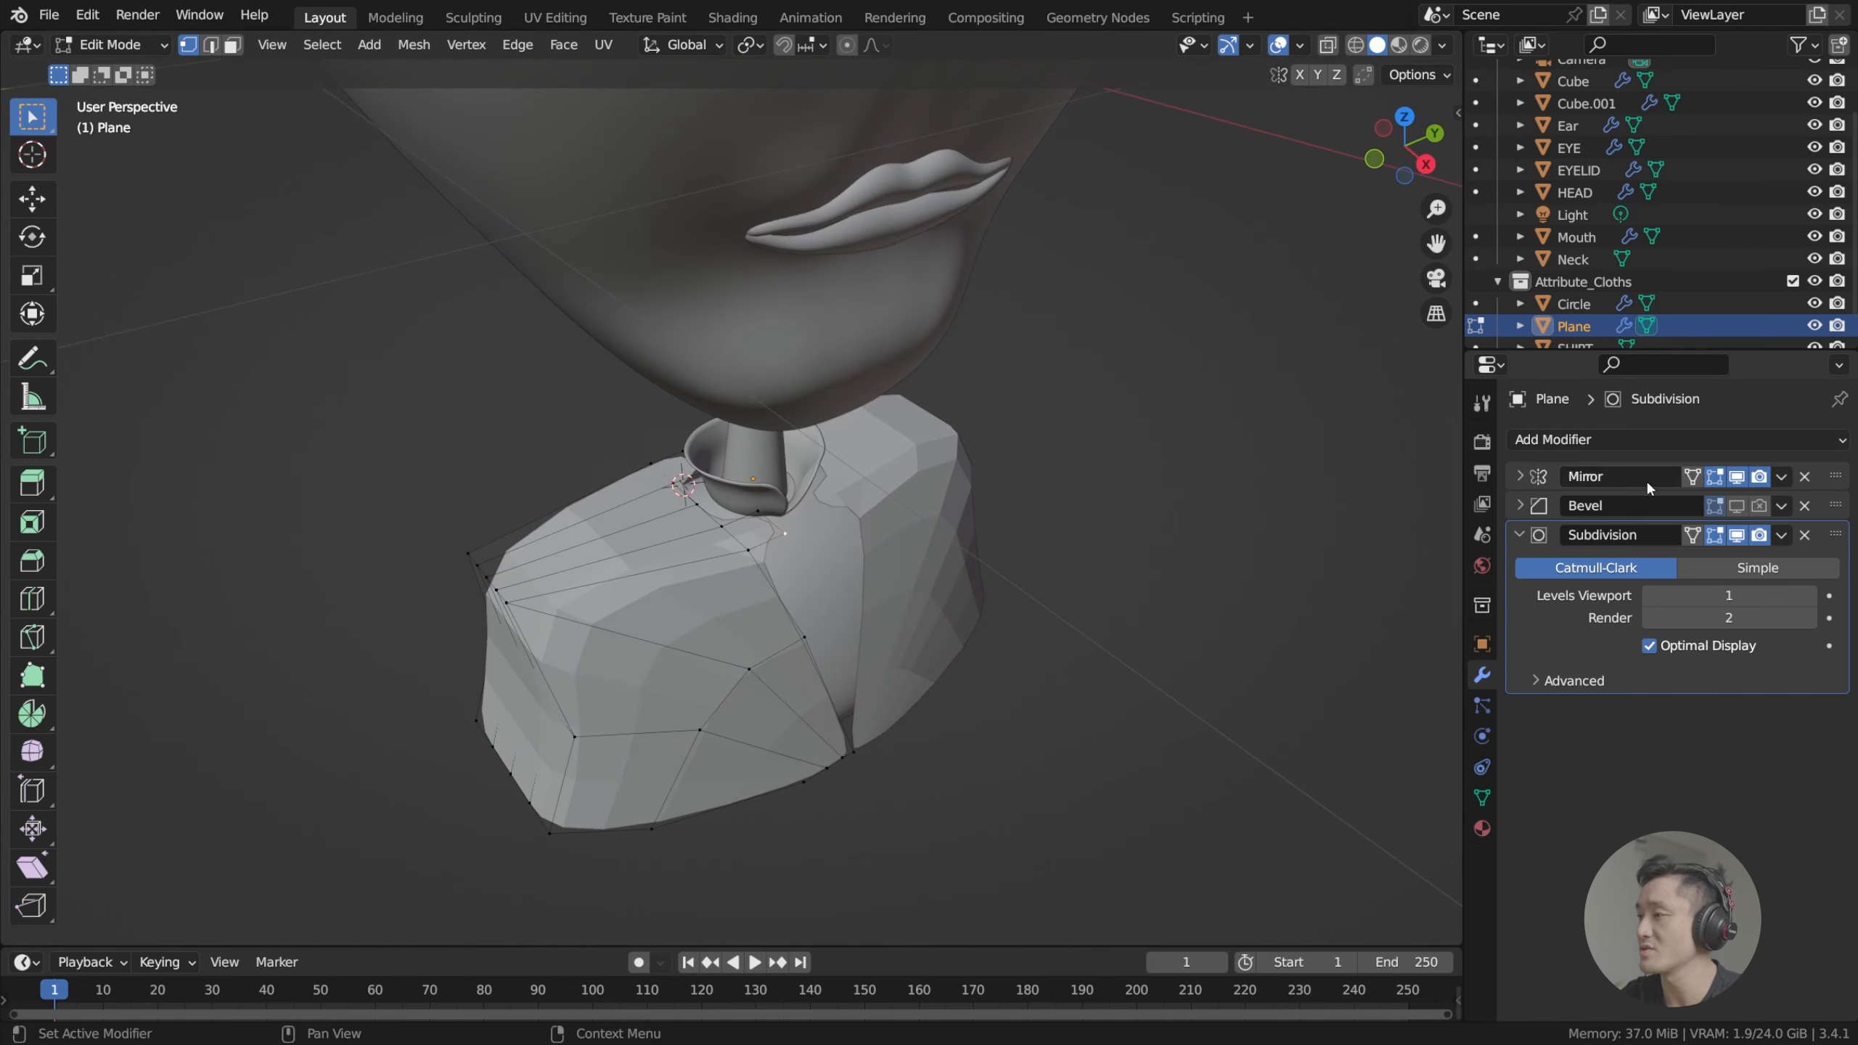
Set the jacket's Subdivision modifier viewport level to 3.
left_click(1809, 596)
left_click(1809, 597)
middle_click_drag(984, 505, 877, 439)
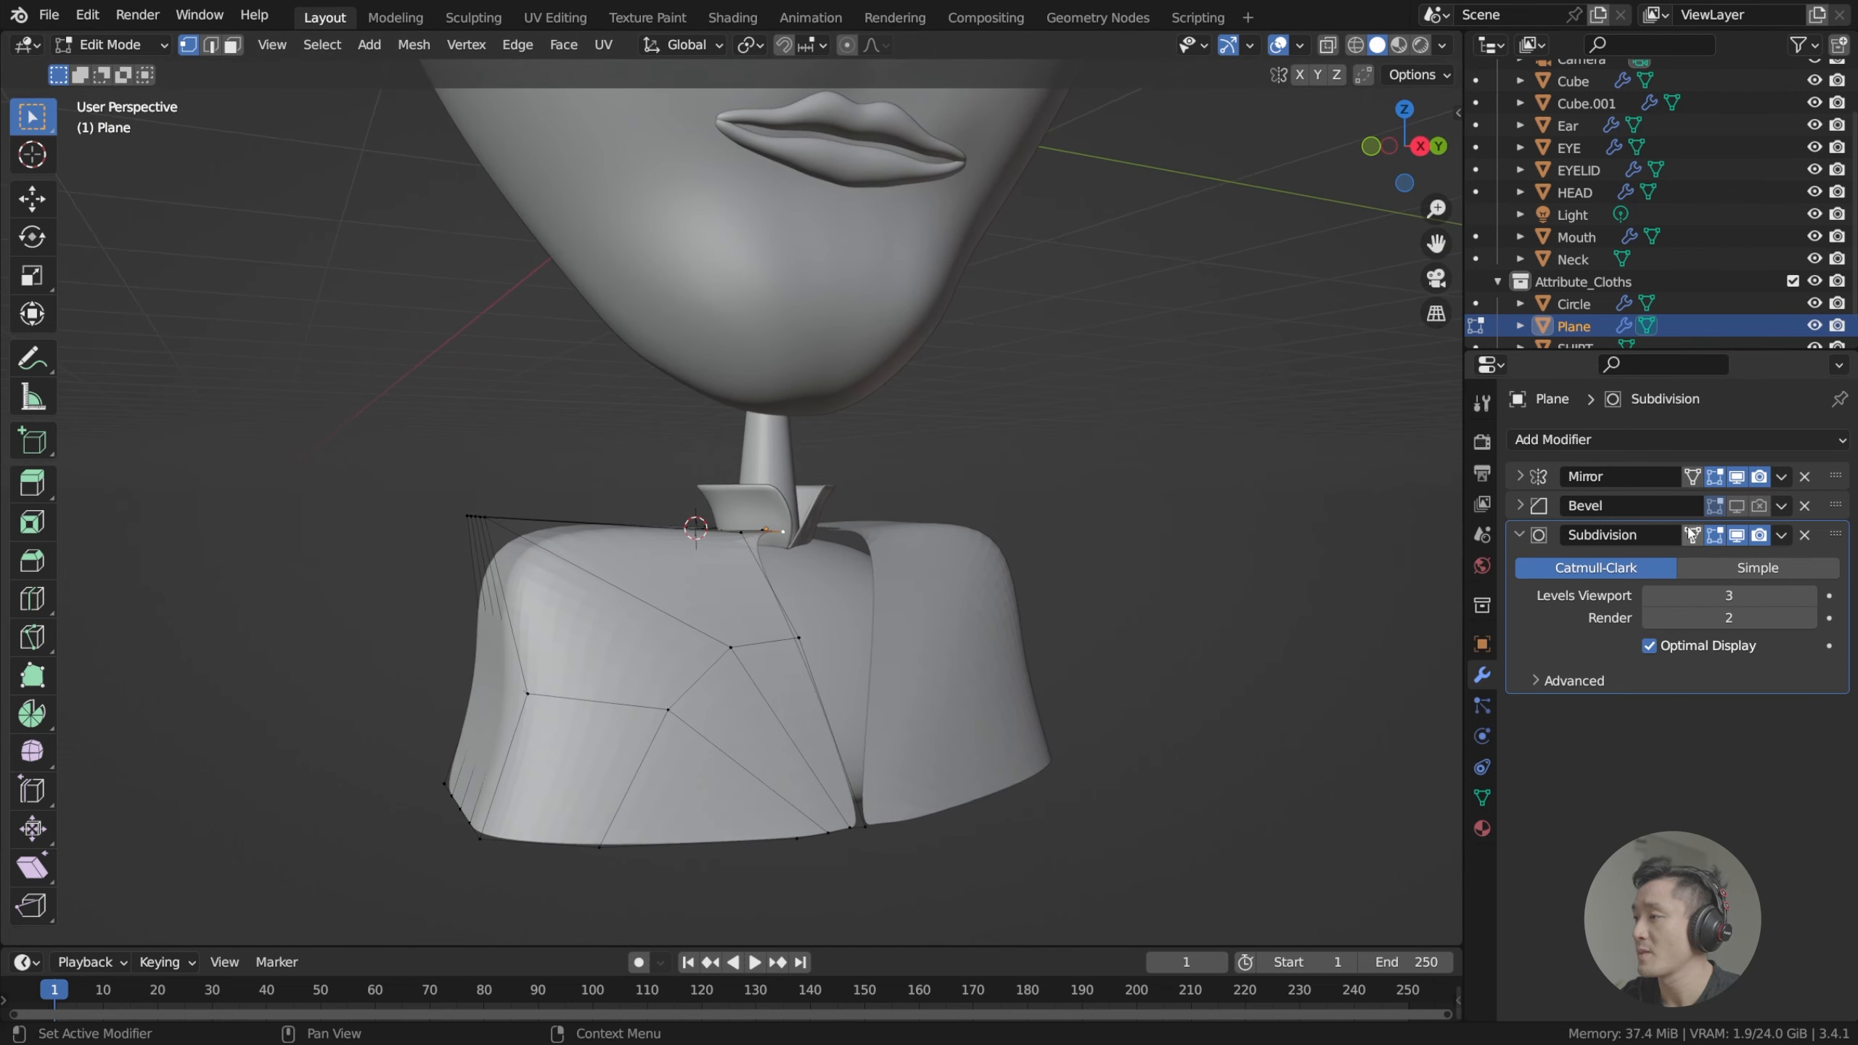
Apply Shade Smooth to the jacket in Object Mode and save the file.
right_click(941, 627)
key("Escape")
key("Tab")
right_click(953, 604)
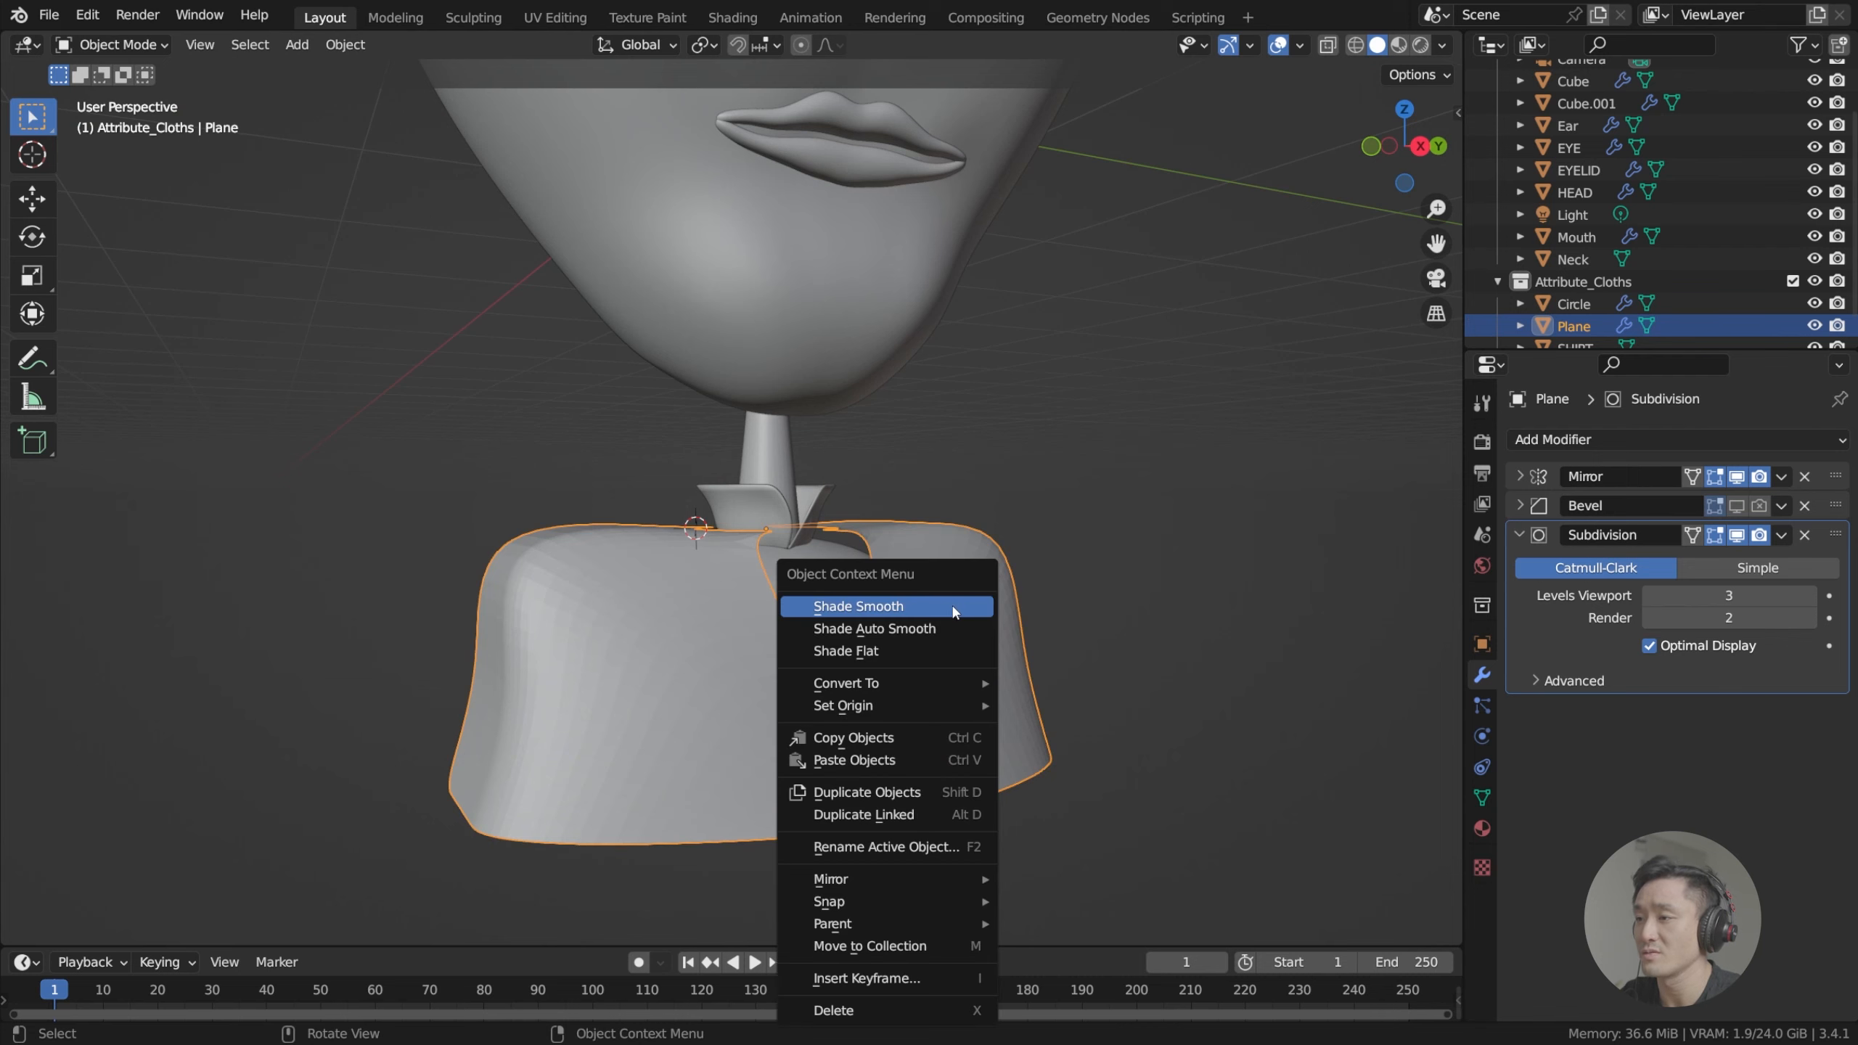
left_click(952, 606)
mouse_move(913, 565)
middle_mouse_down()
mouse_move(729, 584)
mouse_move(854, 553)
mouse_move(902, 589)
middle_mouse_up()
scroll(890, 595, "down", 3)
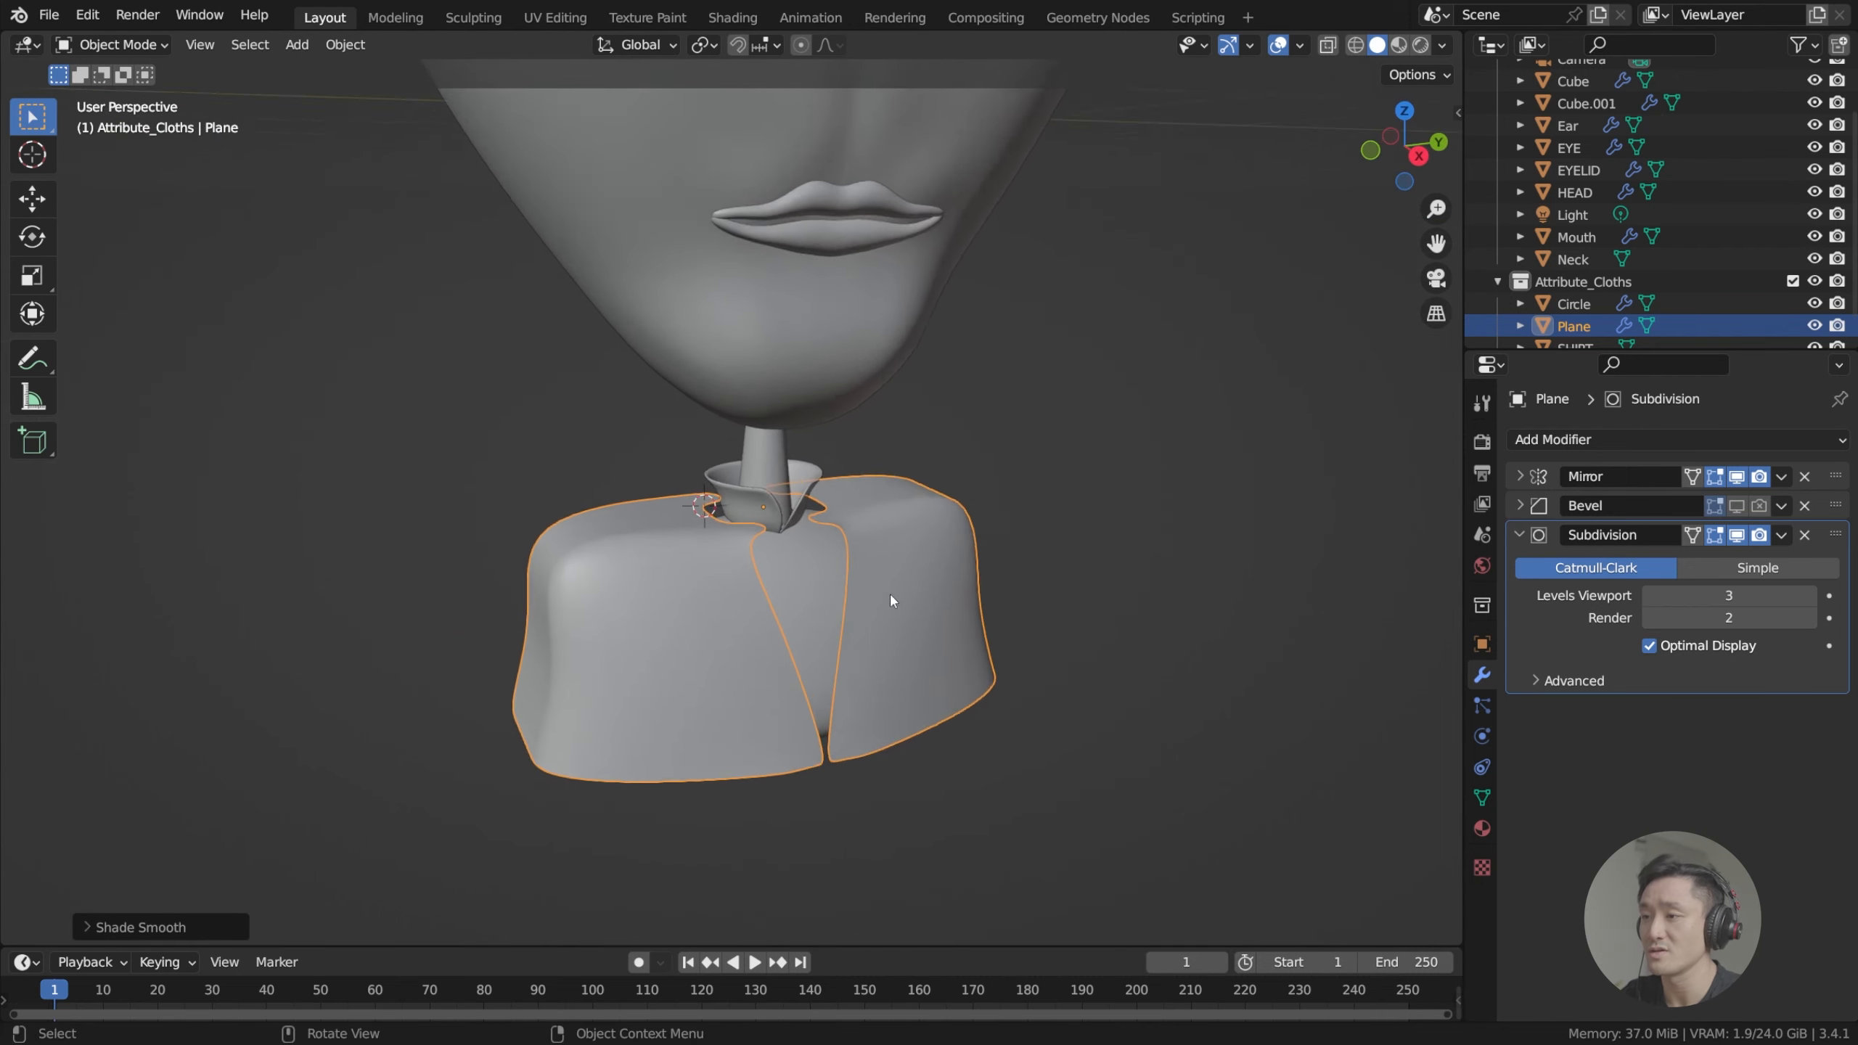
scroll(800, 526, "up", 1)
key("ctrl+s")
Deselect the jacket and add a new mesh plane at the 3D cursor below the head.
scroll(799, 524, "up", 6)
middle_click_drag(791, 524, 715, 513)
scroll(715, 513, "down", 3)
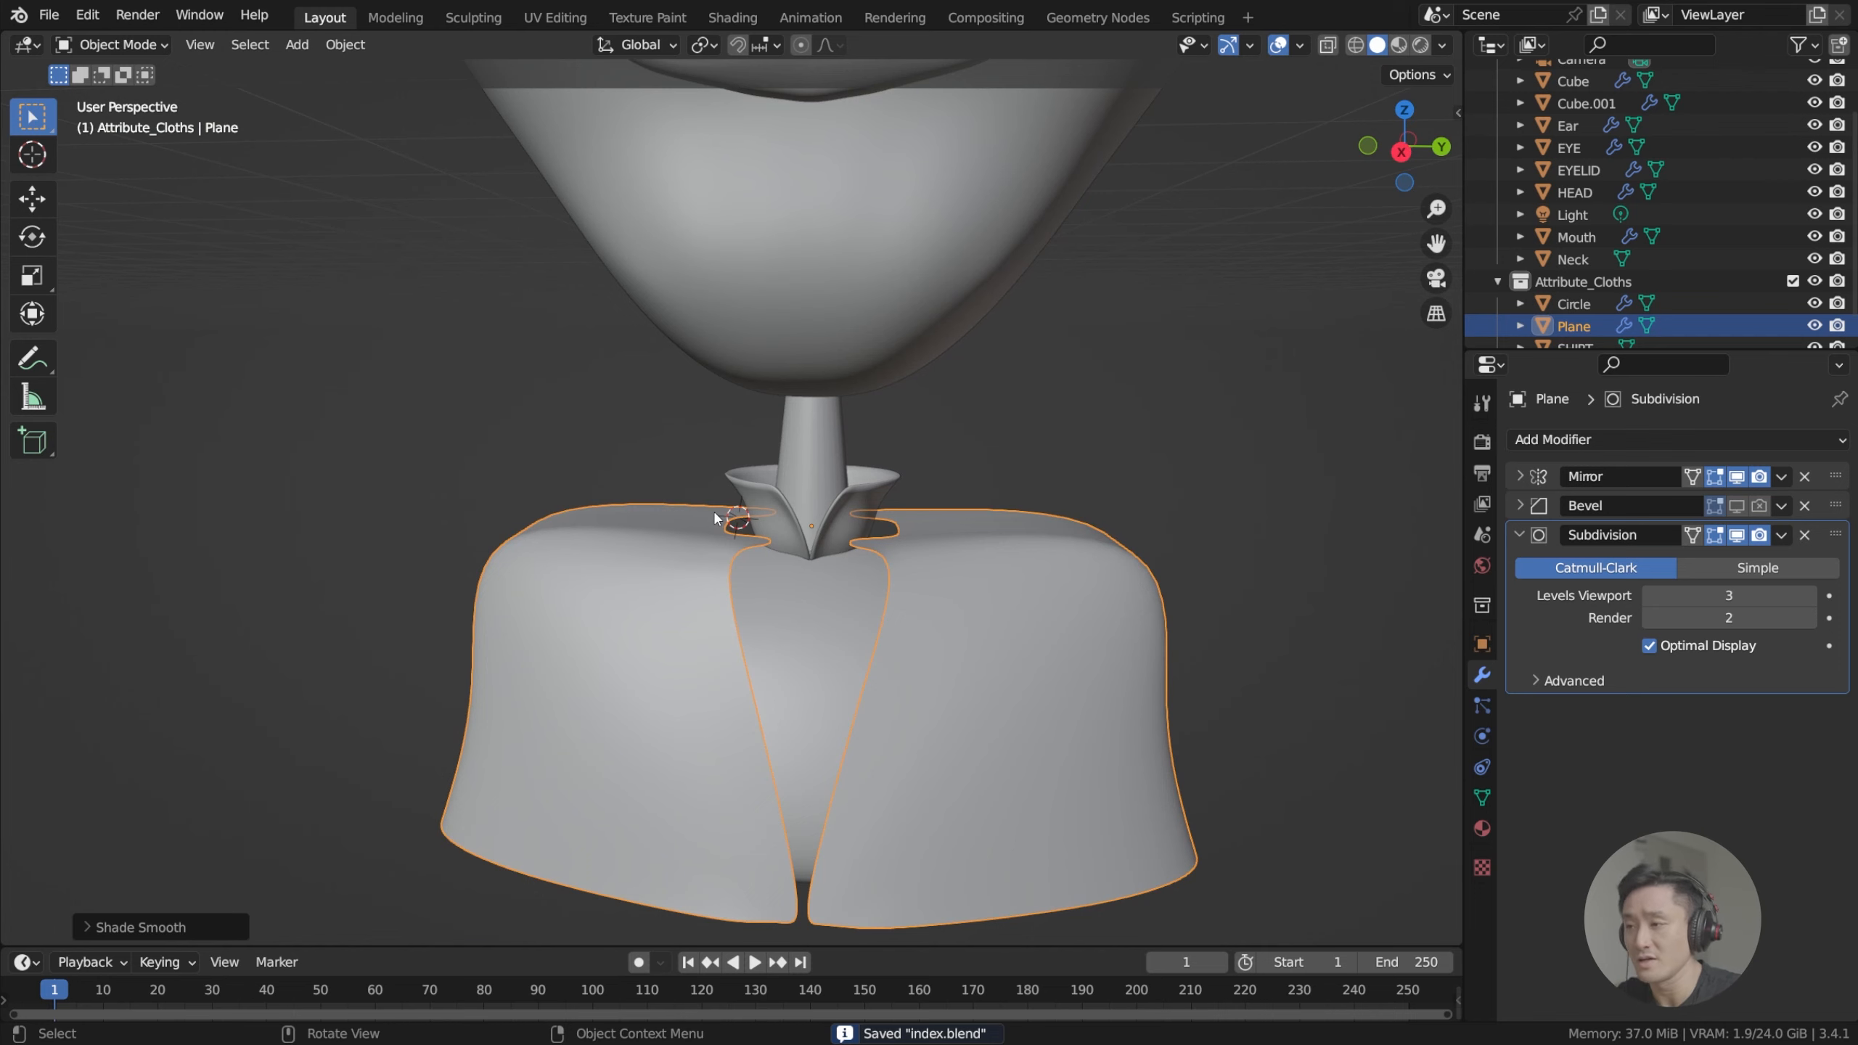
left_click(1072, 419)
middle_click_drag(1072, 419, 810, 562)
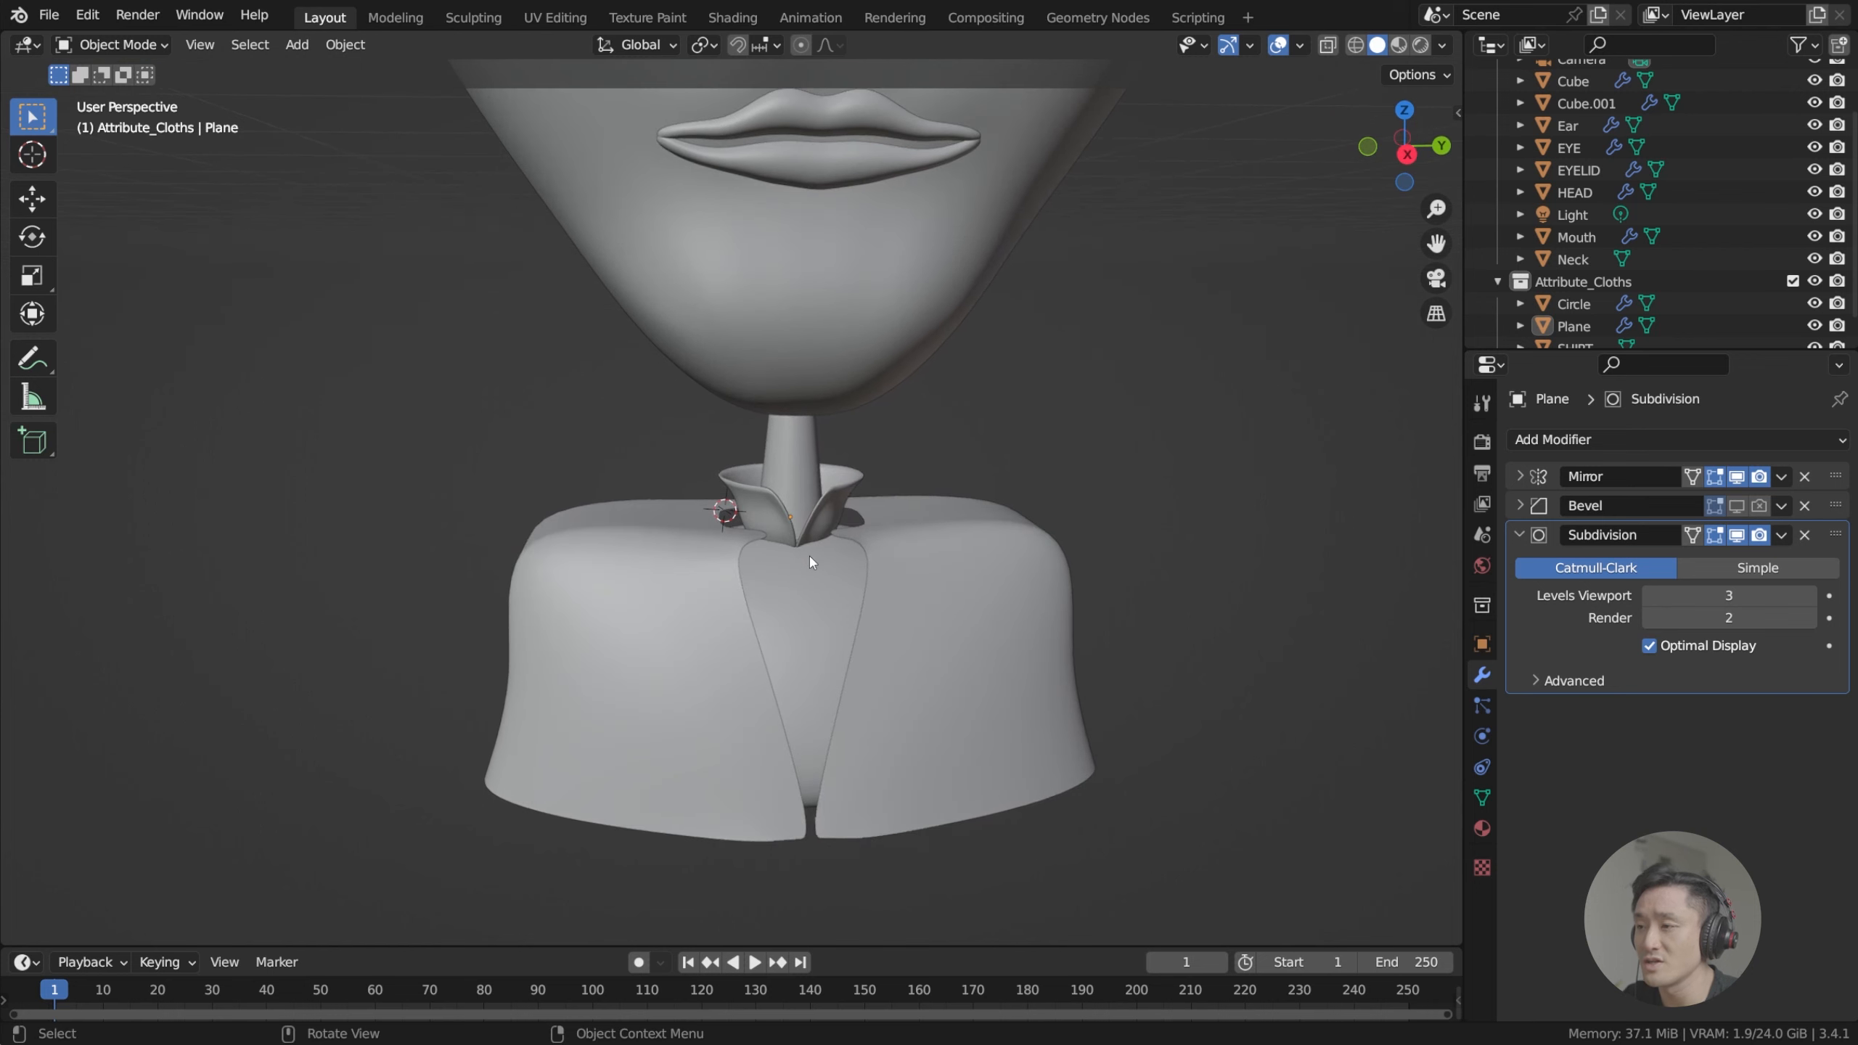
key("shift+a")
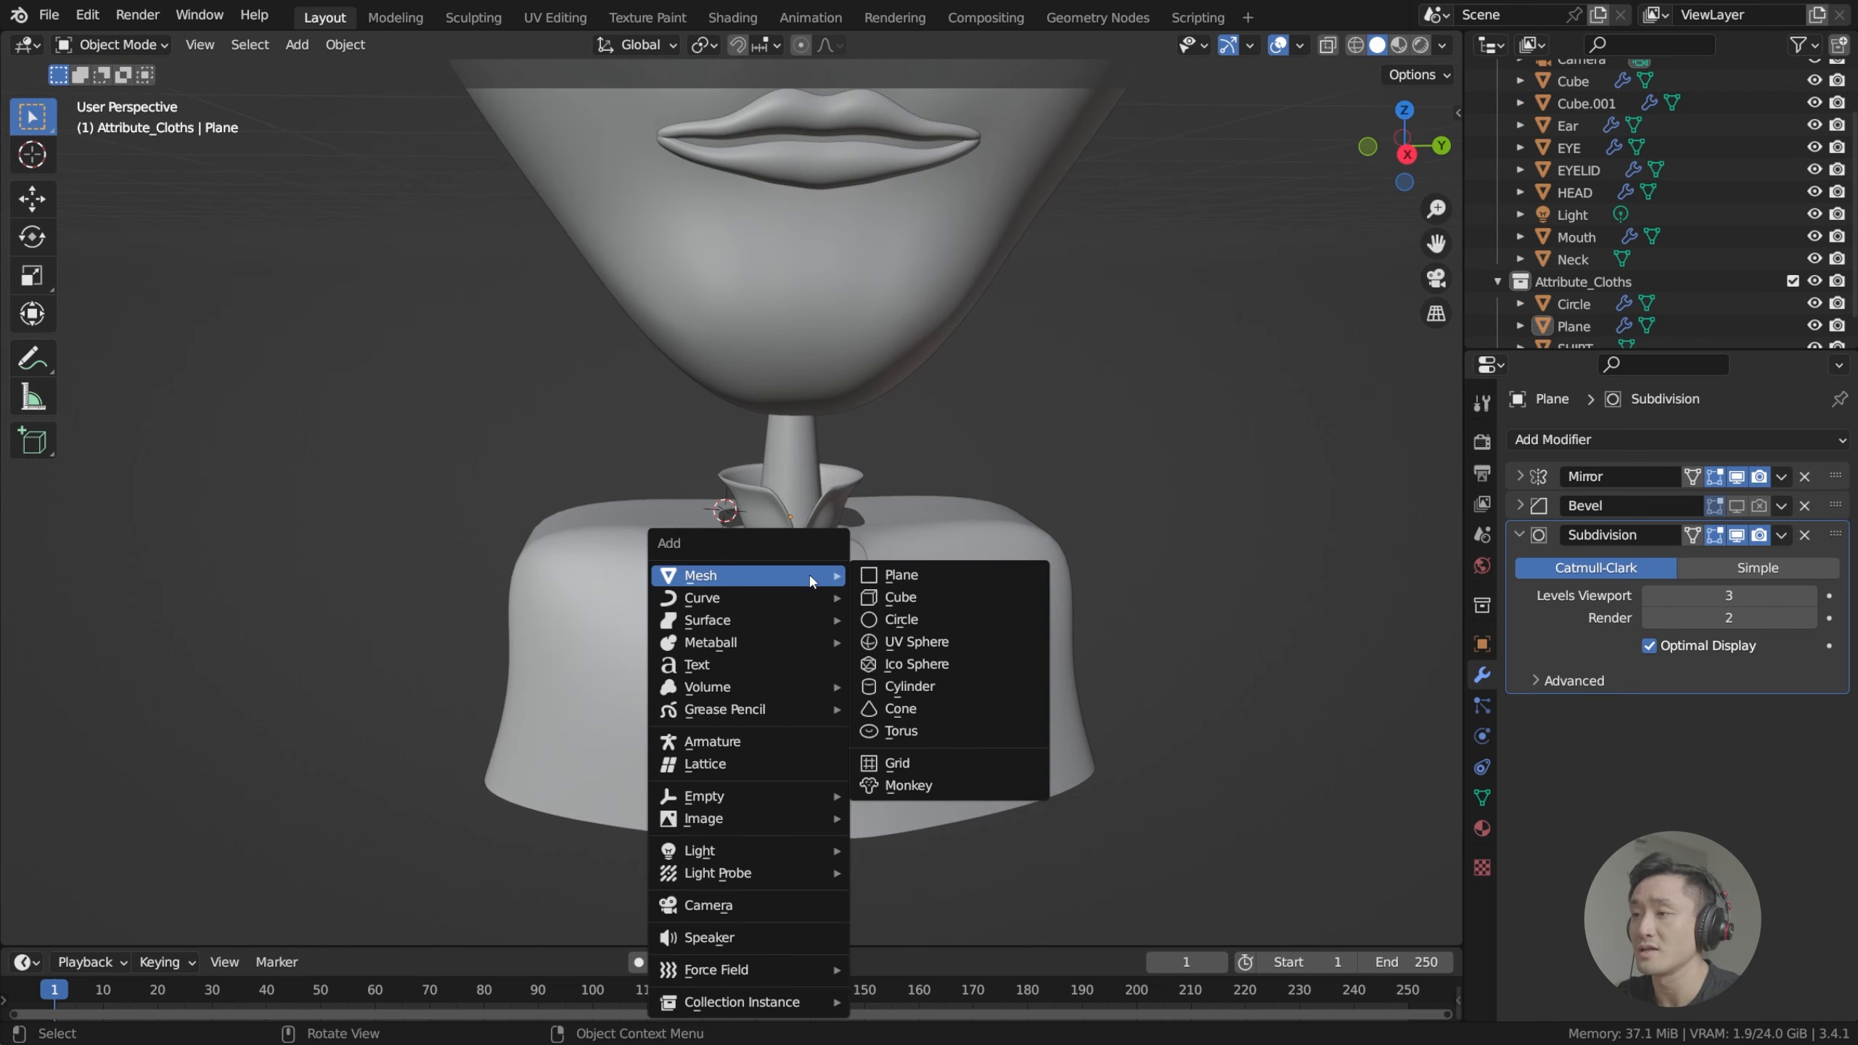
left_click(888, 576)
scroll(890, 531, "down", 4)
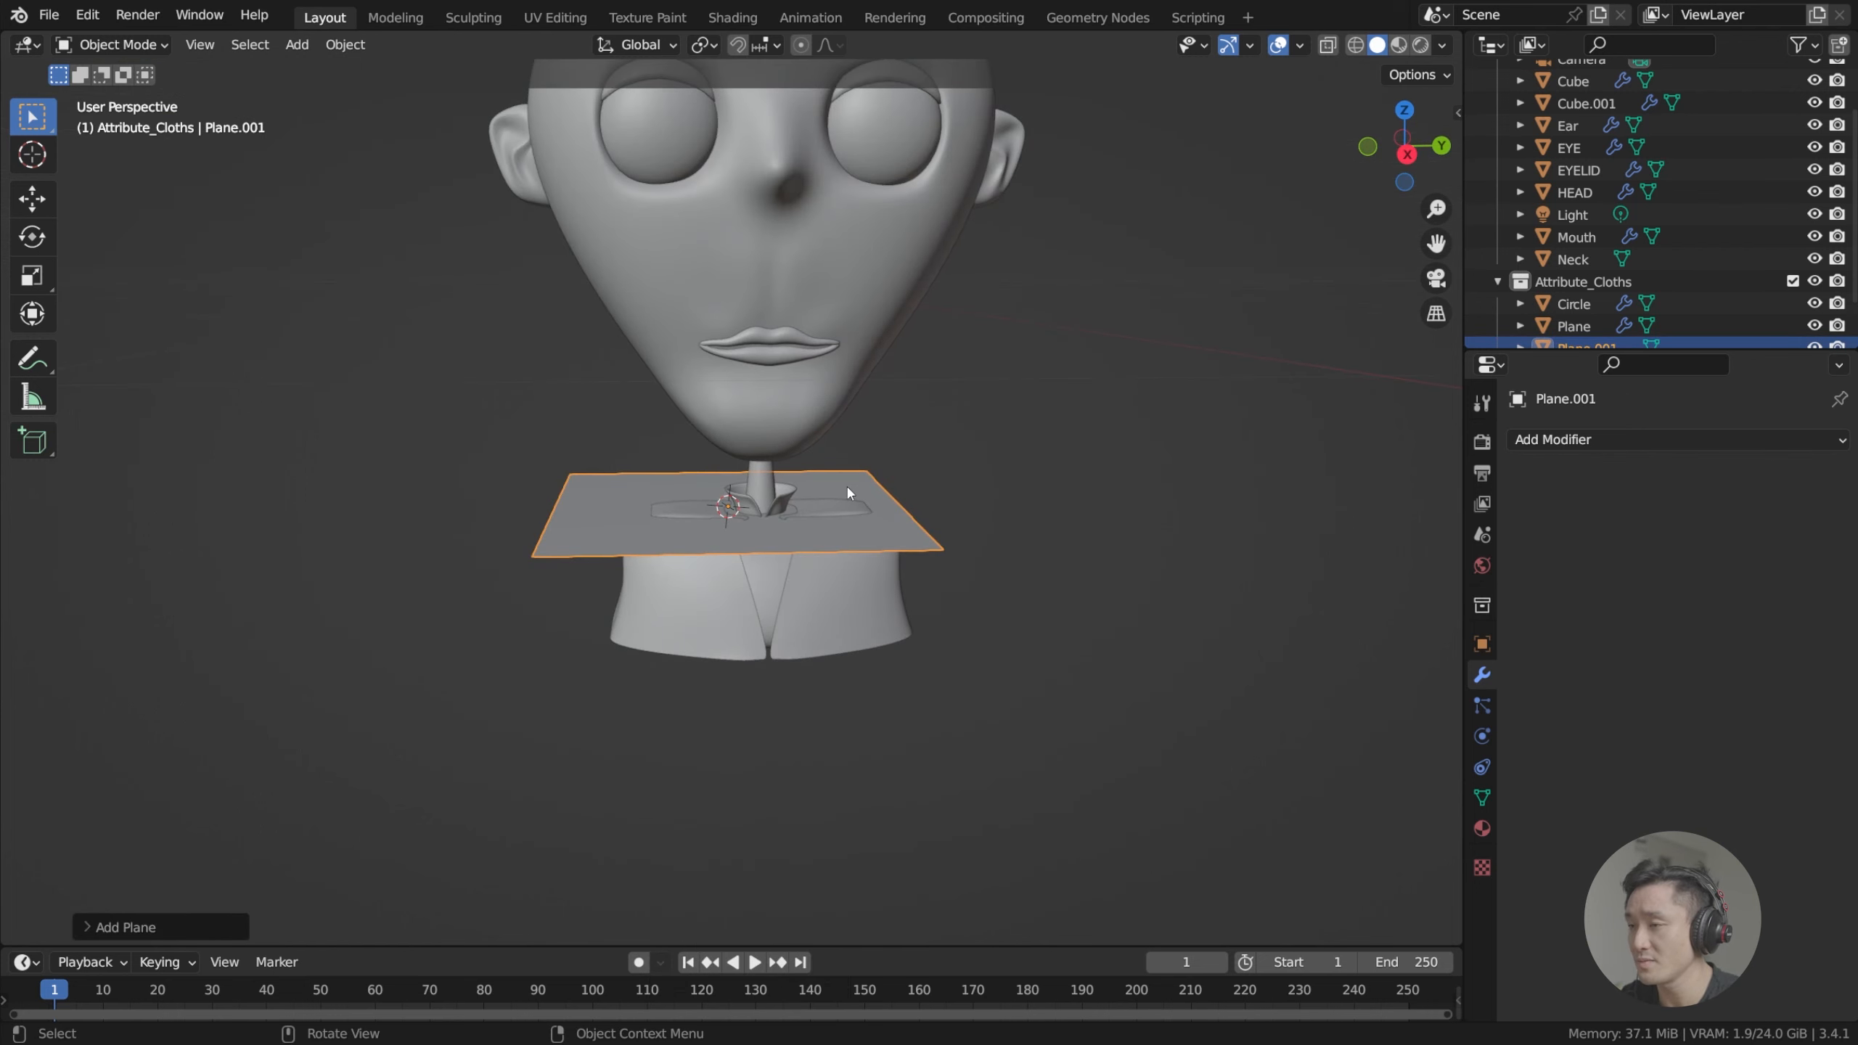
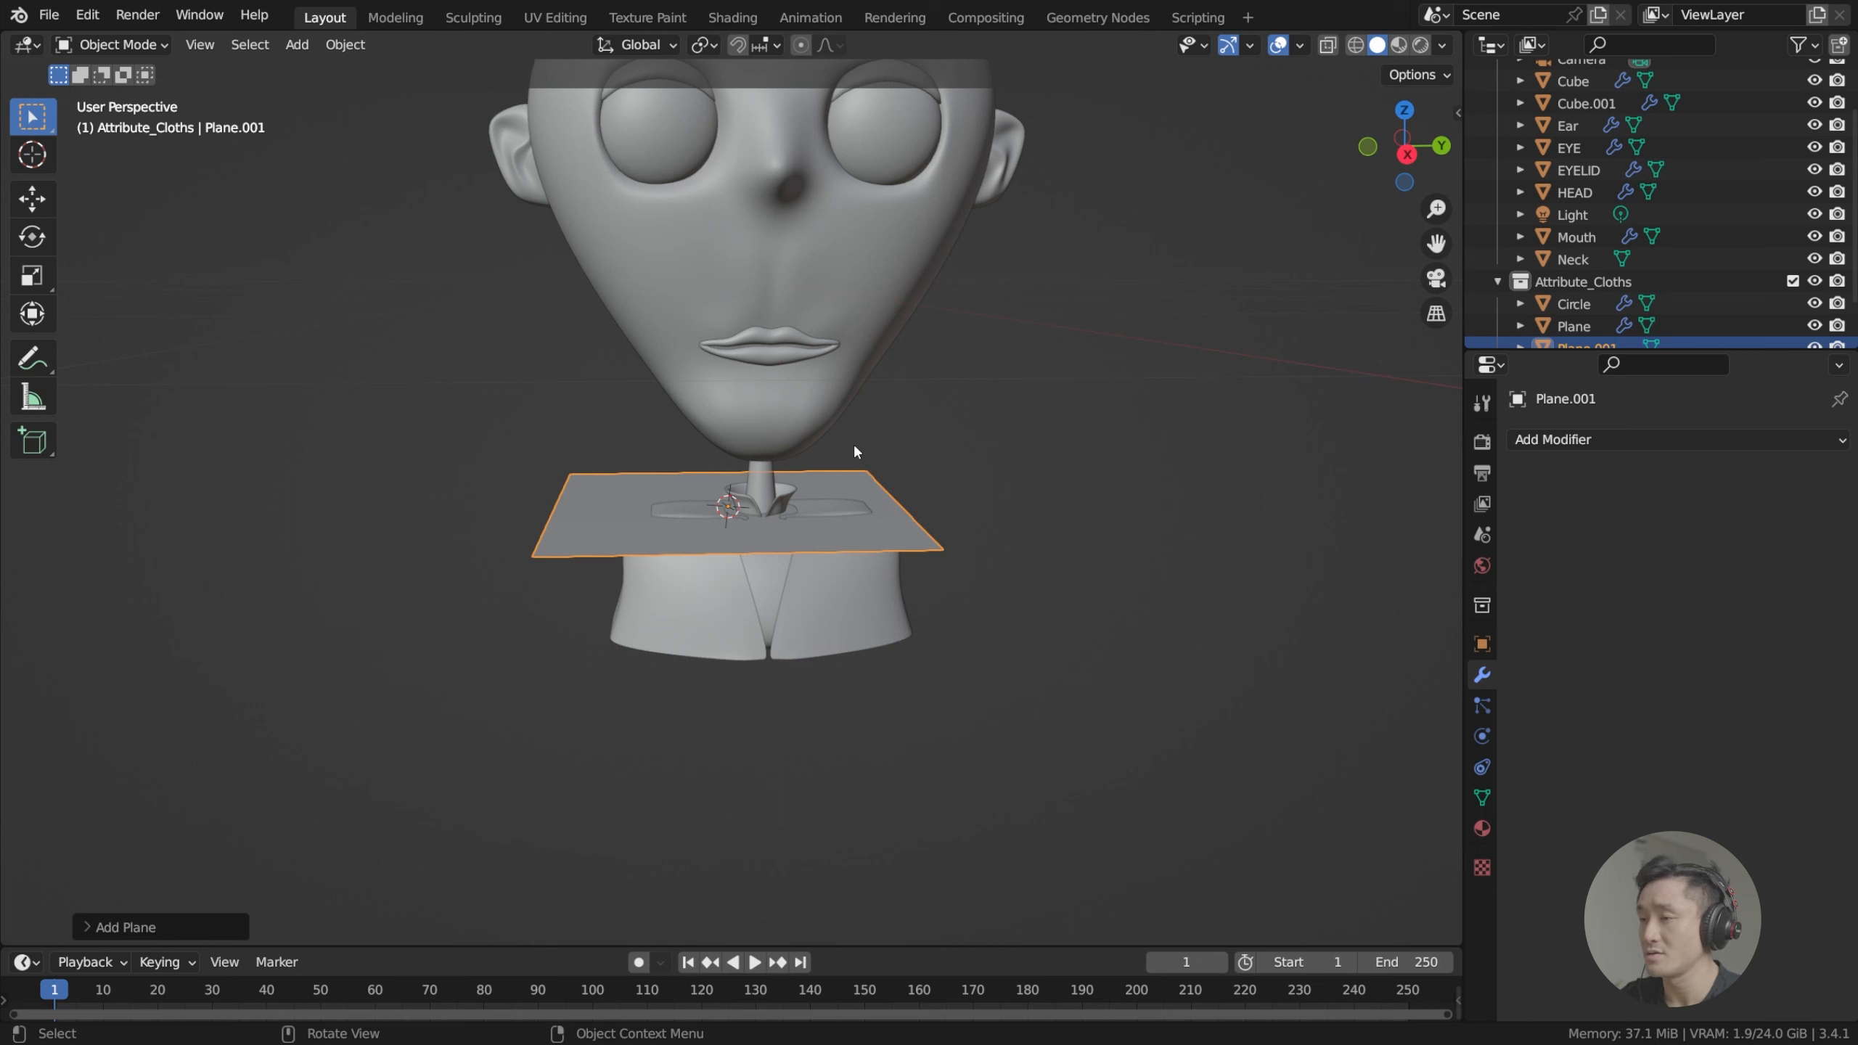
scroll(853, 441, "up", 4)
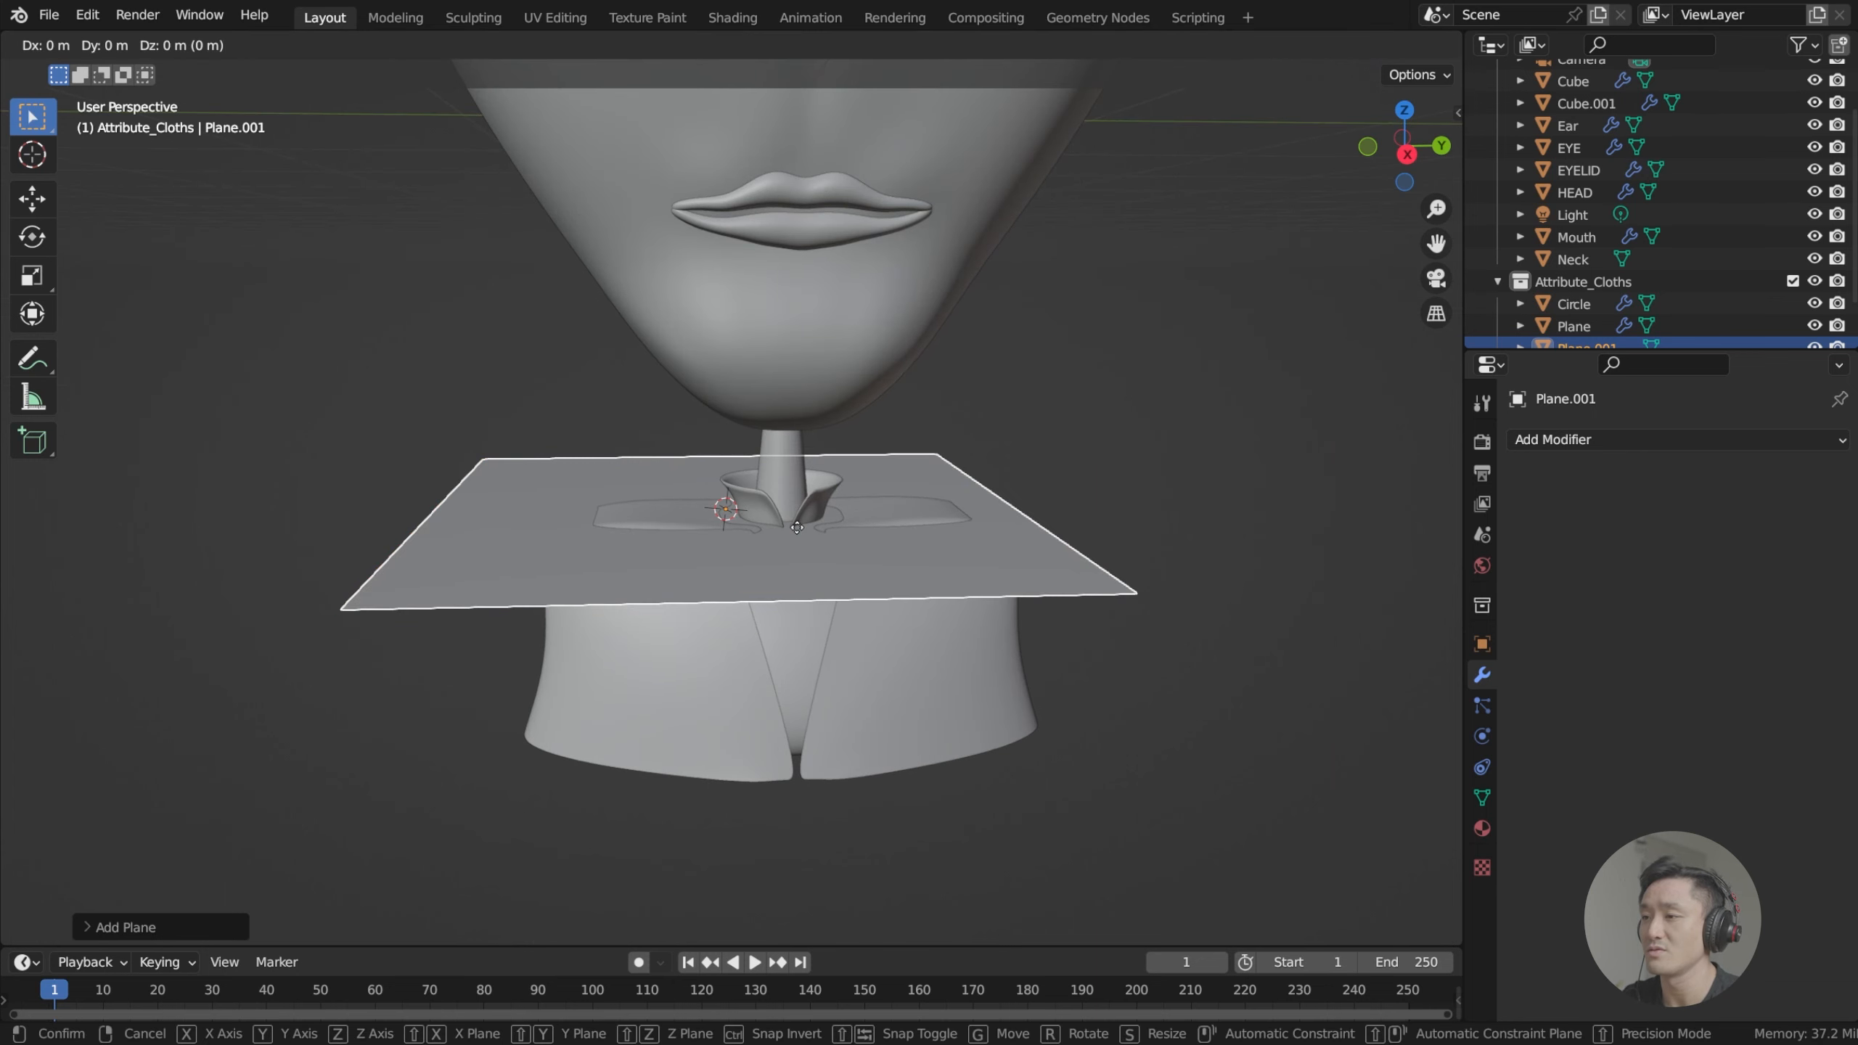
Undo adding the plane below the head.
key("KP_3")
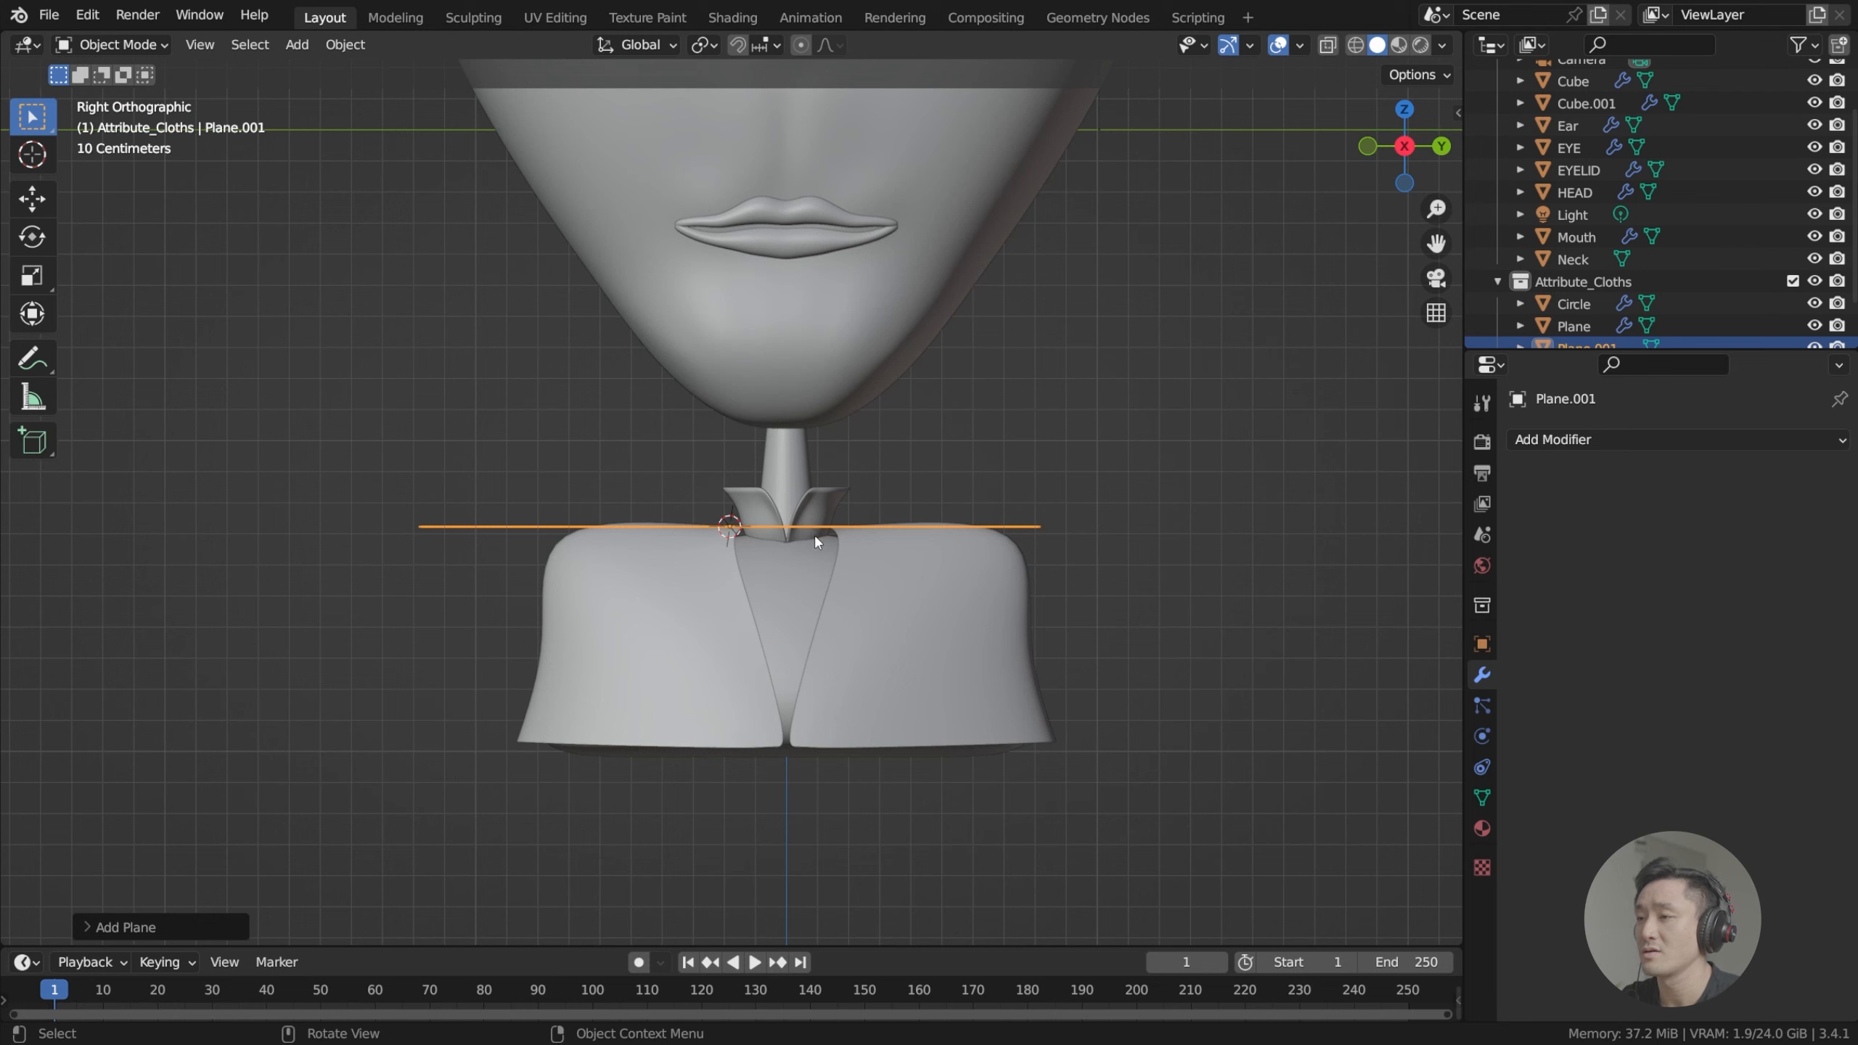
key("ctrl+z")
middle_click_drag(821, 510, 764, 504)
key("shift+a")
mouse_move(838, 547)
key("Escape")
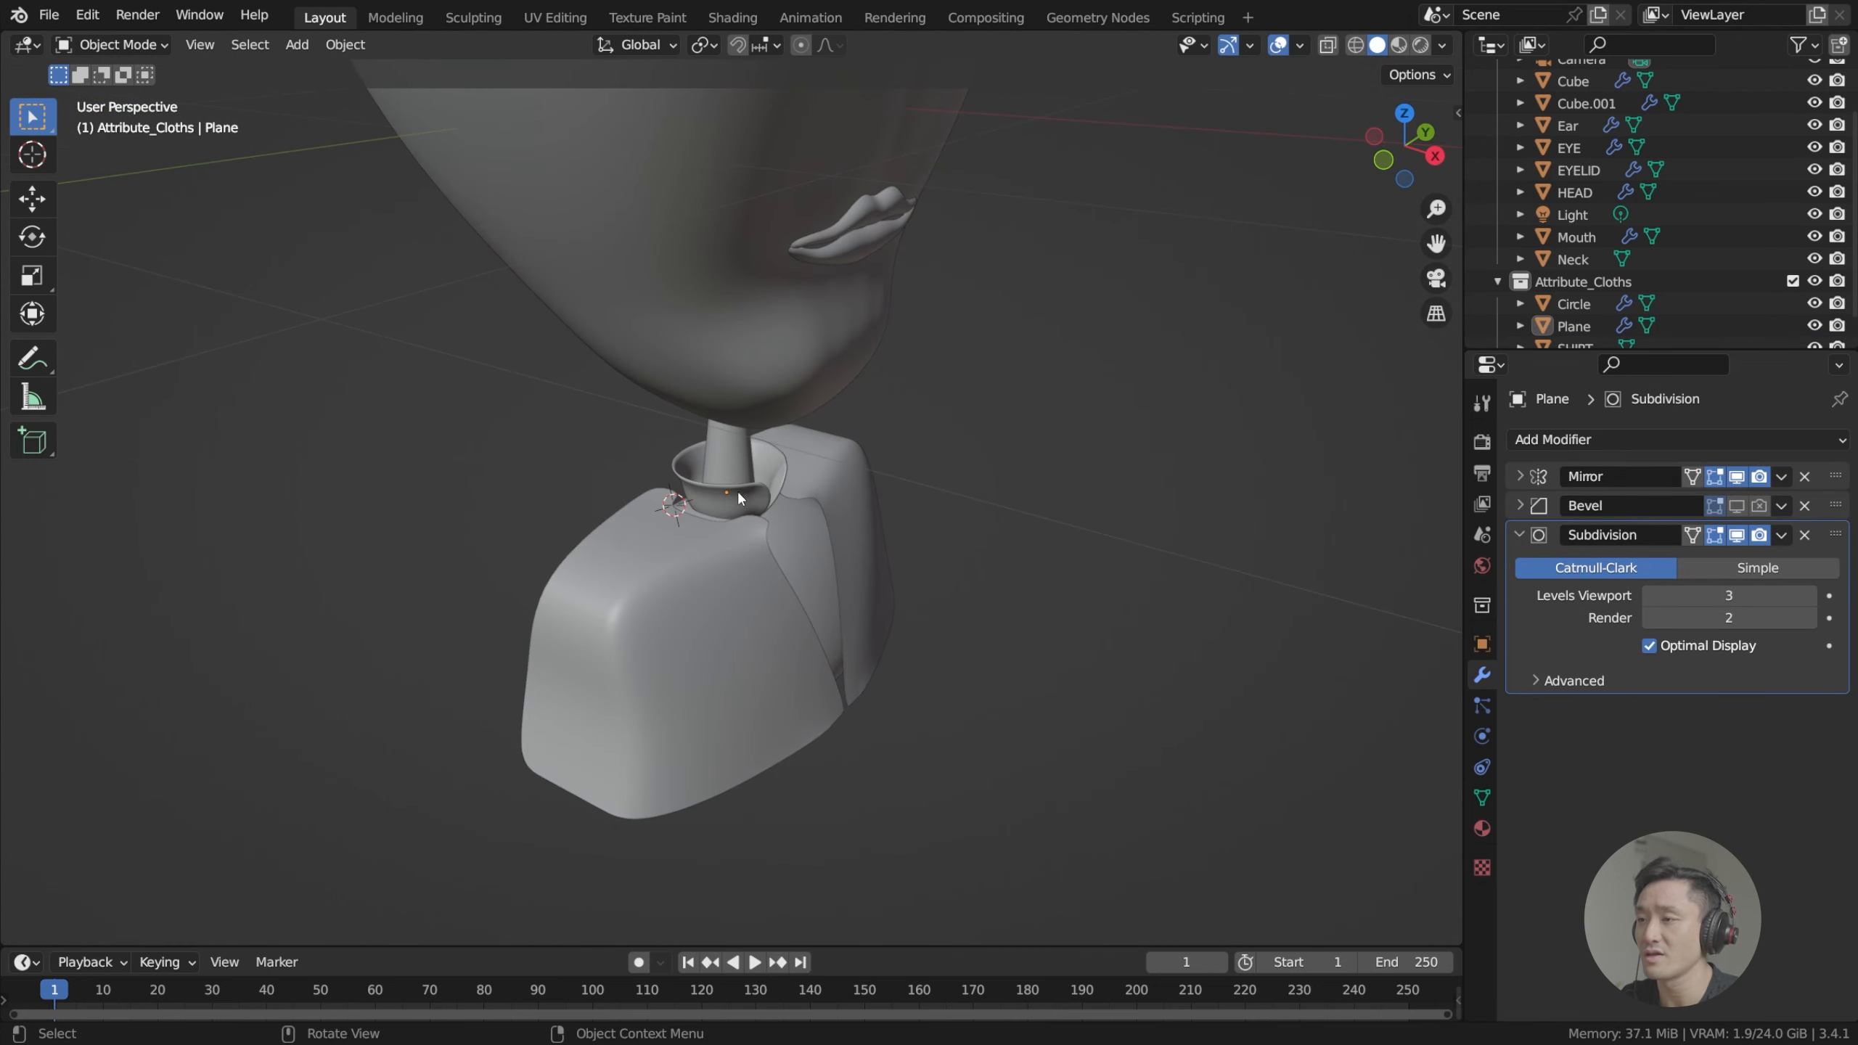
Snap the 3D cursor to the world origin.
middle_click_drag(1000, 448, 842, 436)
key("shift+s")
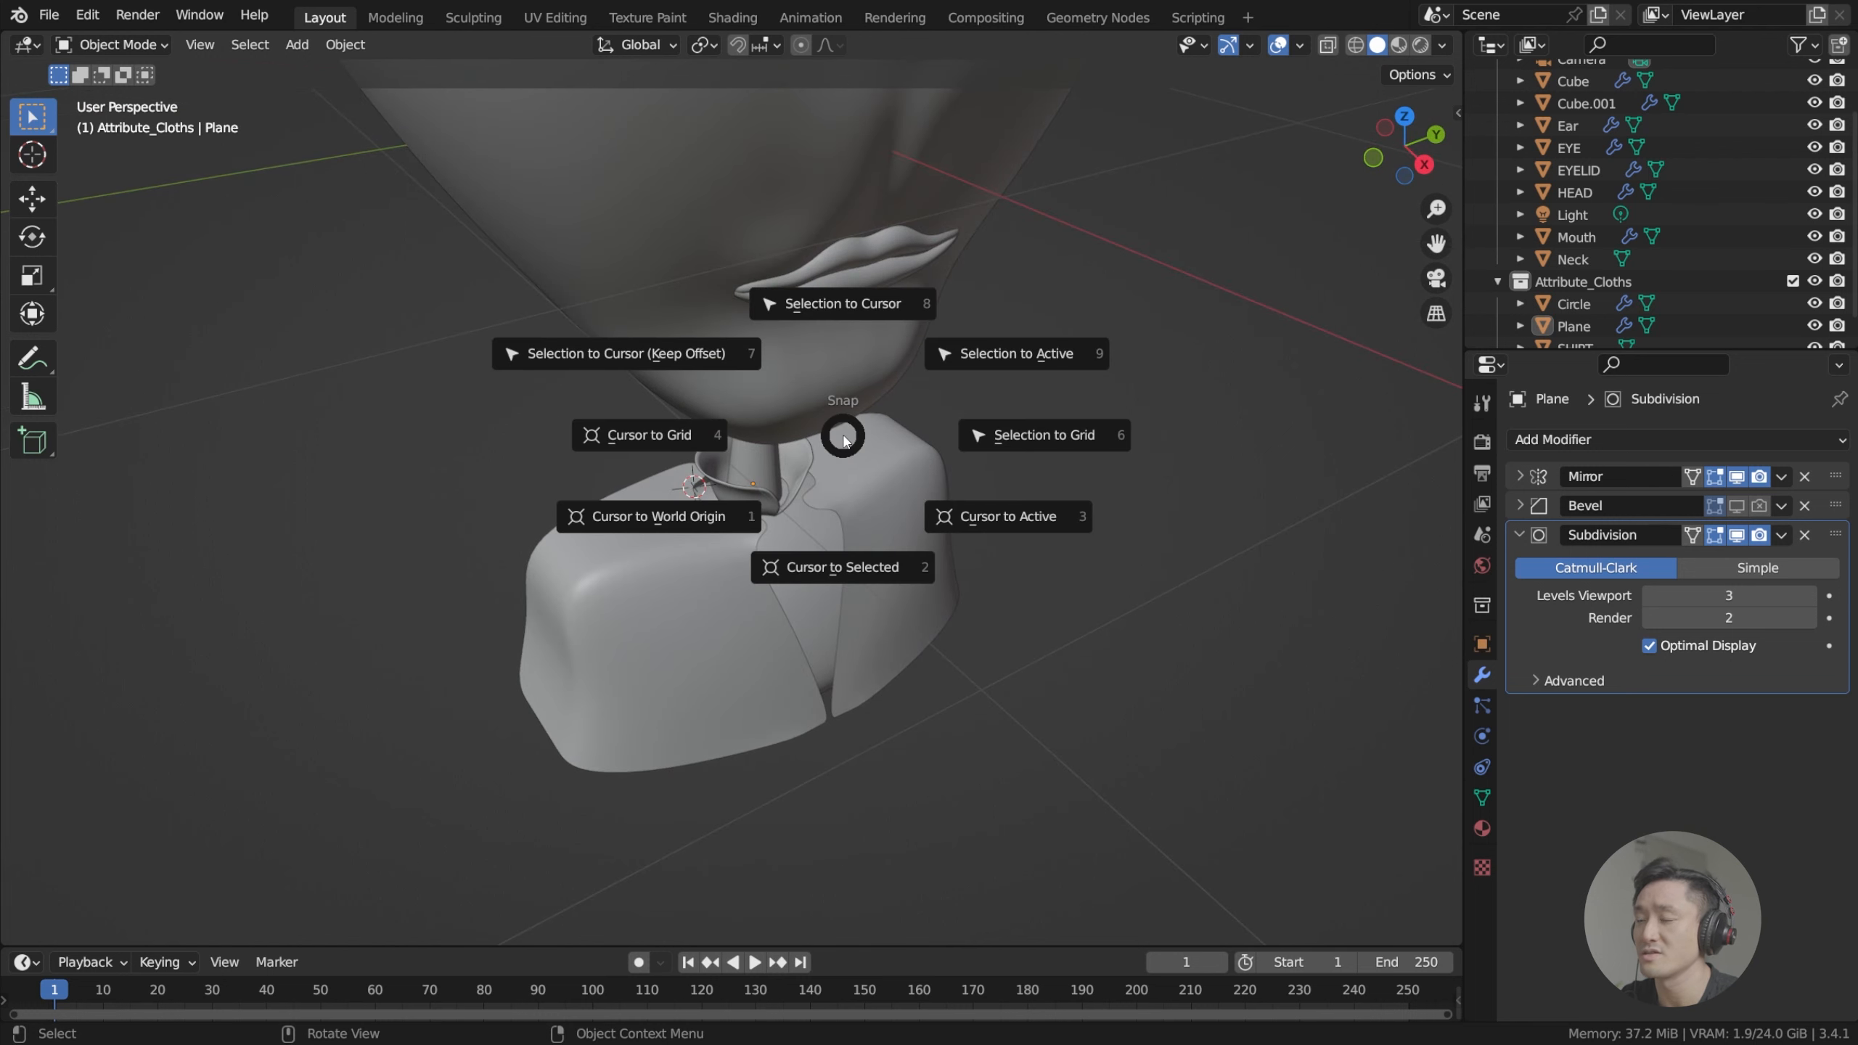
left_click(740, 523)
middle_click_drag(732, 511, 806, 374)
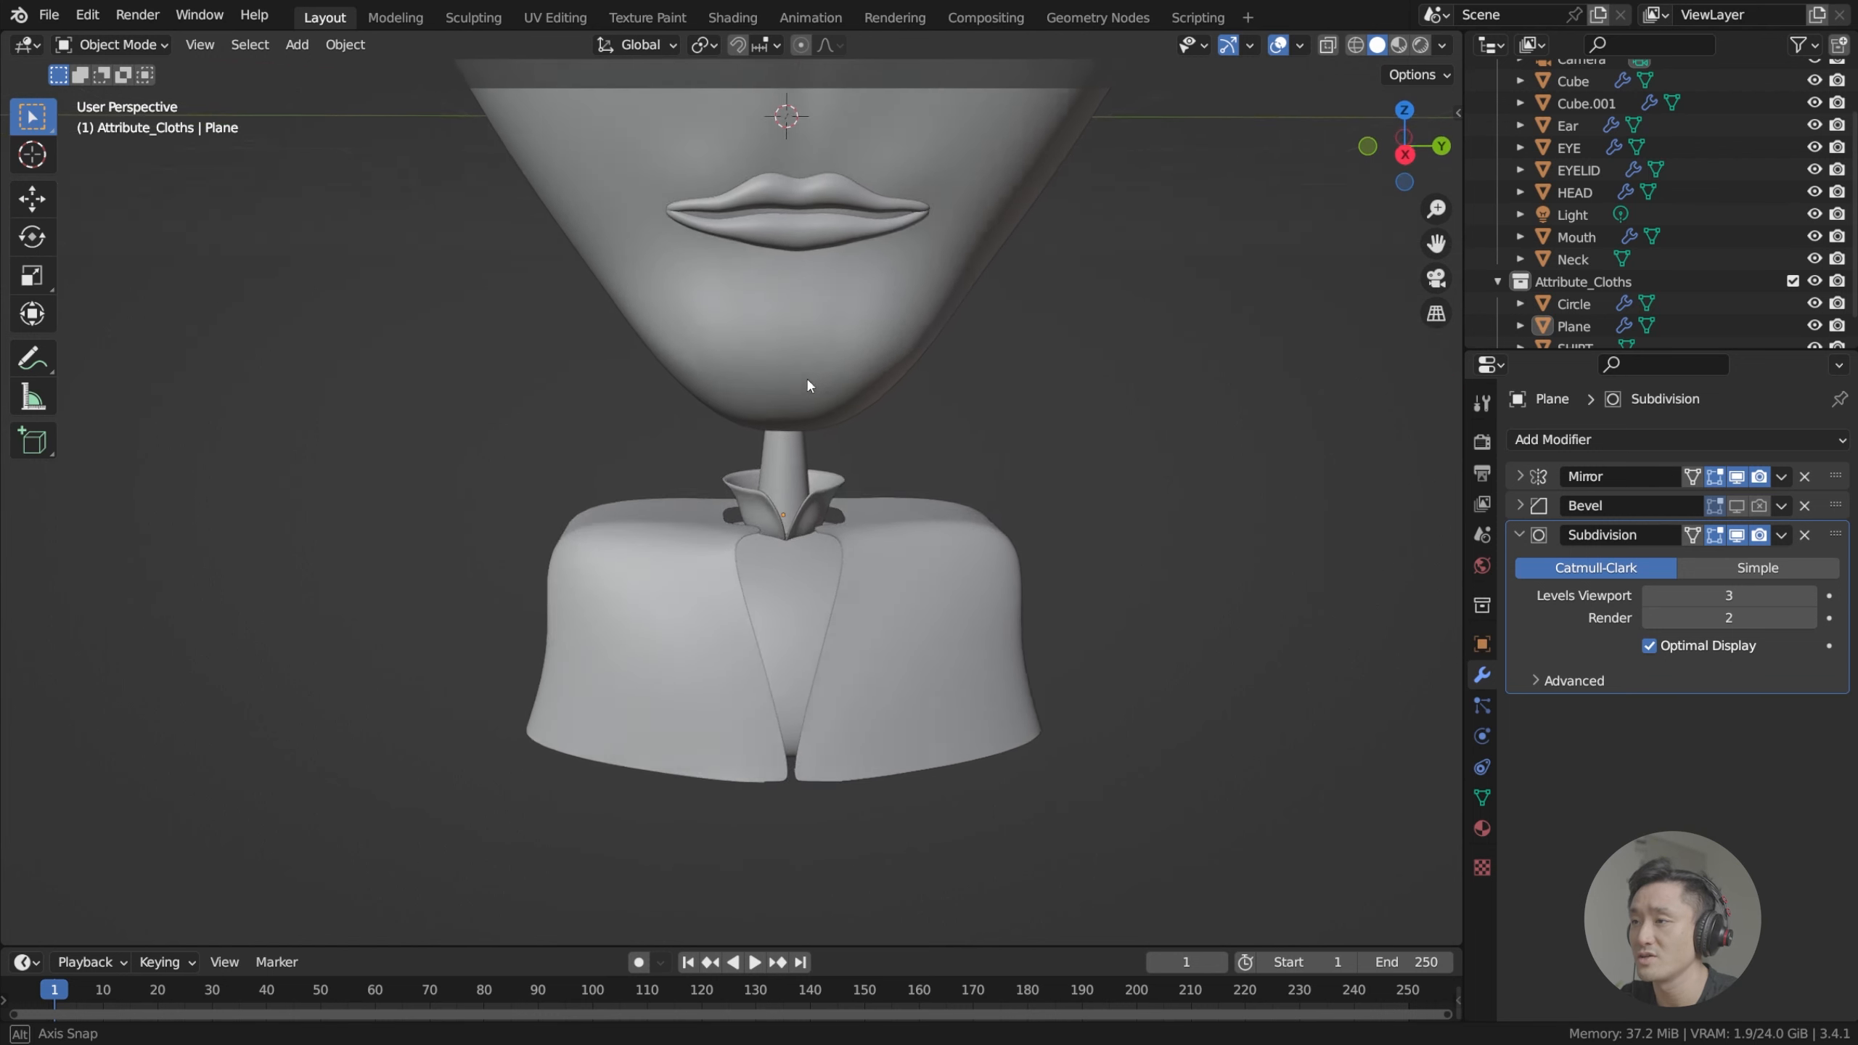
Make Attribute_Cloths the active collection and add a mesh plane at the 3D cursor.
scroll(828, 299, "down", 3)
scroll(1590, 279, "down", 1)
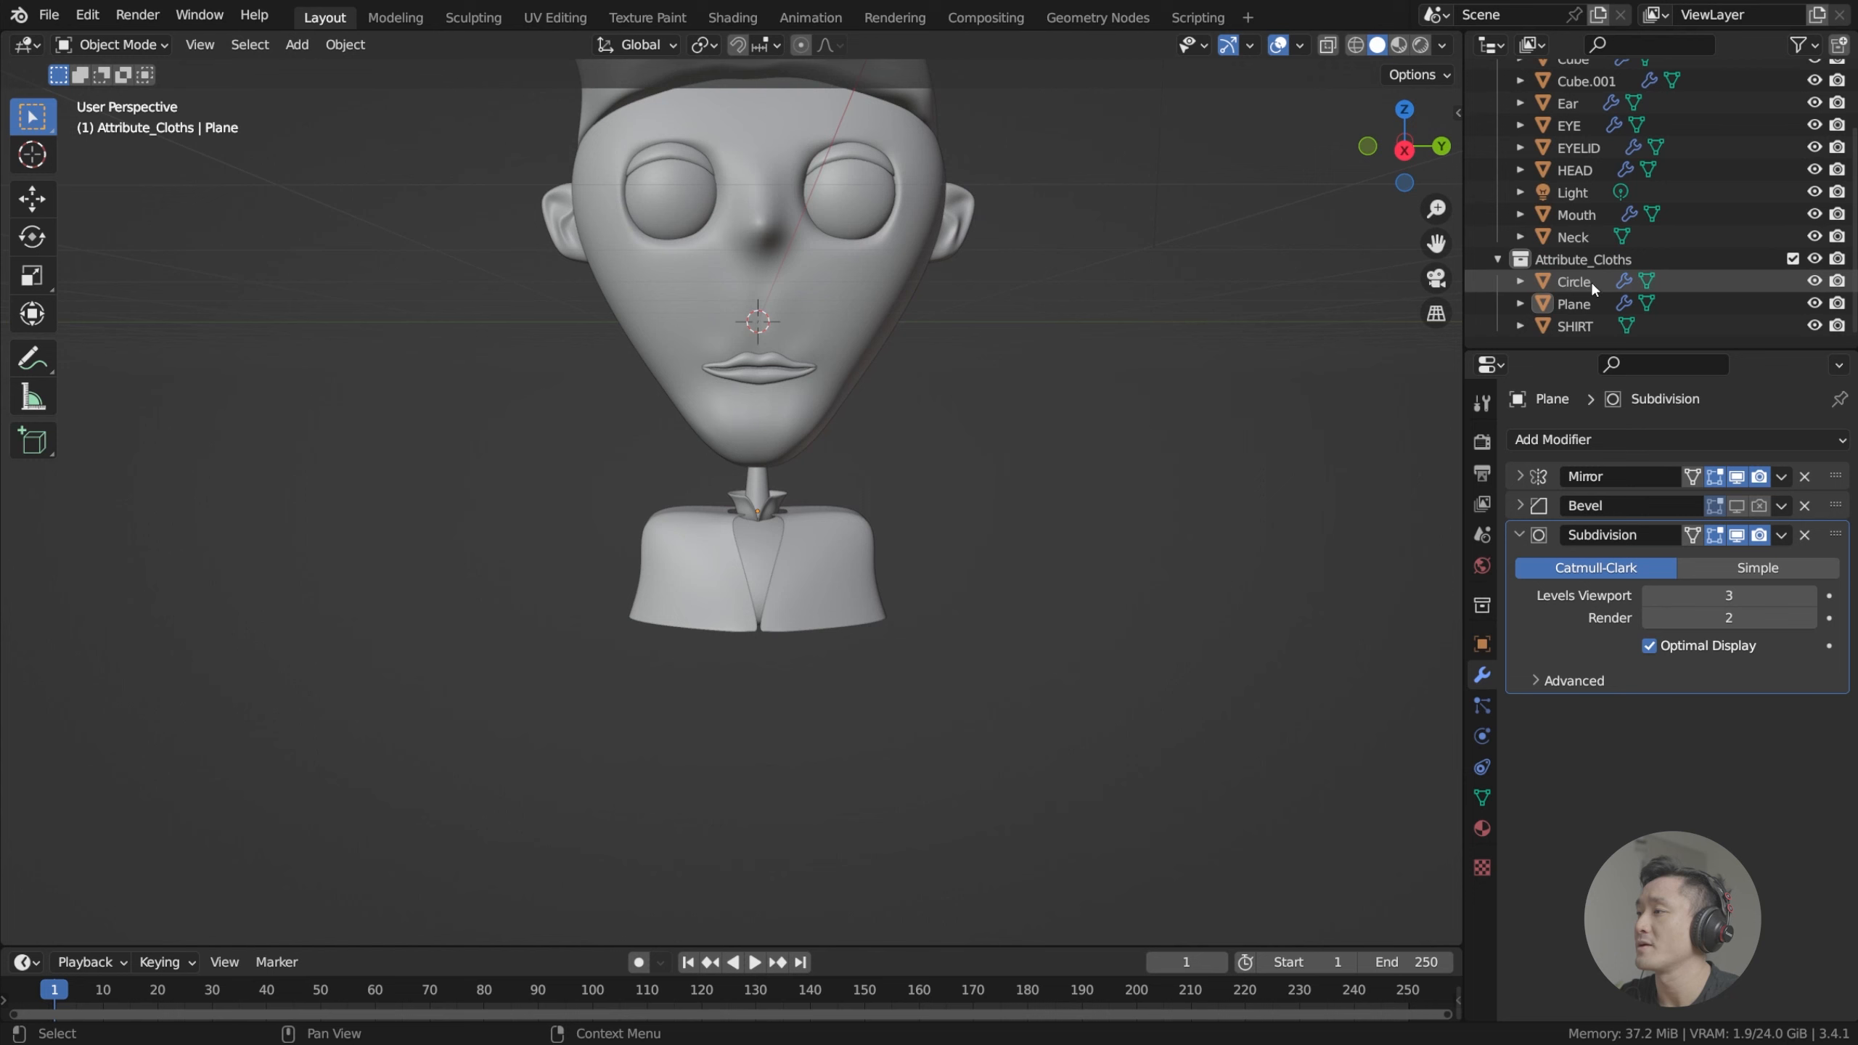
left_click(1584, 259)
key("shift+a")
mouse_move(1073, 432)
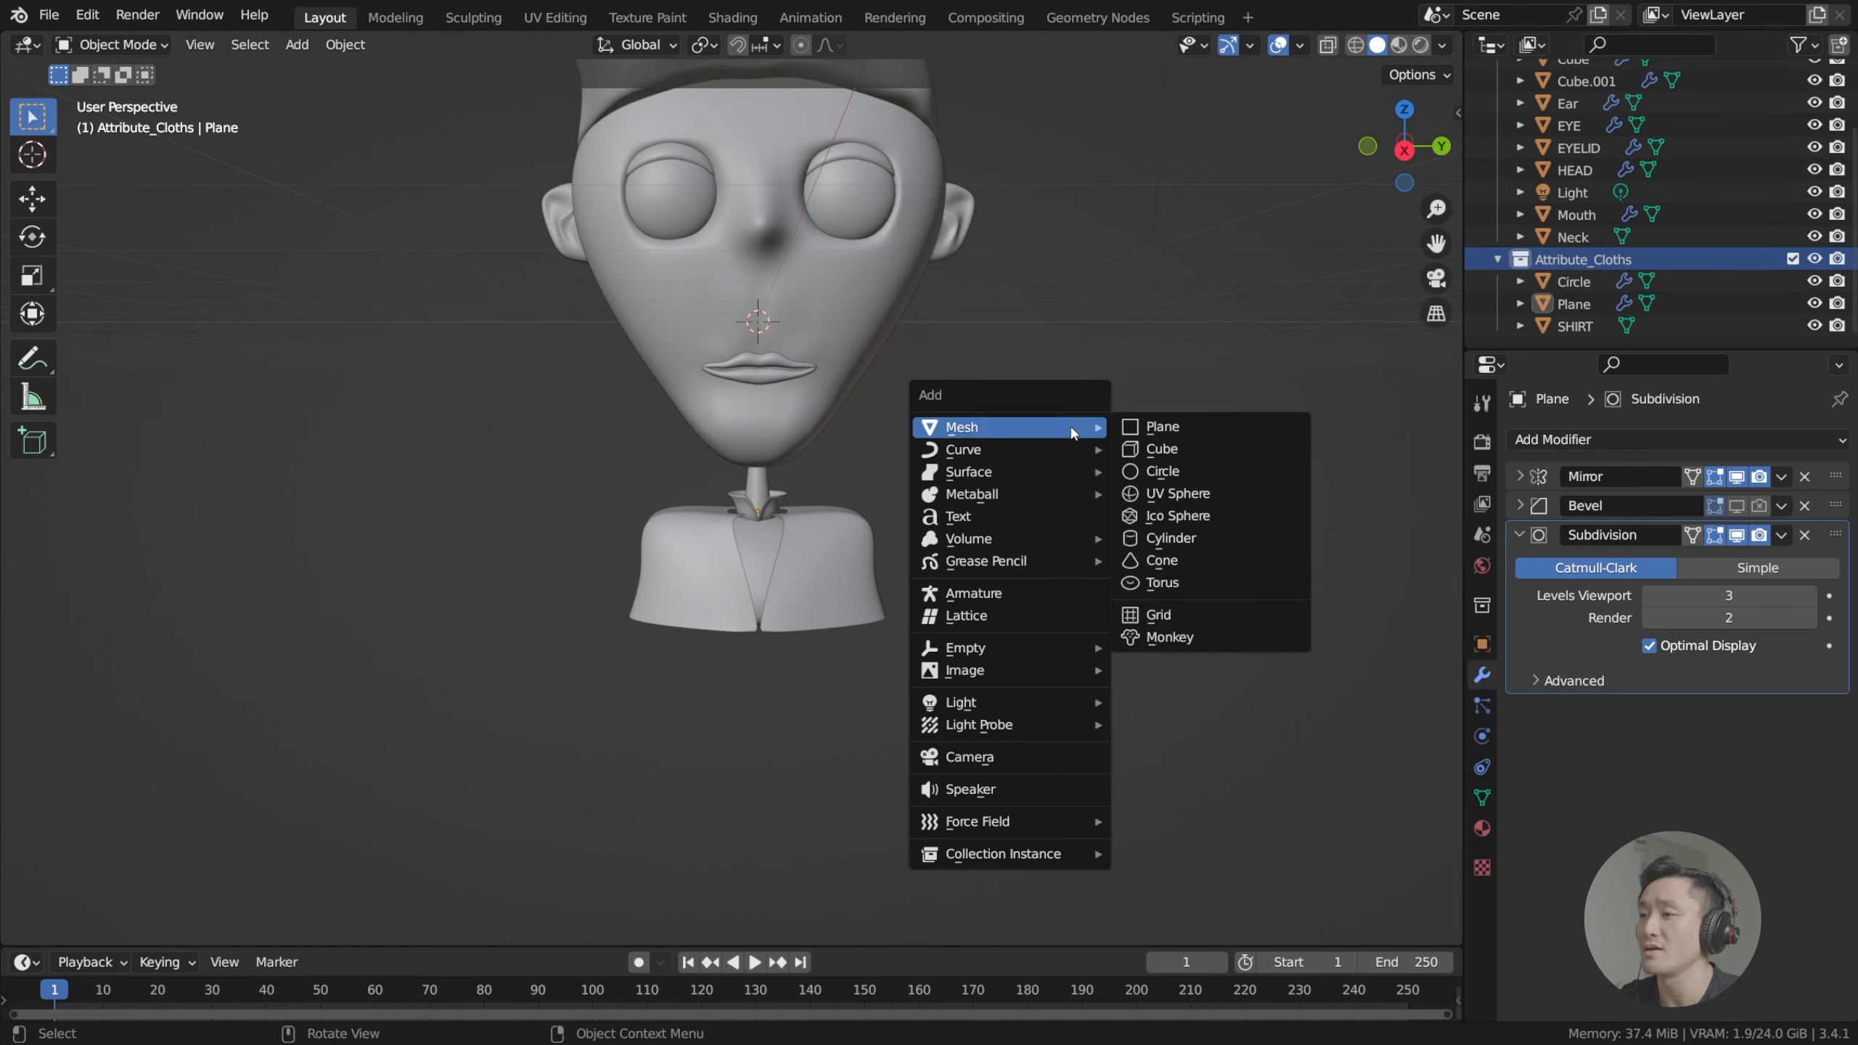
left_click(1212, 431)
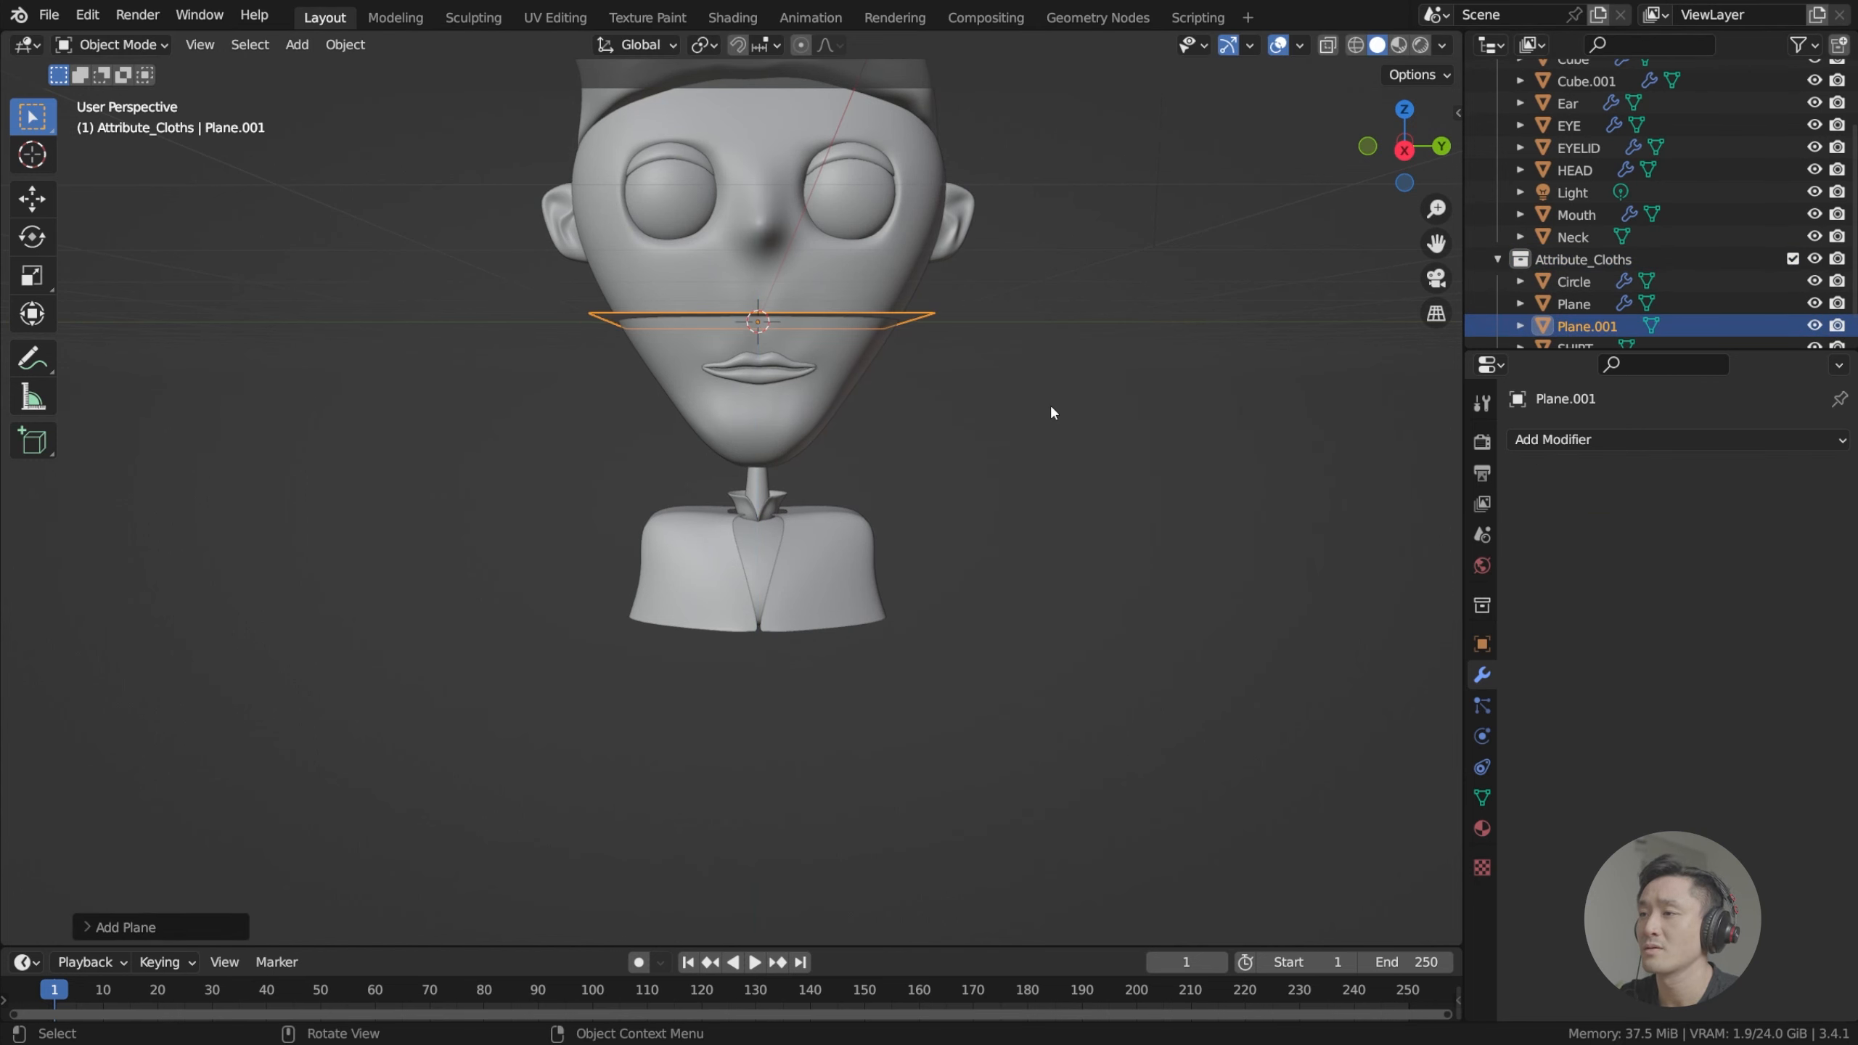
Lower the new plane along the Z axis to just above the jacket's shoulders, level with the collar.
key("g")
key("z")
left_click(1006, 508)
scroll(920, 501, "up", 4)
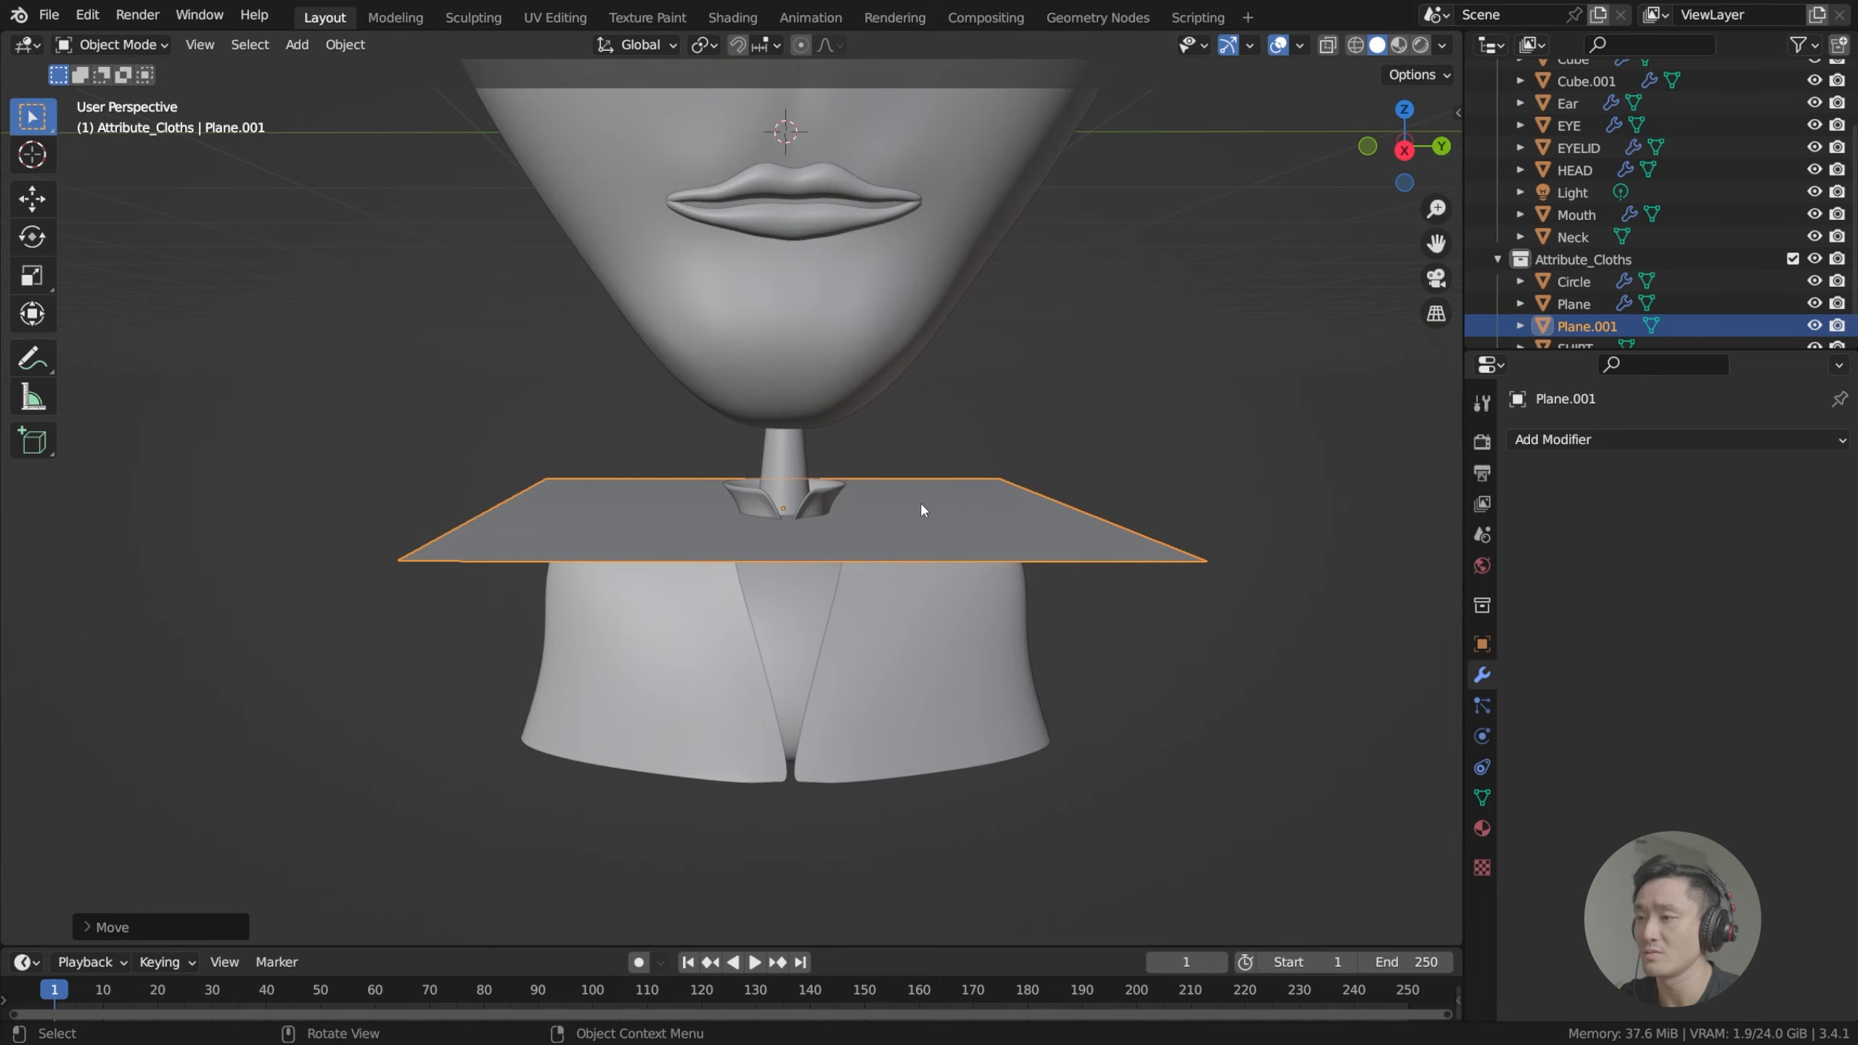
middle_click_drag(922, 510, 926, 421)
key("g")
key("z")
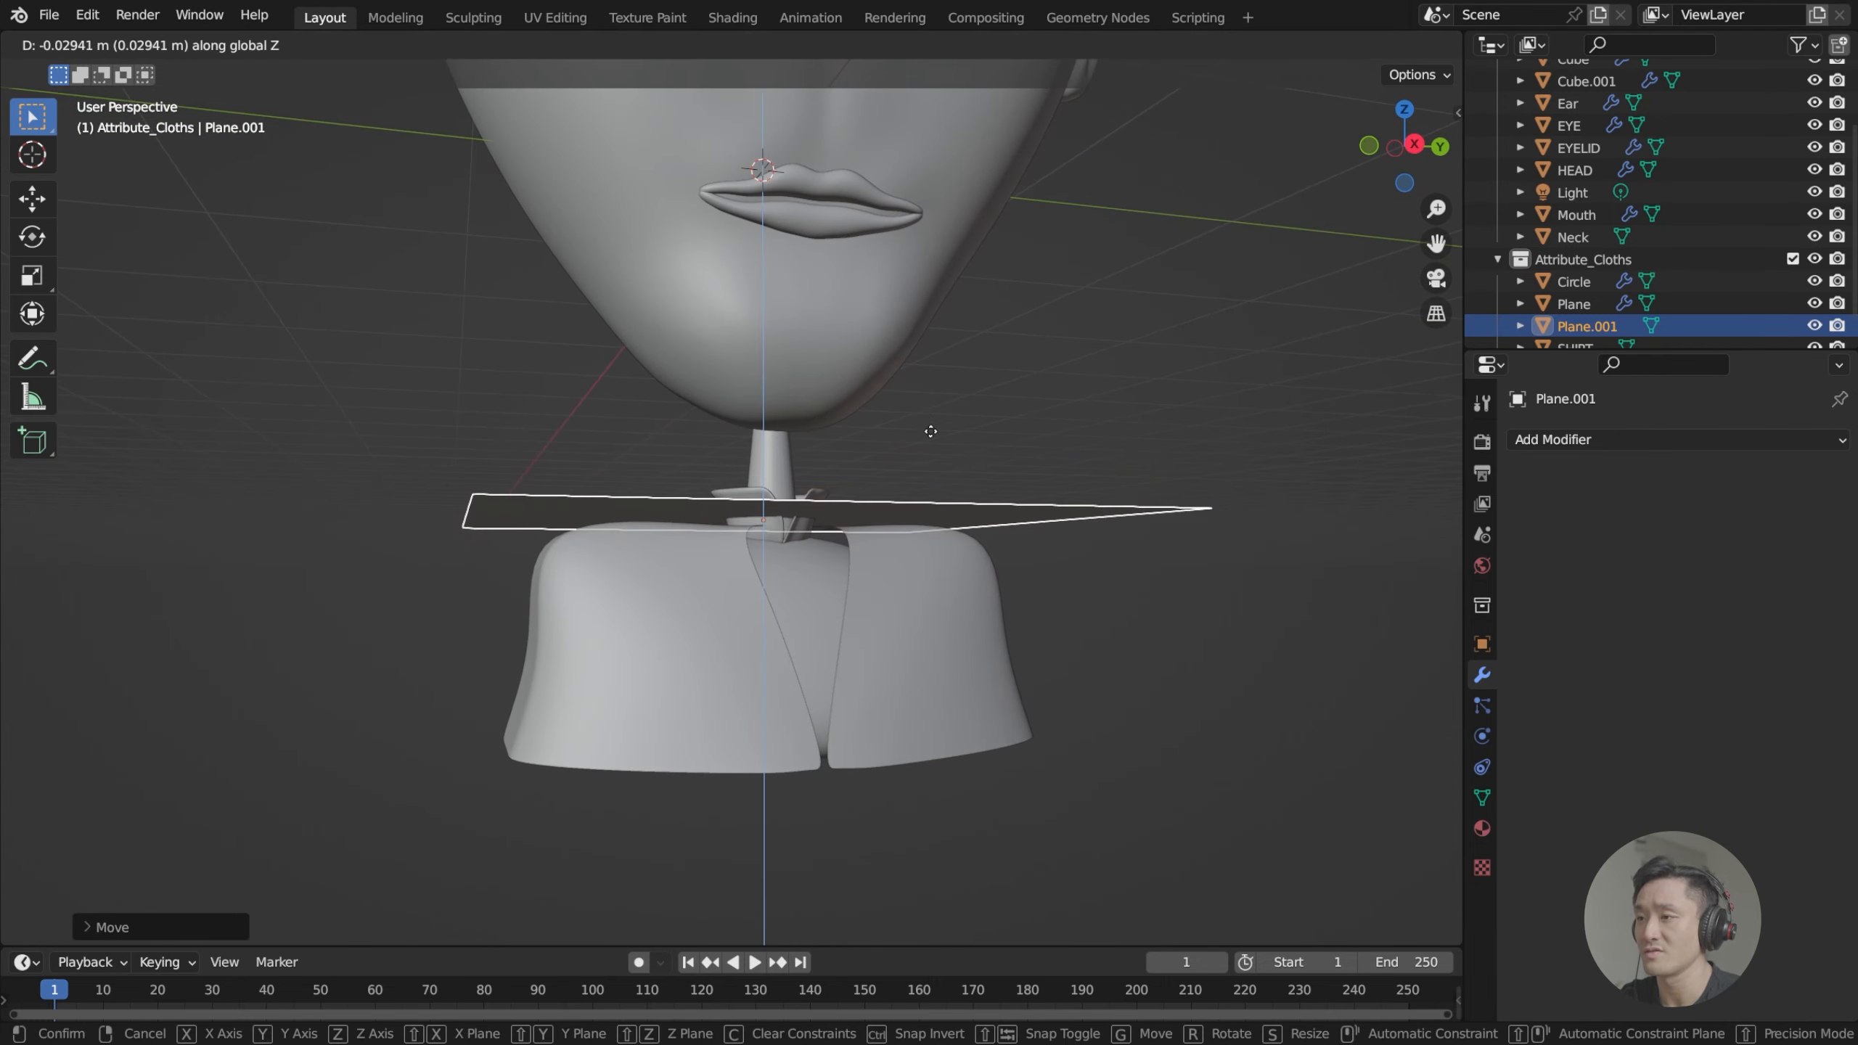
left_click(931, 432)
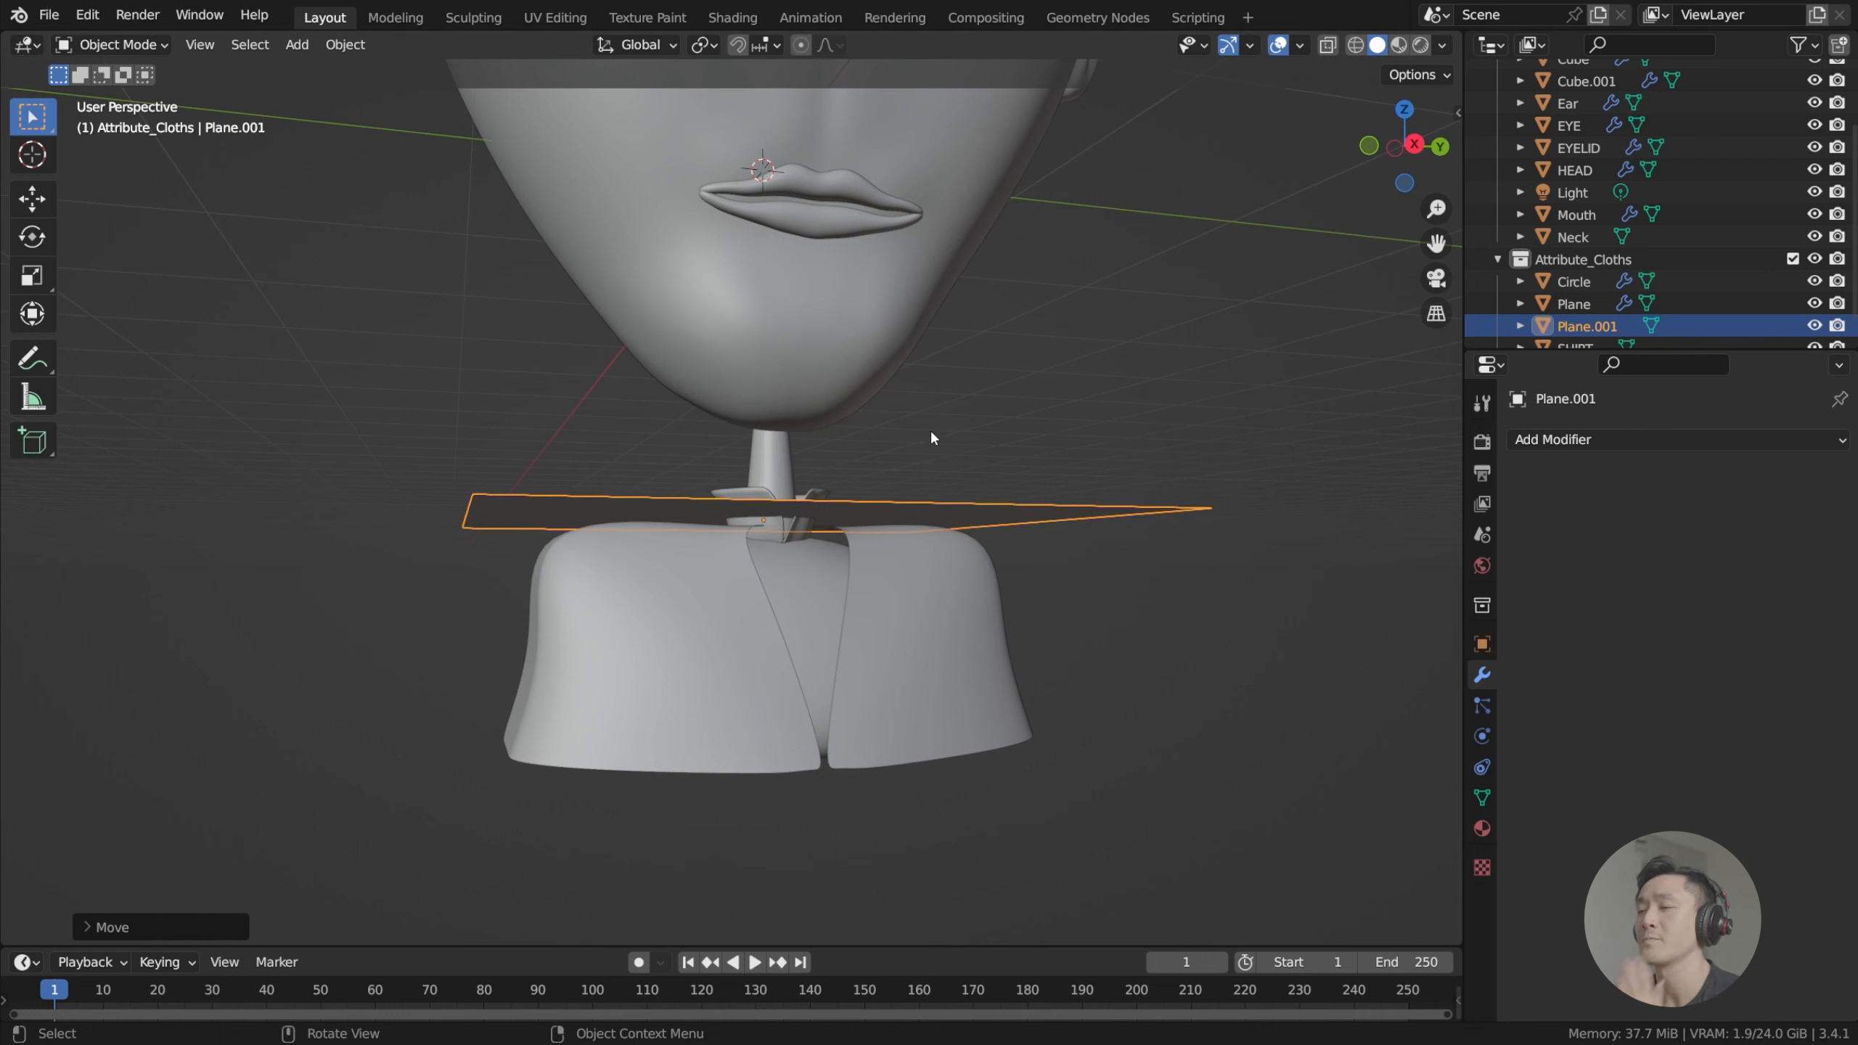
In Edit Mode, scale the plane's mesh down to roughly the width of the collar and return to Object Mode.
middle_click_drag(932, 433, 872, 487)
key("Tab")
key("KP_3")
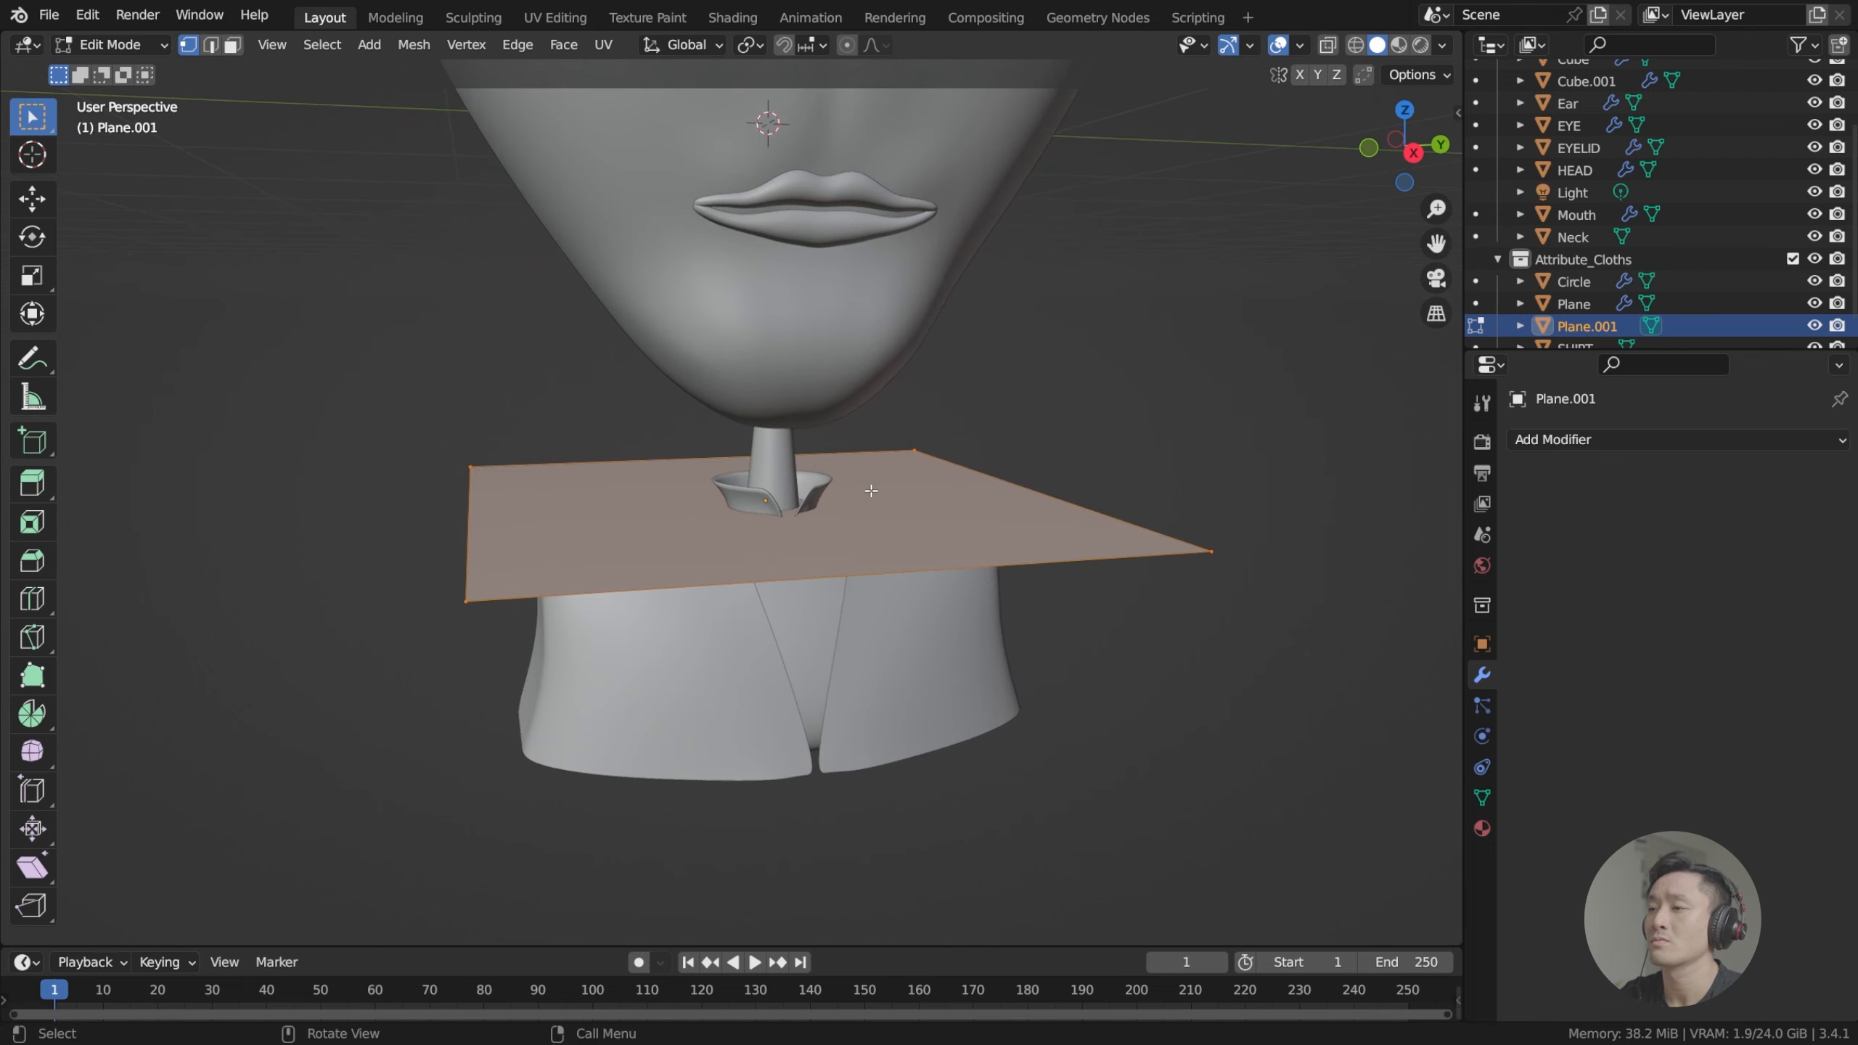
key("s")
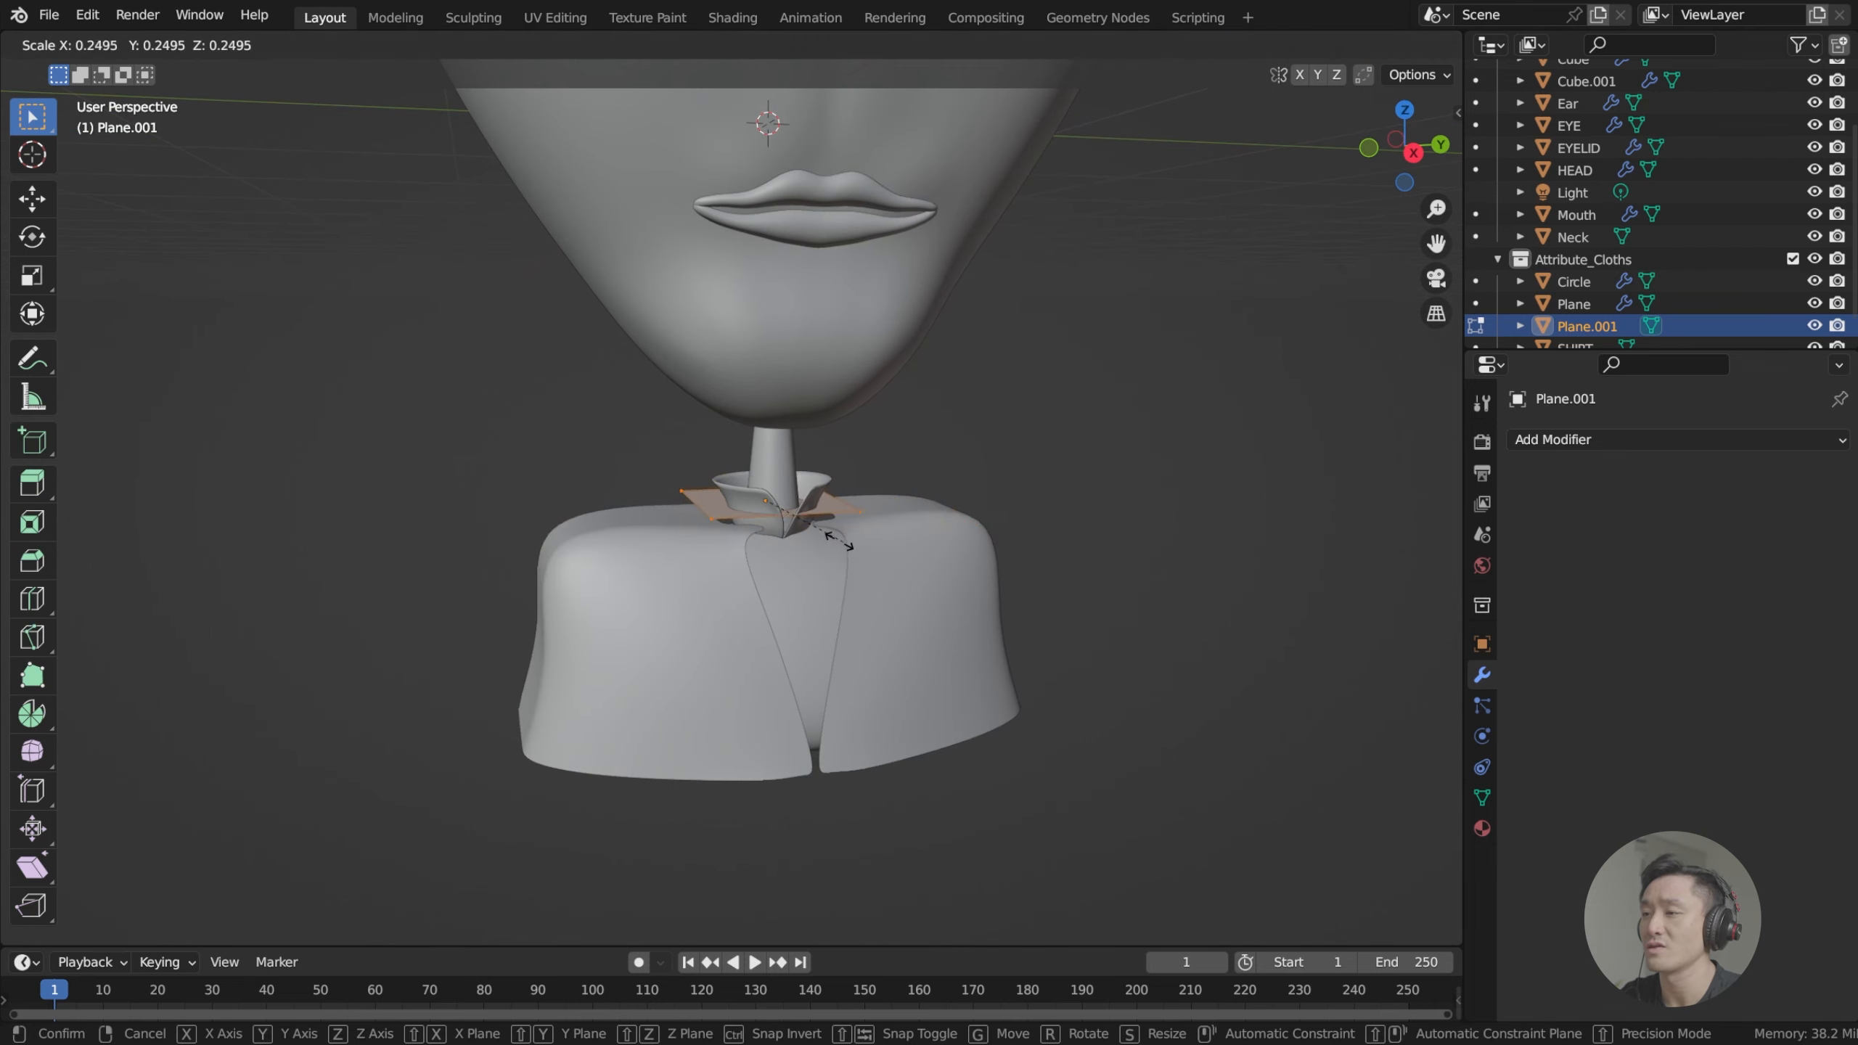
left_click(812, 528)
scroll(900, 503, "up", 3)
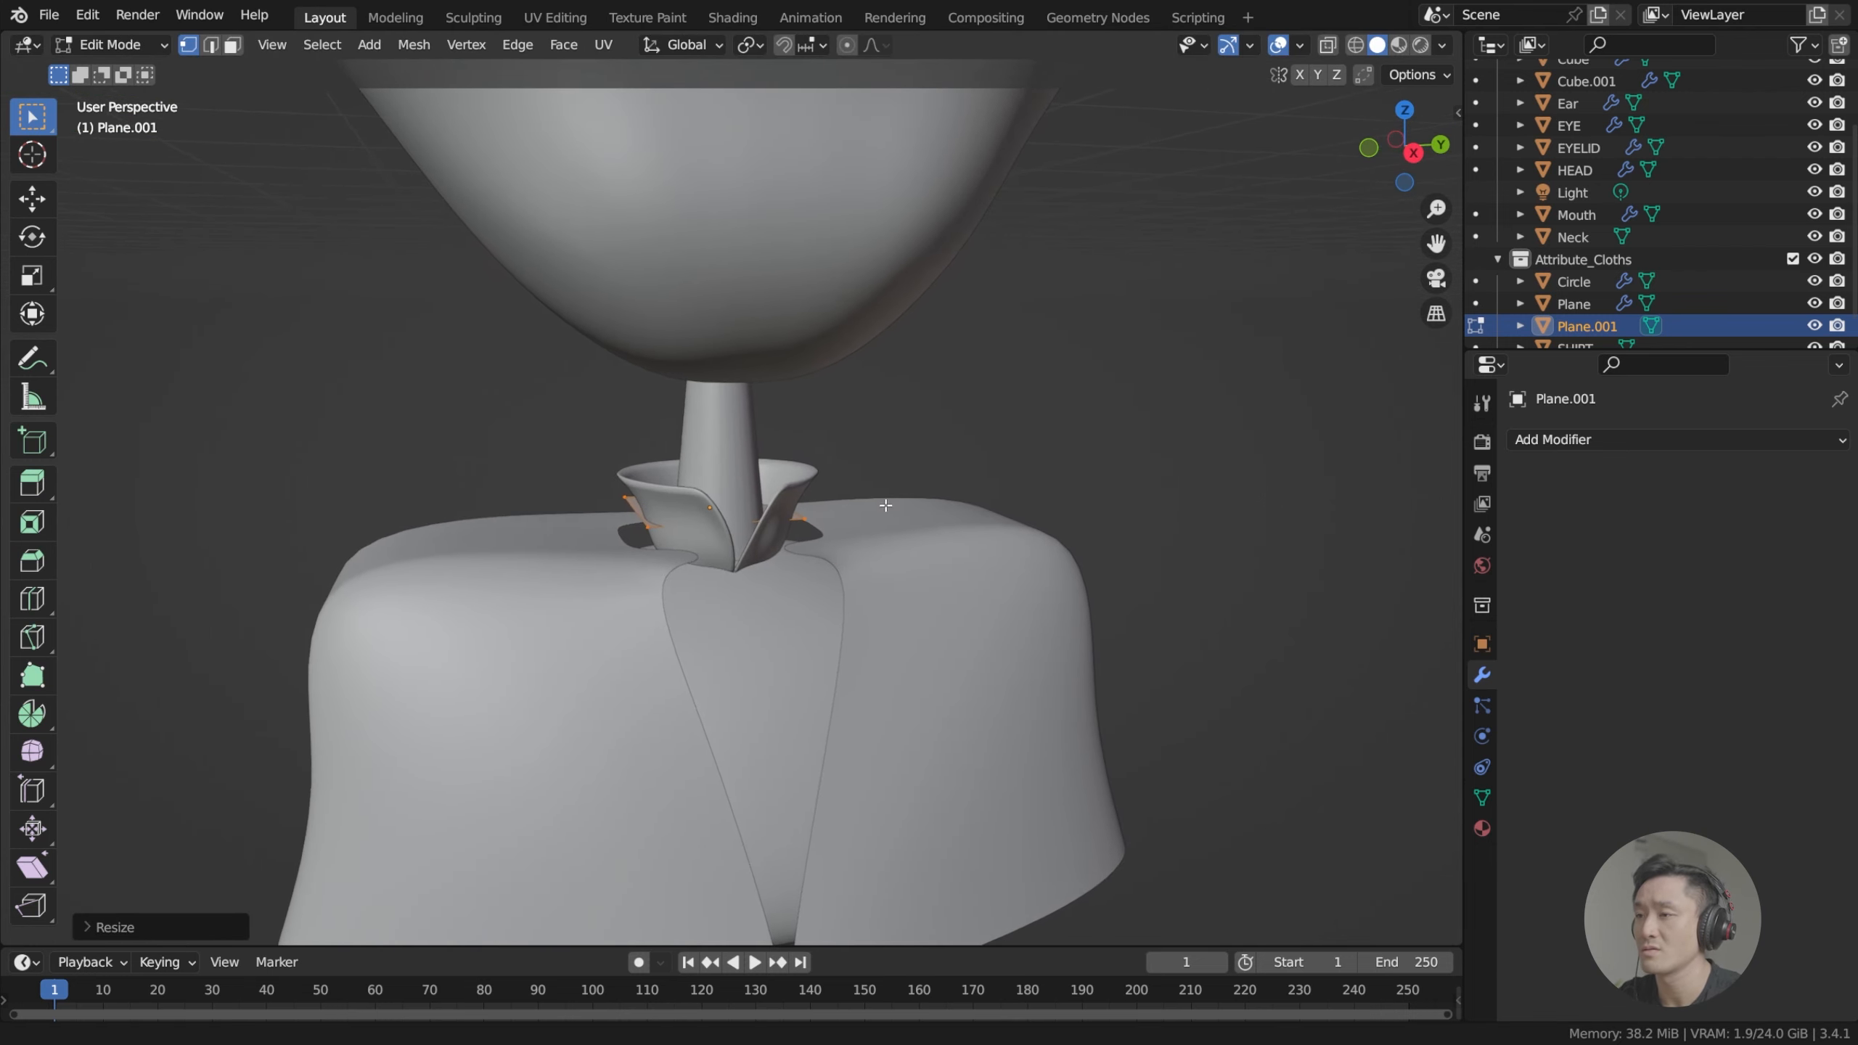
key("Tab")
Move the small plane forward and sideways so it sits over one shoulder beside the front of the collar.
key("KP_1")
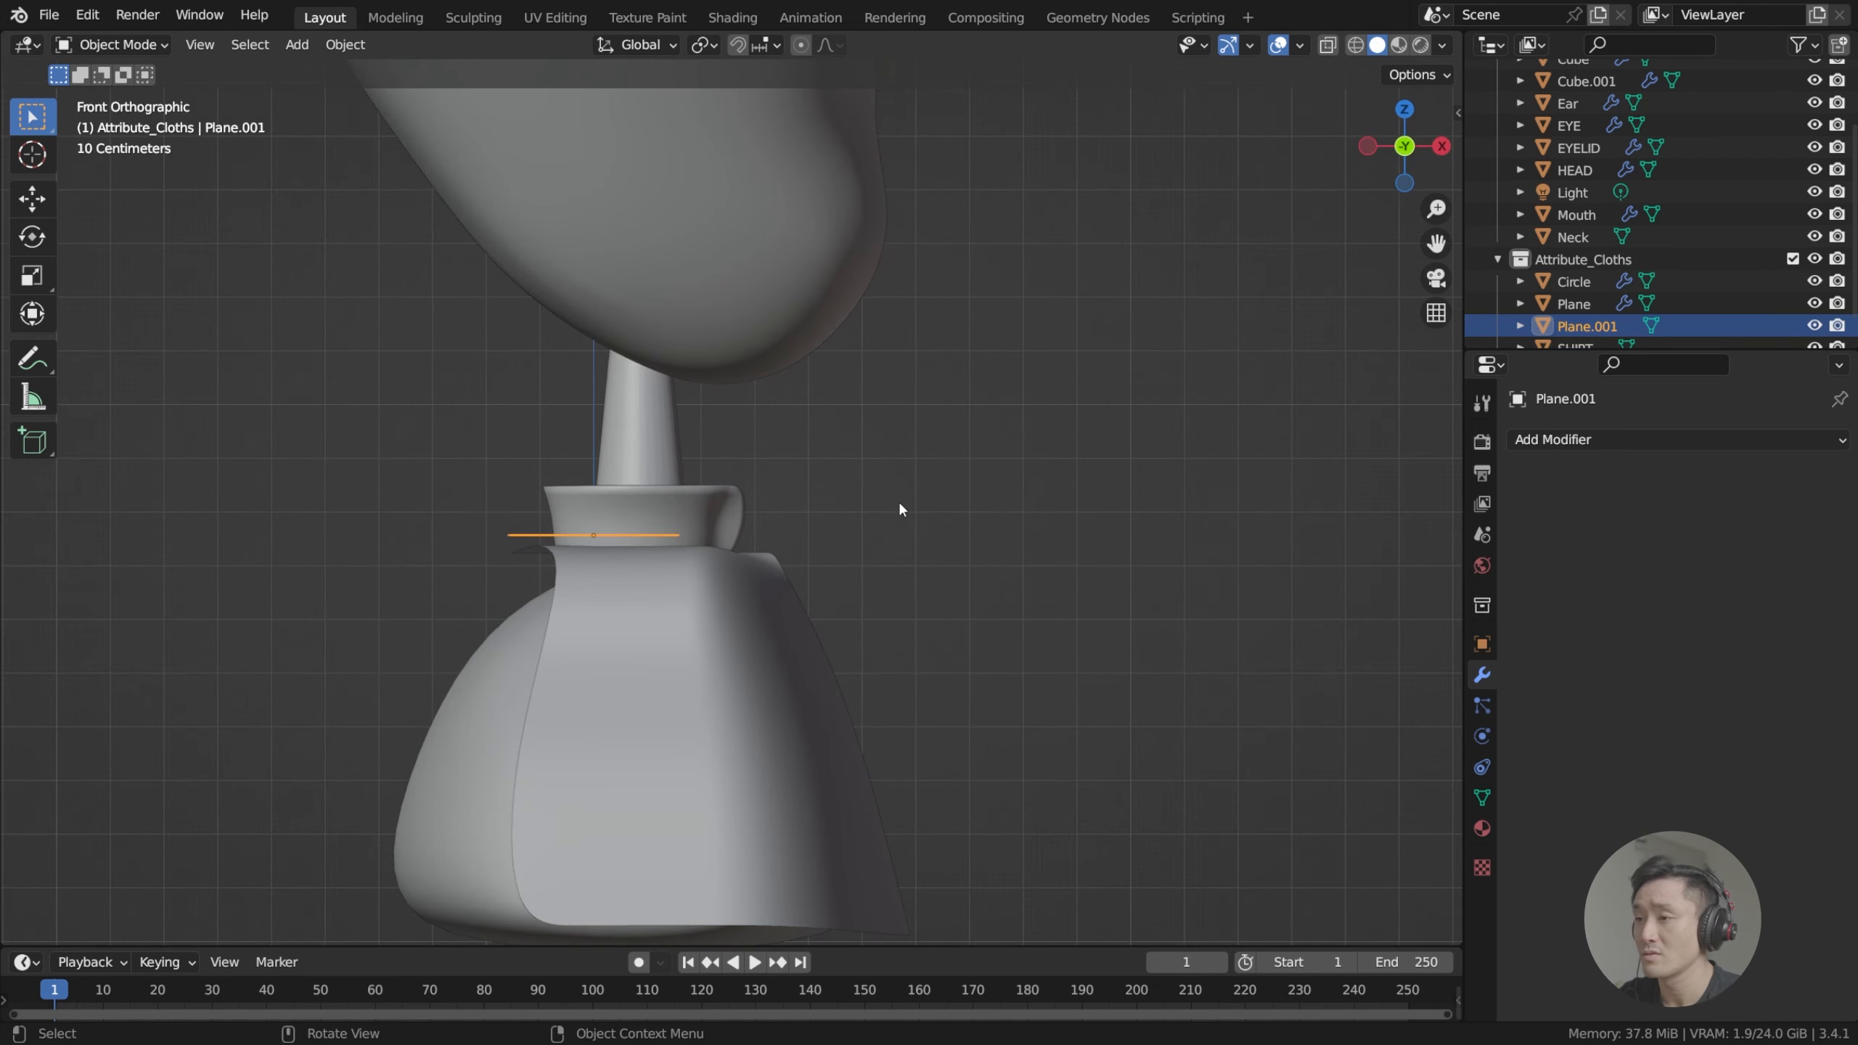
key("KP_3")
key("KP_1")
key("g")
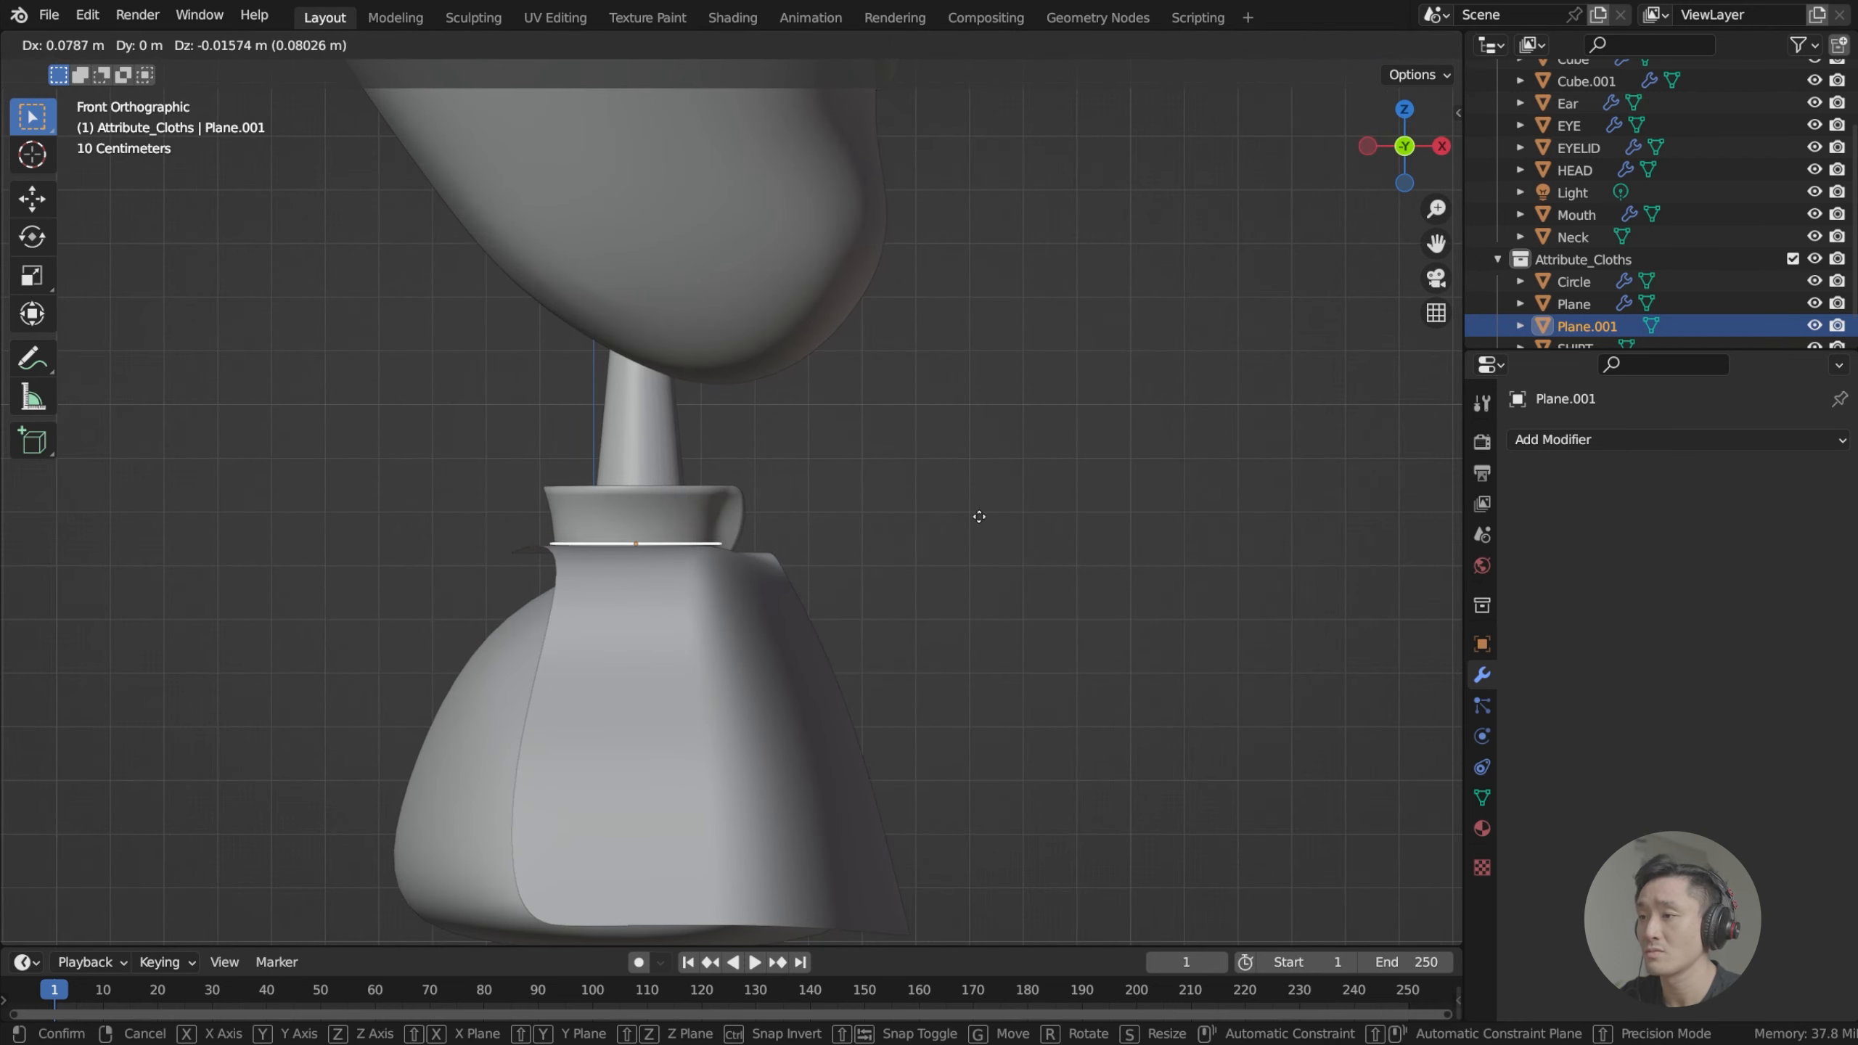
left_click(1060, 496)
middle_click_drag(1060, 496, 680, 597)
key("g")
left_click(714, 529)
key("g")
left_click(775, 537)
In Edit Mode, select the plane's front edge and extrude it downward over the front of the jacket.
key("Tab")
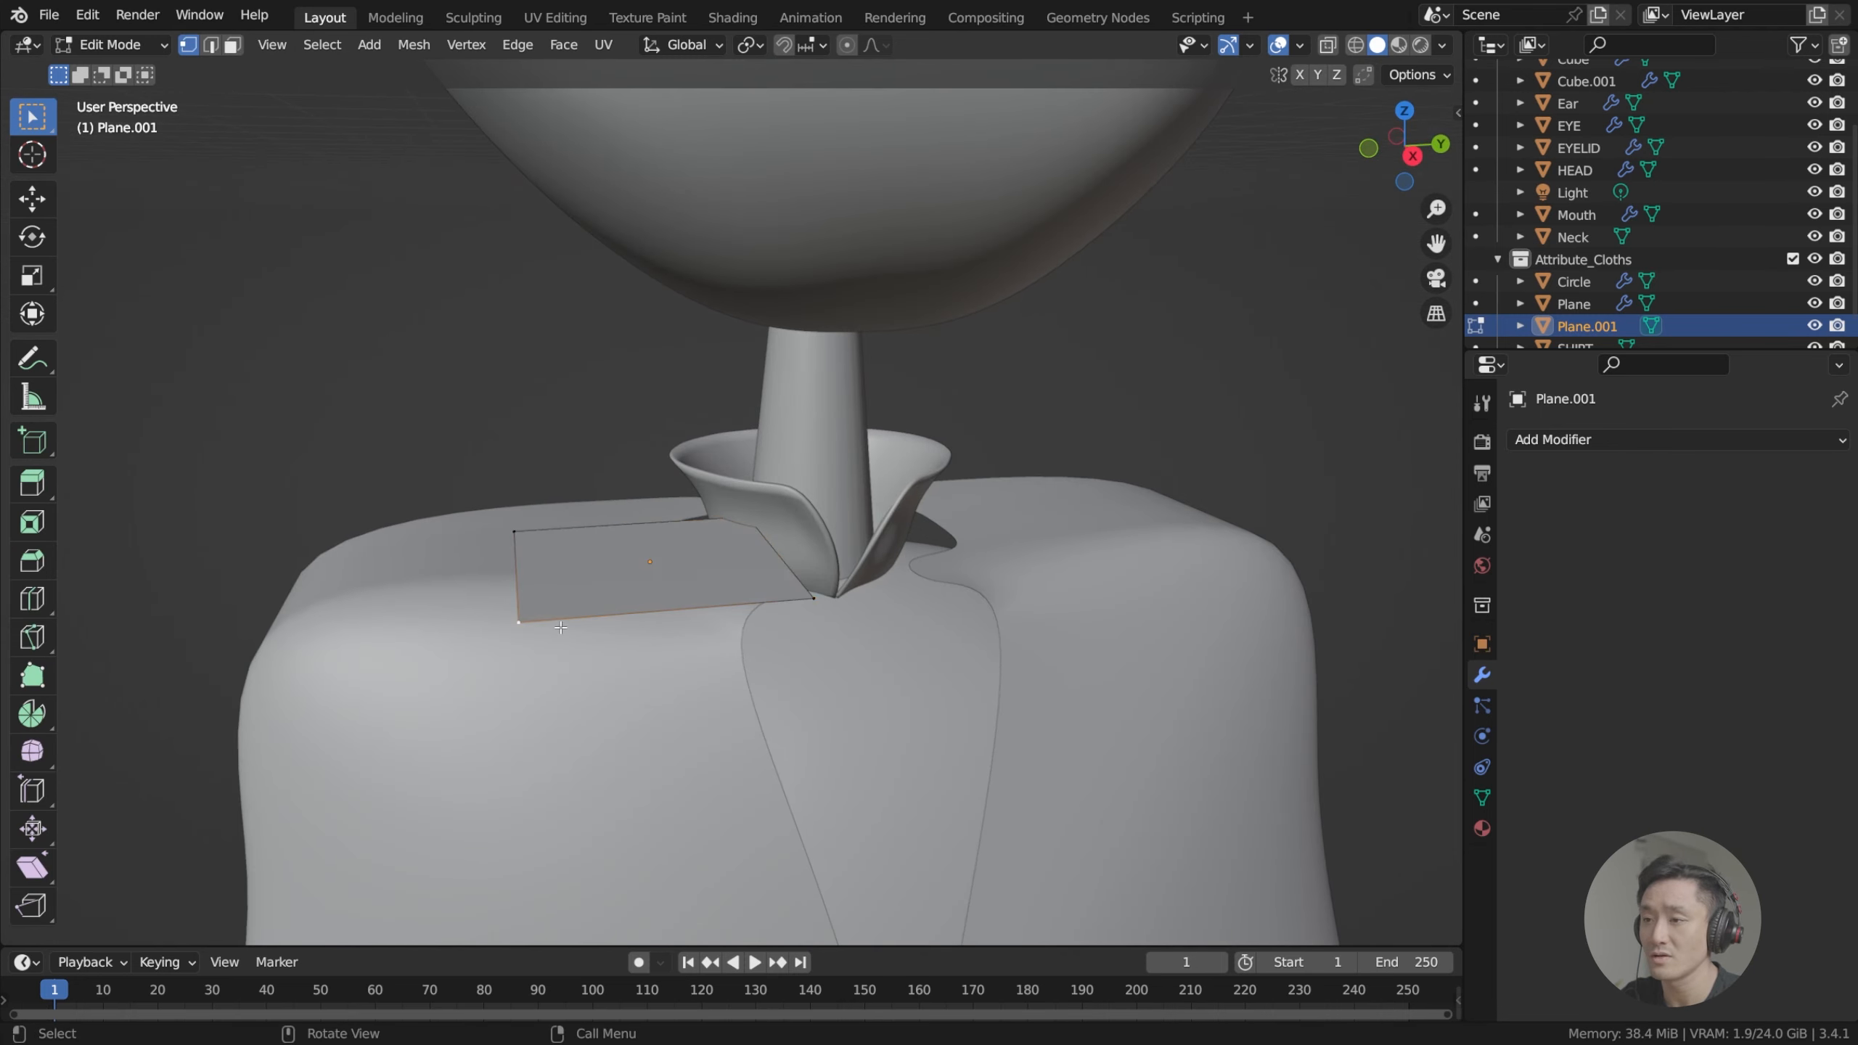
left_click(809, 600, "shift")
middle_click_drag(809, 600, 853, 548)
scroll(754, 548, "down", 5)
scroll(852, 548, "up", 4)
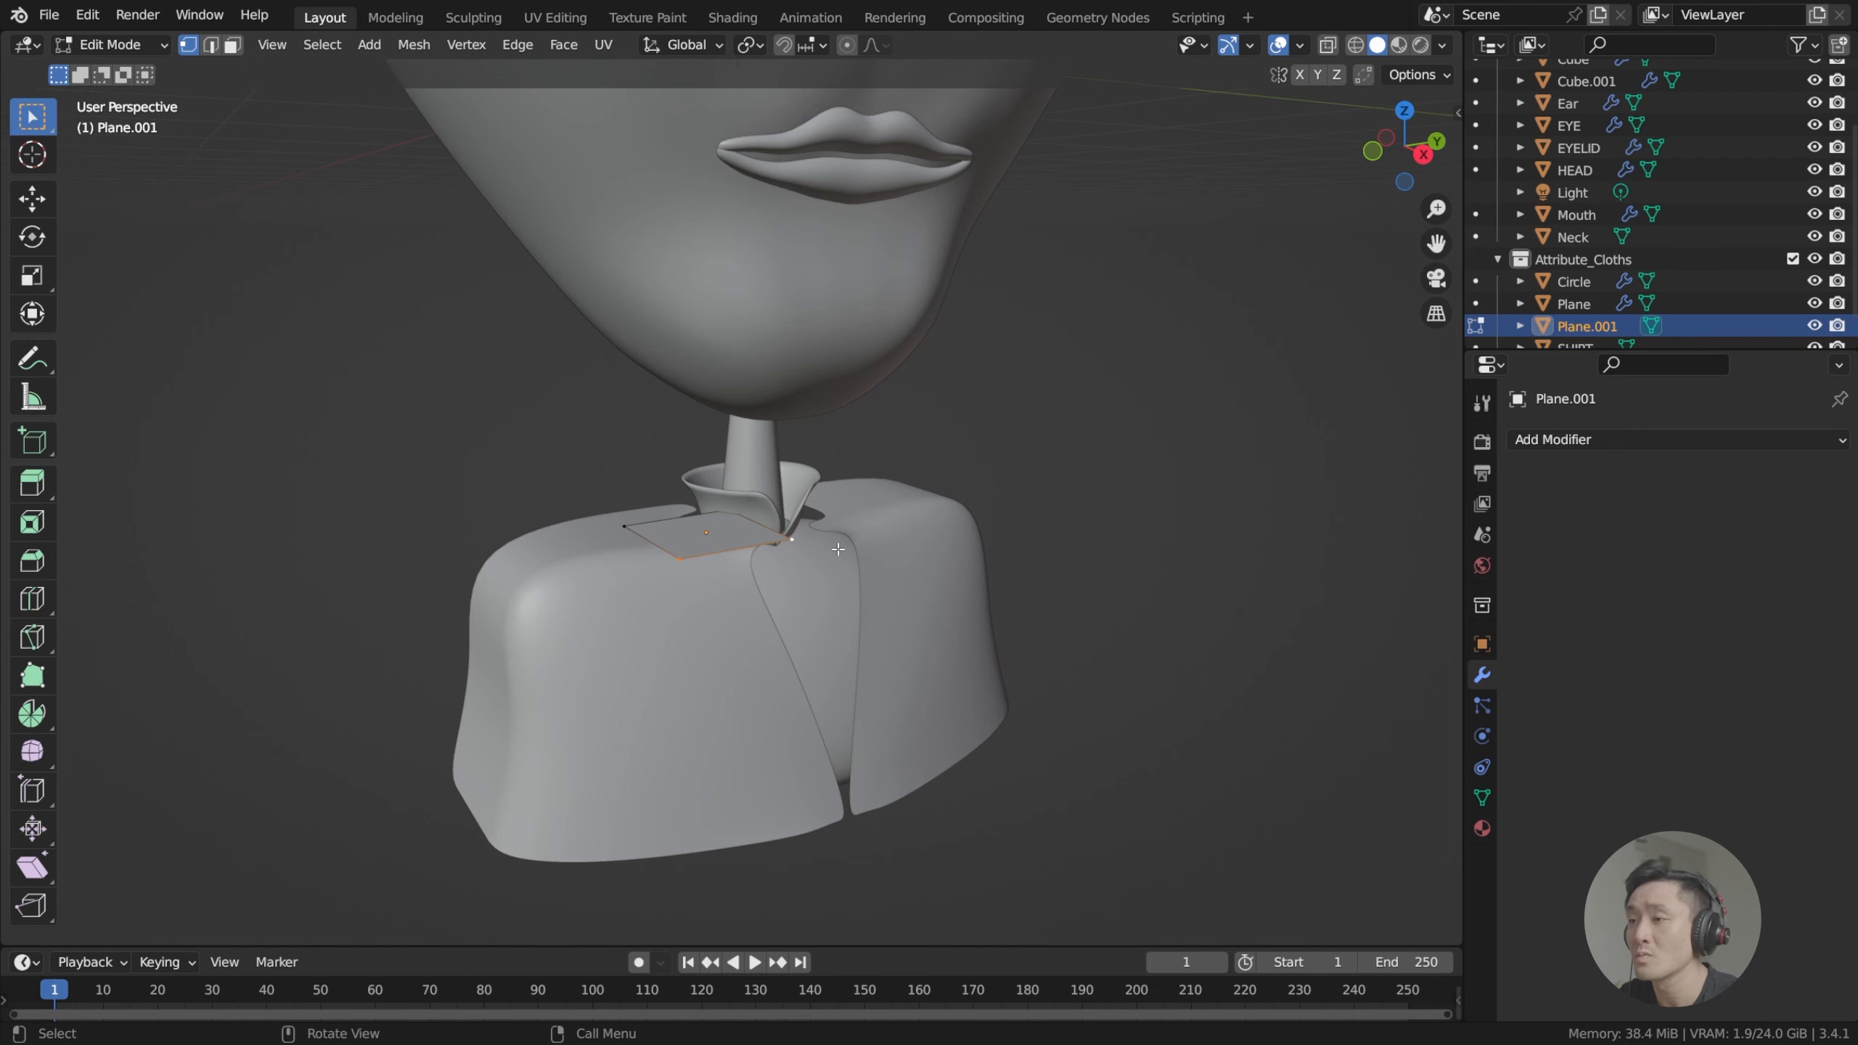
key("KP_1")
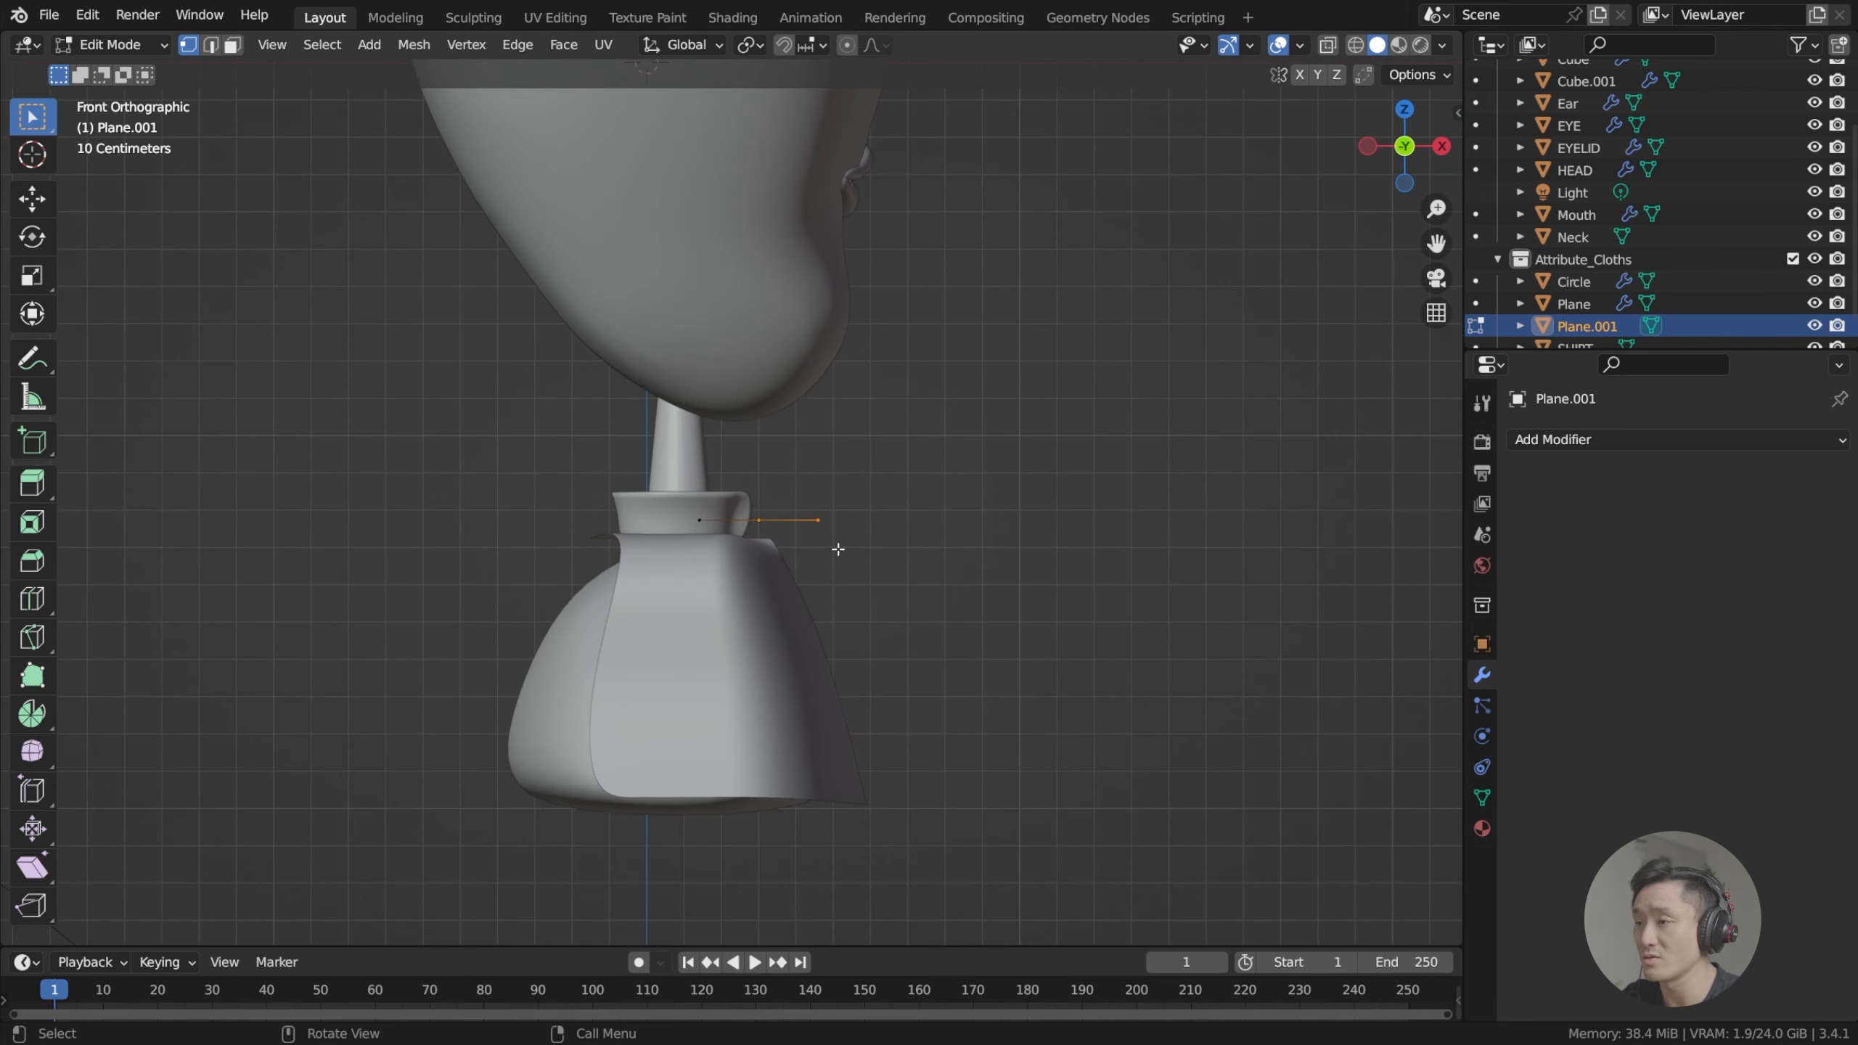
key("g")
left_click(884, 548)
key("e")
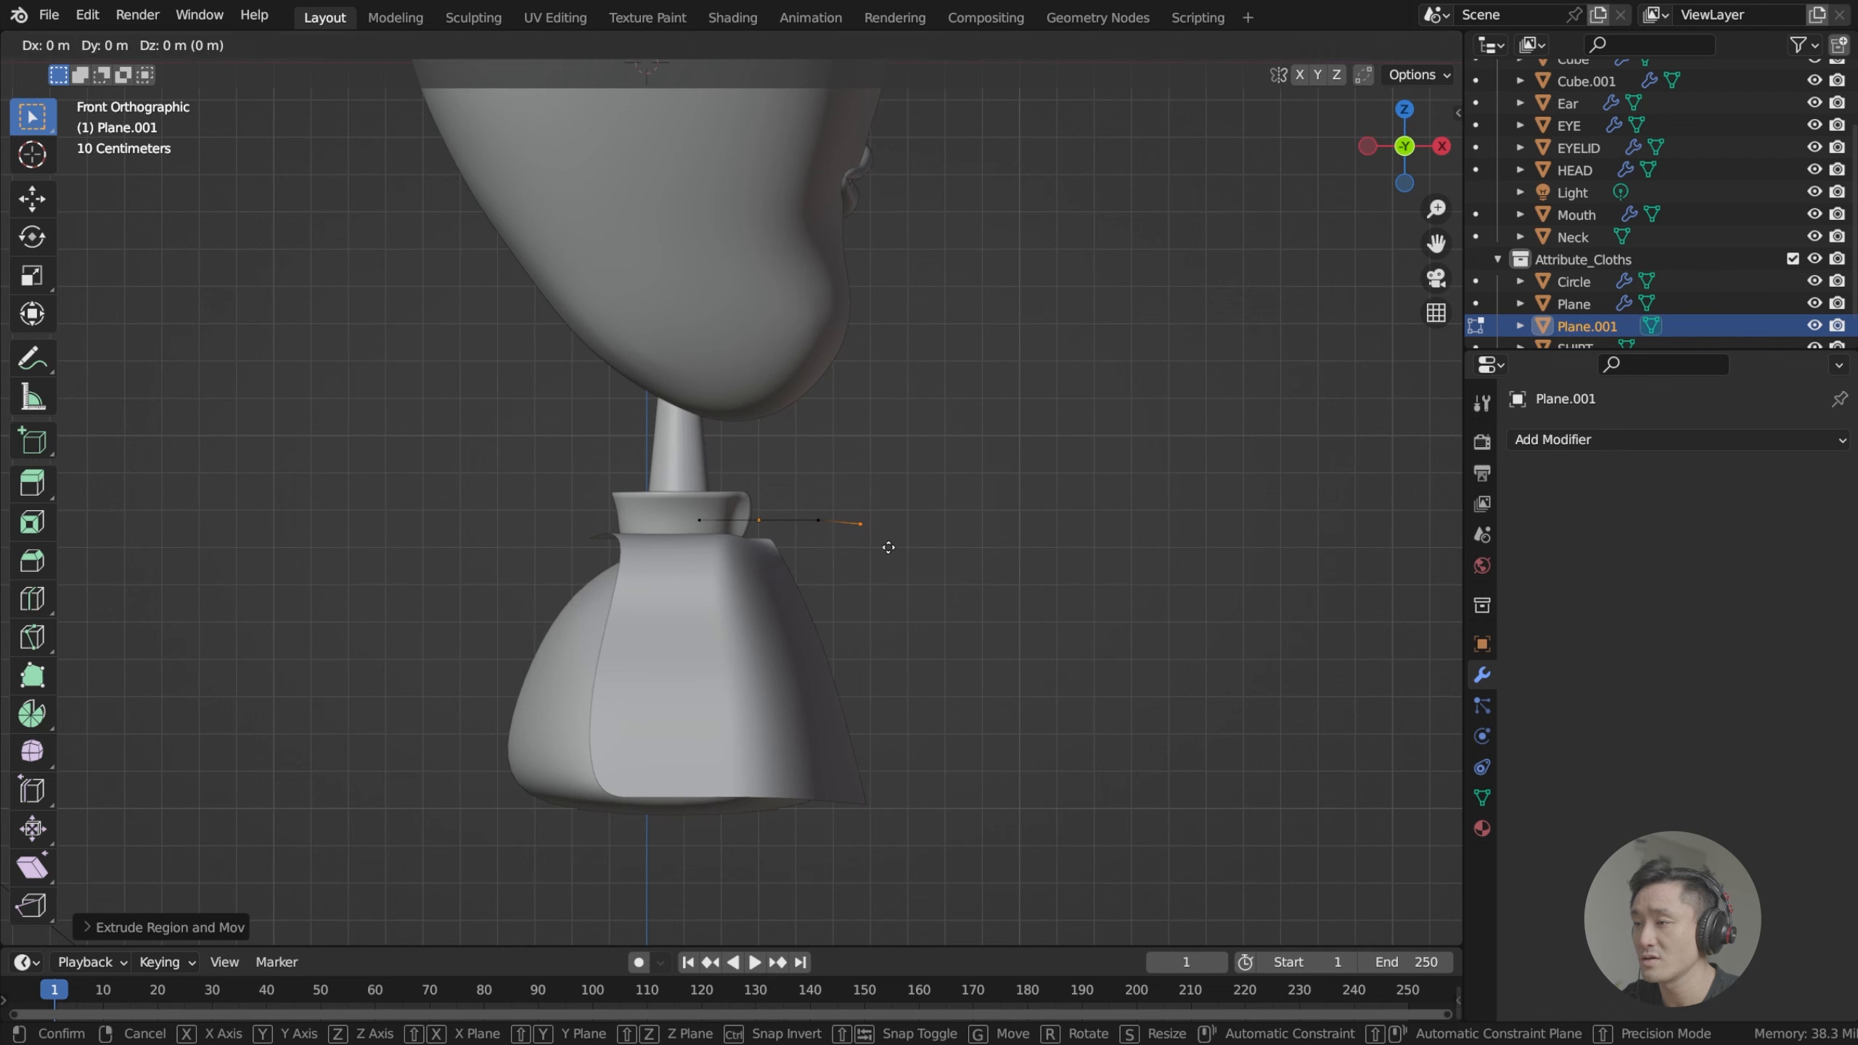
left_click(879, 650)
middle_click_drag(878, 650, 742, 595)
scroll(751, 573, "up", 2)
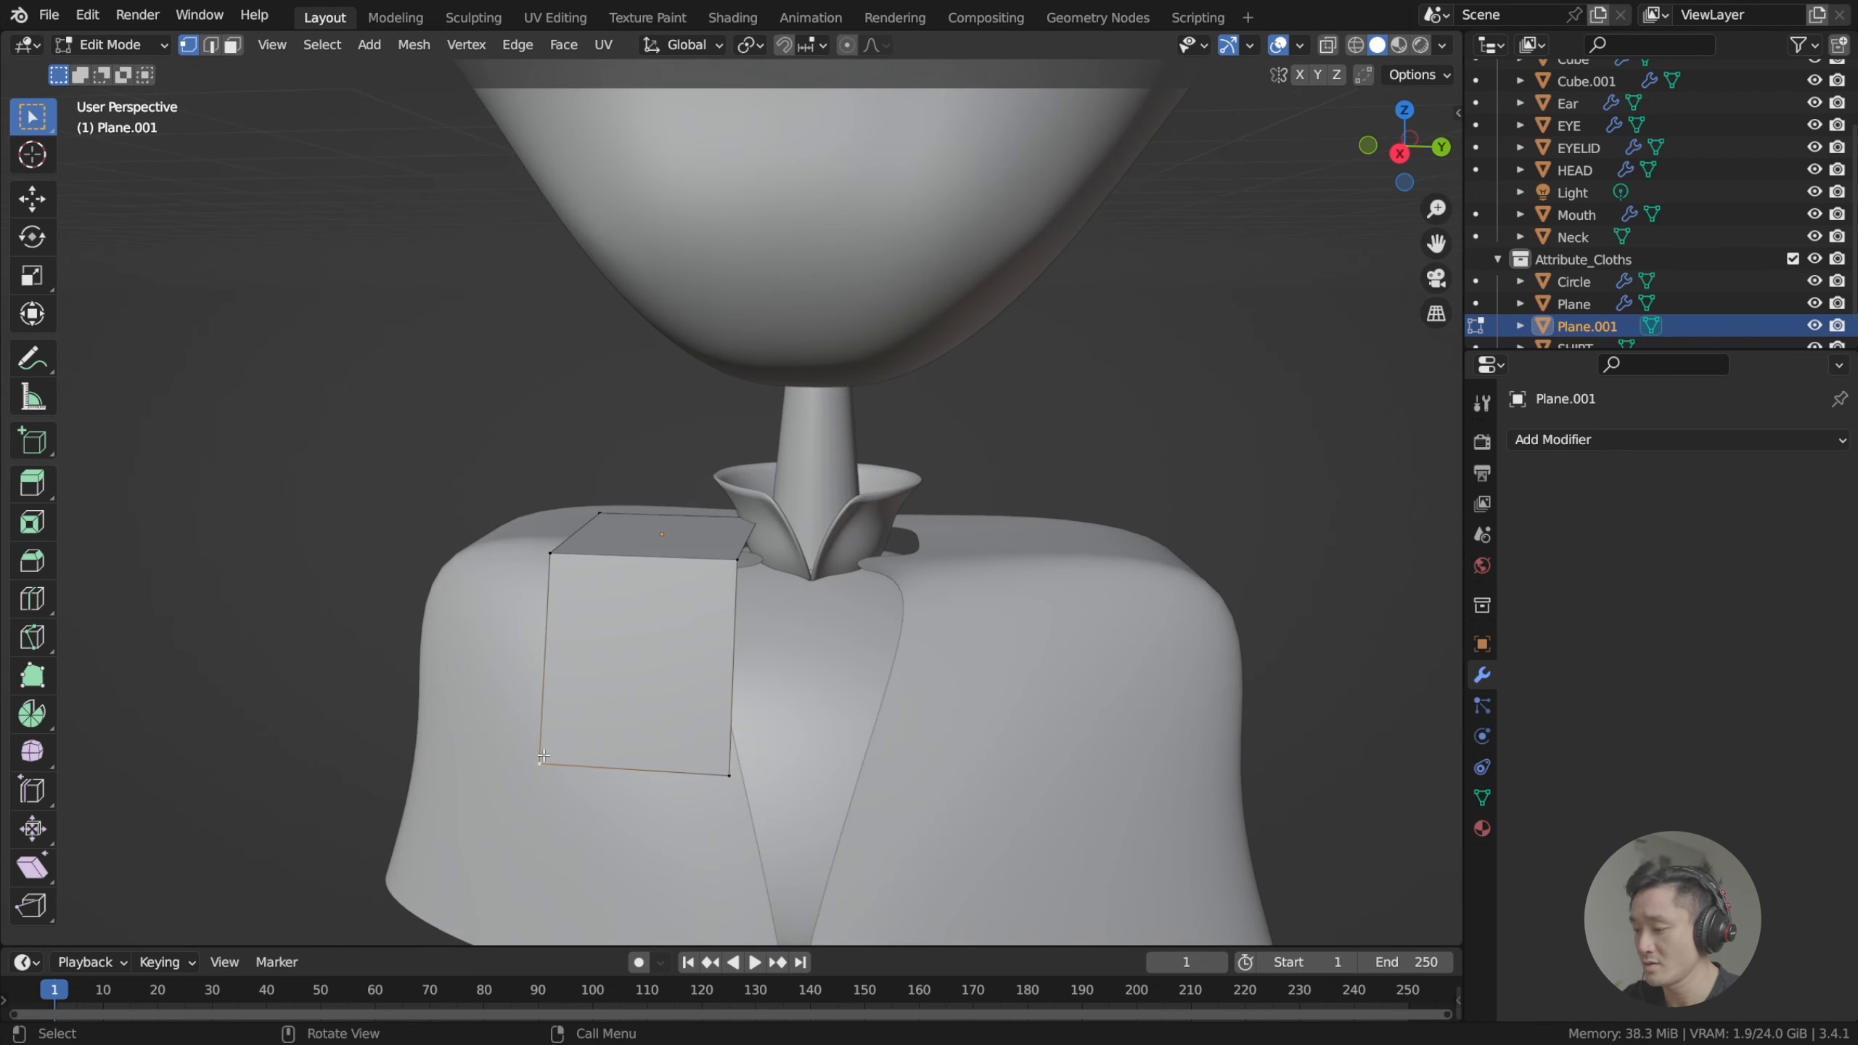
In the right view, move the lower outer corner inward and the lower inner corner onto the jacket's opening edge, tapering the lapel.
key("KP_1")
key("KP_3")
key("g")
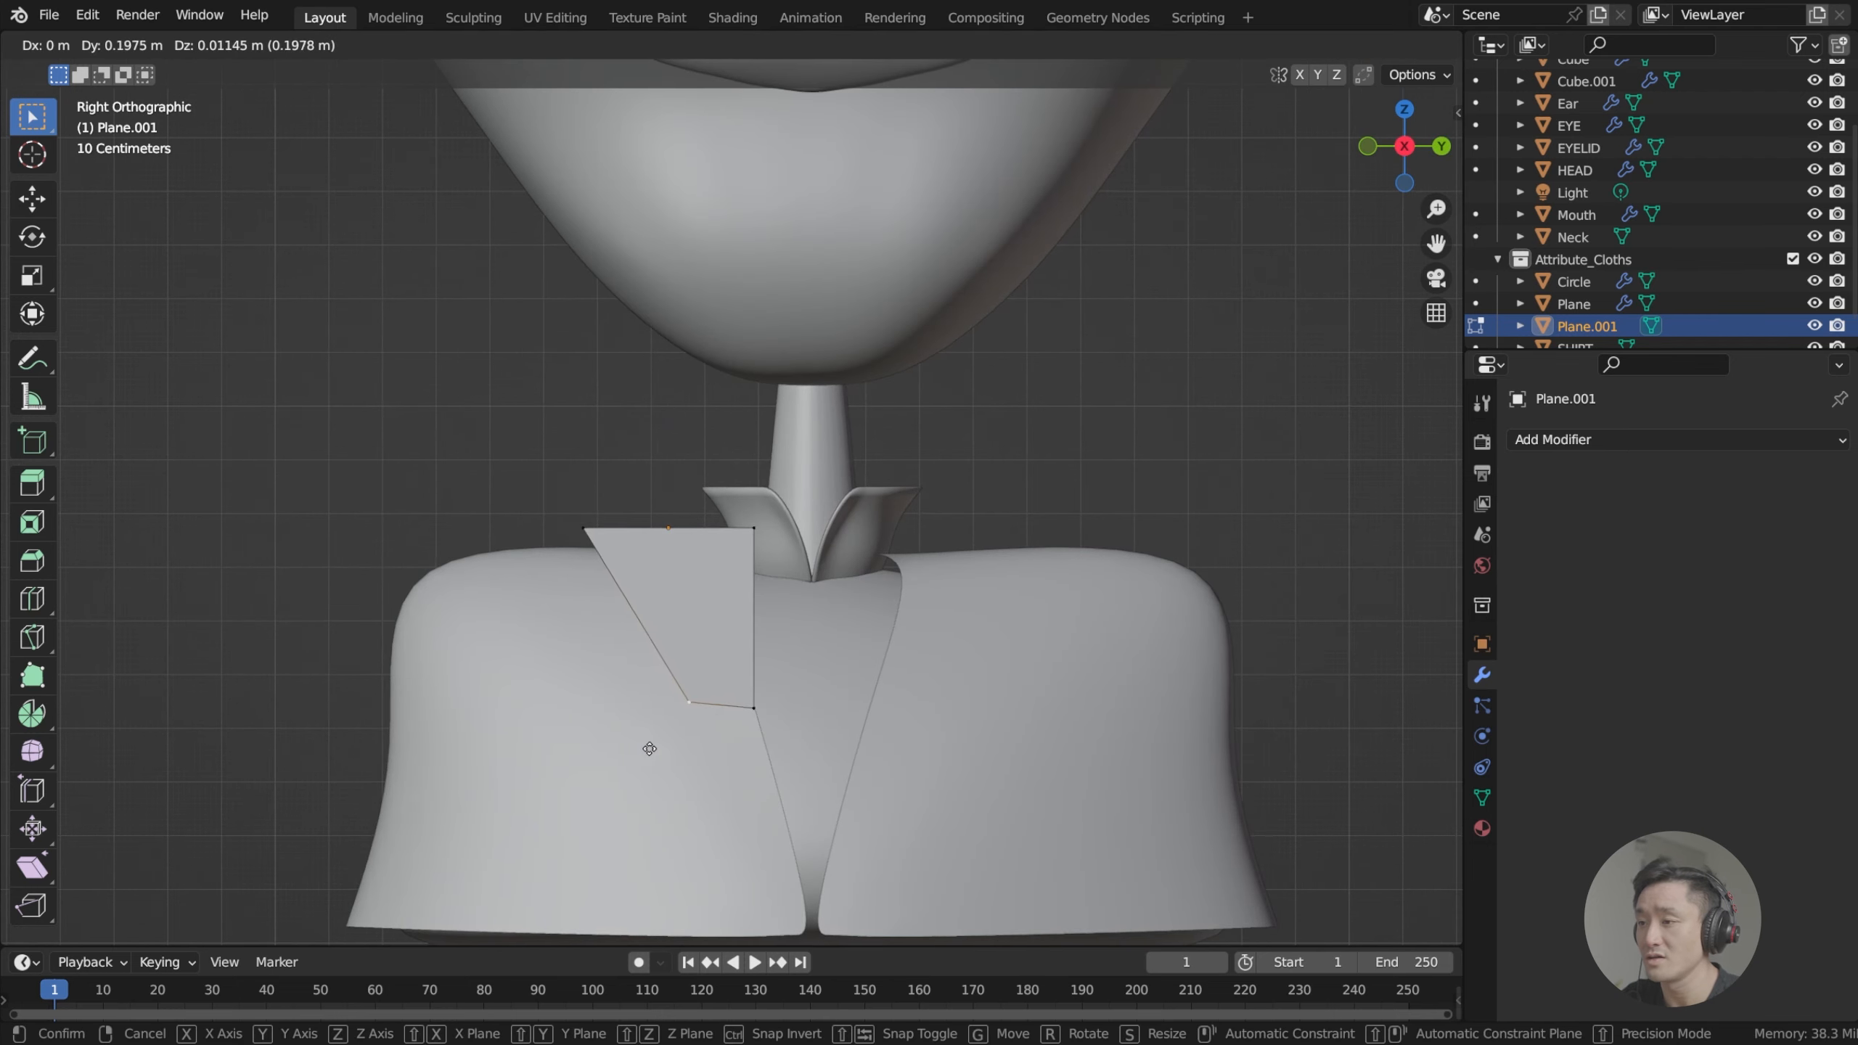
left_click(649, 748)
left_click_drag(660, 682, 782, 756)
key("g")
left_click(770, 770)
key("g")
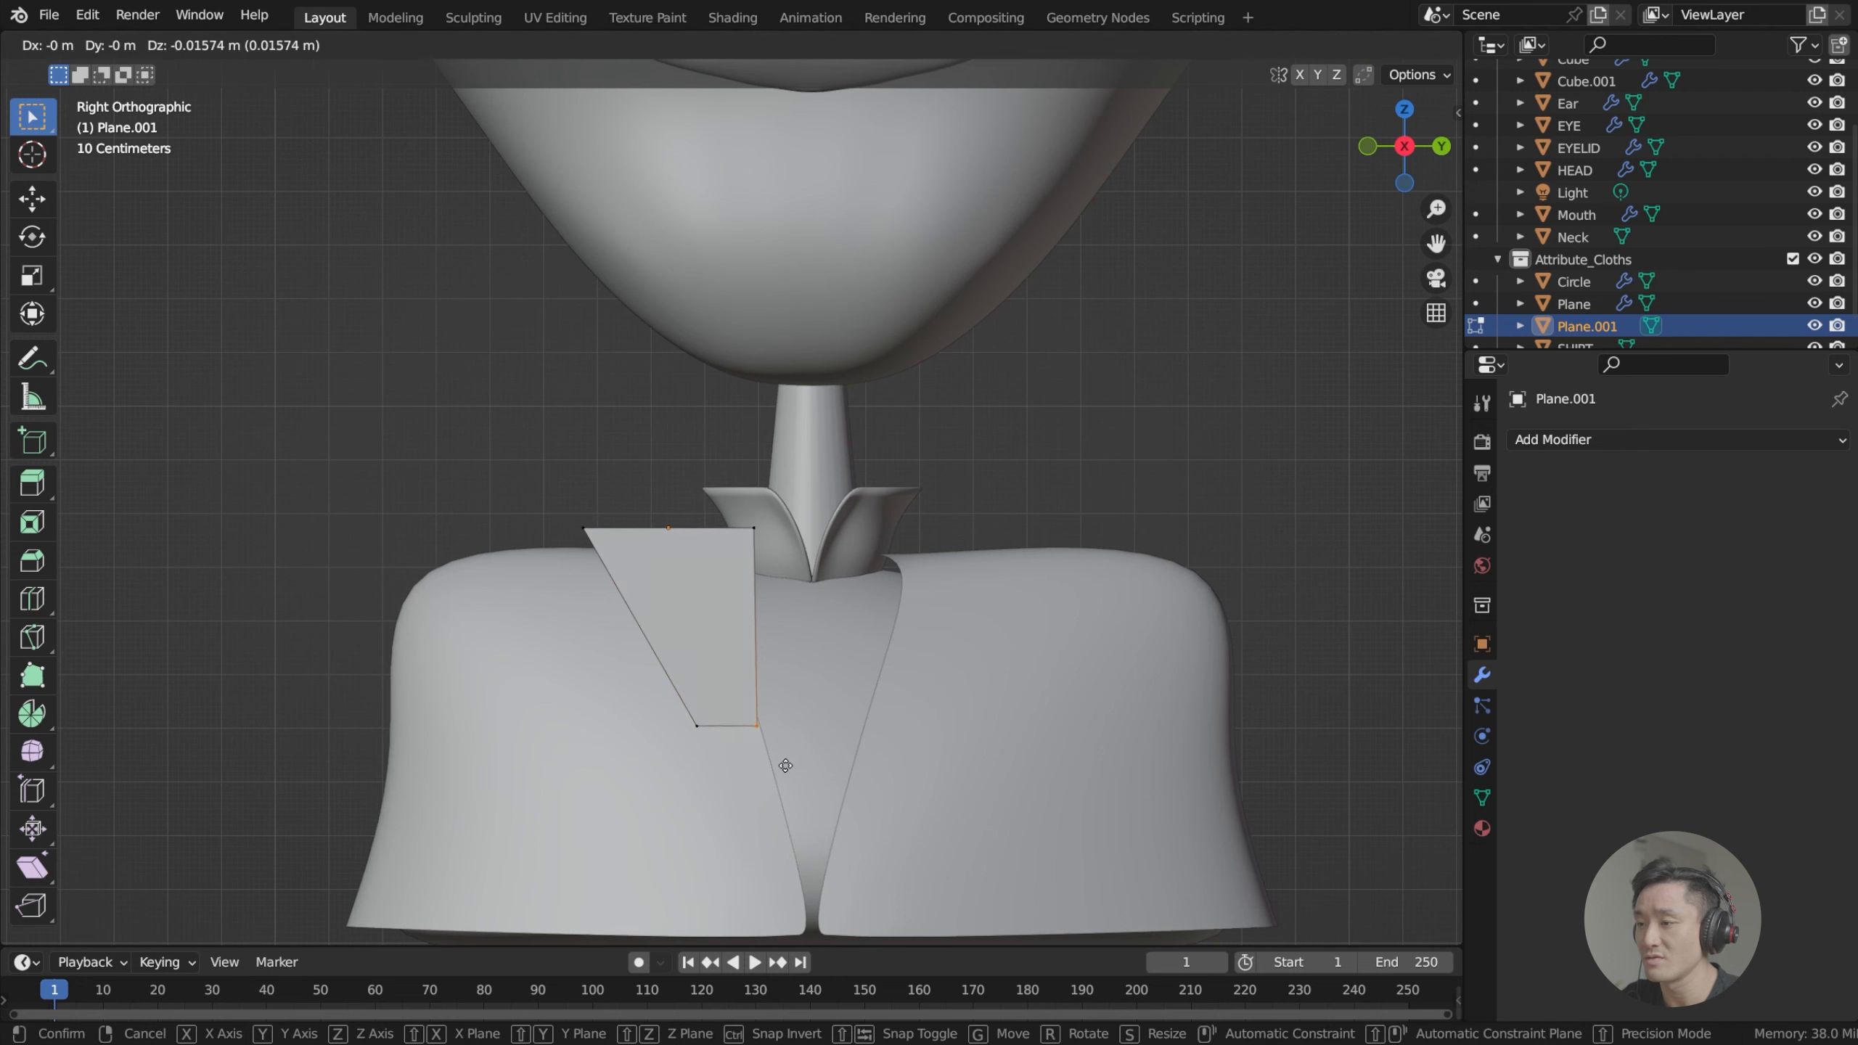
left_click(787, 765)
Select both lower corners of the lapel and move them further down along the jacket's opening.
middle_click_drag(787, 754, 763, 673, "shift")
left_click(757, 672, "shift")
key("g")
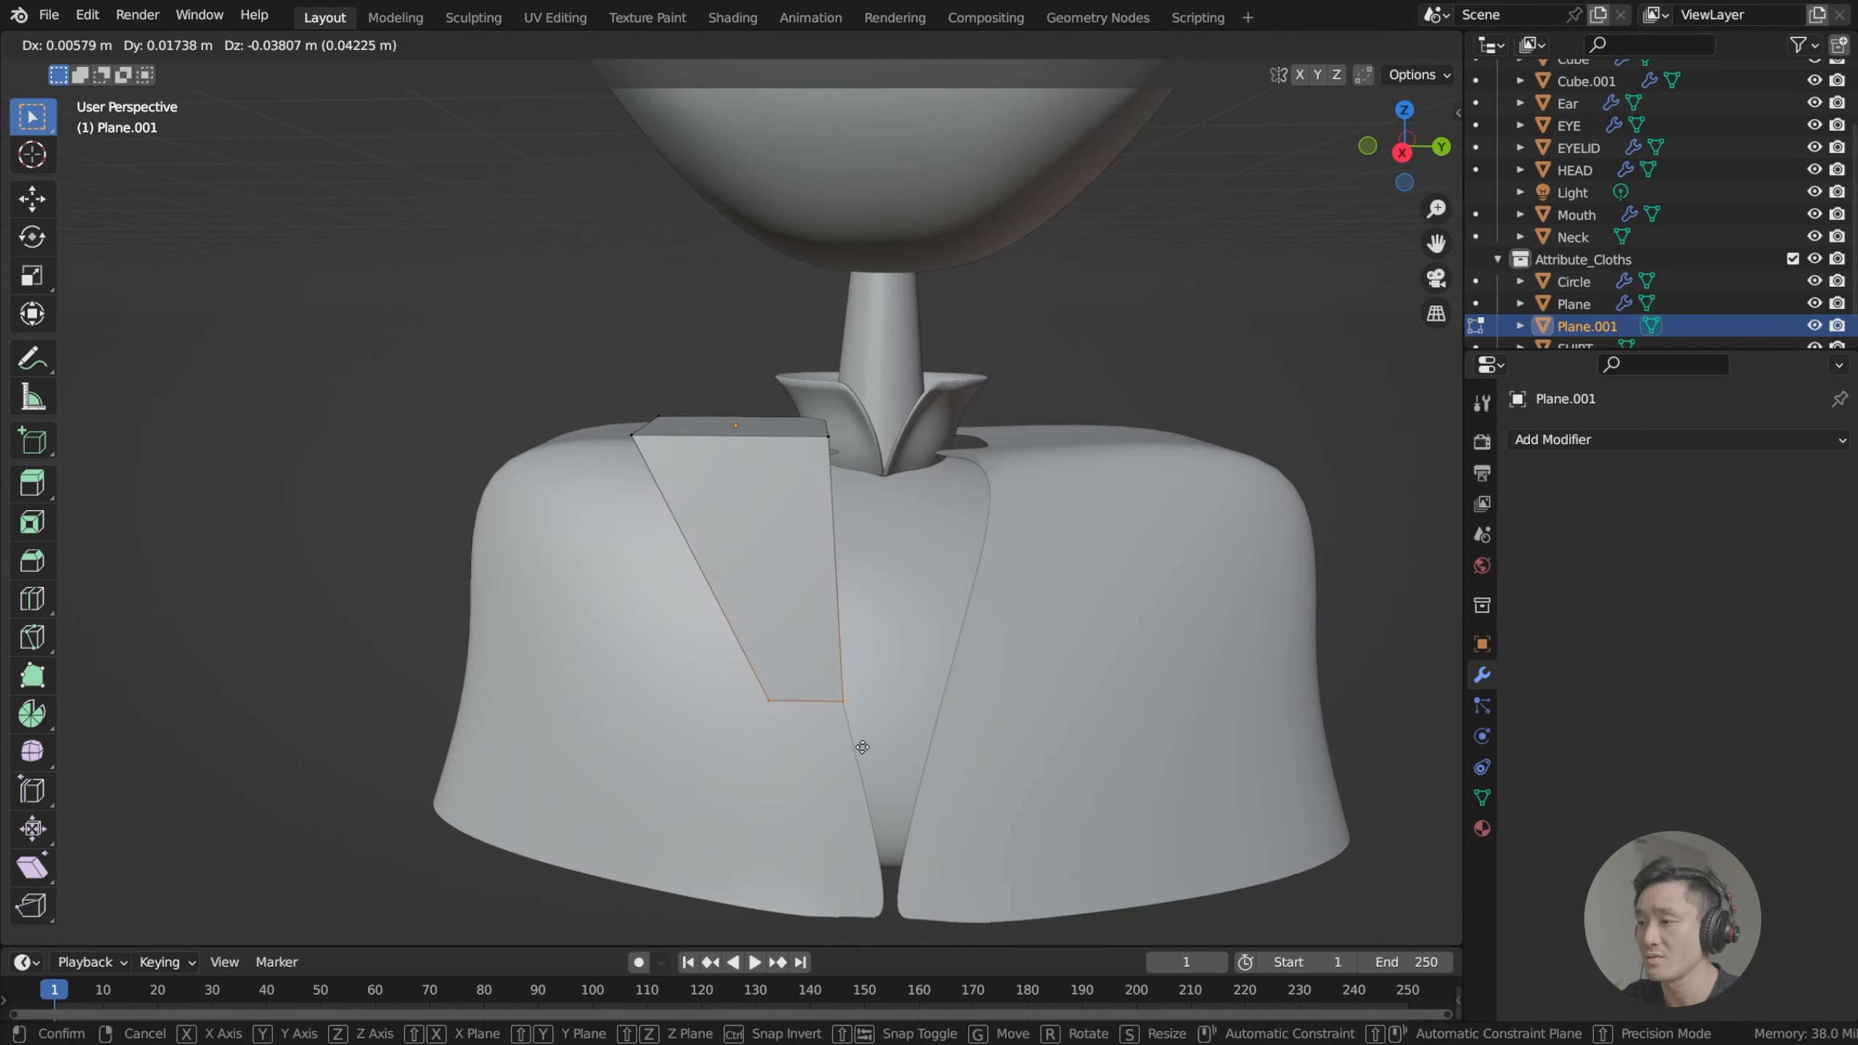
left_click(873, 781)
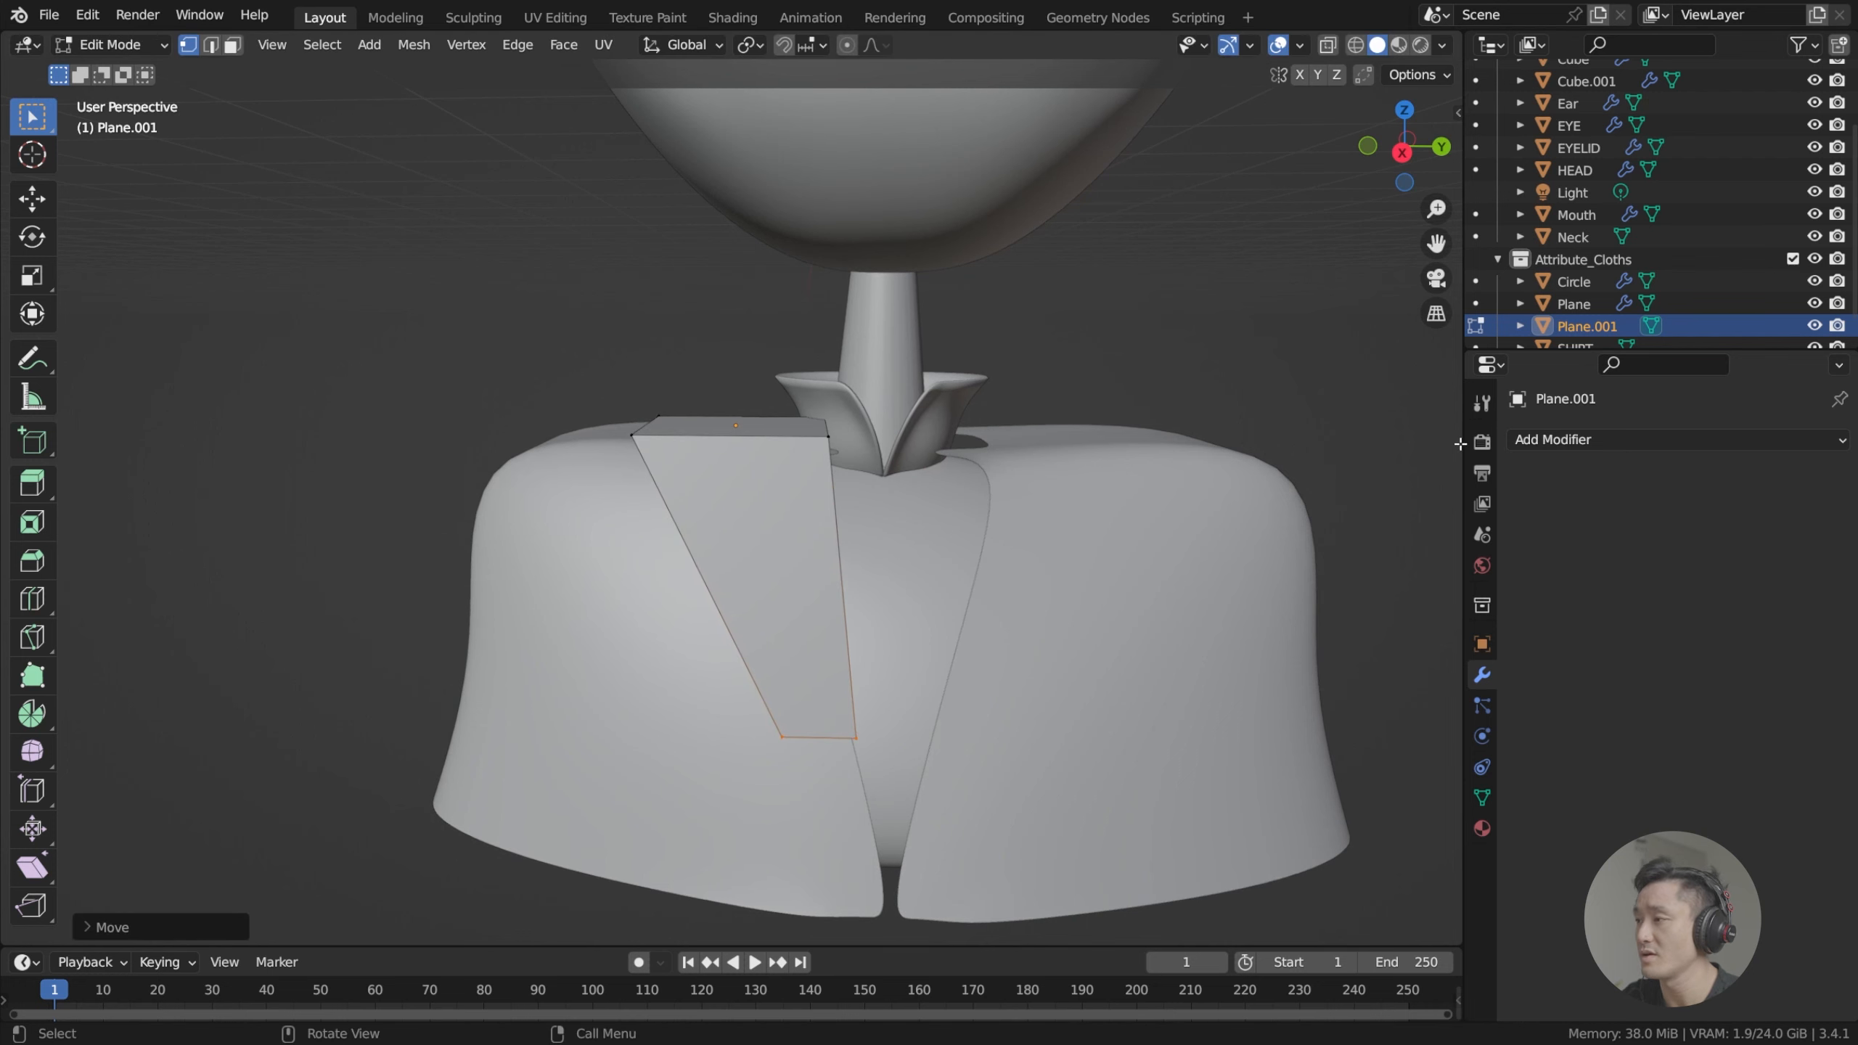
Add a Subdivision Surface modifier to the lapel piece.
left_click(1543, 439)
left_click(1413, 846)
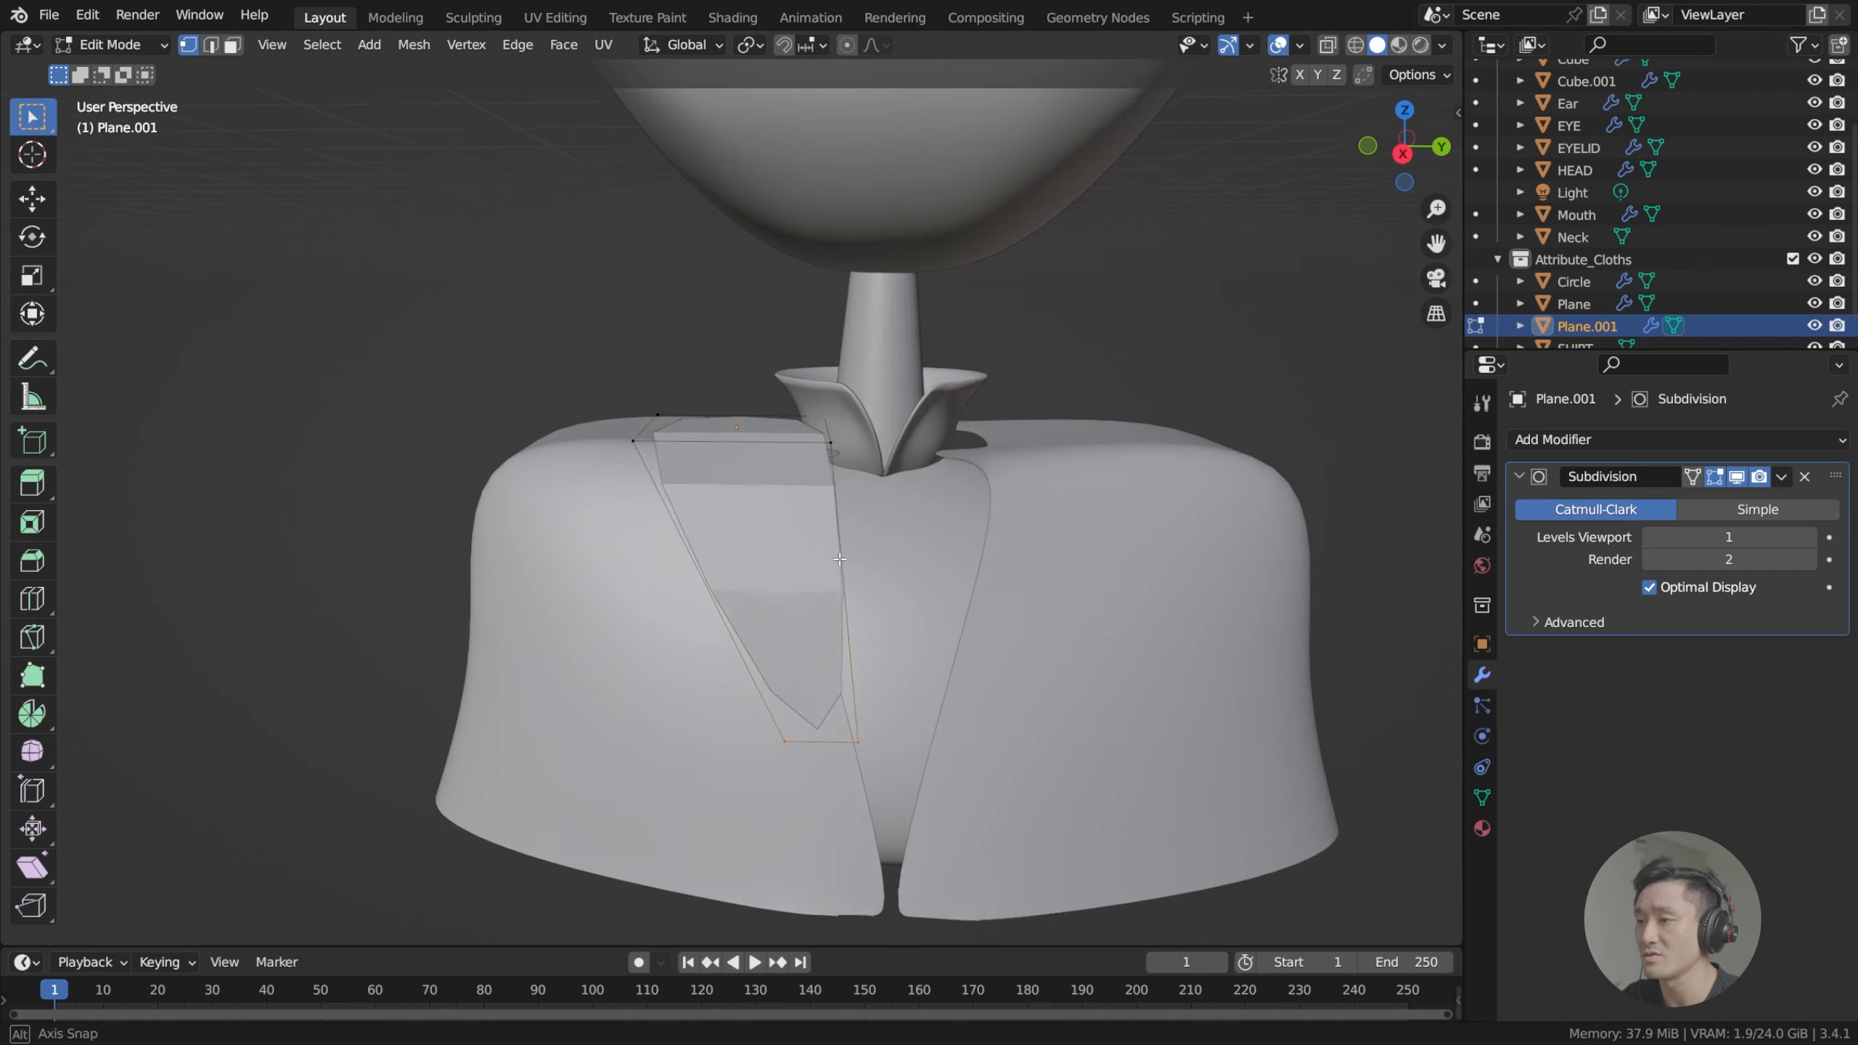
middle_click_drag(805, 586, 865, 599)
scroll(865, 599, "up", 5)
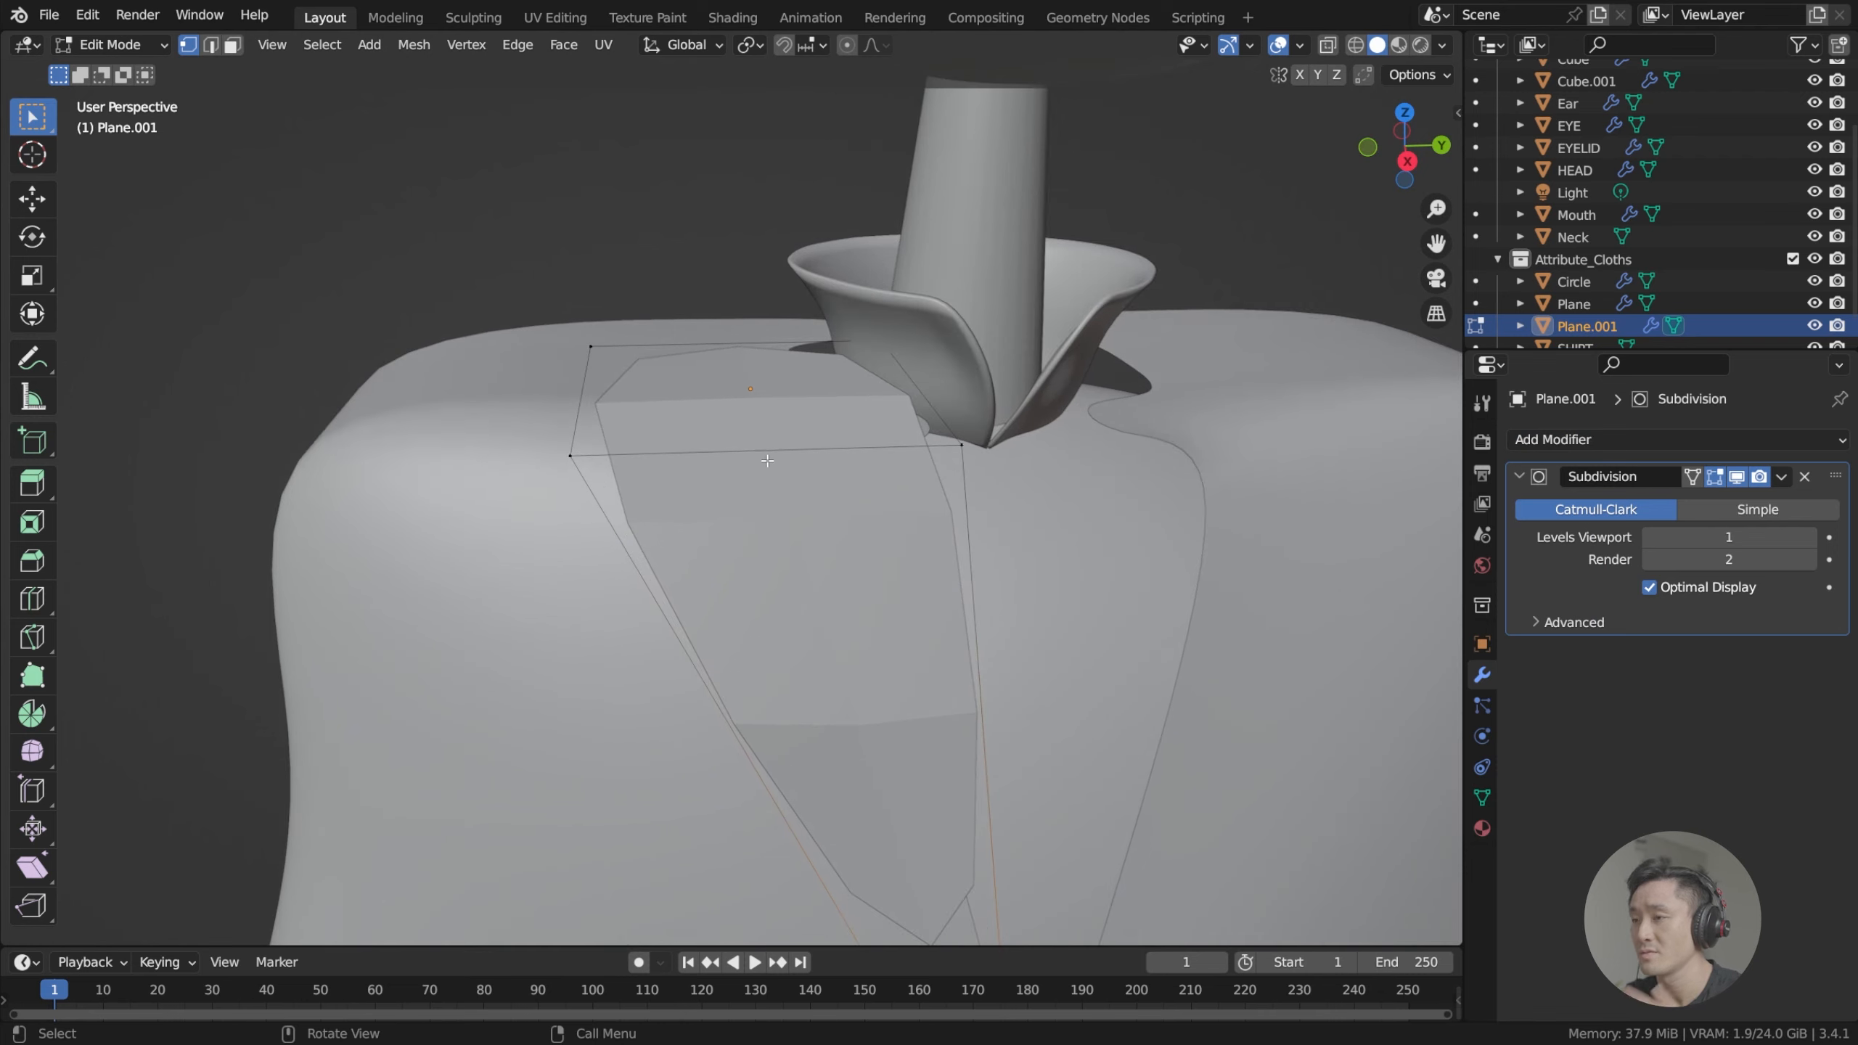
In Object Mode, move the lapel piece slightly down onto the jacket's shoulder in the right view.
key("KP_3")
scroll(724, 436, "up", 1)
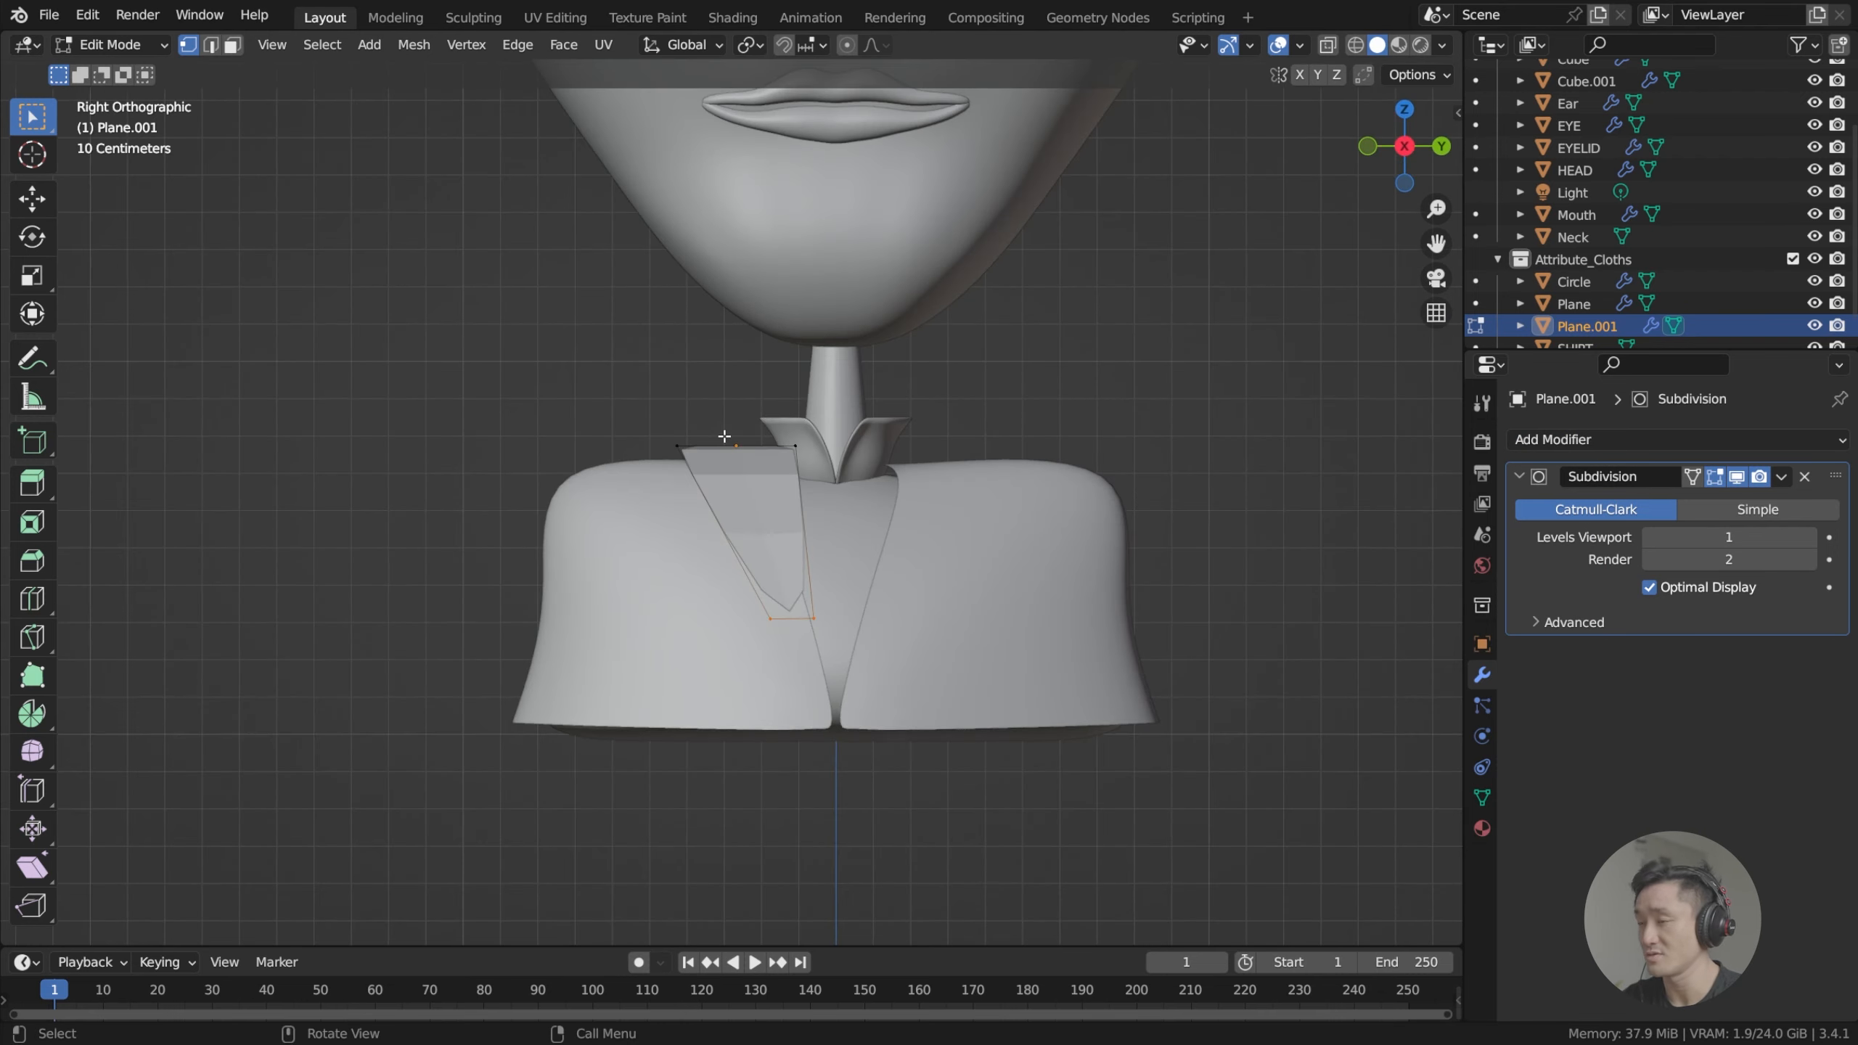
scroll(747, 463, "up", 2)
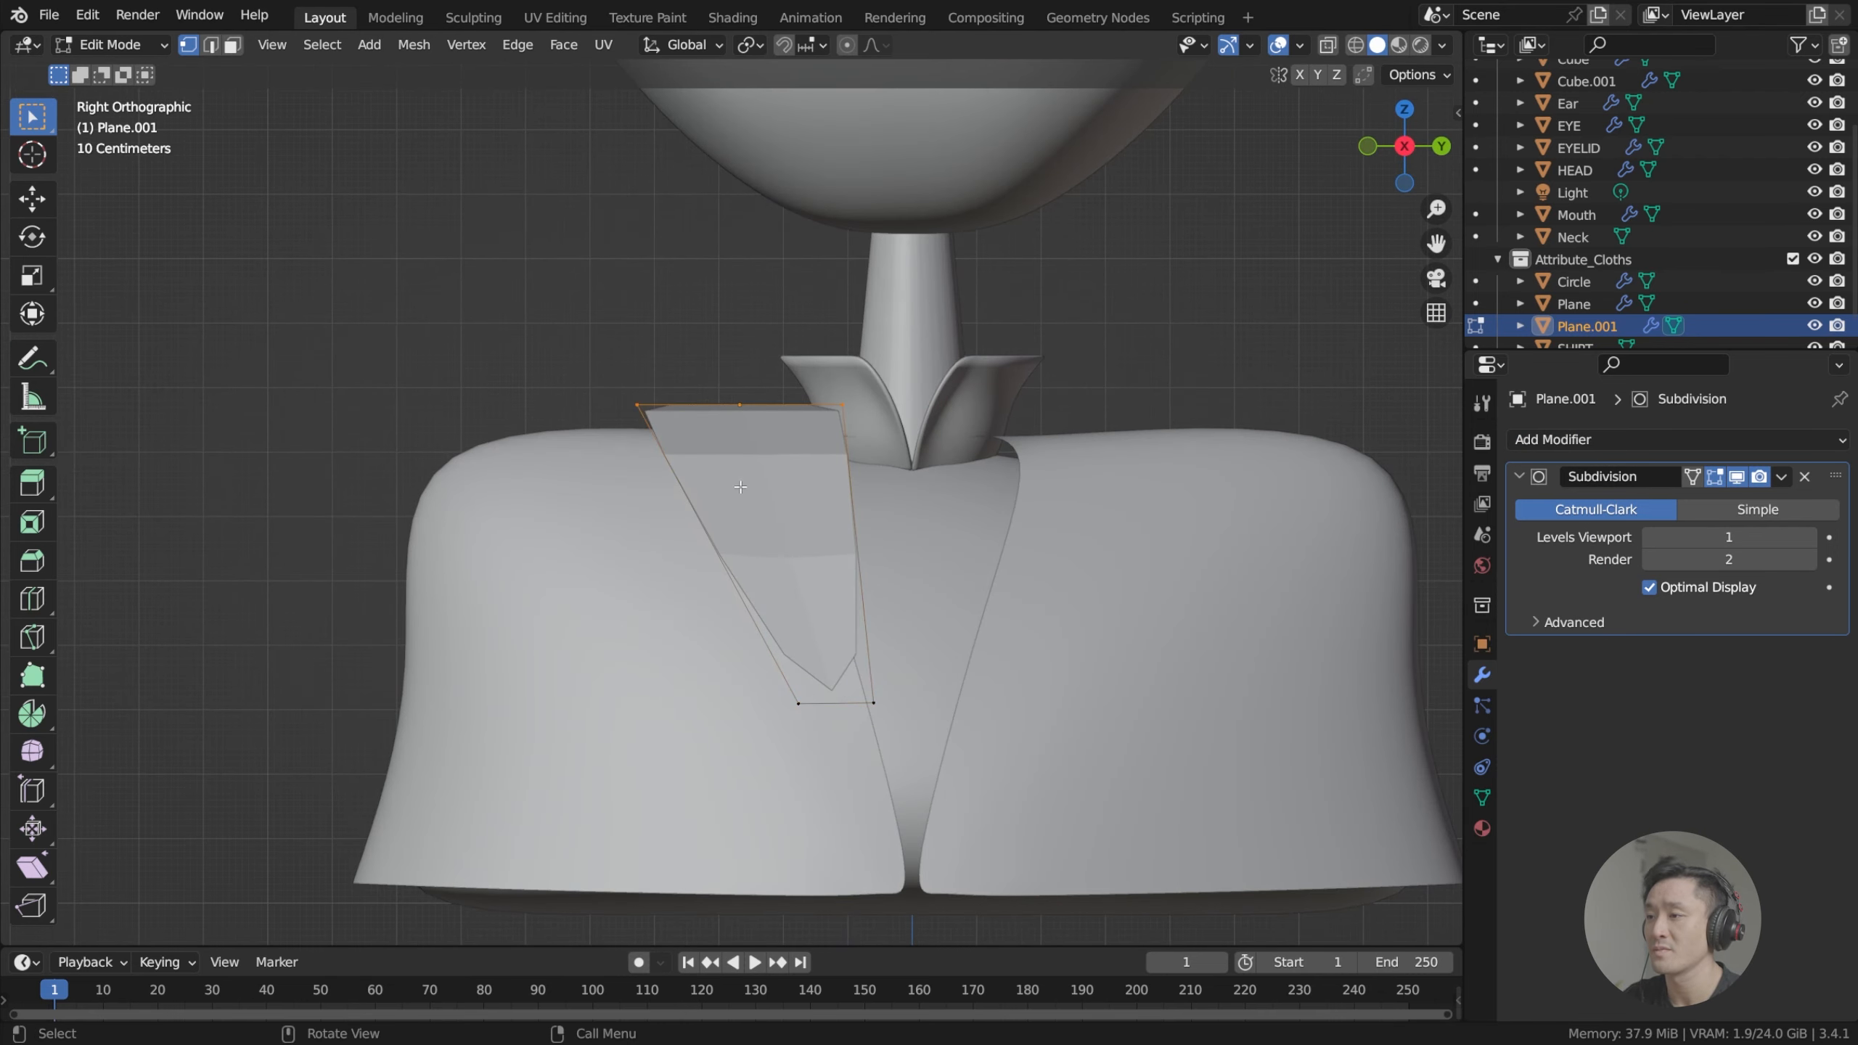
key("Tab")
key("g")
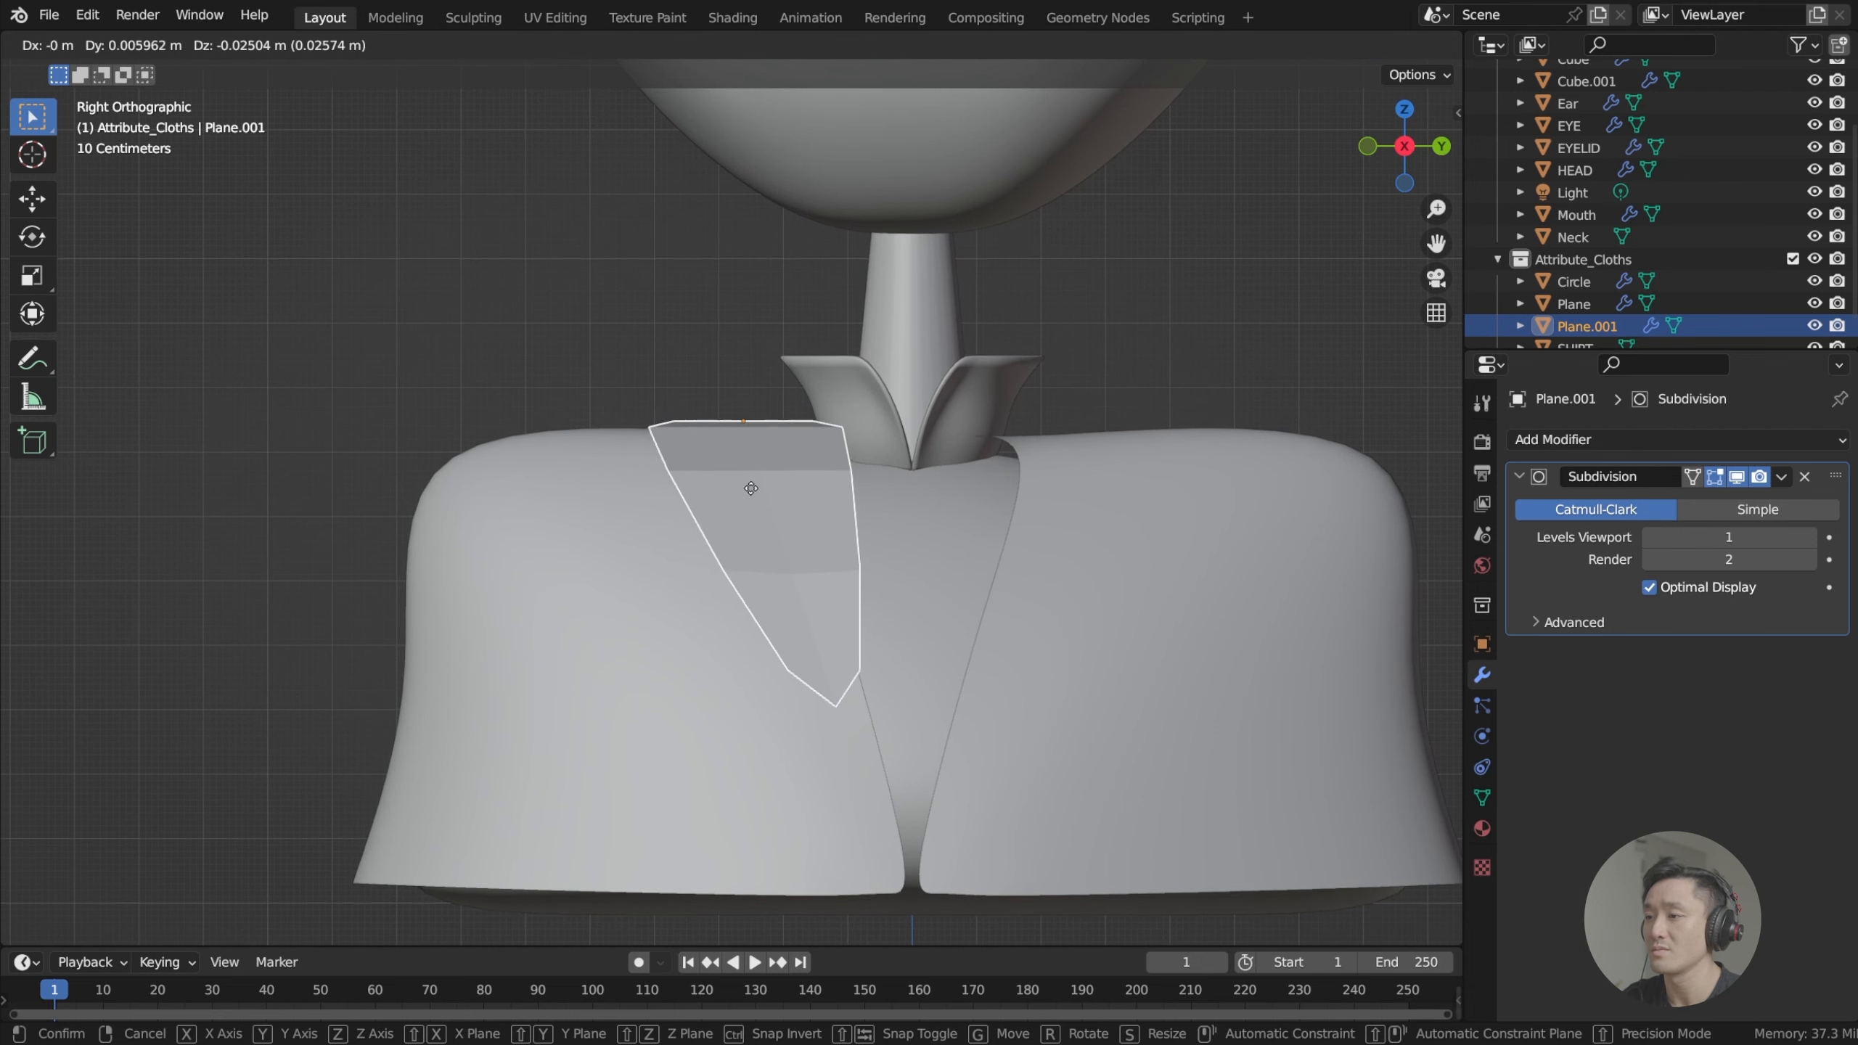
left_click(750, 488)
middle_click_drag(751, 489, 758, 562)
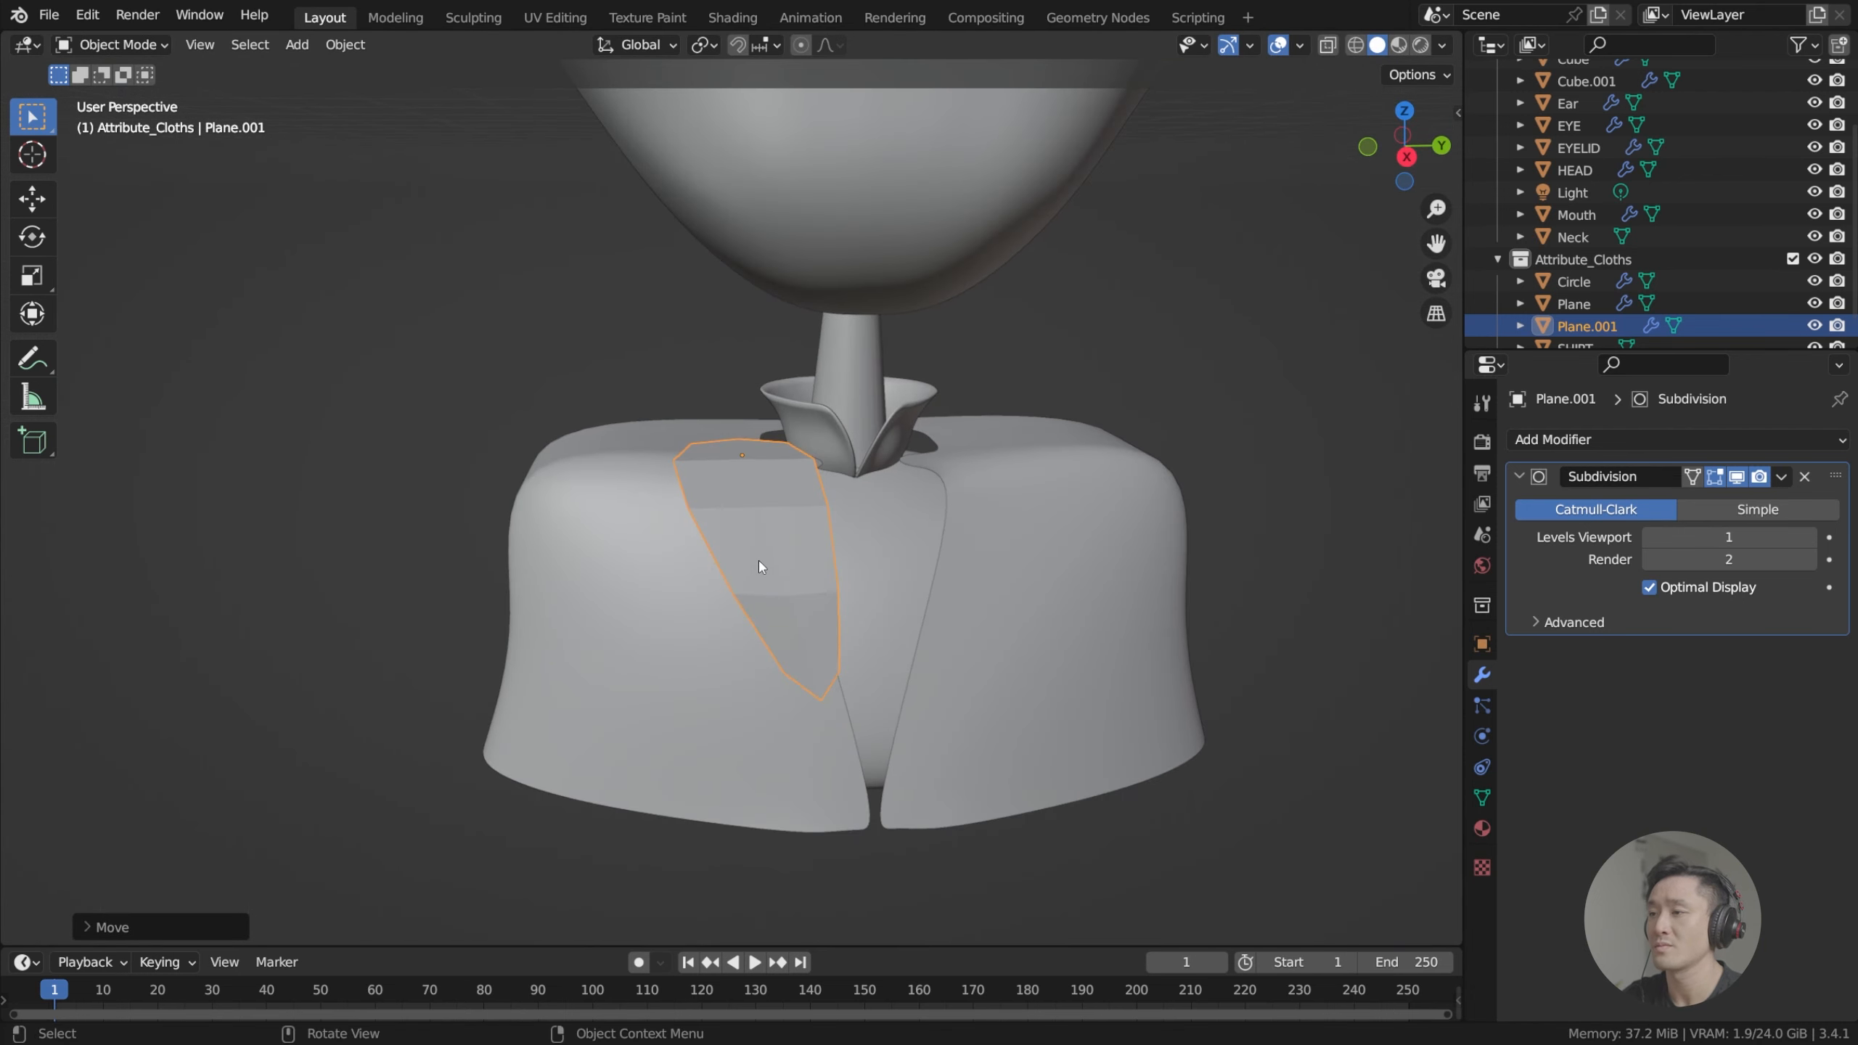
Set the lapel's Subdivision modifier viewport level to 2 while in Edit Mode.
key("Tab")
scroll(839, 636, "up", 3)
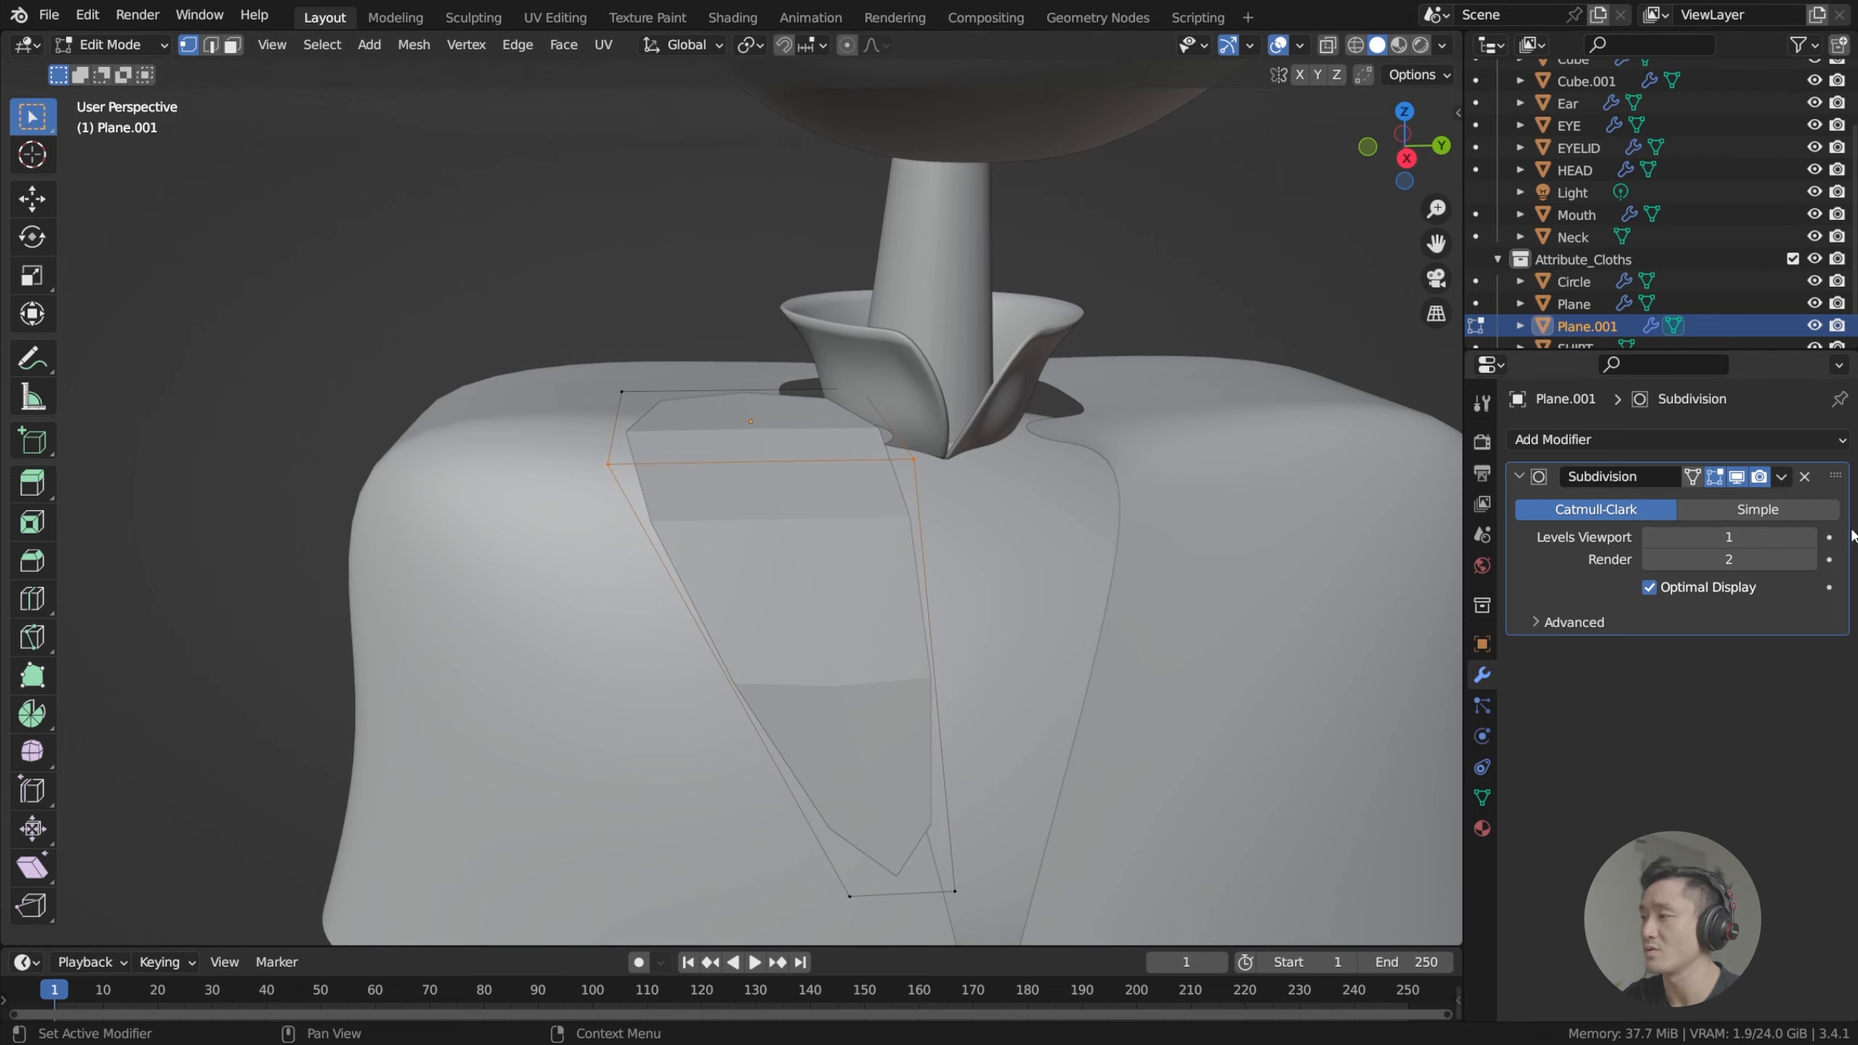
left_click(1808, 539)
scroll(879, 542, "down", 2)
middle_click_drag(879, 541, 973, 535)
scroll(936, 553, "down", 2)
Select the jacket in Object Mode and add a Solidify modifier to it.
key("Tab")
left_click(1022, 517)
scroll(1452, 538, "up", 3)
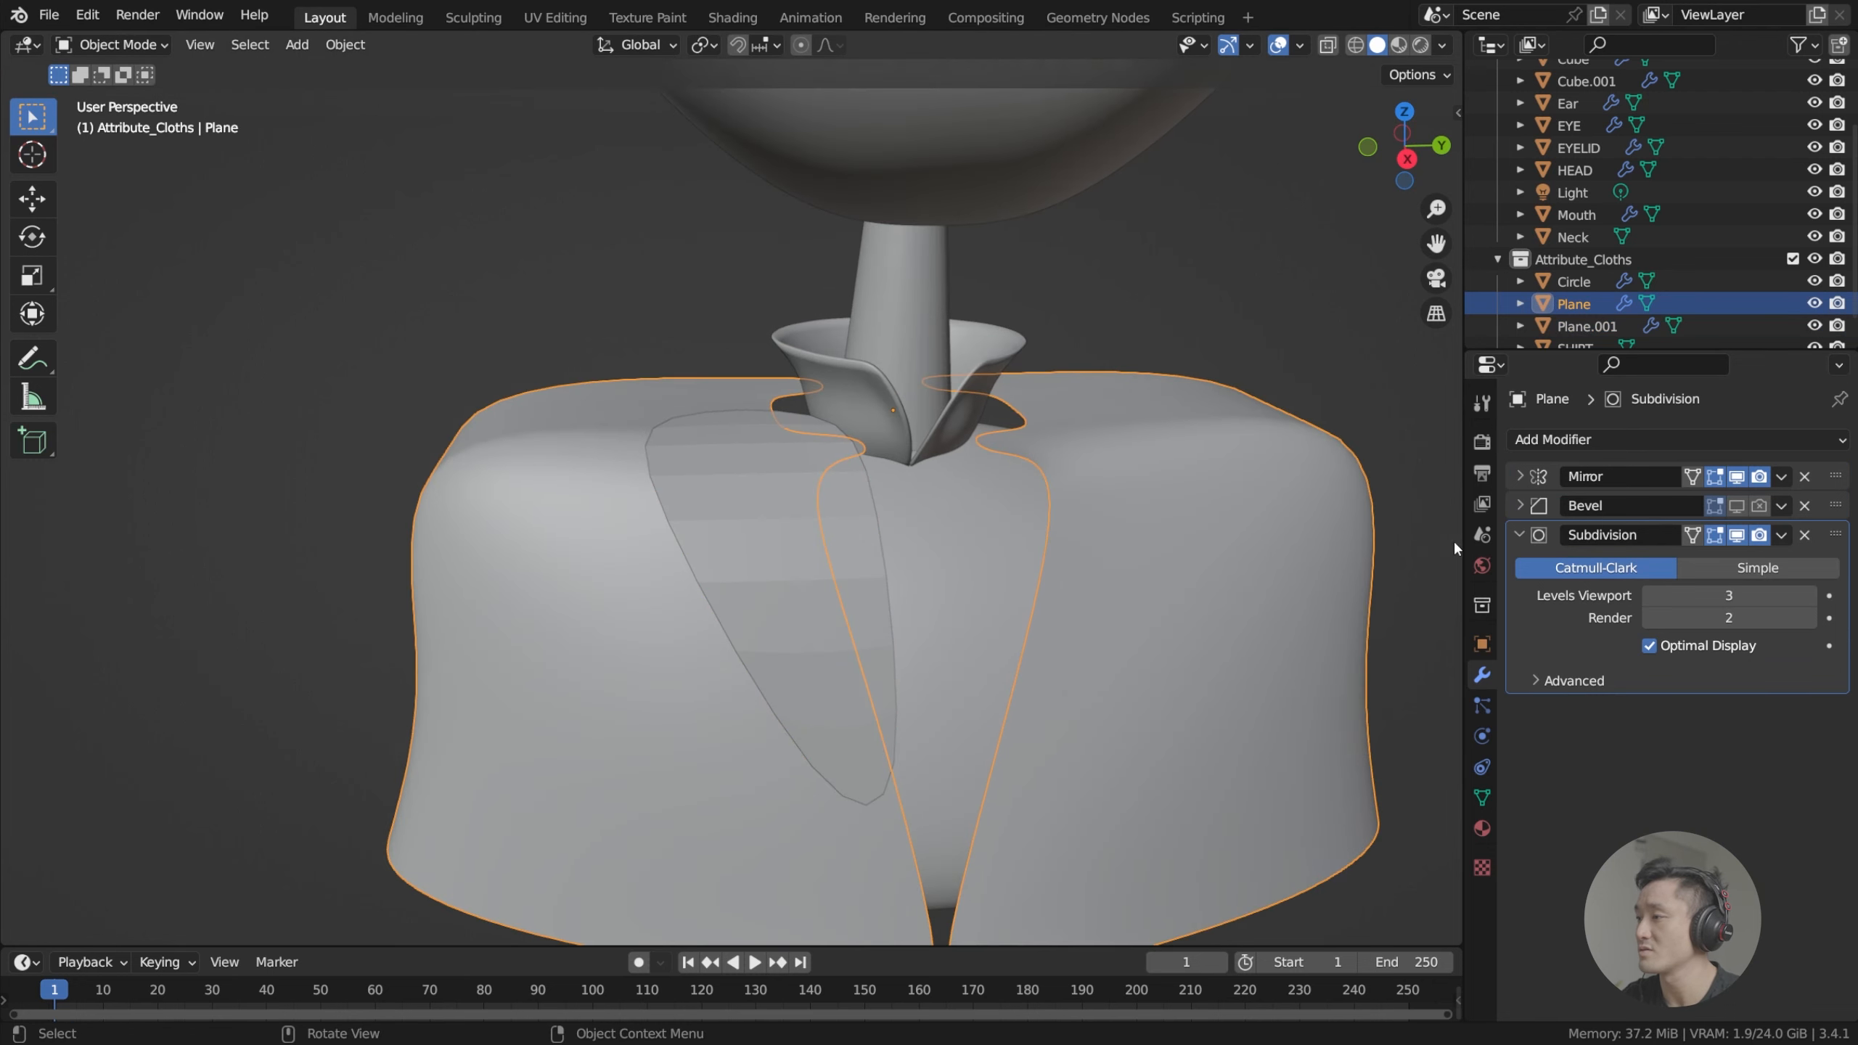
left_click(1528, 540)
left_click(1639, 437)
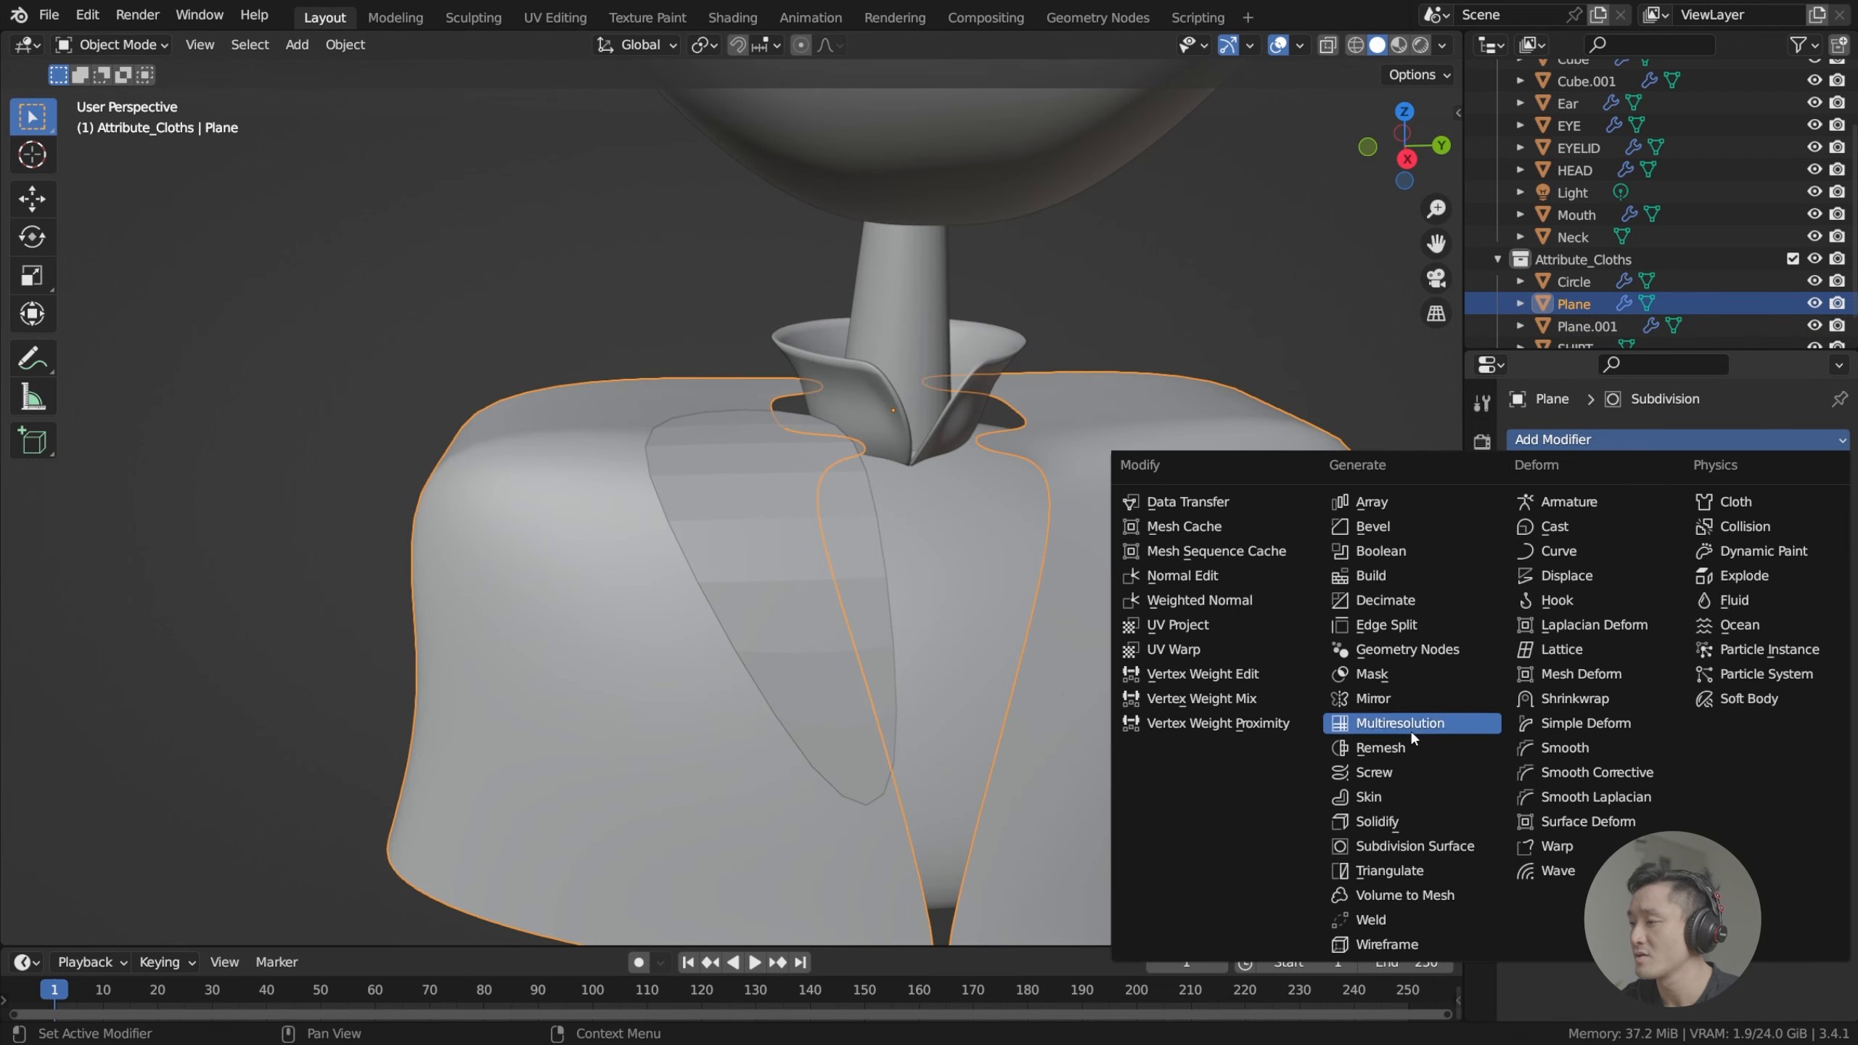
left_click(1394, 821)
mouse_move(1113, 506)
middle_mouse_down()
mouse_move(1215, 524)
mouse_move(983, 468)
mouse_move(1090, 484)
middle_mouse_up()
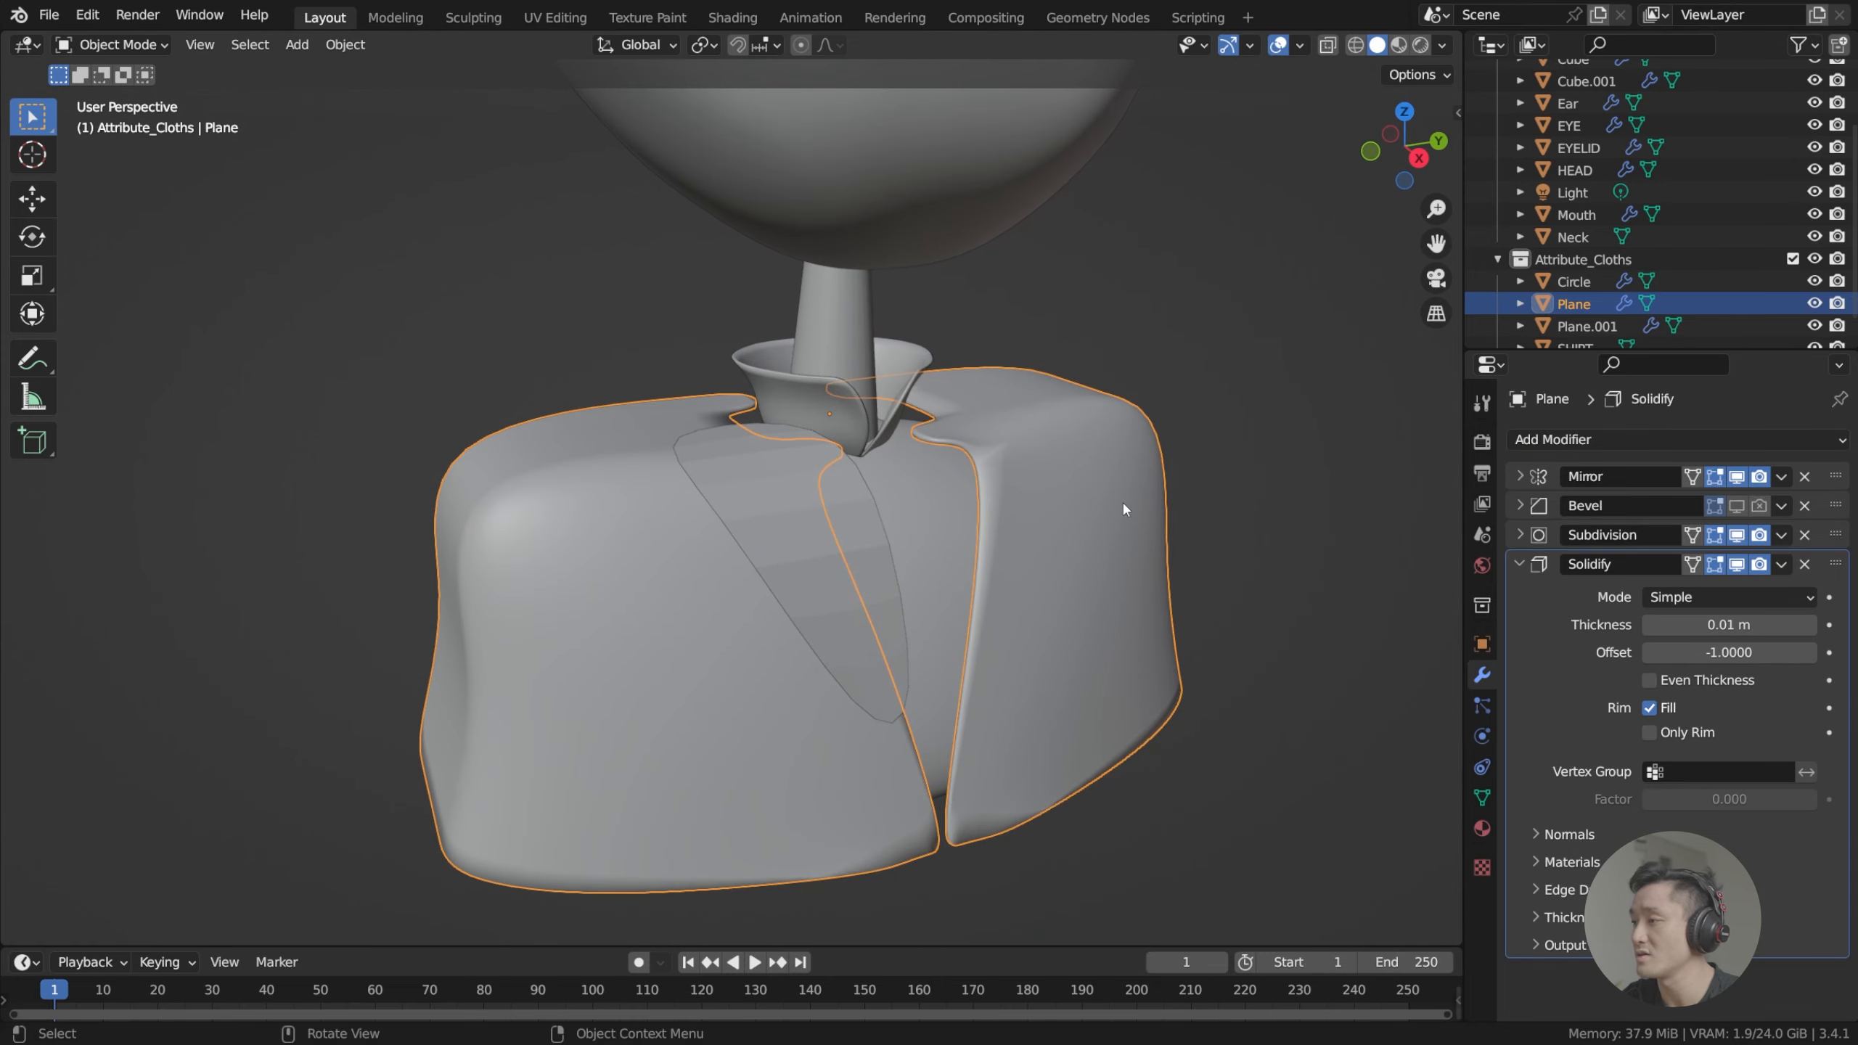
Select the lapel piece in Object Mode and add a Solidify modifier to it.
left_click(778, 483)
key("Tab")
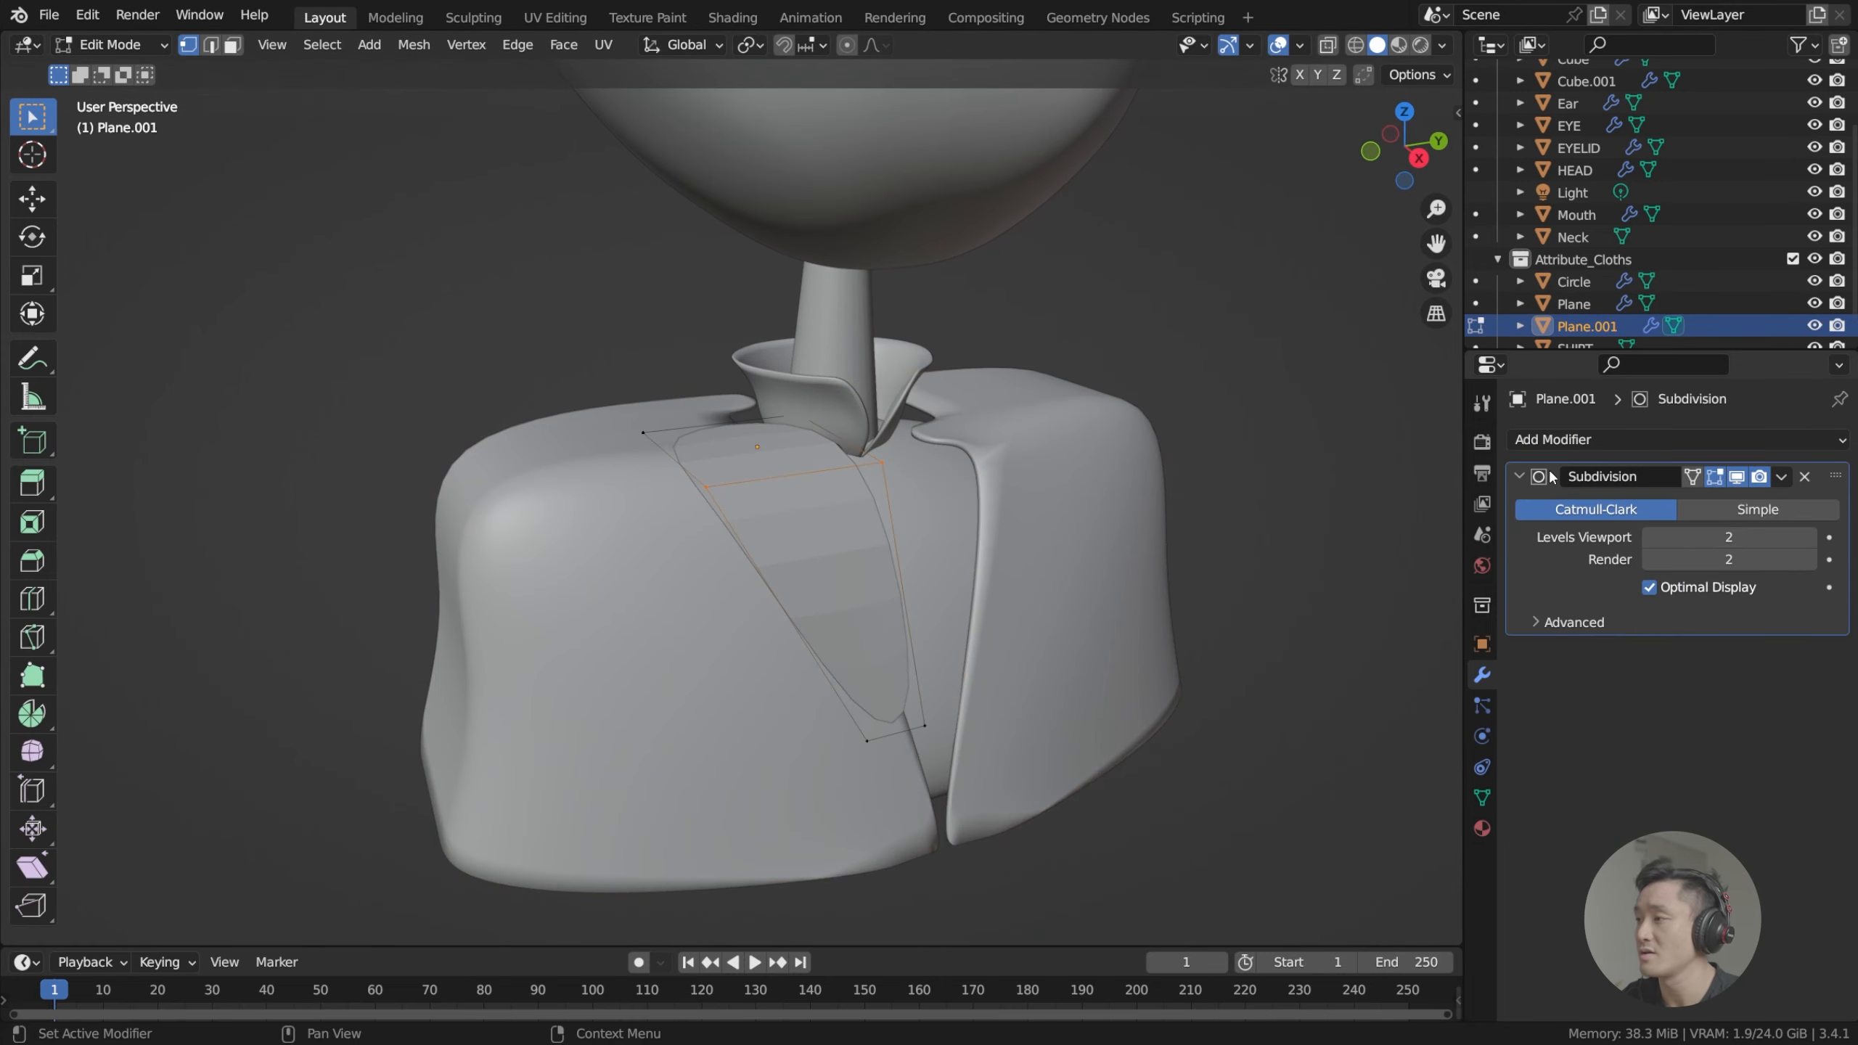
key("Tab")
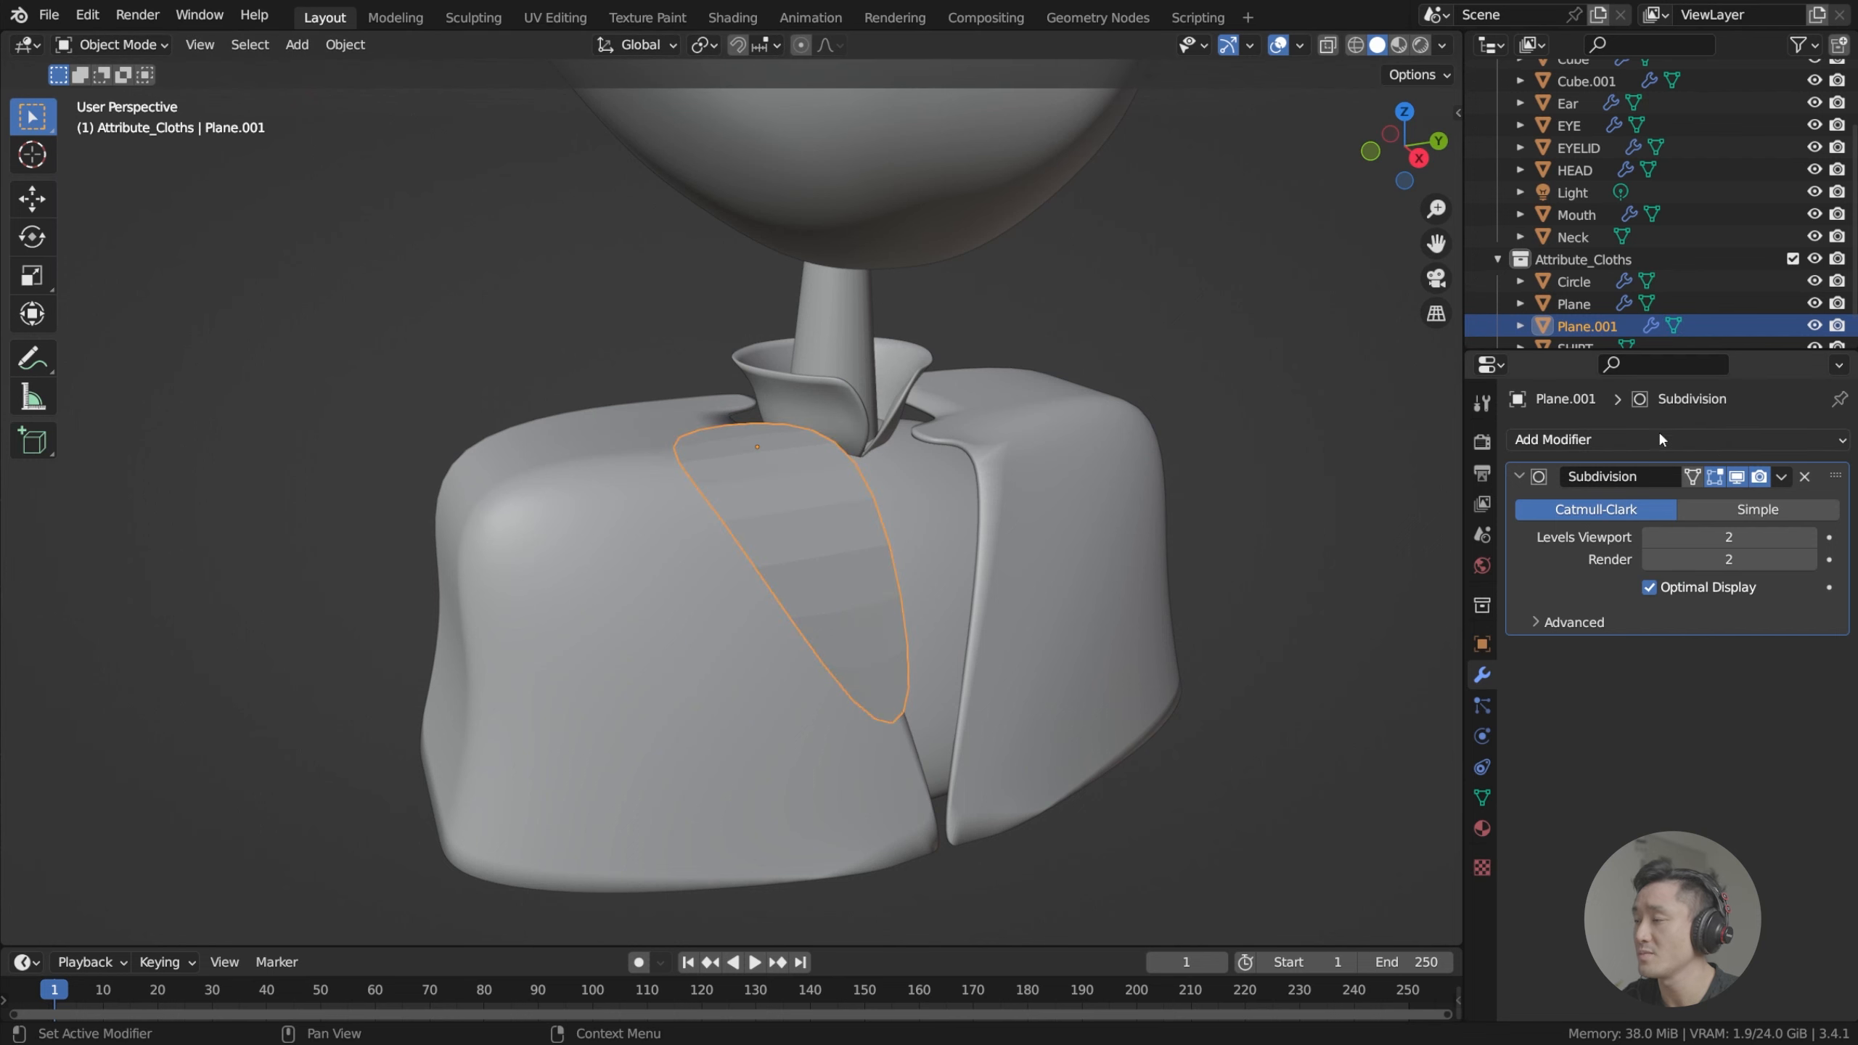
left_click(1650, 439)
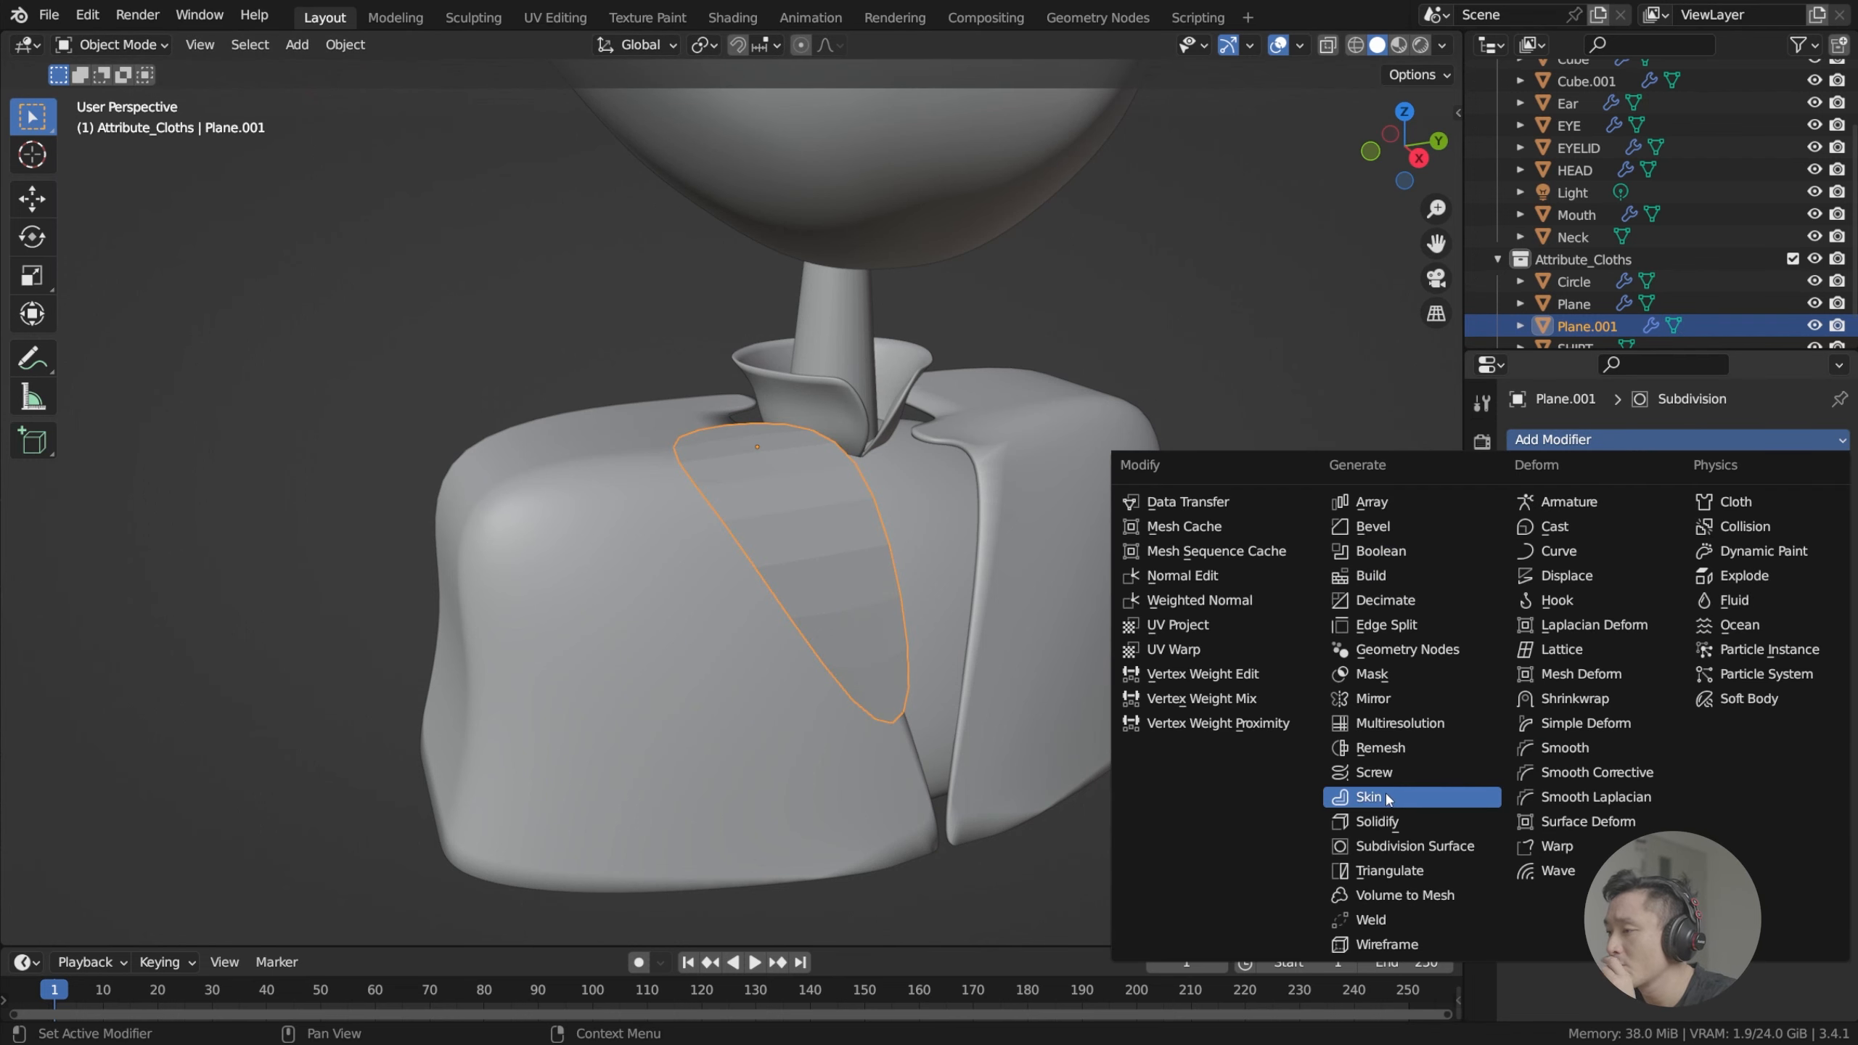
left_click(1377, 820)
Reposition the lapel piece in Object Mode so it rests against the jacket's shoulder and front.
middle_click_drag(847, 424, 1009, 507)
key("g")
left_click(812, 463)
key("Tab")
key("Tab")
key("g")
left_click(809, 421)
key("g")
left_click(850, 466)
scroll(1008, 507, "down", 3)
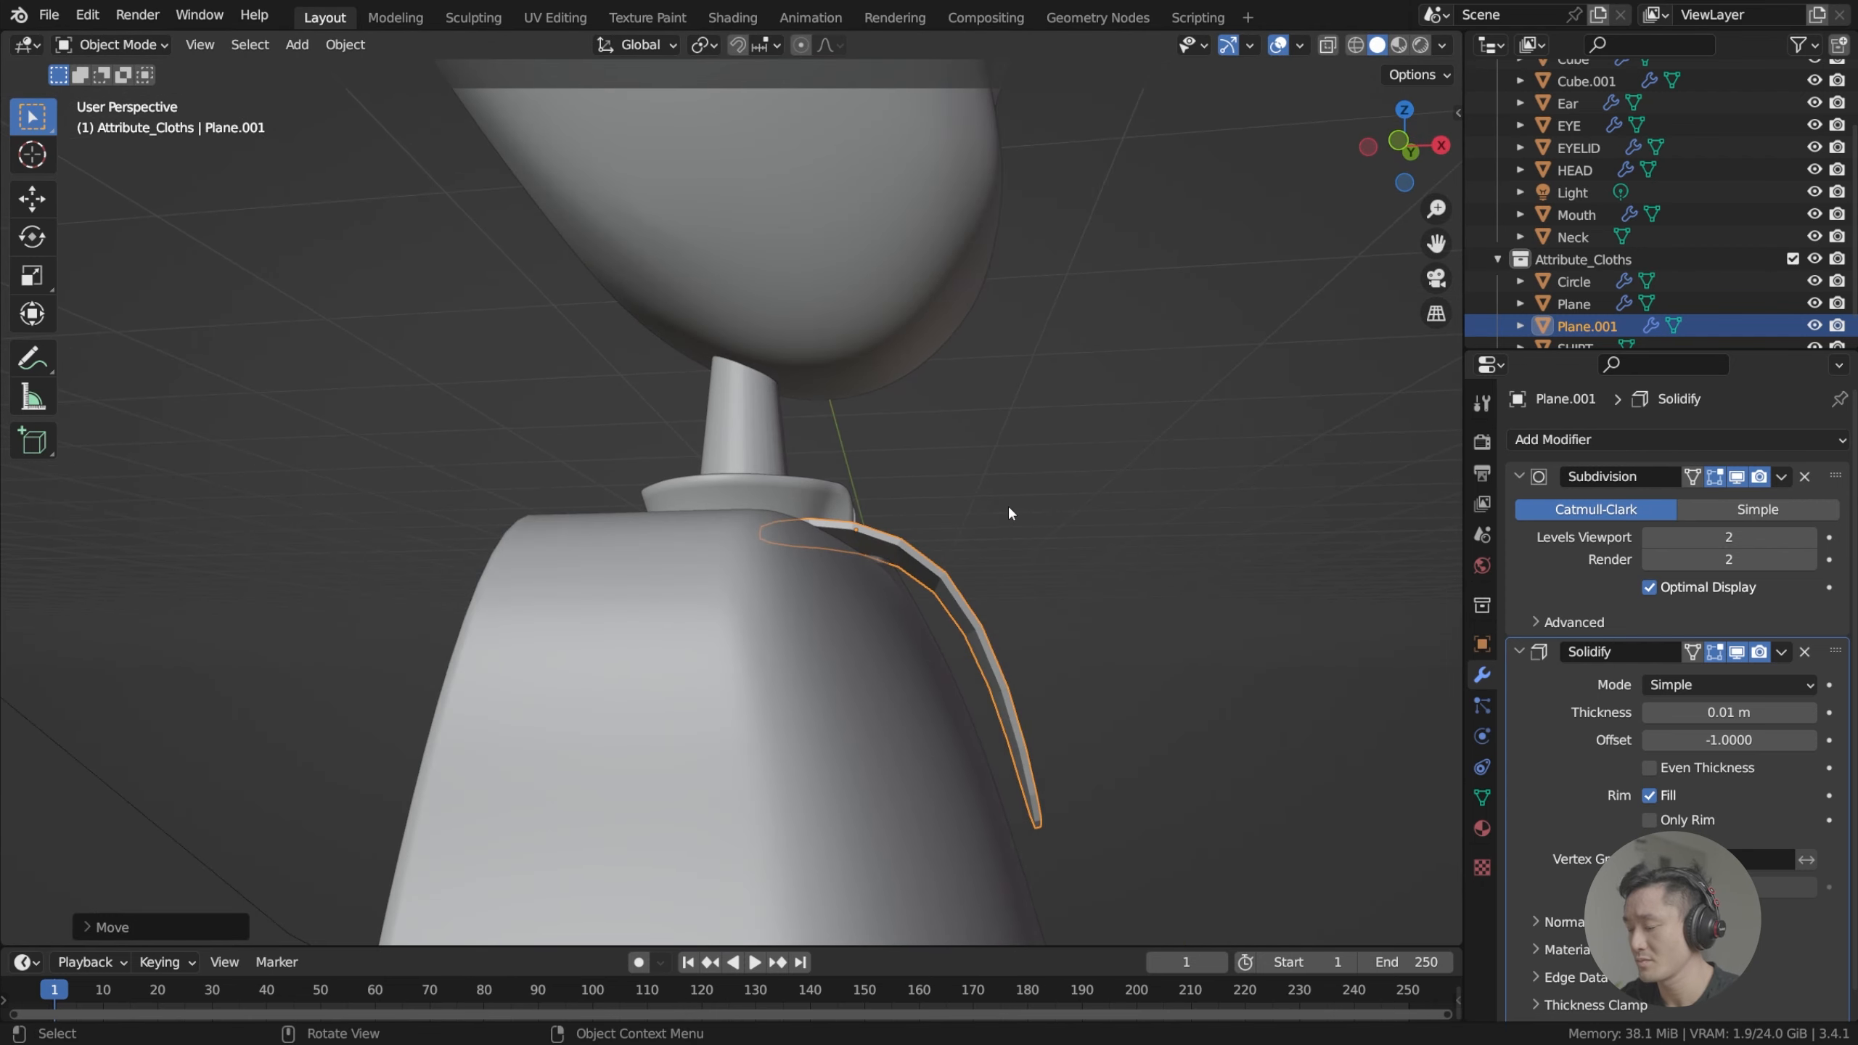
In Edit Mode with X-ray on, shift the lapel's upper bend vertices slightly inward and up in the front view.
key("KP_1")
key("Tab")
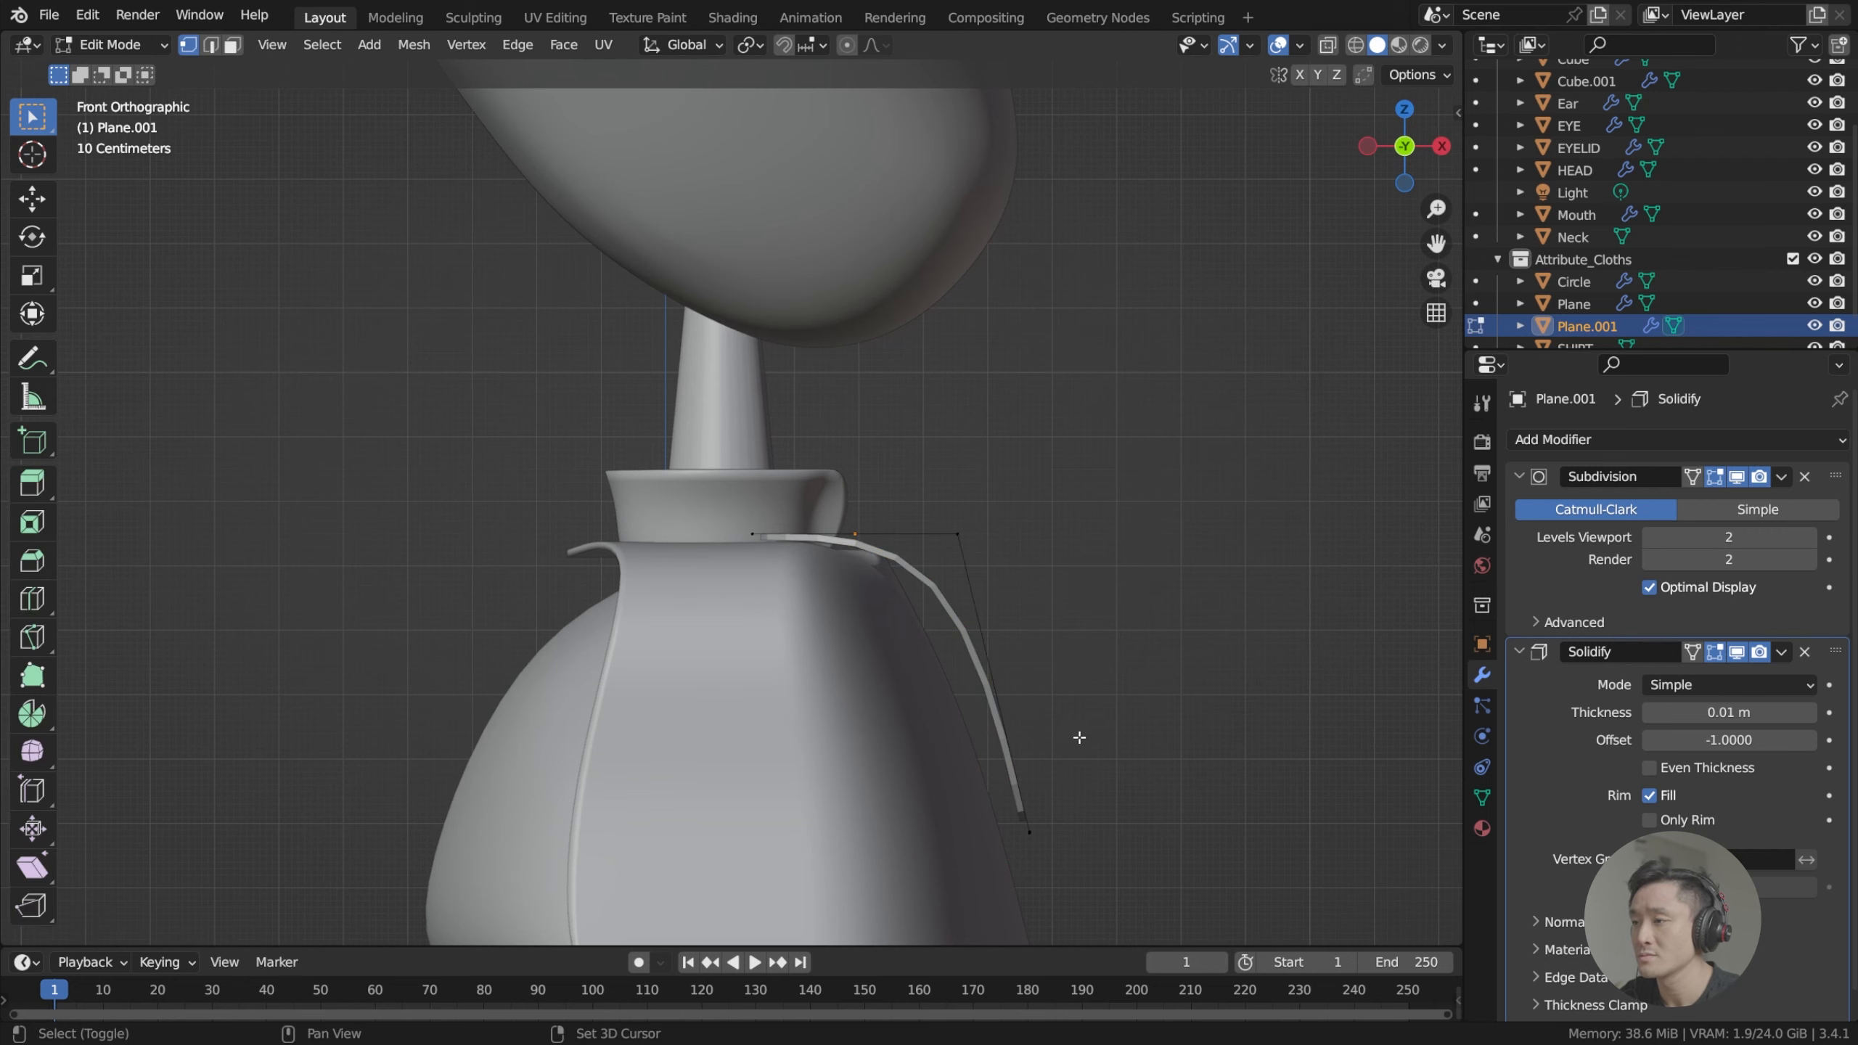
middle_click_drag(1078, 721, 1010, 612, "shift")
left_click_drag(1027, 787, 852, 387)
key("g")
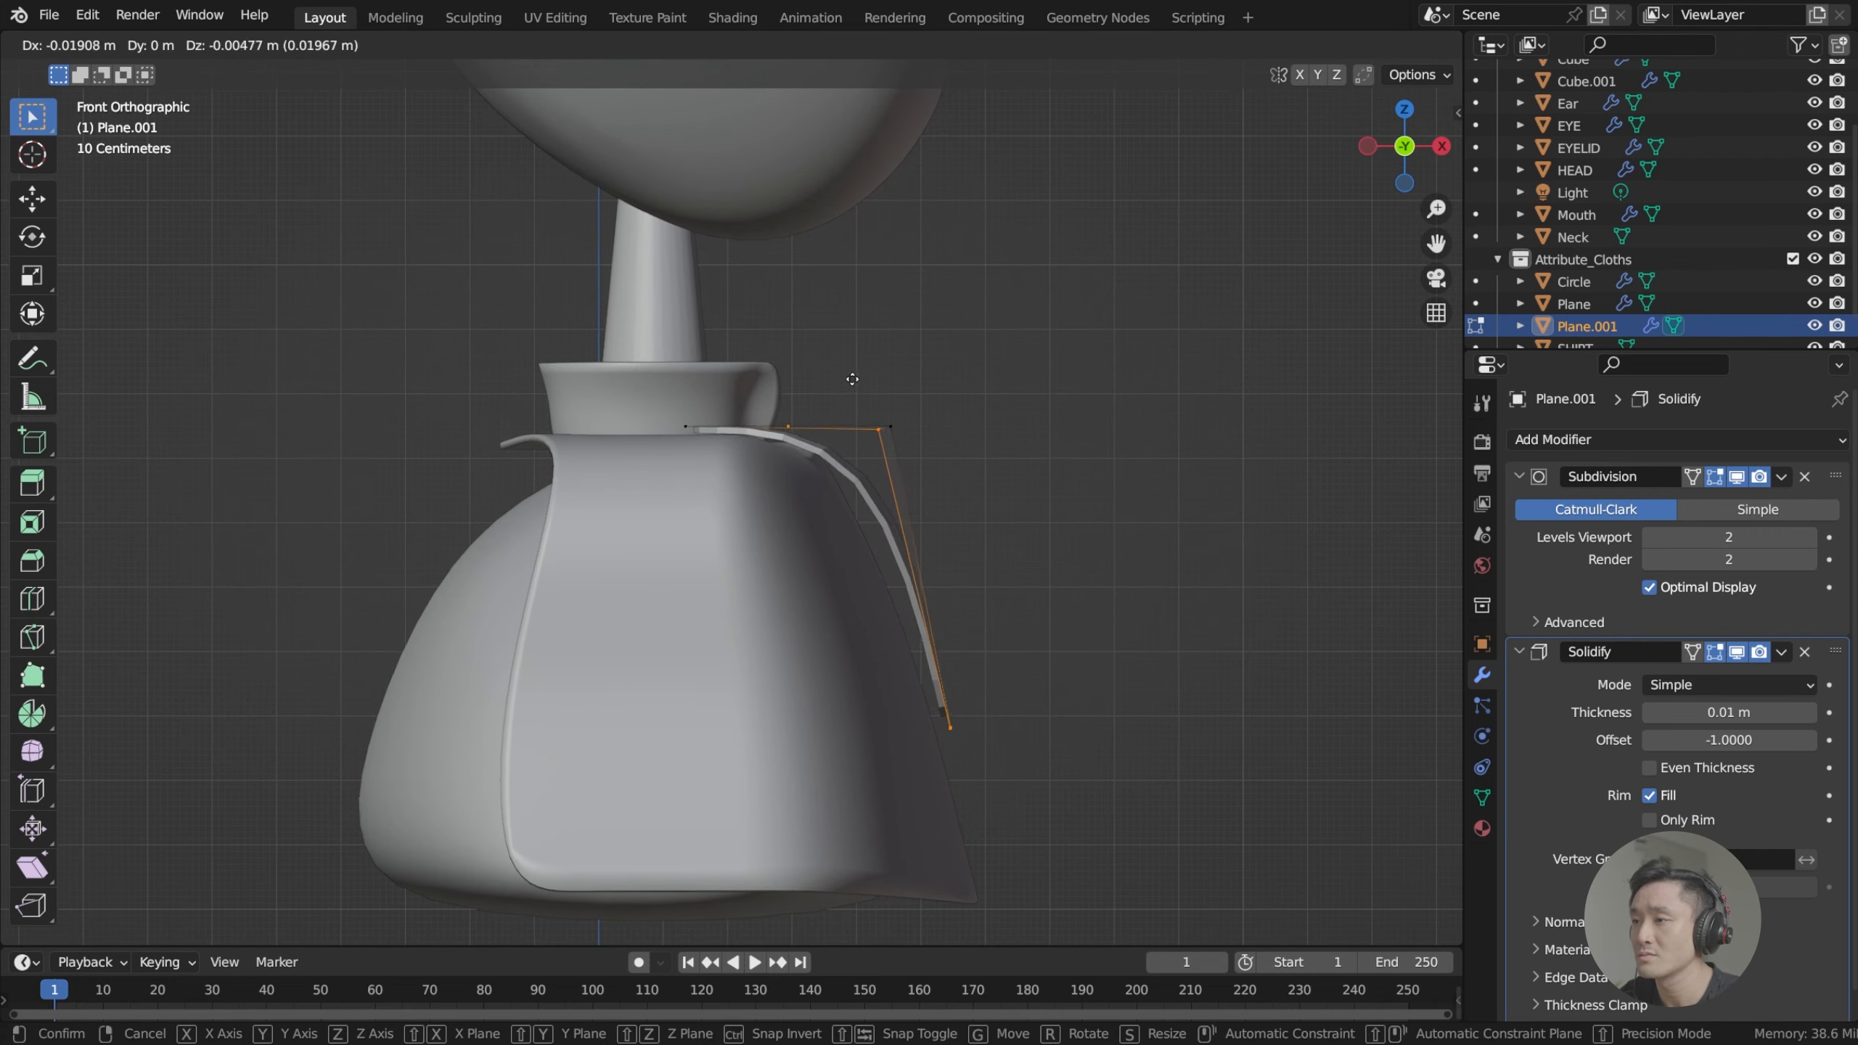
left_click(886, 385)
left_click(1339, 44)
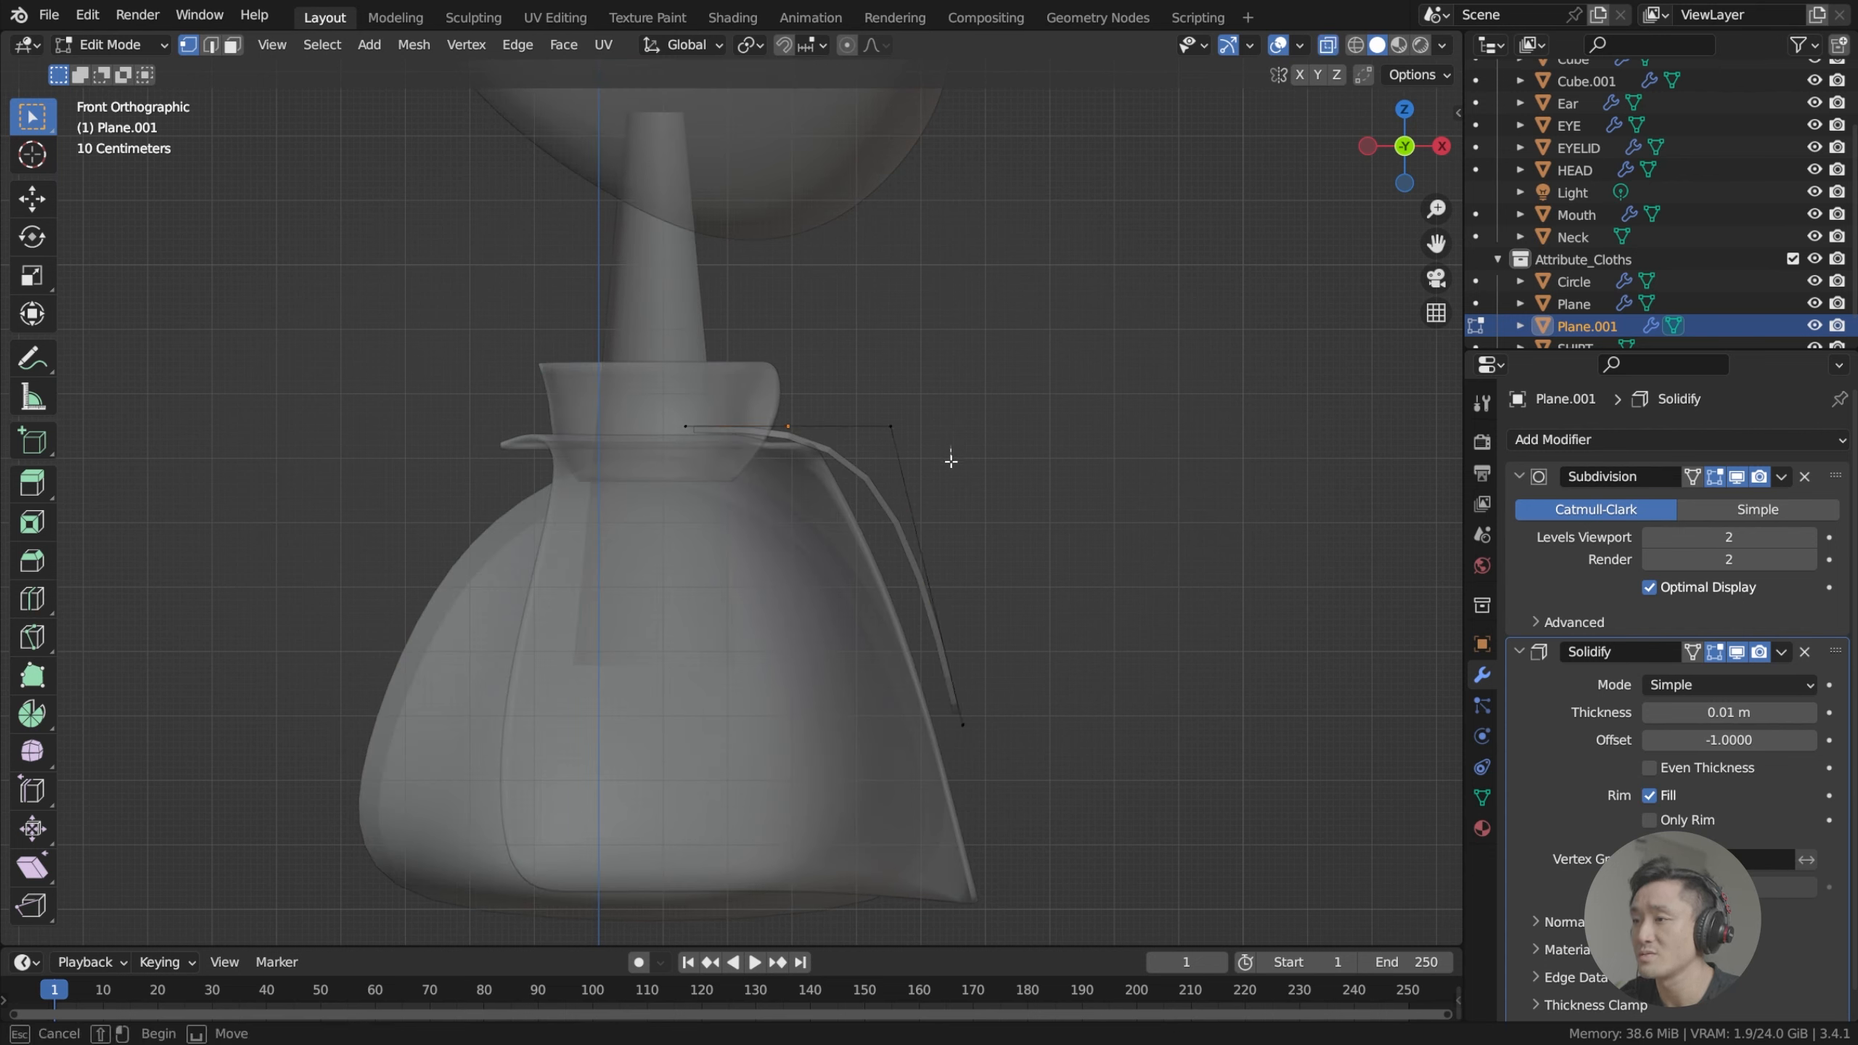
left_click_drag(950, 461, 834, 362)
key("g")
left_click(839, 361)
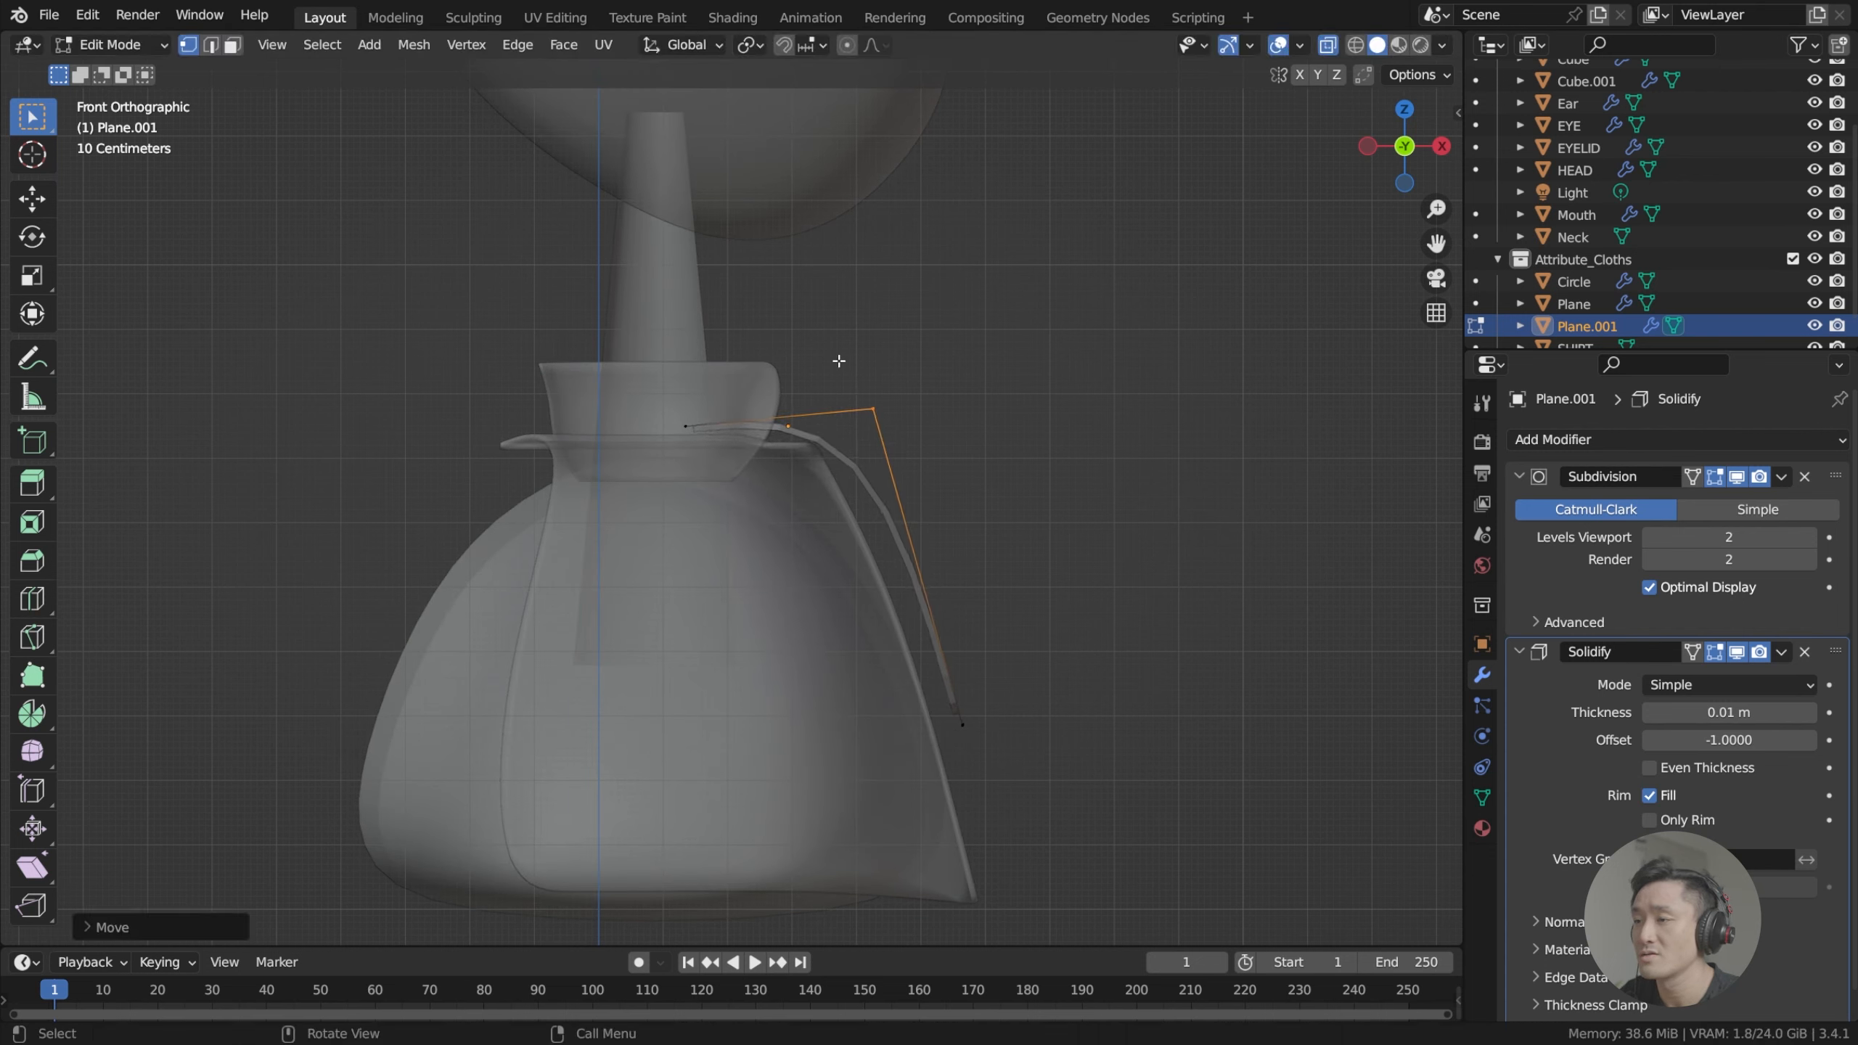
Move the lapel's lower tip vertices down and inward onto the jacket's front surface in the front view.
left_click_drag(1043, 768, 910, 683)
key("g")
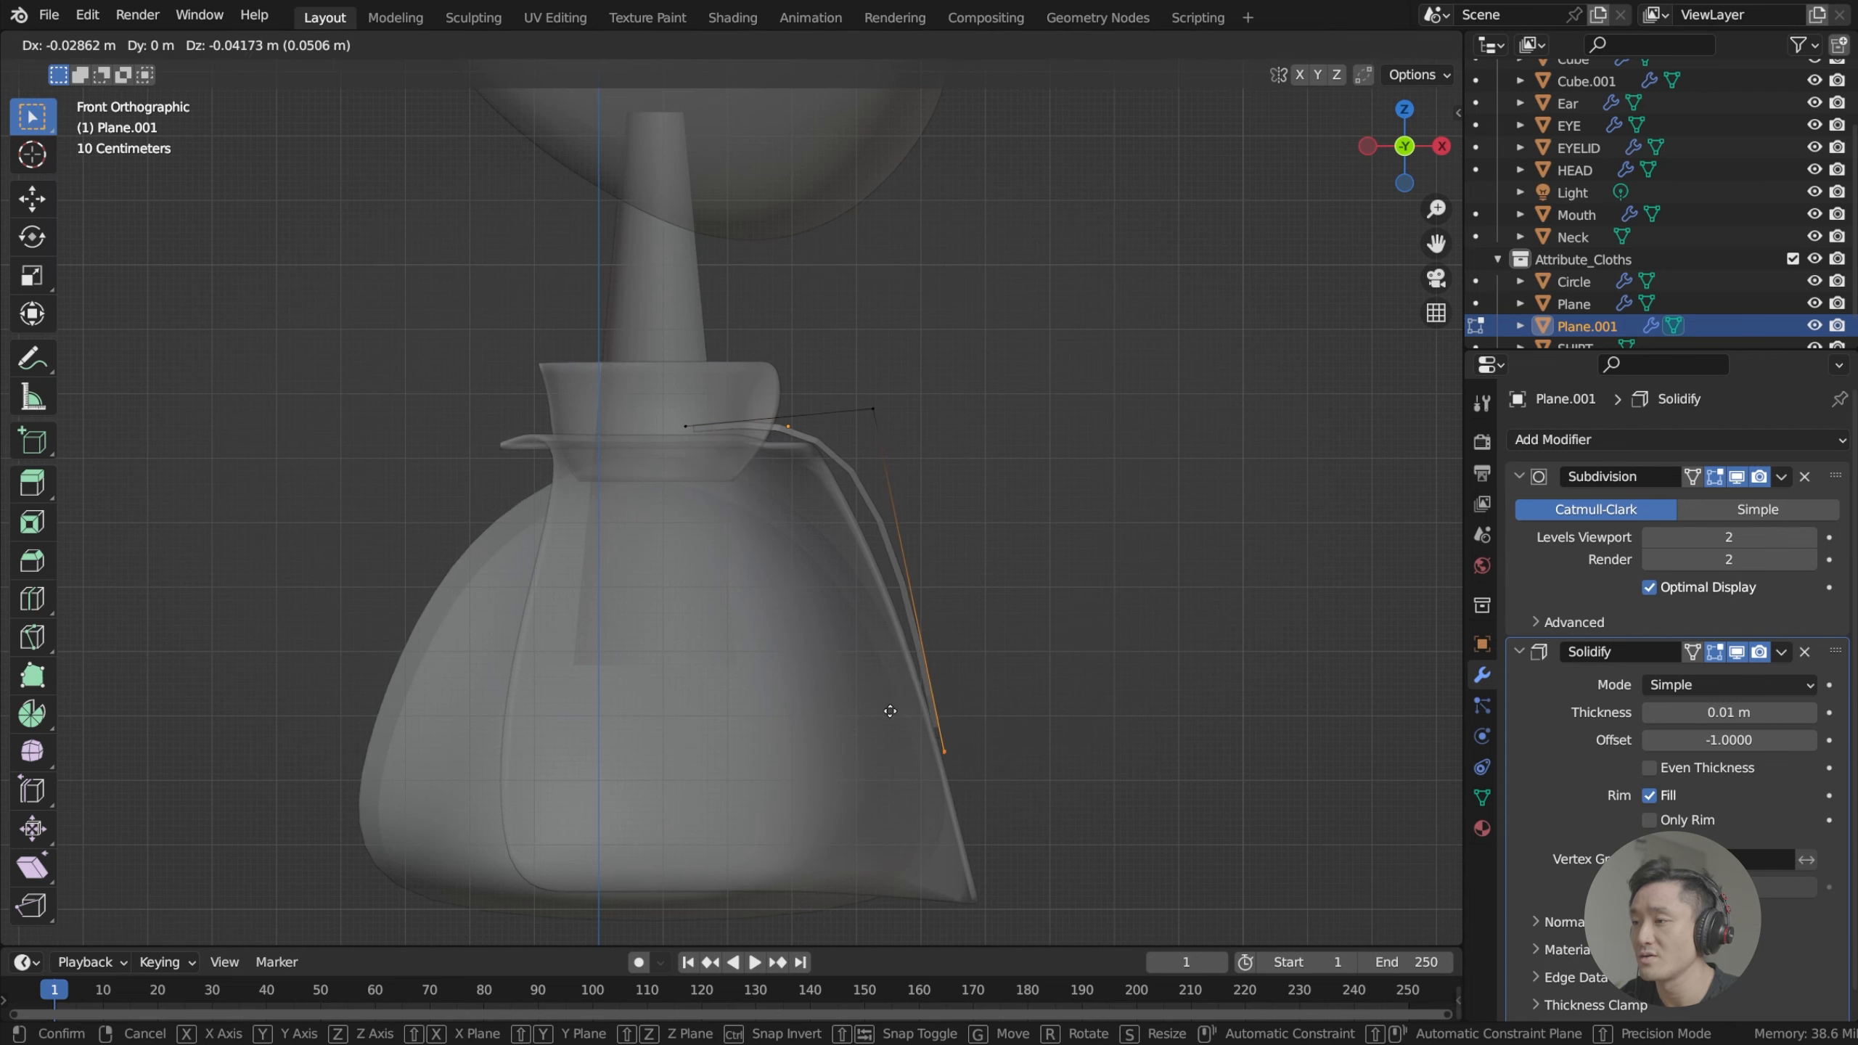
left_click(895, 717)
scroll(899, 387, "up", 2)
left_click_drag(876, 344, 983, 432)
key("g")
left_click(977, 424)
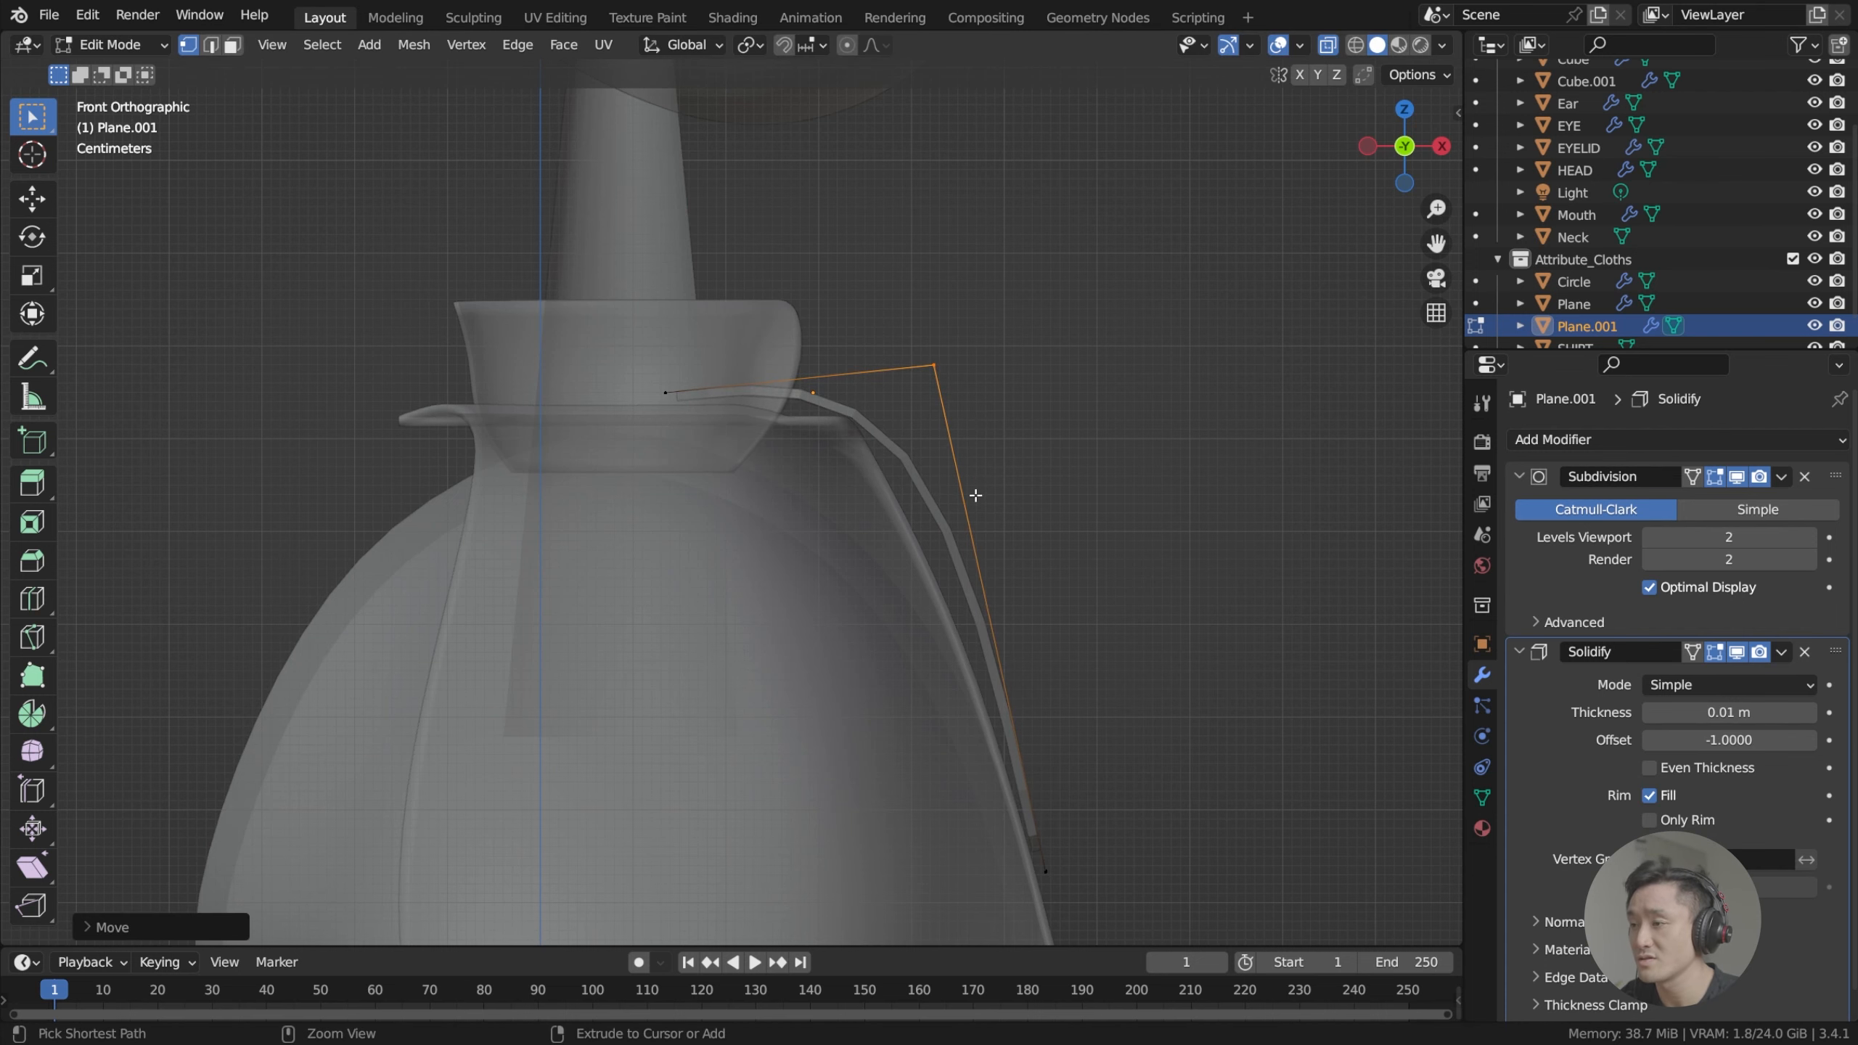
Add a loop cut across the lapel's long lower section and slide it up towards the shoulder bend.
middle_click_drag(987, 502, 981, 529)
key("ctrl+r")
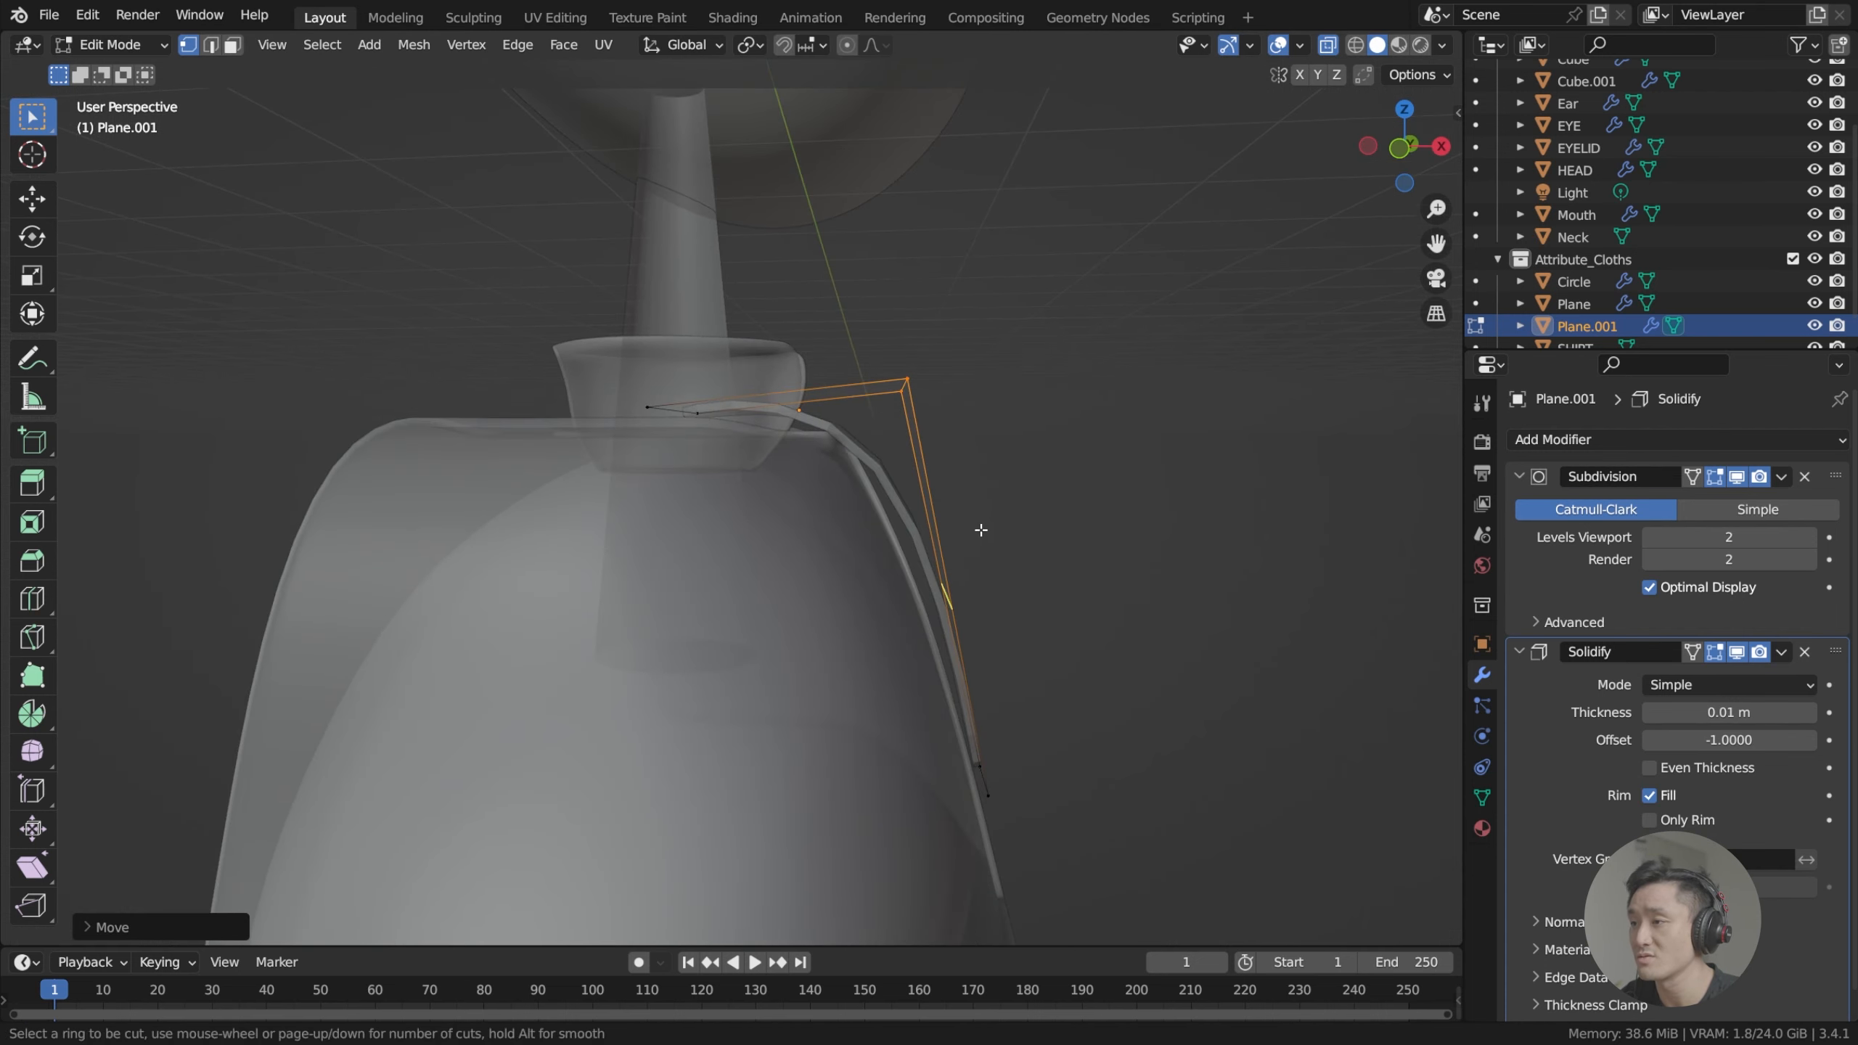
left_click(959, 518)
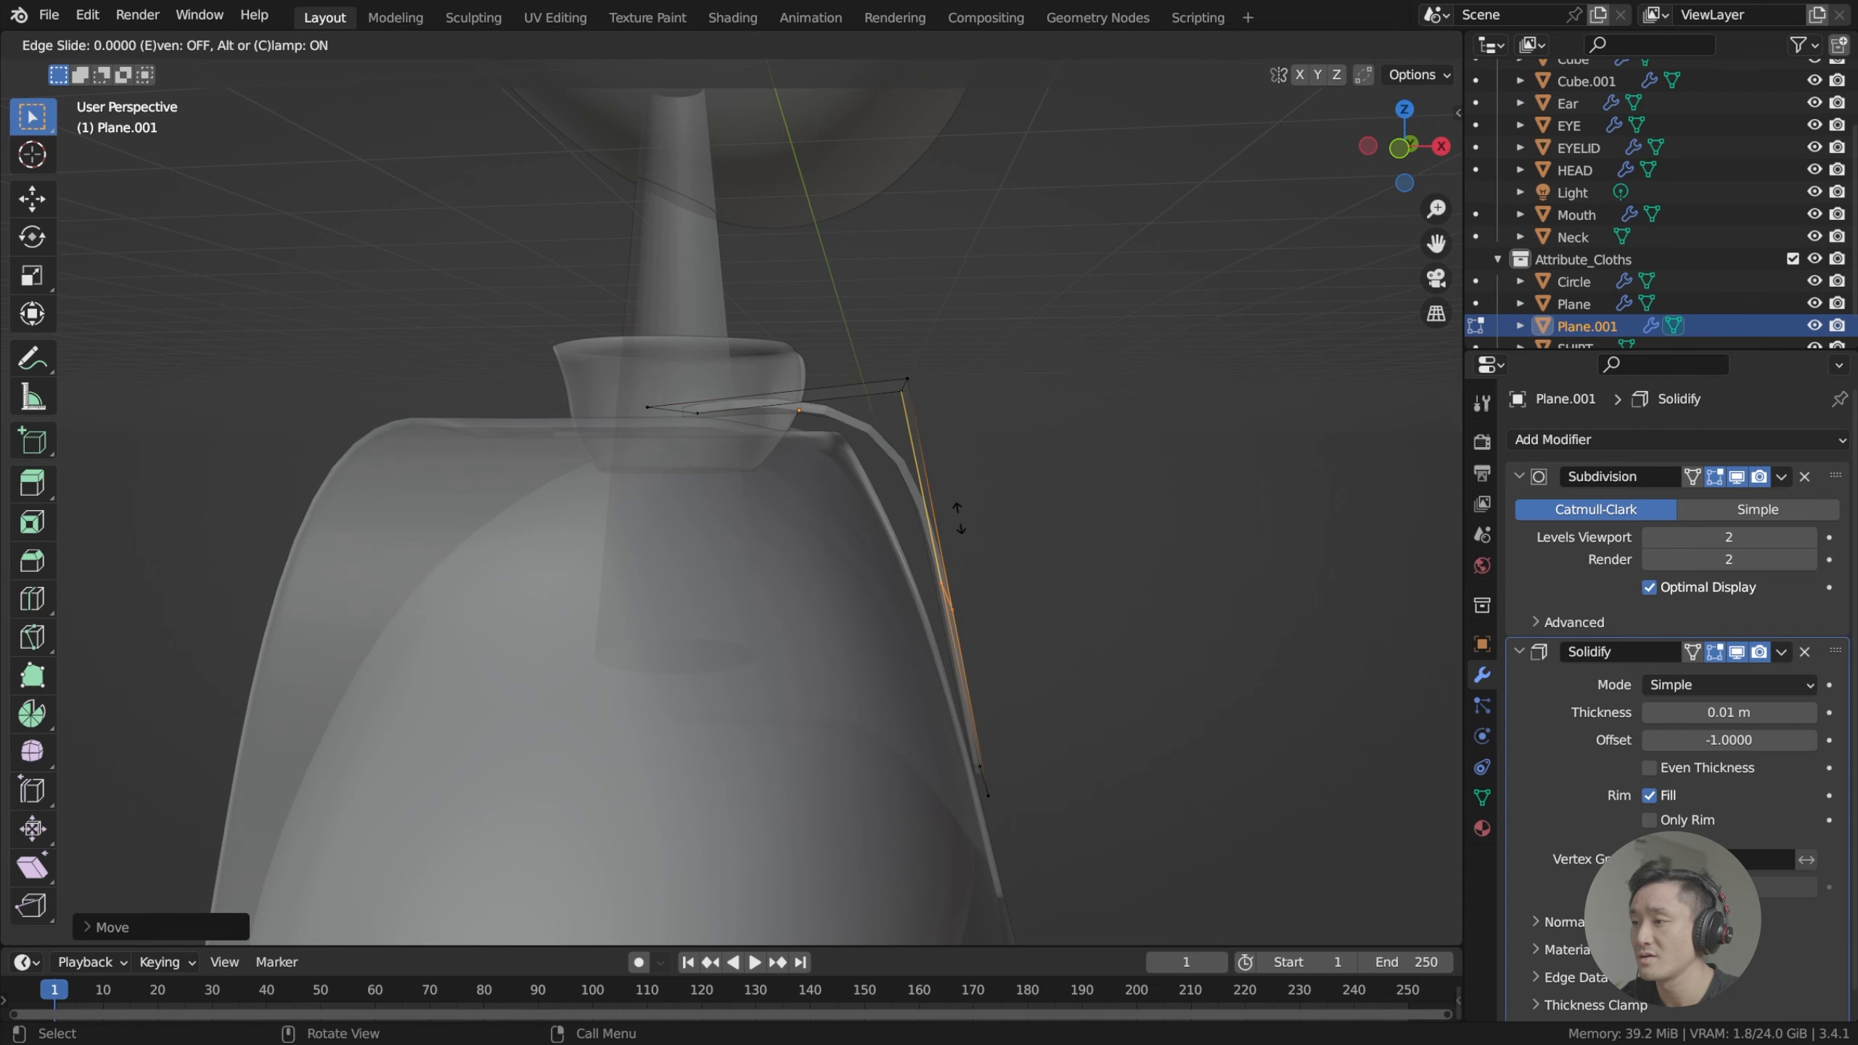
left_click(939, 421)
In the front view, move the added edge loop and the upper bend vertices inward to follow the jacket's curve.
key("KP_1")
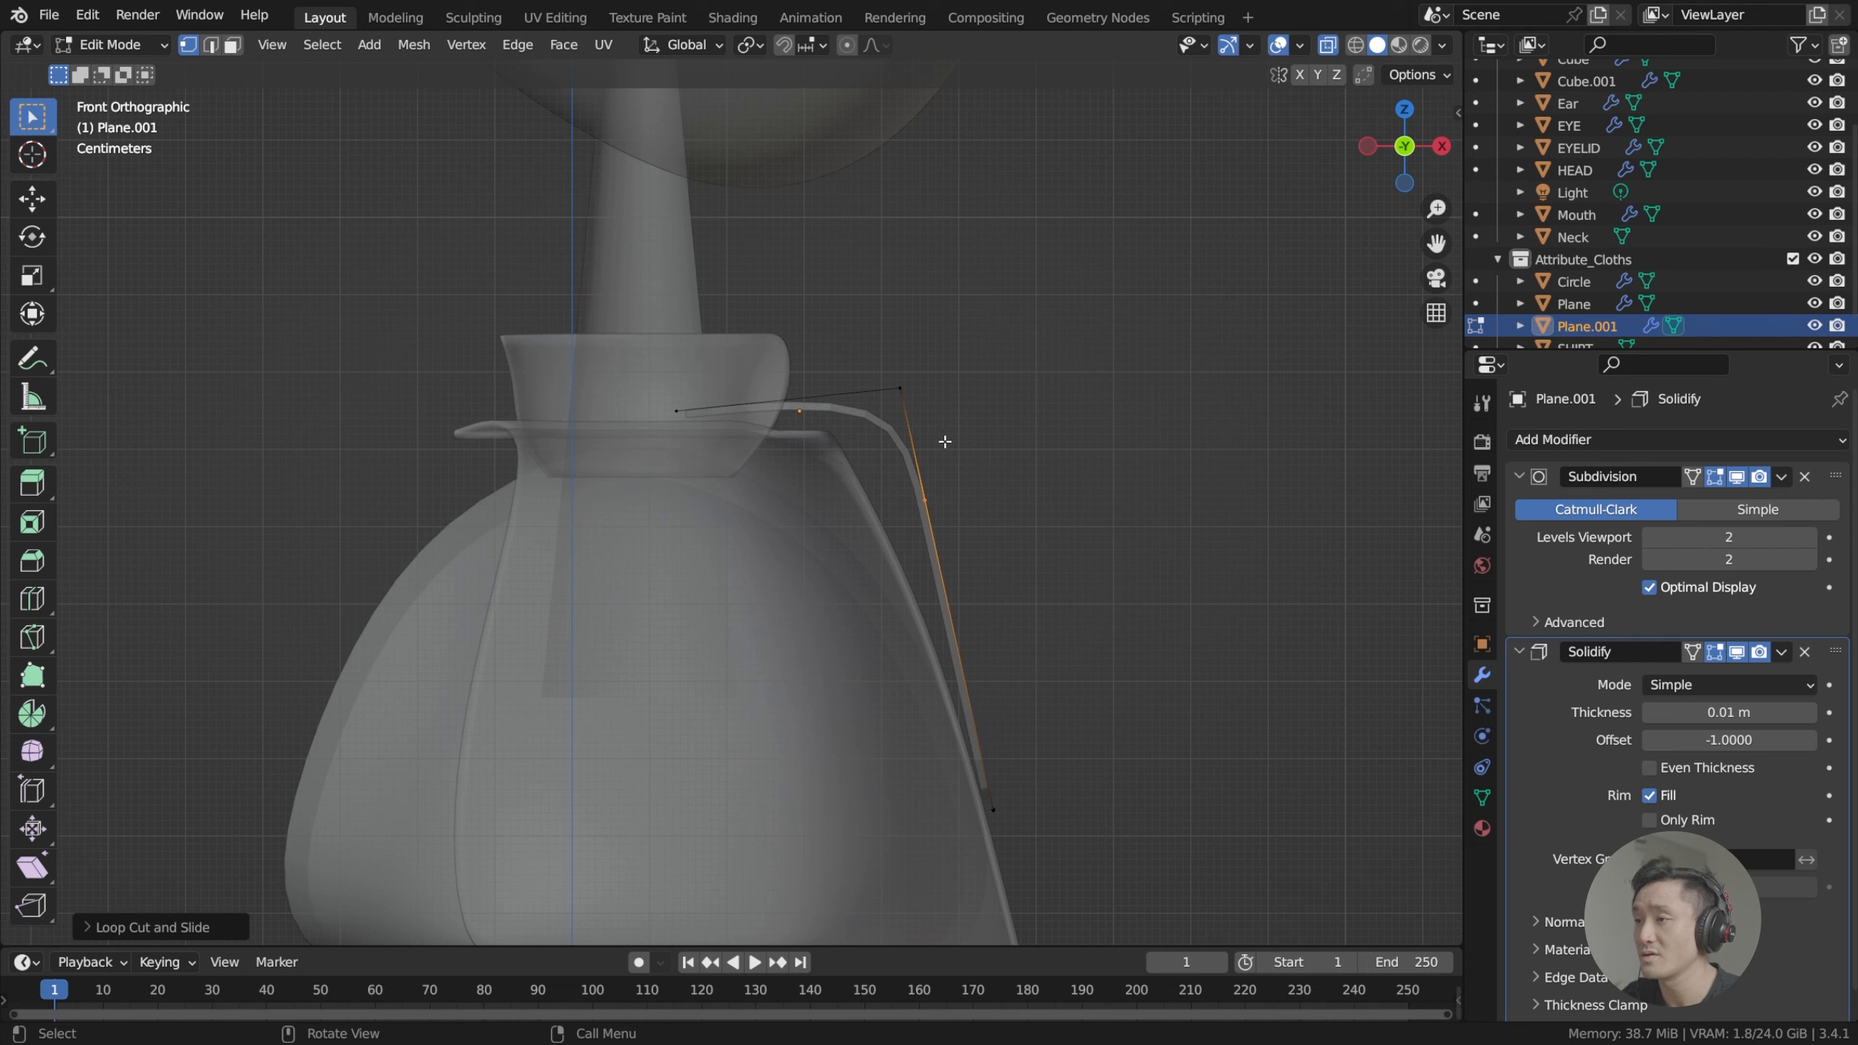
key("g")
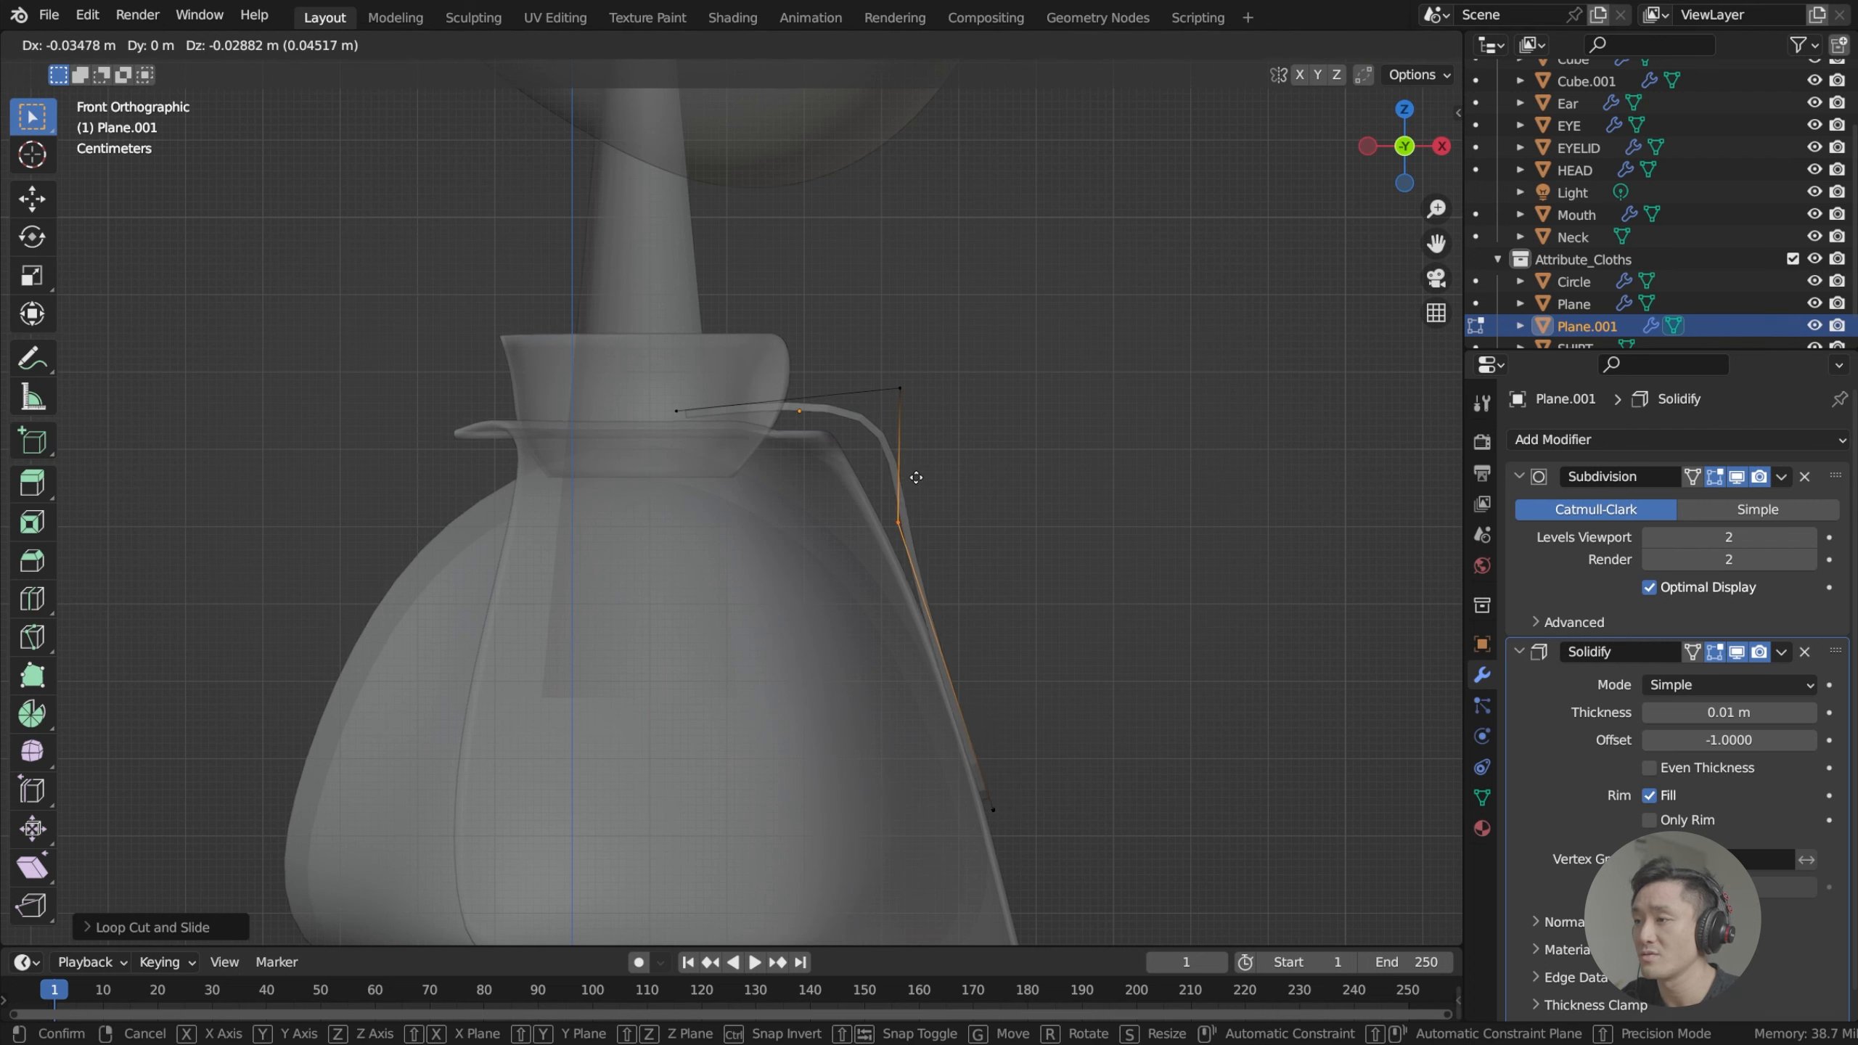
left_click(916, 477)
left_click(909, 422)
key("g")
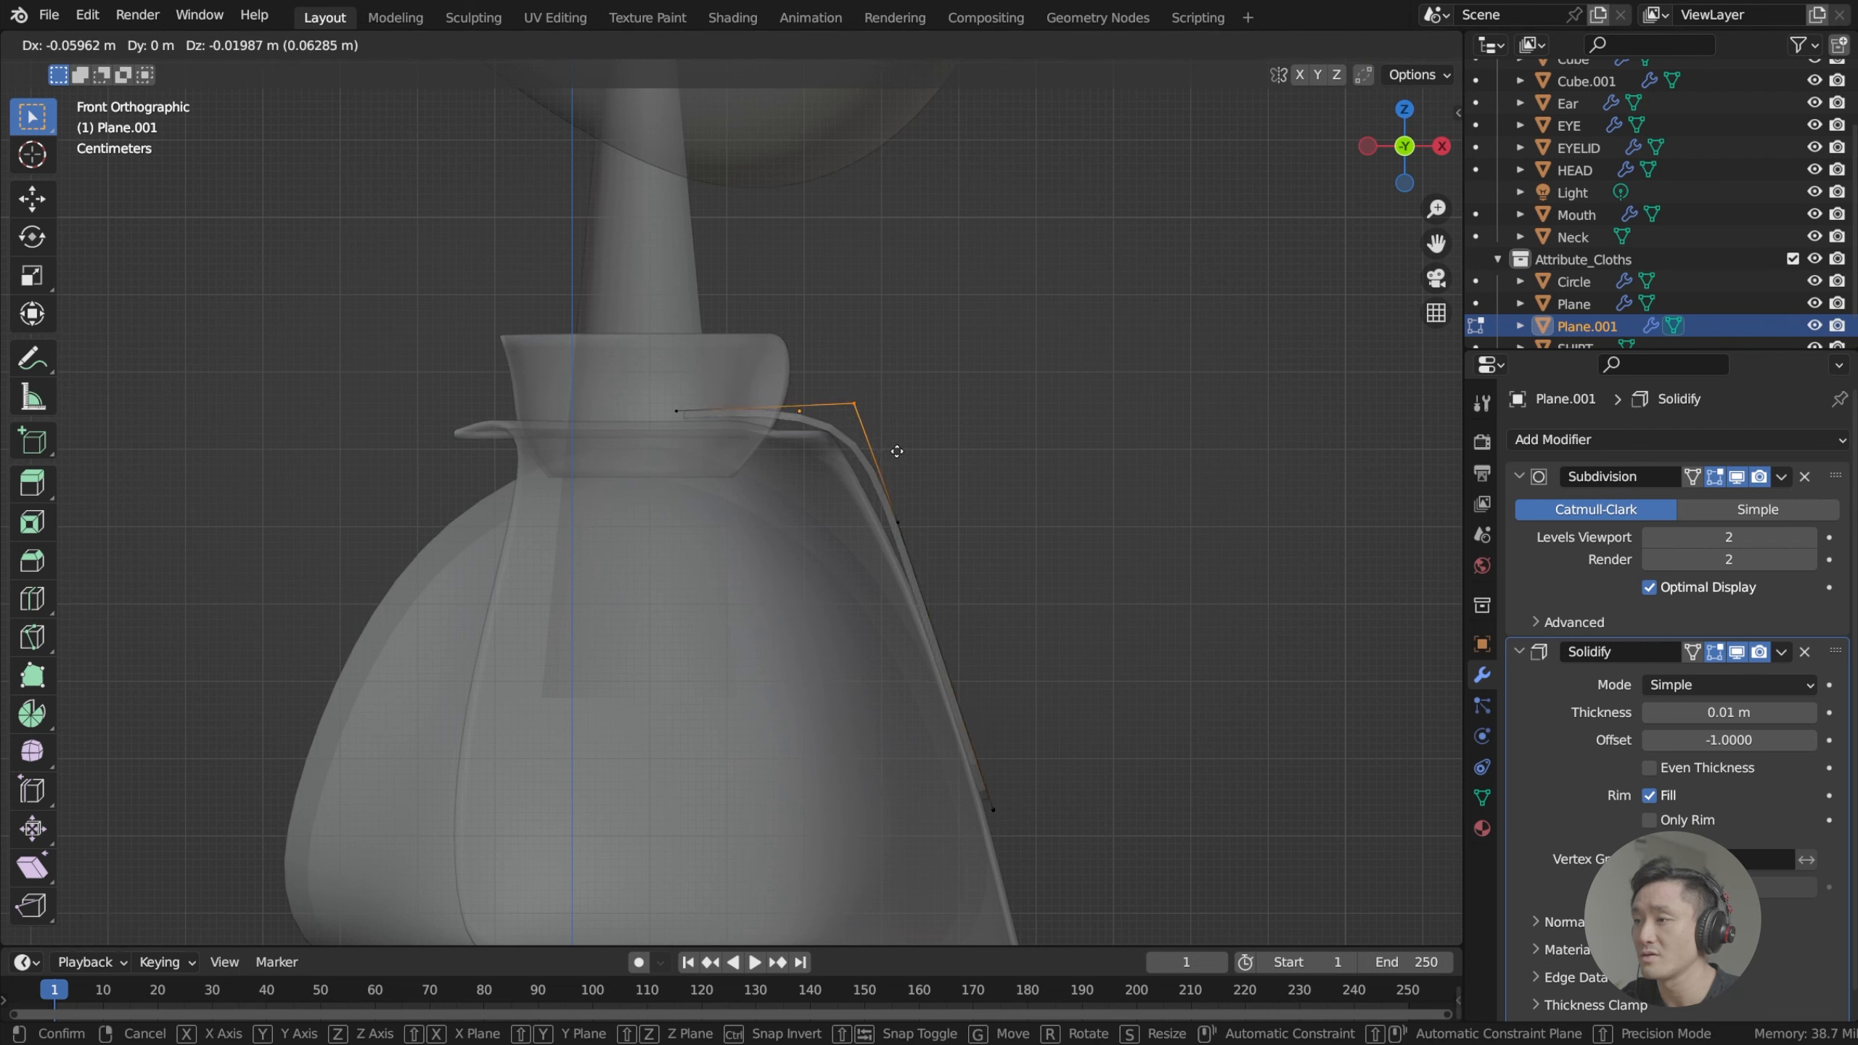
left_click(867, 436)
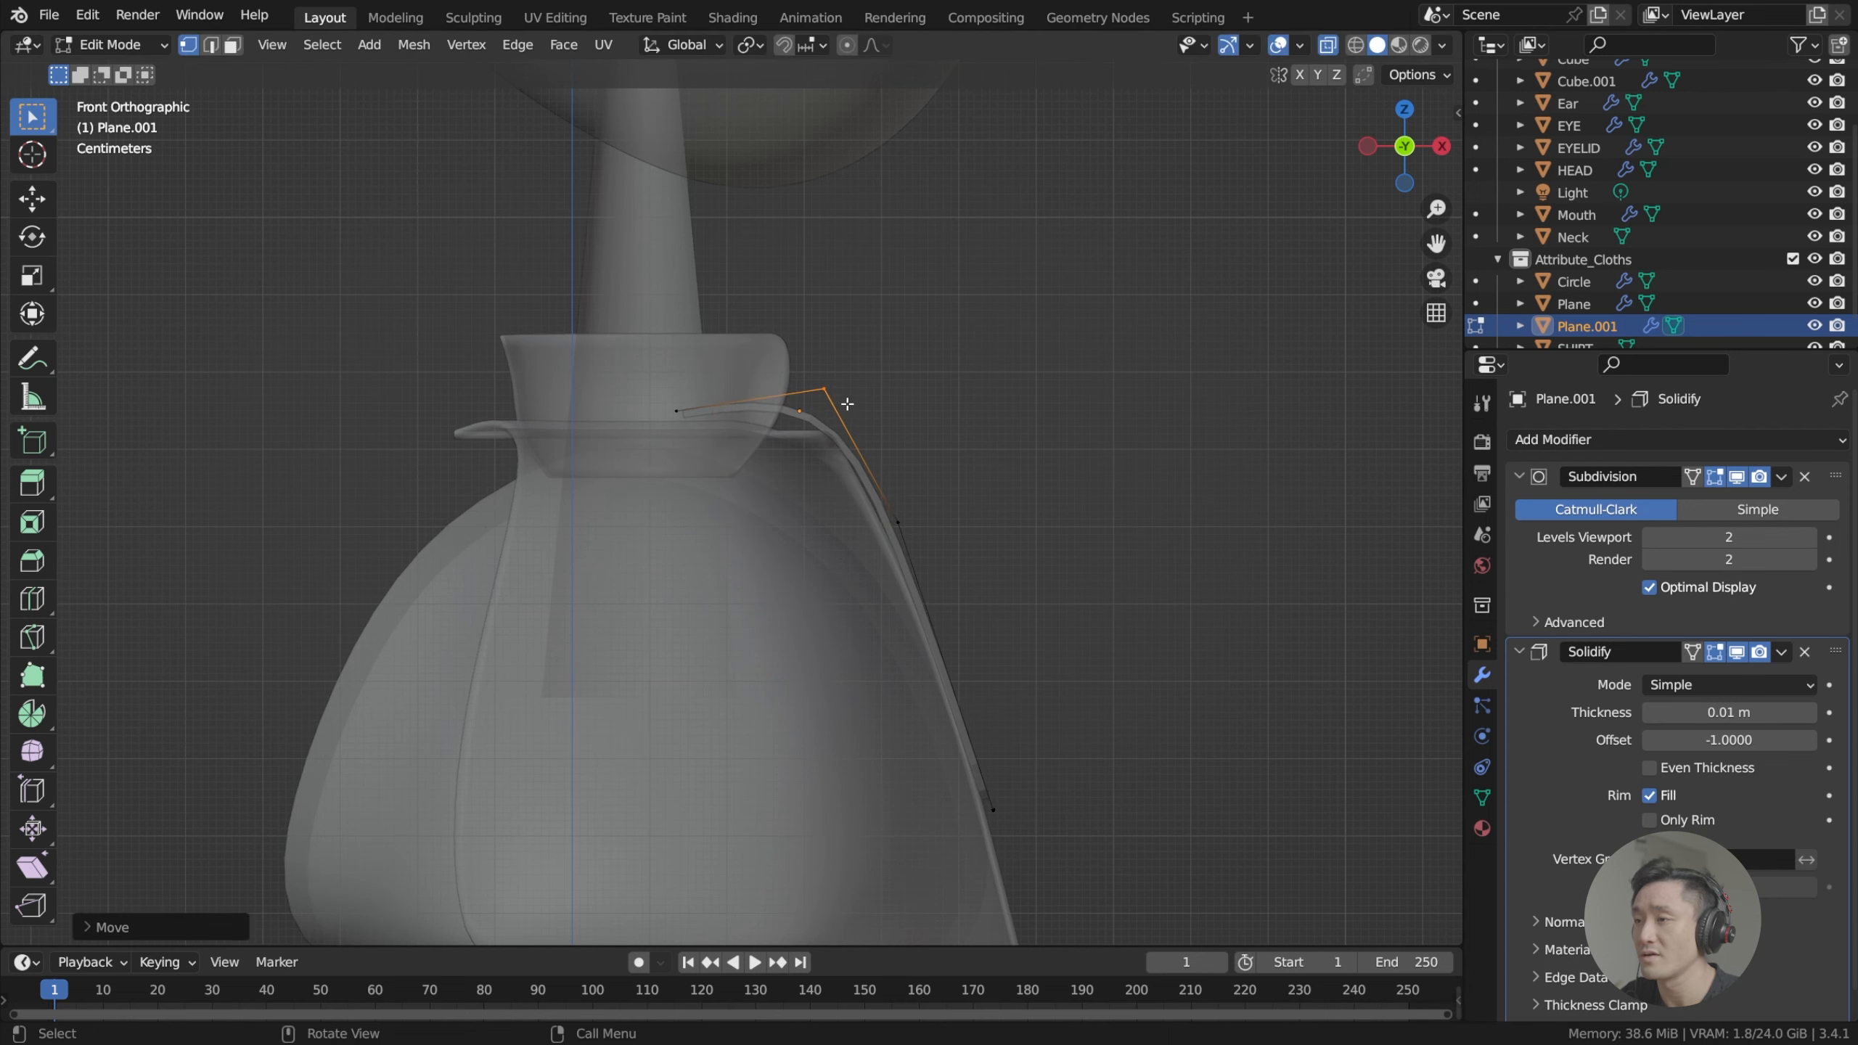
Return to Object Mode, save the file and turn X-ray off.
scroll(870, 424, "up", 3)
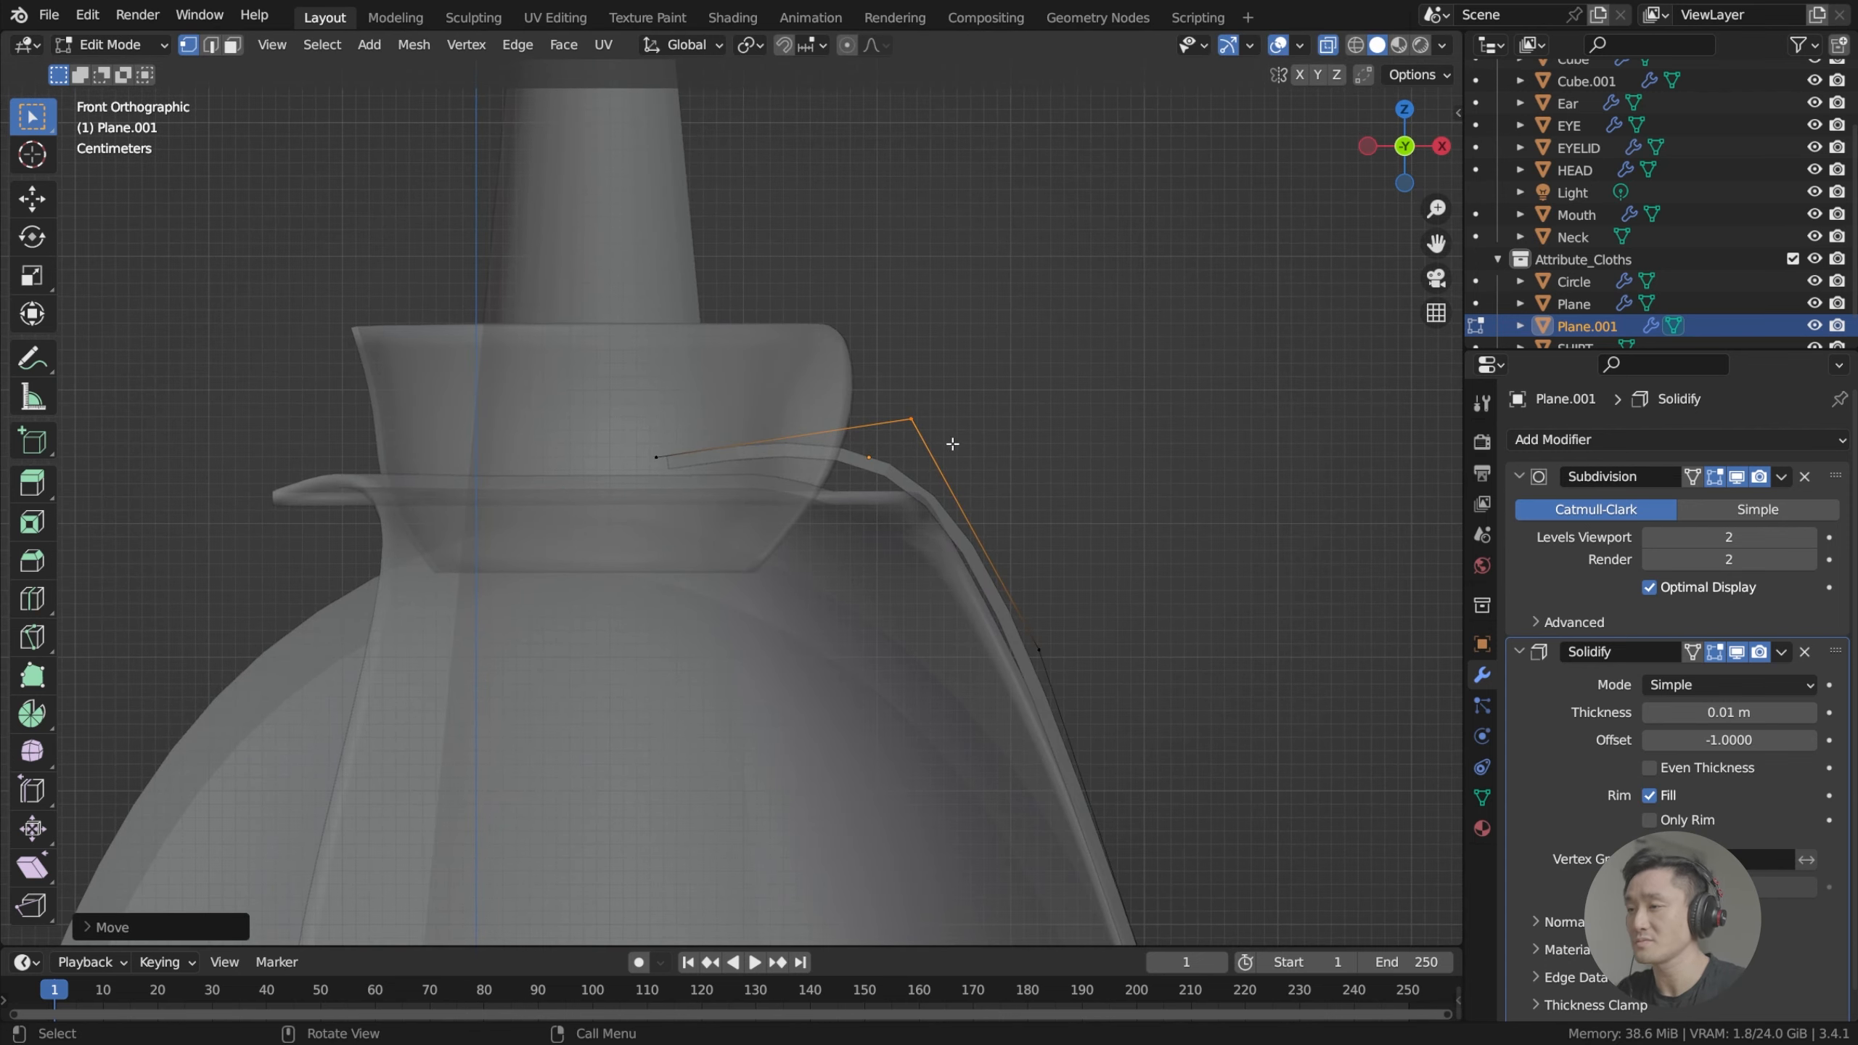
middle_click_drag(966, 428, 859, 457)
scroll(859, 457, "down", 5)
key("Tab")
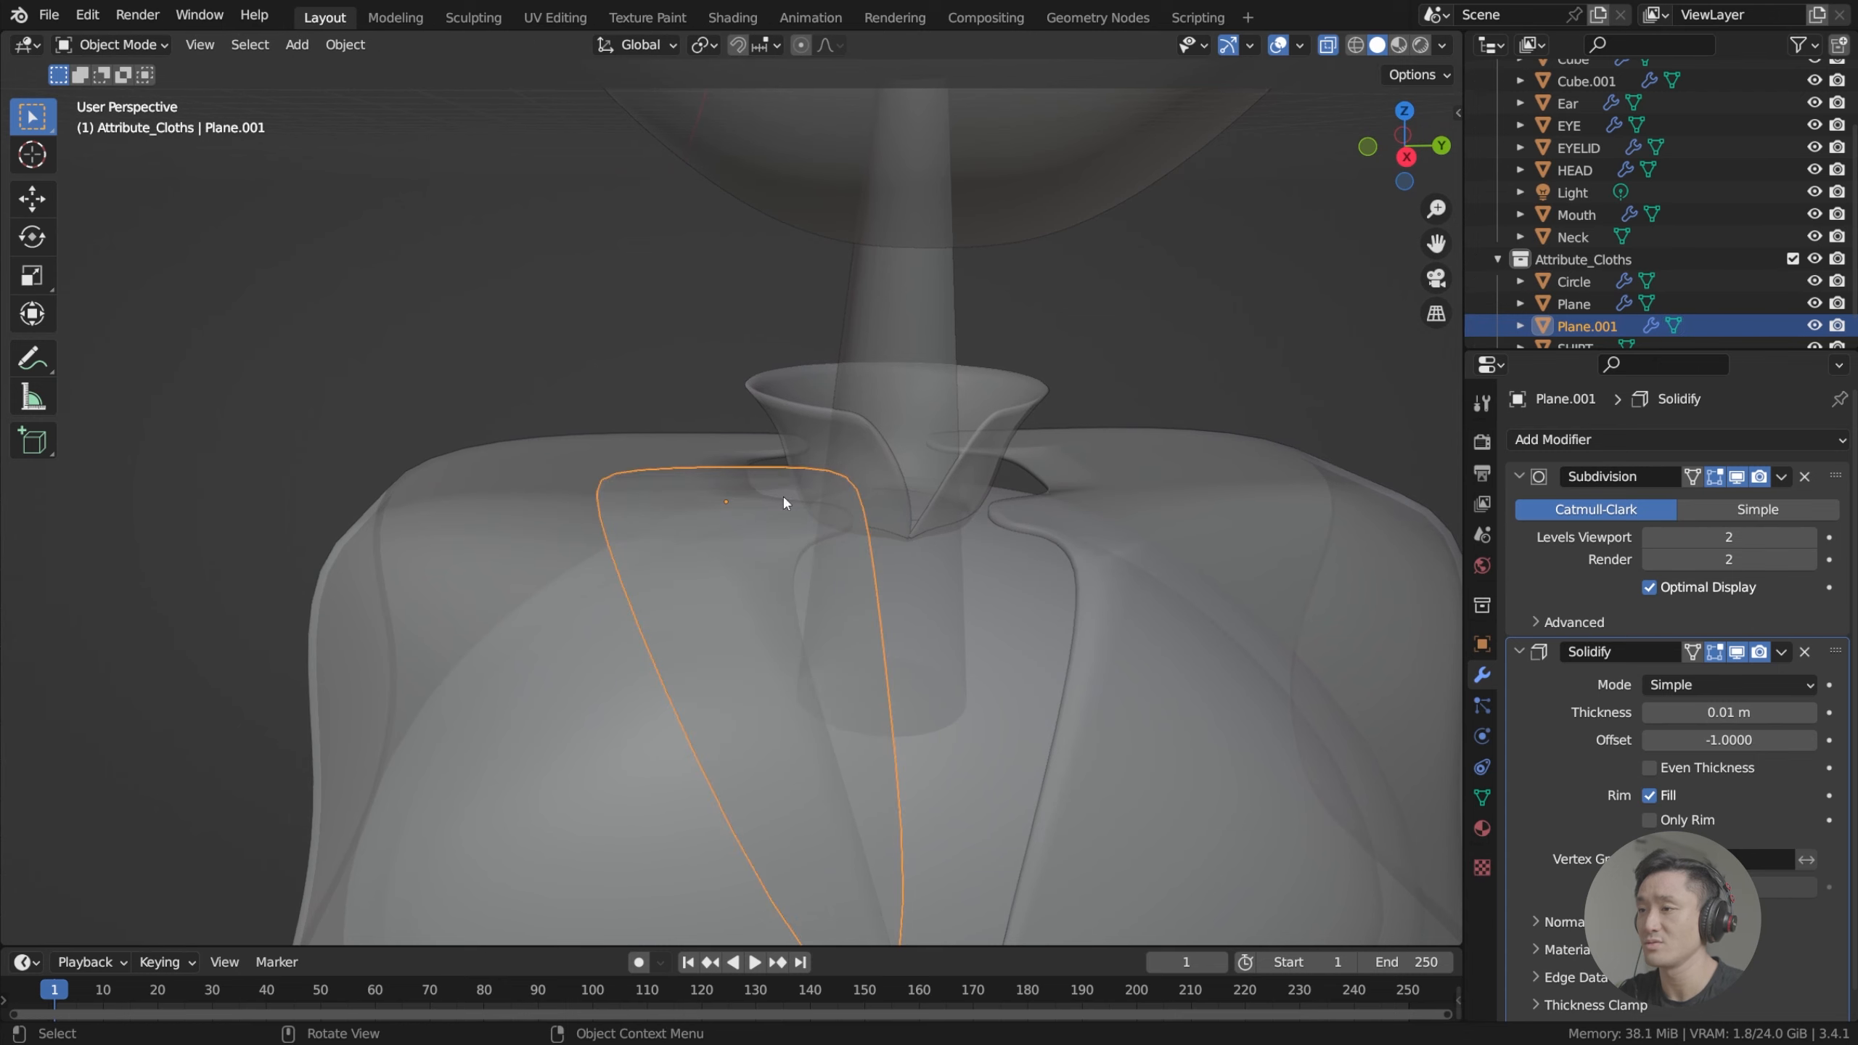
key("ctrl+s")
scroll(846, 441, "down", 1)
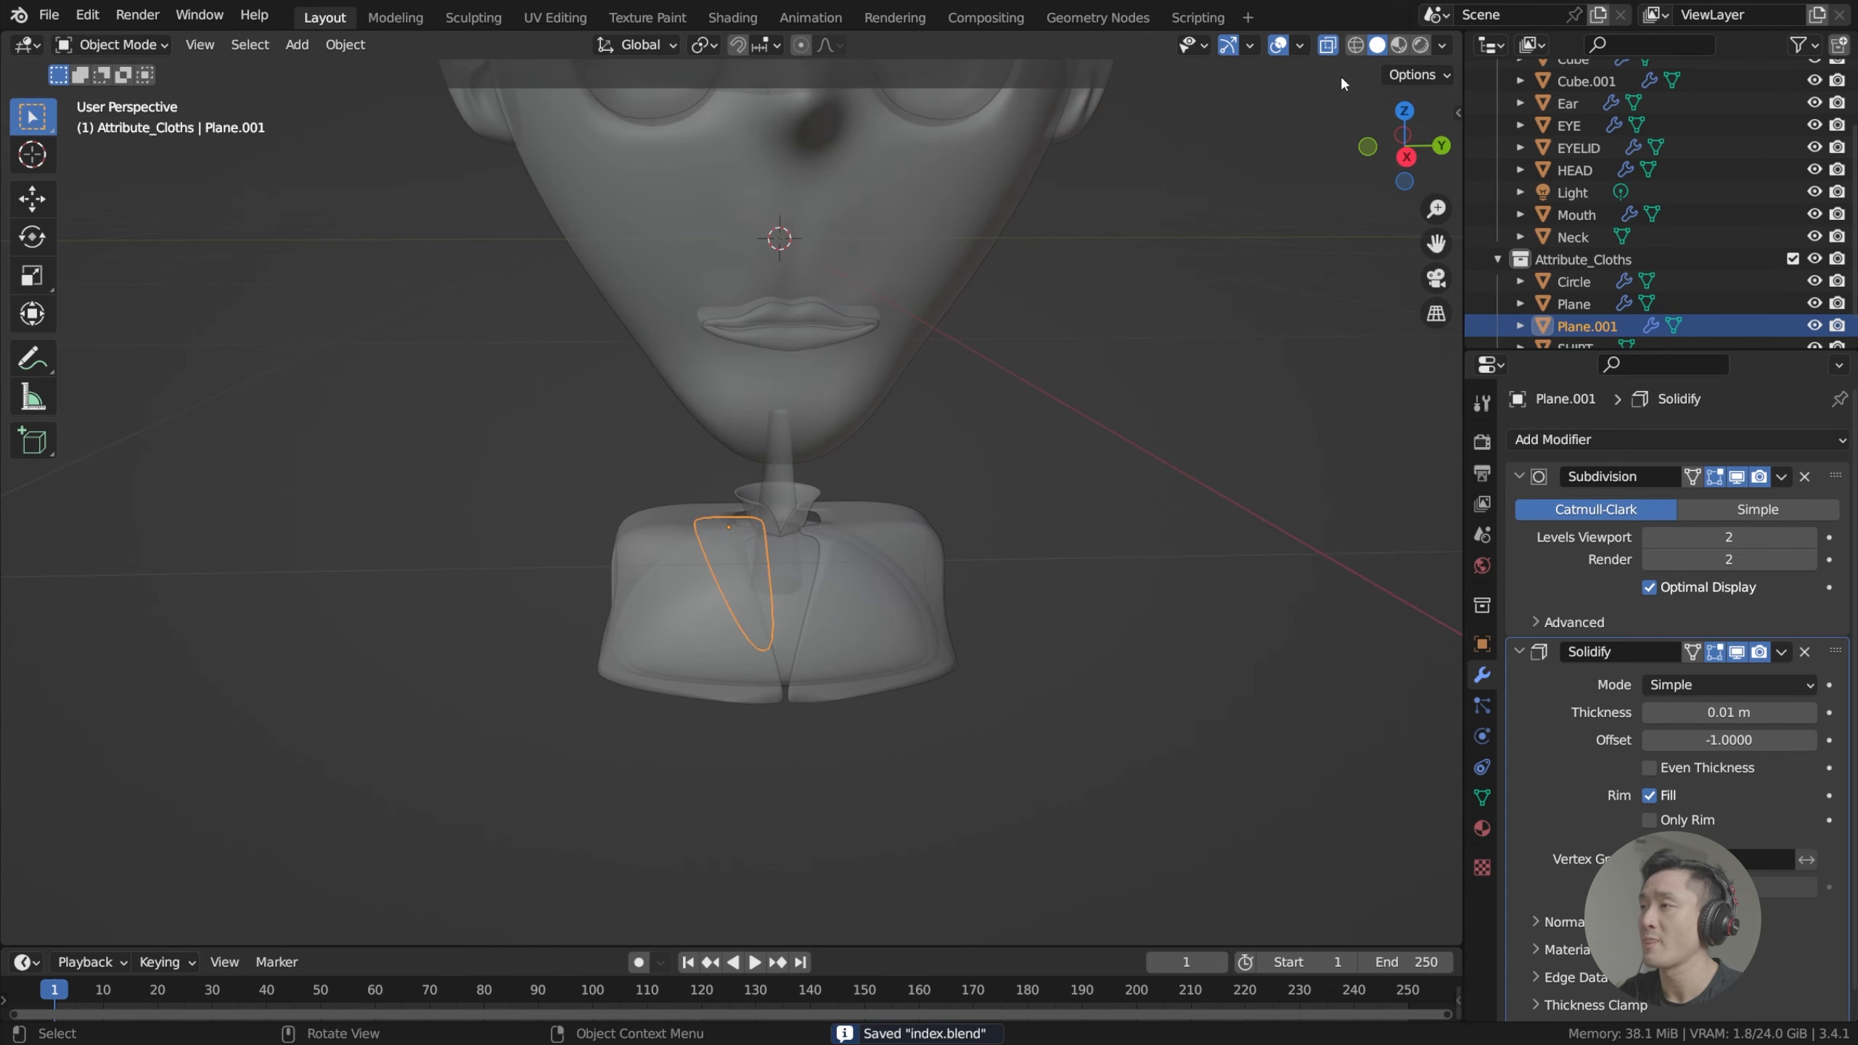
scroll(857, 404, "up", 6)
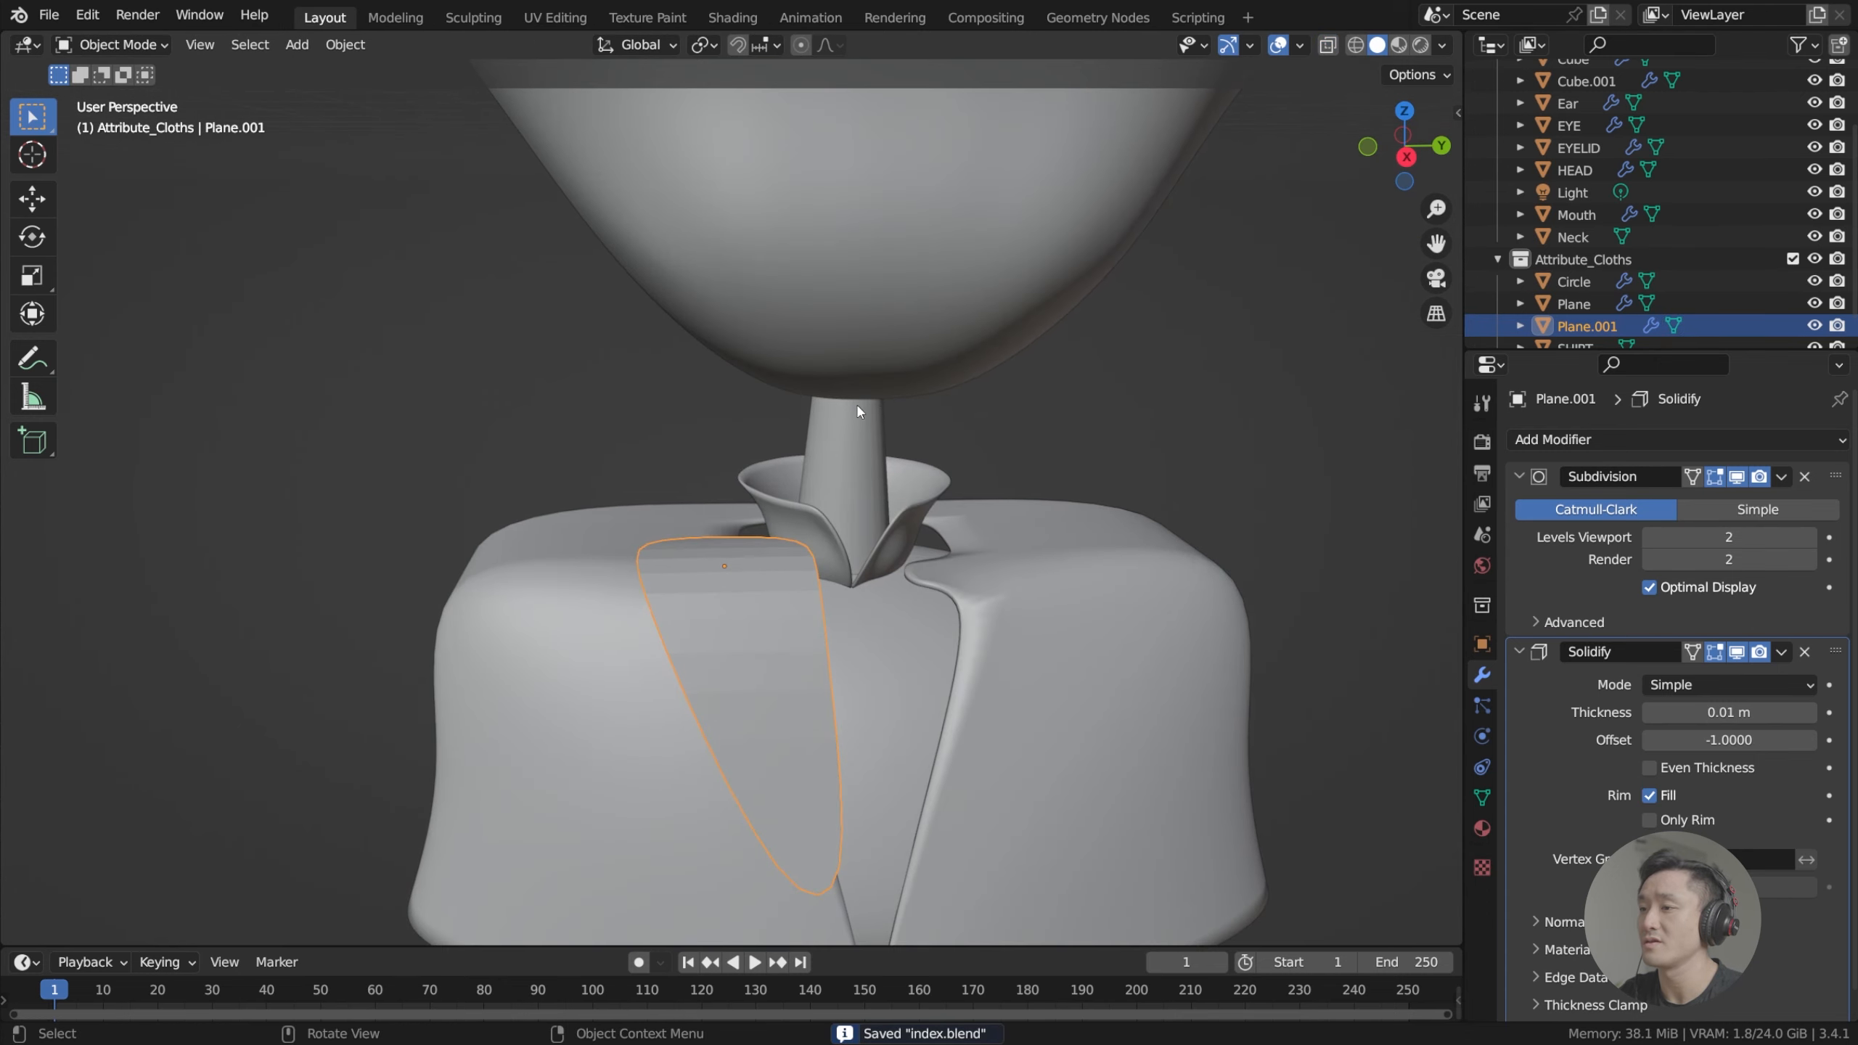
With X-ray on in Edit Mode, extrude the lapel's back edge about 0.27 m backward along global X in the top view.
middle_click_drag(856, 404, 872, 504)
key("Tab")
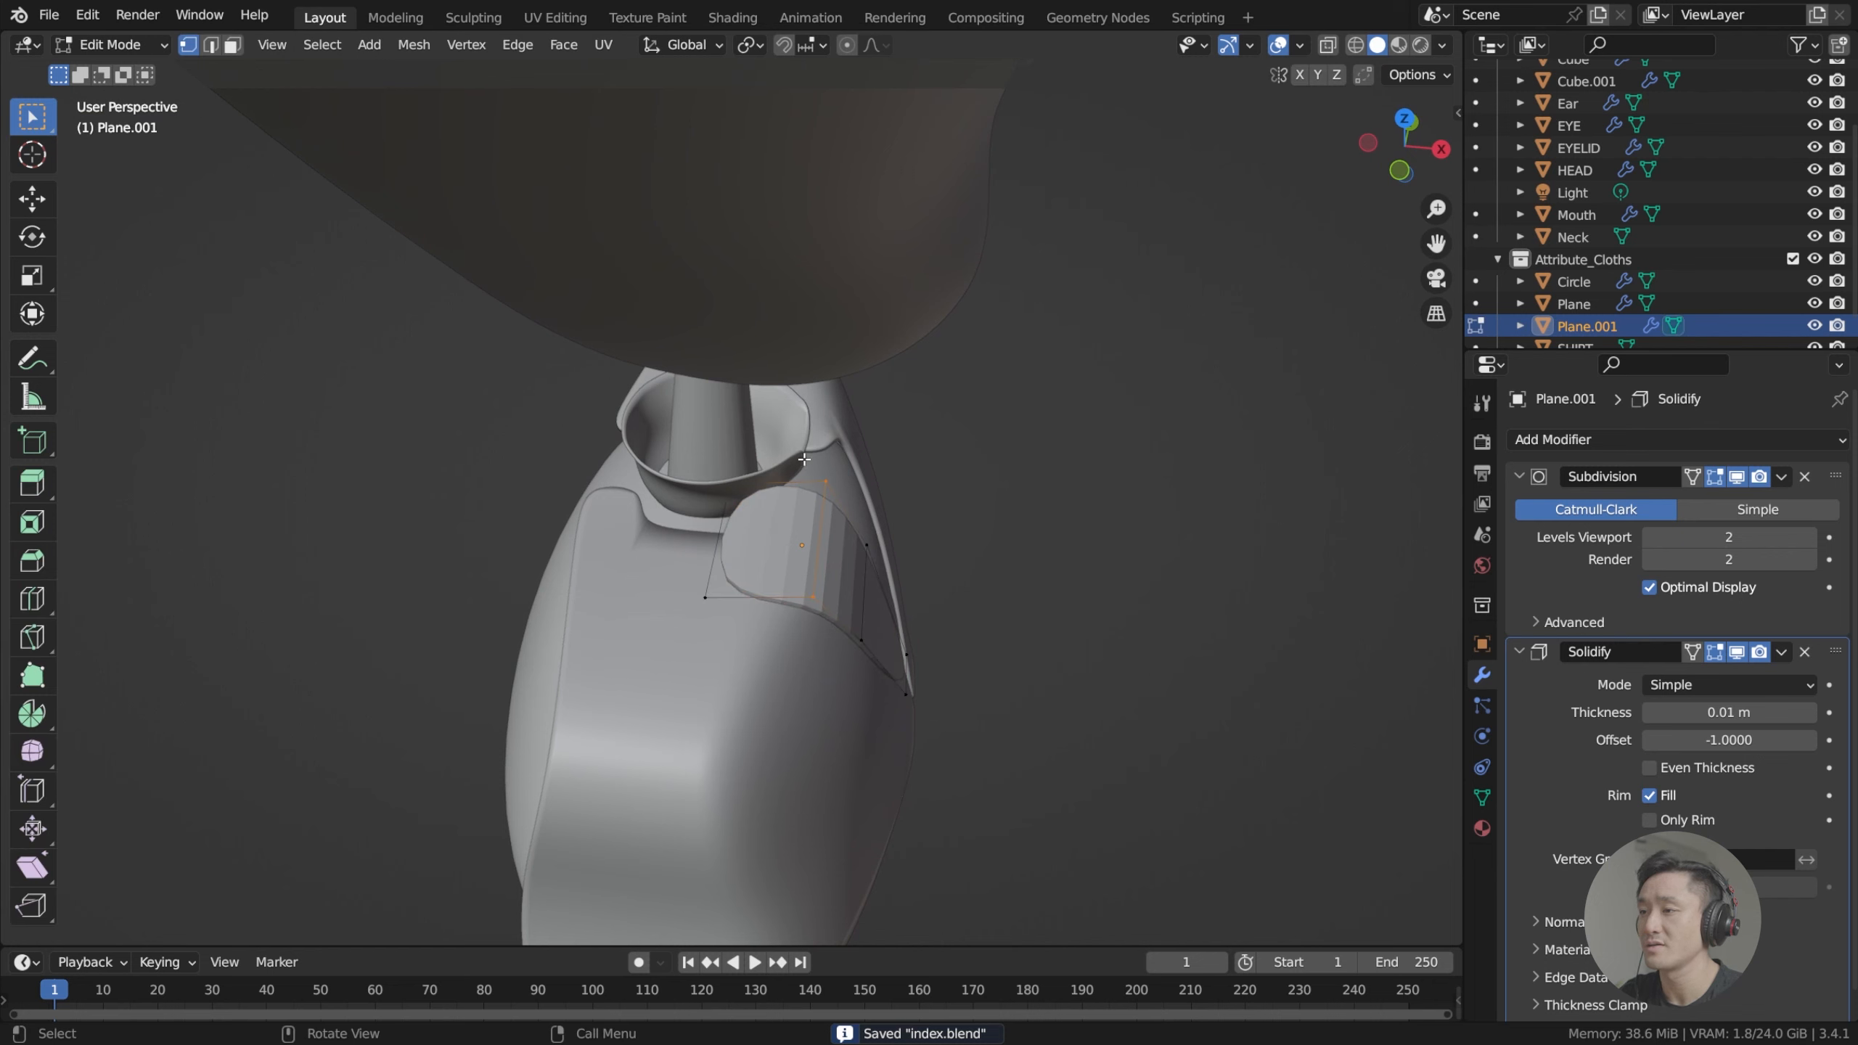
left_click(1328, 45)
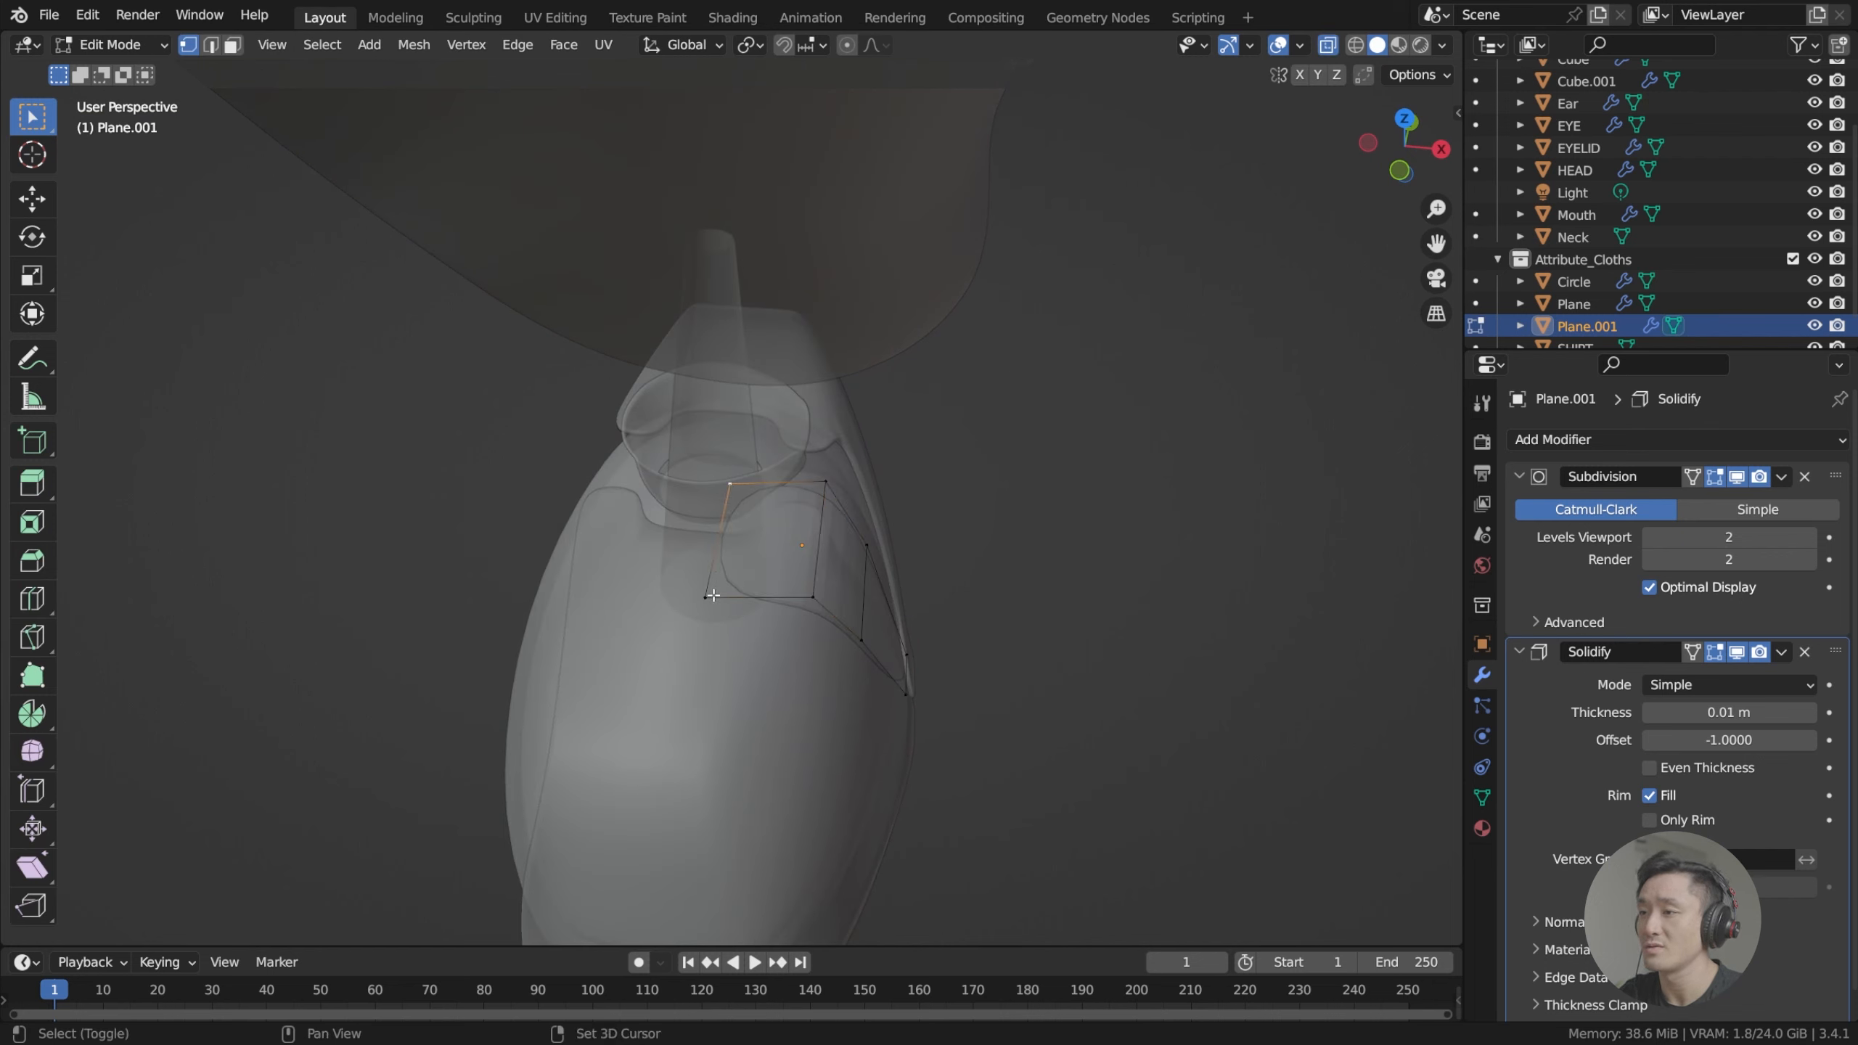
middle_click_drag(723, 457, 653, 497)
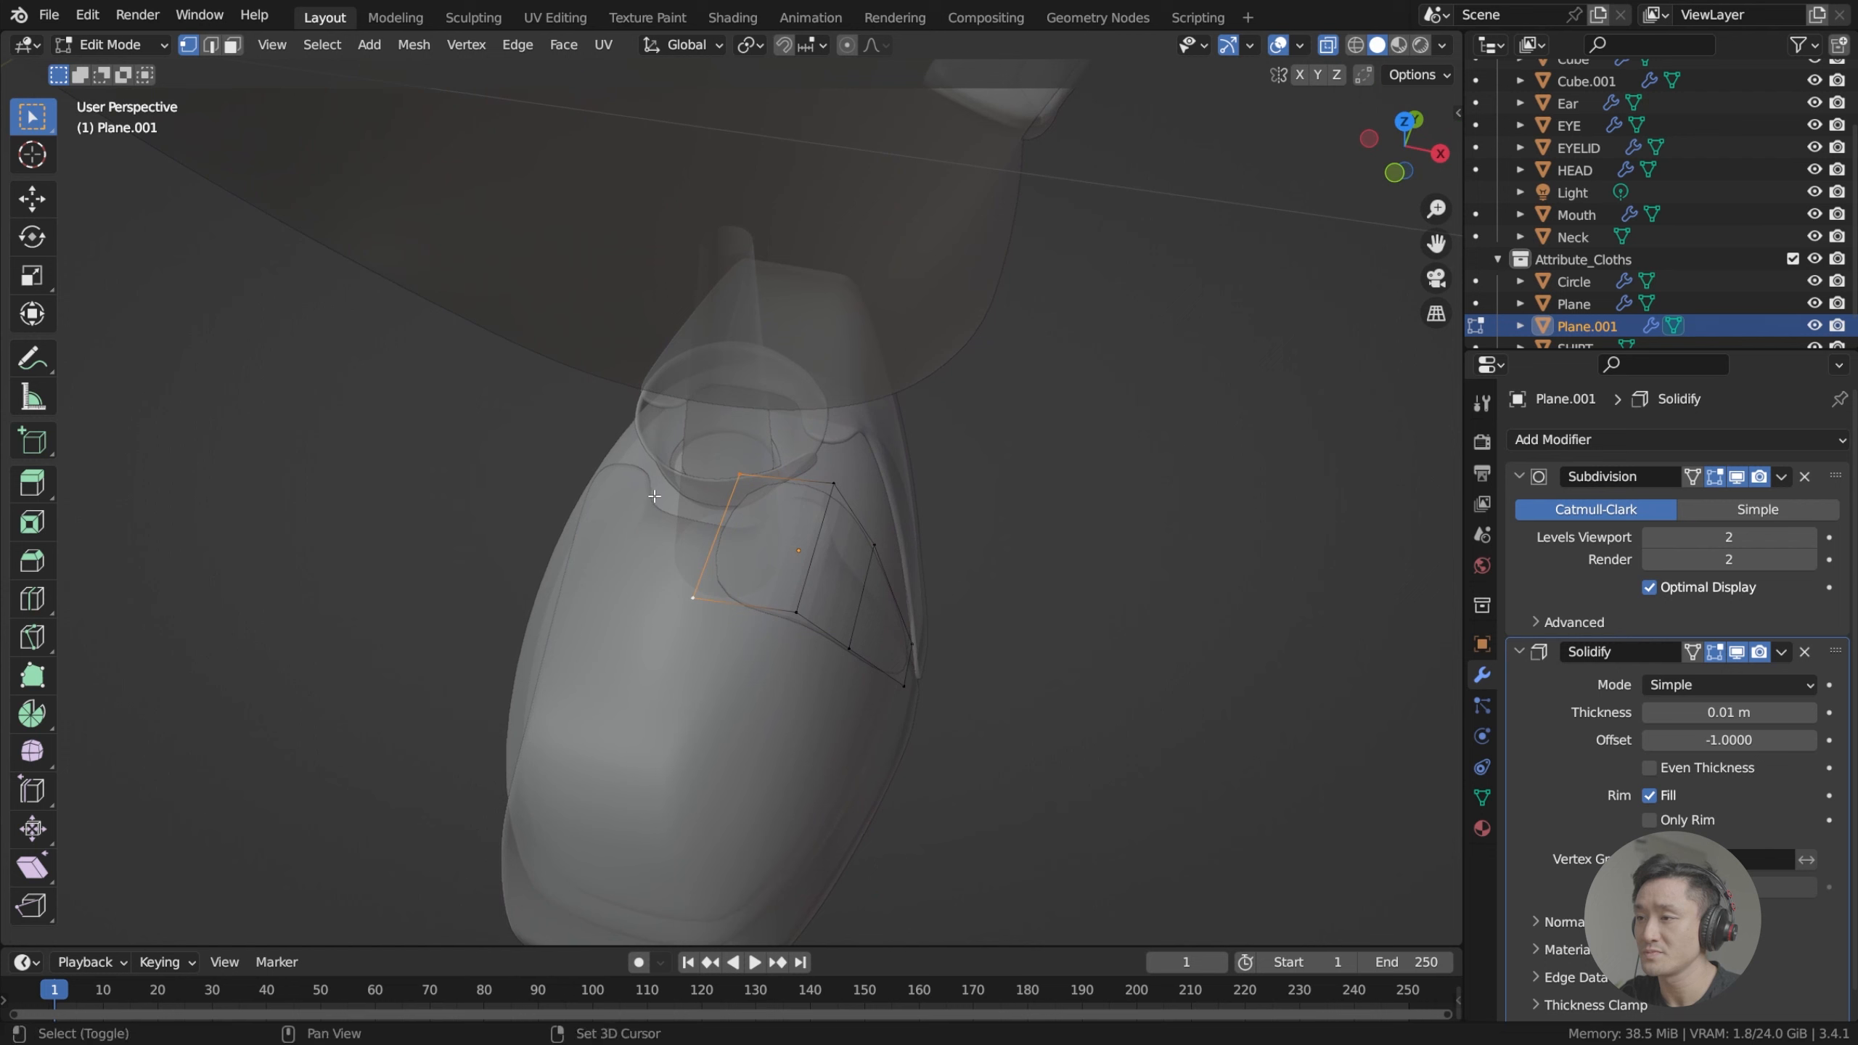
key("KP_7")
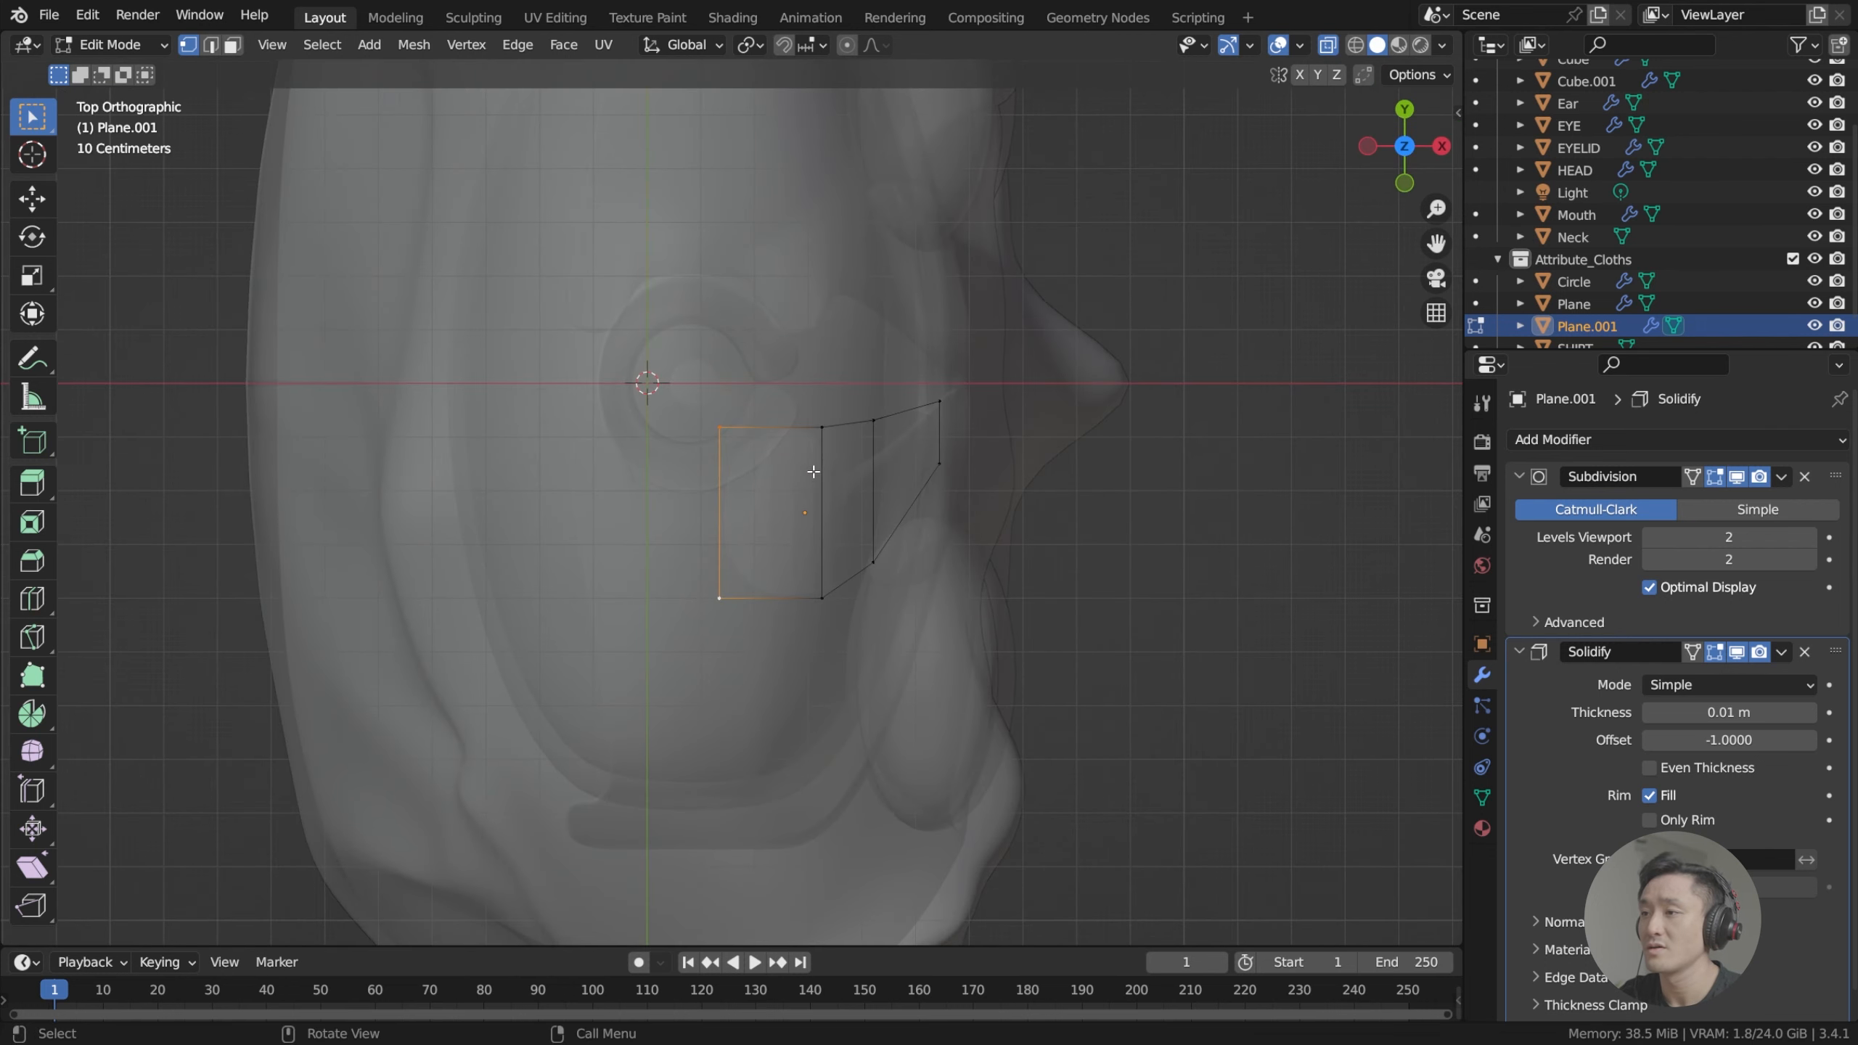
key("e")
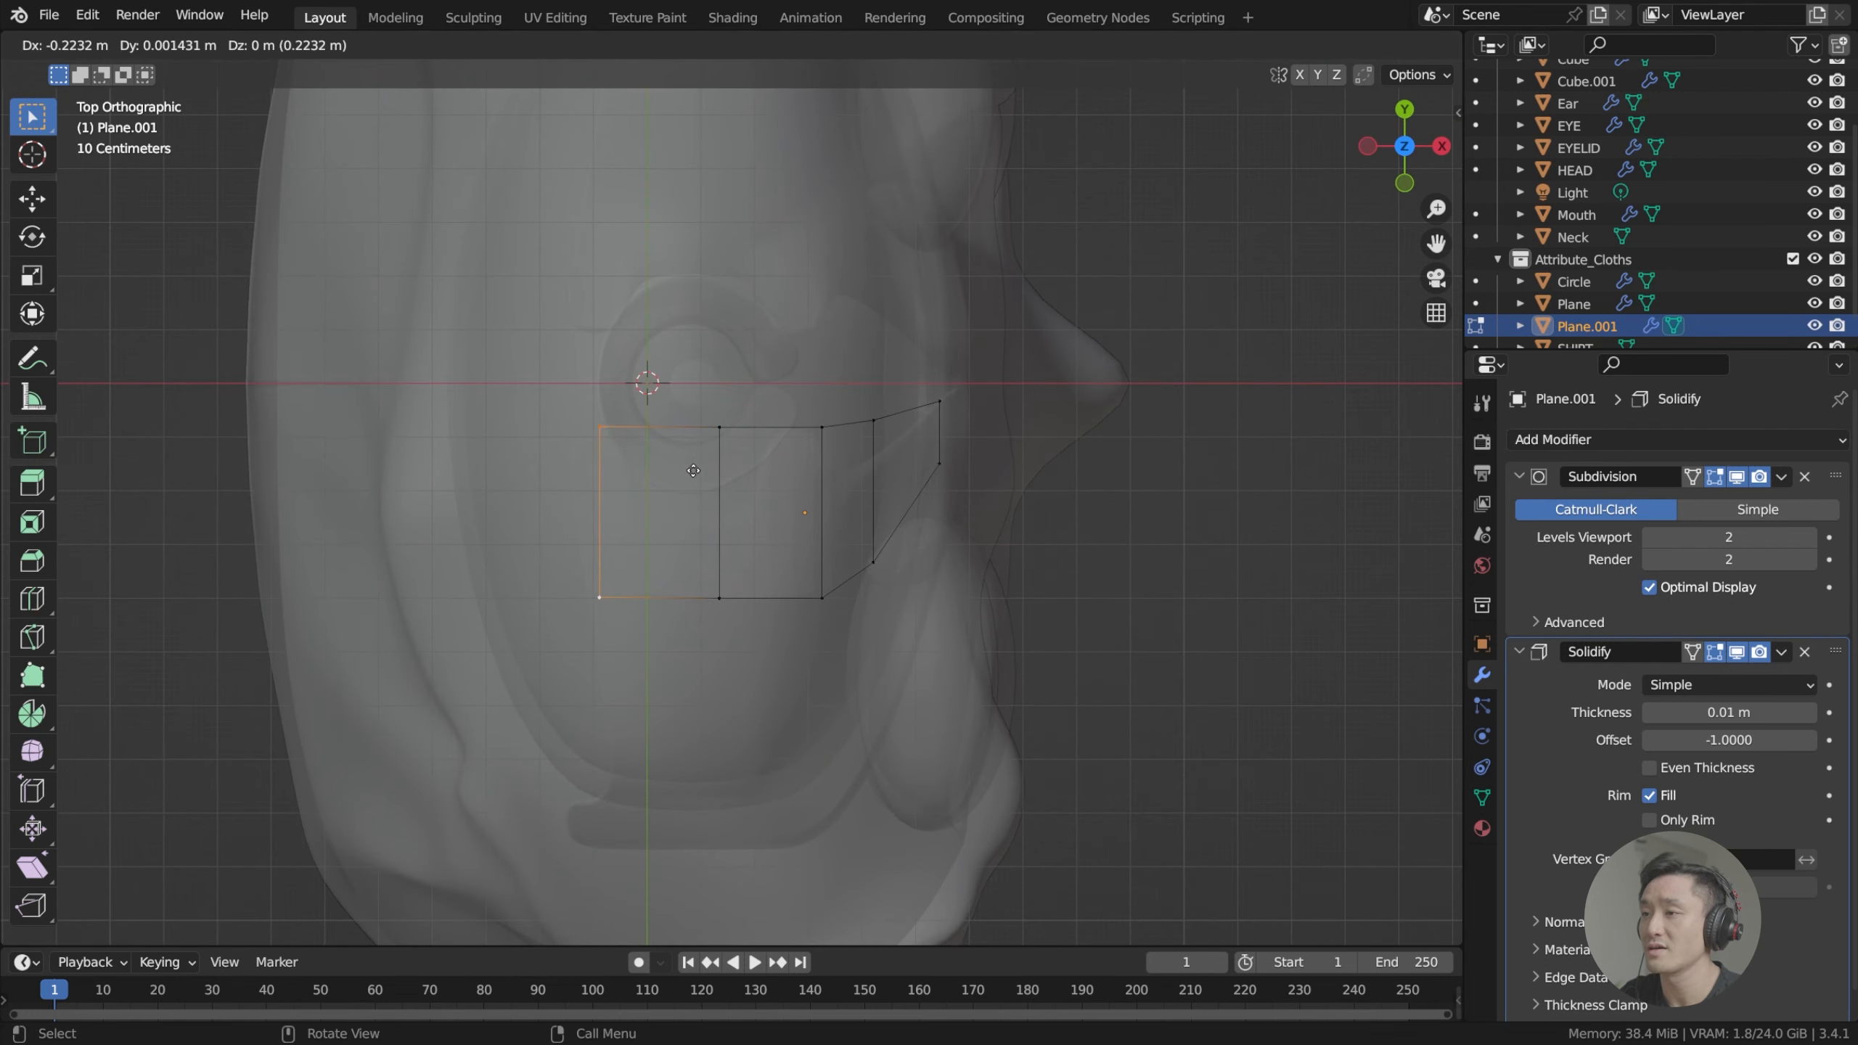
key("x")
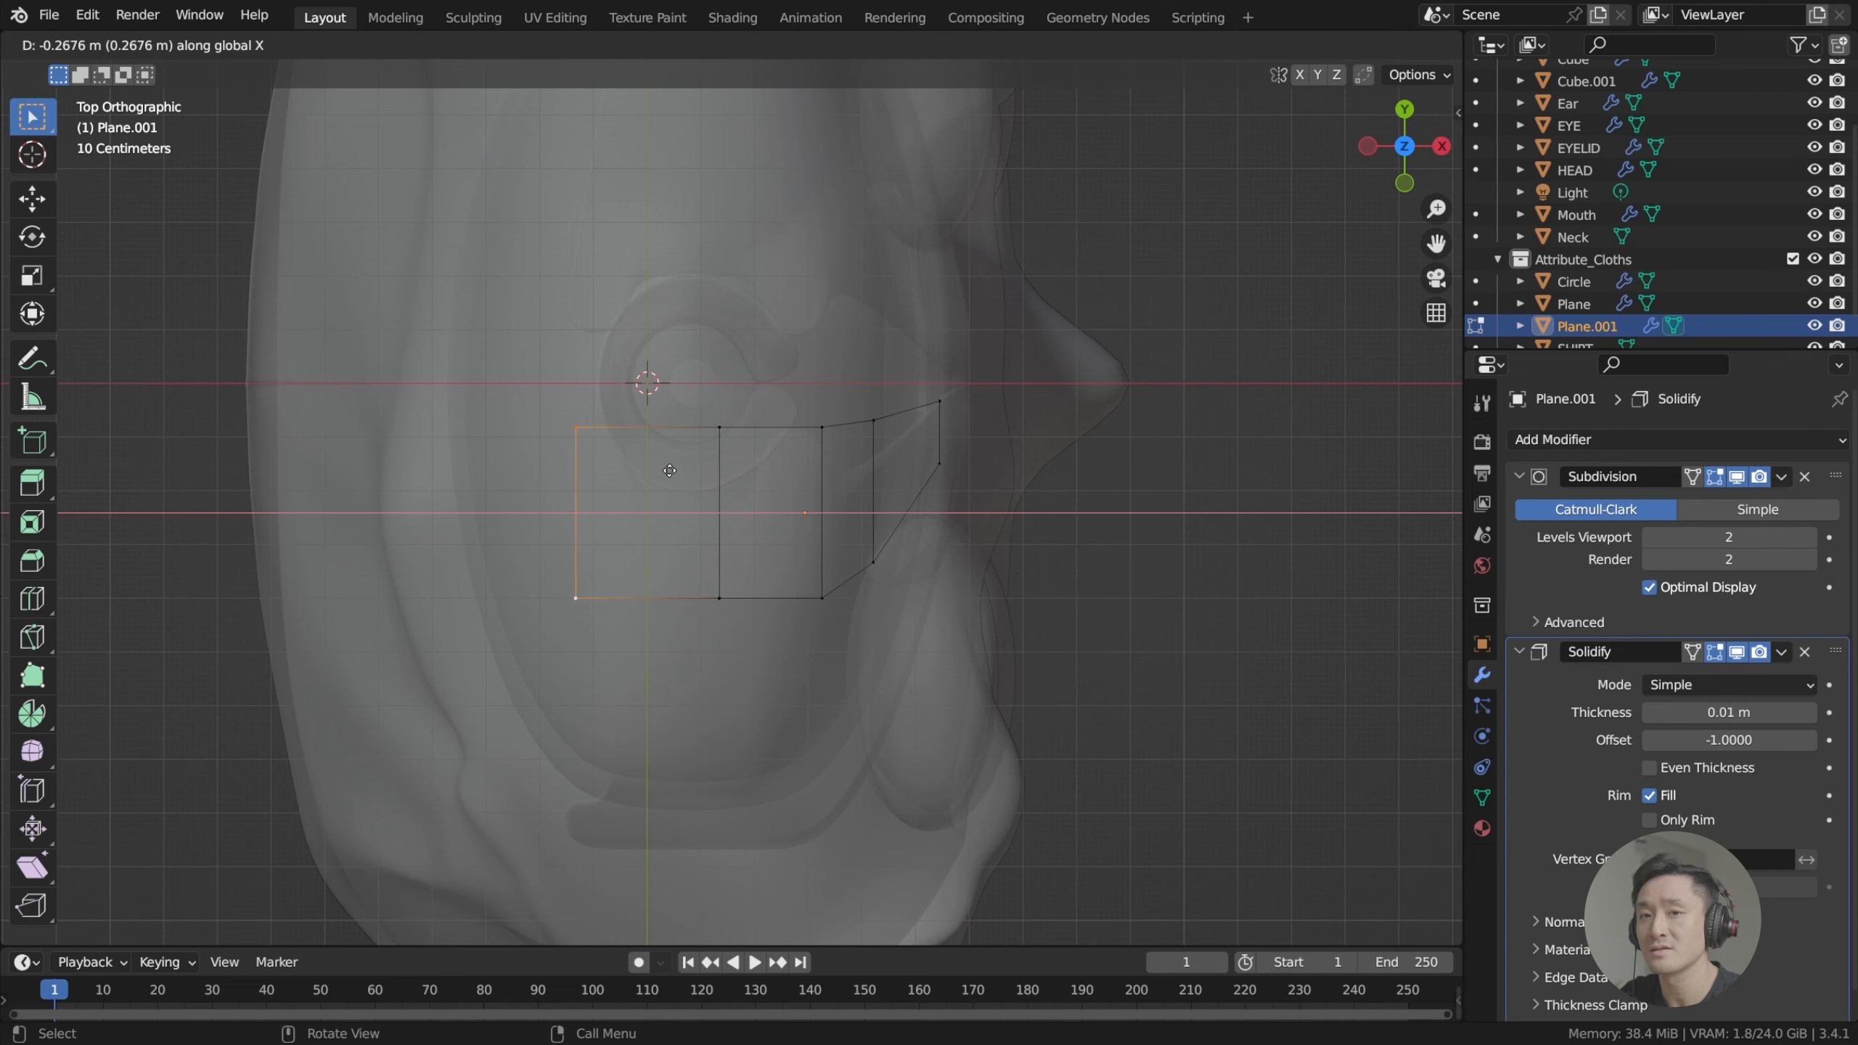
left_click(670, 470)
Nudge the extruded back edge in the front view to align it with the top of the jacket.
middle_click_drag(669, 470, 703, 299)
middle_click_drag(689, 426, 506, 368)
middle_click_drag(621, 429, 683, 494, "shift")
key("KP_1")
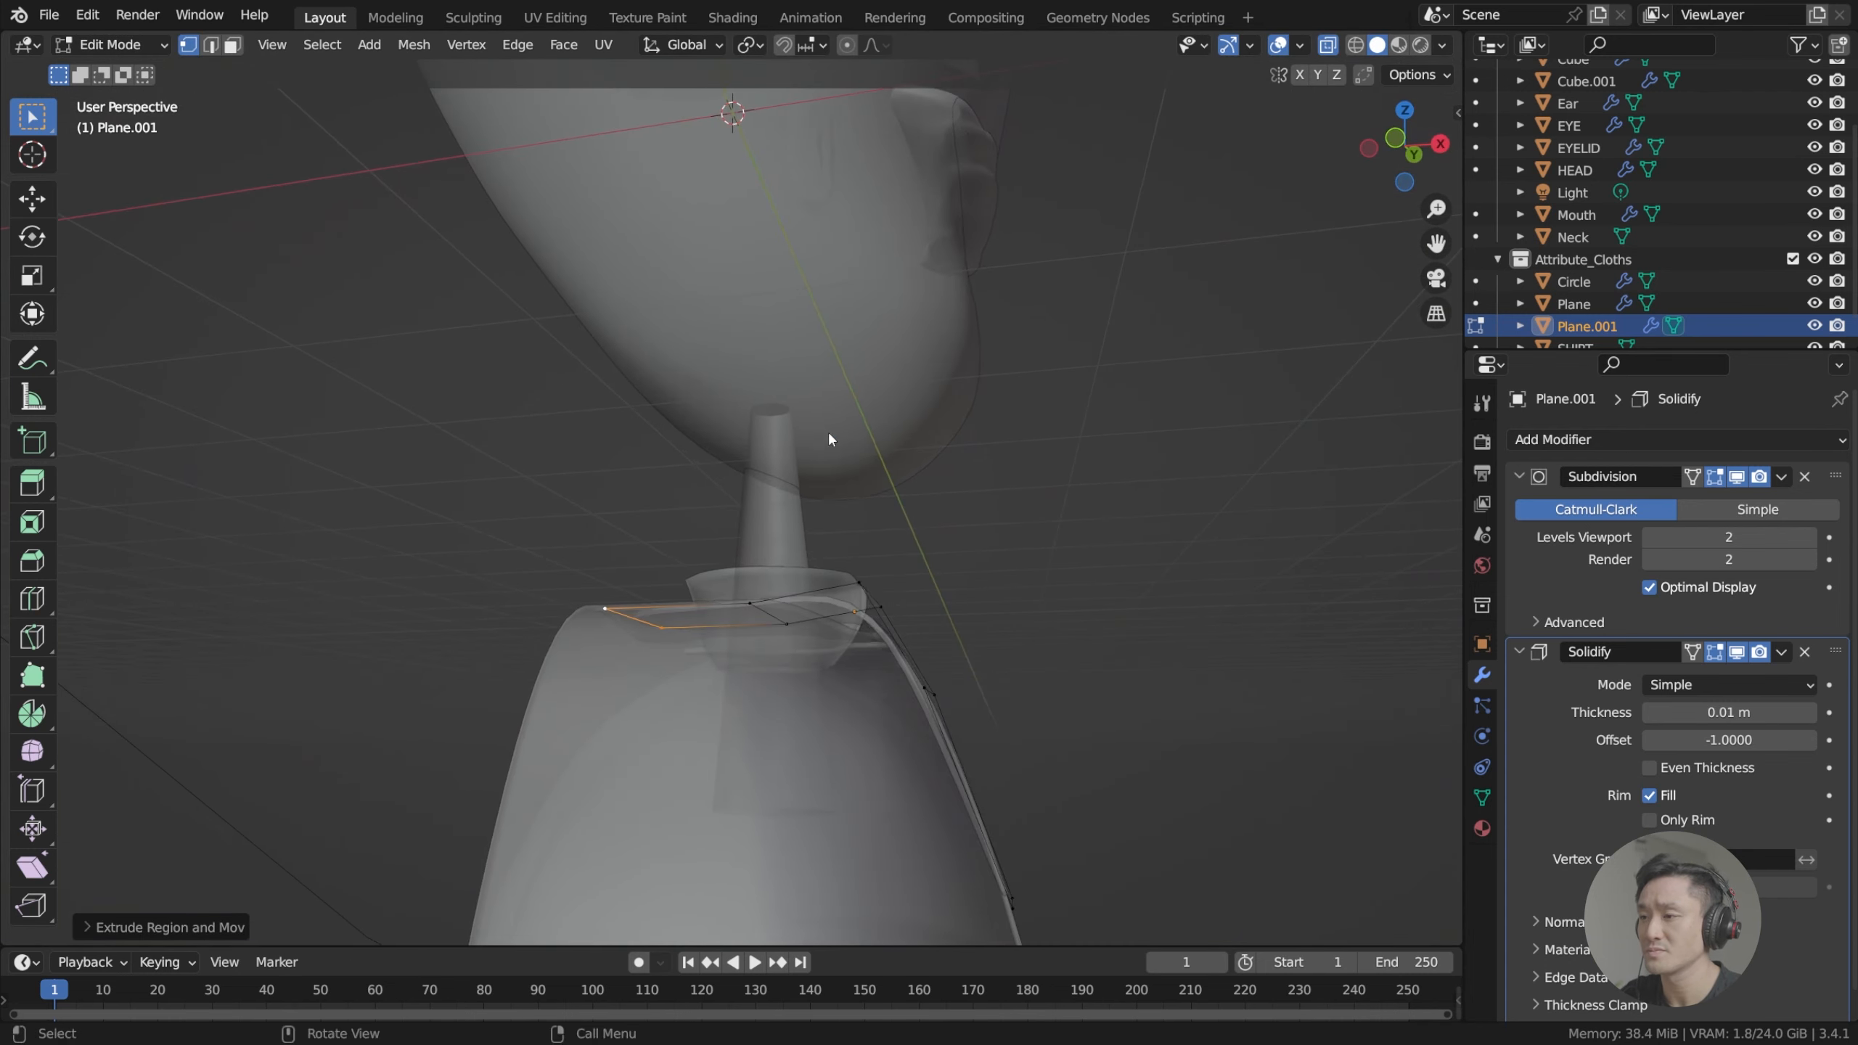
right_click(827, 431)
key("Escape")
key("g")
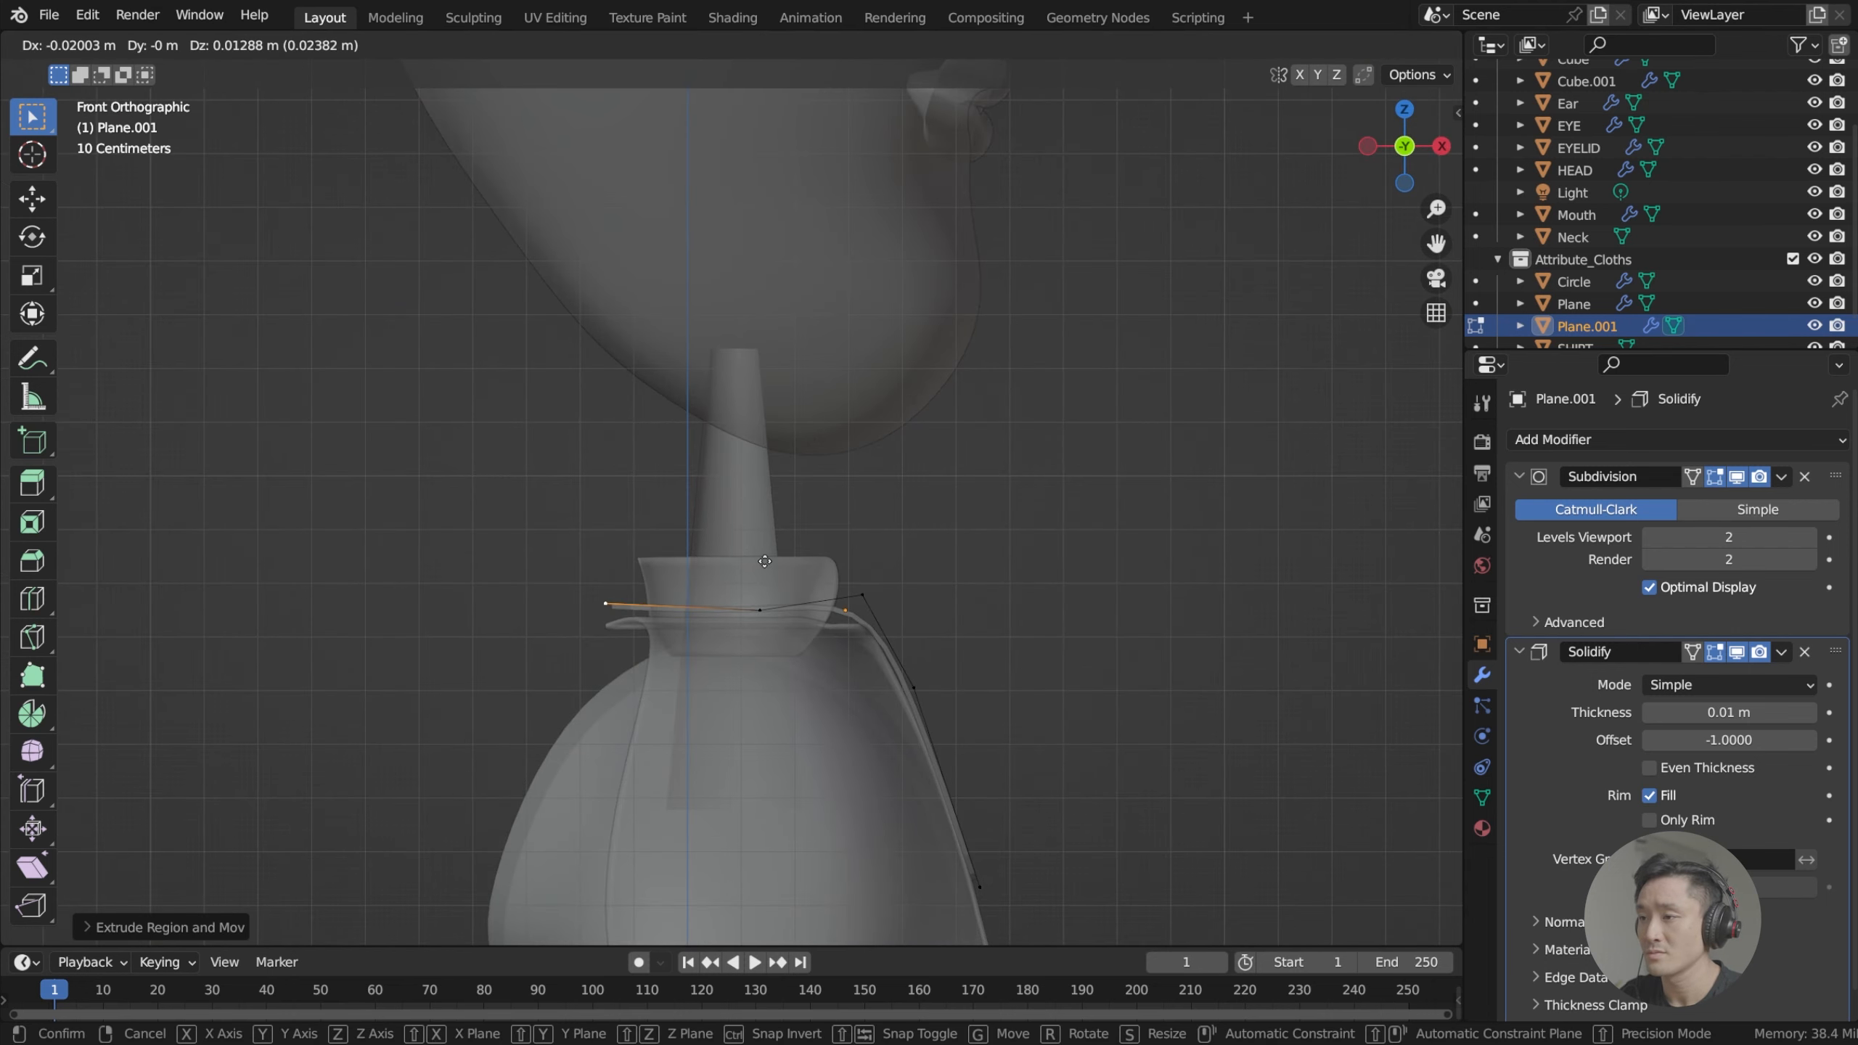
left_click(770, 566)
In the top view, move the outer vertex of the lapel's back edge inward to narrow that end.
middle_click_drag(770, 565, 884, 587)
key("KP_7")
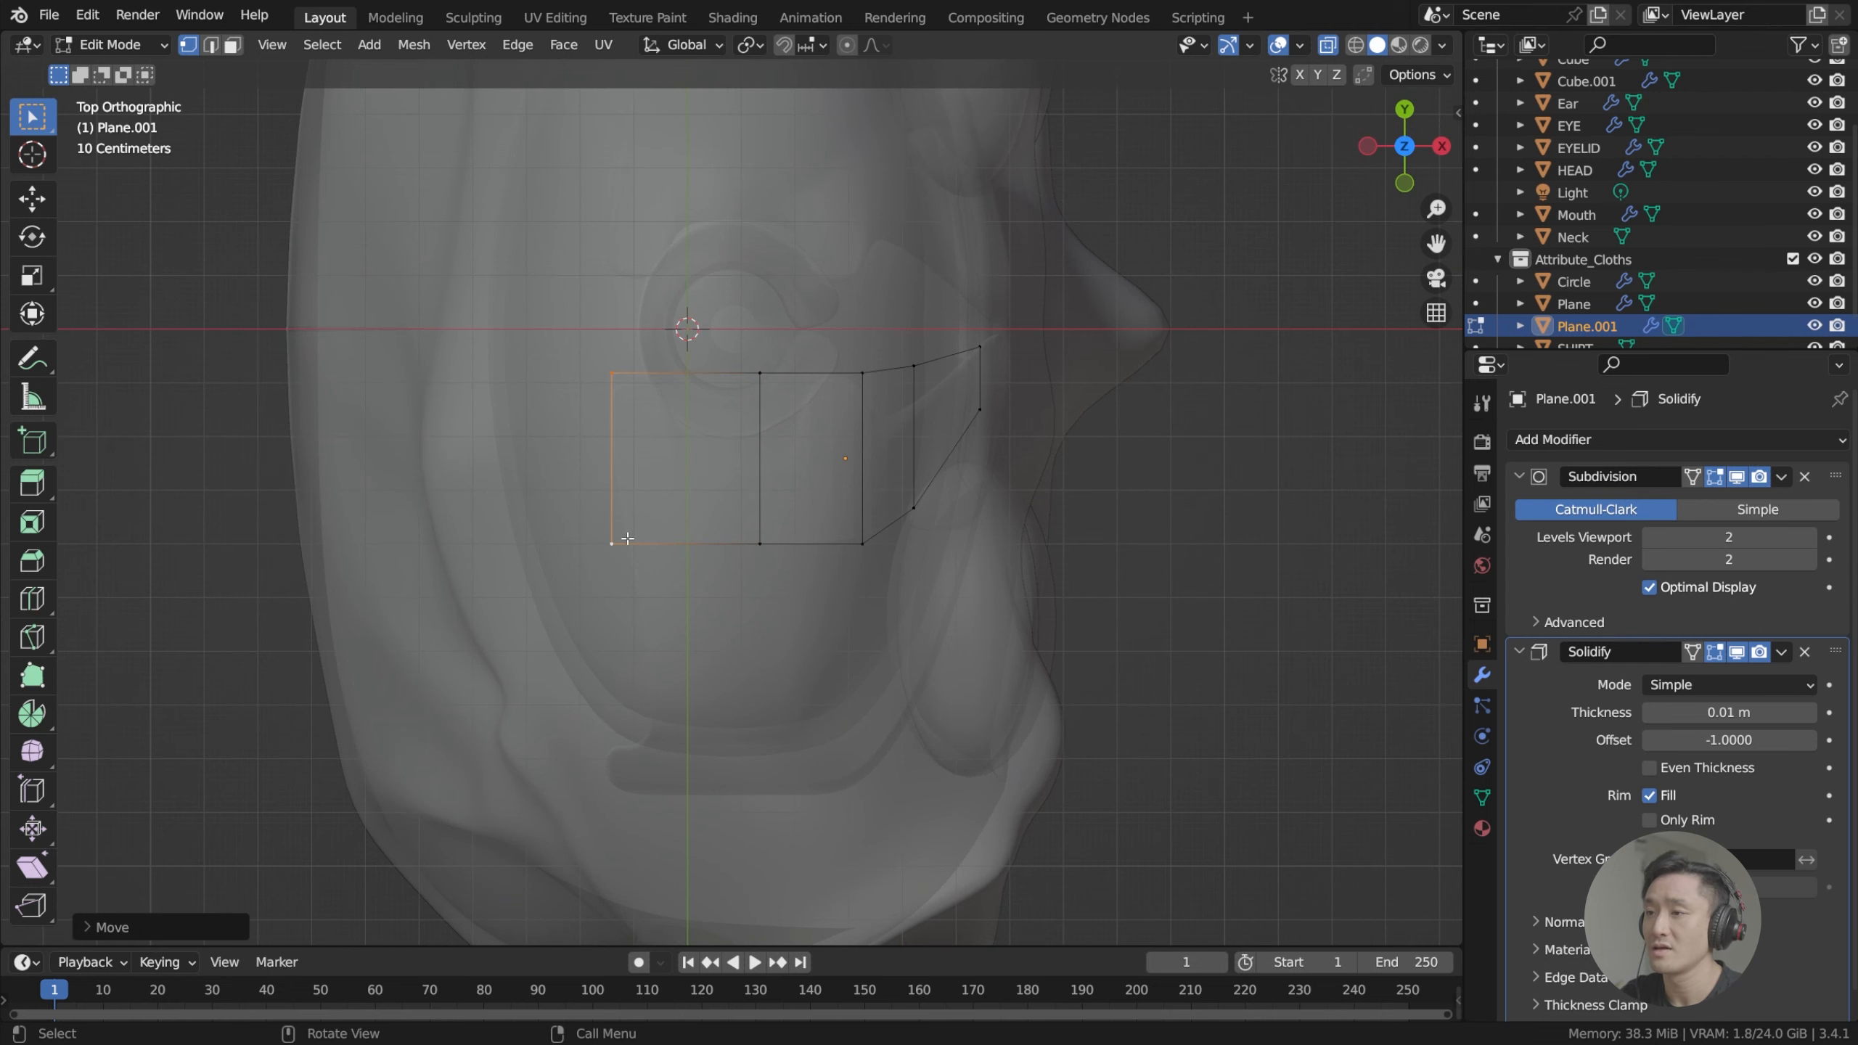
left_click(628, 538)
key("g")
left_click(641, 464)
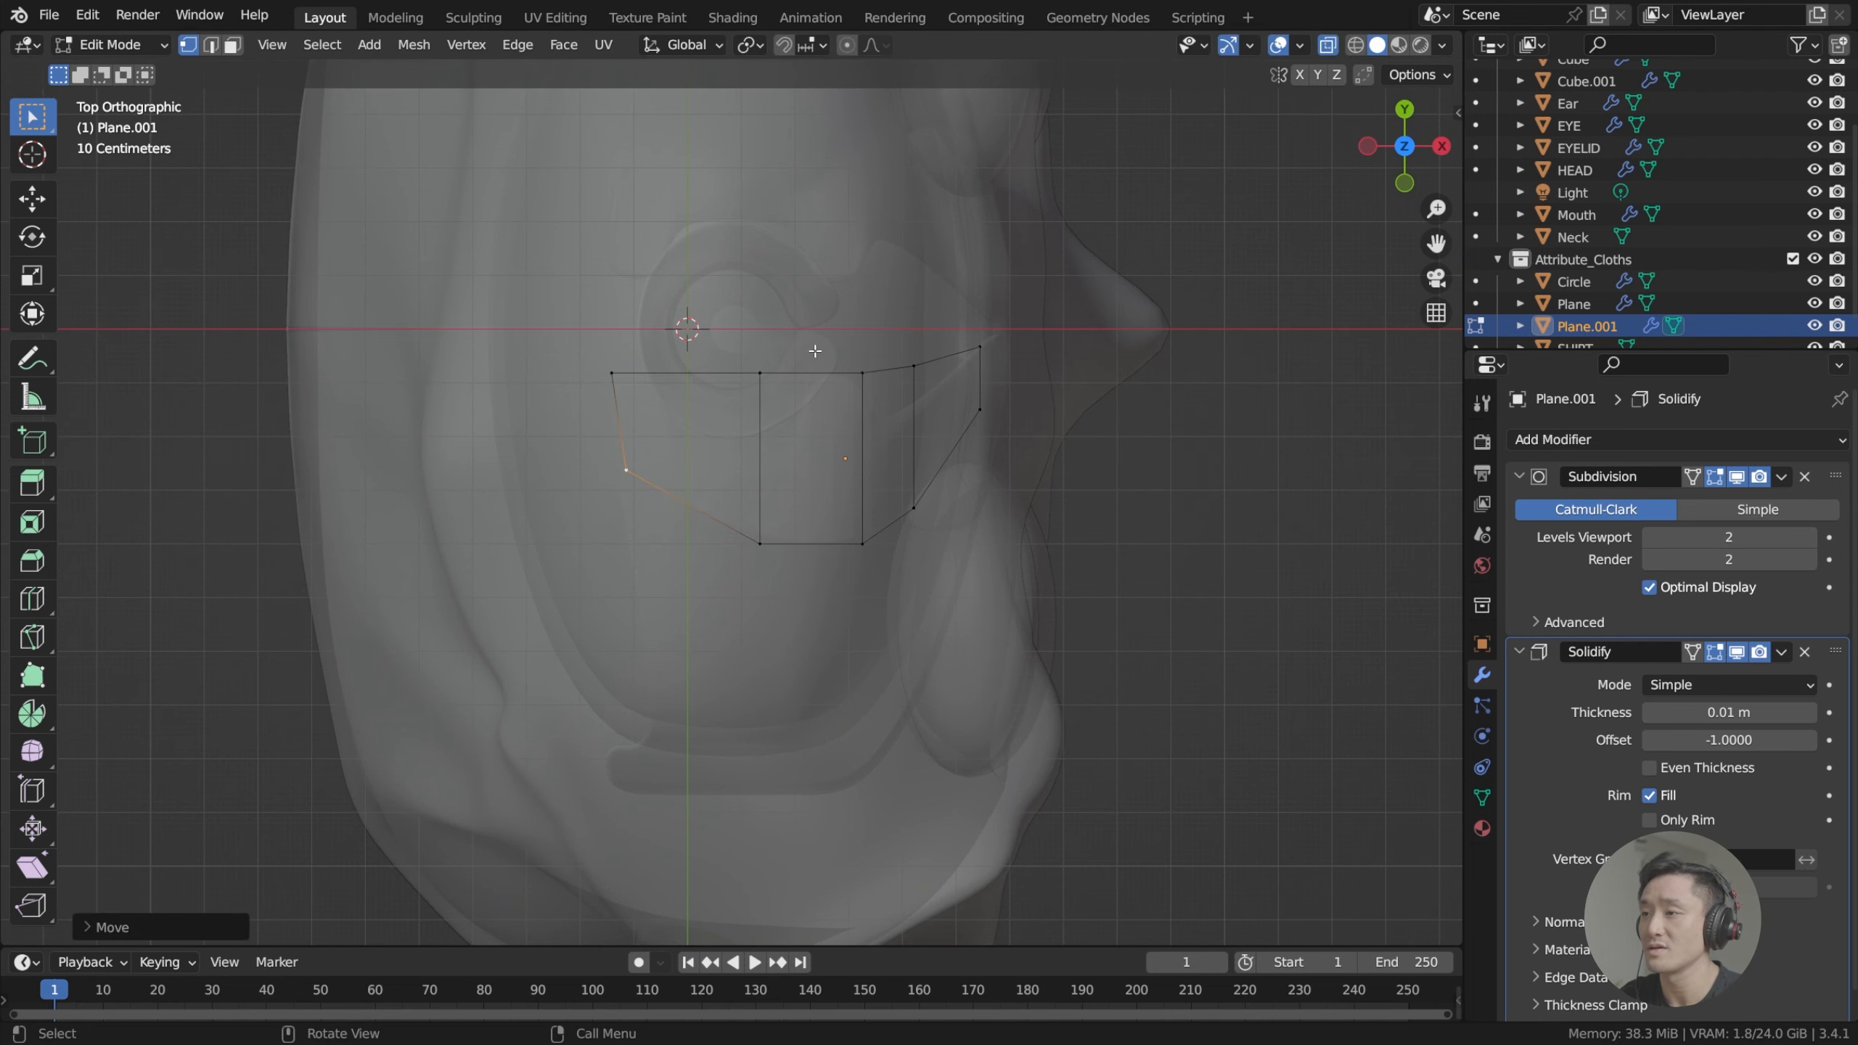
Move the inner vertex beside the neck about 0.17 m outward in the top view to curve around the collar, and turn X-ray off.
middle_click_drag(720, 371, 718, 324)
scroll(721, 328, "down", 1)
right_click(723, 330)
scroll(783, 461, "up", 3)
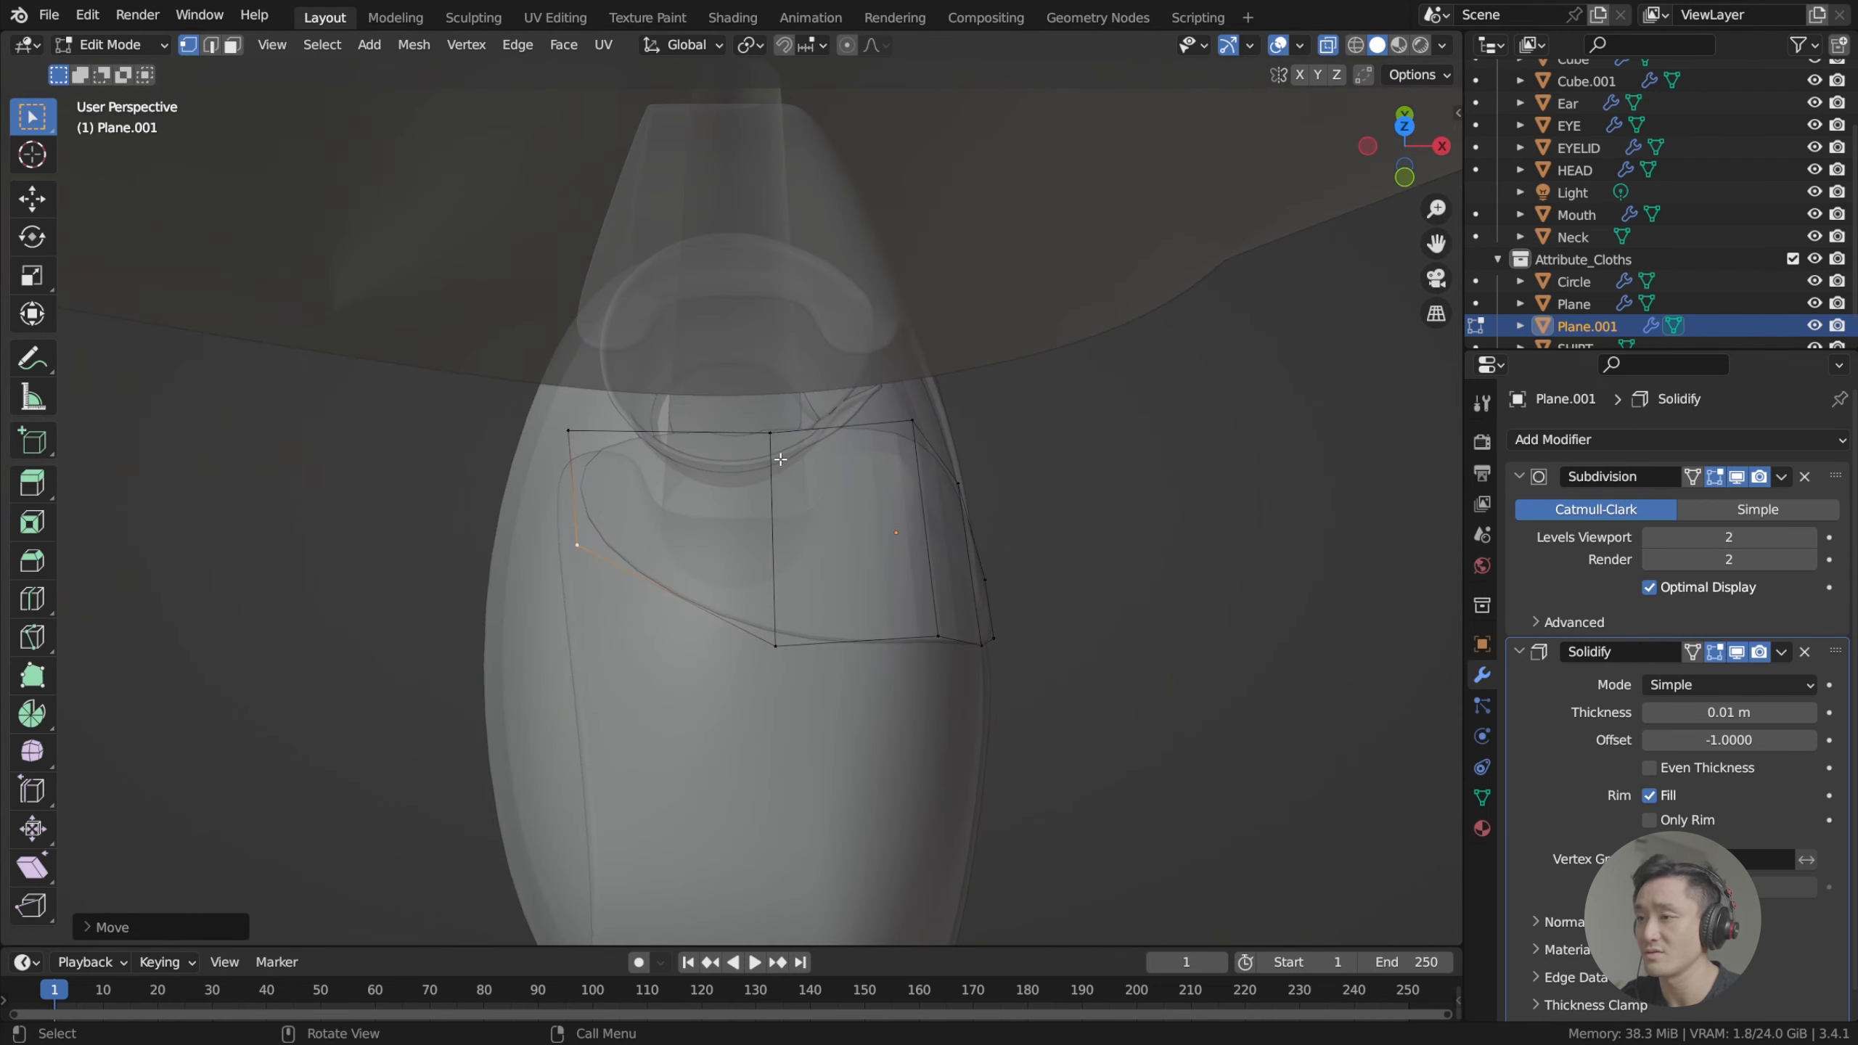
key("KP_7")
scroll(755, 424, "up", 3)
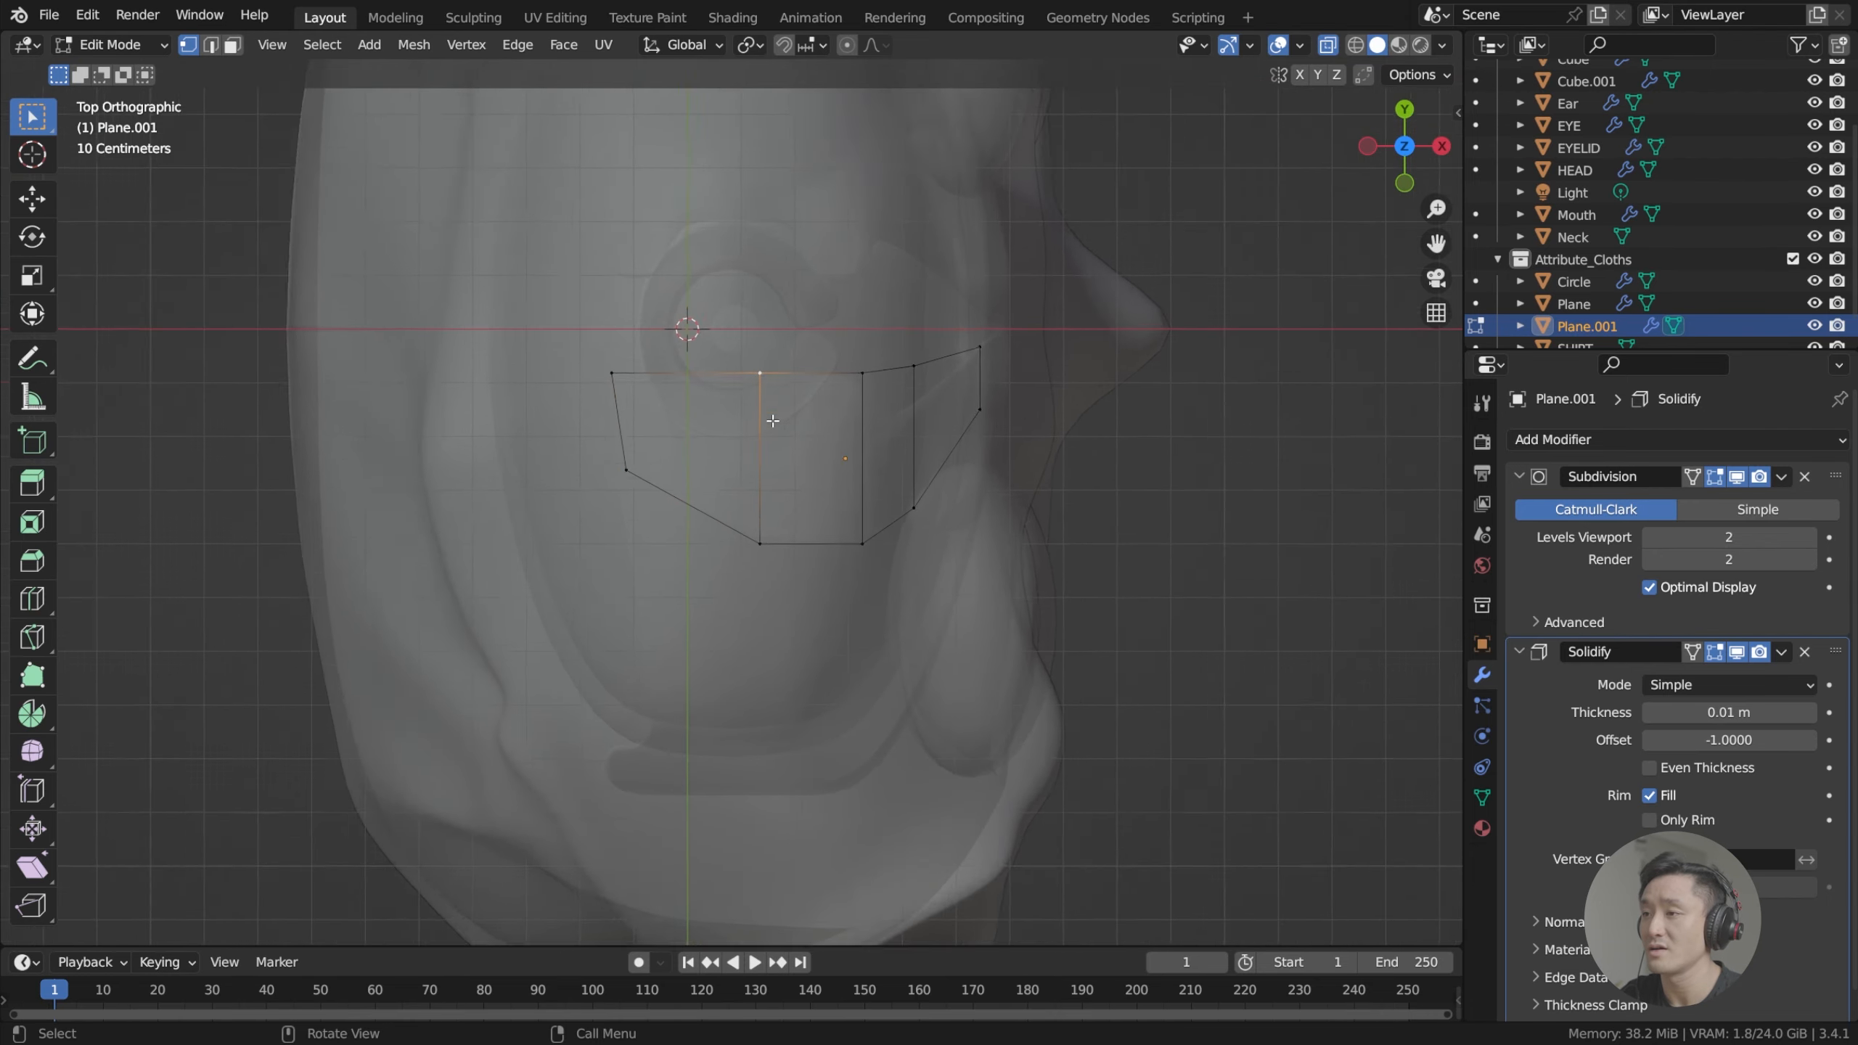
key("g")
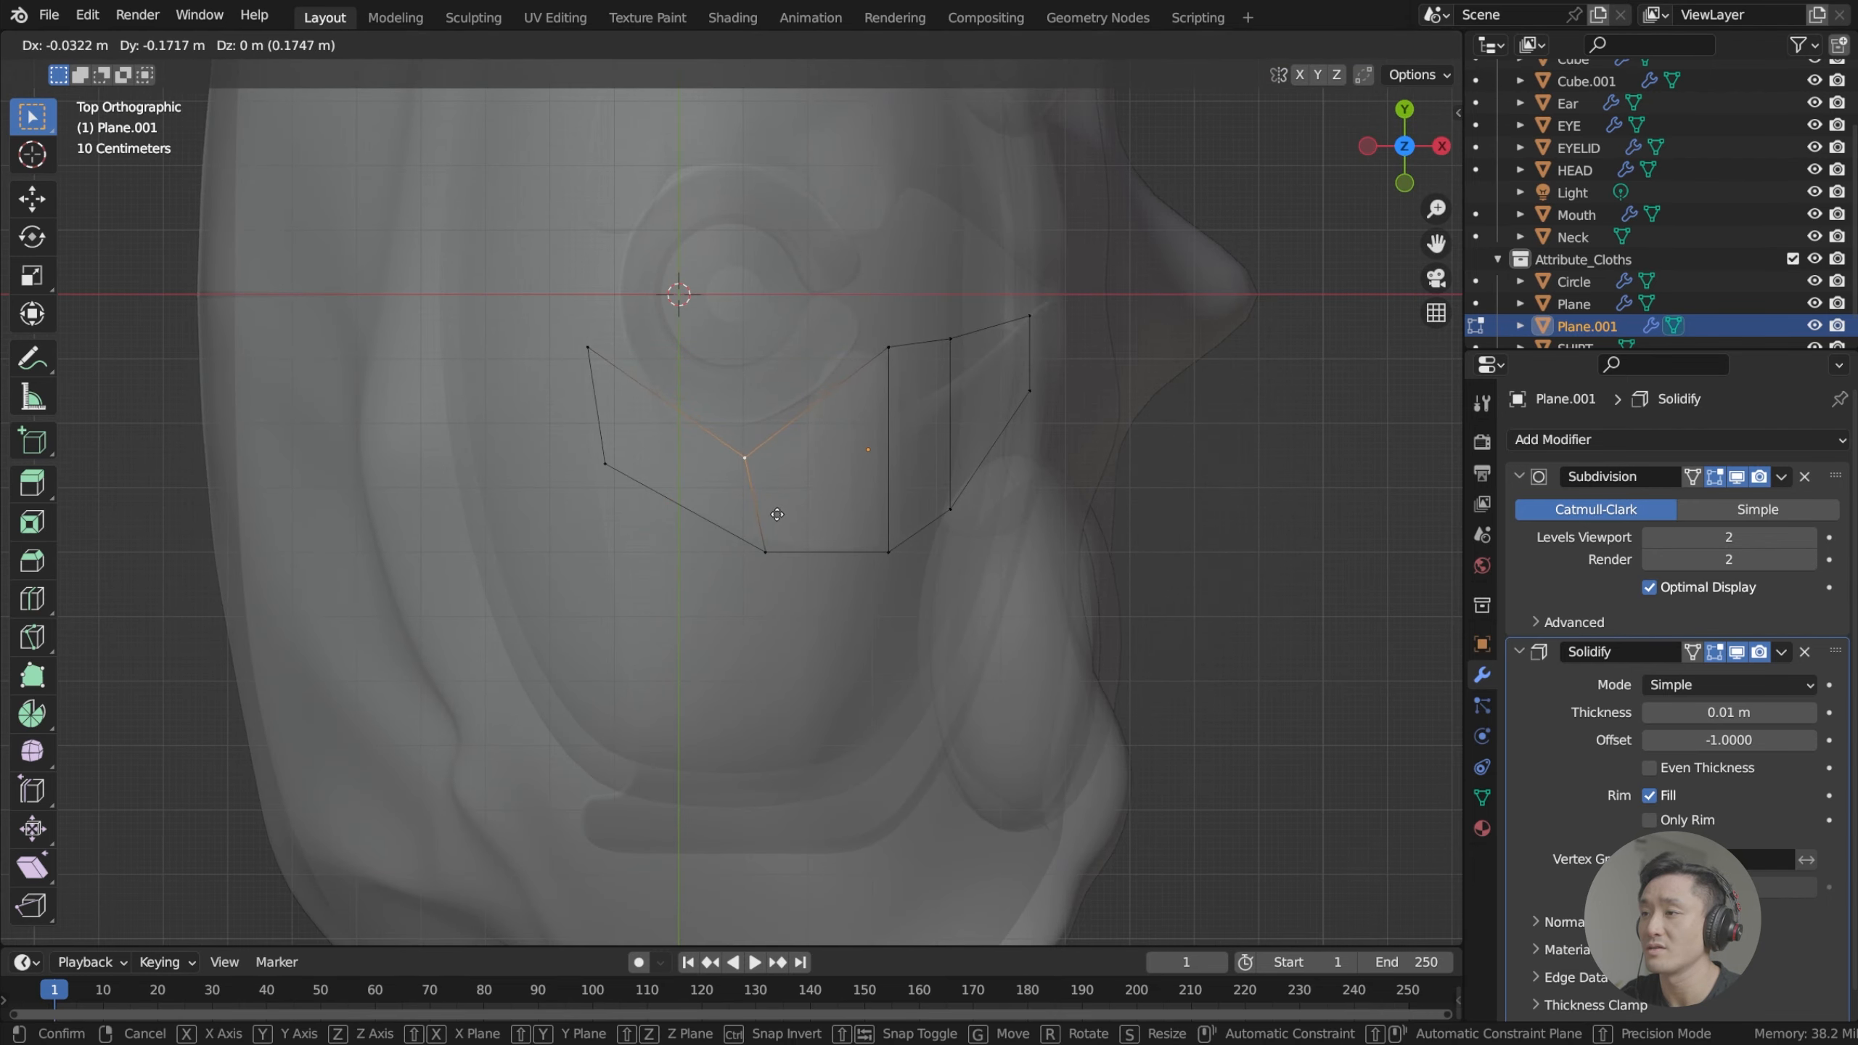
left_click(775, 513)
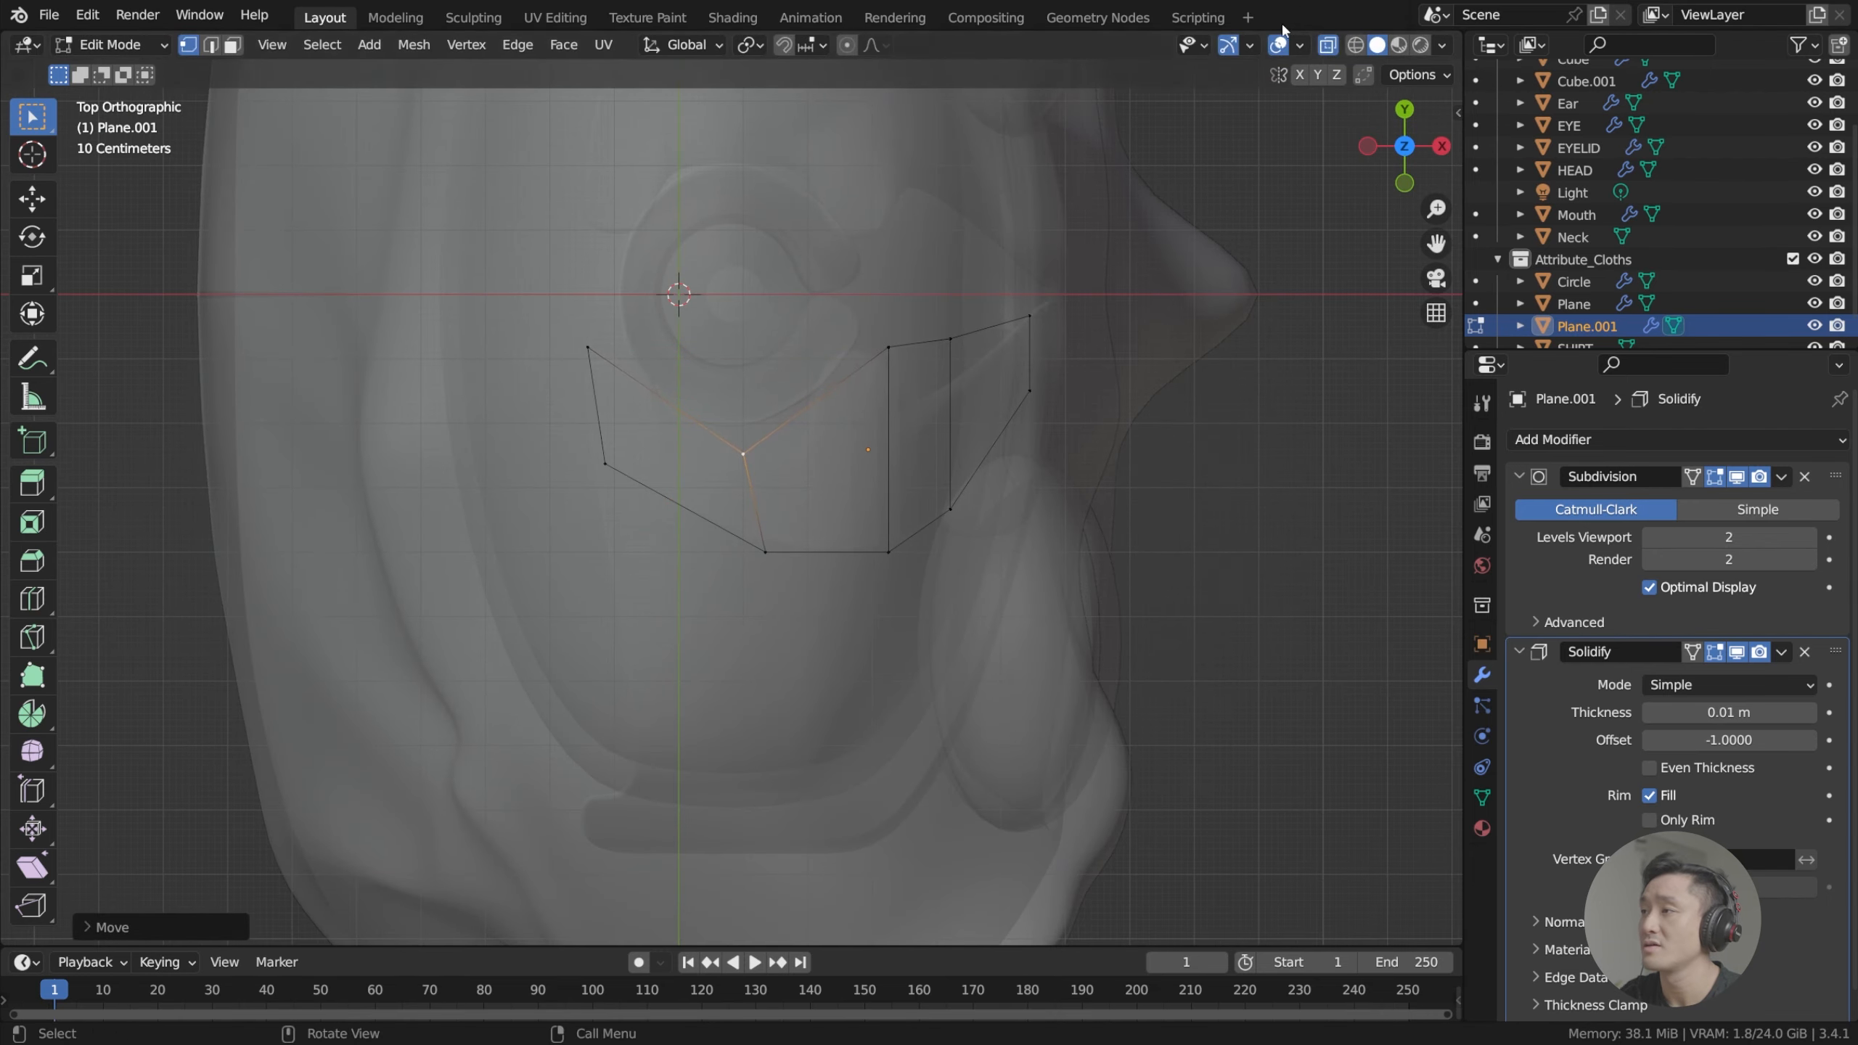
left_click(1328, 47)
middle_click_drag(1090, 268, 969, 109)
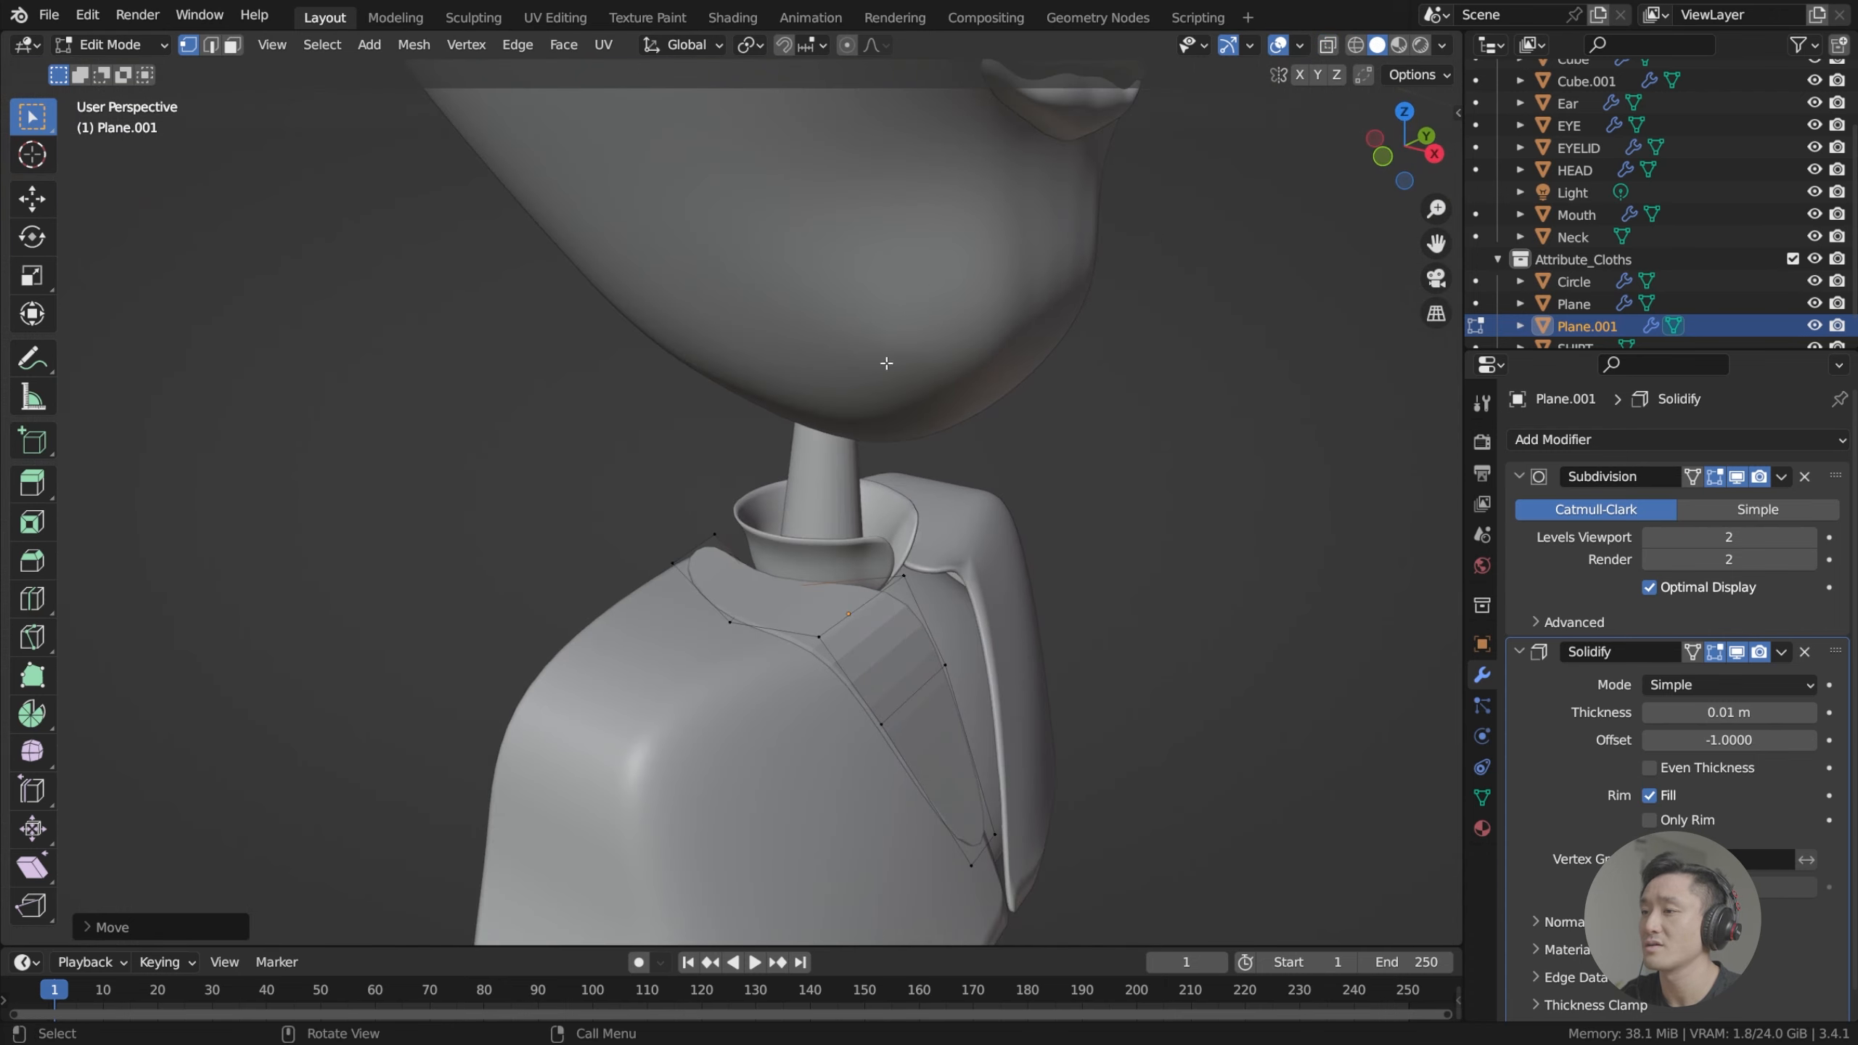
Select the vertex at the lapel's back end beside the collar and reposition it in the left view.
scroll(848, 439, "up", 3)
scroll(771, 571, "up", 2)
middle_click_drag(746, 610, 1059, 640)
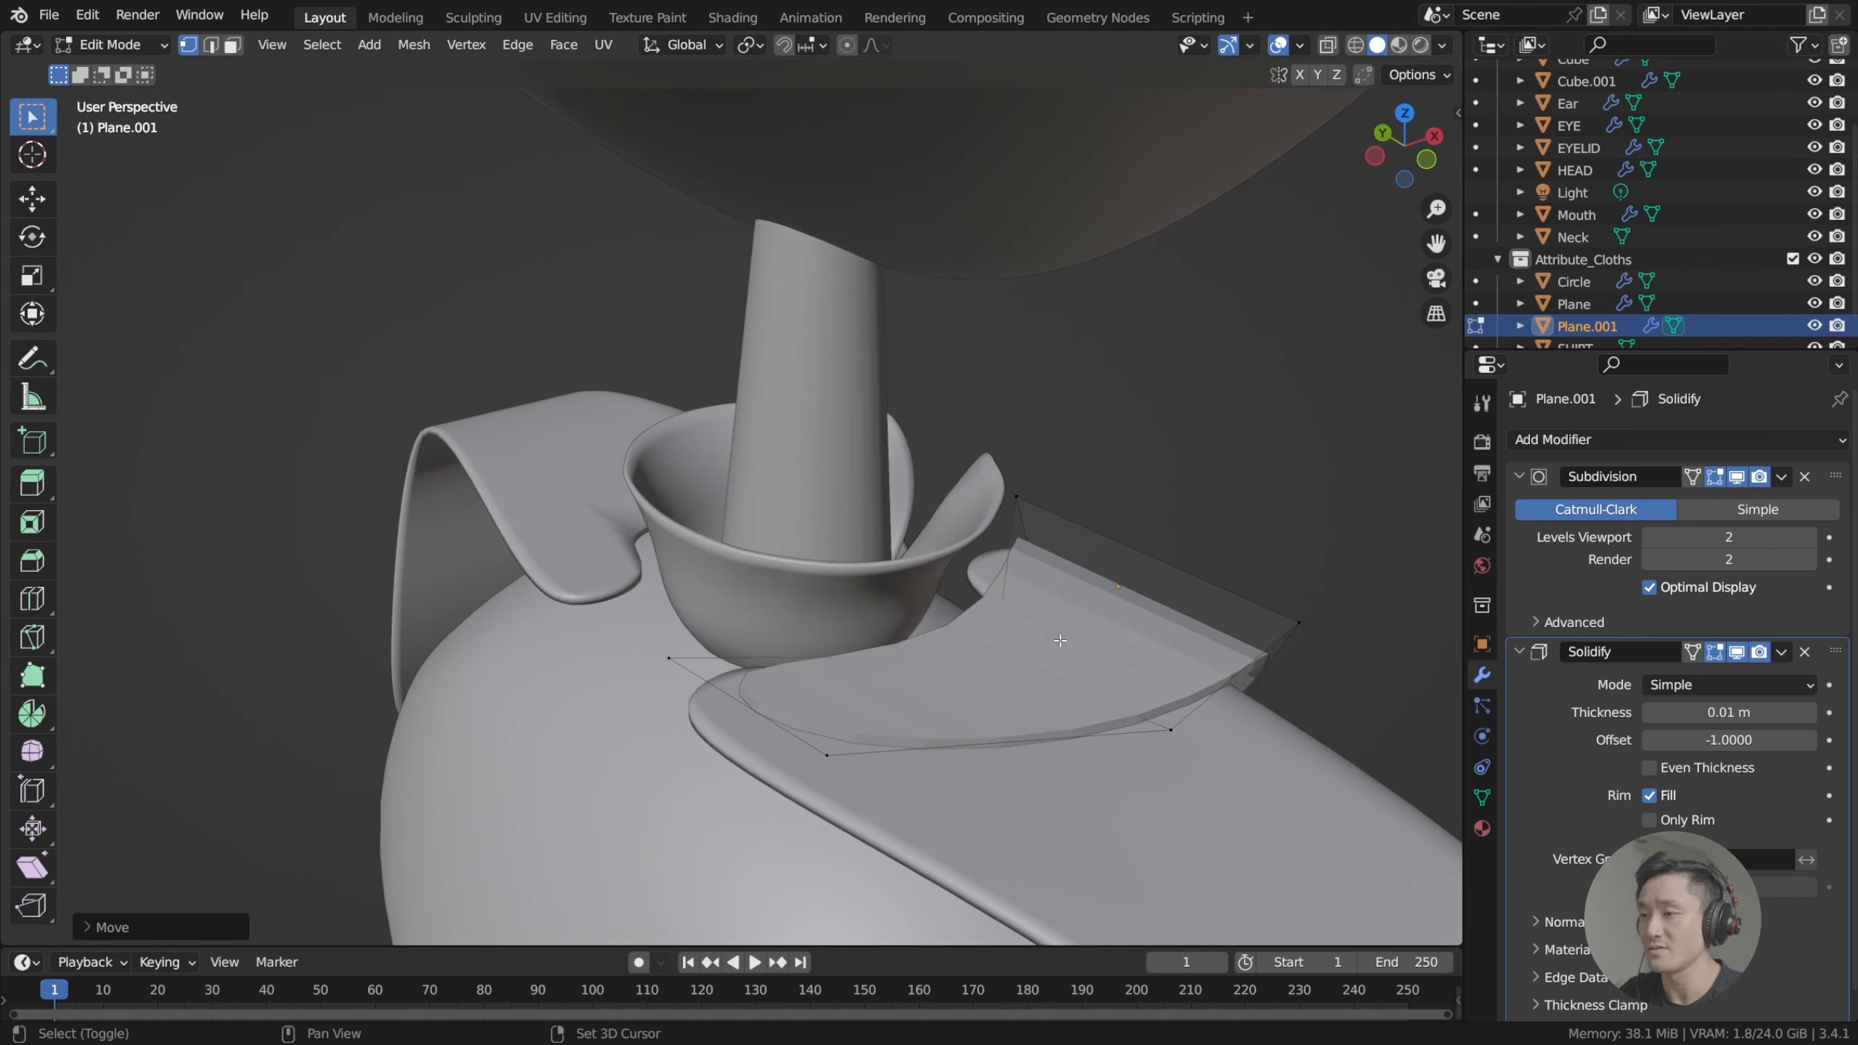
left_click(680, 655)
middle_click_drag(680, 655, 842, 651)
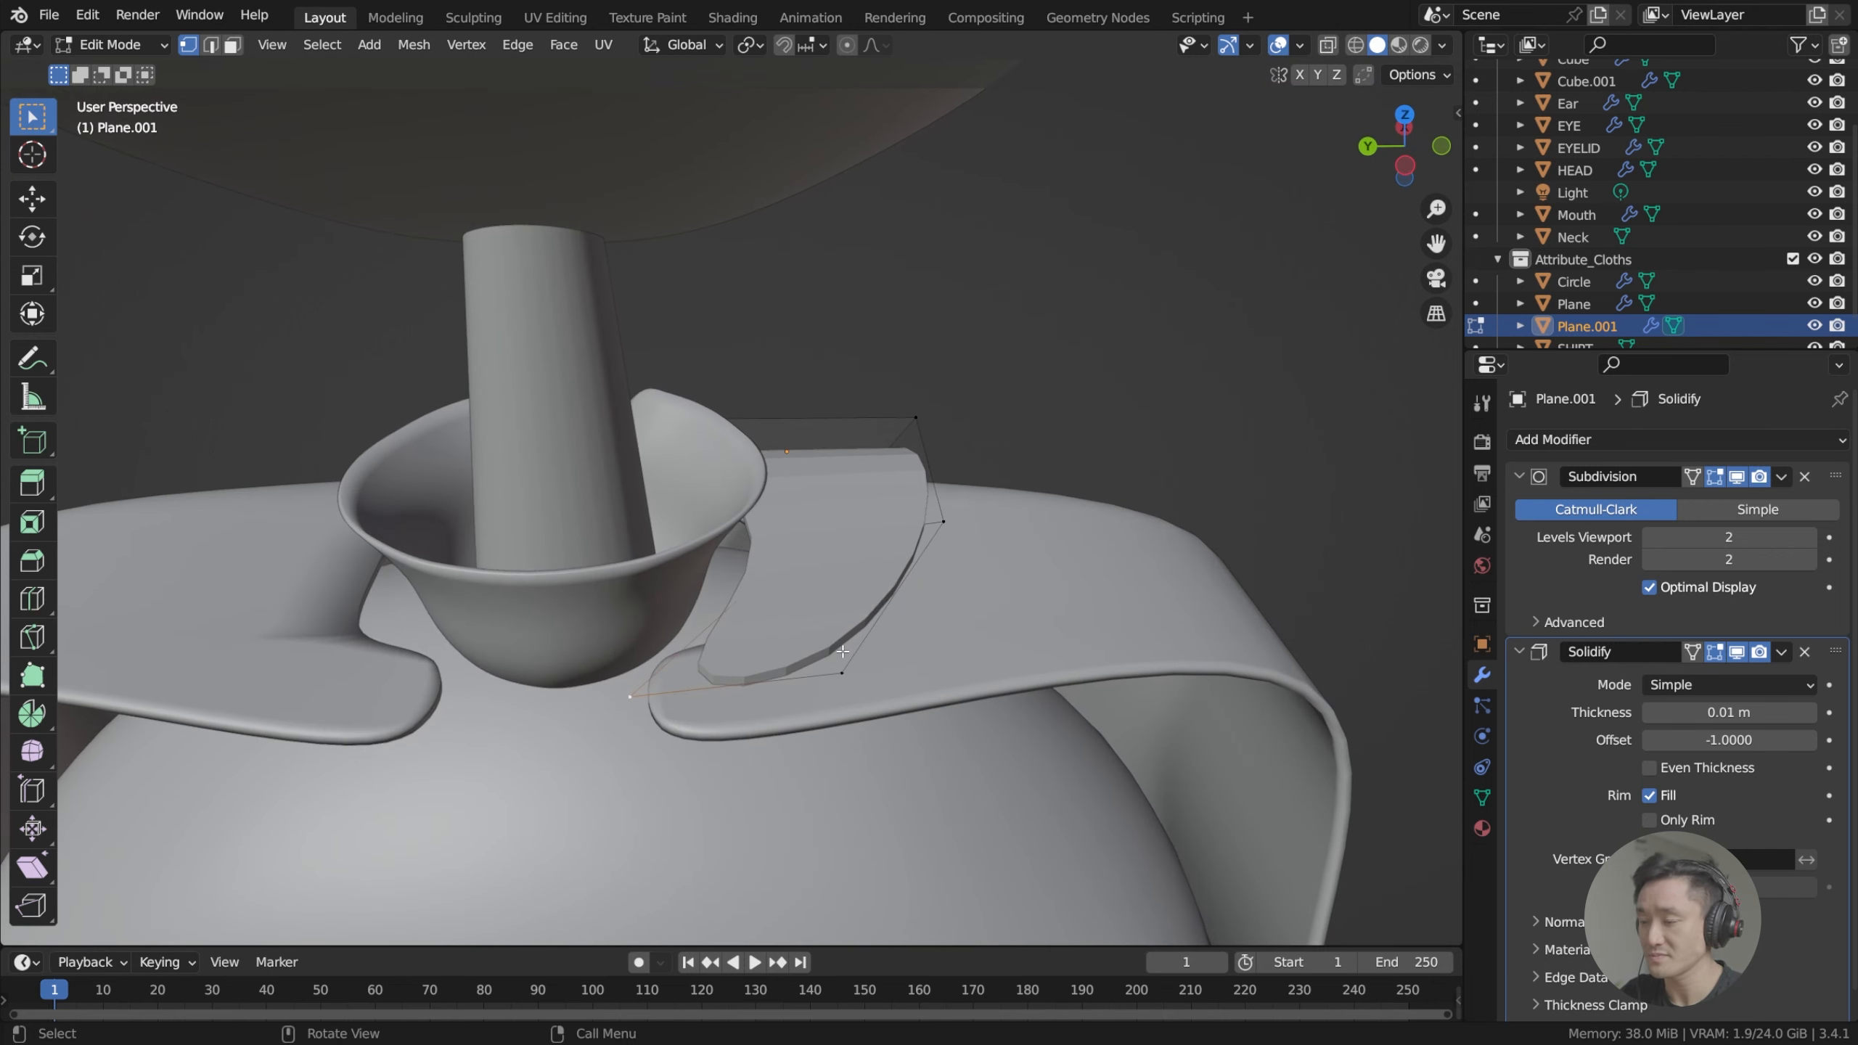
key("KP_1")
key("ctrl+KP_3")
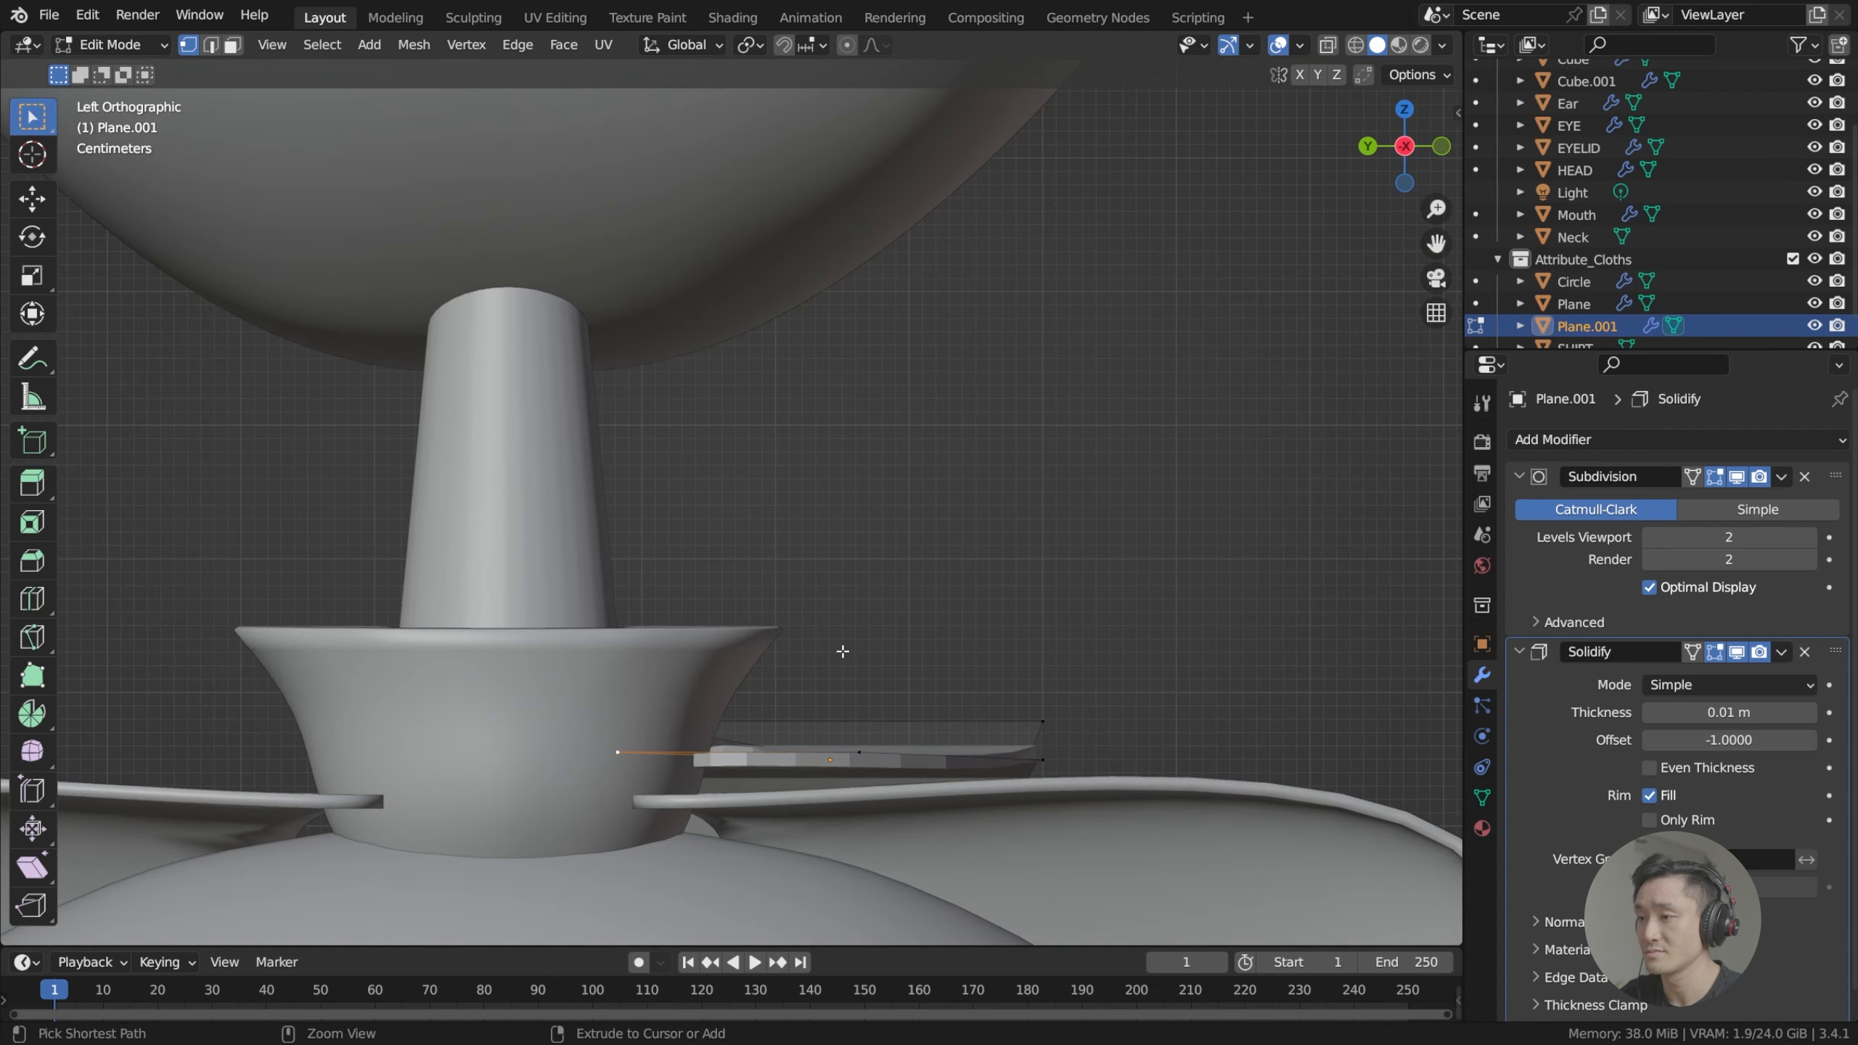
middle_click_drag(843, 651, 659, 596, "shift")
key("g")
left_click(1045, 404)
key("g")
key("z")
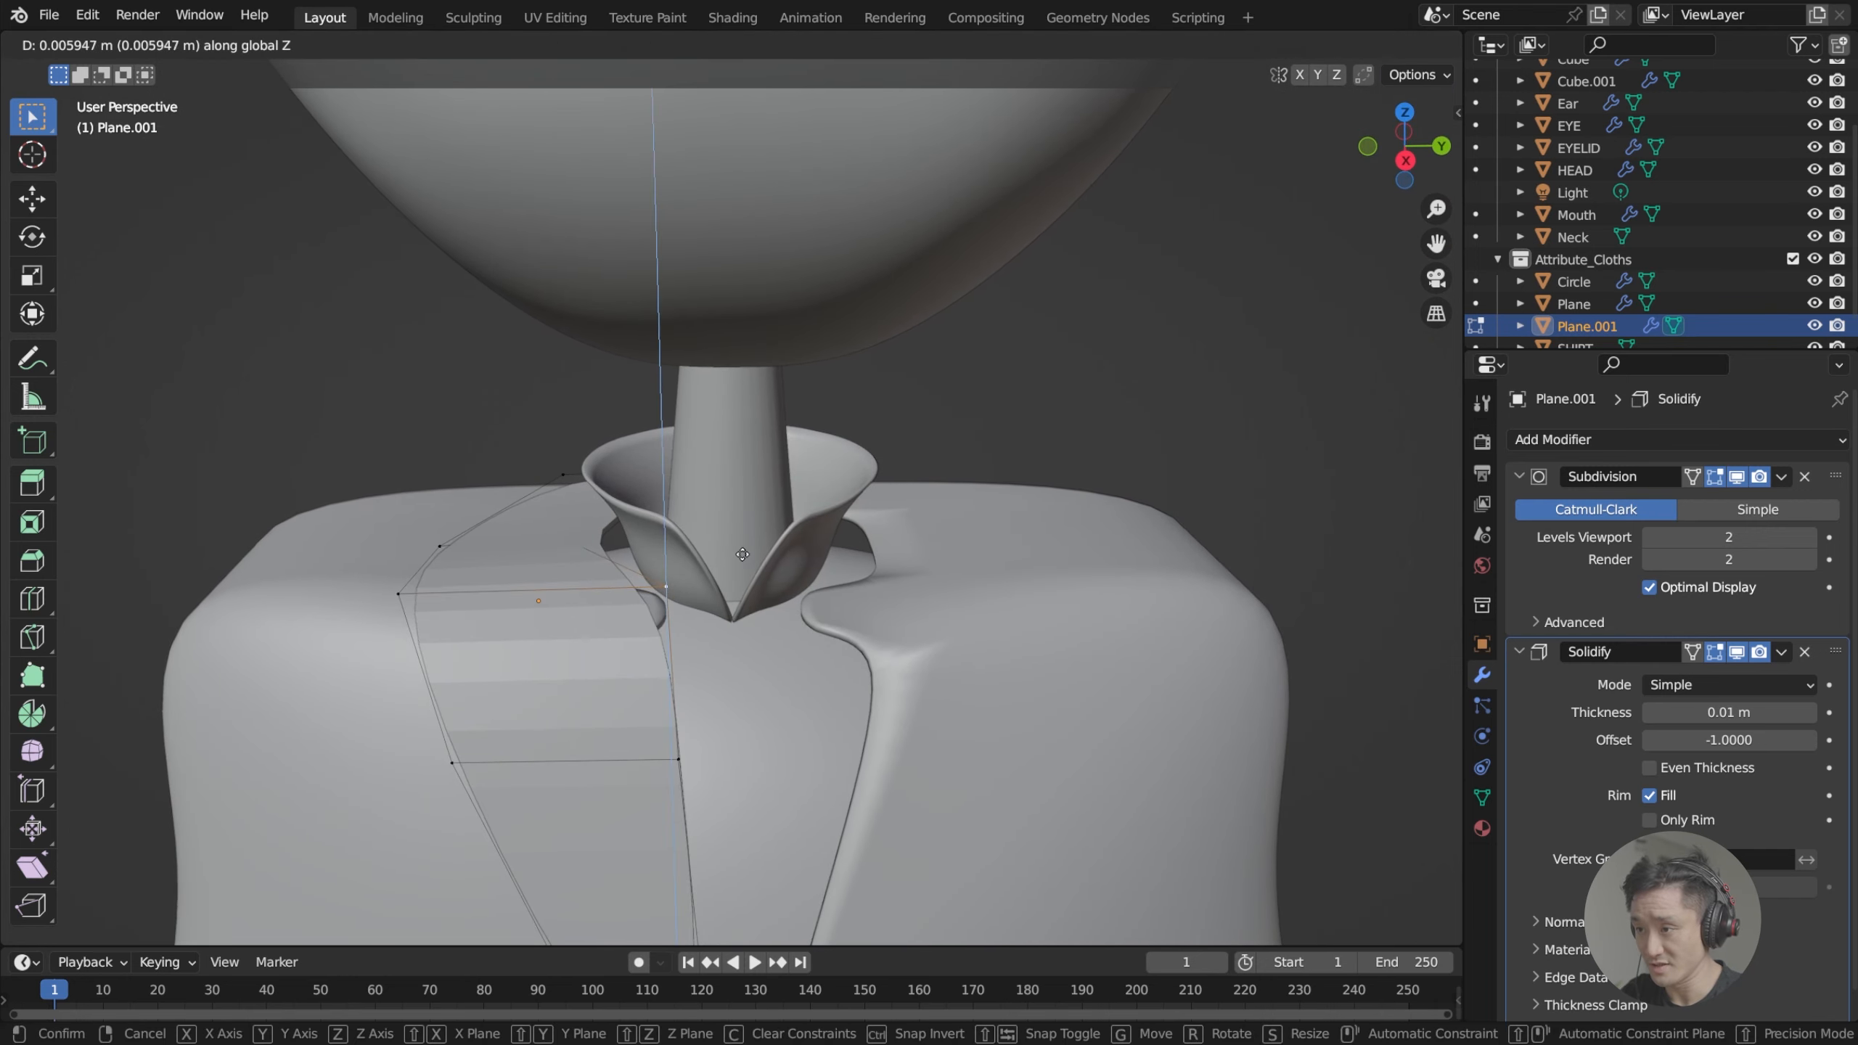
right_click(735, 568)
In the right view, shift the lapel's inner shoulder vertices slightly toward the collar along global Y.
key("KP_1")
key("KP_3")
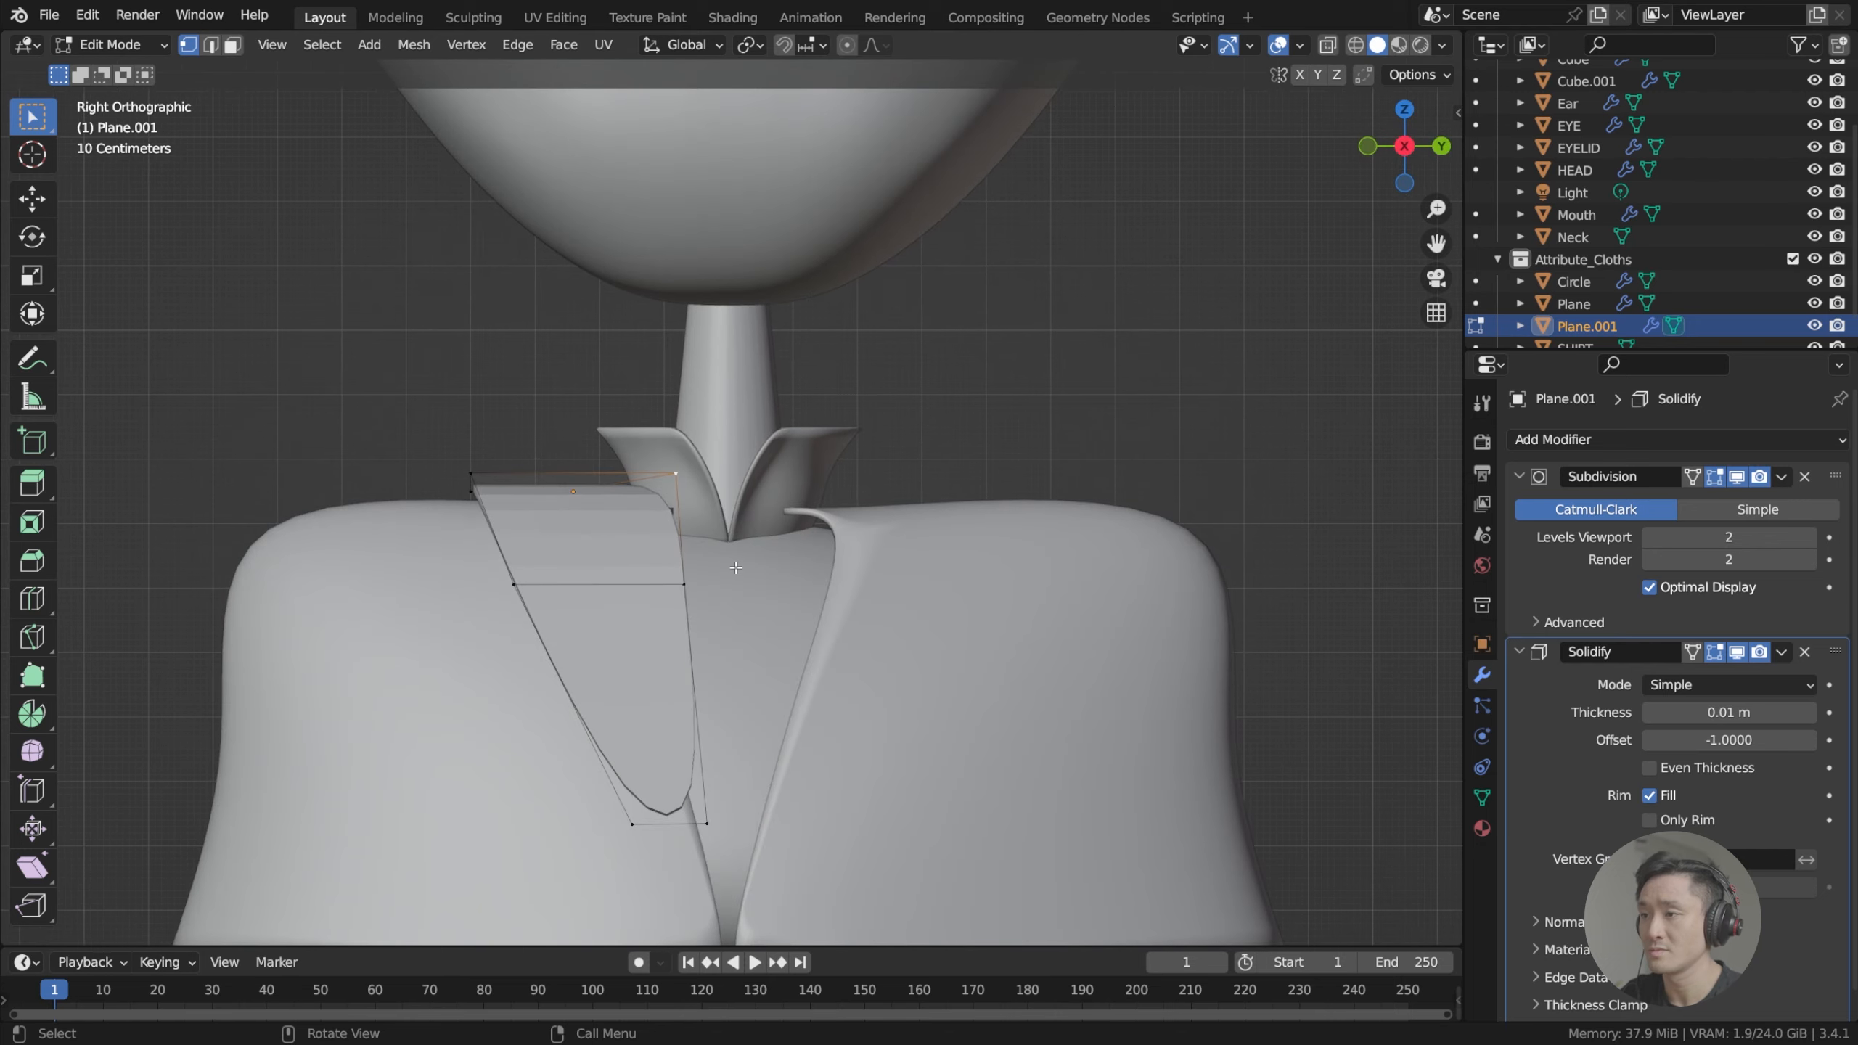
key("g")
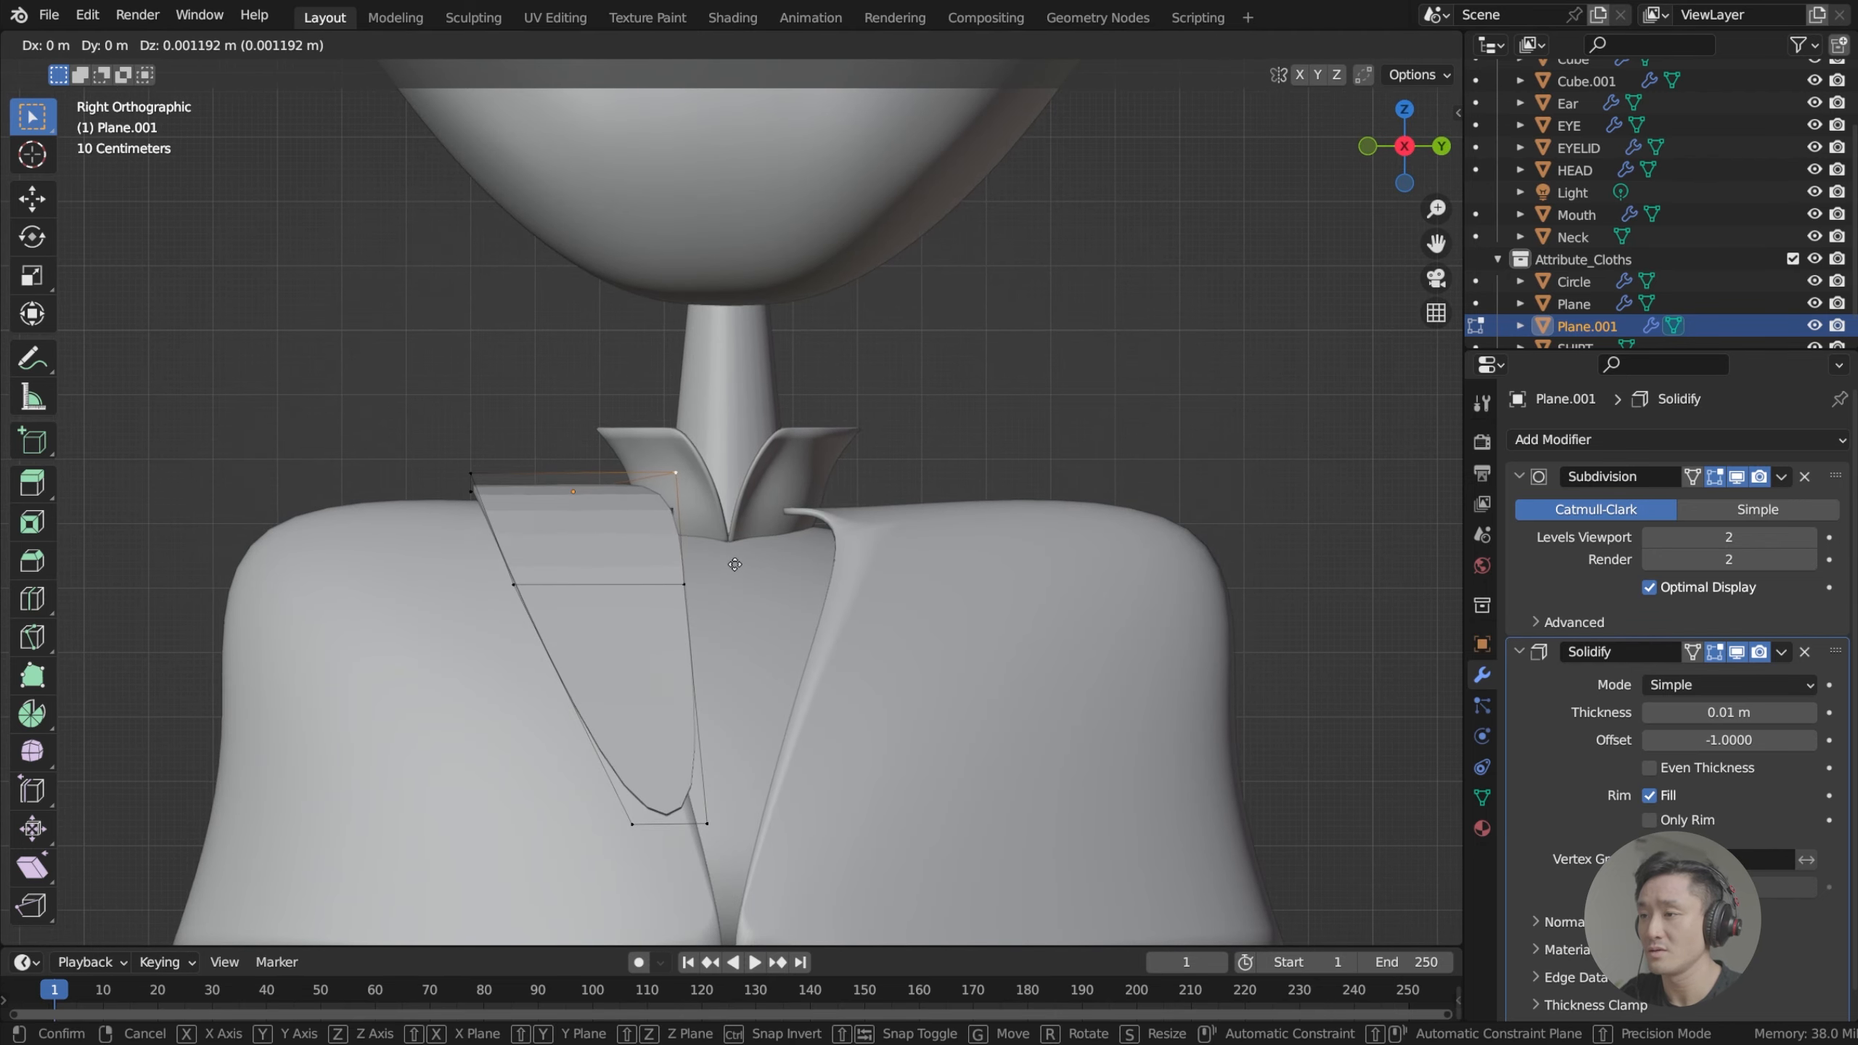
key("y")
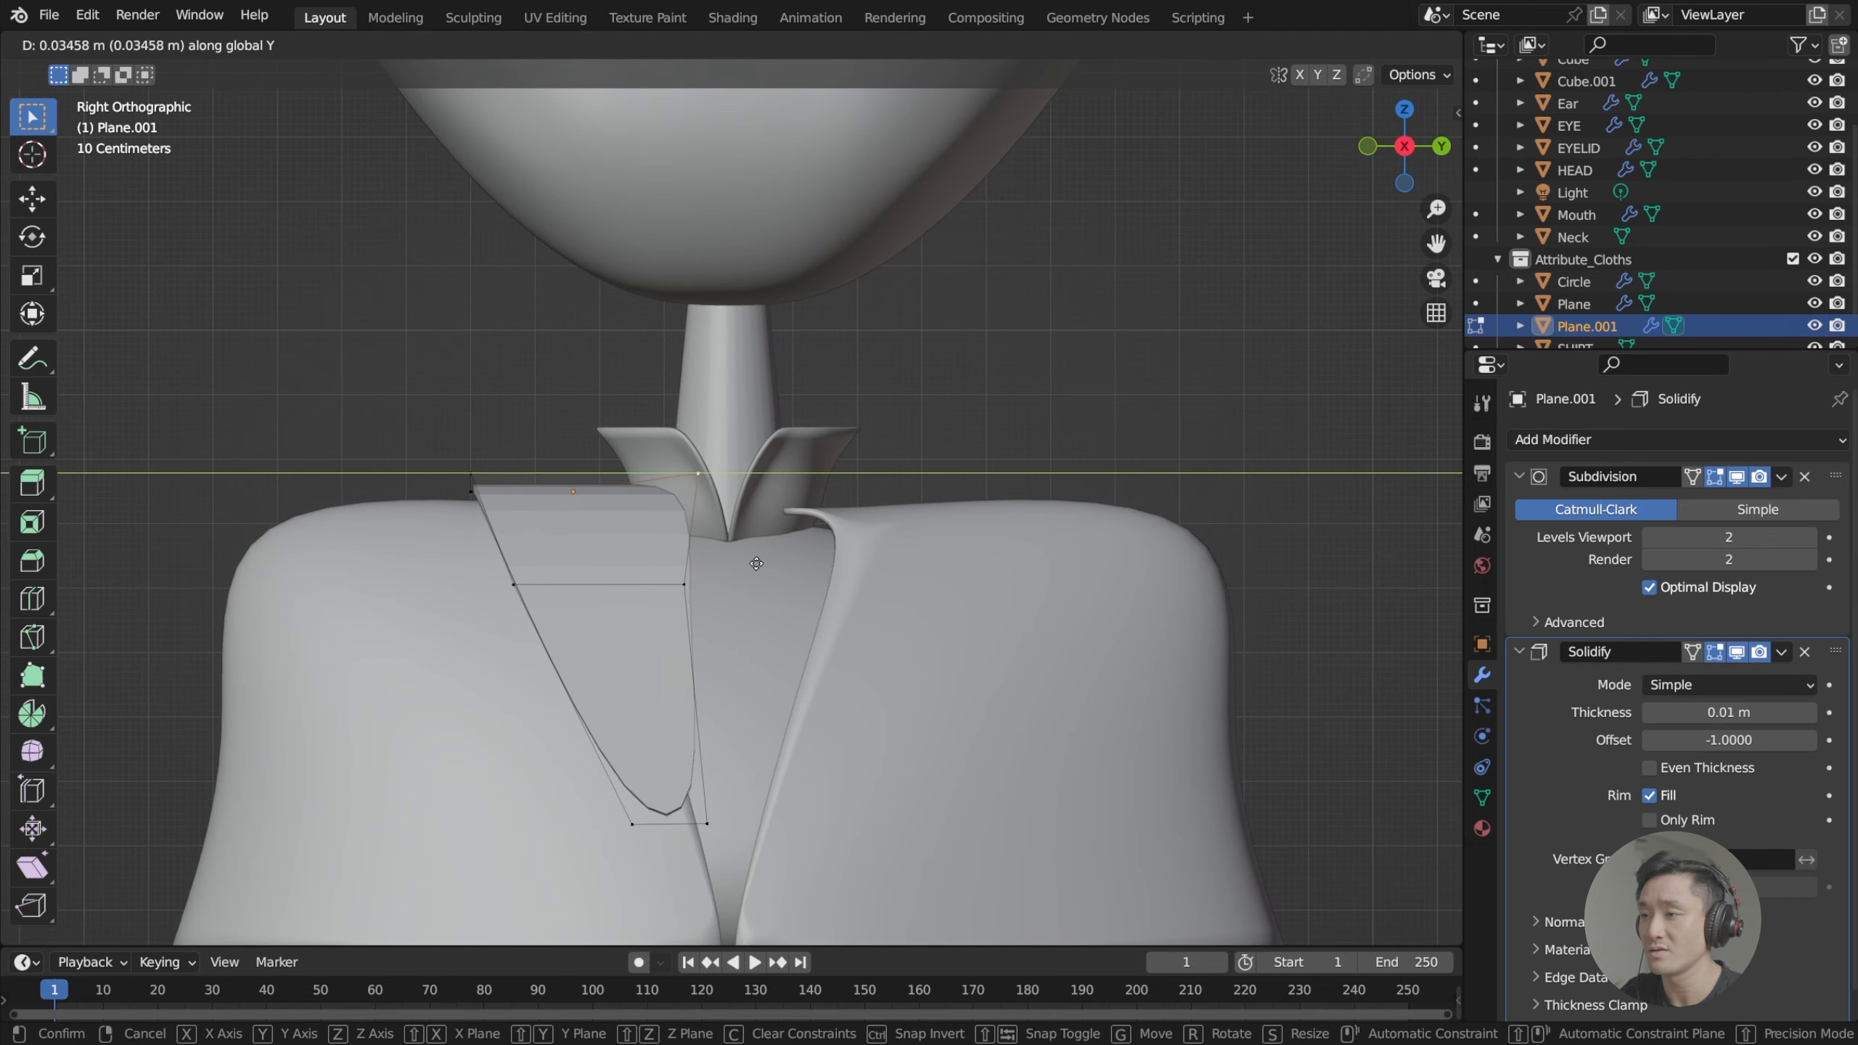
left_click(746, 563)
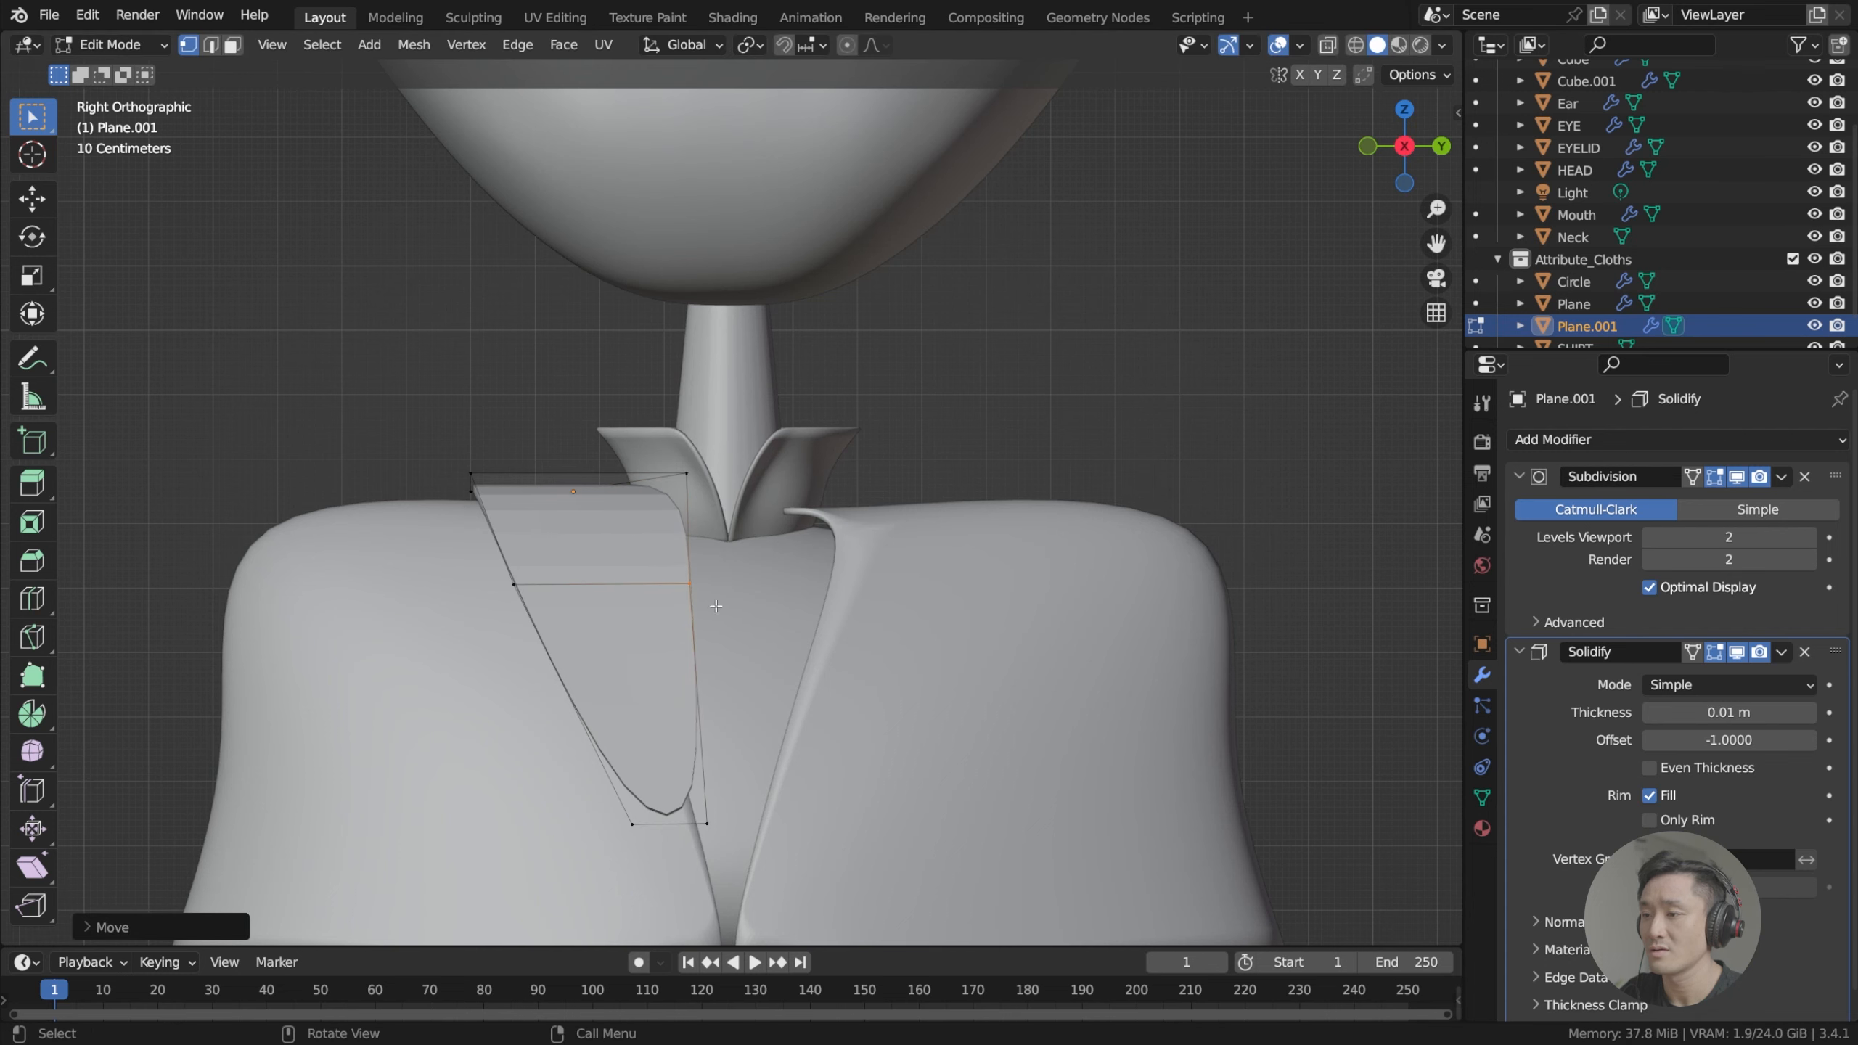
Return to Object Mode and apply Shade Smooth to the lapel.
scroll(739, 549, "down", 4)
key("Tab")
middle_click_drag(773, 532, 756, 585)
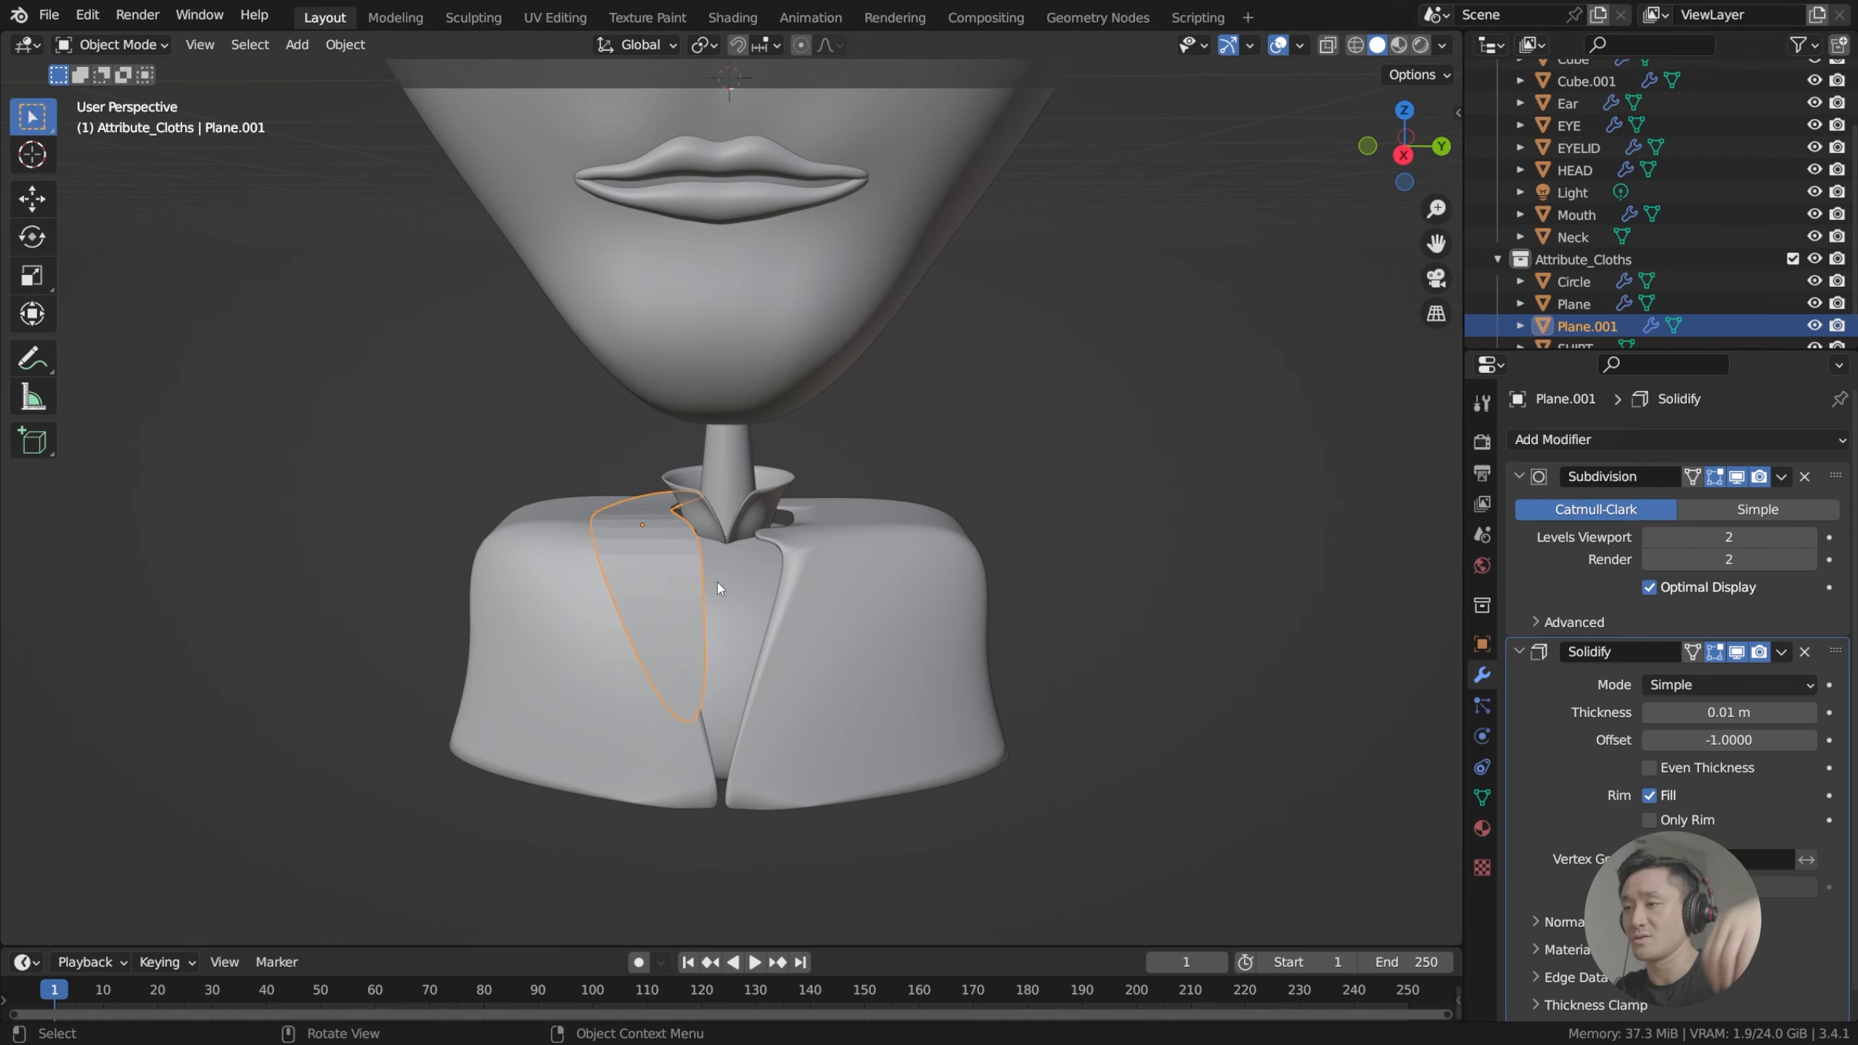
scroll(717, 584, "up", 3)
scroll(705, 591, "down", 2)
middle_click_drag(706, 592, 701, 575)
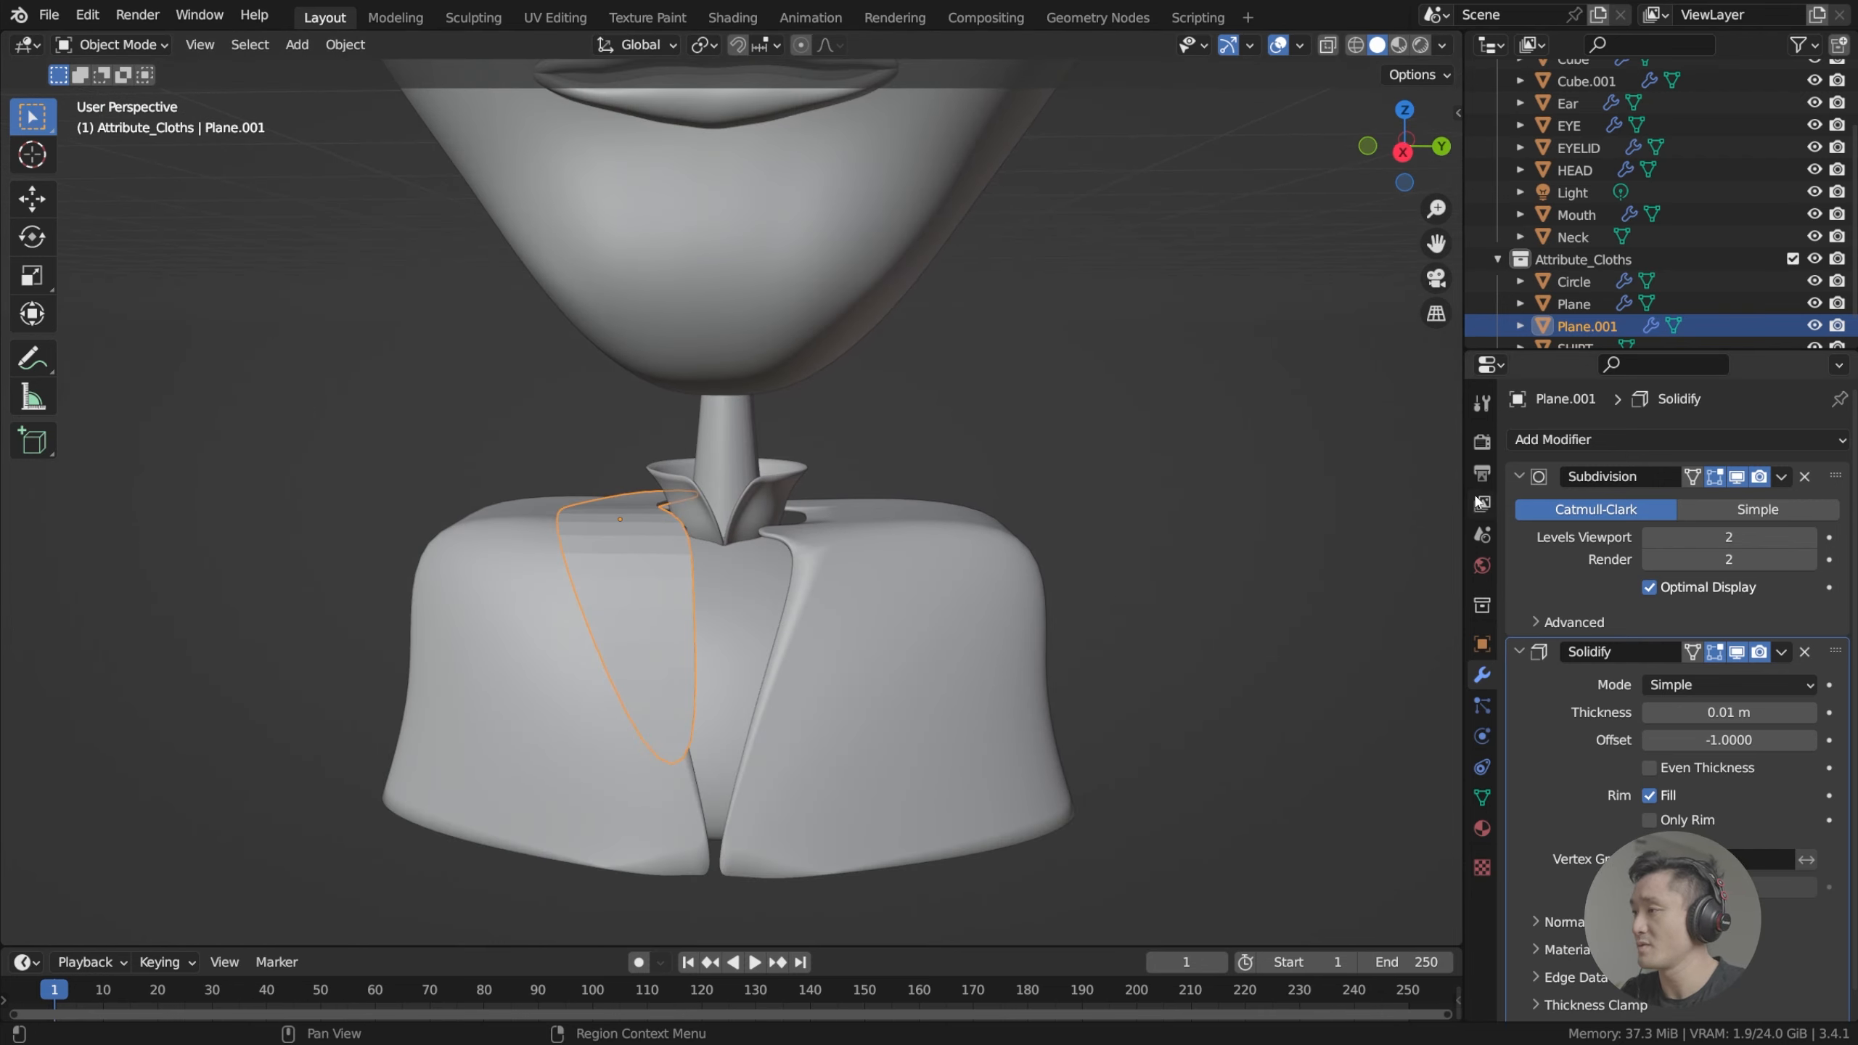
scroll(952, 491, "down", 3)
right_click(665, 559)
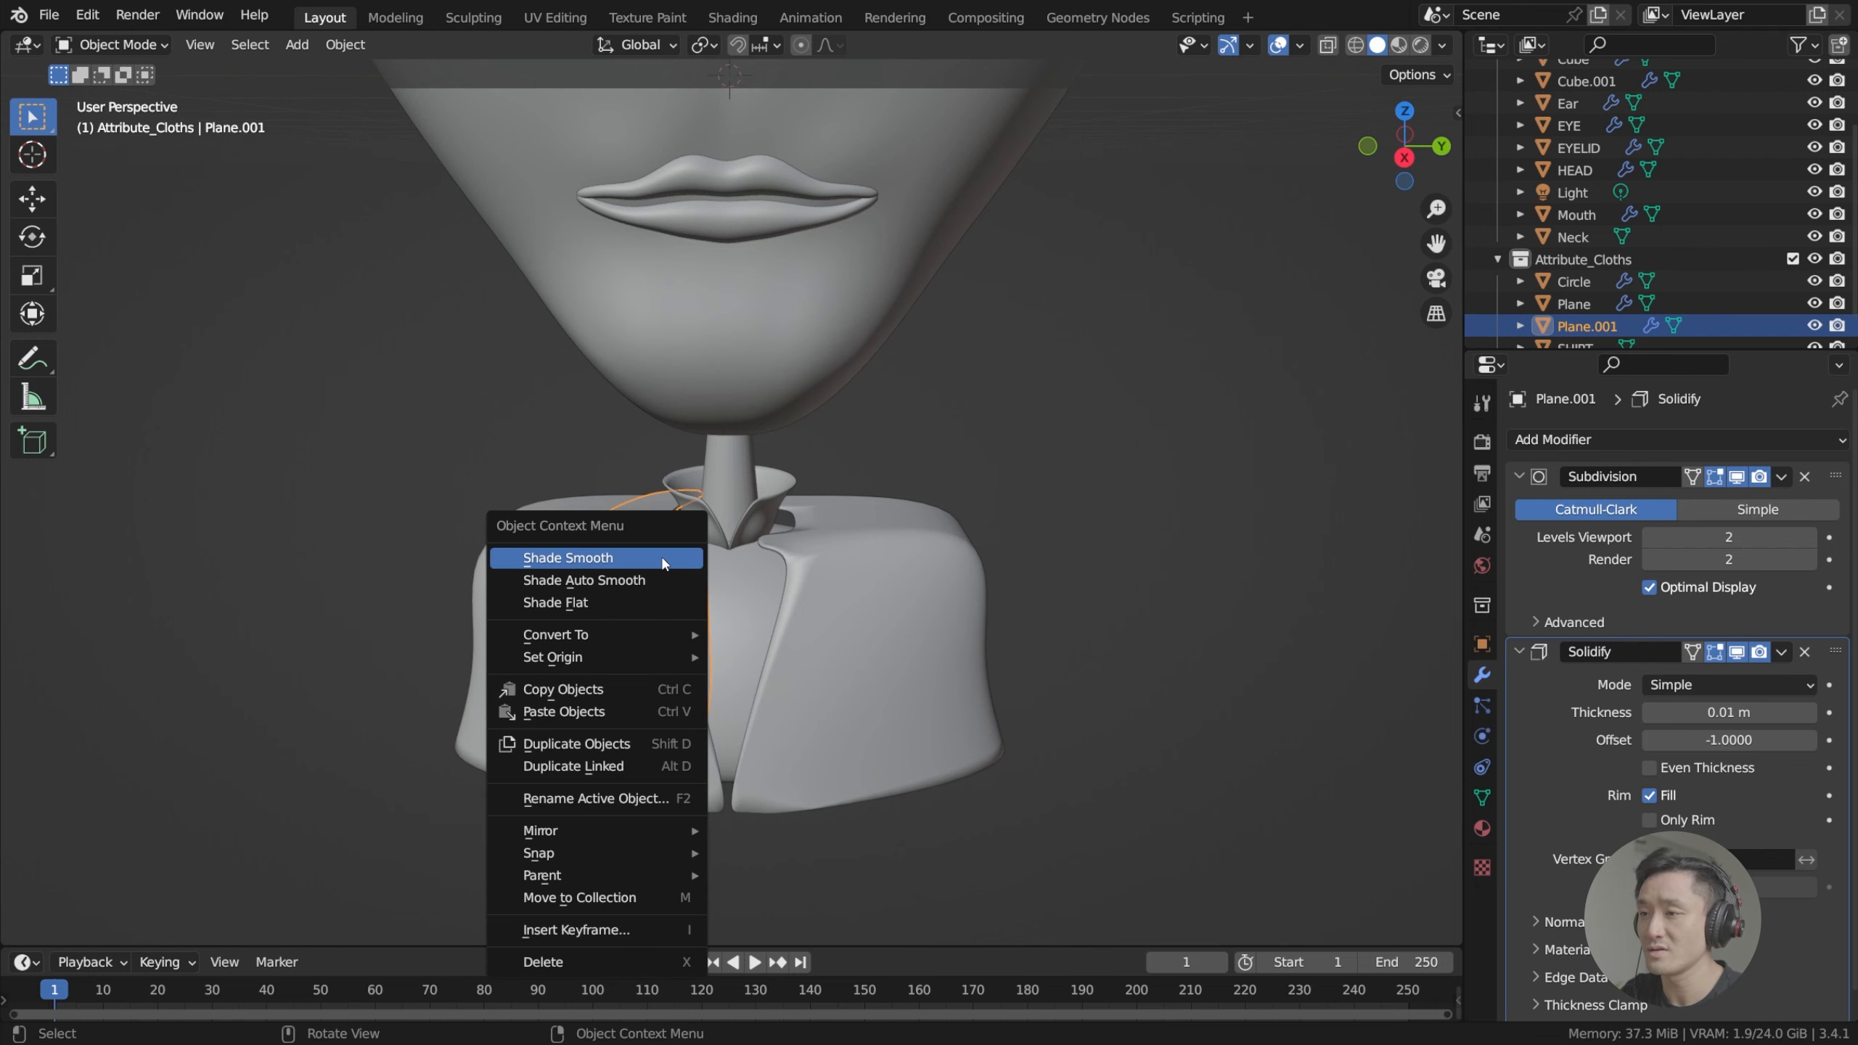
left_click(663, 558)
scroll(708, 502, "up", 5)
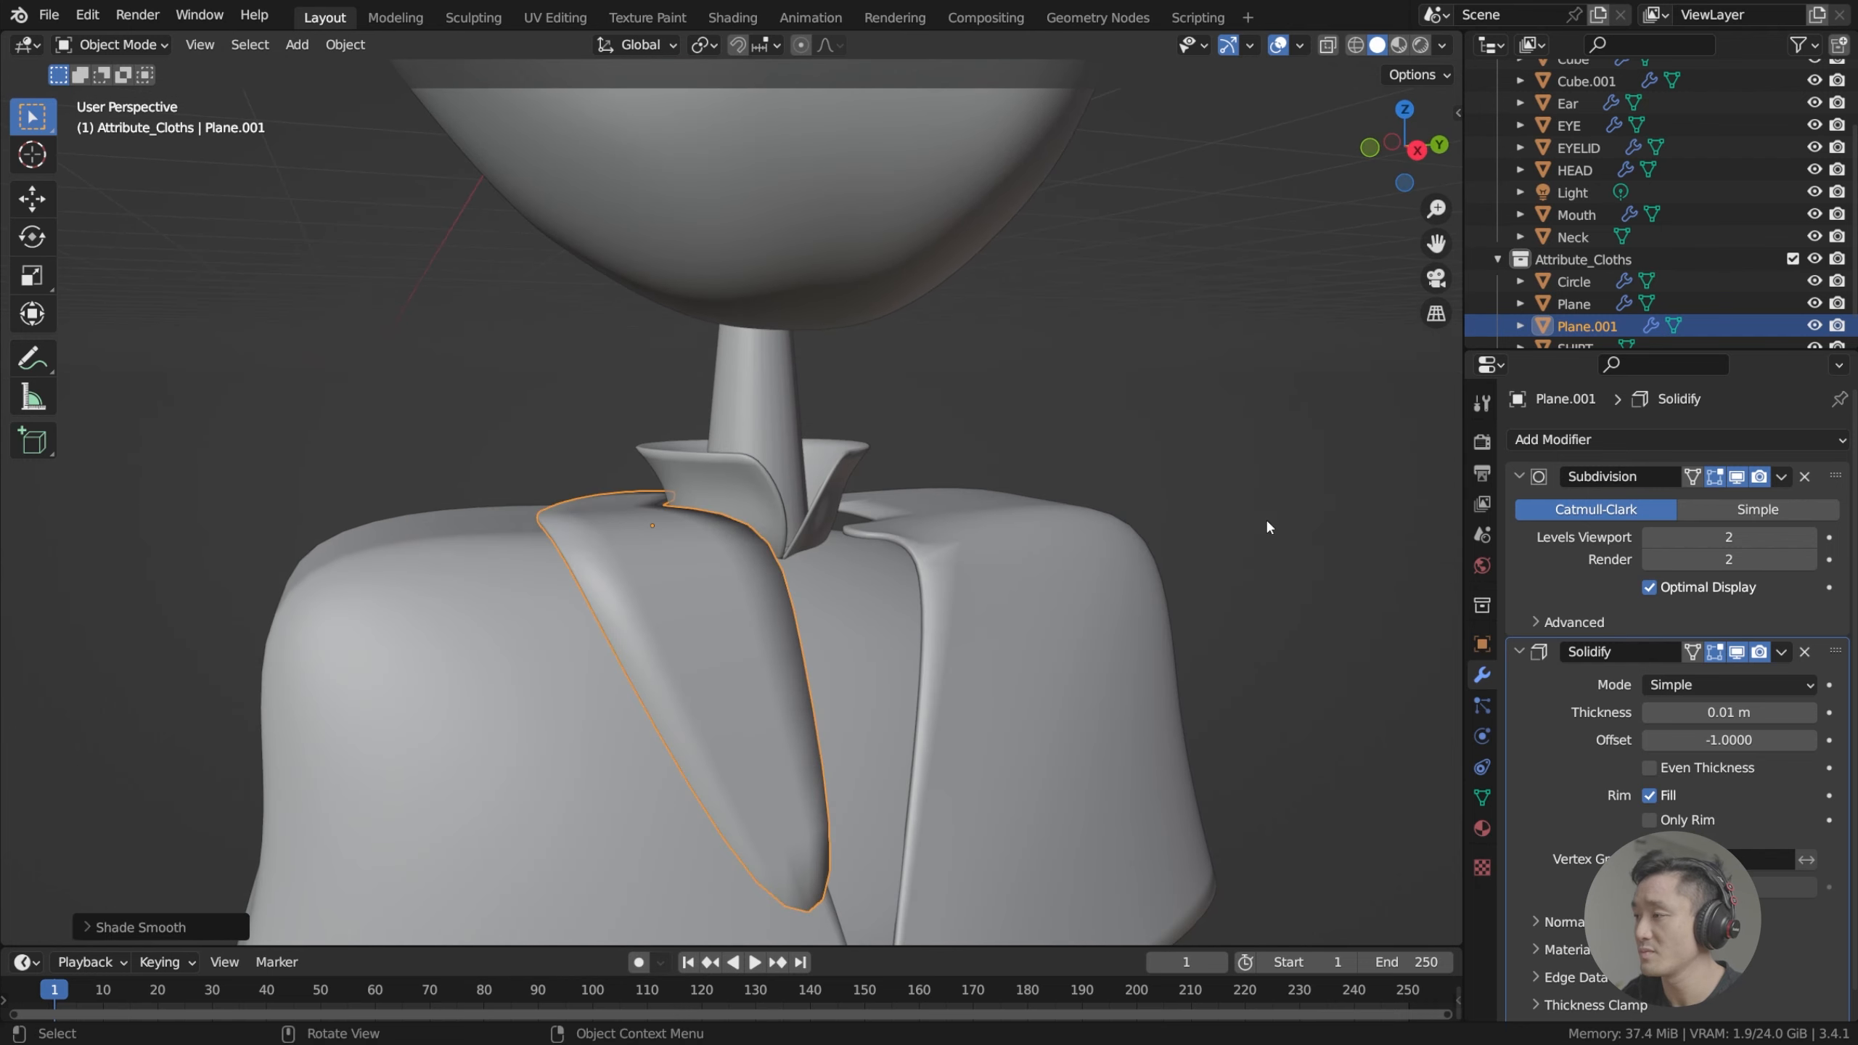
Collapse the lapel's modifiers and reorder the stack so Solidify sits above Subdivision.
left_click(1518, 651)
left_click(1519, 476)
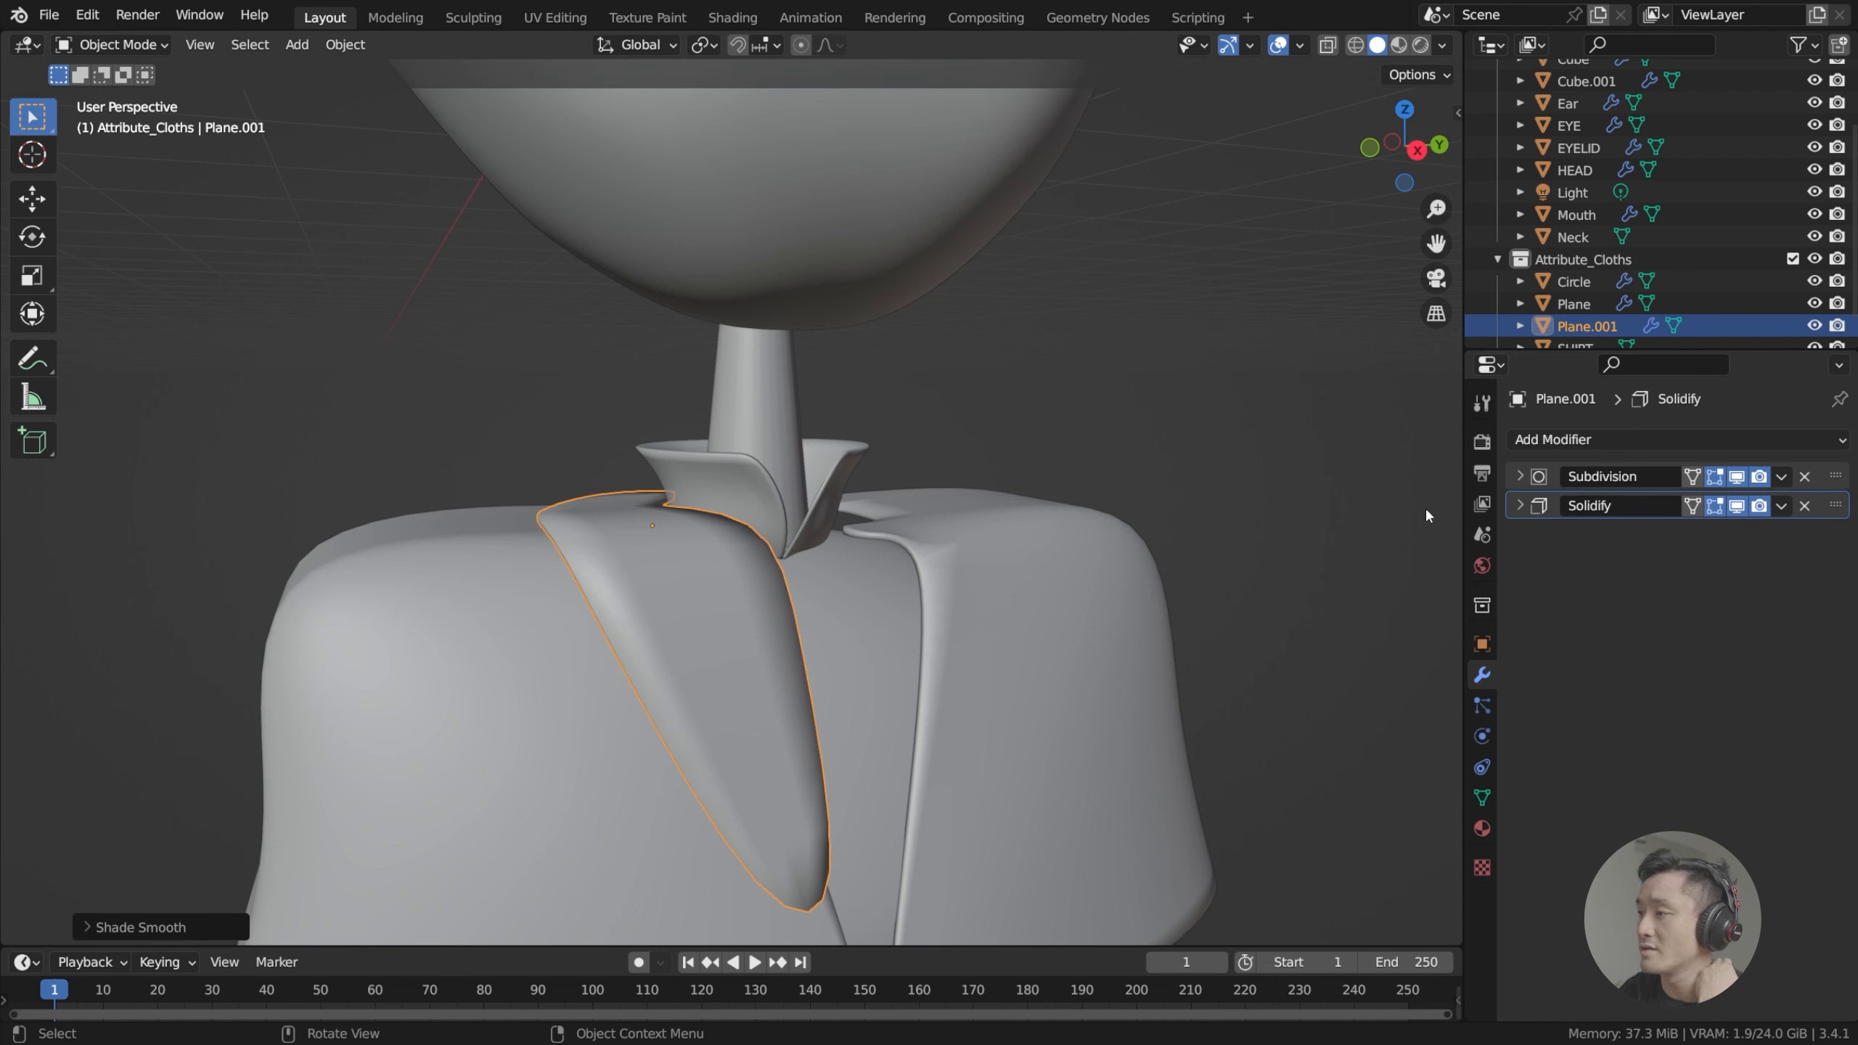
middle_click_drag(775, 499, 640, 567)
scroll(640, 571, "down", 3)
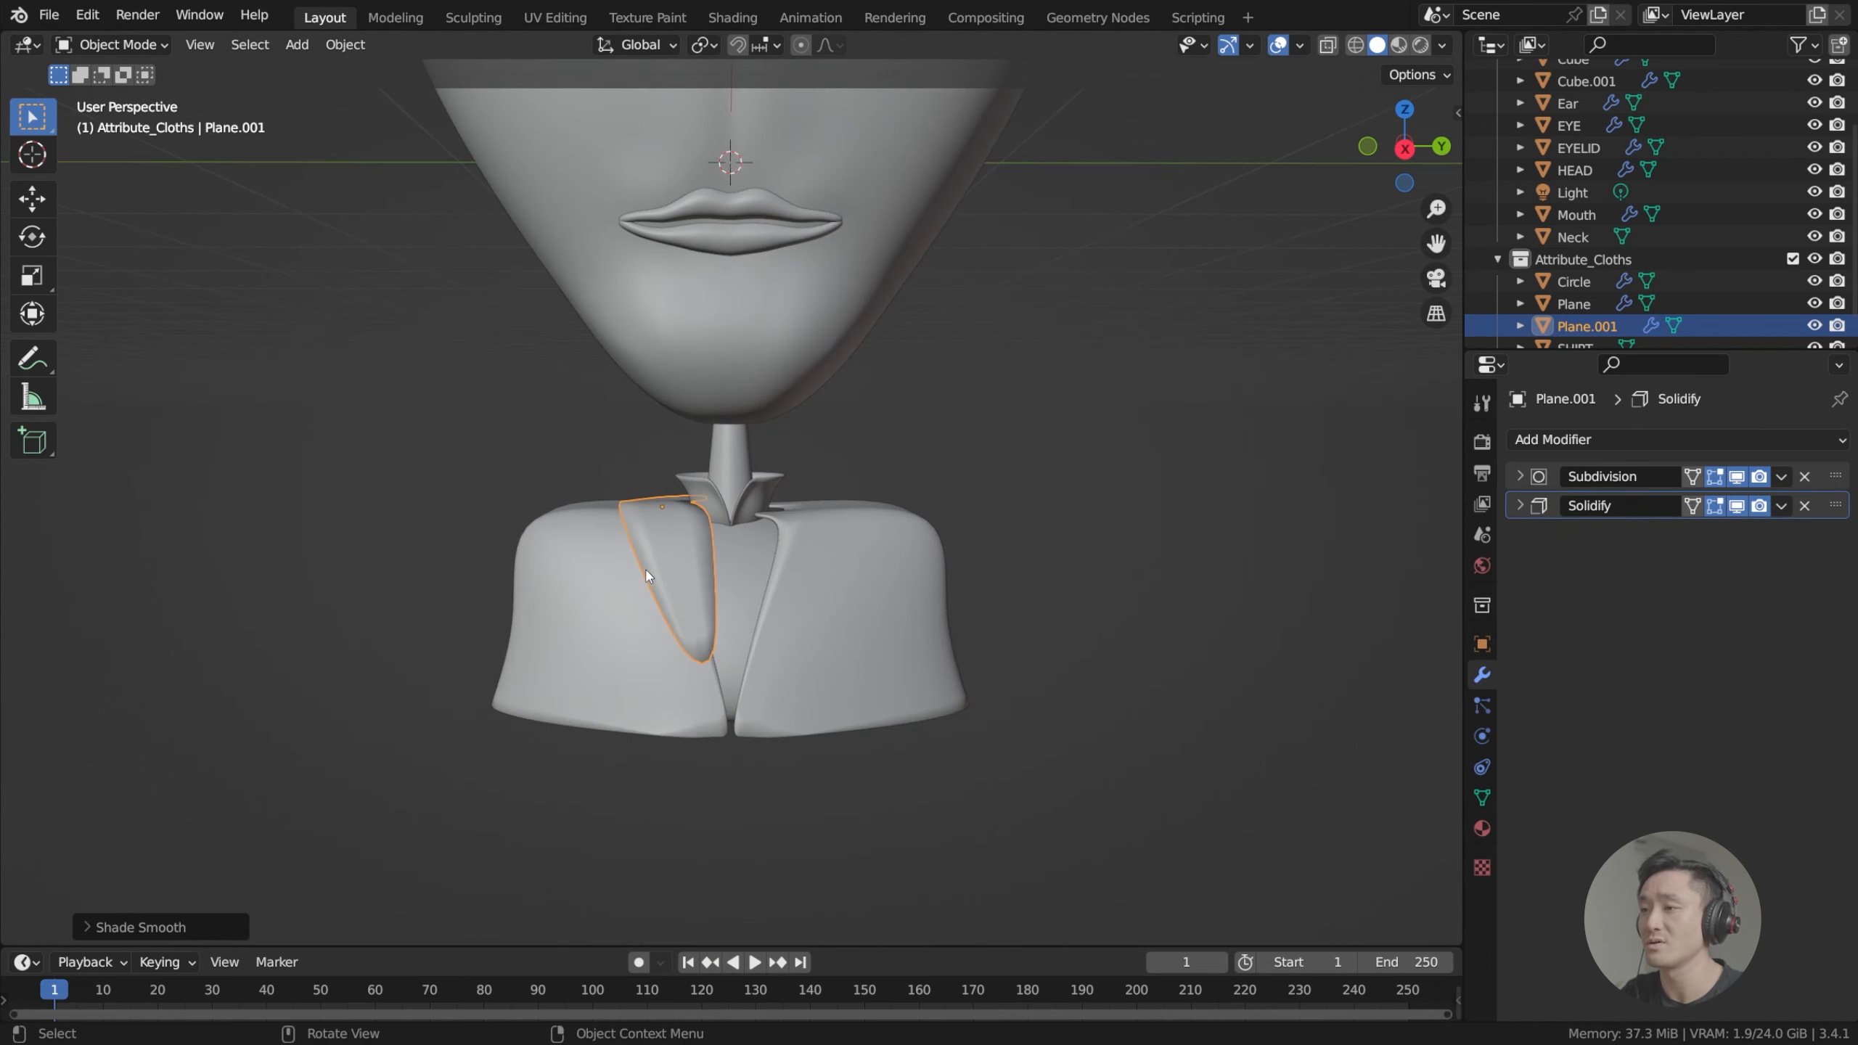
scroll(641, 586, "up", 3)
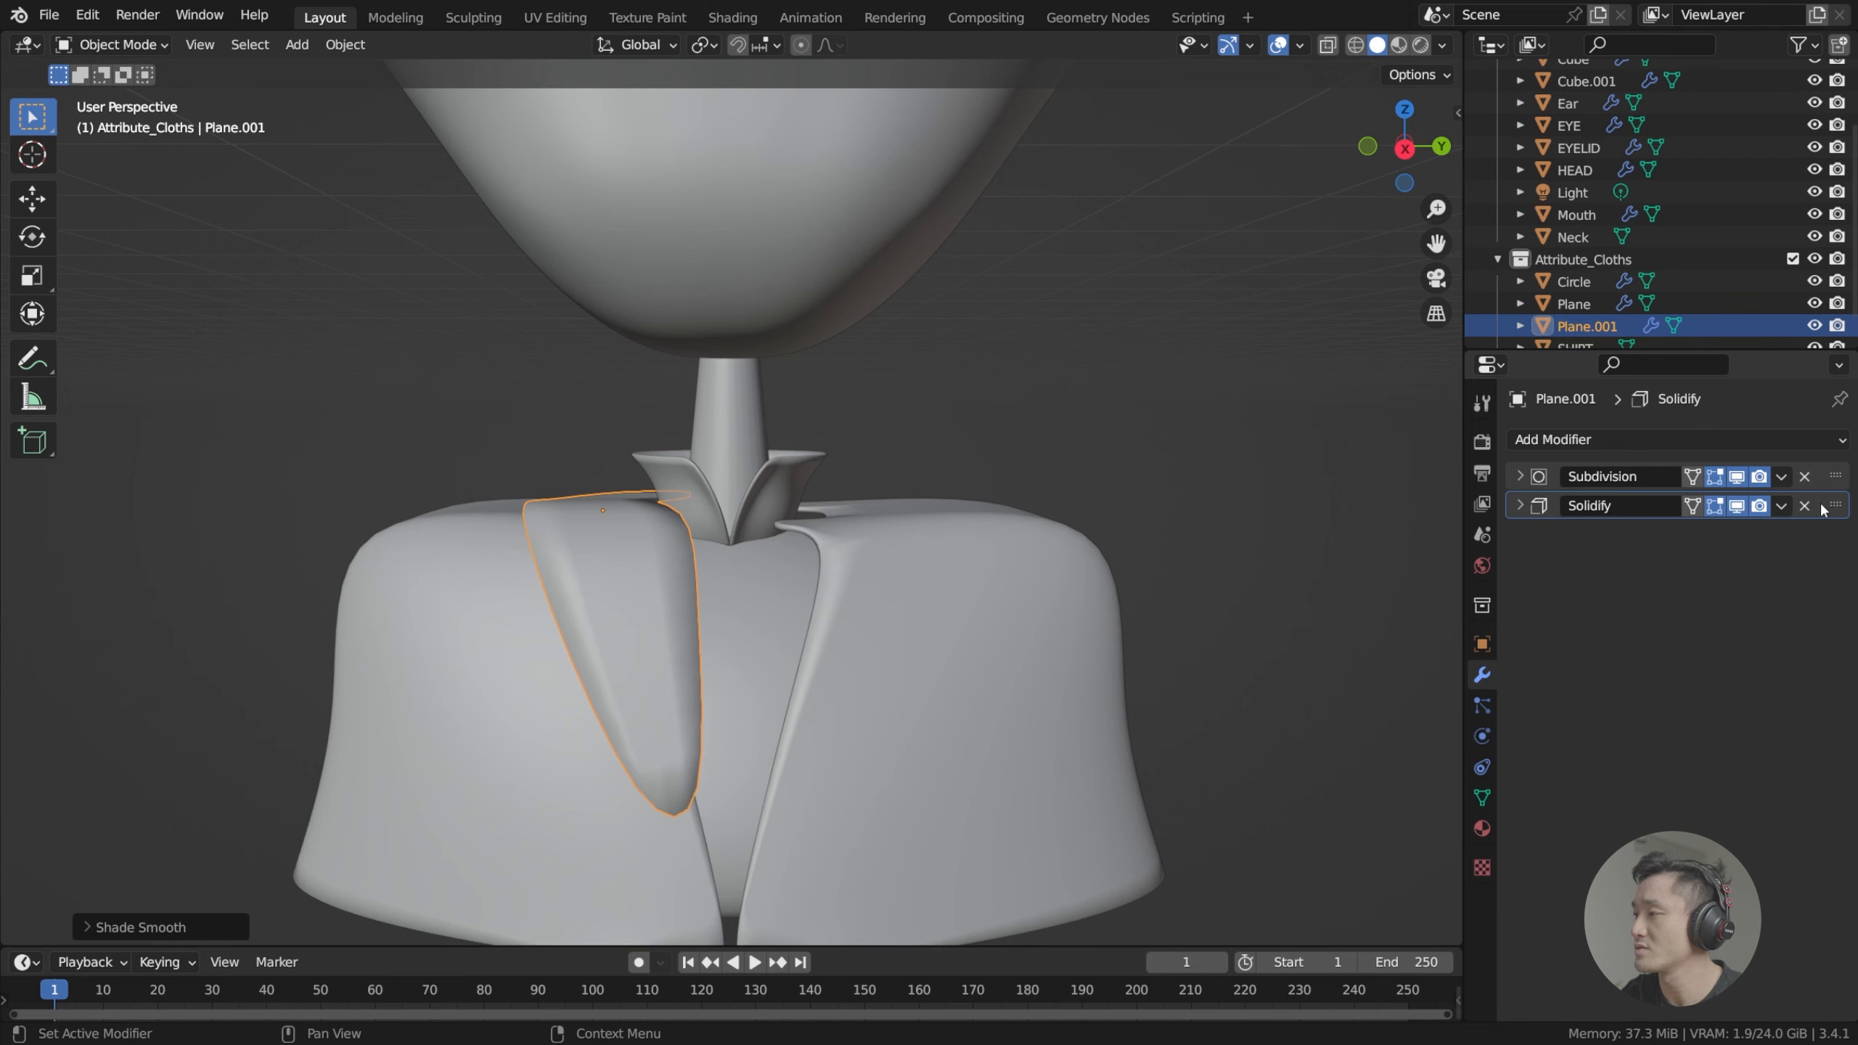
left_click_drag(1822, 510, 1767, 478)
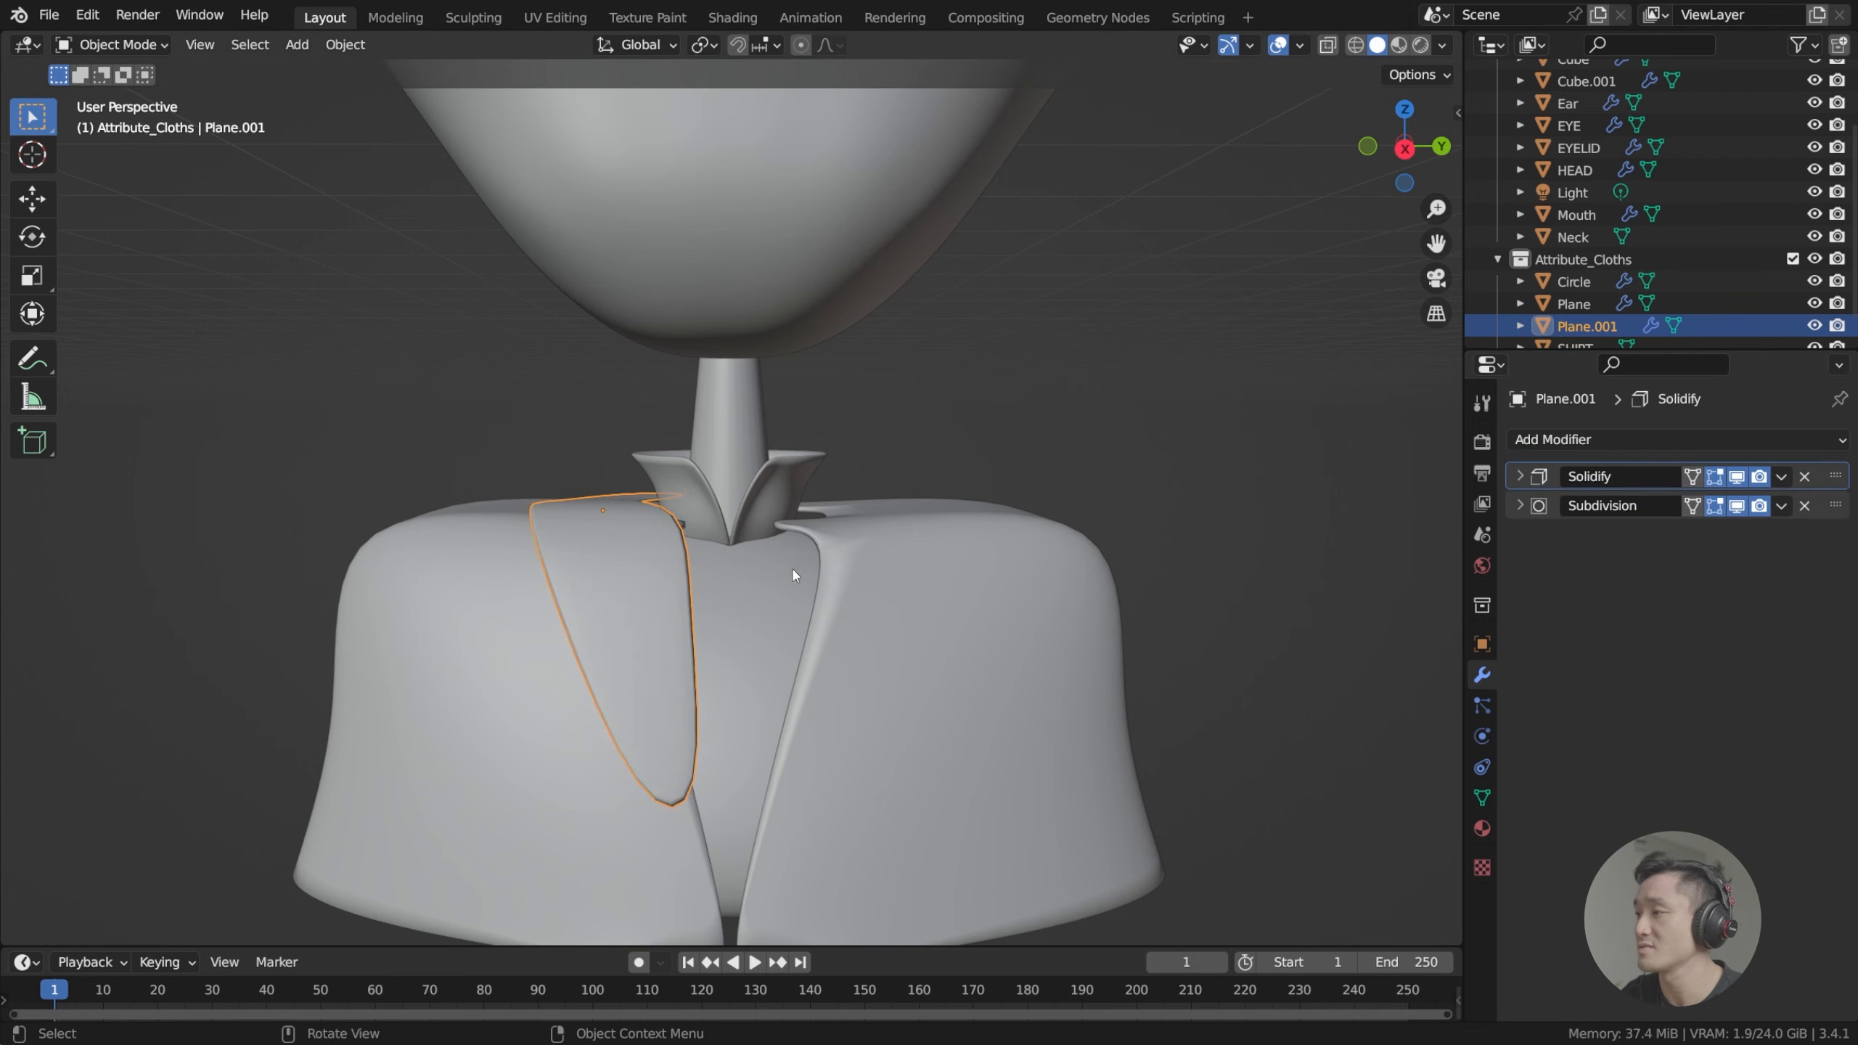
middle_click_drag(724, 523, 880, 534)
Add a Mirror modifier to the lapel and mirror it on the Y axis only.
left_click(1603, 437)
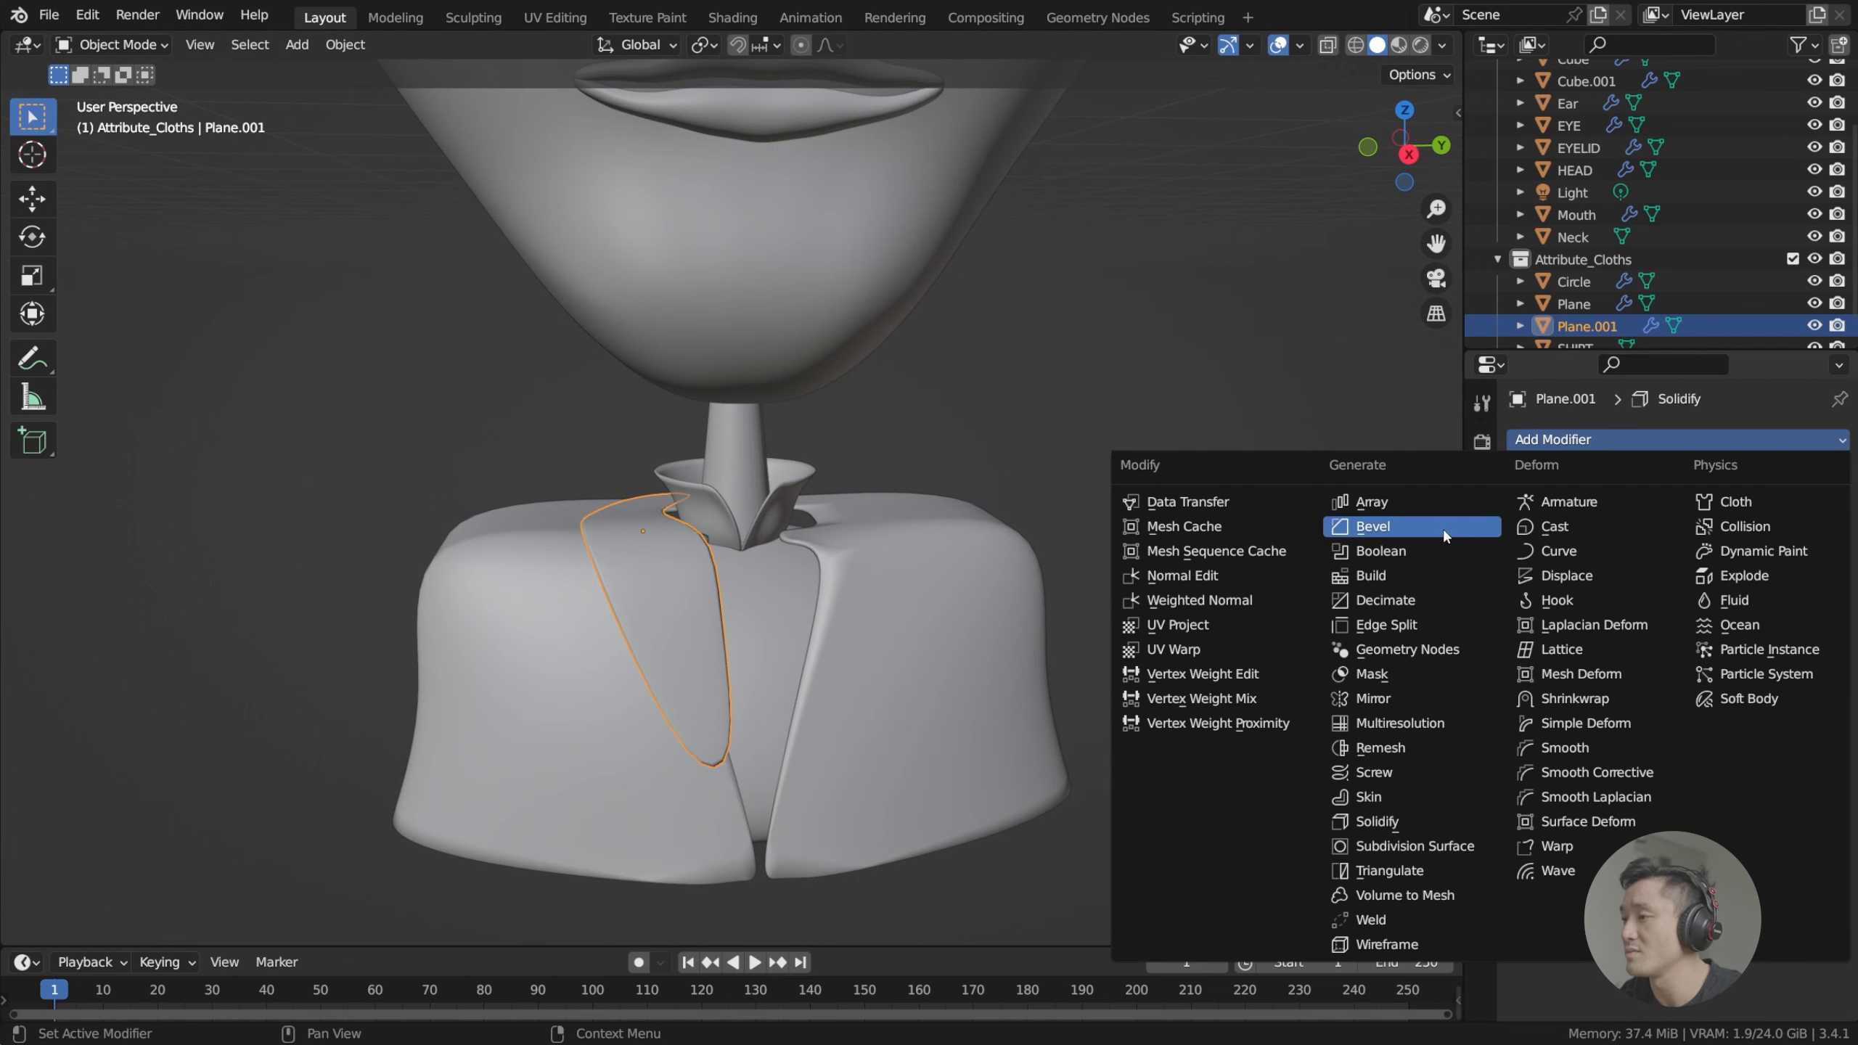
left_click(1392, 698)
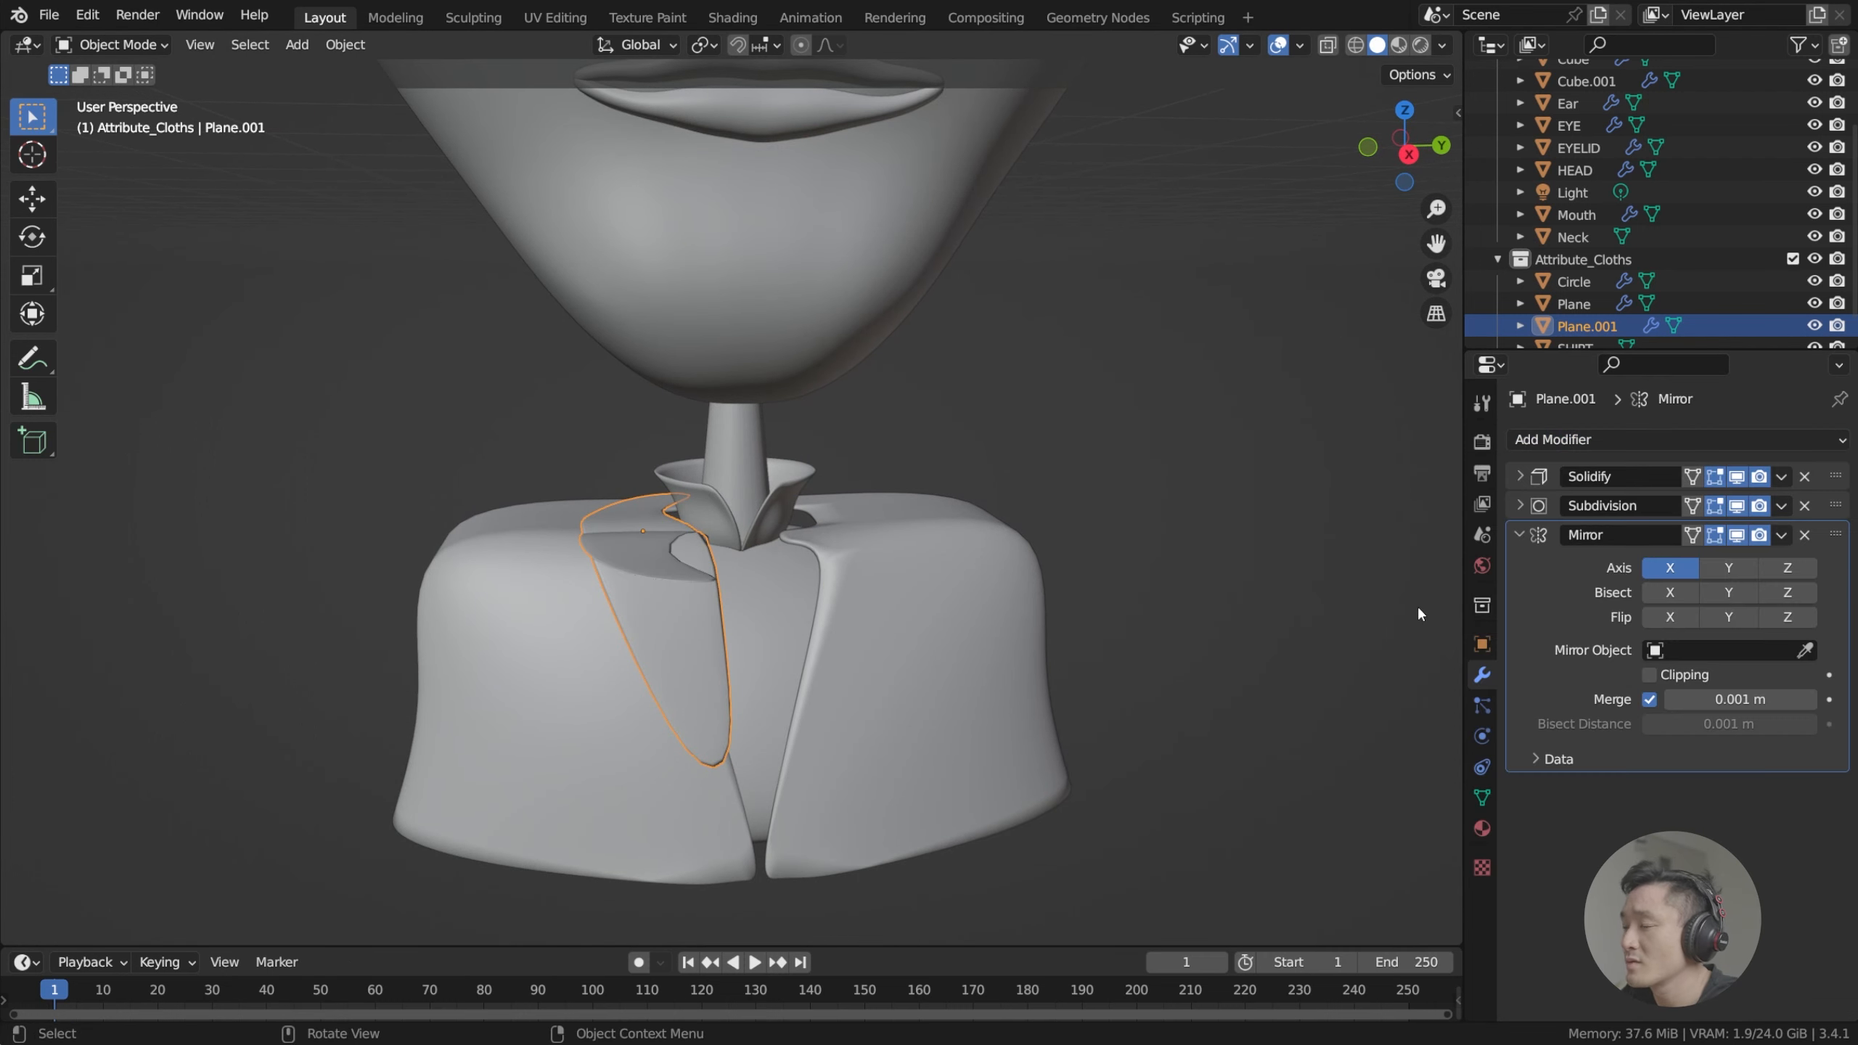
left_click(1728, 568)
left_click(1690, 570)
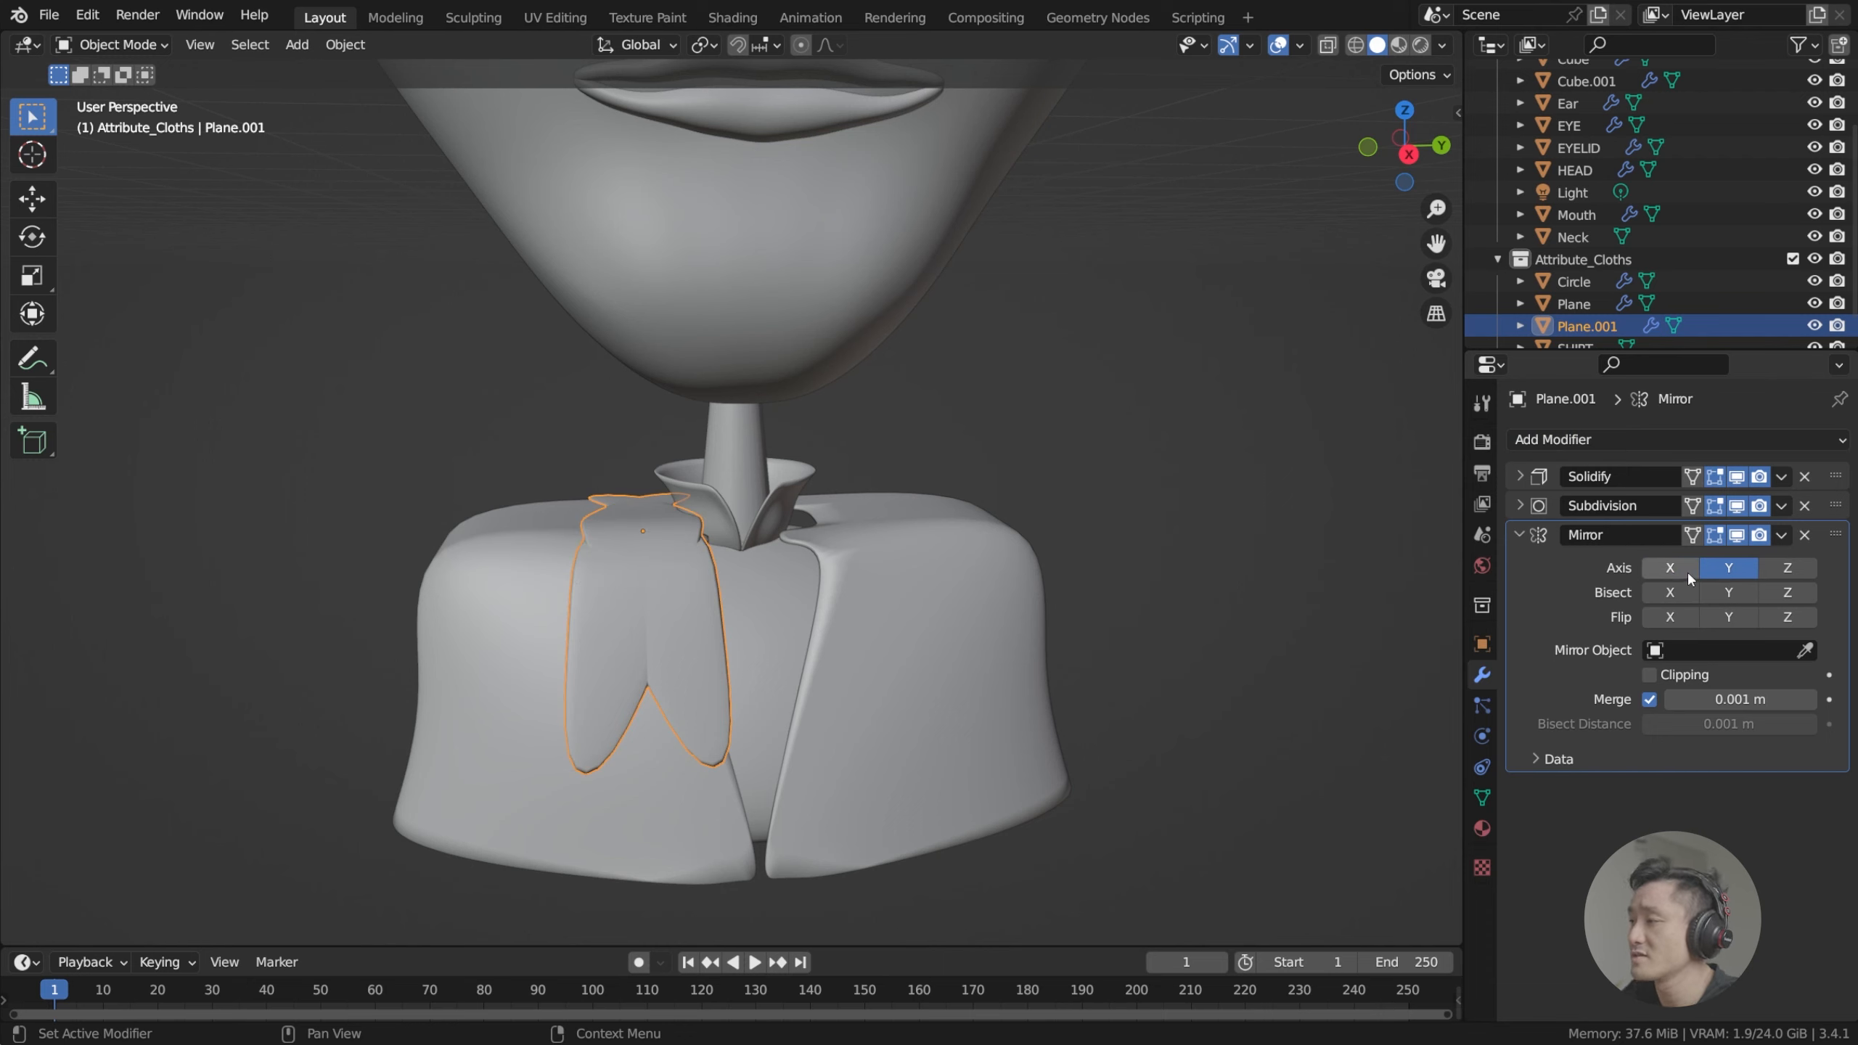
Set the Neck as the Mirror modifier's mirror object, and check the paired lapels deselected from the front.
left_click(1806, 650)
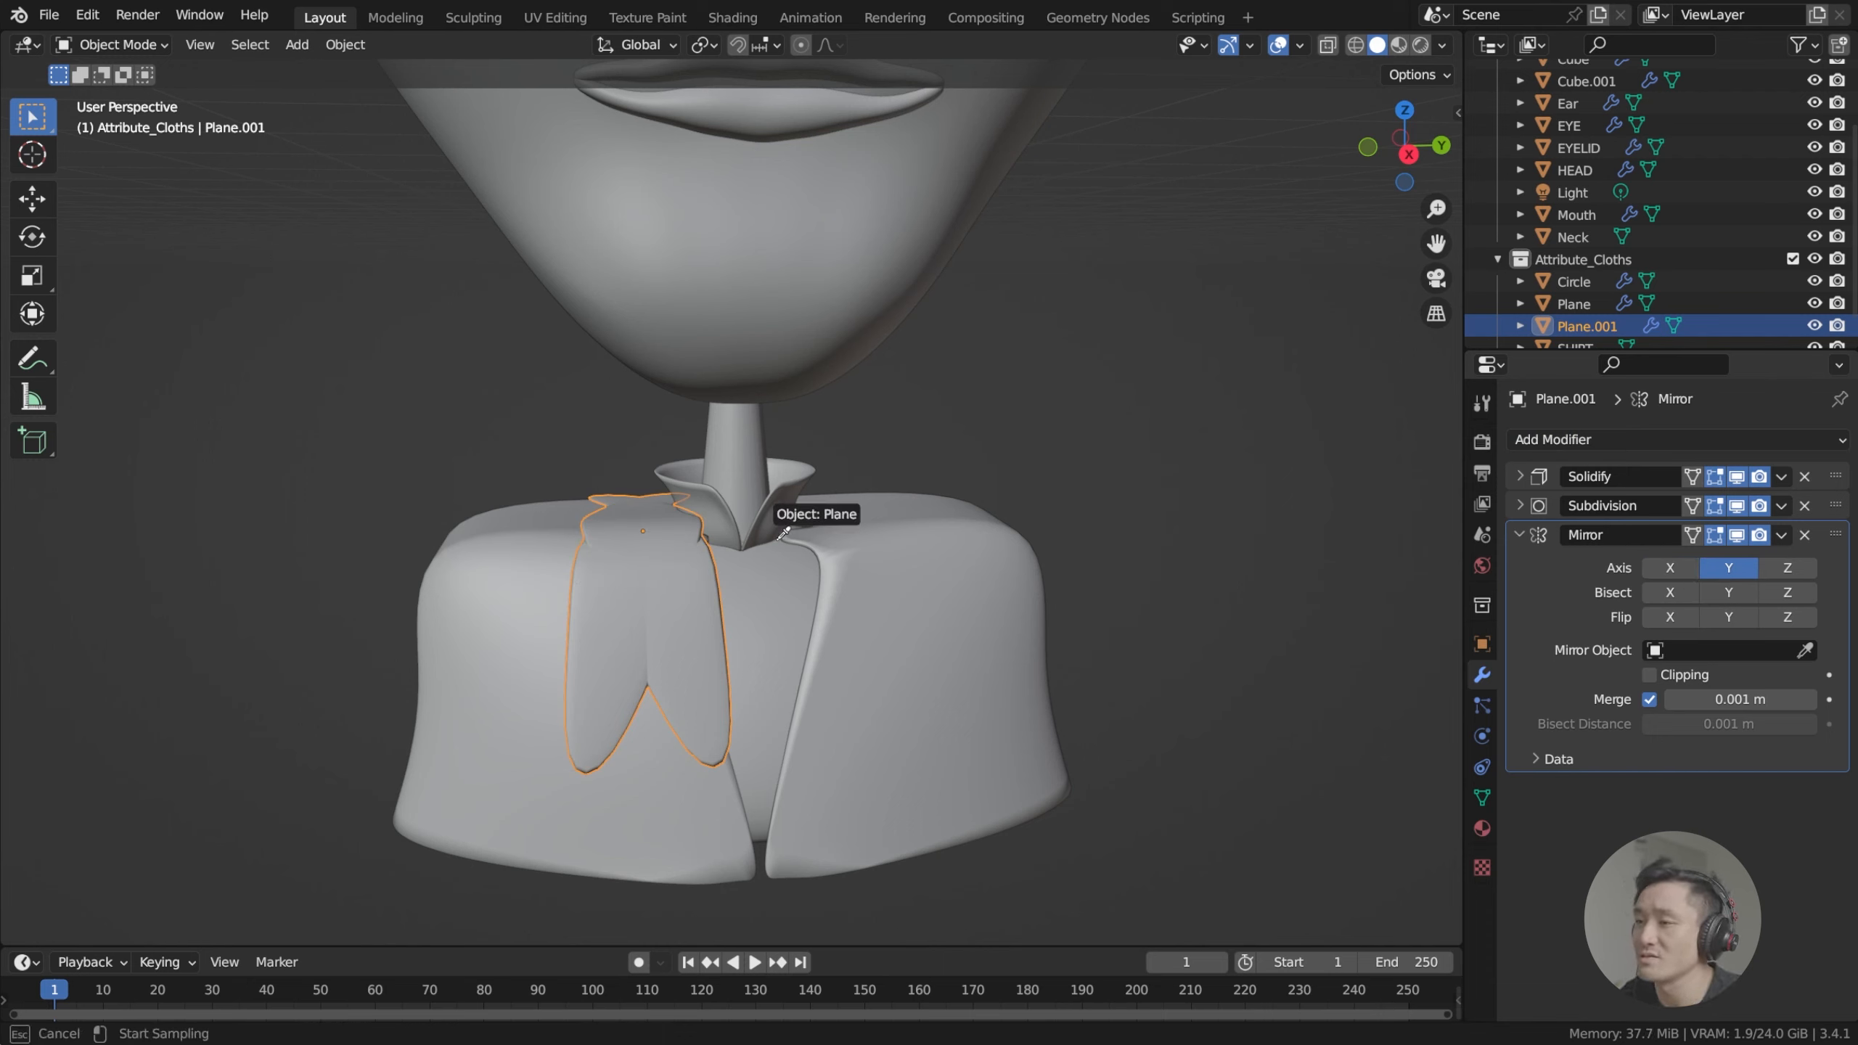
left_click(731, 447)
scroll(740, 475, "up", 3)
middle_click_drag(740, 481, 715, 431)
scroll(715, 431, "down", 4)
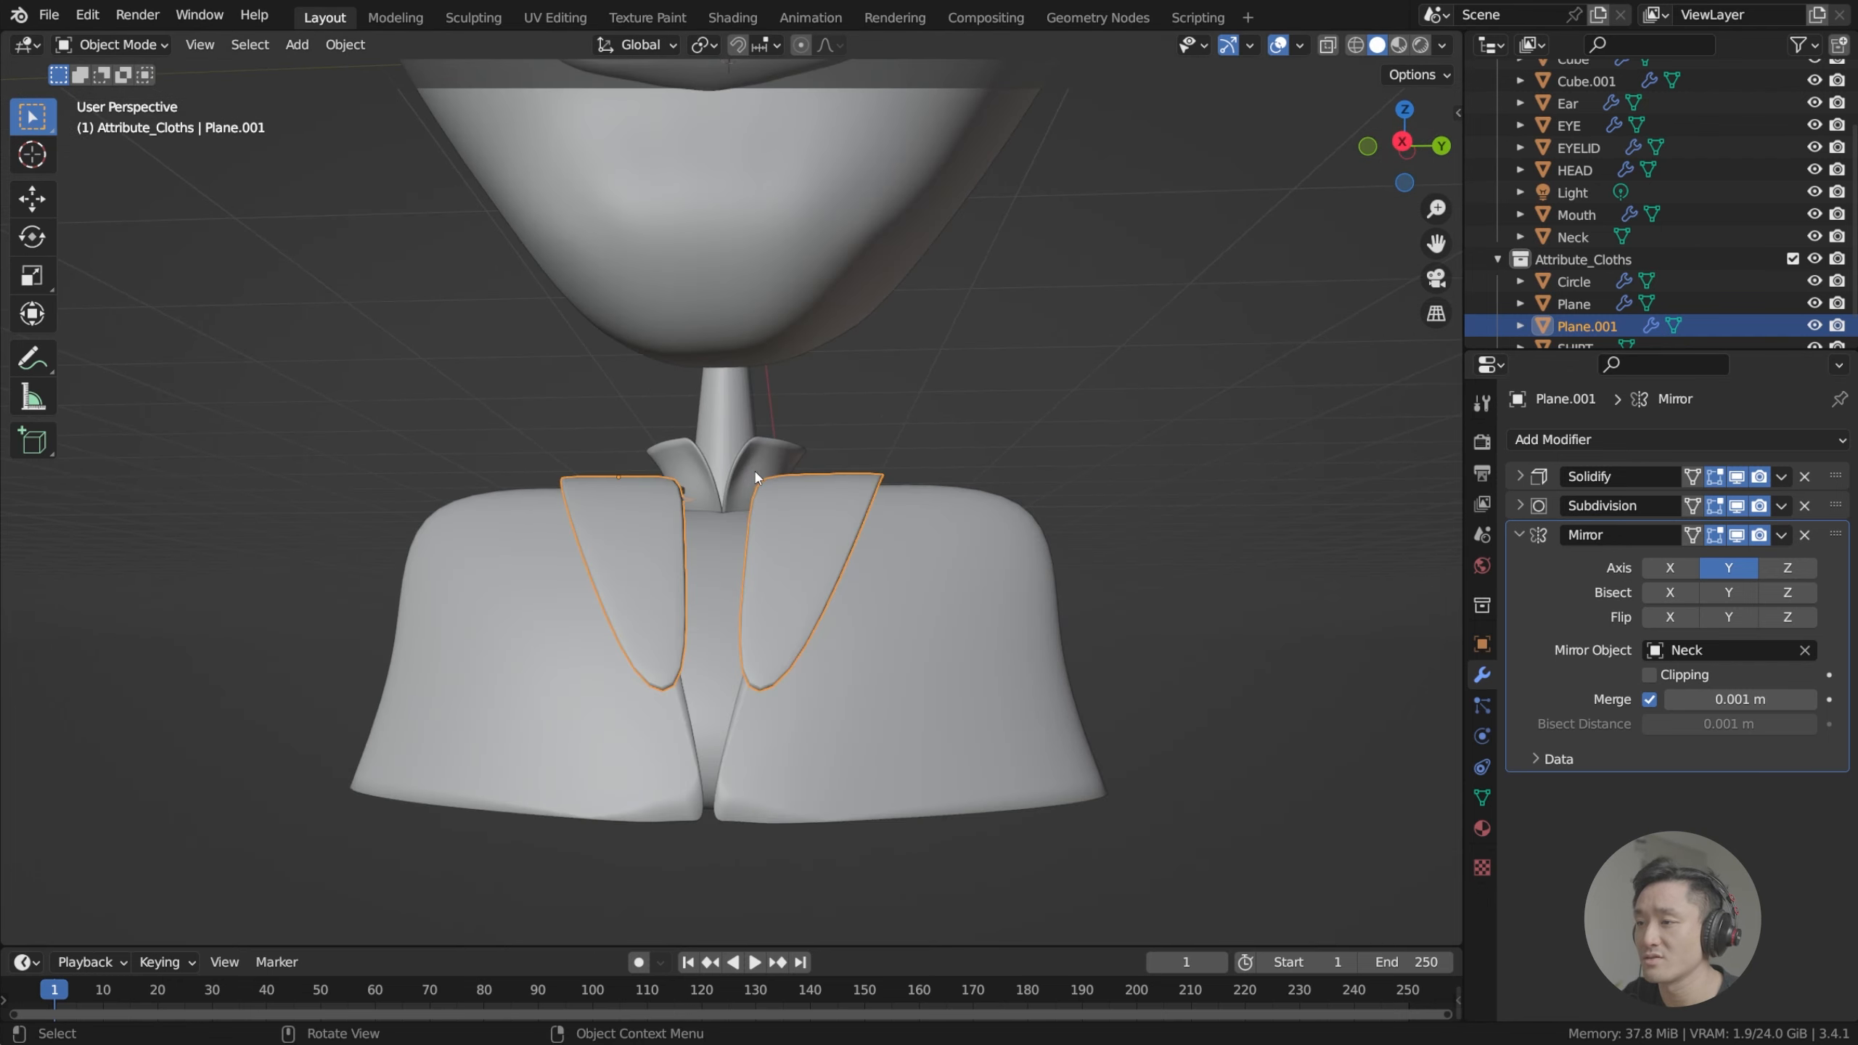
left_click(892, 465)
scroll(894, 505, "down", 6)
middle_click_drag(898, 525, 823, 545)
scroll(823, 545, "up", 5)
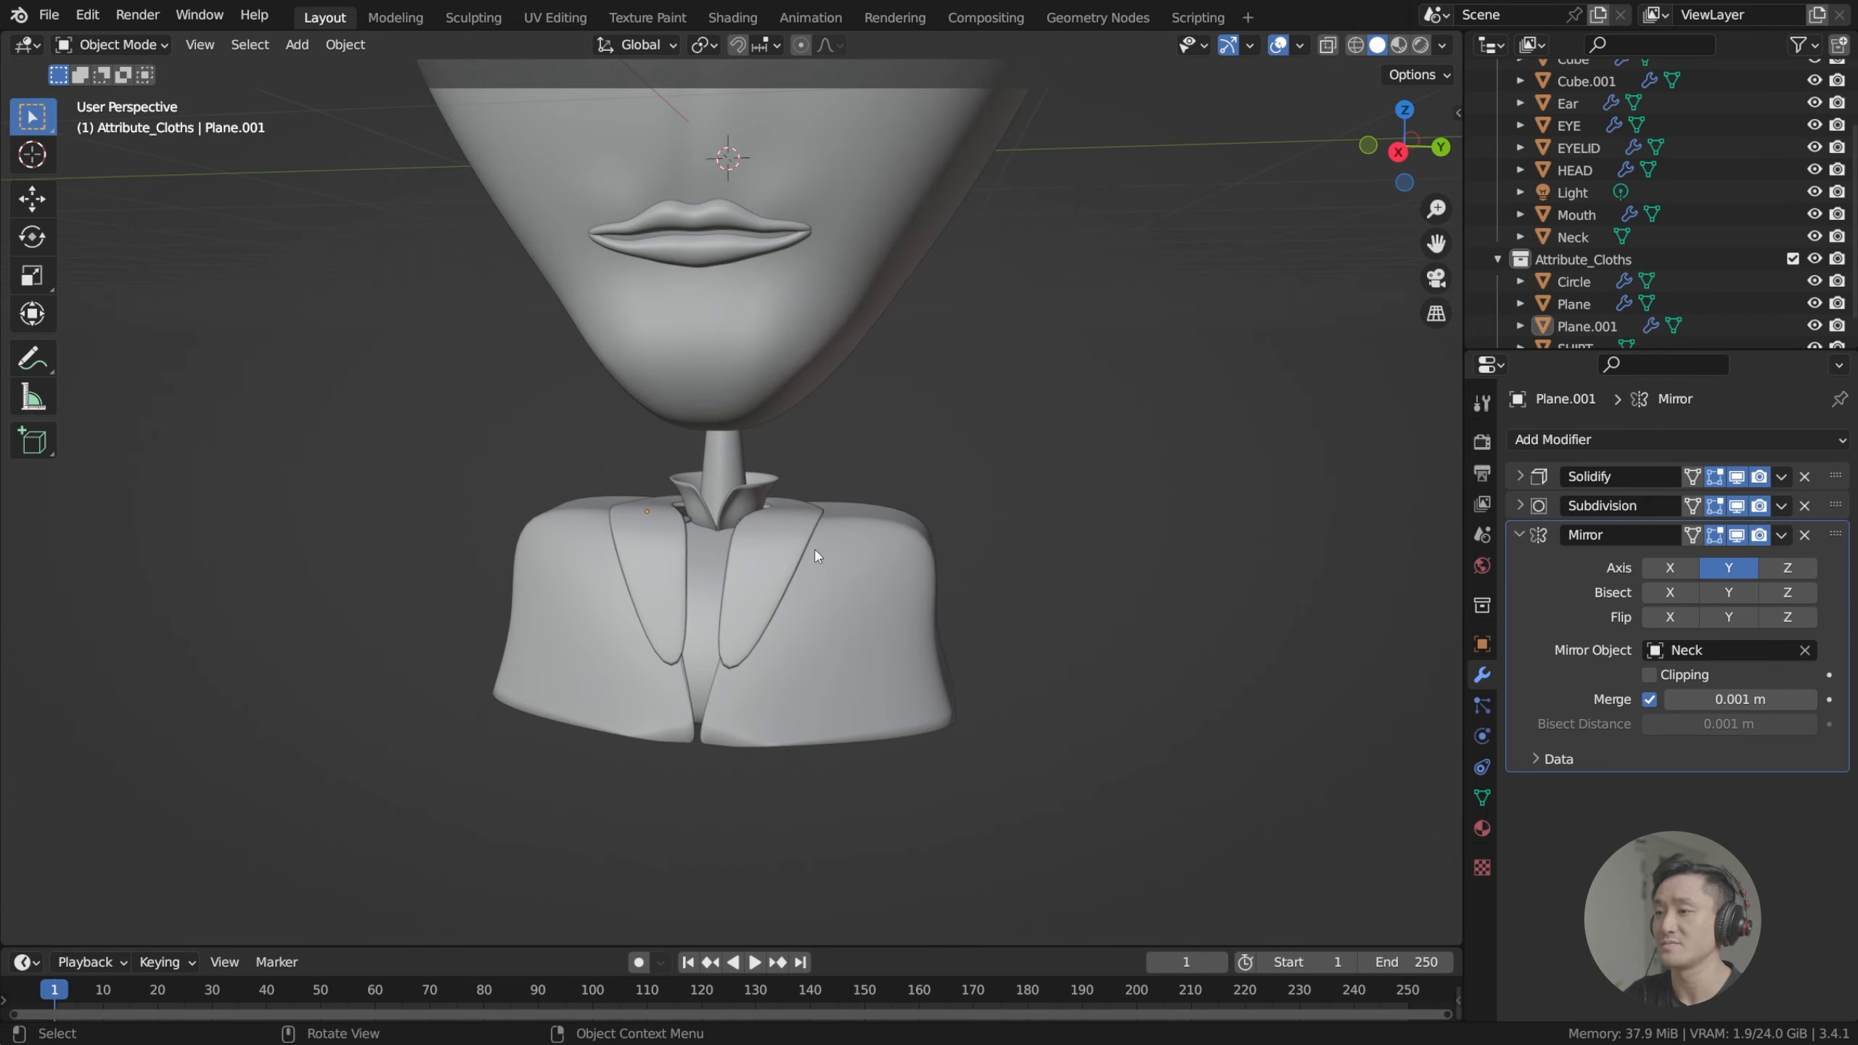
Reselect the lapel, collapse its Mirror modifier and expand its Subdivision settings.
scroll(811, 573, "up", 3)
left_click(705, 647)
scroll(784, 621, "up", 1)
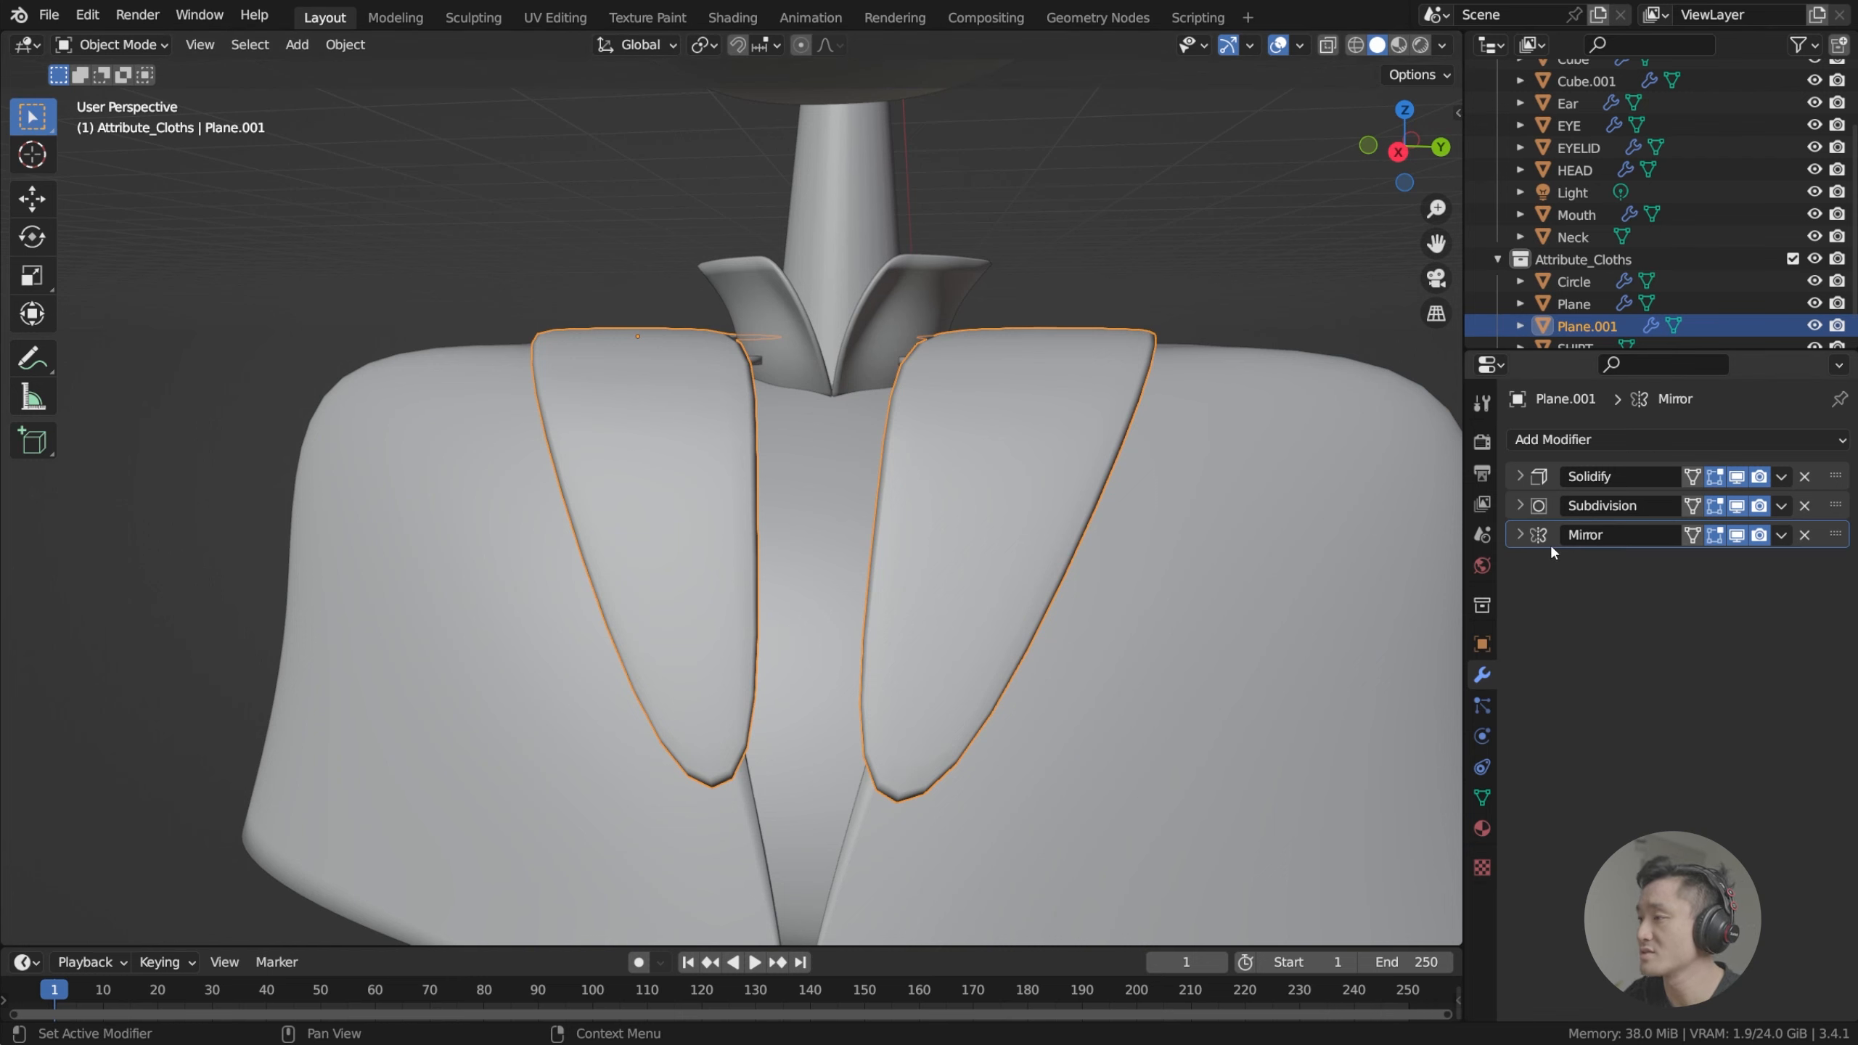
left_click(1520, 505)
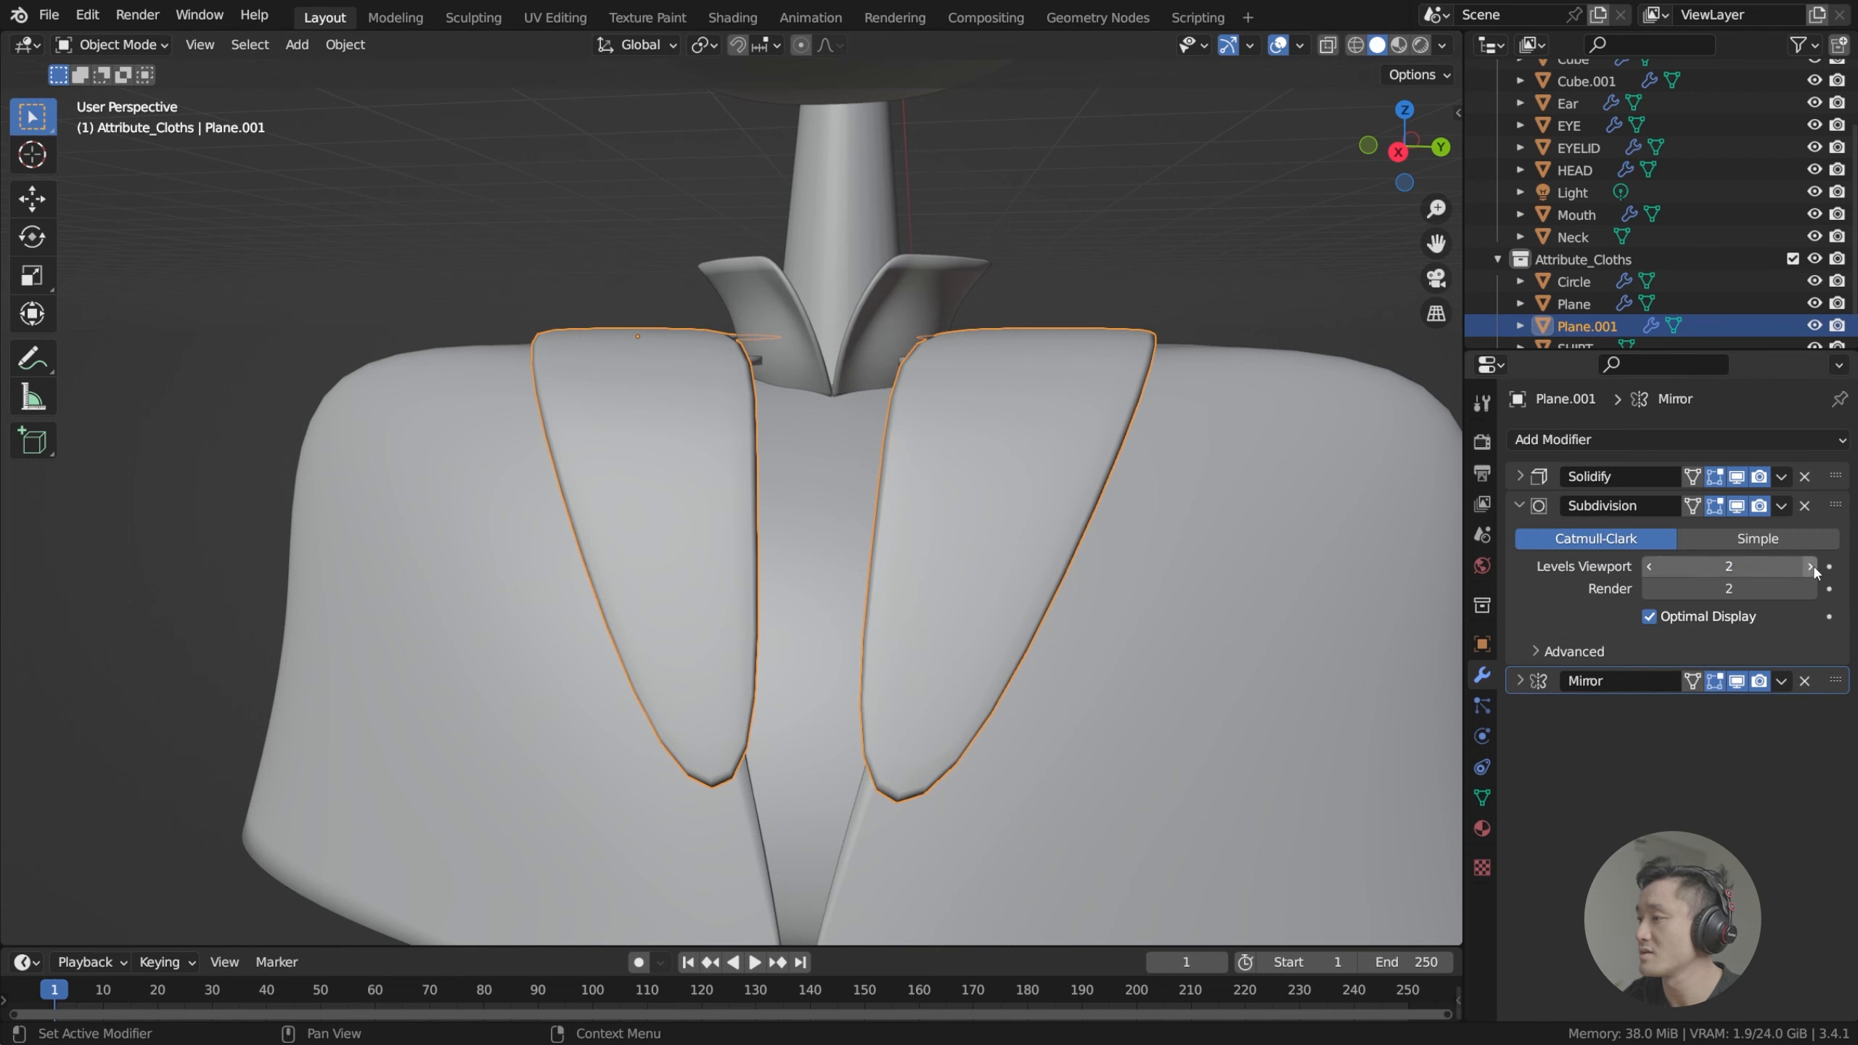
In Edit Mode, add one loop cut across the lapel and slide it down close to the lower tip.
key("Tab")
key("Tab")
key("Tab")
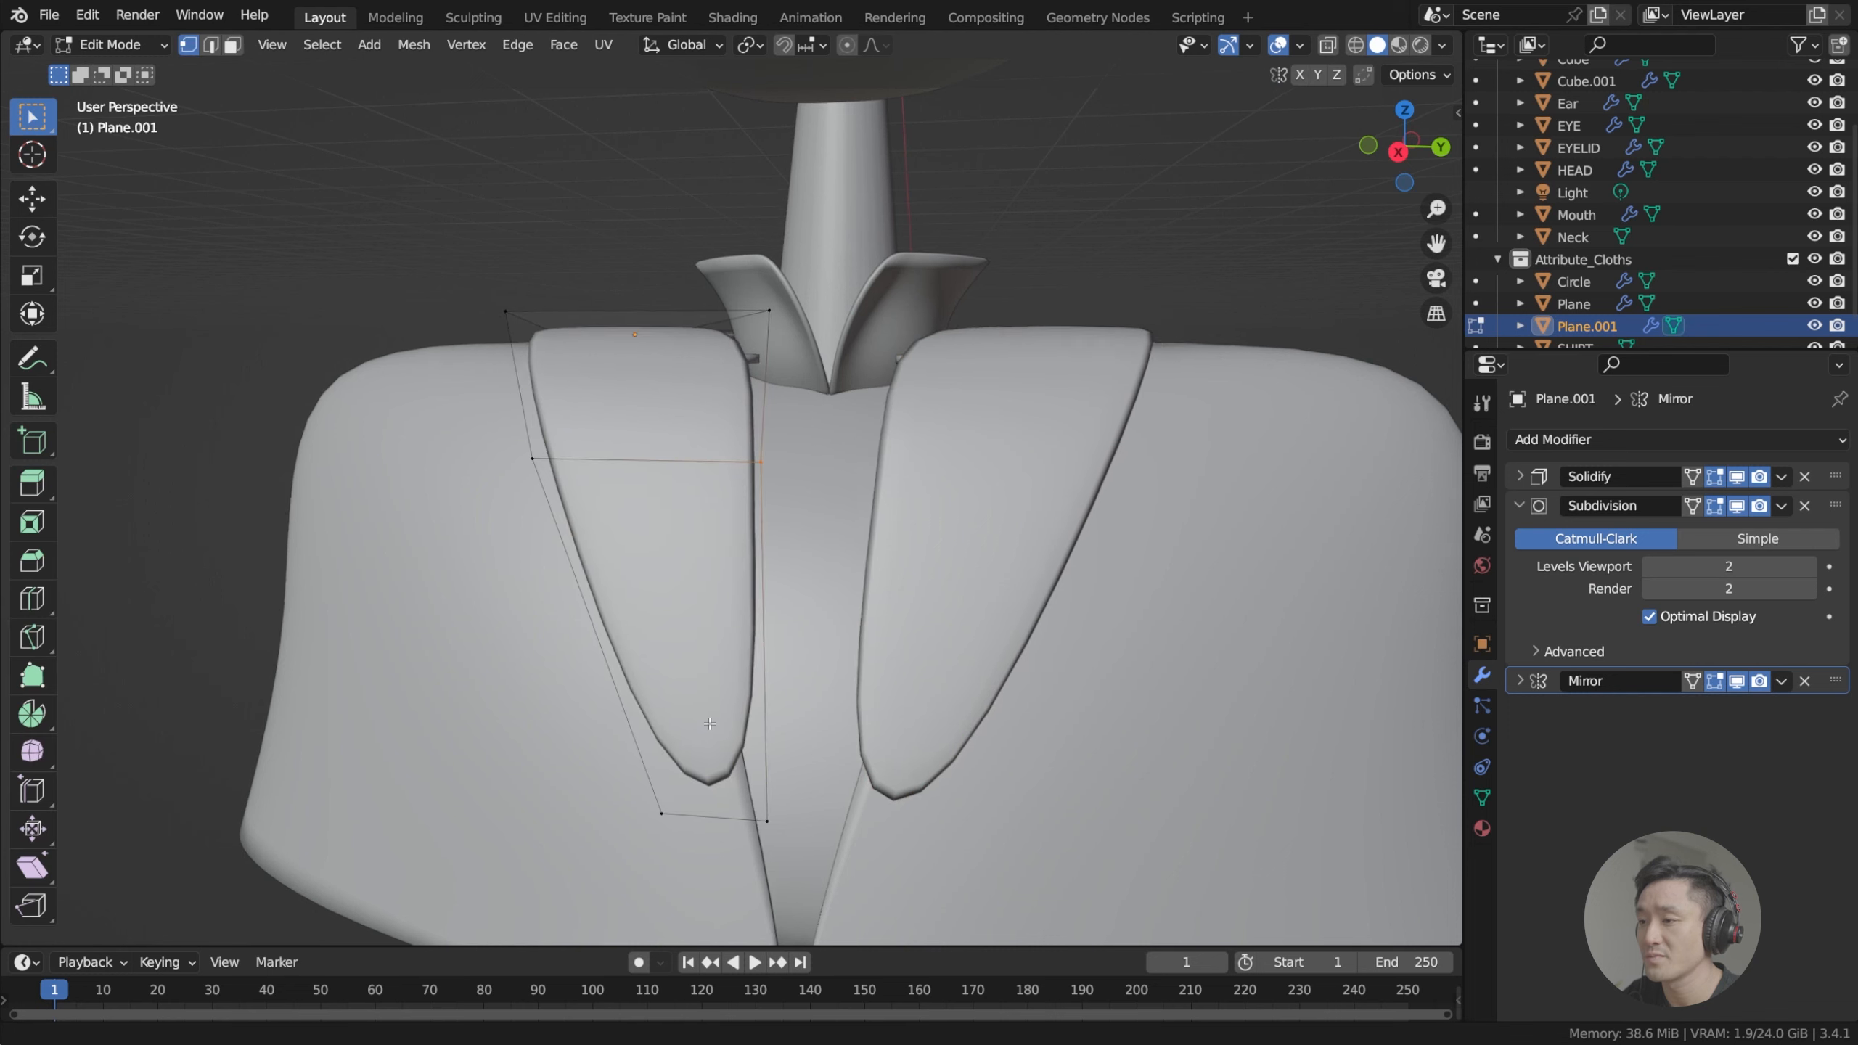
middle_click_drag(714, 732, 769, 651, "shift")
scroll(769, 651, "up", 5)
scroll(819, 600, "down", 5)
key("ctrl+r")
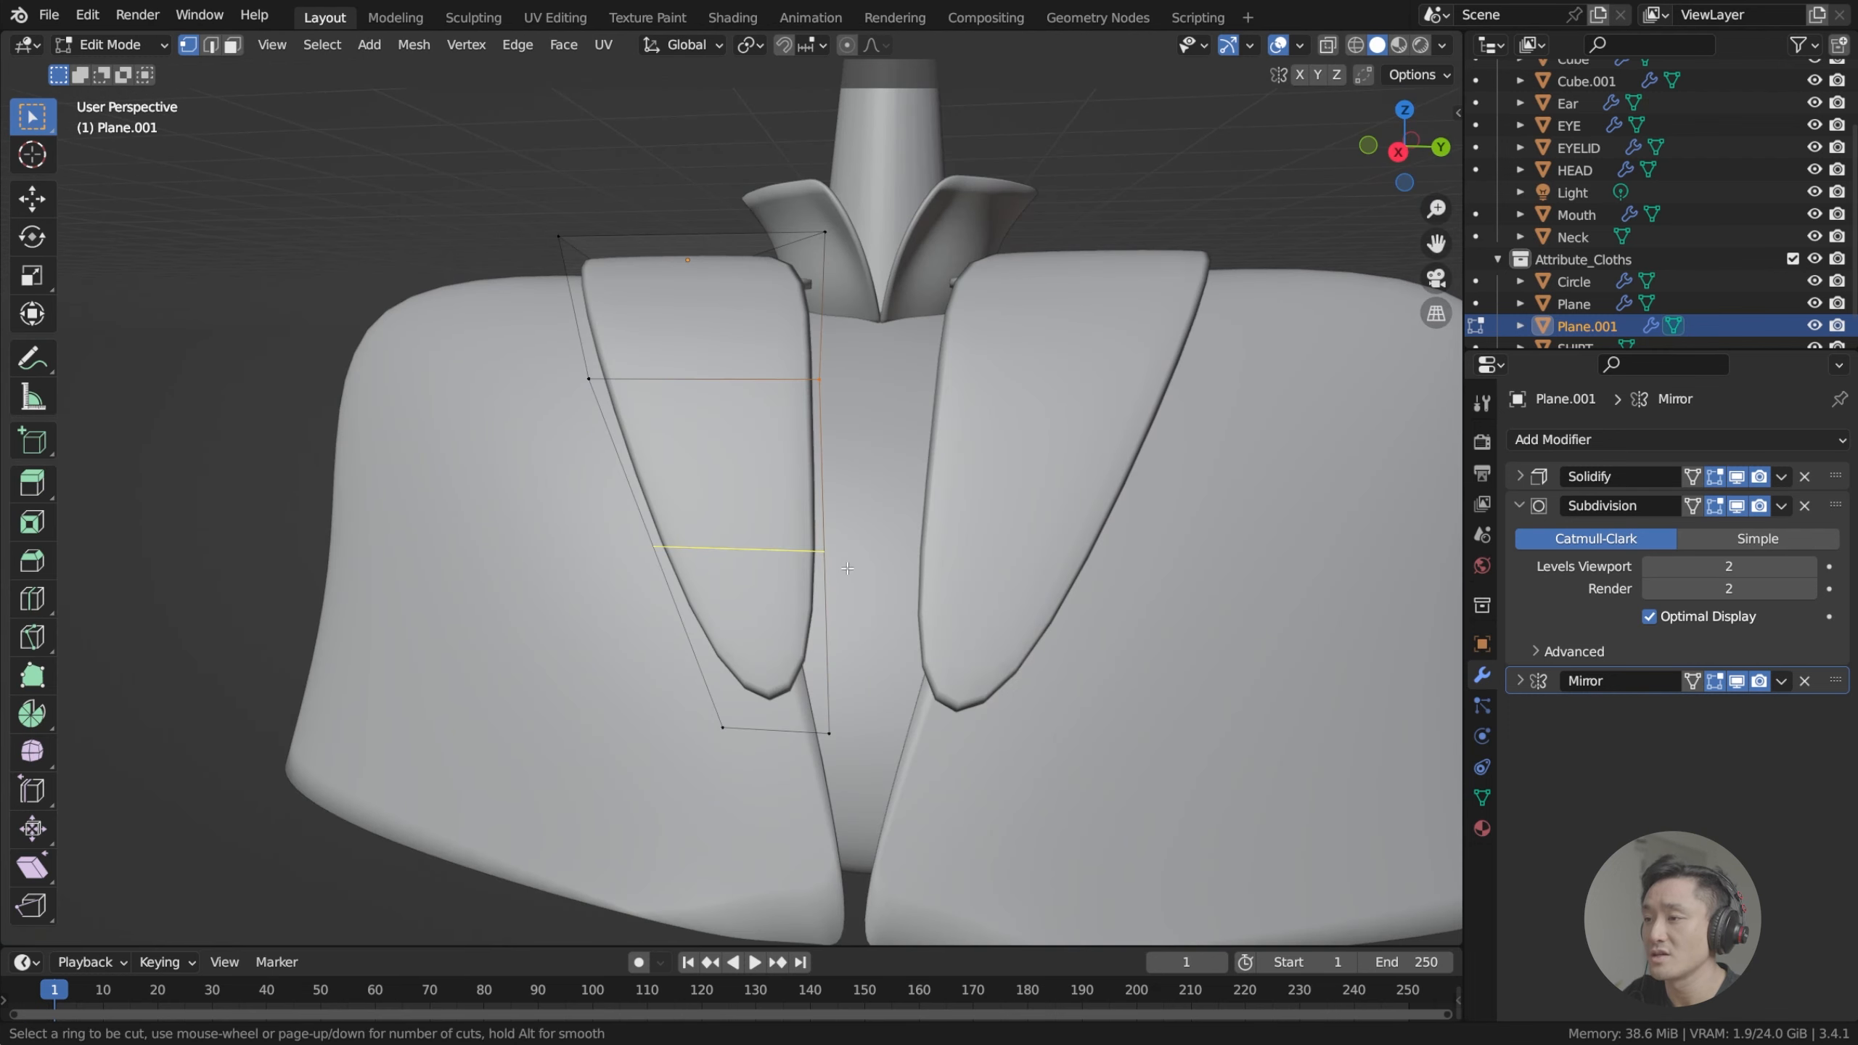
left_click(847, 569)
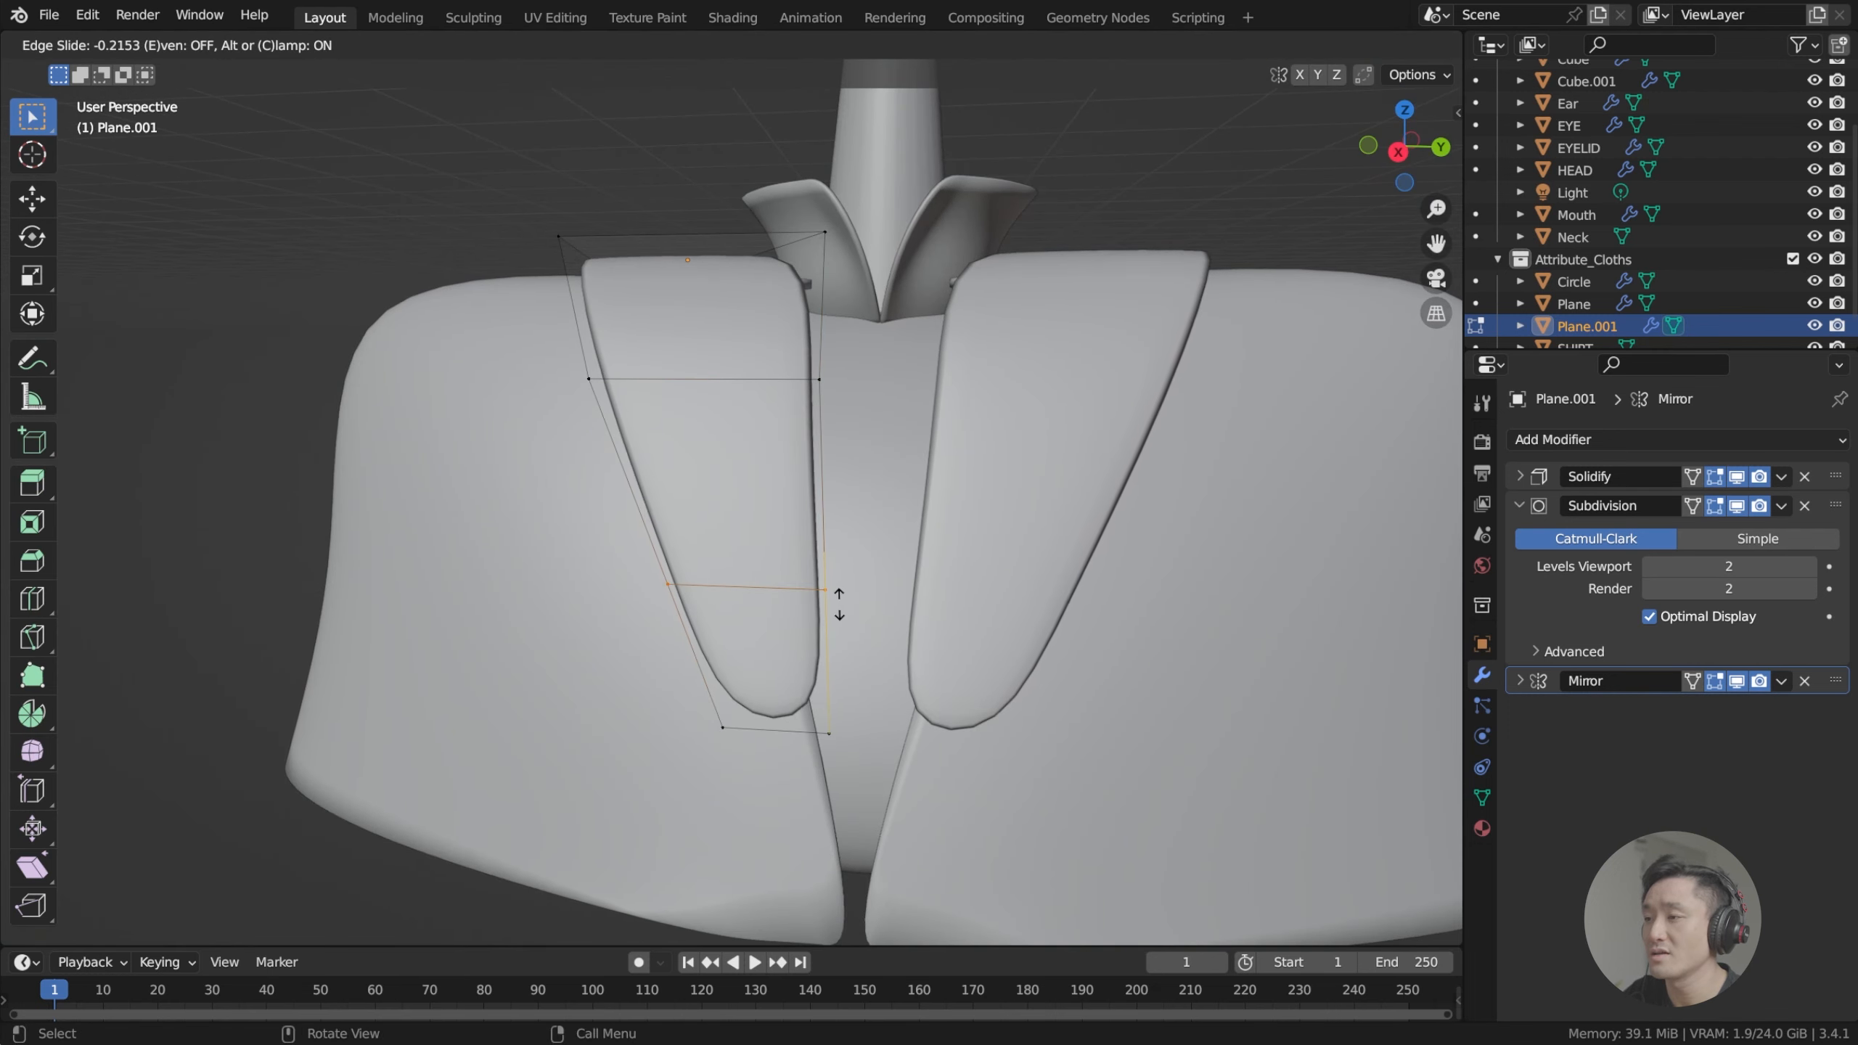
left_click(847, 683)
In the right view, move the outer vertex of the lapel's lower end inward along the bottom edge to form a pointed tip.
left_click_drag(702, 712, 901, 751)
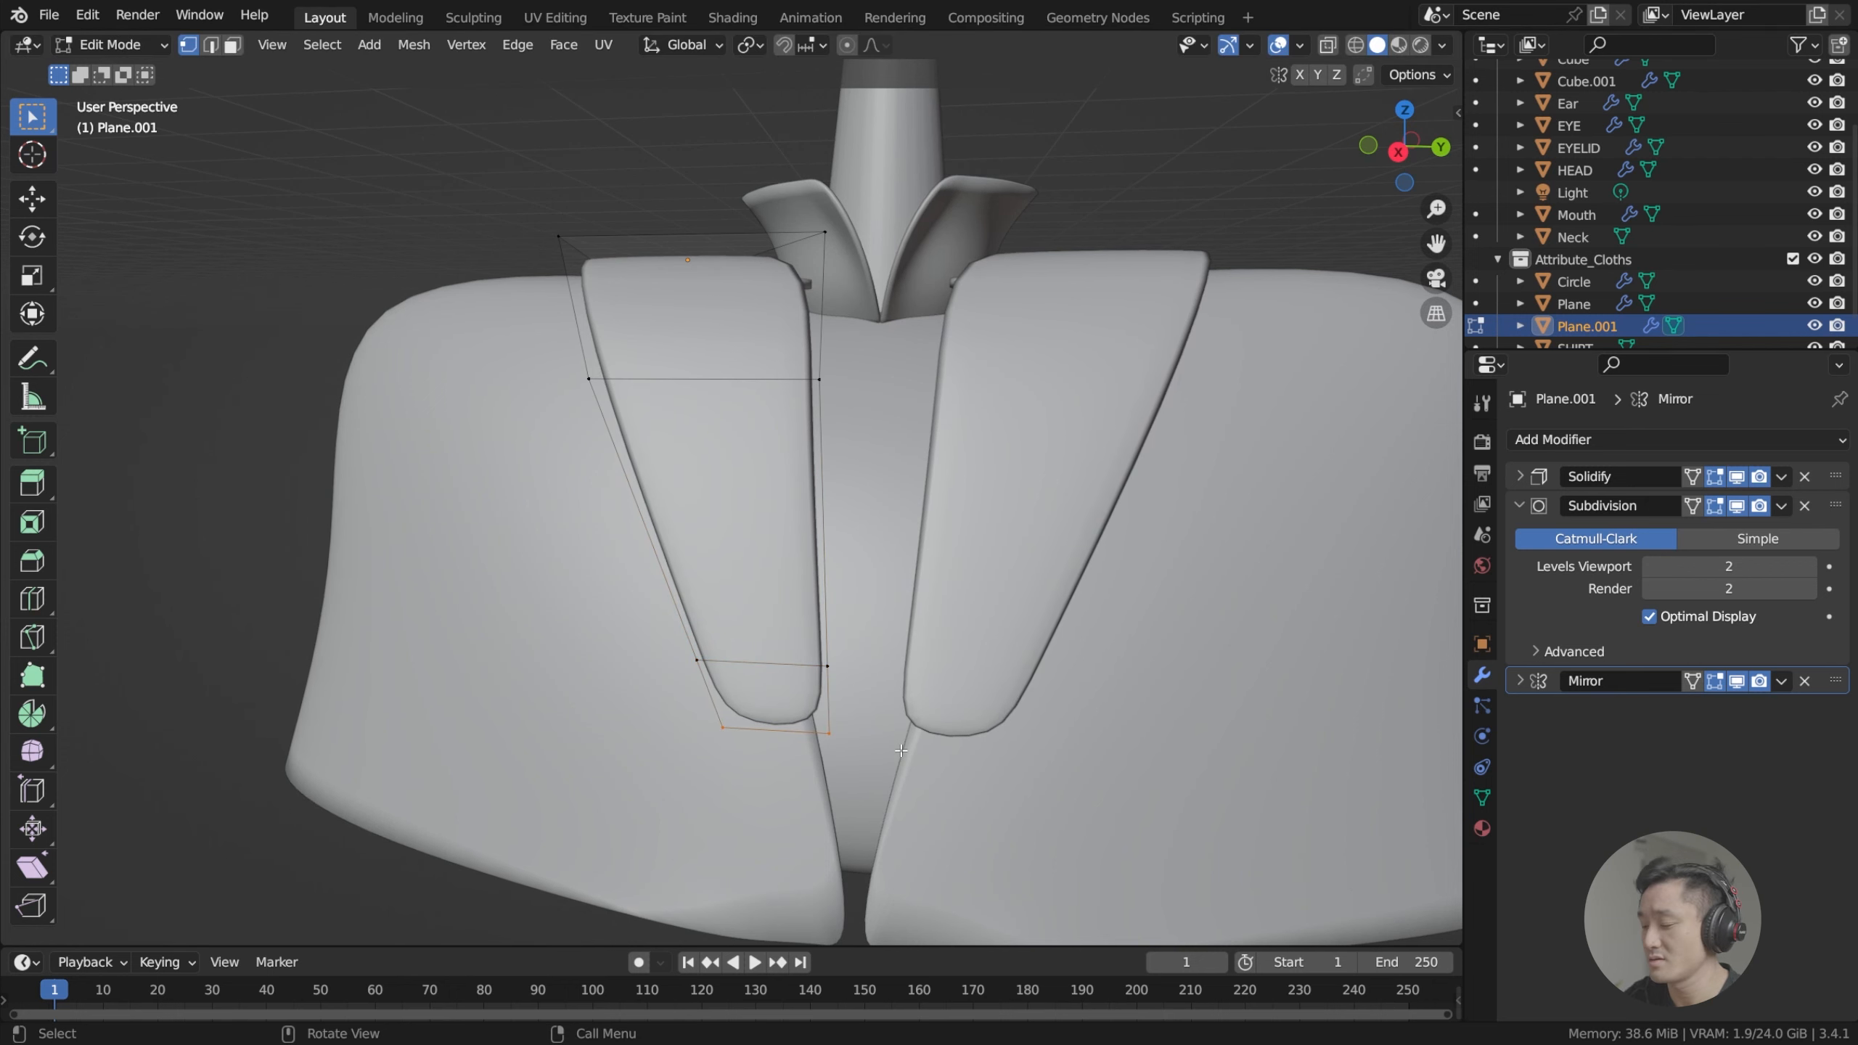
key("KP_3")
scroll(951, 731, "up", 2)
key("b")
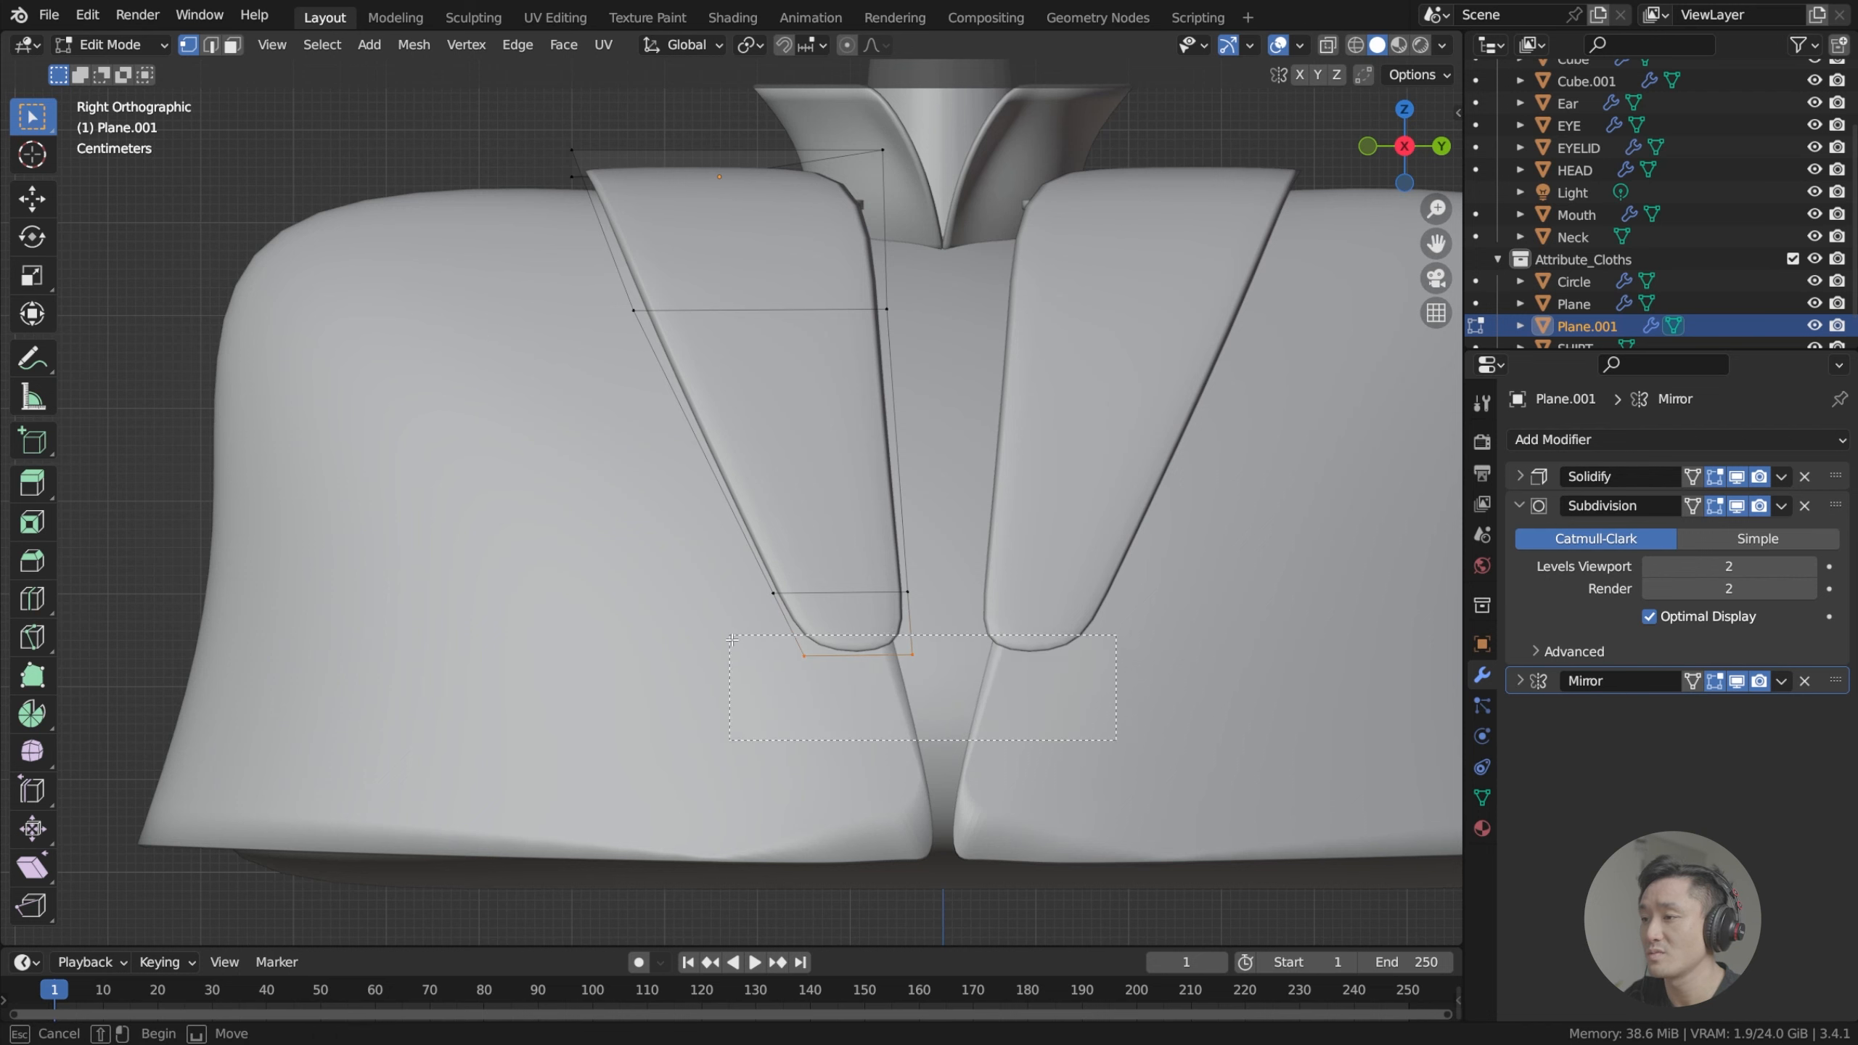
left_click_drag(731, 638, 732, 639)
key("g")
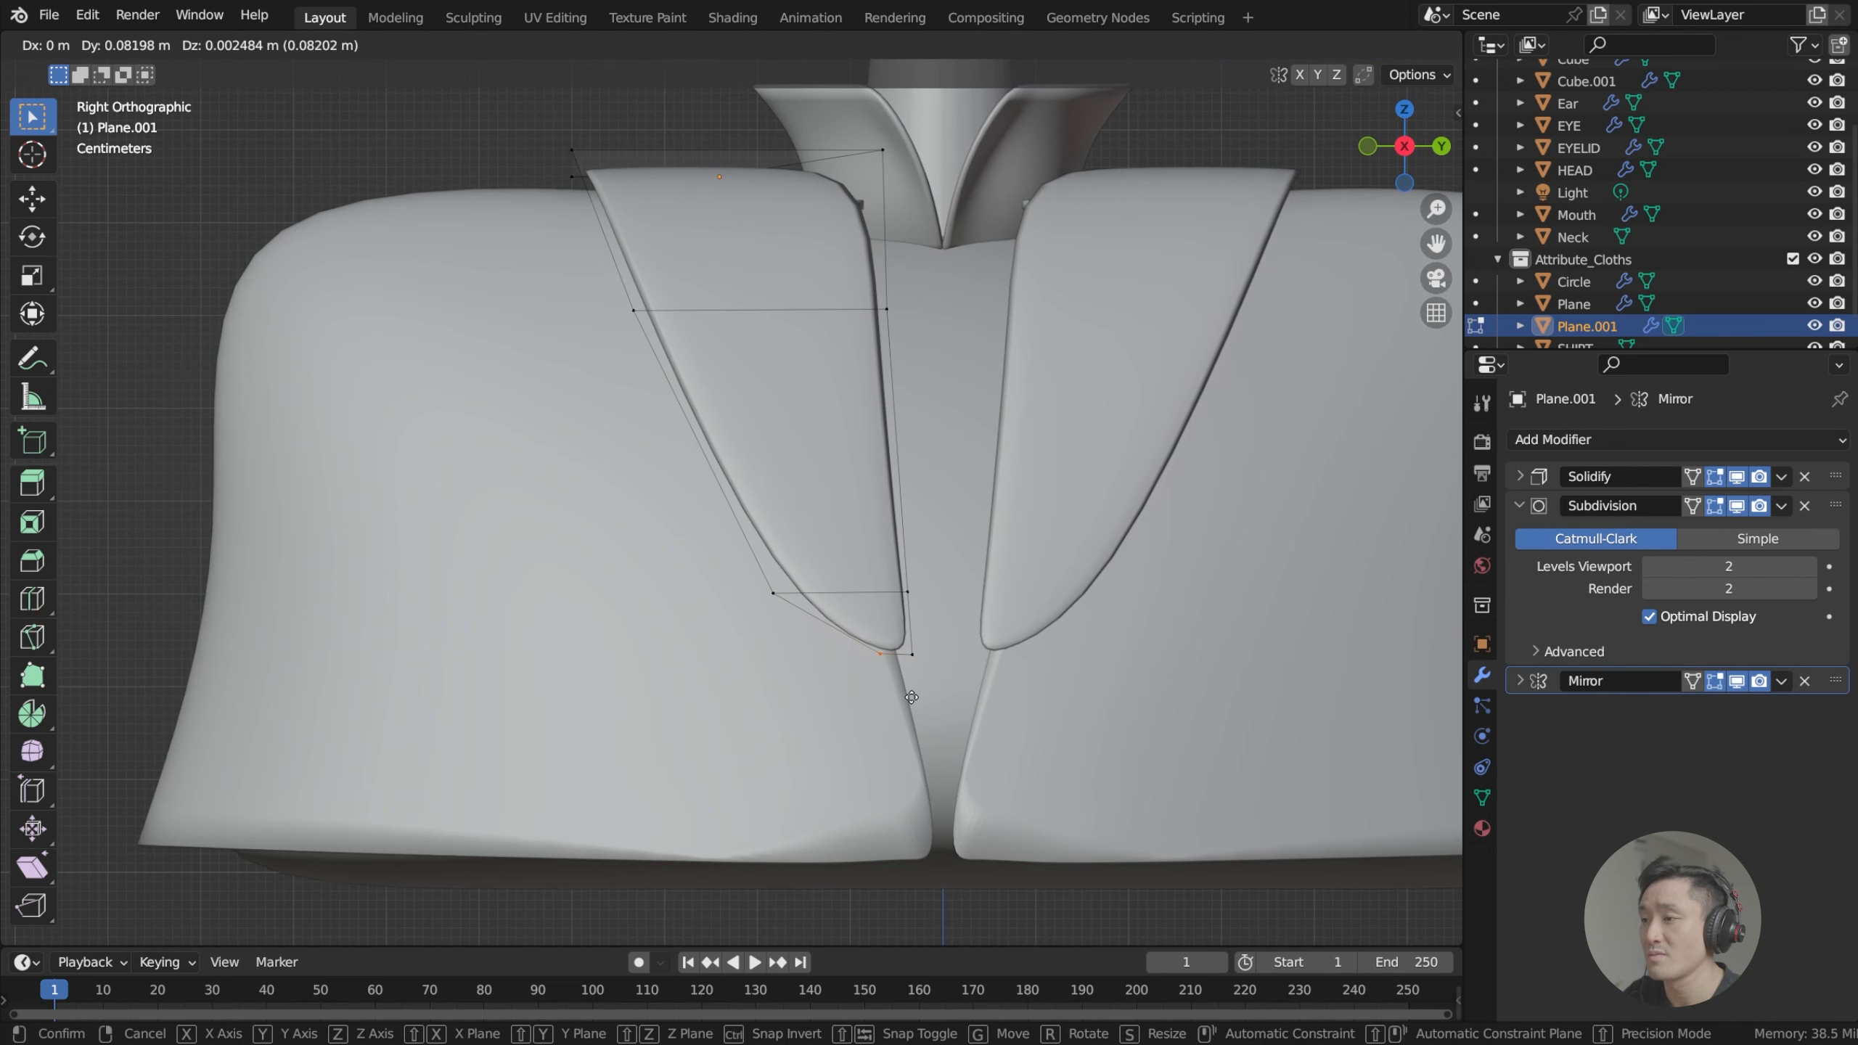
left_click(887, 631)
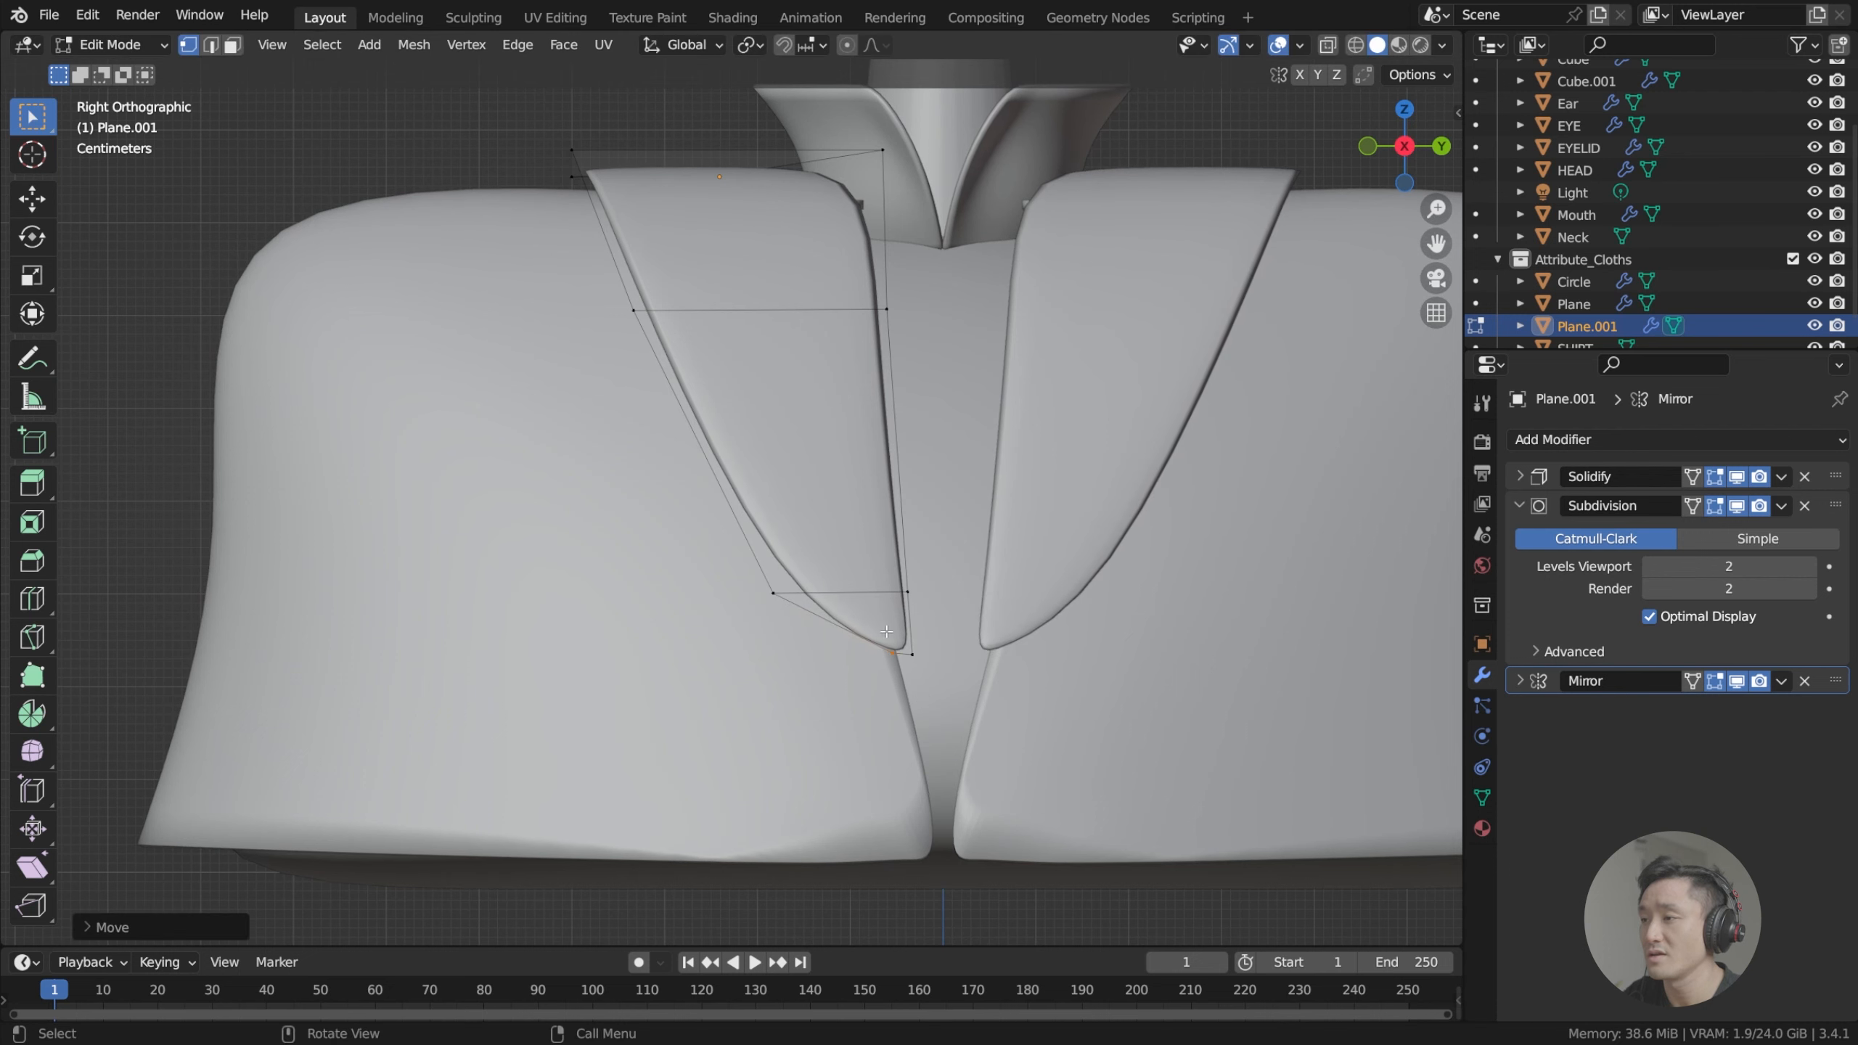
Select the lapel's front vertices from chest to tip and shift them slightly outward along global Y, away from the jacket opening.
left_click_drag(609, 268, 1015, 746)
key("g")
key("x")
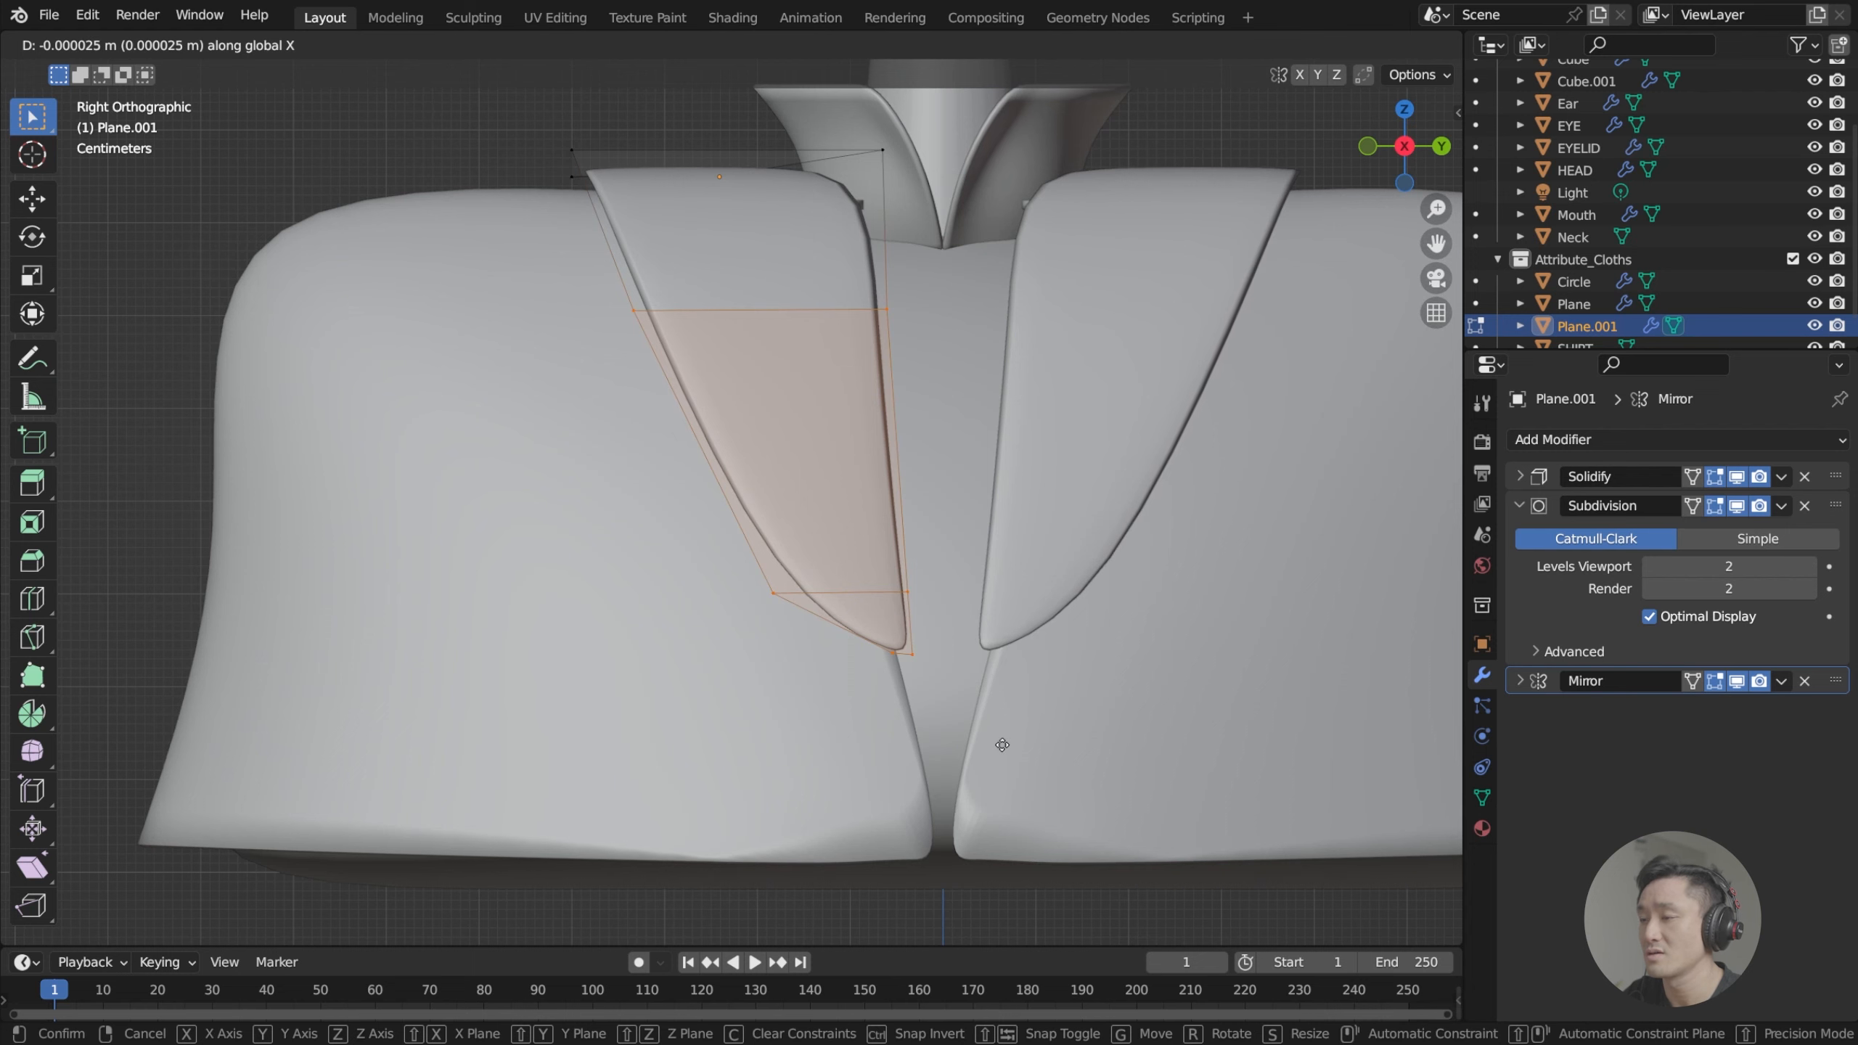
key("y")
left_click(999, 743)
left_click(956, 579)
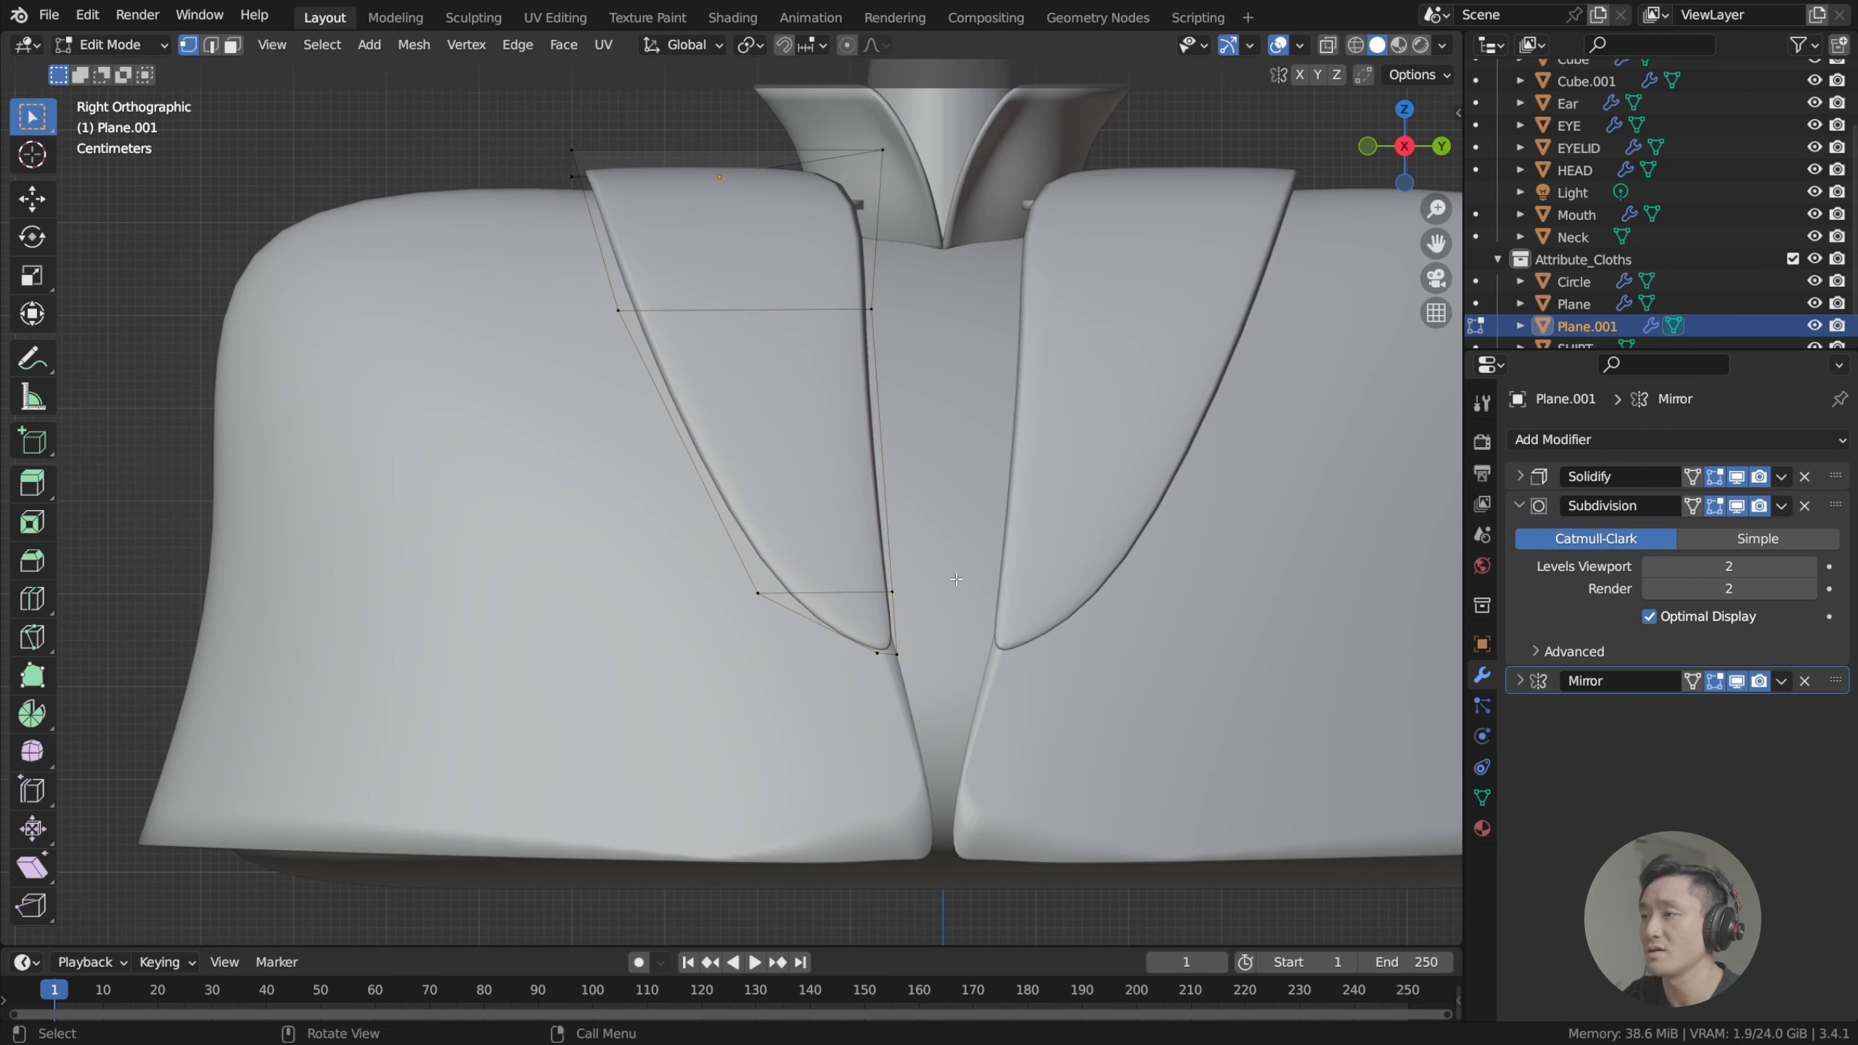
Switch to editing the jacket mesh, select its front neckline corner vertices and shift them outward along global Y, beneath the lapel.
scroll(910, 485, "up", 5, "shift")
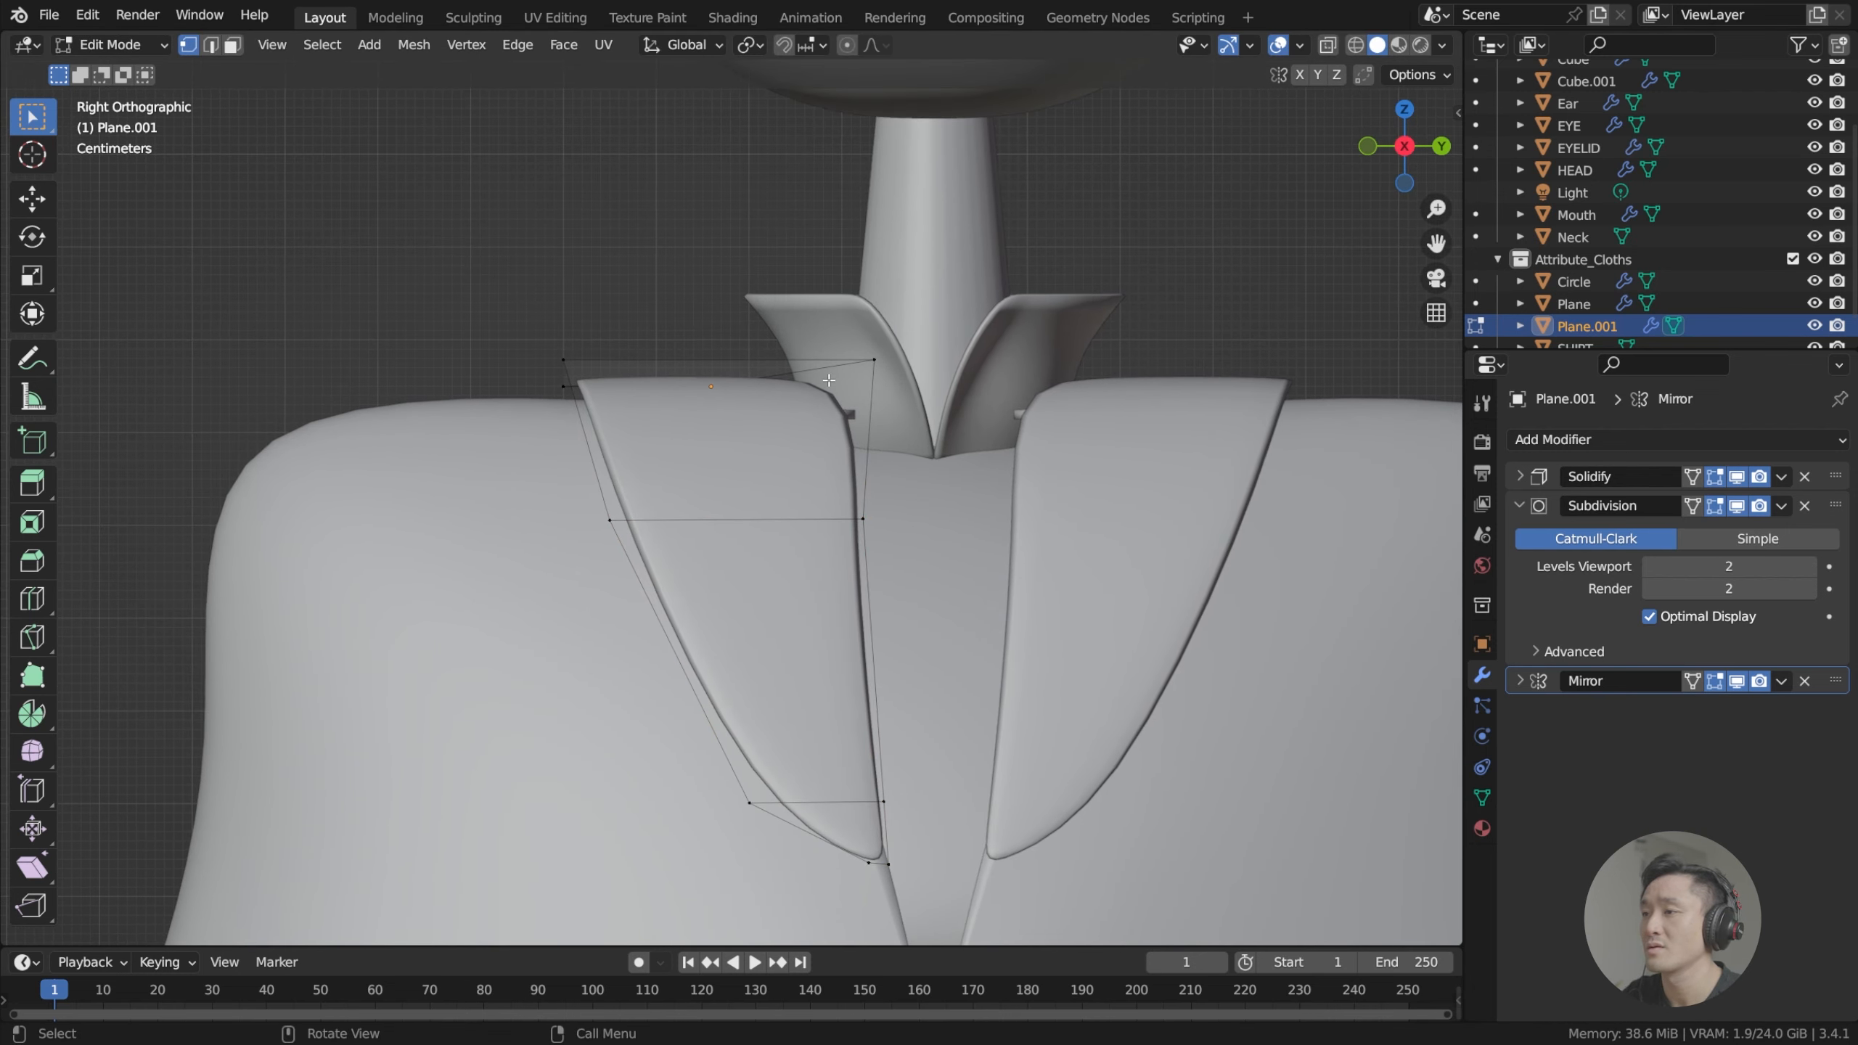
middle_click_drag(875, 364, 910, 574)
key("Tab")
left_click(774, 546)
key("Tab")
left_click_drag(833, 476, 935, 634)
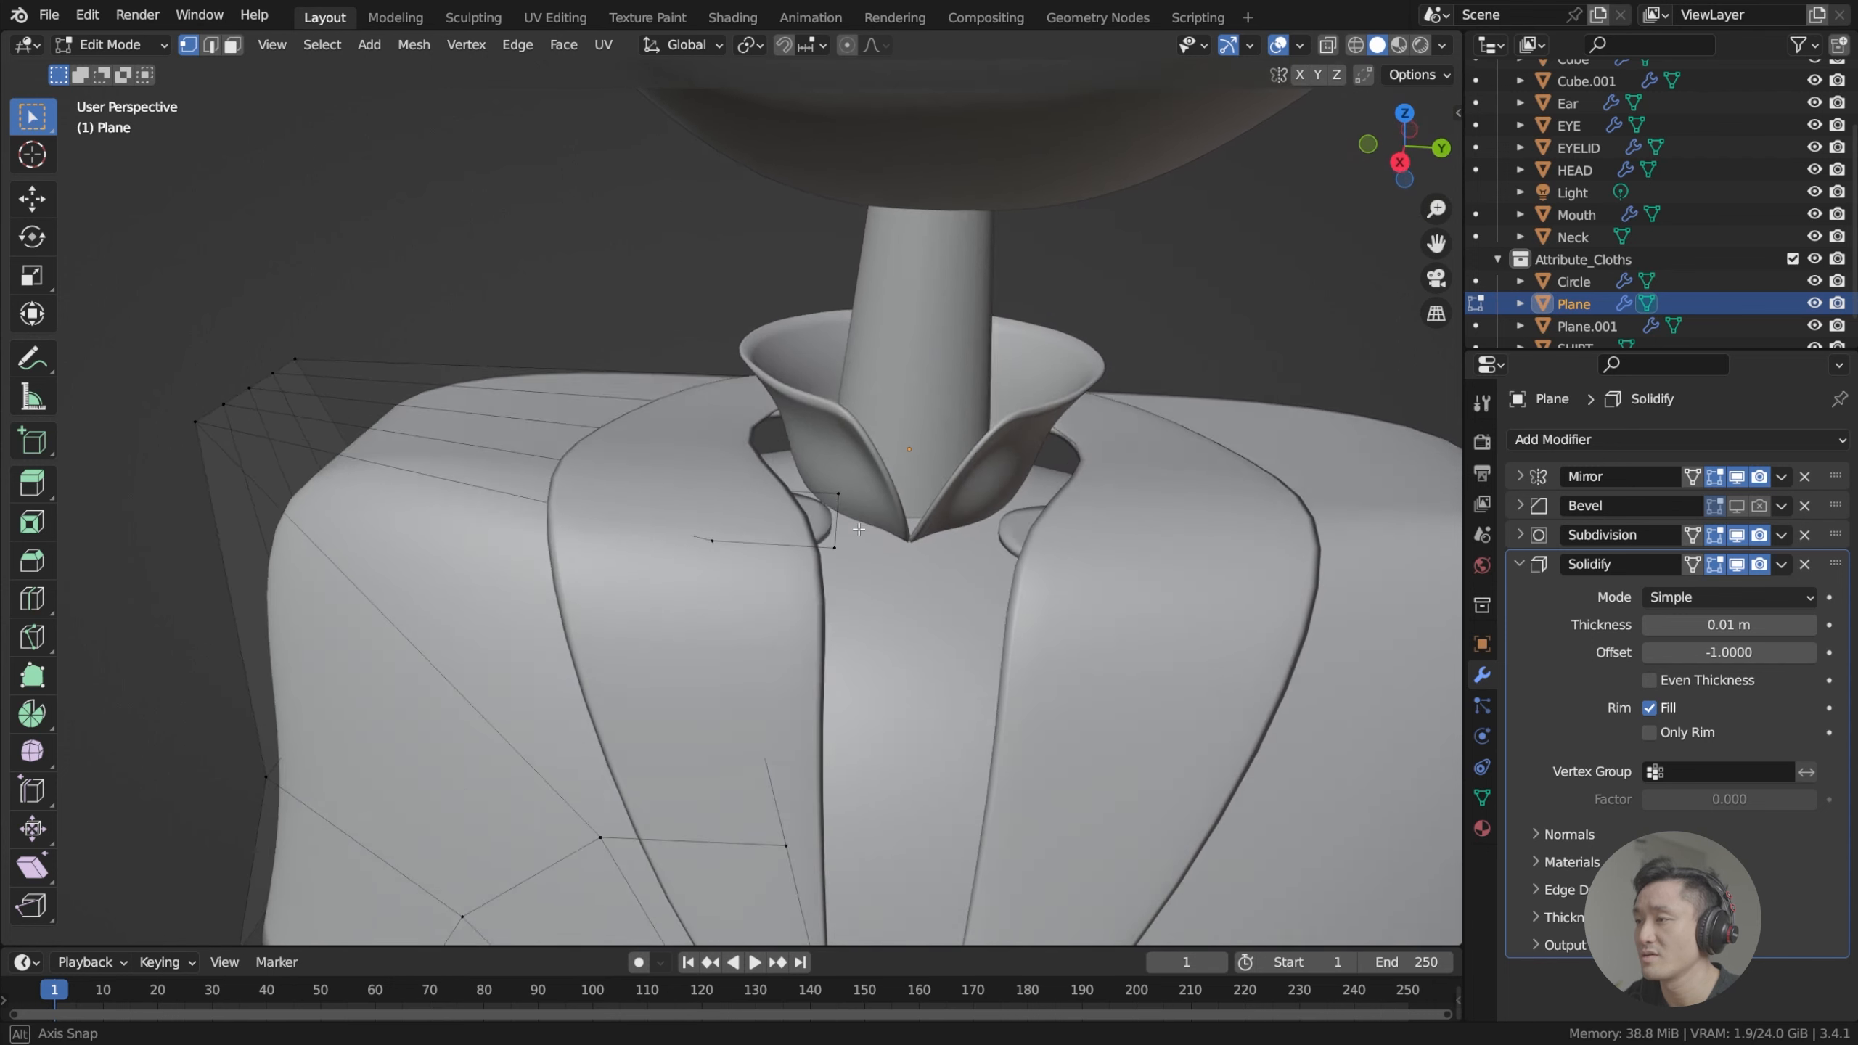
mouse_move(854, 471)
middle_mouse_down()
mouse_move(892, 506)
mouse_move(858, 472)
middle_mouse_up()
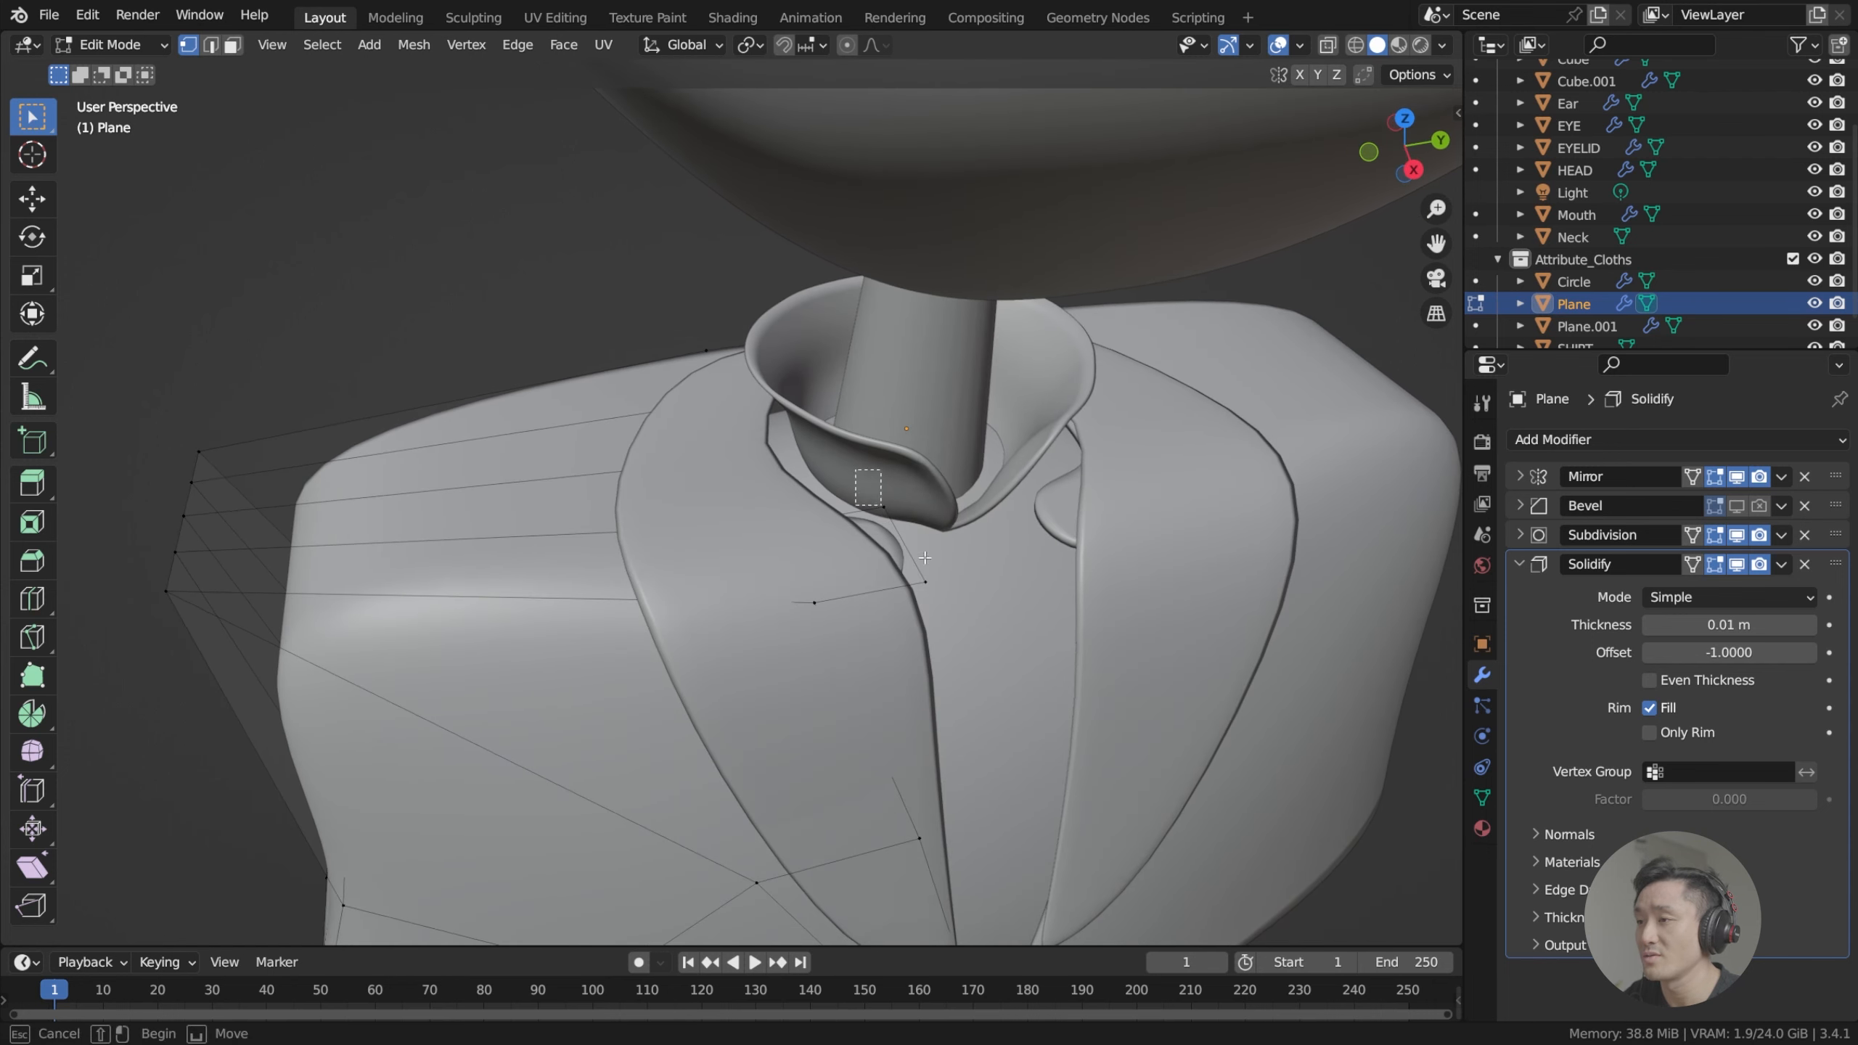
middle_click_drag(954, 528, 892, 533)
key("g")
key("x")
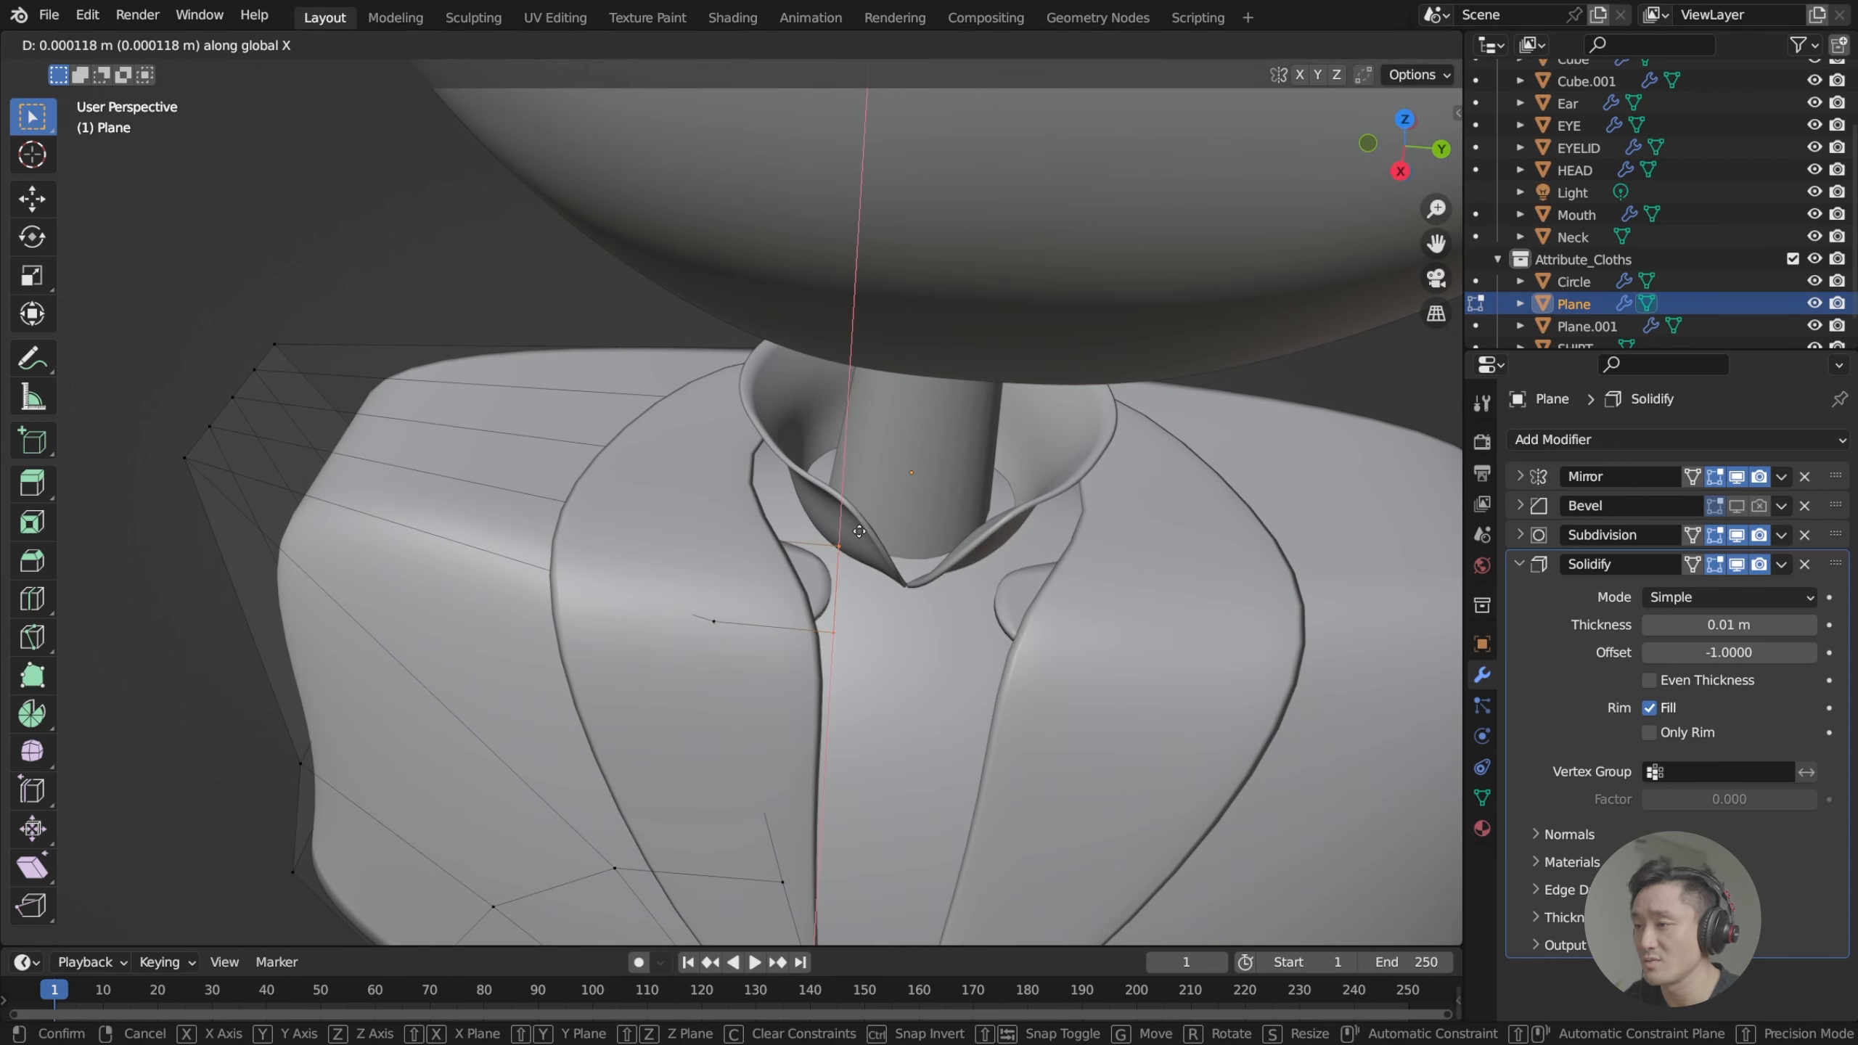
key("y")
left_click(835, 533)
middle_click_drag(841, 570, 872, 538)
key("Tab")
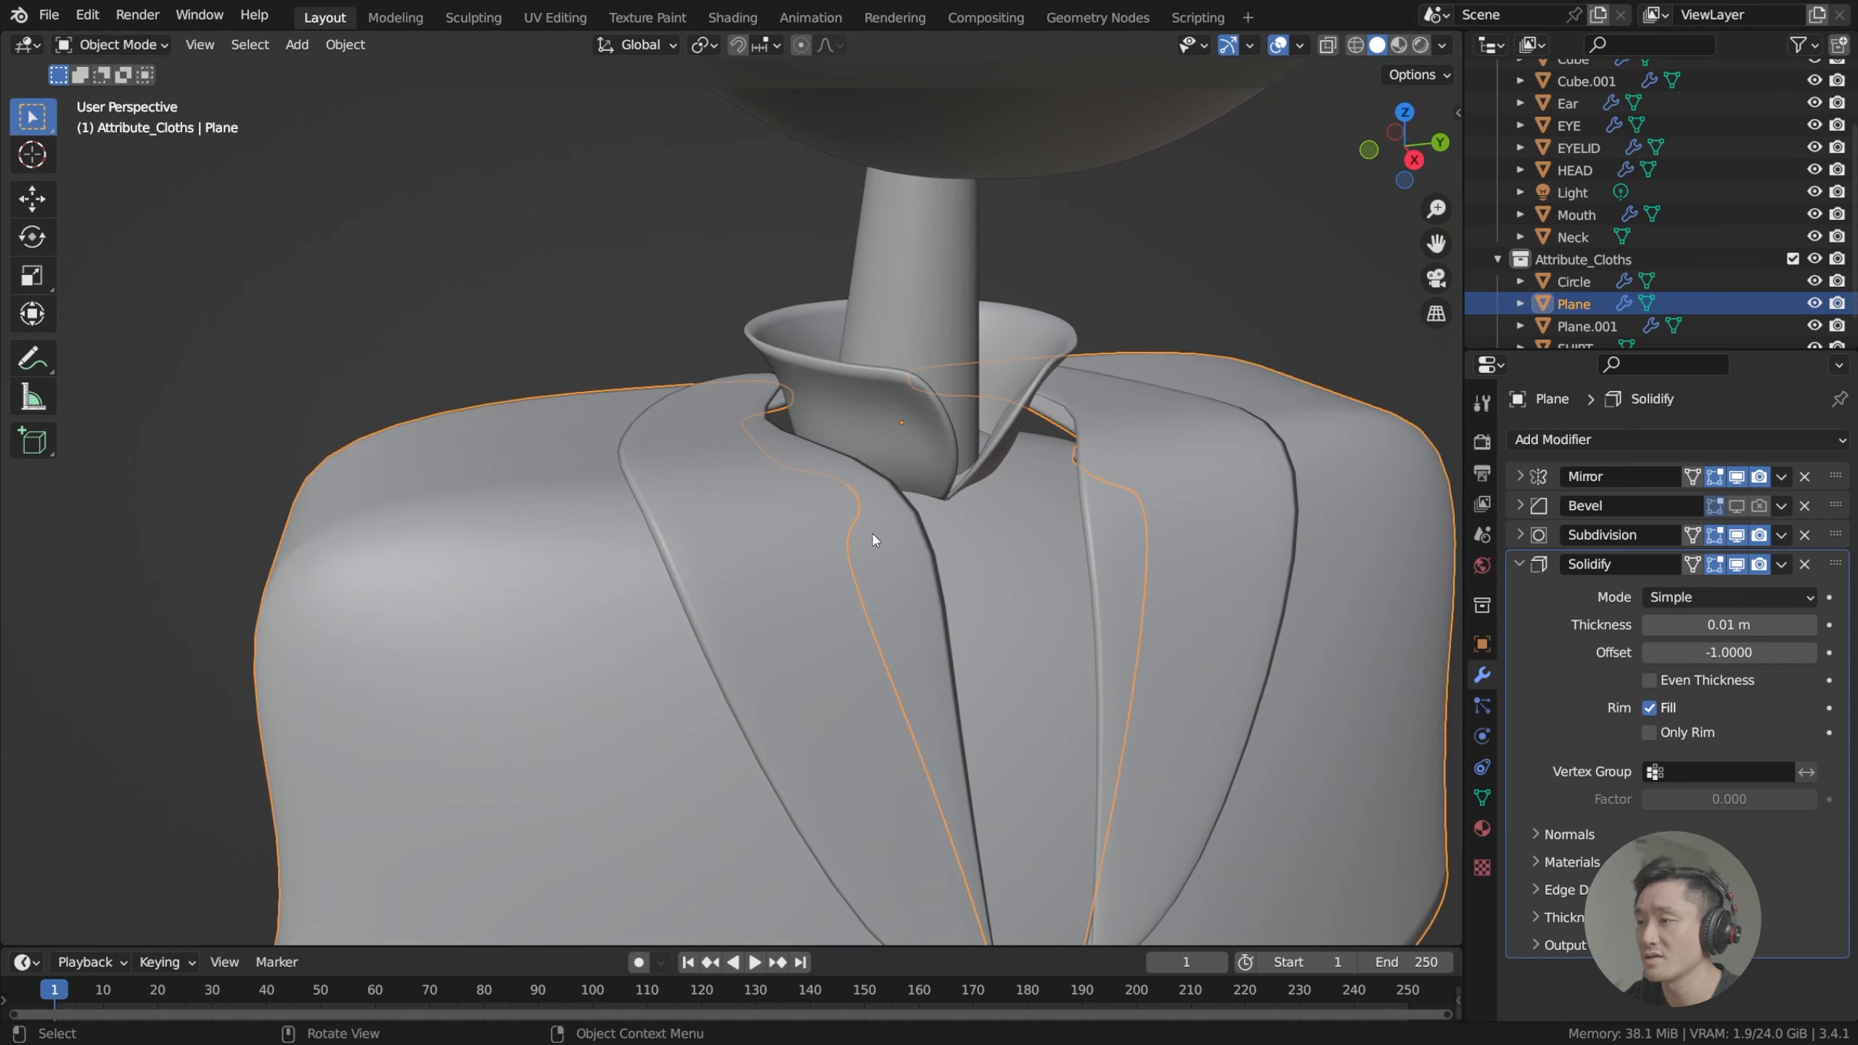
Check the jacket front in Object Mode, save the file and deselect the jacket.
scroll(873, 538, "down", 3)
middle_click_drag(977, 575, 1038, 505)
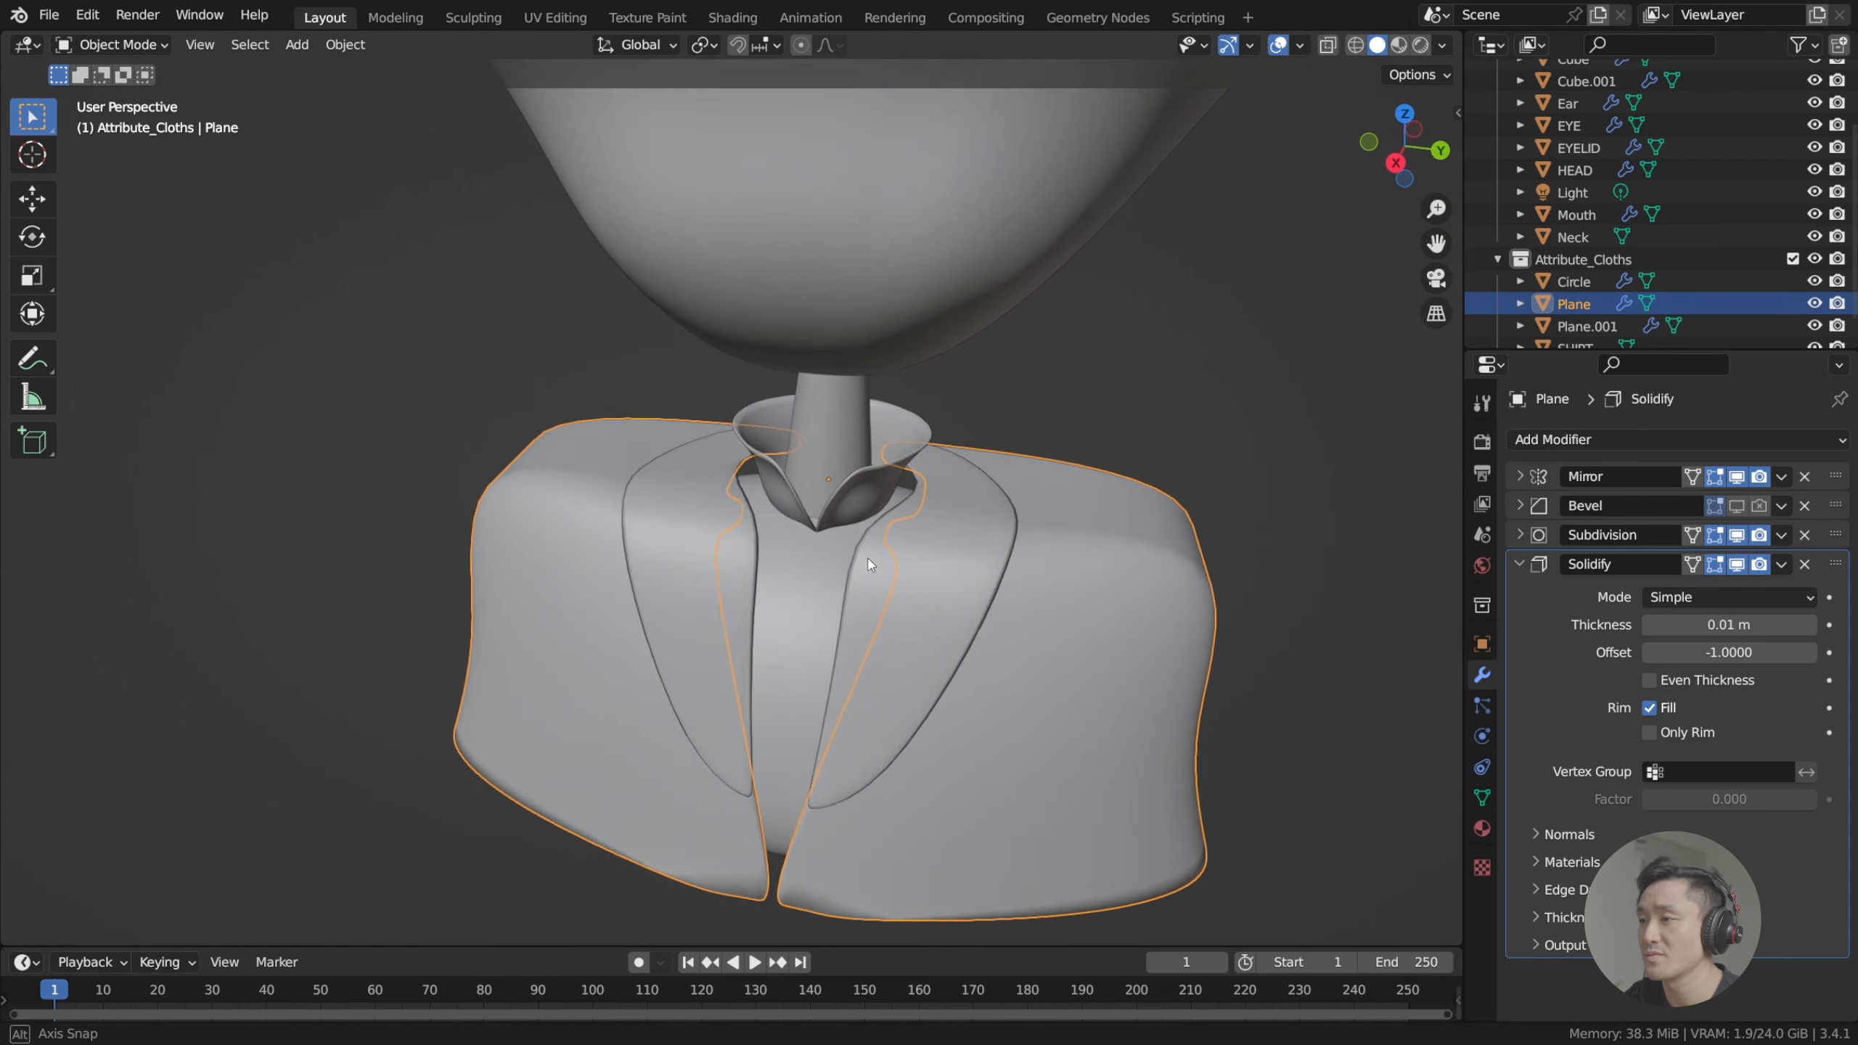
key("Tab")
middle_click_drag(1120, 460, 997, 487)
key("Tab")
key("Tab")
key("Tab")
key("ctrl+s")
left_click(997, 487)
Preview the bust in rendered shading, examine the collar, lapels and open back of the jacket, and return to solid shading.
scroll(920, 549, "down", 3)
middle_click_drag(920, 555, 836, 652)
scroll(824, 543, "up", 4)
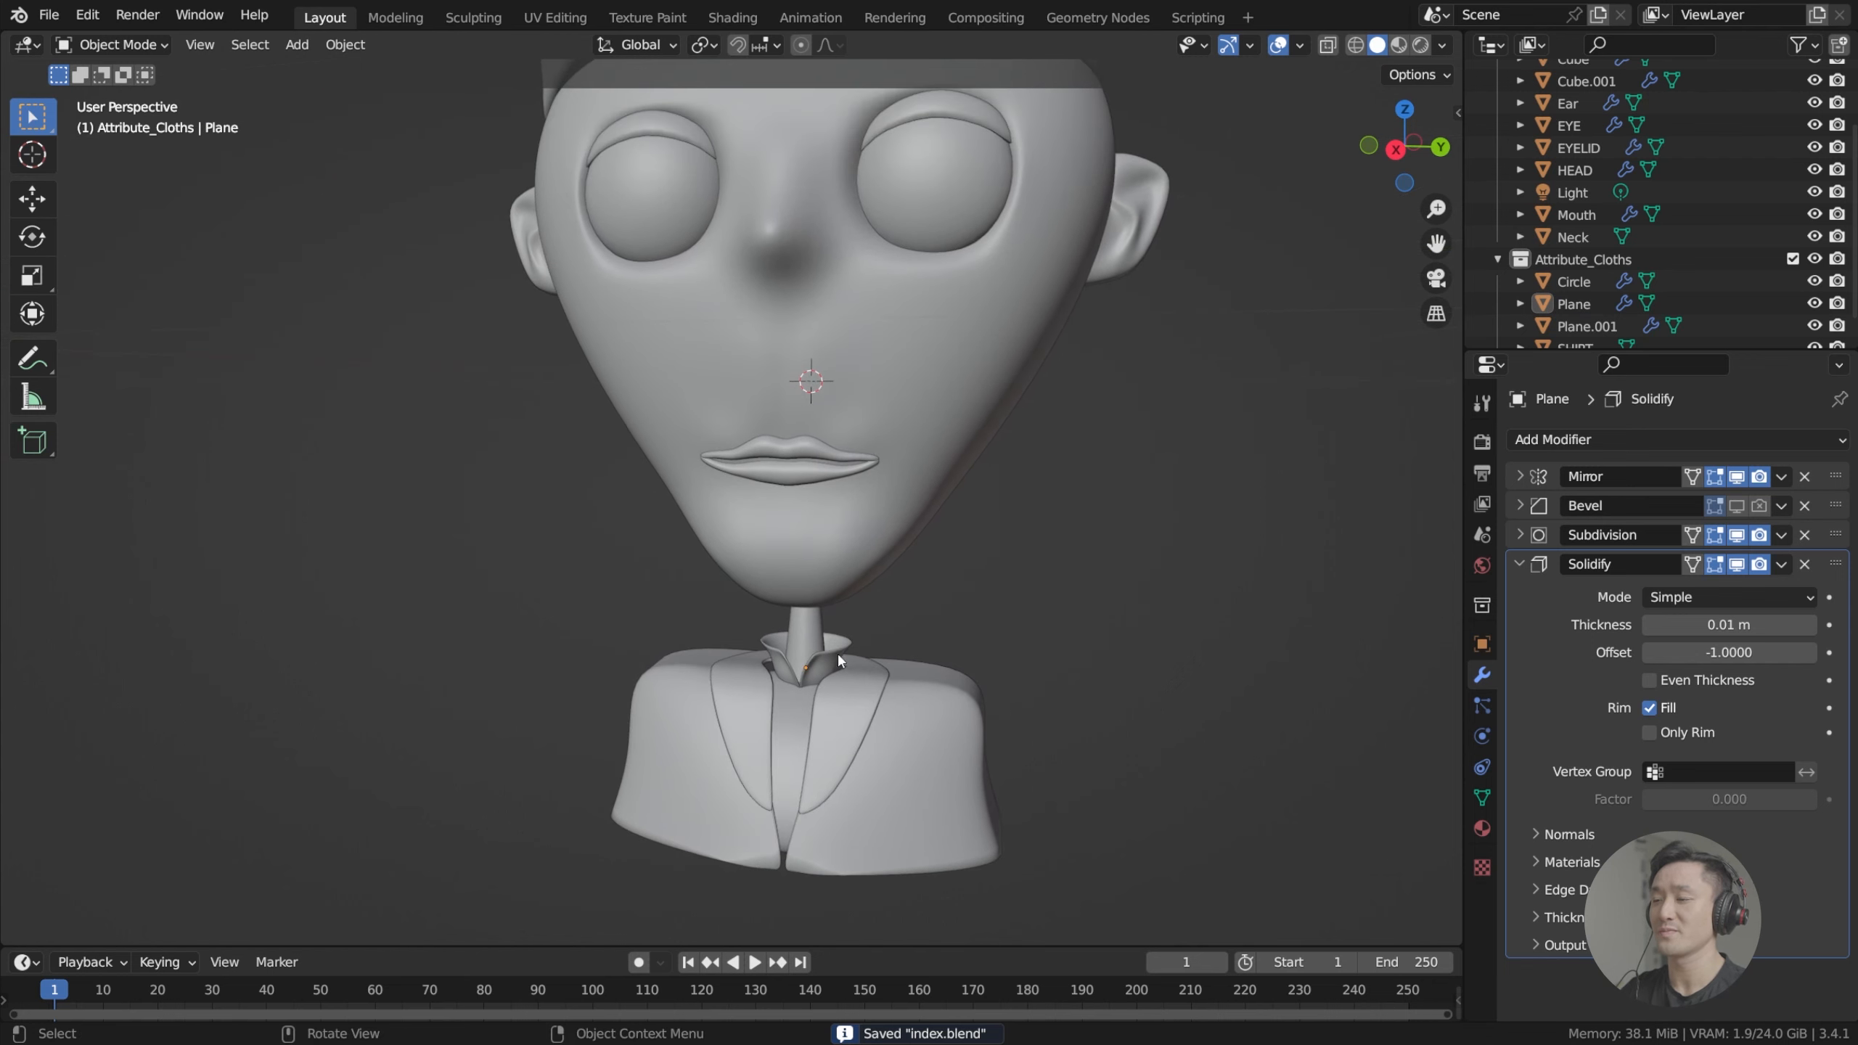
scroll(838, 654, "down", 1)
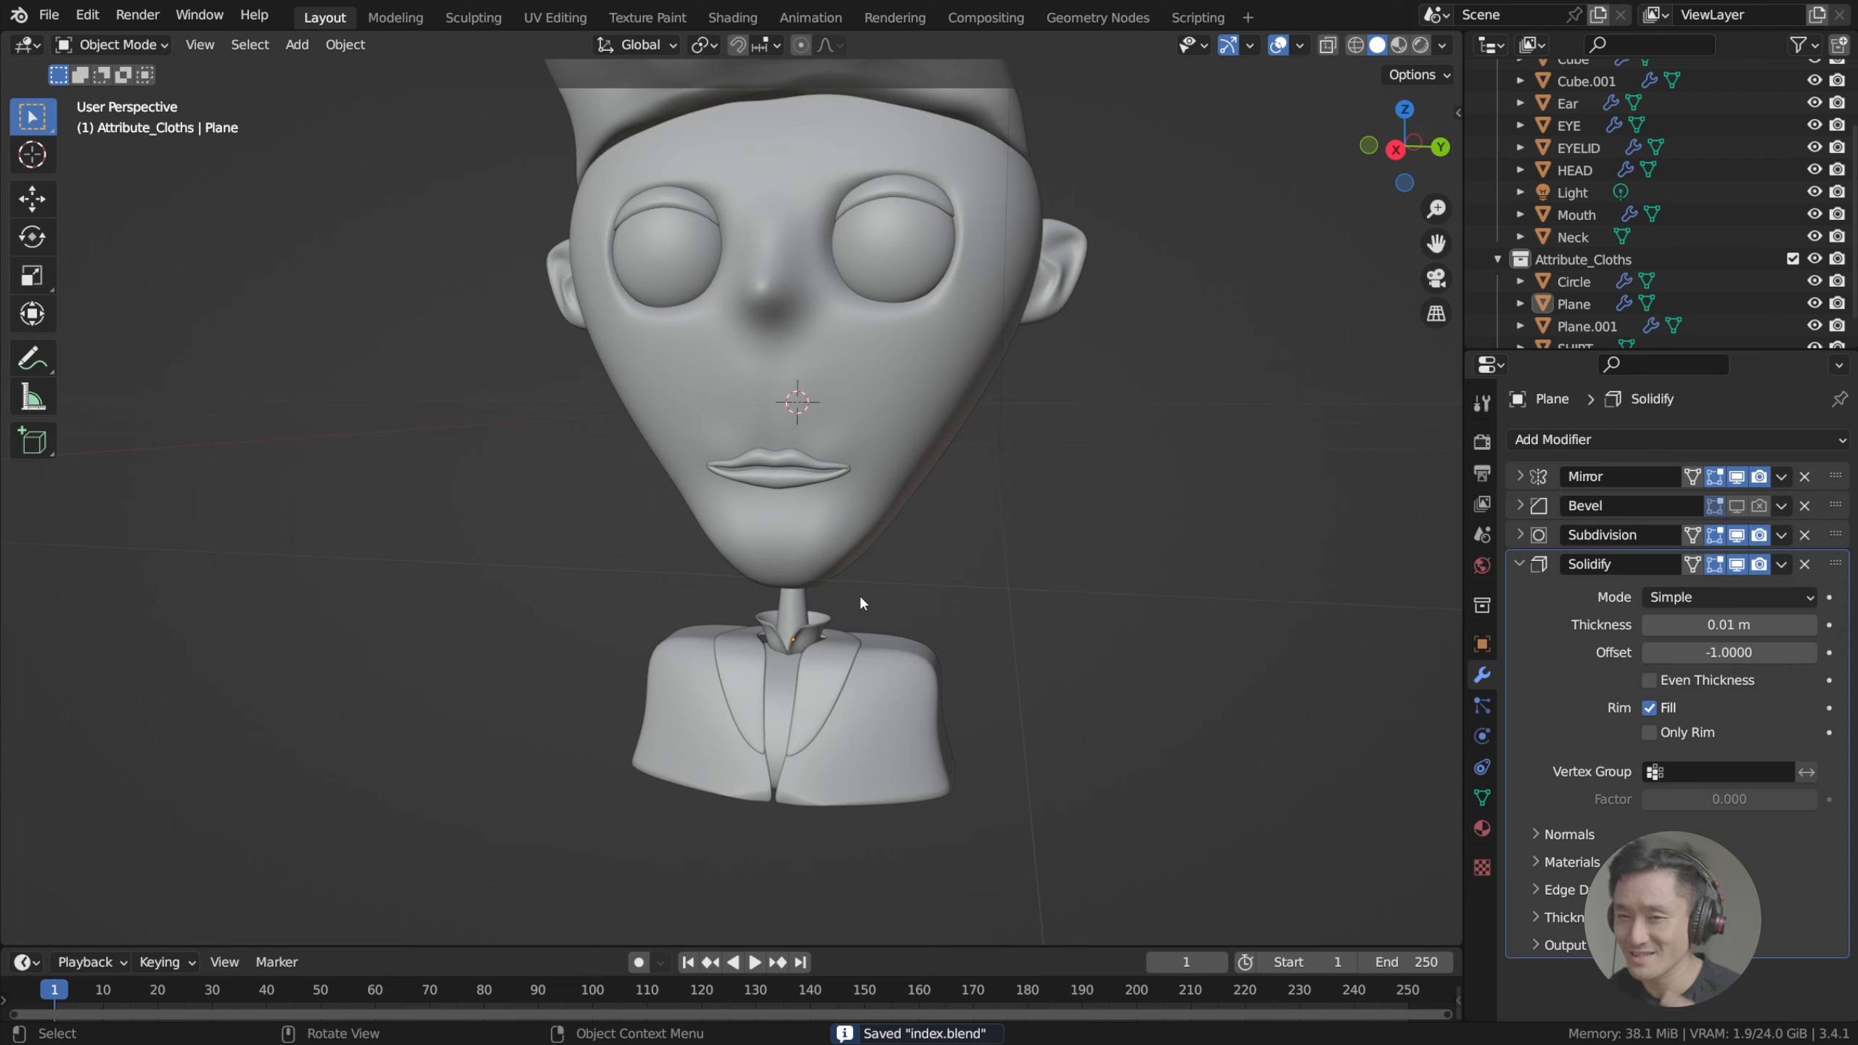
middle_click_drag(862, 662, 927, 625, "shift")
scroll(893, 630, "up", 1)
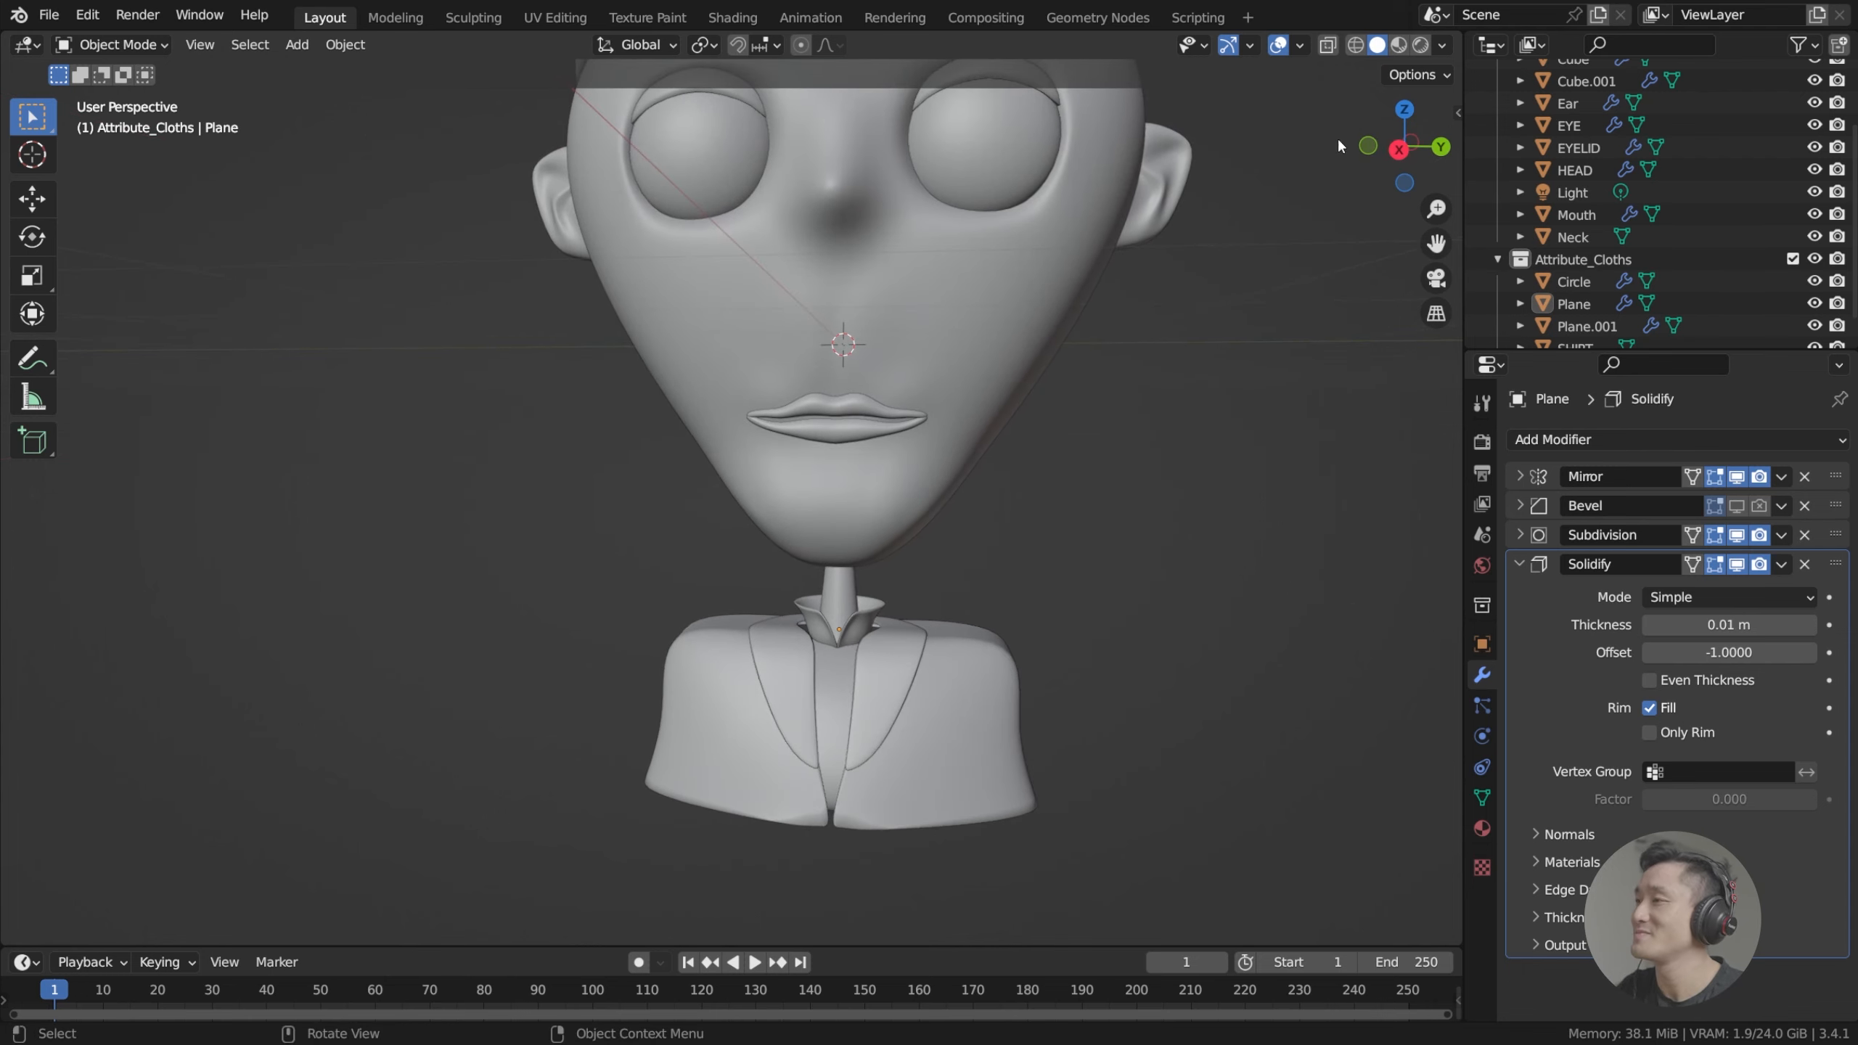
left_click(1399, 46)
scroll(996, 503, "down", 4)
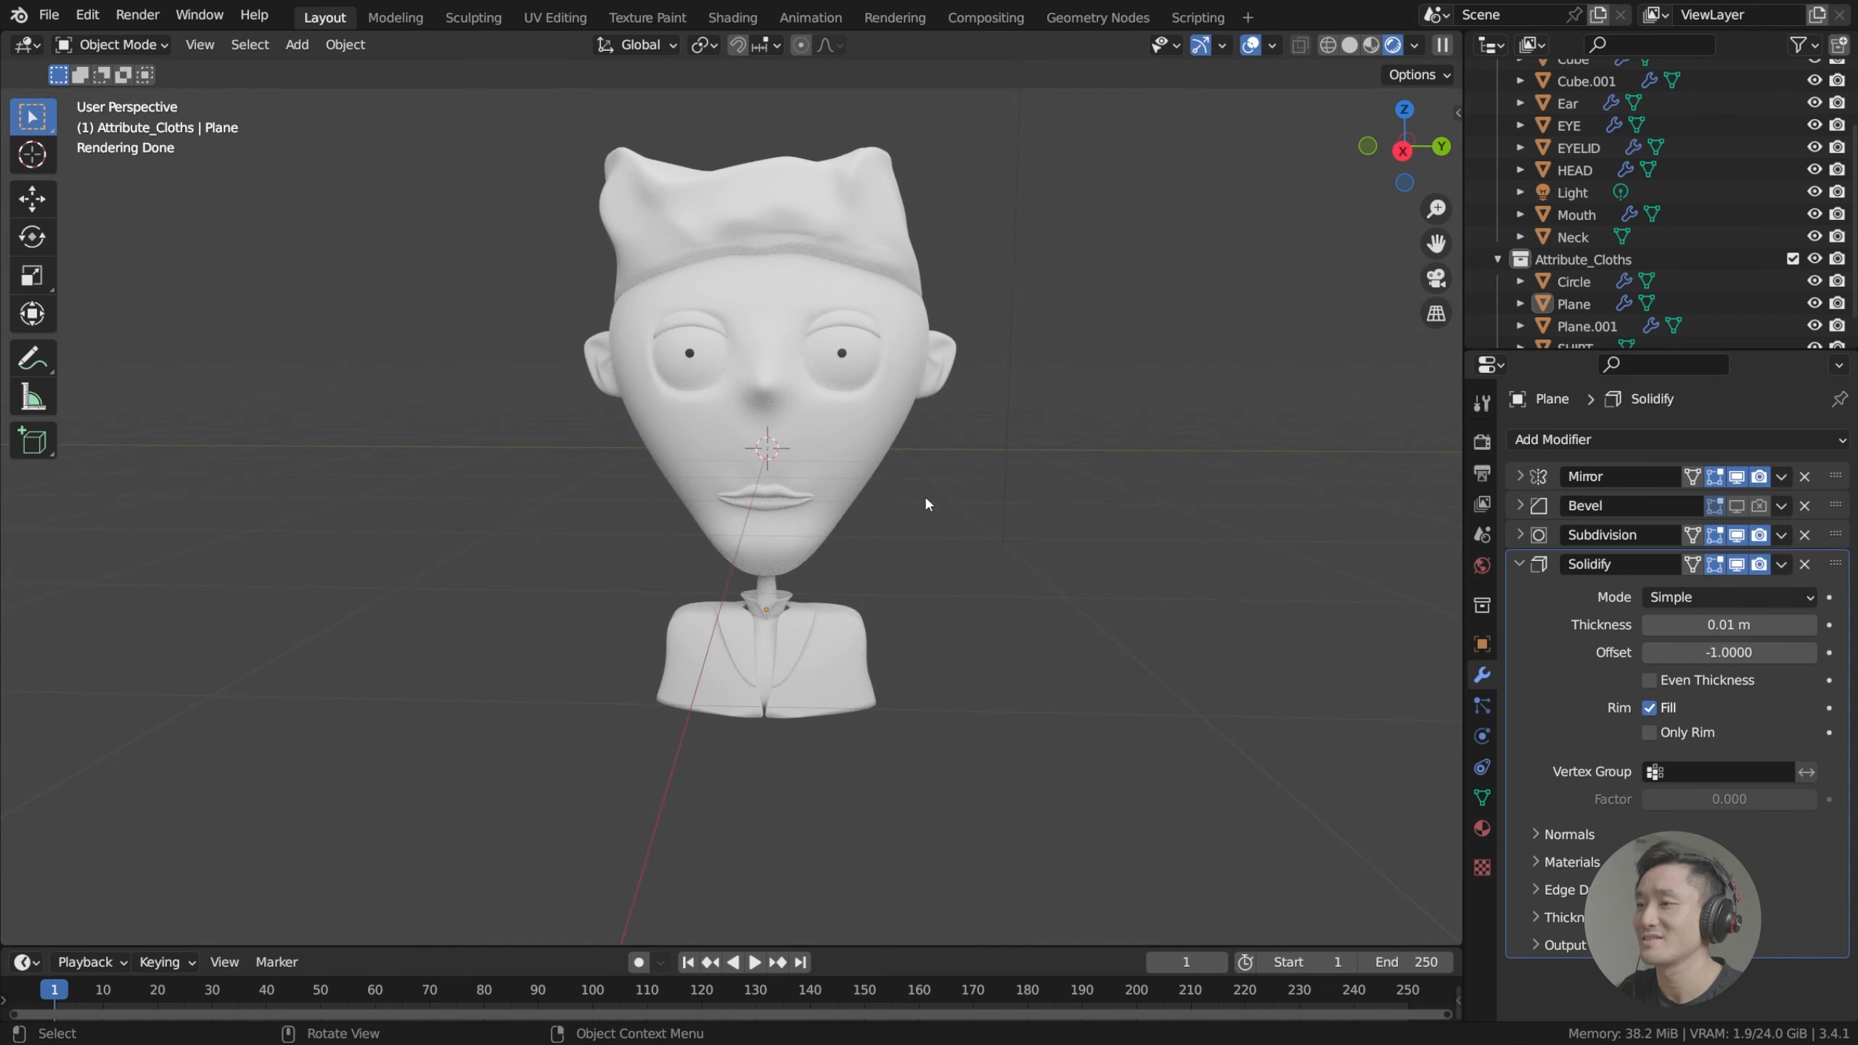
scroll(949, 513, "up", 5)
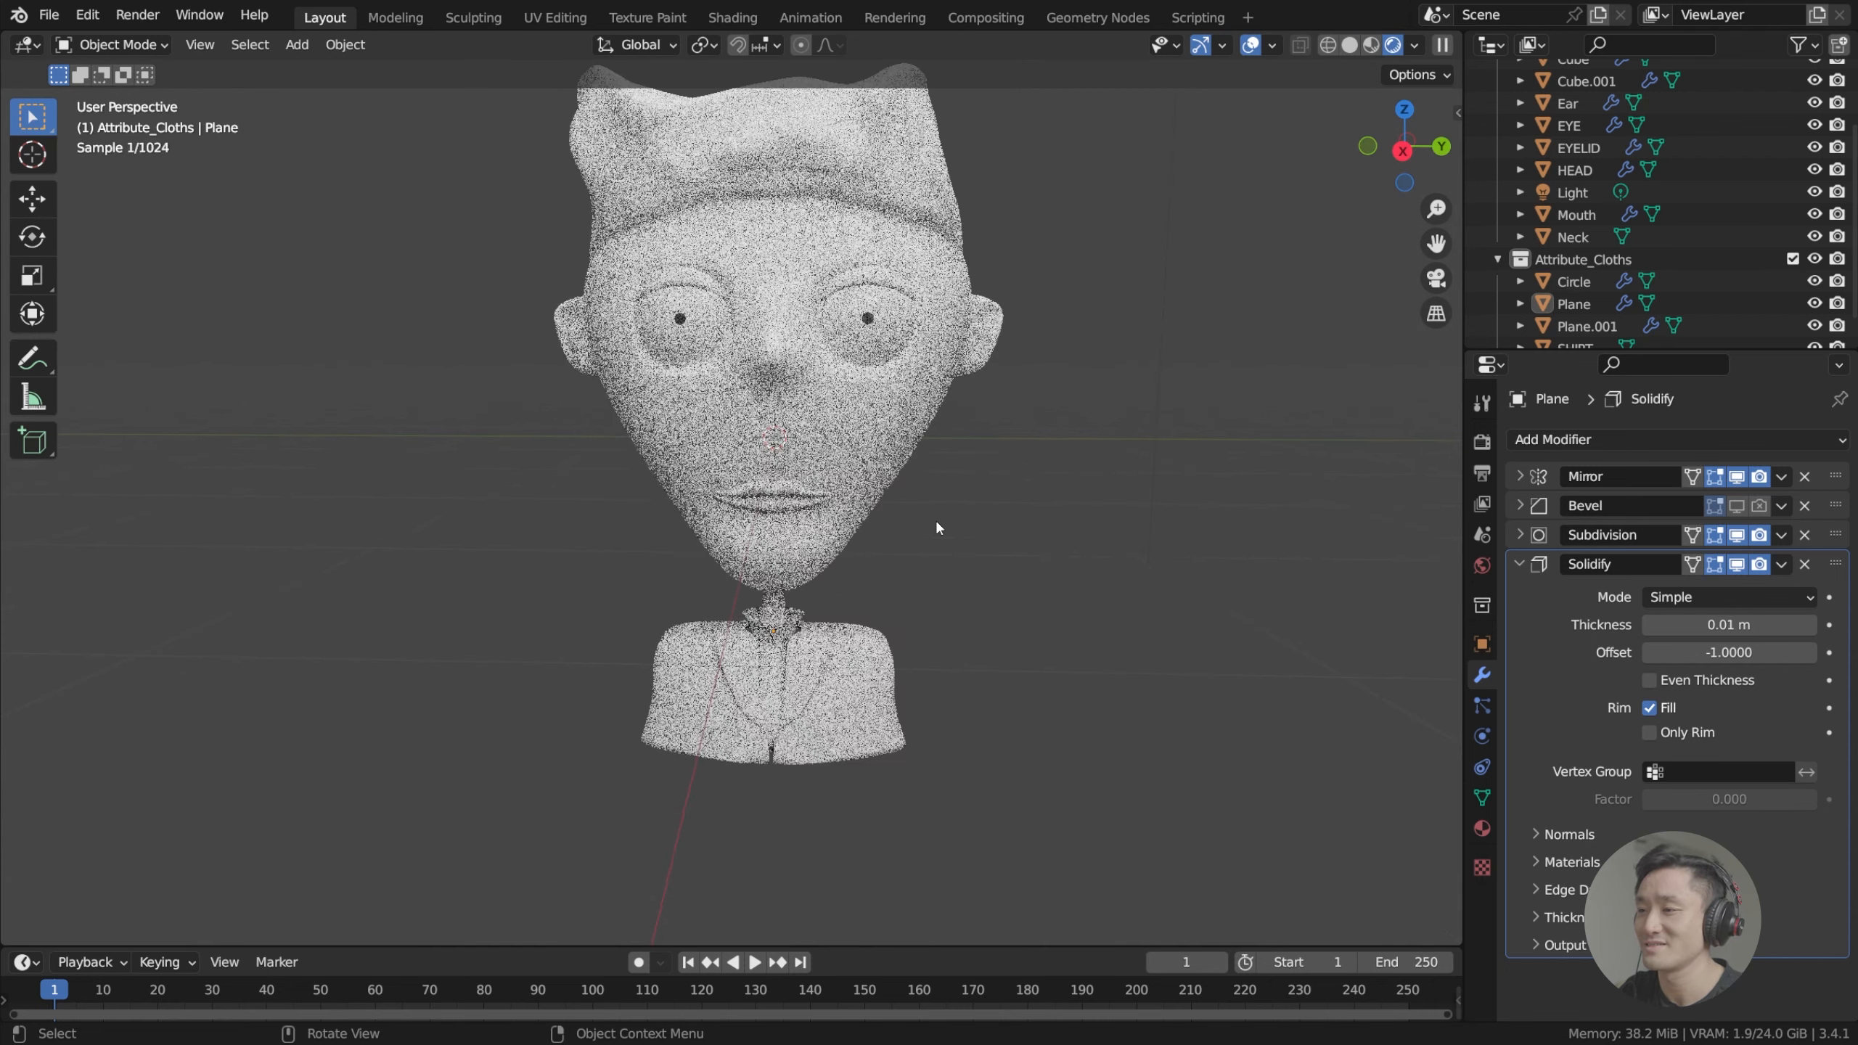
middle_click_drag(934, 532, 941, 629)
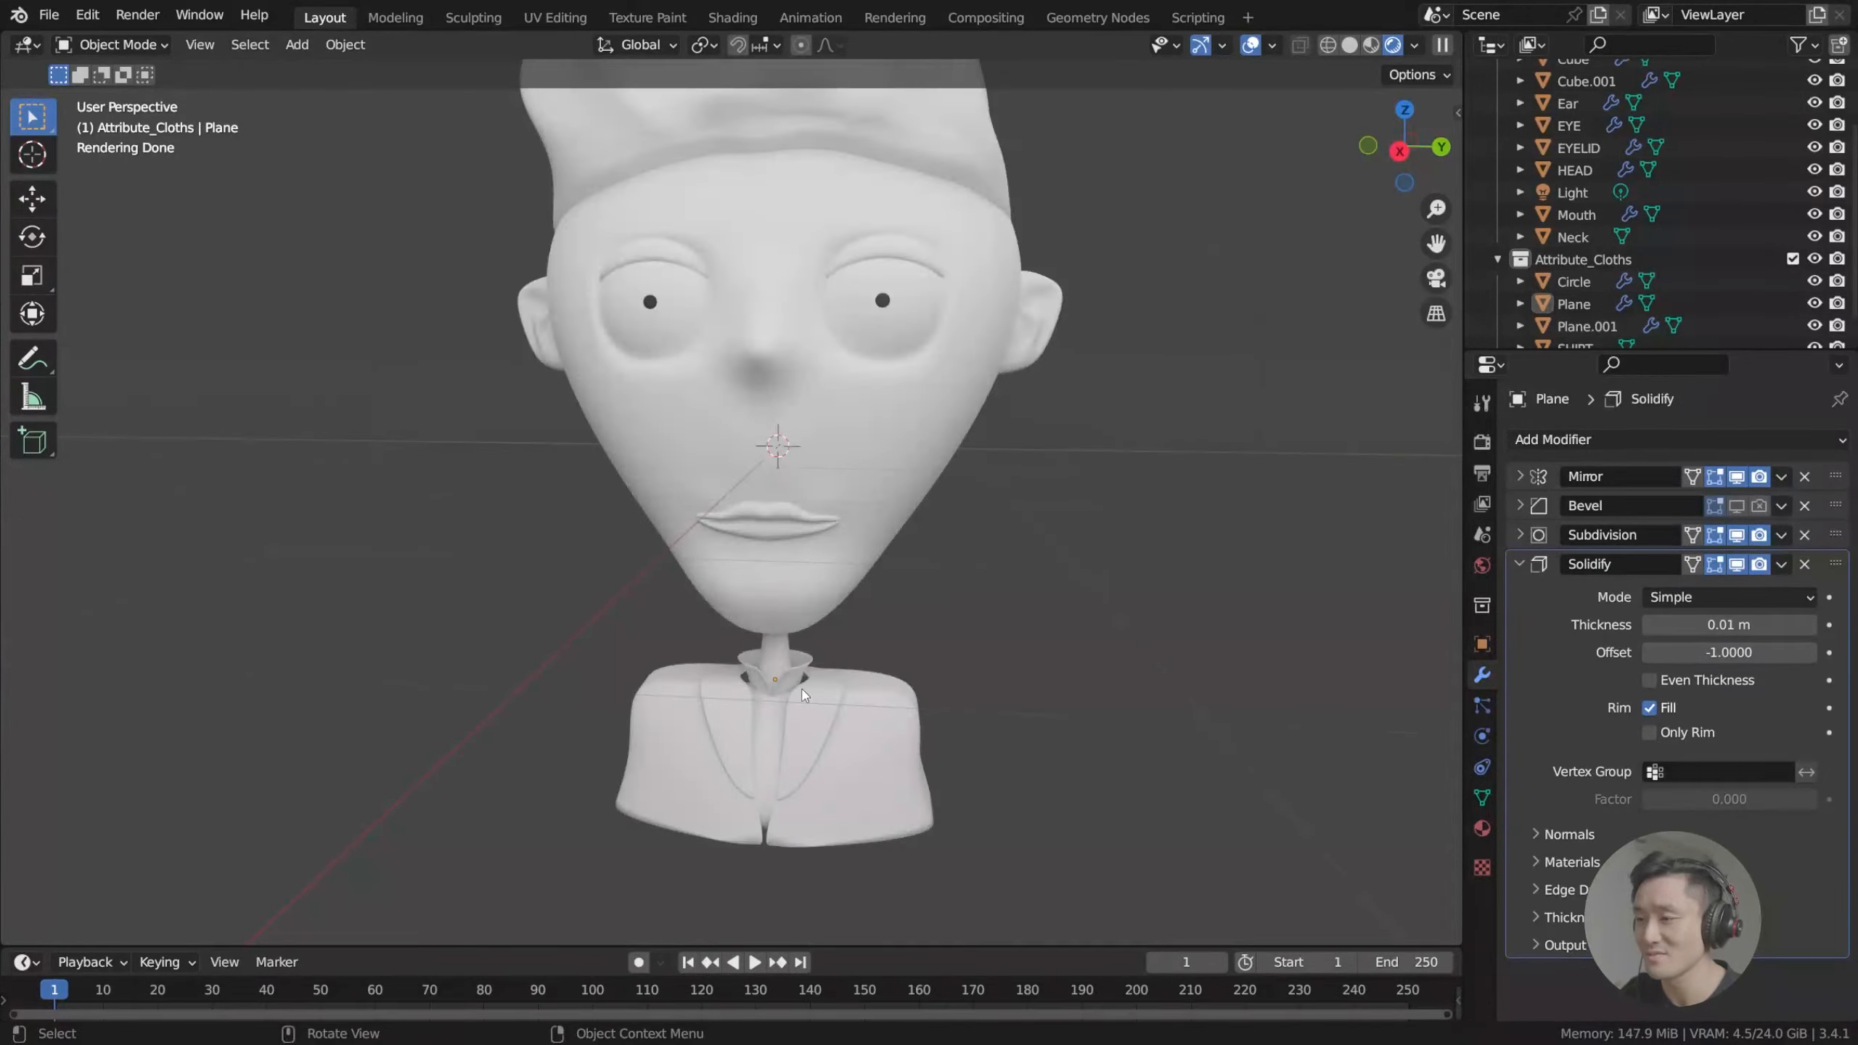
scroll(841, 724, "up", 4)
middle_click_drag(891, 773, 810, 688, "shift")
middle_click_drag(814, 772, 787, 643, "shift")
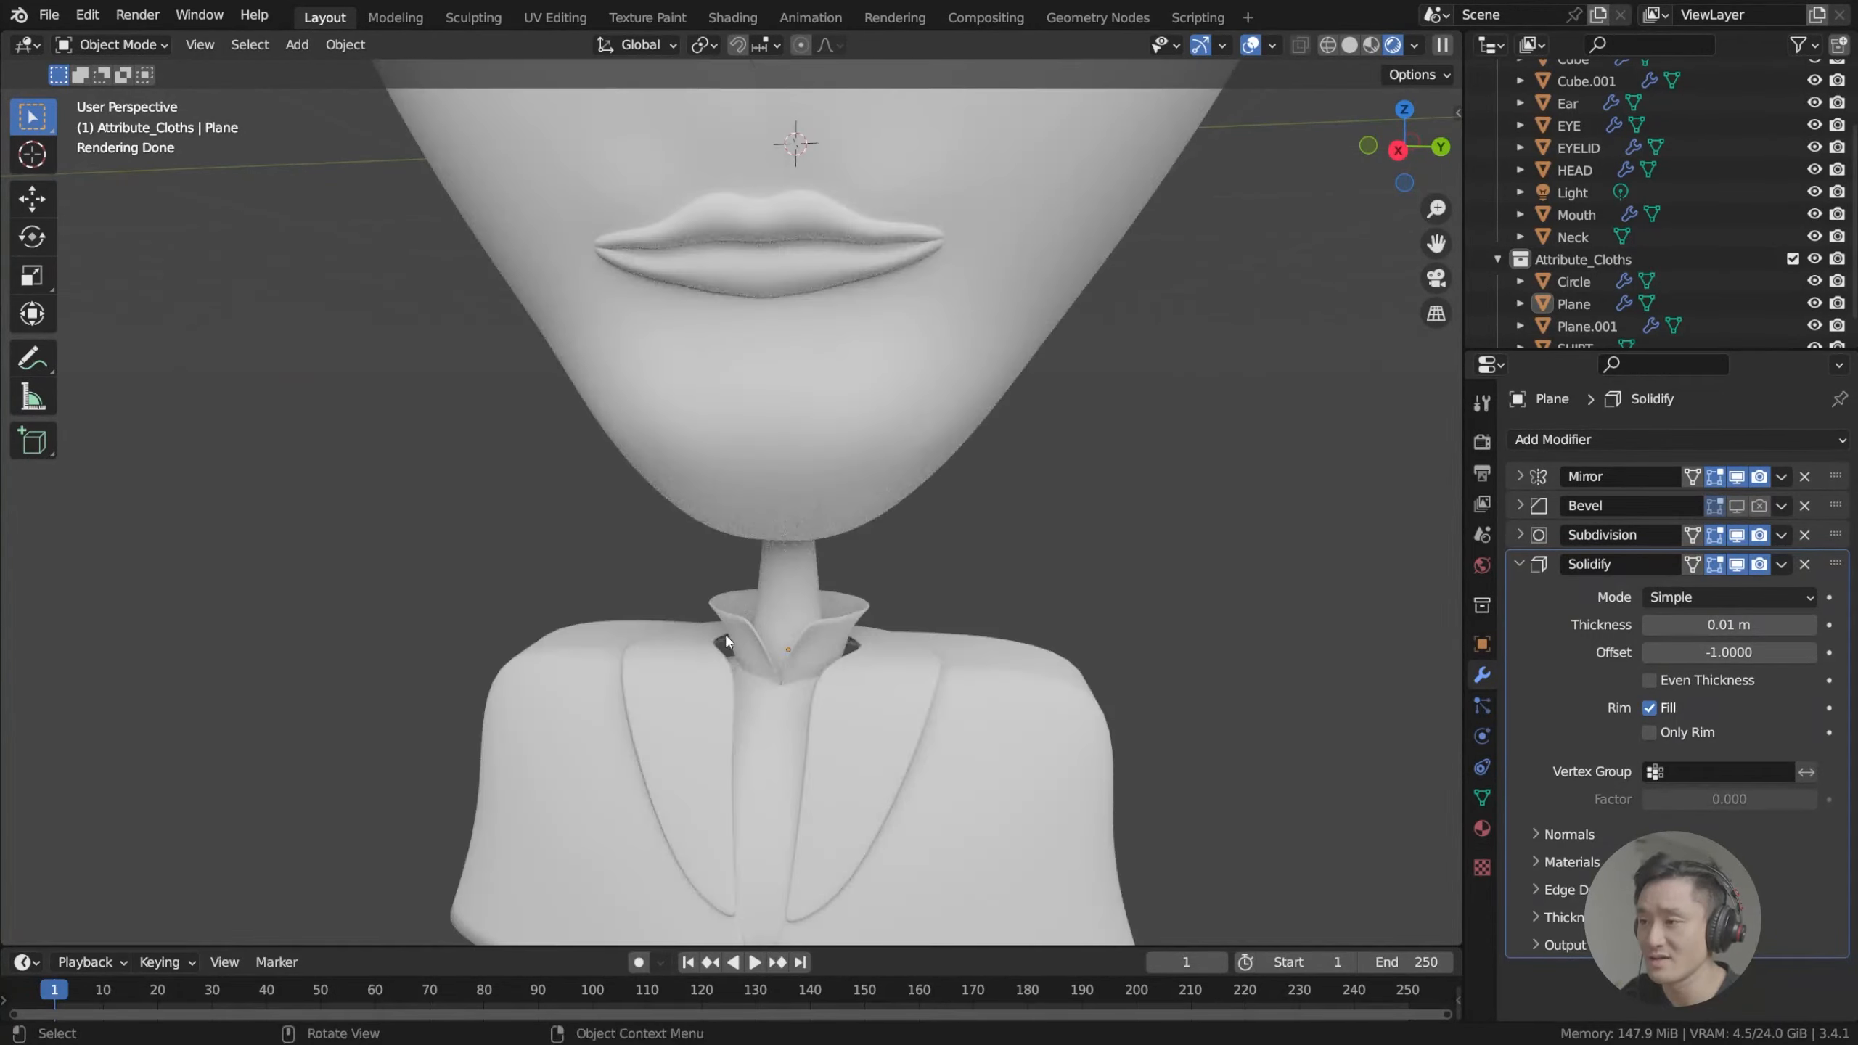
middle_click_drag(1090, 688, 1133, 410)
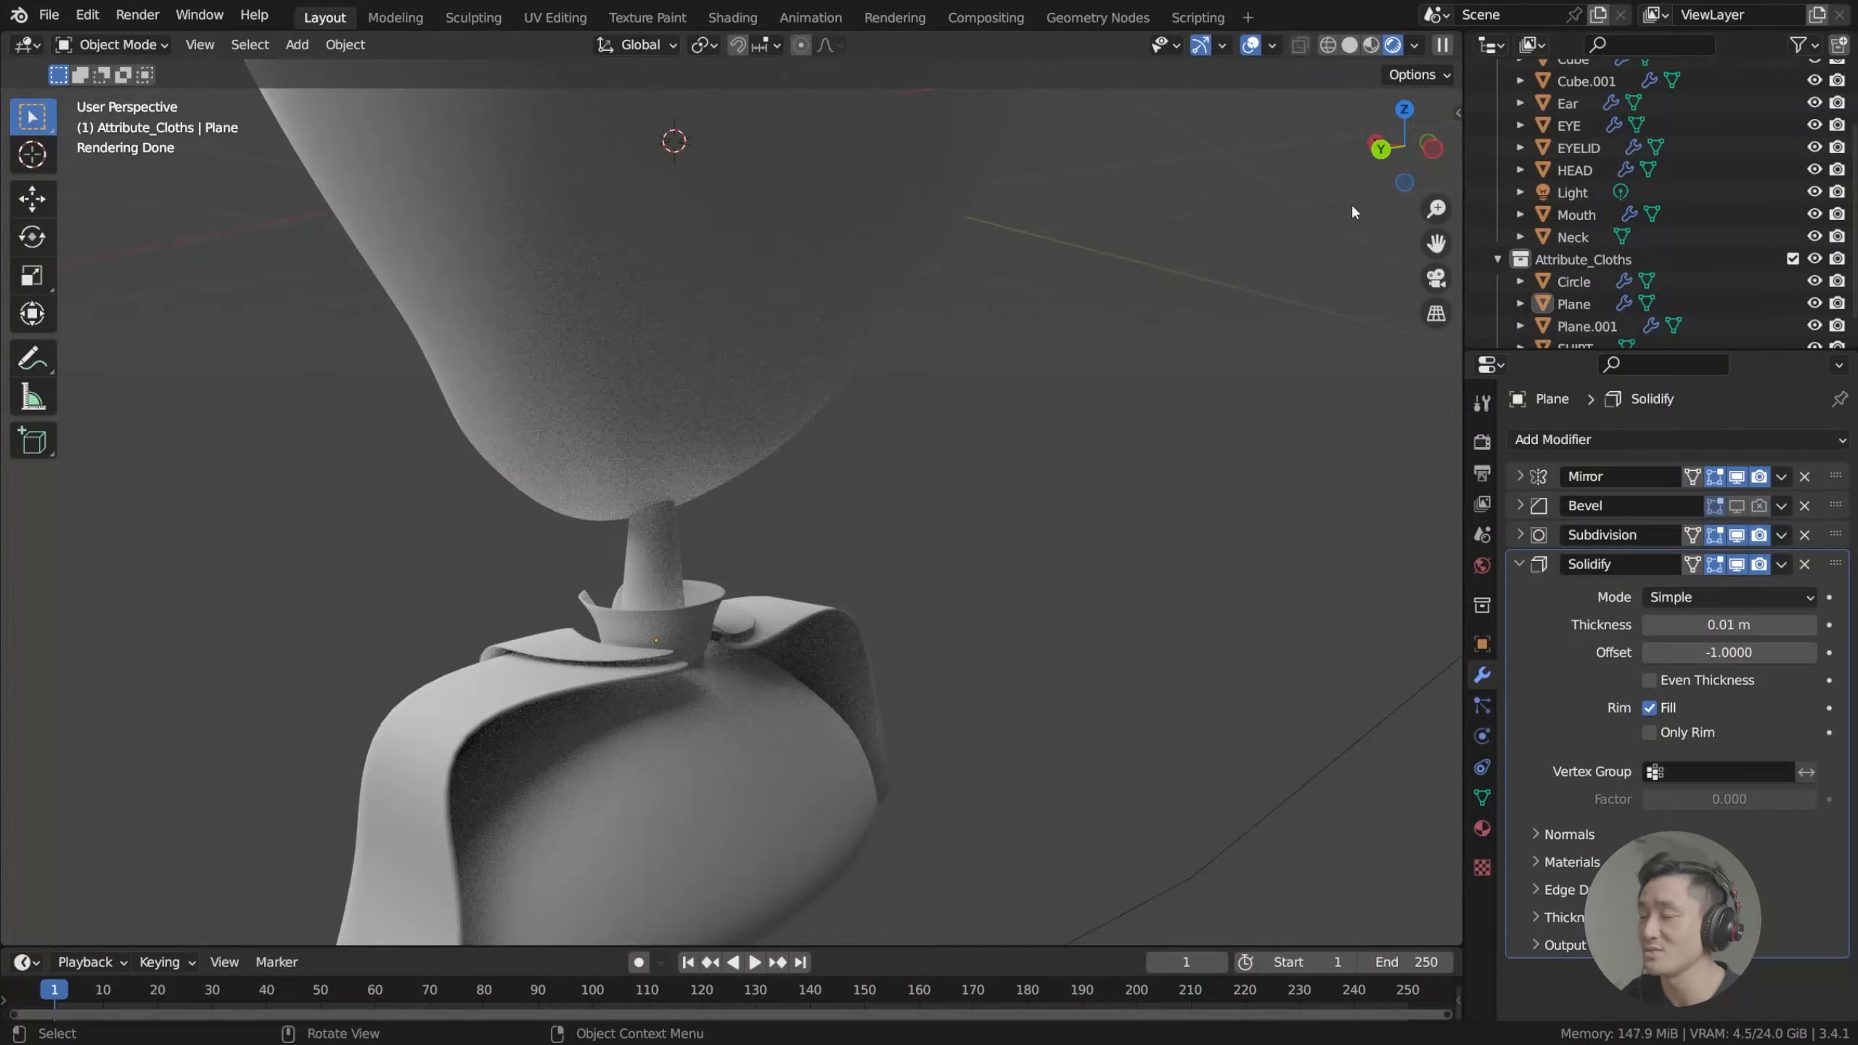
left_click(1350, 46)
Select the jacket from behind and enter Edit Mode on its mesh.
mouse_move(884, 500)
middle_mouse_down()
mouse_move(656, 611)
mouse_move(819, 619)
mouse_move(790, 622)
mouse_move(809, 633)
middle_mouse_up()
left_click(653, 614)
key("Tab")
key("Tab")
scroll(830, 590, "up", 3)
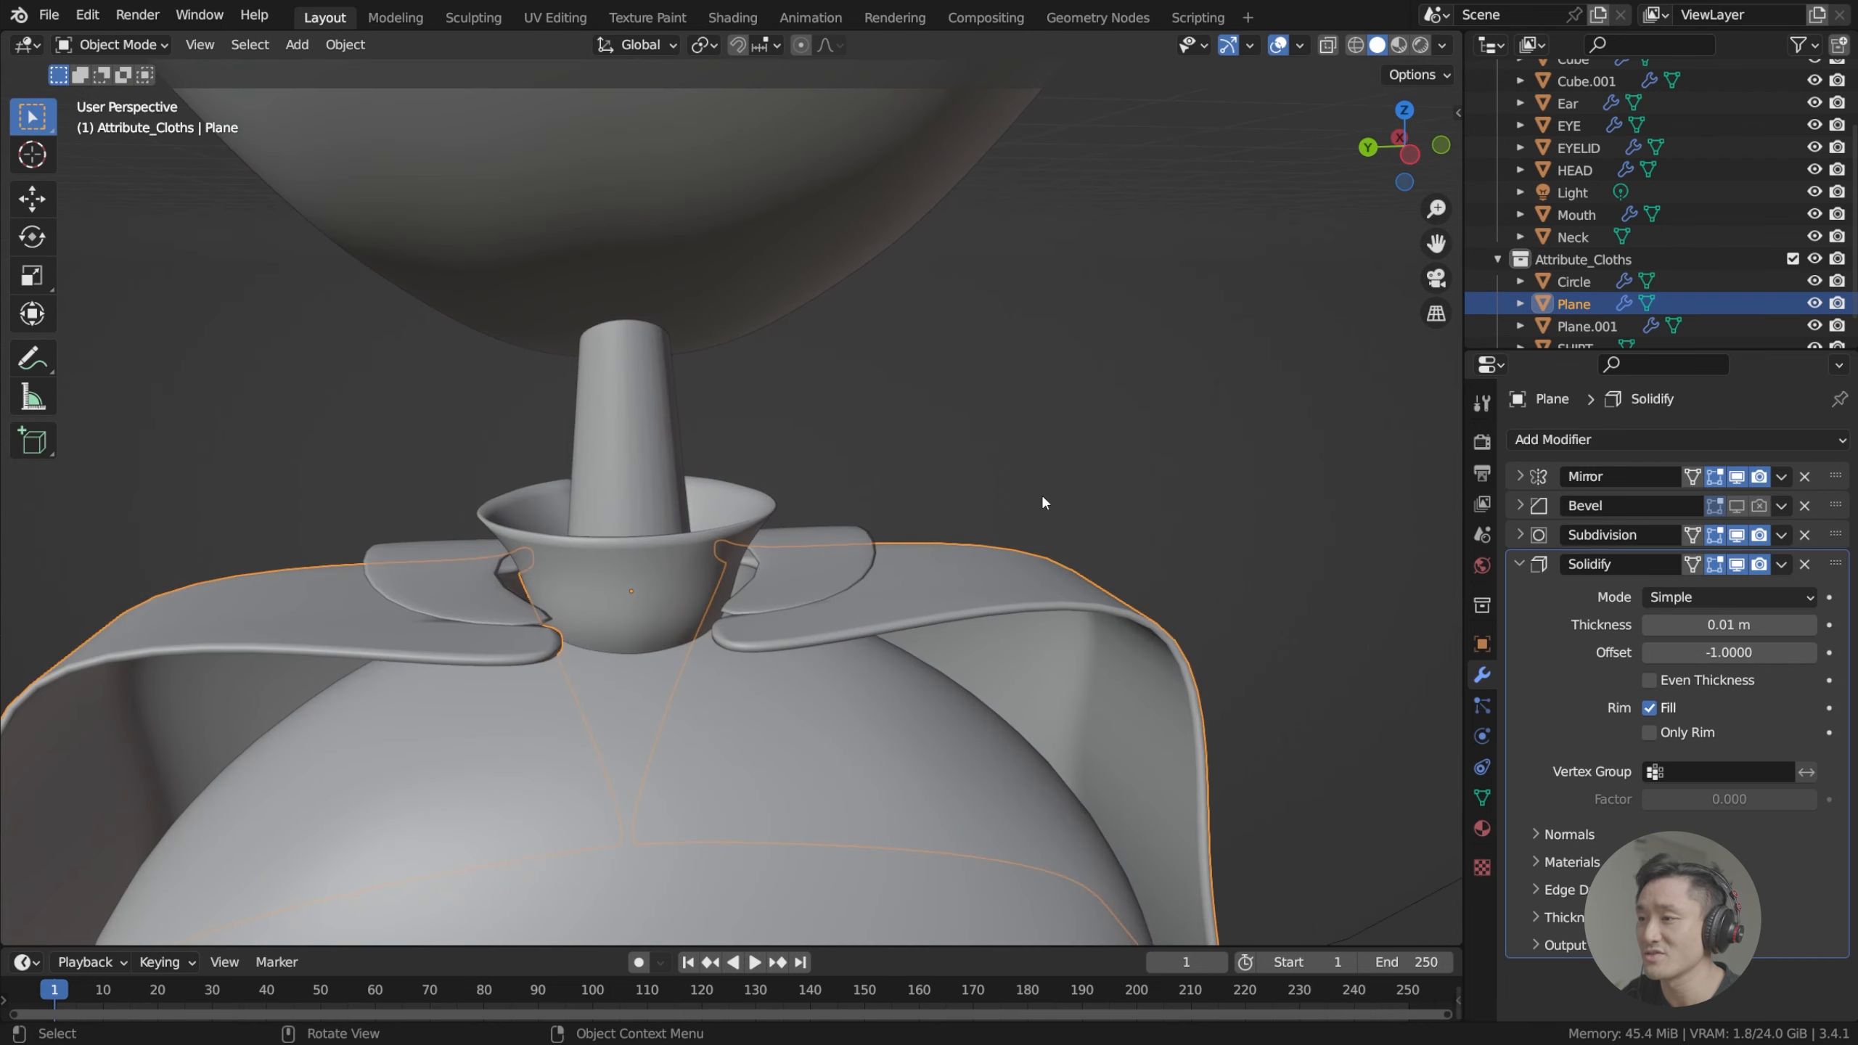
left_click(1040, 500)
middle_click_drag(775, 704, 714, 665)
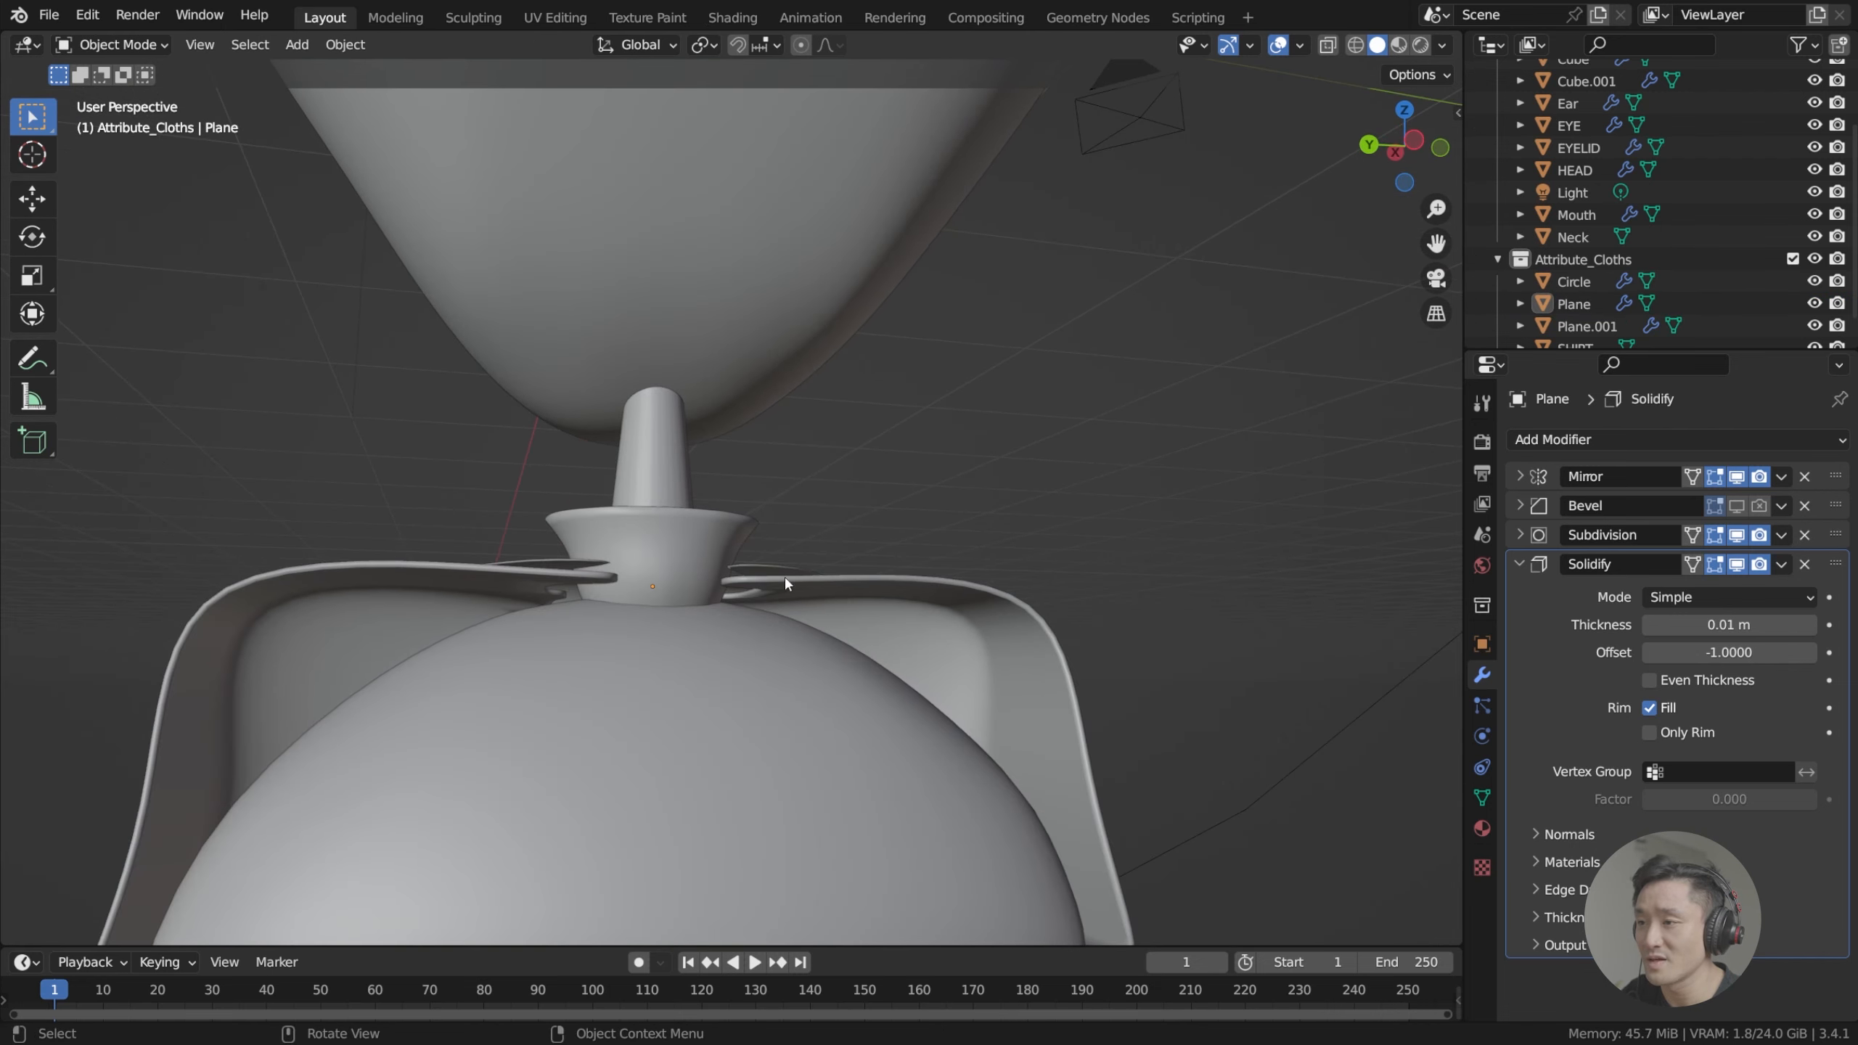
left_click(834, 578)
key("Tab")
Select the jacket's rear edge loop, extrude it in place and scale the new edge to about 0.28.
middle_click_drag(820, 539, 917, 512)
key("KP_1")
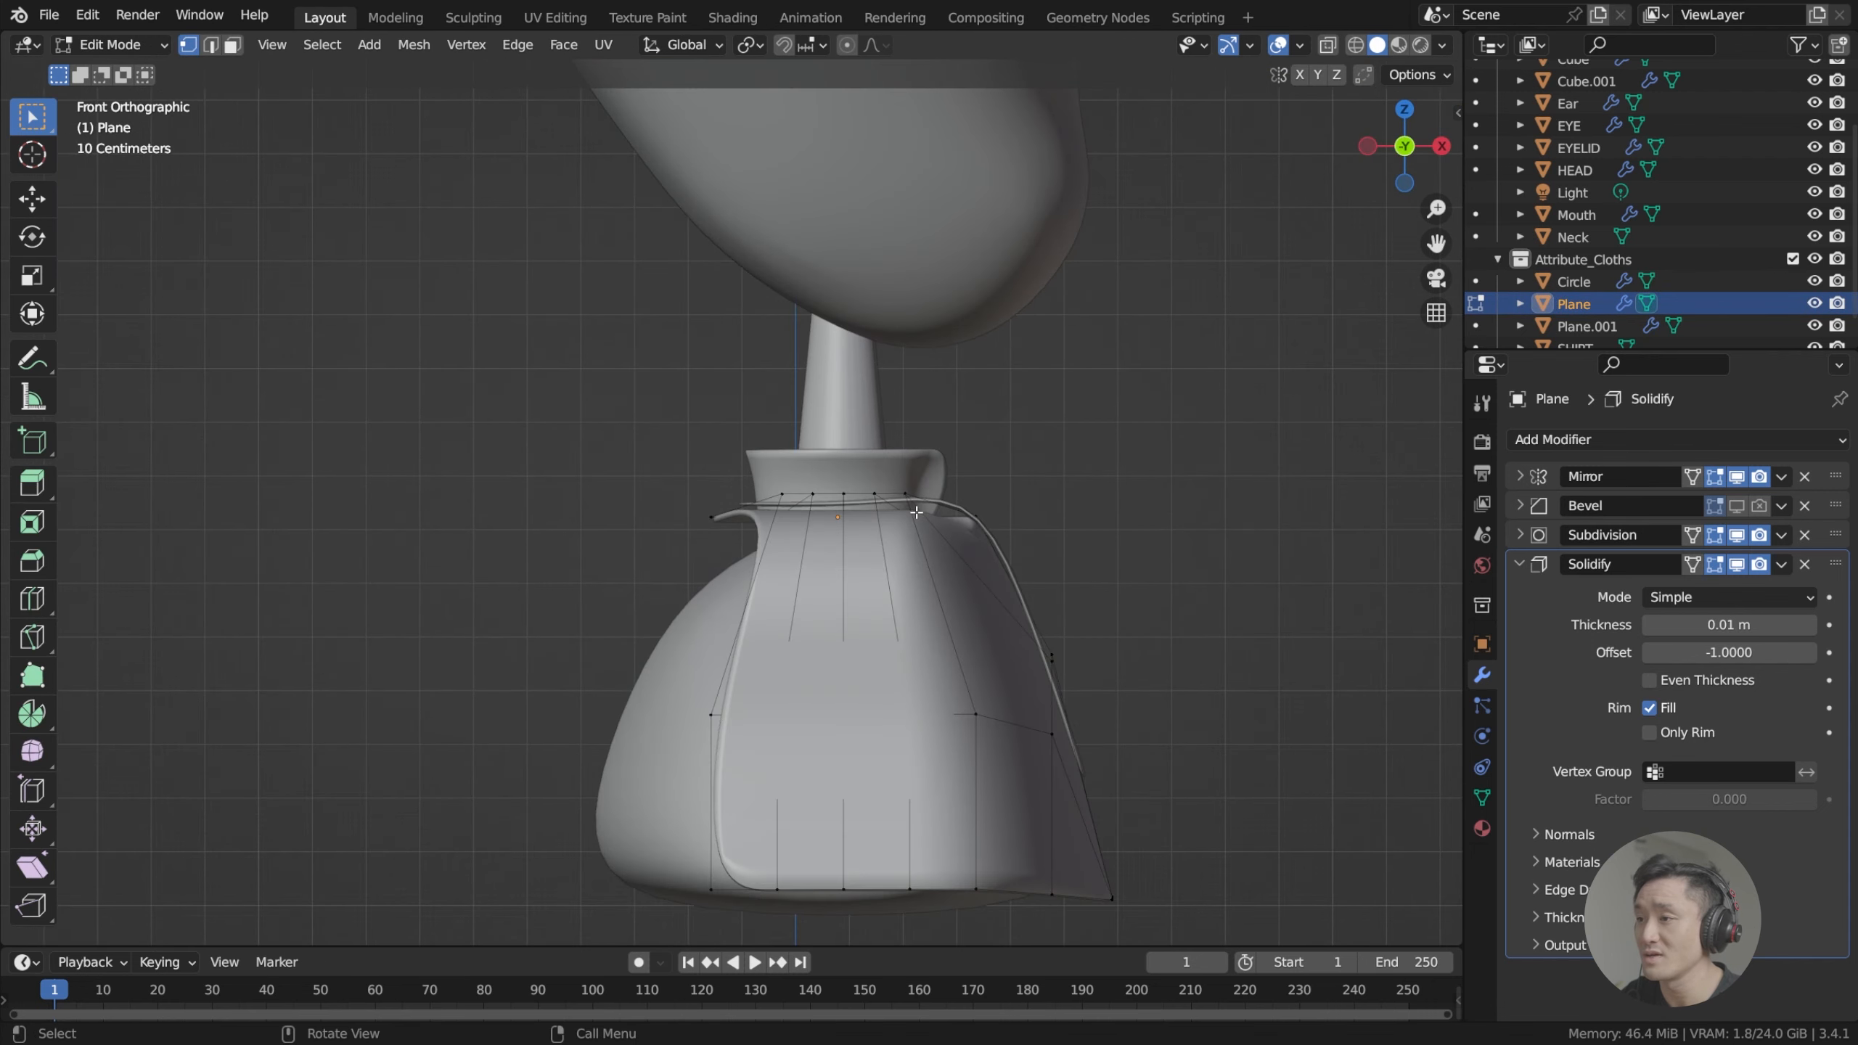
middle_click_drag(768, 475, 1060, 542)
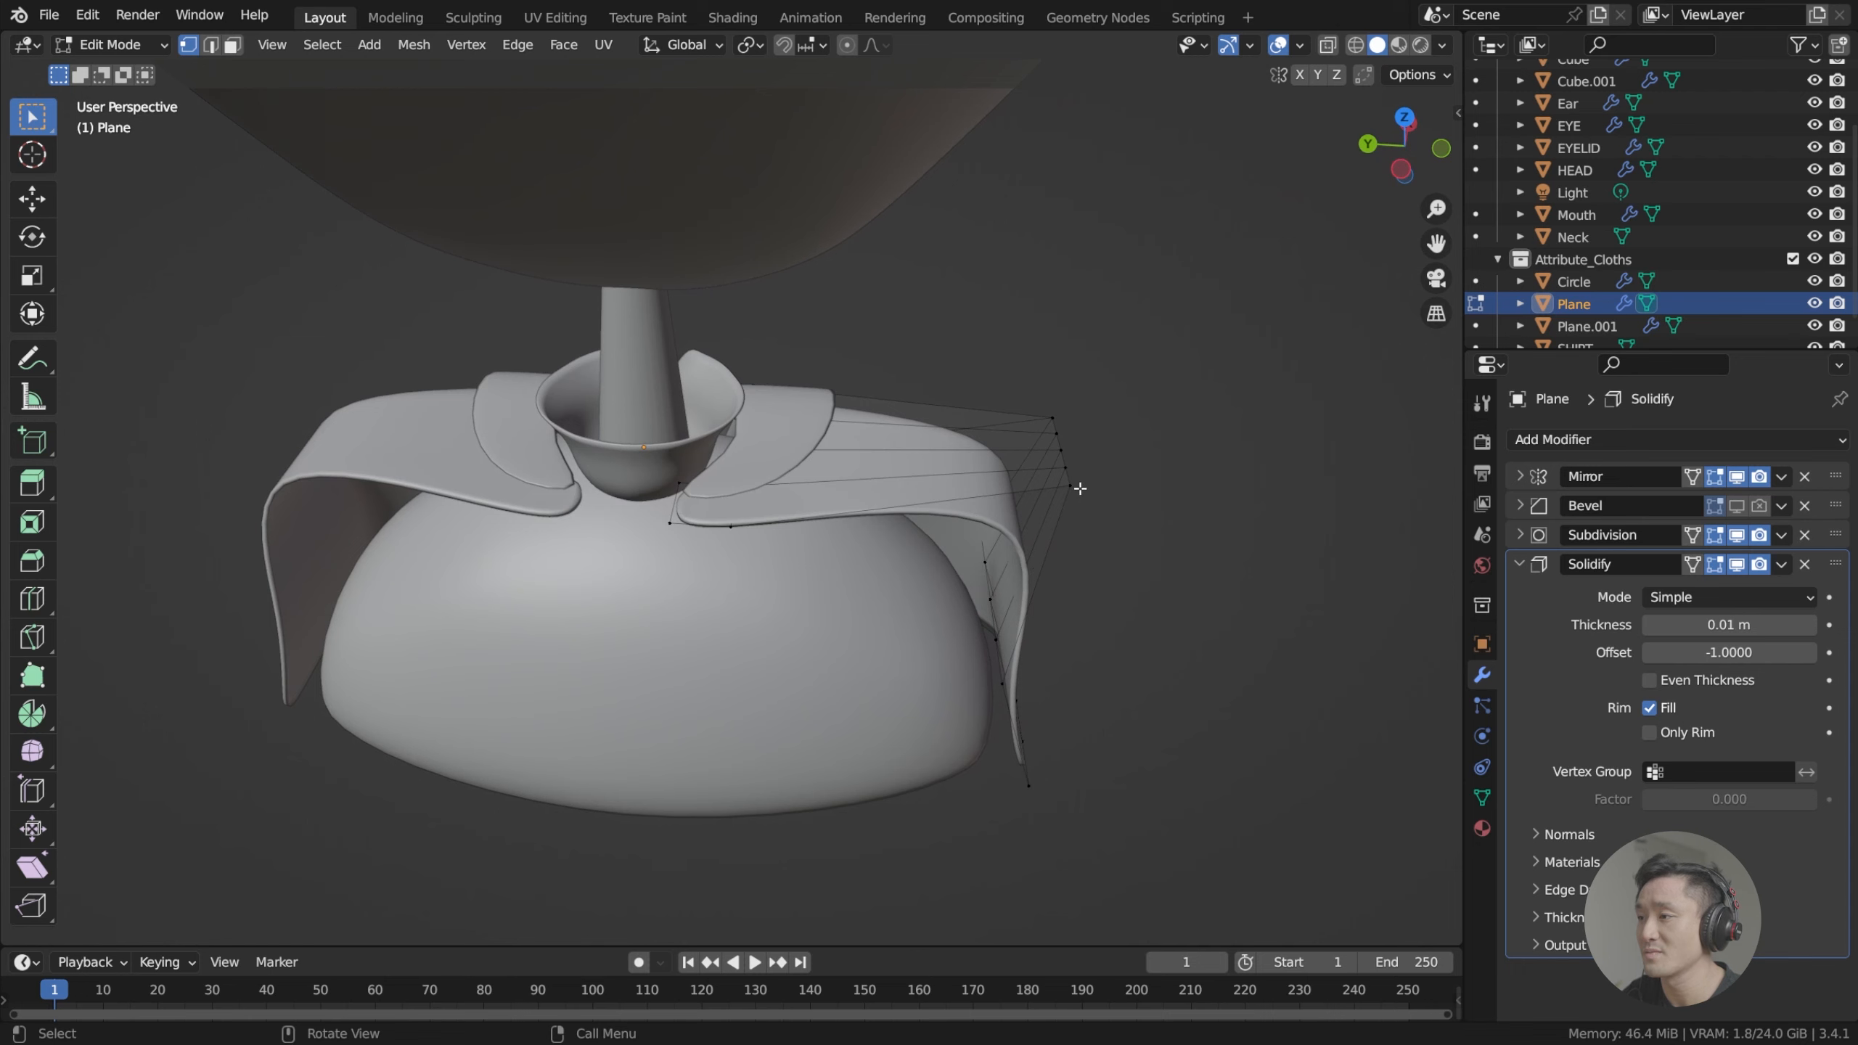
middle_click_drag(670, 527, 974, 572)
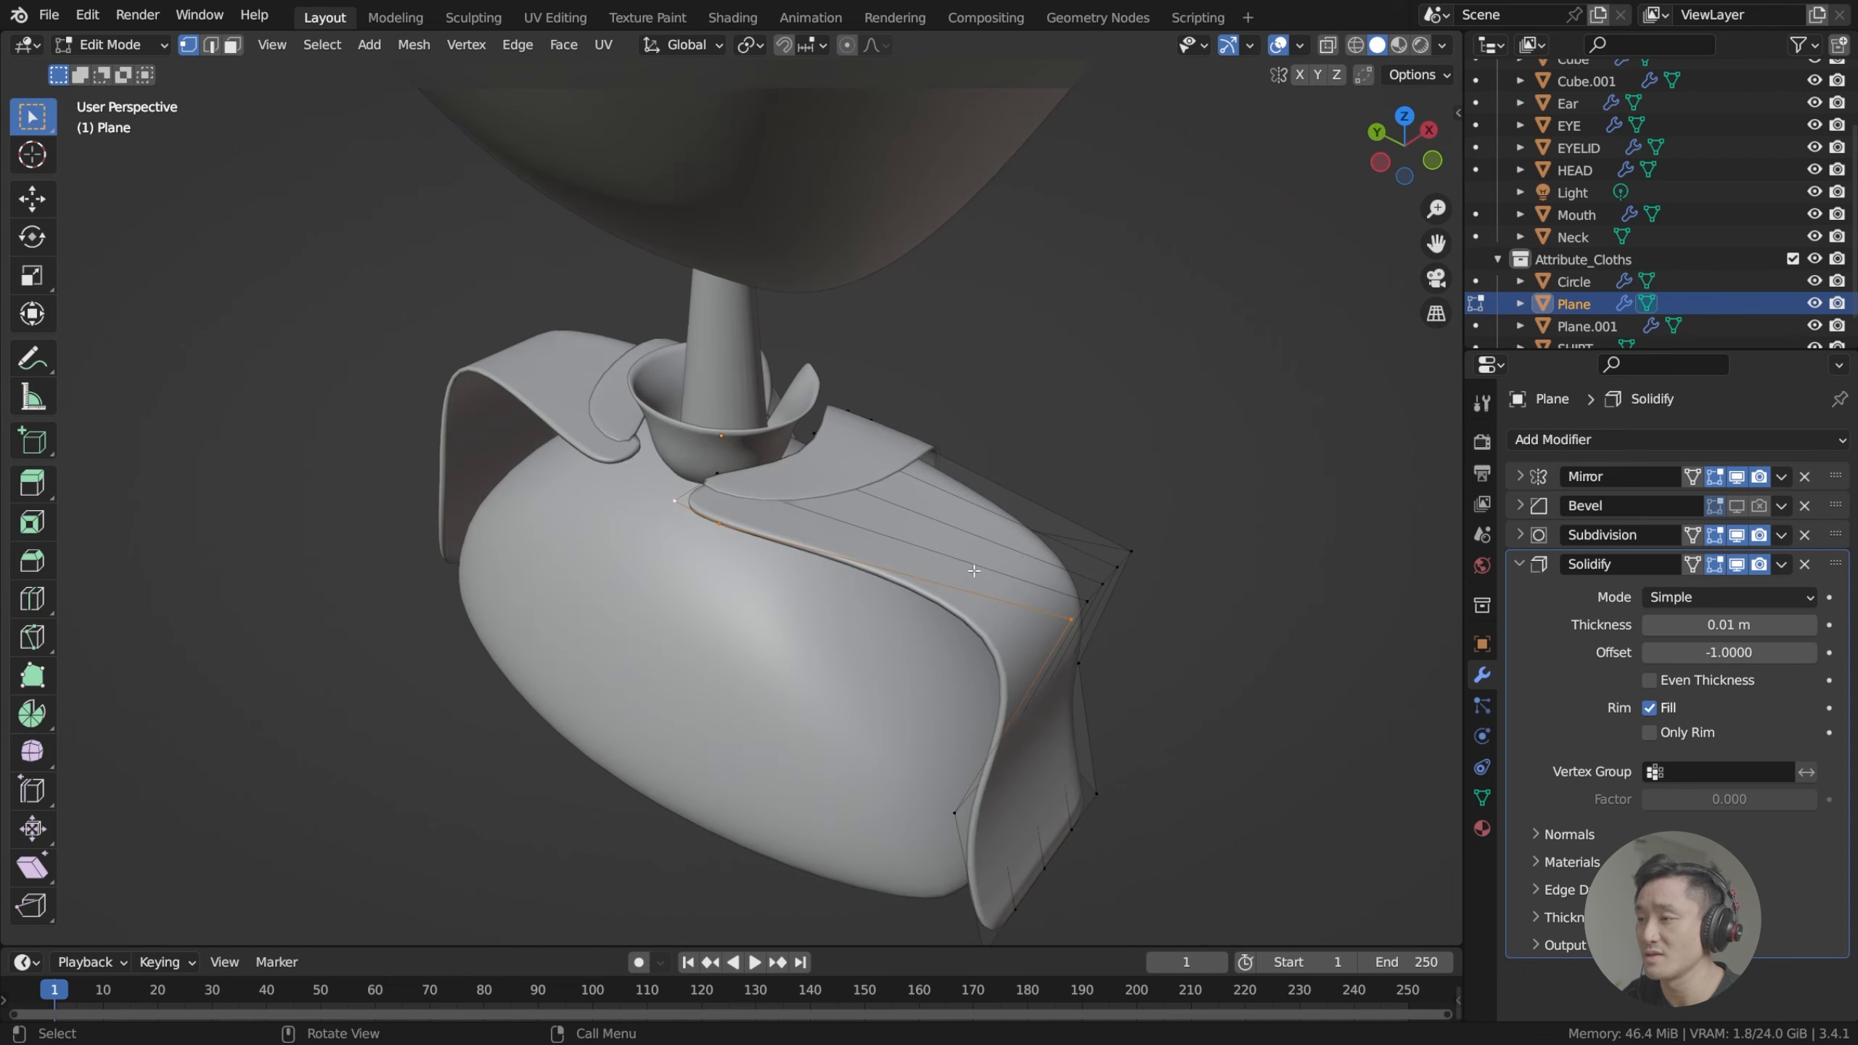
key("alt+a")
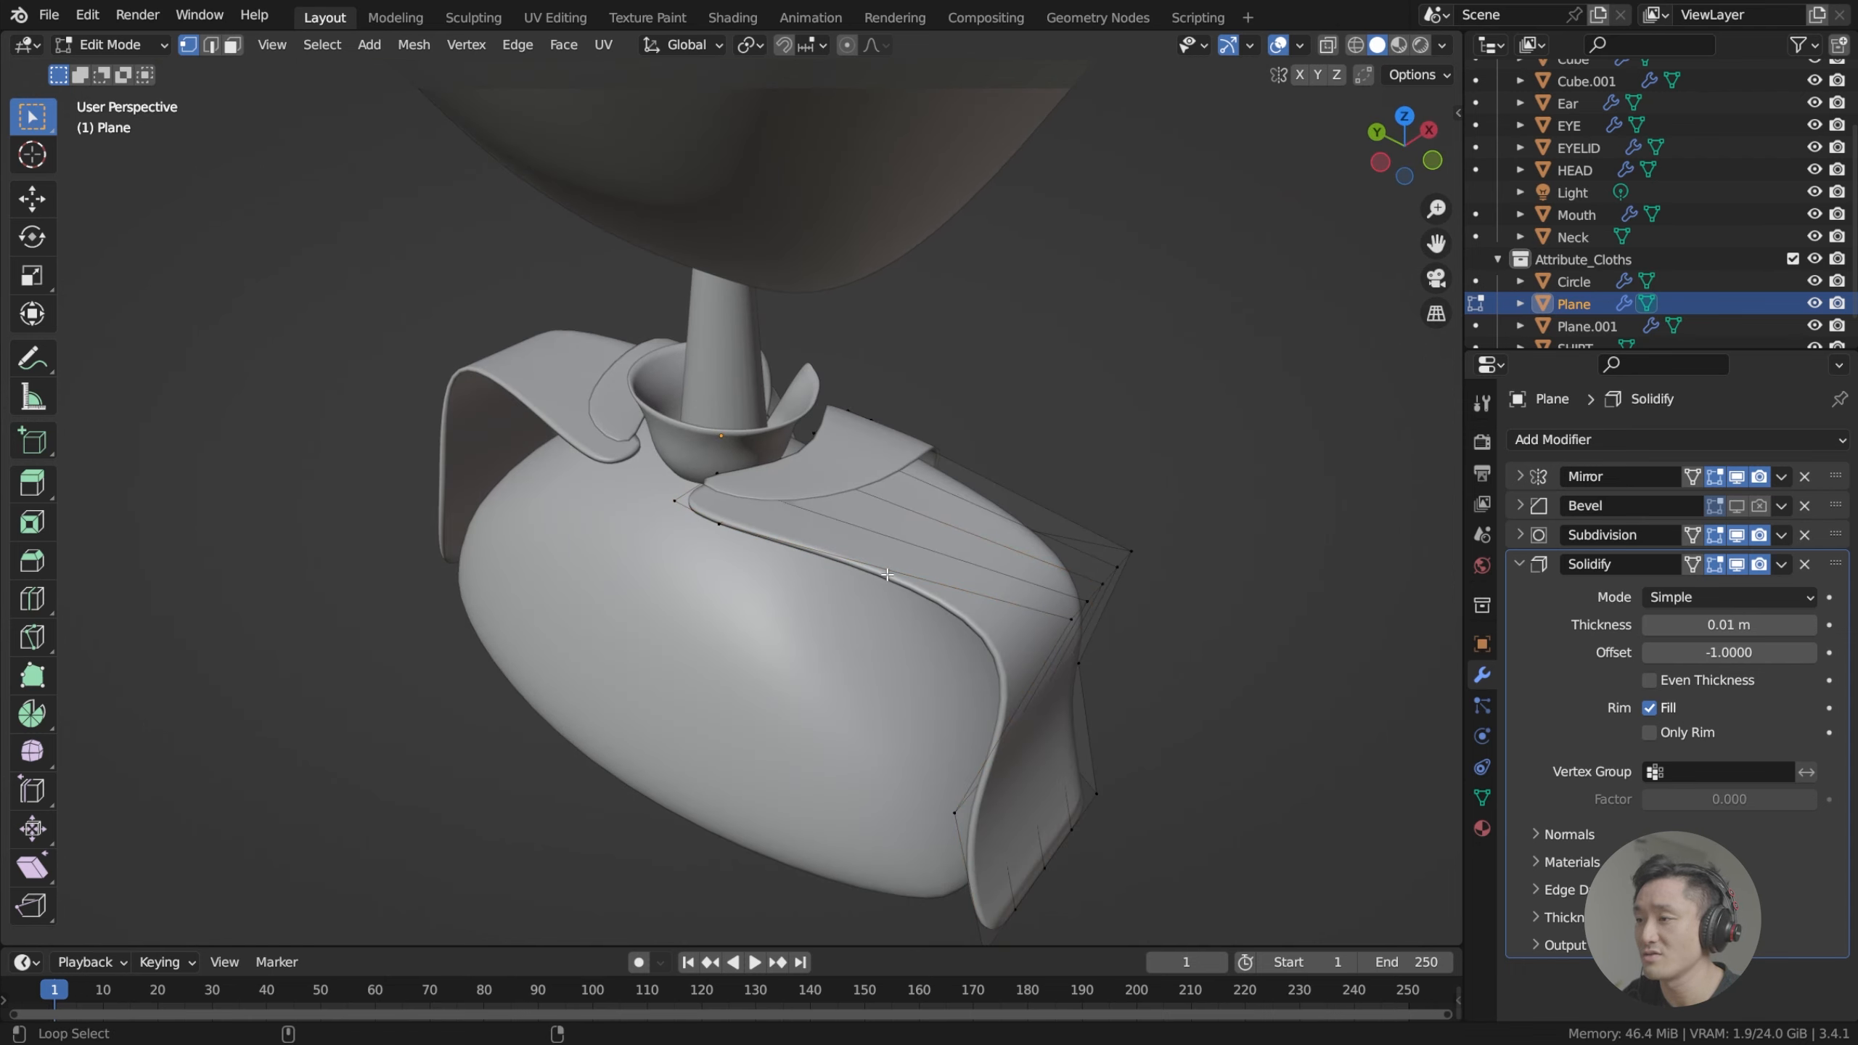
middle_click_drag(891, 570, 1056, 492)
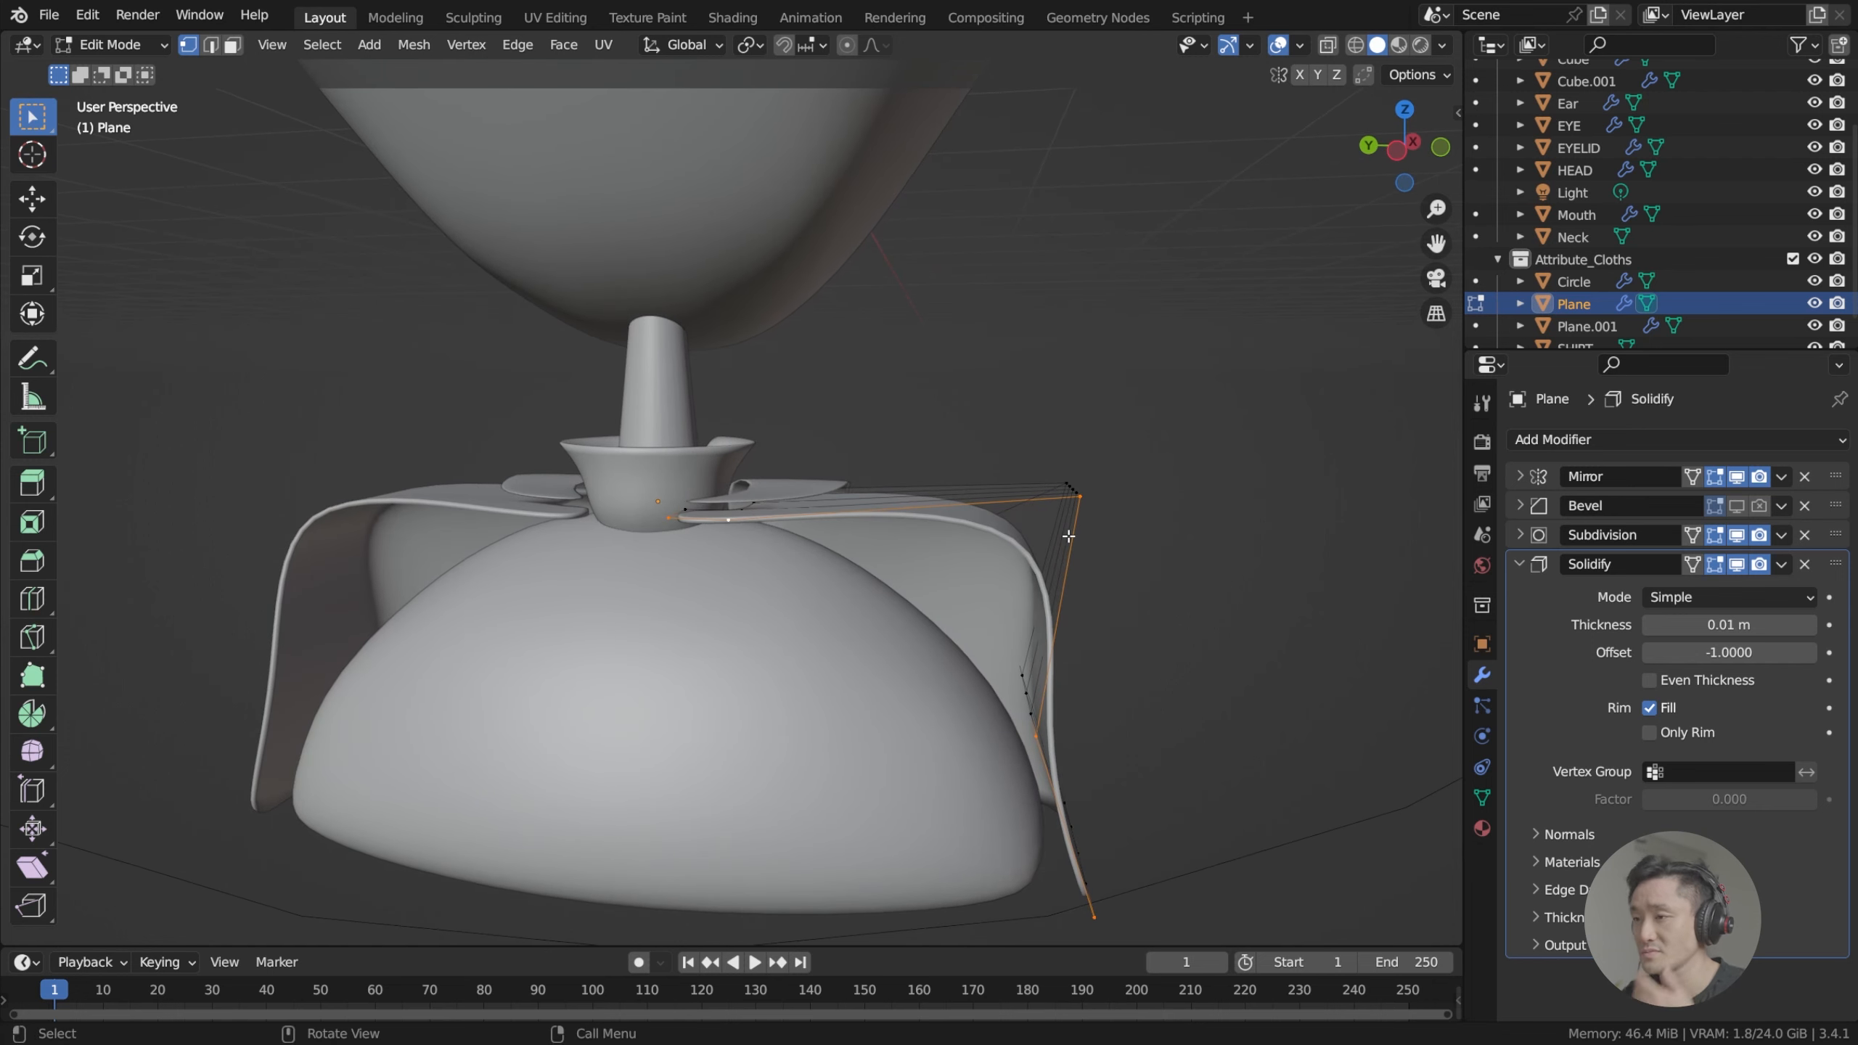
scroll(980, 566, "down", 2)
middle_click_drag(980, 565, 1028, 597)
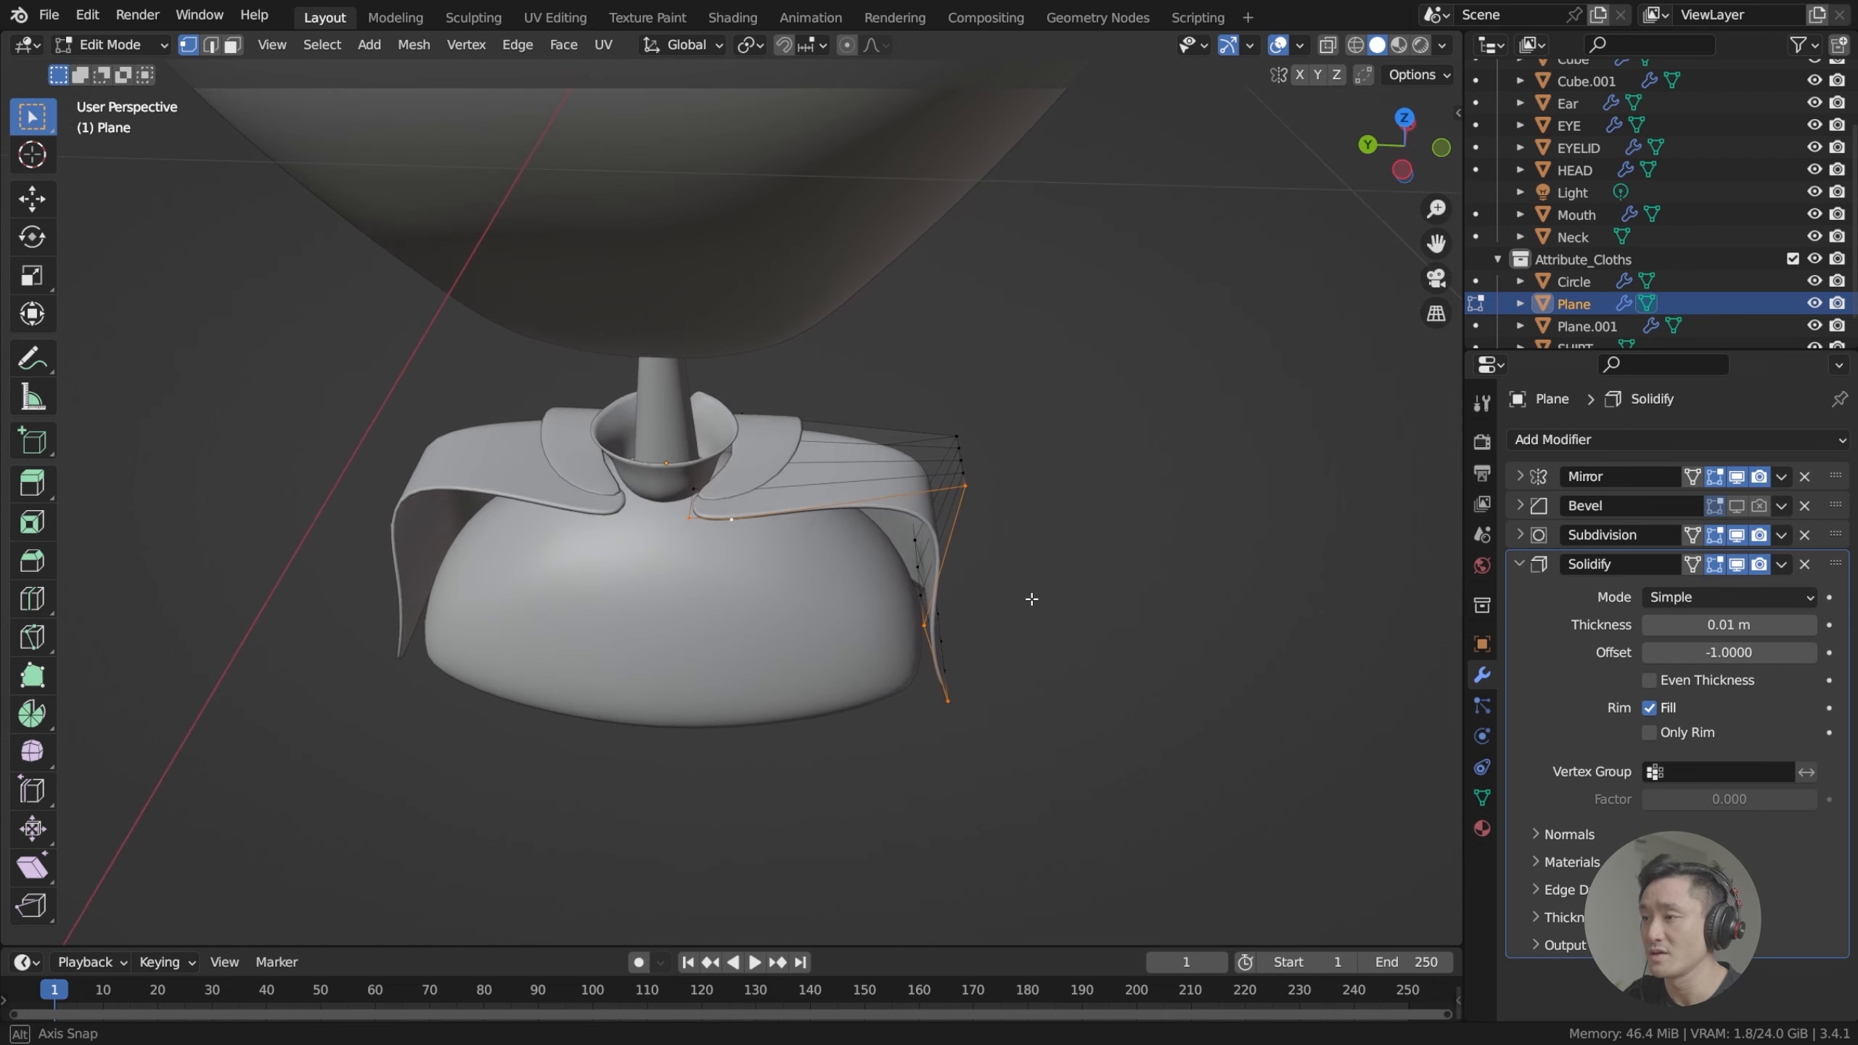
key("g")
right_click(1015, 562)
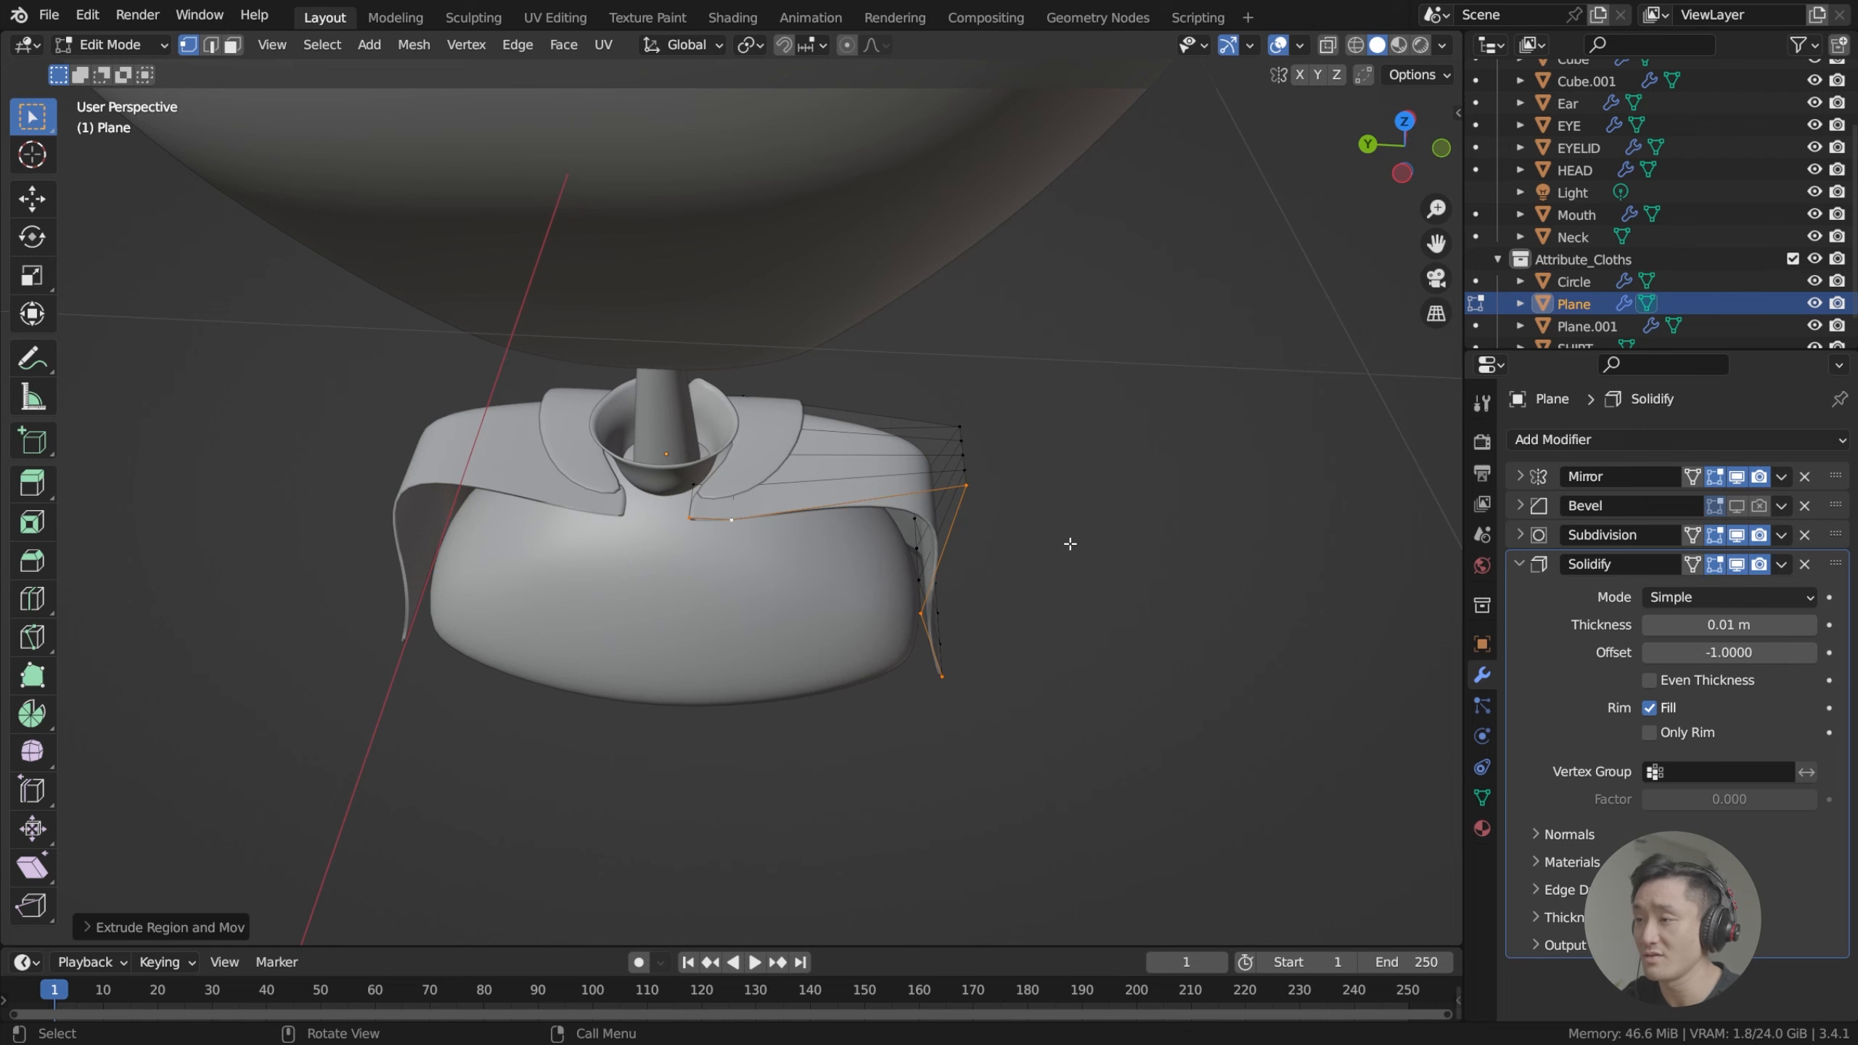
middle_click_drag(1070, 543, 1075, 469)
key("s")
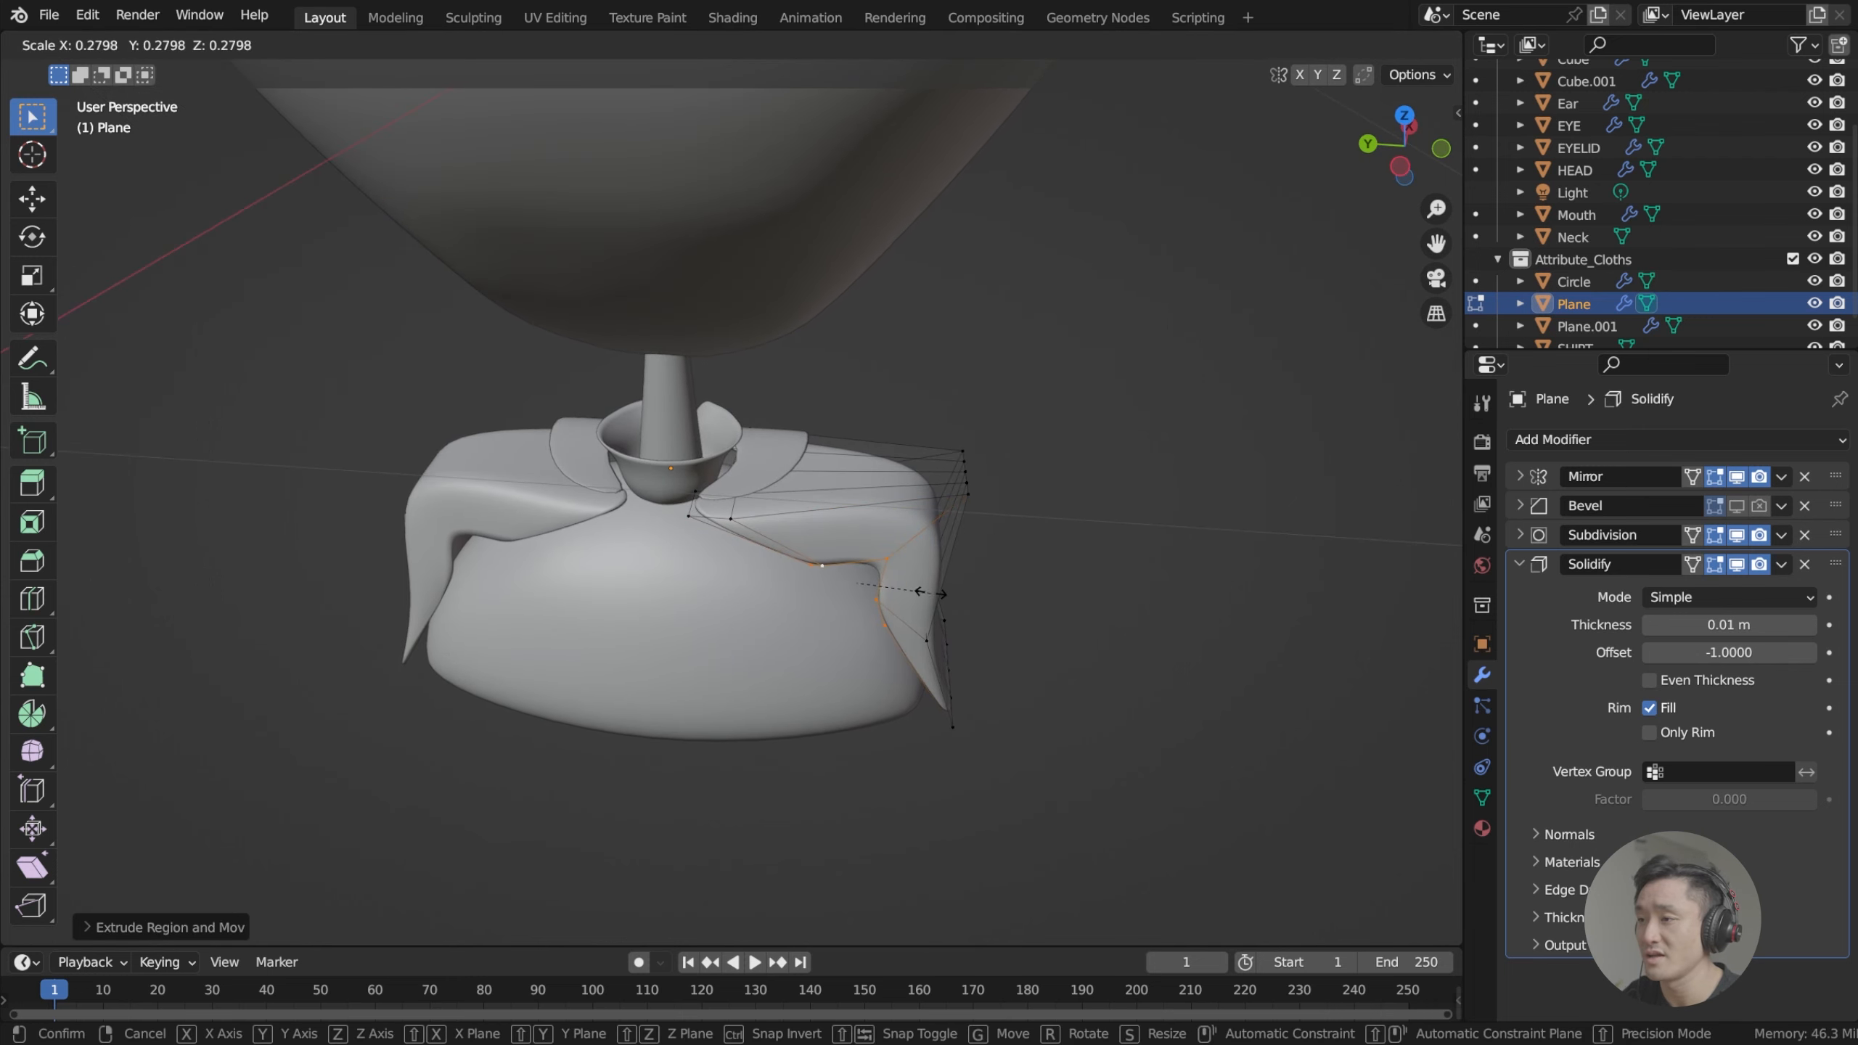
left_click(931, 592)
In the left view, move the extruded back vertices down to lengthen the jacket's back panel toward the hem.
key("ctrl+KP_3")
key("g")
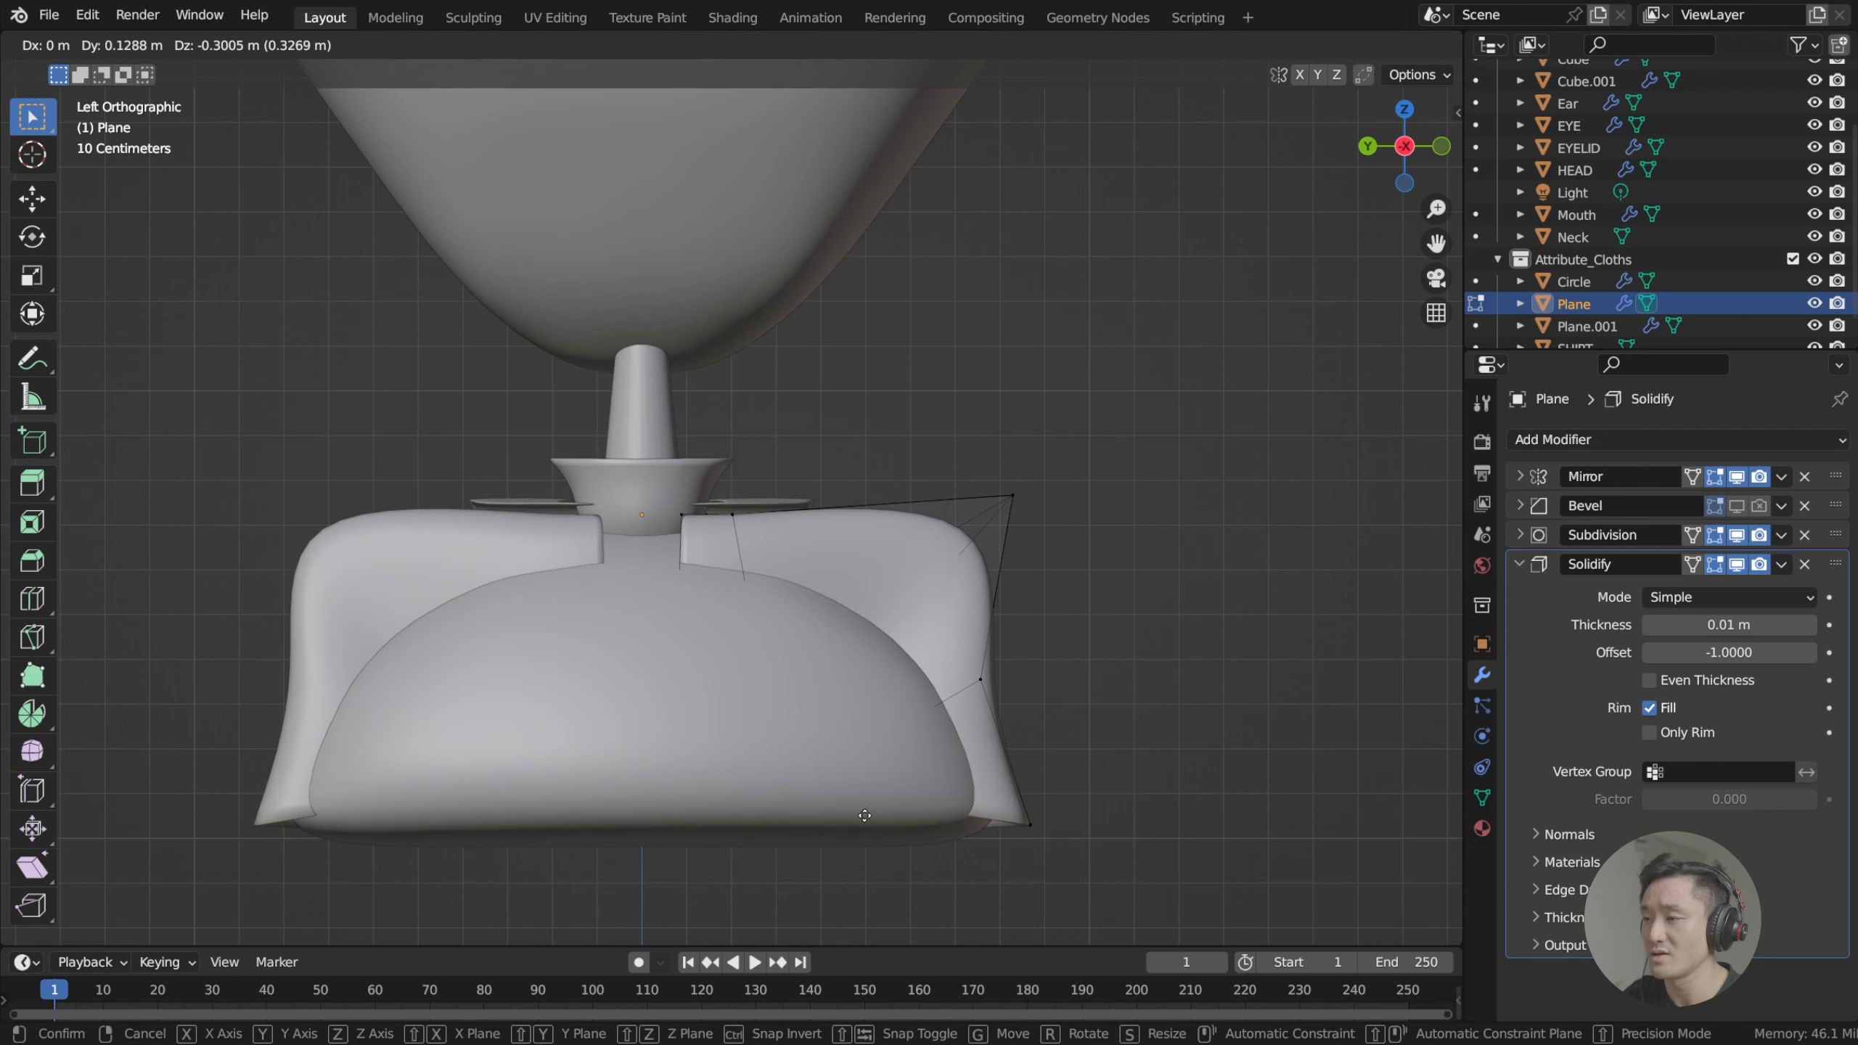
left_click(849, 847)
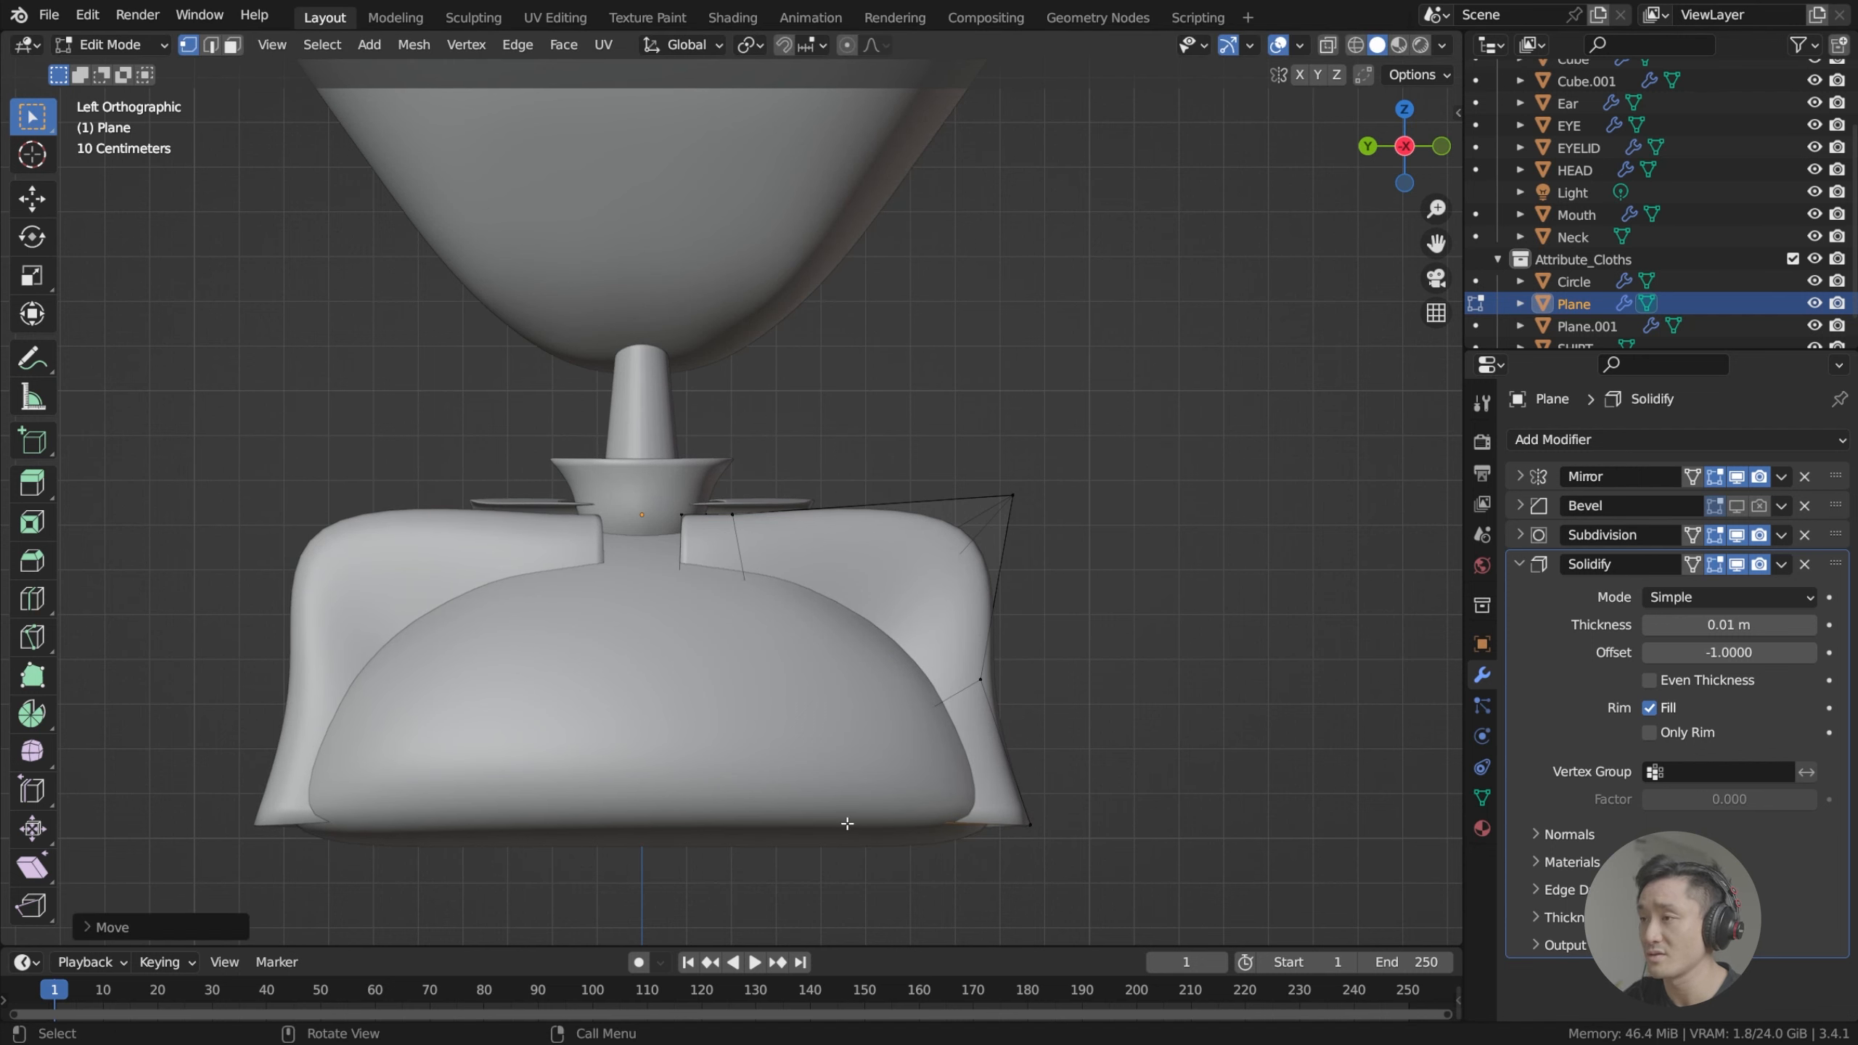
With X-ray enabled, select the back panel's lower extruded vertices, move them backward along global X in front view, and disable X-ray.
left_click(1329, 46)
middle_click_drag(974, 441, 763, 747)
left_click_drag(680, 758, 880, 854)
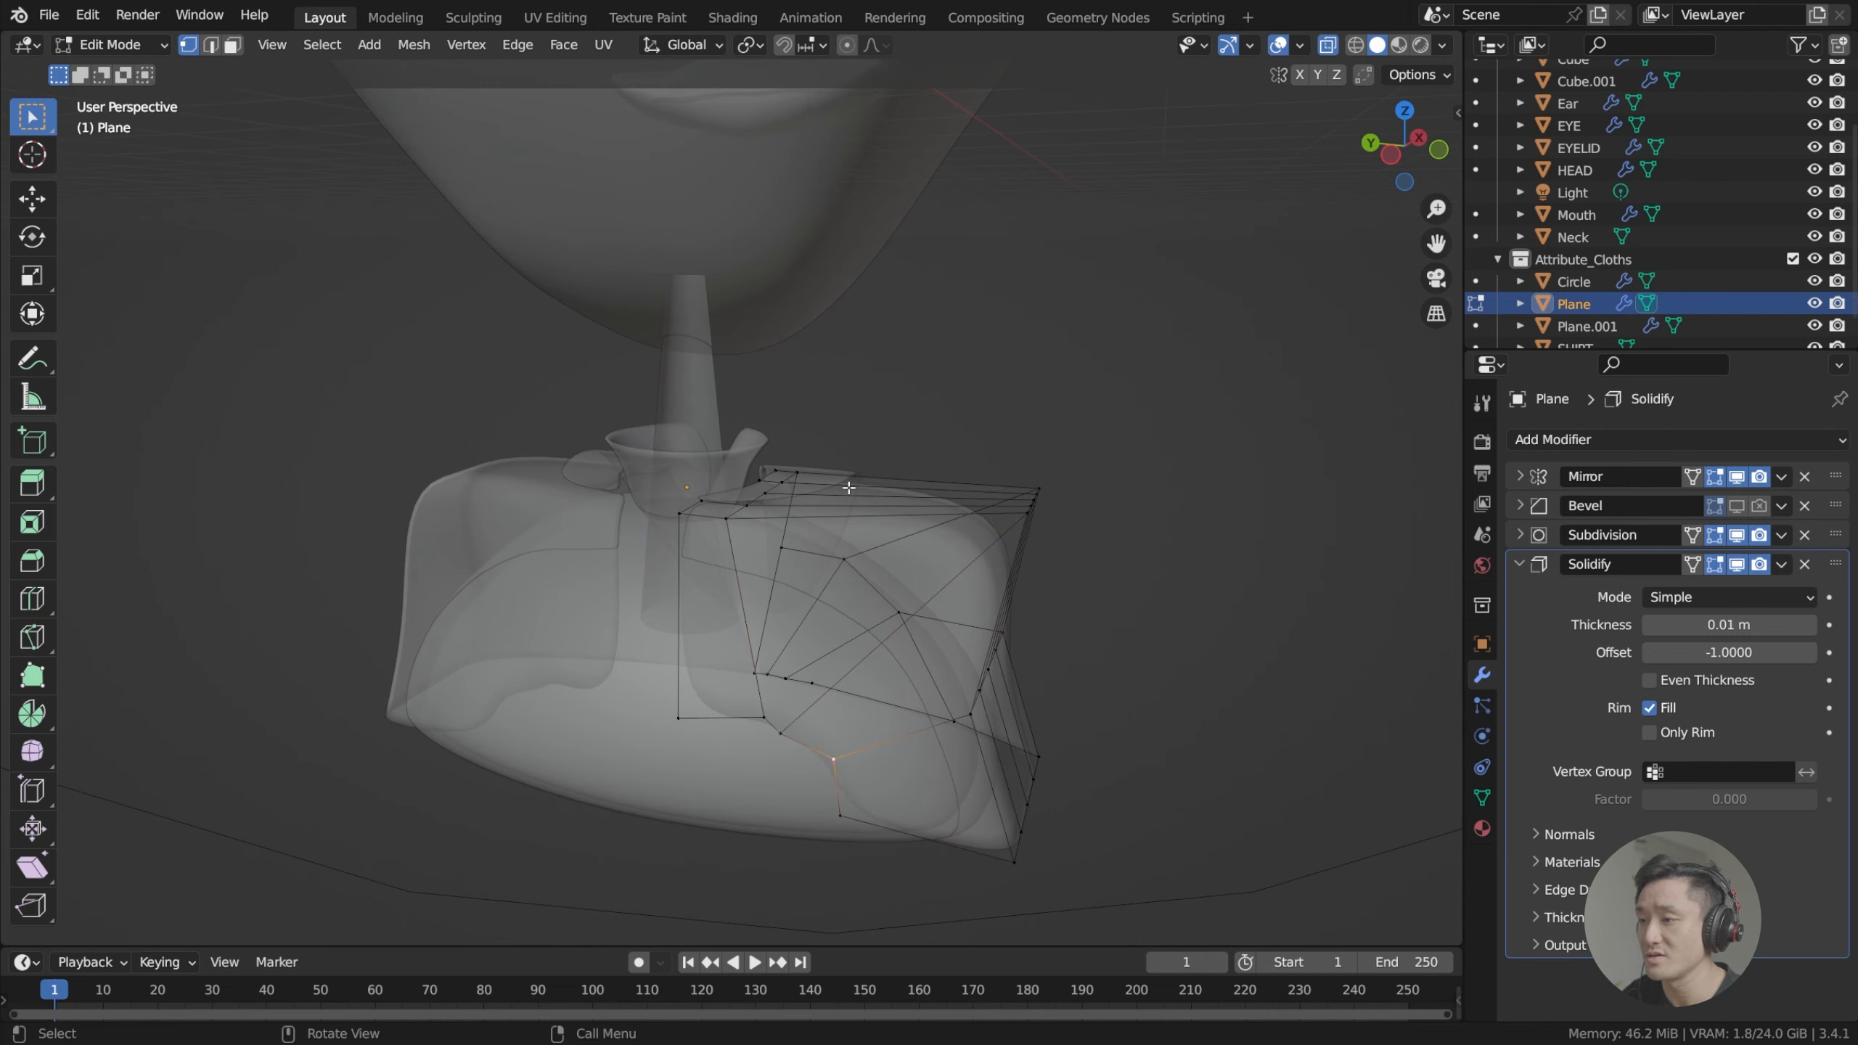
left_click(678, 717)
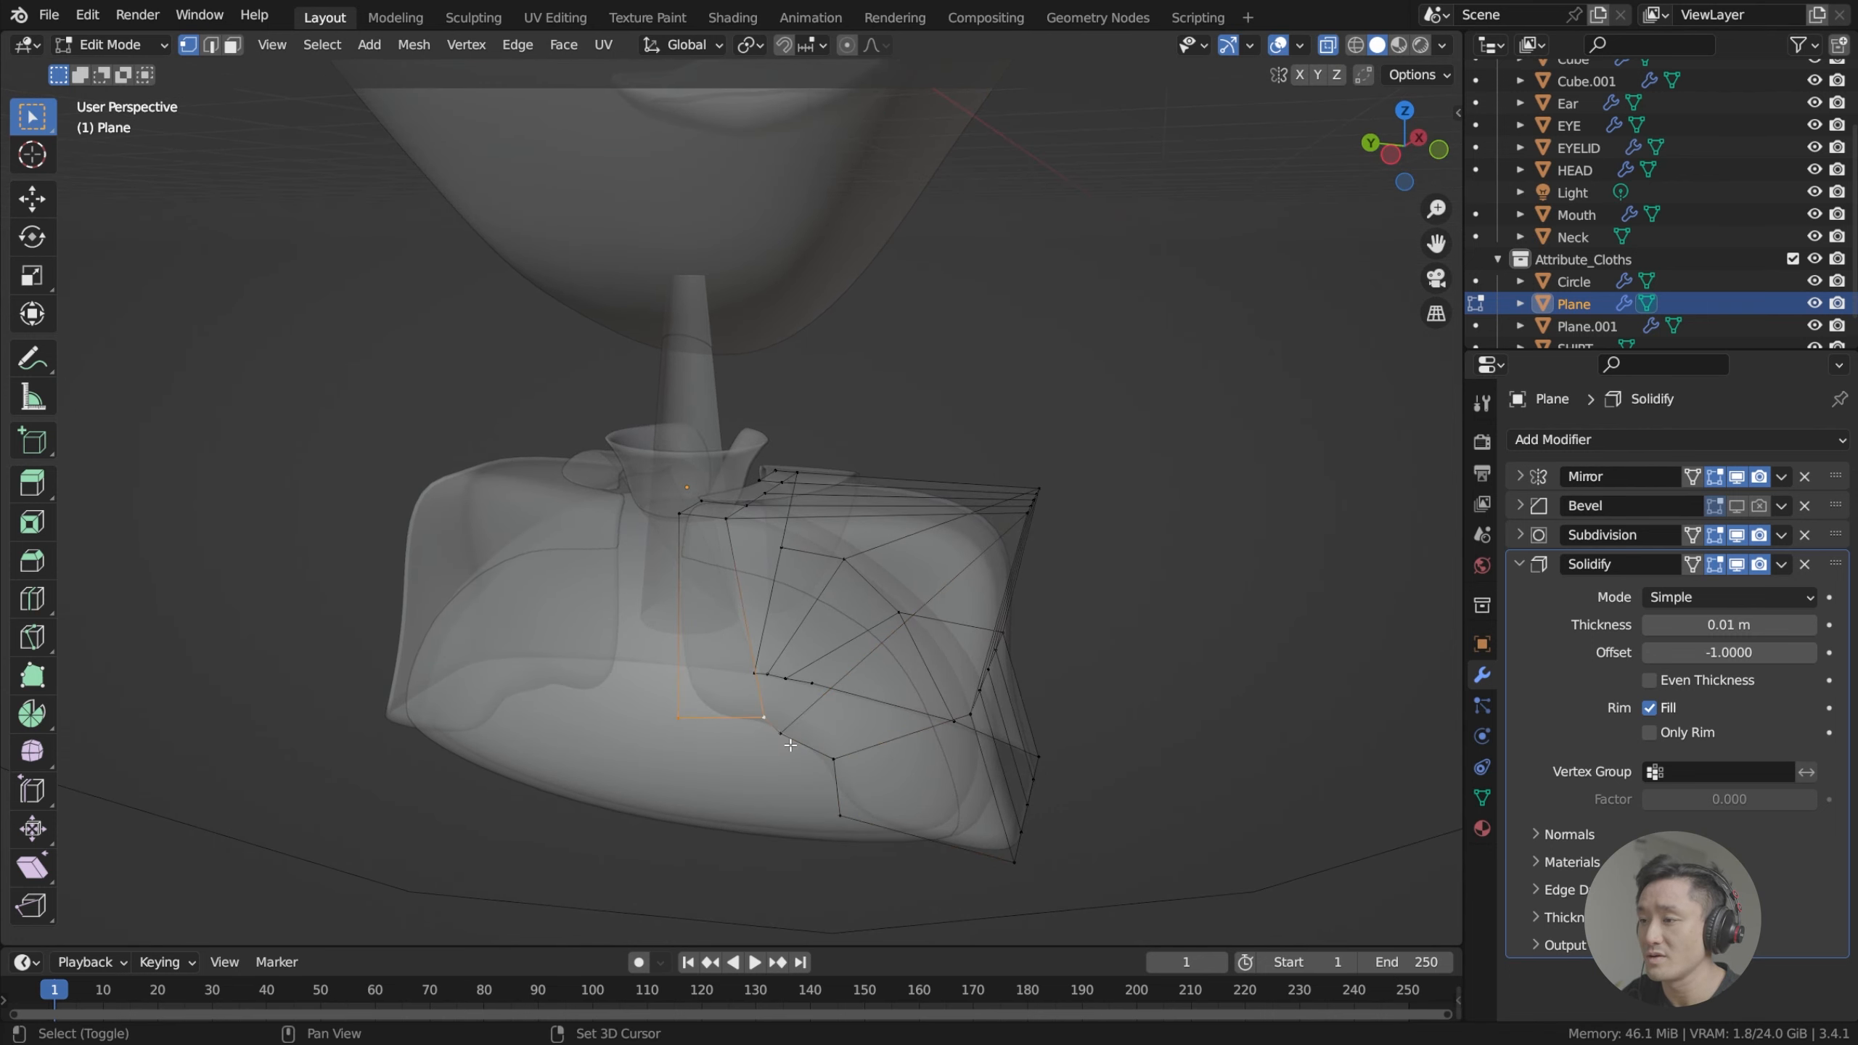
key("KP_3")
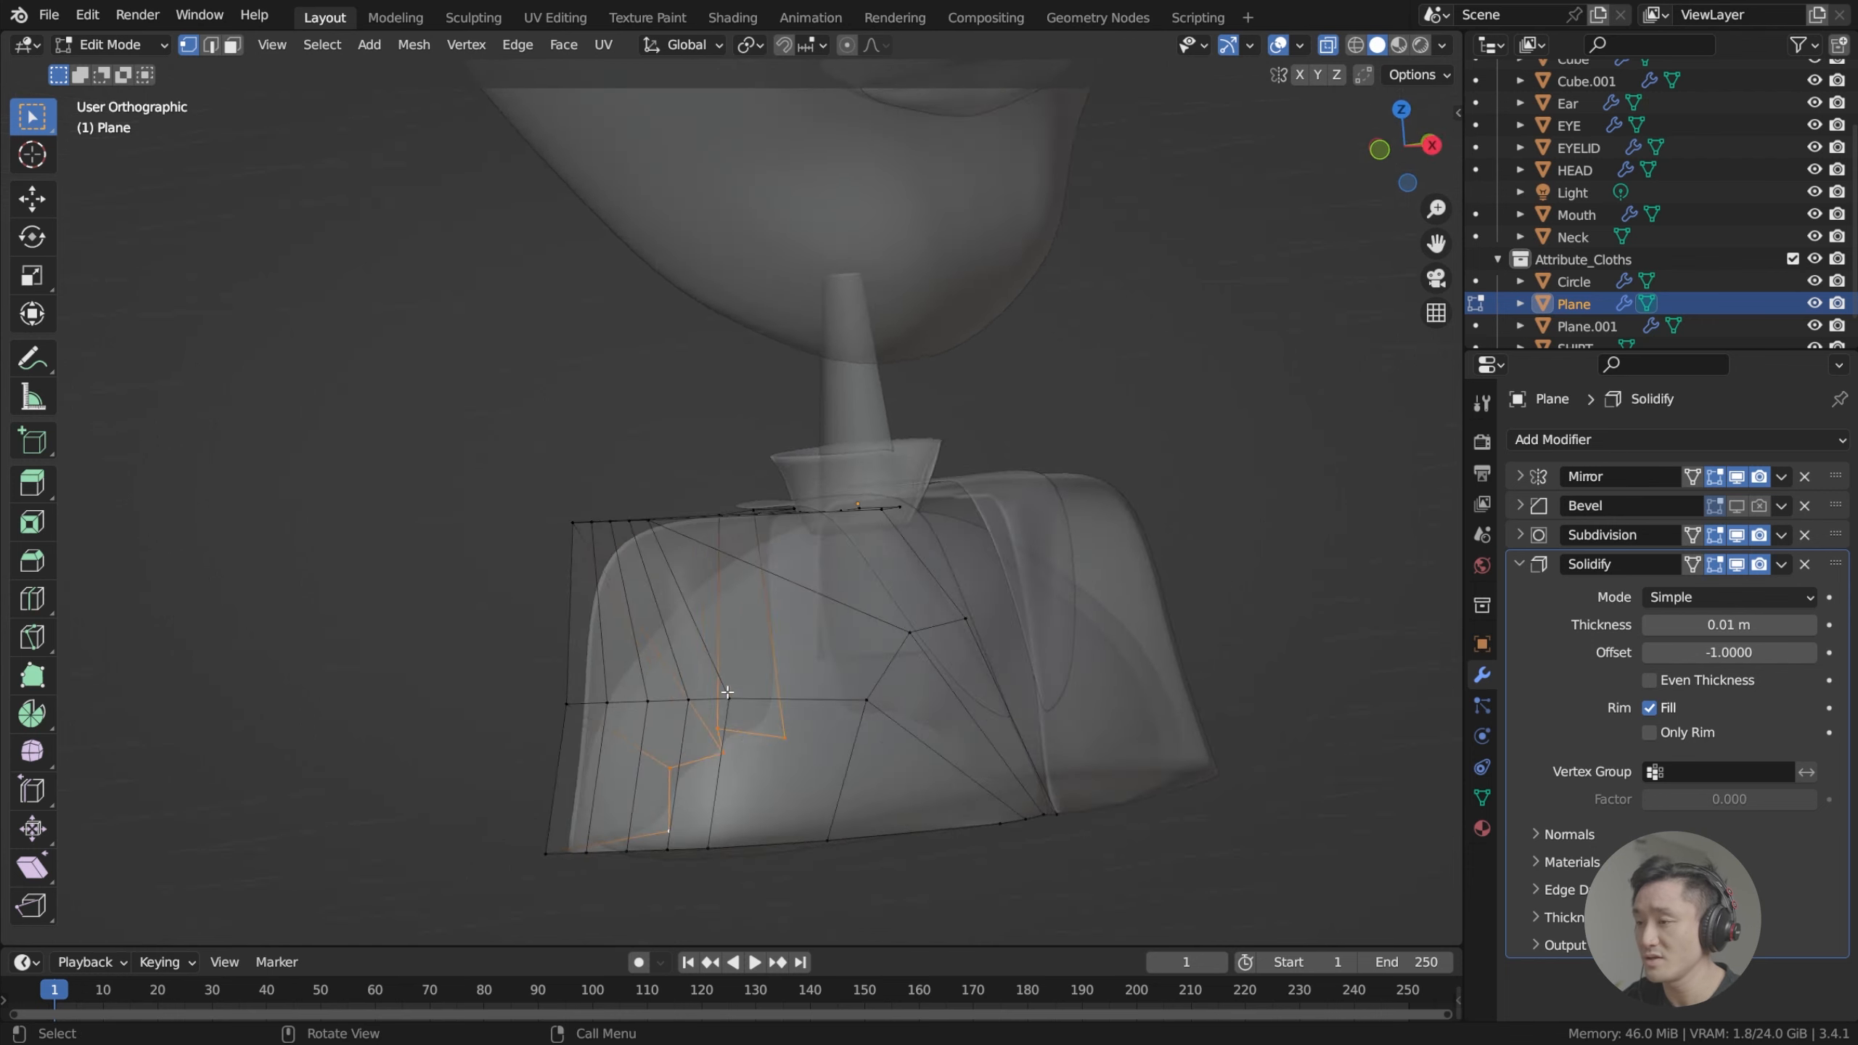
key("KP_1")
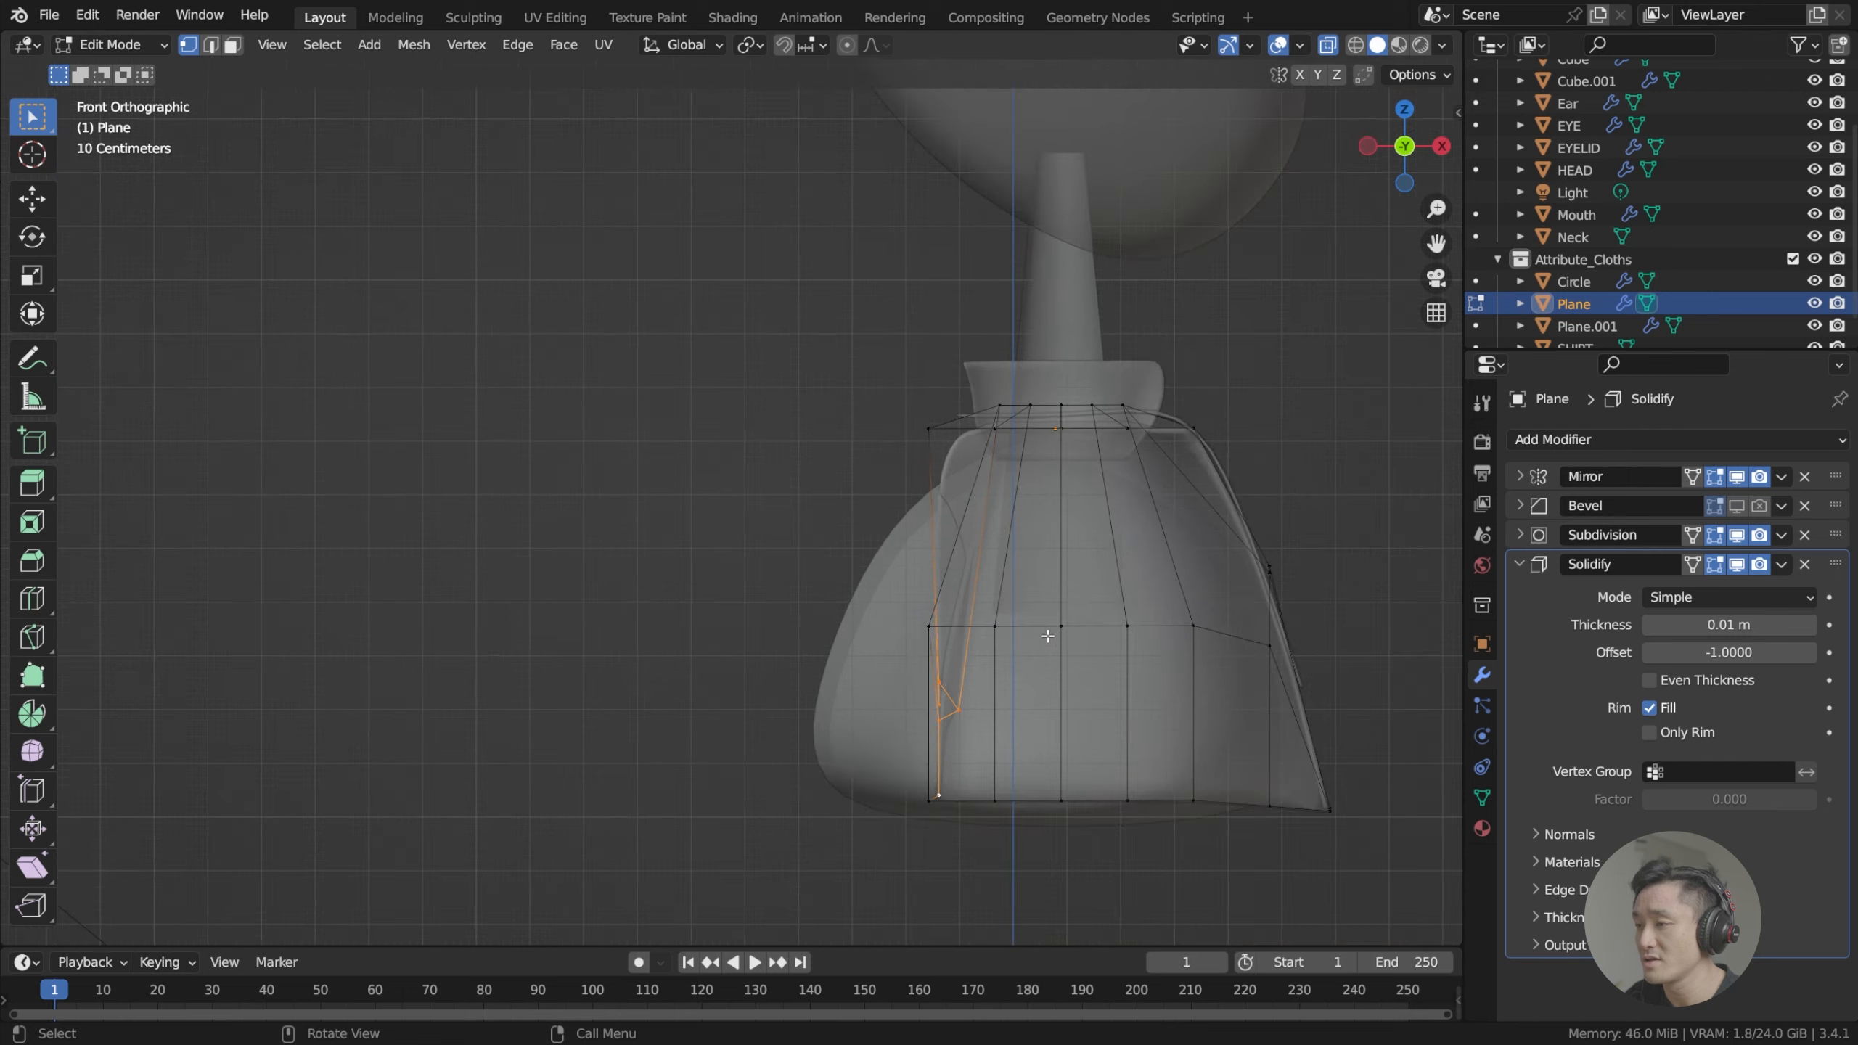
key("g")
key("x")
left_click(904, 631)
middle_click_drag(904, 631, 1120, 351)
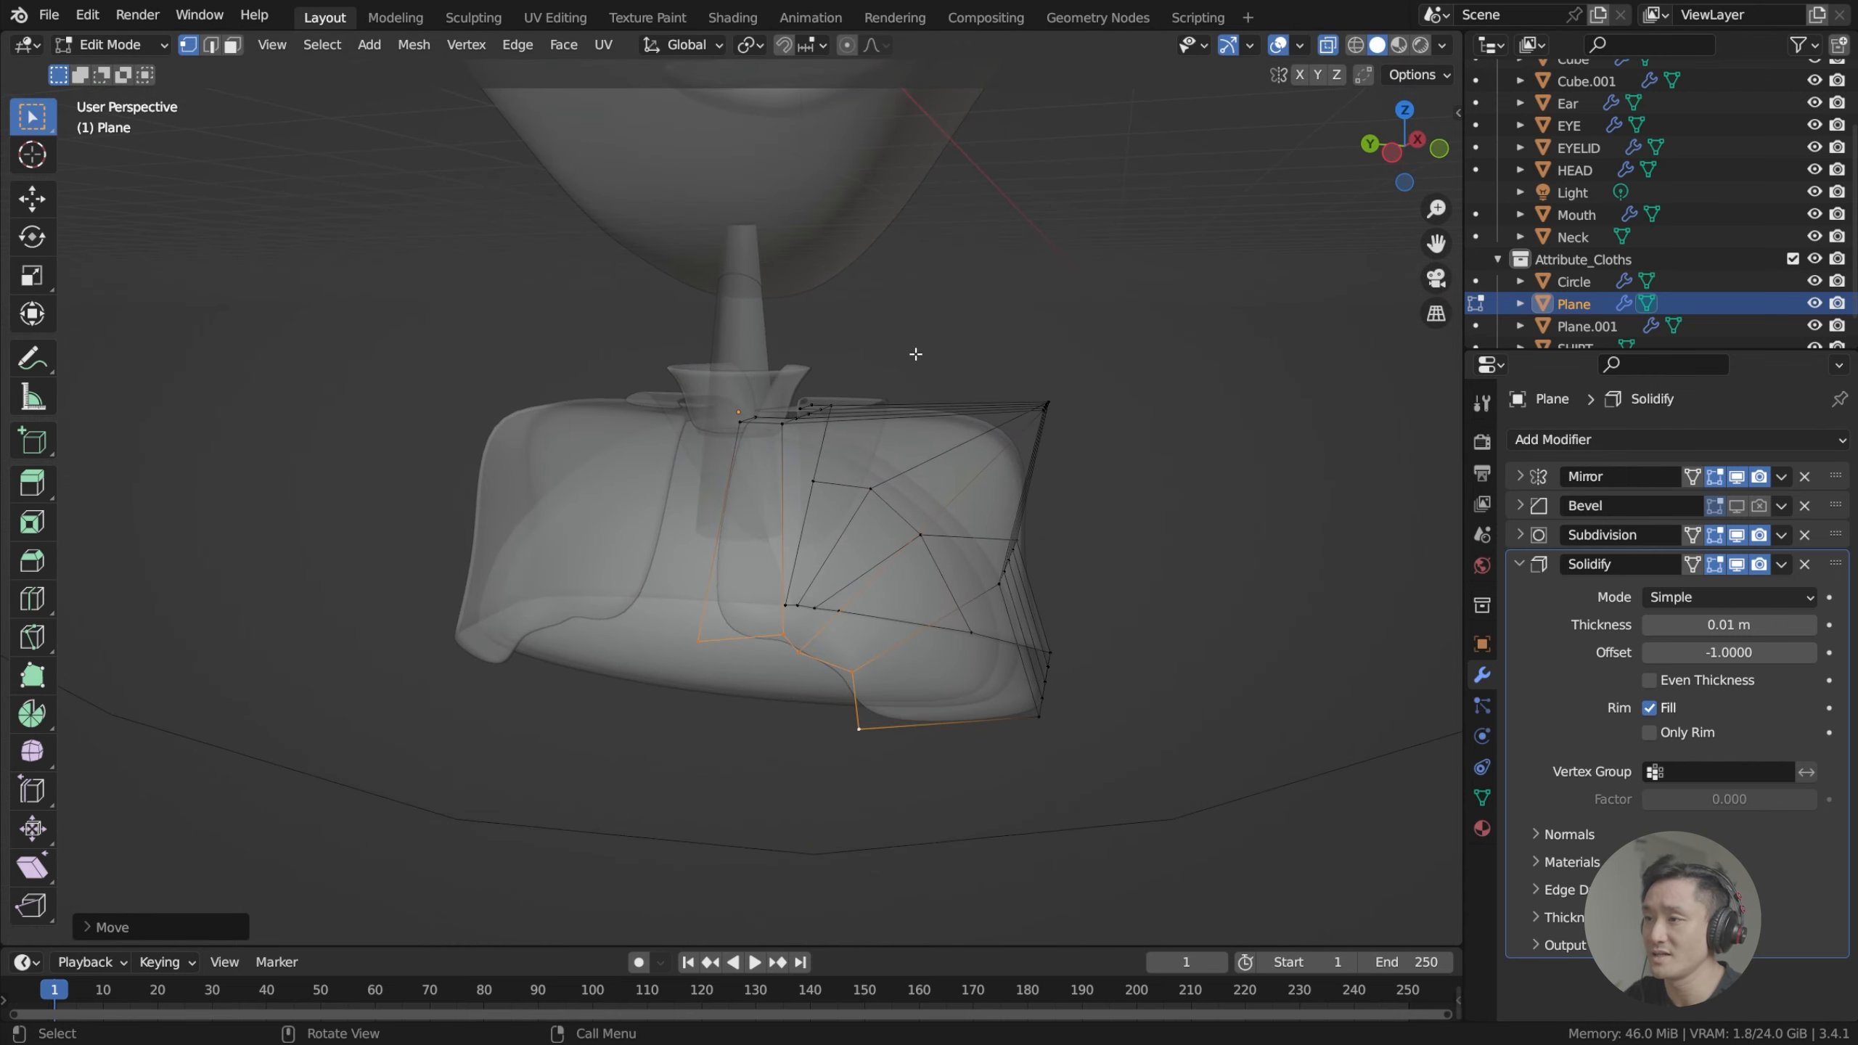
middle_click_drag(916, 354, 919, 431)
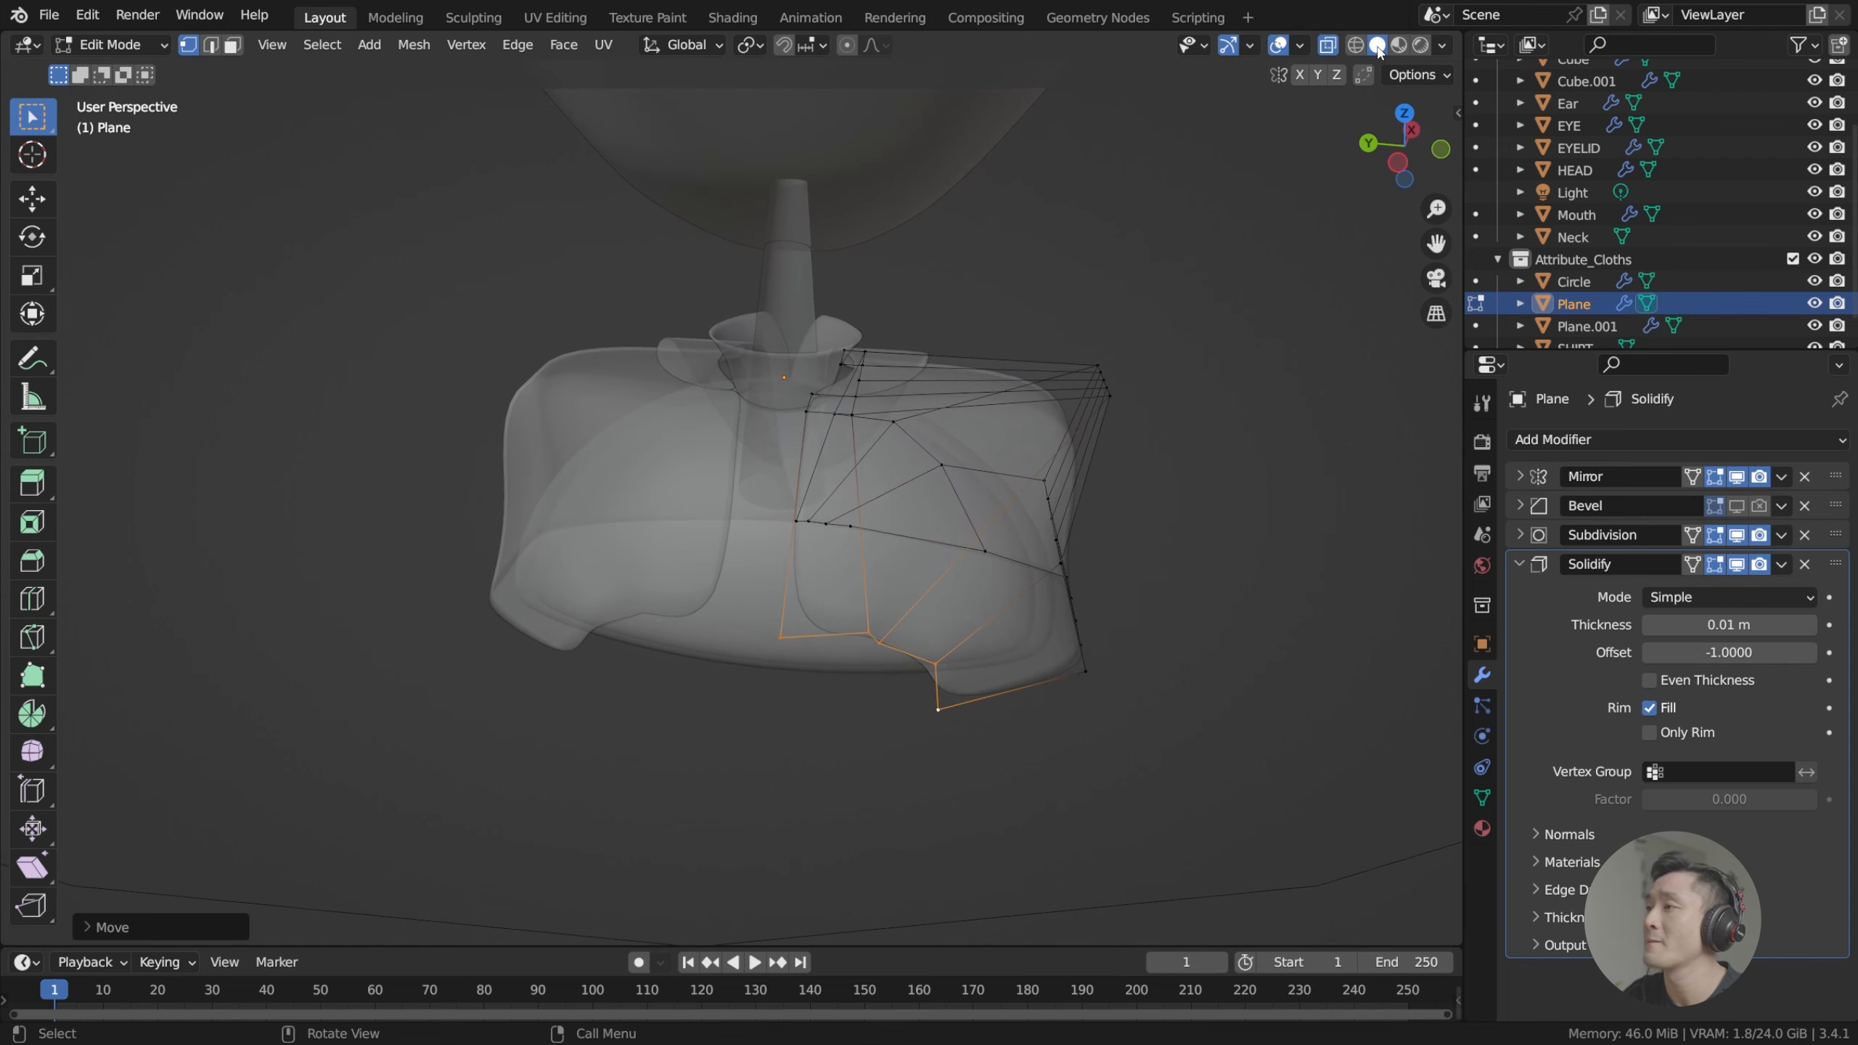
left_click(1327, 45)
Select the vertices along the inner edge of the jacket's open back, from the collar down to the hem.
scroll(901, 441, "up", 4)
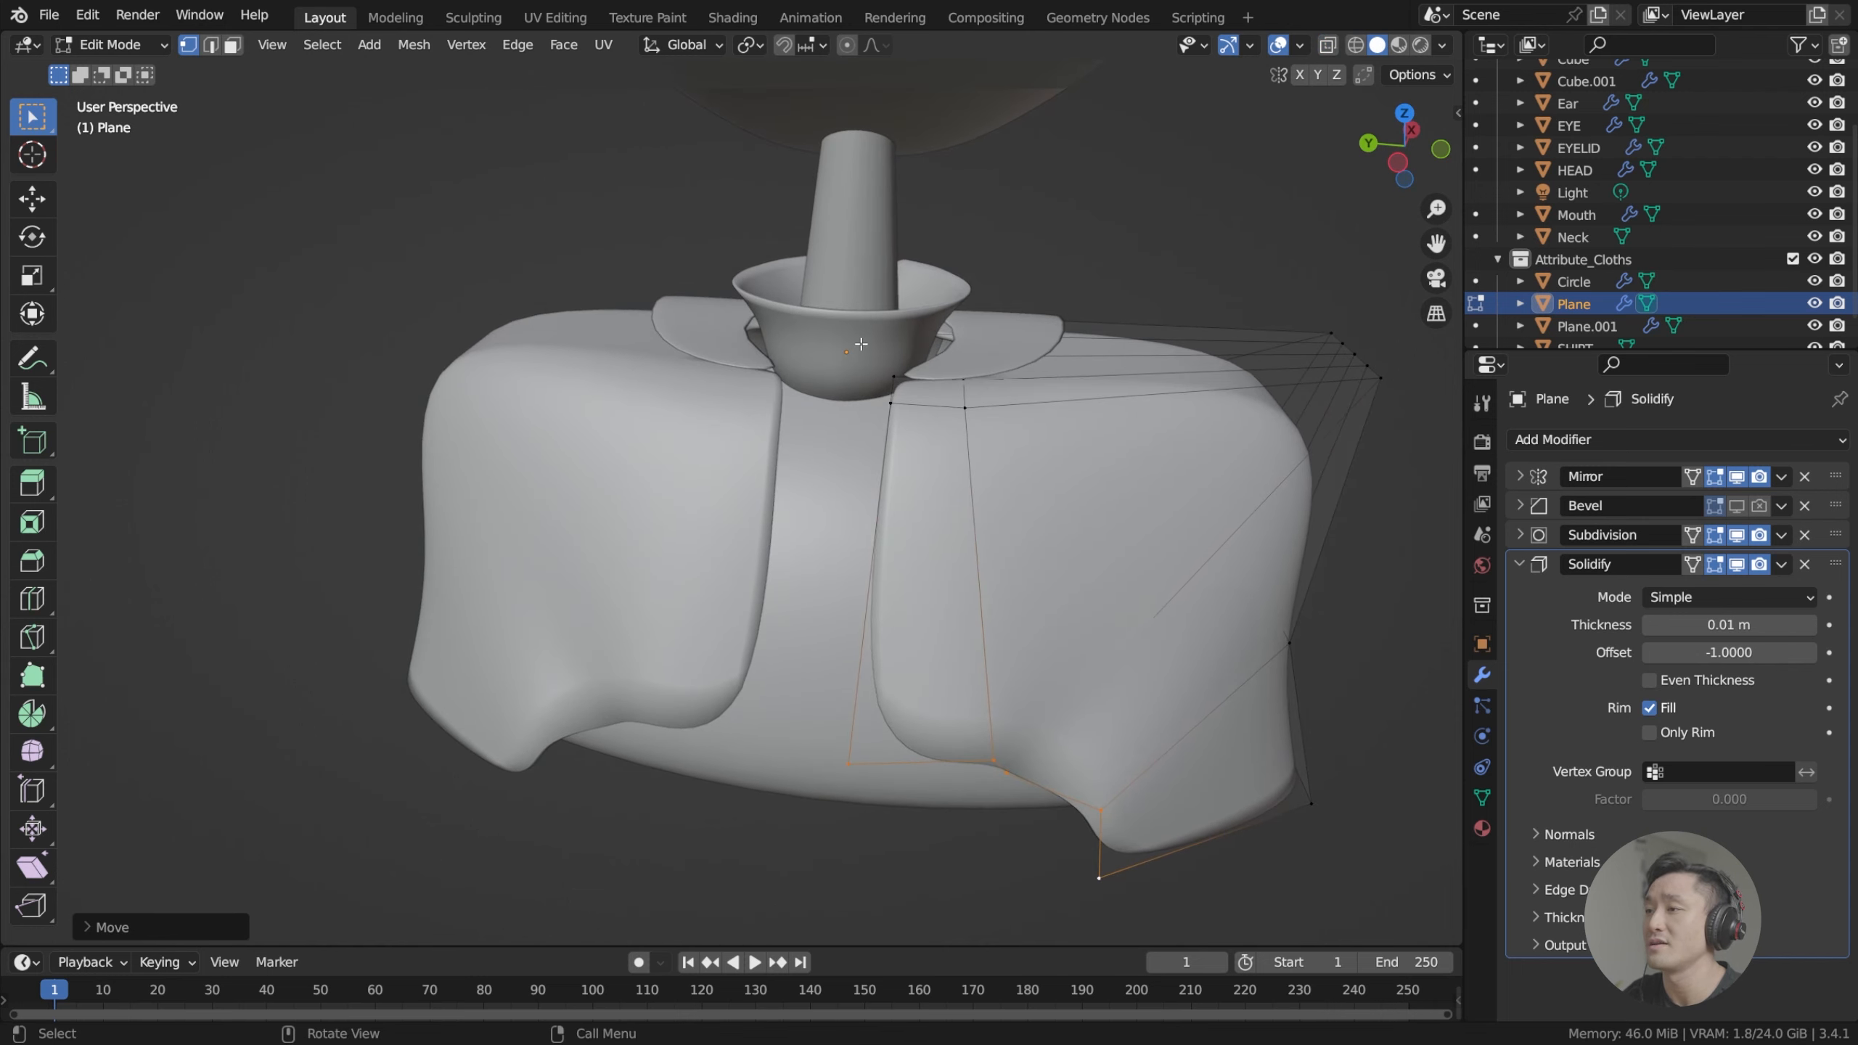
middle_click_drag(901, 441, 849, 651)
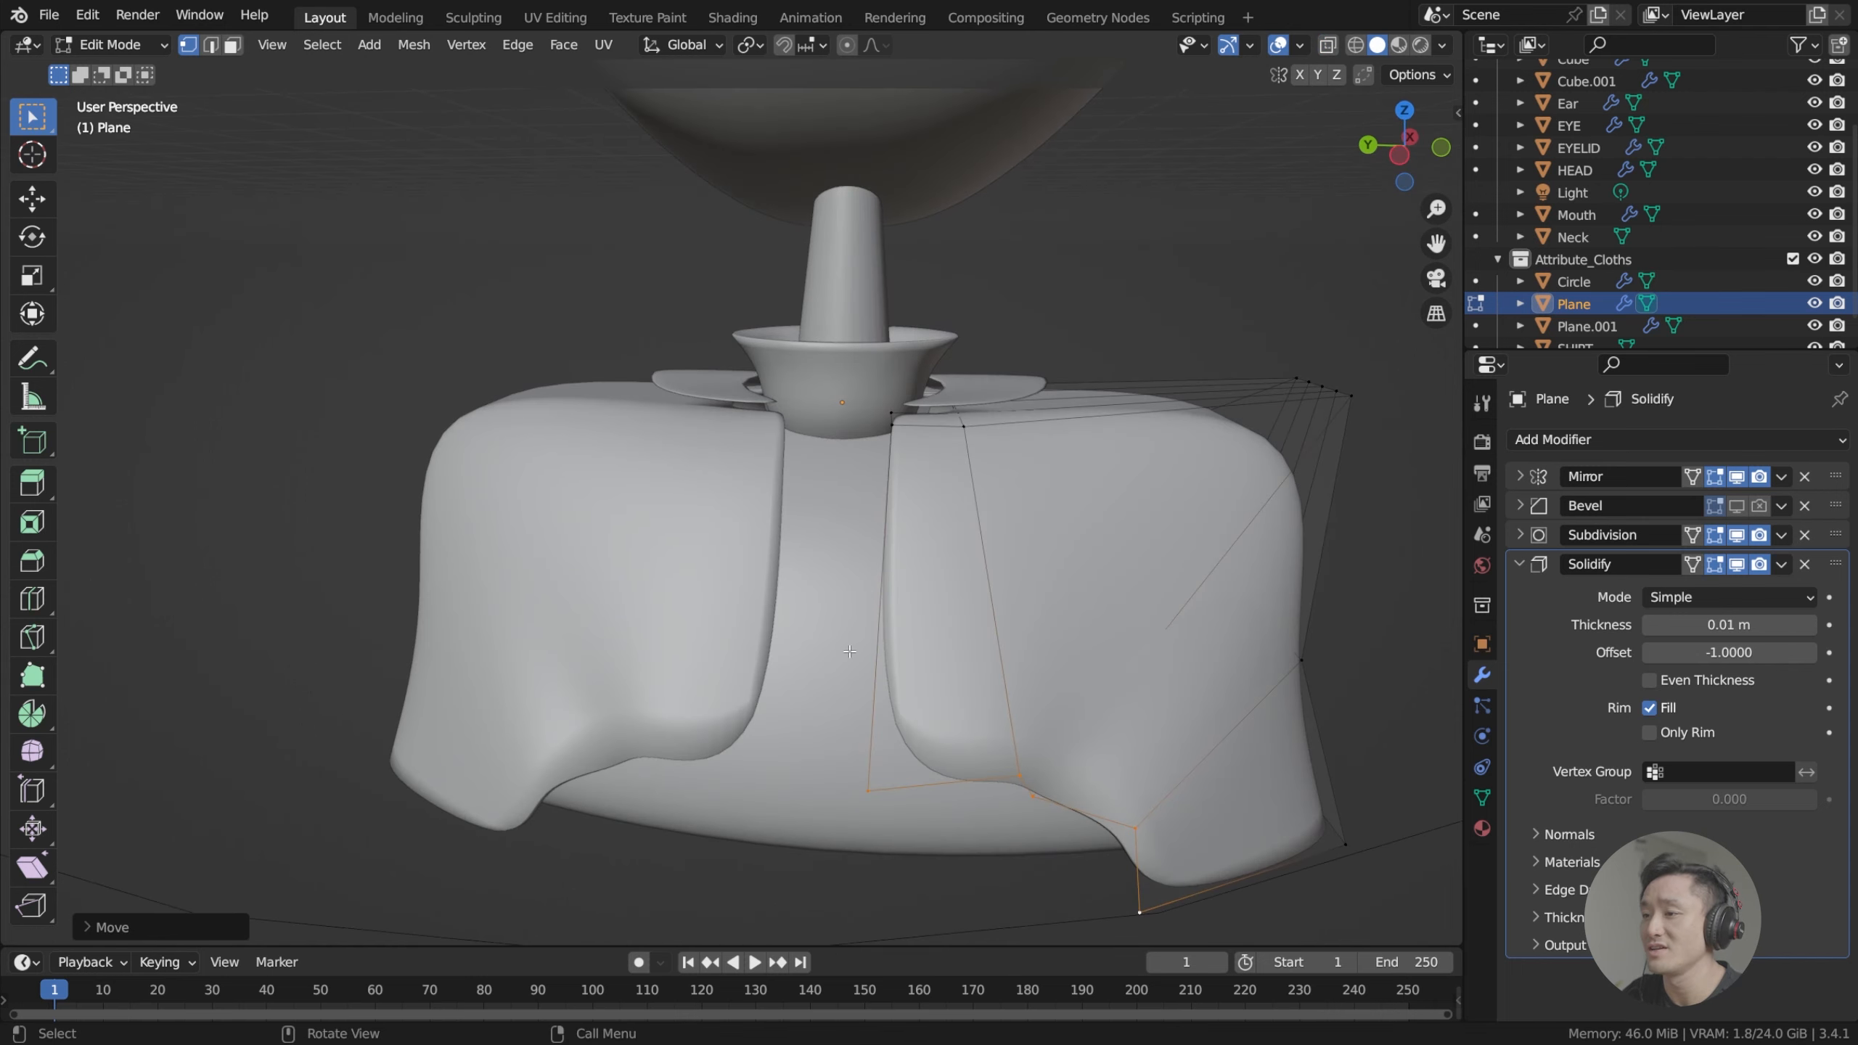
middle_click_drag(885, 459, 964, 405)
left_click(947, 291, "shift")
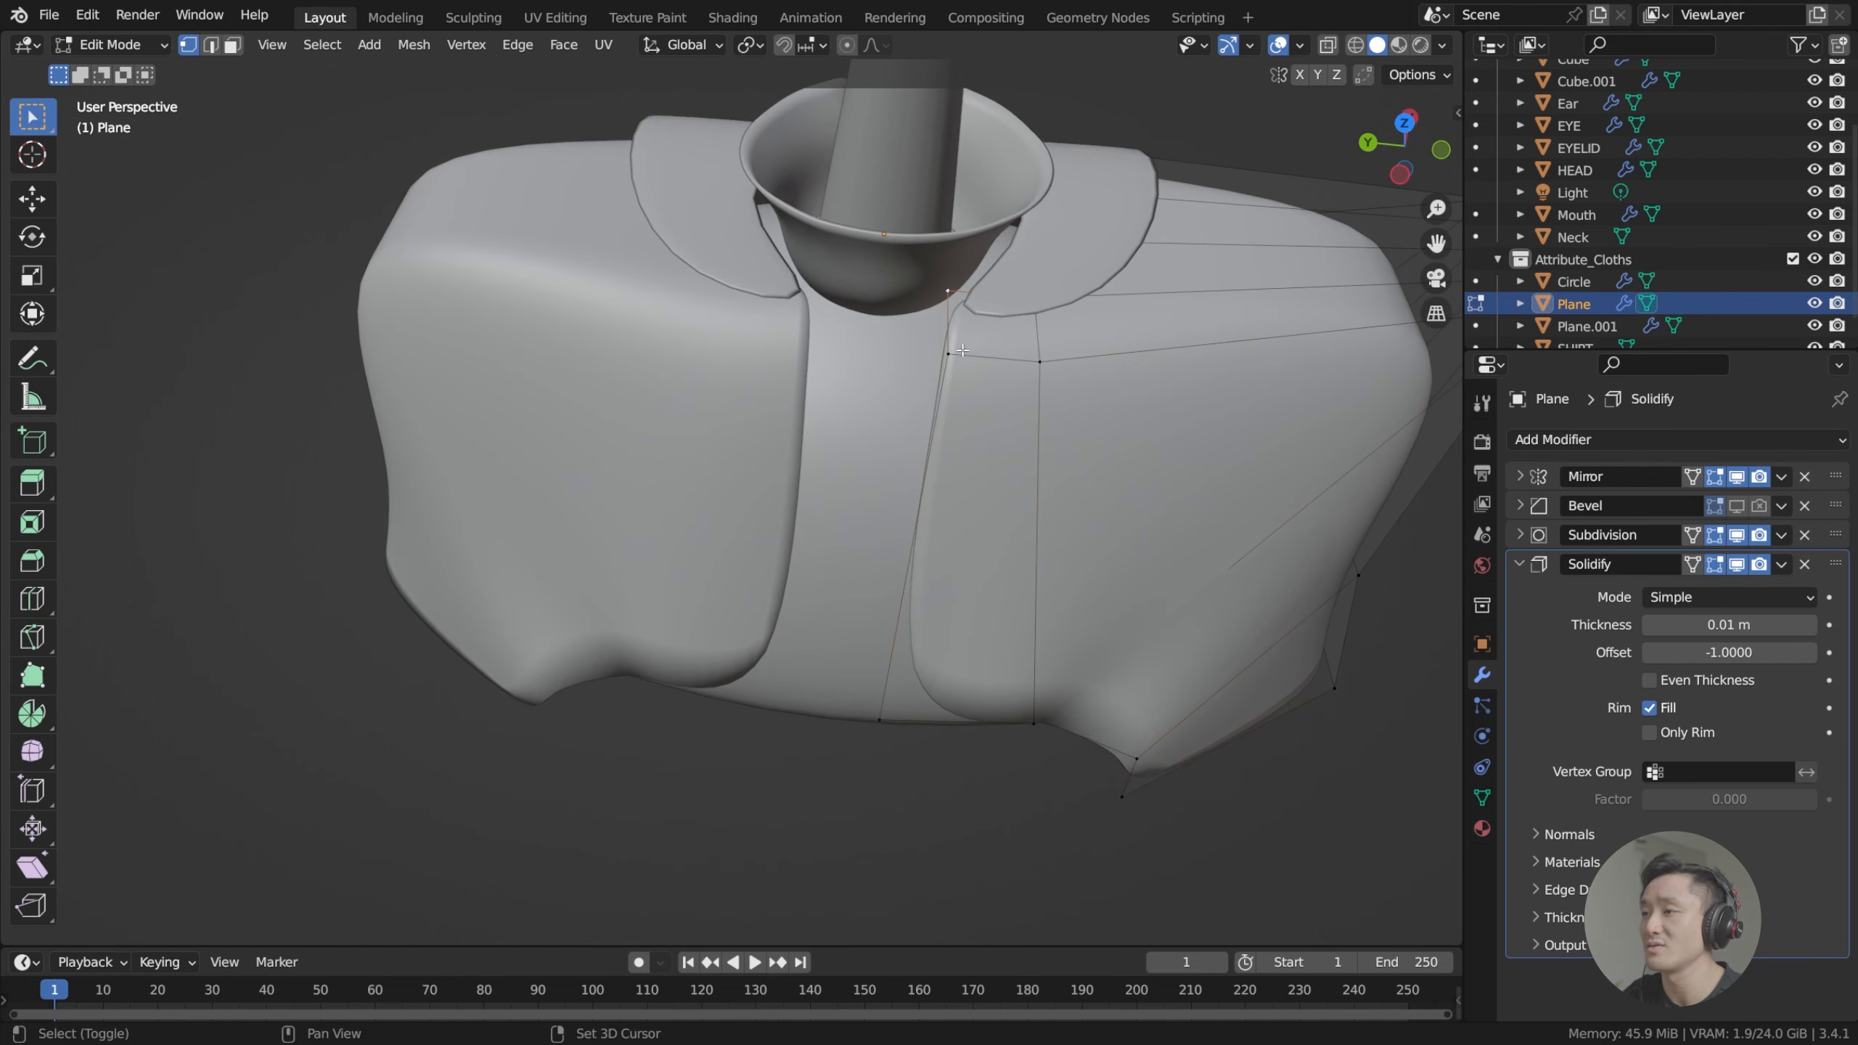
left_click(881, 696, "shift")
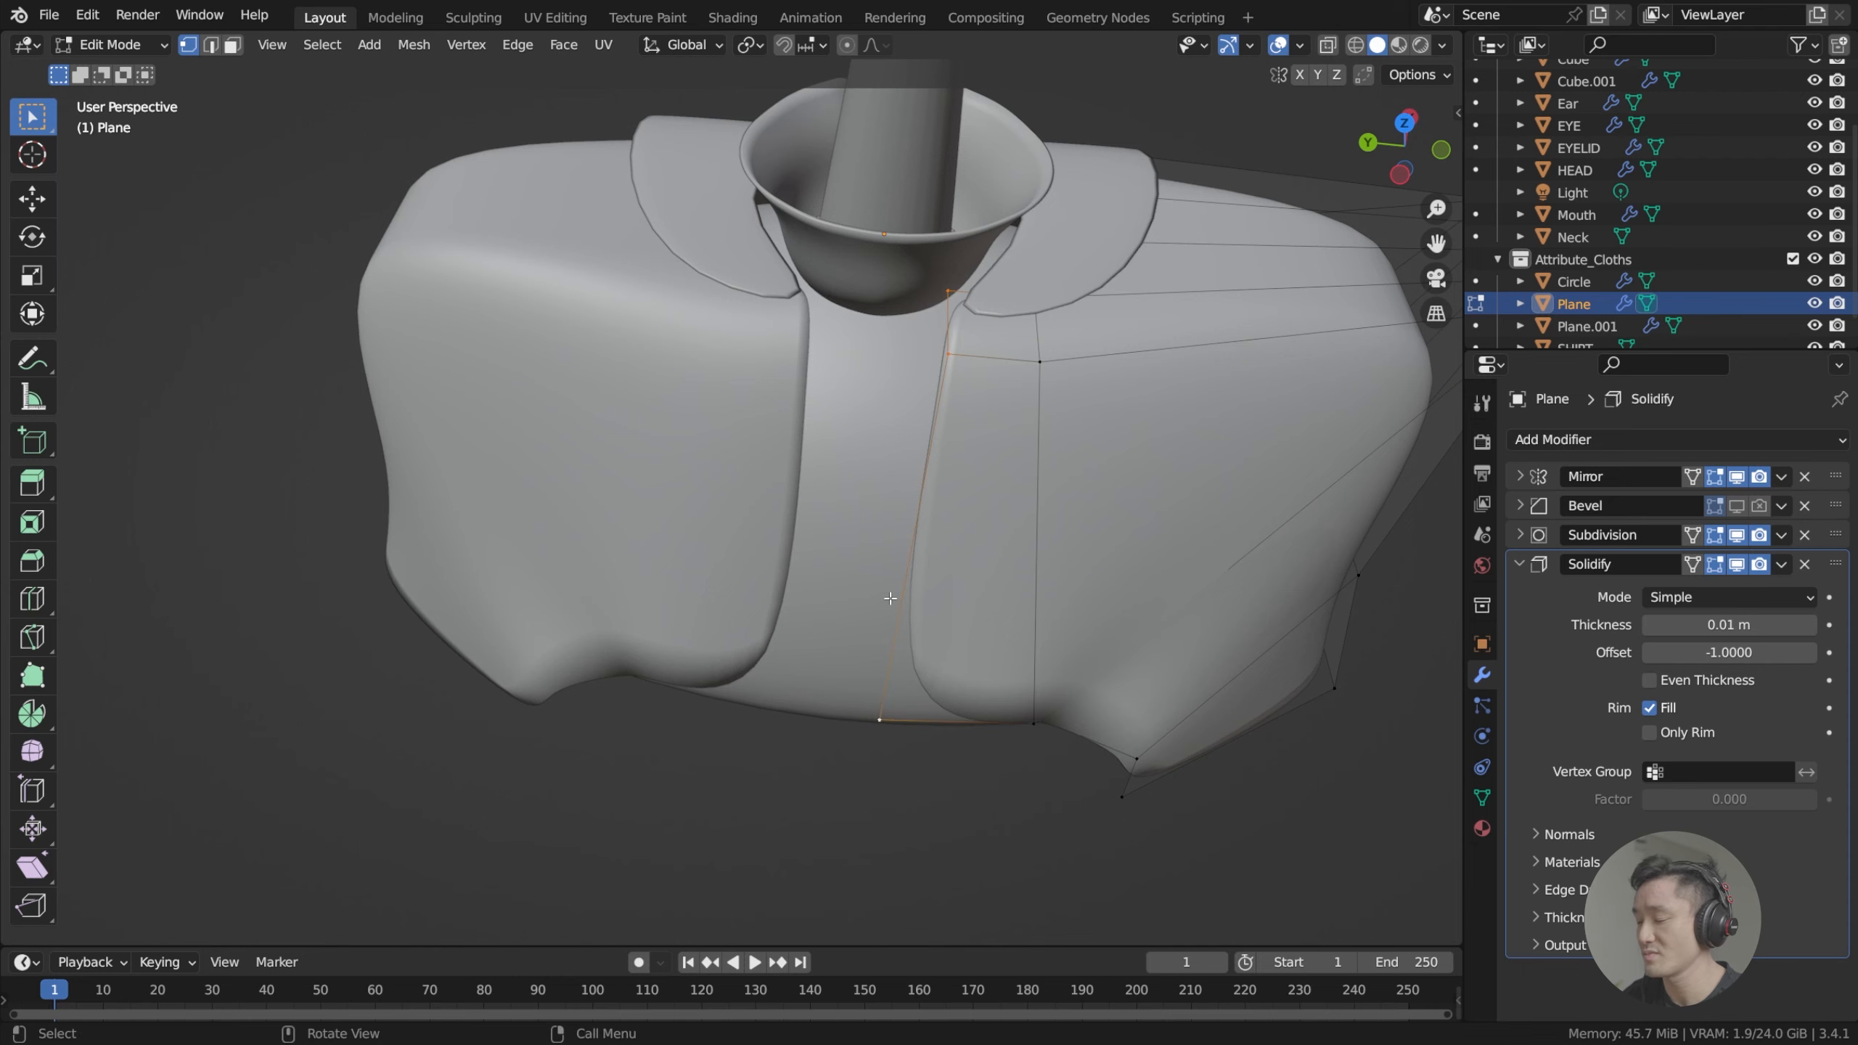
In the left view, extrude the selected back edge about 0.085 m toward the centre line to close the gap between the jacket halves.
key("KP_3")
key("KP_1")
key("ctrl+KP_3")
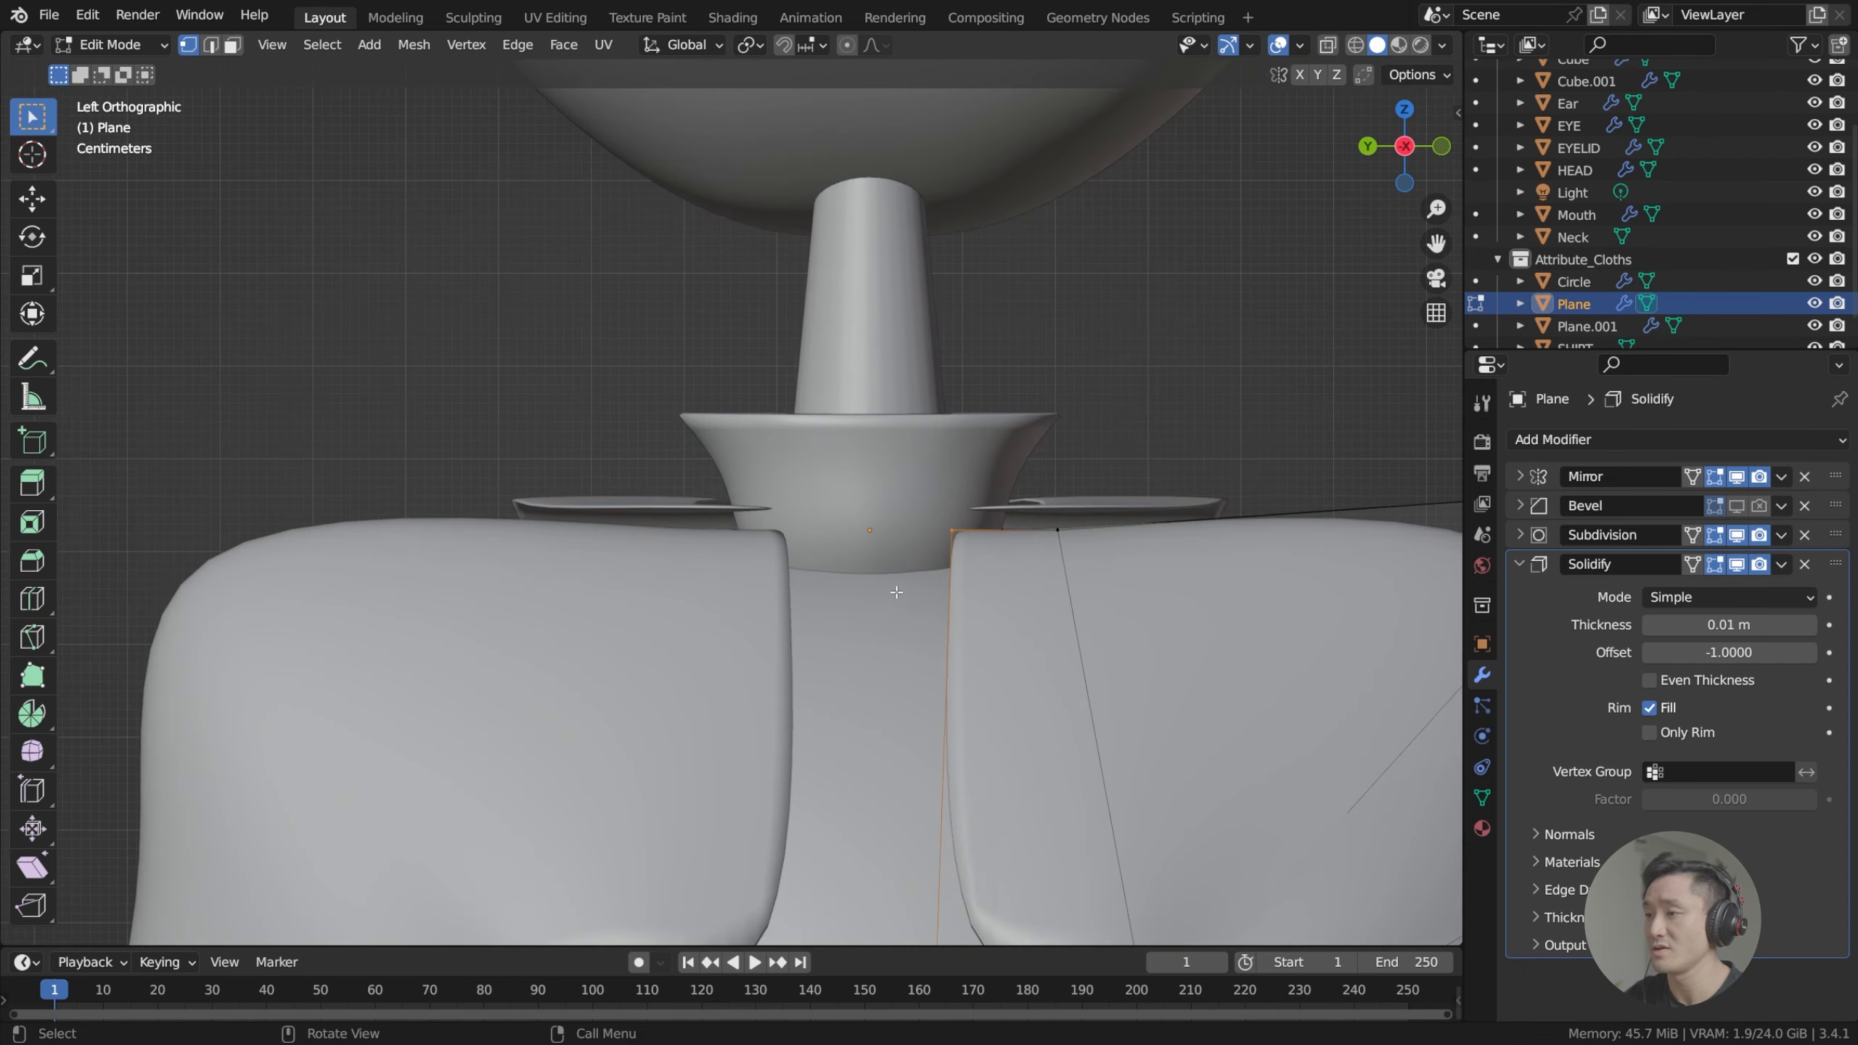
scroll(897, 591, "down", 6)
scroll(897, 591, "up", 4)
key("g")
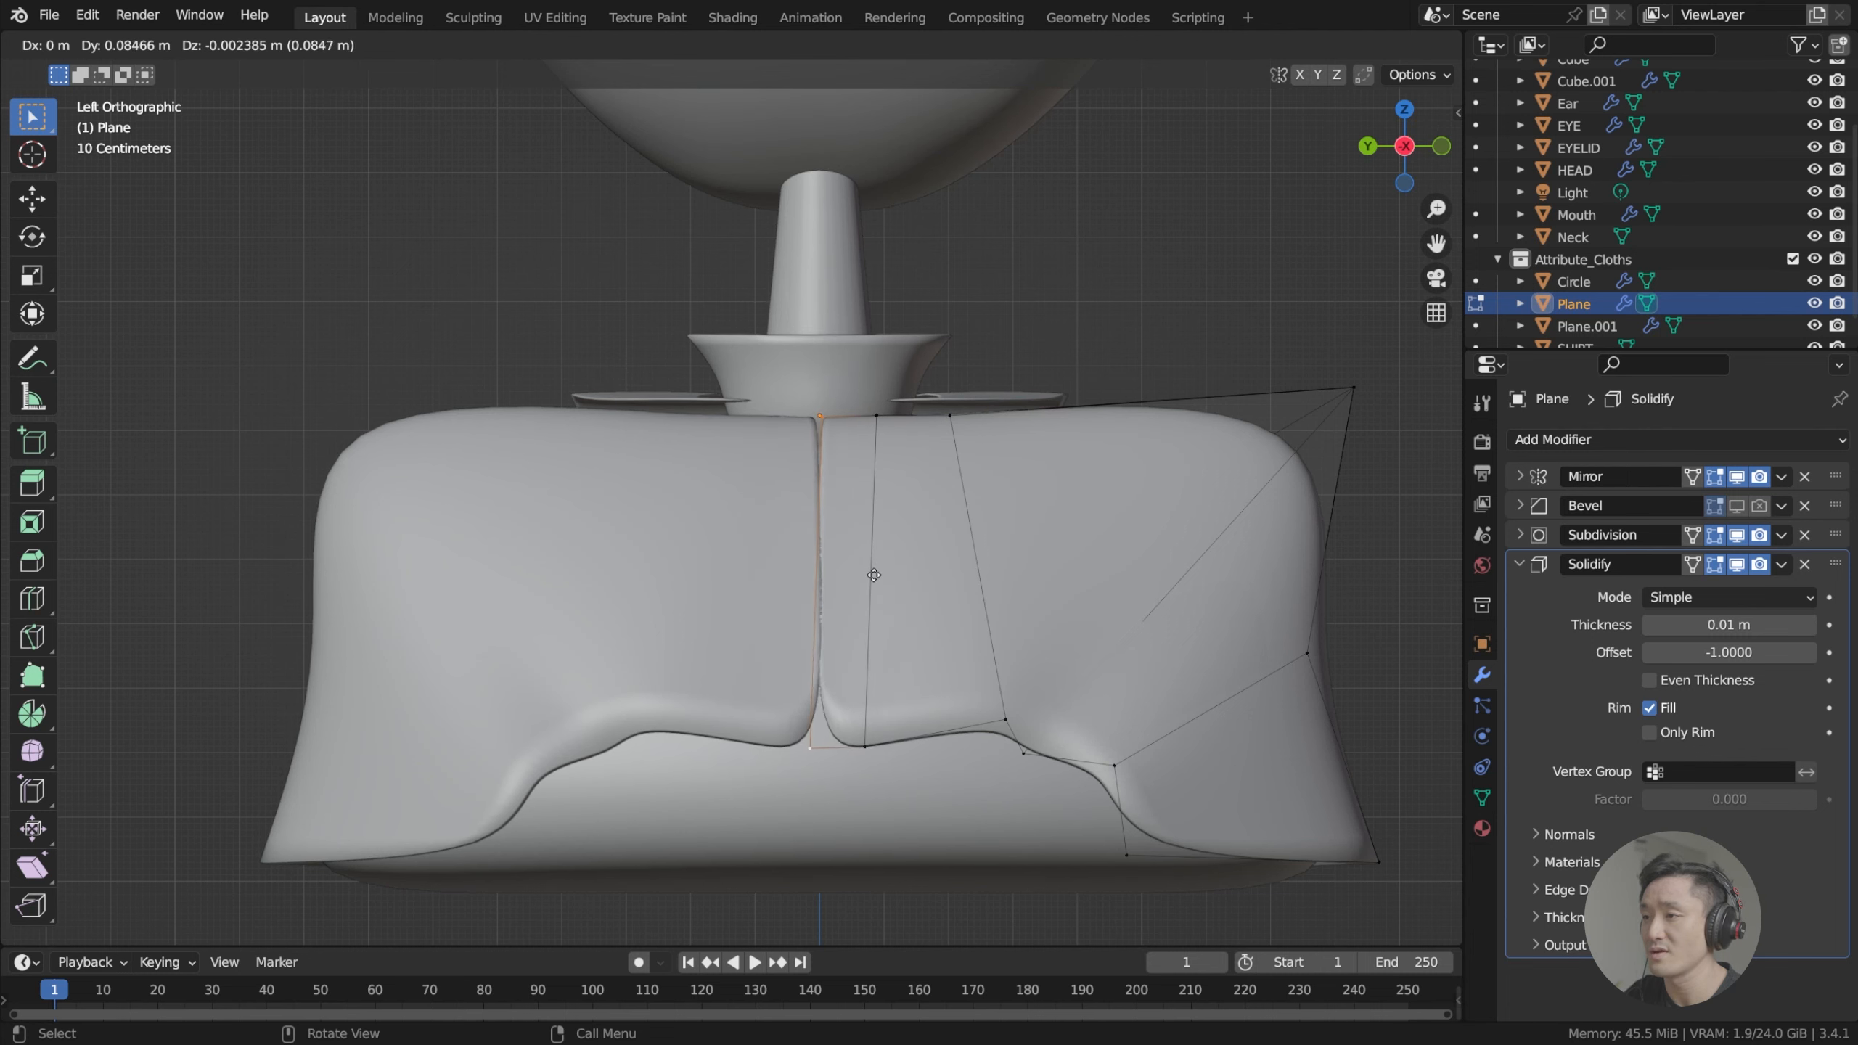
left_click(864, 576)
middle_click_drag(863, 576, 773, 535)
scroll(773, 535, "down", 3)
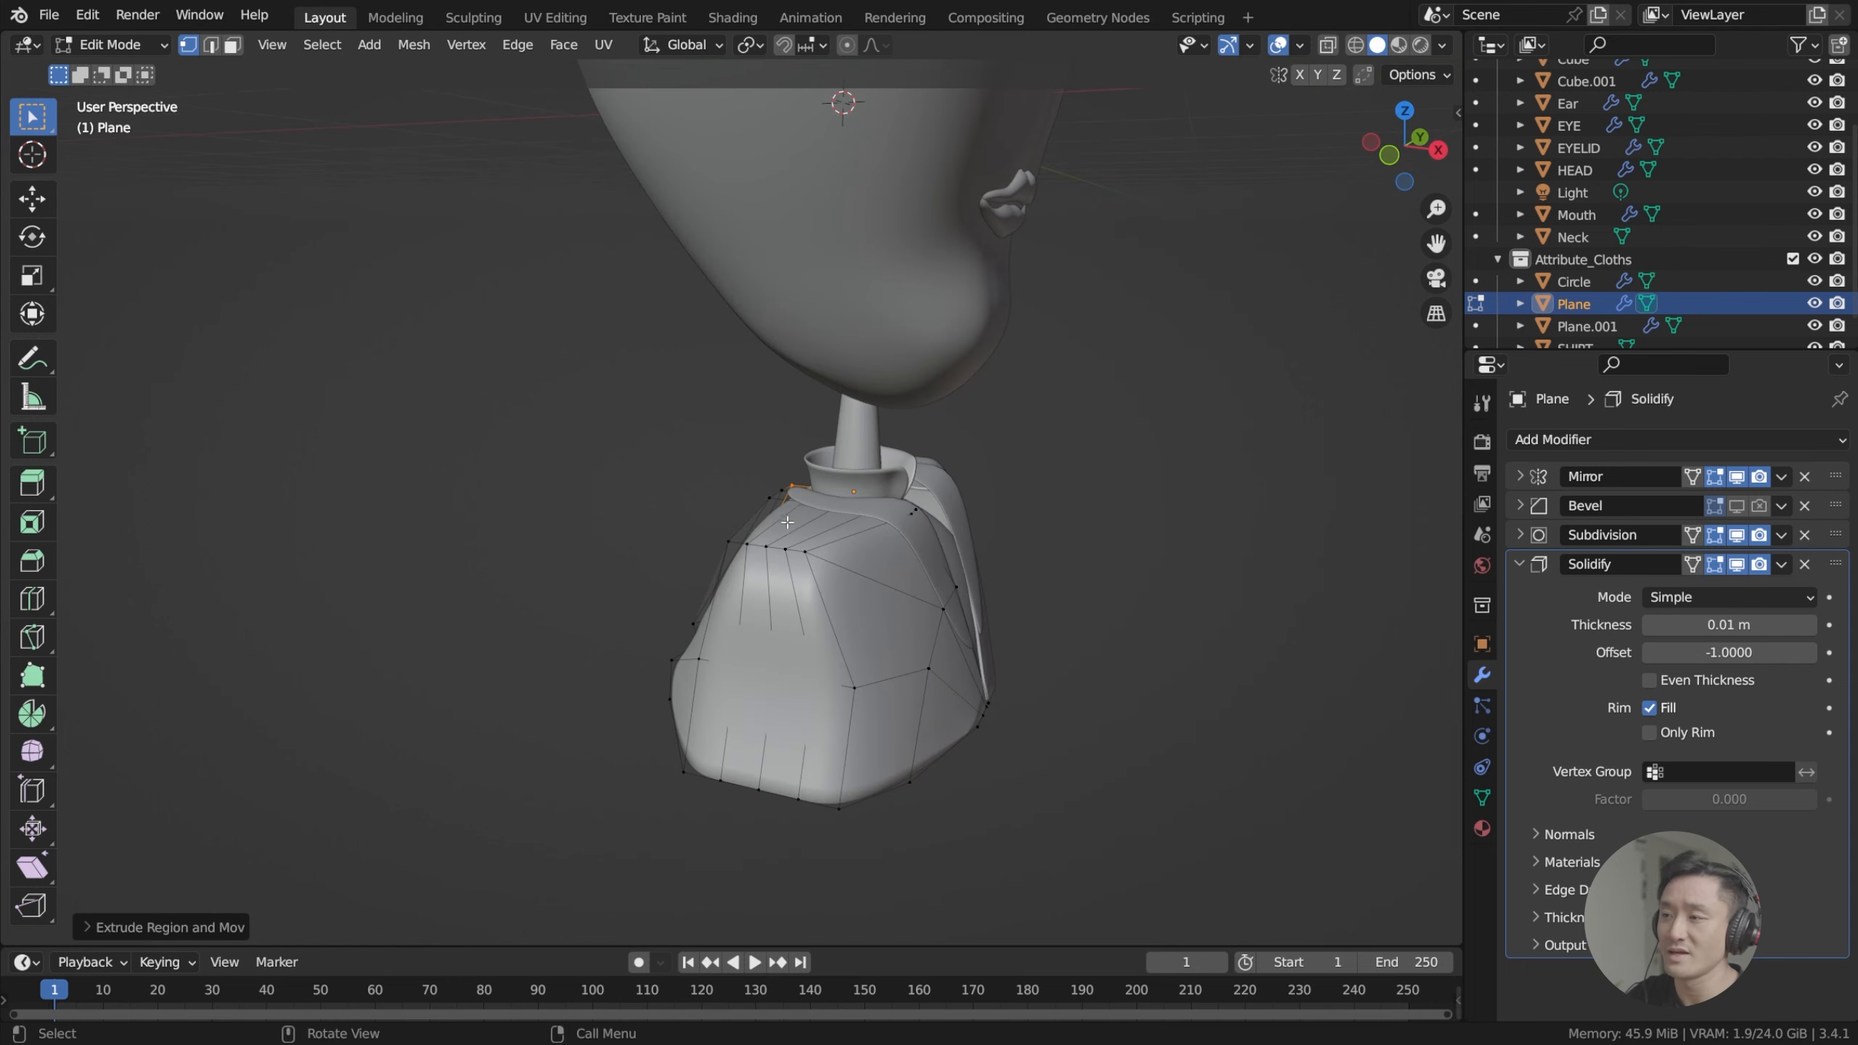
Return to Object Mode, deselect the jacket, and save the file.
key("Tab")
middle_click_drag(1046, 451, 946, 584)
left_click(987, 459)
key("ctrl+s")
scroll(951, 575, "down", 1)
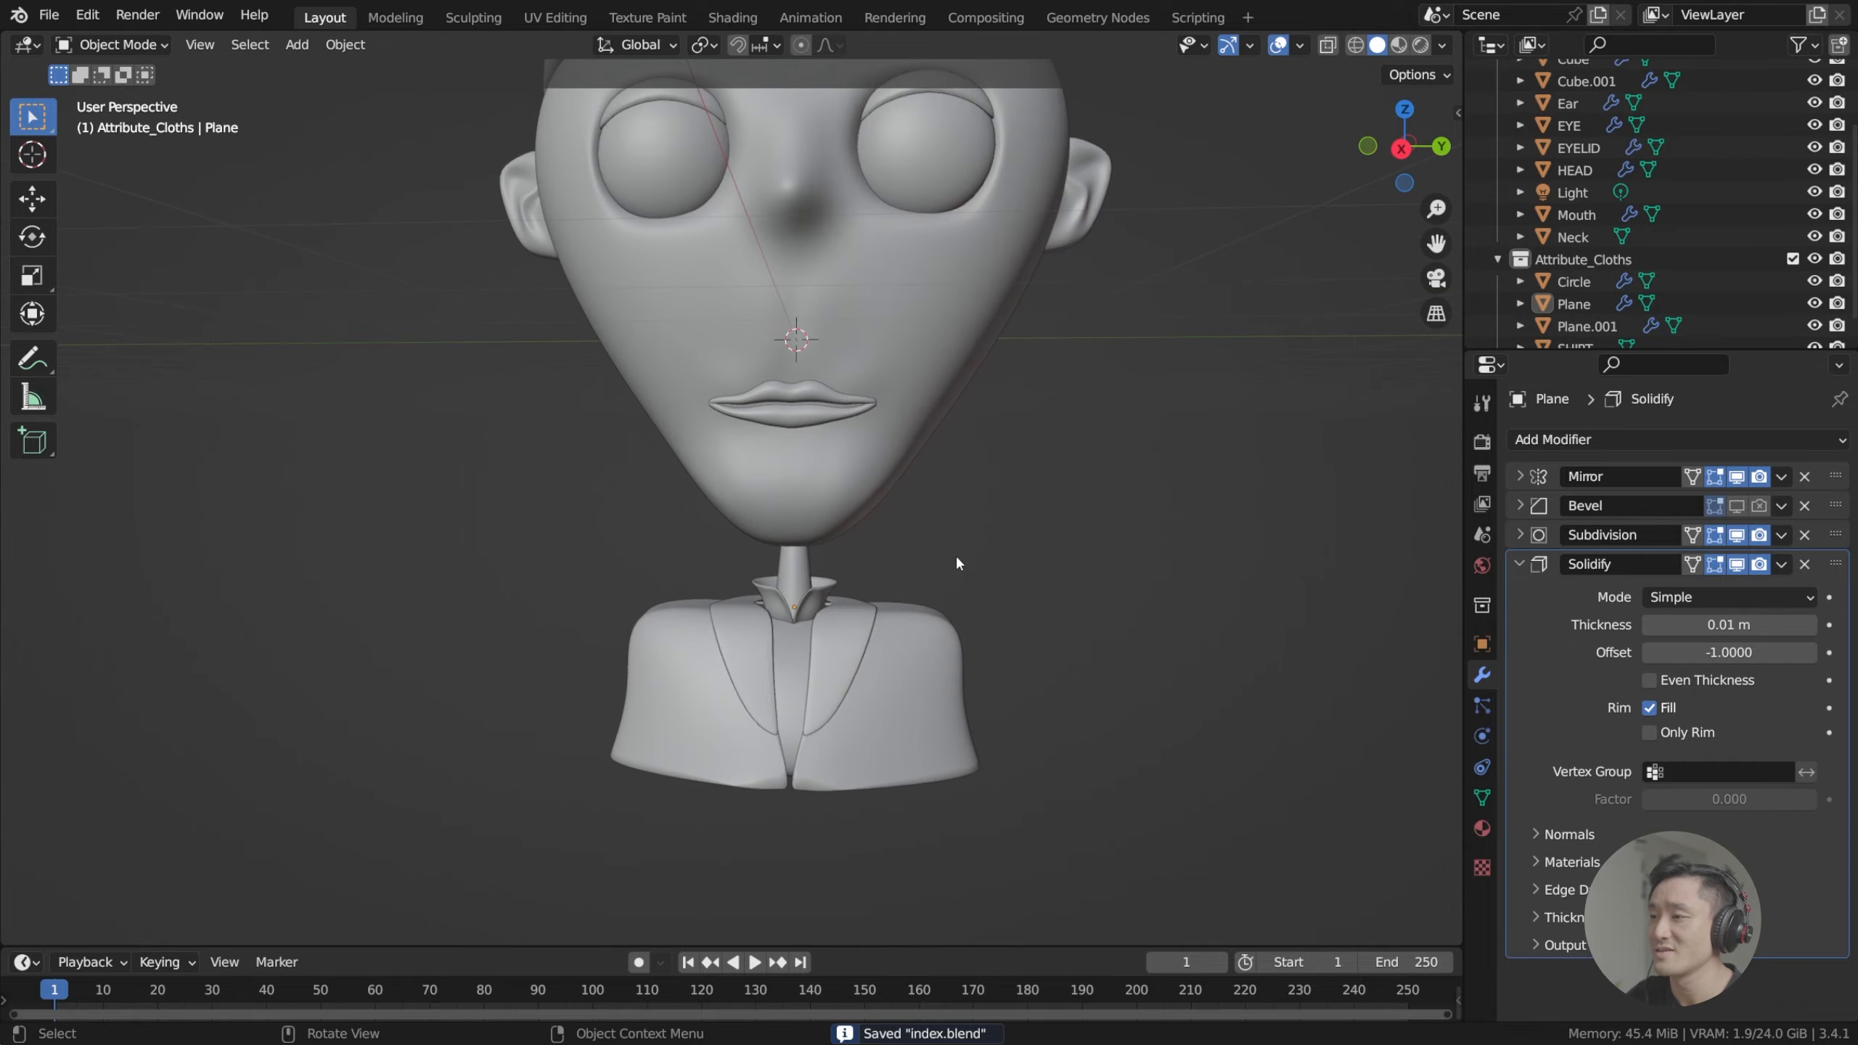
Switch the viewport to rendered shading and examine the bust's face and jacket from the front.
left_click(1419, 44)
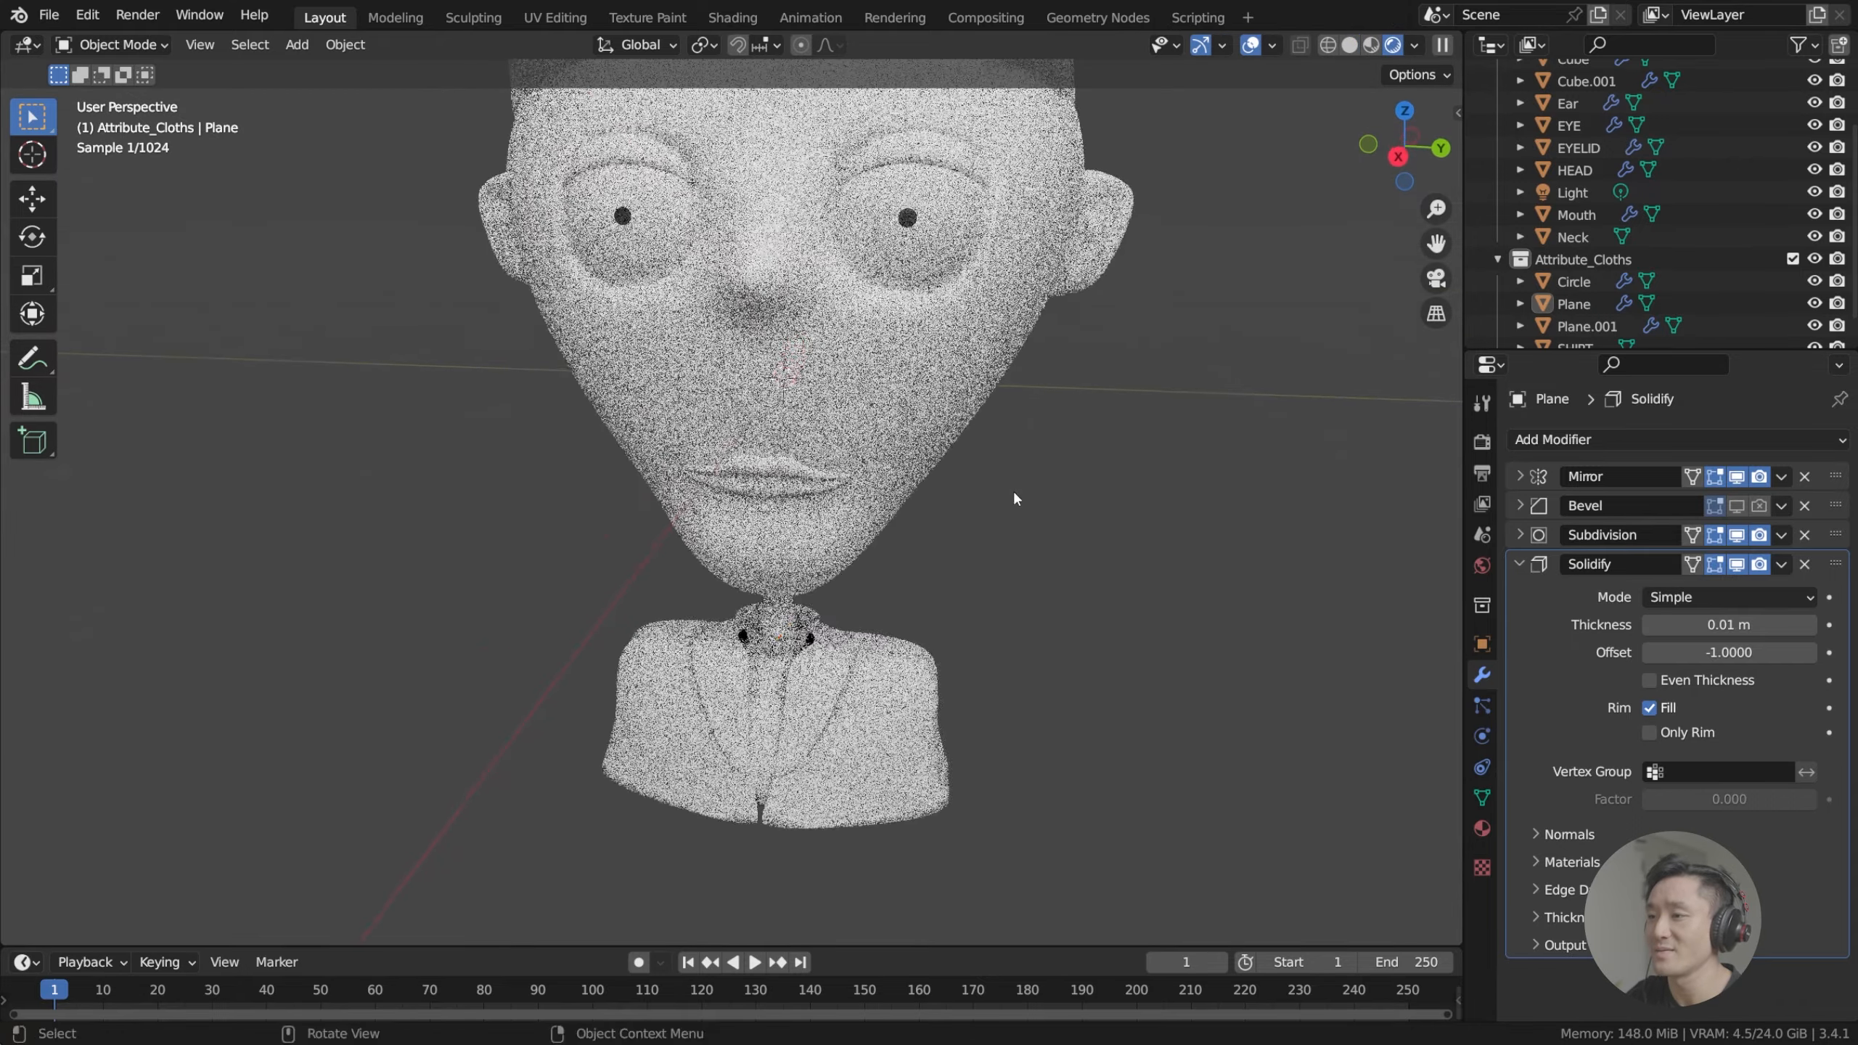
scroll(943, 608, "up", 3)
scroll(947, 557, "down", 3)
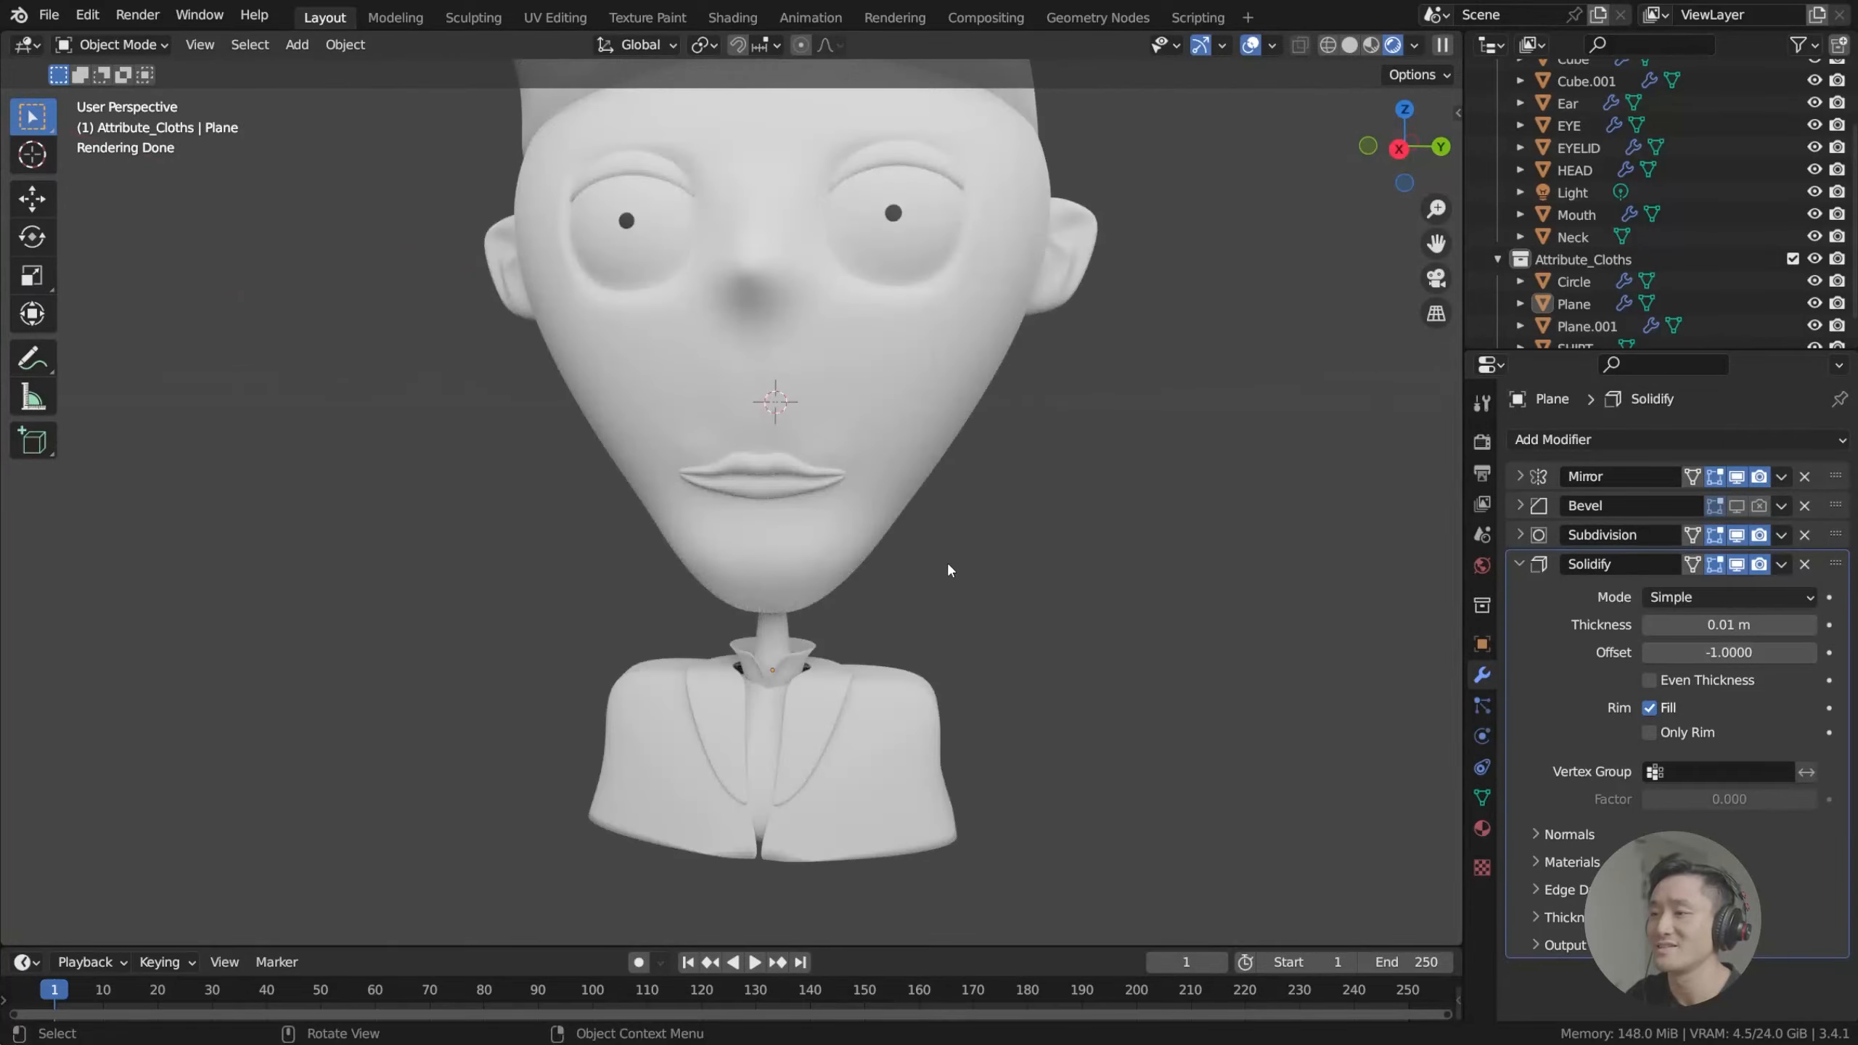
middle_click_drag(962, 492, 979, 597, "shift")
scroll(966, 558, "down", 1)
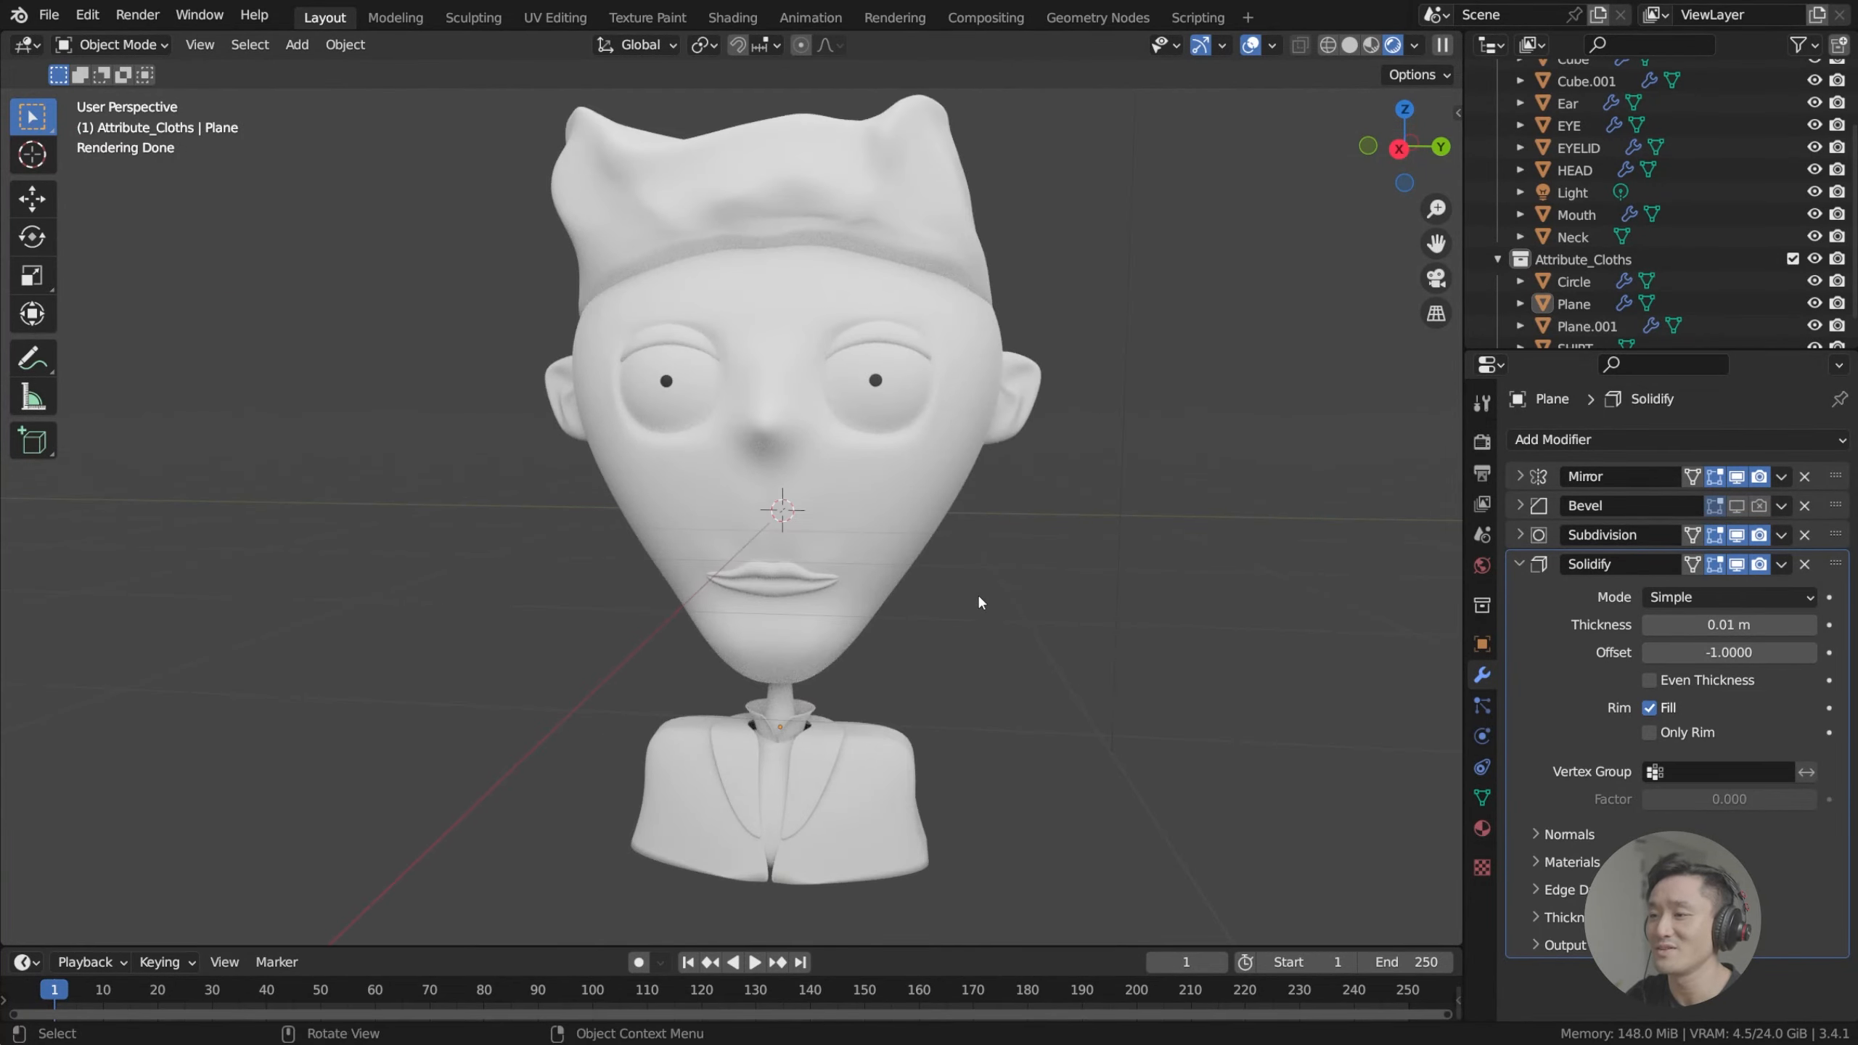
scroll(984, 613, "up", 1)
middle_click_drag(979, 717, 972, 658, "shift")
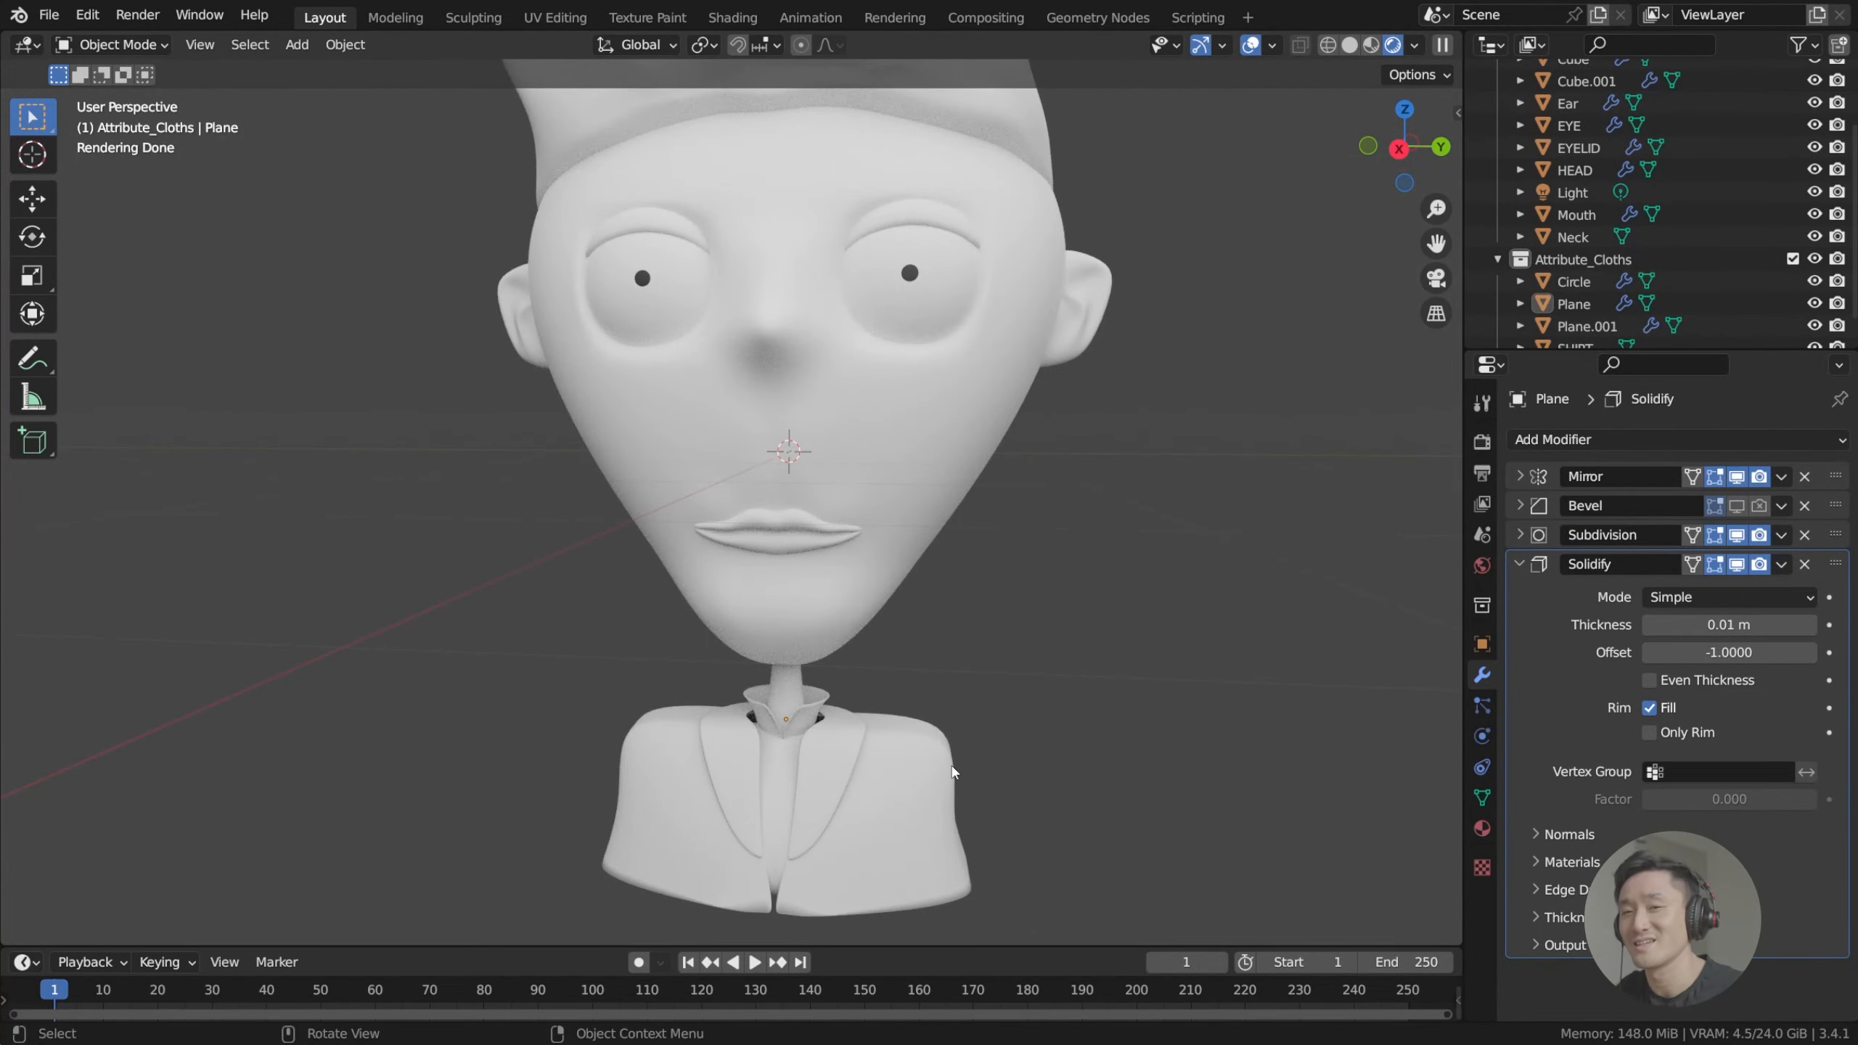
Collapse the Attribute_Cloths collection and frame the whole bust from the front.
left_click(1497, 259)
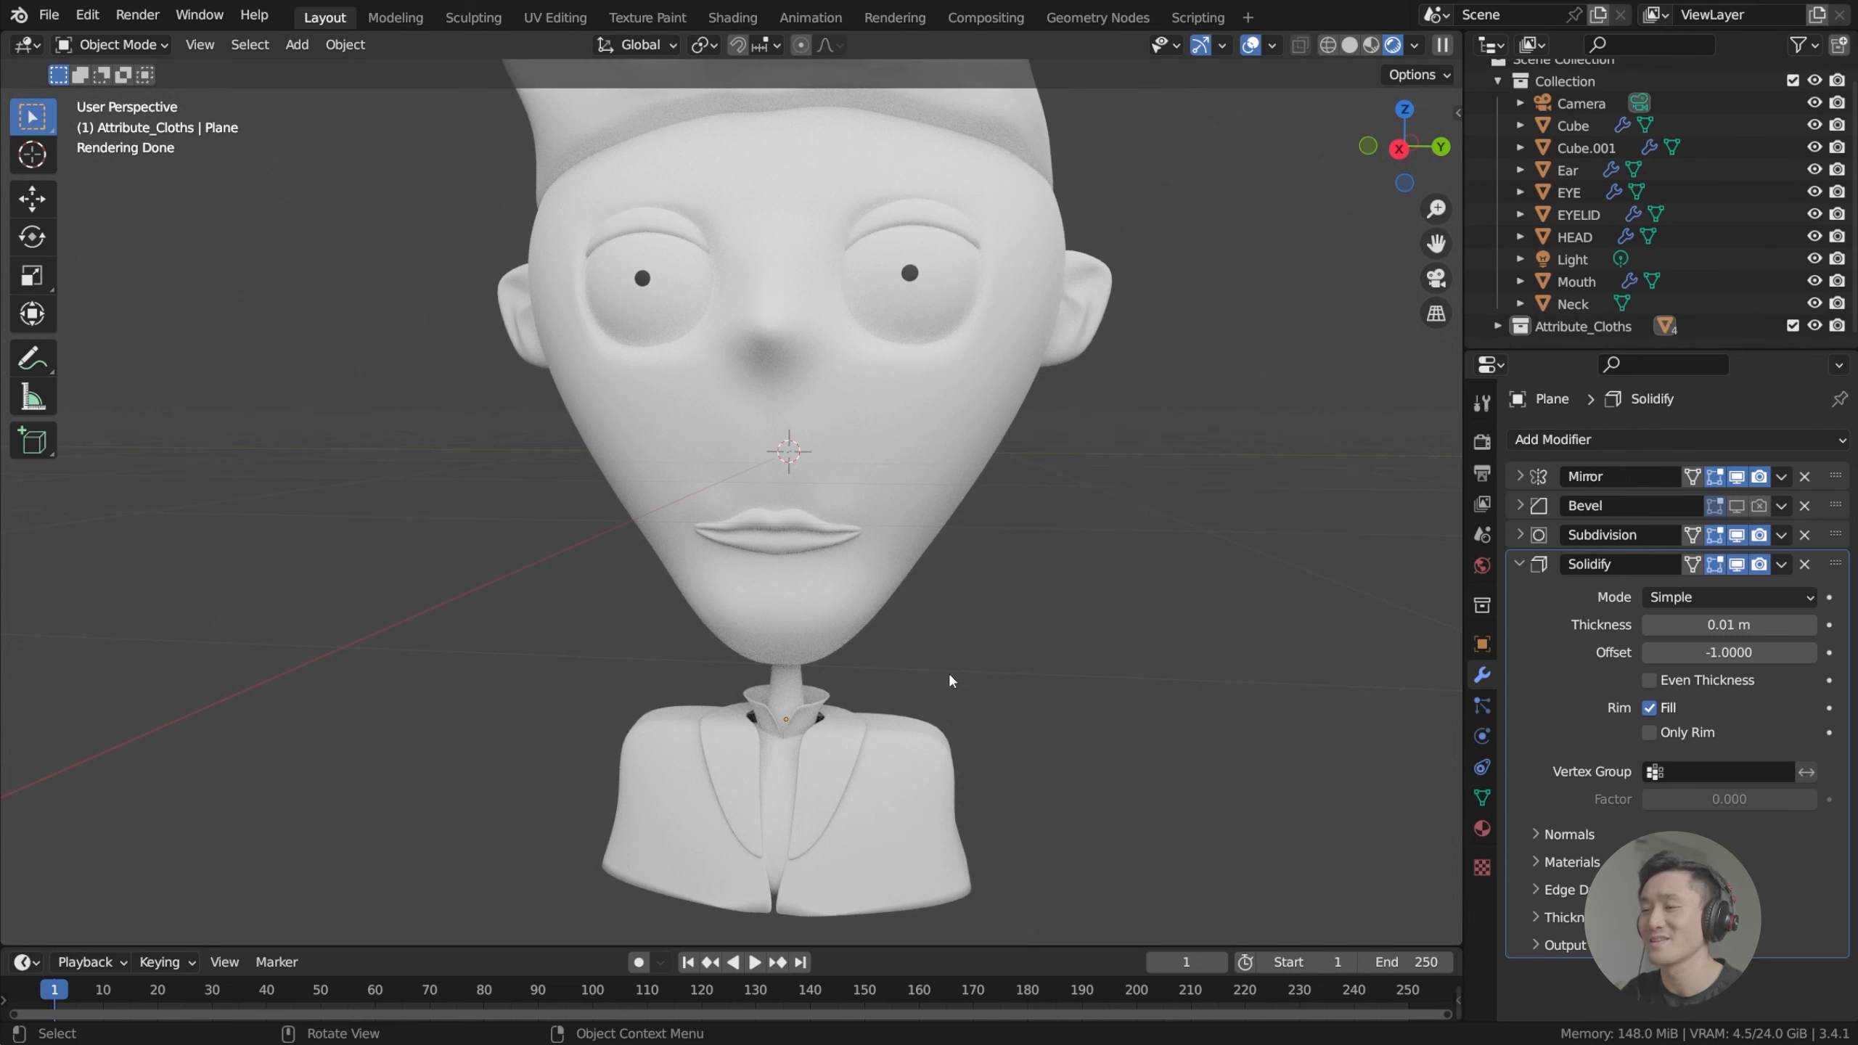
scroll(1000, 627, "down", 1)
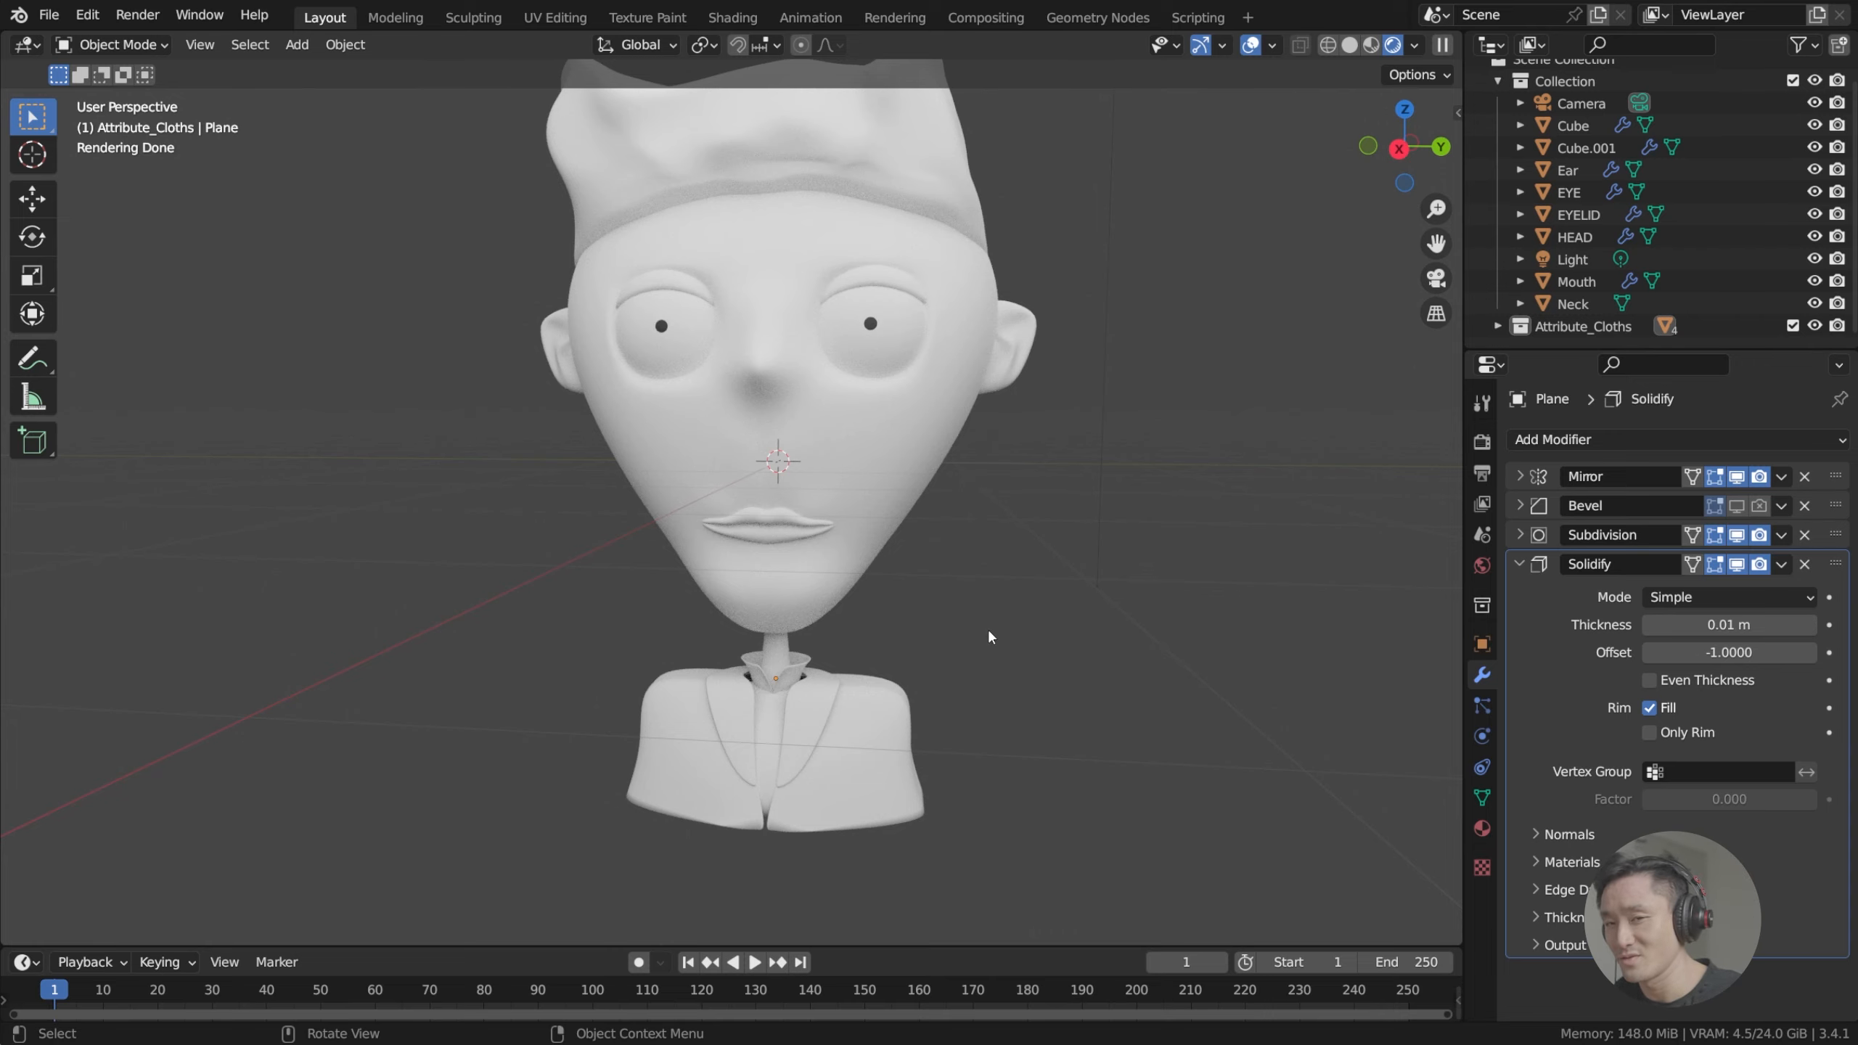
middle_click_drag(988, 630, 1006, 645, "shift")
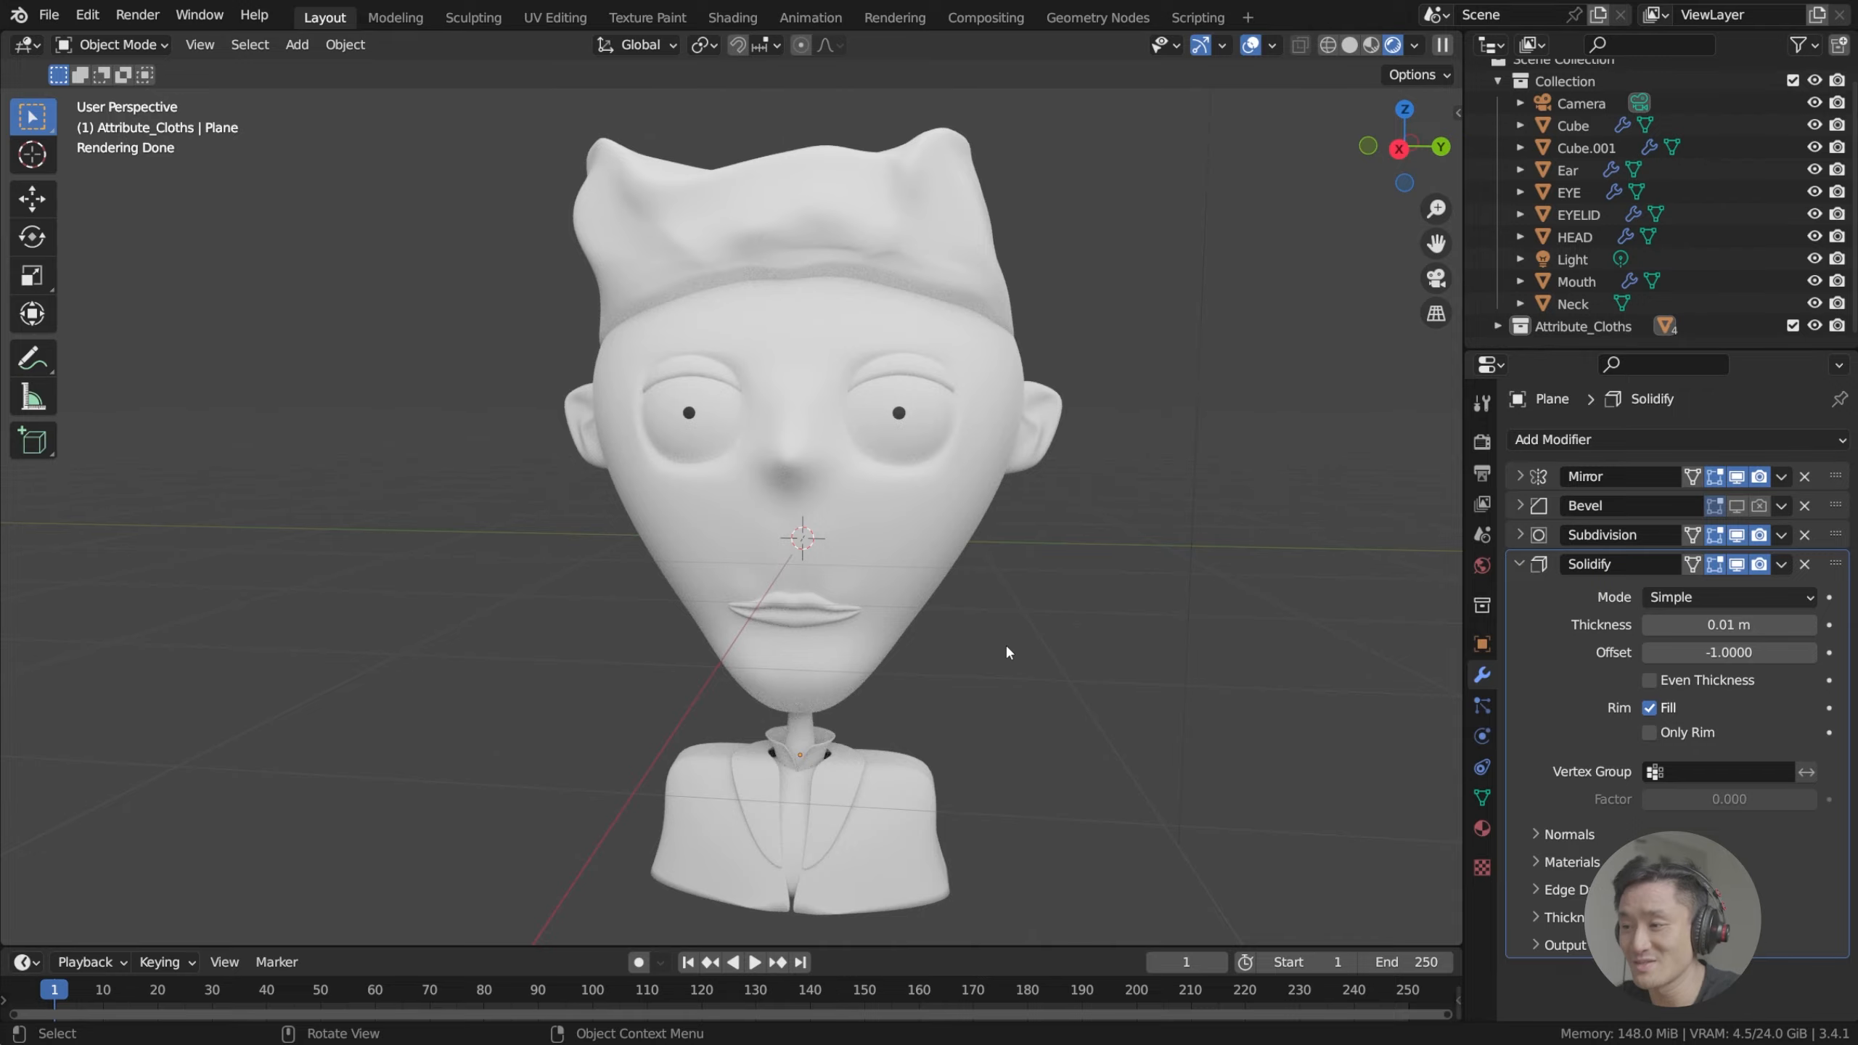
mouse_move(998, 668)
middle_mouse_down()
mouse_move(1000, 601)
mouse_move(992, 686)
middle_mouse_up()
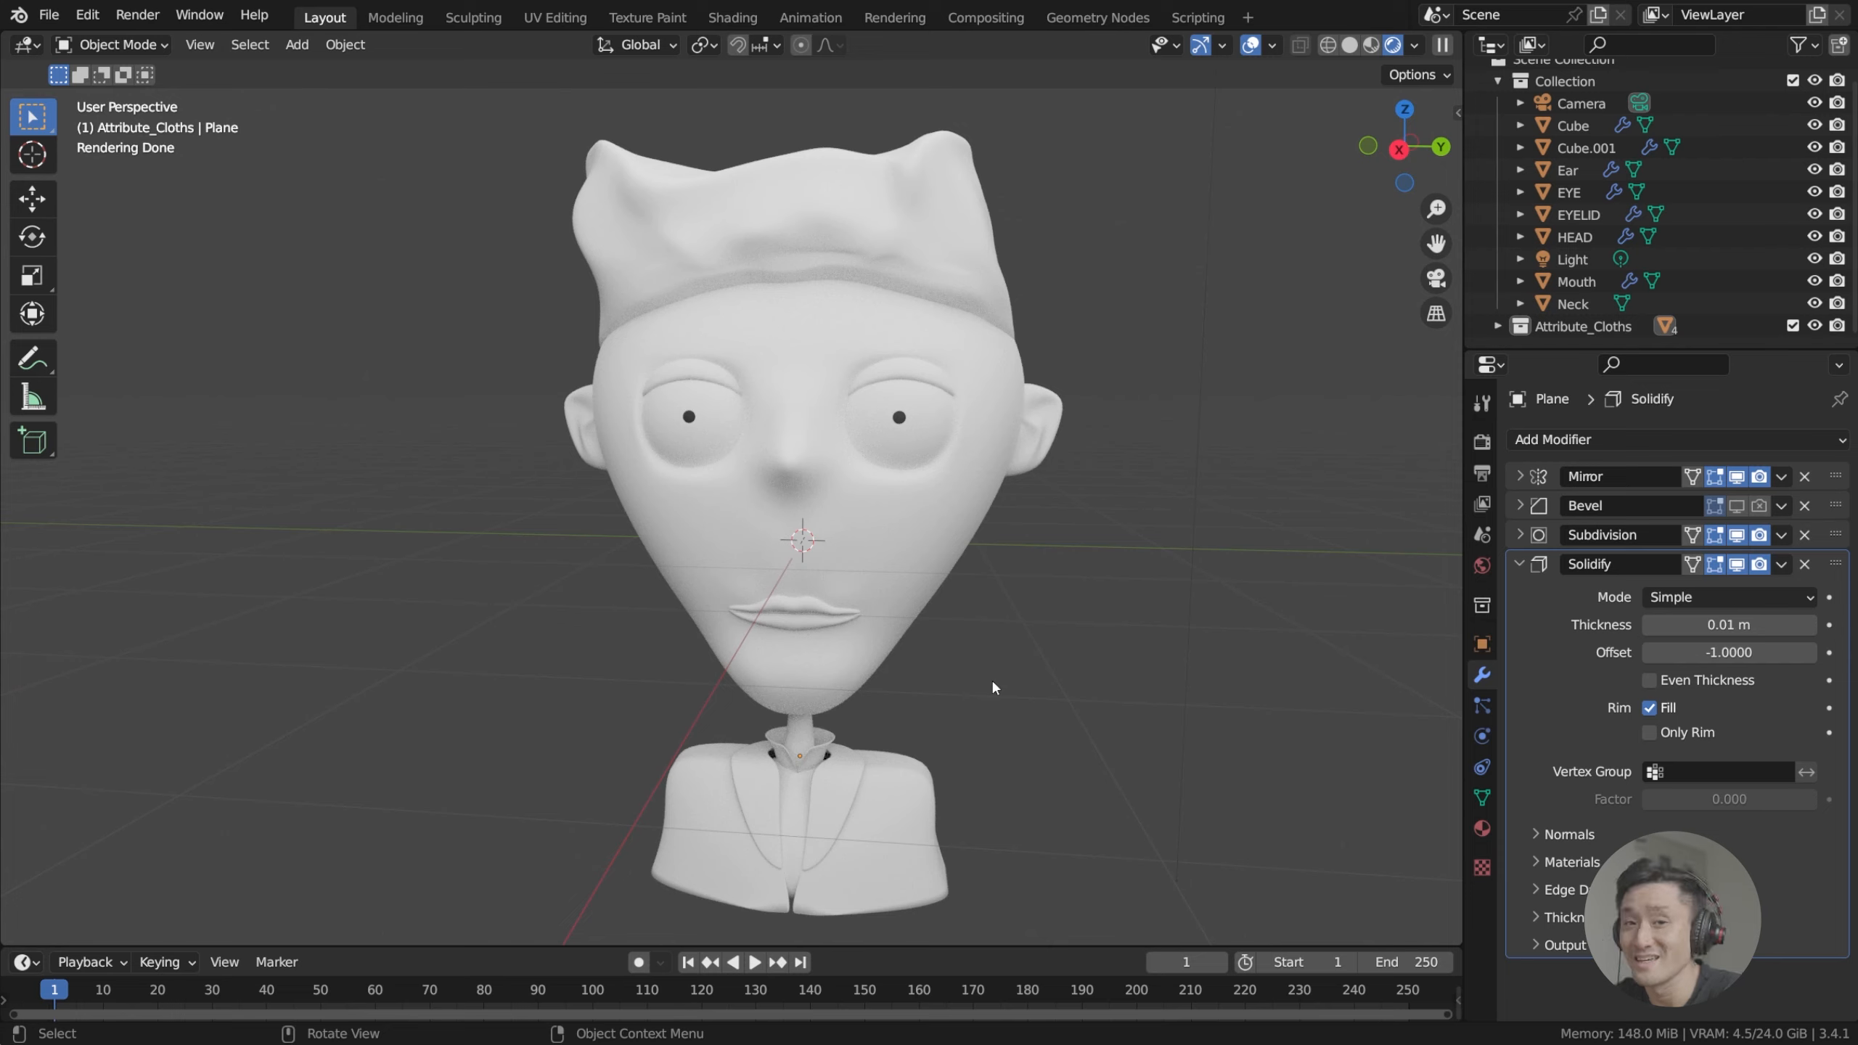